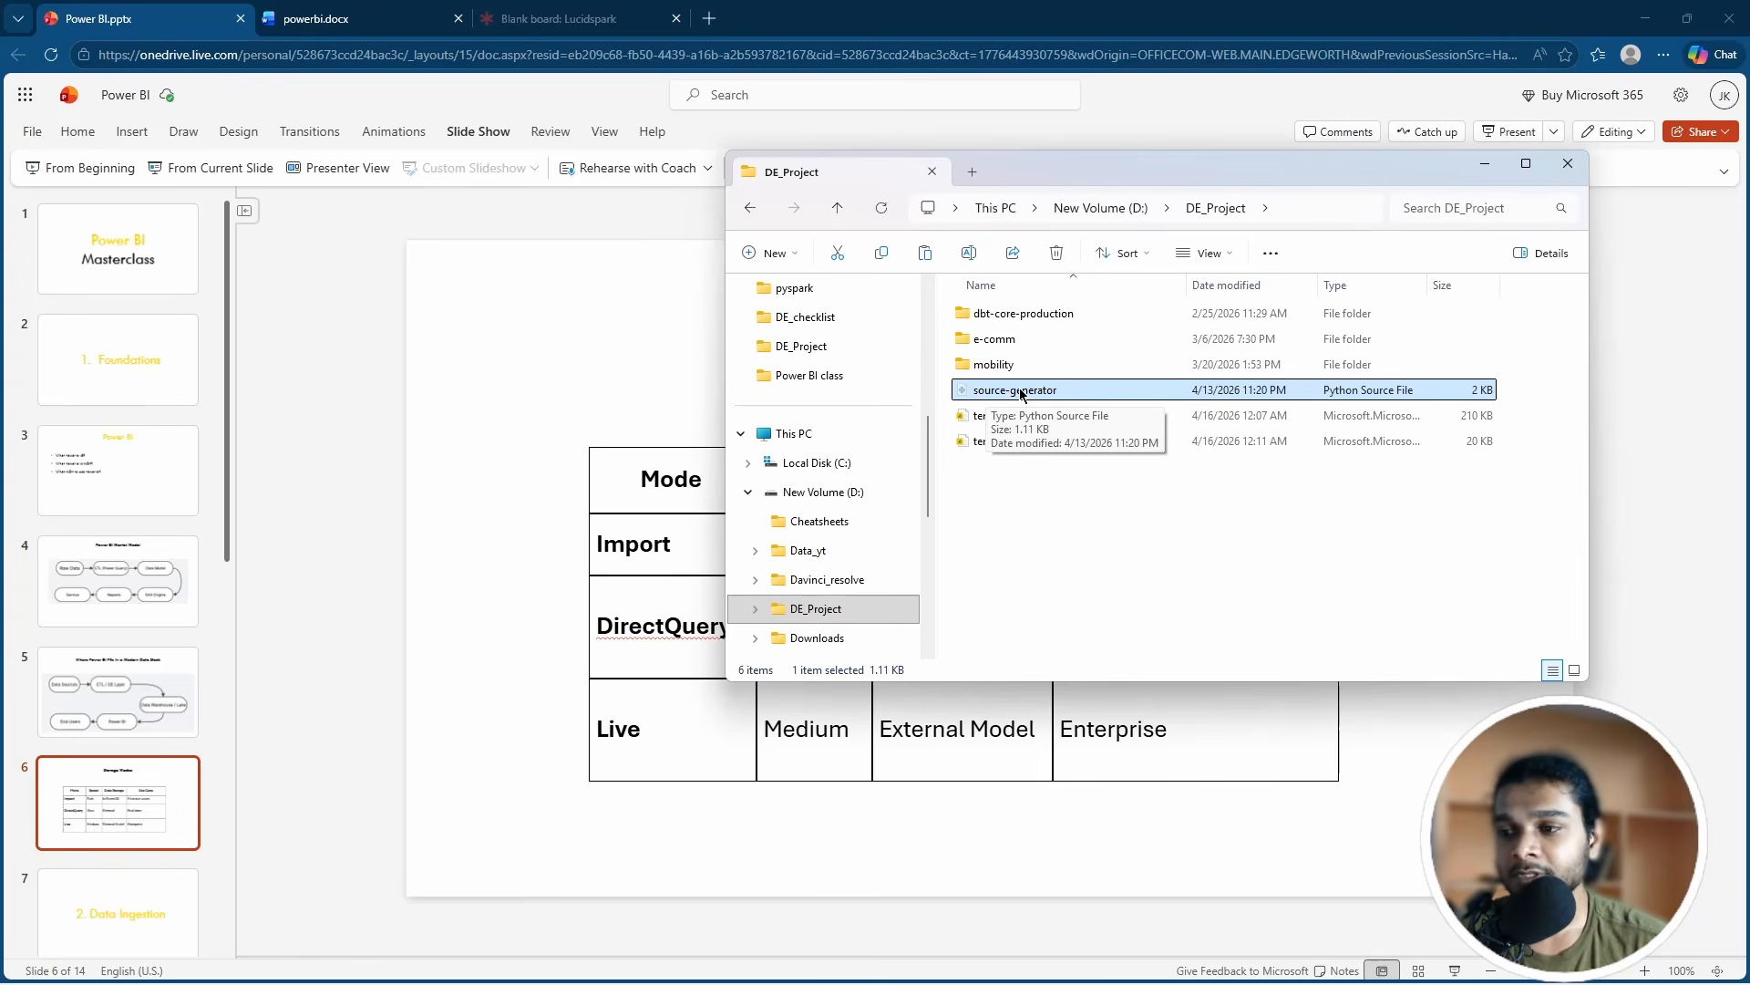
Step: Navigate to the user's home folder under C:\Users
scroll(832, 441, up, 4)
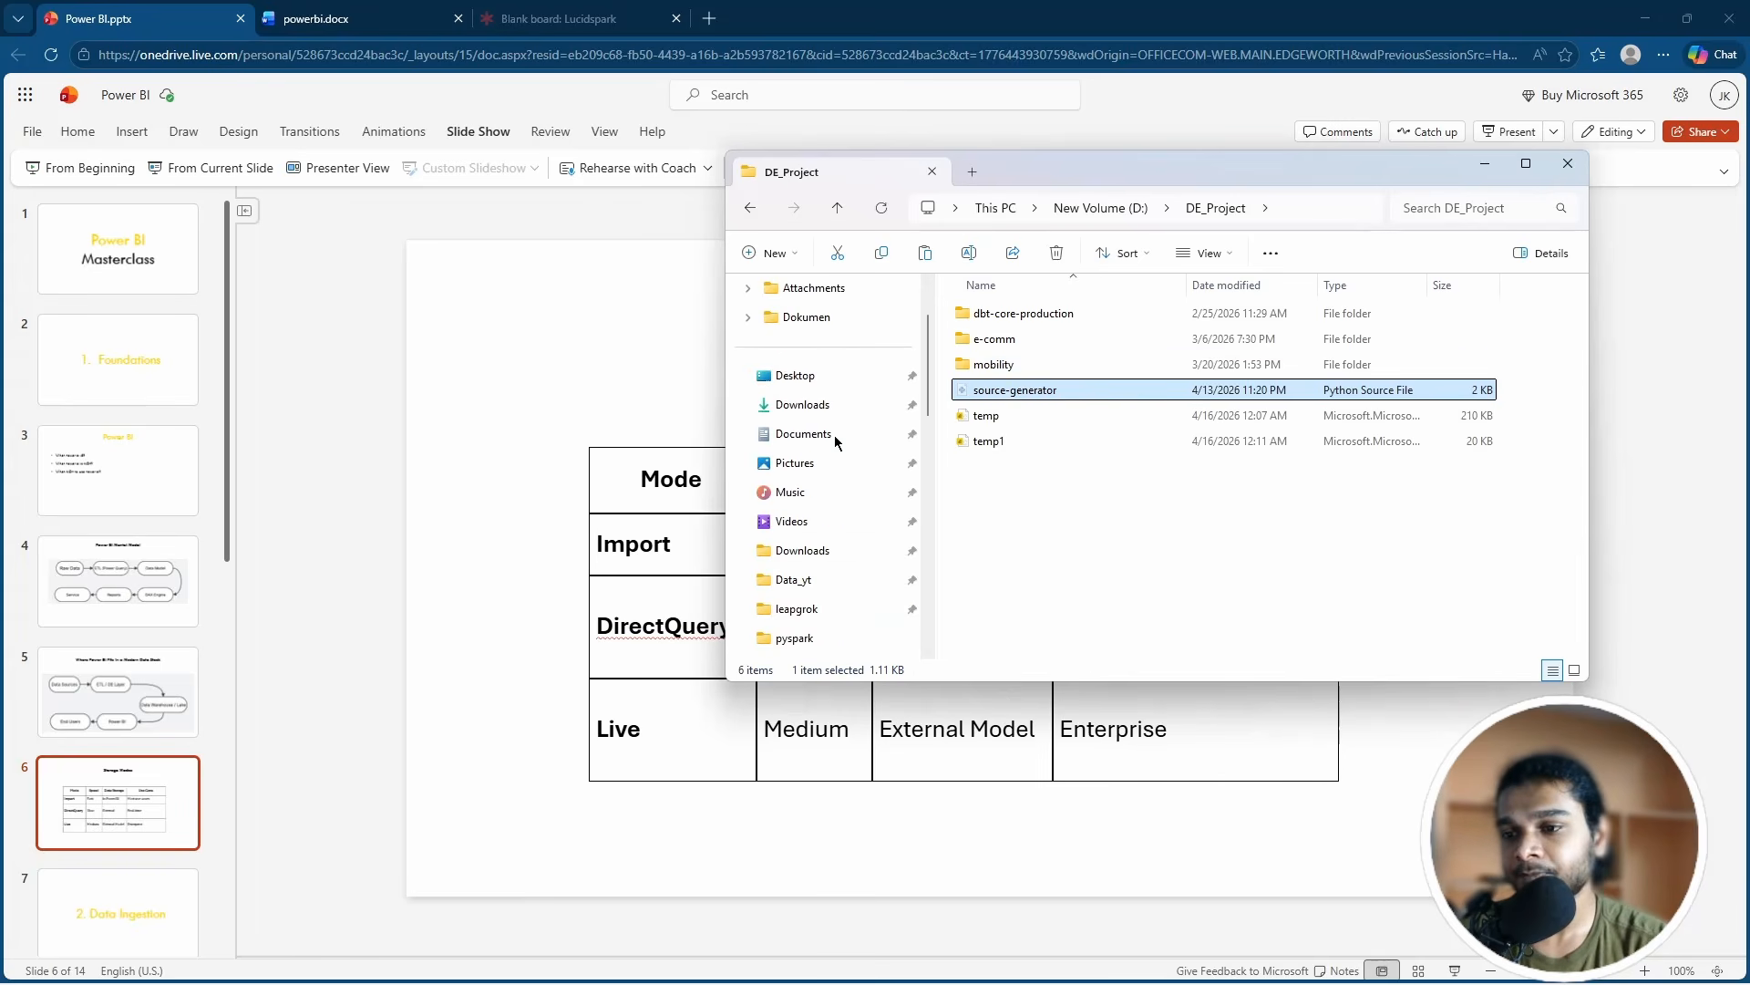
scroll(863, 470, down, 4)
click(832, 463)
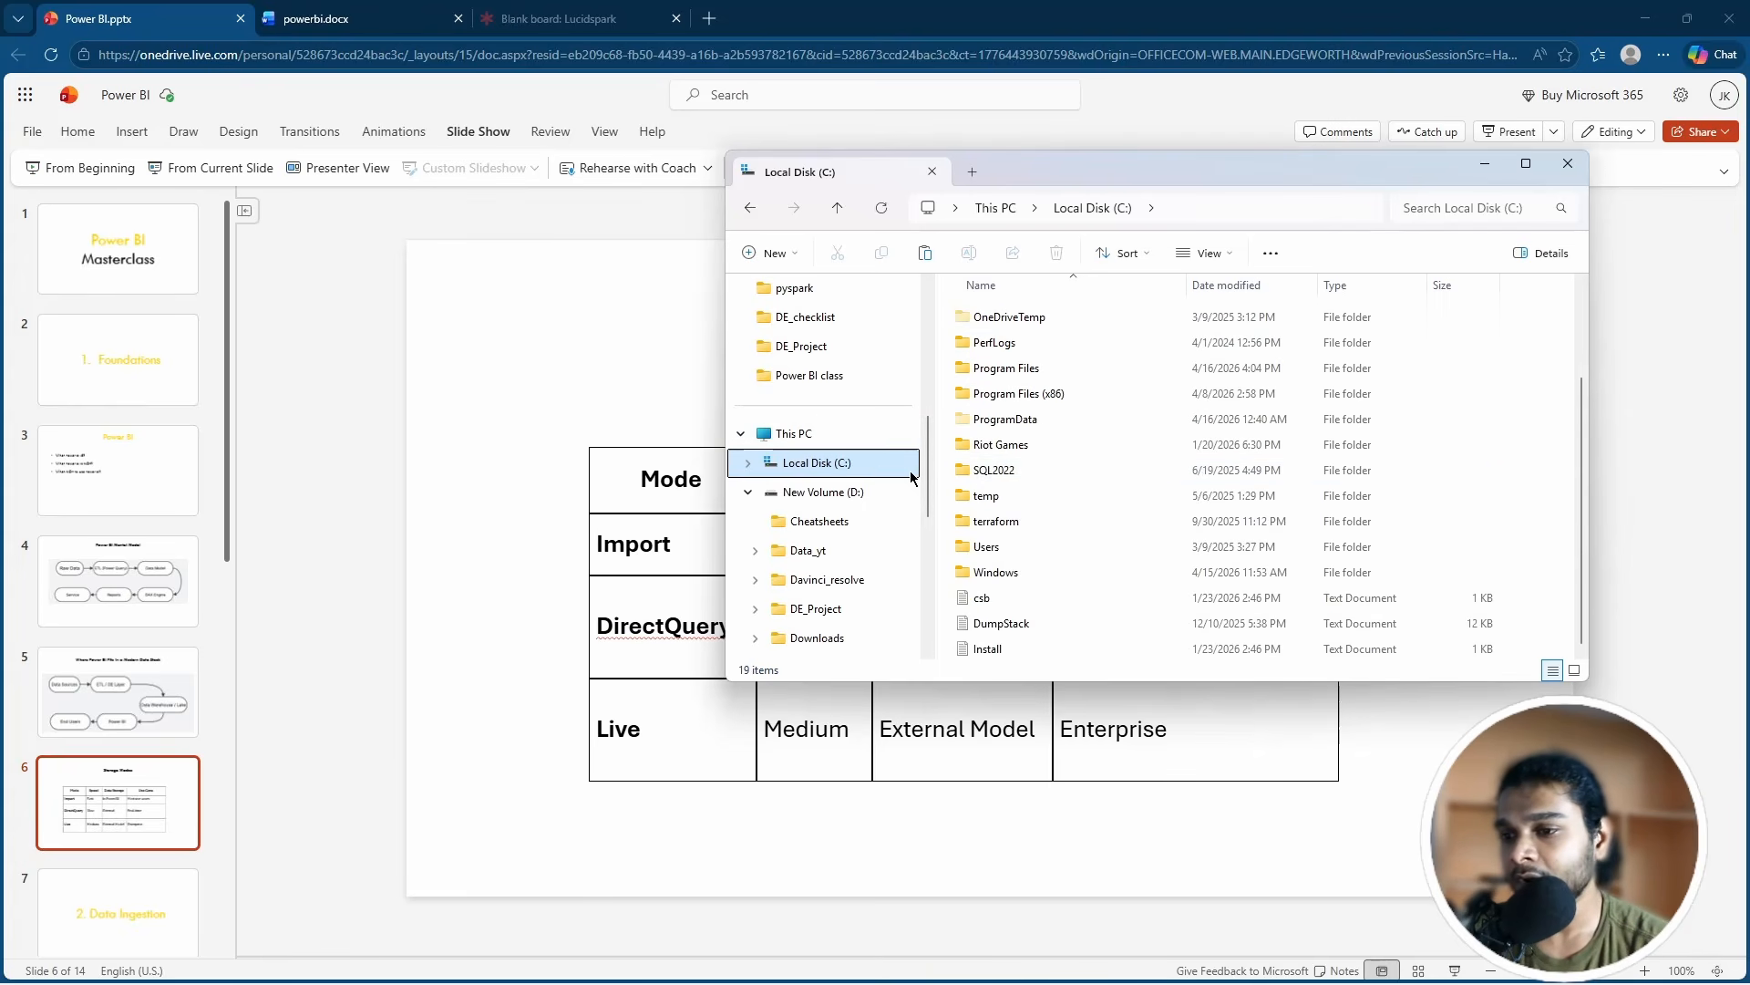
double_click(992, 547)
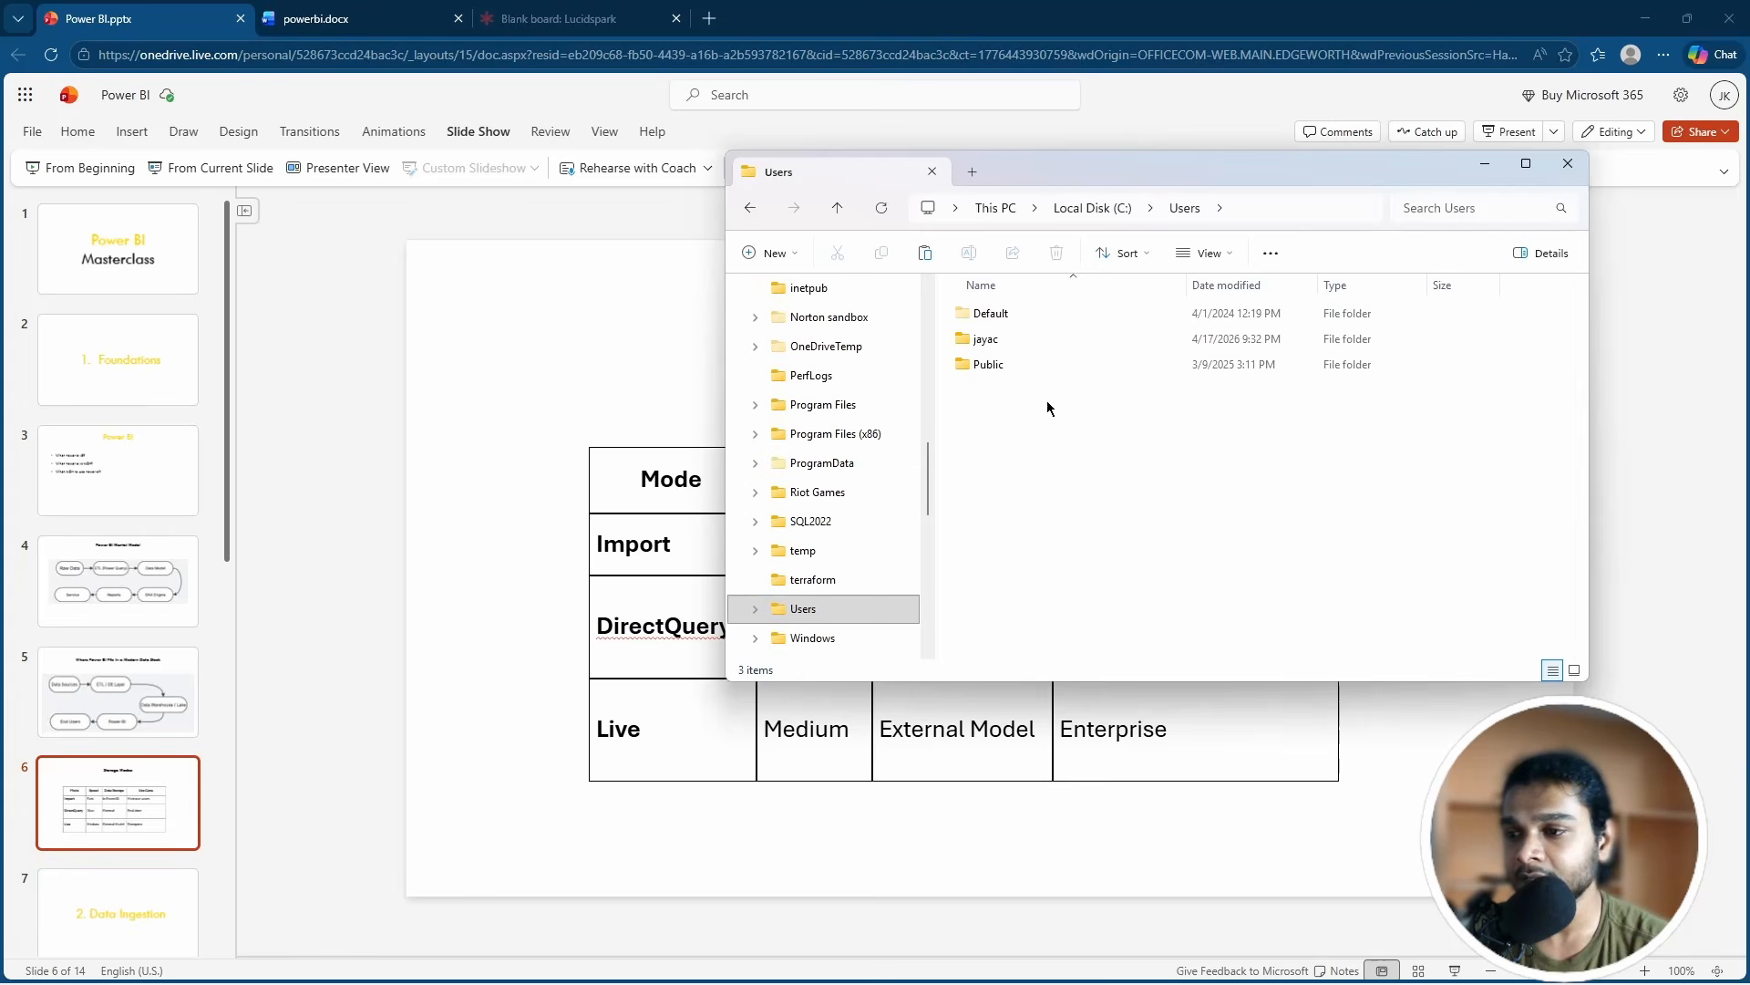
double_click(988, 341)
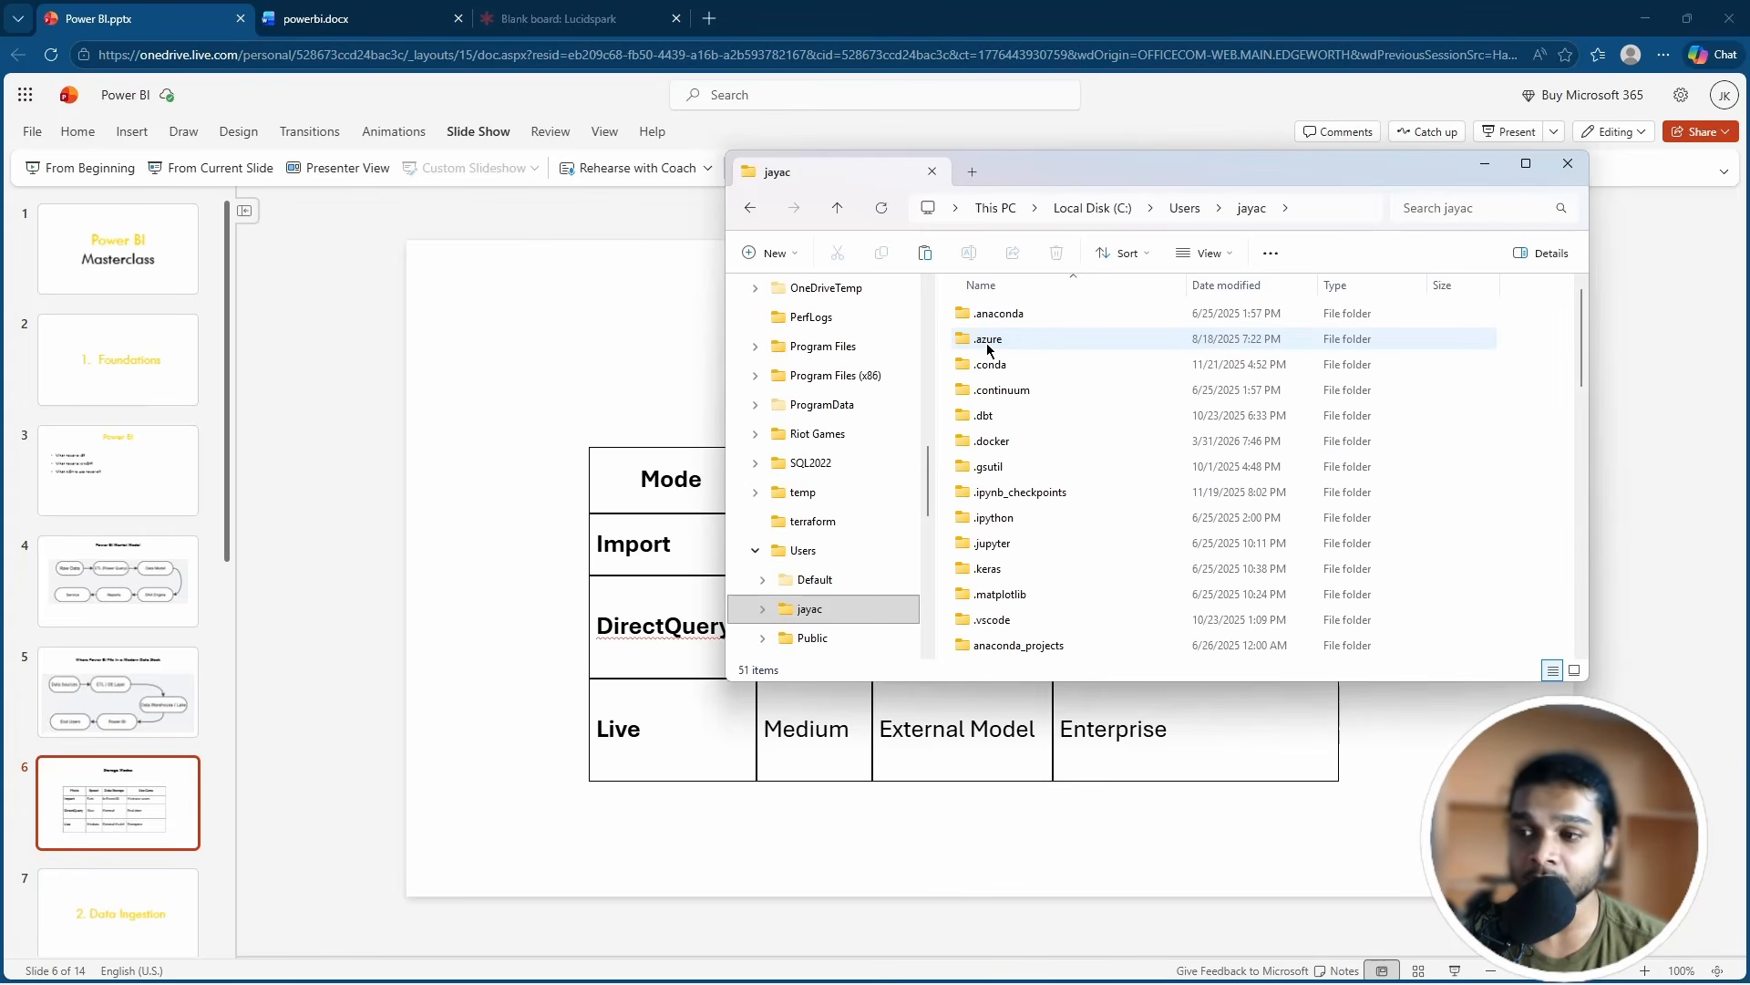
scroll(1464, 498, down, 5)
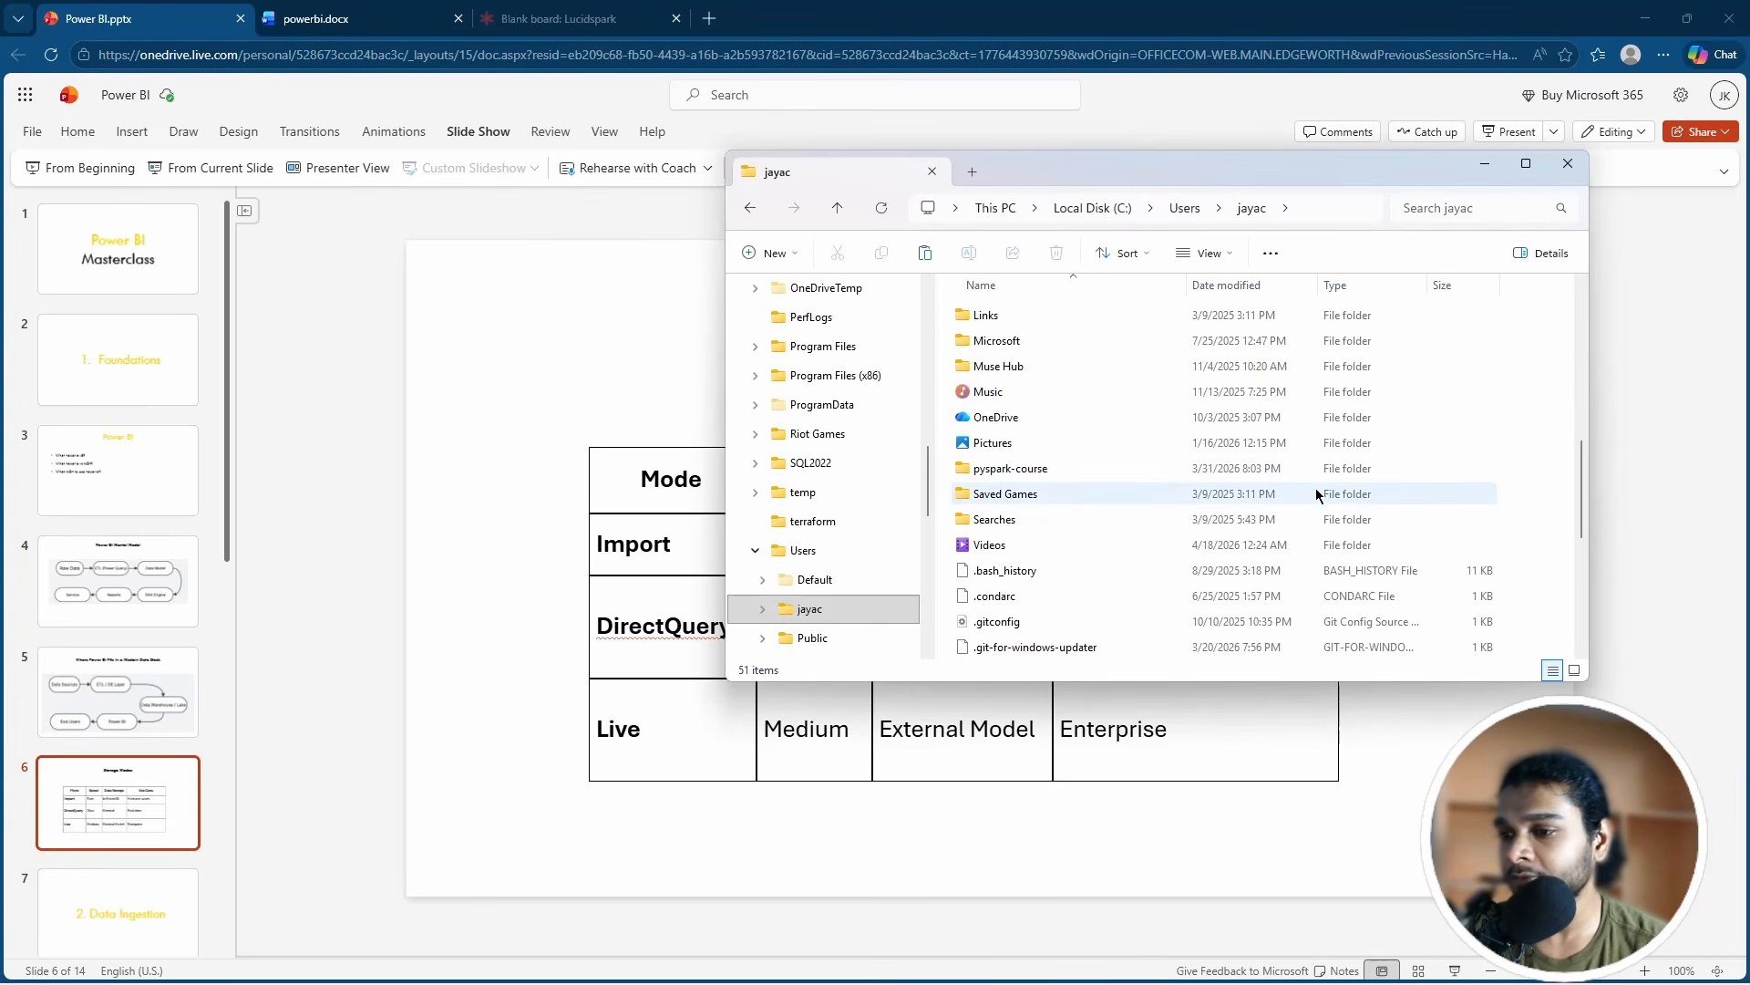
Step: Create a new folder, rename it from 'powerbi' to 'powerbi_source', and open it
right_click(1540, 430)
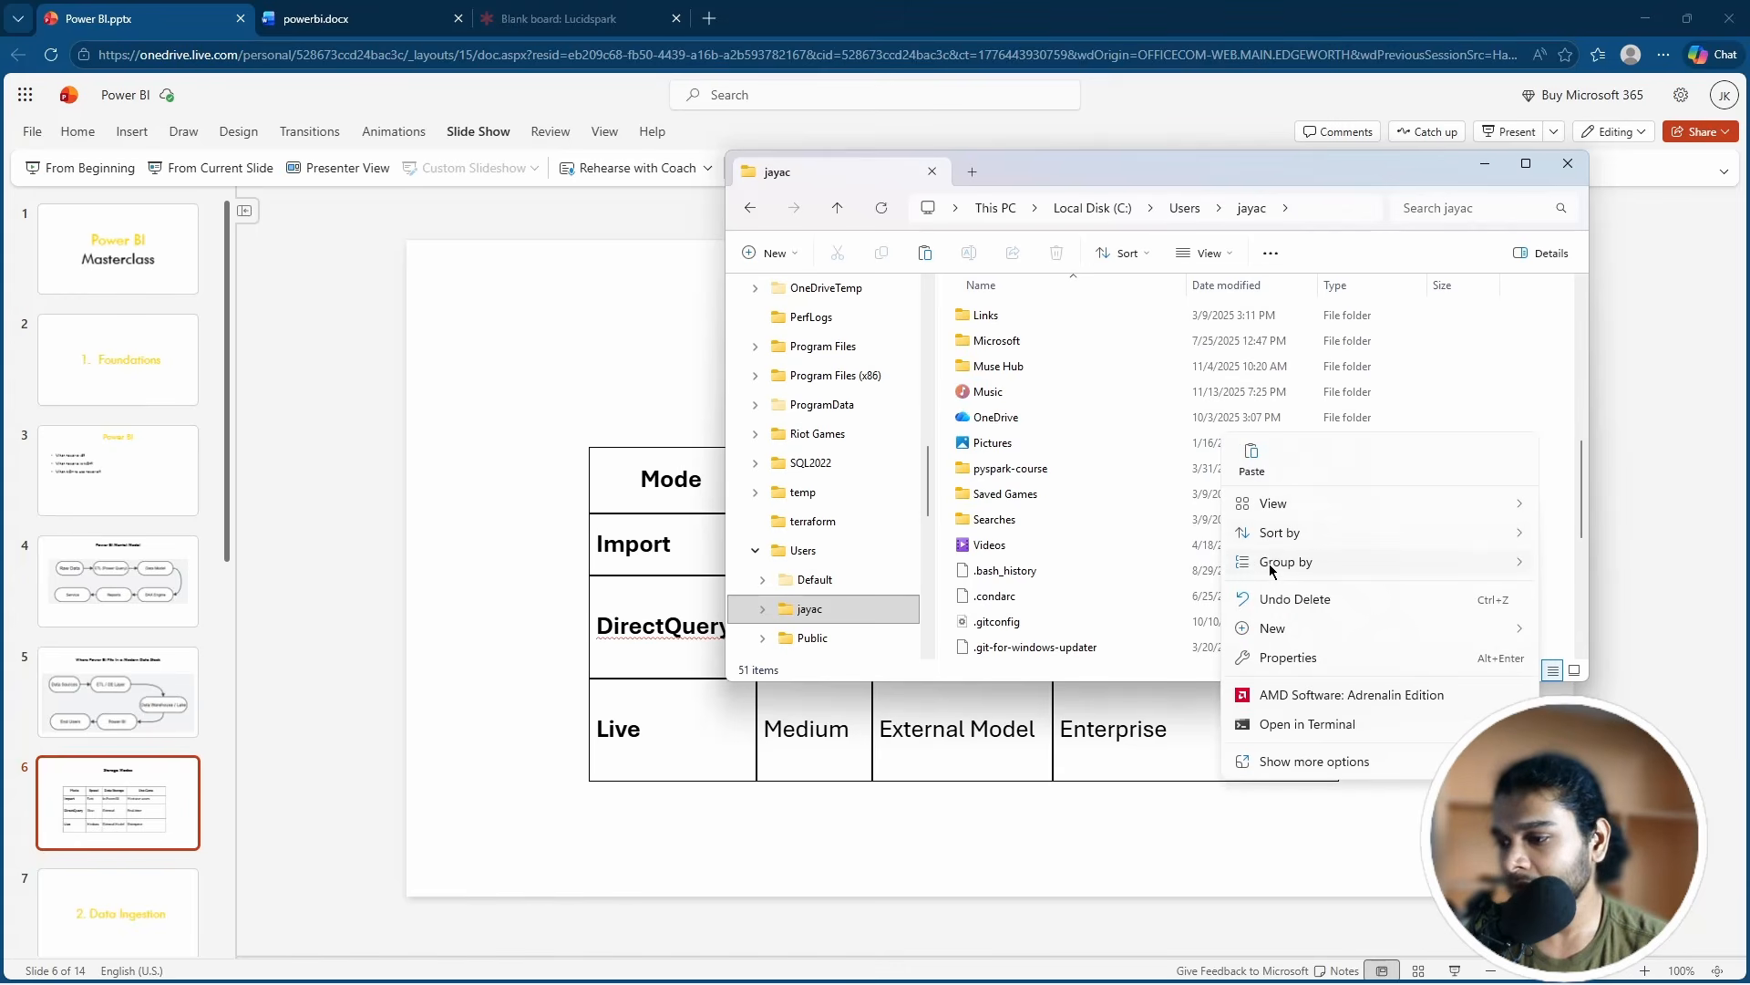
mouse_move(1277, 629)
click(1587, 631)
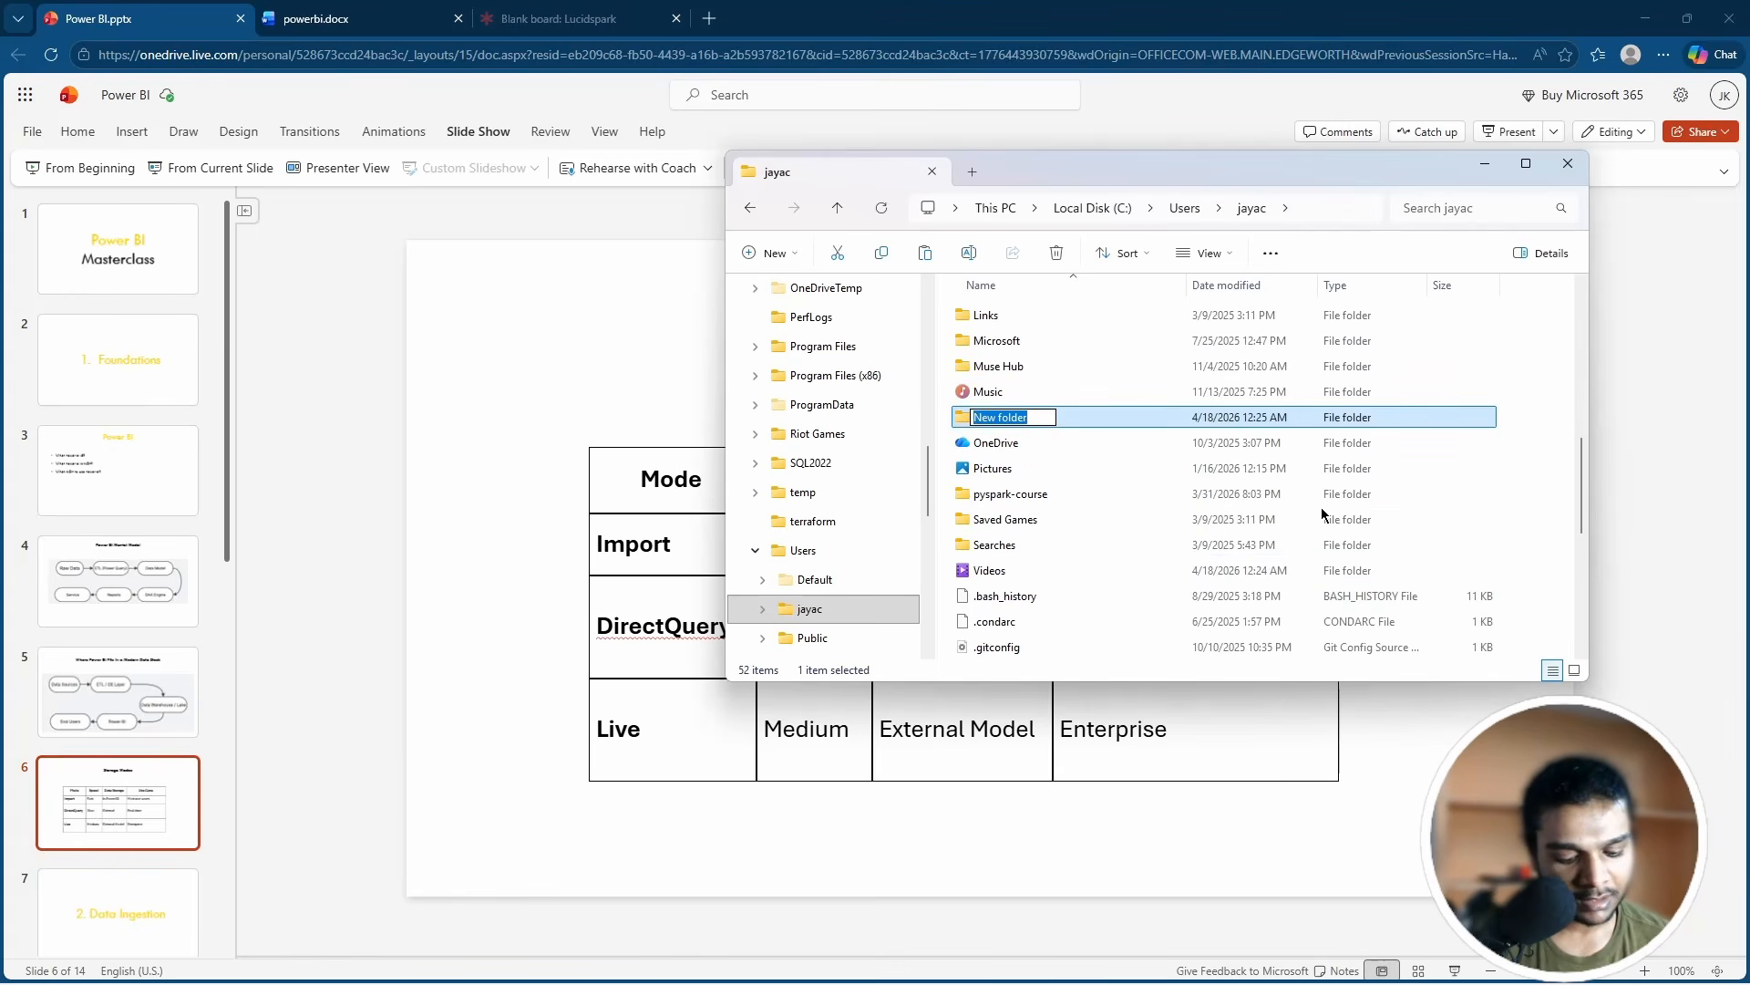
text(power)
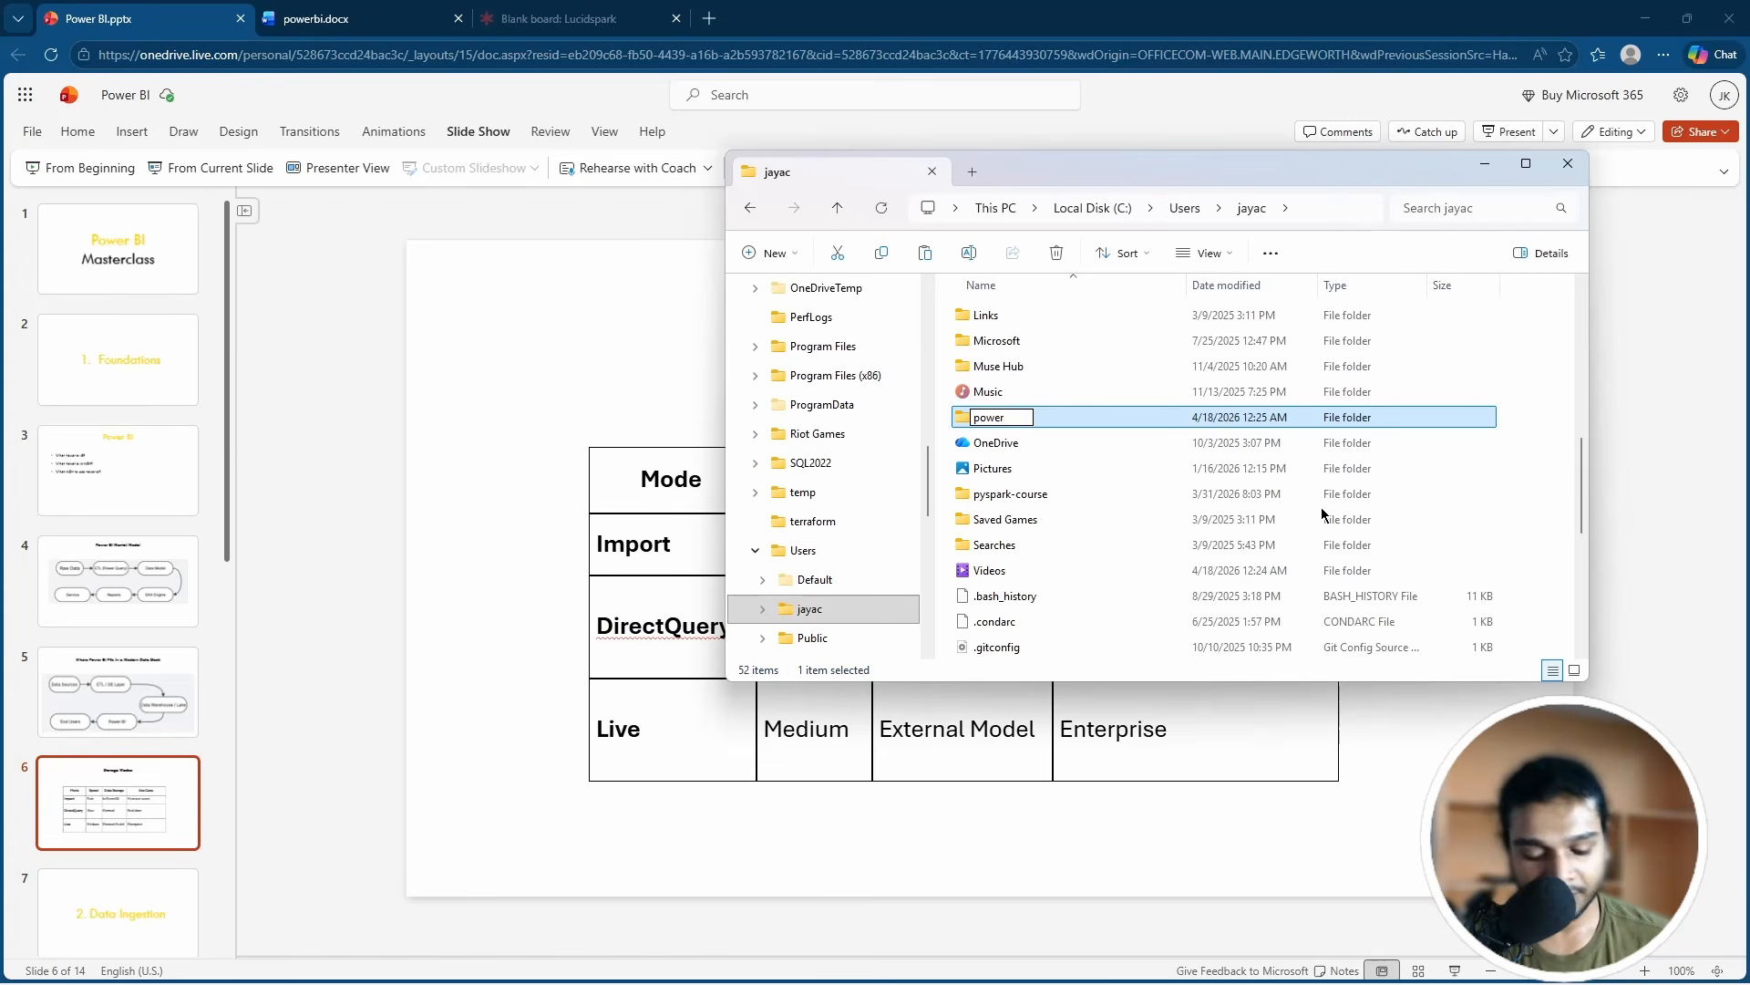
text(bi)
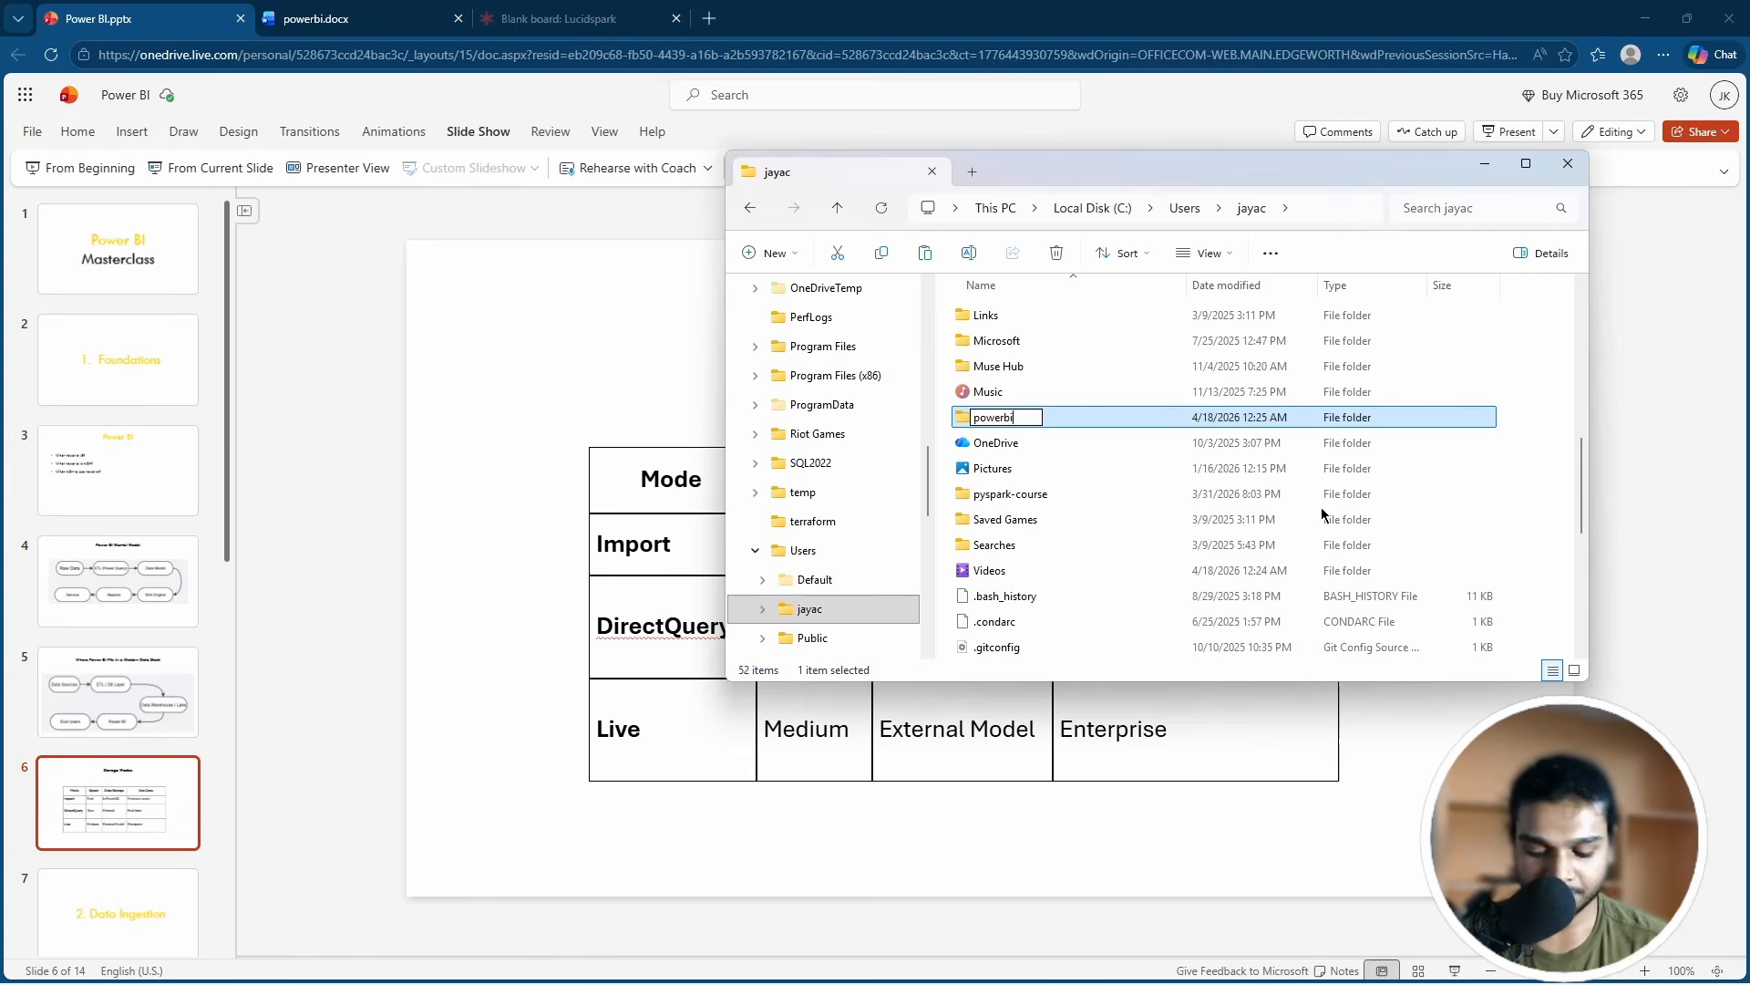
key(Return)
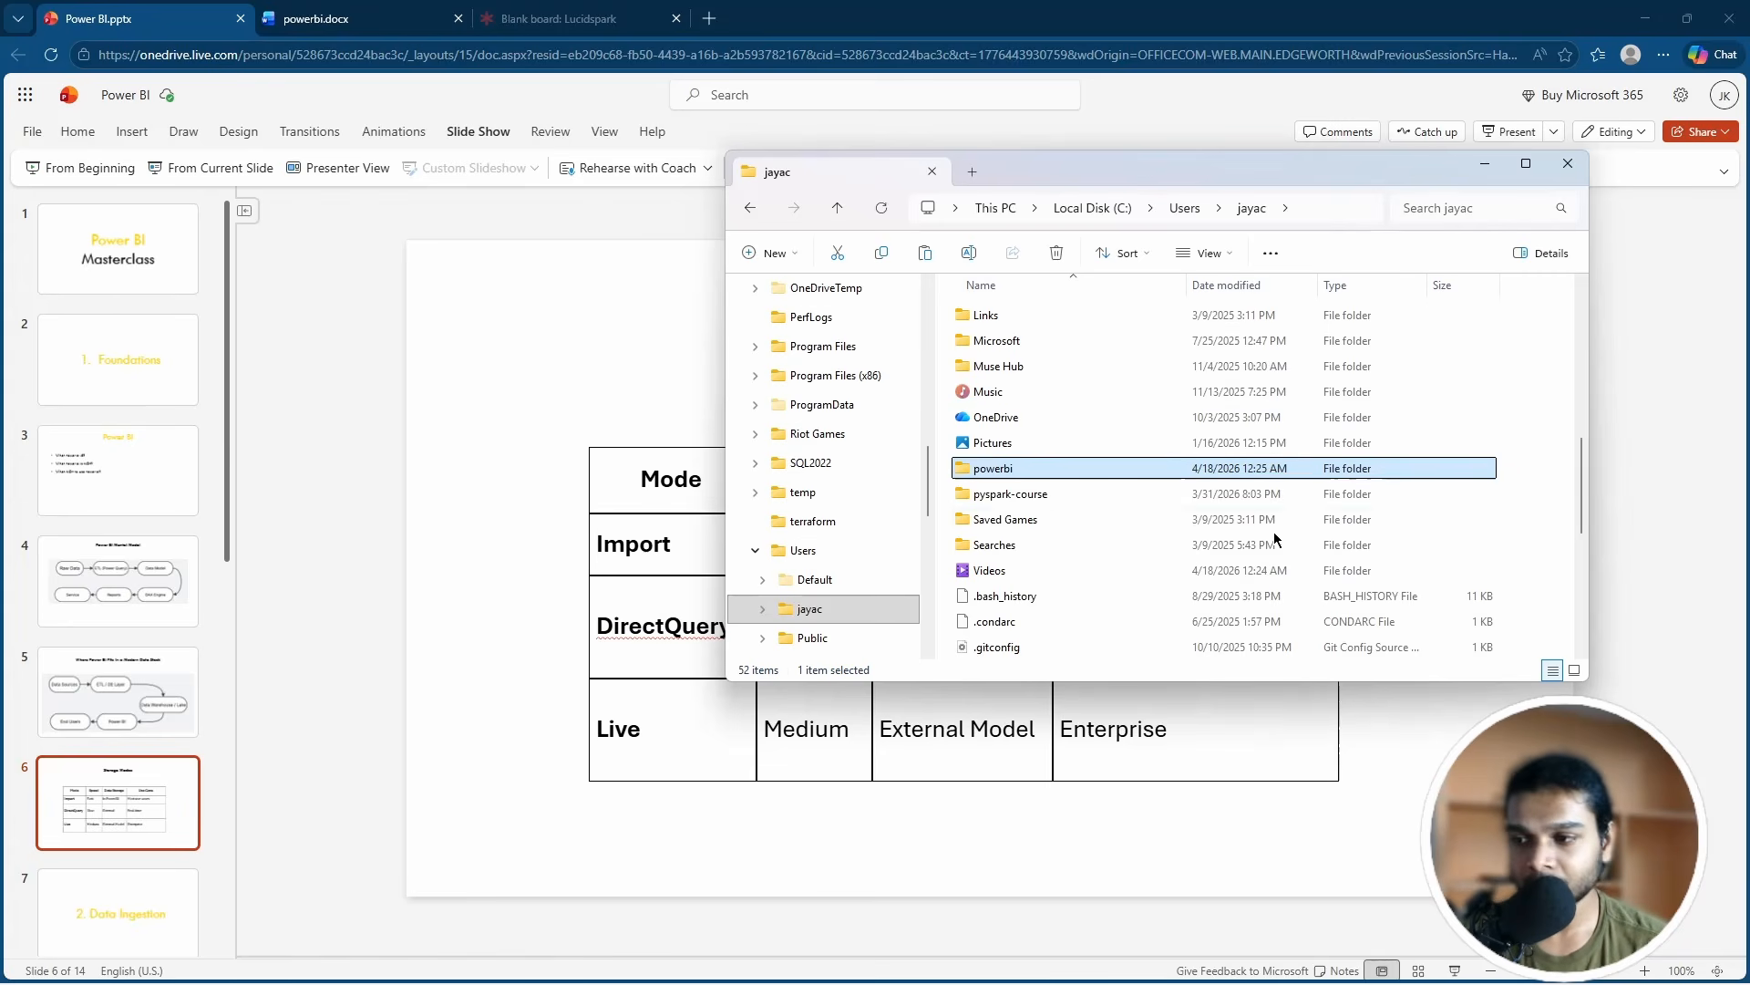
click(1041, 470)
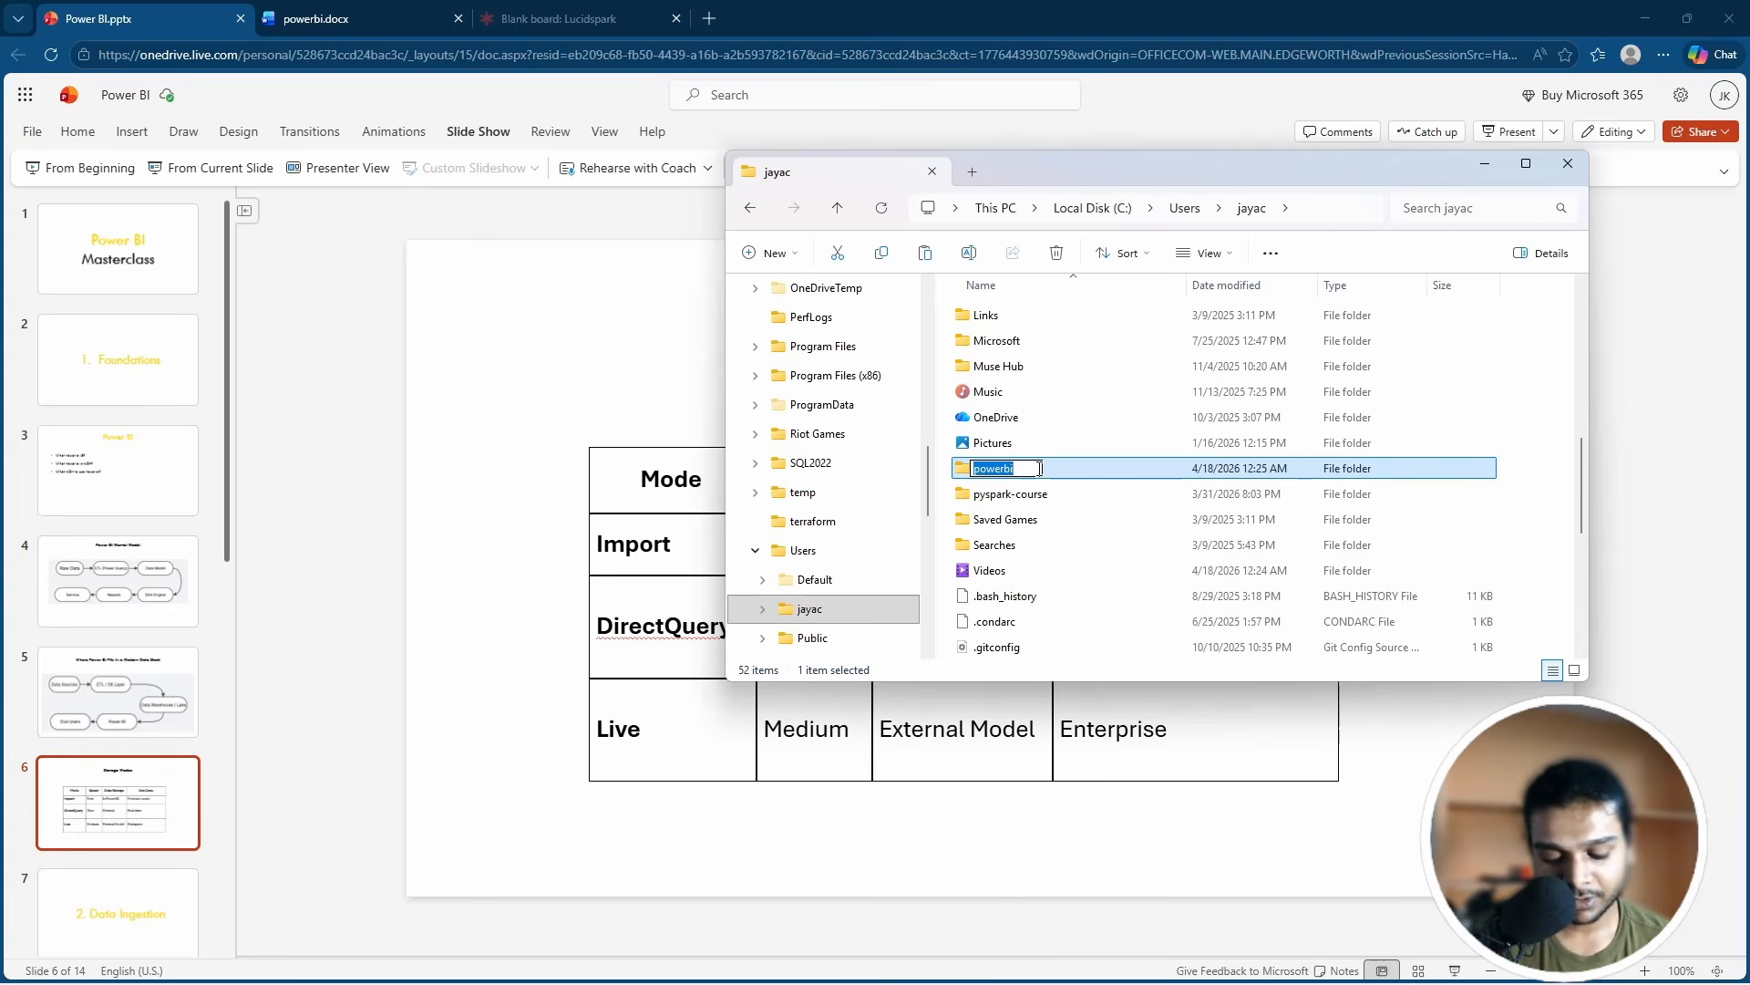
key(Right)
text(_source)
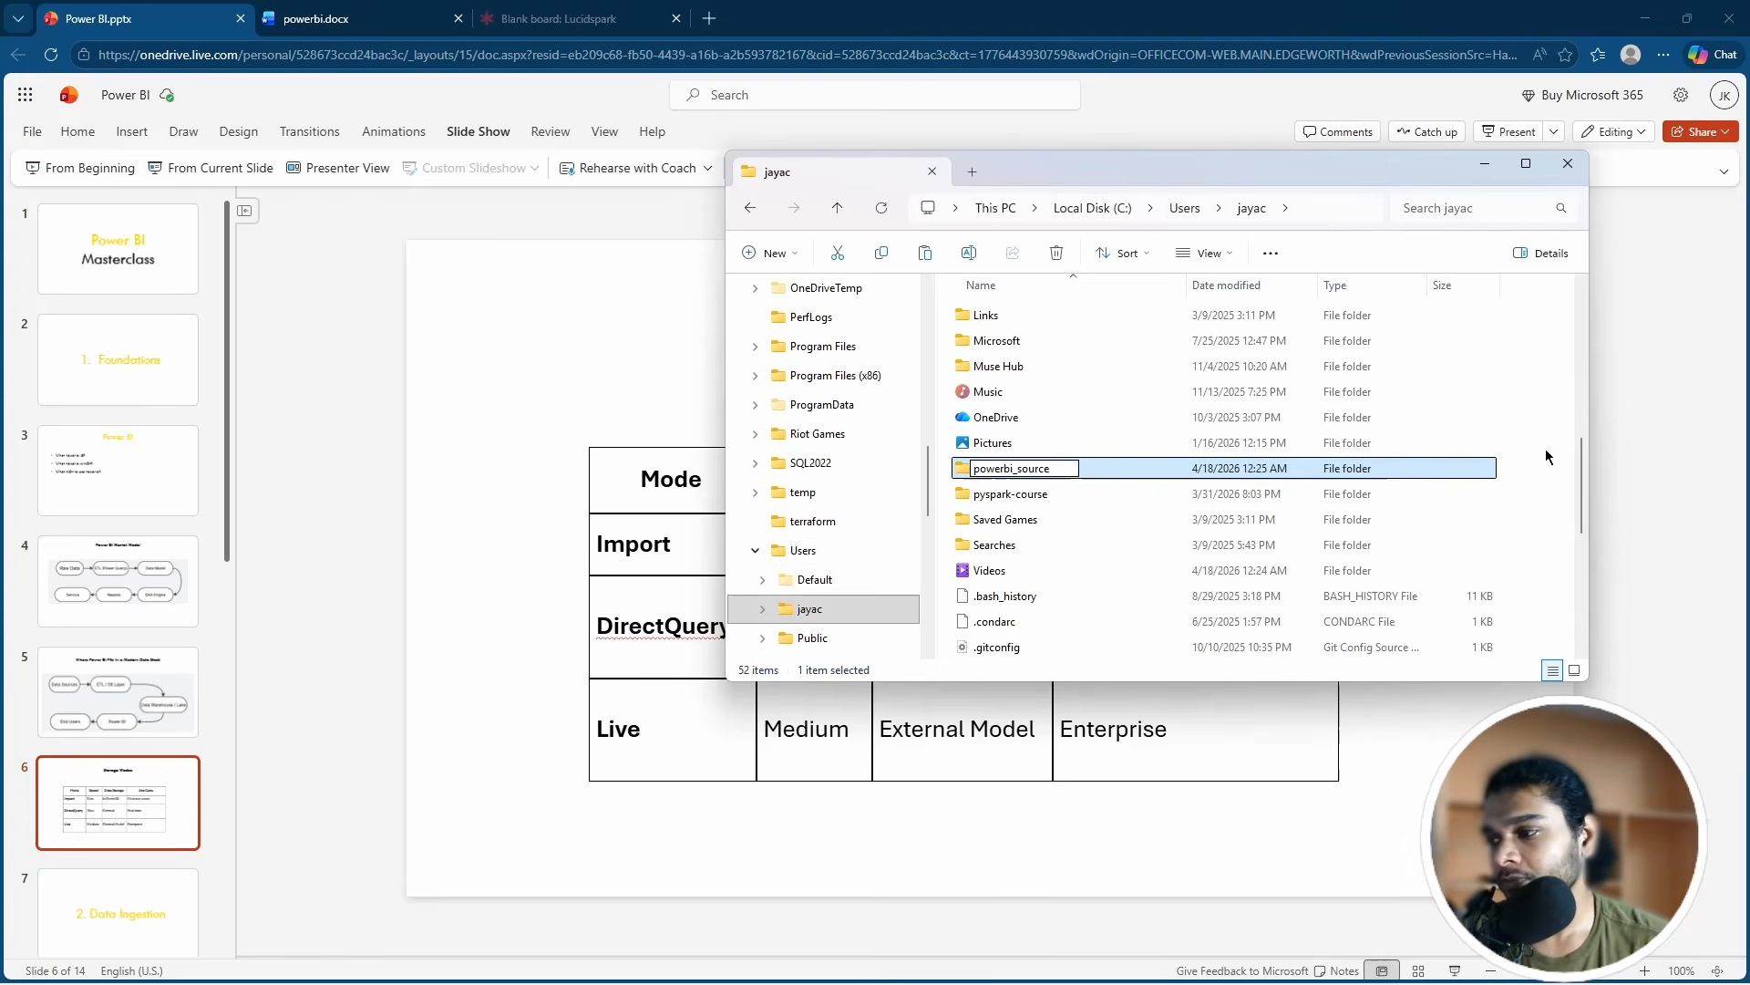
key(Return)
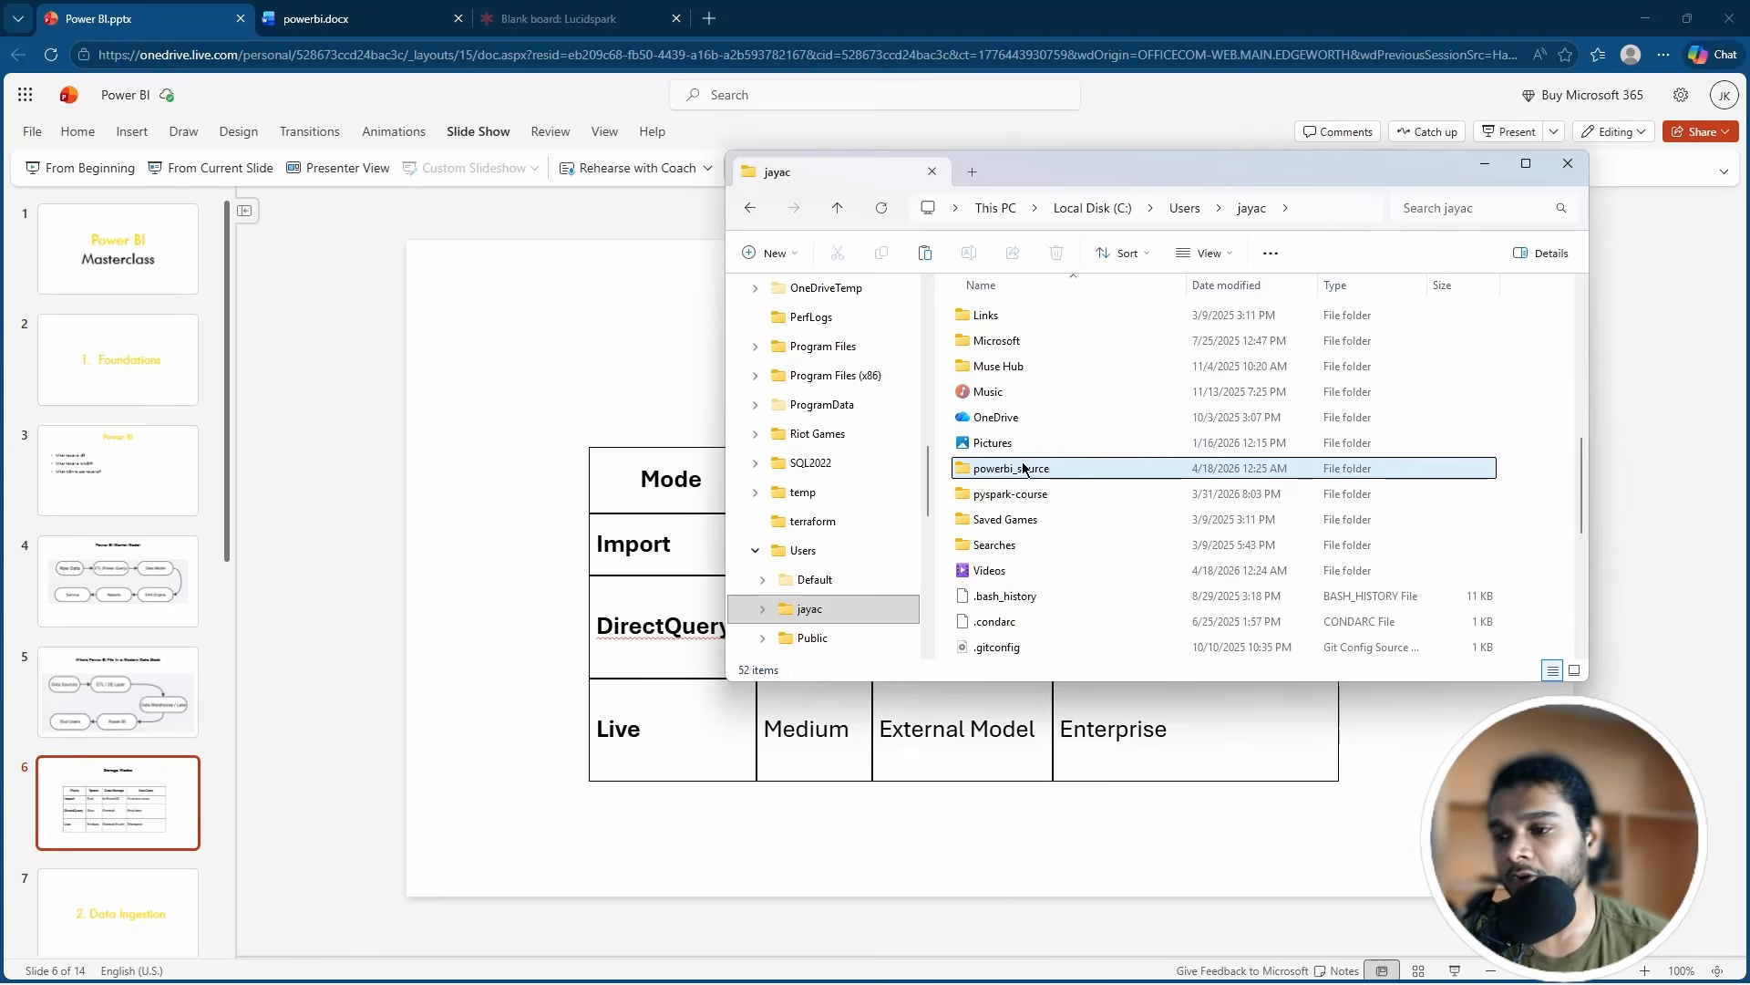
double_click(1009, 465)
Step: Paste source-generator.py into the empty powerbi_source folder and clear the selection
right_click(1057, 348)
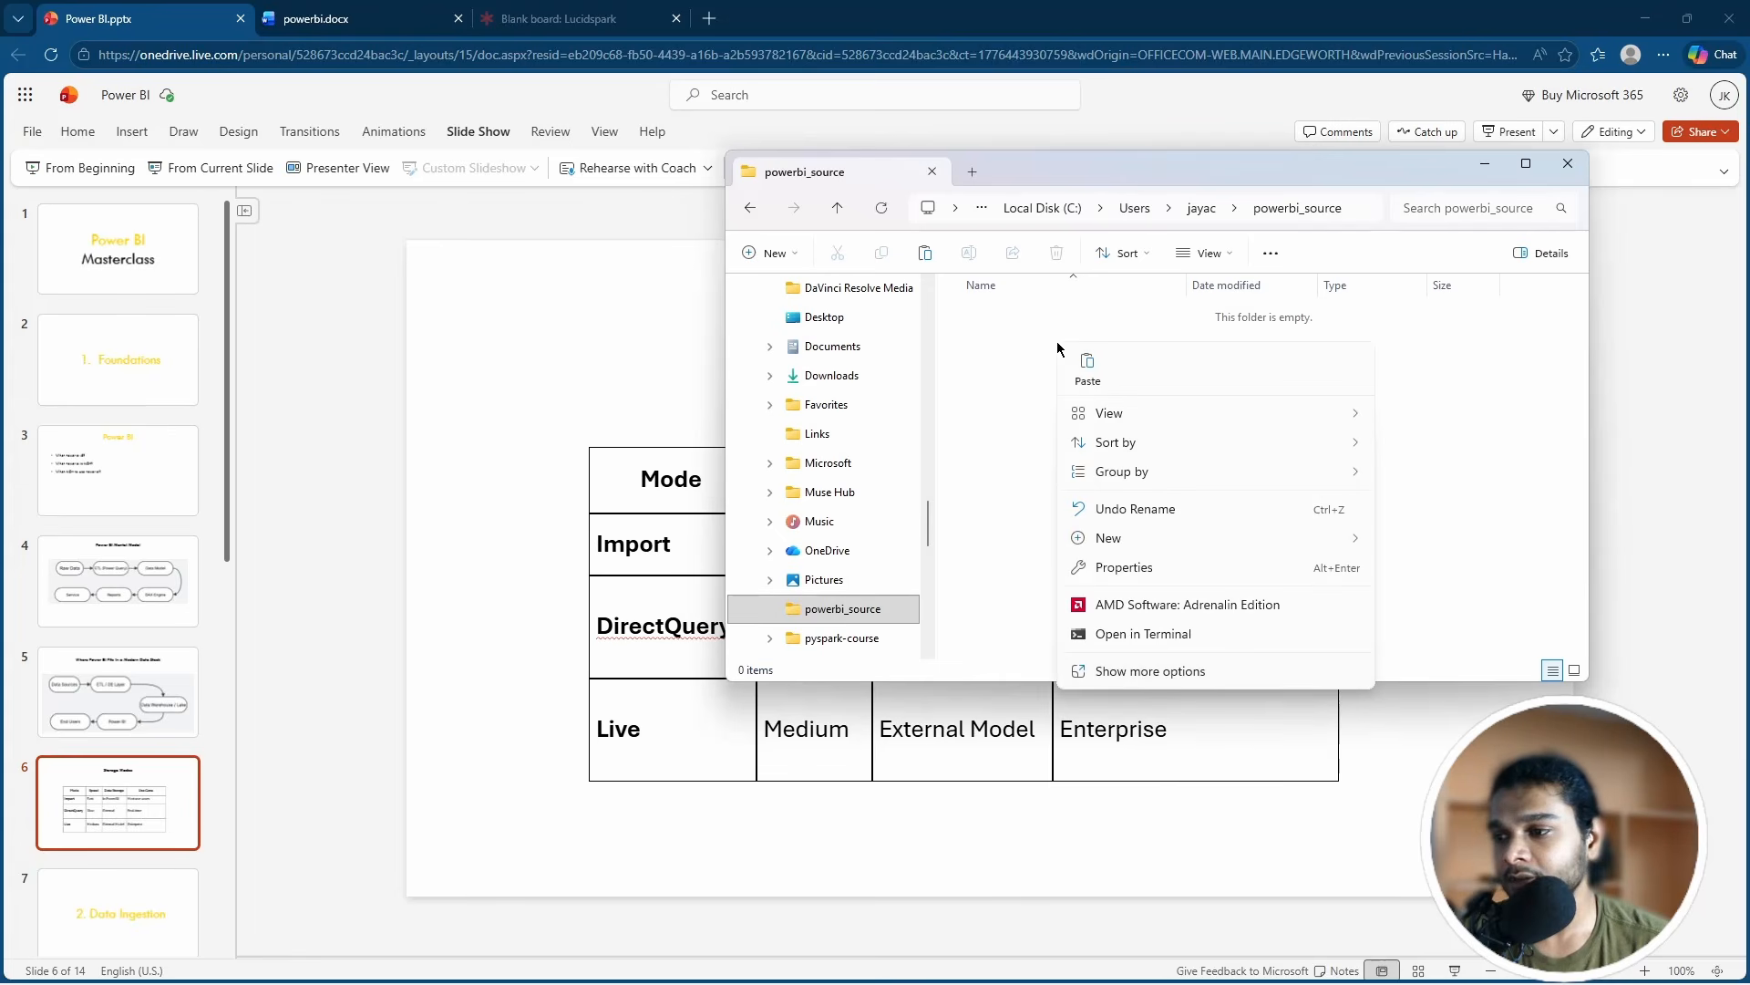
click(1091, 381)
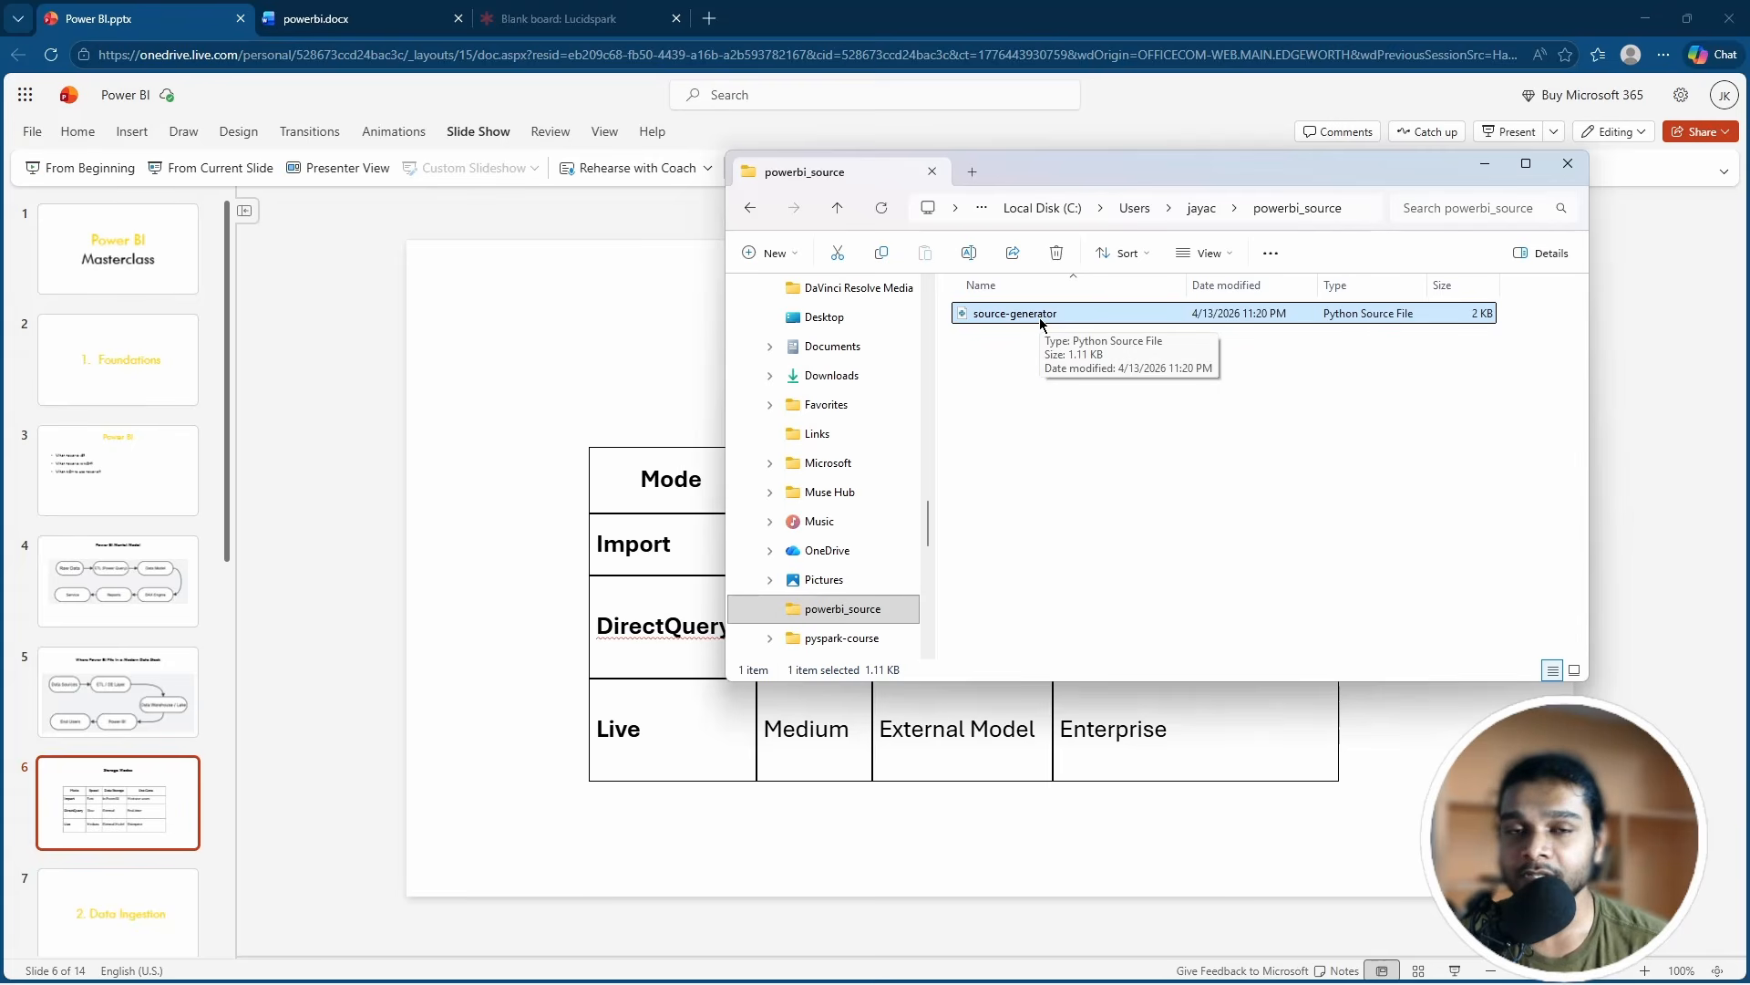
click(1026, 407)
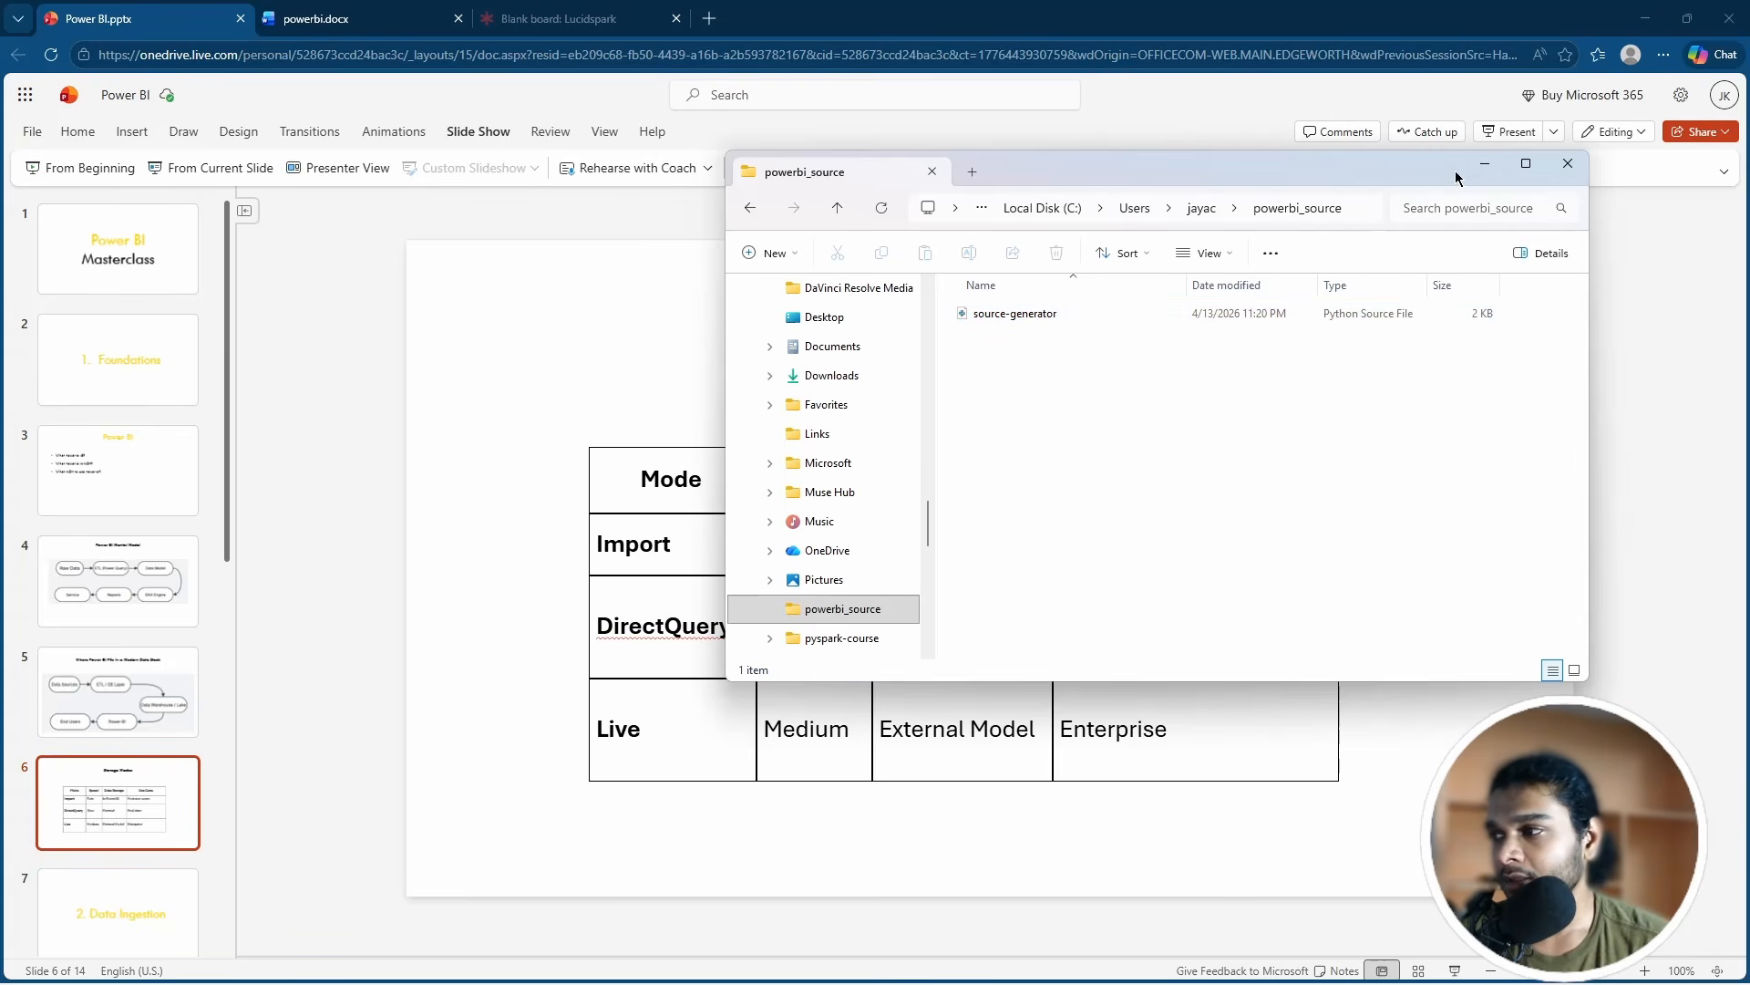
Step: Launch Windows PowerShell from Start and move its window to the upper right
key(super)
text(power)
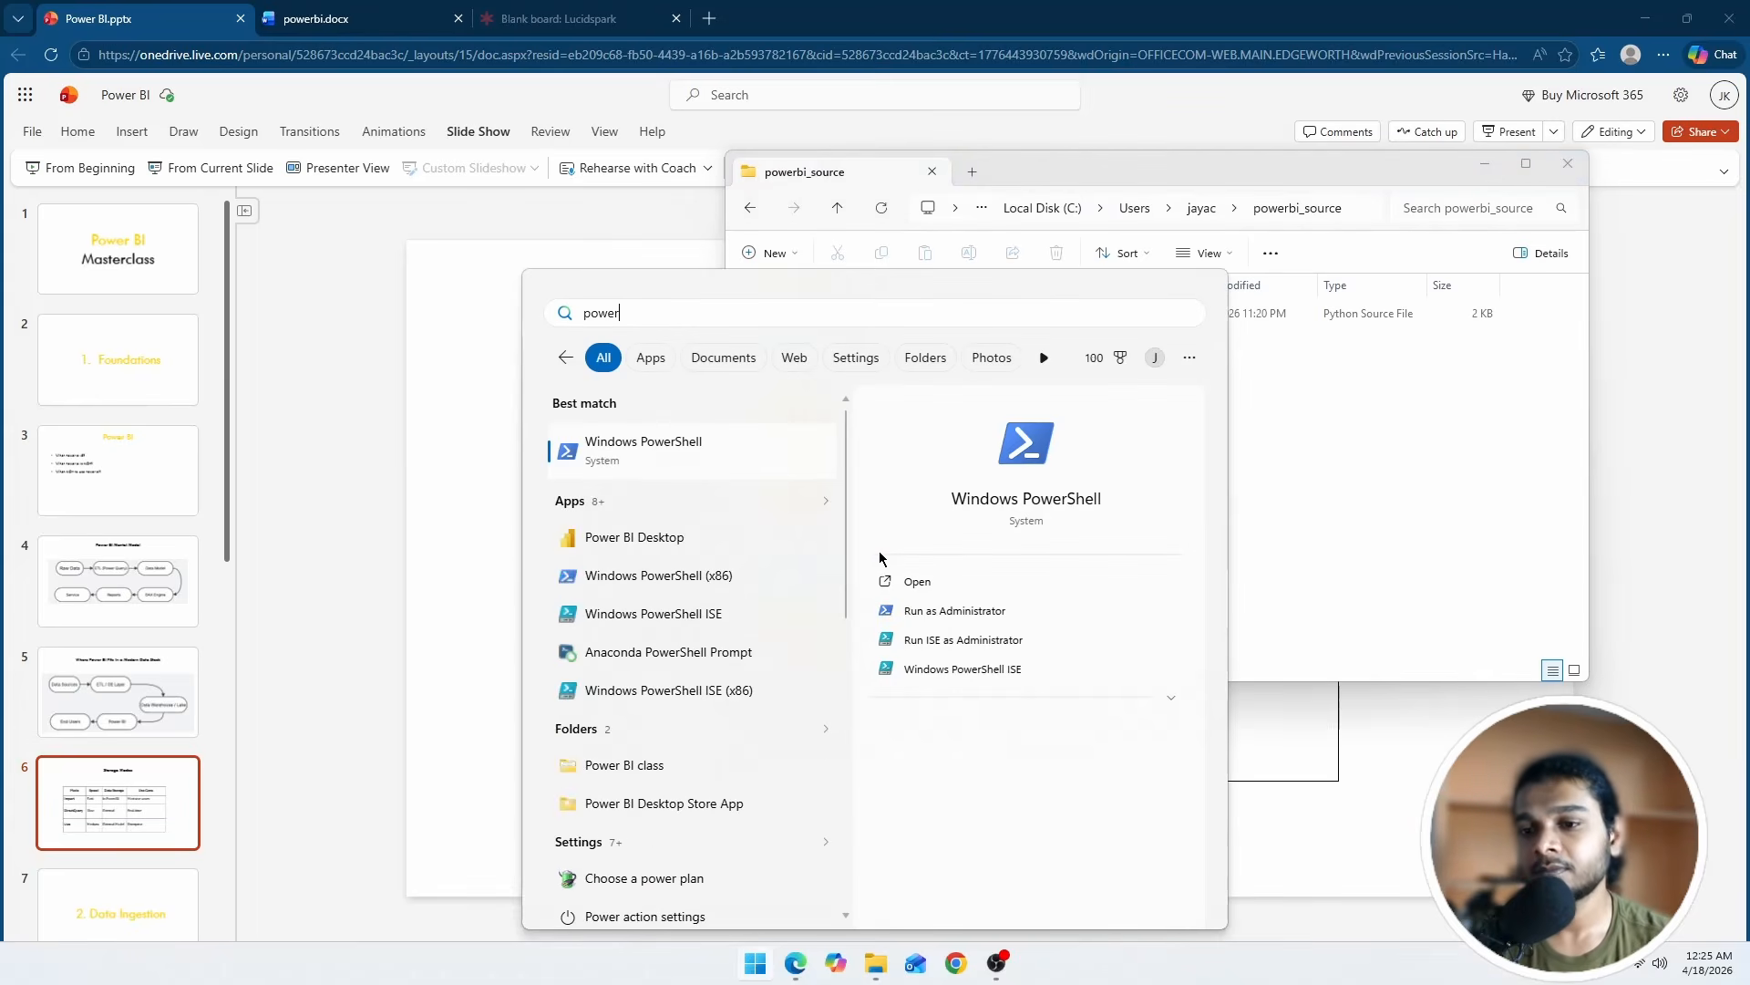
key(Return)
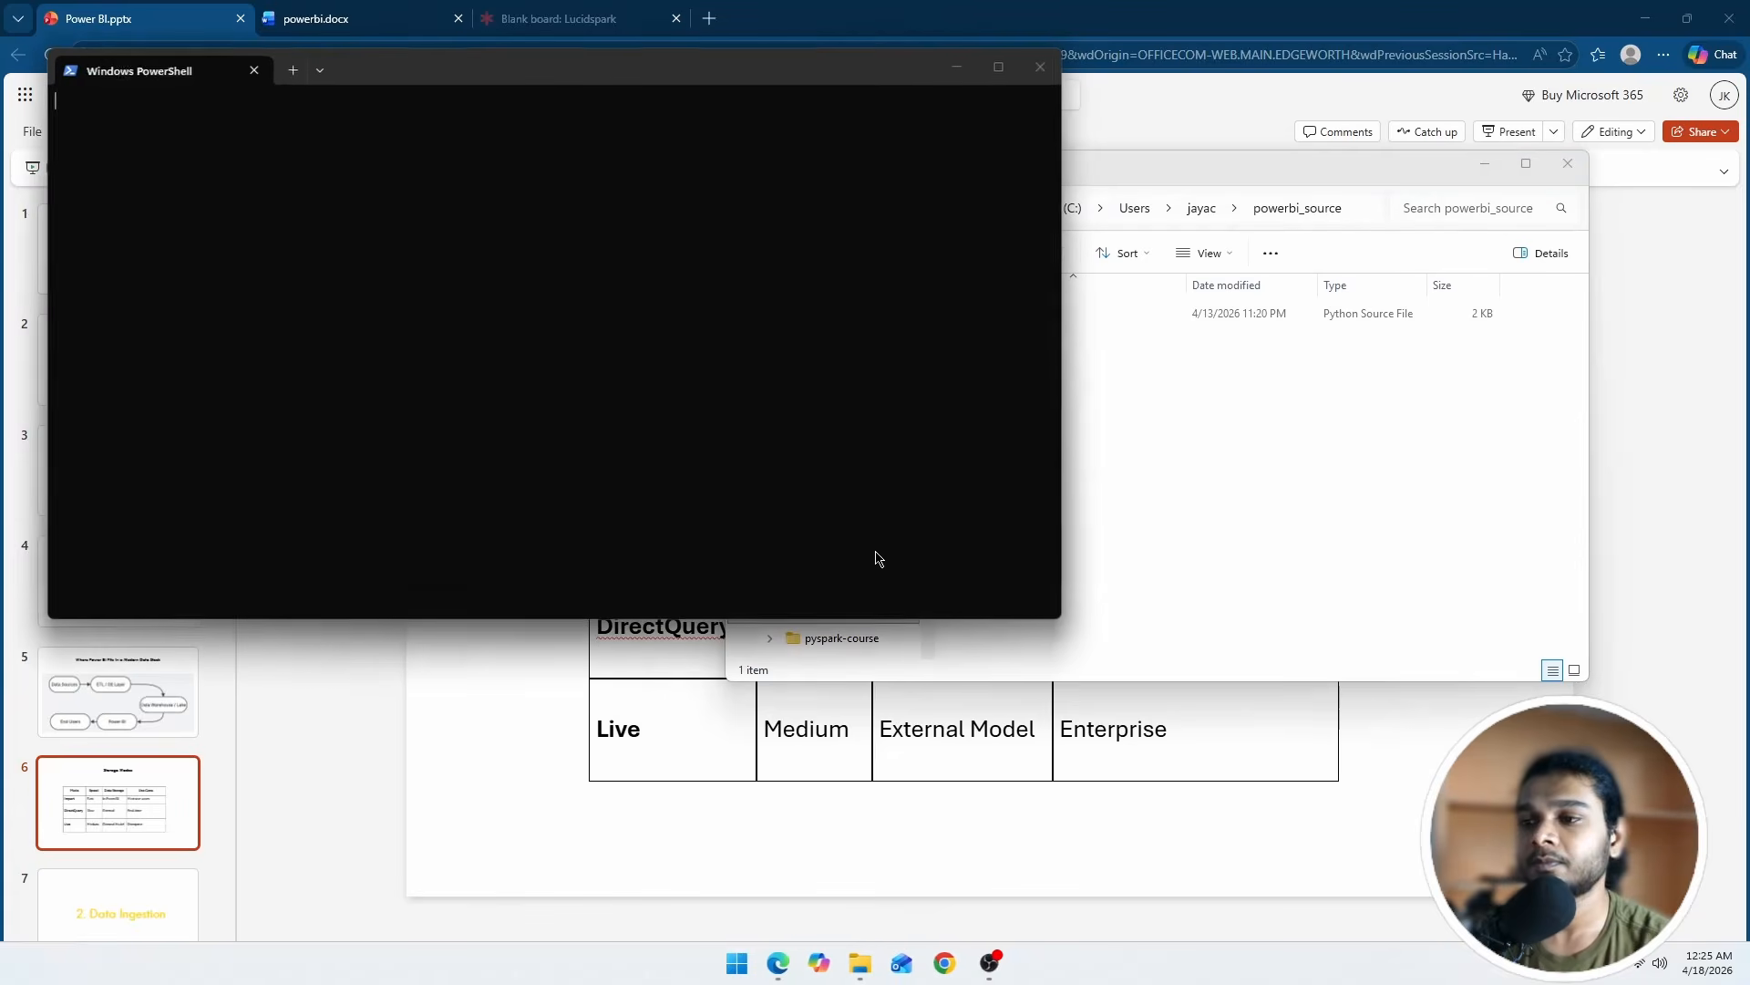
drag(449, 76, 1043, 120)
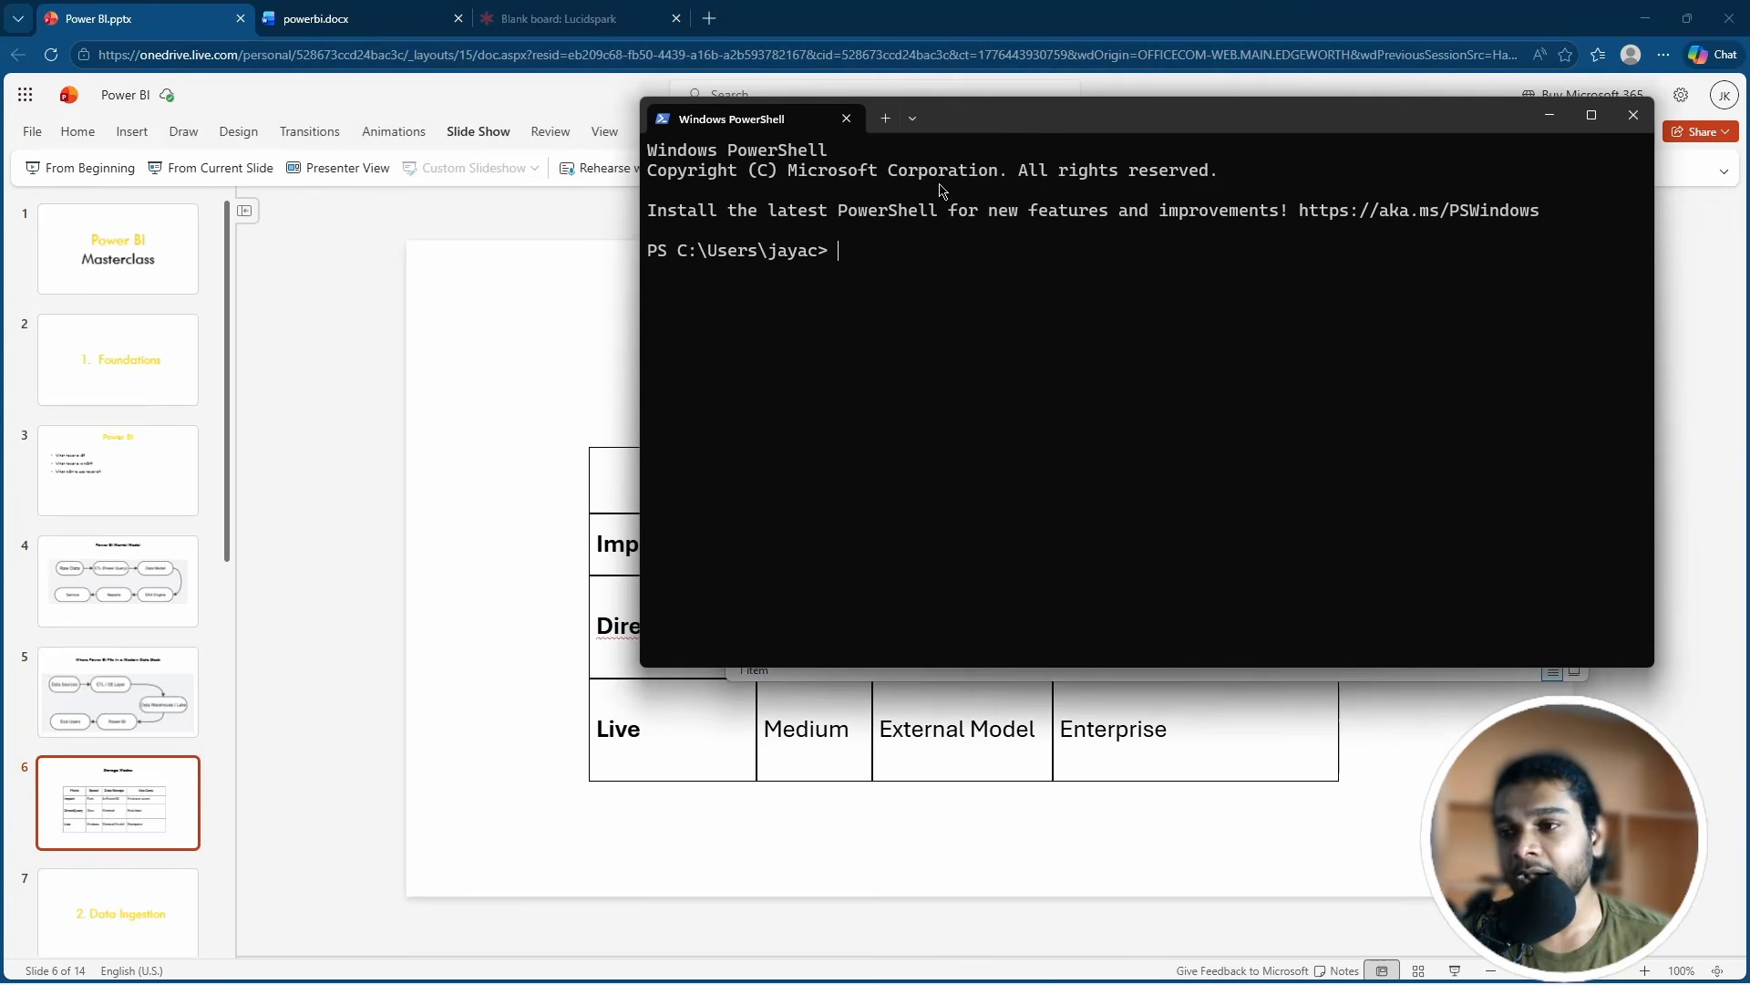
drag(950, 126, 1021, 110)
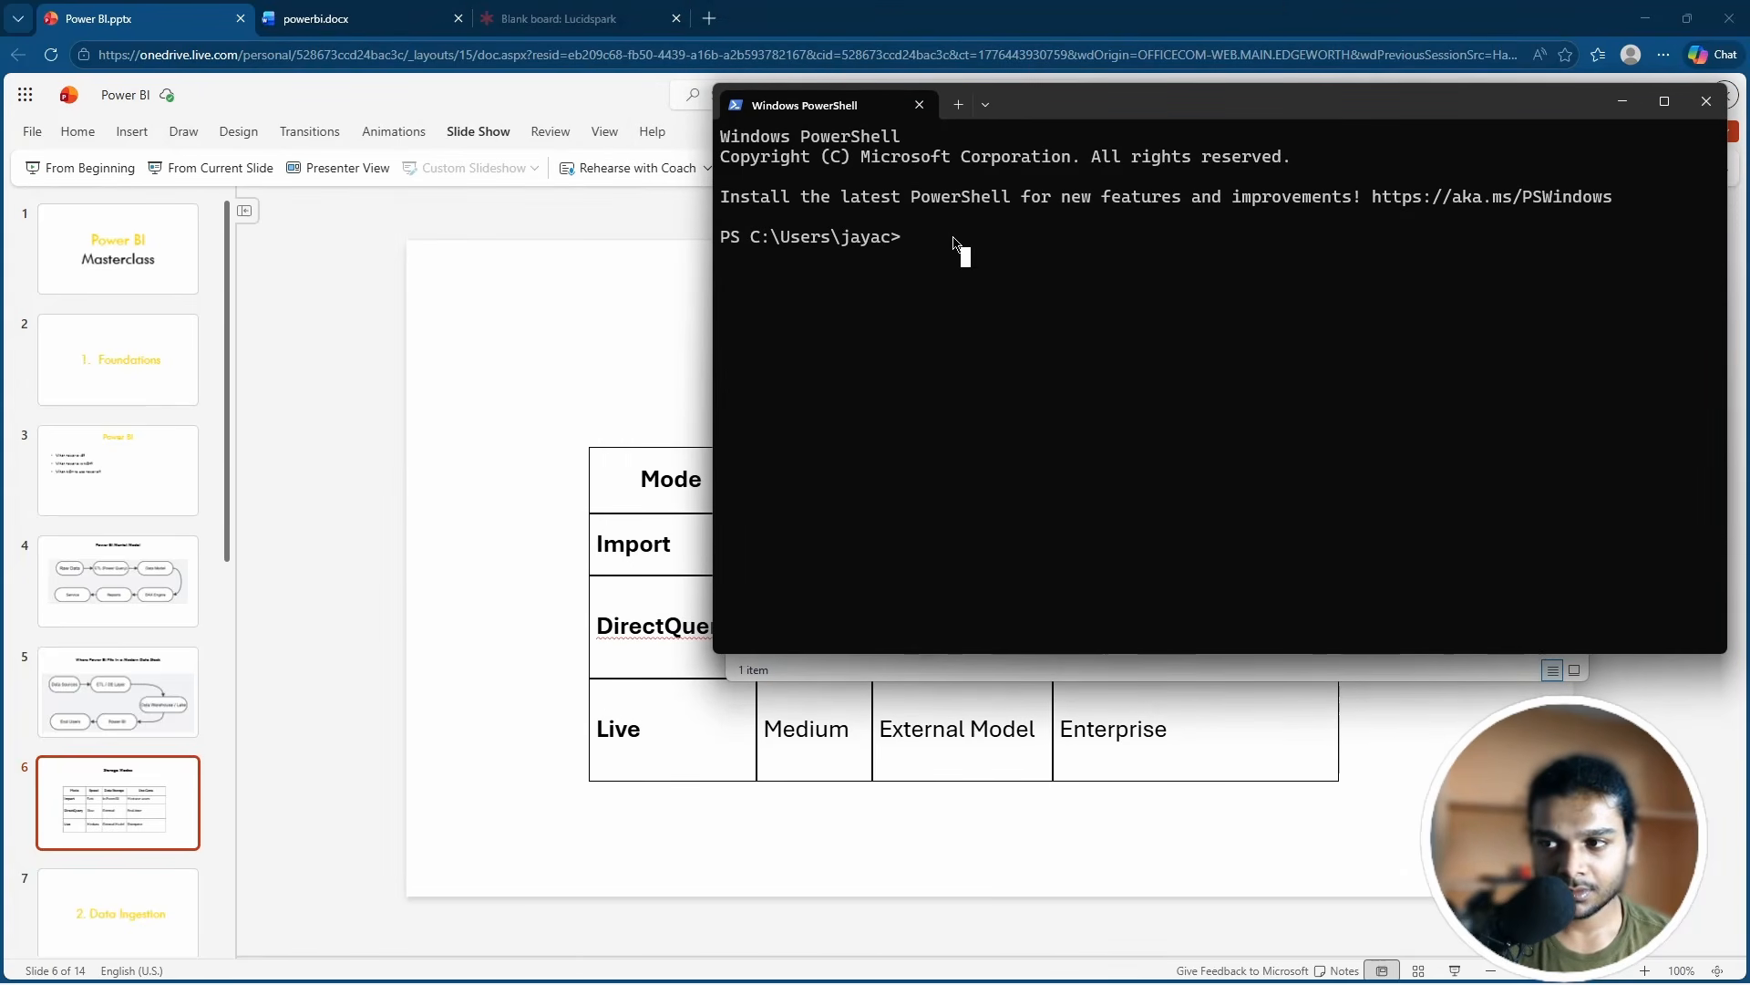
Step: Change the working directory with cd powerbi_source, fixing the mistyped folder name
text(cd)
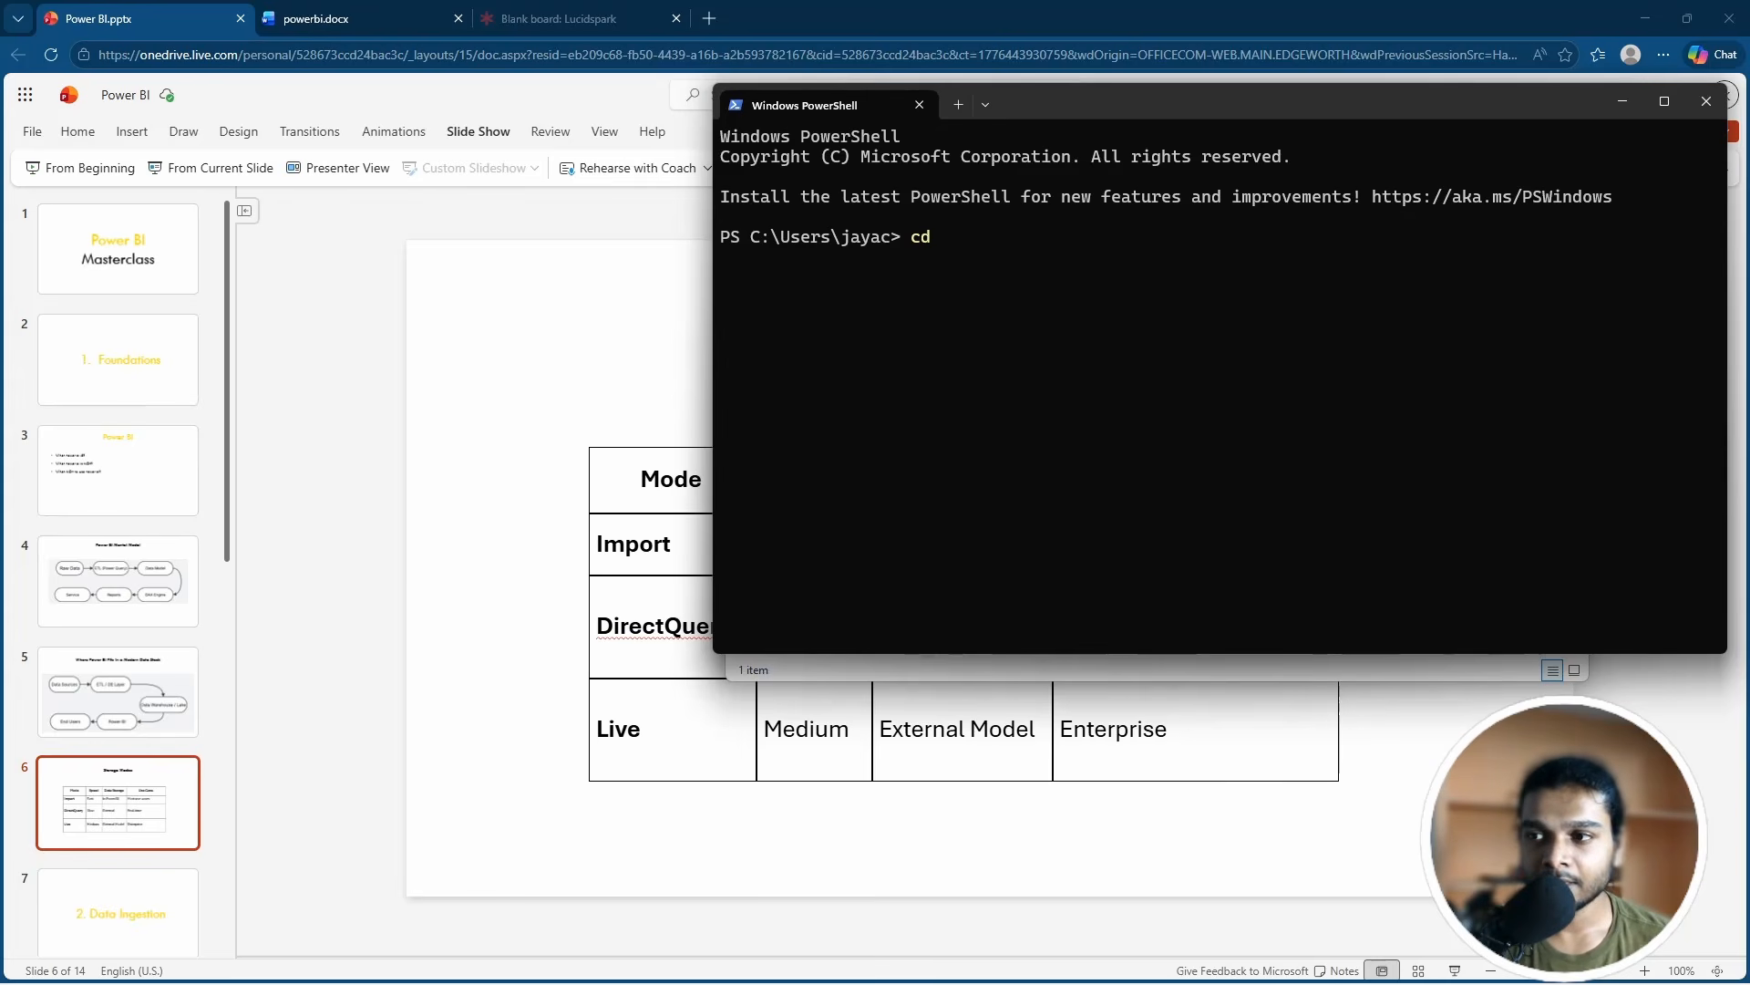
text( po)
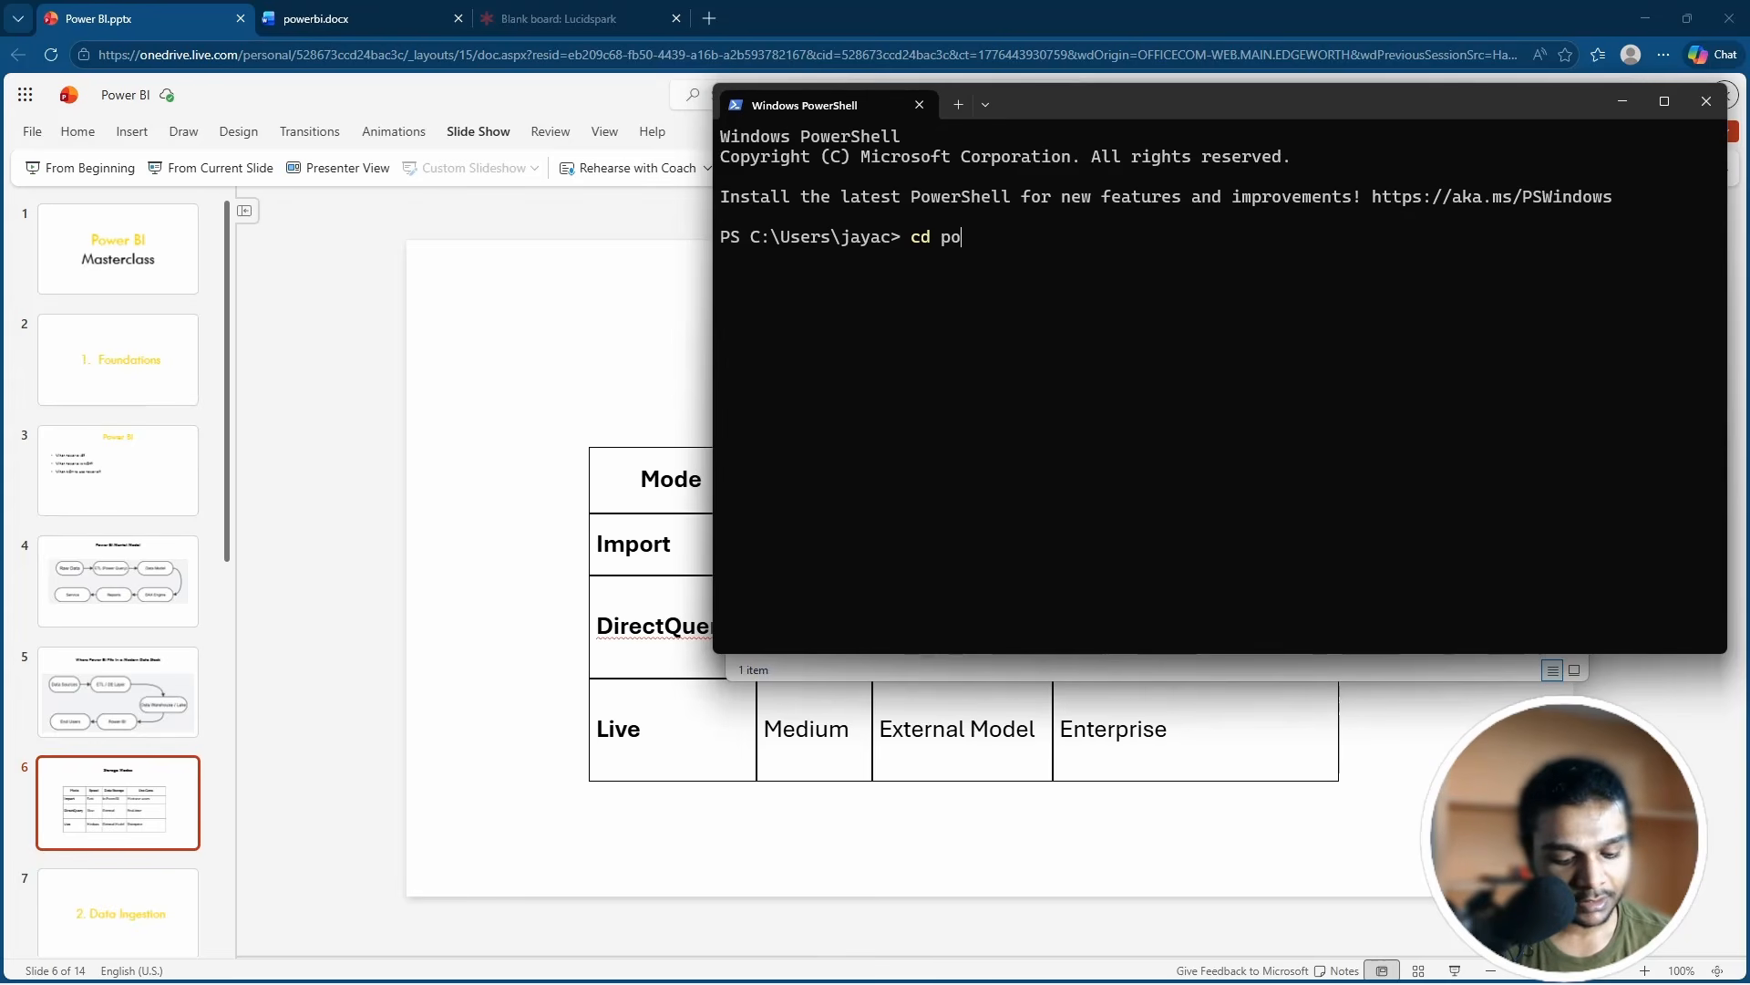
text(werbu)
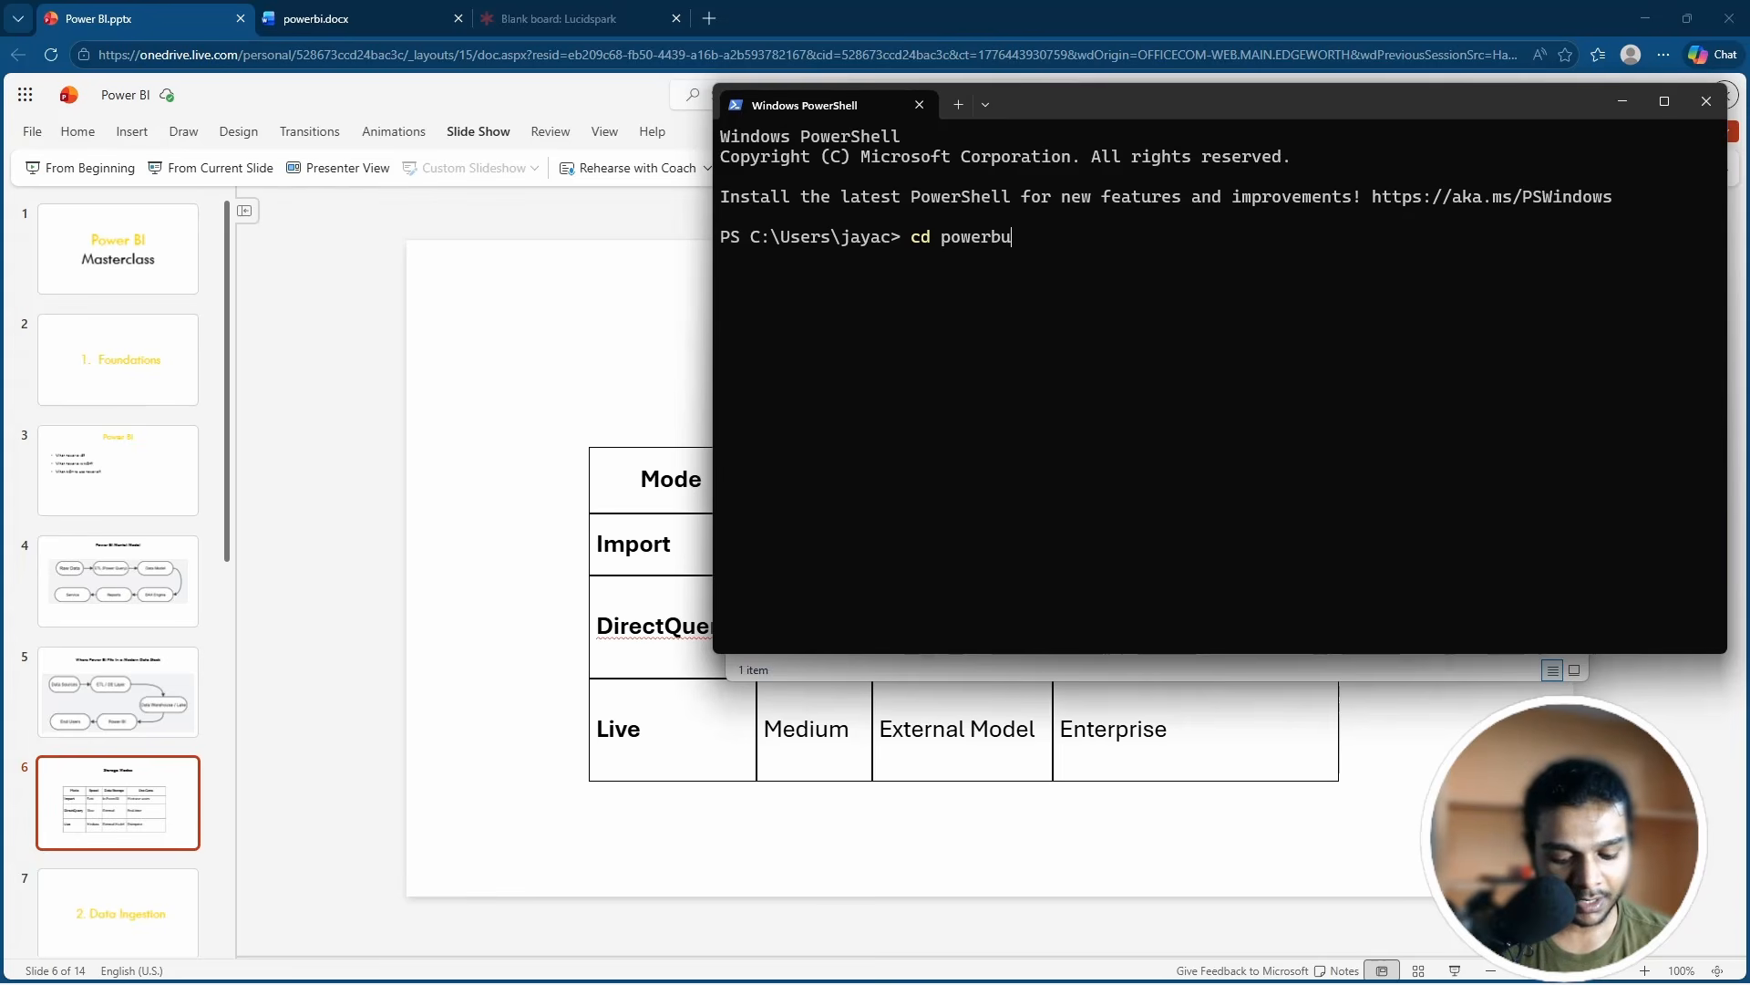
text(-)
key(BackSpace)
key(BackSpace)
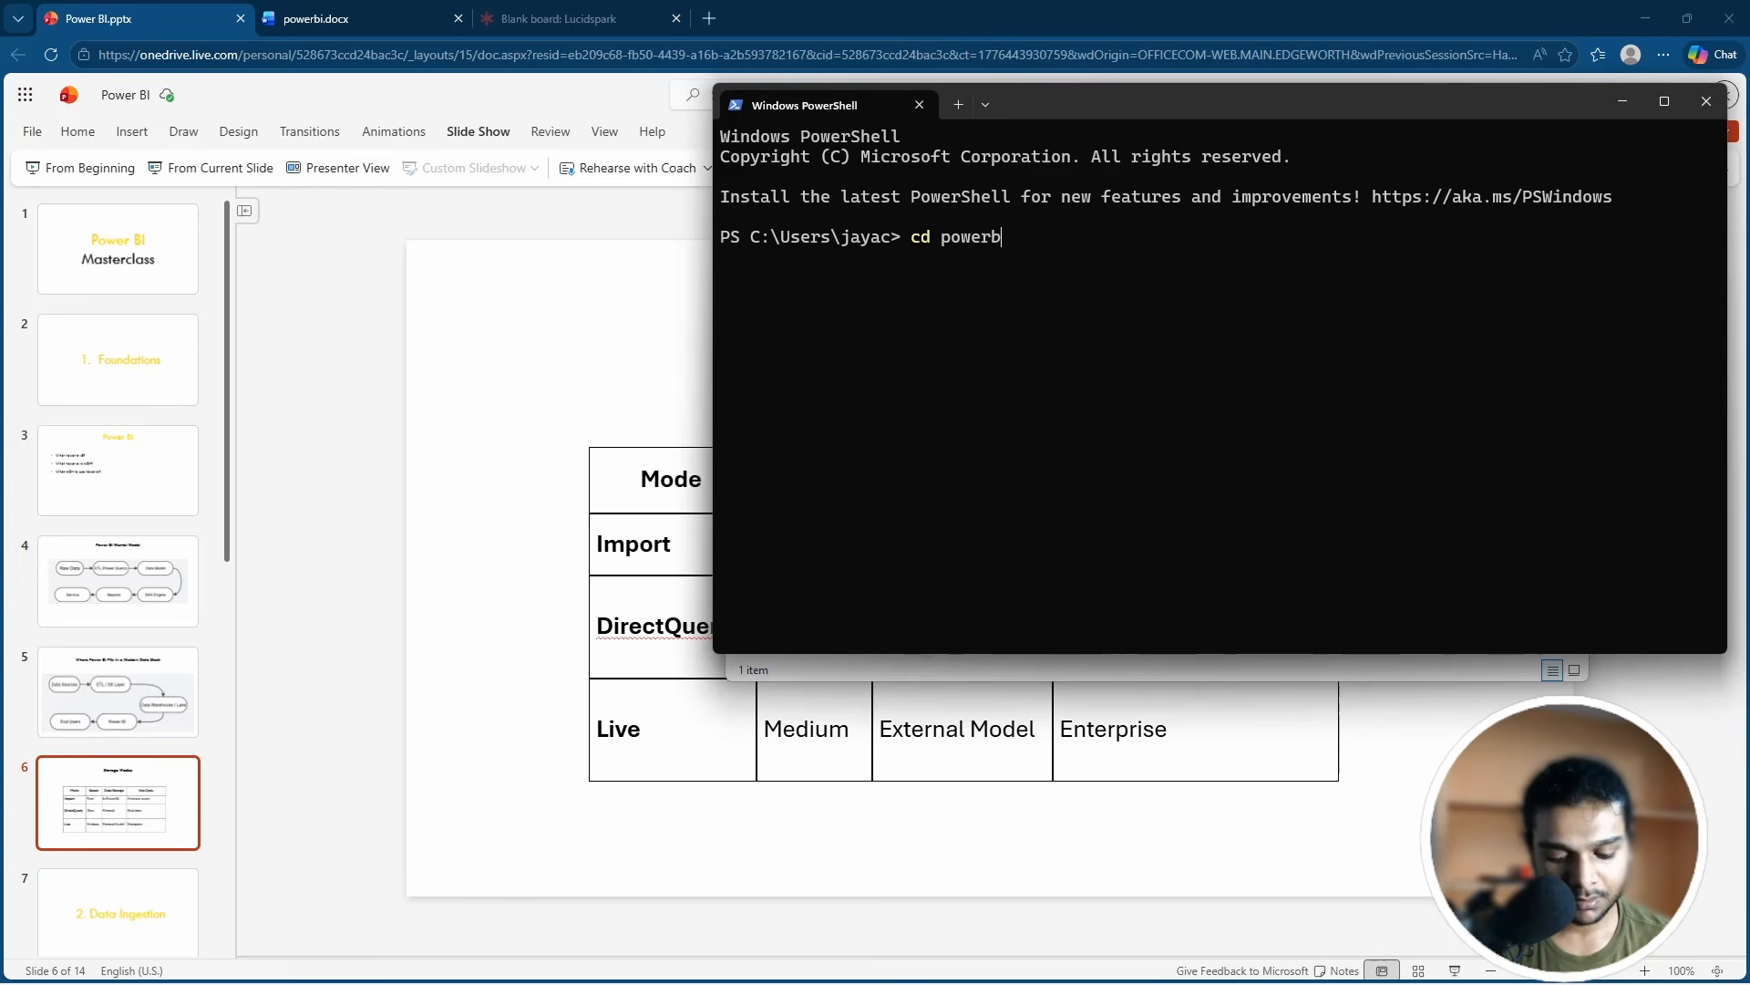
text(i)
key(alt+Tab)
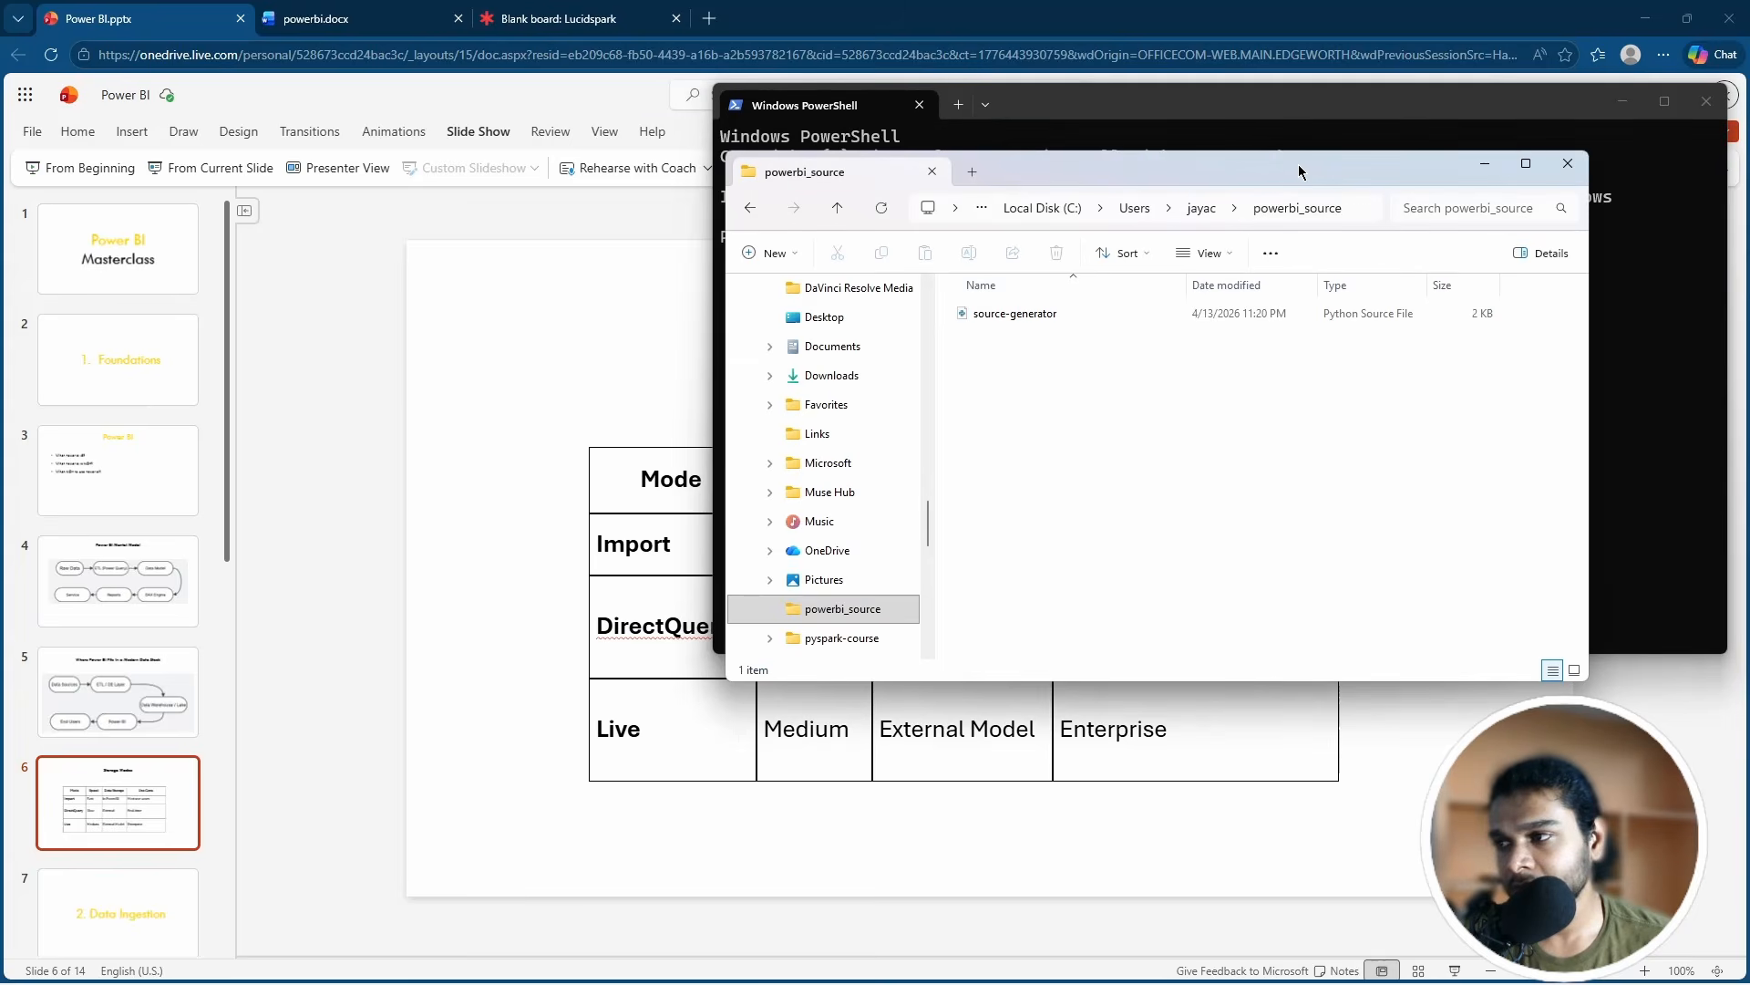
key(alt+Tab)
text(_)
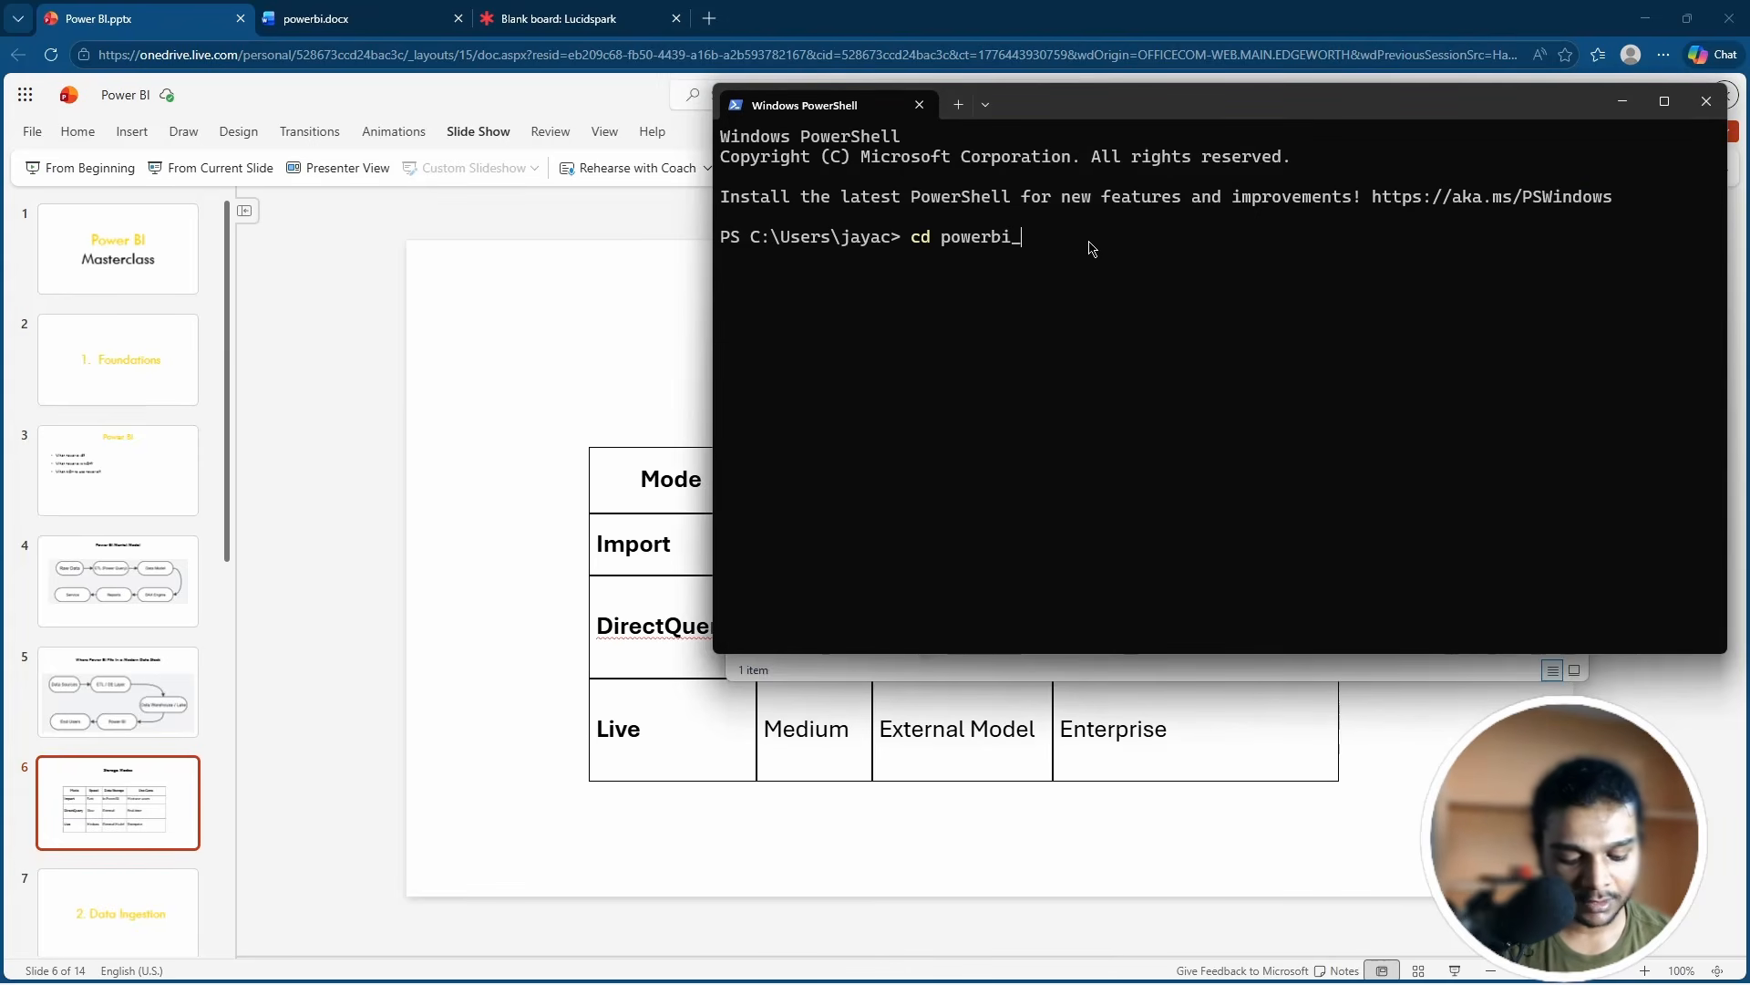
text(s)
text(ource)
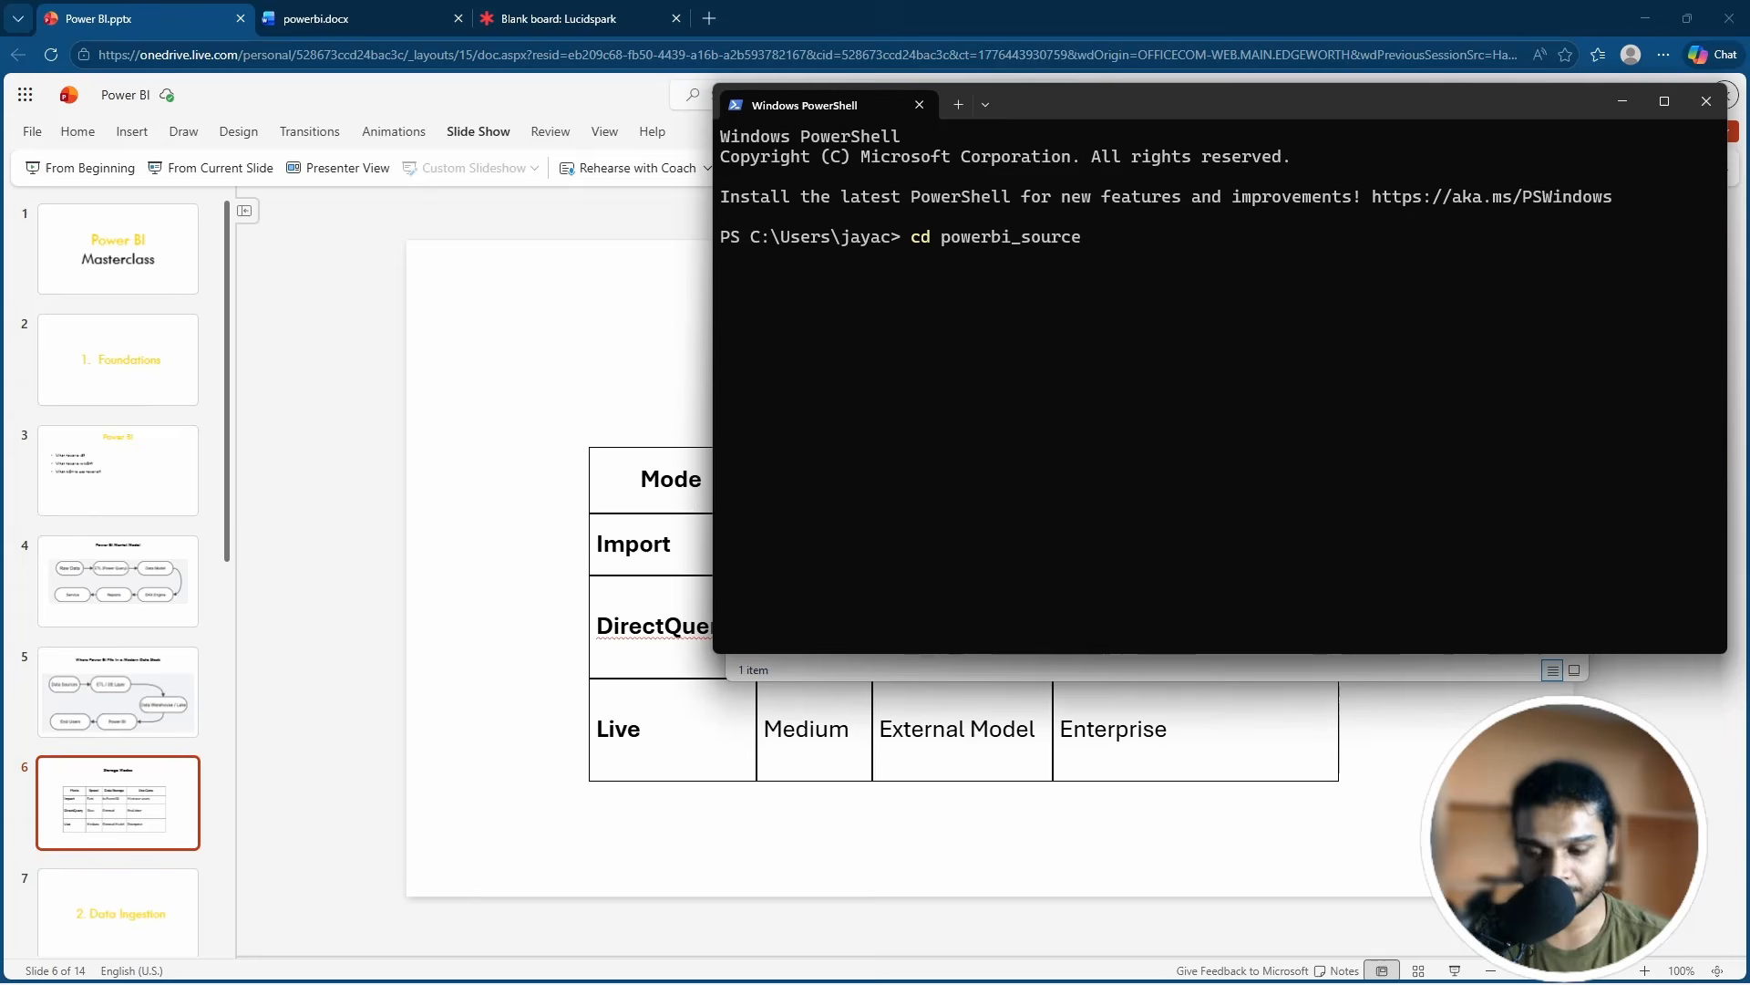
key(Return)
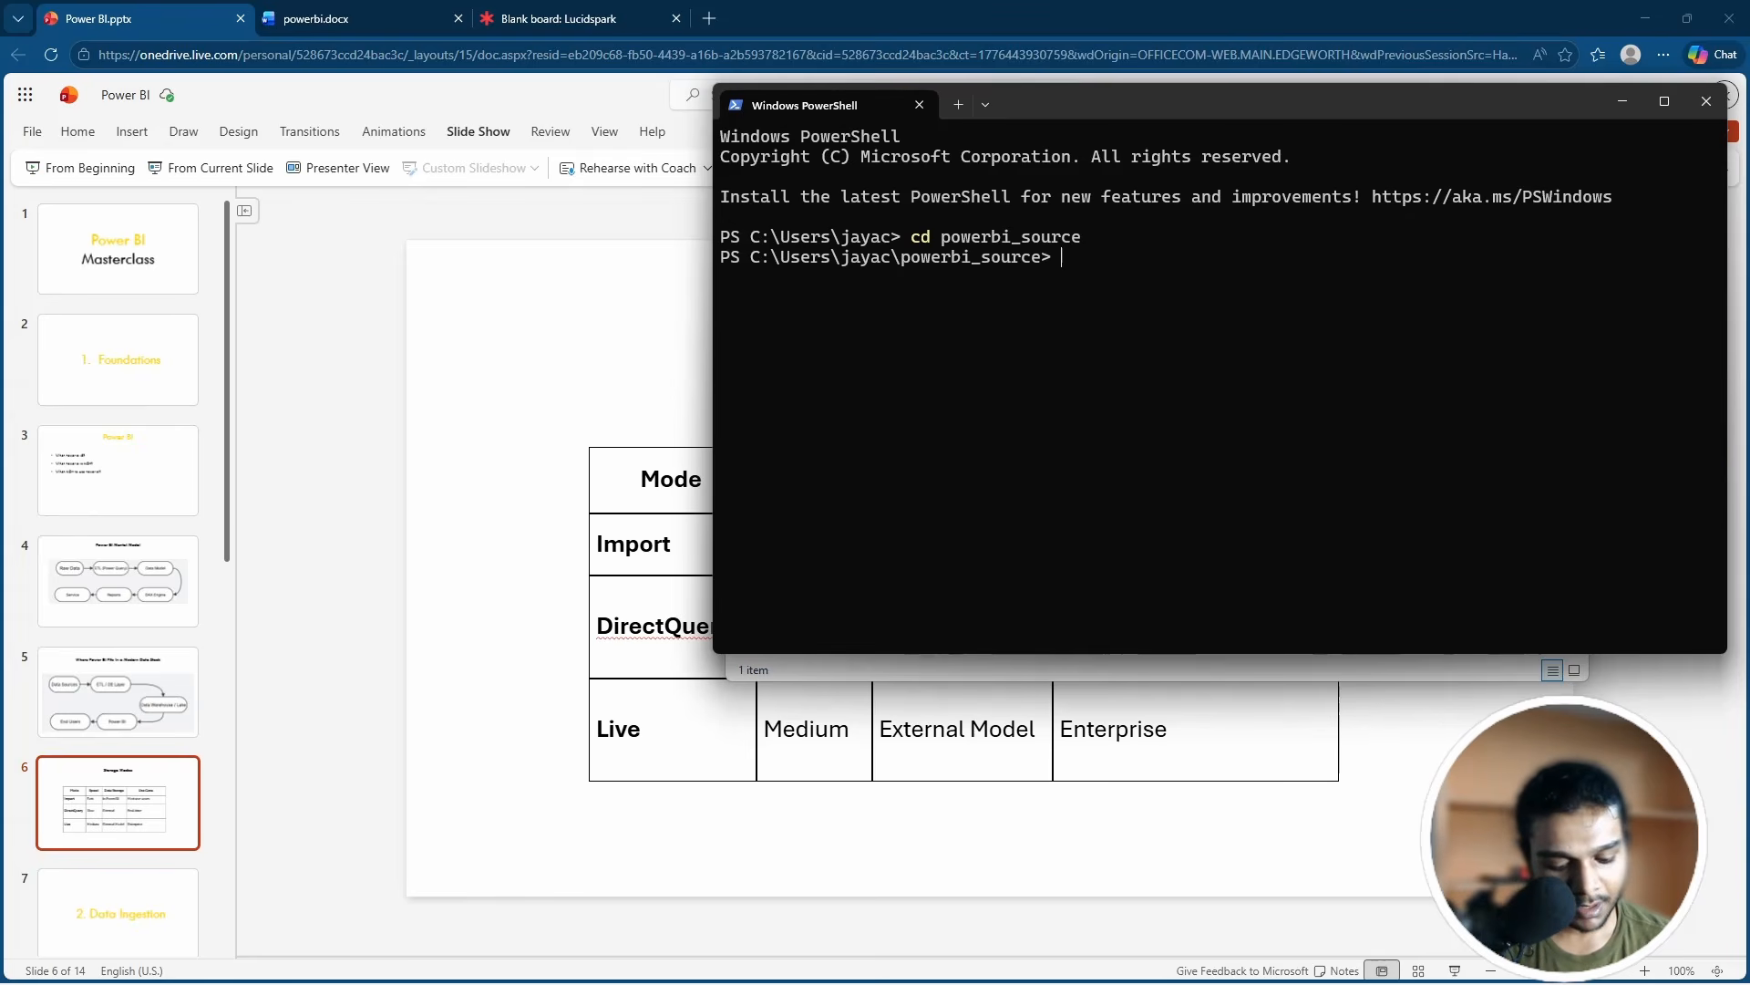
Step: Run python source-generator.py, retyping it after the misspelled source-genrator.py fails
text(python)
key(BackSpace)
key(BackSpace)
key(BackSpace)
key(BackSpace)
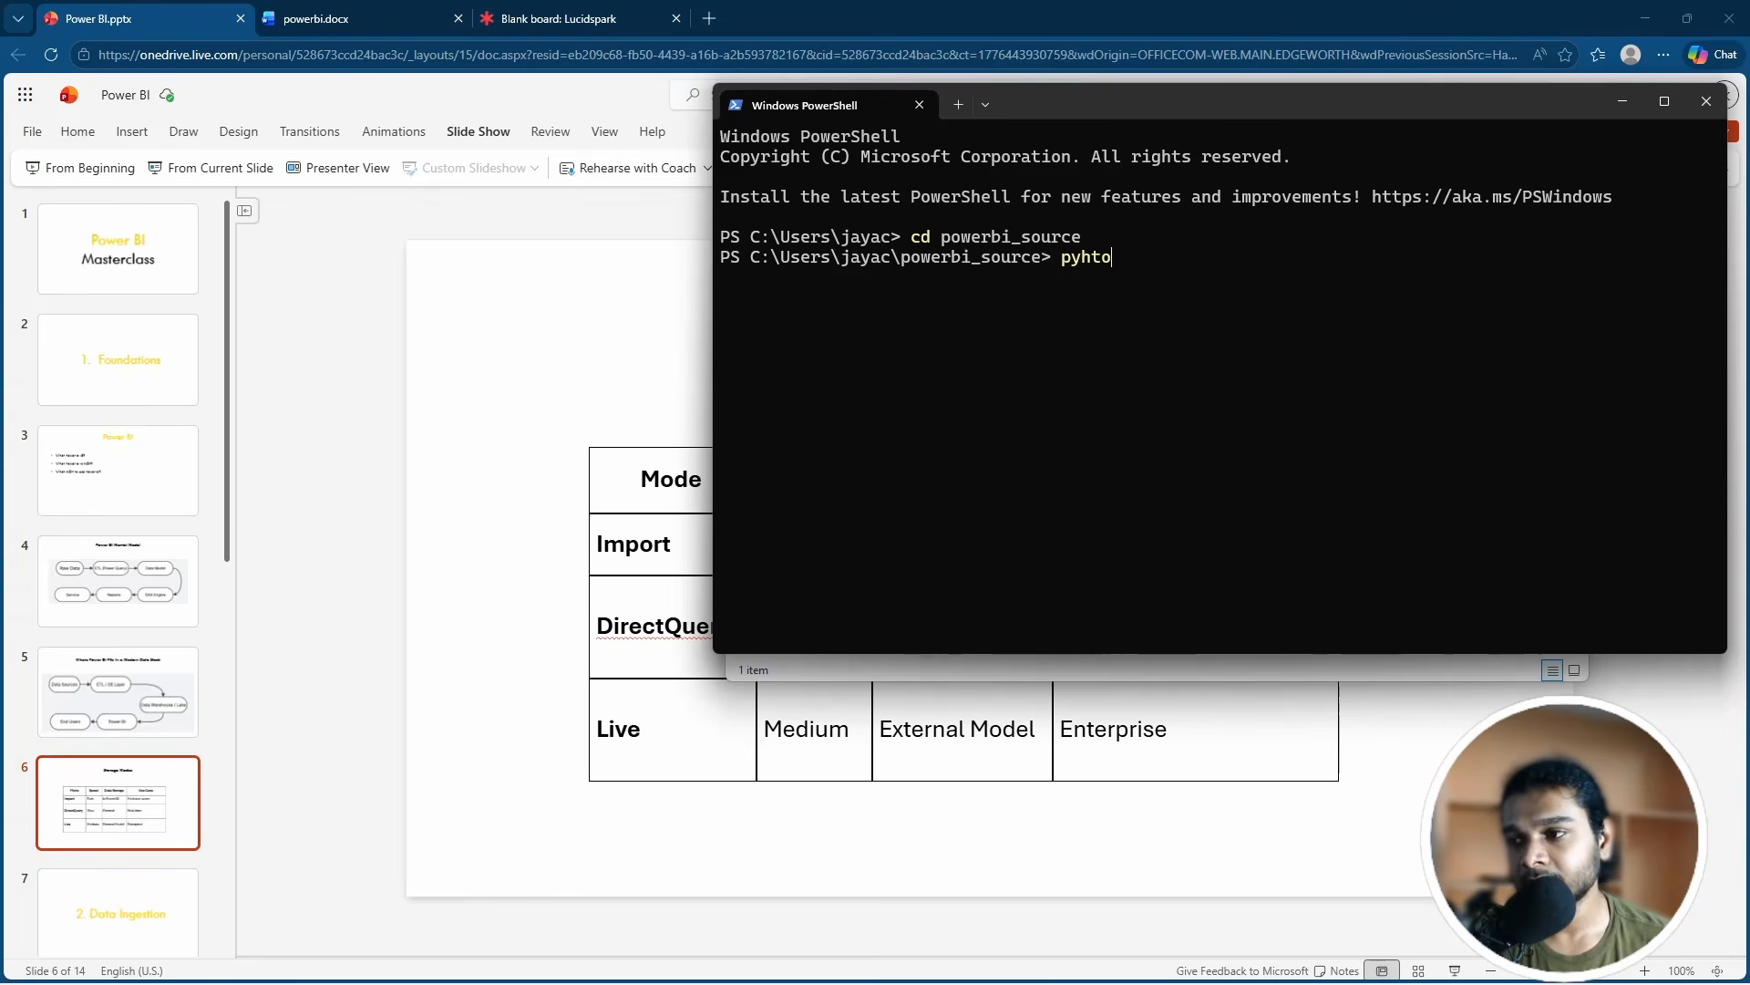
text(thon)
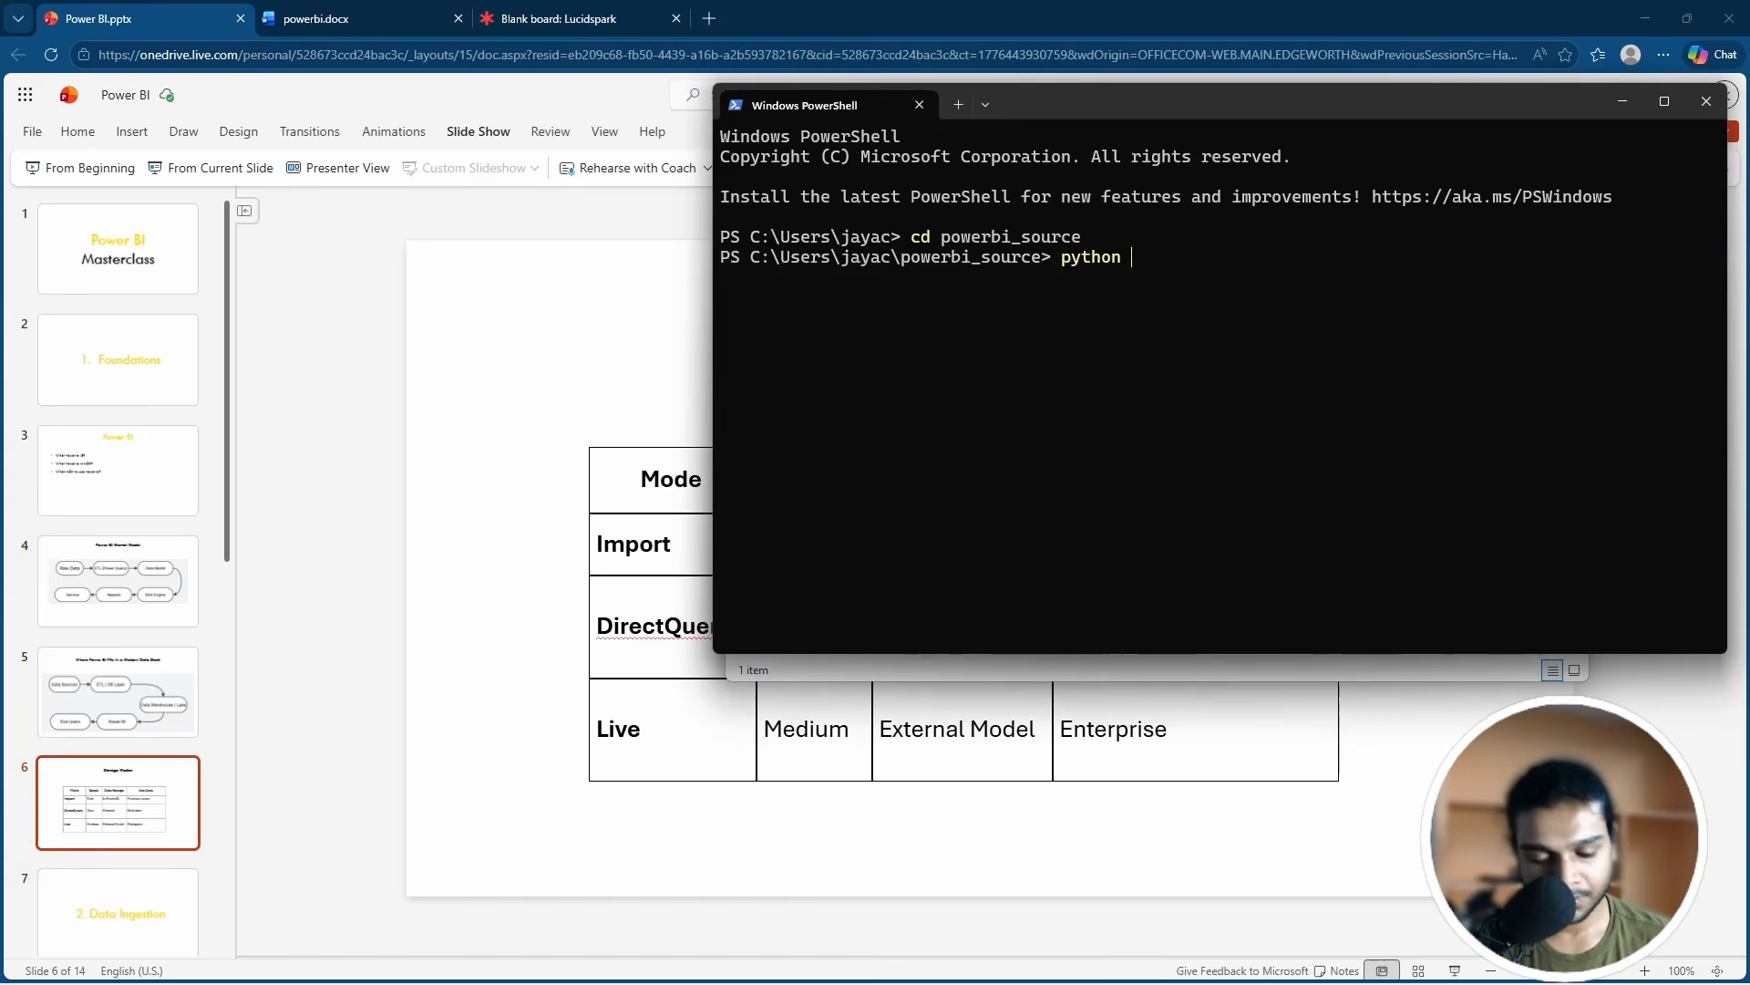
key(alt+Tab)
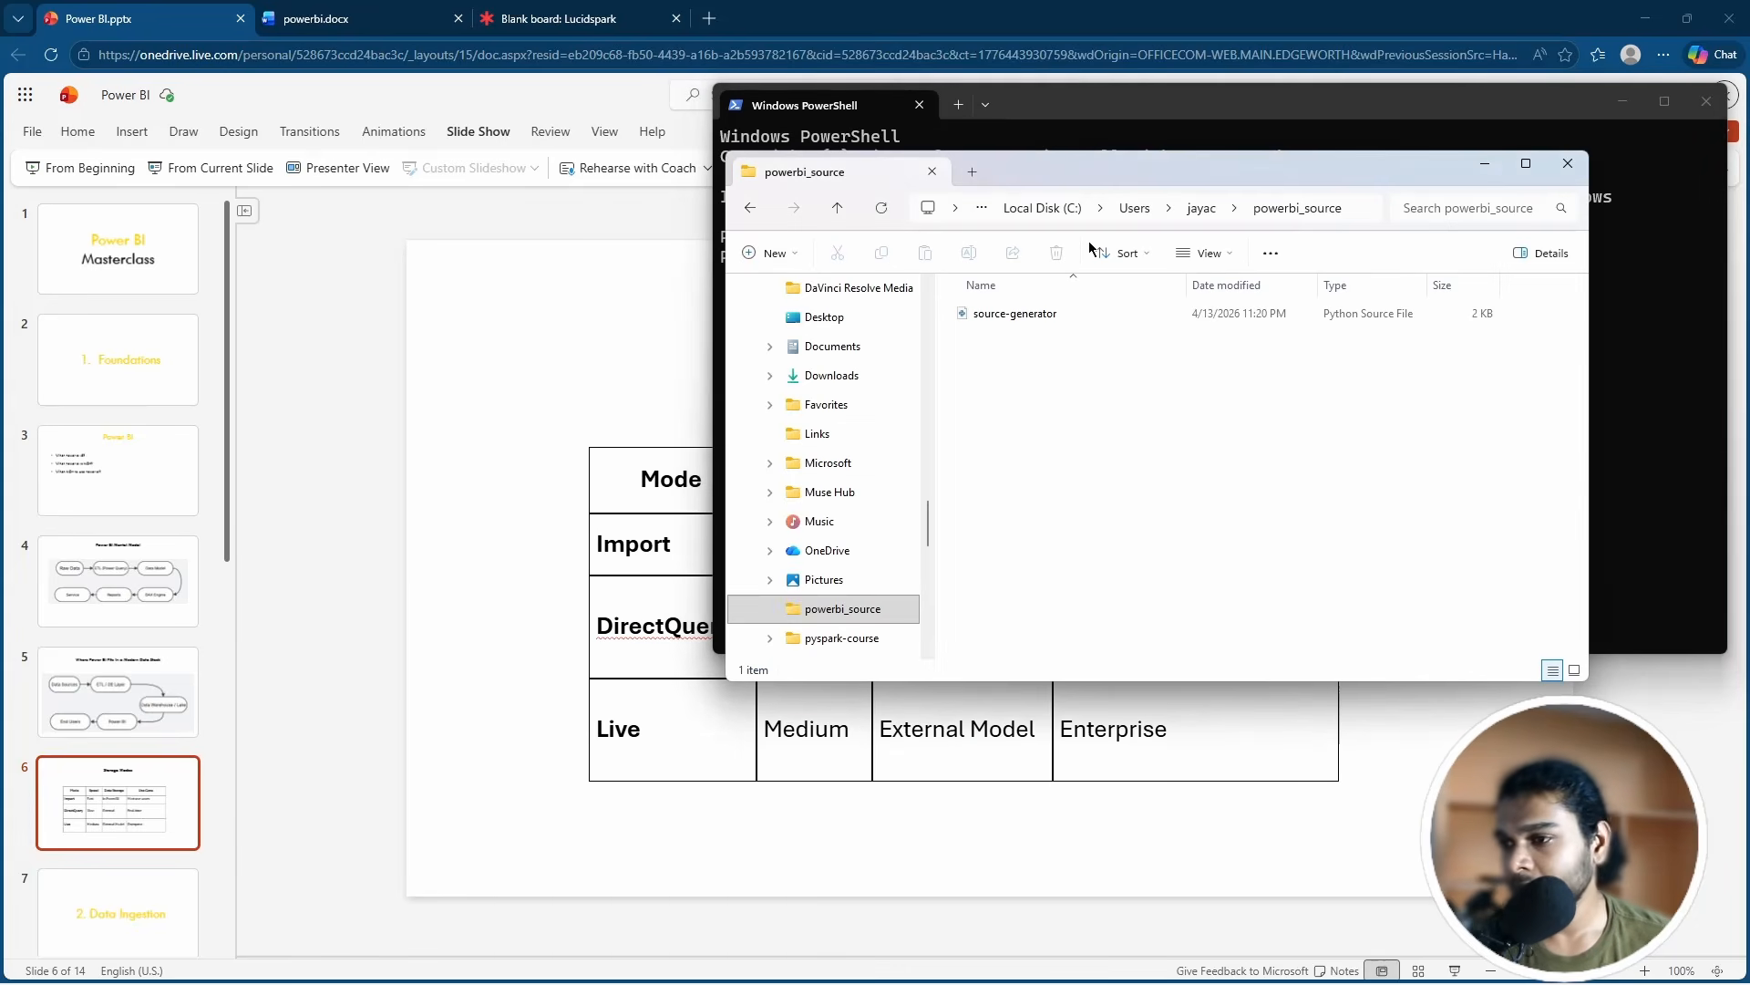
key(alt+Tab)
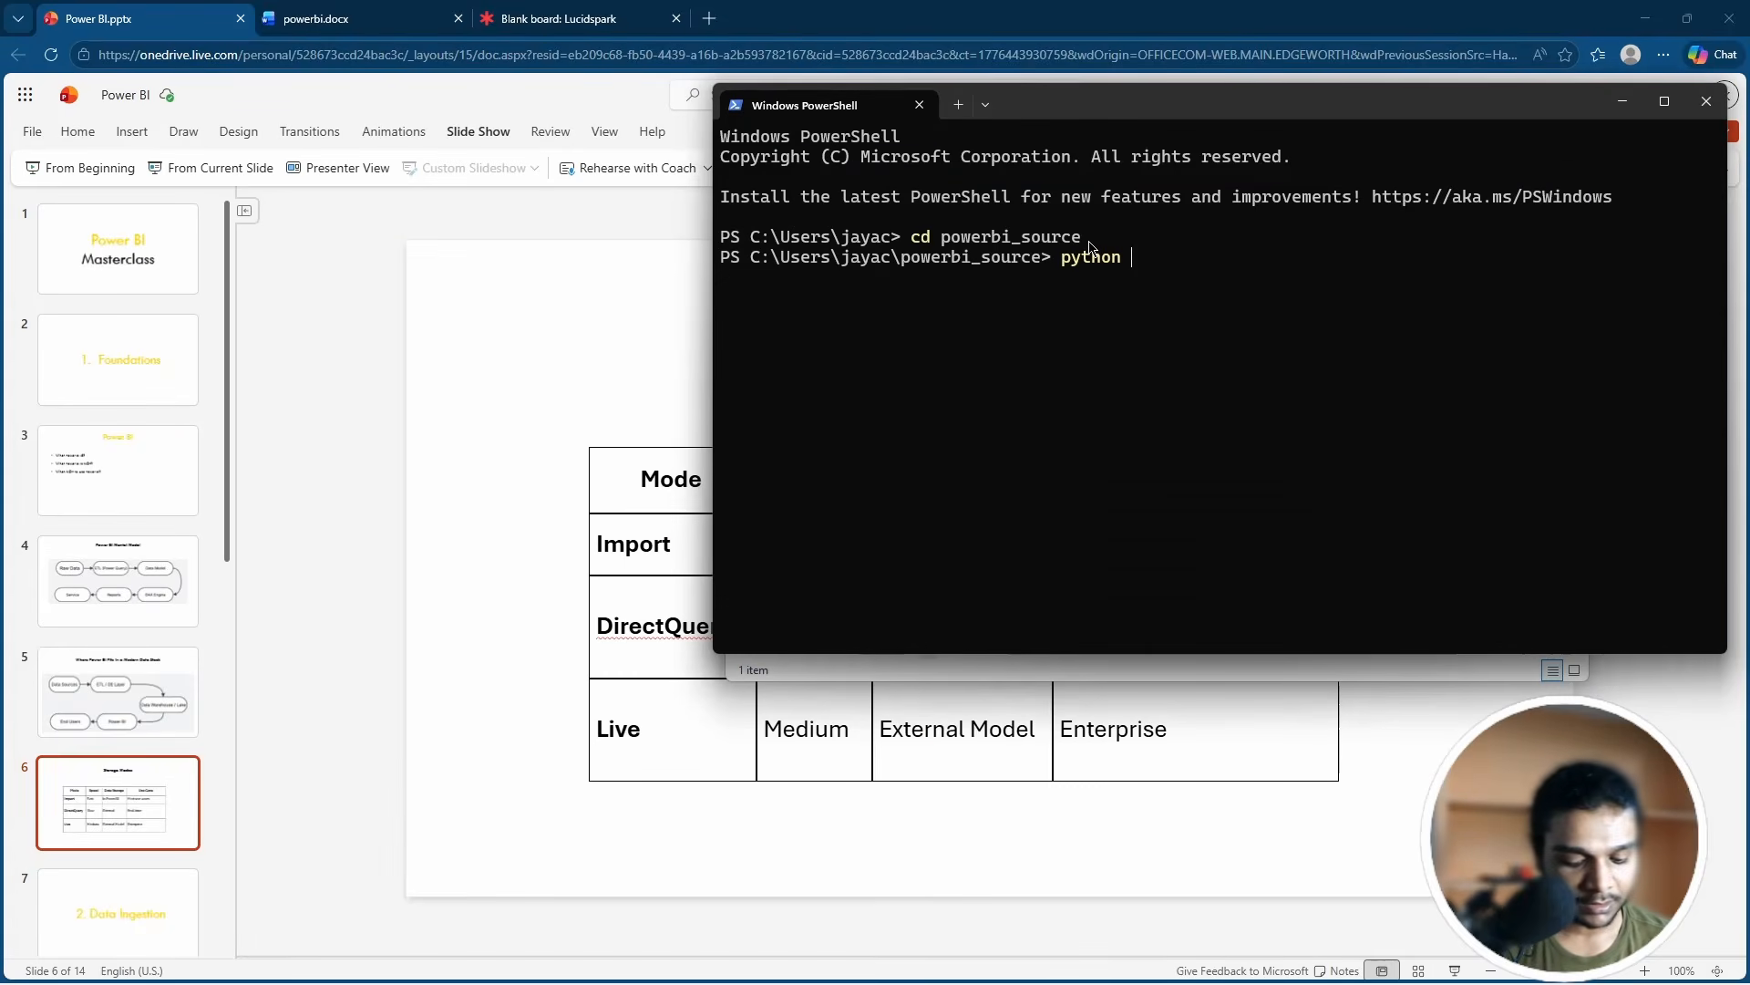
text(source)
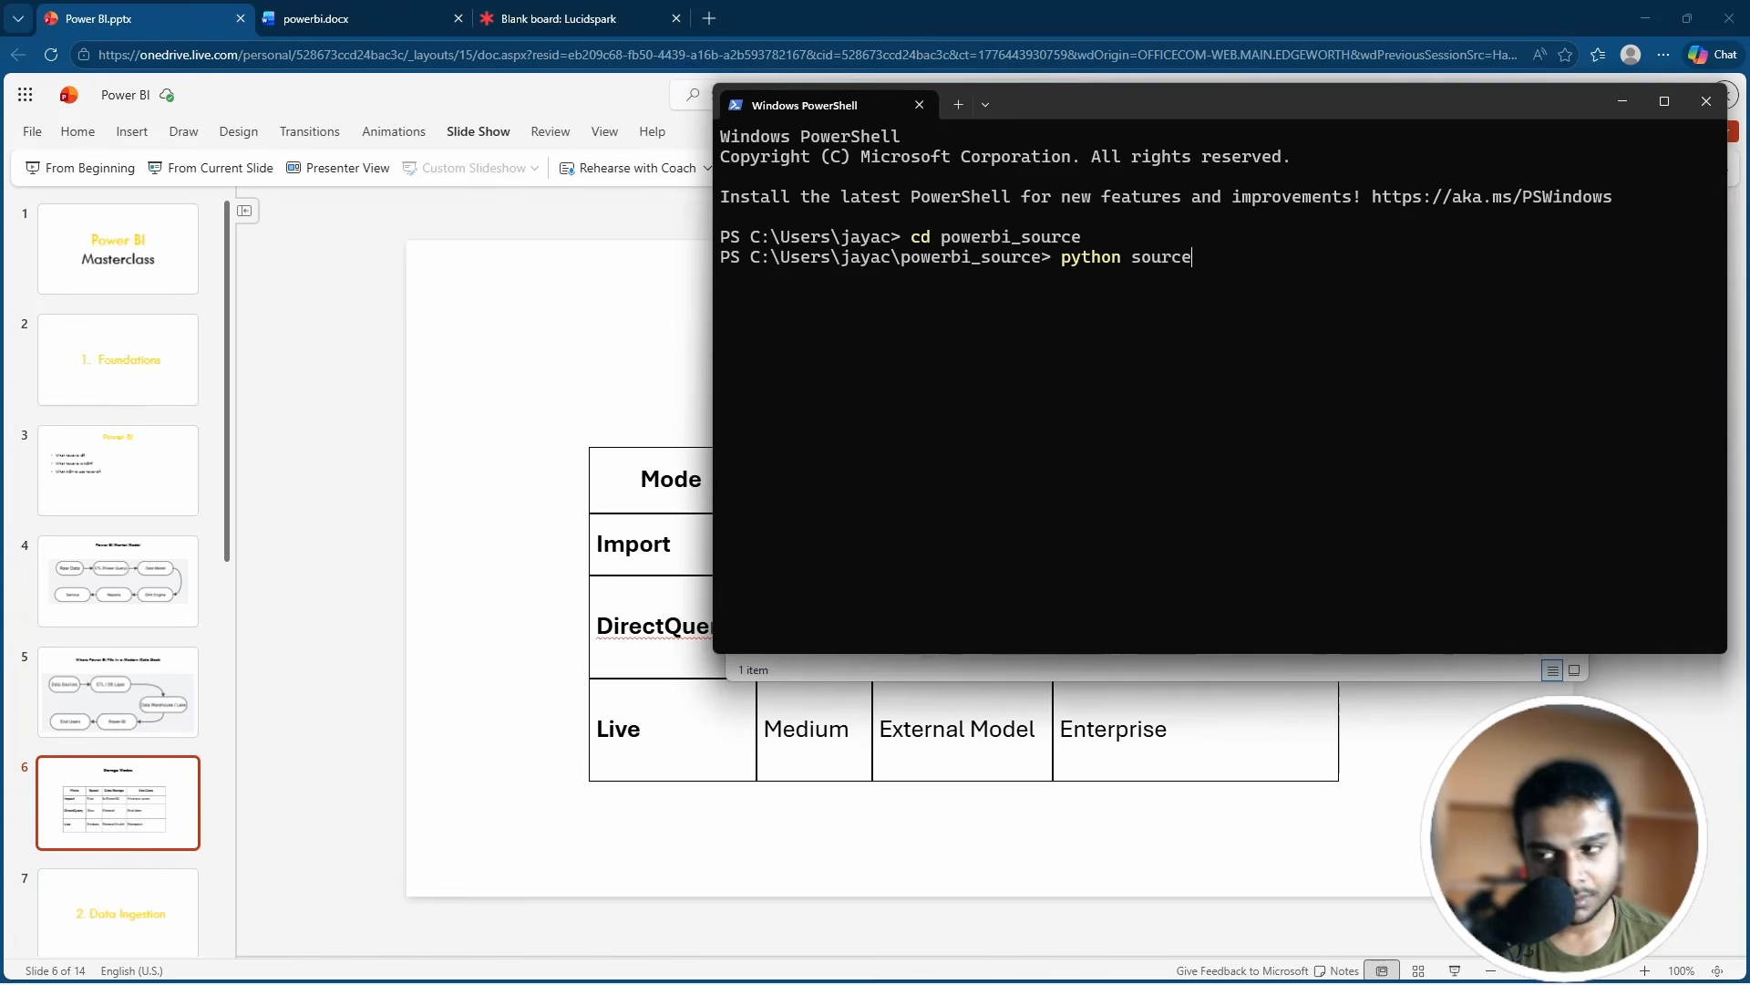
text(-gen)
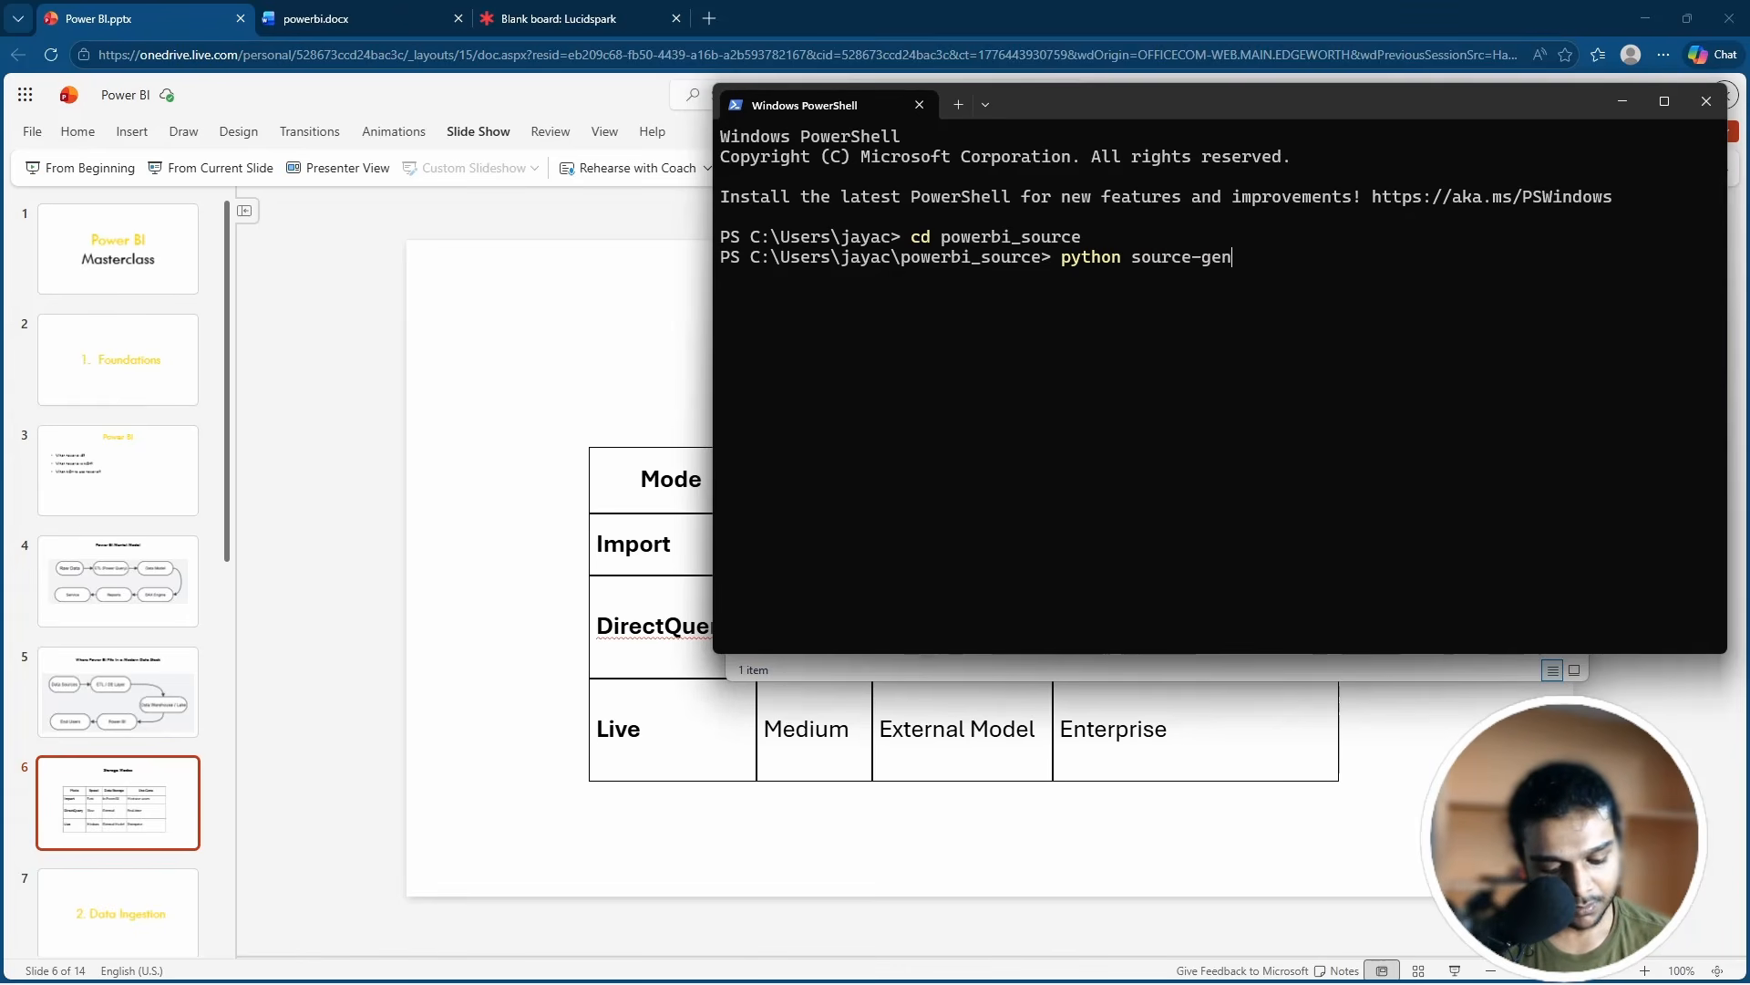
text(rato)
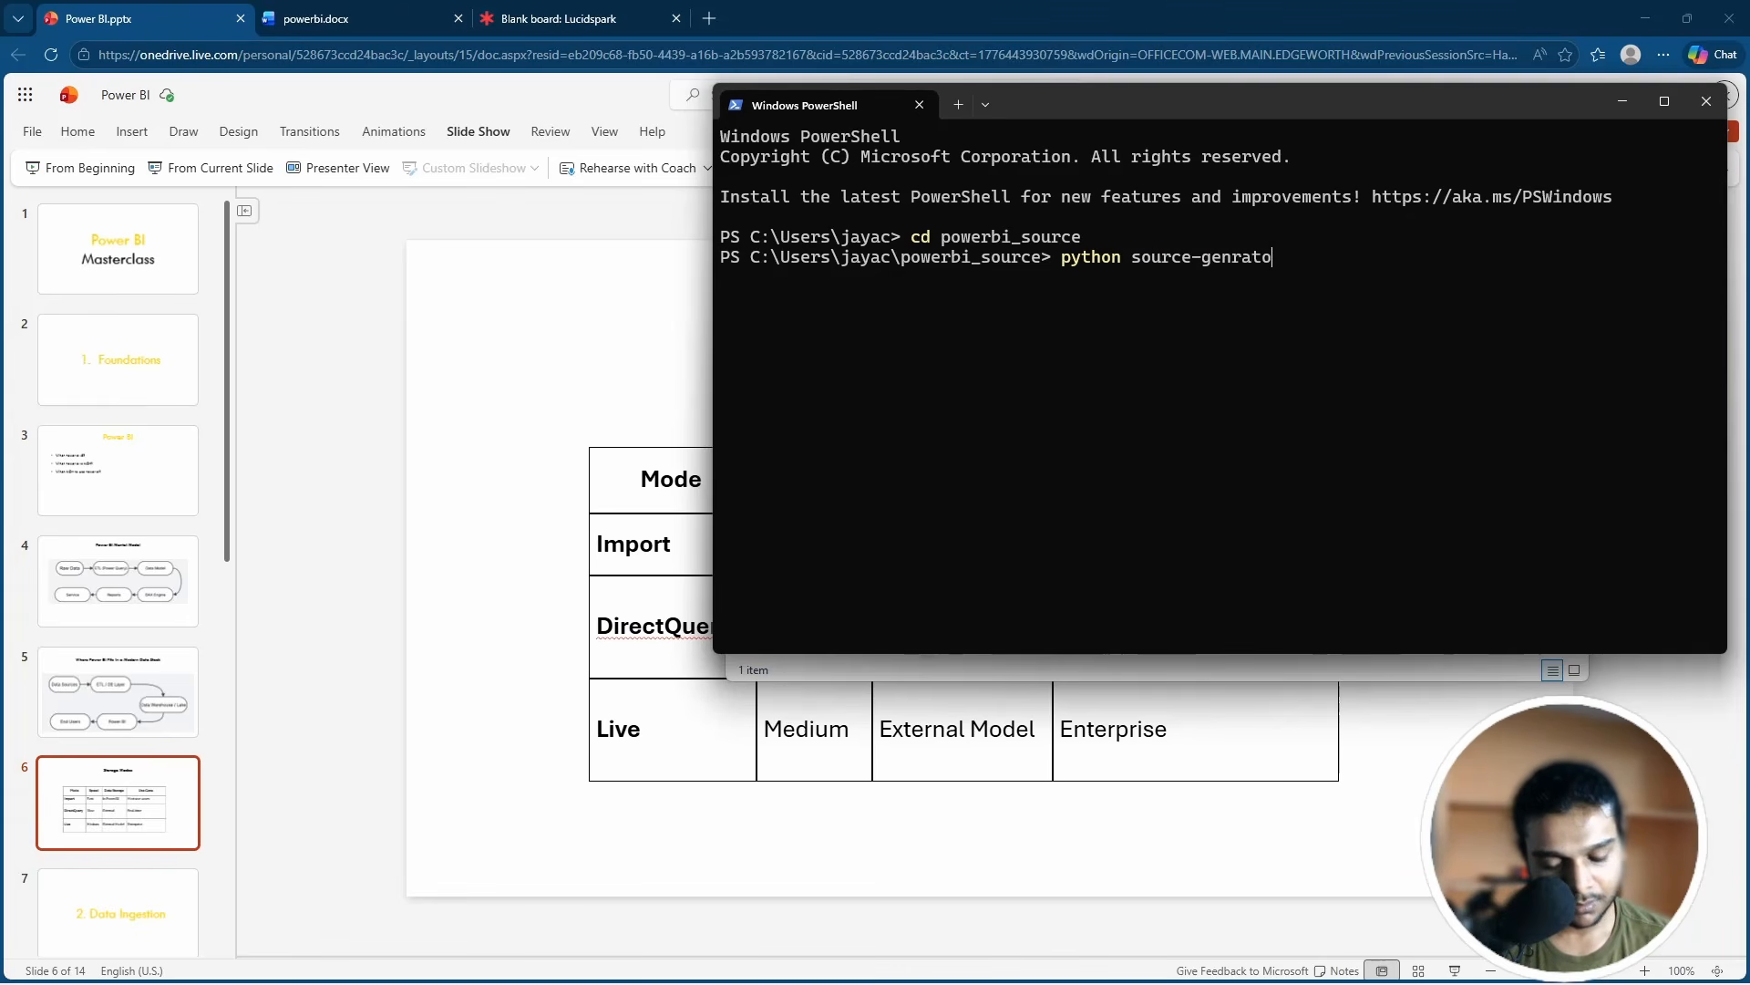
text(r.)
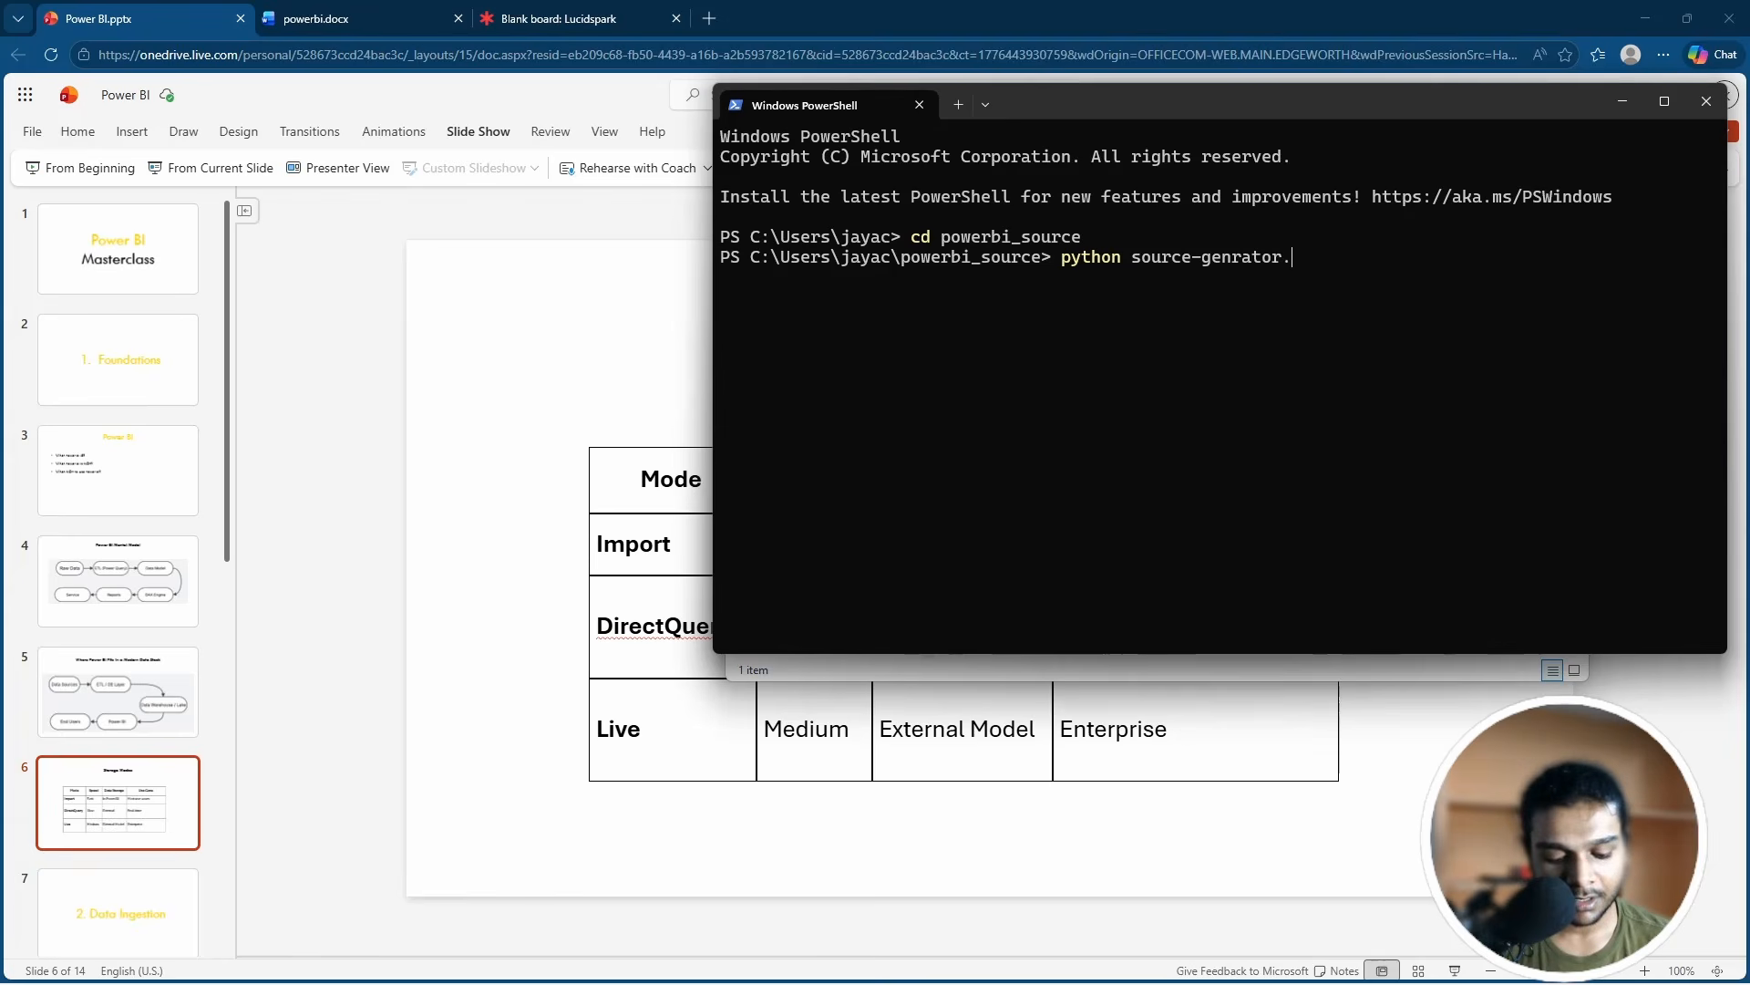
text(py)
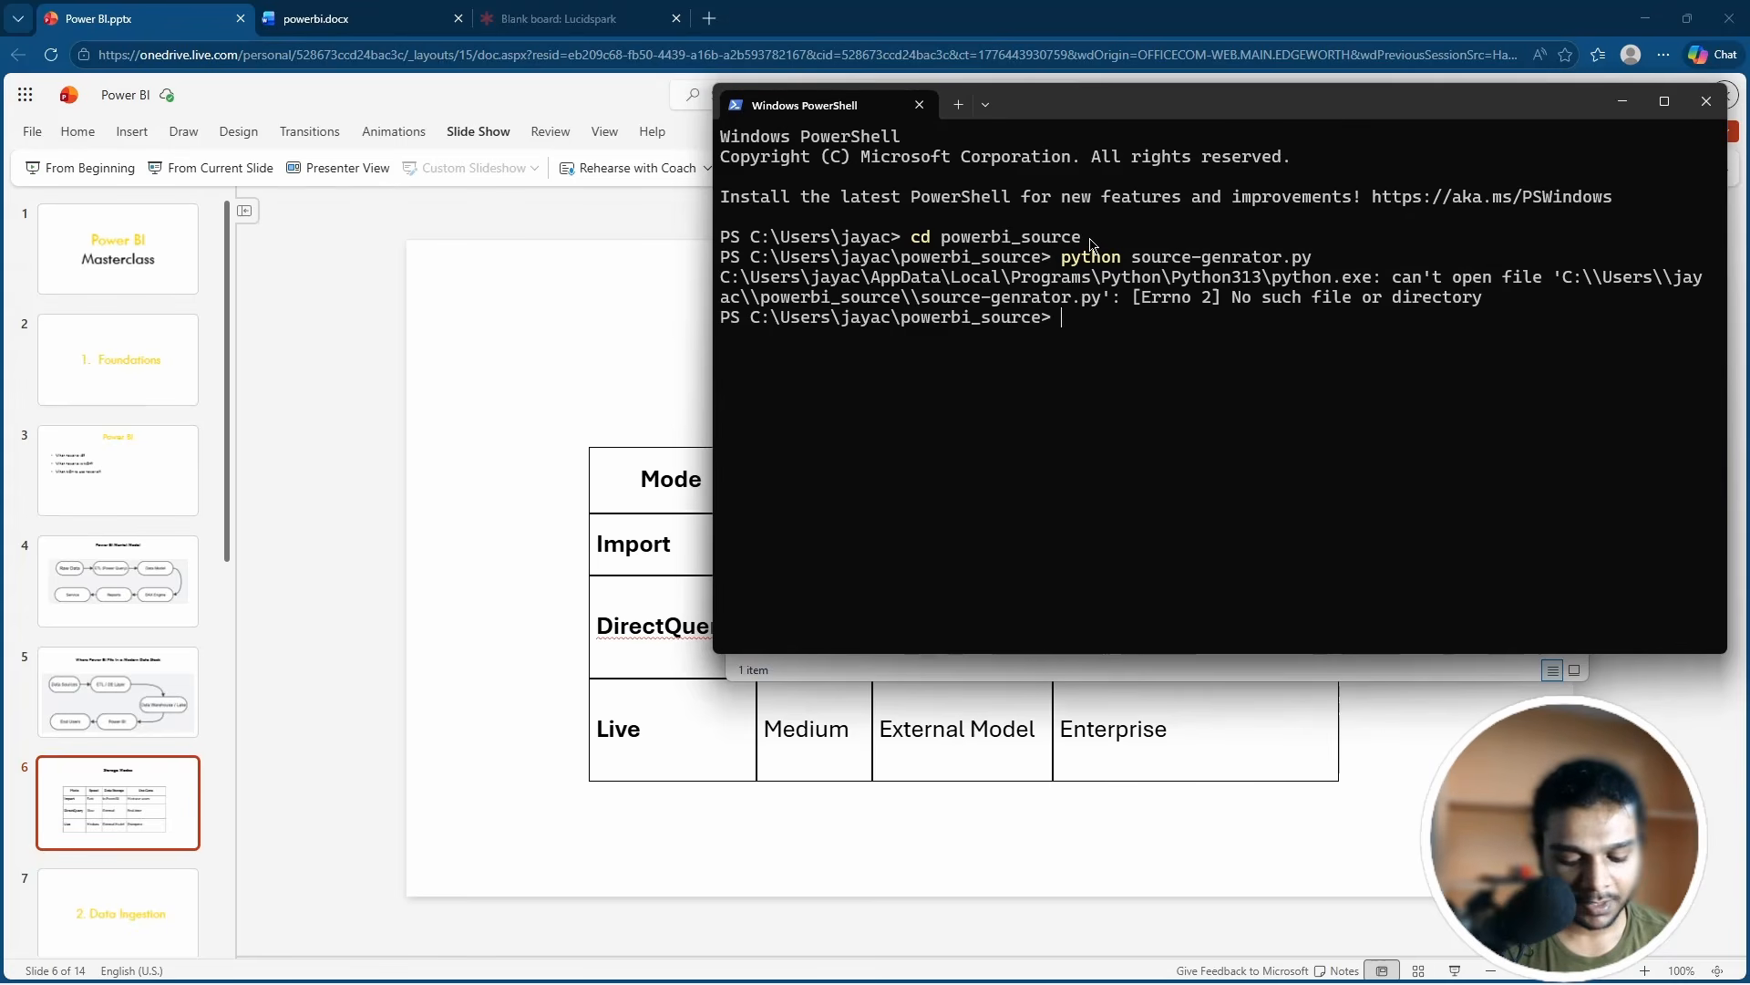
text(python )
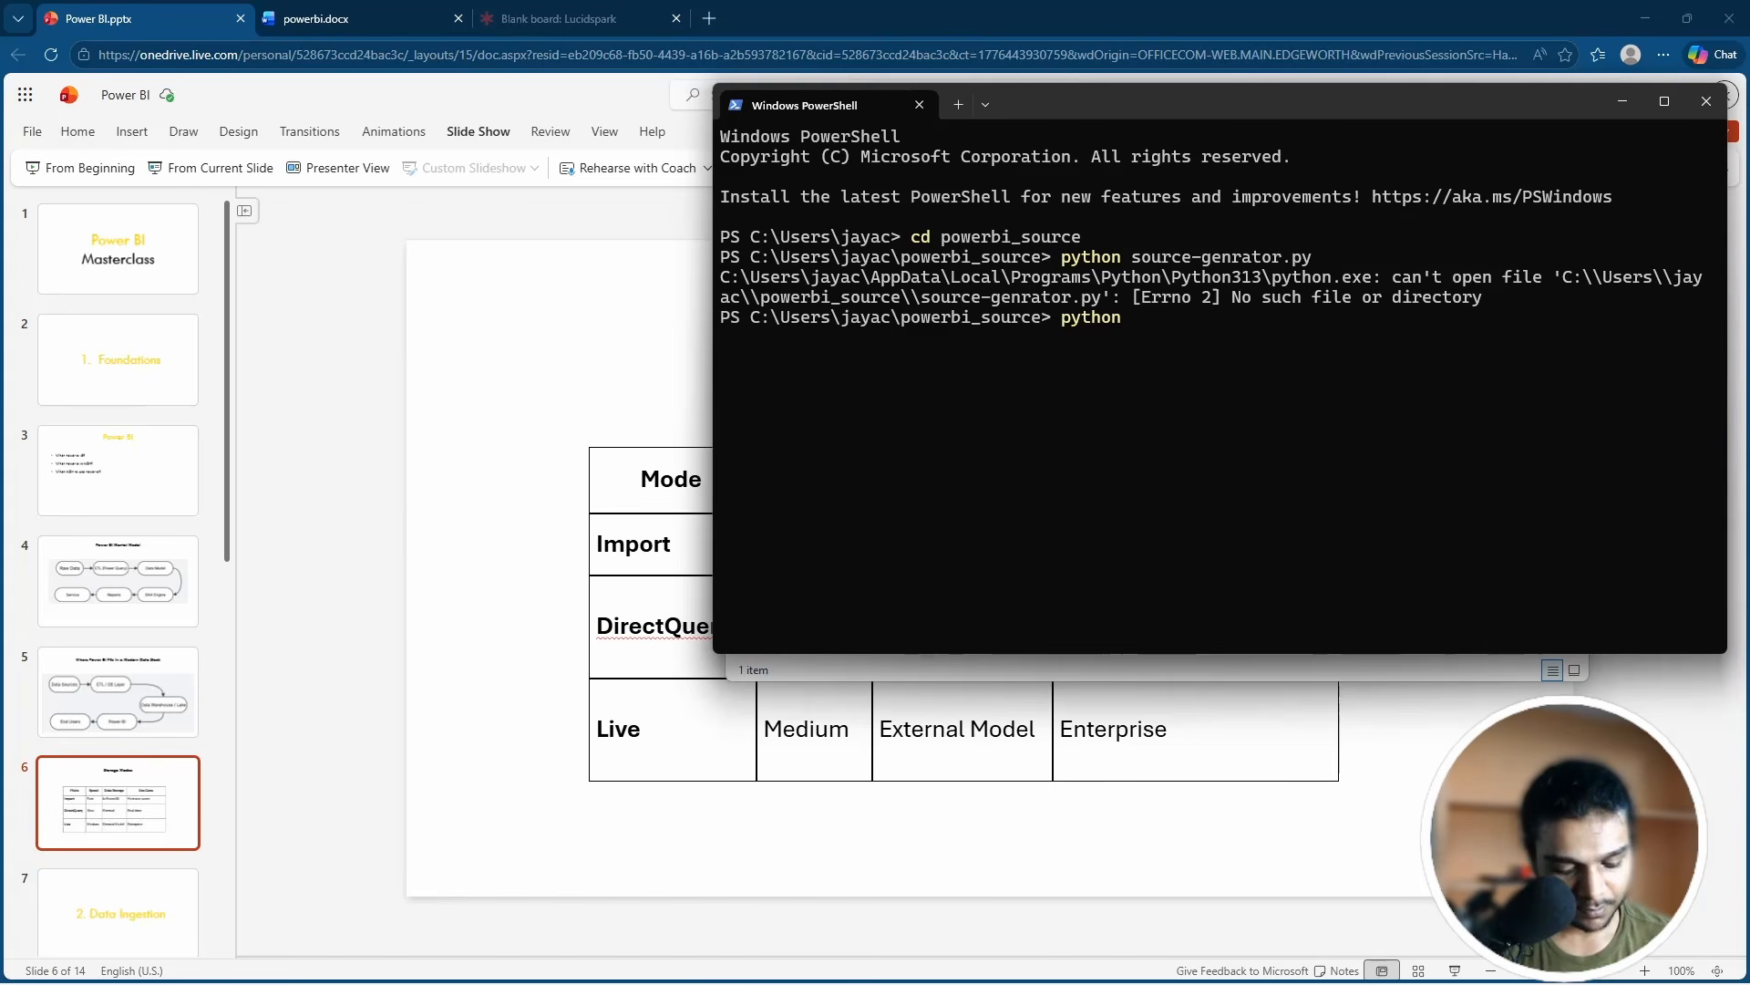
text(source-g)
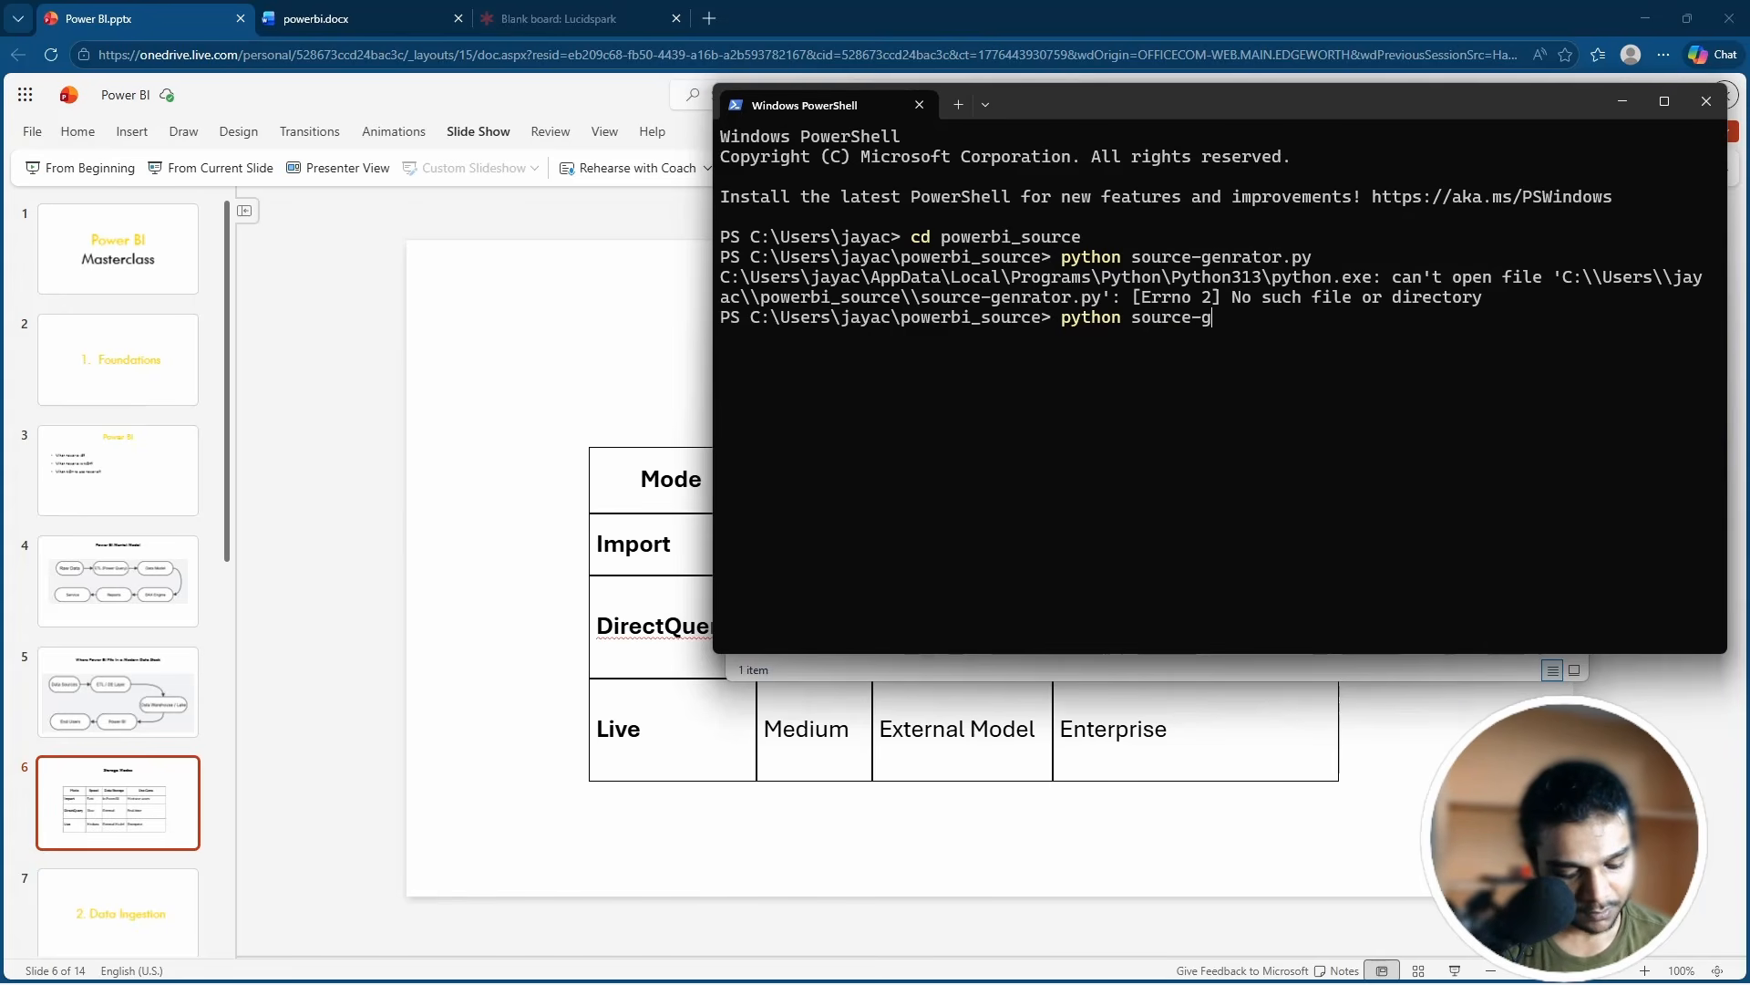
text(enerator)
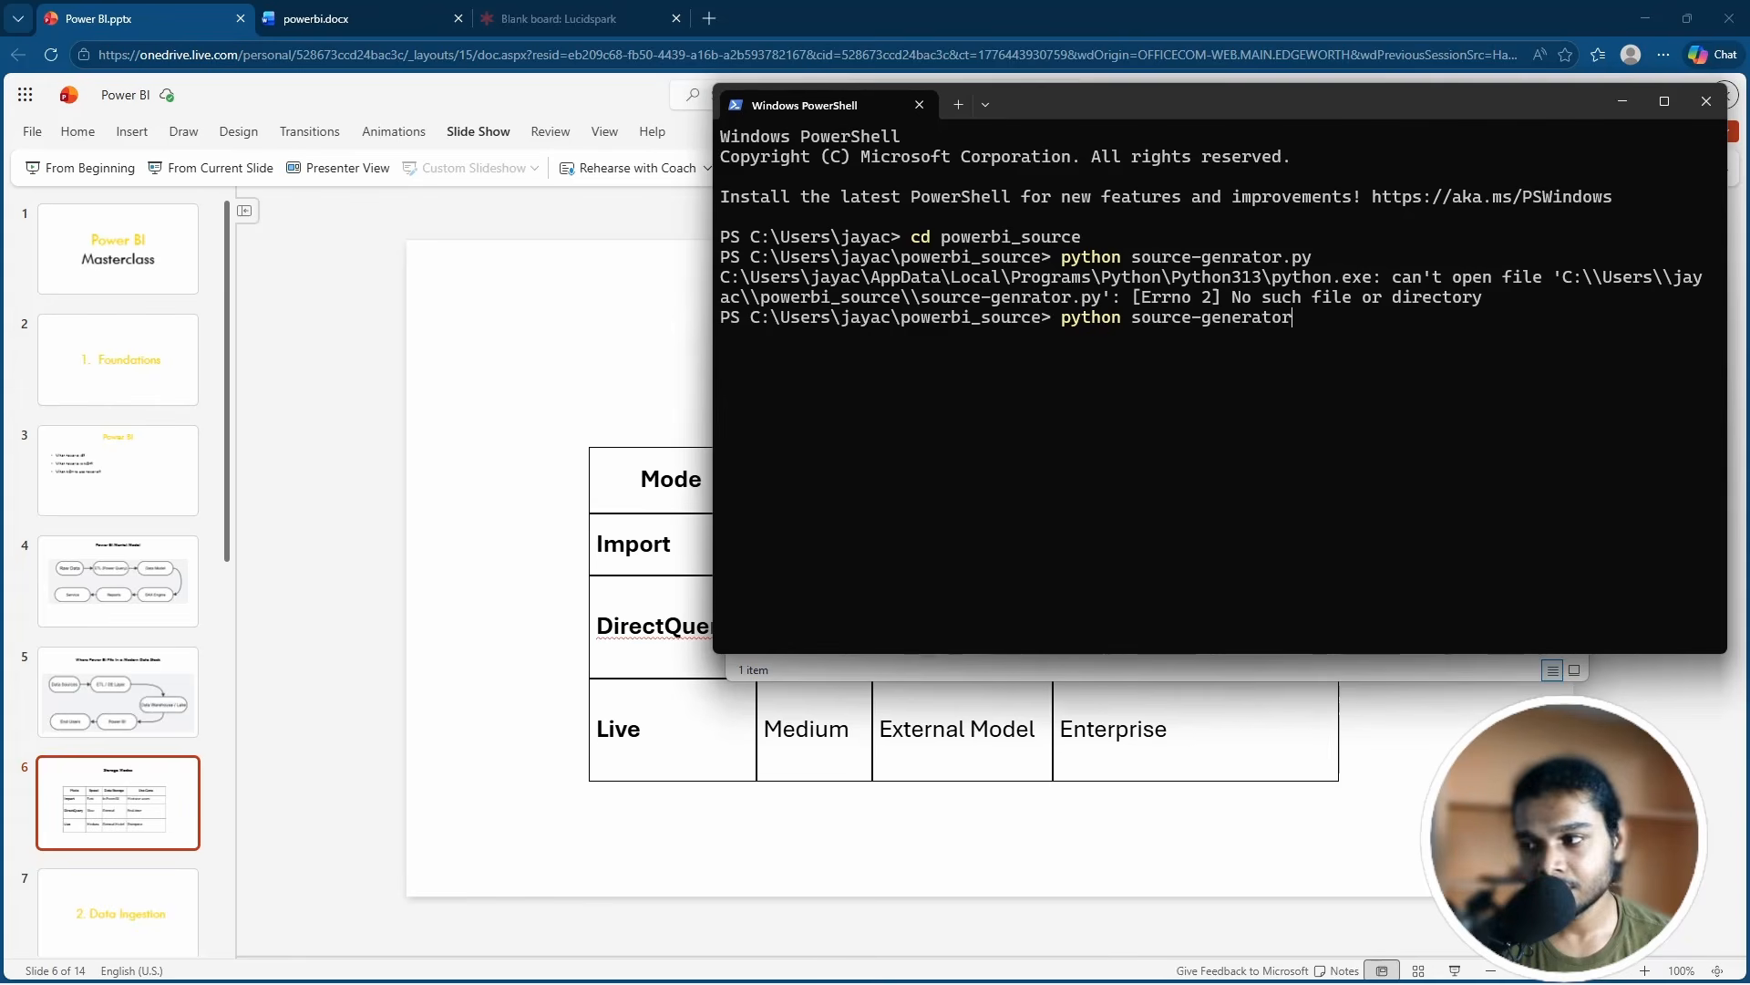
text(.py)
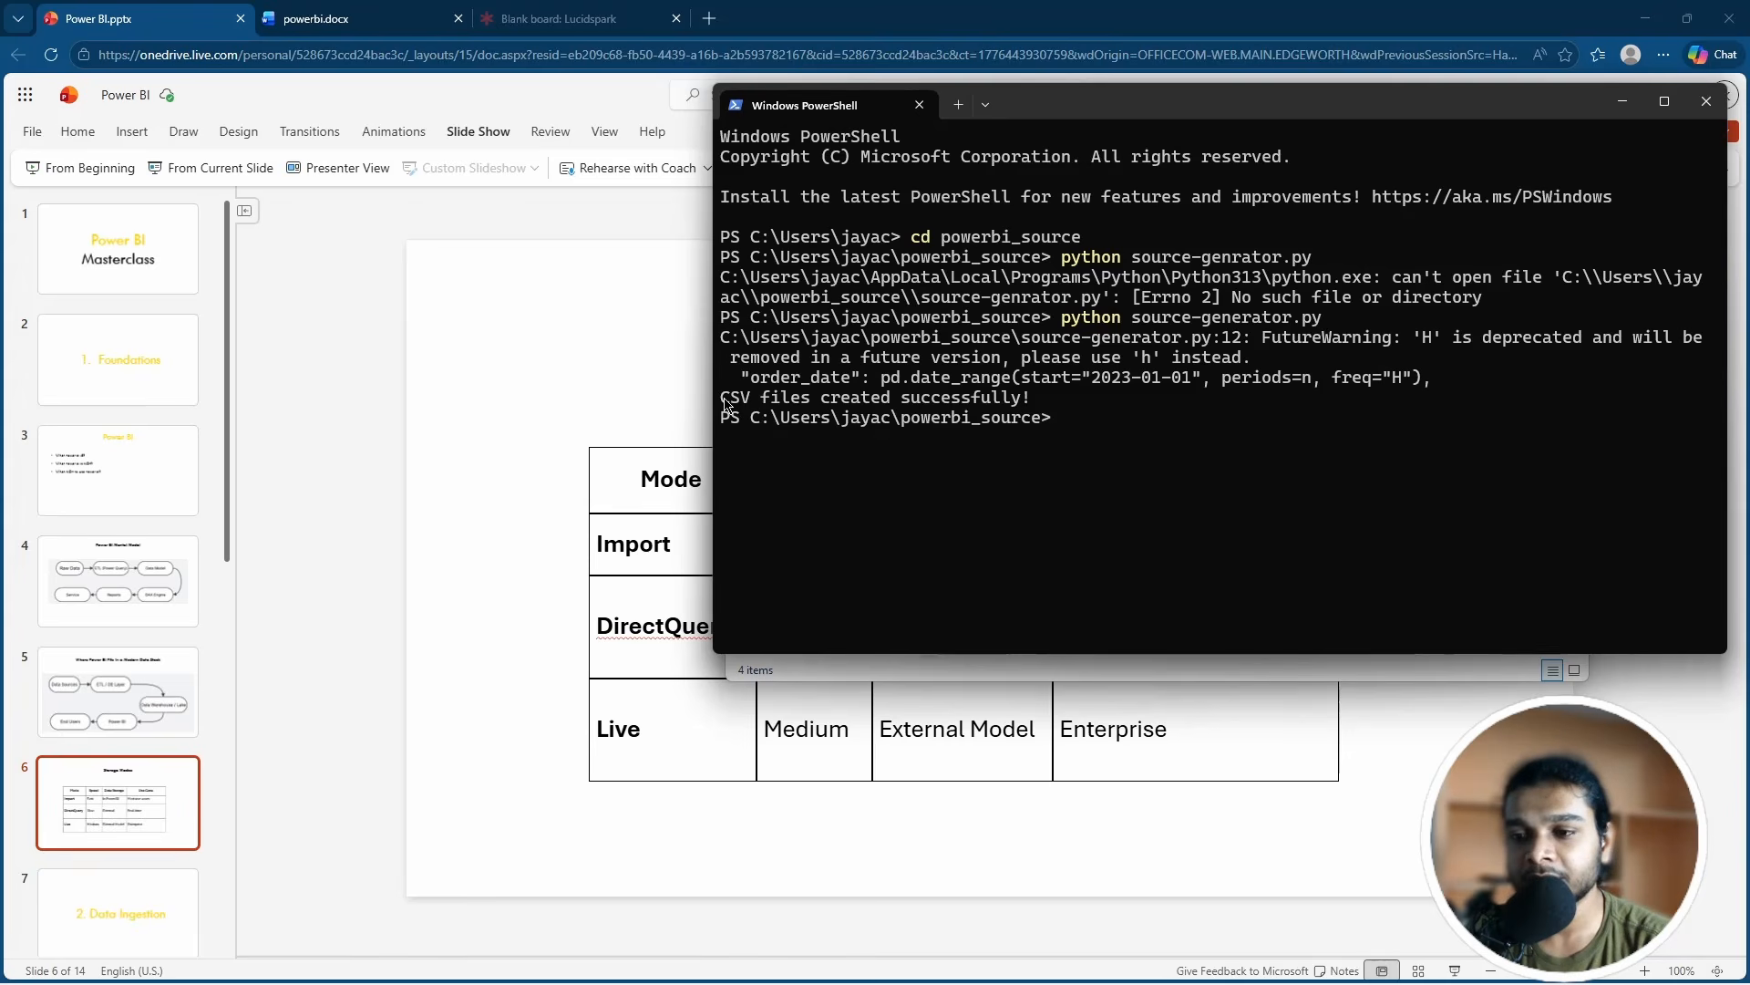
Step: Confirm the success message, then check the customers, products and sales_data CSVs in powerbi_source
drag(726, 404, 1039, 402)
click(1013, 441)
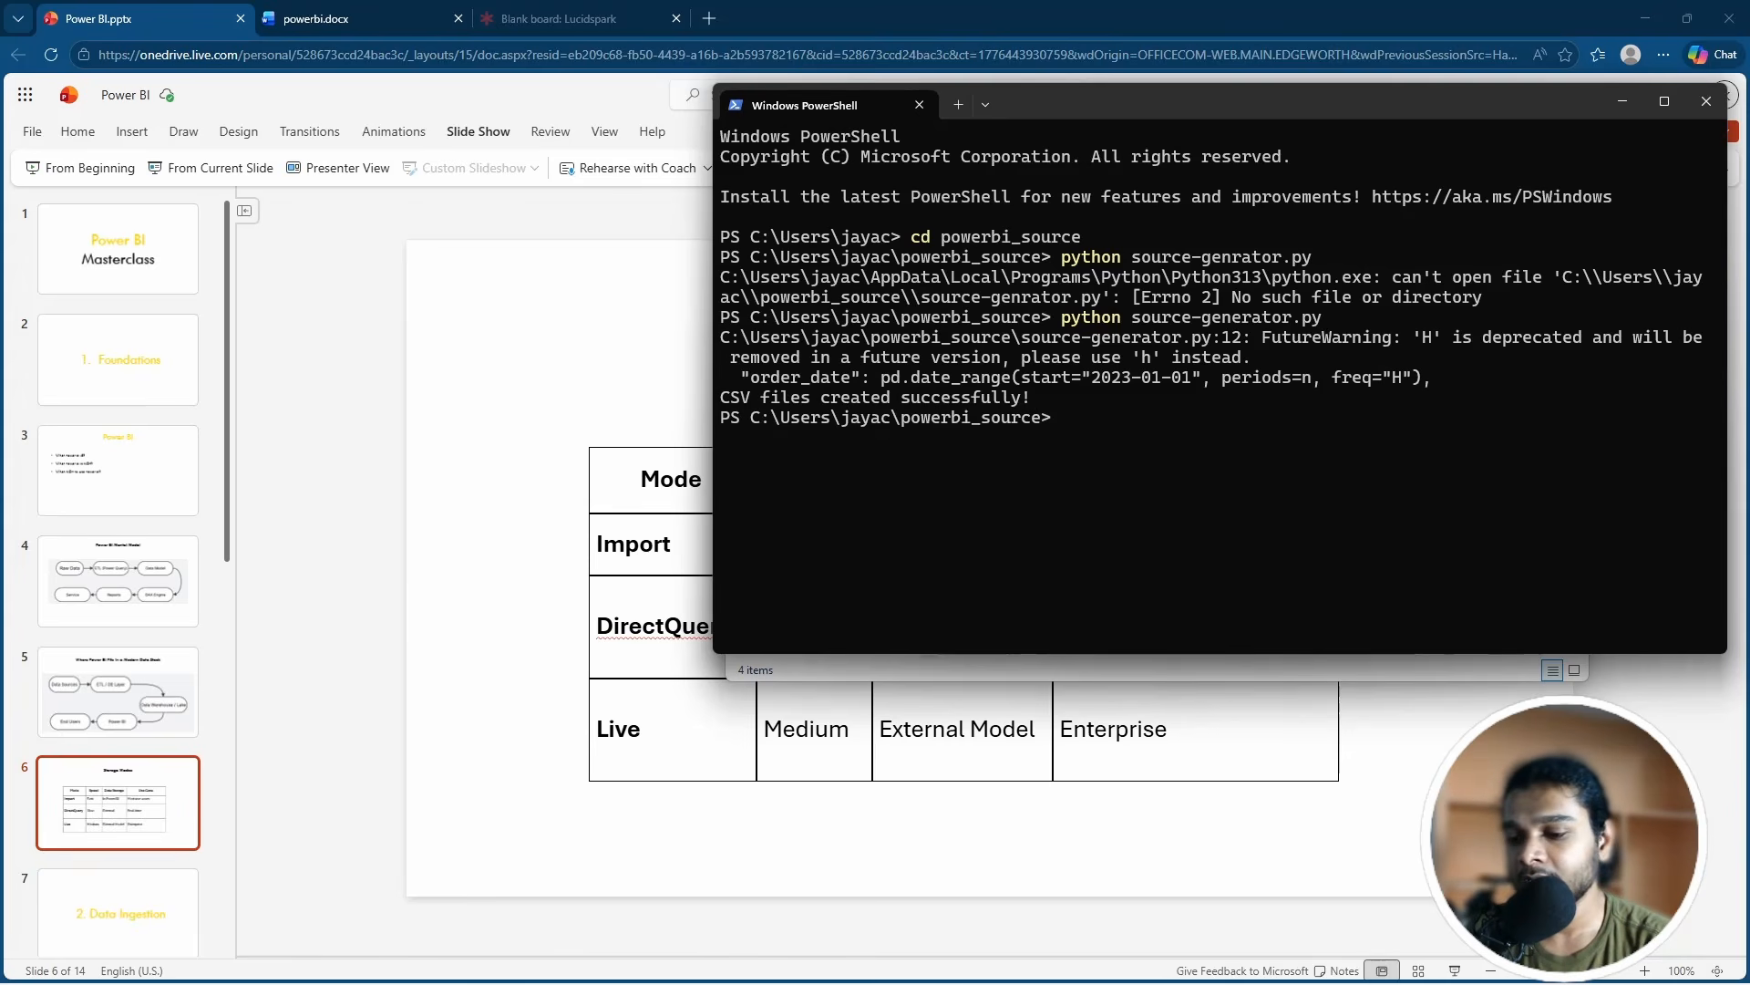
click(855, 966)
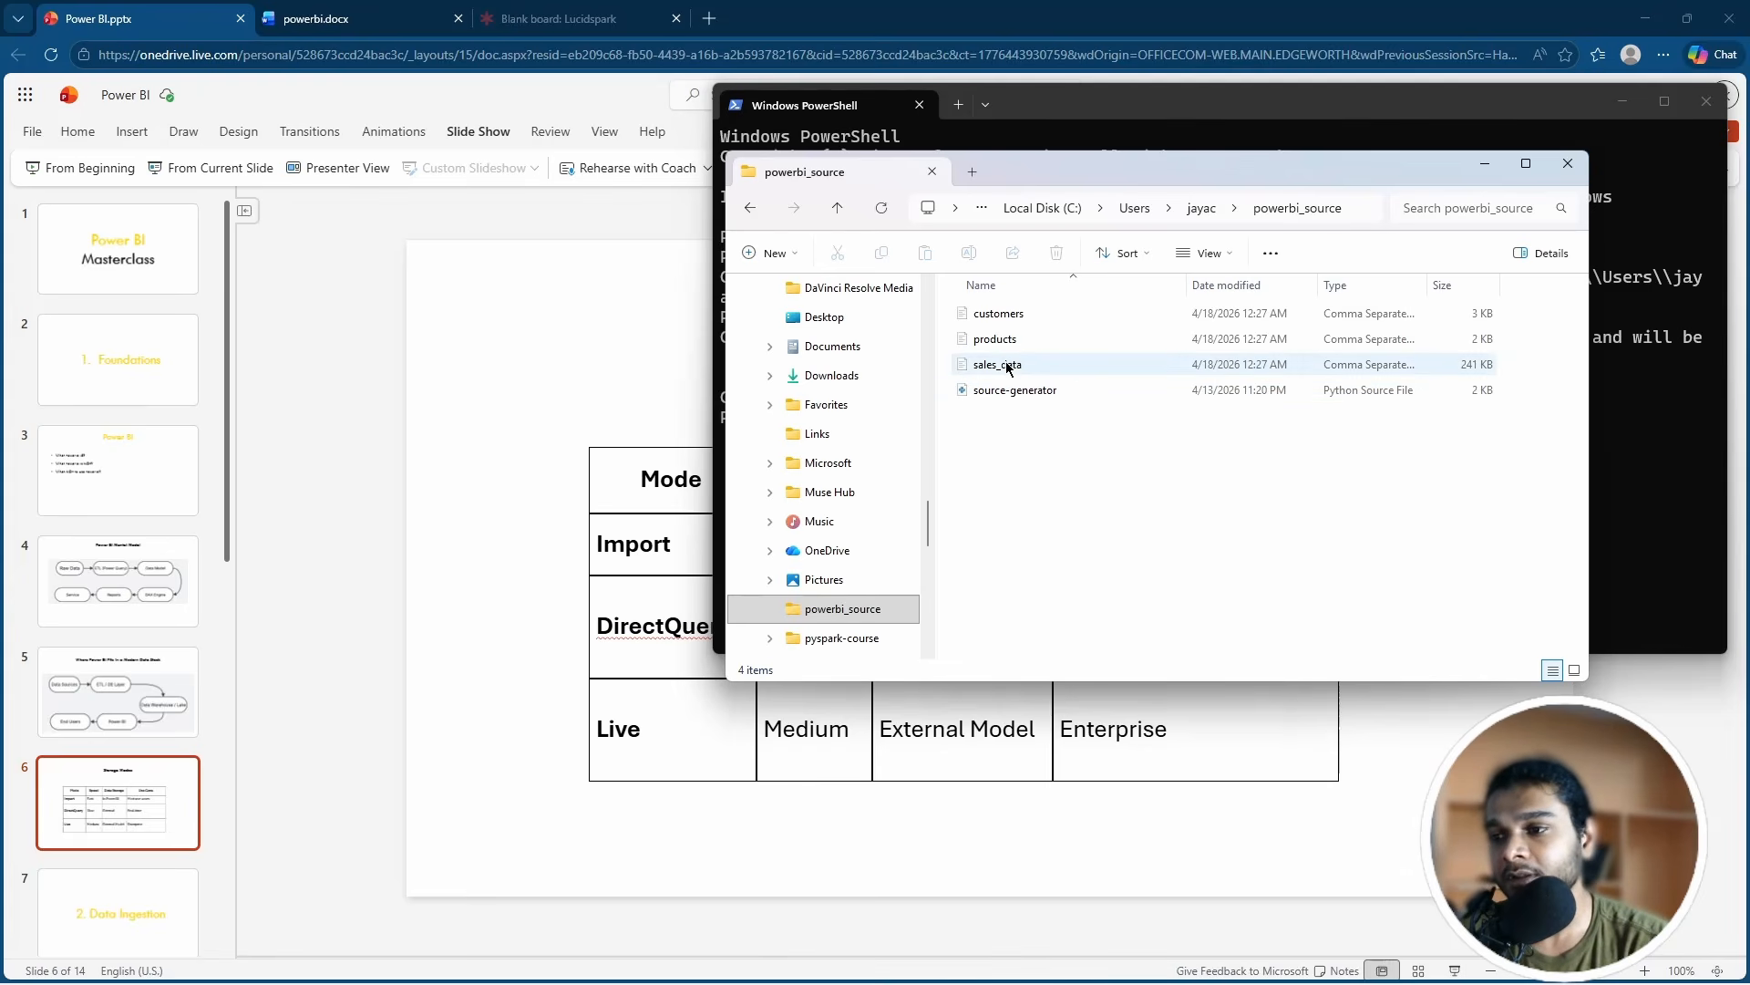
drag(952, 315, 1021, 383)
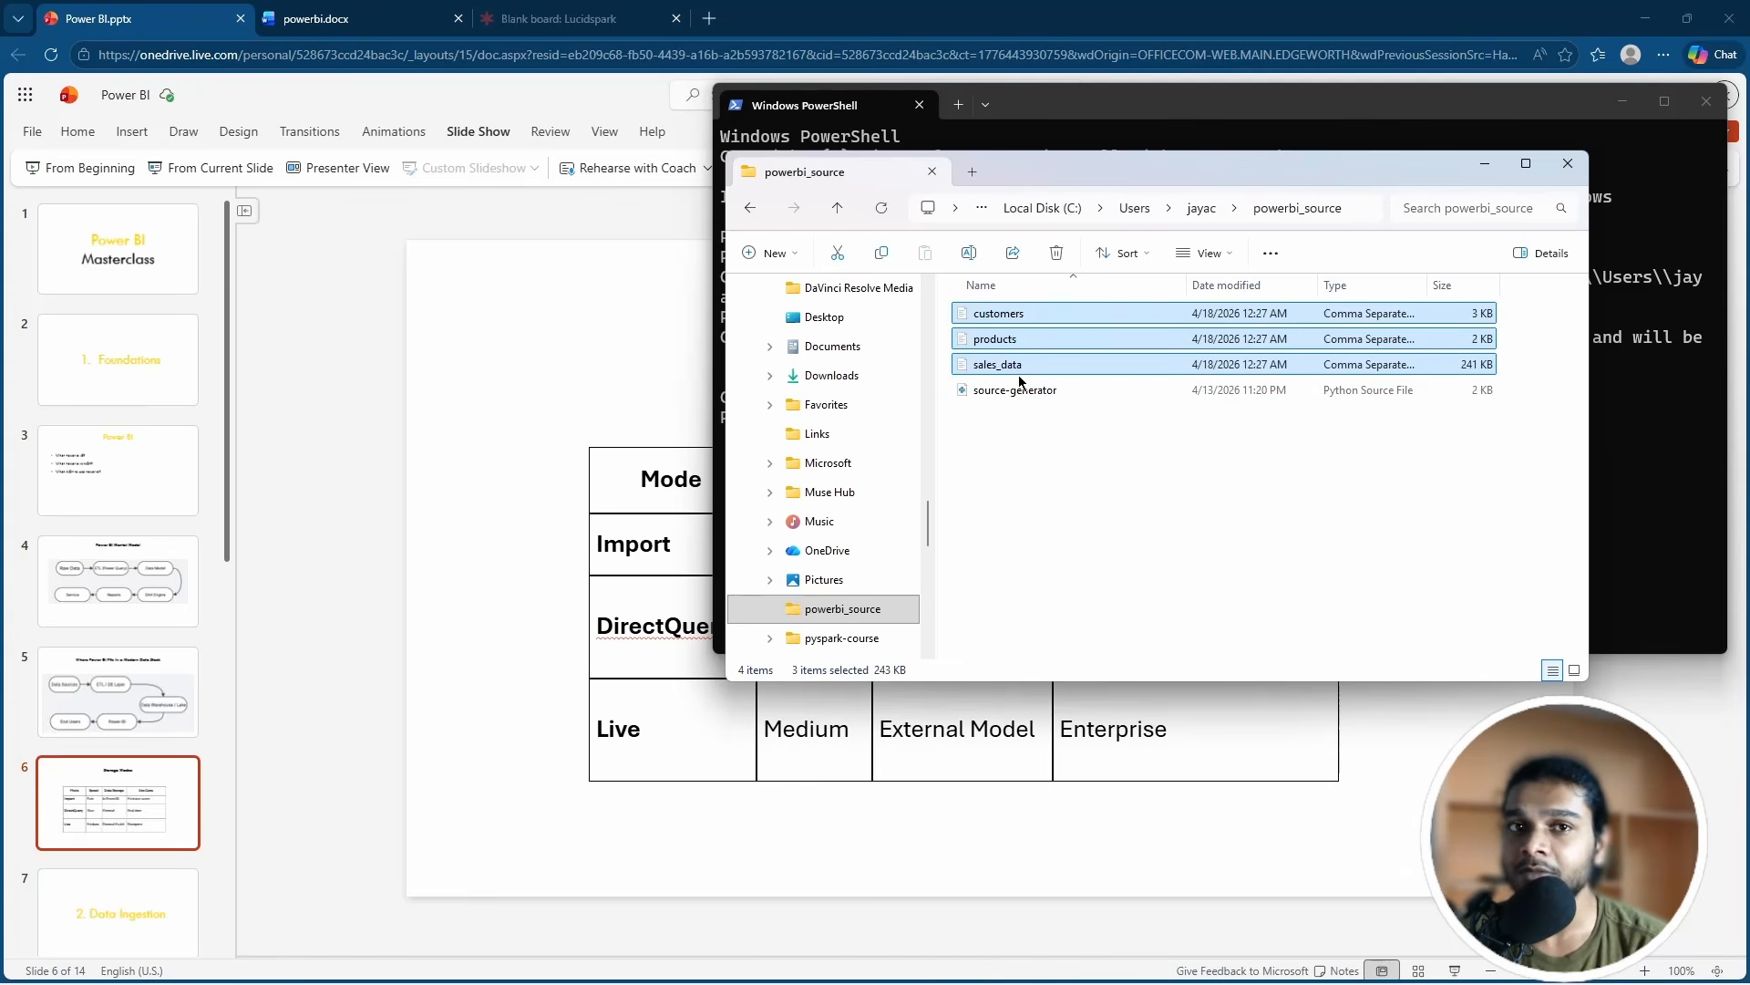
click(1042, 434)
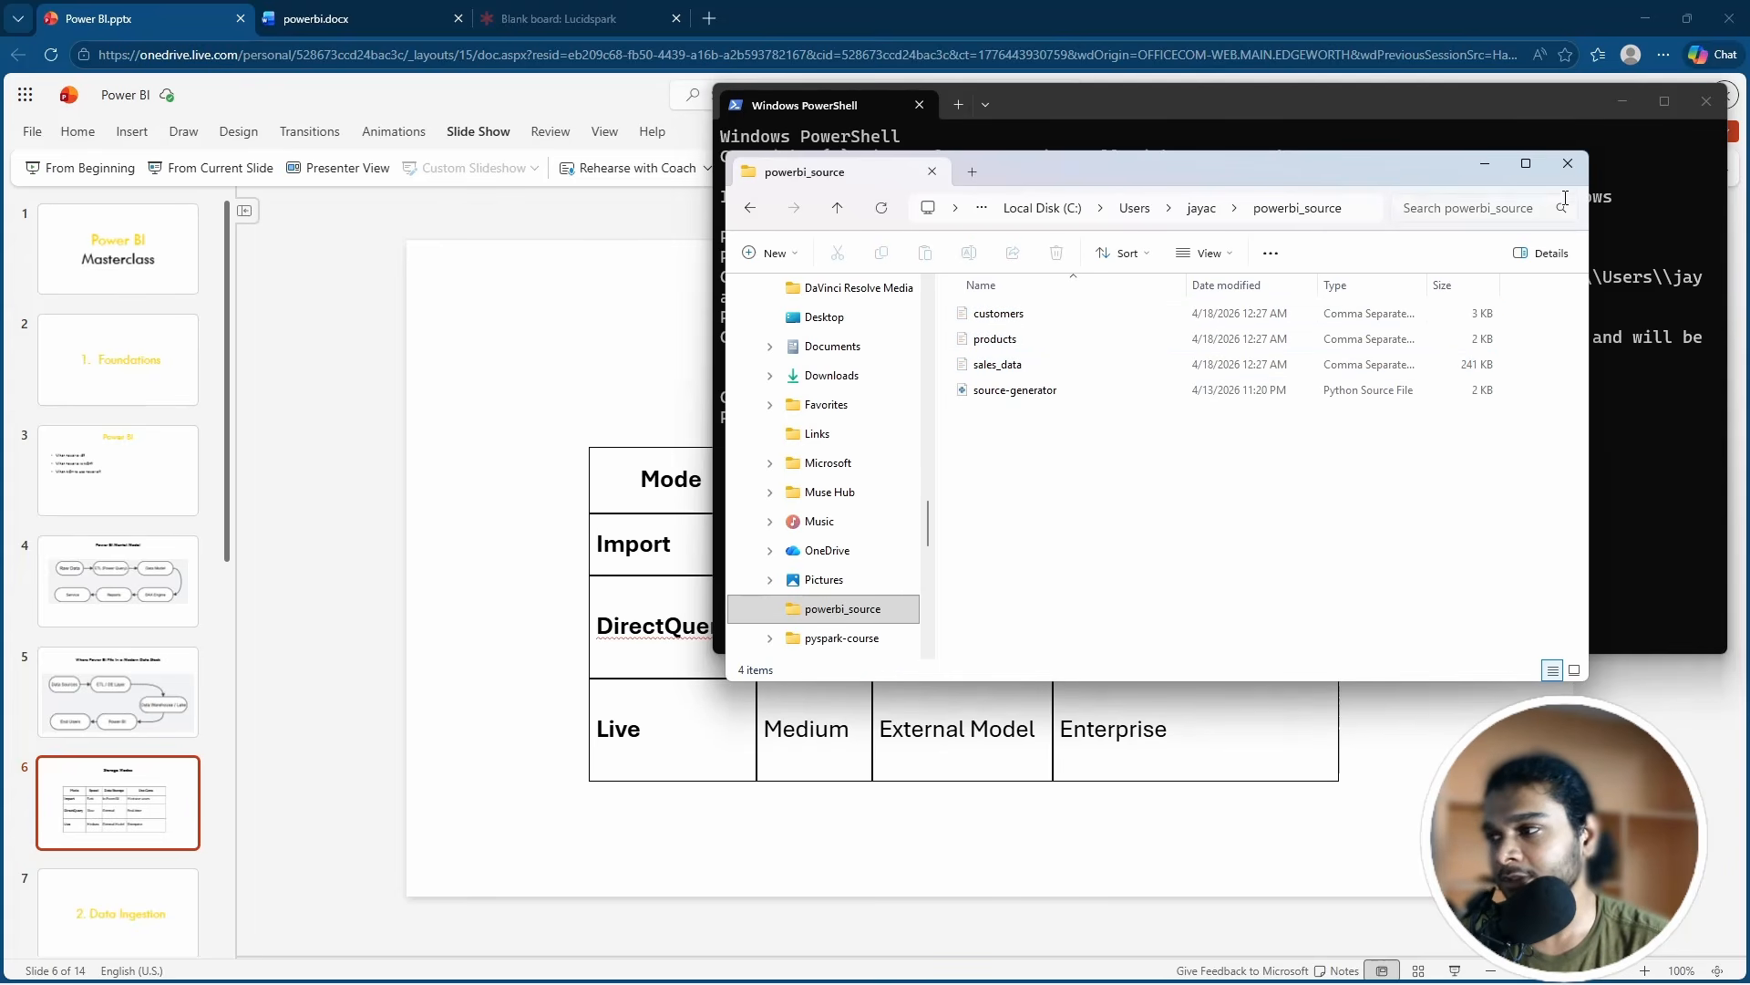
Step: Minimize File Explorer and PowerShell, then launch Power BI Desktop from the Start menu
click(1485, 164)
click(1623, 101)
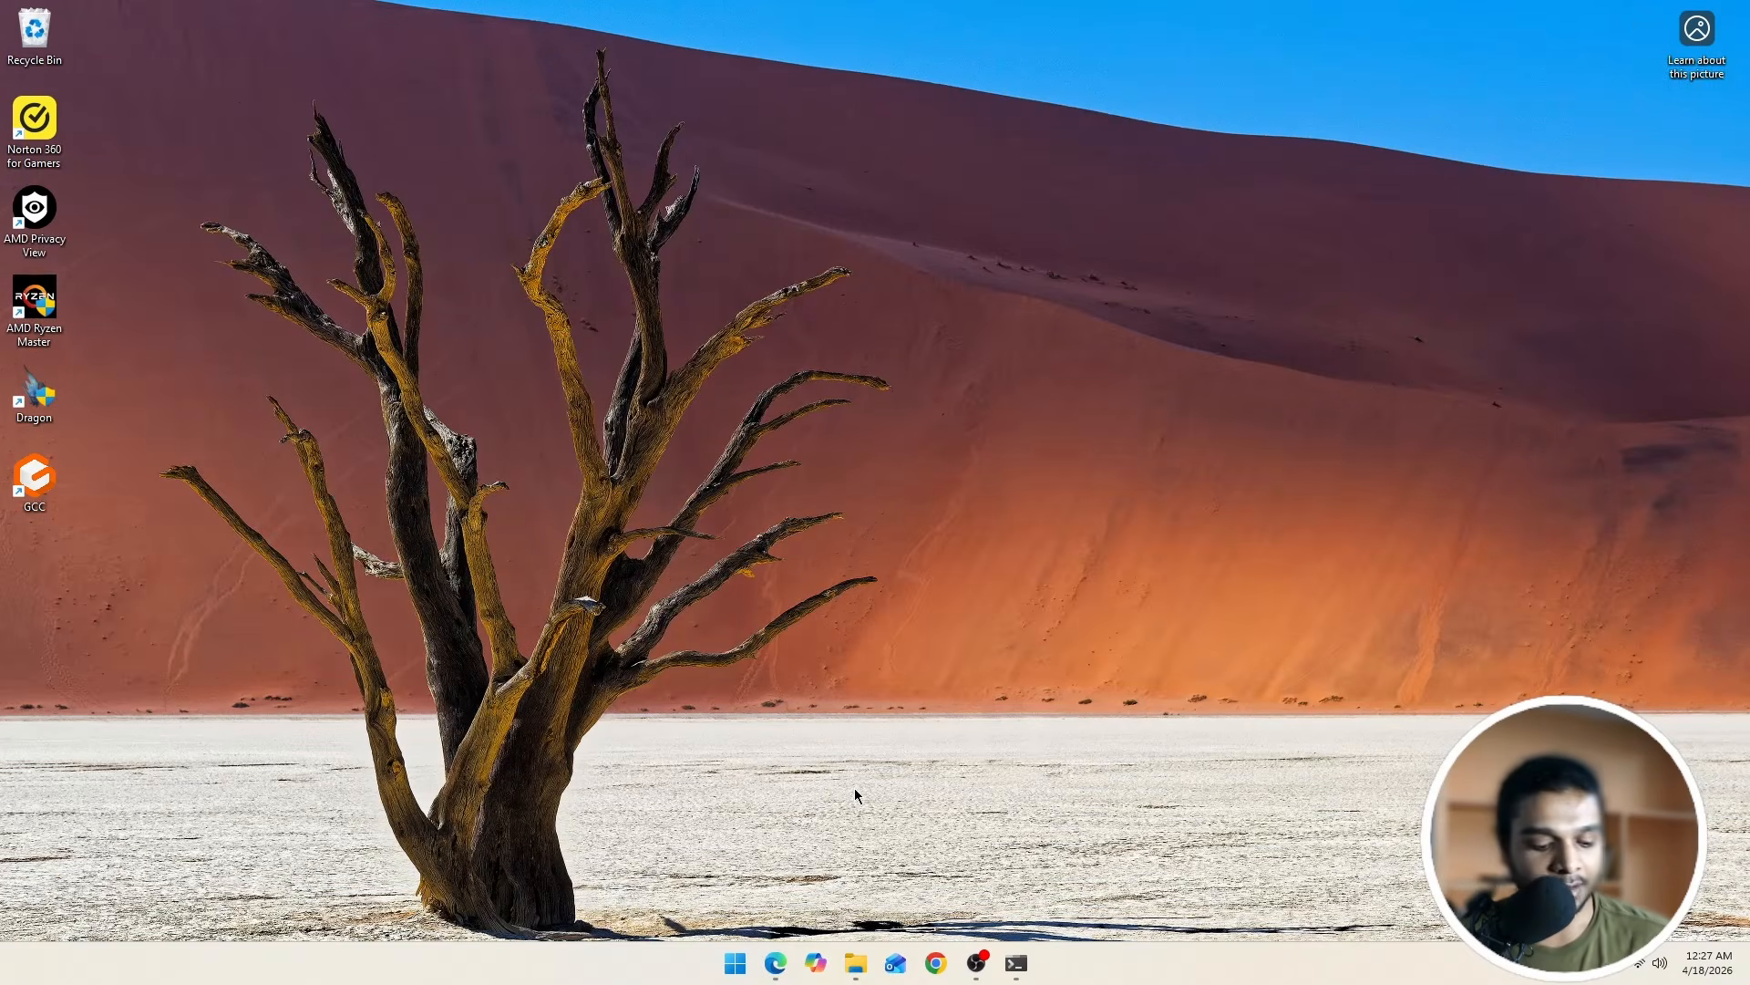
key(super)
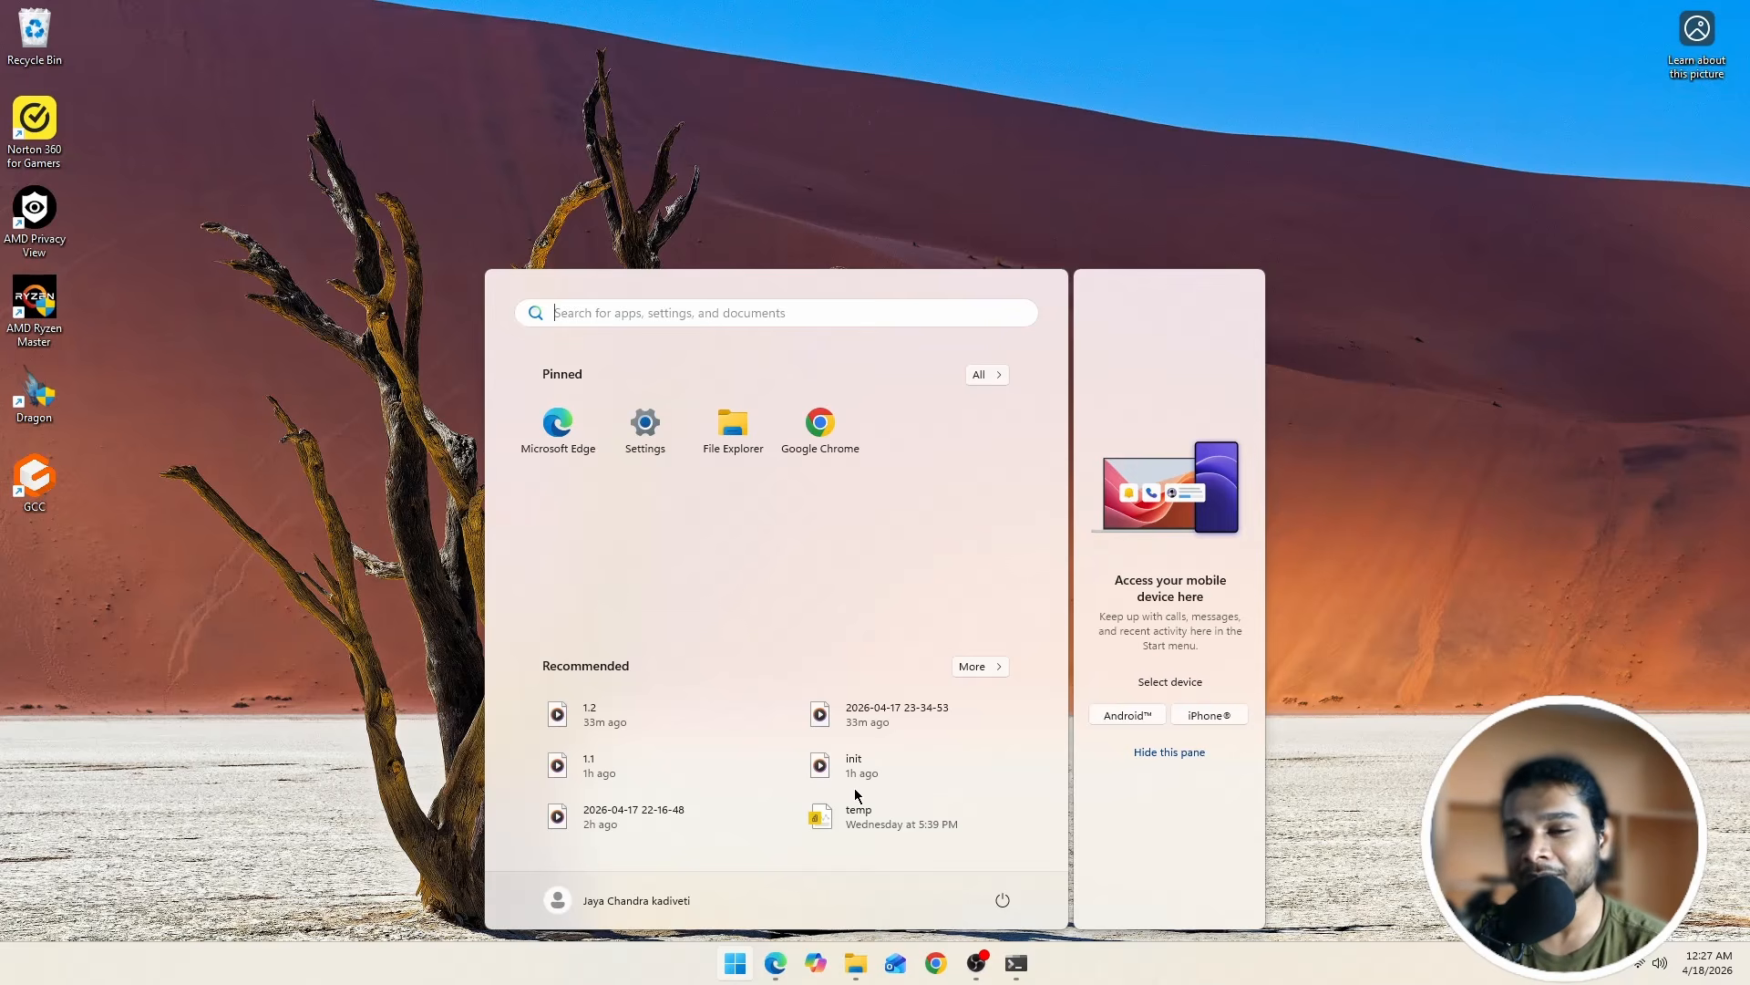
text(po)
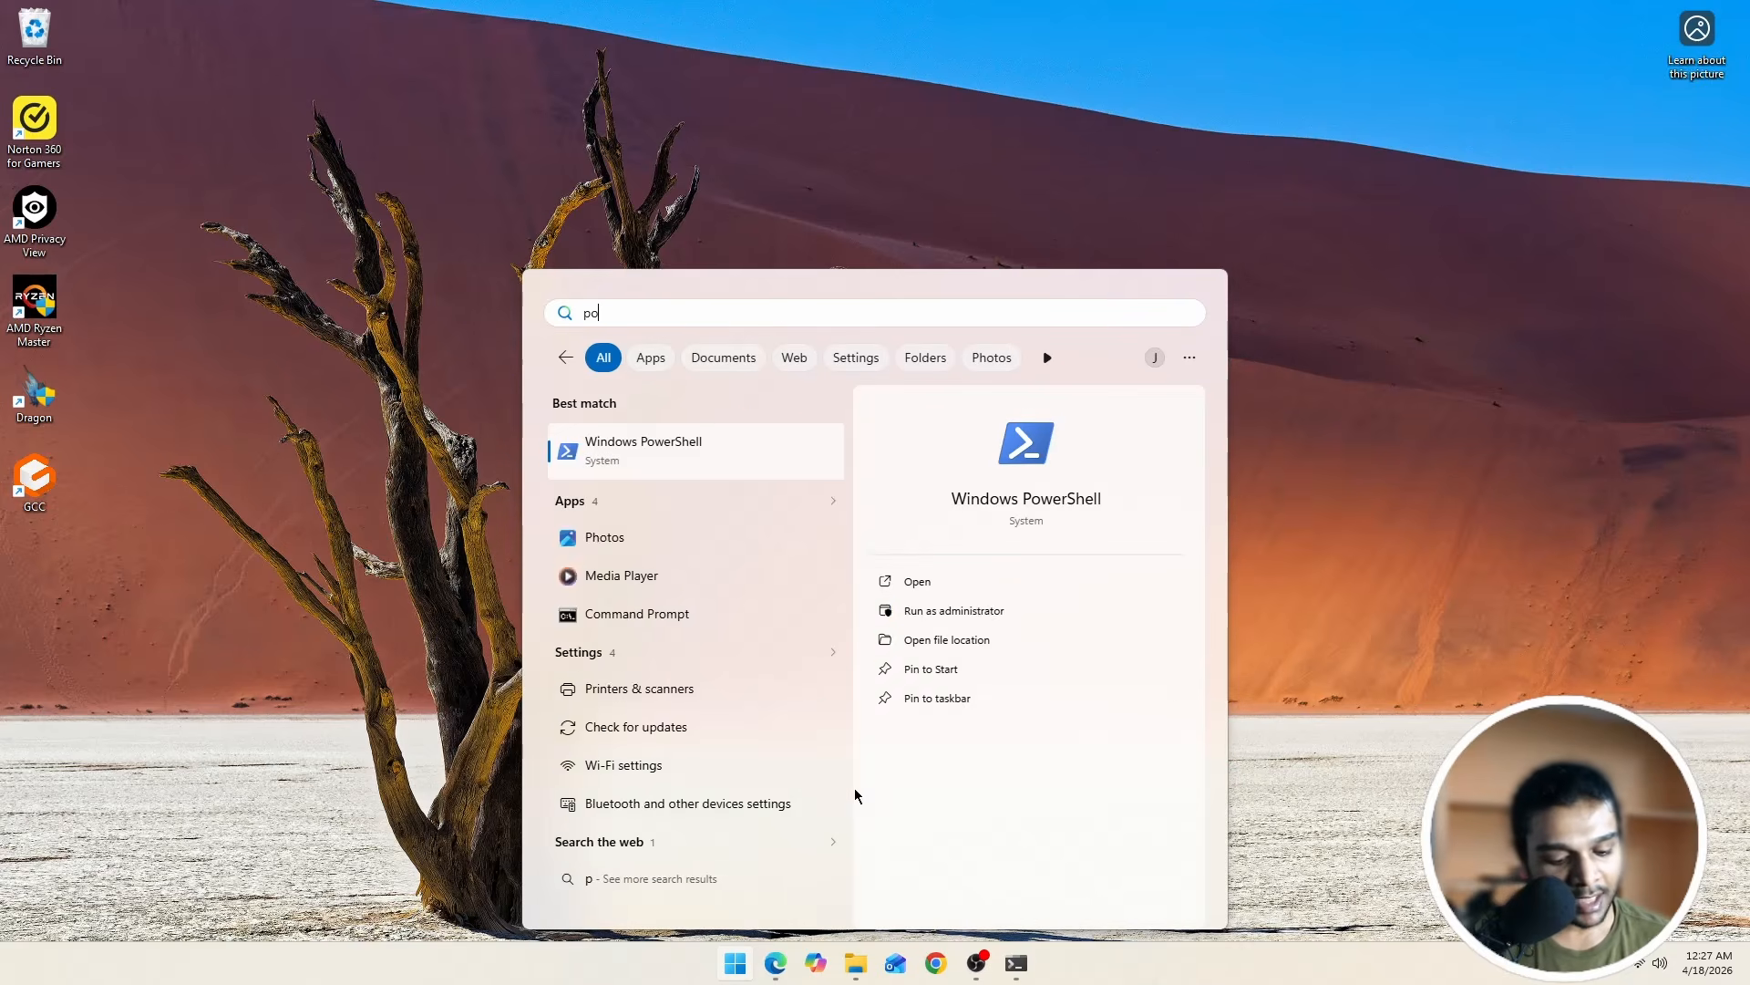
text(wer)
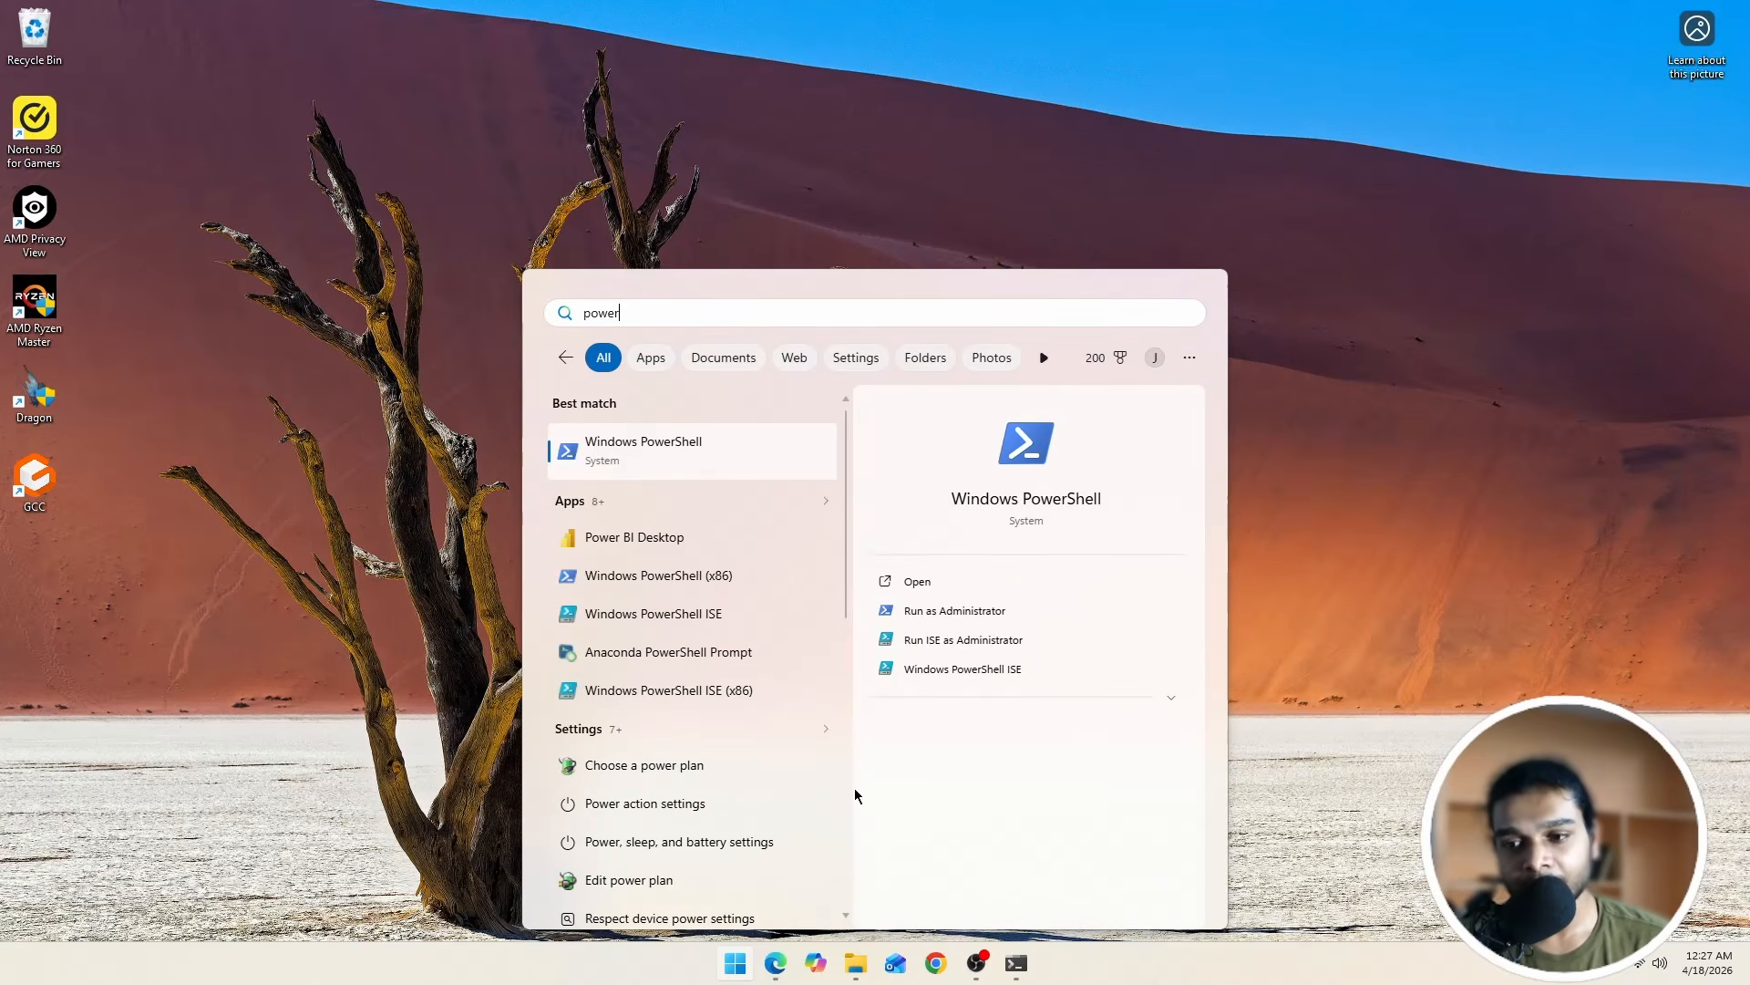
click(672, 547)
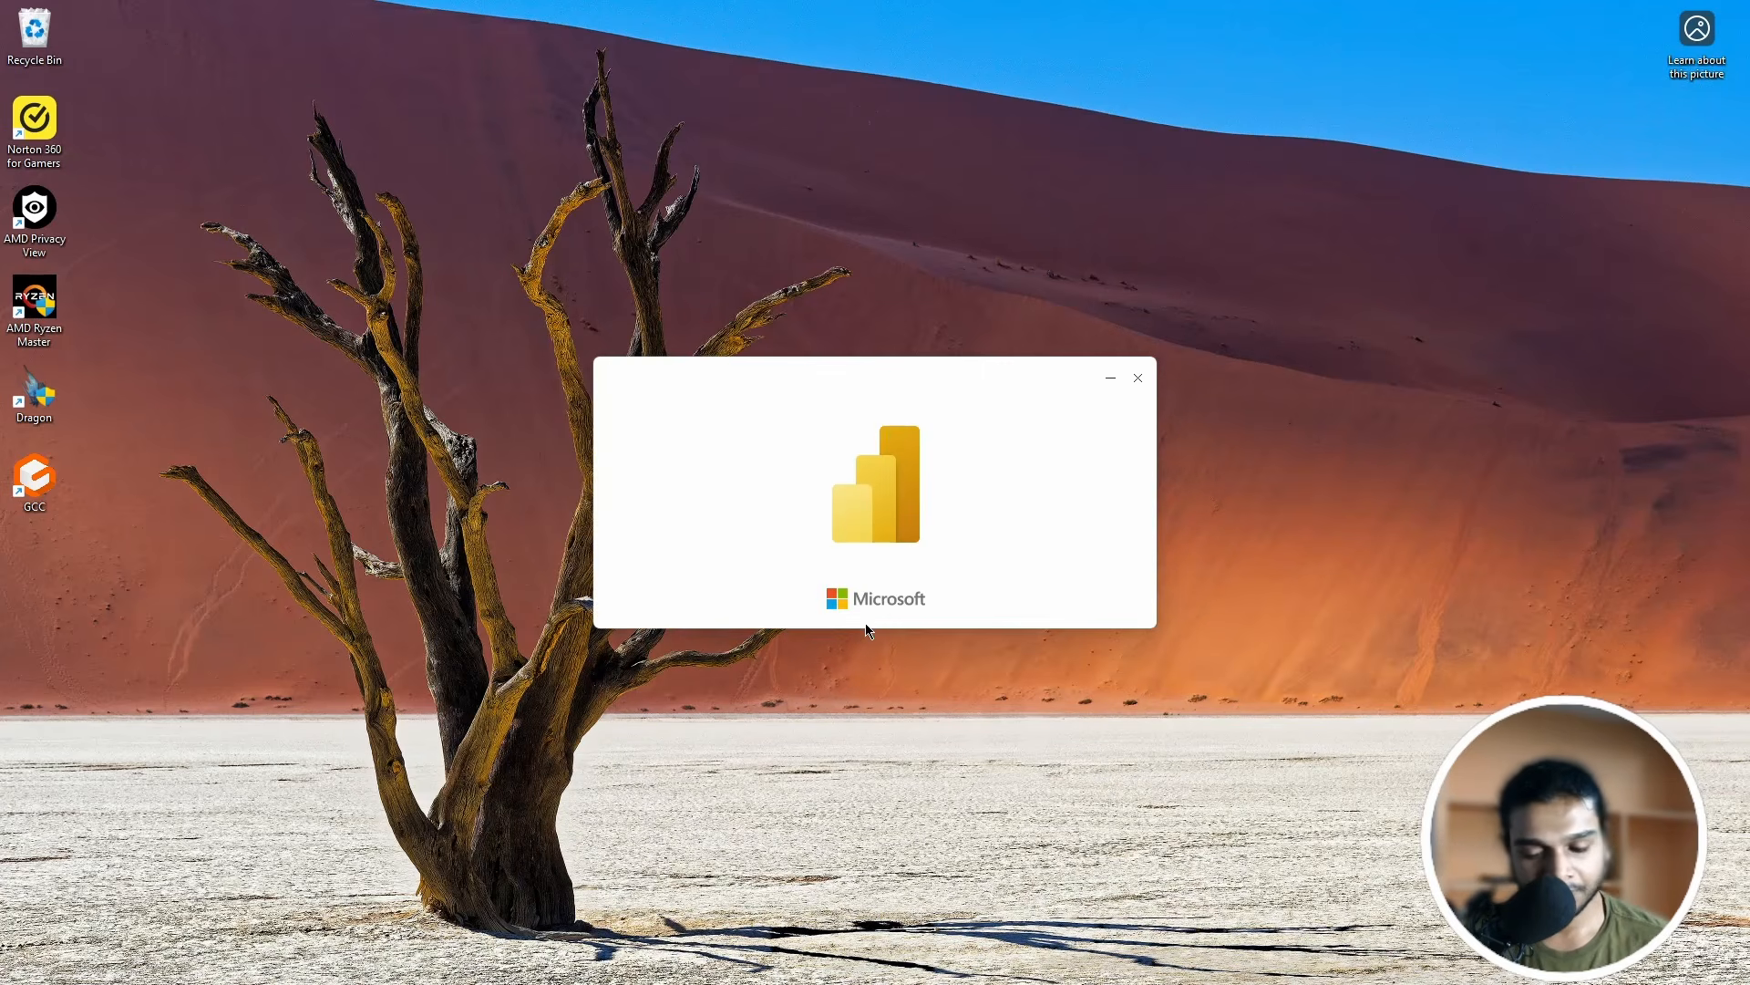
key(super)
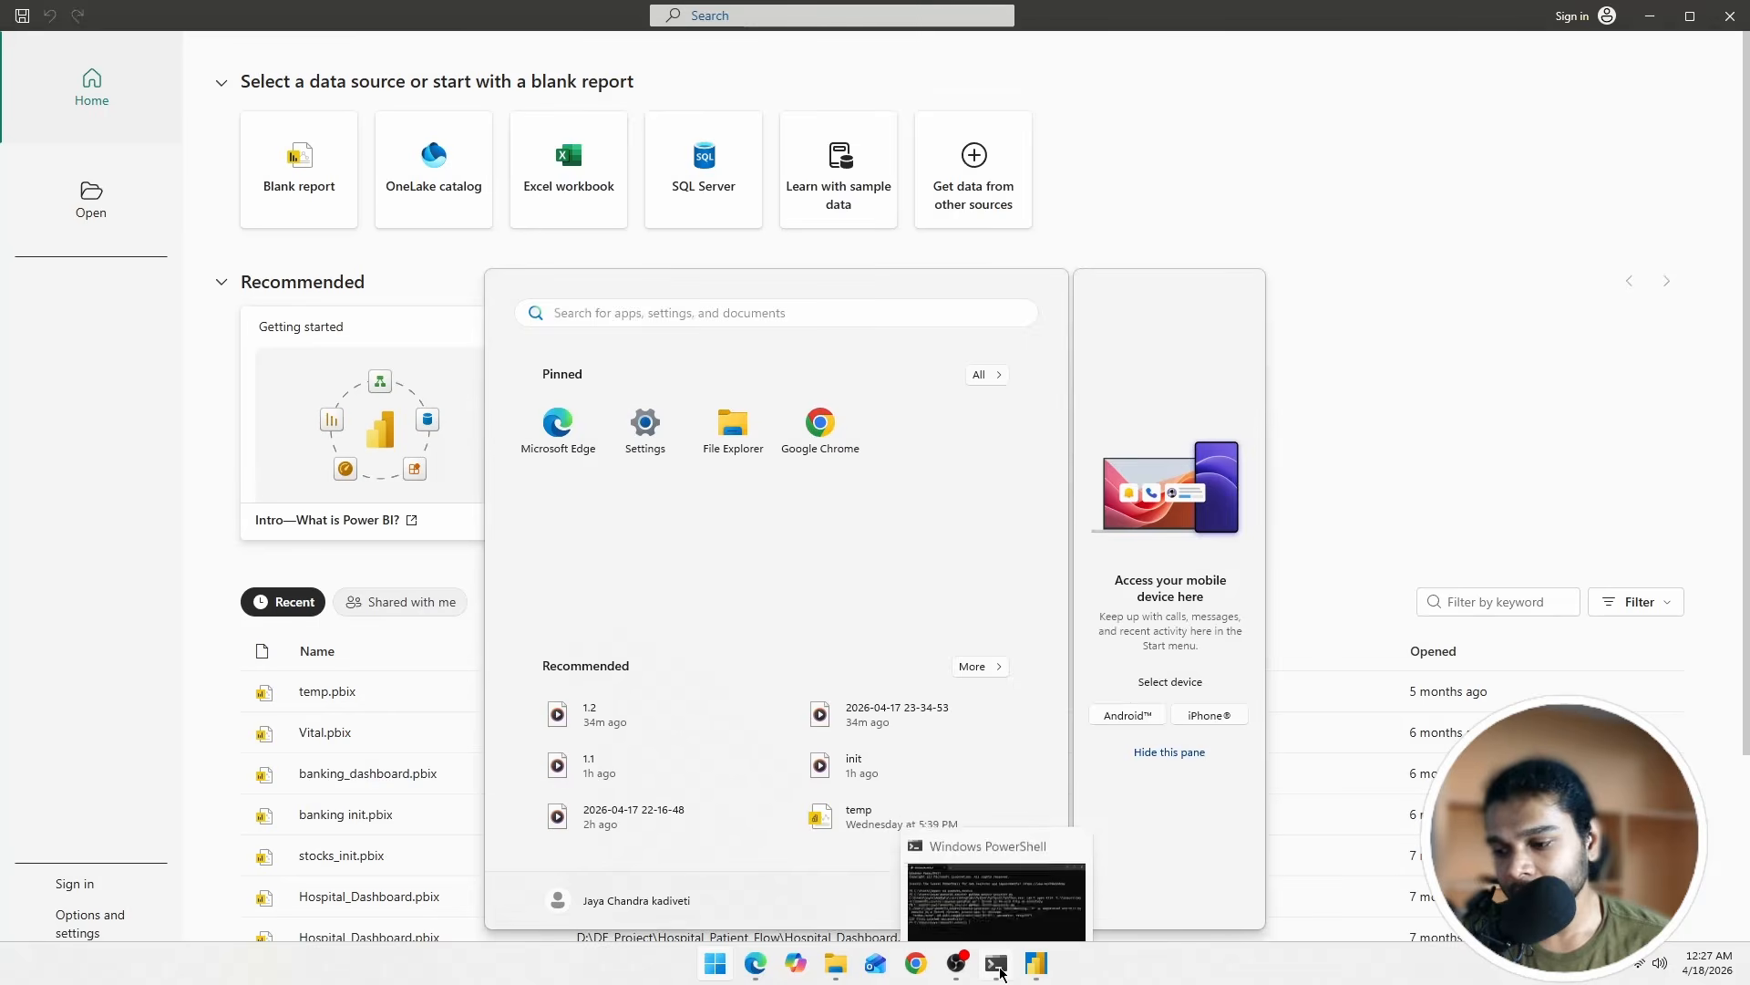
Step: Highlight the powerbi_source working path and the misspelled script command in PowerShell
click(997, 953)
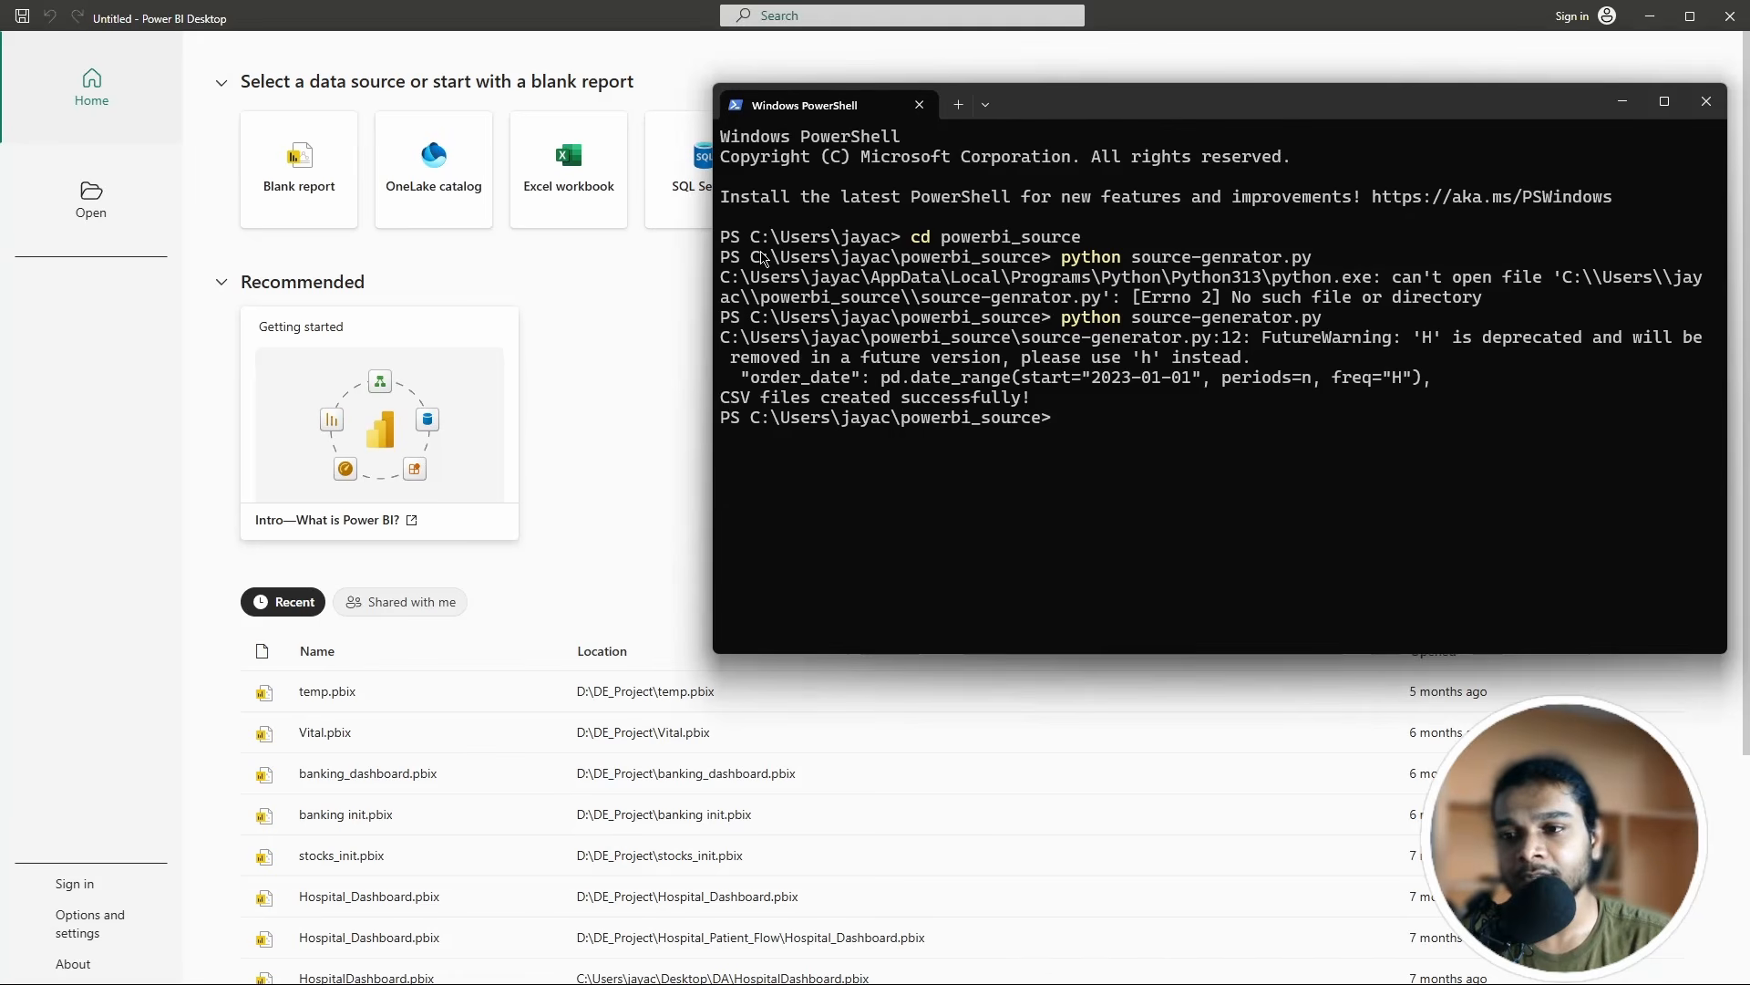
drag(741, 258, 1046, 261)
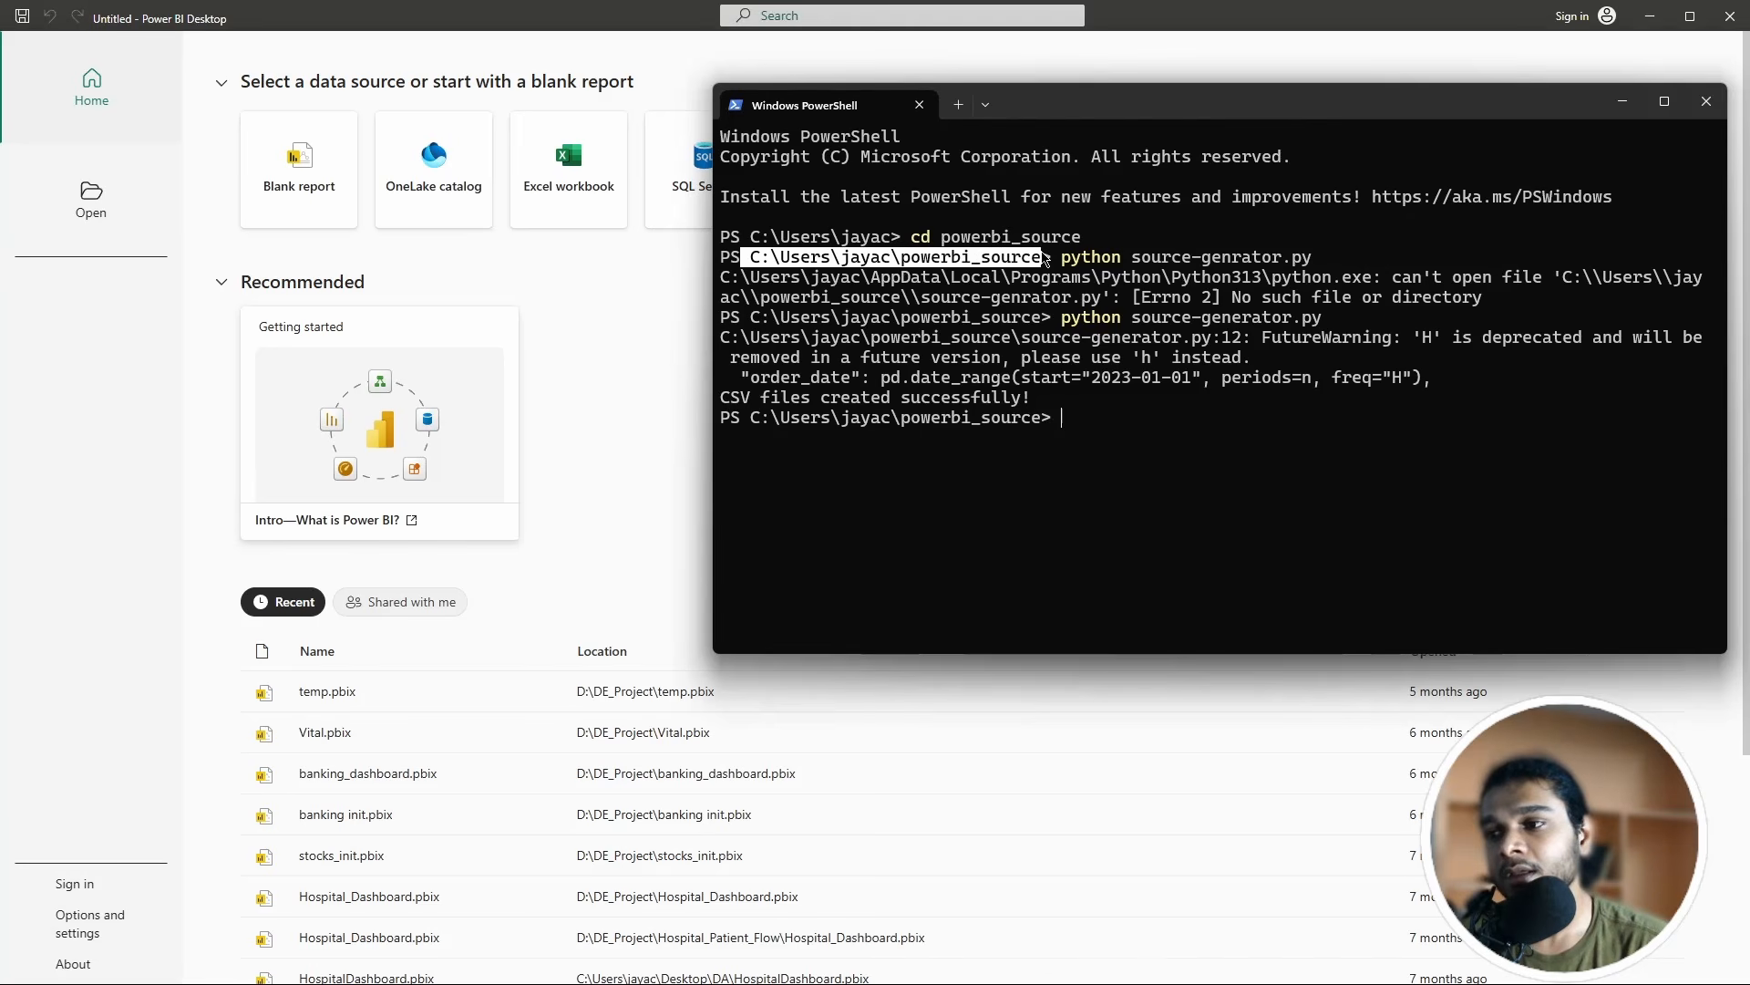
drag(903, 262, 1044, 267)
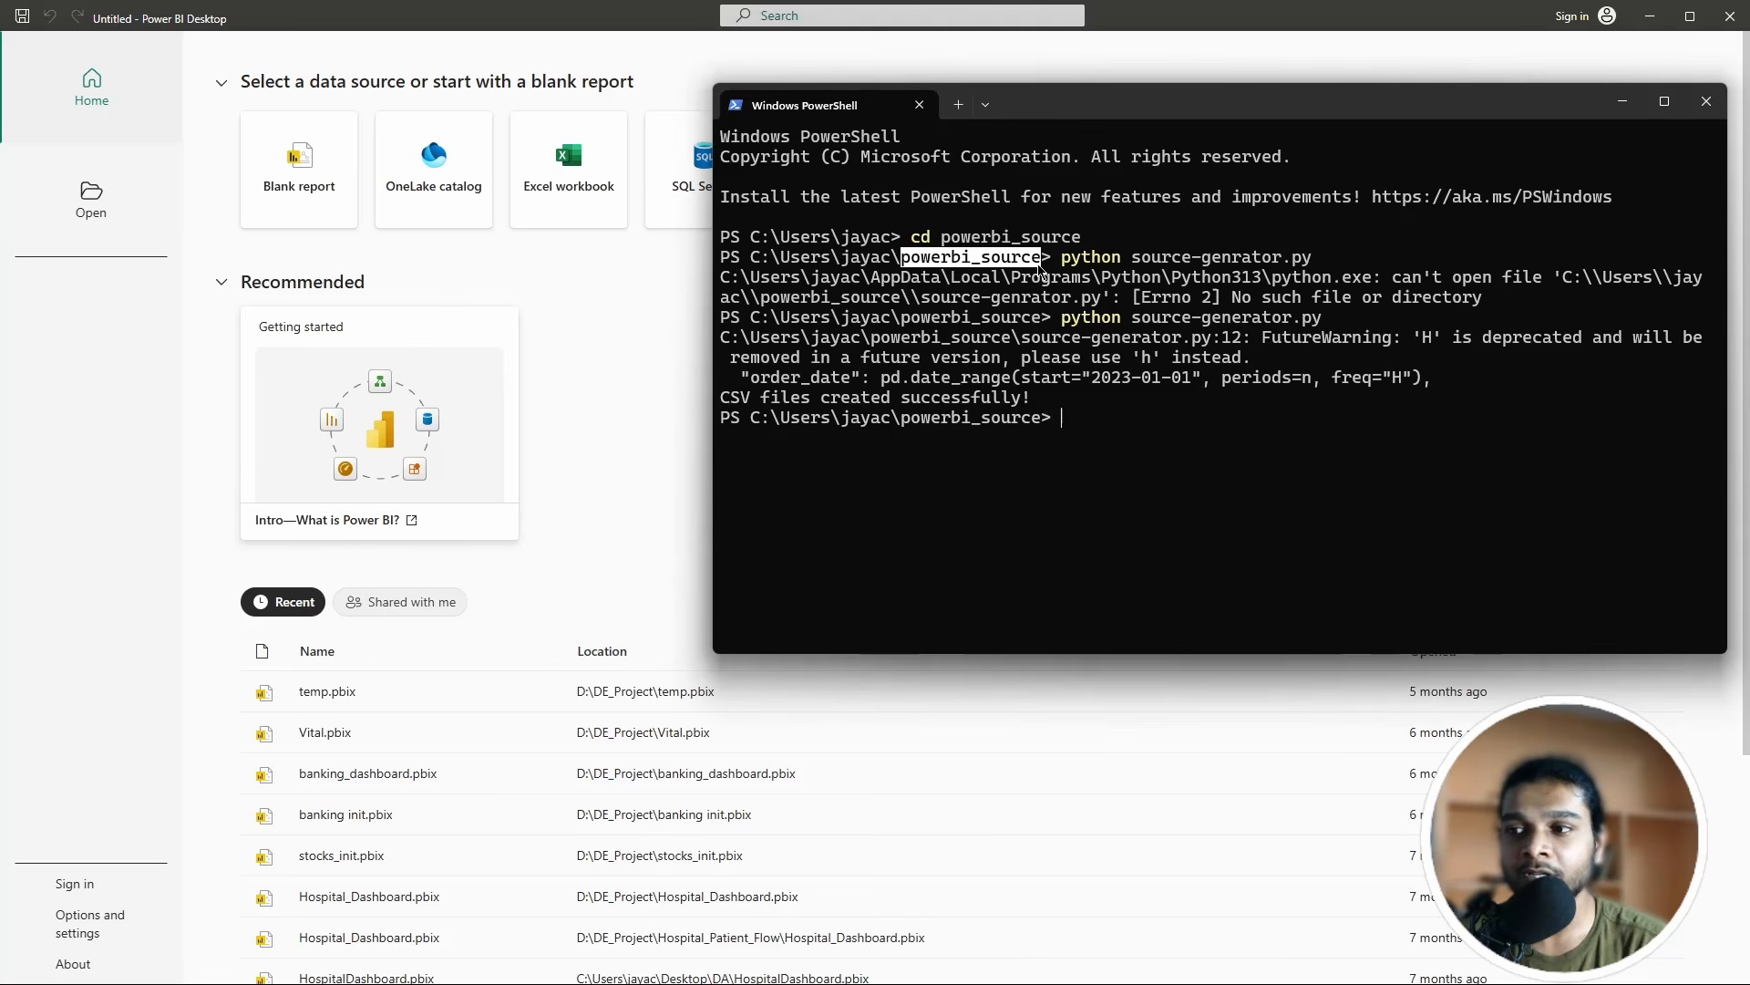
click(1050, 276)
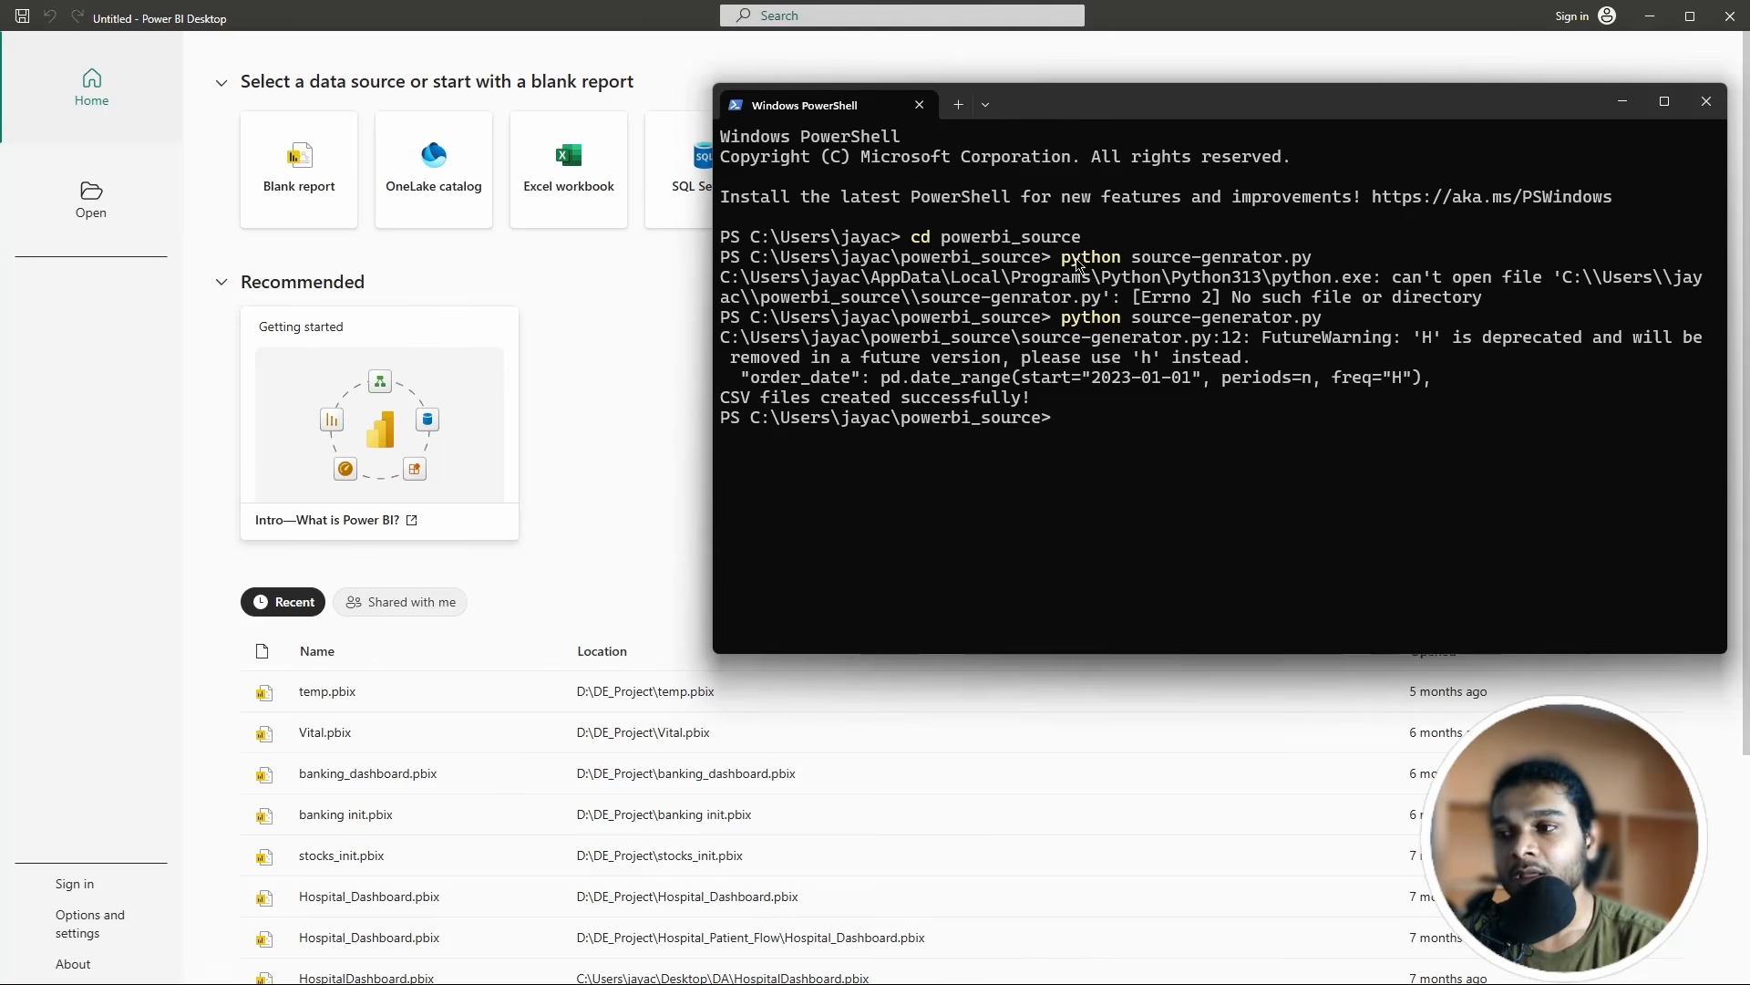
drag(1062, 264, 1274, 266)
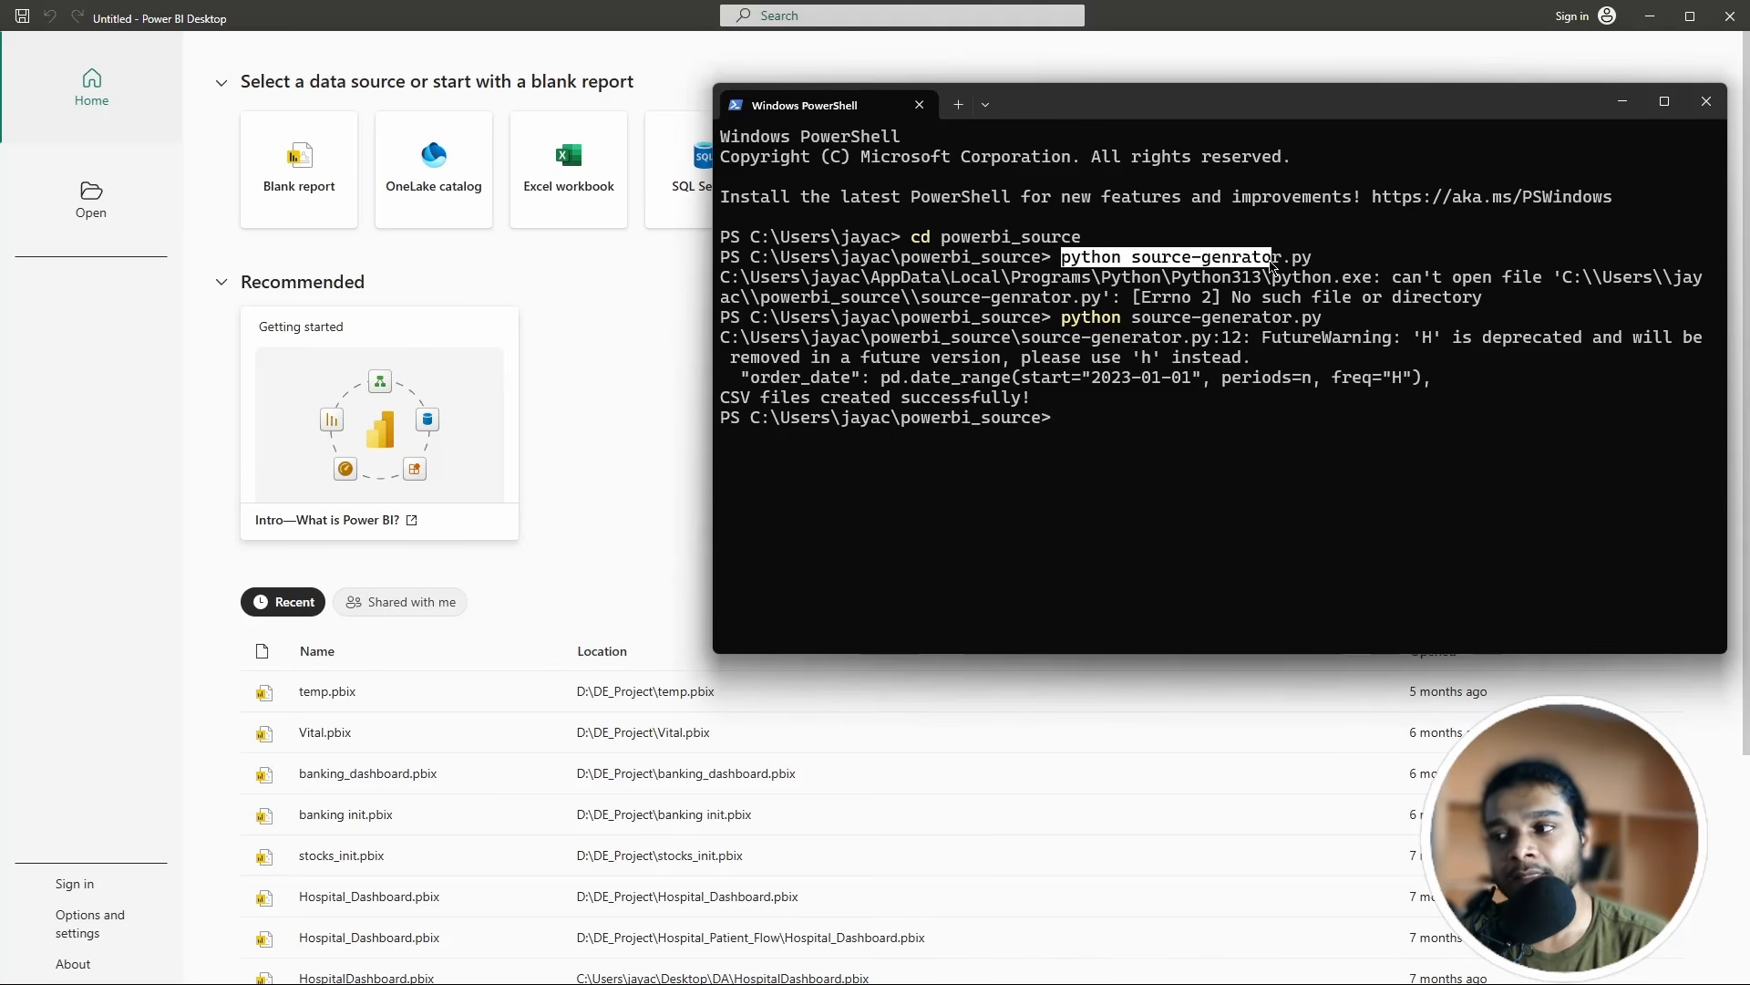
click(1164, 270)
drag(1134, 256, 1291, 261)
click(1322, 291)
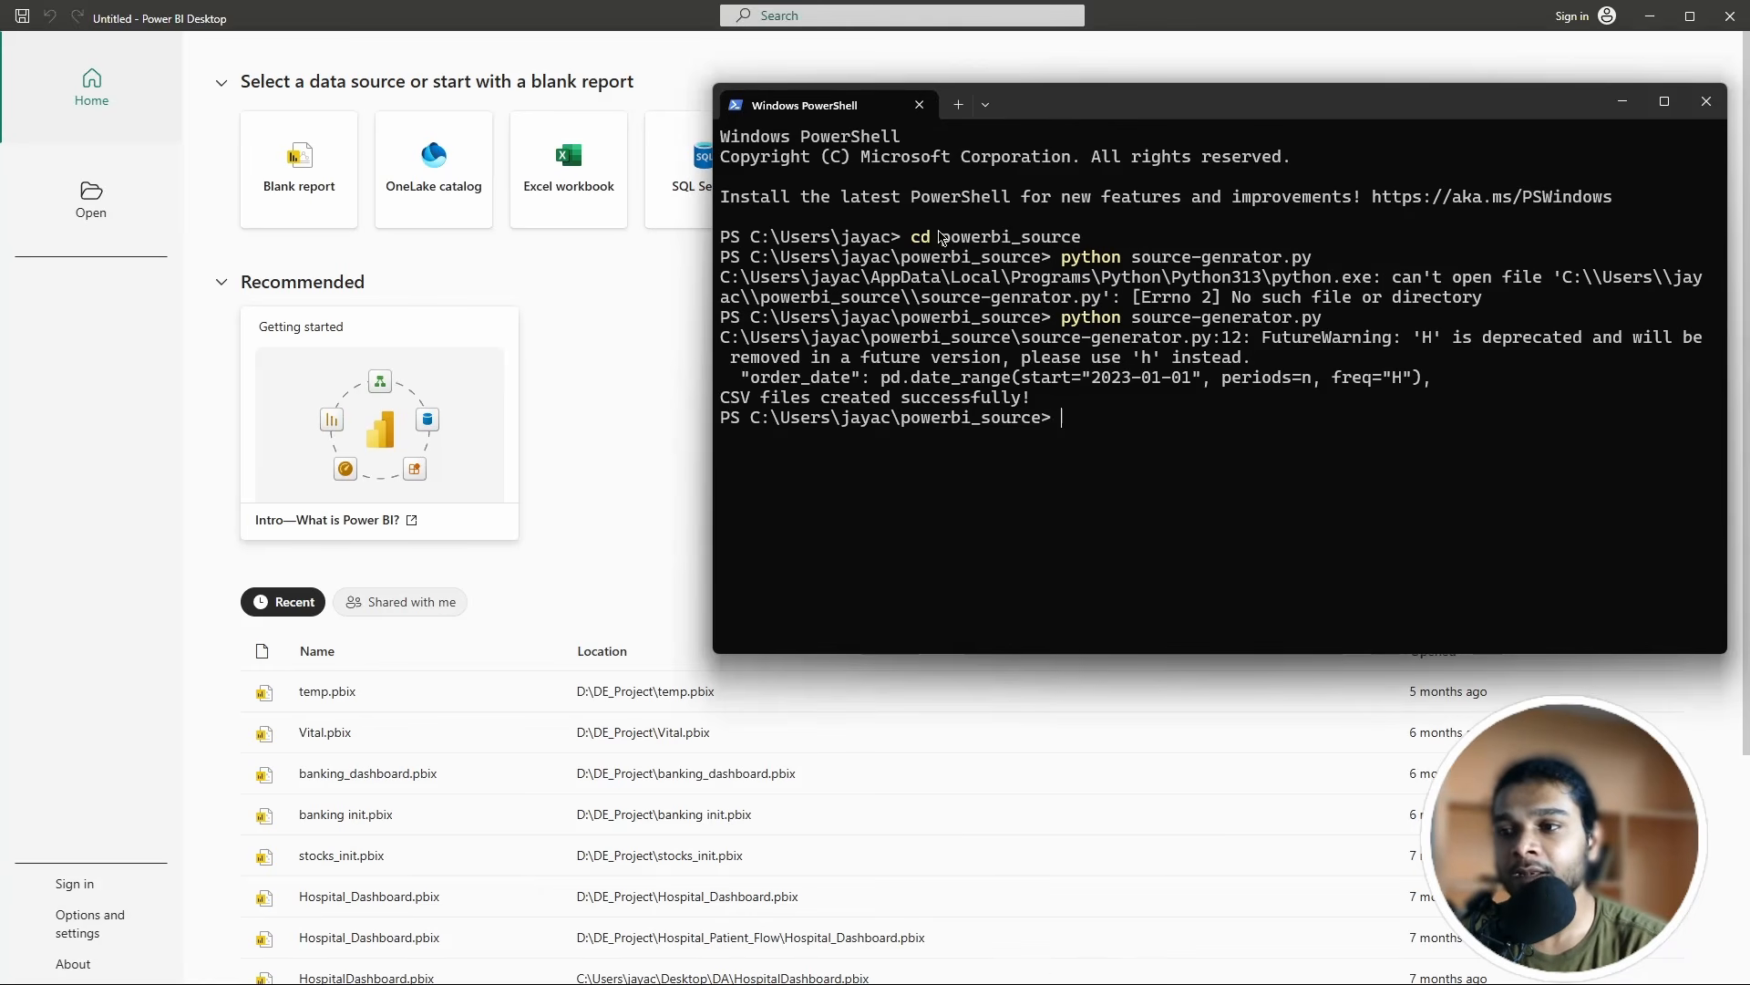
Step: Highlight the cd powerbi_source and python script commands, then close PowerShell
drag(916, 241, 1081, 241)
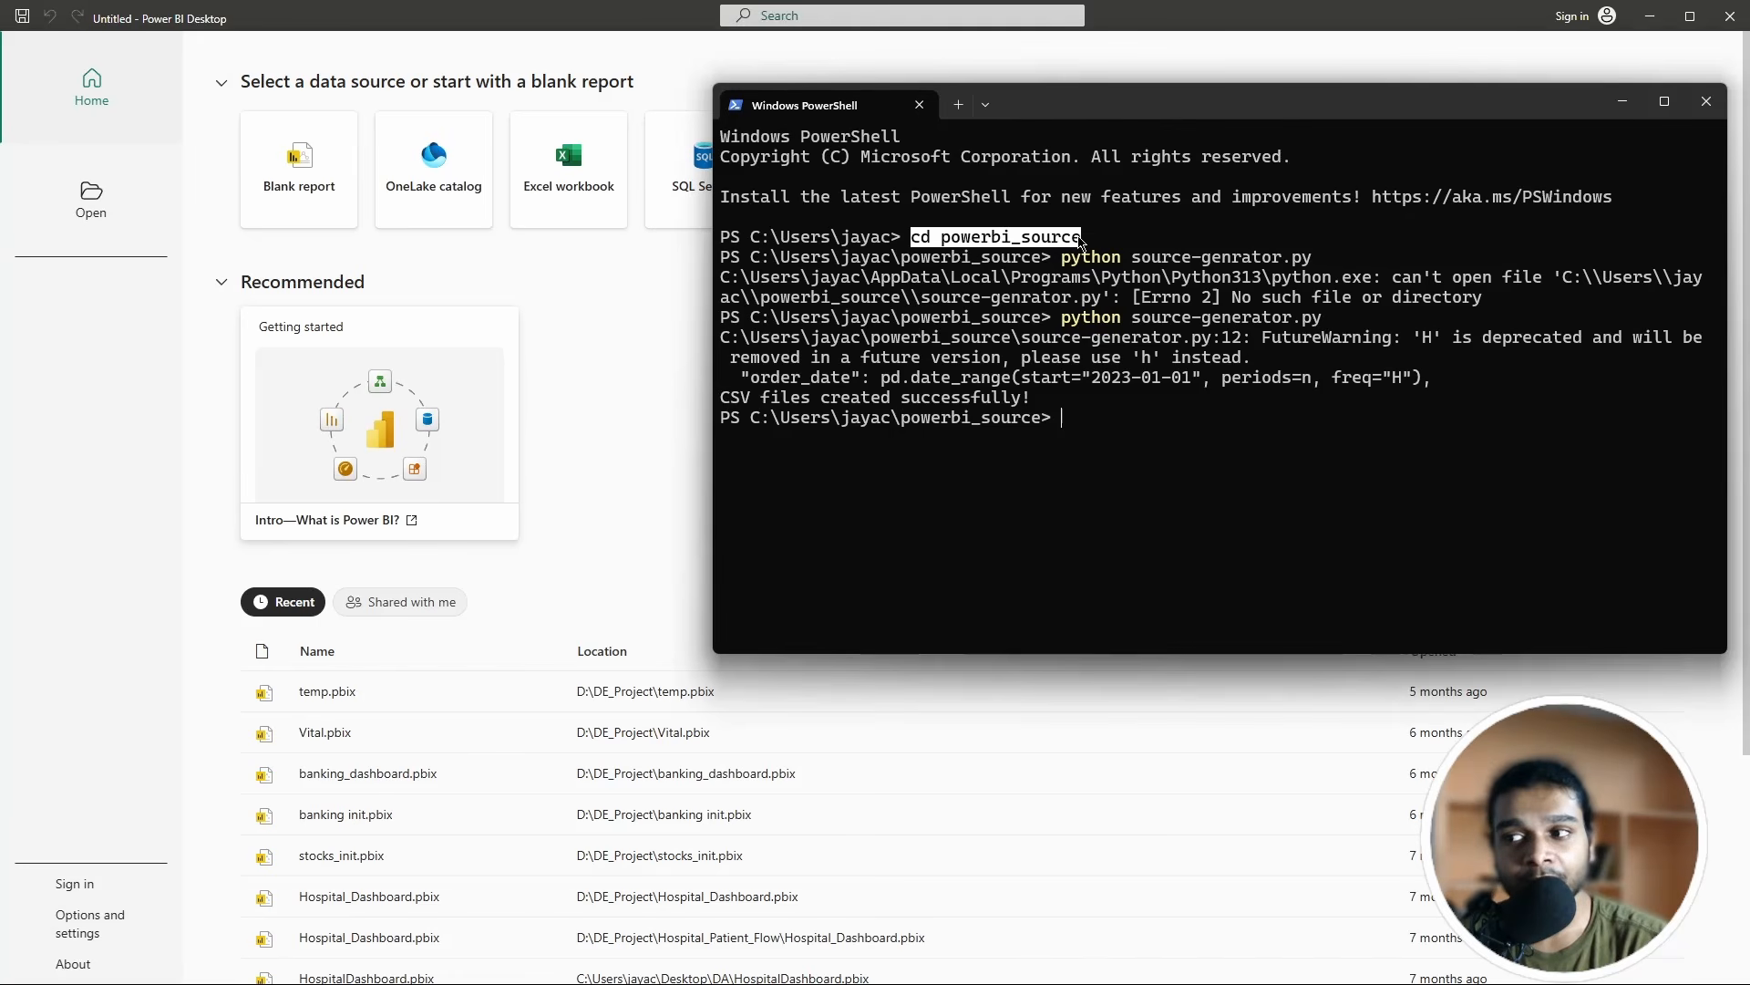
click(1079, 281)
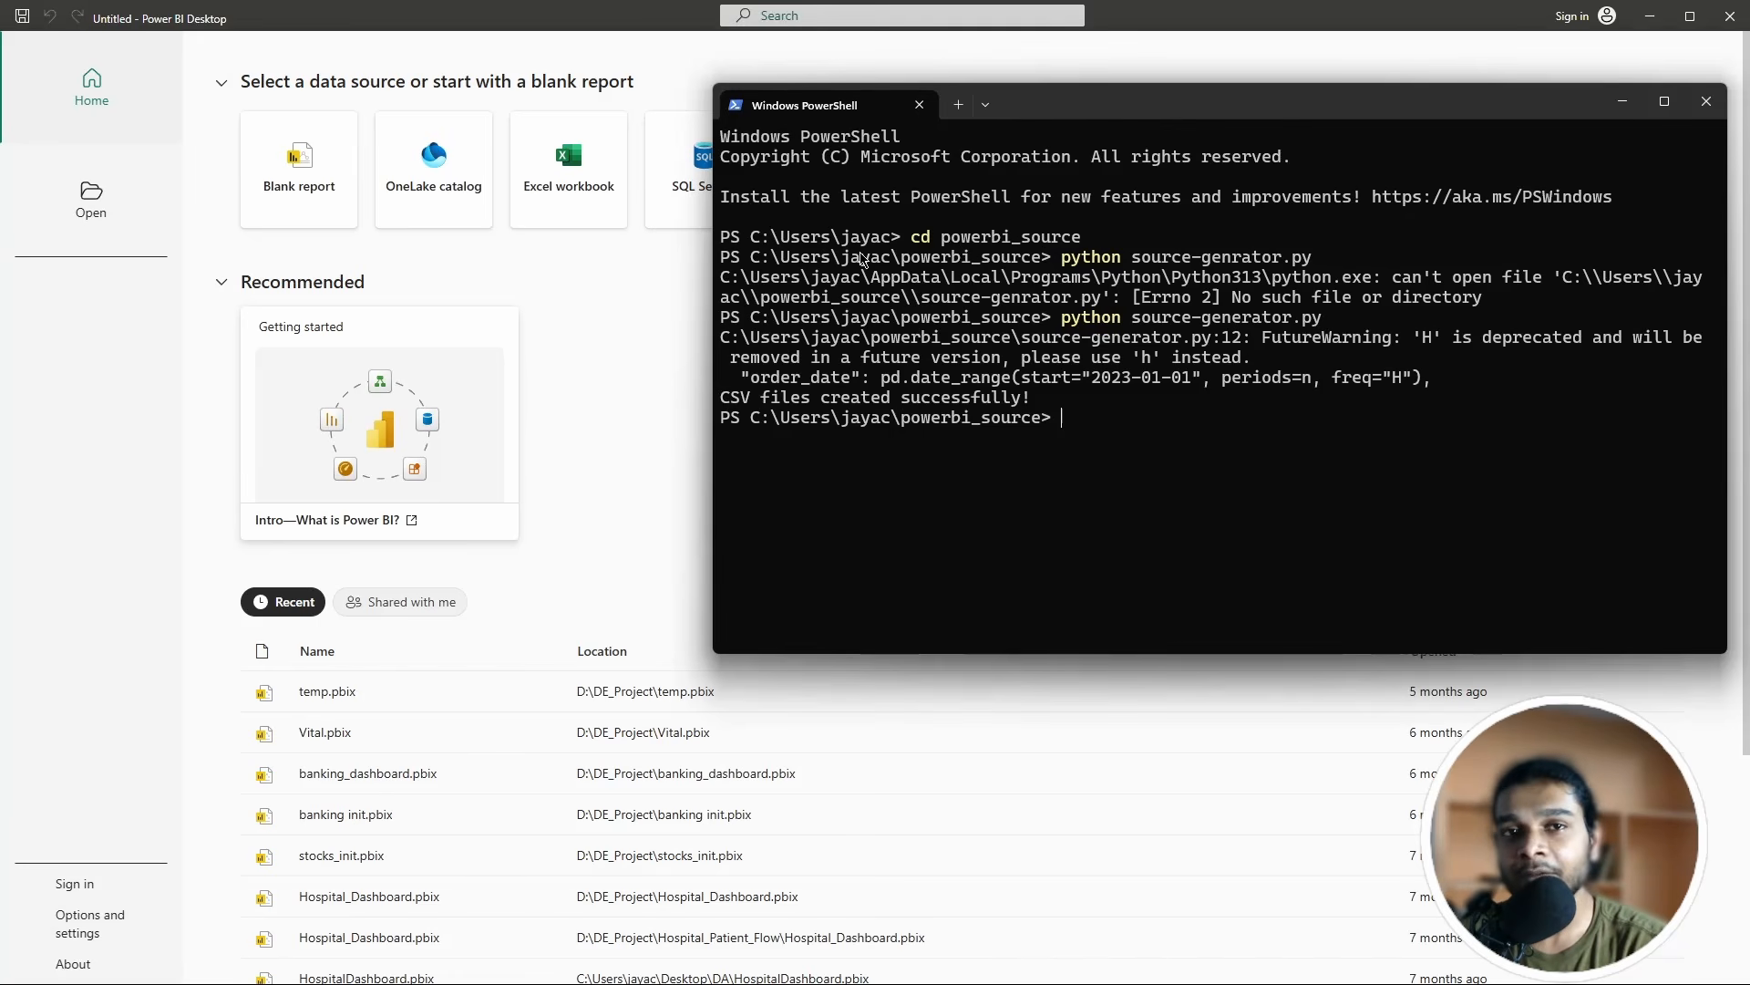
double_click(920, 242)
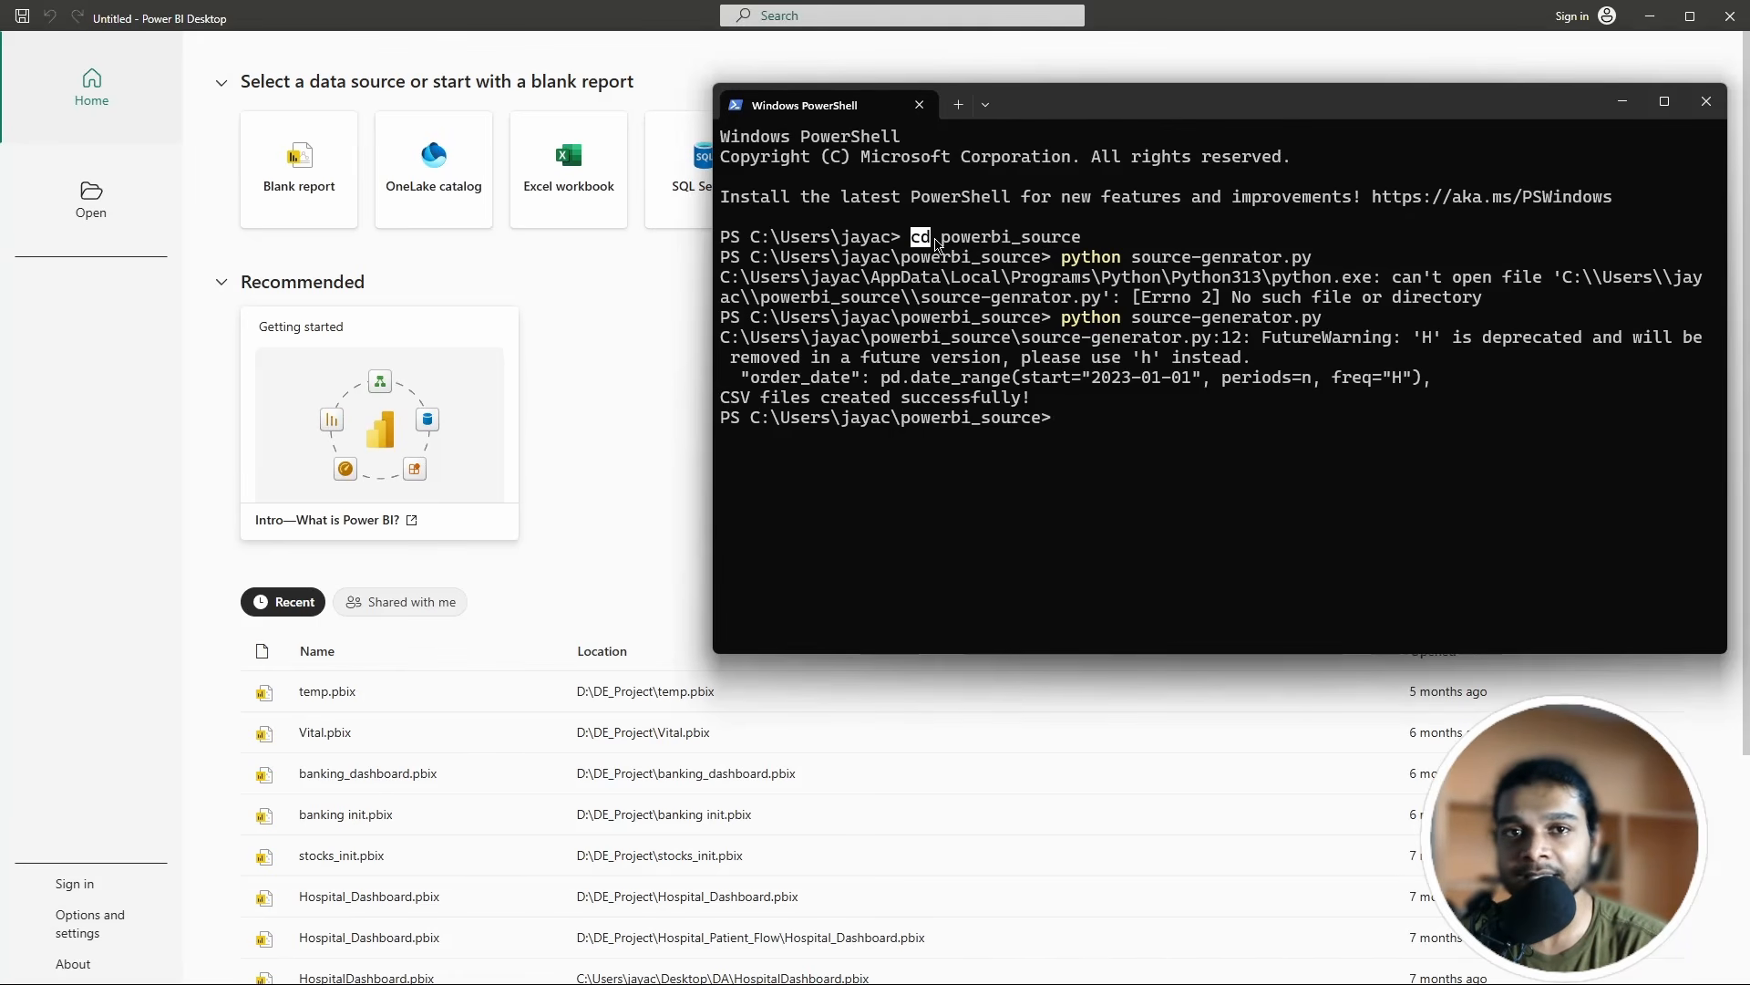
click(915, 255)
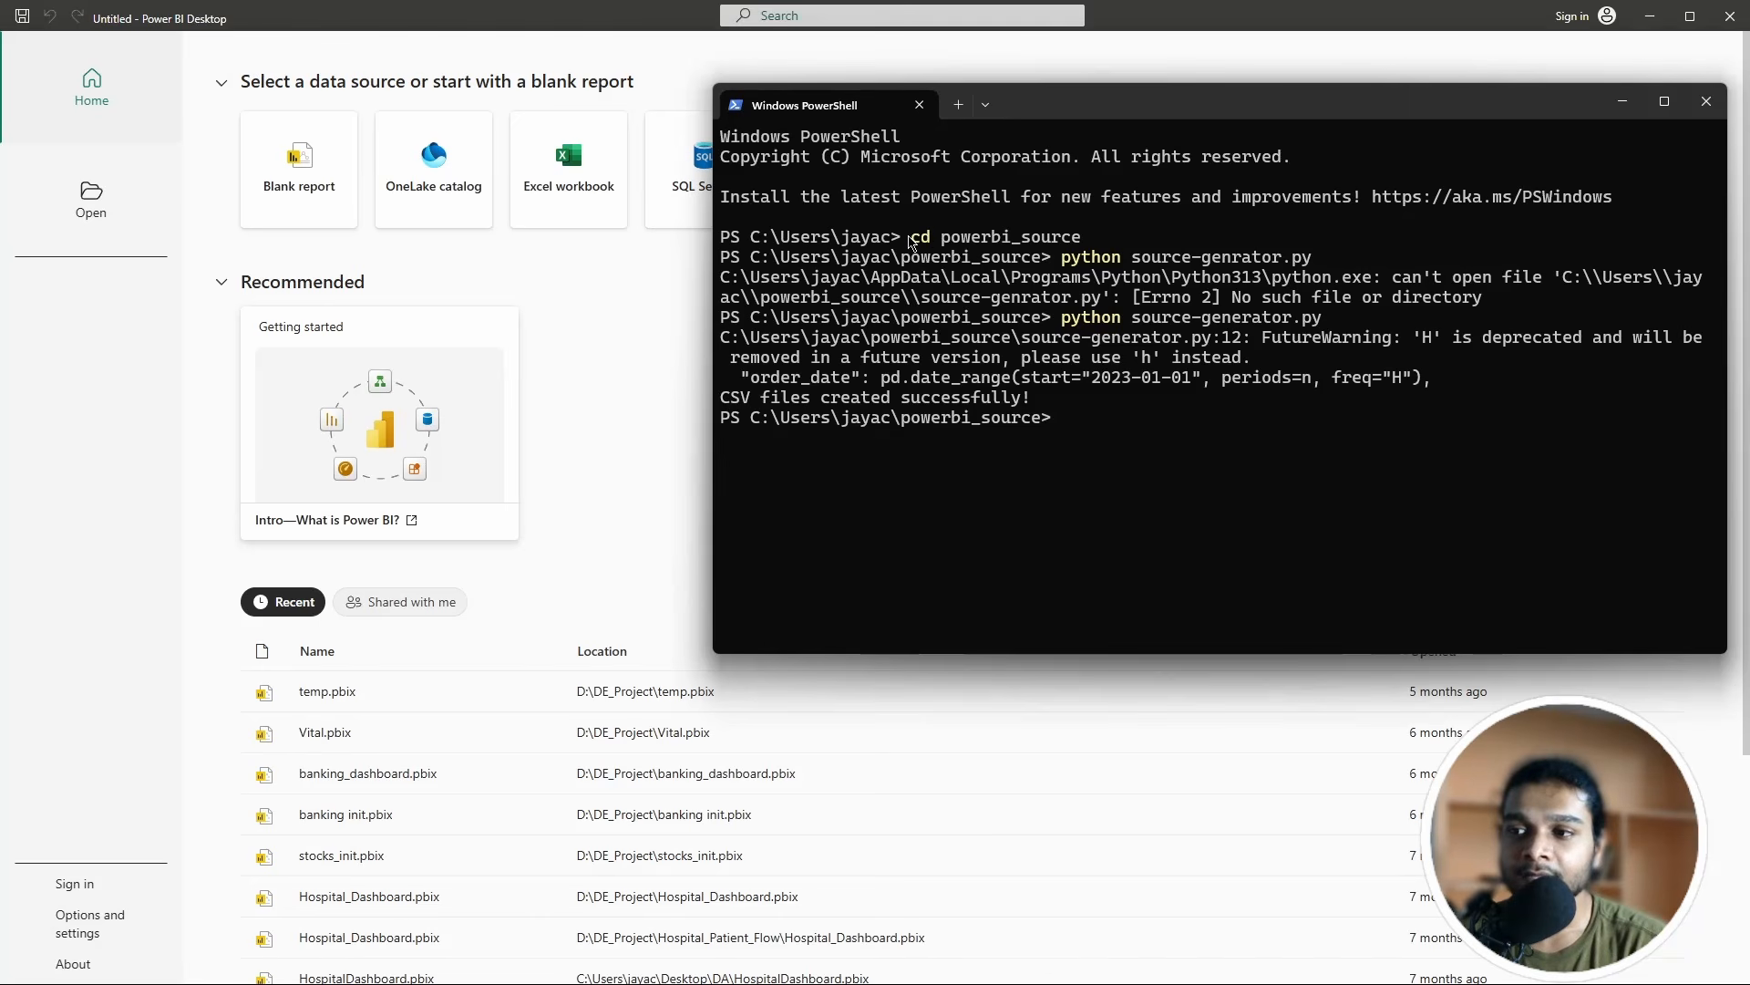
drag(910, 241, 1085, 248)
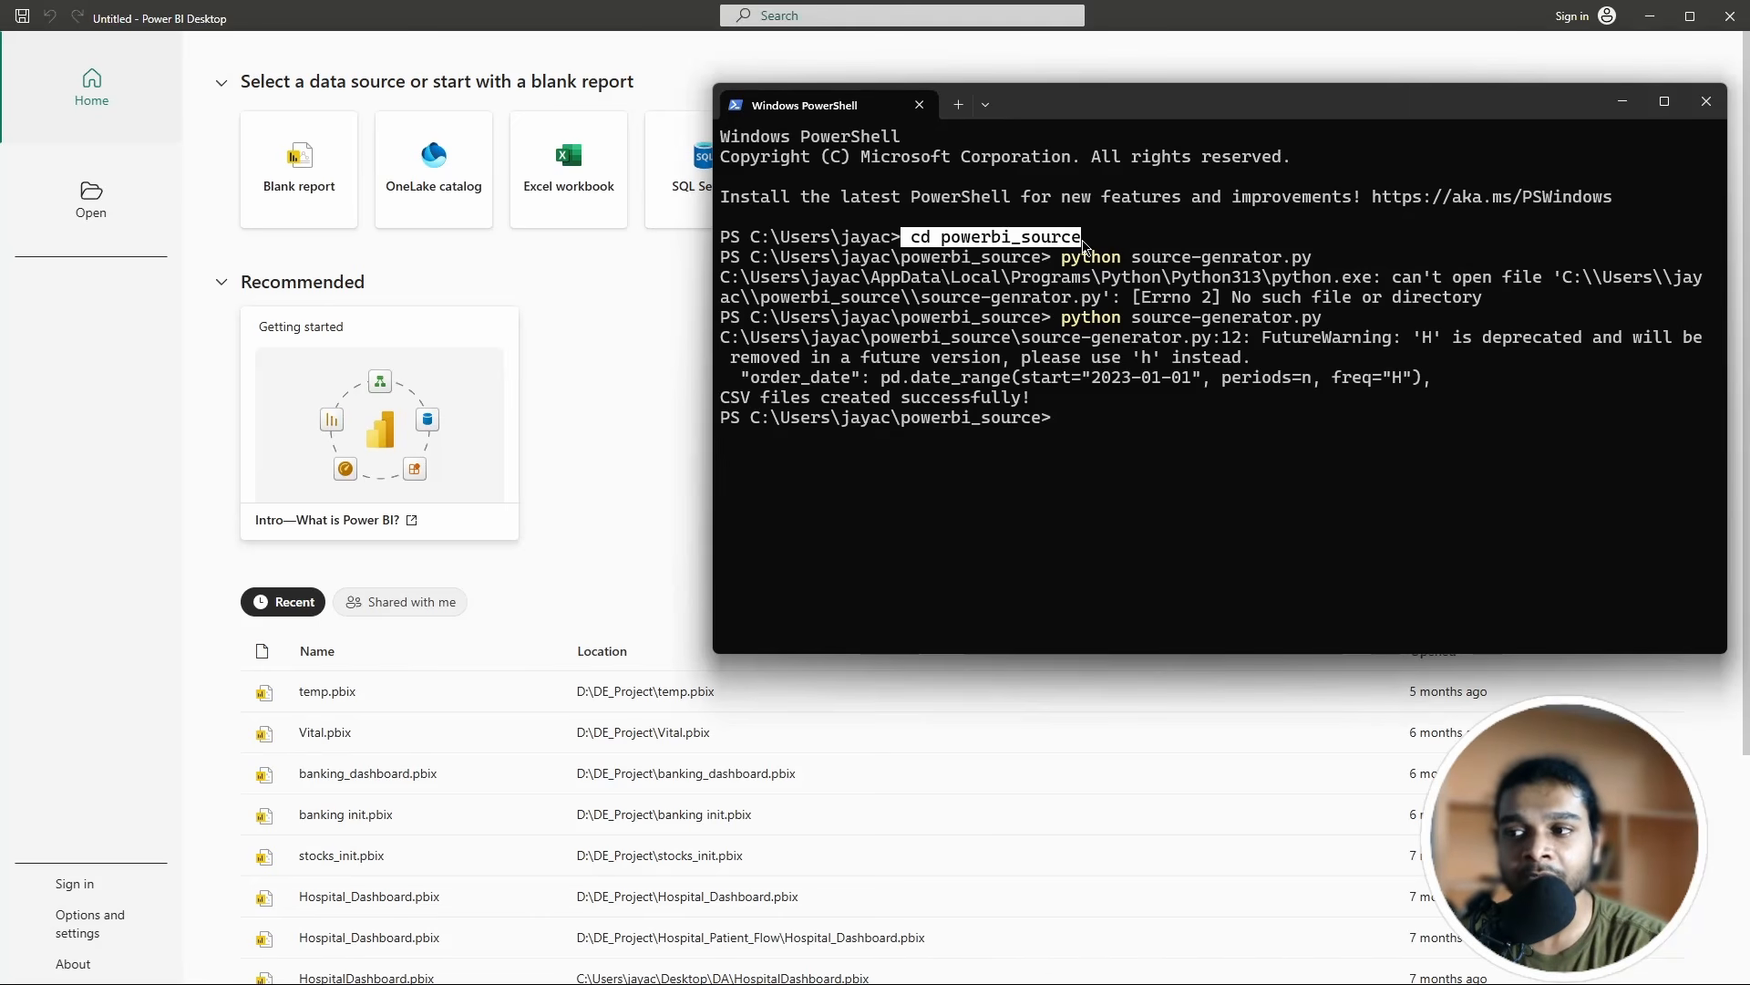
click(1048, 292)
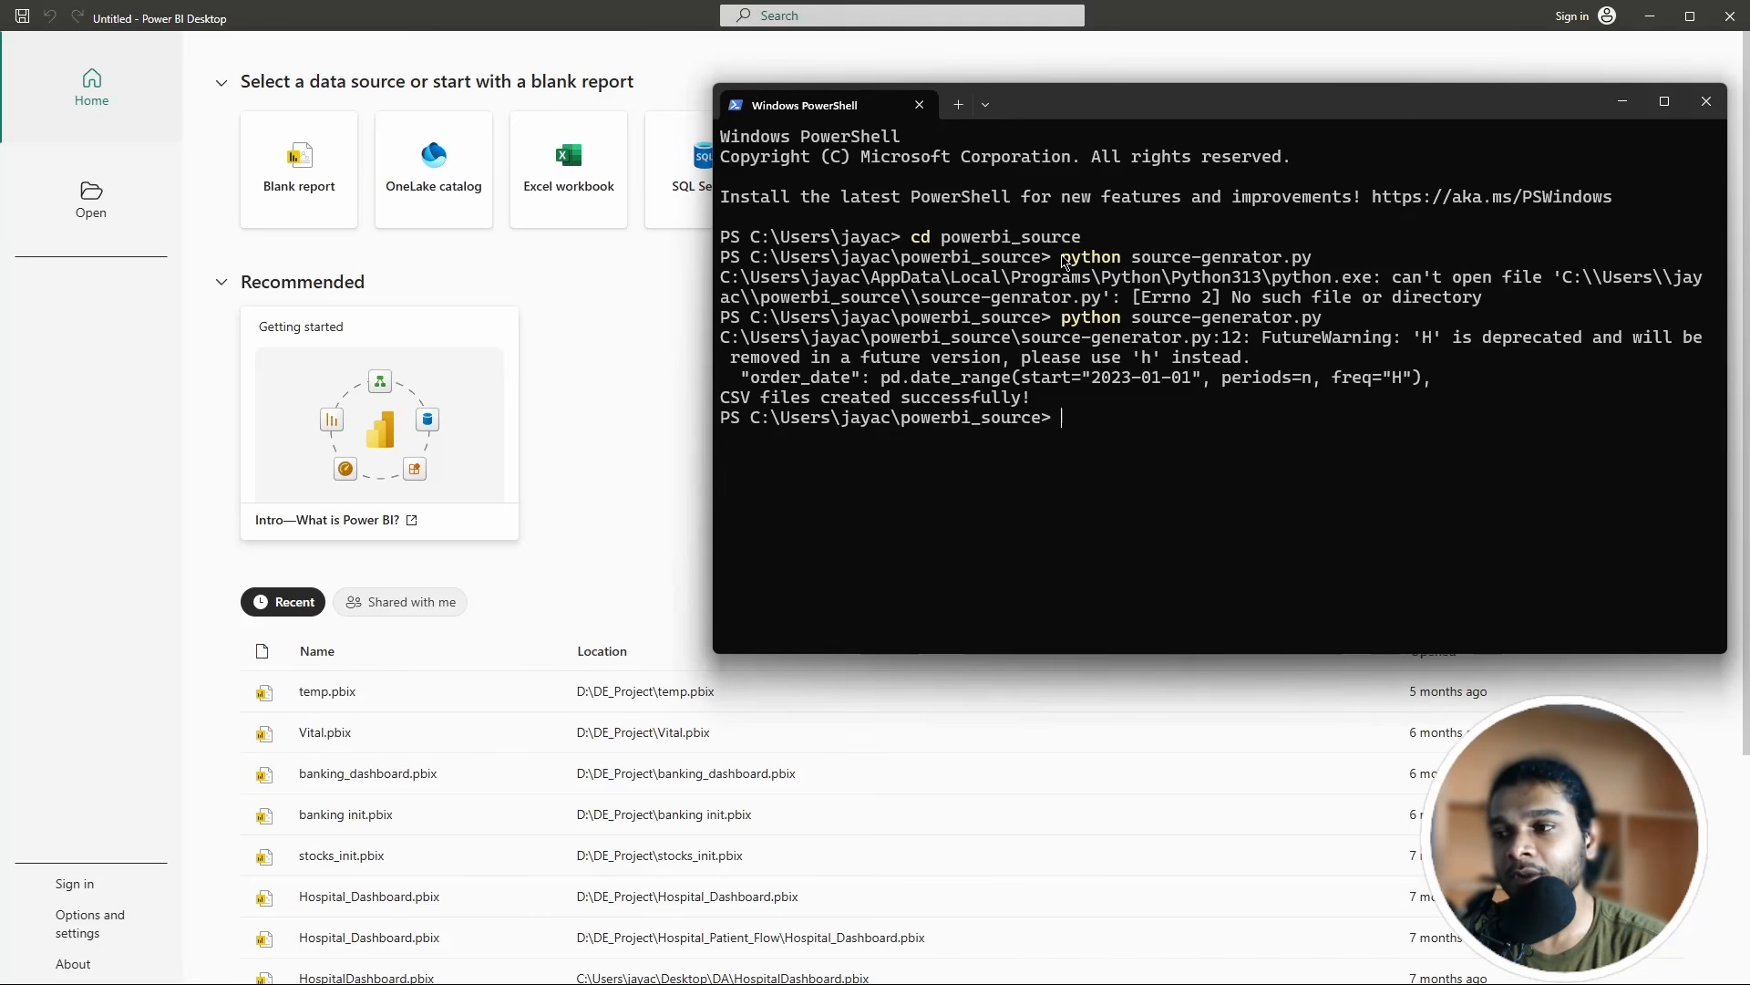
drag(1054, 259, 1217, 262)
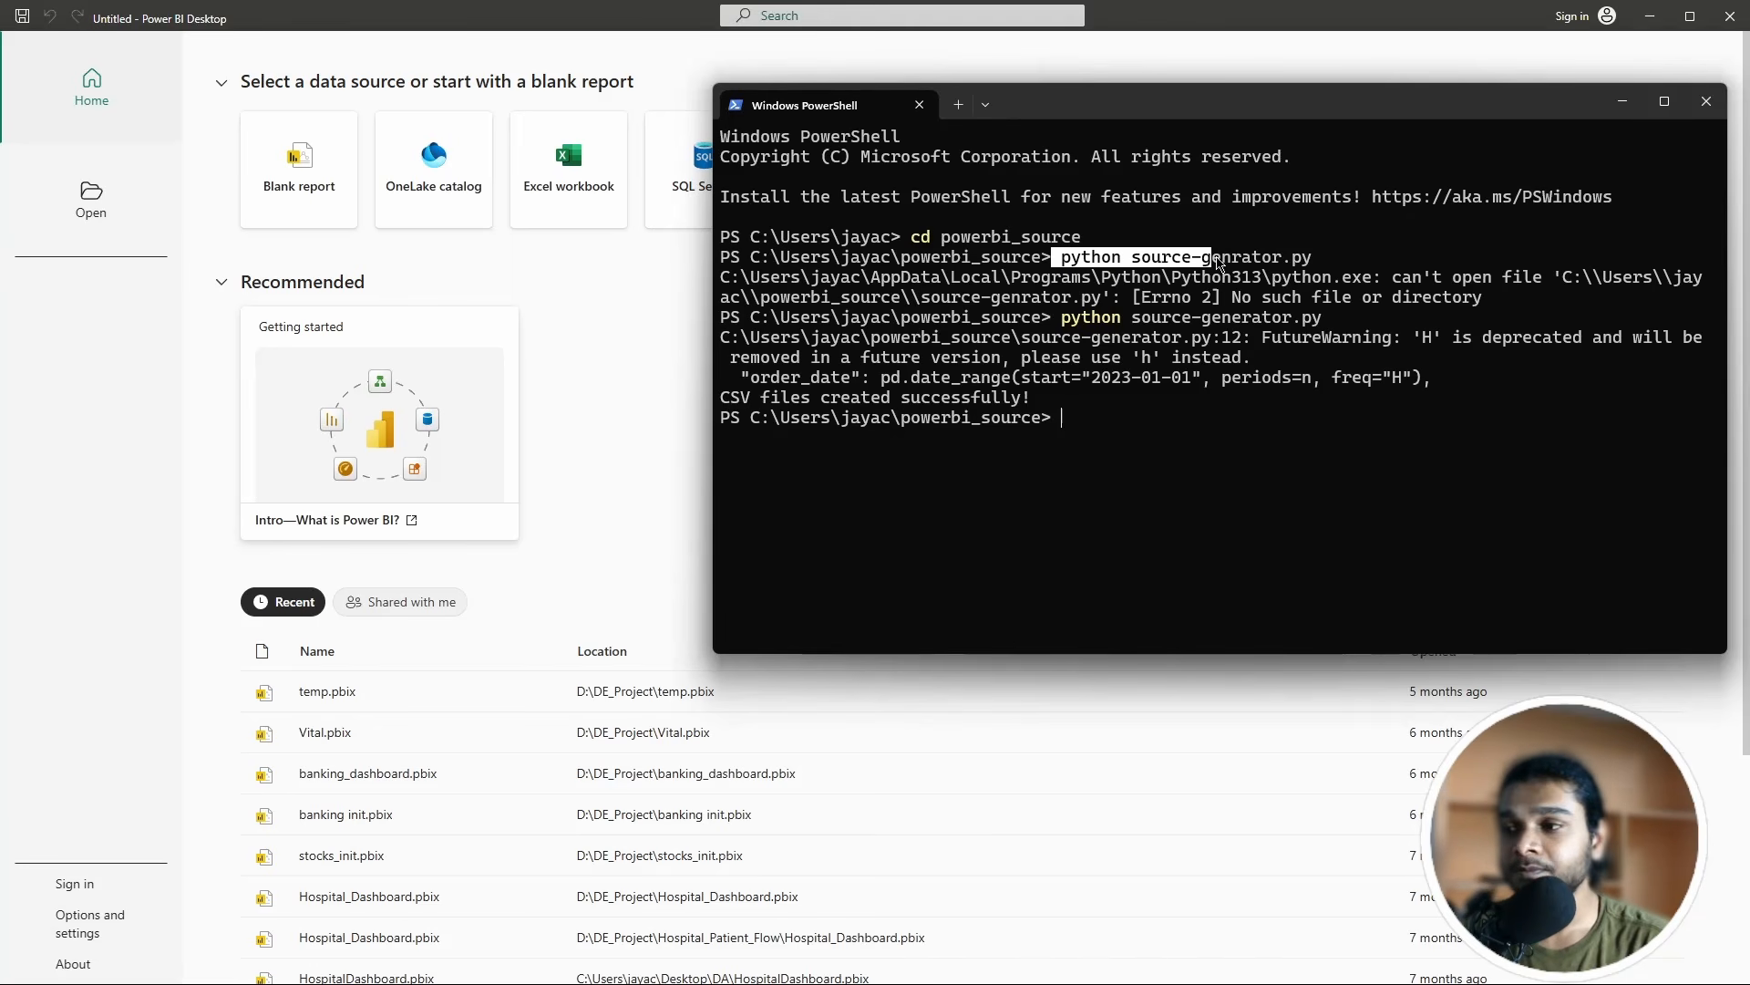
click(1202, 259)
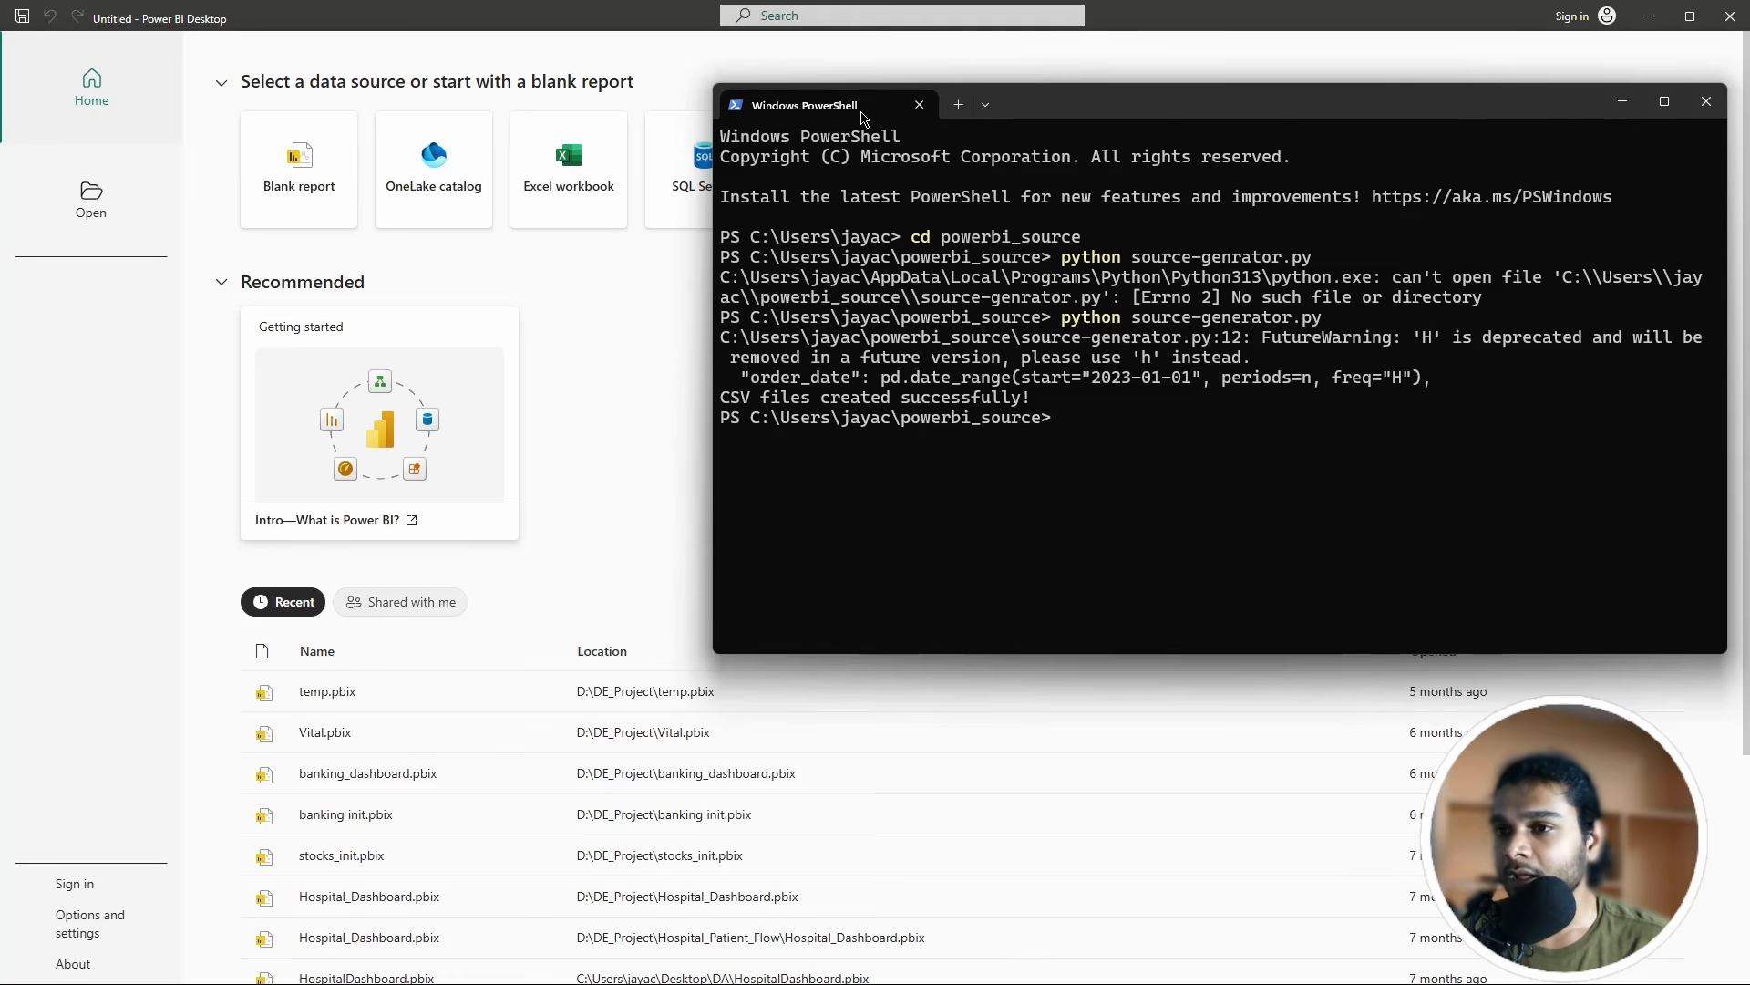
click(1706, 107)
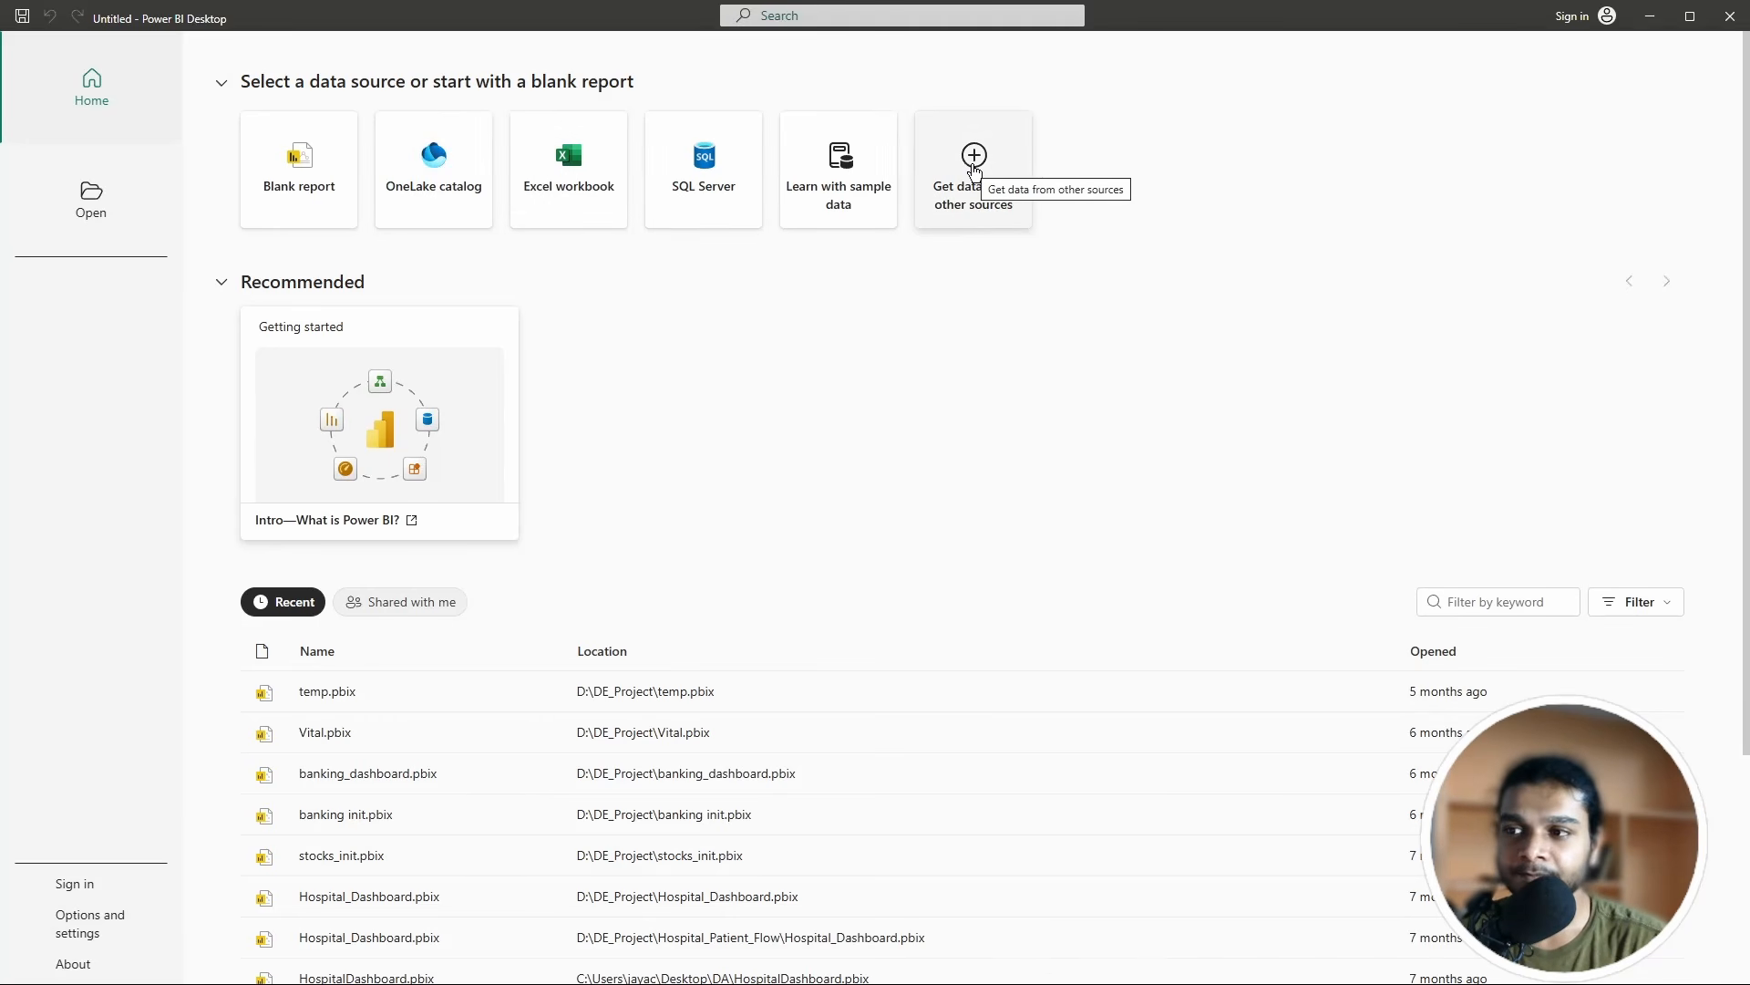
Step: Search data sources for 'csv' and connect with the Text/CSV source
click(974, 170)
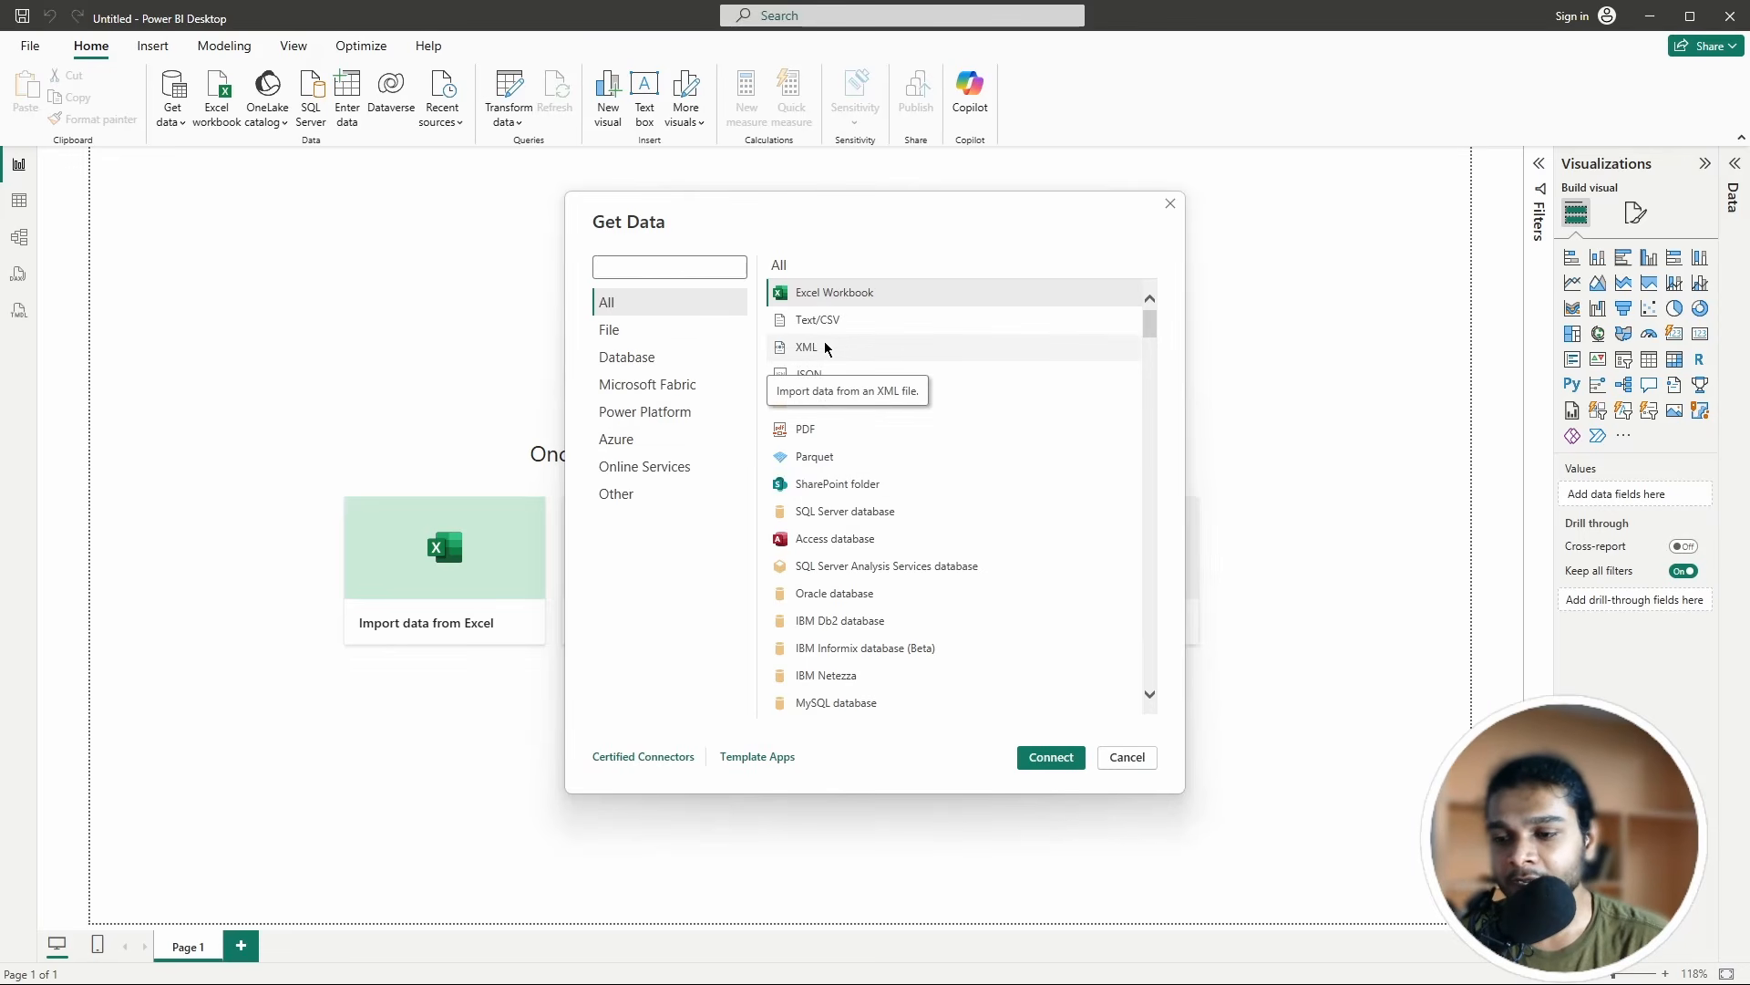
scroll(834, 343, down, 1)
click(682, 267)
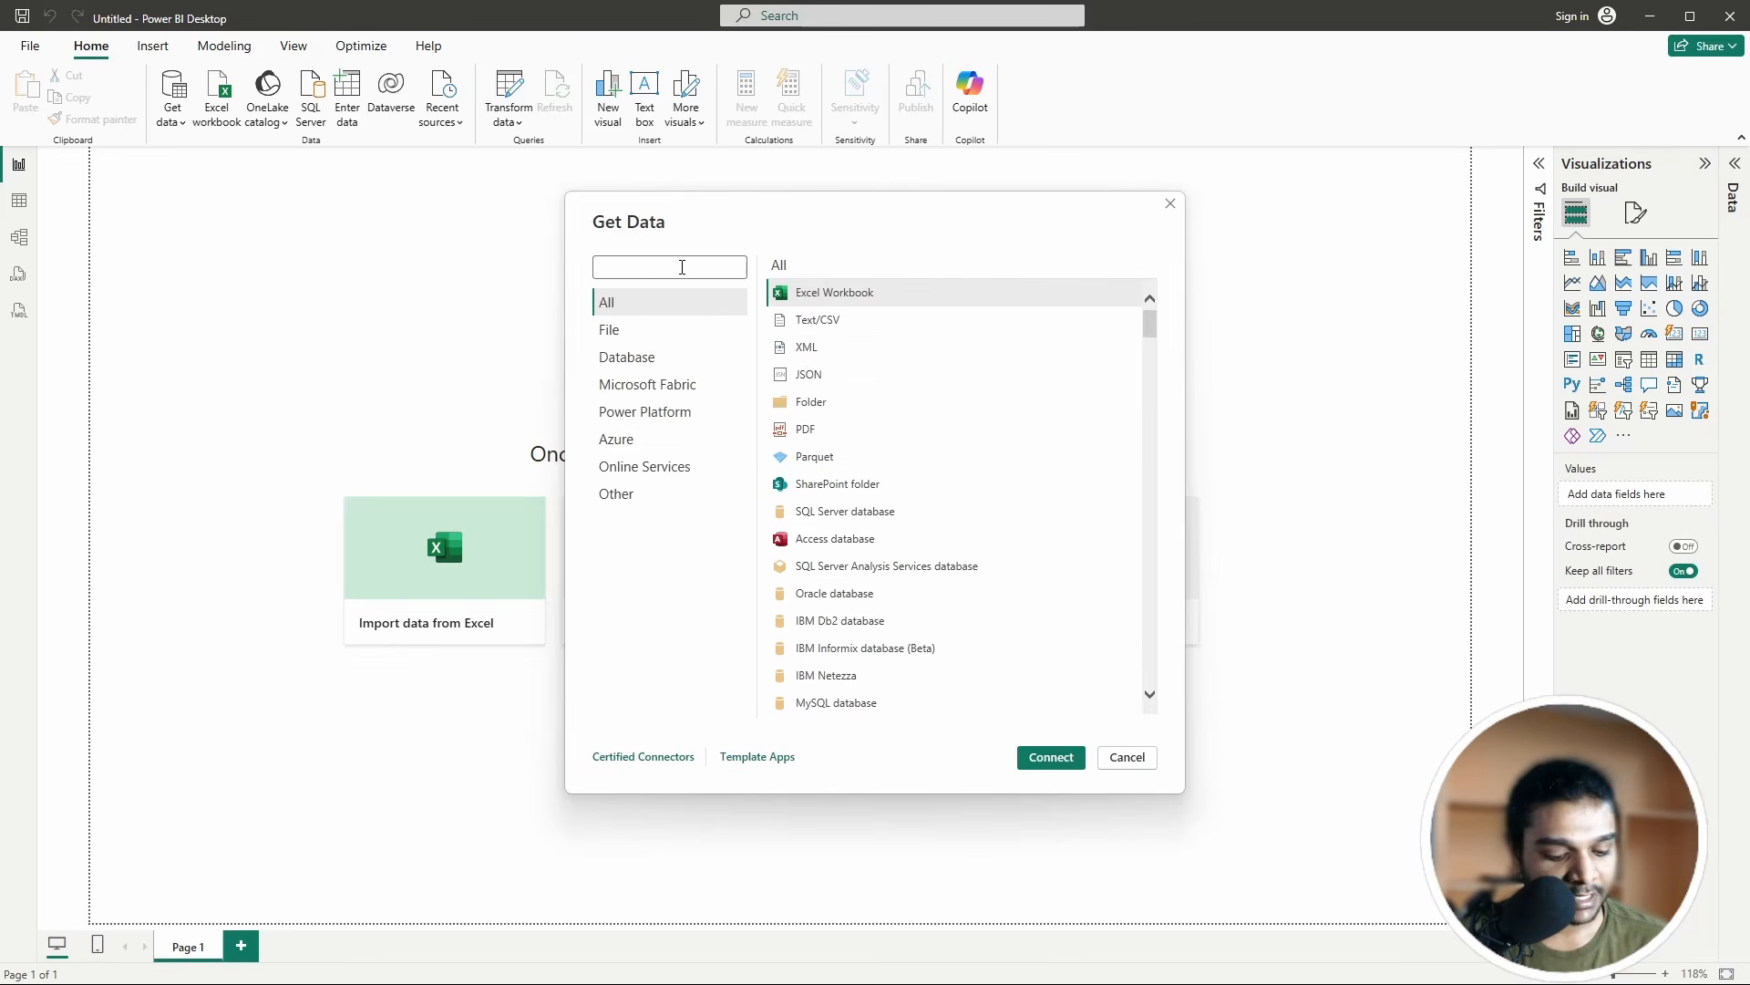
text(csv)
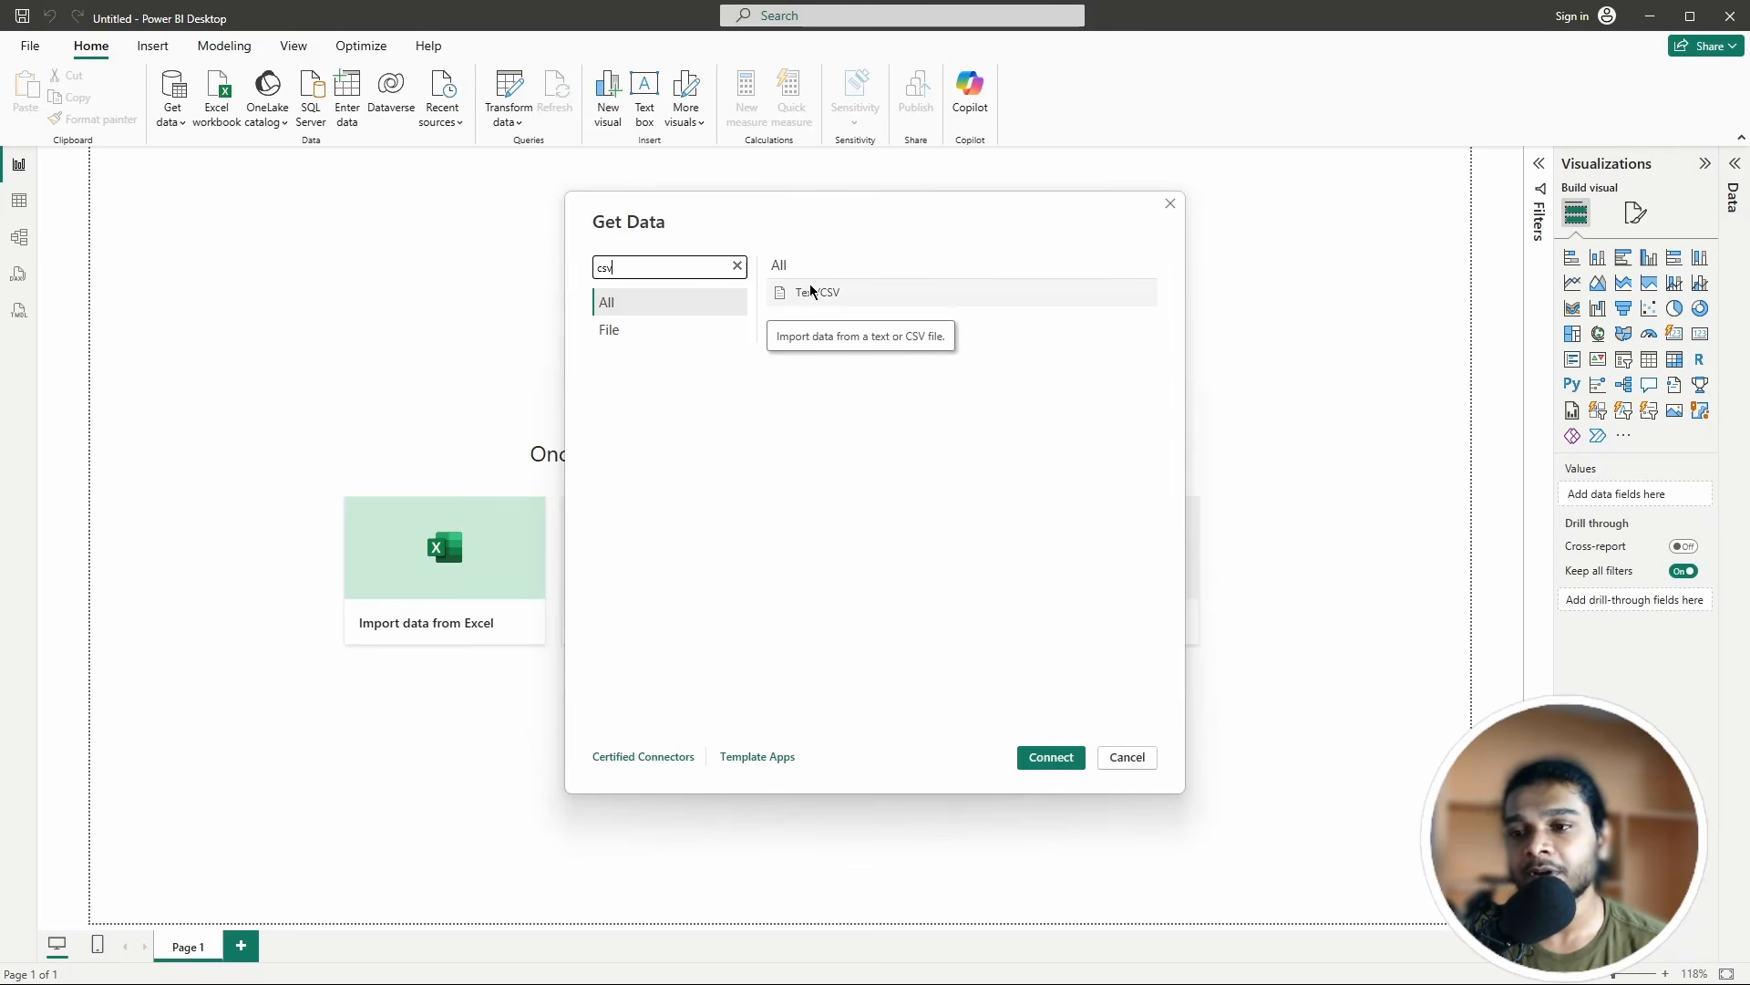
click(811, 292)
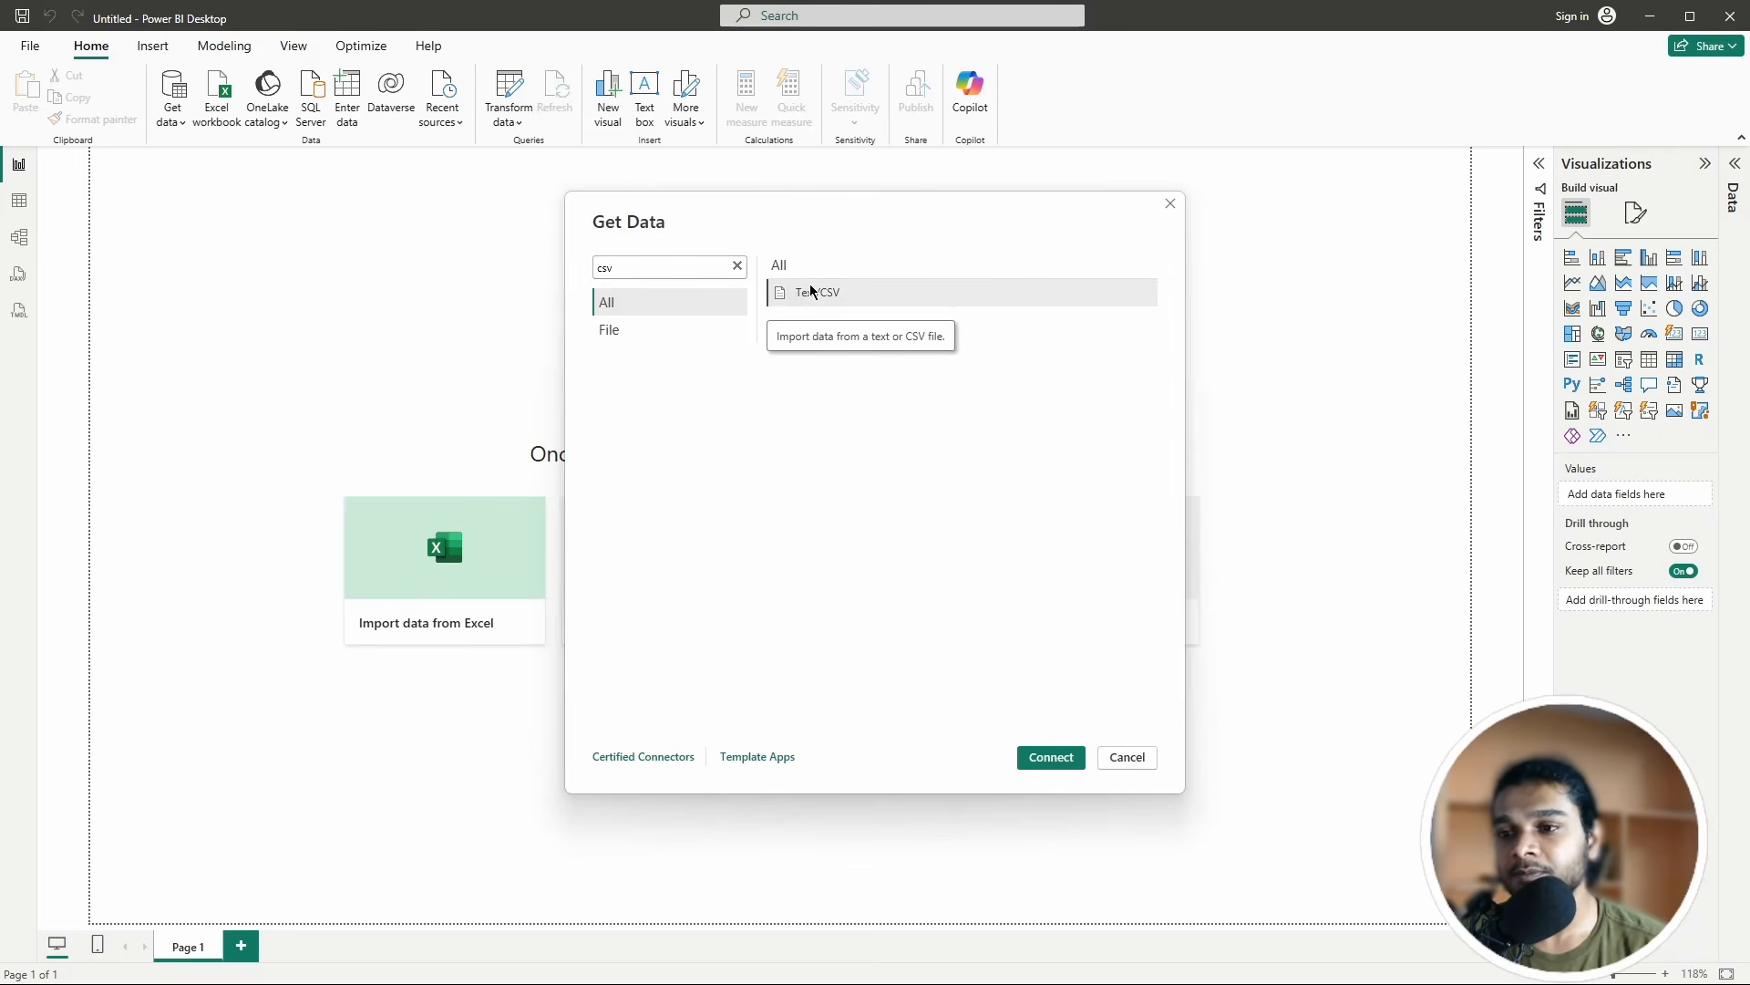
click(1051, 758)
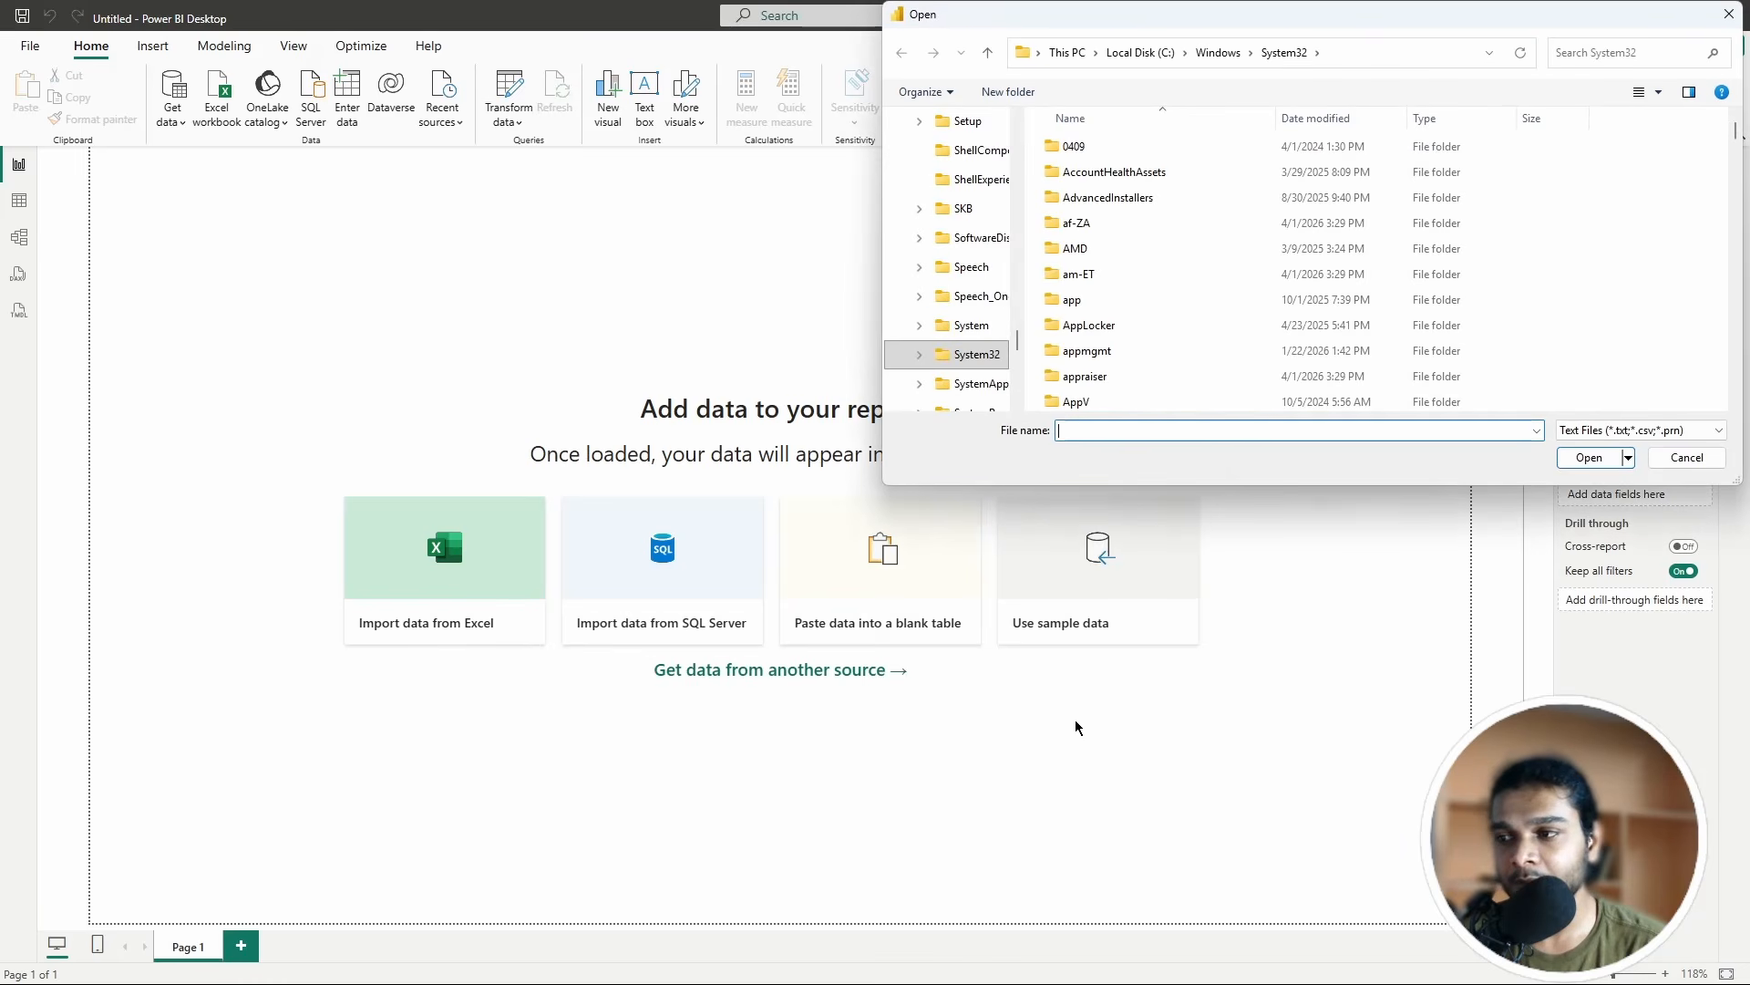
Step: Browse to C:\Users\<user>\powerbi_source and open sales_data.csv
scroll(1103, 376, down, 1)
scroll(934, 320, up, 15)
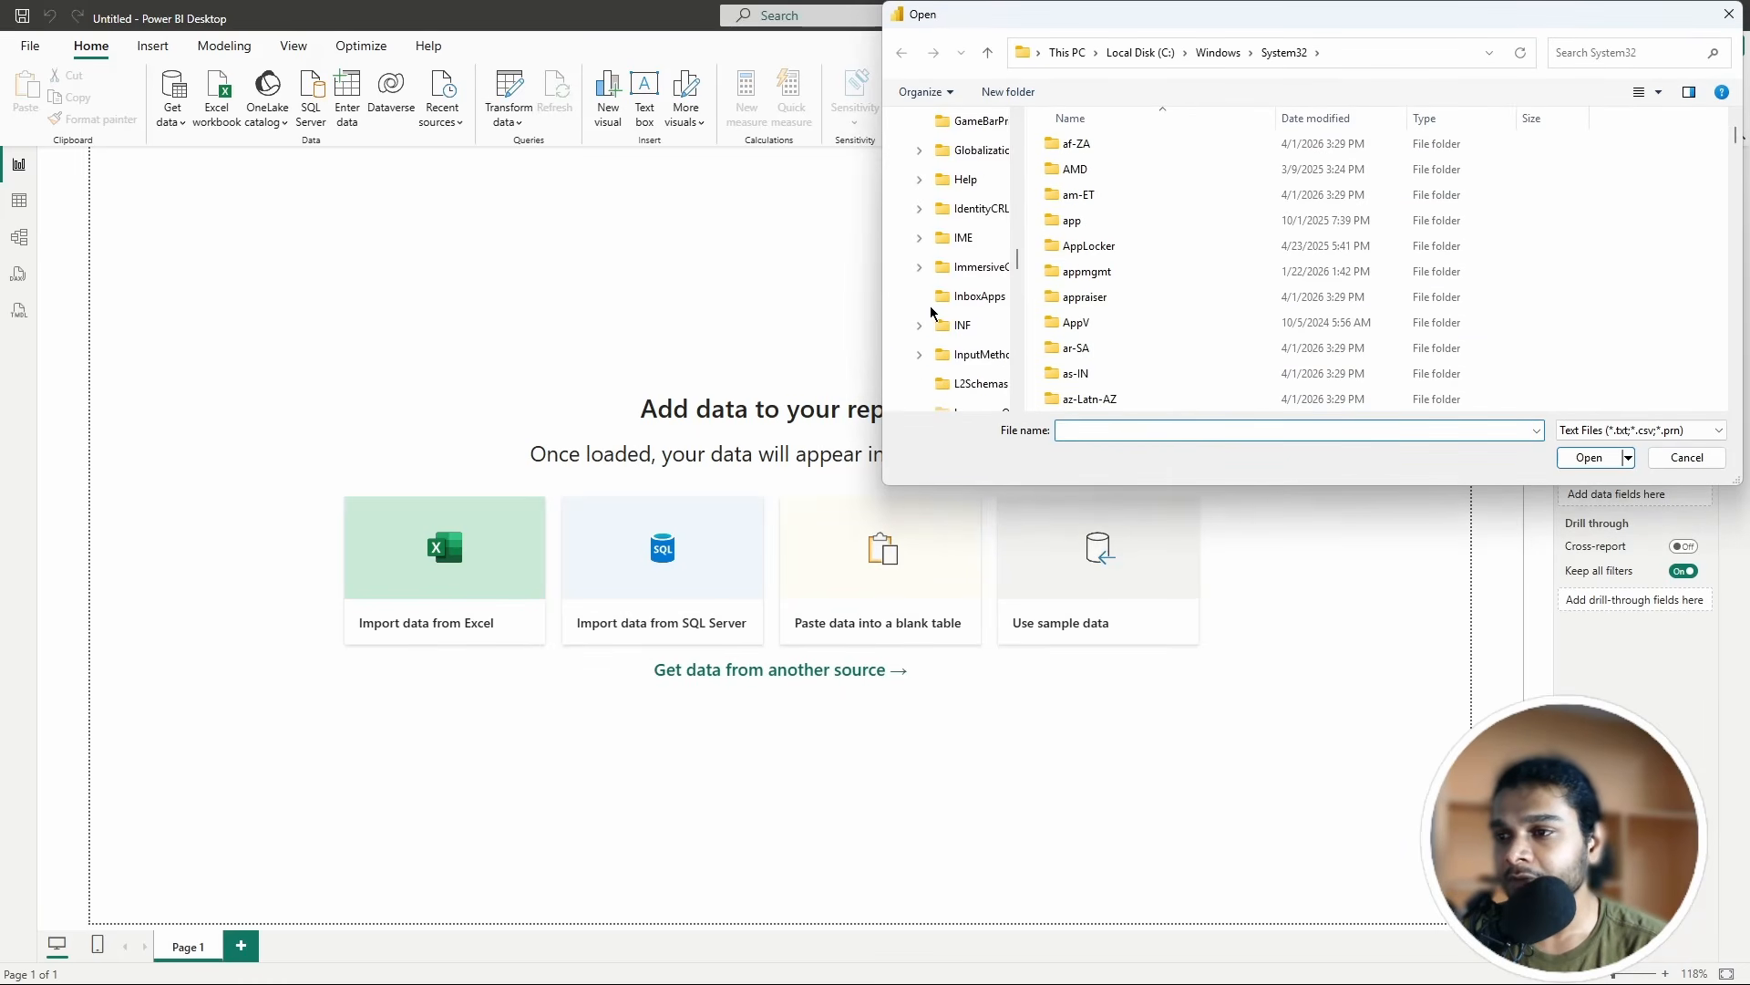
scroll(932, 312, up, 5)
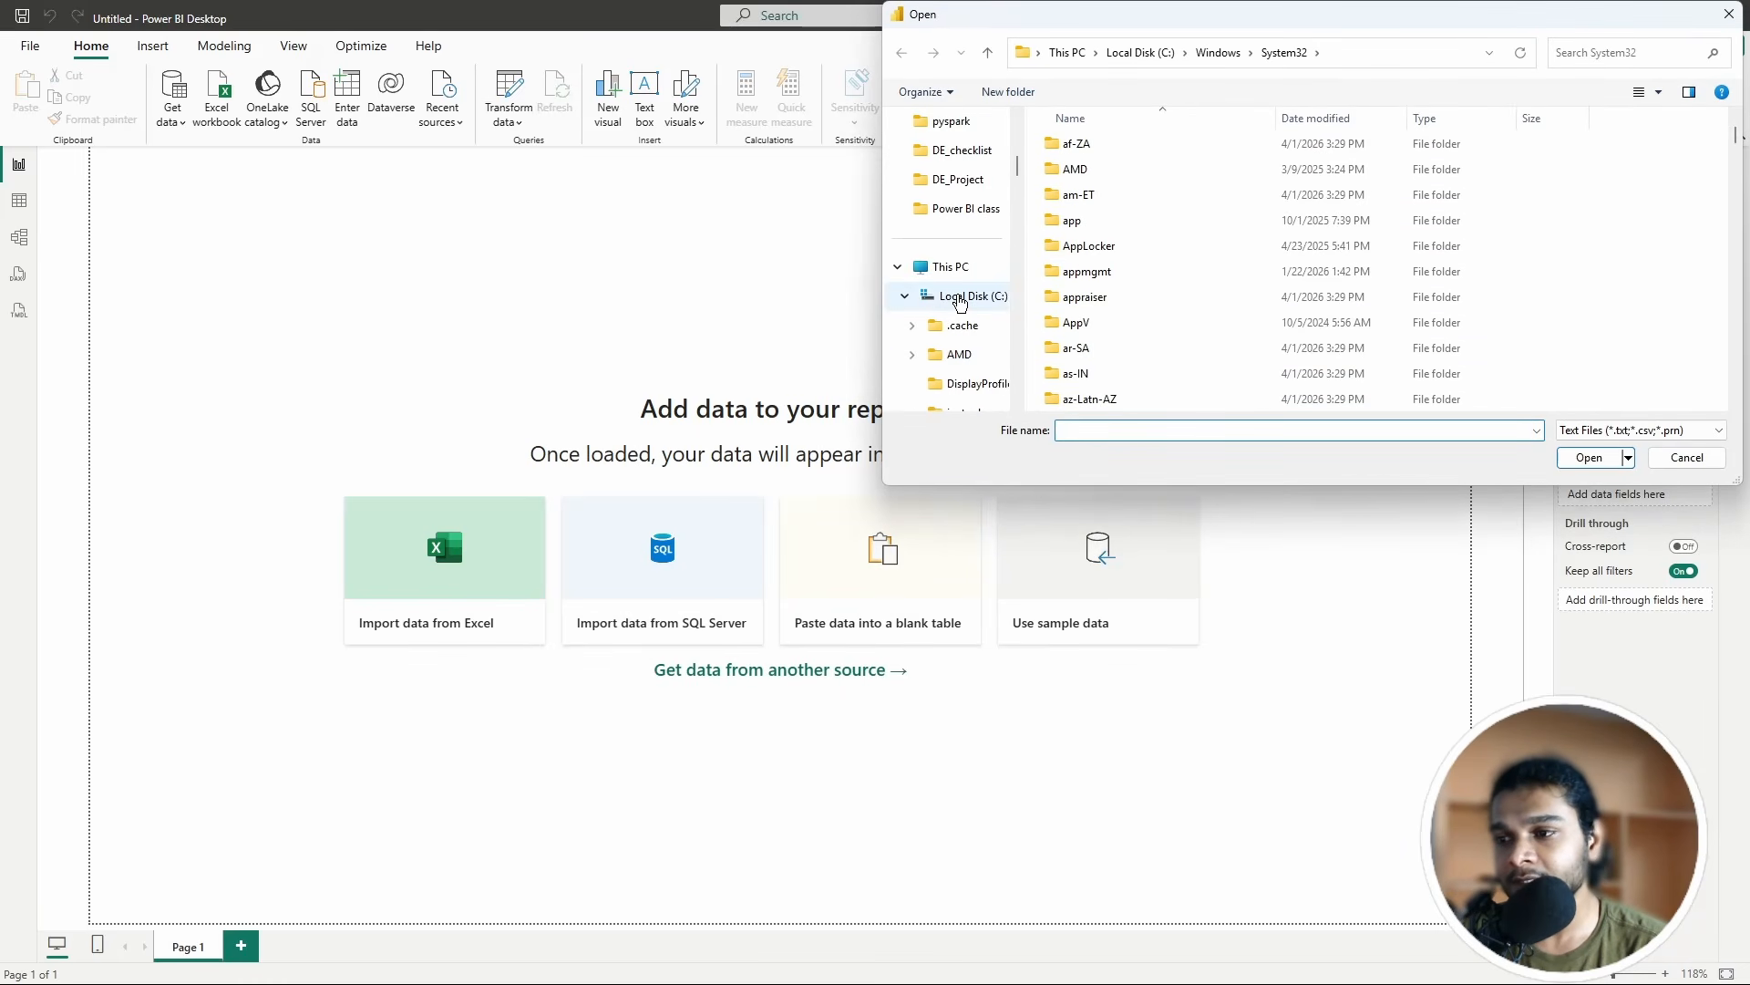
click(959, 297)
double_click(1106, 376)
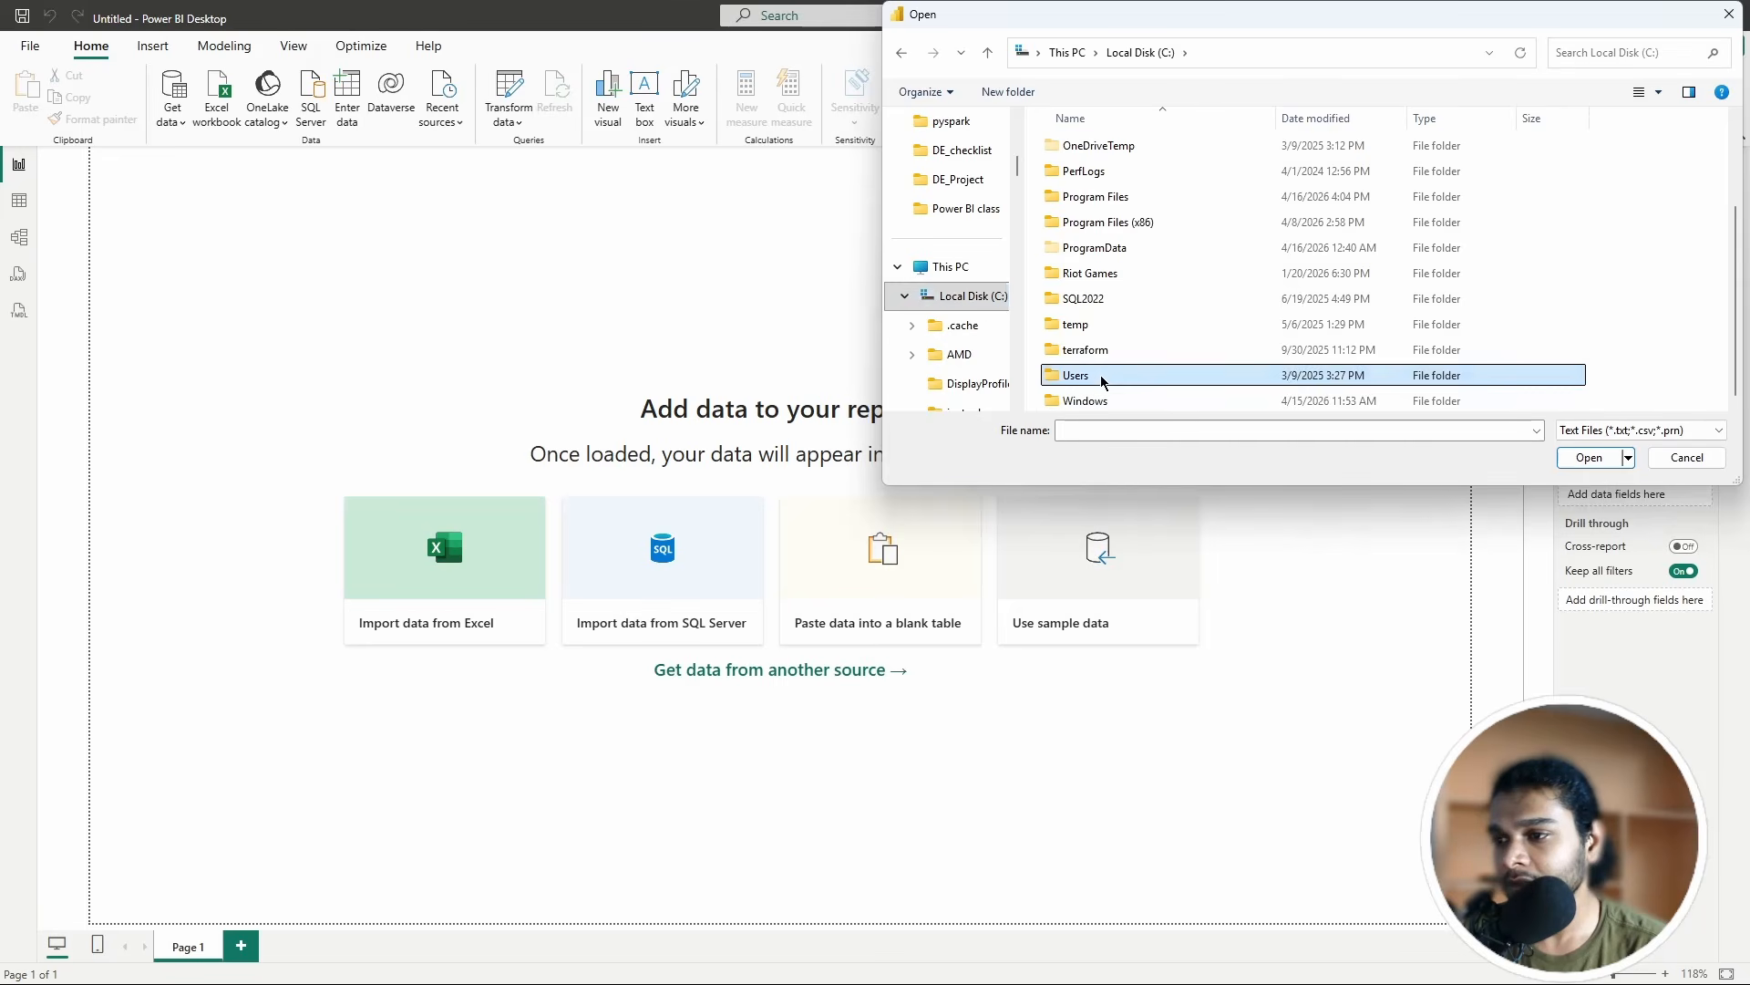
double_click(1090, 172)
scroll(1103, 319, down, 6)
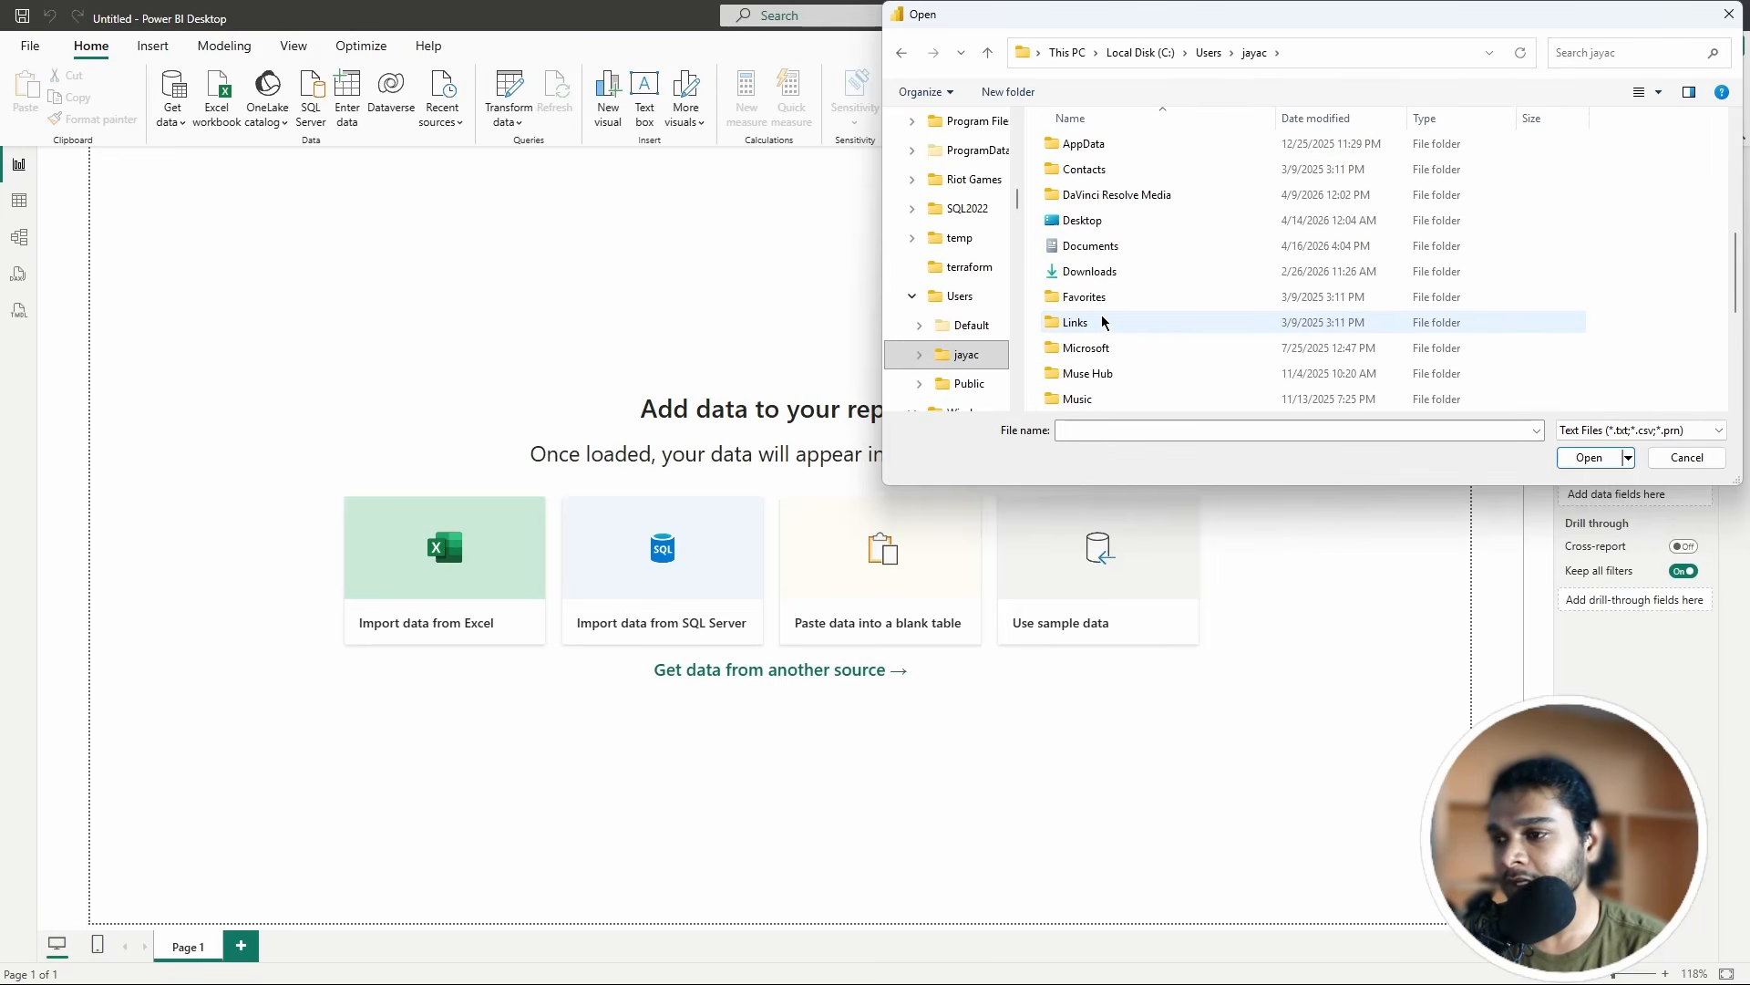
scroll(1105, 322, down, 1)
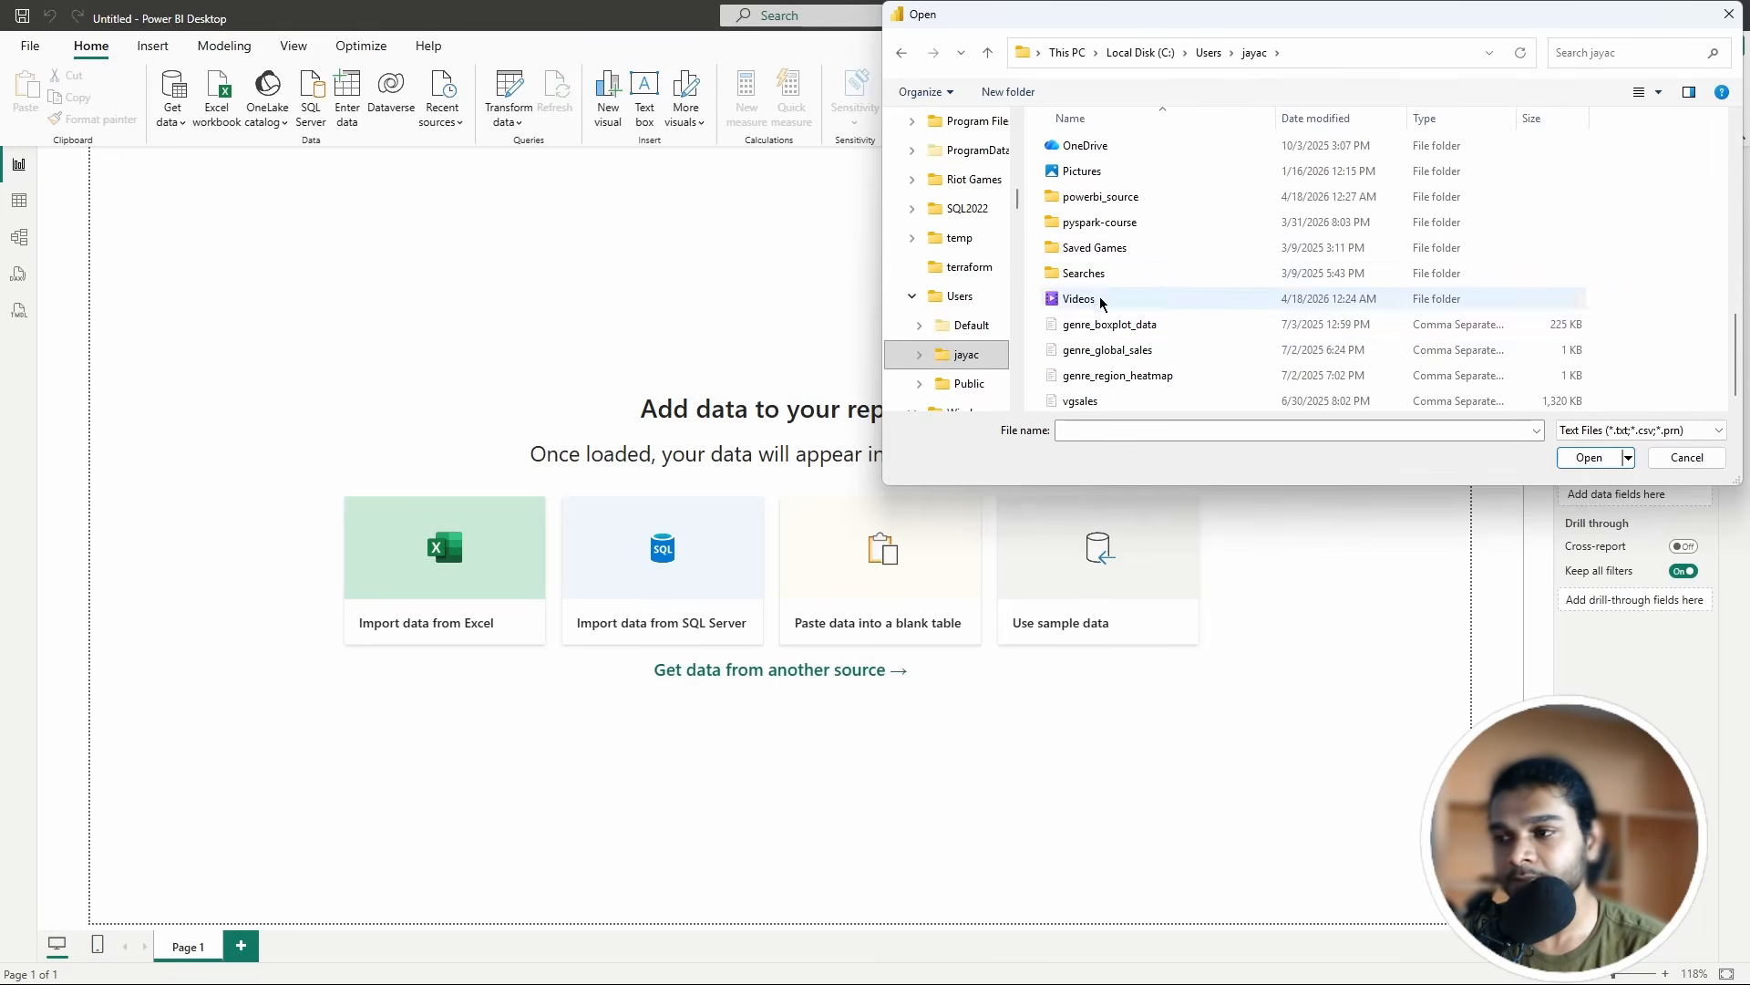
double_click(1110, 200)
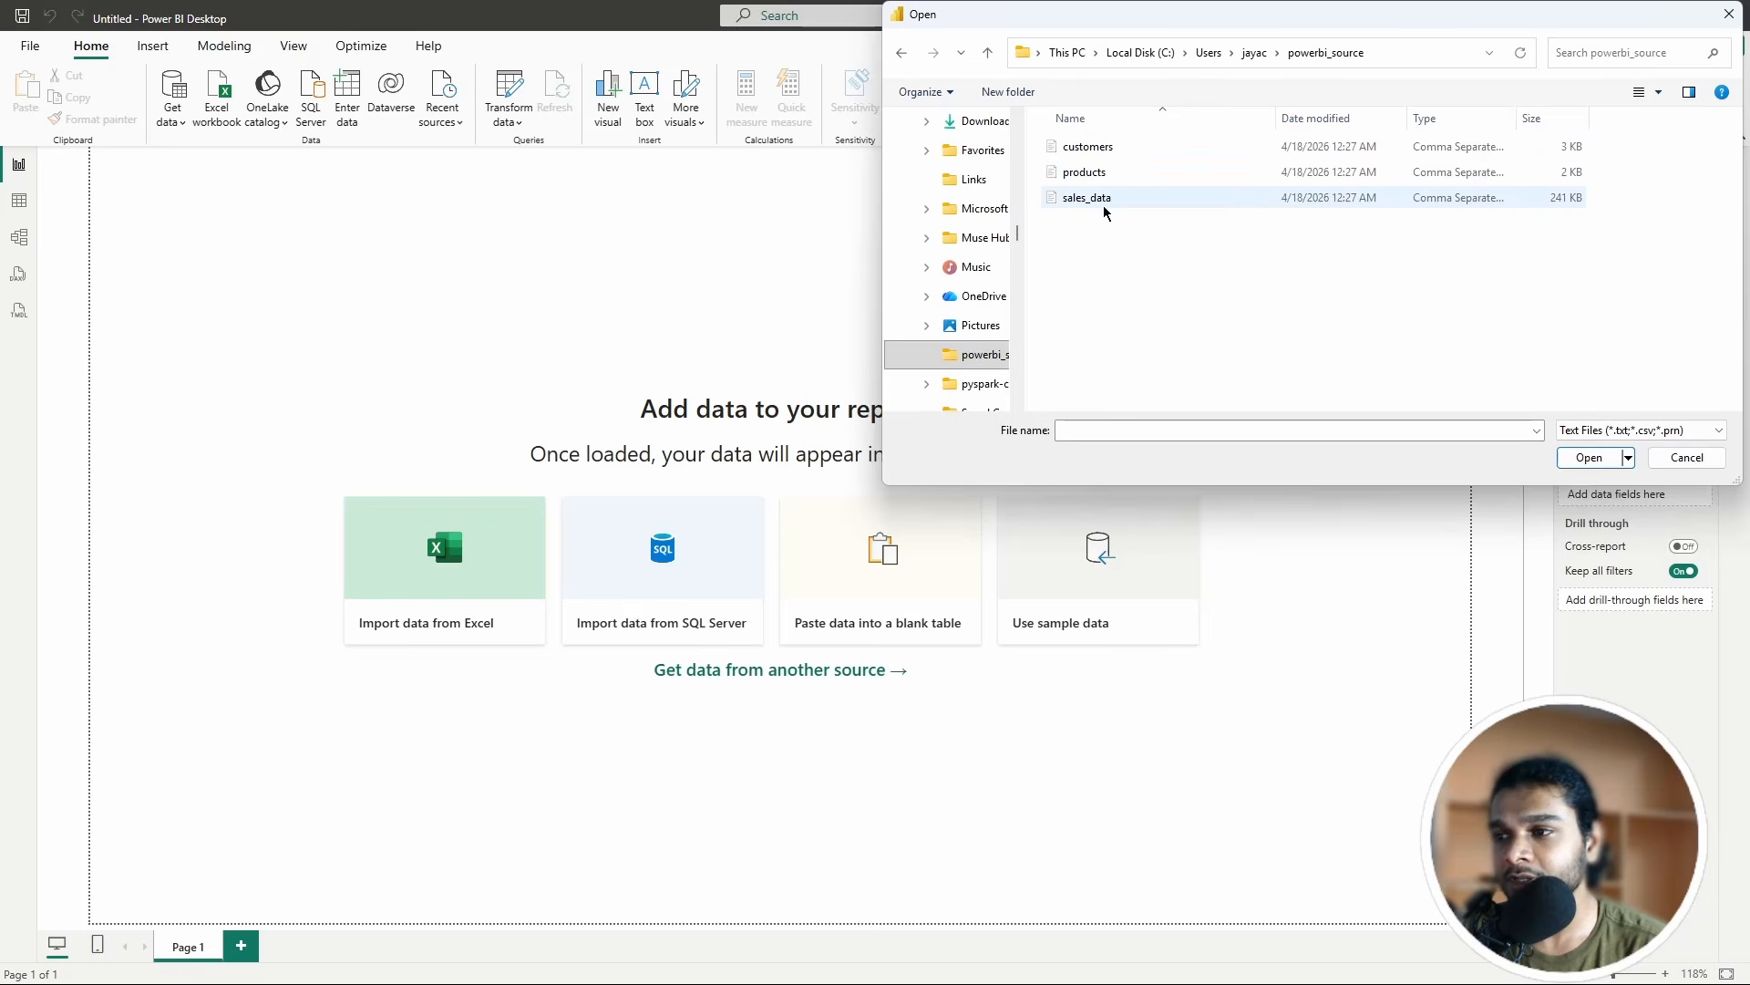
click(1089, 200)
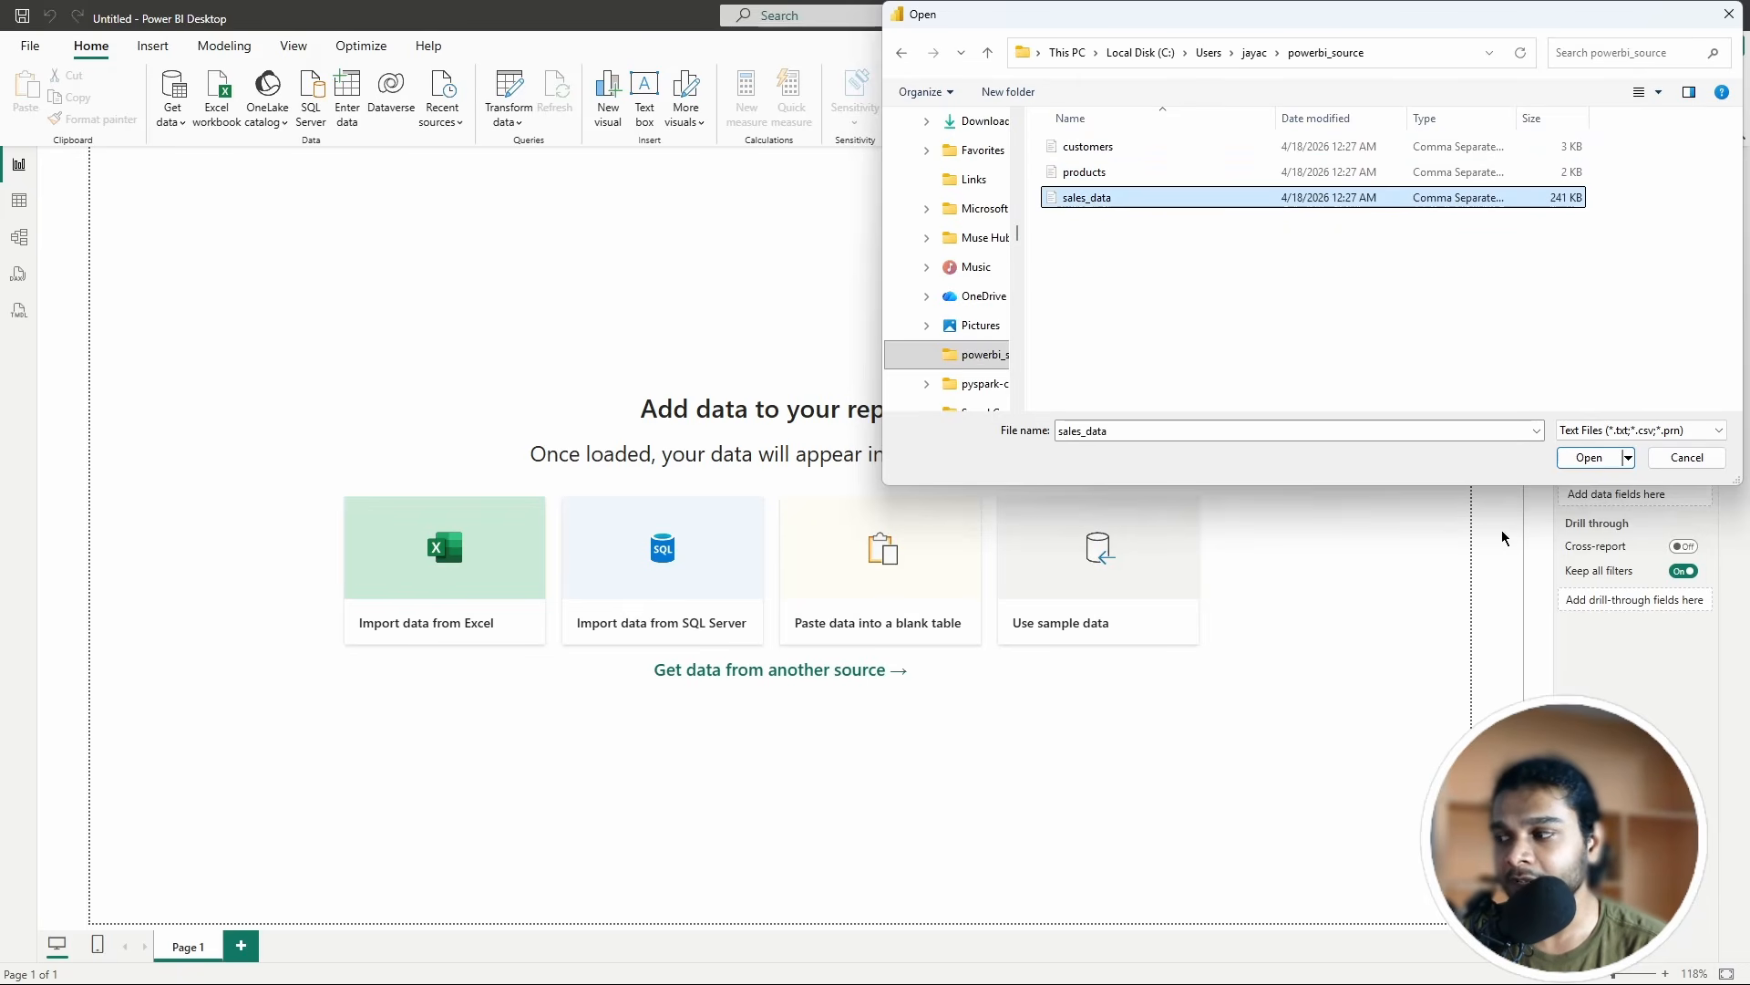
click(1588, 458)
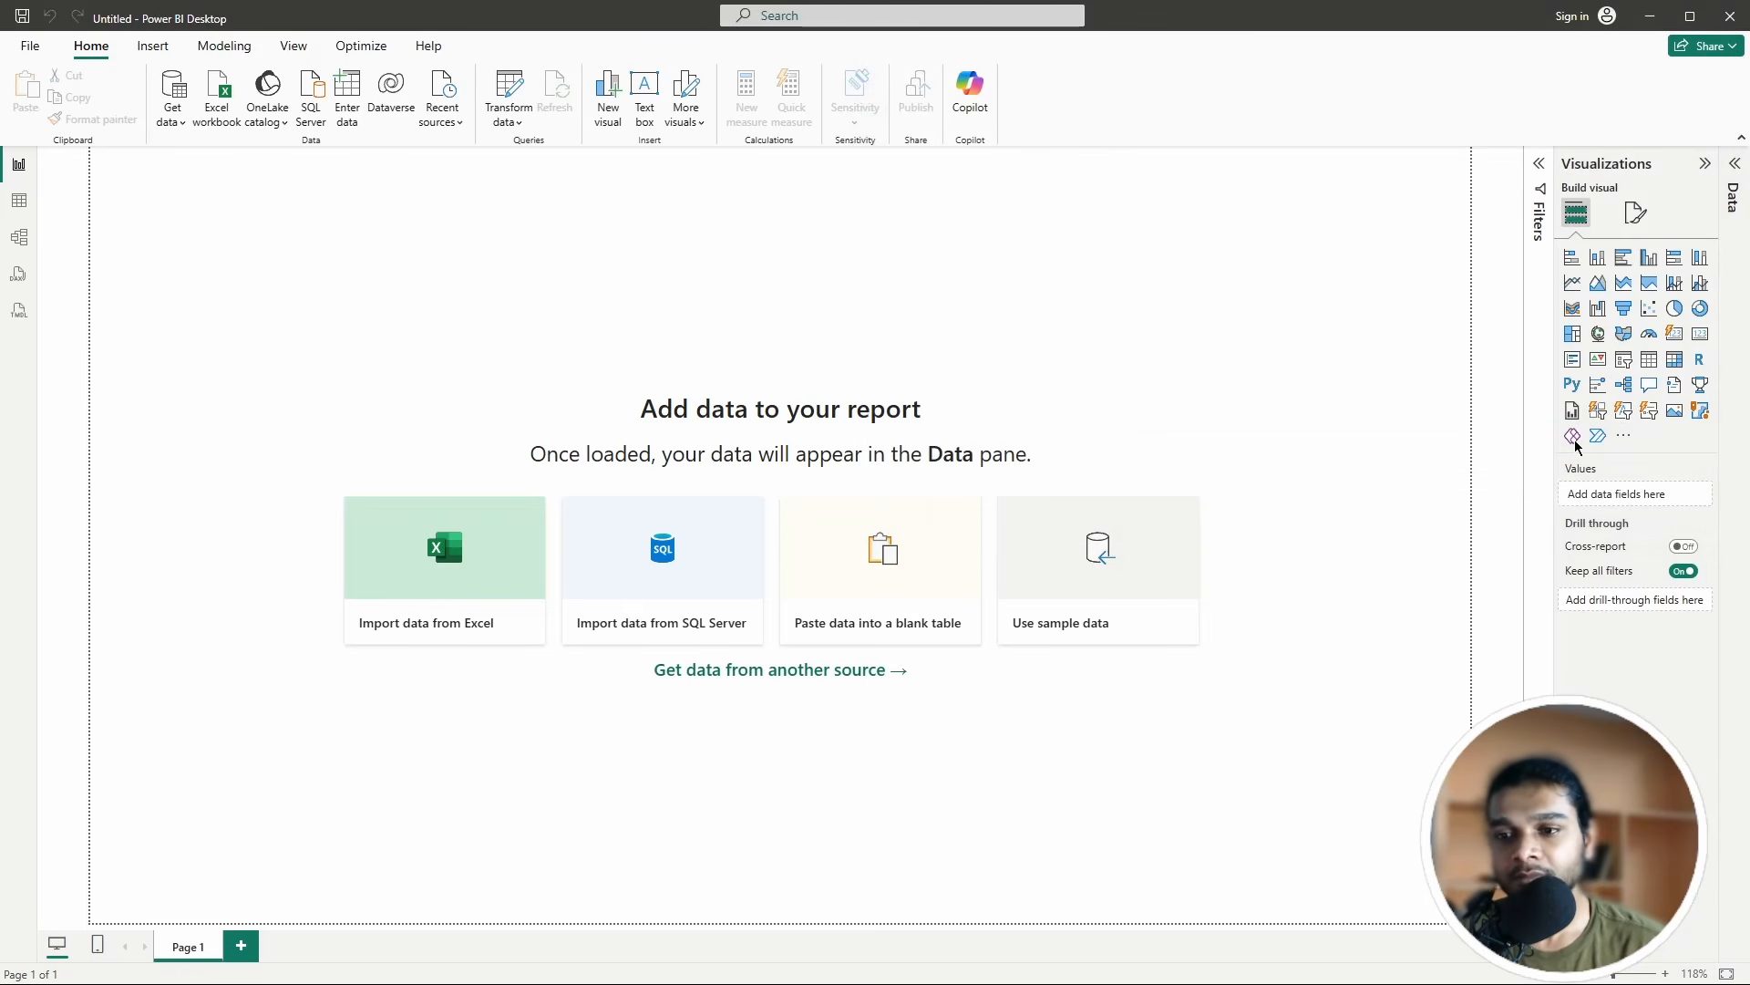
Step: Load sales_data.csv and expand it to show fields like order_id, region and sales_amount
scroll(894, 565, down, 2)
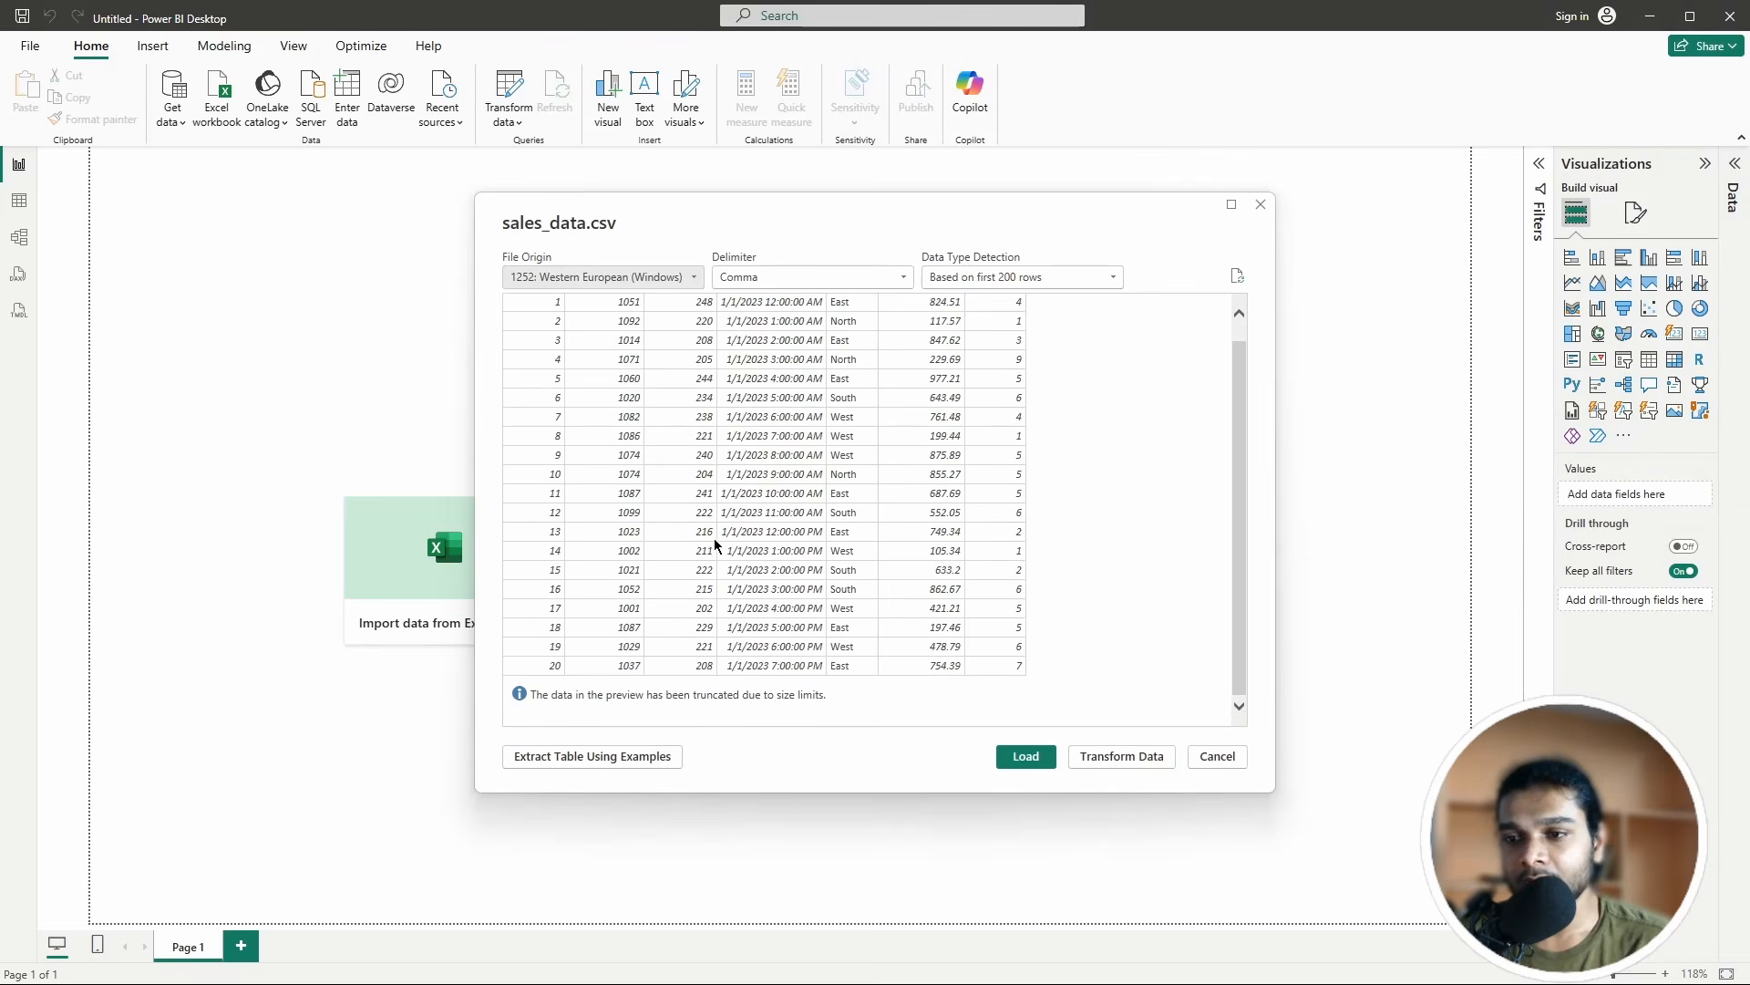
scroll(713, 536, up, 2)
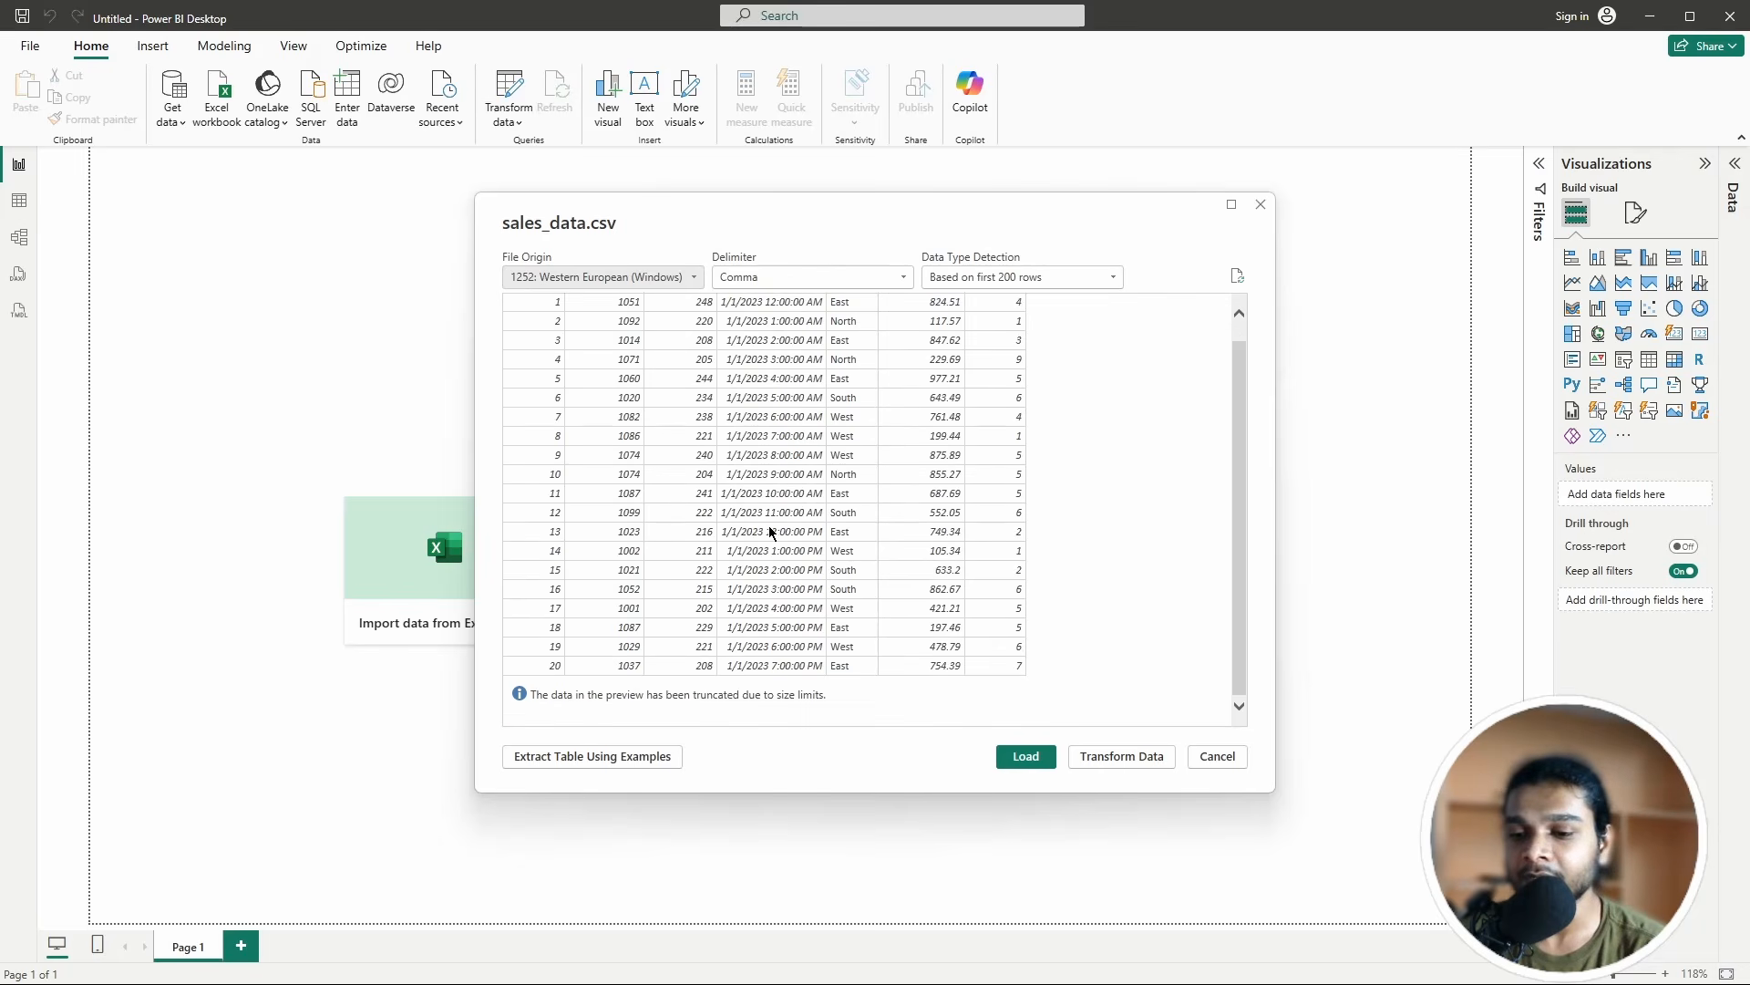
click(1028, 759)
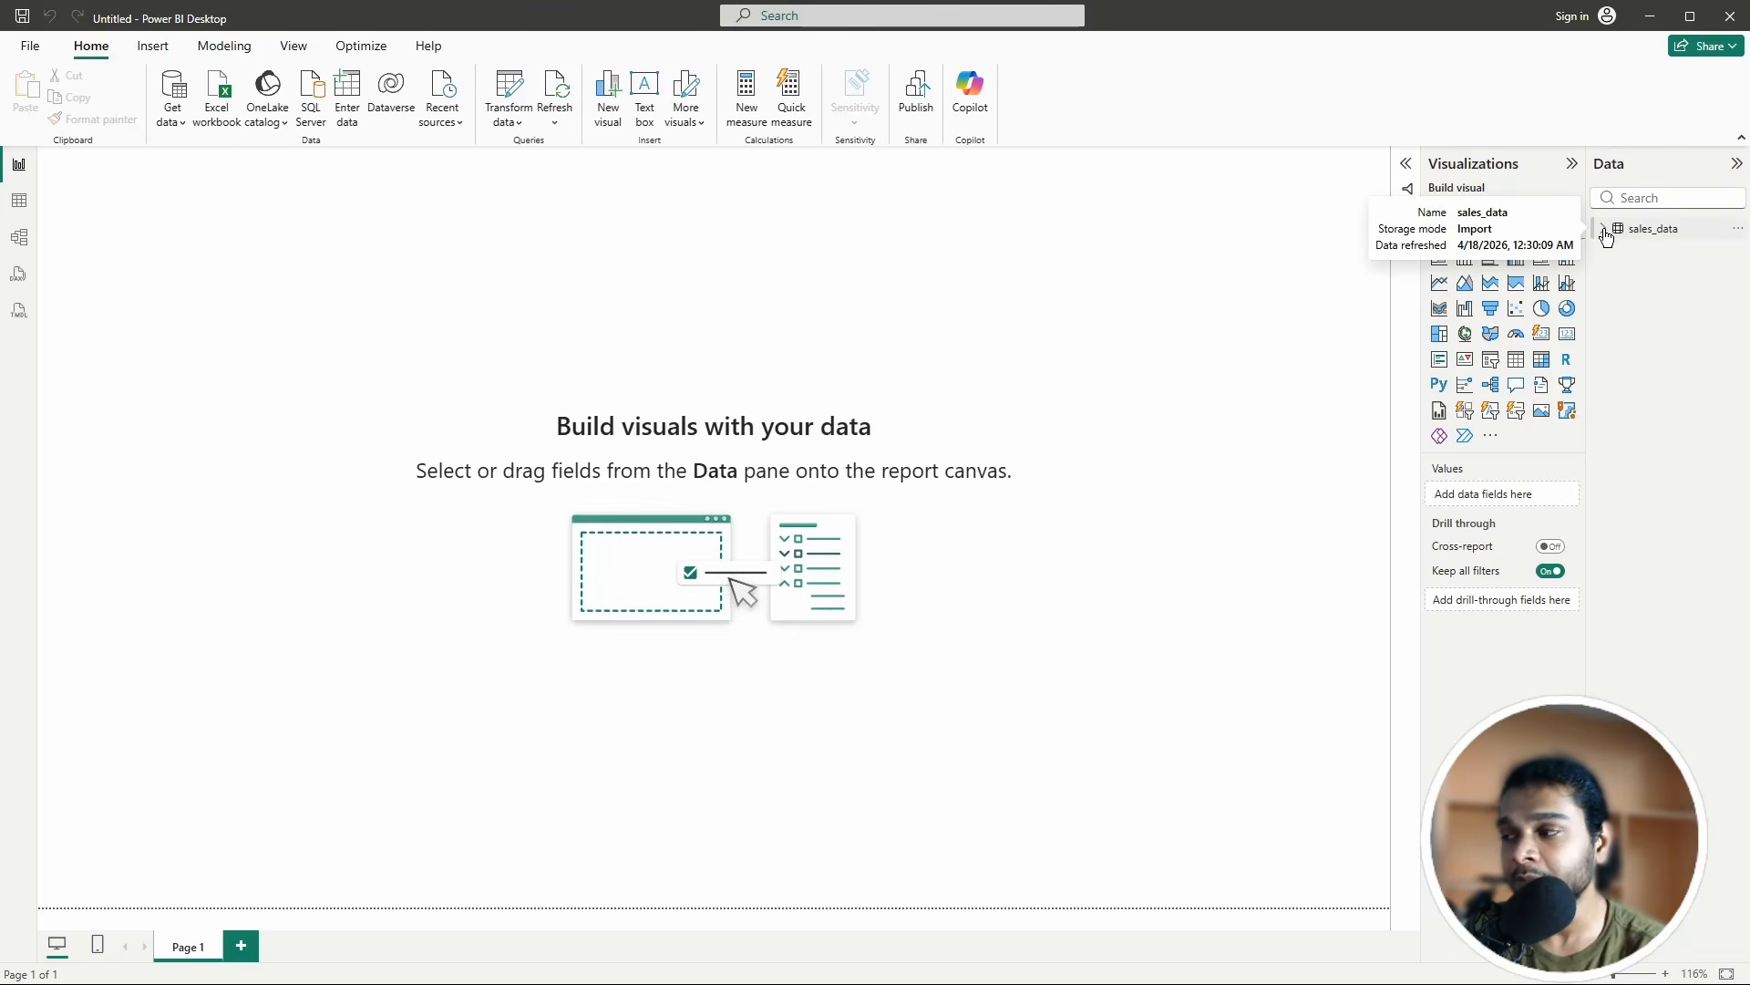
click(1605, 229)
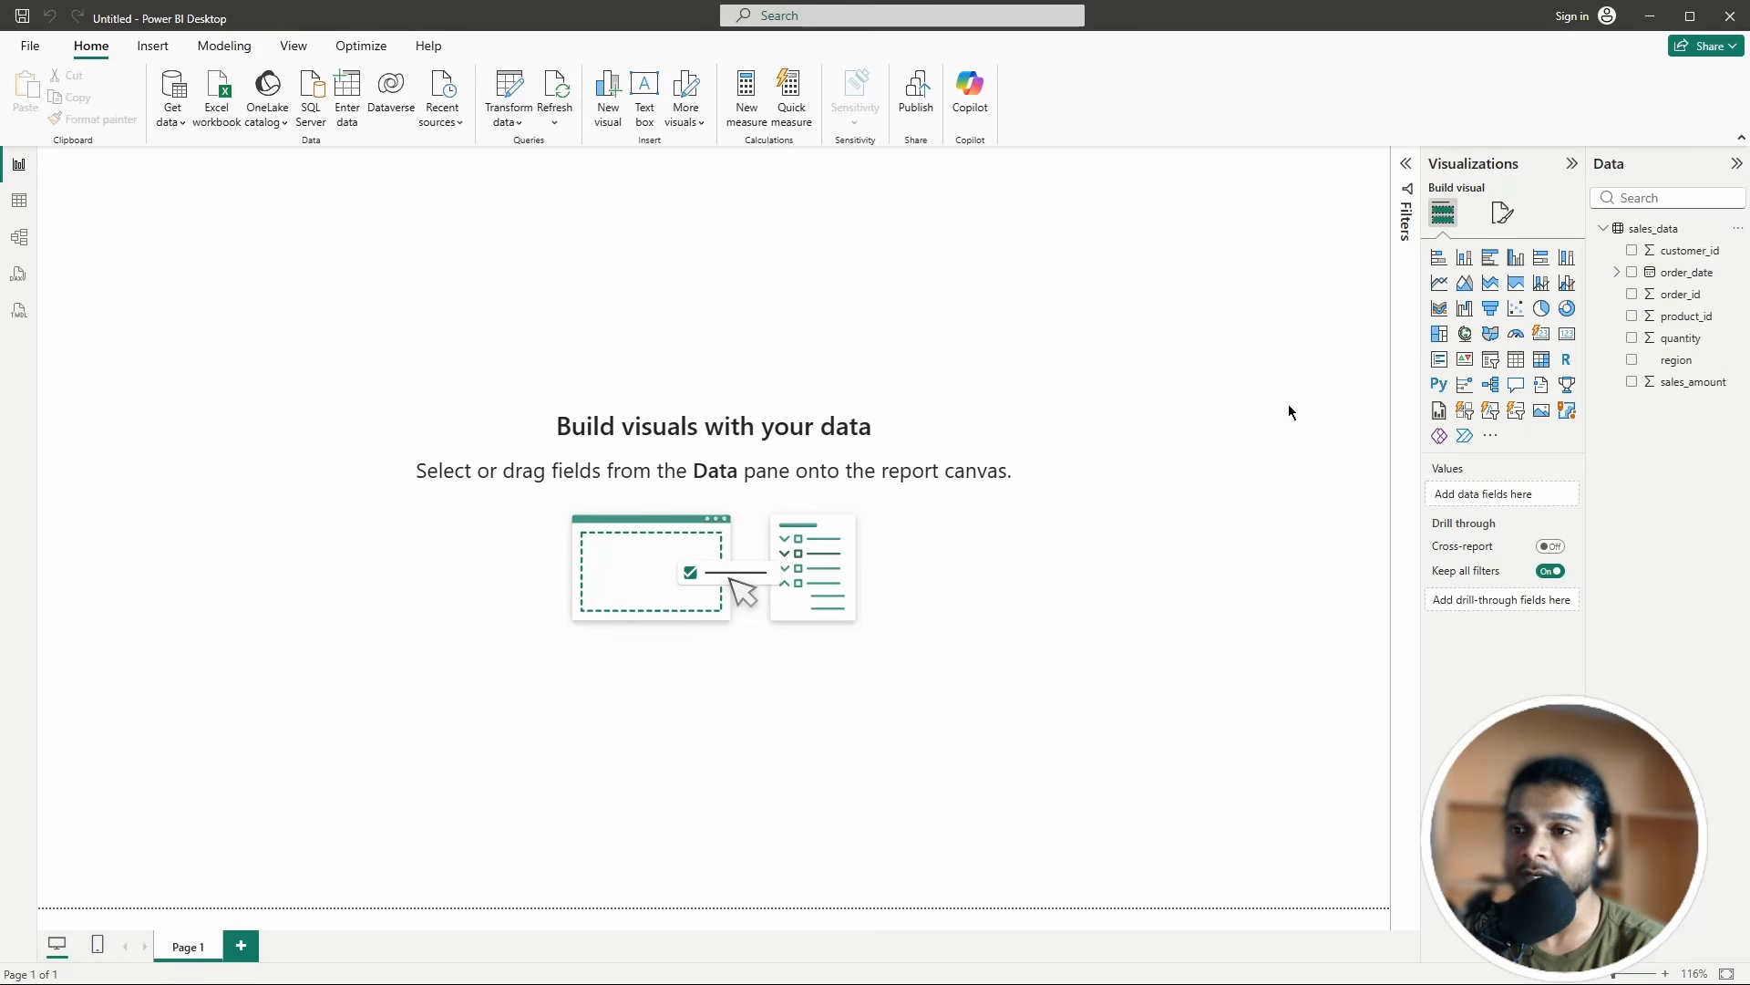
Step: Import and load products.csv via Text/CSV, then collapse the sales_data field list
click(169, 98)
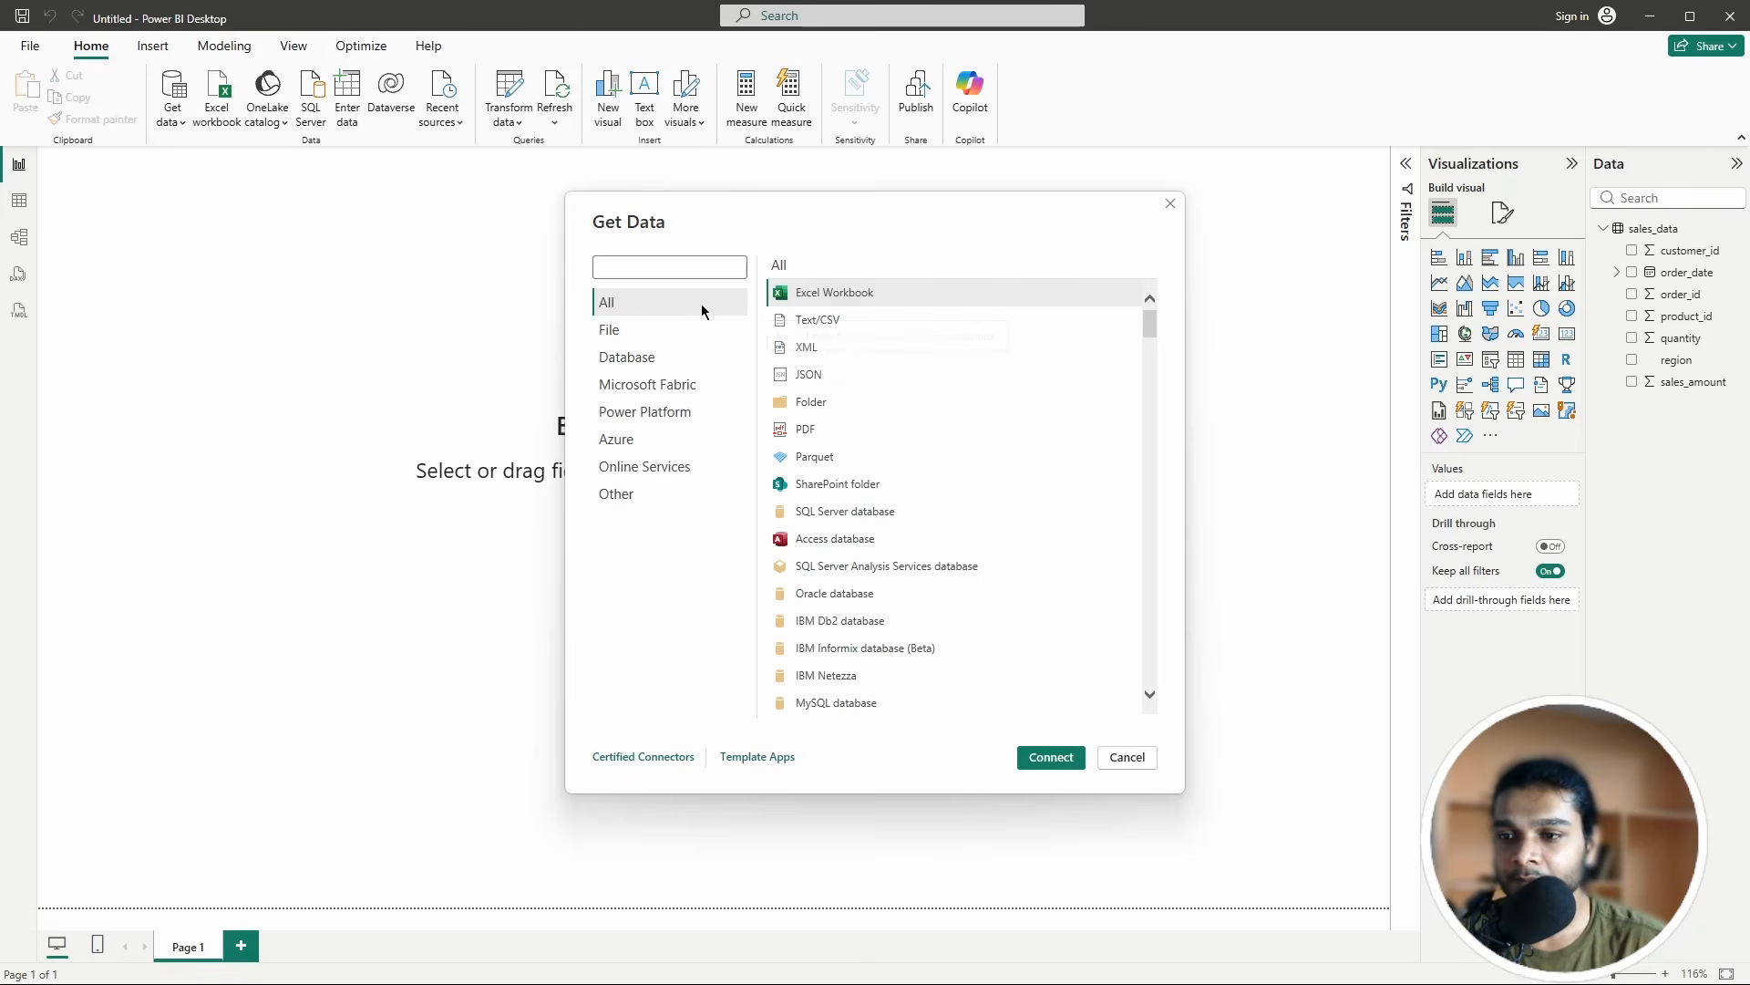
click(825, 320)
click(1058, 756)
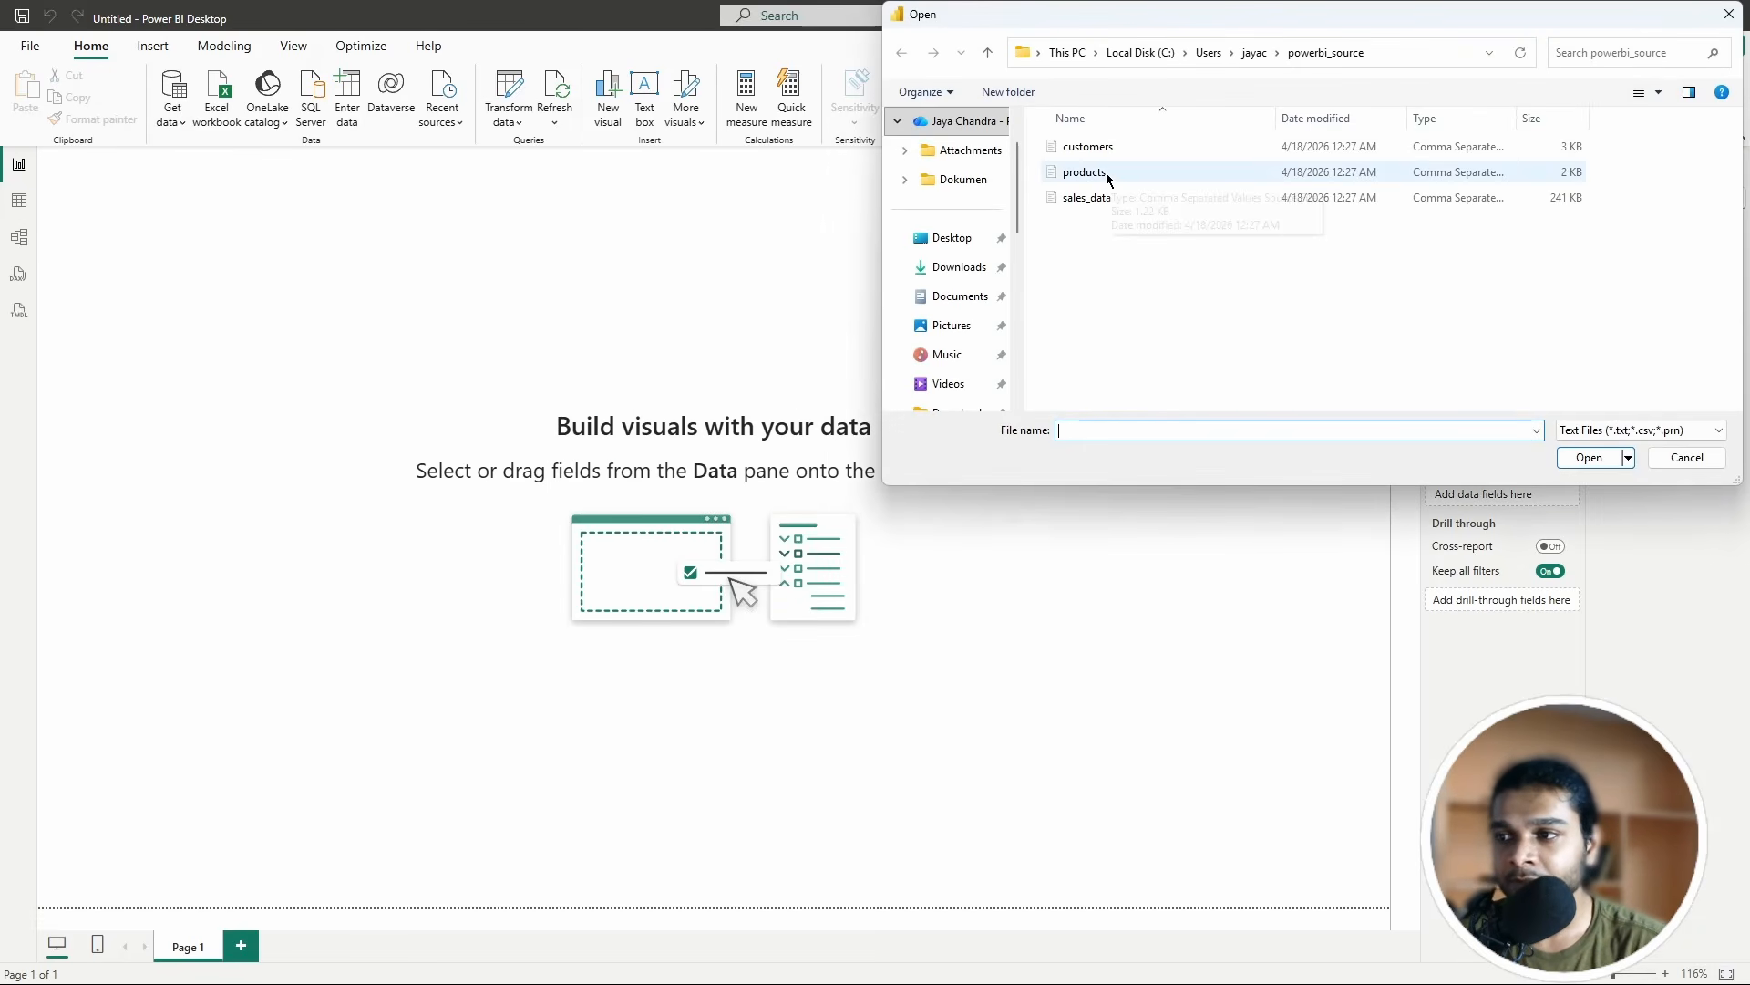
click(1107, 176)
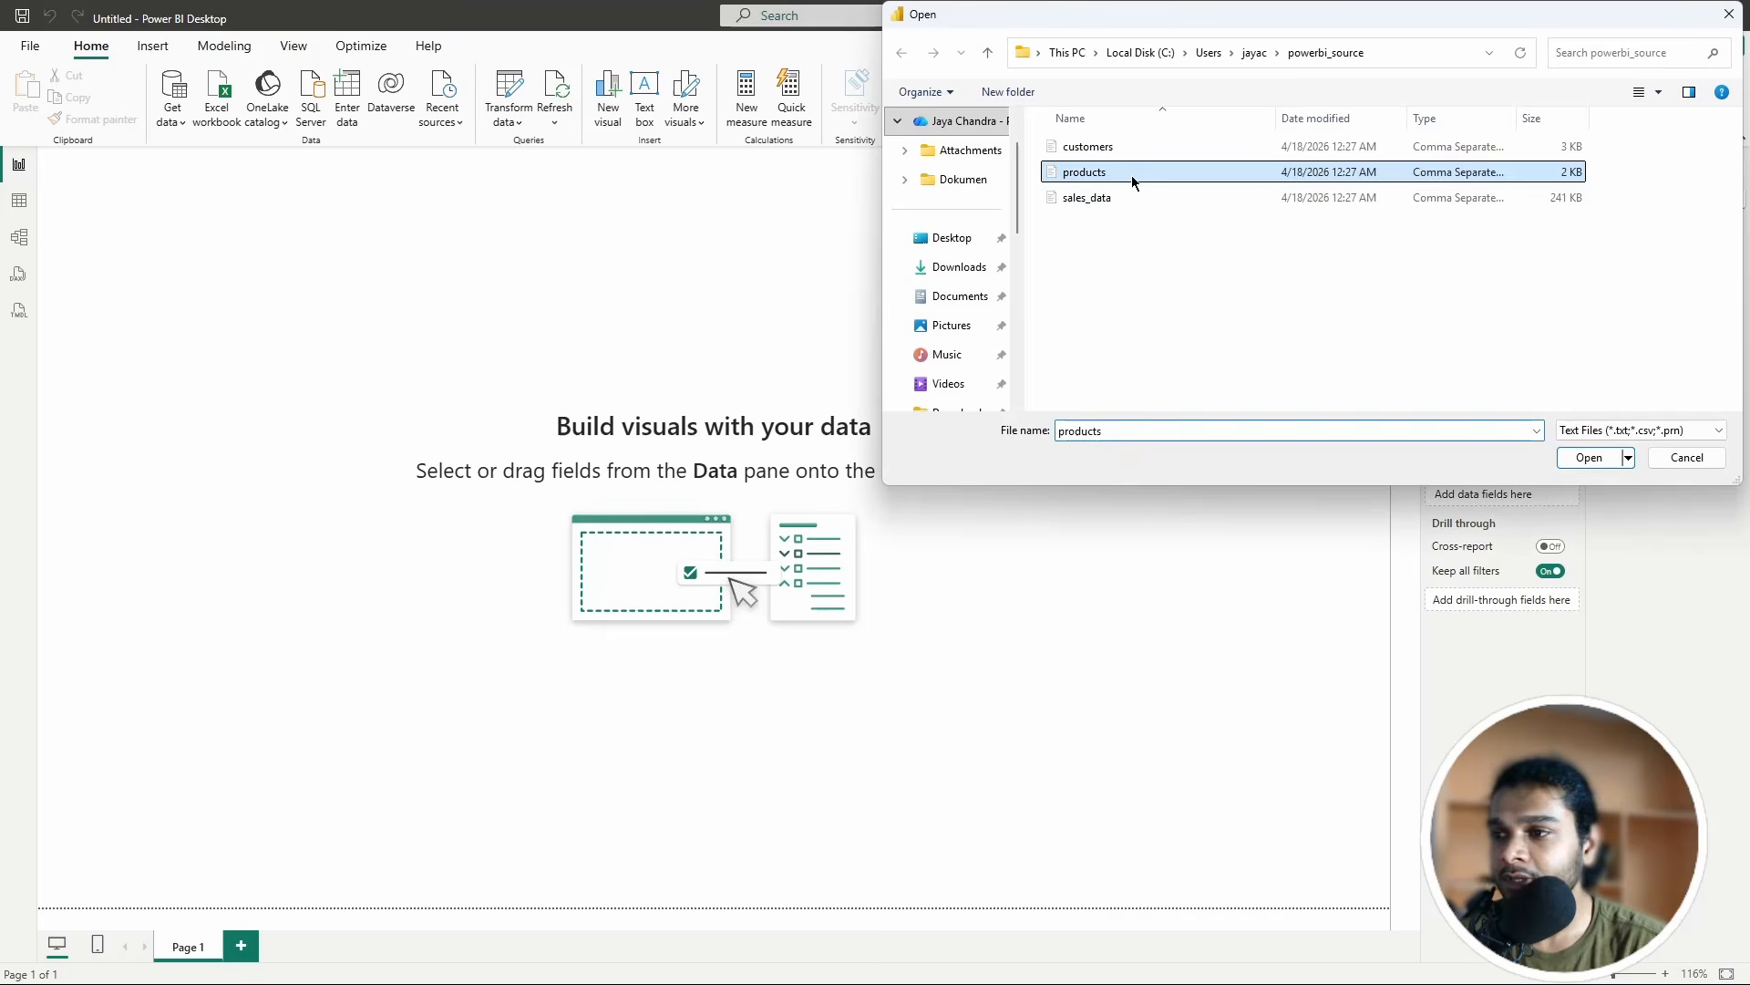
click(1591, 457)
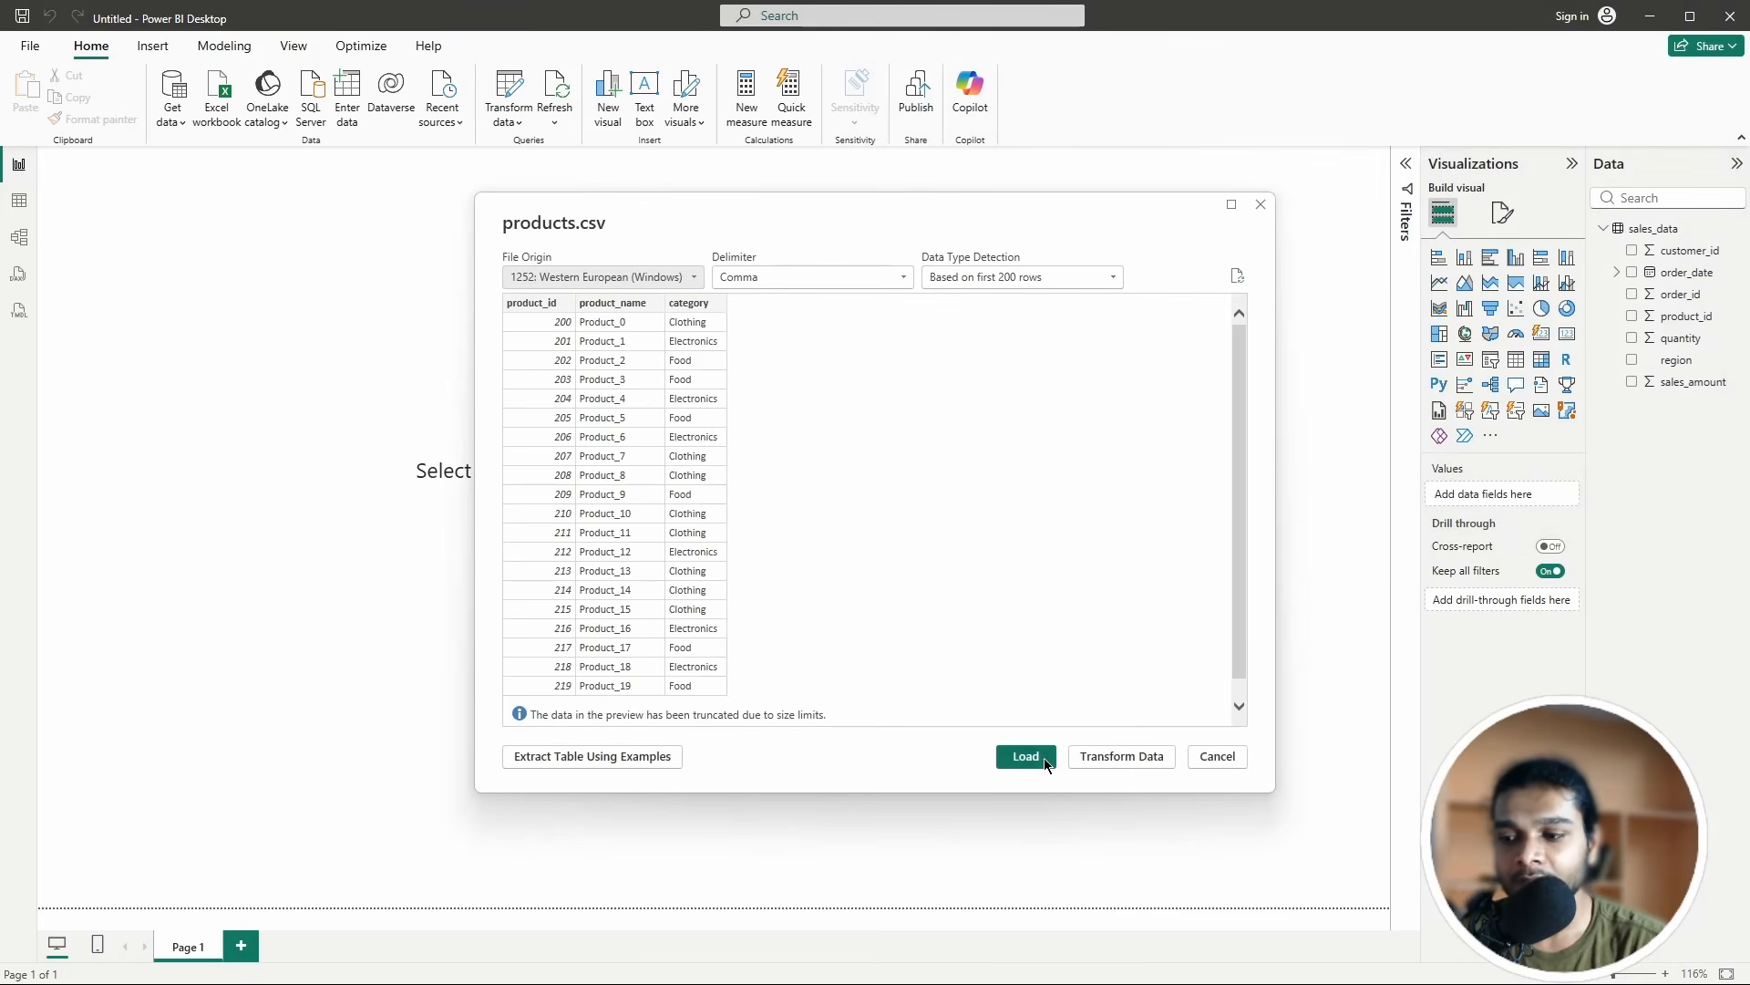
click(1027, 756)
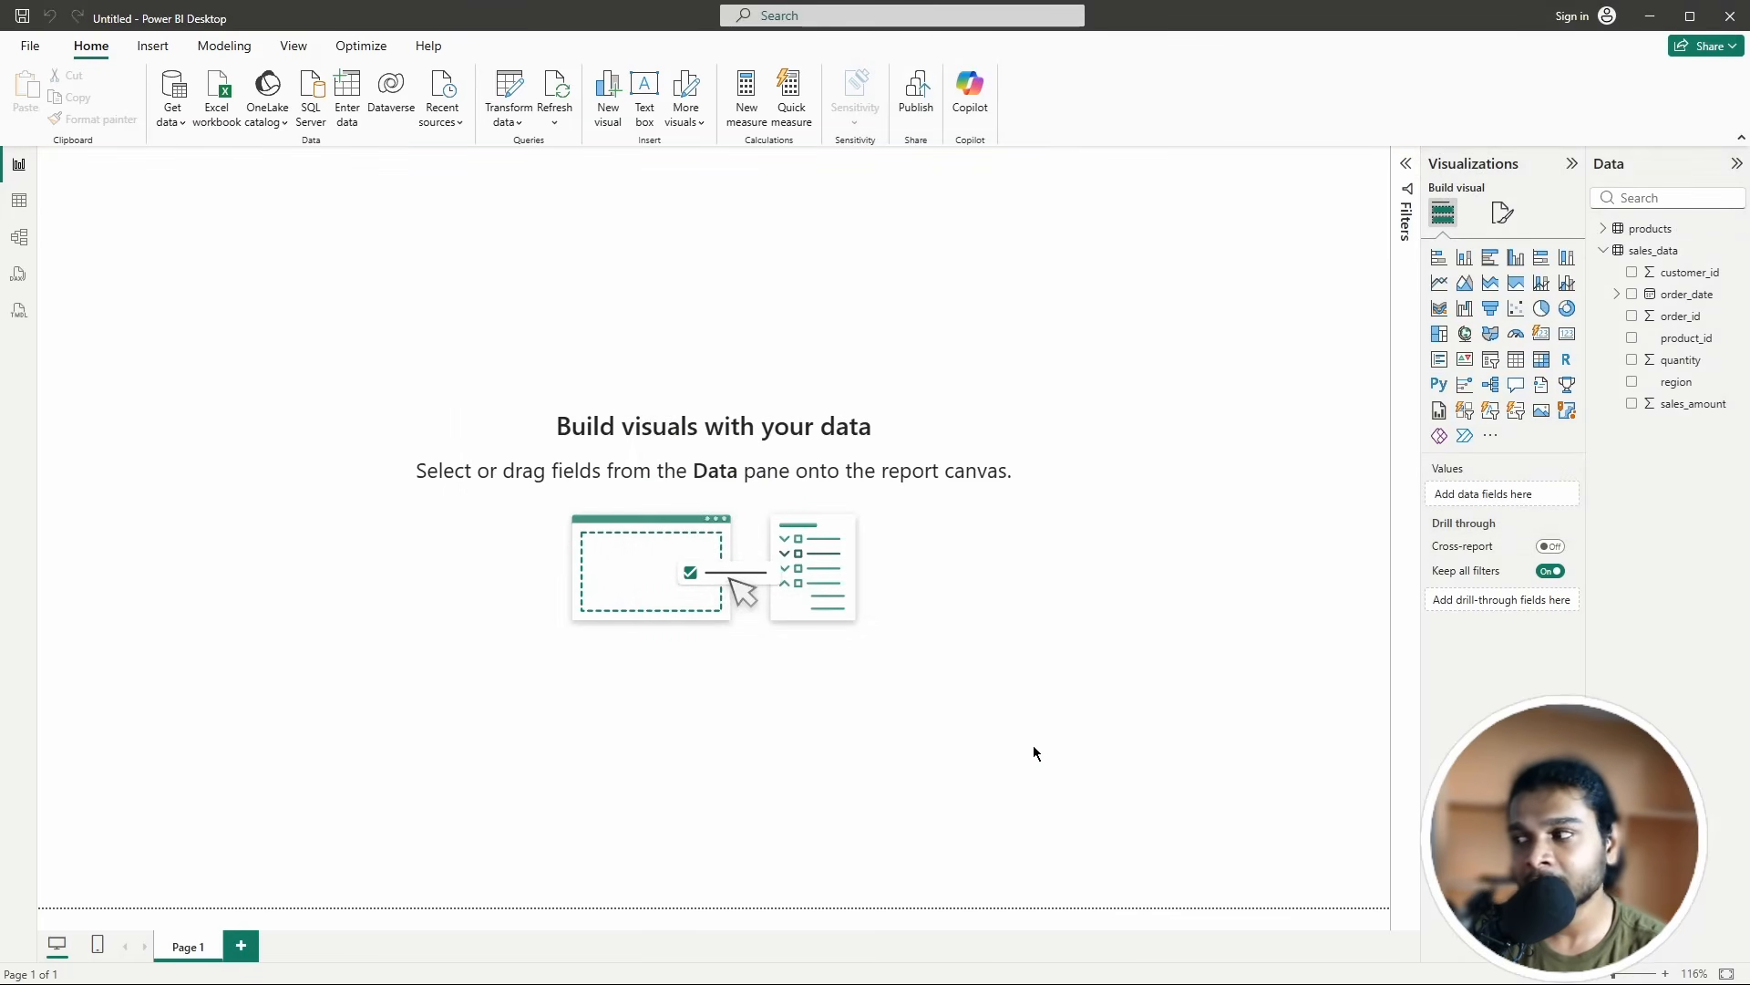
click(1605, 250)
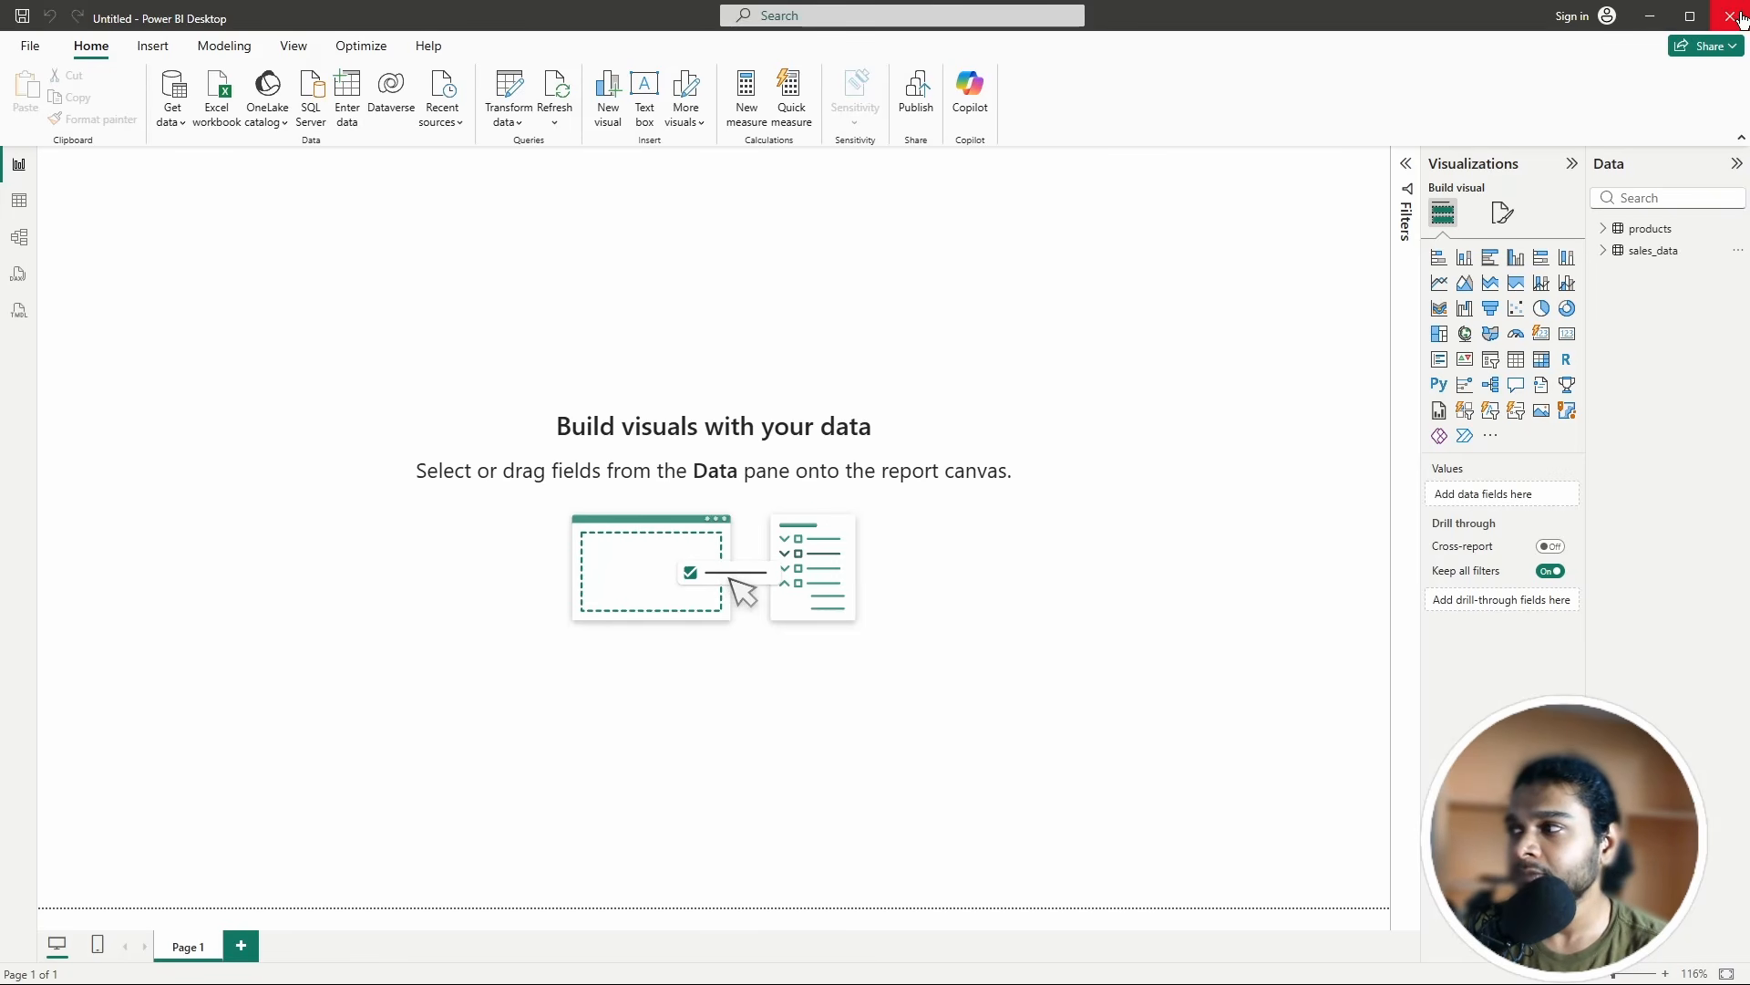
Step: Quit Power BI Desktop without saving and launch DBeaver from Start search (dbe)
click(928, 536)
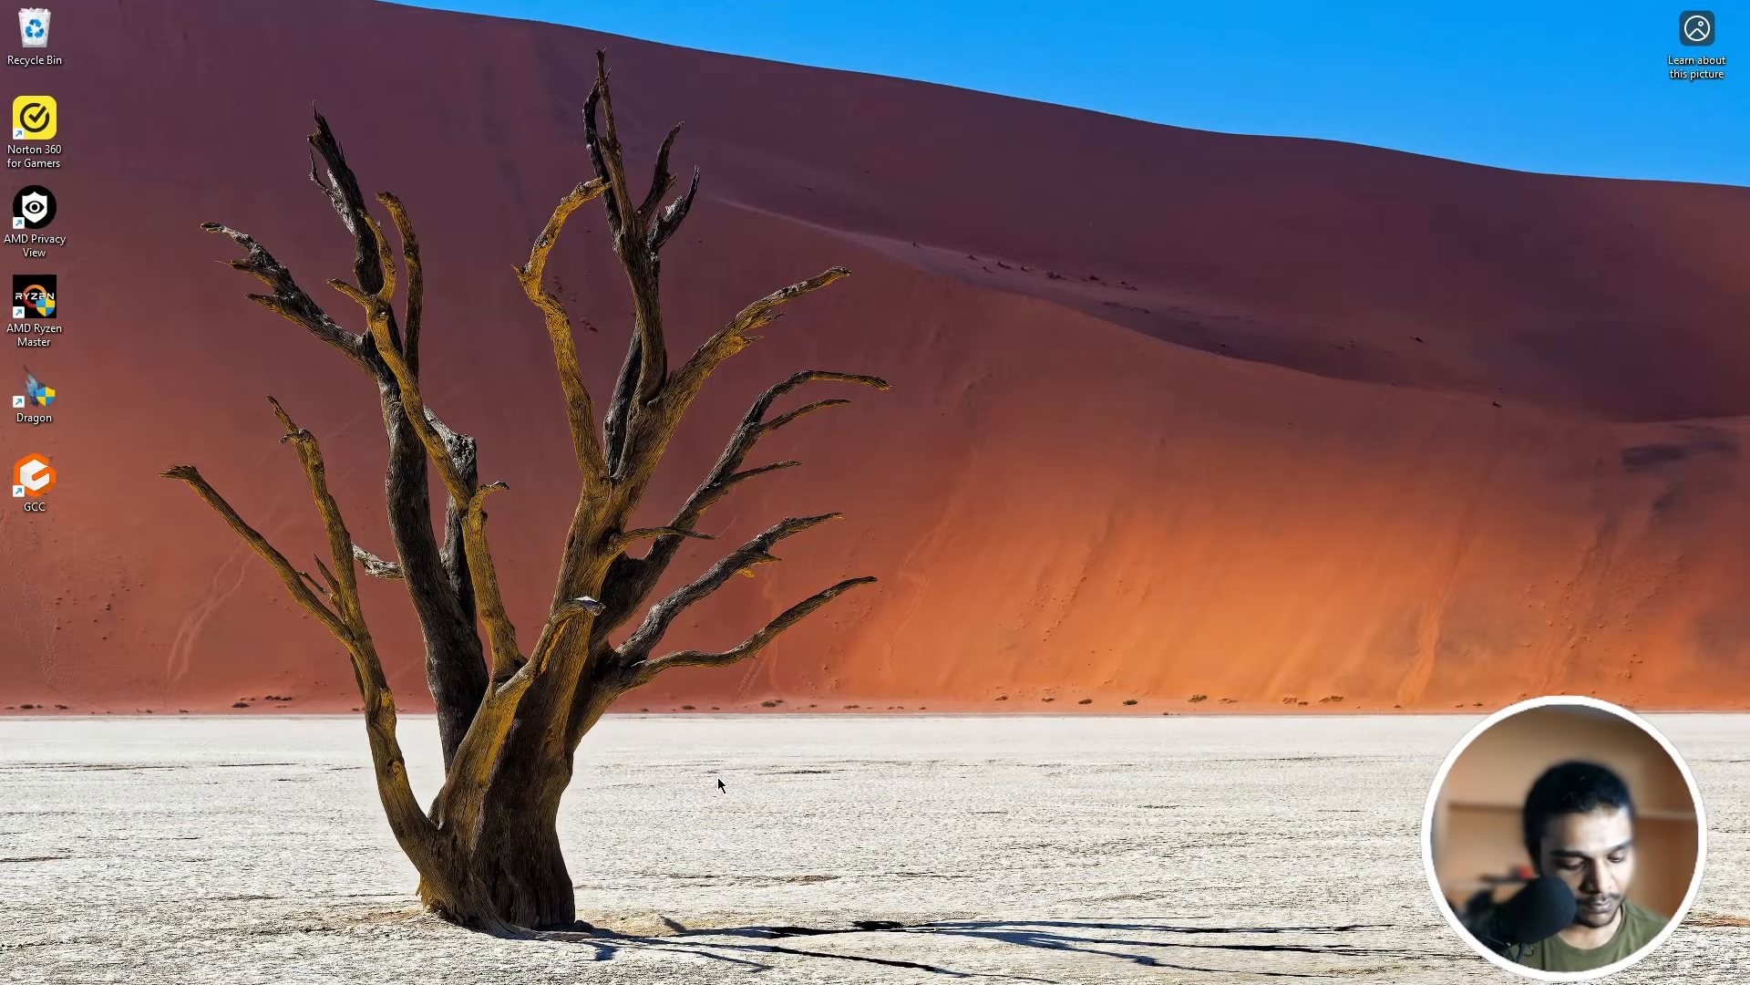
key(super)
text(dbe)
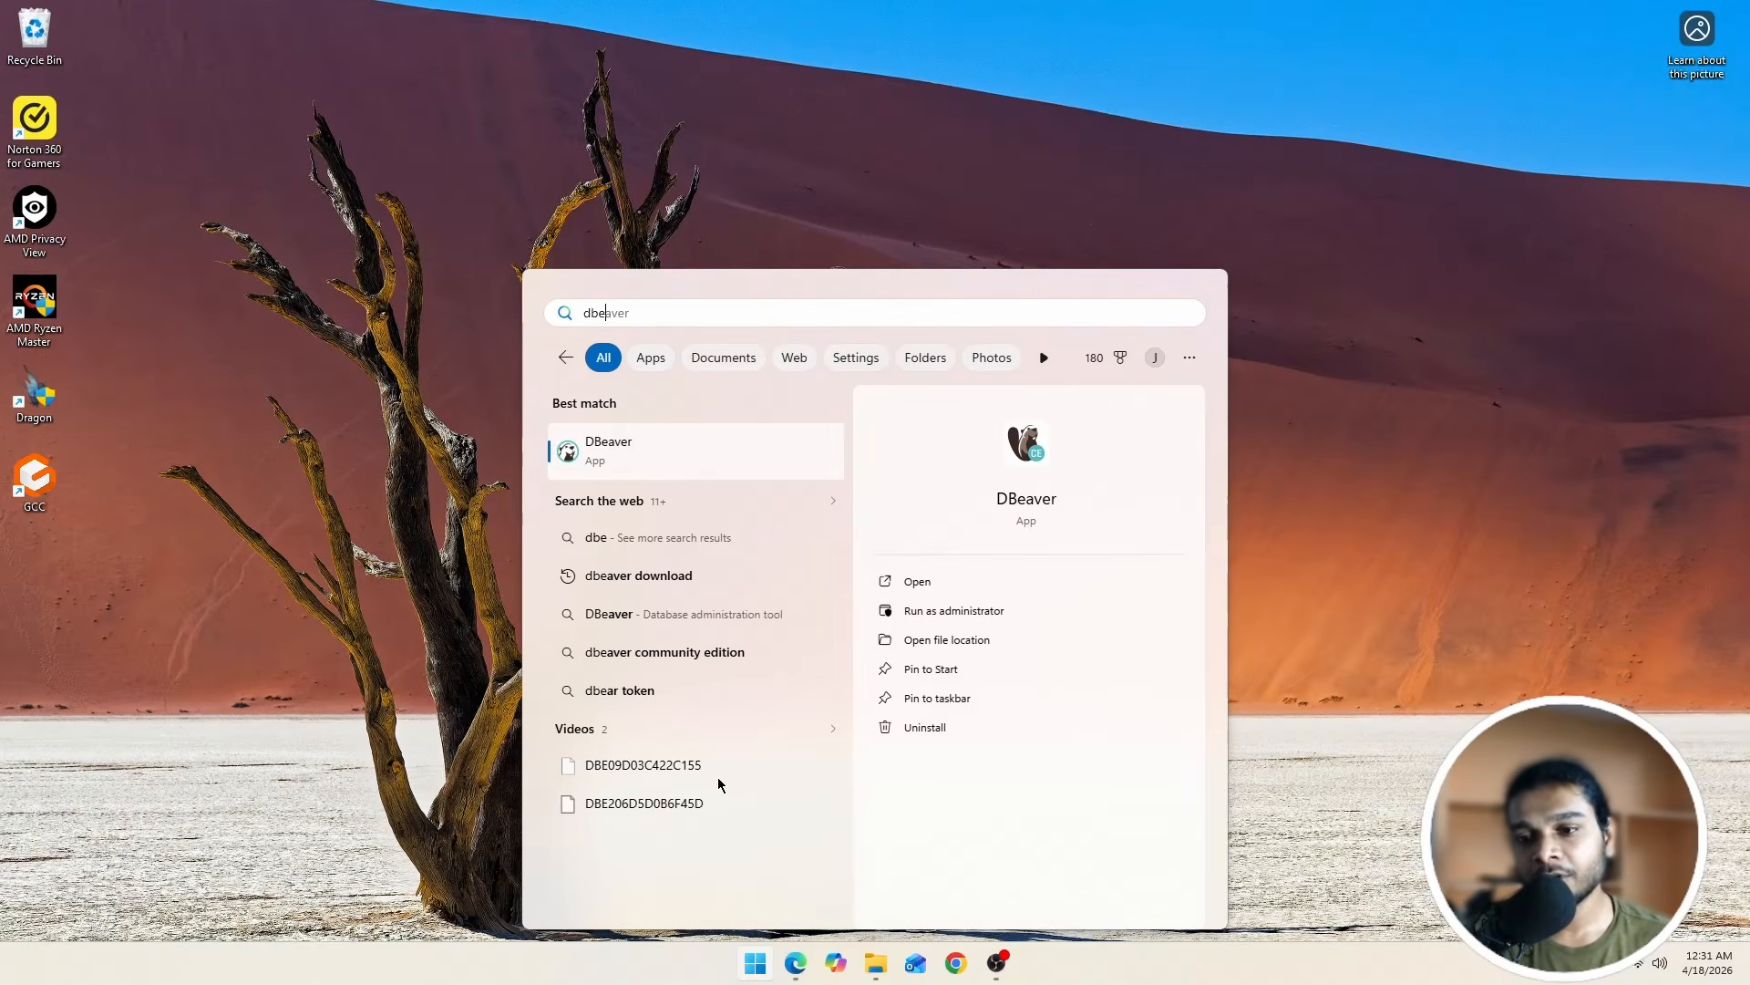
click(716, 474)
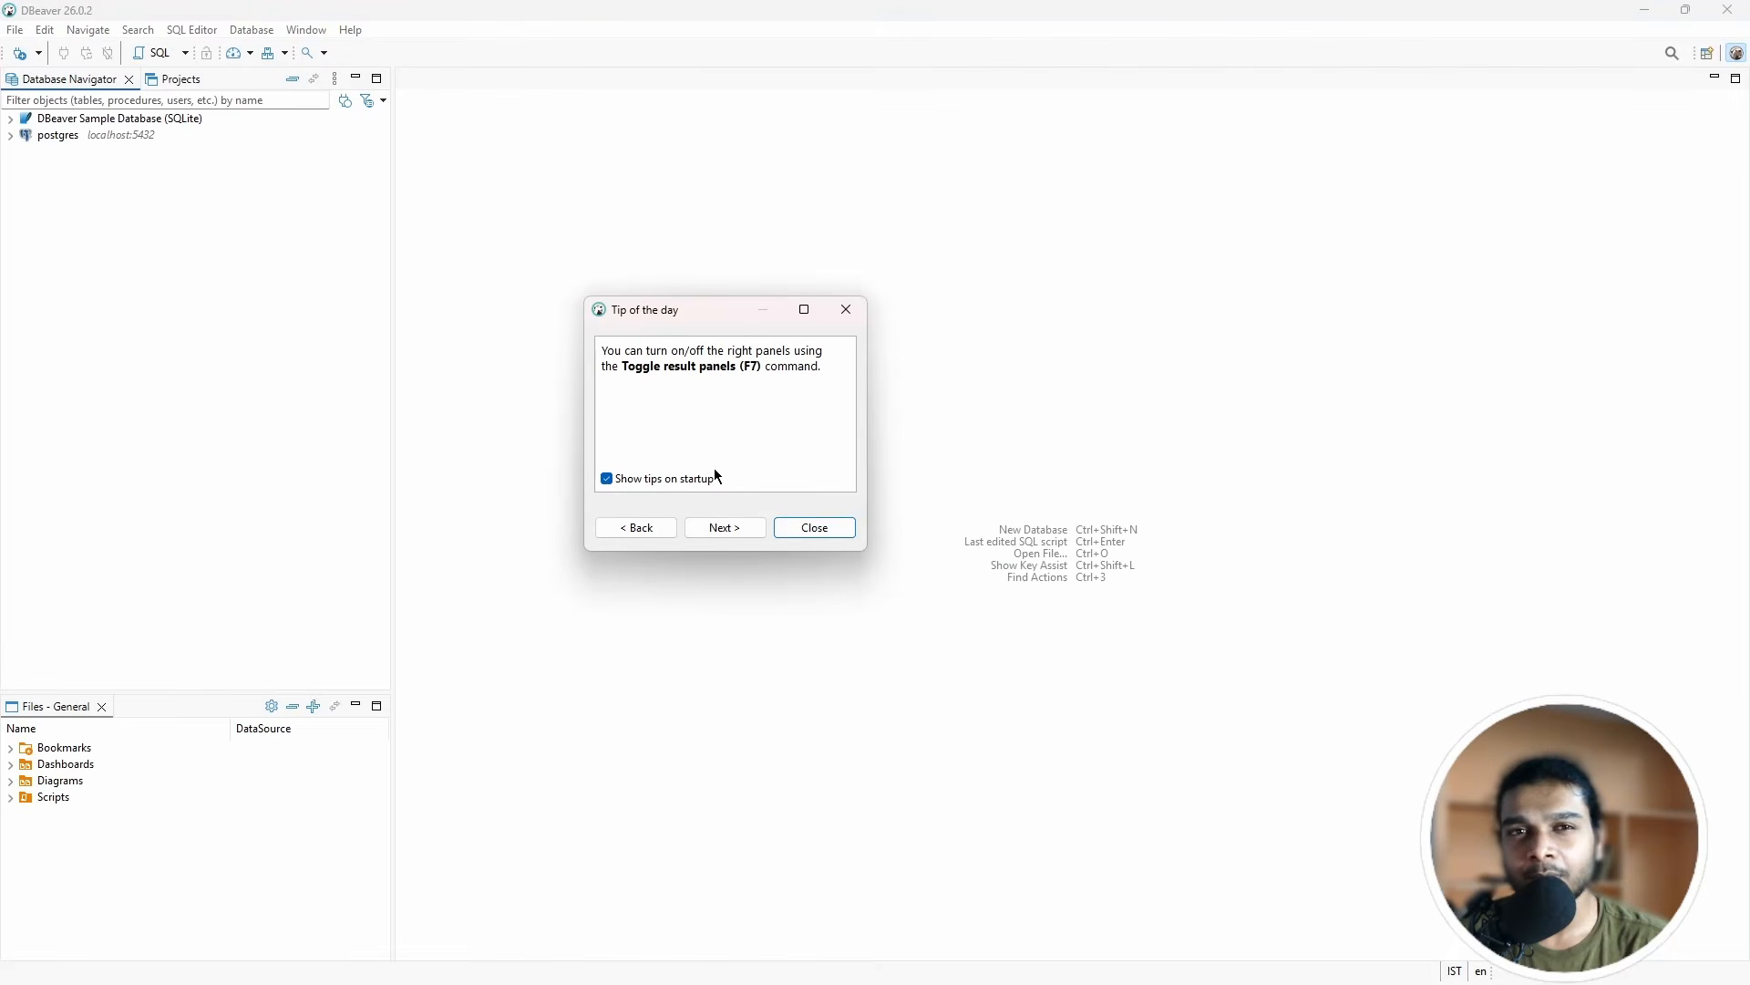
Step: Dismiss the tip, expand postgres > Databases > postgres > Schemas > public, then collapse postgres
click(821, 529)
click(10, 136)
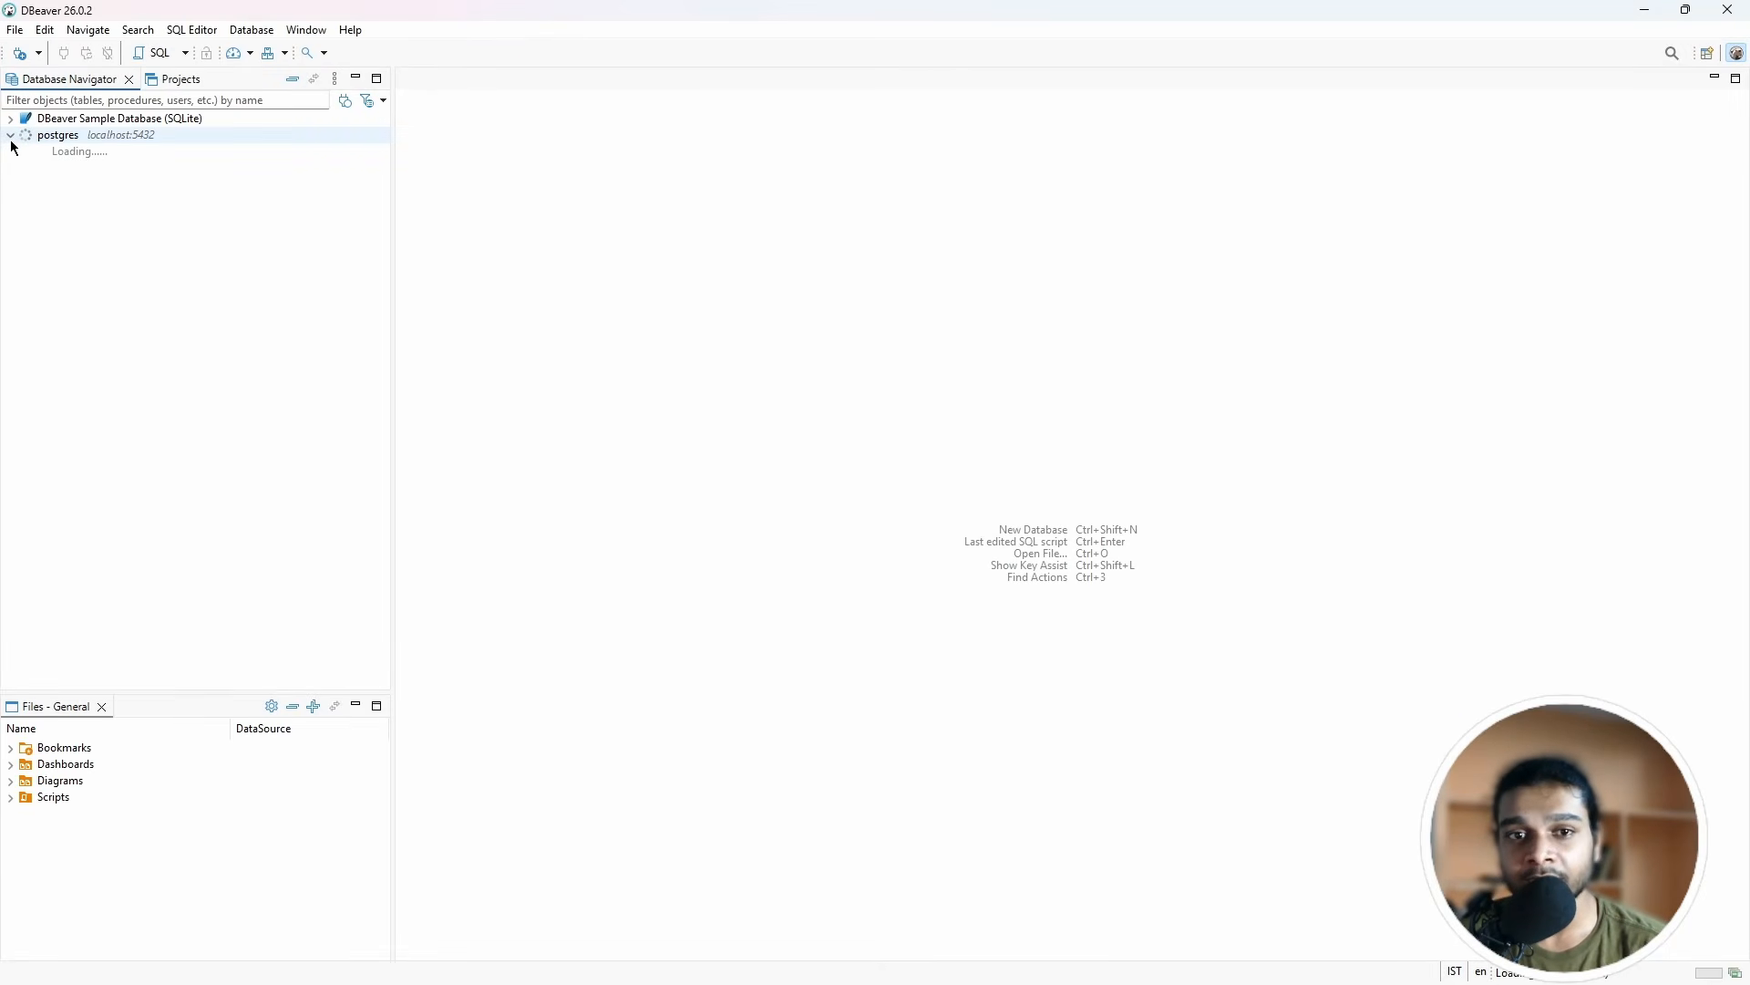
click(25, 153)
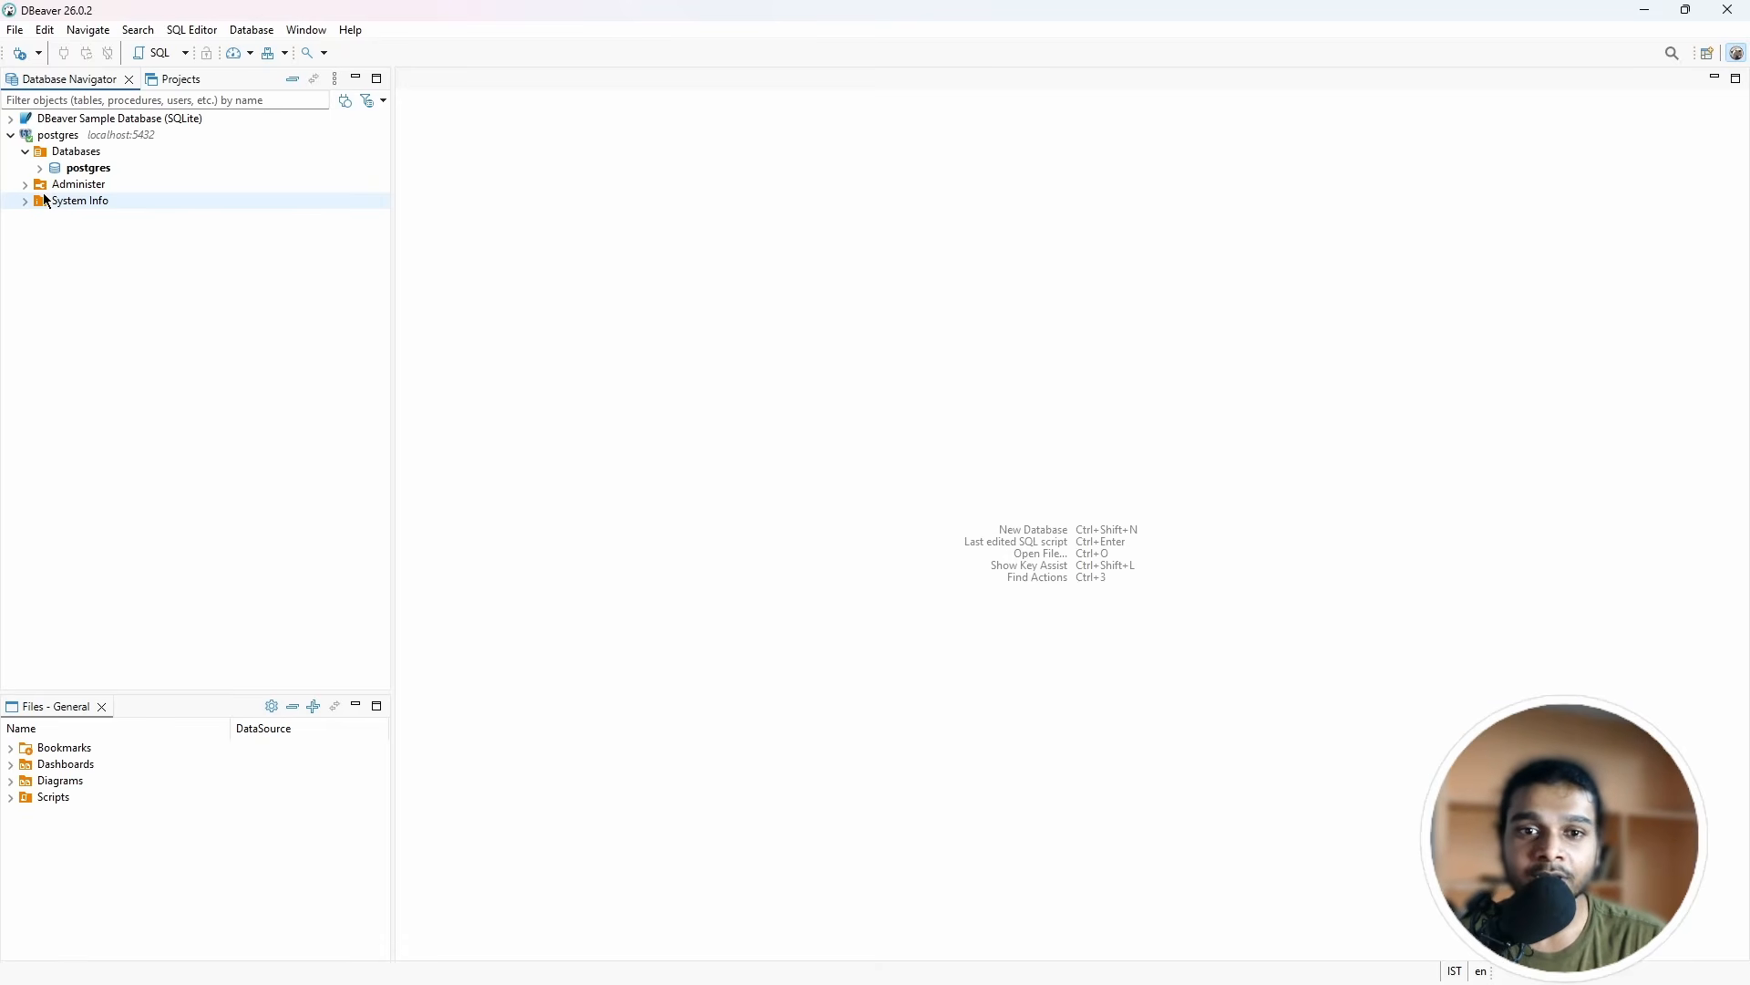
click(40, 167)
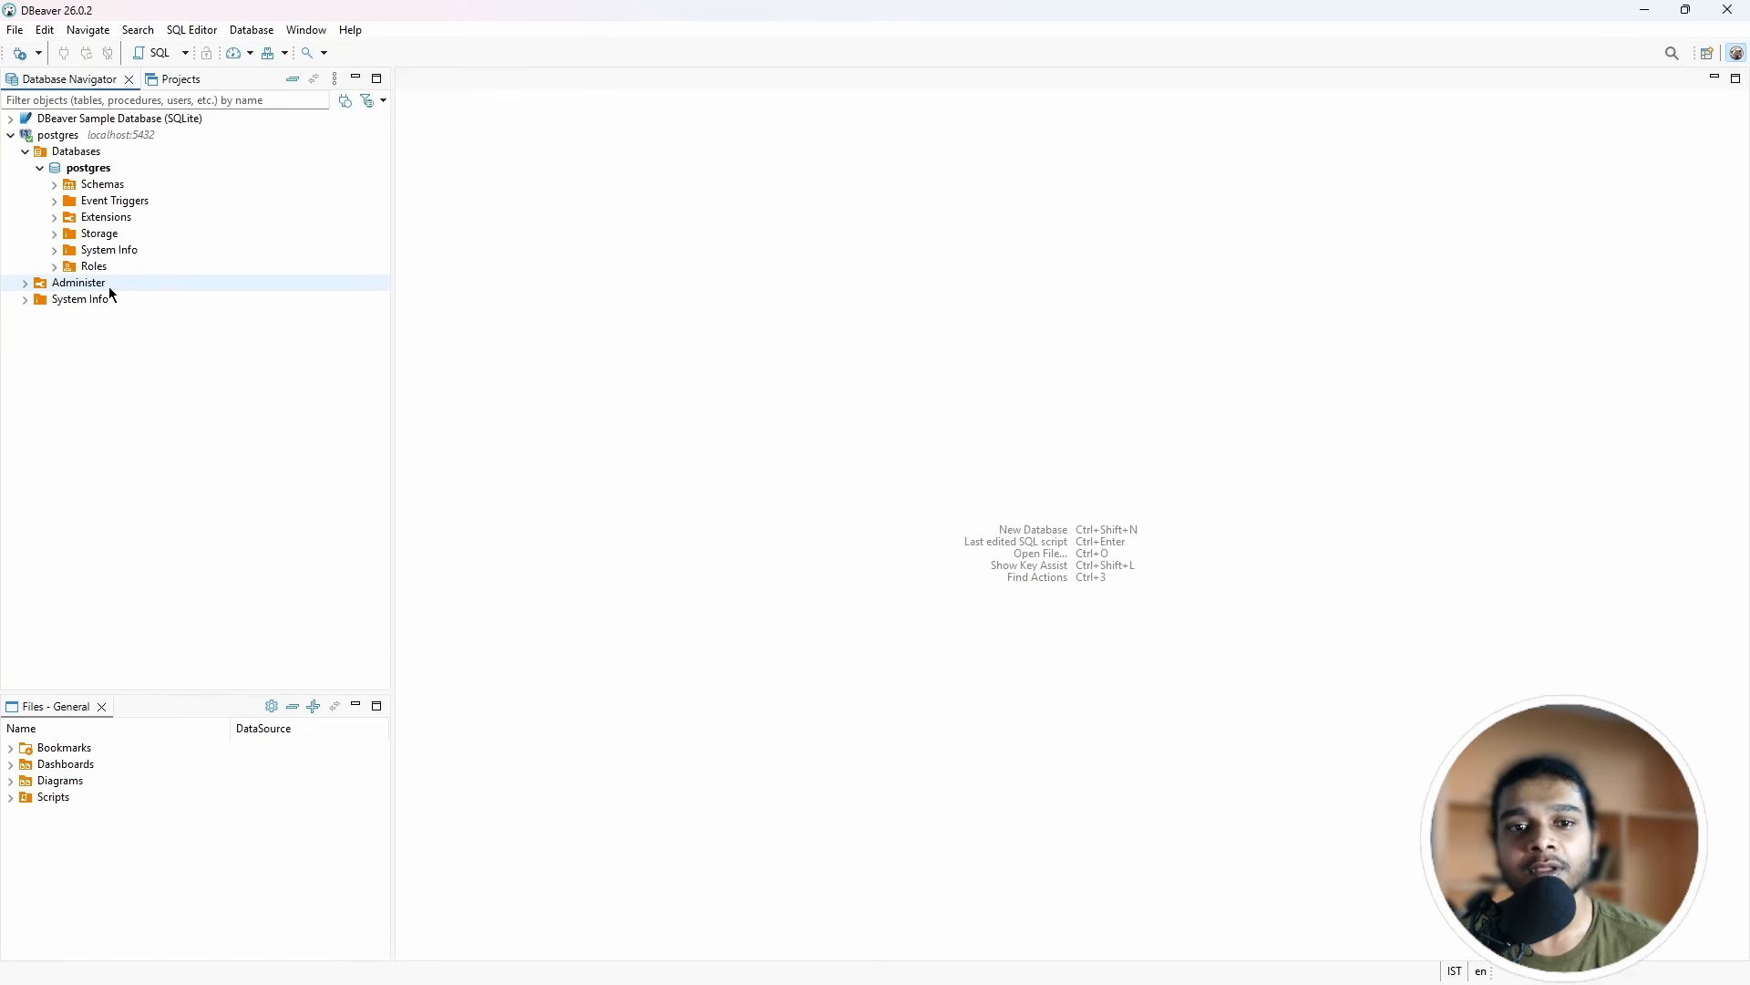
click(52, 185)
click(70, 202)
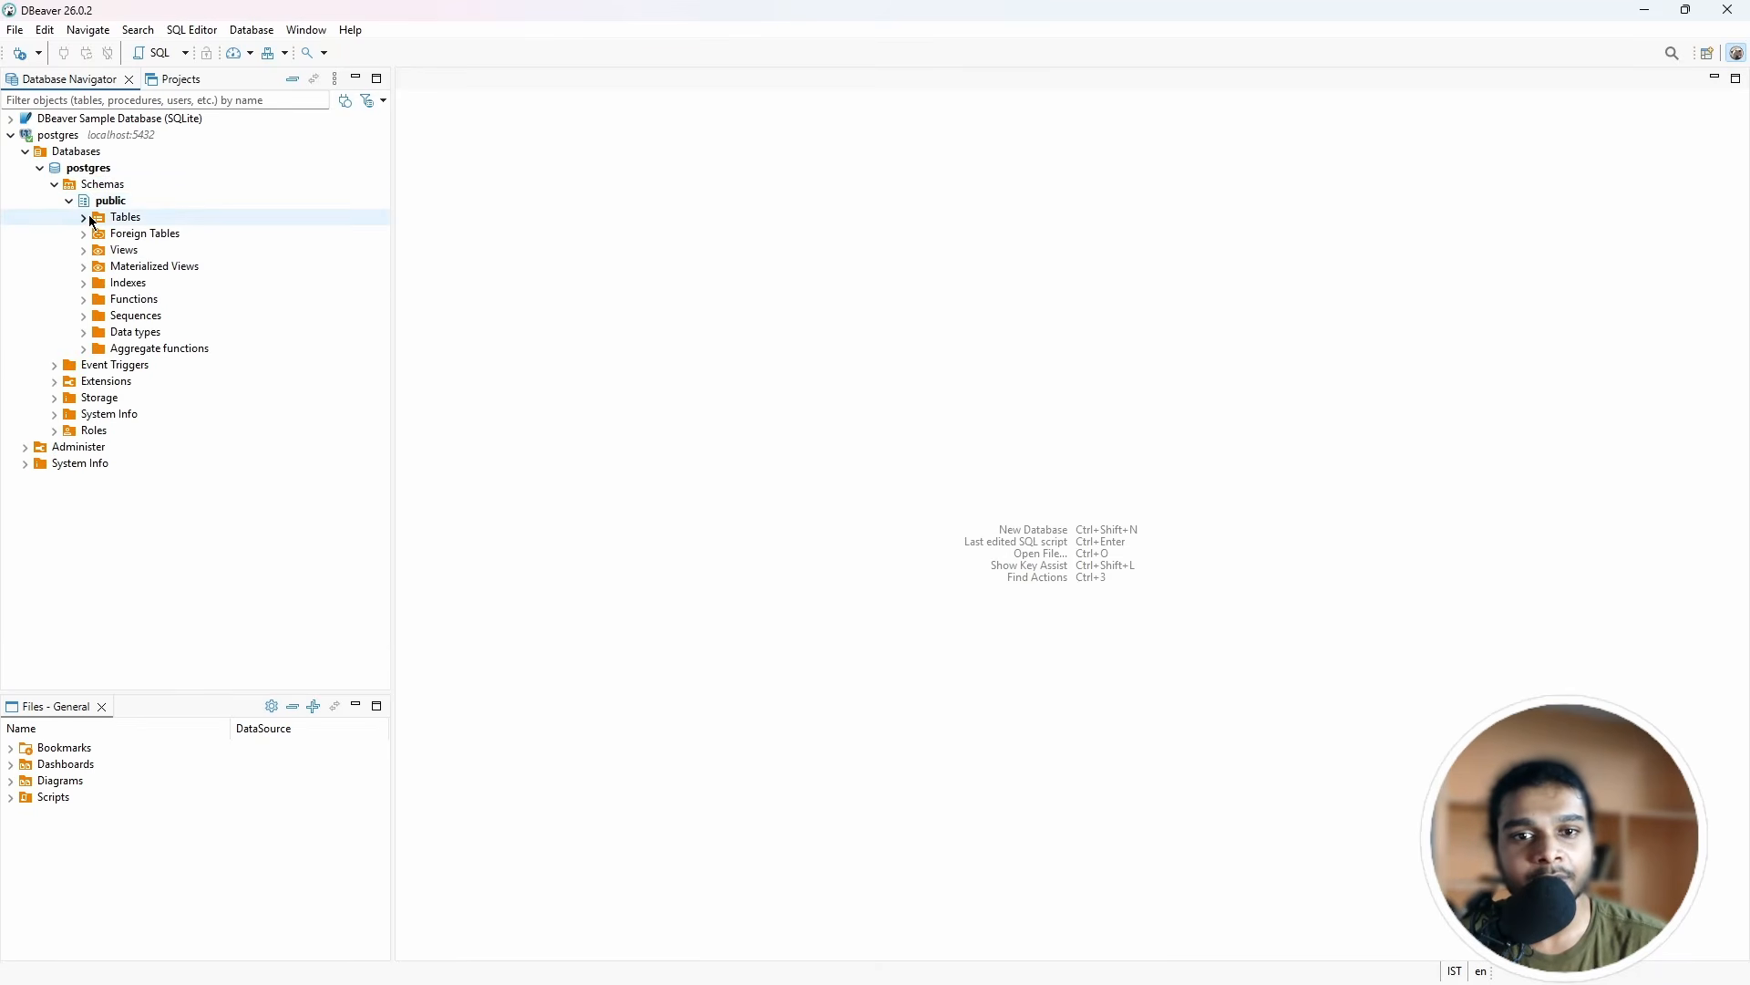
click(39, 170)
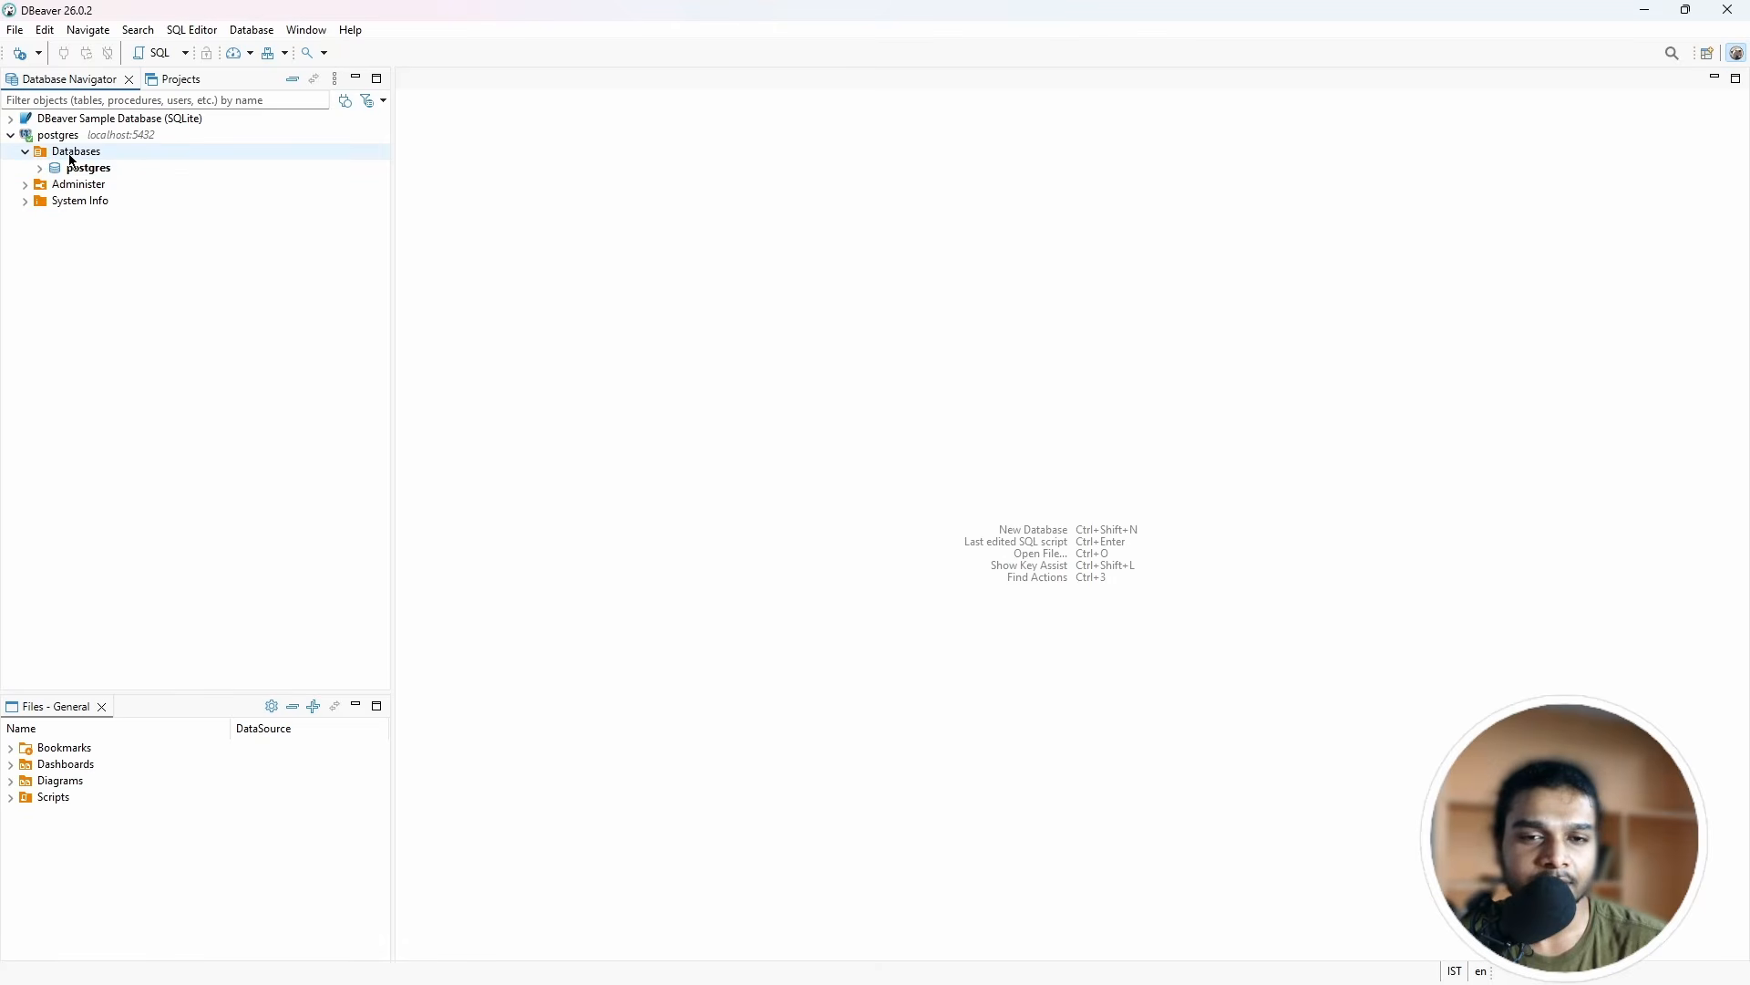
Step: Create a database named store under Databases and expand store > Schemas > public
right_click(73, 152)
click(115, 163)
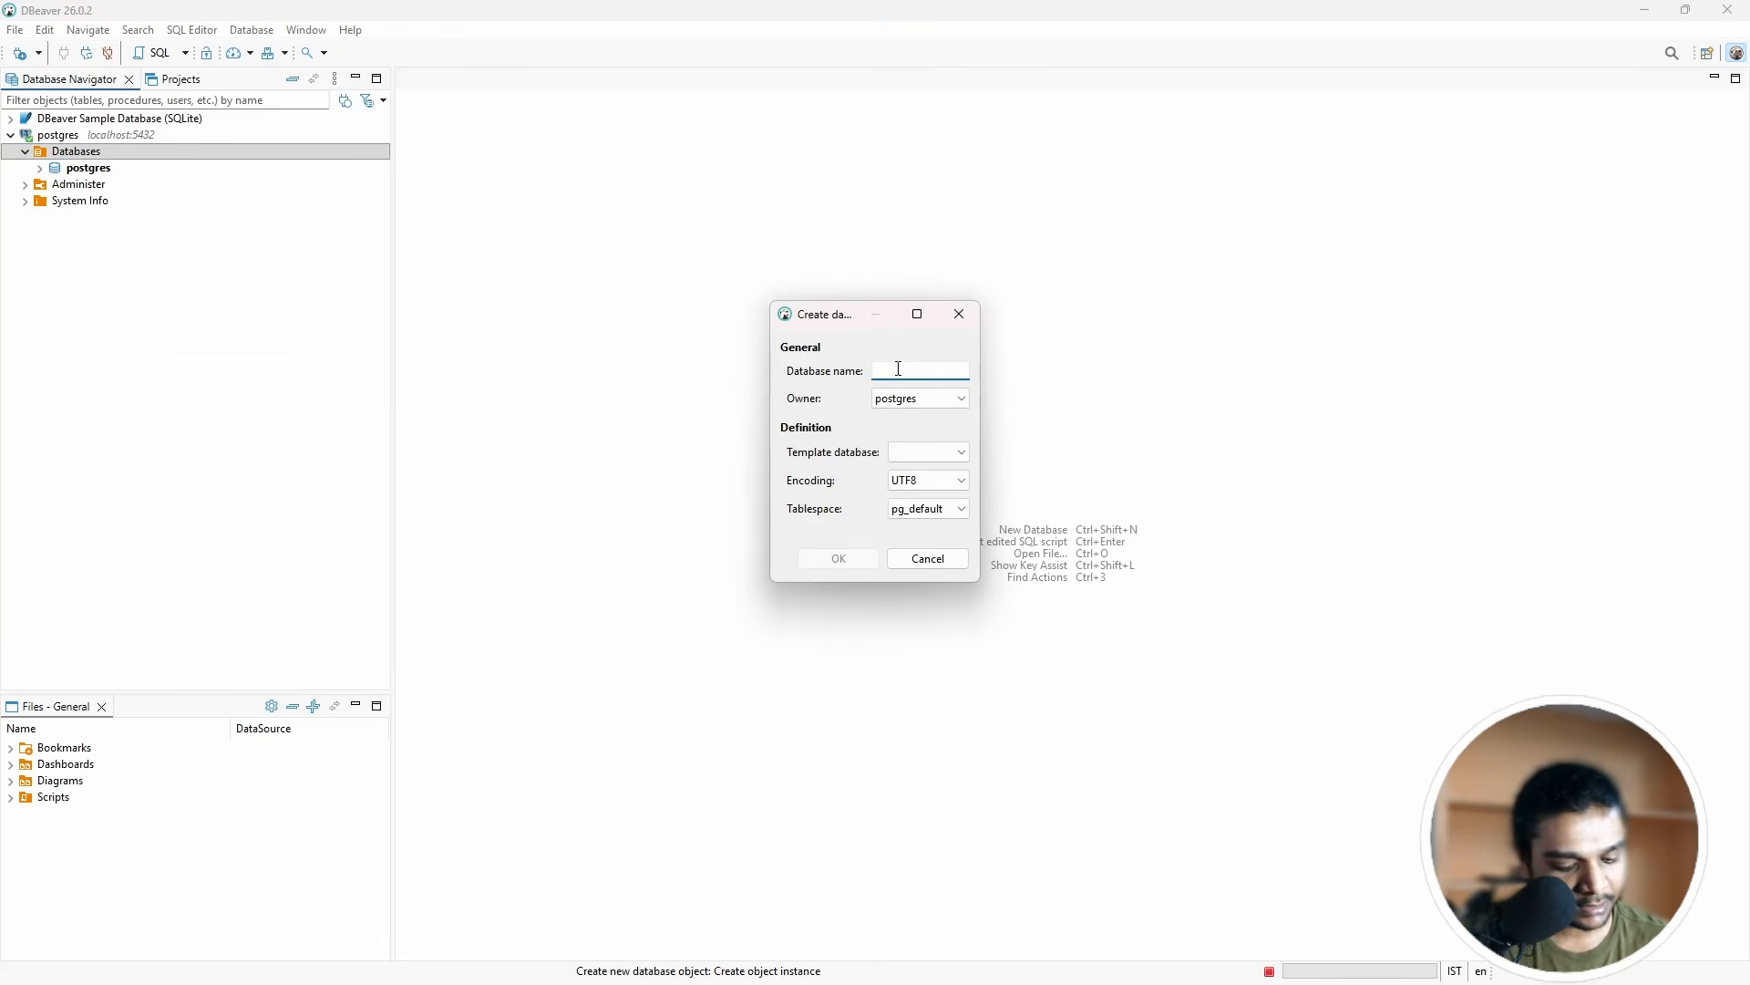
text(store)
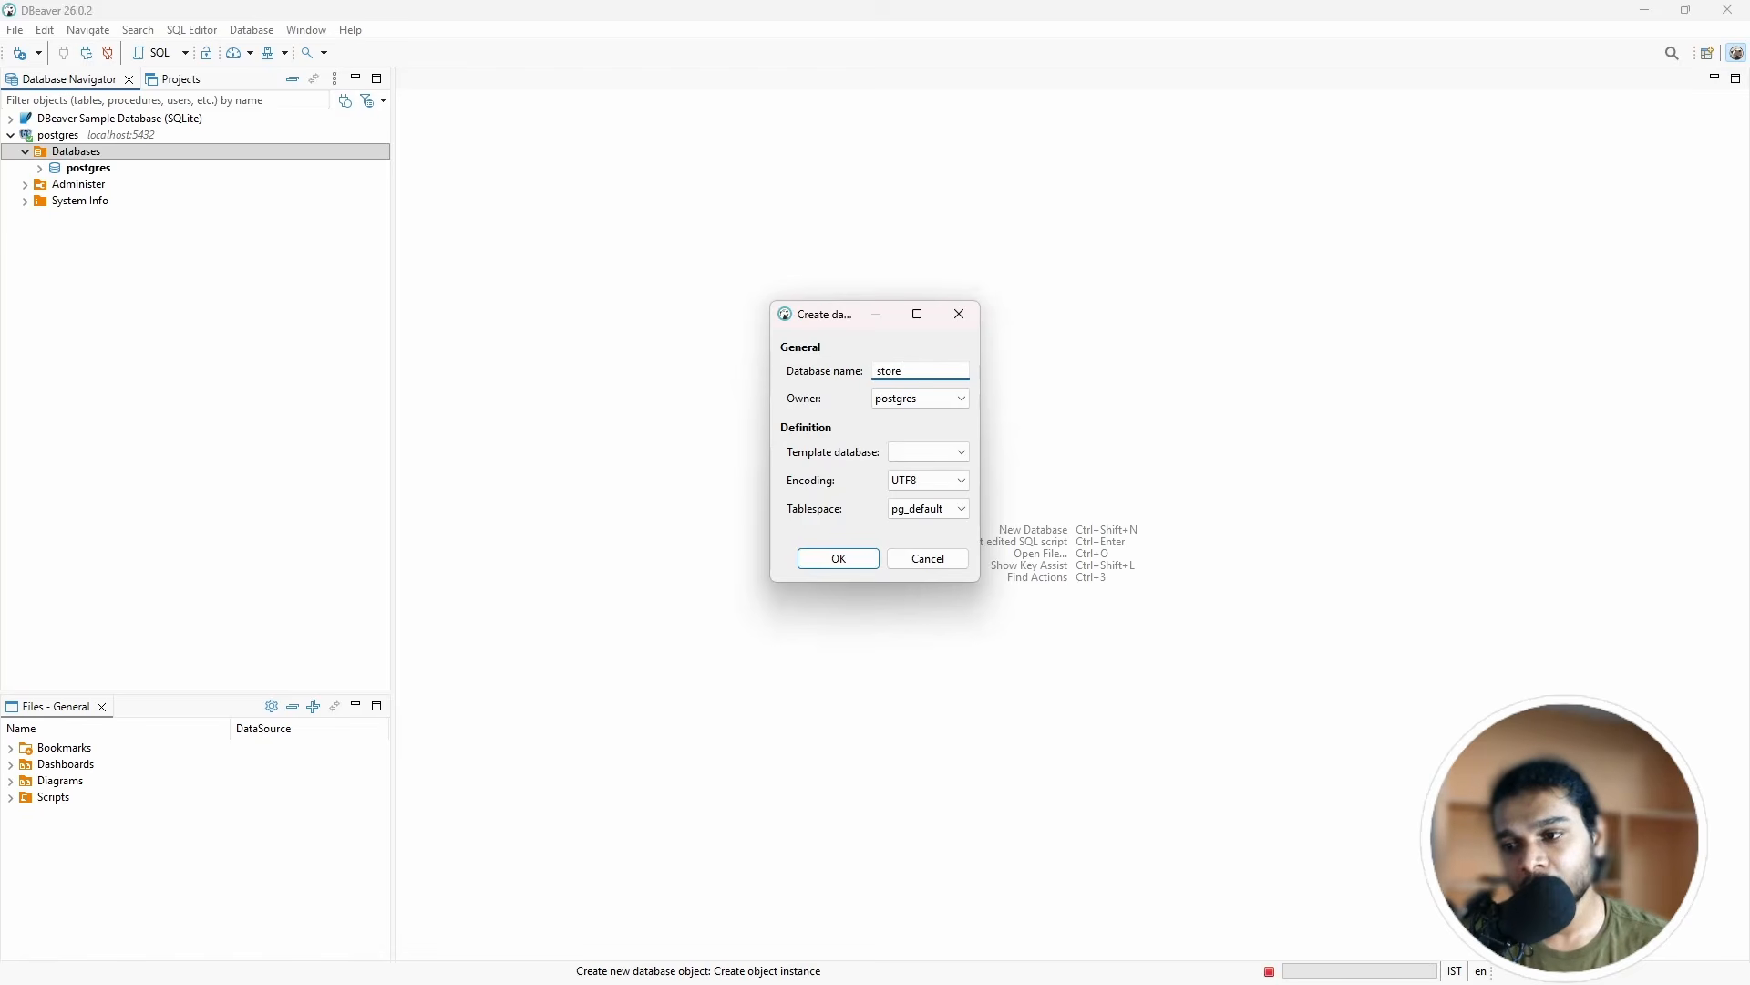
click(839, 558)
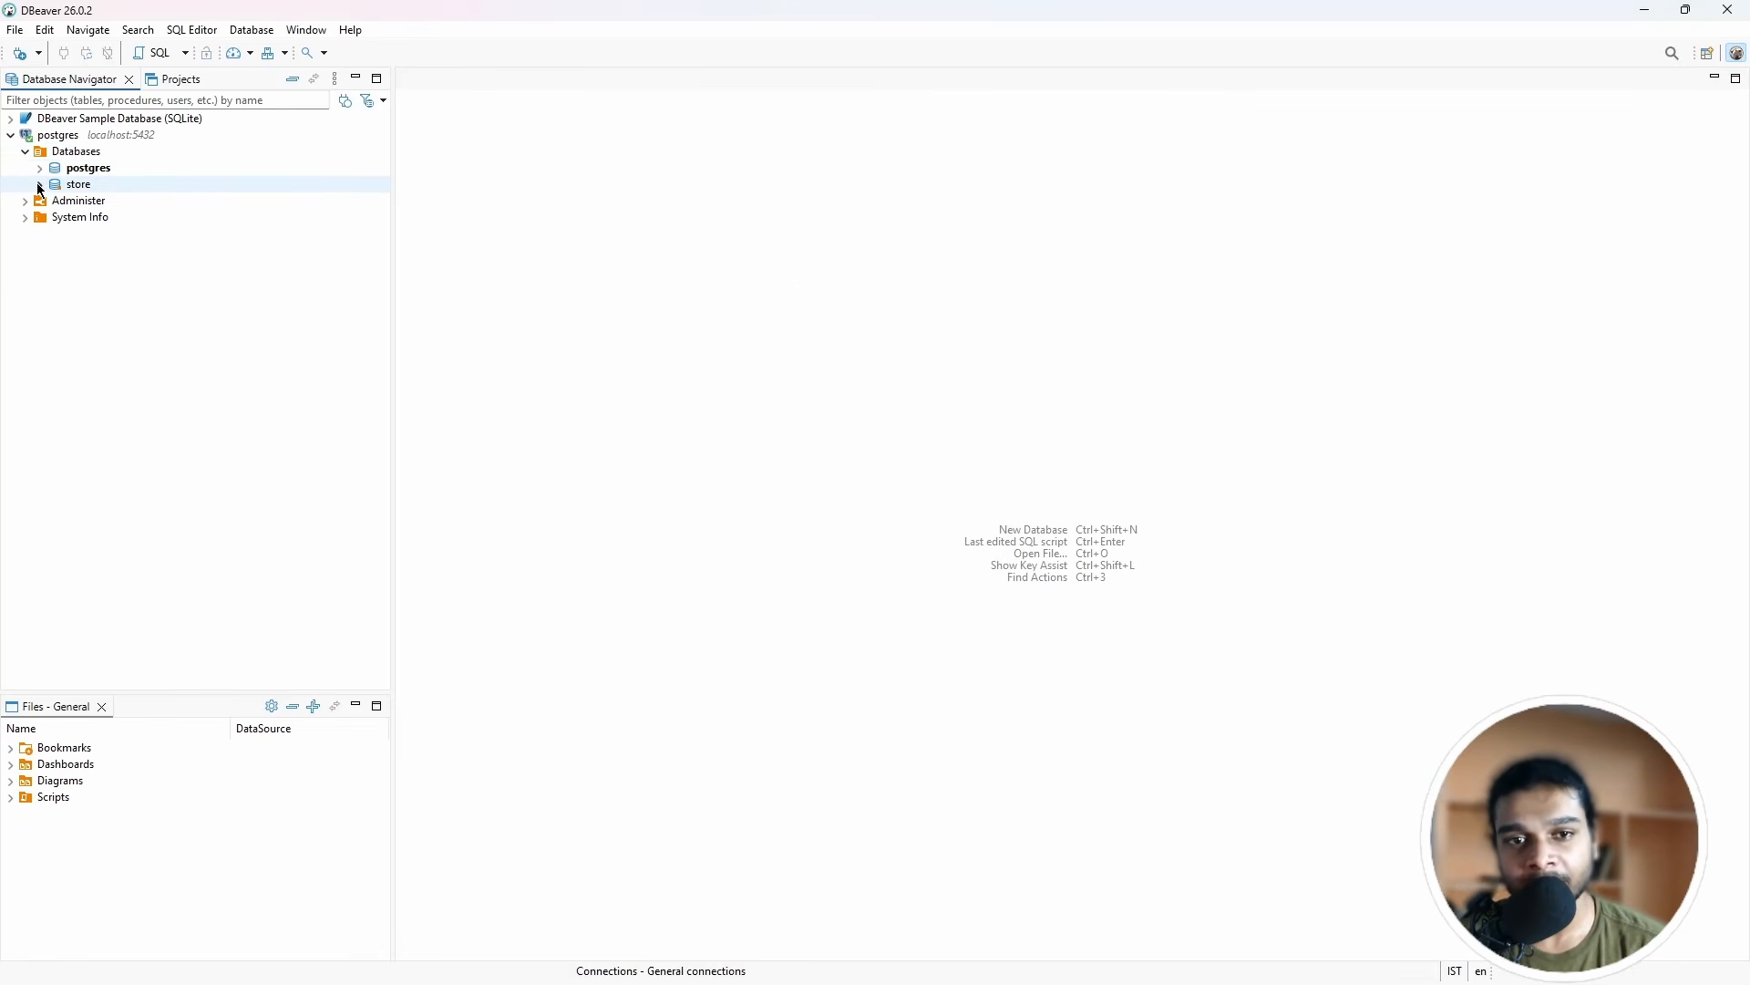
click(39, 185)
click(55, 200)
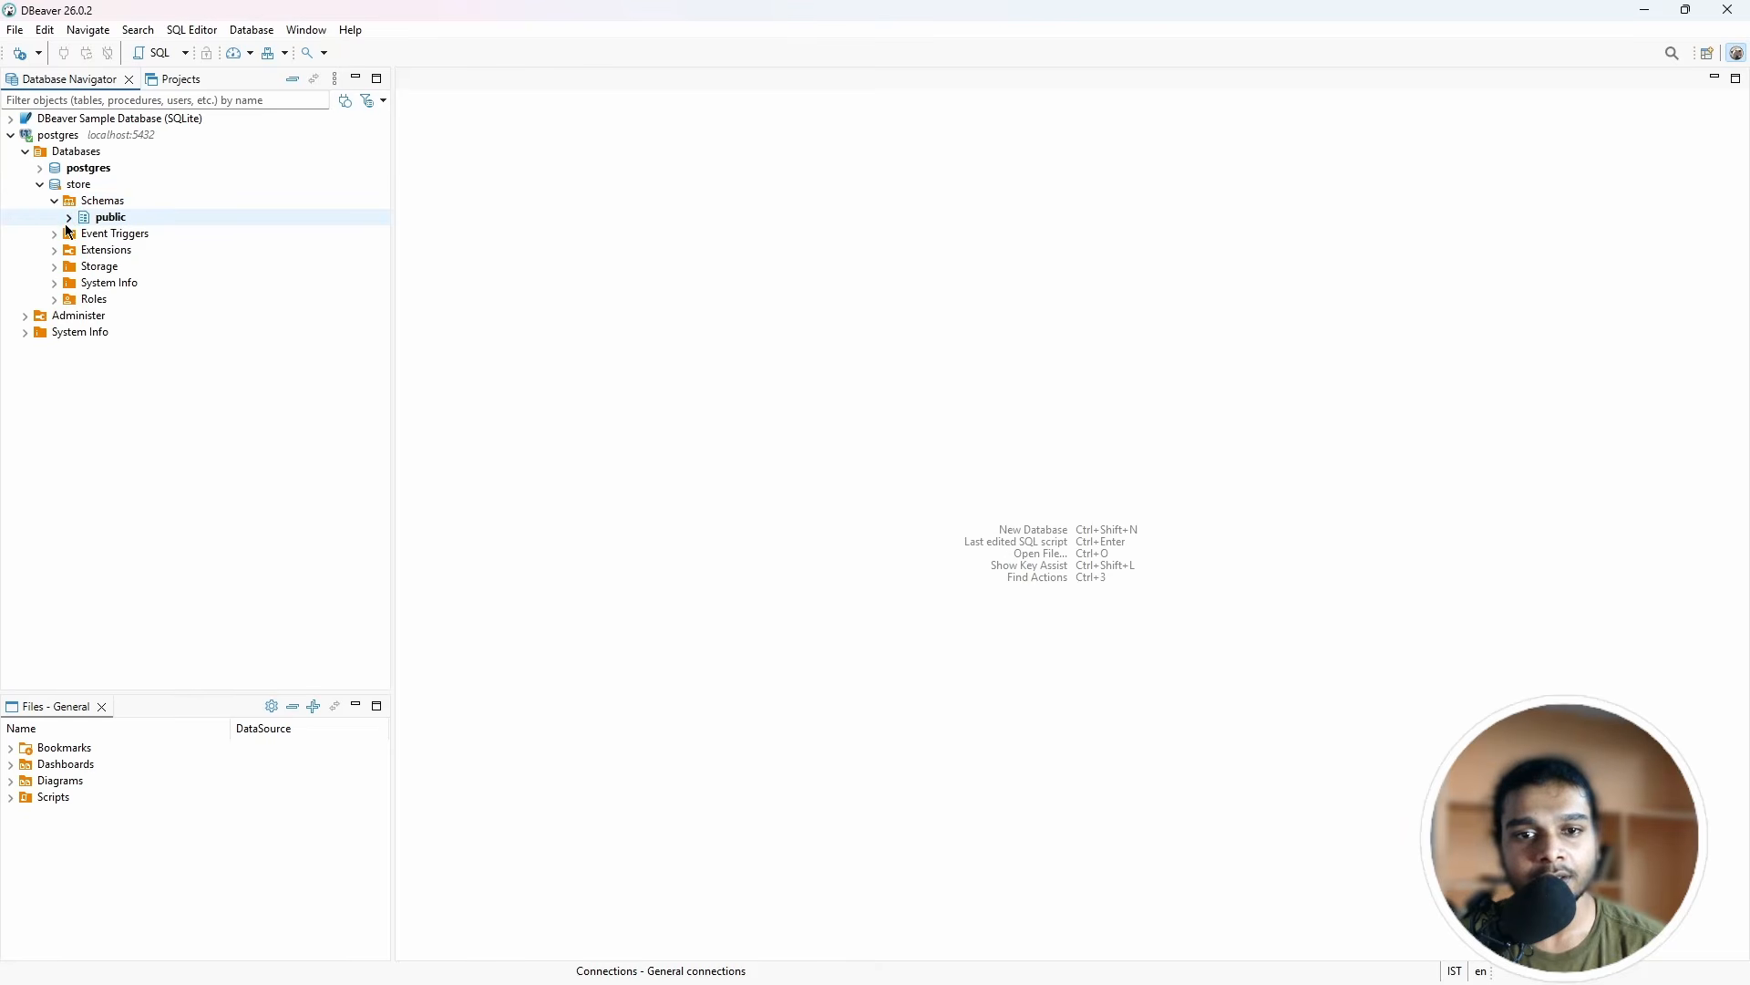
click(67, 219)
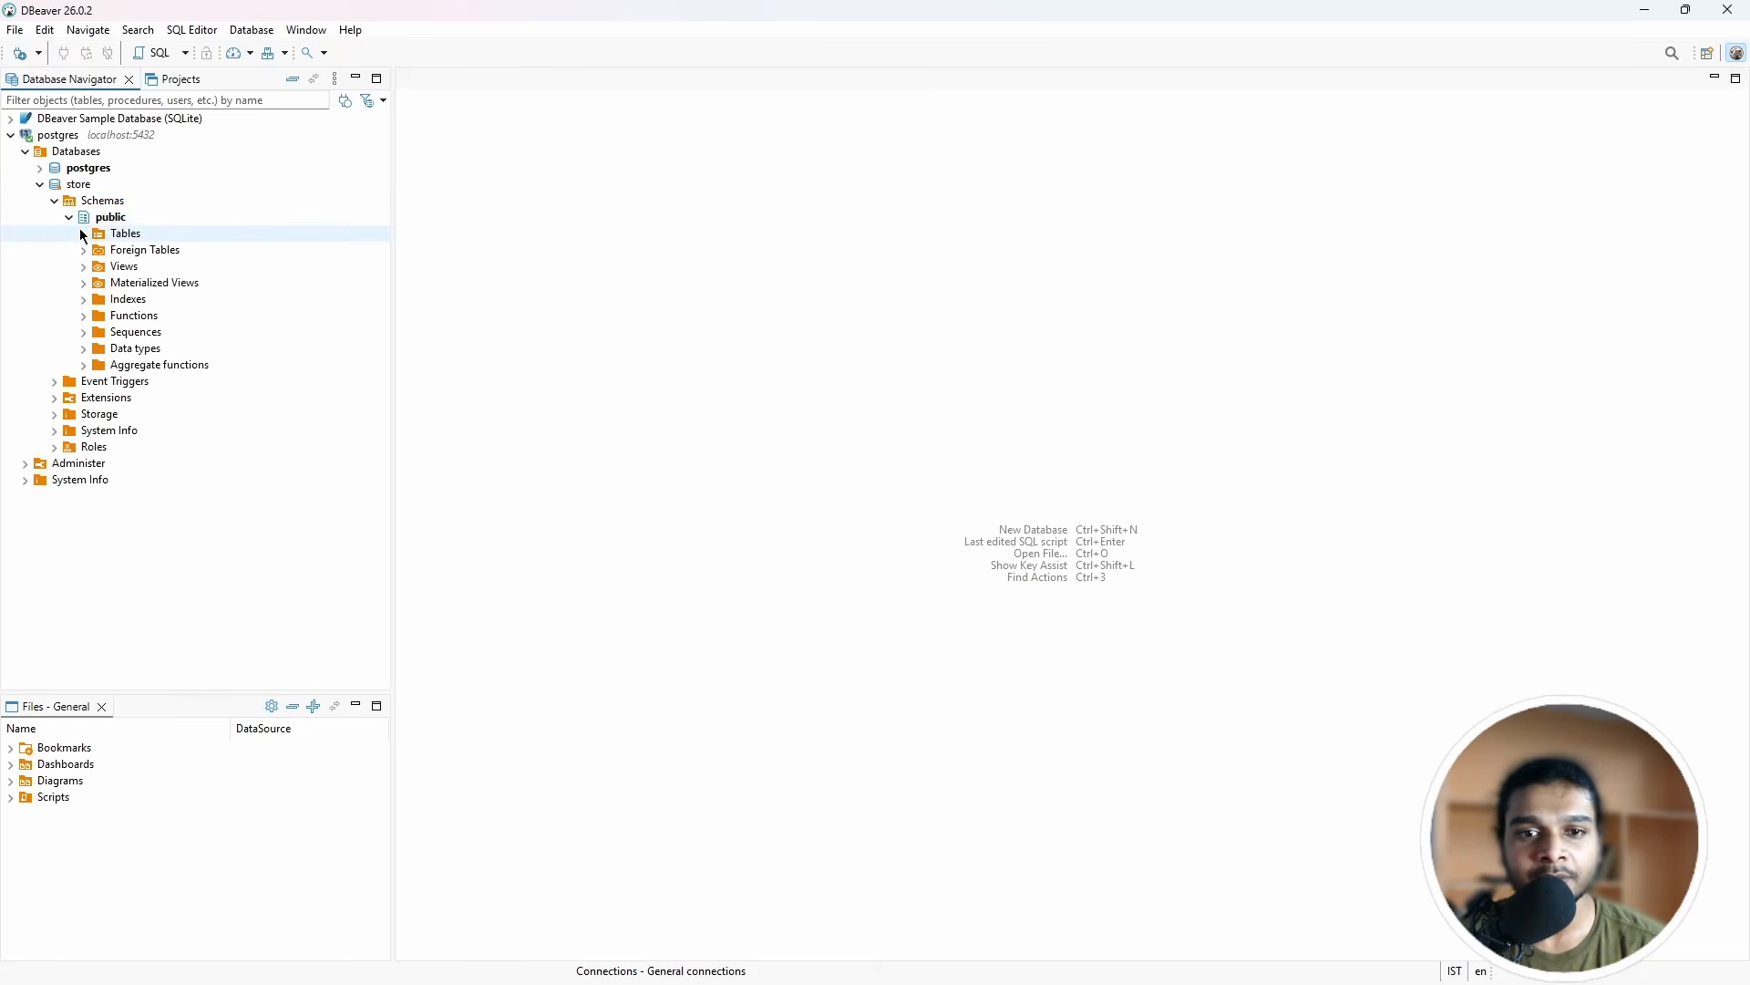
Step: Start a CSV data import into the store public schema's Tables folder
click(101, 233)
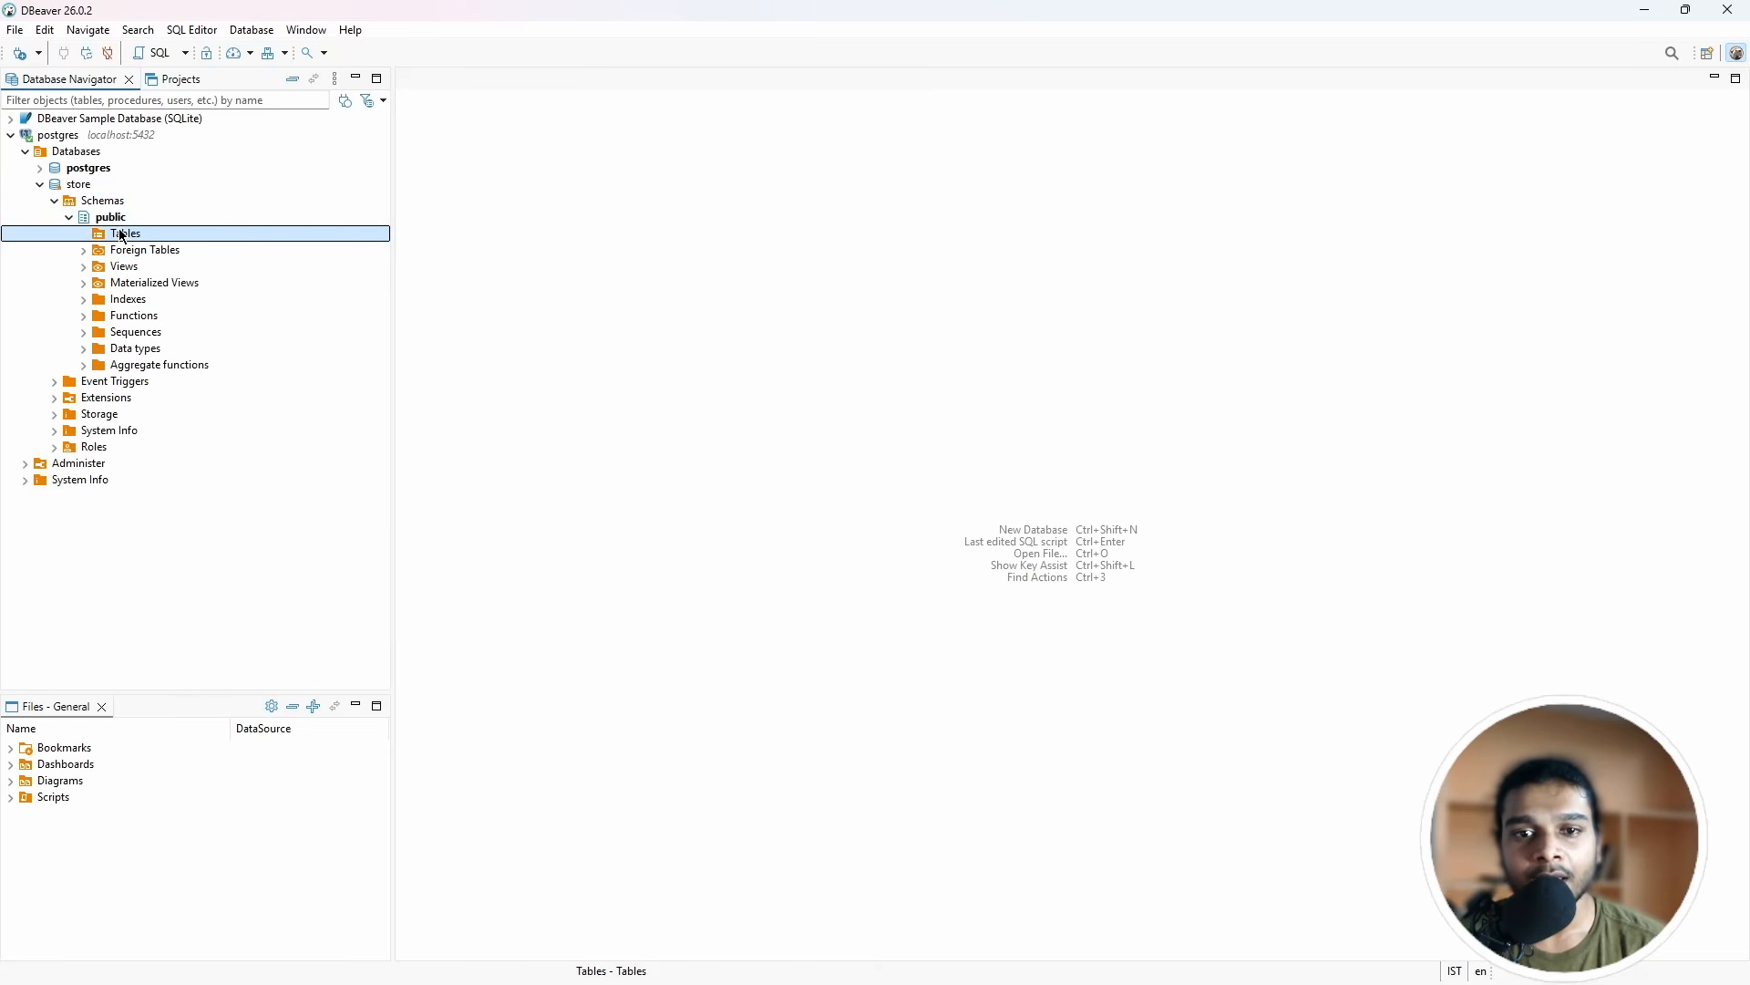
right_click(120, 234)
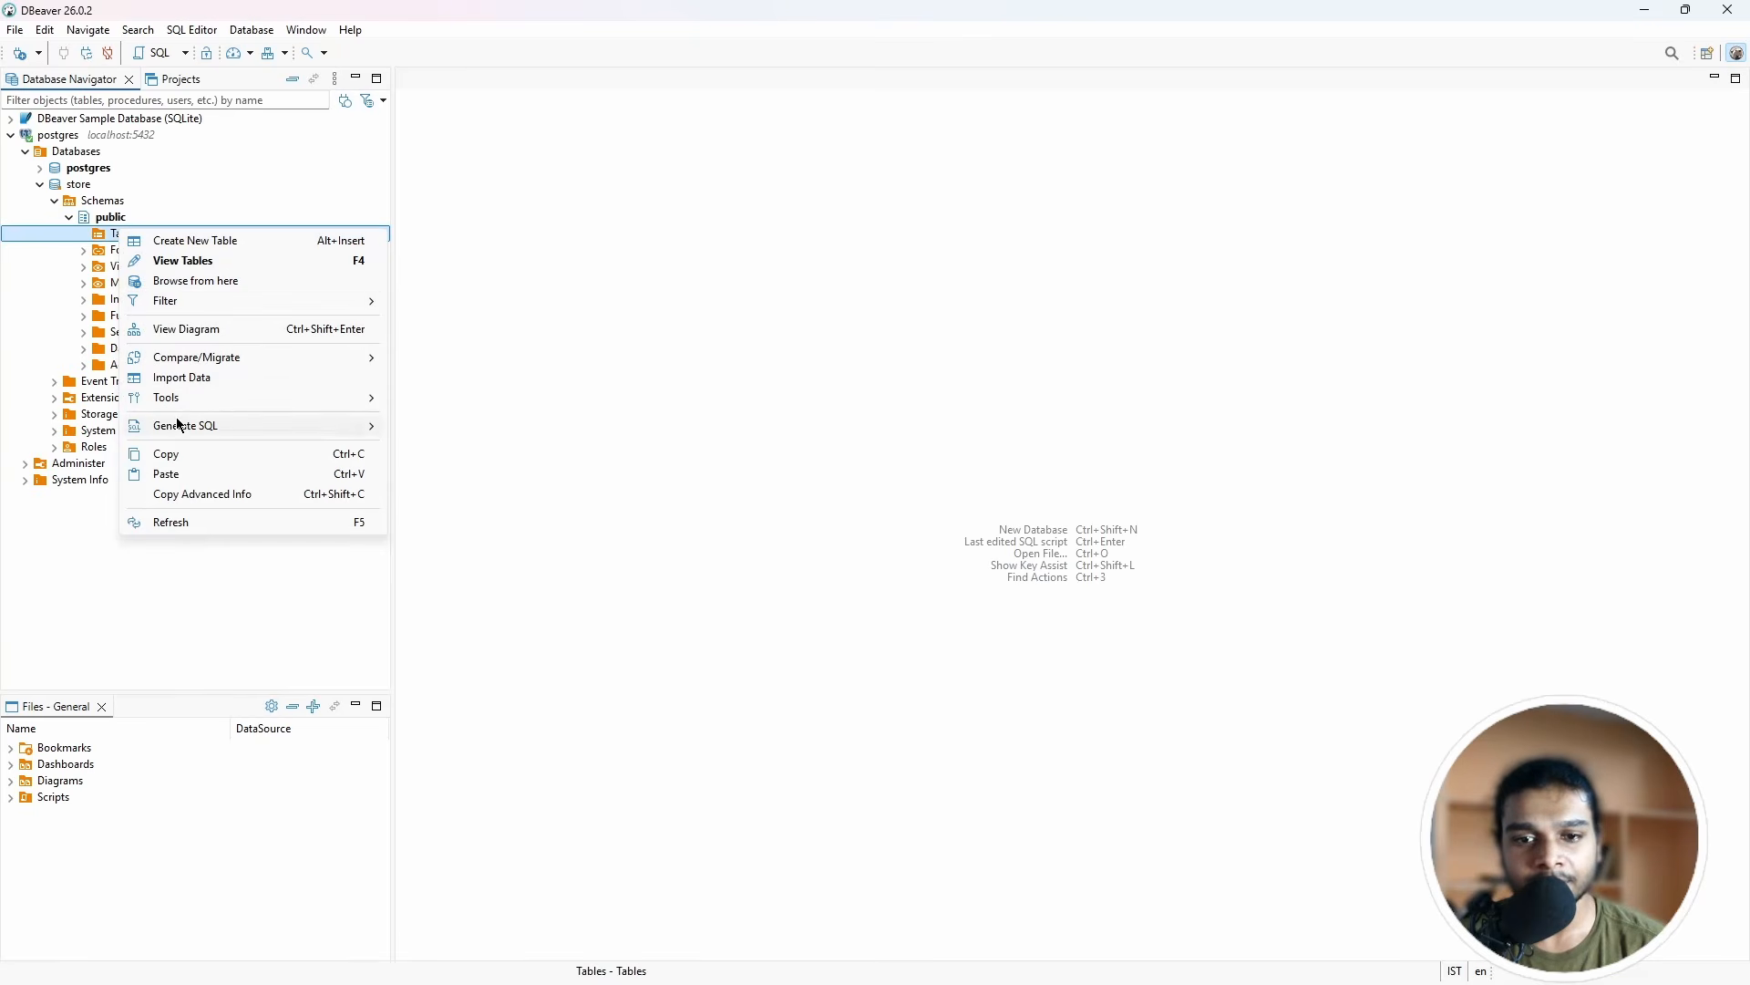
click(190, 377)
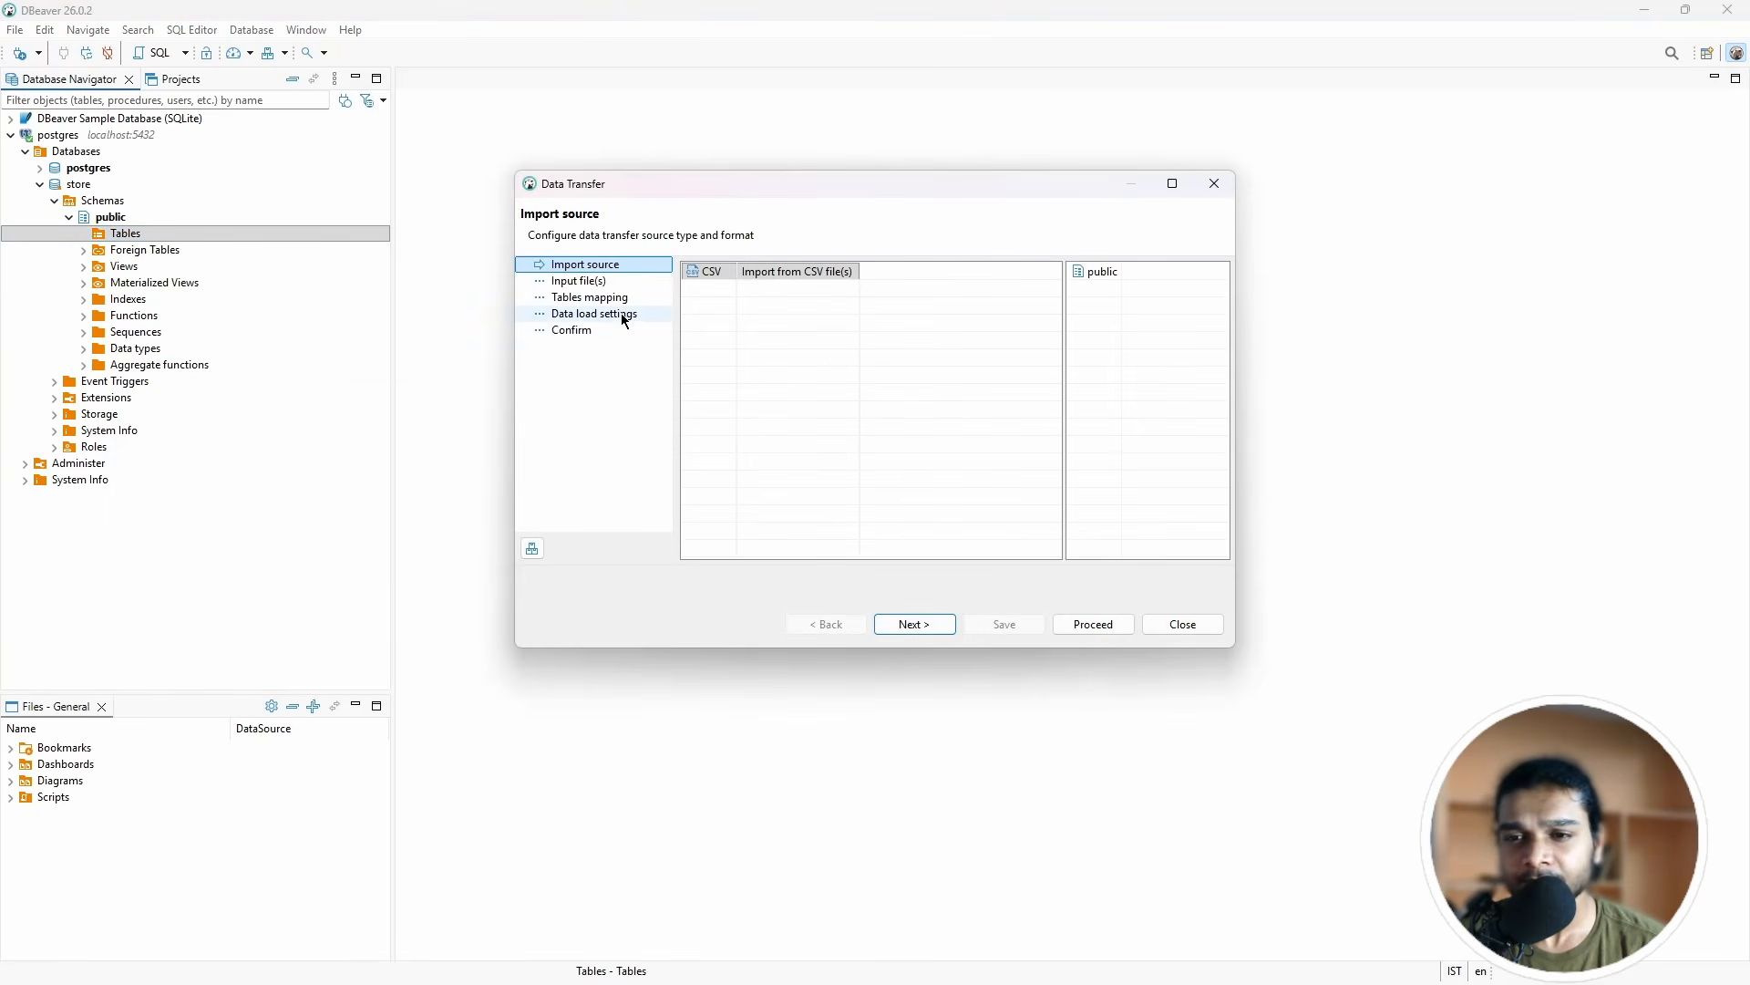
click(759, 272)
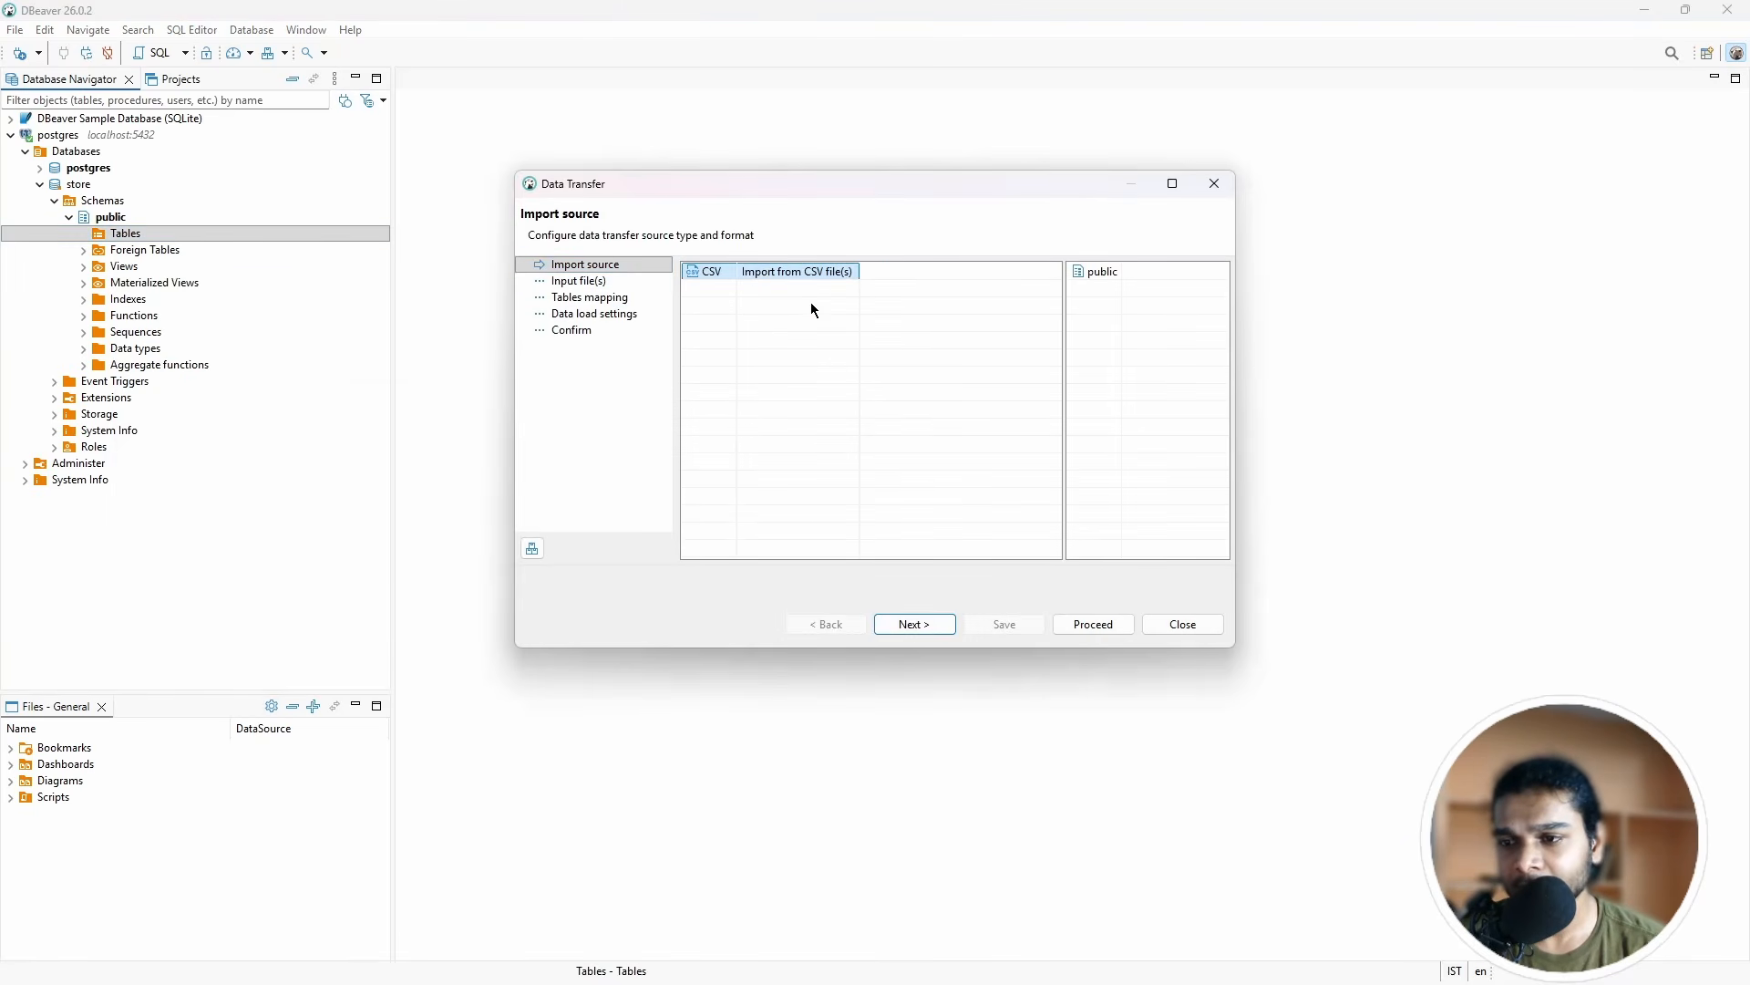
click(914, 624)
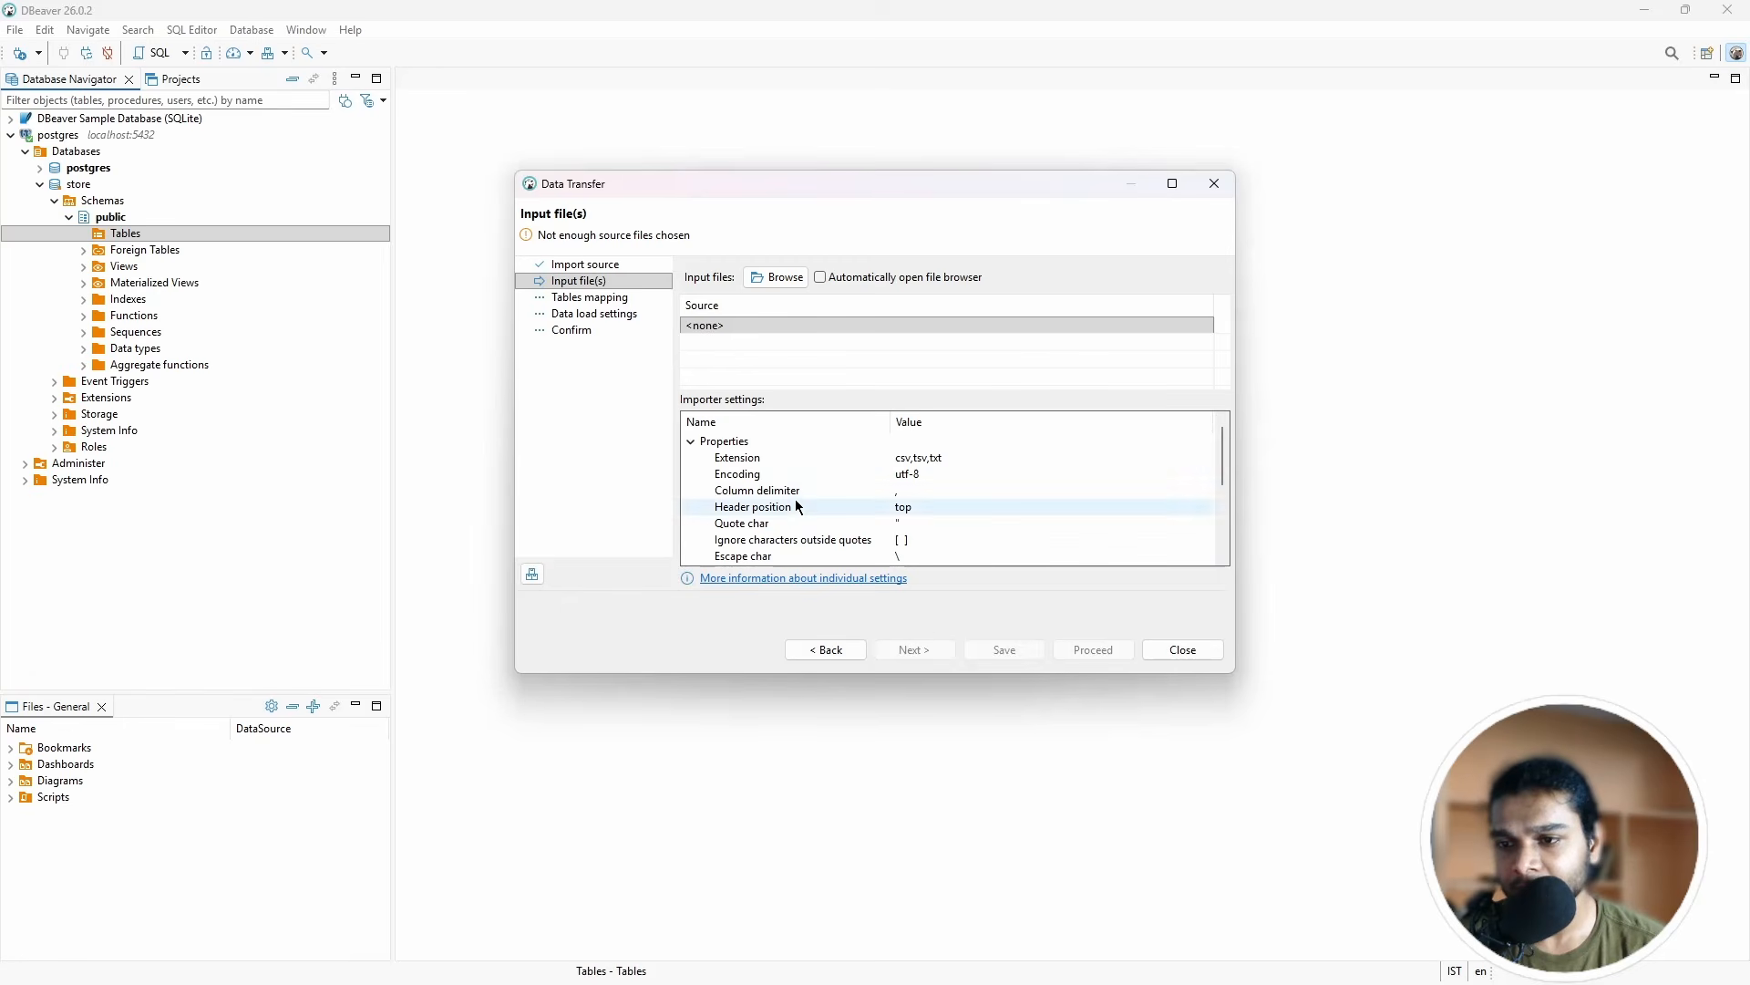
Step: Choose sales_data.csv from C:\Users\<user>\powerbi_source as the input file
click(775, 277)
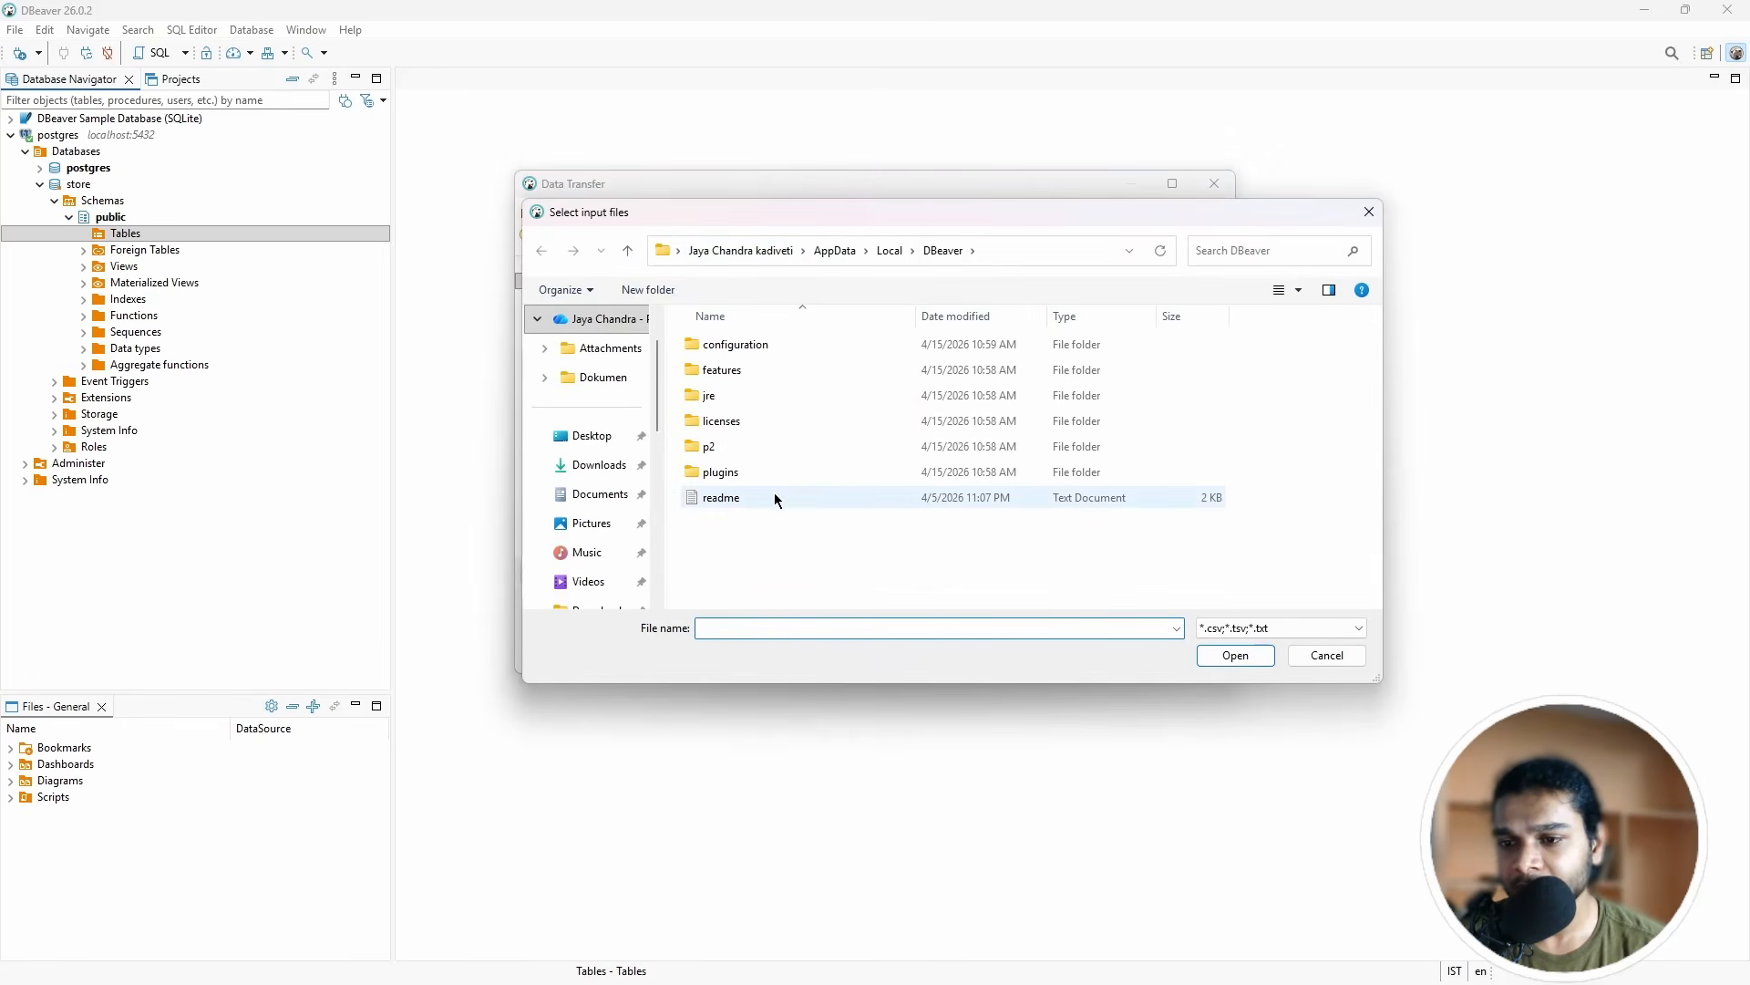
scroll(613, 493, down, 3)
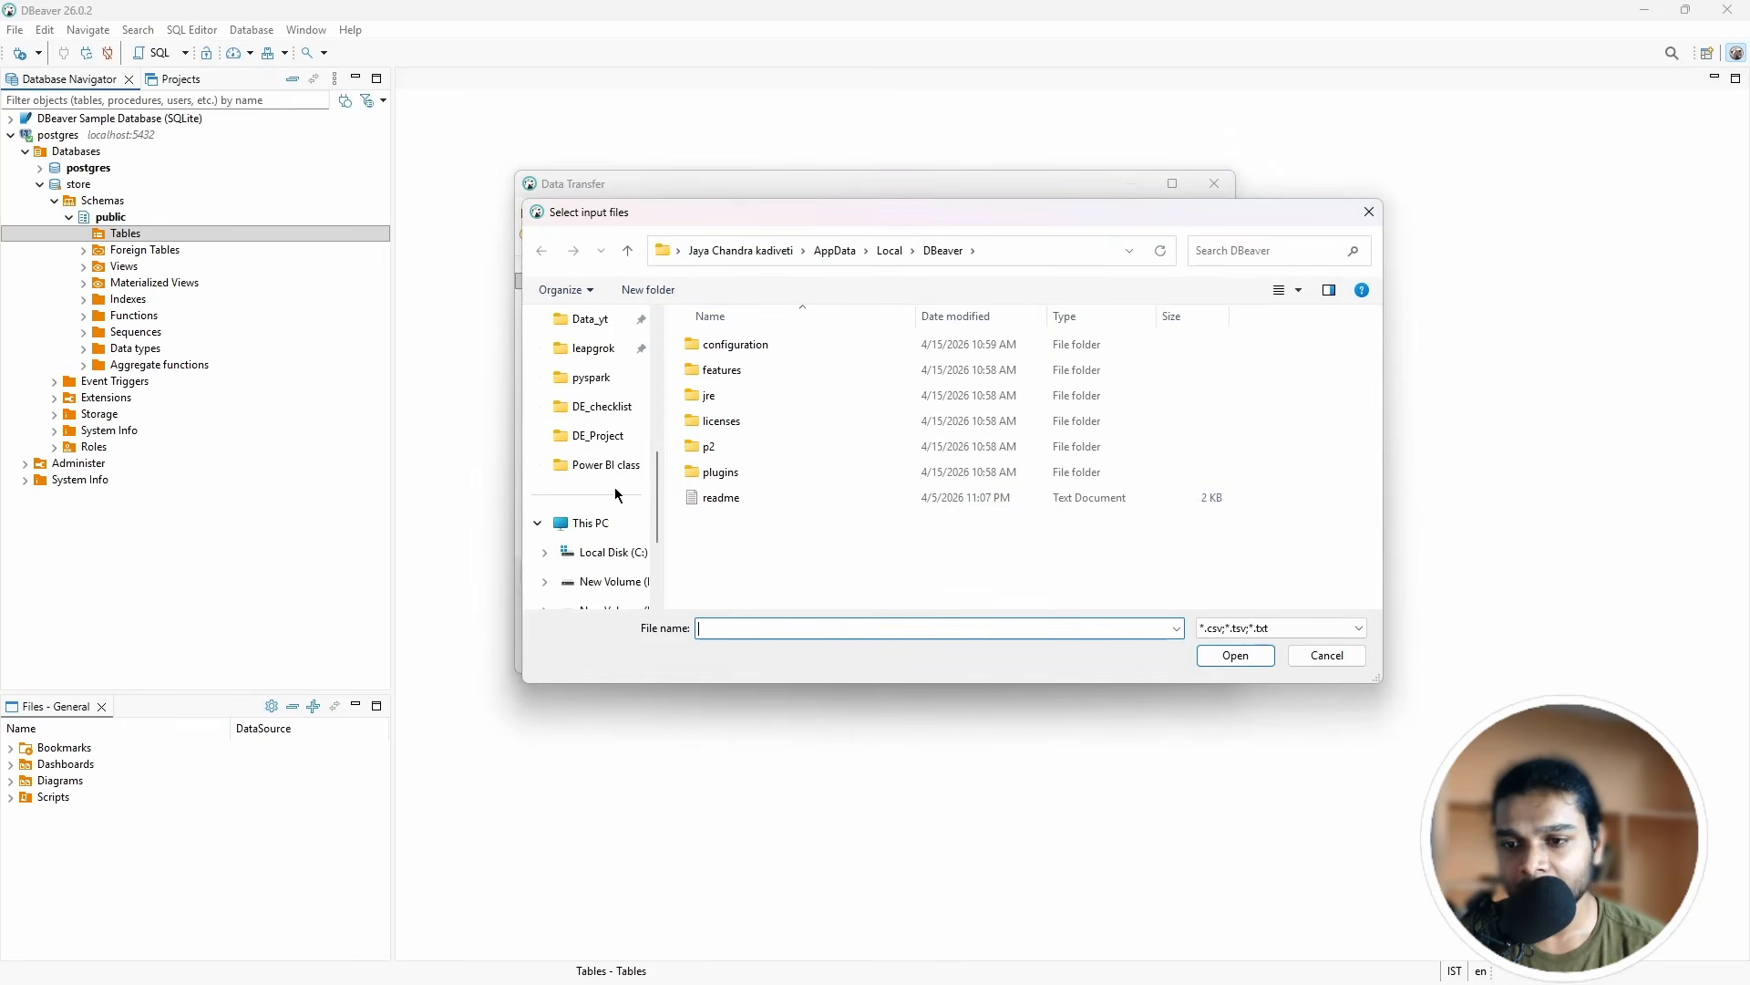
click(604, 553)
scroll(604, 554, down, 2)
scroll(756, 497, down, 2)
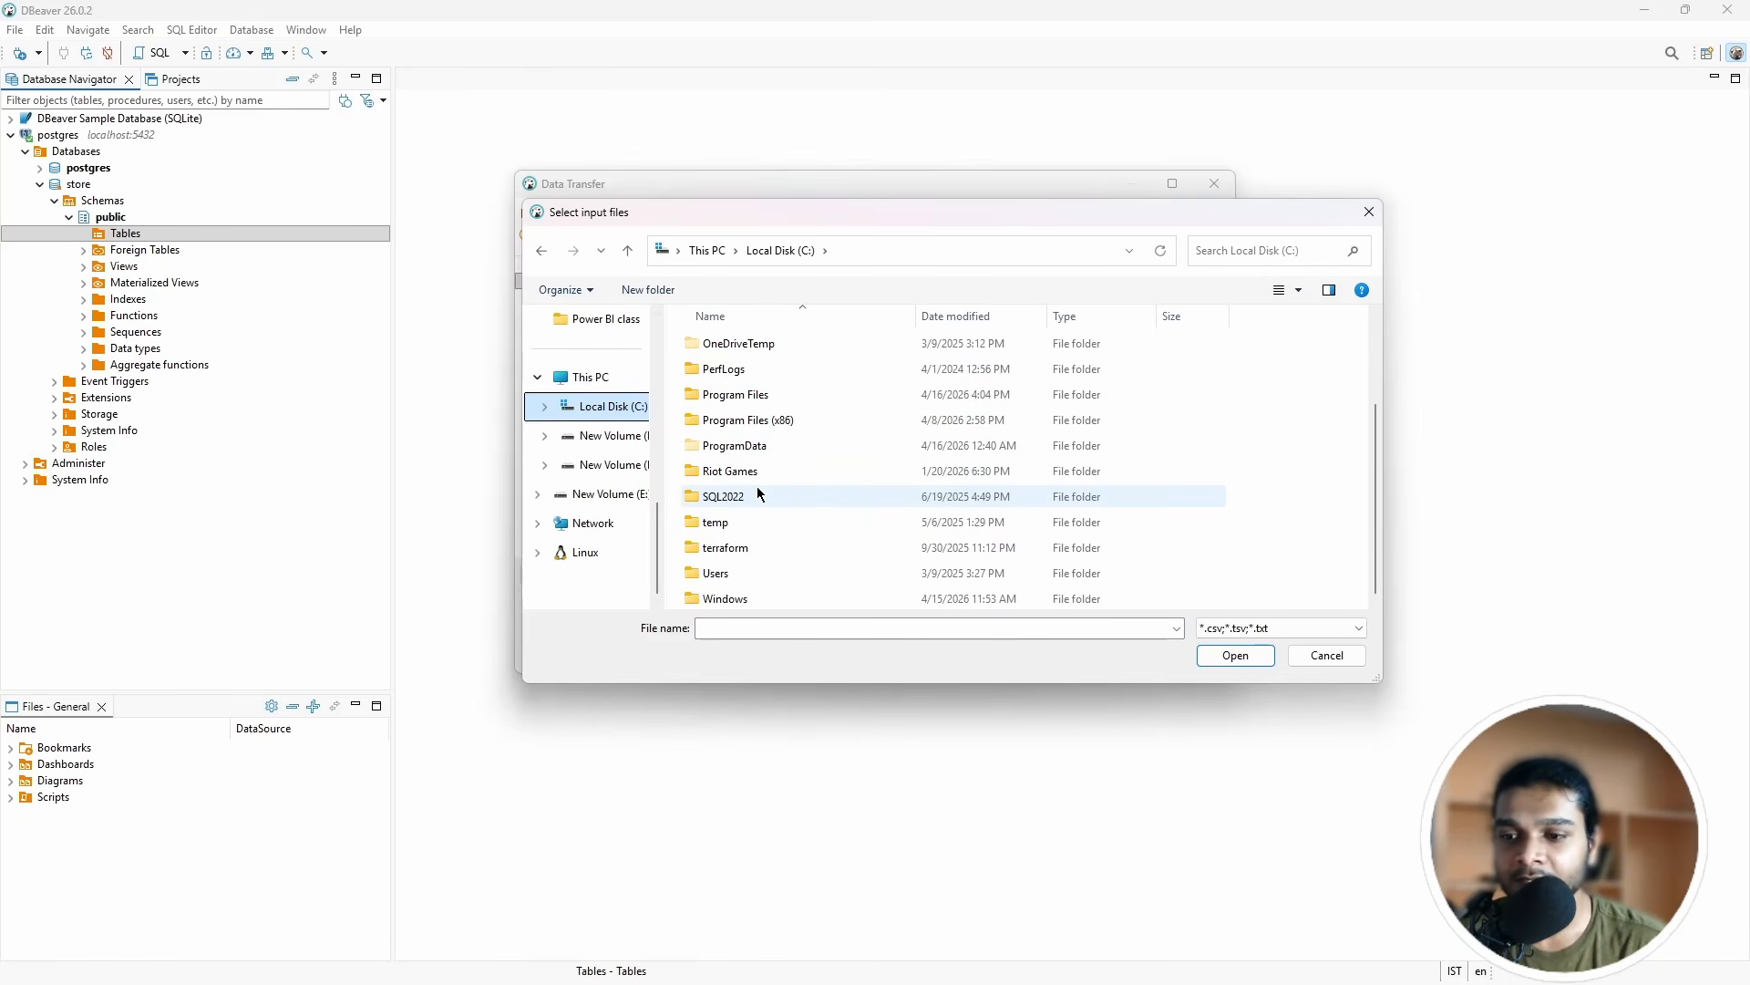
scroll(744, 469, up, 2)
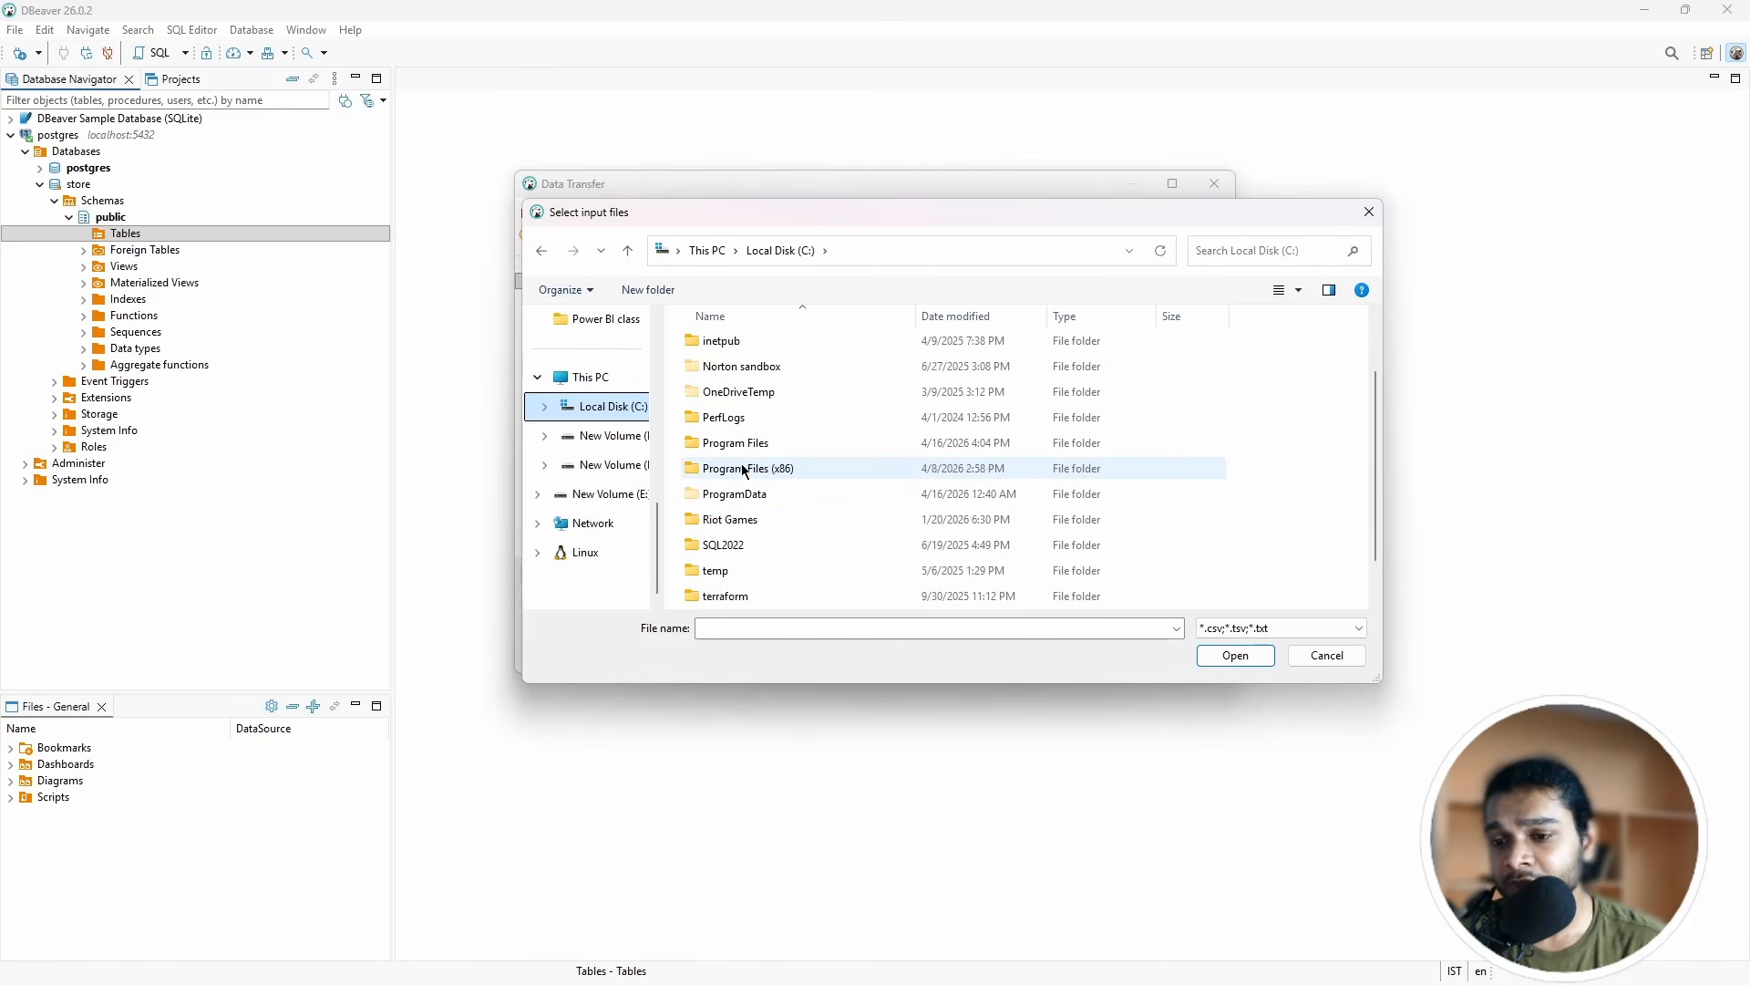
scroll(744, 470, down, 2)
double_click(742, 573)
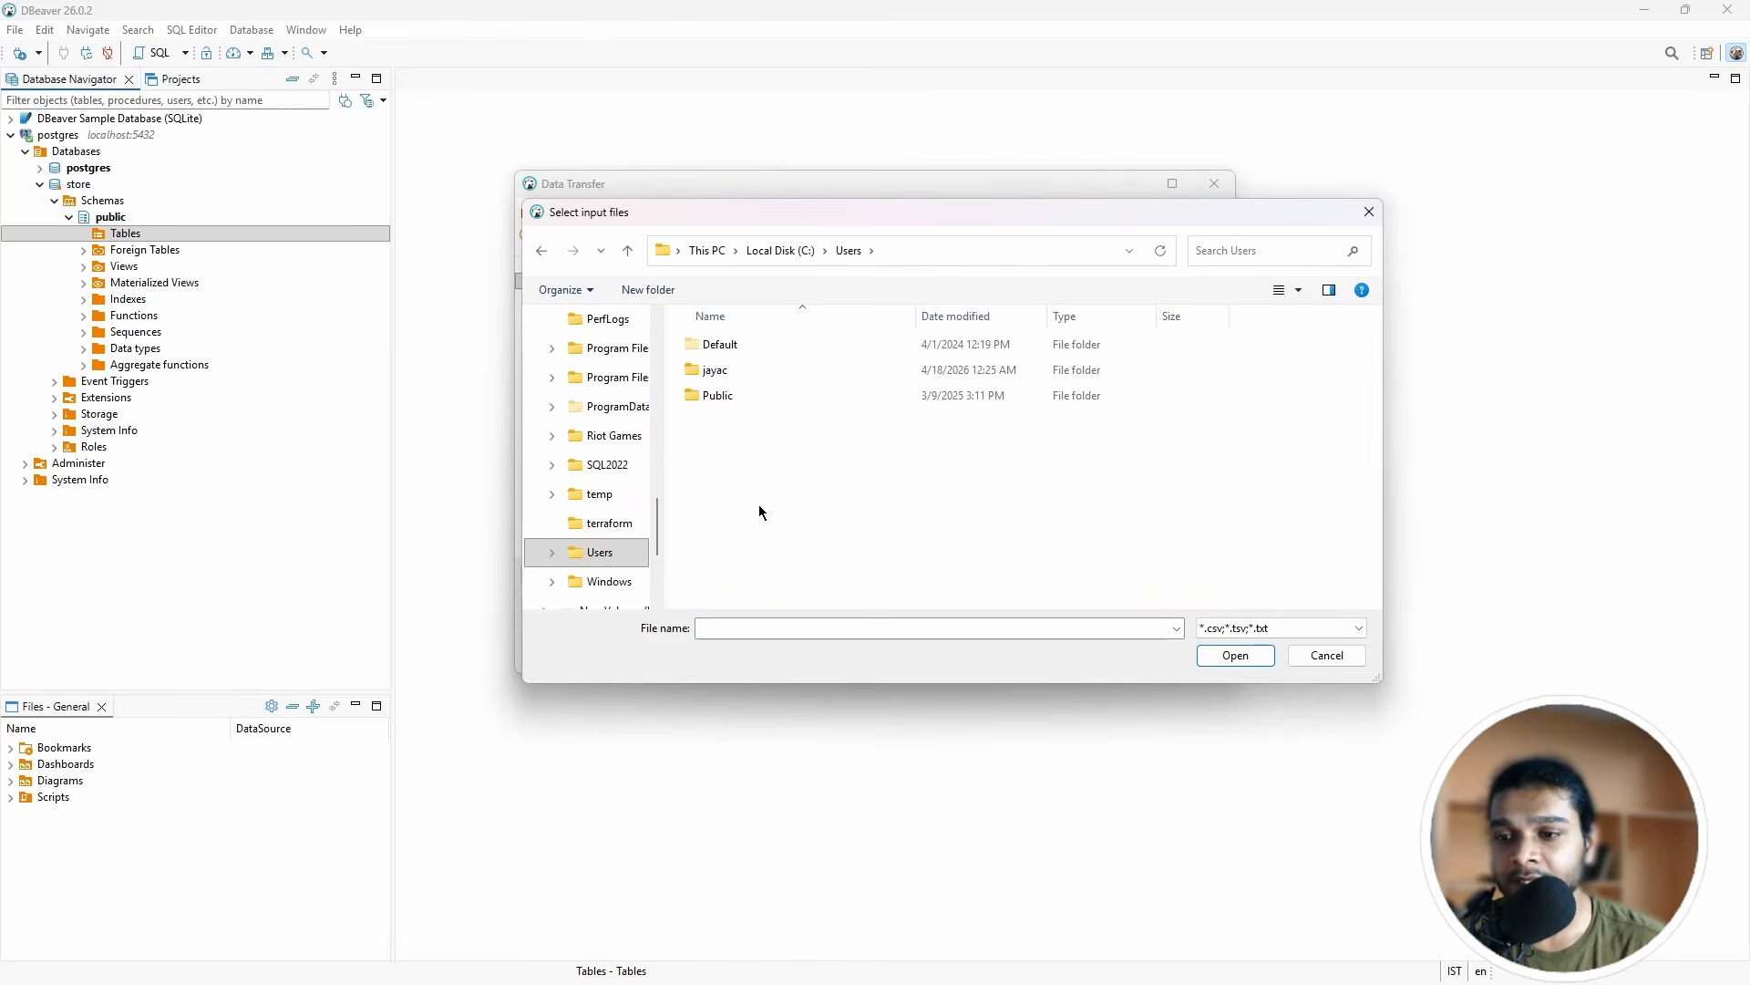
double_click(750, 369)
scroll(753, 474, down, 6)
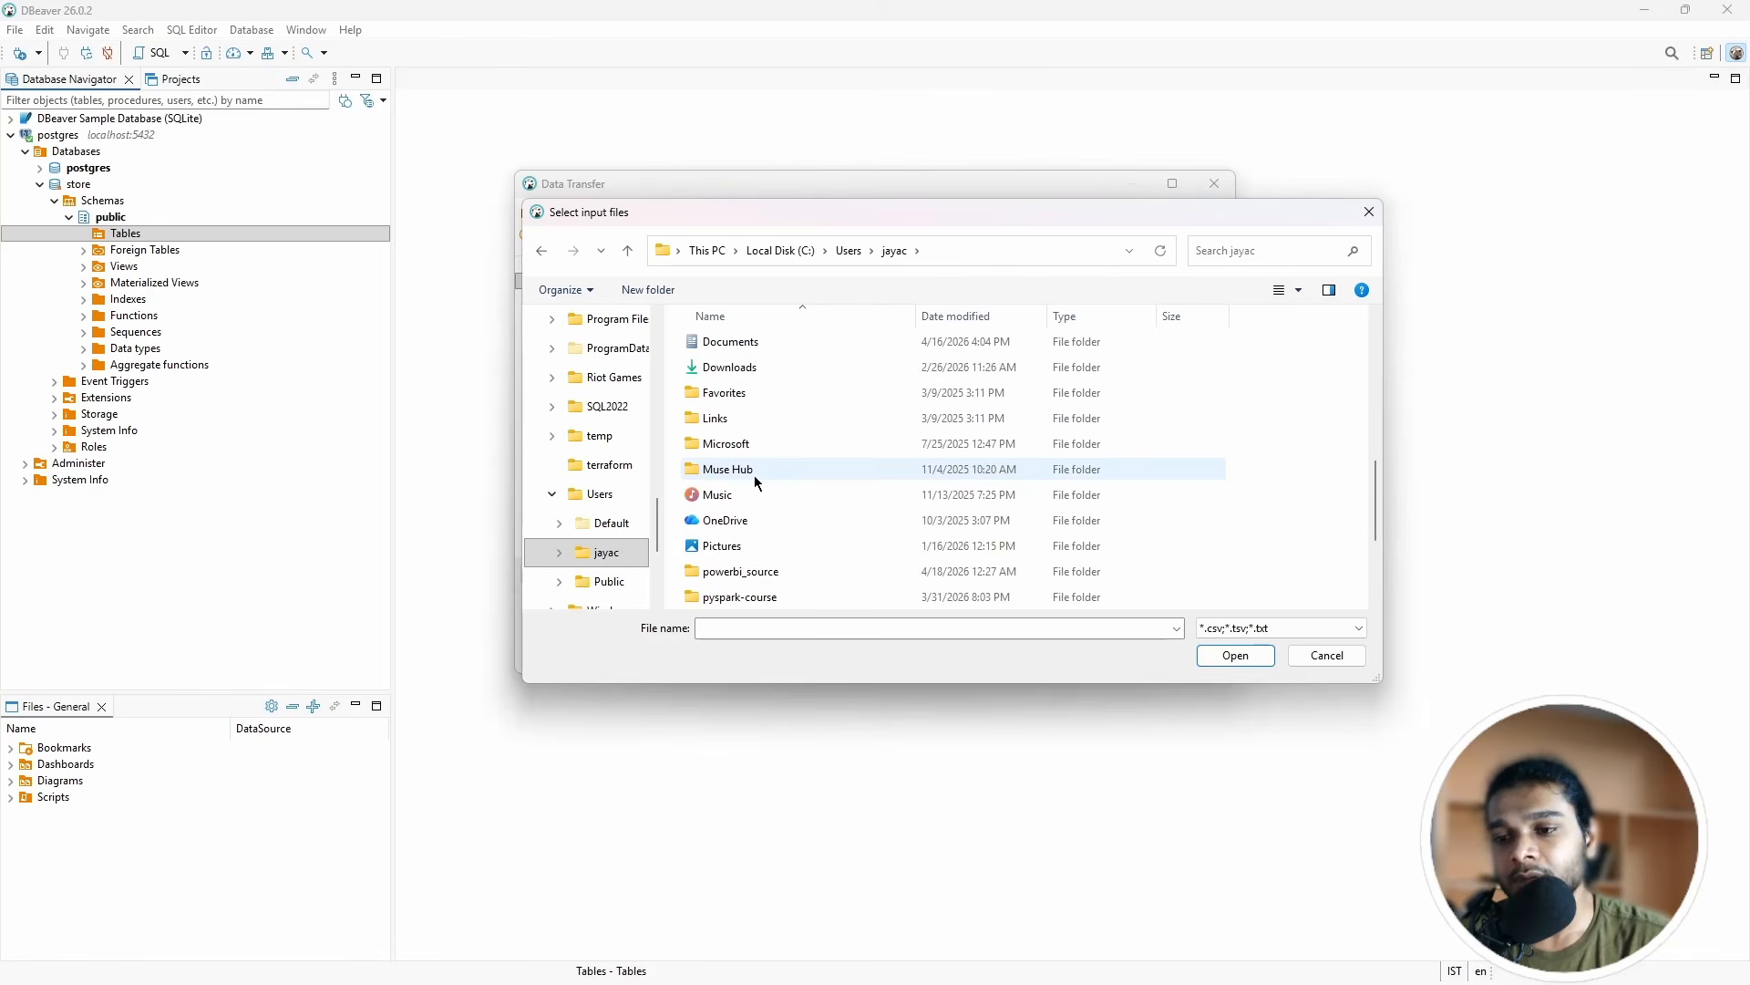
scroll(753, 474, up, 4)
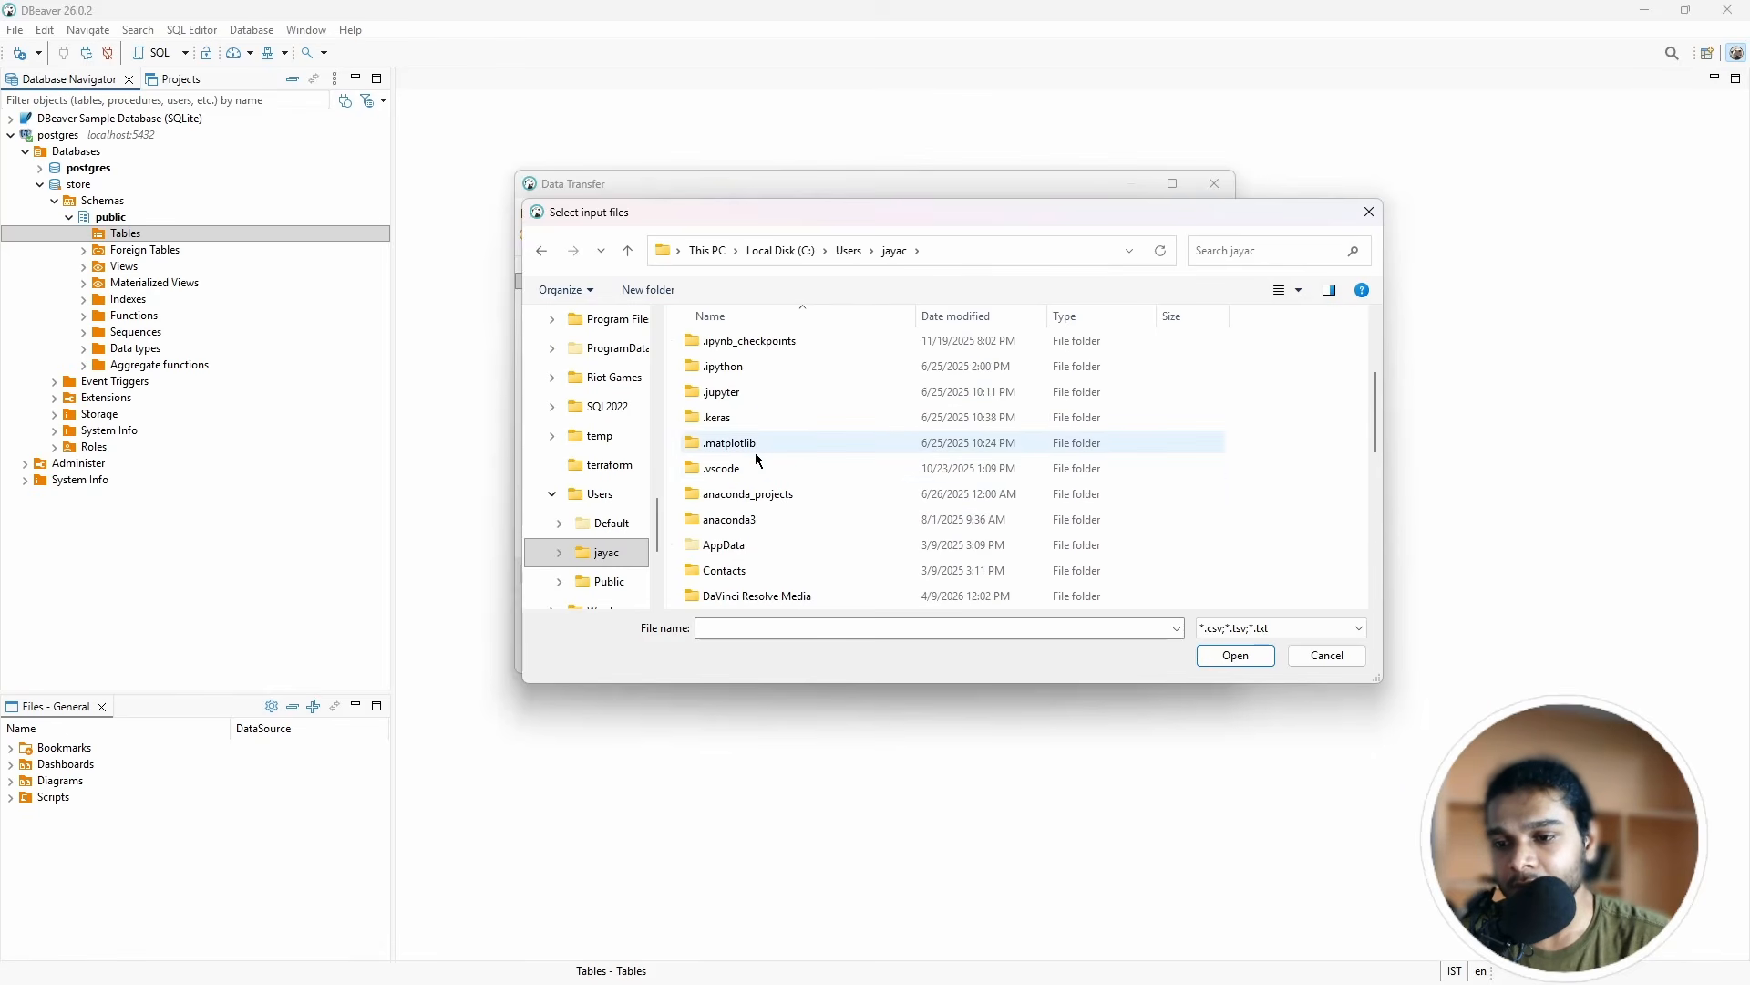
scroll(754, 452, down, 5)
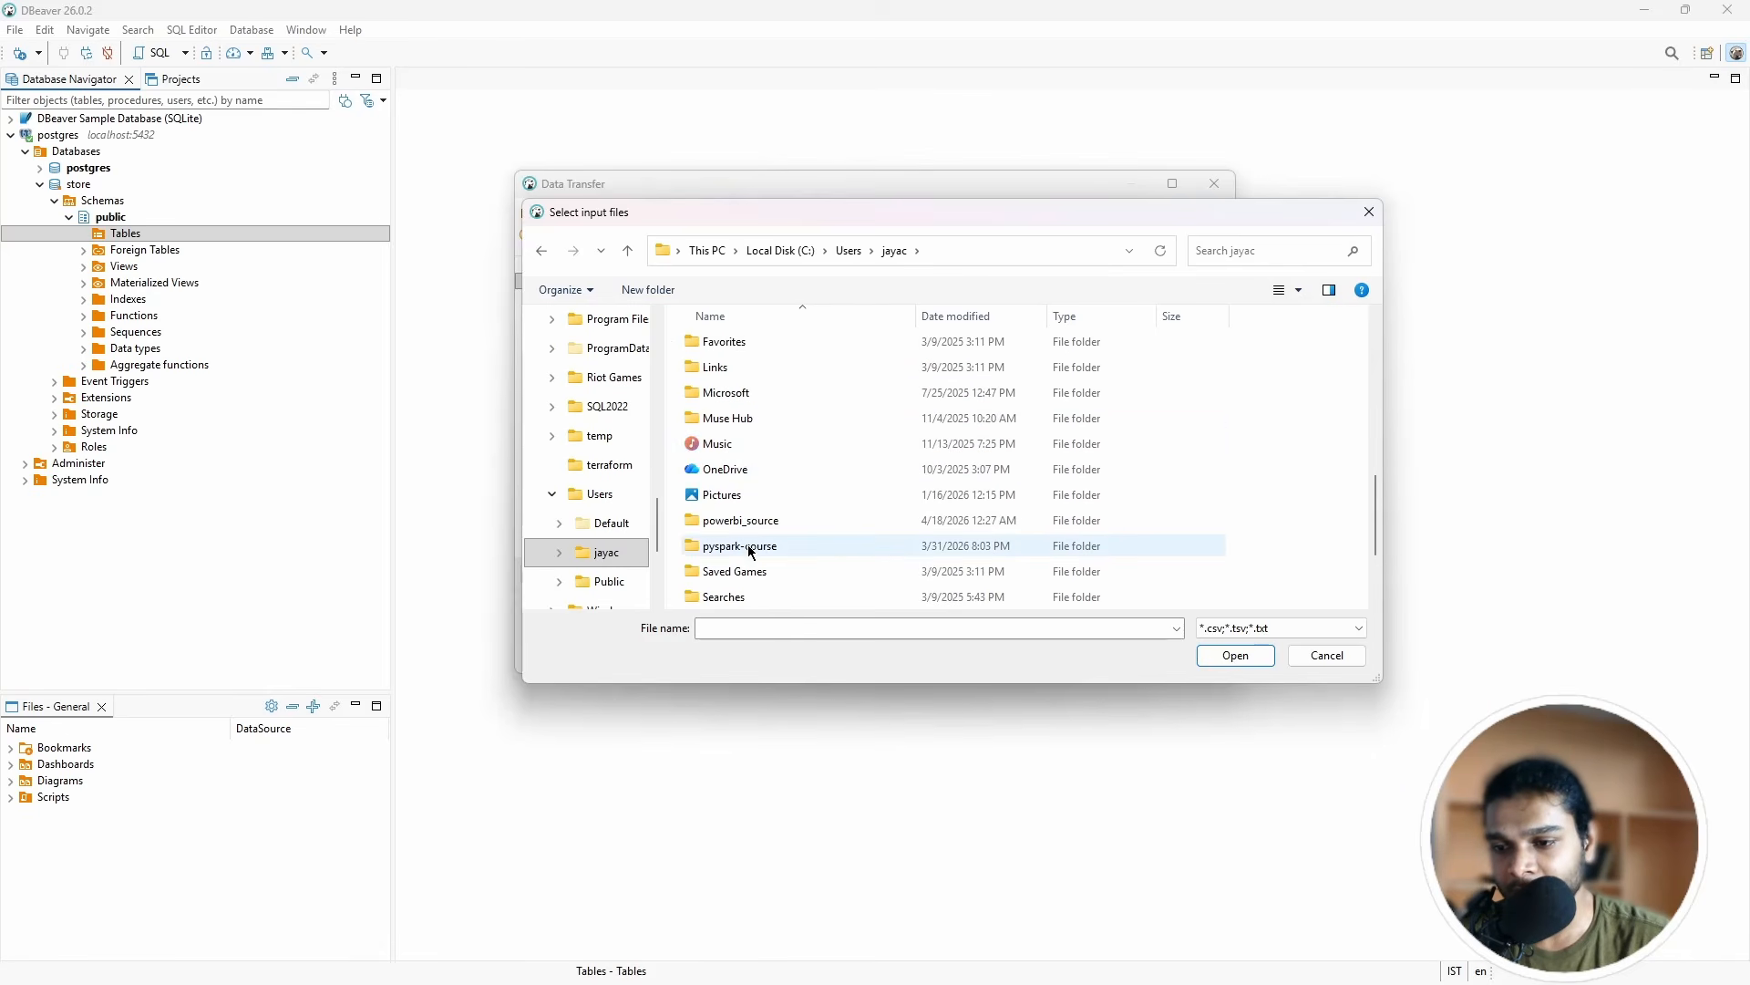
double_click(743, 521)
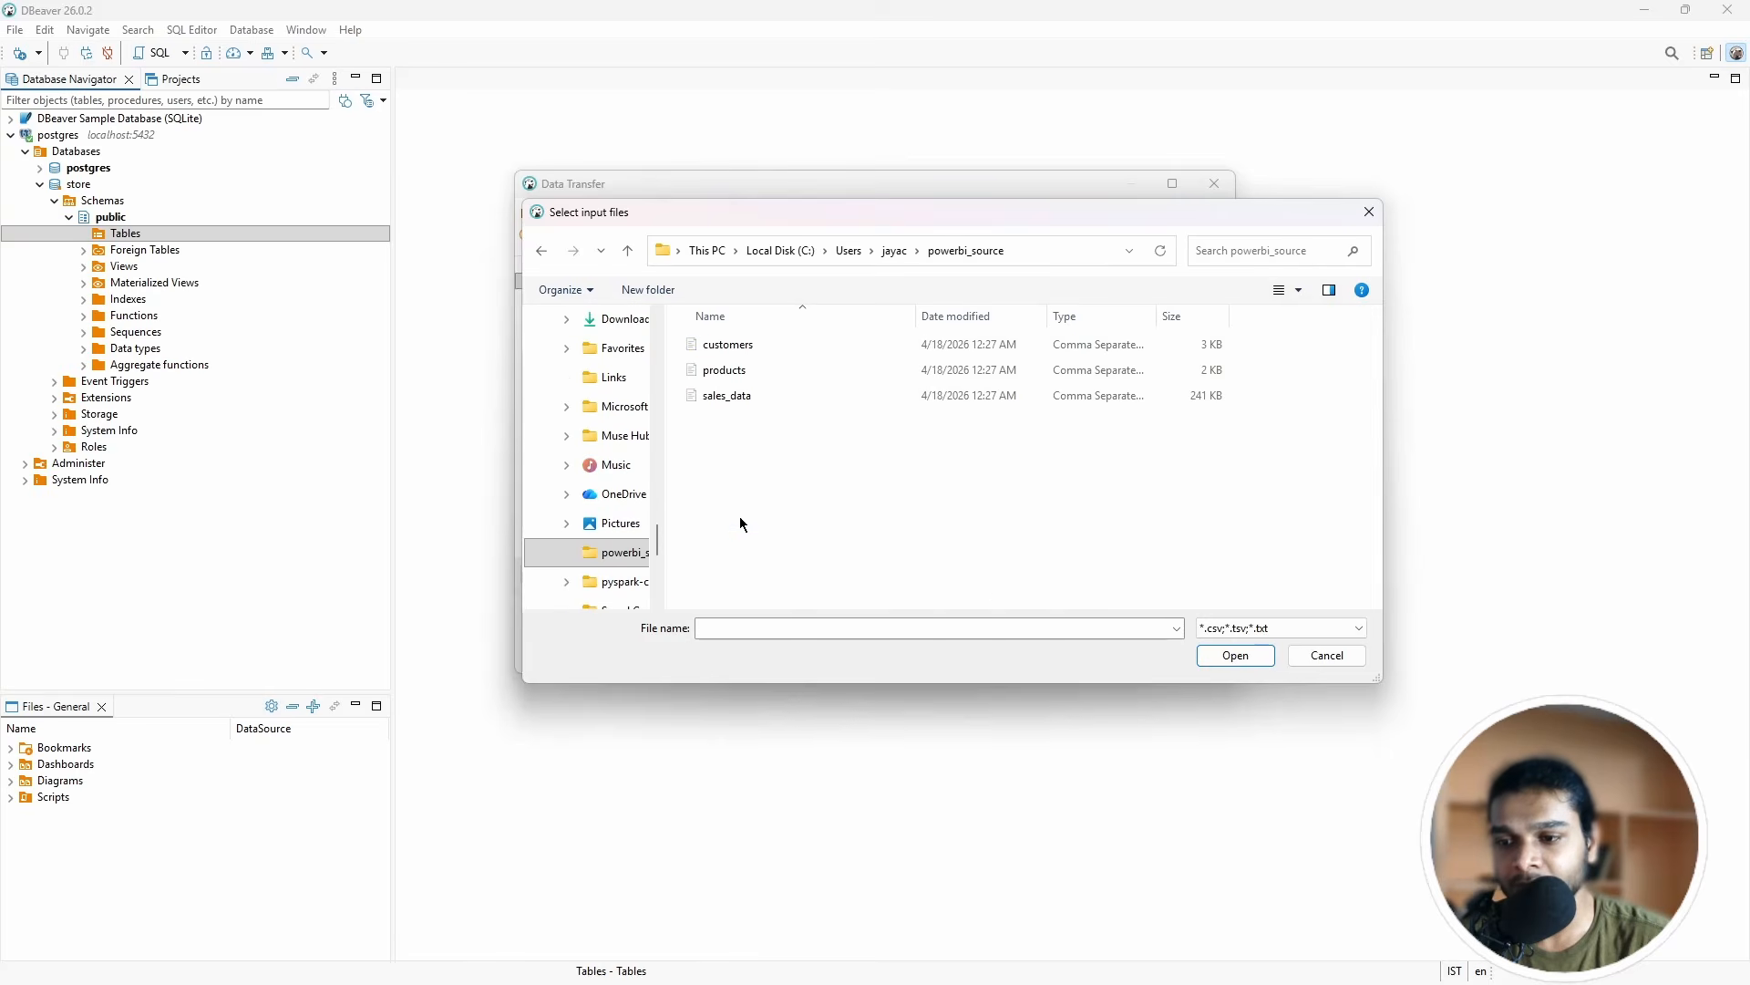
click(729, 394)
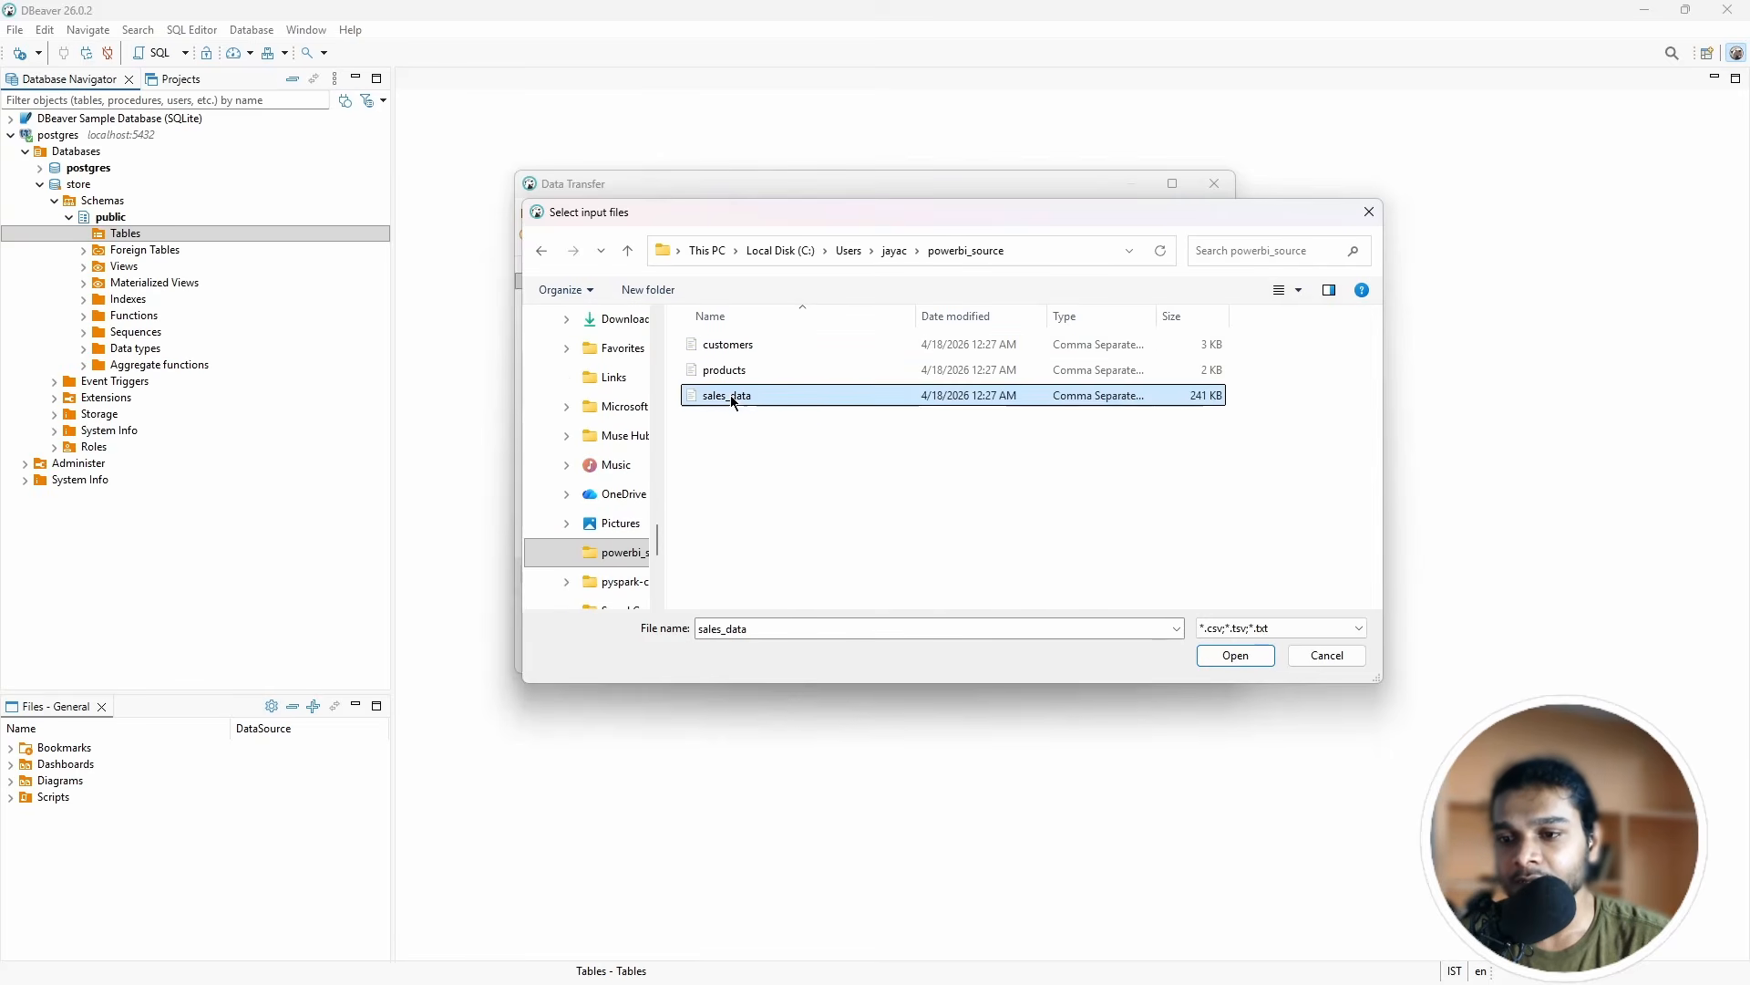
click(1237, 655)
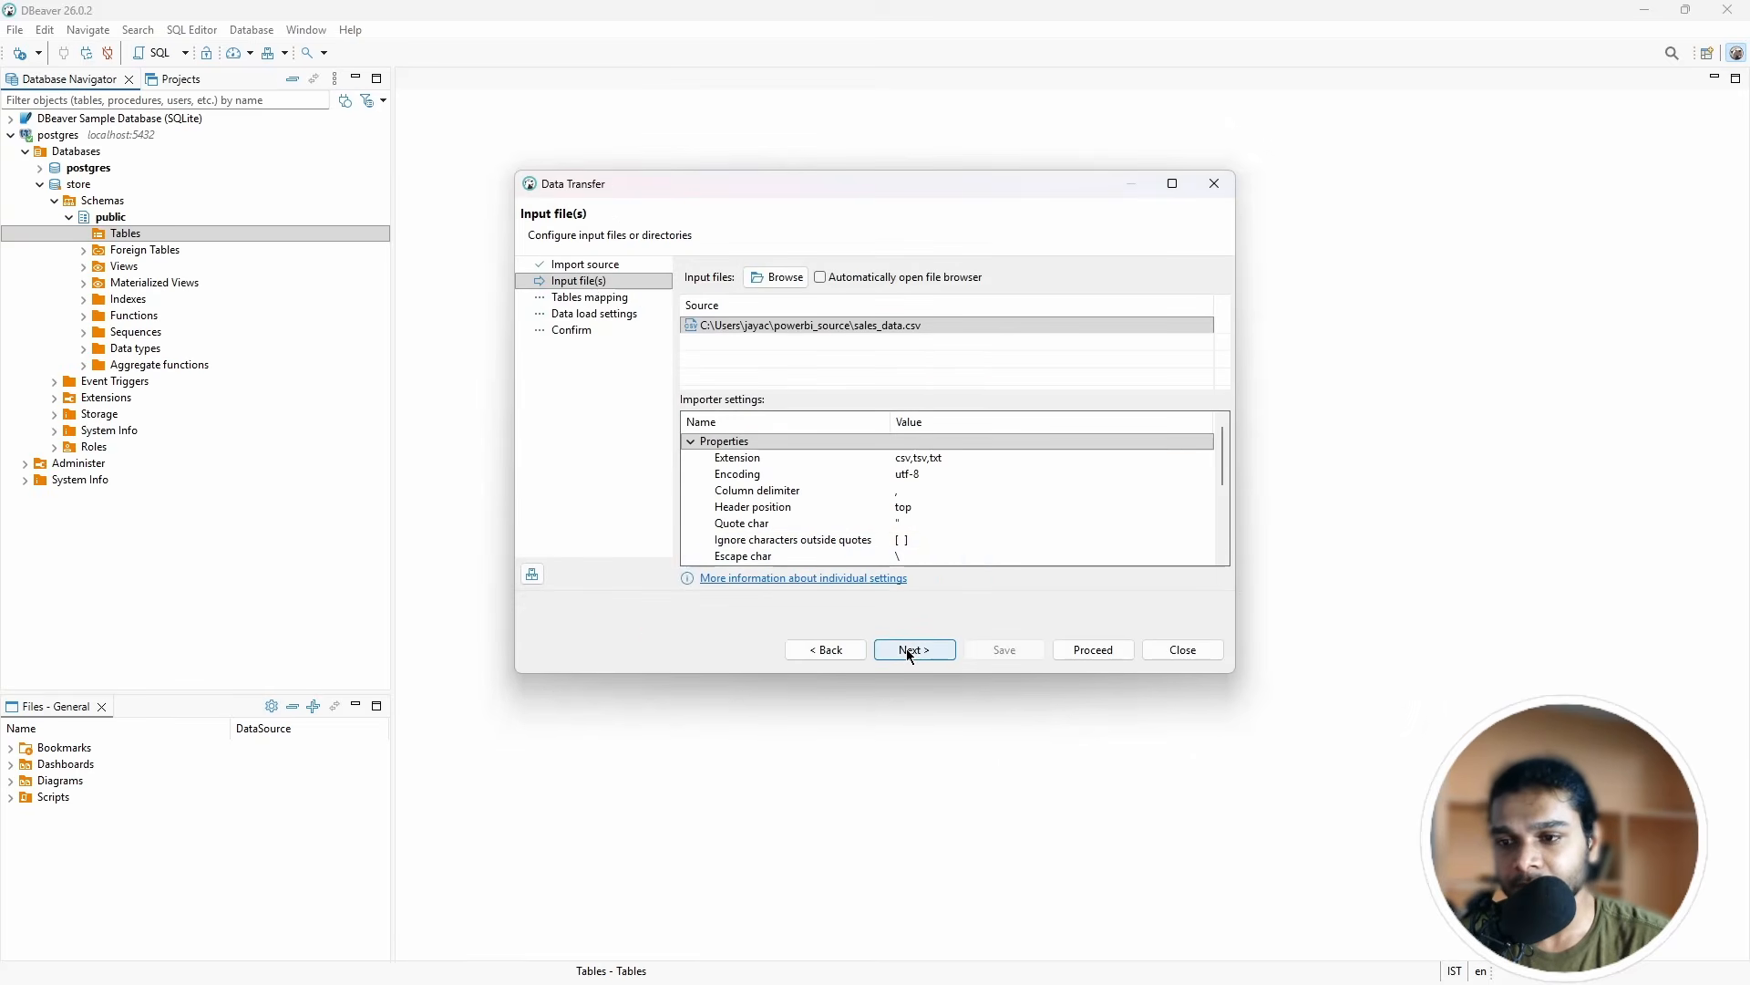
Step: Step through table mapping and load settings, then proceed to create the sales_data table
click(908, 651)
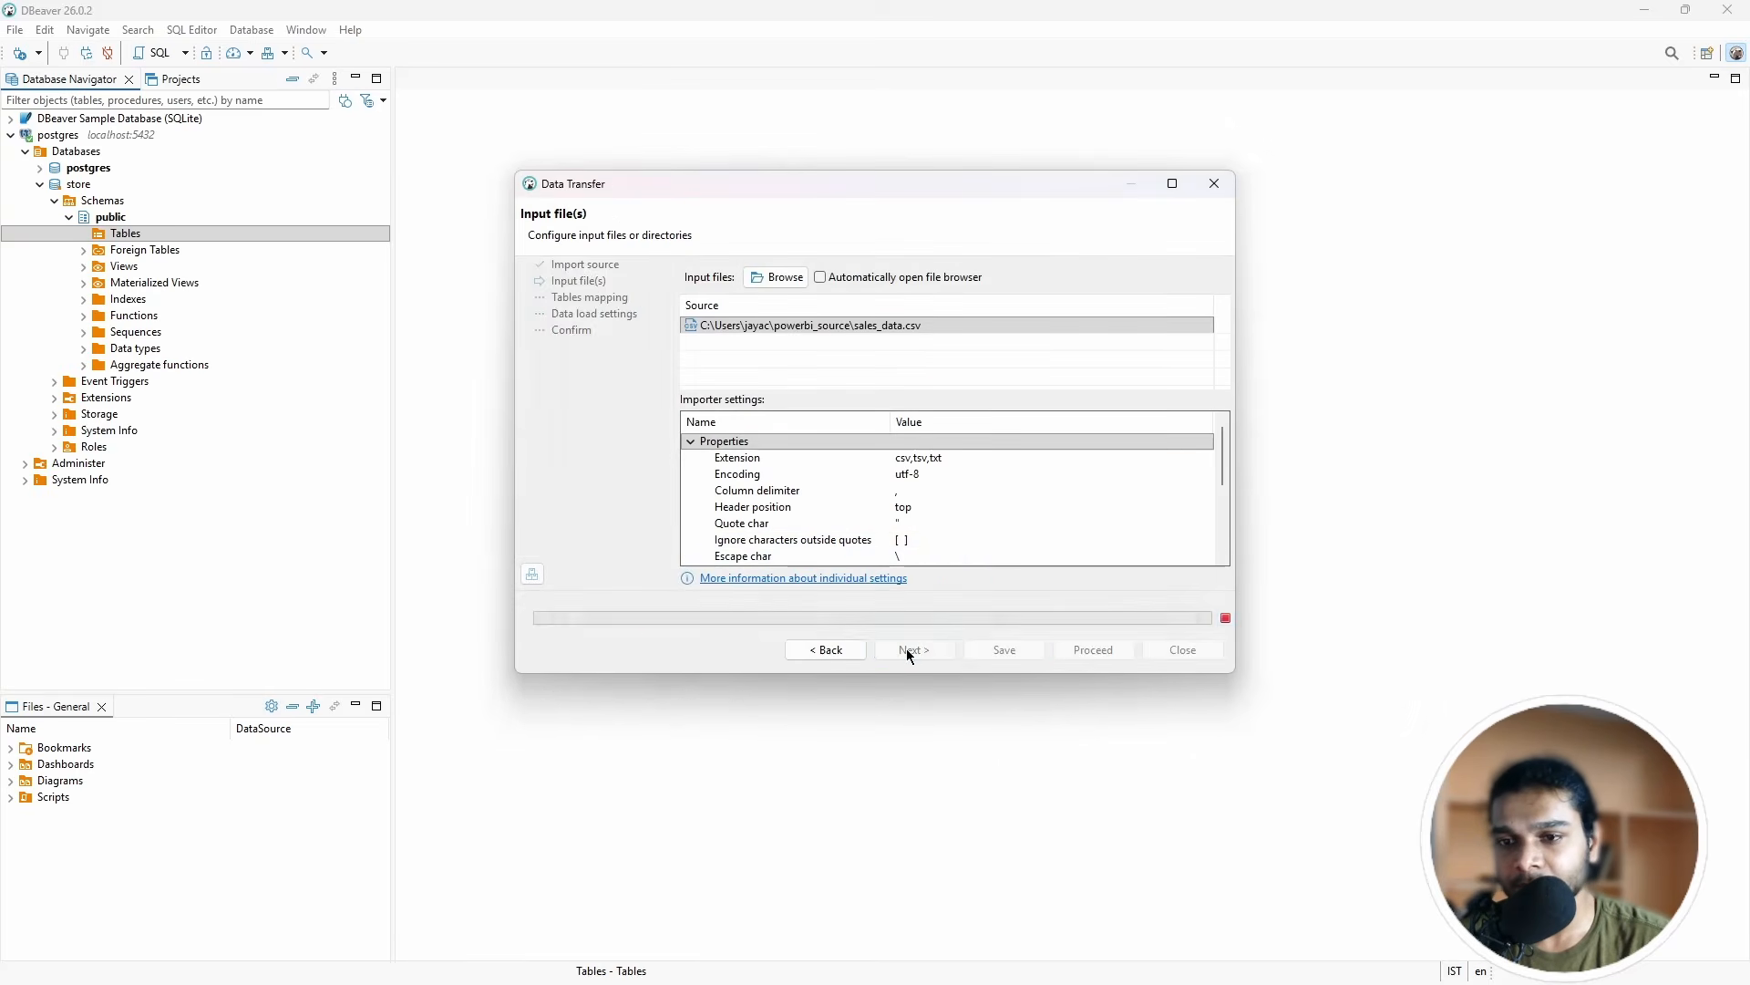
click(839, 656)
scroll(906, 501, down, 5)
scroll(906, 501, up, 5)
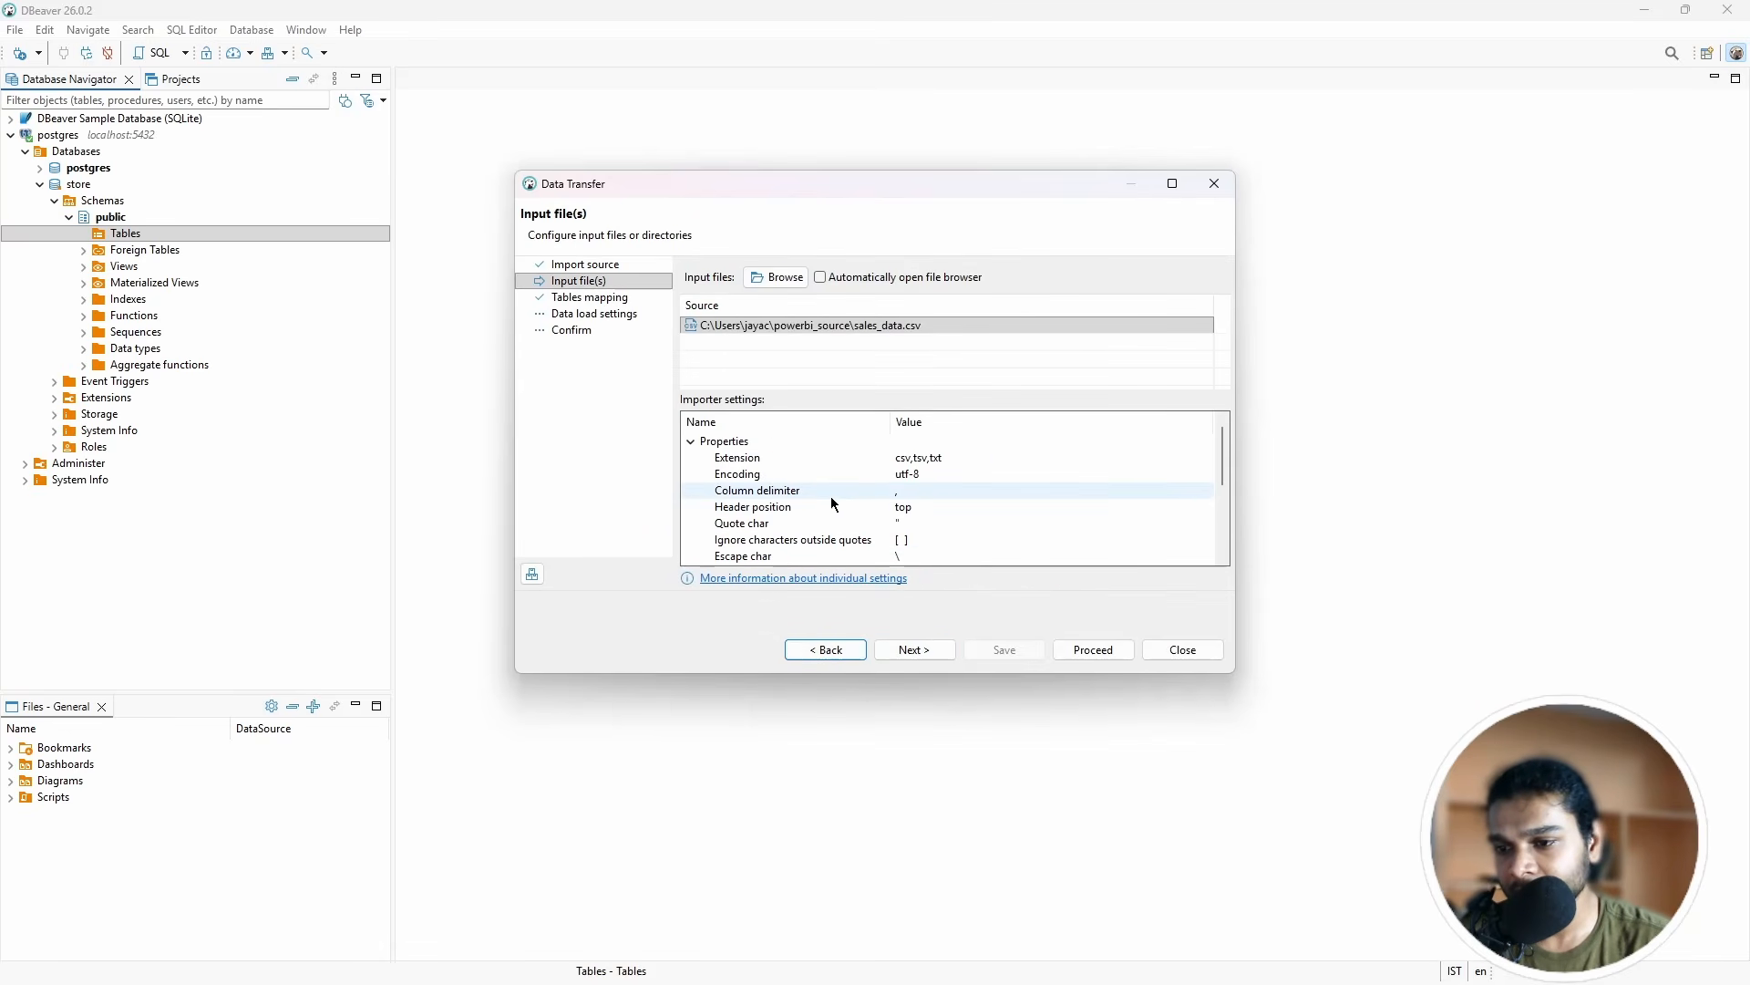
click(903, 653)
click(903, 652)
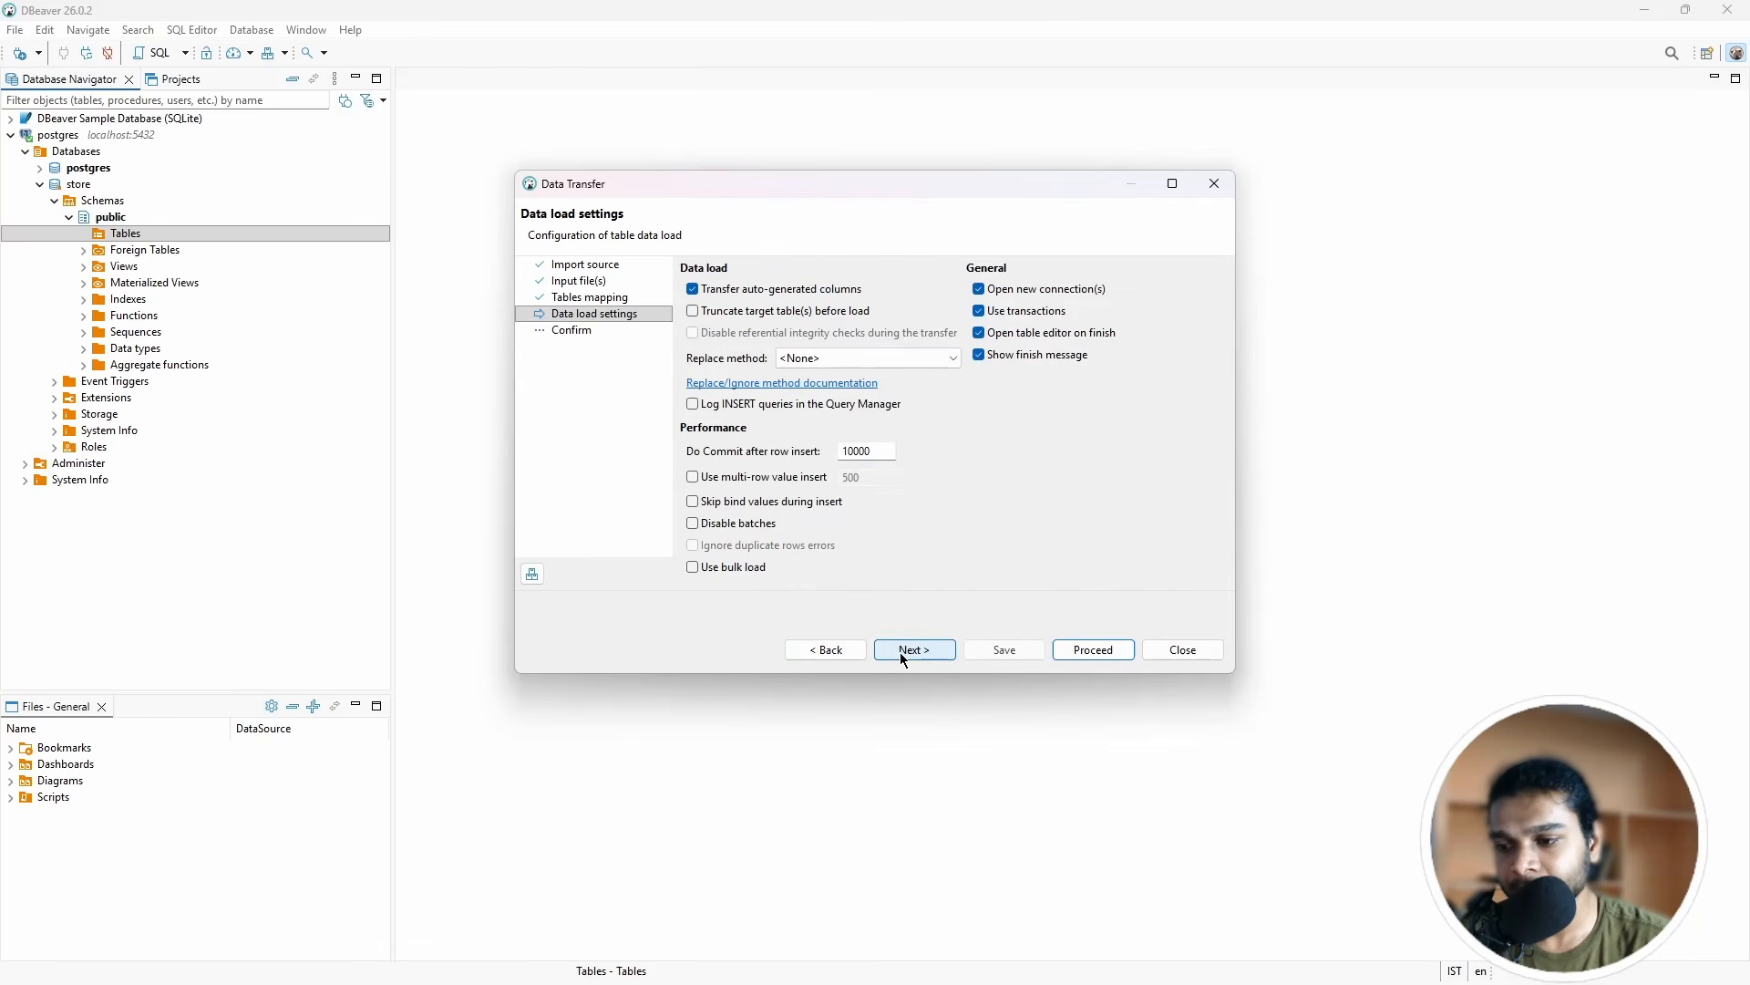
click(912, 650)
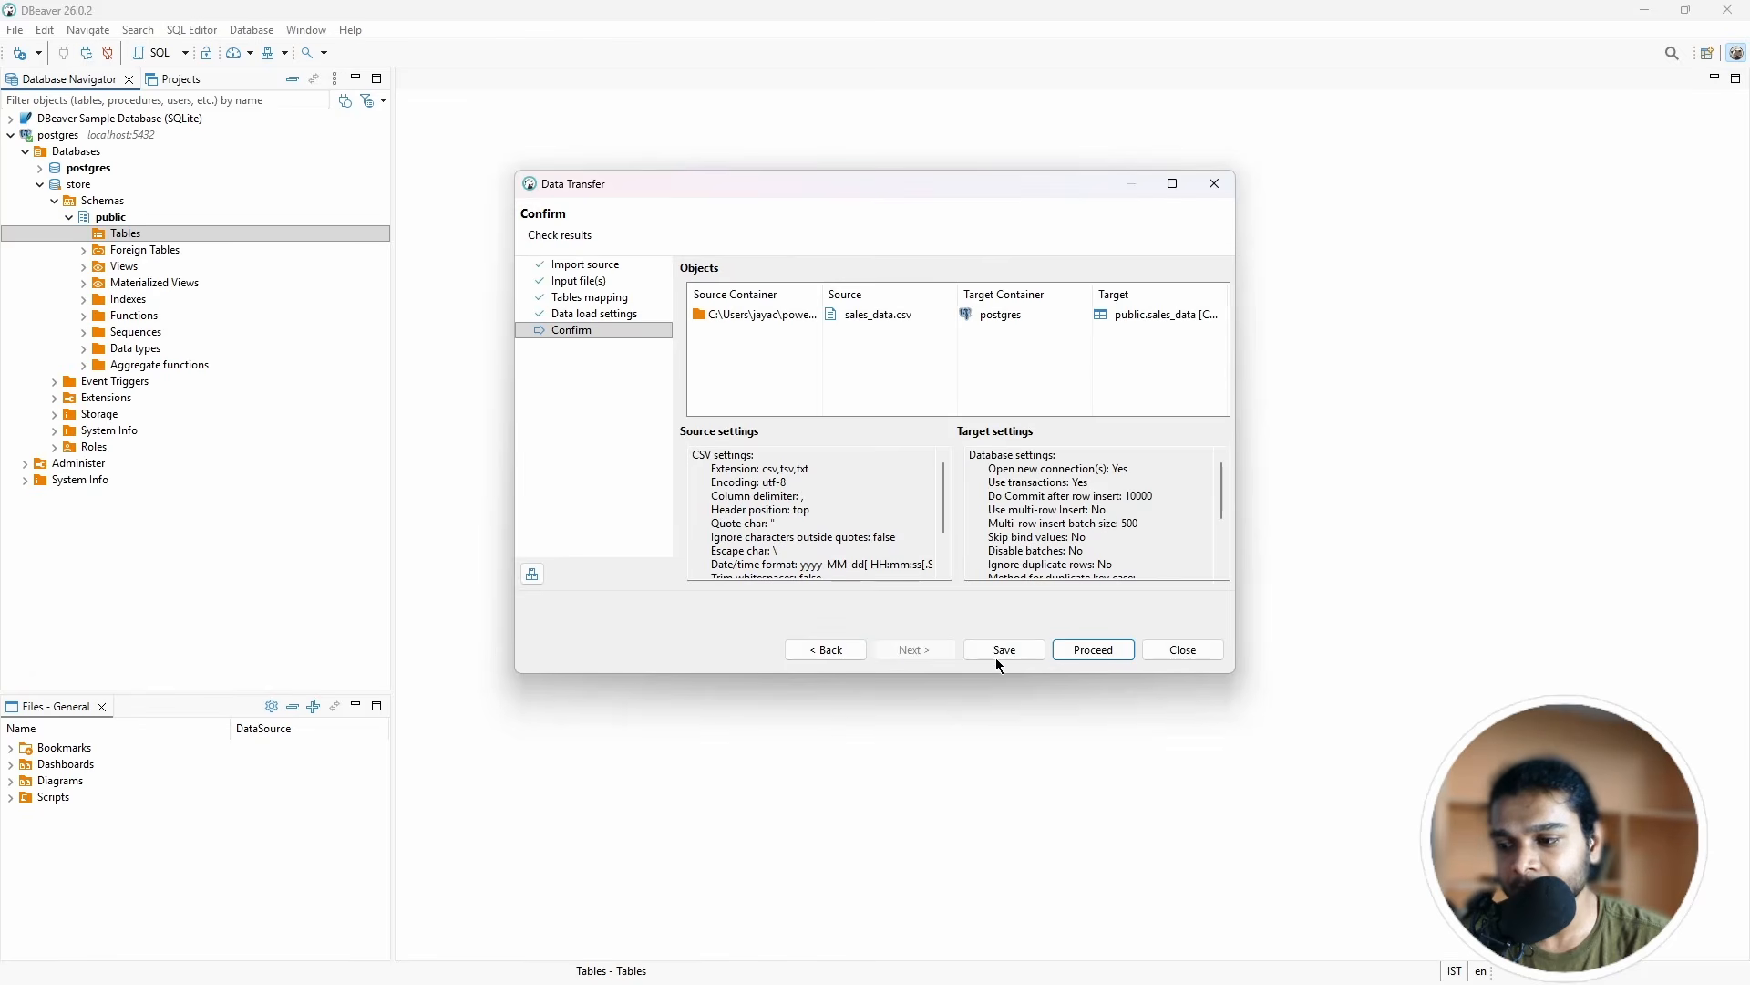
click(1092, 651)
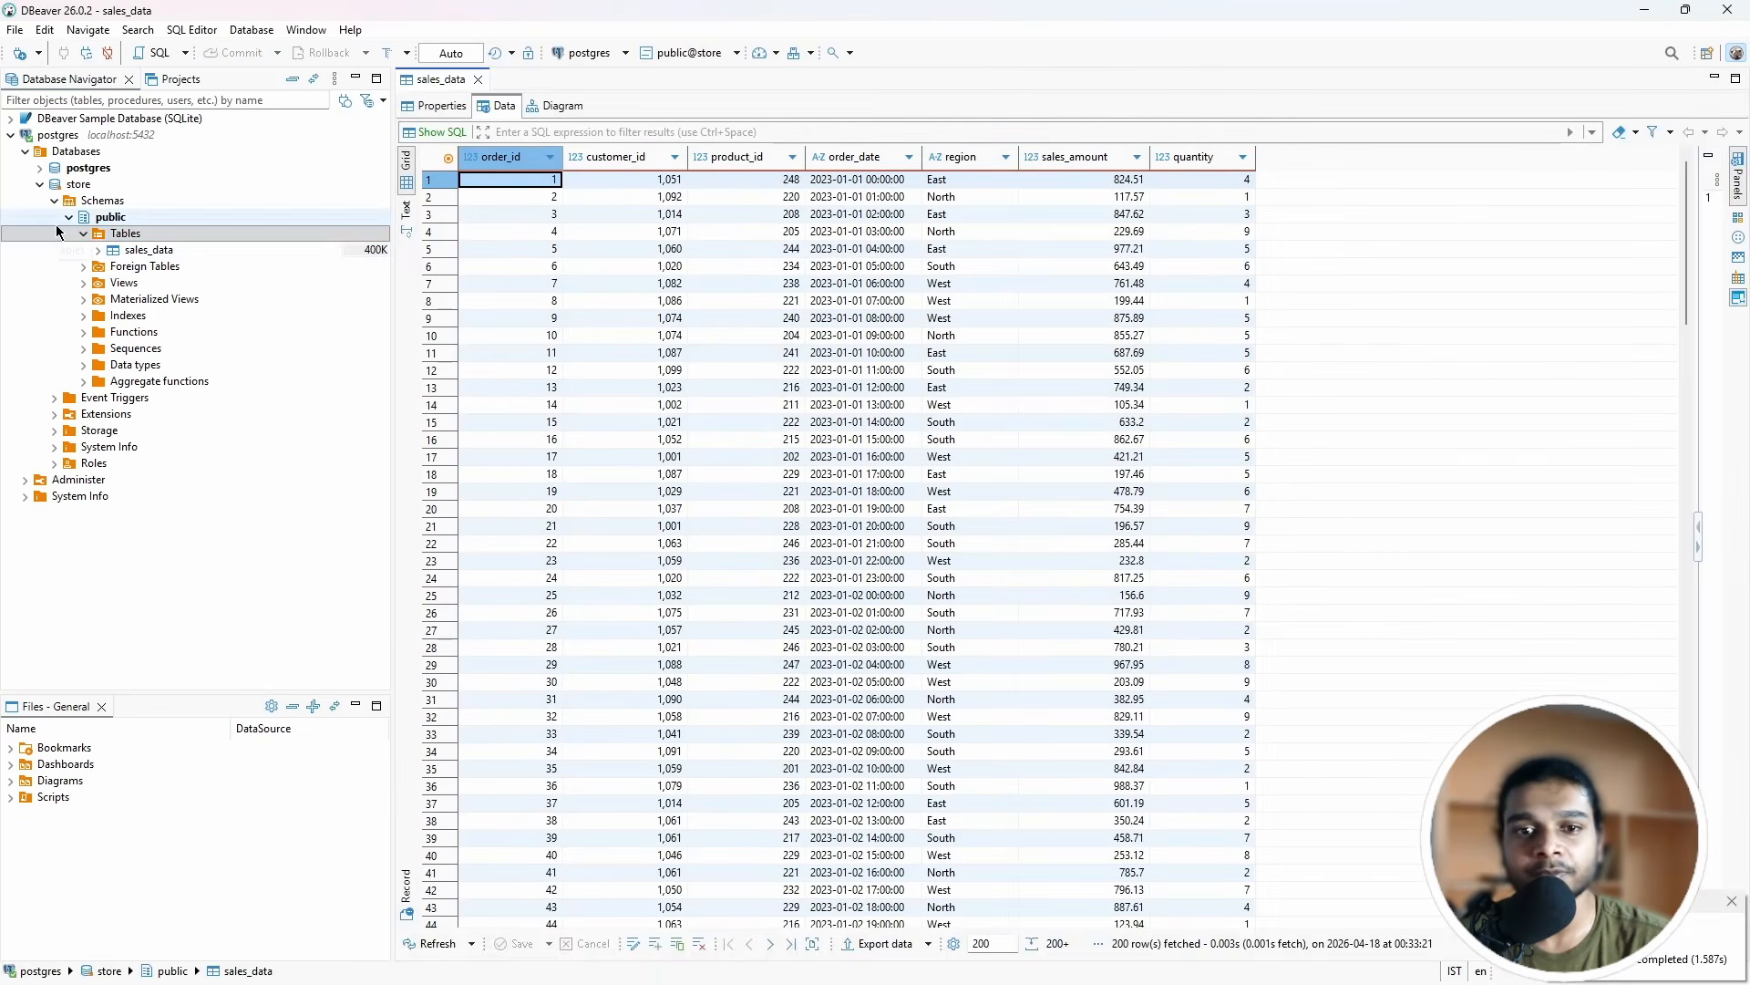
Step: Import products.csv into store.public as a new products table
right_click(118, 233)
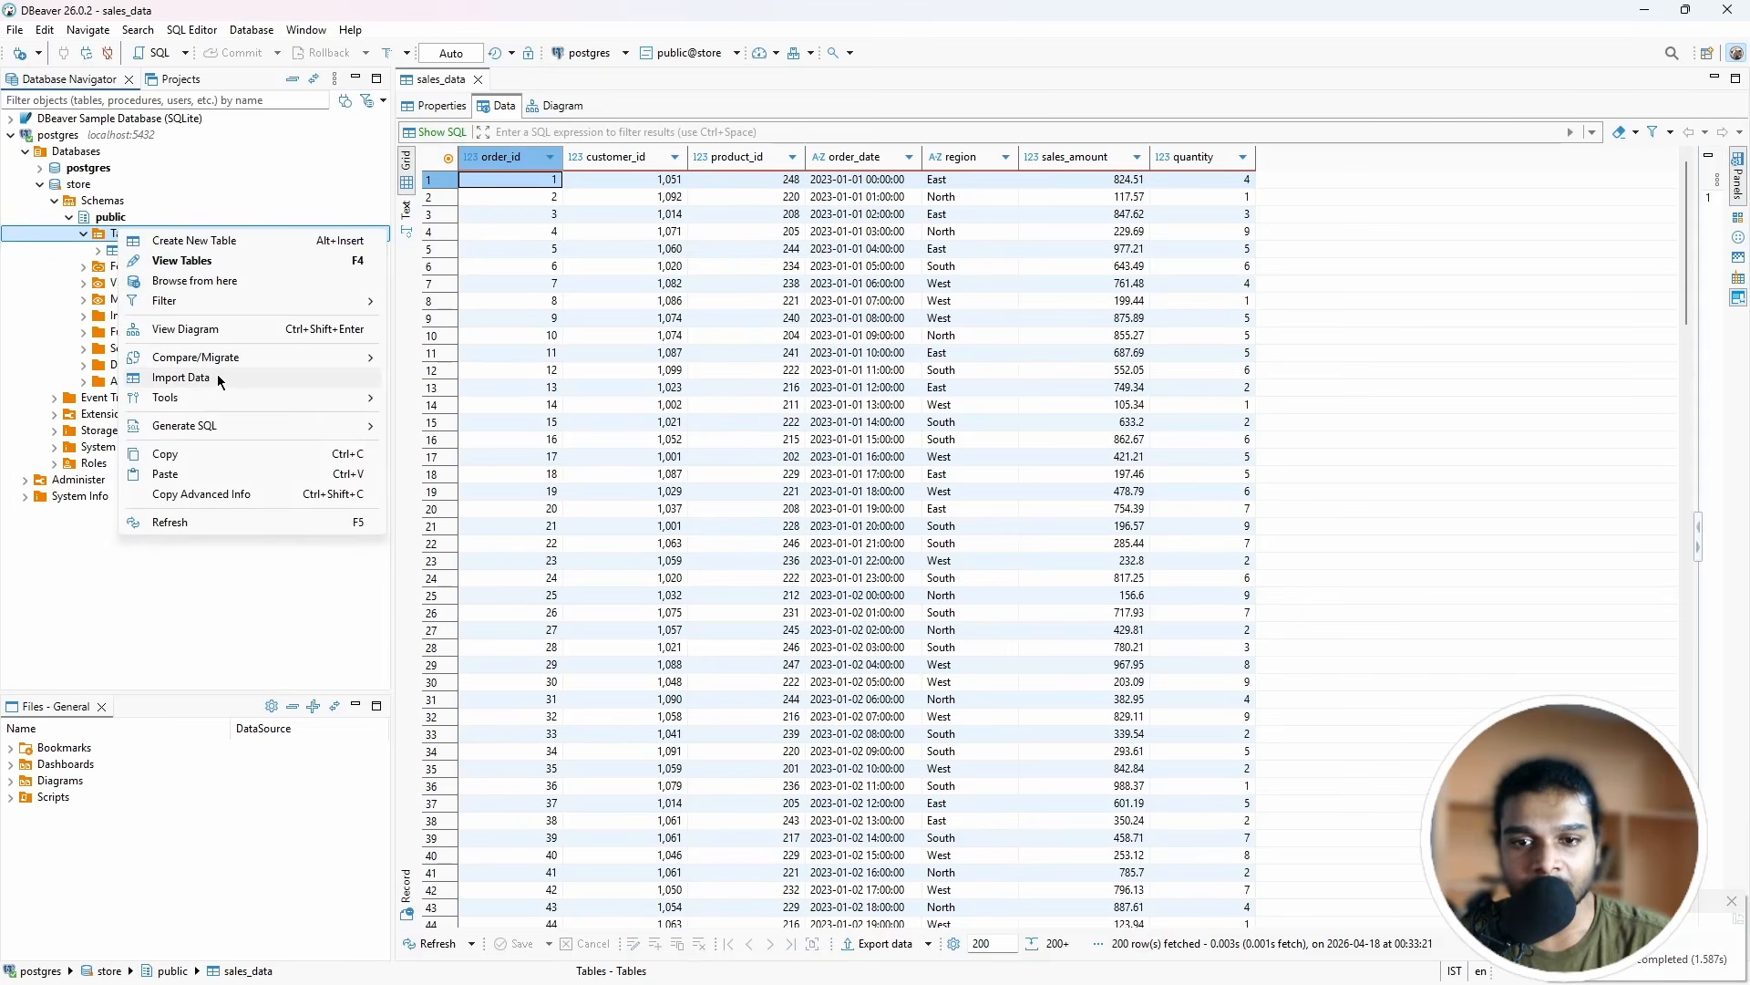
click(223, 378)
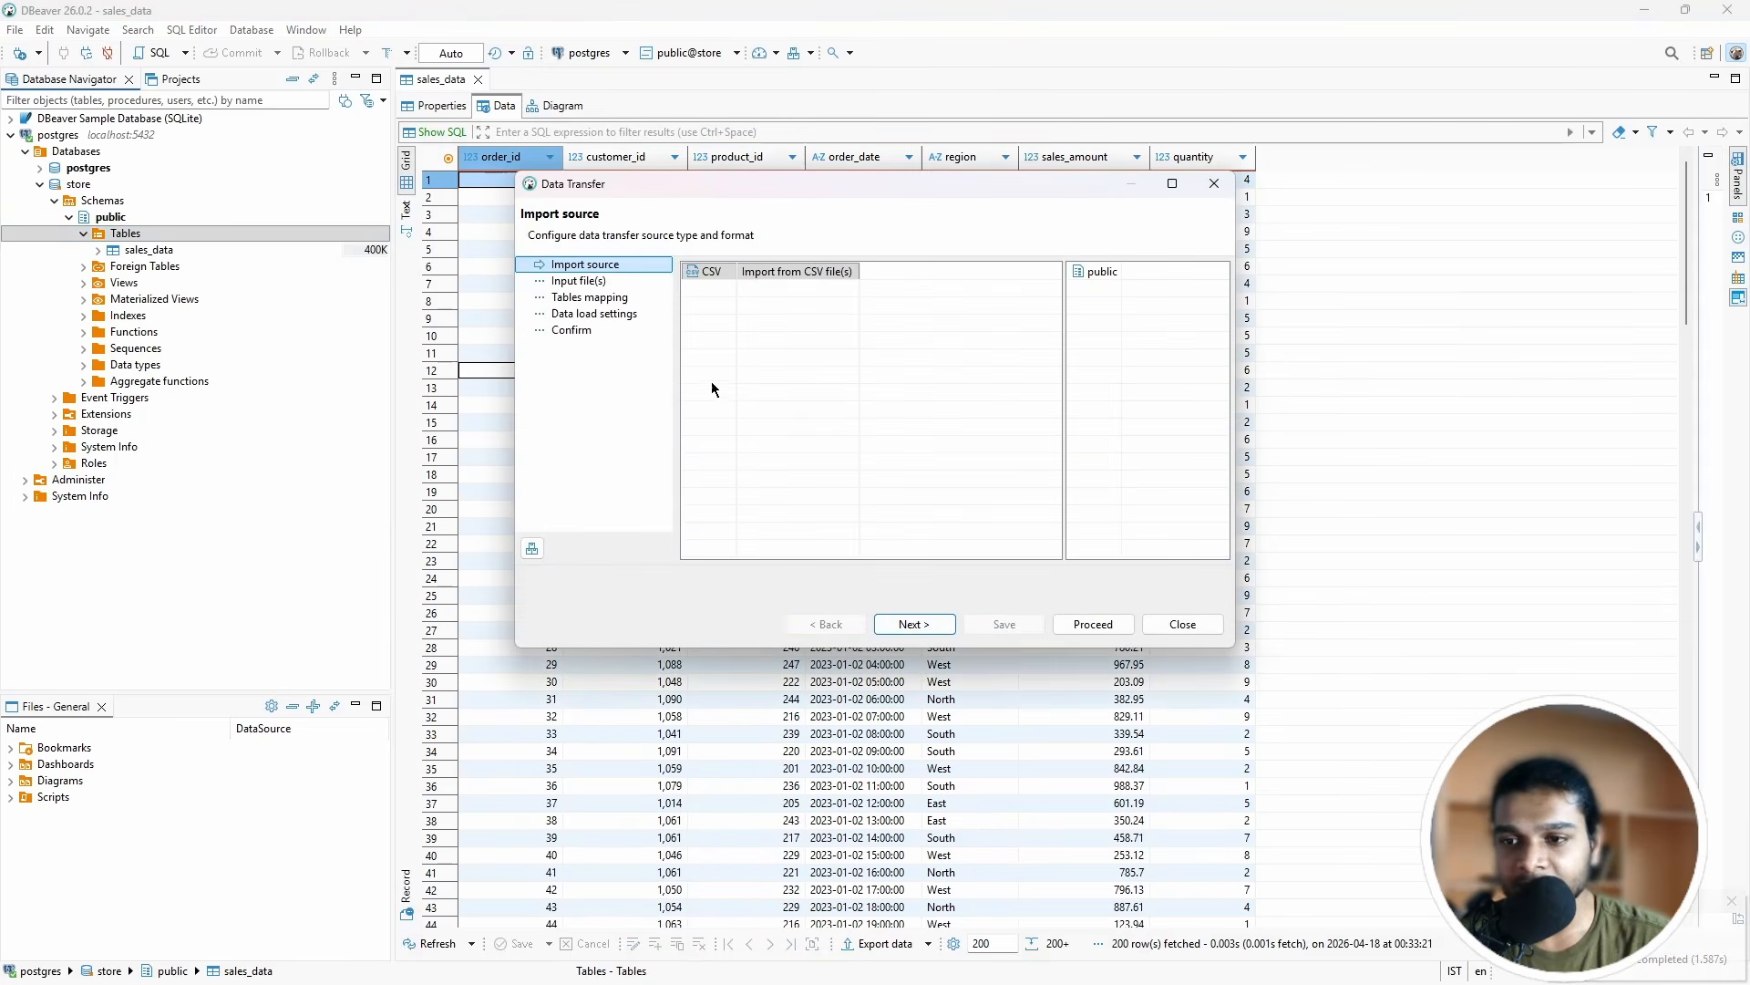
click(914, 624)
click(806, 276)
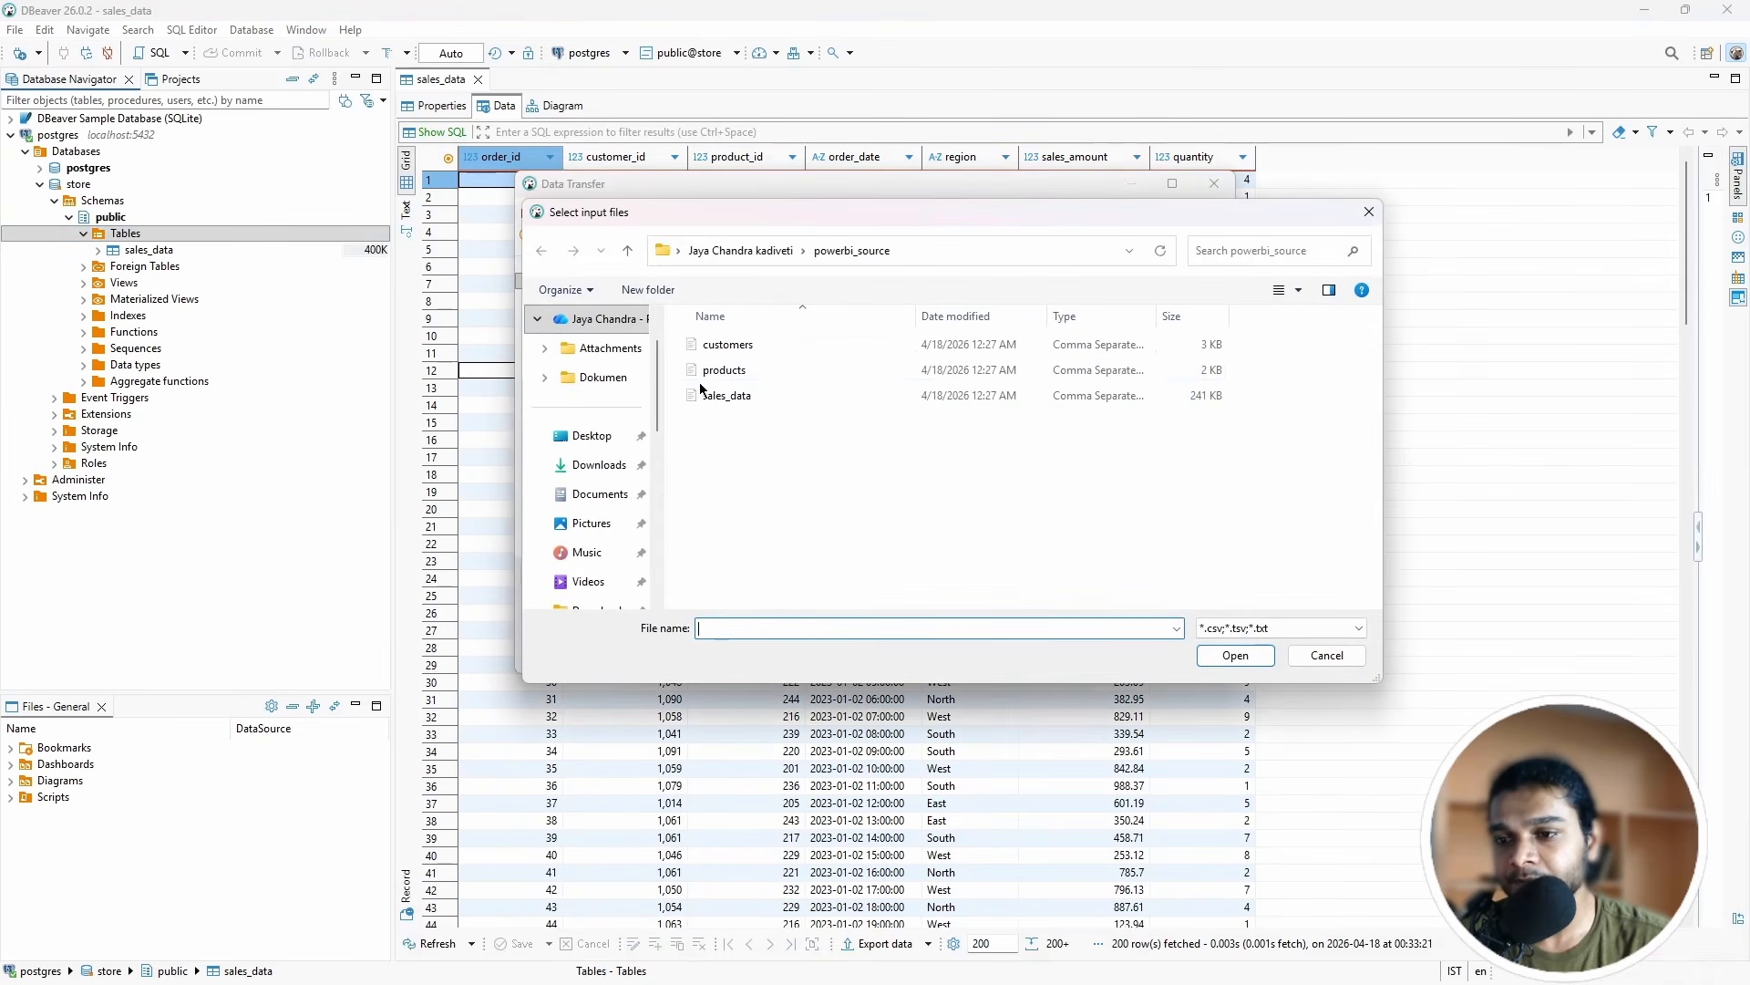
click(711, 369)
click(1244, 655)
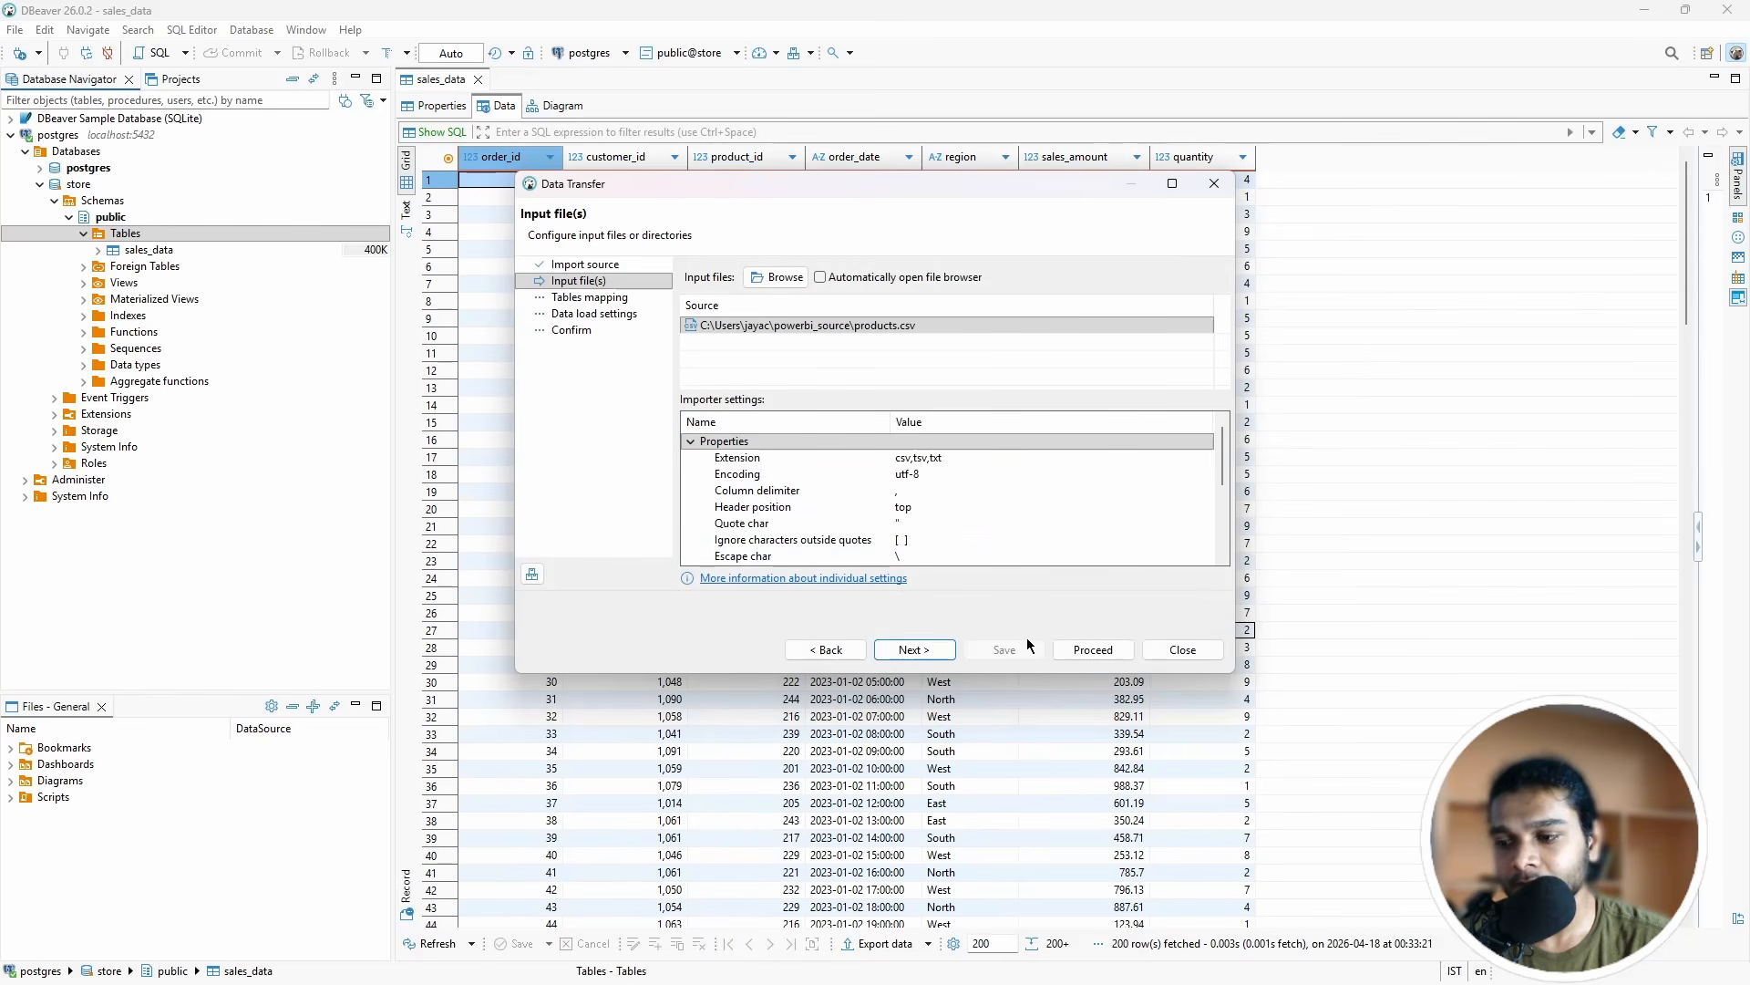
click(922, 649)
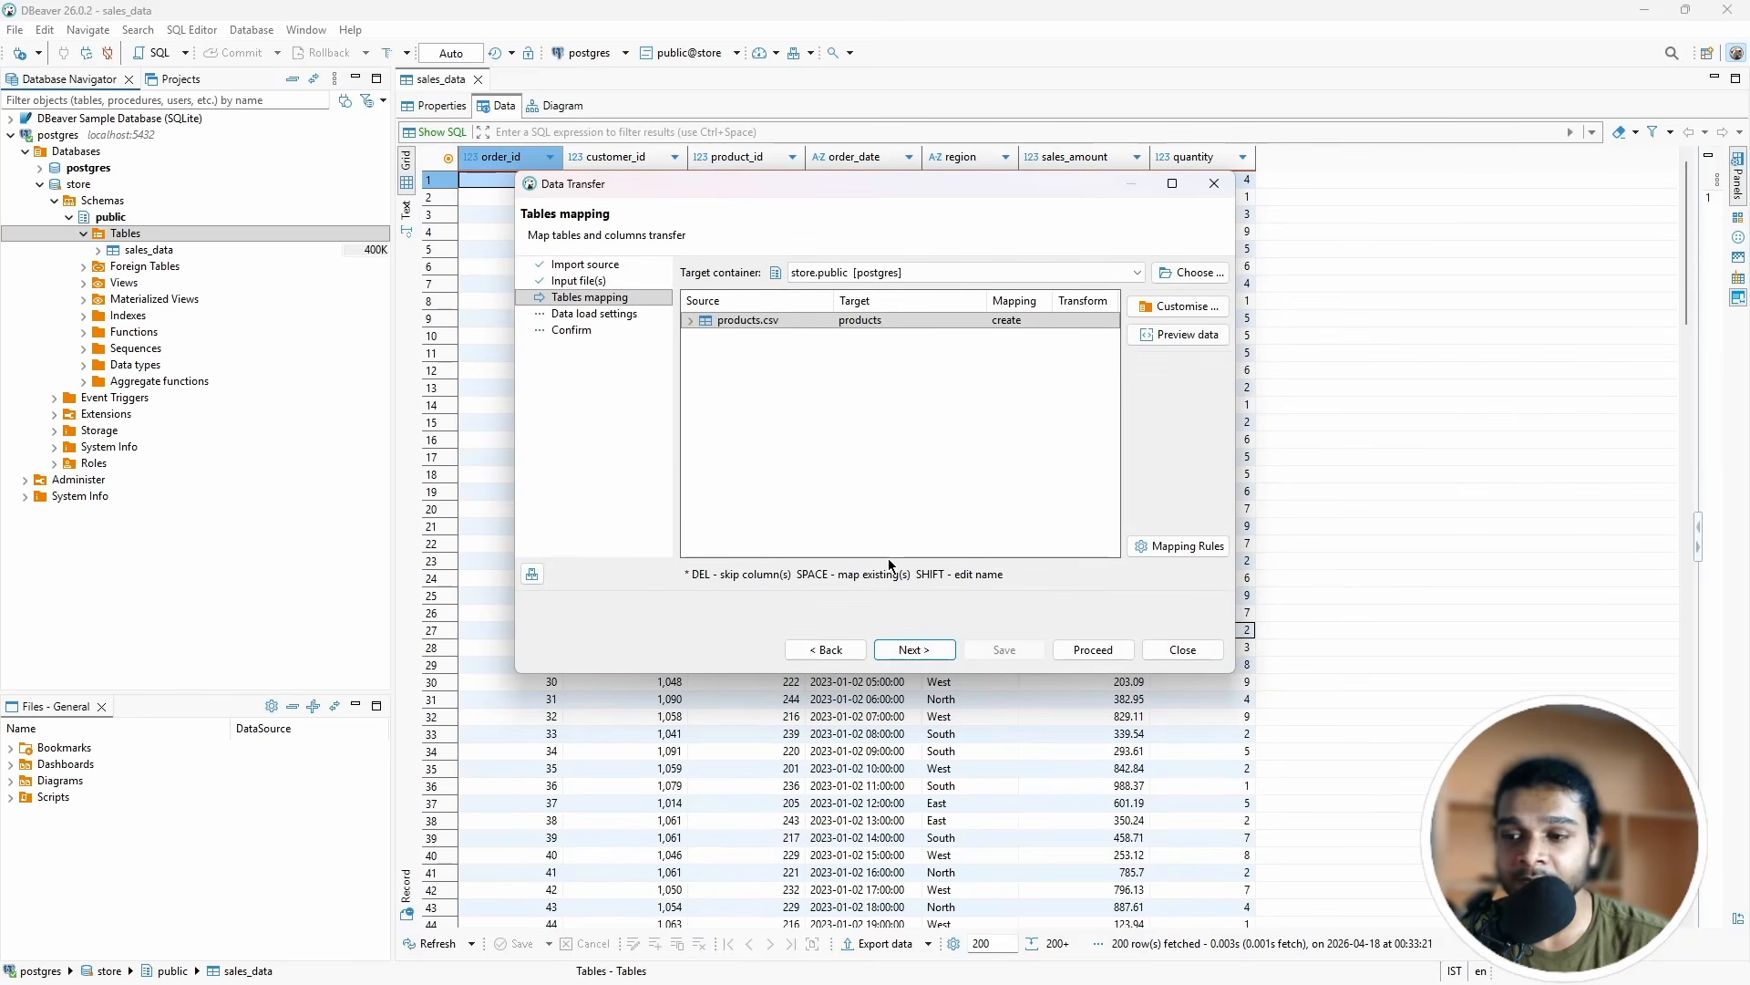
click(921, 651)
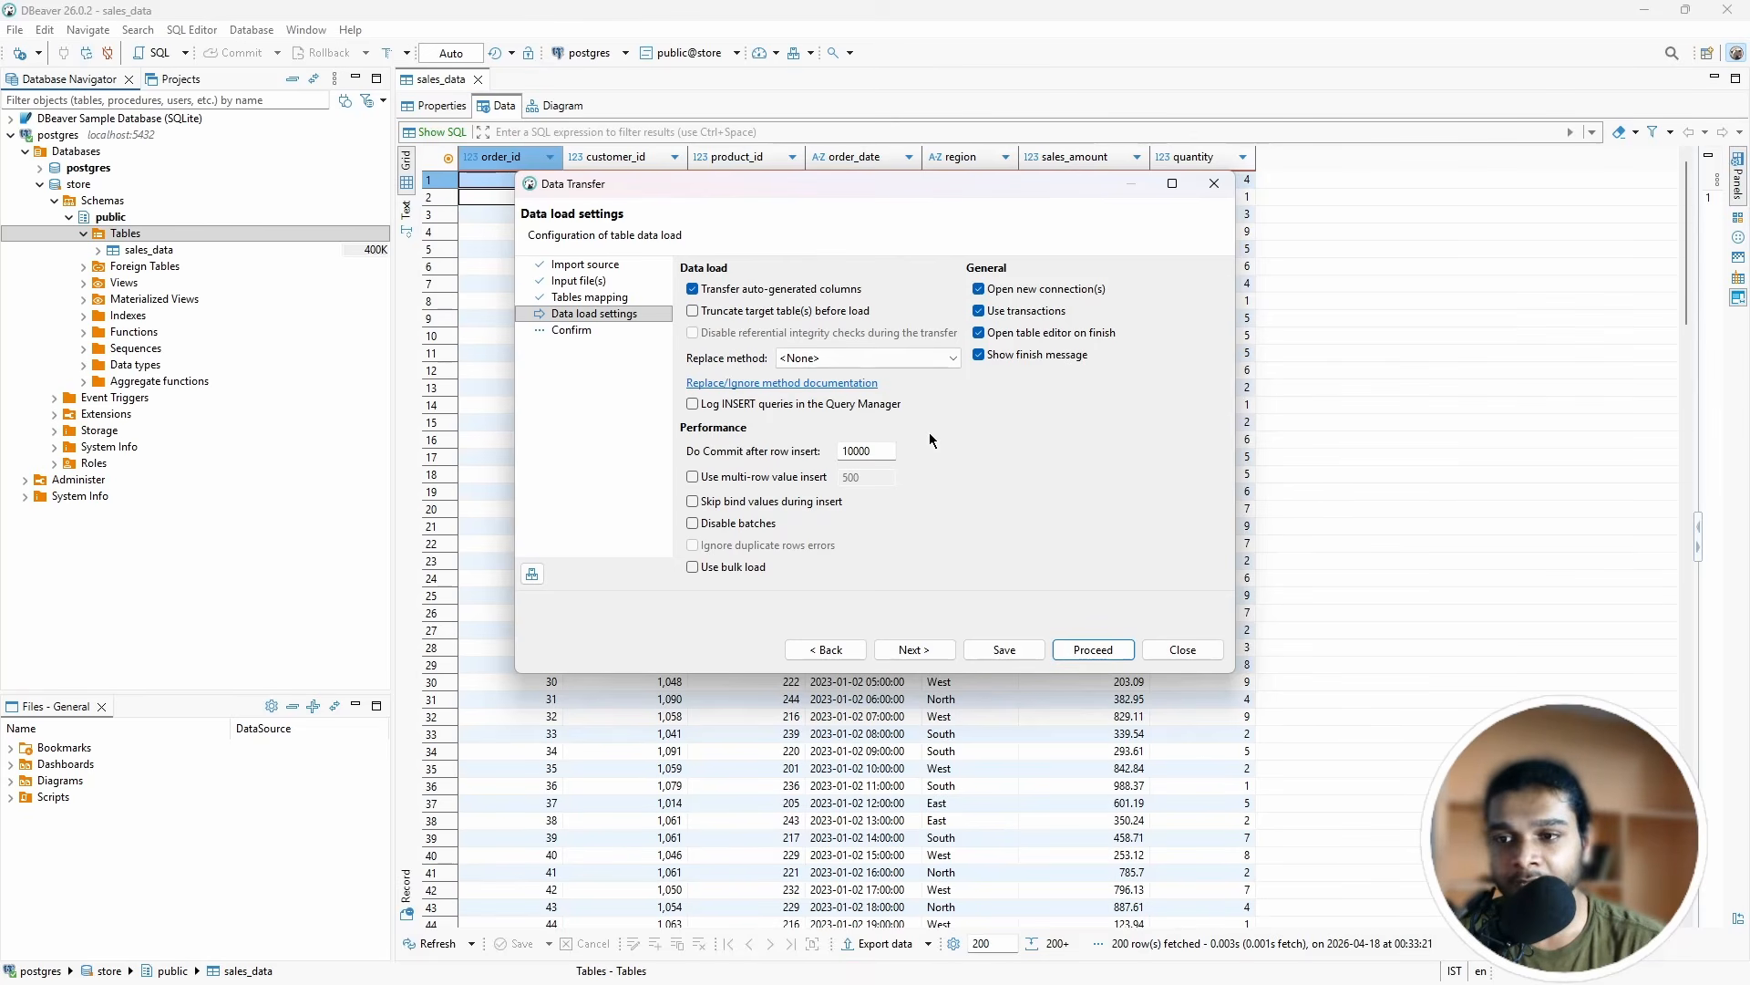
click(1092, 650)
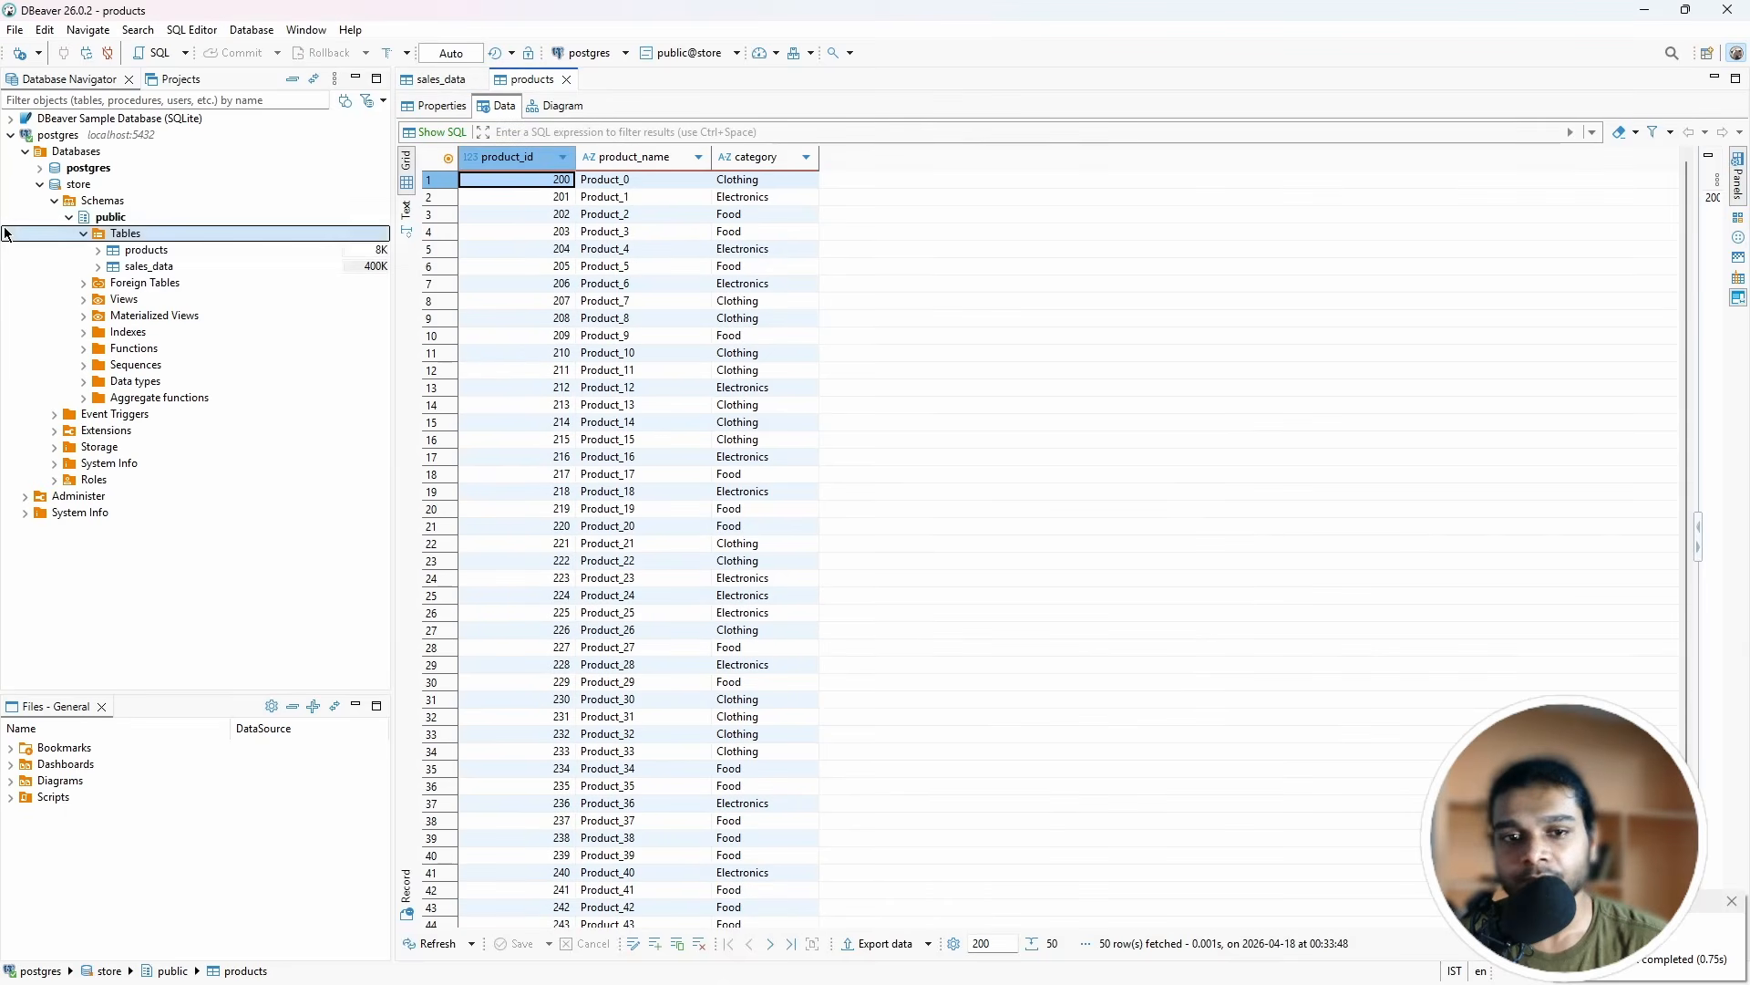
Step: Import customers.csv into store.public as a new customers table
right_click(121, 235)
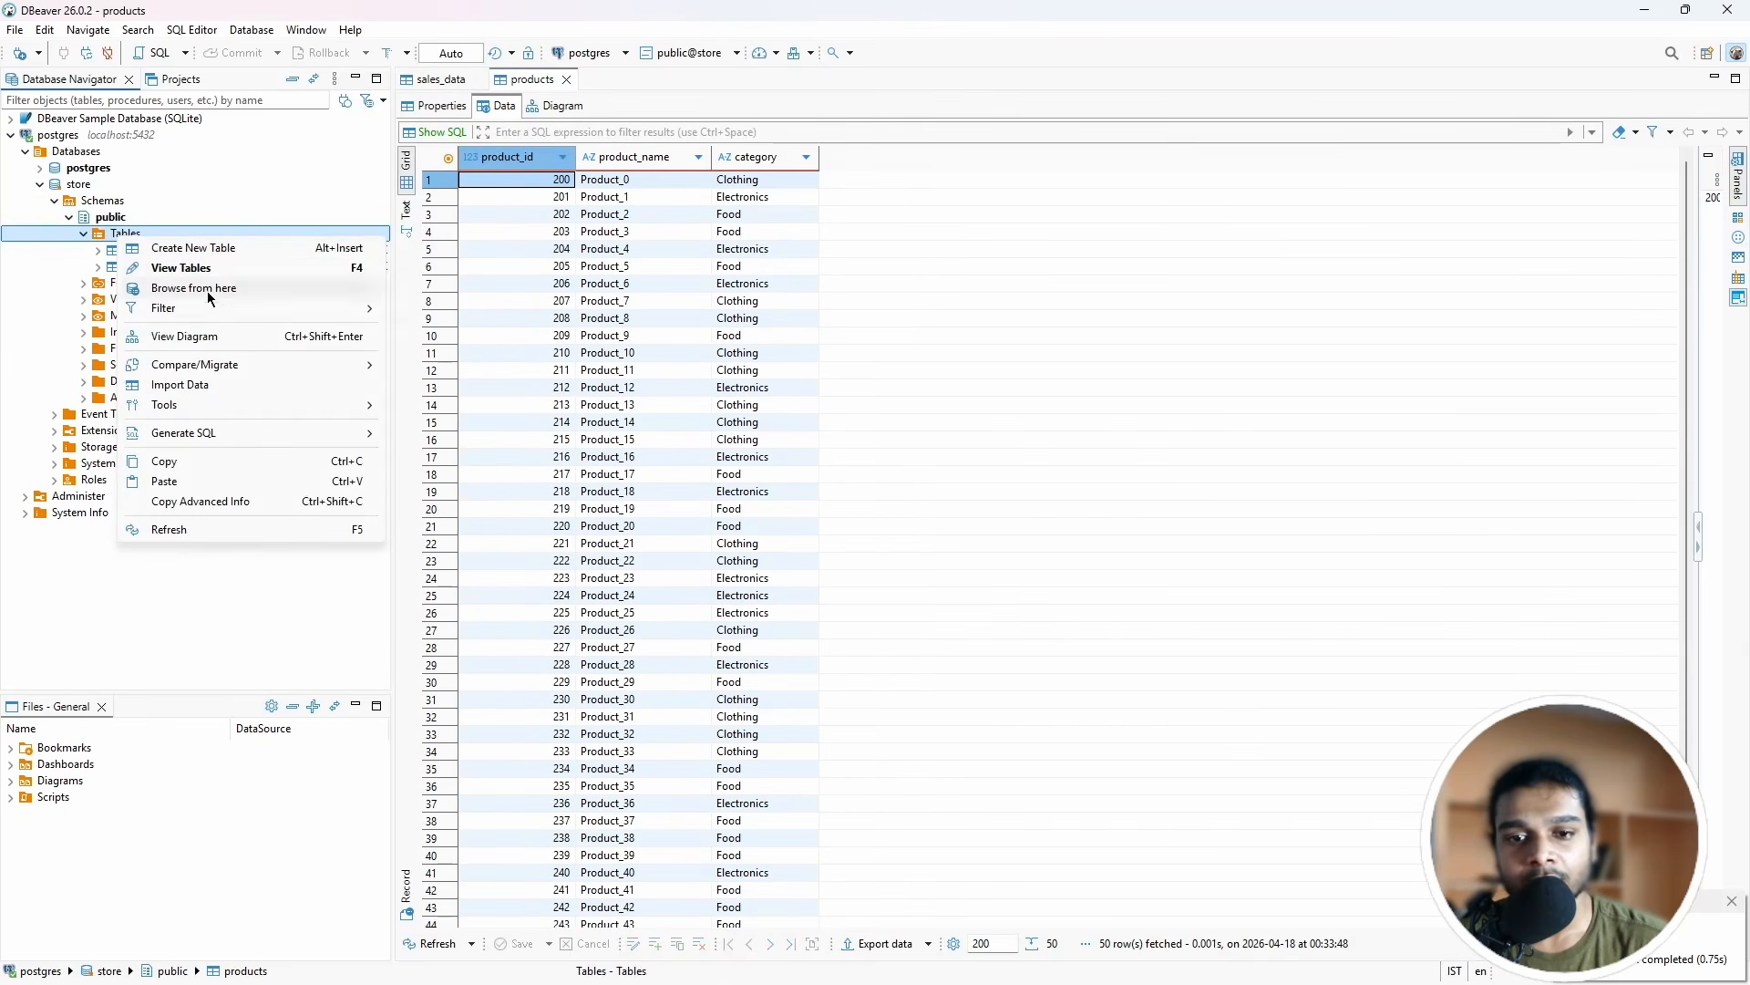
click(200, 384)
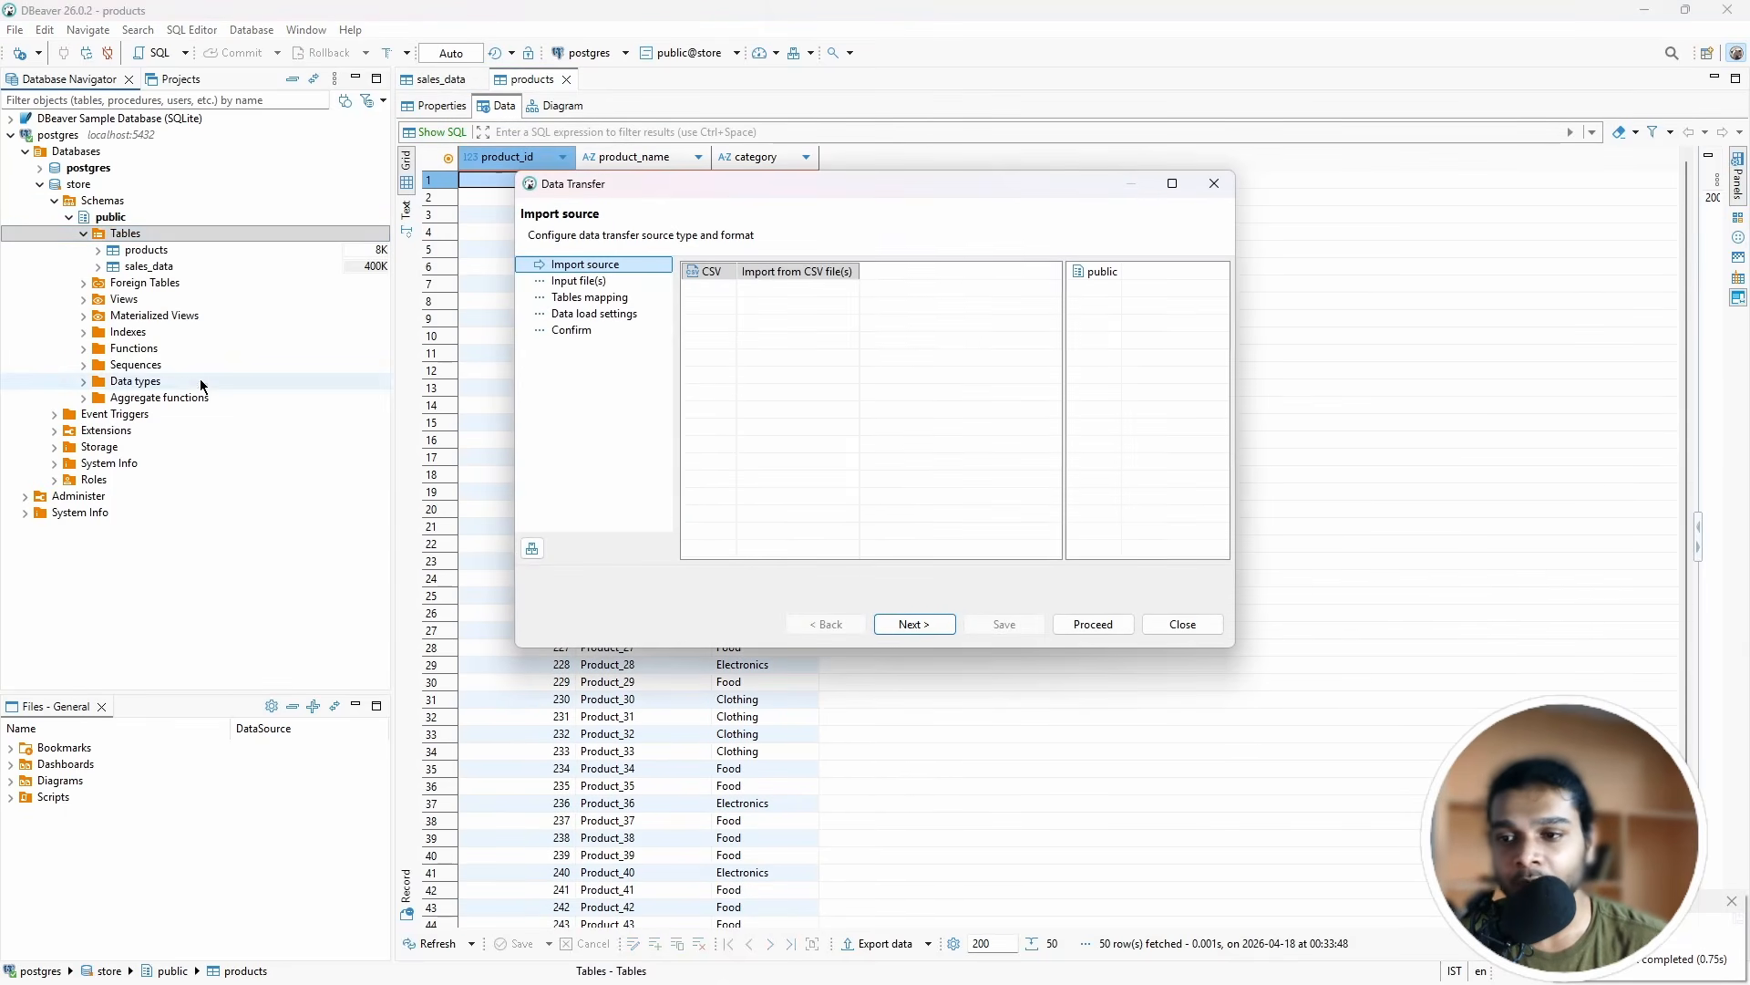
click(914, 624)
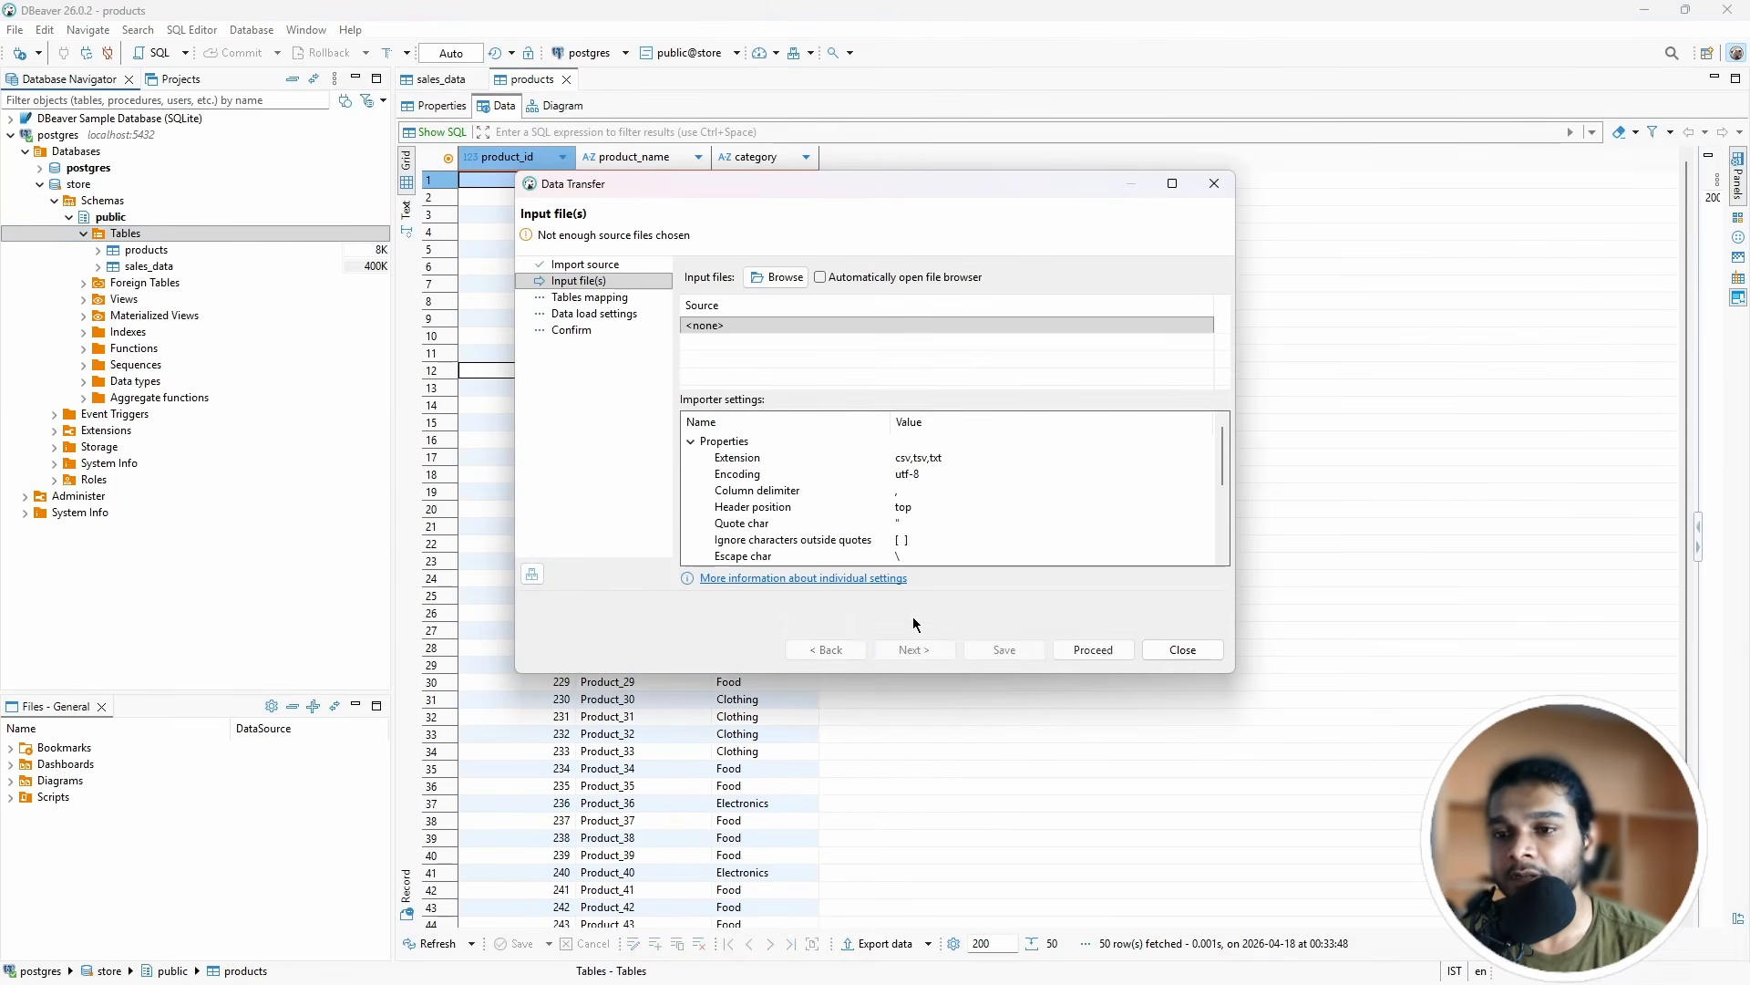
click(776, 277)
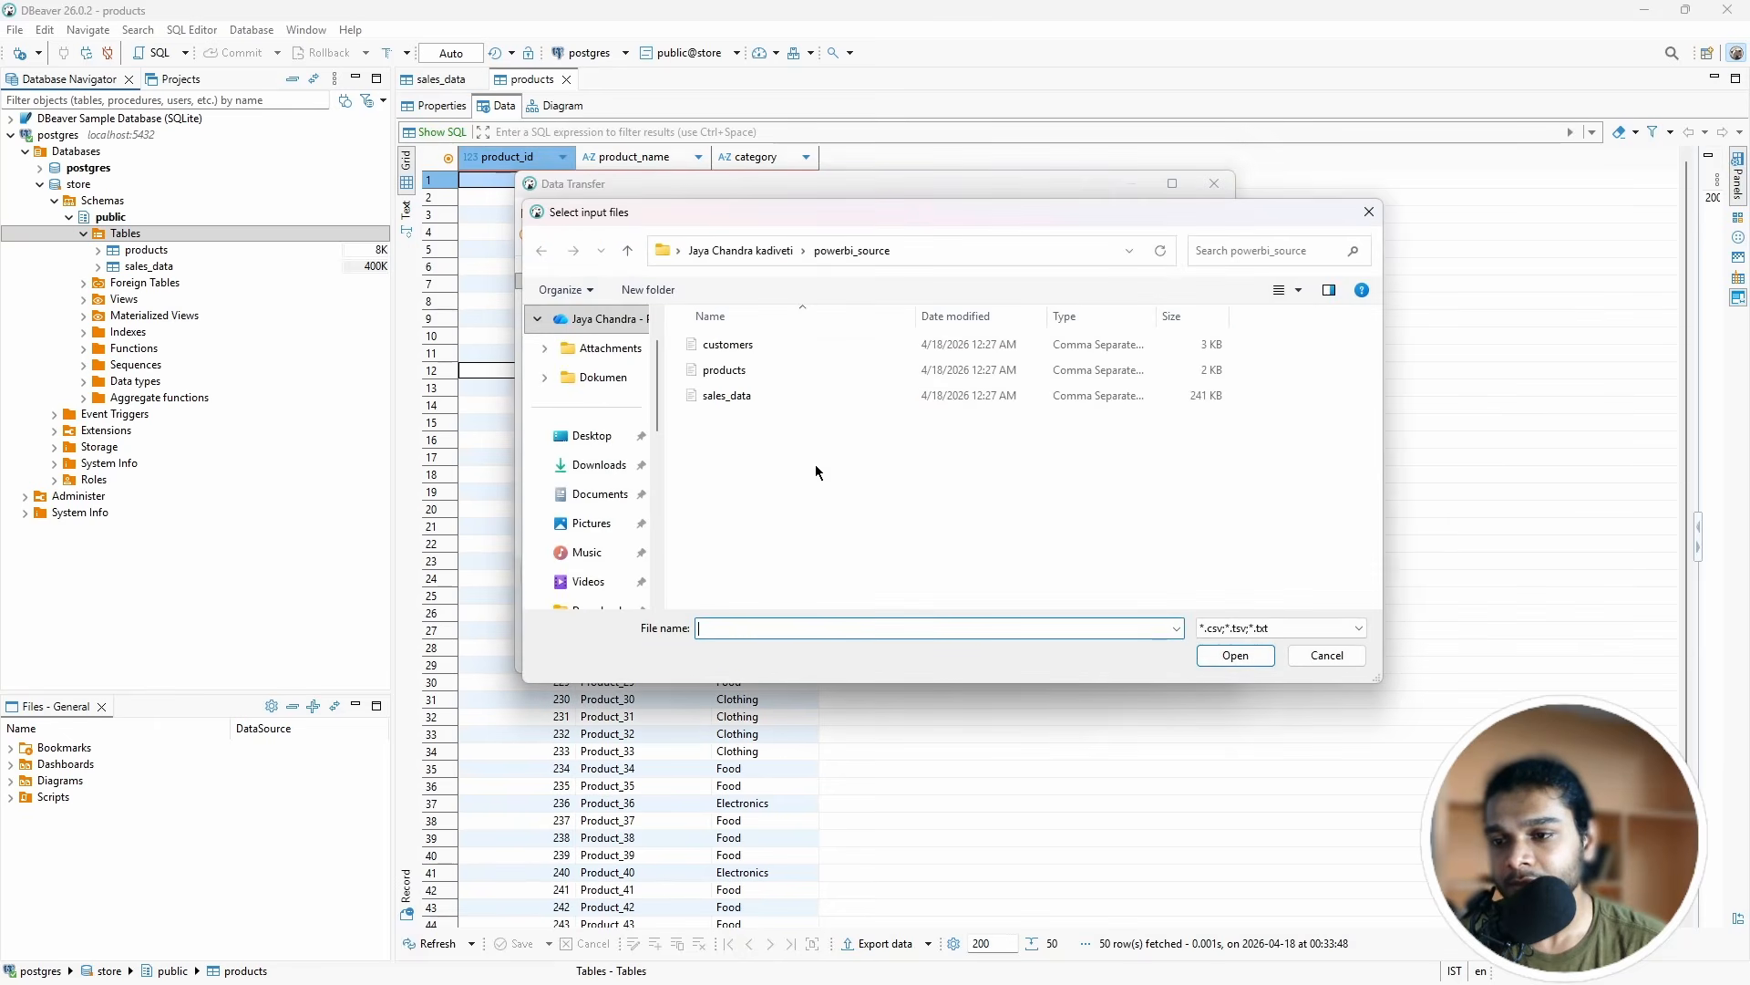
click(762, 352)
click(1258, 656)
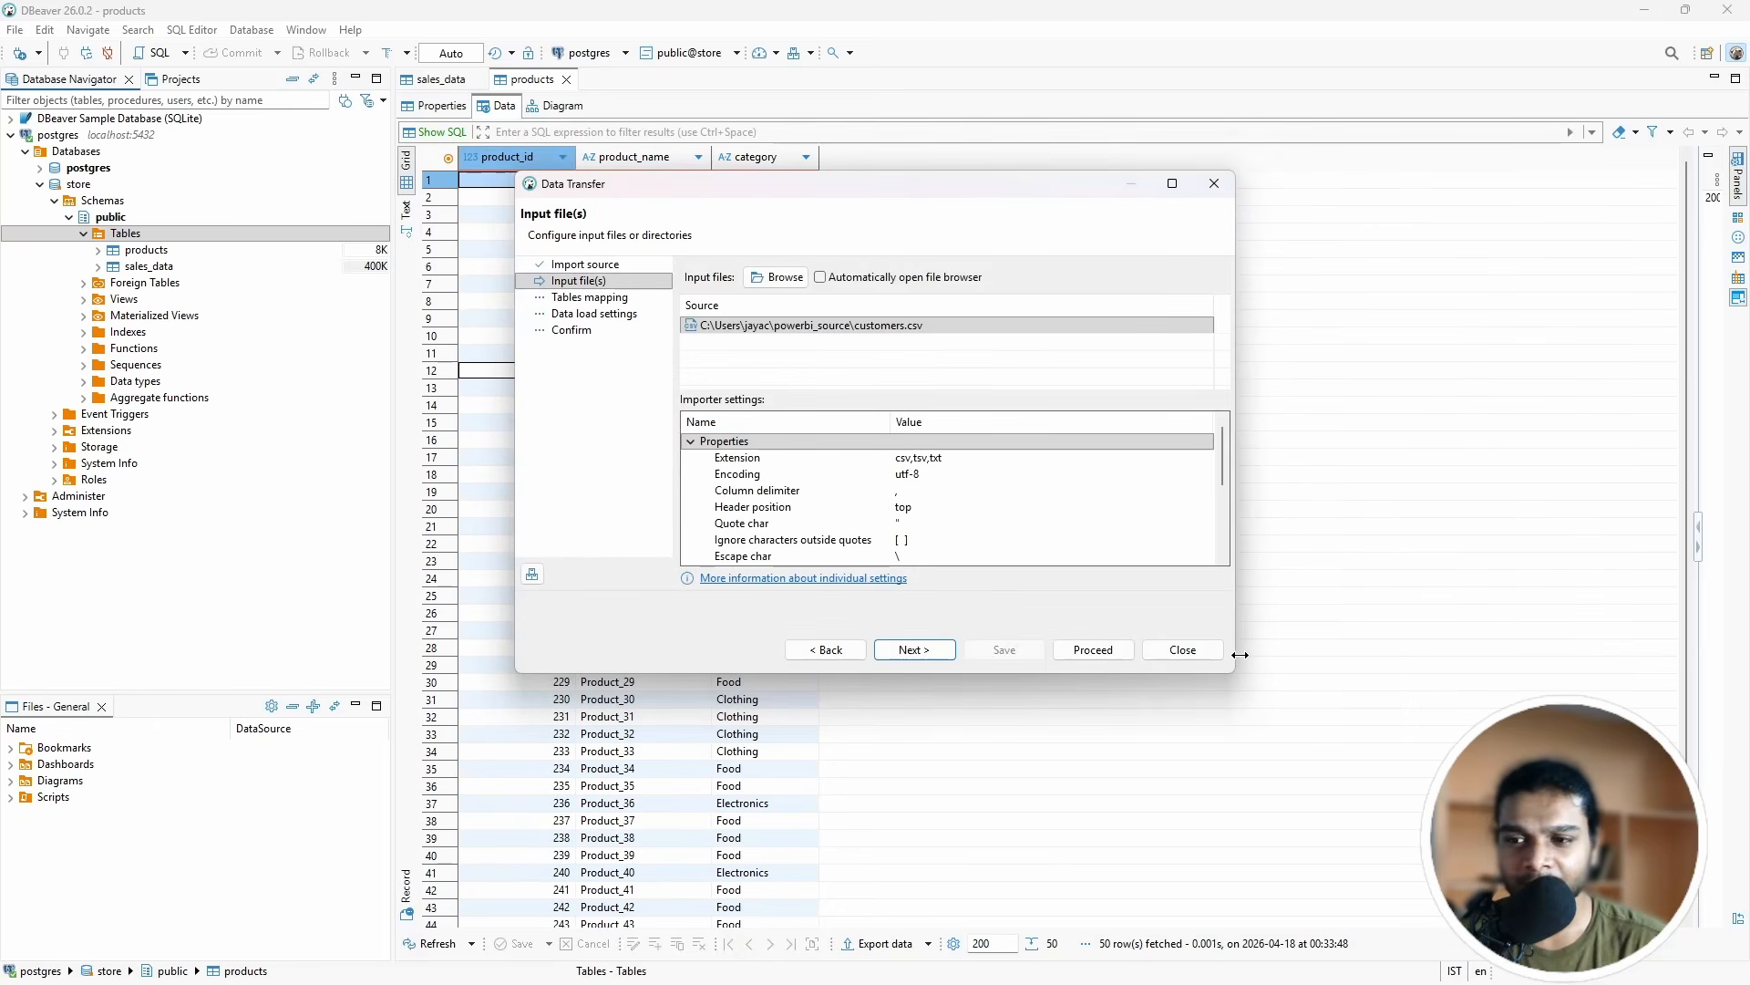
click(913, 649)
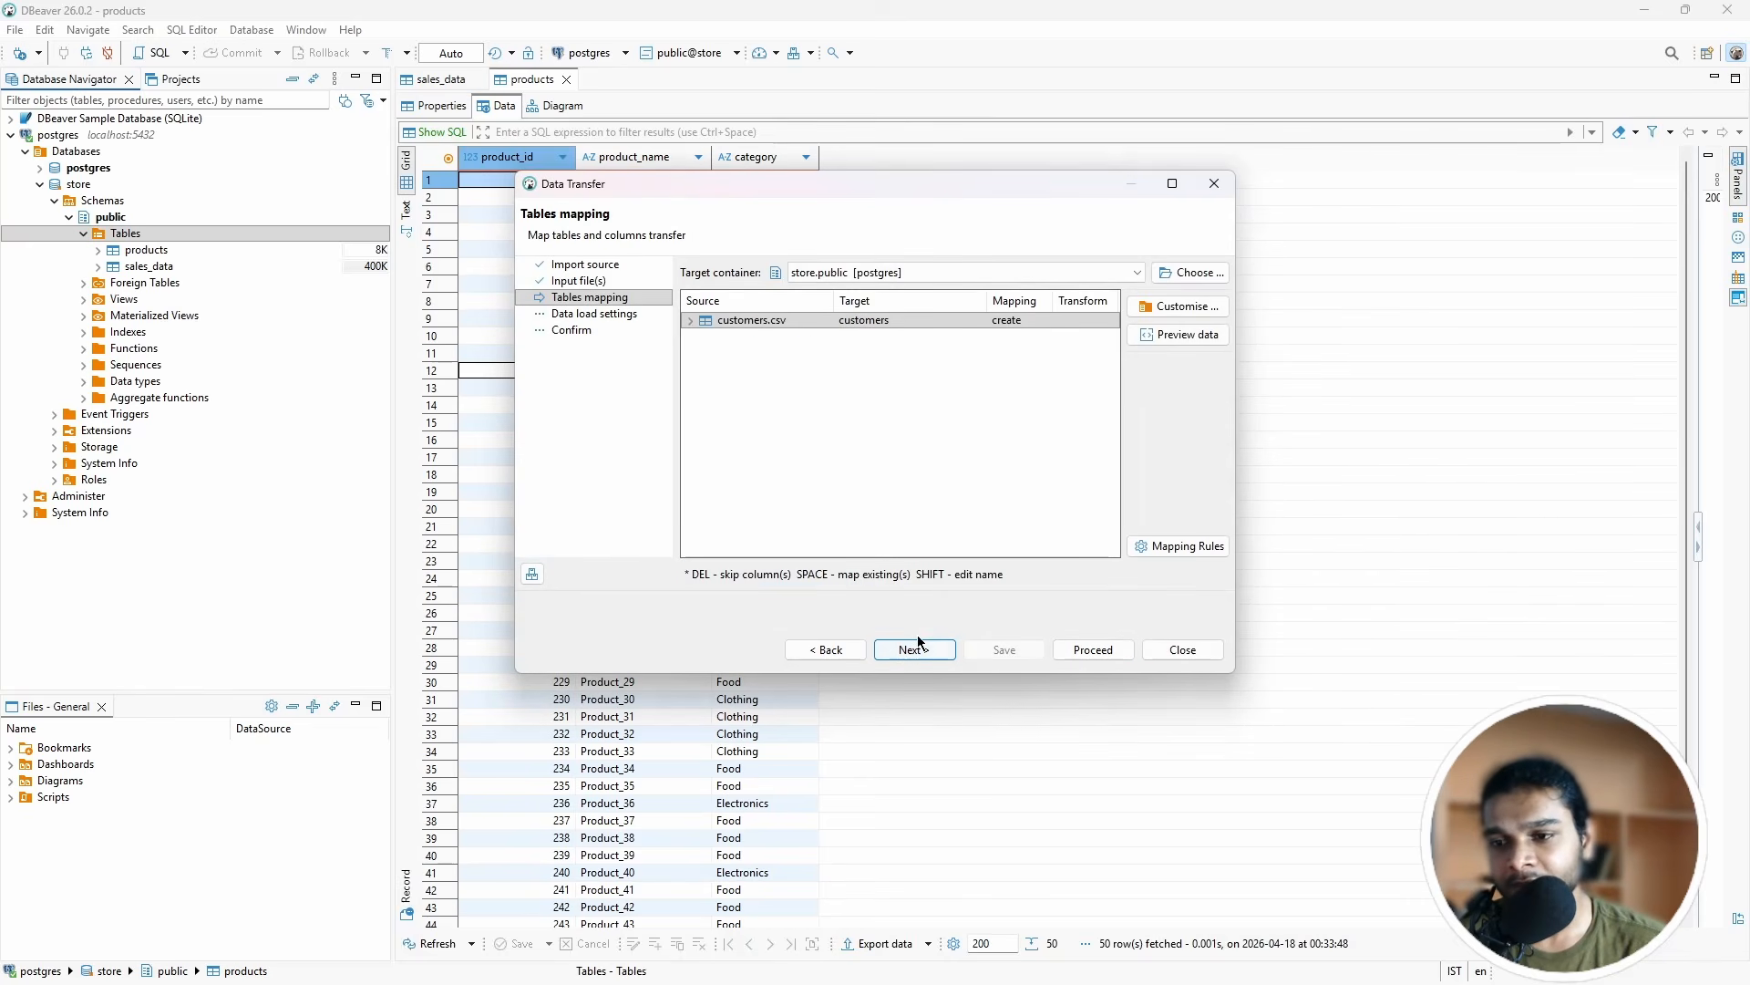
click(926, 656)
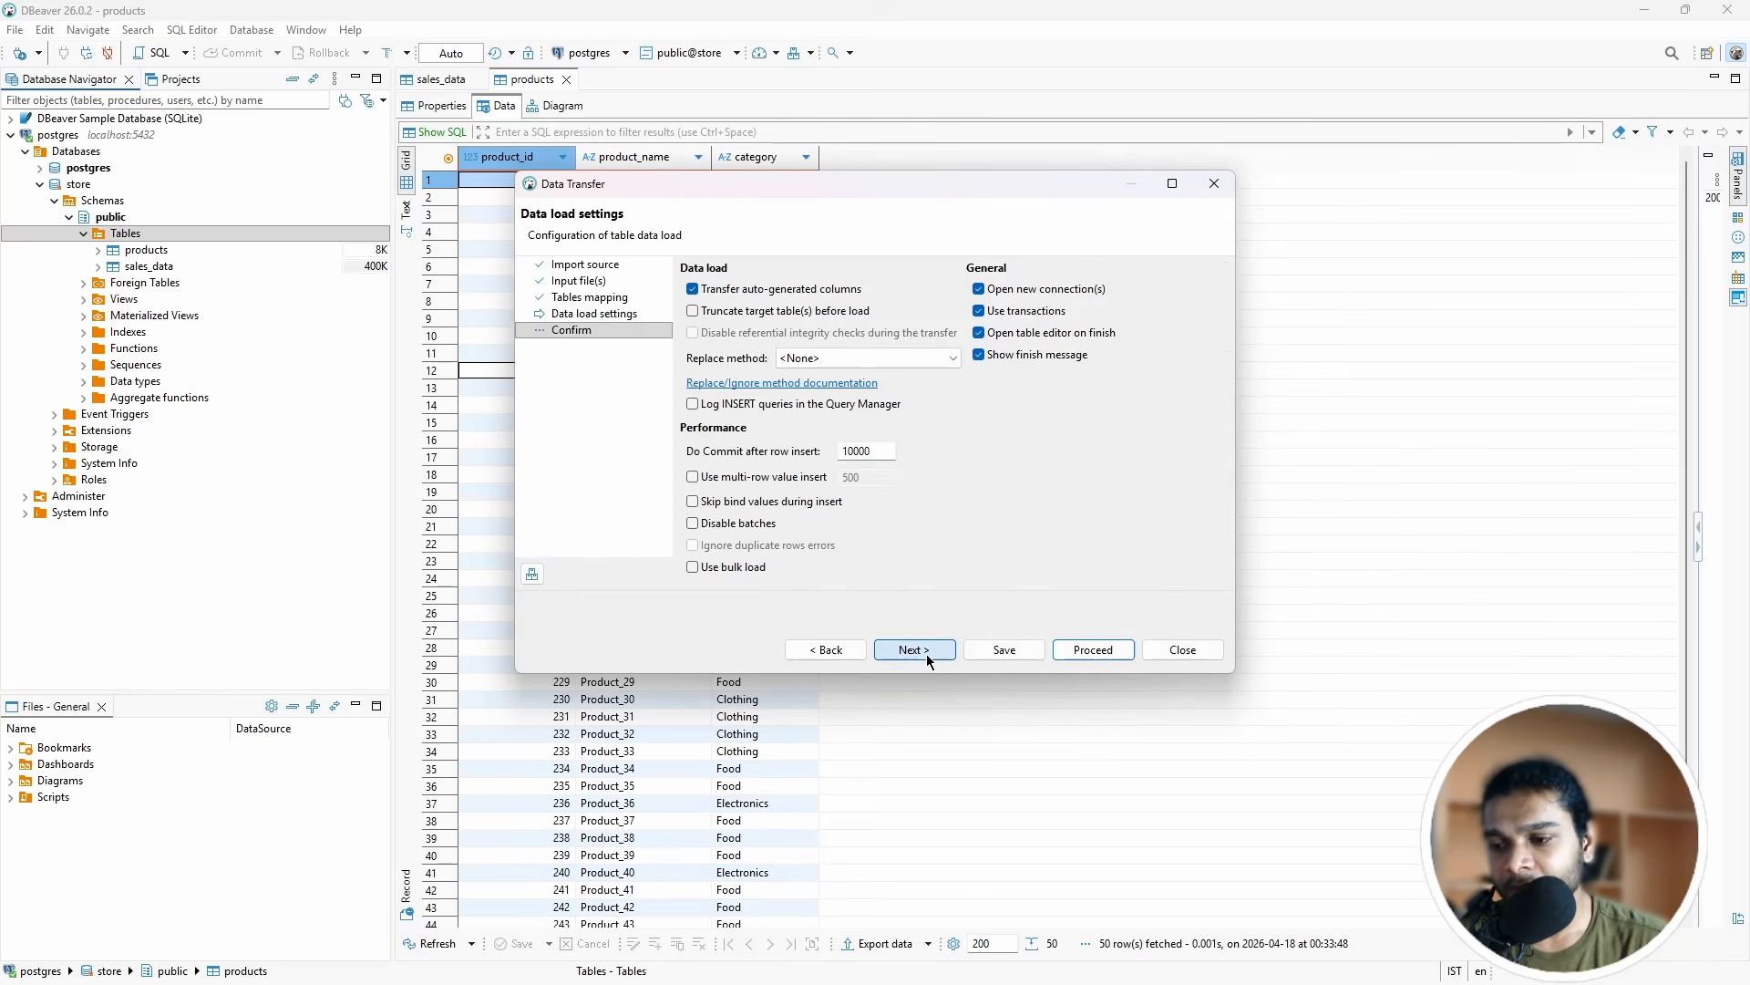
click(926, 654)
click(1093, 649)
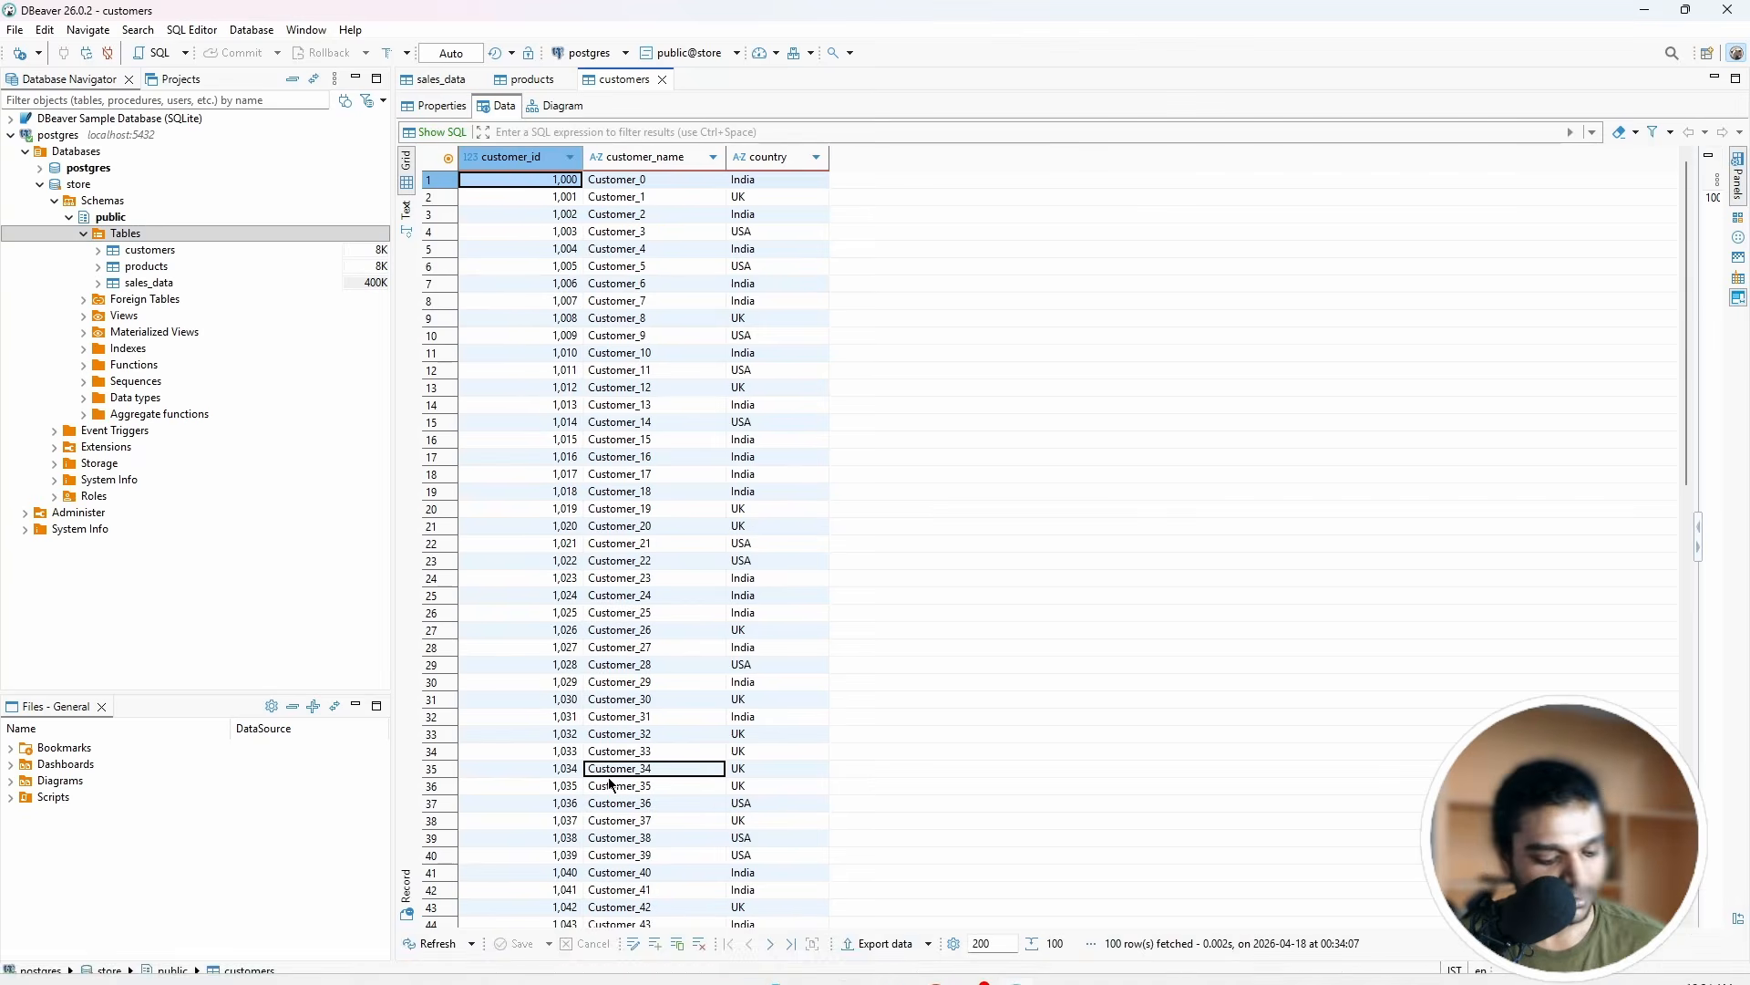
key(super)
Step: Launch Power BI Desktop and open the PostgreSQL database connector from Get data, then return to DBeaver
text(power)
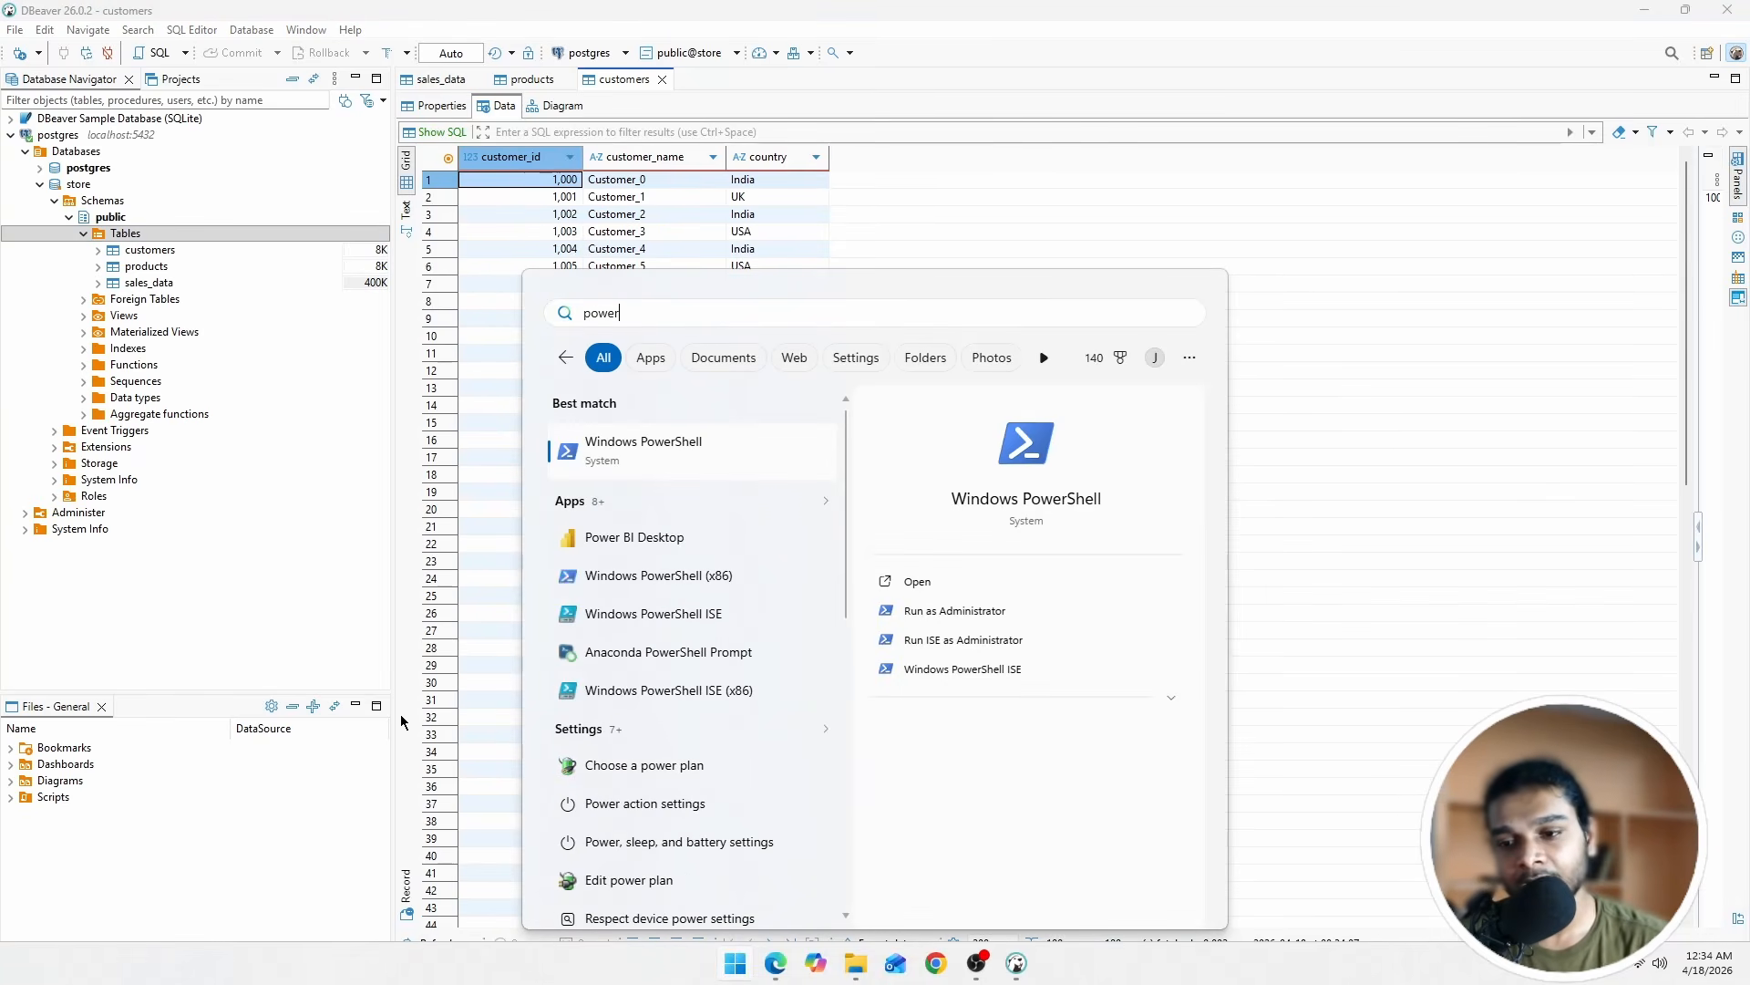
click(675, 547)
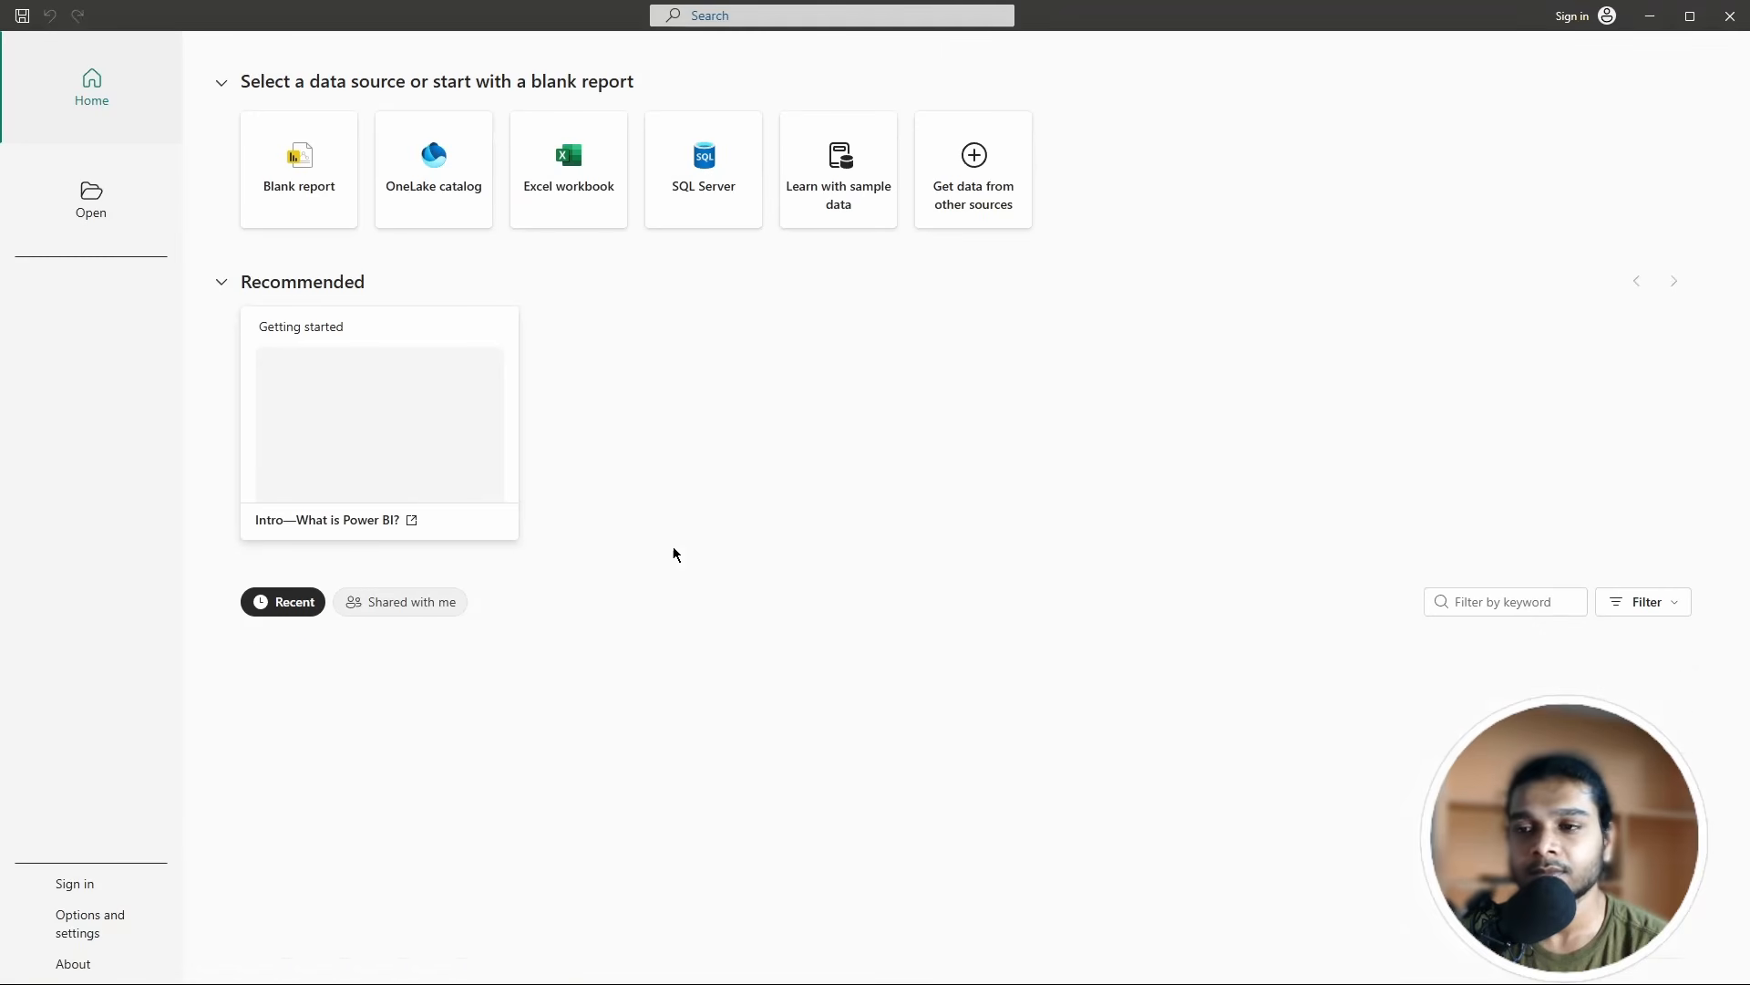
click(948, 171)
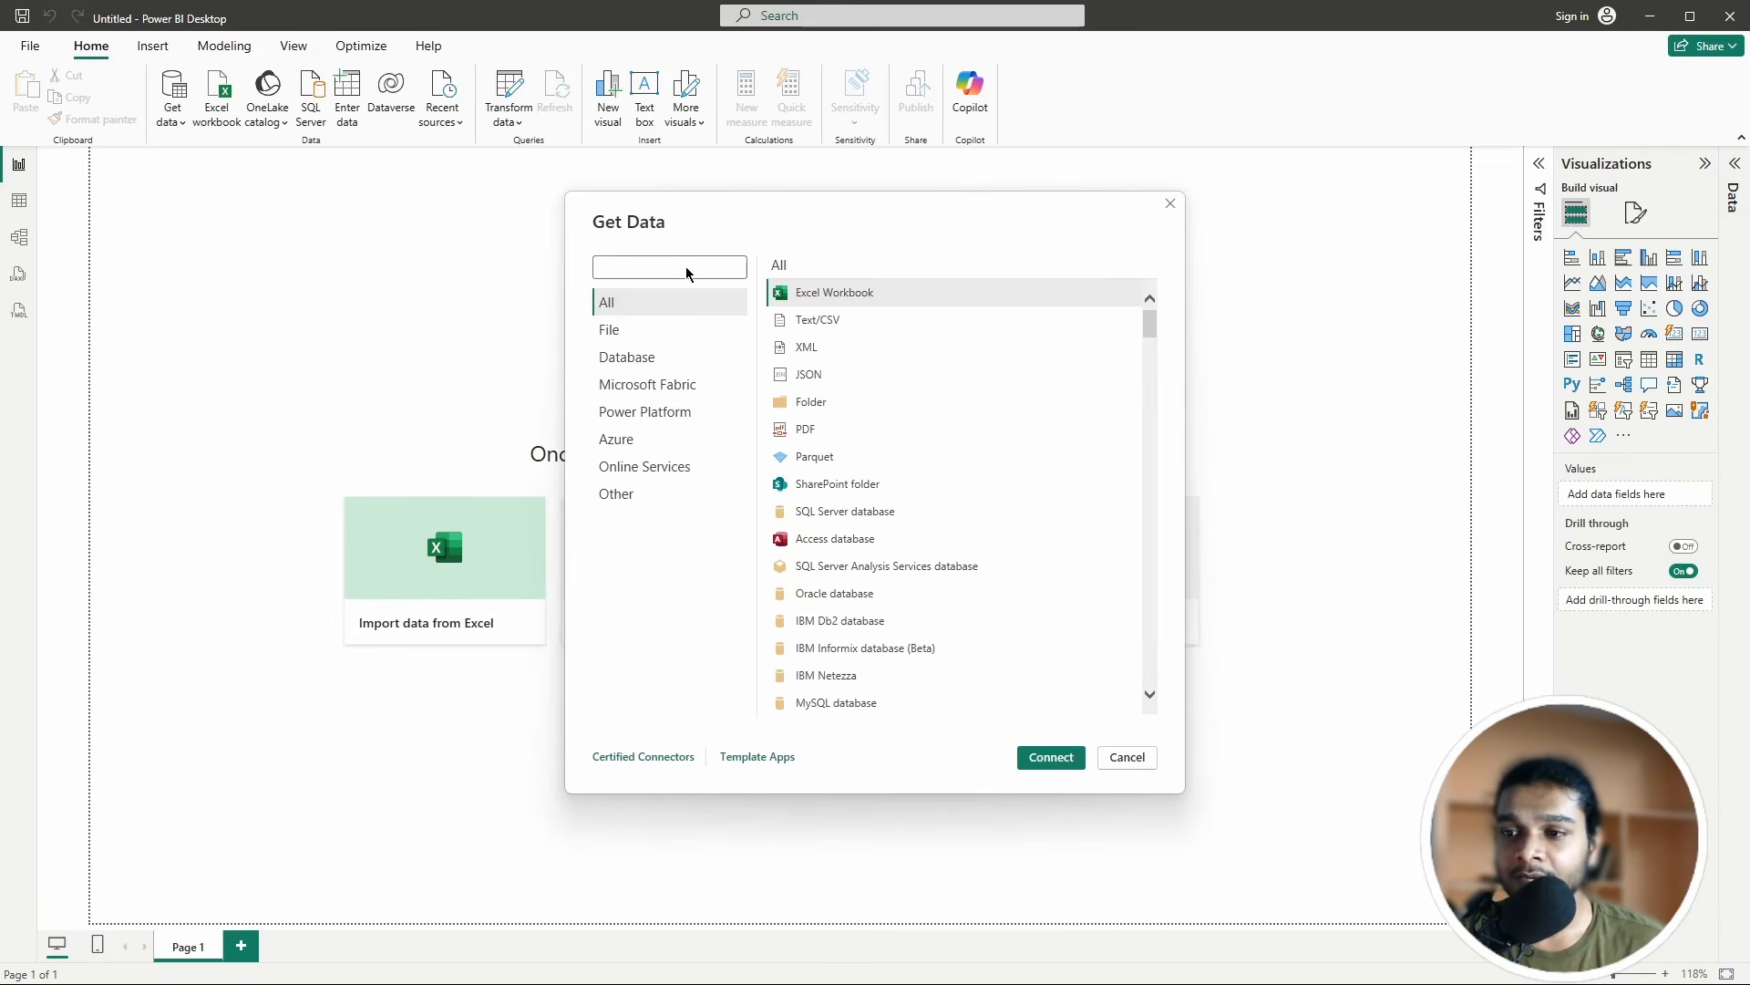
text(post)
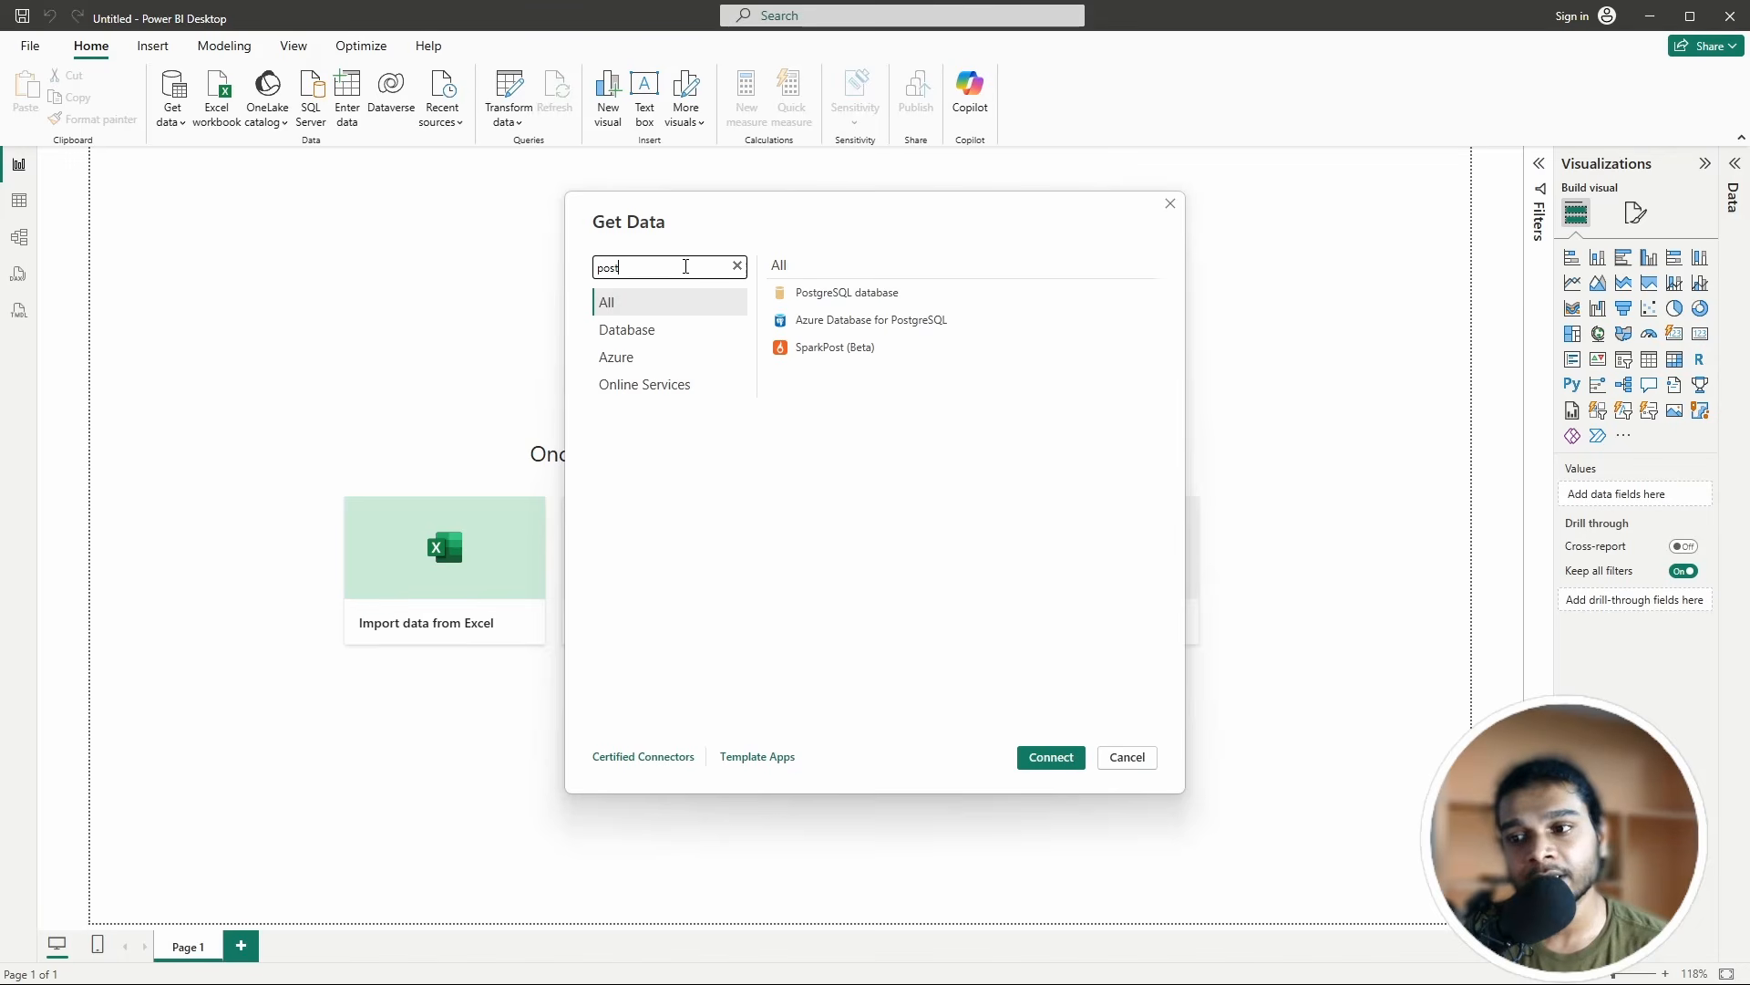
click(832, 296)
click(1051, 757)
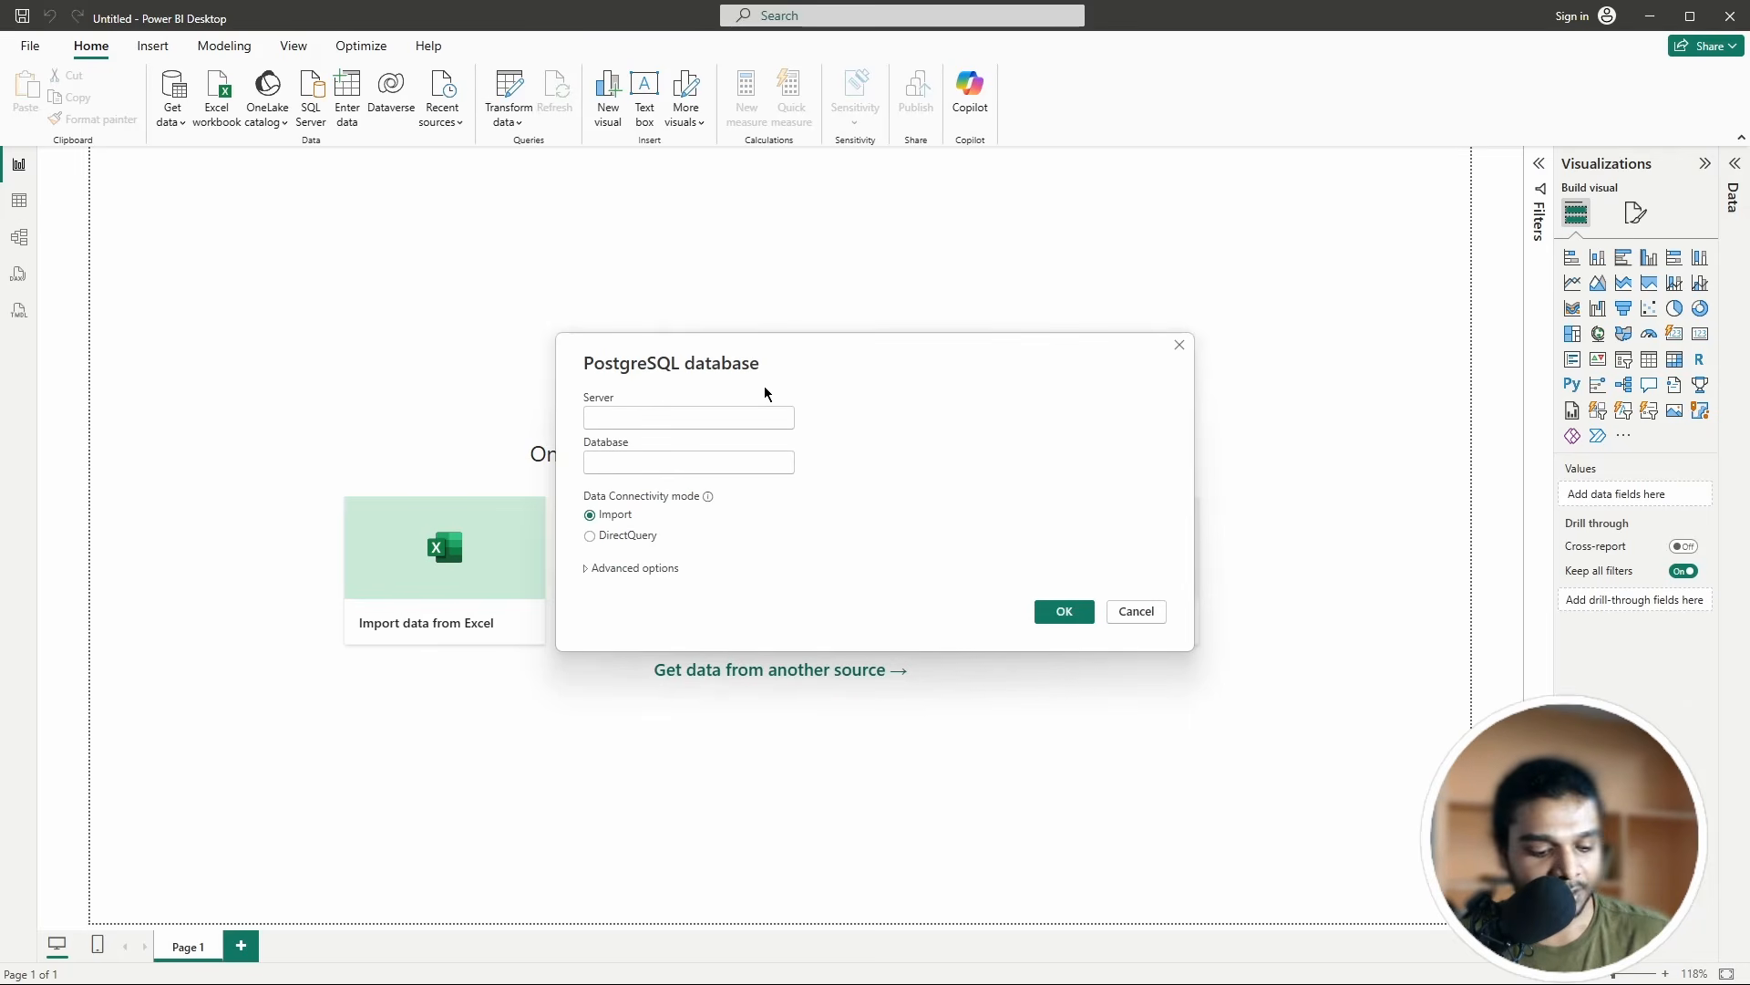
key(alt+Tab)
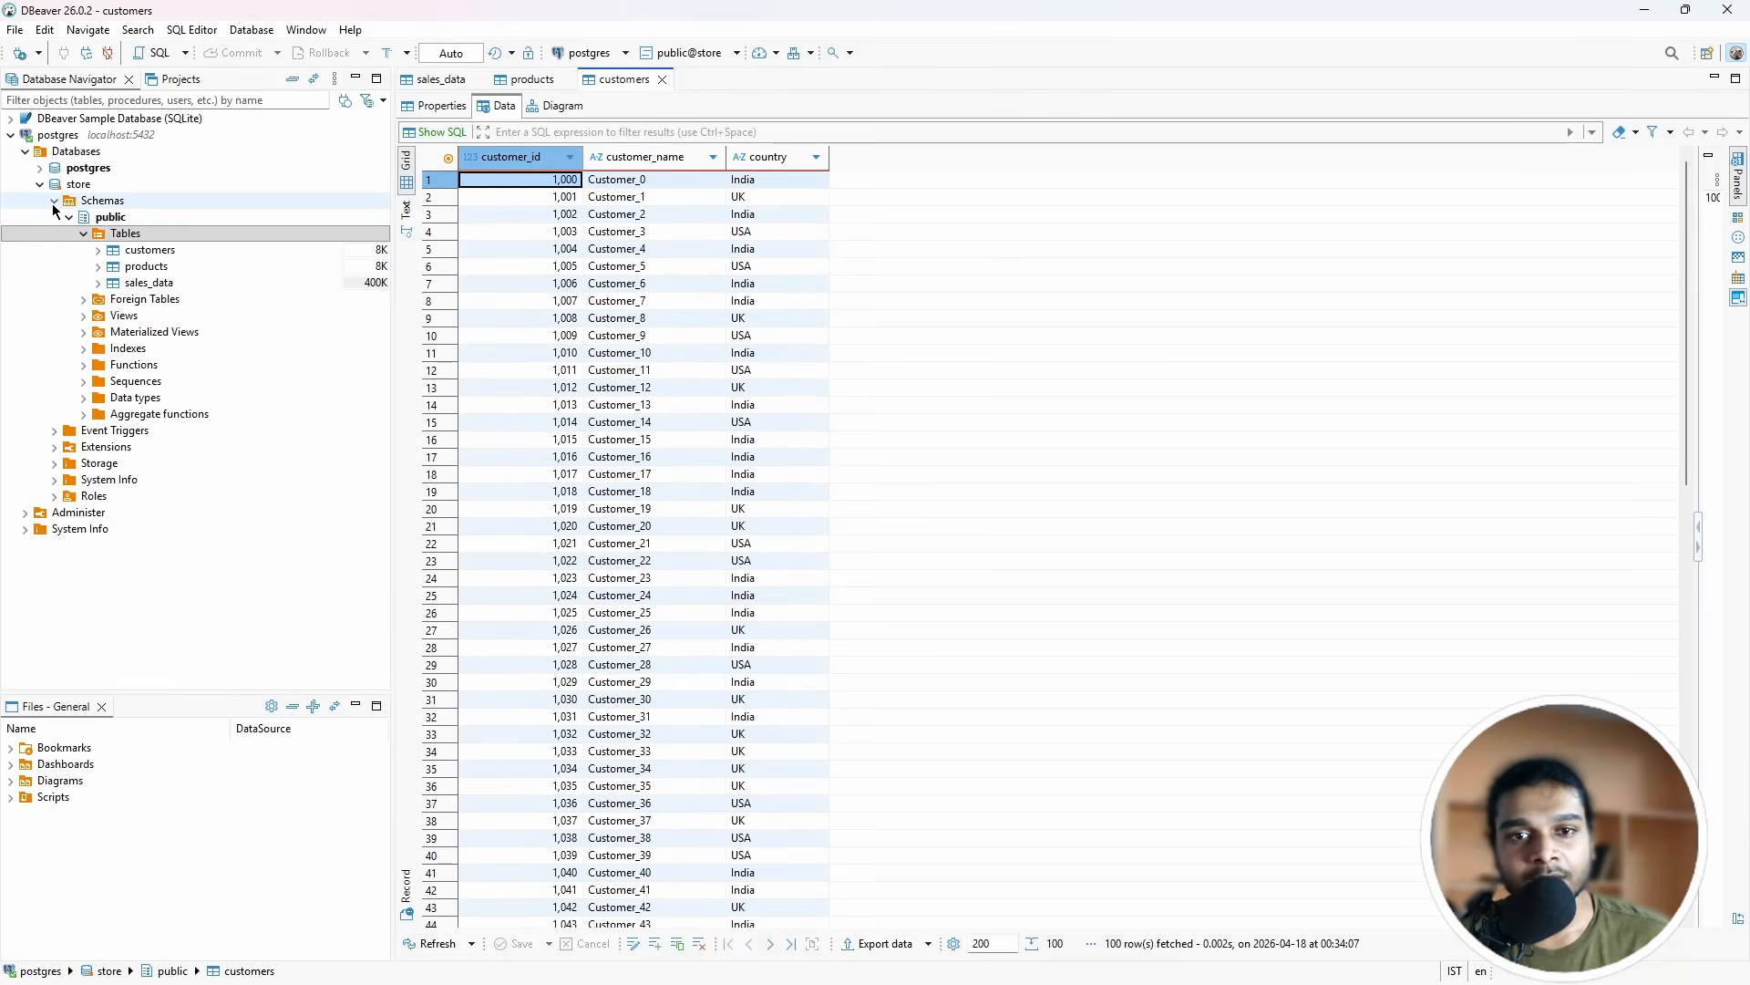
Step: Check the postgres connection's localhost:5432 details, collapse its Databases, and return to Power BI
click(91, 137)
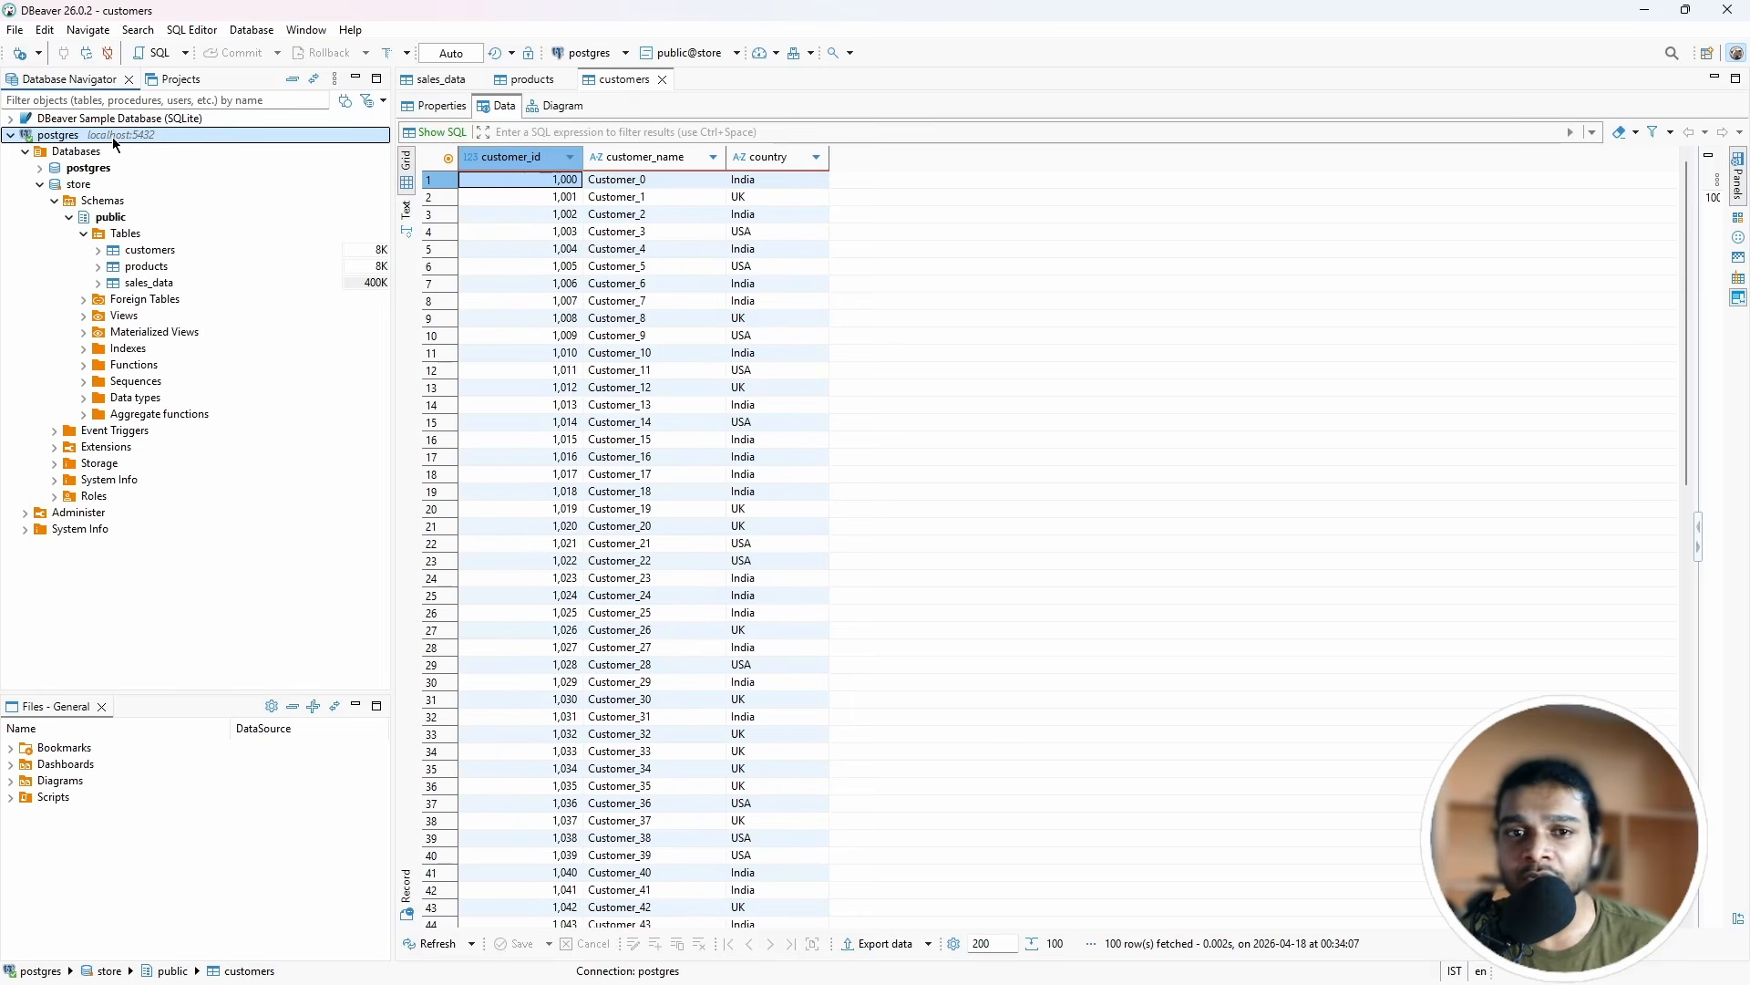
click(25, 152)
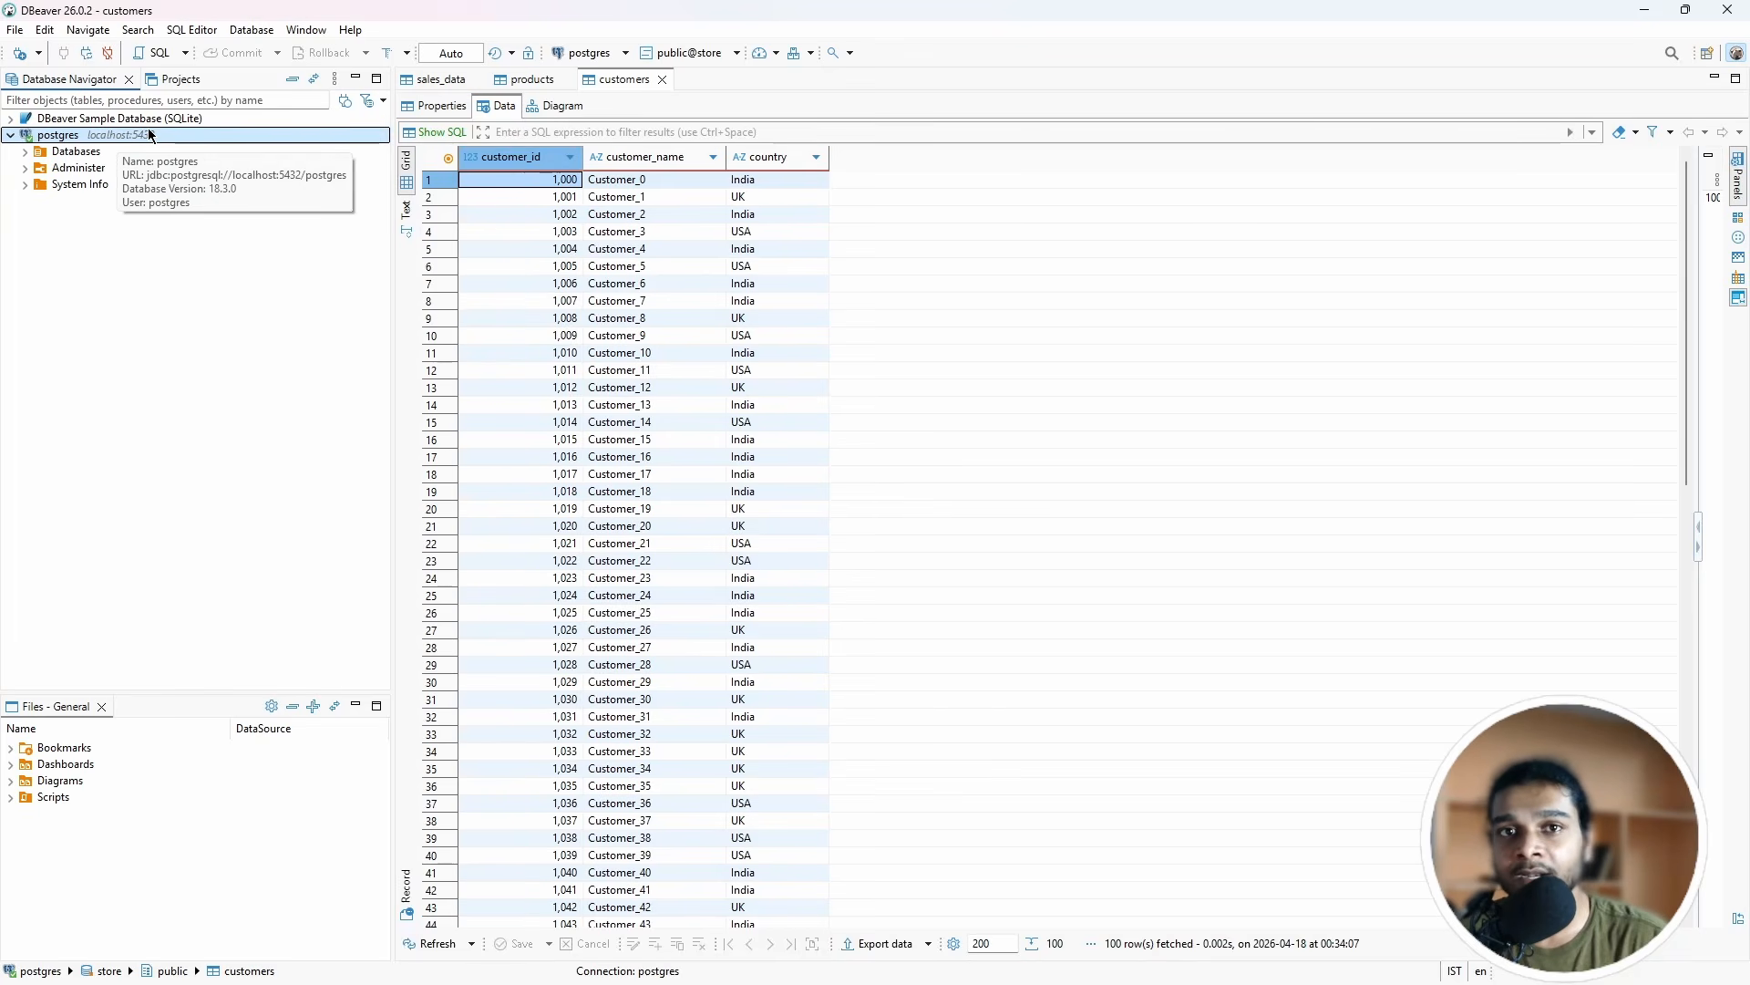
key(alt+Tab)
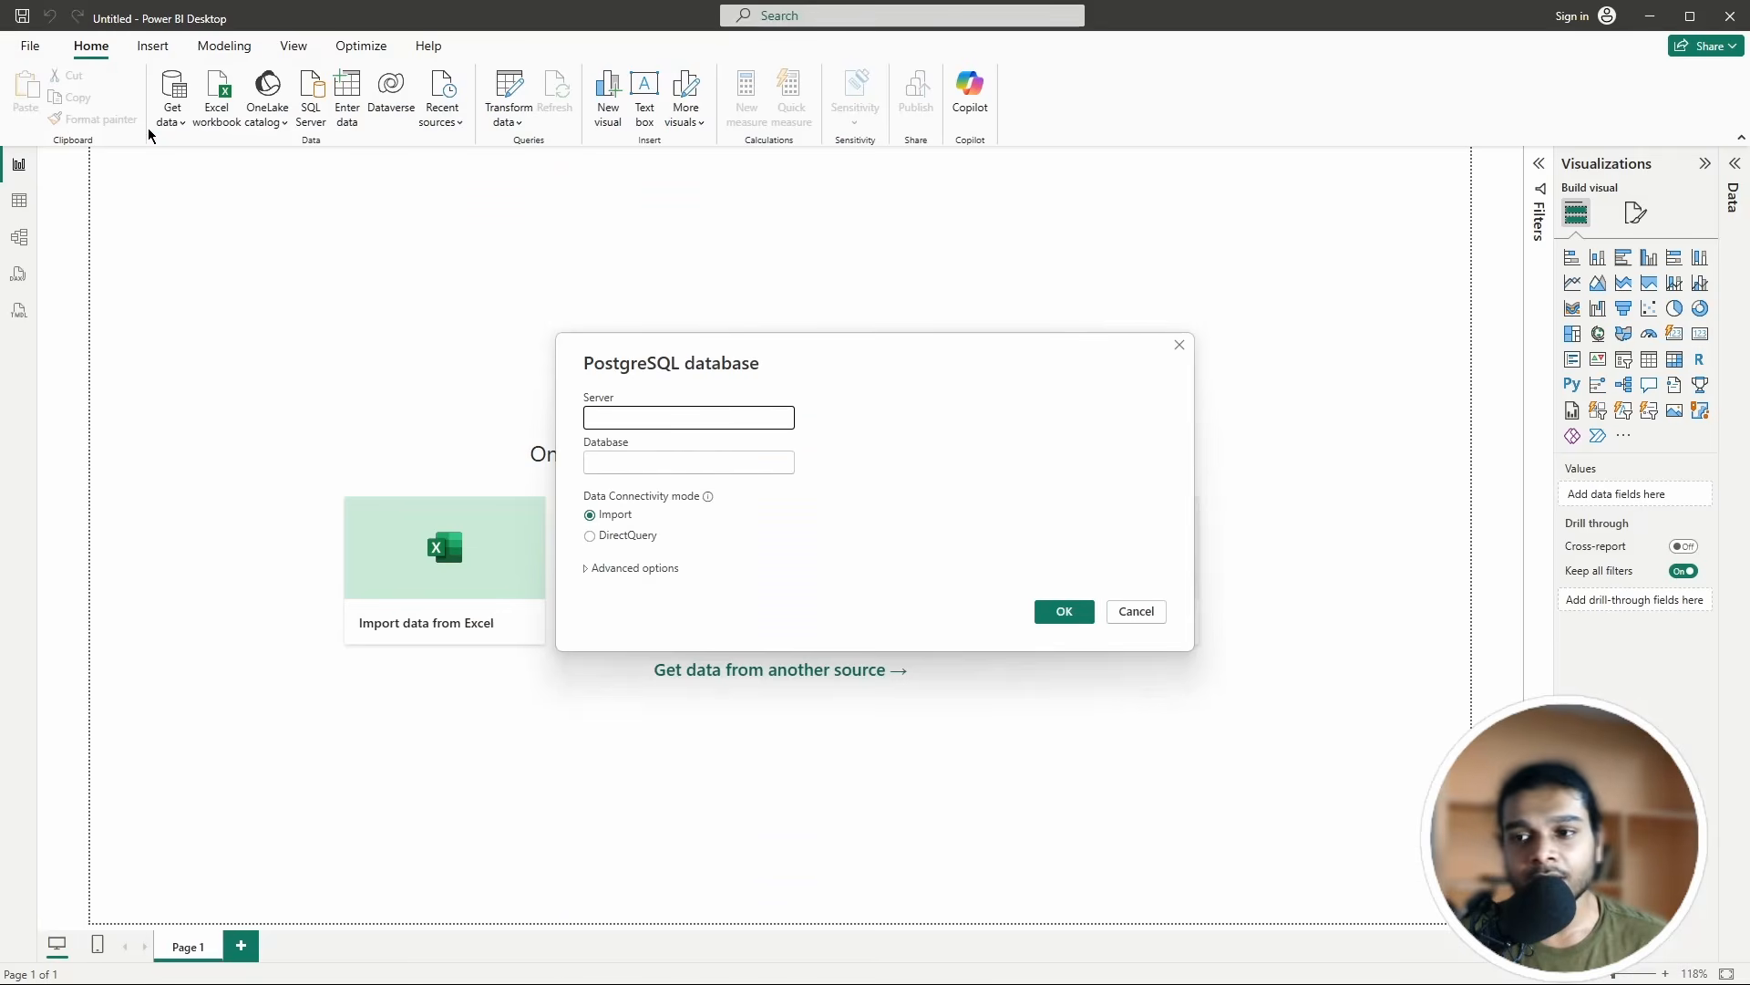
Step: Submit server localhost:5432 and database store in Import mode, after briefly trying DirectQuery
click(652, 418)
text(lo)
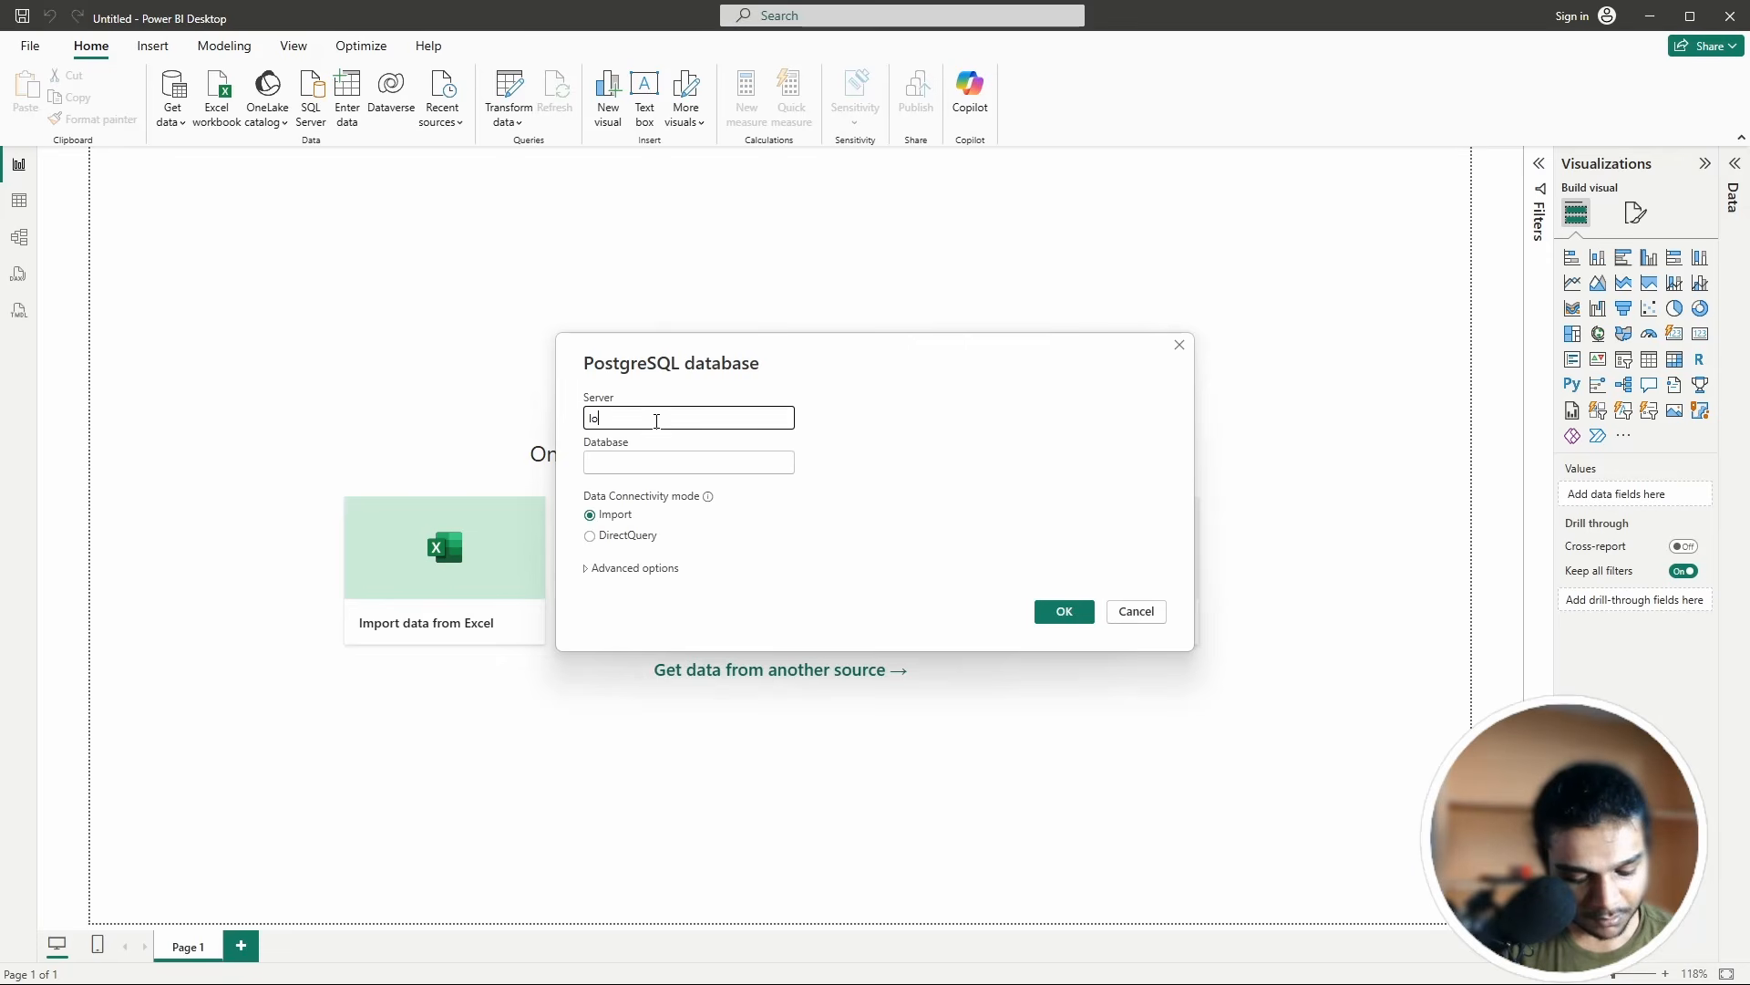
text(calh)
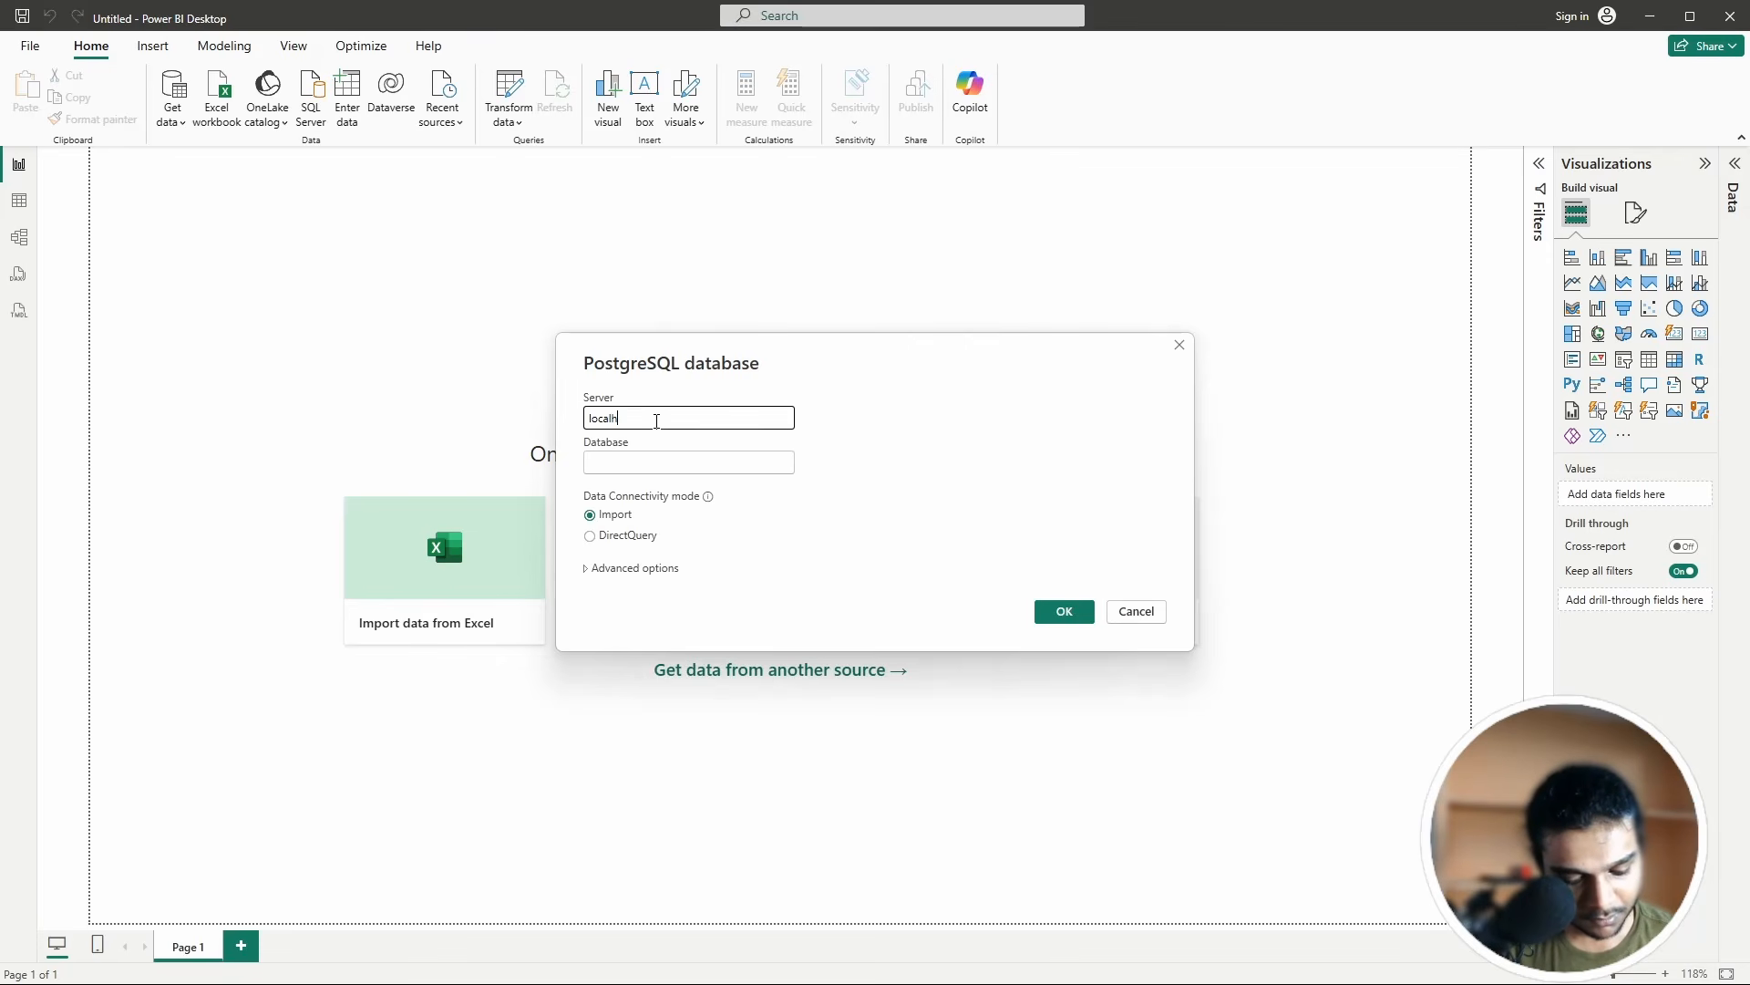
text(ost)
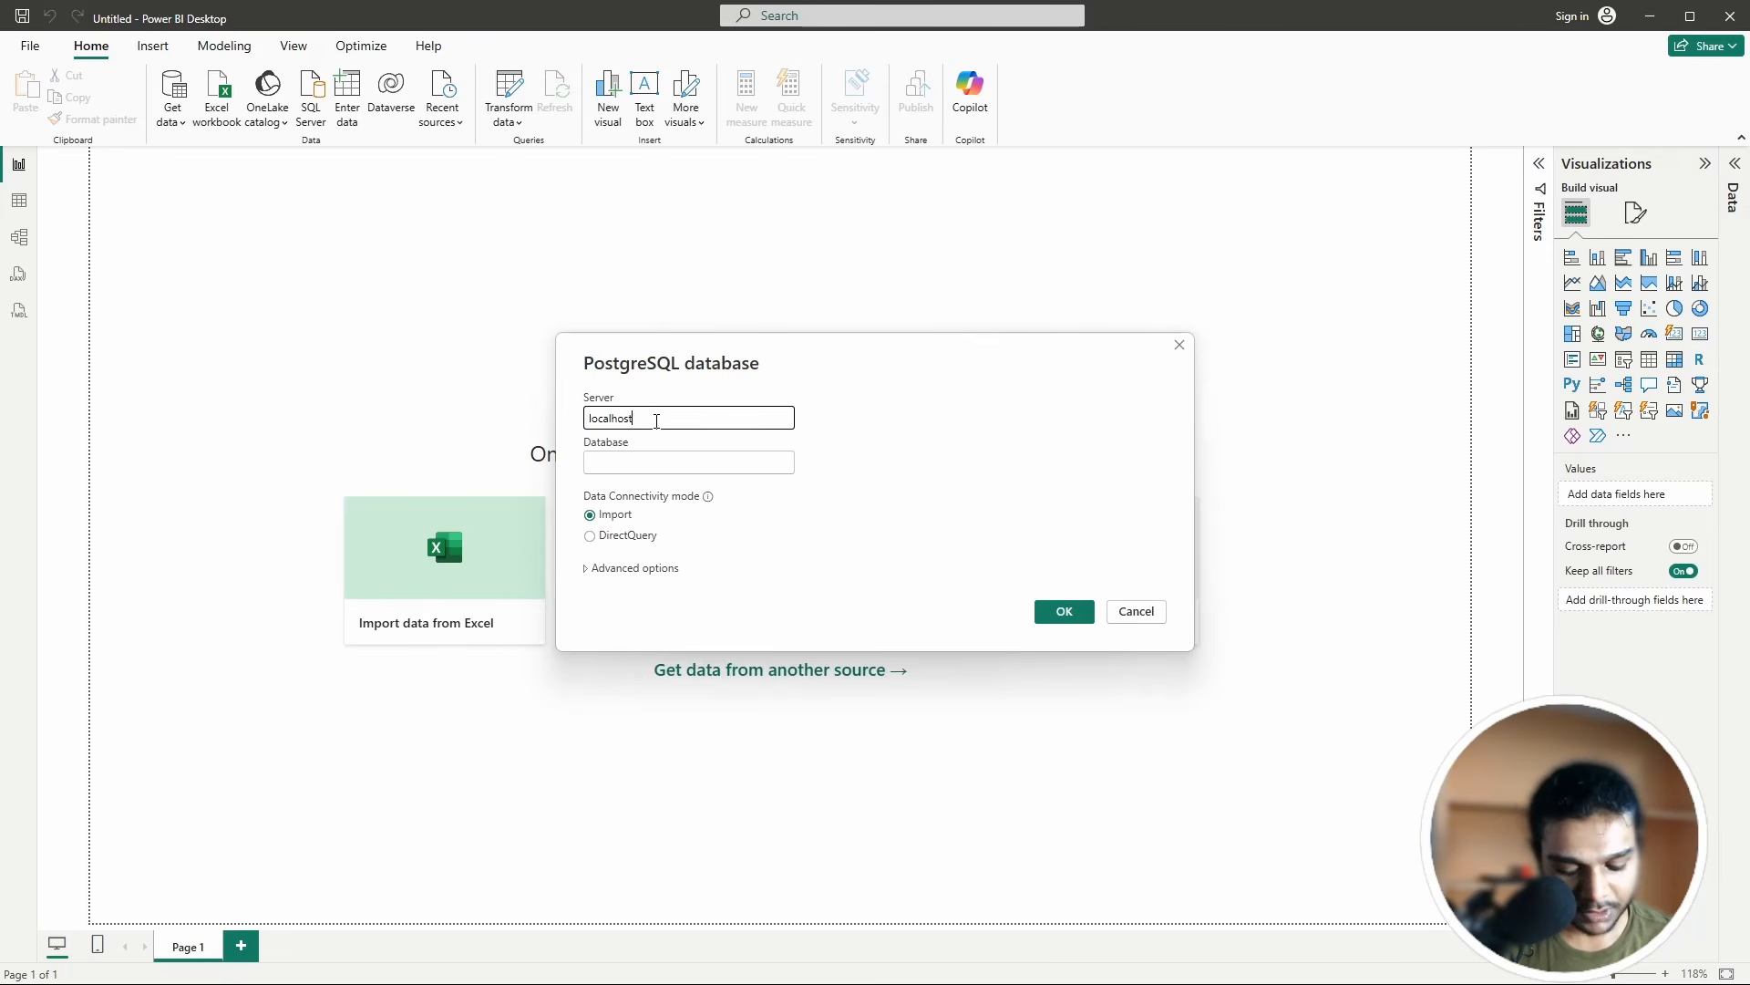
text(:54)
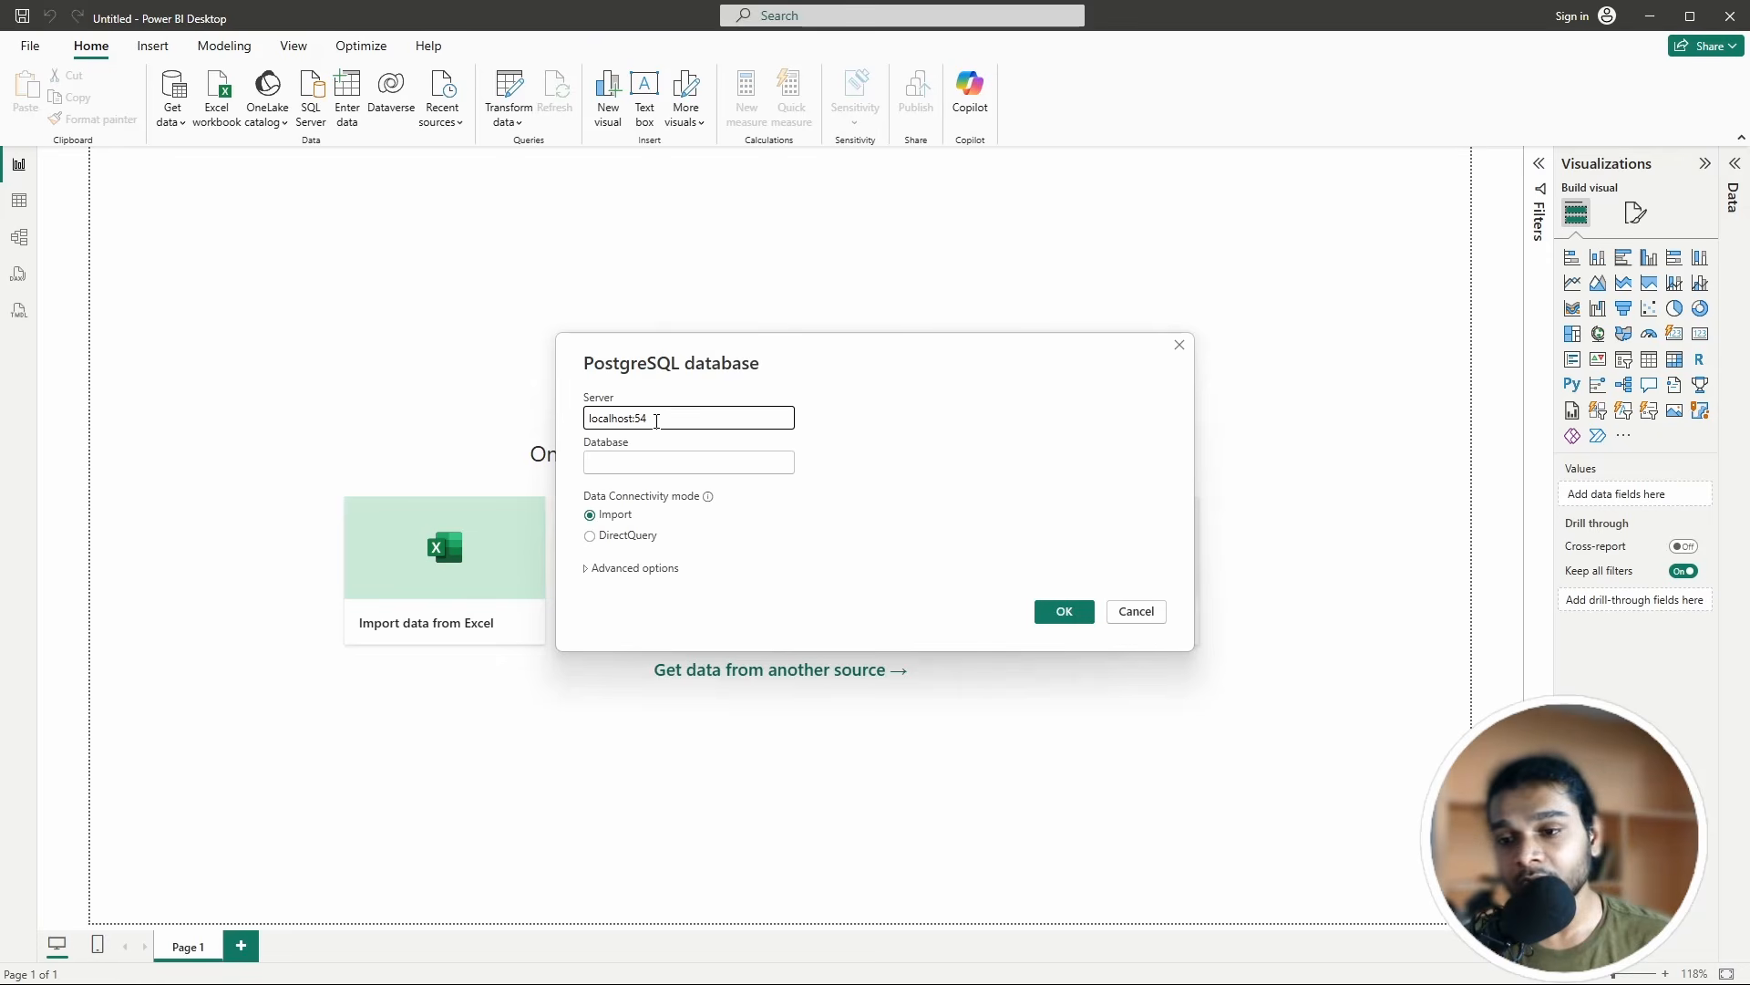
text(32)
click(704, 454)
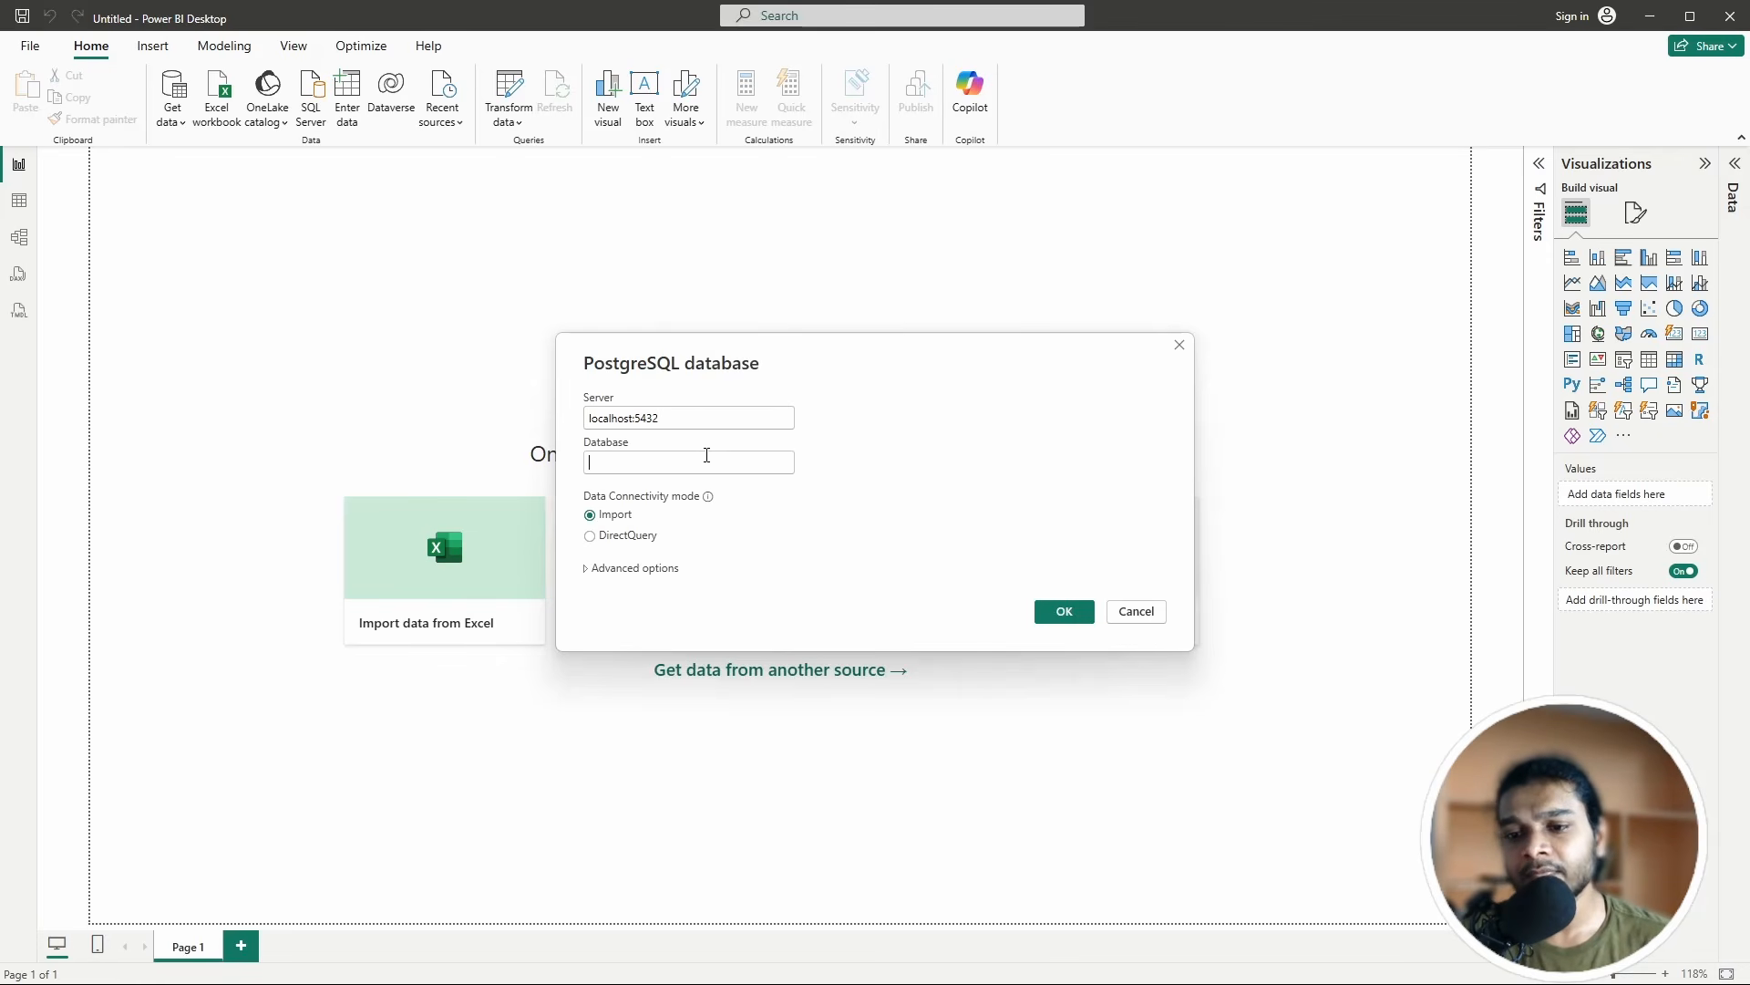
text(store)
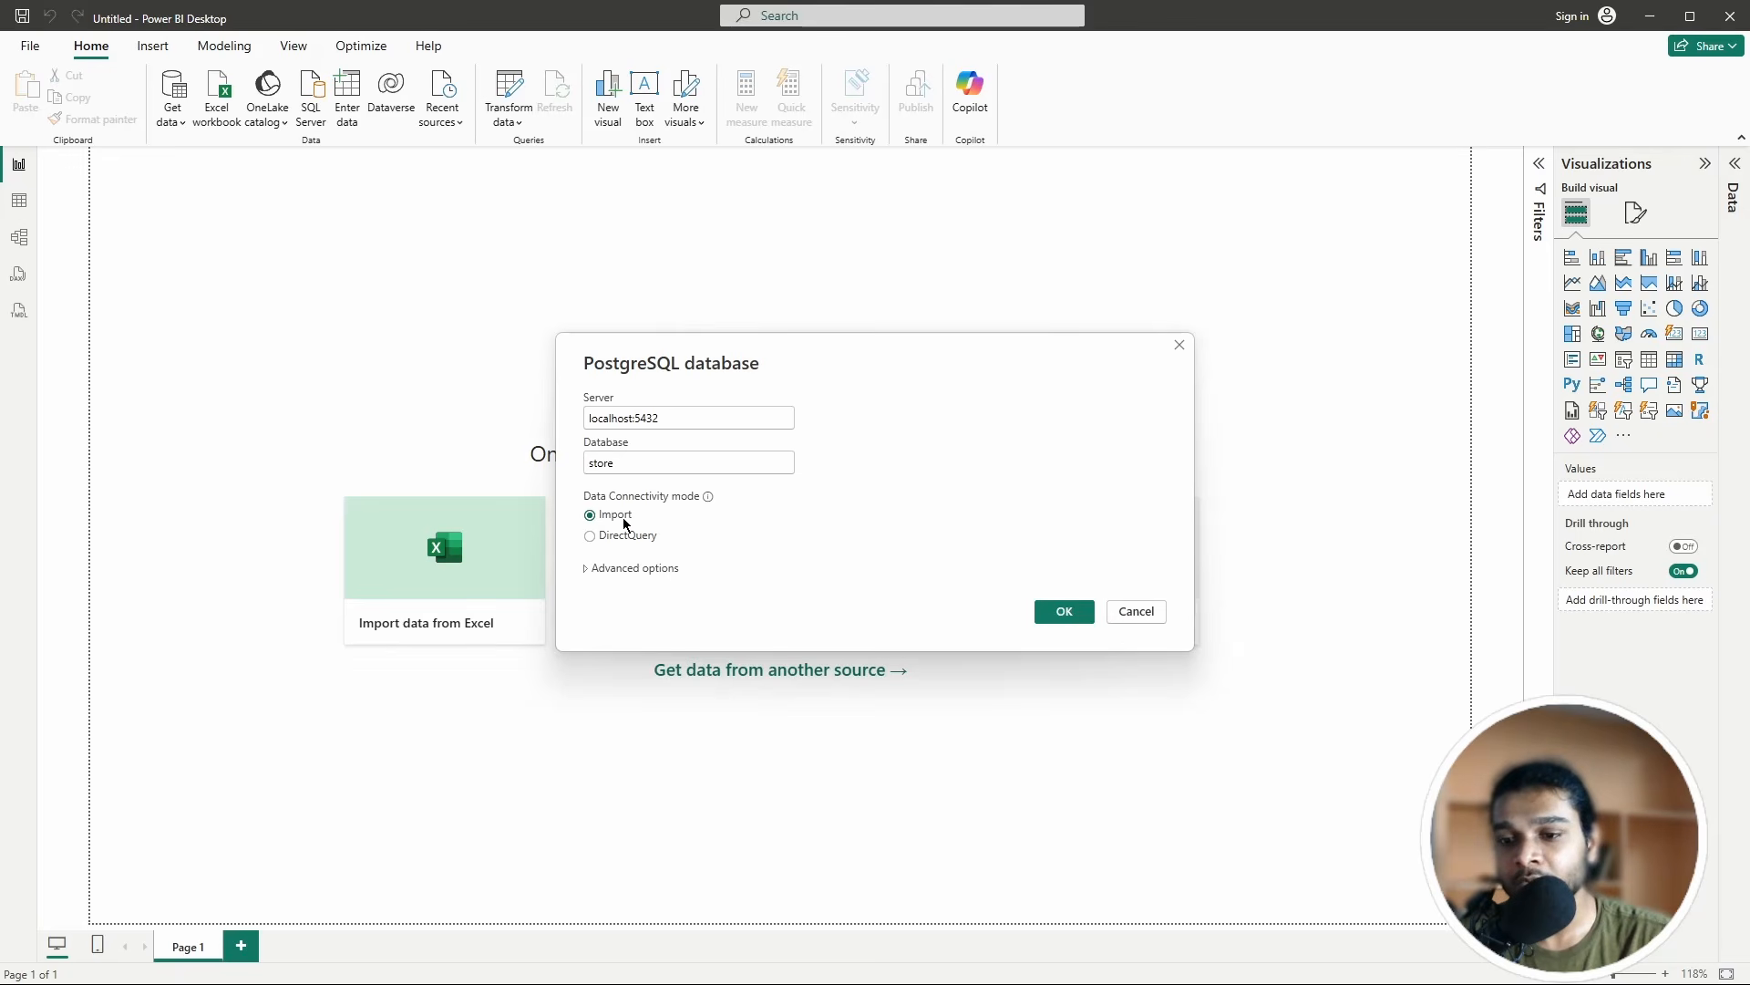
click(598, 538)
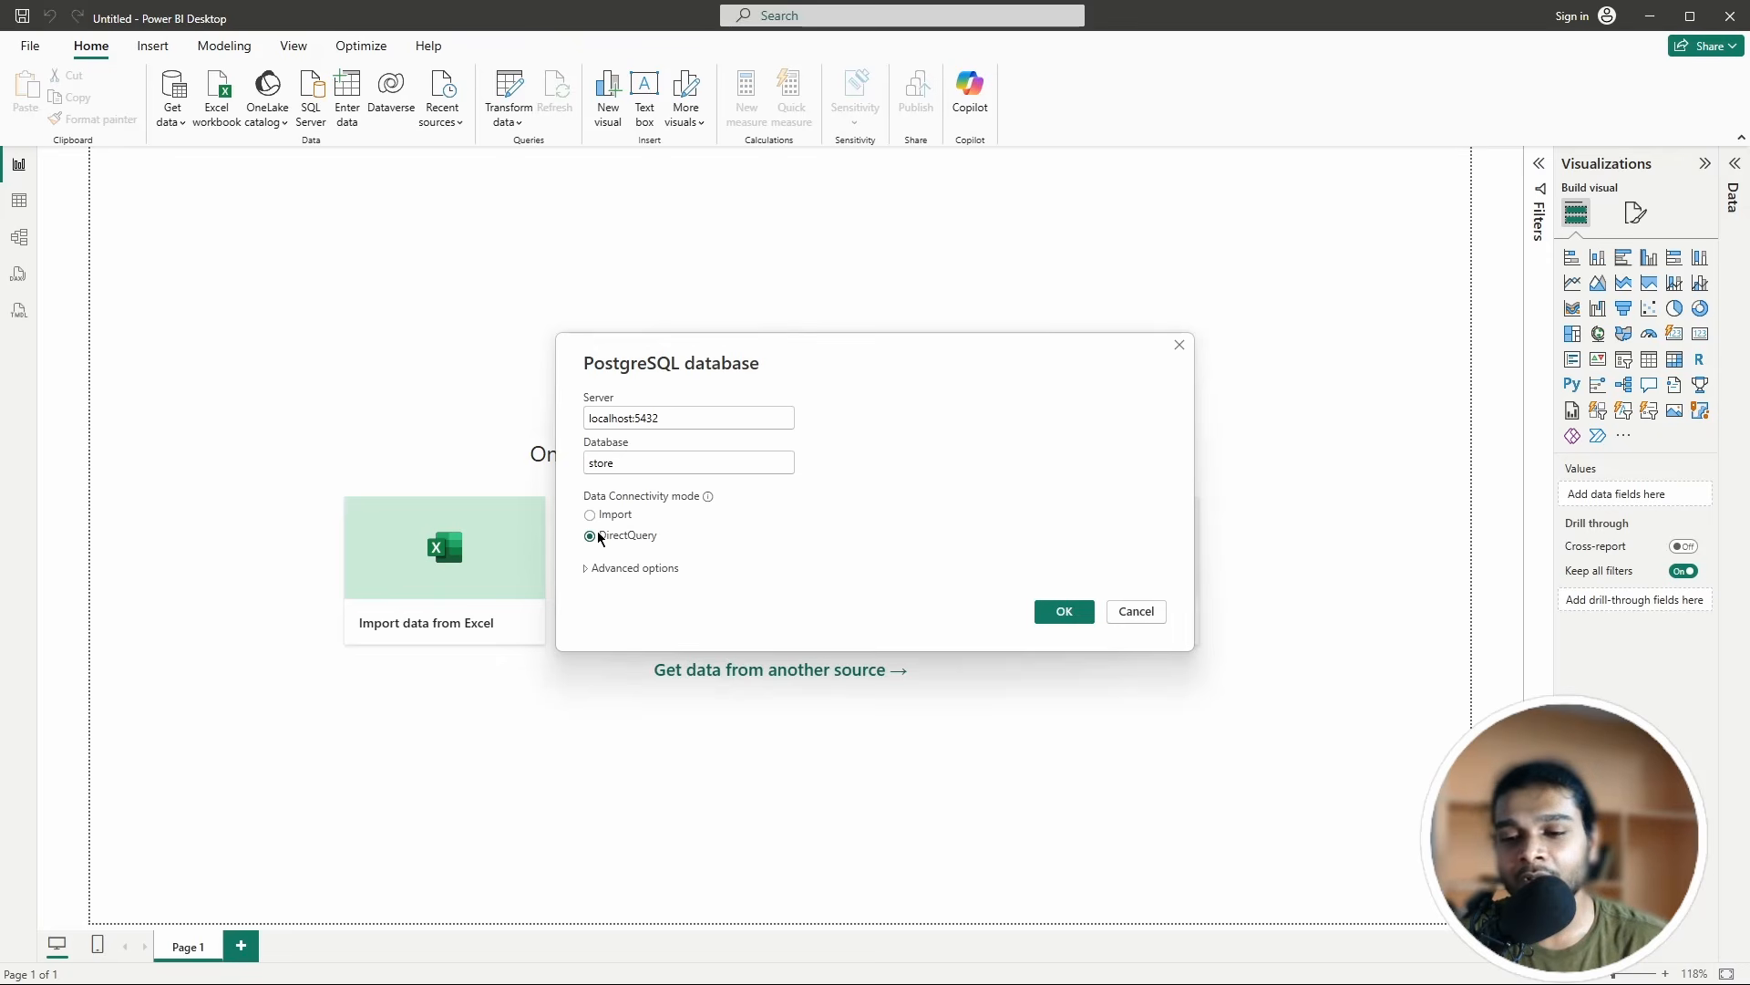
click(591, 516)
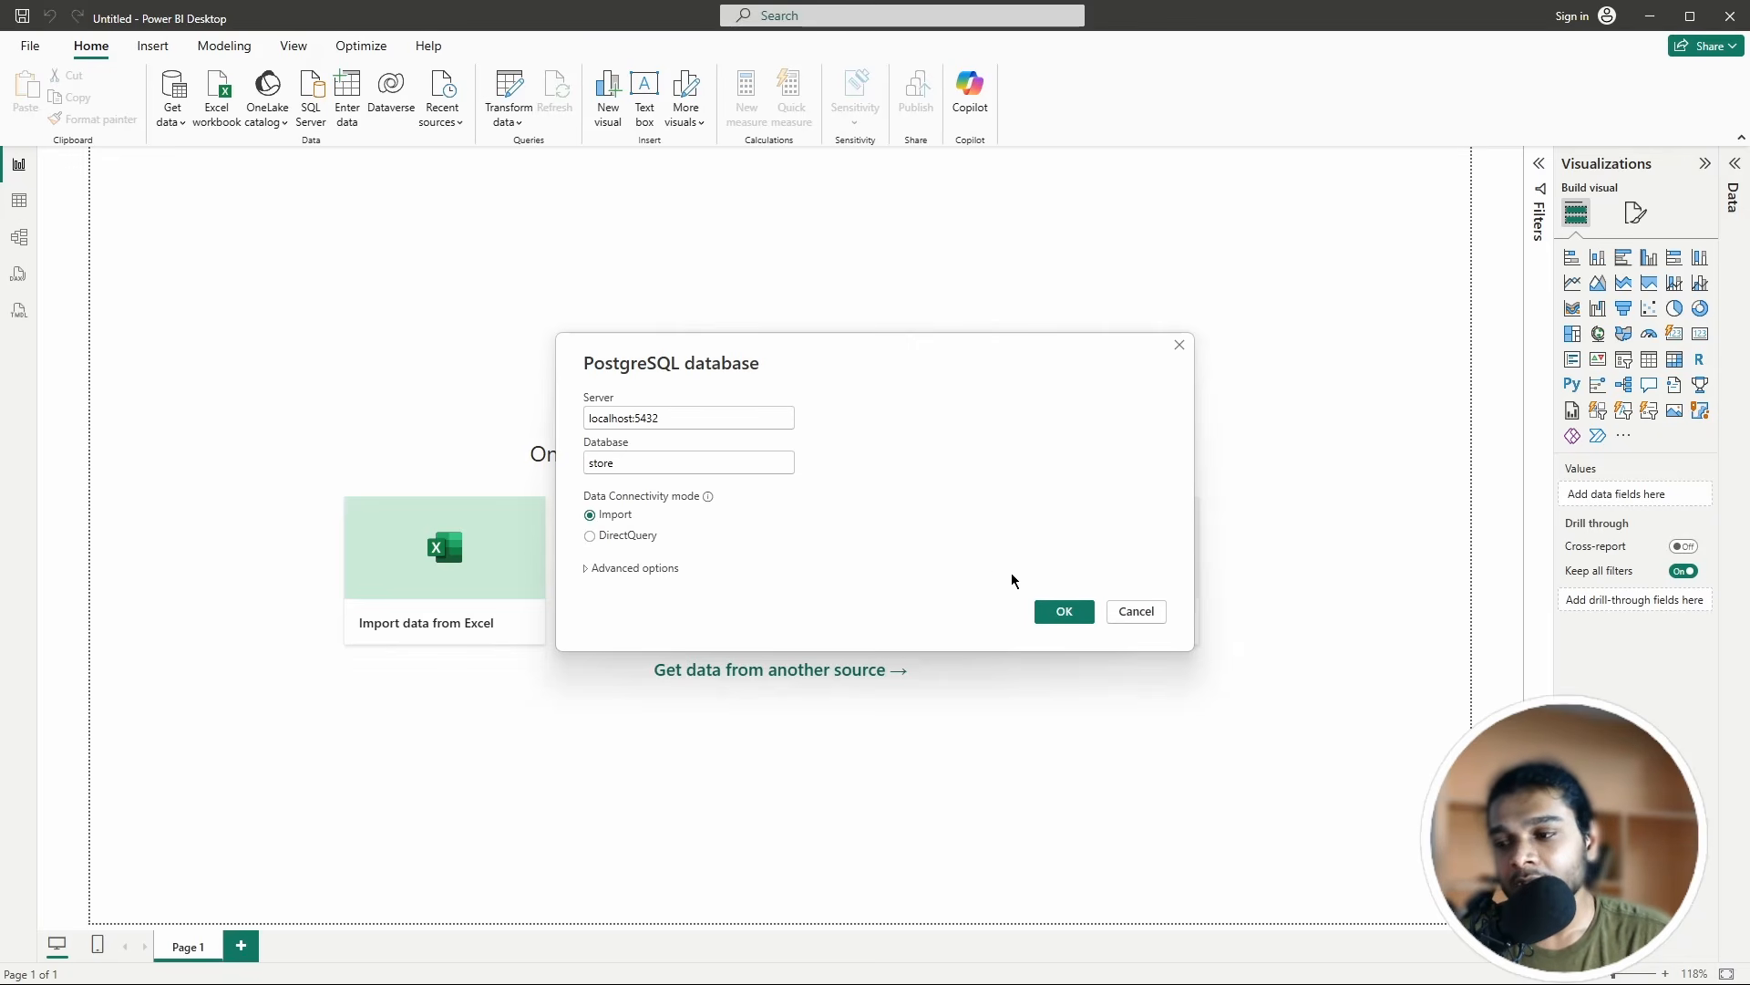
click(1065, 611)
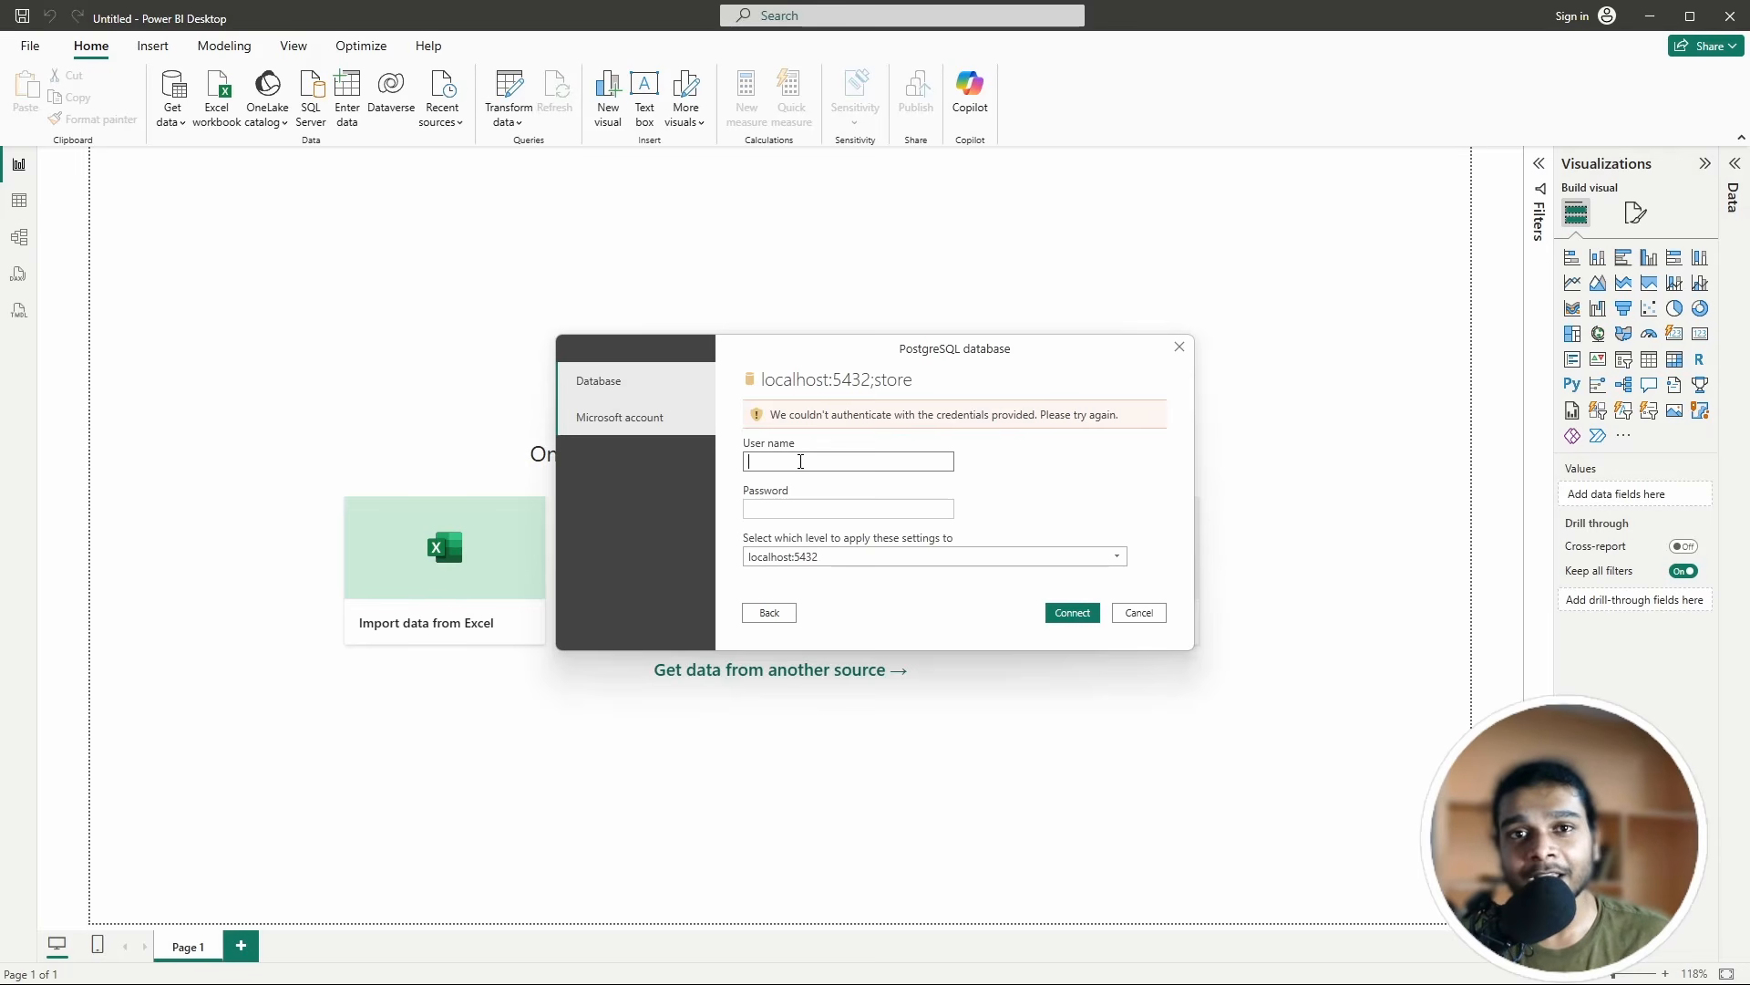
Step: Review the postgres connection's credentials in DBeaver's Edit Connection dialog, then close it
key(alt+Tab)
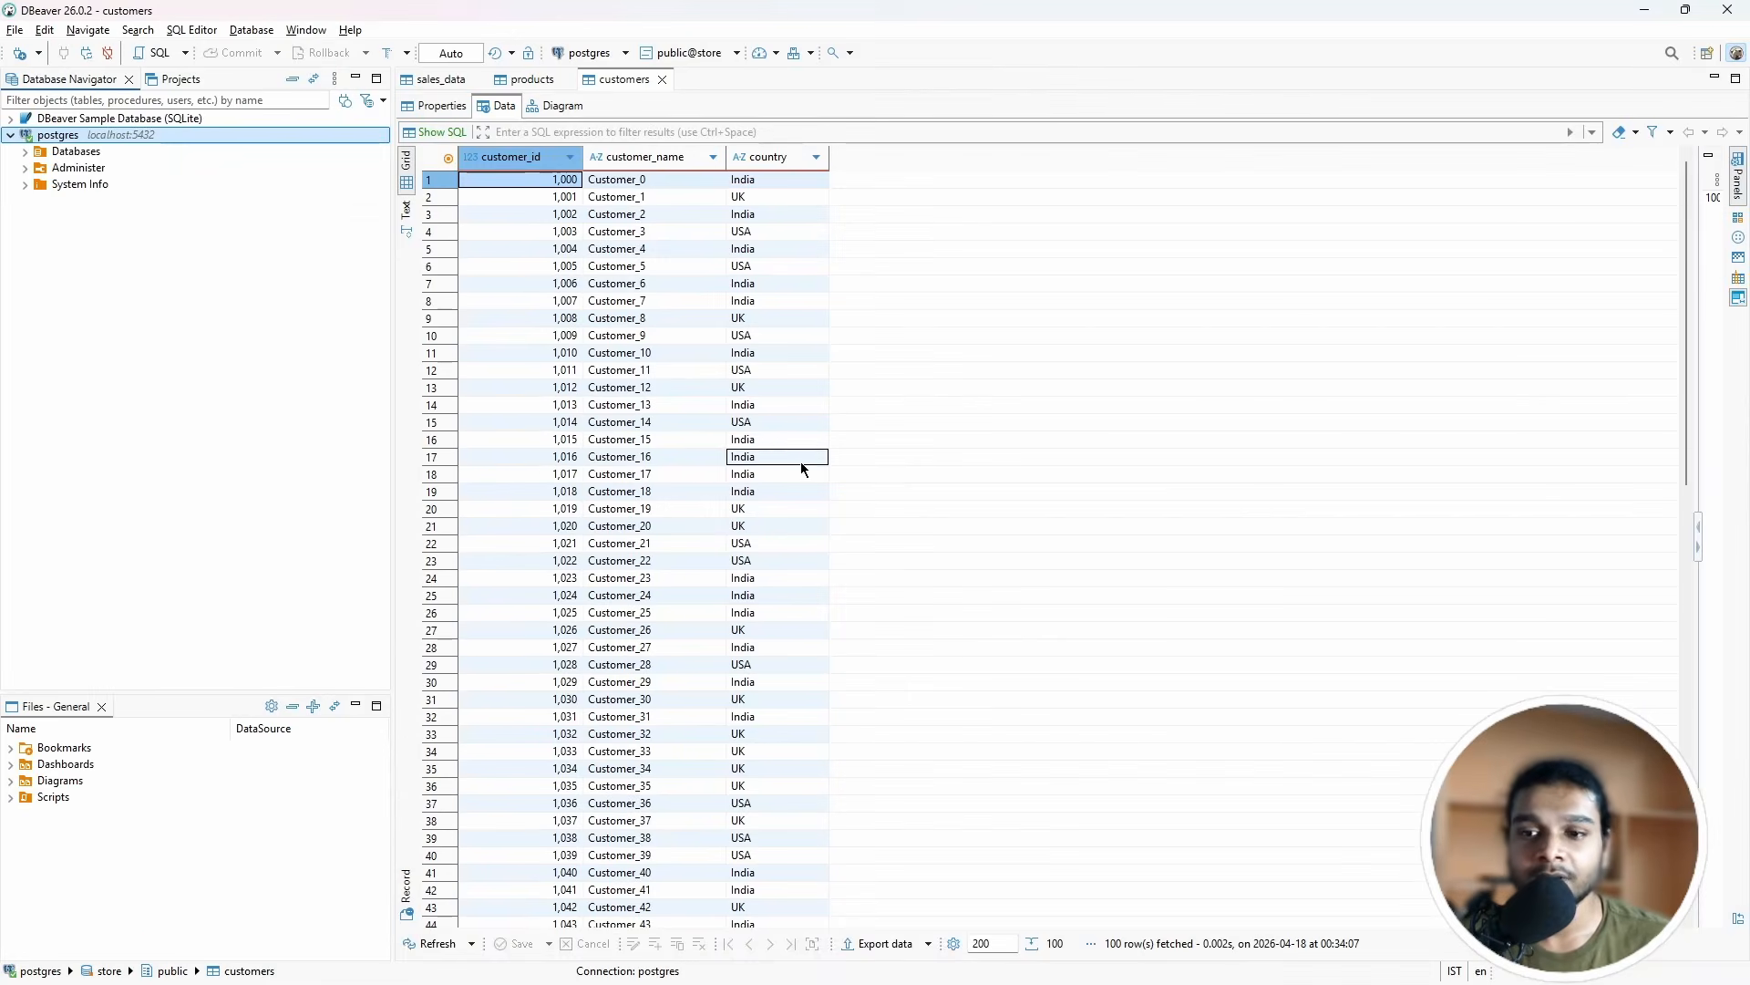
right_click(70, 143)
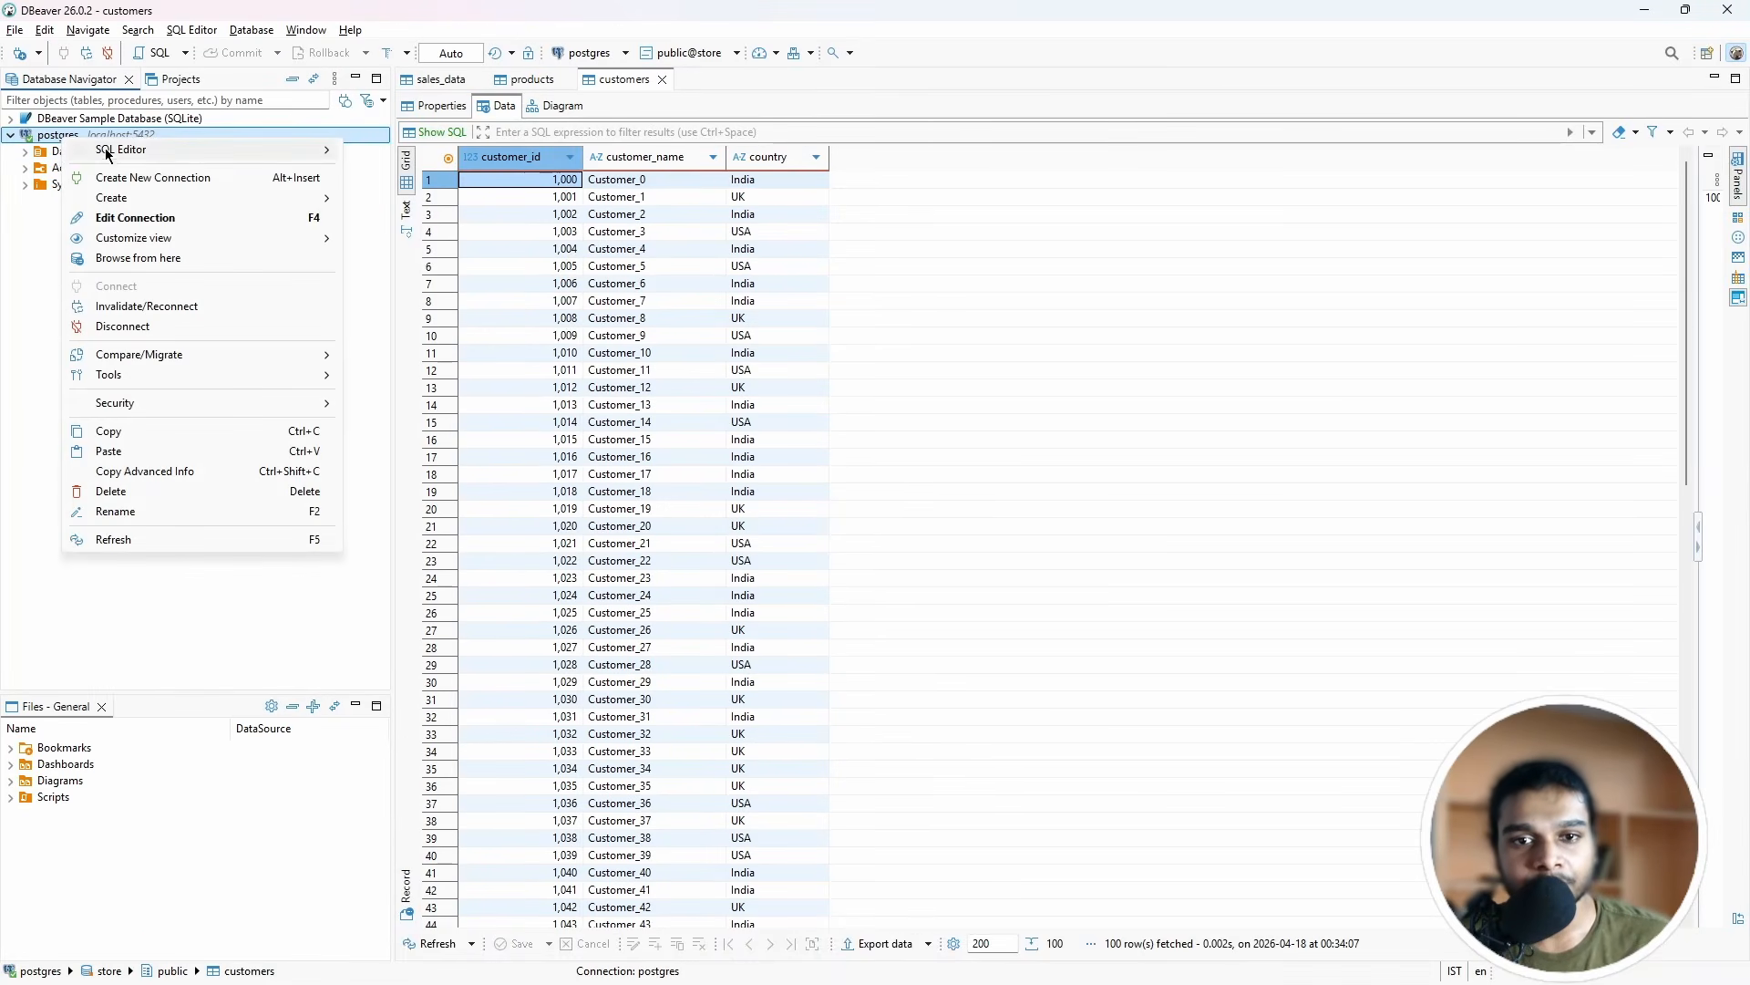
click(130, 222)
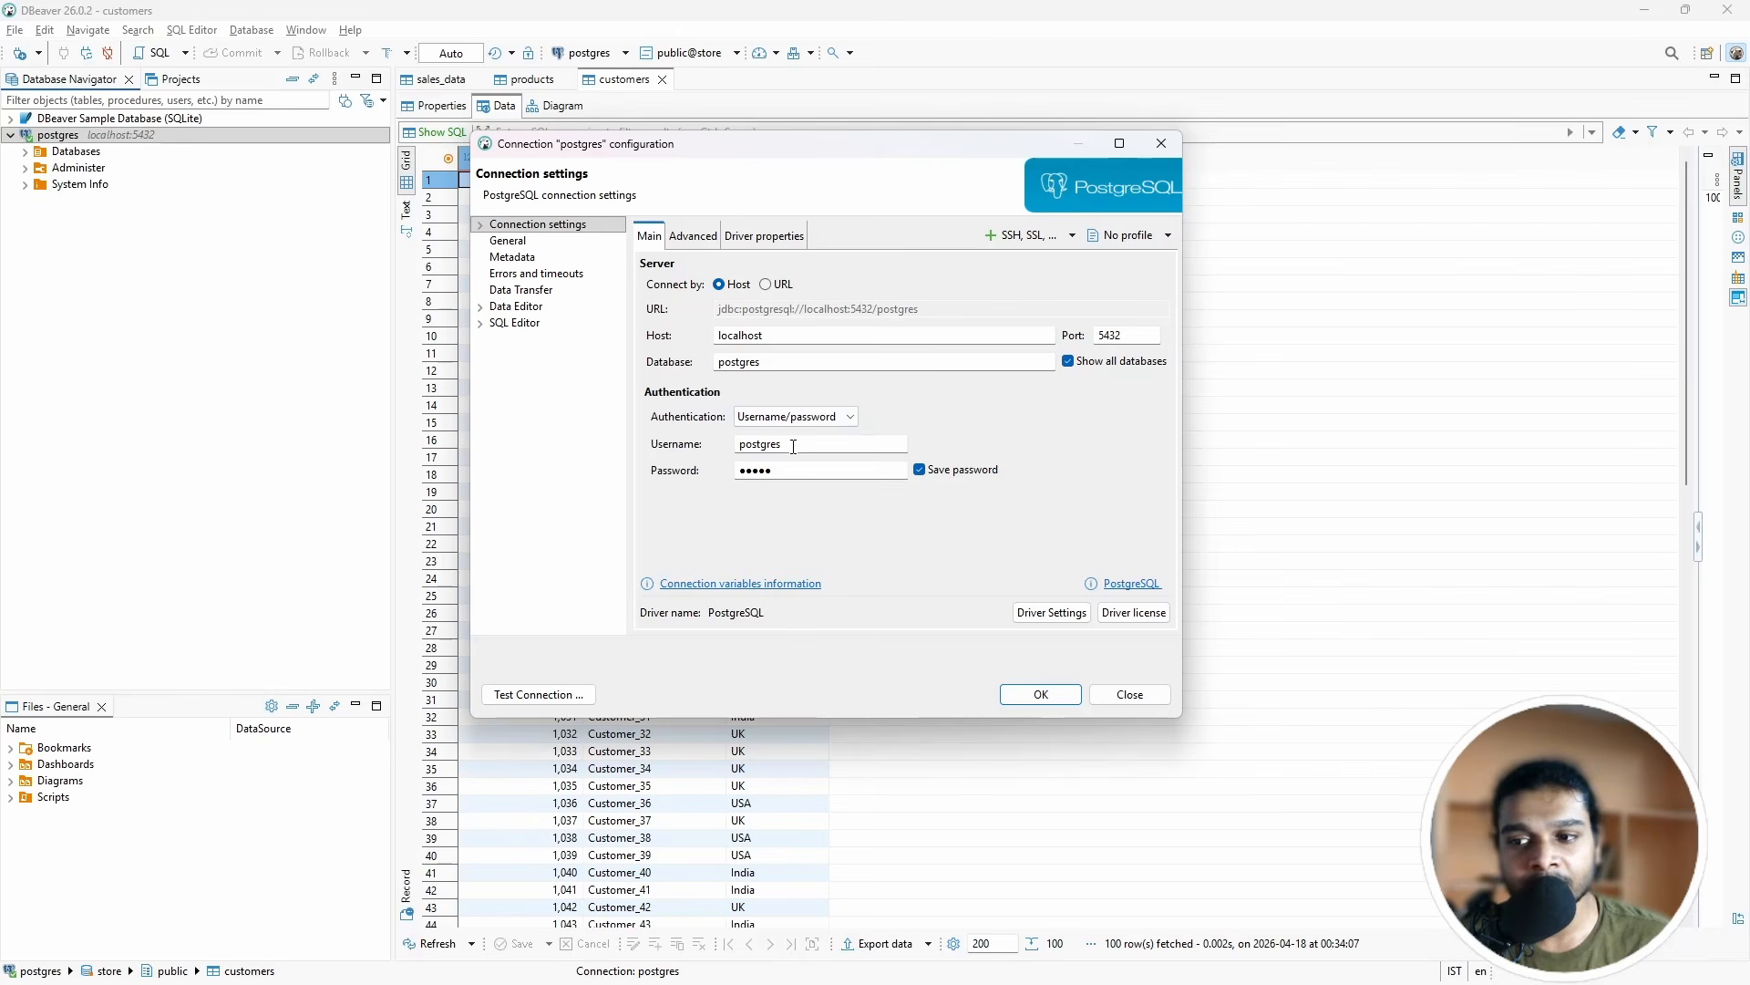
click(1161, 143)
Step: Sign in to the store database as postgres with its password and accept an unencrypted connection
key(alt+Tab)
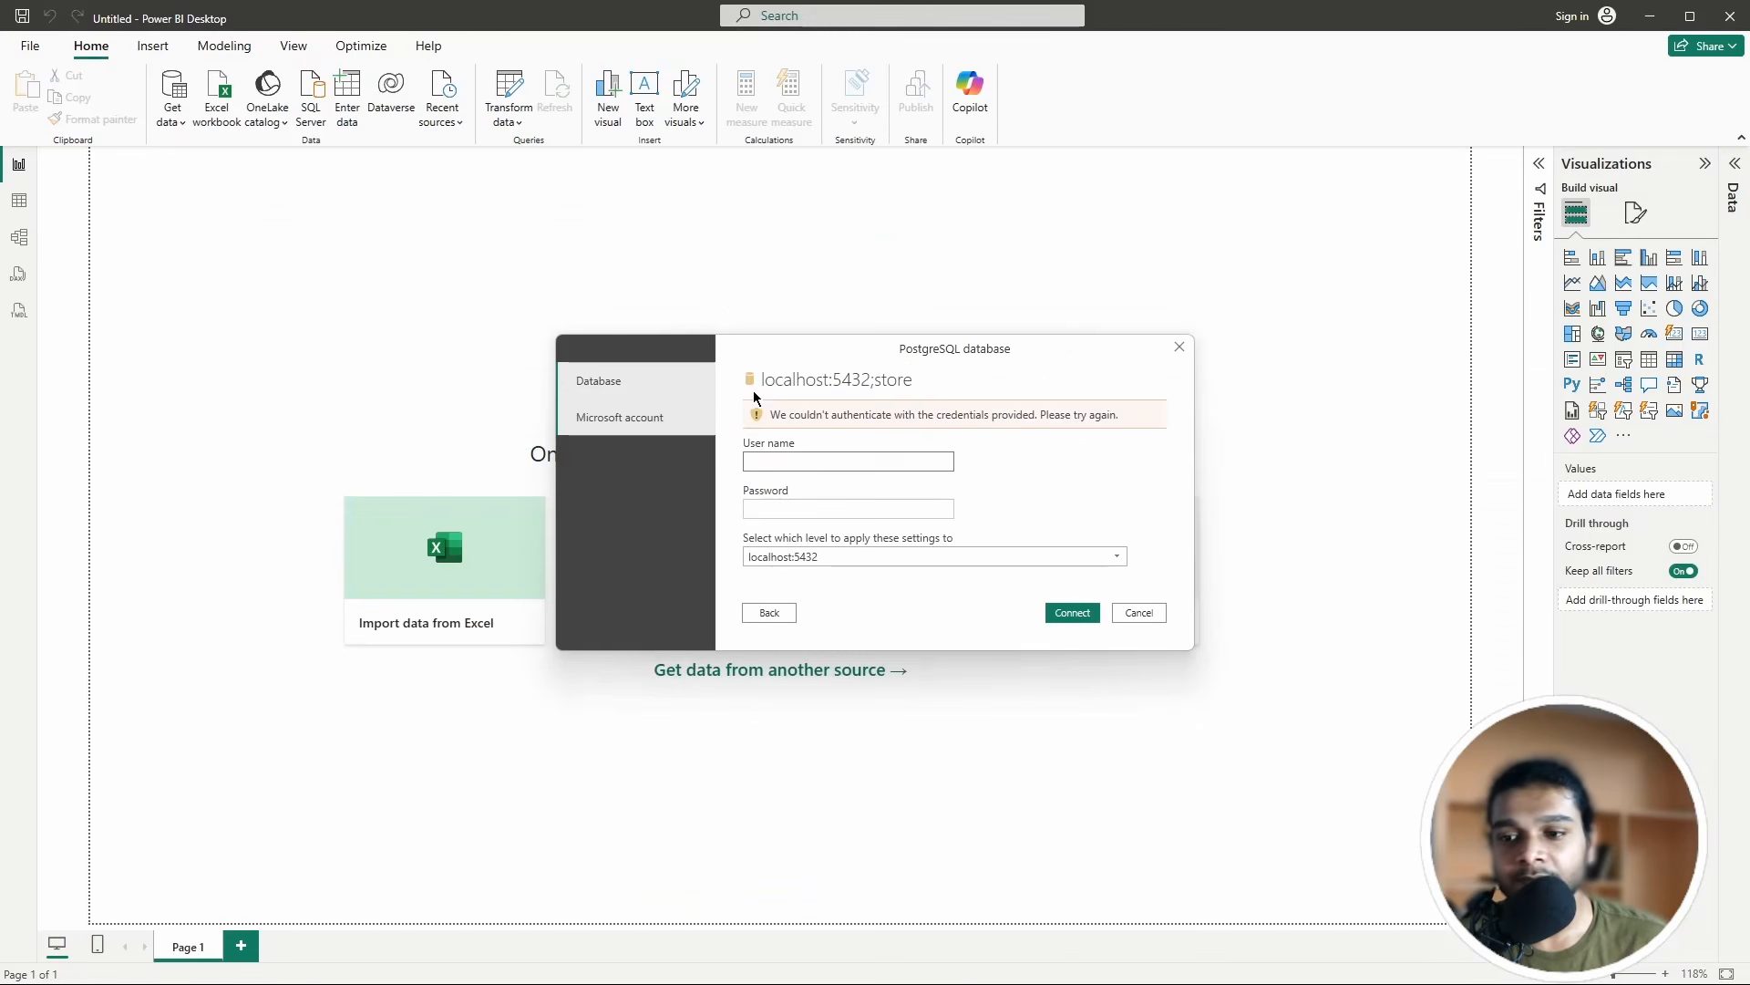
click(779, 464)
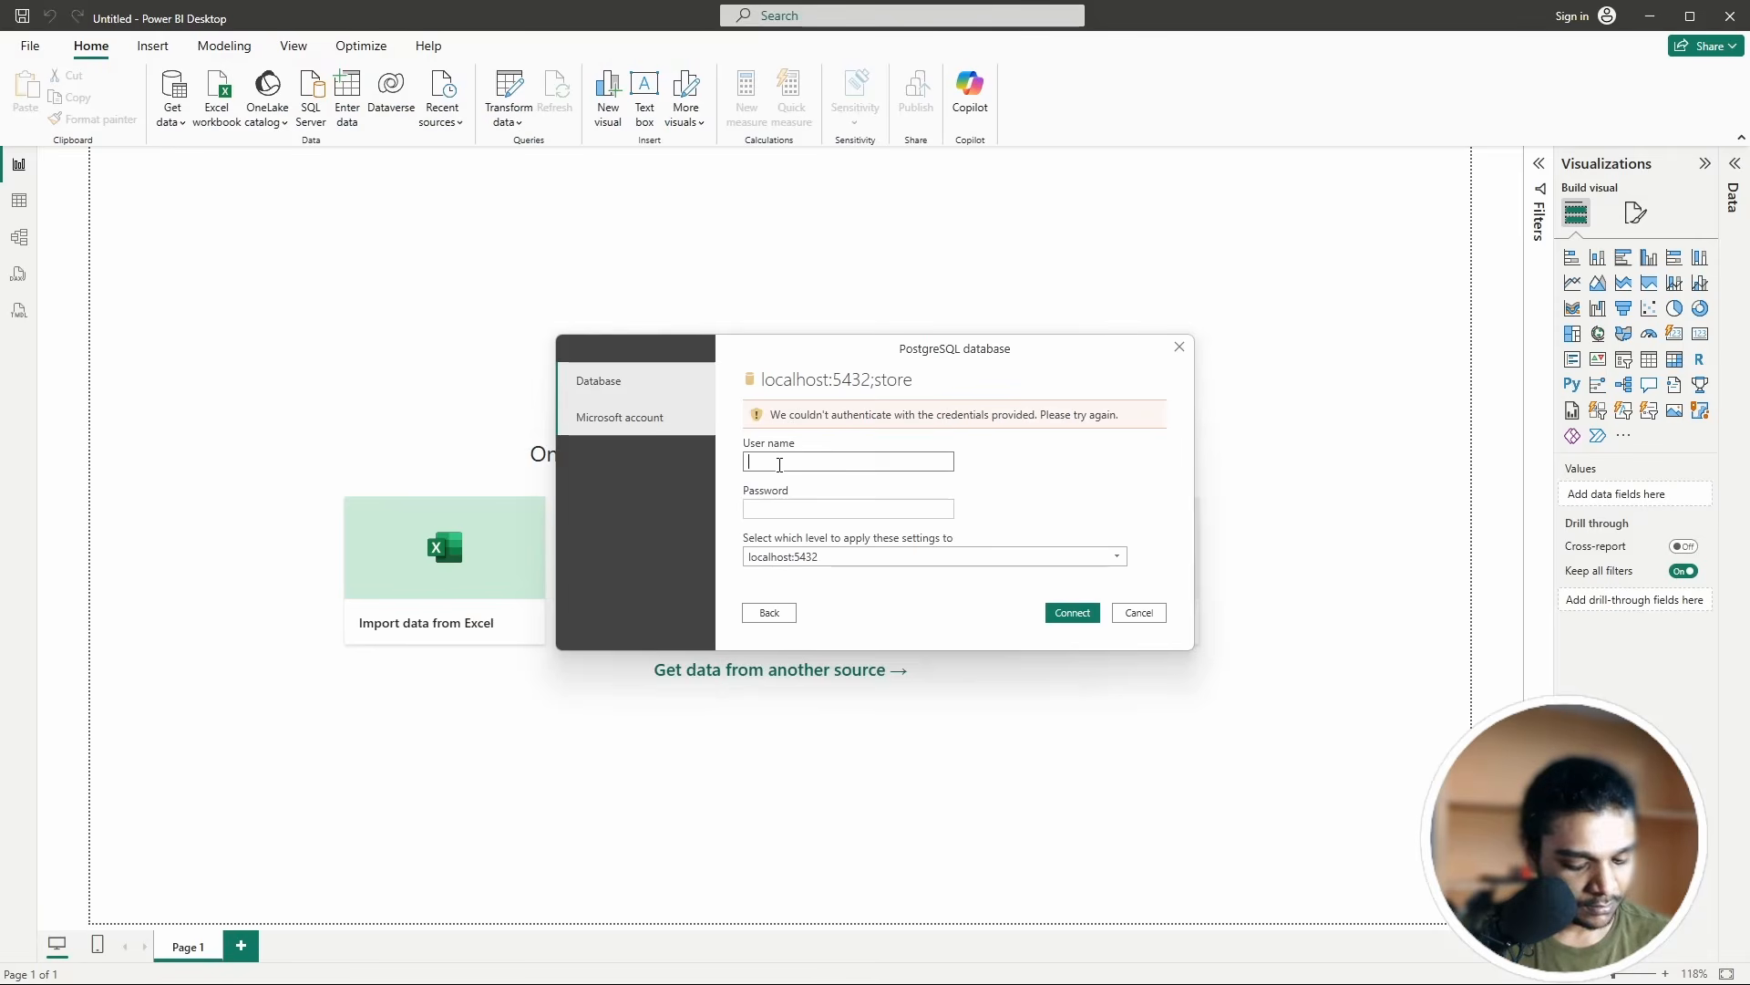
text(postg)
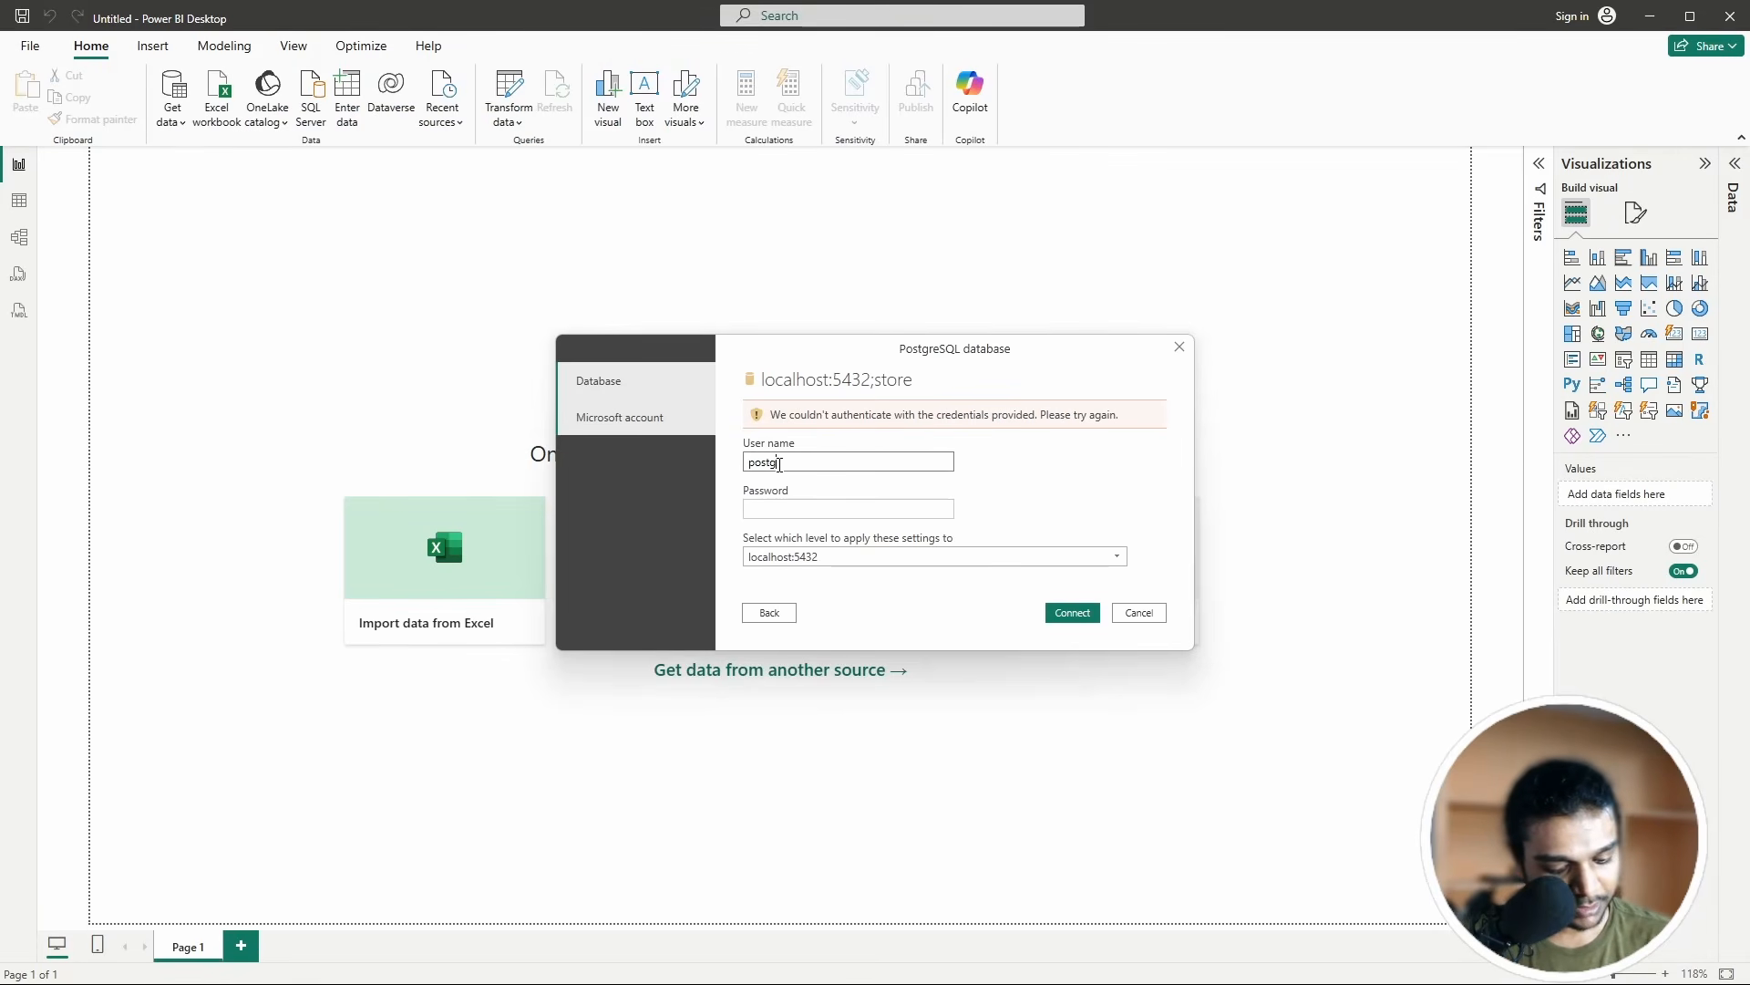
text(res)
click(779, 510)
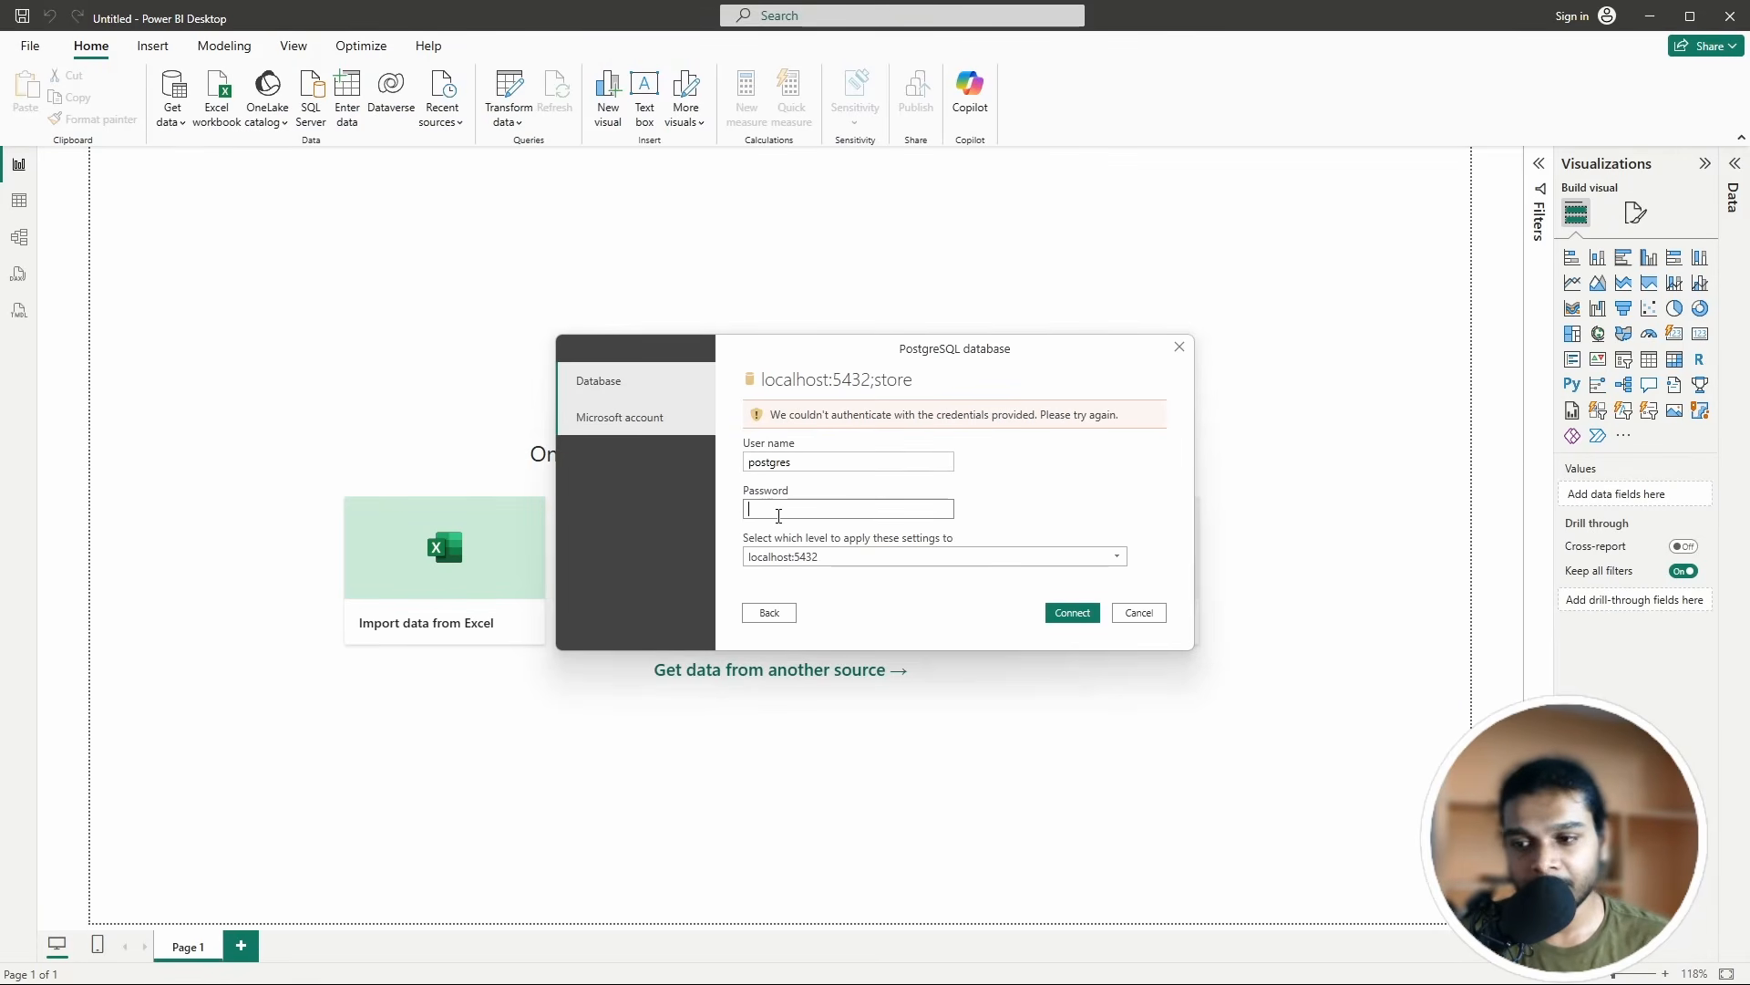
text(•••••)
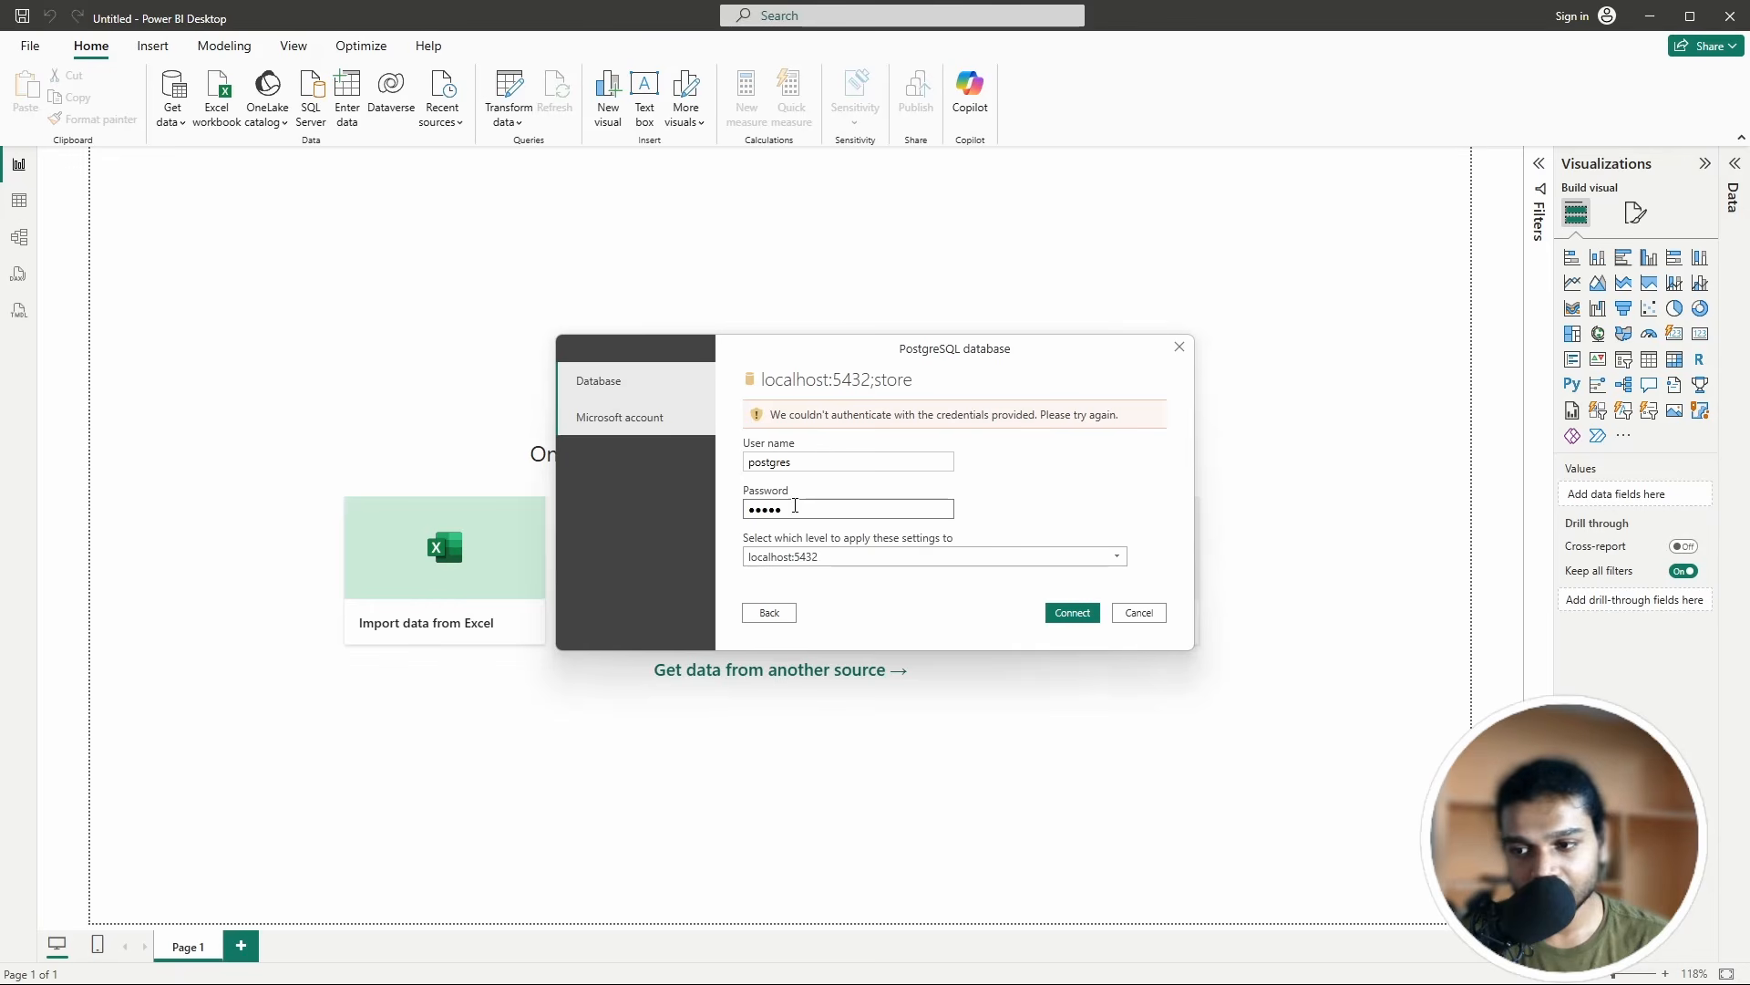
key(BackSpace)
key(BackSpace)
key(BackSpace)
key(BackSpace)
text(•••••)
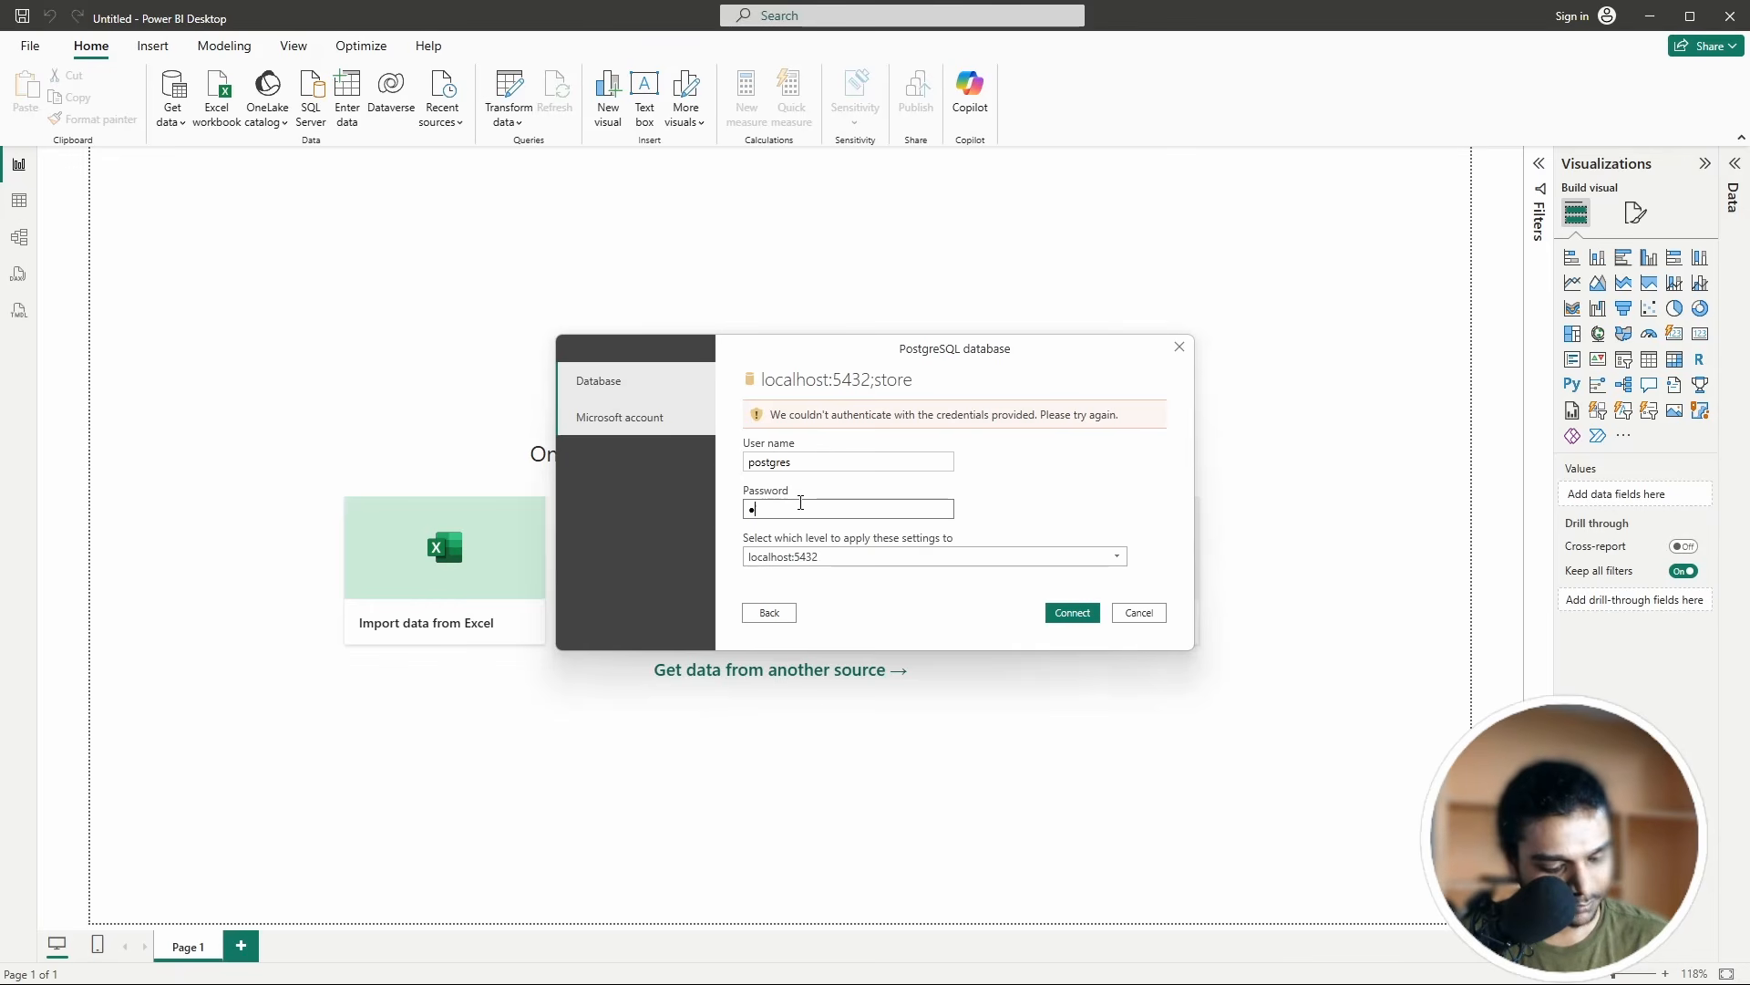
click(1067, 615)
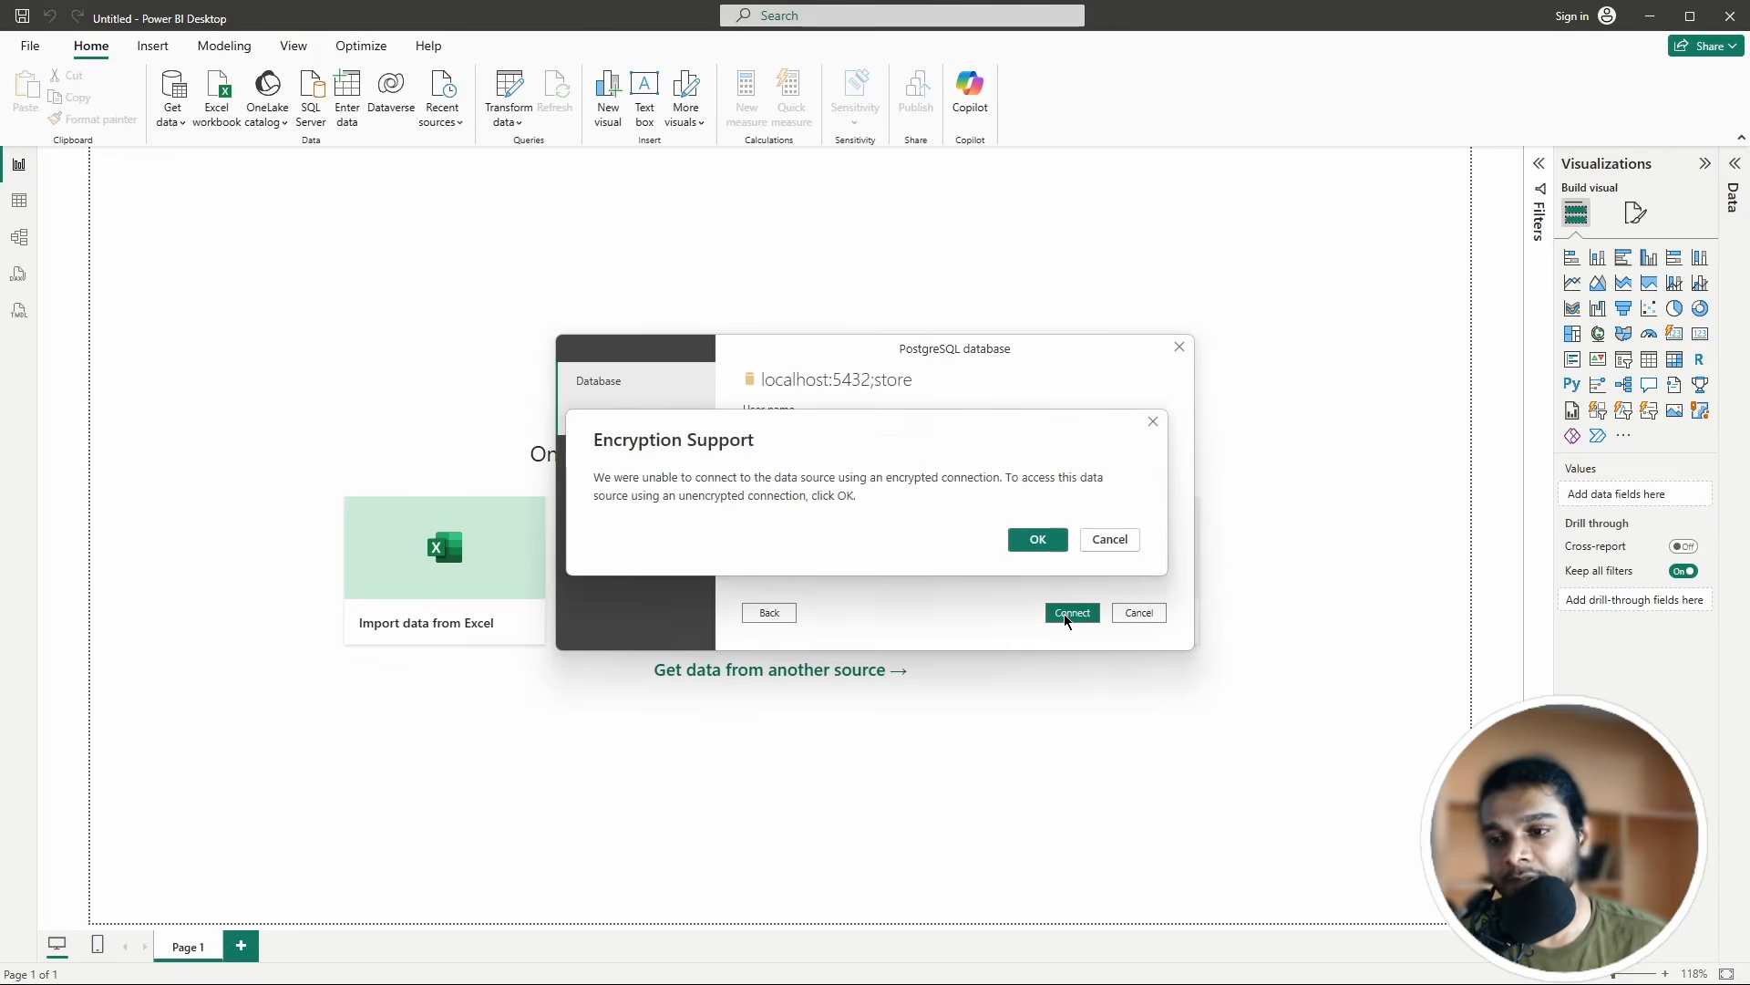
click(1024, 548)
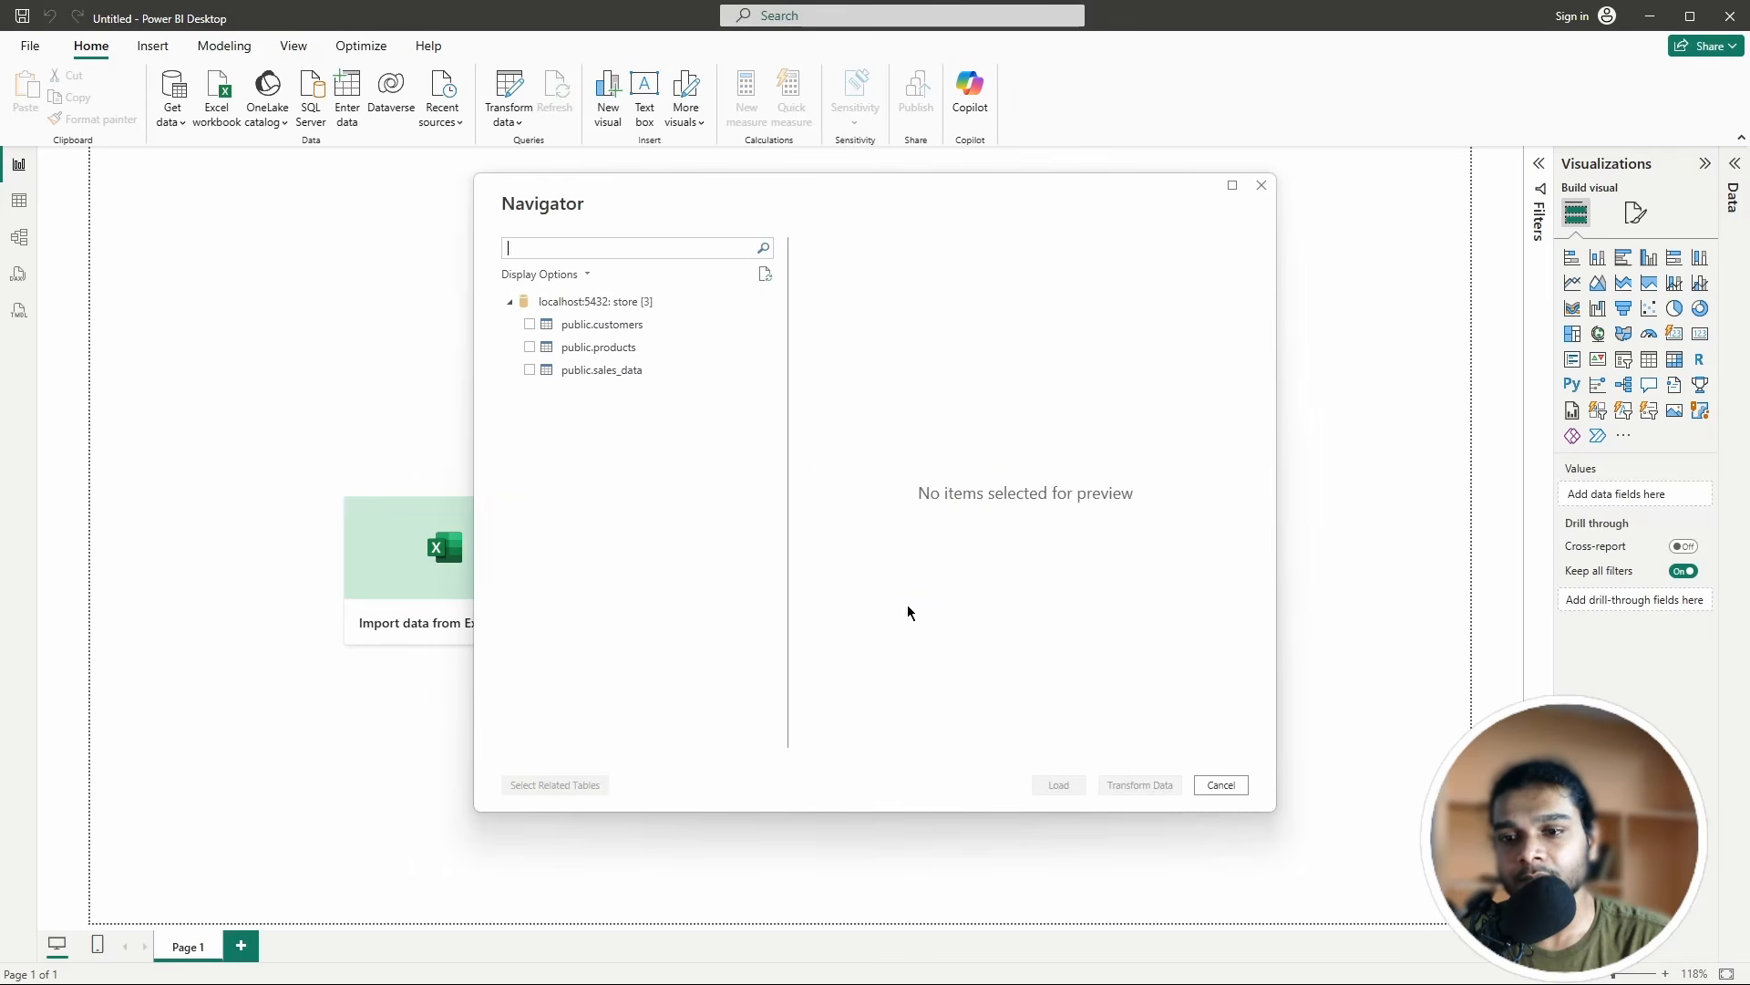
Step: Check public.customers, public.products and public.sales_data in the Navigator and load them
click(530, 326)
click(531, 349)
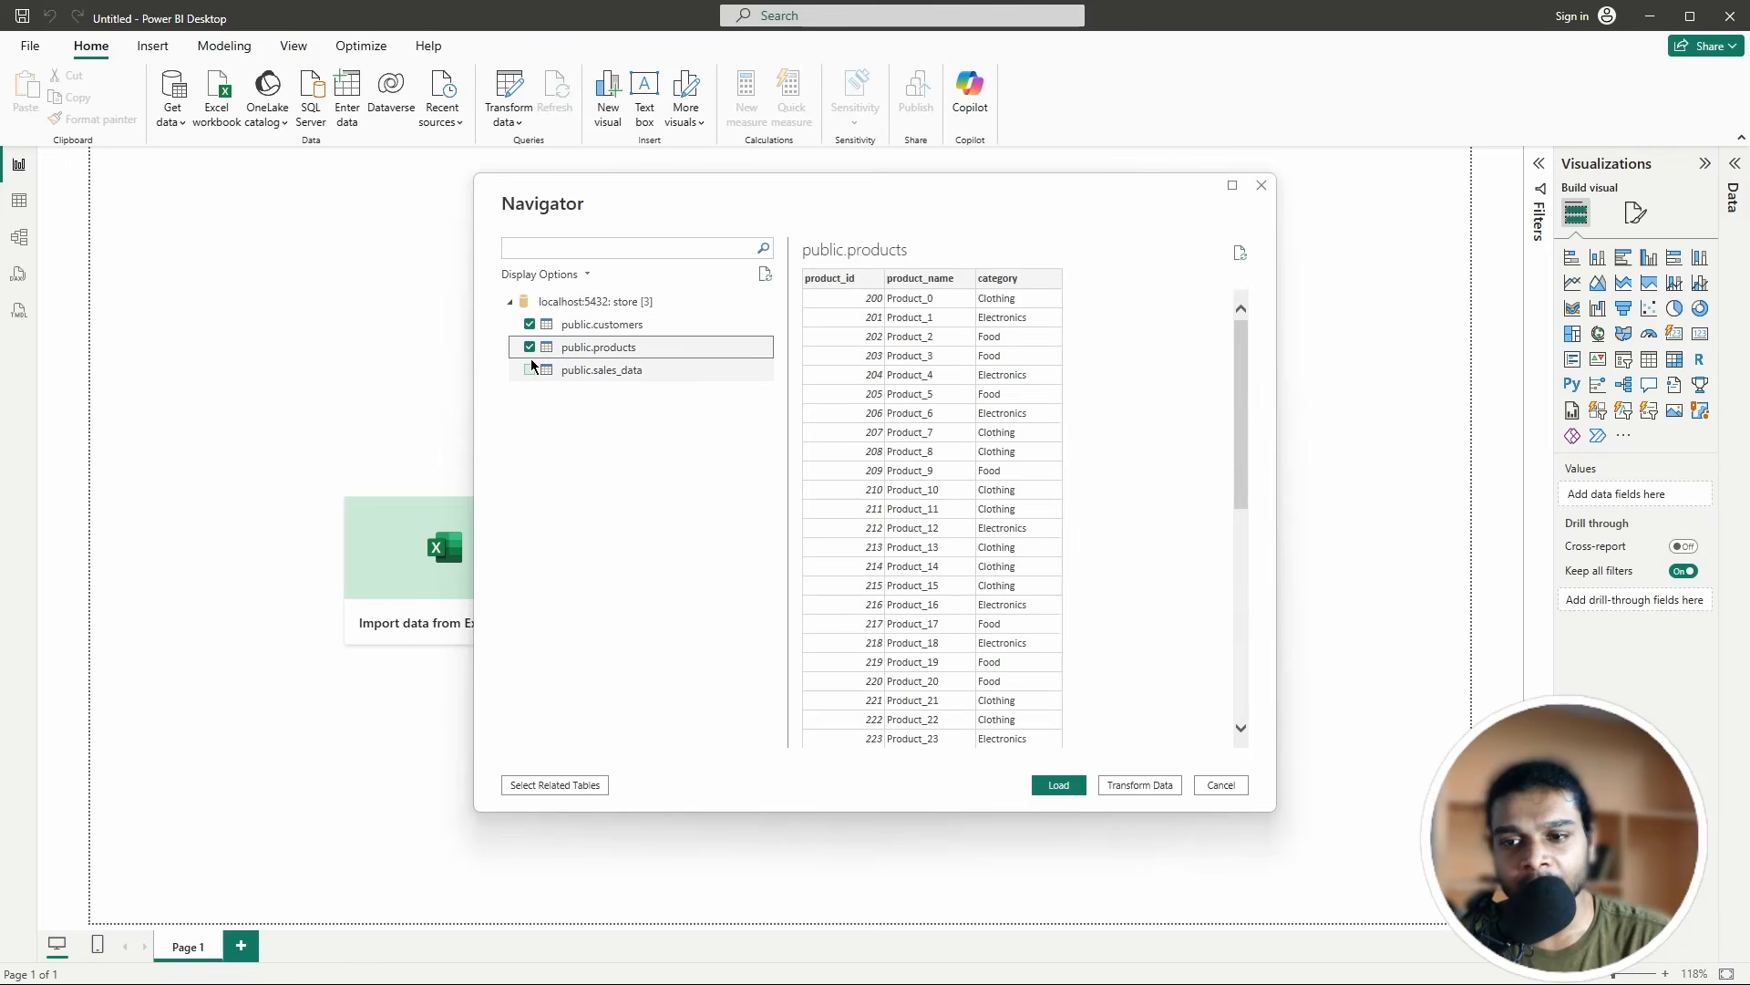
click(532, 369)
click(531, 372)
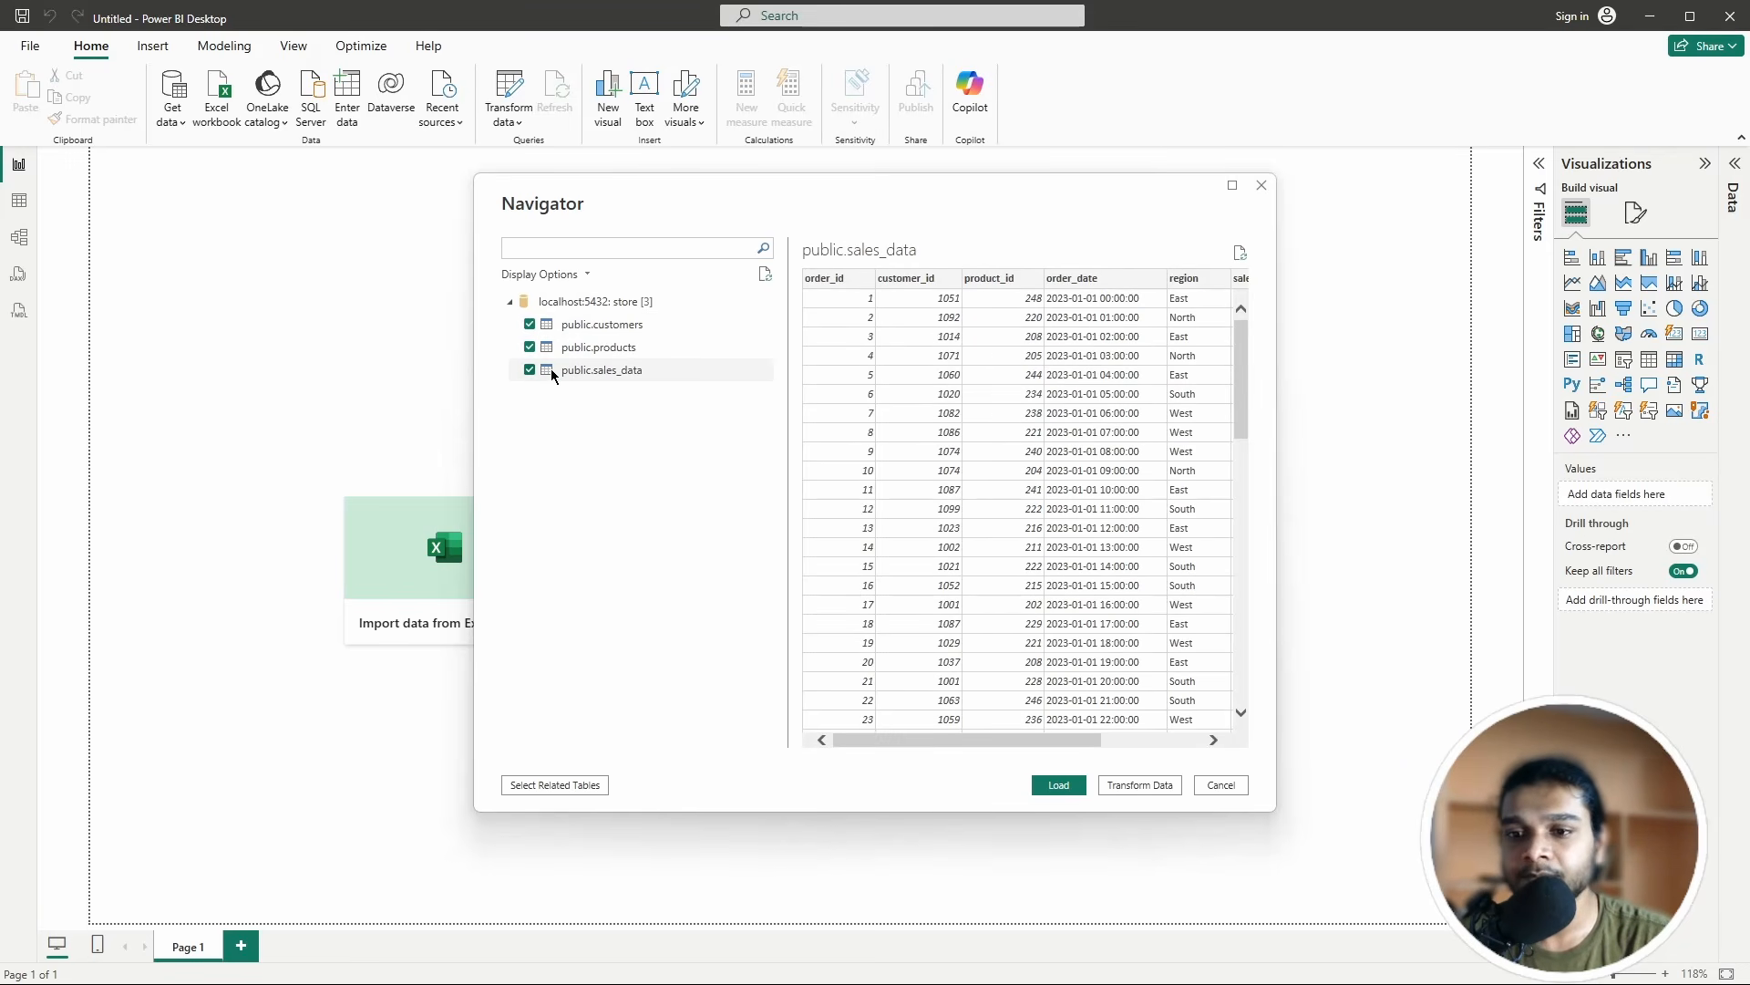
click(1058, 784)
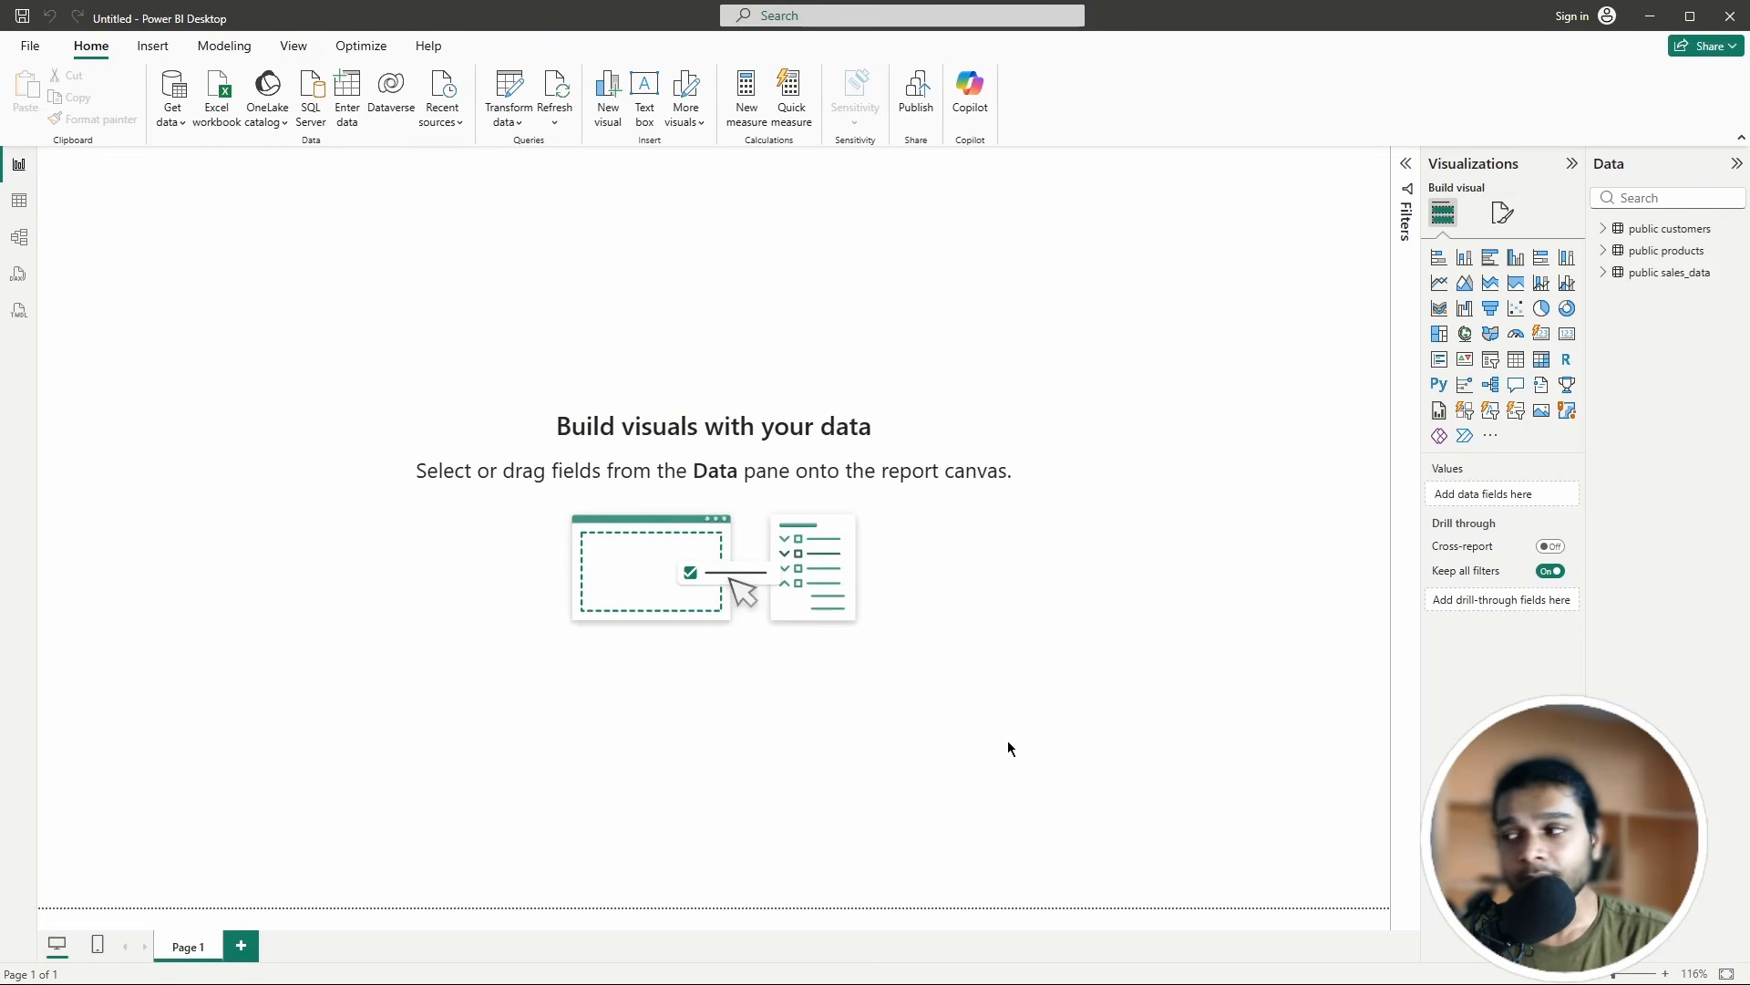
Step: Expand customers, products and sales_data in the Data pane, then refresh the data
click(1604, 228)
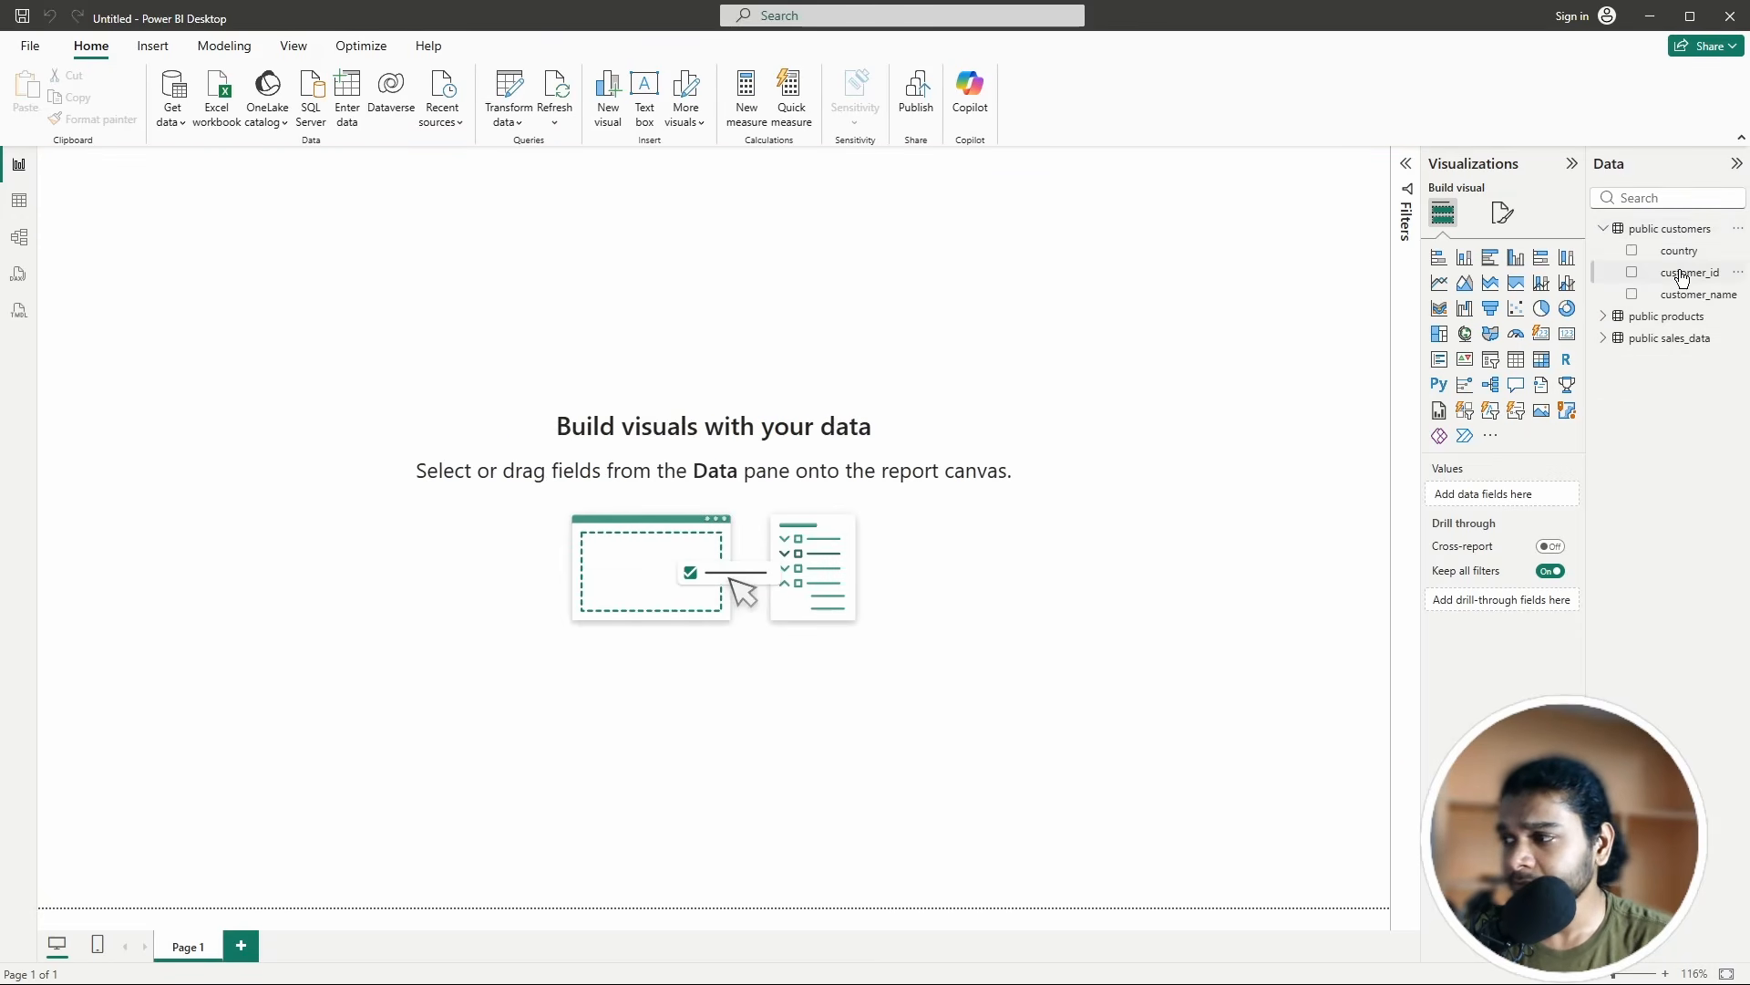
click(1604, 317)
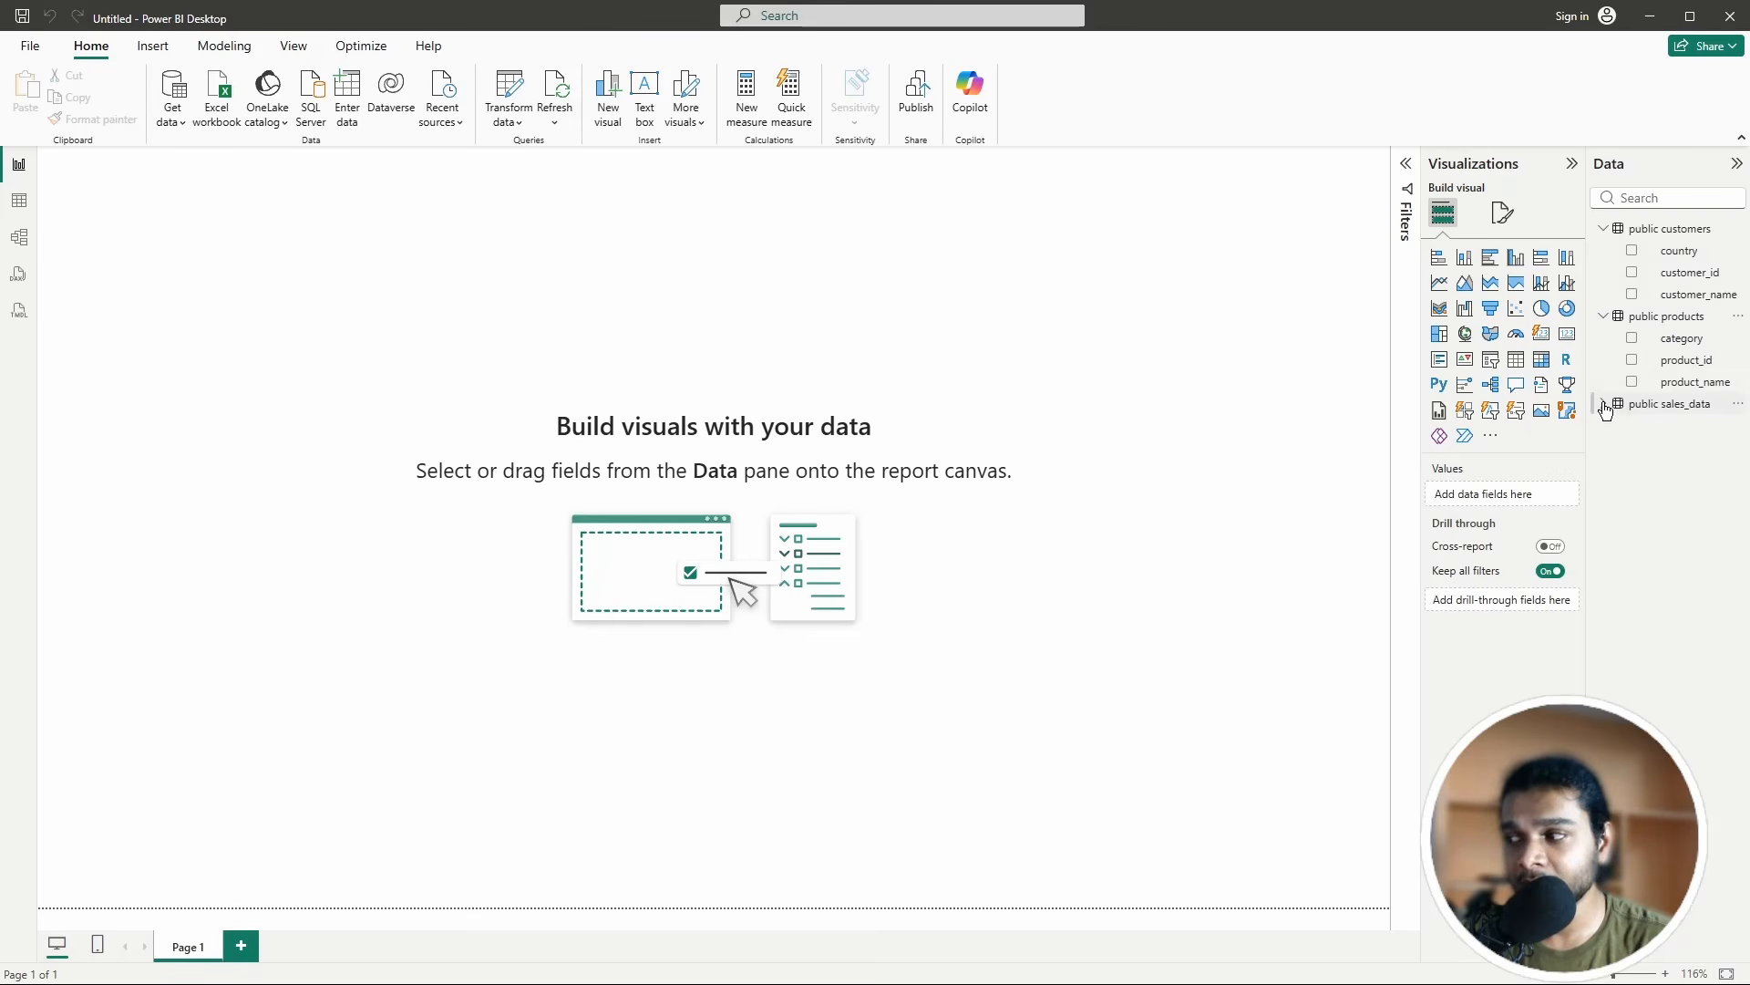
click(1604, 404)
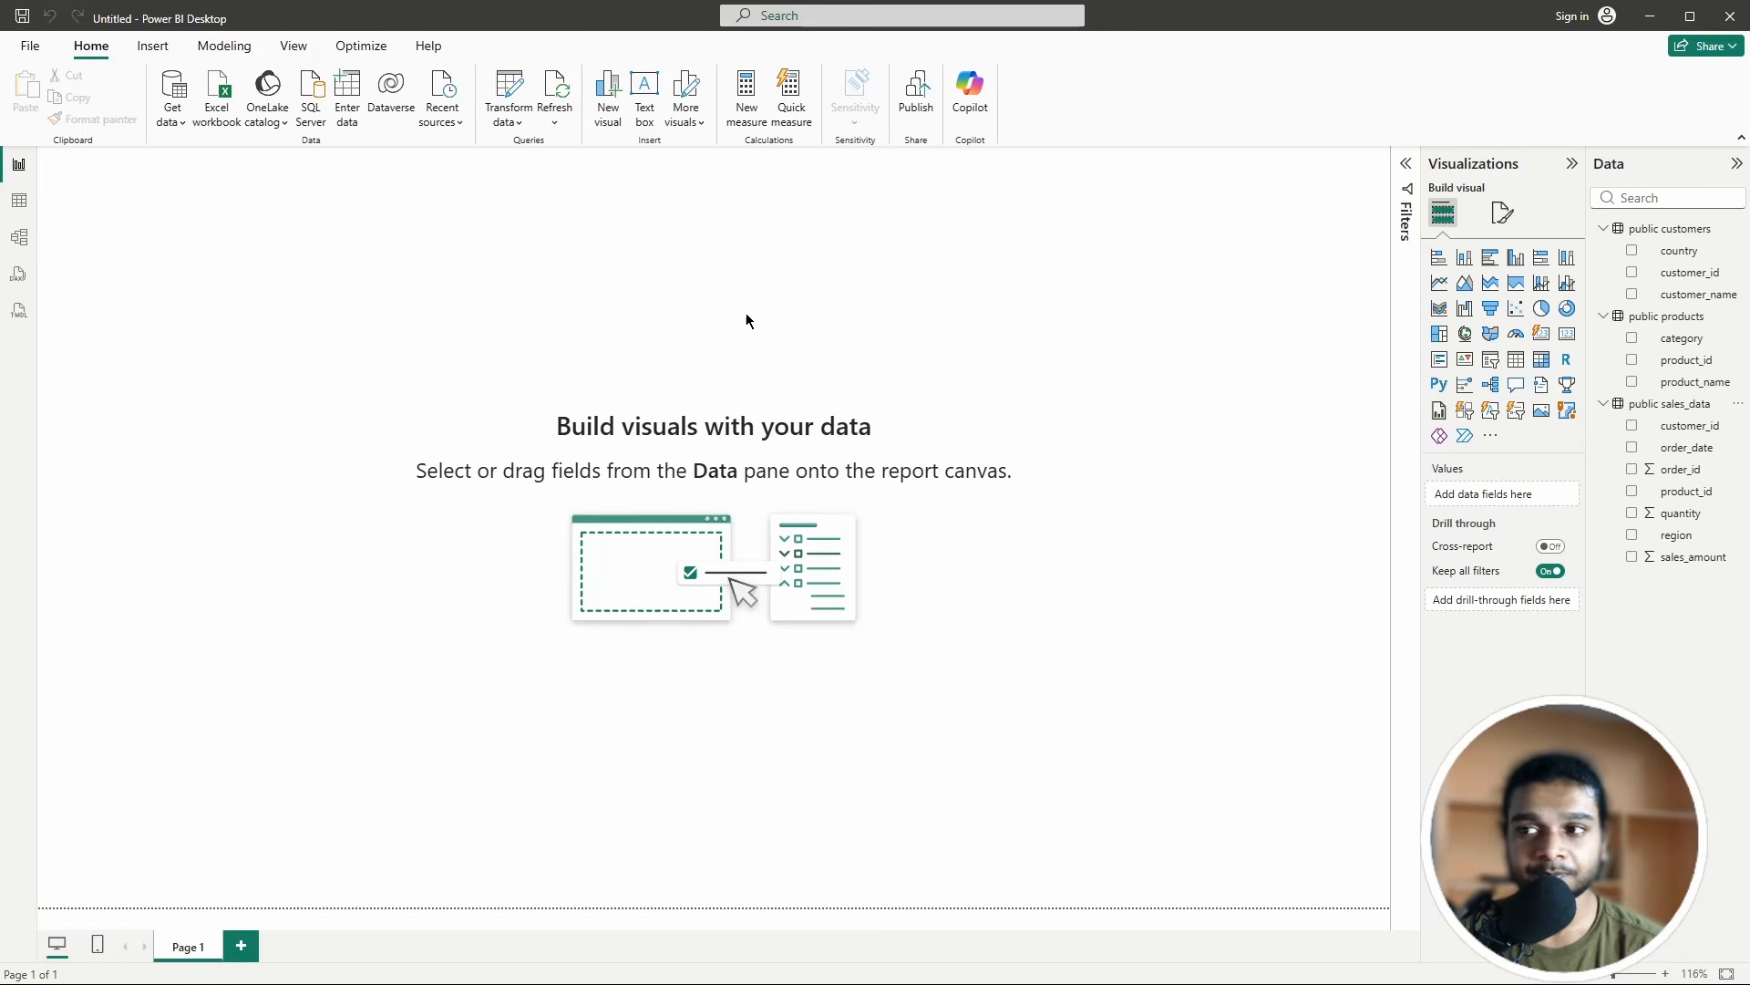
click(557, 93)
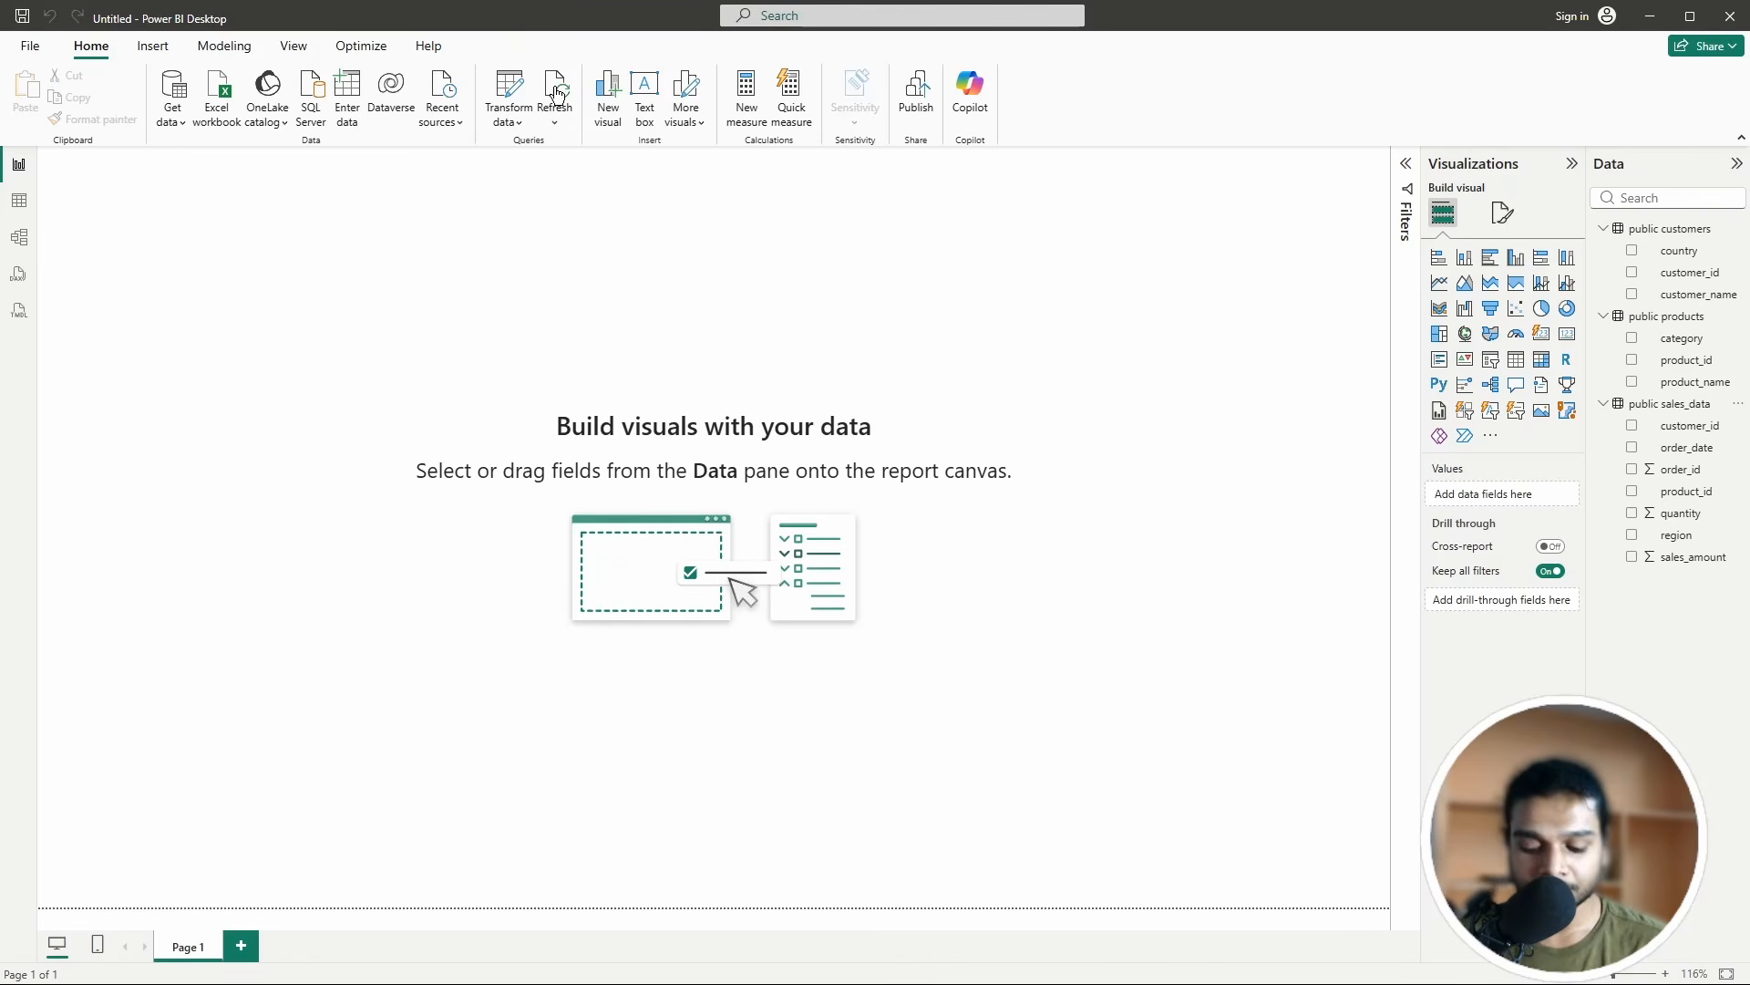
Step: Start a new Snowflake data source via Get Data, searching 'snoak'
click(172, 92)
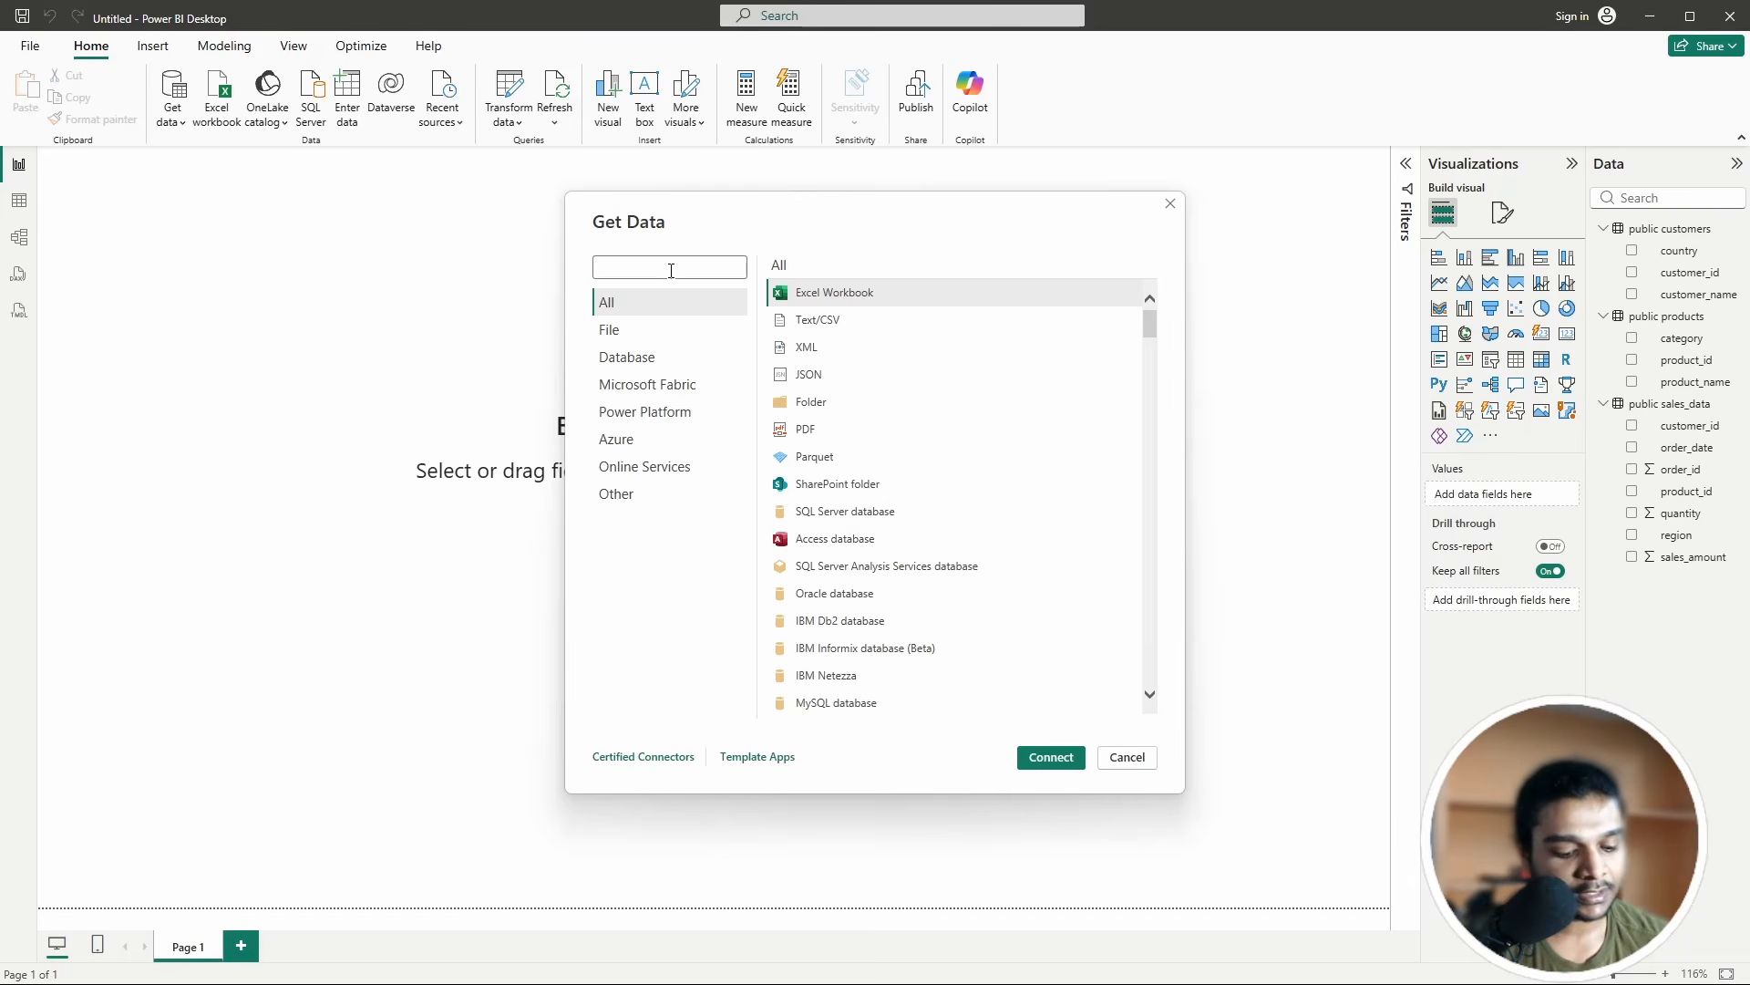
text(snowfl)
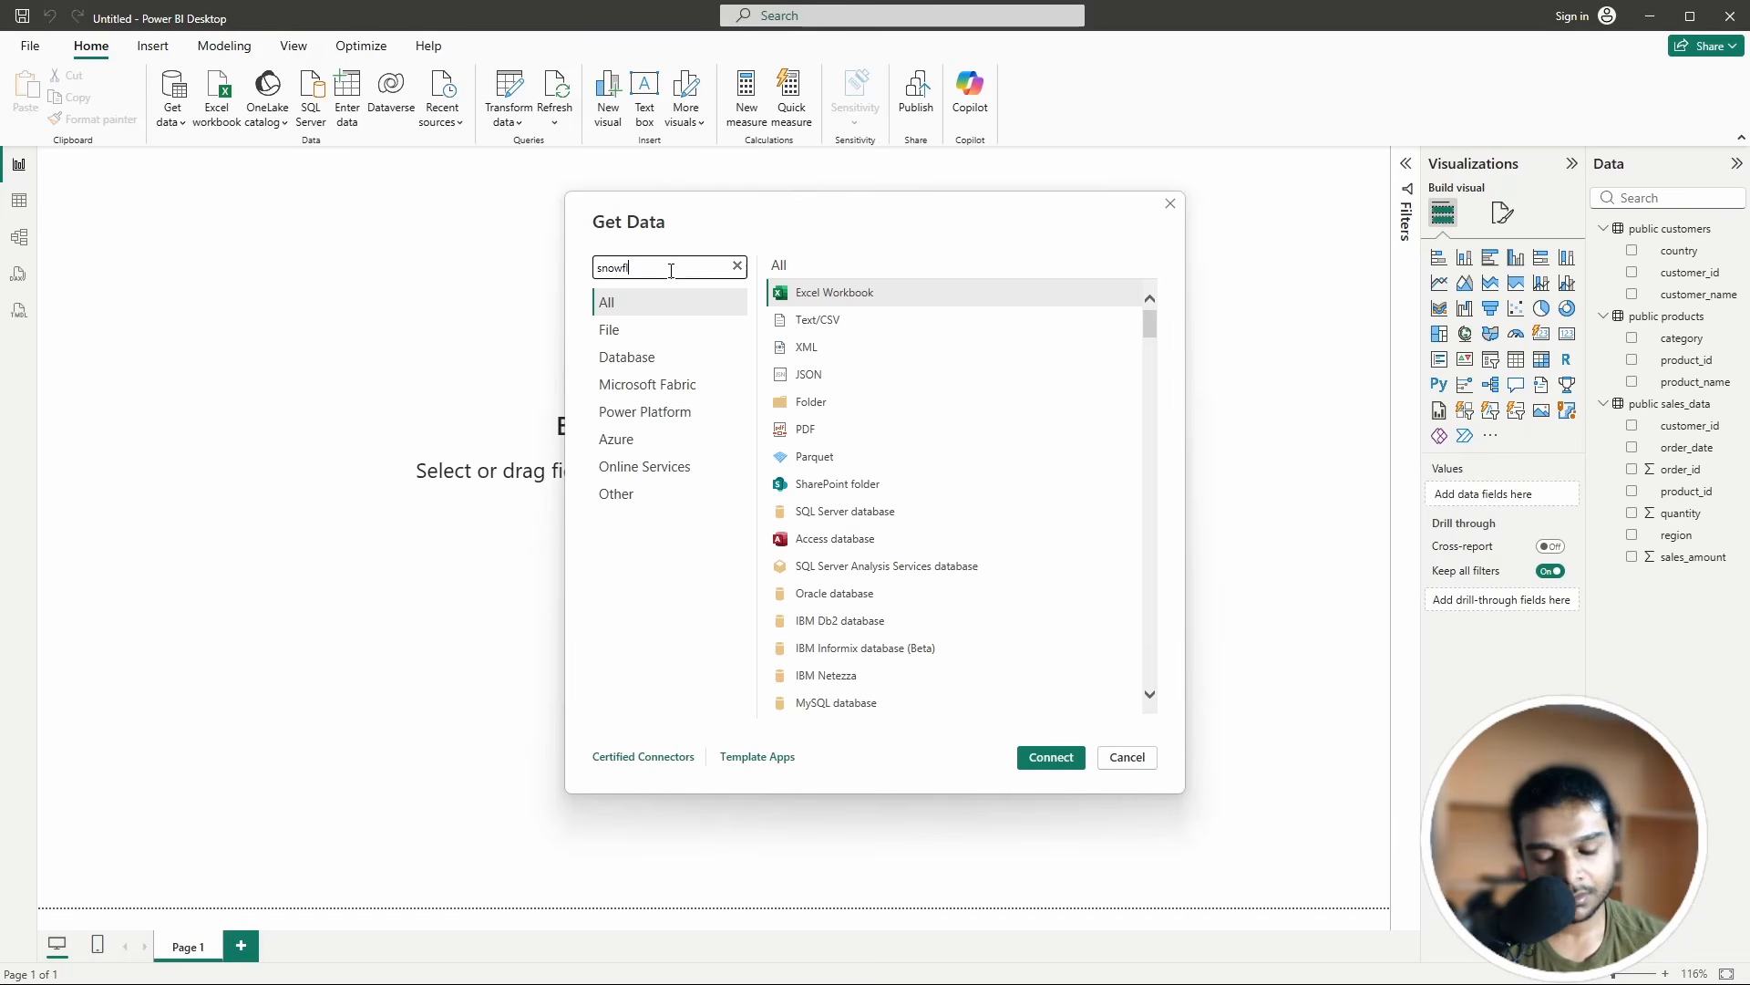
text(ak)
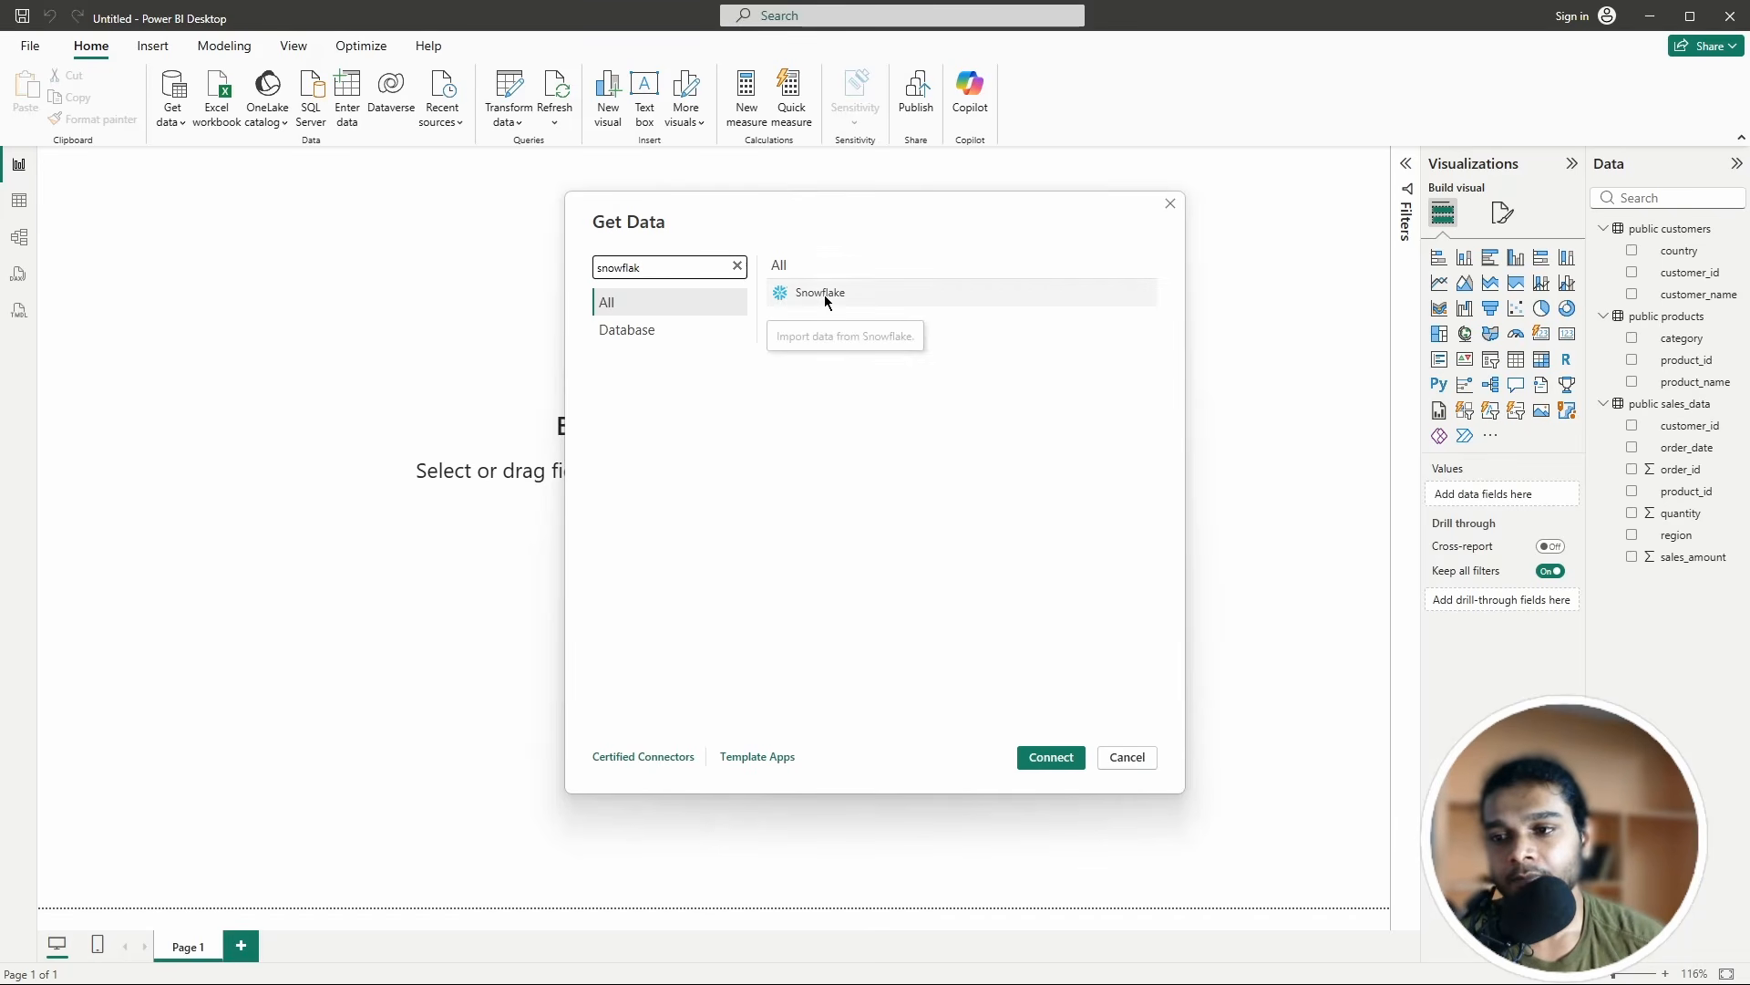
click(825, 295)
click(1046, 755)
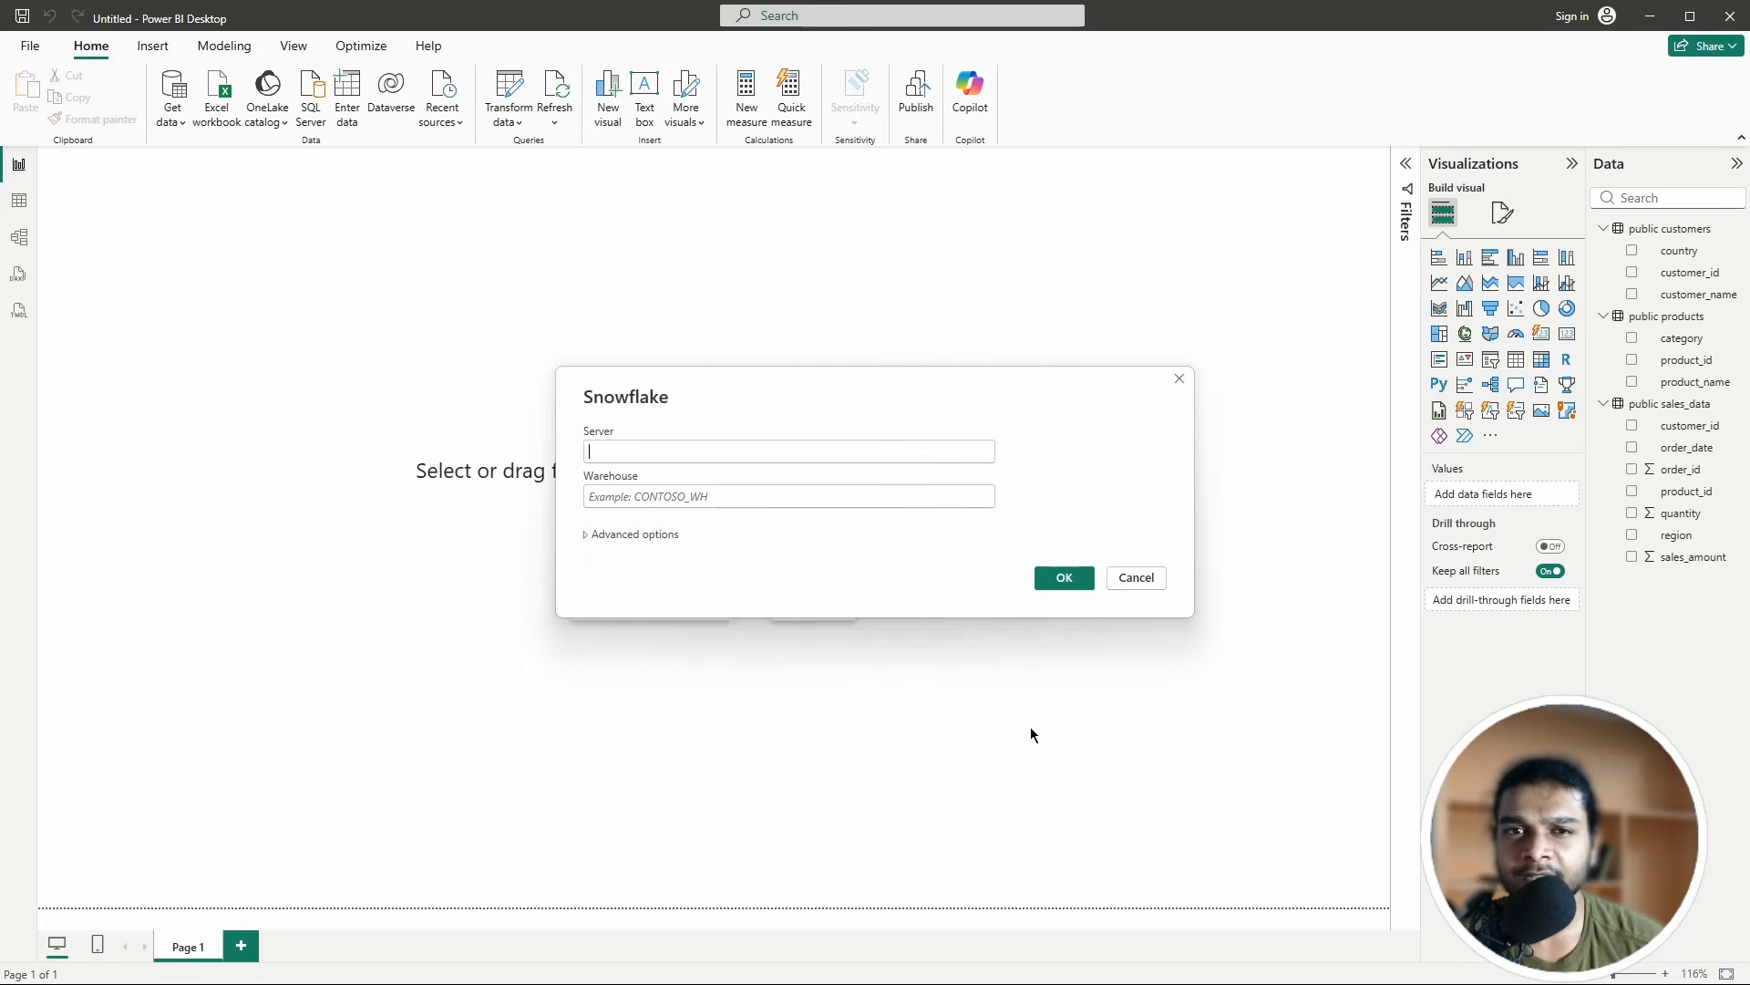
Step: Leave the Snowflake server and warehouse fields empty and close the dialog without connecting
click(621, 536)
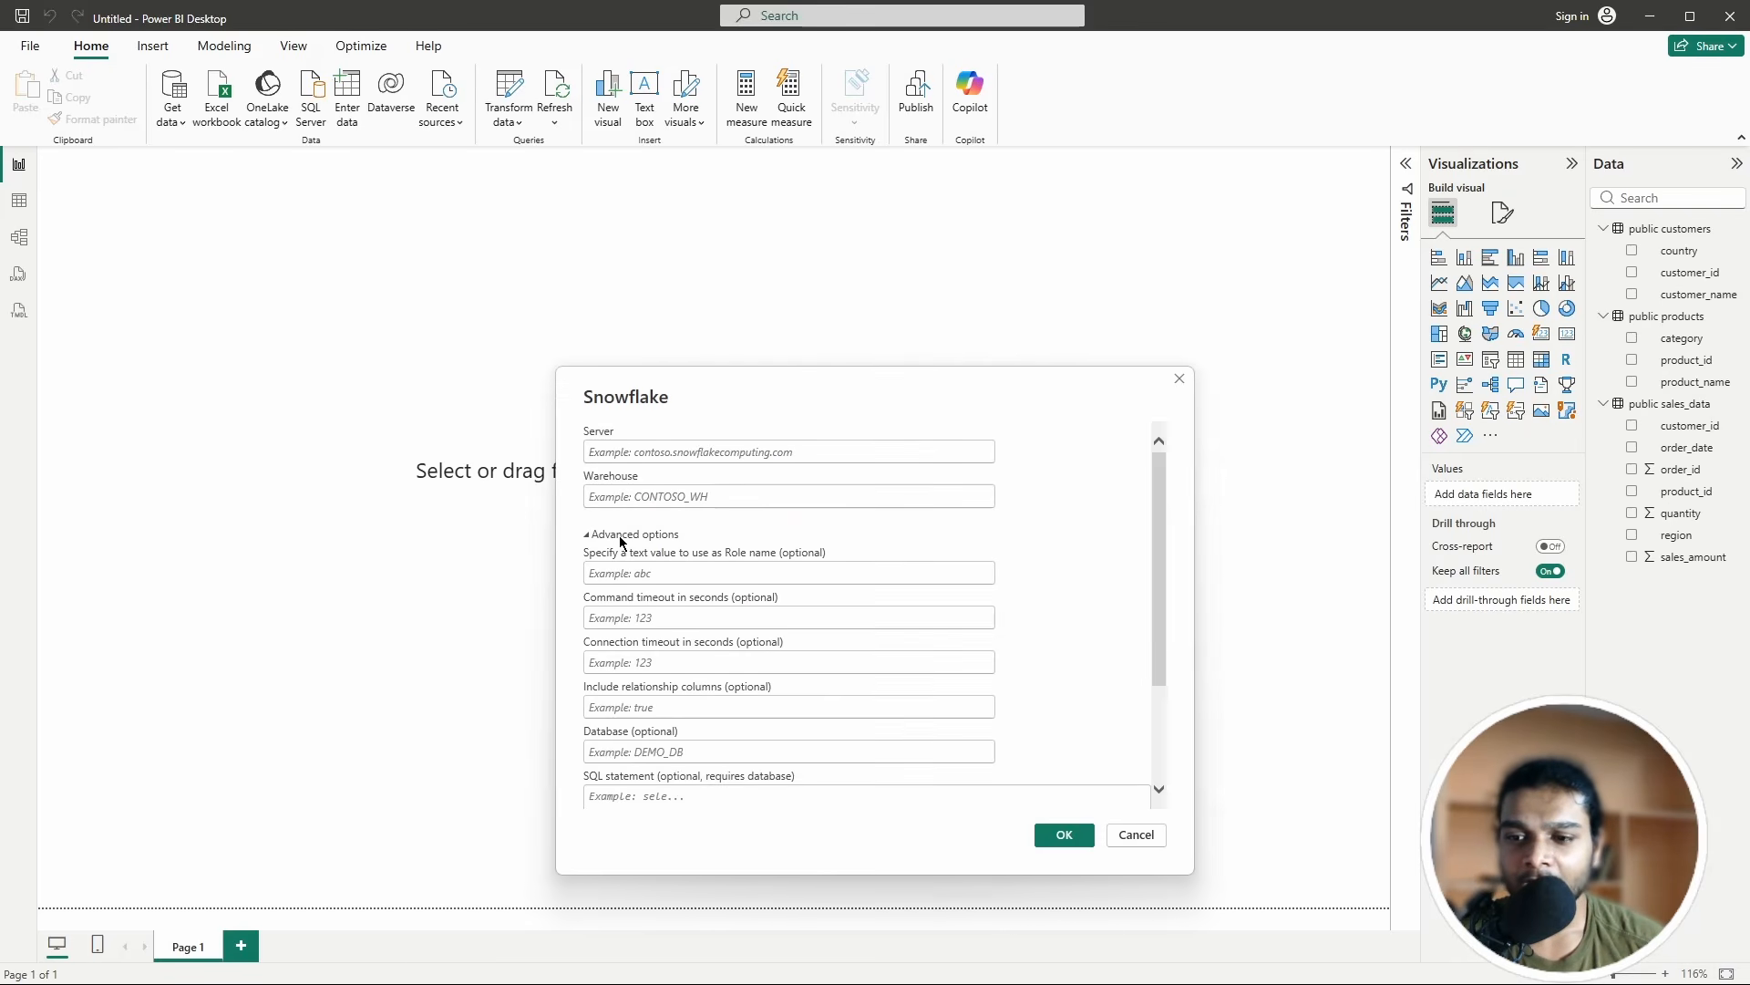
click(621, 535)
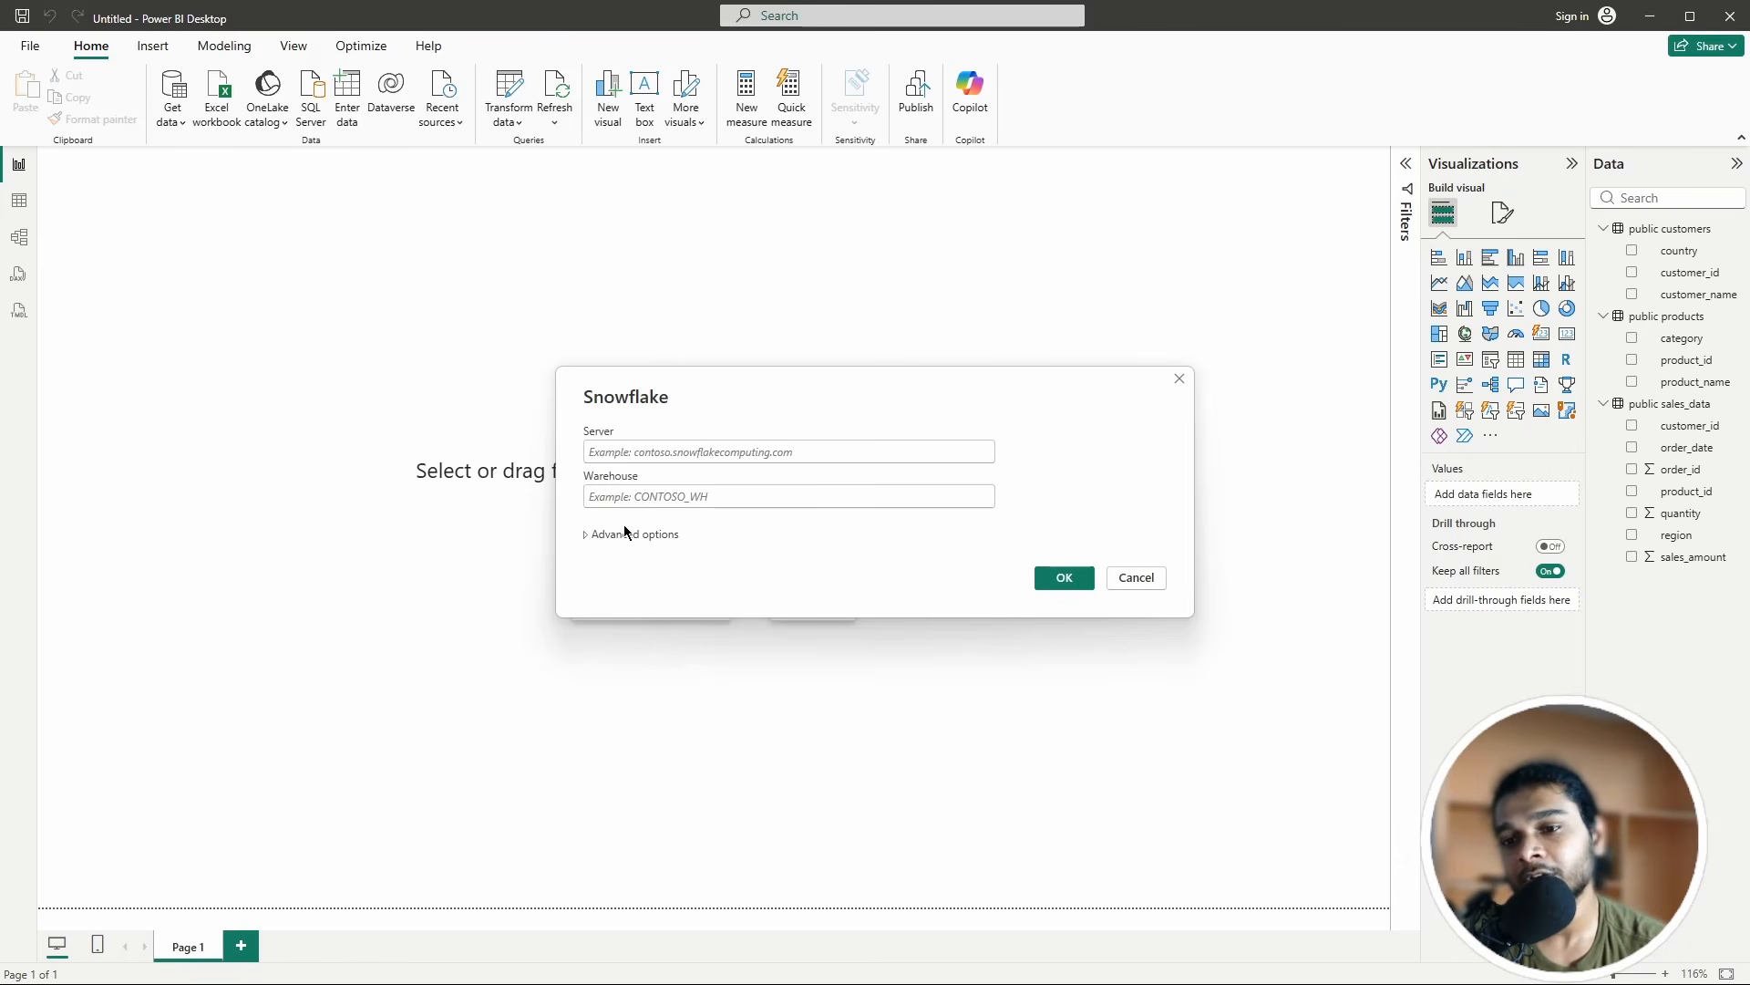
click(634, 453)
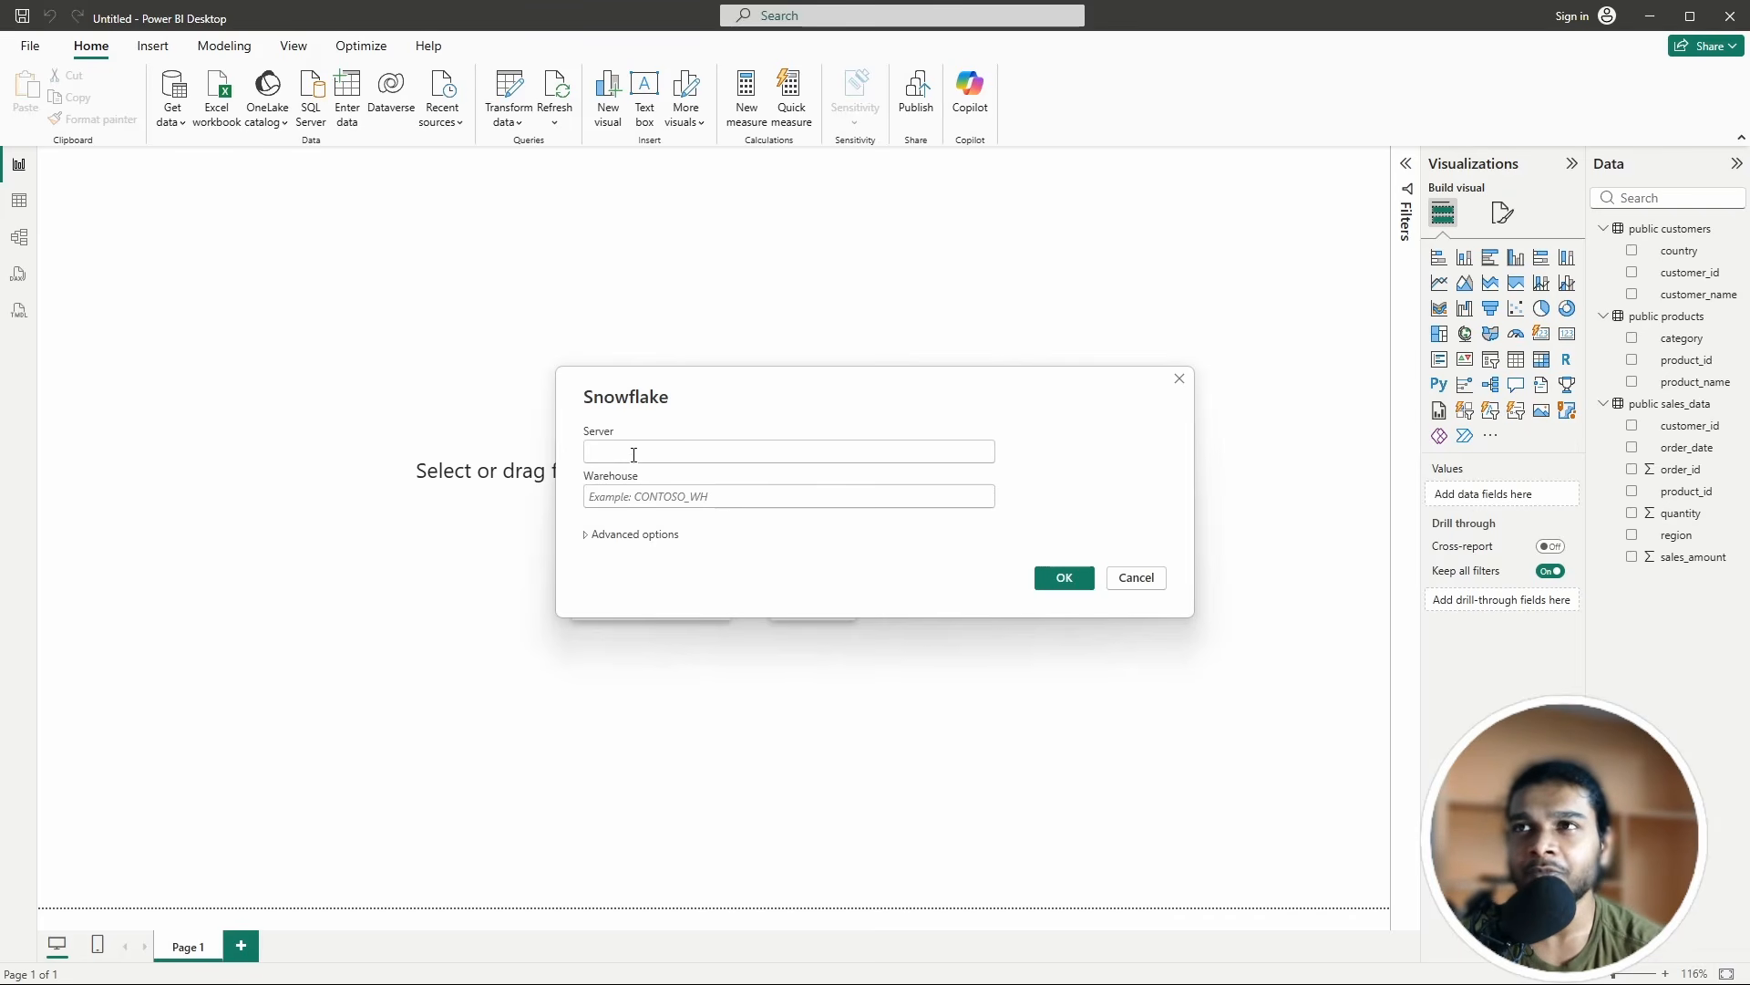
click(710, 491)
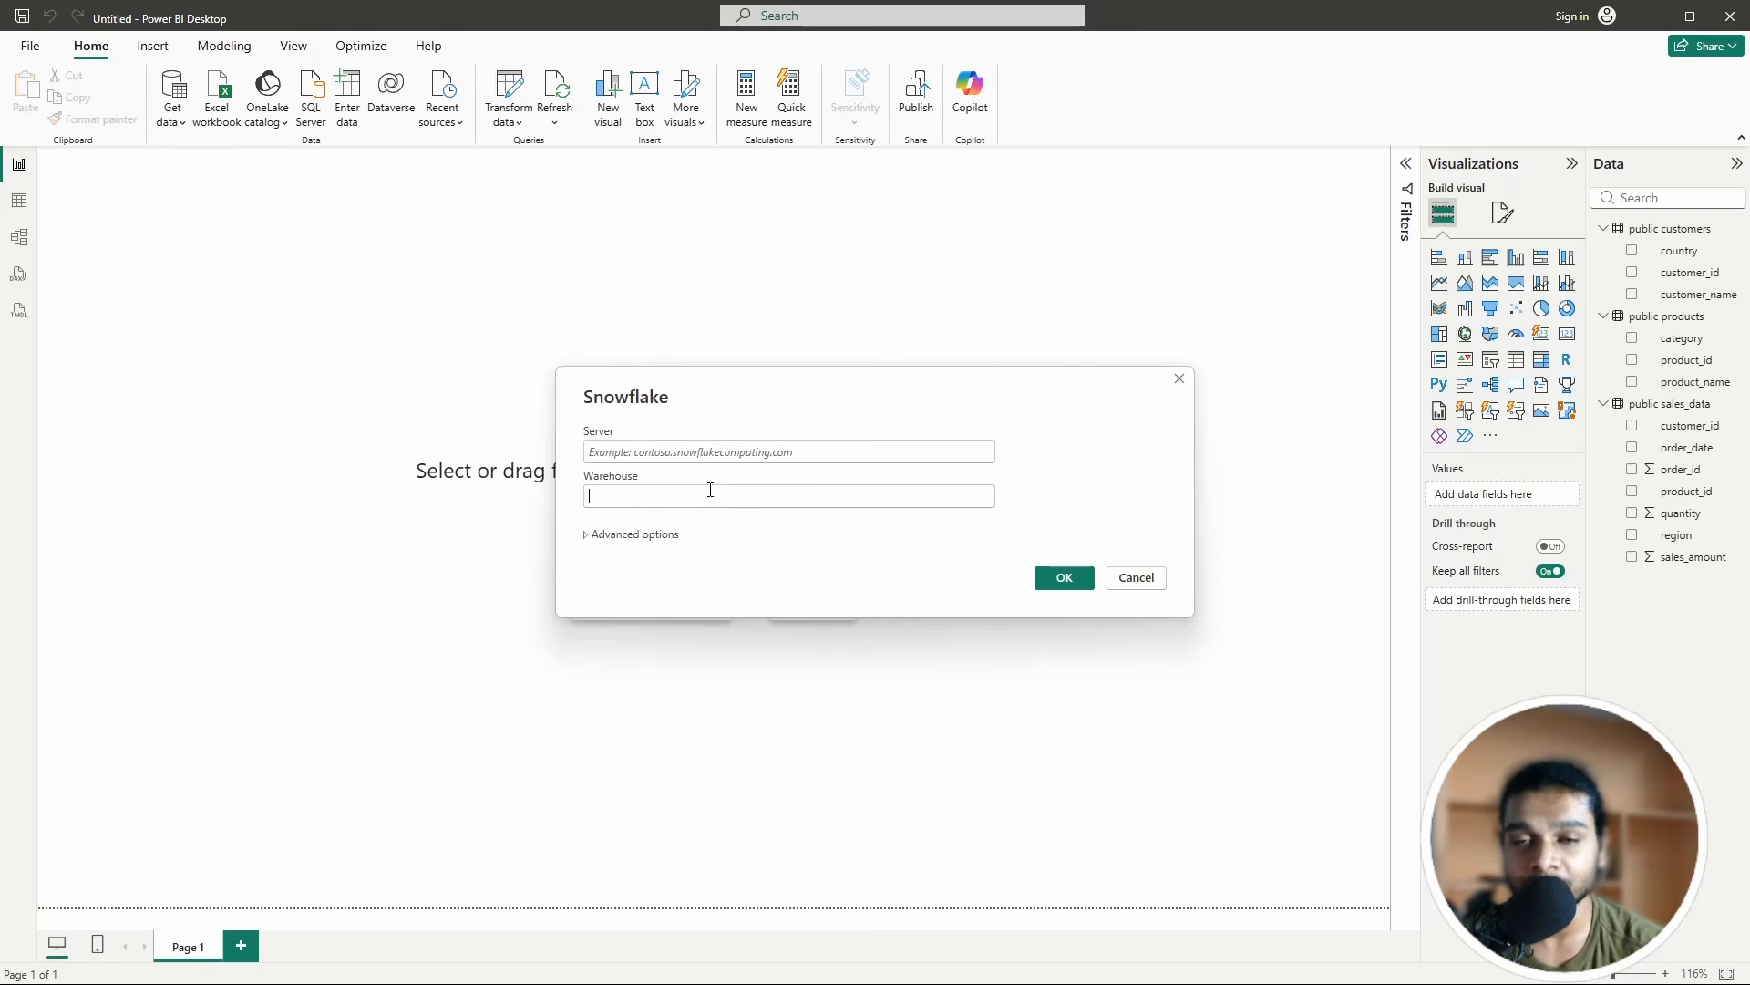
click(1180, 379)
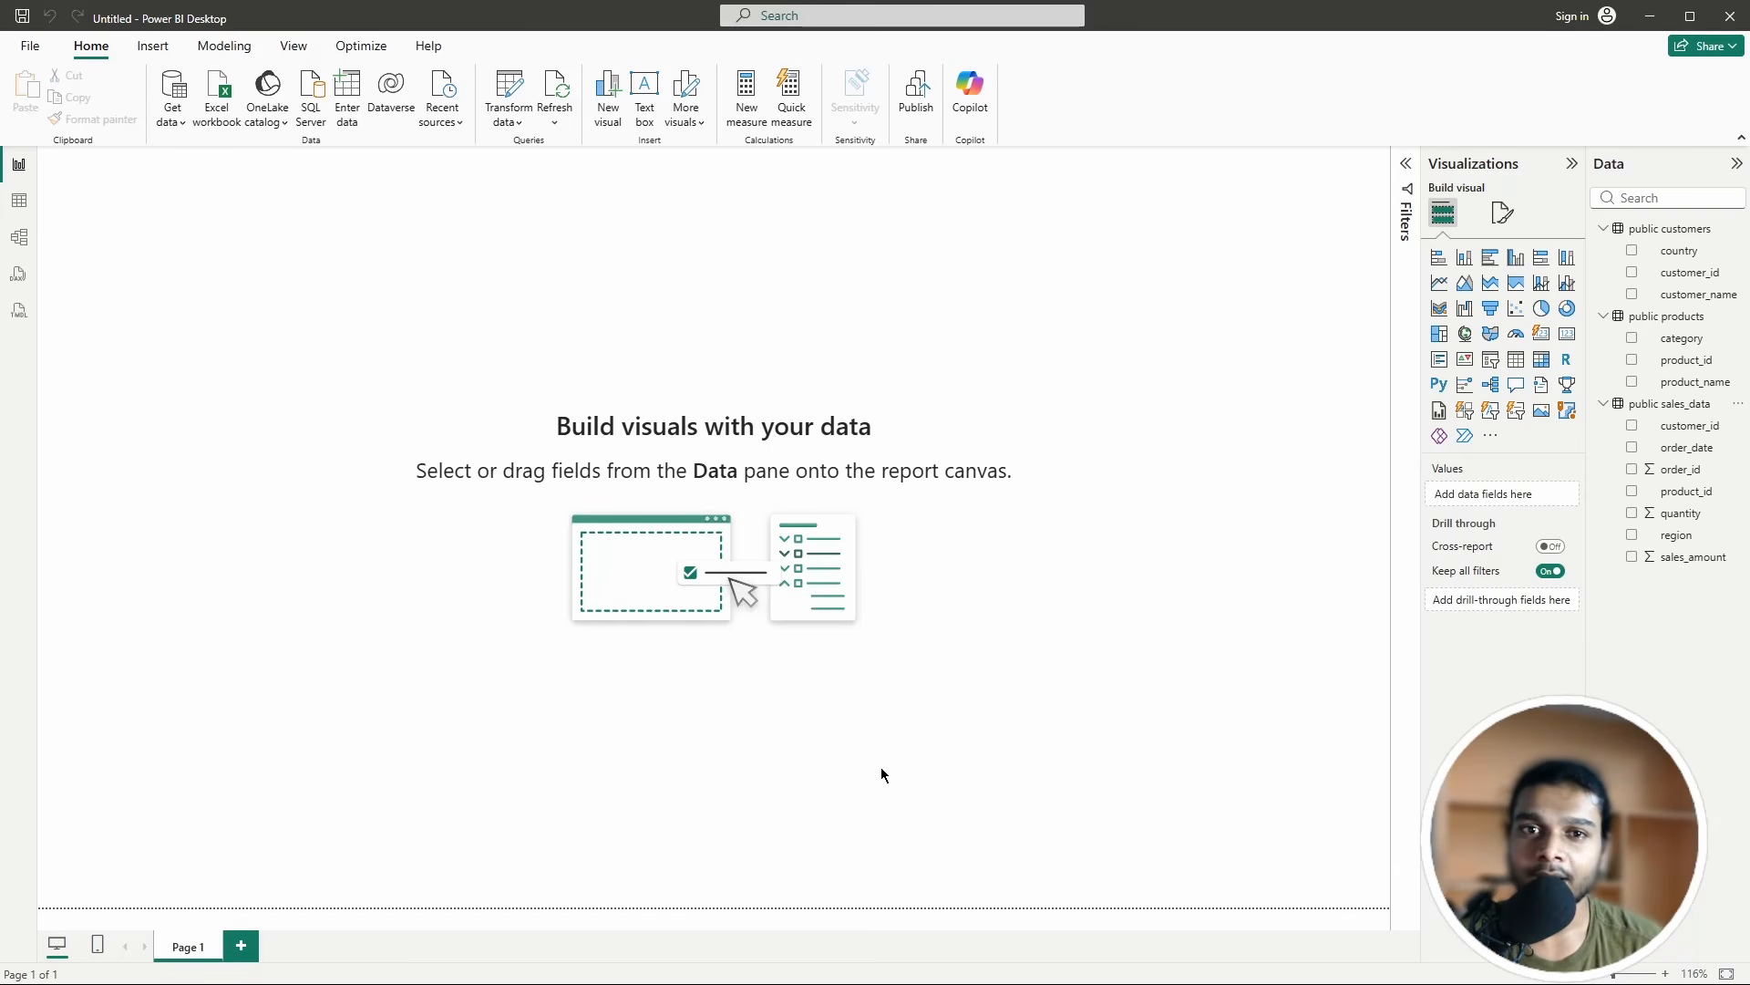
click(173, 96)
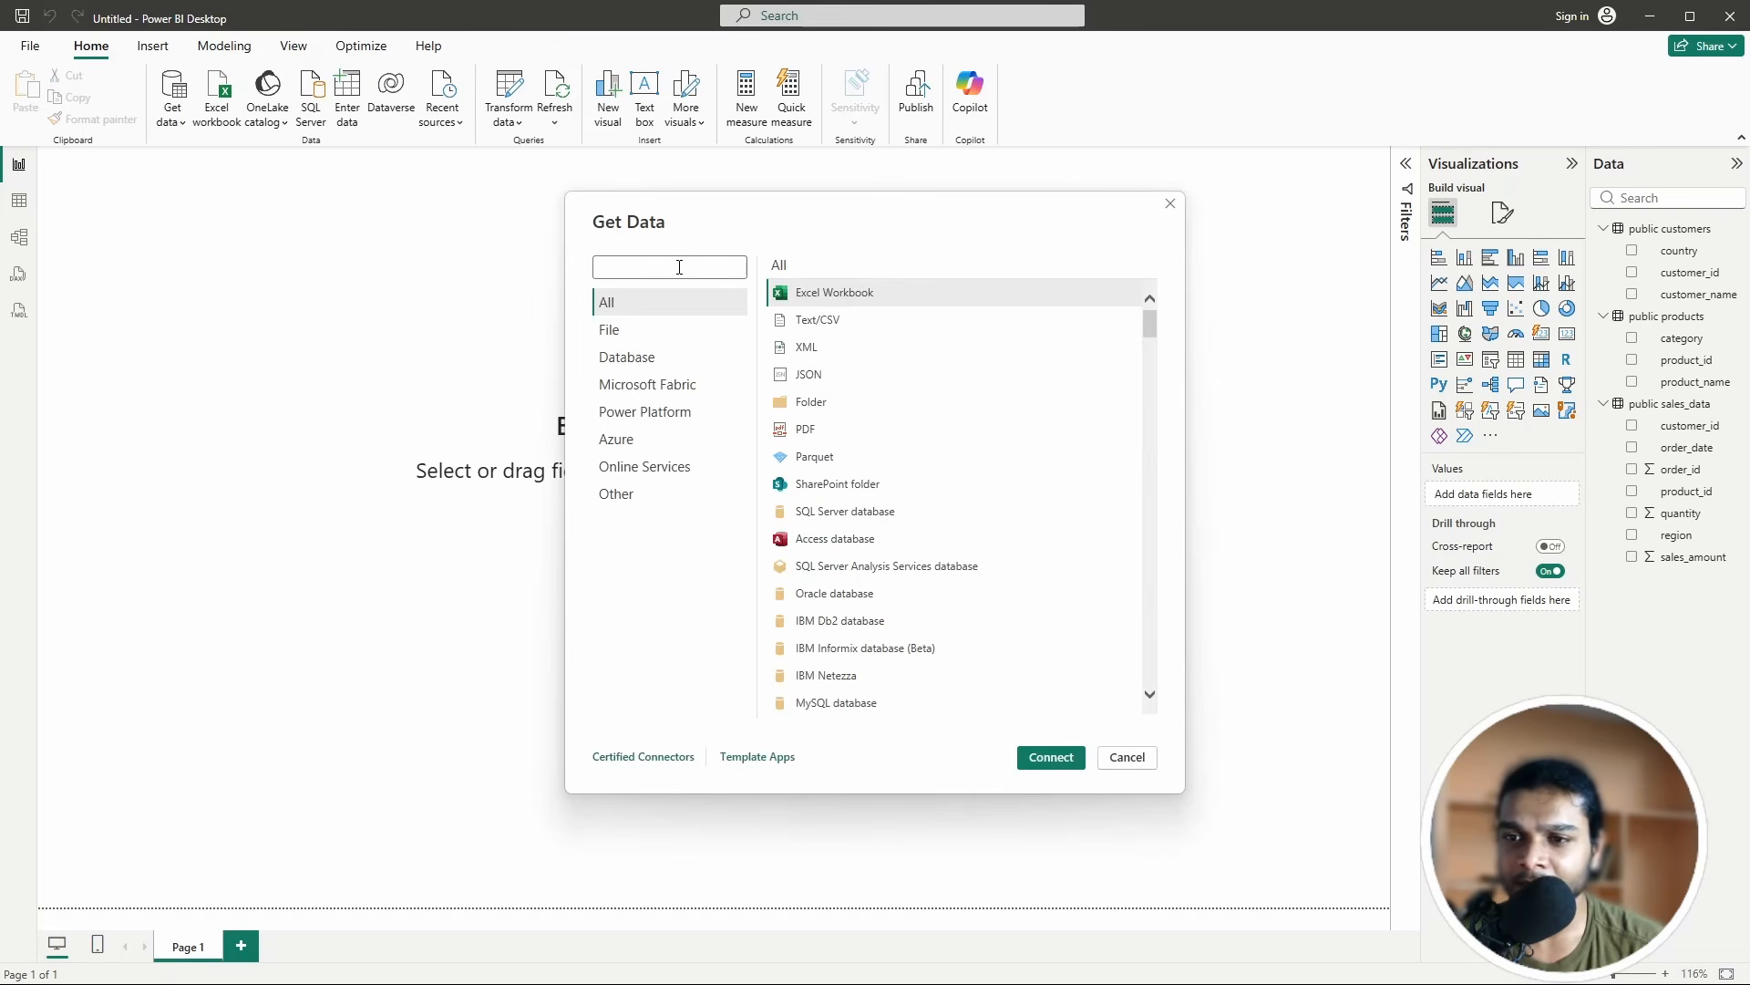
click(670, 264)
text(power)
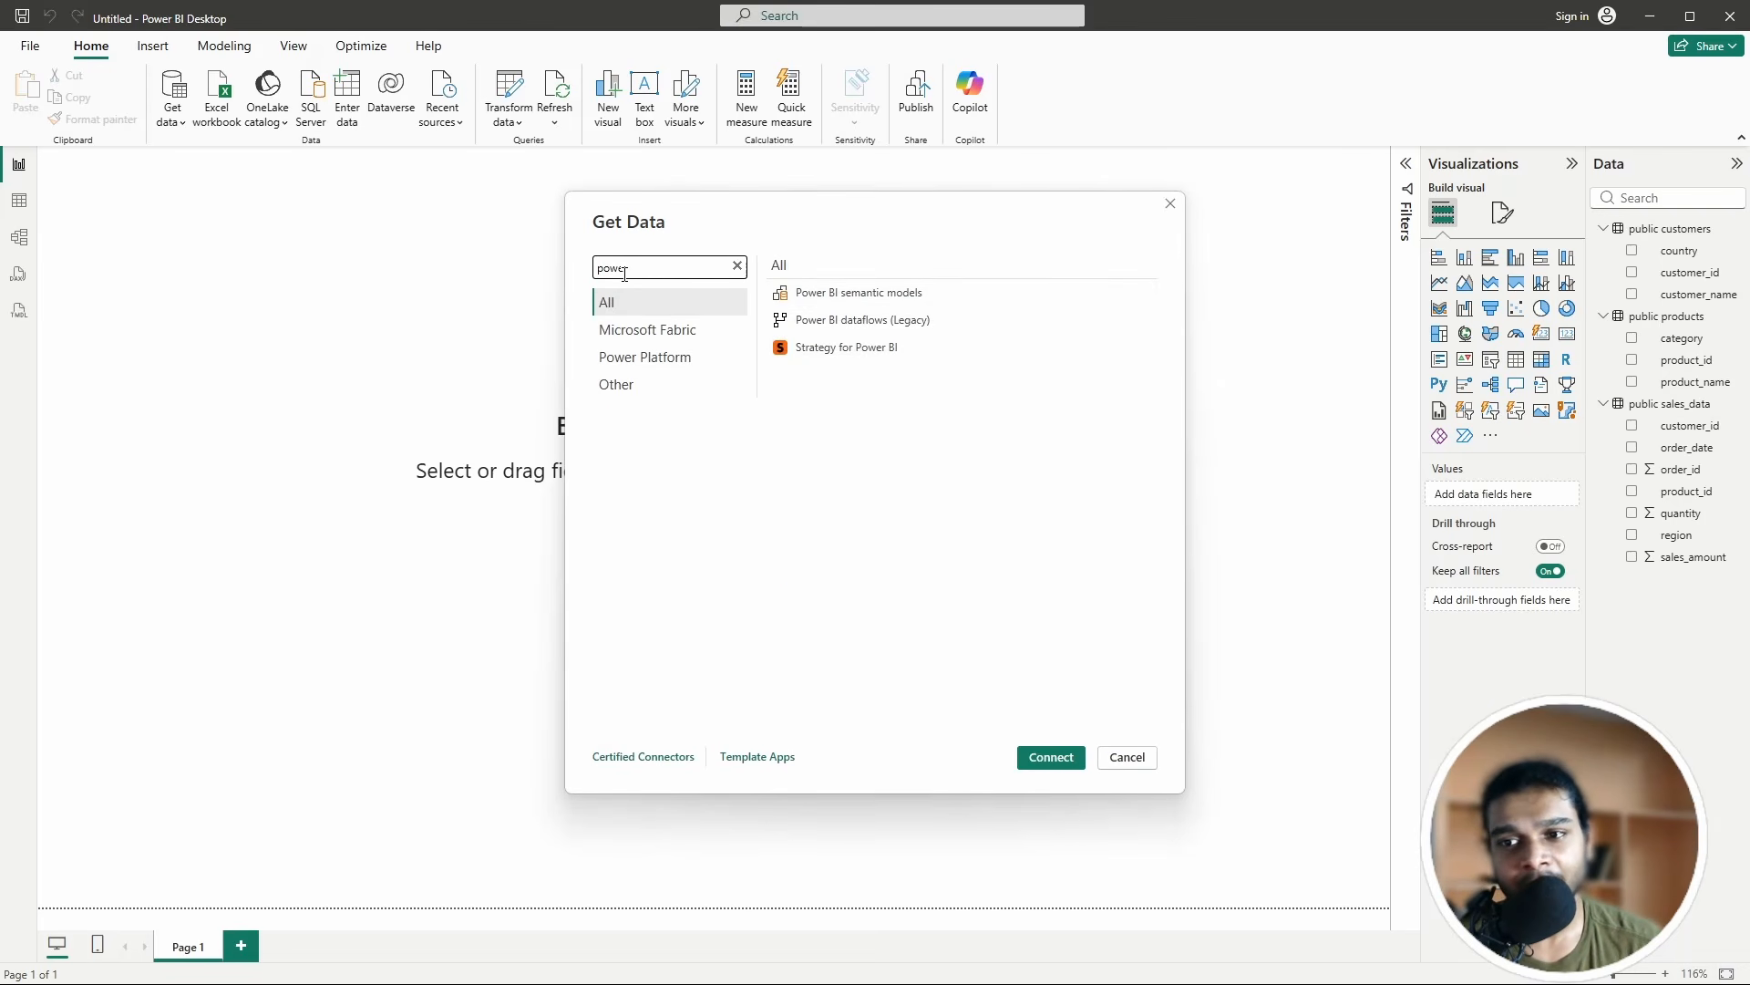
click(878, 284)
click(1058, 756)
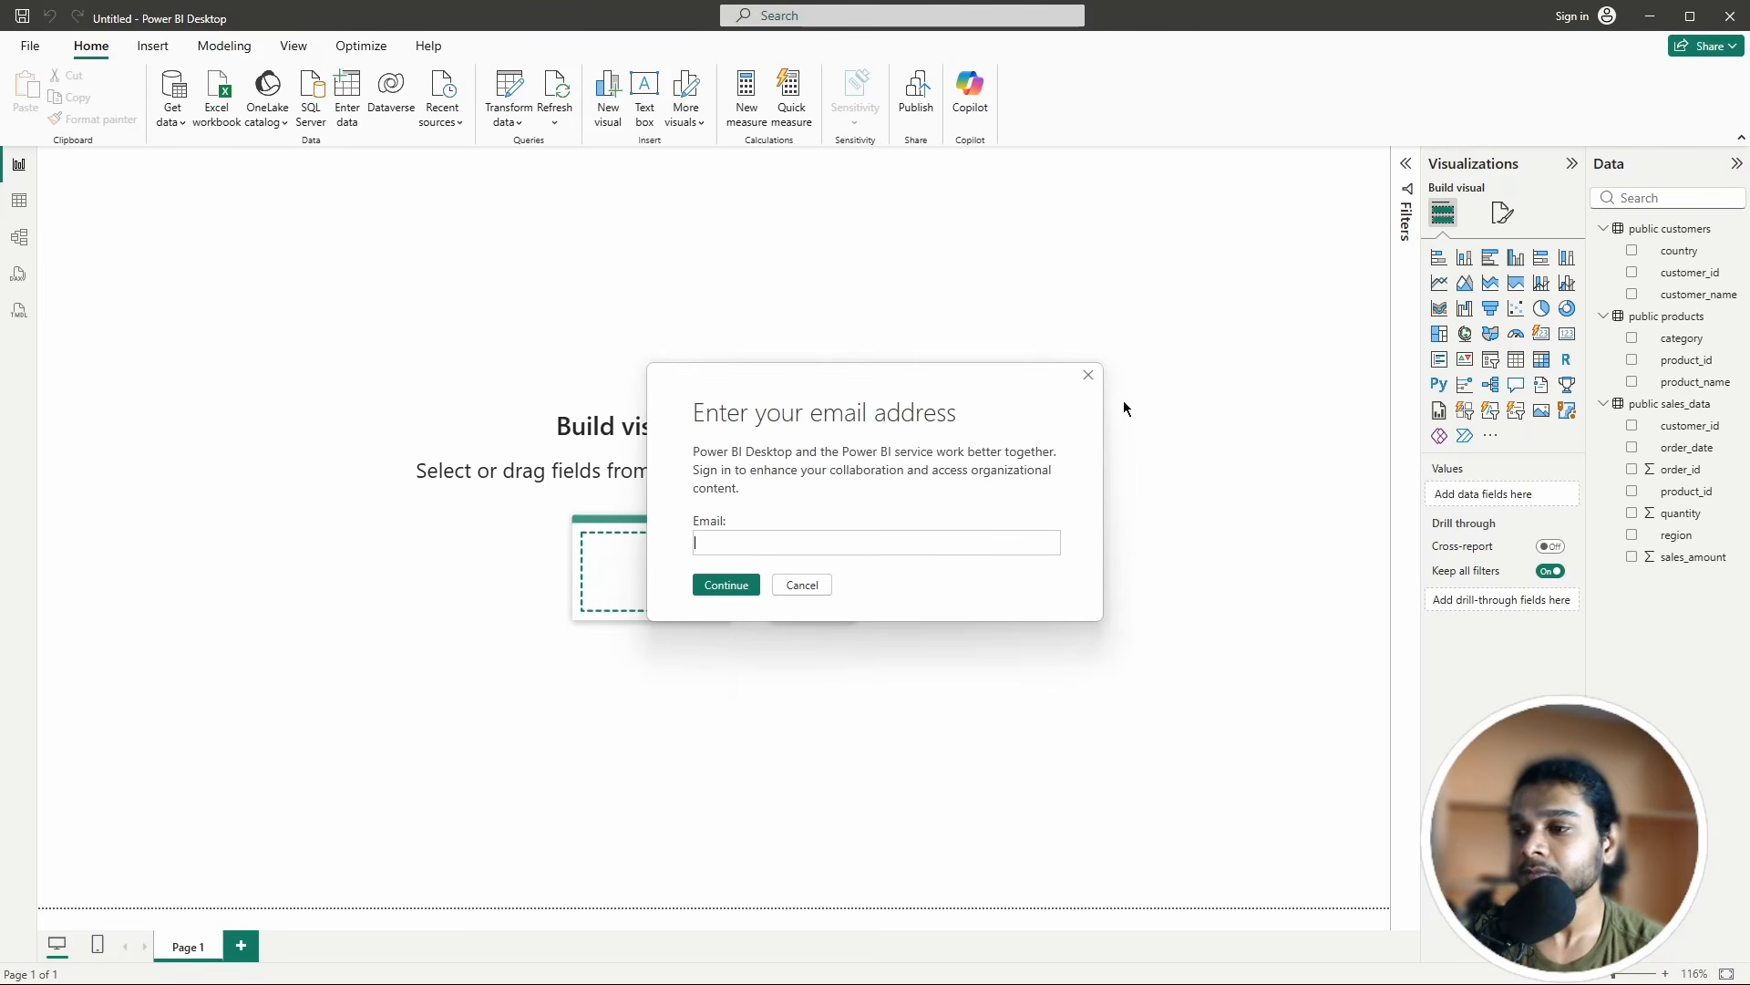
click(1087, 376)
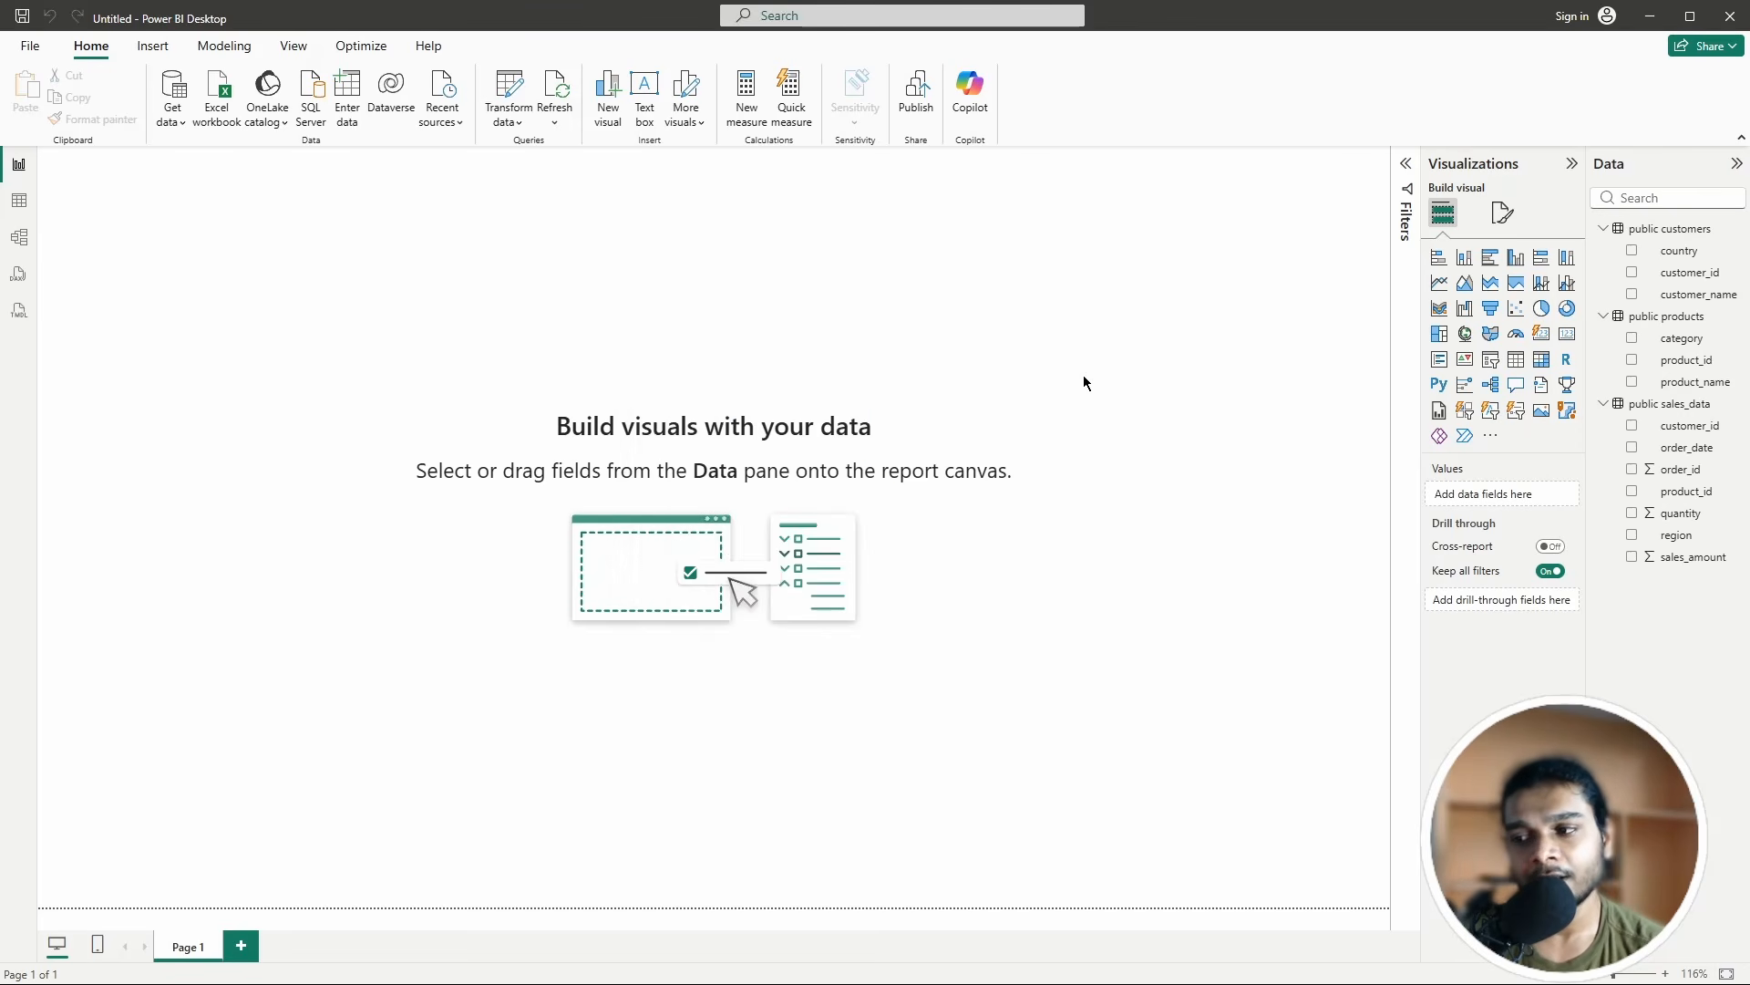
Step: Dismiss the live connection sign-in error
click(1065, 535)
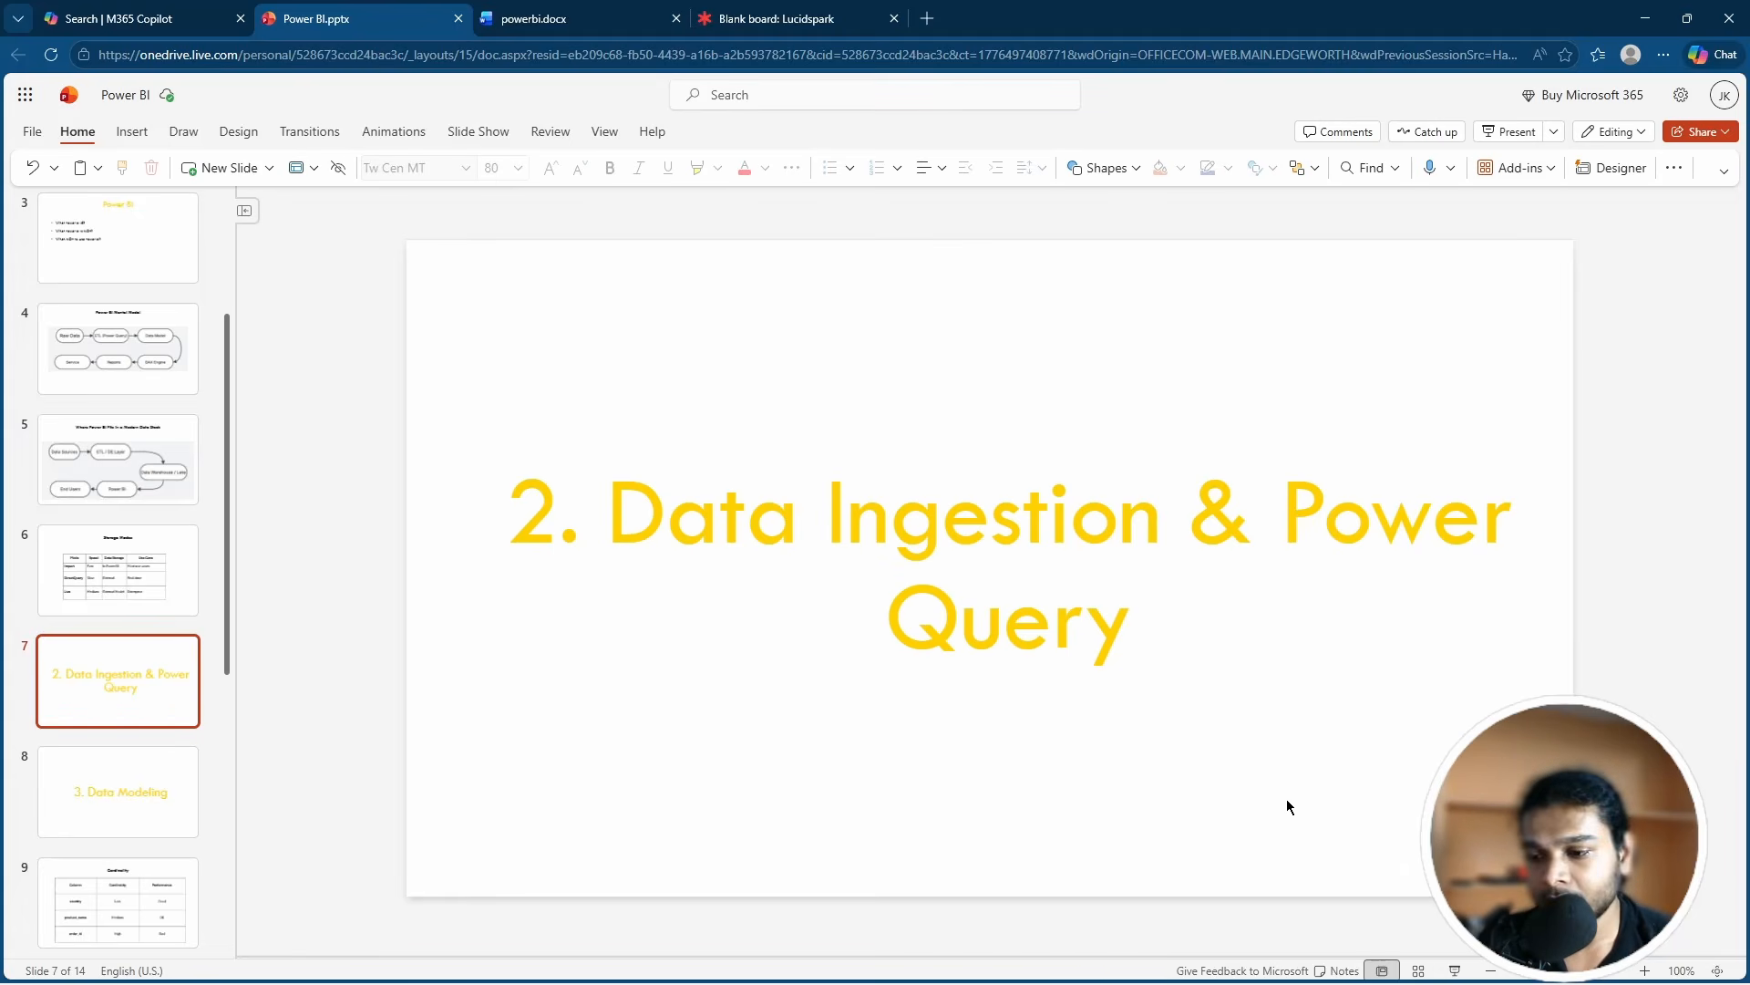
Step: Return to Power BI Desktop from the PowerPoint deck via the taskbar
key(super)
click(1038, 966)
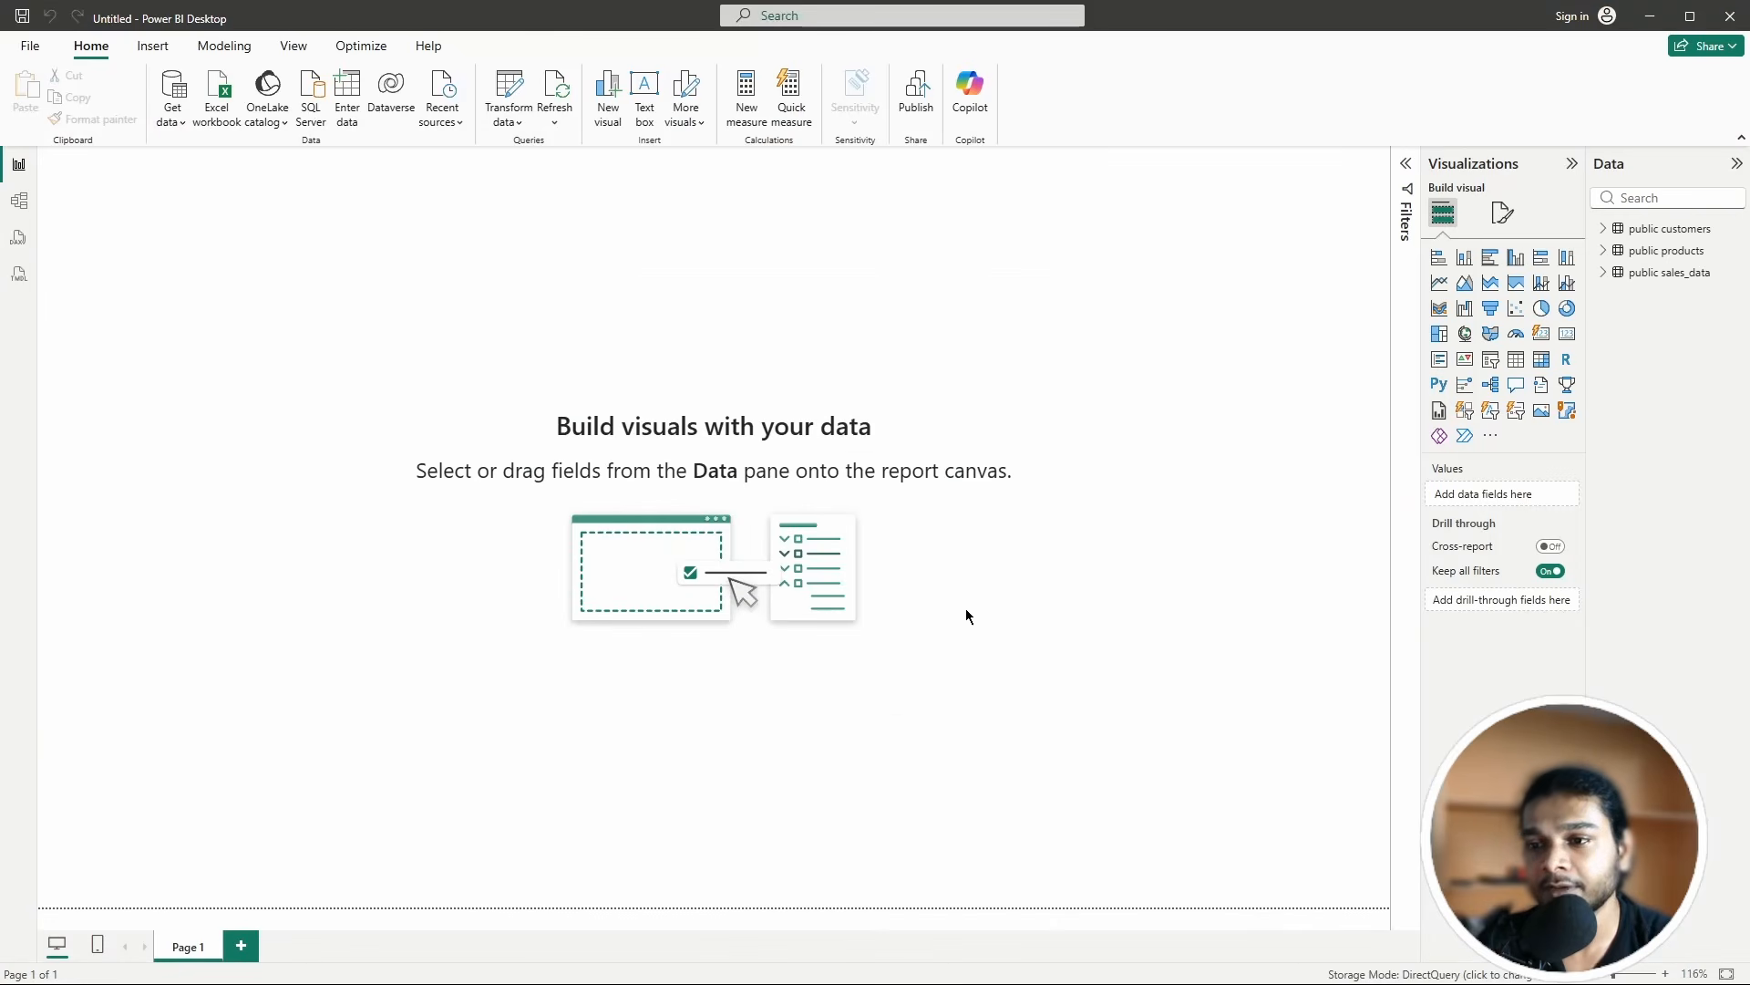
Step: Open a maximized Power Query Editor previewing the public sales_data query
click(509, 91)
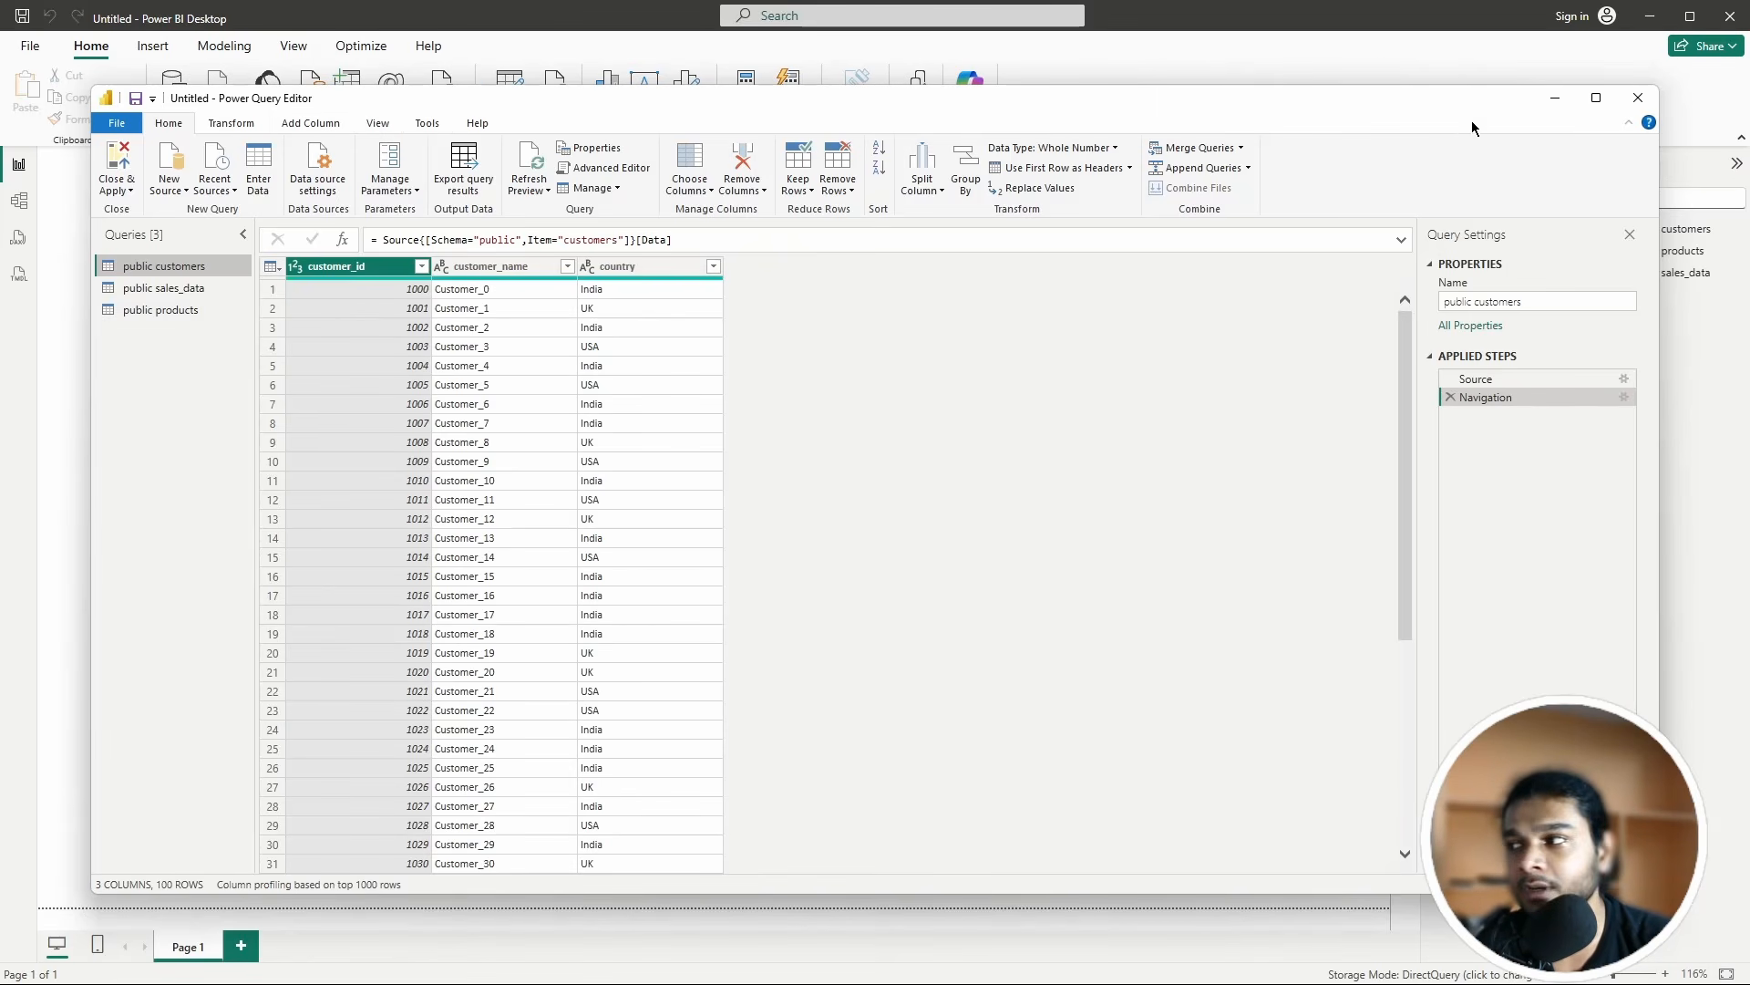
click(1595, 98)
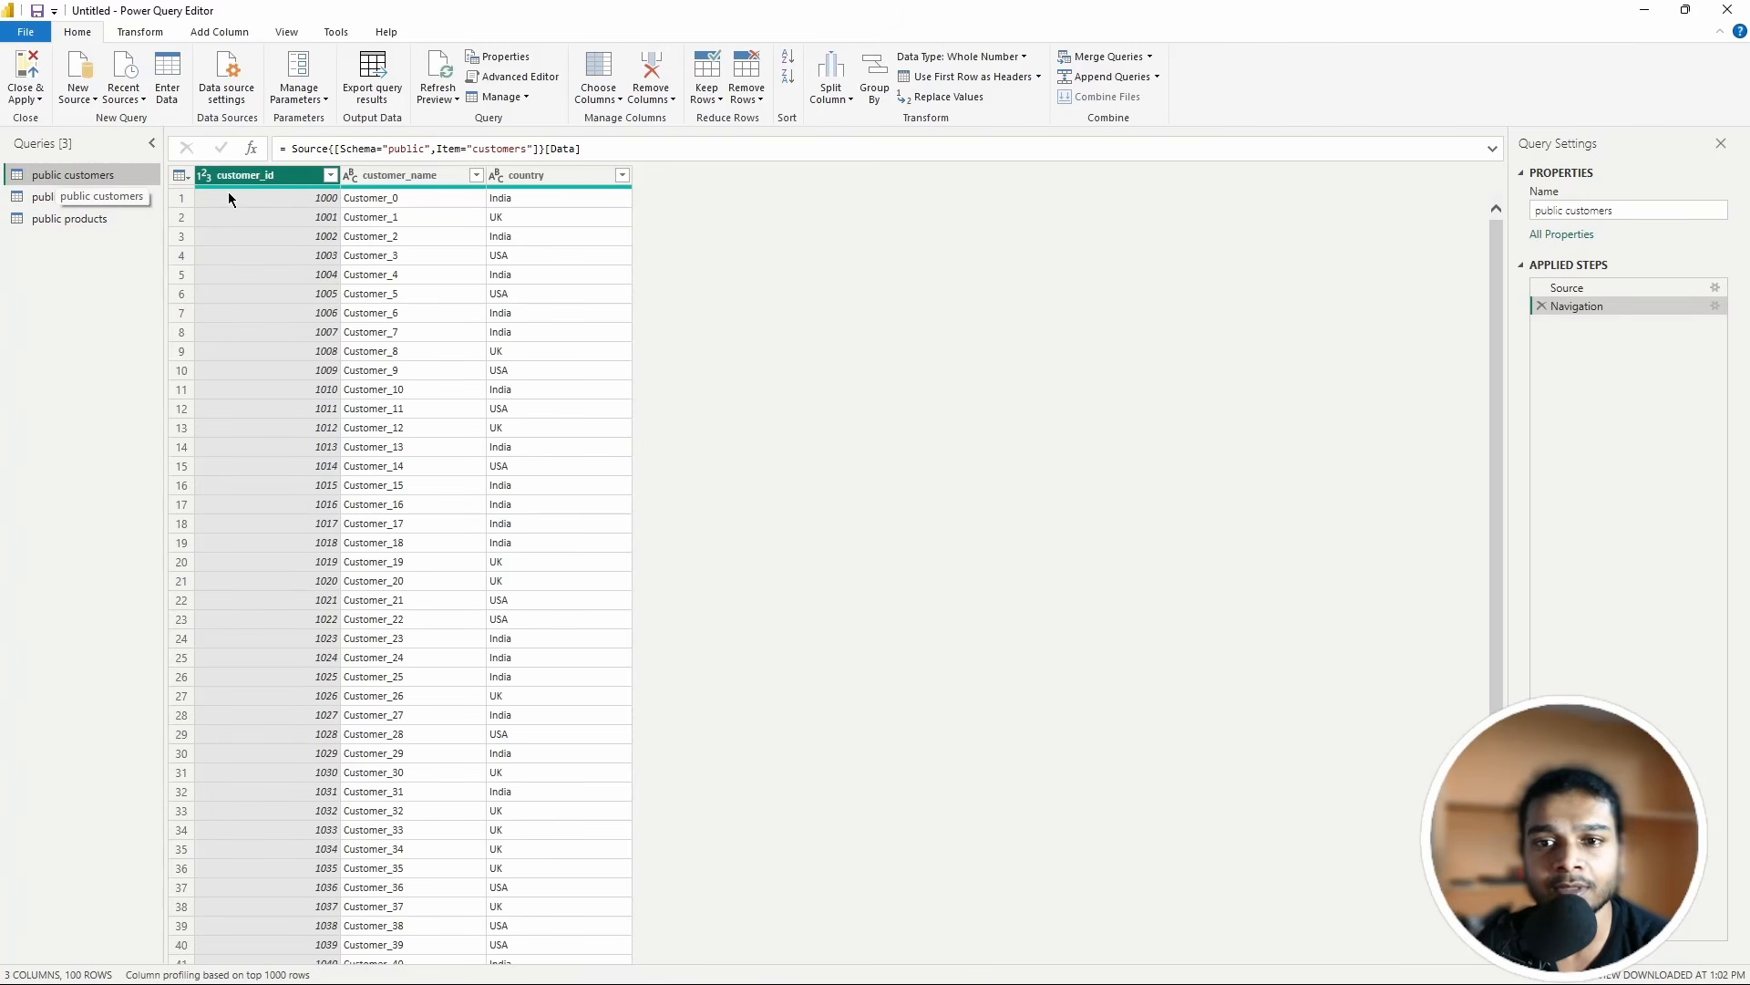
click(94, 199)
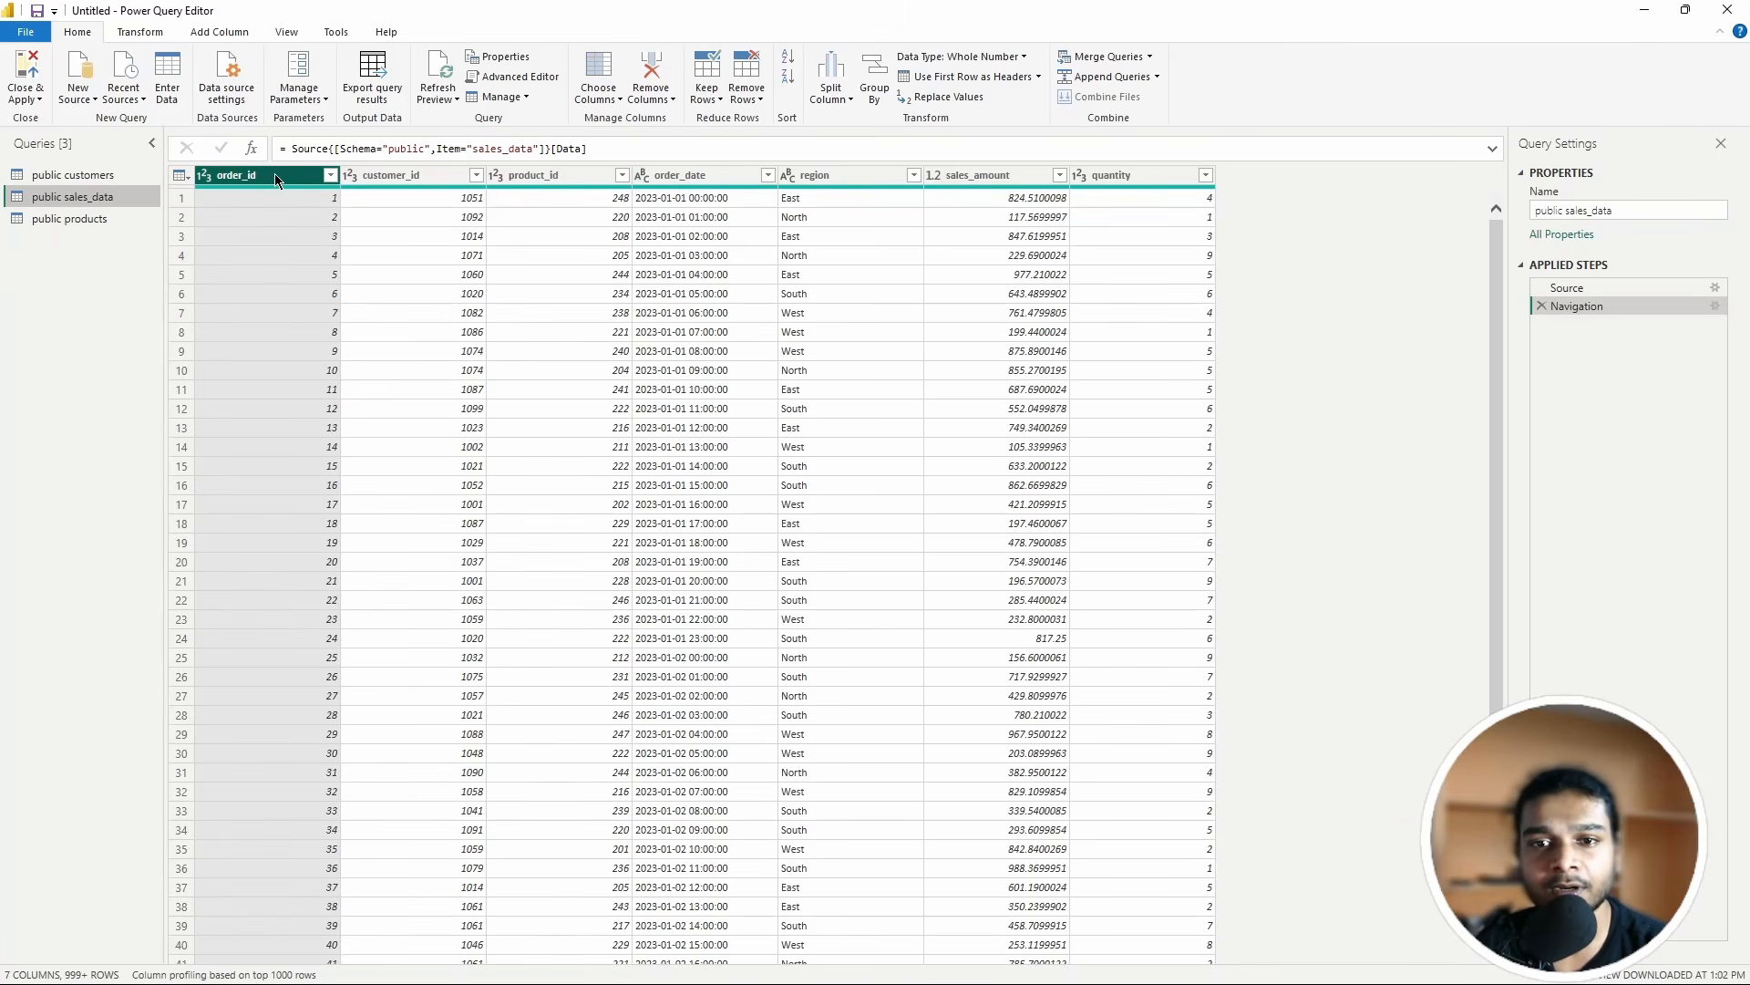
Step: Set the order_id and customer_id columns to the Text data type
click(331, 177)
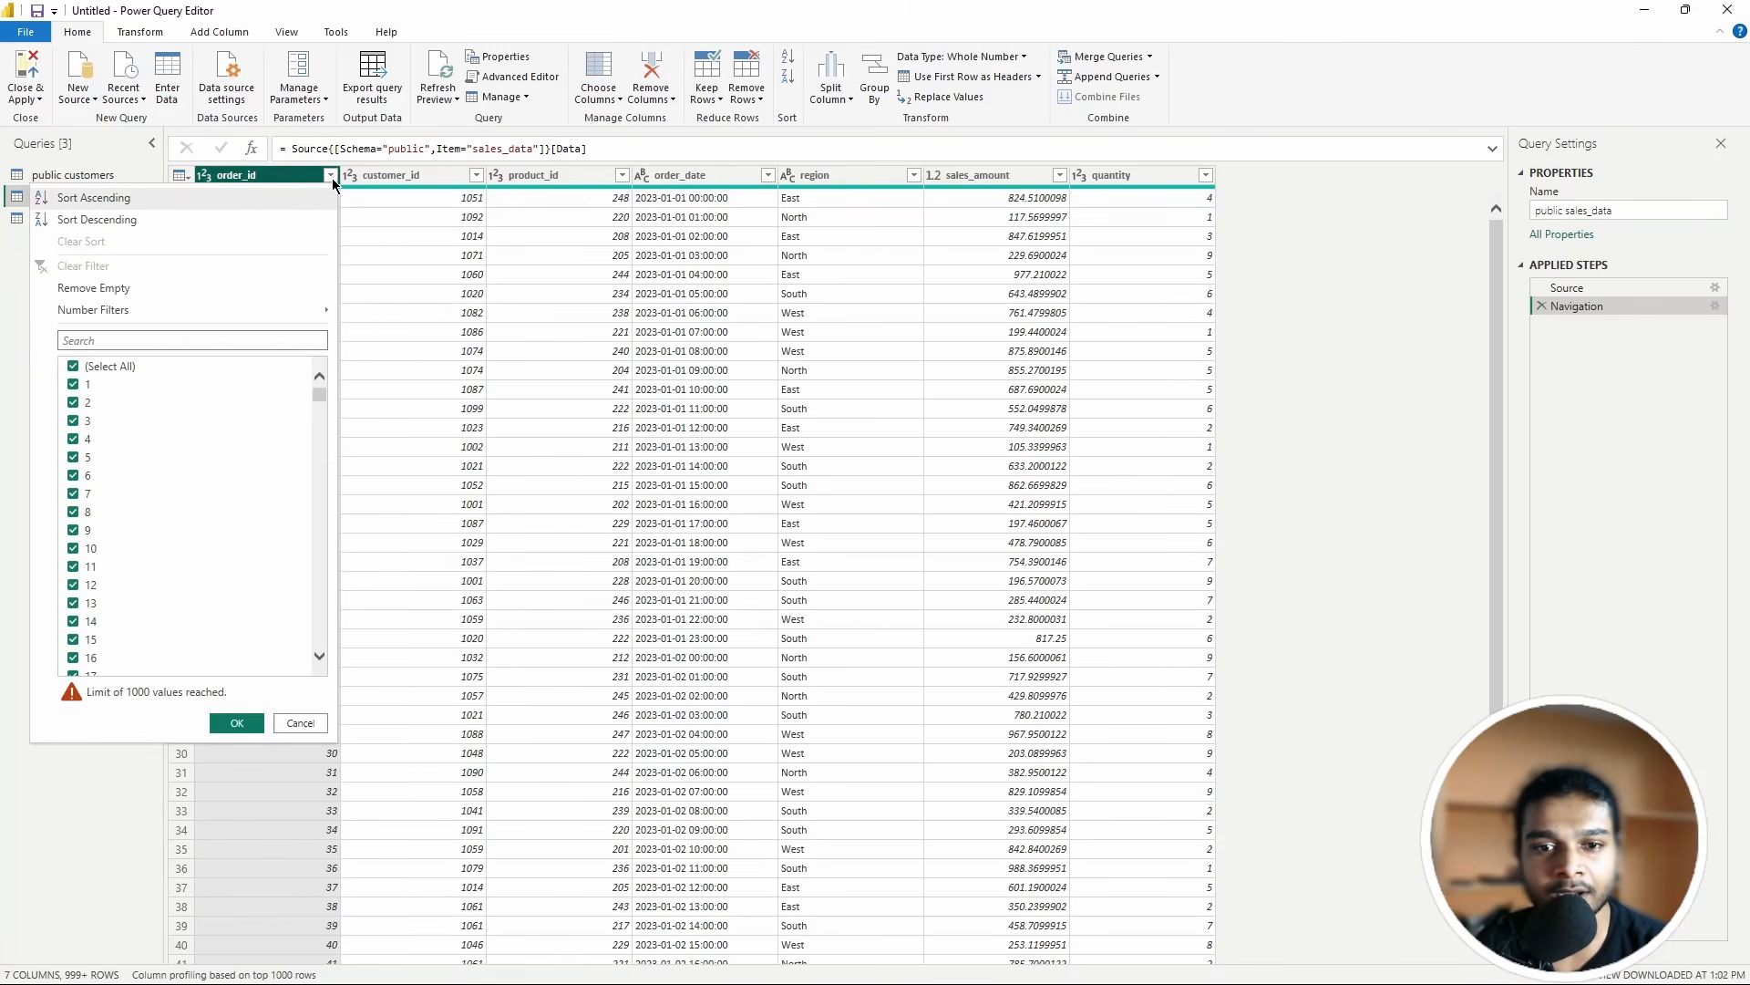
click(331, 177)
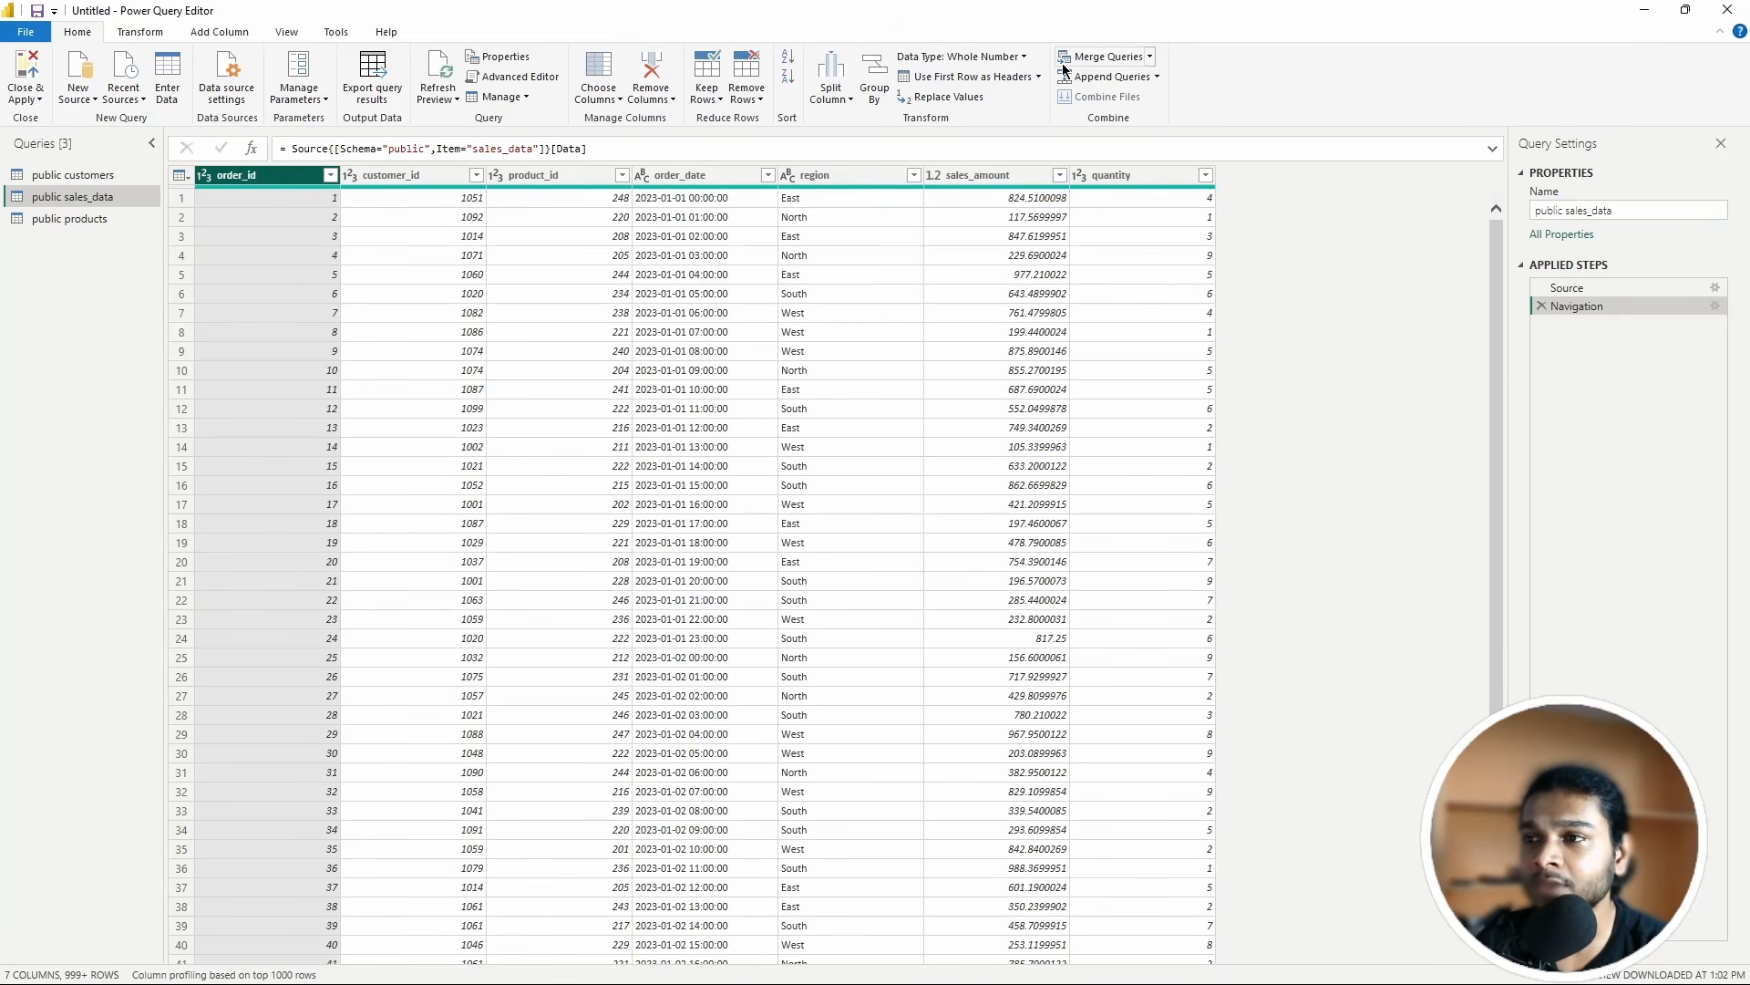
click(1023, 58)
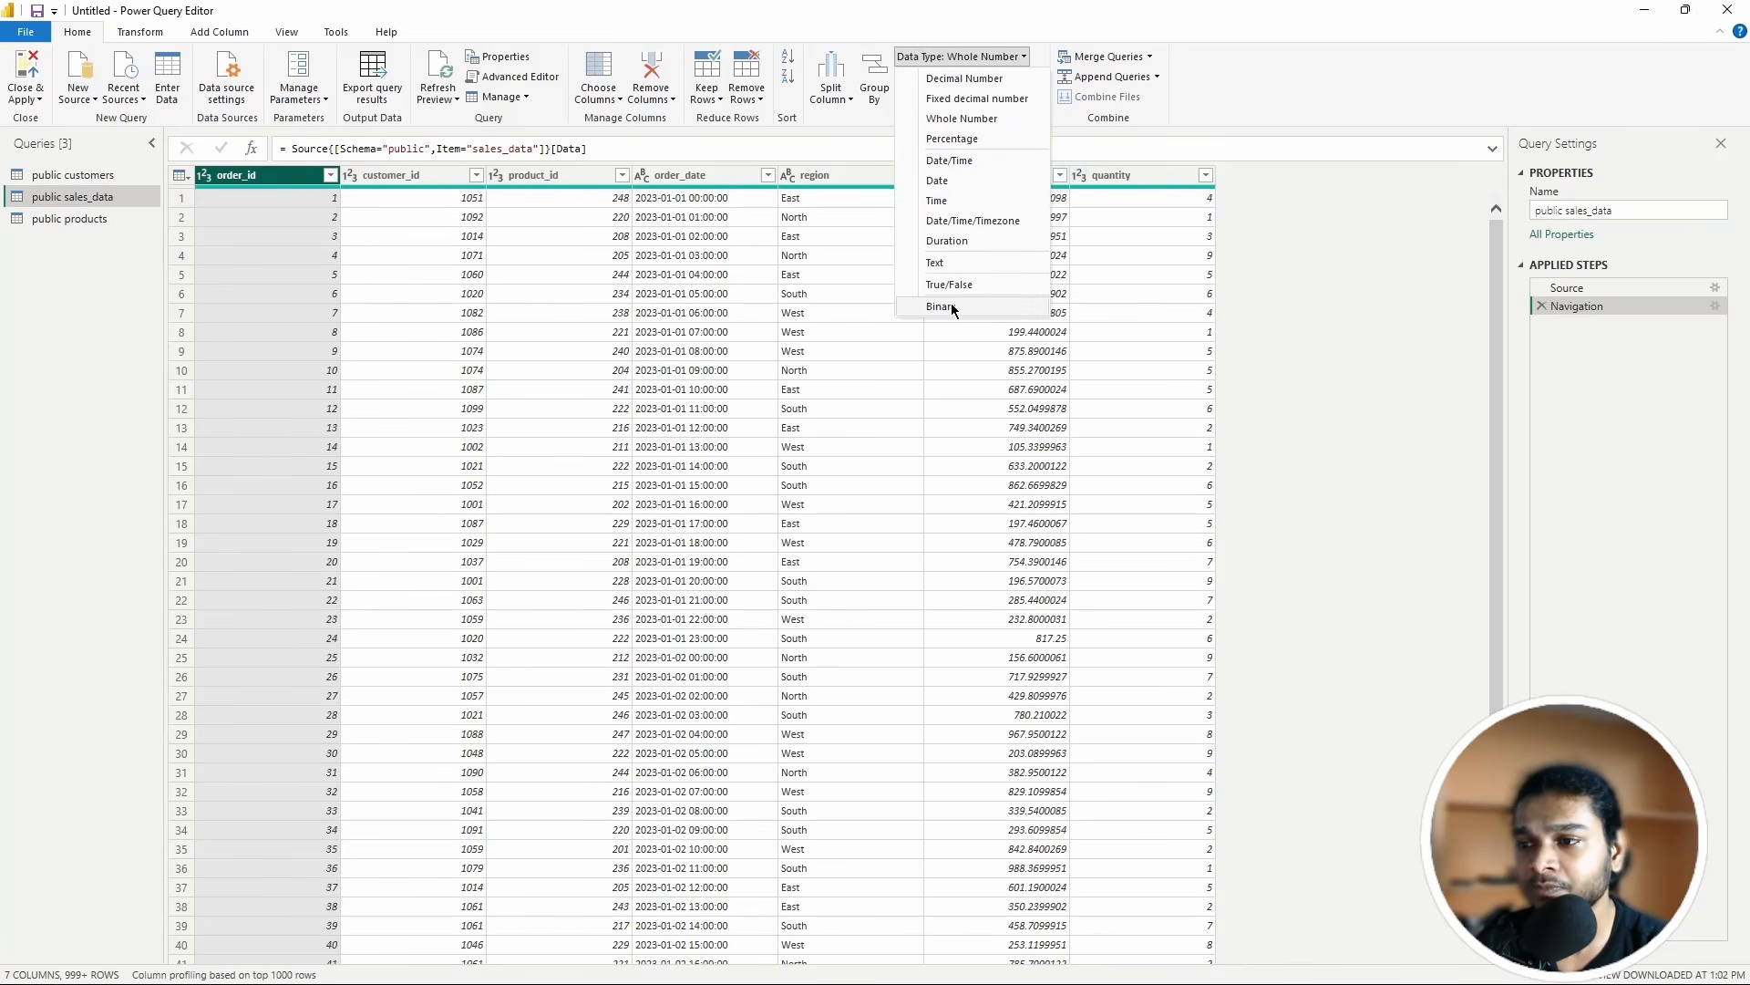
click(939, 264)
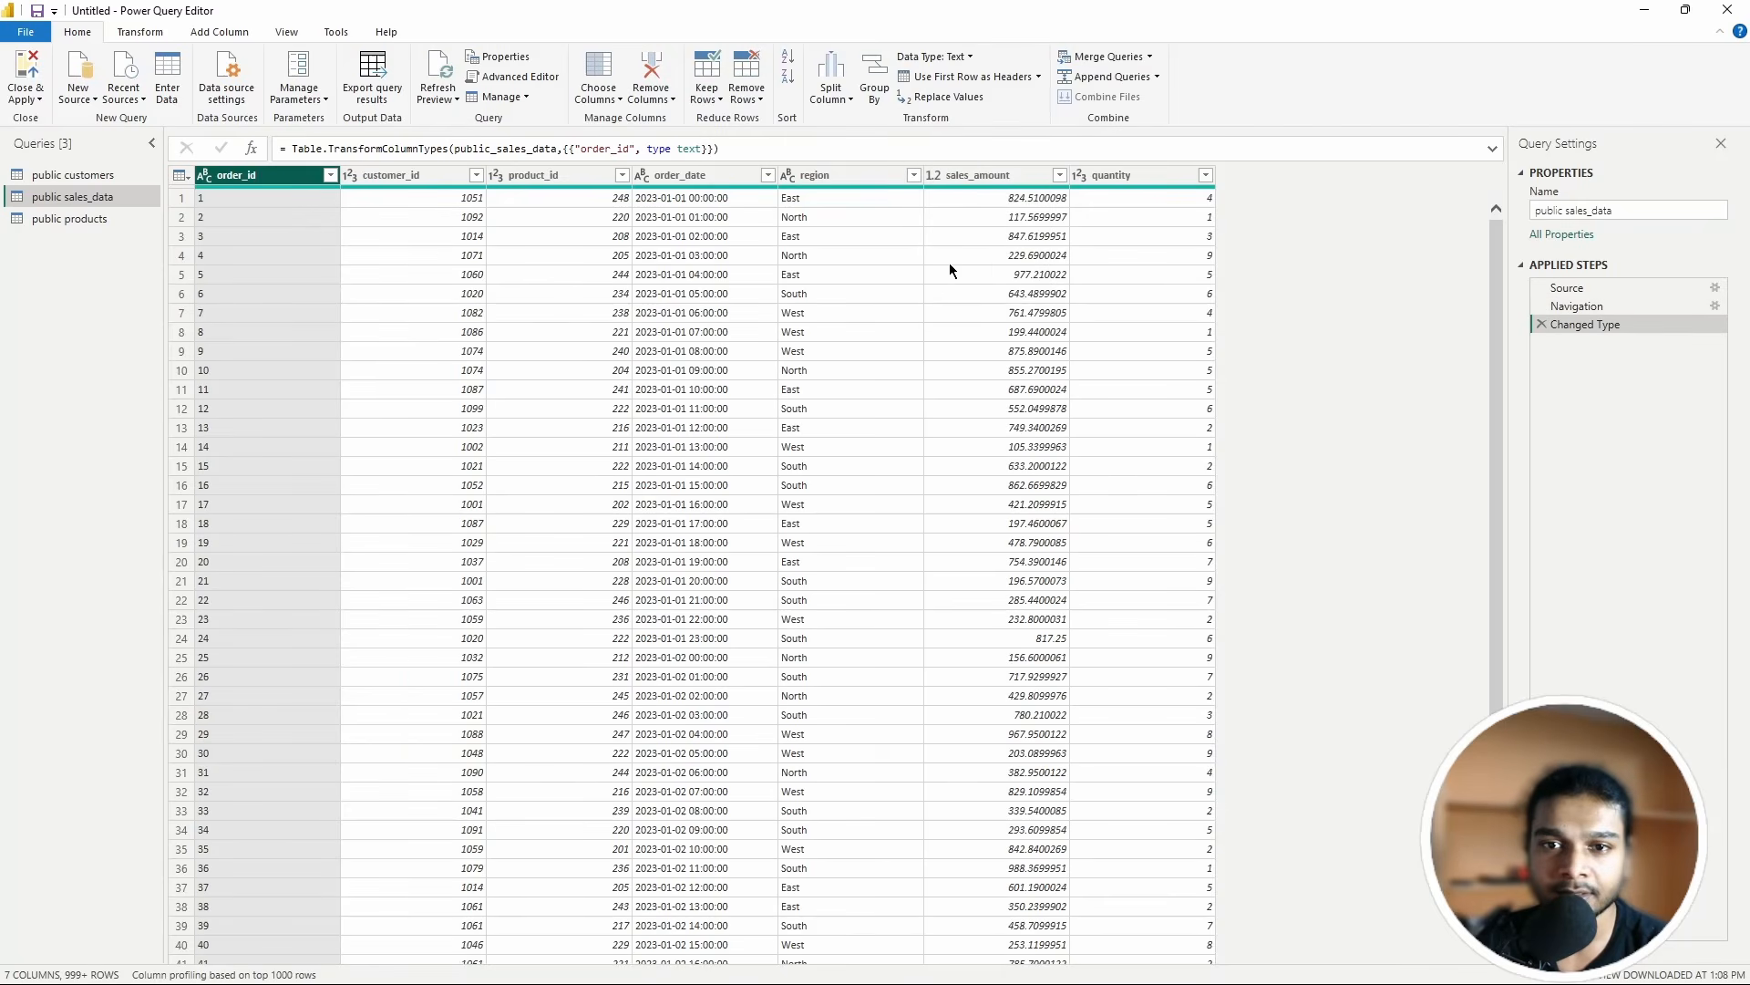
click(968, 57)
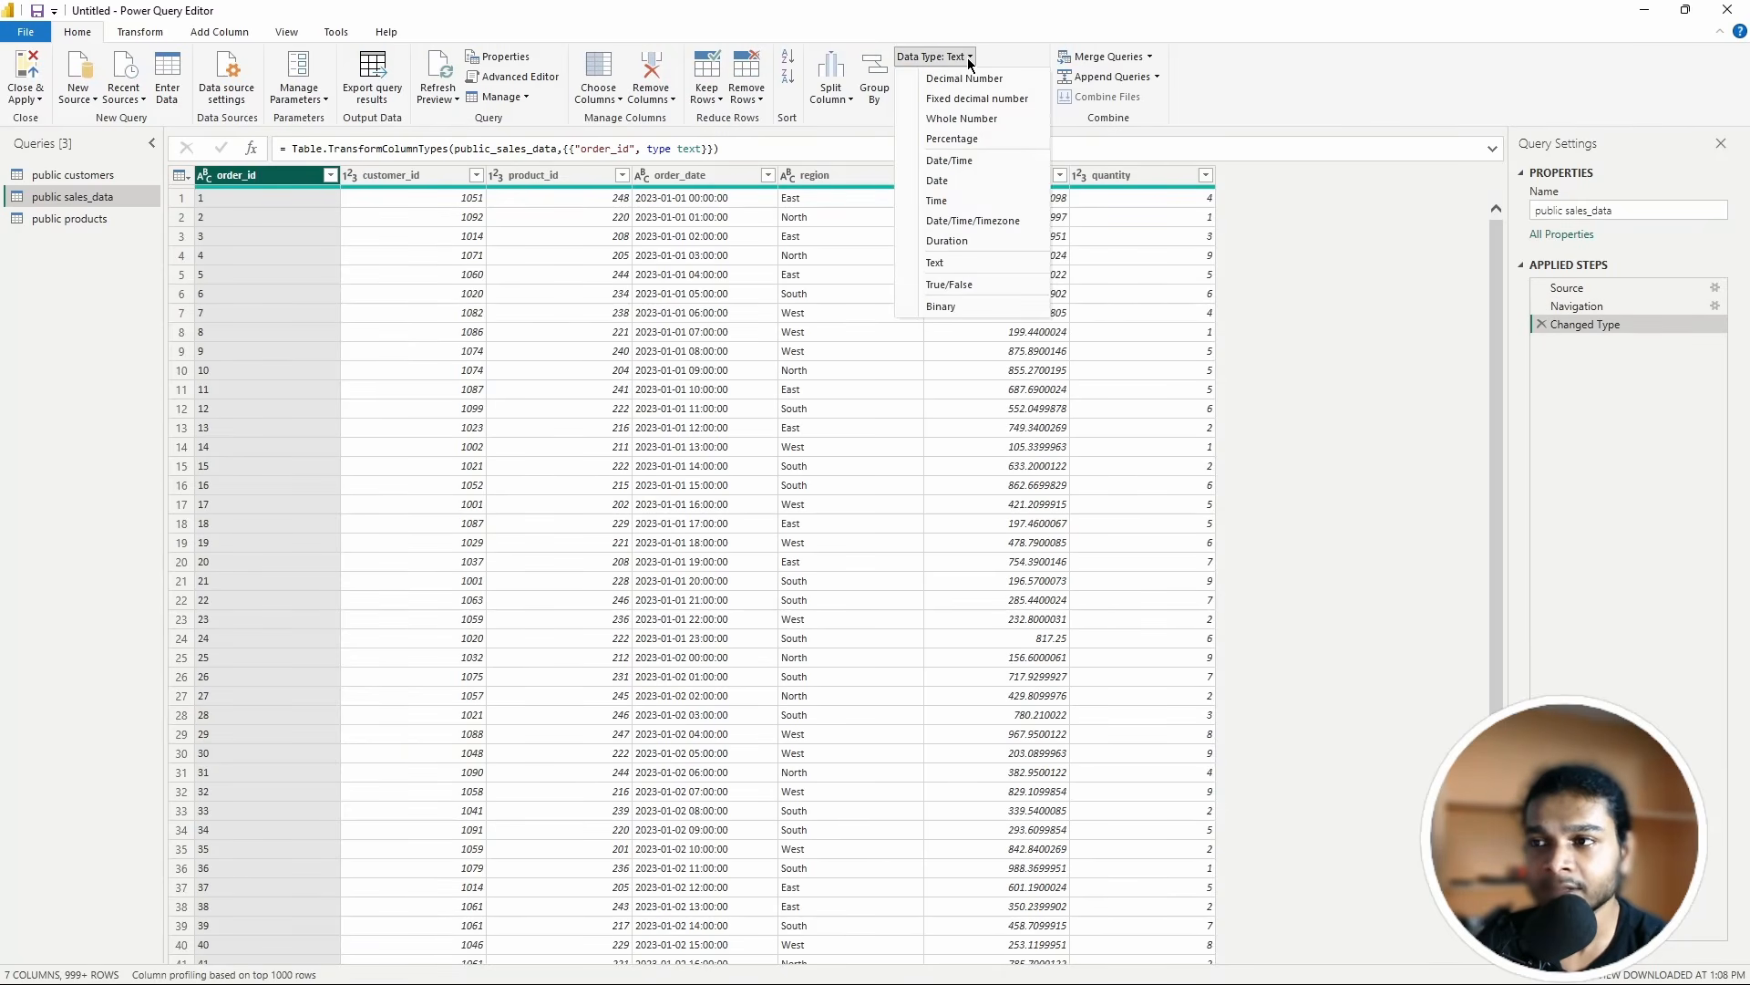
click(452, 179)
click(476, 176)
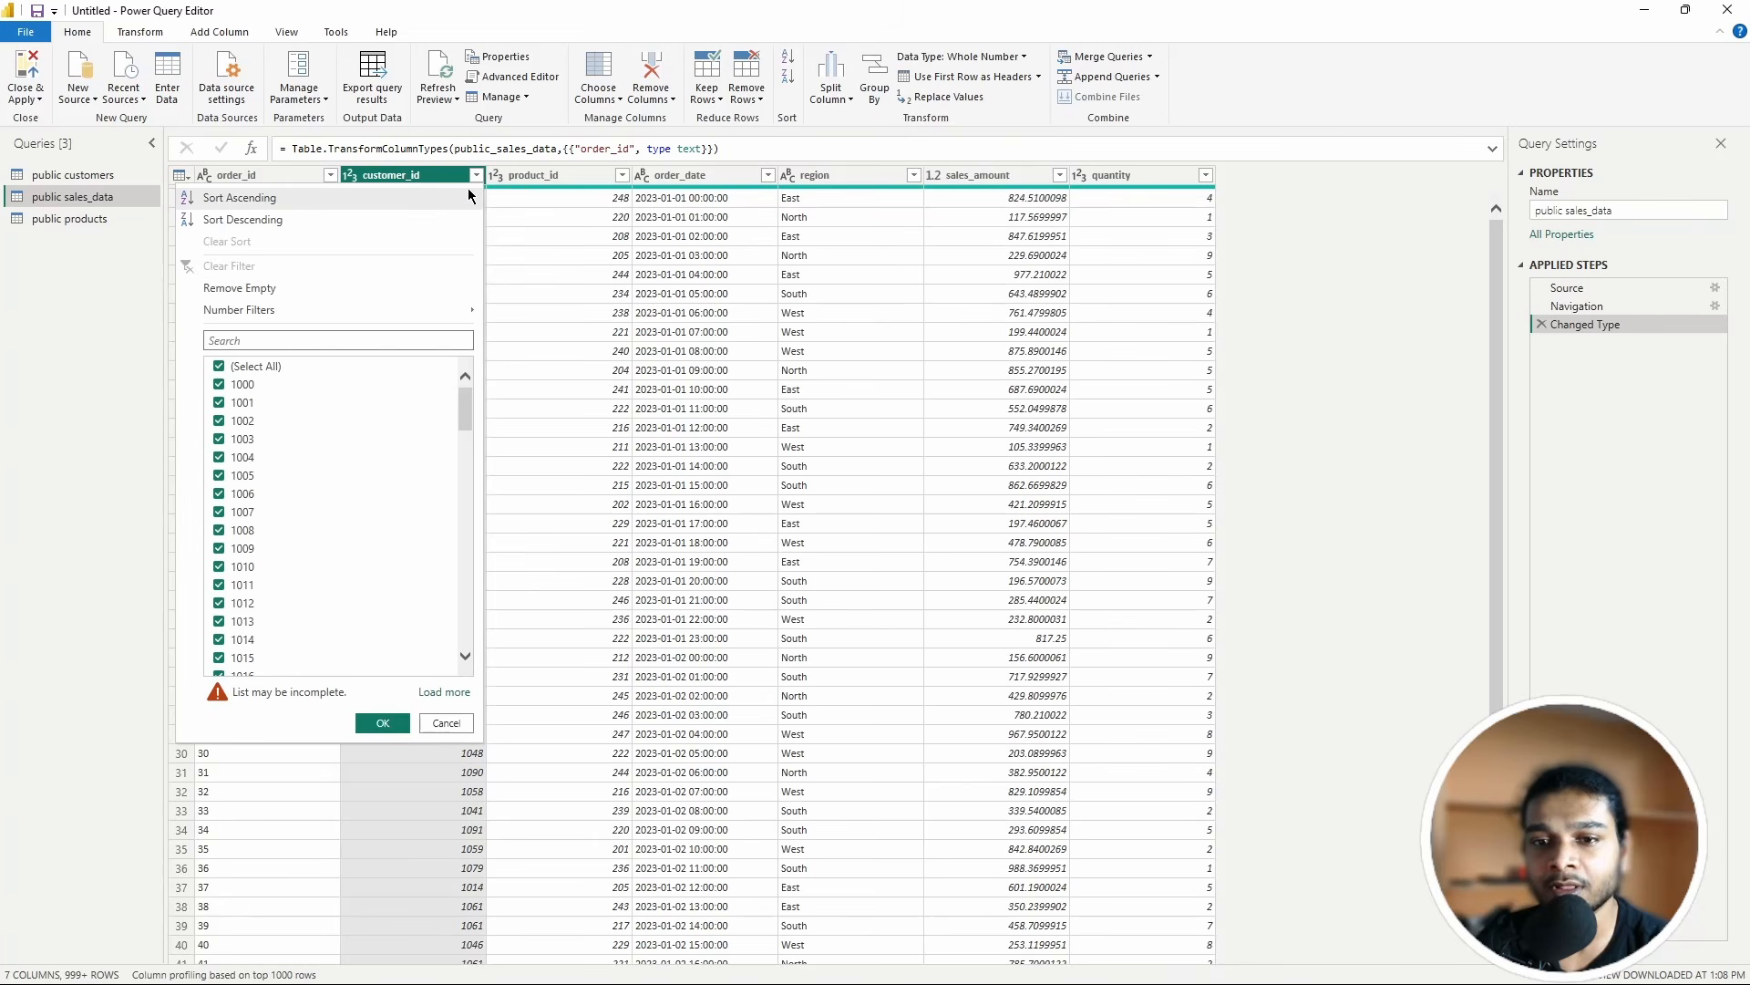
click(474, 178)
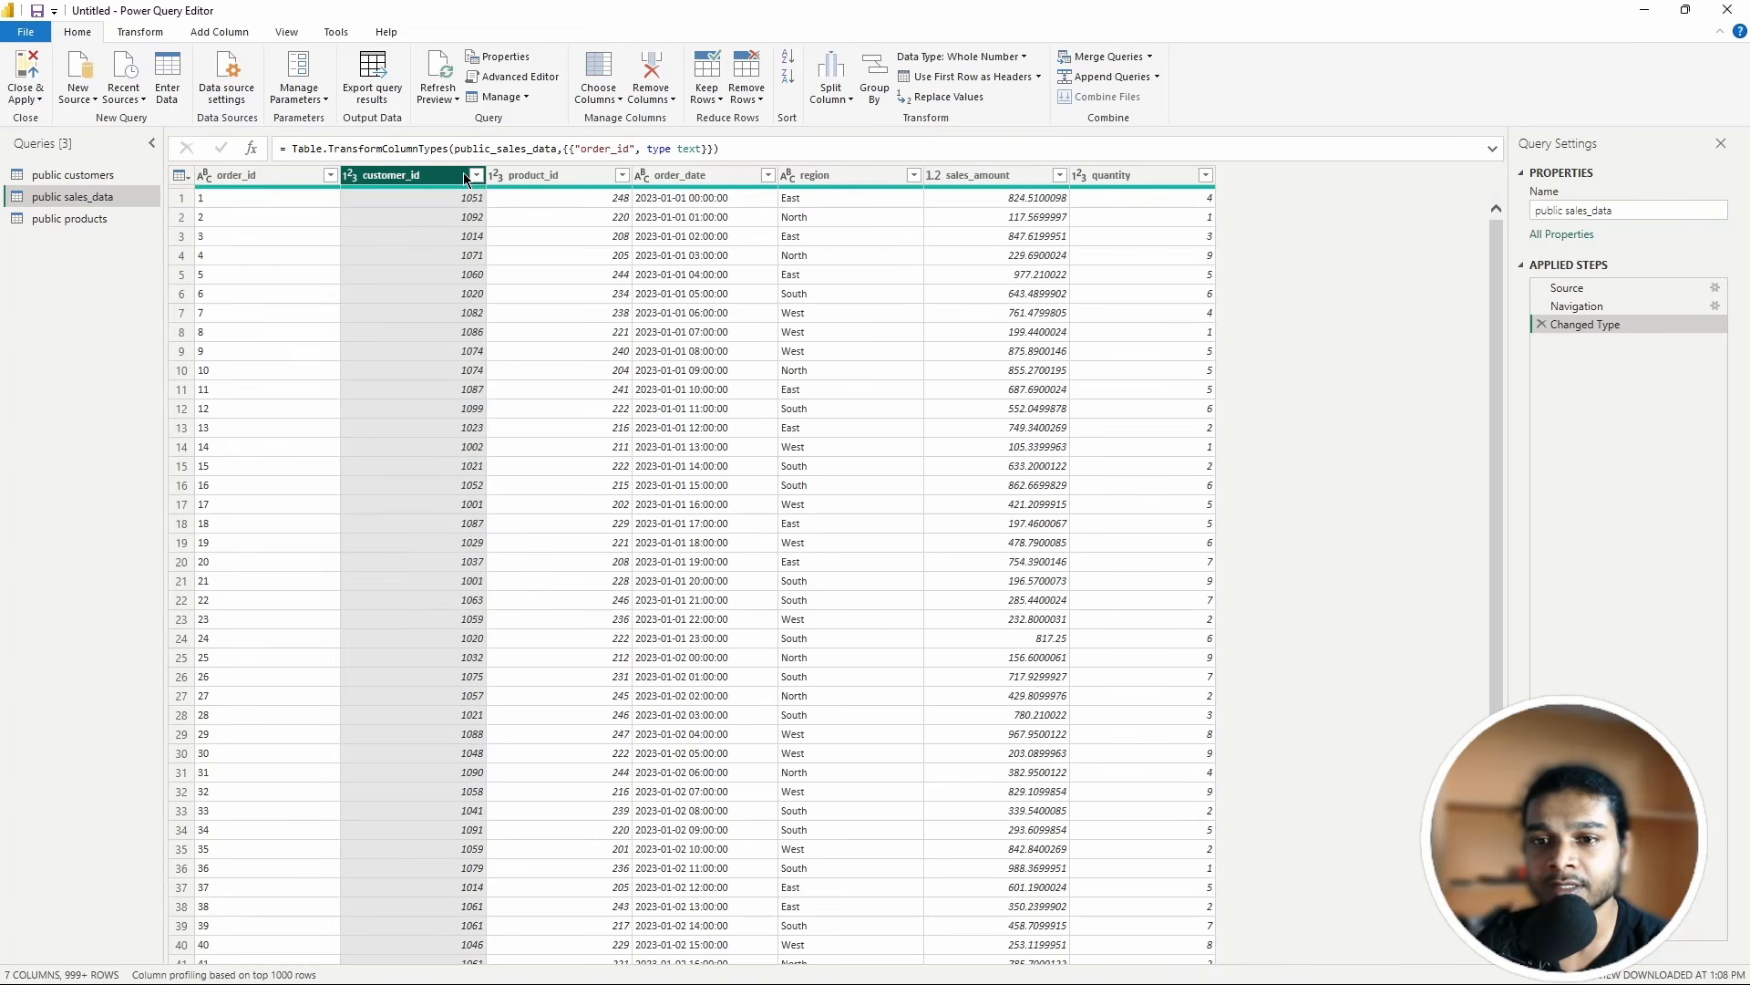
click(1024, 58)
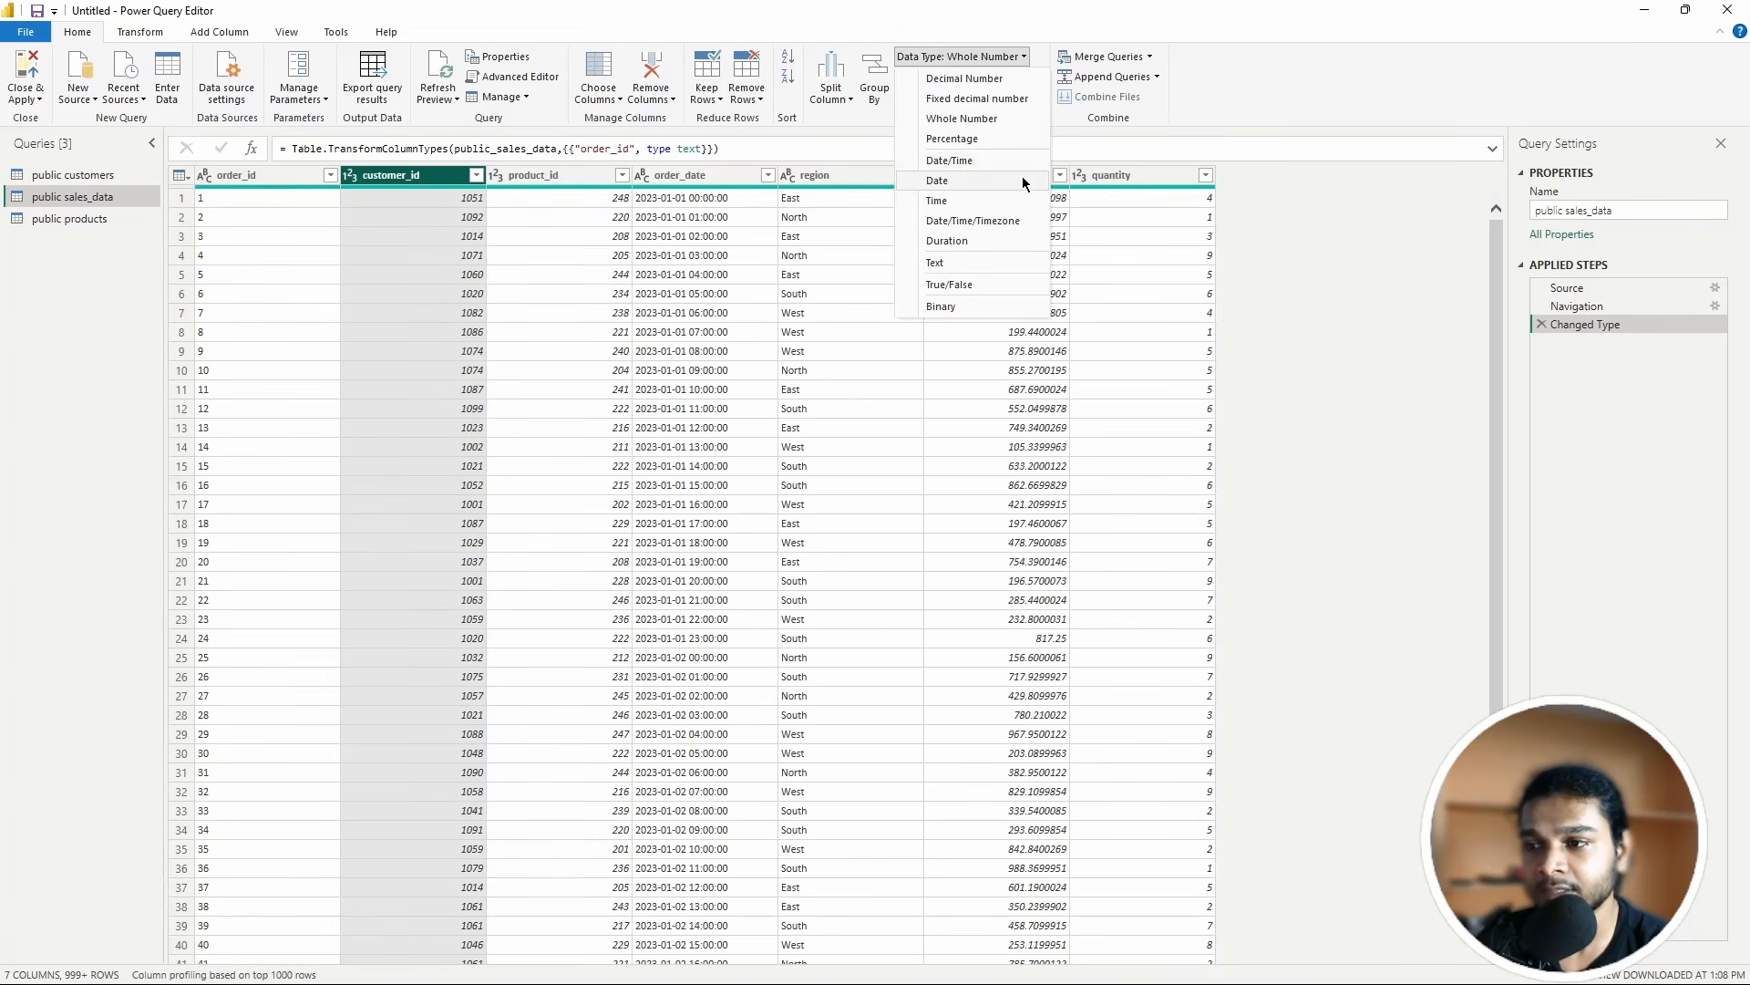
click(970, 261)
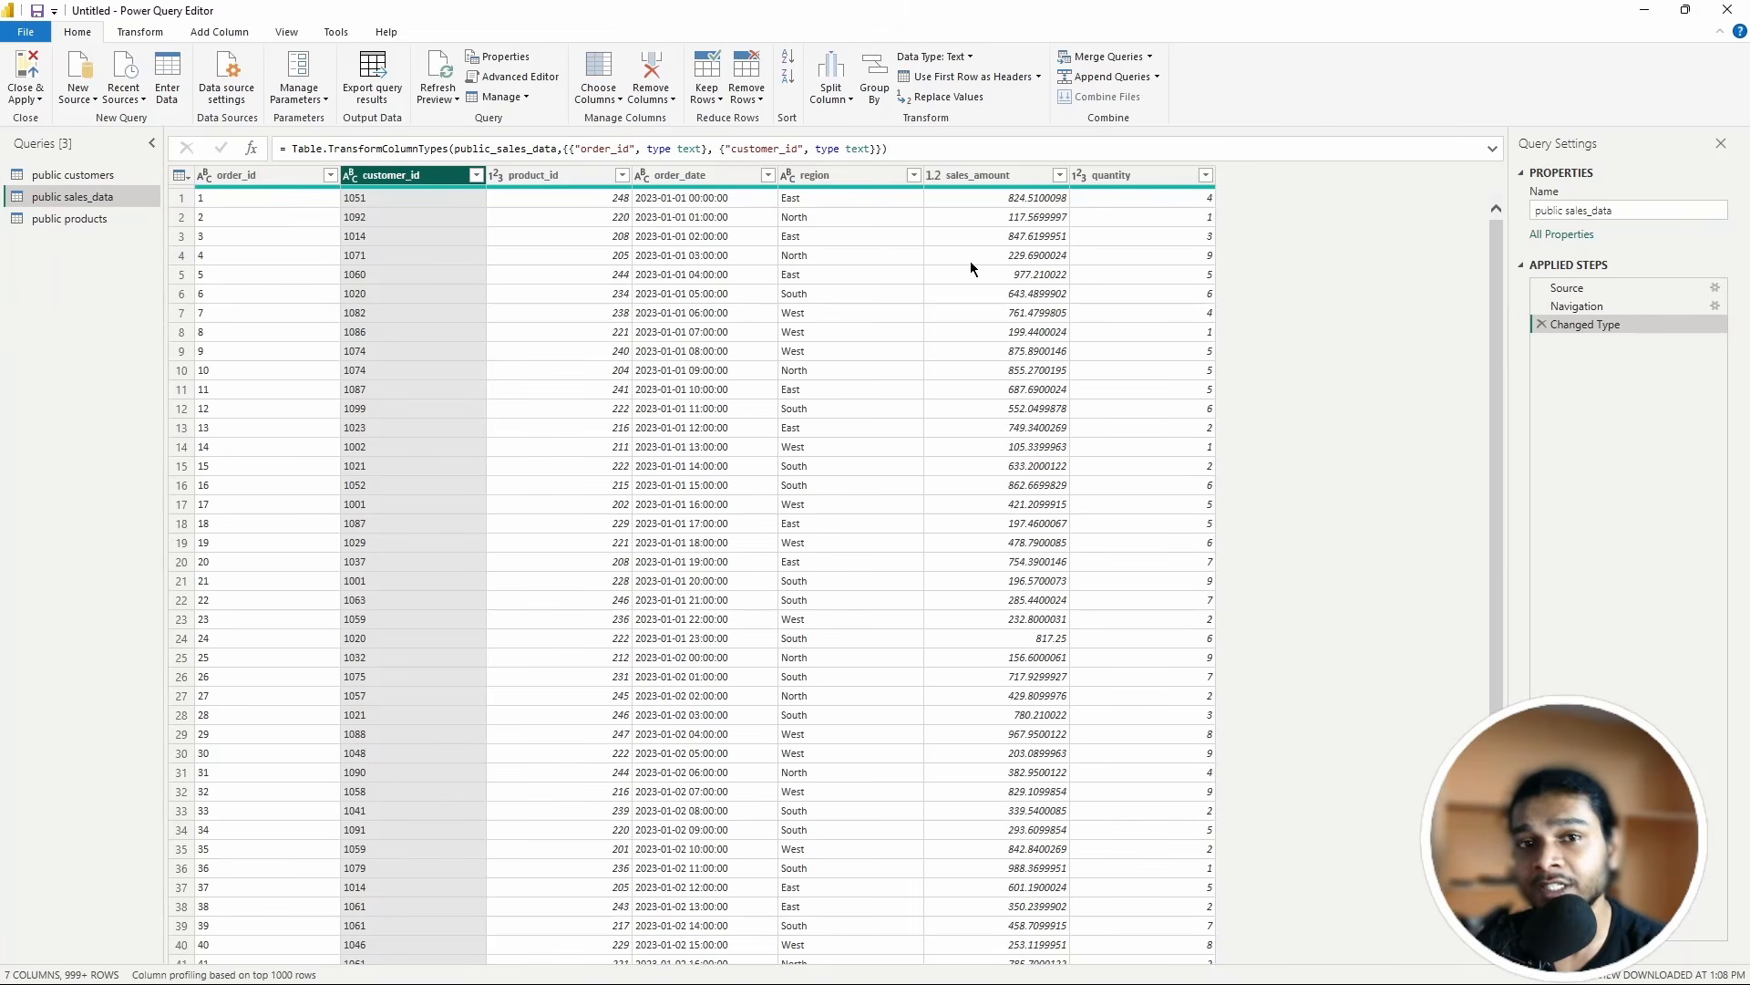
Step: Set the product_id column to the Text data type
click(970, 56)
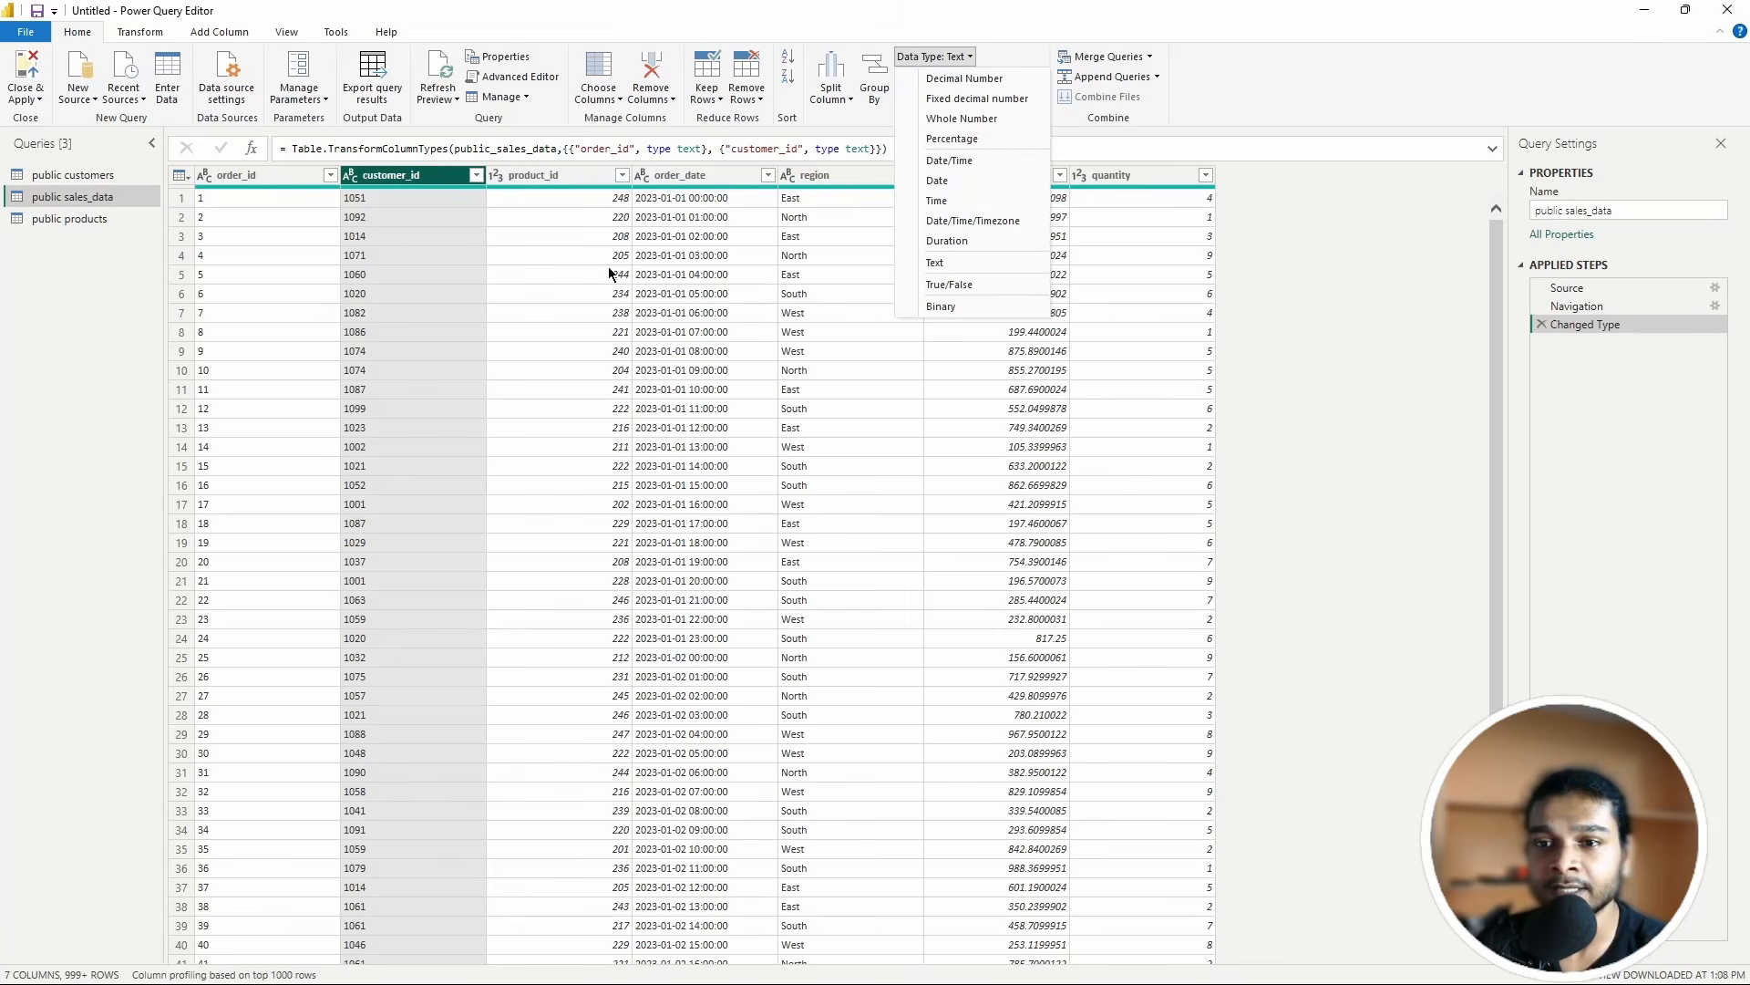
click(470, 265)
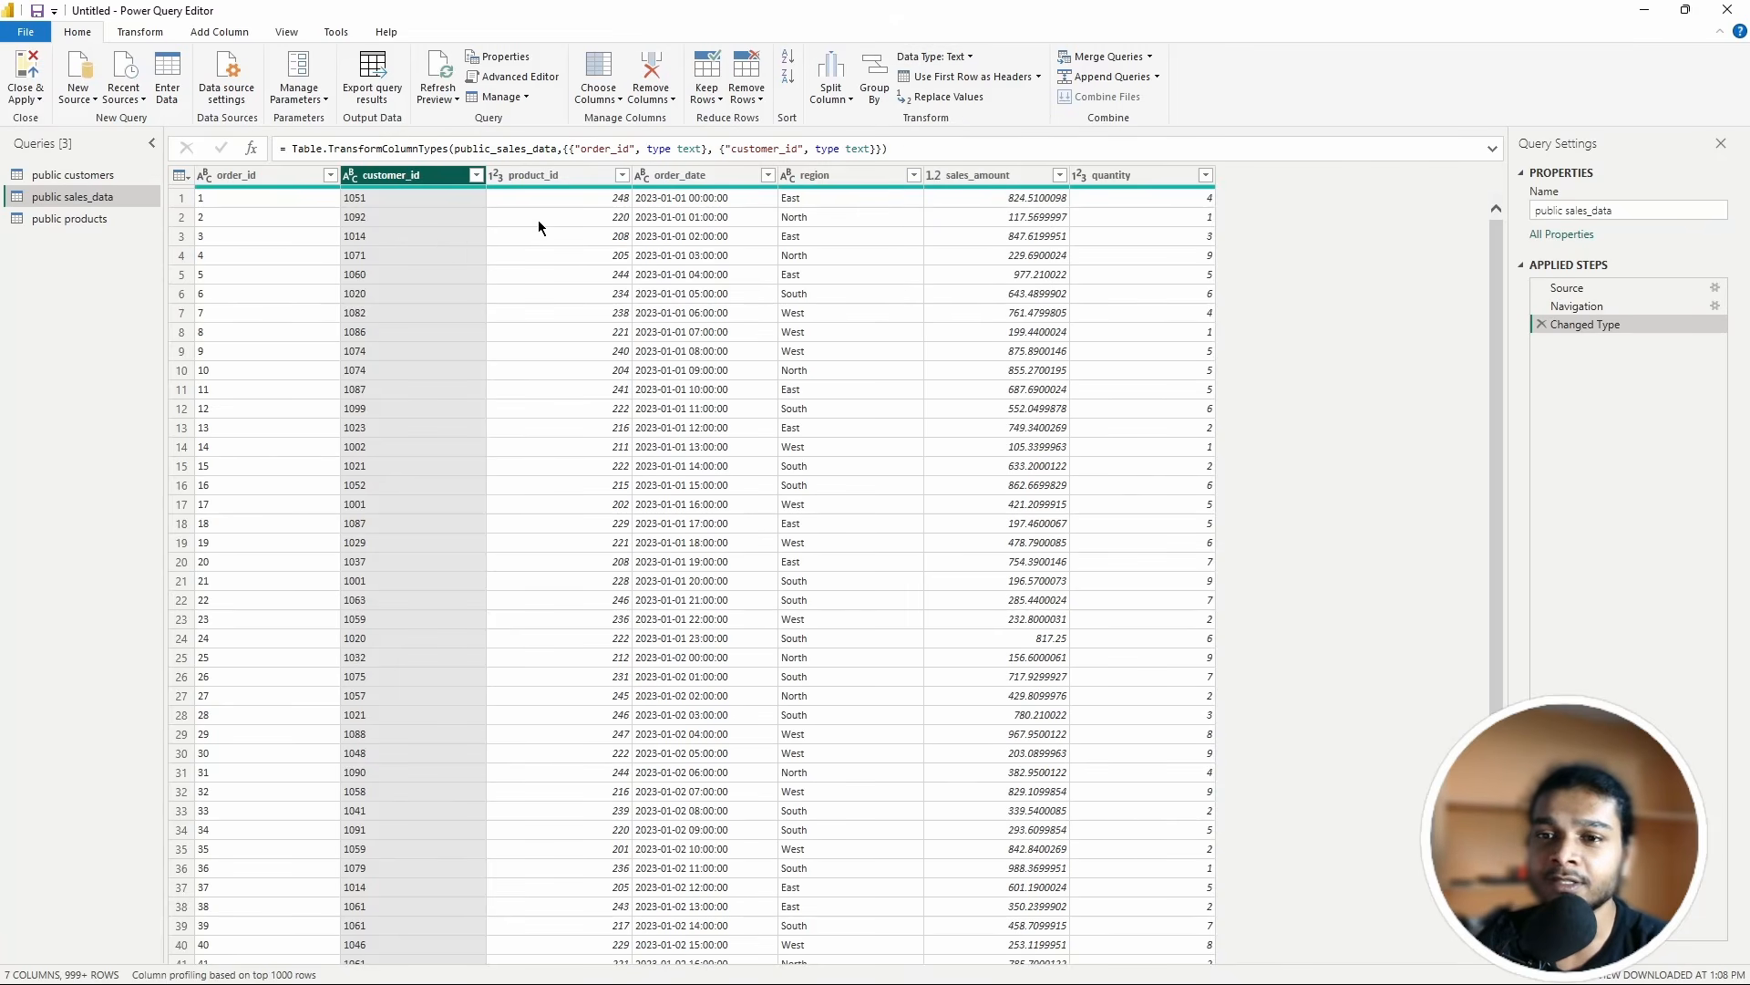
click(622, 175)
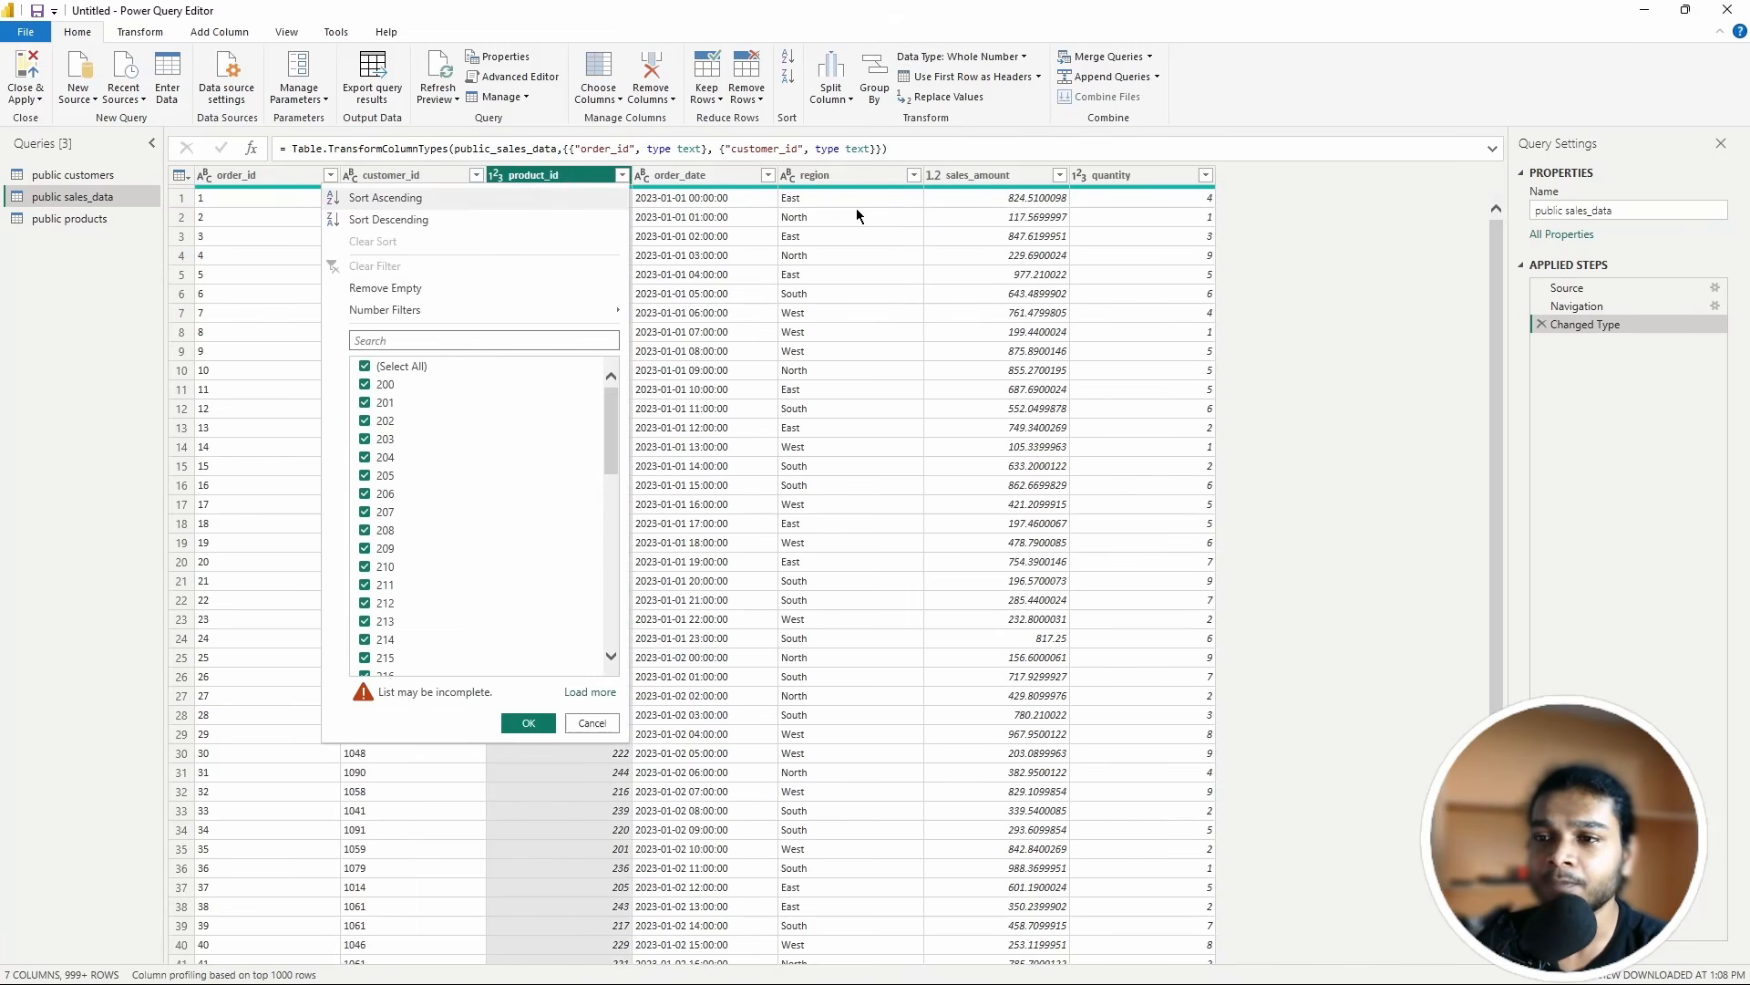
click(552, 176)
click(1008, 58)
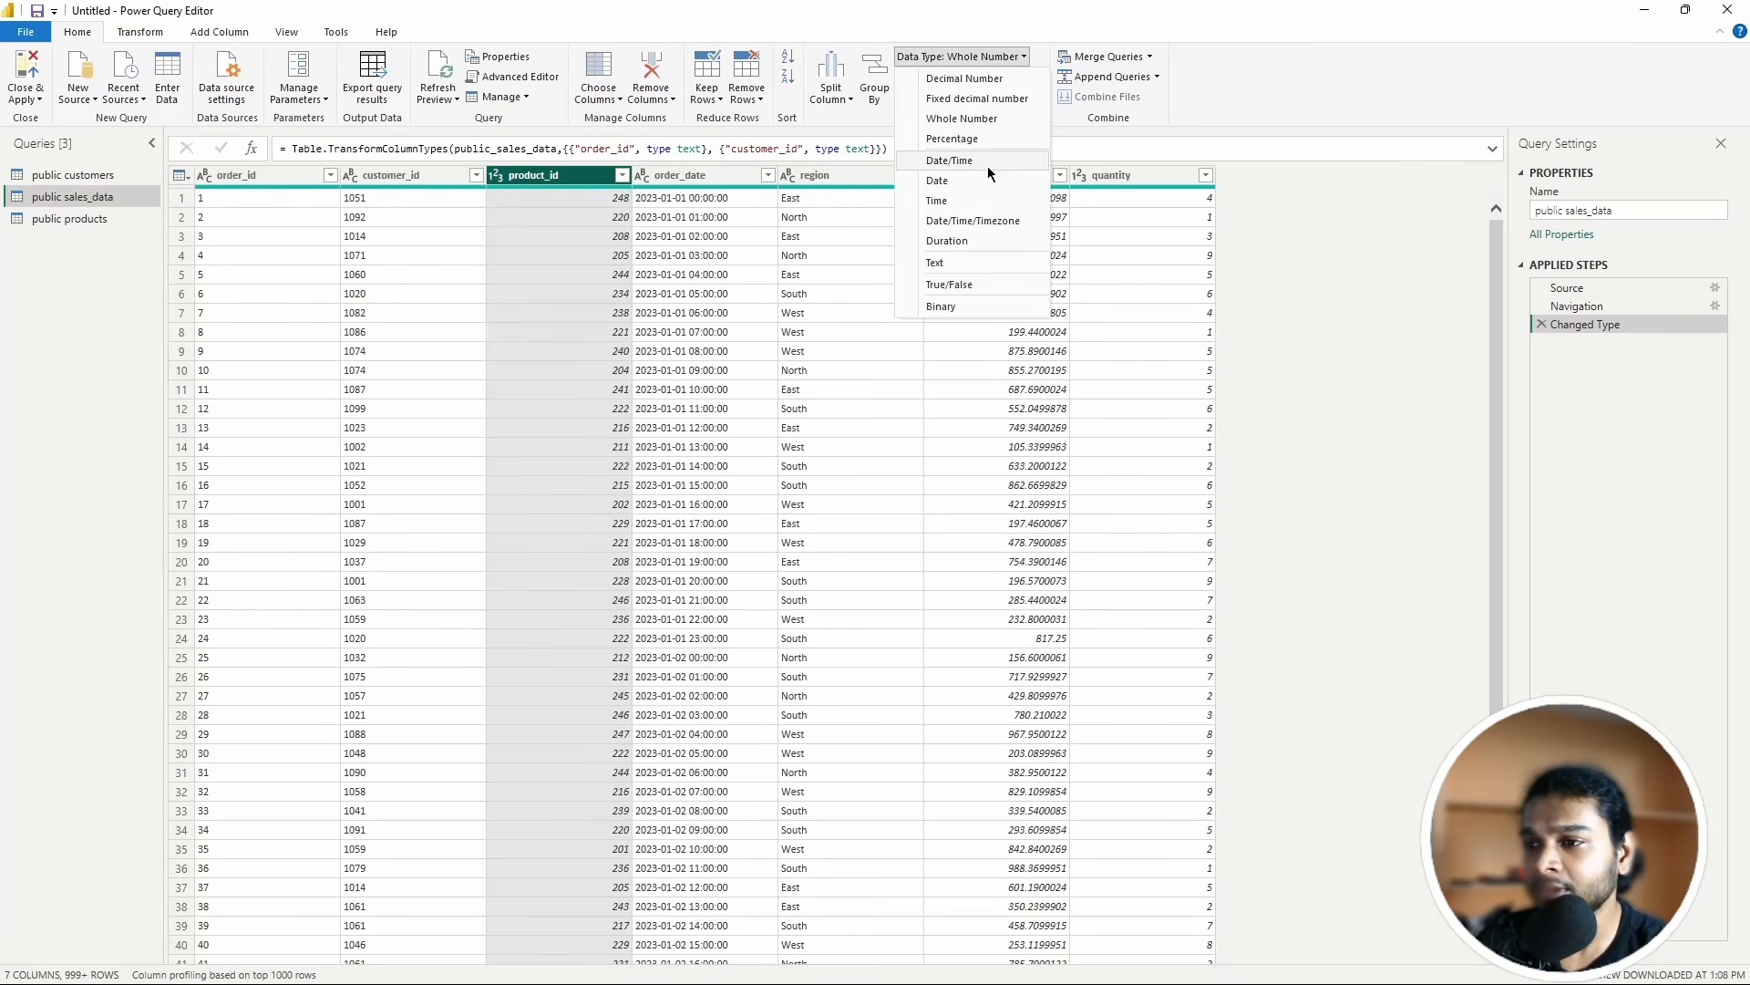
click(945, 262)
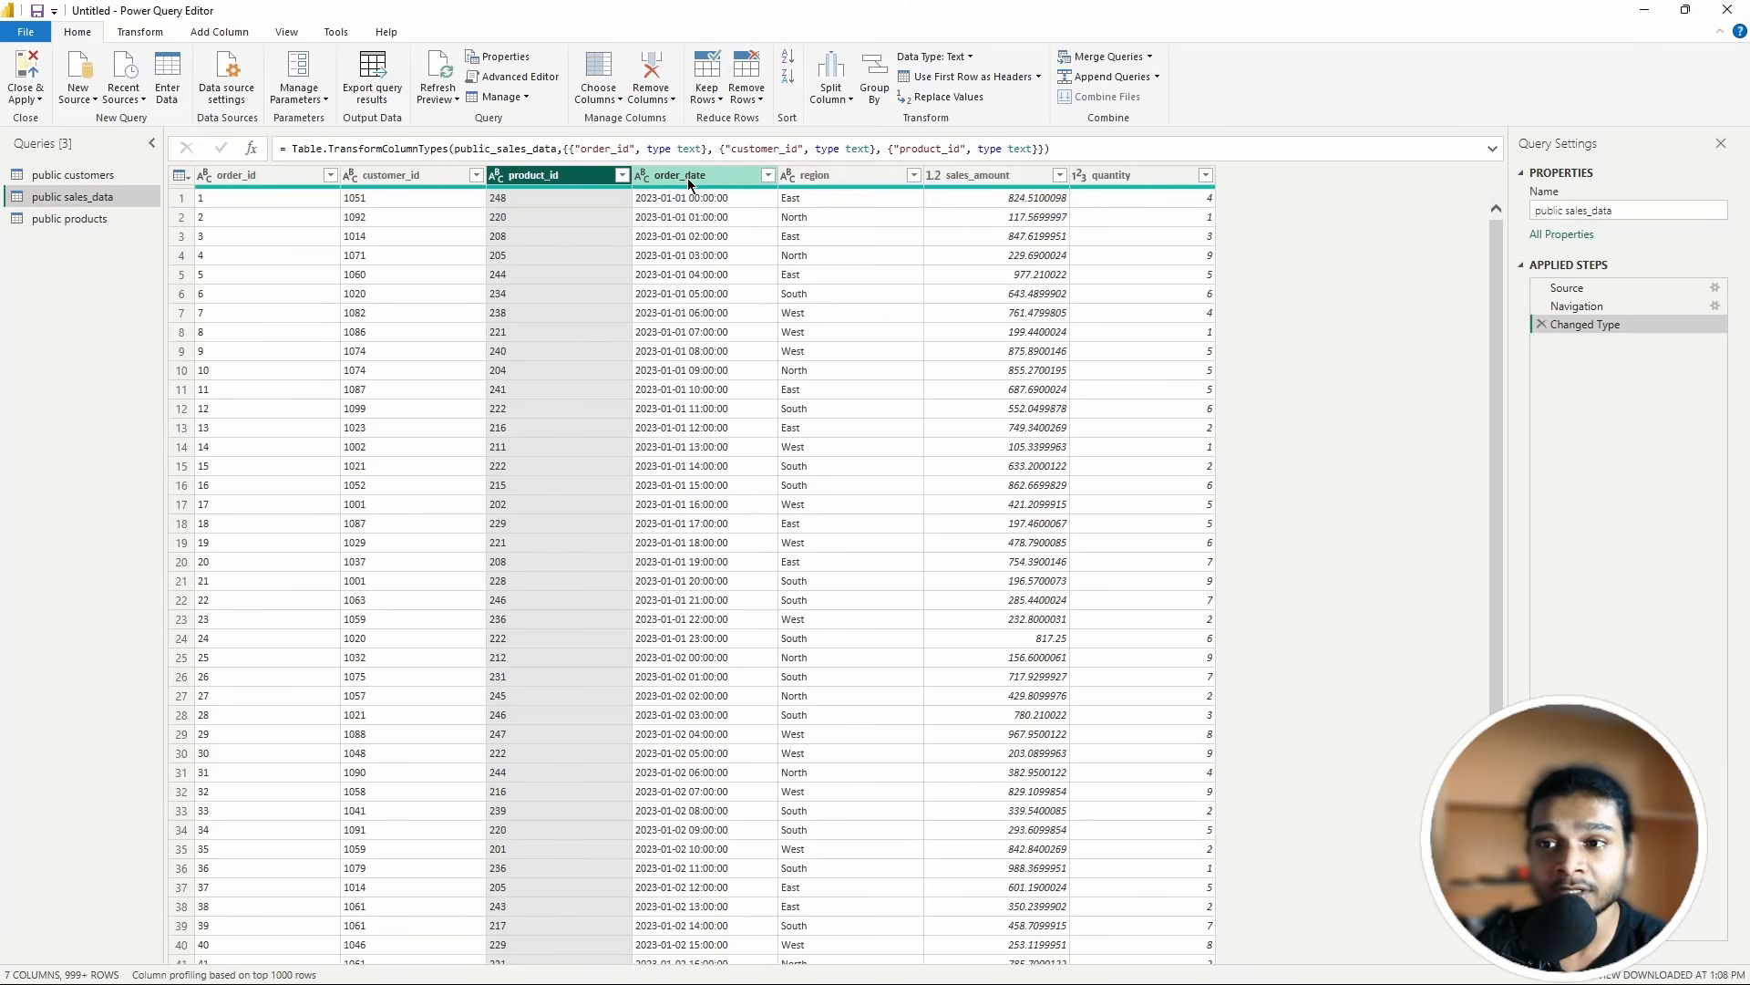
Step: Change the order_date column's data type to Date/Time
click(726, 178)
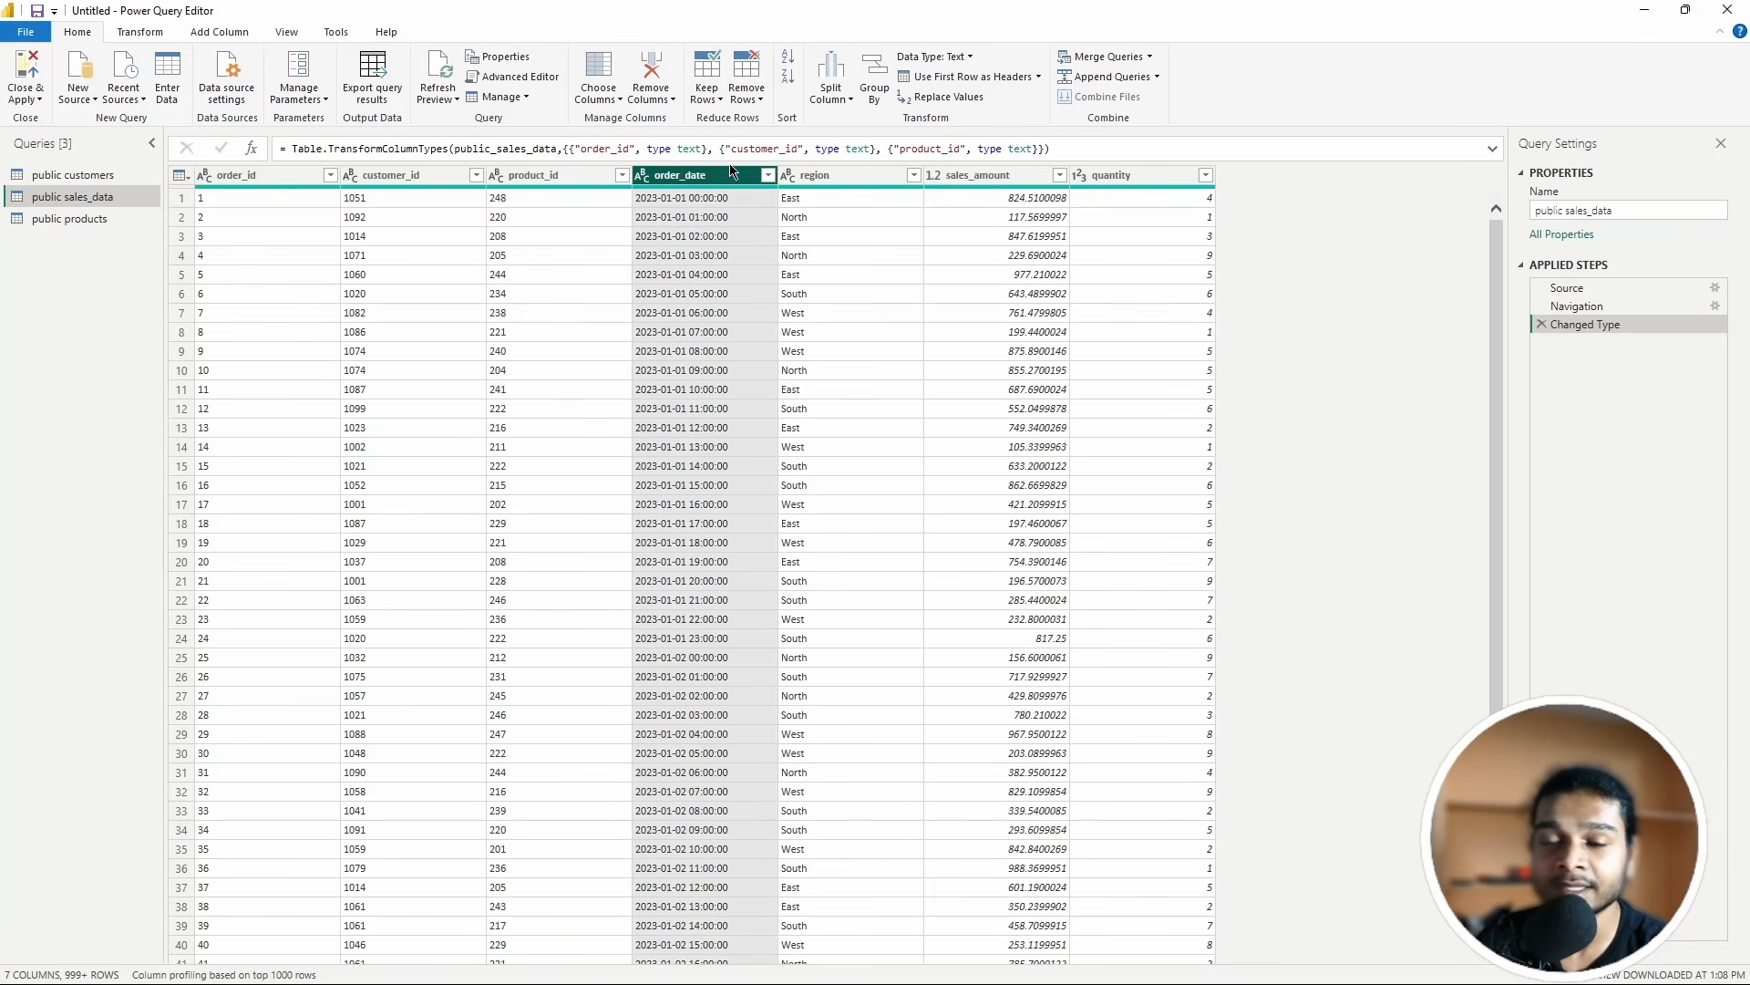
click(967, 58)
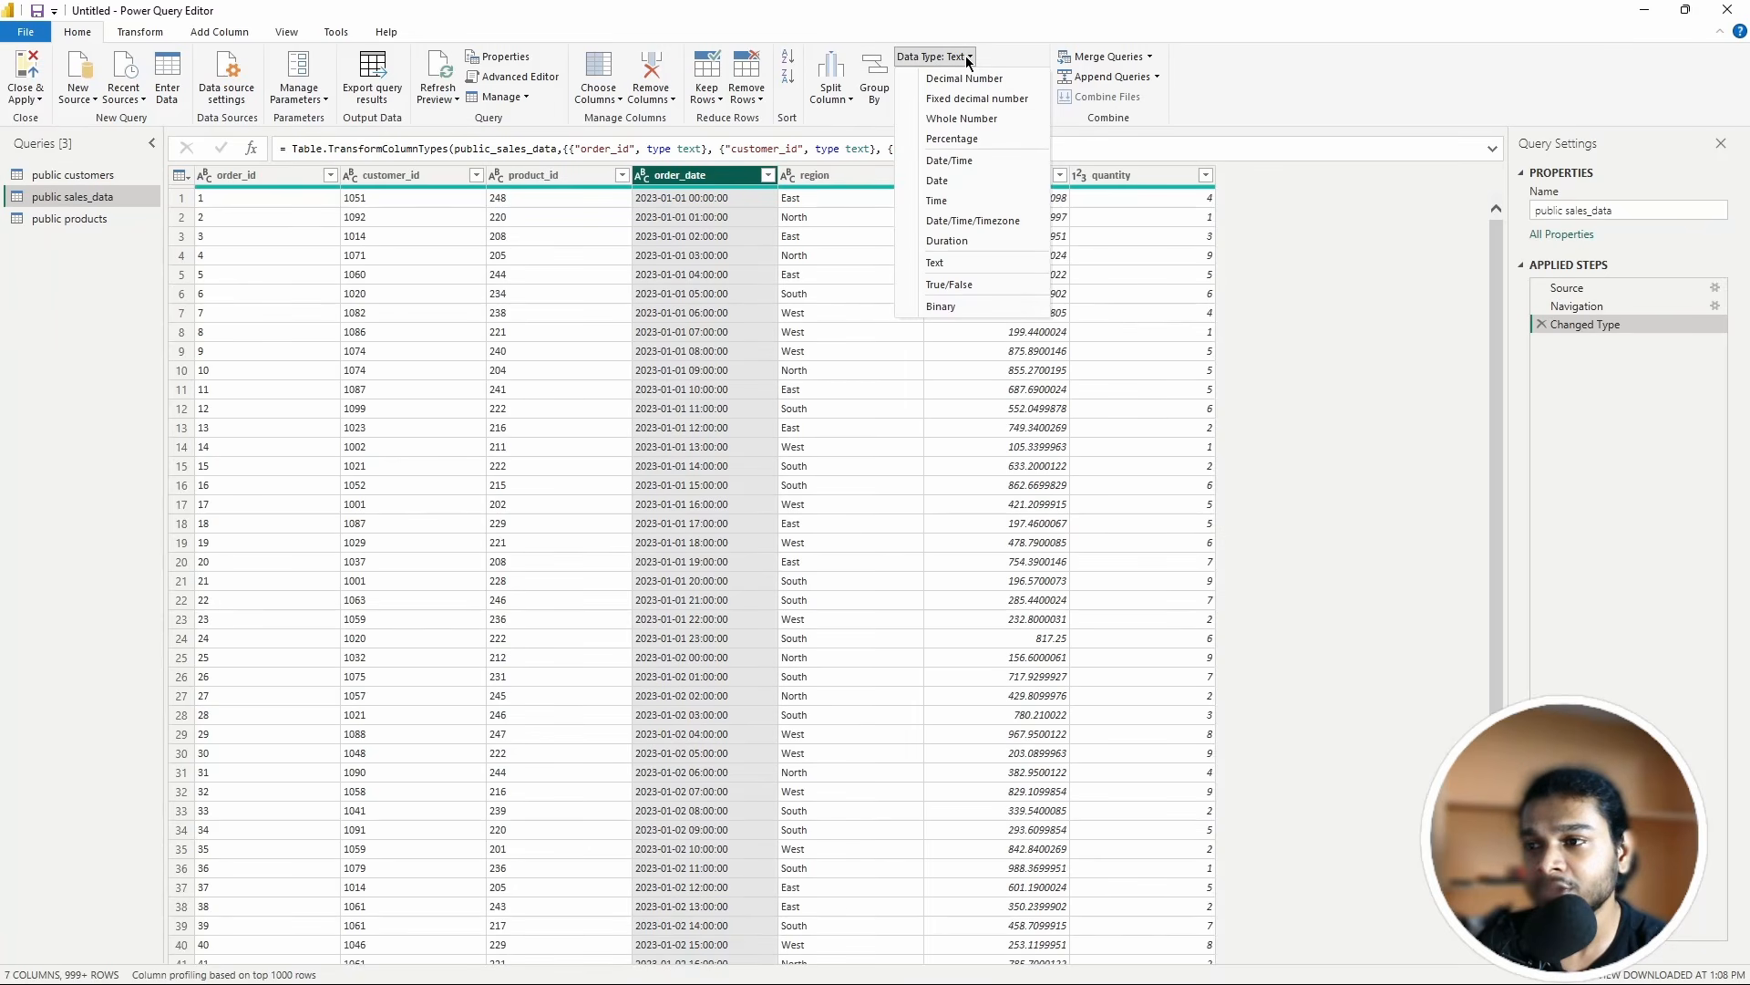
click(944, 160)
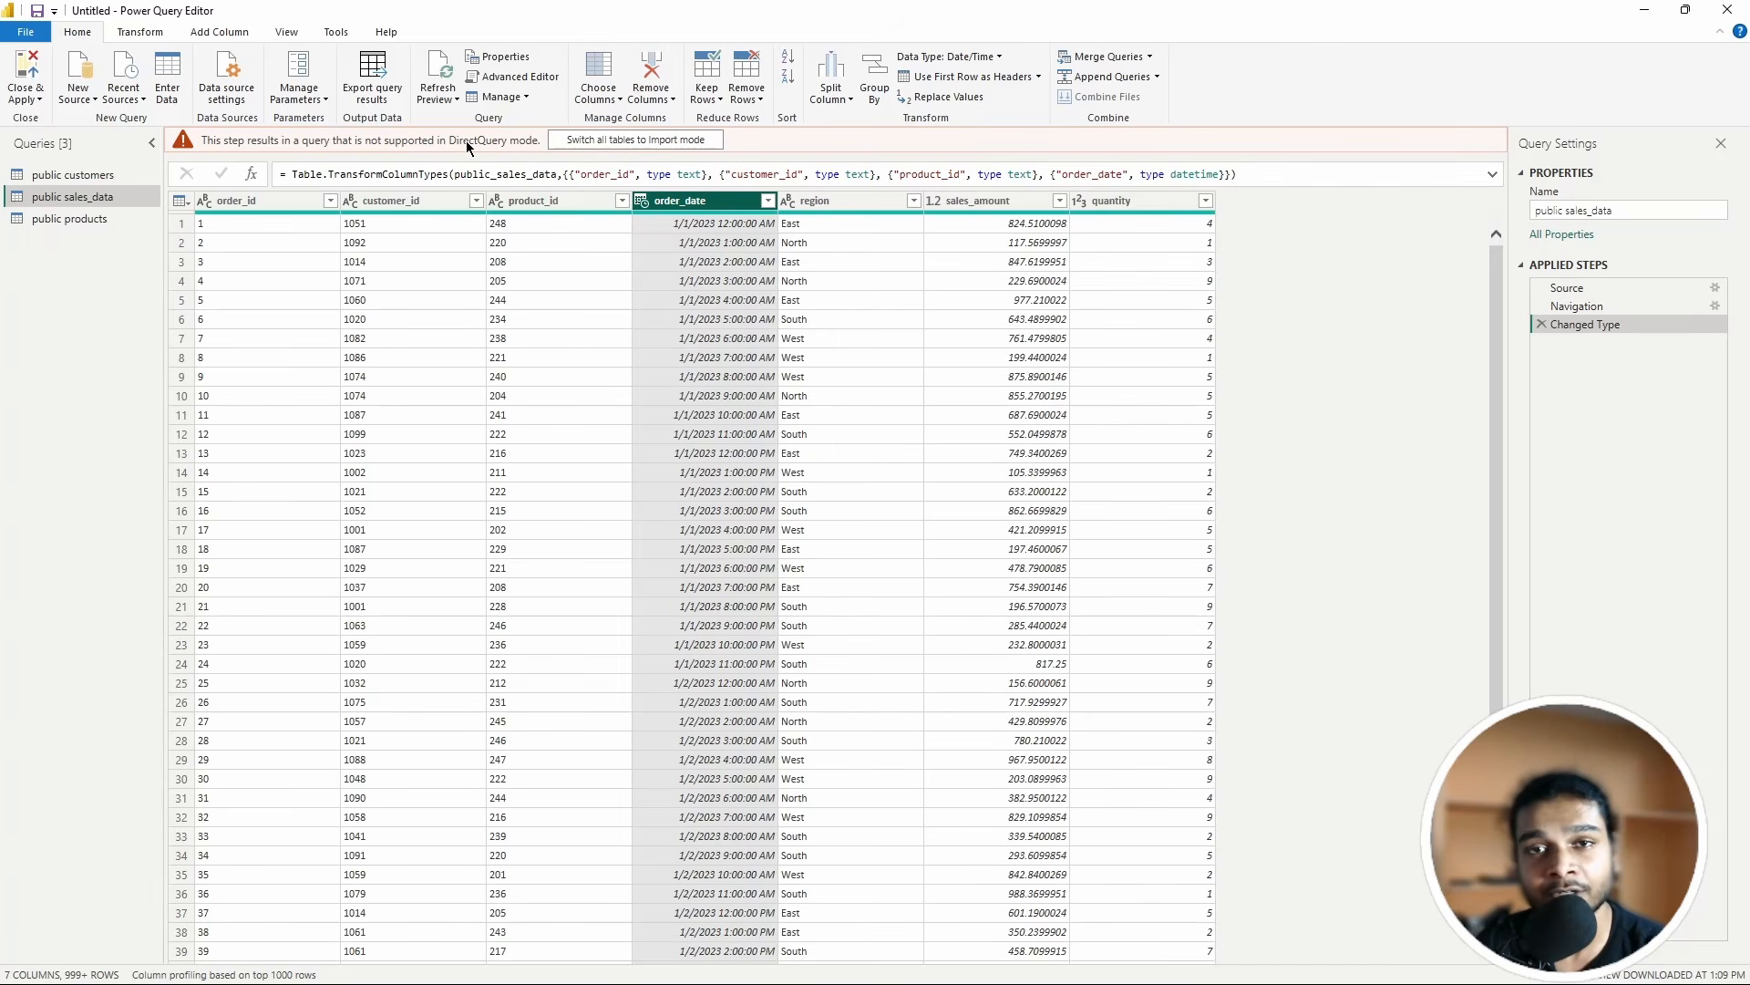
Step: Retype order_date as Text, replacing the current Date/Time conversion
click(768, 201)
click(736, 202)
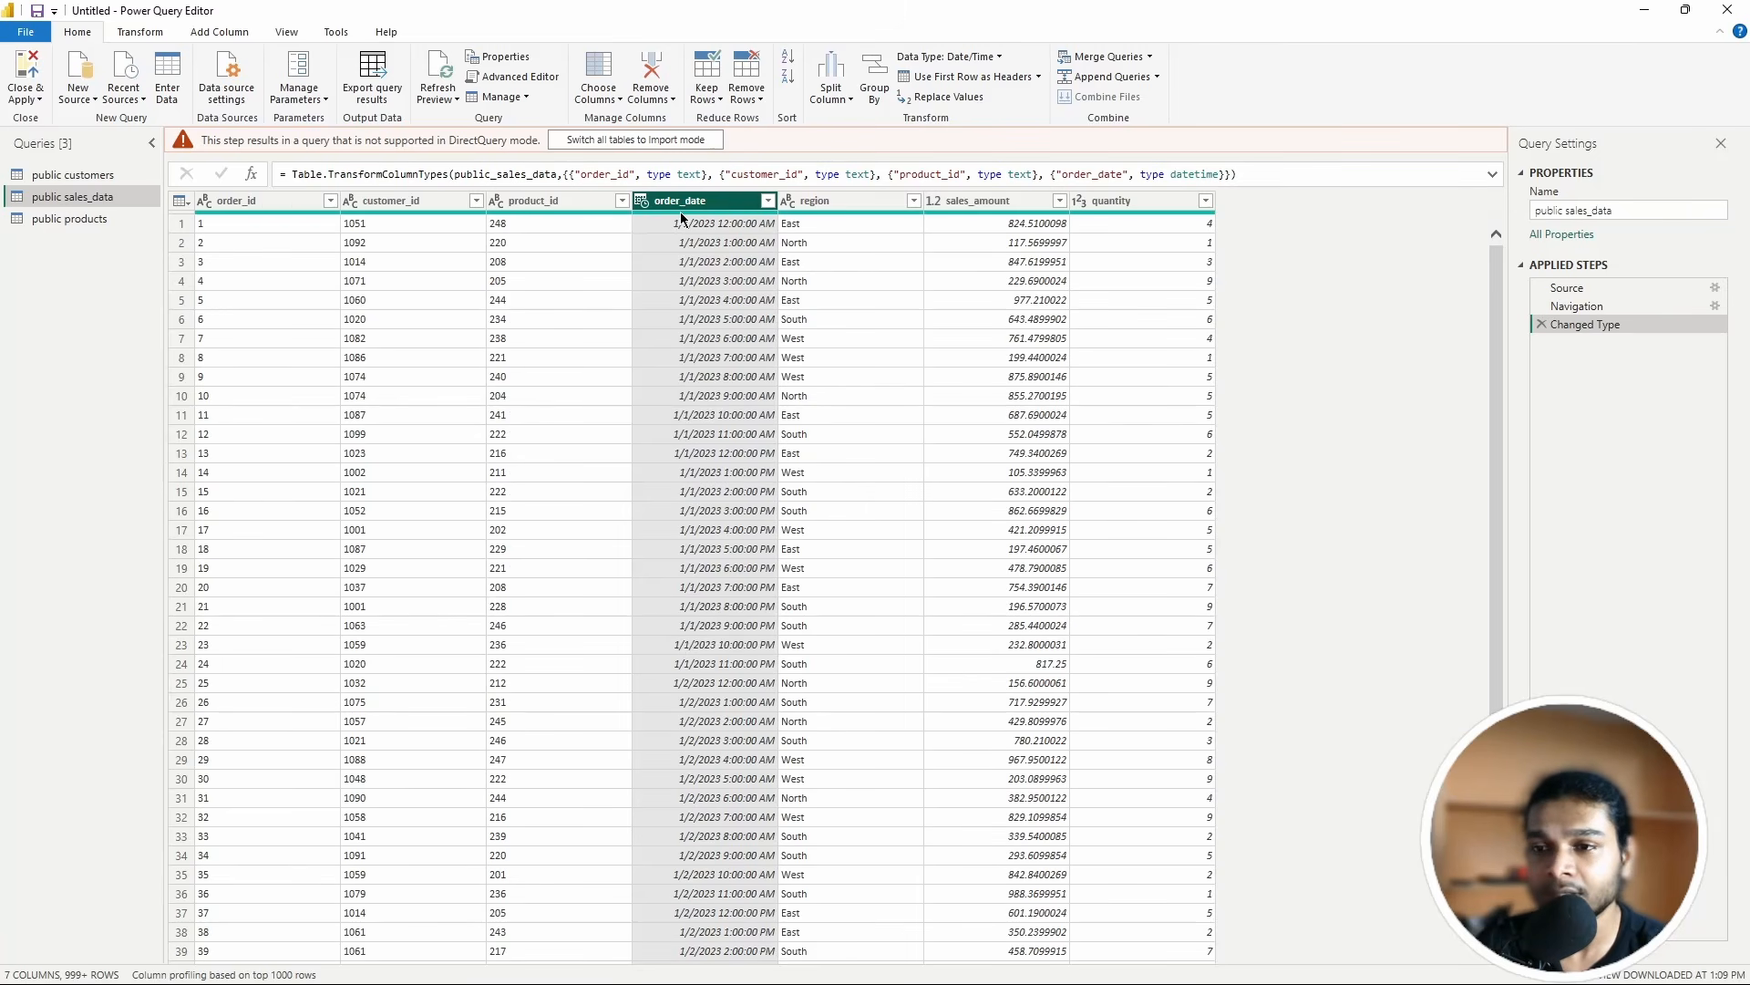
click(768, 202)
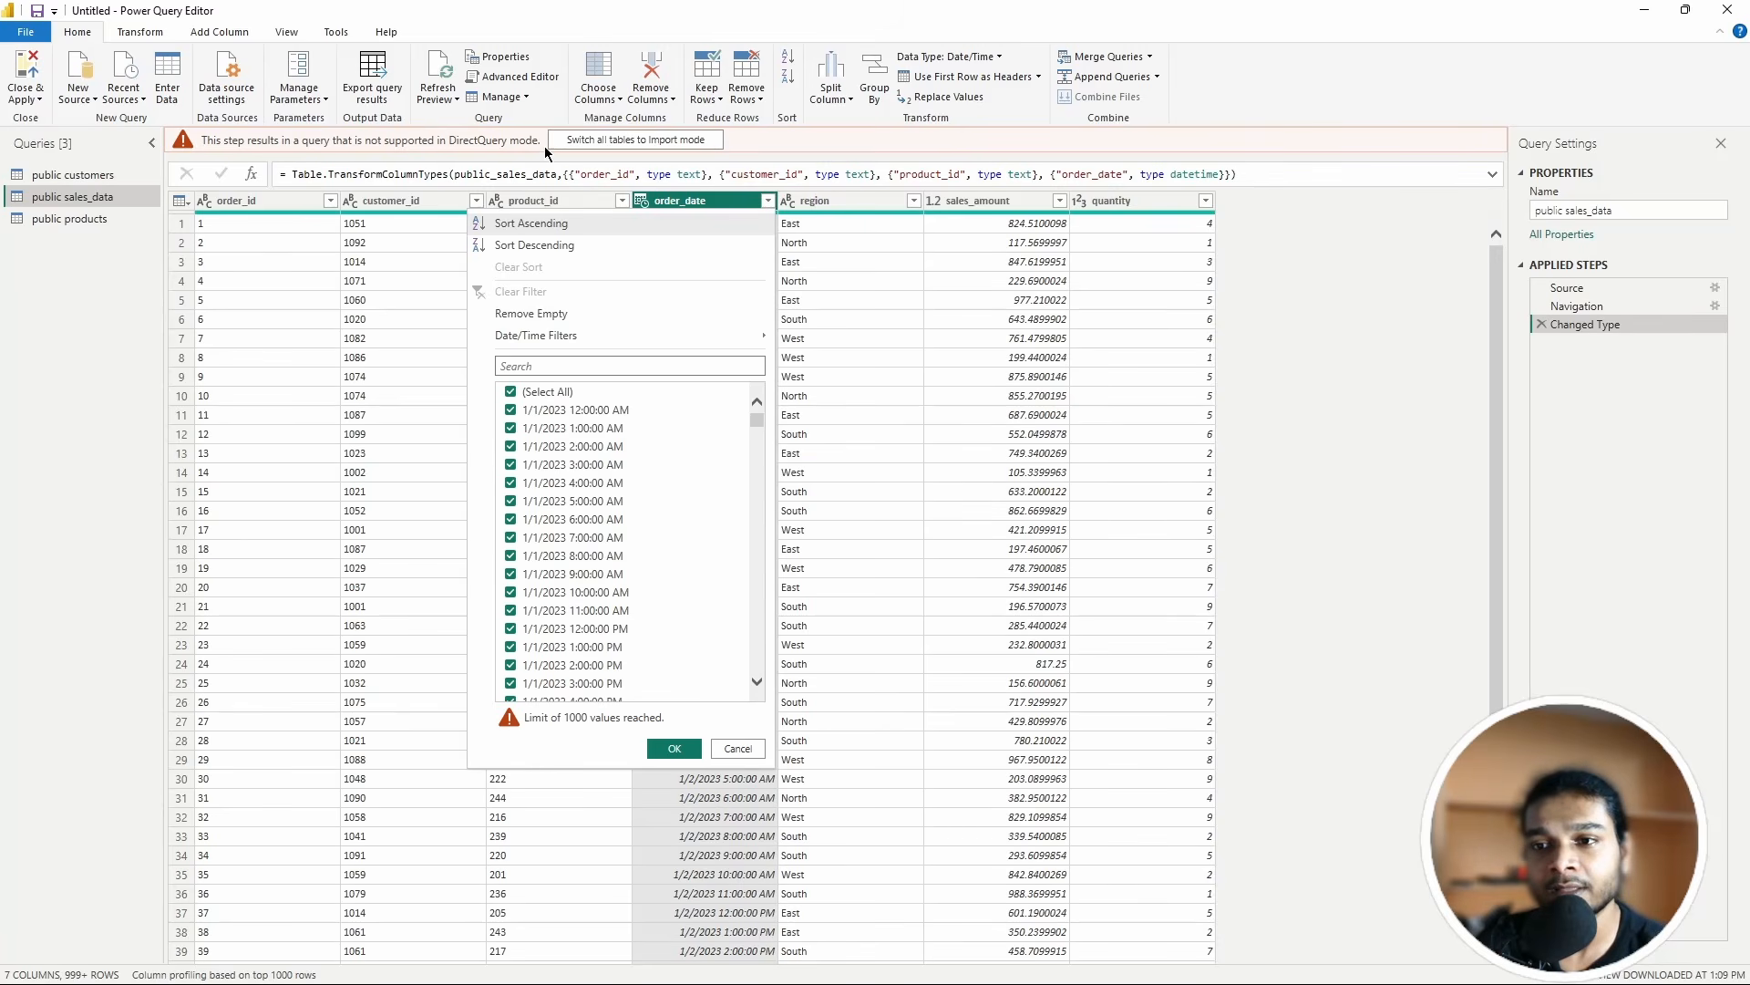
click(769, 200)
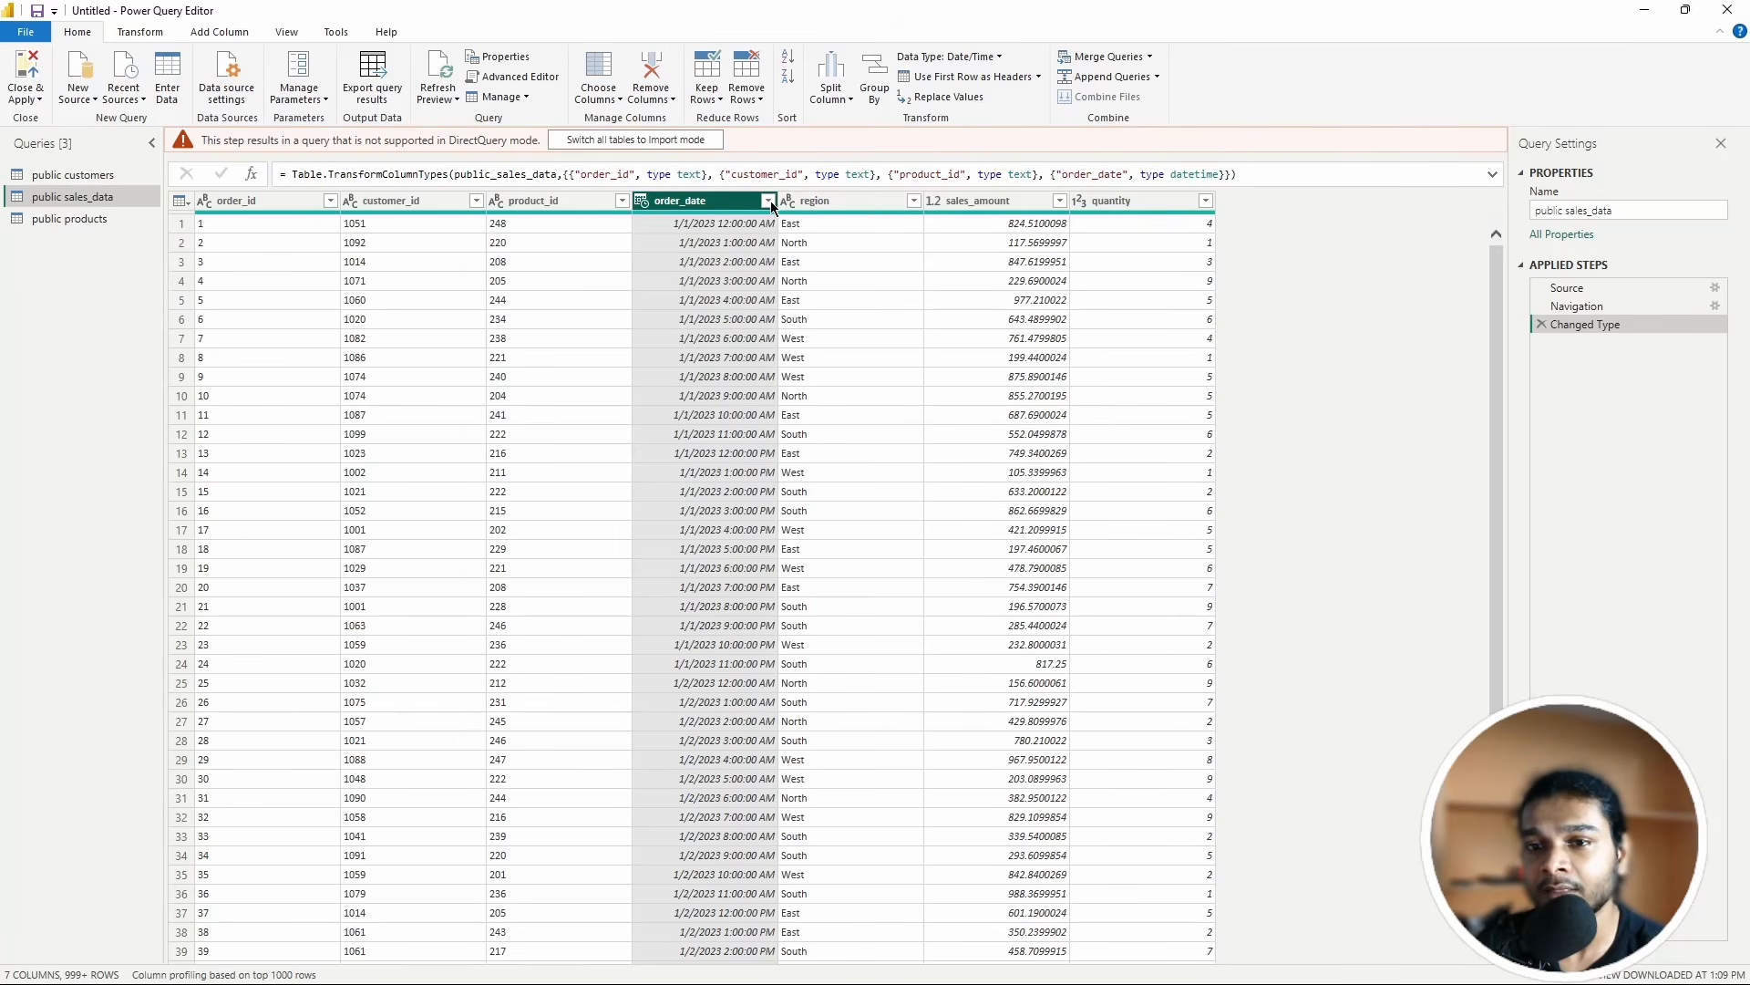
click(769, 201)
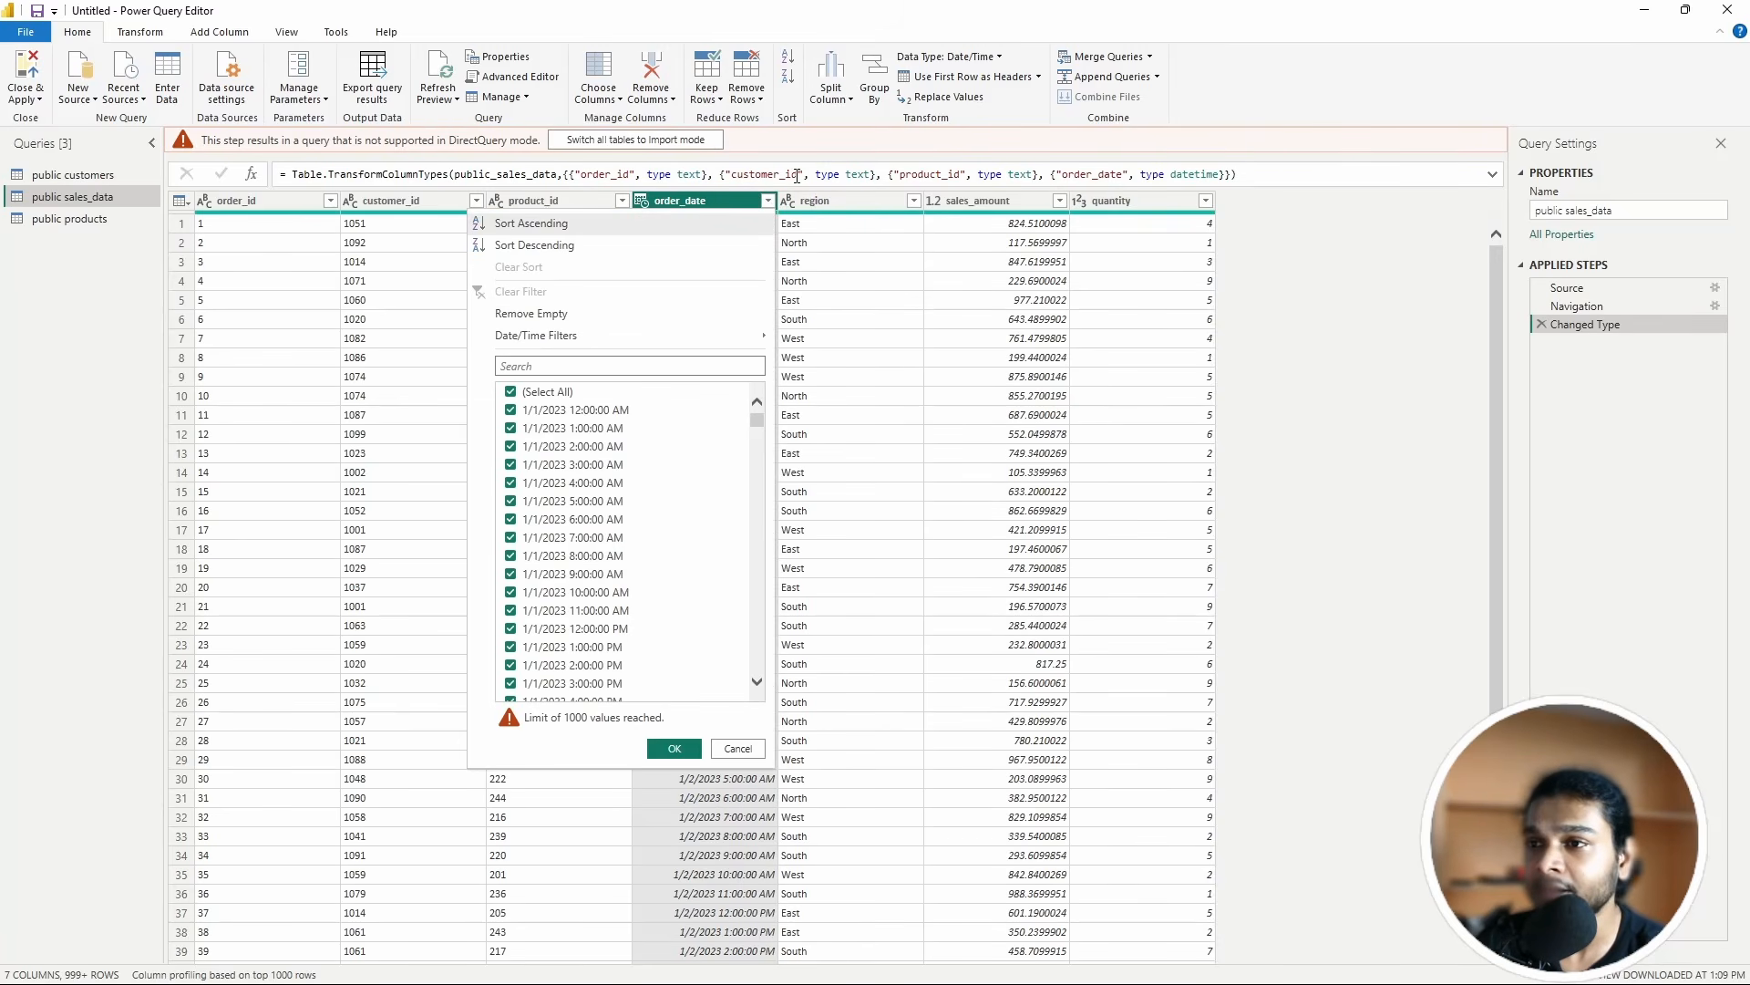
click(985, 57)
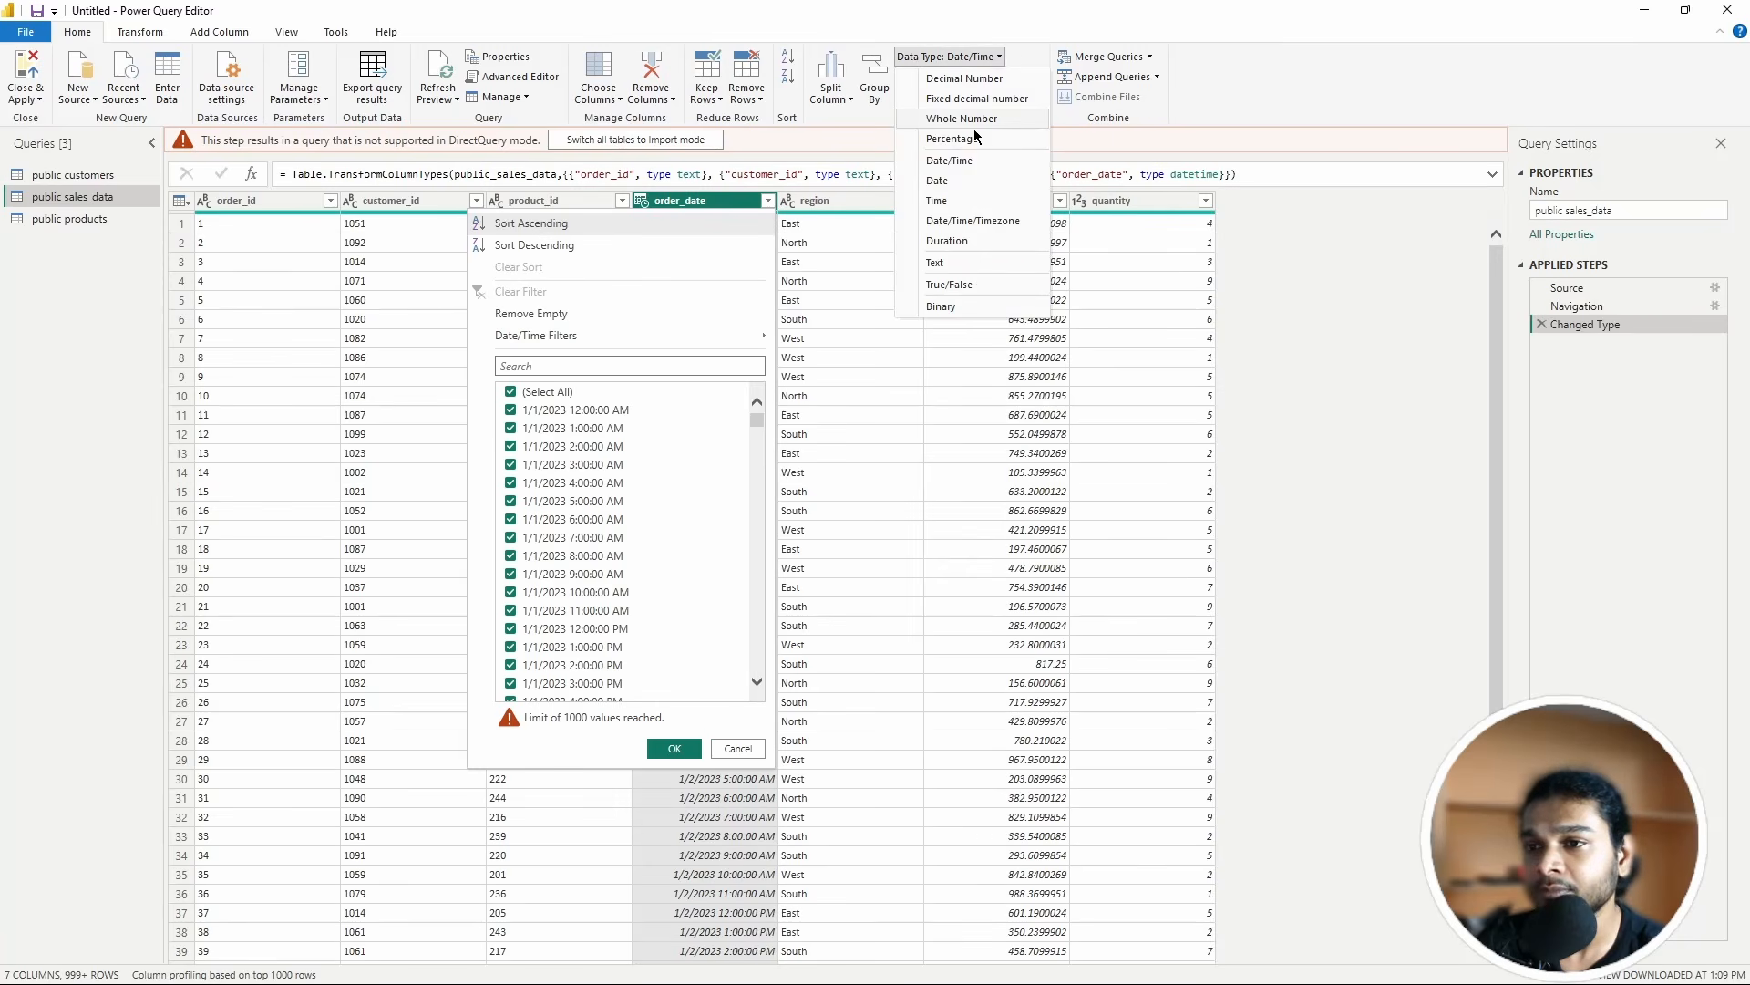
click(949, 260)
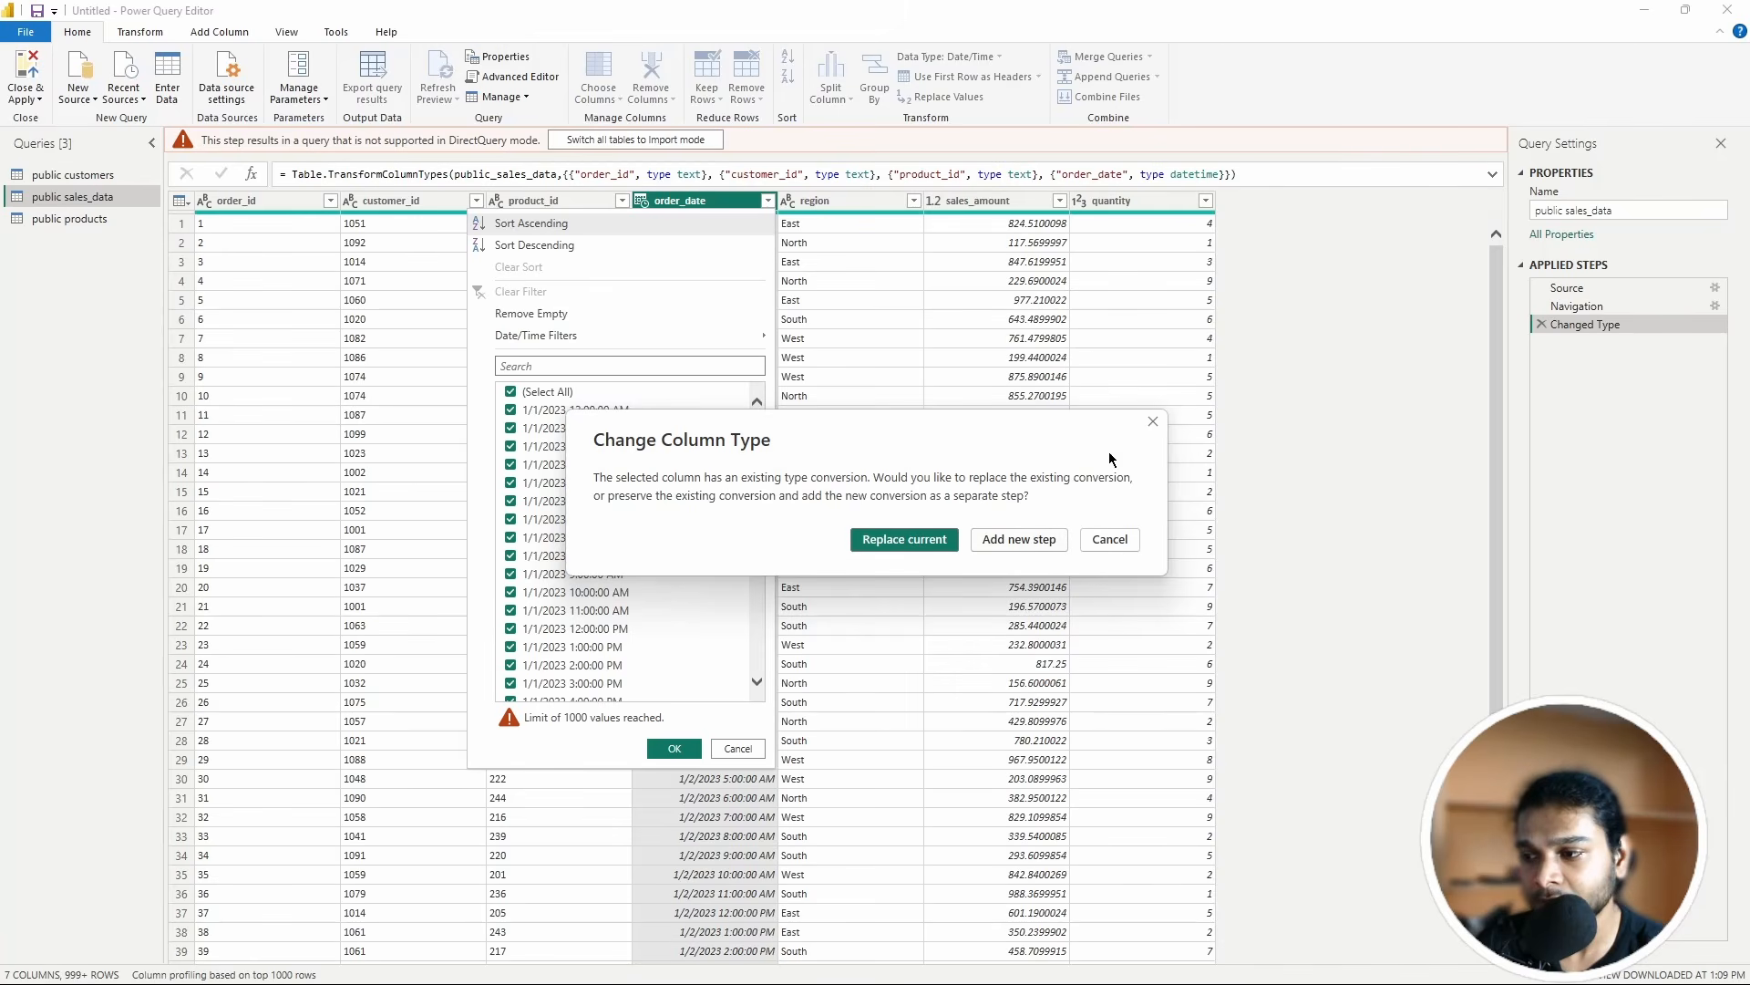
click(1152, 421)
click(712, 201)
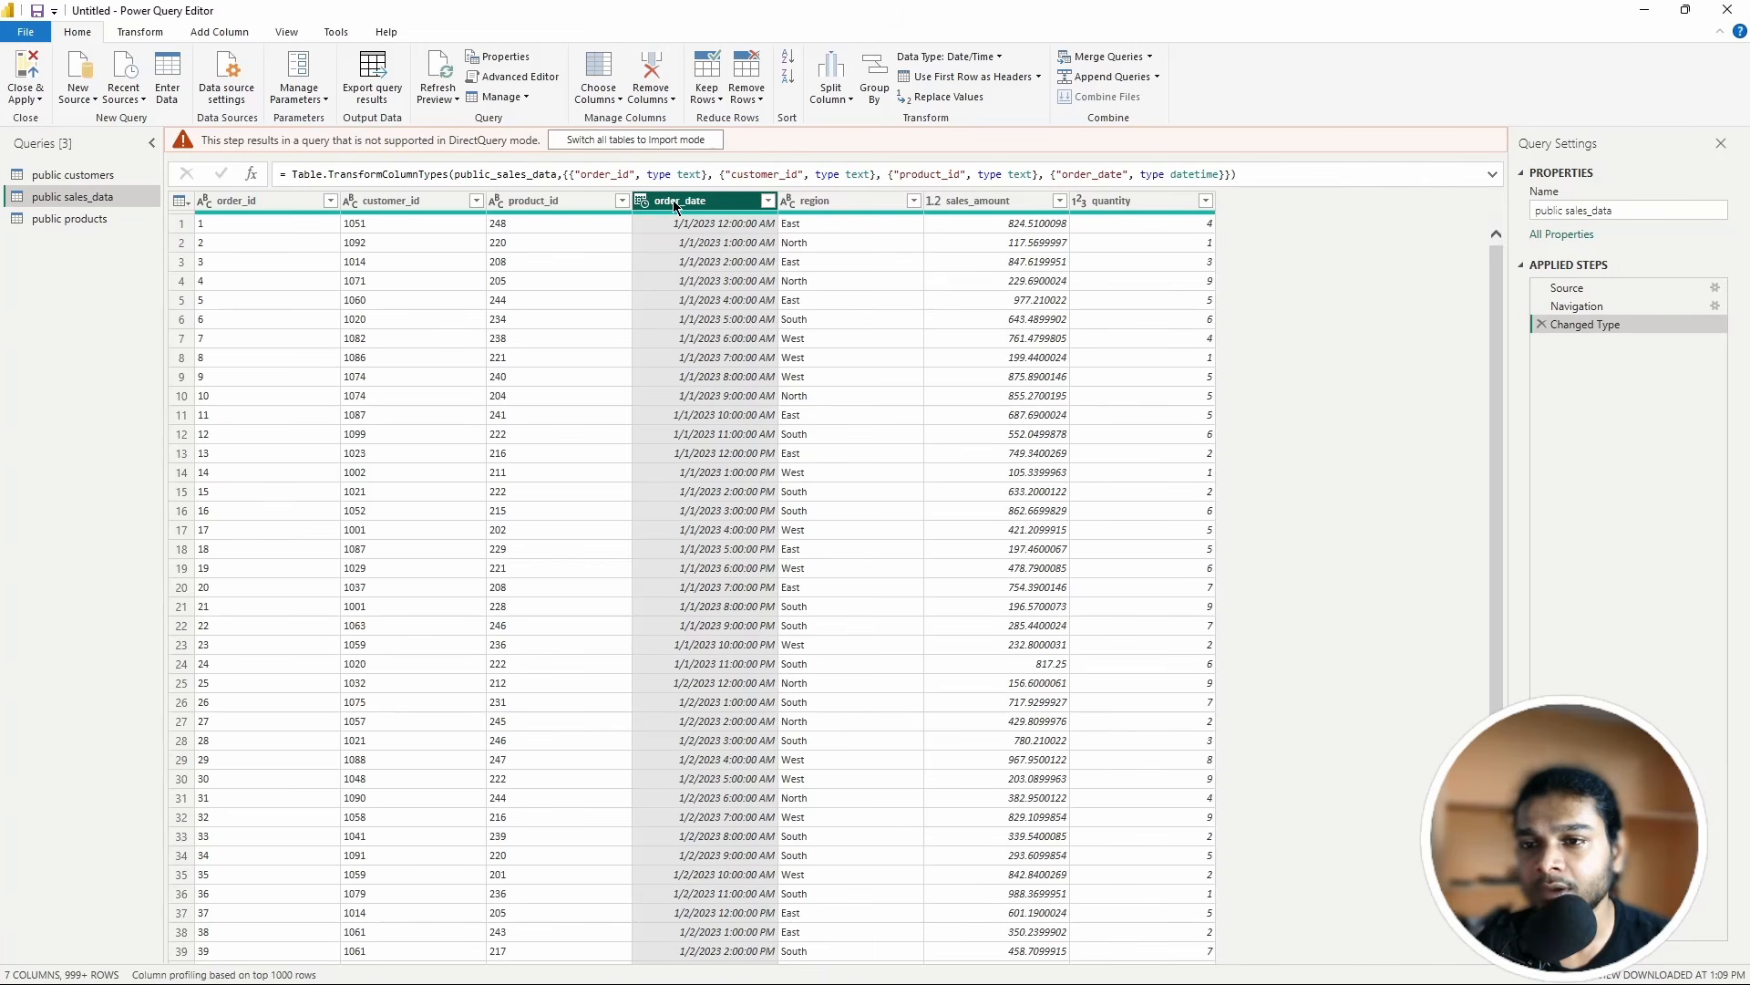
click(1004, 56)
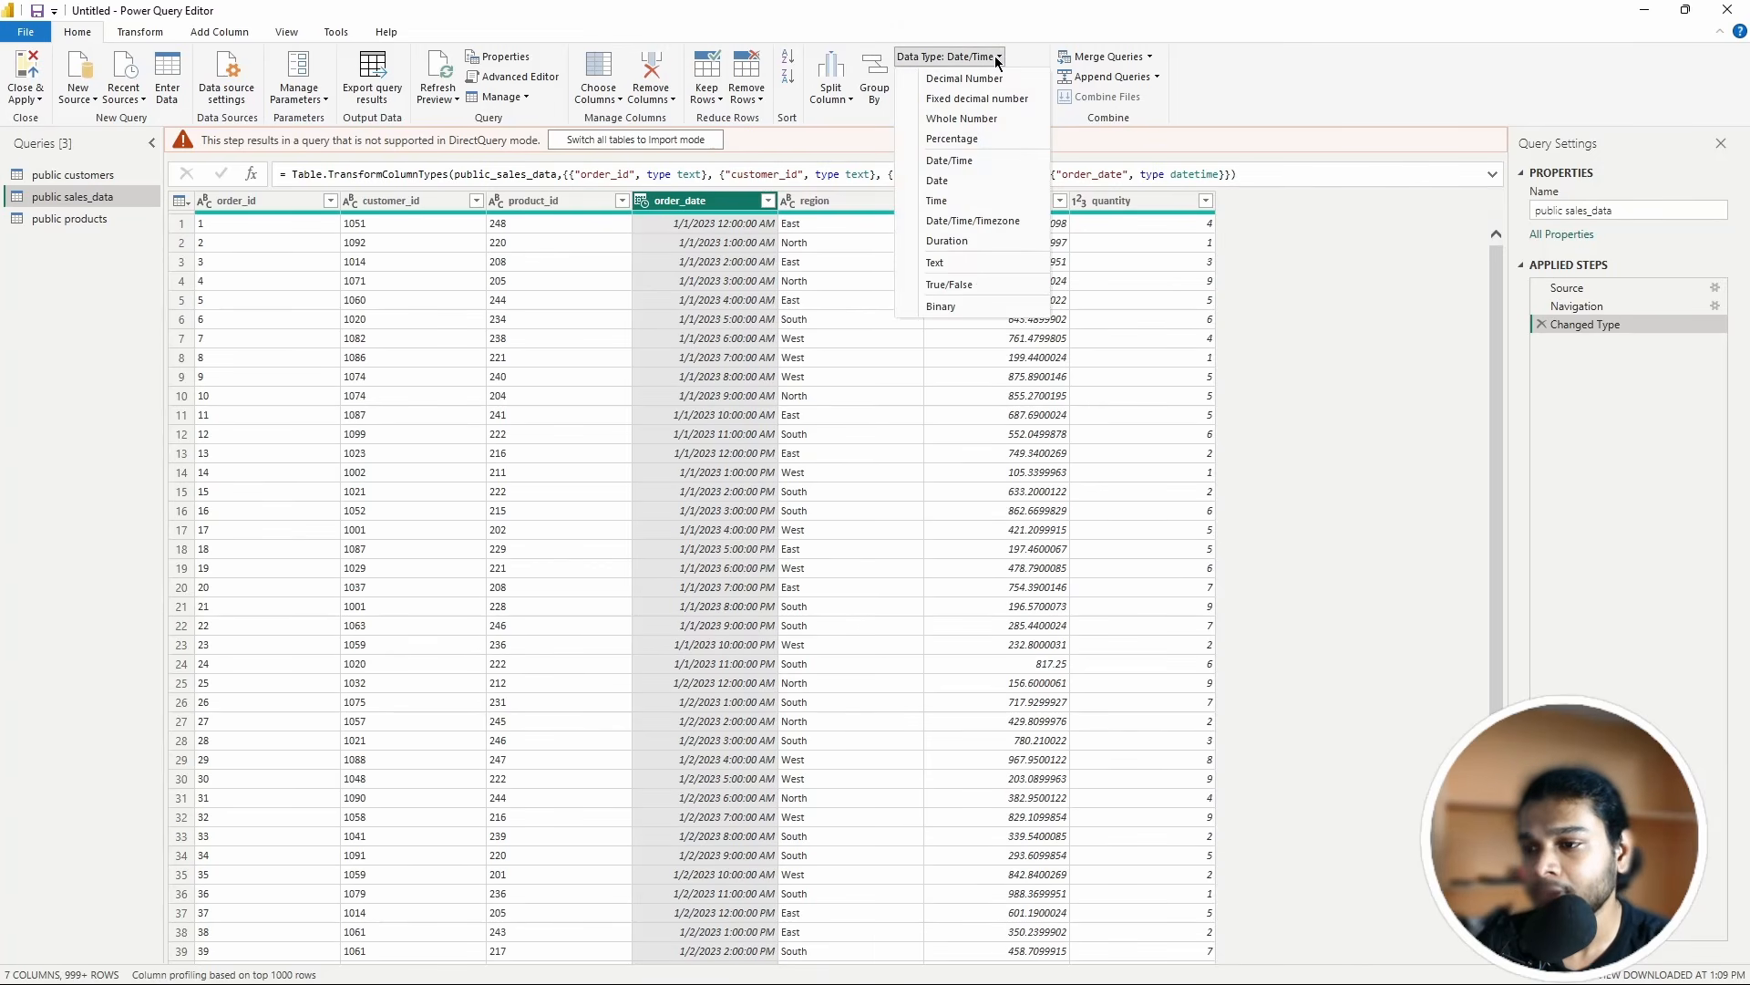
click(950, 262)
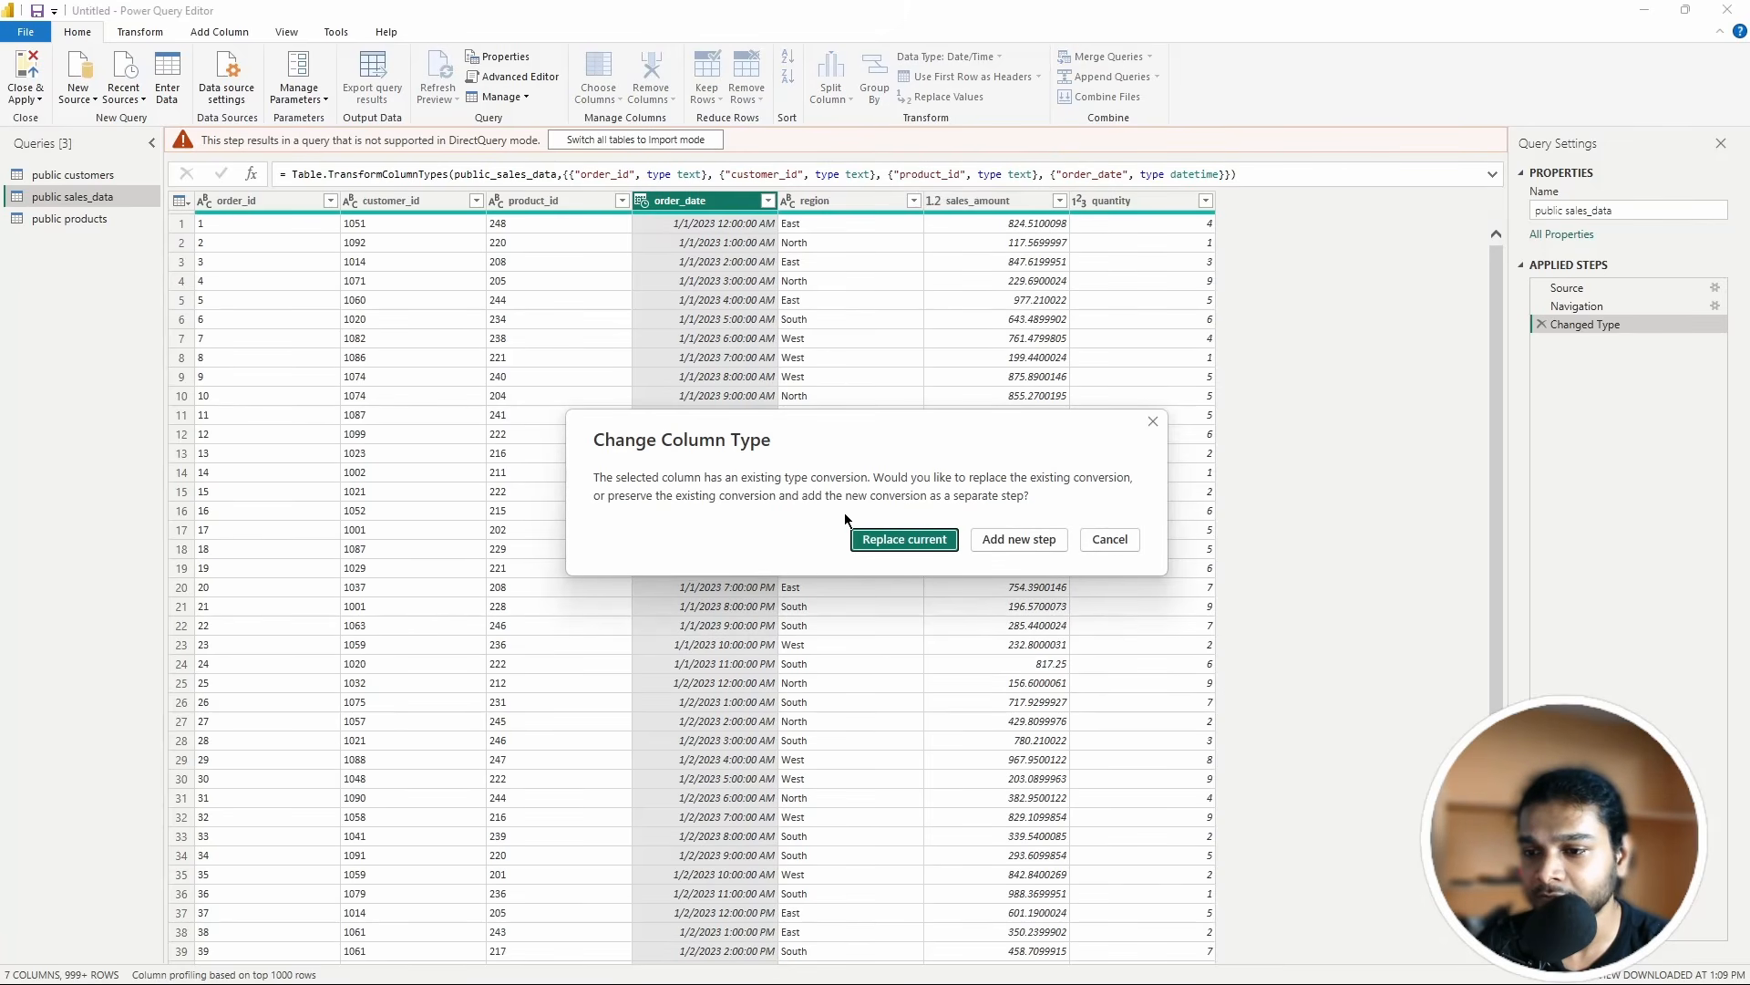
click(888, 545)
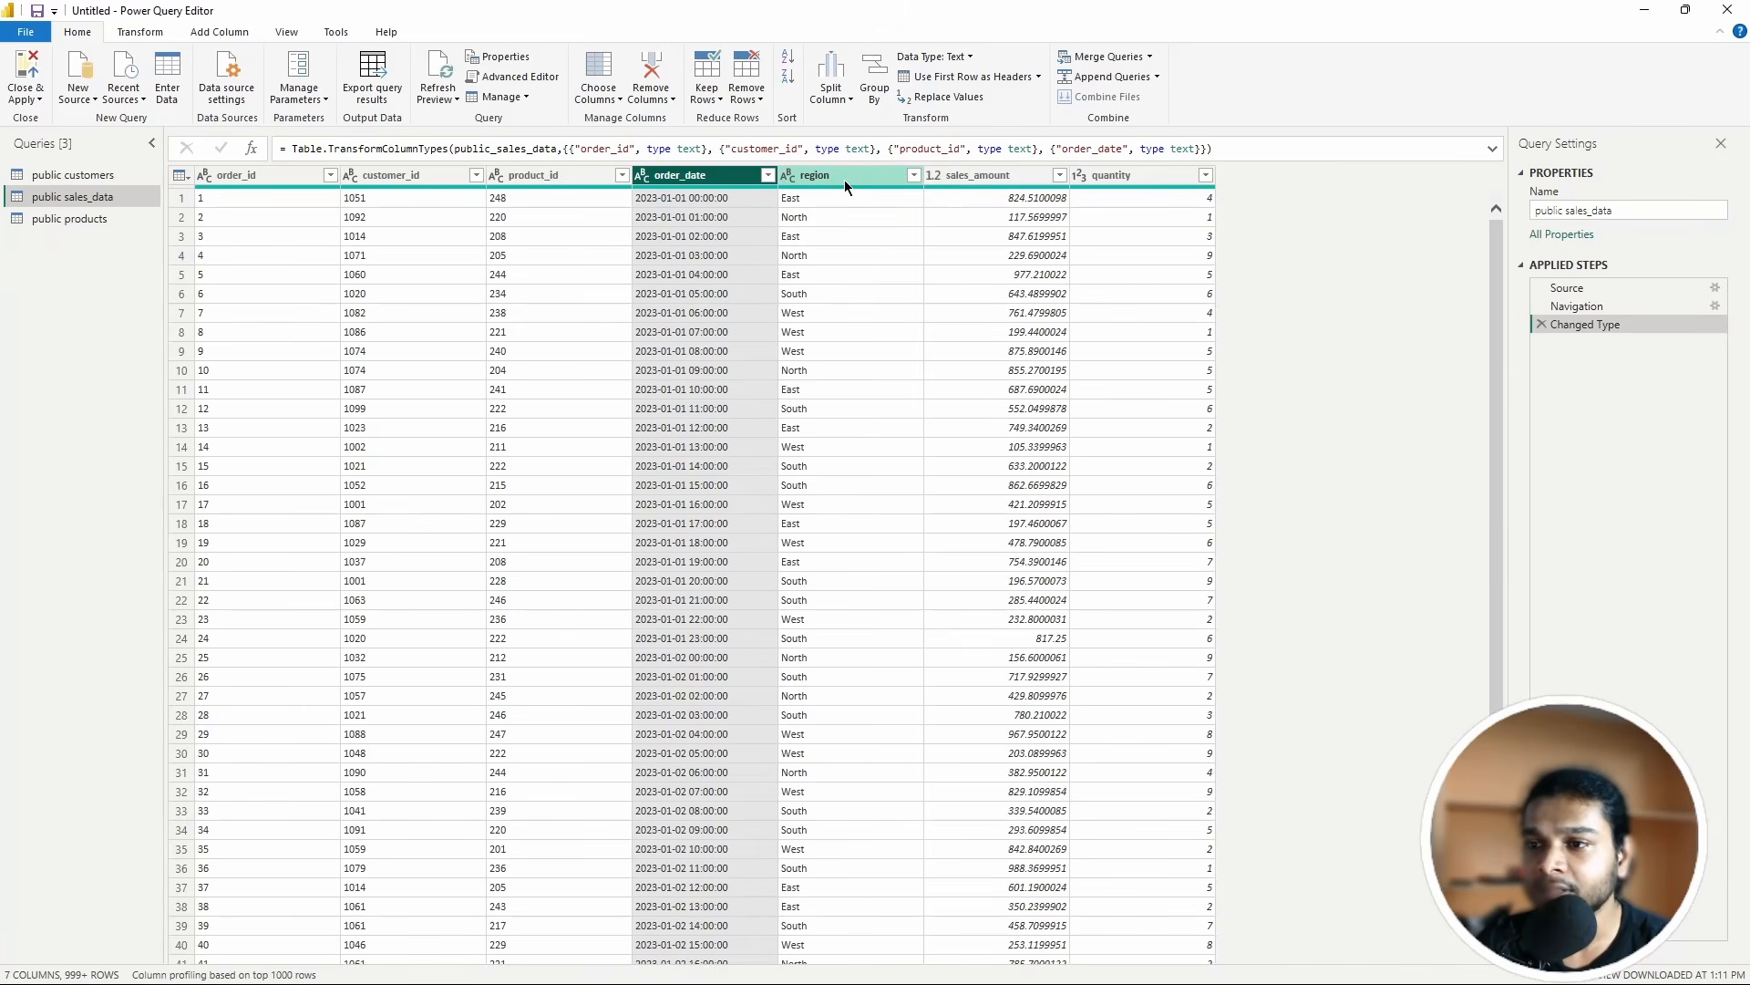
click(1034, 173)
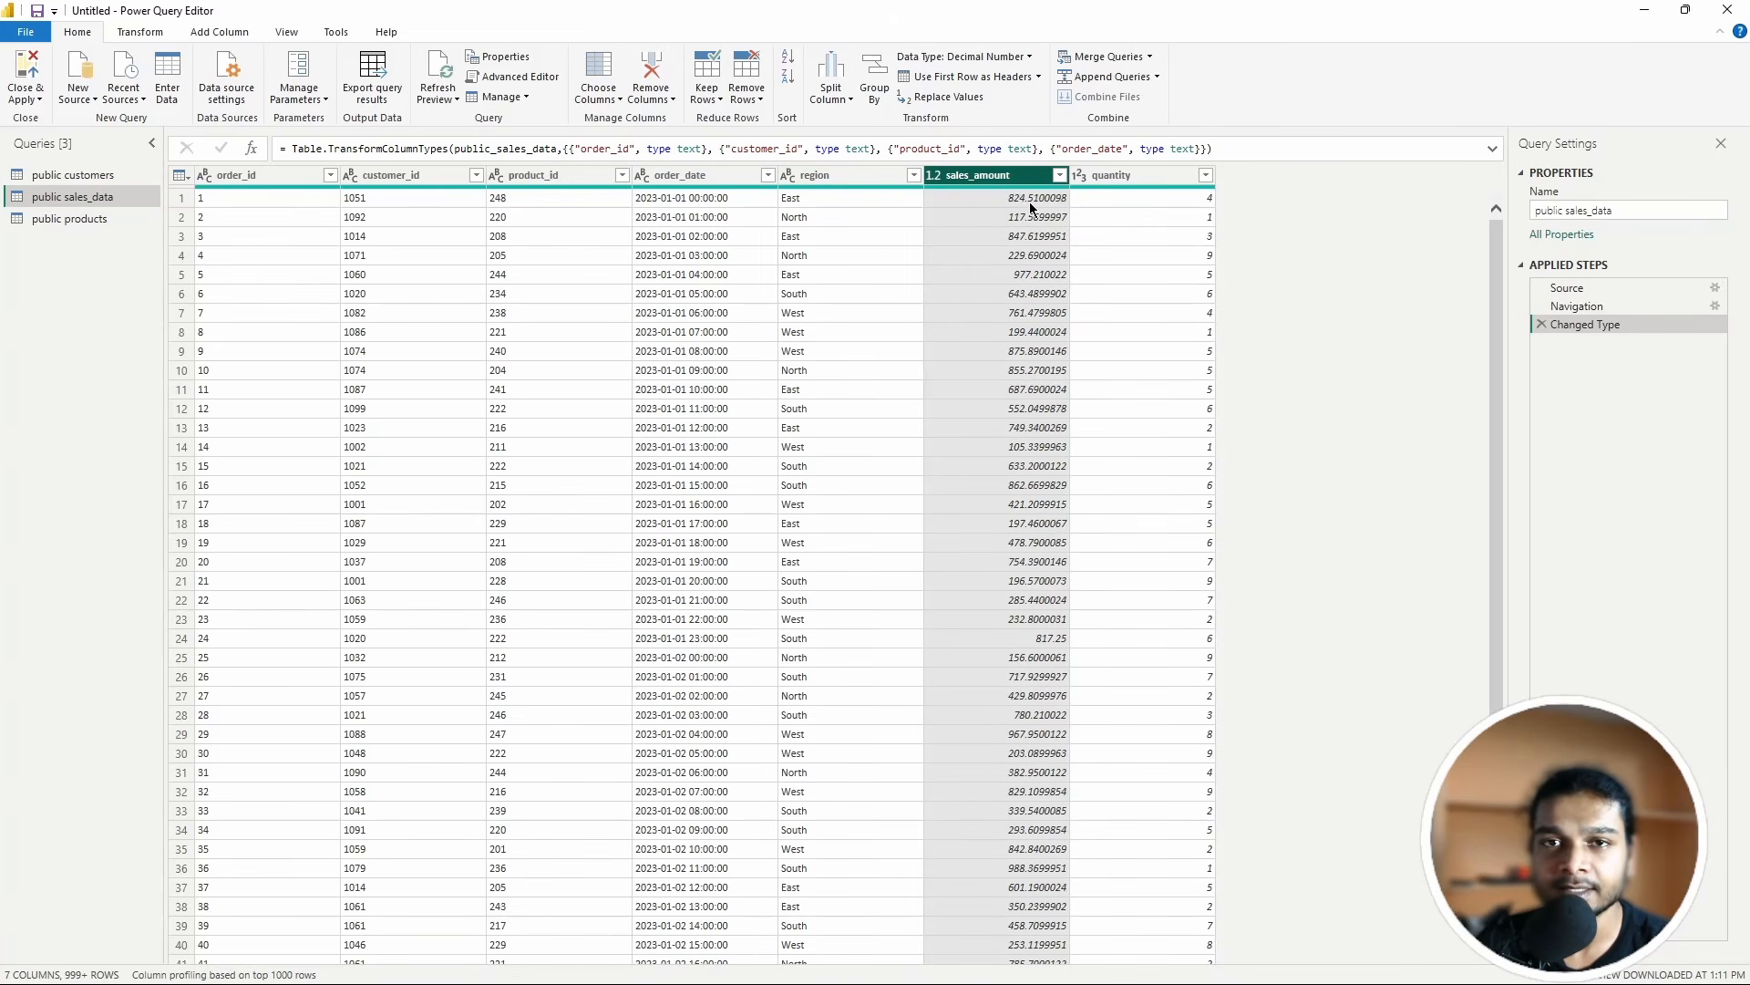
click(1102, 176)
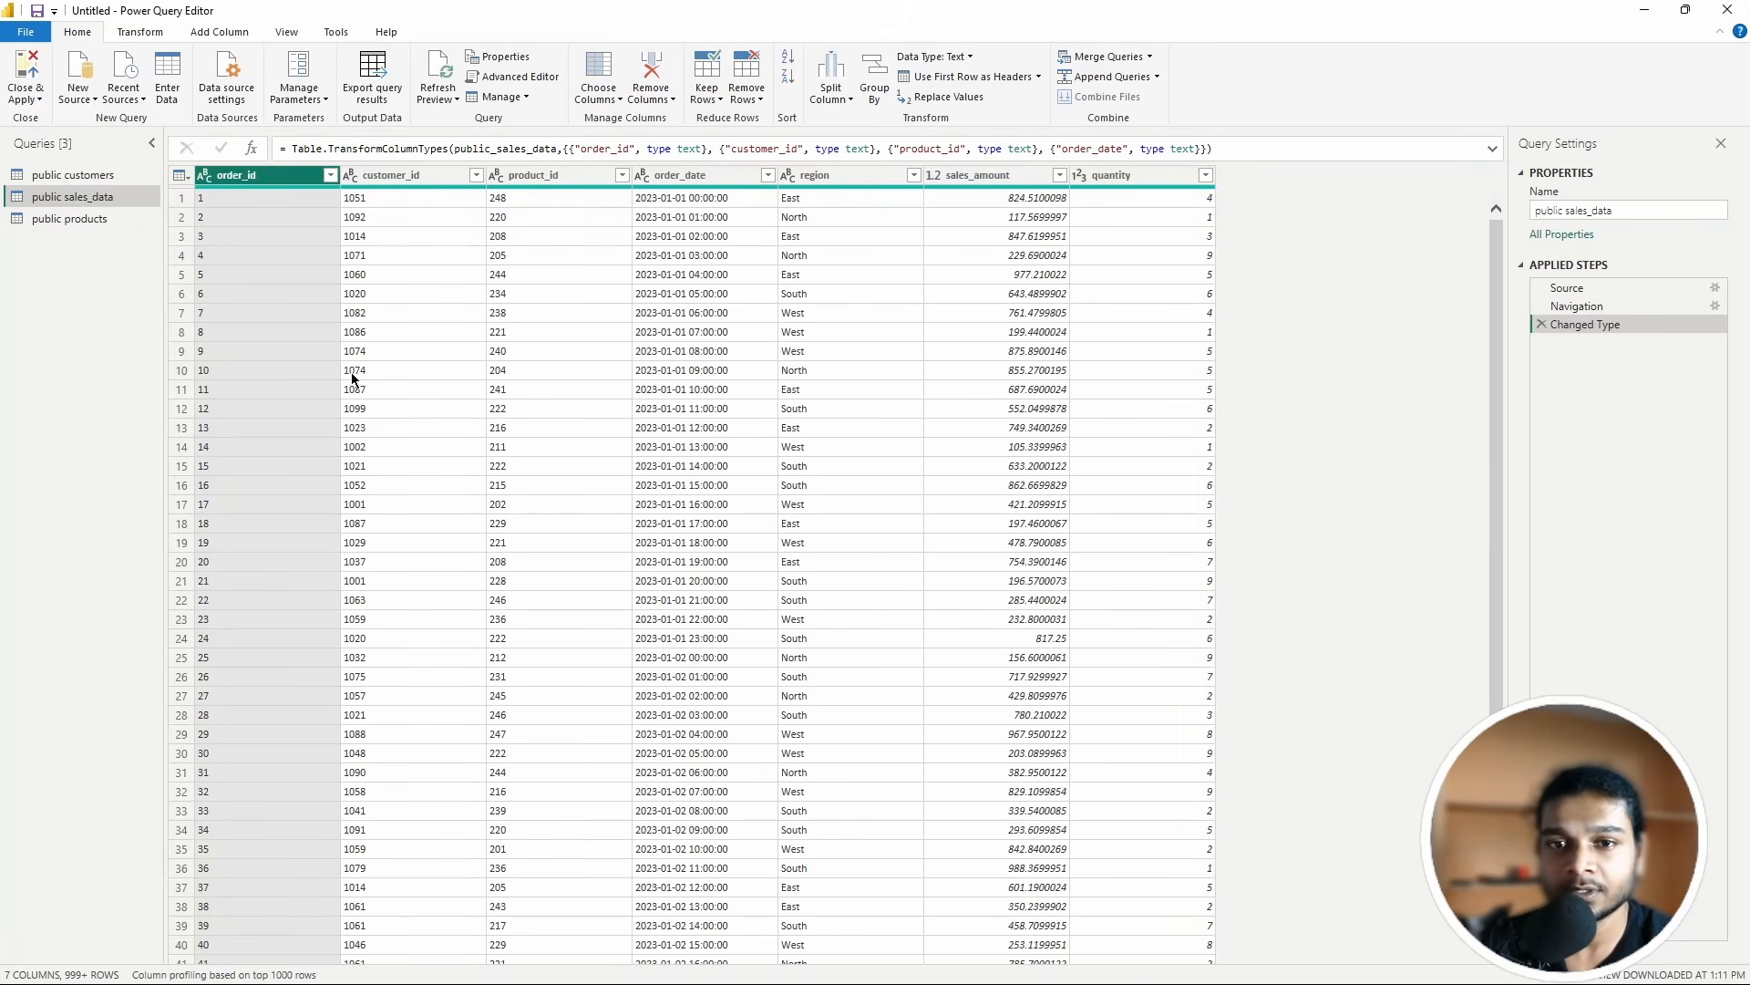
Step: Remove empty rows from the order_id, customer_id, product_id and order_date columns
click(330, 176)
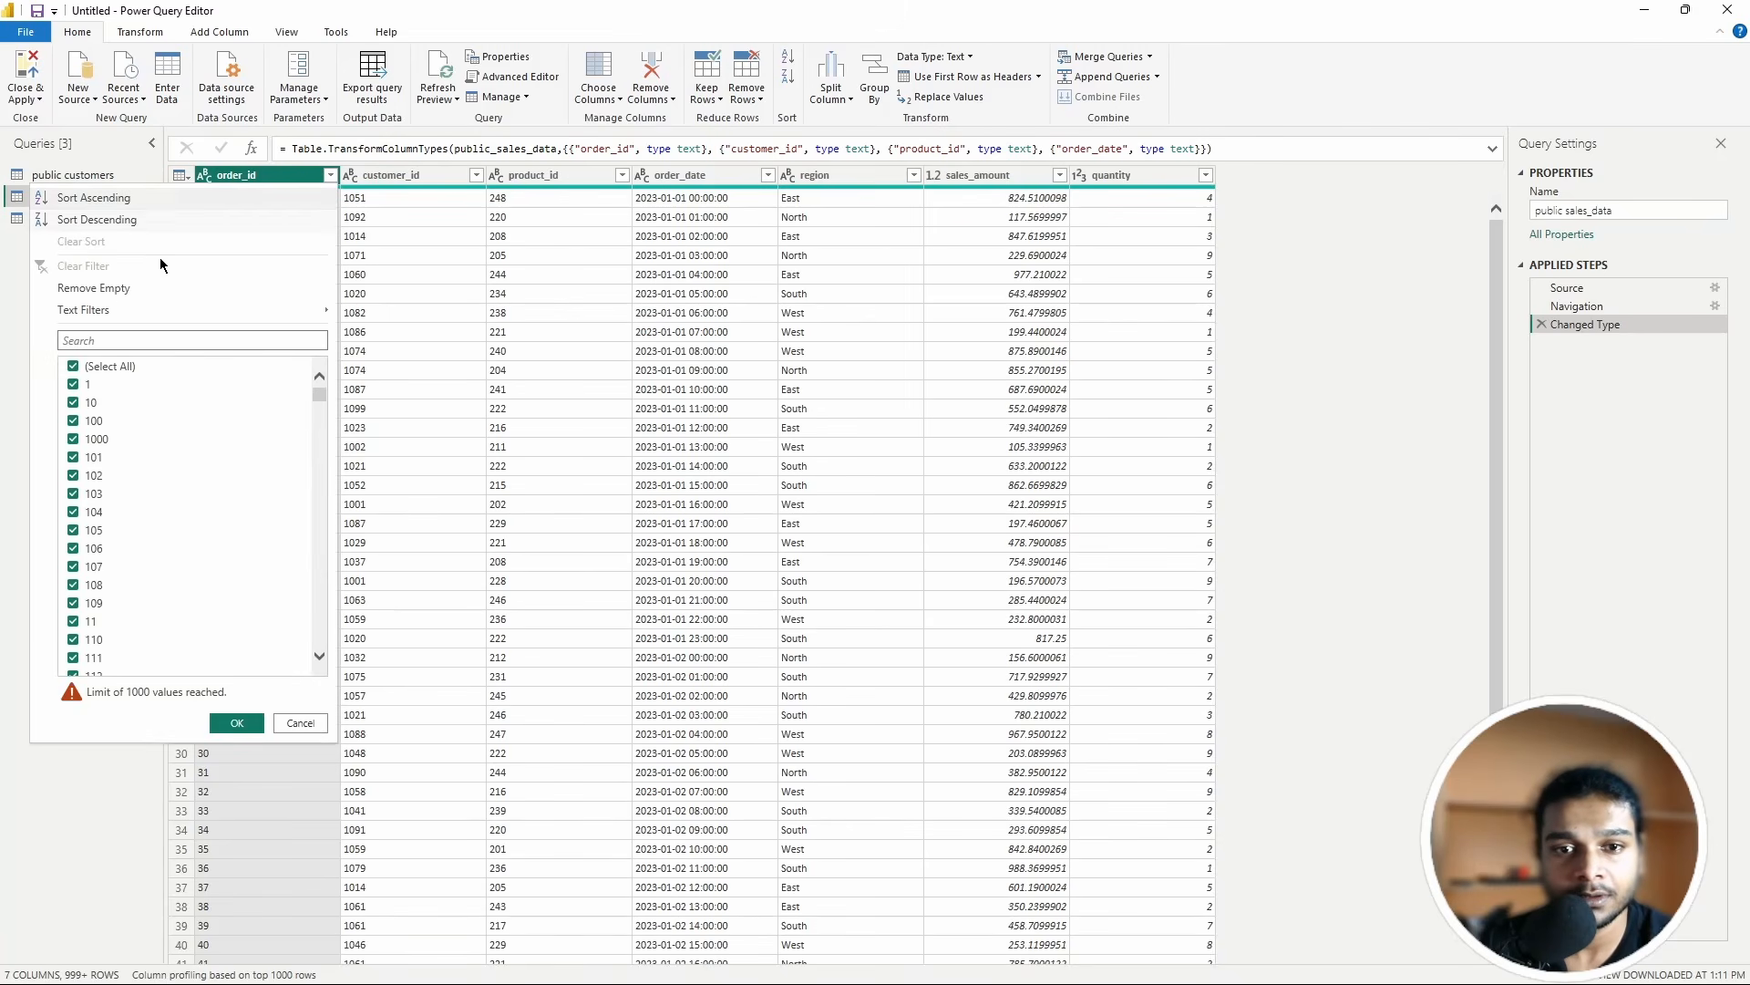
click(91, 288)
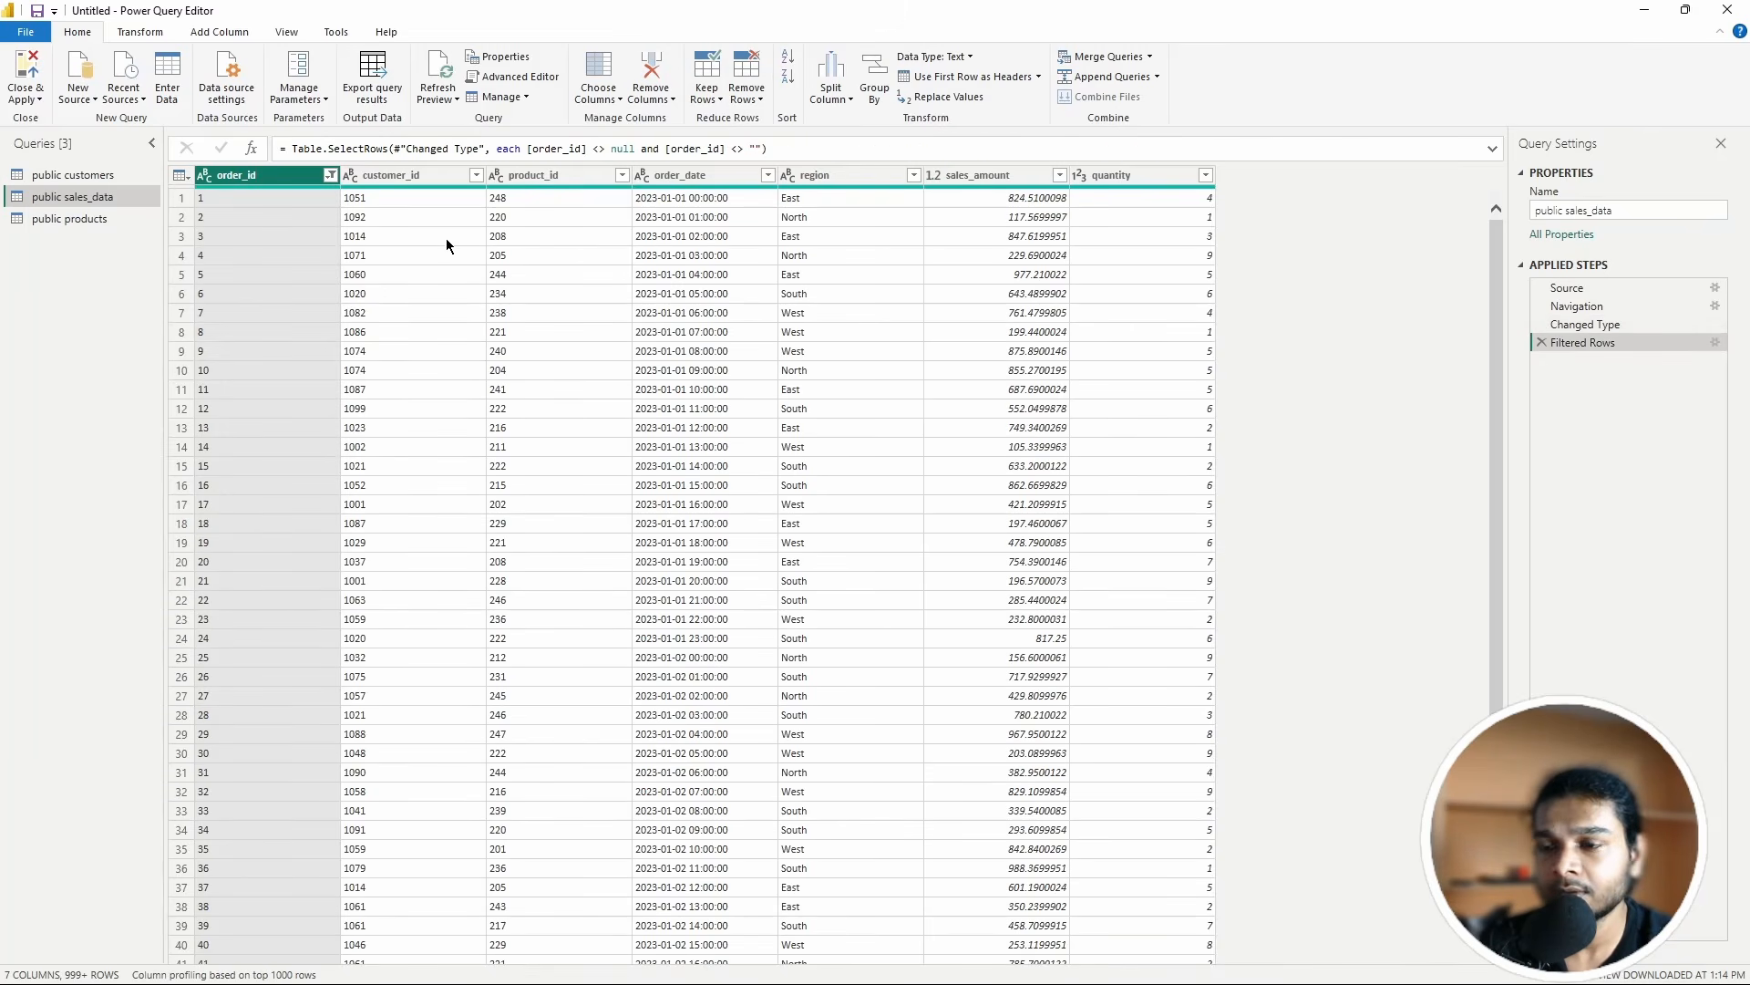
click(476, 176)
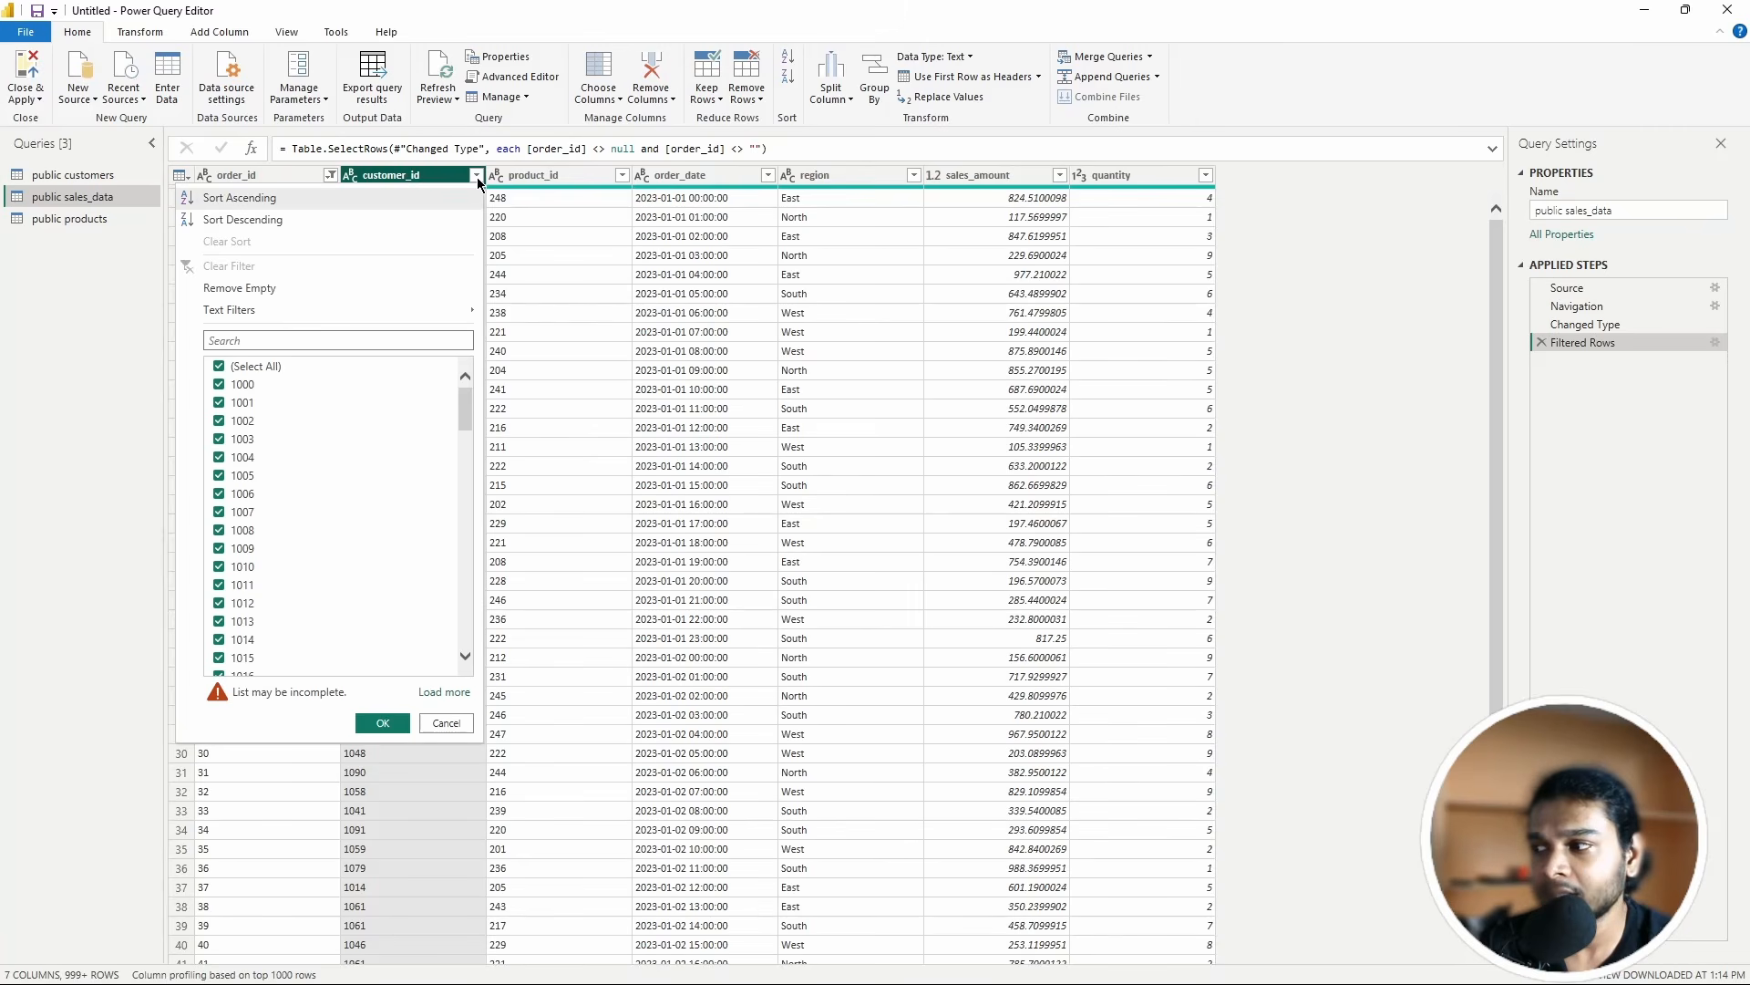
click(241, 288)
click(619, 176)
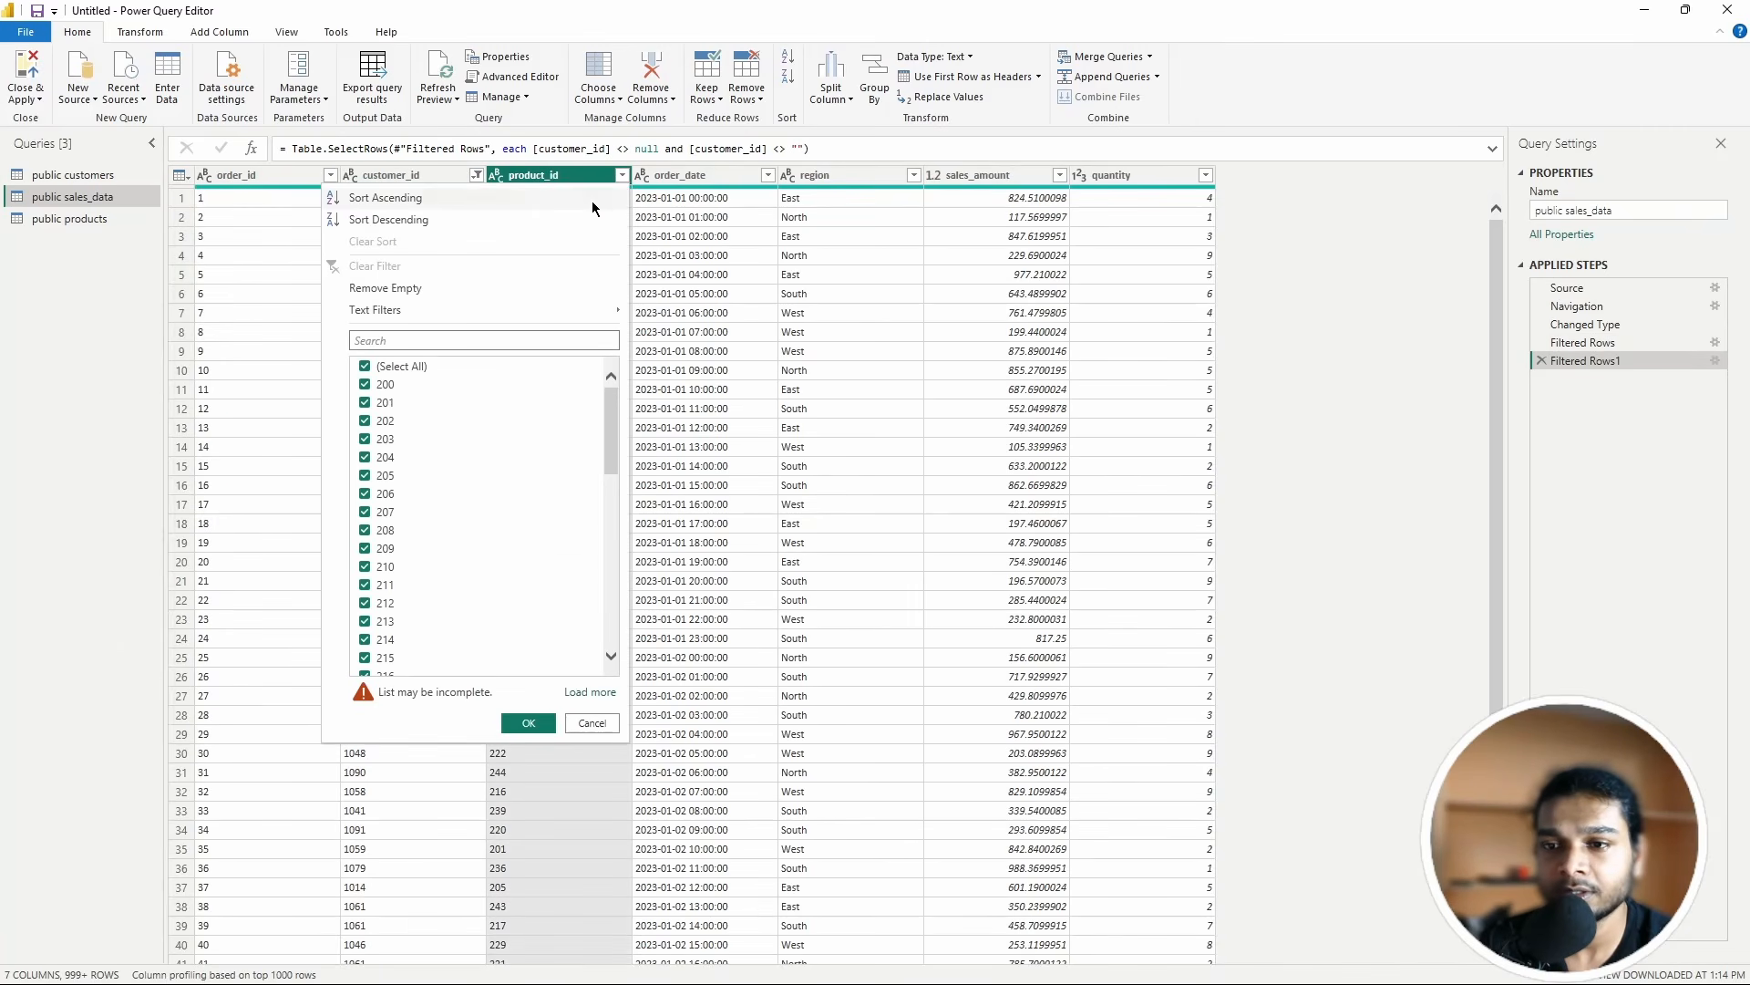
click(385, 288)
click(768, 176)
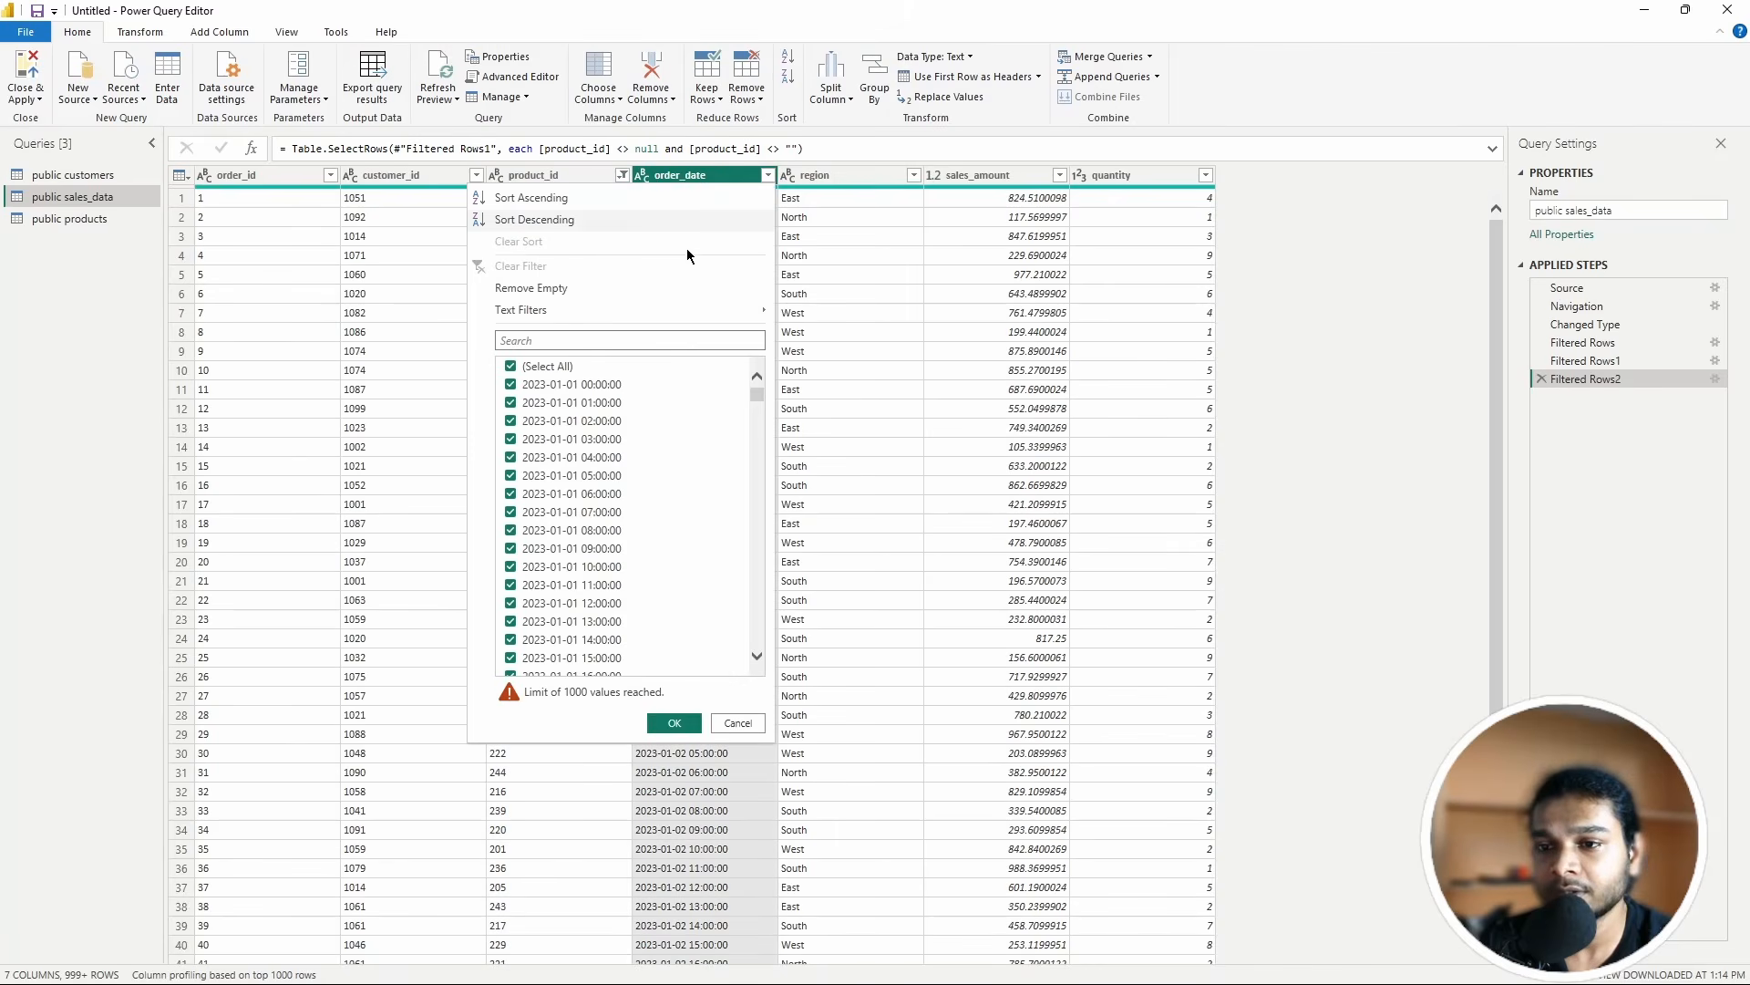
click(536, 288)
Step: Remove empty rows from the region, sales_amount and quantity columns
click(912, 176)
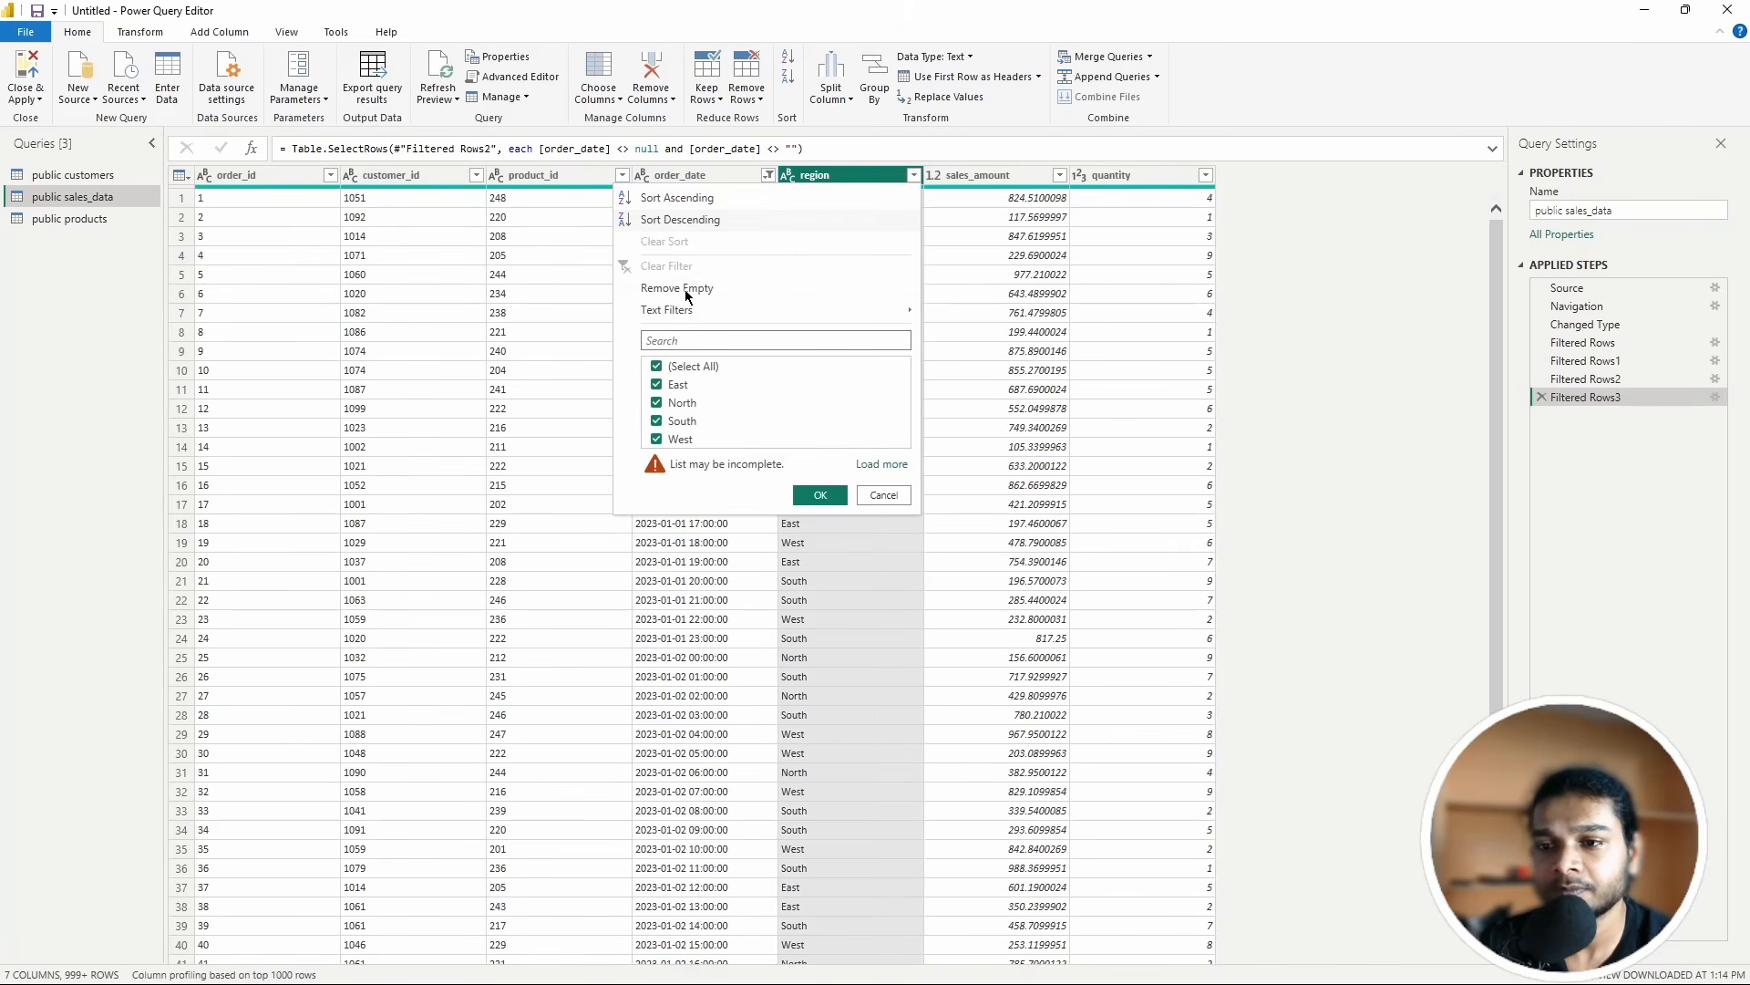
click(681, 287)
click(1060, 176)
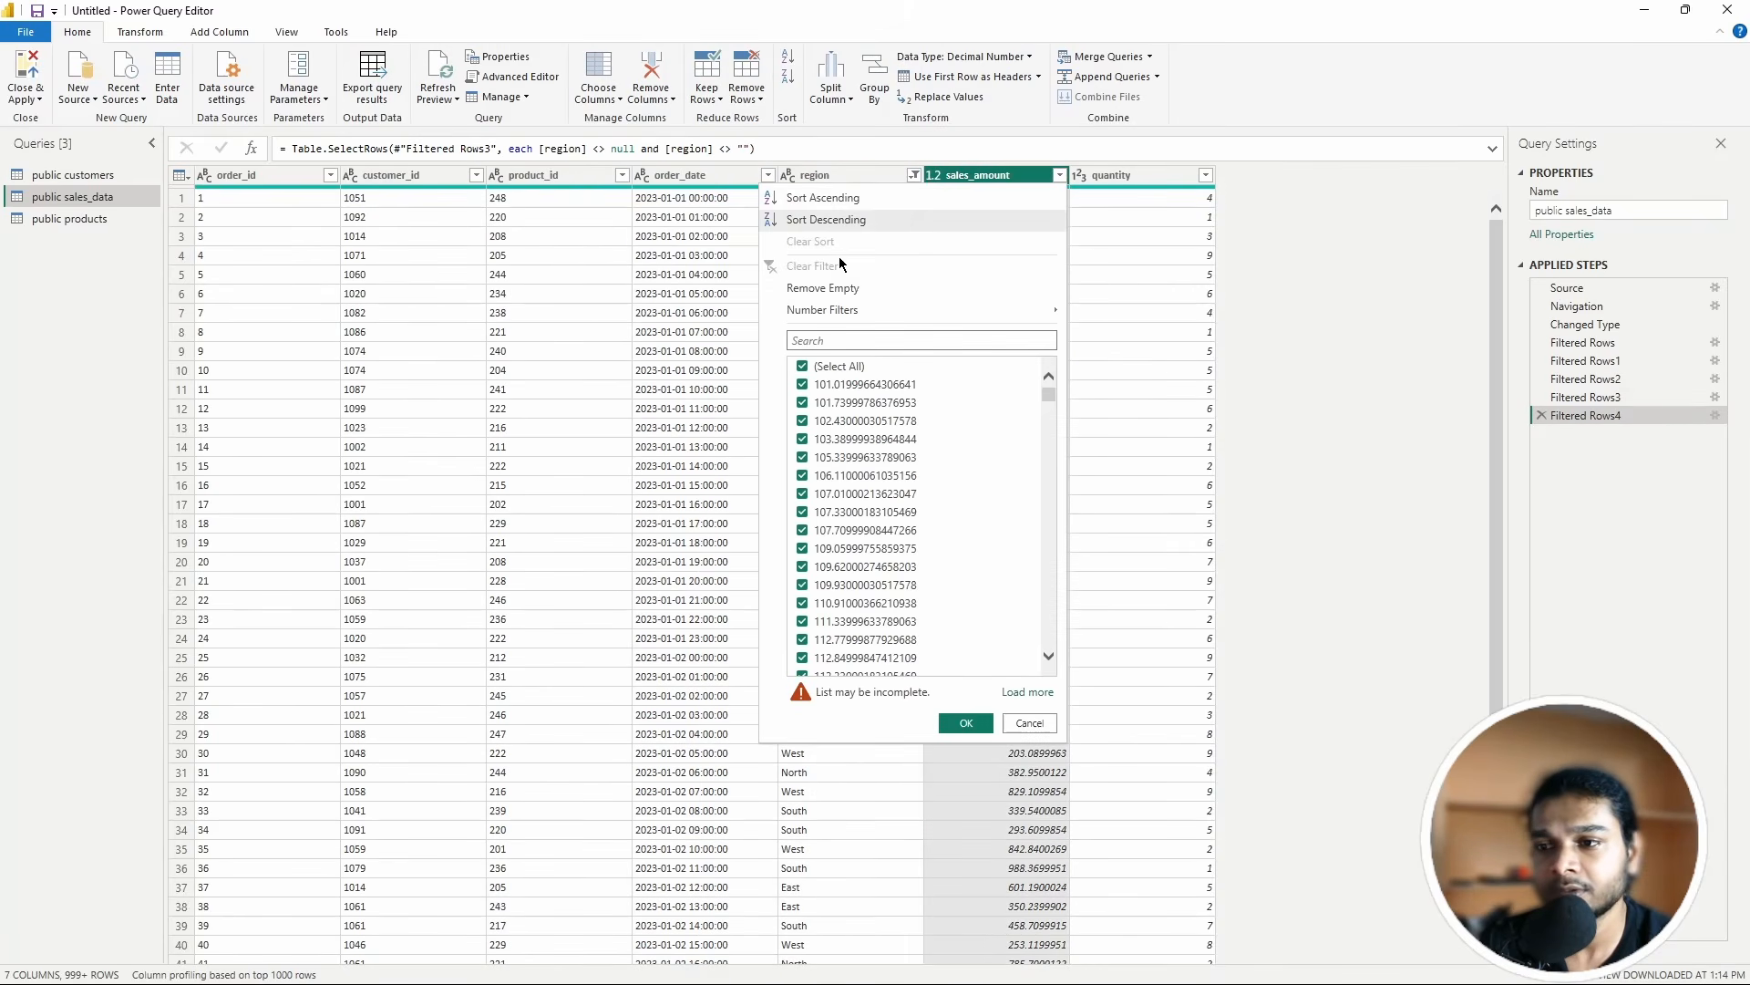
click(900, 285)
click(1205, 176)
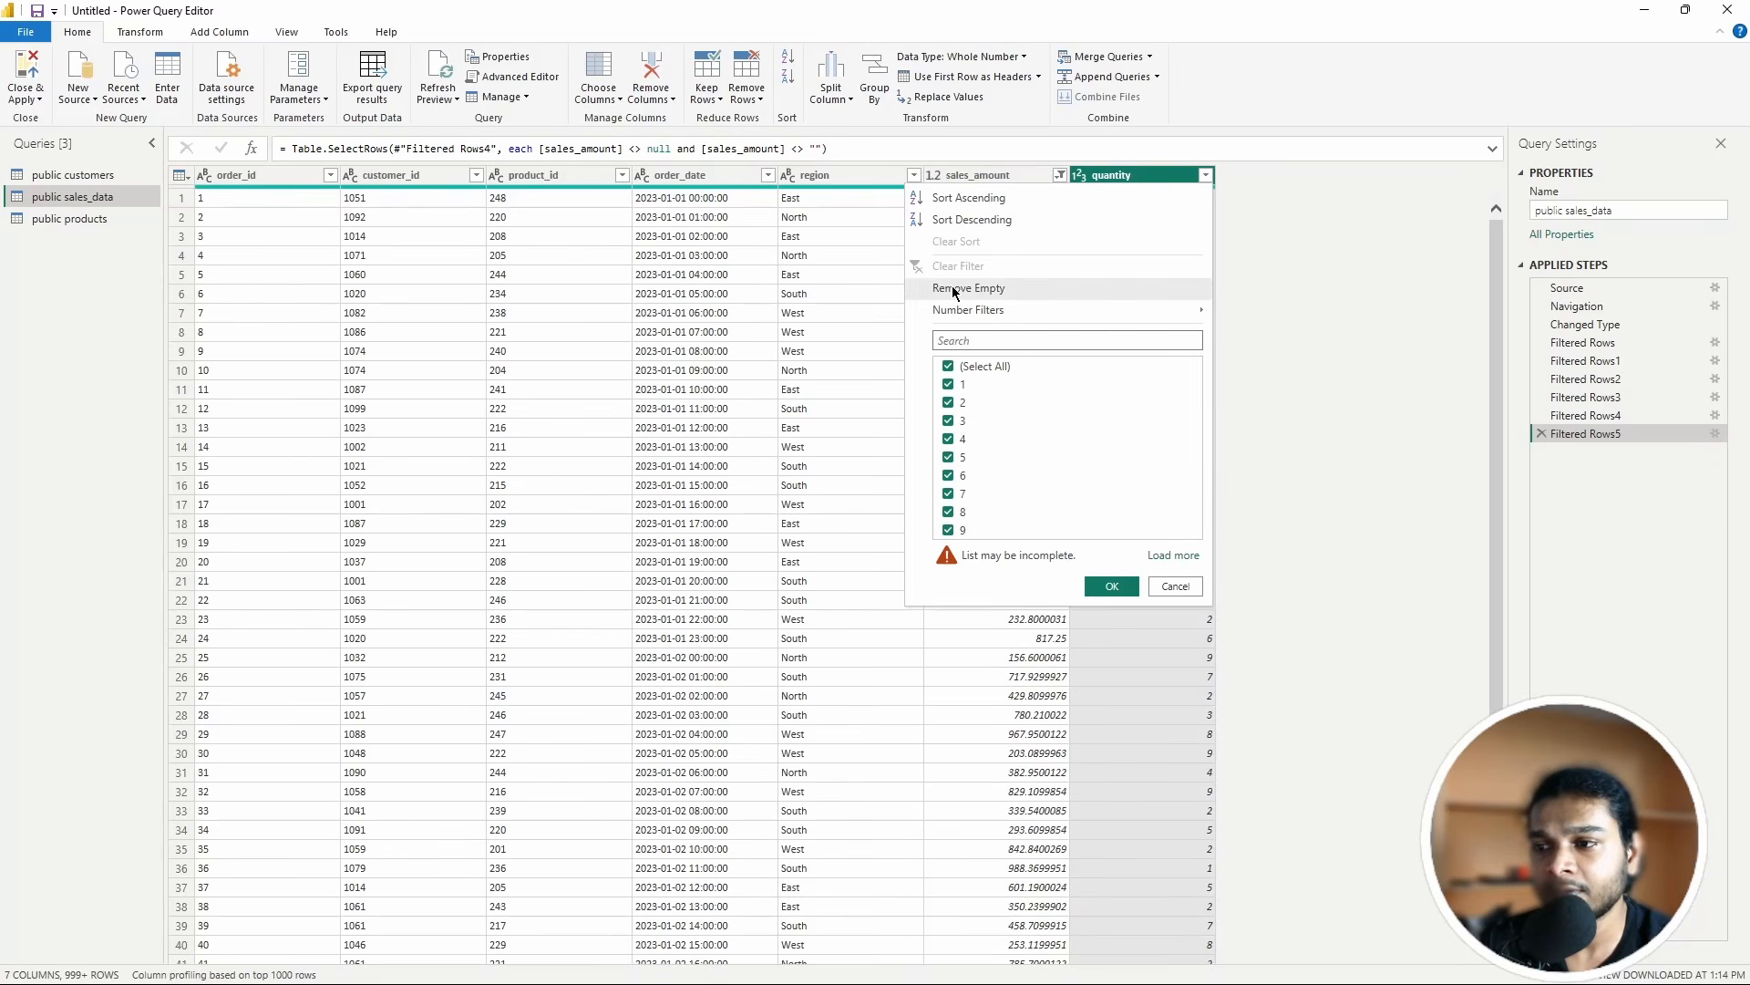
click(952, 288)
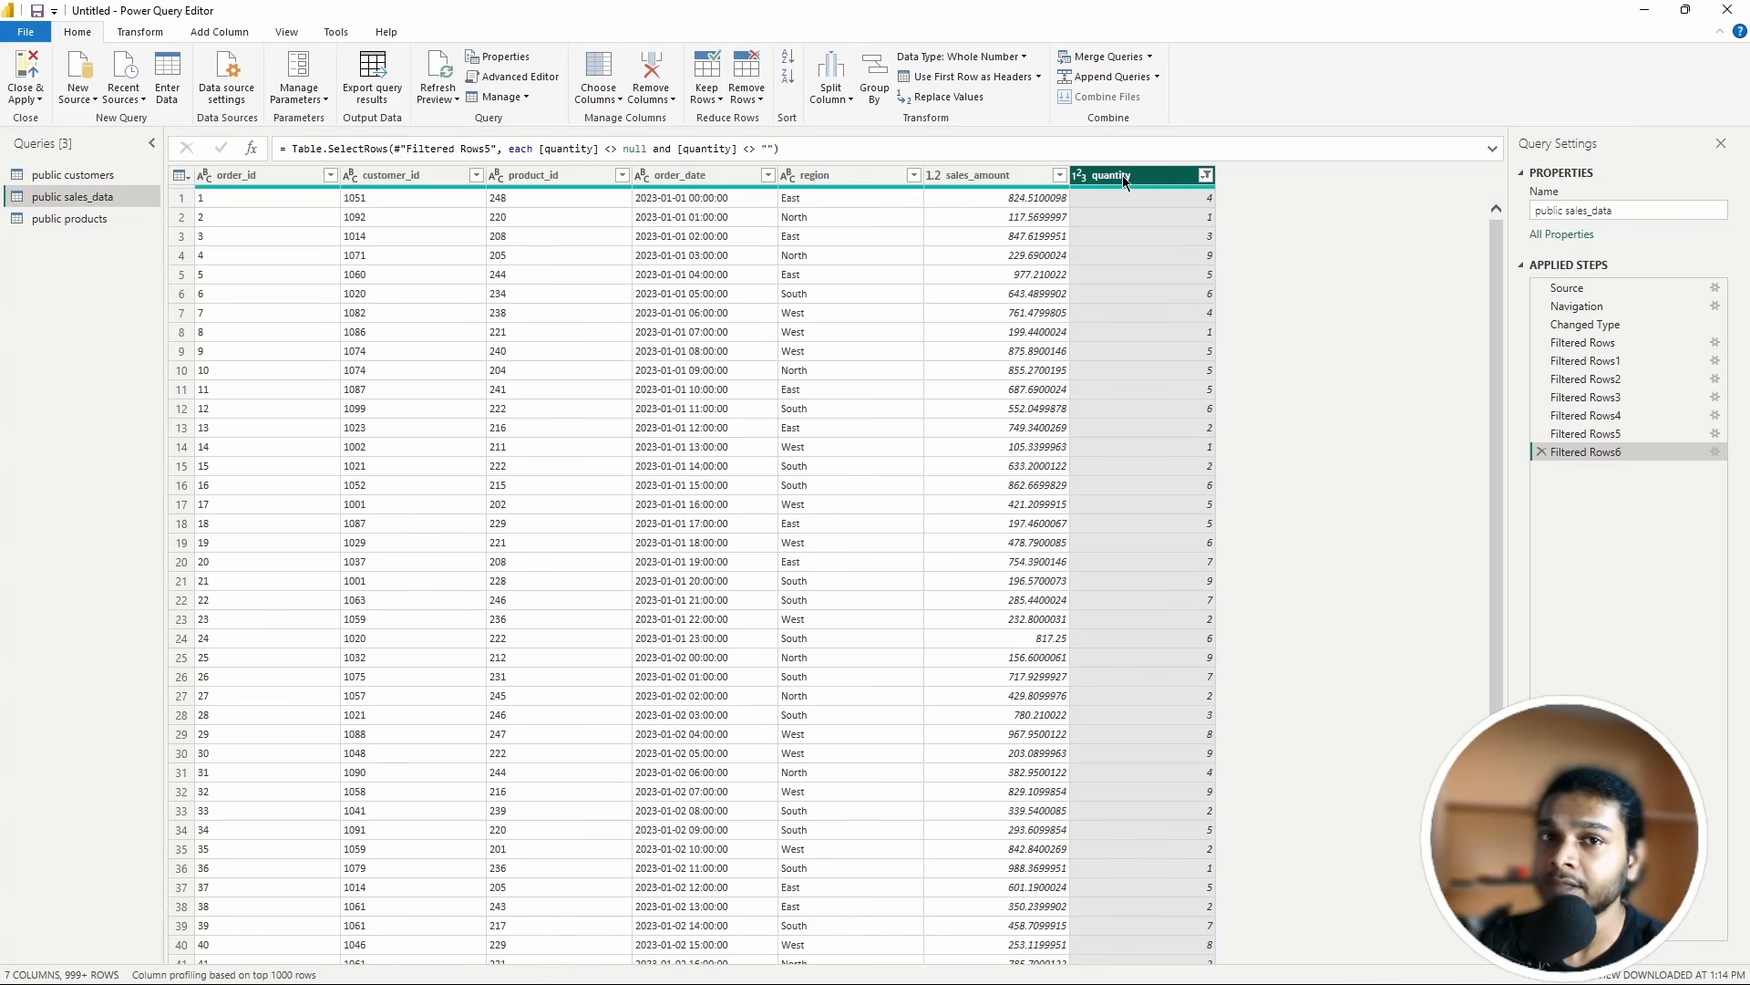
right_click(1574, 456)
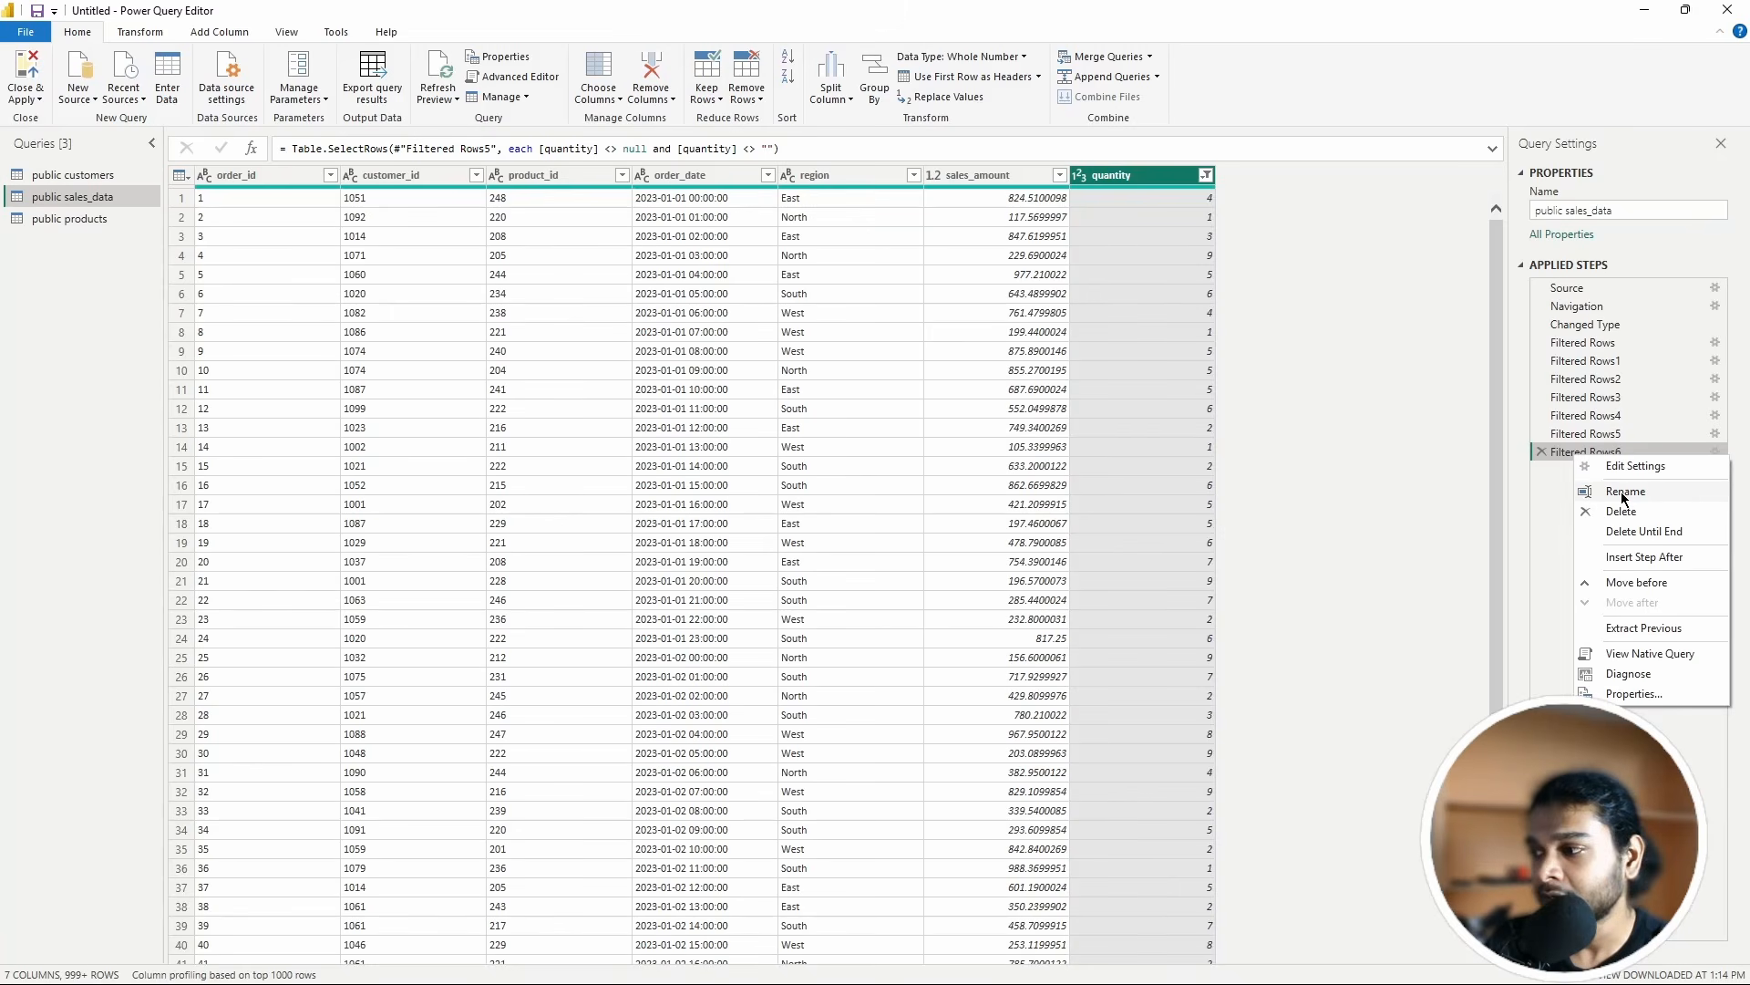
click(1628, 653)
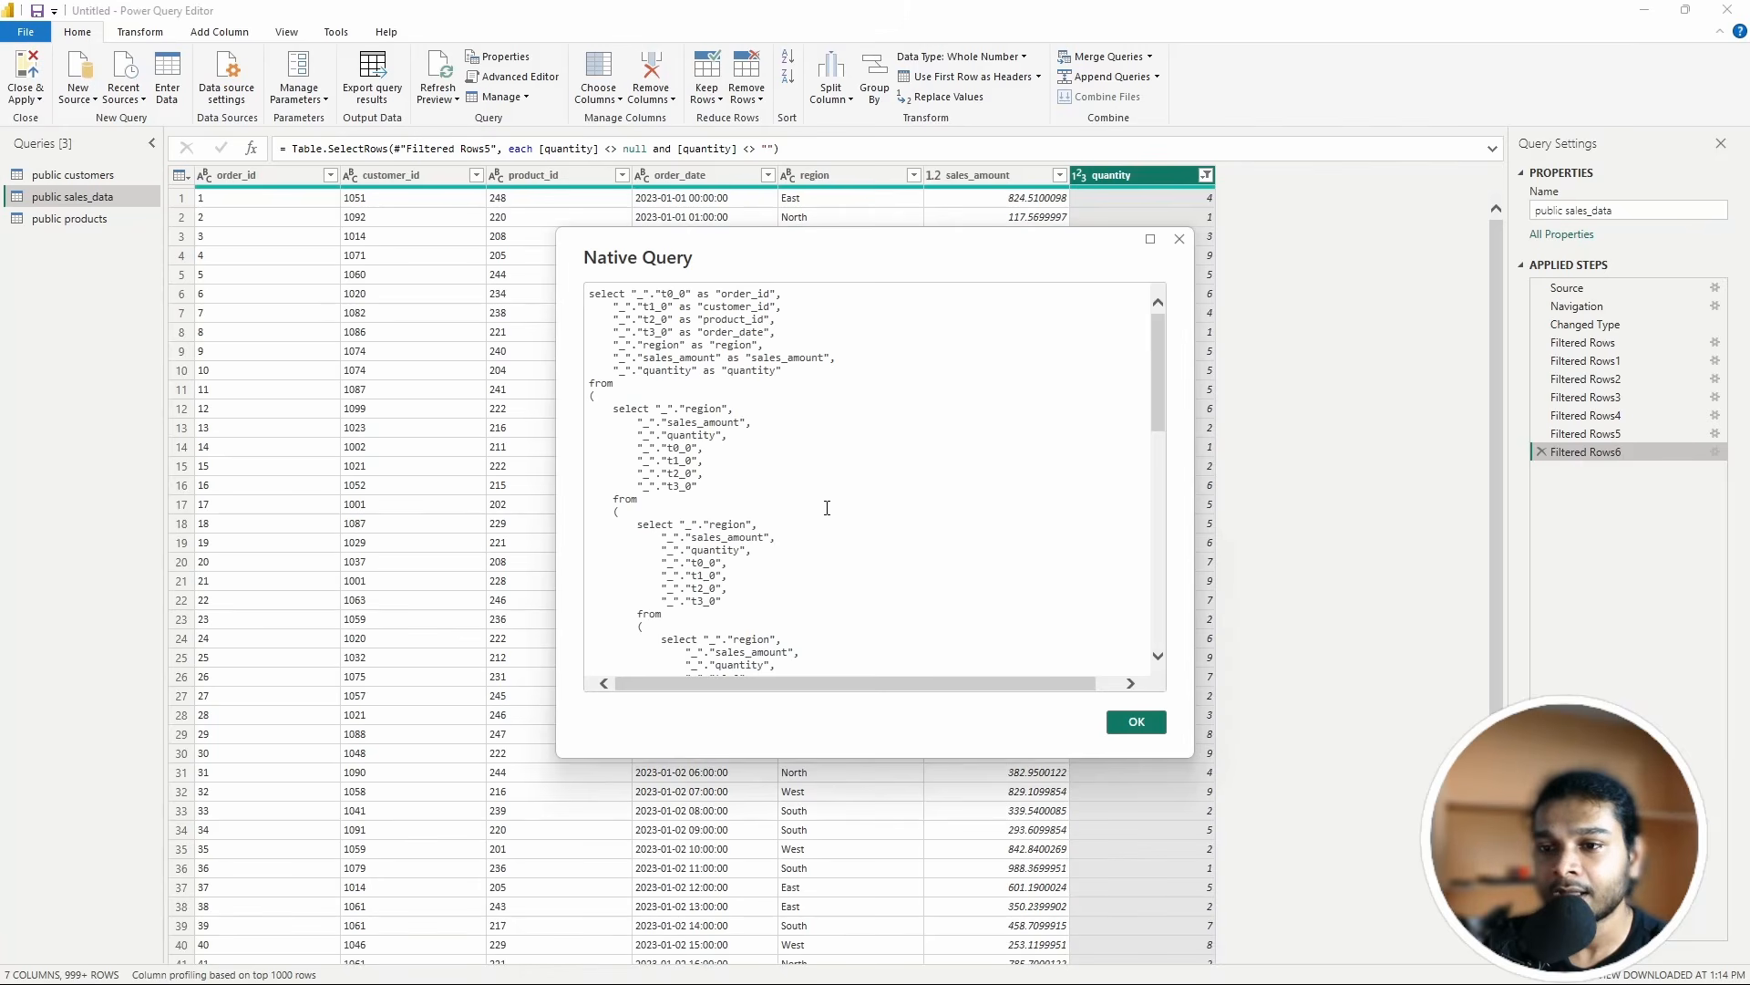
scroll(827, 508, down, 8)
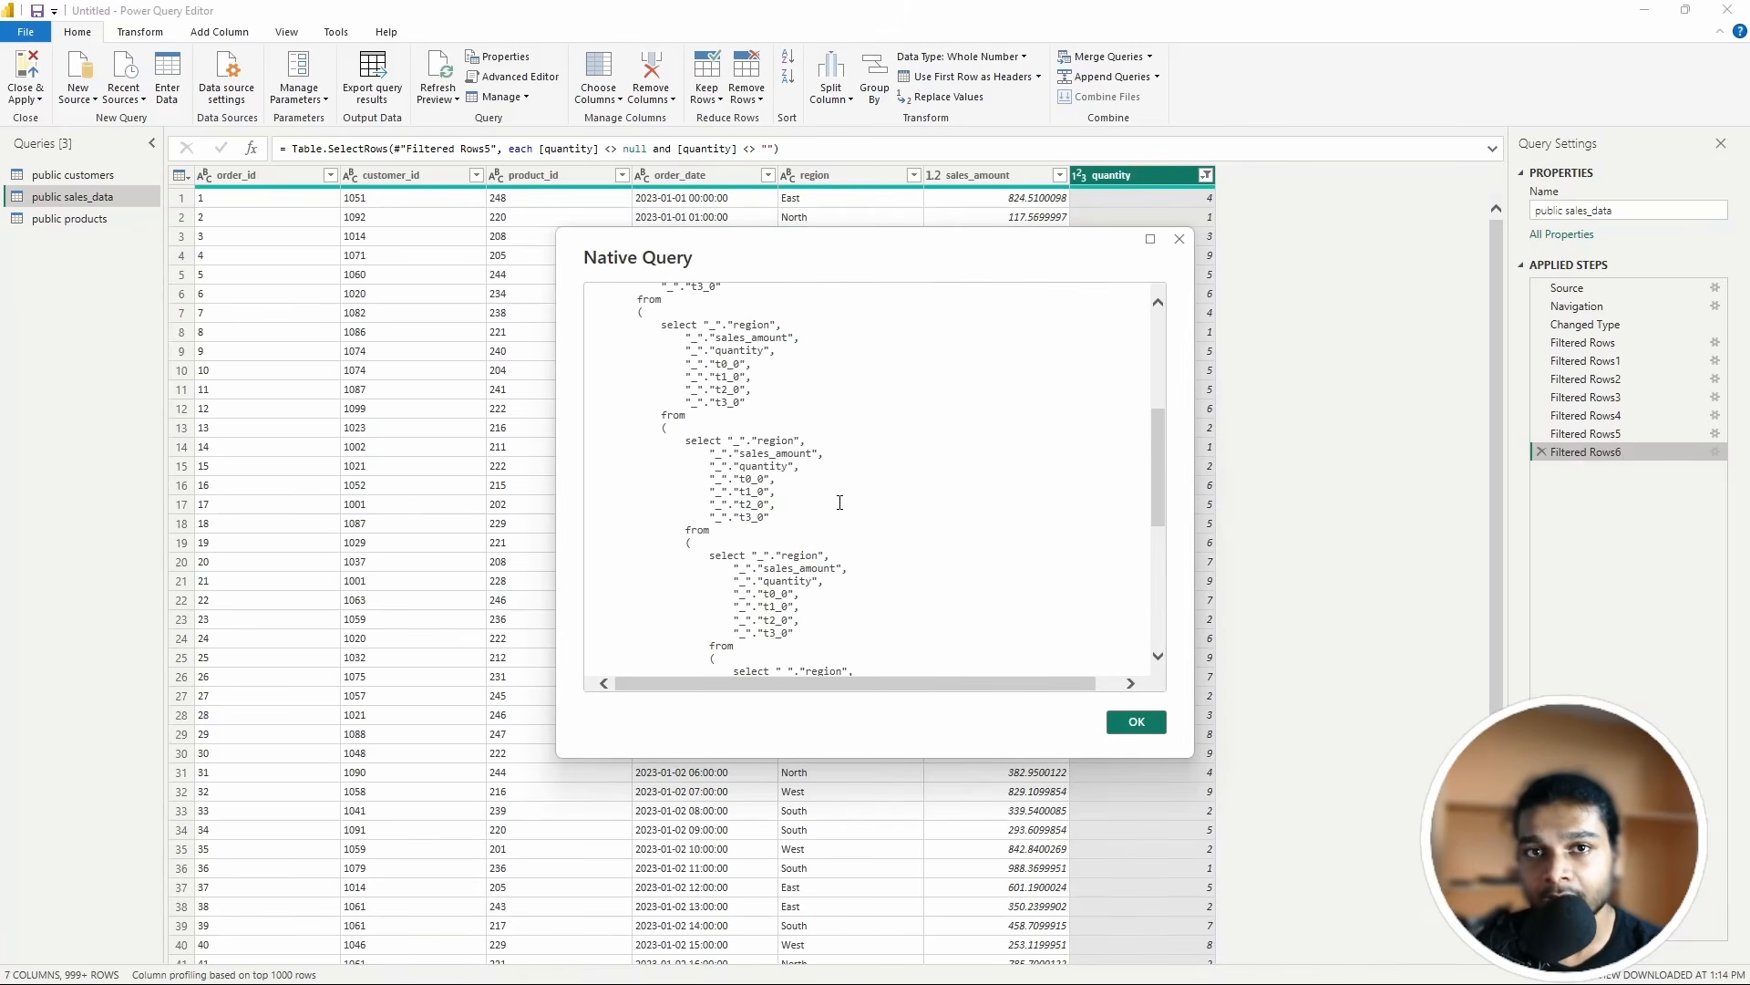
scroll(836, 497, up, 6)
scroll(815, 434, down, 4)
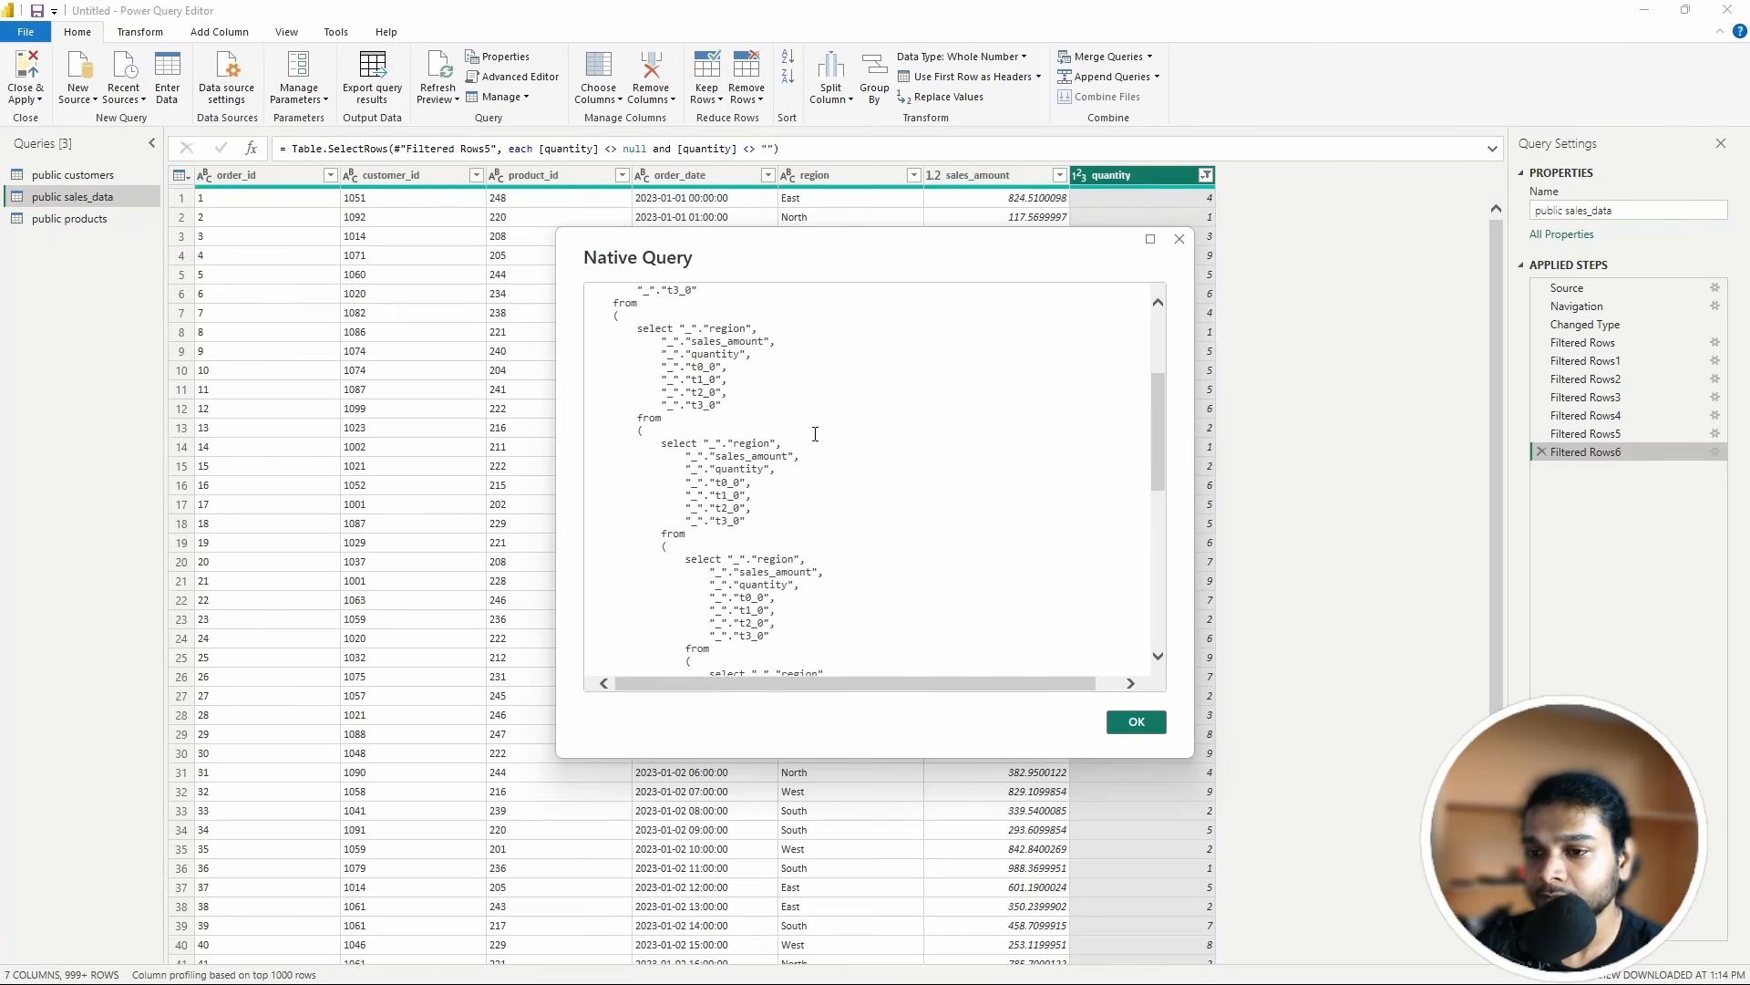
scroll(815, 434, down, 13)
drag(848, 246, 974, 178)
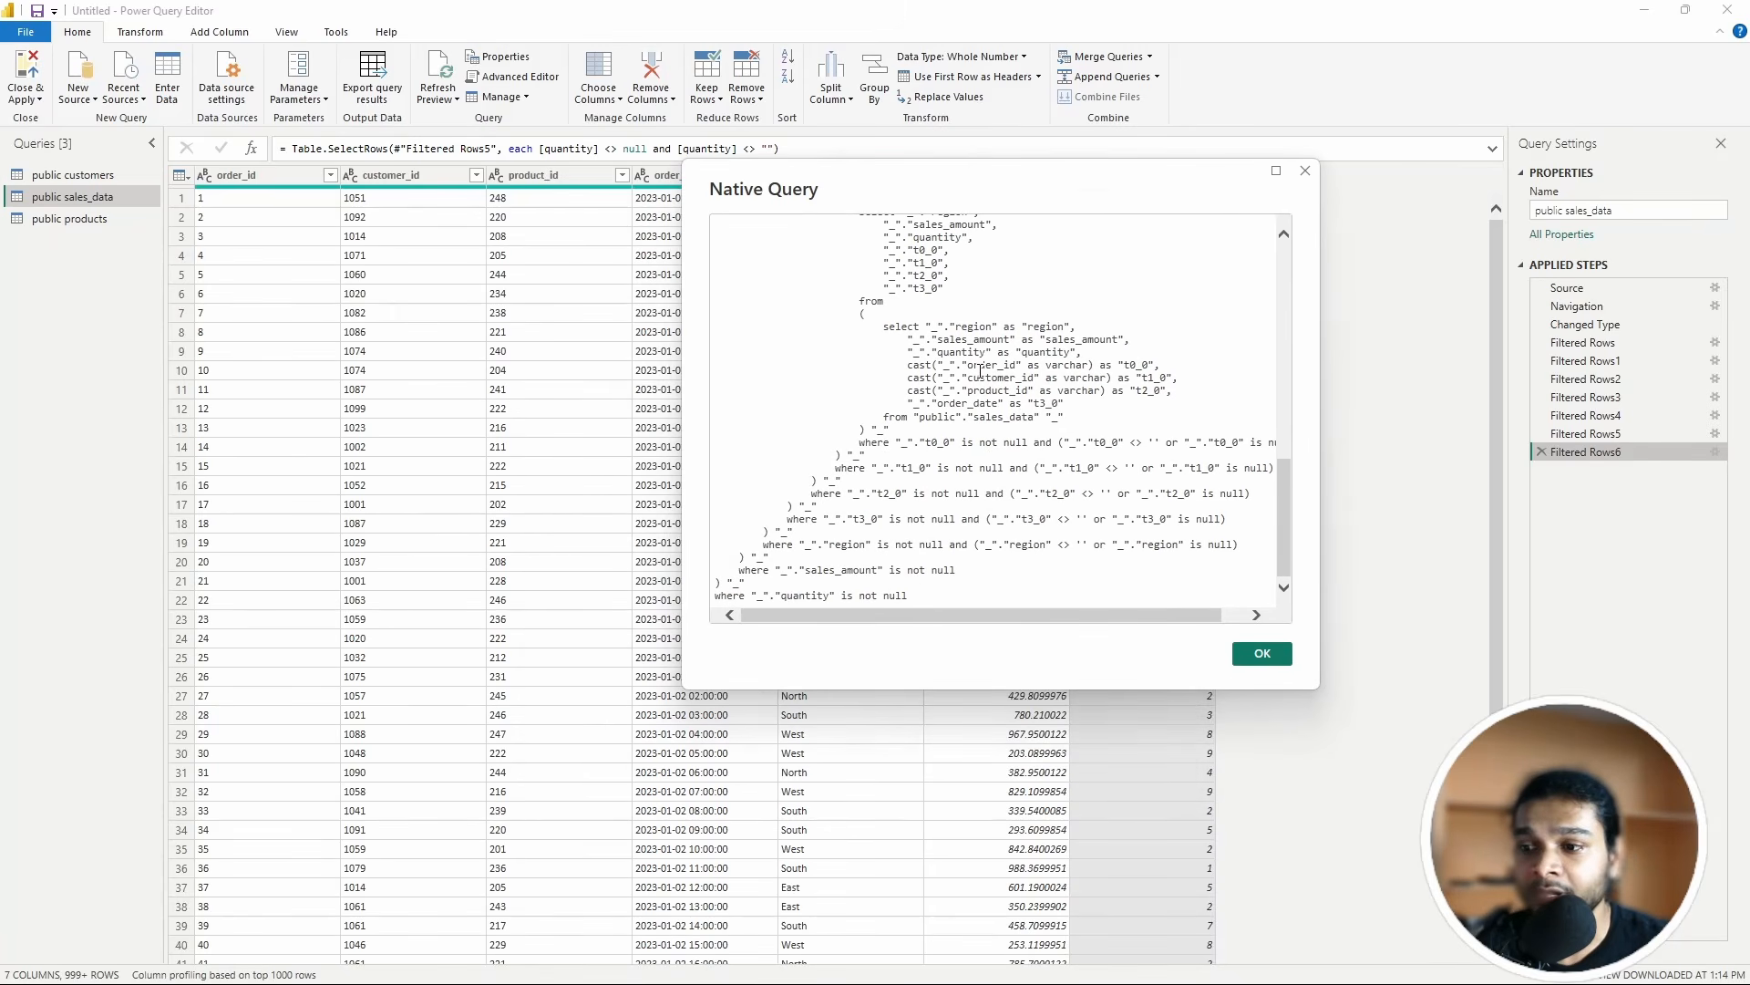
scroll(976, 372, up, 15)
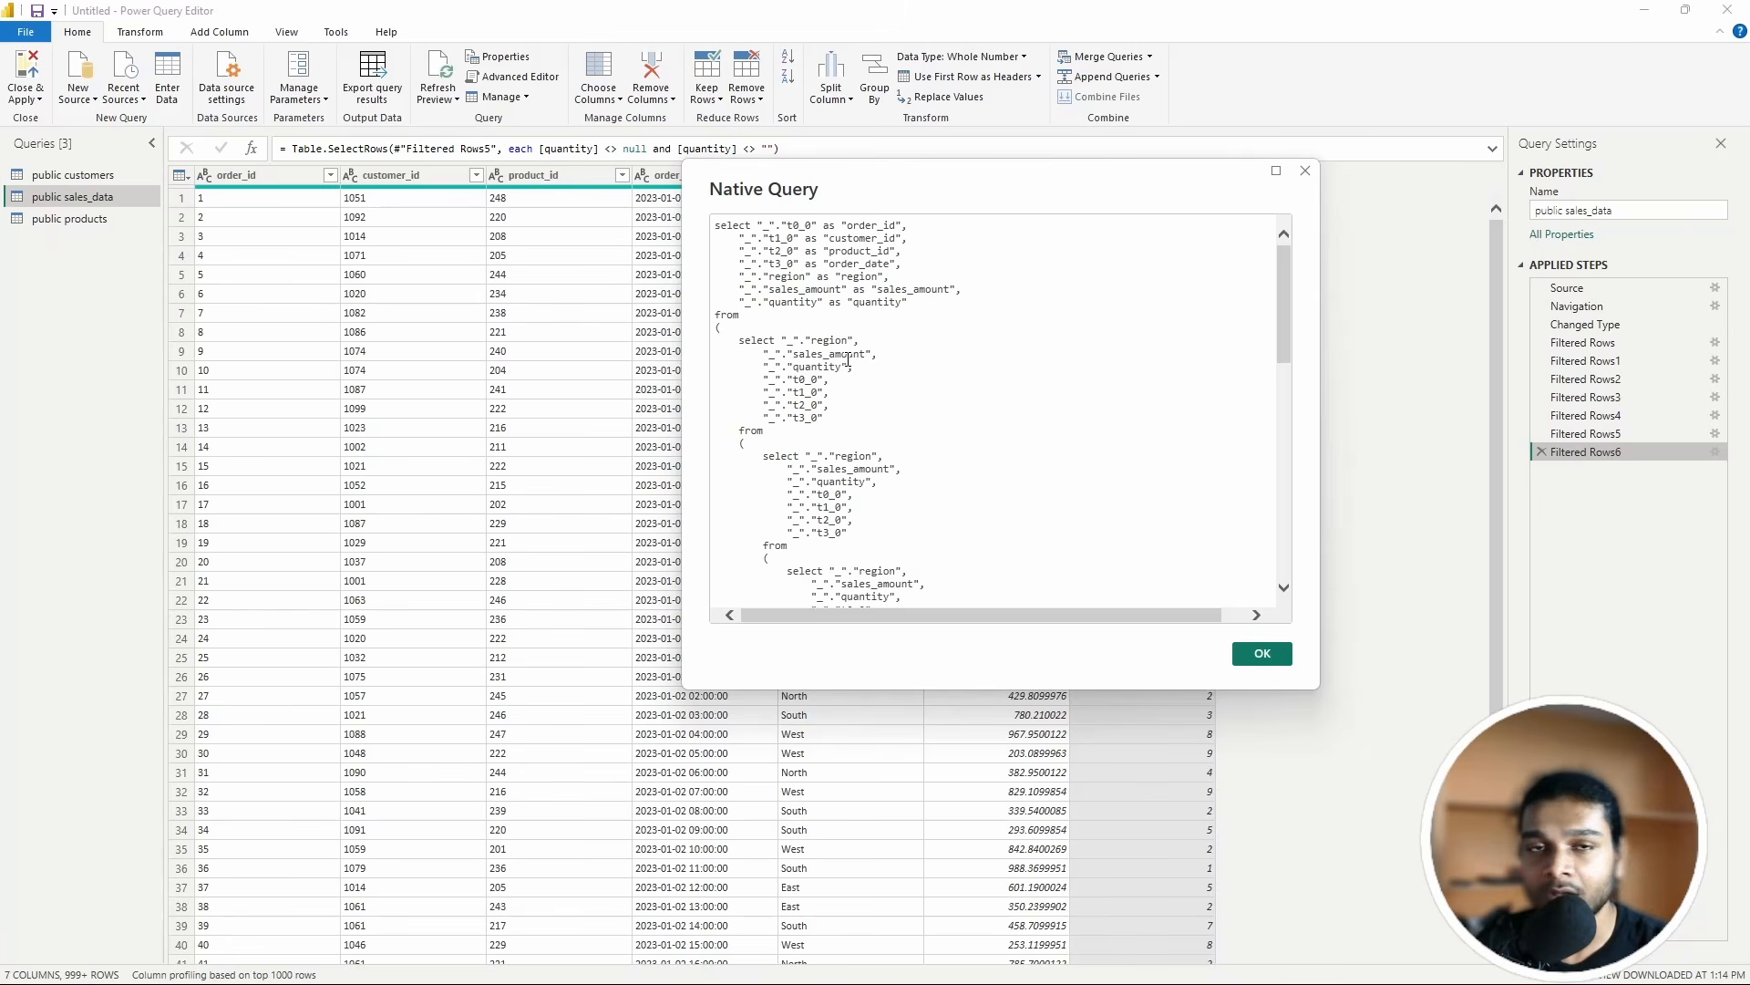
click(1271, 655)
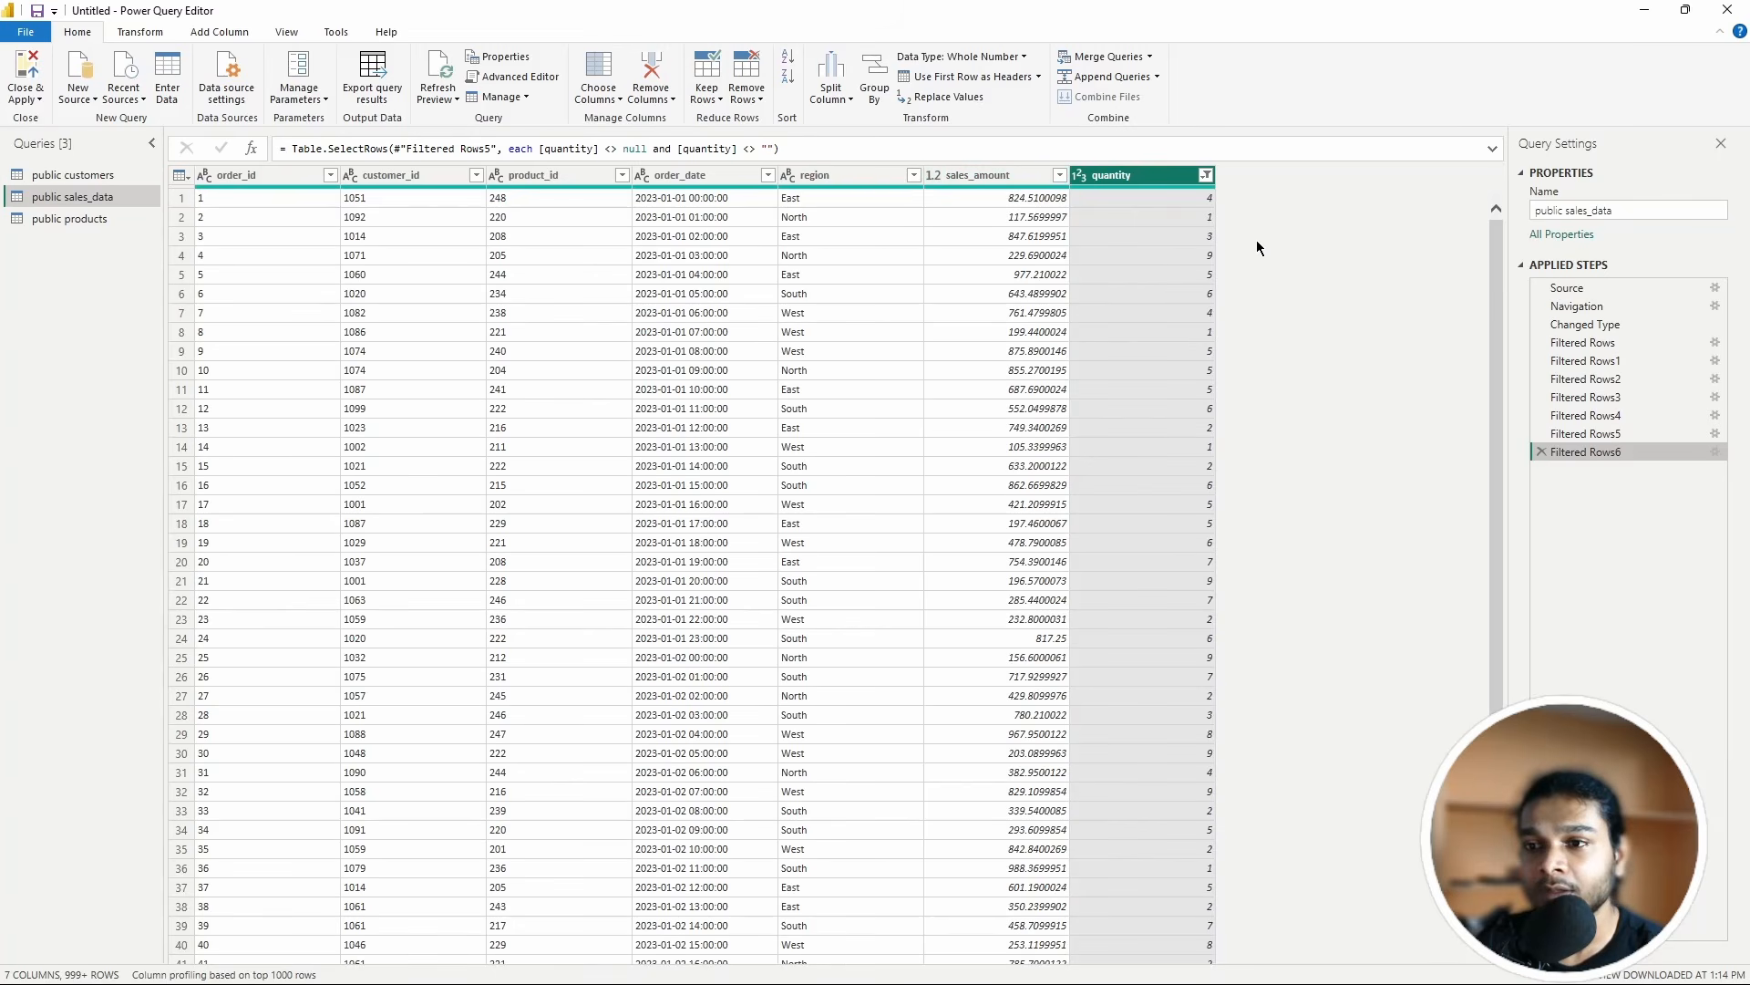
Step: Review the Filtered Rows6 quantity filter formula, leaving it unchanged
click(800, 150)
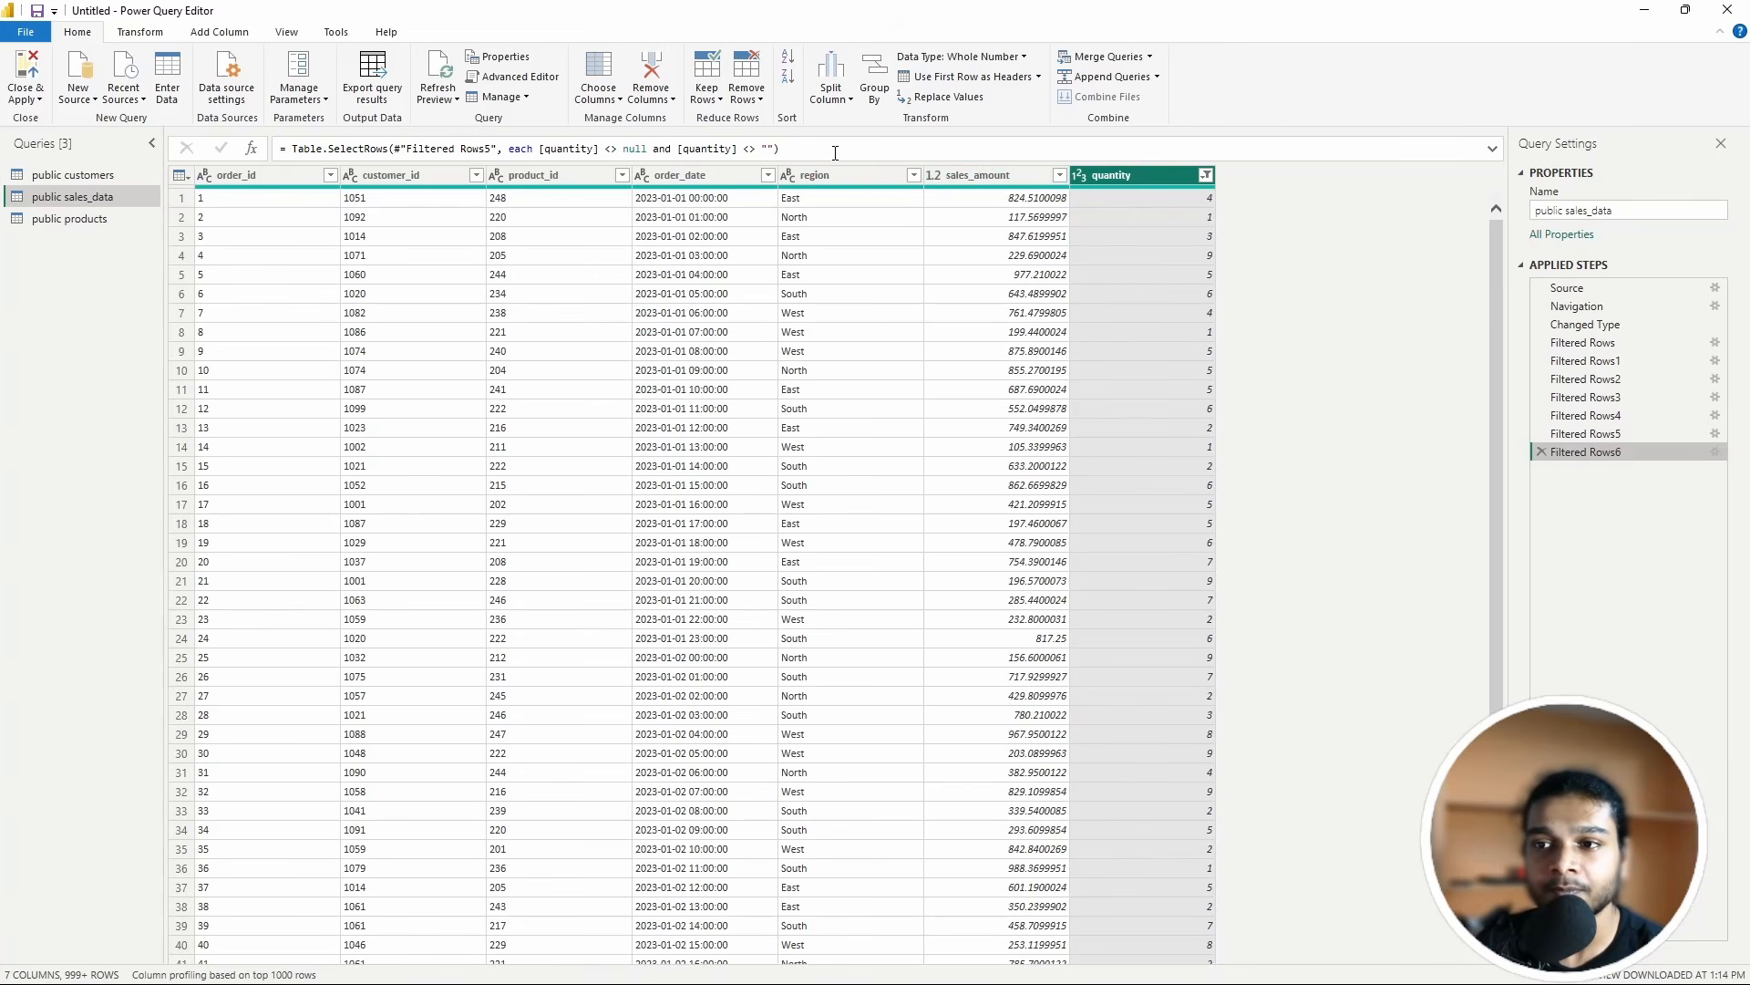
drag(827, 152, 273, 148)
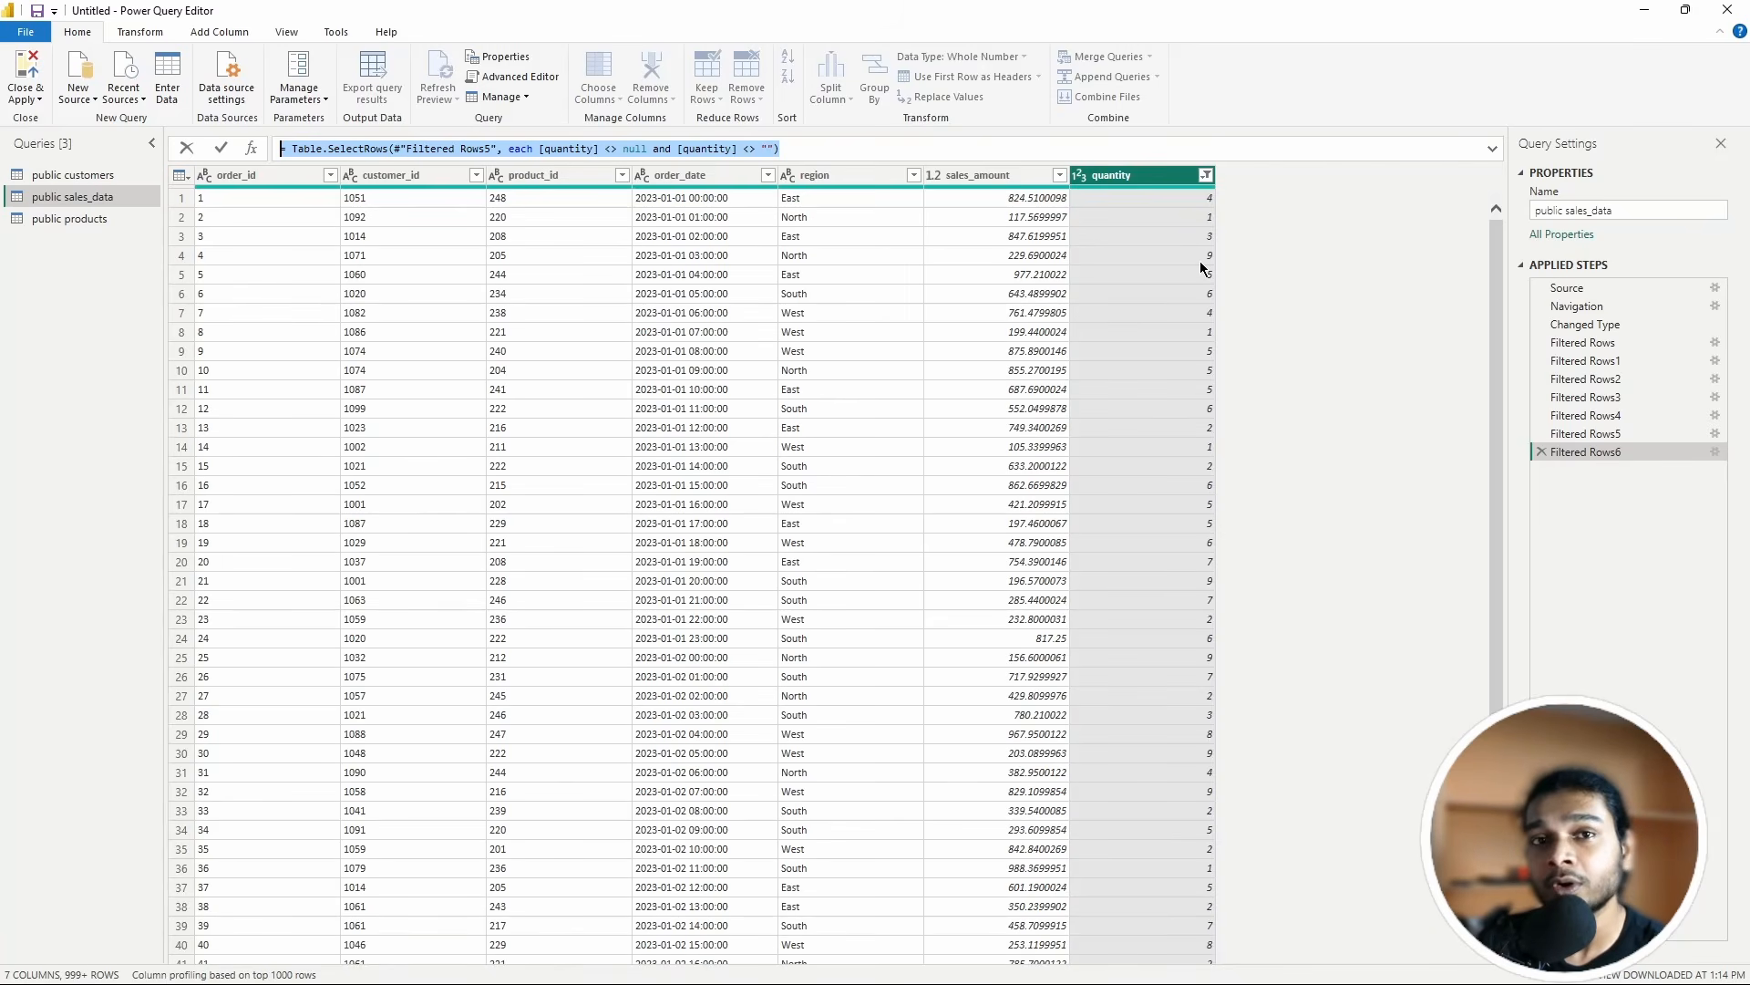
click(1304, 425)
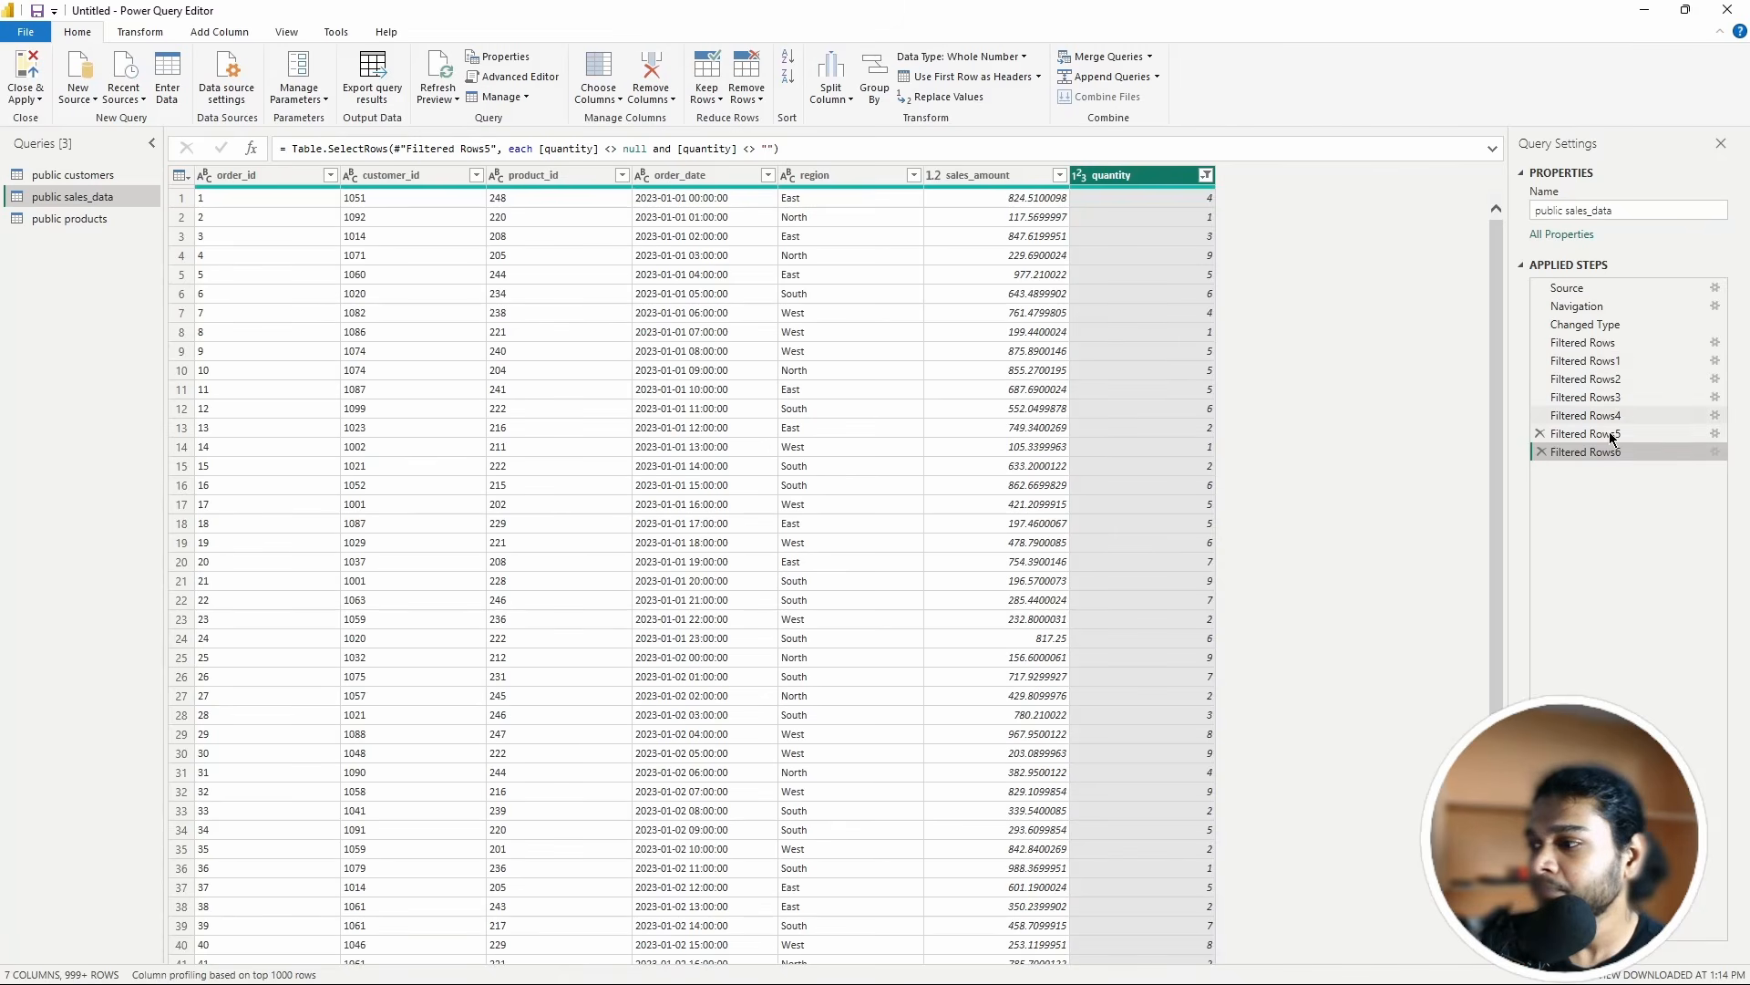
Step: Step through Source, Navigation and the order_id, customer_id and order_date filters, ending on Changed Type
click(1570, 290)
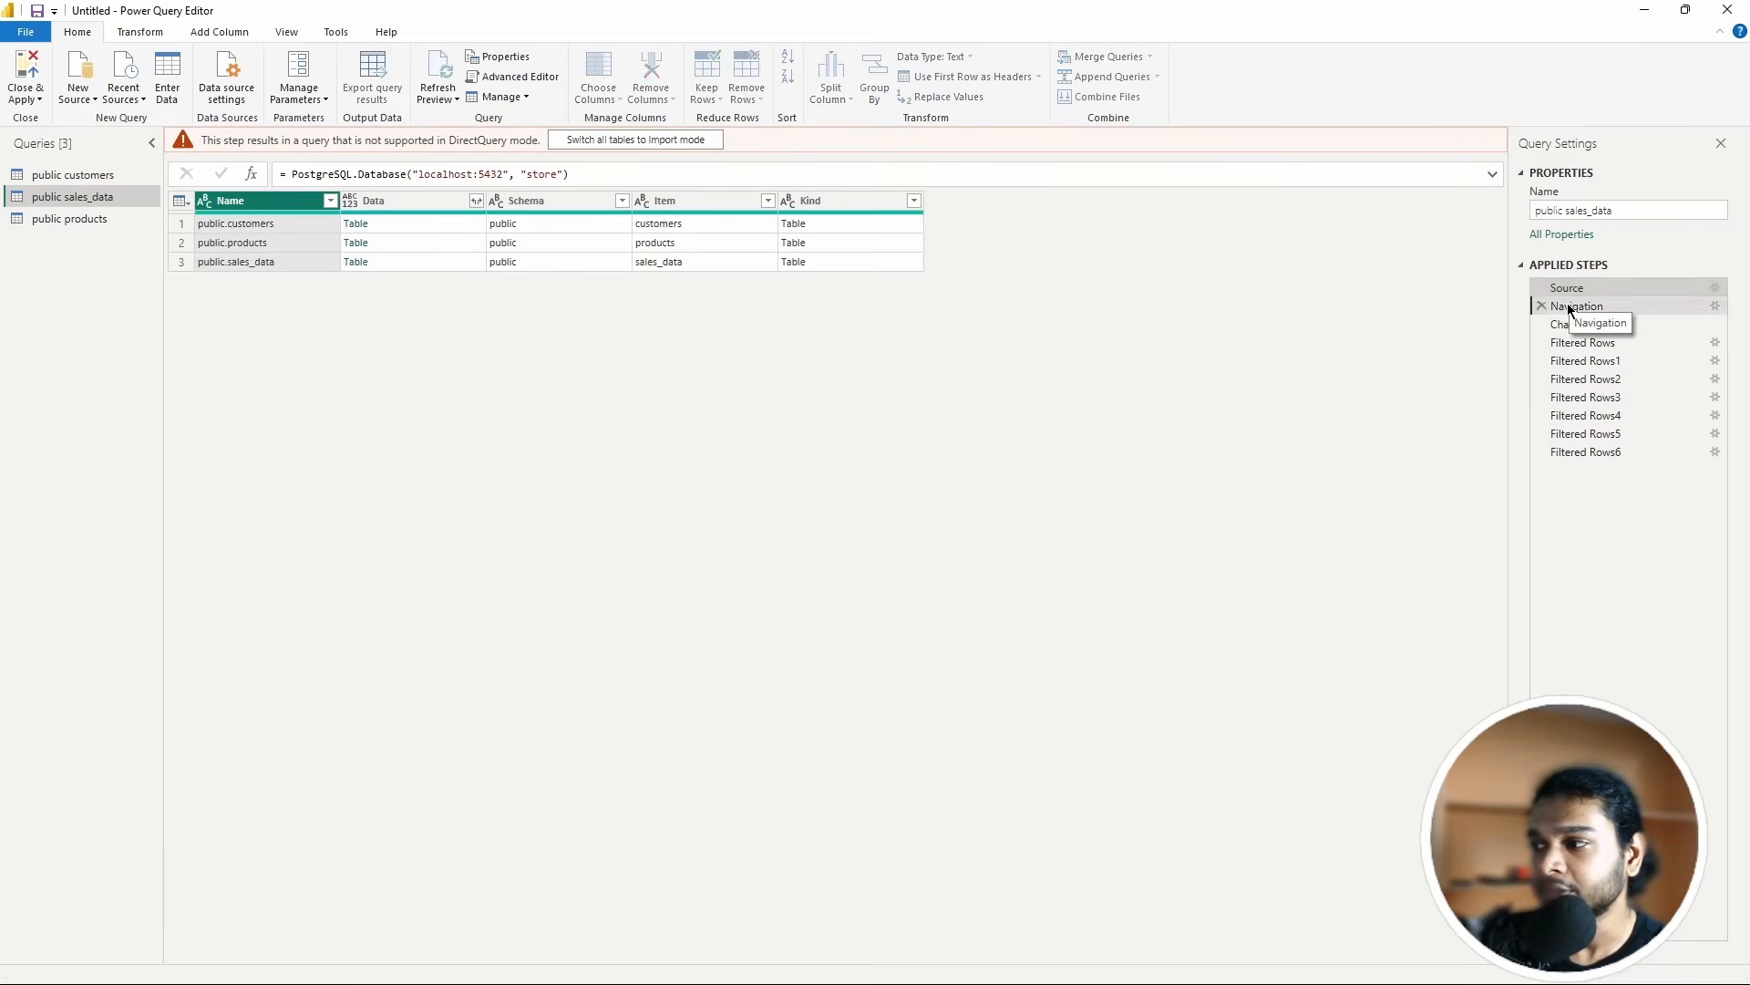
click(1570, 307)
click(1572, 326)
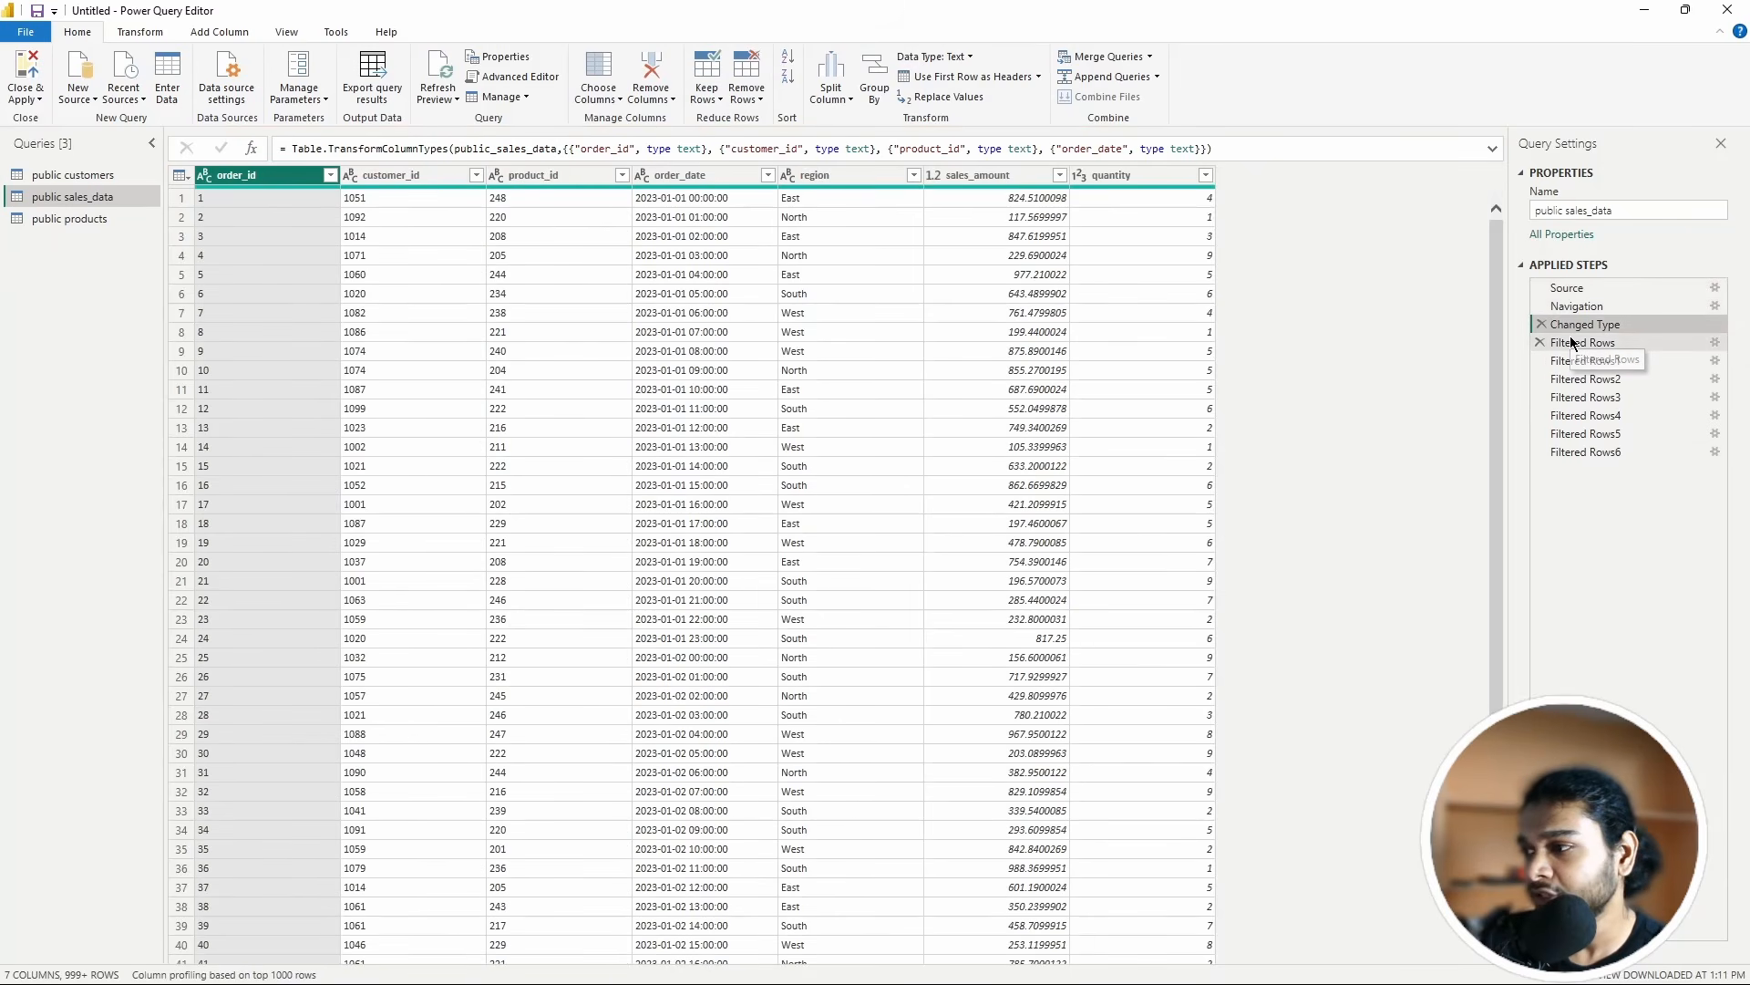
click(1575, 345)
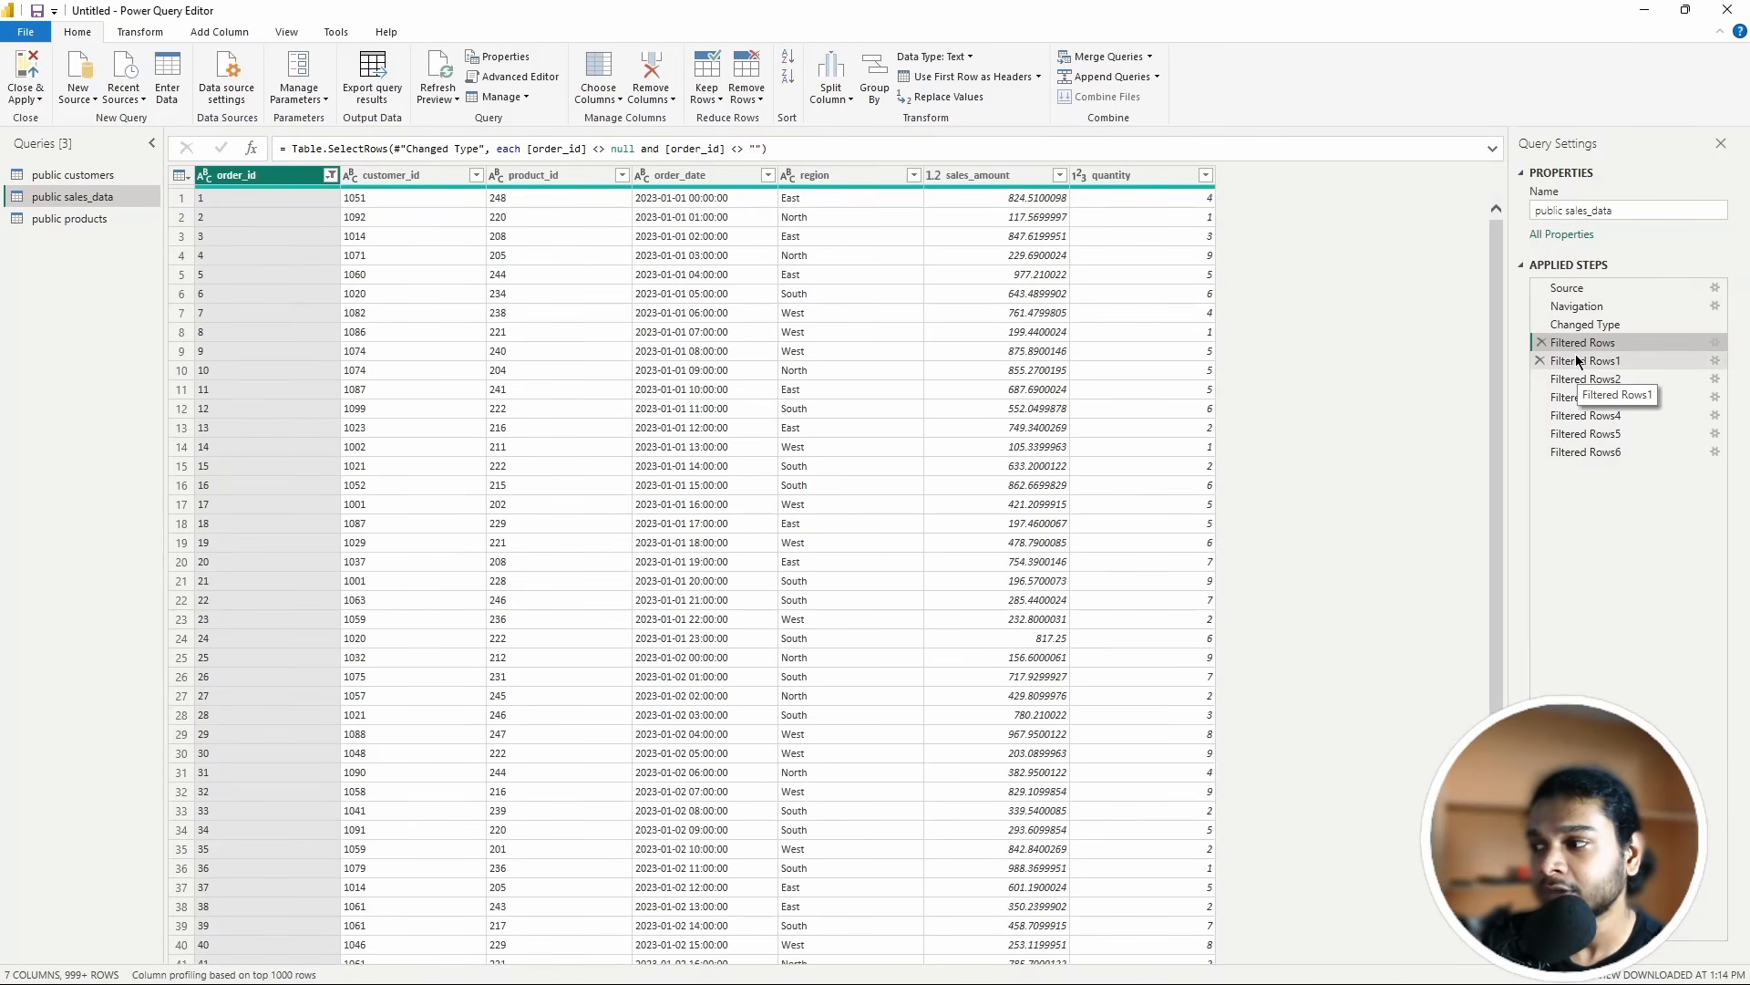
click(1576, 359)
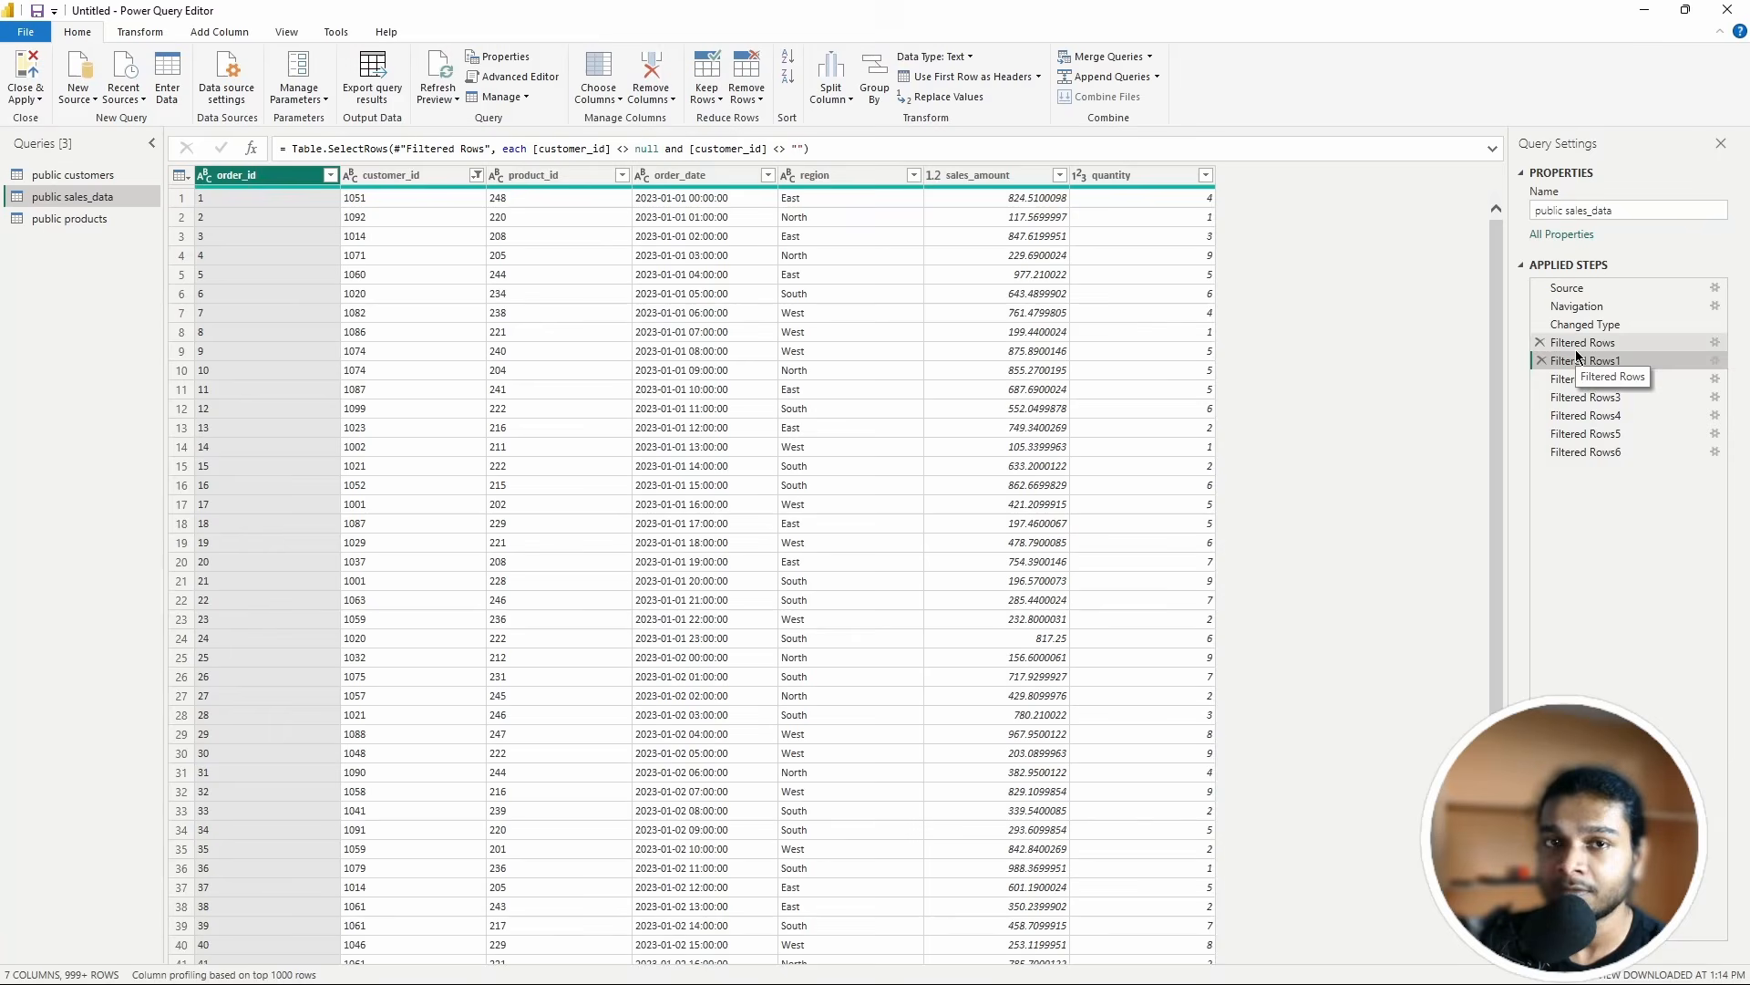
click(1591, 396)
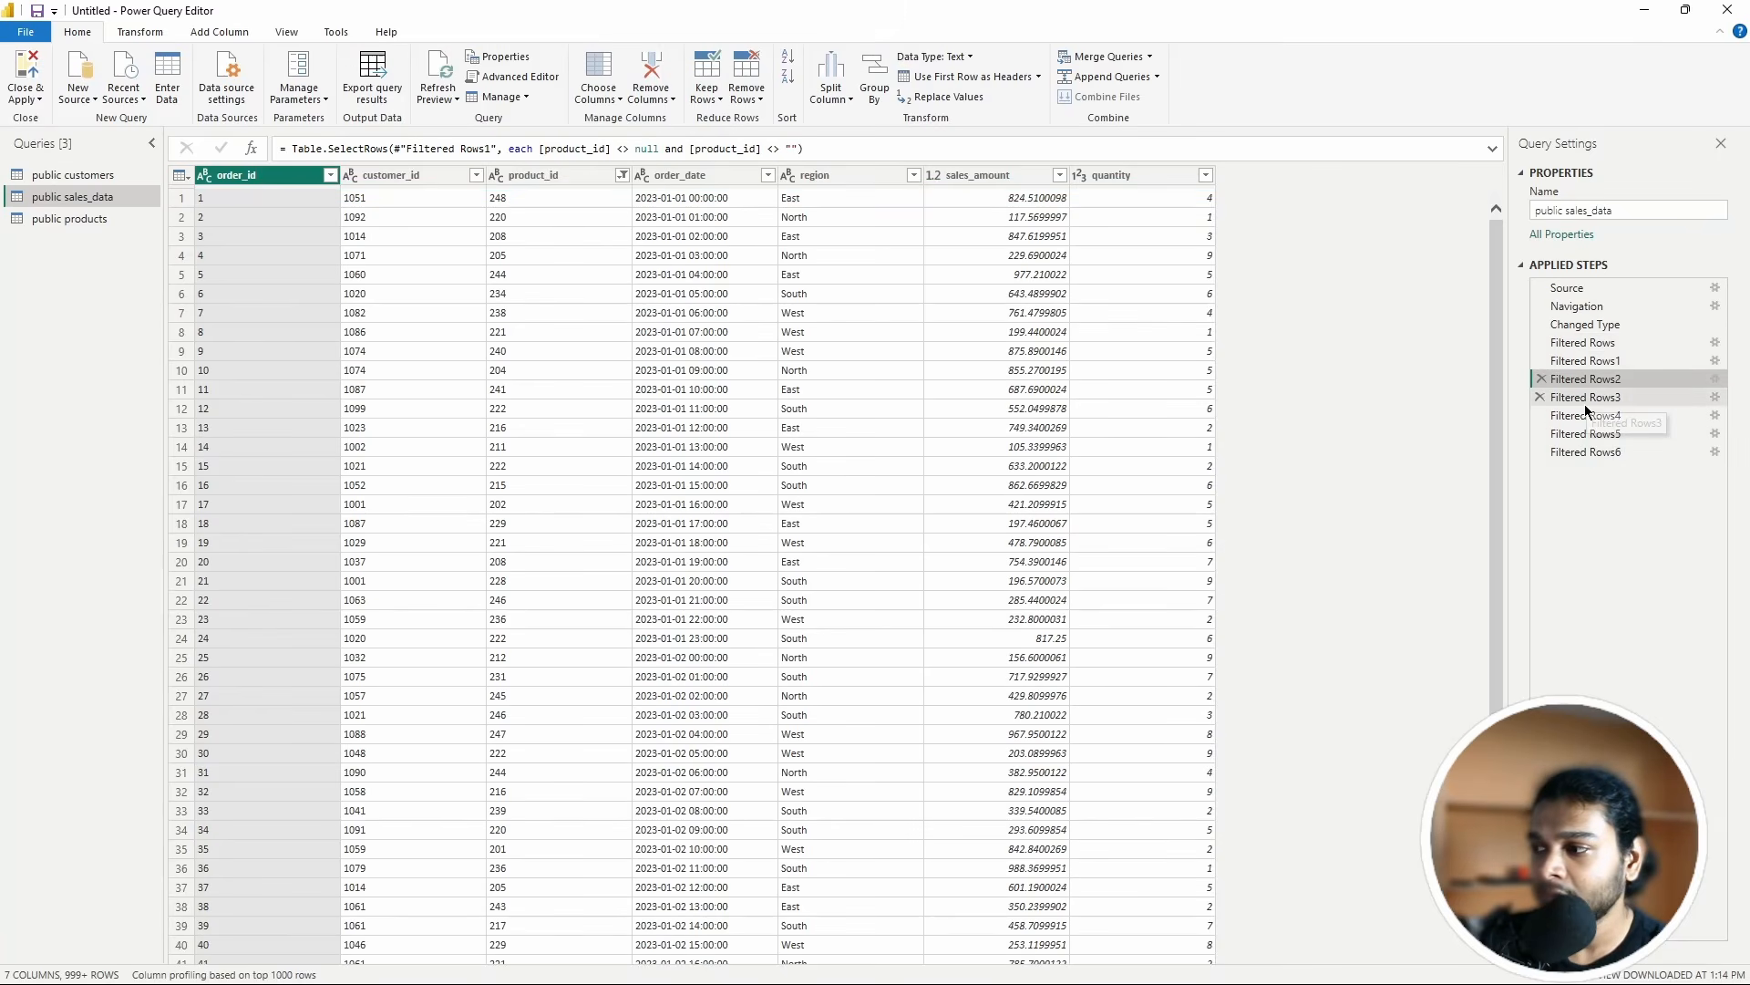
click(1578, 345)
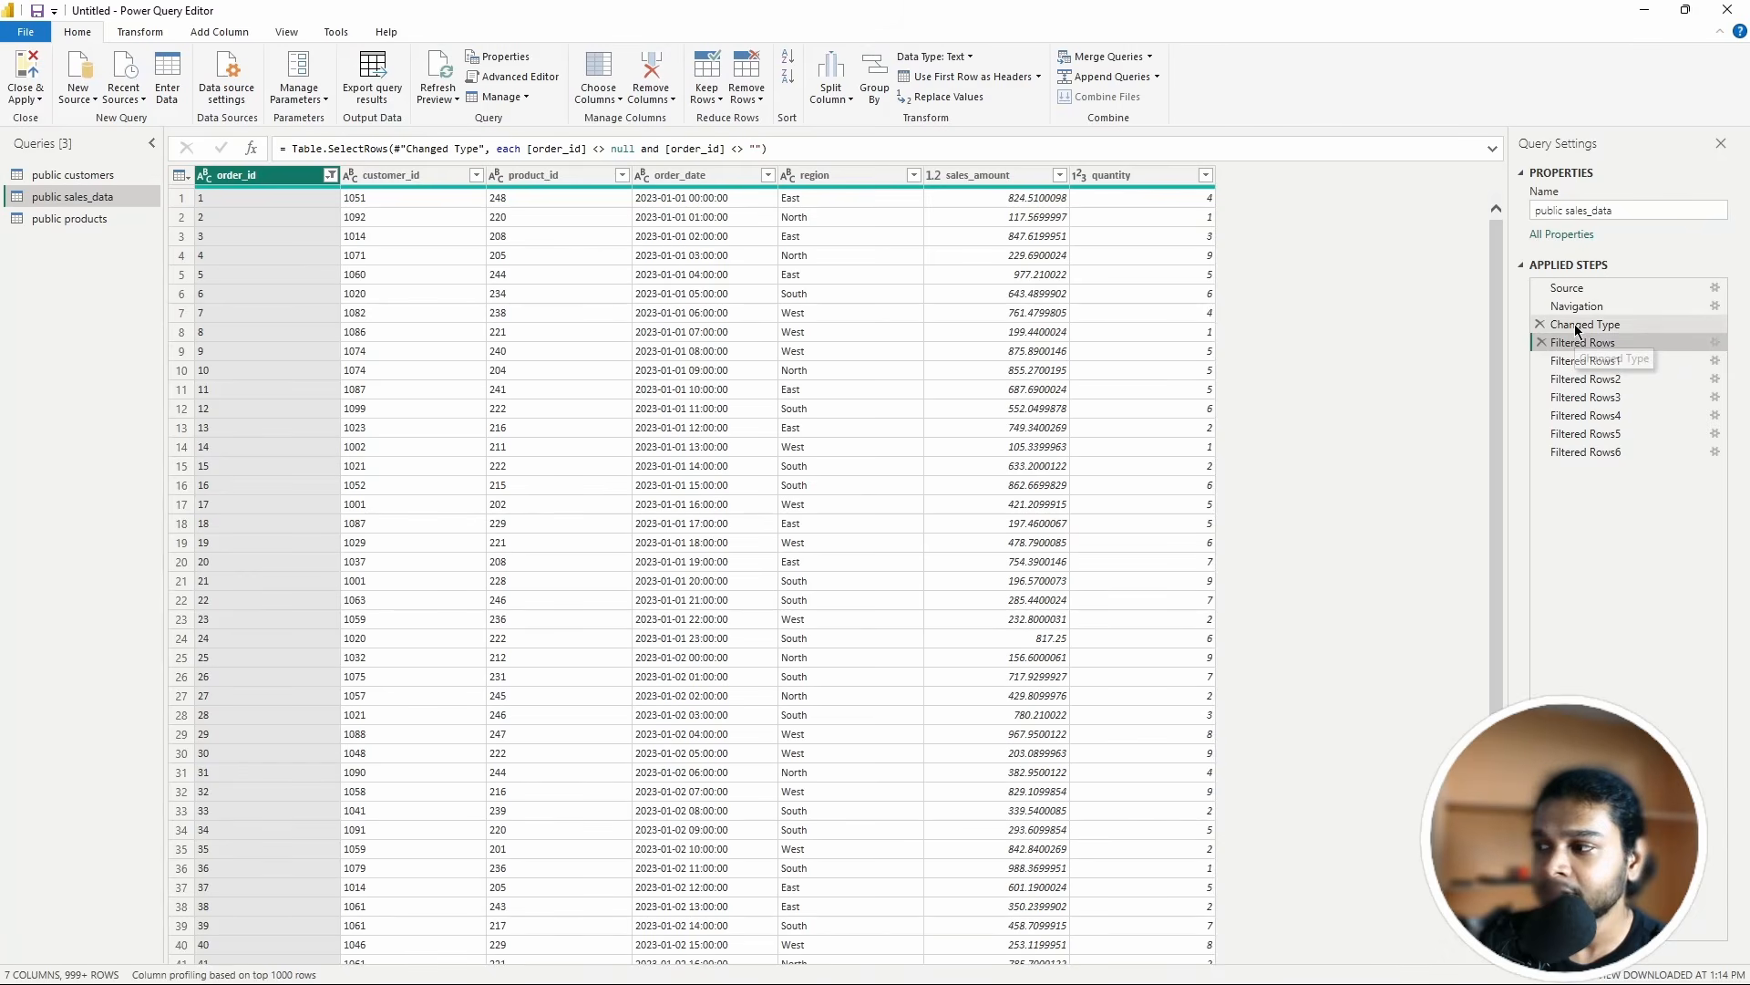
click(1582, 325)
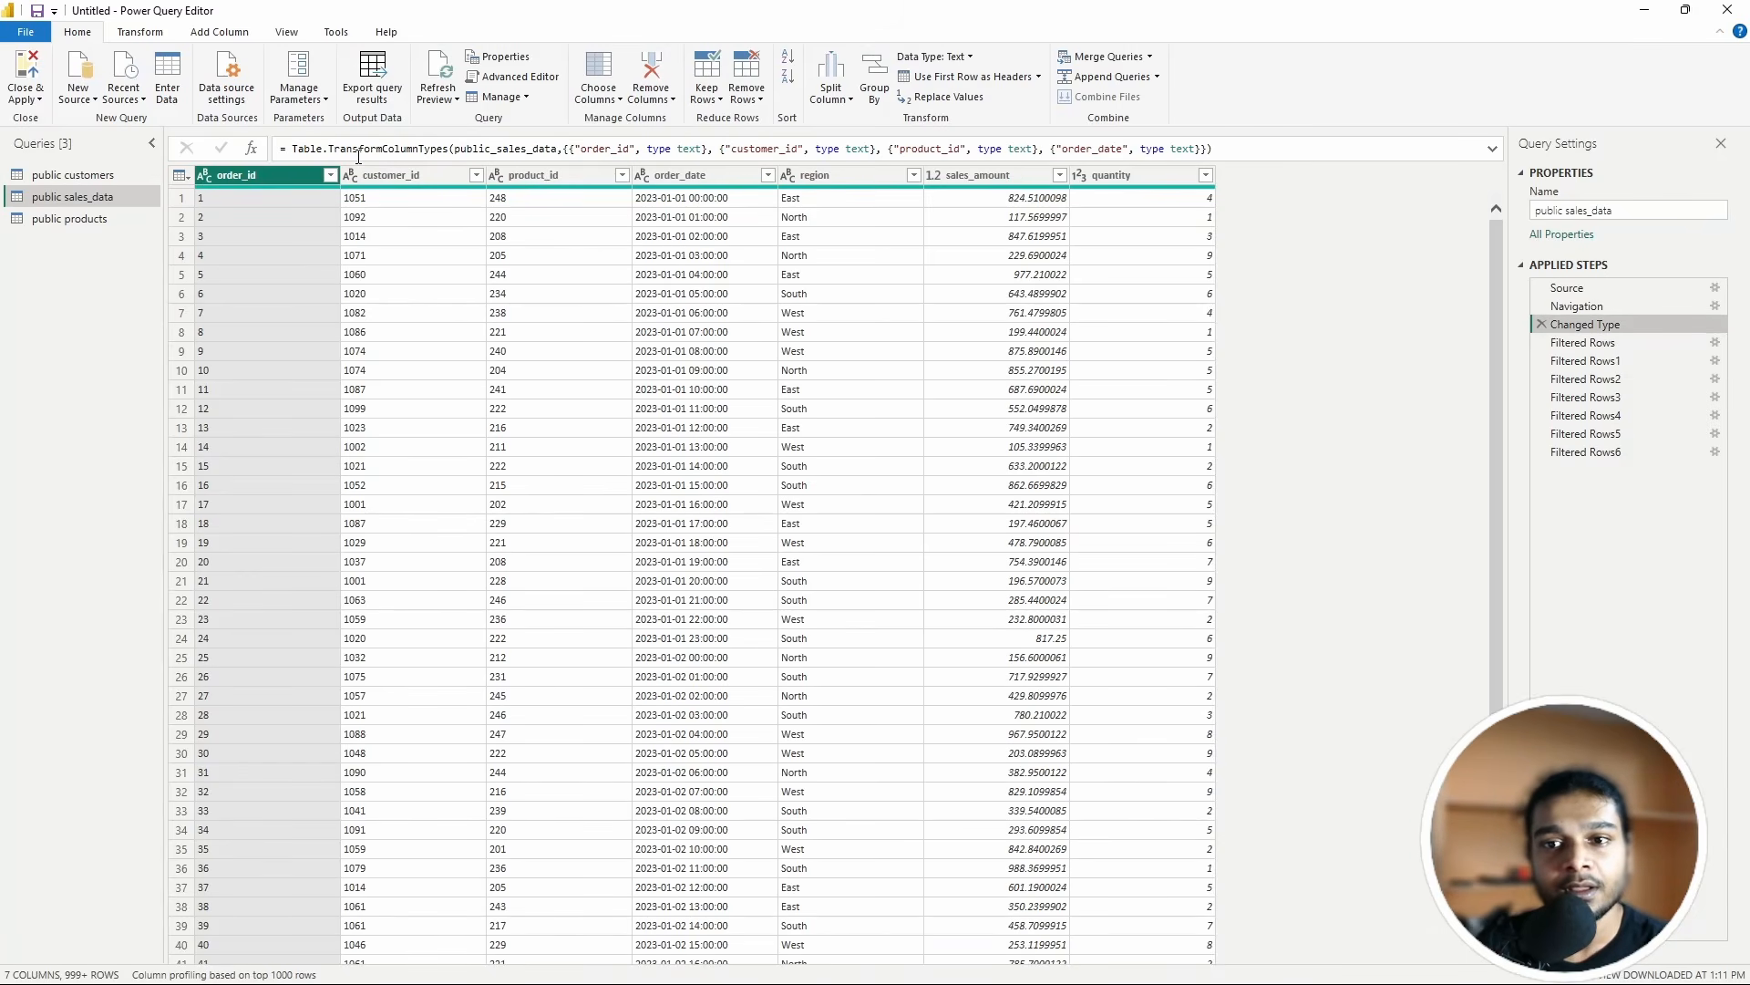
Step: Examine the Changed Type formula's TransformColumnTypes call, table reference and order_id text type
double_click(450, 149)
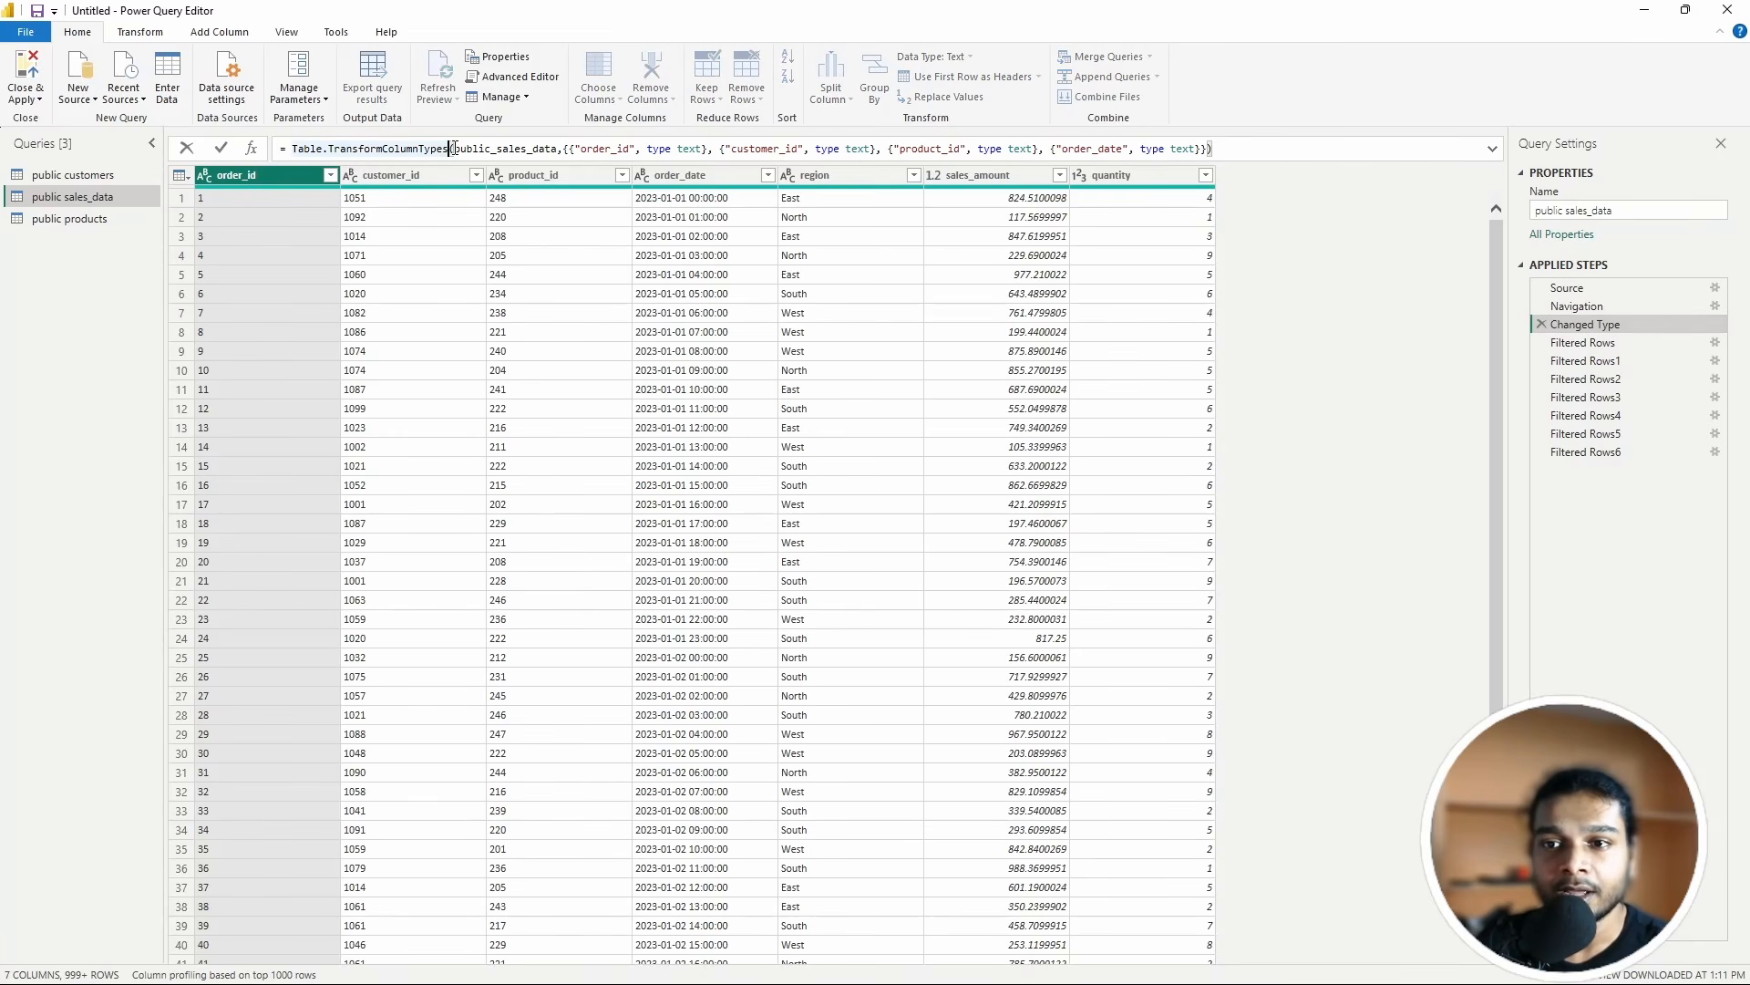
drag(454, 149, 558, 155)
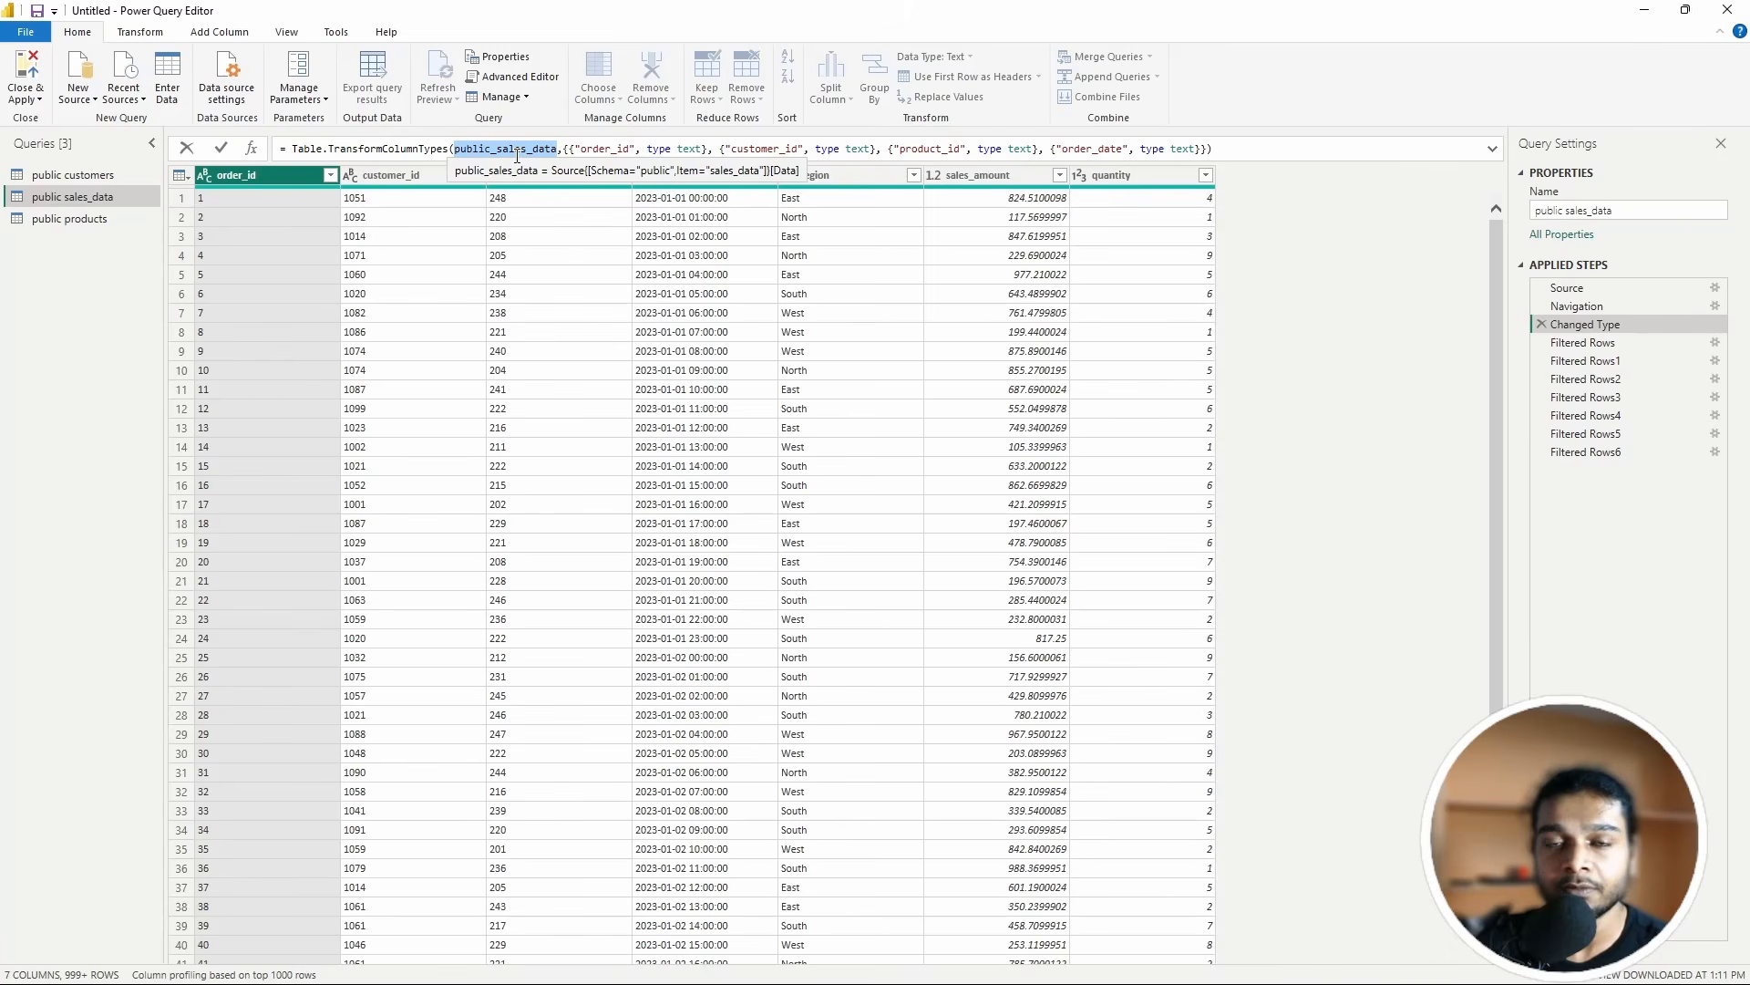
click(714, 243)
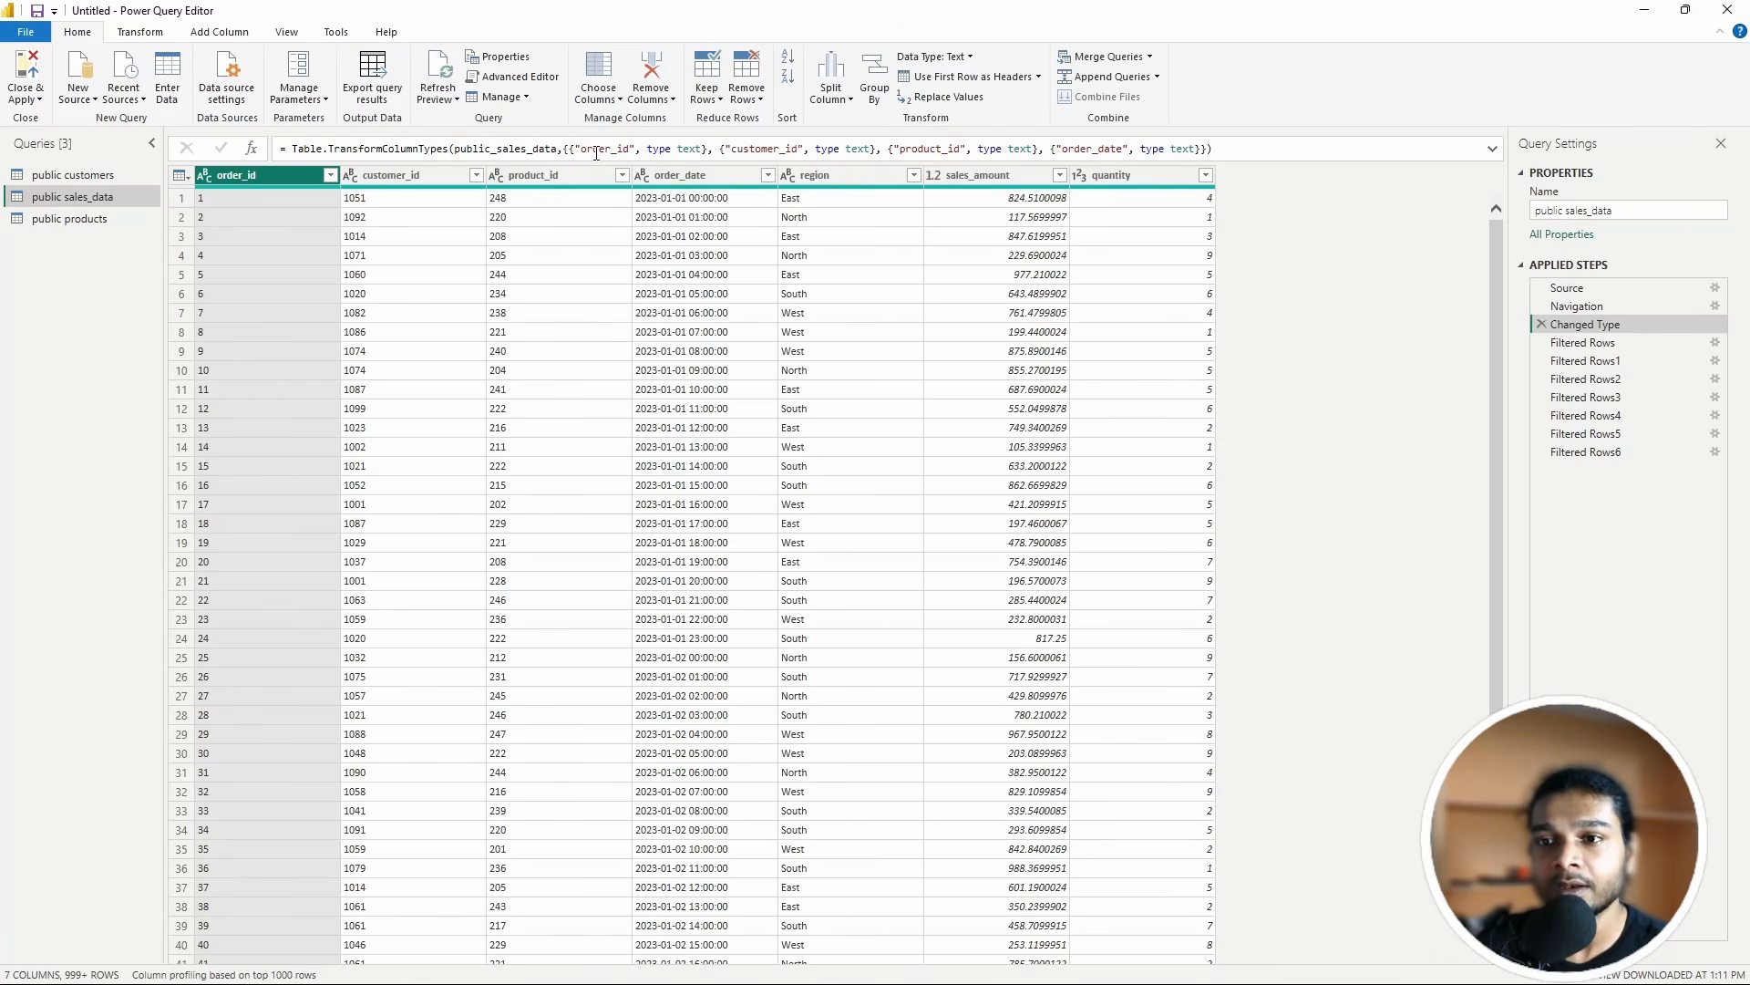
drag(575, 149, 637, 148)
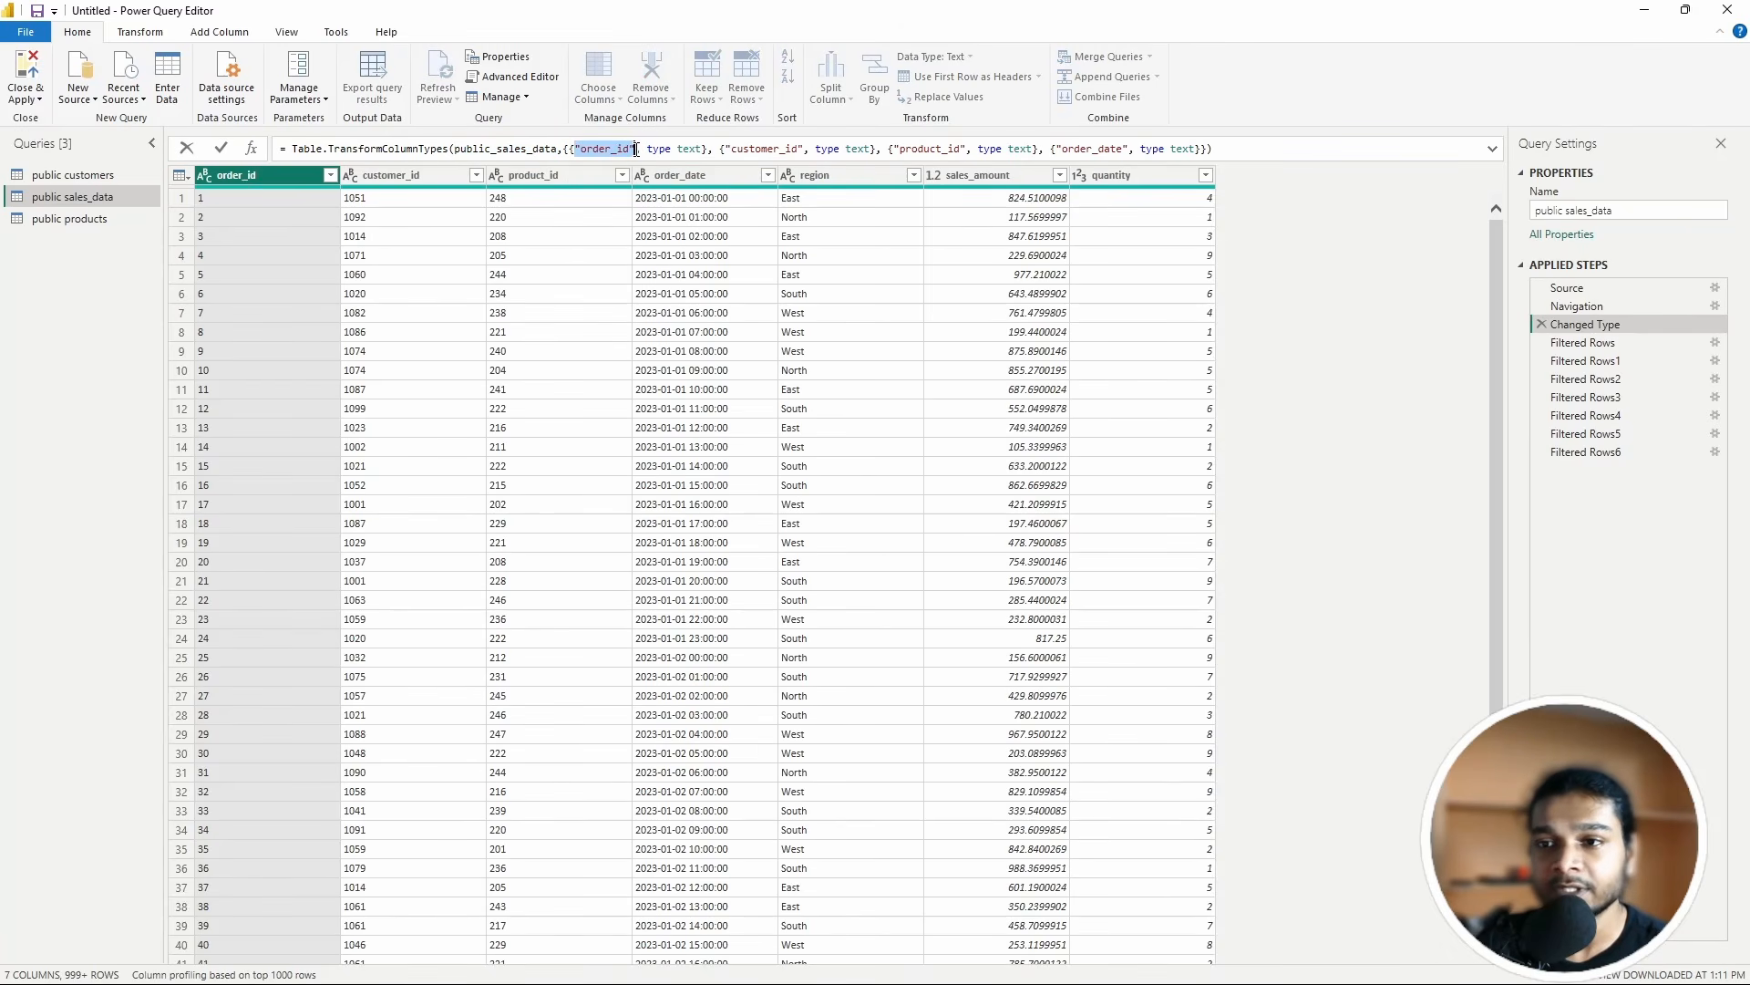
click(647, 148)
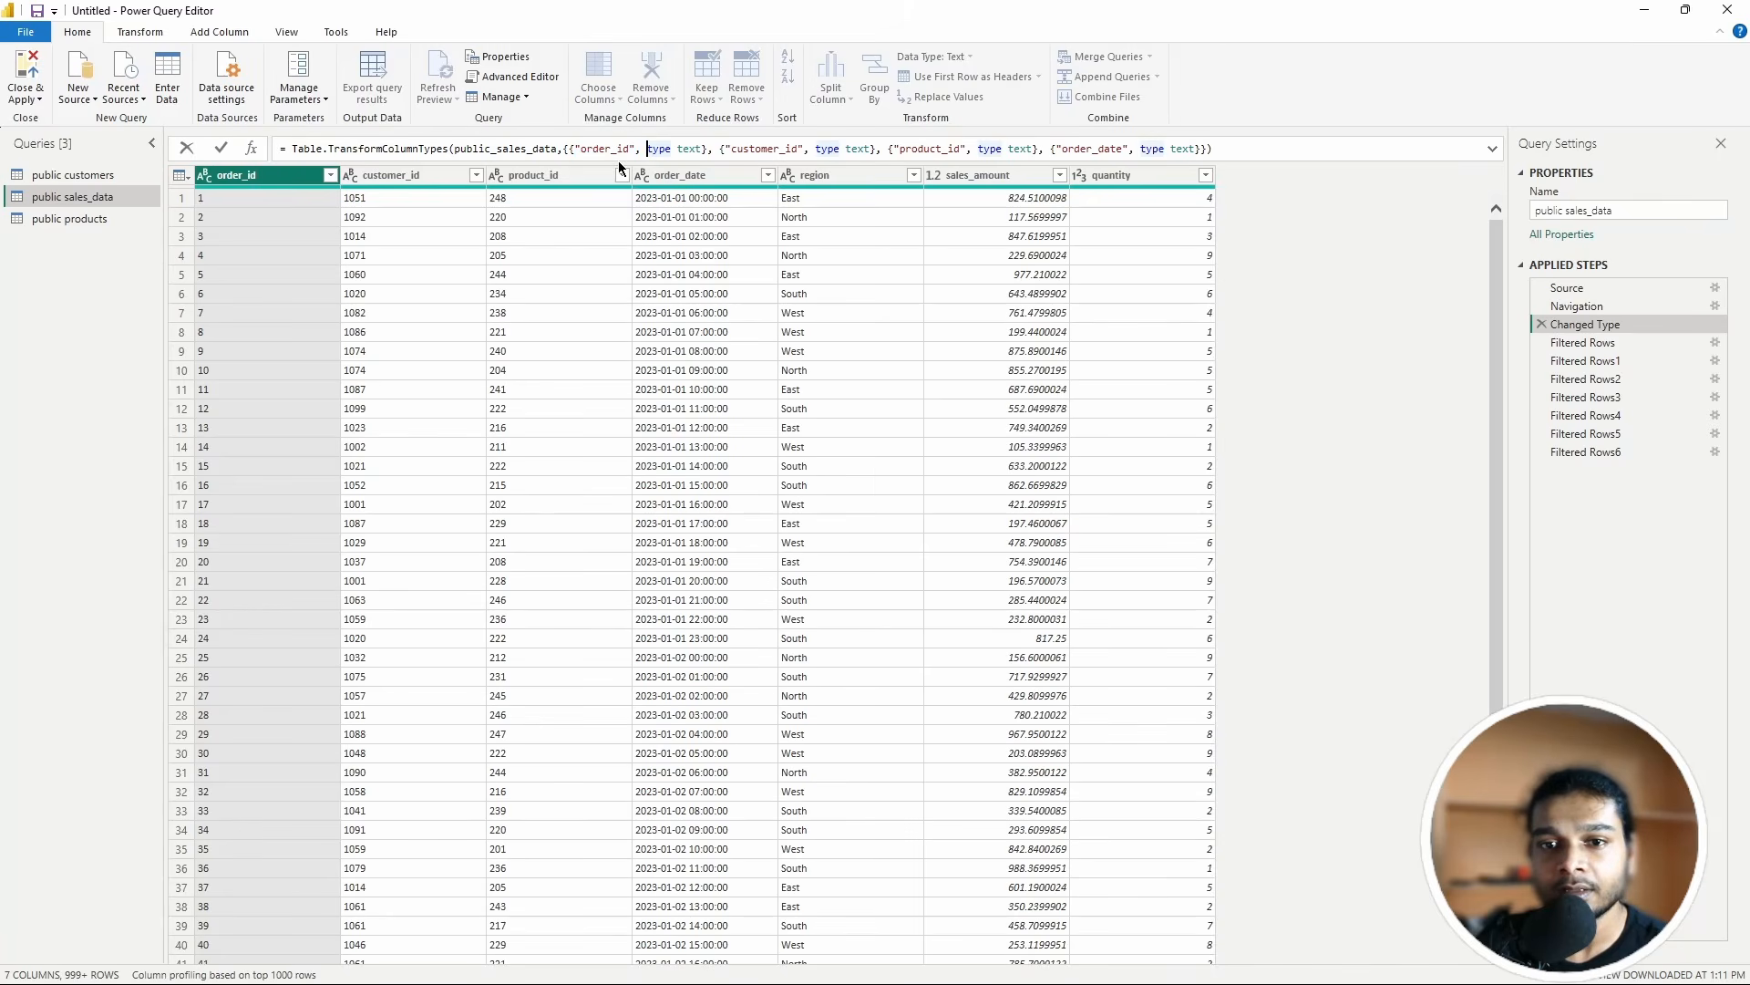
drag(647, 148, 806, 150)
Step: Check the customer_id, product_id and order_date text types, then view the Filtered Rows step
click(837, 151)
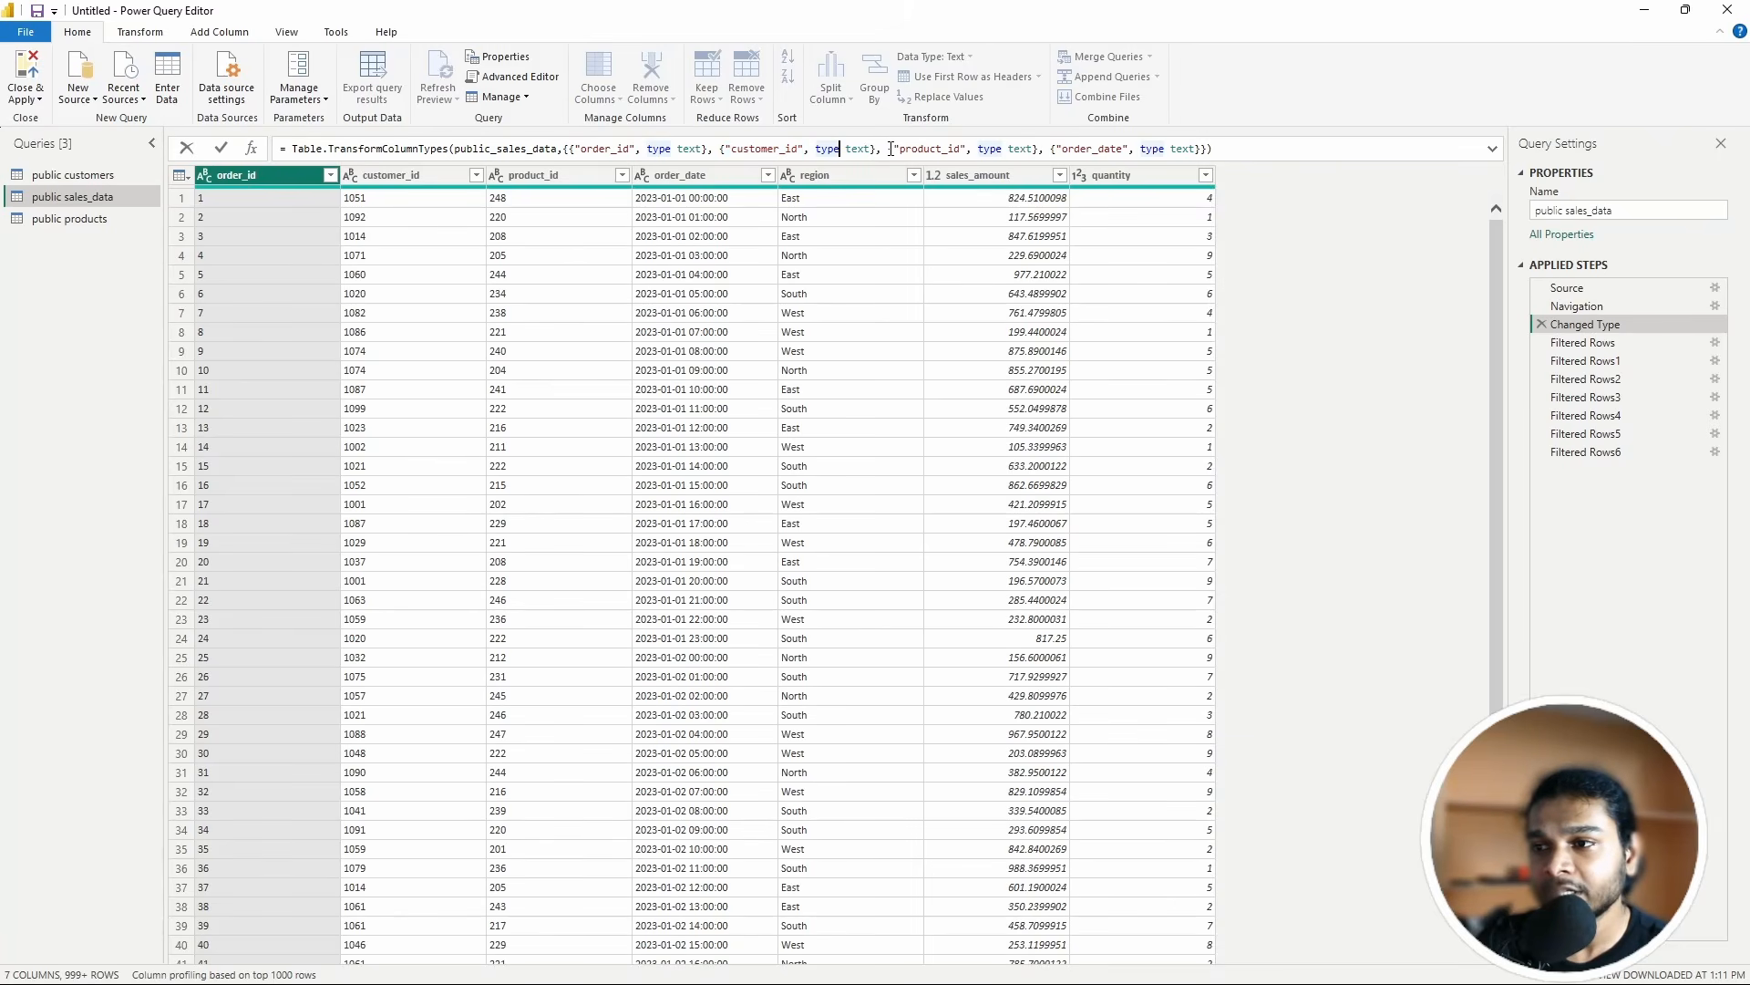
drag(890, 150, 972, 151)
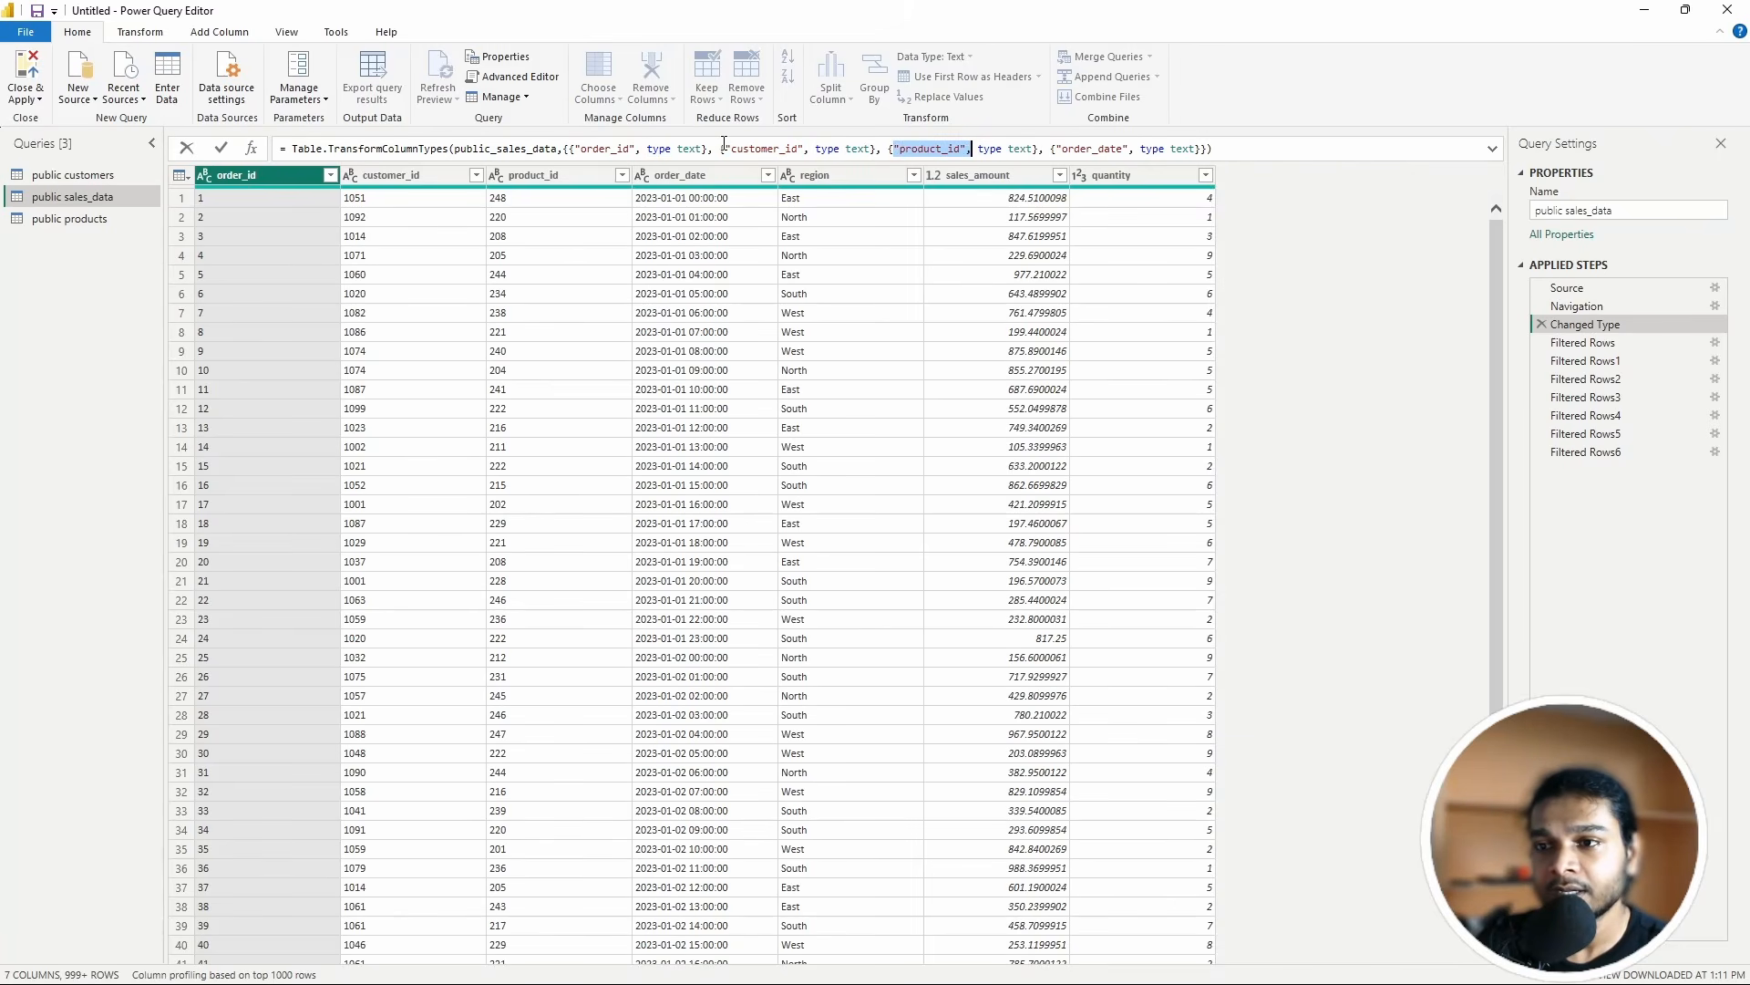
drag(723, 151, 812, 150)
drag(1061, 151, 1139, 150)
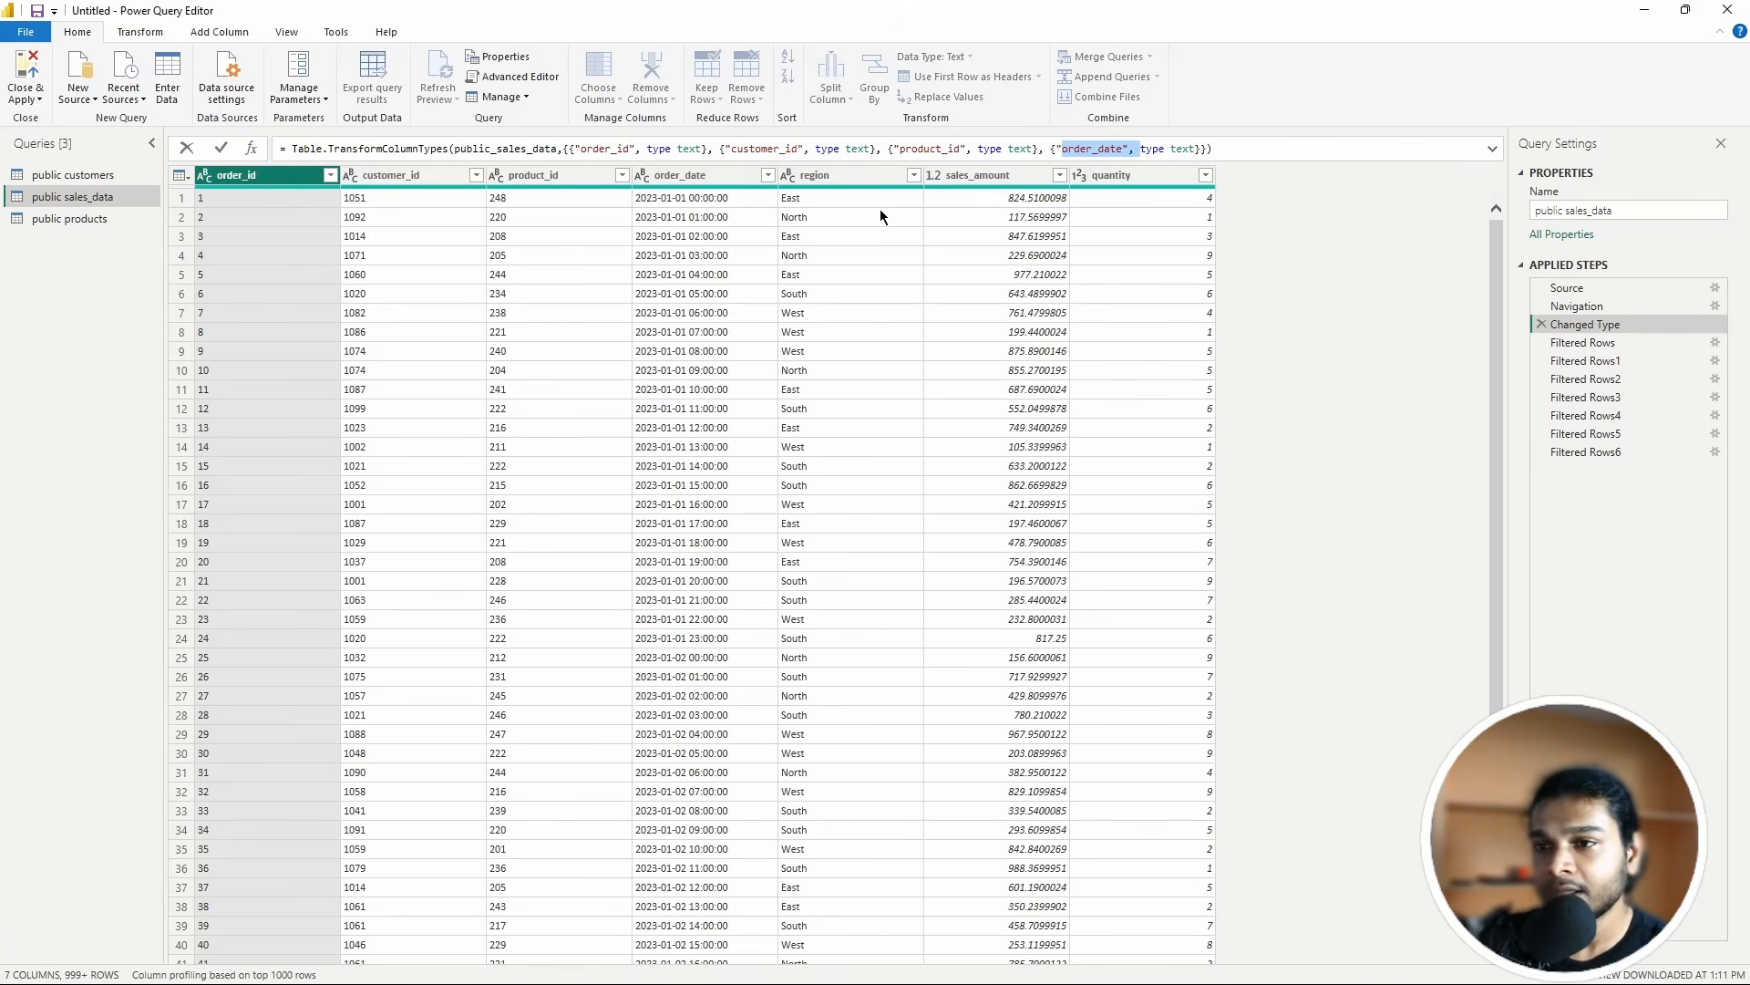
click(1586, 348)
click(1584, 345)
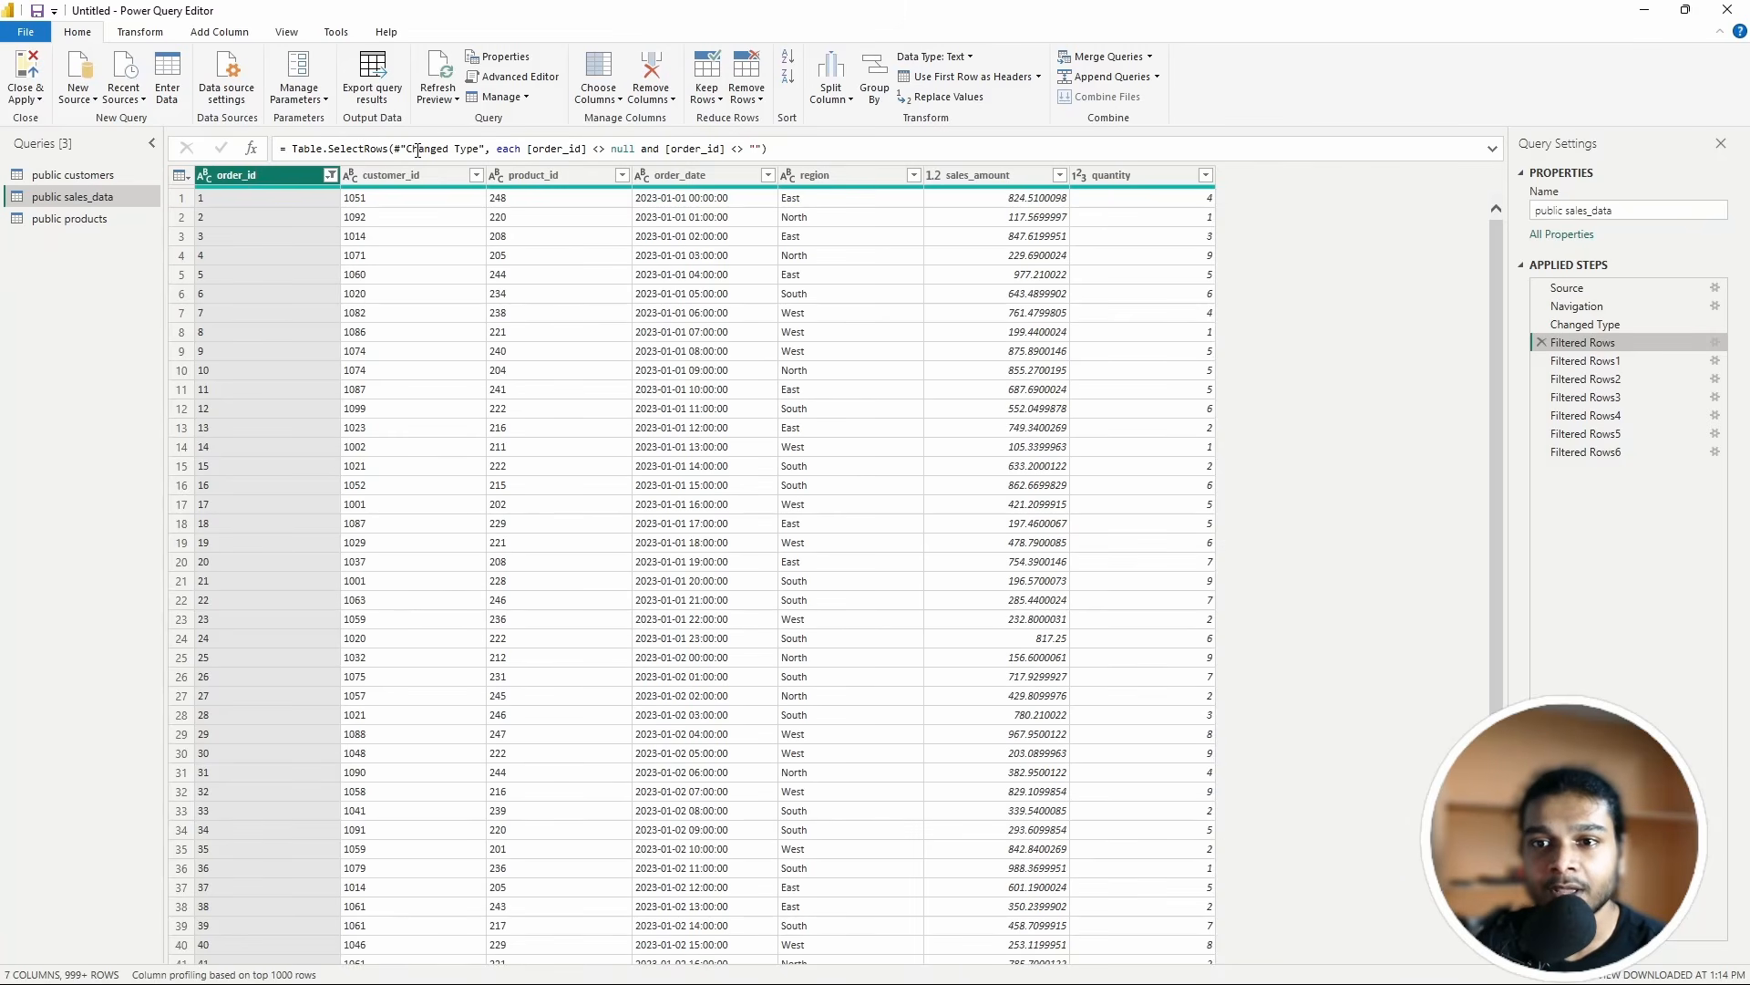
drag(406, 149, 481, 147)
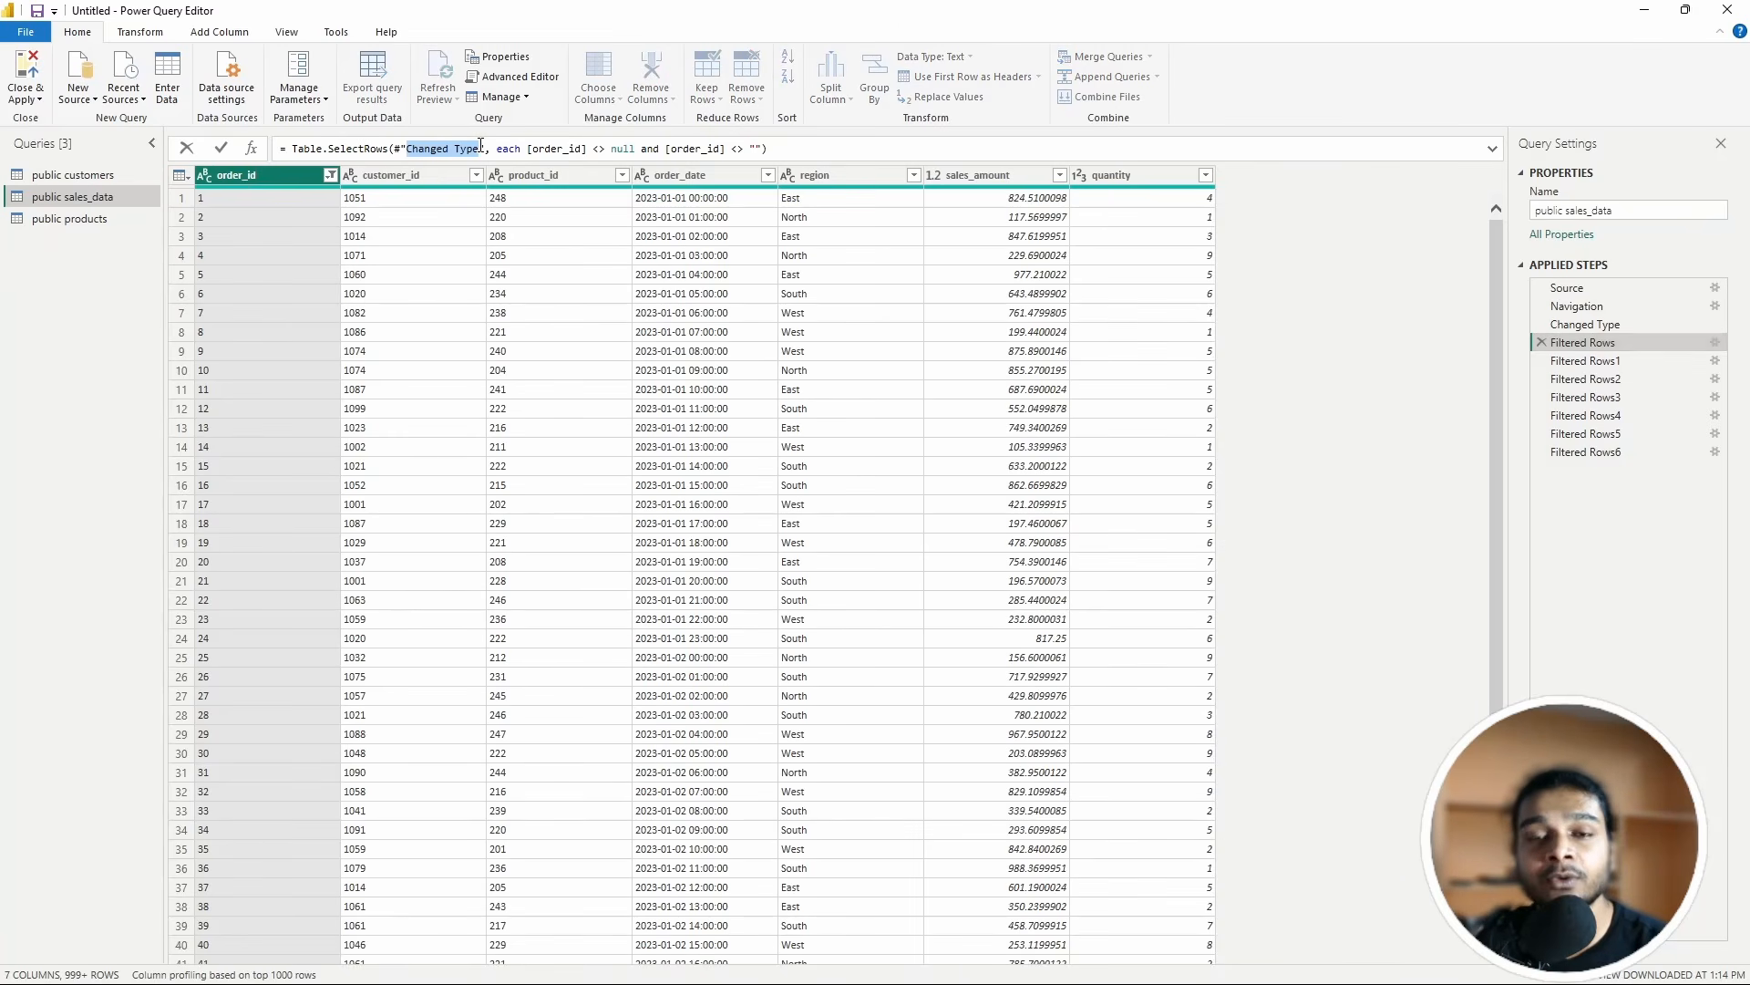
mouse_move(480, 148)
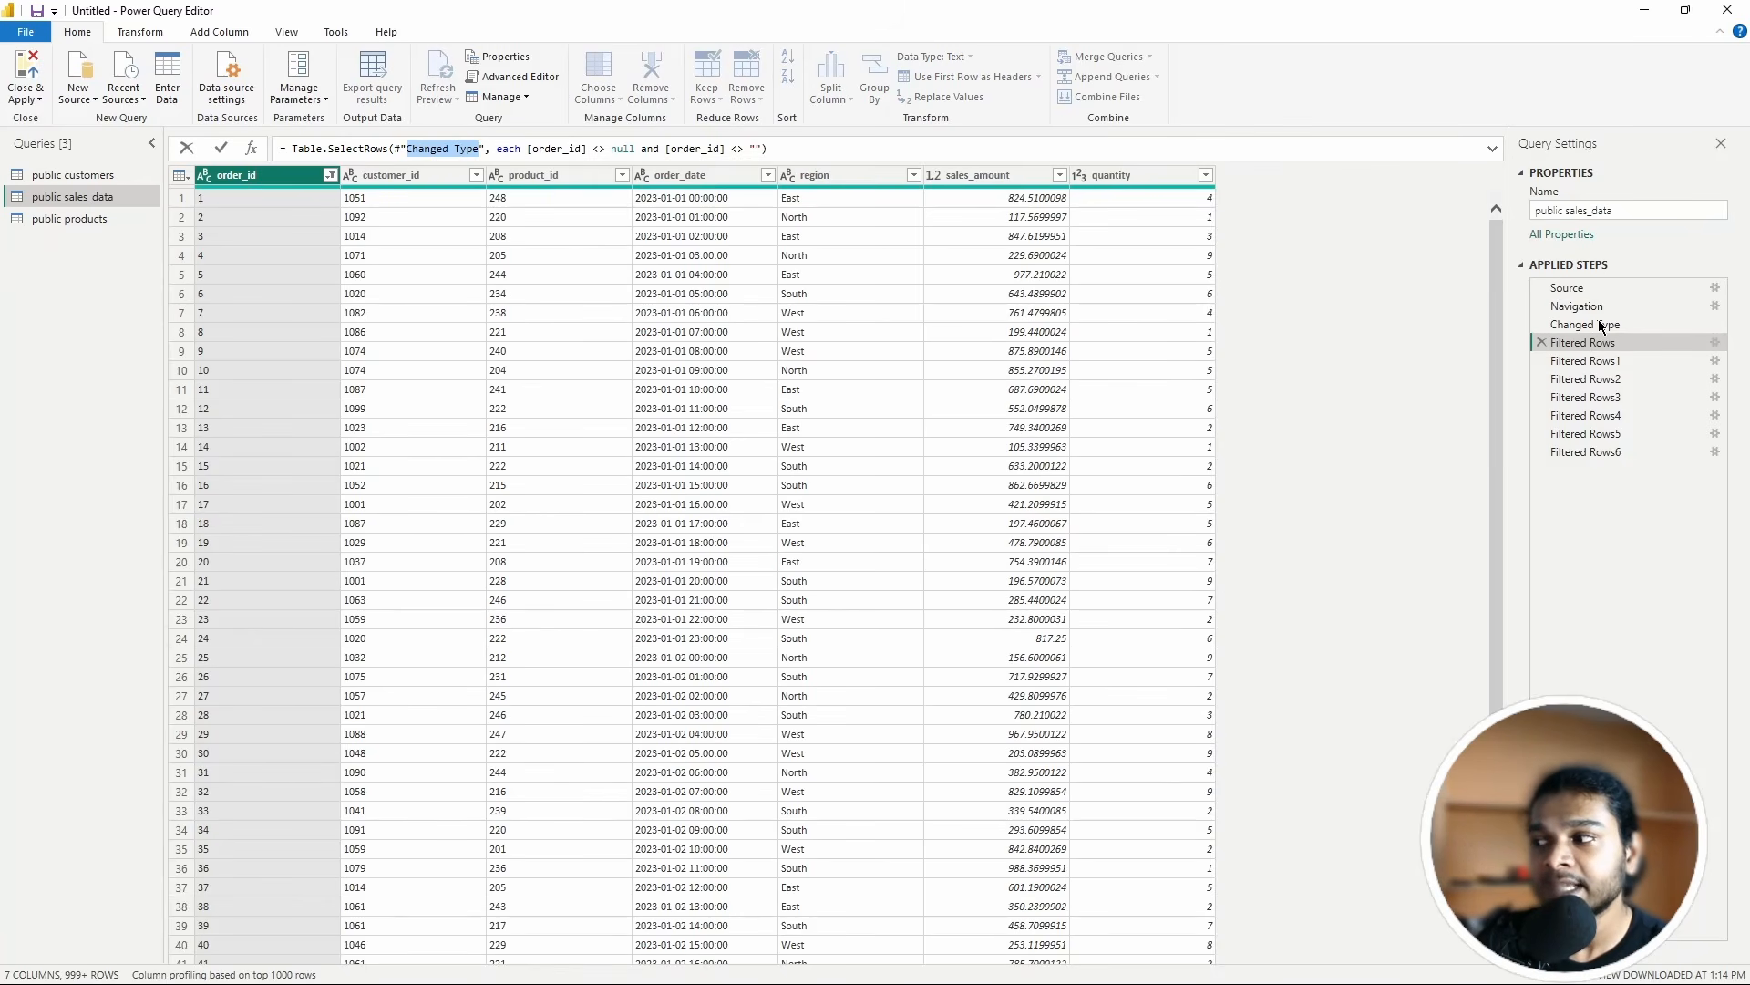
drag(400, 149, 479, 151)
click(399, 149)
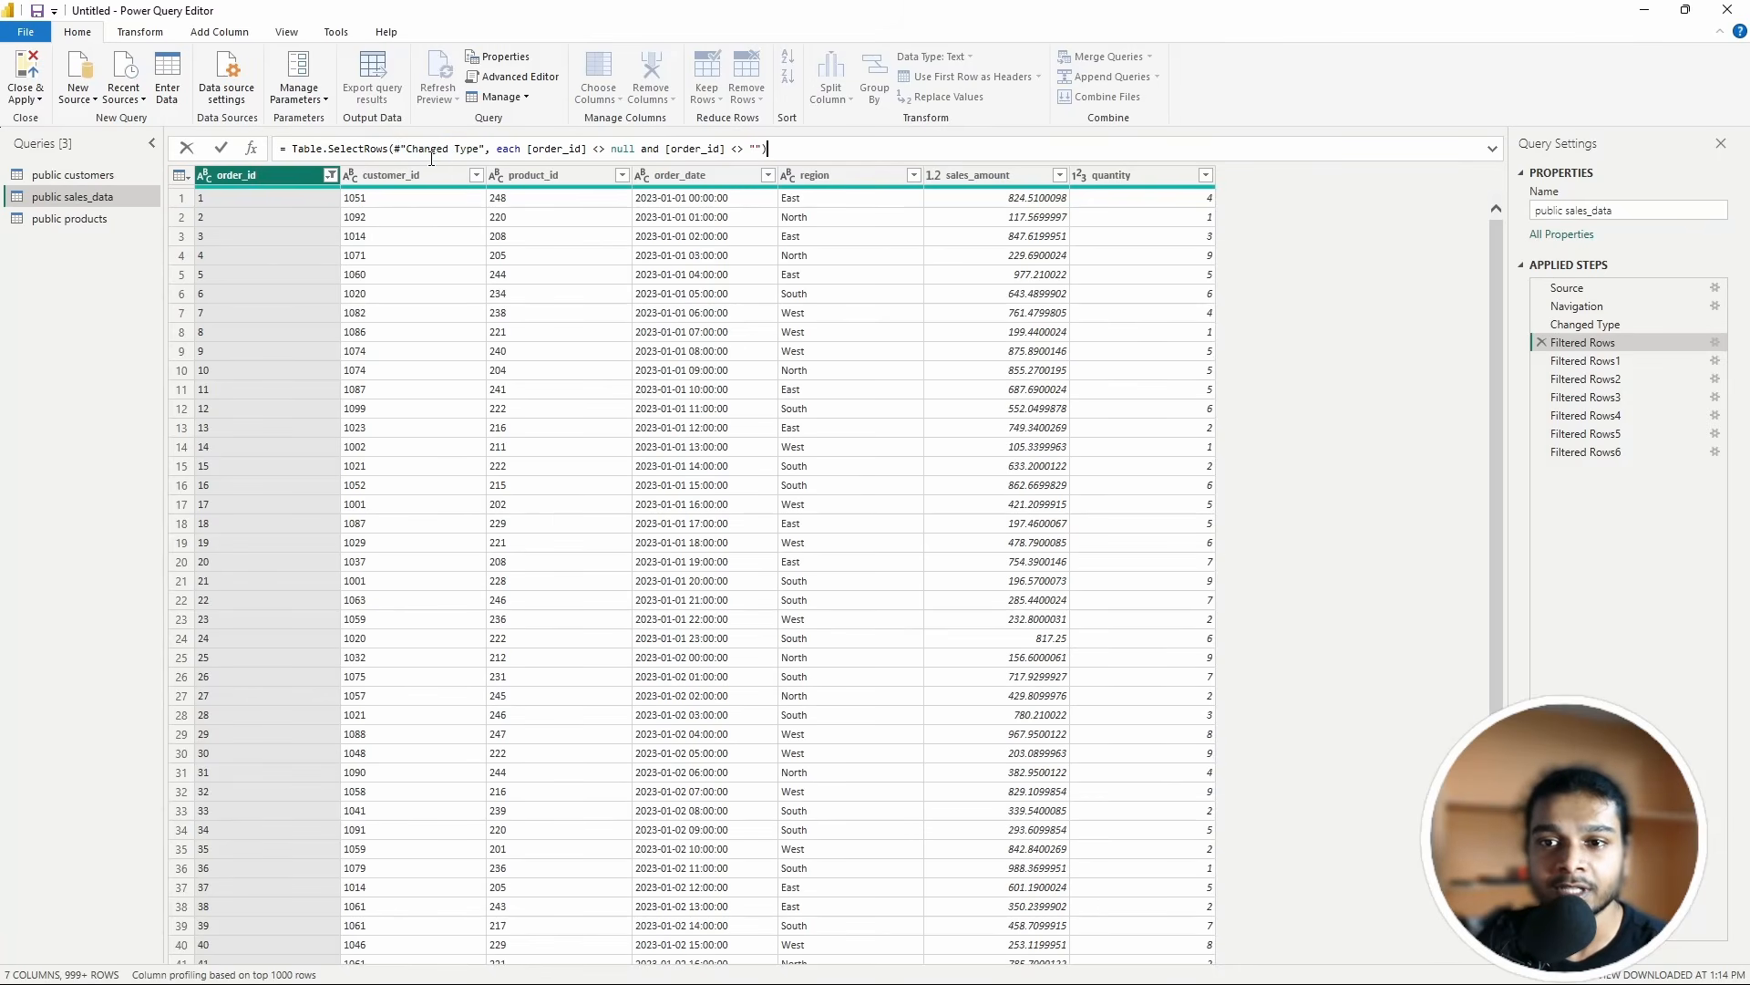
drag(401, 149, 484, 150)
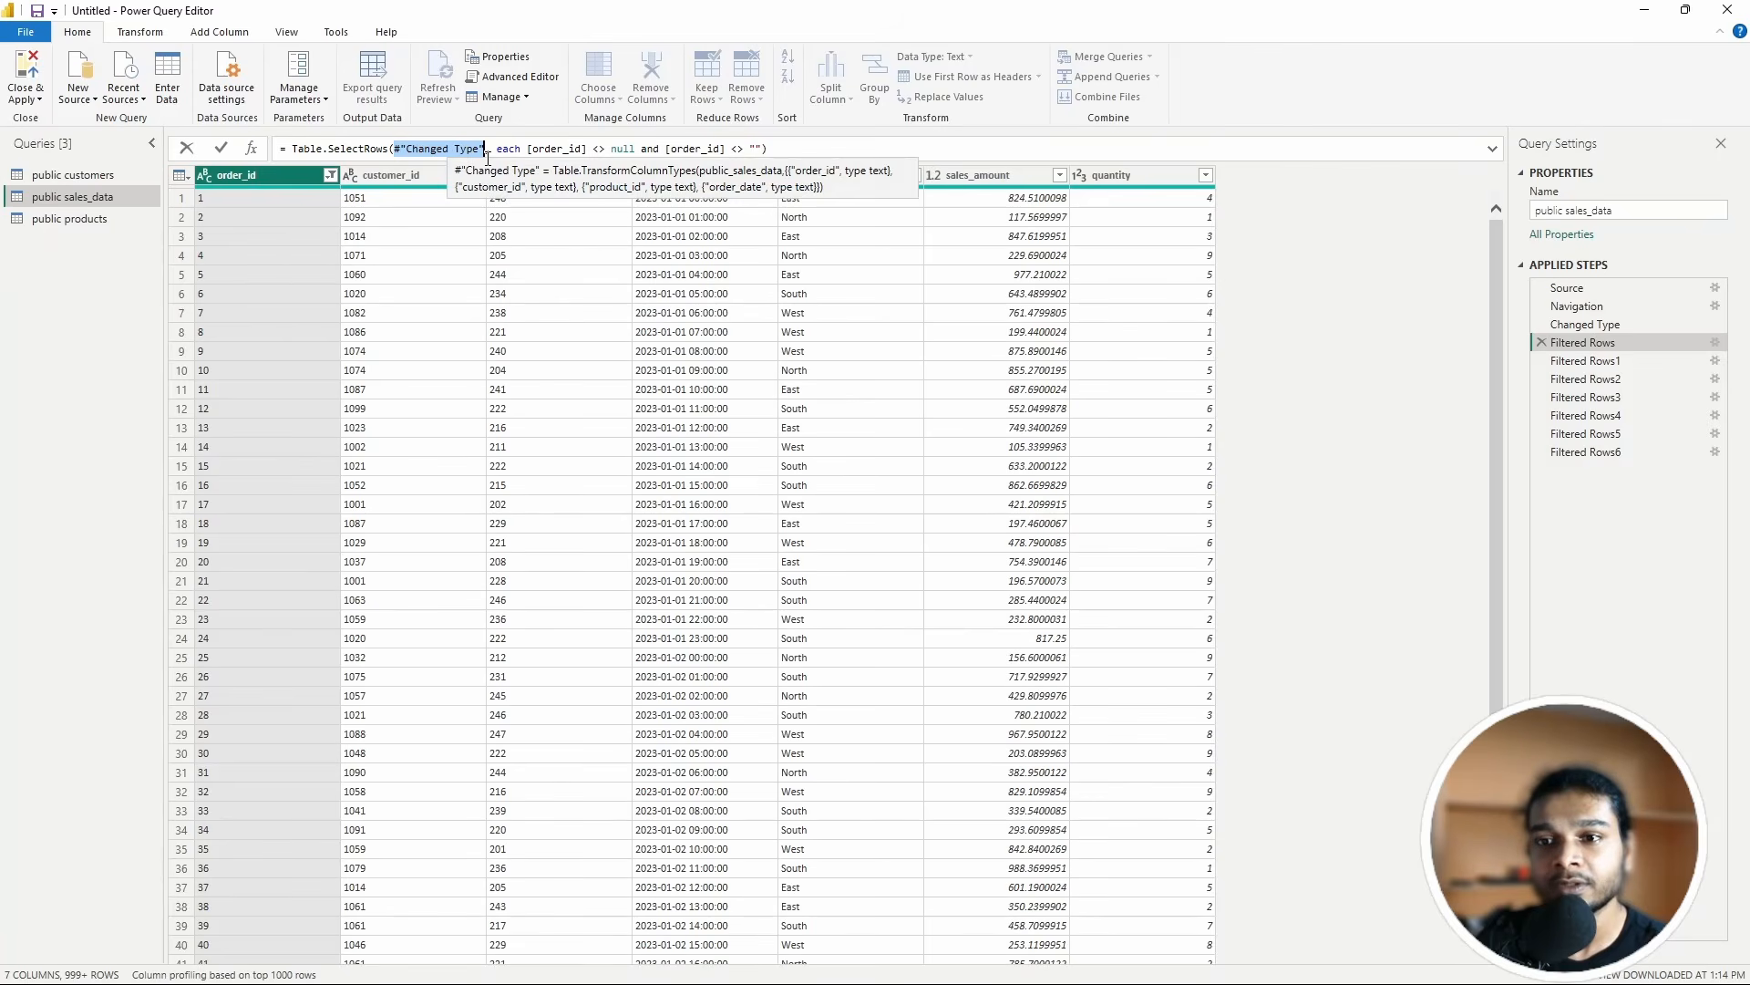
drag(493, 150, 750, 152)
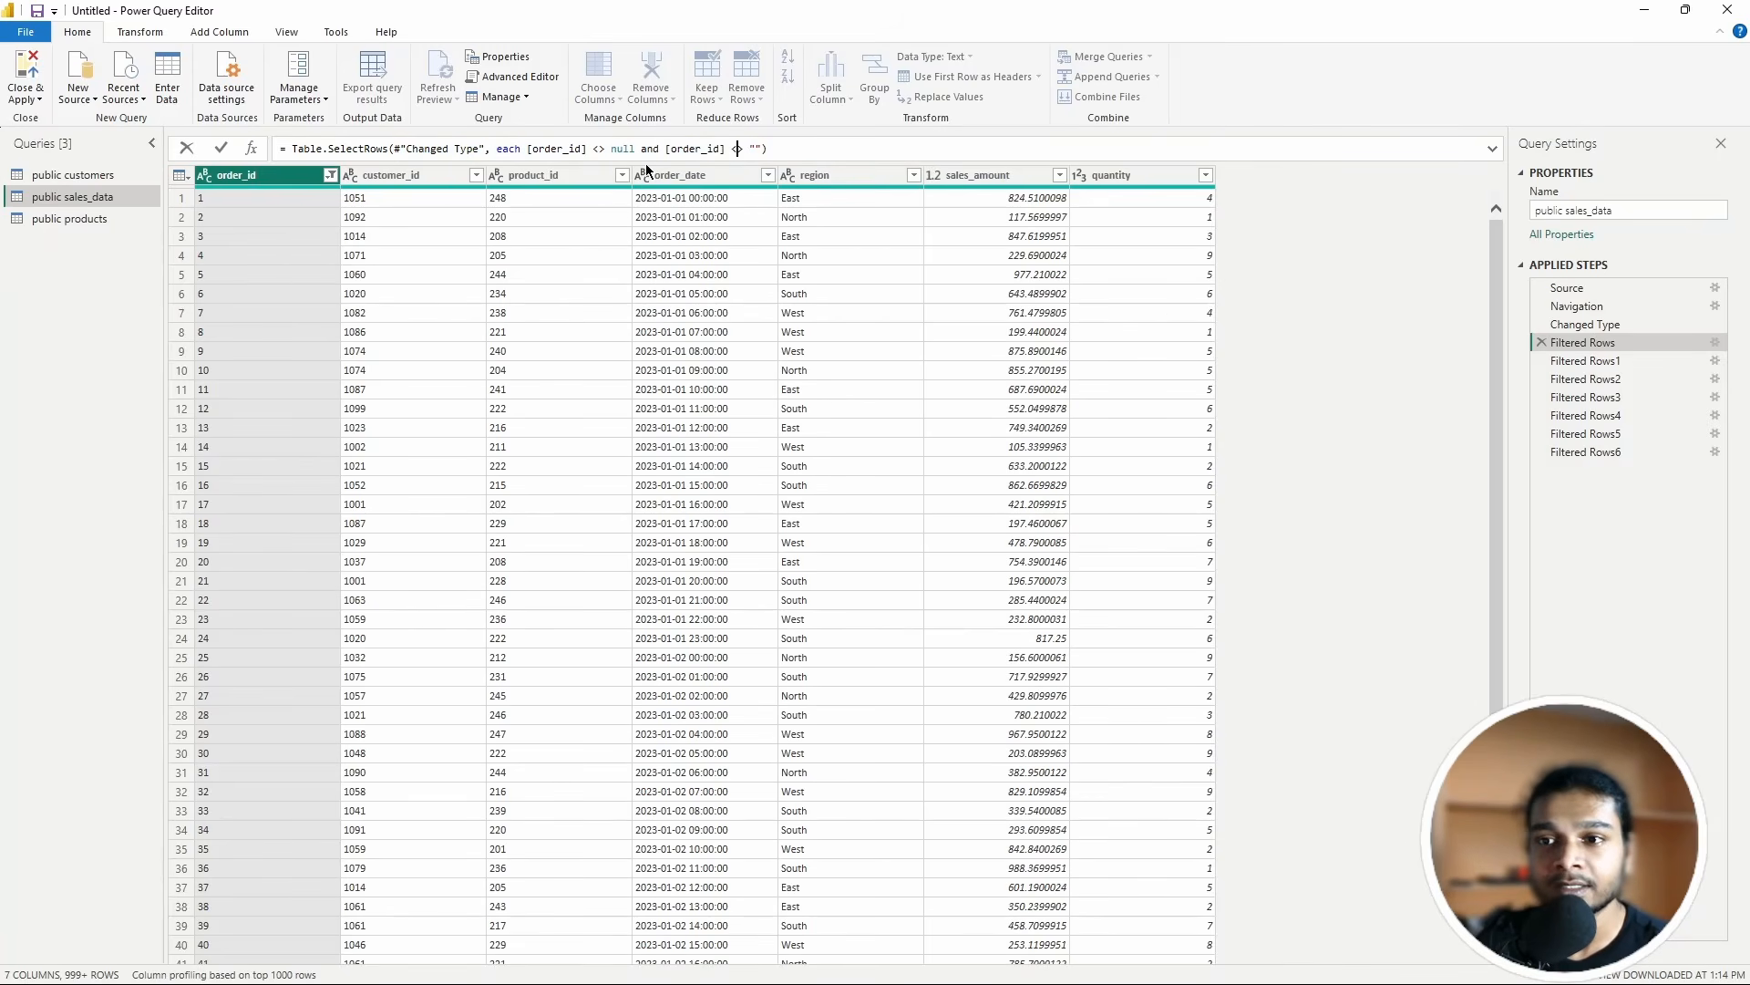
drag(611, 148, 636, 149)
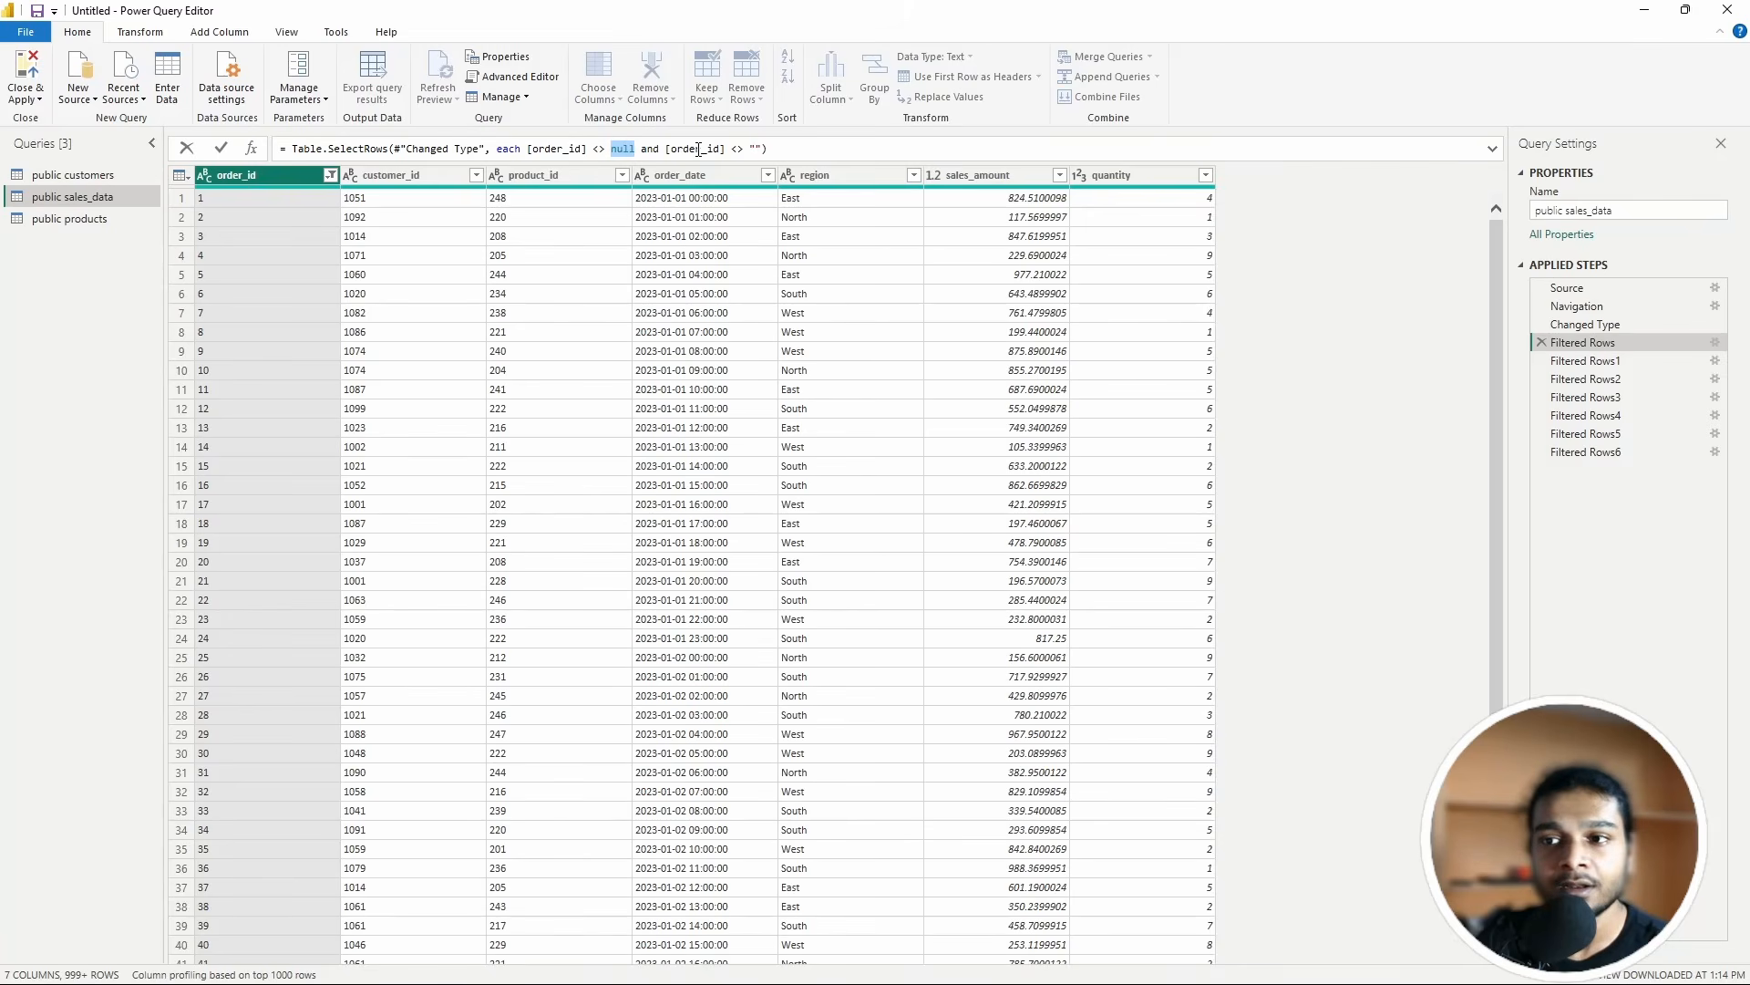
click(755, 148)
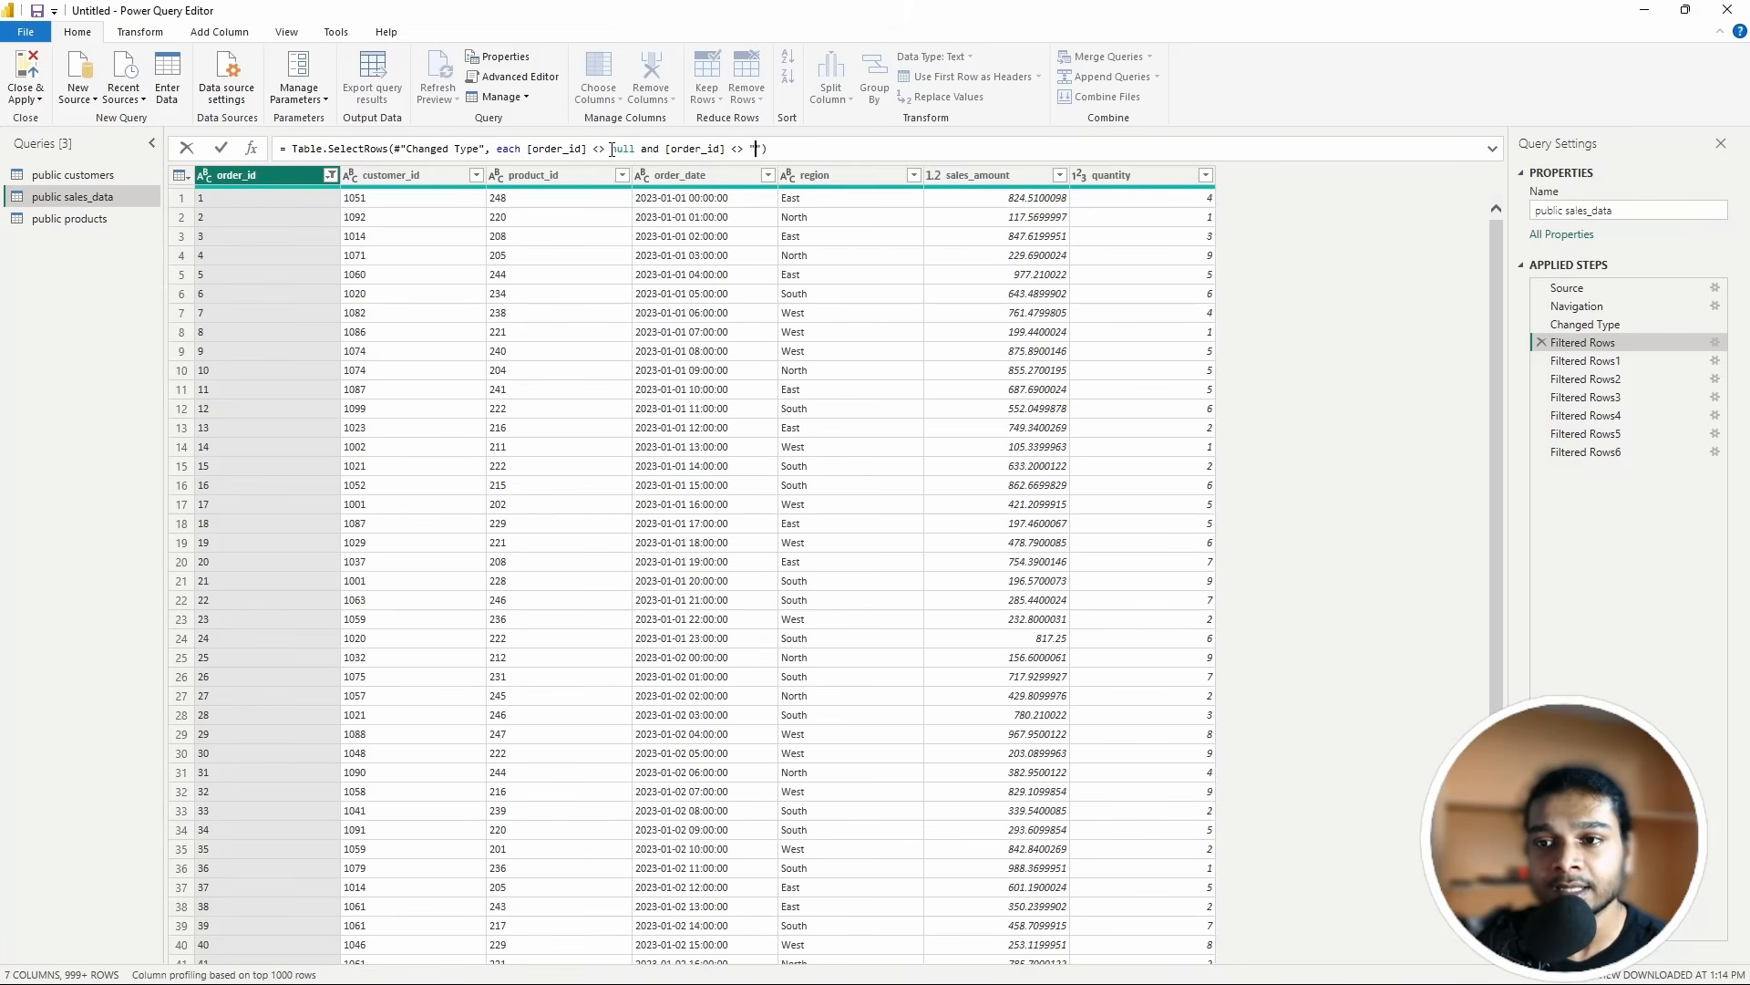
click(689, 149)
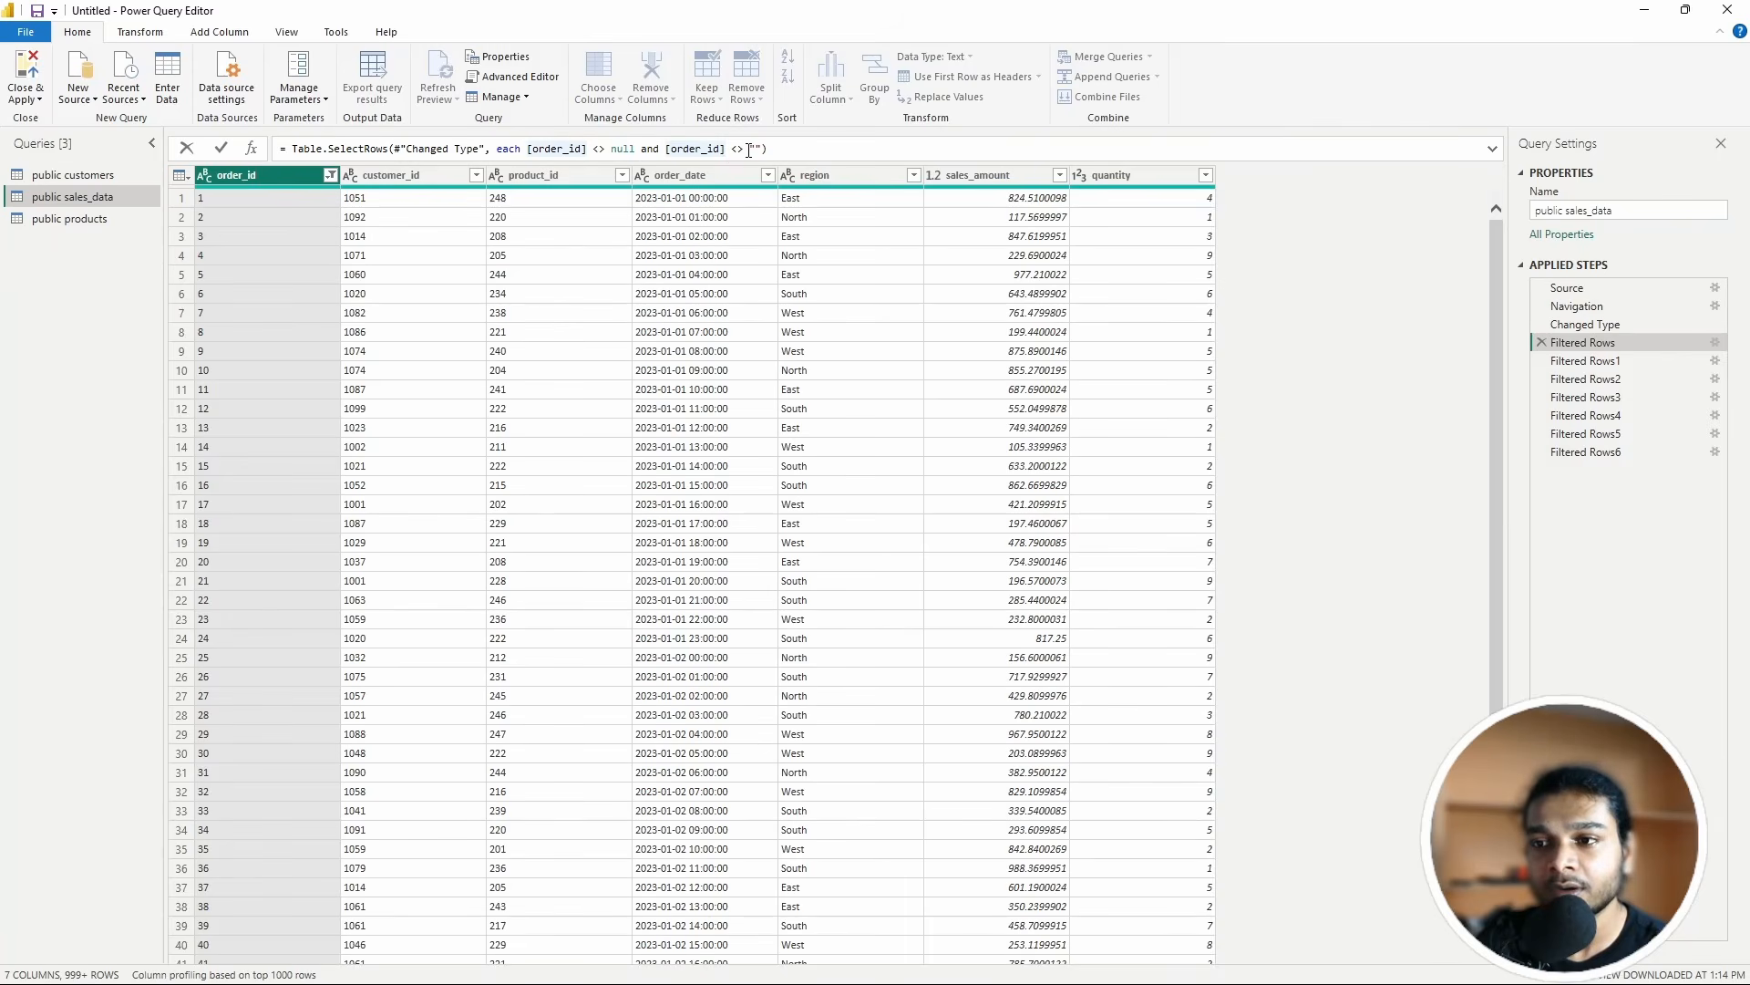
click(755, 150)
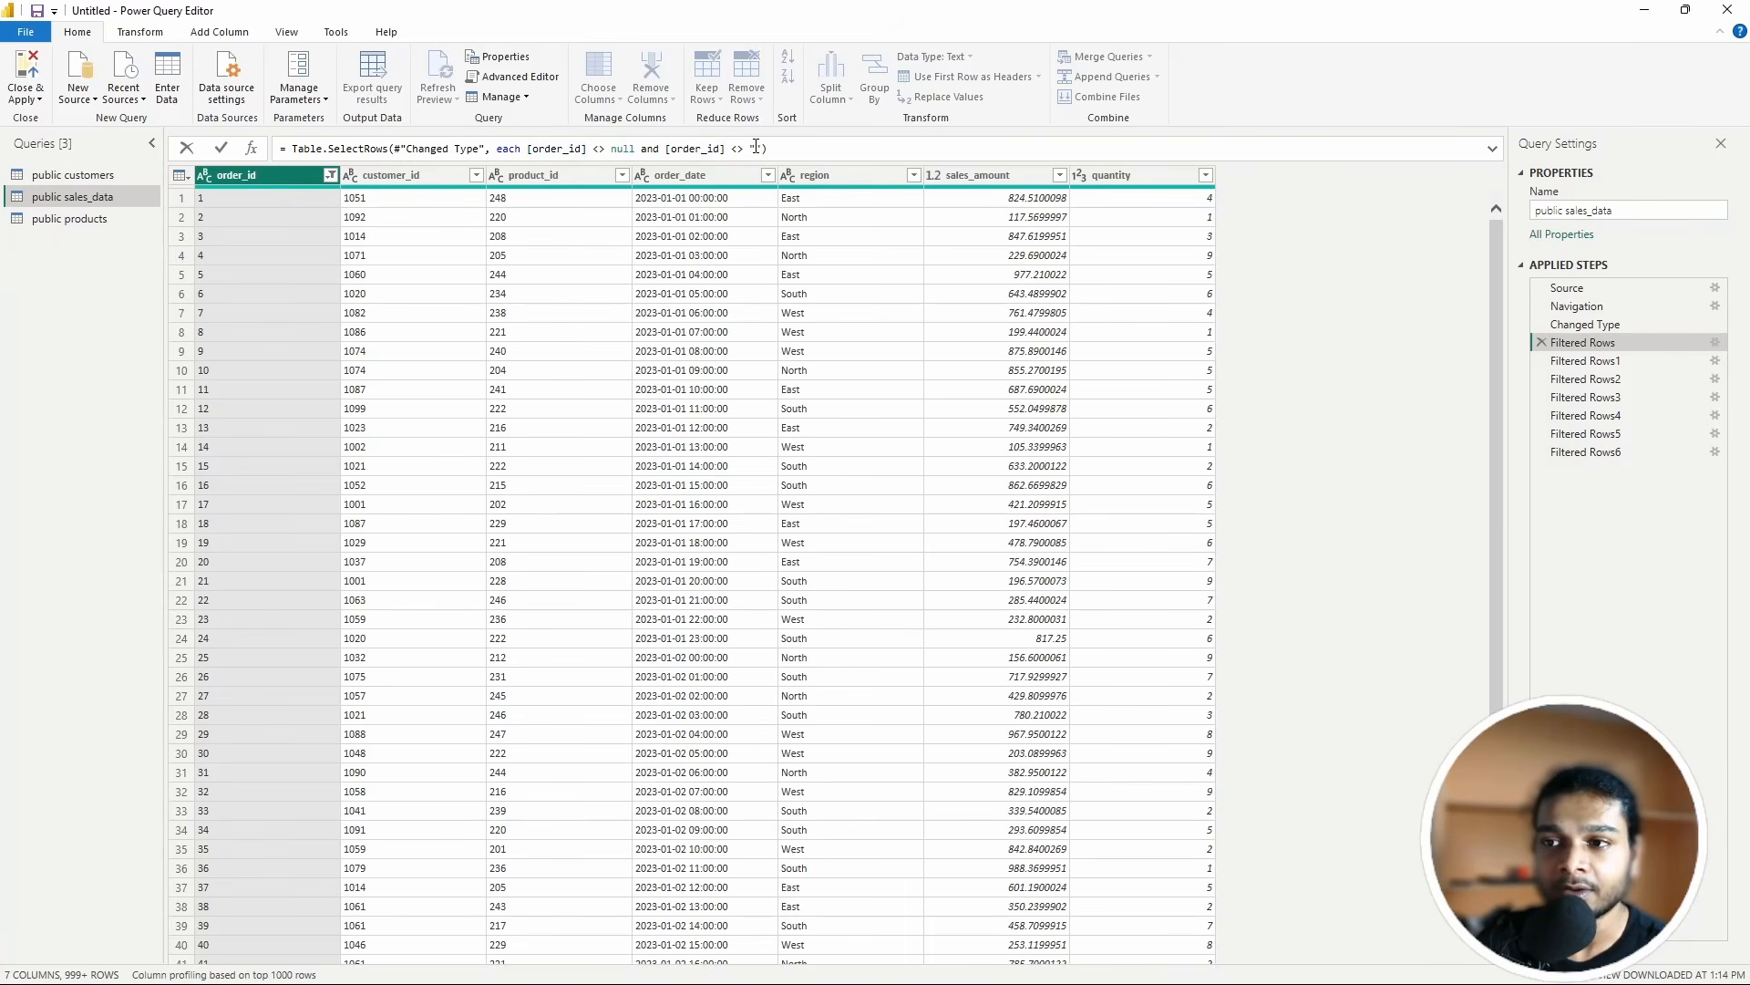
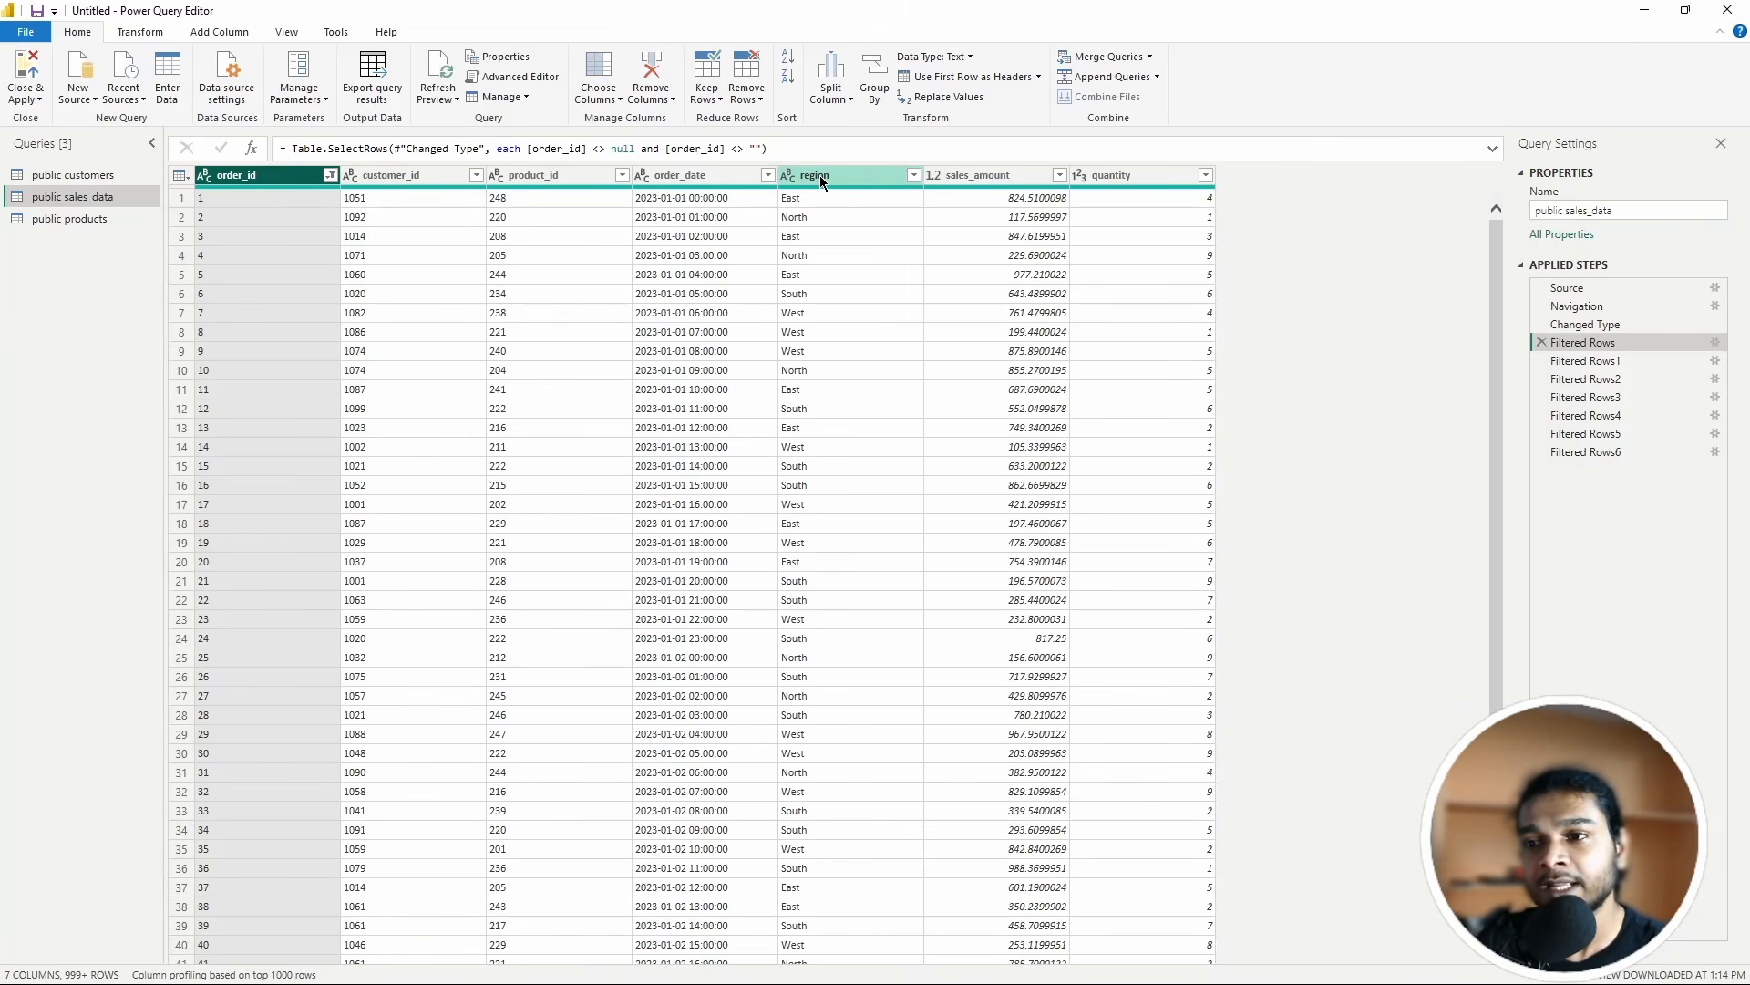
Step: Trim spaces from the region values, then move the Trimmed Text step below Filtered Rows6
click(822, 182)
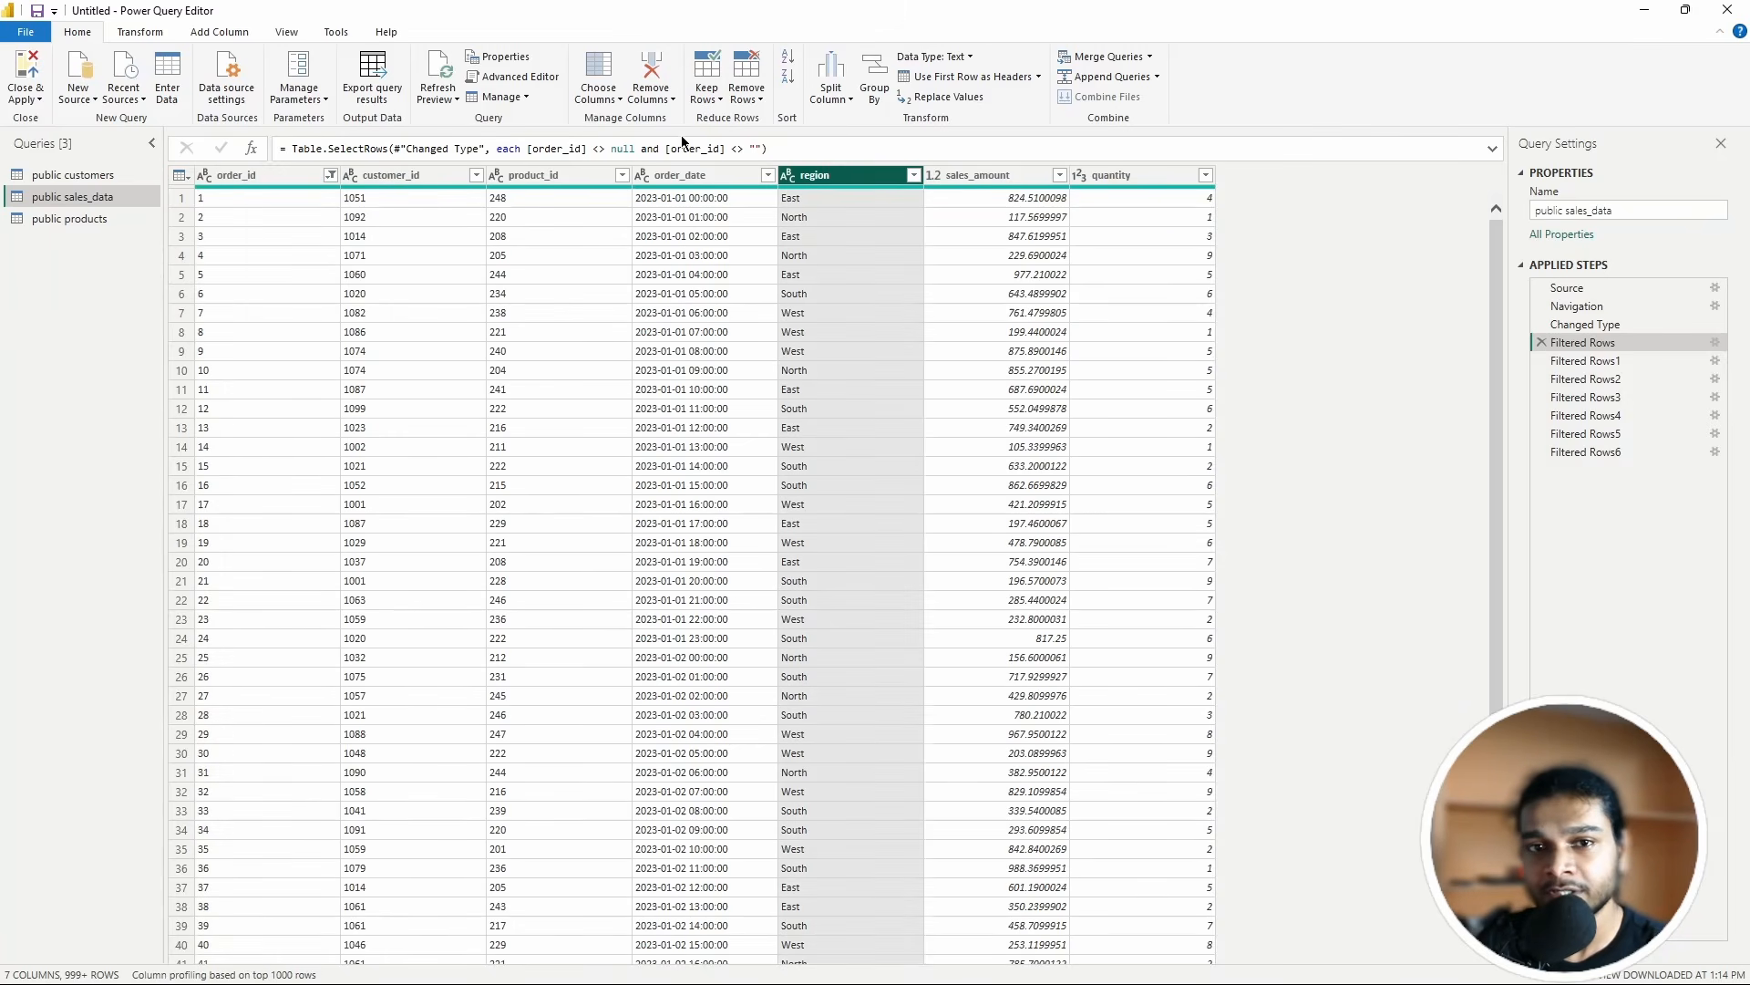
click(138, 35)
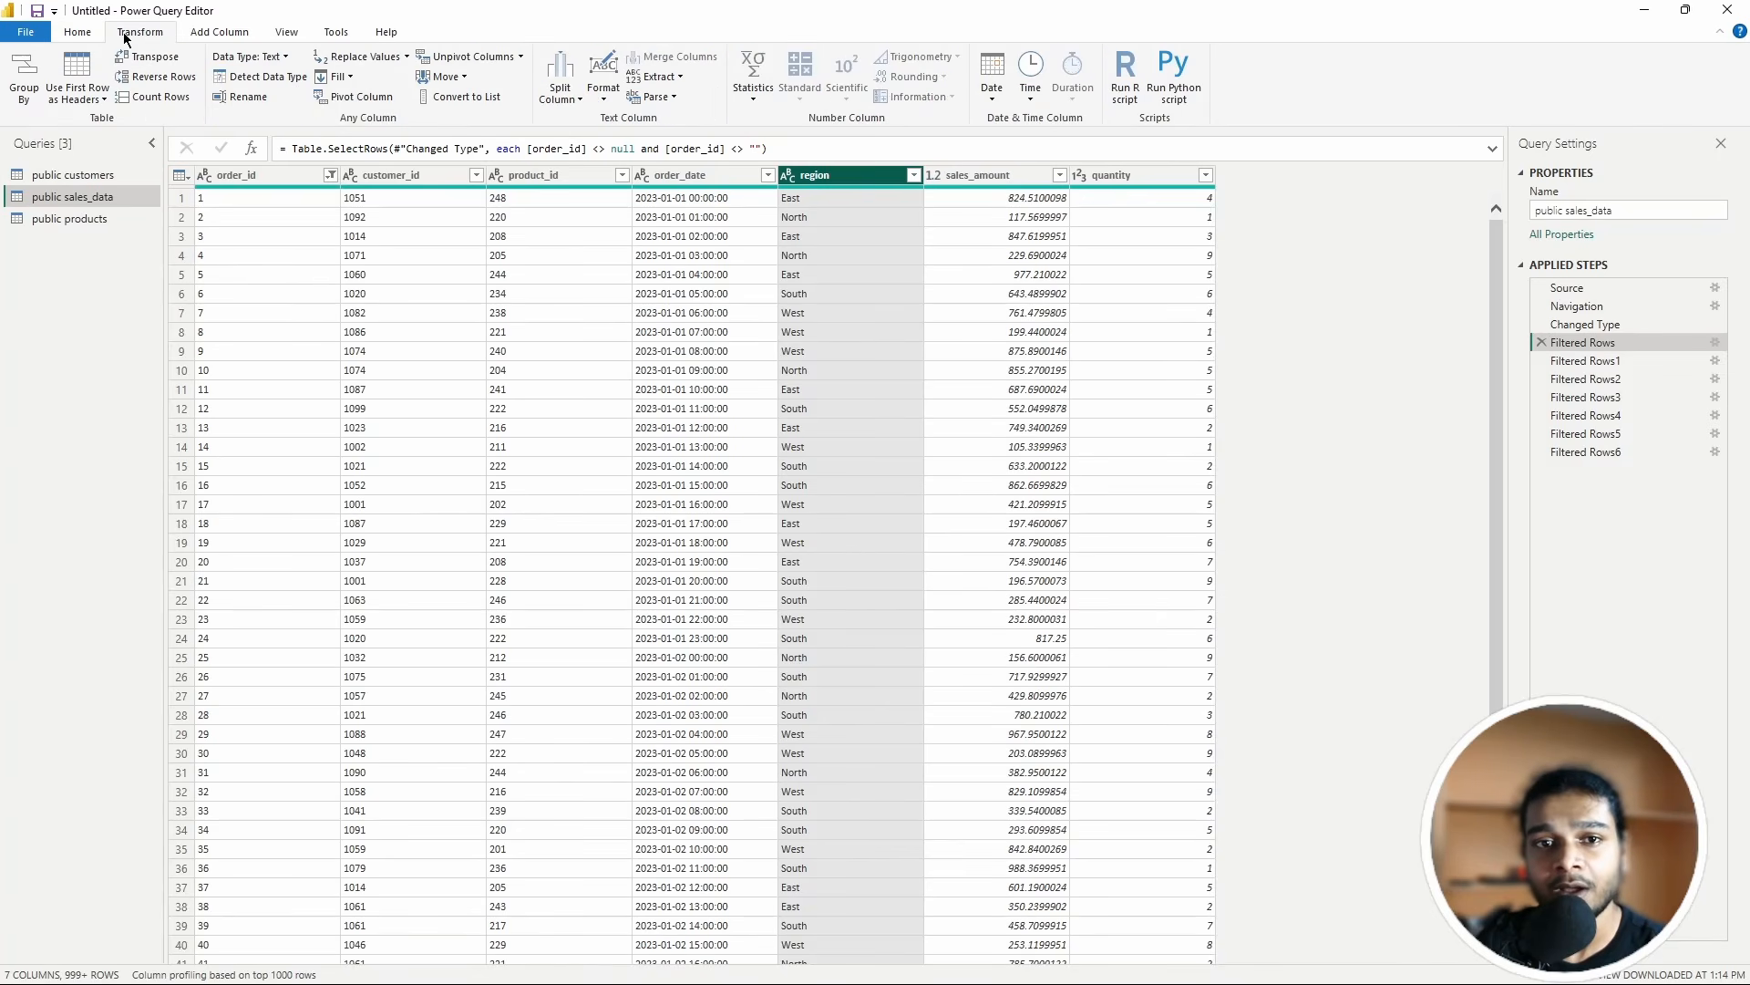
click(604, 98)
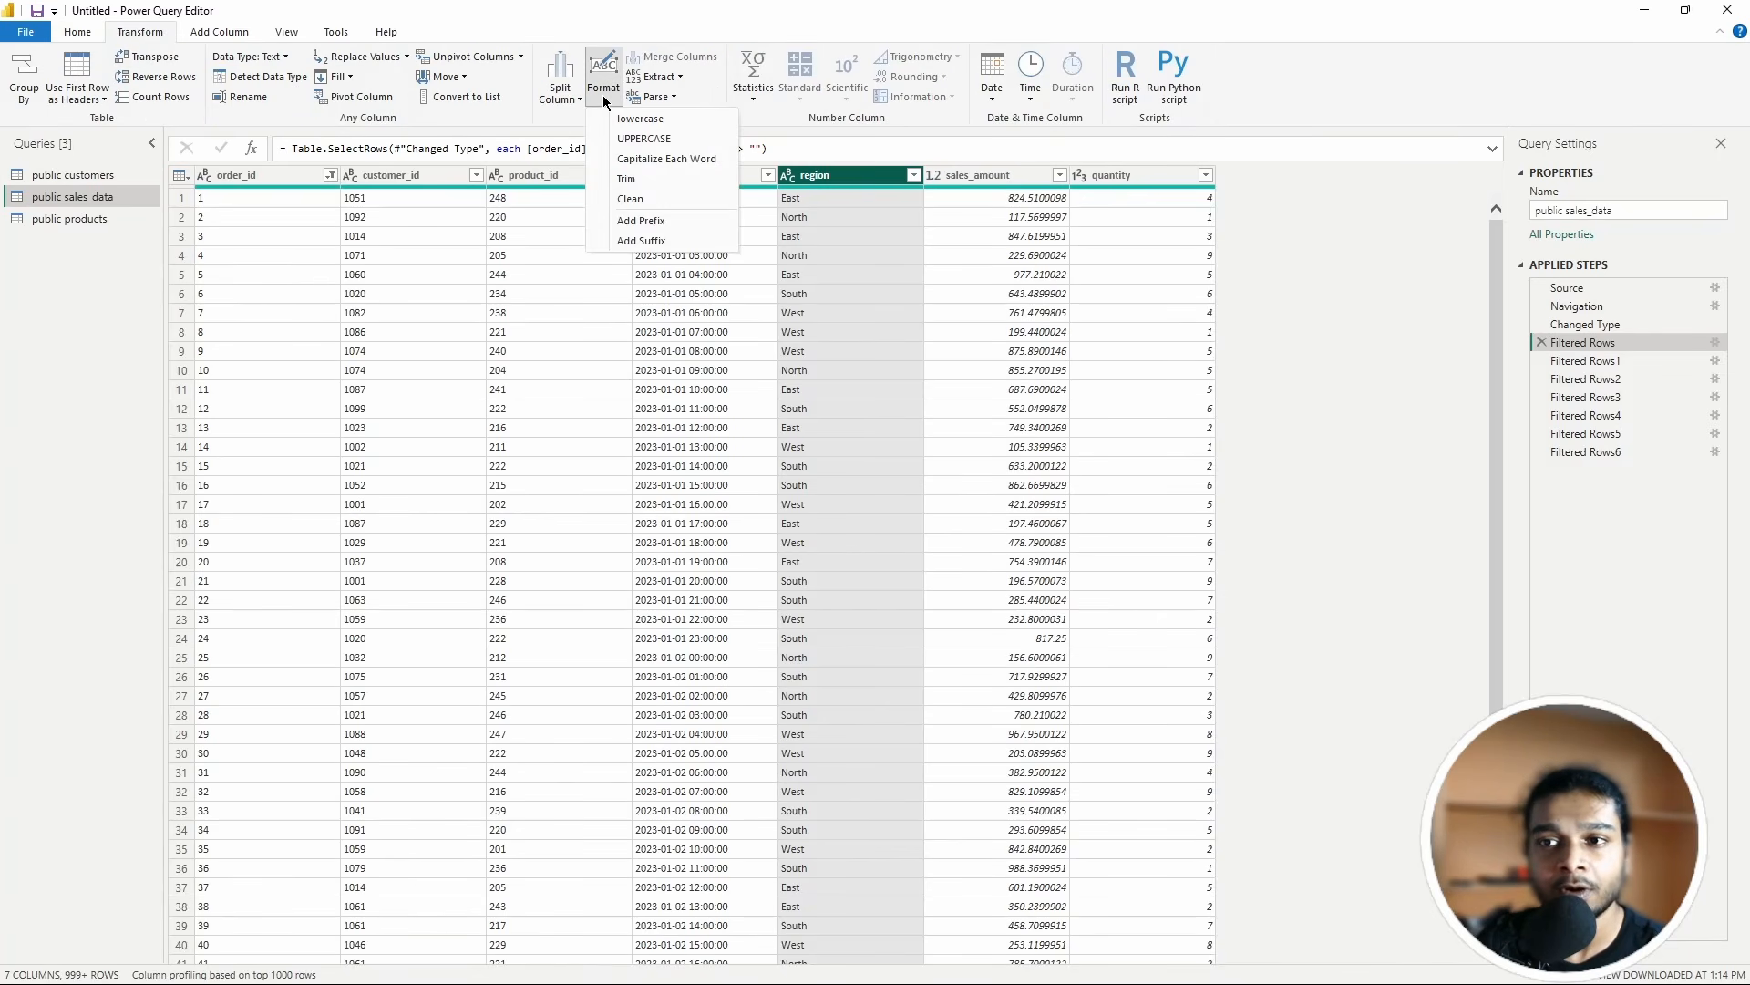
click(633, 179)
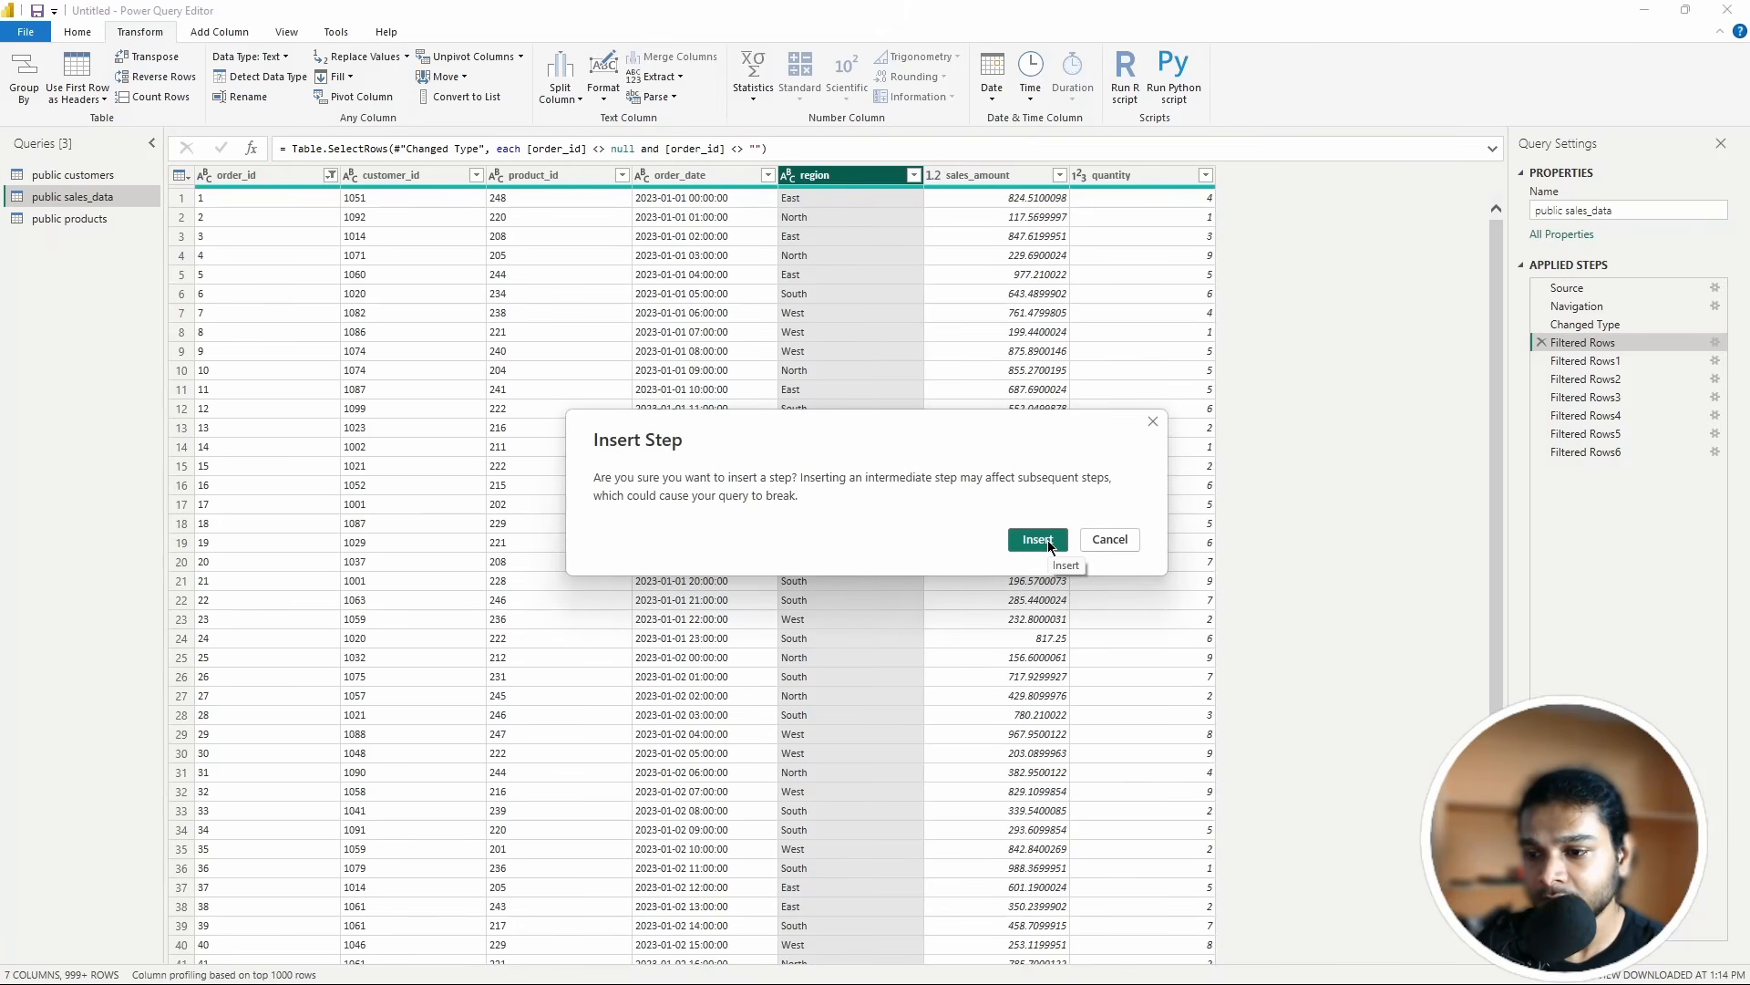
click(1050, 544)
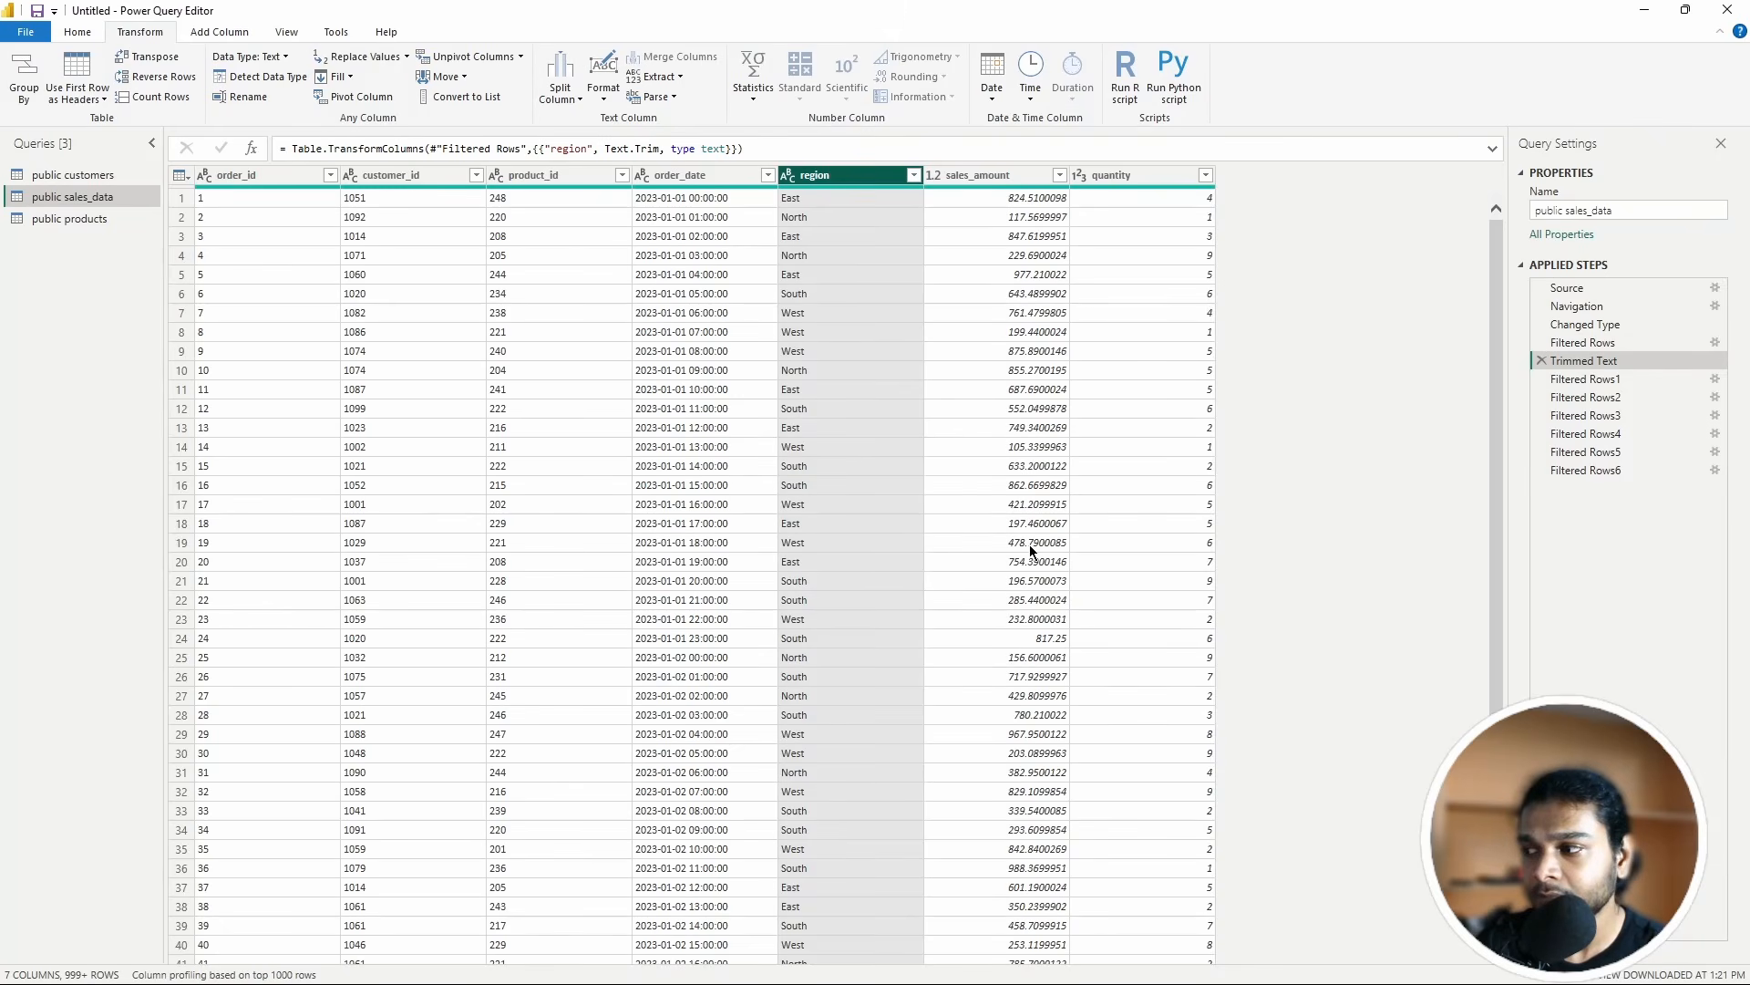
drag(1584, 362, 1582, 474)
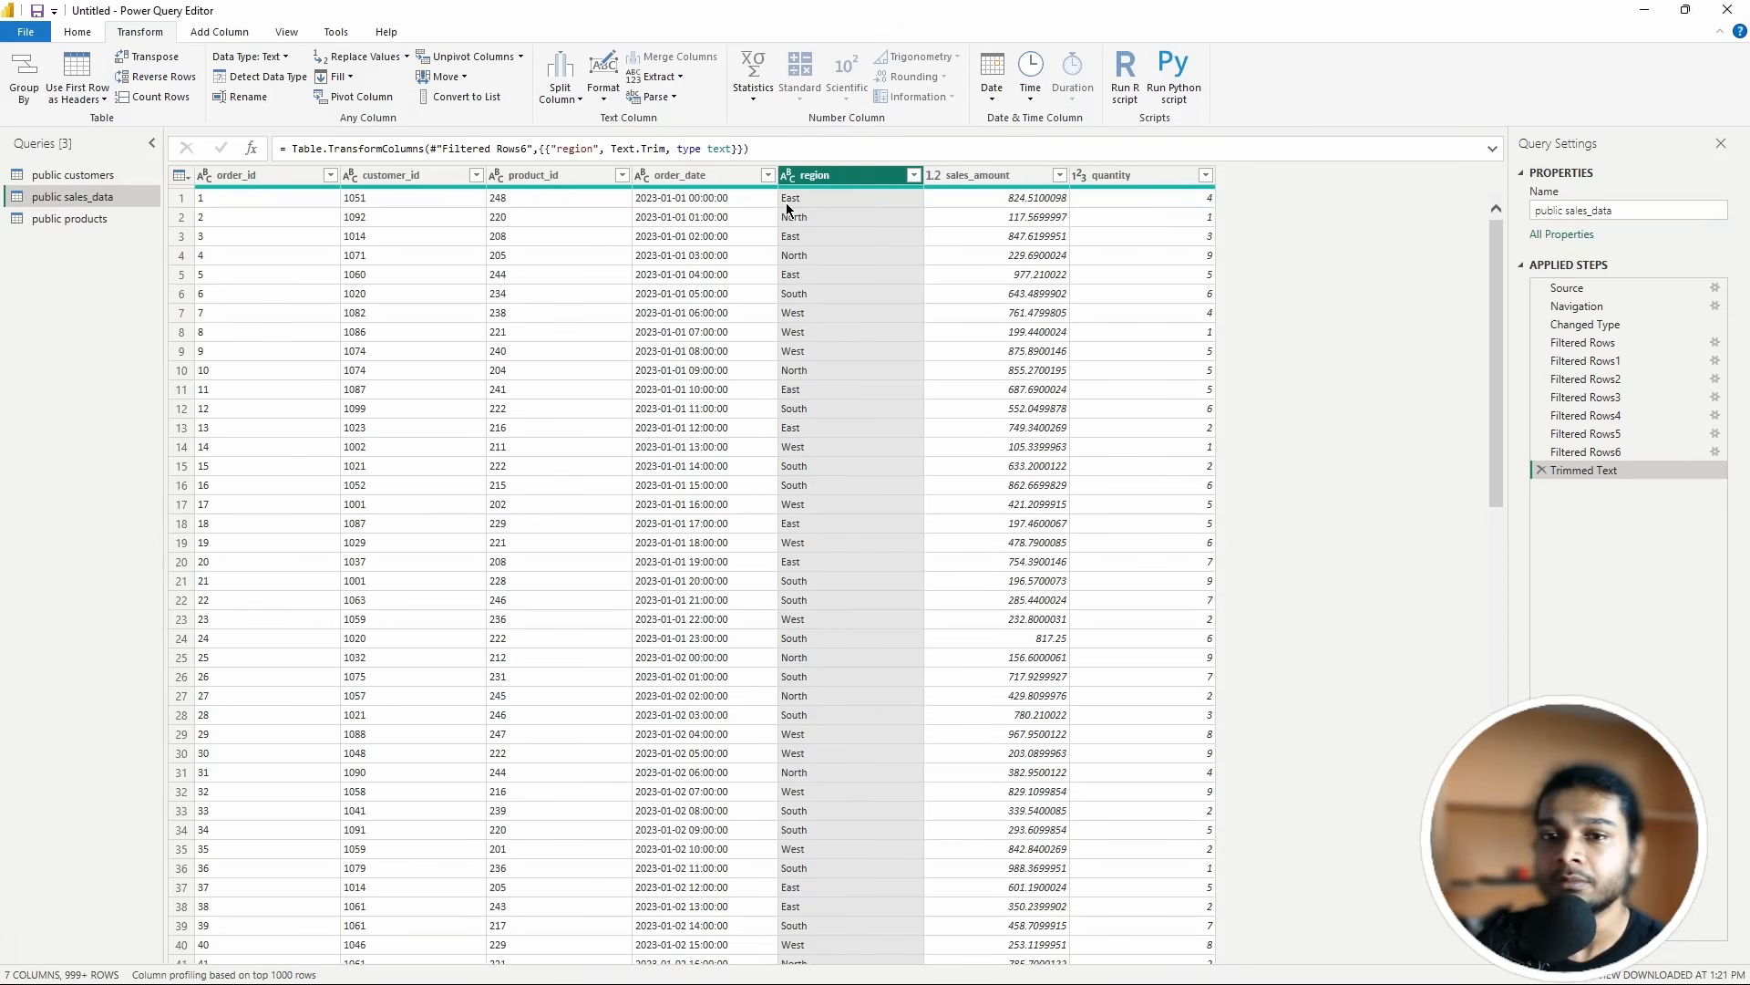
click(604, 95)
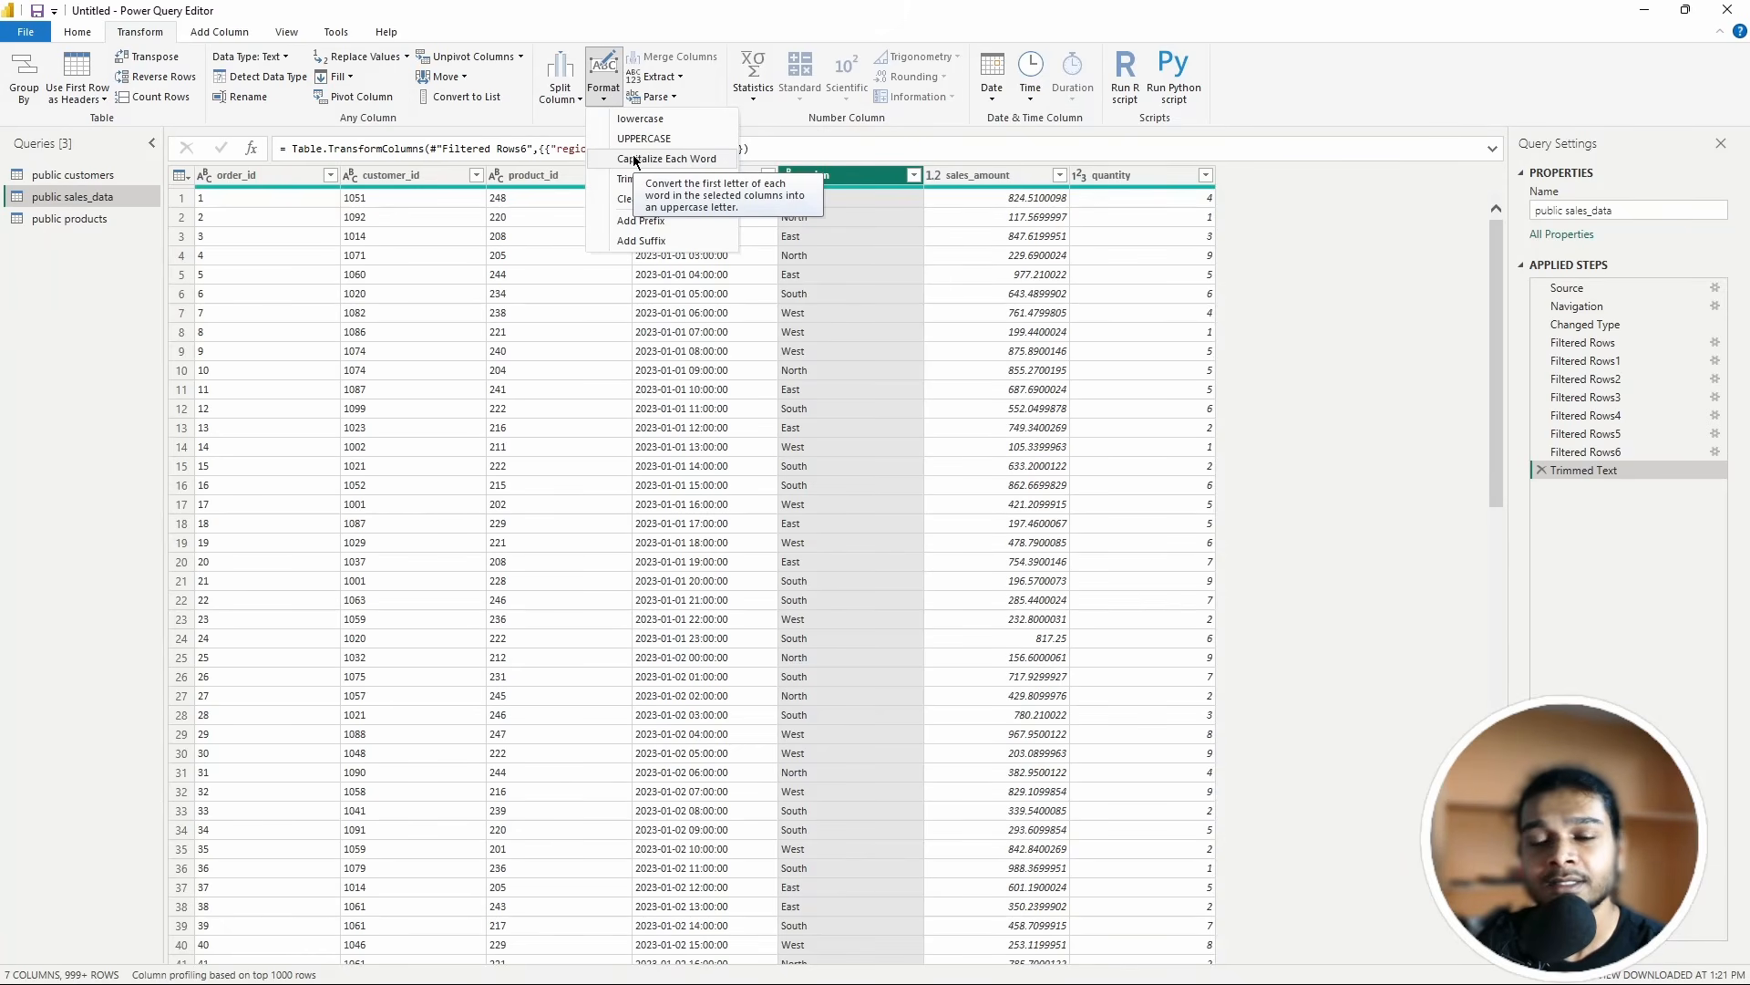
click(635, 160)
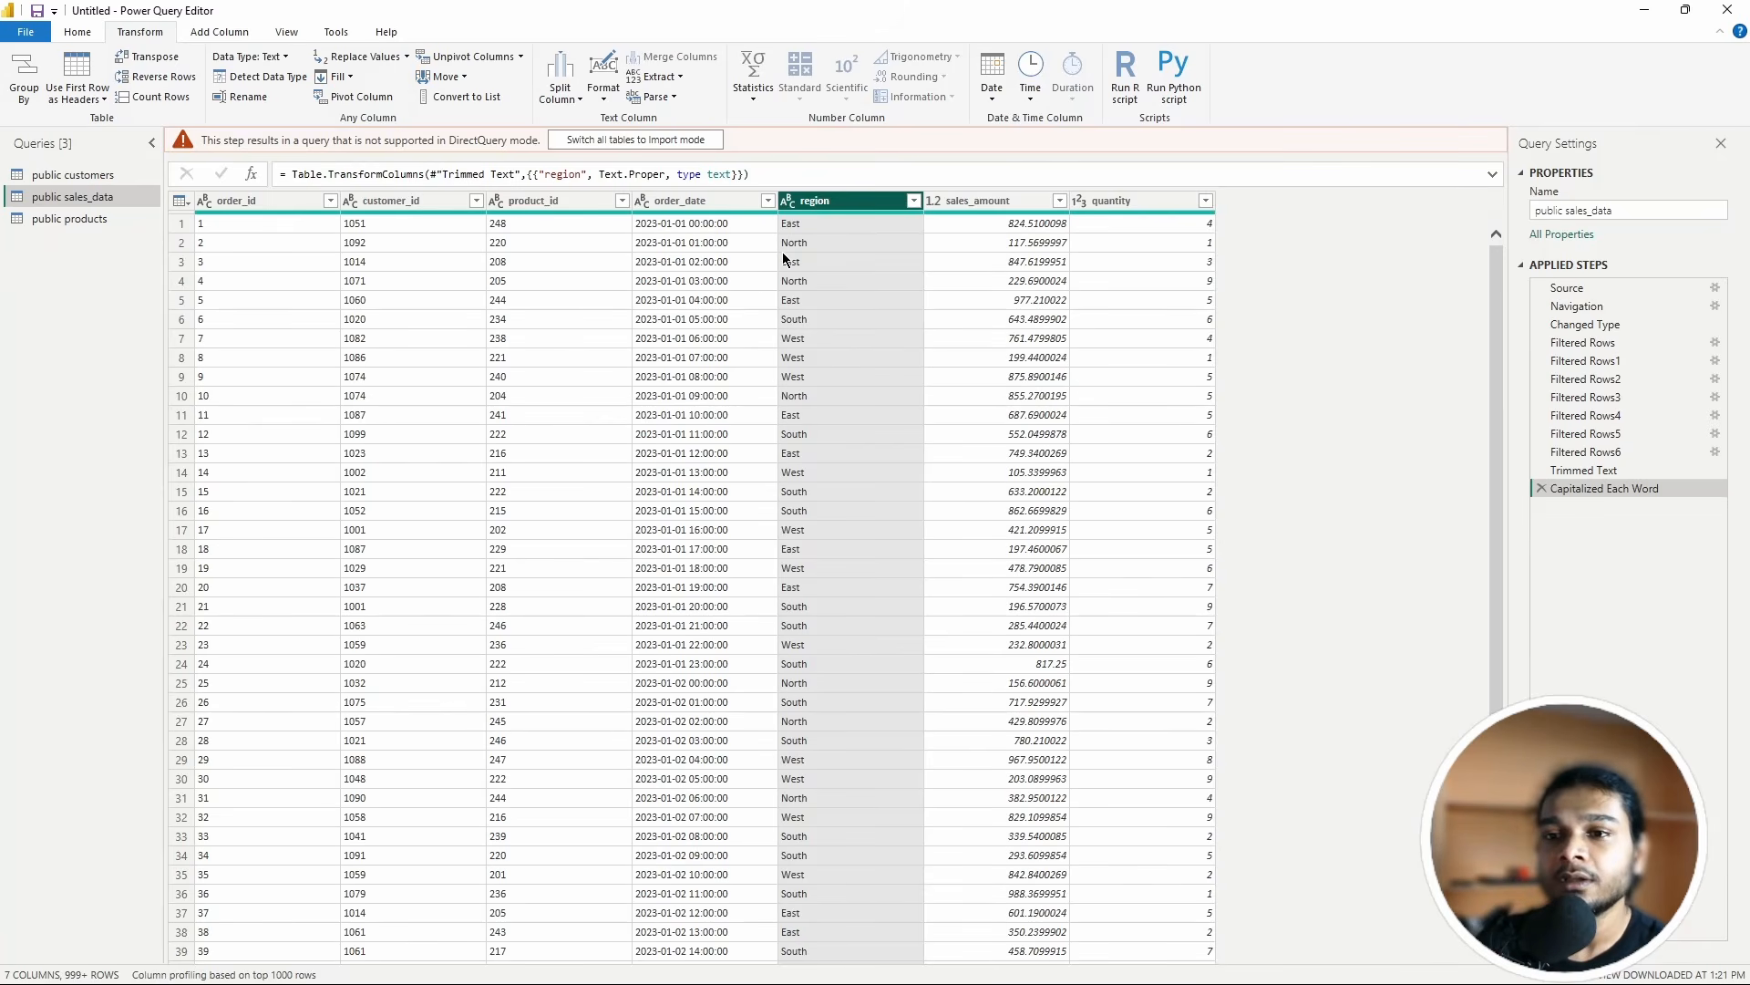
scroll(848, 315, down, 1)
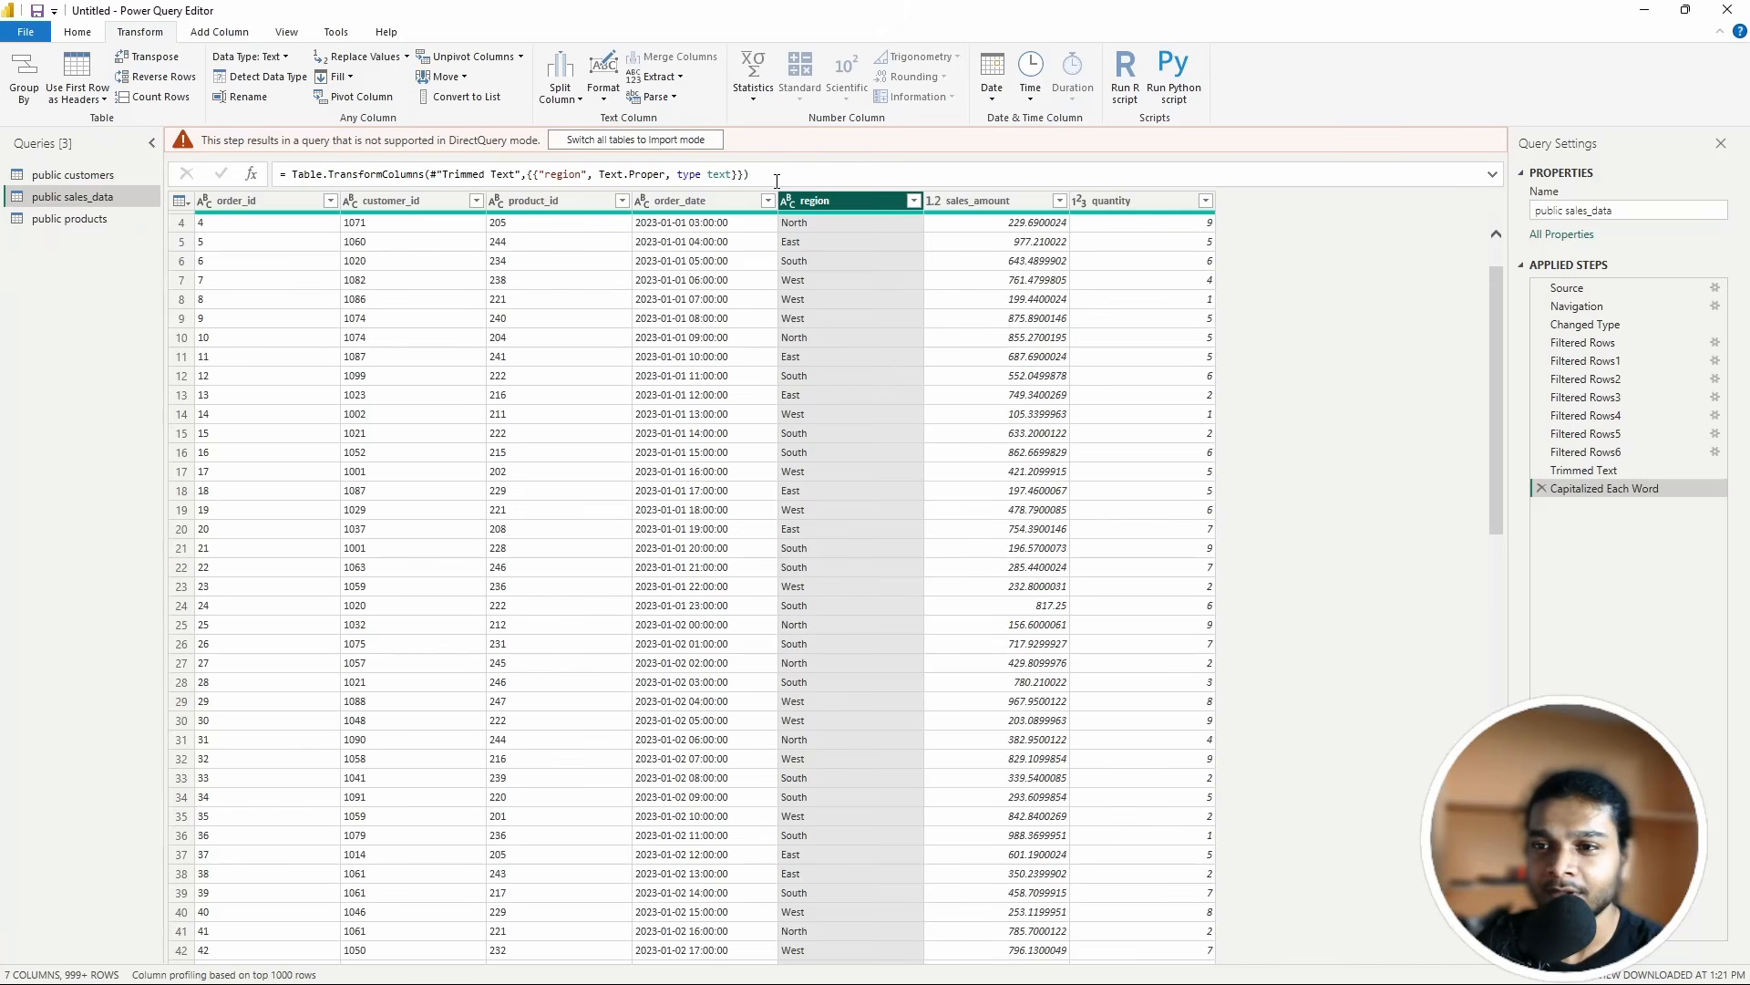
click(1540, 488)
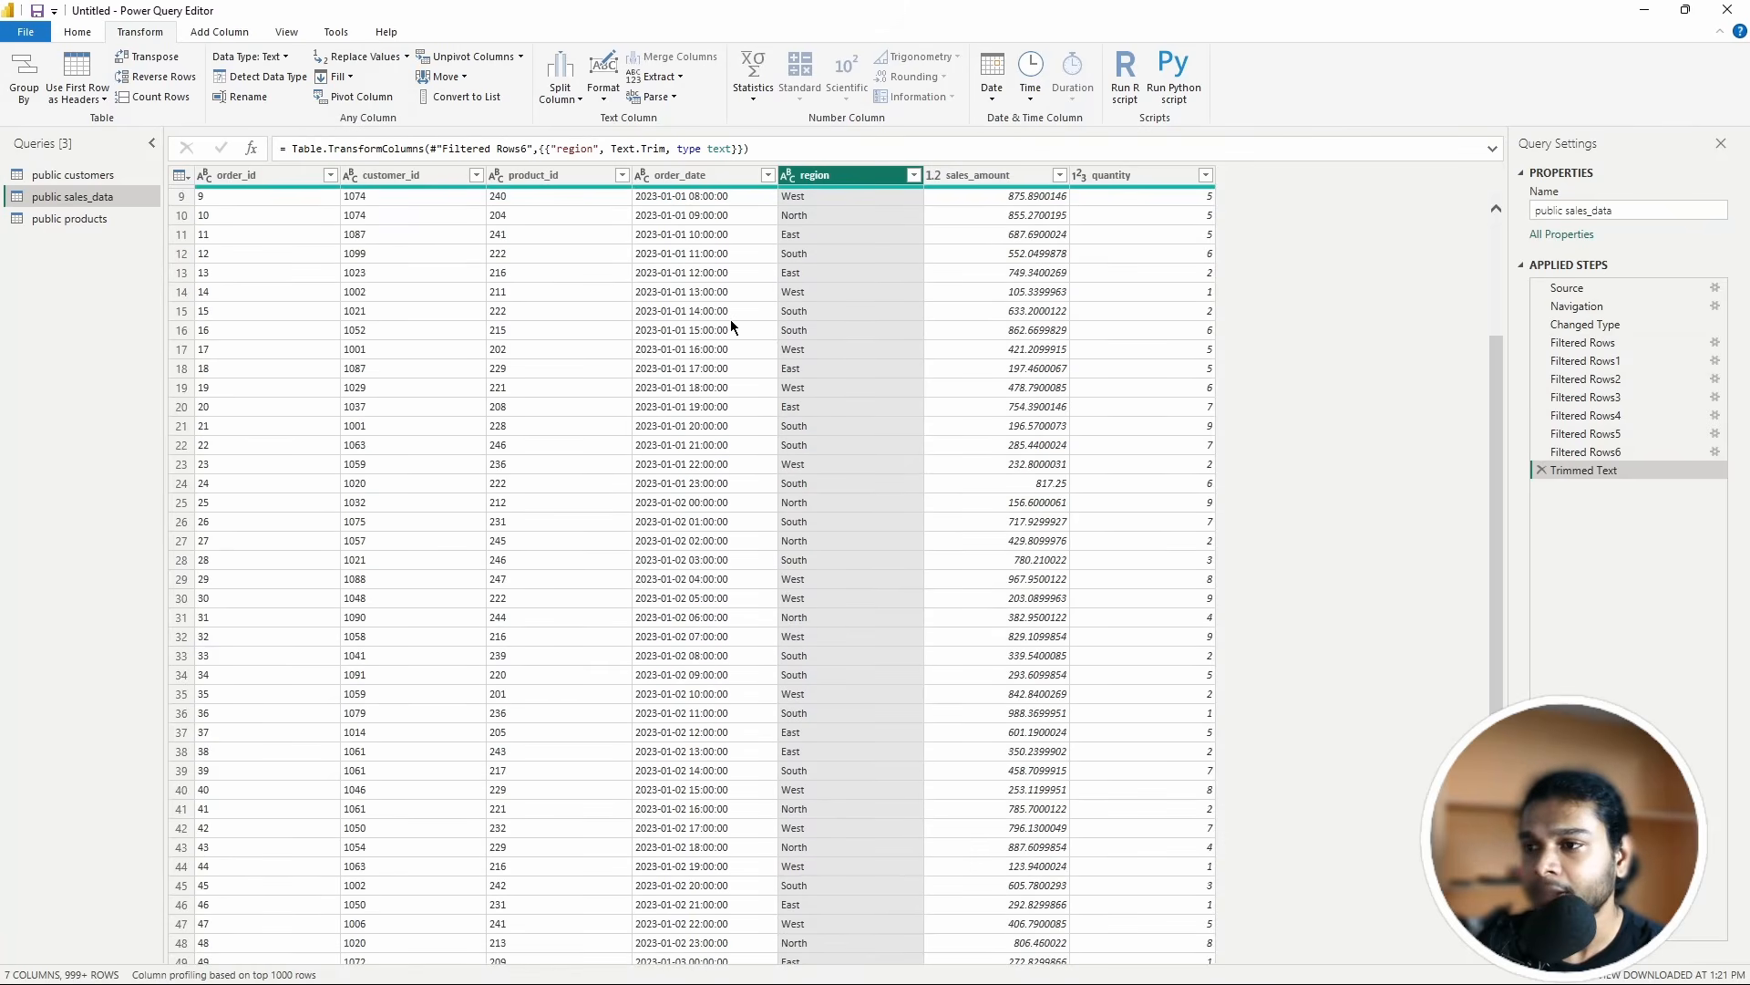
Step: Remove duplicate rows based on the order_id column
scroll(733, 317, down, 3)
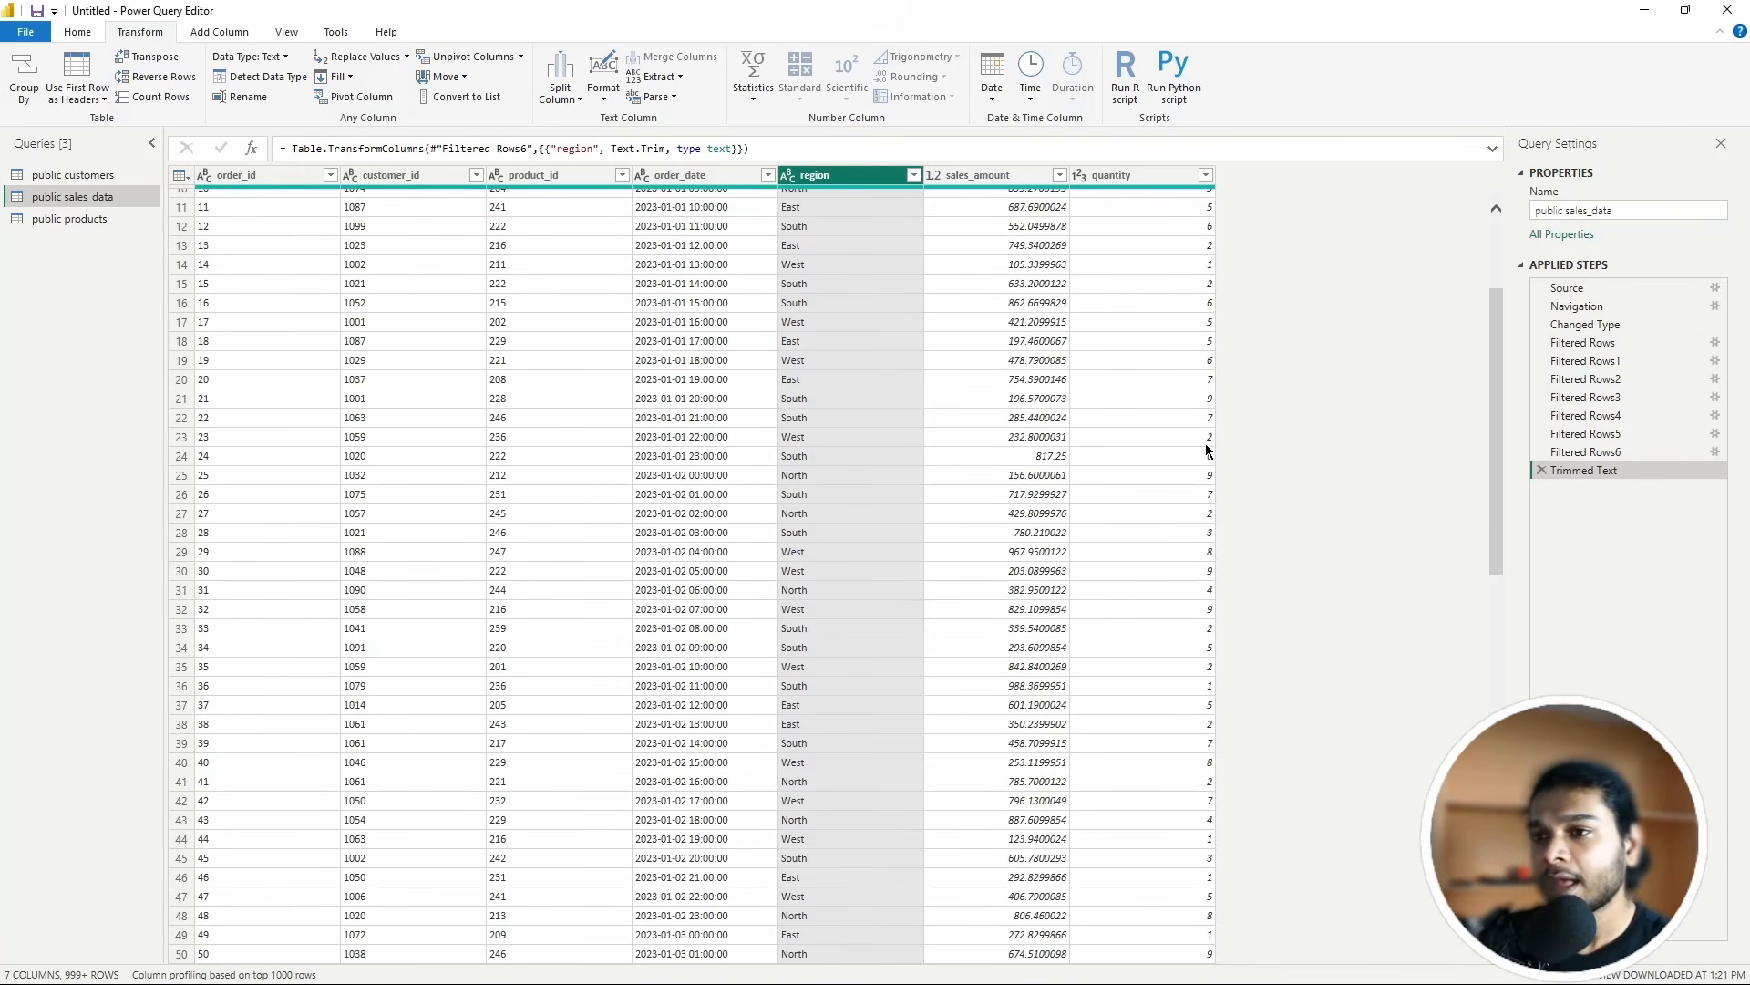
click(92, 35)
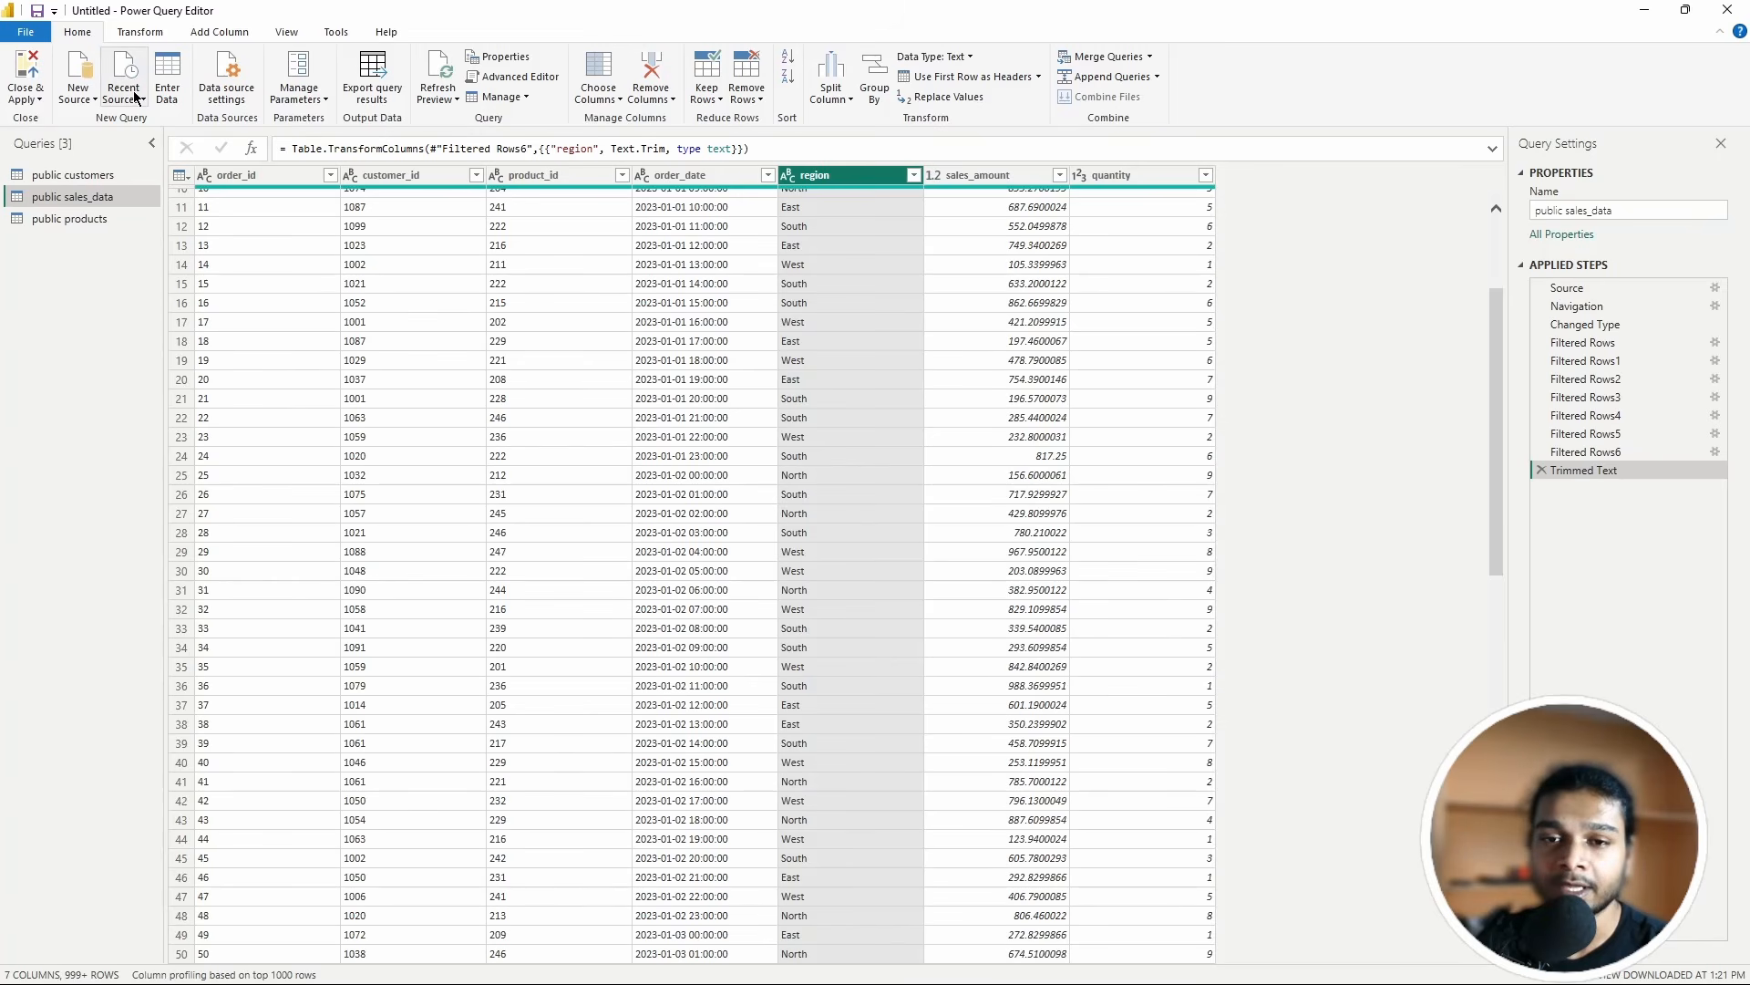
click(255, 177)
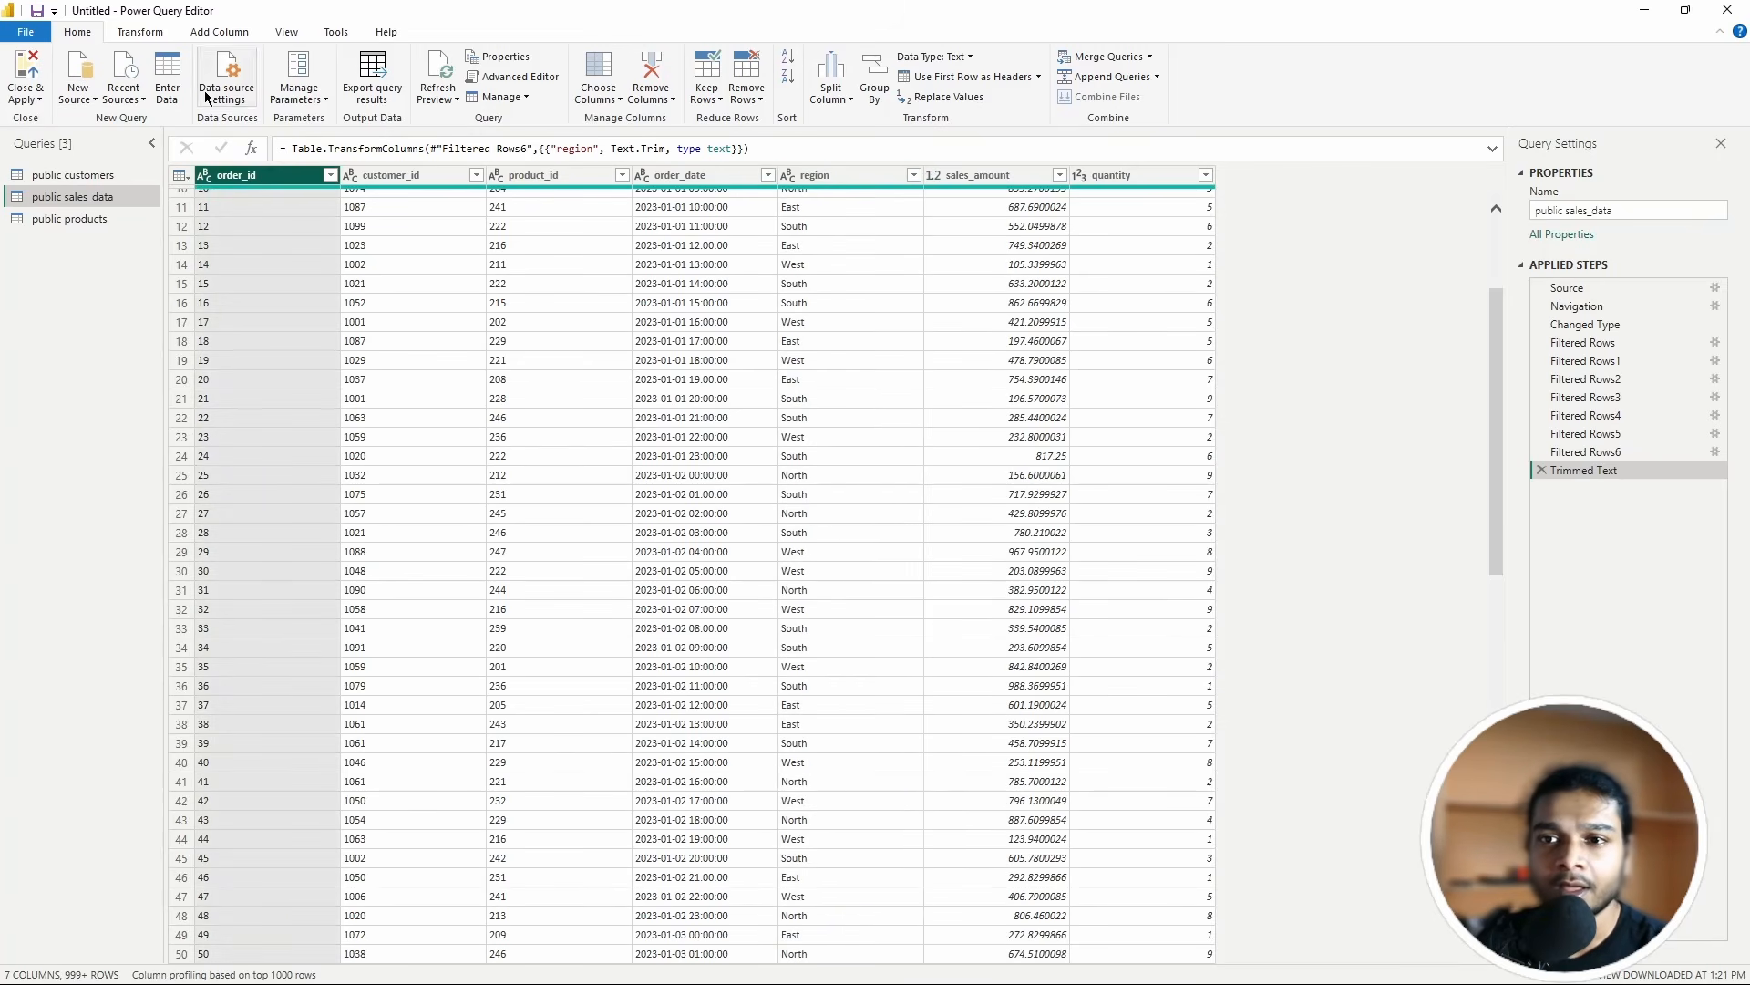
click(754, 100)
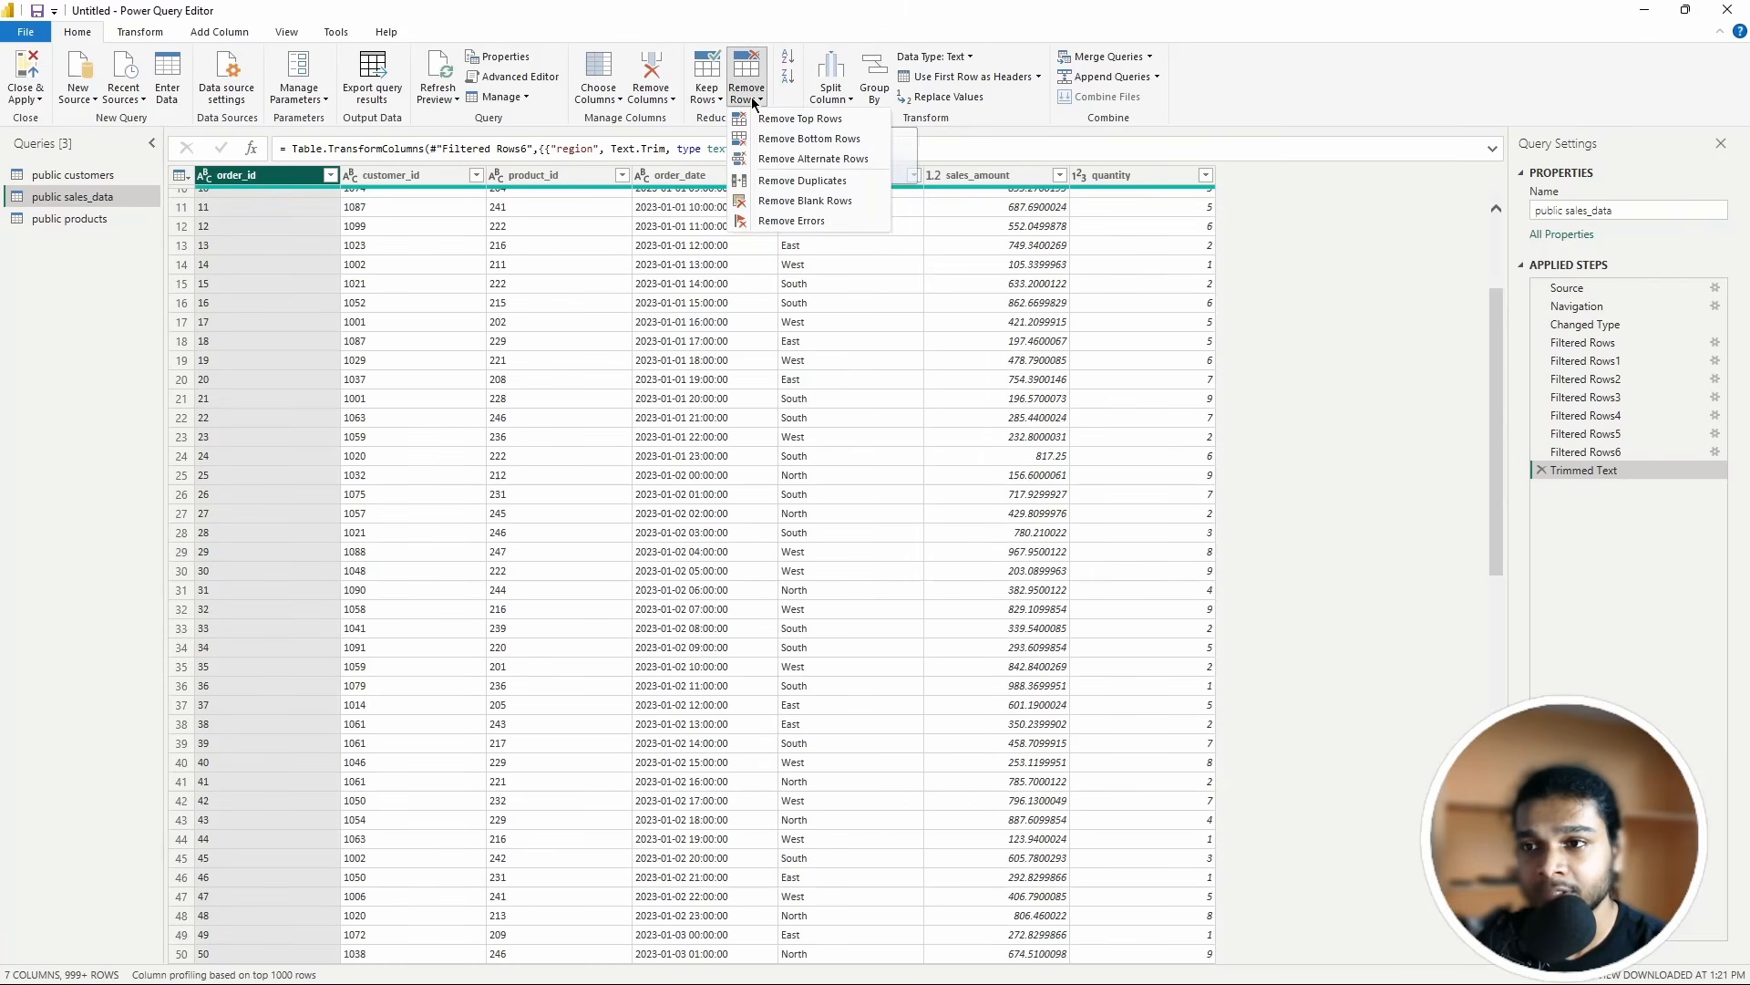
click(768, 185)
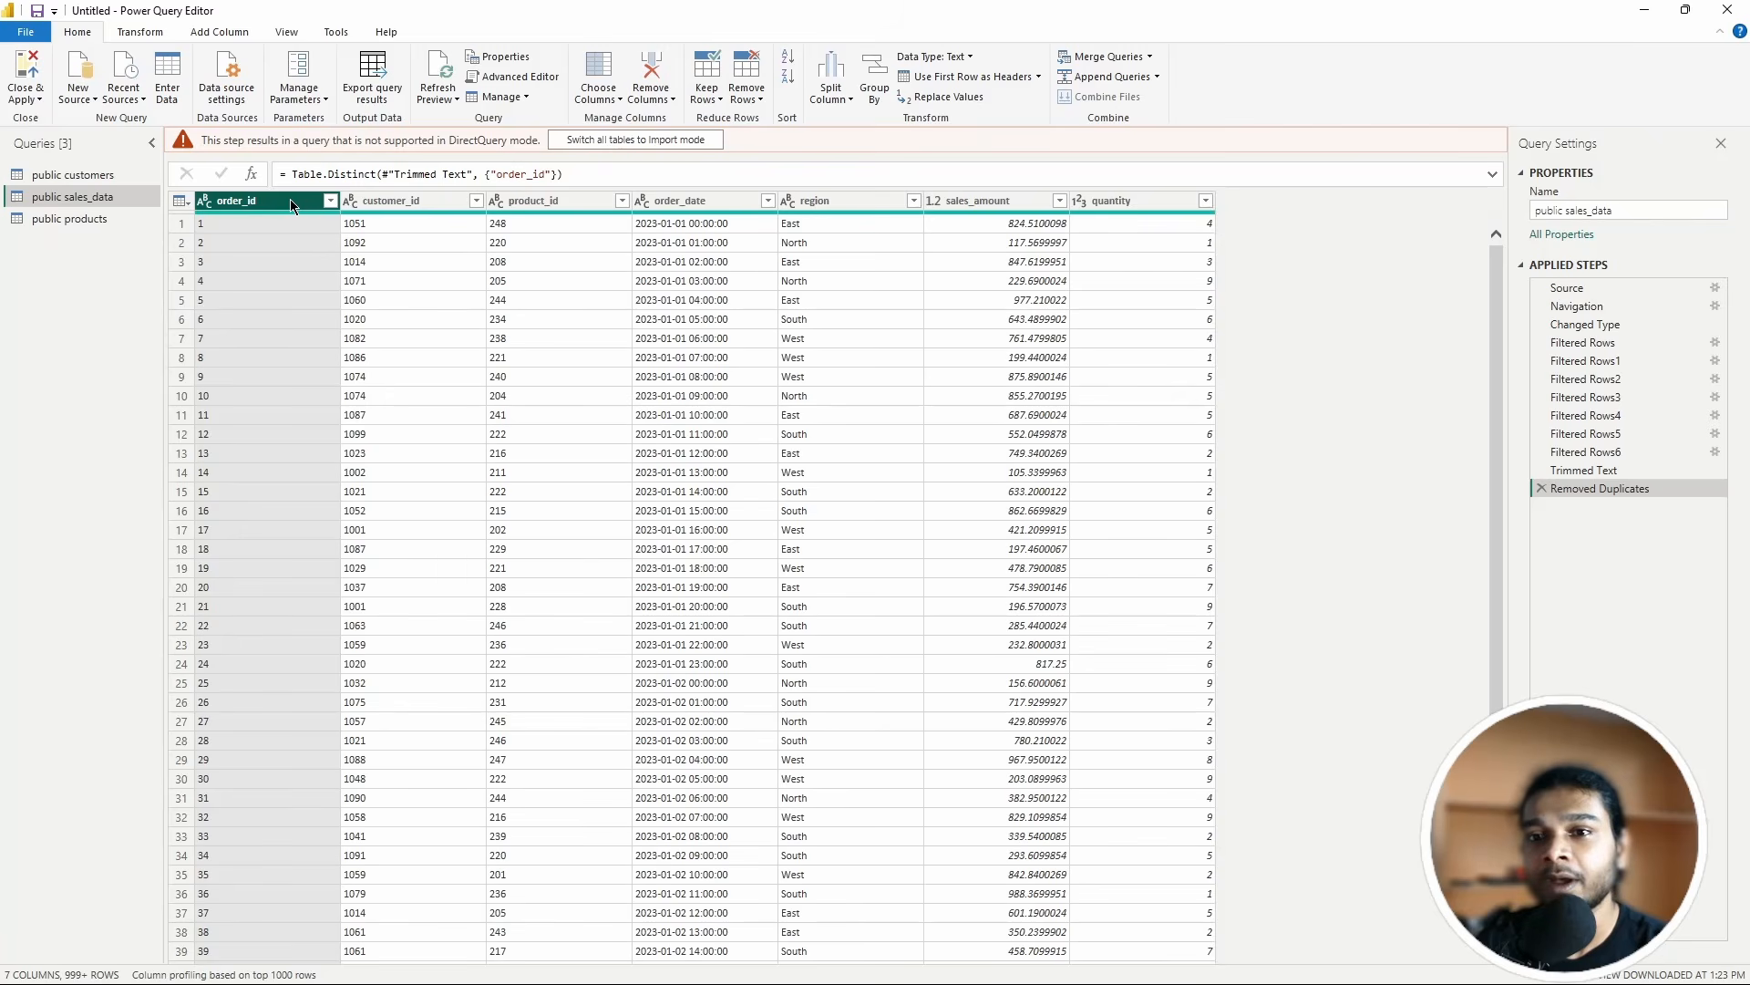
Step: Inspect the Removed Duplicates and Trimmed Text step menus without changing anything
right_click(1596, 488)
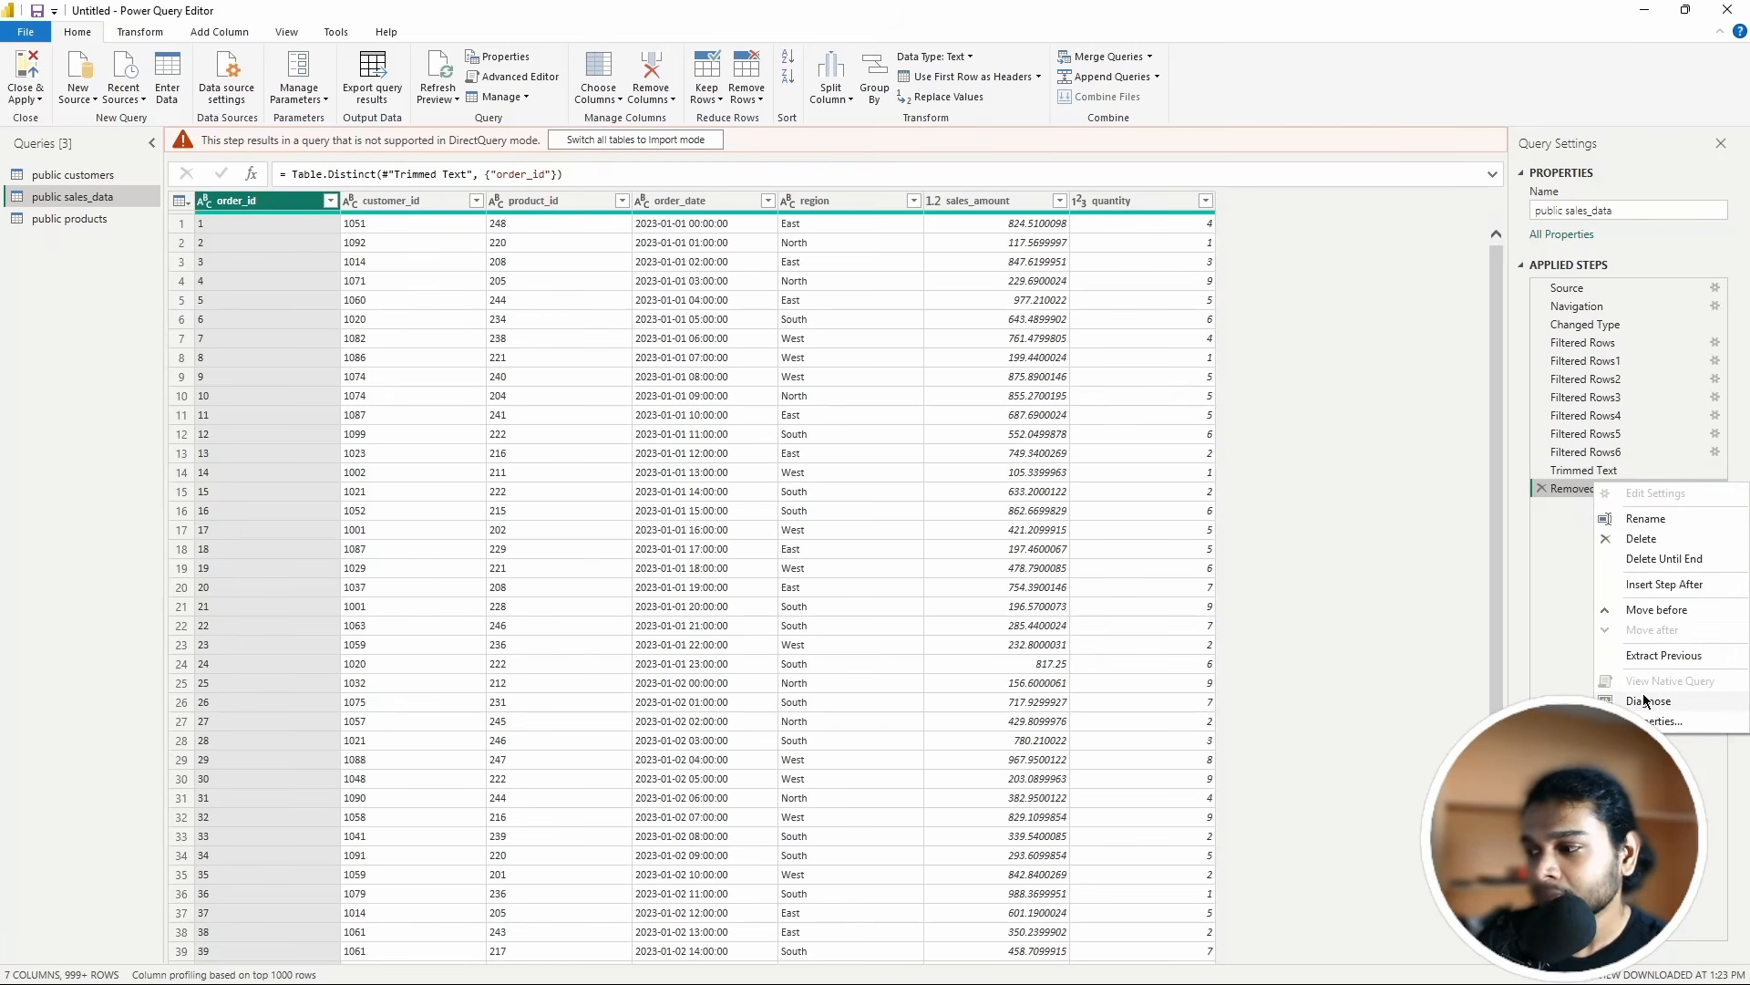
right_click(1581, 472)
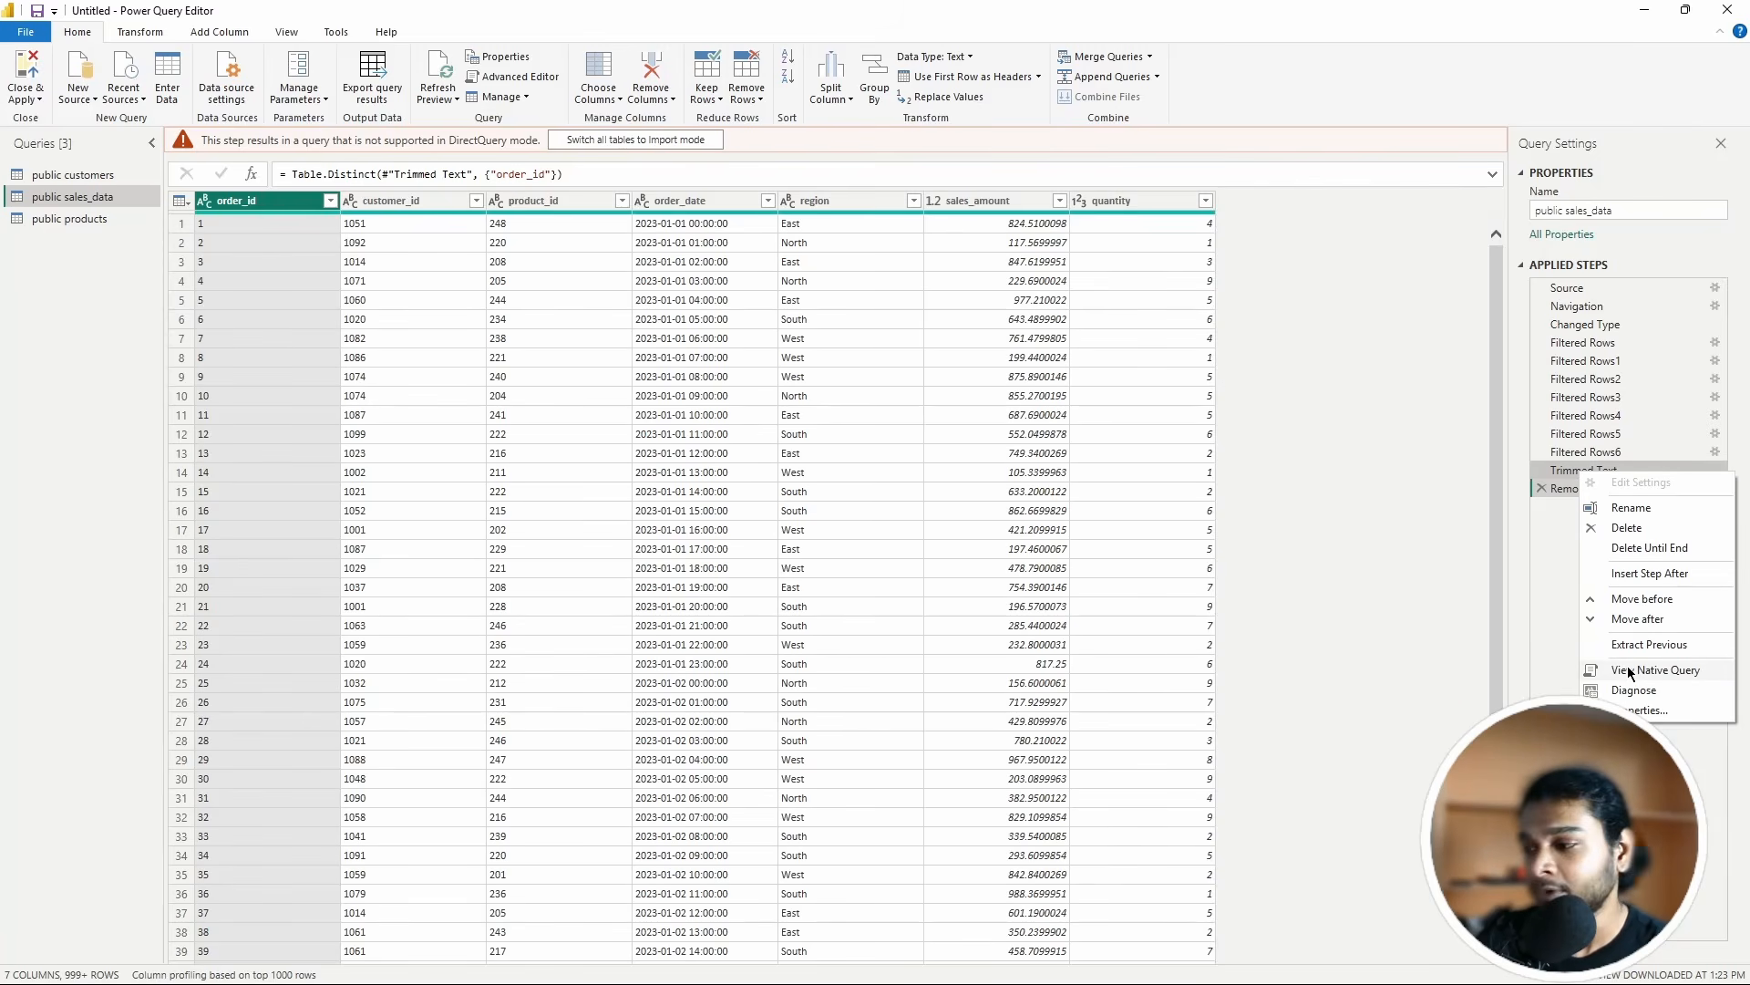
click(1545, 519)
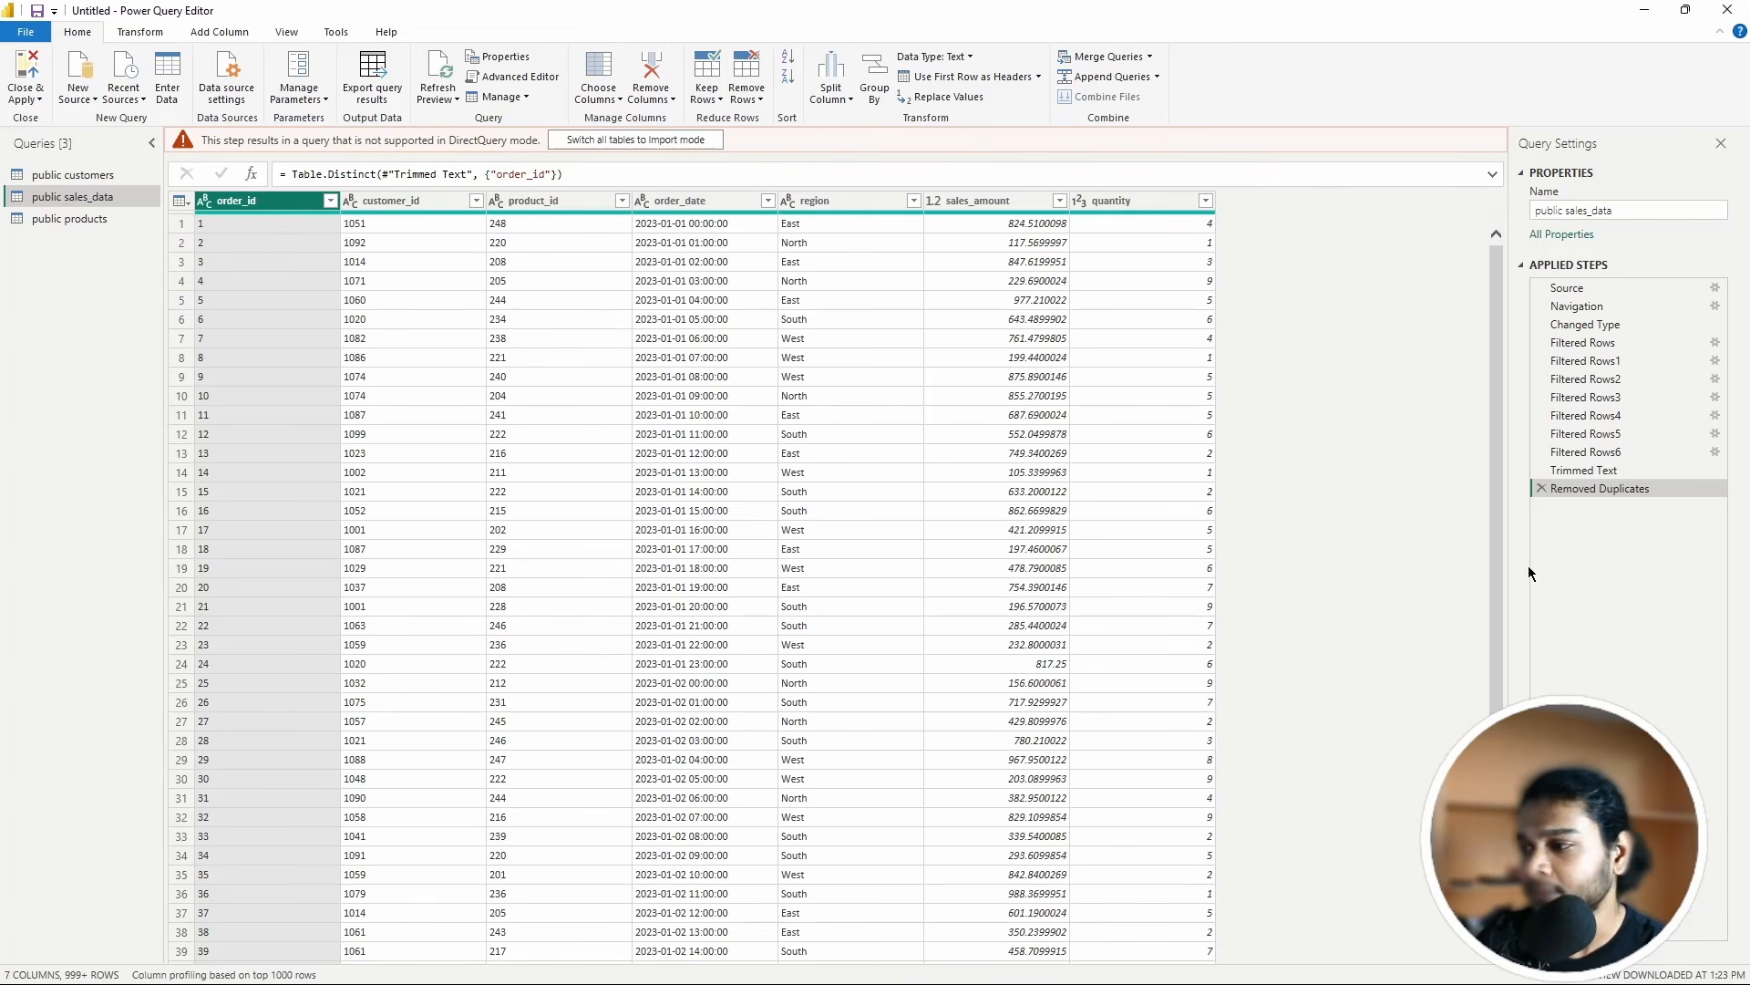
Step: Delete the Removed Duplicates step and set order_date to the Date/Time type
click(1540, 491)
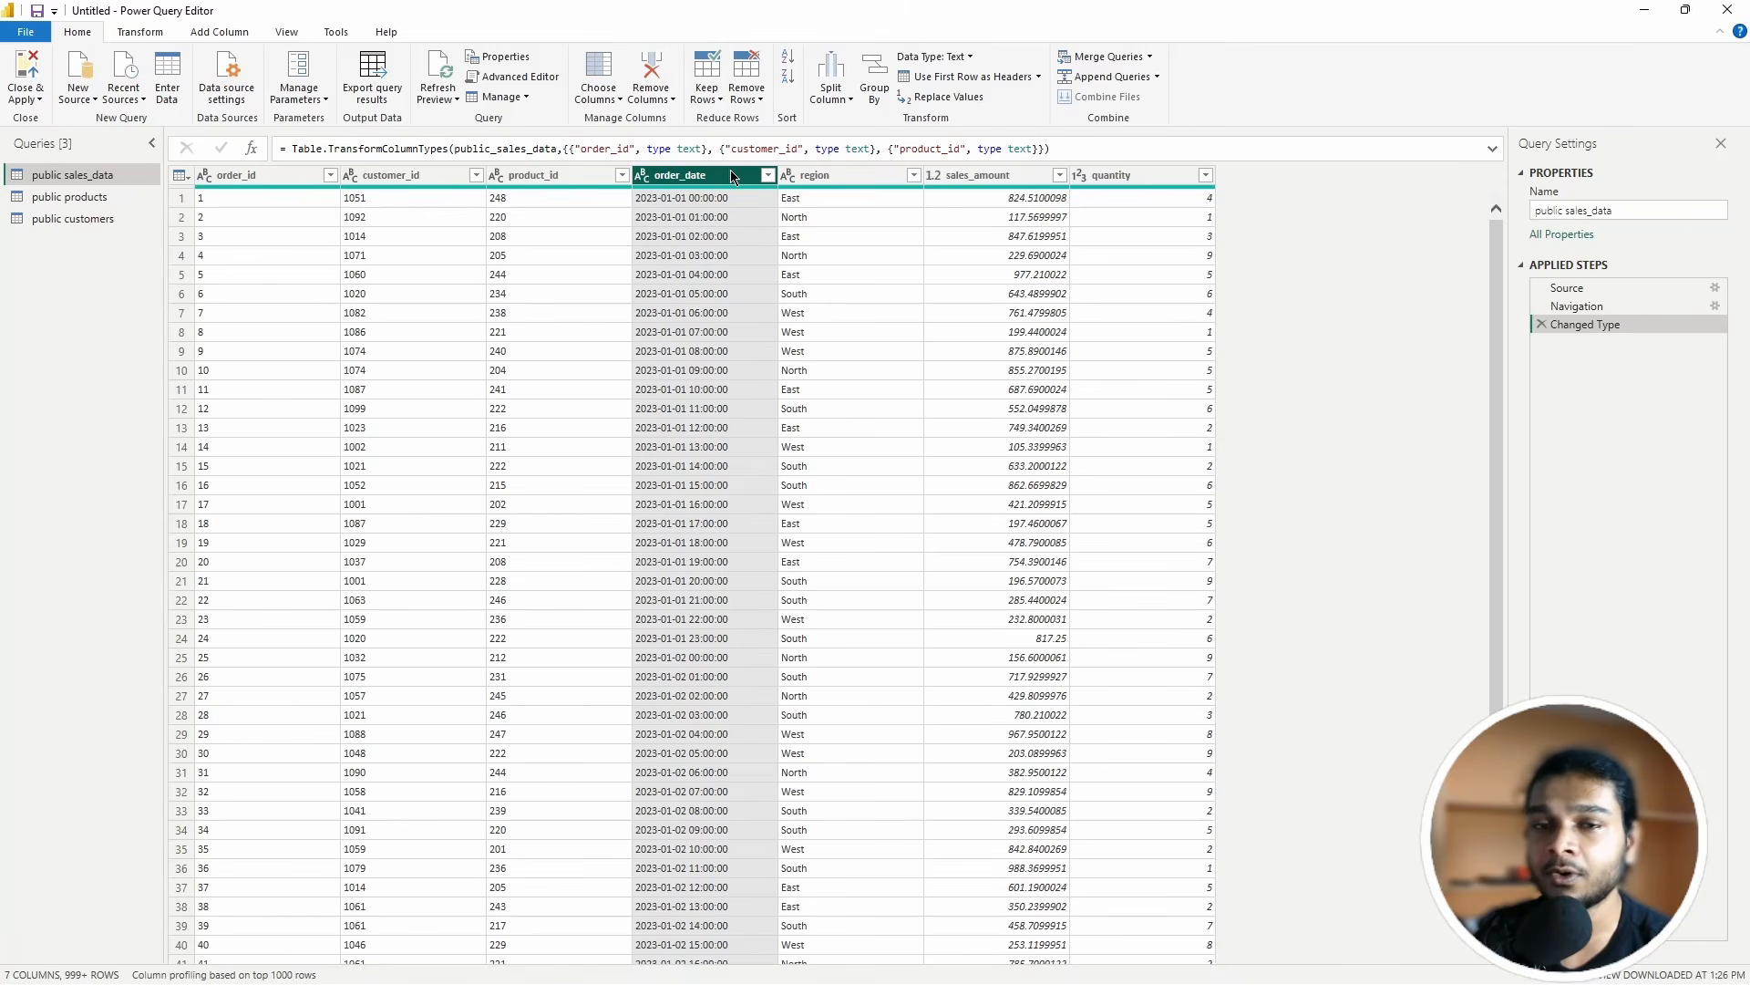
click(949, 58)
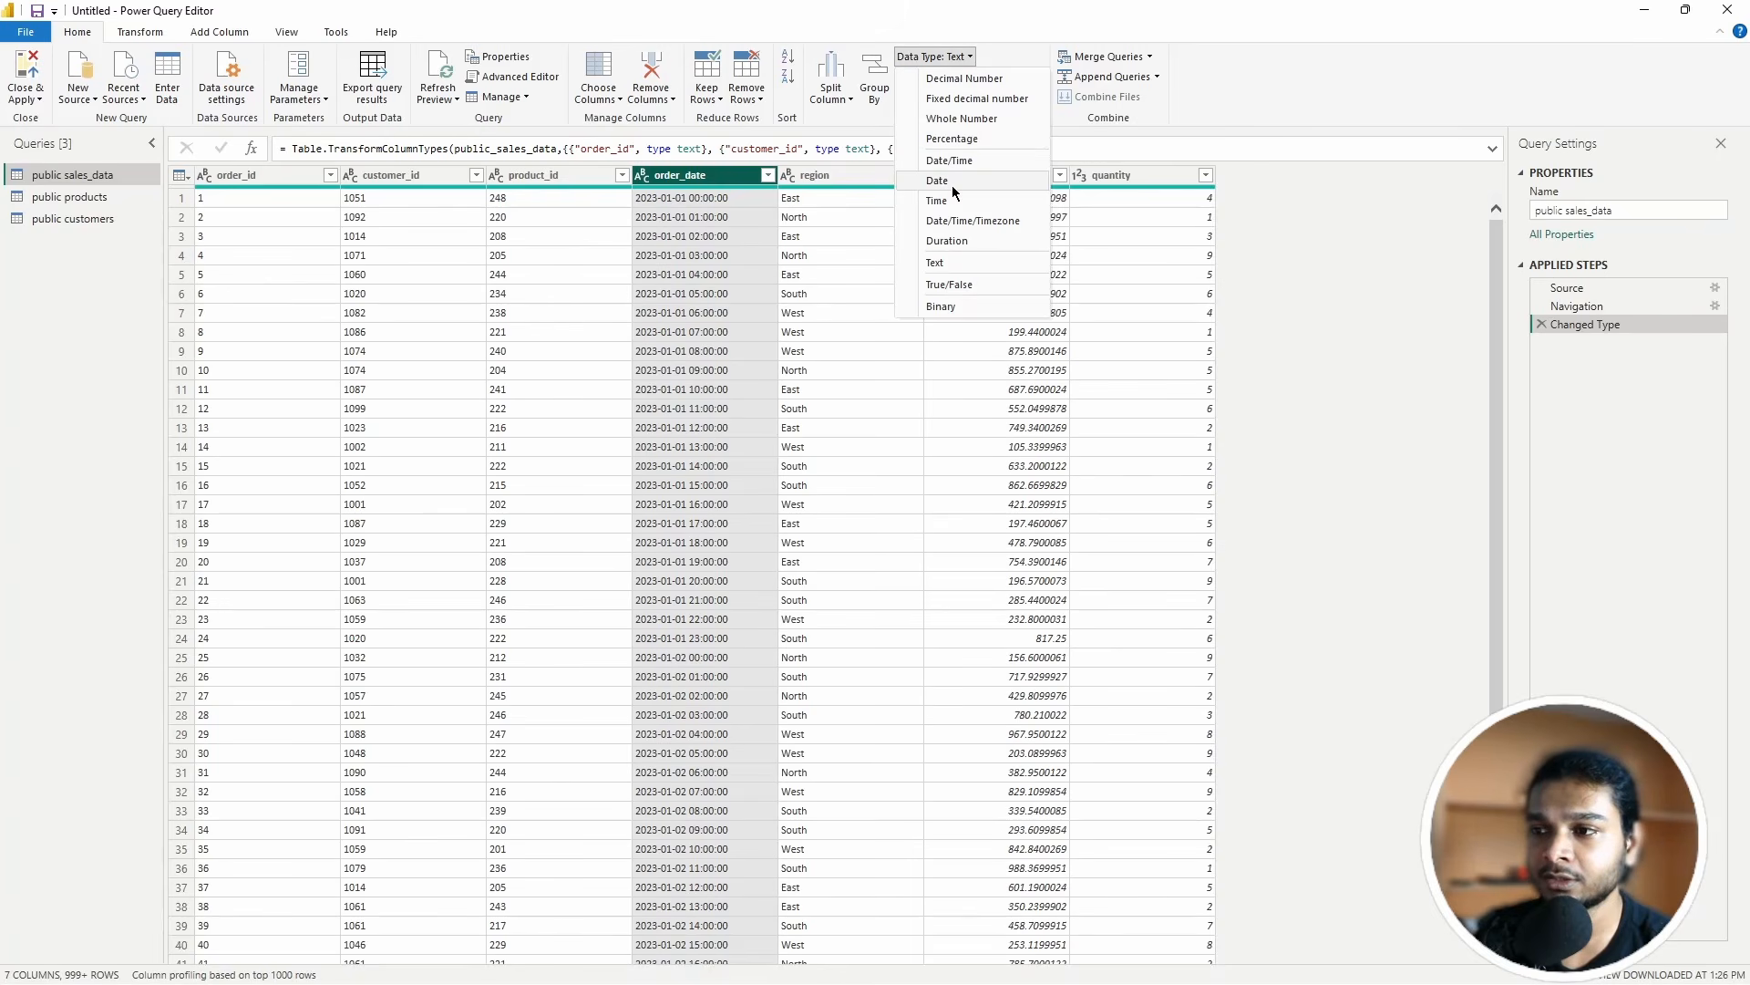
click(950, 160)
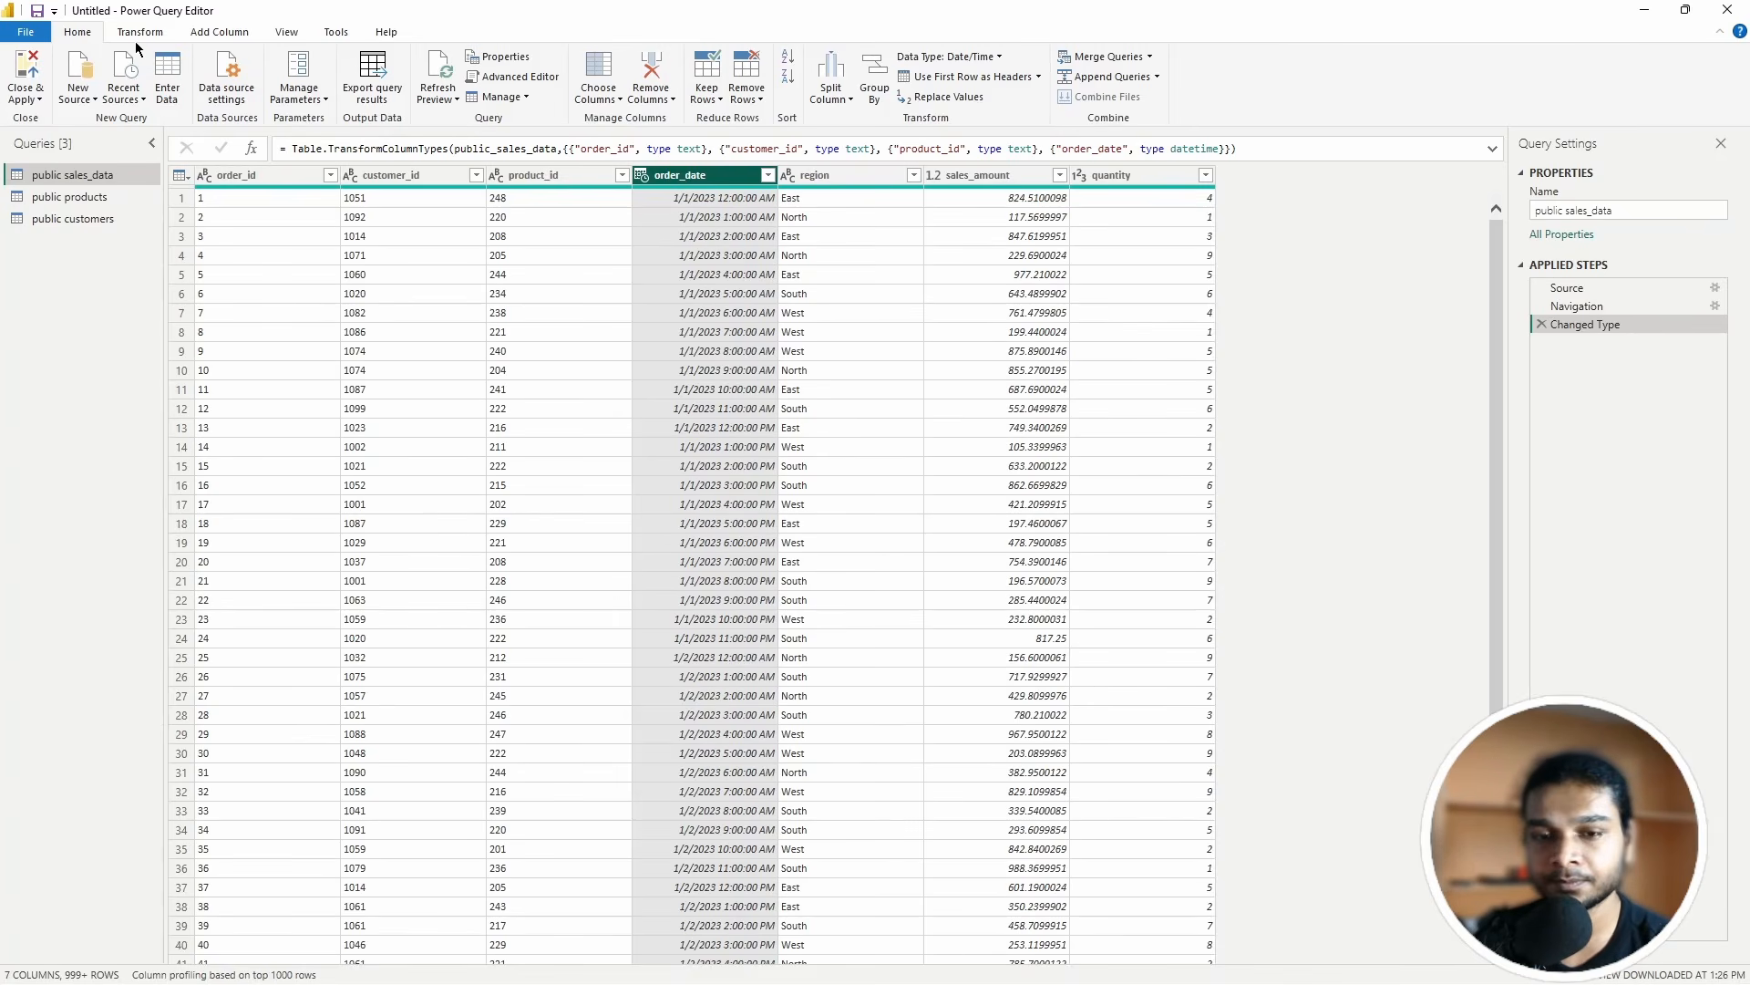
Step: Add a column holding only the date part of order_date
click(239, 35)
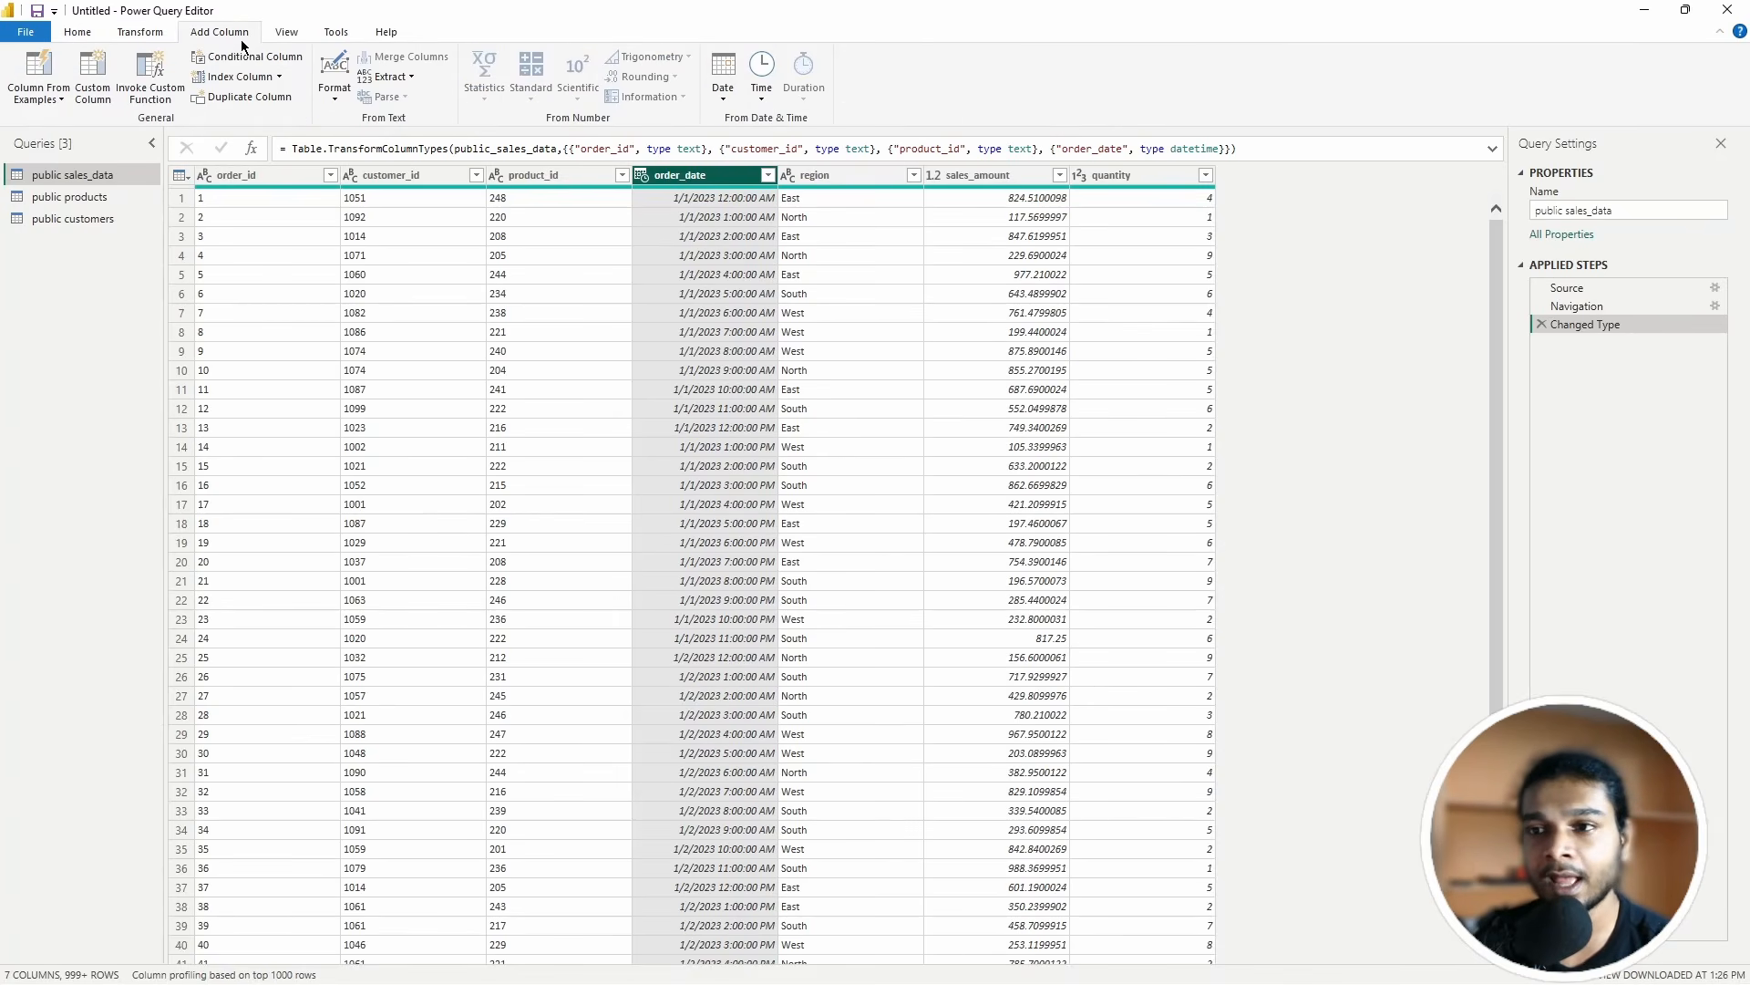
click(723, 82)
click(718, 67)
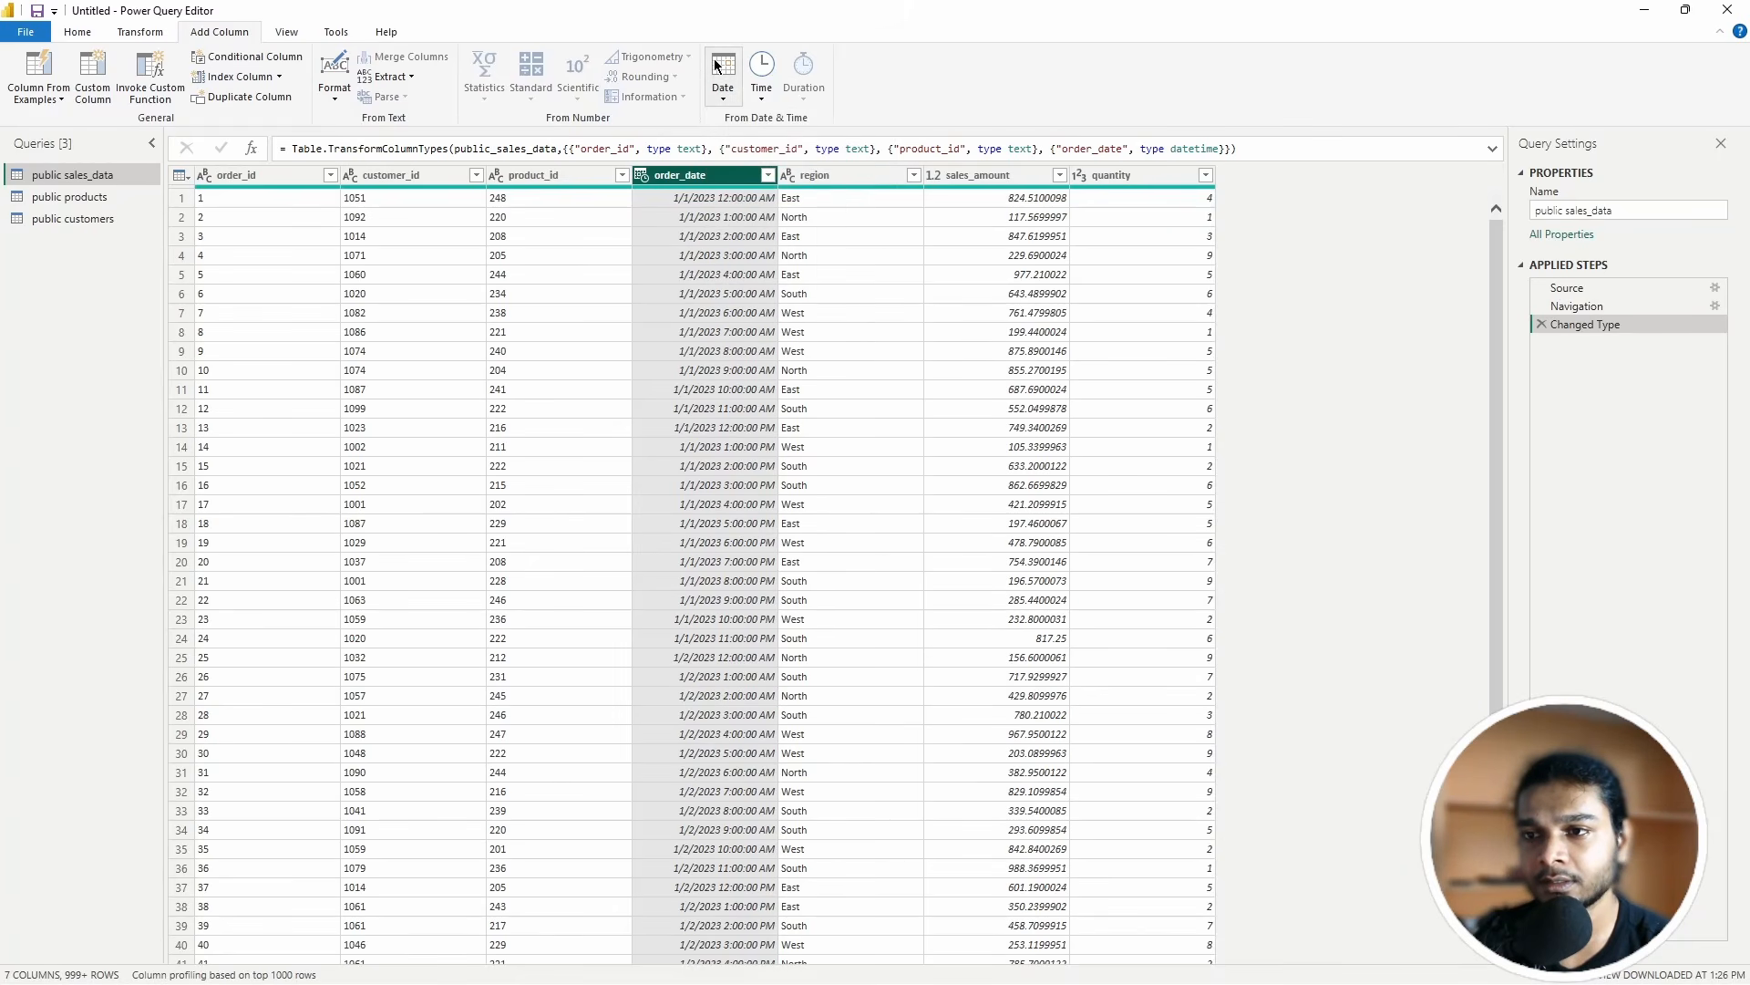
click(721, 73)
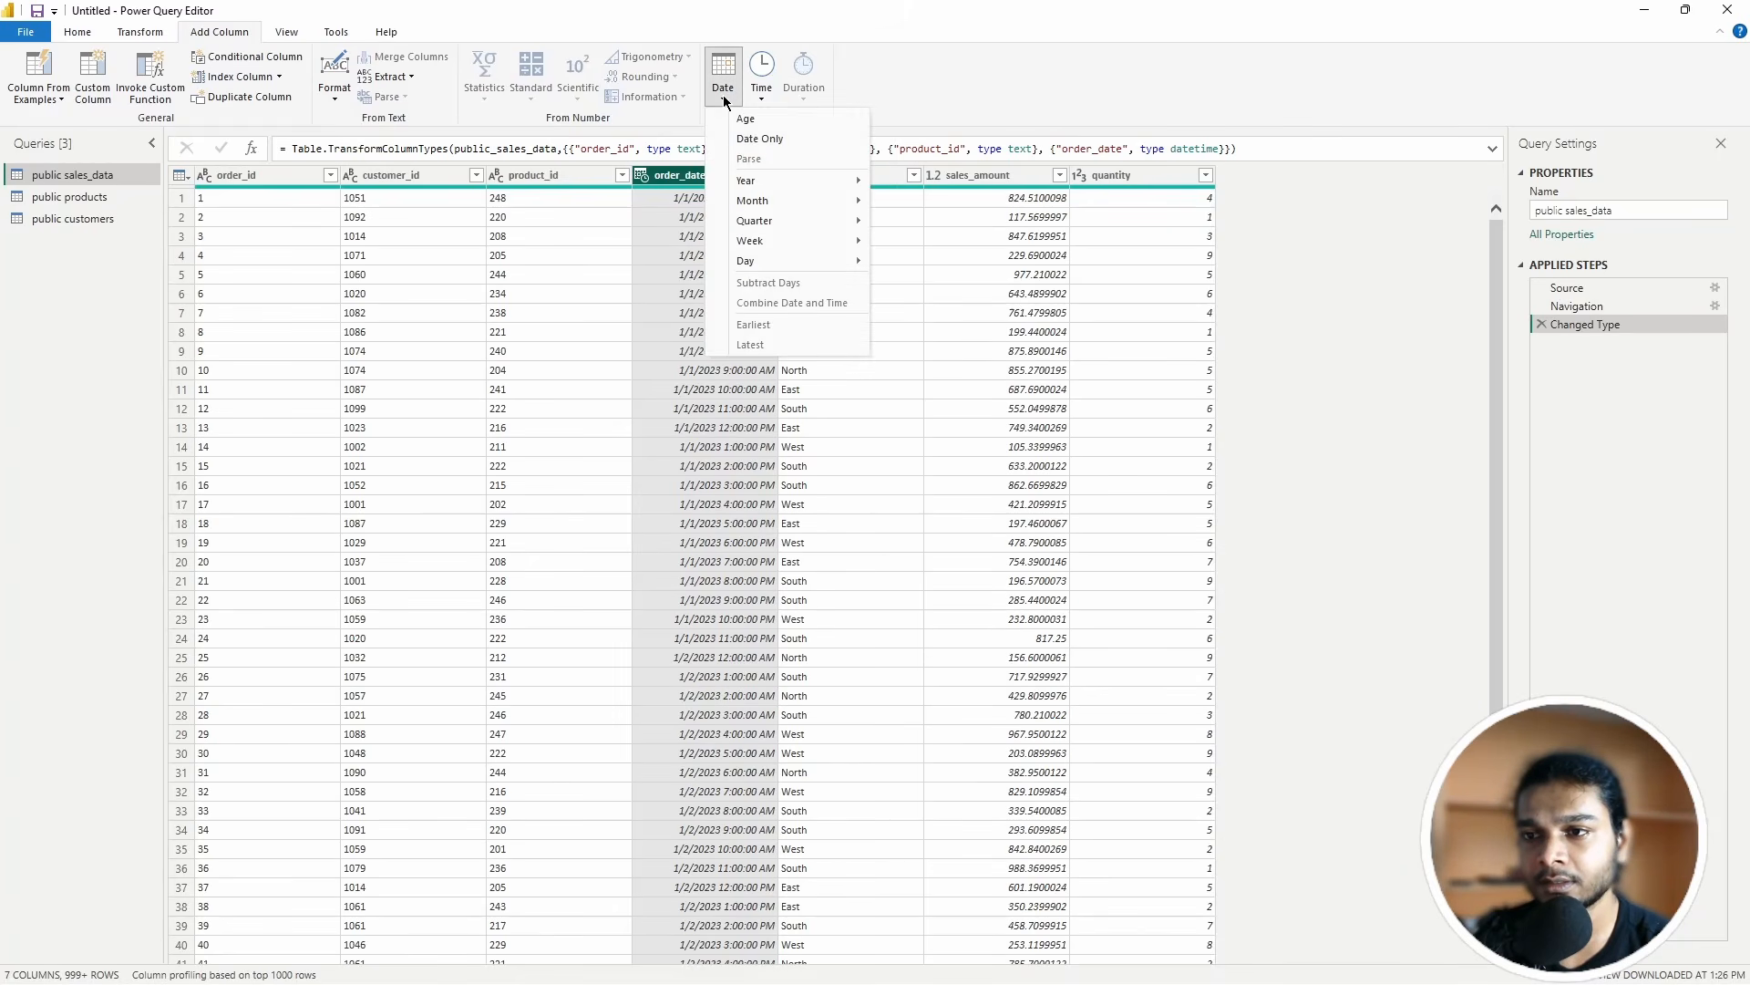
click(762, 139)
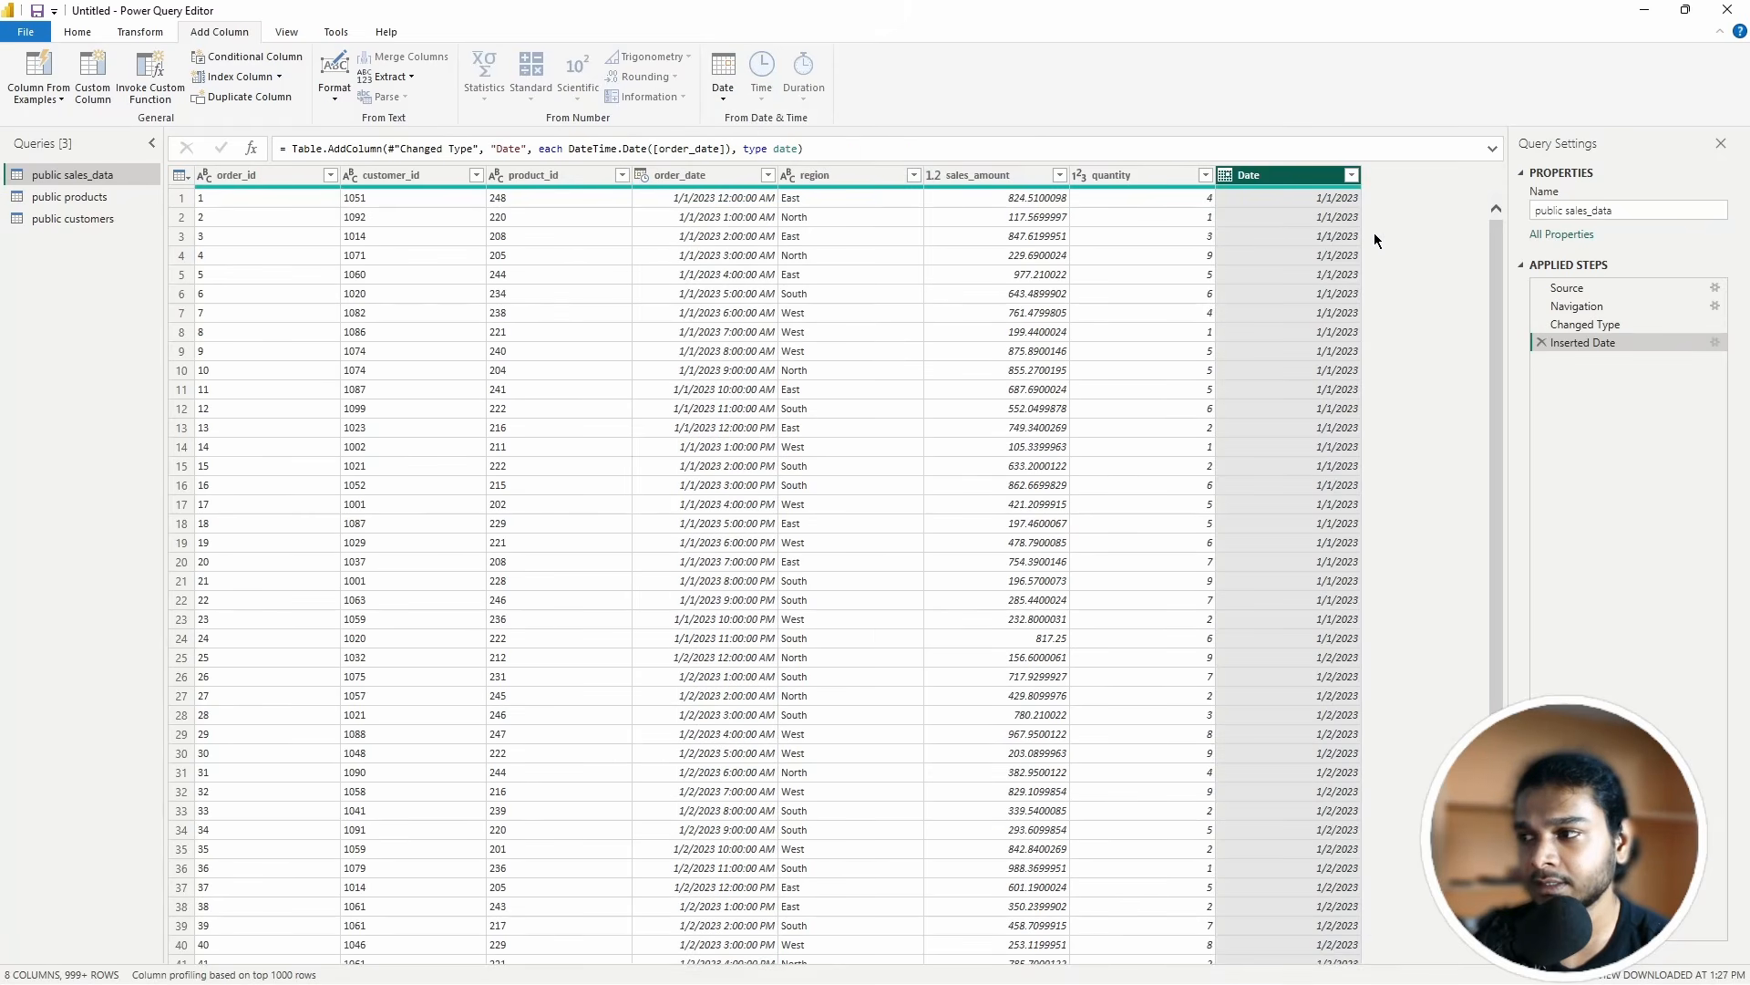
Step: Rename the new Date column to order_date_clean
right_click(1266, 175)
click(1252, 179)
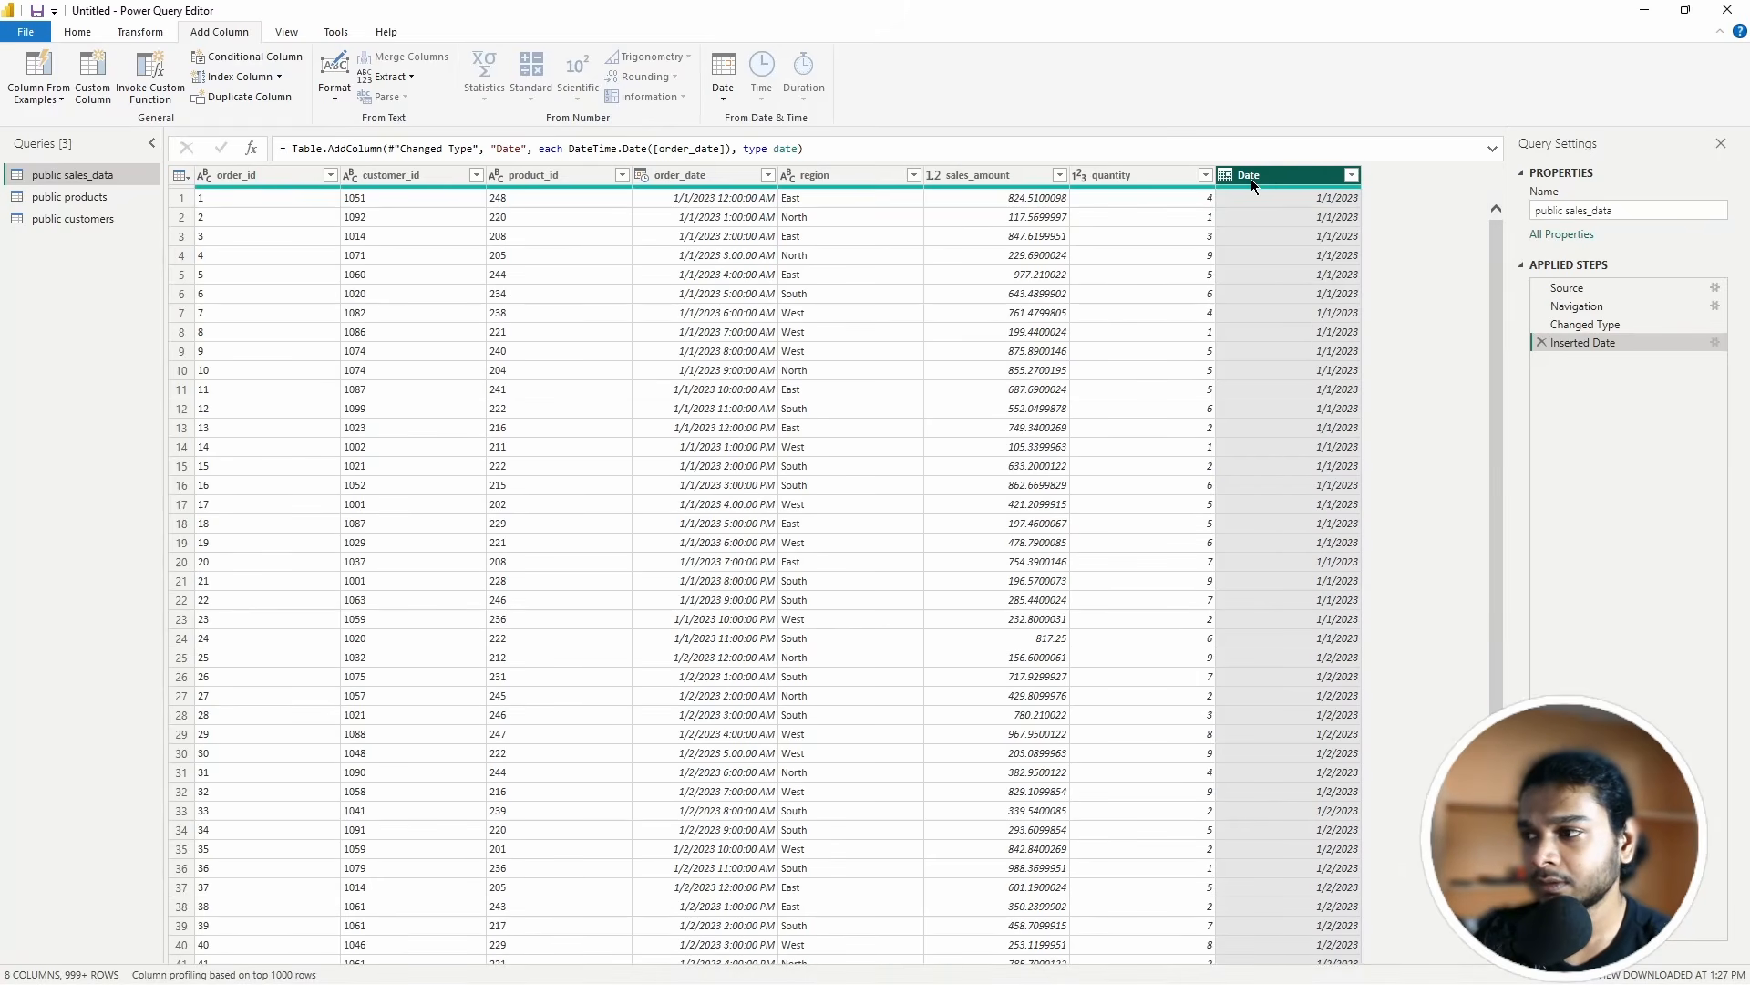
double_click(1252, 180)
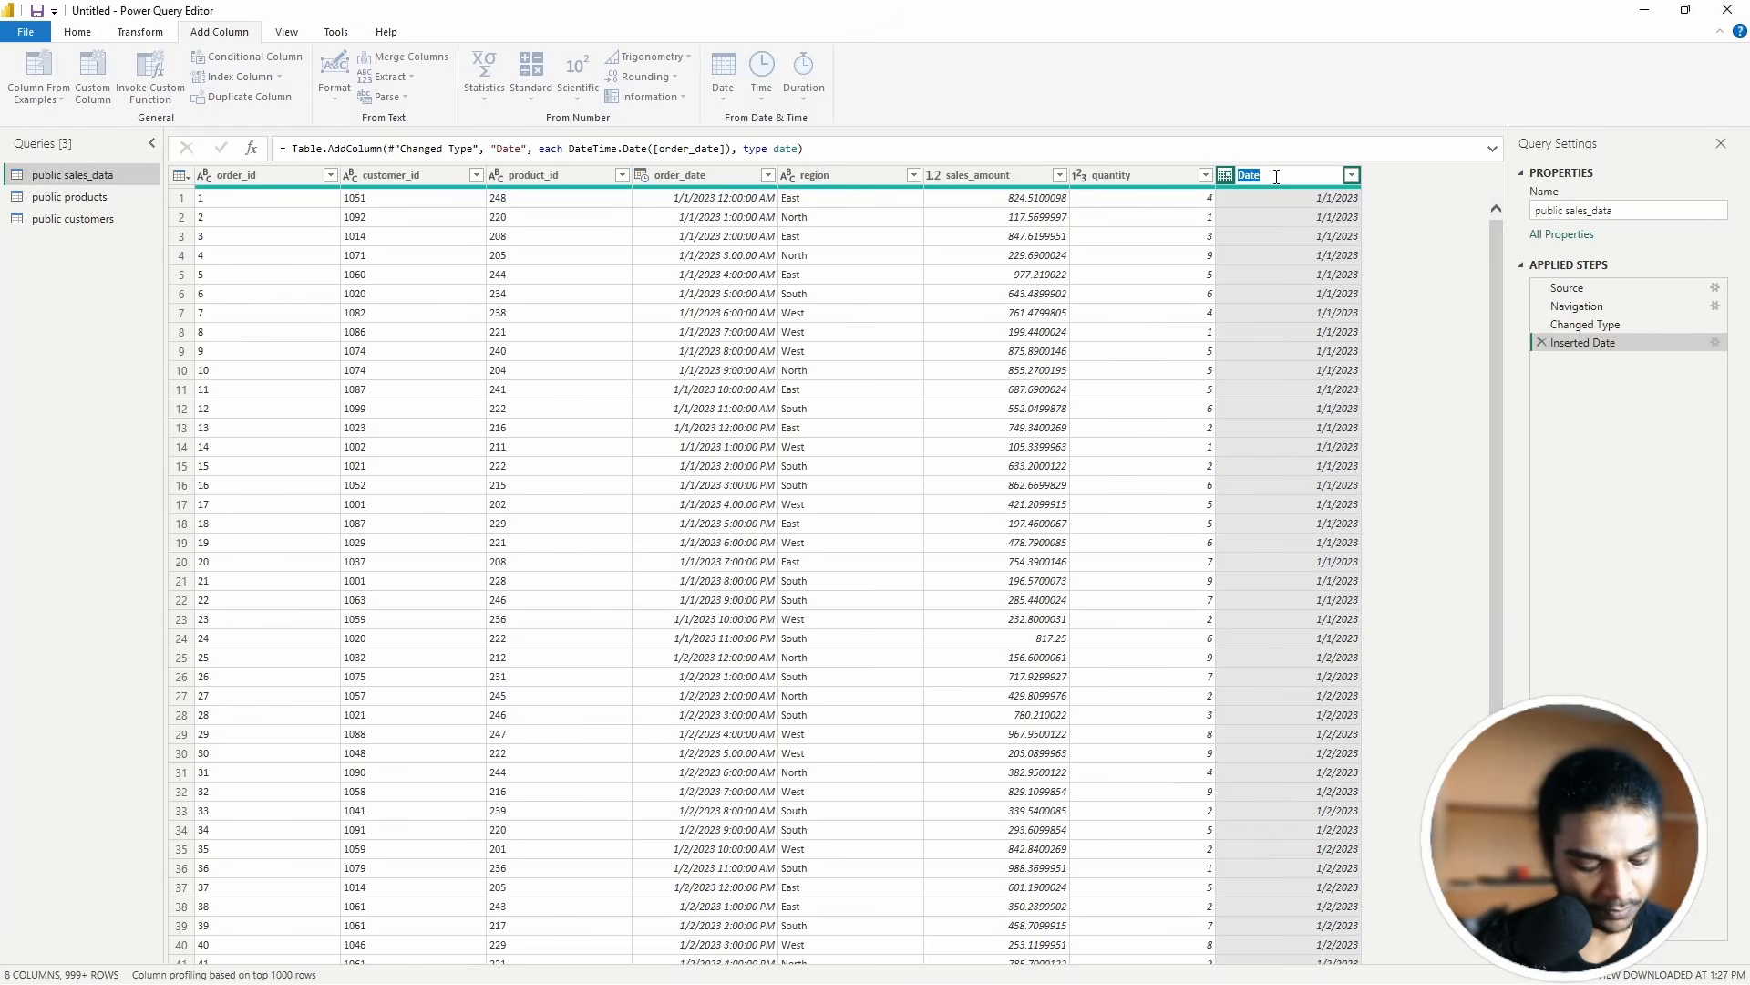
text(order)
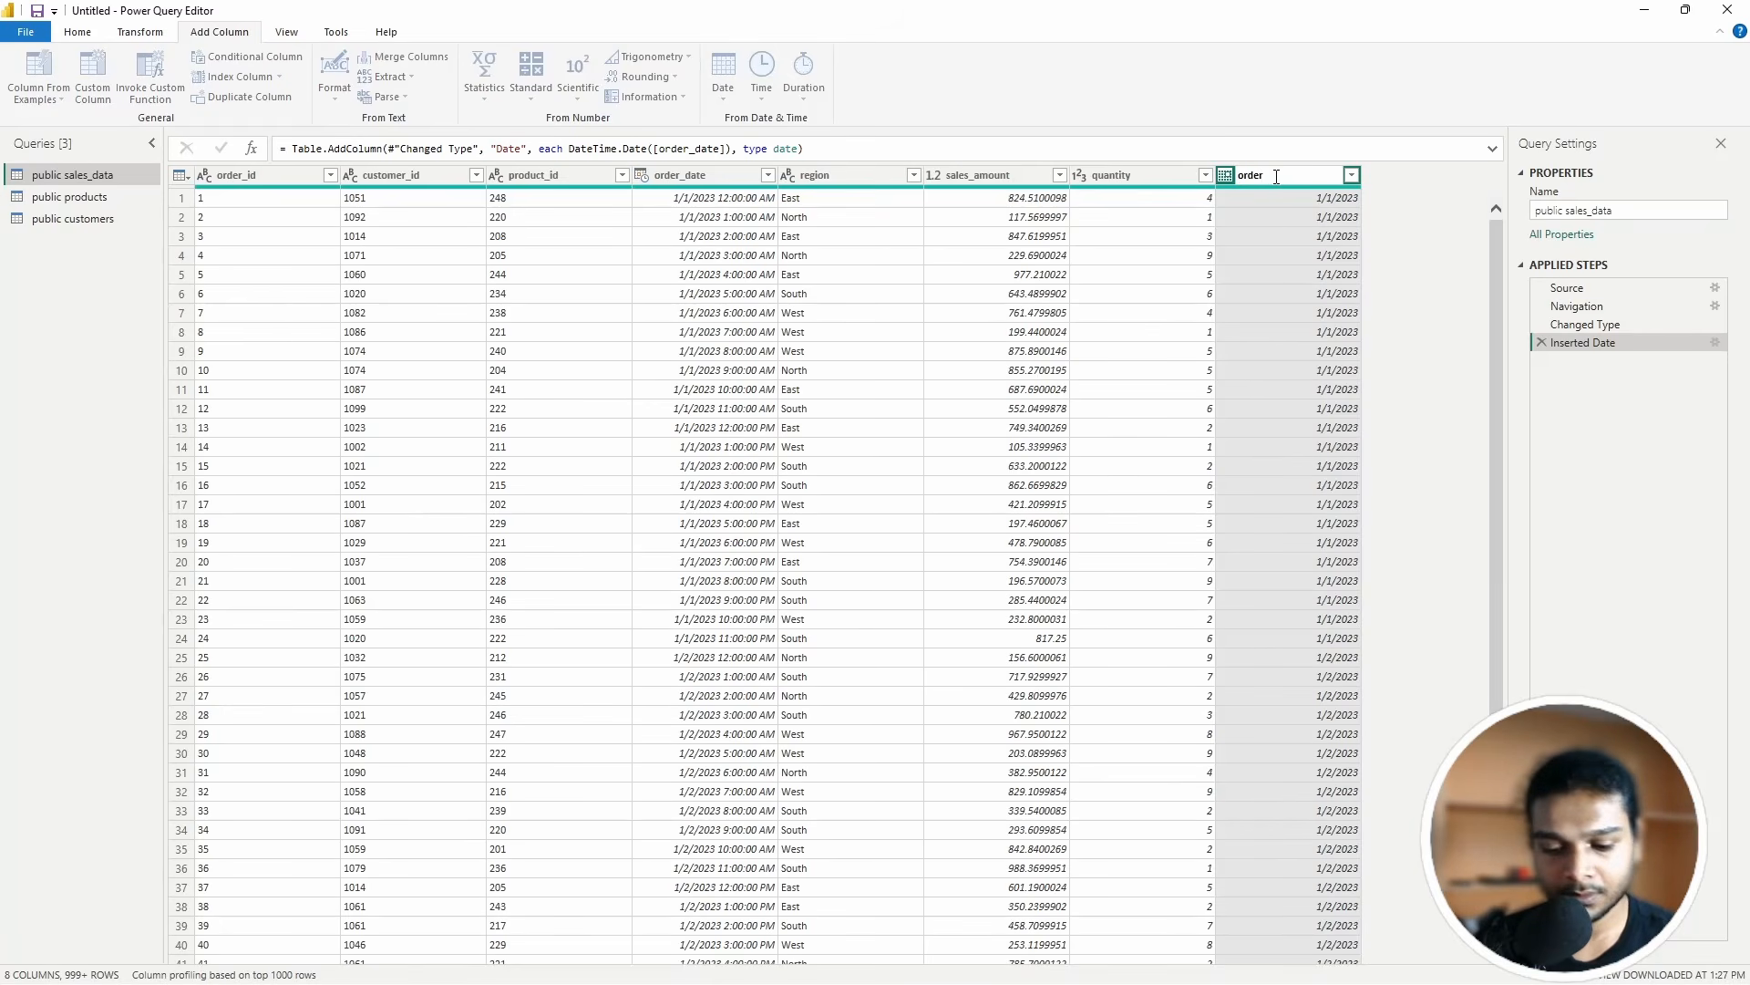
text(_date_)
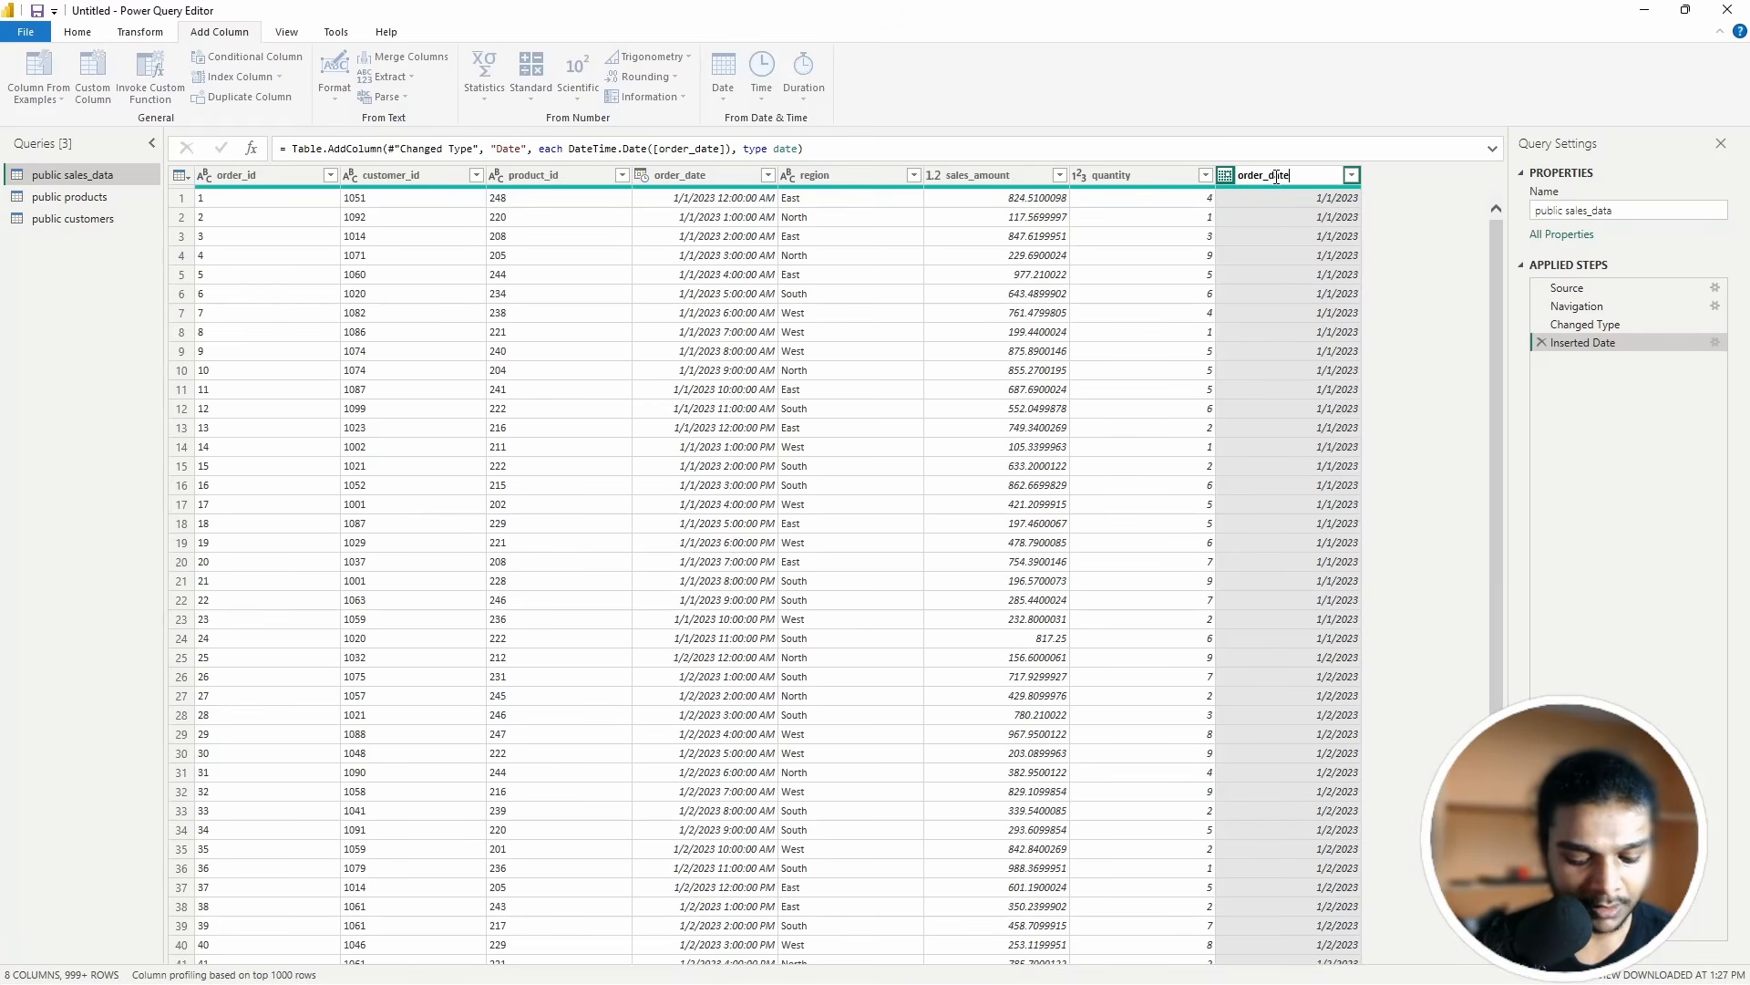
text(clean)
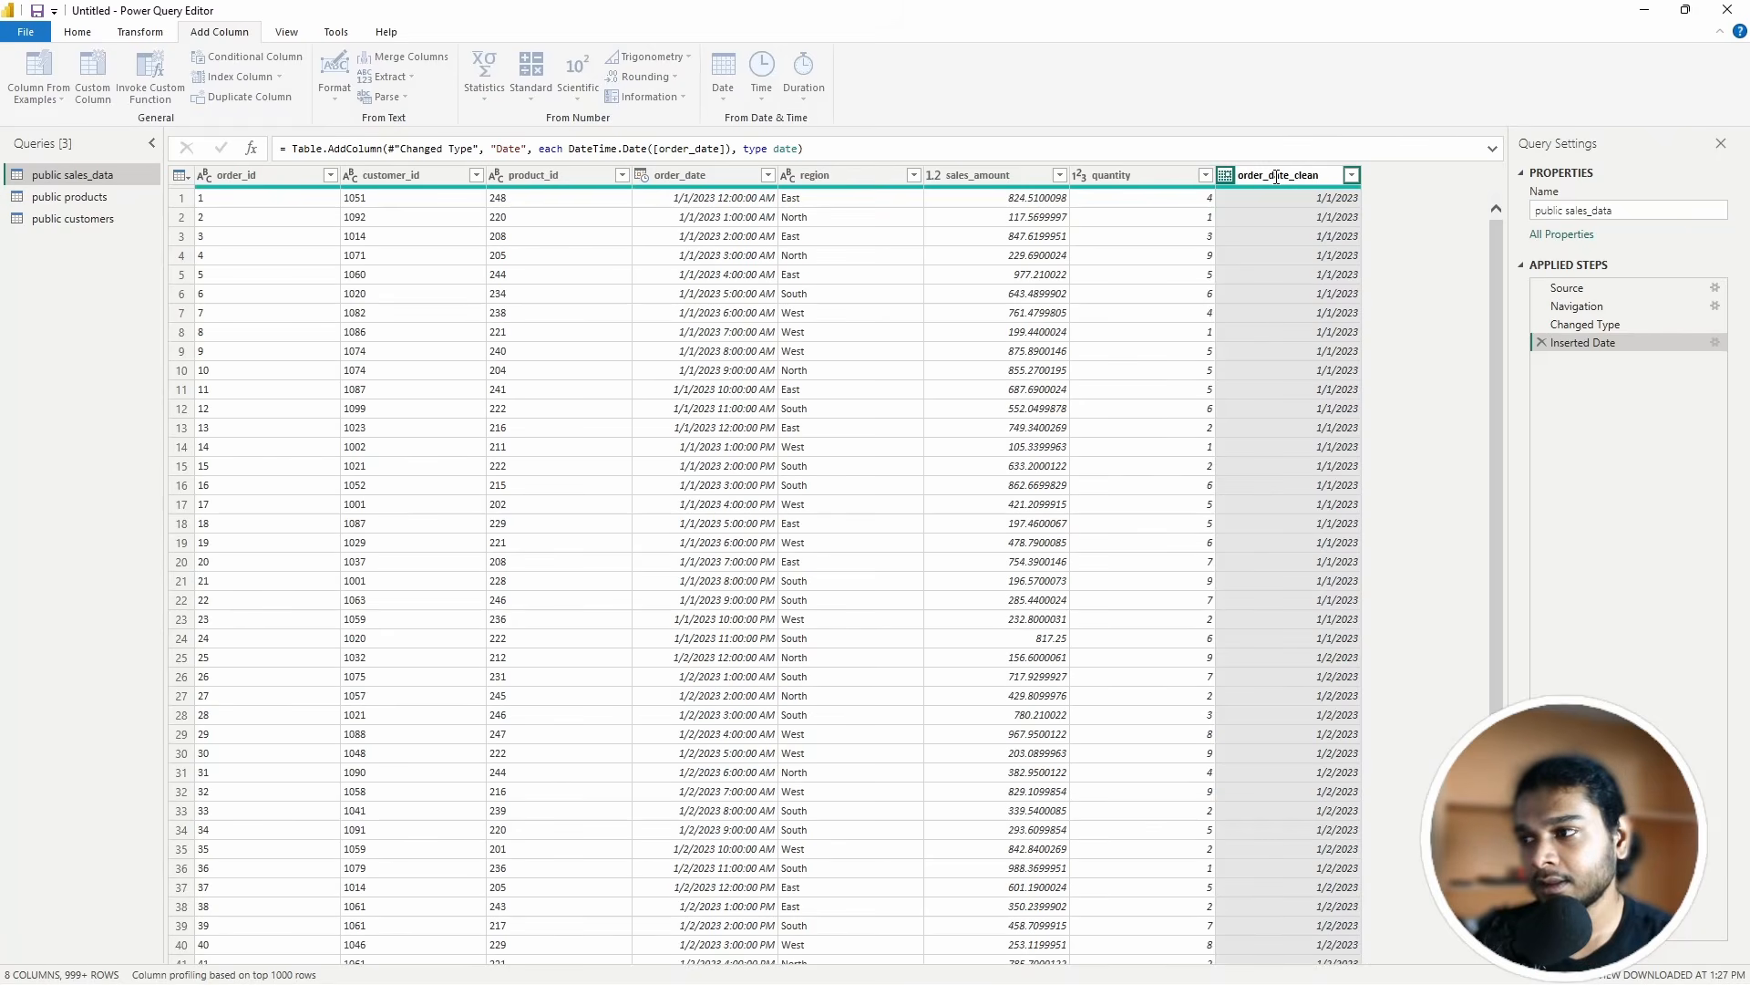
key(Return)
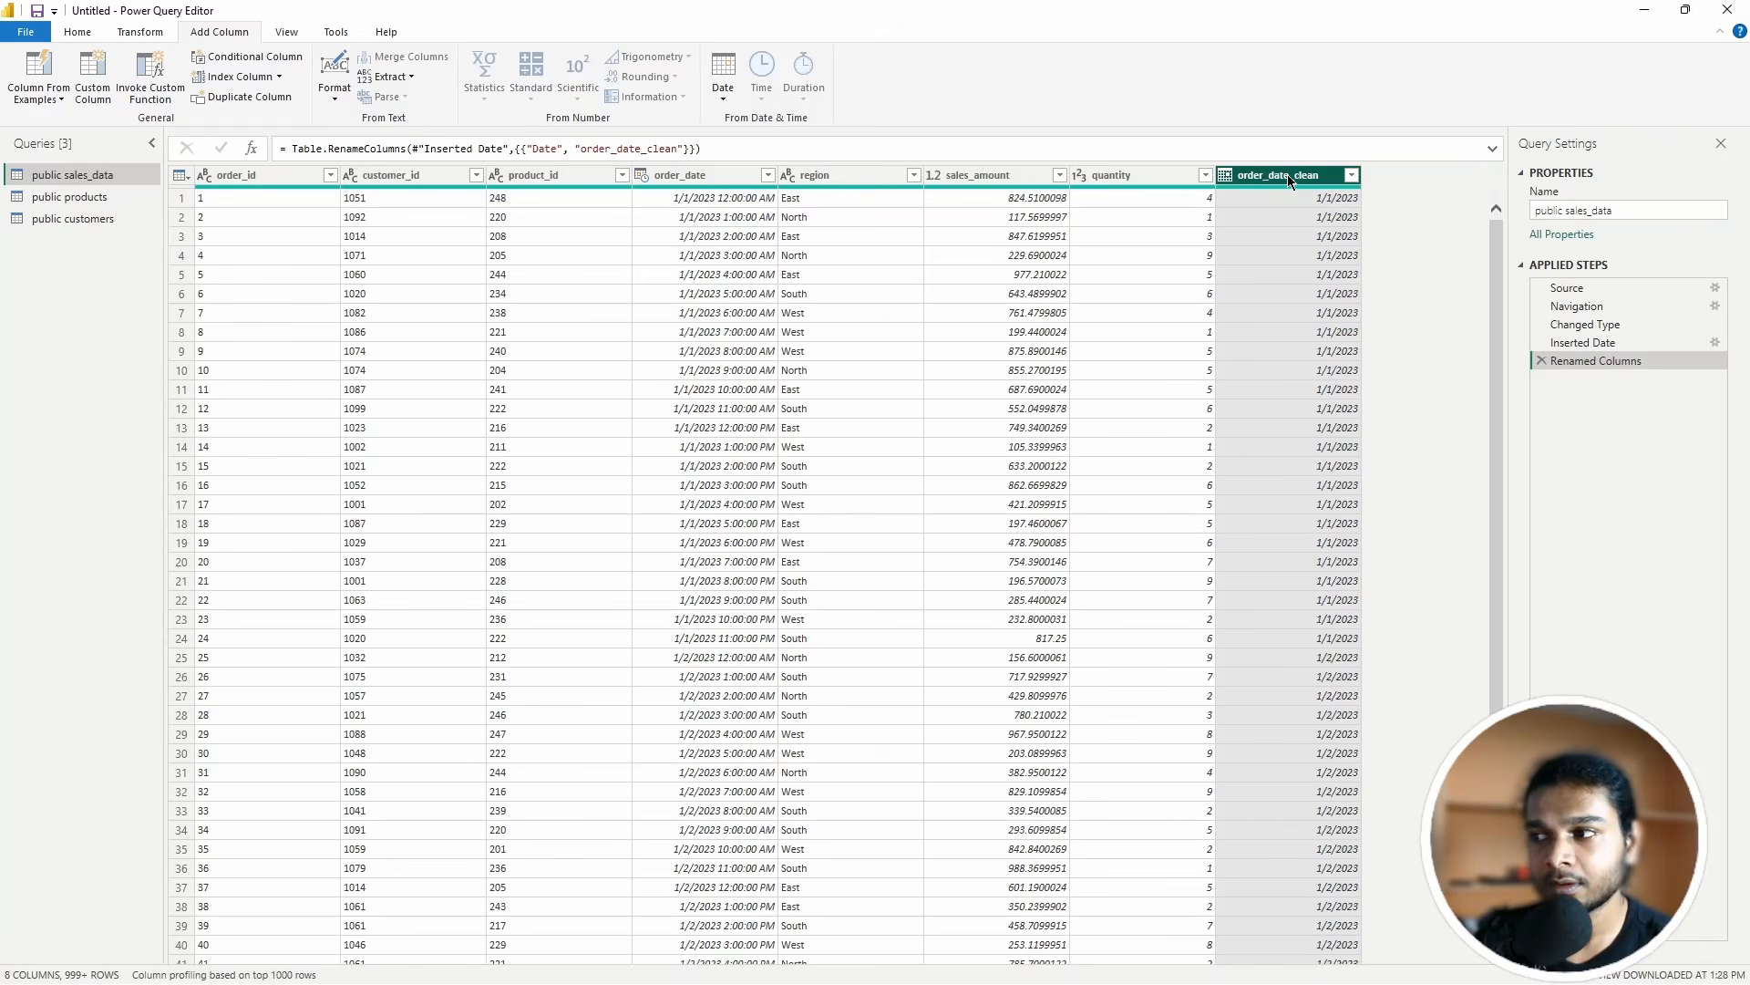
right_click(1288, 179)
click(1271, 175)
double_click(1271, 175)
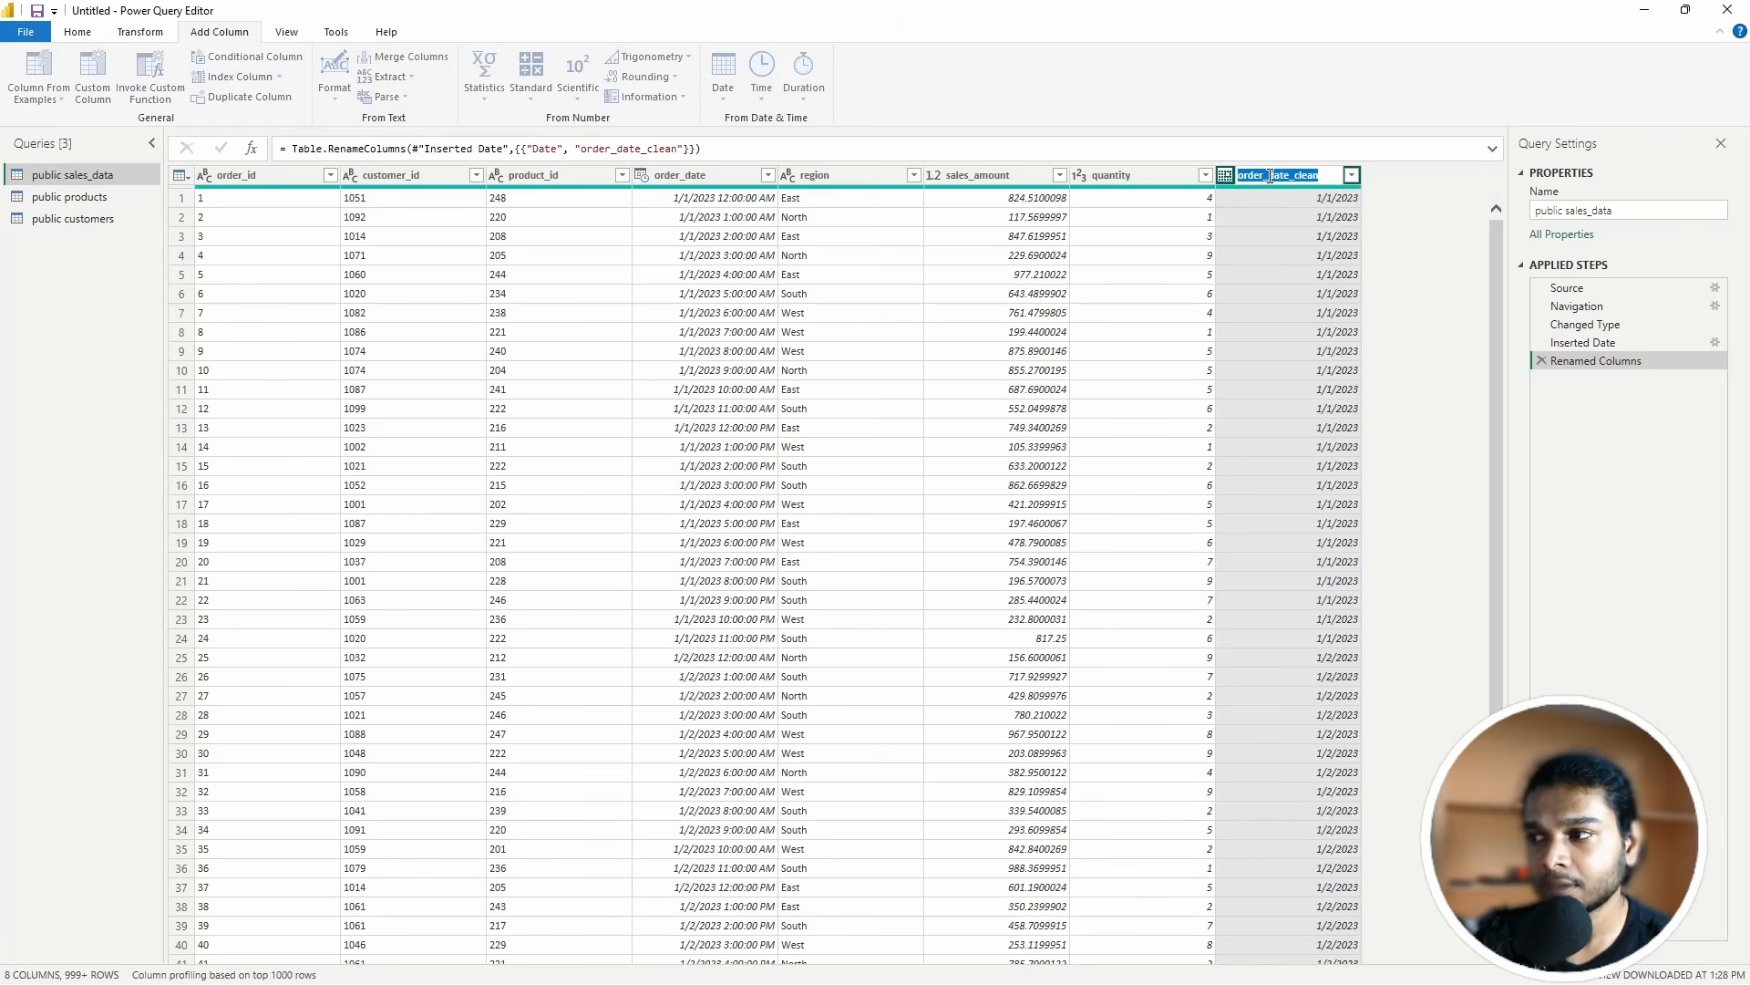
click(1332, 195)
double_click(1318, 179)
click(1333, 358)
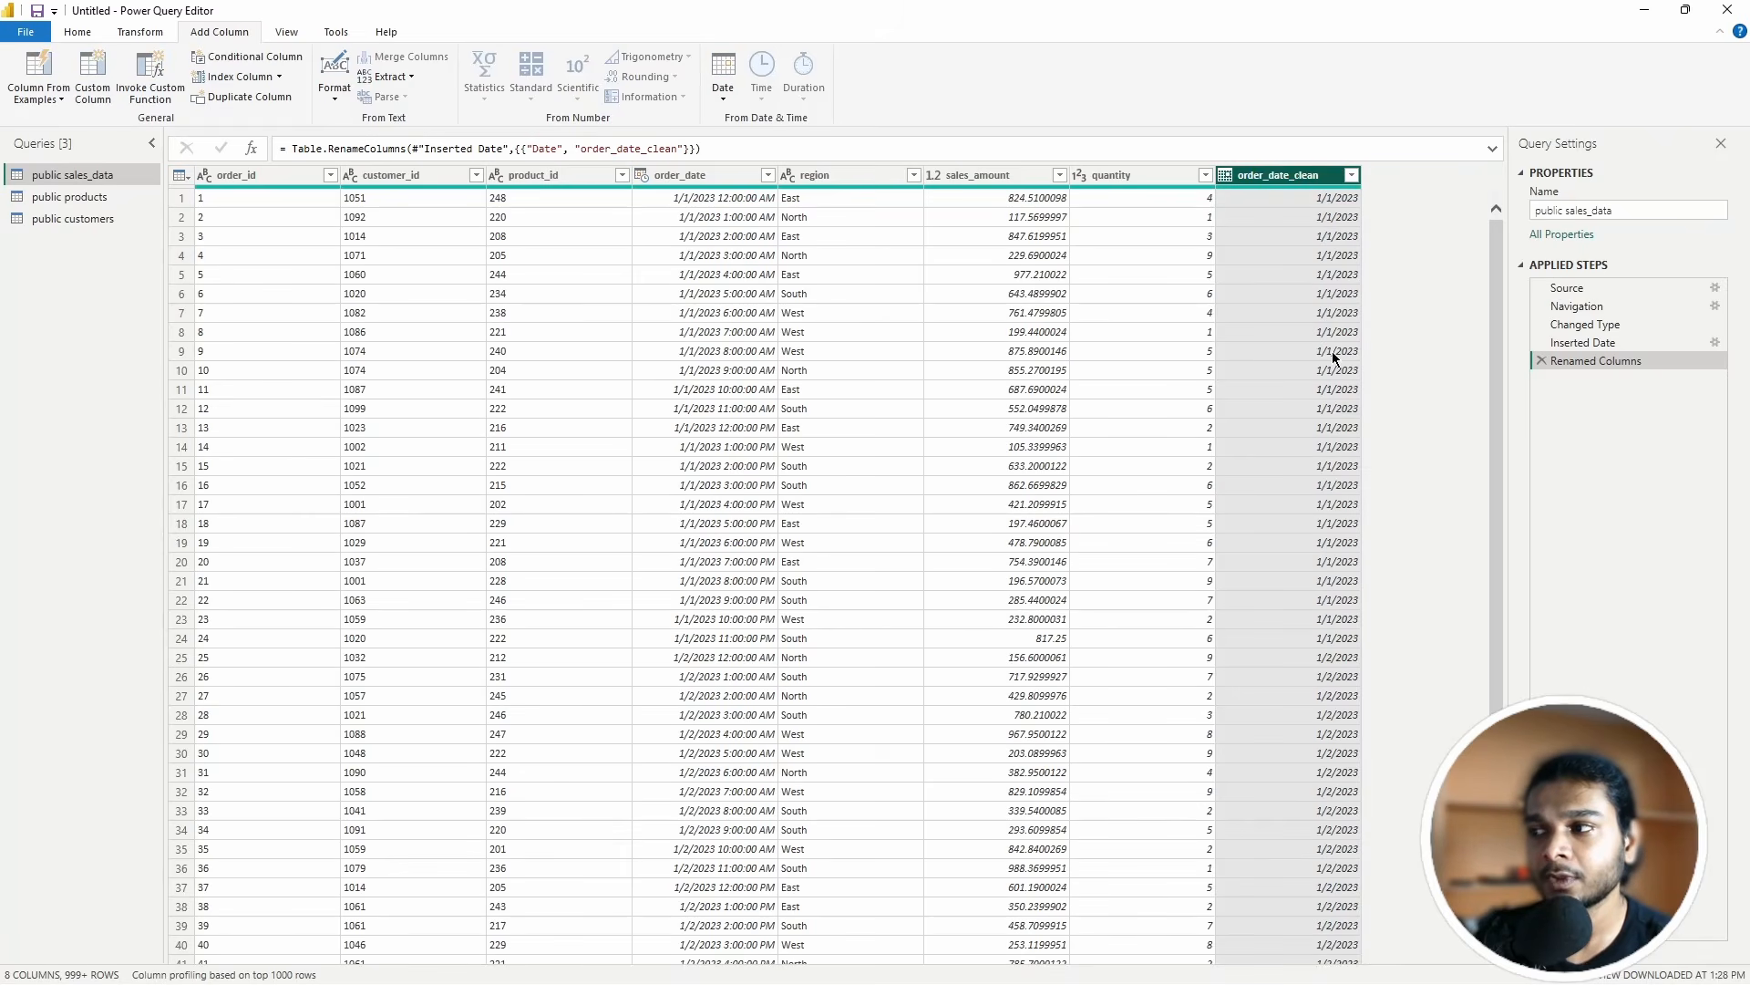
scroll(701, 459, down, 3)
scroll(1113, 395, up, 3)
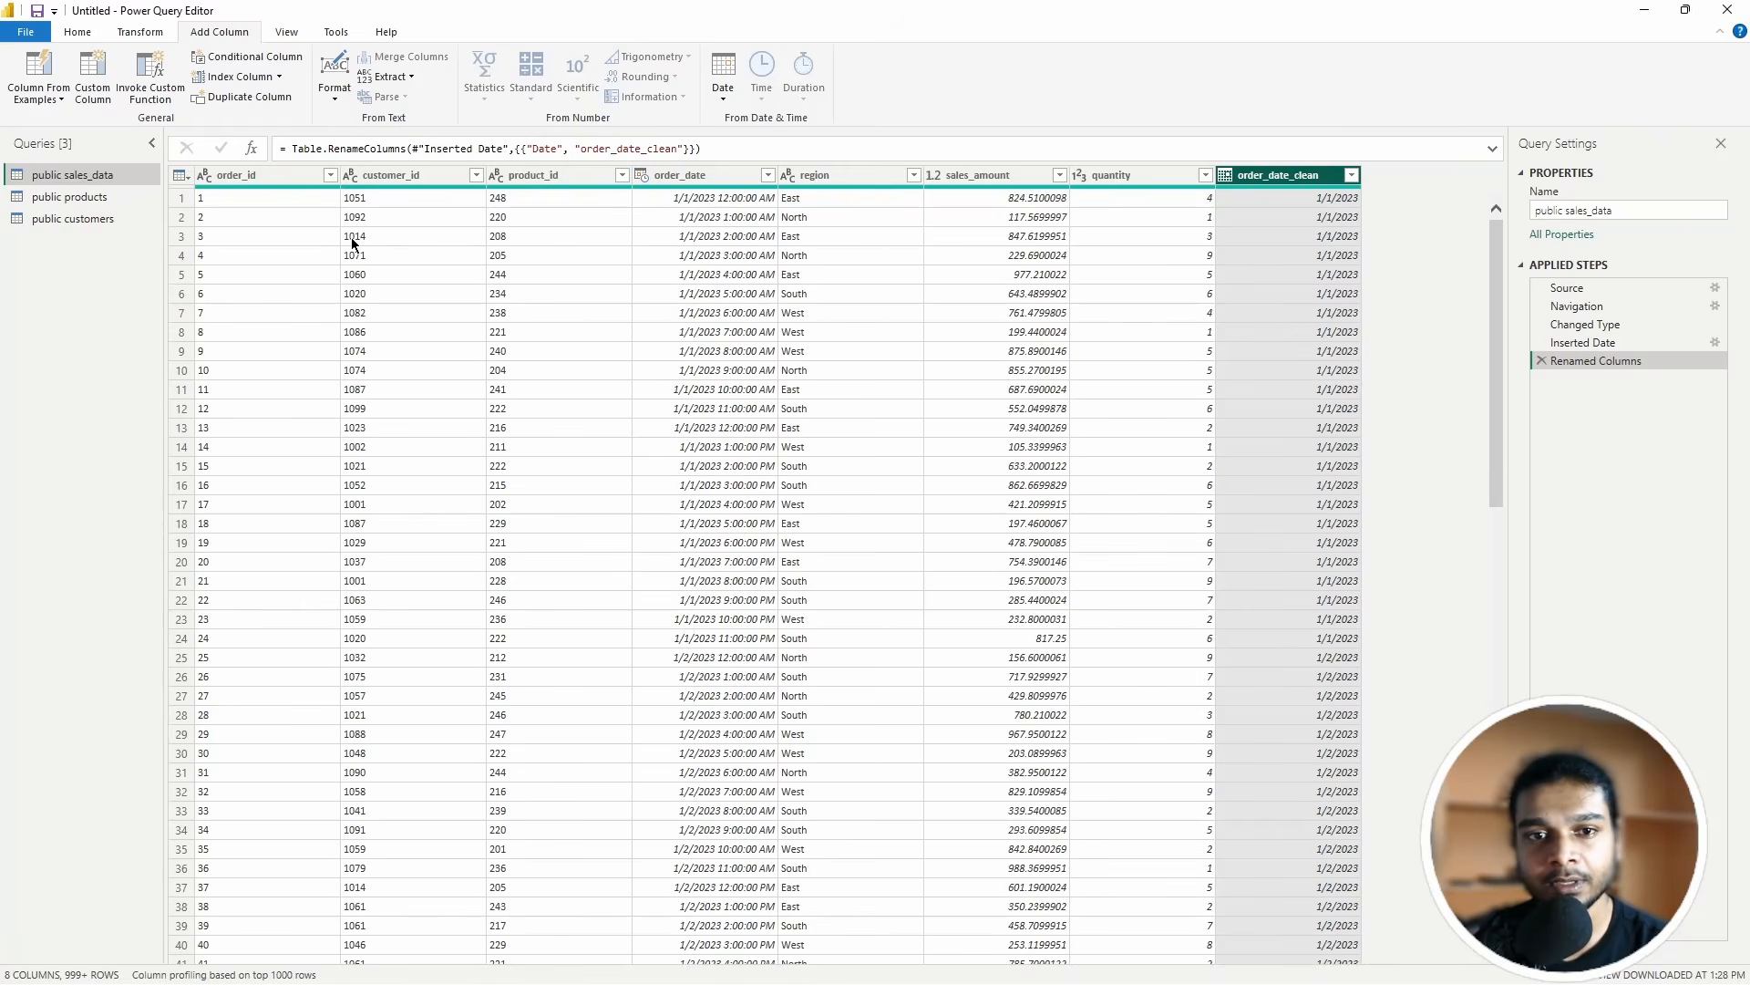
Step: Start a Merge Queries operation on public sales_data from the Home ribbon's combine options
click(98, 33)
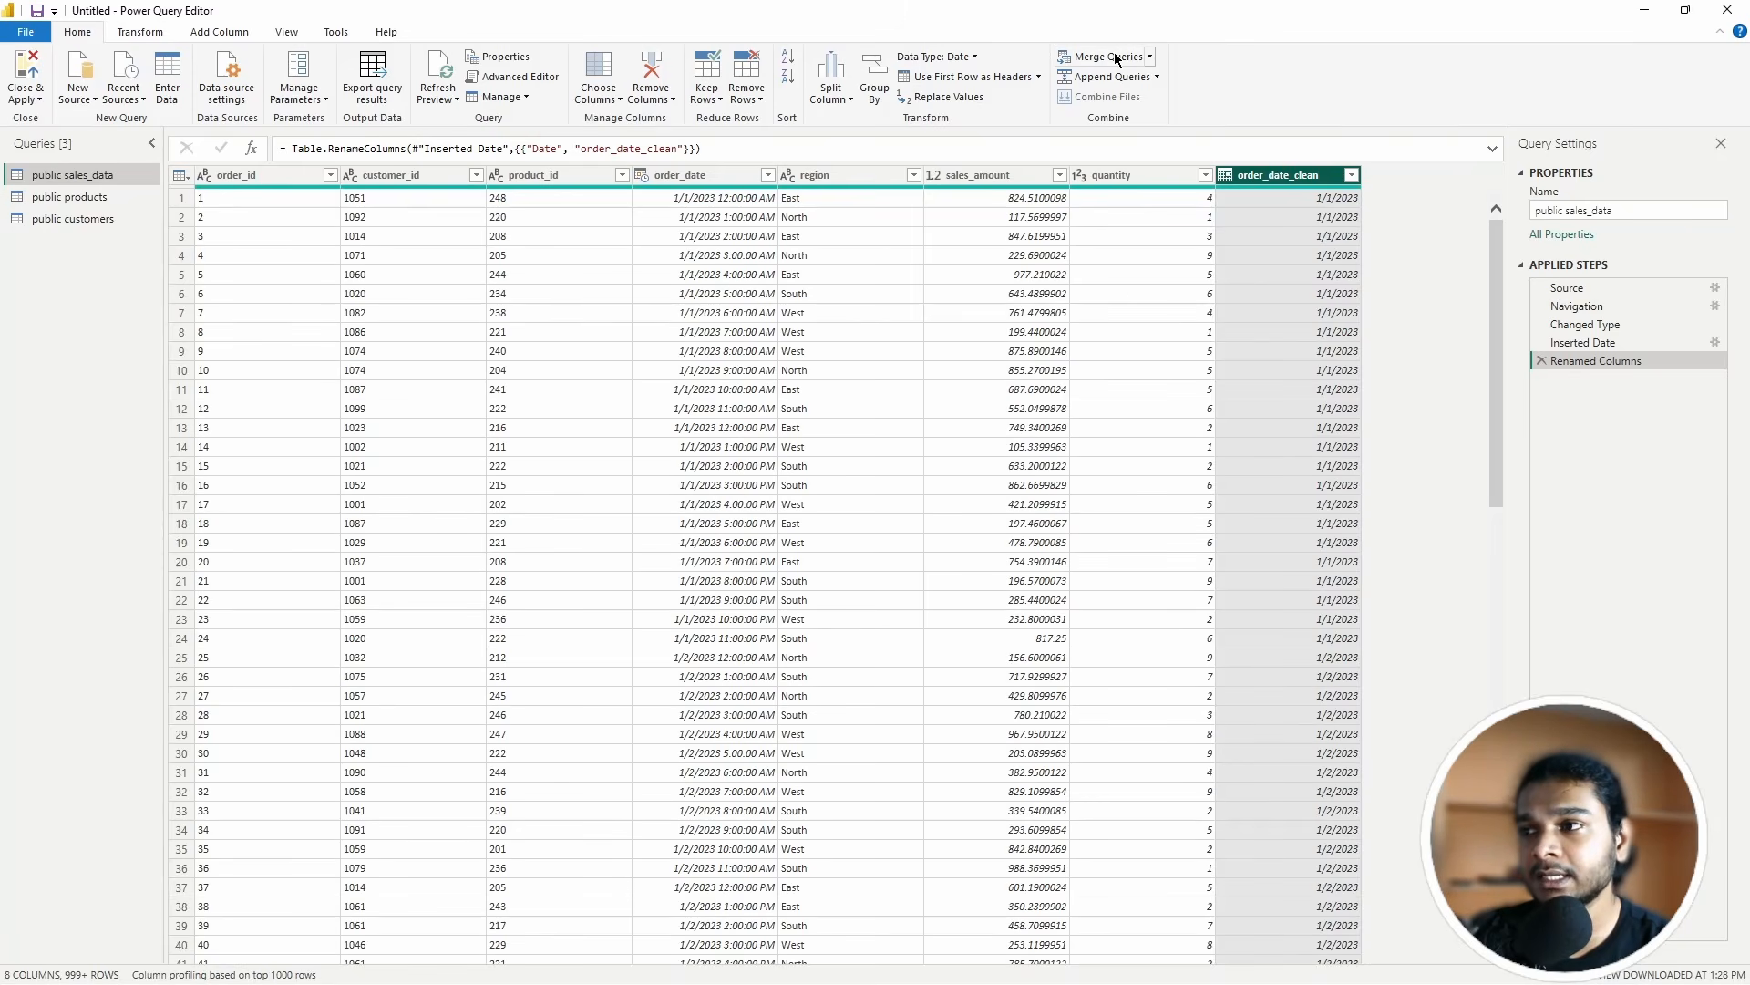
click(1158, 78)
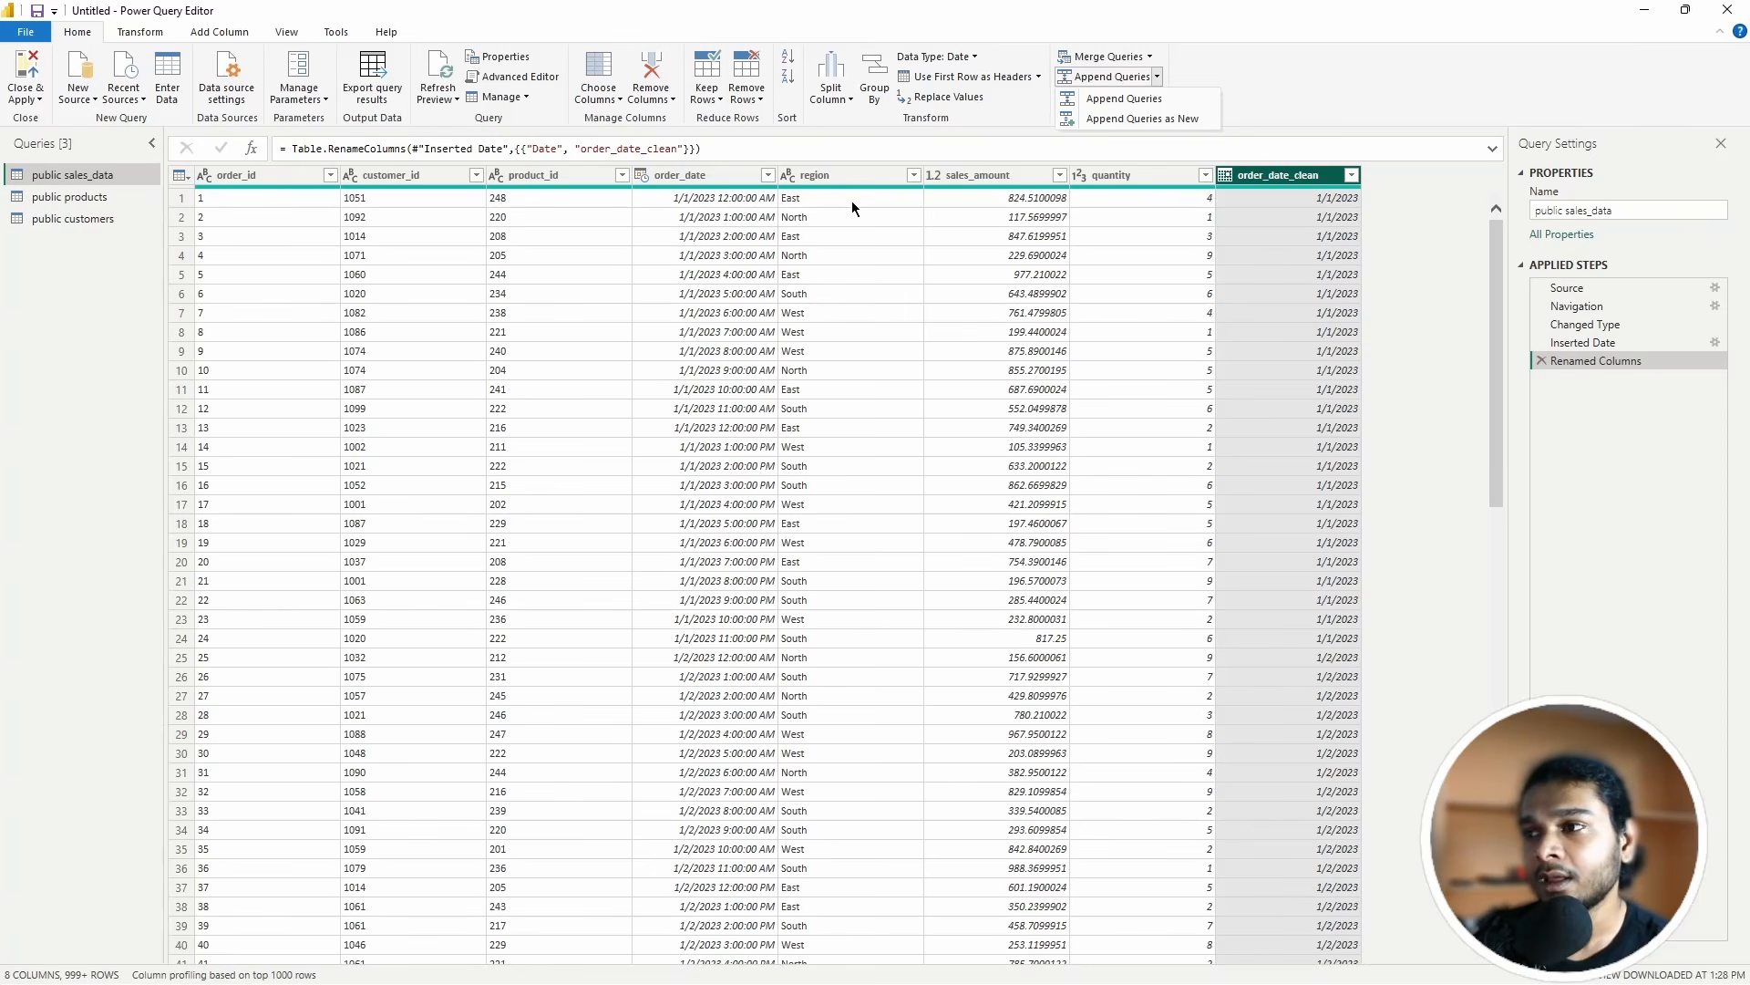
click(1147, 60)
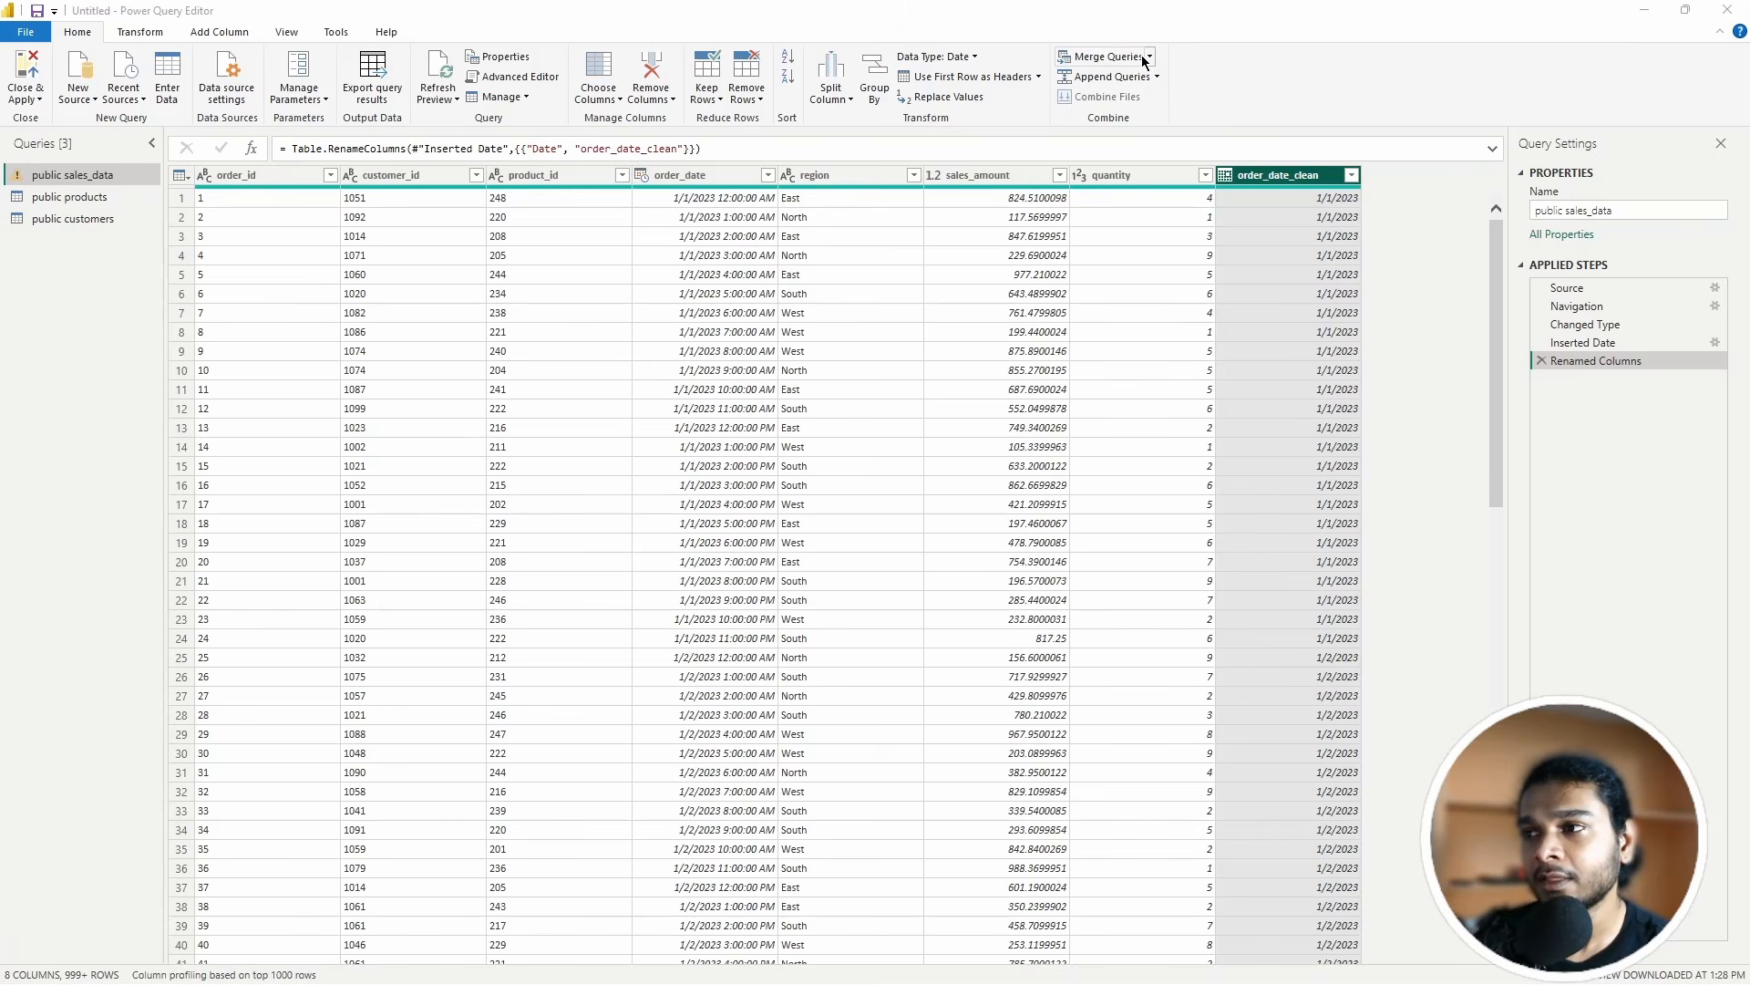
click(1176, 219)
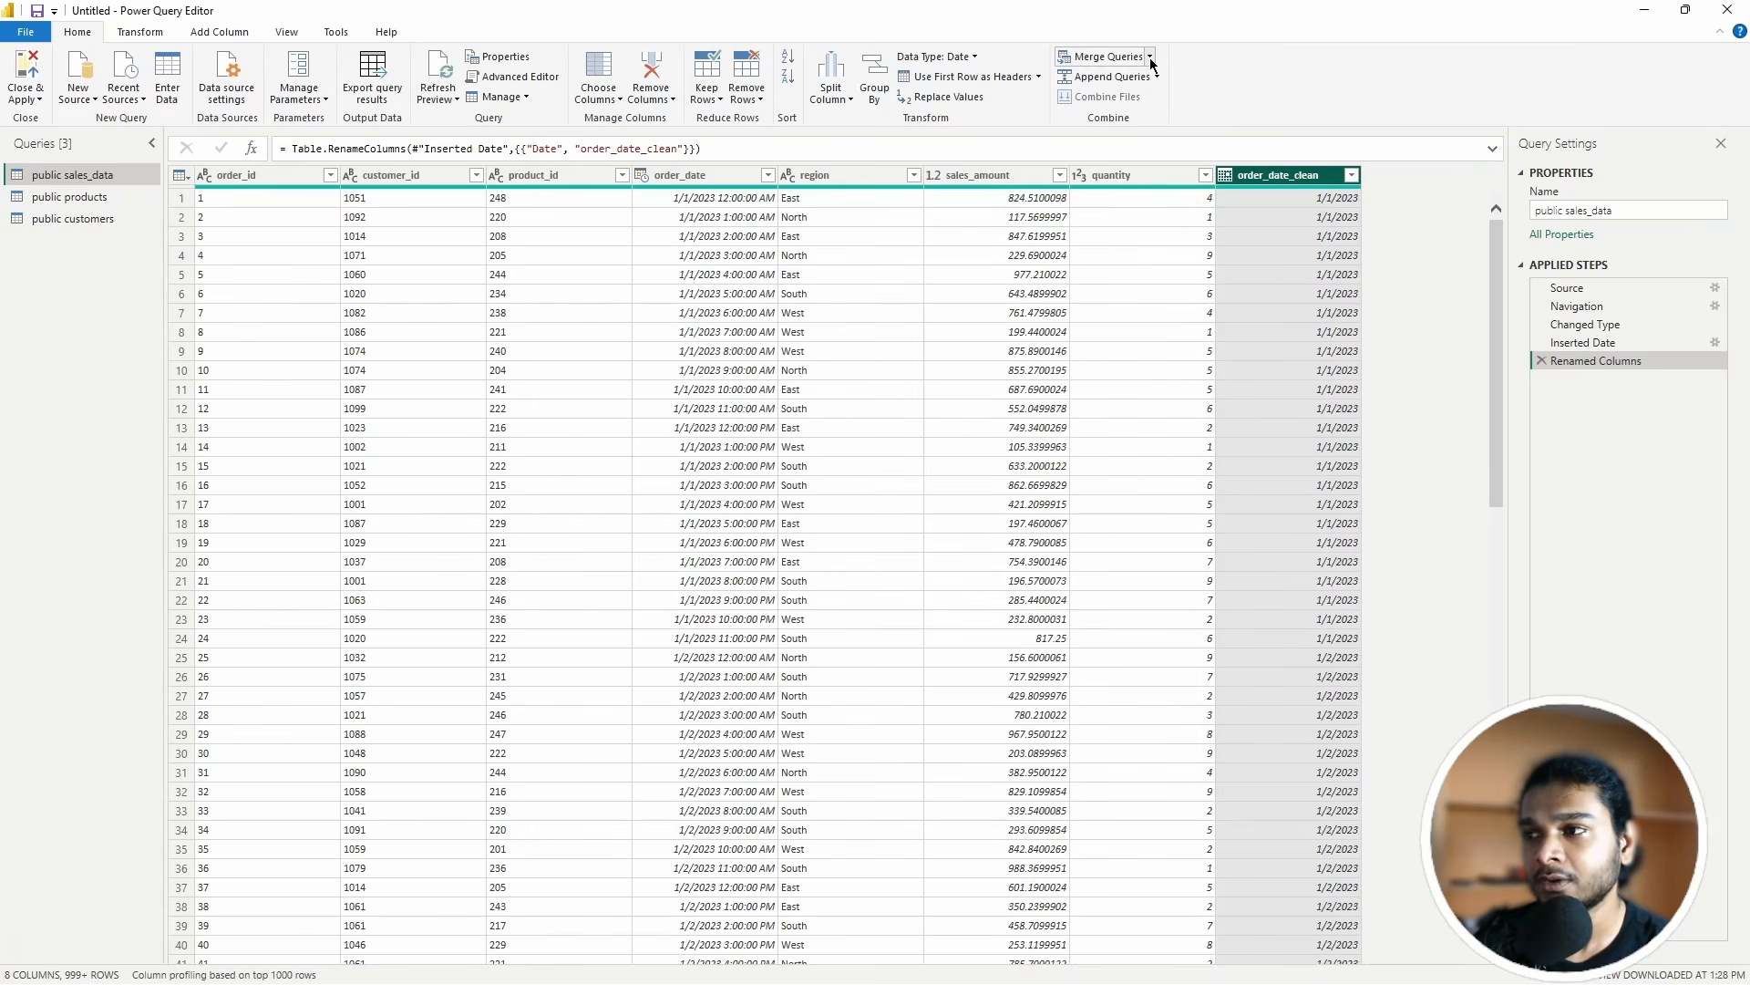
click(1150, 59)
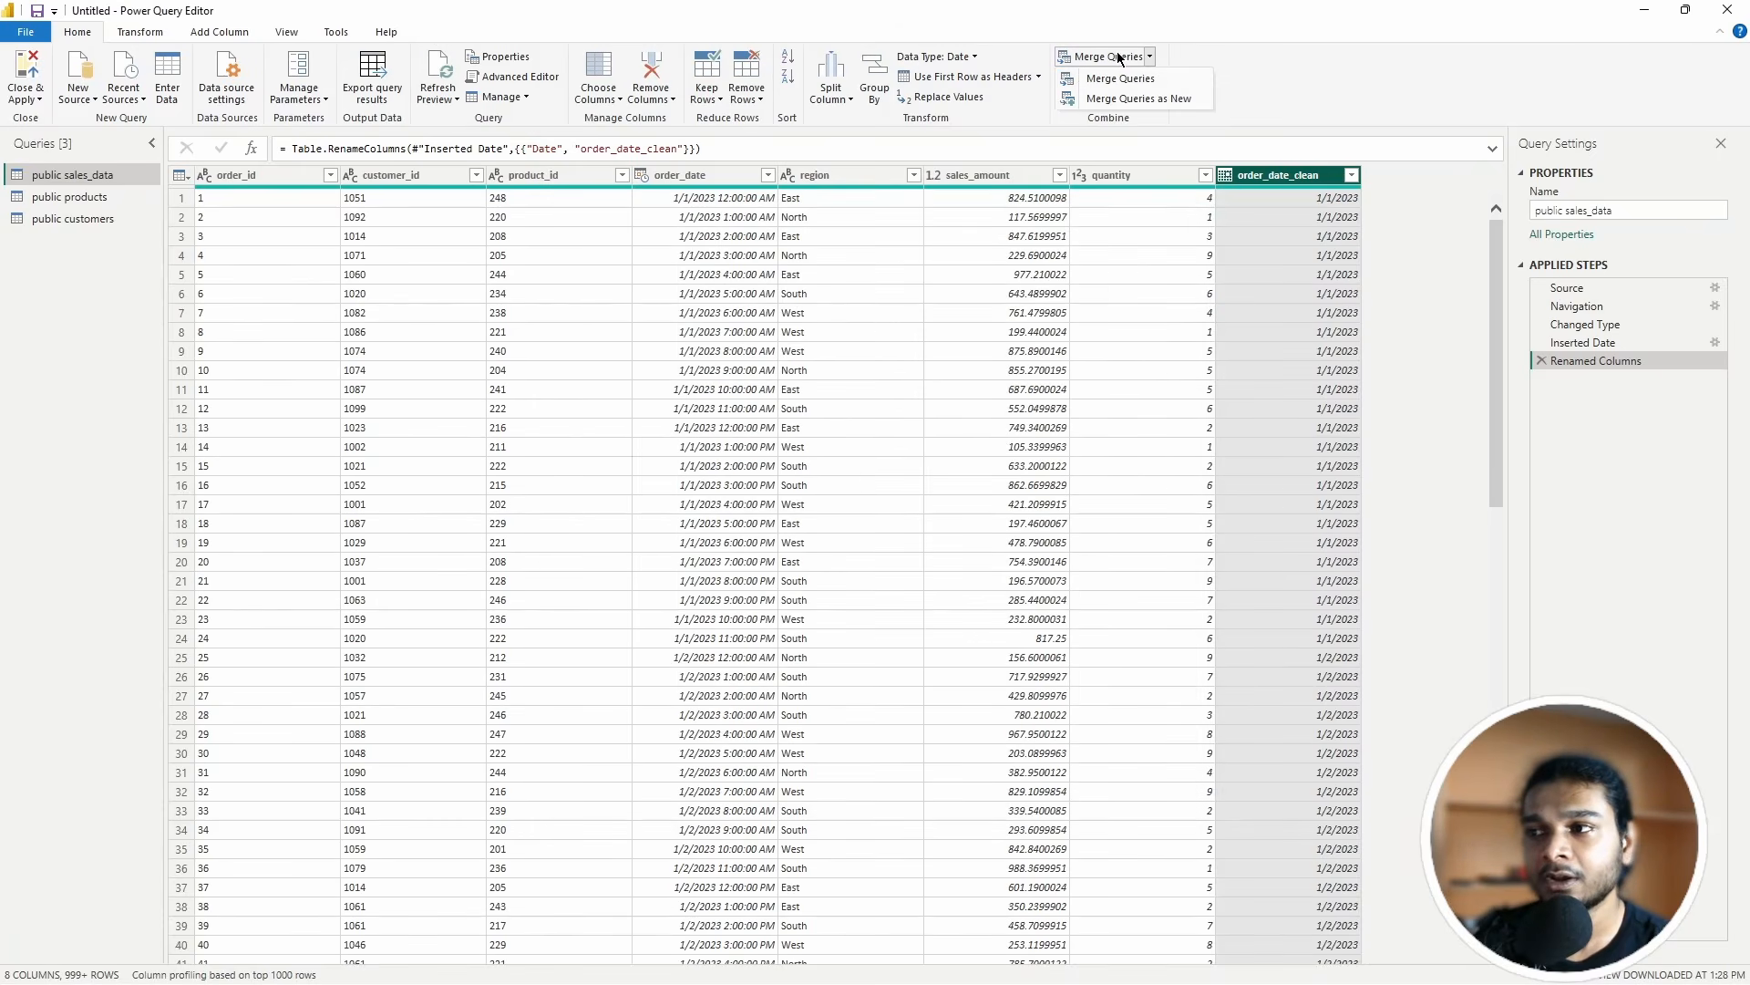
click(1120, 79)
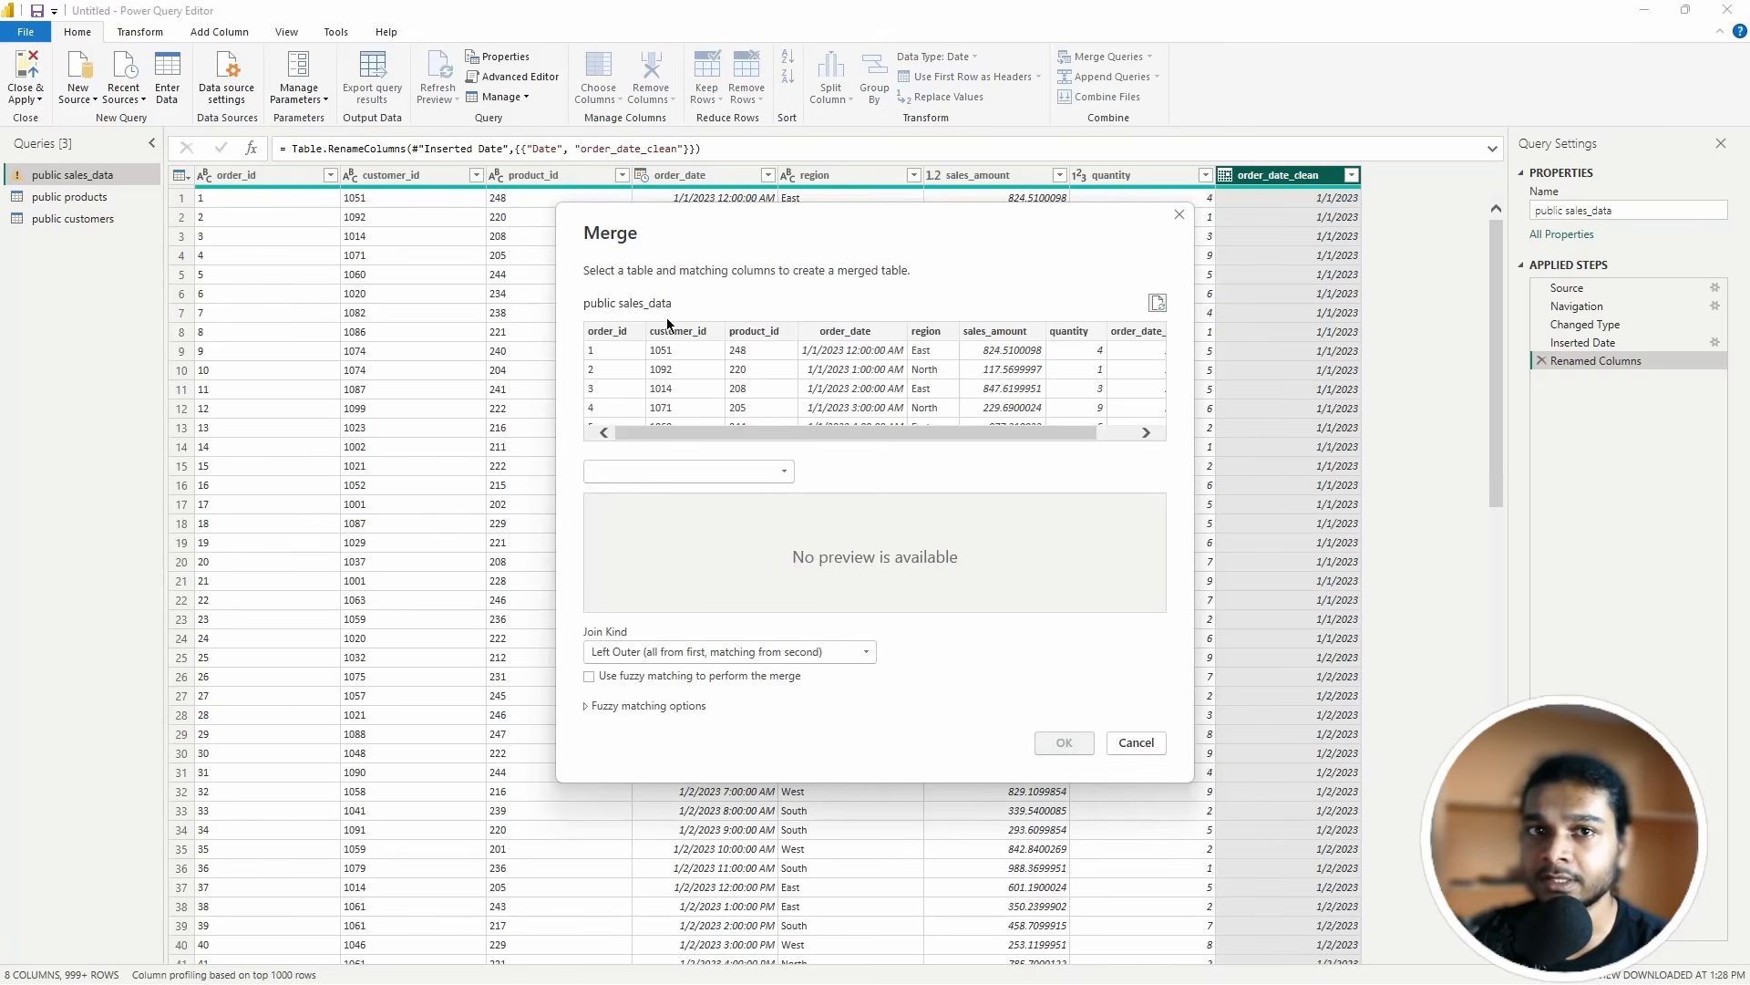
Step: Pick public customers as the second table with Left Outer join, matching on its customer_id
click(693, 471)
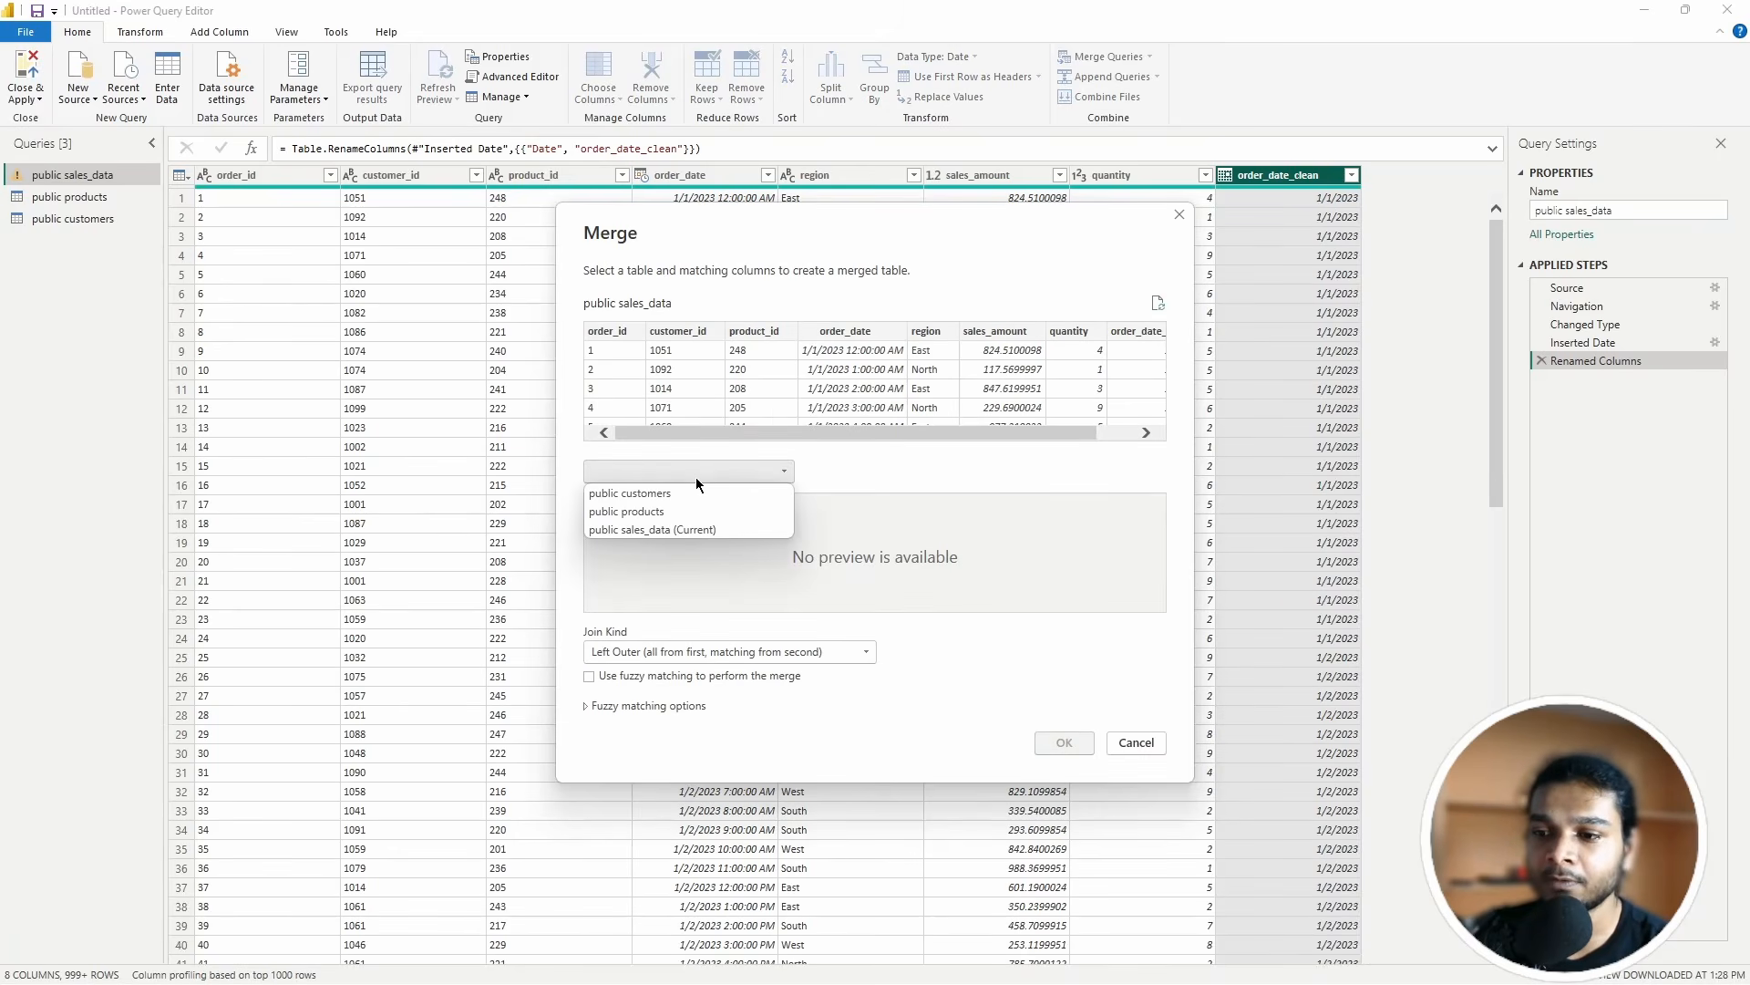
click(642, 493)
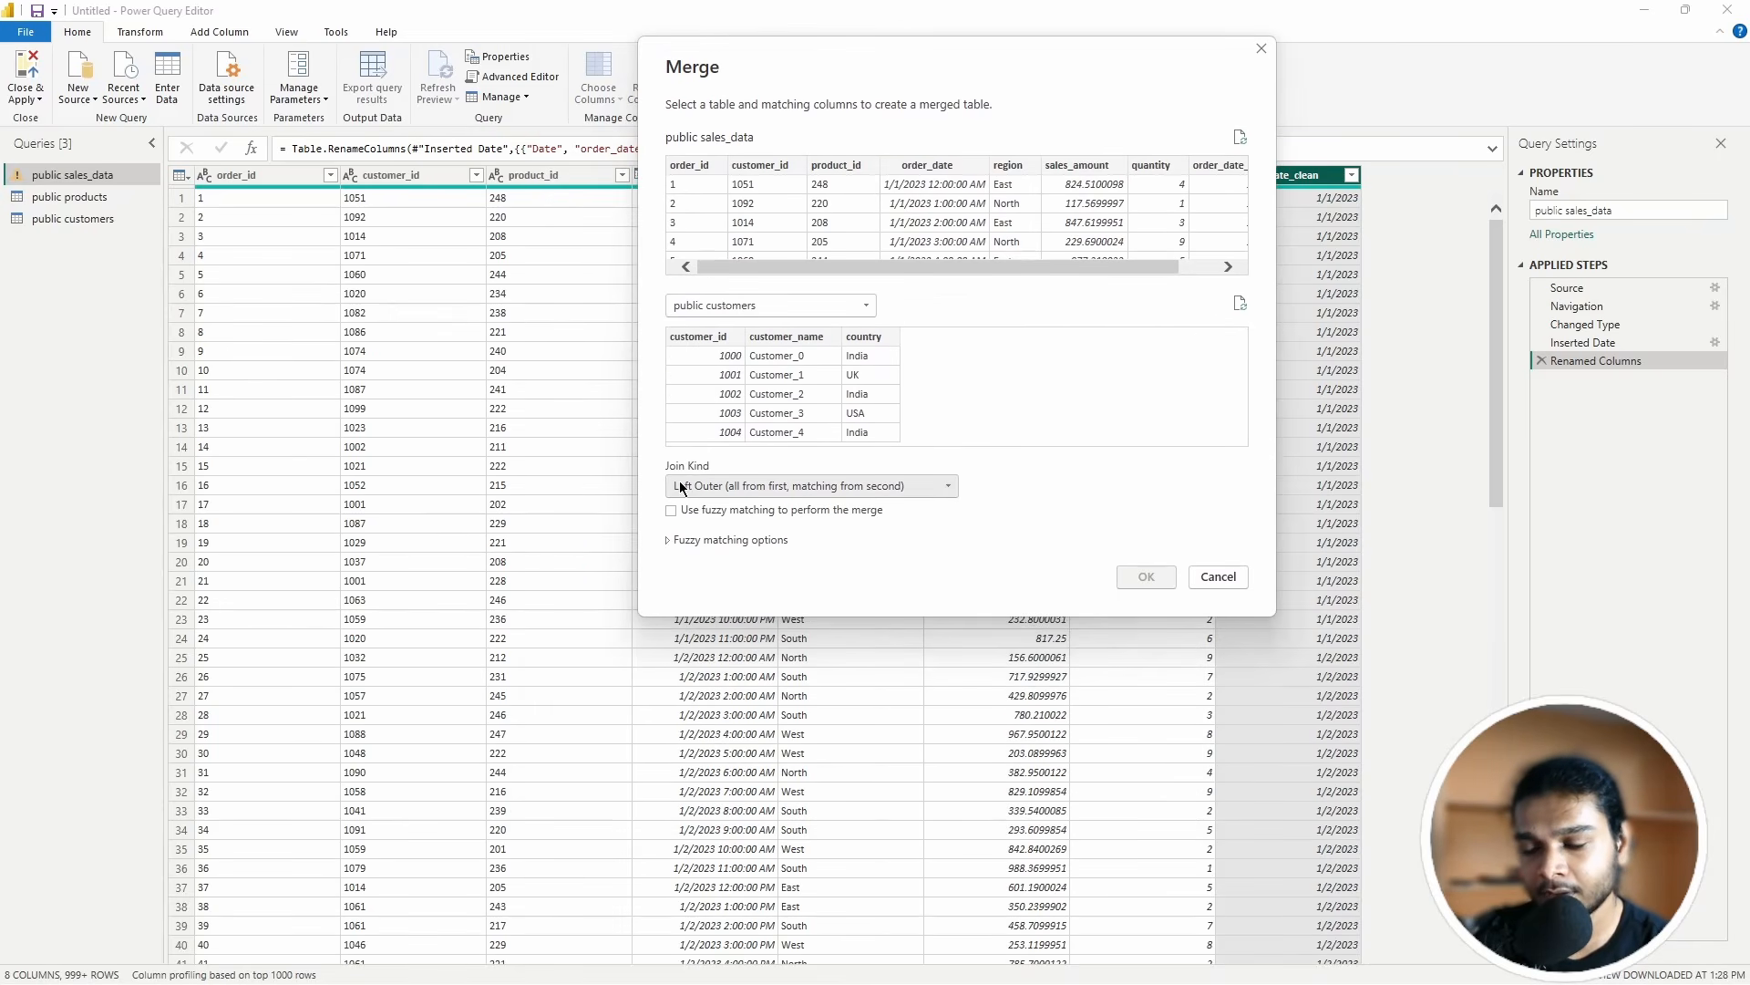
click(715, 485)
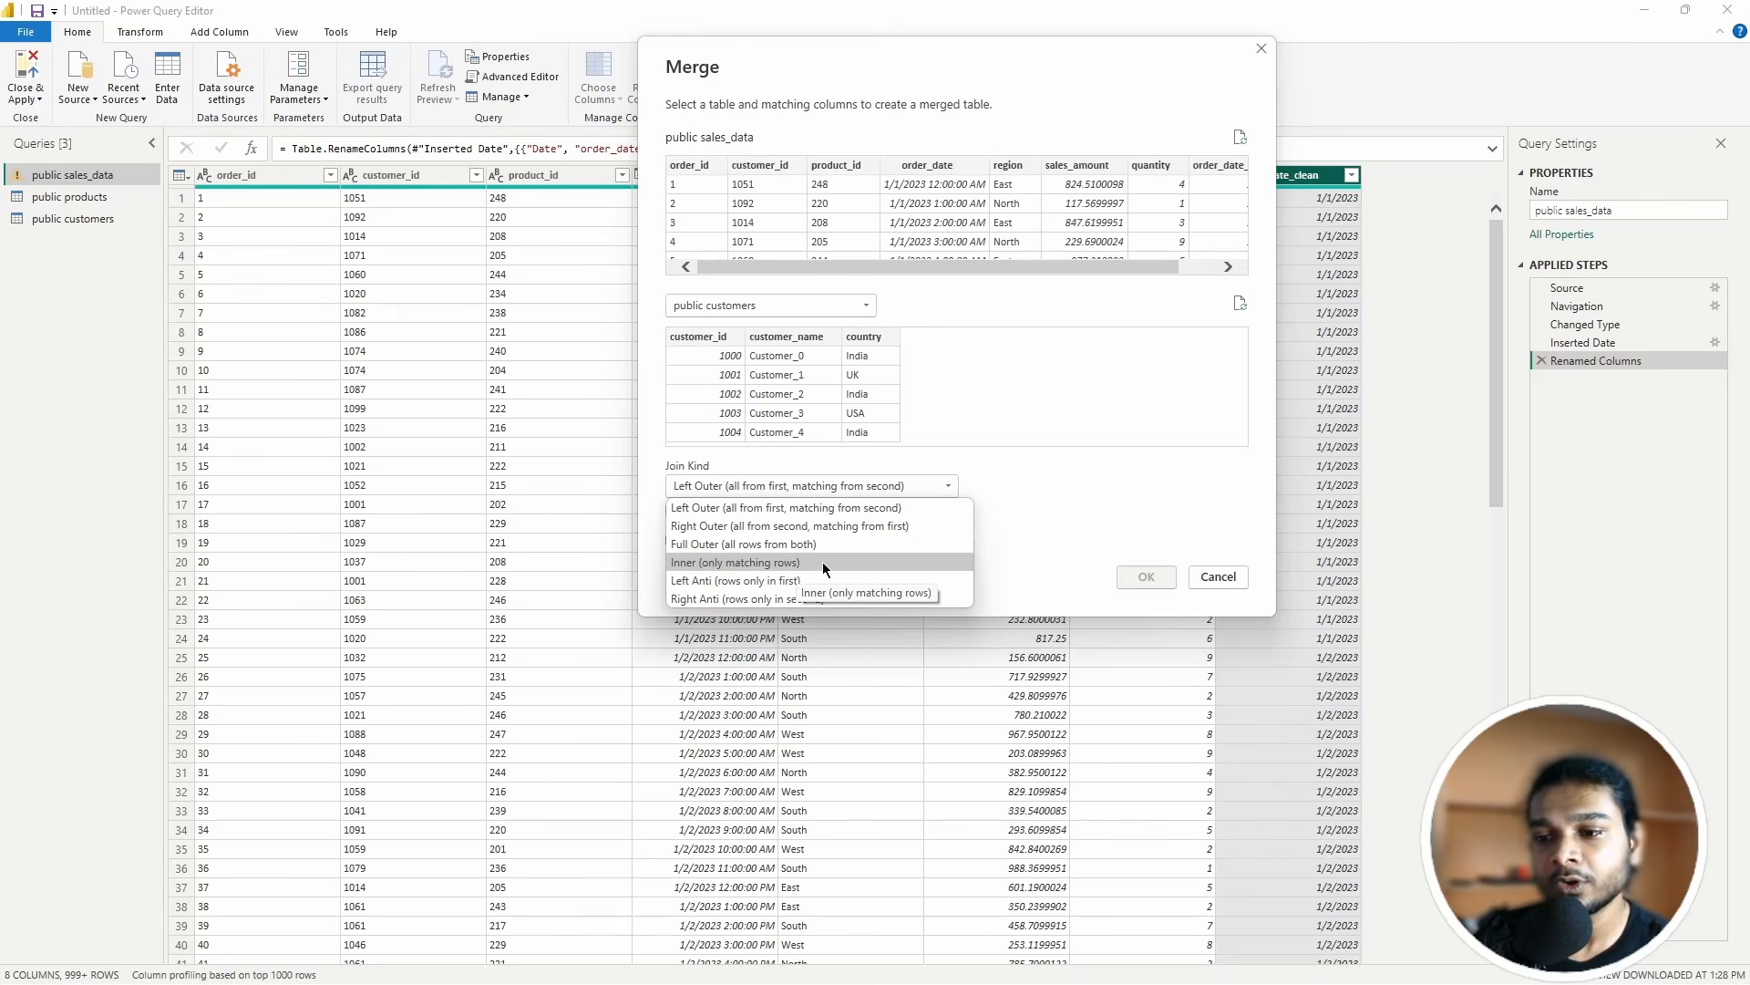
click(803, 513)
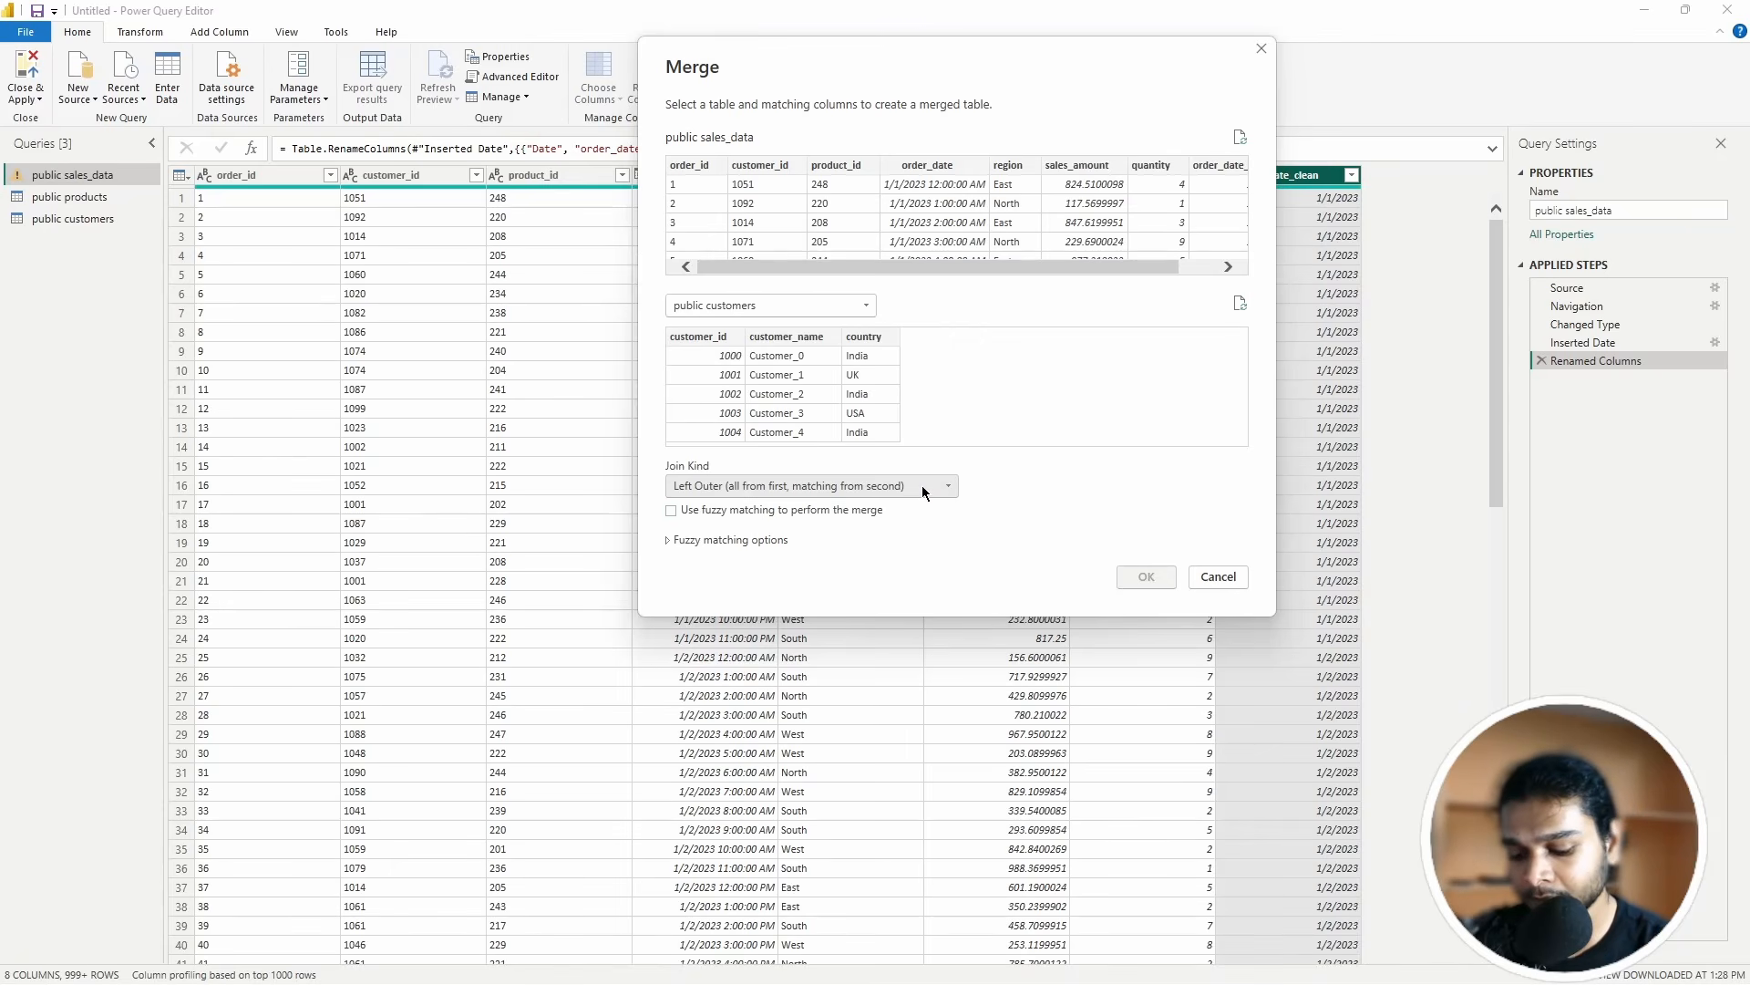
click(698, 337)
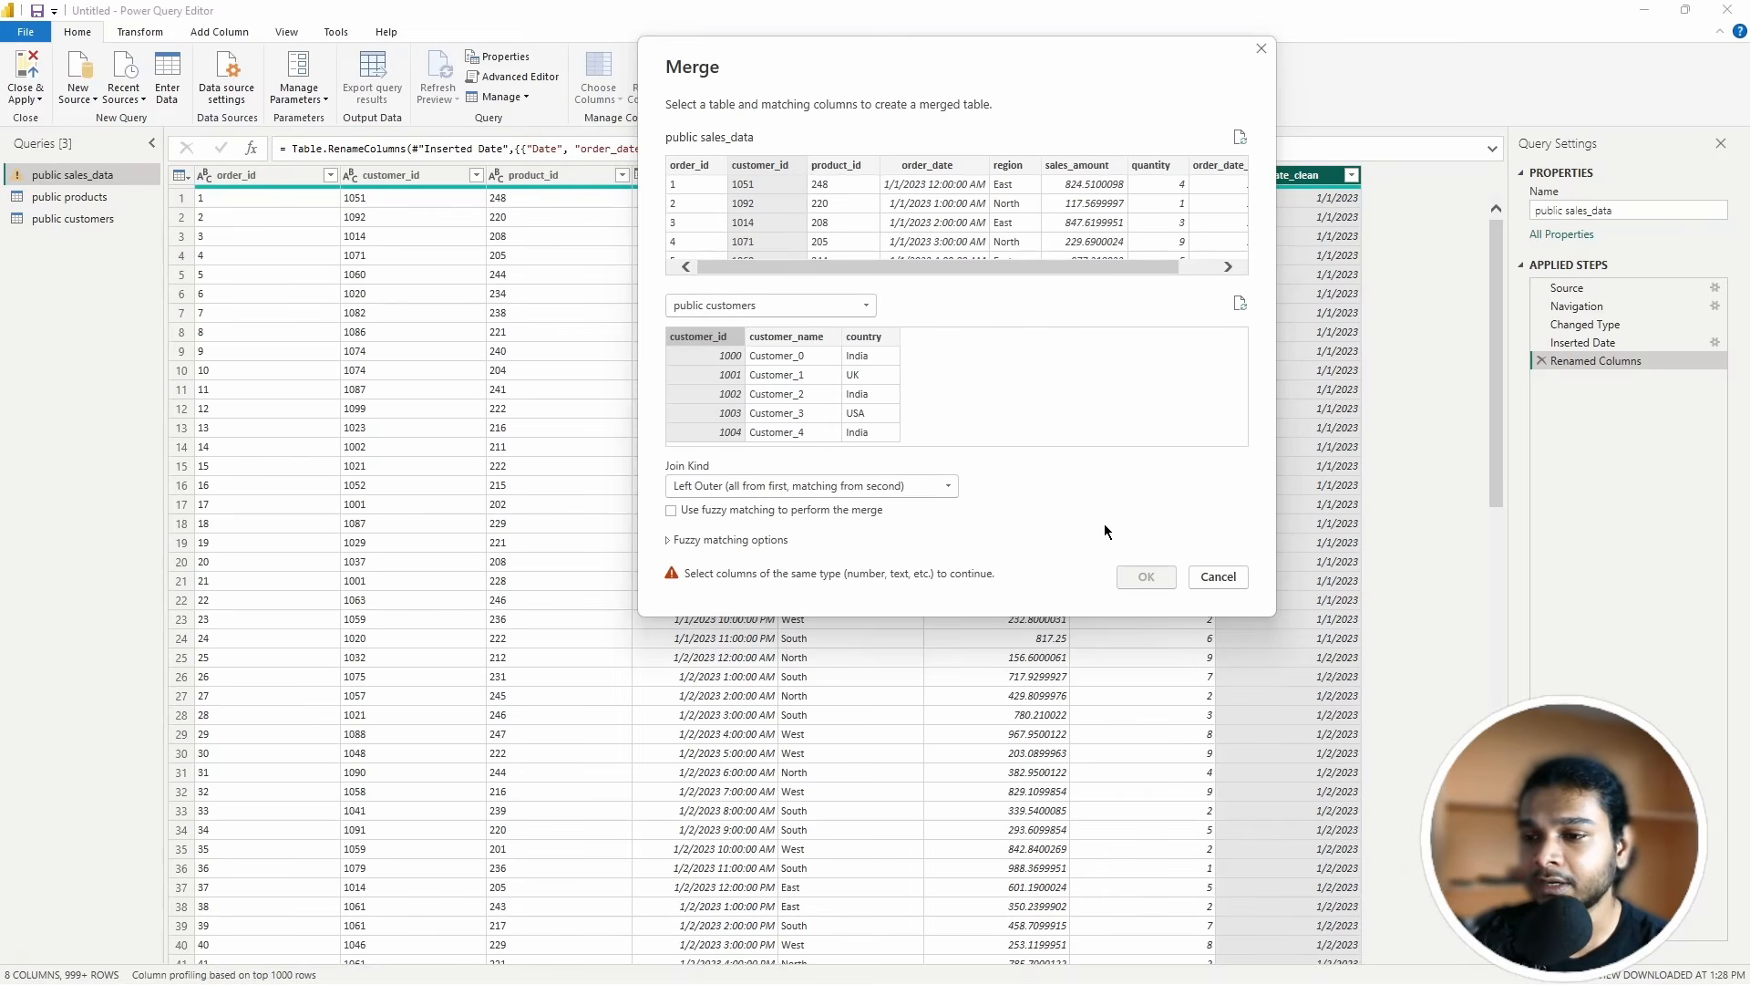
Step: Cancel the merge, change public customers' customer_id to Text, and return to public sales_data
click(1221, 577)
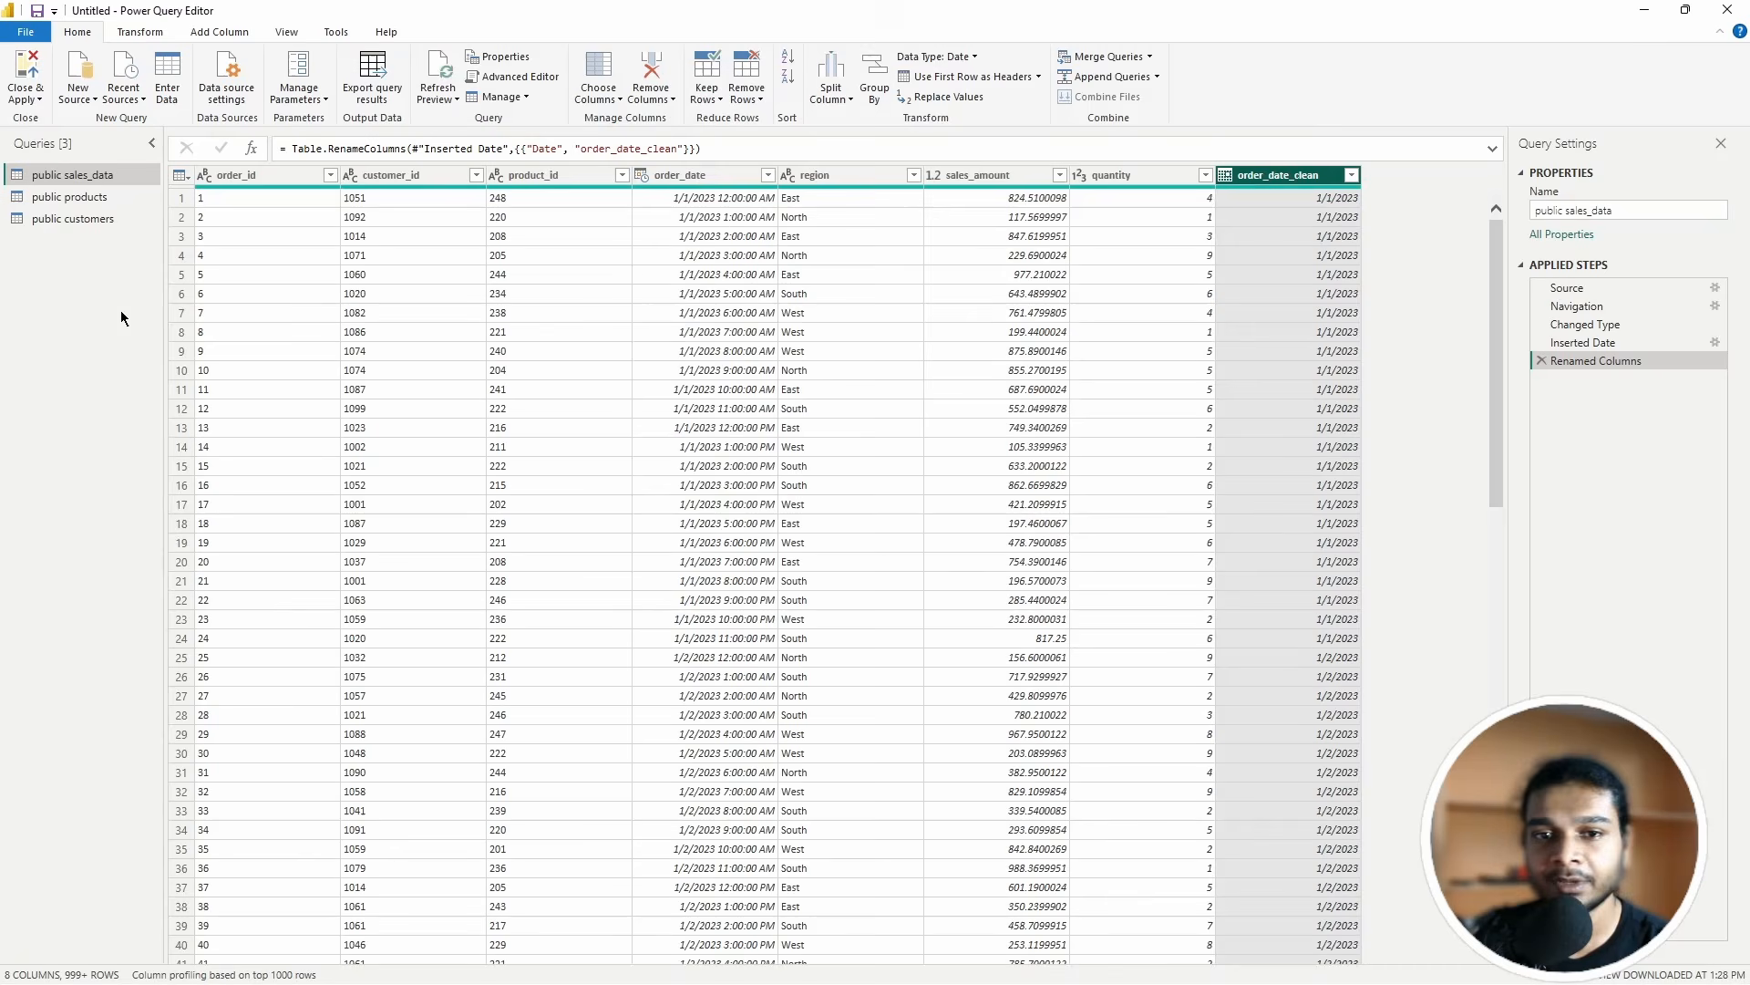
click(75, 223)
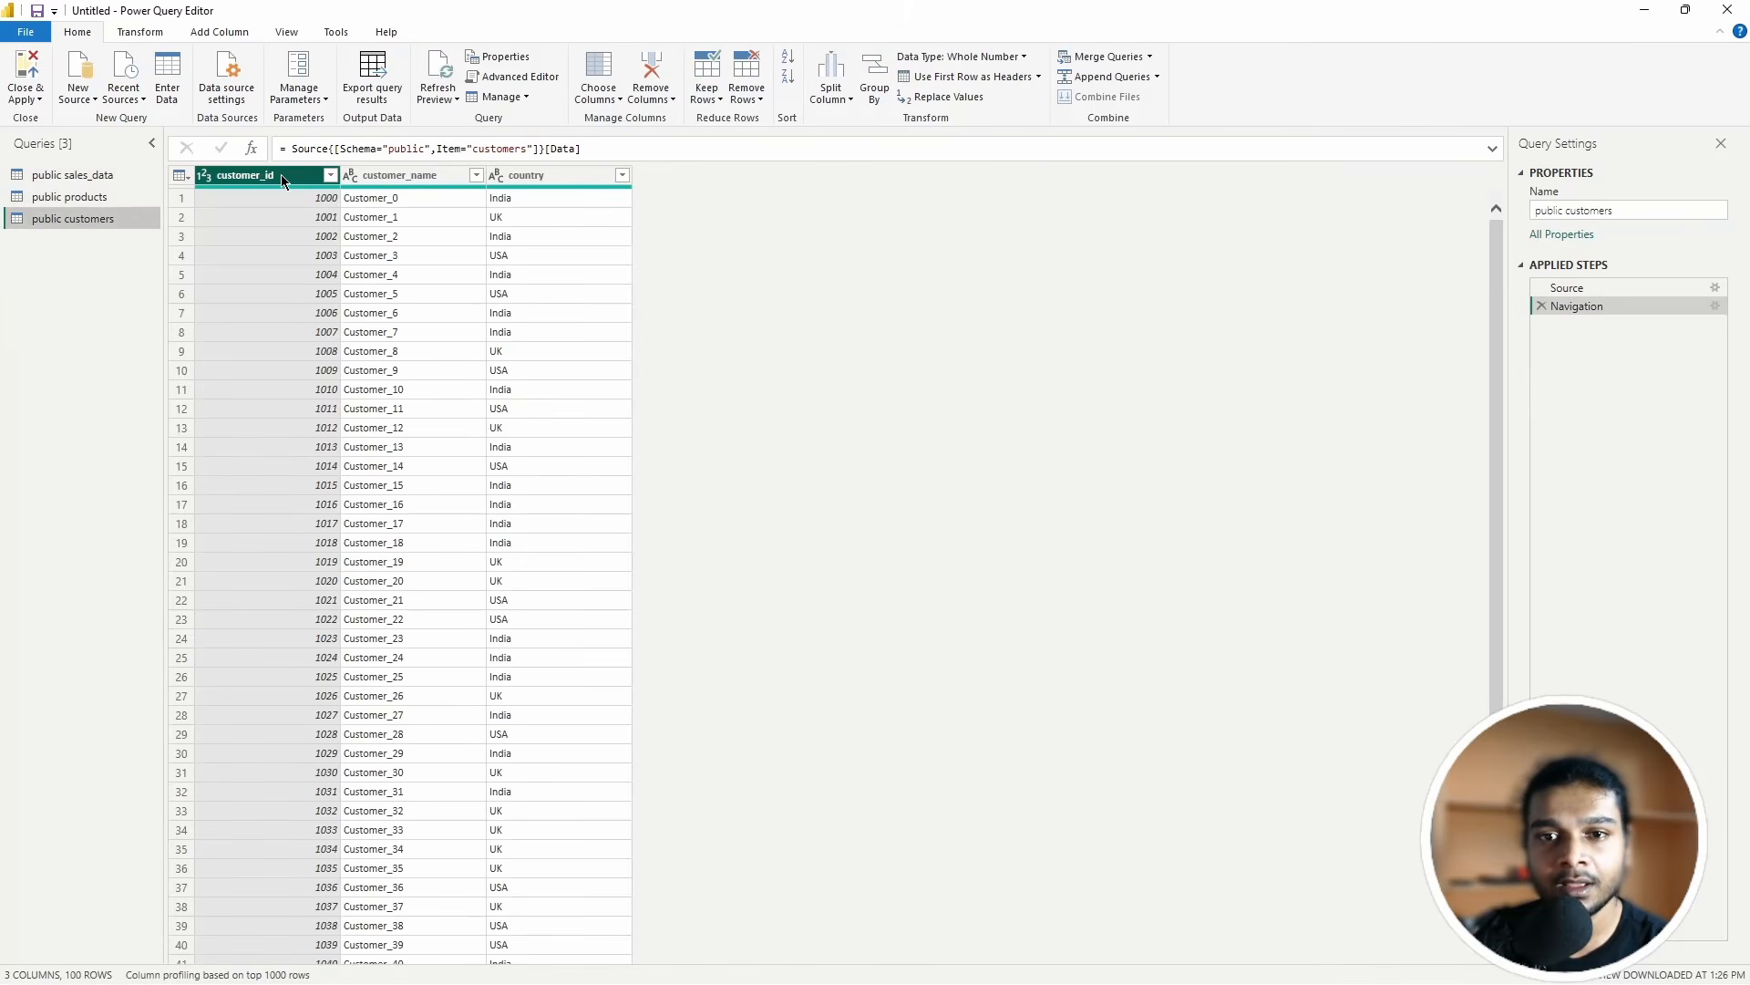
click(1021, 56)
click(949, 262)
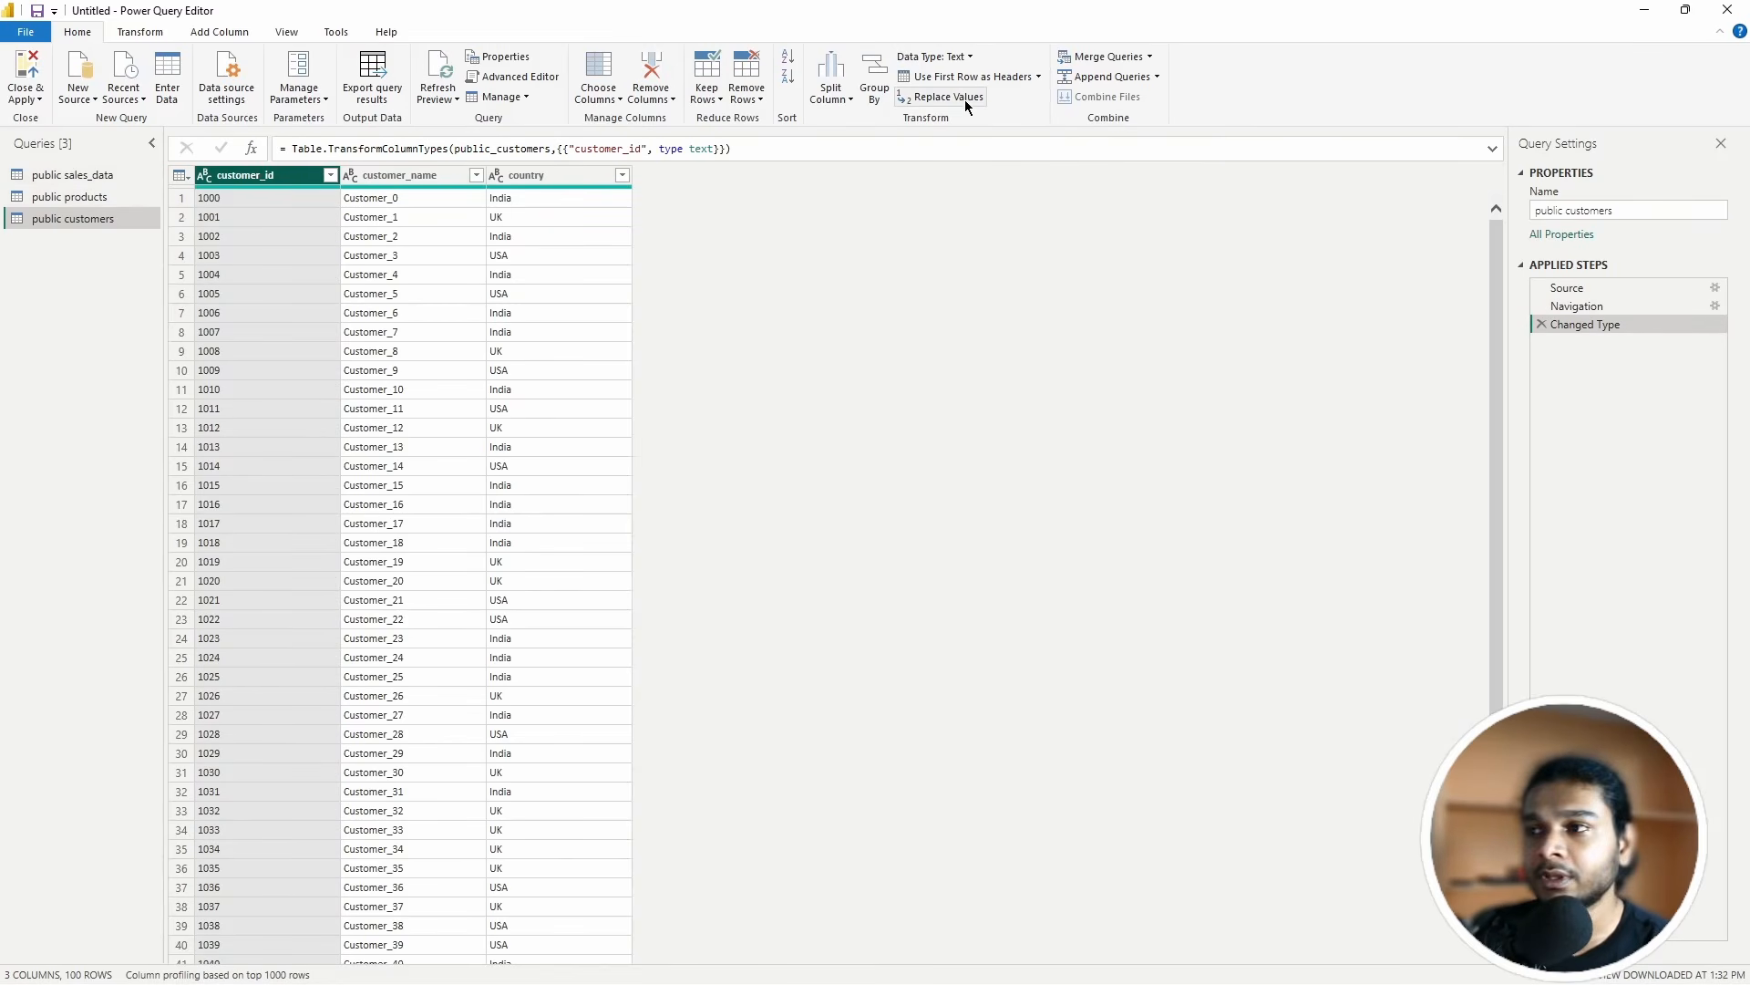
click(73, 175)
click(1151, 57)
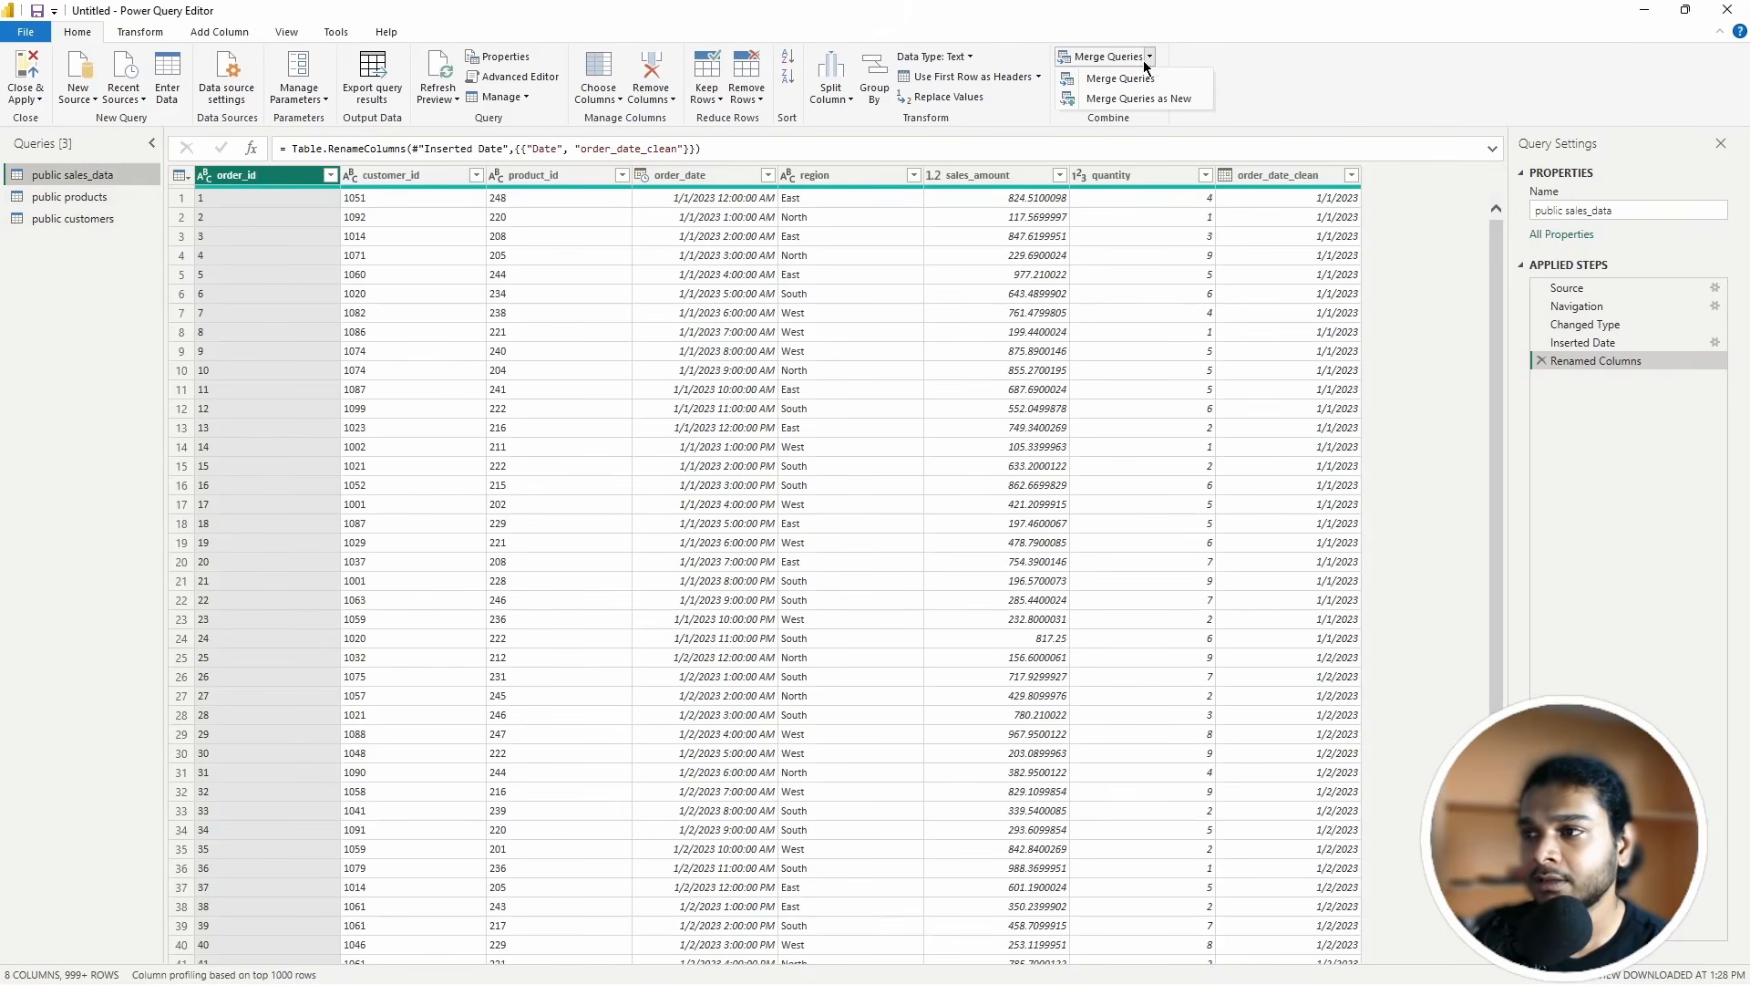
Step: Left-outer merge public customers into public sales_data on customer_id in both tables
click(1108, 76)
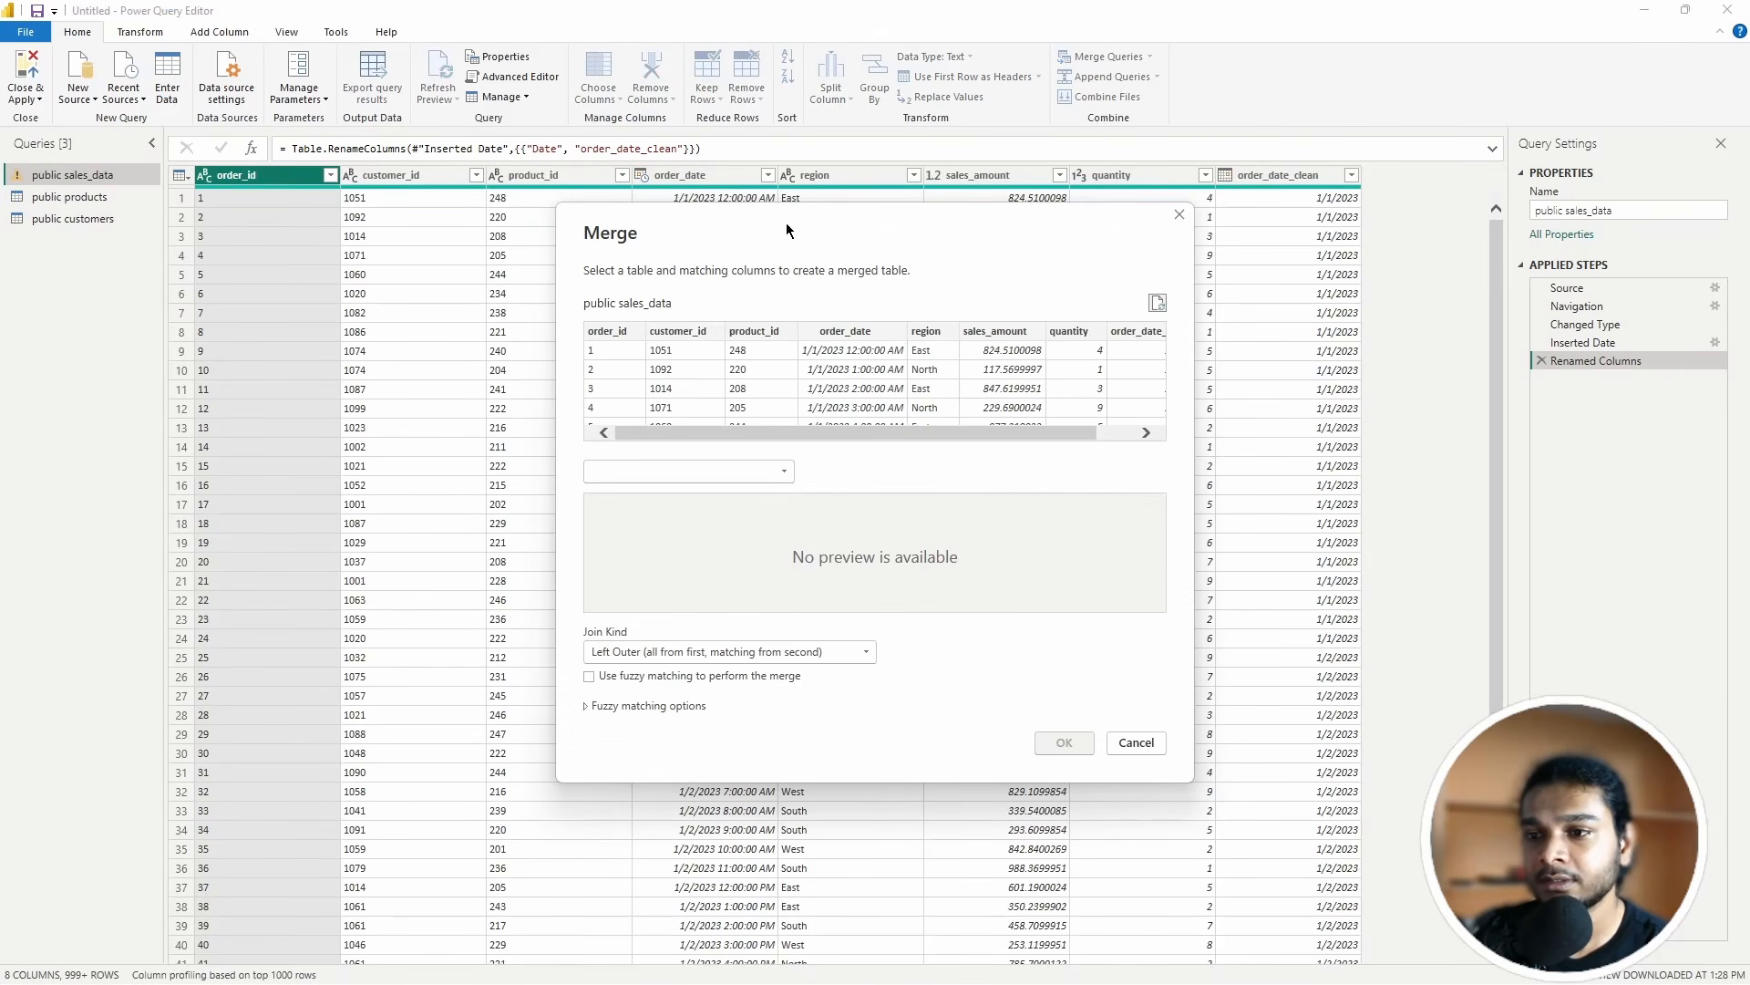
click(687, 472)
click(690, 493)
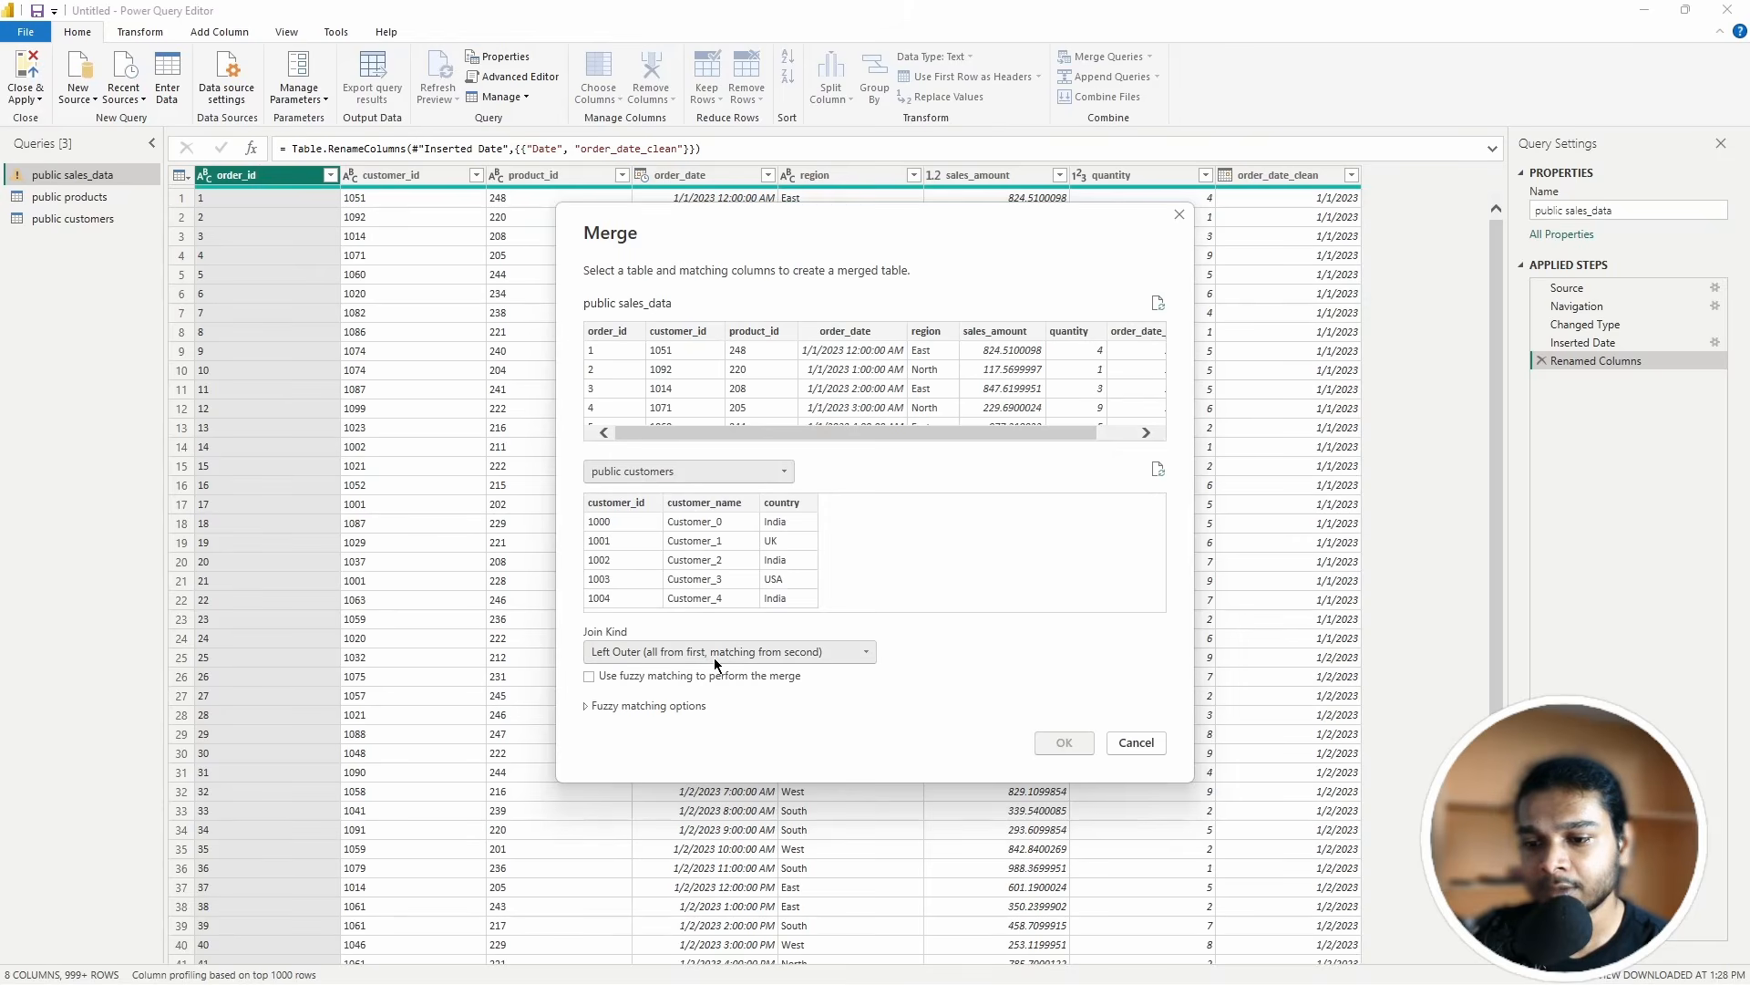
click(692, 332)
click(629, 503)
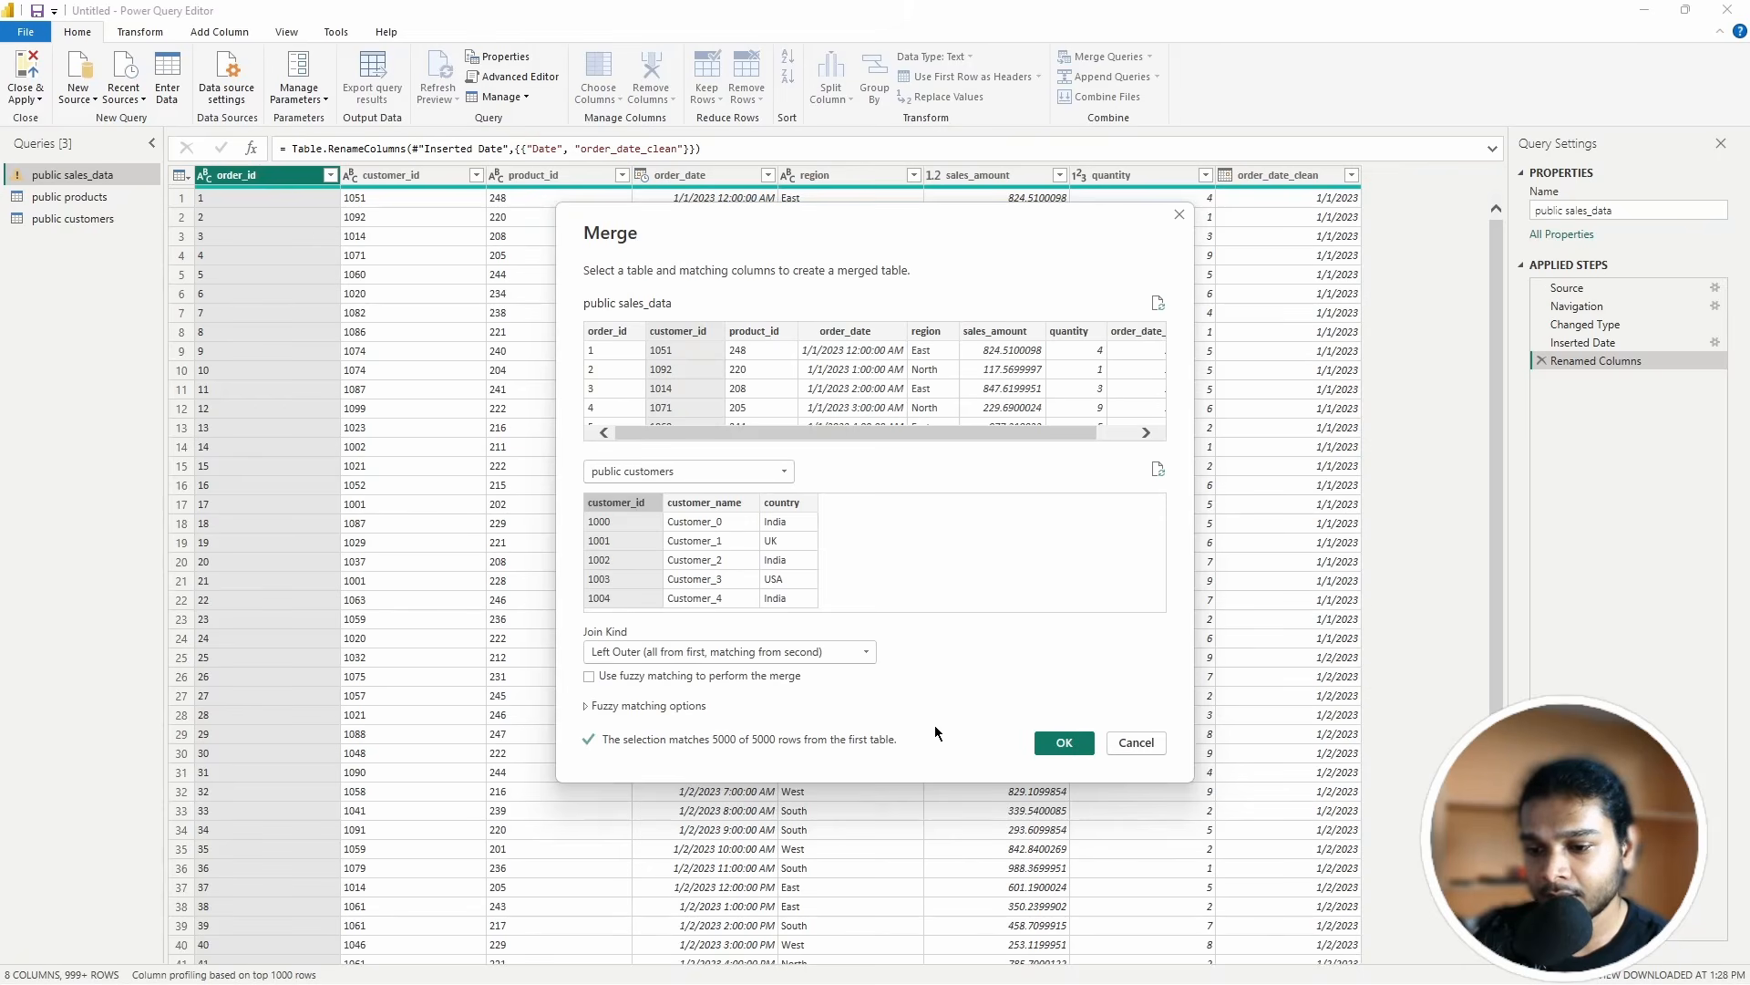
click(1057, 745)
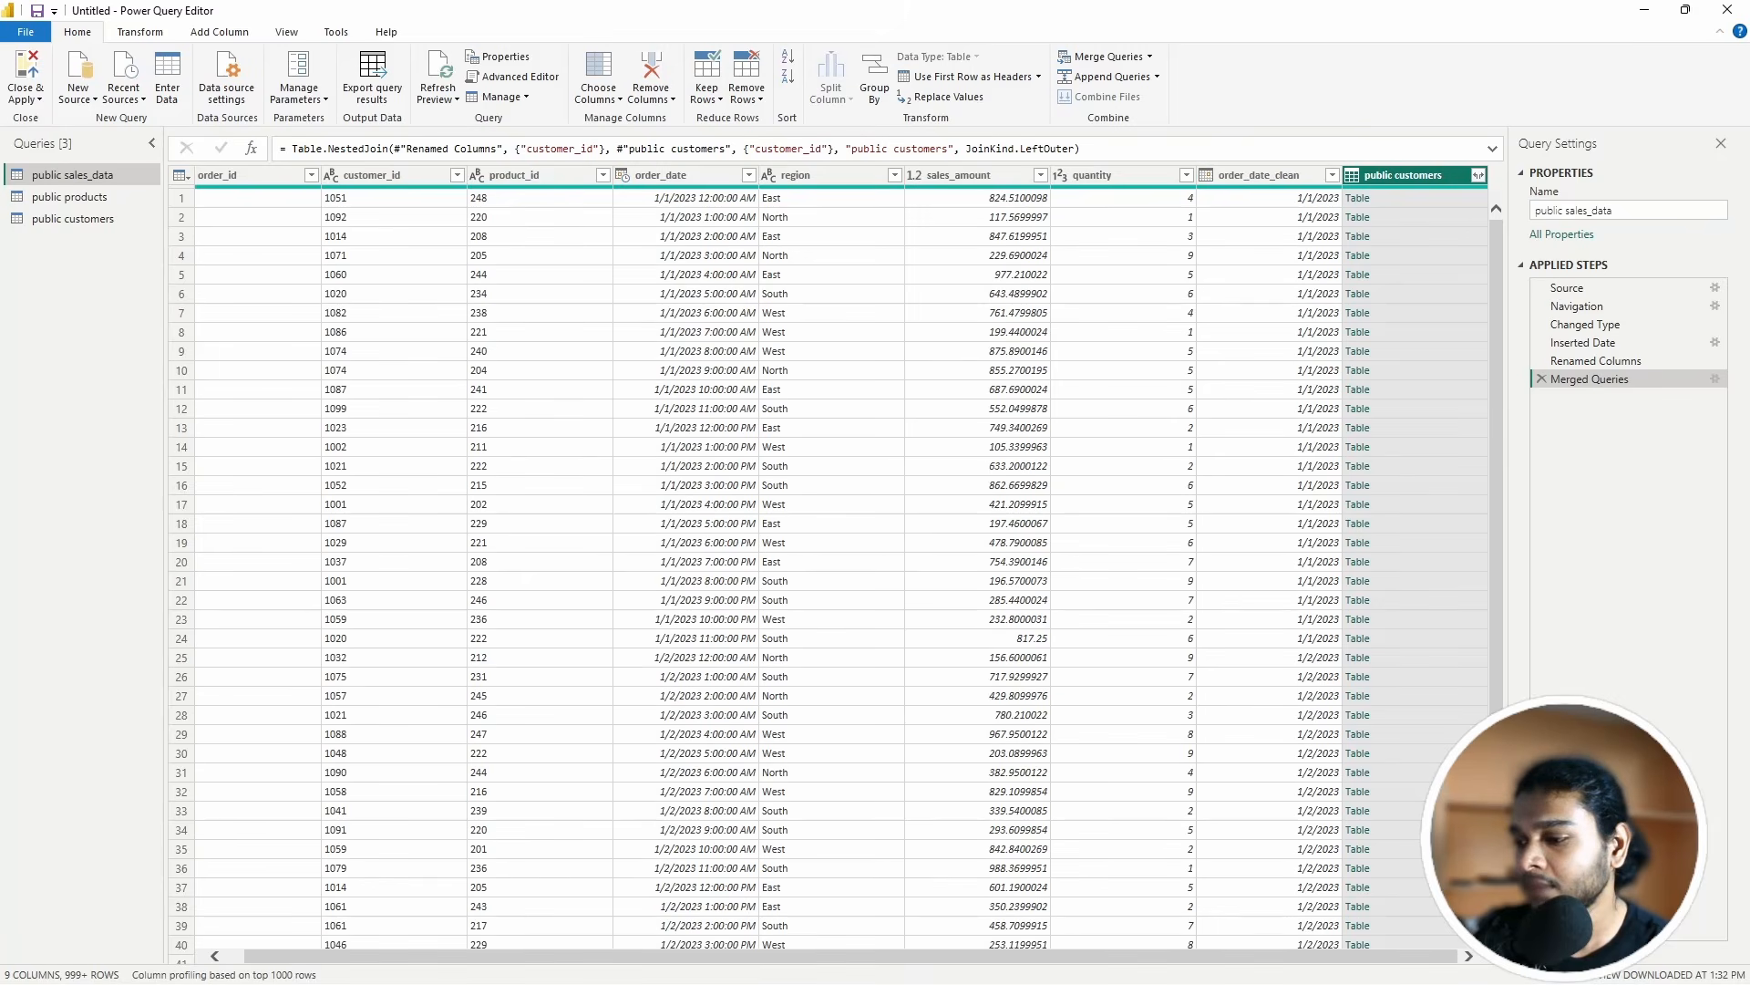
Step: Expand the merged customer columns, then delete the Expanded public customers and Merged Queries steps
click(1478, 176)
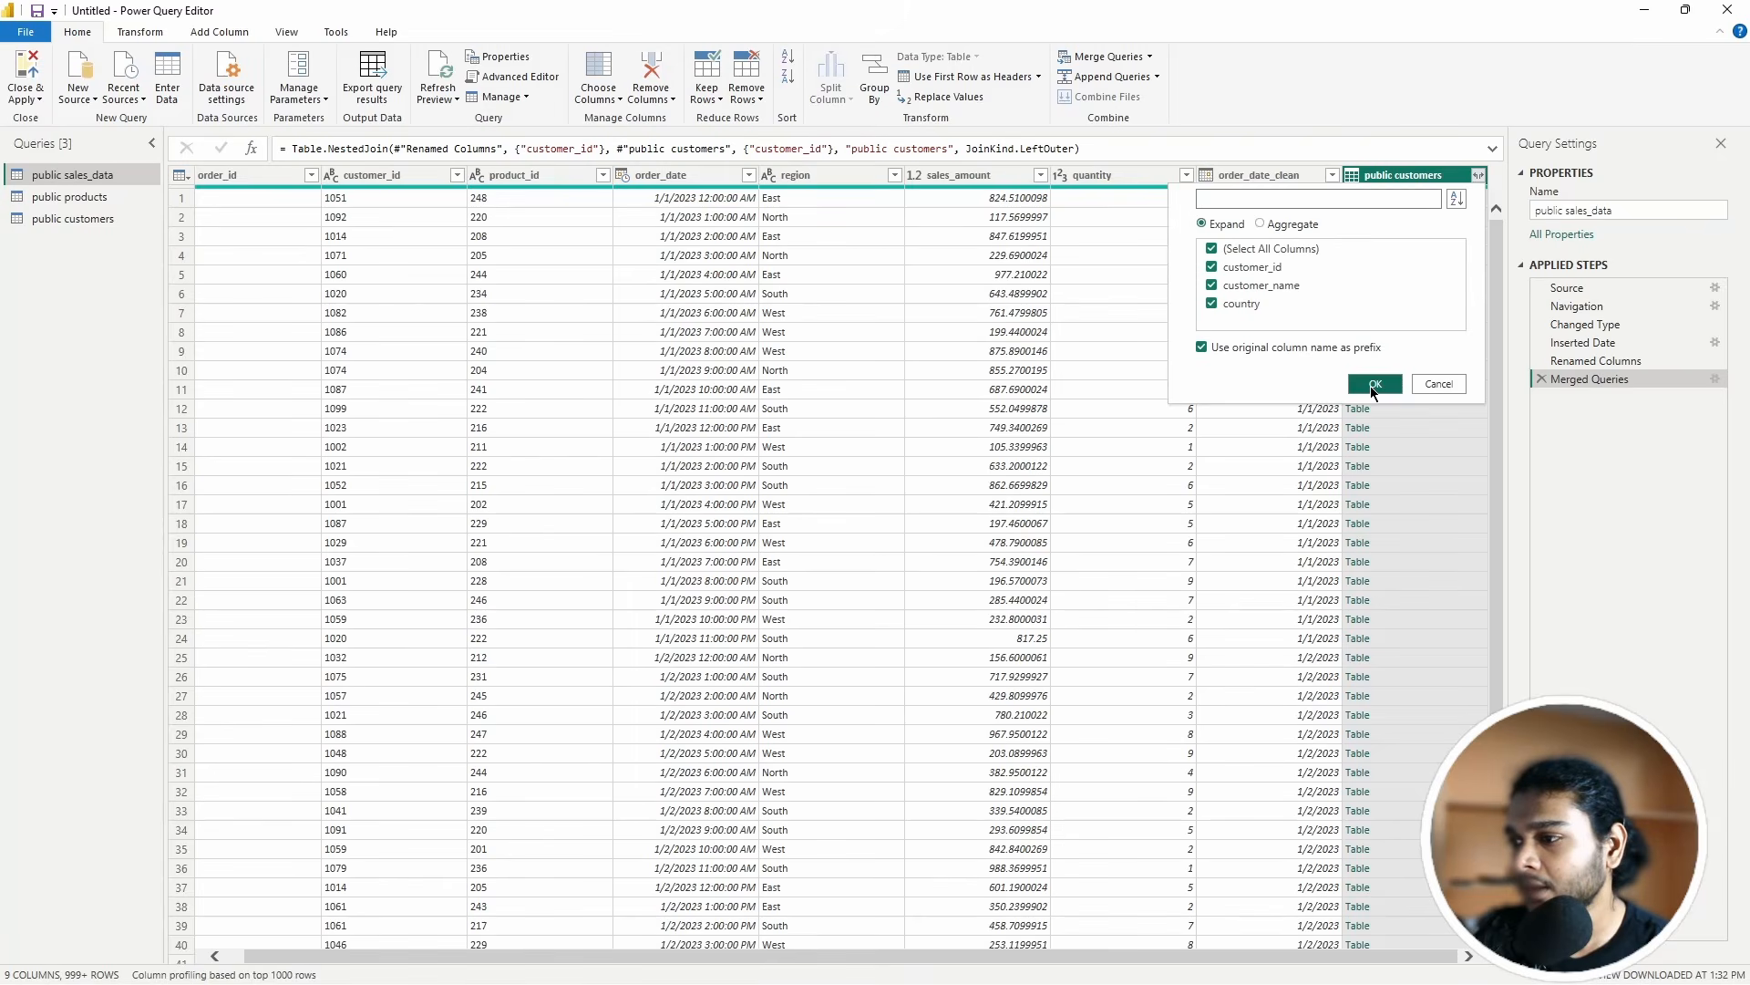
click(1374, 386)
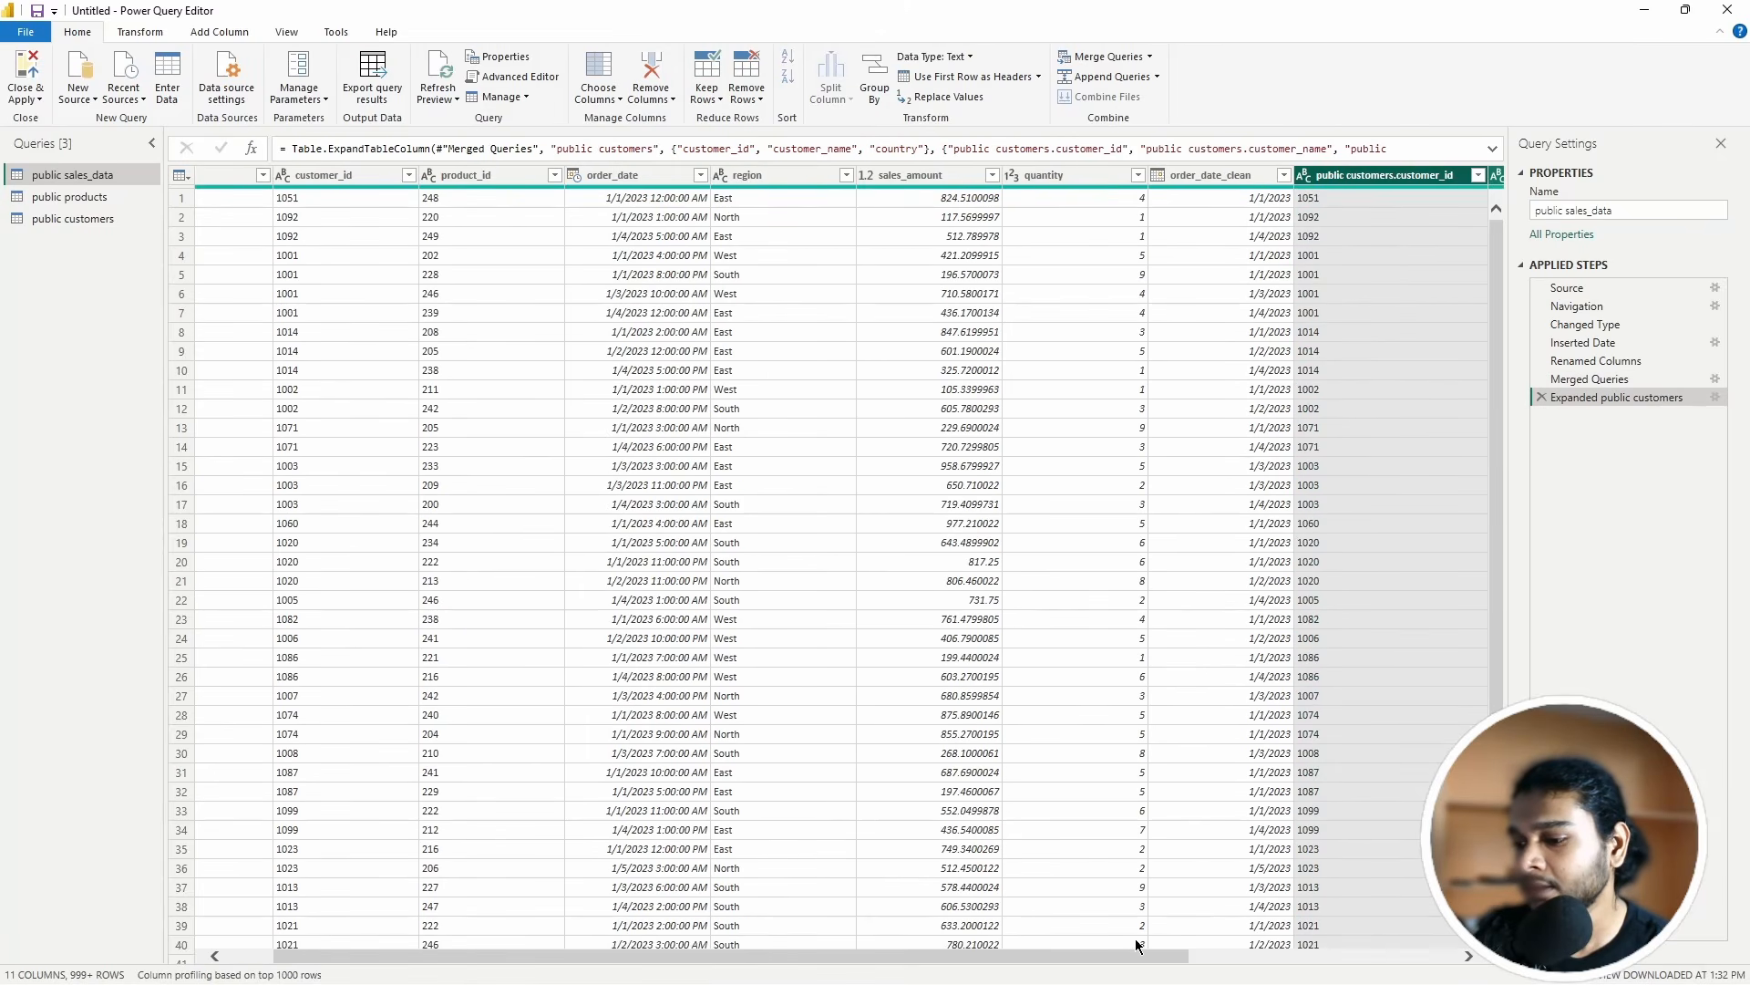
drag(1114, 962, 1383, 962)
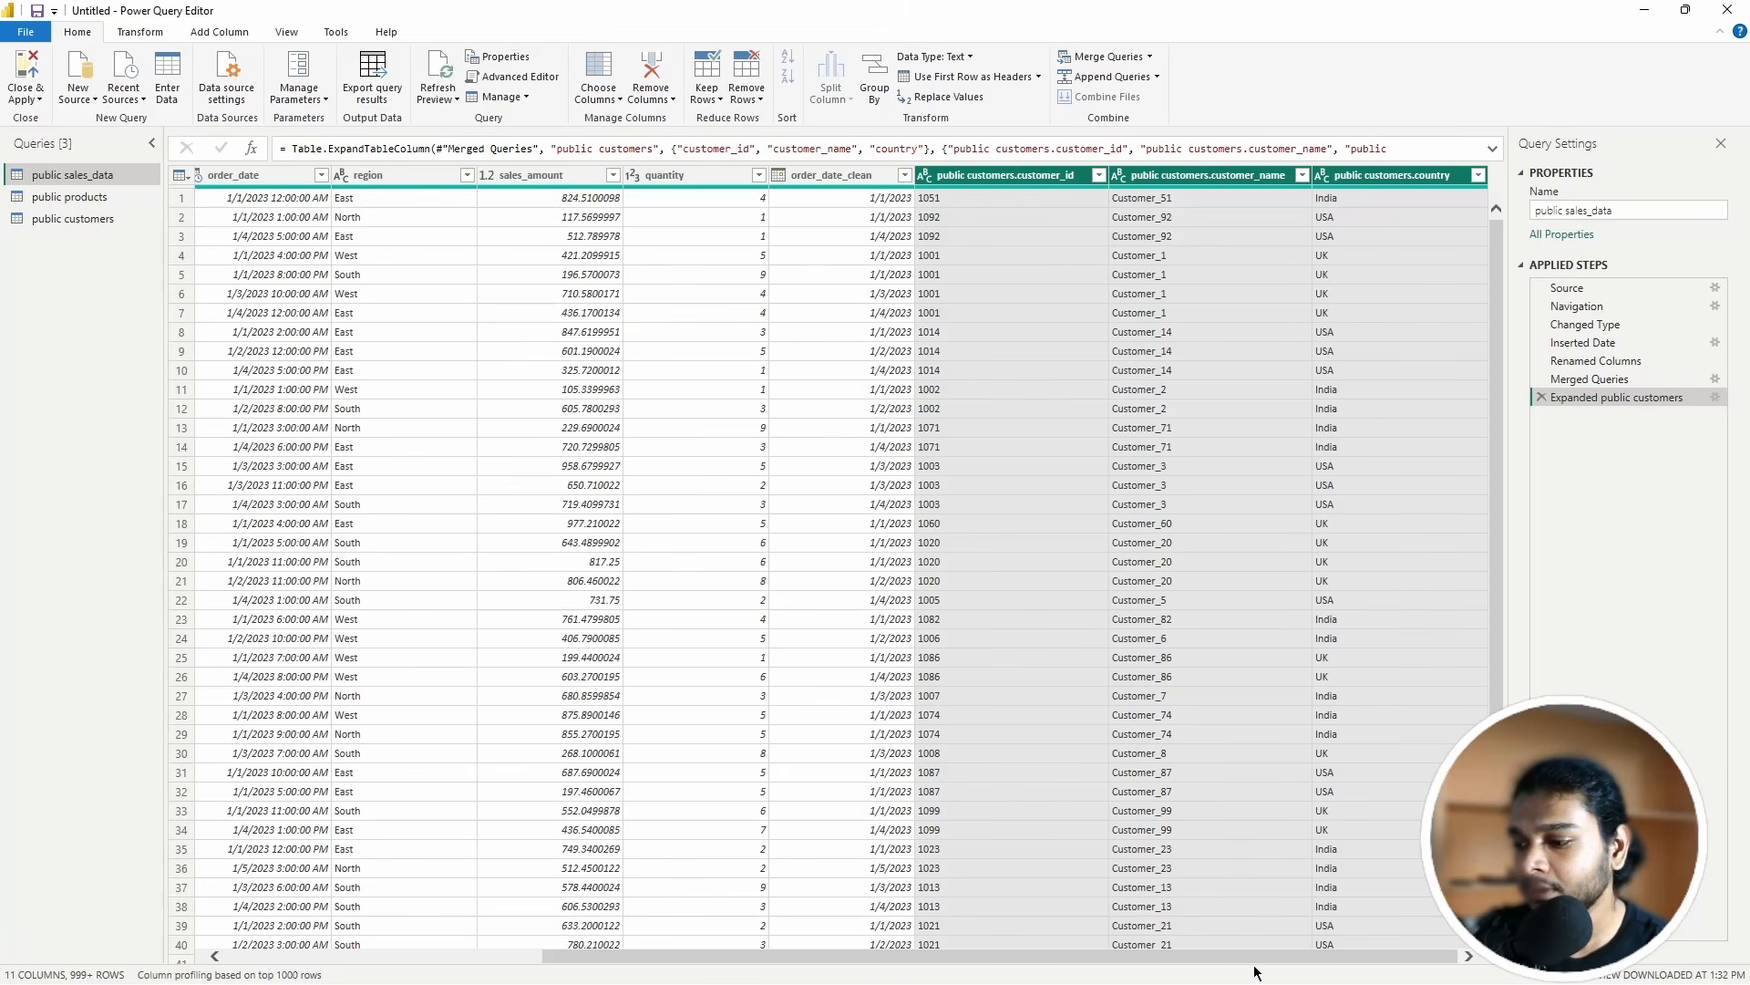
drag(1243, 968, 944, 966)
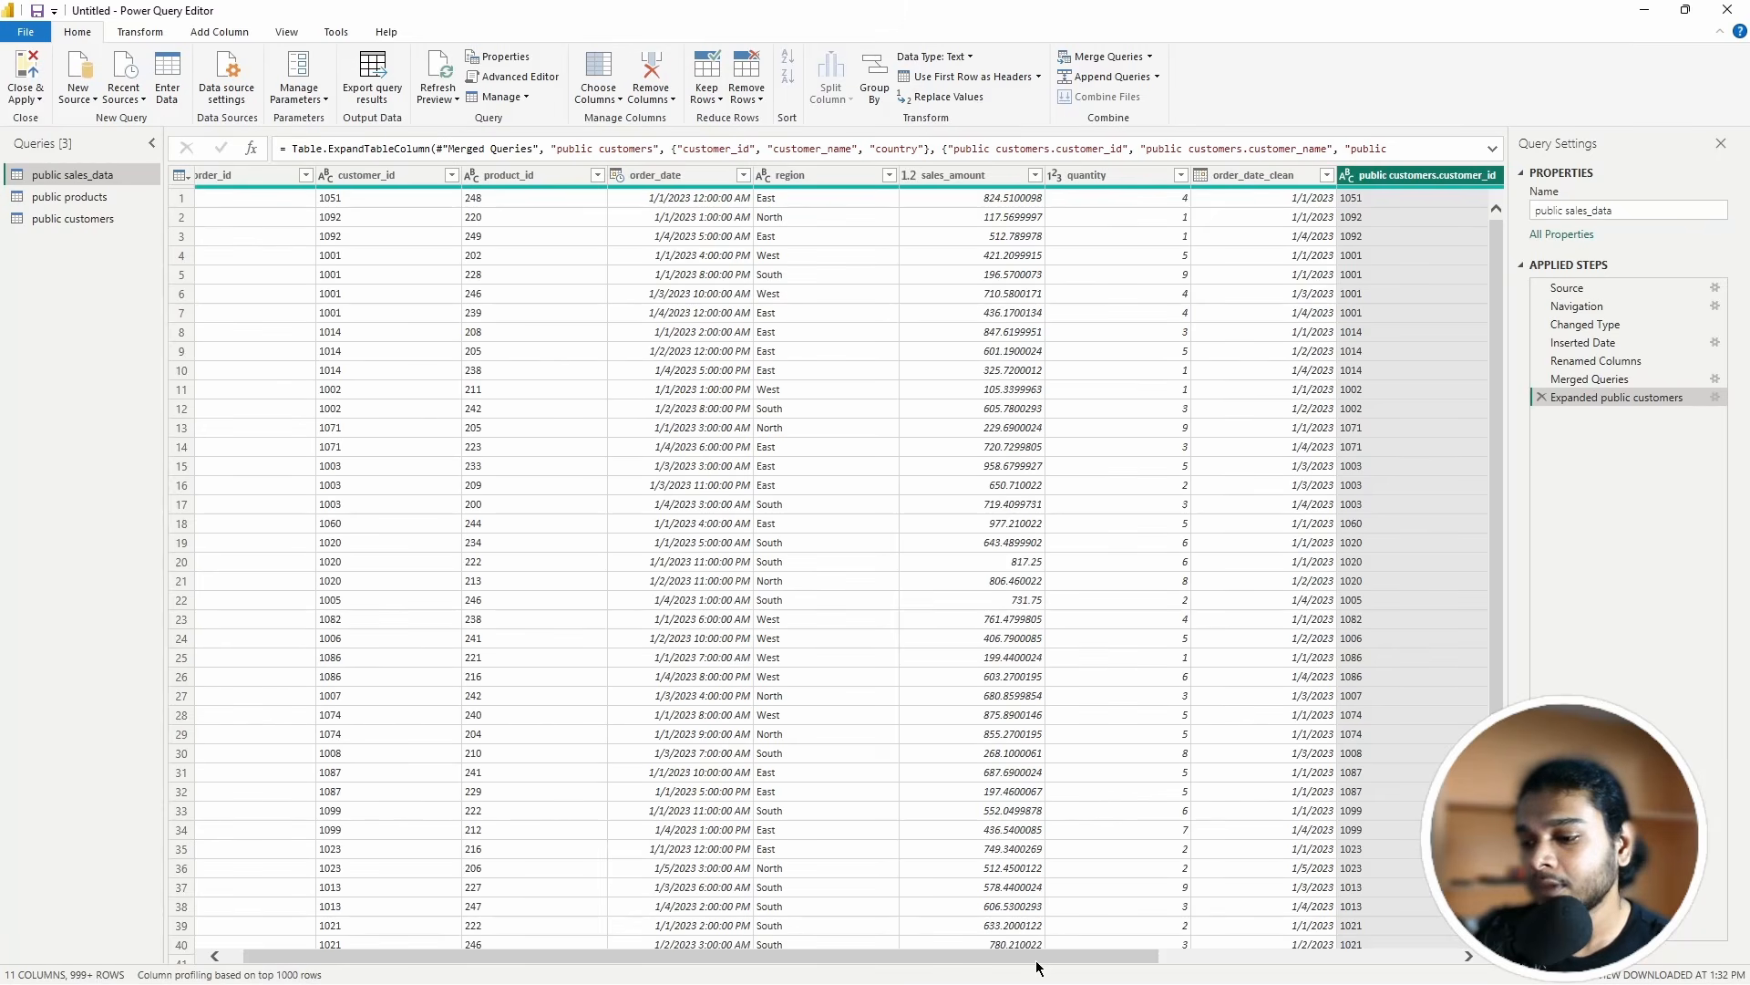
drag(1043, 957, 535, 936)
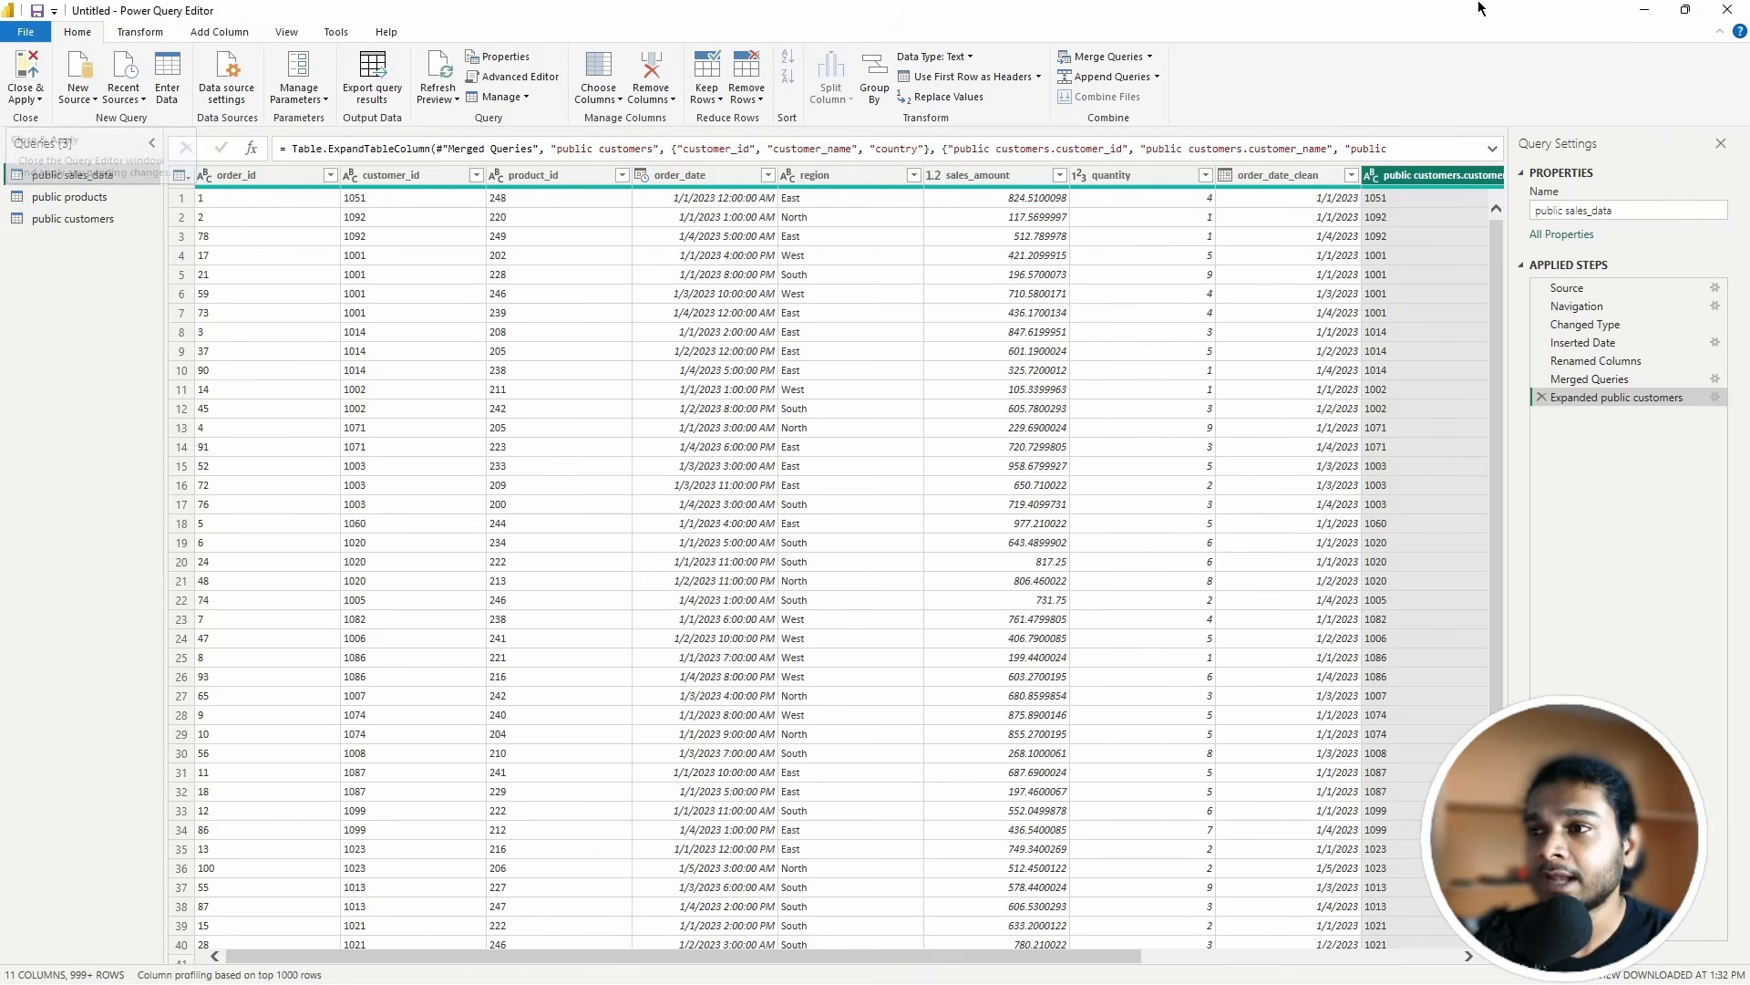
click(1540, 396)
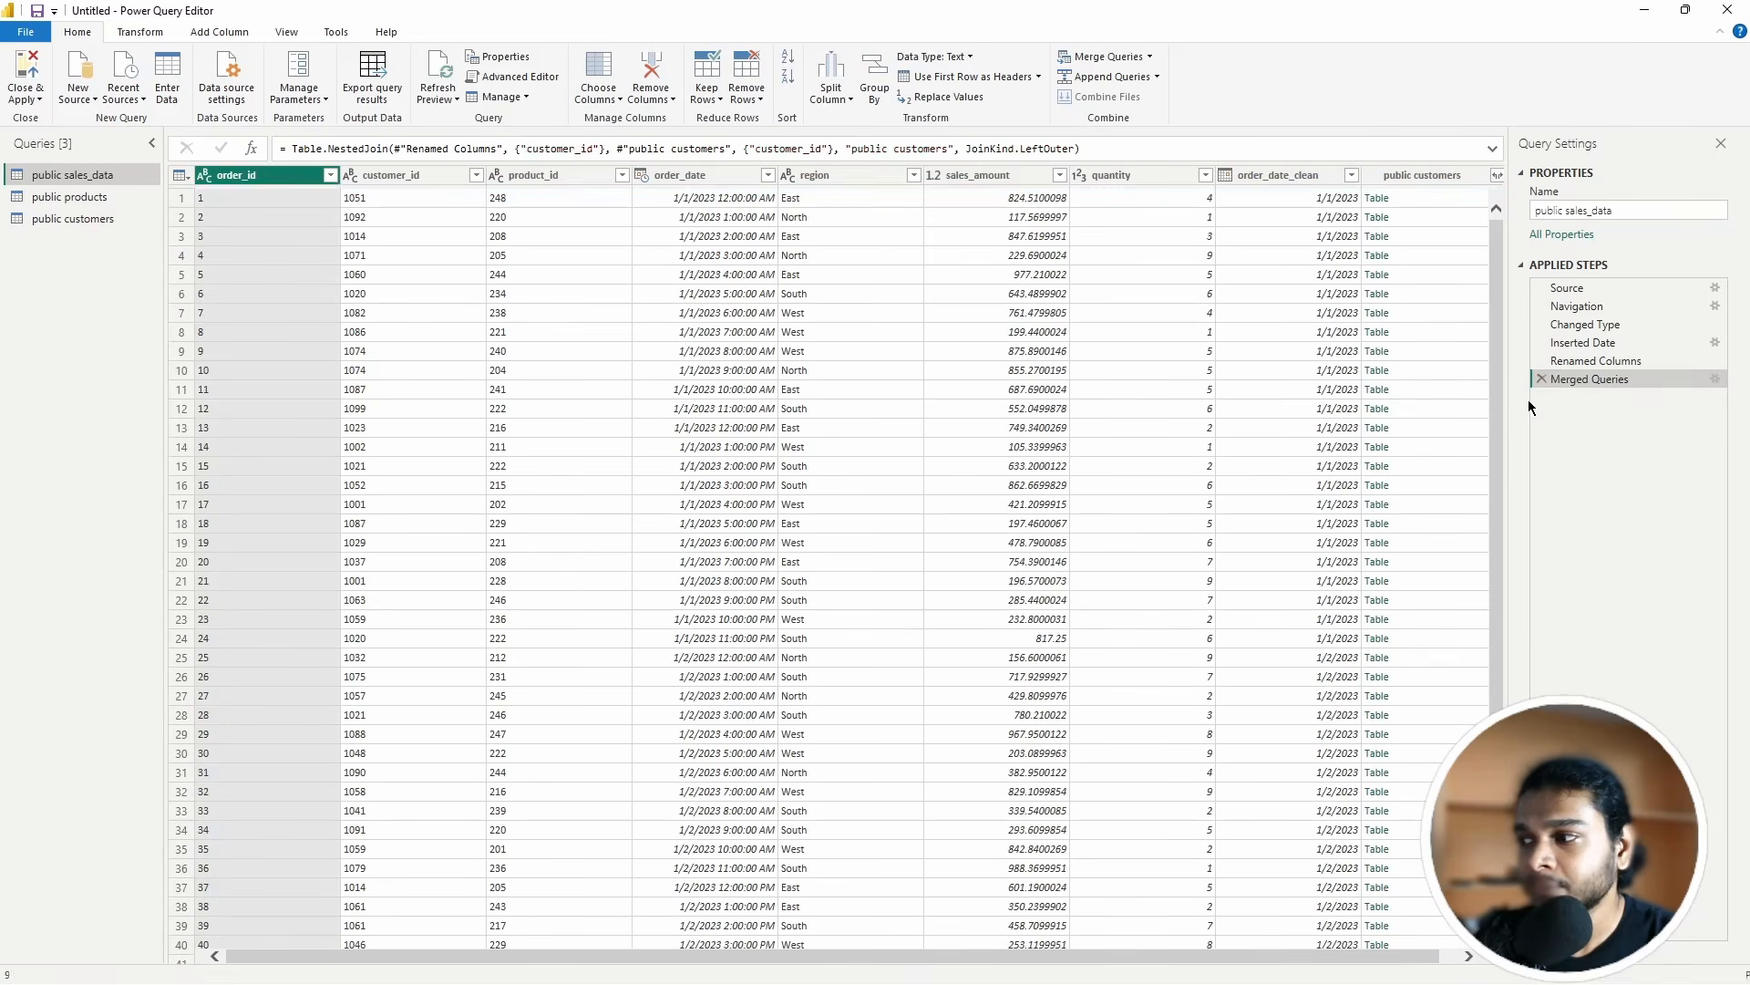
click(1541, 379)
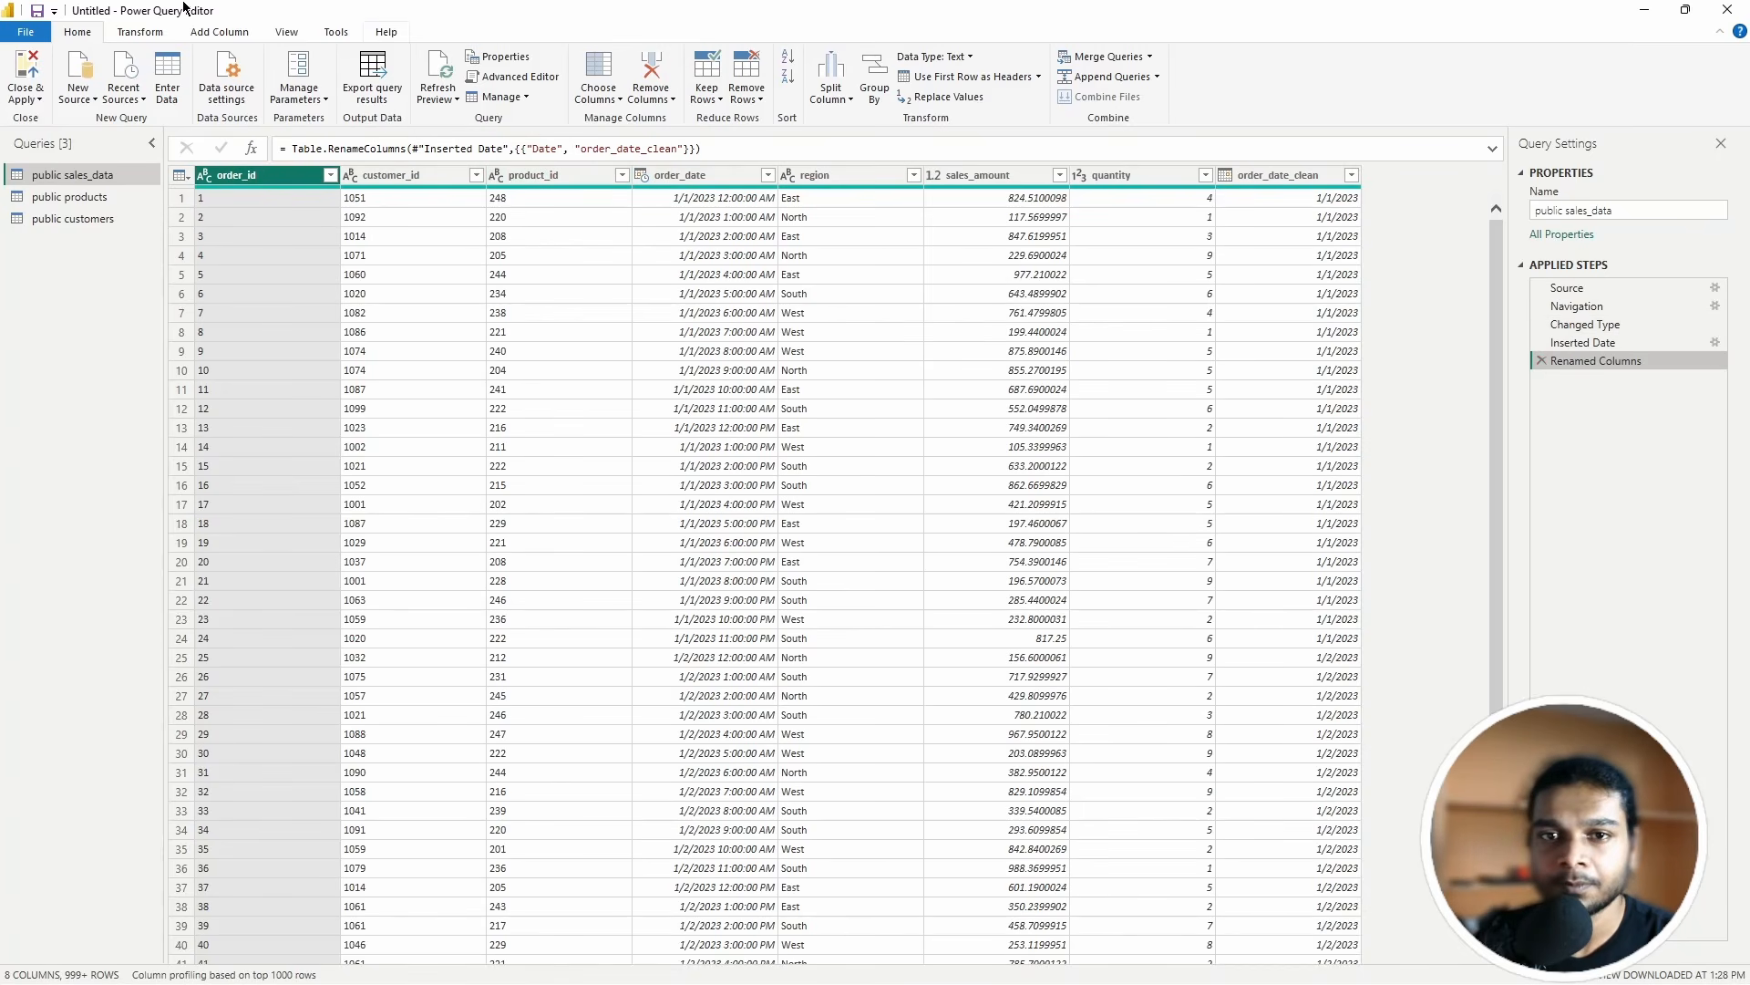
Step: Close & Apply, then browse public customers and the public sales_data order_date hierarchy in the Data pane
click(25, 68)
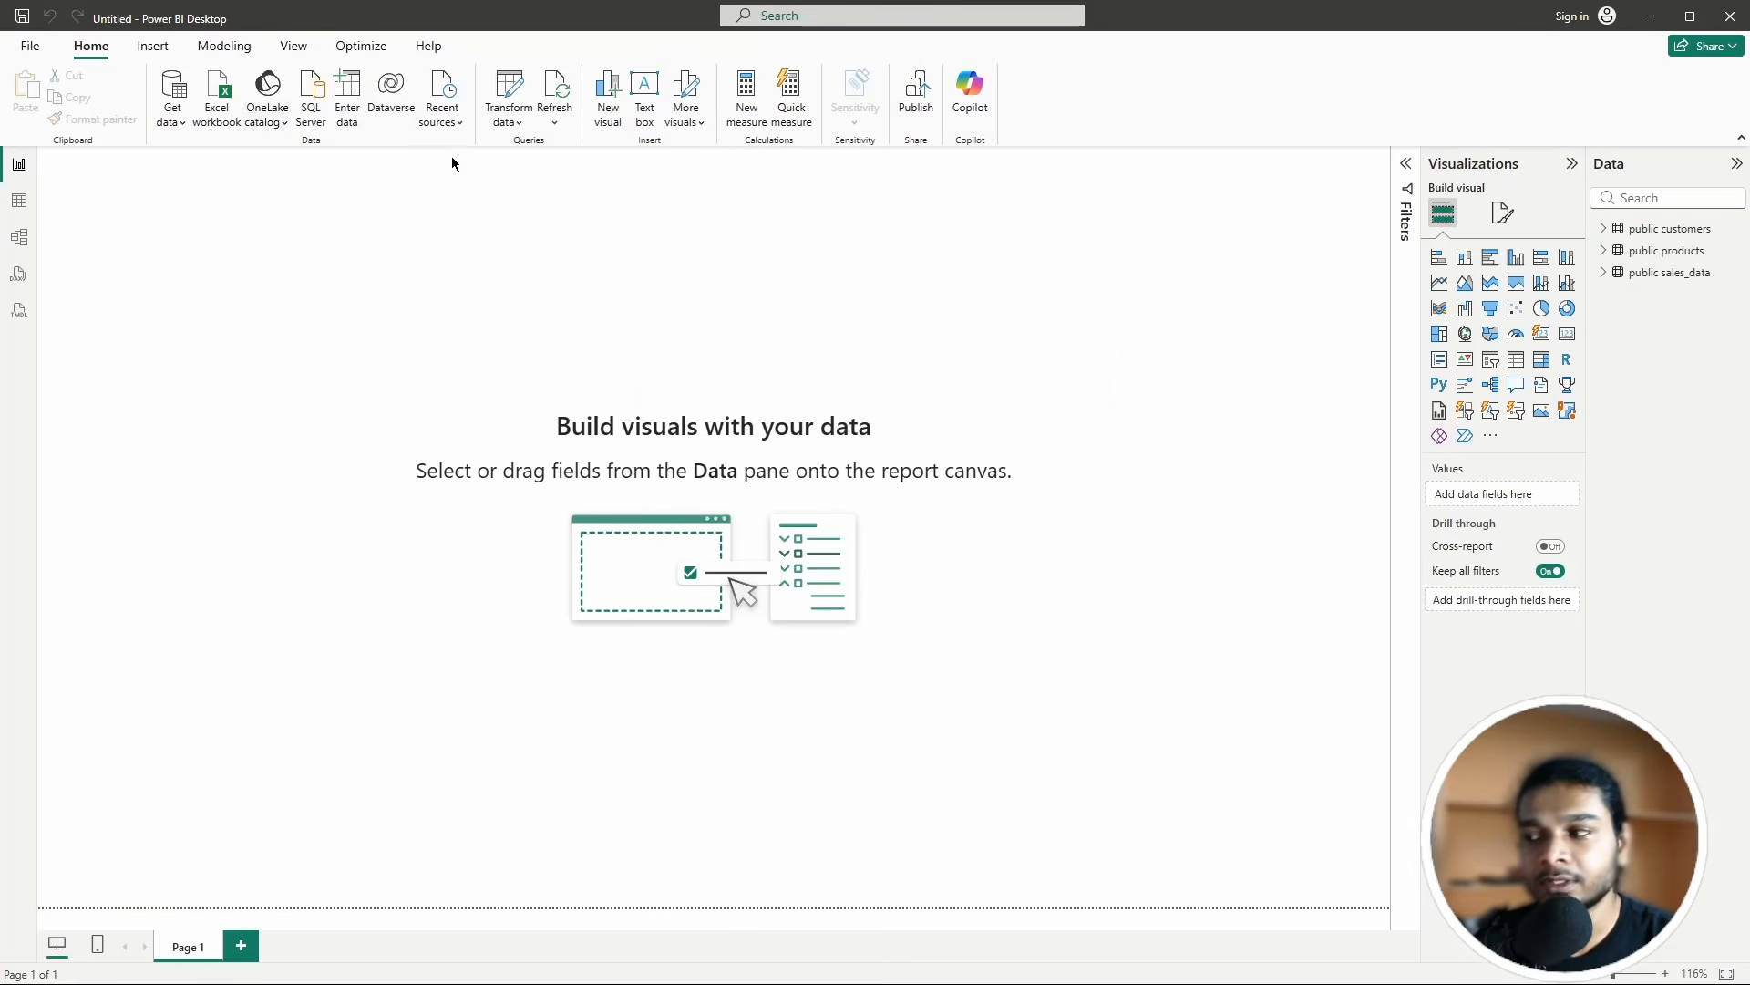
click(1608, 229)
click(1607, 229)
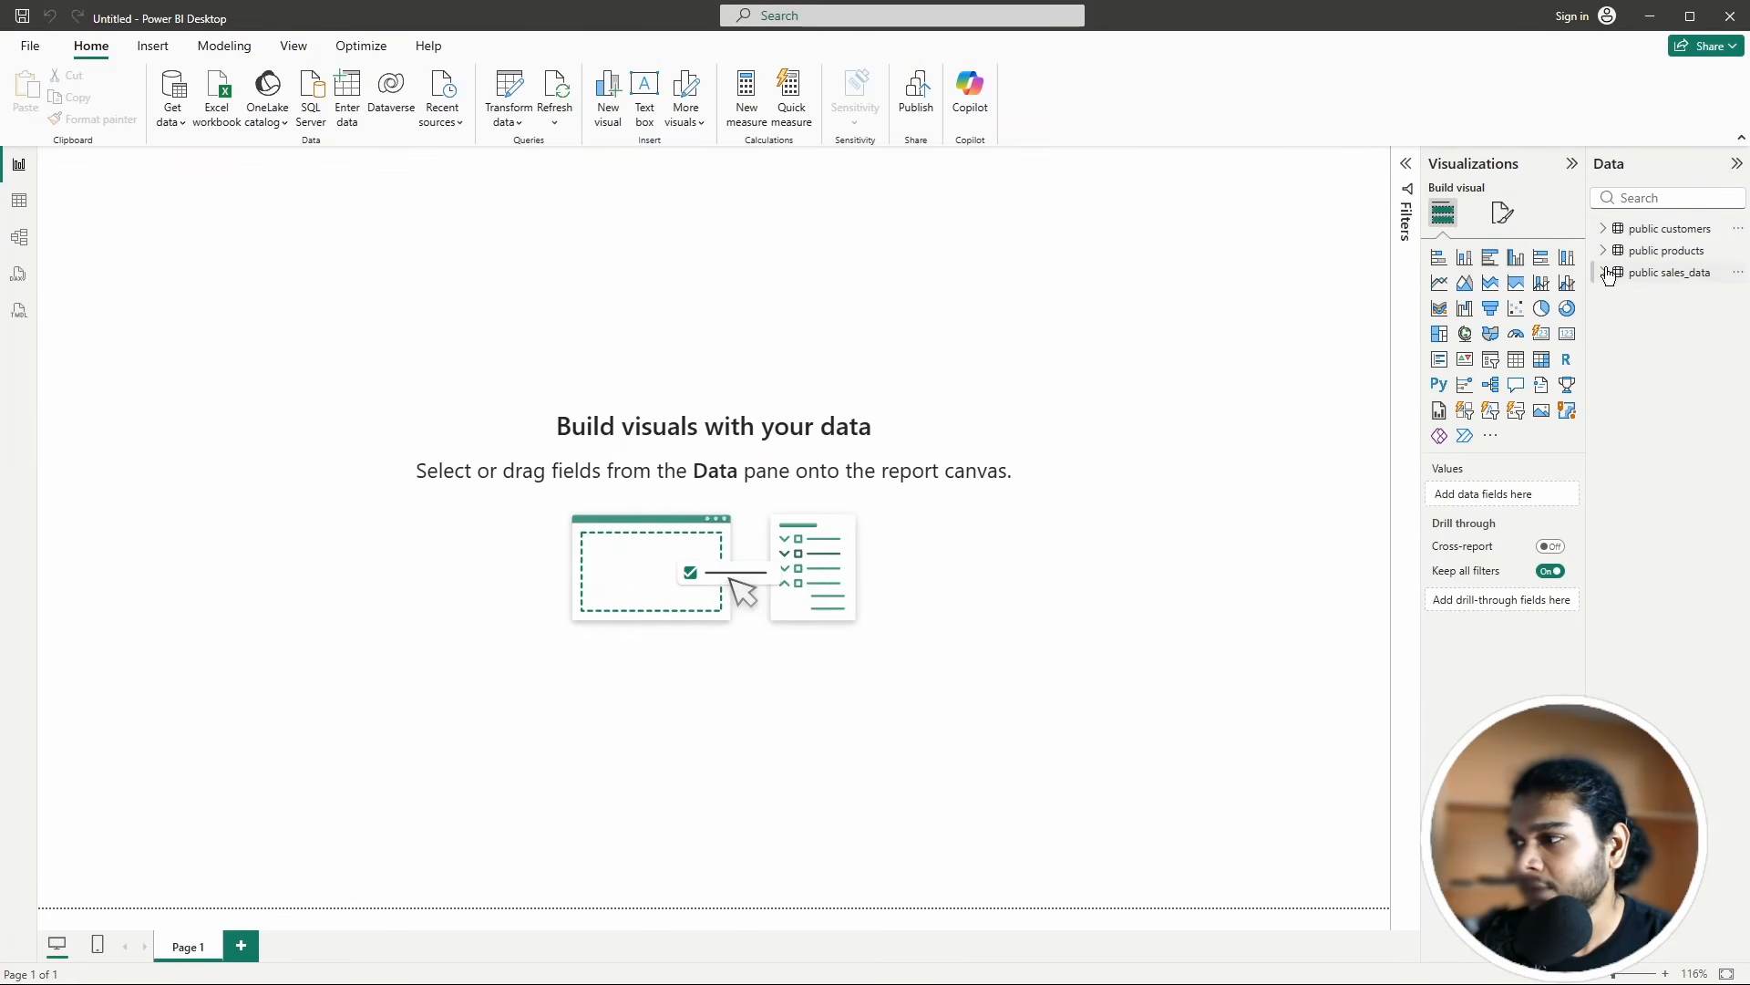
click(1609, 274)
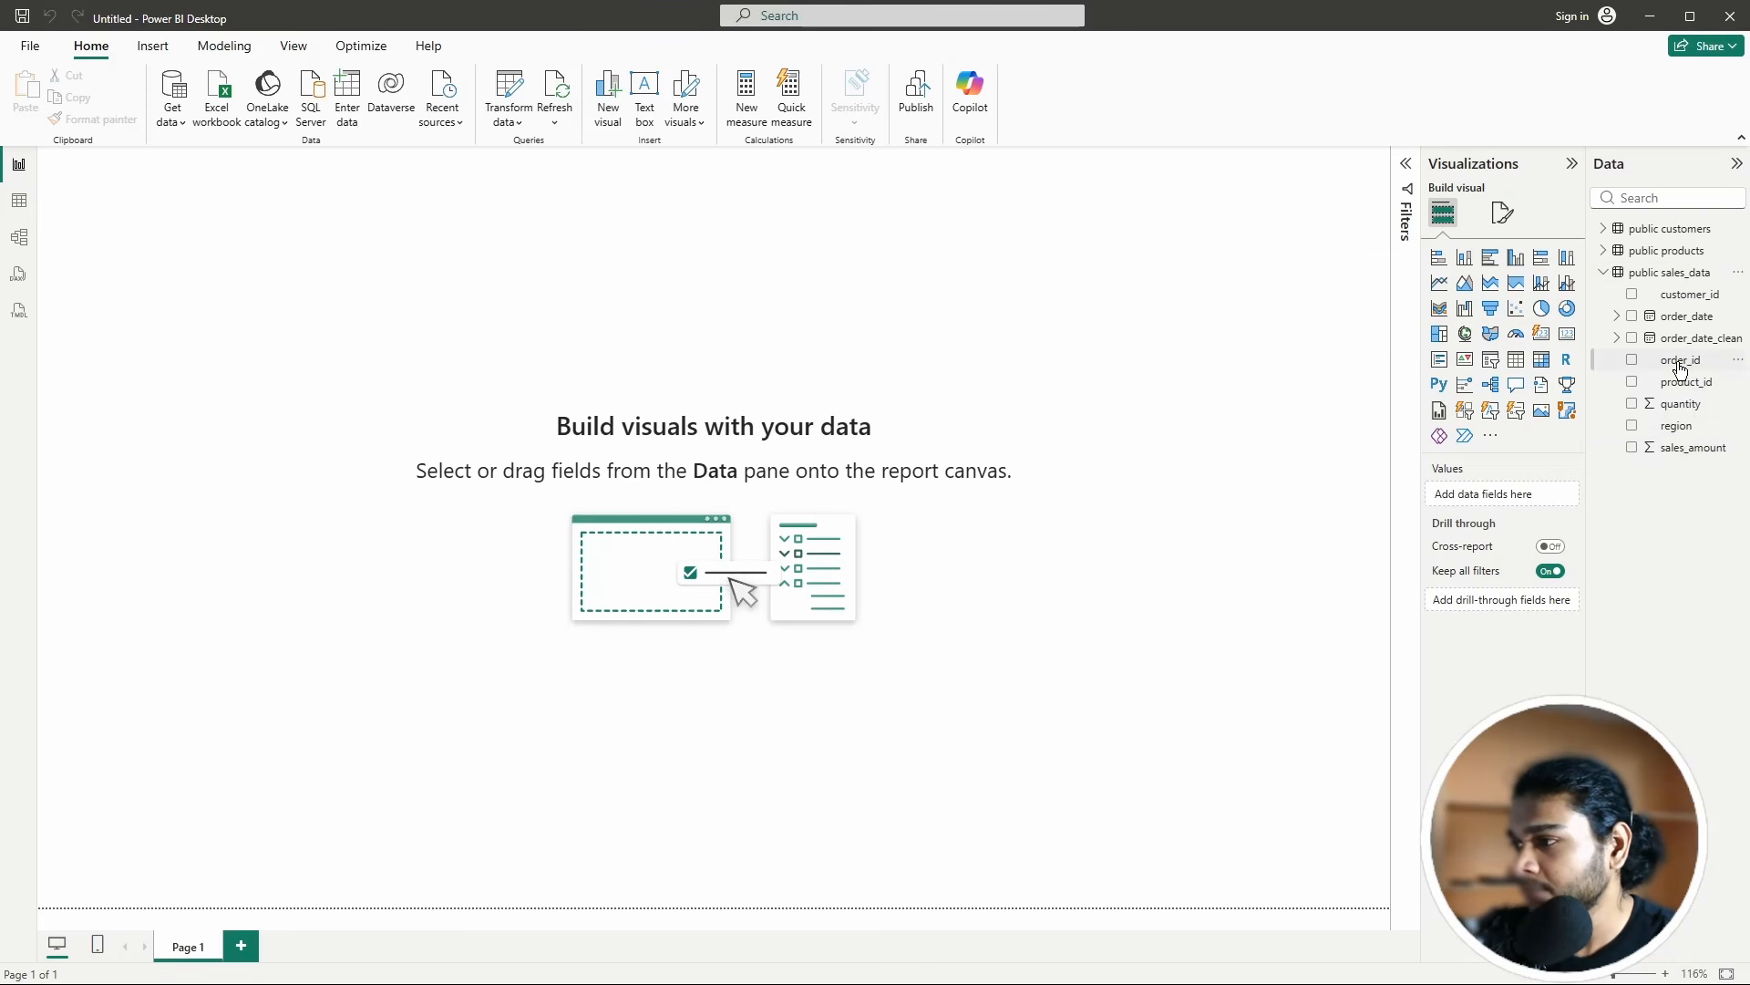
click(1617, 317)
click(1617, 318)
click(1617, 317)
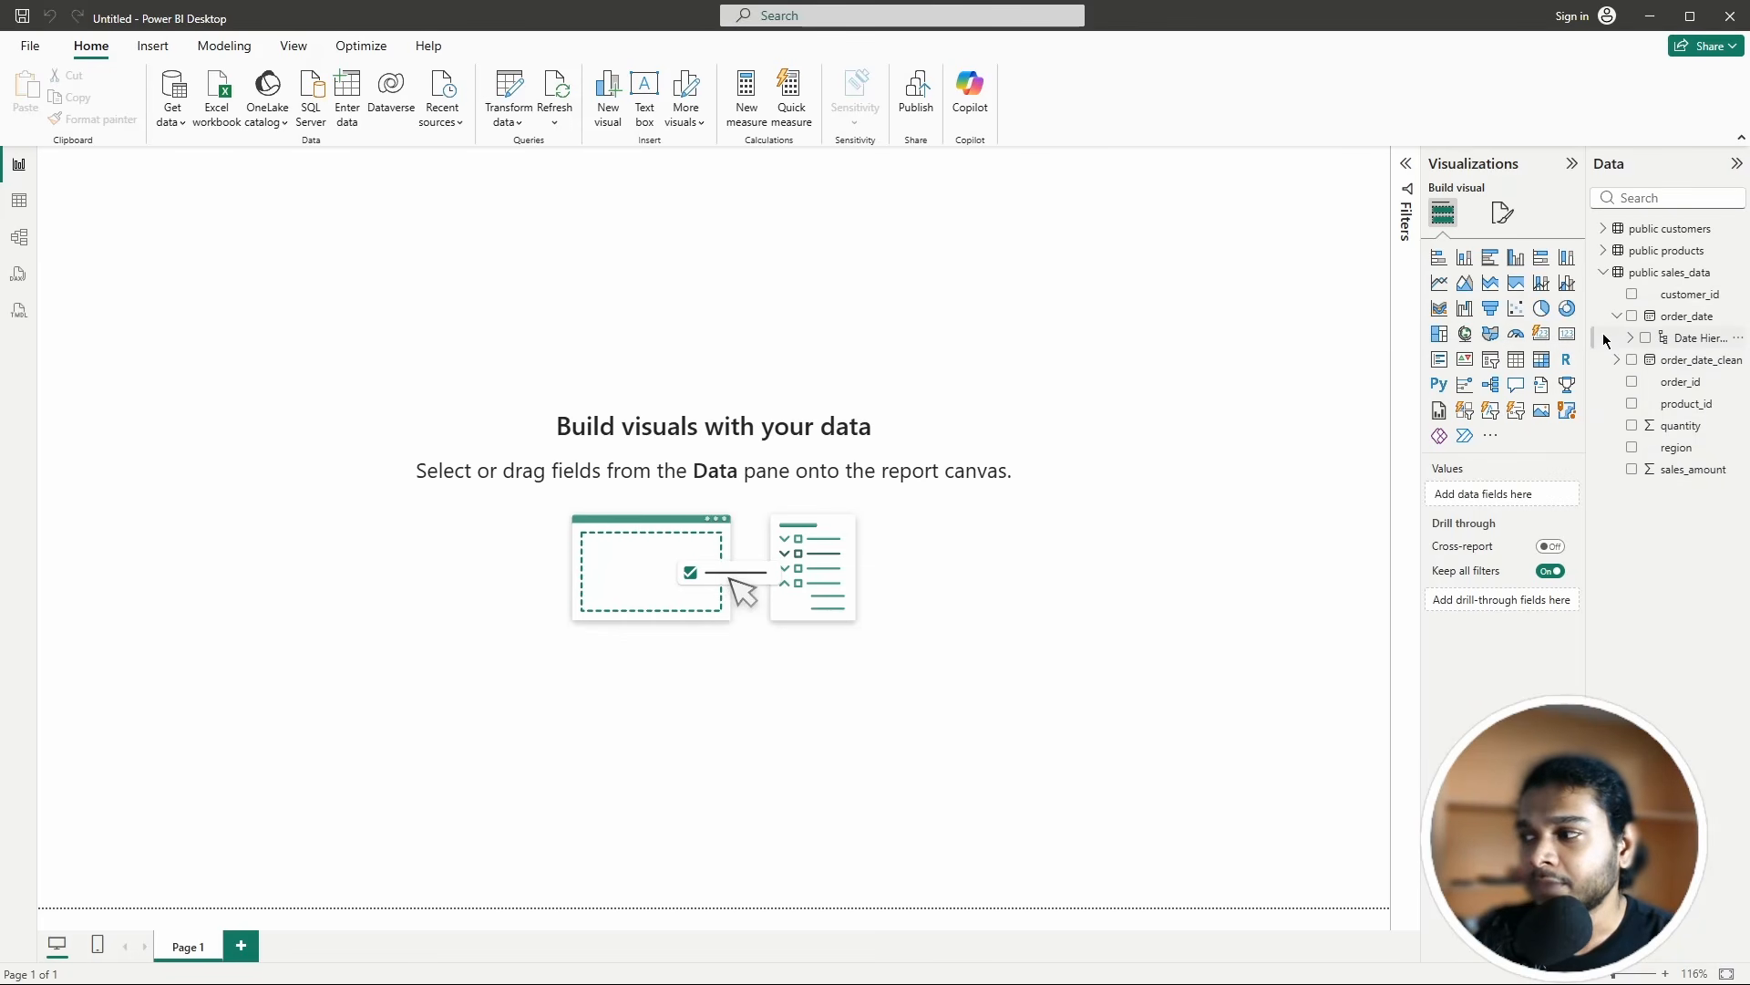
click(1616, 317)
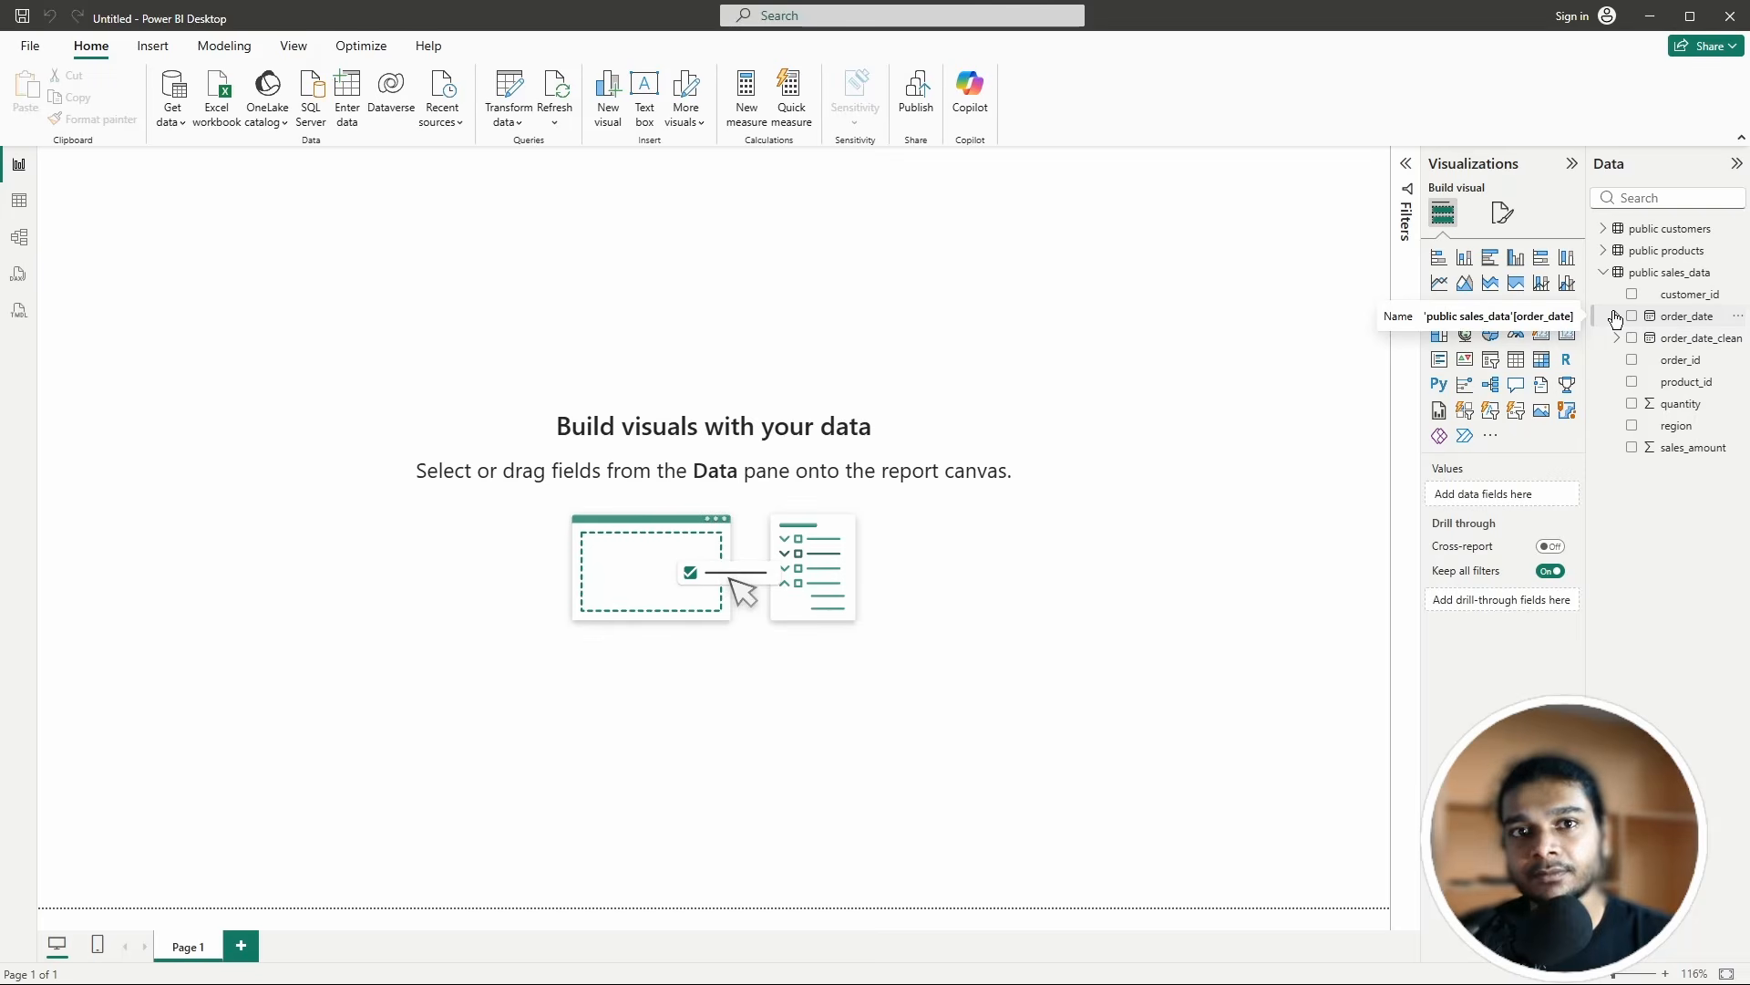
click(1603, 271)
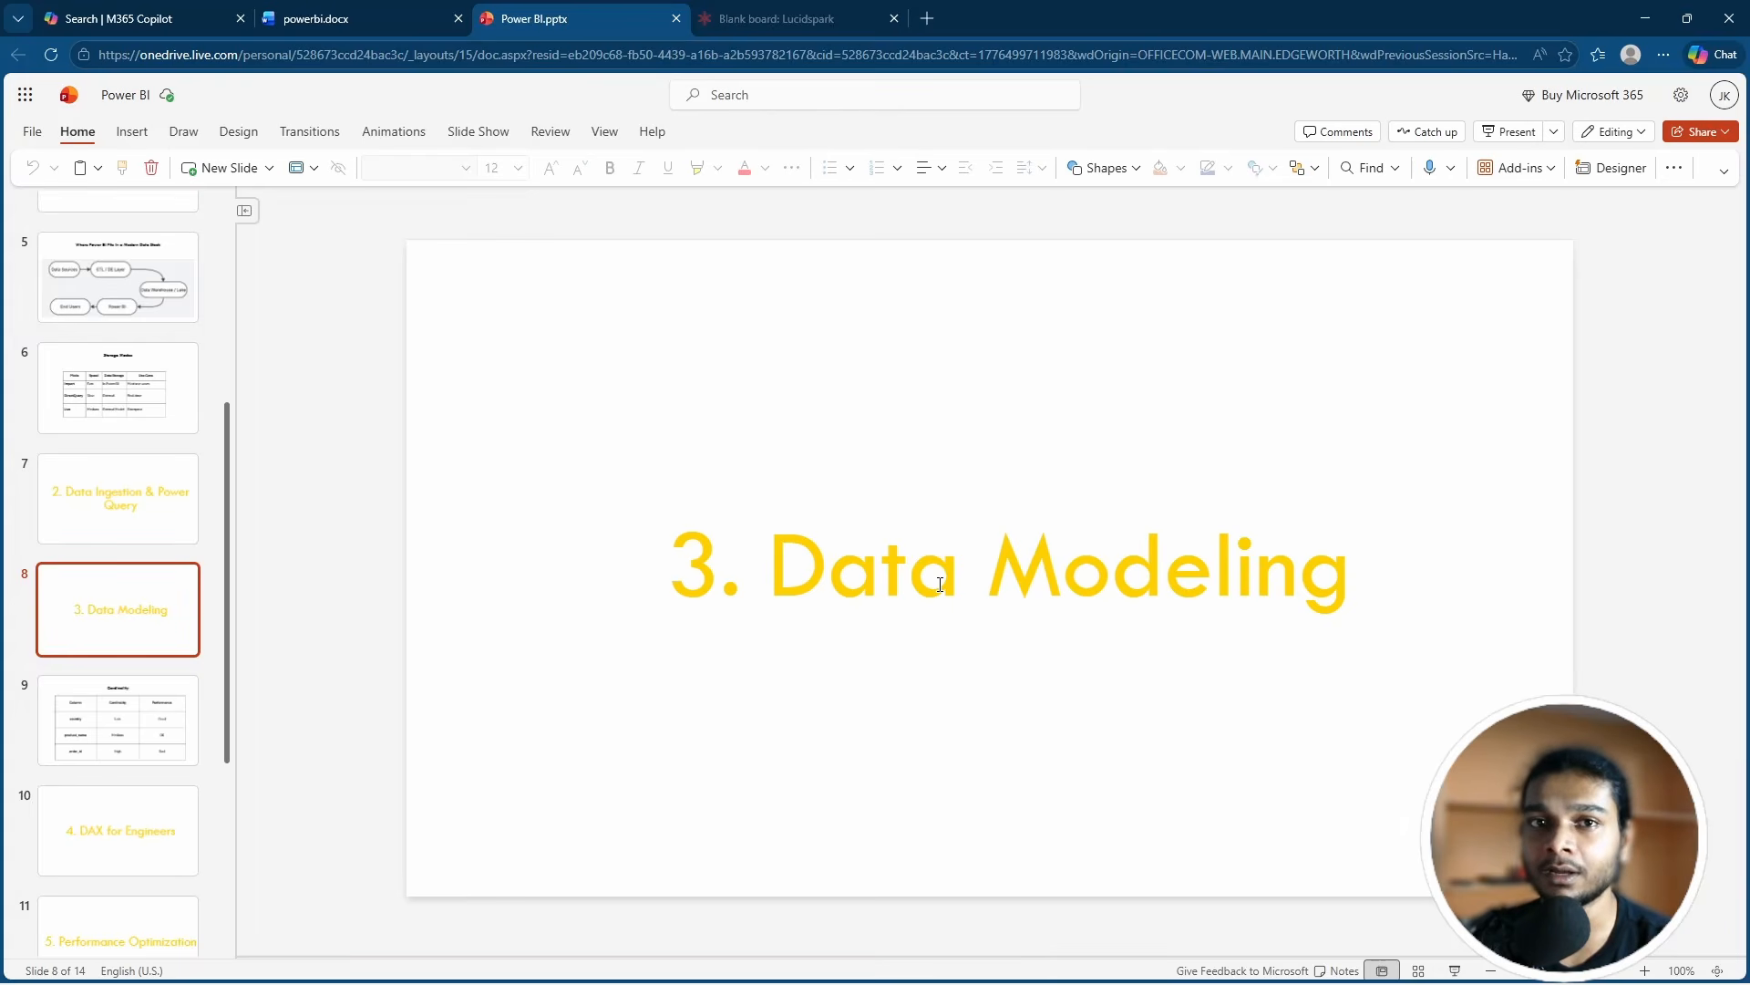
Step: Leave the slide deck and bring Power BI Desktop back on screen
key(super)
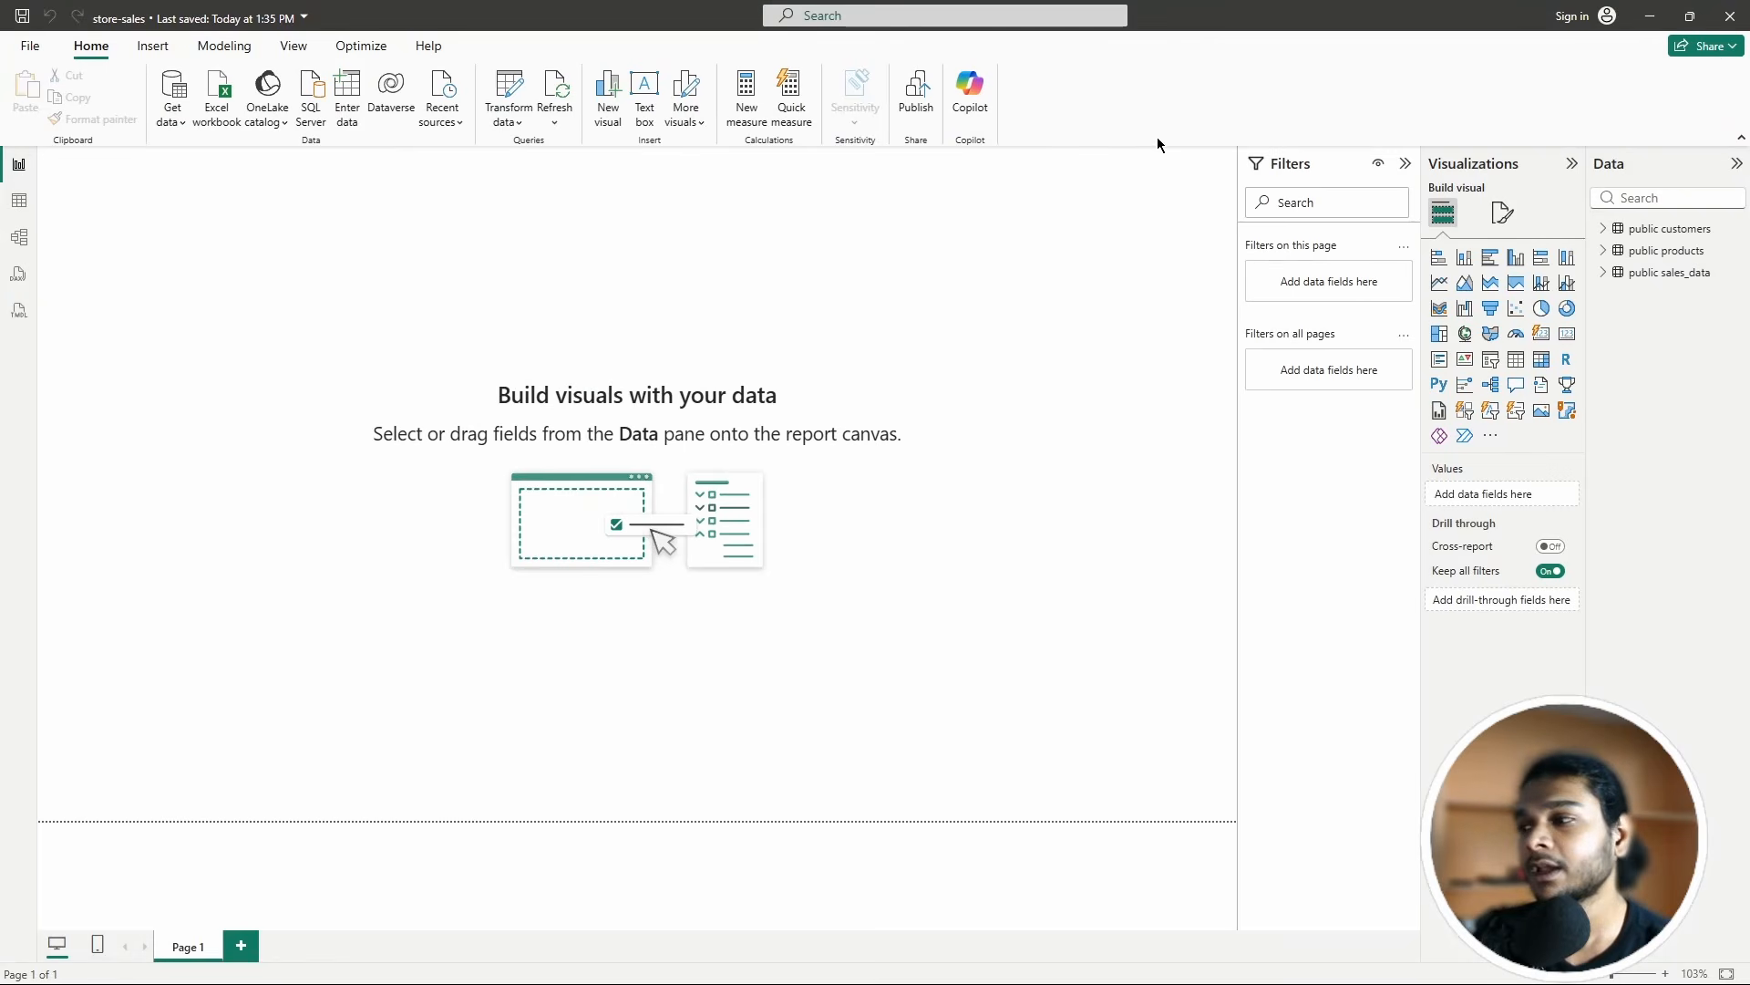
Step: Expand public sales_data, public products and public customers in the Data pane to list their fields
click(1606, 273)
click(1605, 251)
click(1604, 229)
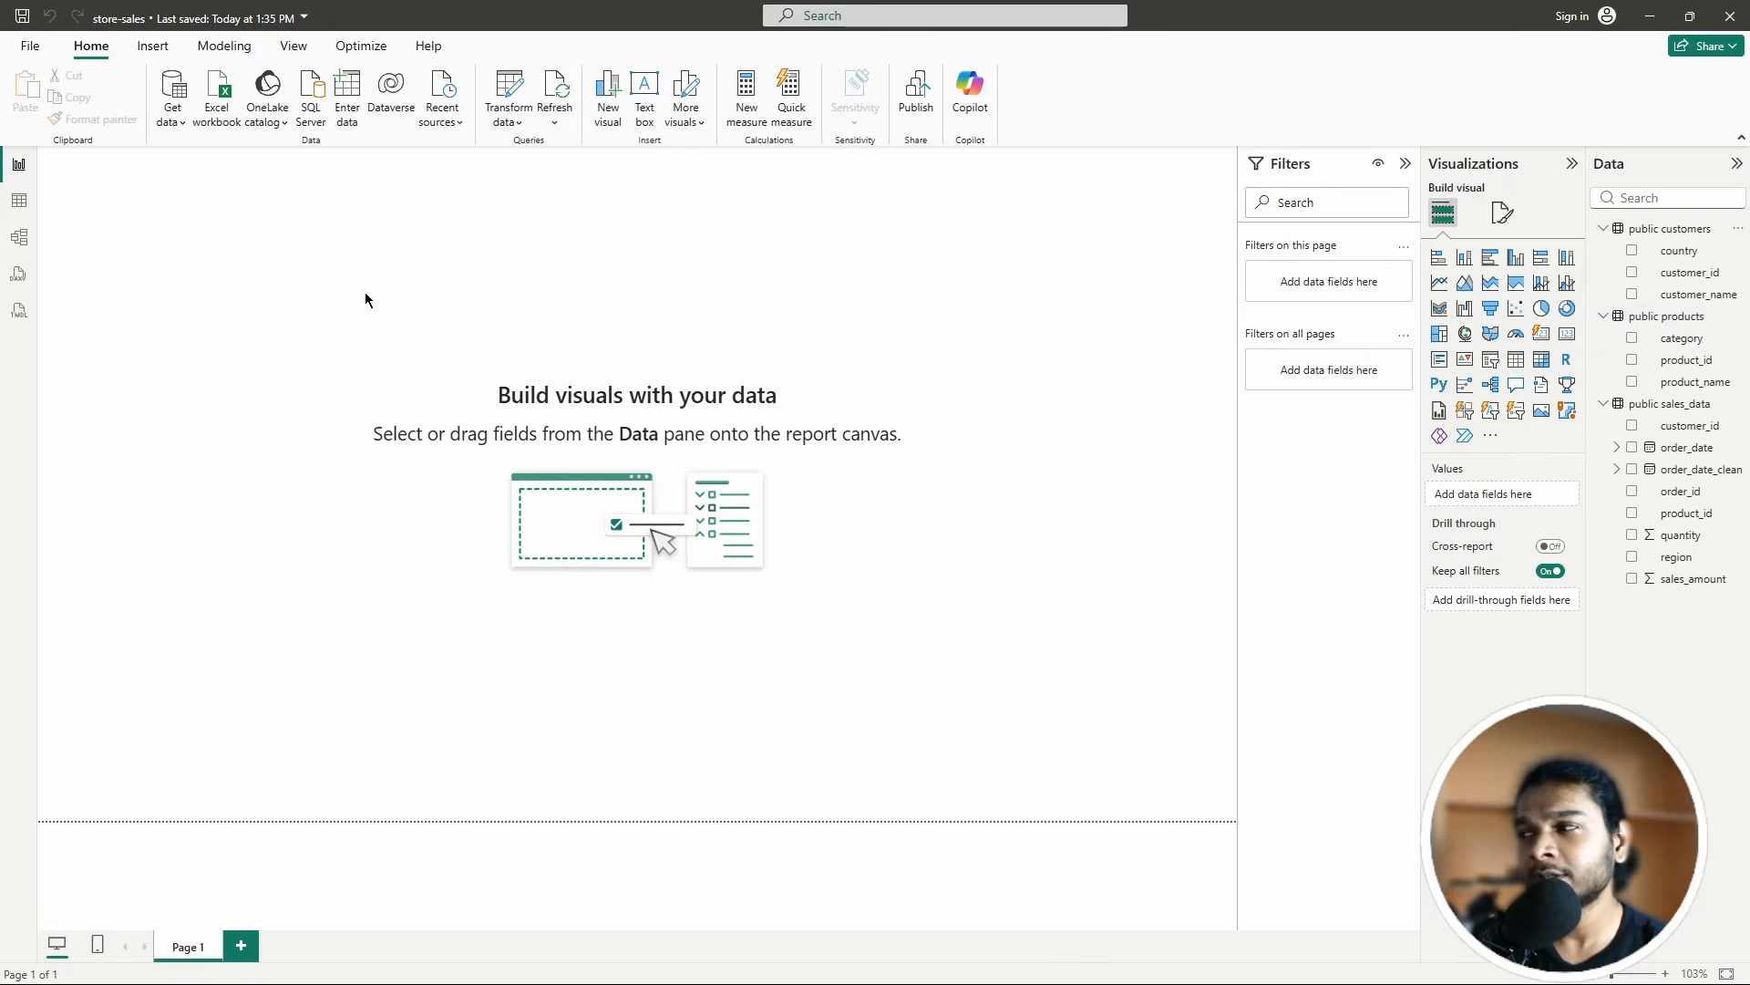
Step: In Model view, spread out the three table cards and open the products–sales_data relationship settings
click(18, 239)
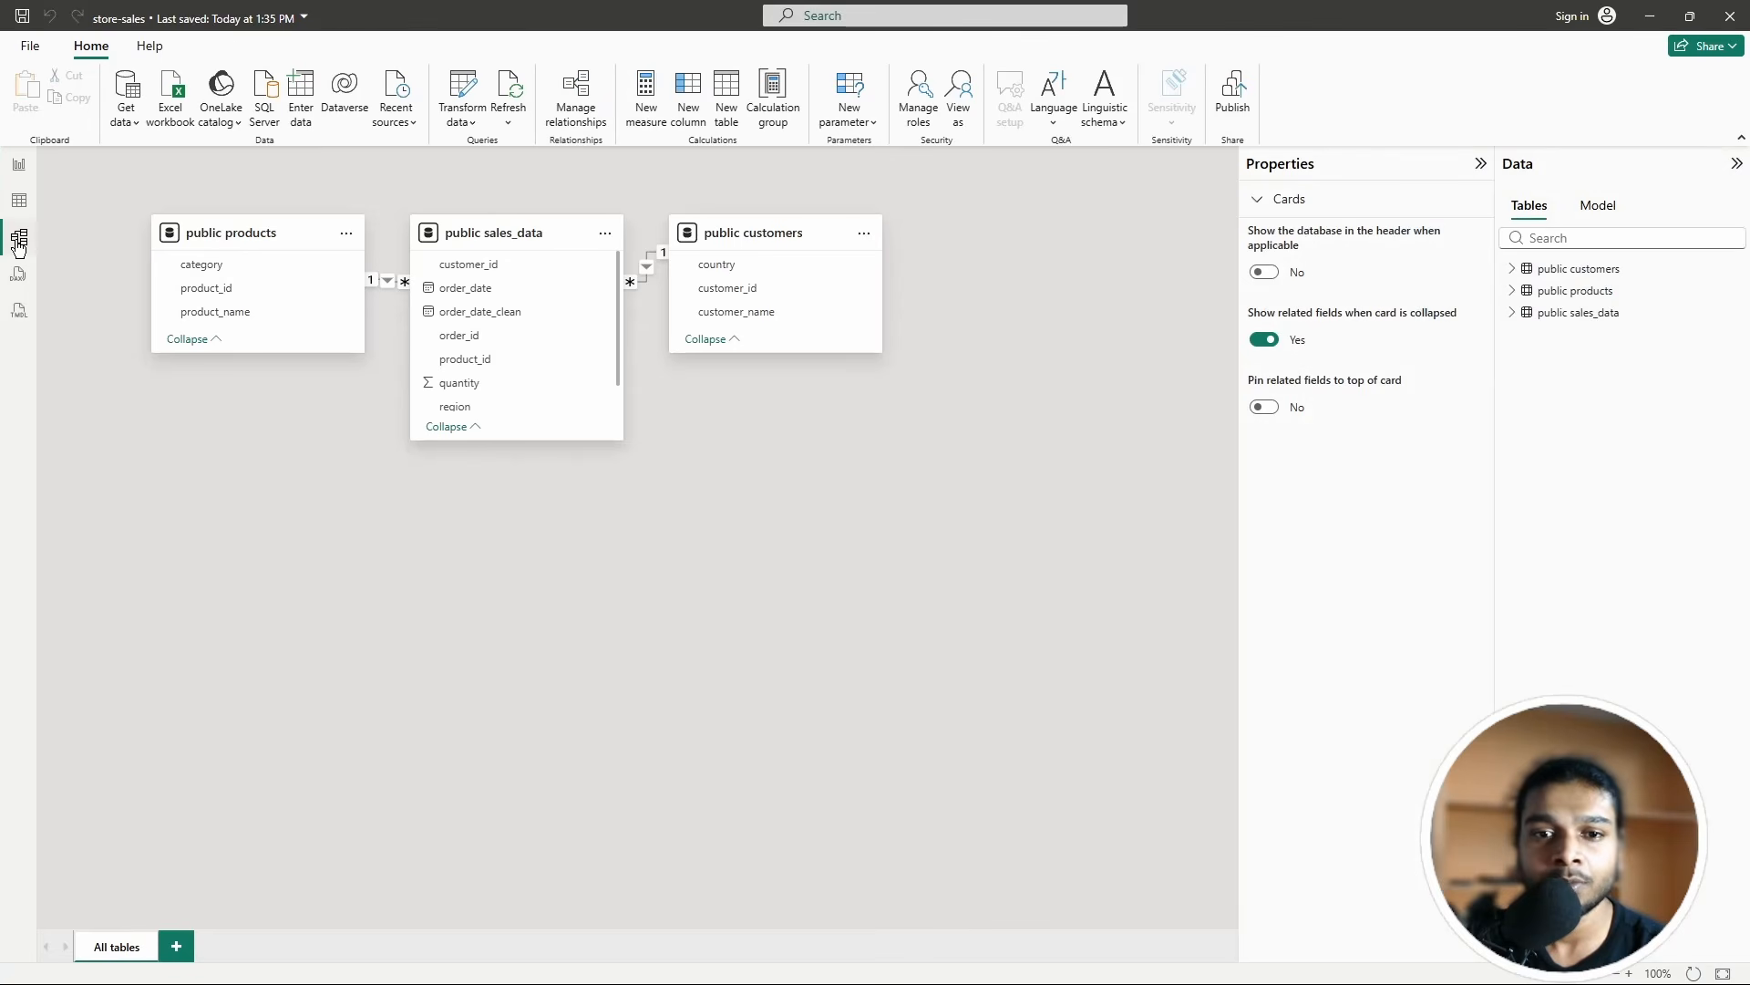
drag(738, 226, 881, 253)
drag(502, 237, 590, 341)
drag(246, 232, 159, 367)
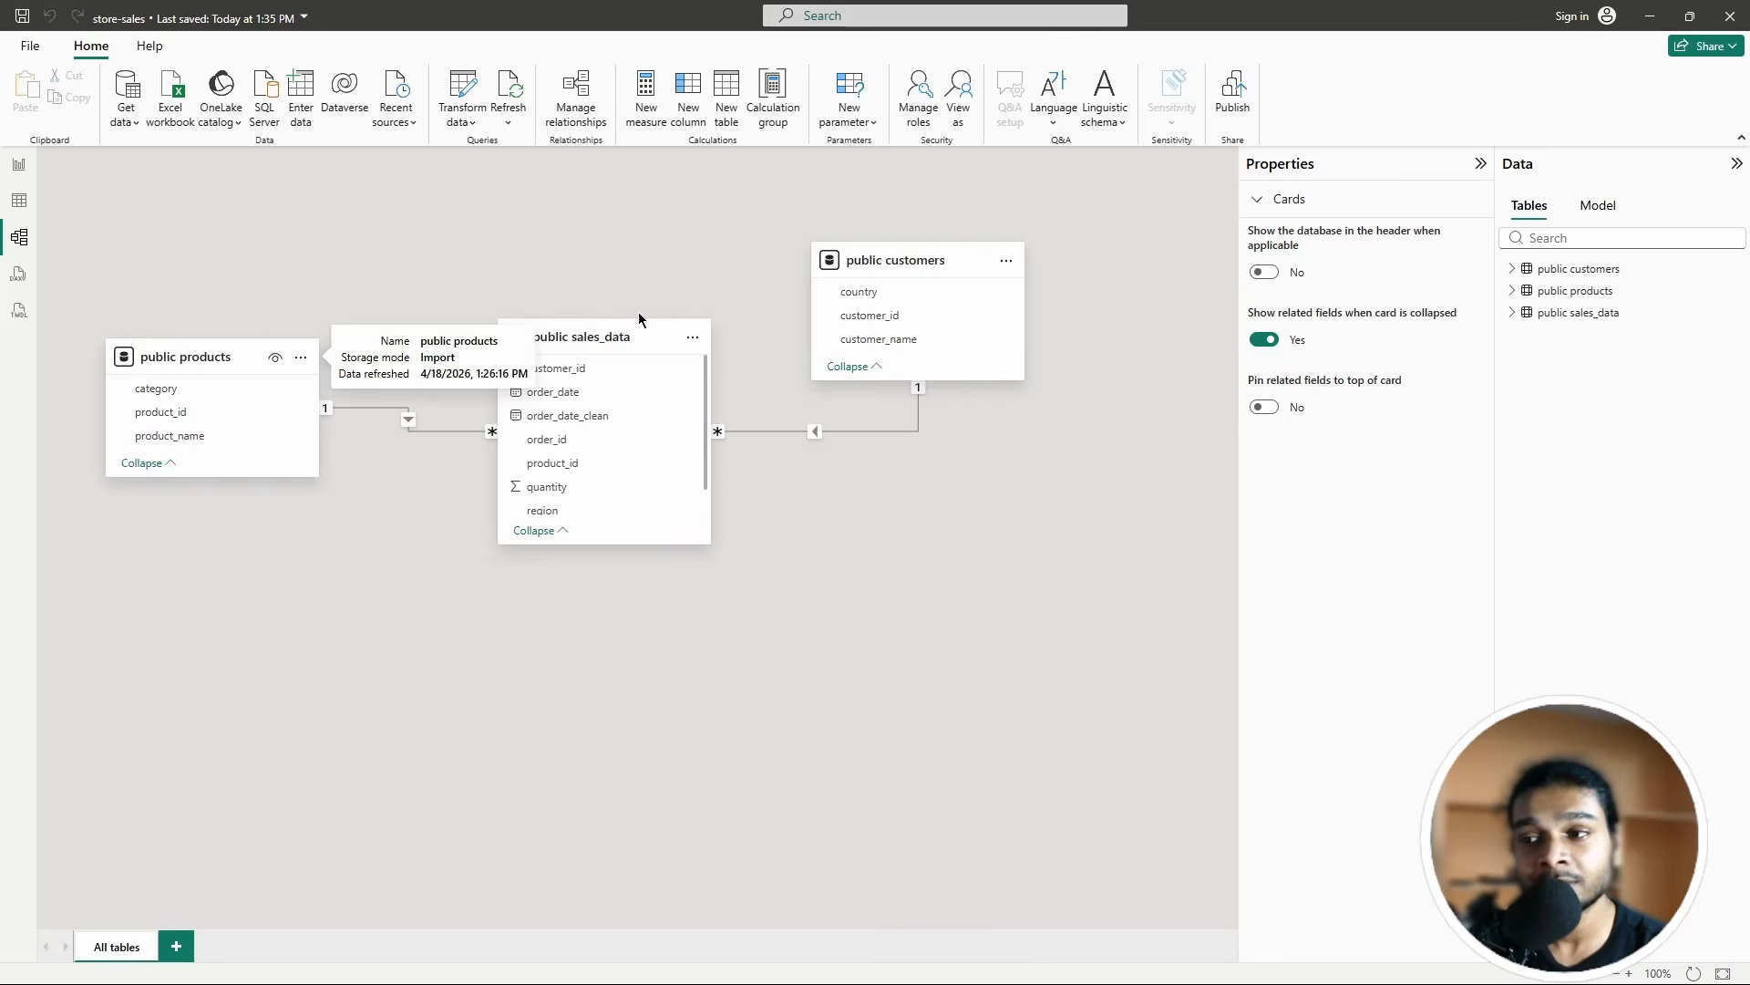
drag(890, 275, 977, 387)
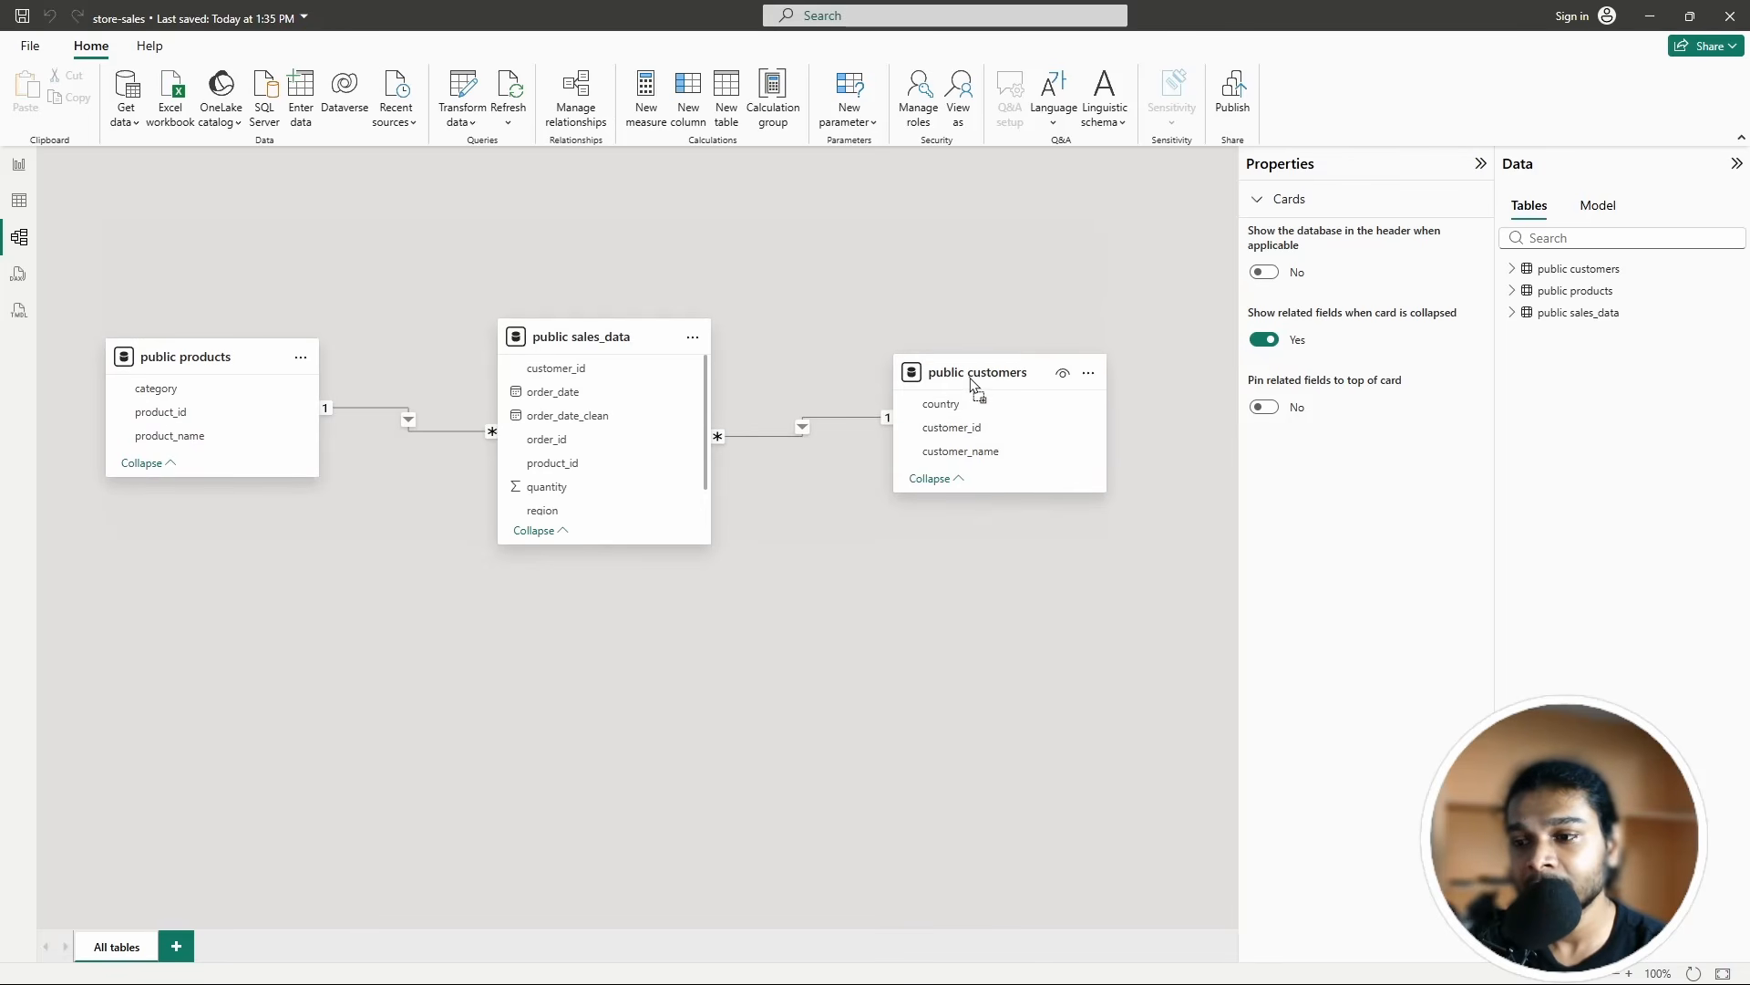
click(399, 412)
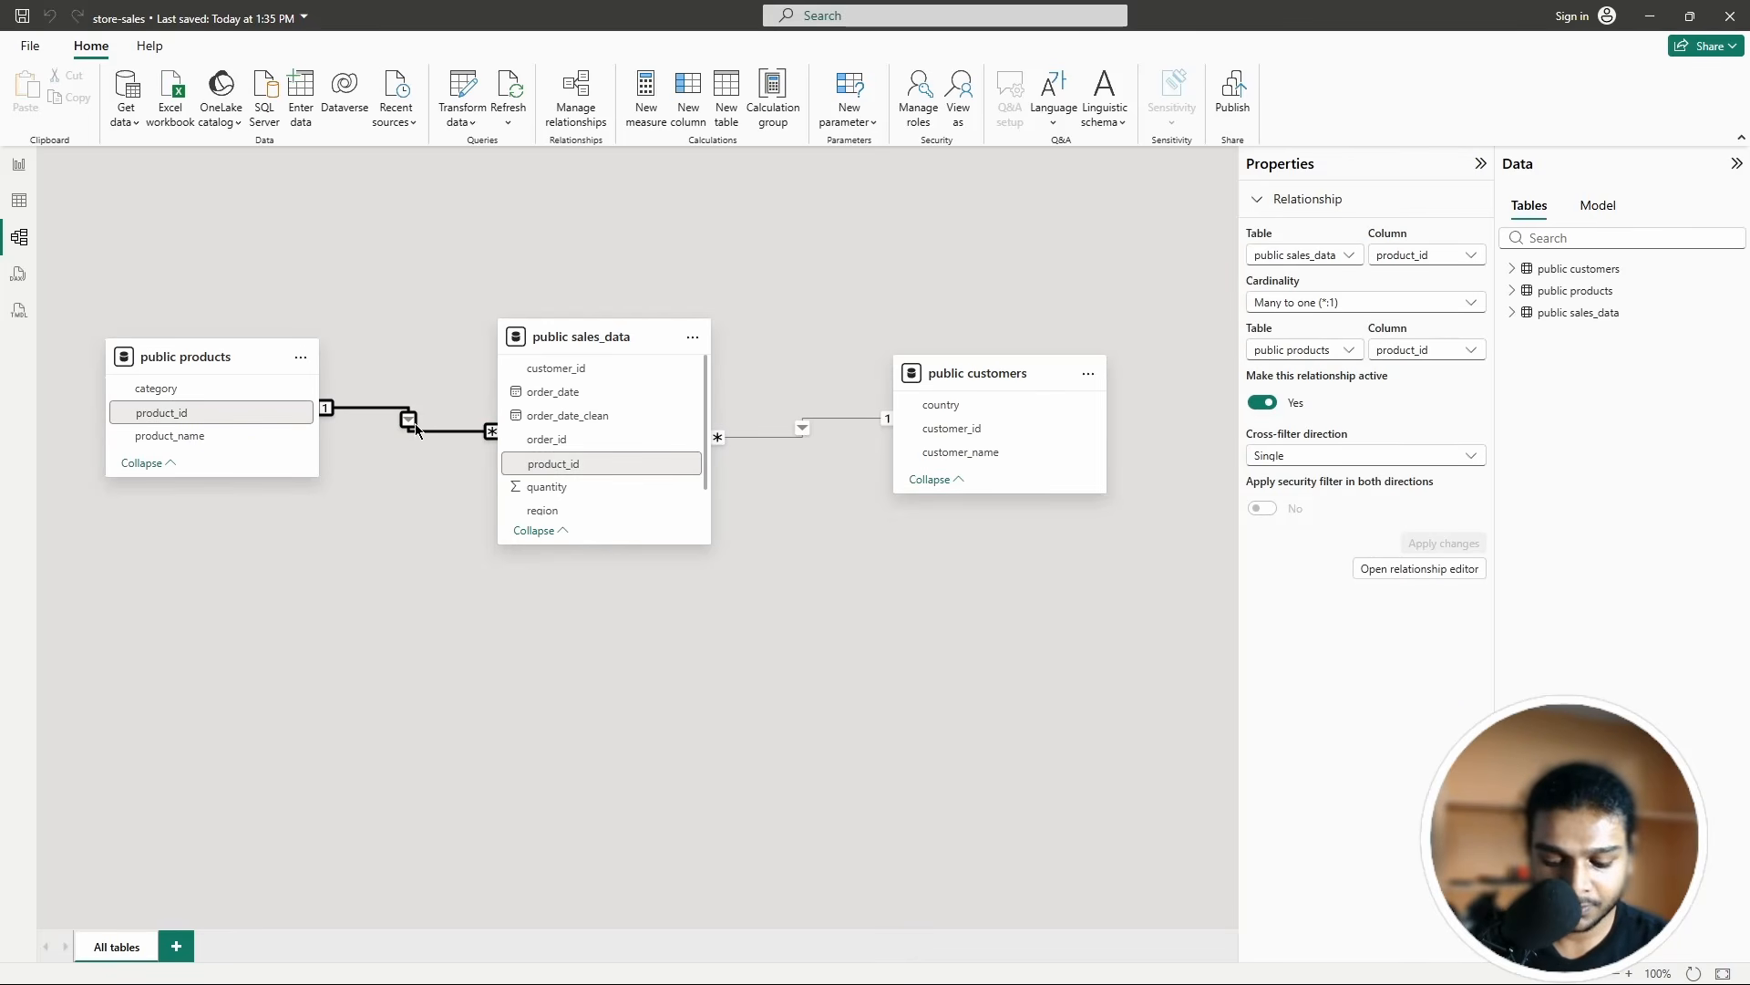
Step: Close the products relationship settings and delete the customers–sales_data relationship
click(409, 430)
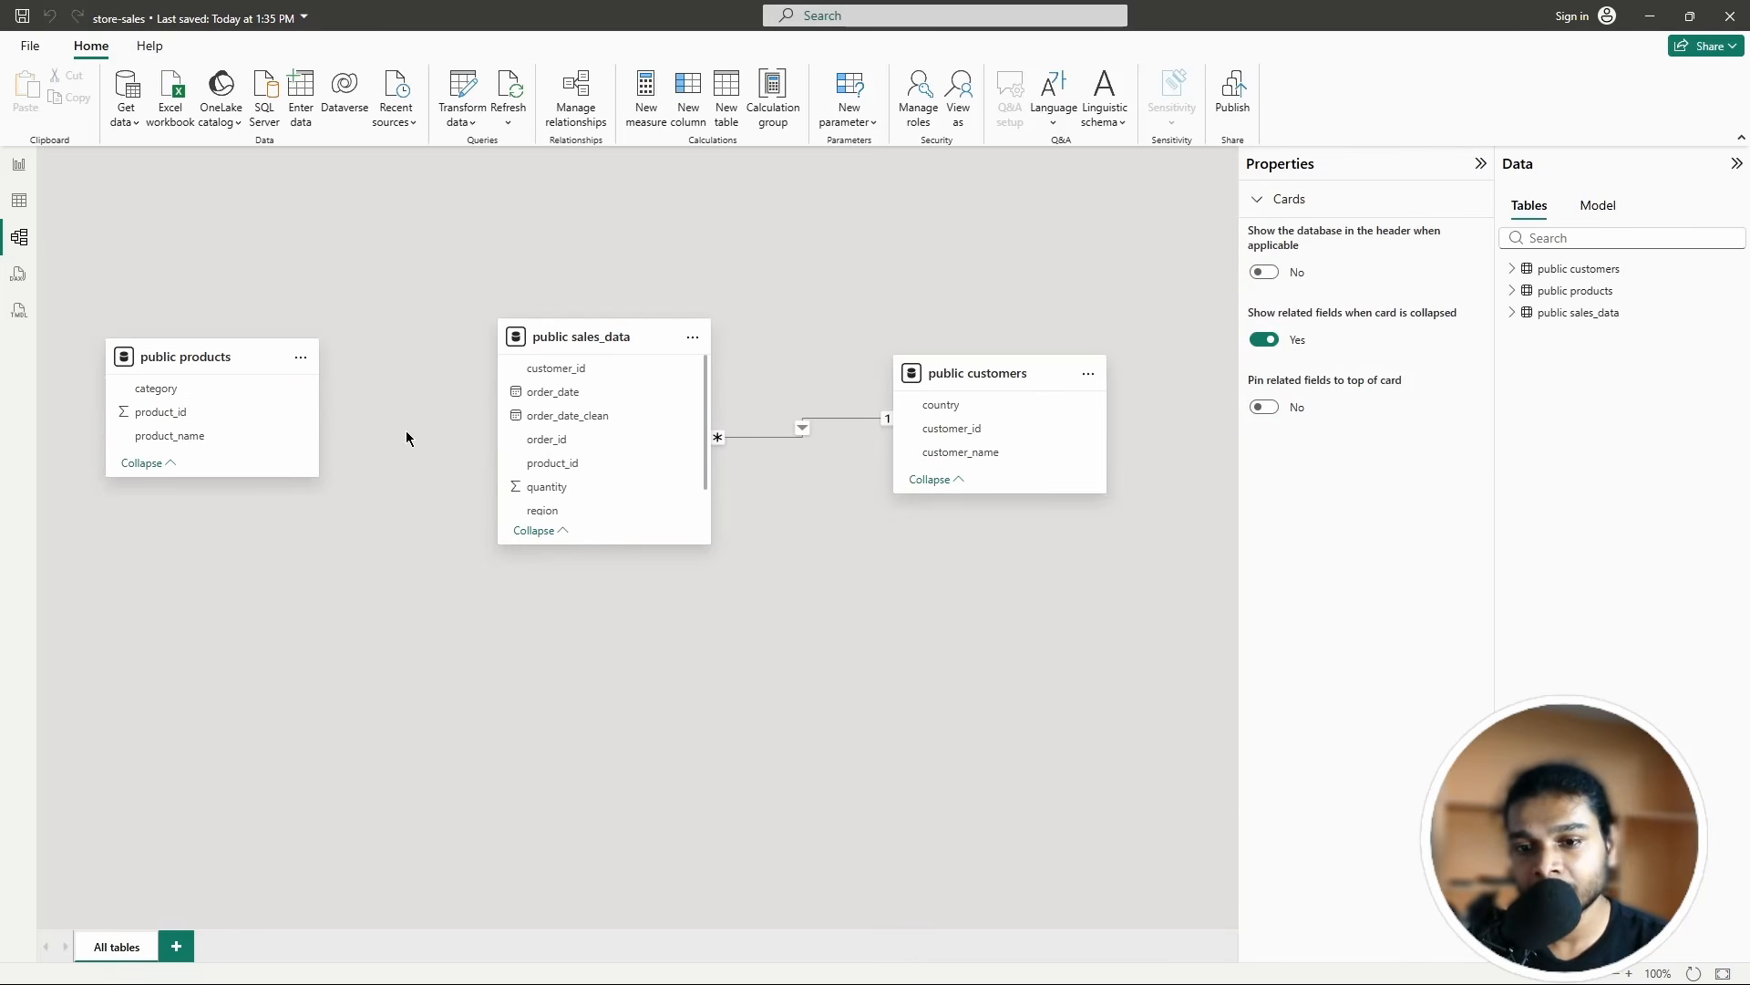
click(835, 419)
key(Delete)
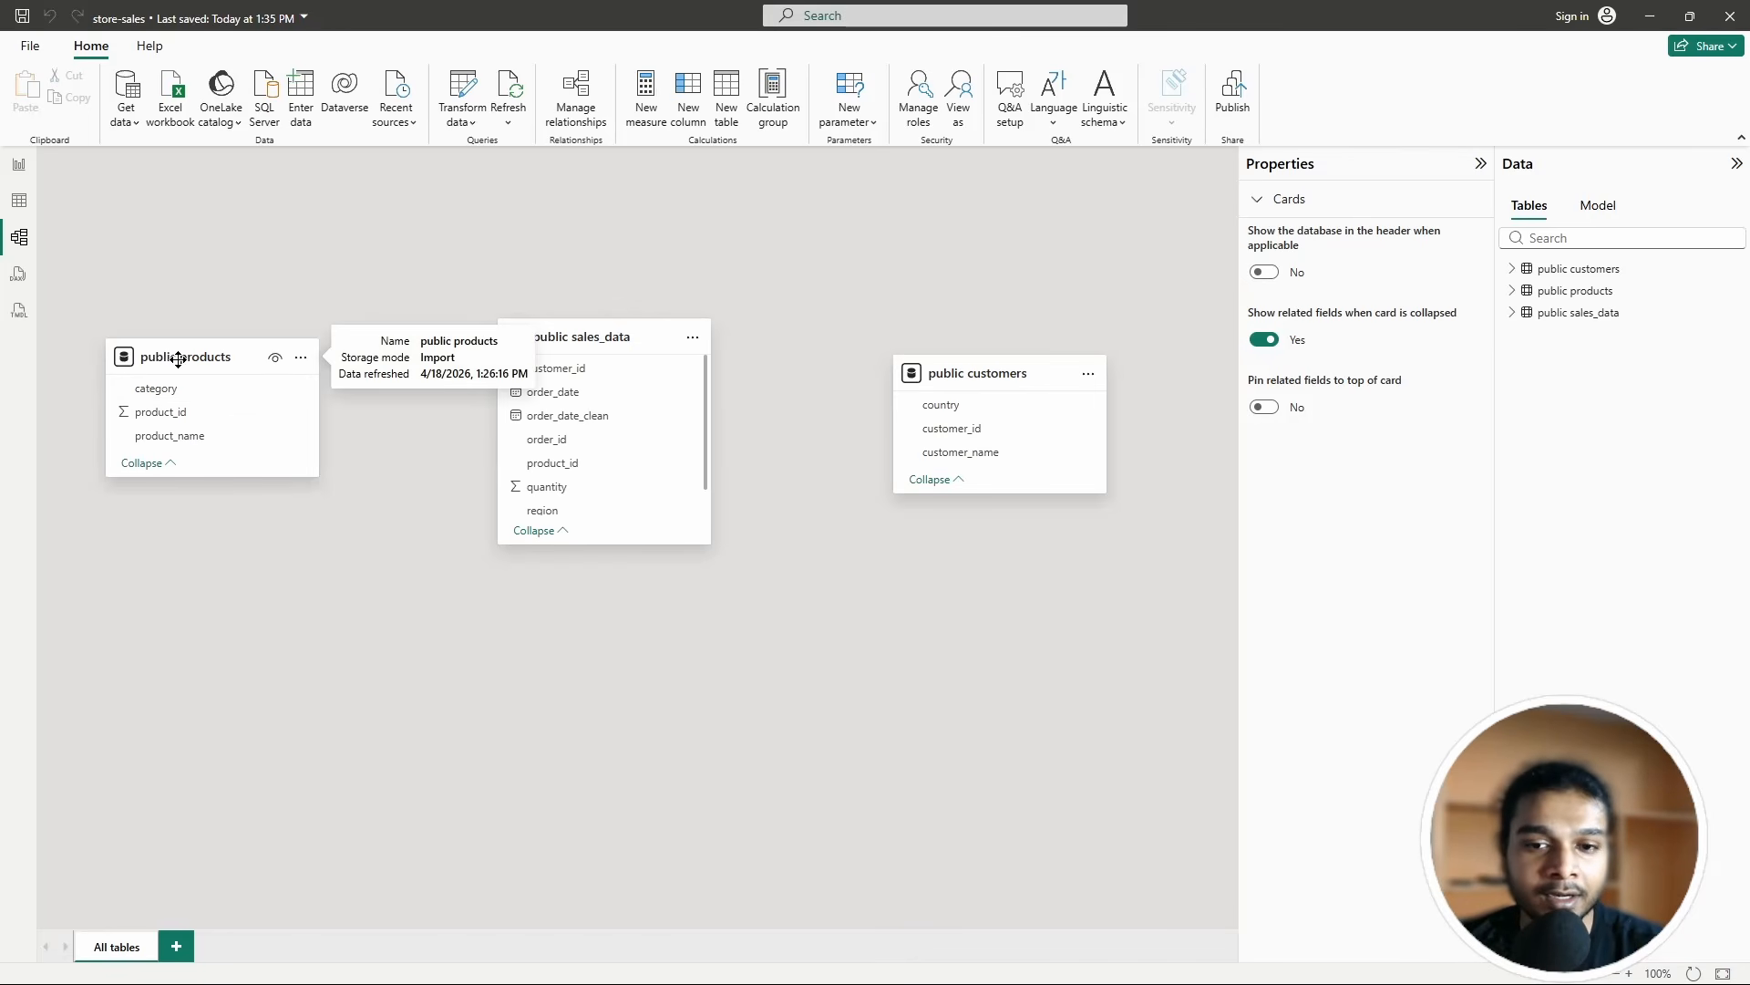
Step: Rearrange the products, sales_data and customers cards, with sales_data sitting slightly higher between them
drag(178, 359, 338, 263)
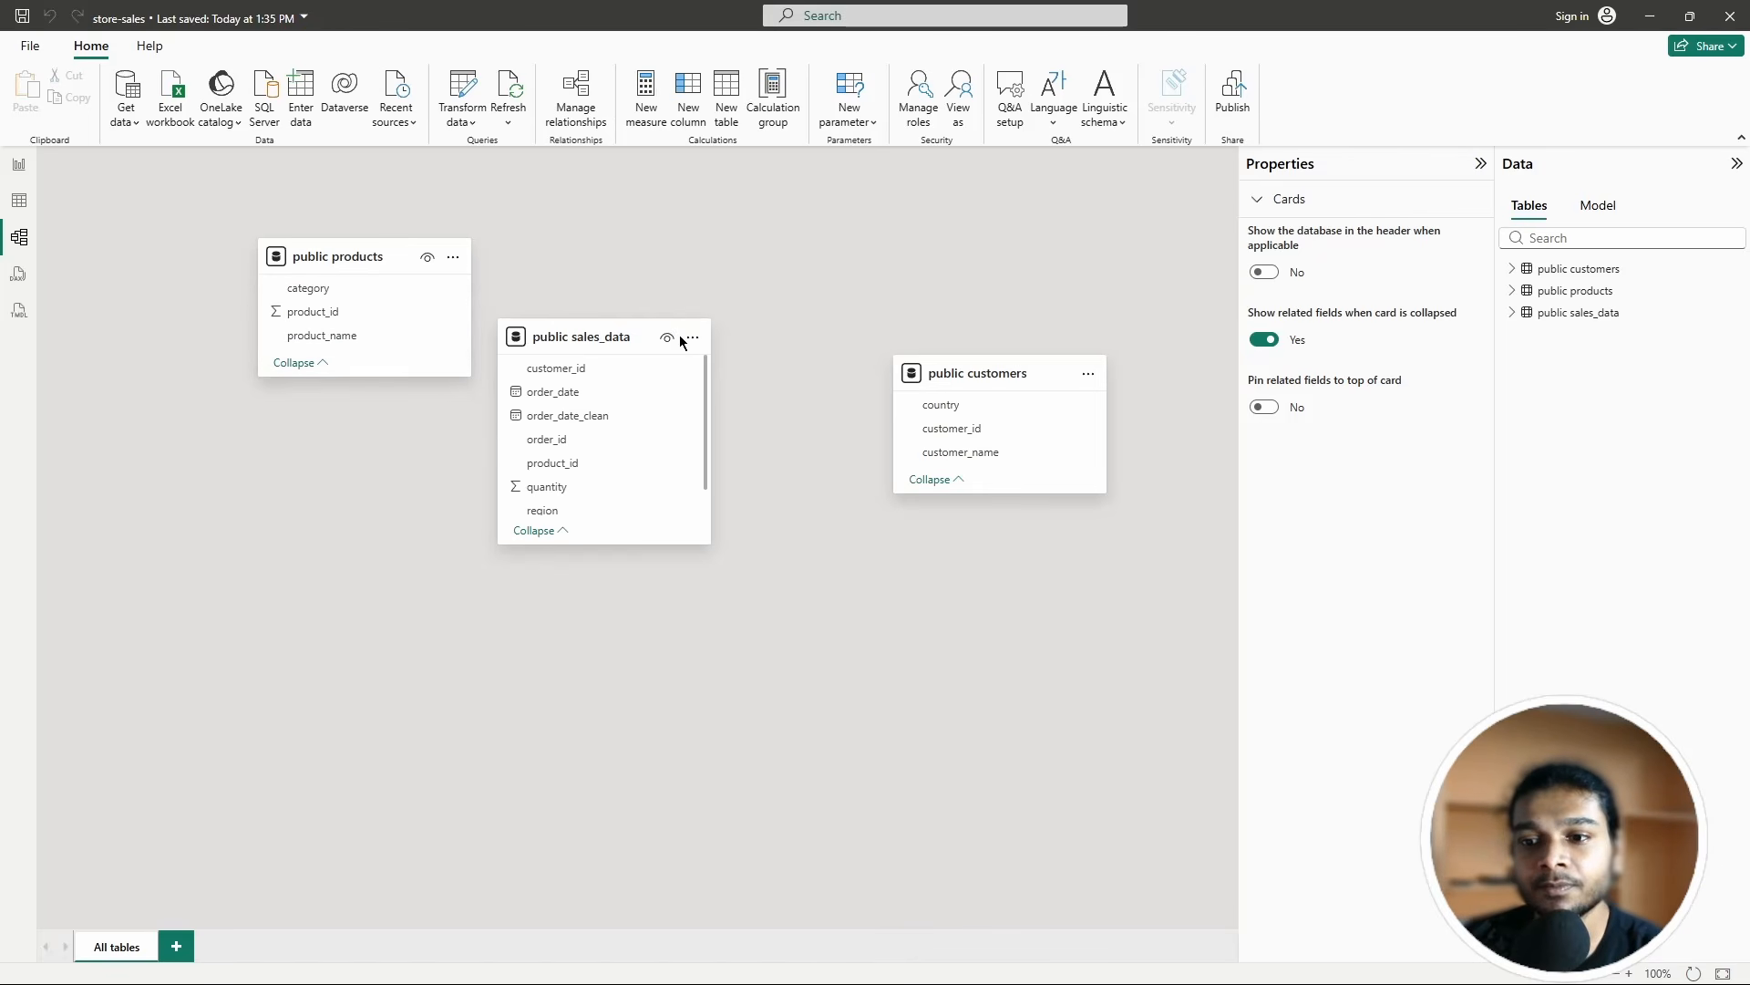
drag(614, 332, 661, 317)
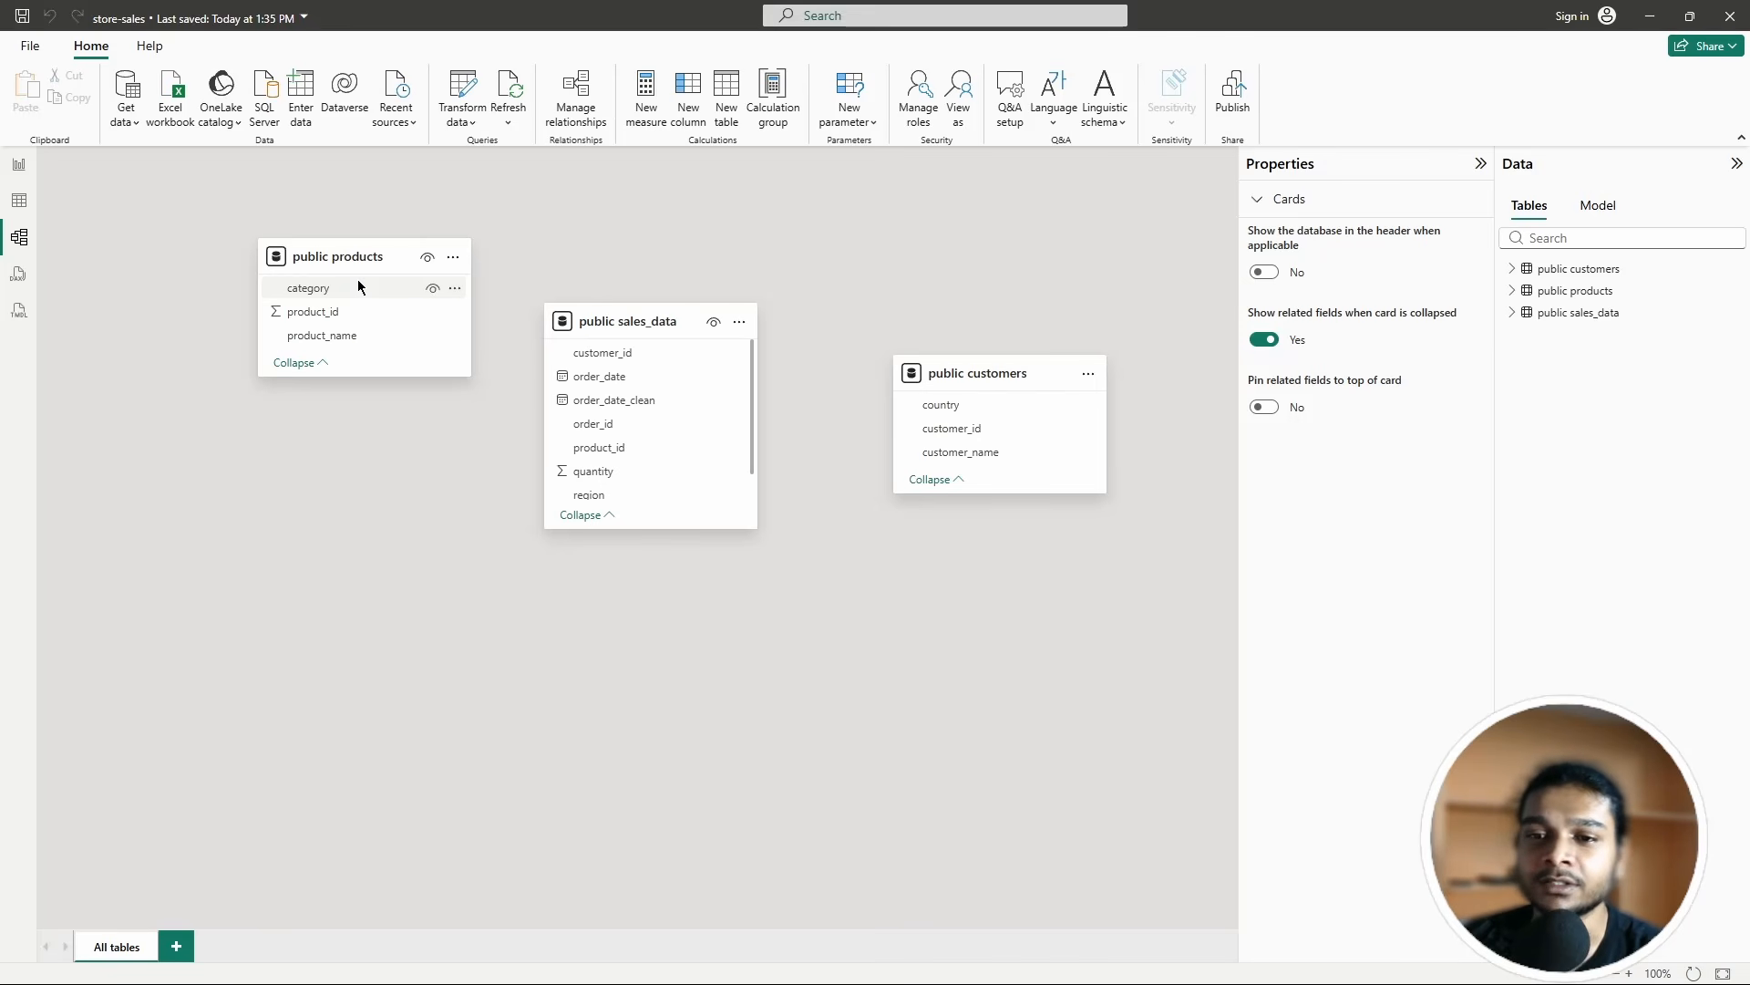
mouse_move(352, 259)
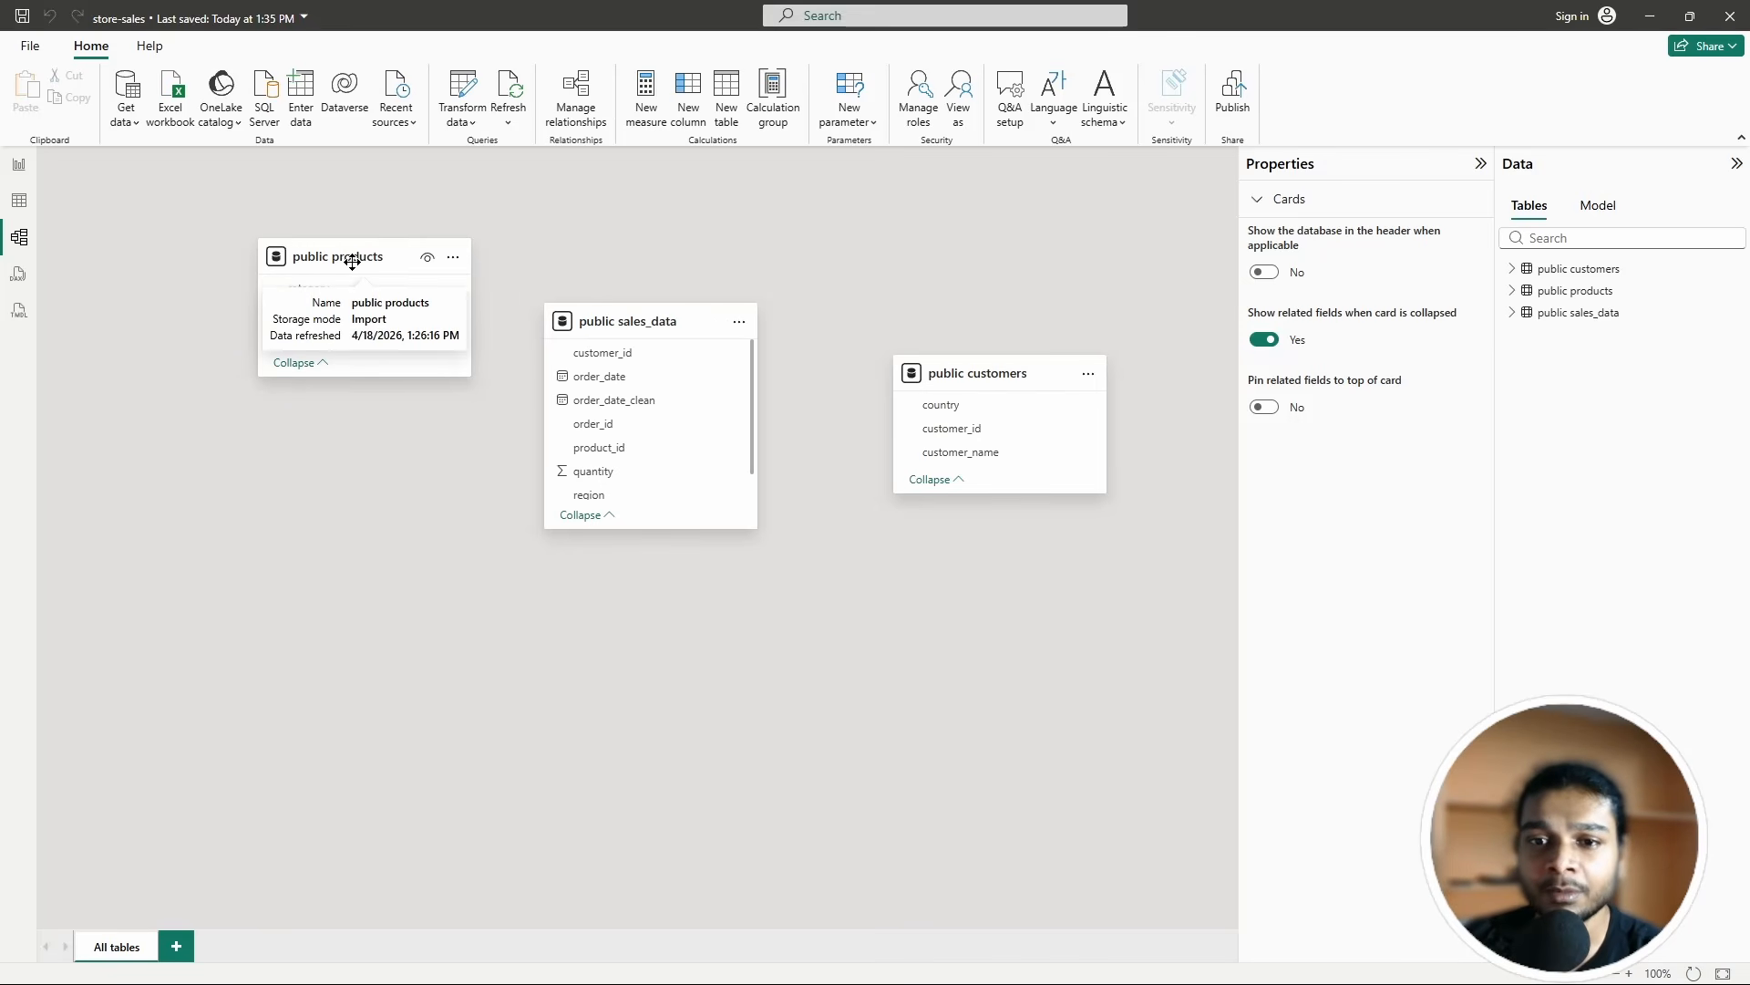
drag(352, 261, 263, 334)
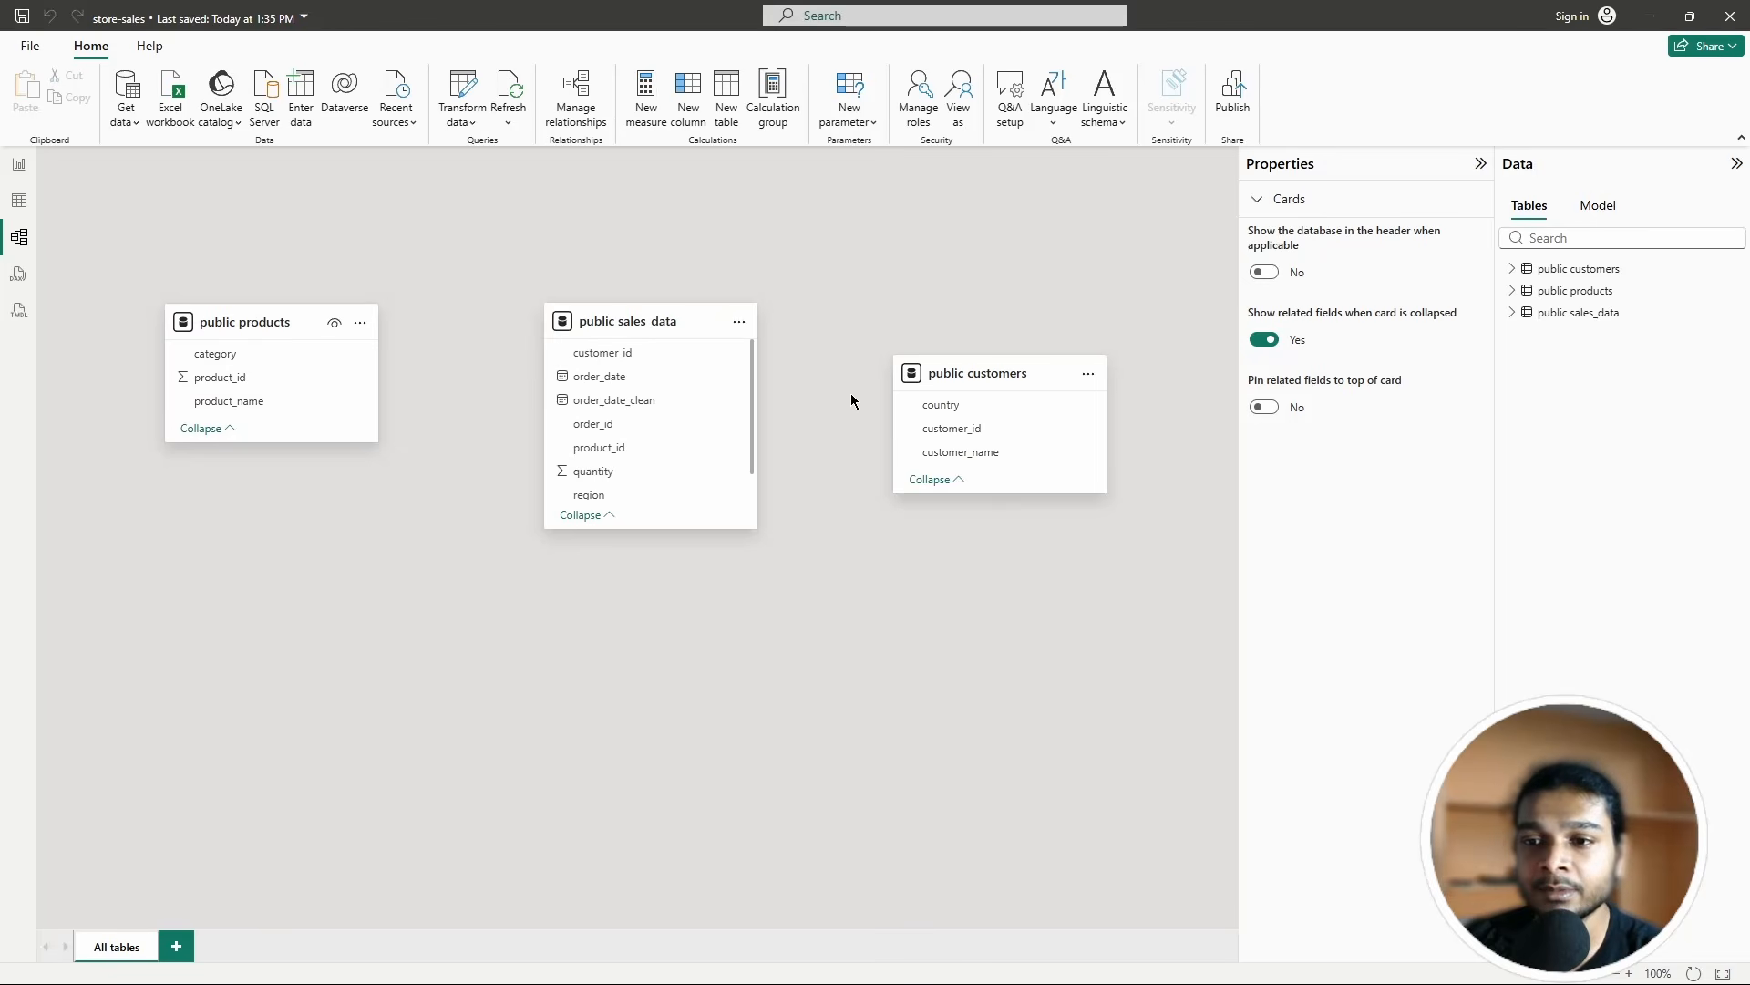
drag(657, 325, 659, 287)
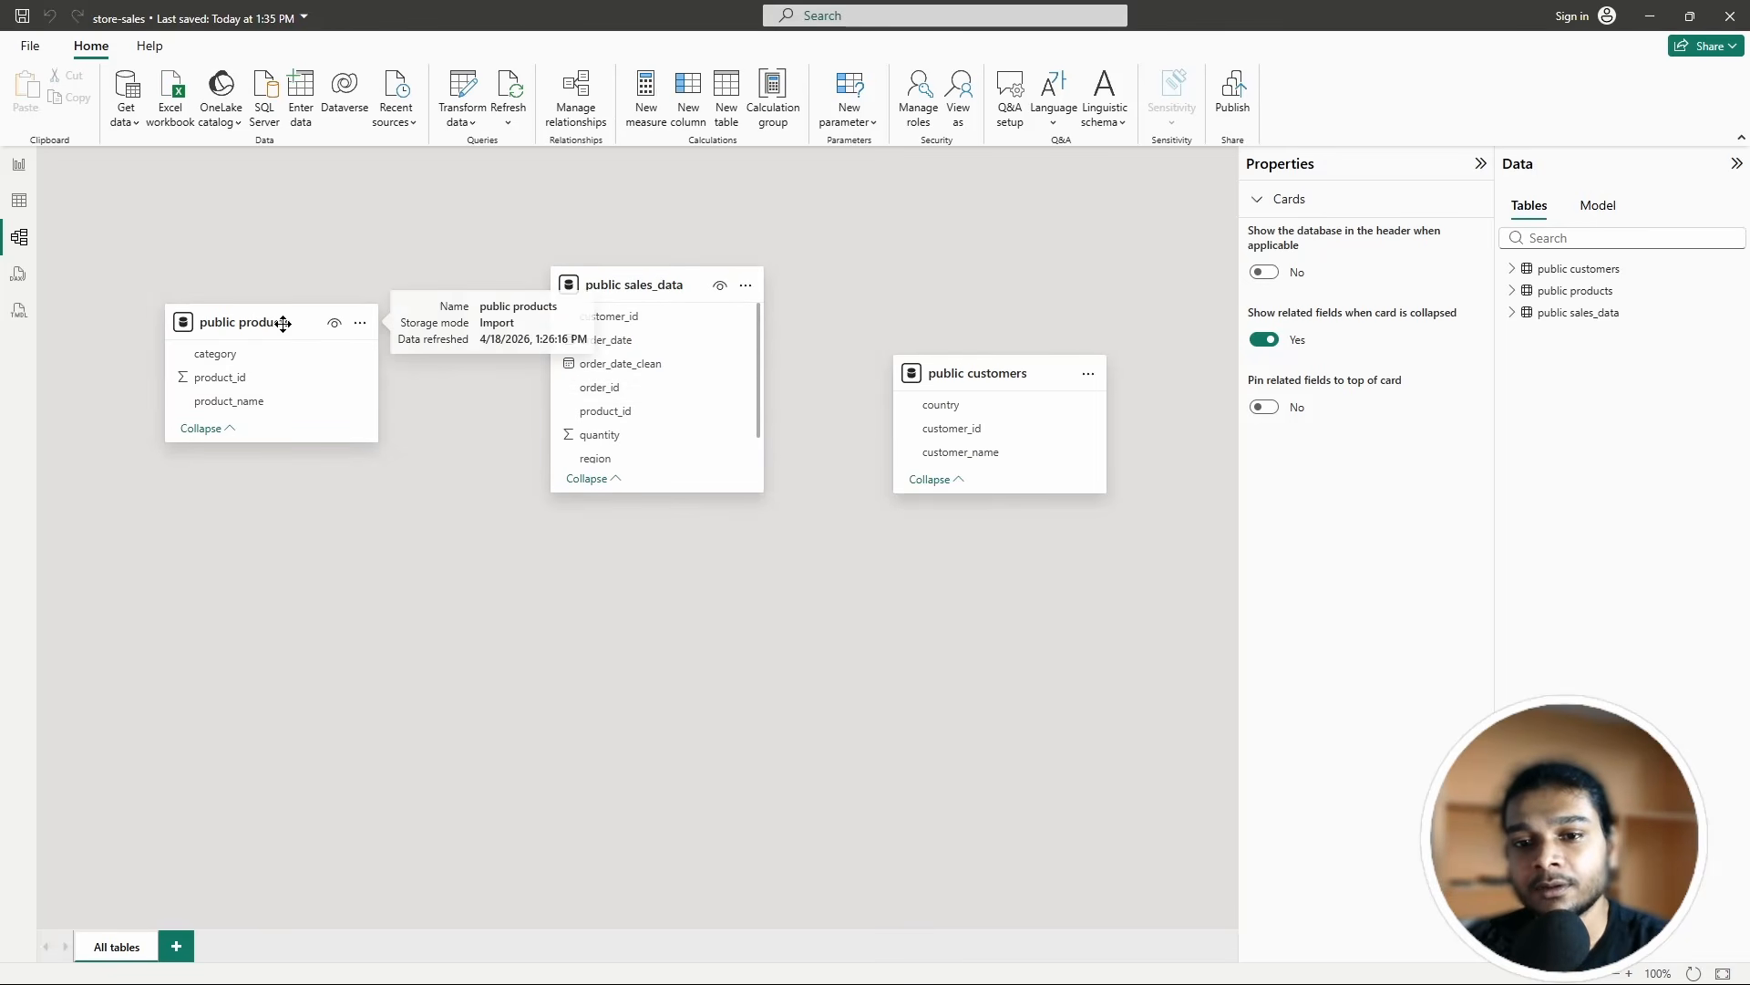
drag(285, 324, 344, 384)
drag(1010, 377, 1008, 414)
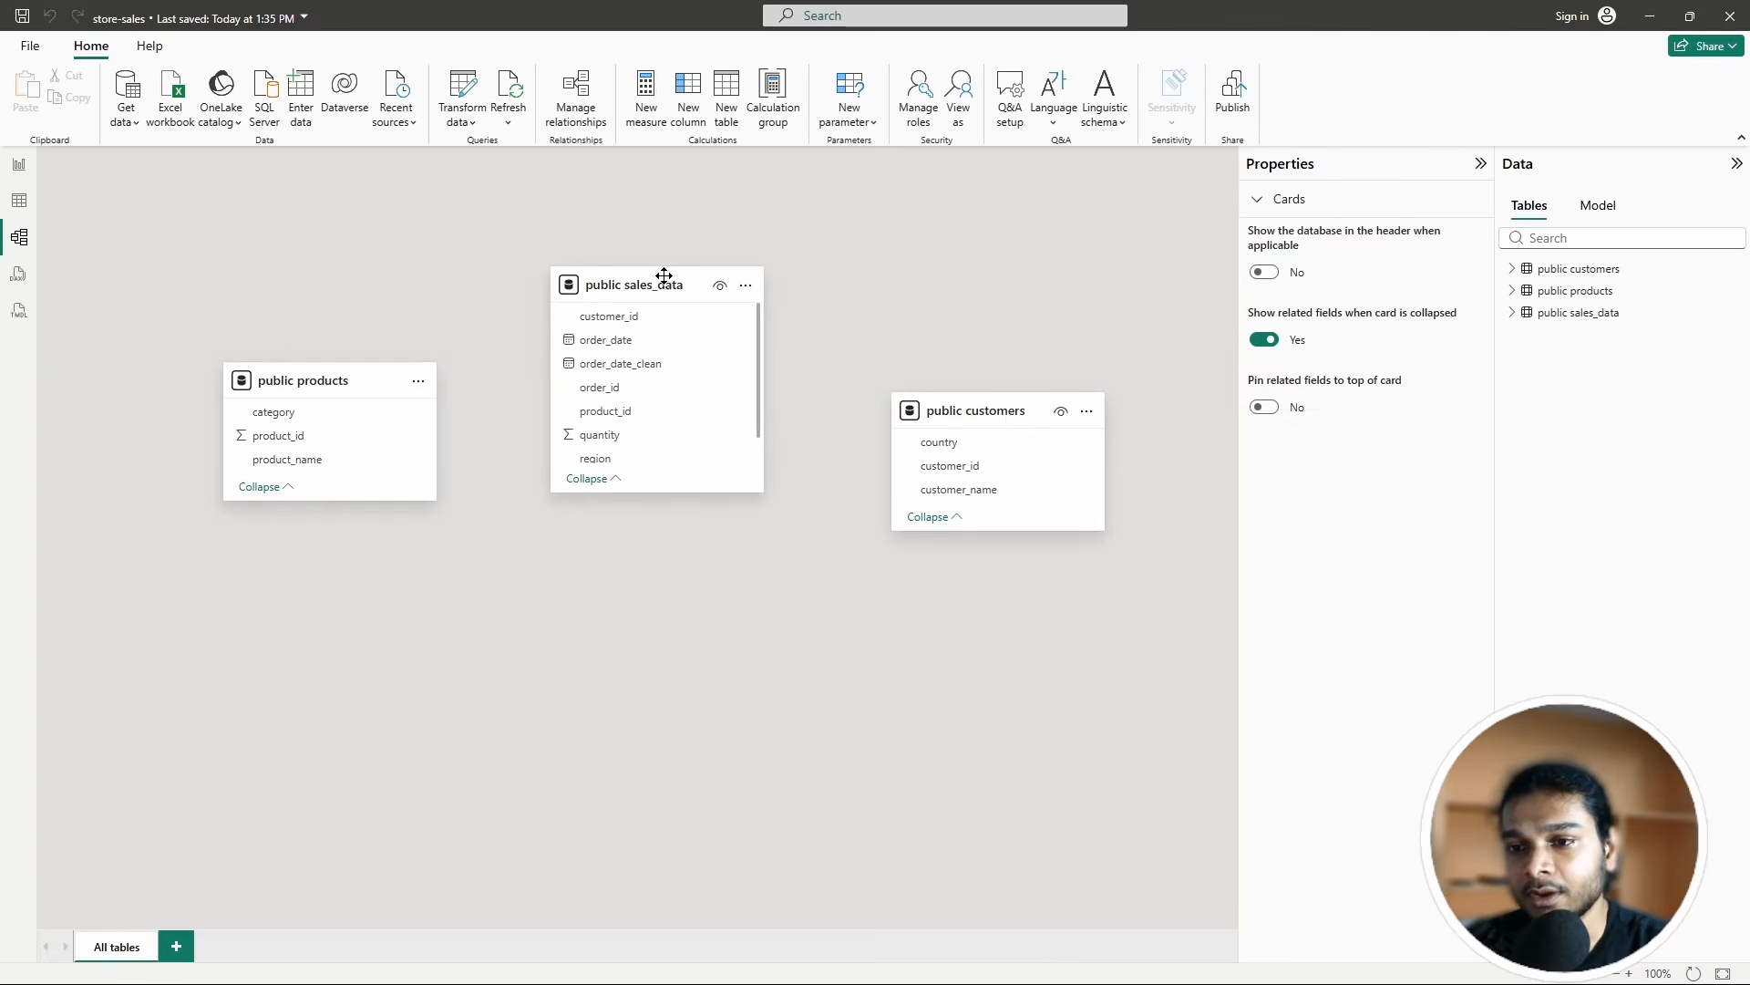
drag(665, 273, 648, 328)
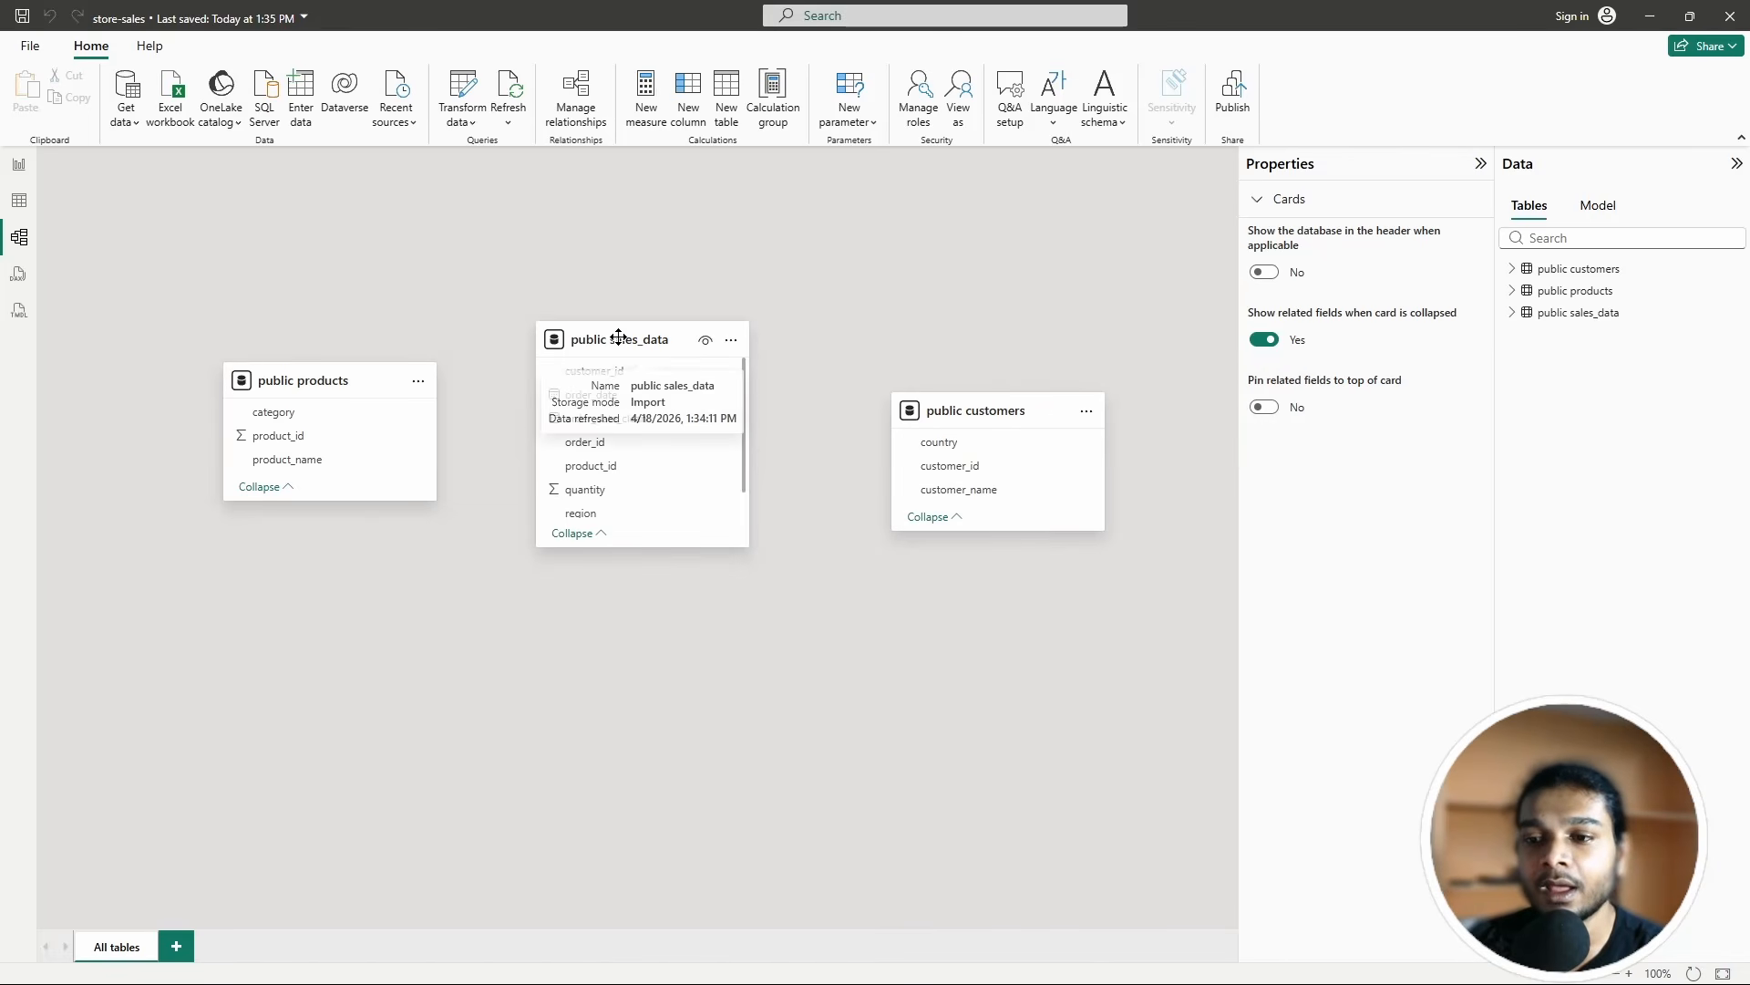
drag(617, 350, 618, 339)
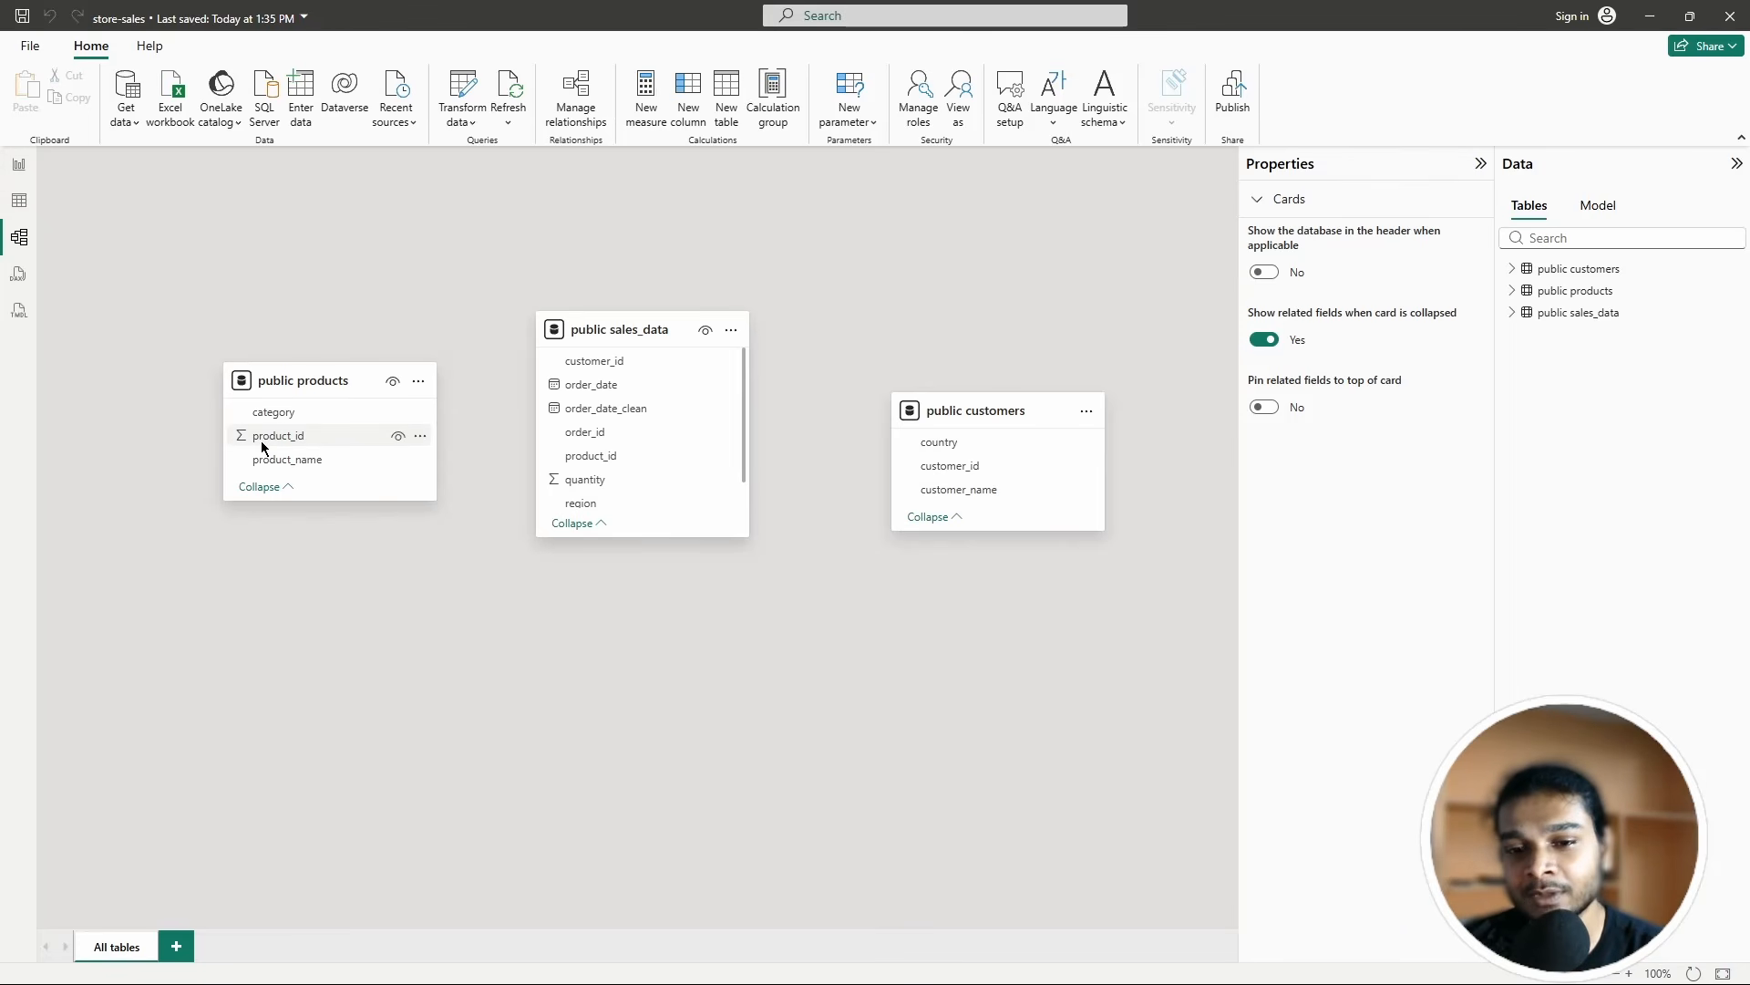
Step: Change product_id in the public products query to Text and apply the query change
click(19, 164)
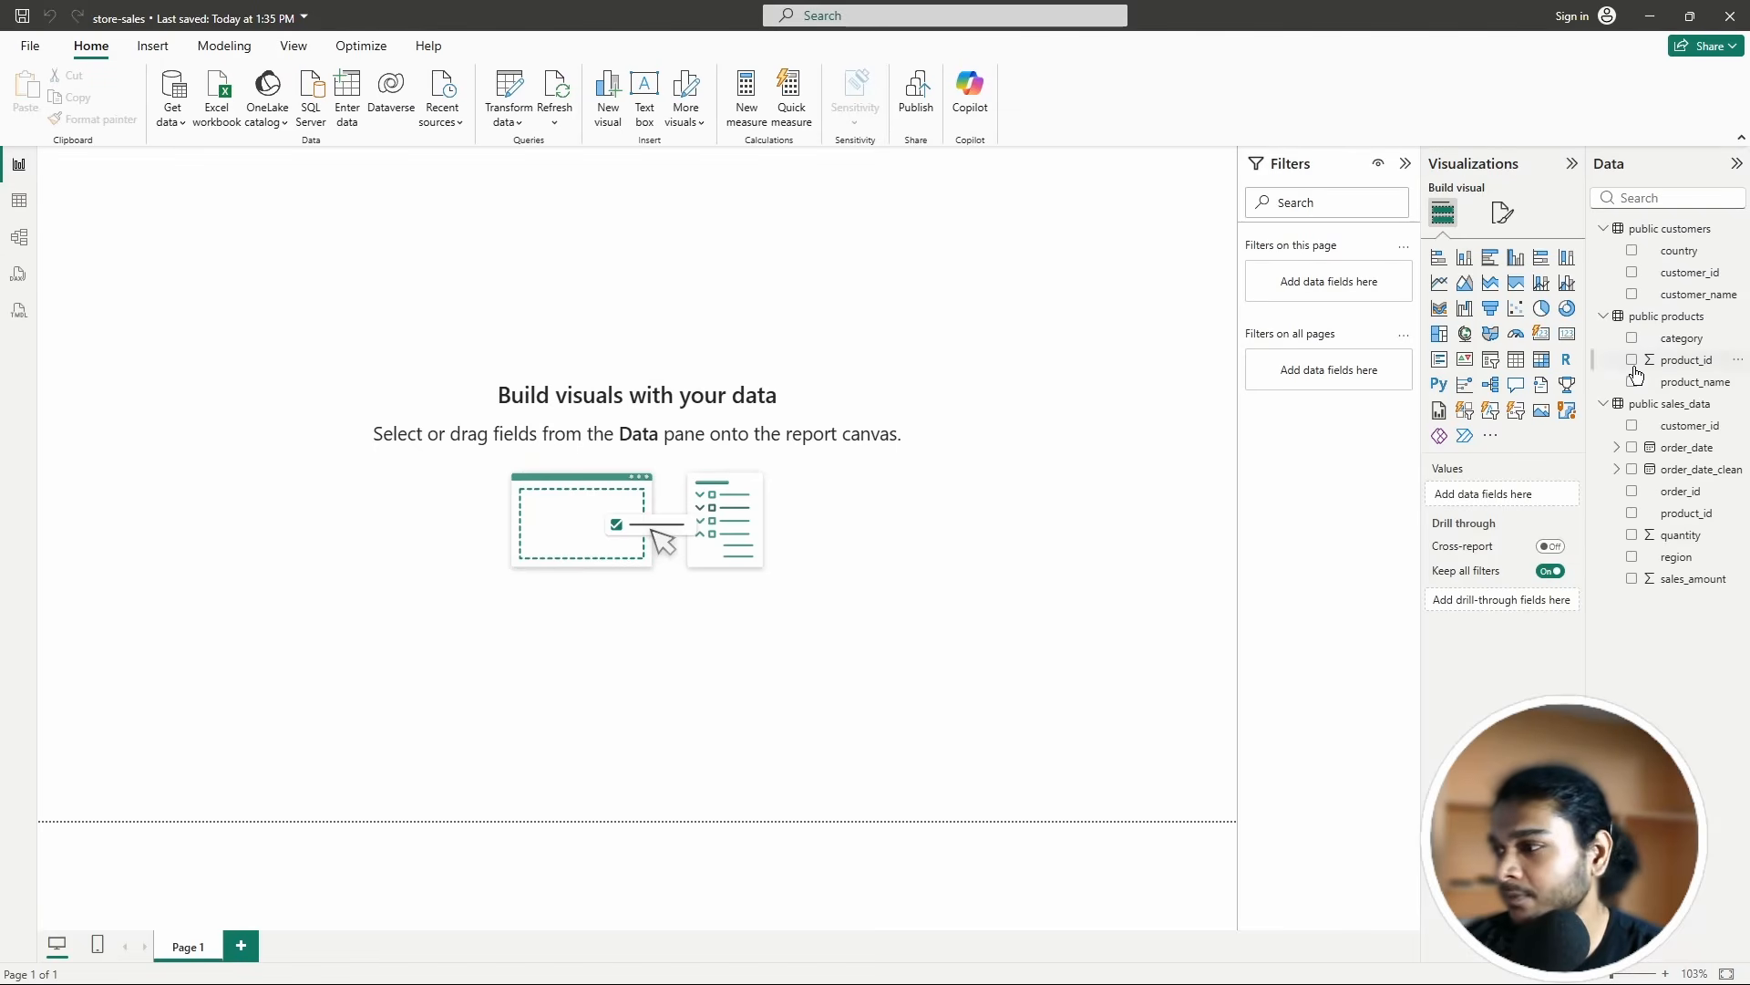
click(500, 91)
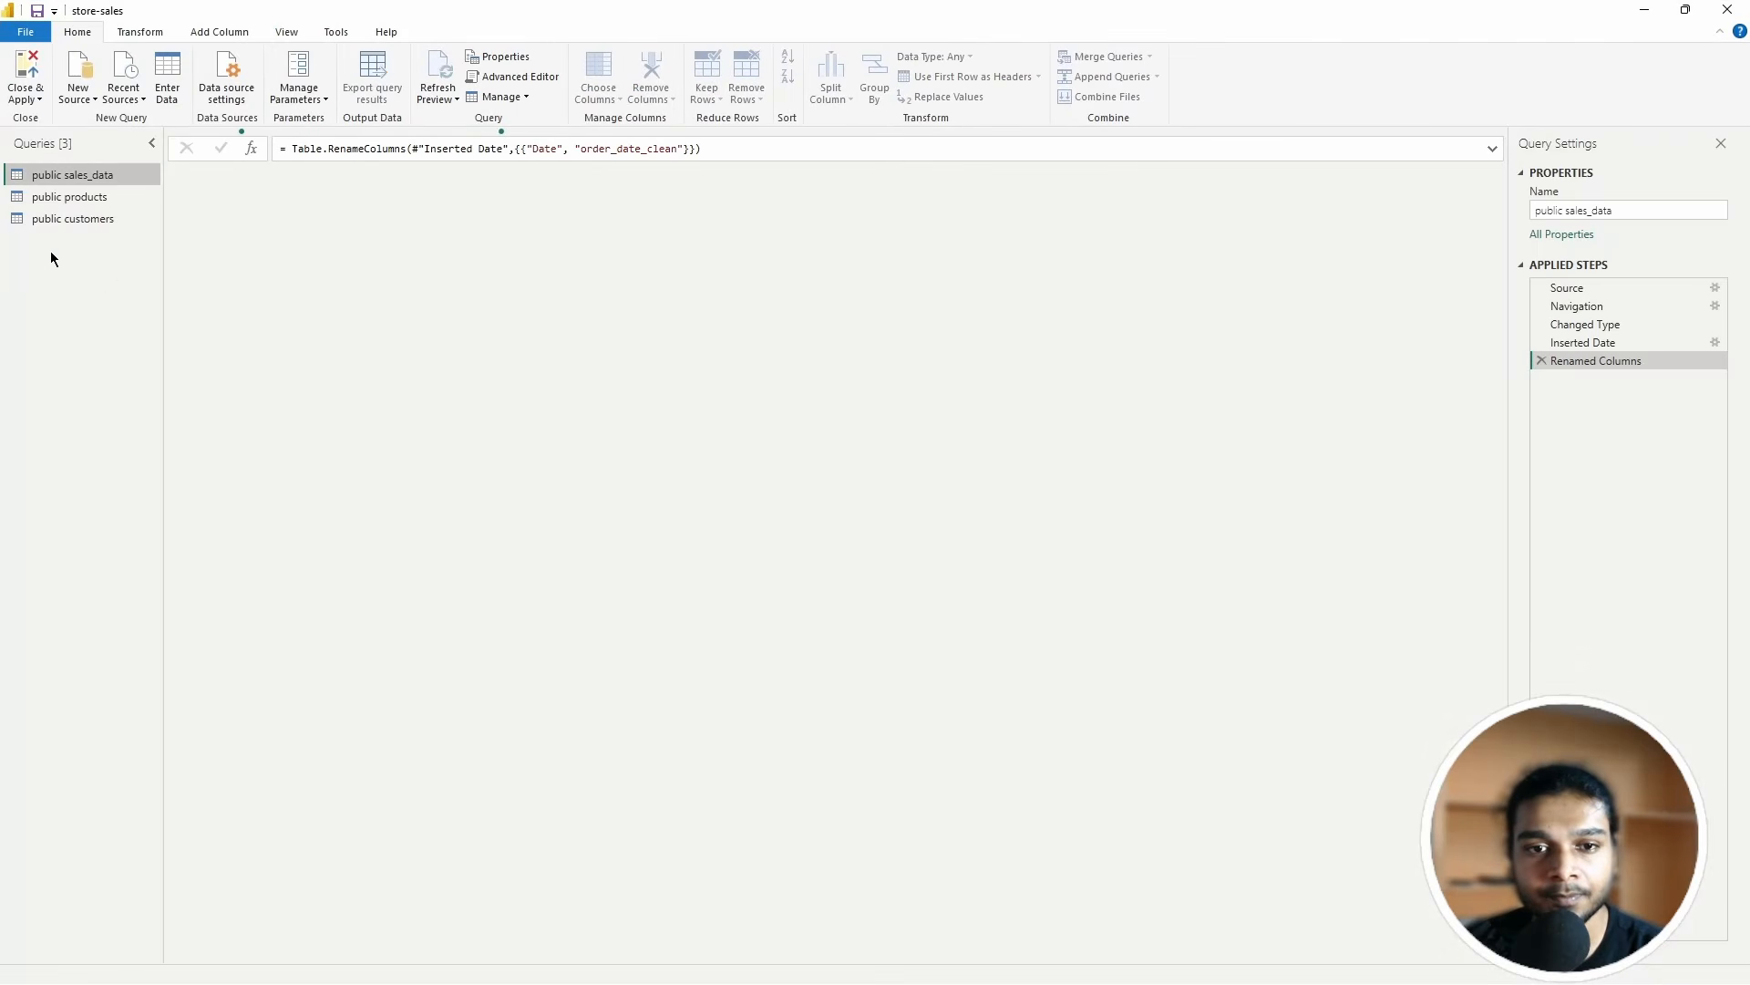
click(56, 201)
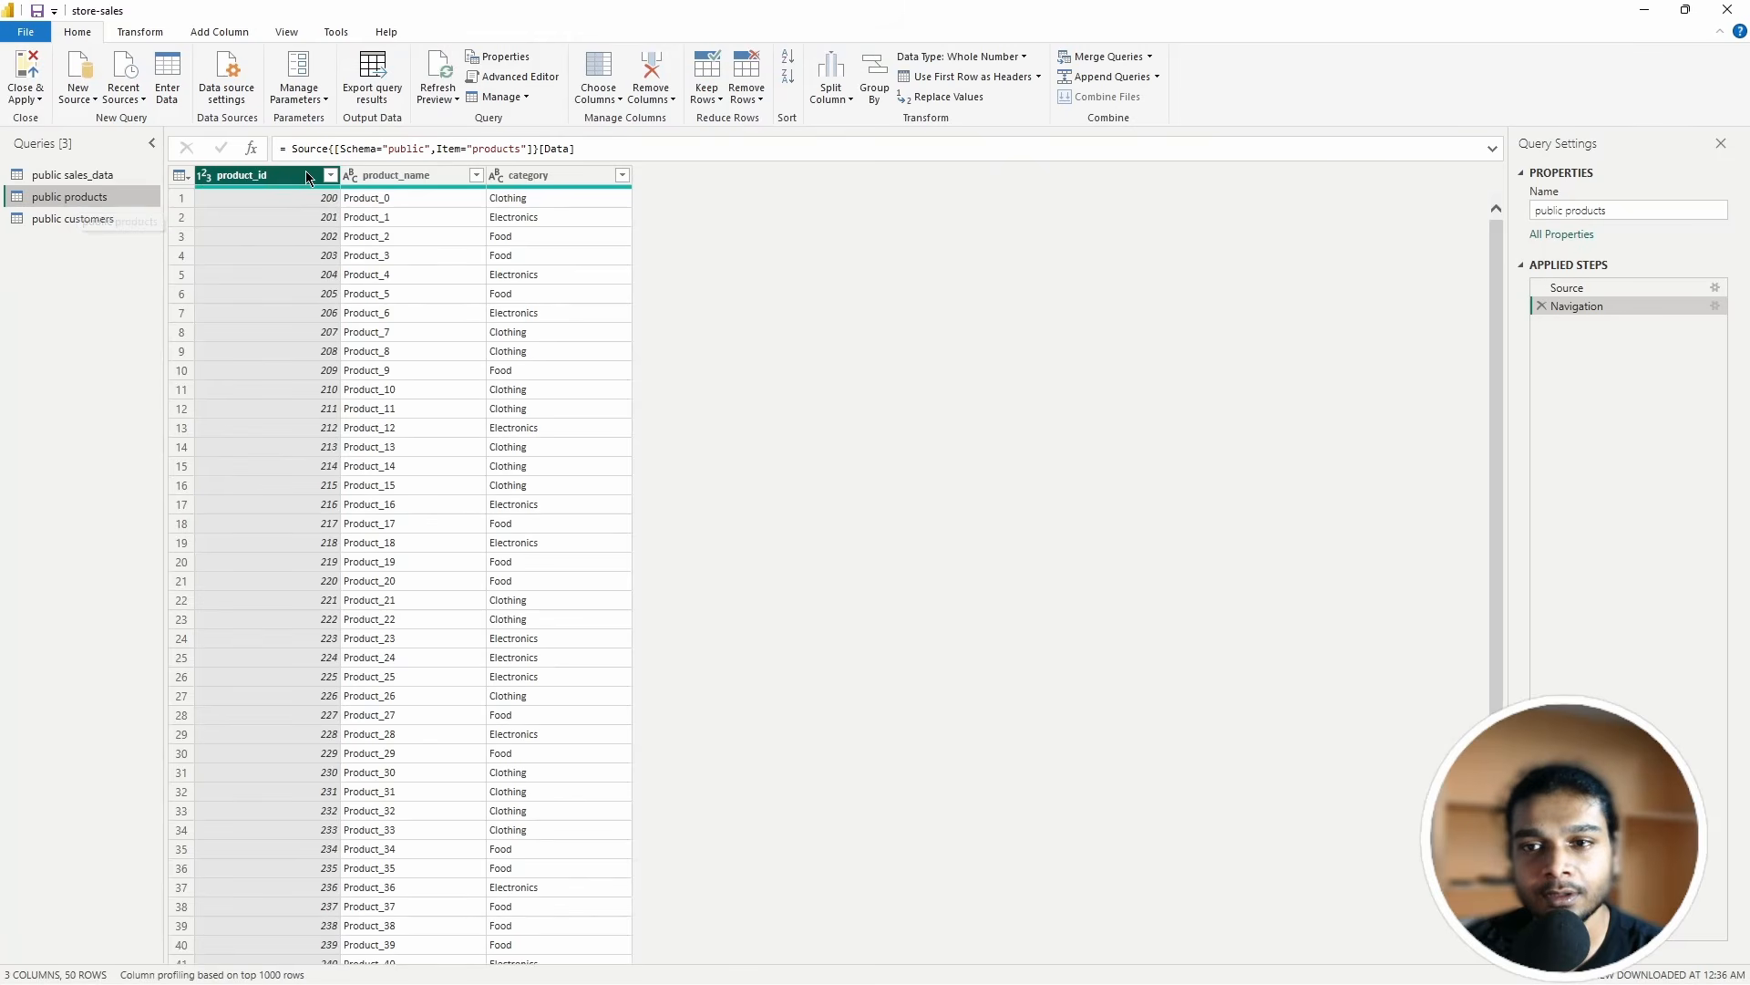
click(996, 56)
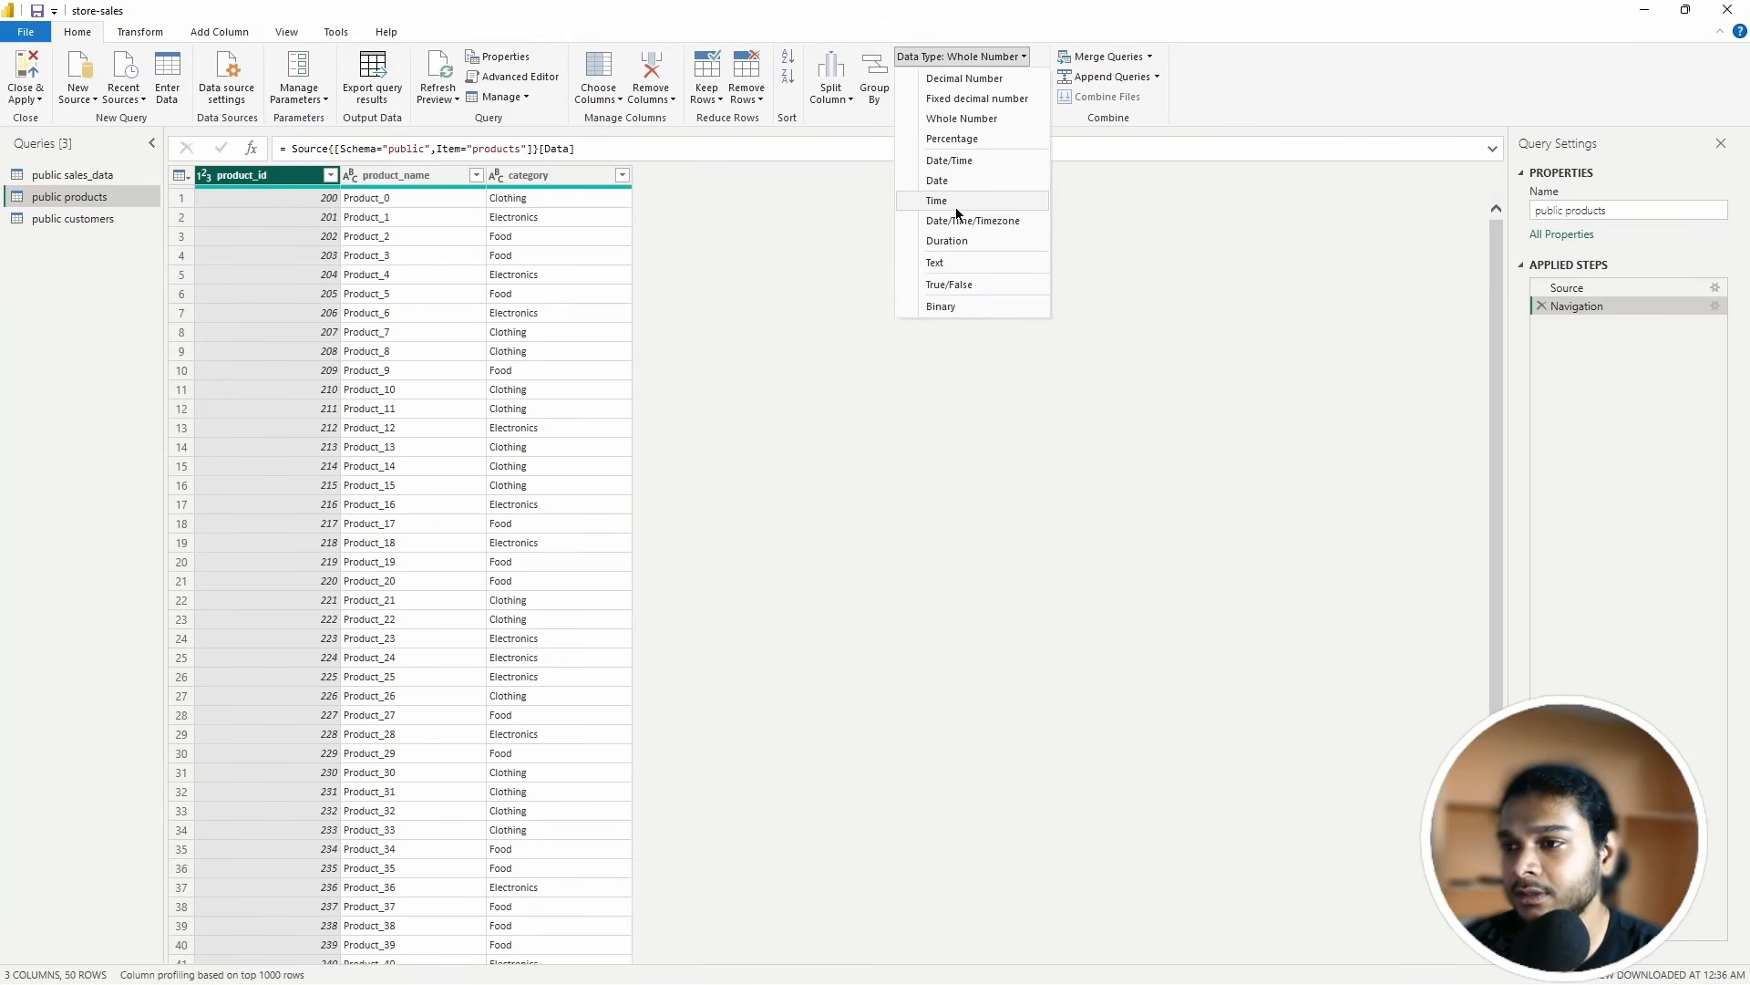
click(939, 262)
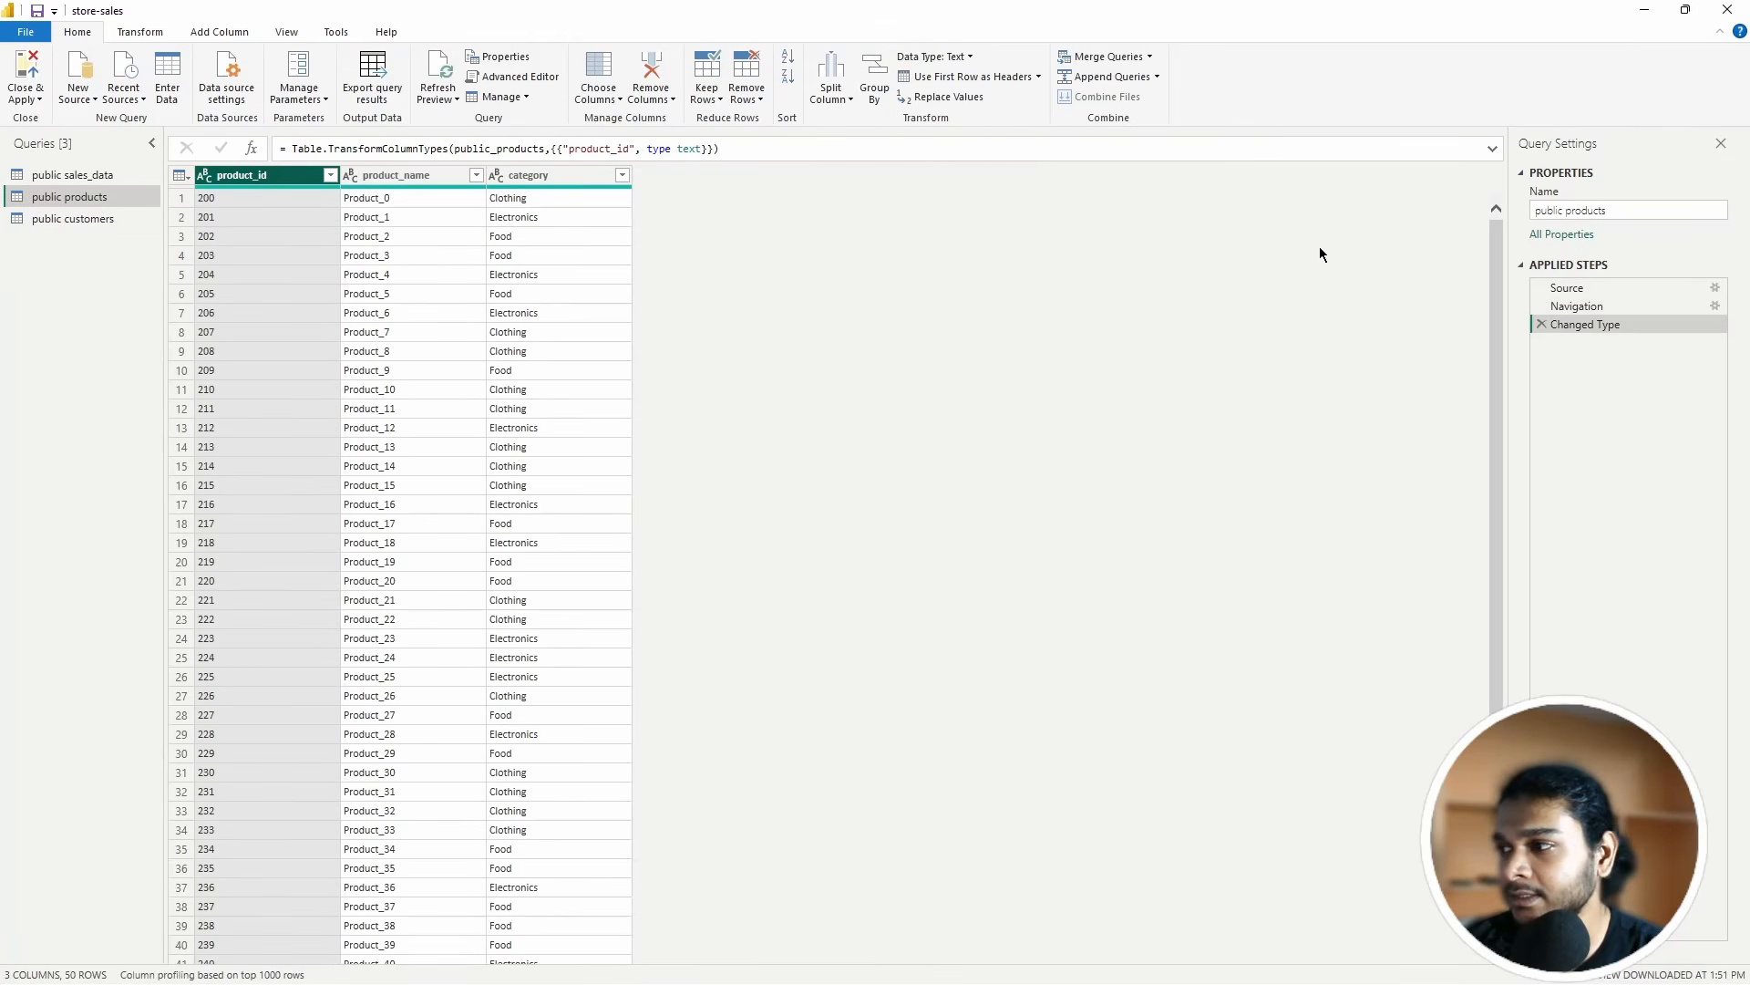
click(25, 75)
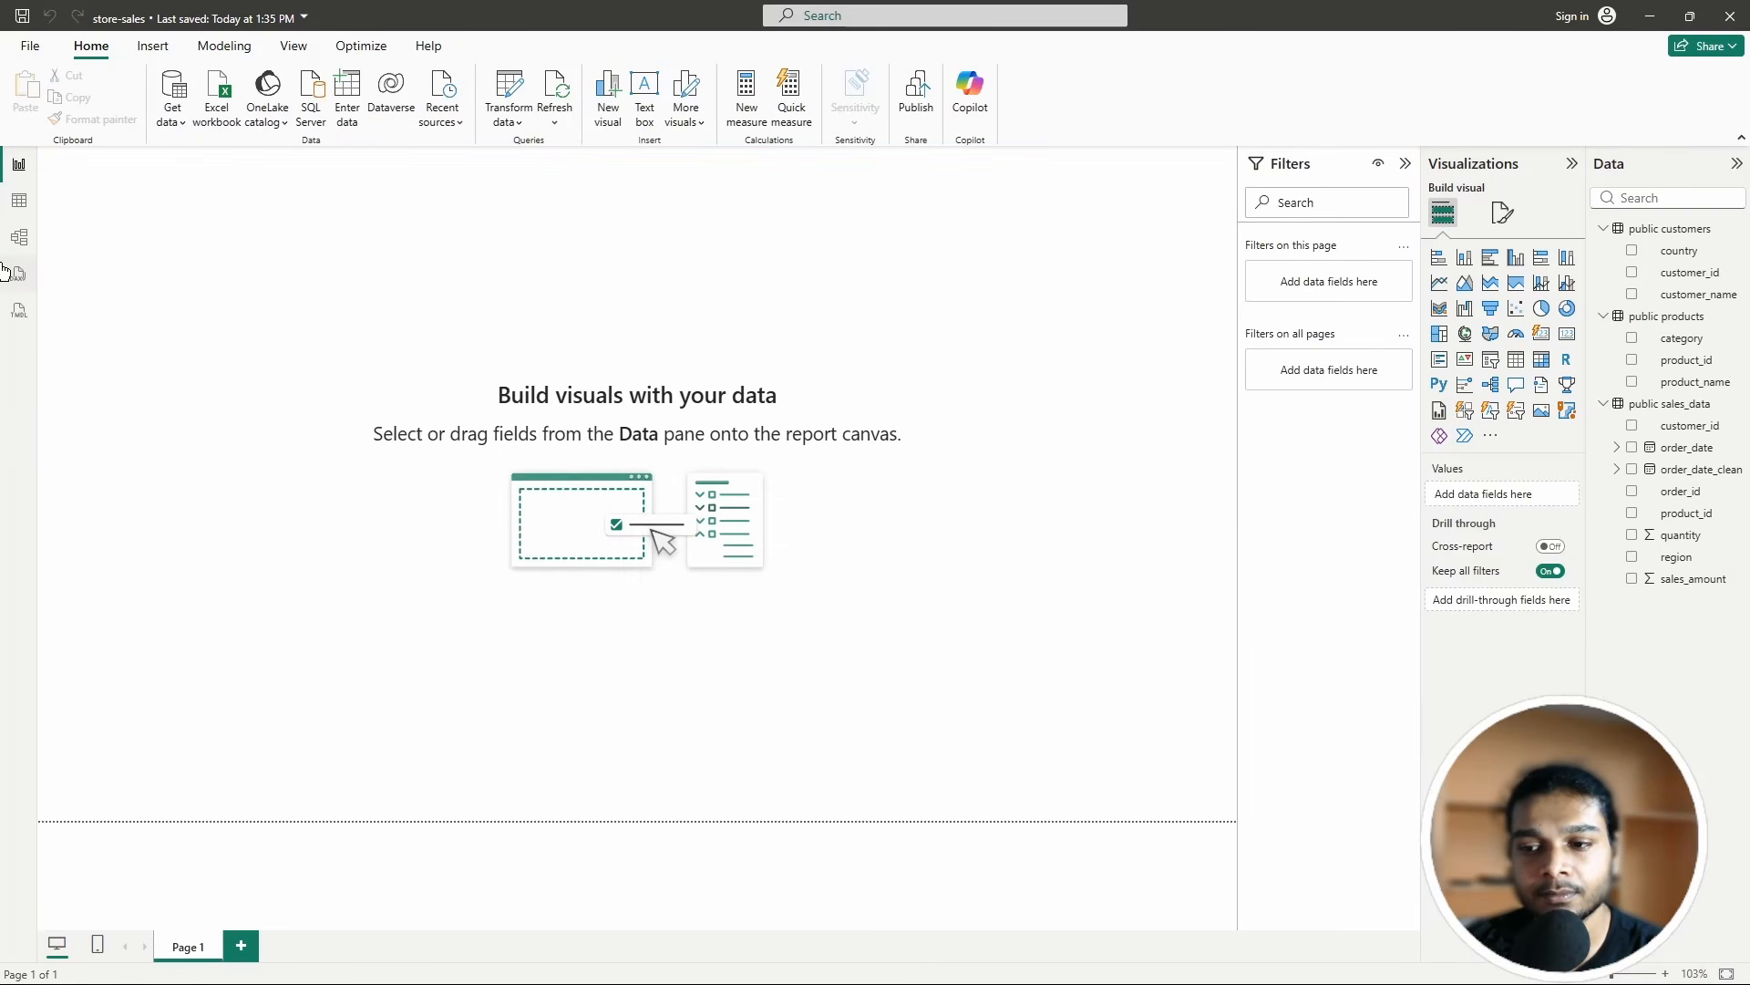
Step: Link public products to public sales_data on product_id as One to many with Single cross-filtering
click(19, 237)
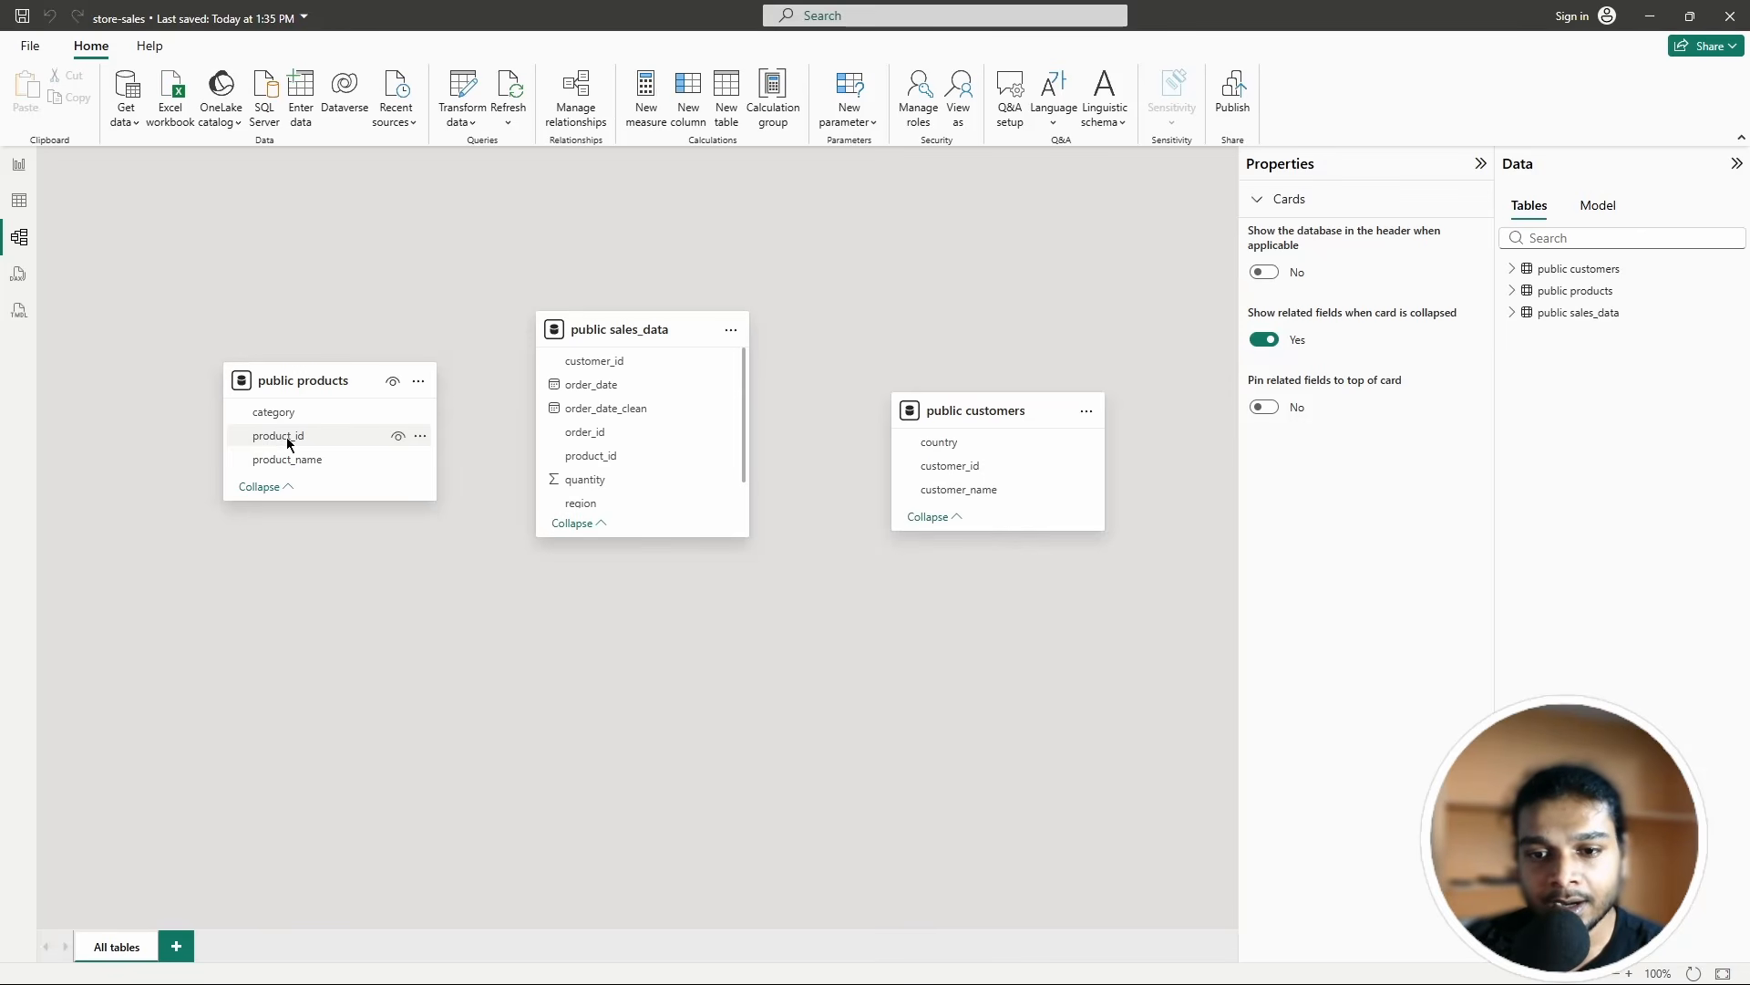
drag(278, 436, 595, 459)
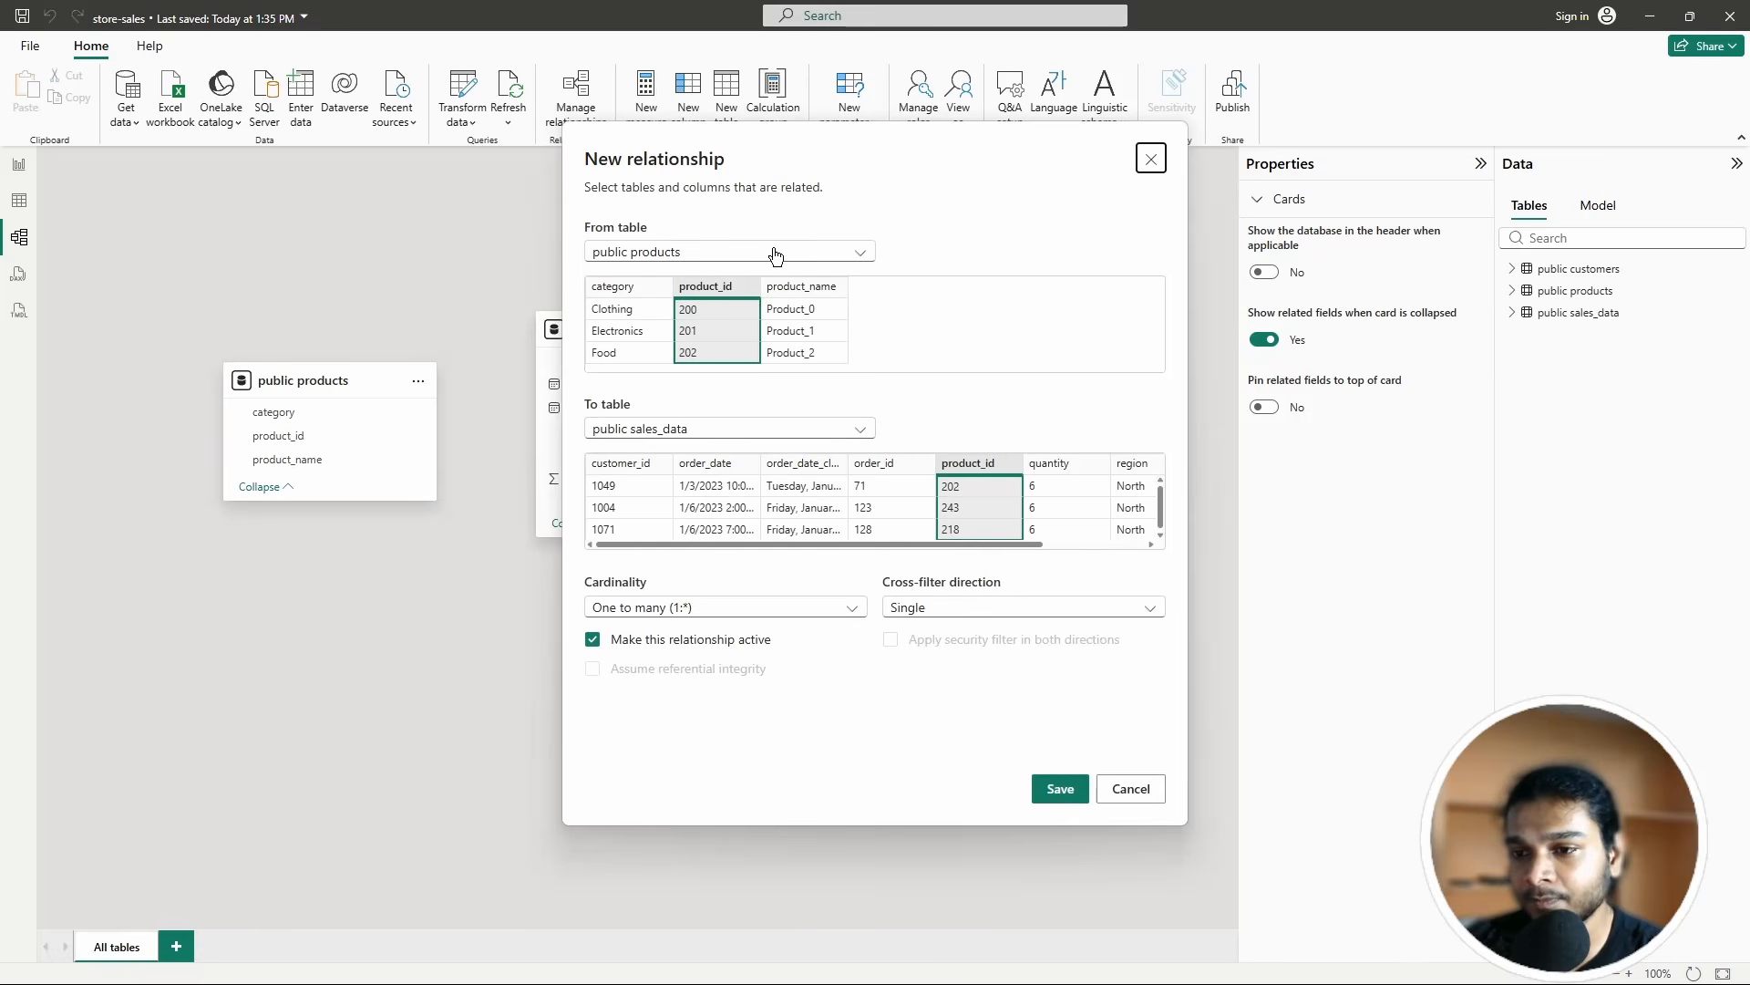
drag(819, 139, 857, 106)
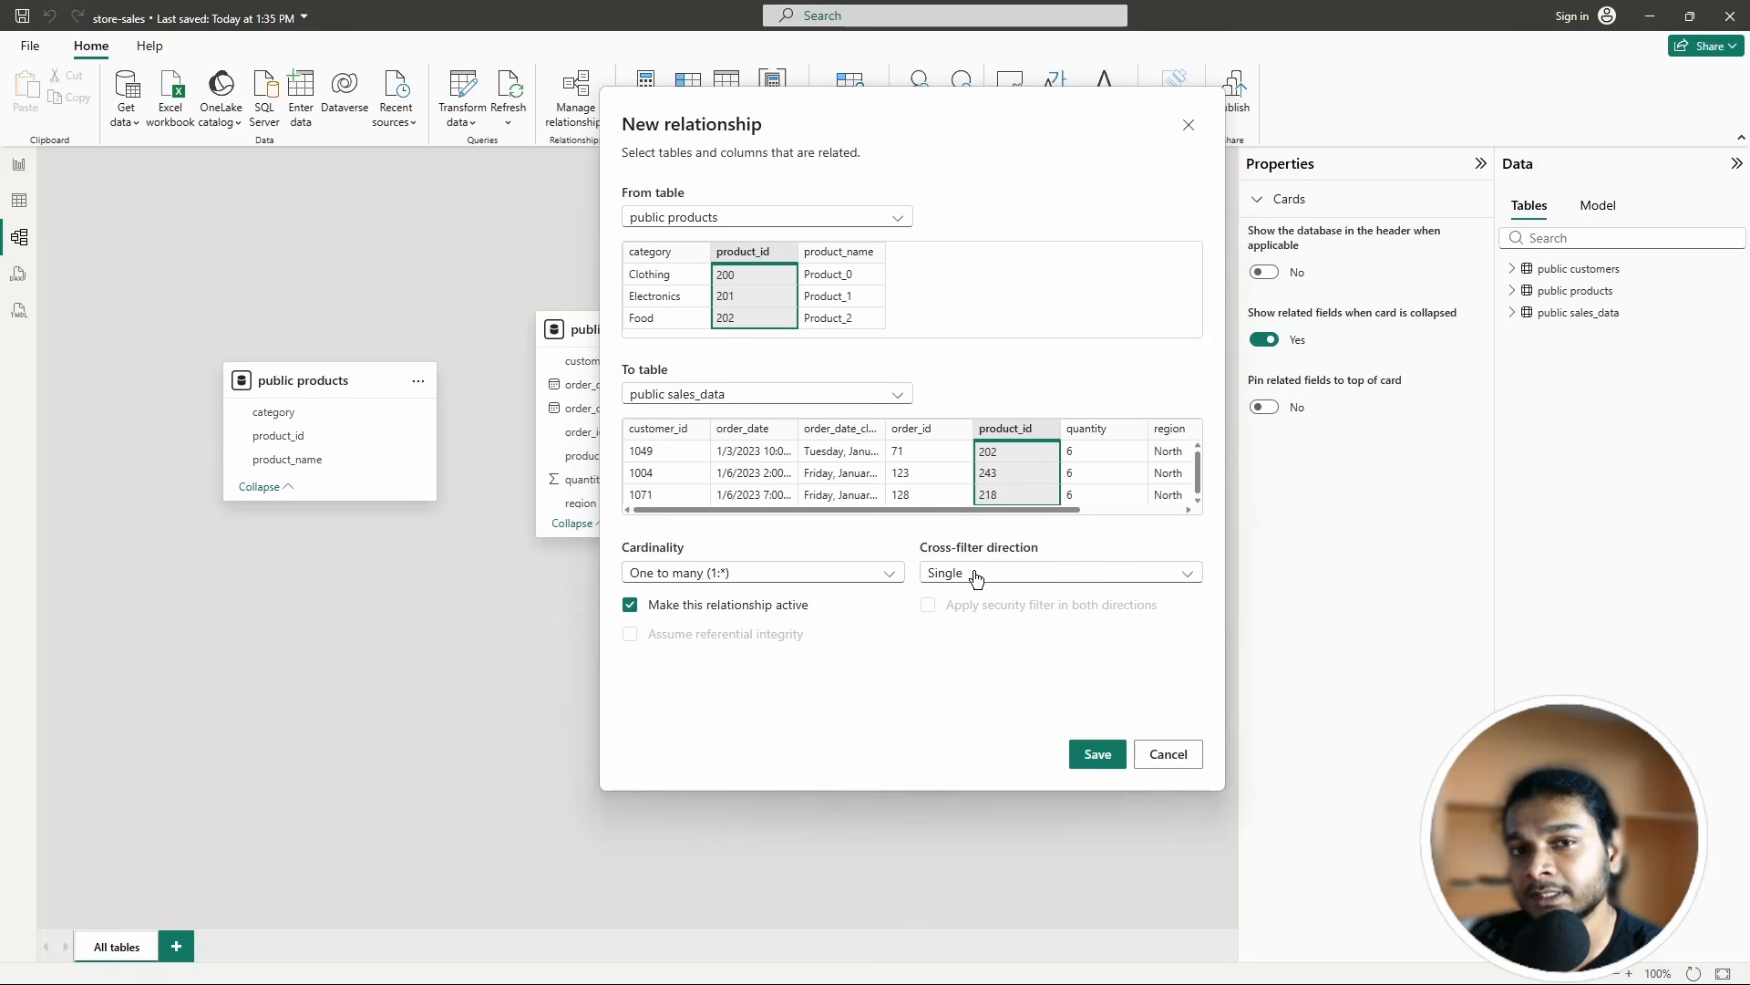
click(812, 574)
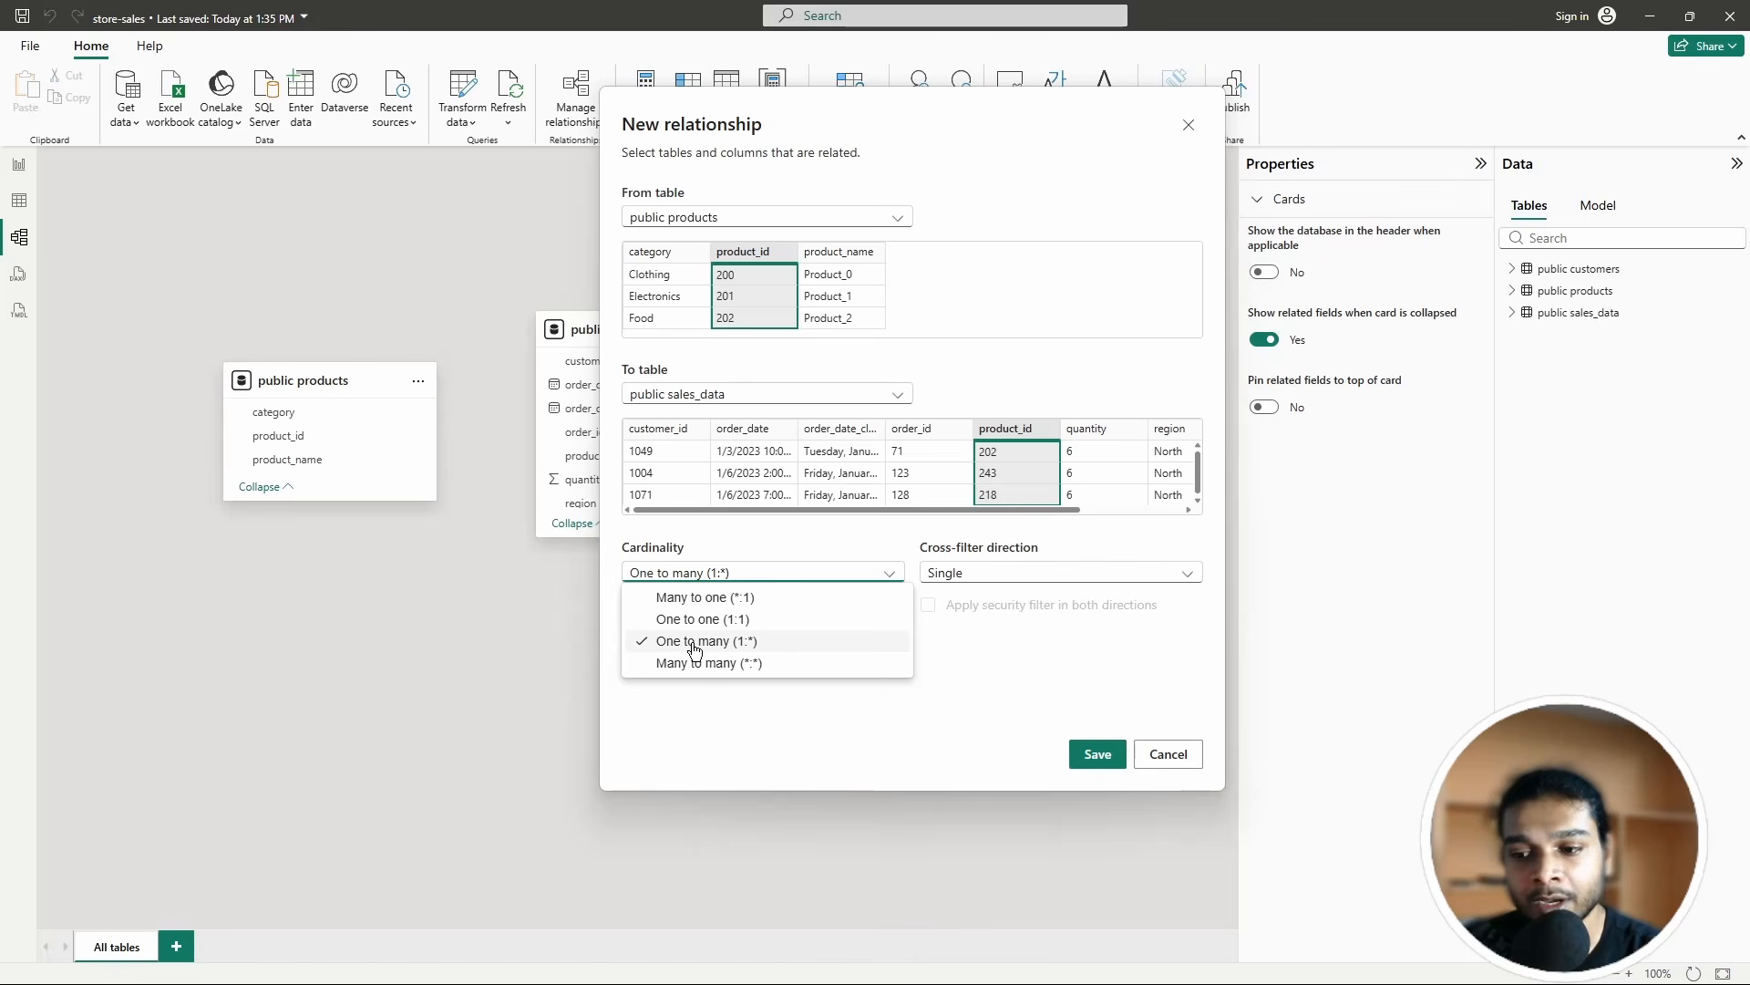
click(693, 647)
click(812, 569)
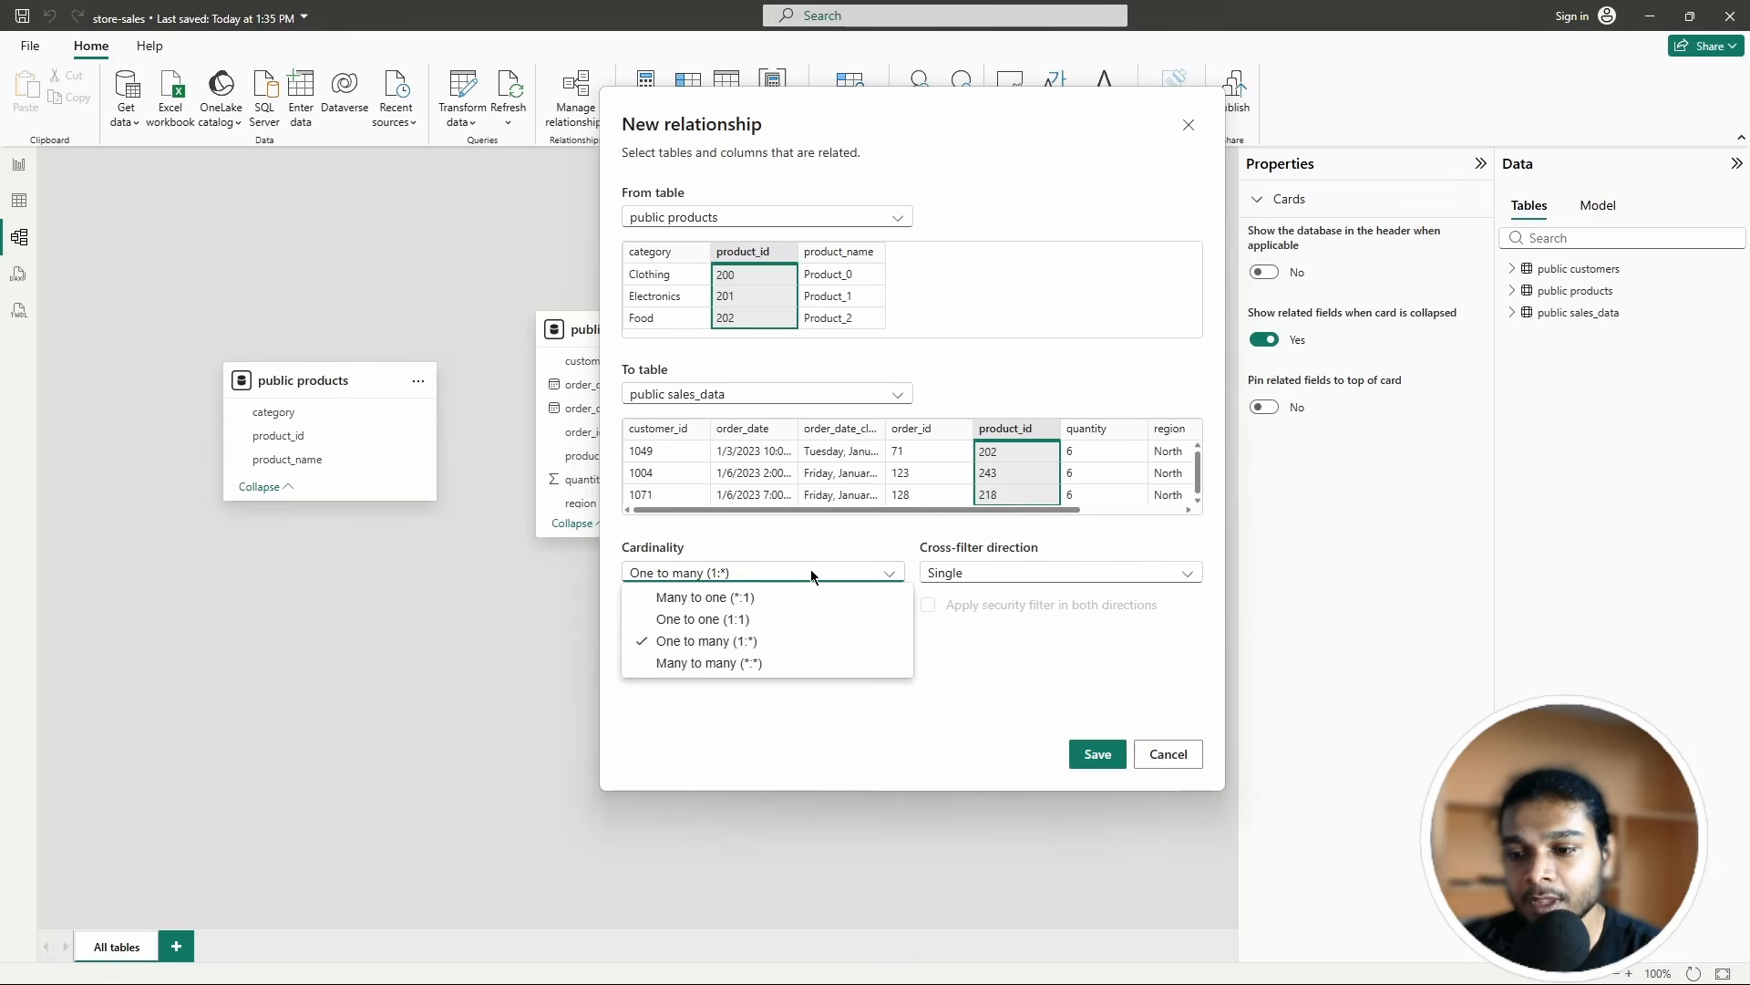
click(697, 641)
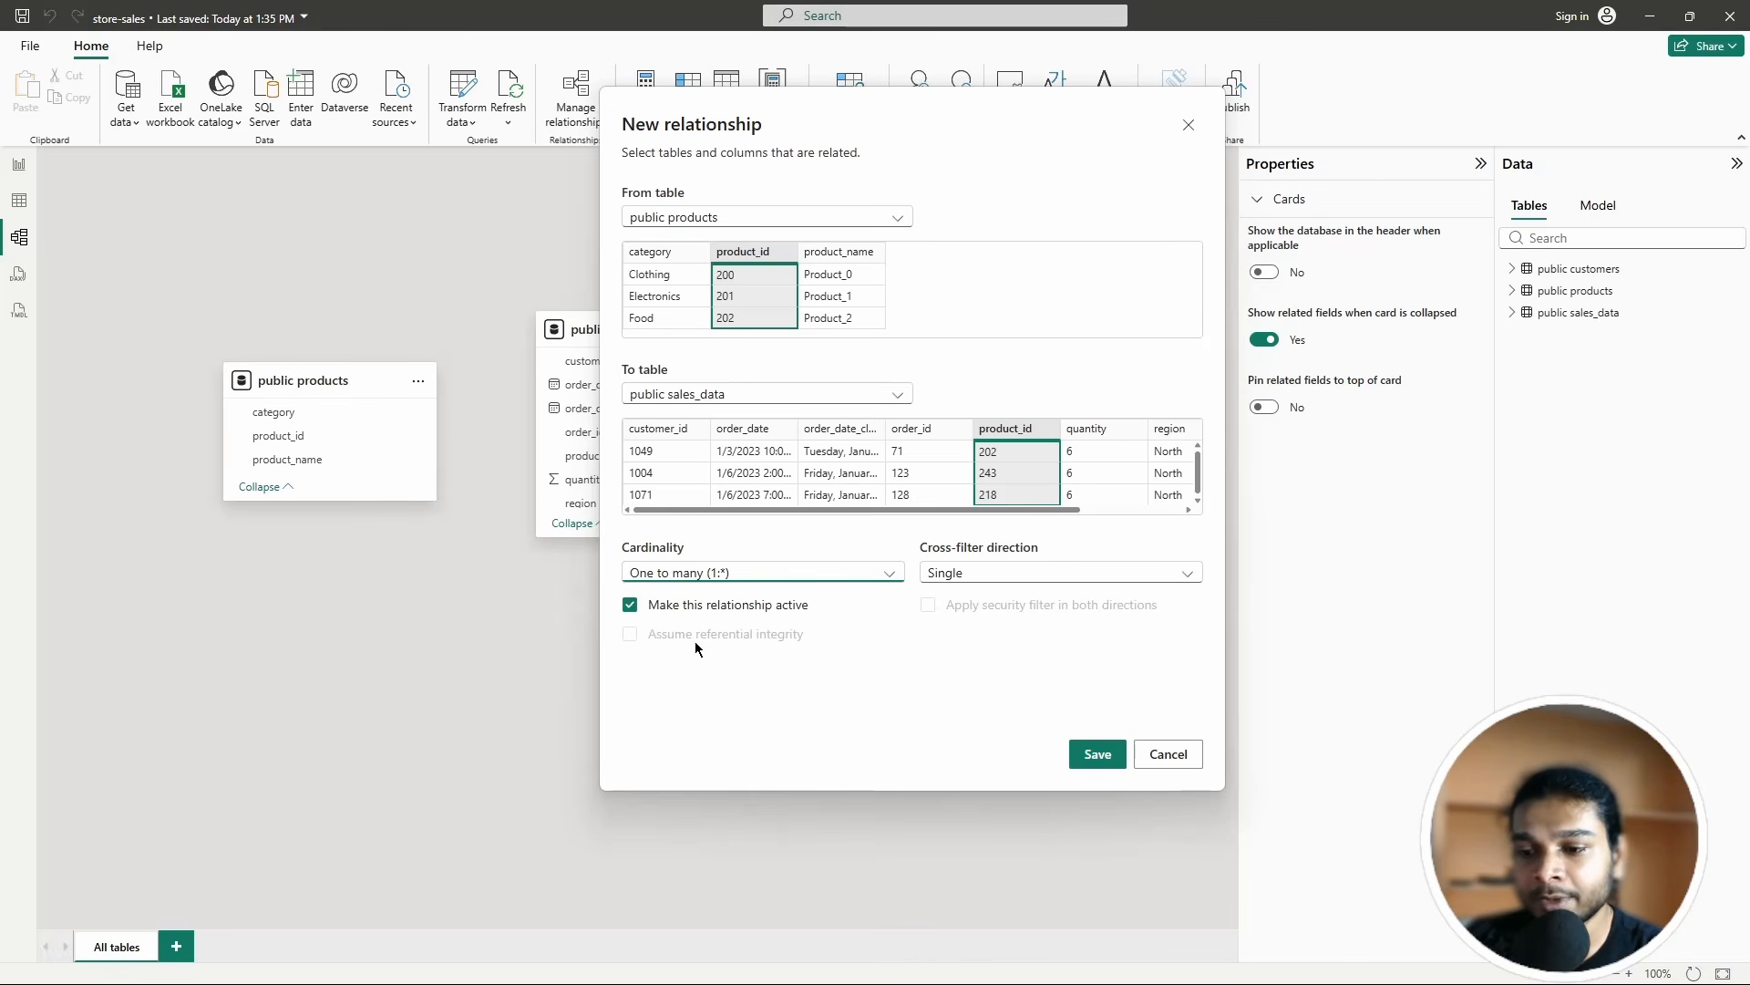
click(974, 575)
click(980, 603)
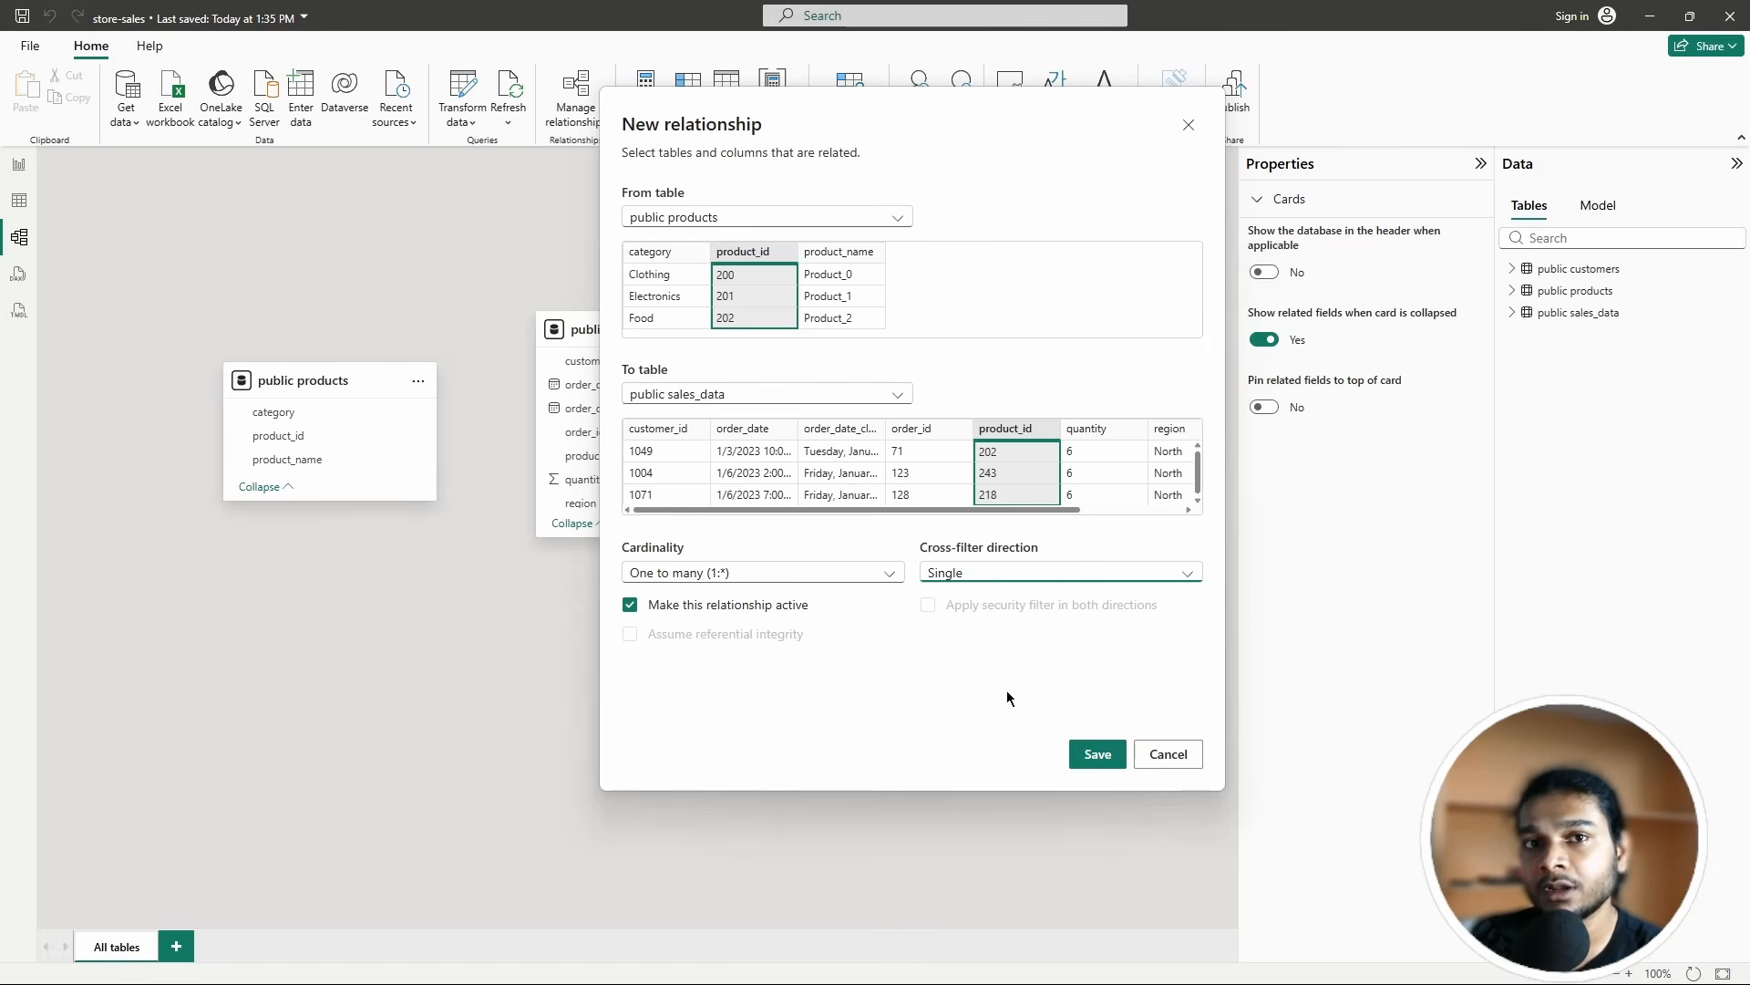
click(1096, 756)
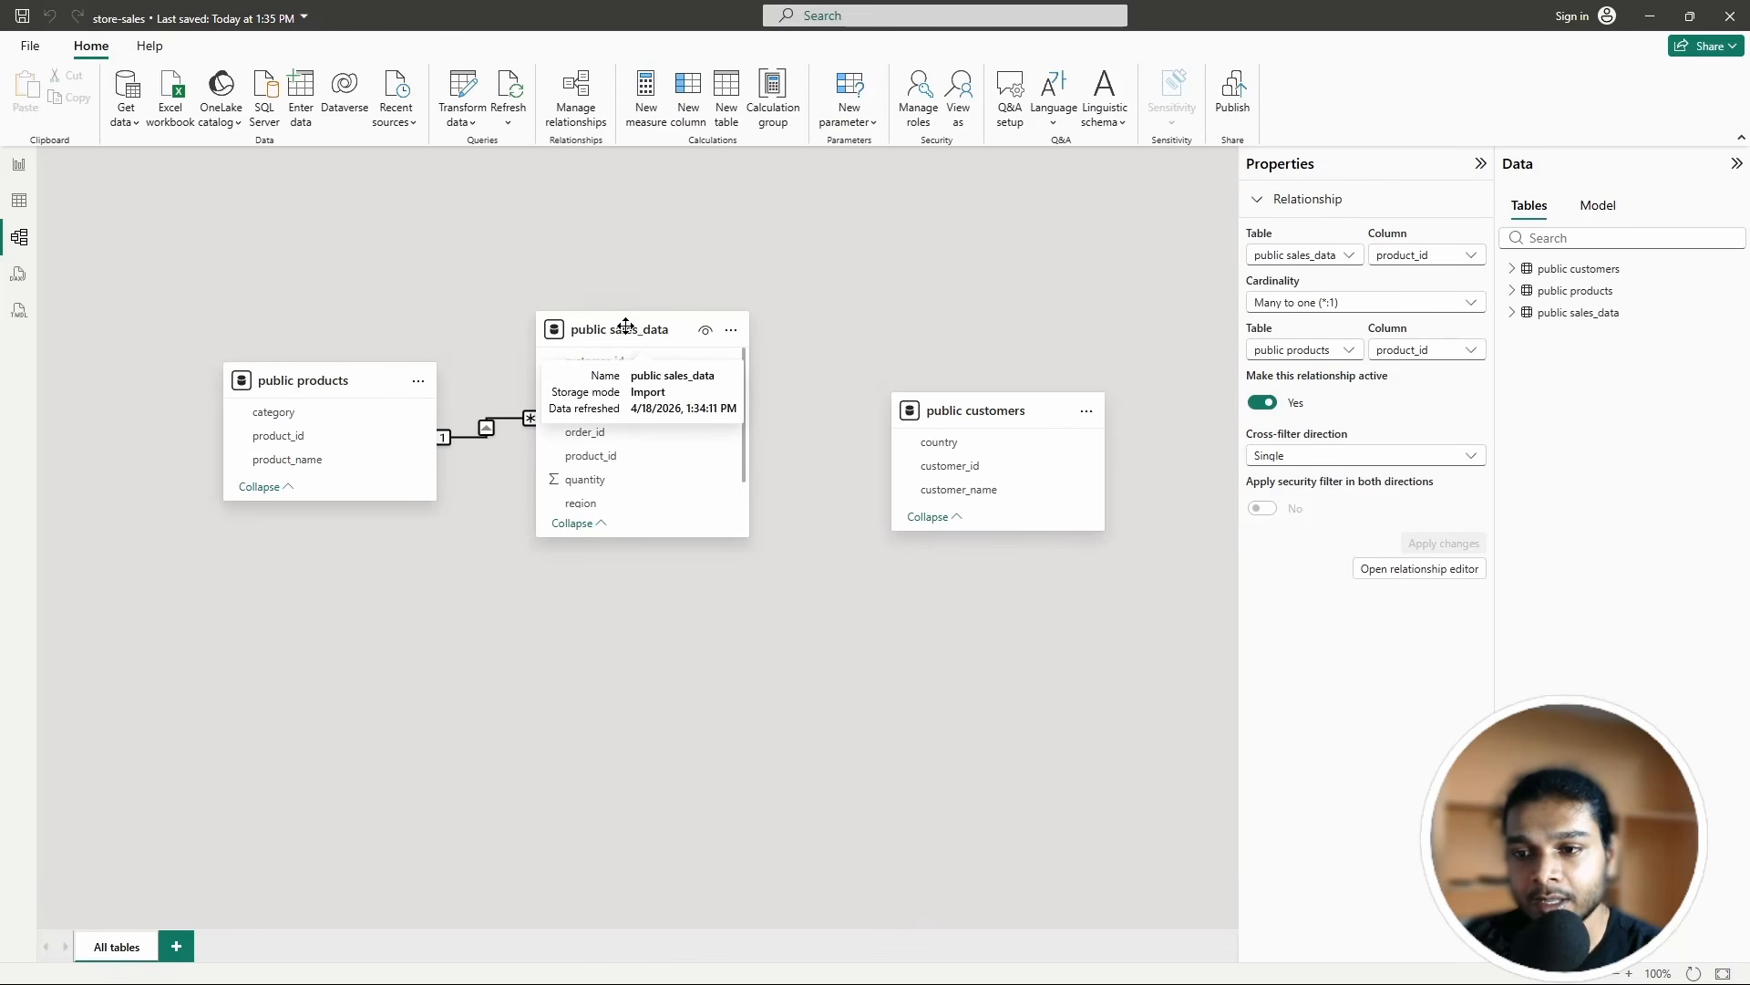
Step: Nudge the public sales_data and public products cards into place
drag(627, 333, 644, 343)
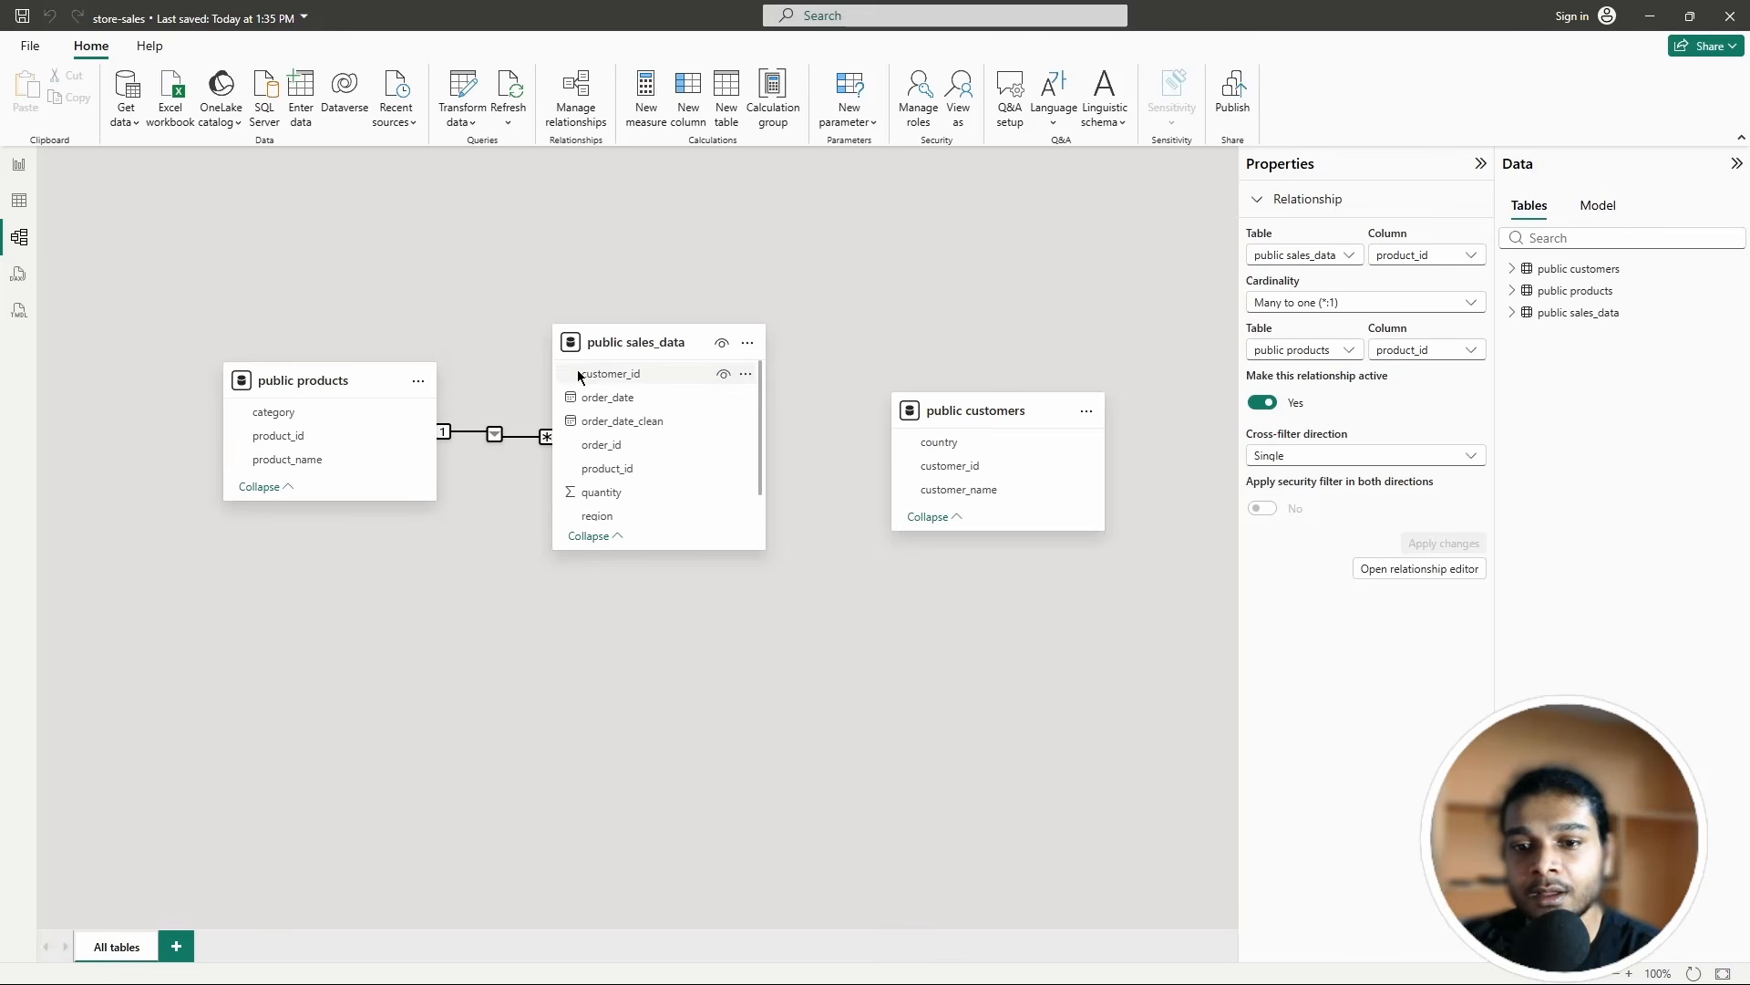
drag(641, 348, 644, 332)
drag(293, 379, 303, 376)
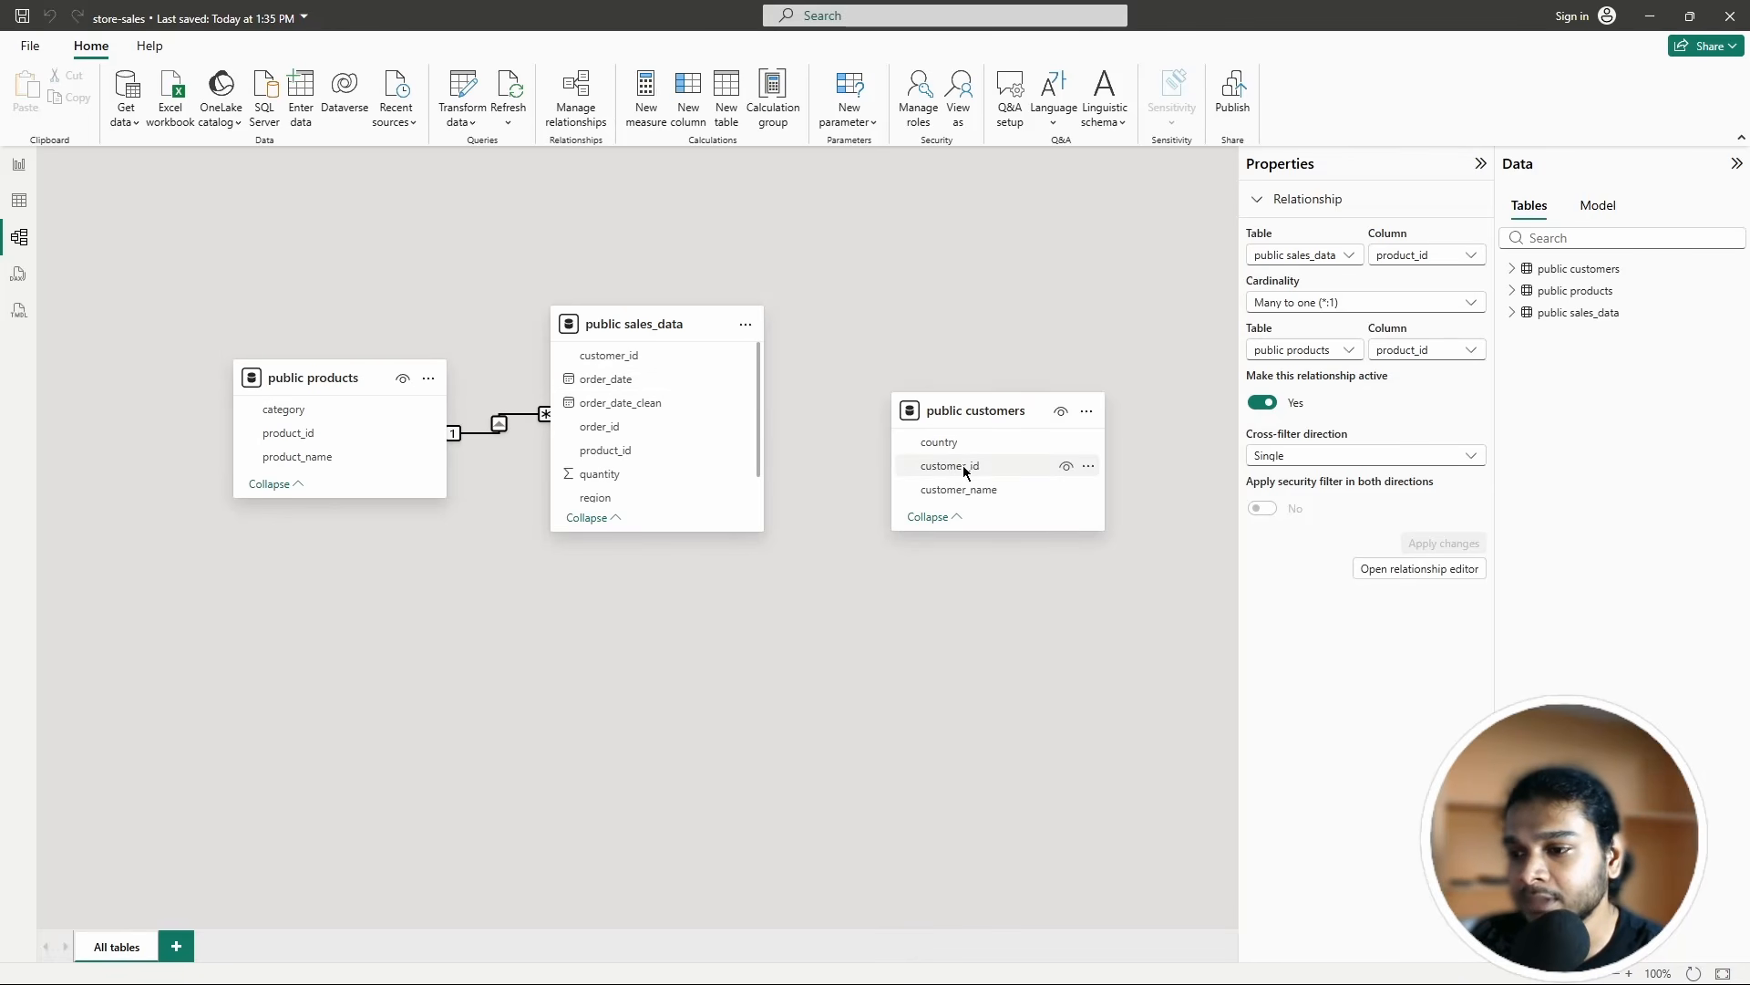
Step: Link customer_id in public customers to sales_data's customer_id and save the relationship
drag(963, 470, 653, 354)
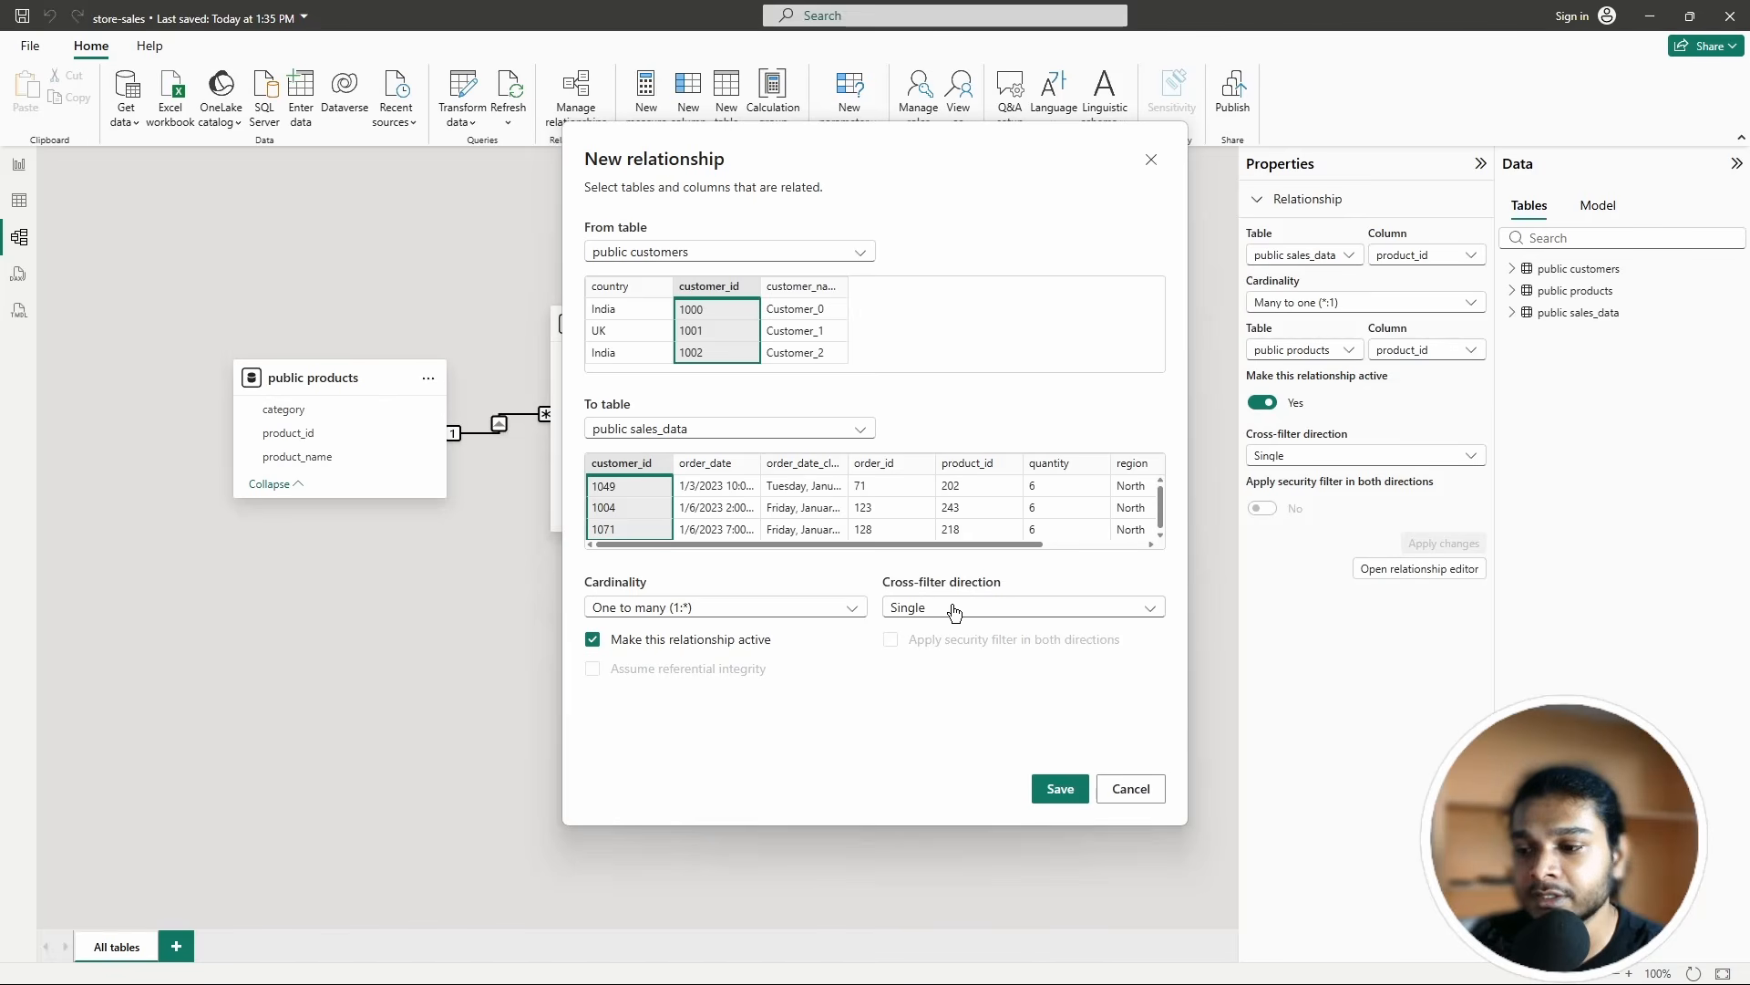
click(1061, 790)
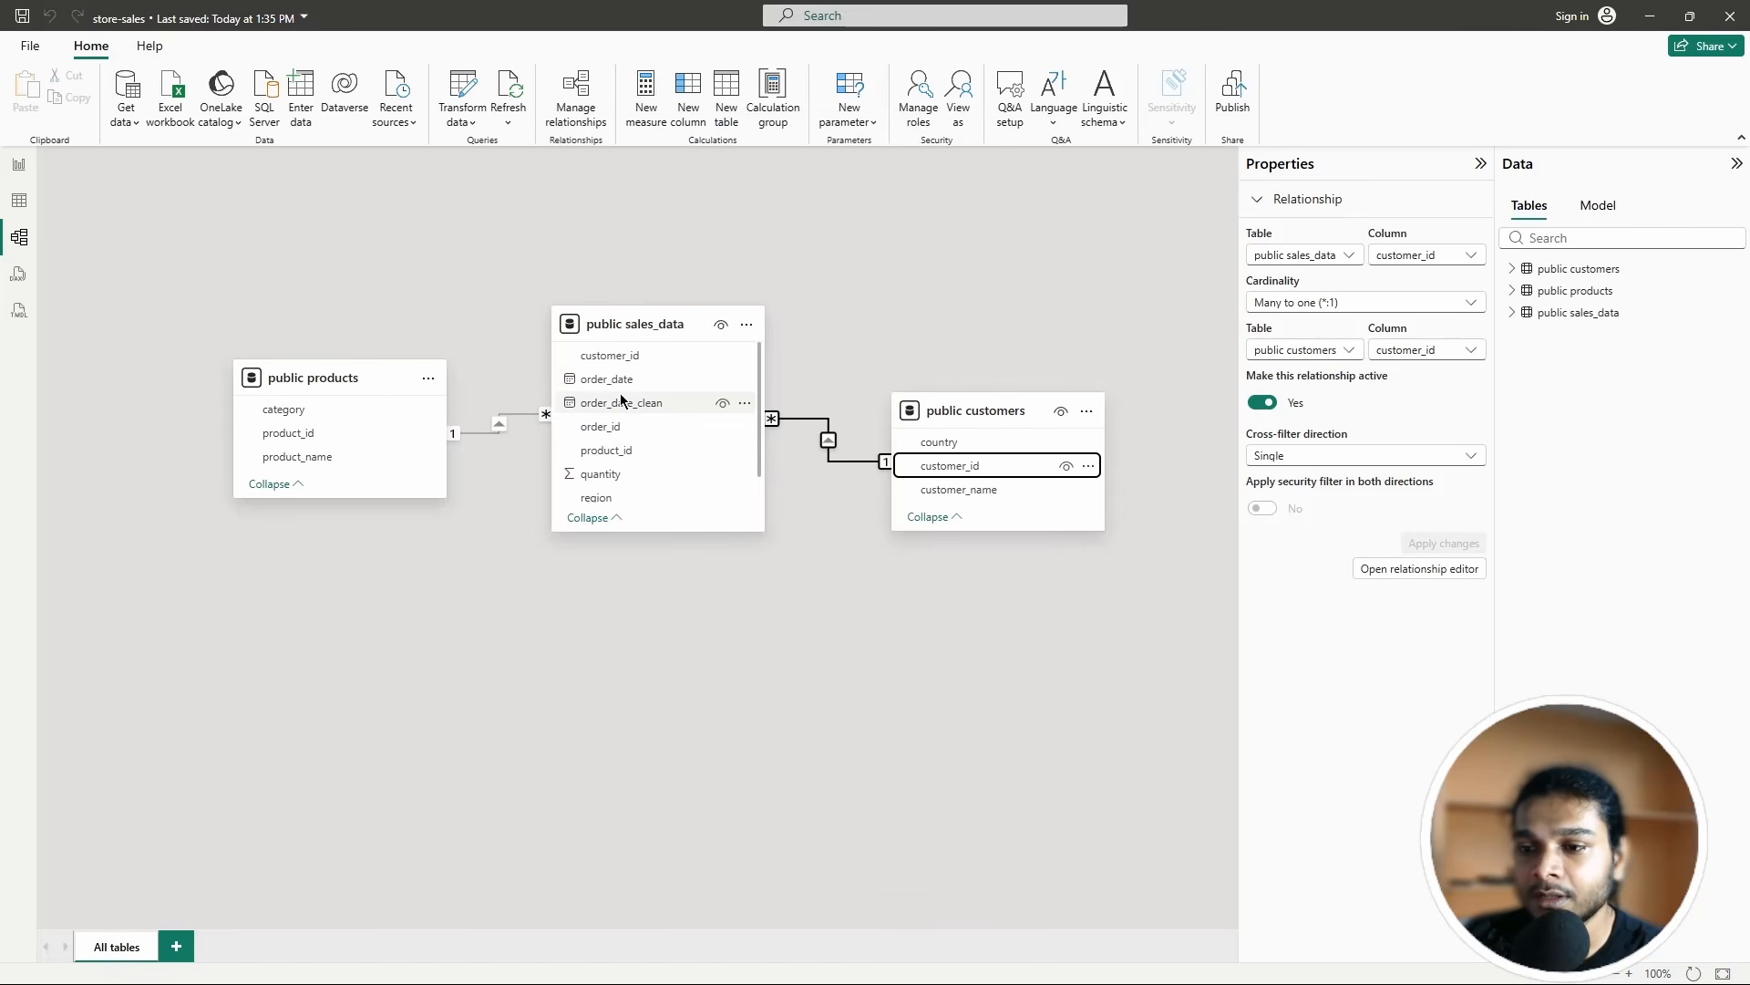
drag(625, 346, 628, 340)
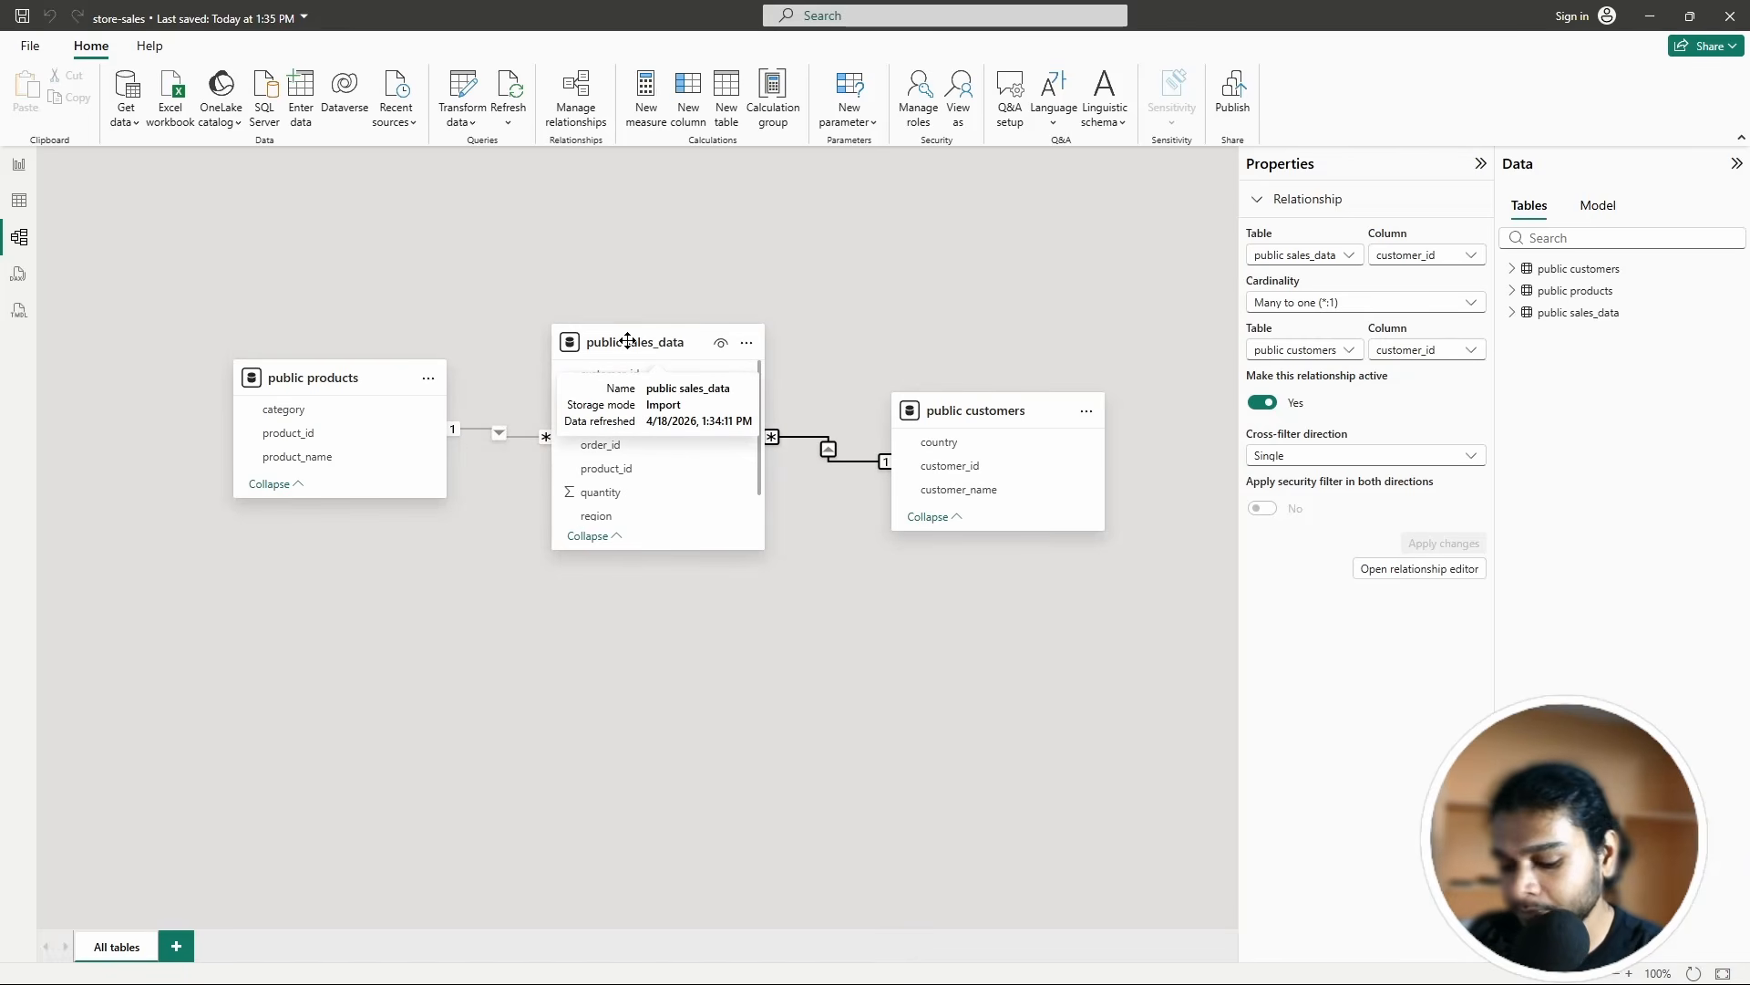
Step: Deselect the model diagram, then show the Cardinality slide 9 in the PowerPoint deck
click(627, 340)
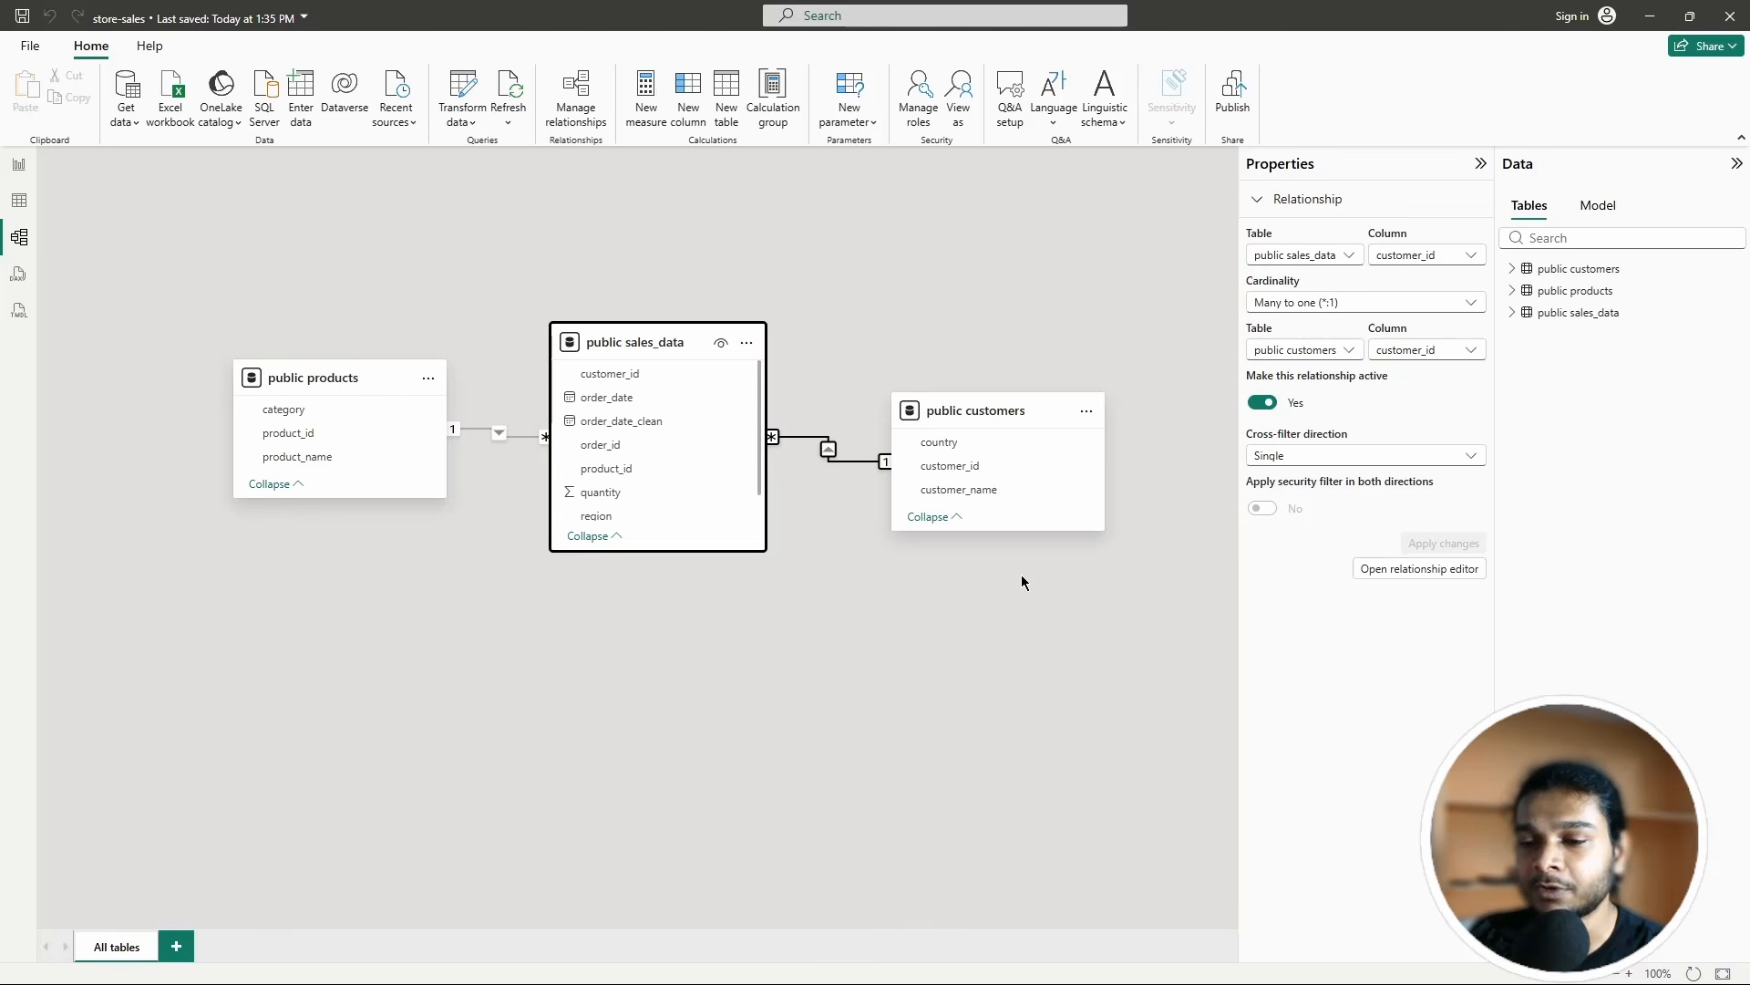
click(972, 691)
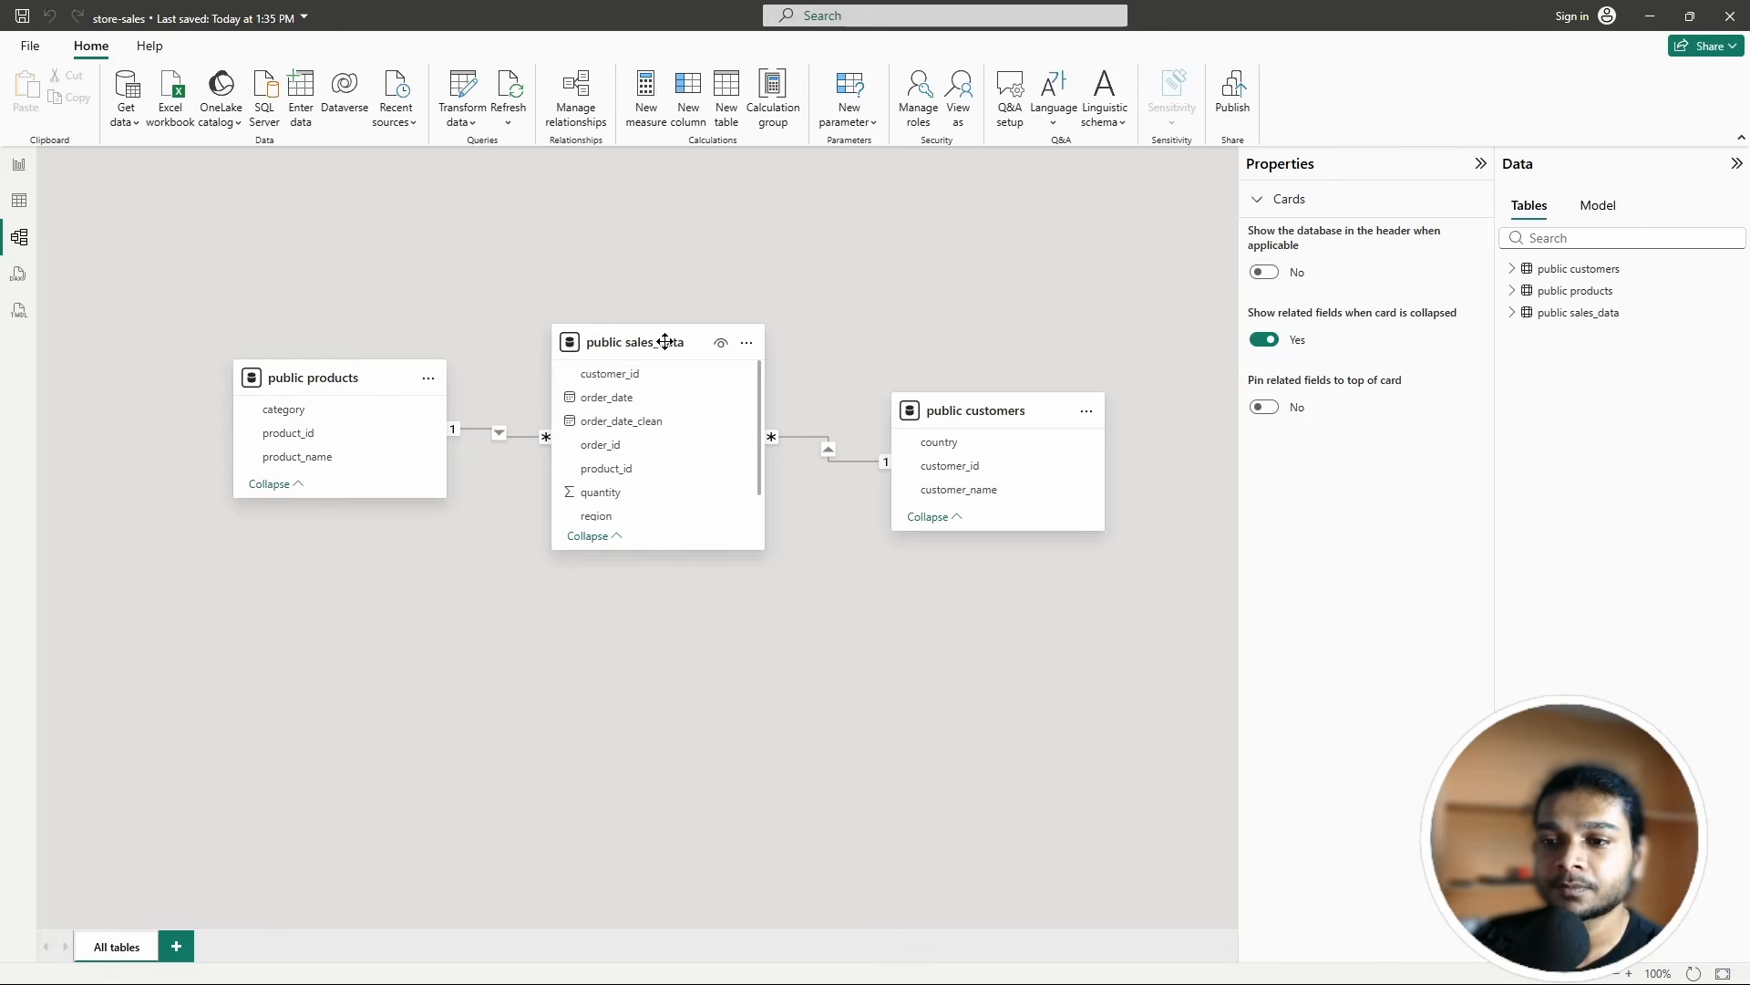
drag(956, 407, 957, 403)
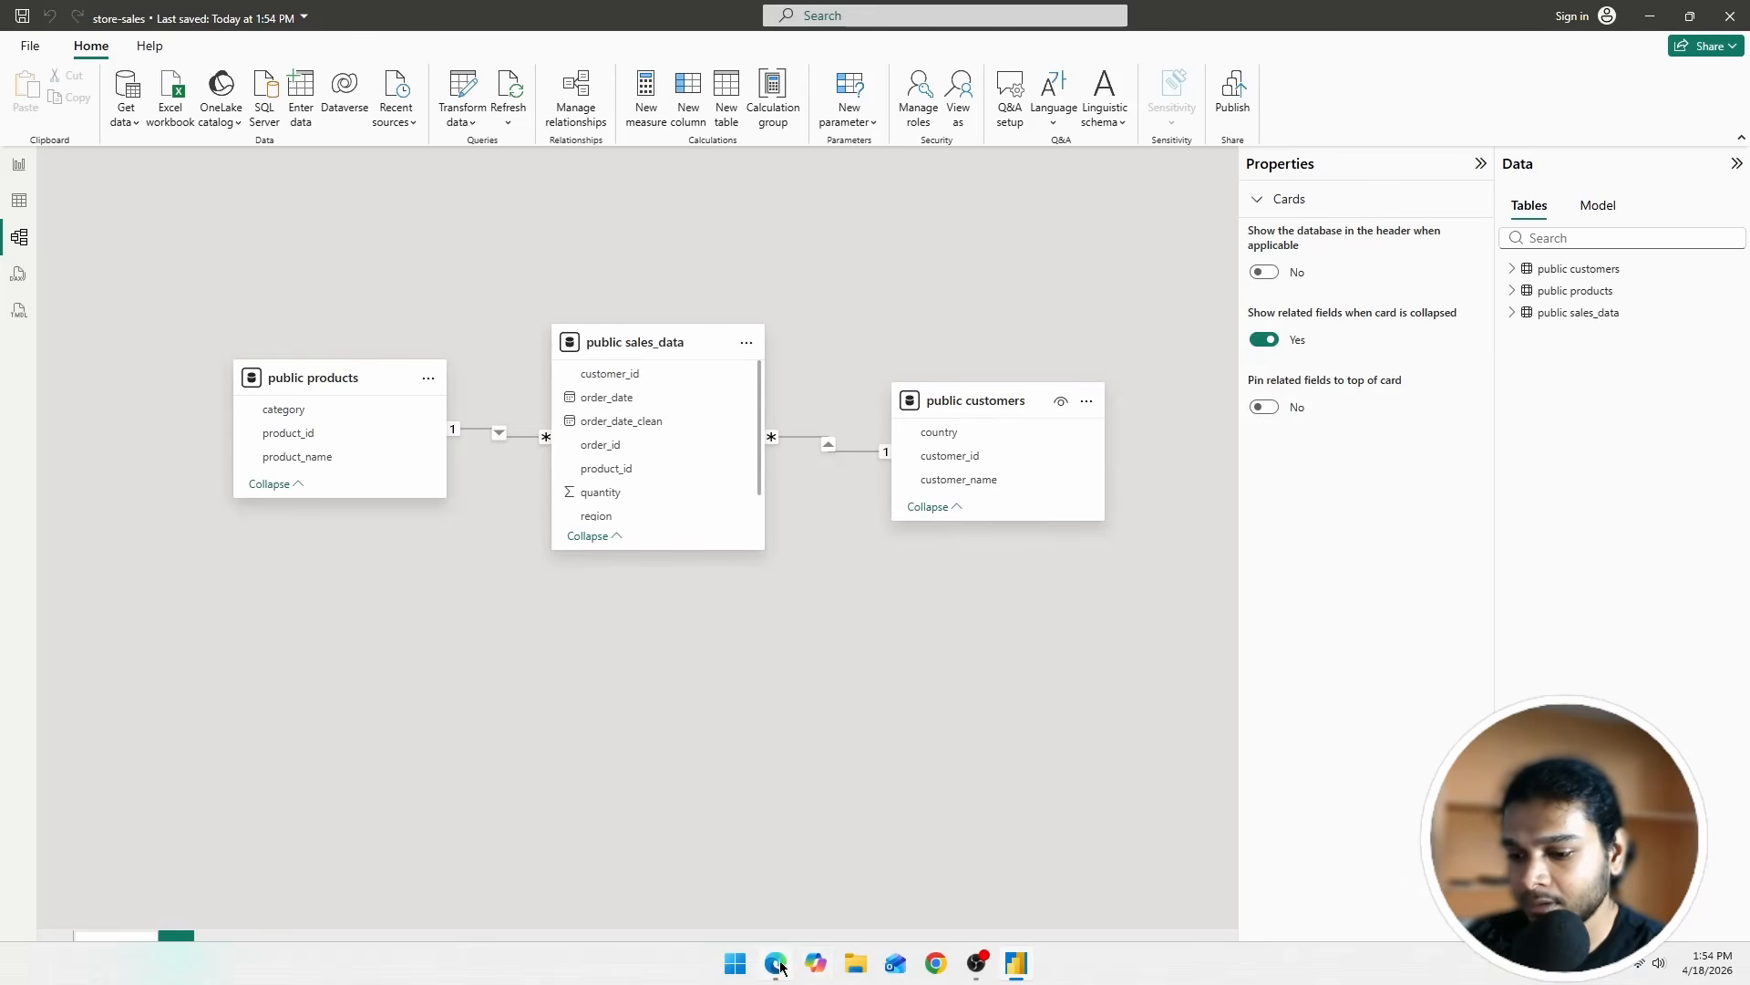
click(776, 962)
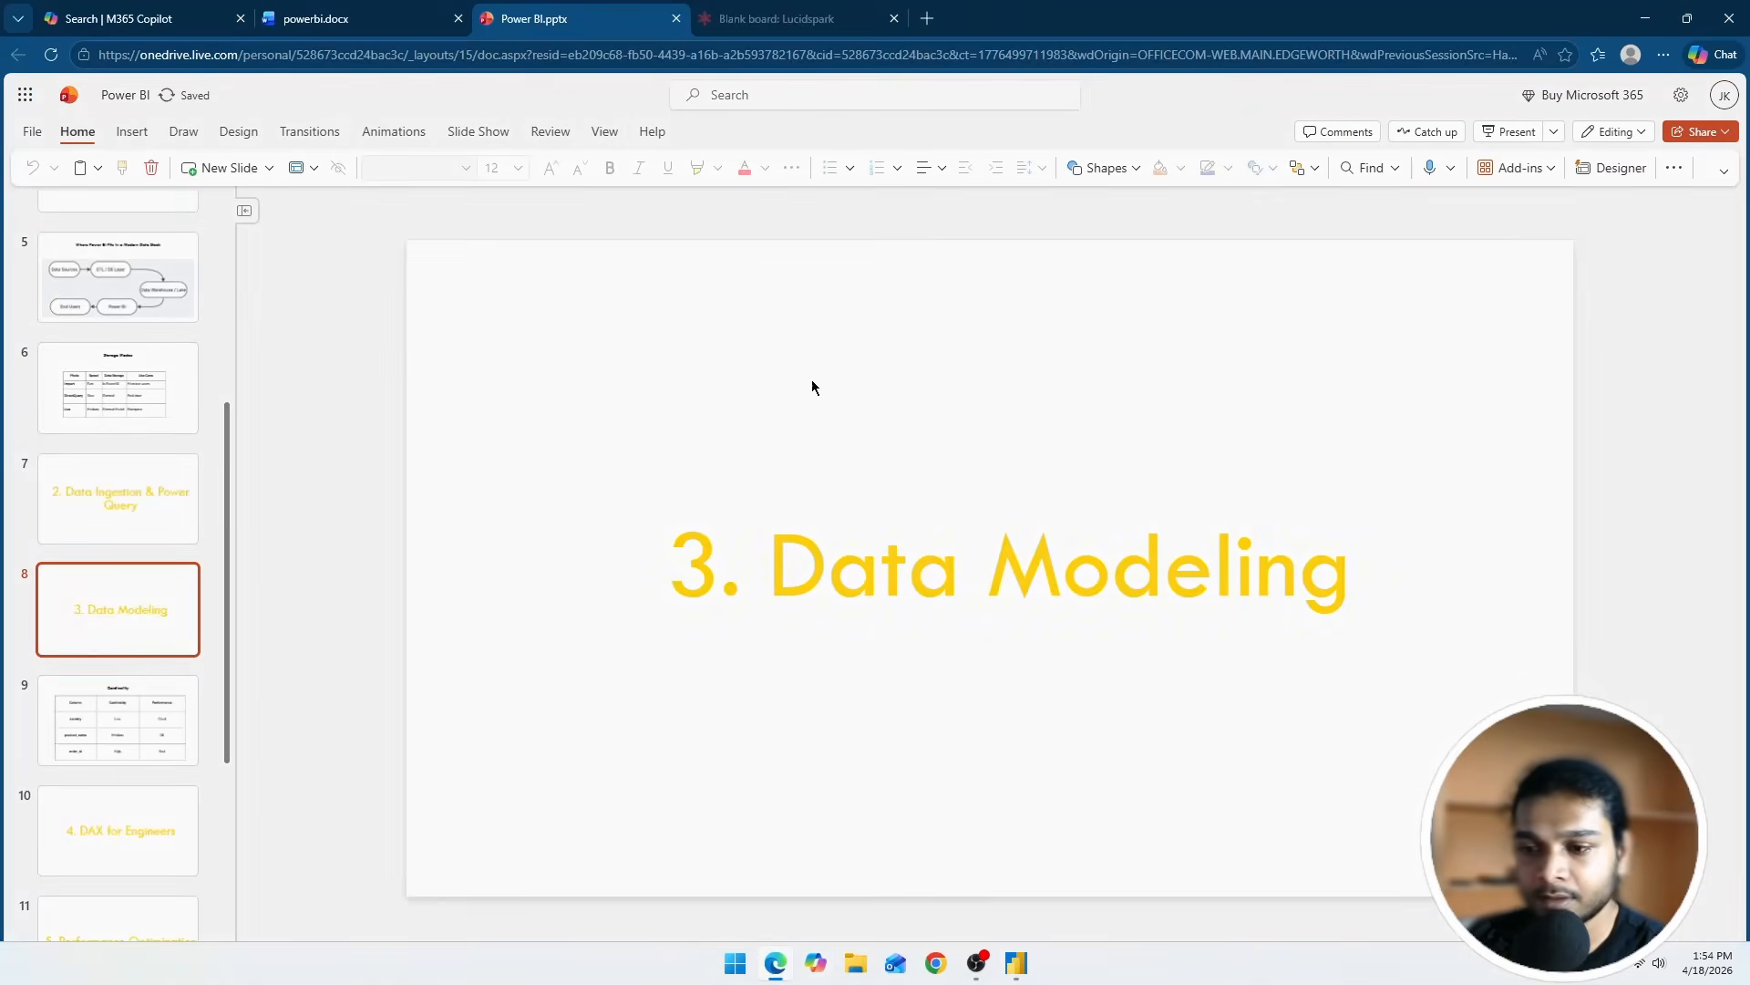
click(169, 718)
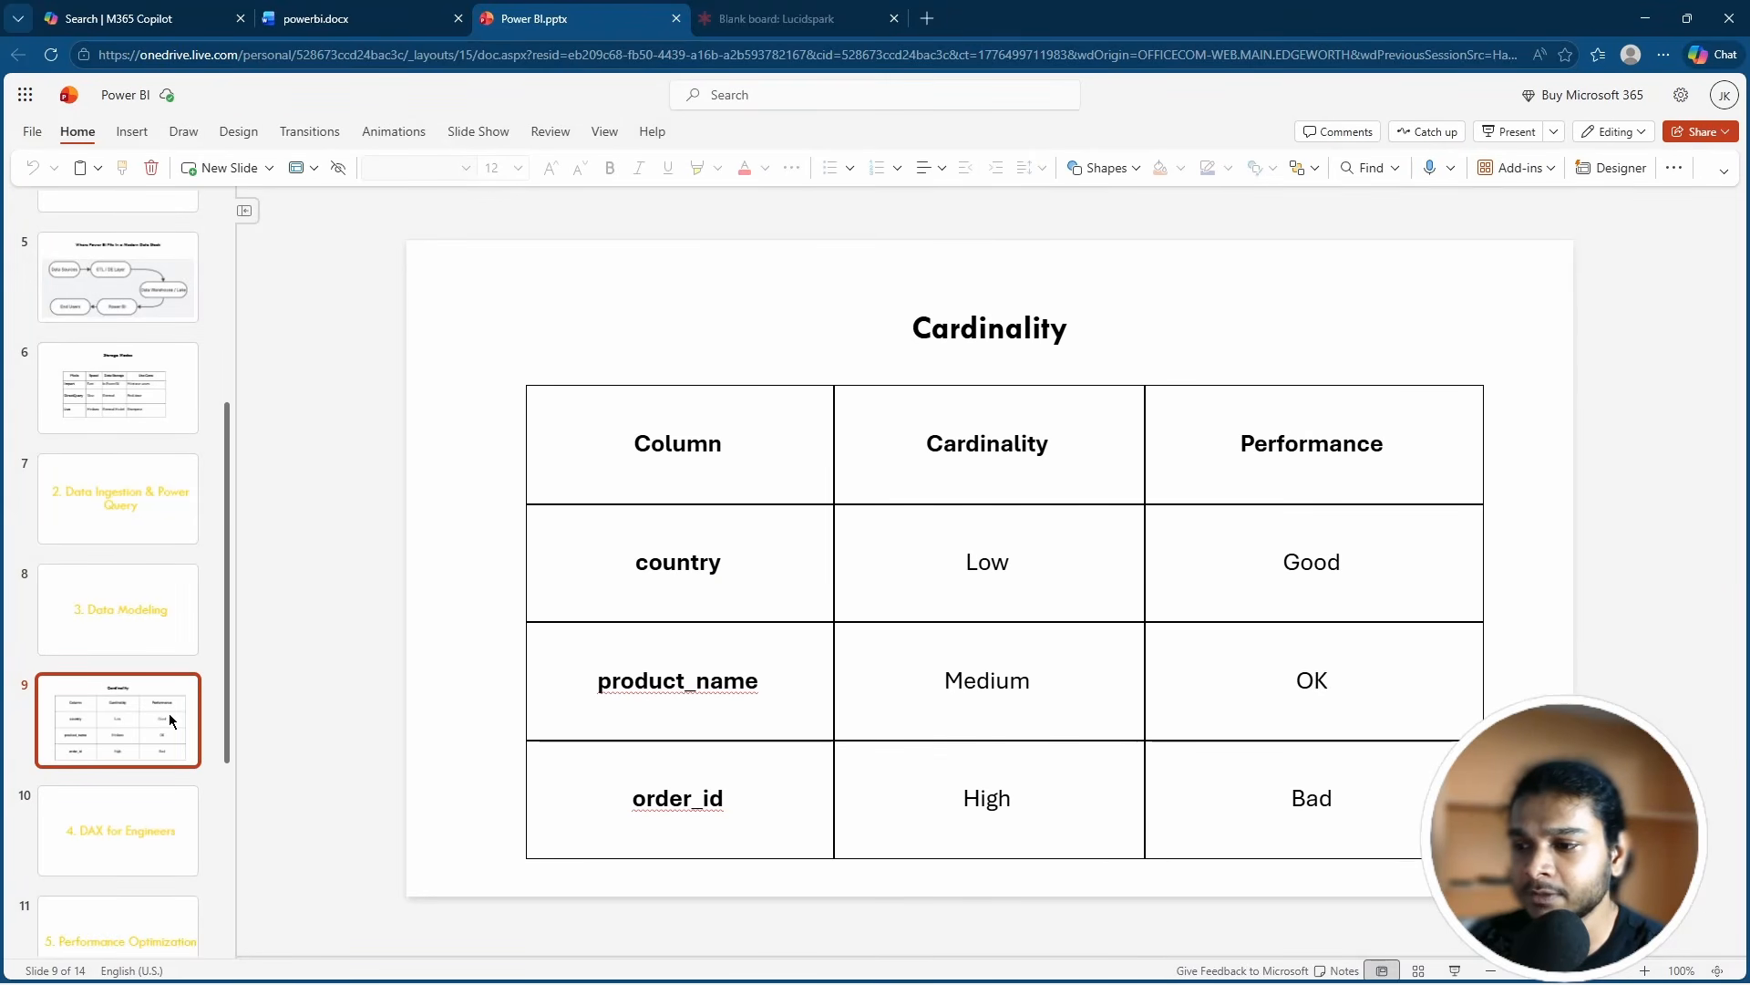
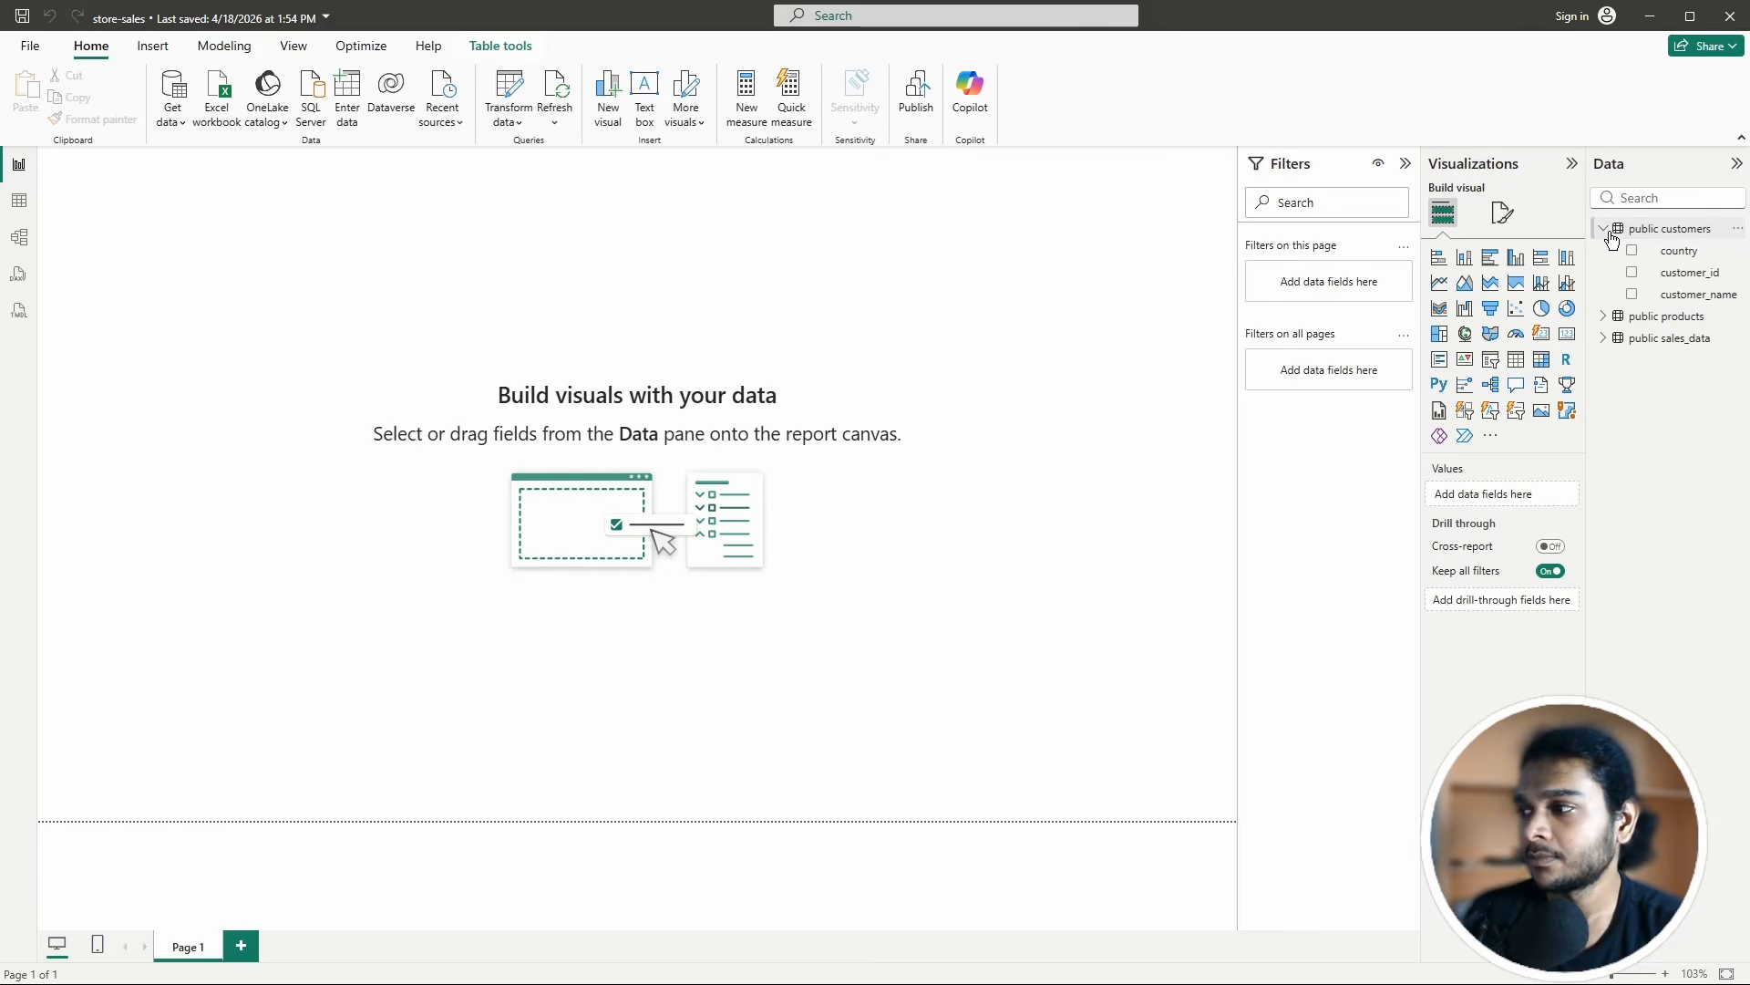
Step: Collapse public customers, show the public sales_data fields, and start then discard a new measure
click(1604, 228)
click(1653, 273)
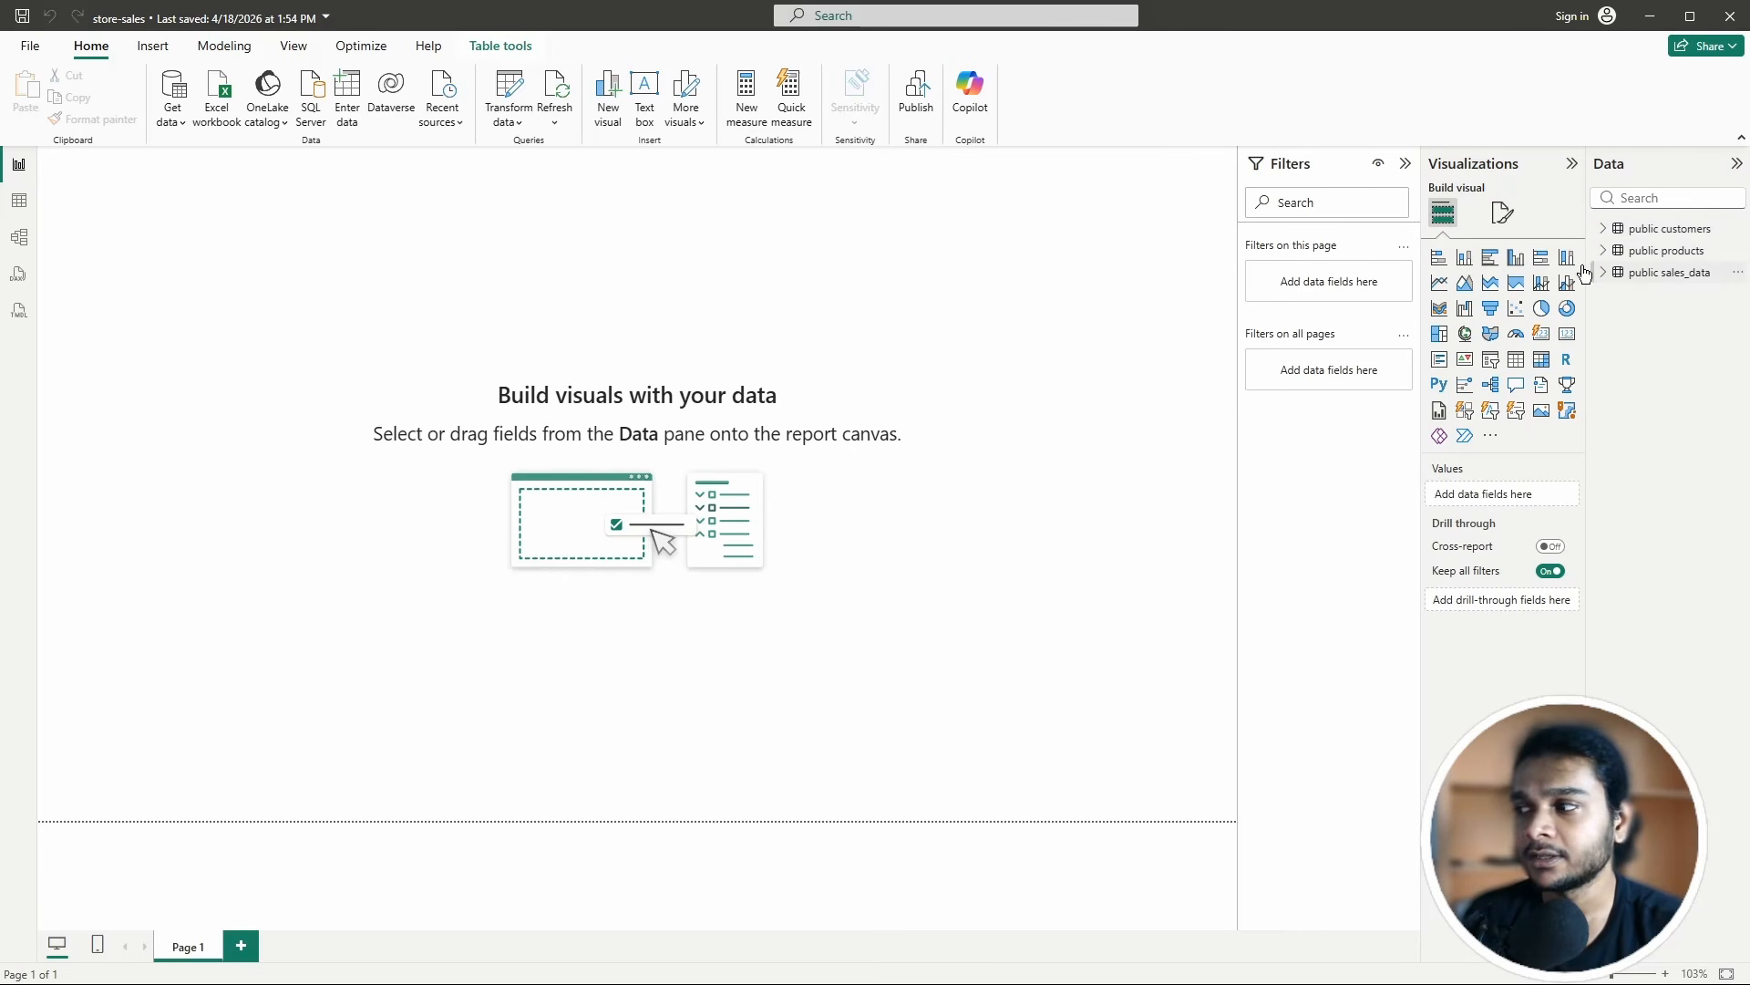
click(743, 92)
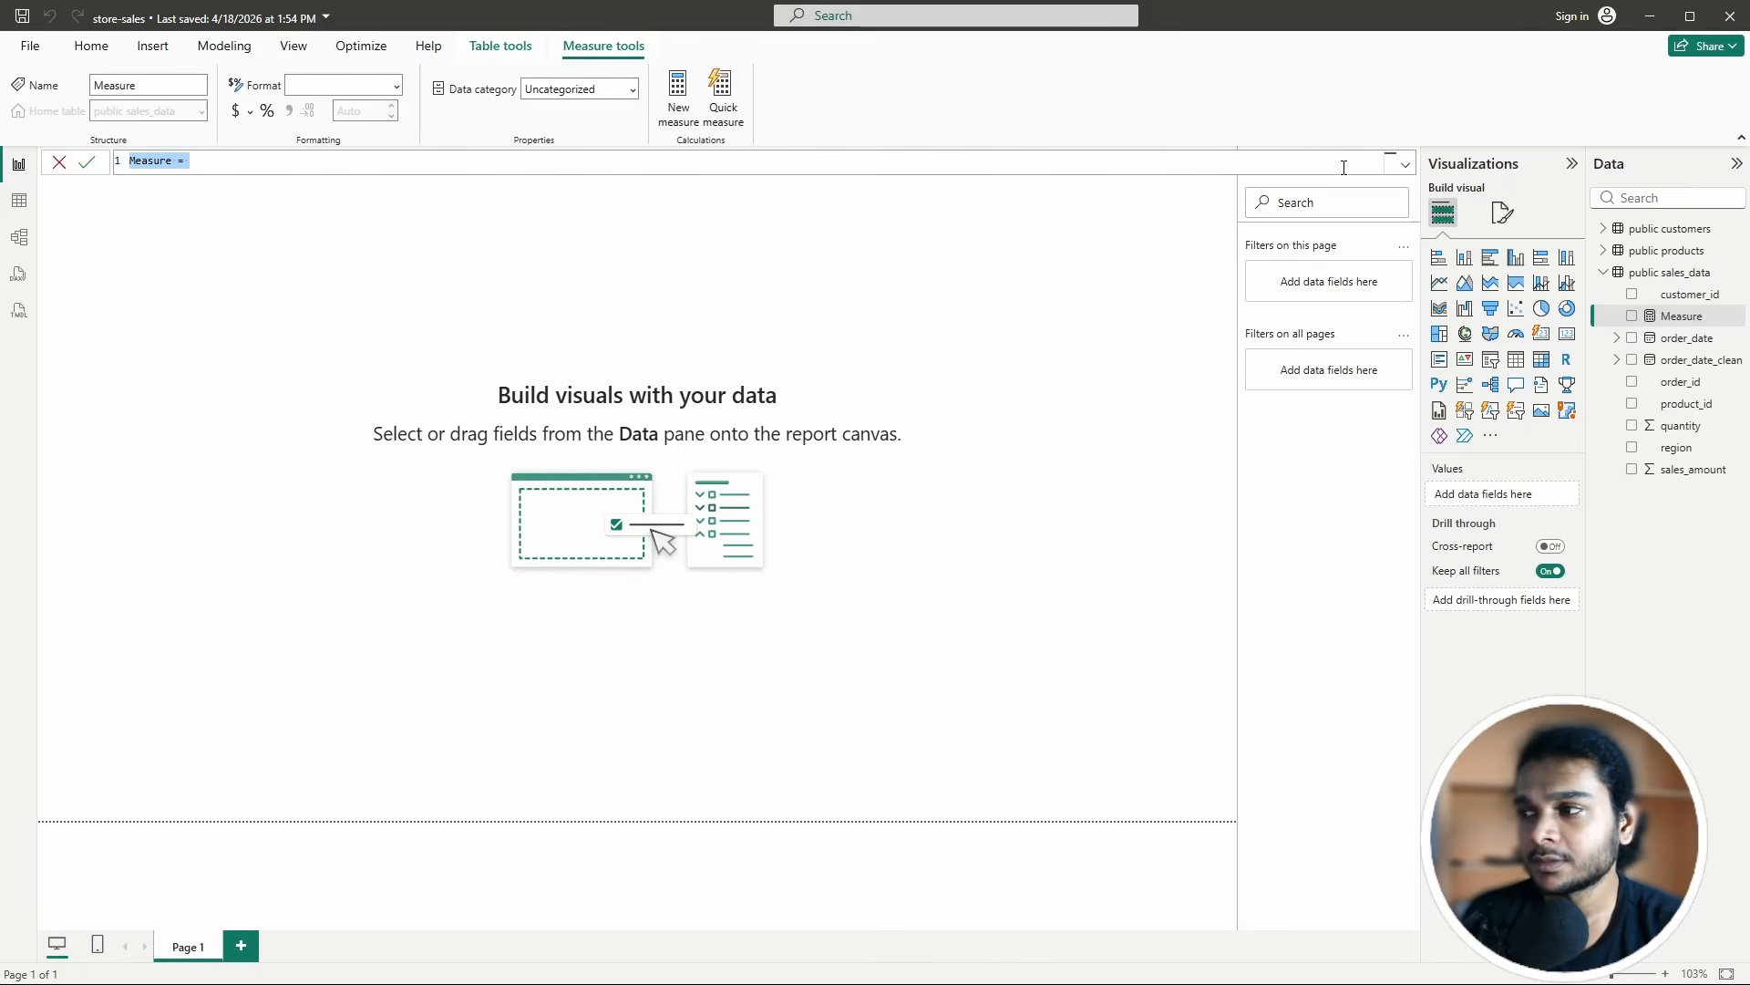
click(212, 162)
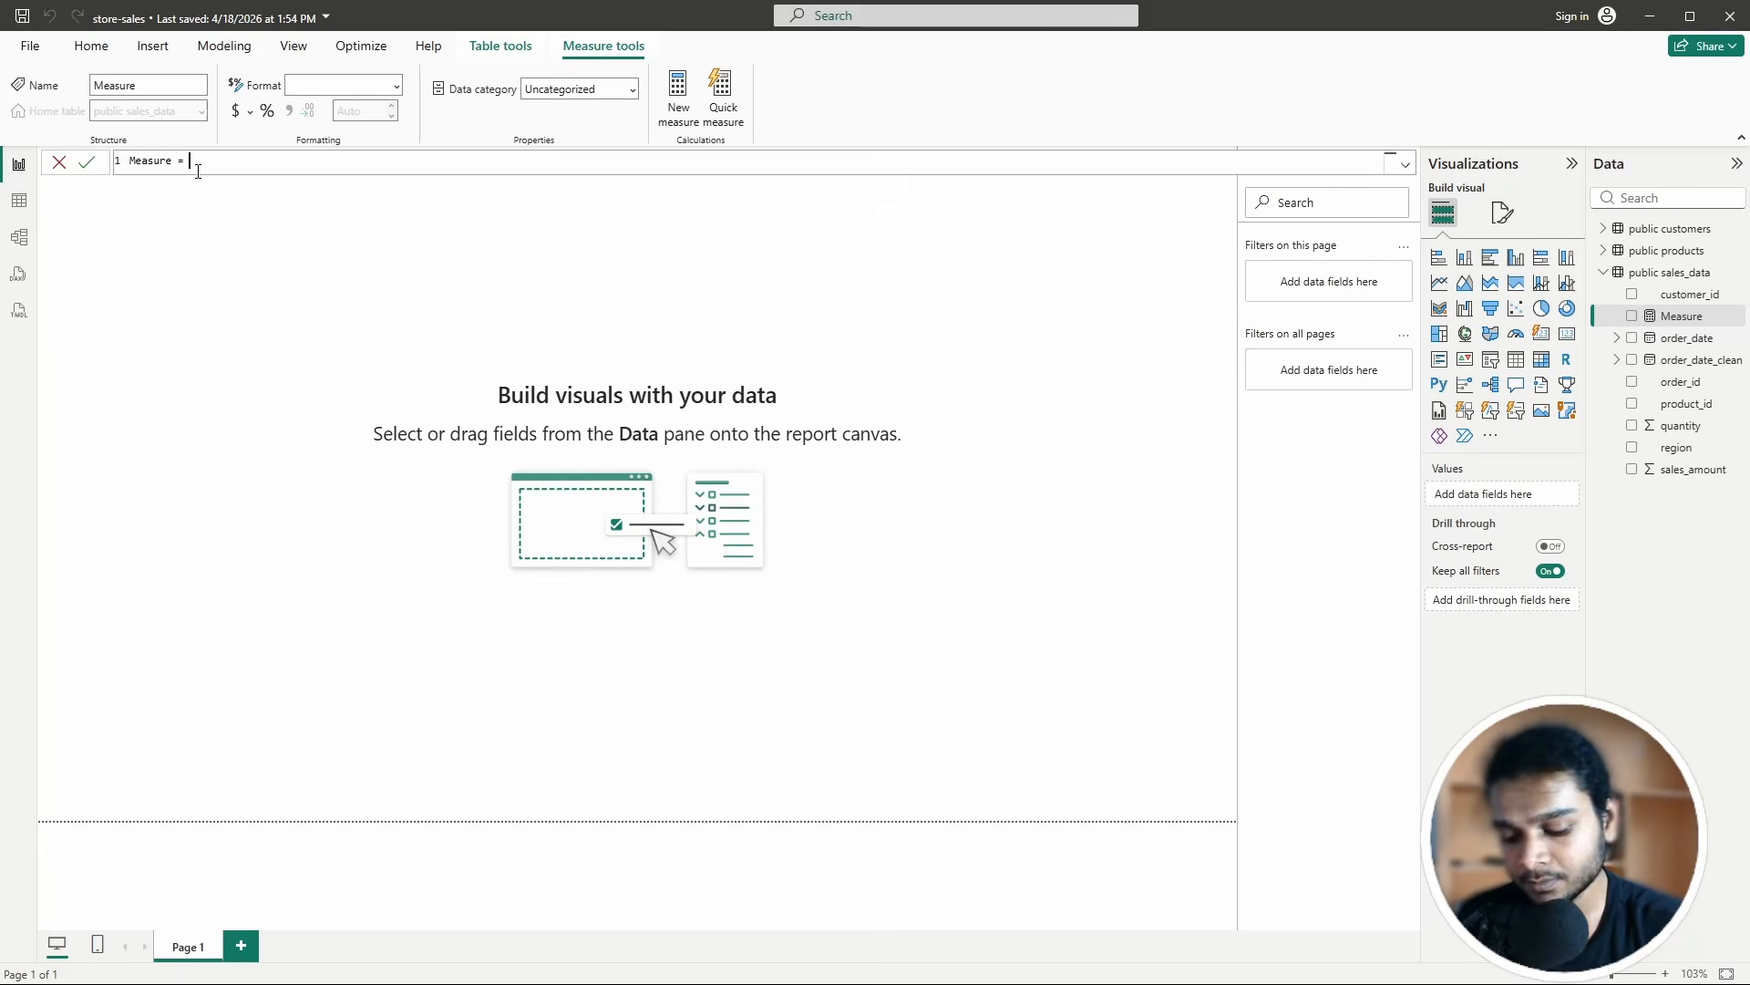
click(58, 162)
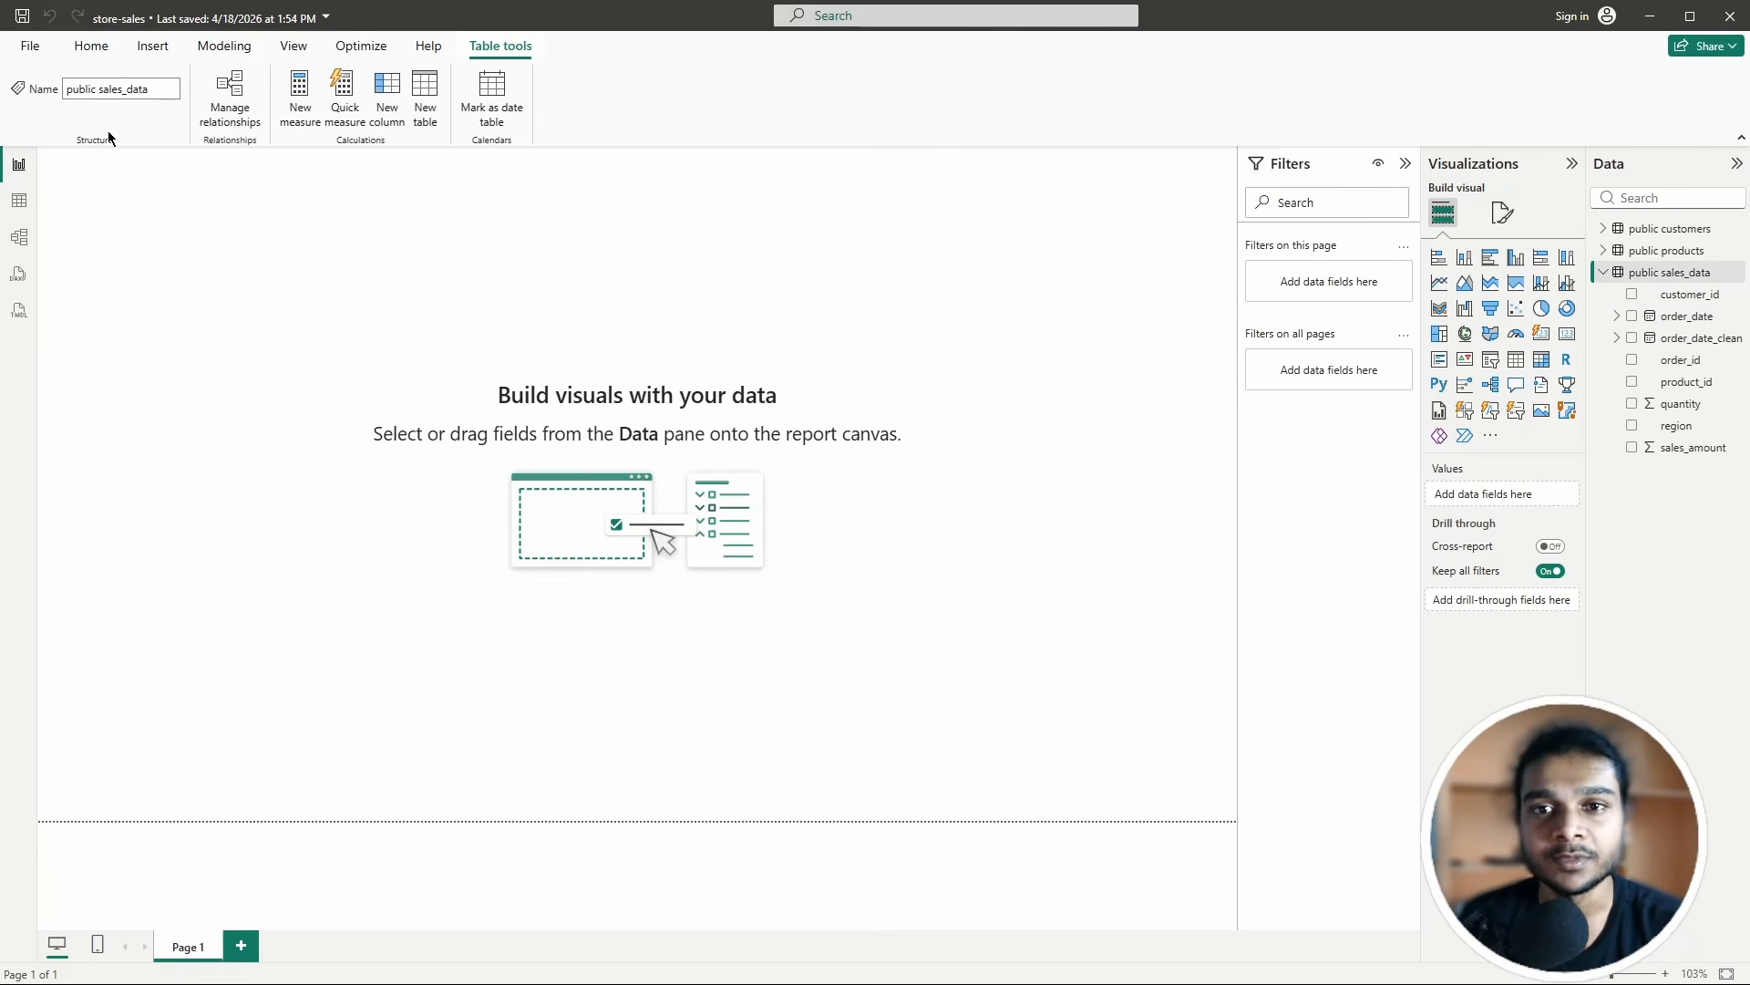
Step: Look through the Home and Insert ribbons, ending on the Modeling options
click(105, 57)
click(157, 50)
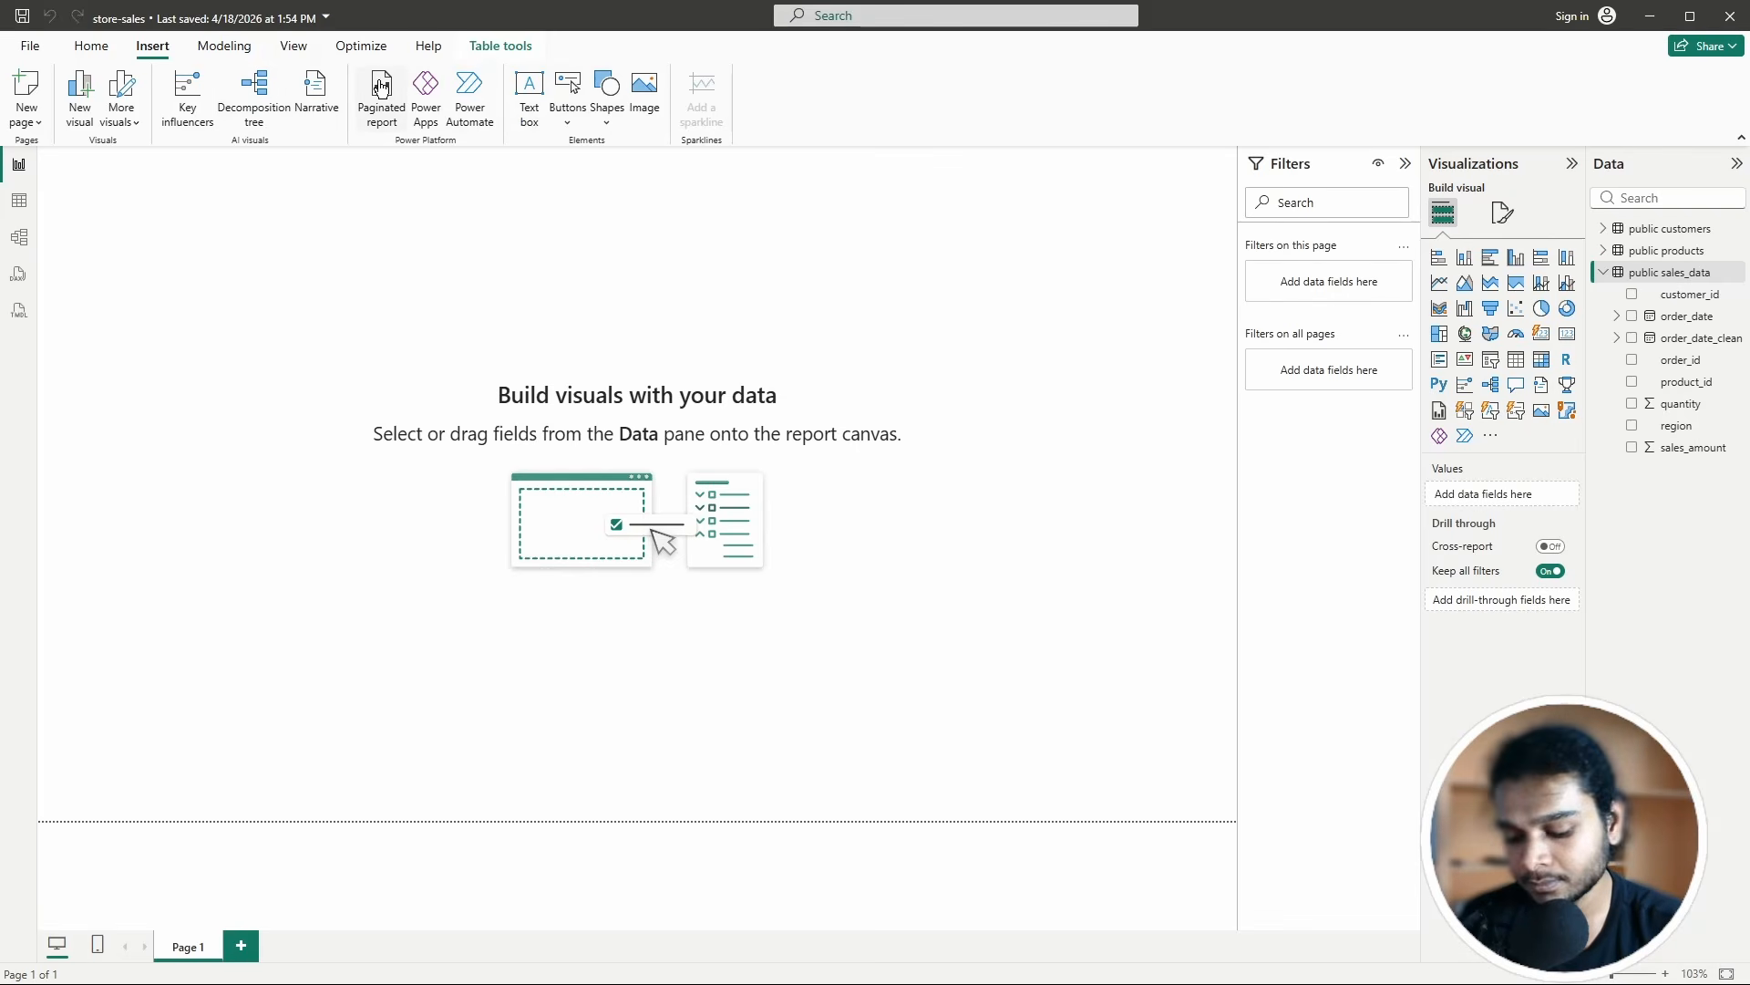
click(228, 49)
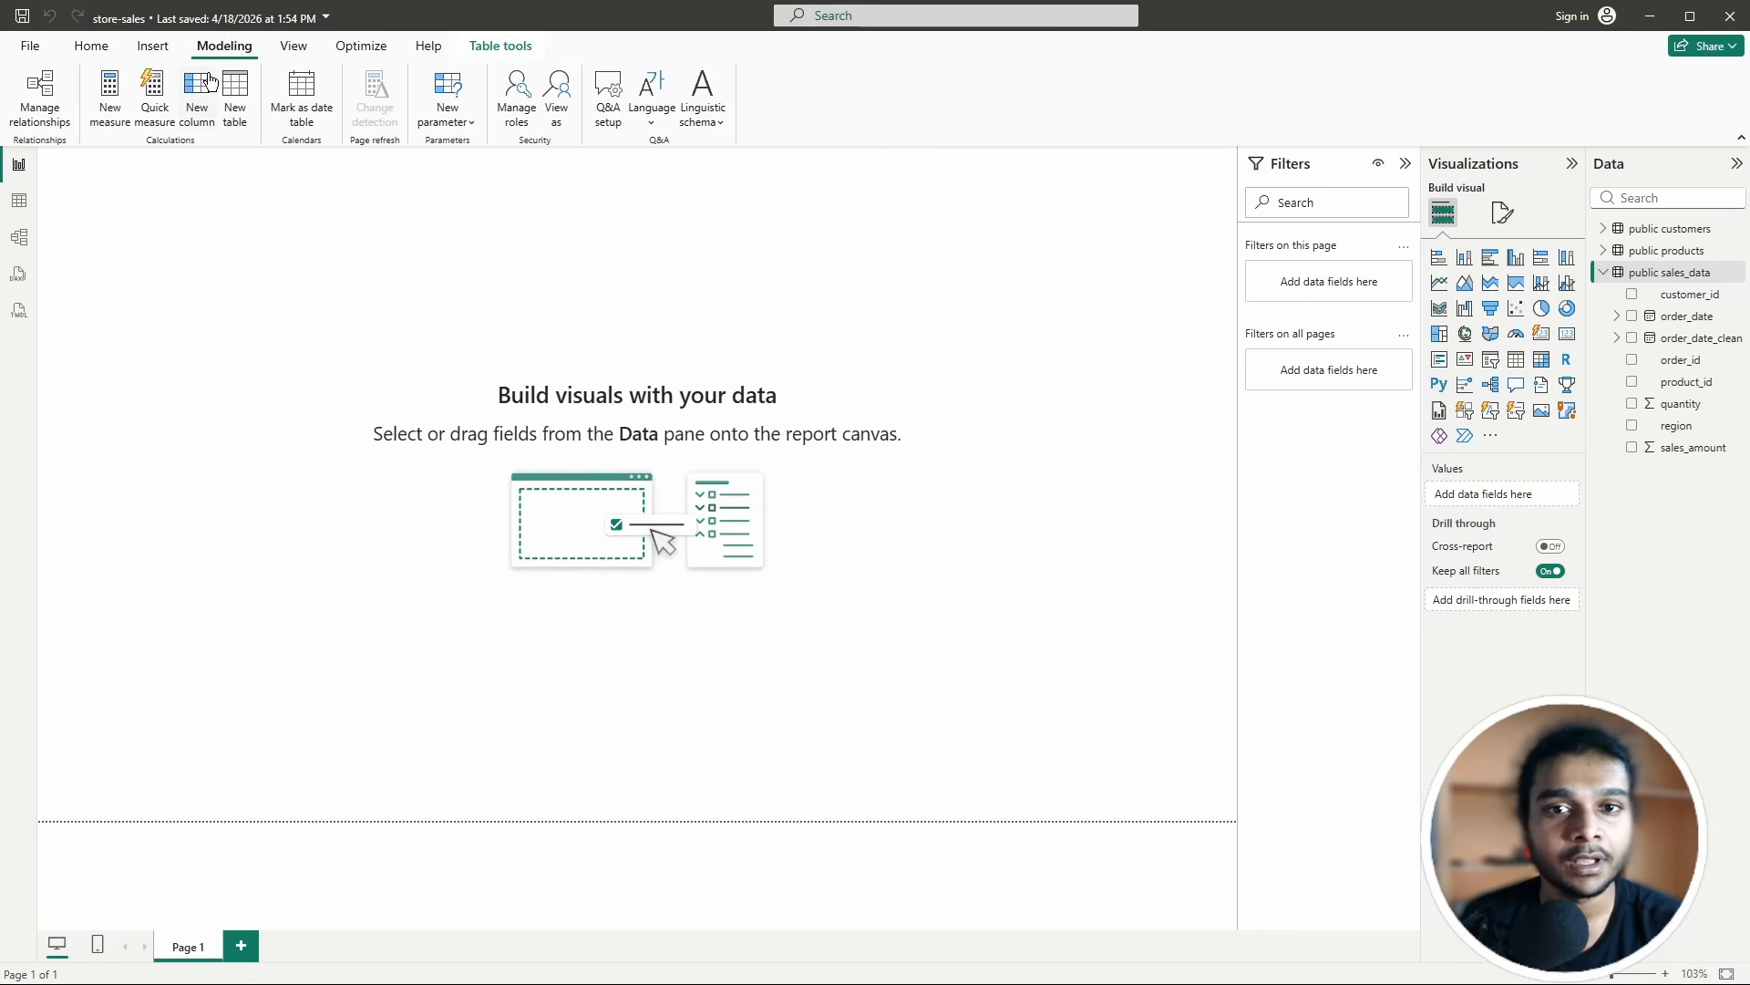
click(203, 111)
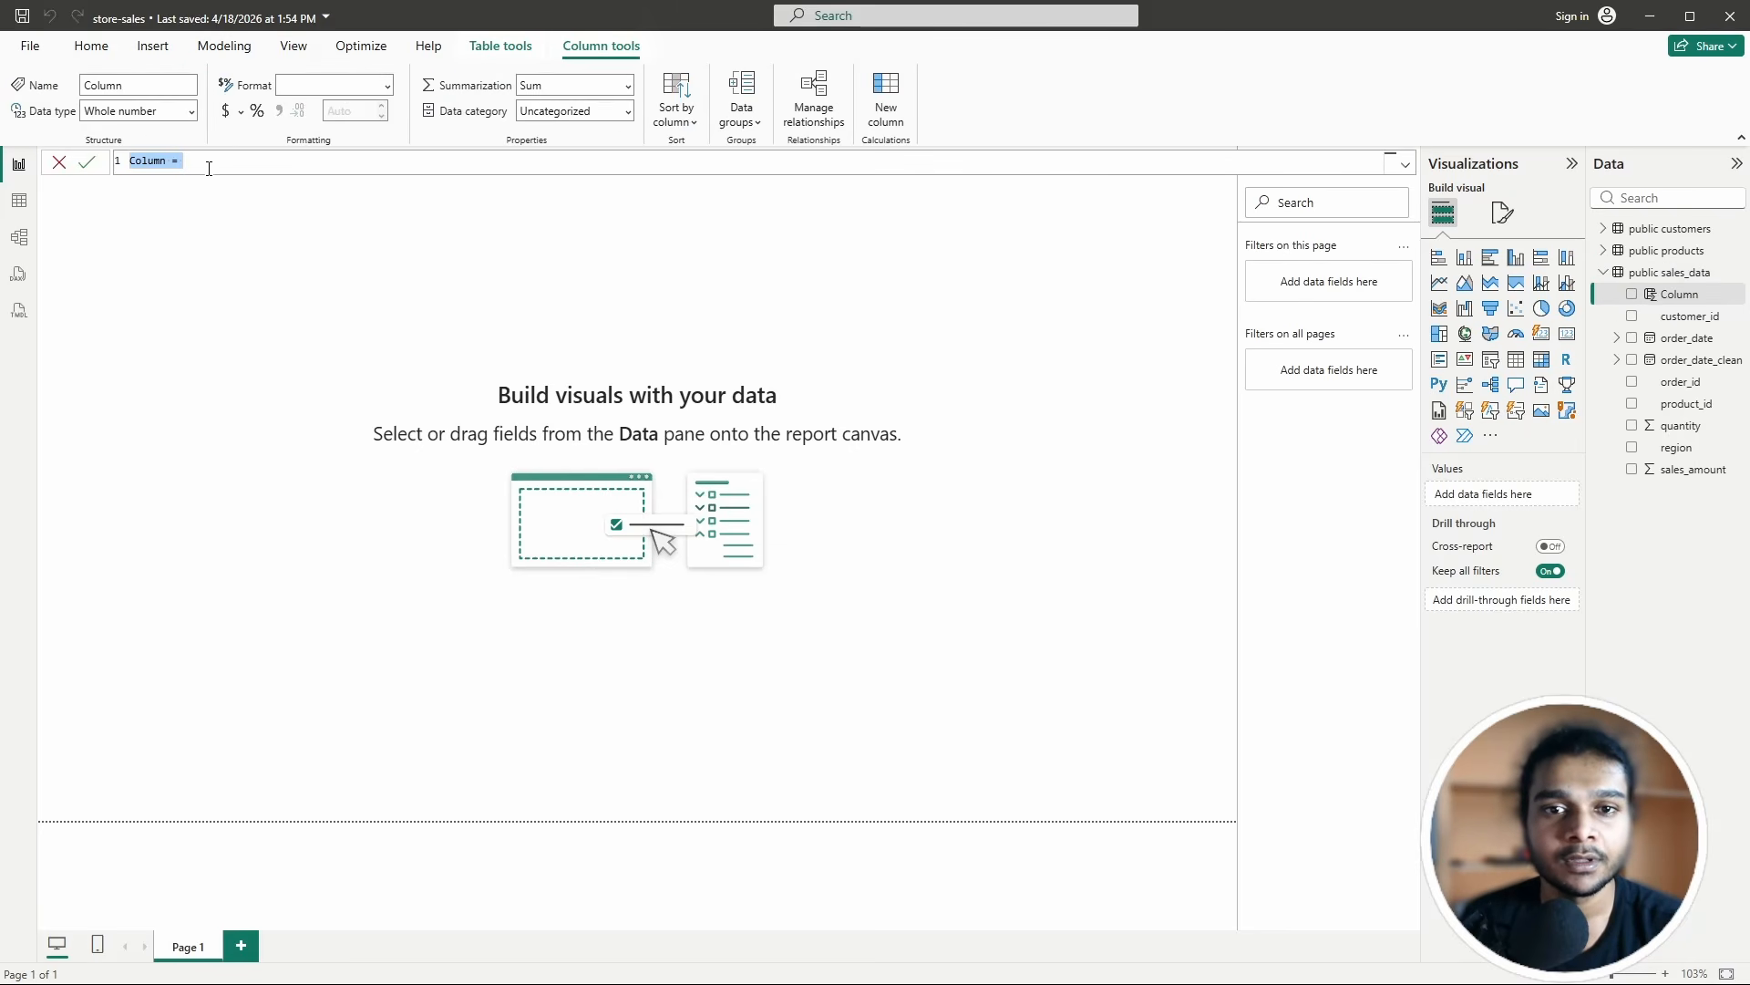
click(195, 157)
click(224, 45)
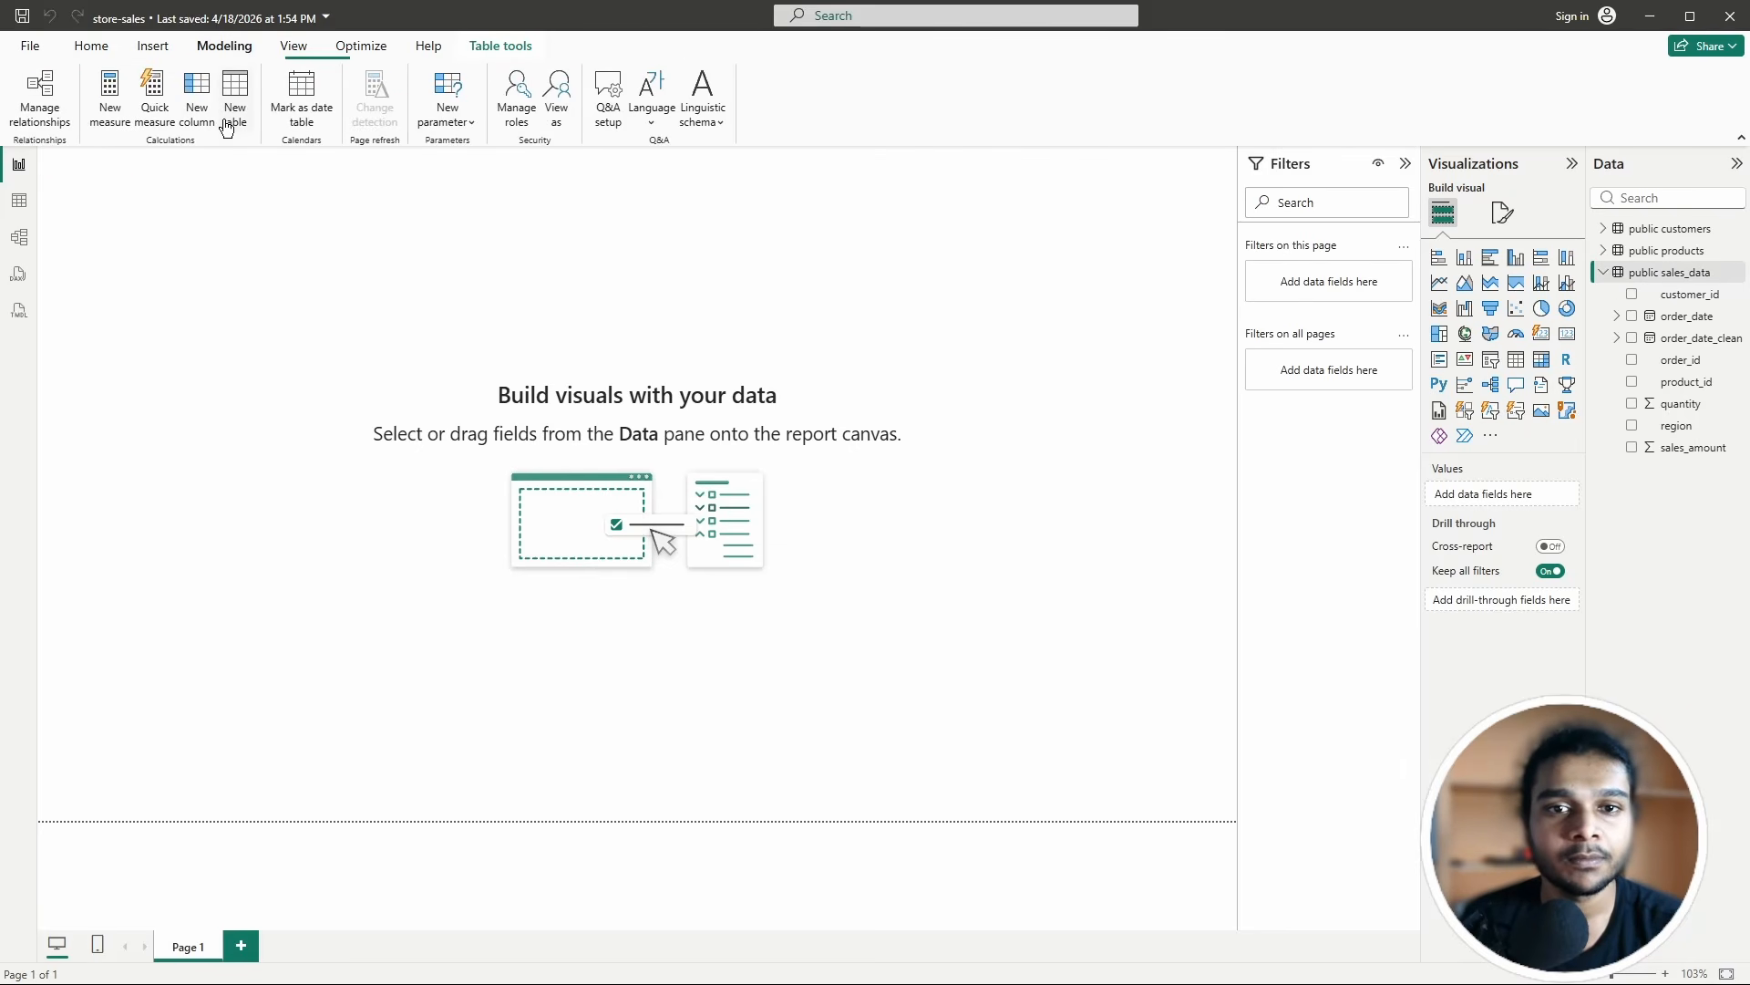
click(202, 110)
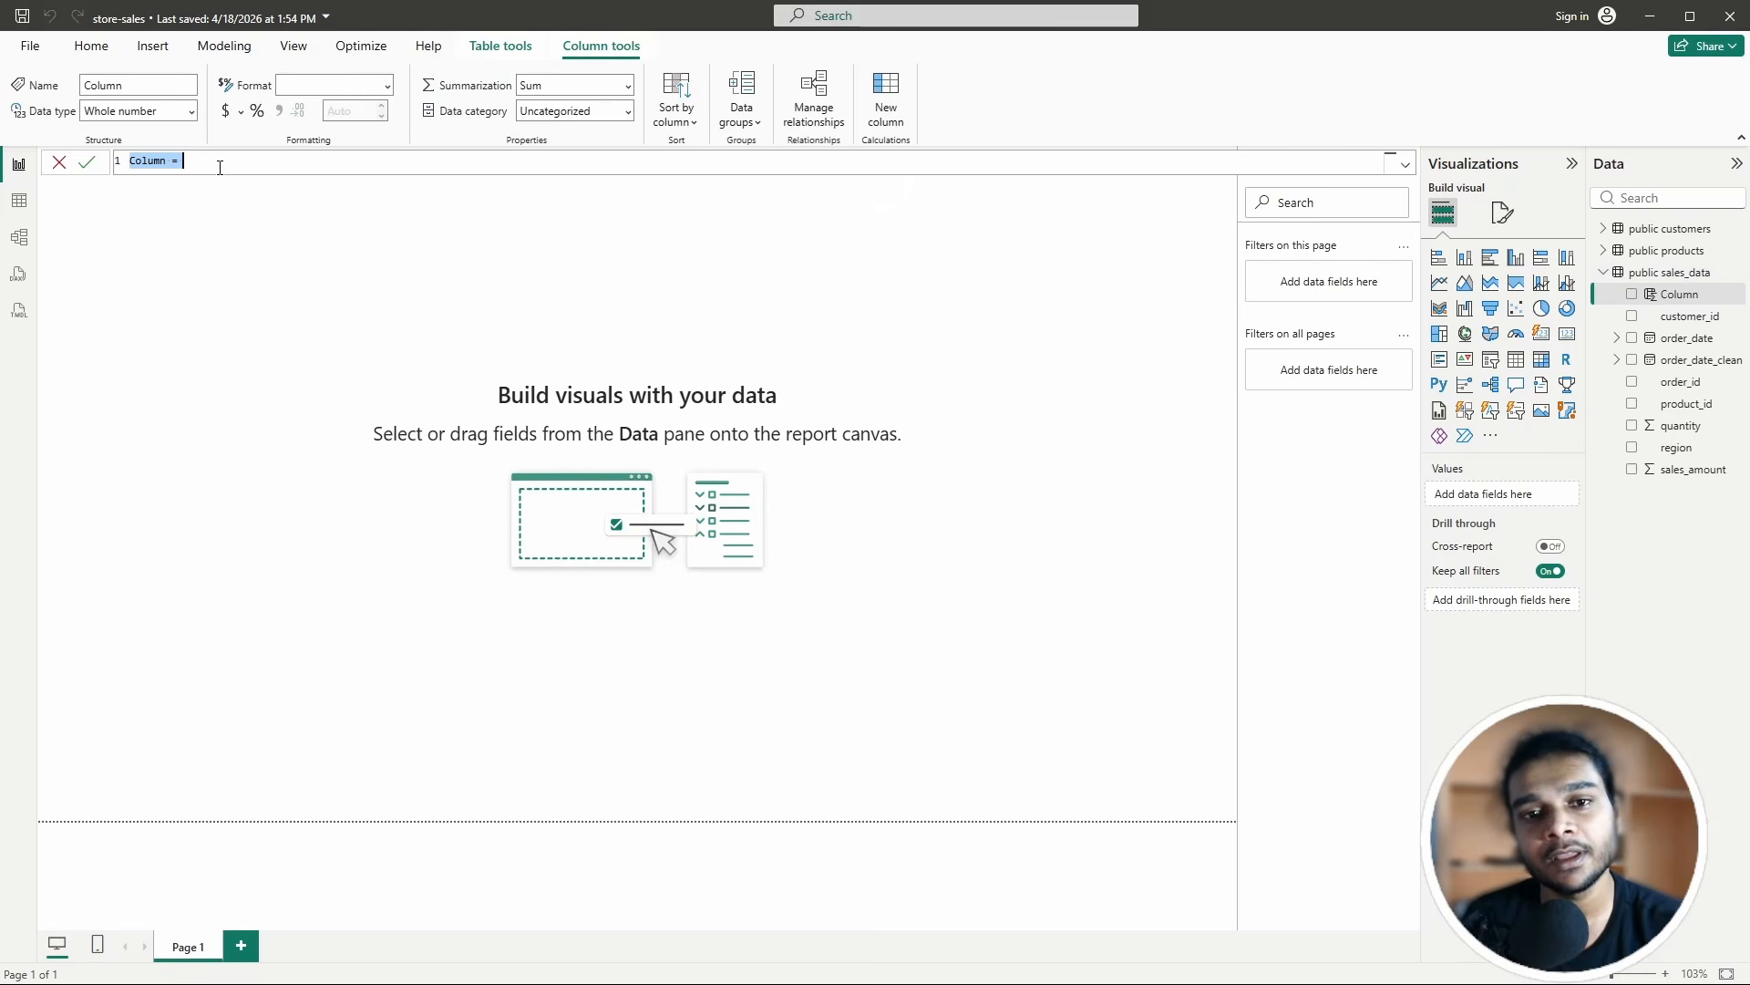
click(219, 168)
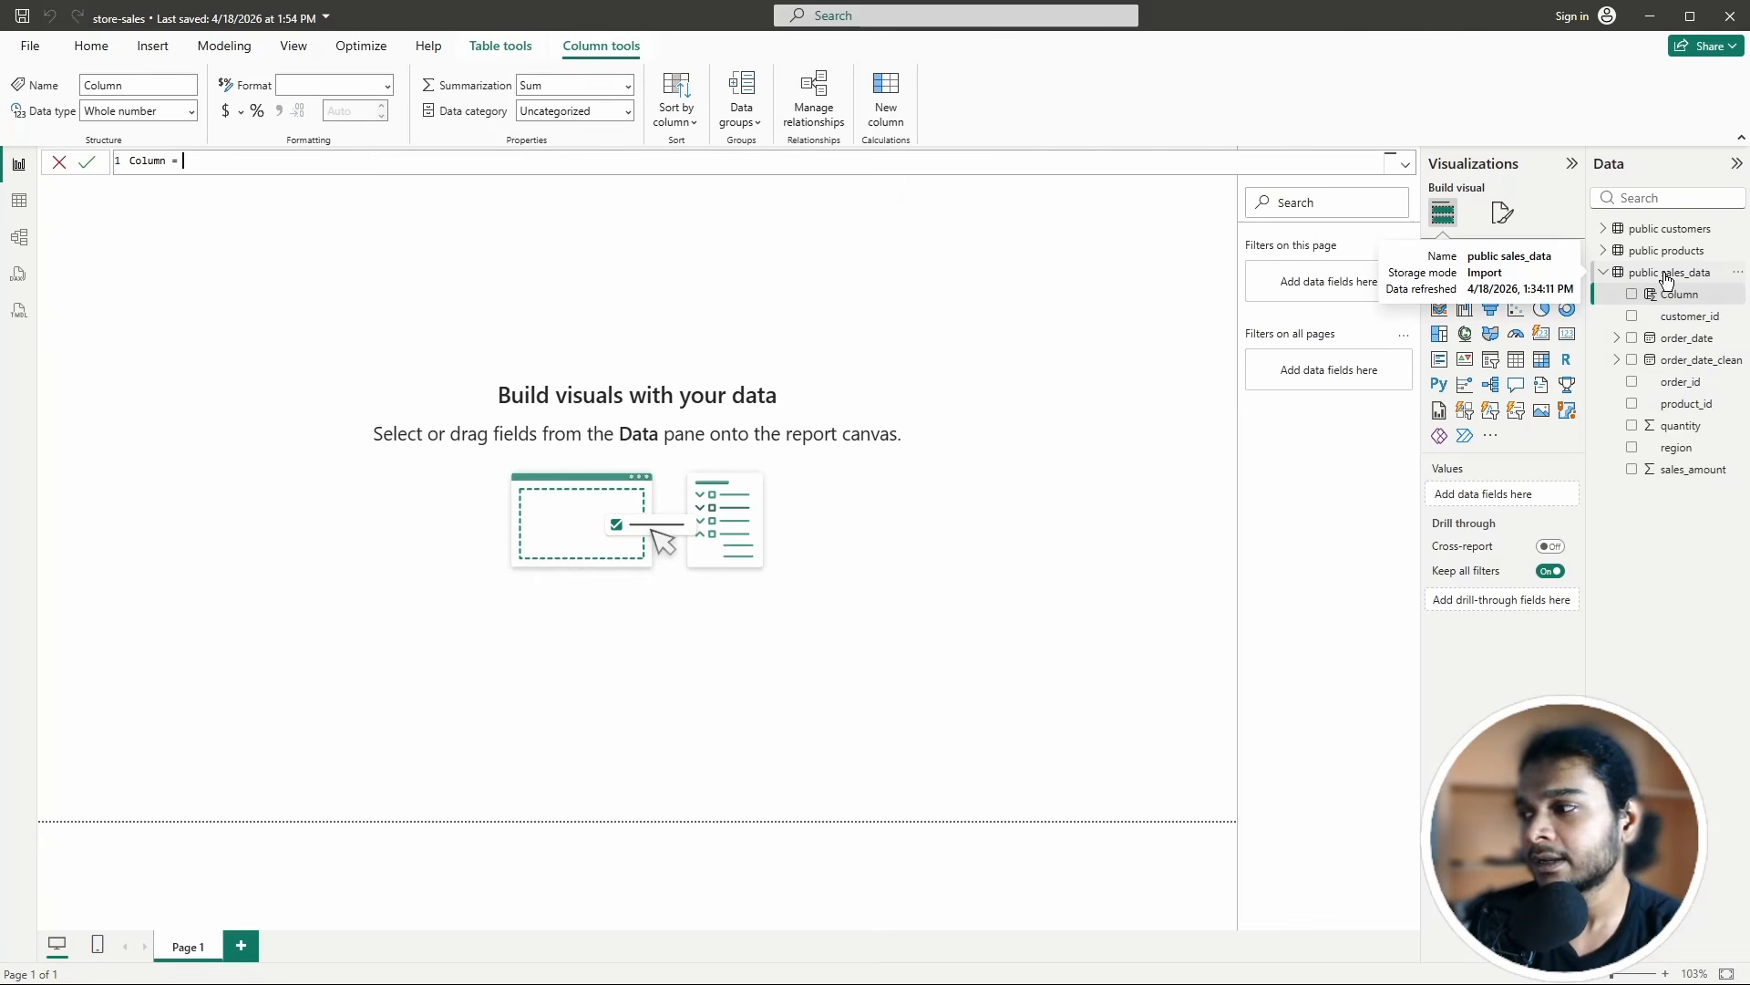
click(57, 165)
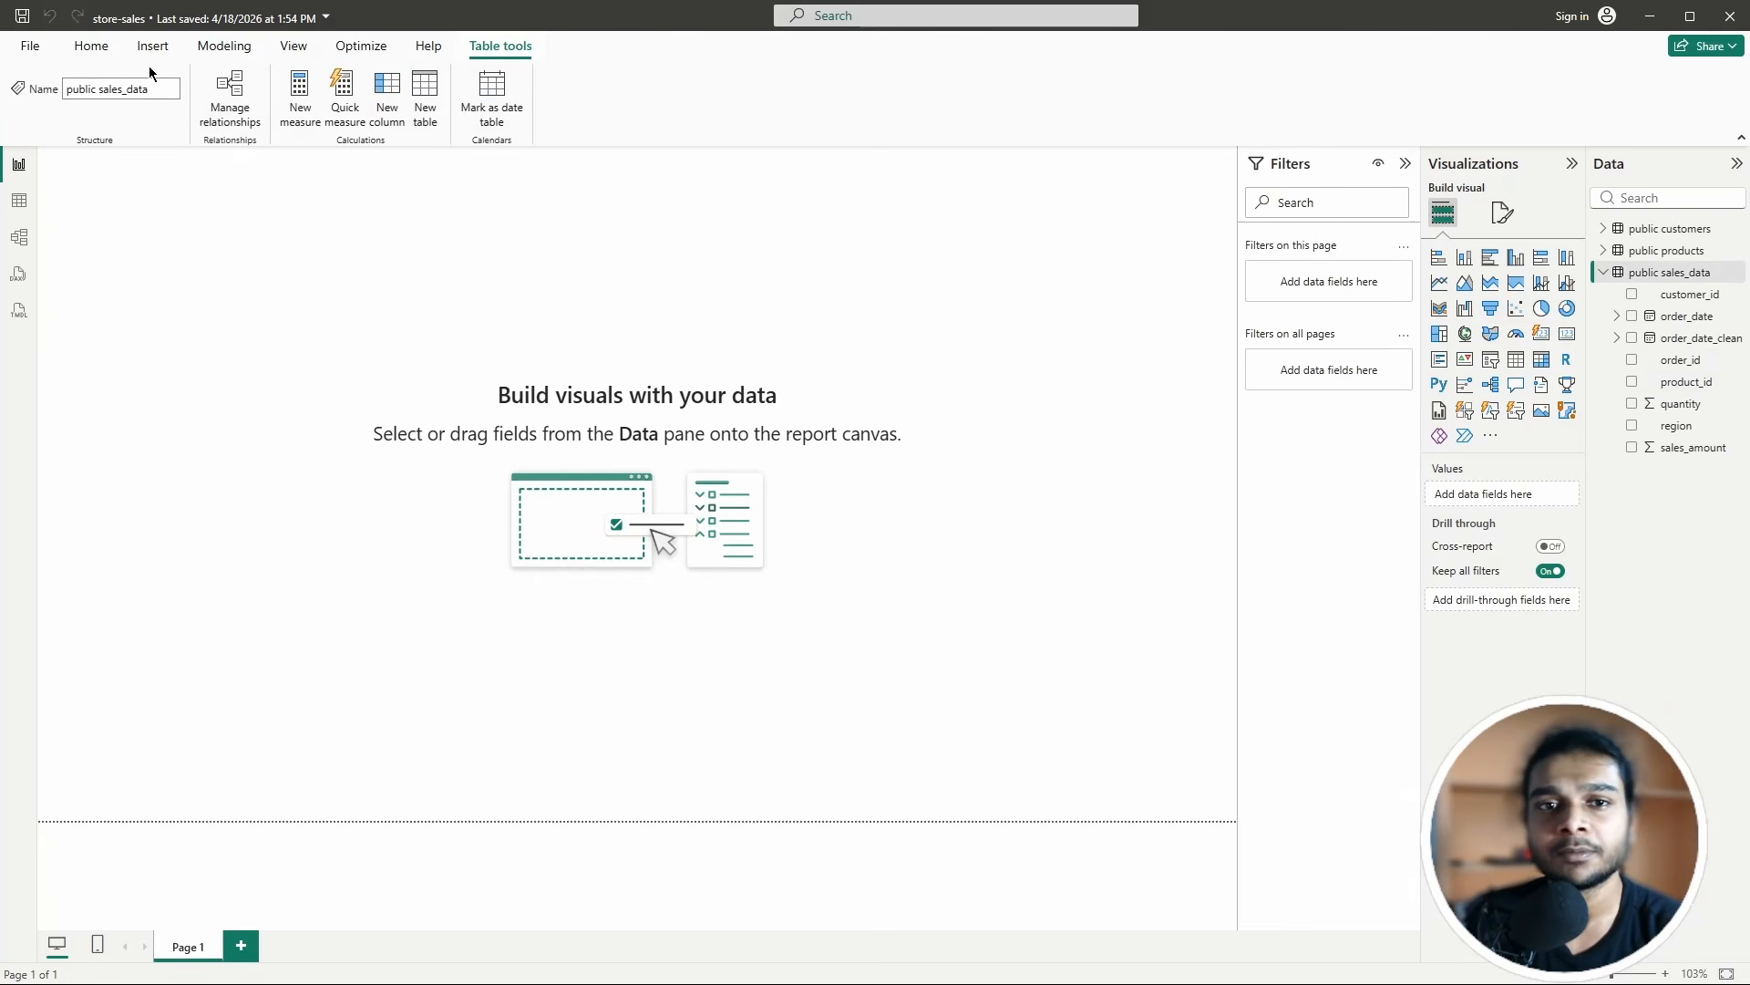
click(91, 46)
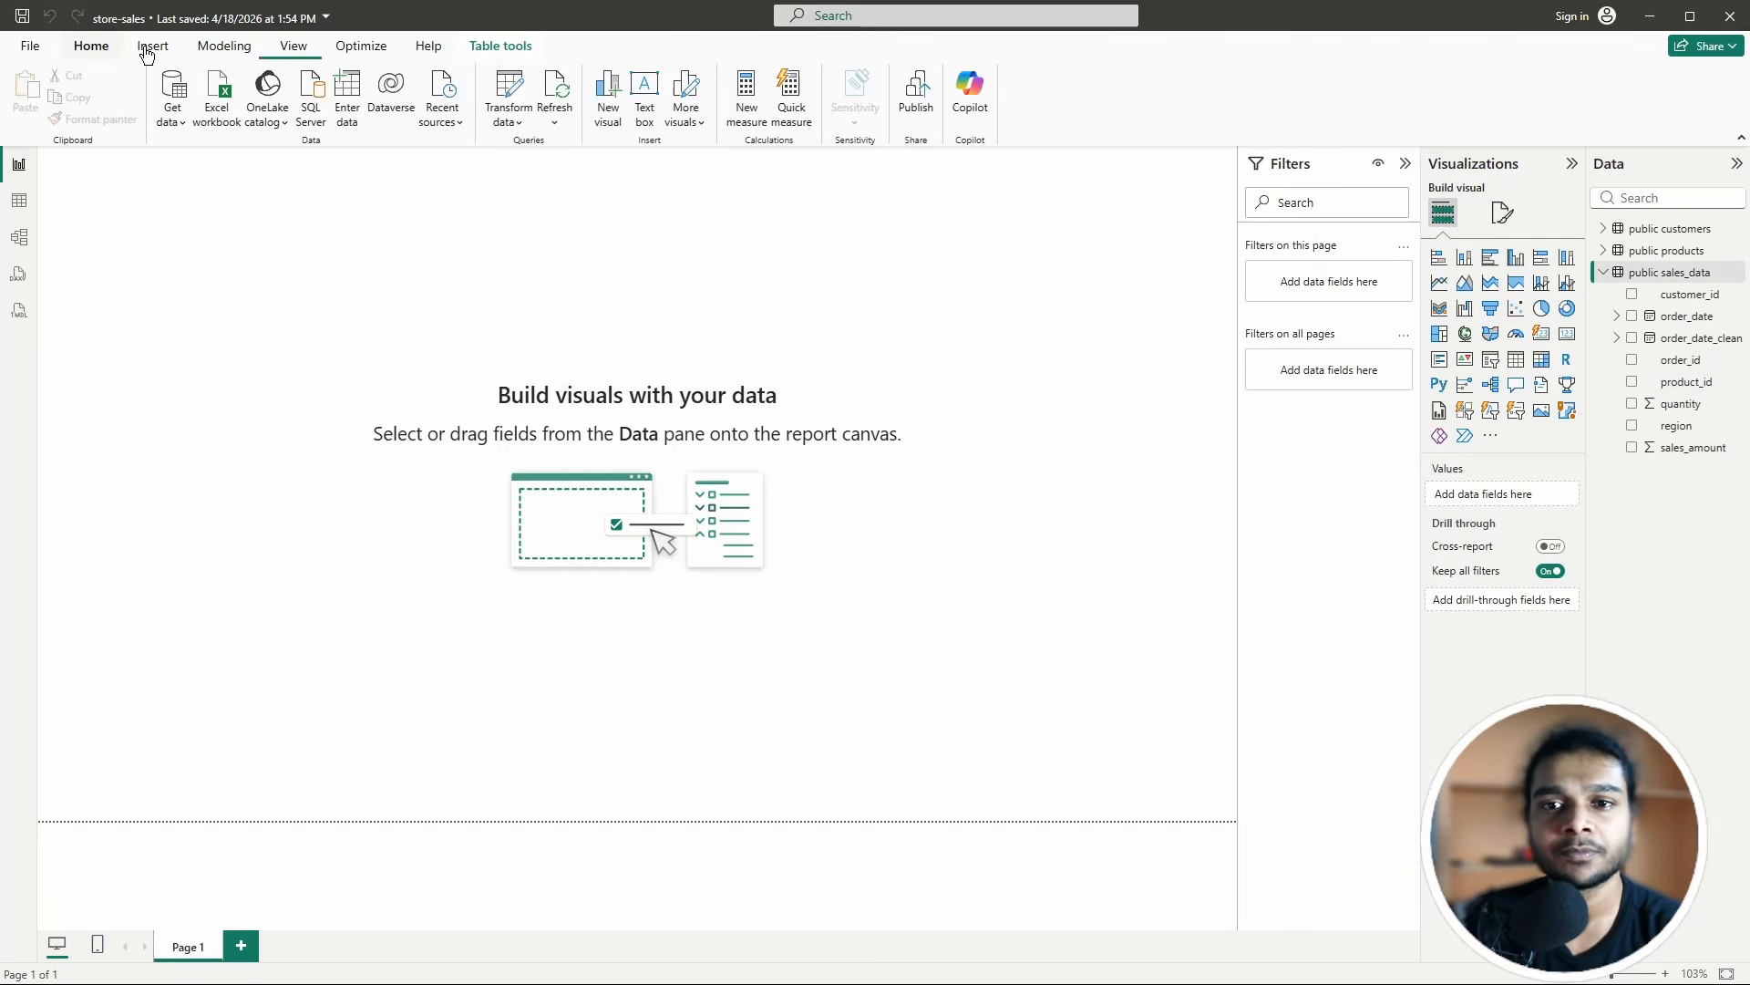
click(509, 87)
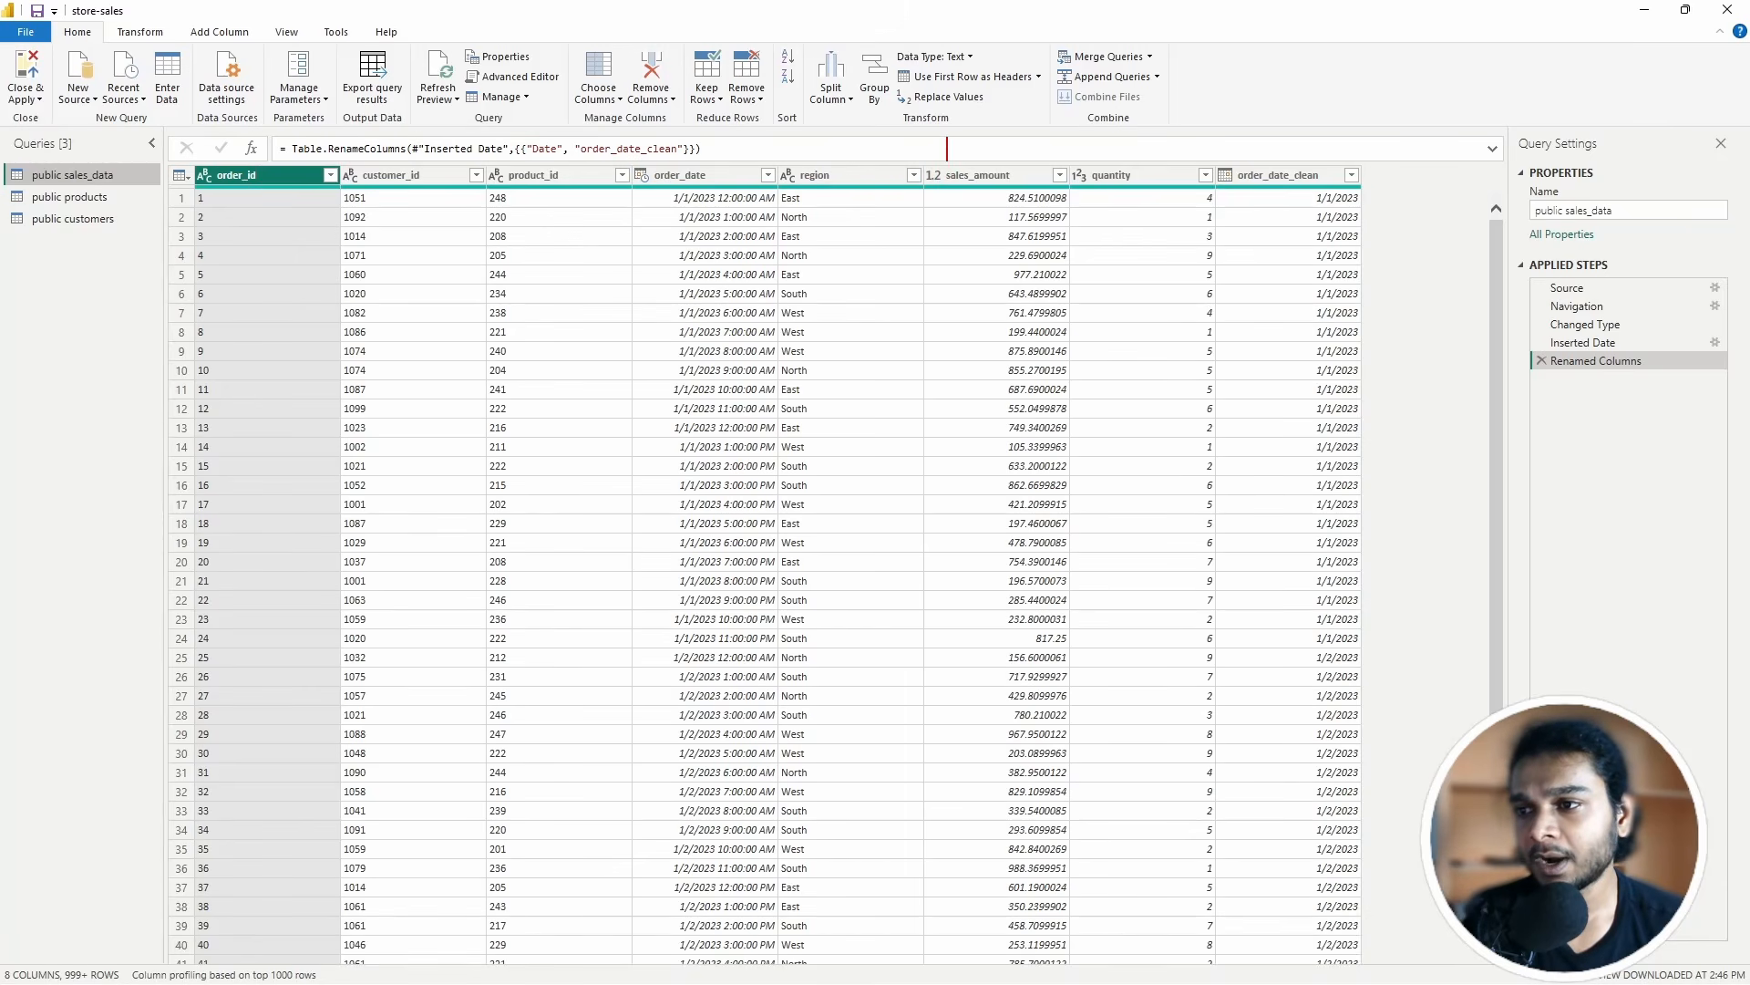
text(Price)
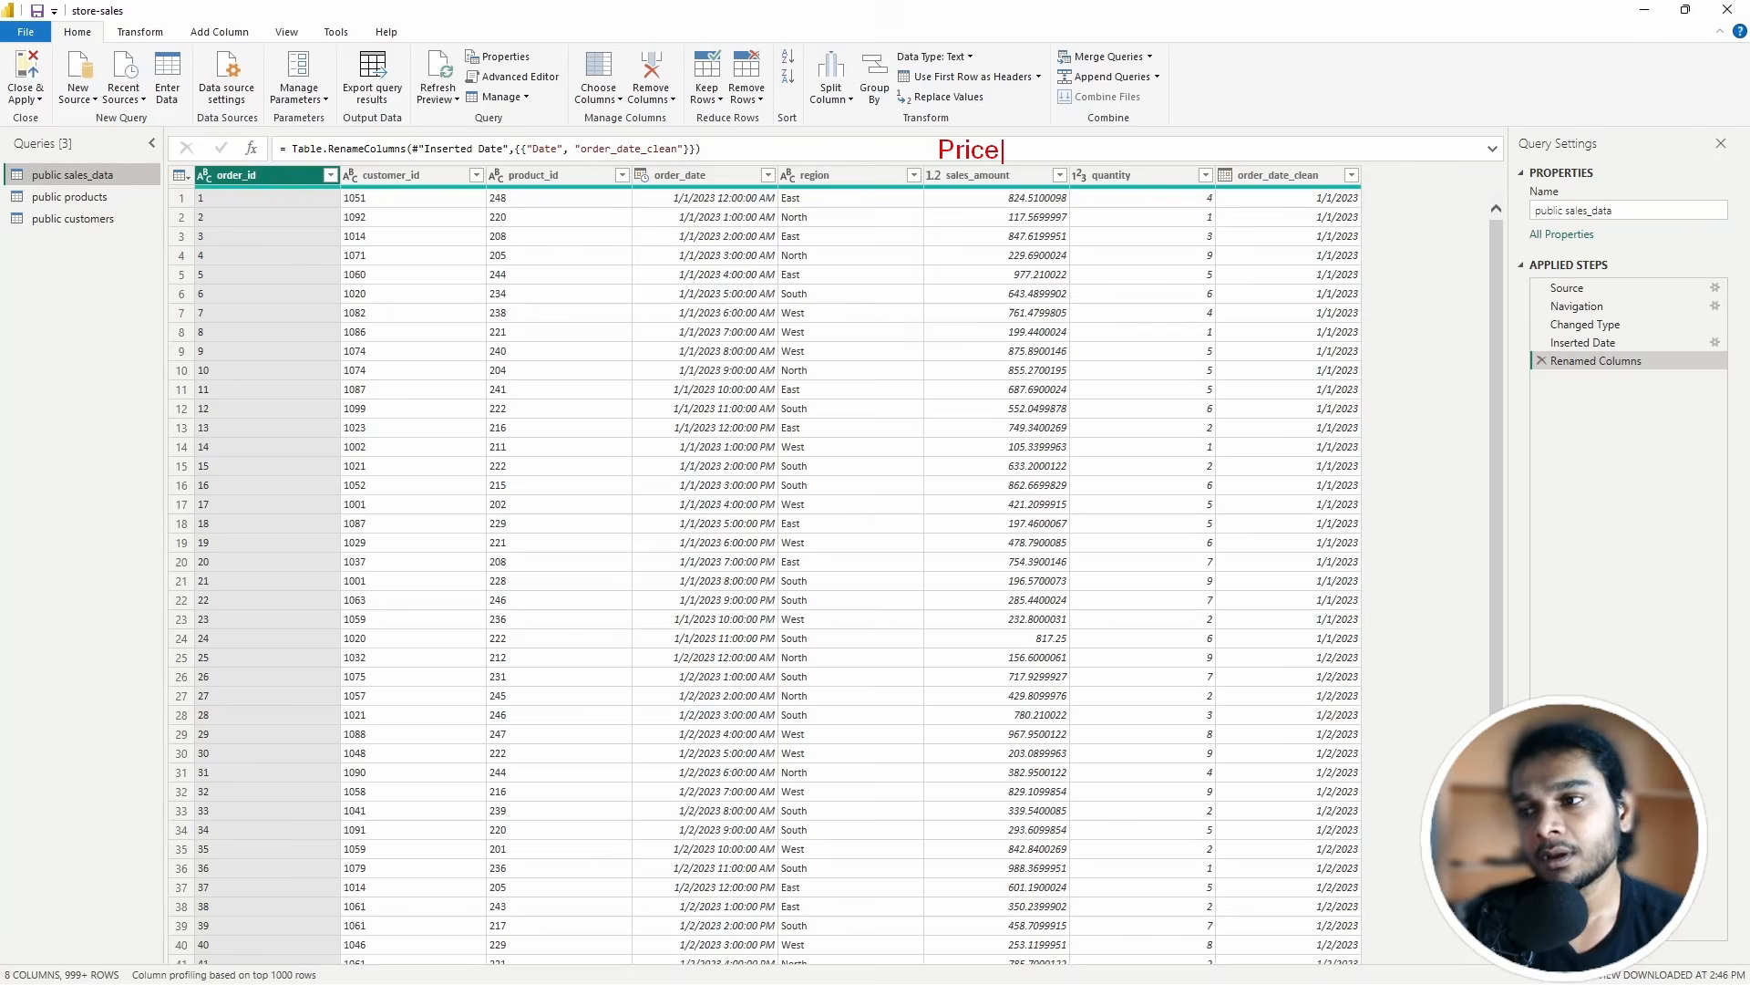
key(Escape)
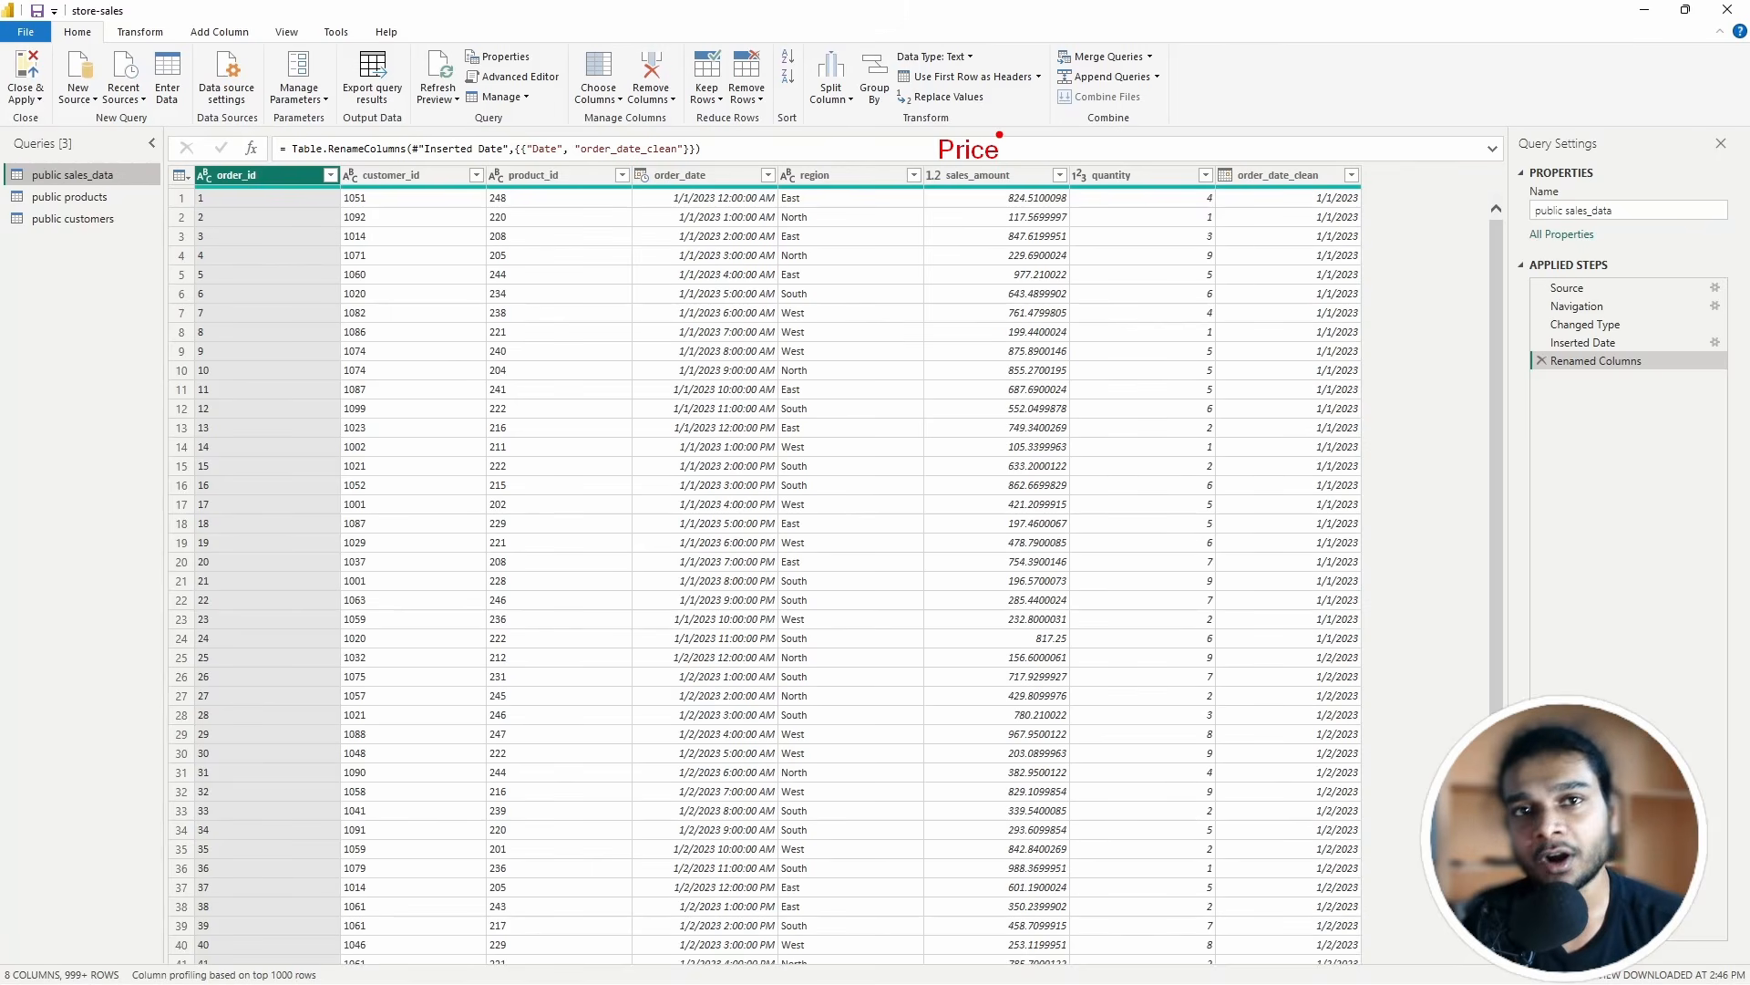
mouse_move(504, 185)
mouse_down()
mouse_move(590, 174)
mouse_move(542, 201)
mouse_up()
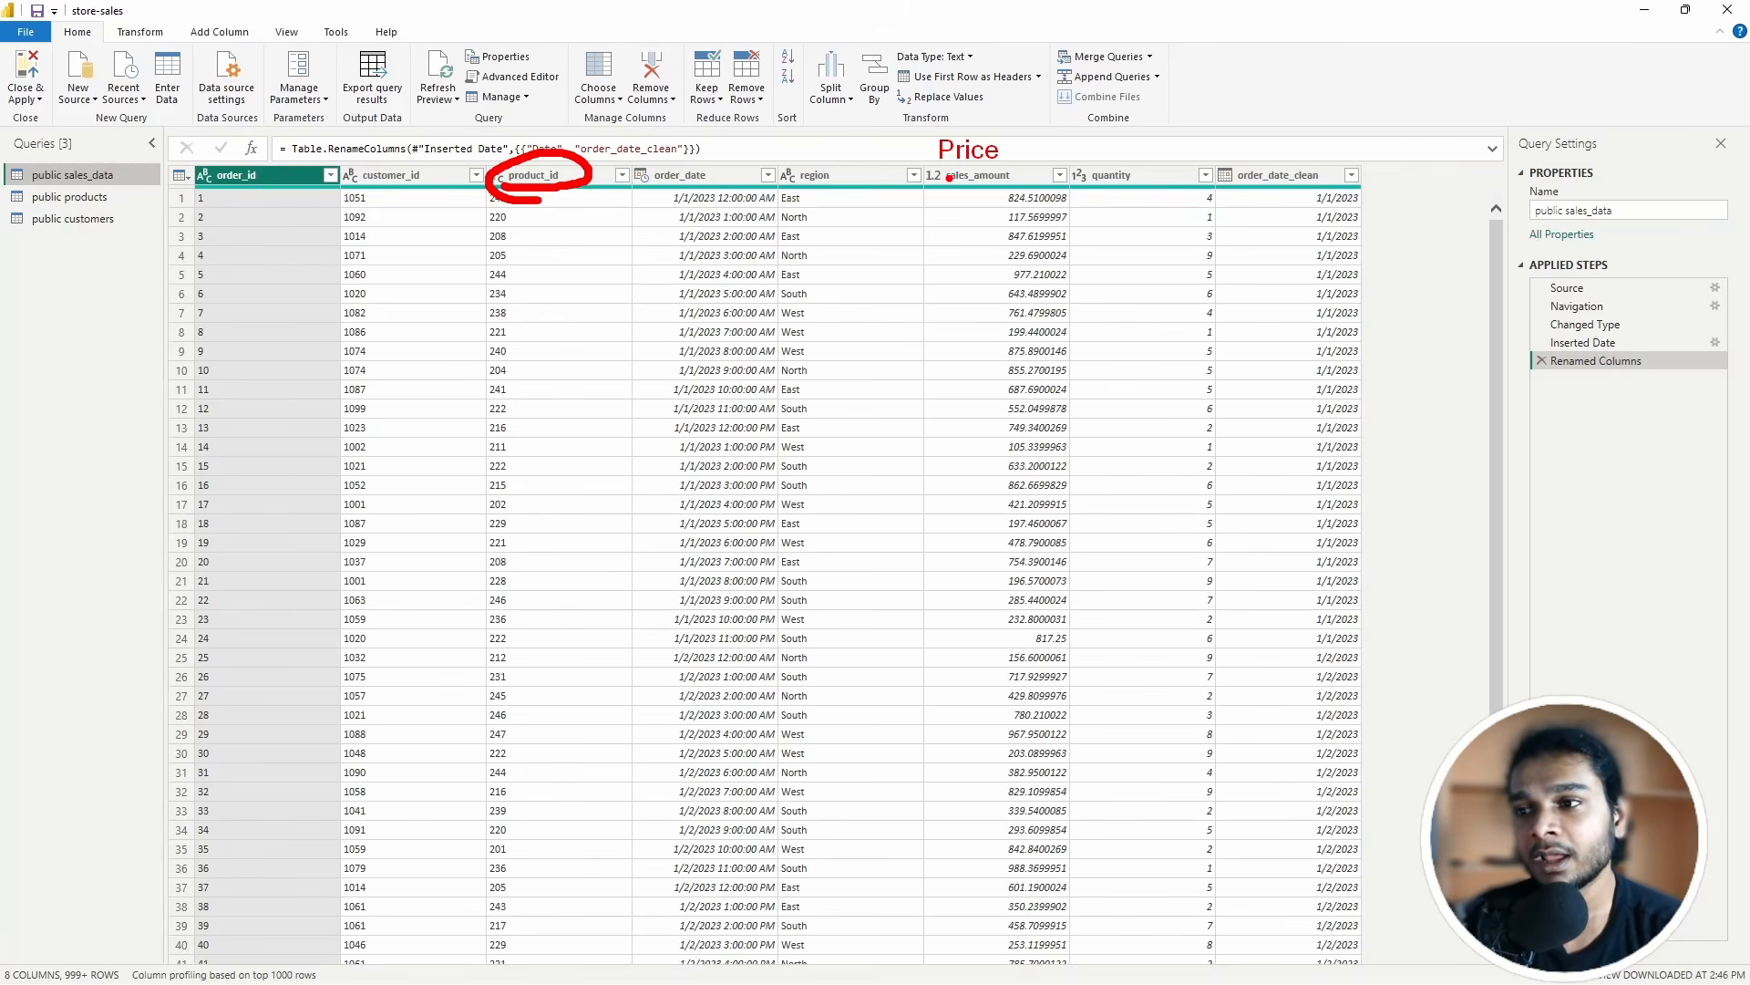
mouse_move(932, 168)
mouse_down()
mouse_move(1048, 149)
mouse_move(1147, 191)
mouse_up()
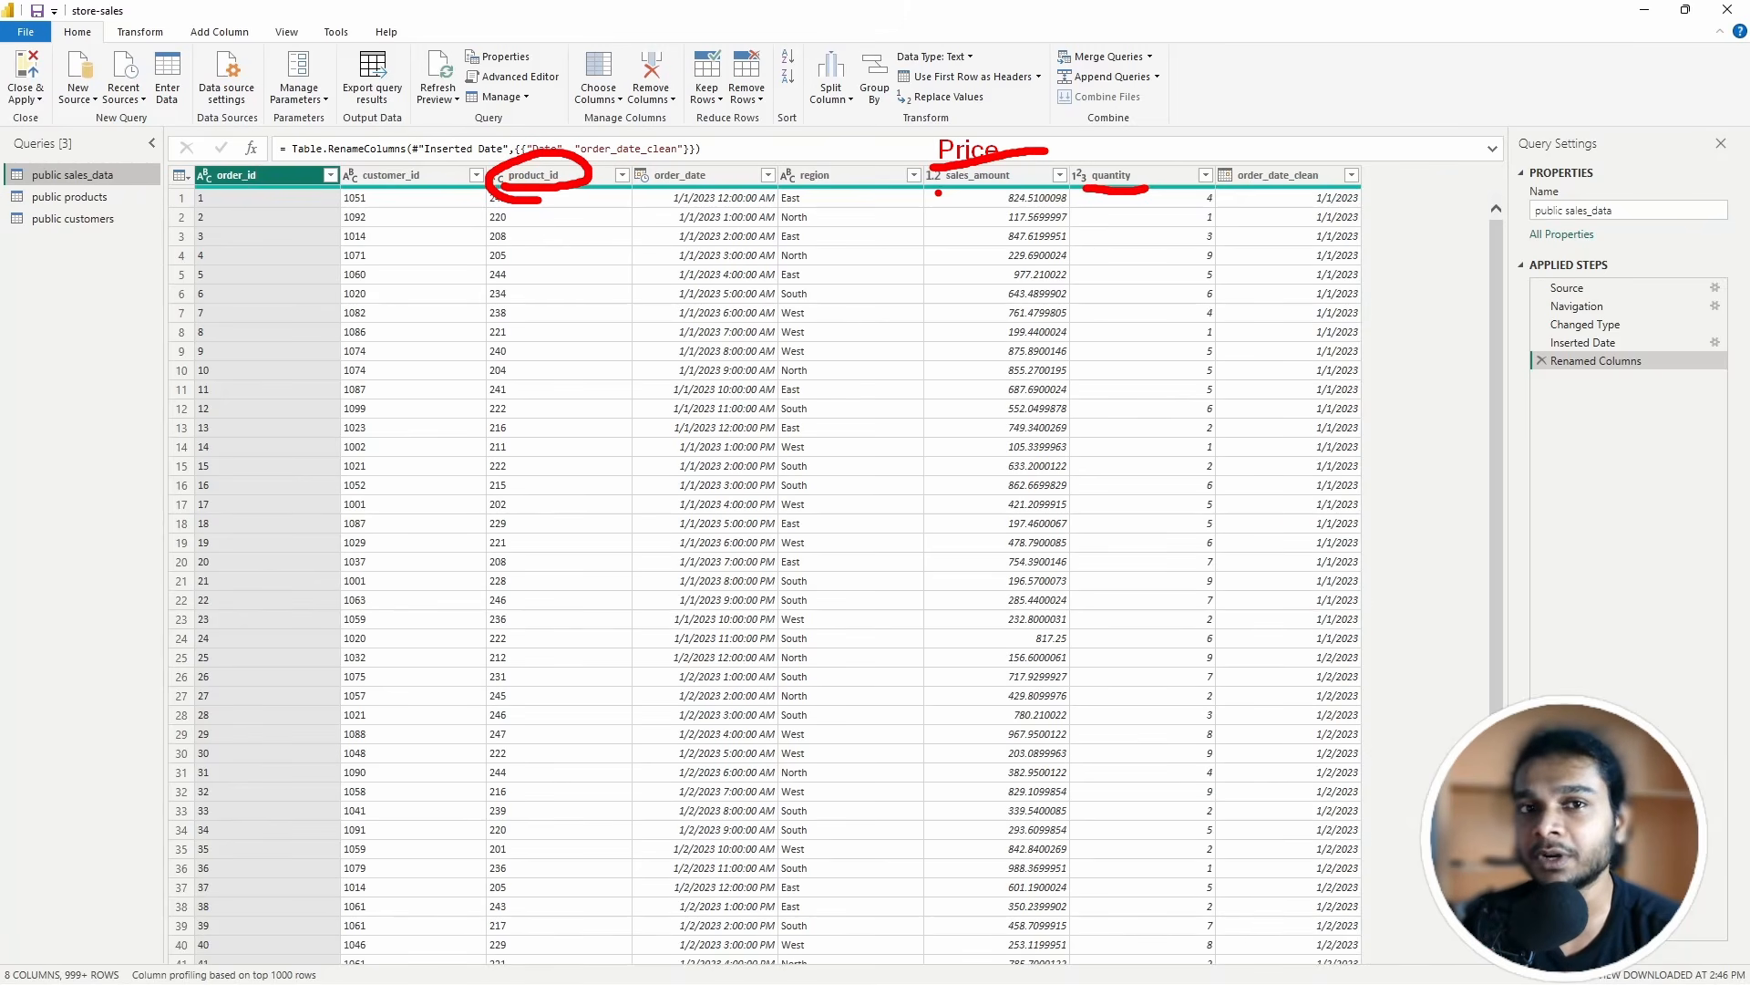
key(Escape)
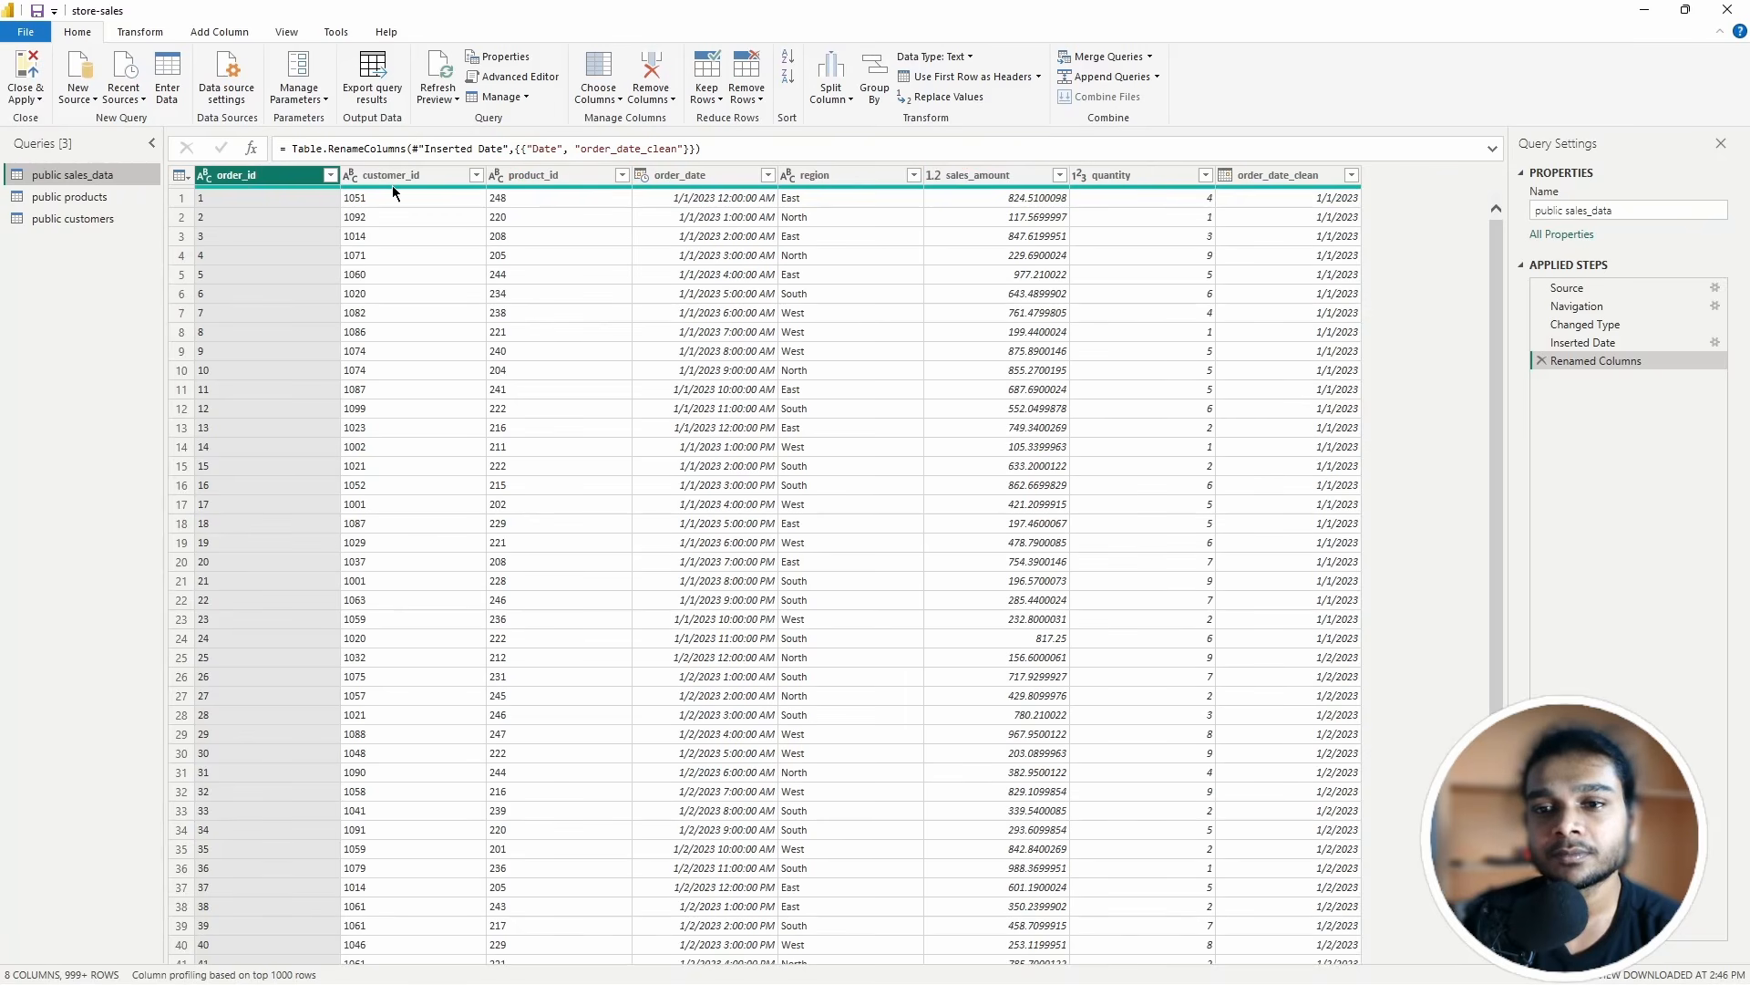
Step: Return from the query editor to the report and bring up the Modeling options
click(1728, 9)
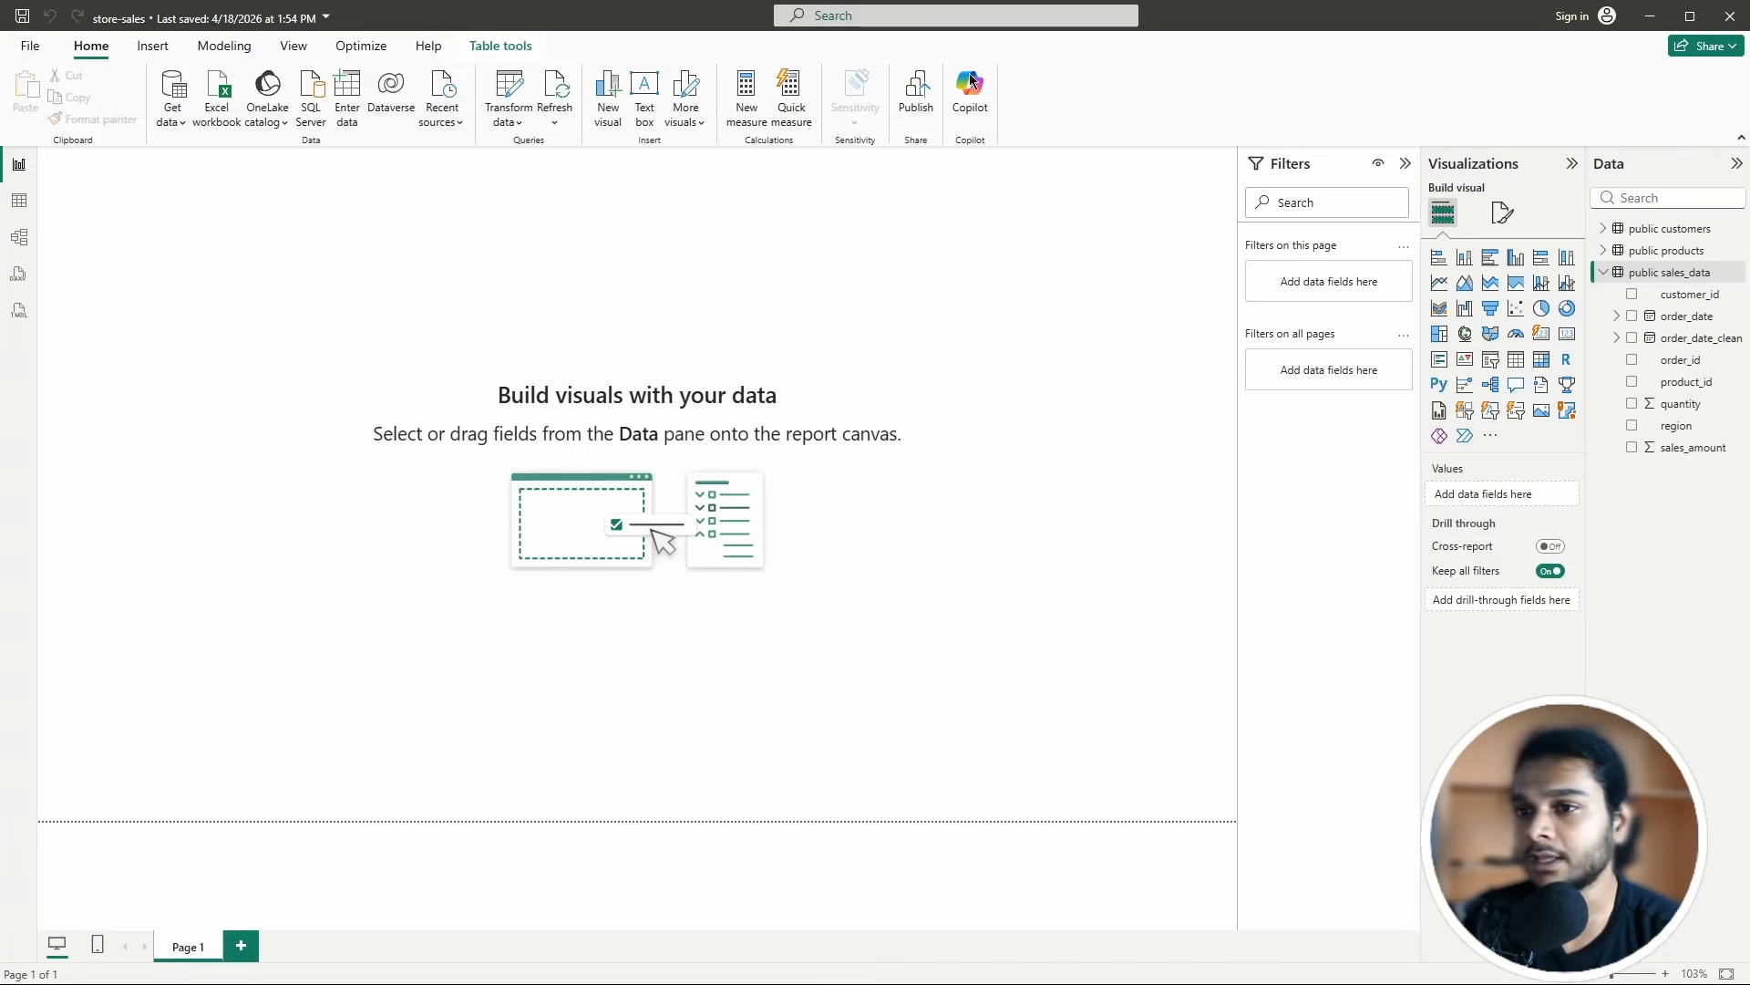
click(152, 46)
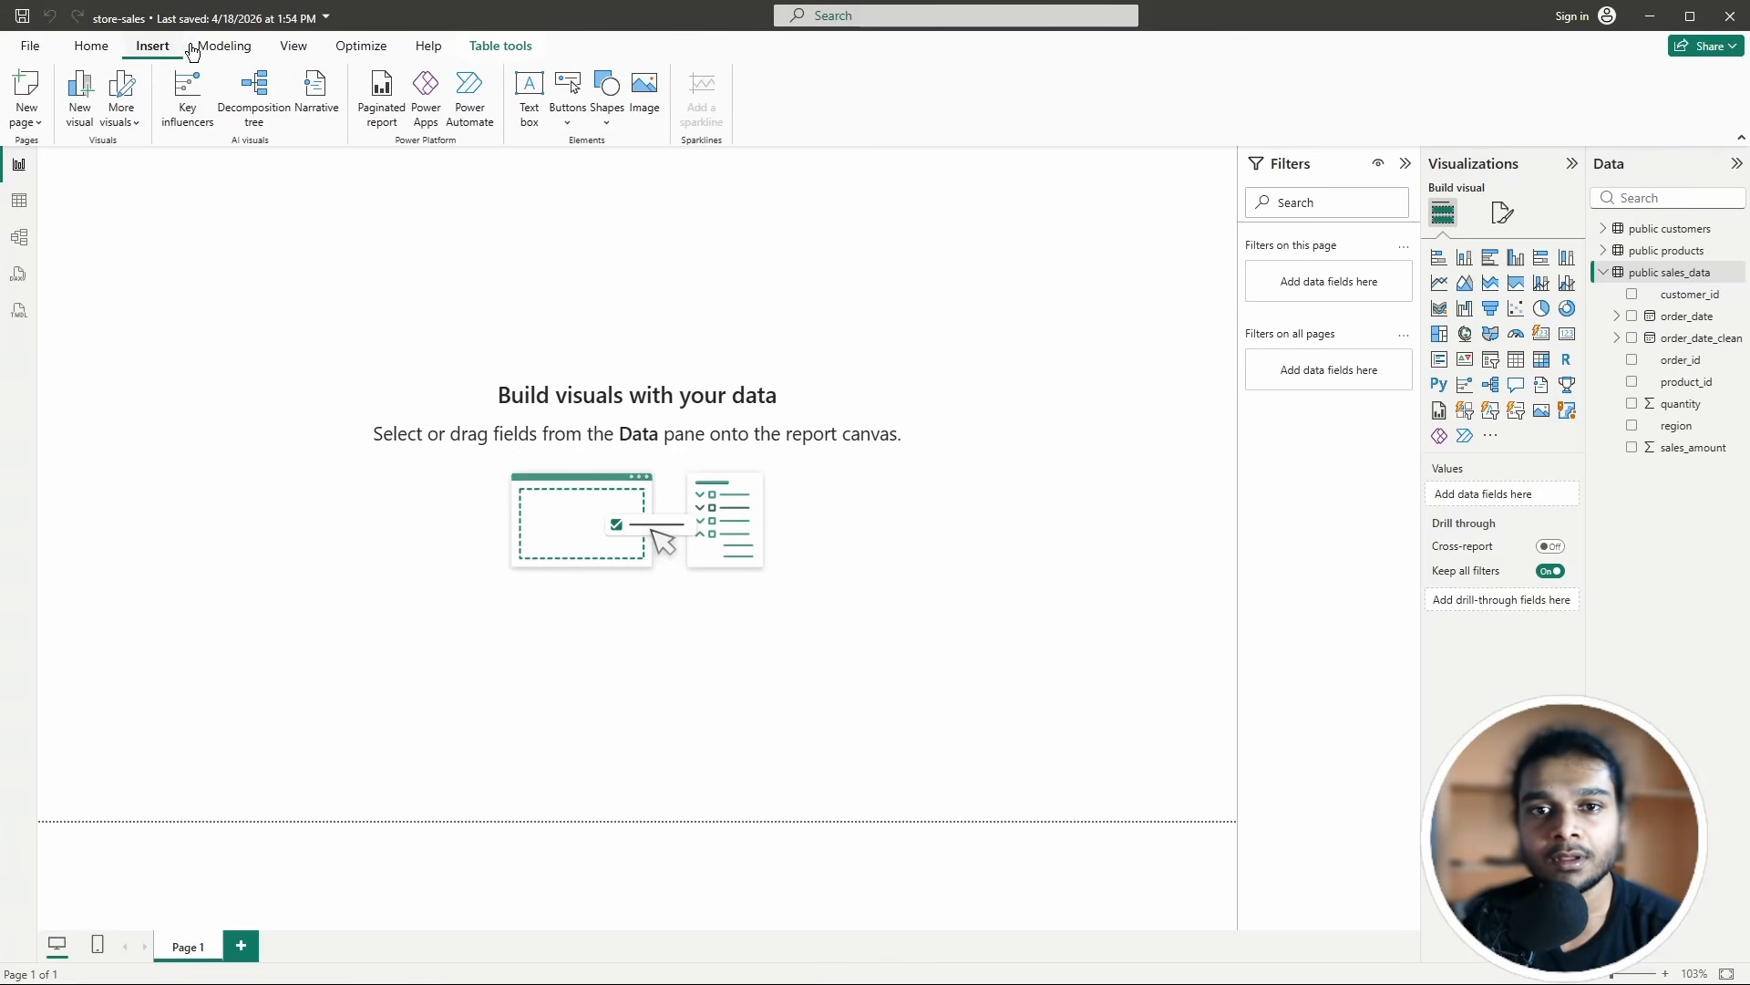
click(294, 46)
click(225, 46)
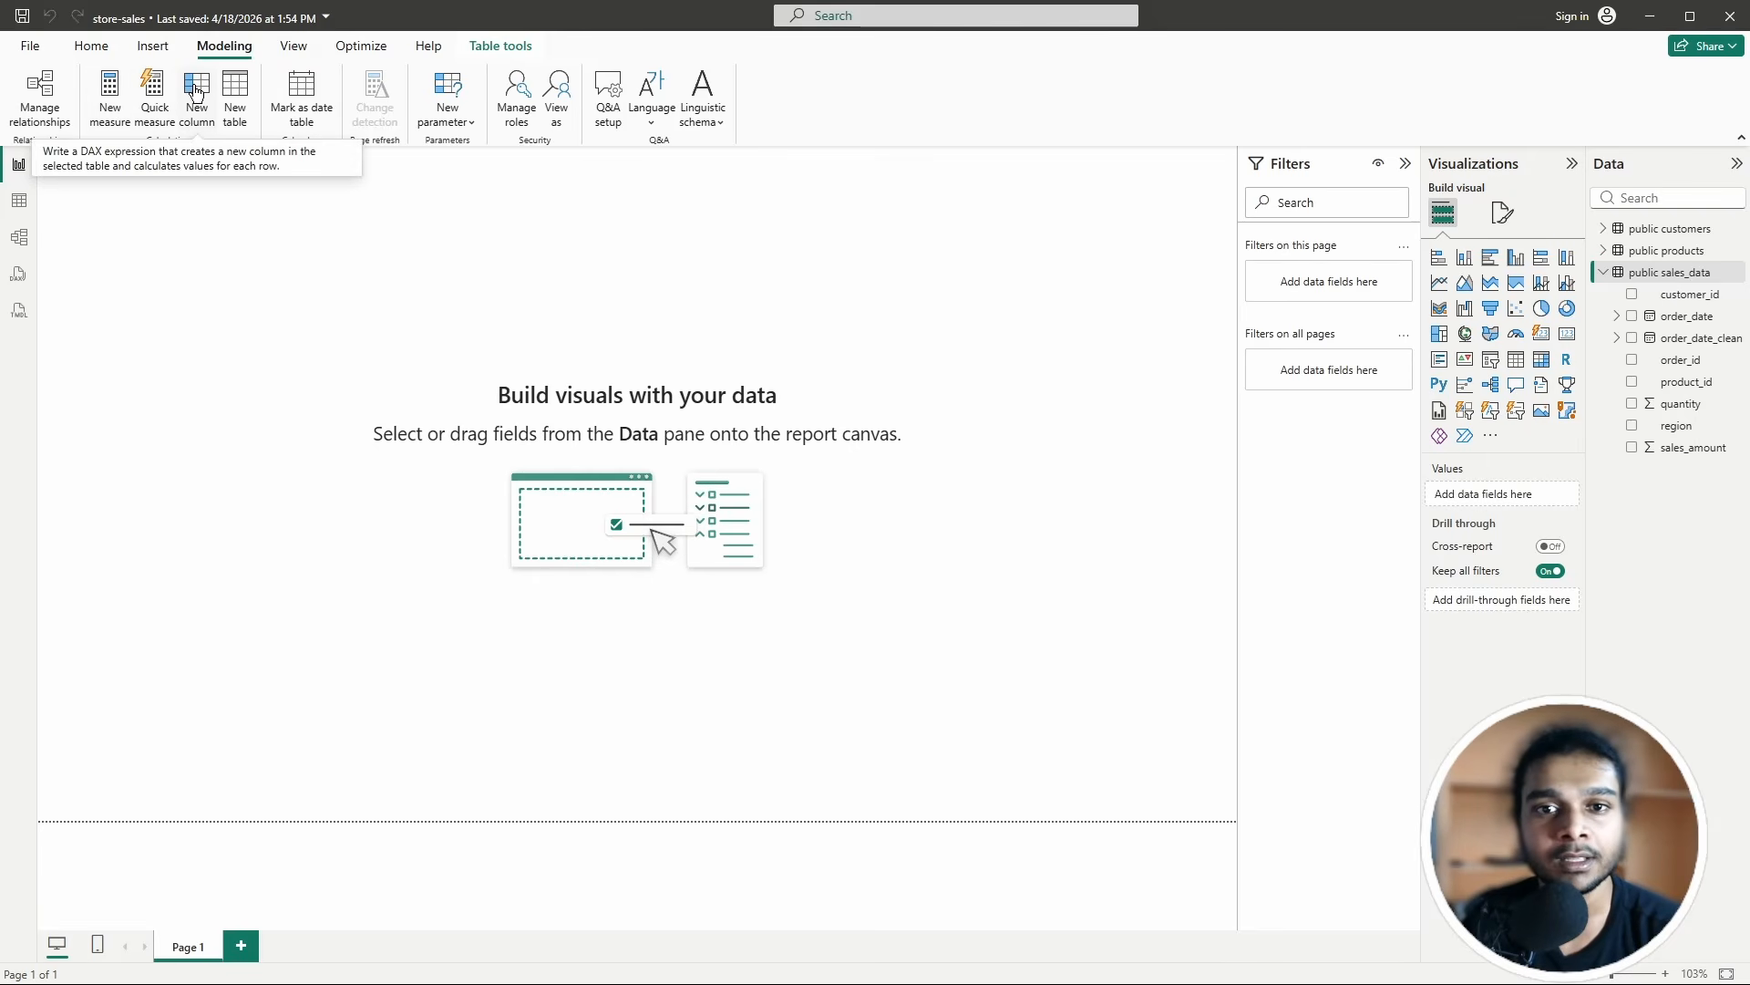
Step: Start a new calculated column in sales_data named total_value
click(197, 89)
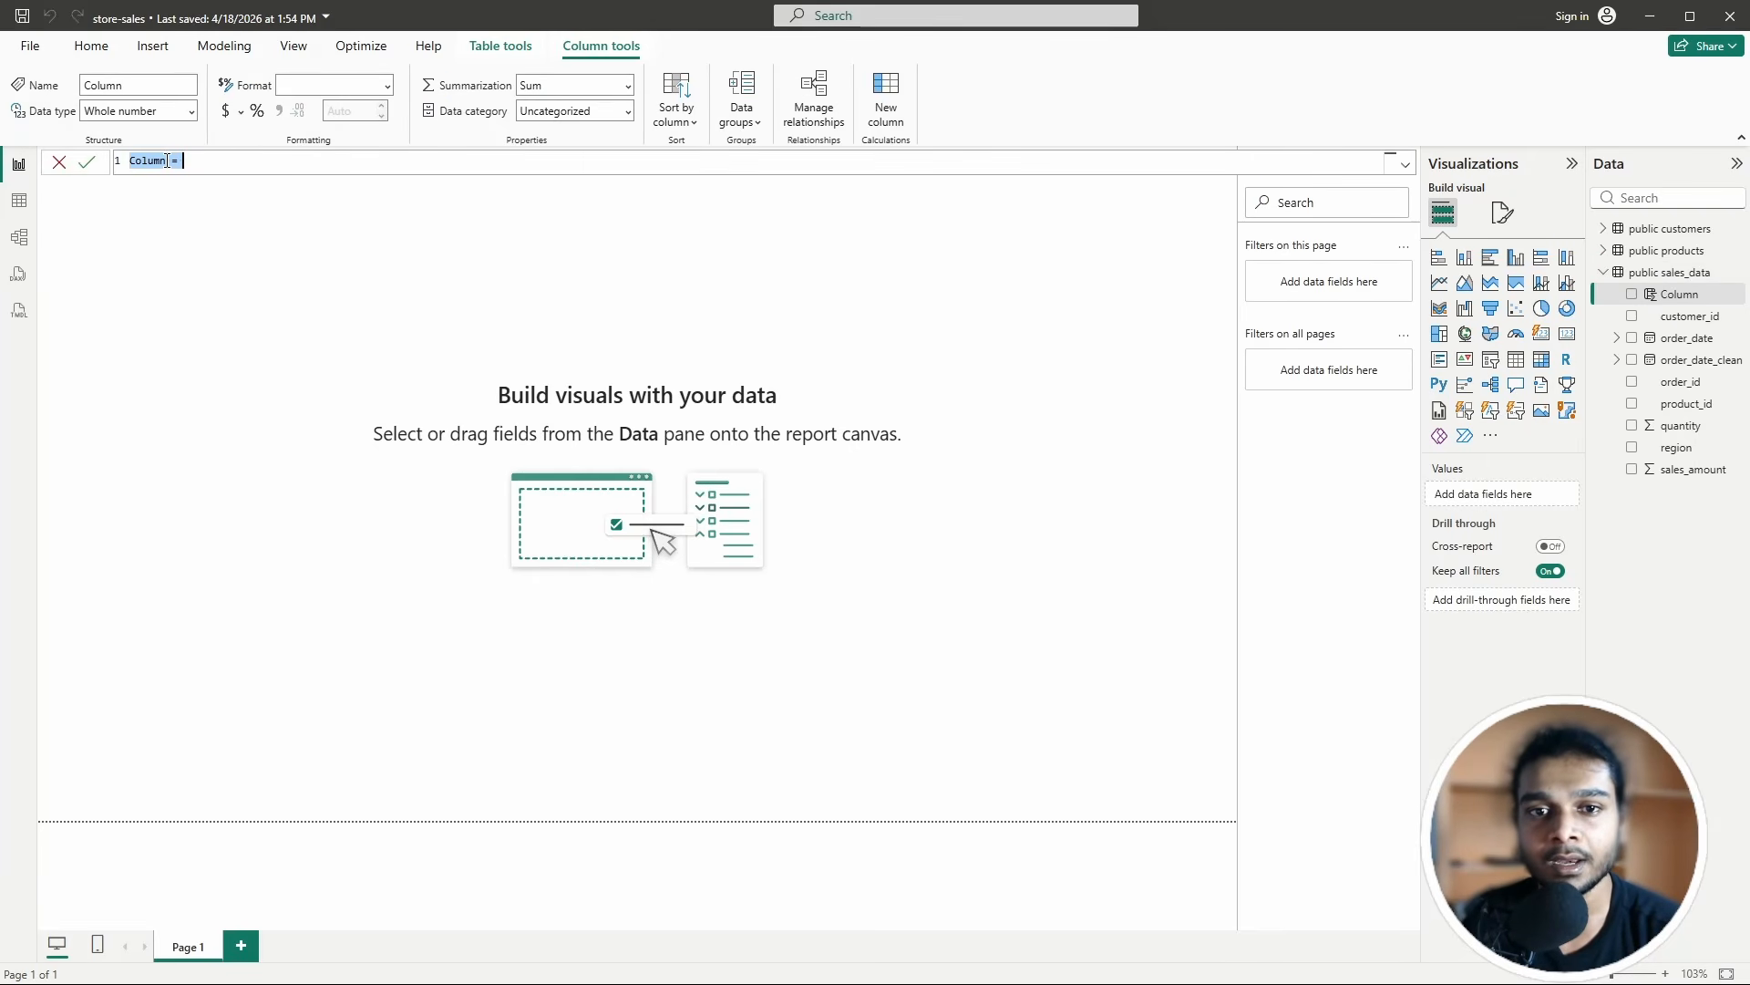
drag(169, 161, 119, 167)
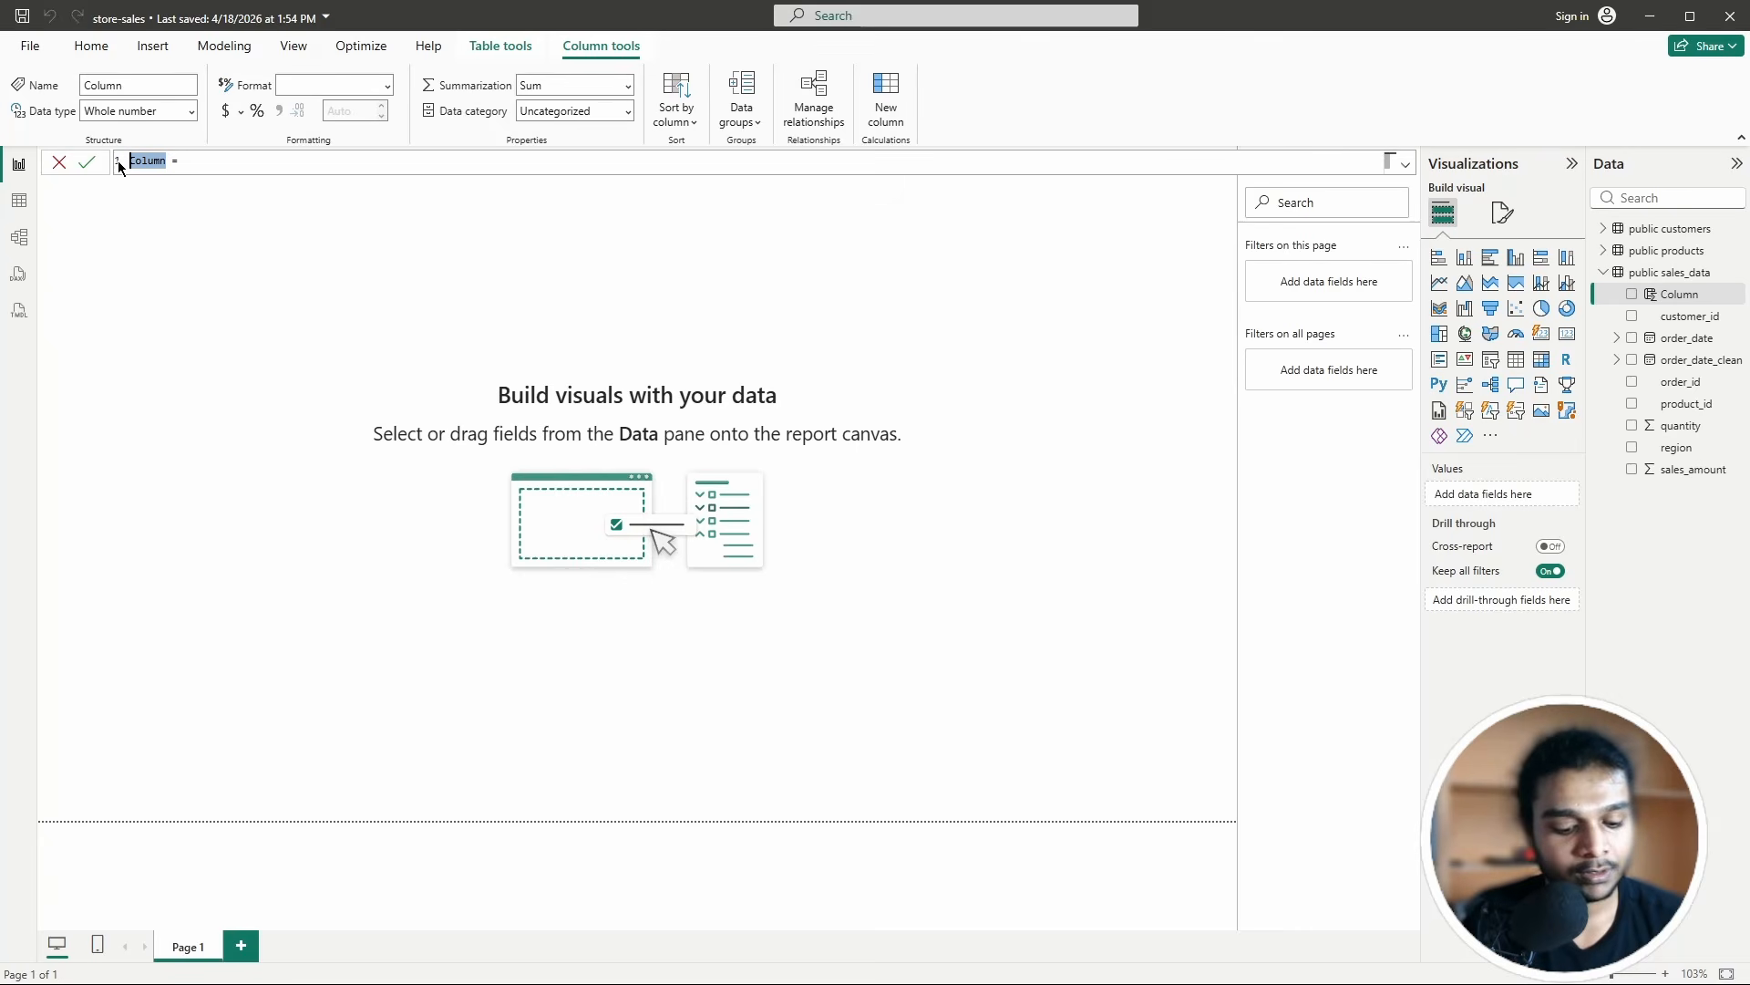
key(BackSpace)
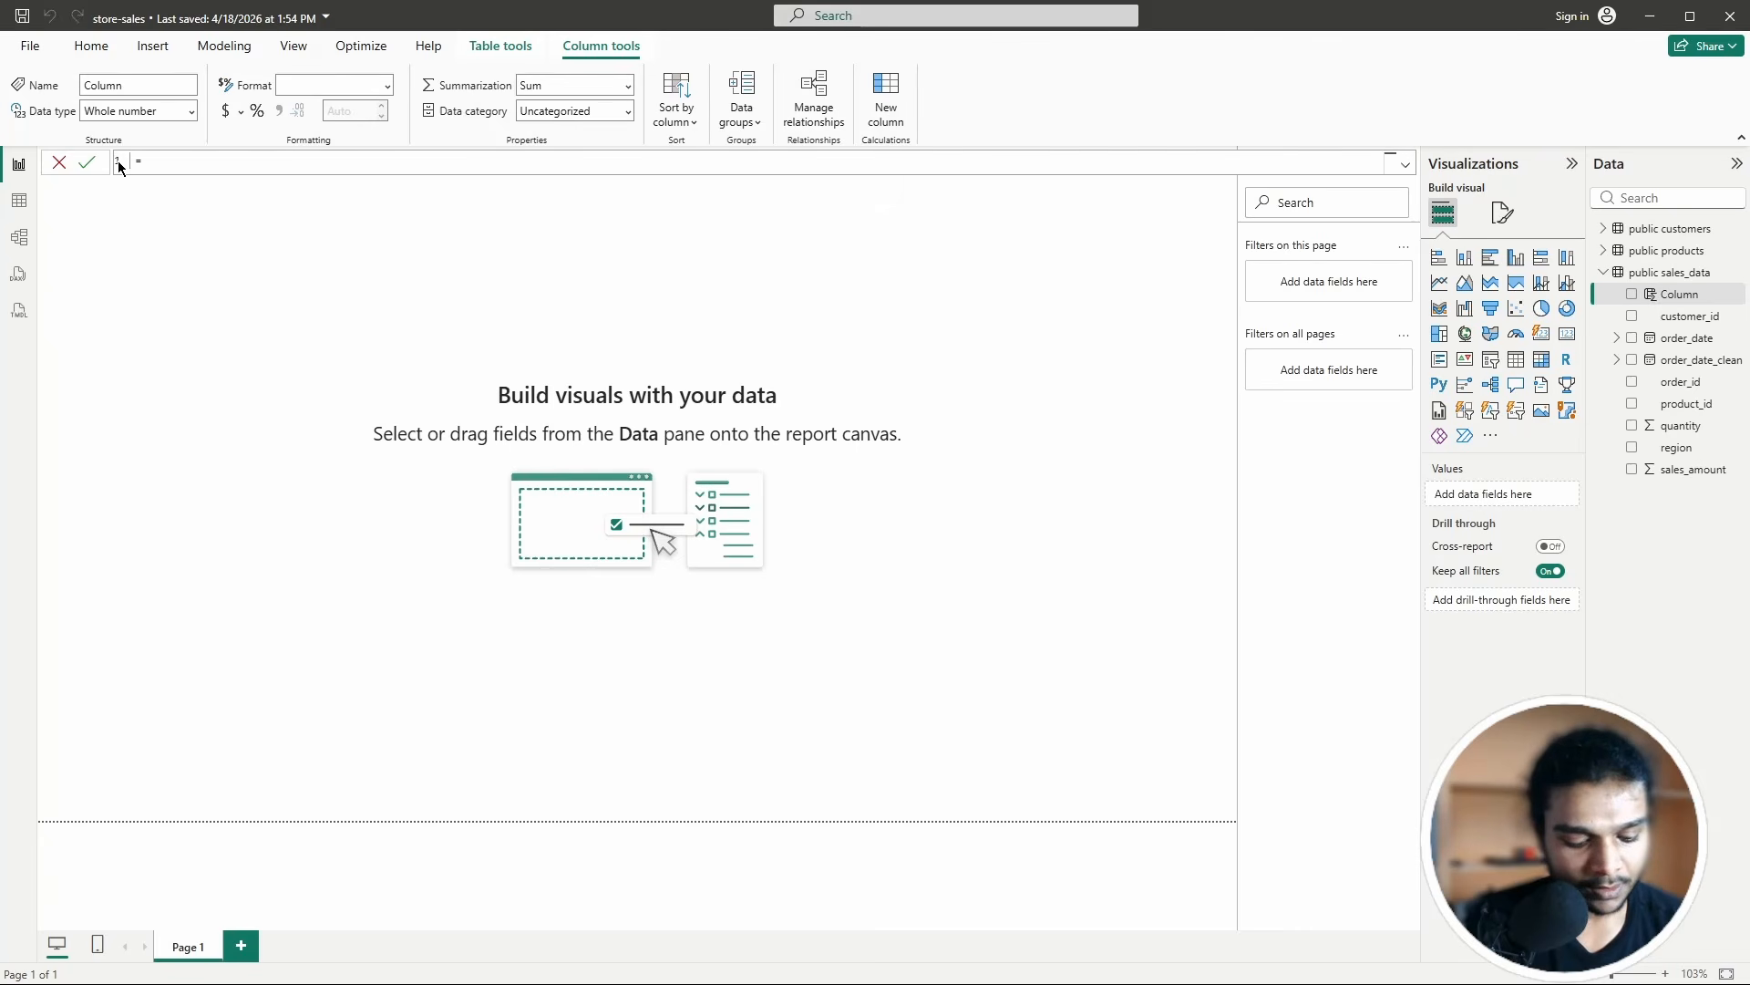
text(tota)
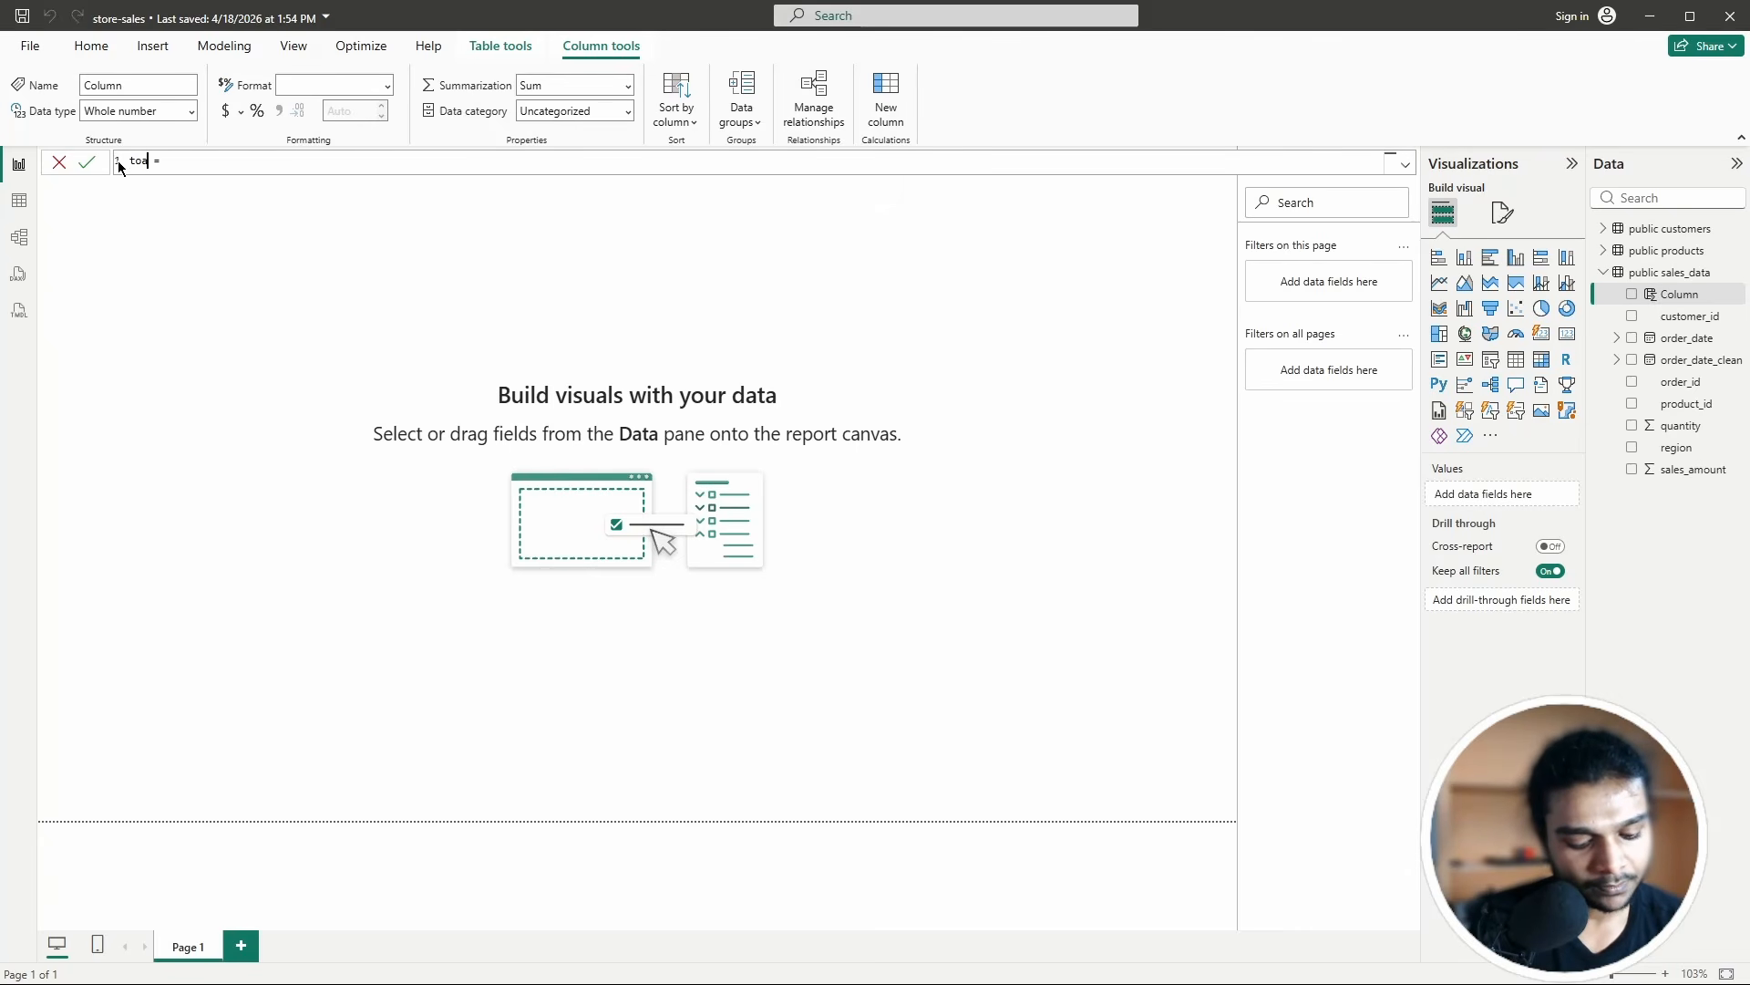
text(l_val)
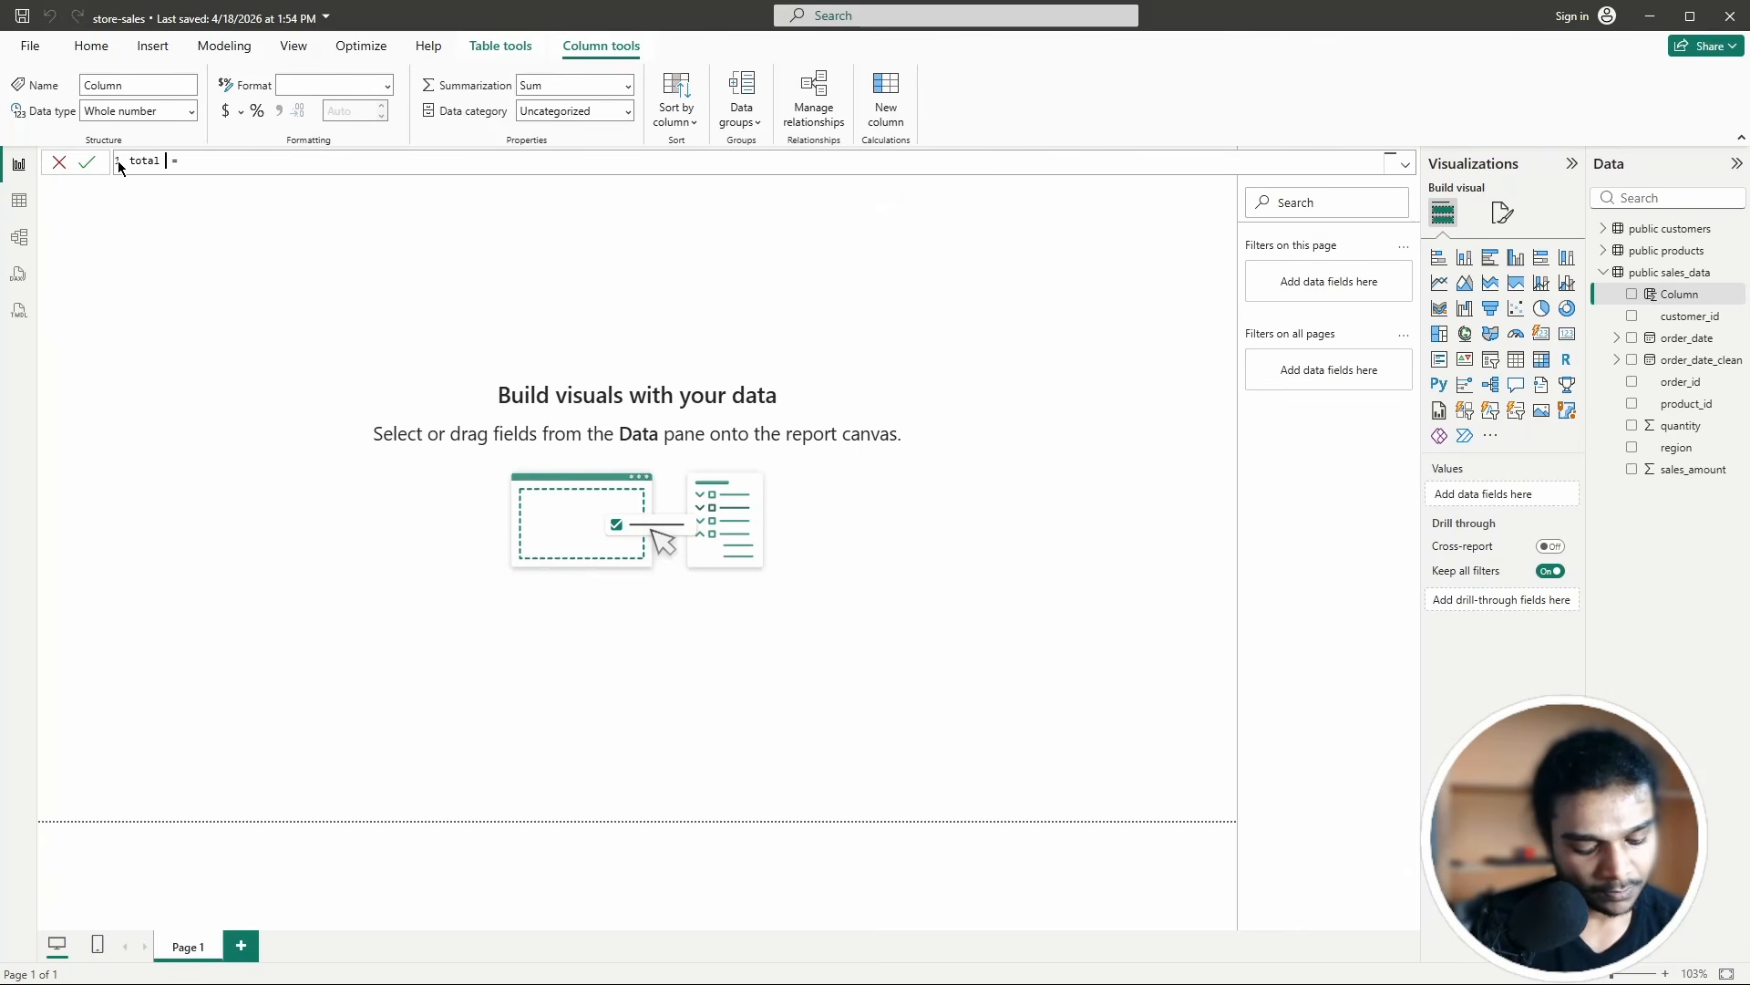
text(ue)
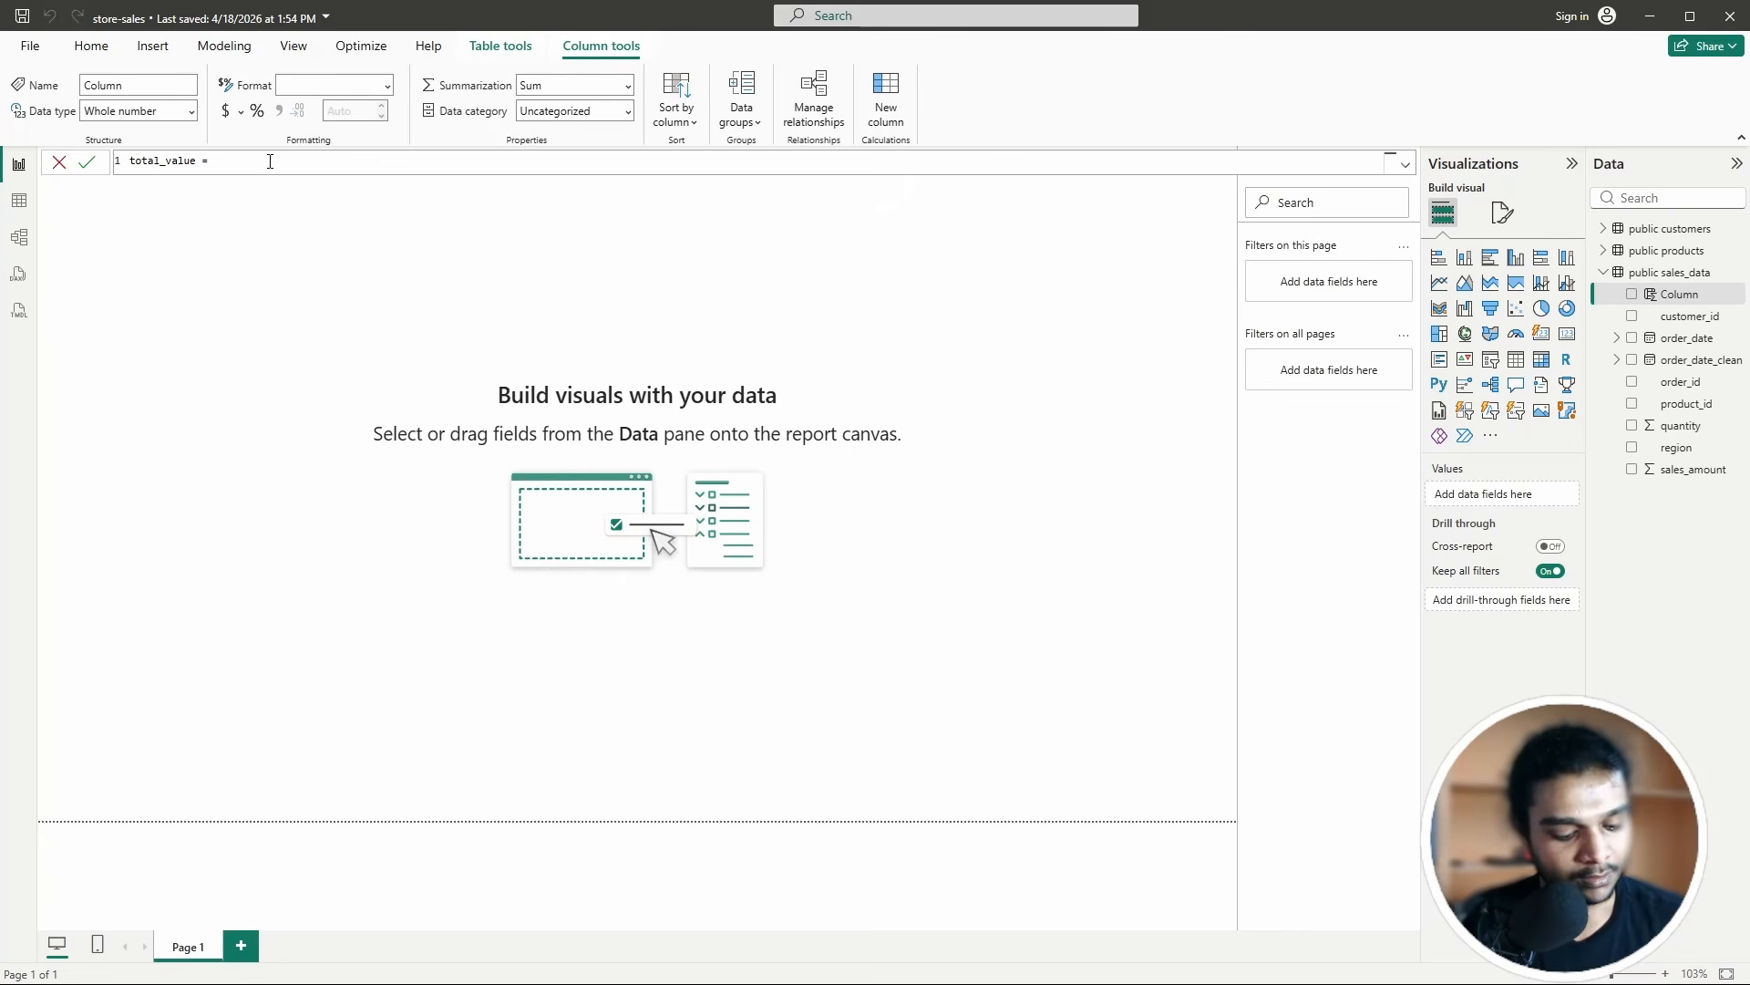
text(sales)
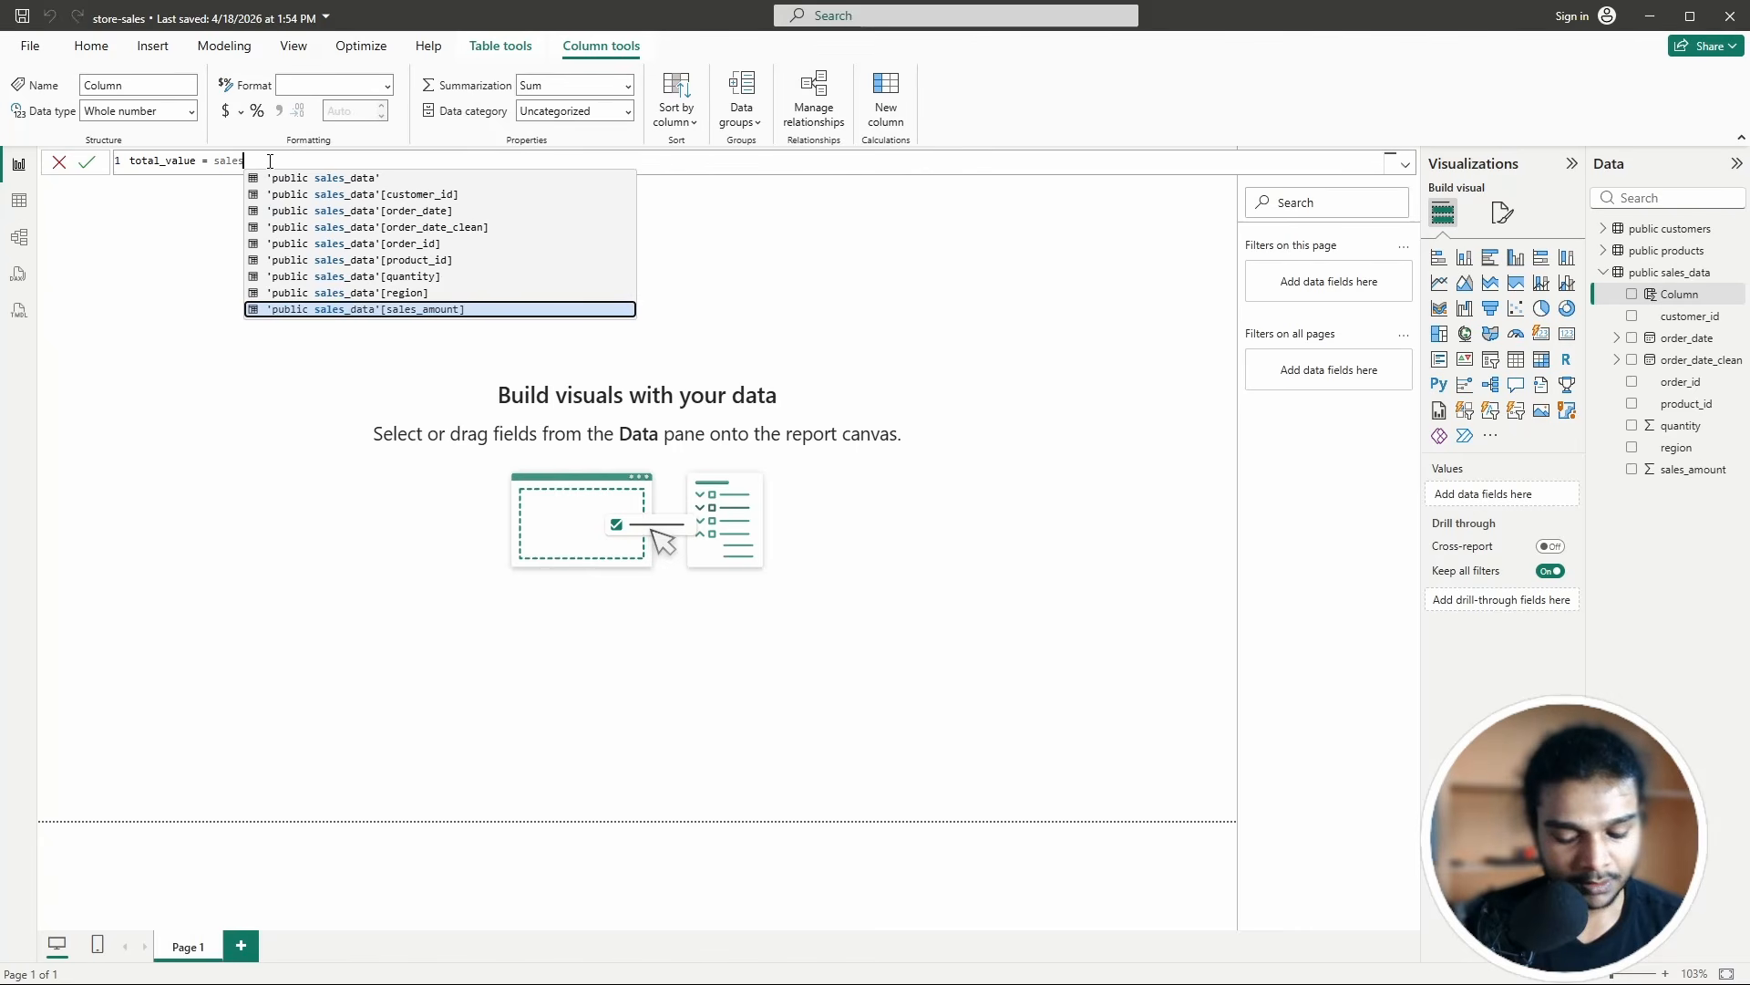
text(_data)
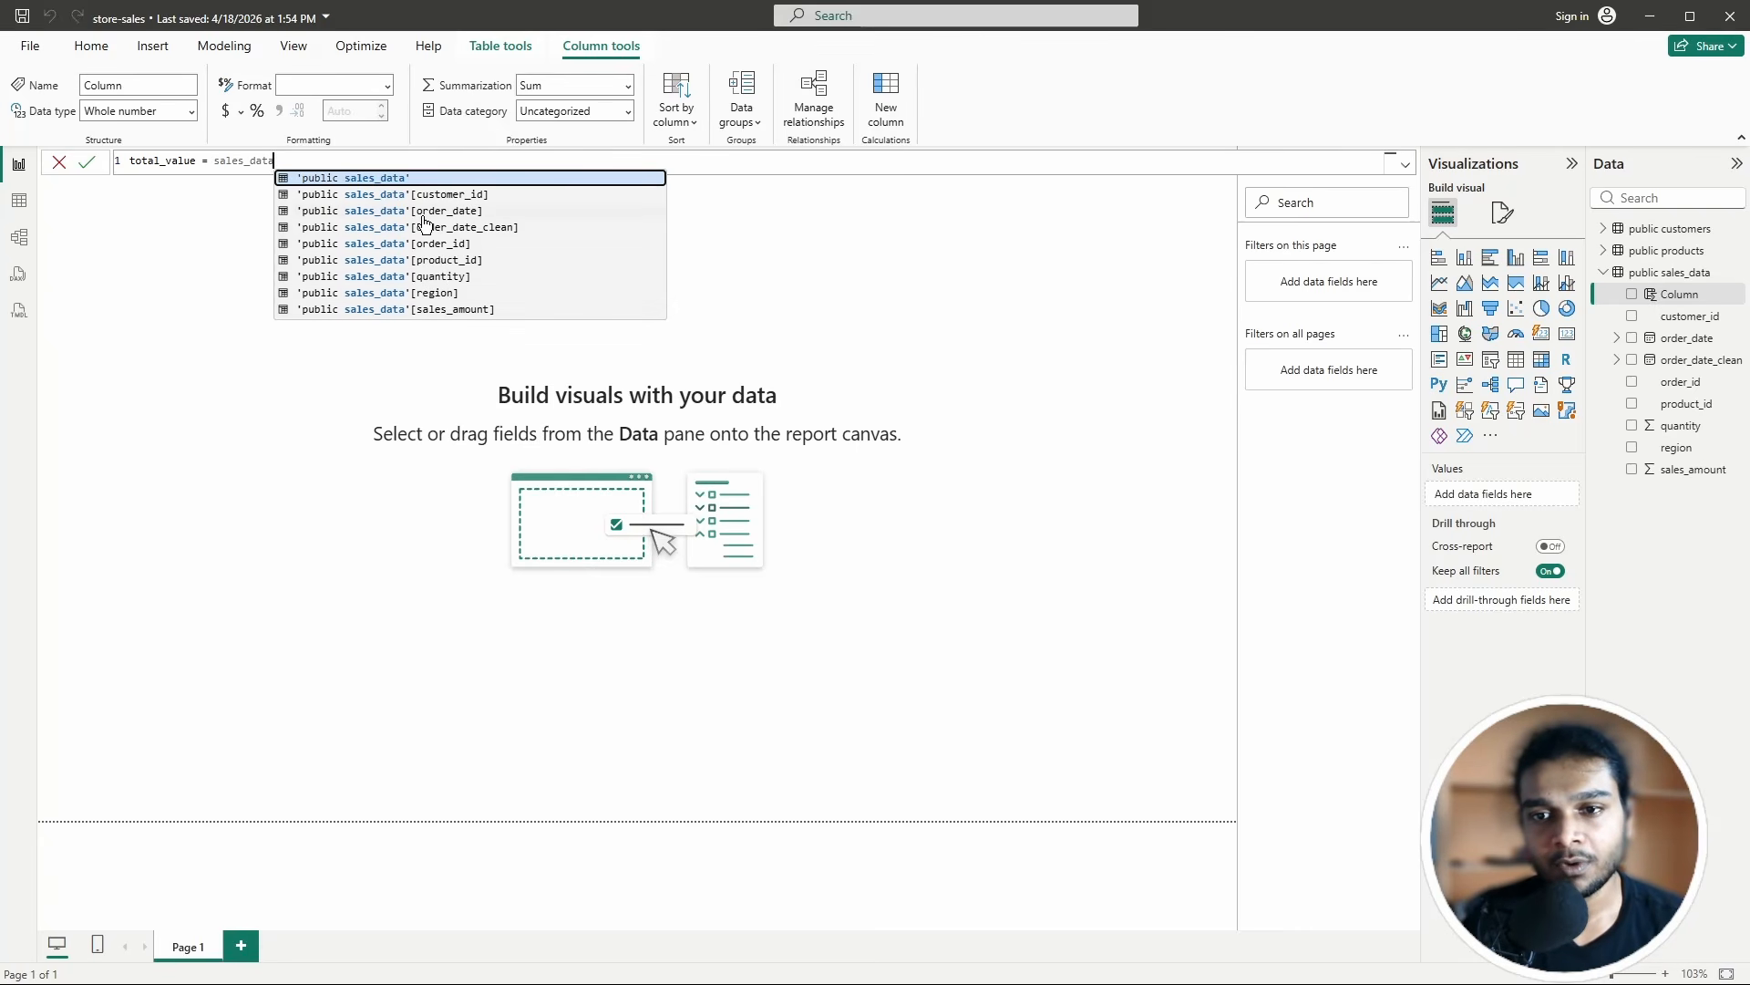
Step: Write the formula as quantity * [price], then discard the unfinished total_value column
click(430, 278)
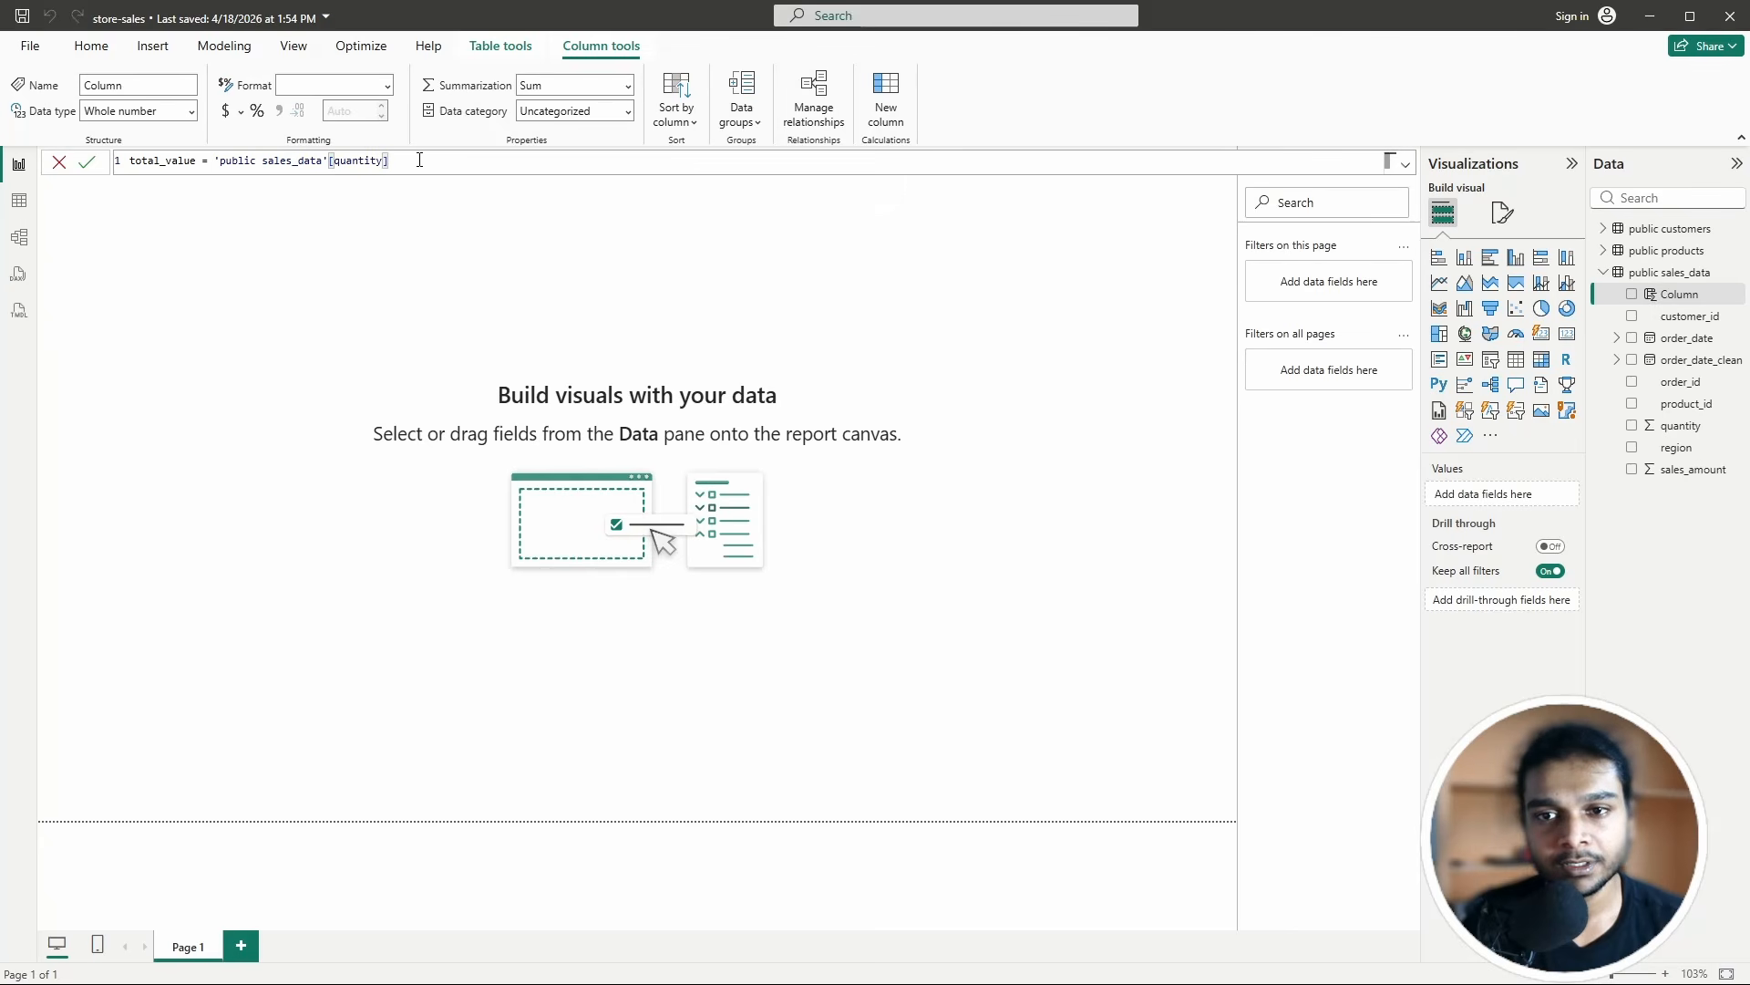
text(*)
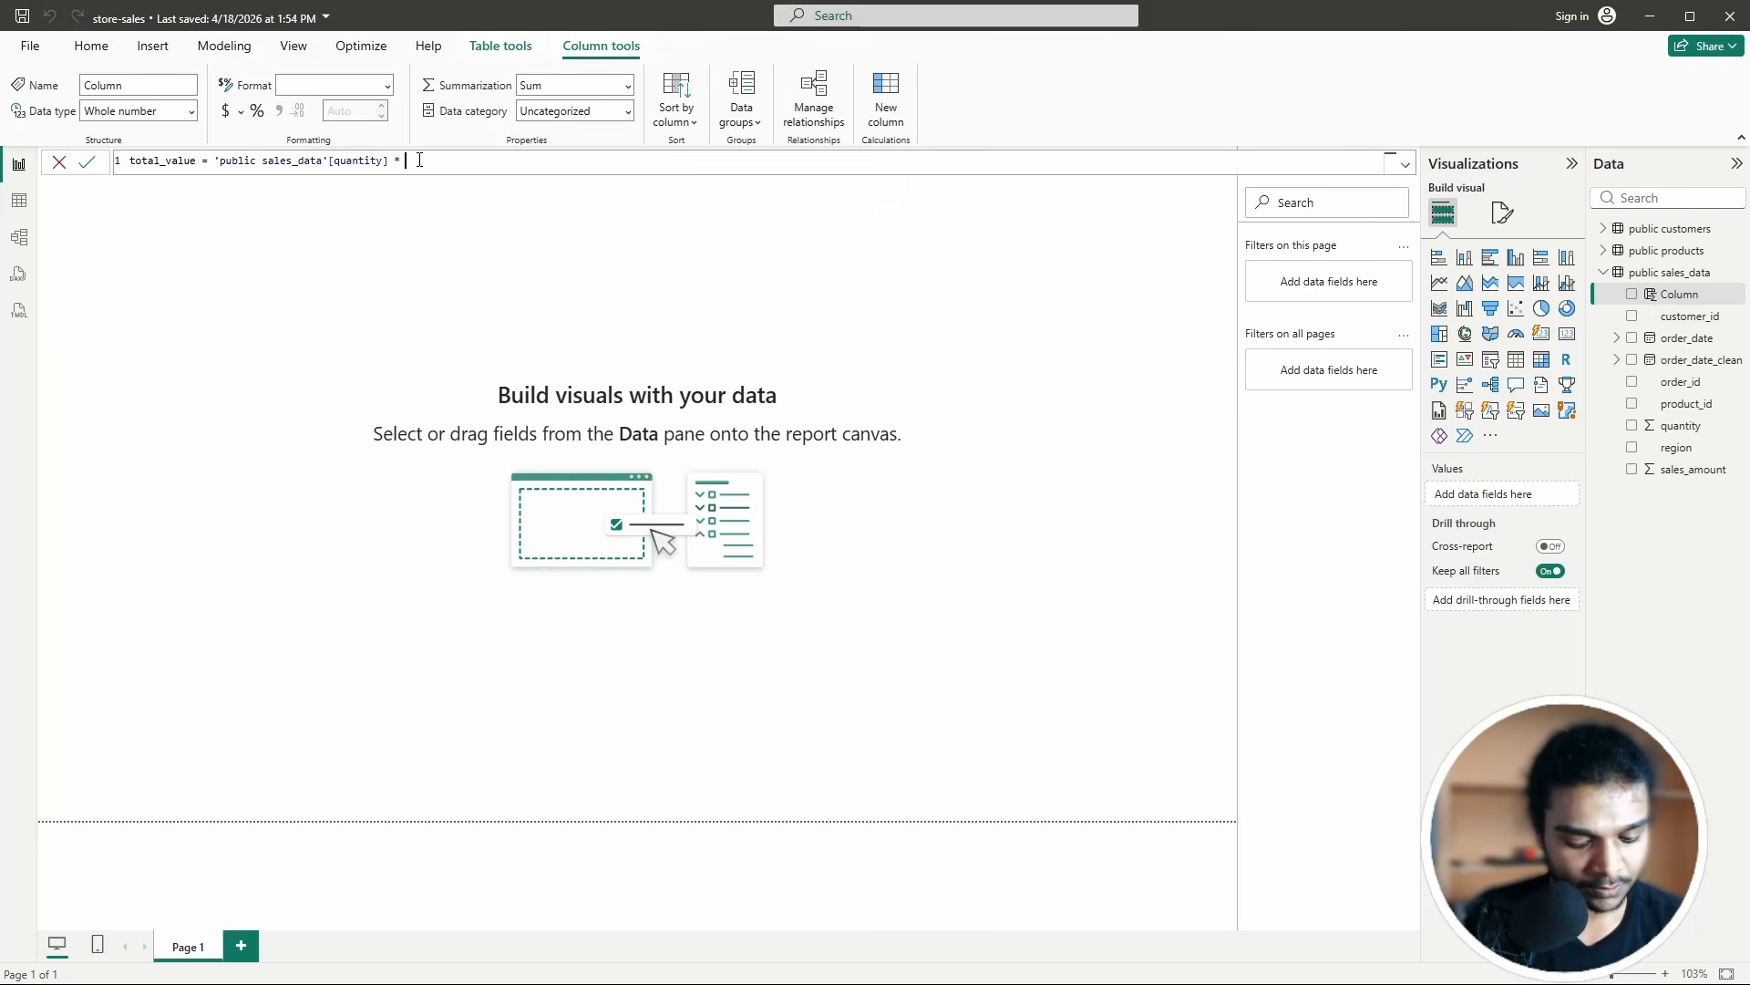
text( p)
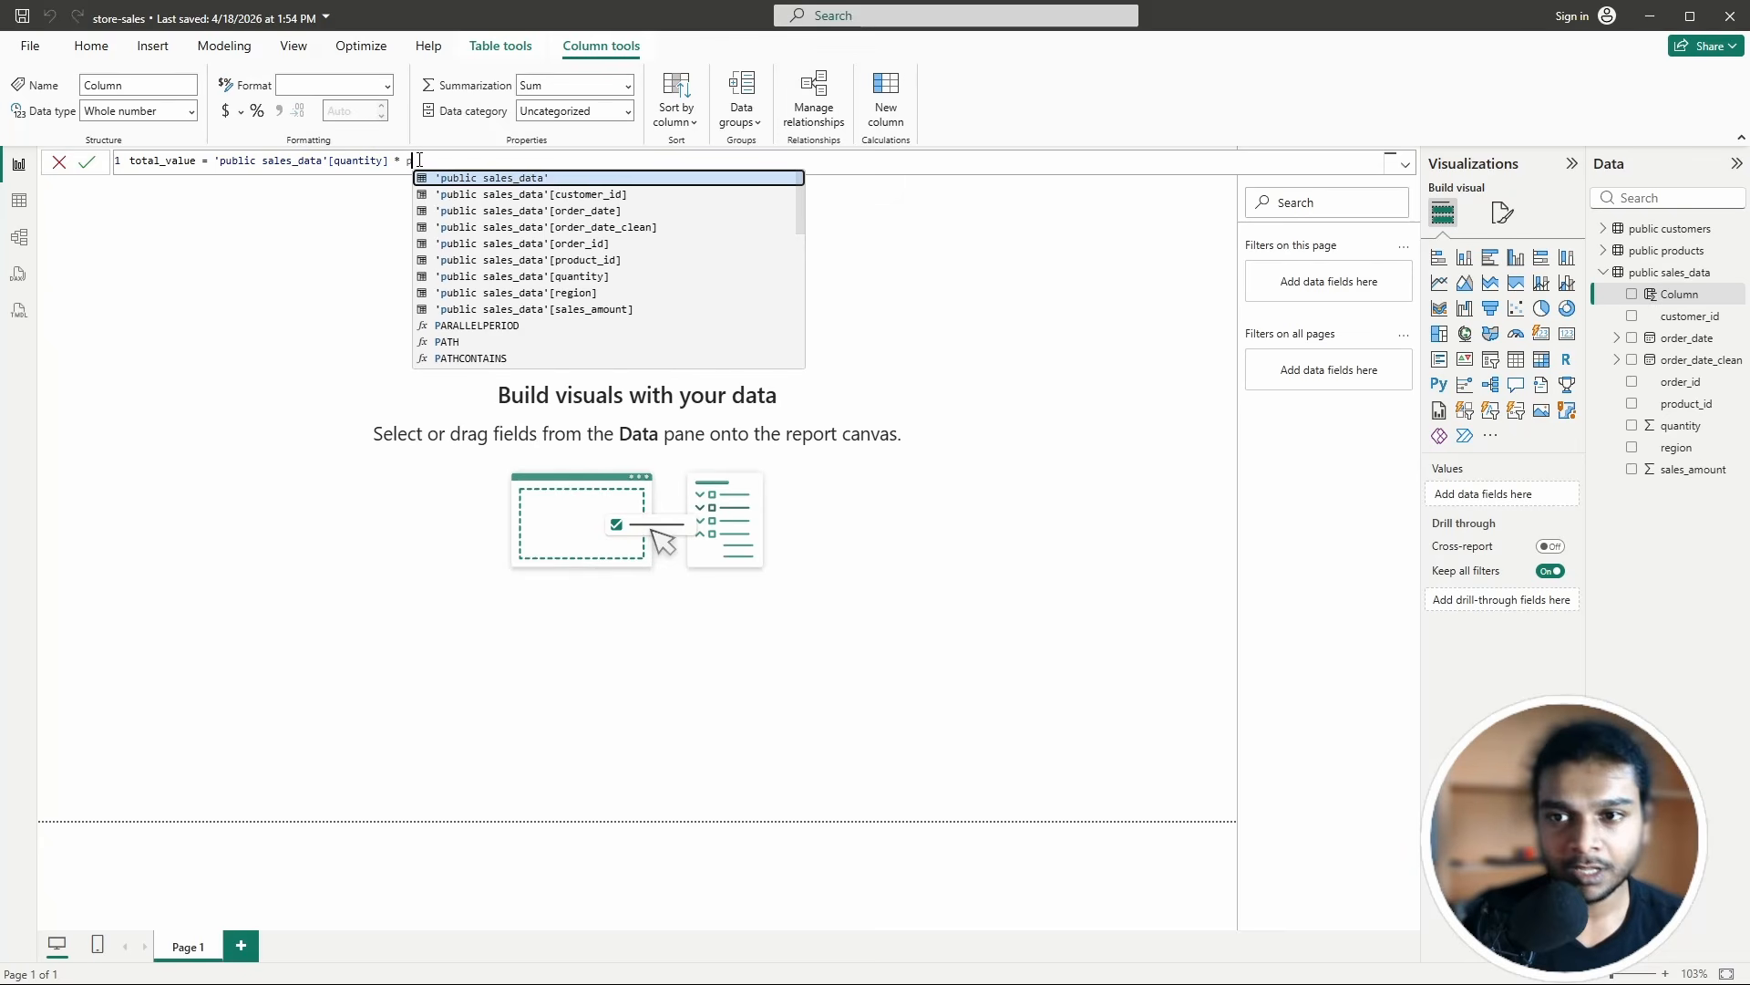
click(565, 310)
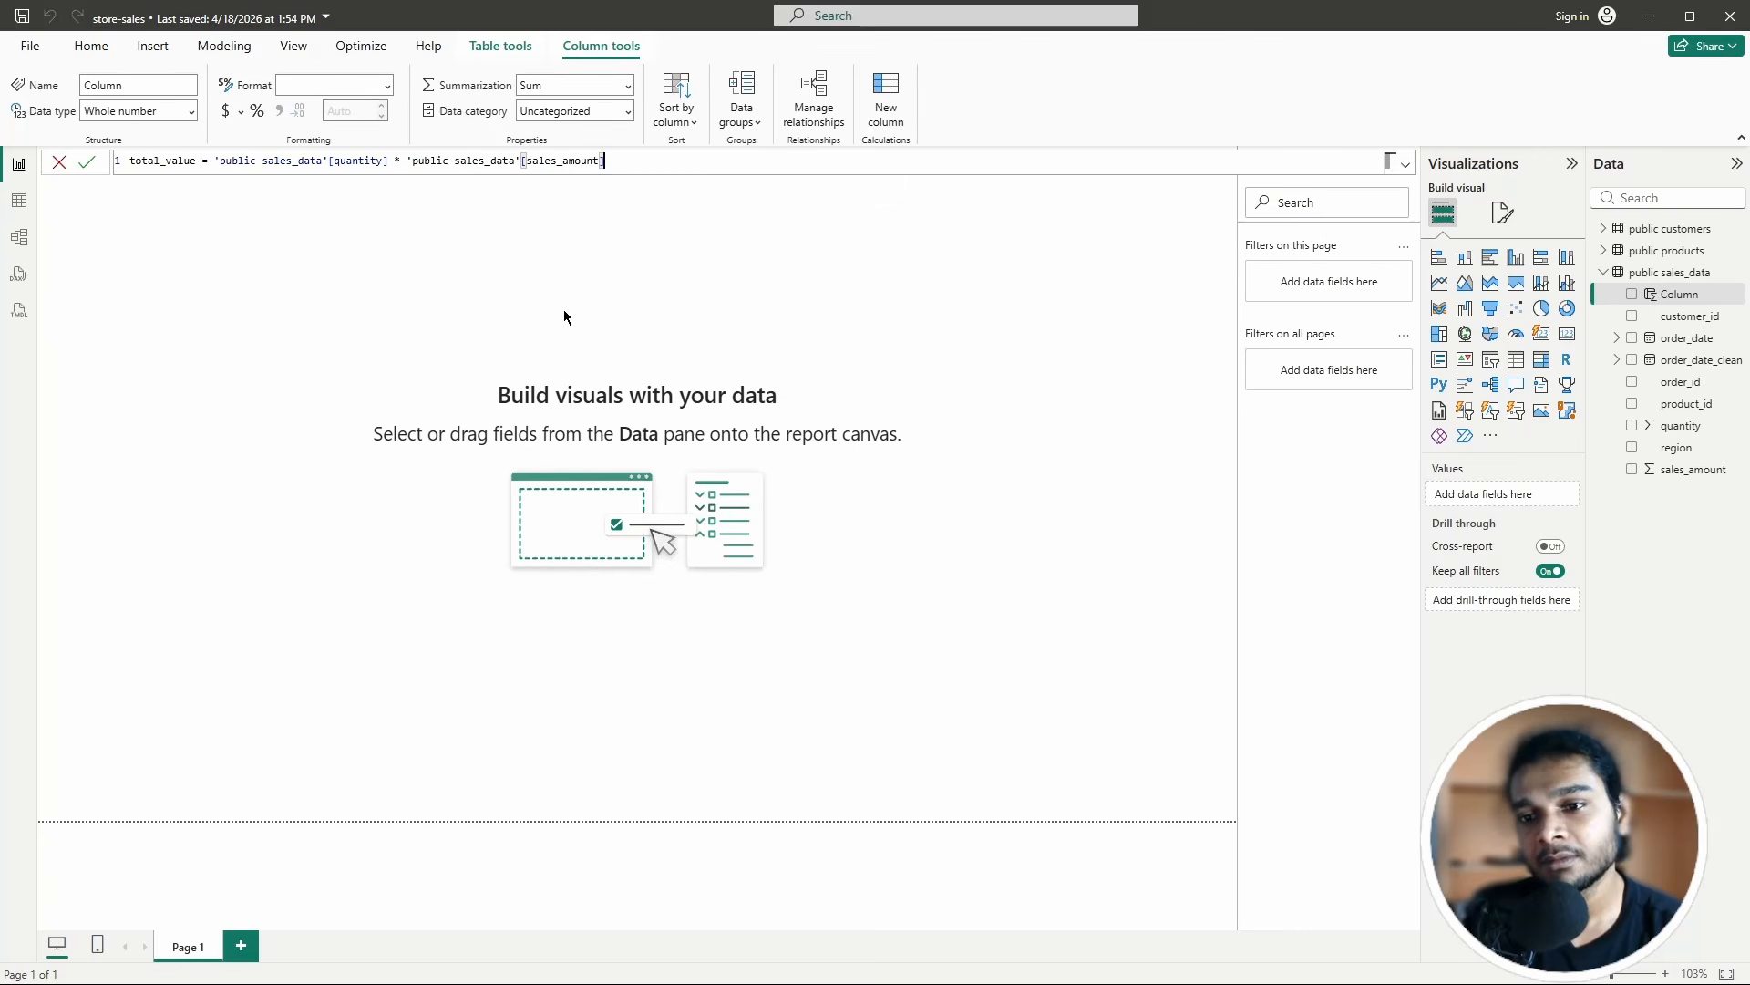
drag(523, 161, 600, 161)
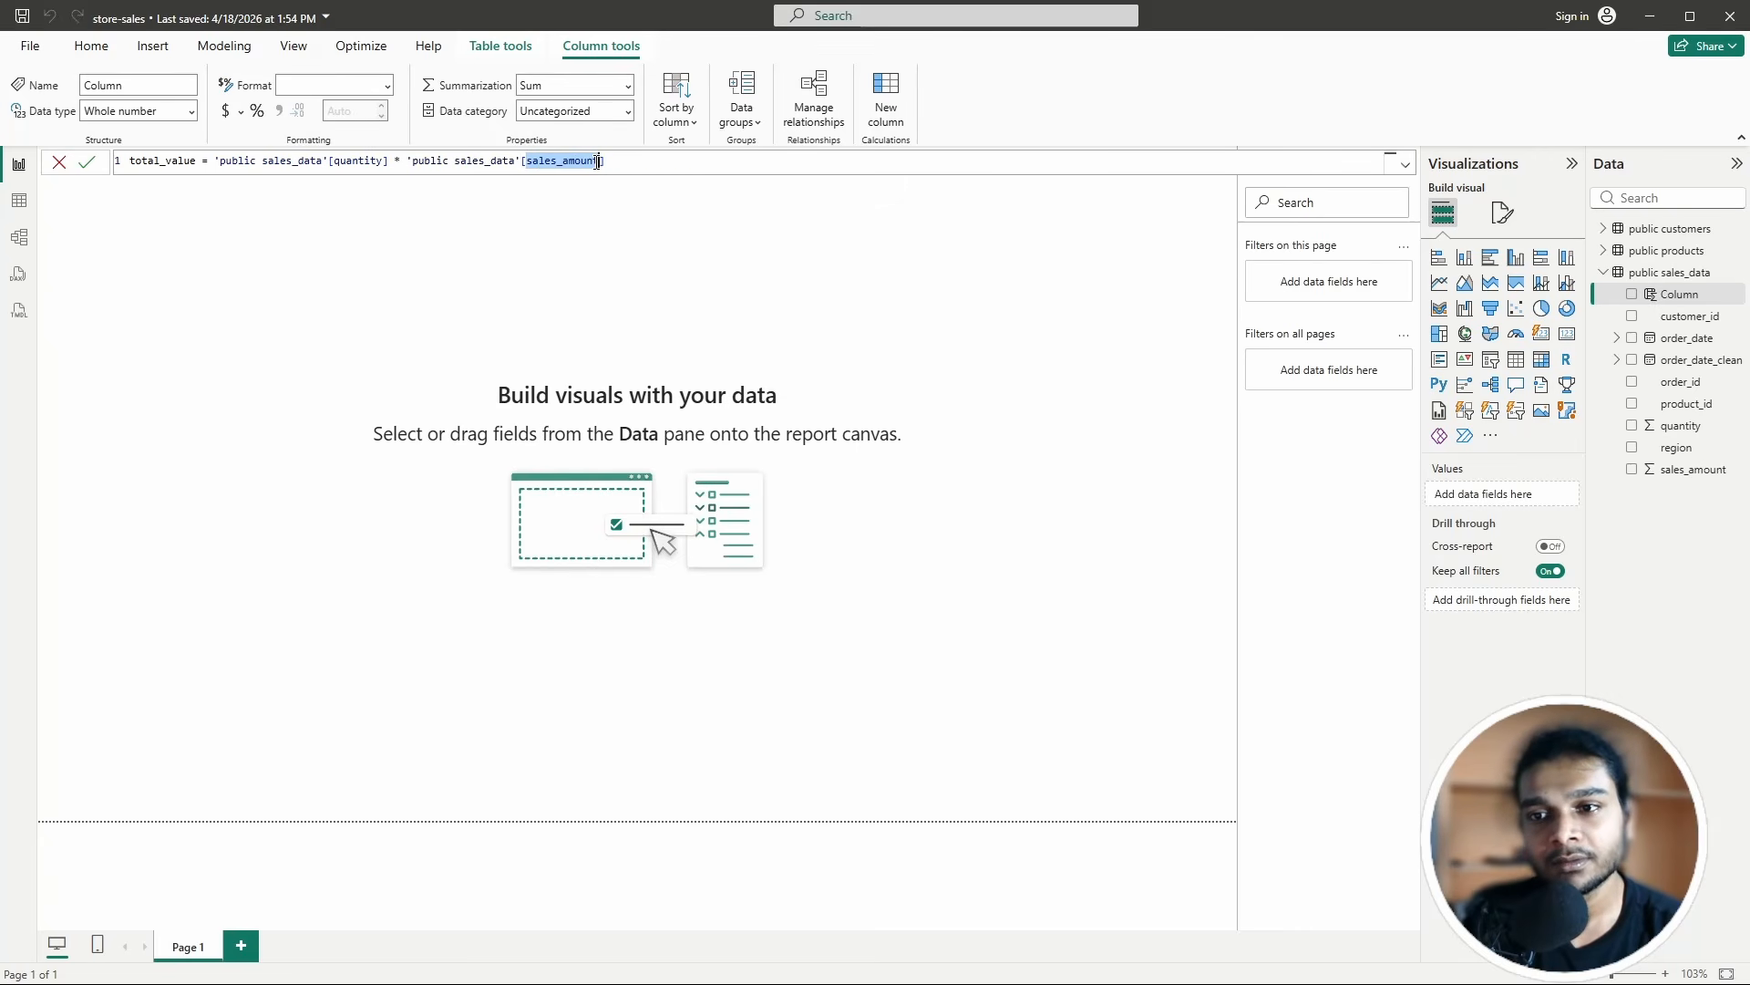
text([price)
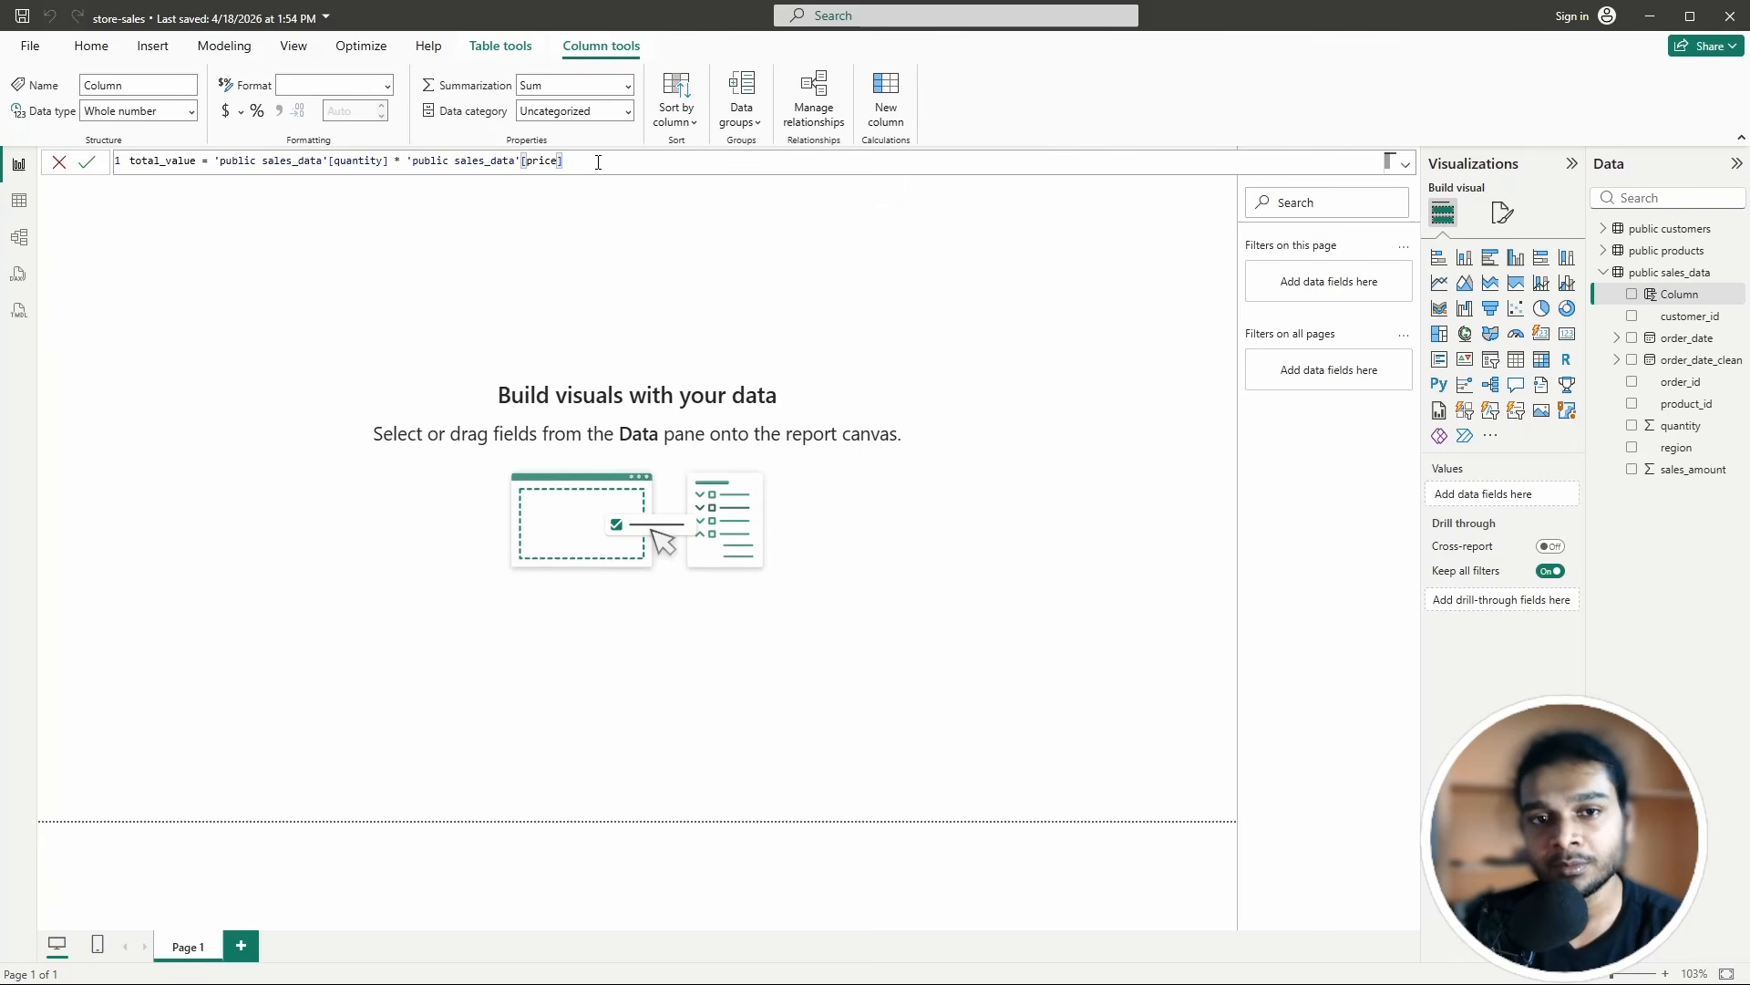
click(56, 164)
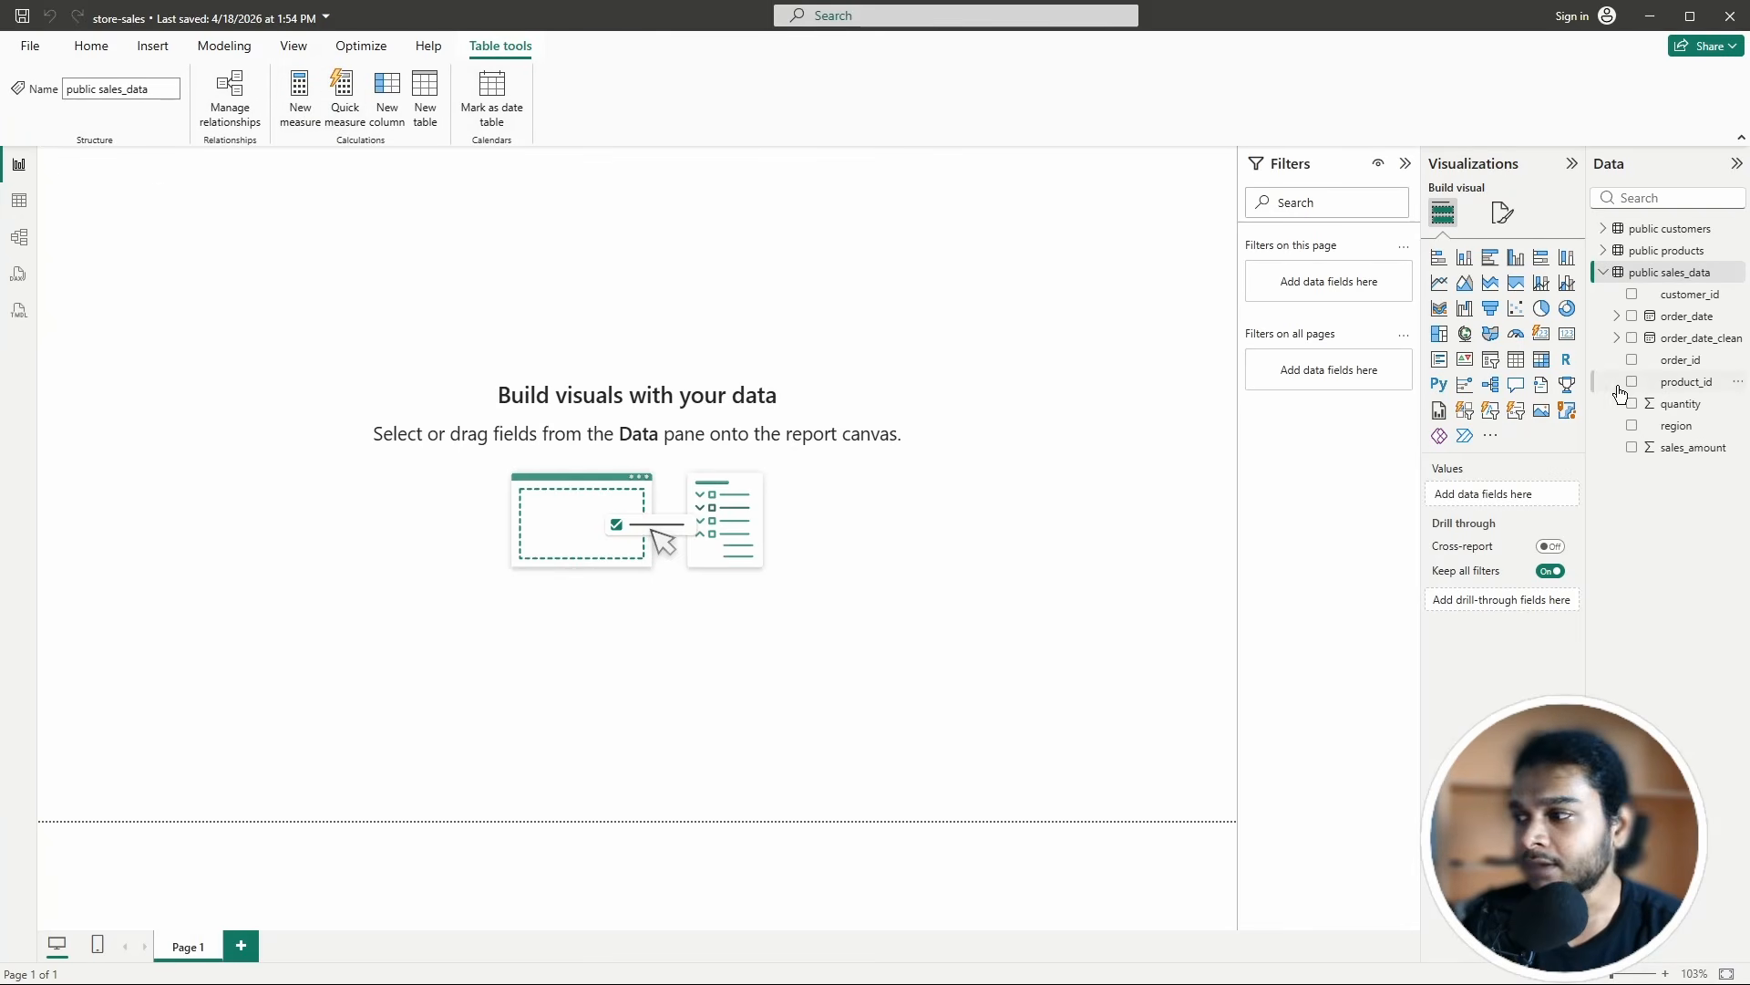
Step: Start a new measure in public sales_data and type total_sales = SUM(
click(1654, 276)
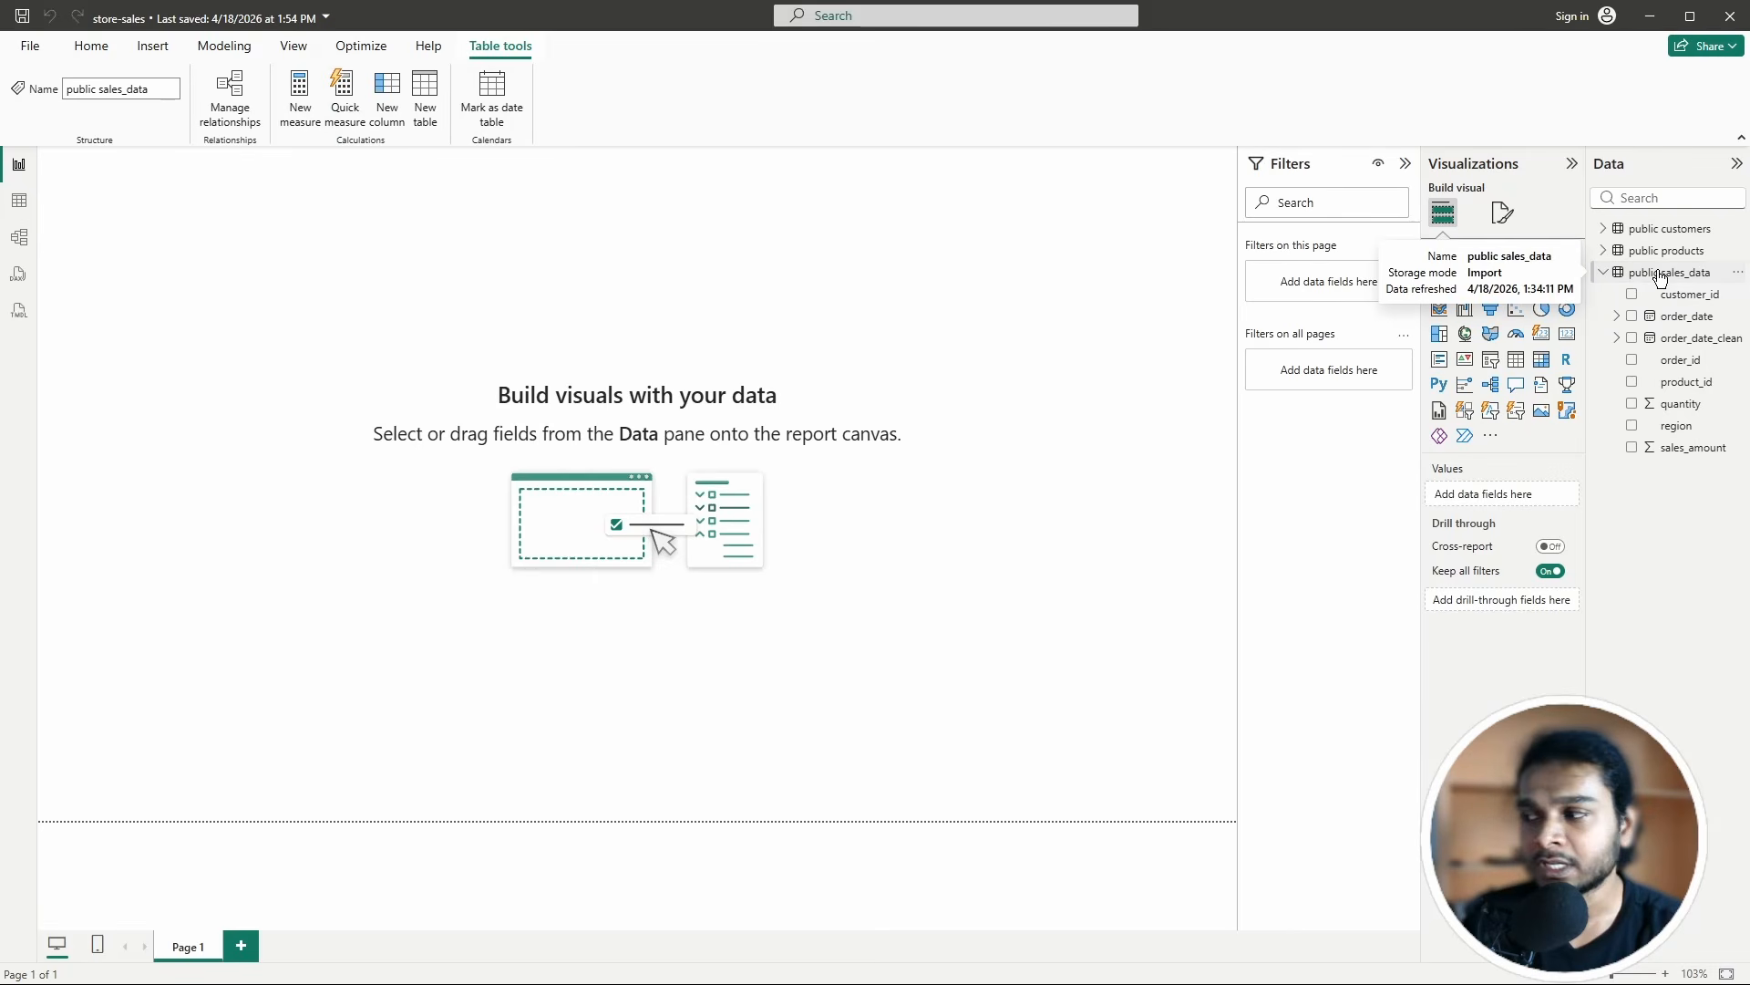
click(310, 92)
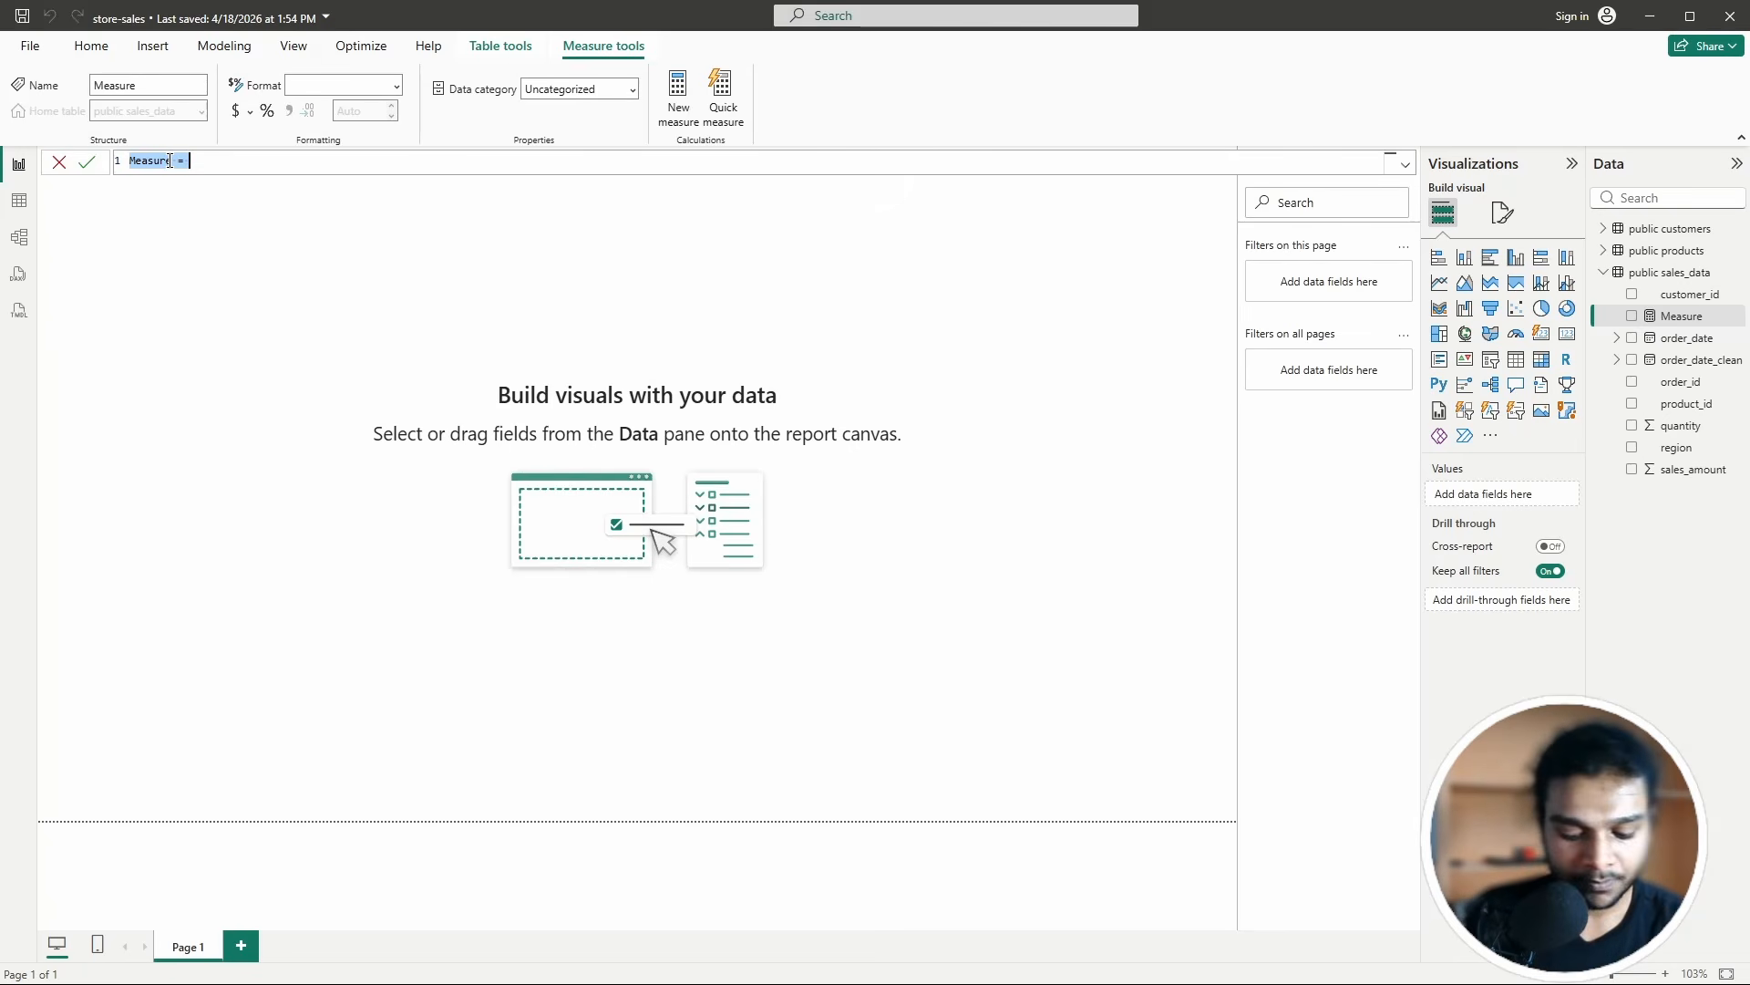
key(BackSpace)
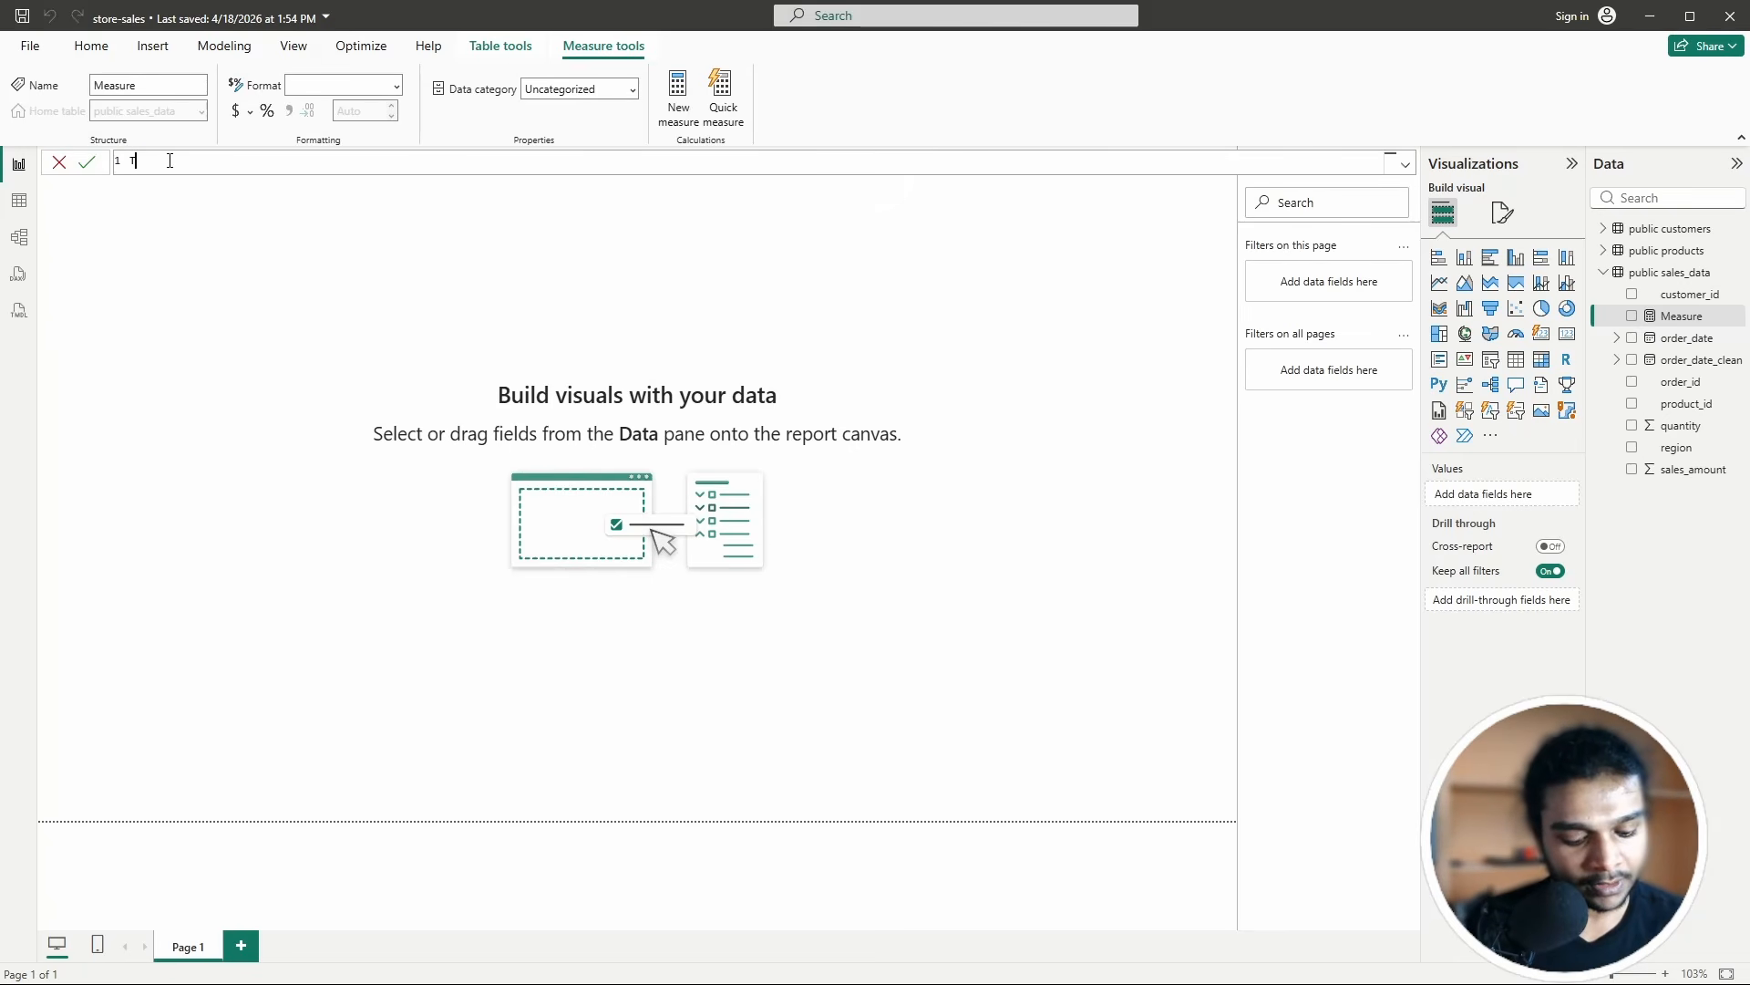
text(total)
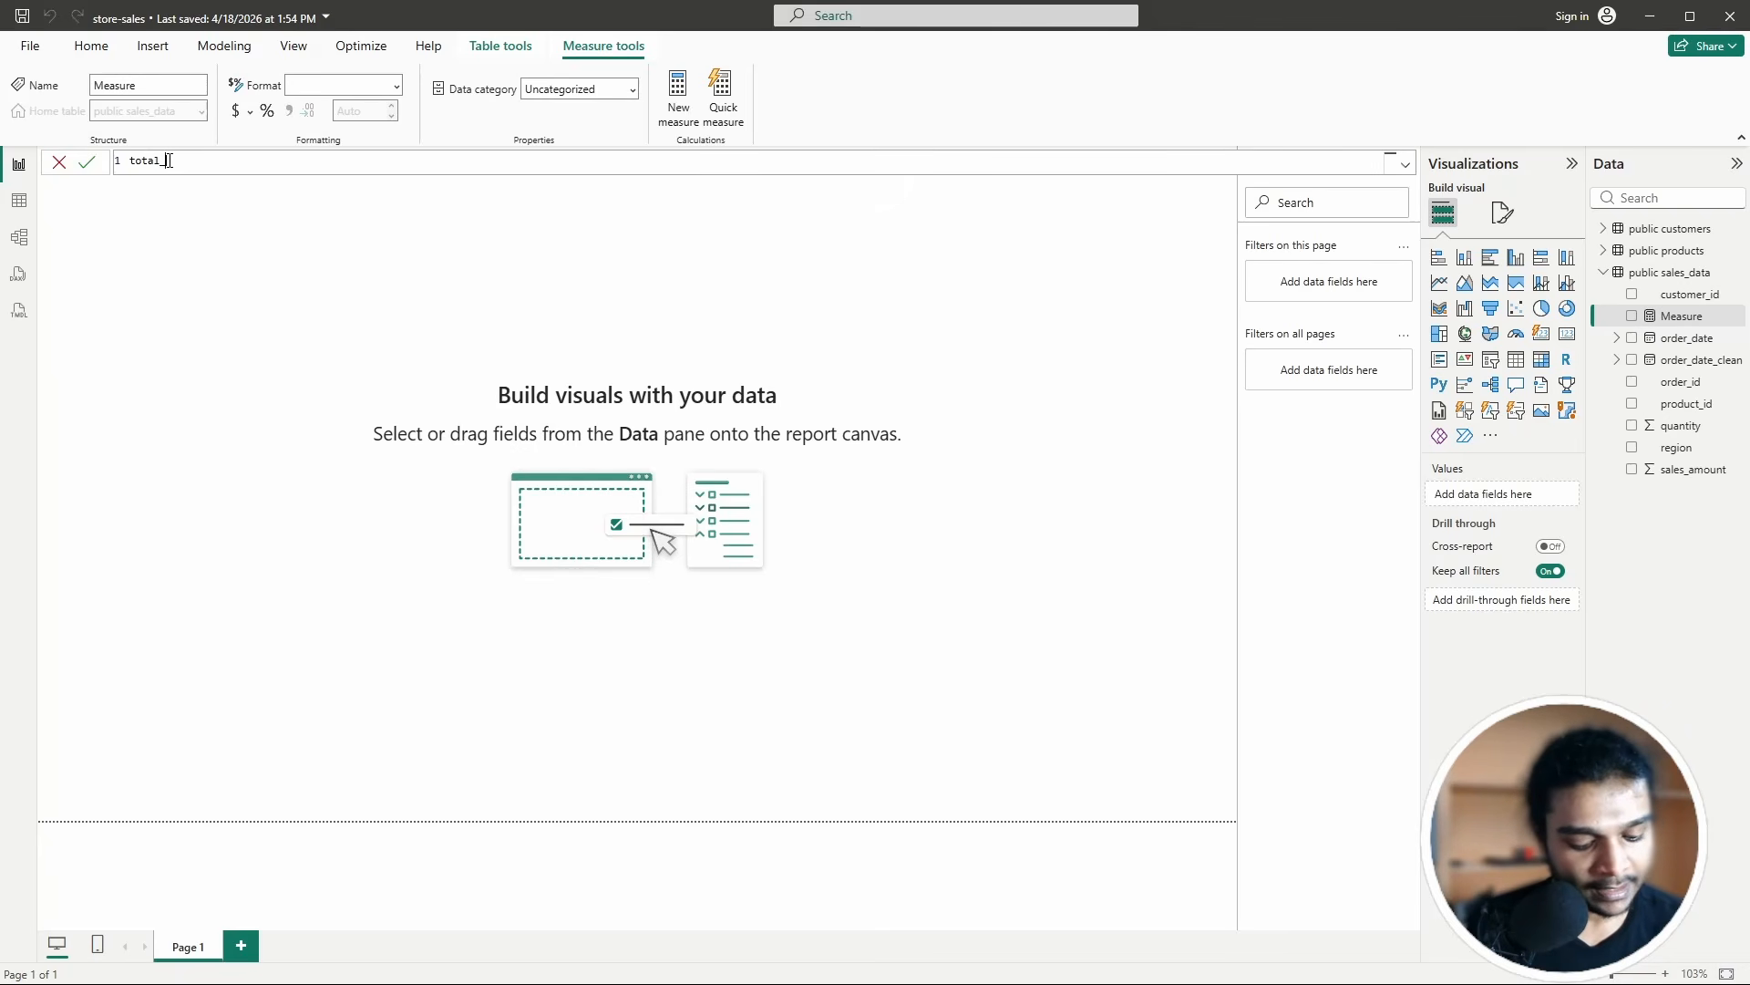
text(_)
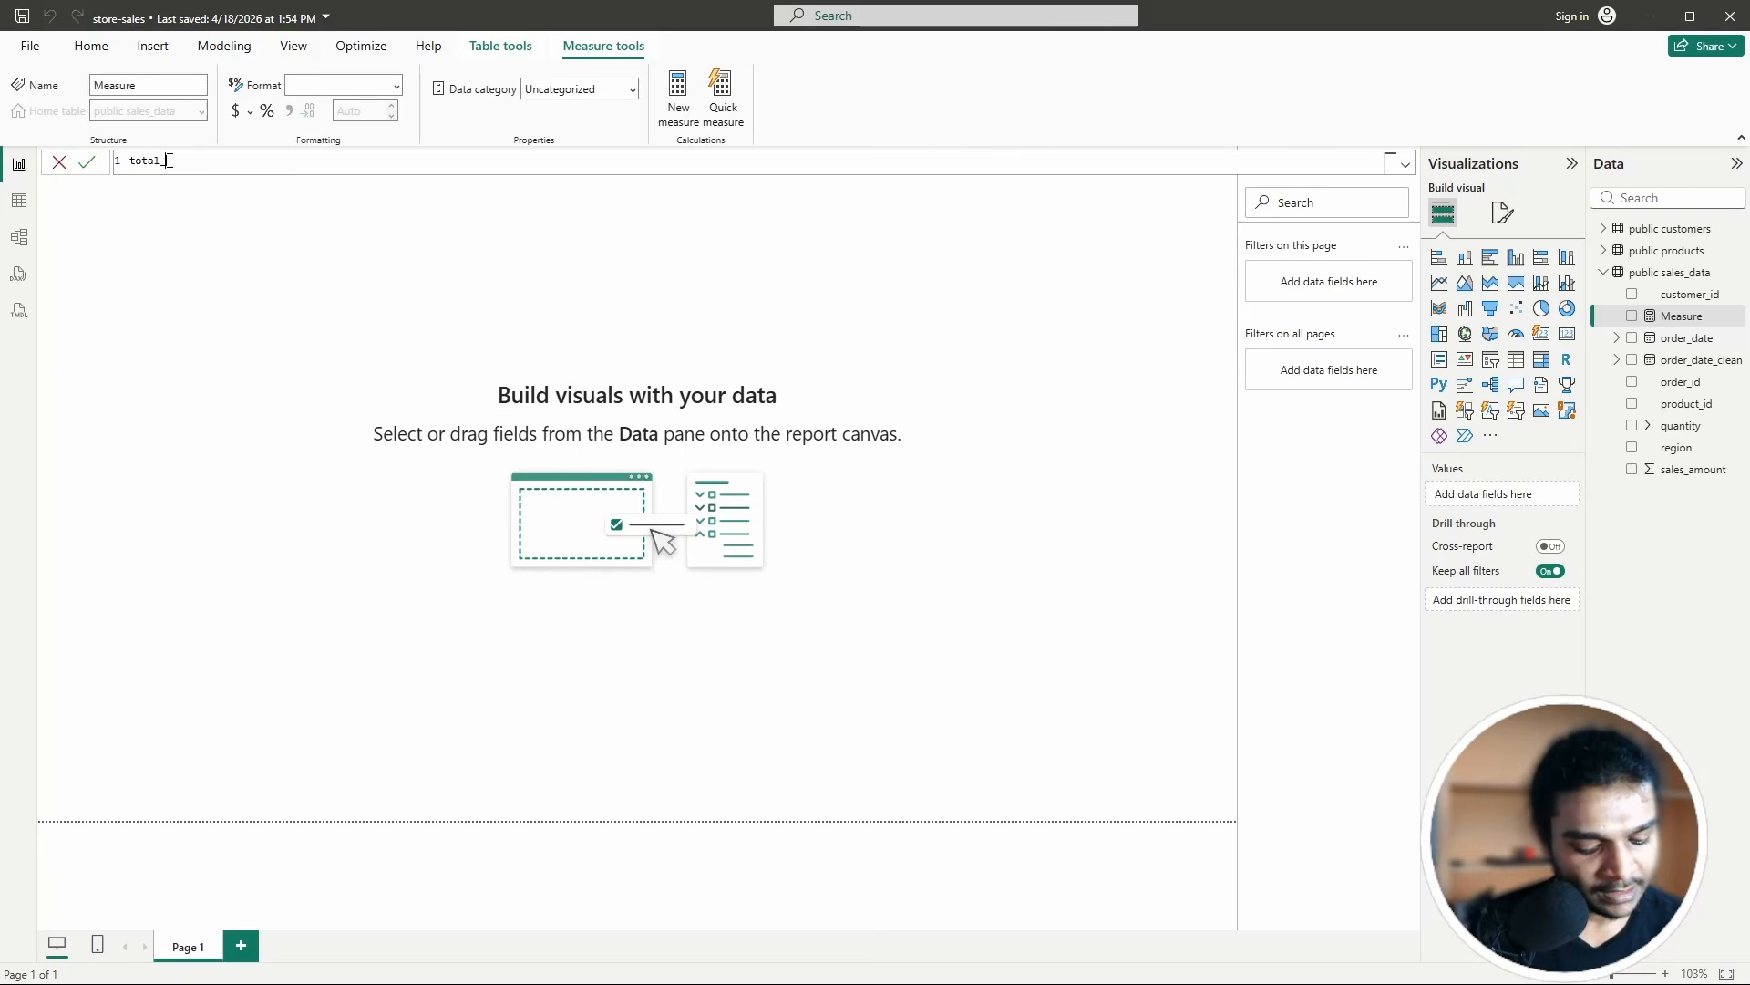
text(sales)
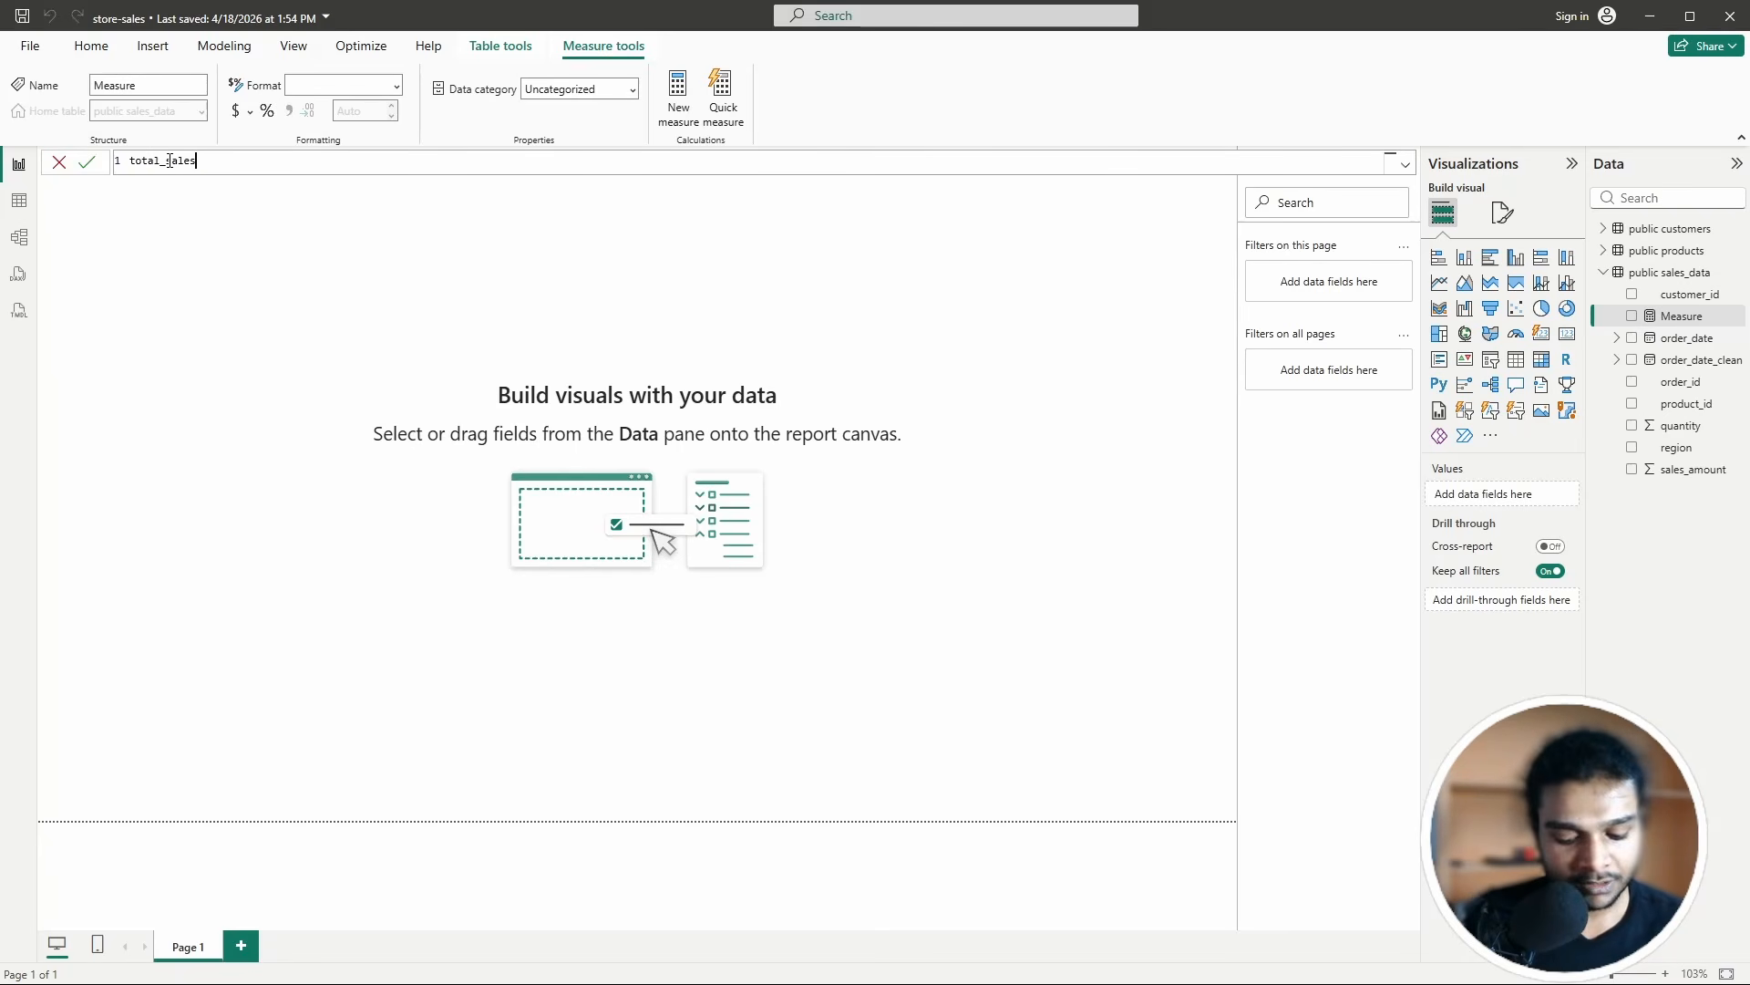
text( = SUm)
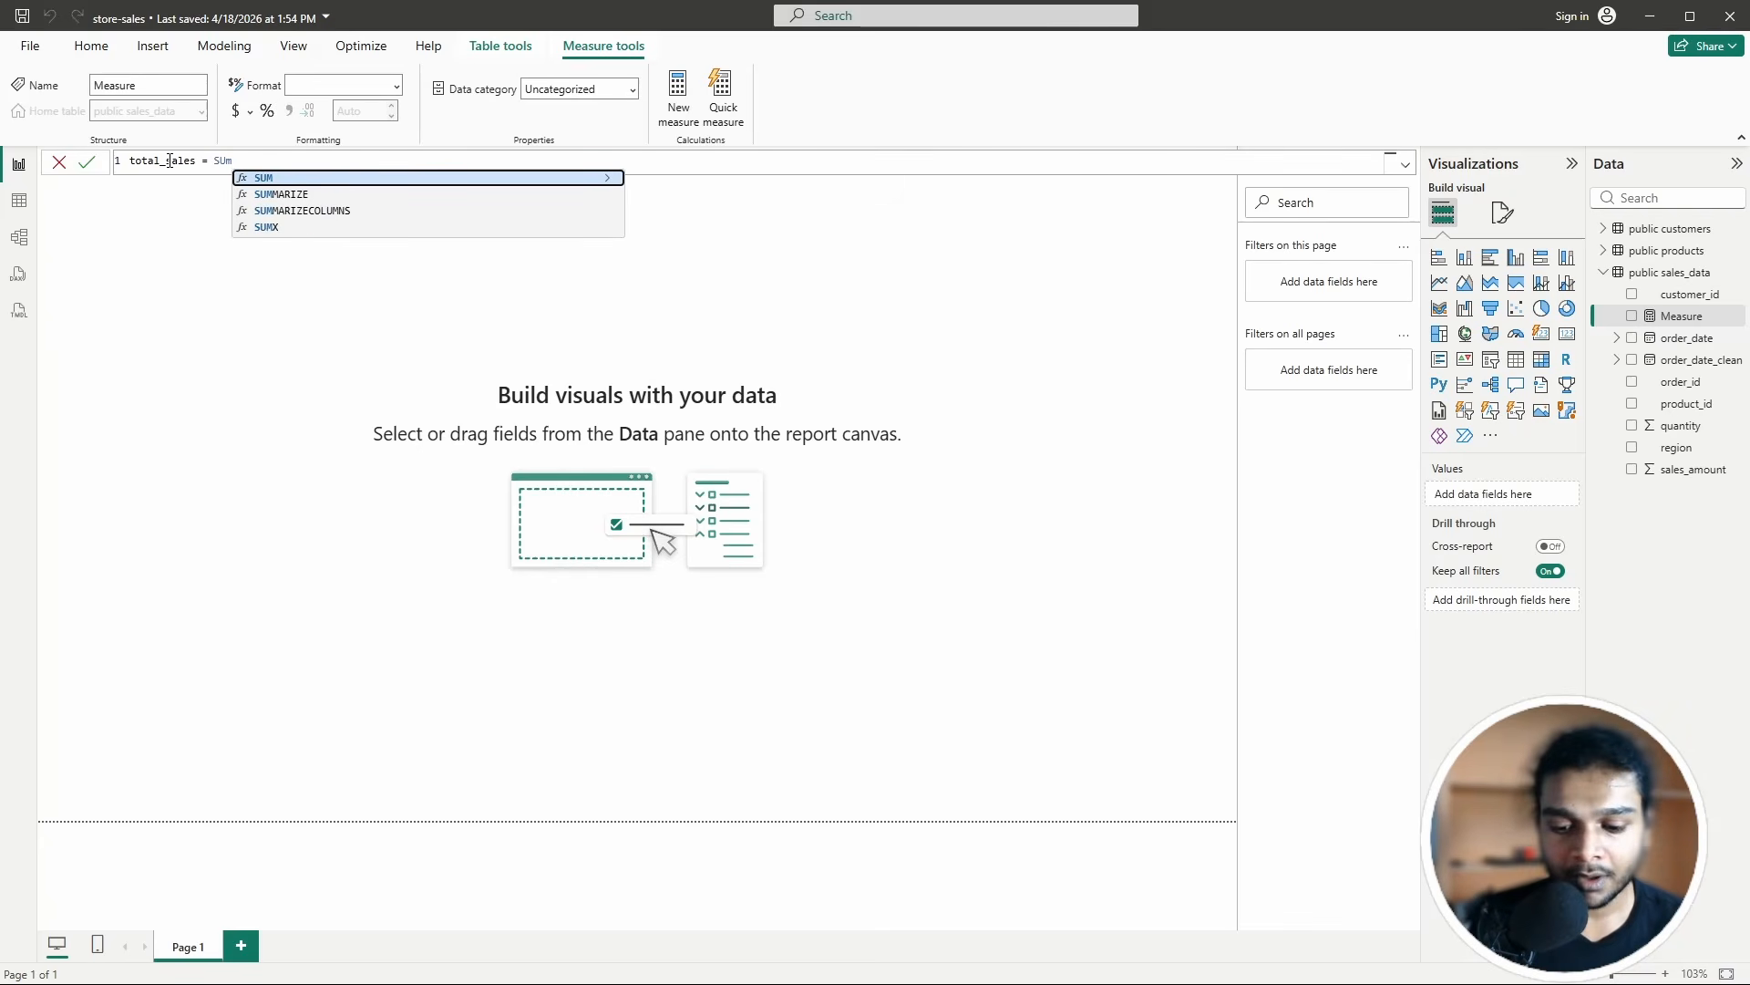
key(BackSpace)
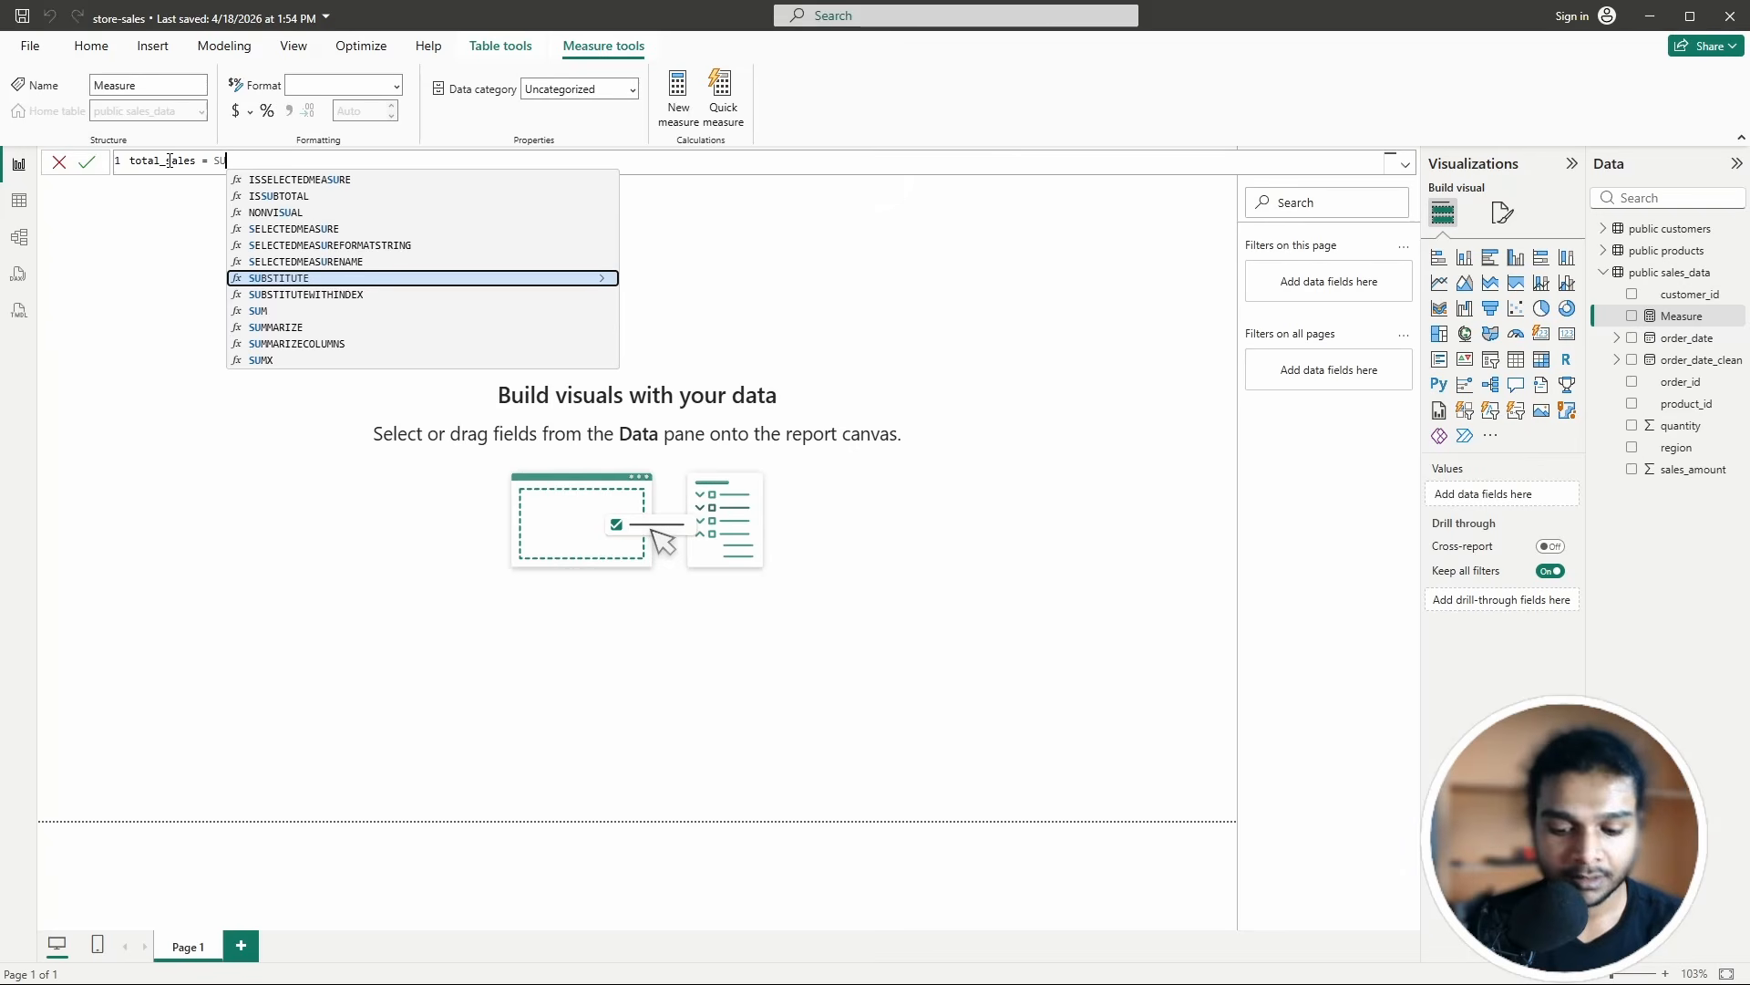
text(M)
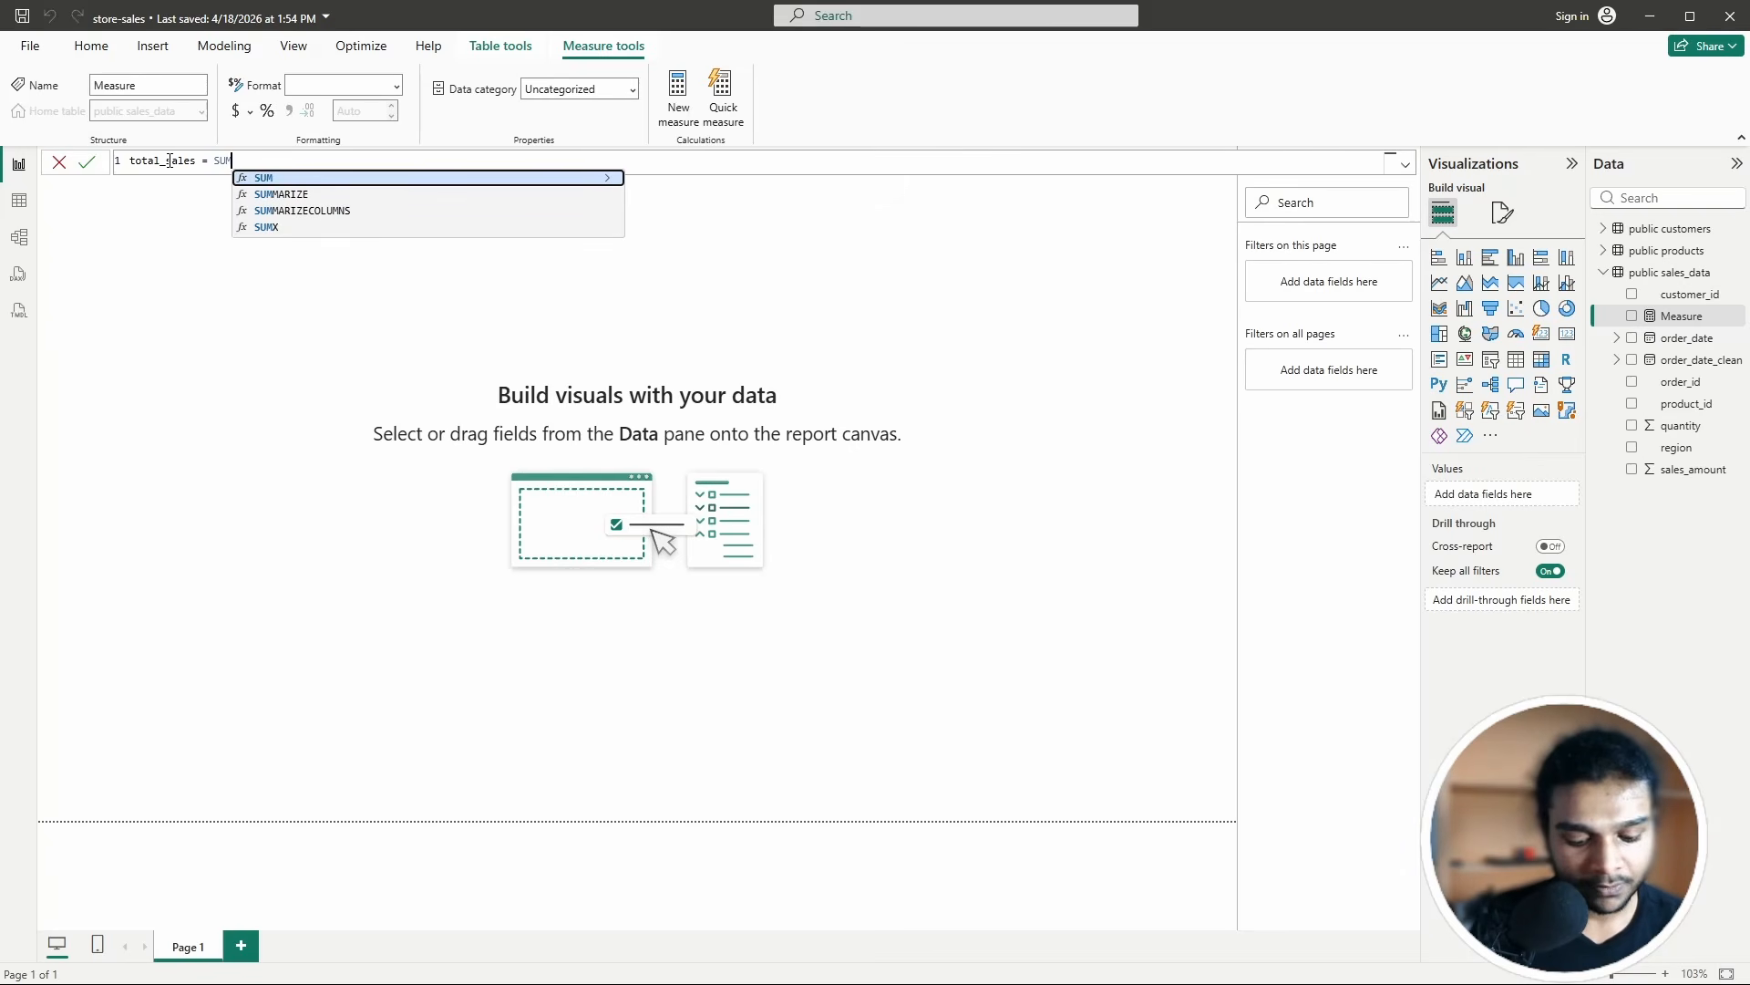
text(()
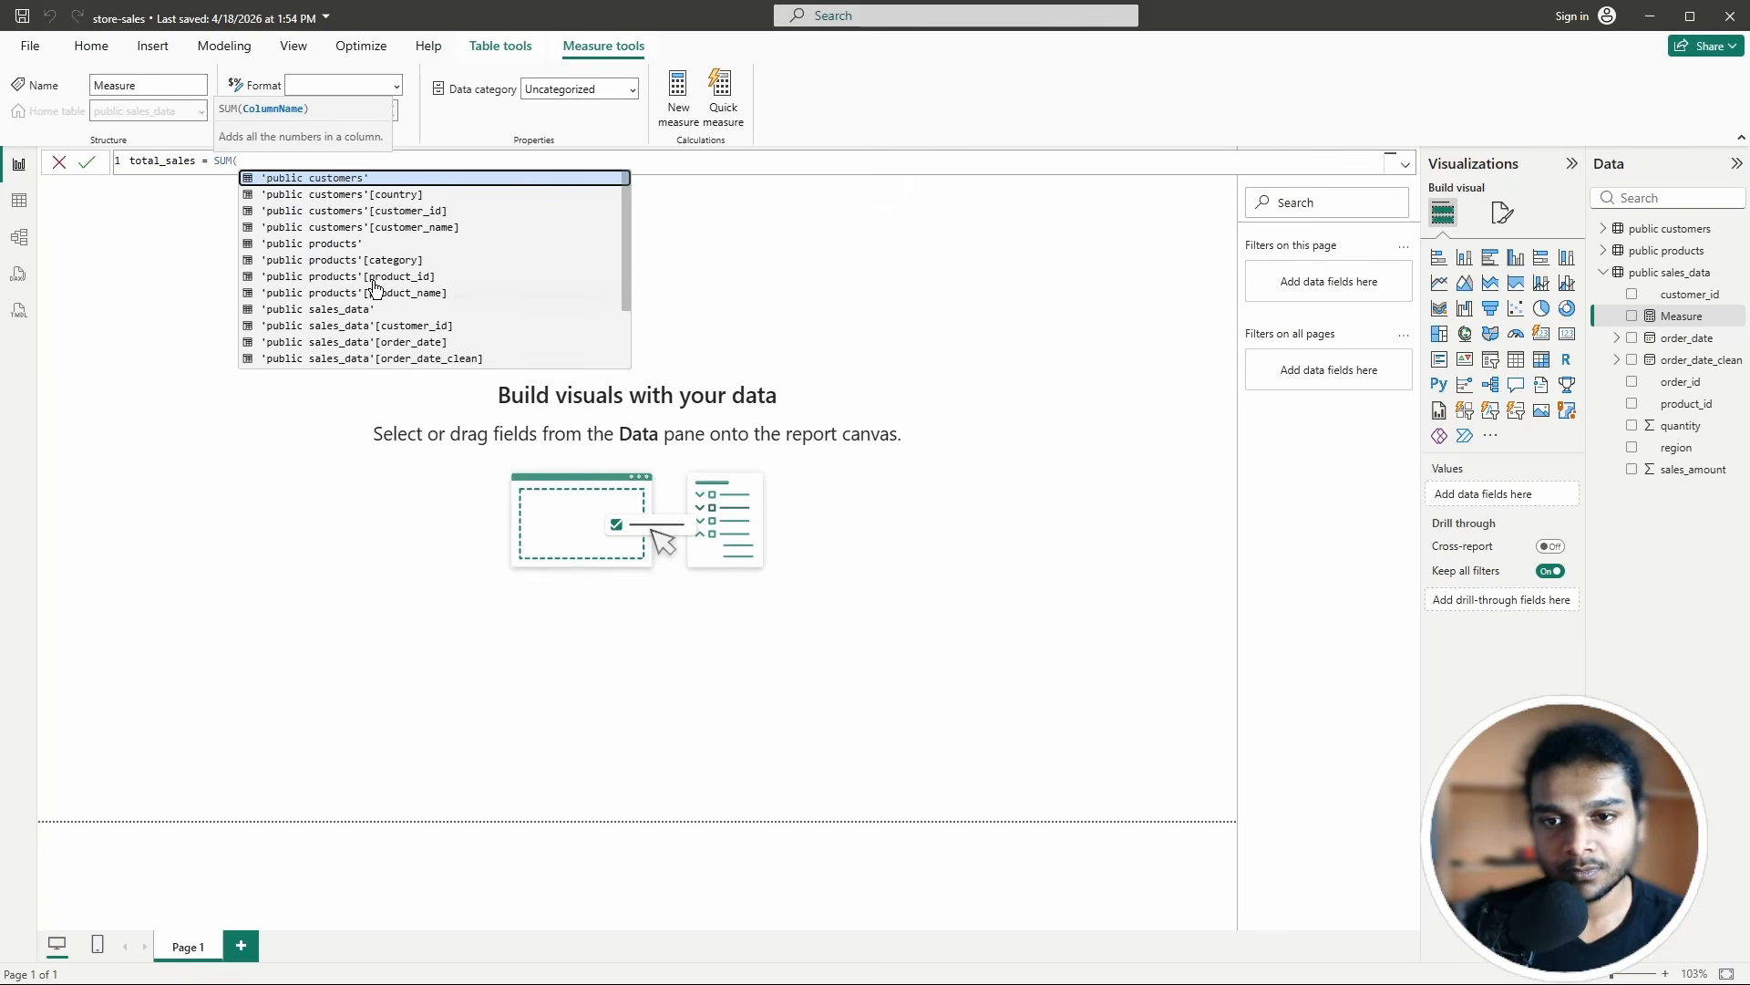
Step: Complete the formula as SUM('public sales_data'[sales_amount]) and commit total_sales
scroll(392, 363, down, 1)
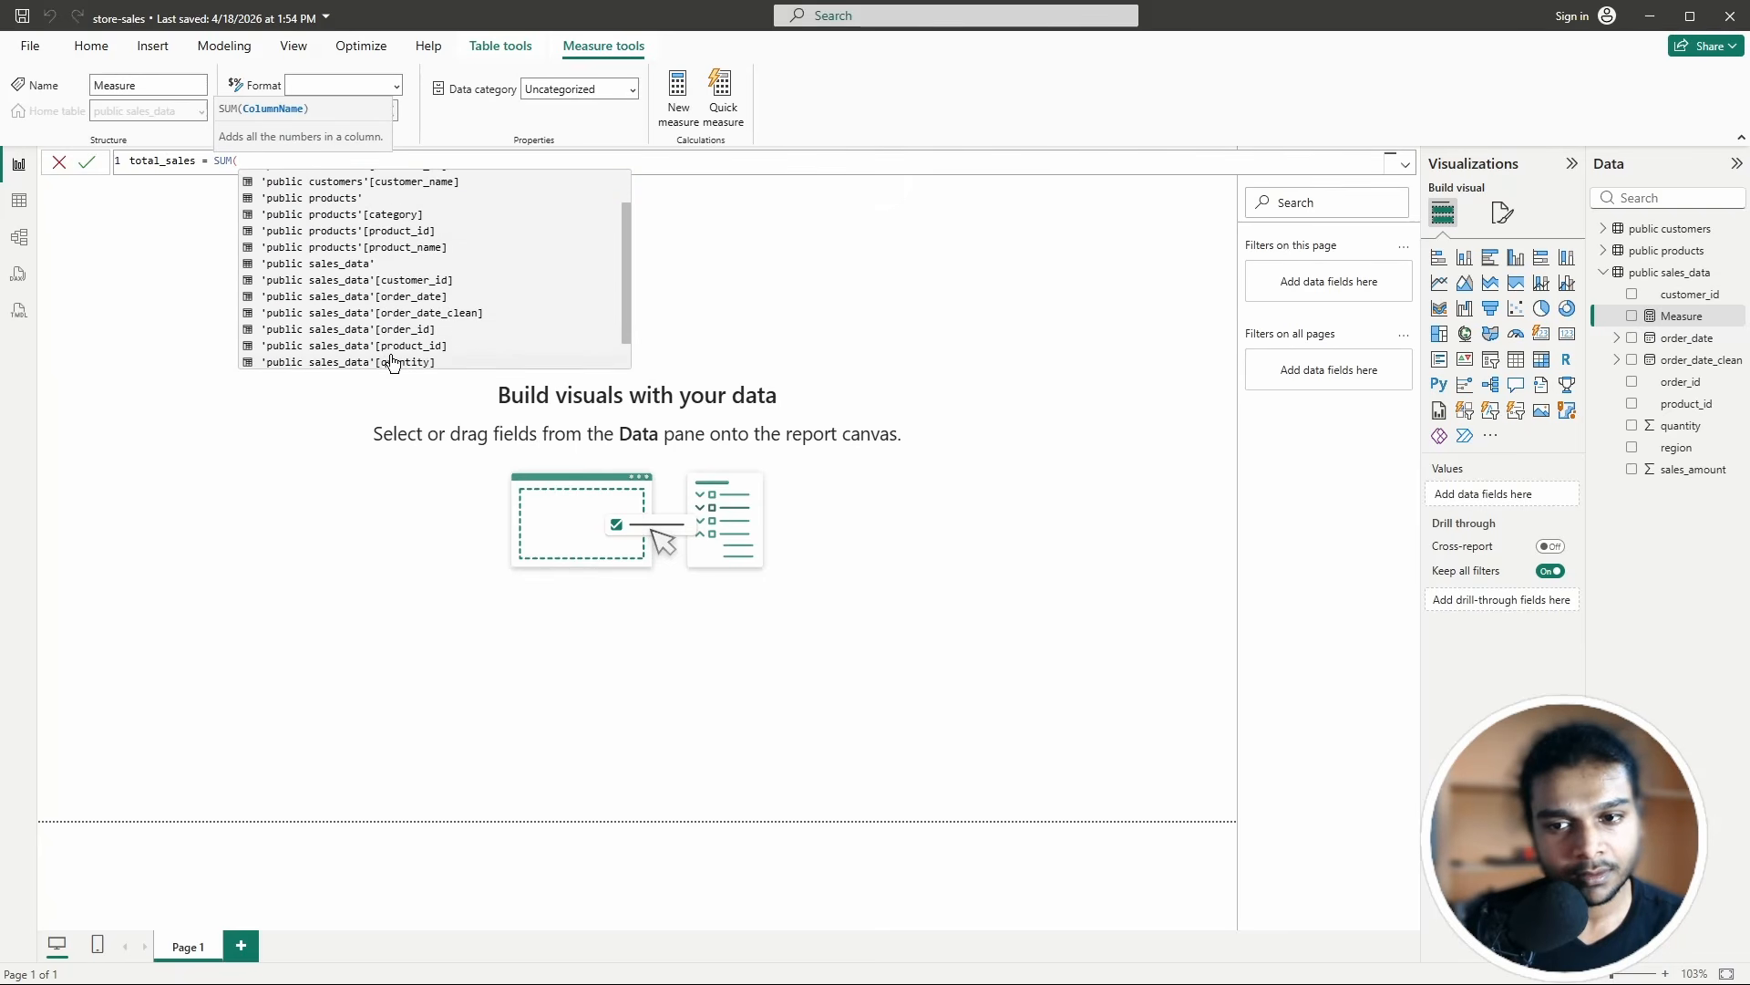
scroll(392, 362, down, 1)
scroll(392, 363, up, 2)
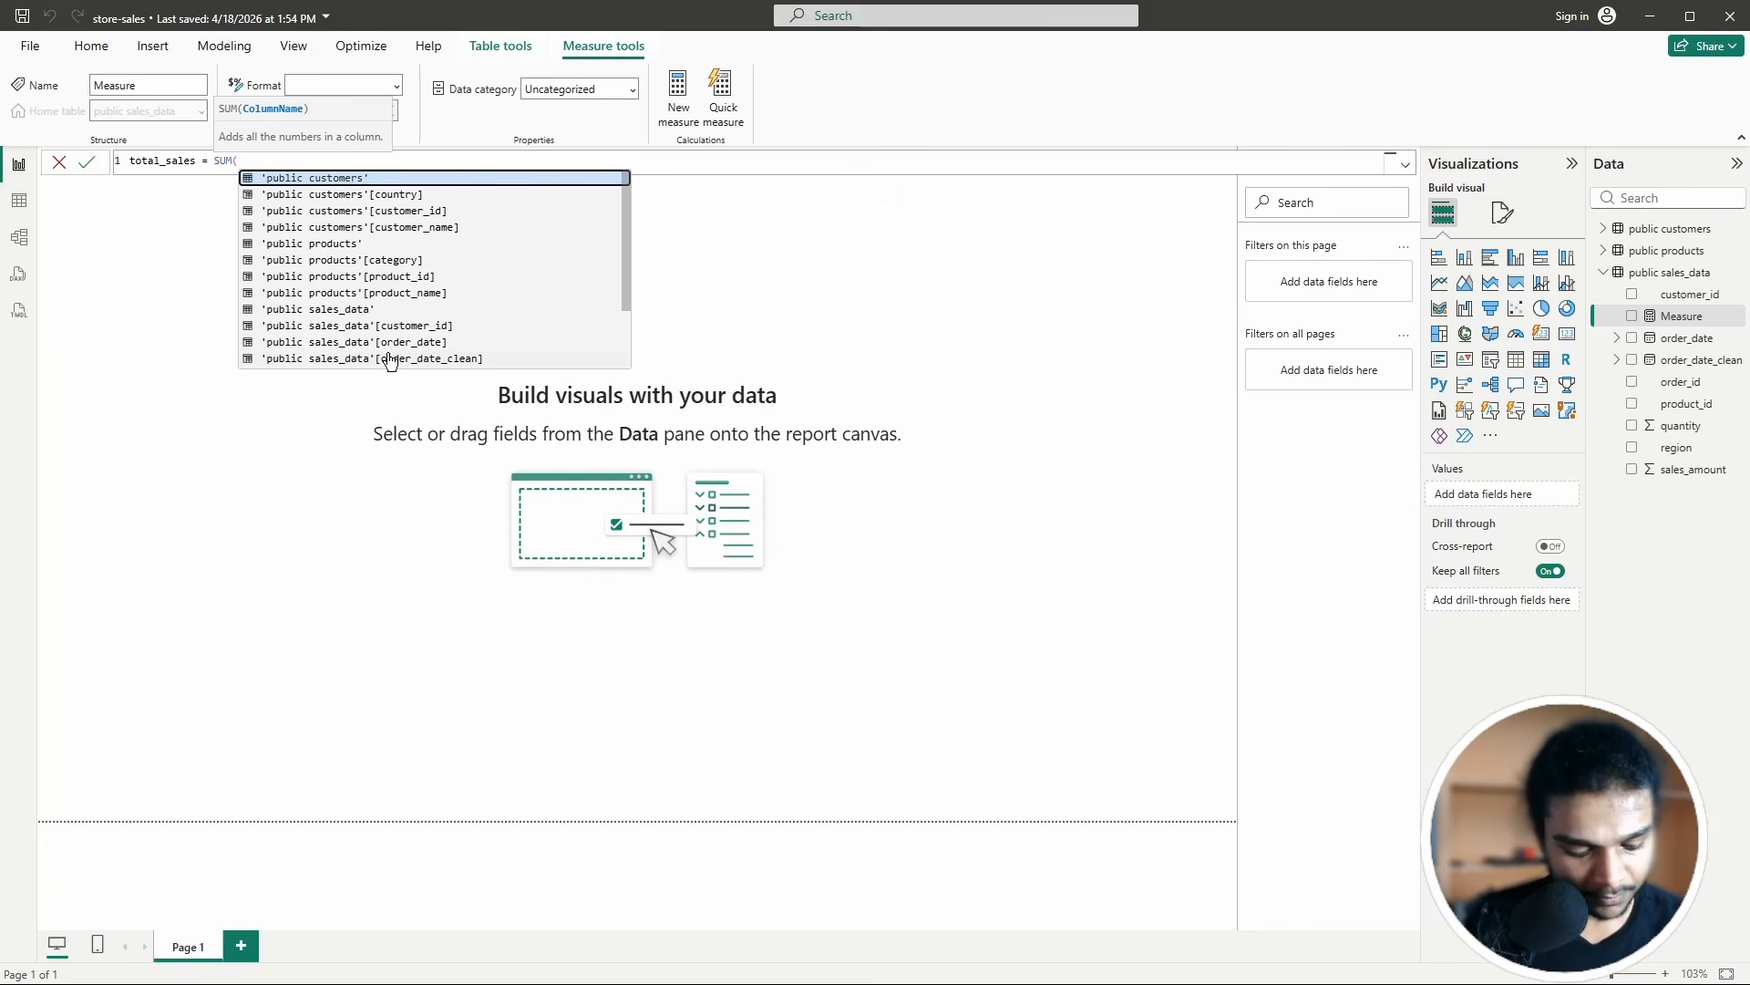
text(sales)
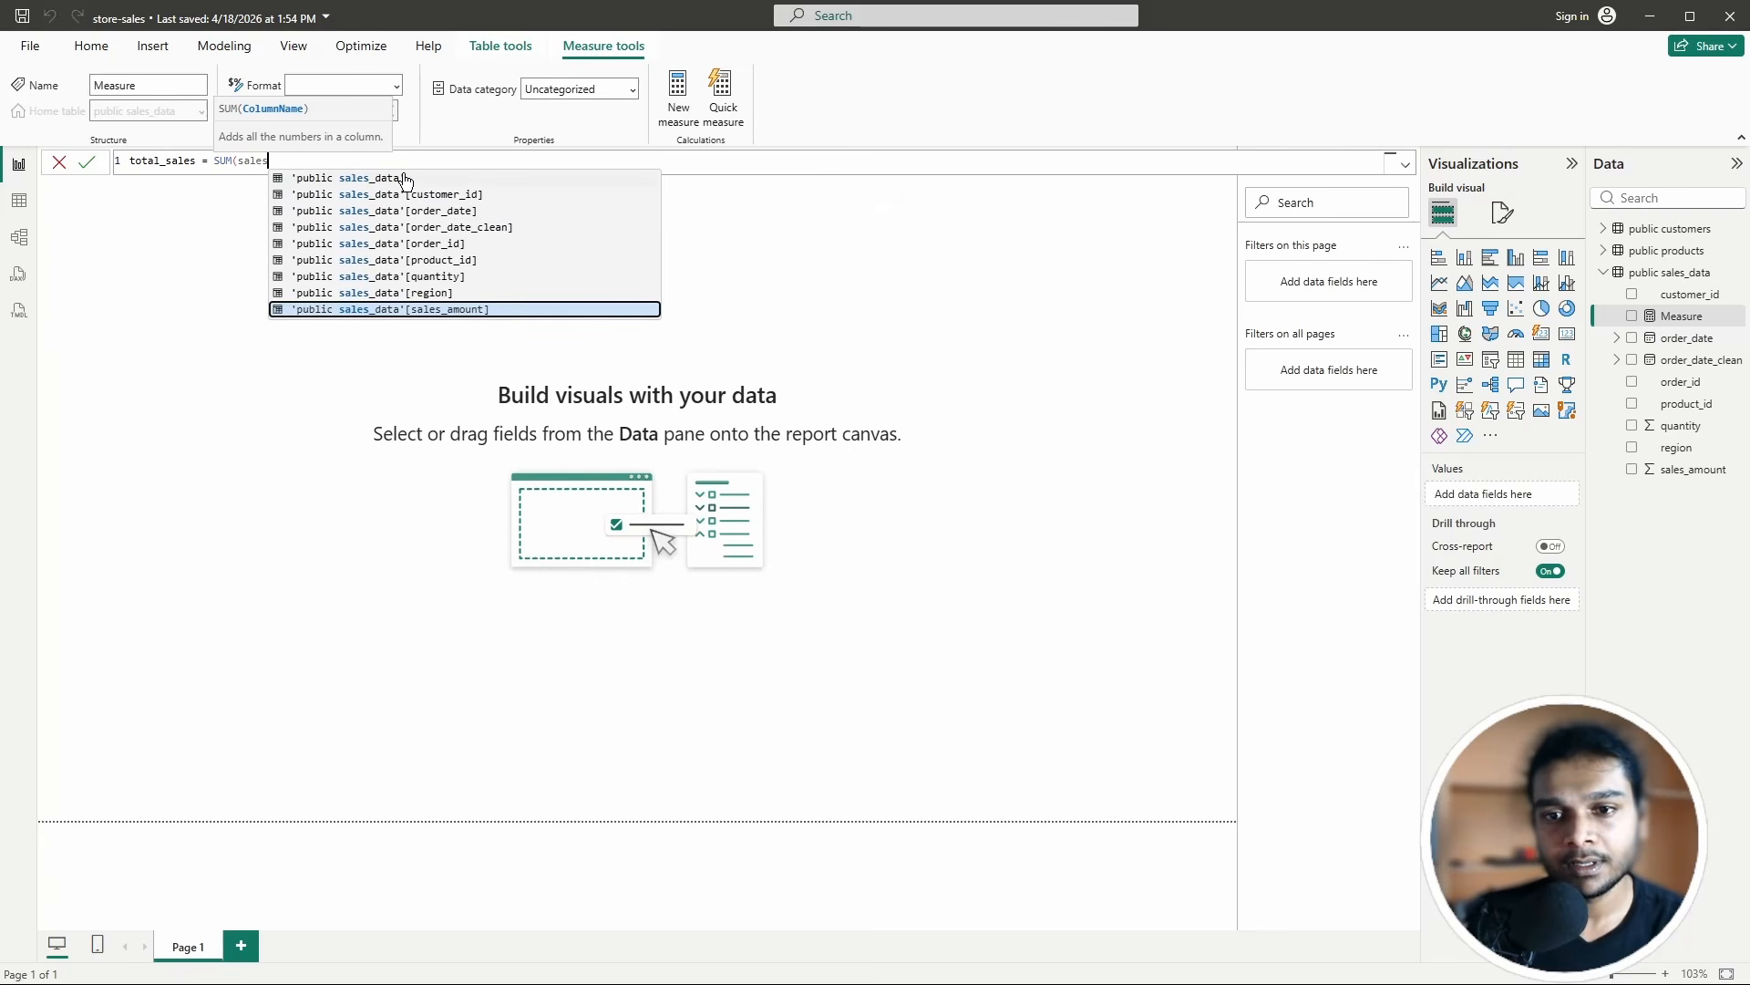
click(450, 309)
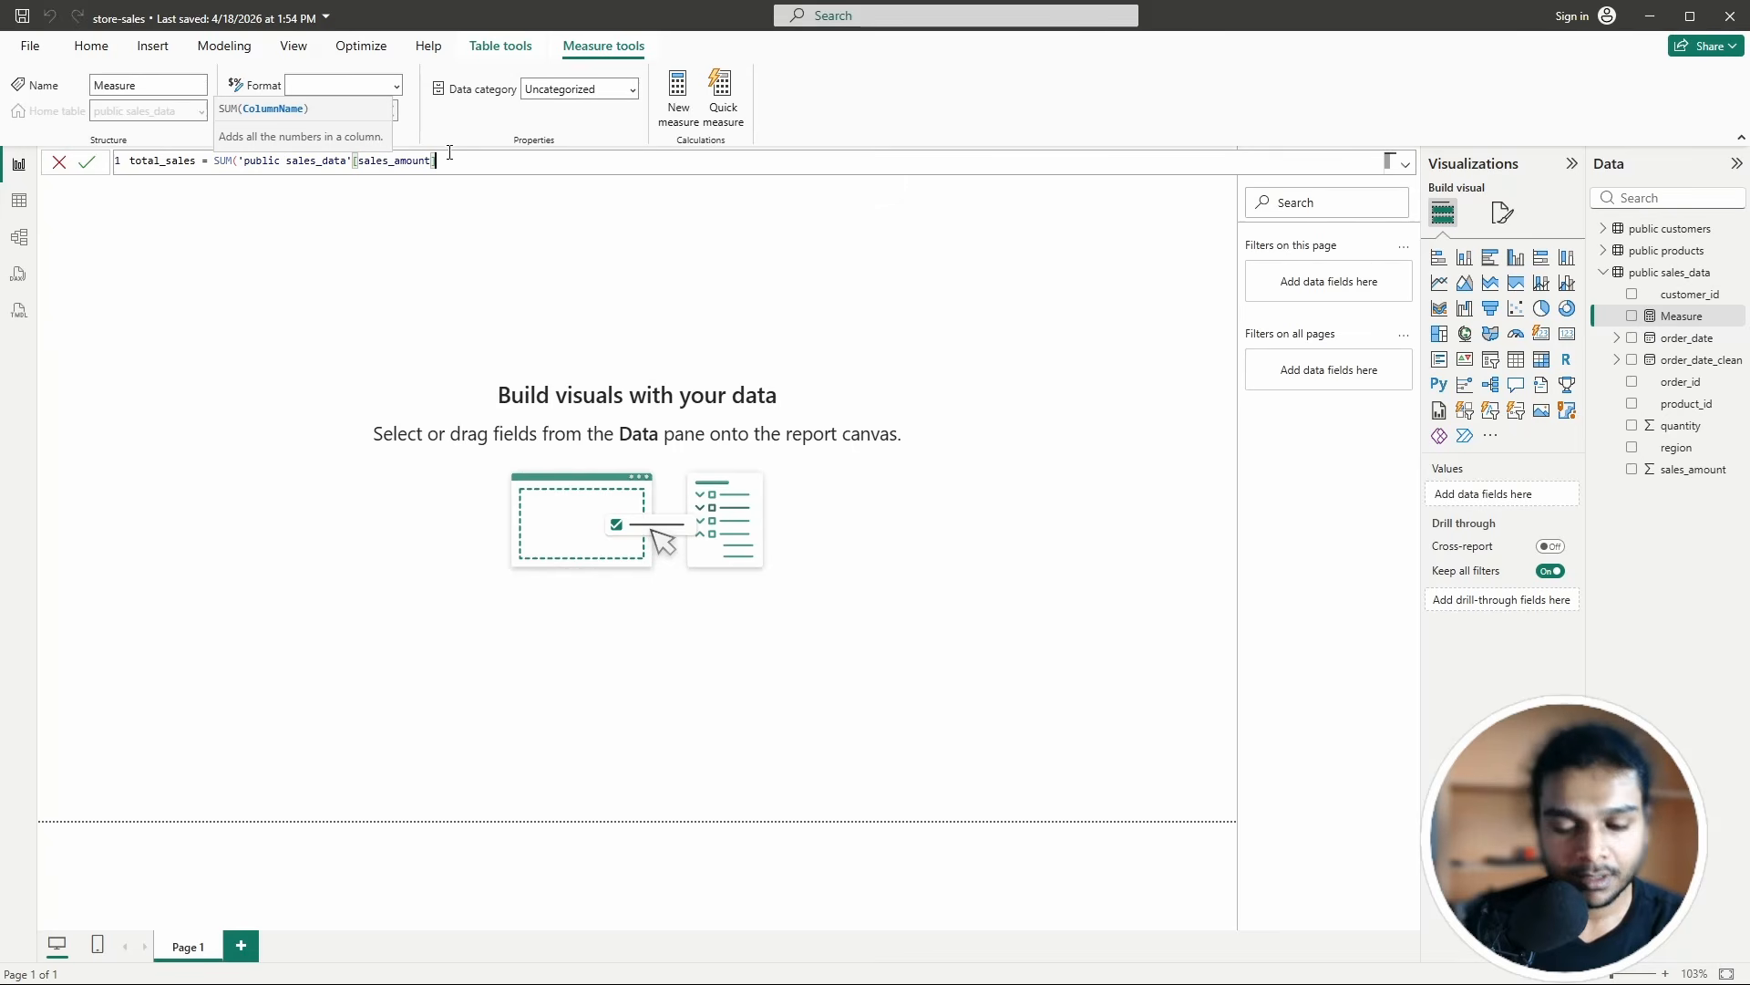
text())
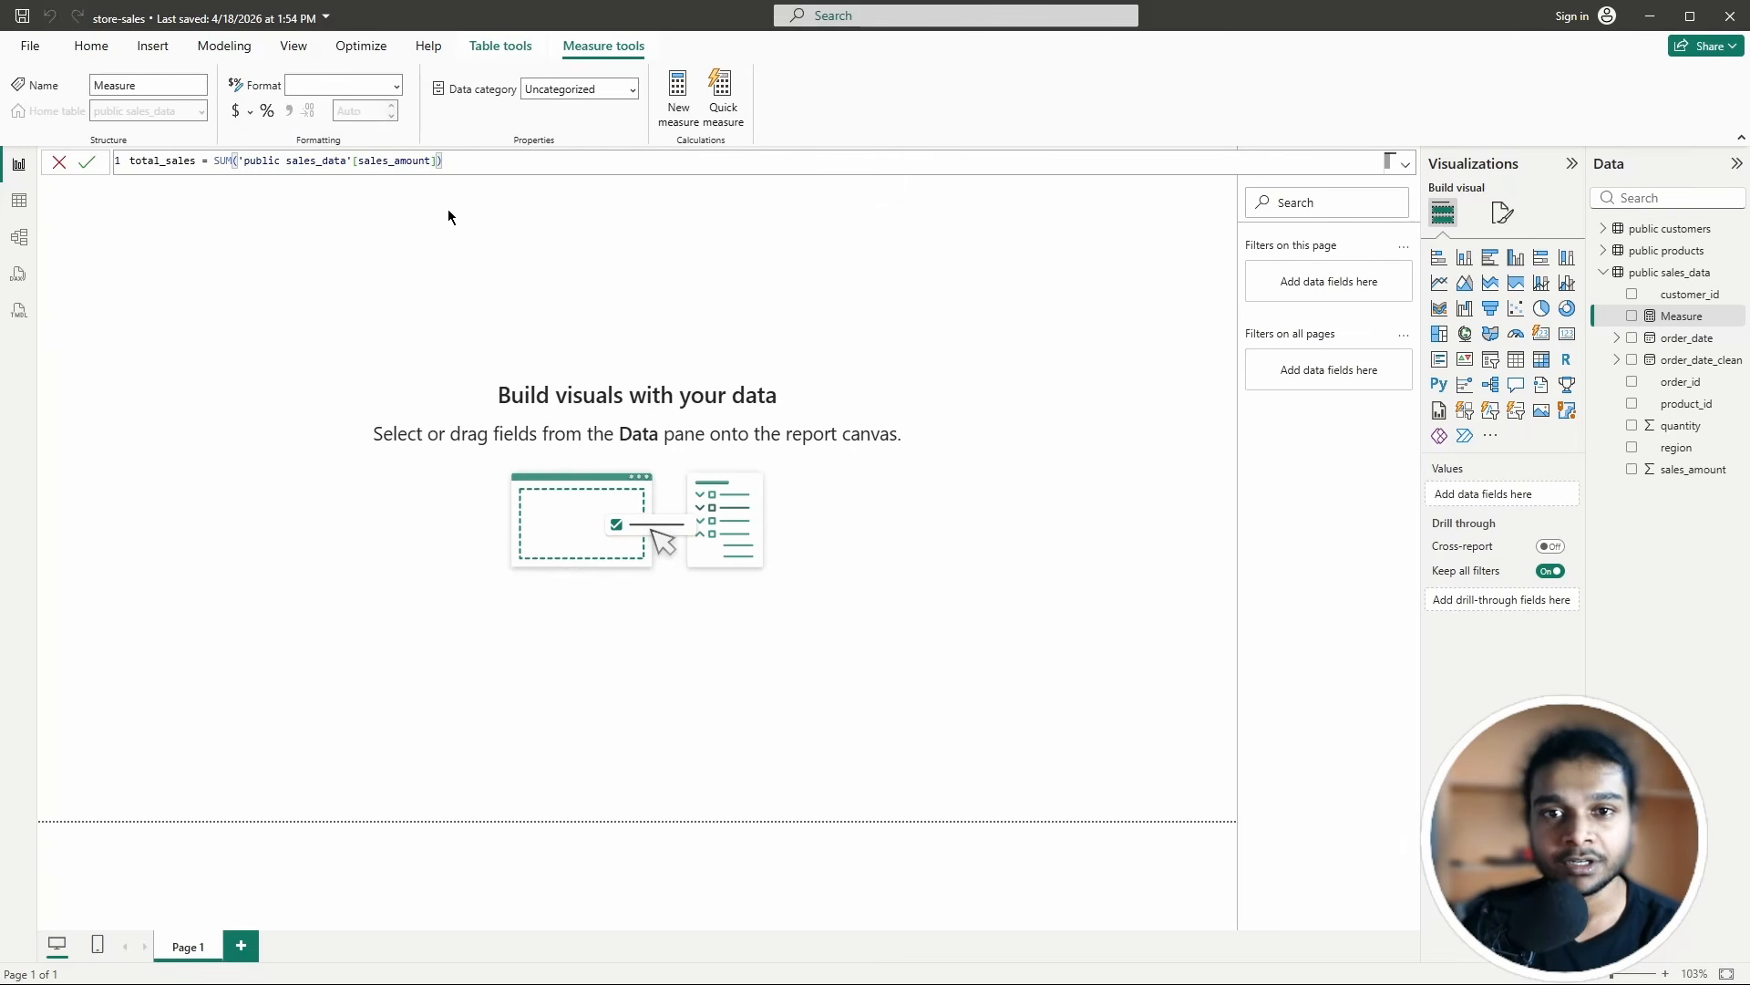
click(86, 163)
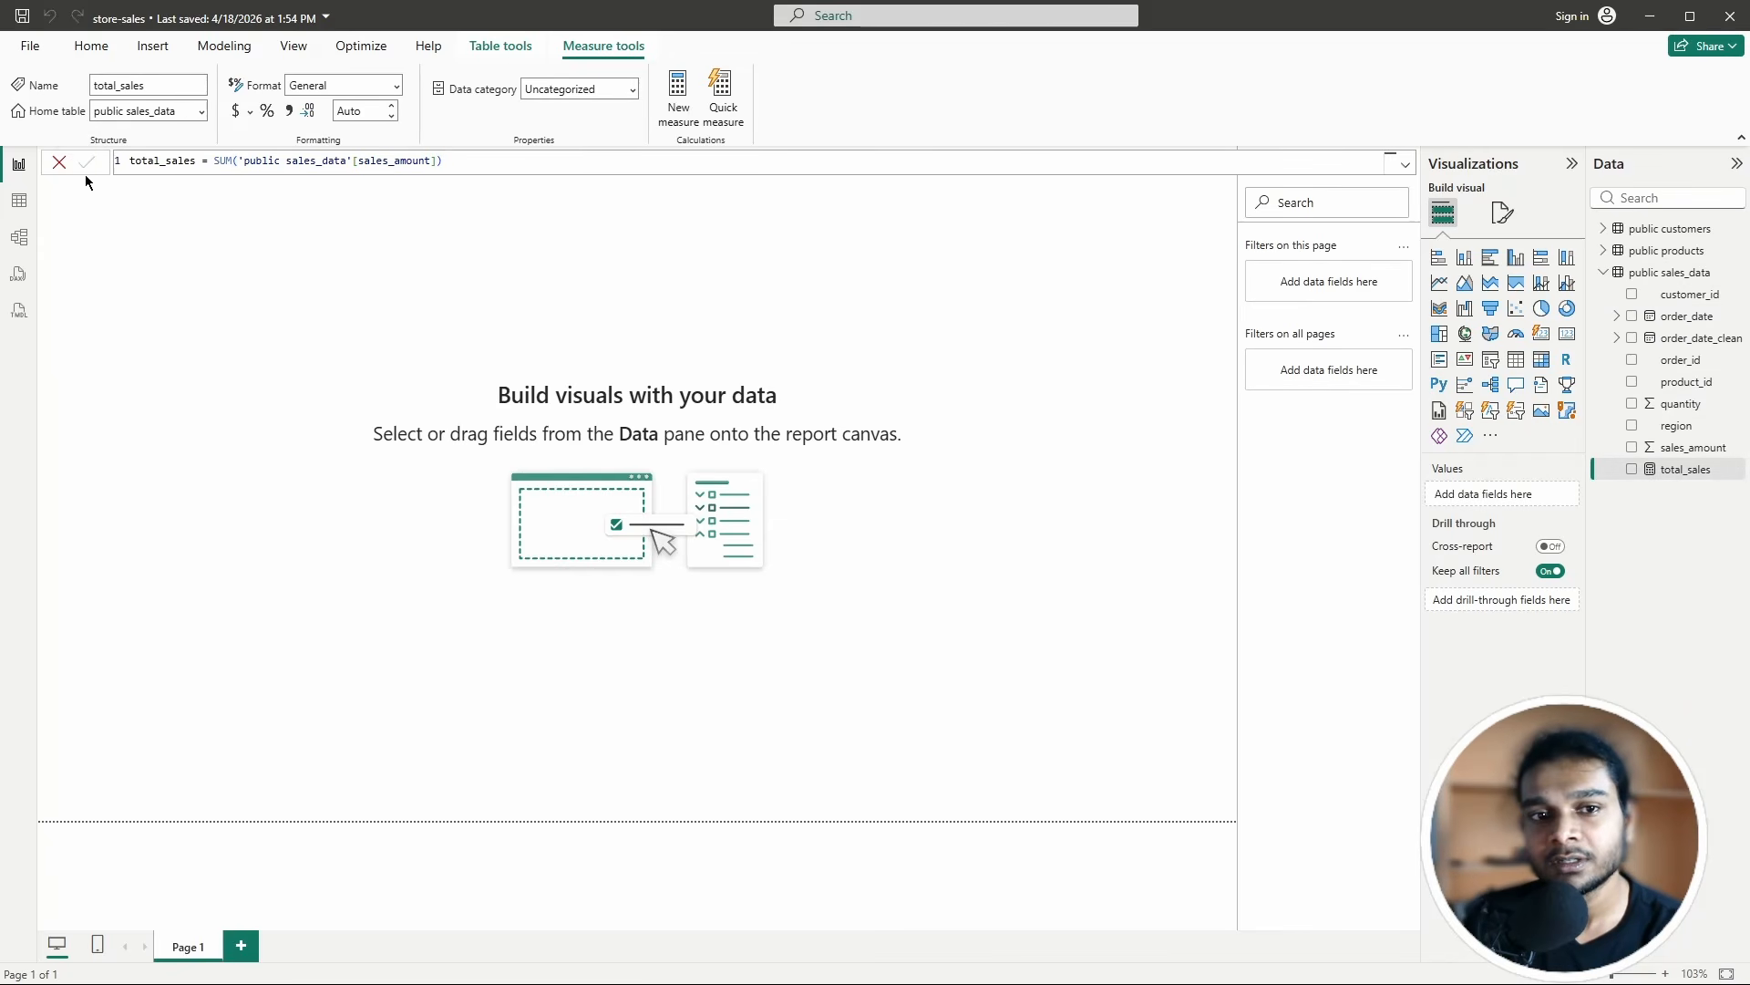
Step: Add total_sales to Page 1 as an enlarged table showing 2,754,323.62
click(59, 163)
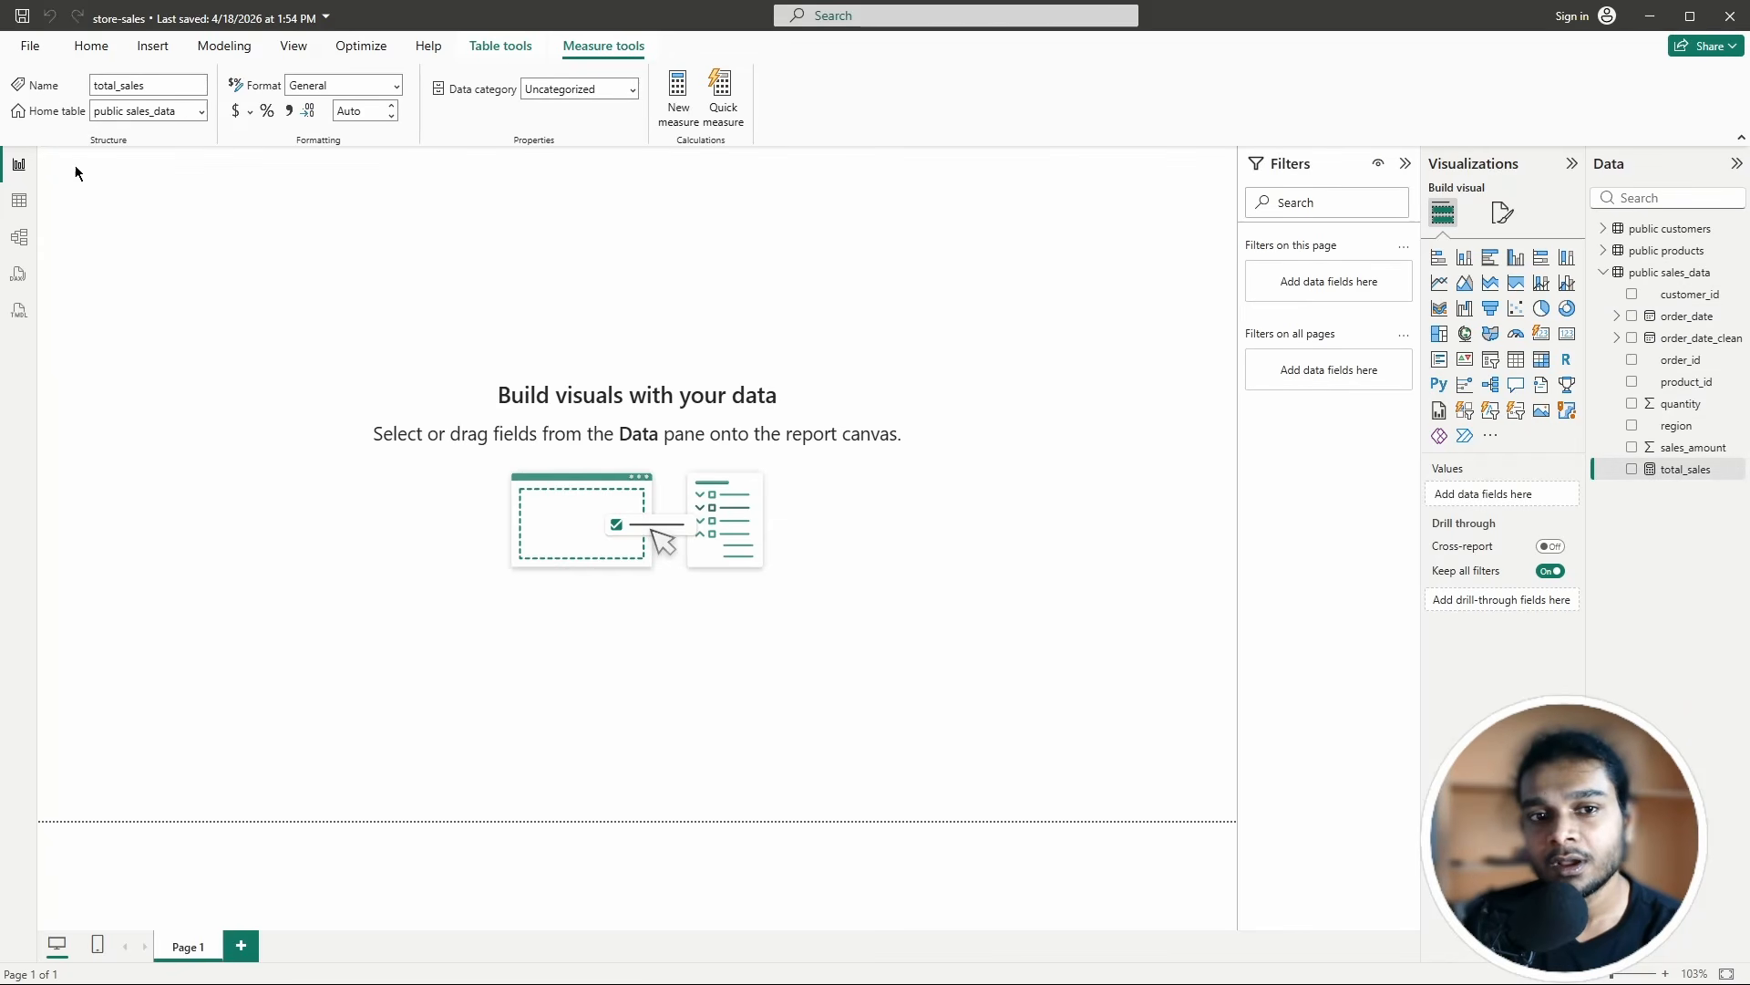
click(1632, 470)
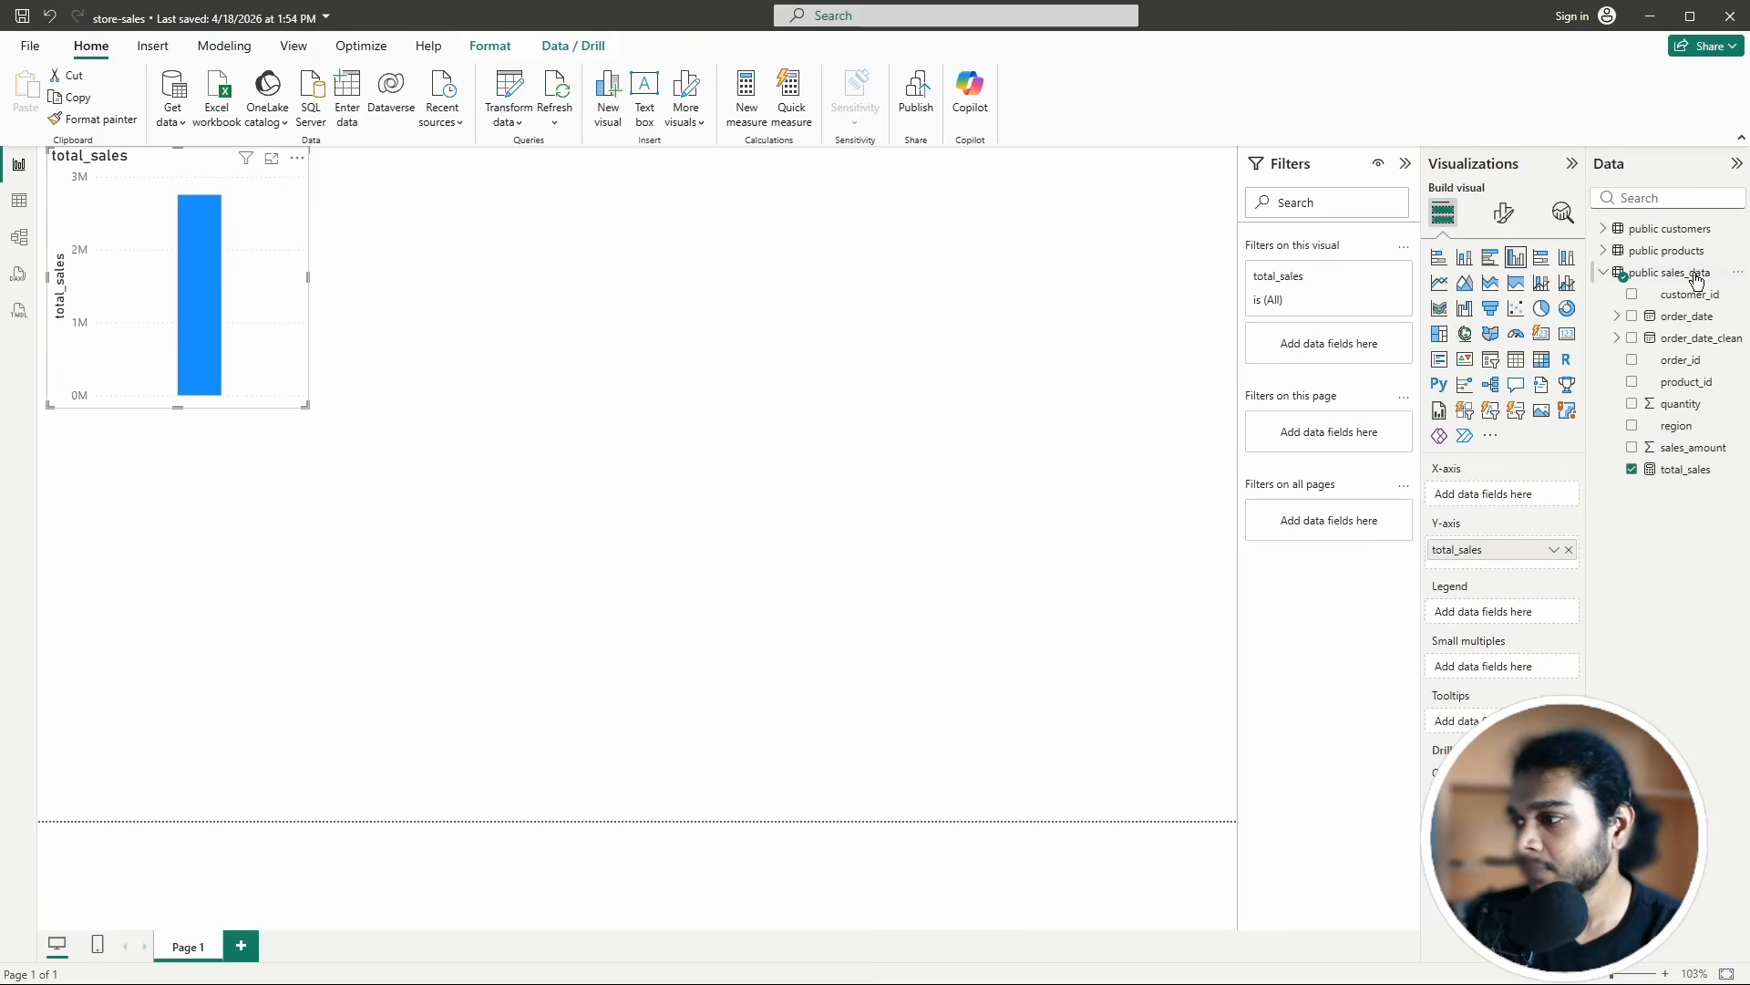
click(1517, 359)
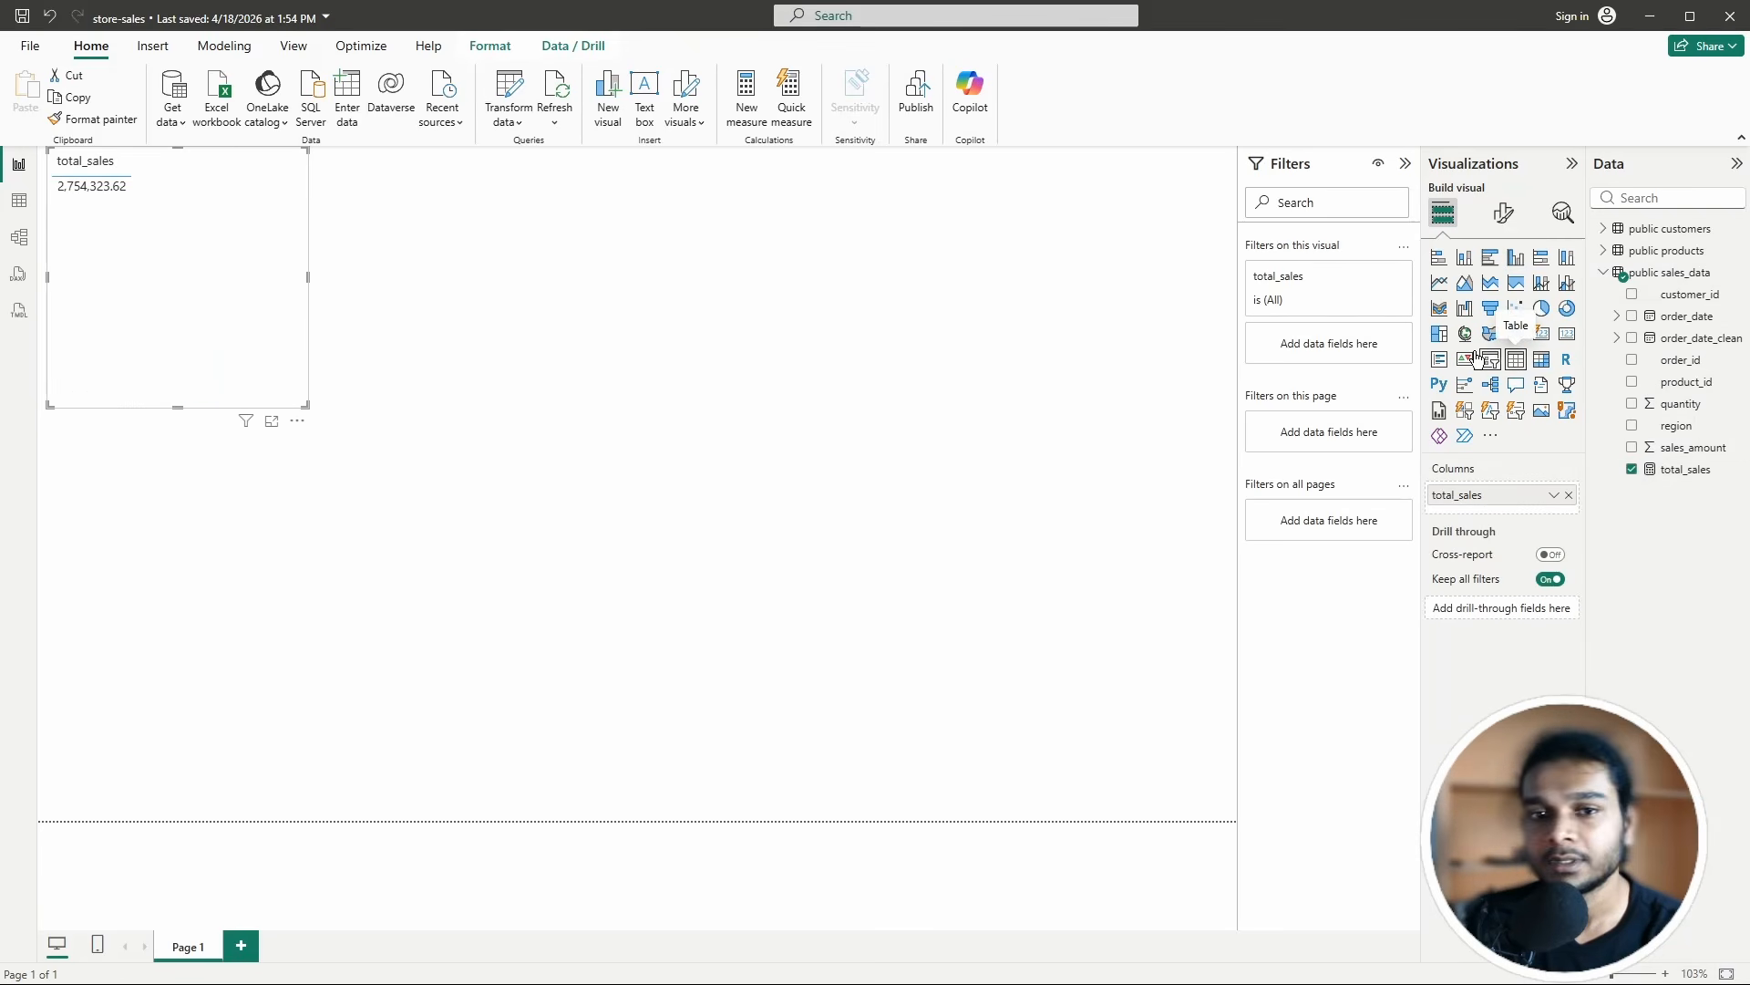
drag(307, 406, 432, 438)
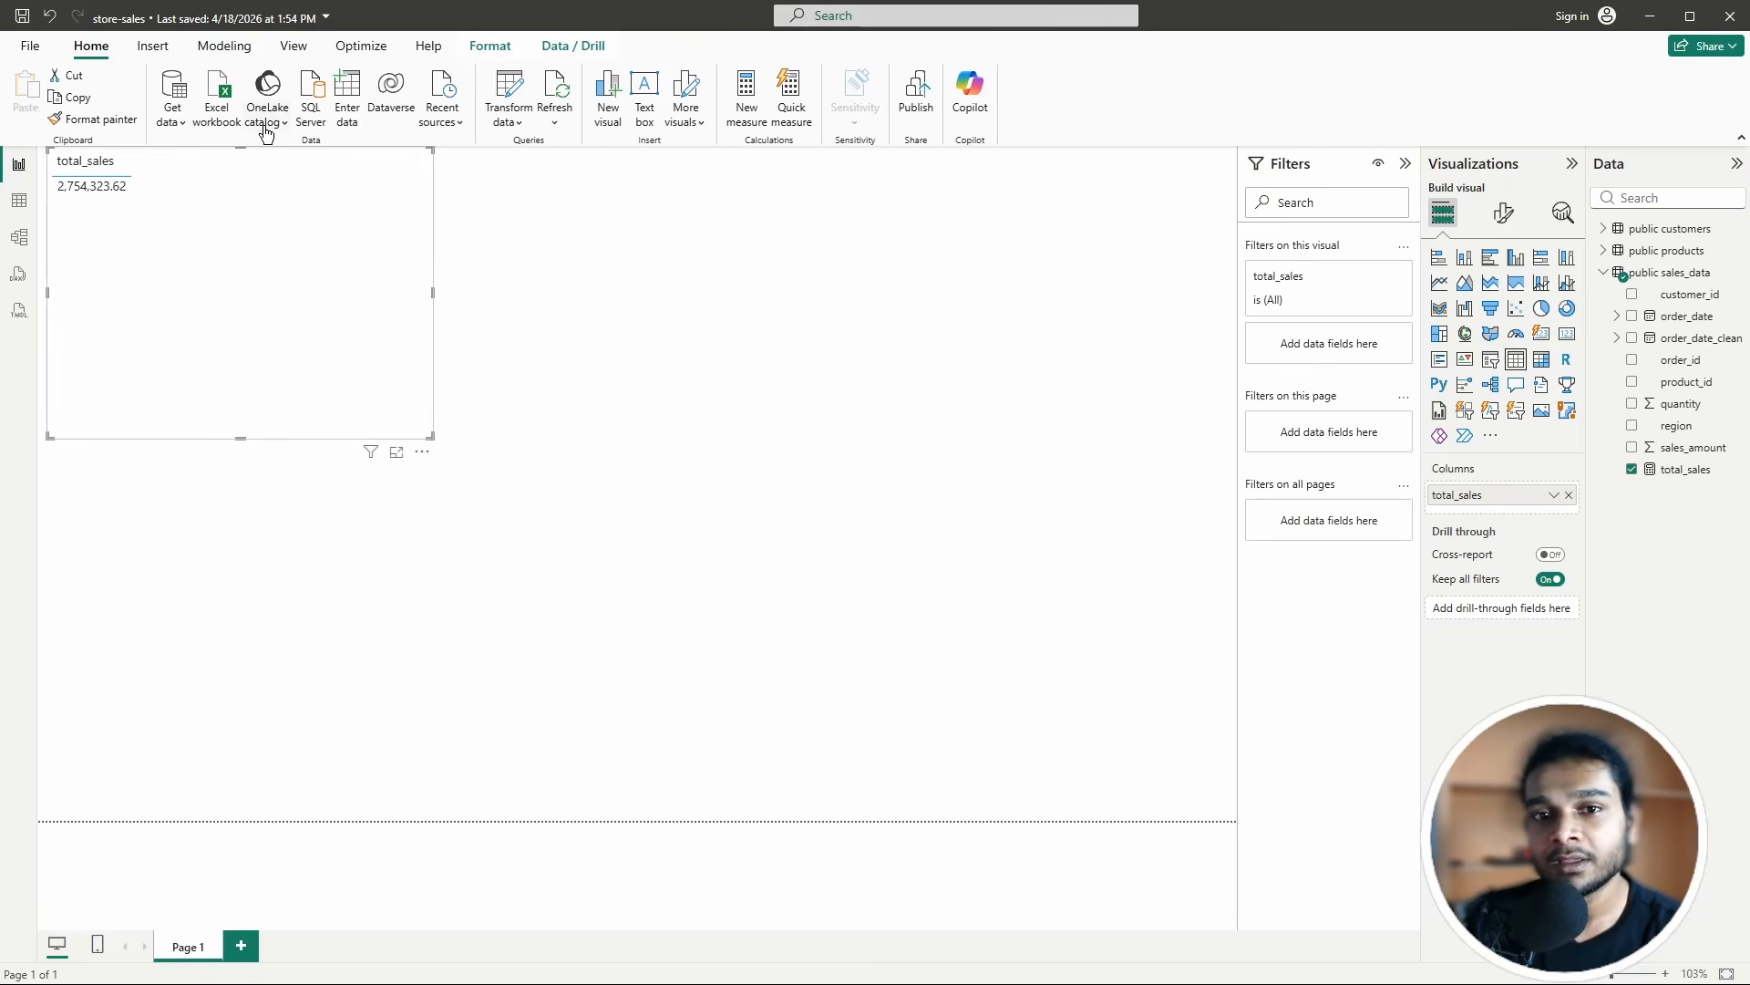
click(565, 402)
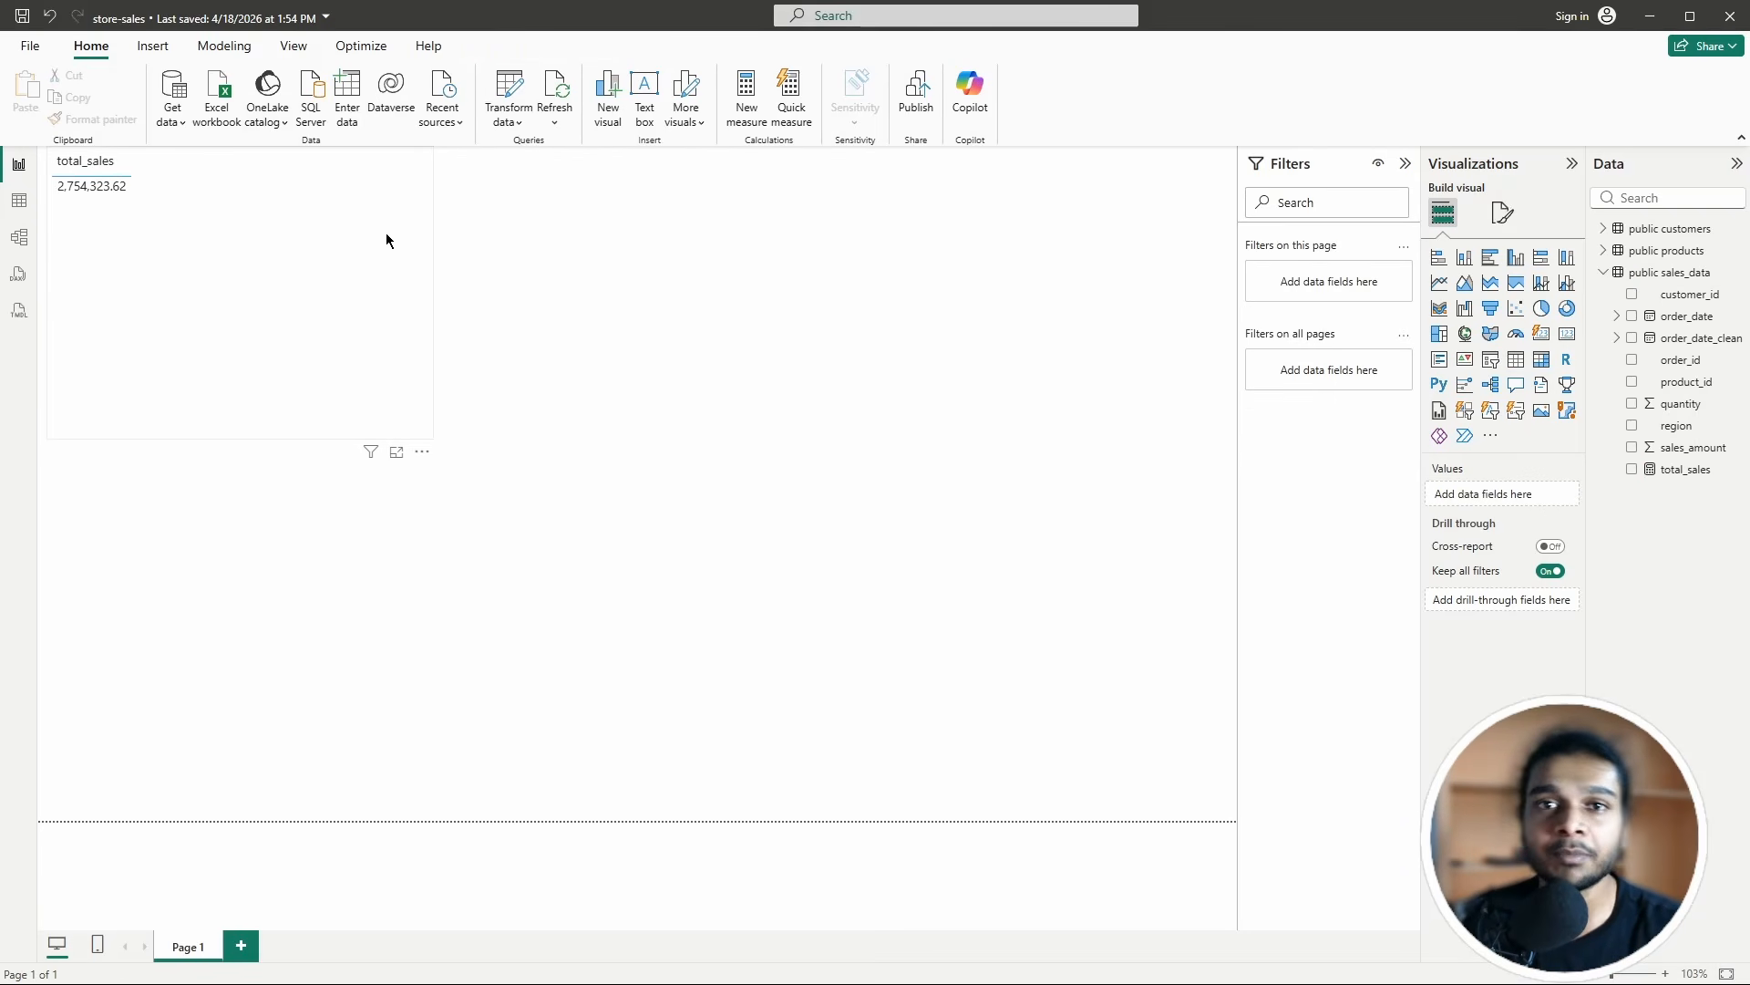
Step: Add a sales_amount table, try Average and Minimum, then set it back to Sum (2,754,323.62)
click(1519, 372)
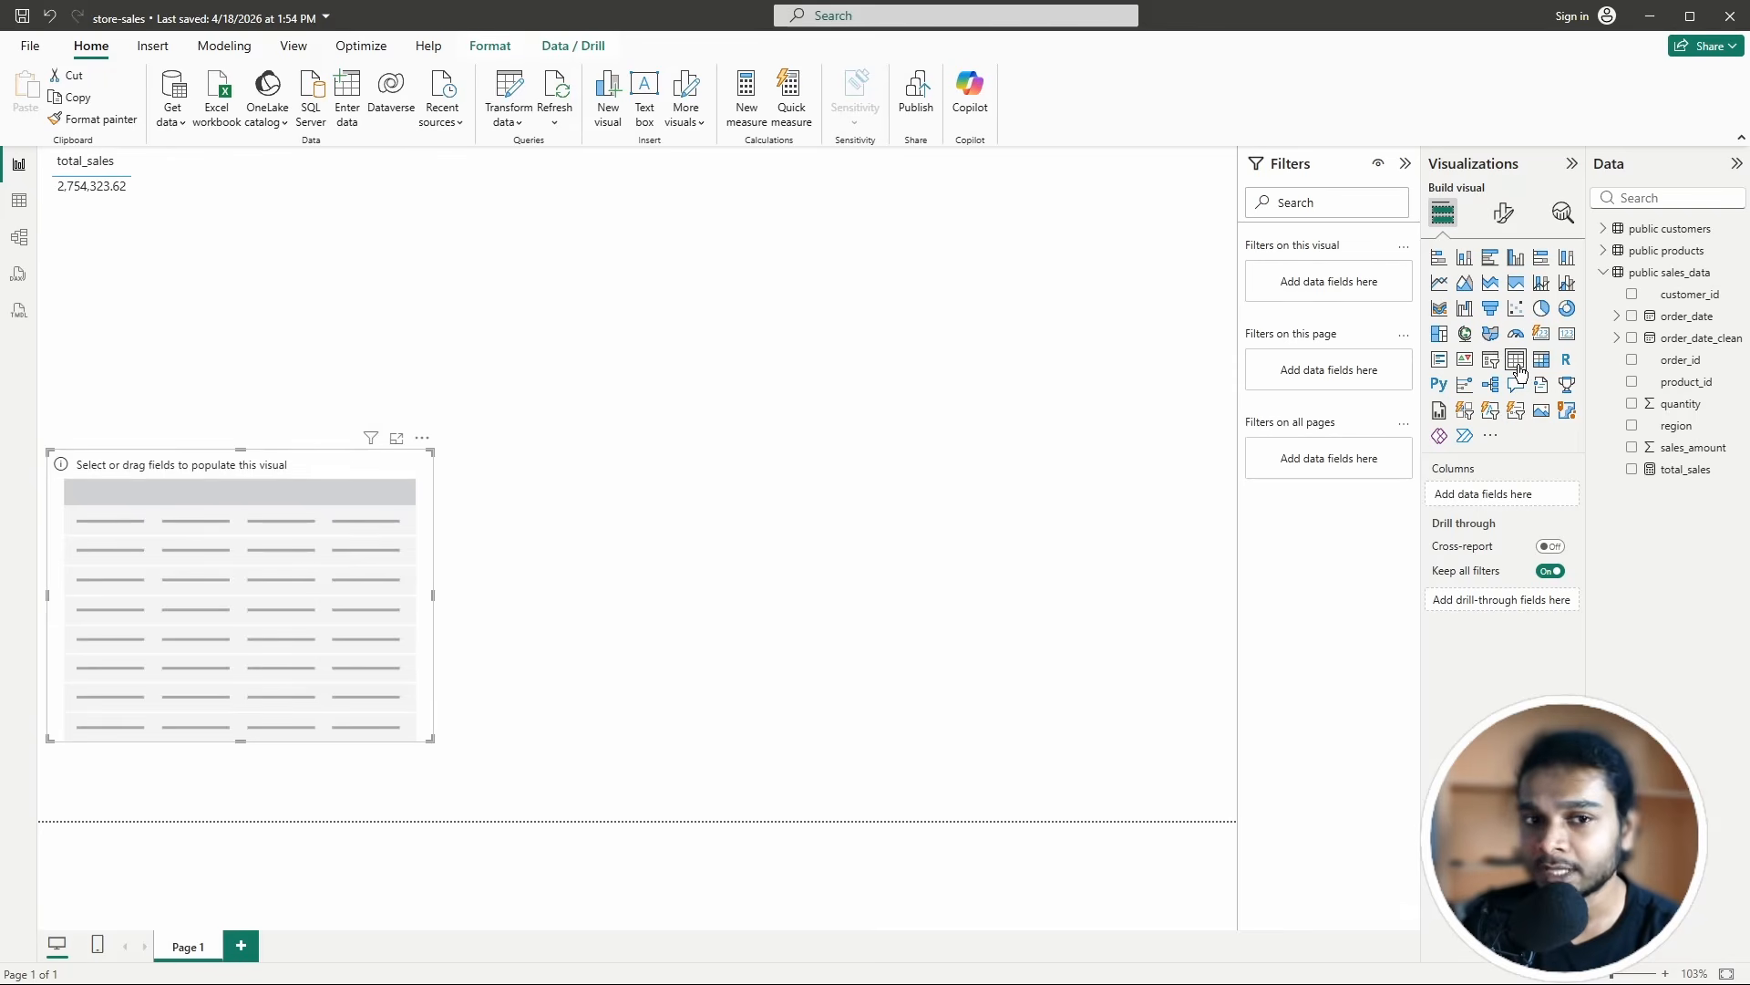
click(1632, 449)
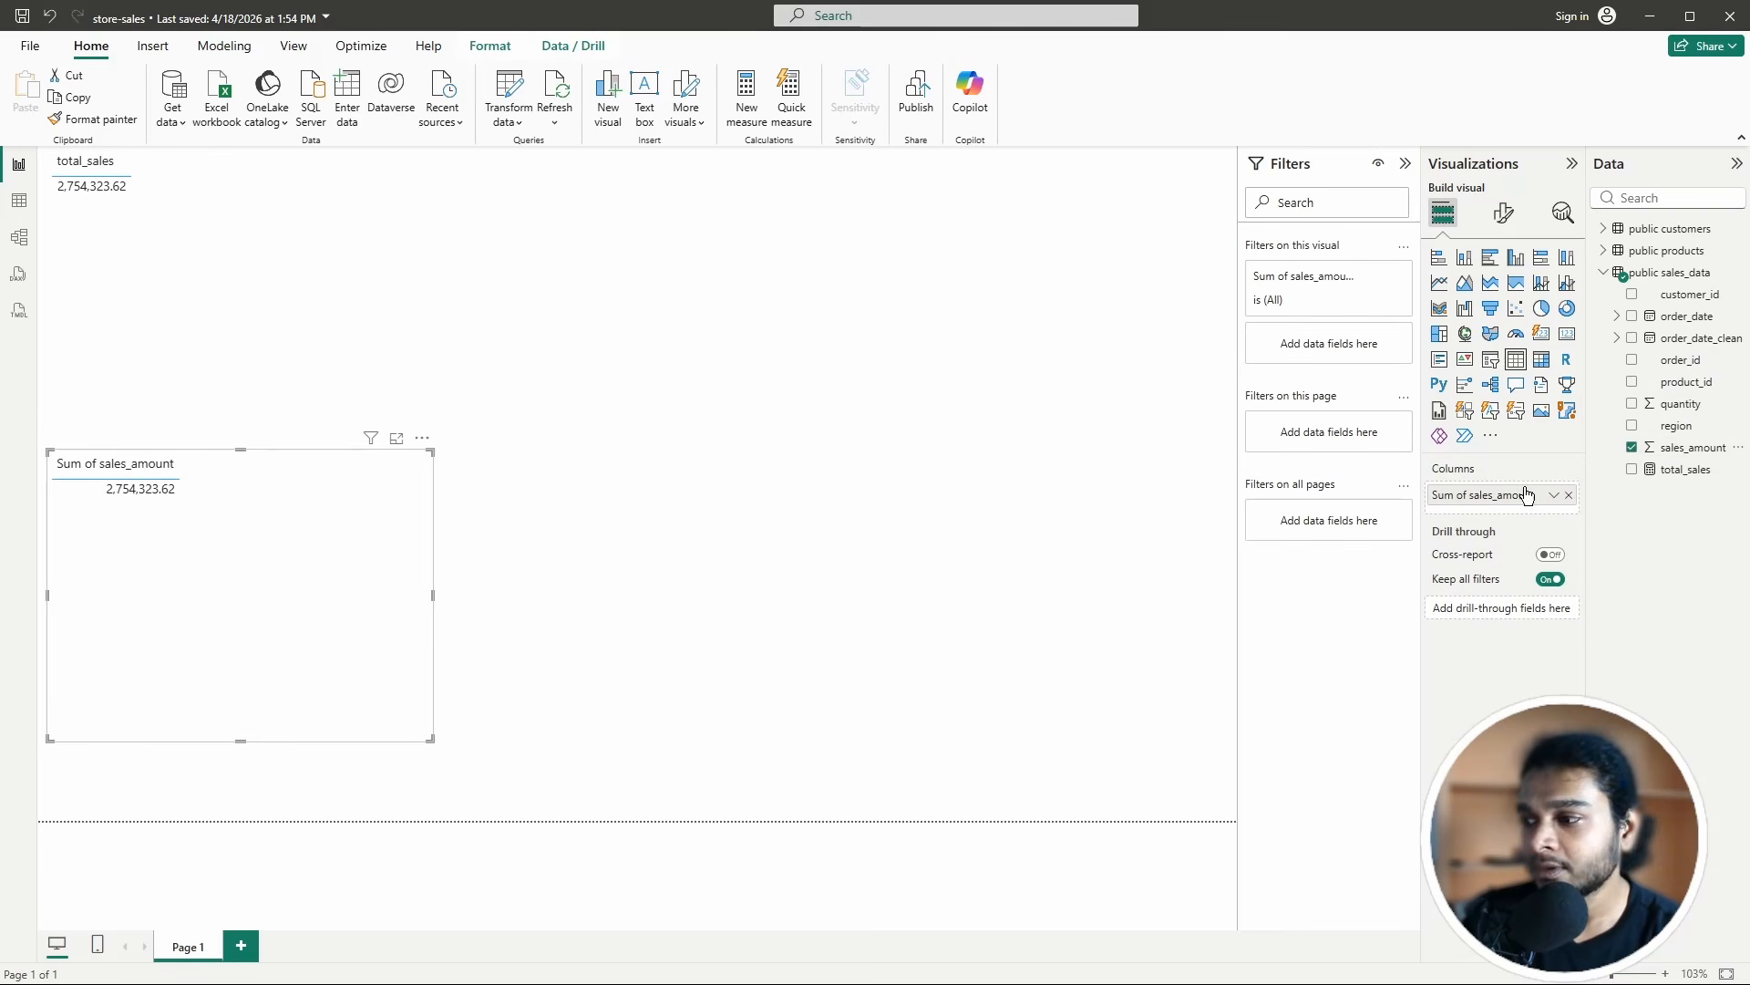
click(1554, 494)
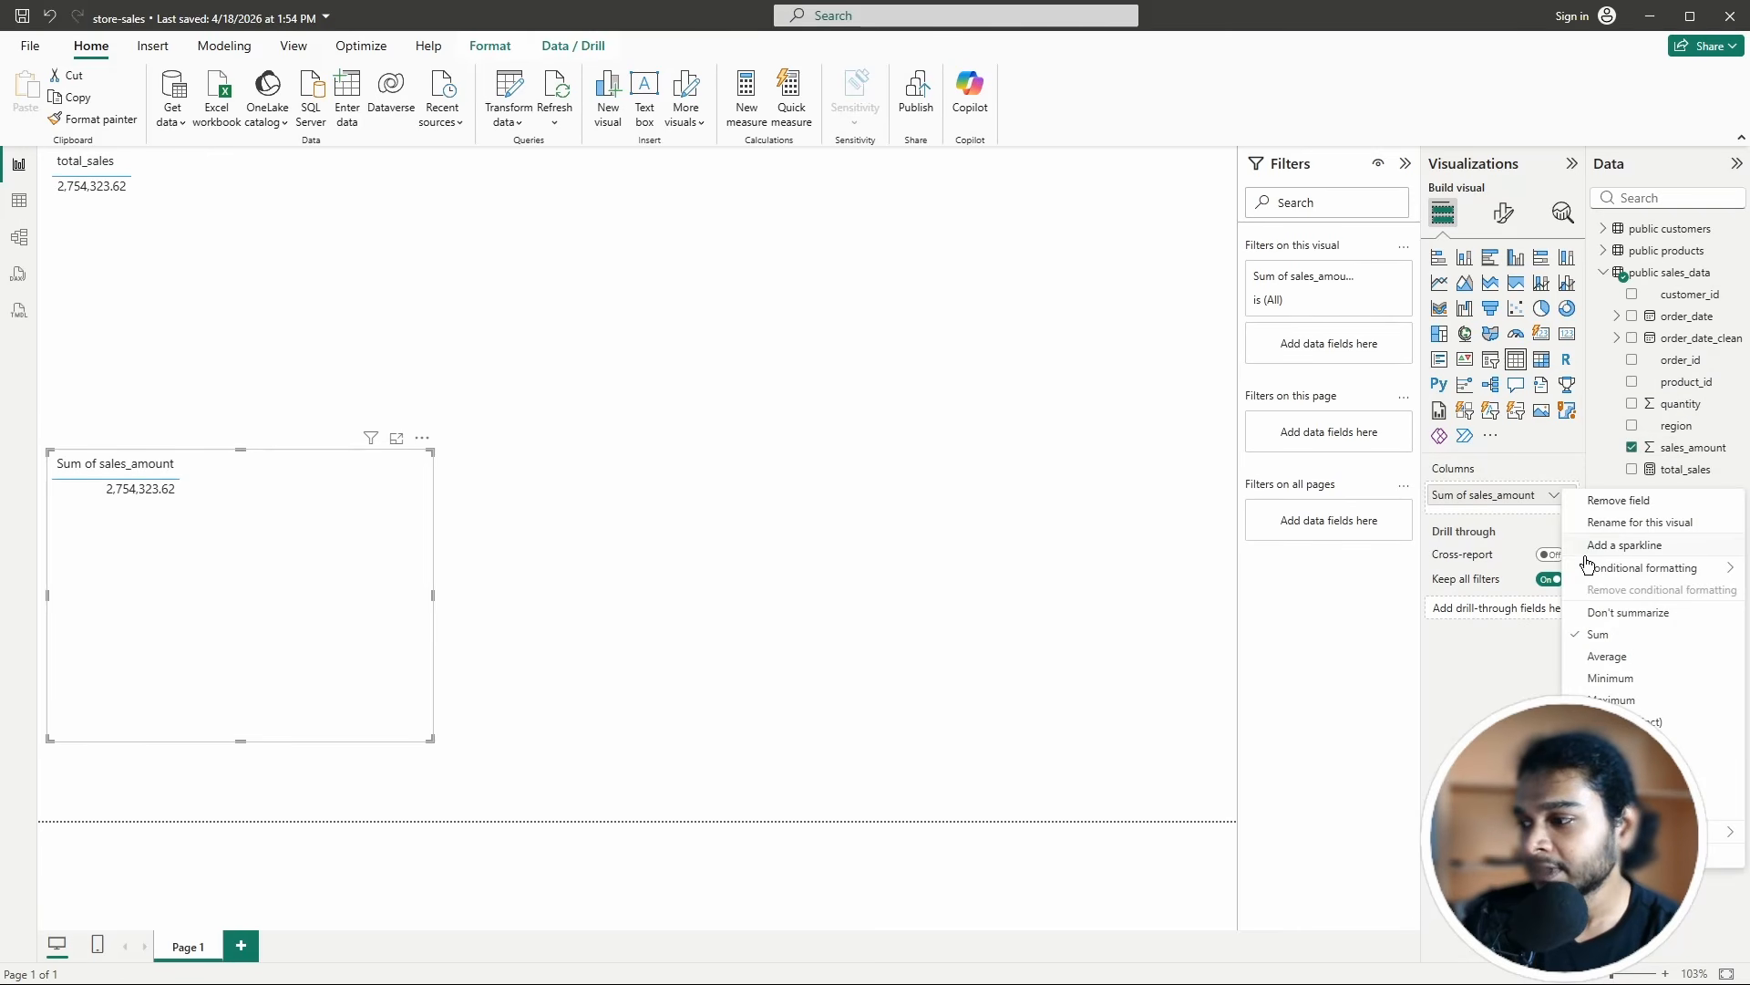
click(1610, 657)
click(1555, 494)
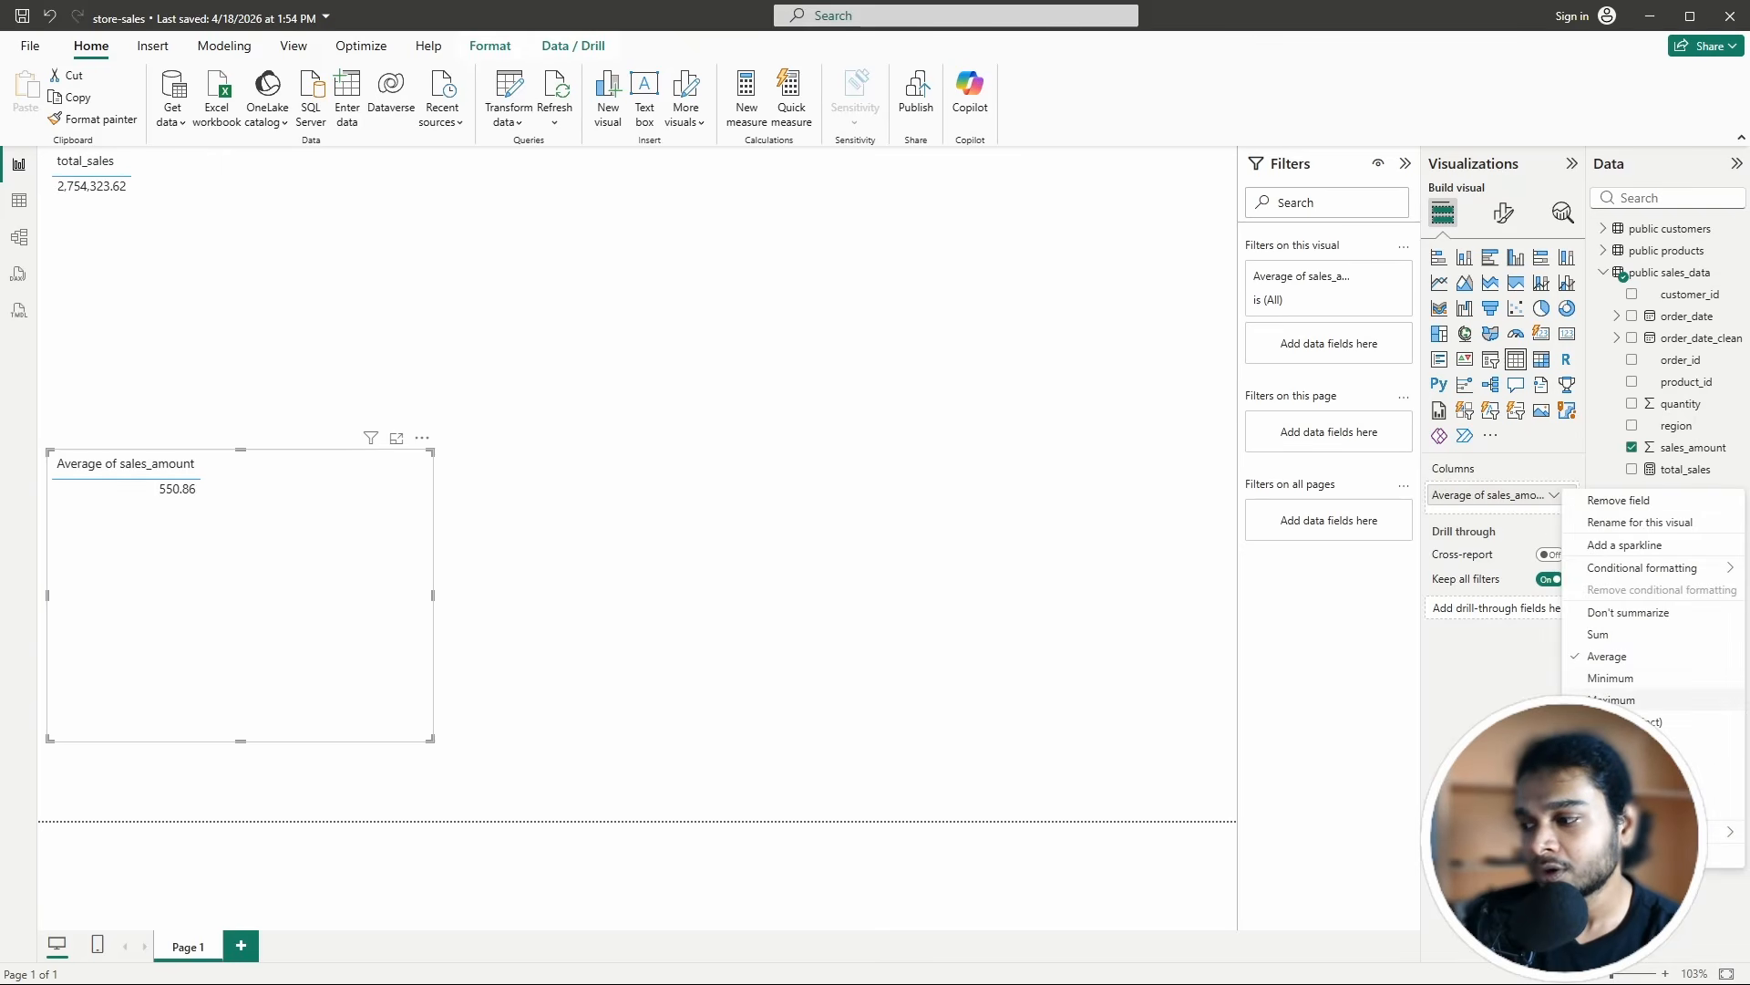
click(1610, 678)
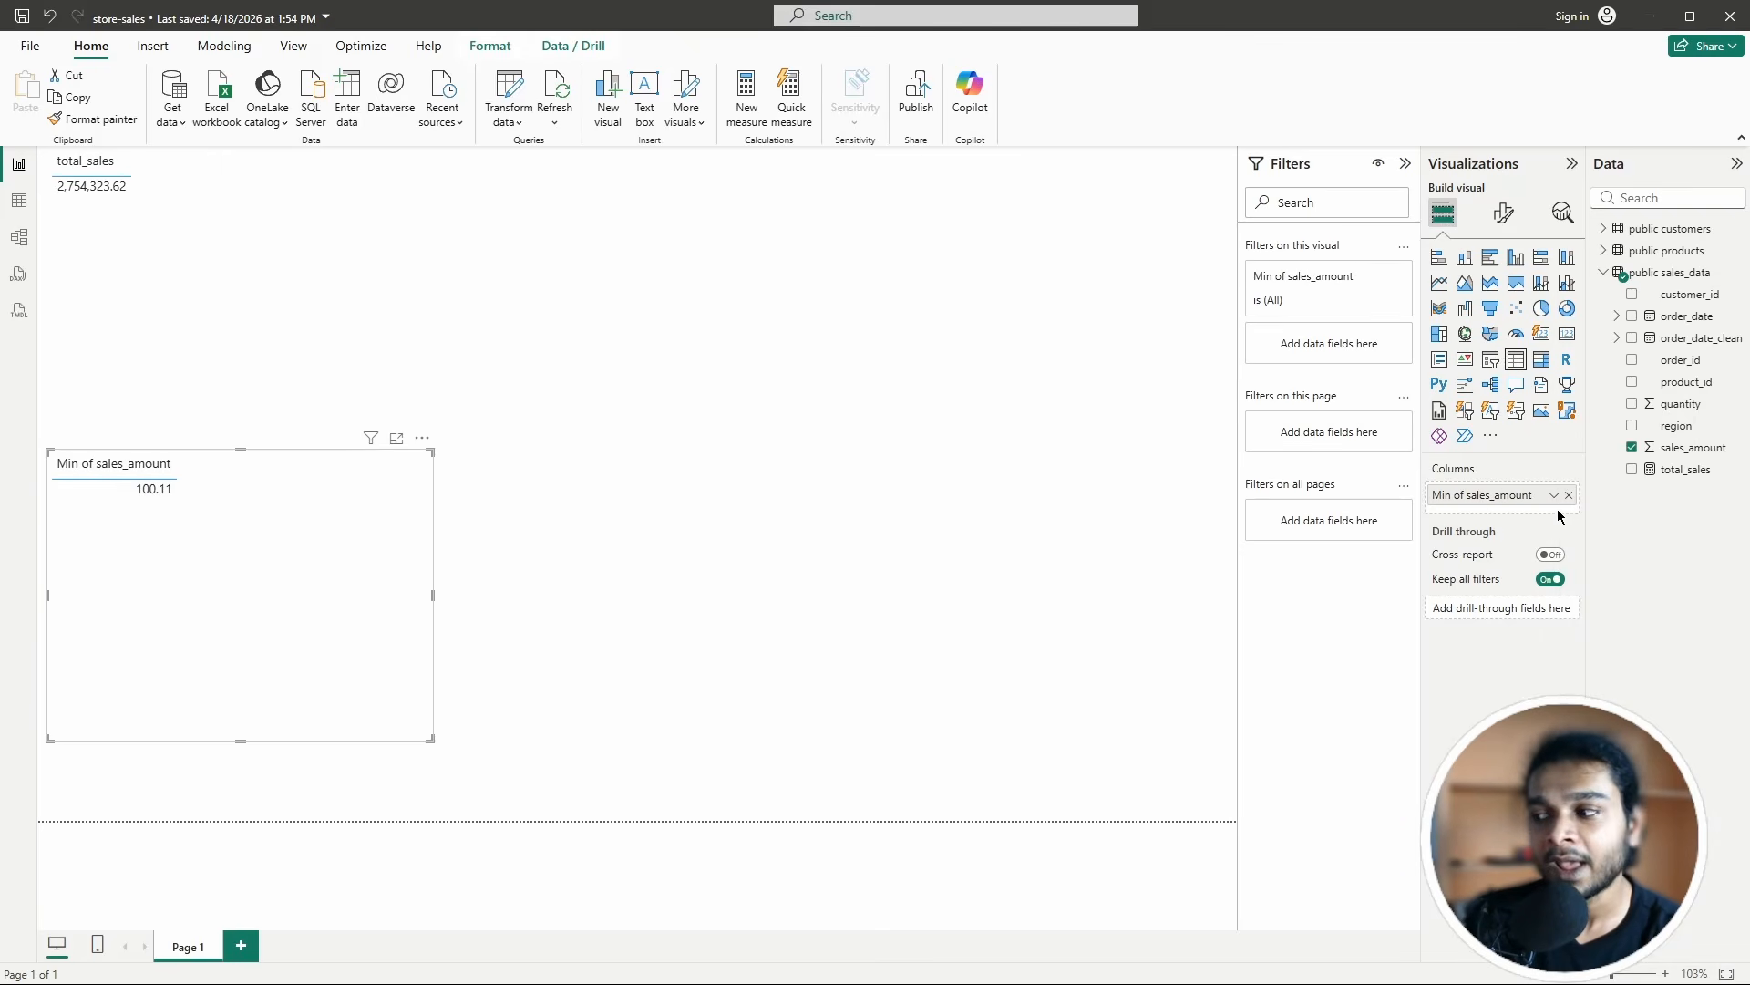
click(1555, 494)
click(1600, 638)
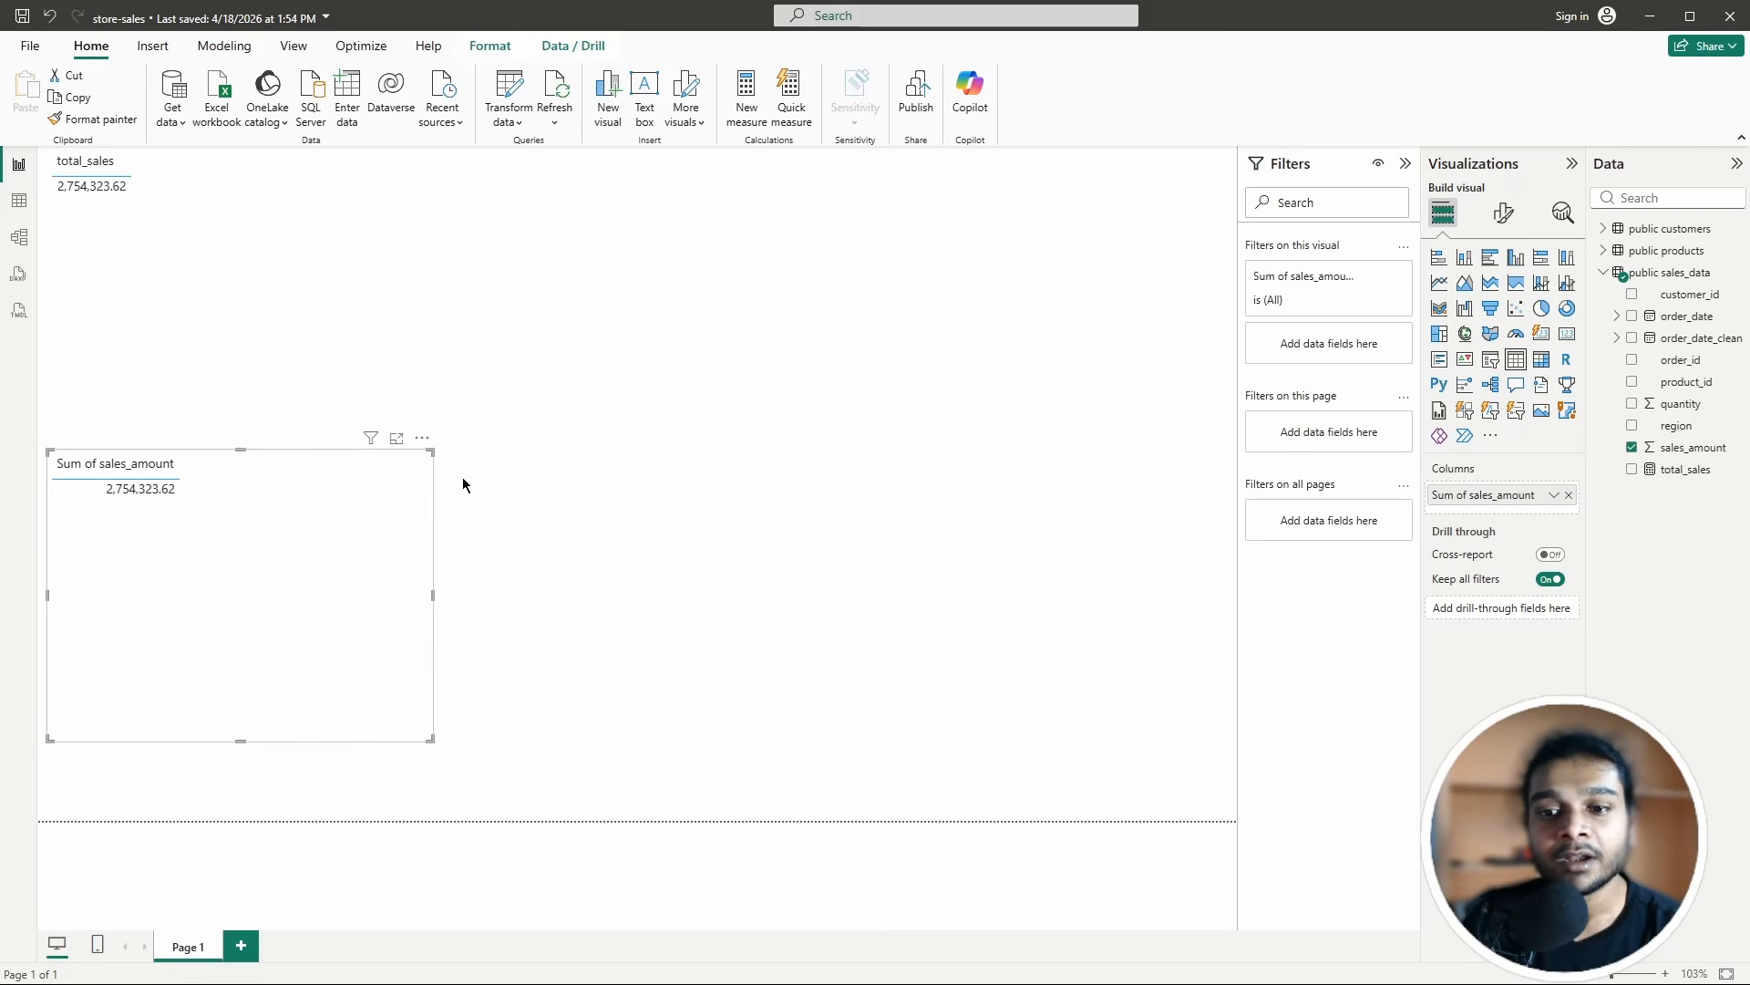
click(592, 503)
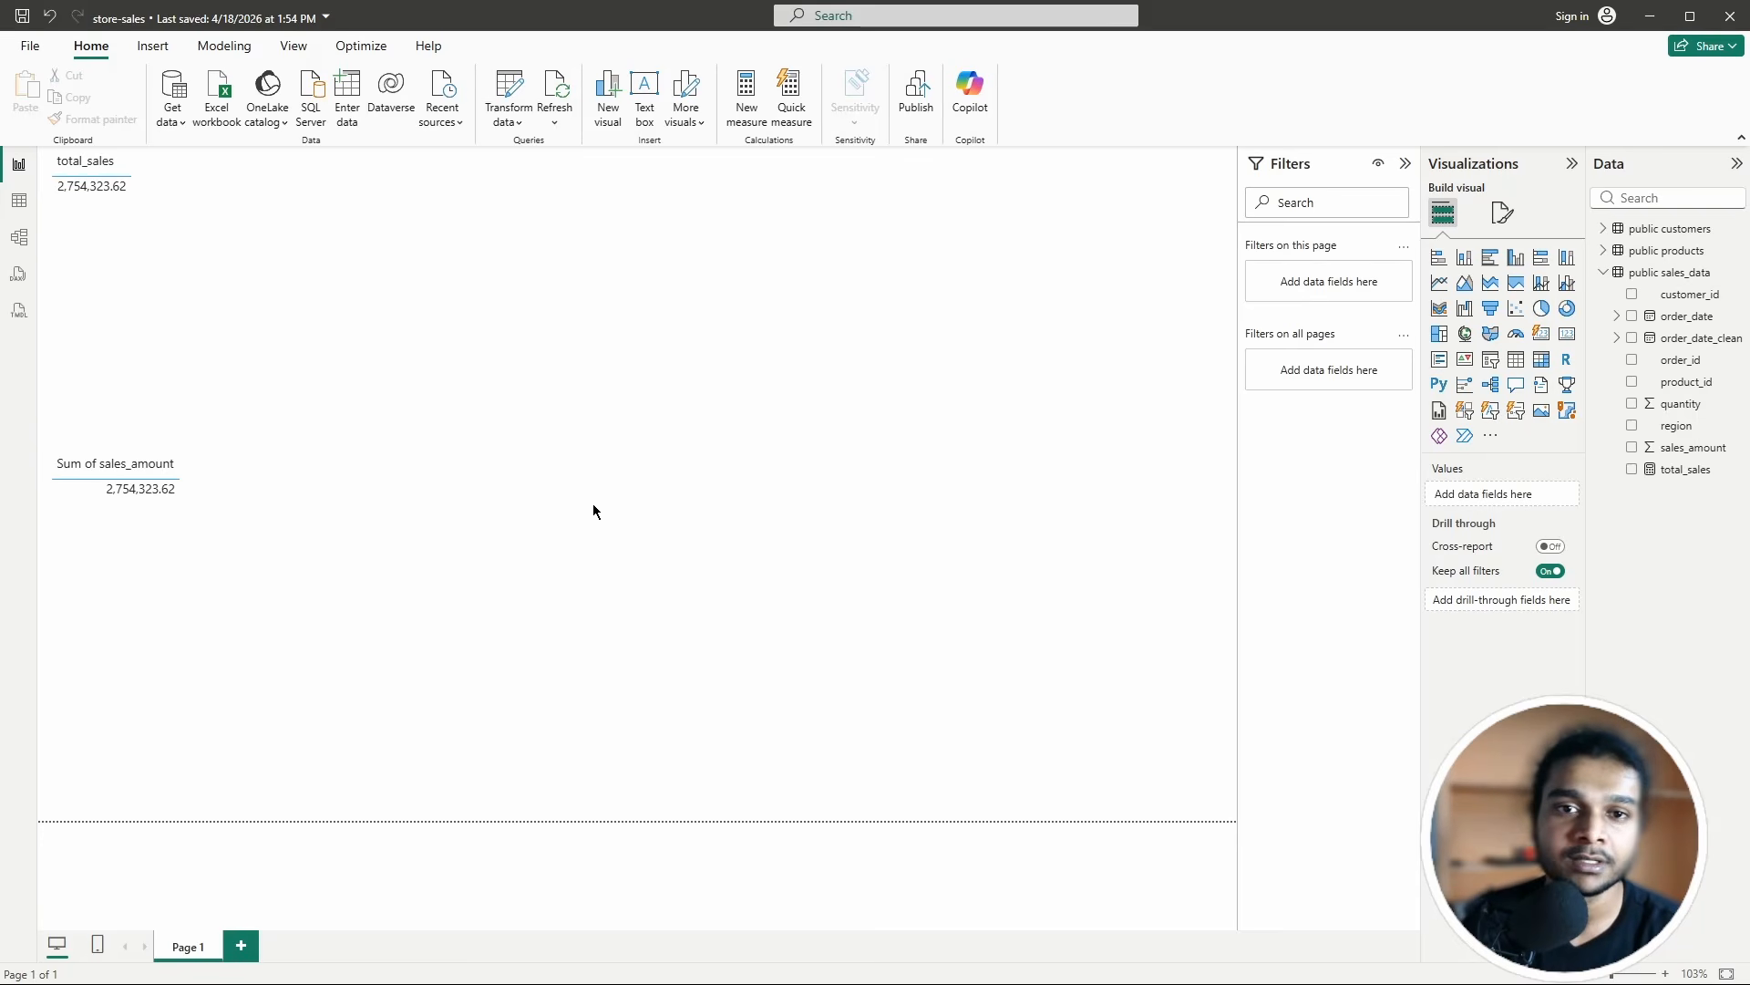
Step: Remove the Sum of sales_amount table and start a new measure under public customers
click(422, 438)
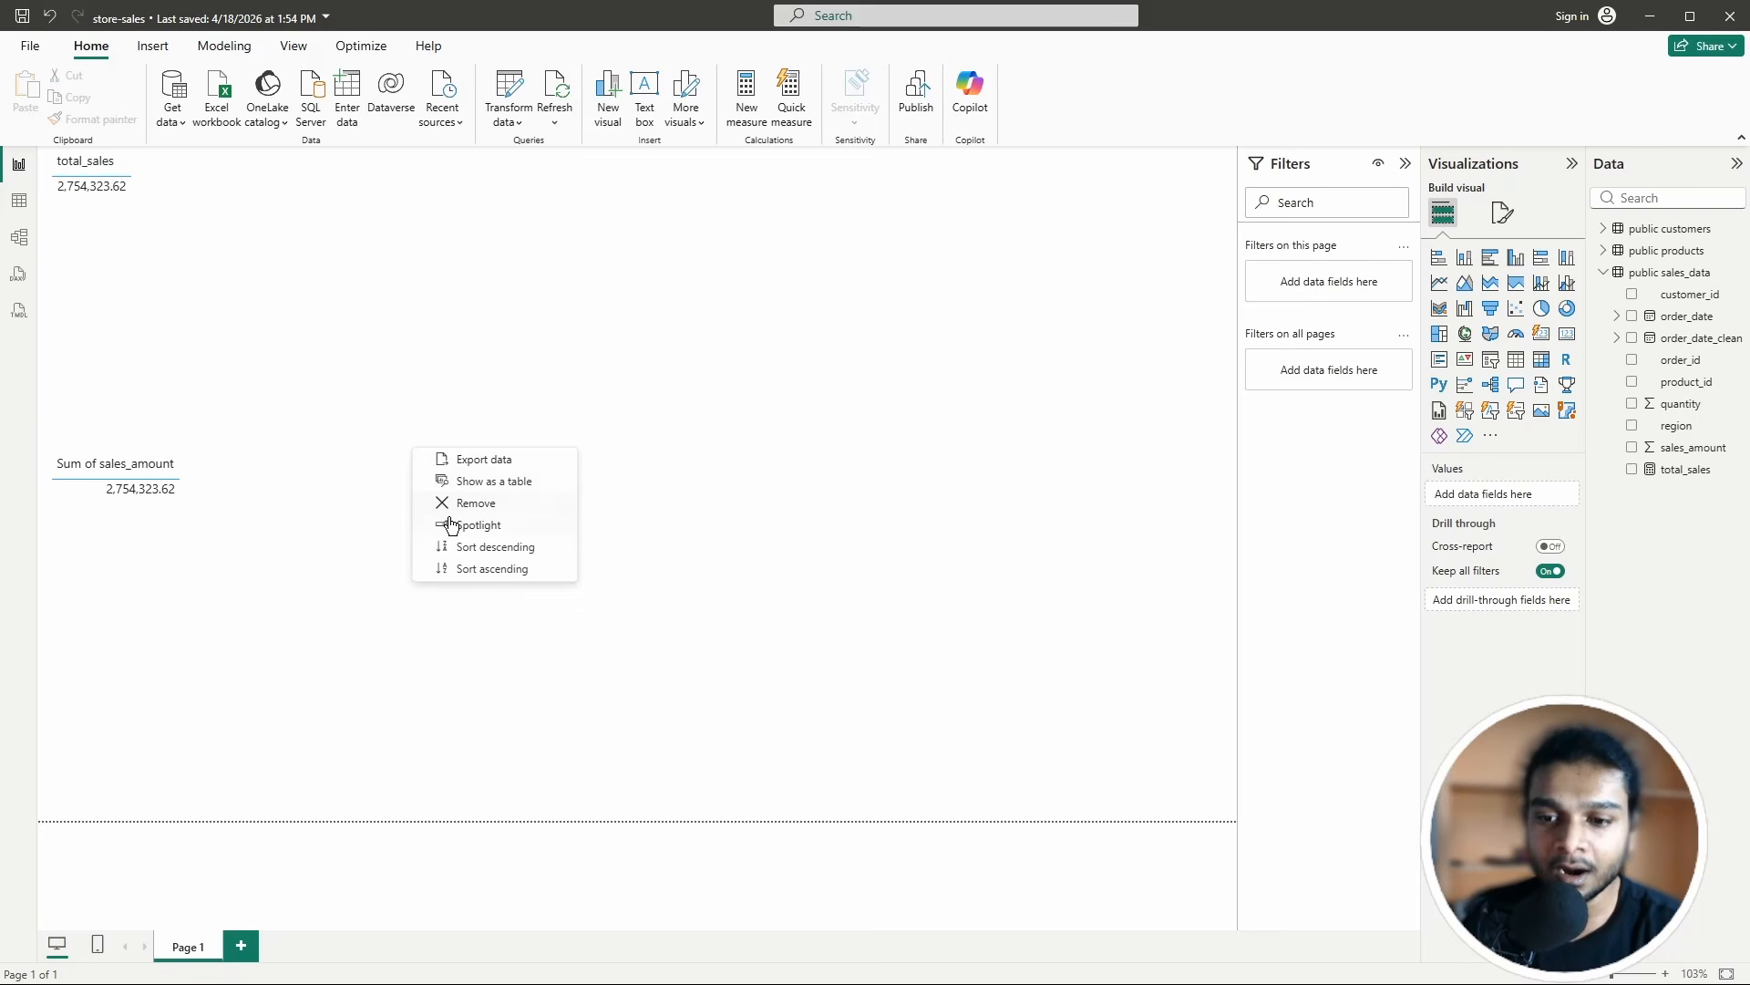
click(448, 509)
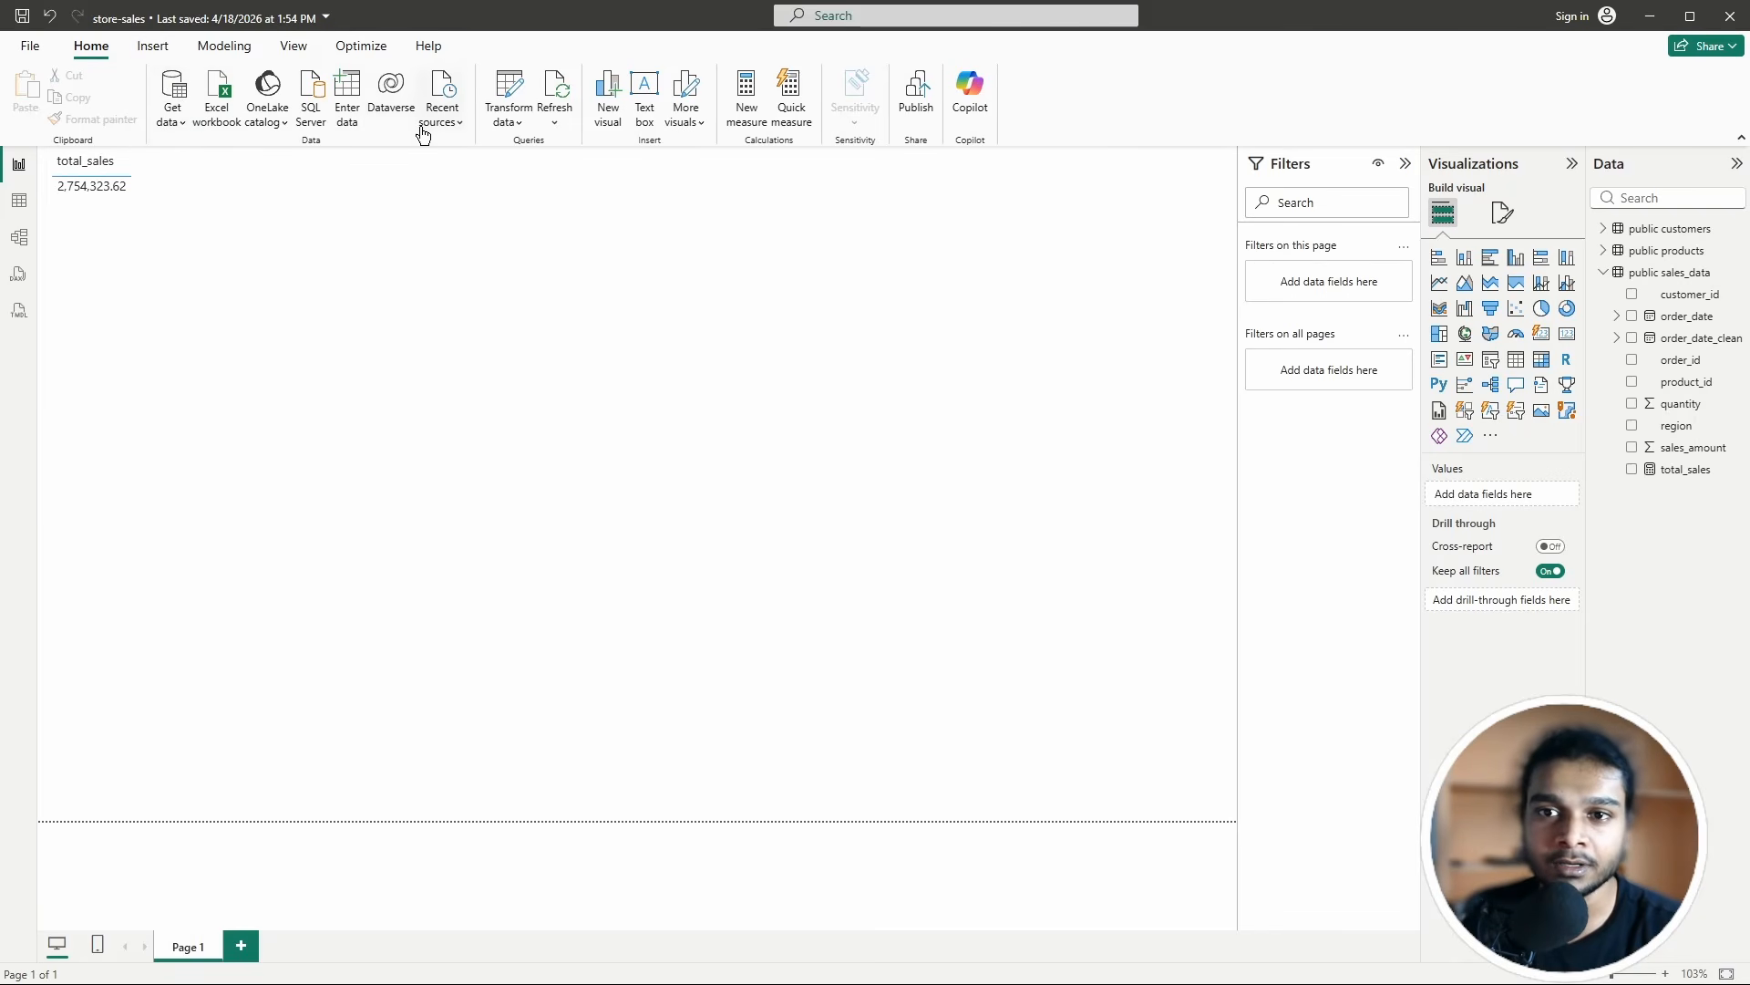
click(747, 98)
click(262, 169)
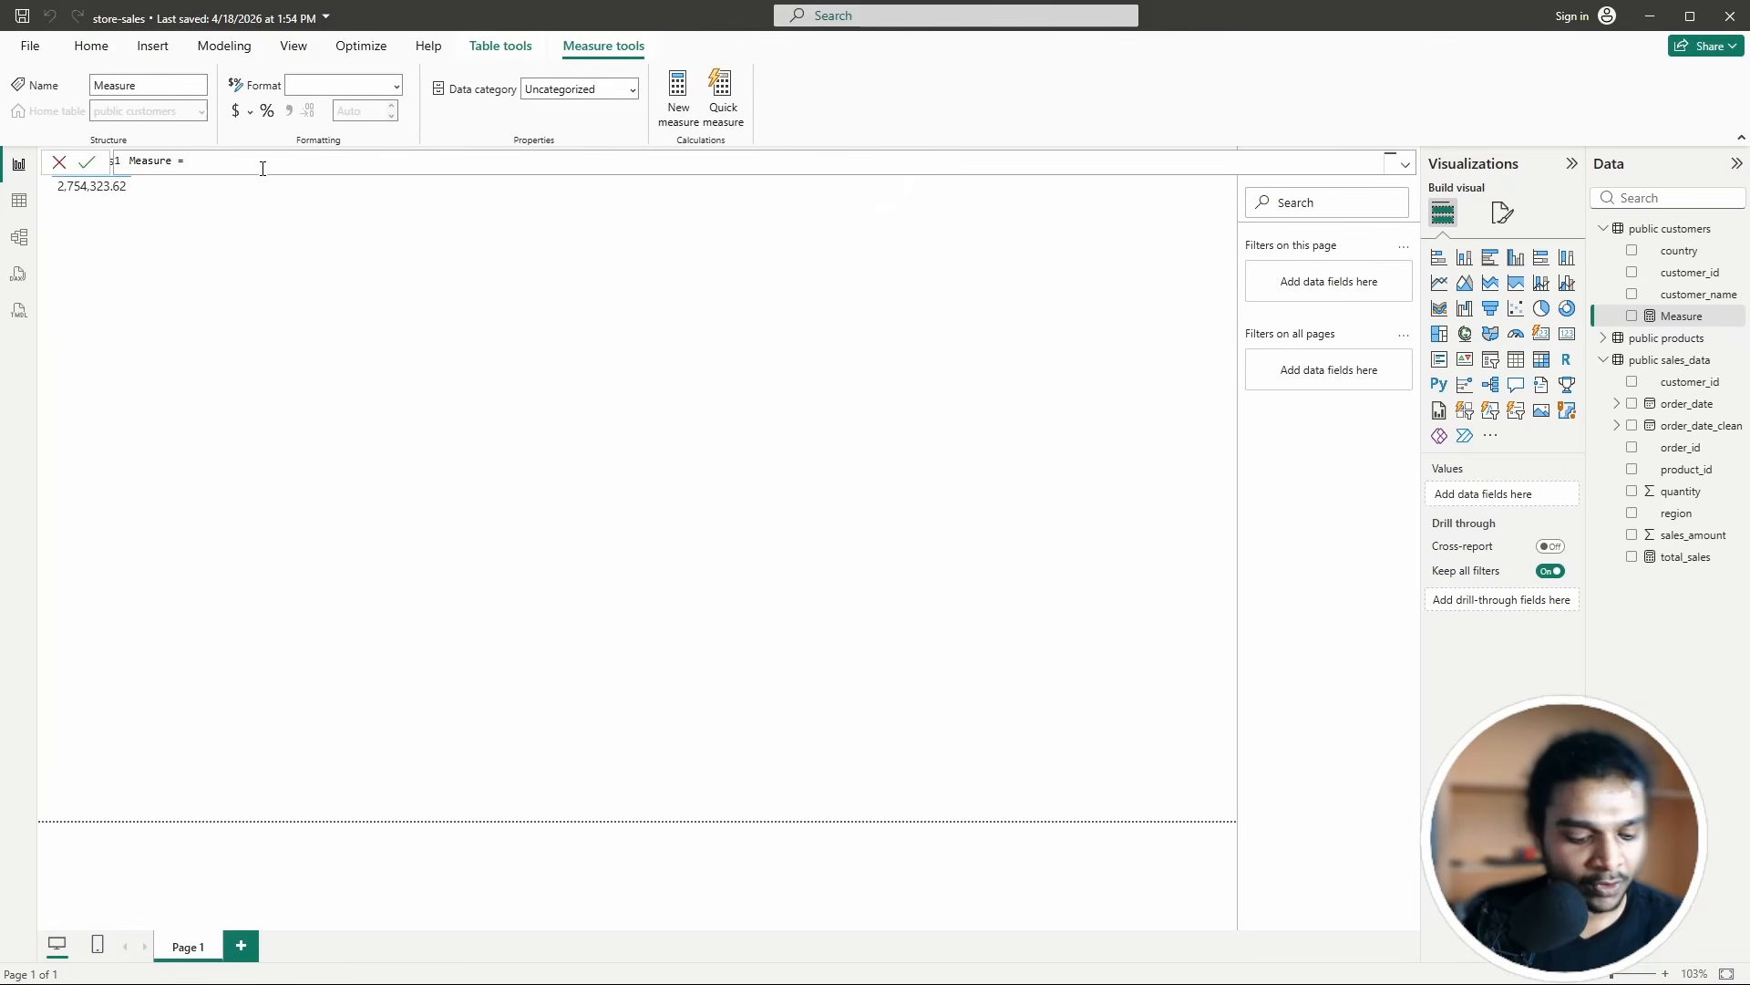
Step: Begin an AVERAGE formula on a sales_data column, then discard the draft measure
text(a)
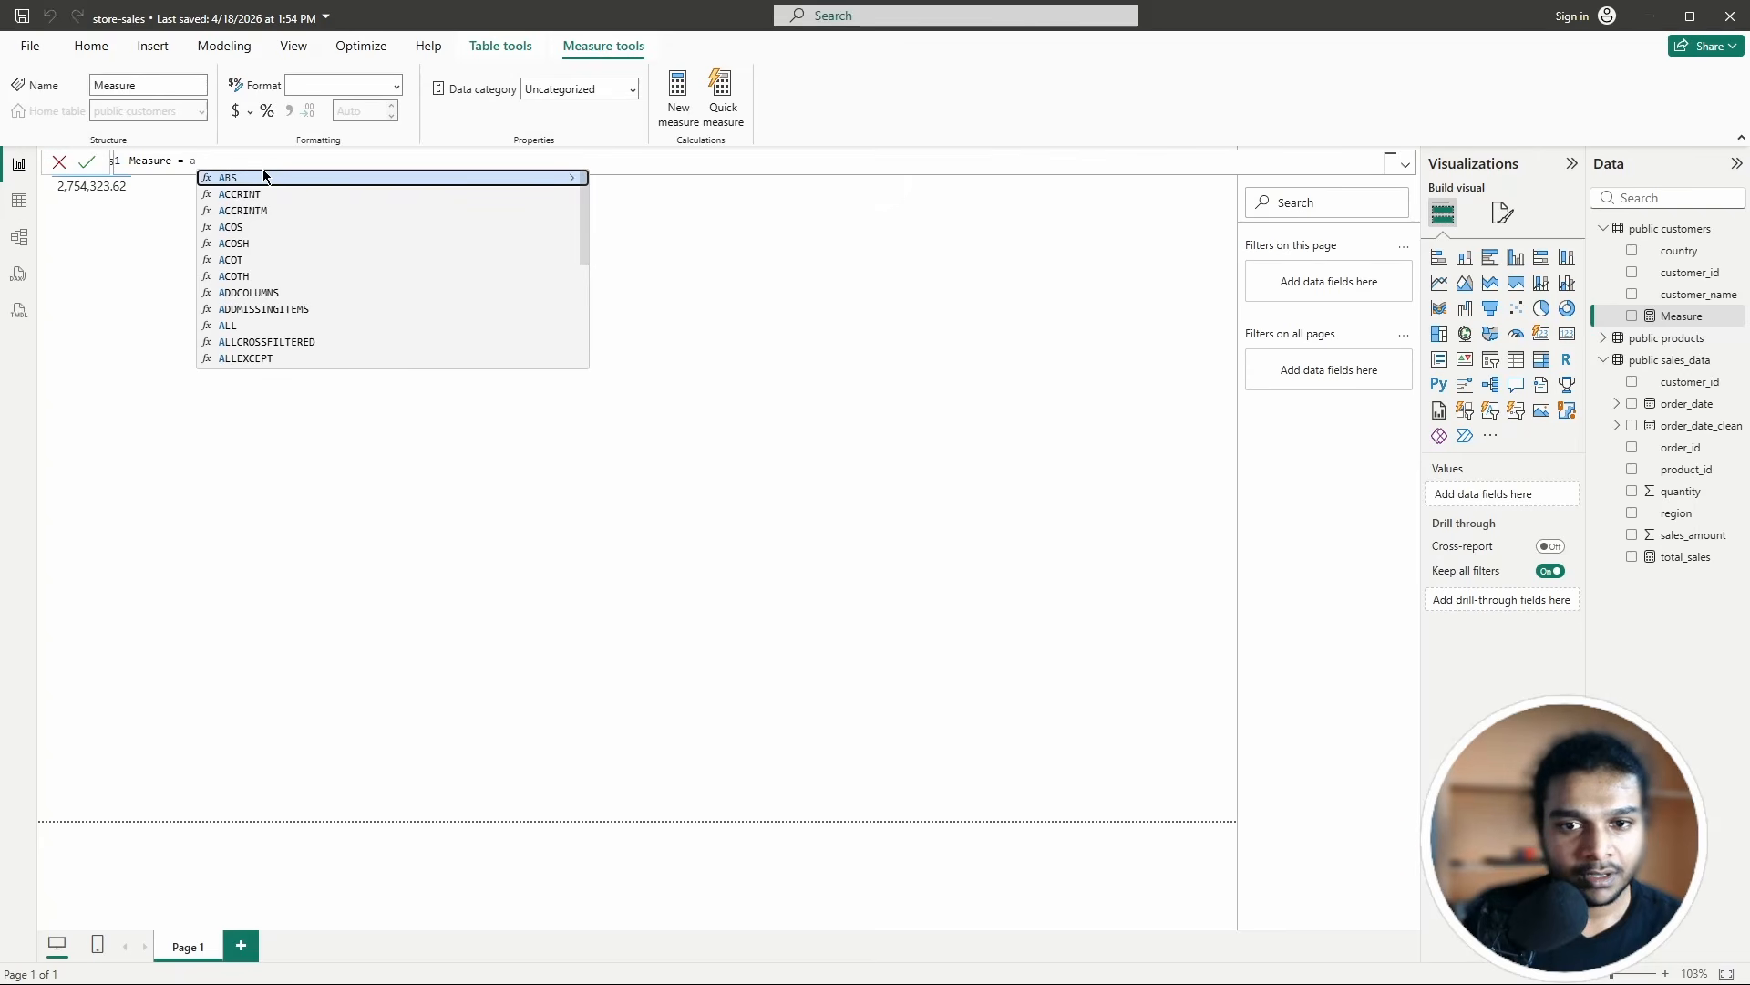
text(v)
click(240, 178)
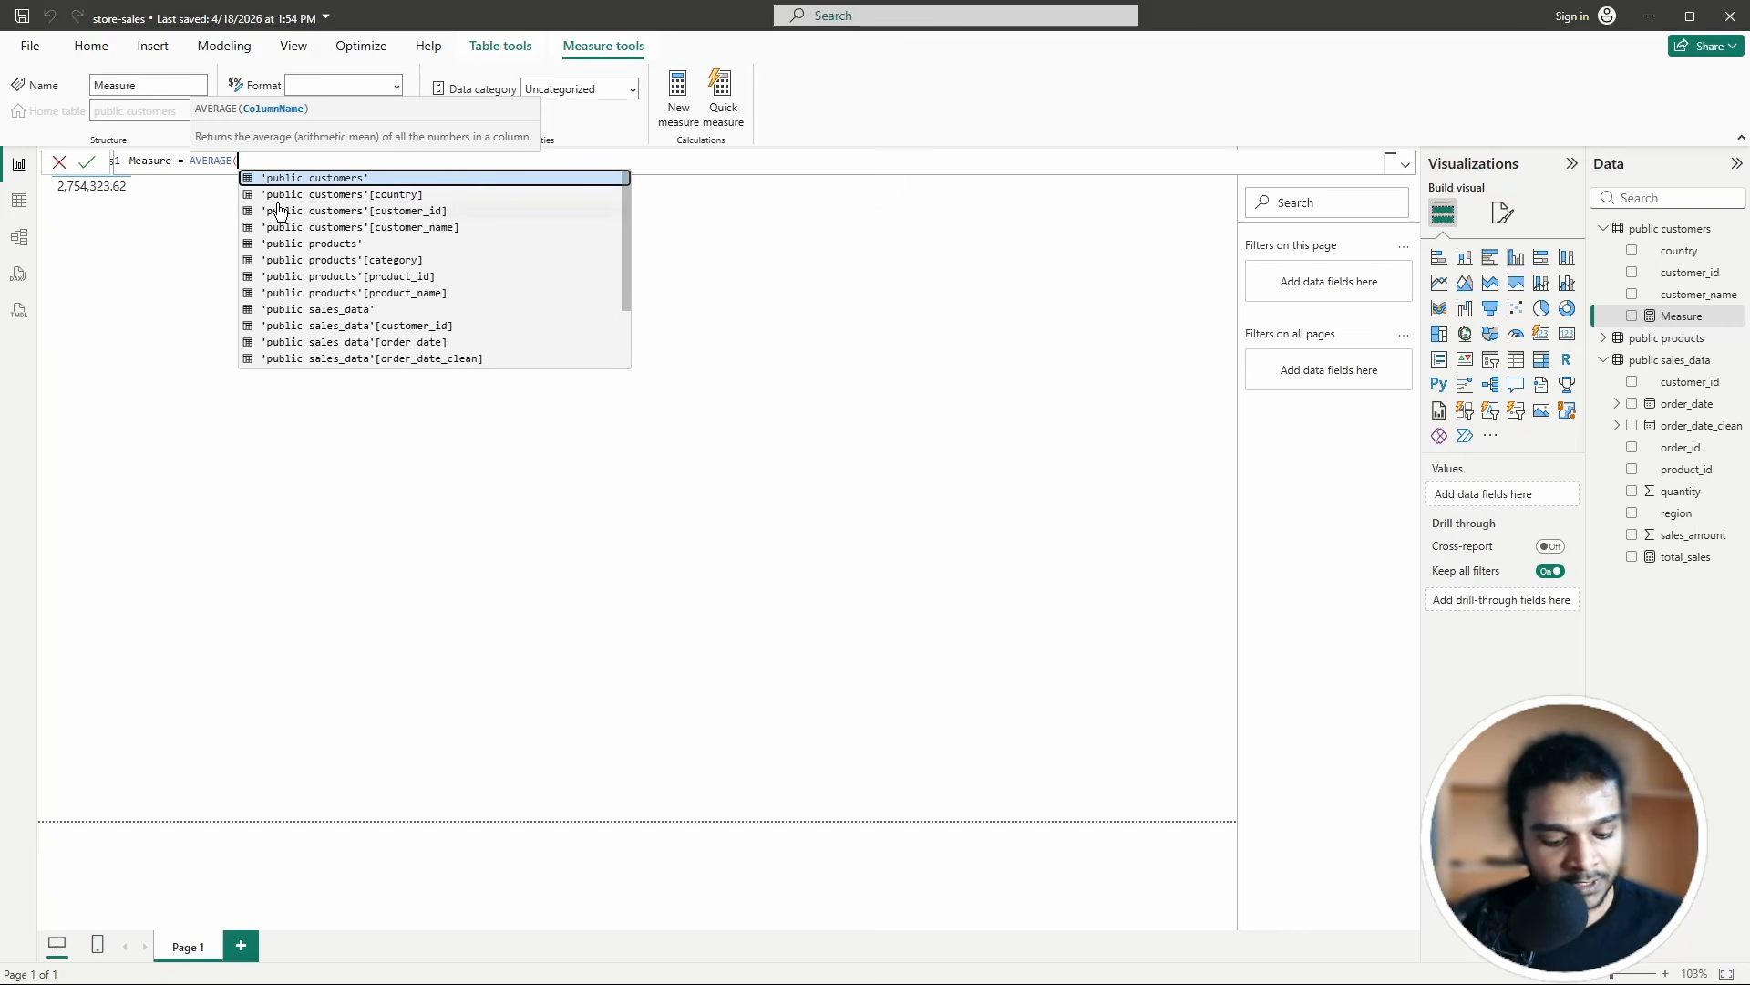
text(sal)
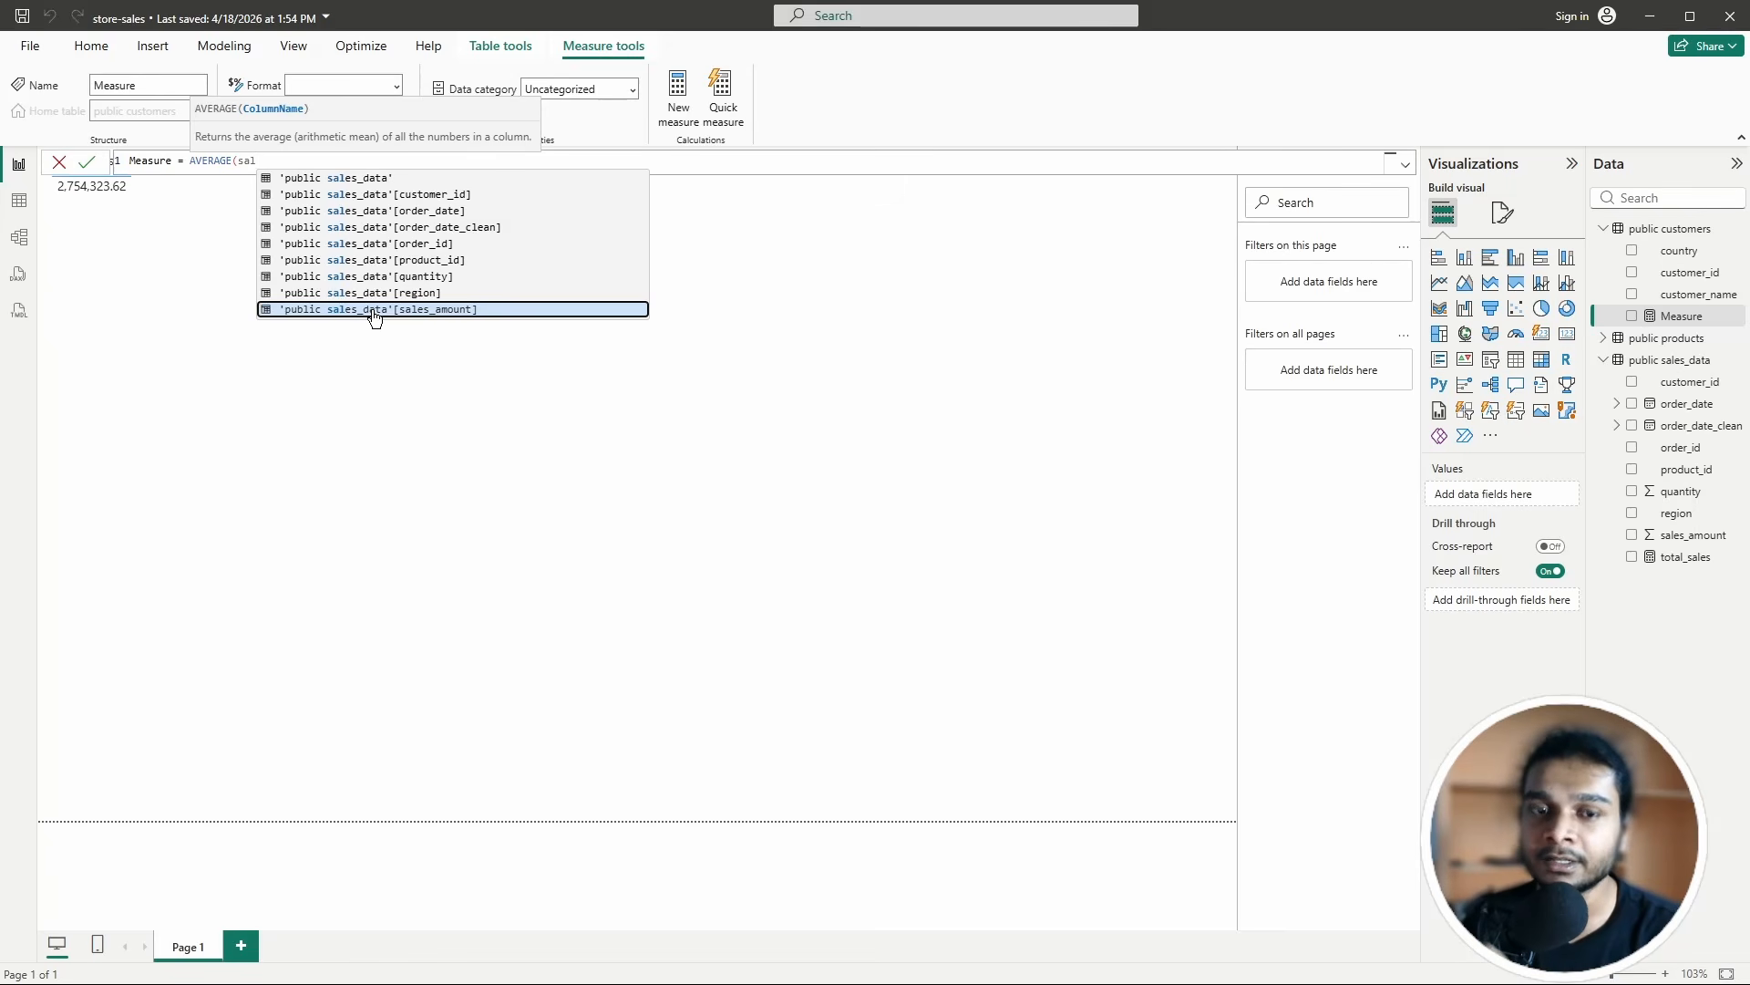
click(60, 162)
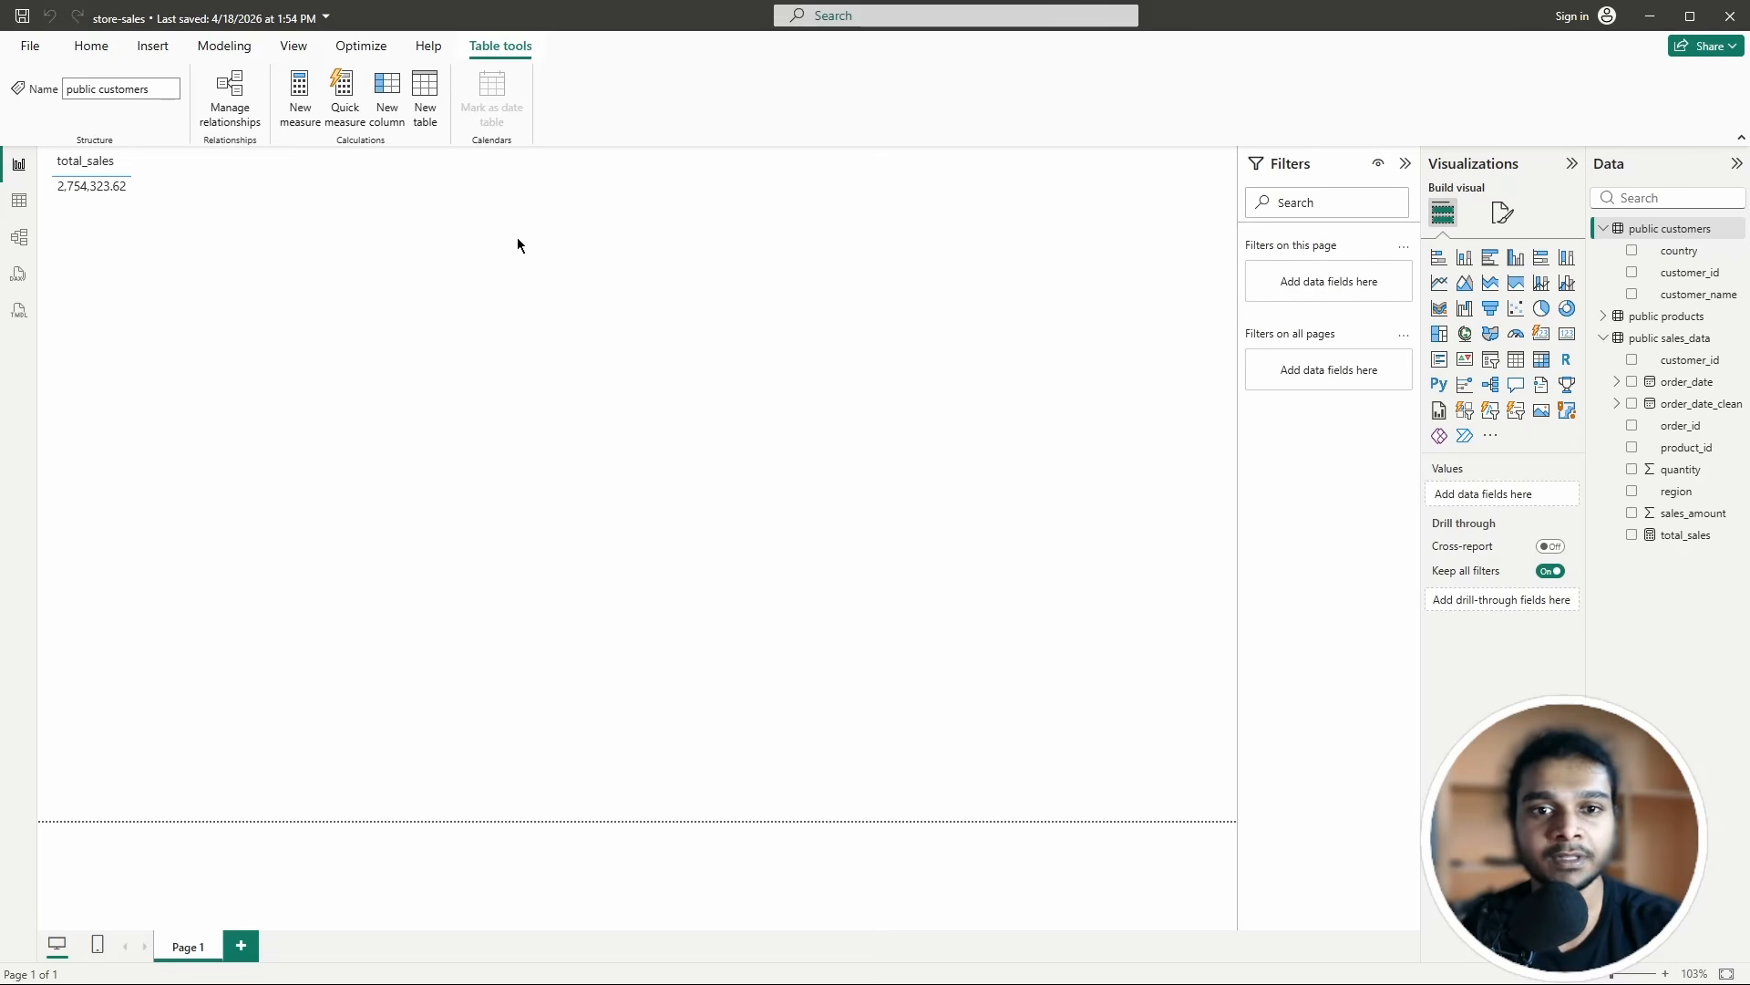
Step: Select the total_sales table visual showing 2,754,323.62 on Page 1
click(131, 259)
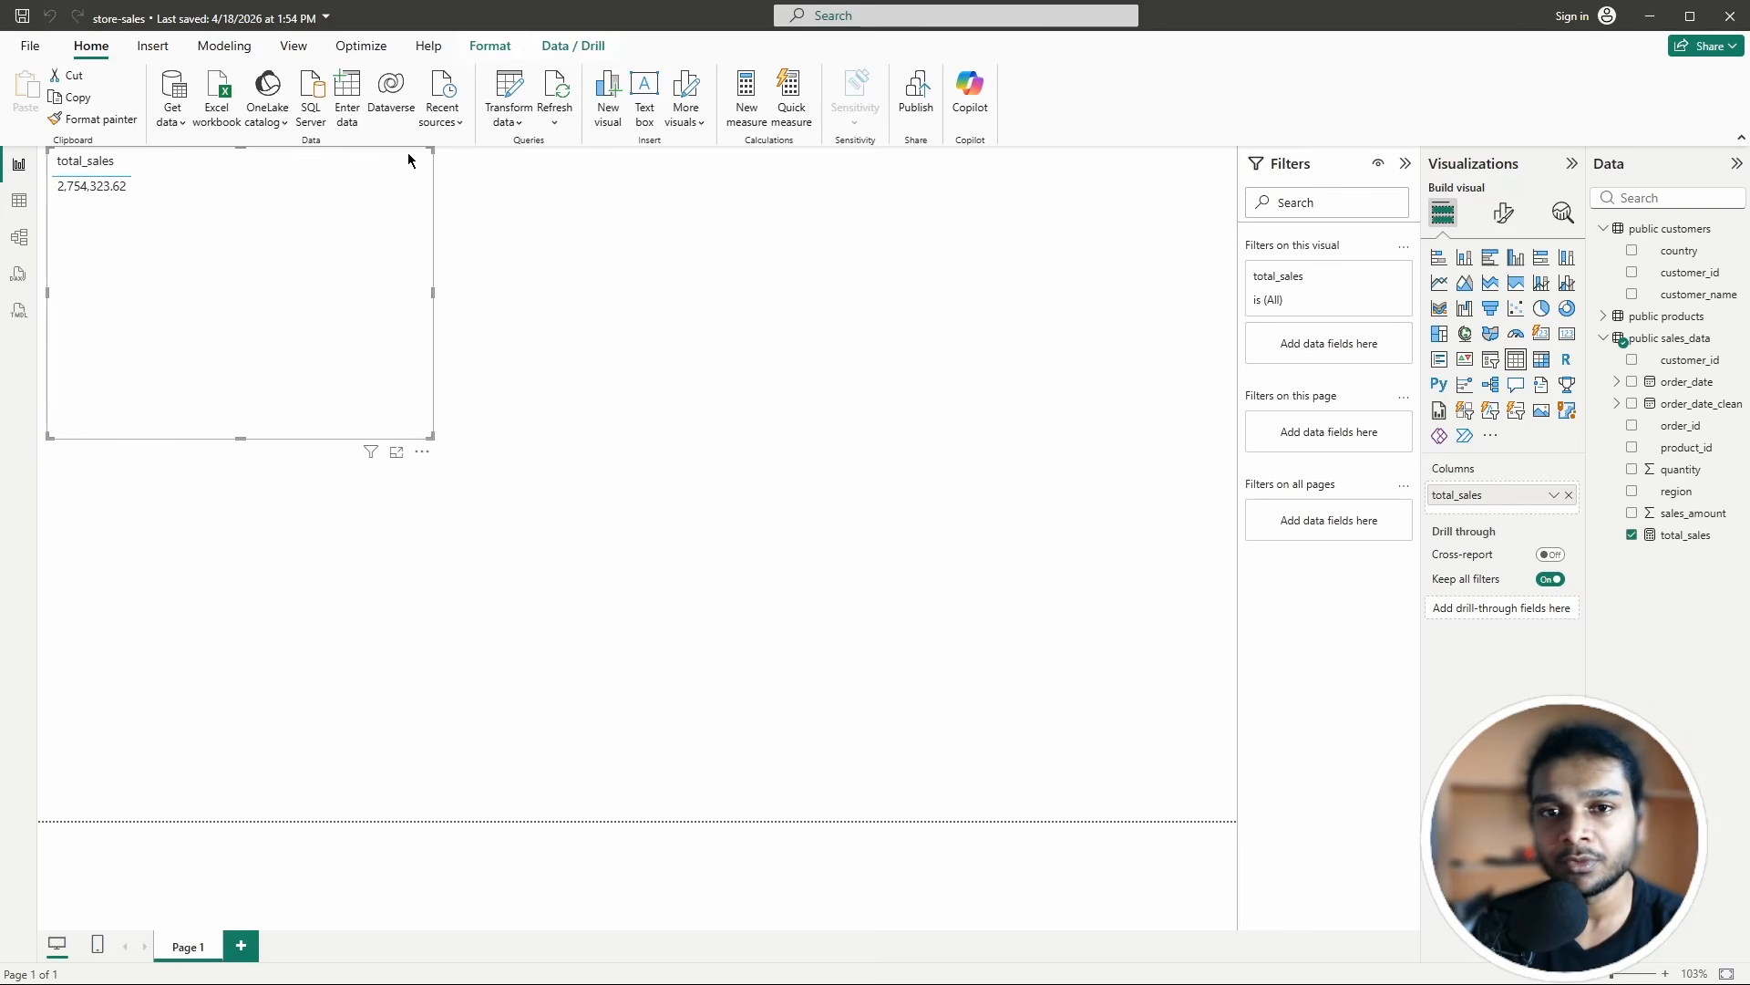
Step: Create and commit the measure Order Count = COUNT('public sales_data'[order_id])
click(746, 95)
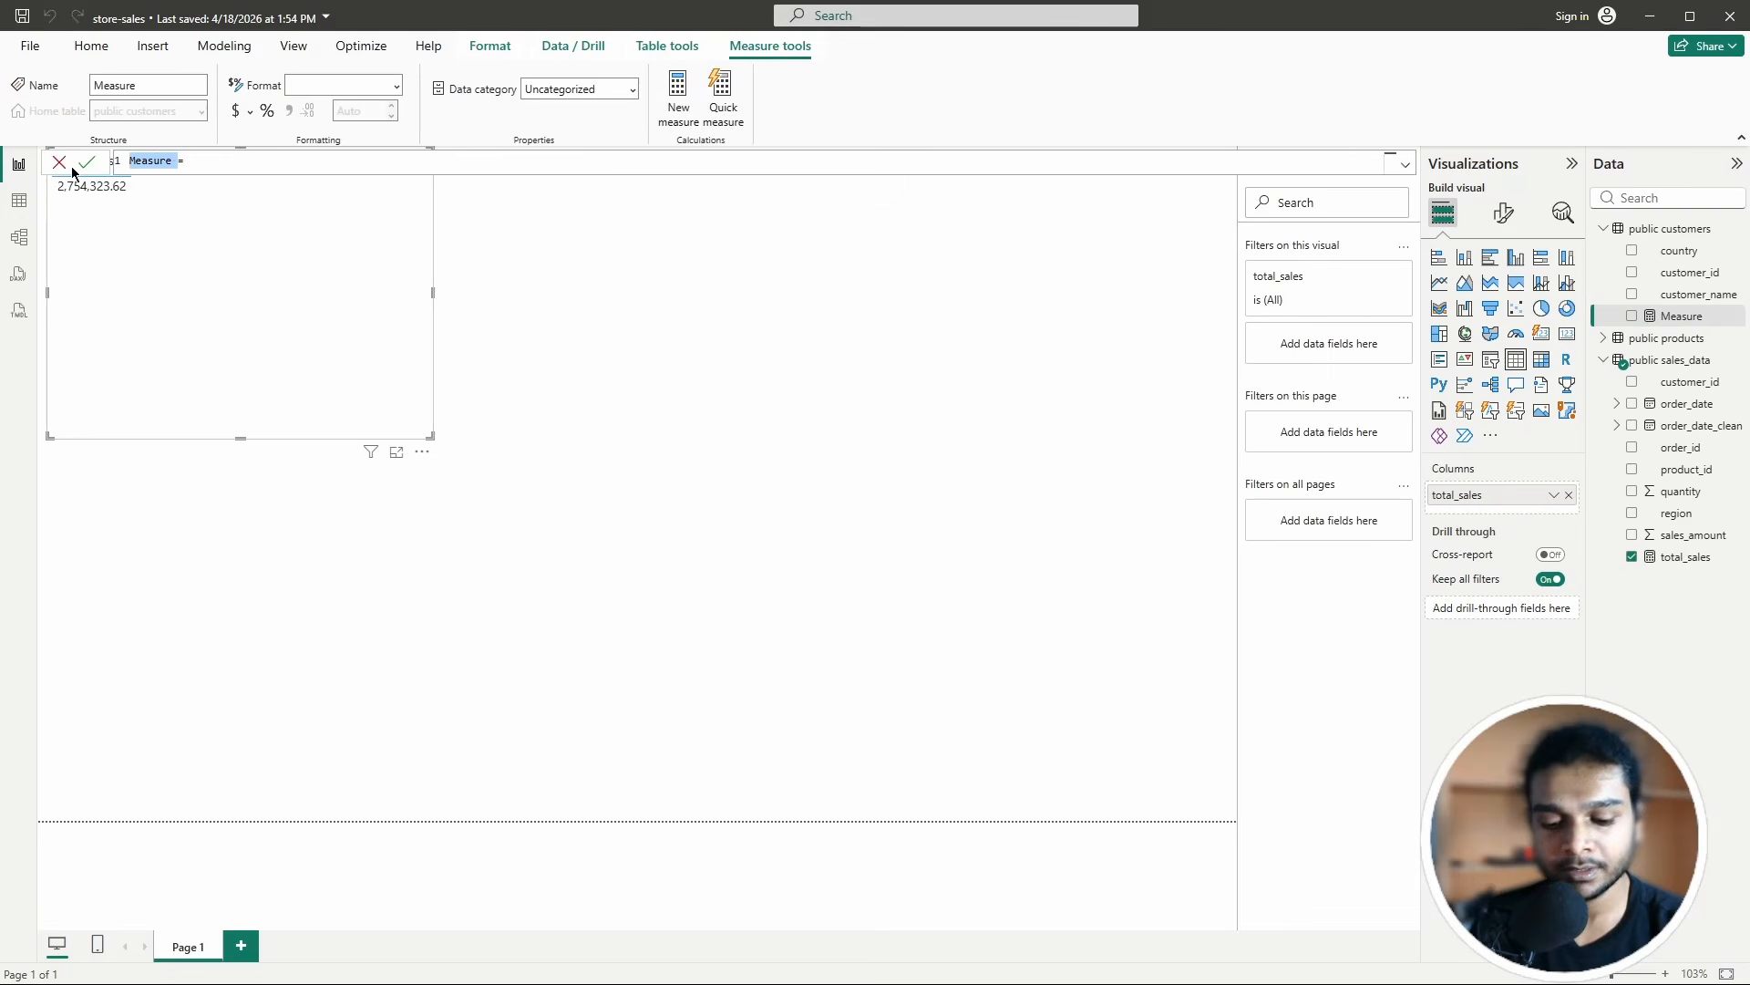
text(Order)
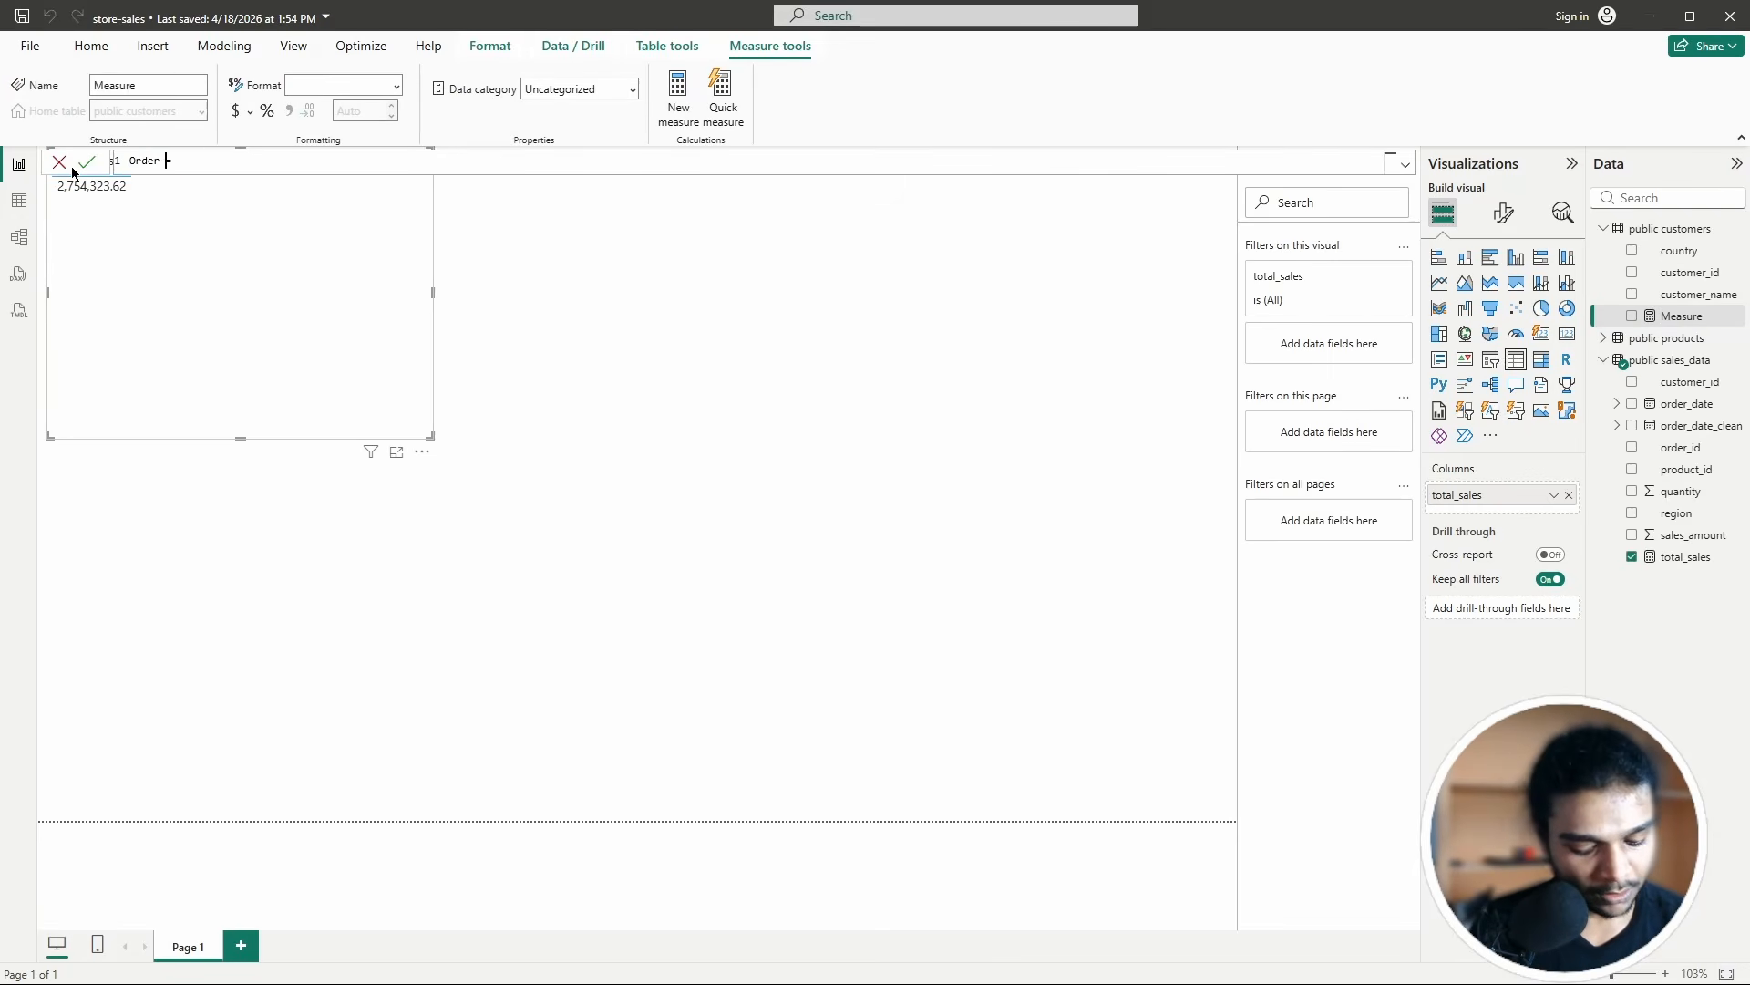
text( Count)
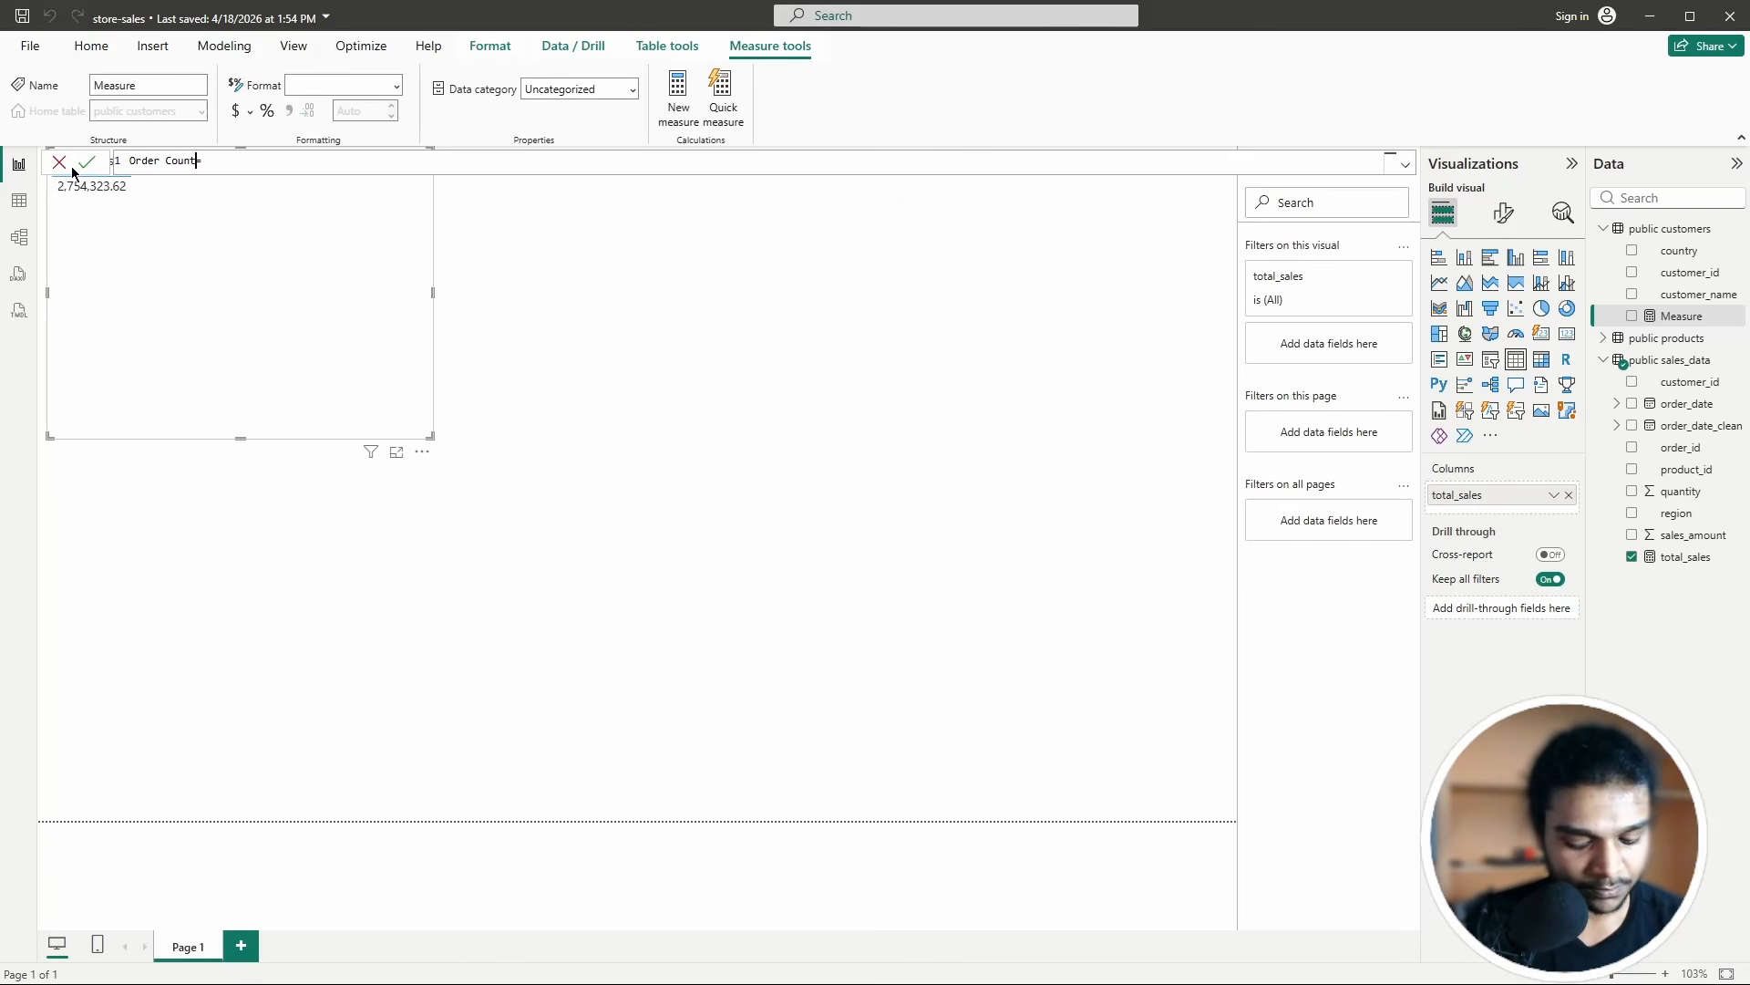
text( = )
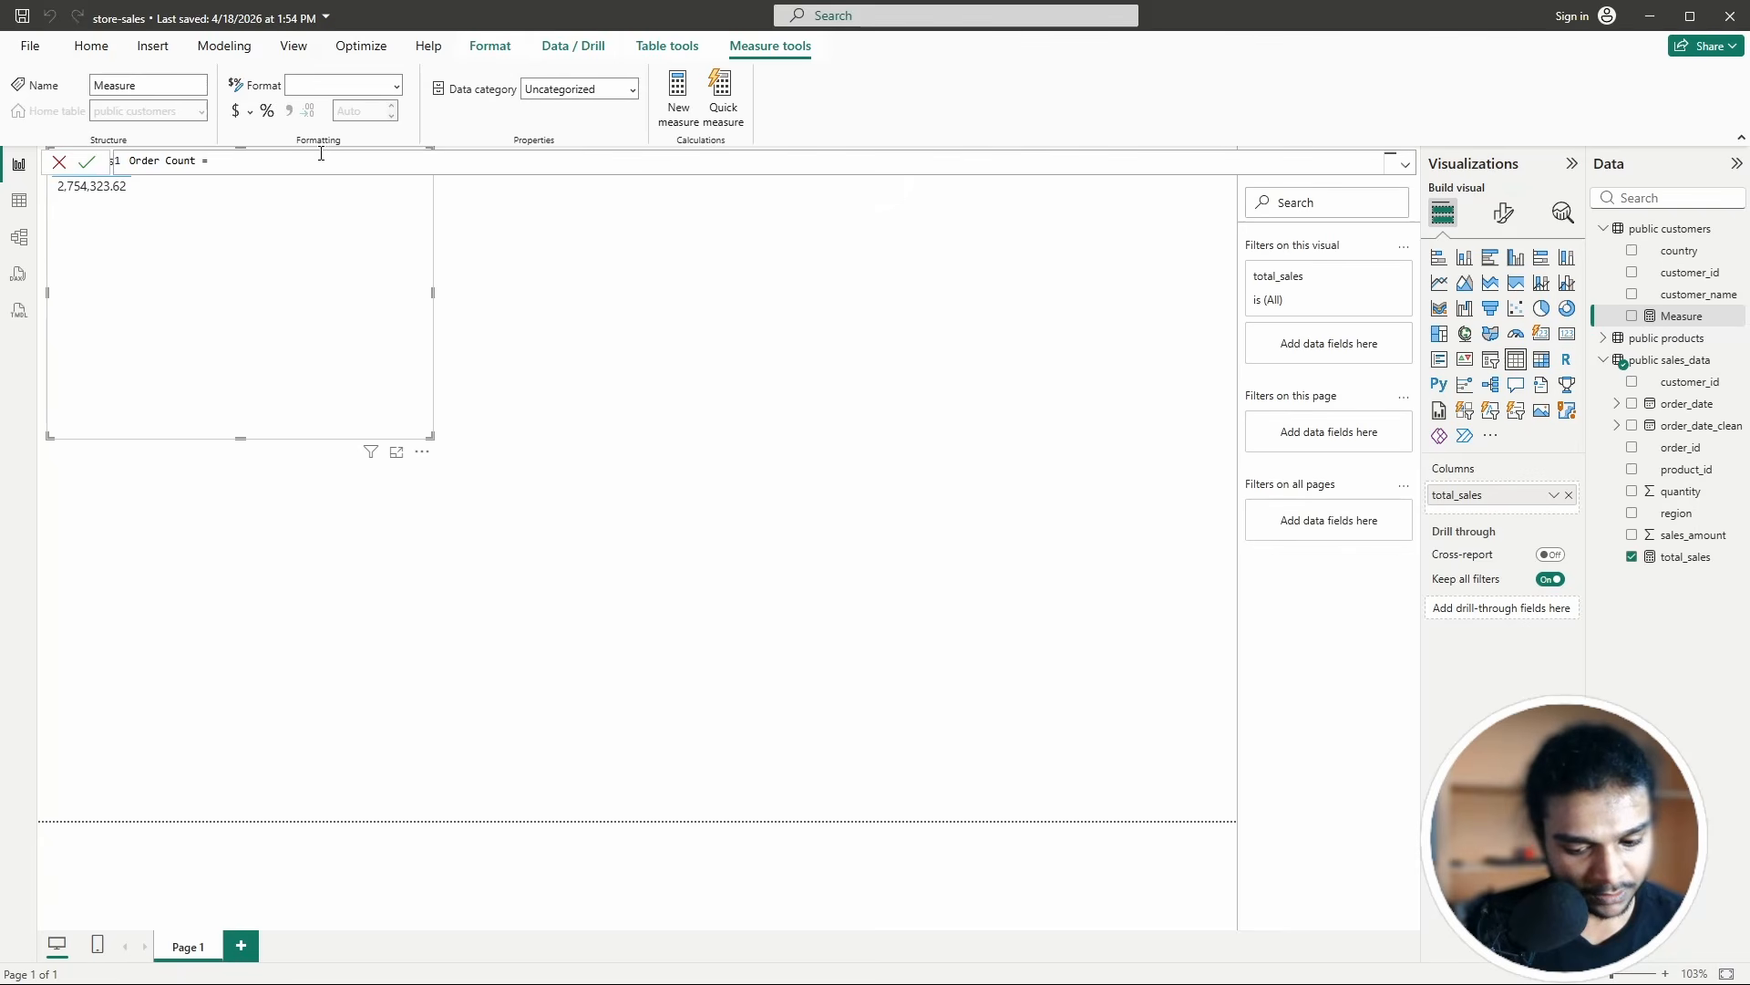
text(COUNT)
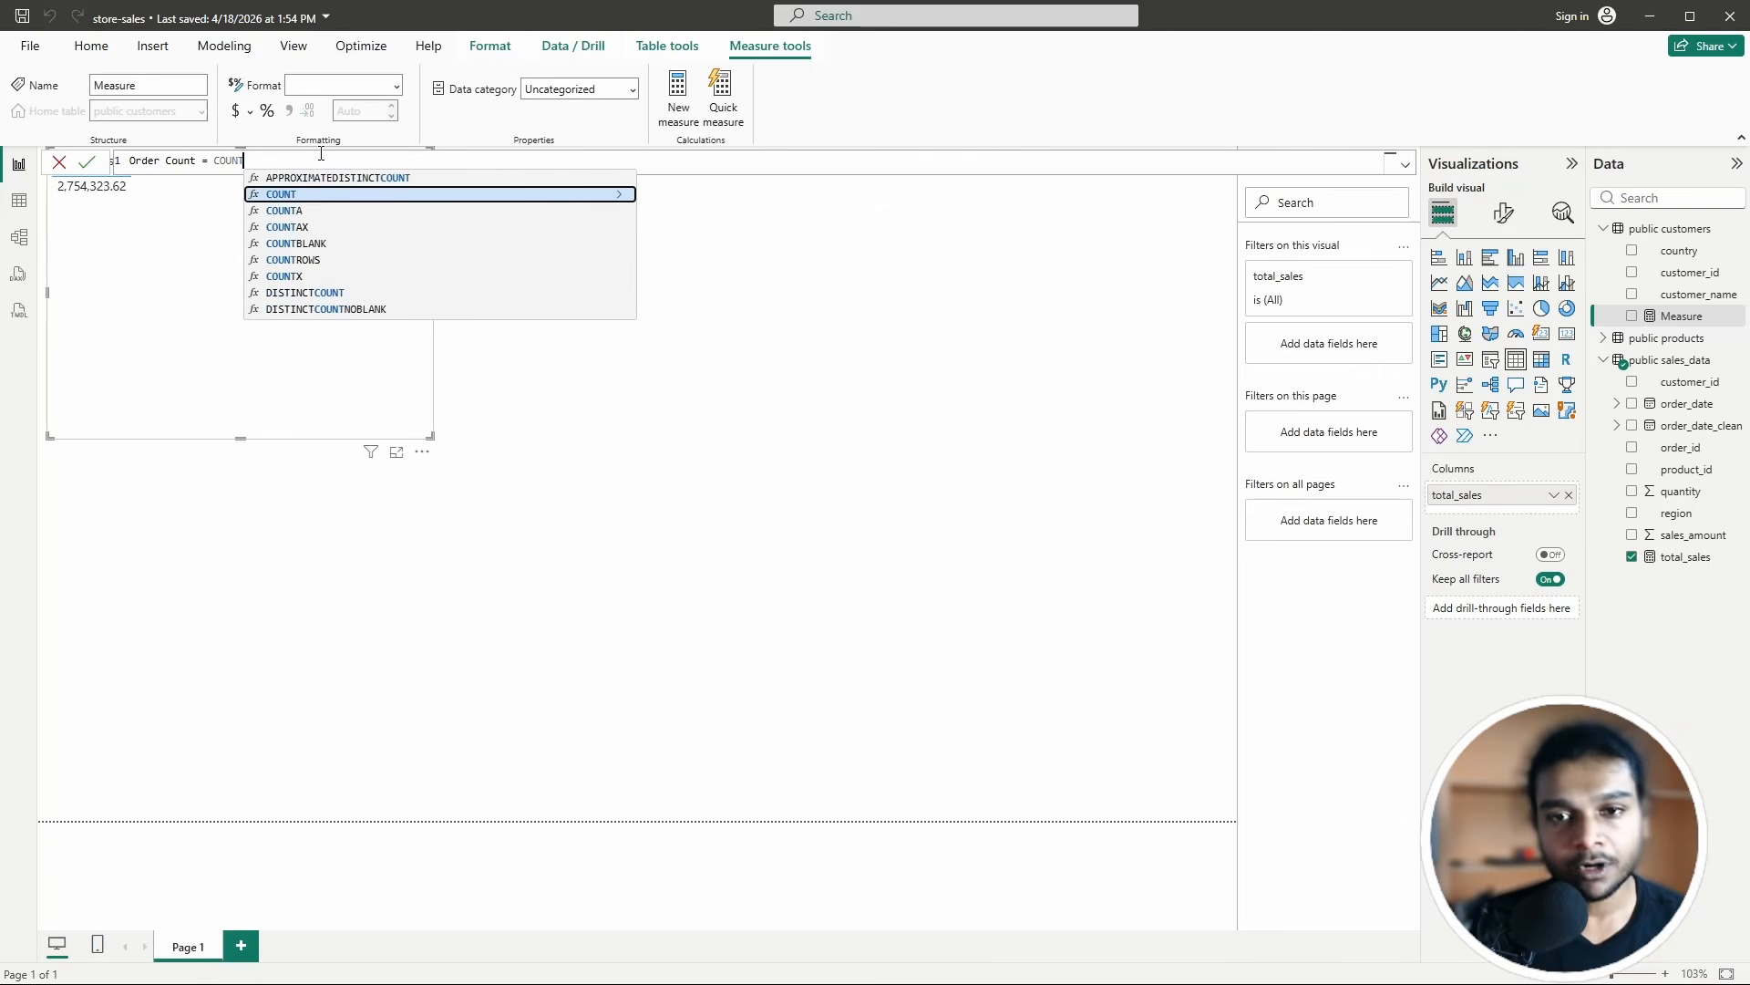
text(()
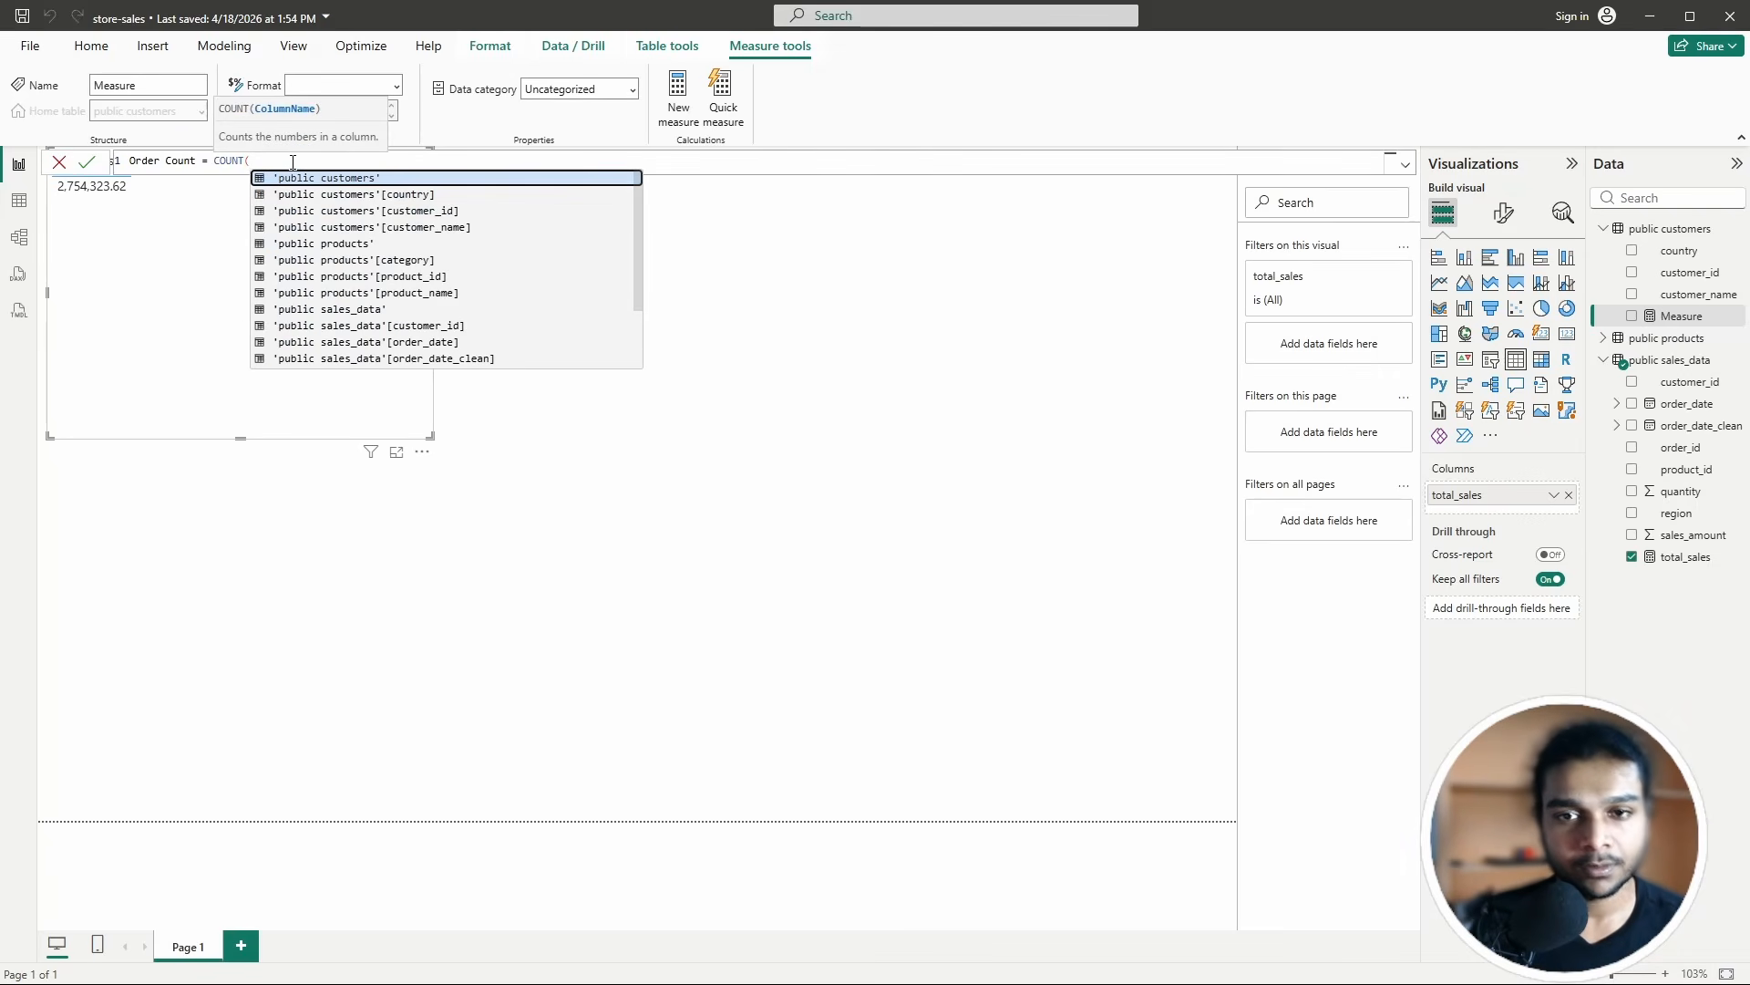
text(sales)
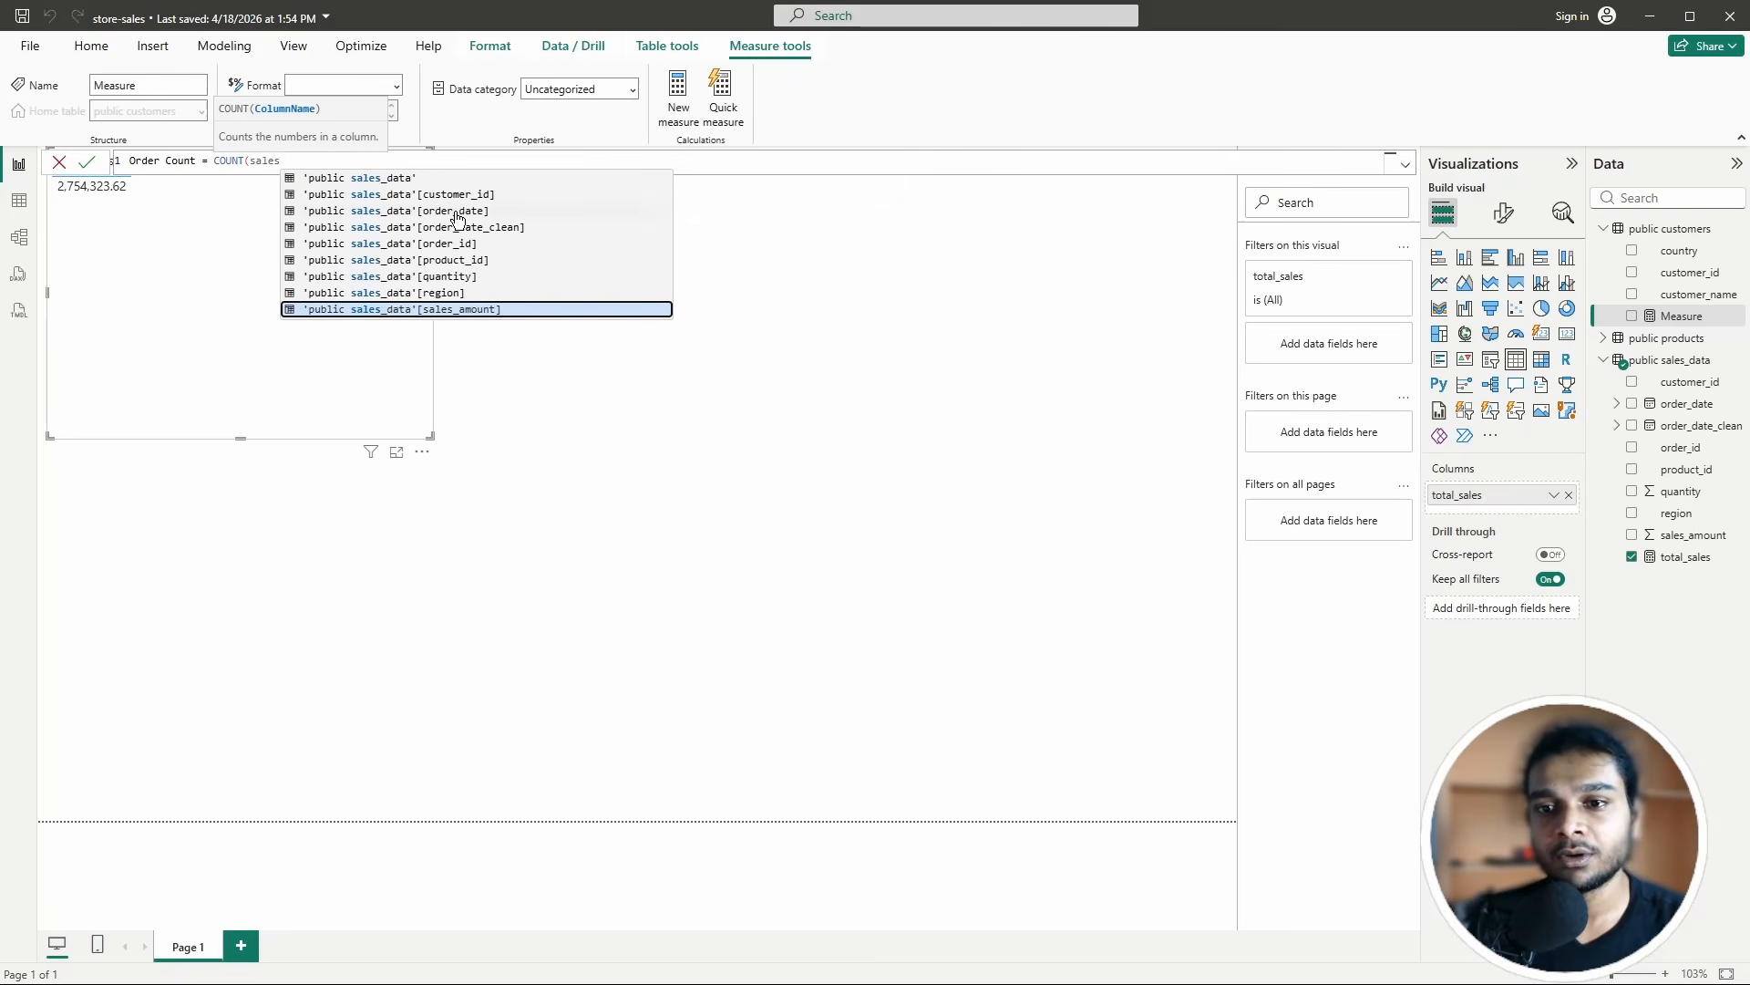
click(418, 244)
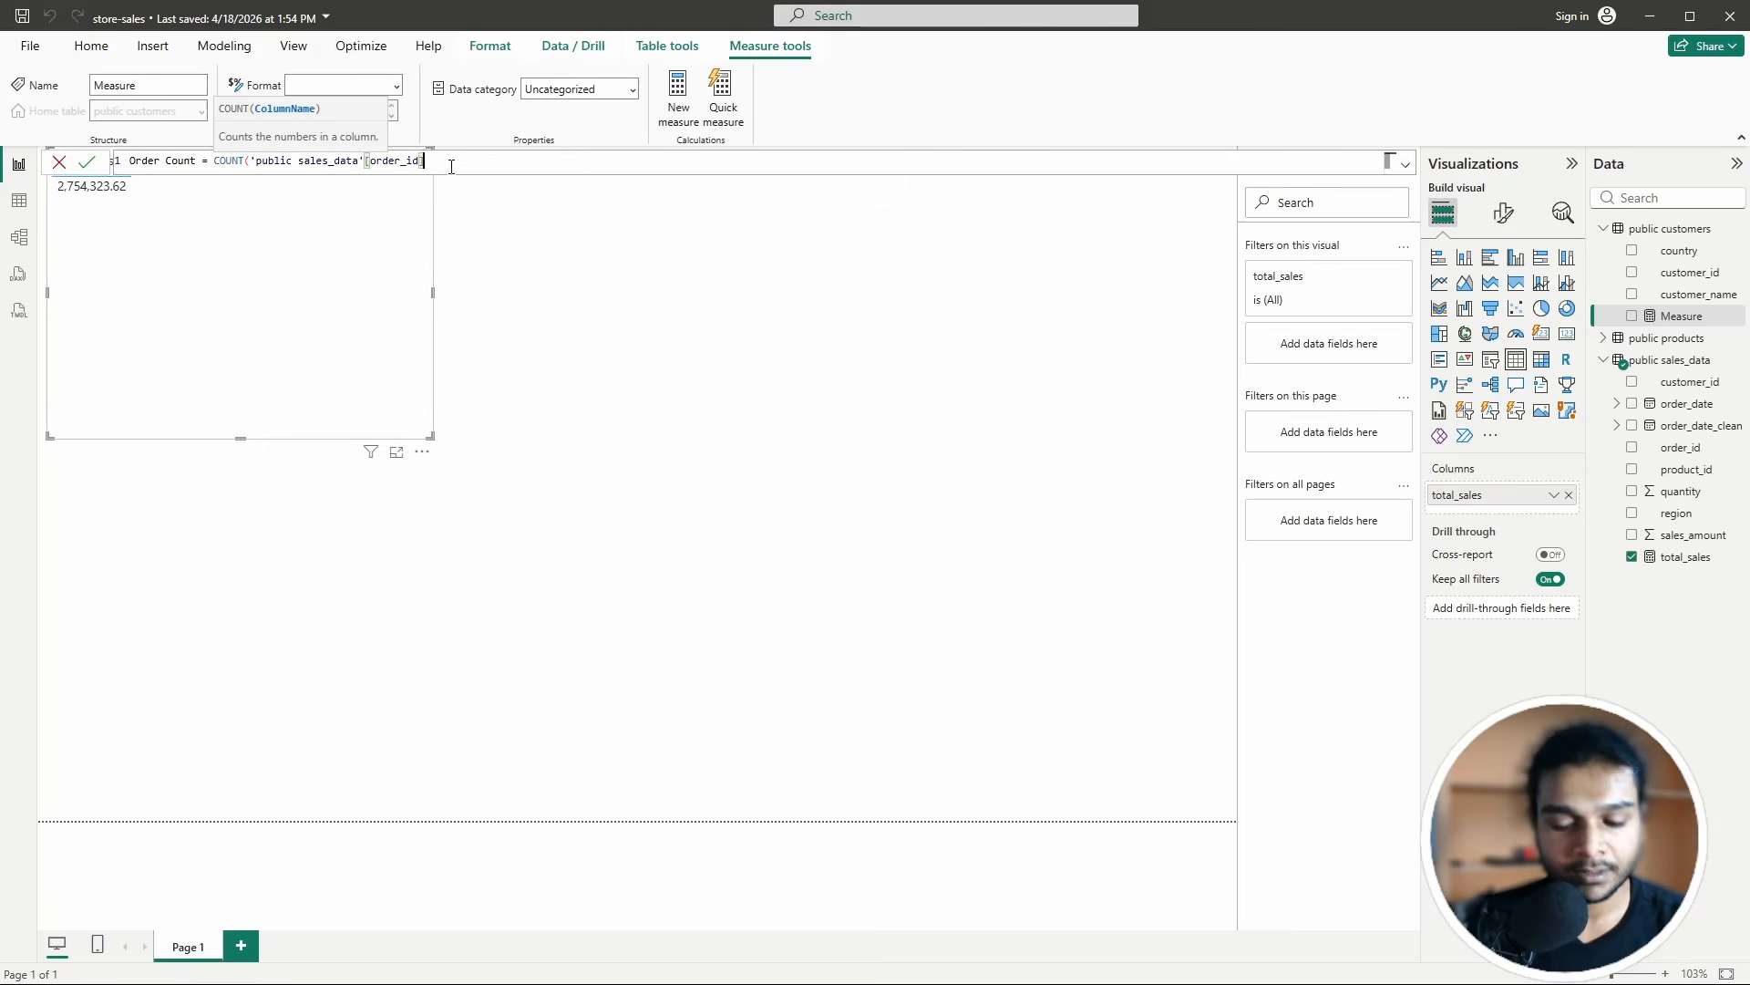
text())
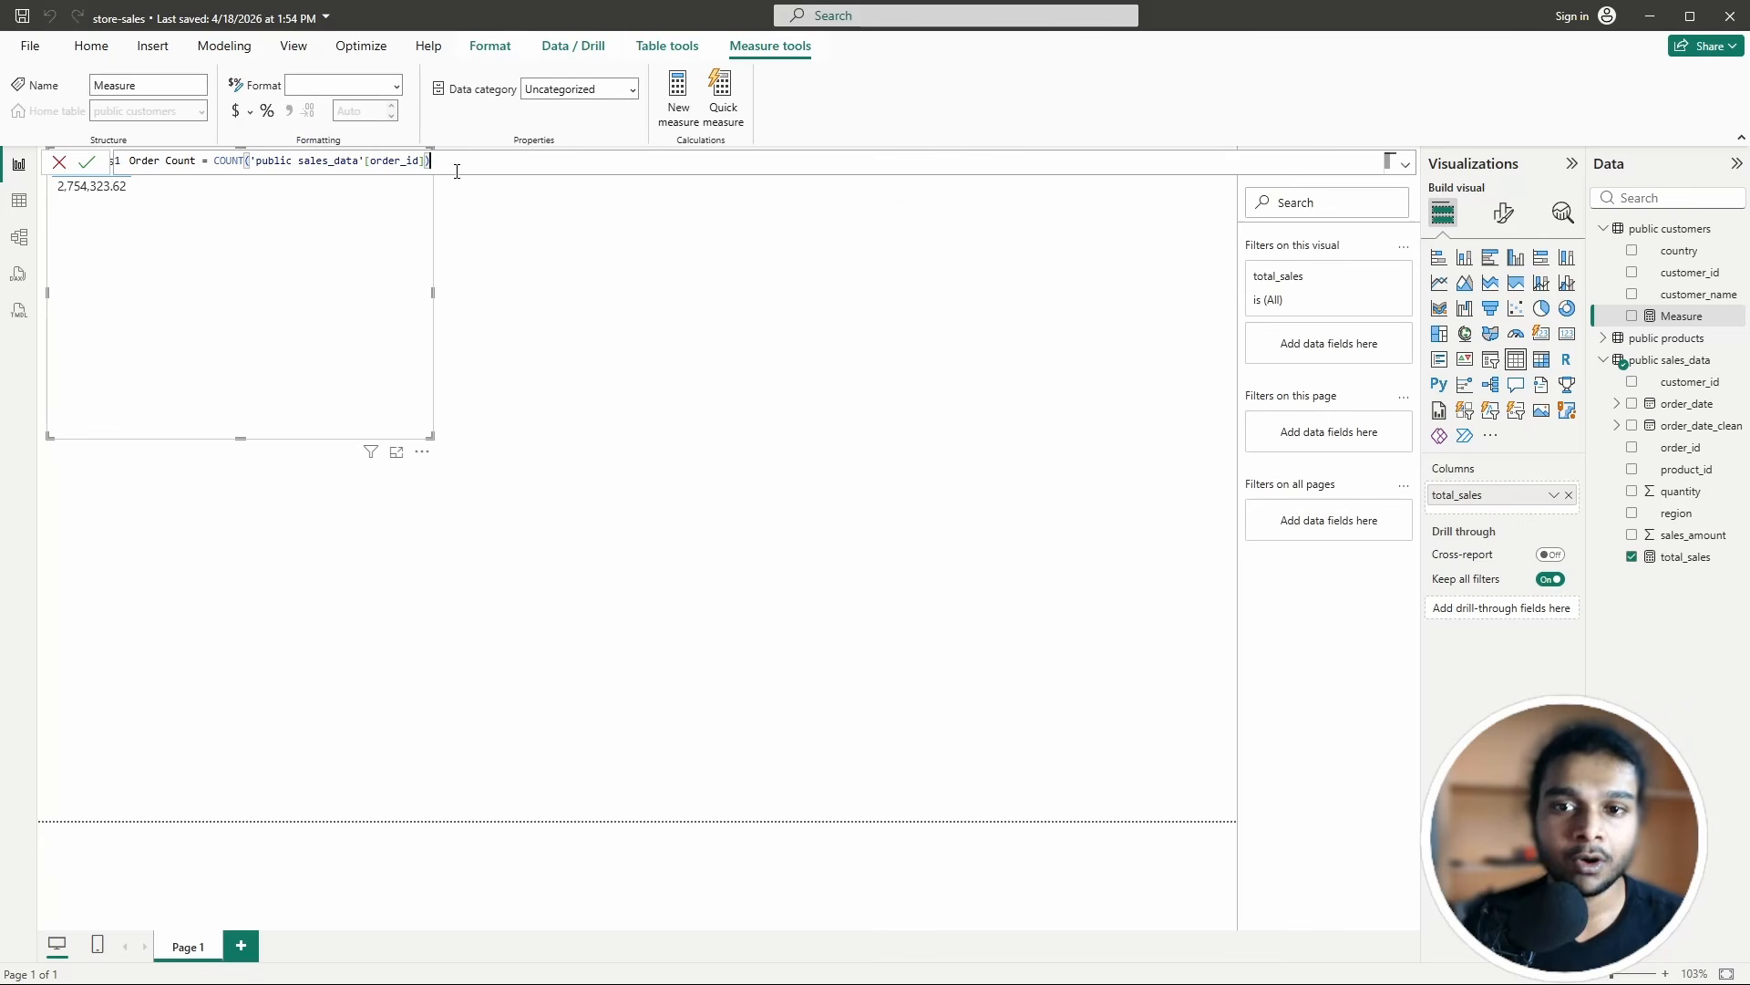
click(91, 162)
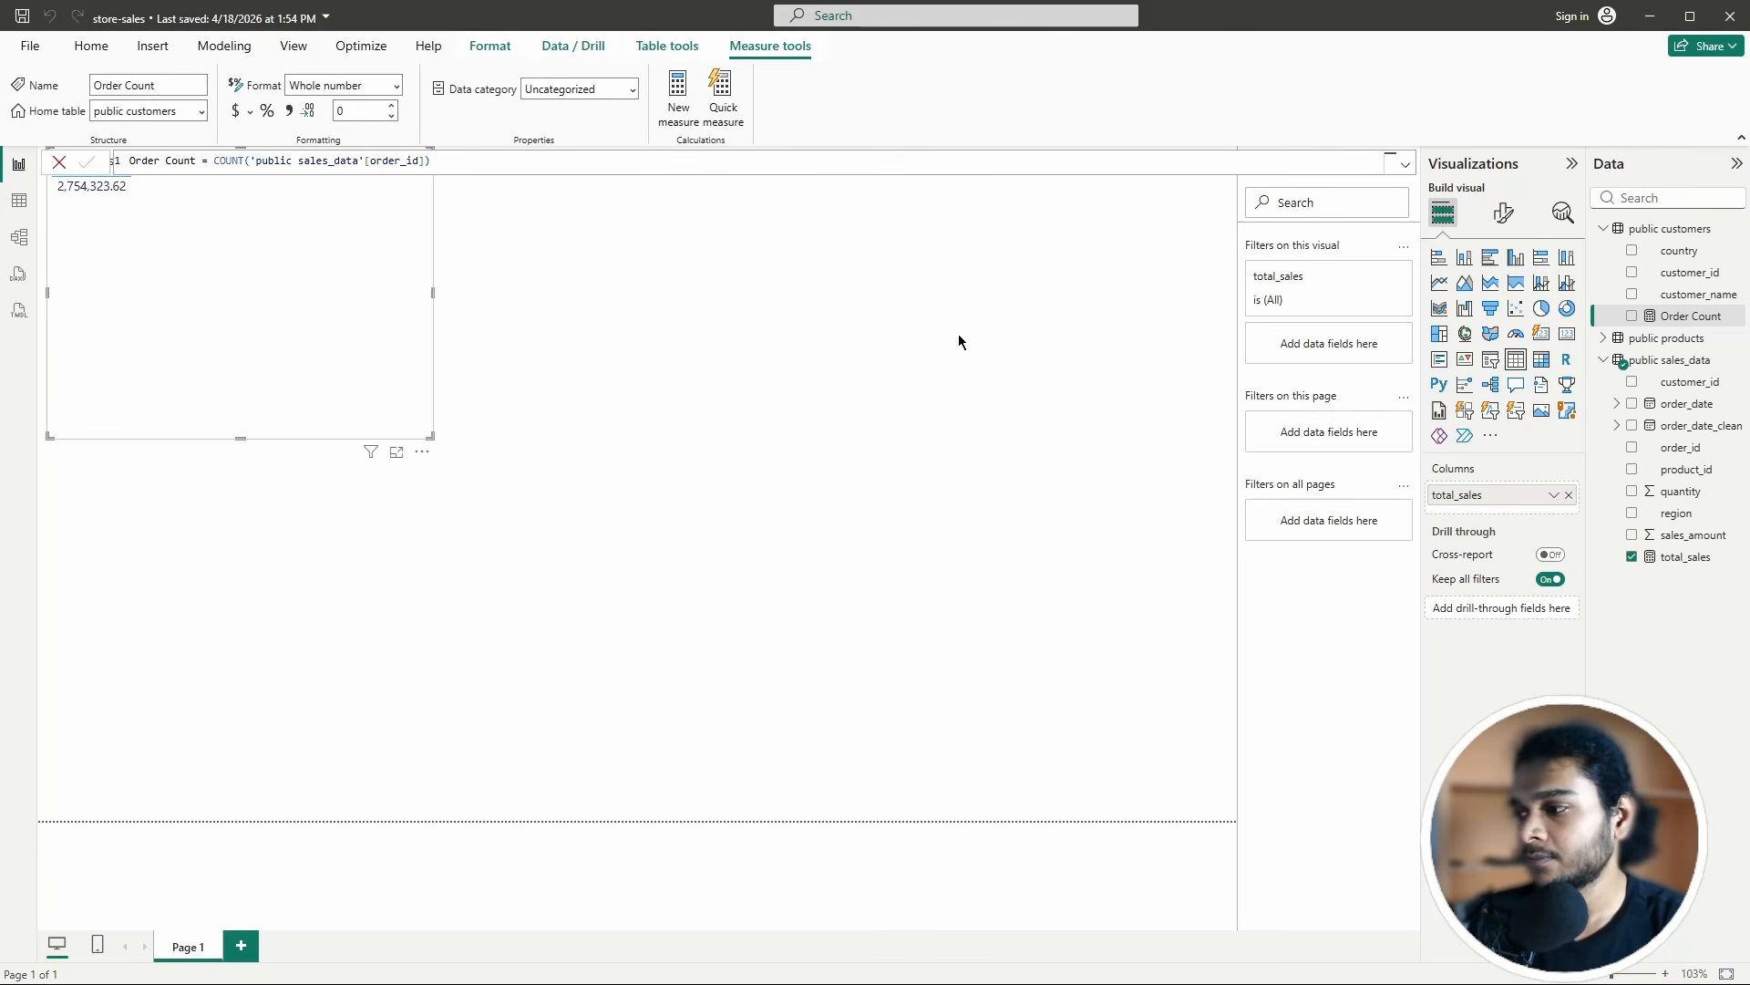
click(594, 306)
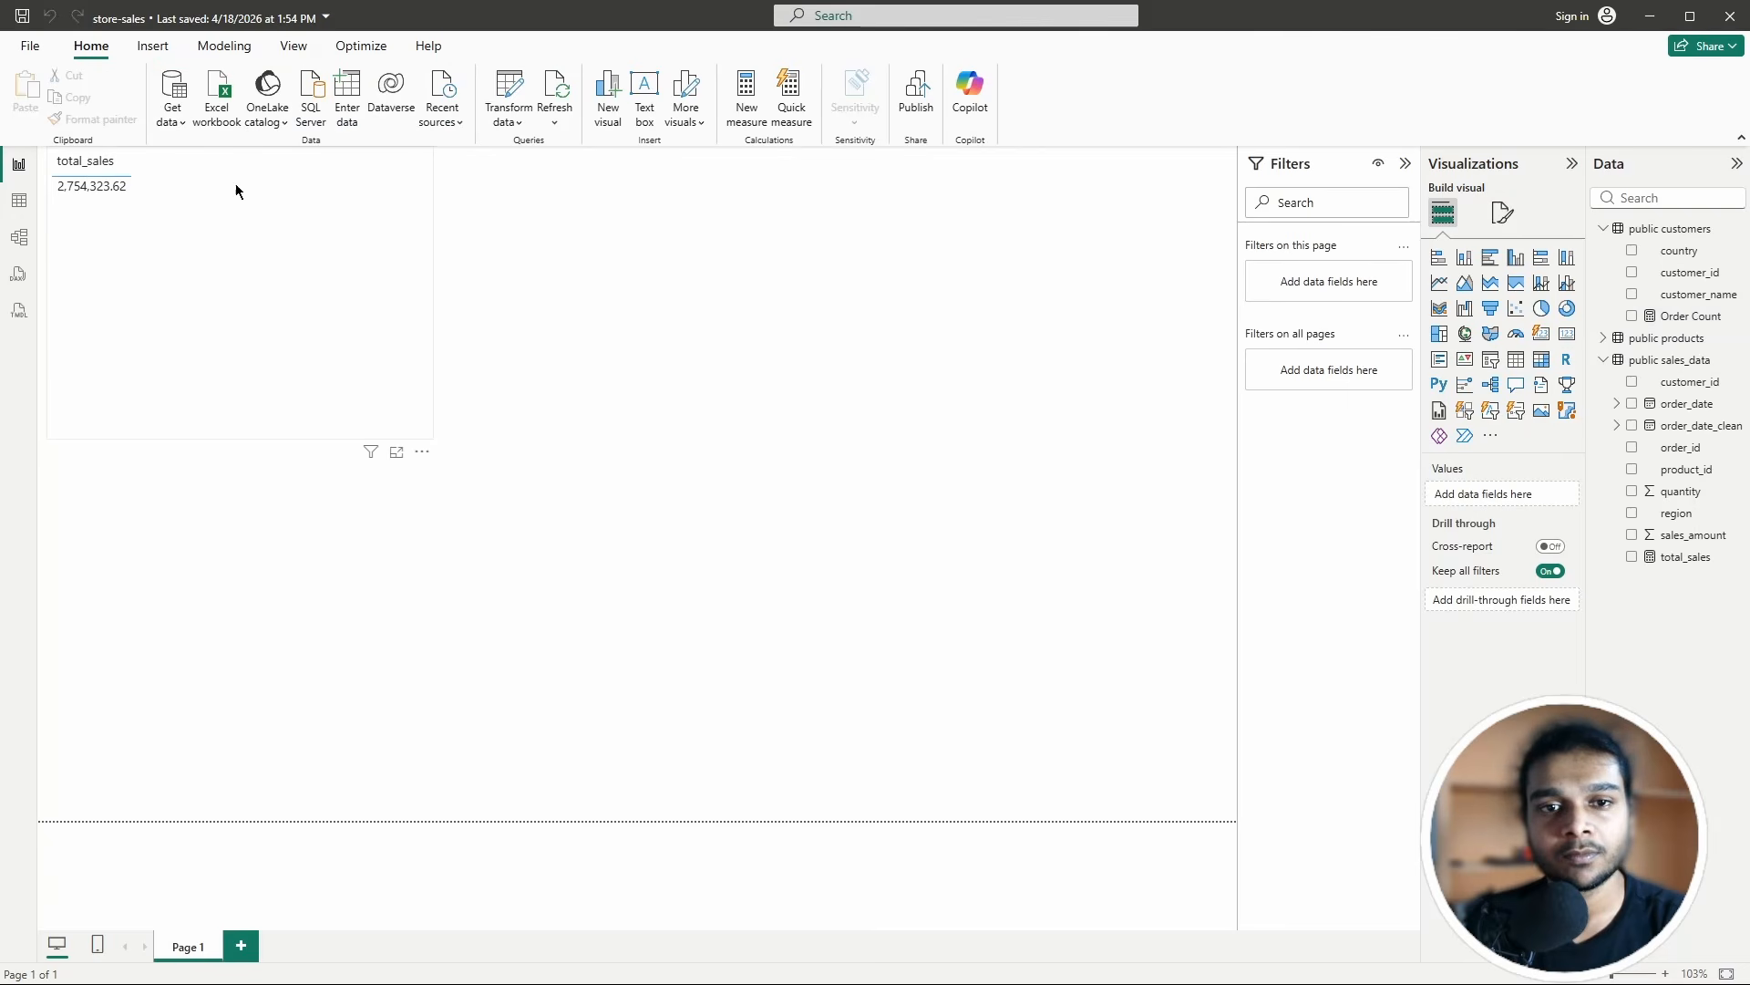
Step: Discard a first measure draft and start a fresh one, selecting its default name
click(744, 130)
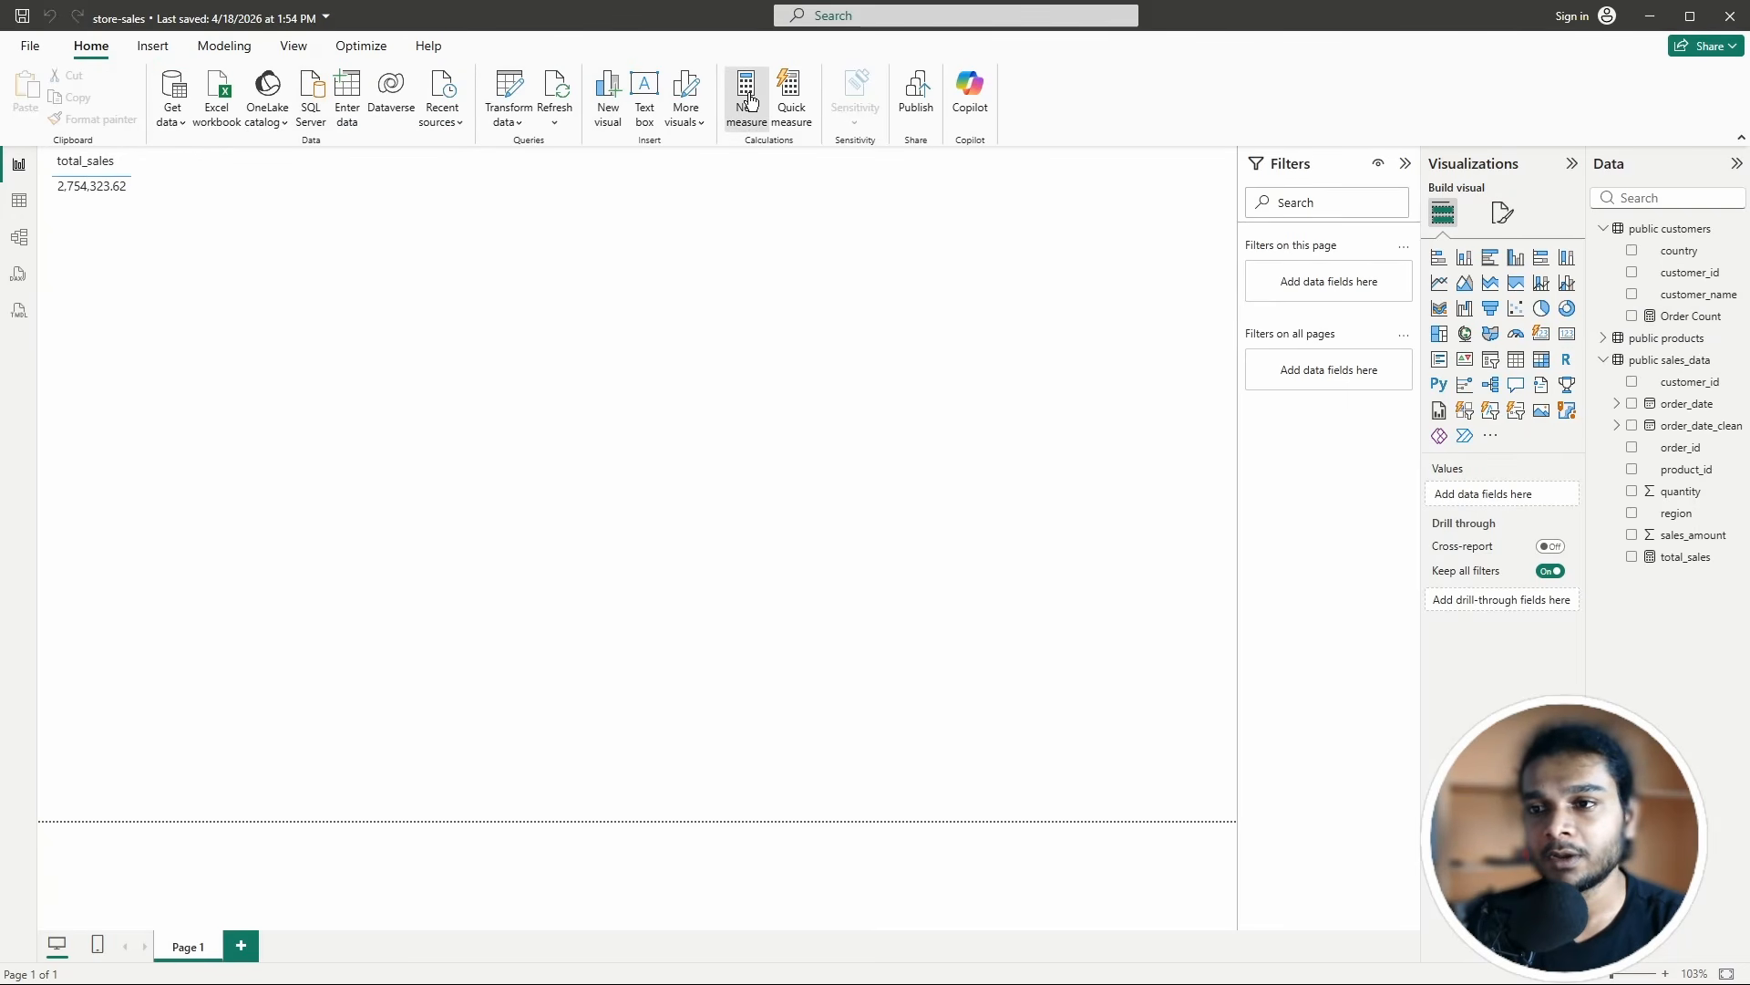
drag(178, 161, 119, 166)
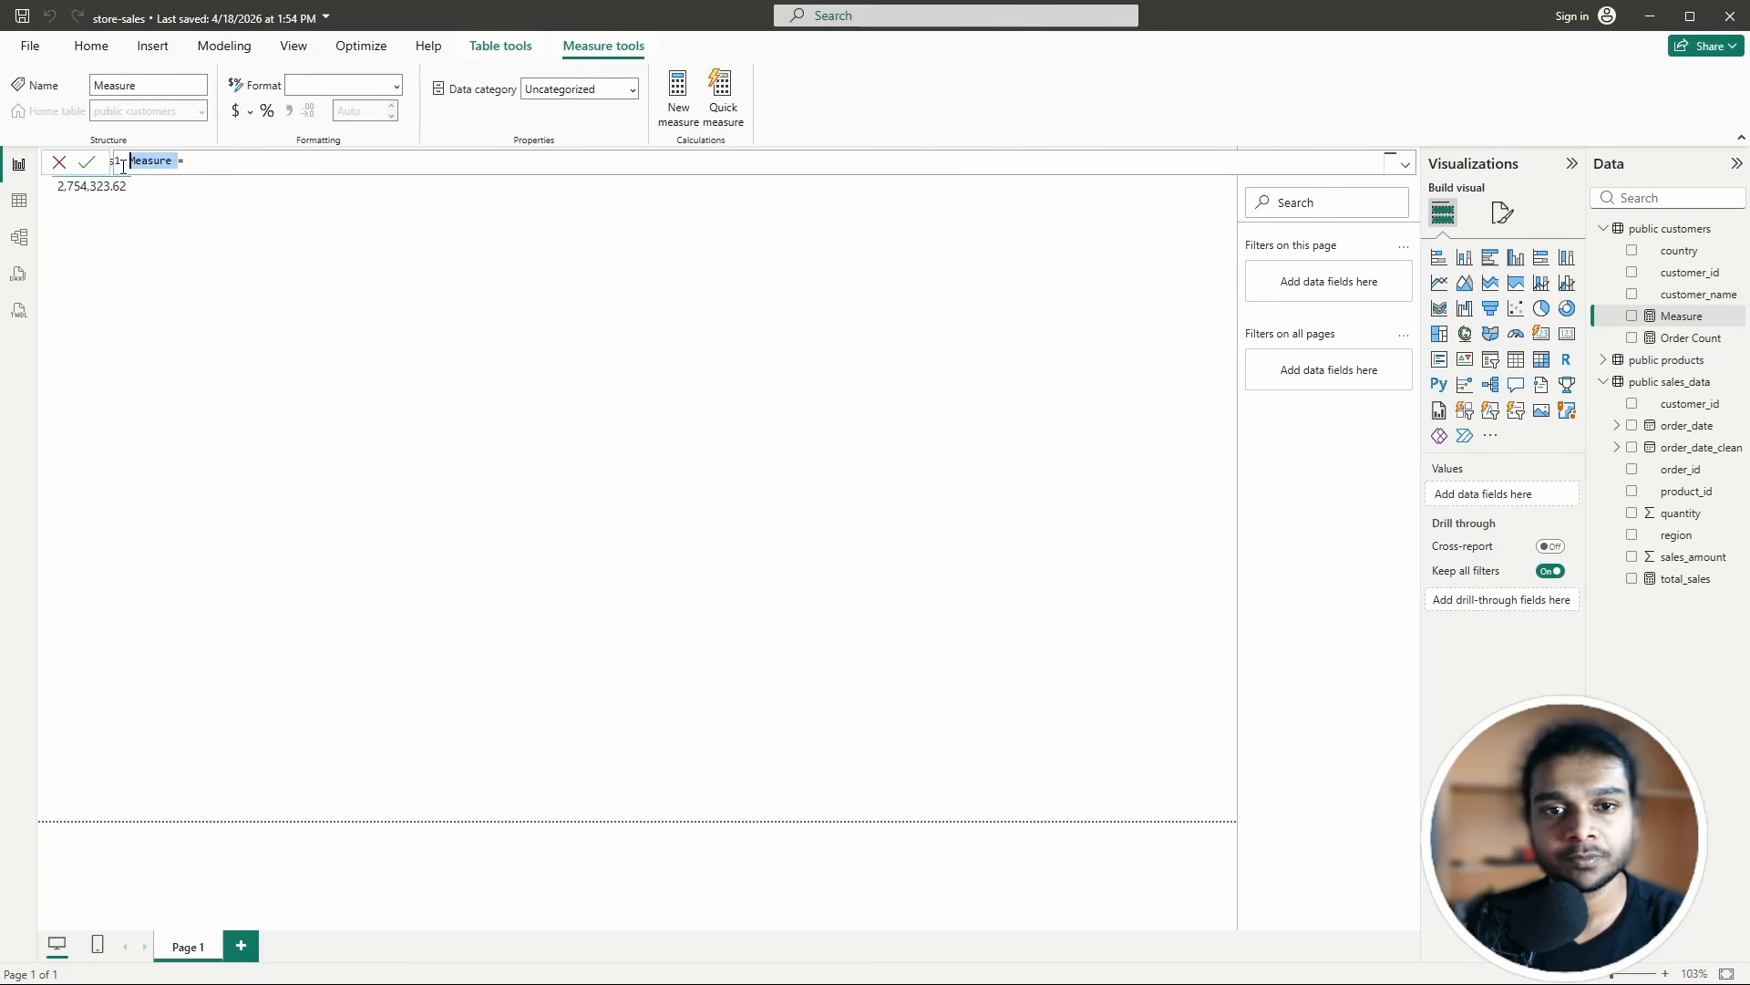
click(261, 216)
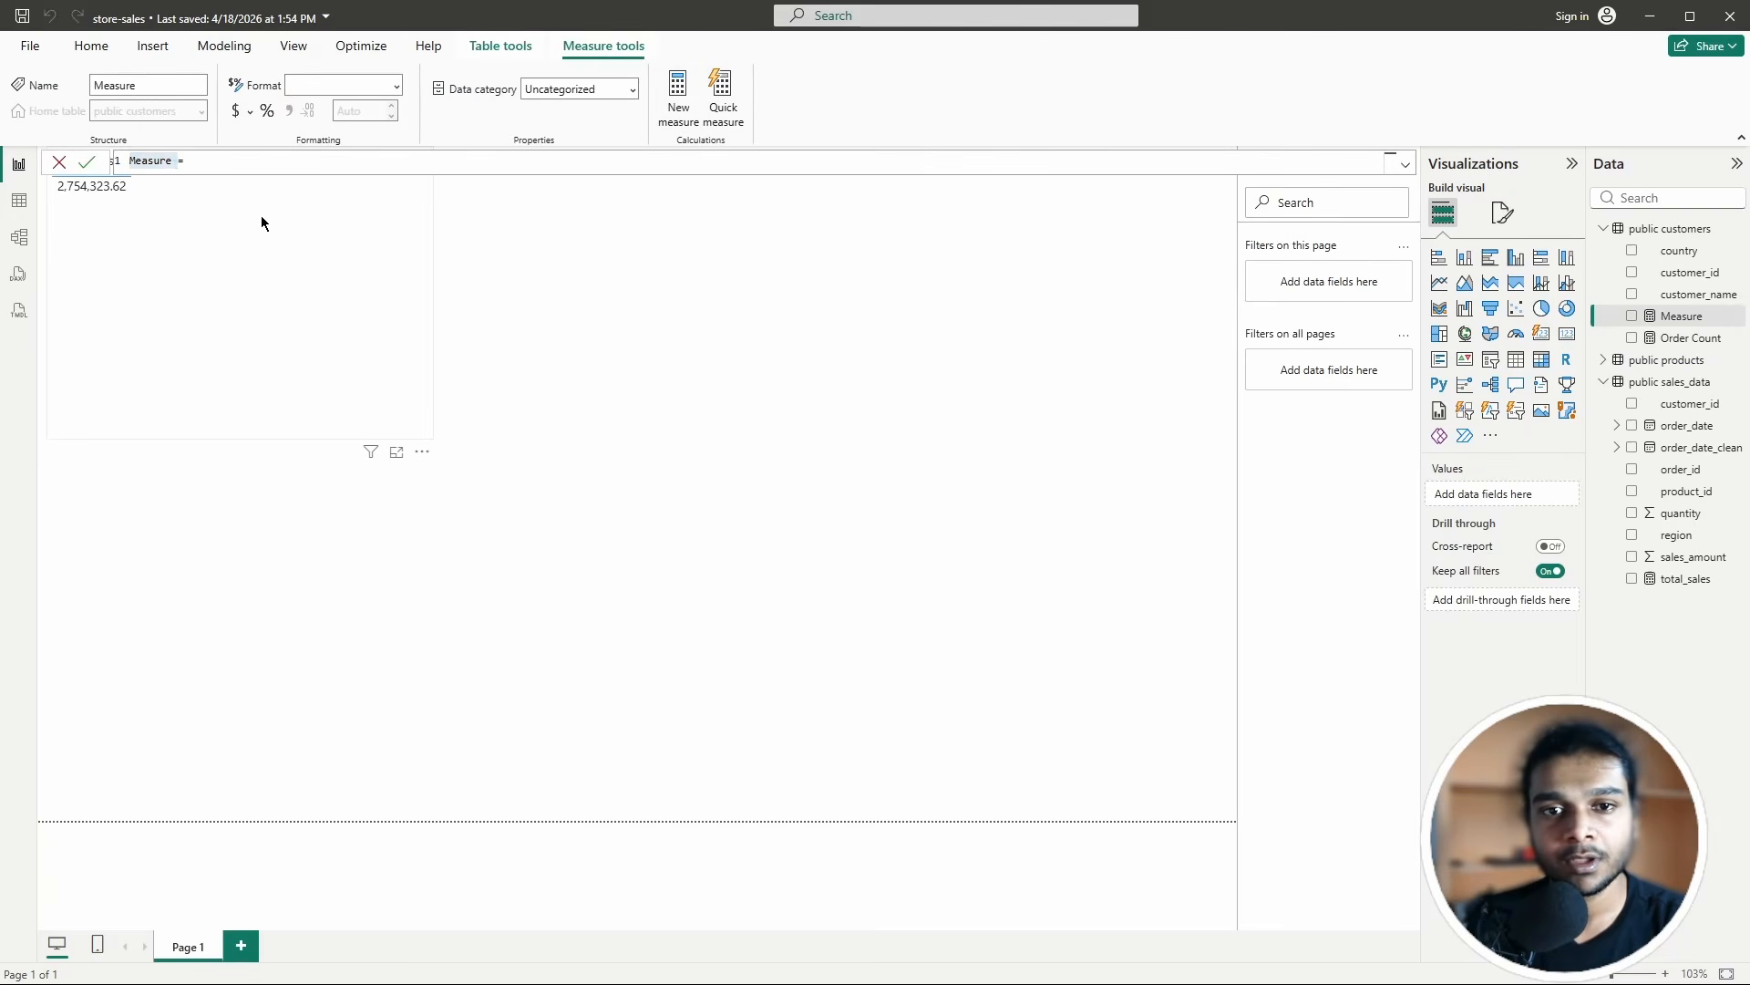
click(91, 46)
click(743, 100)
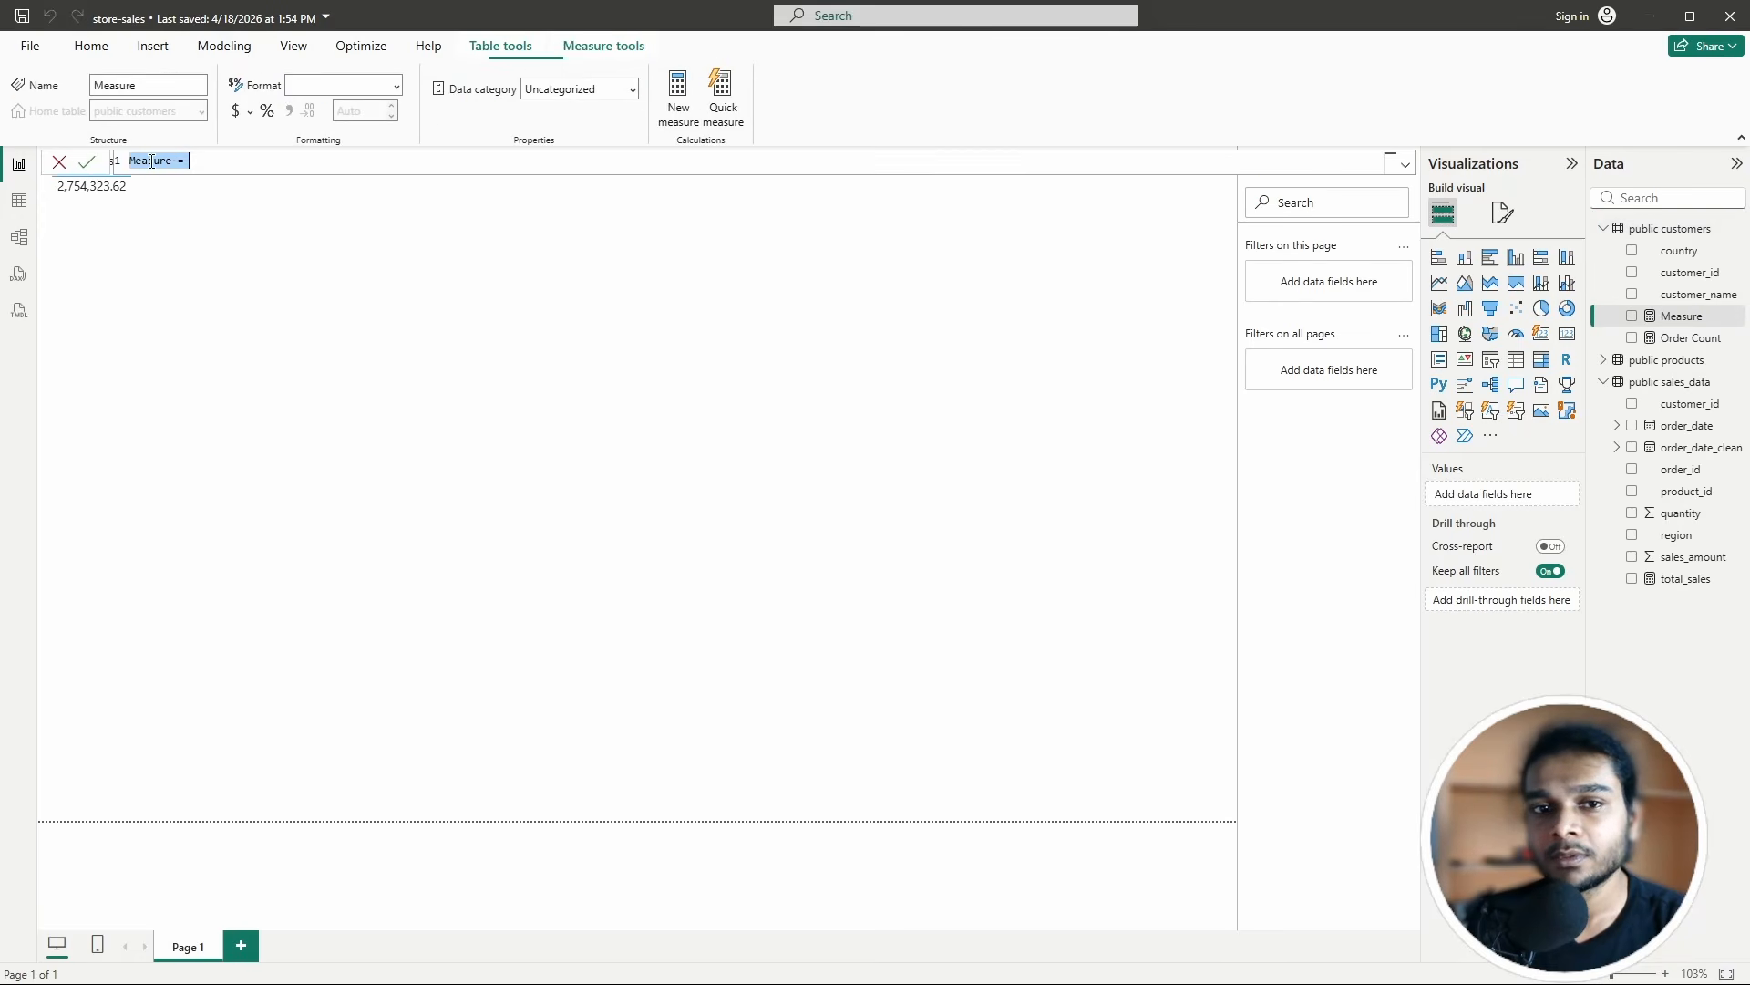
click(168, 171)
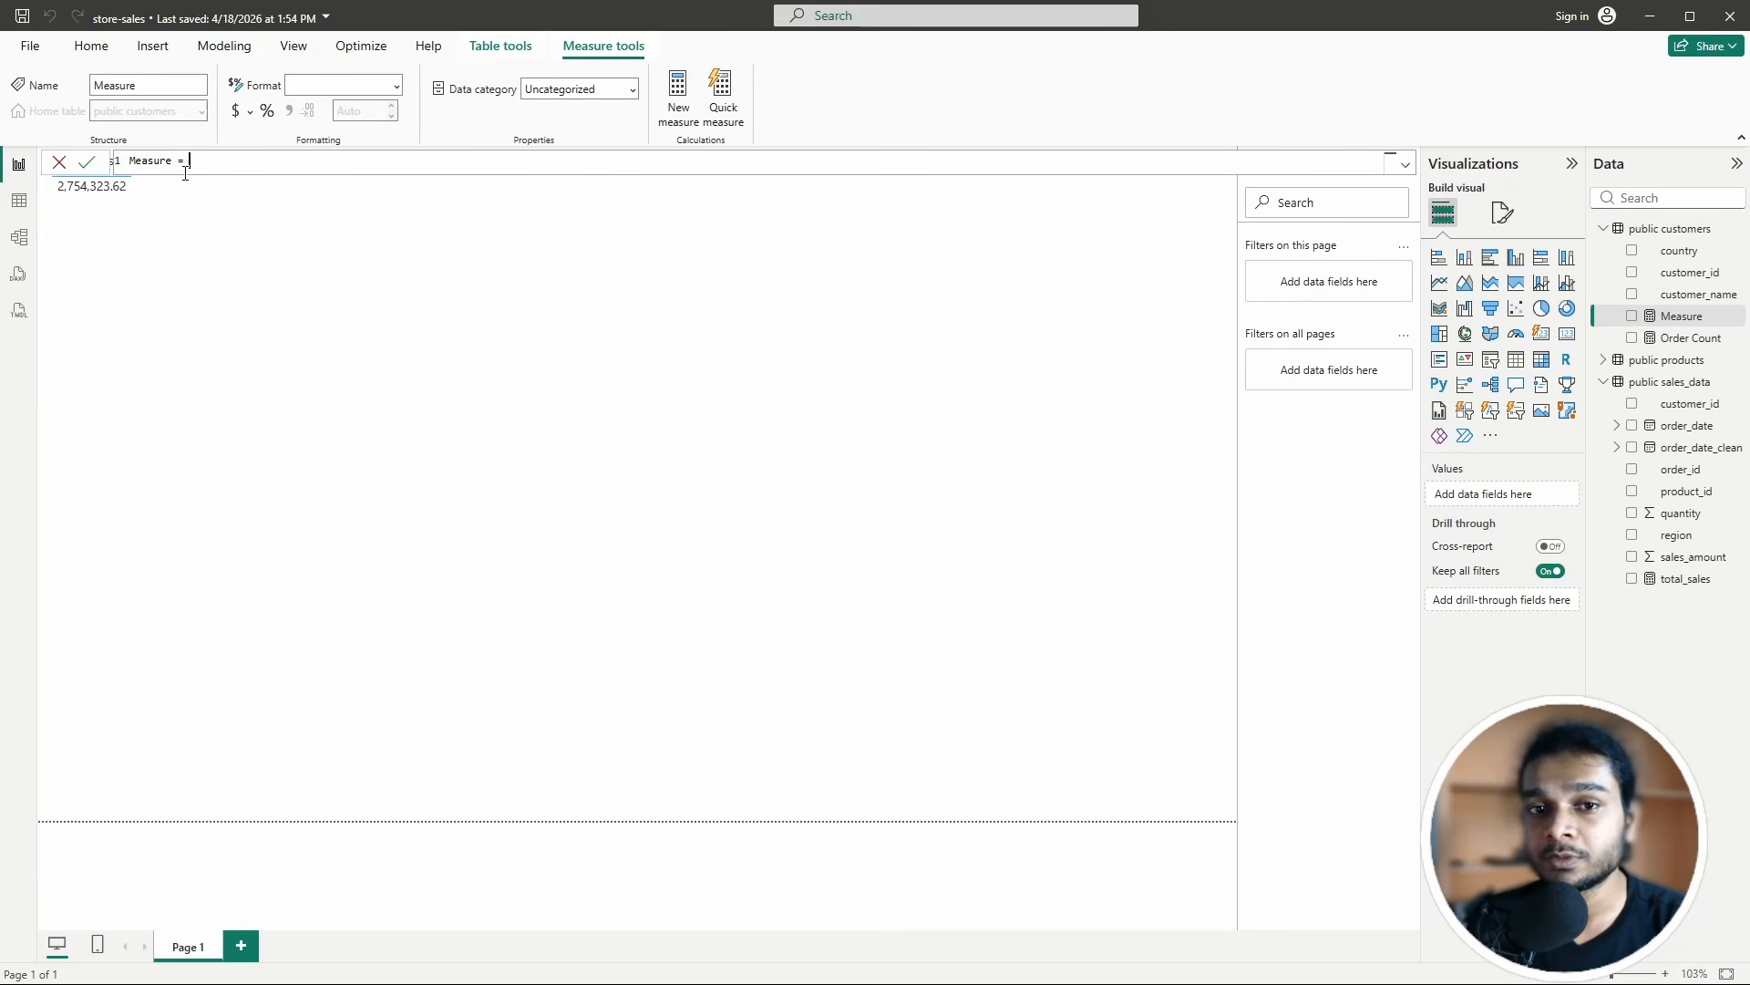
drag(168, 170, 119, 170)
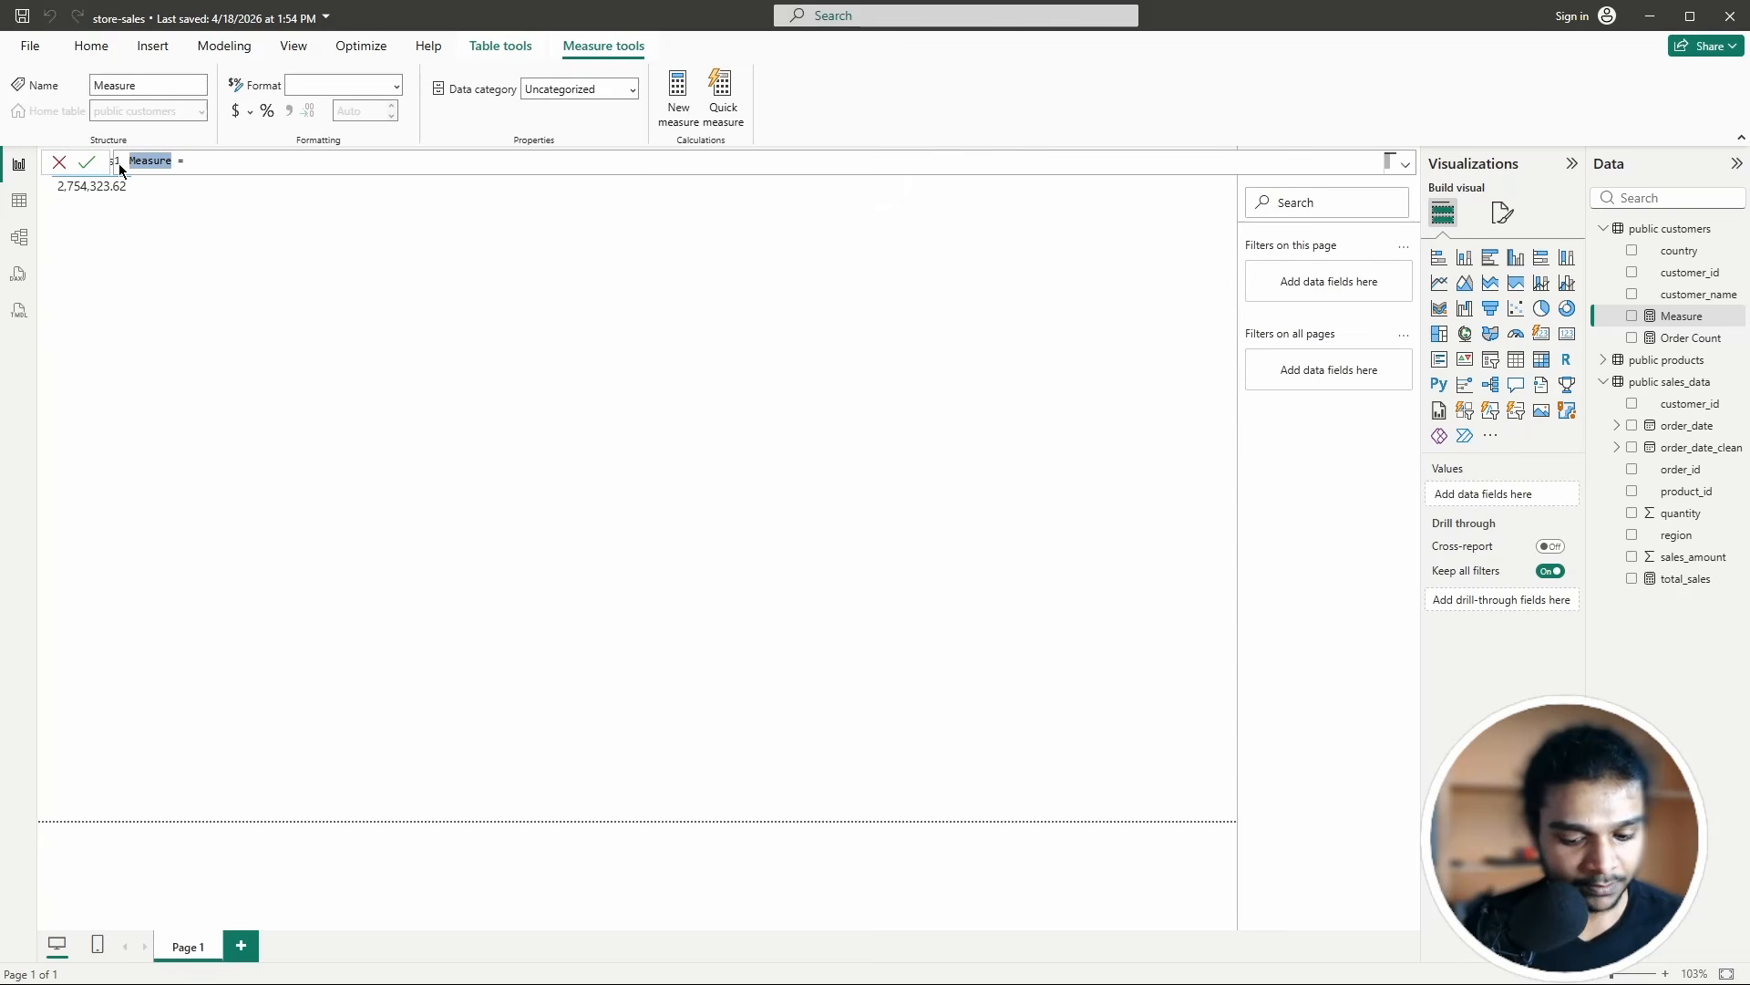
Step: Write and commit Average Order Value = DIVIDE([total_sales], [Order Count])
text(Average )
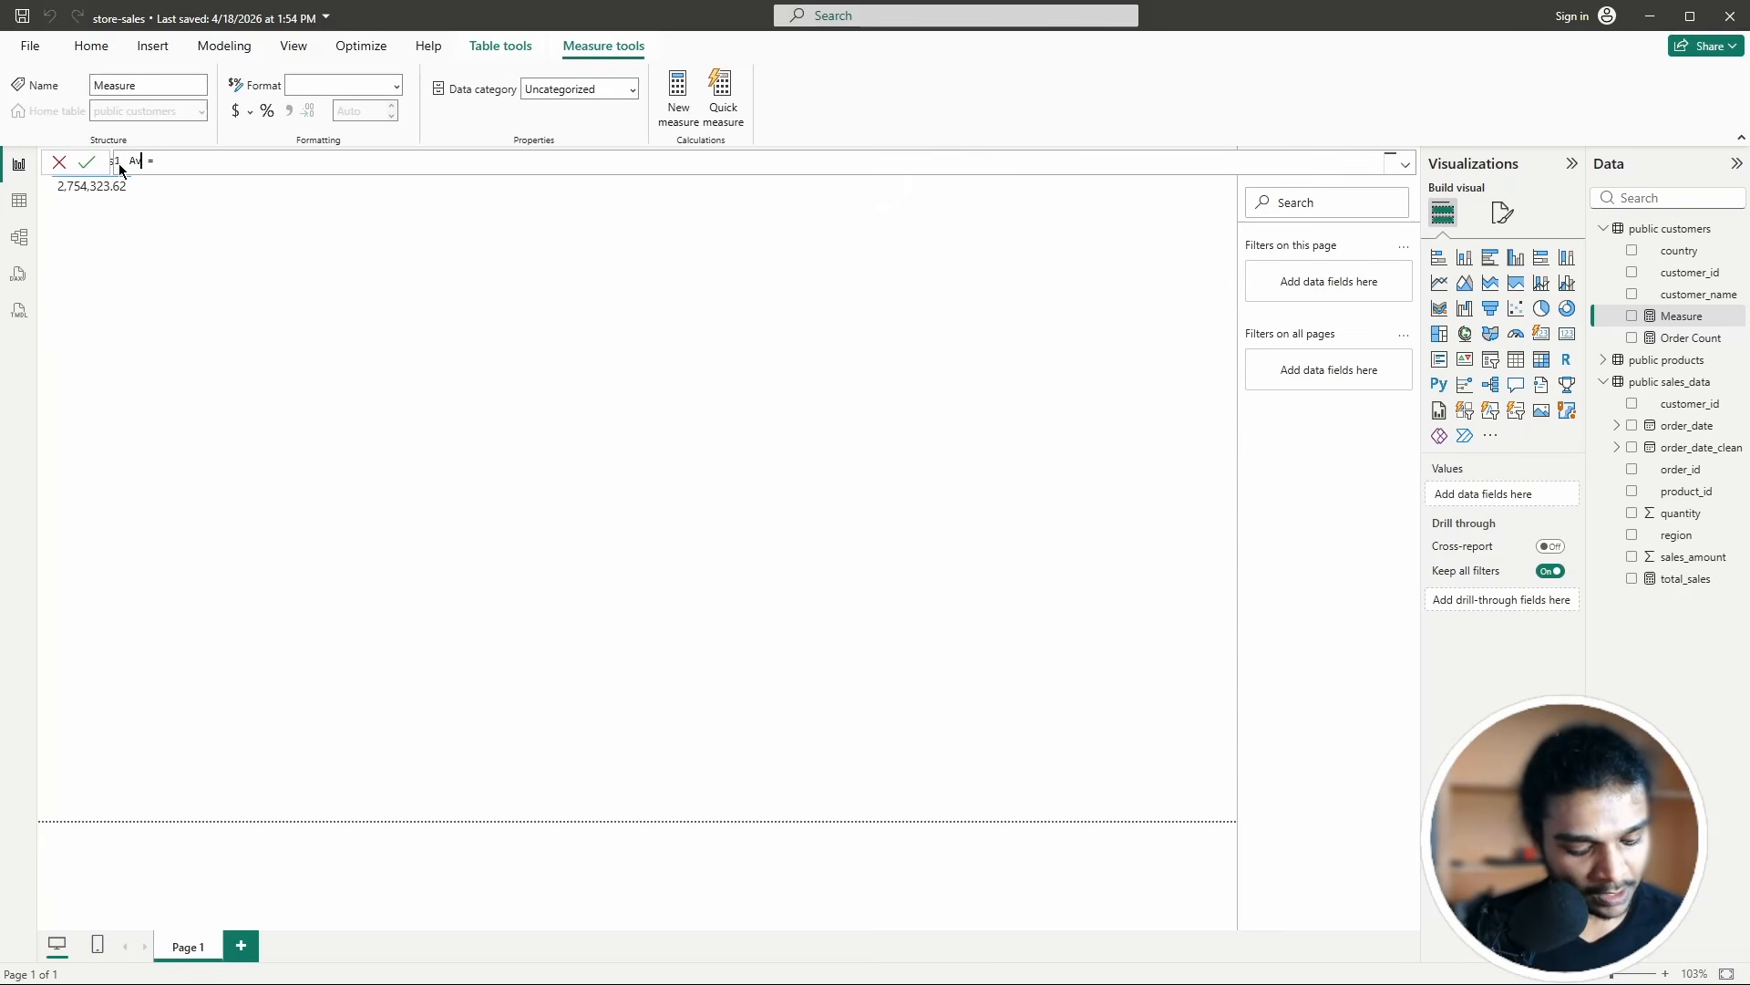
text(Order V)
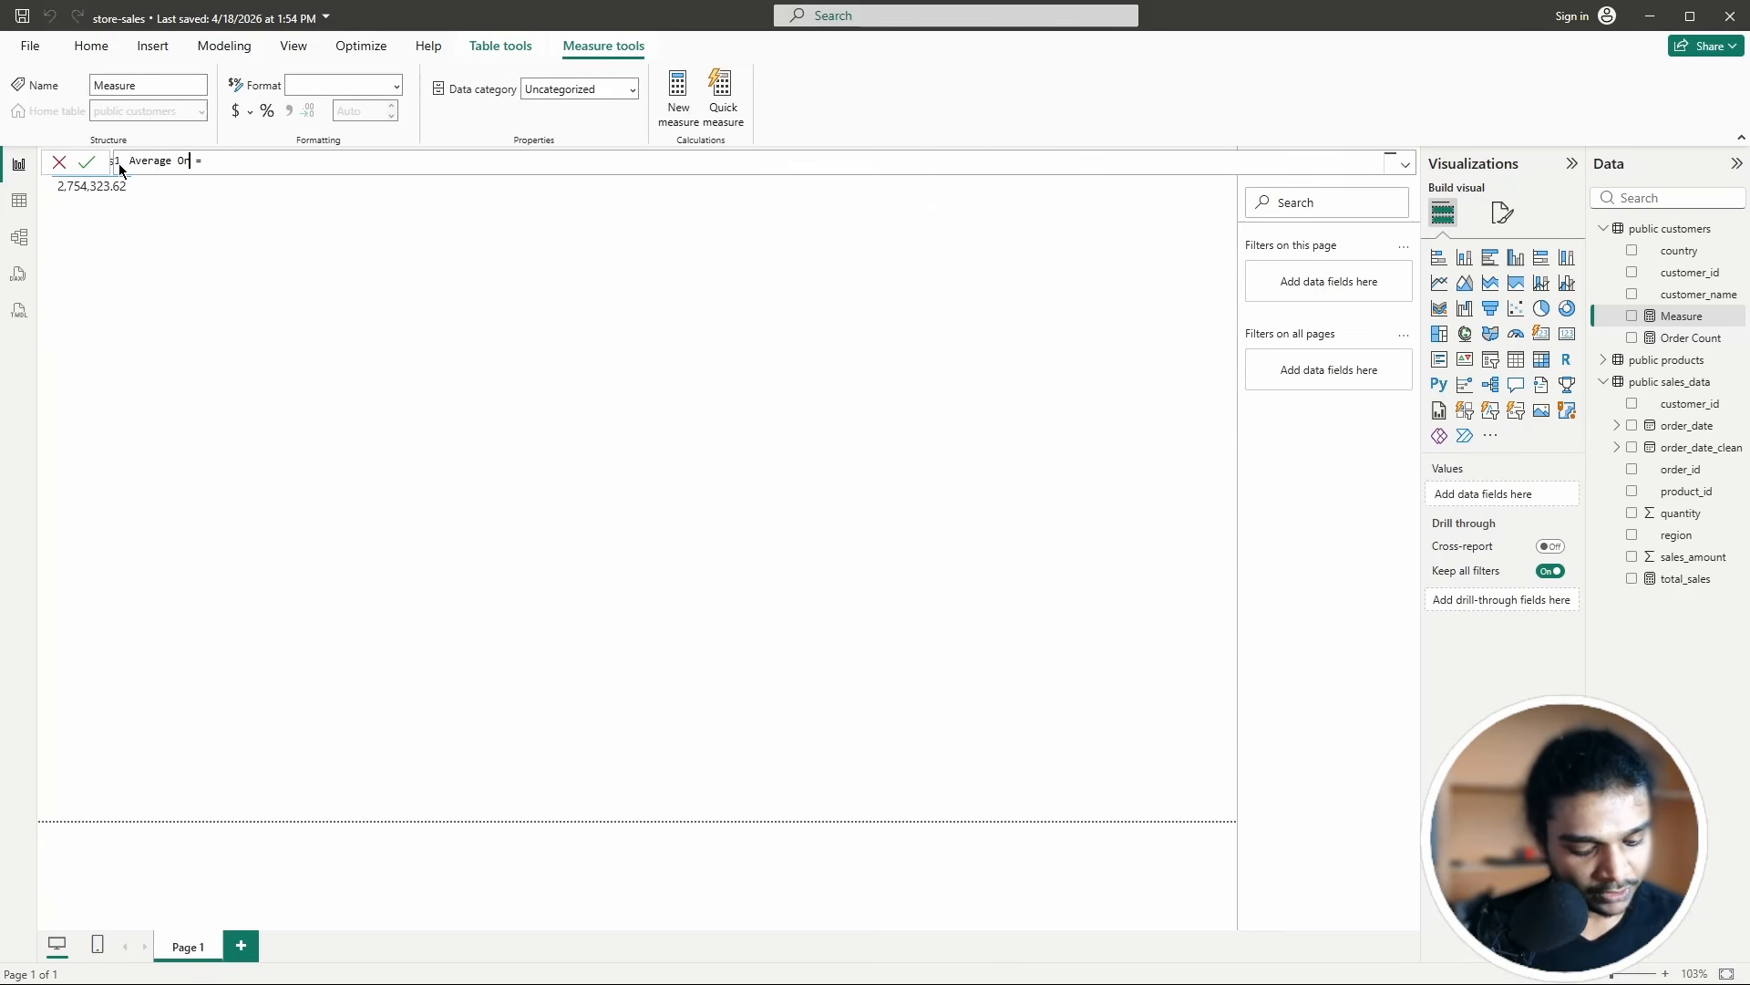
text(alue)
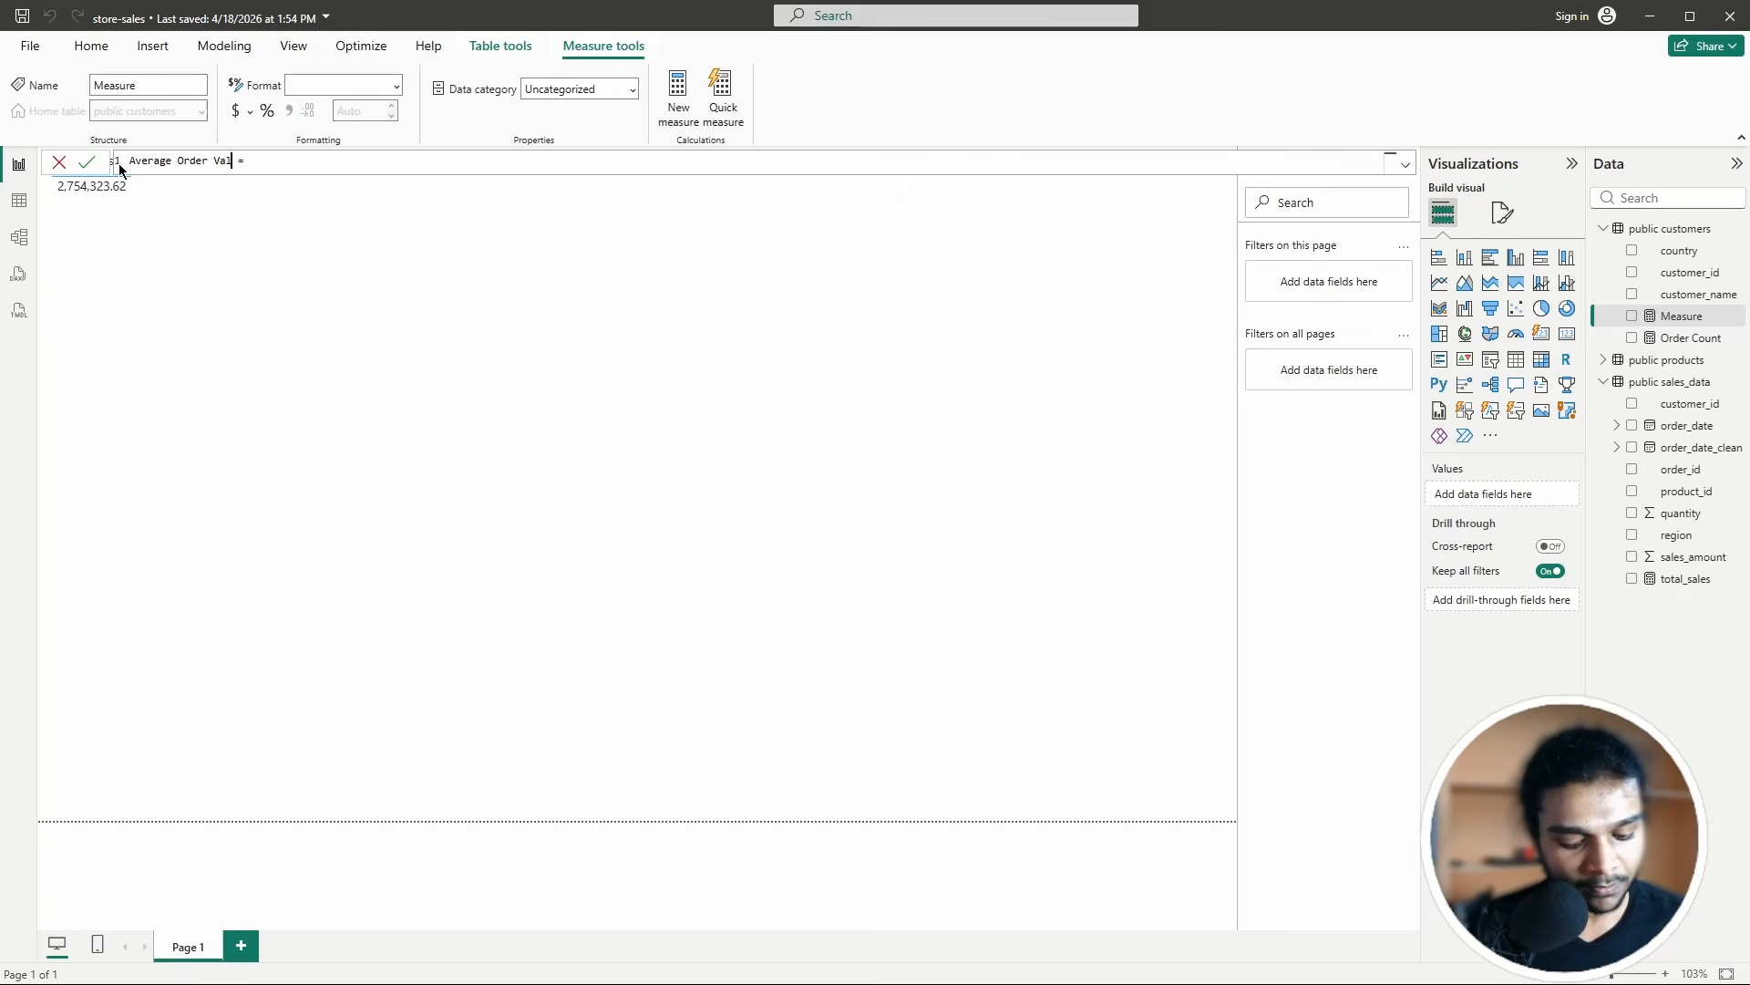
click(304, 158)
text(Divide)
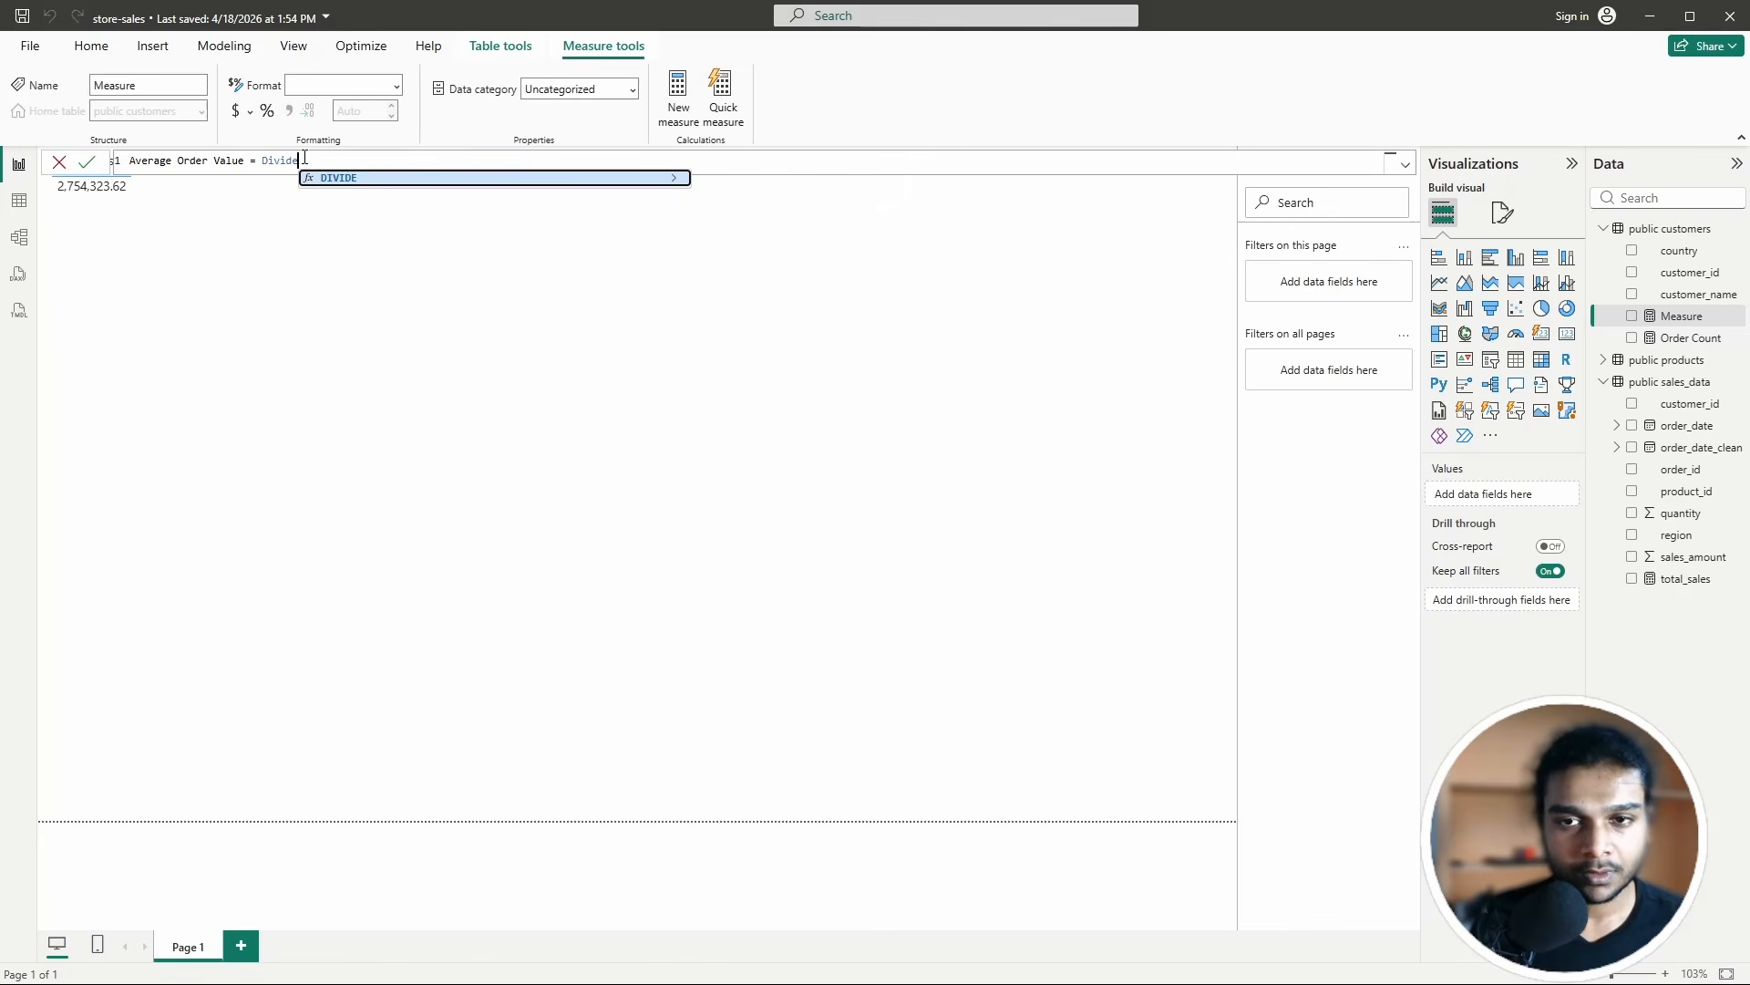
click(383, 178)
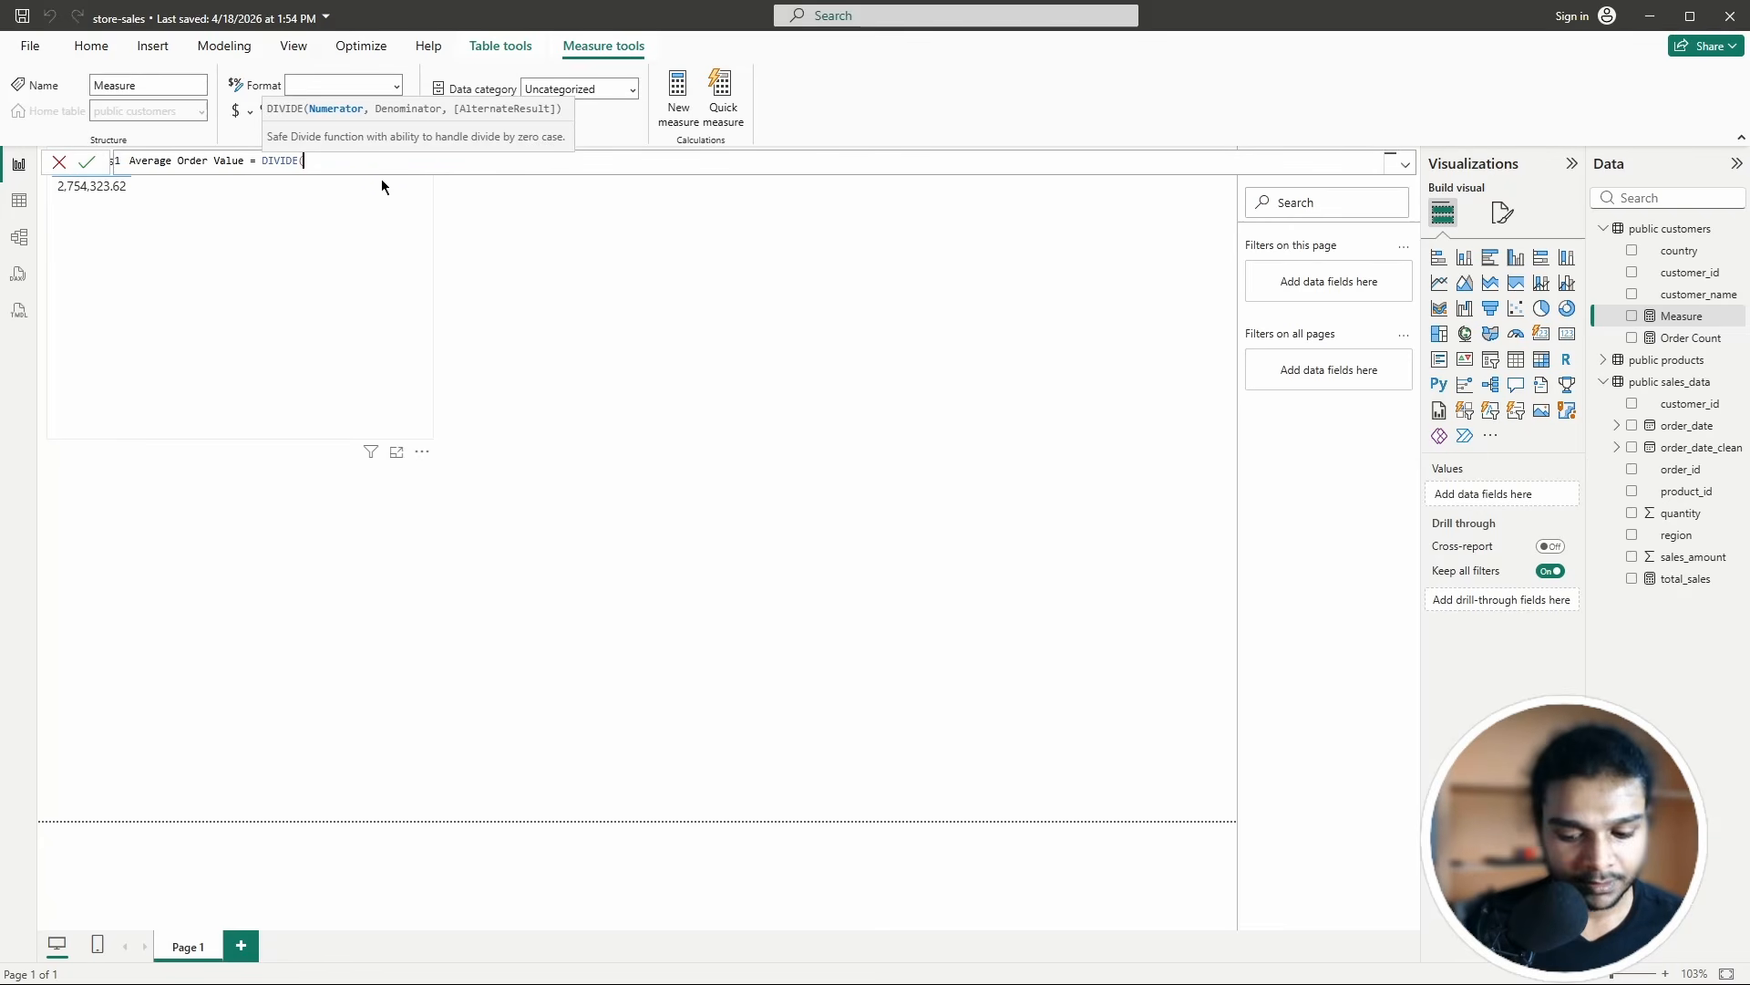
text([TO)
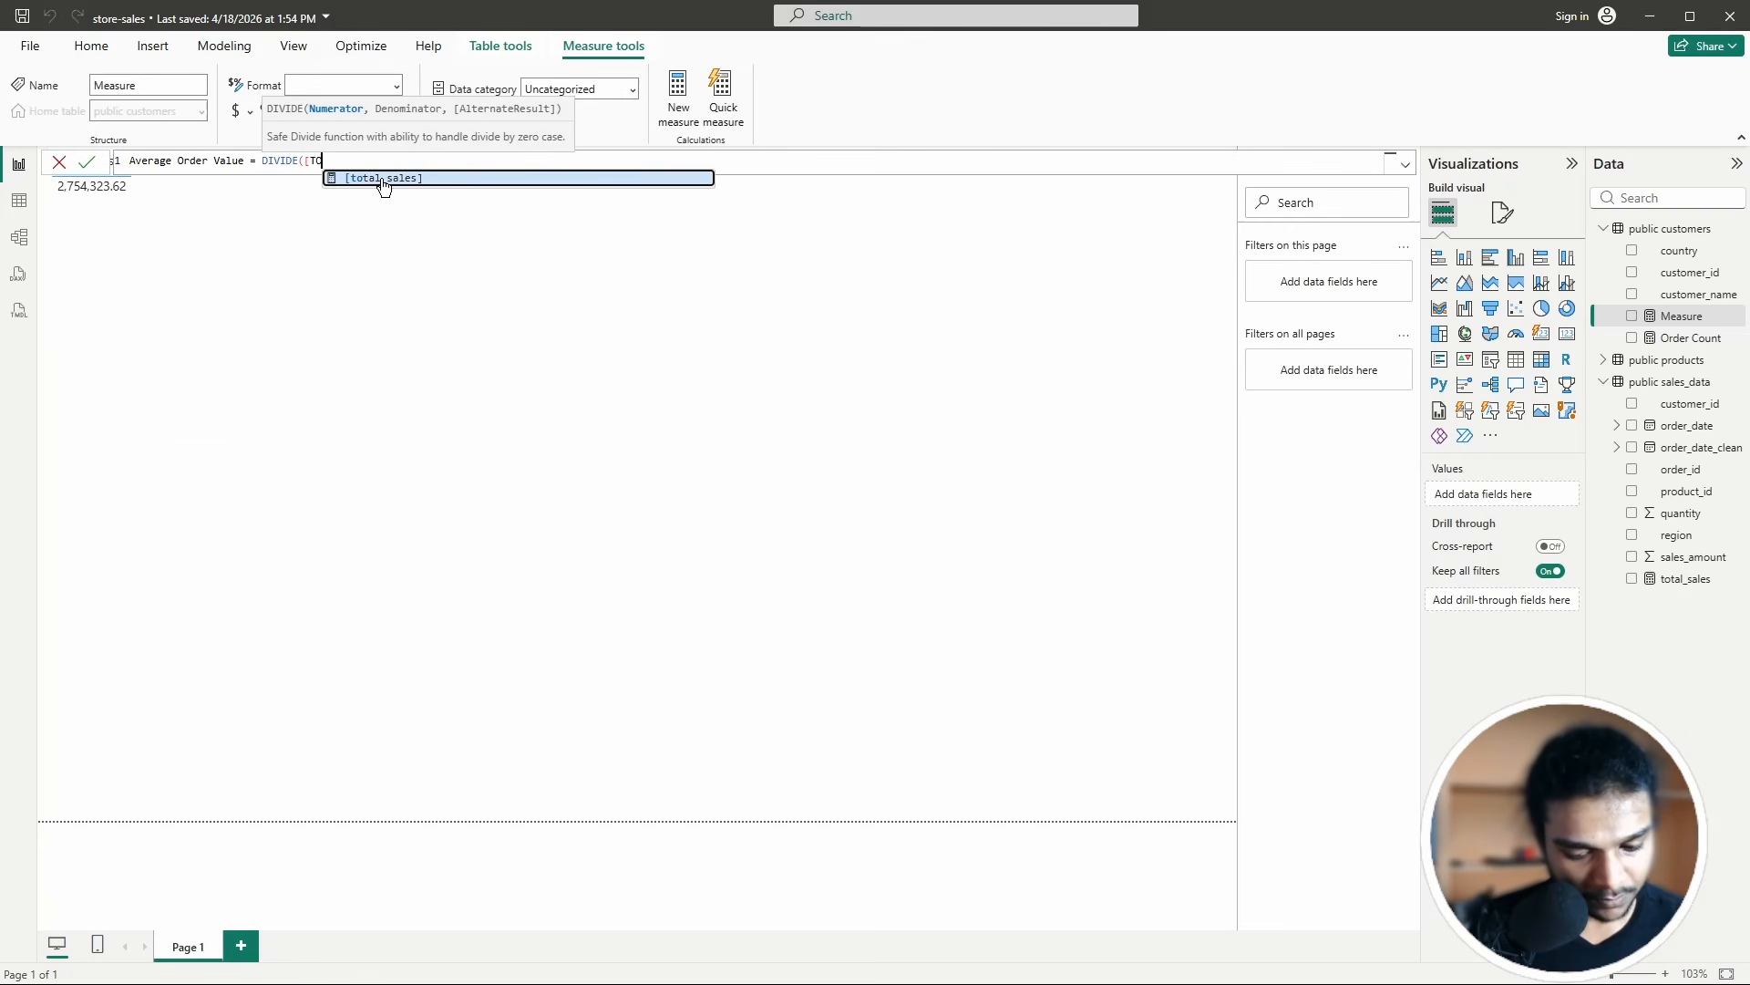
text(tal)
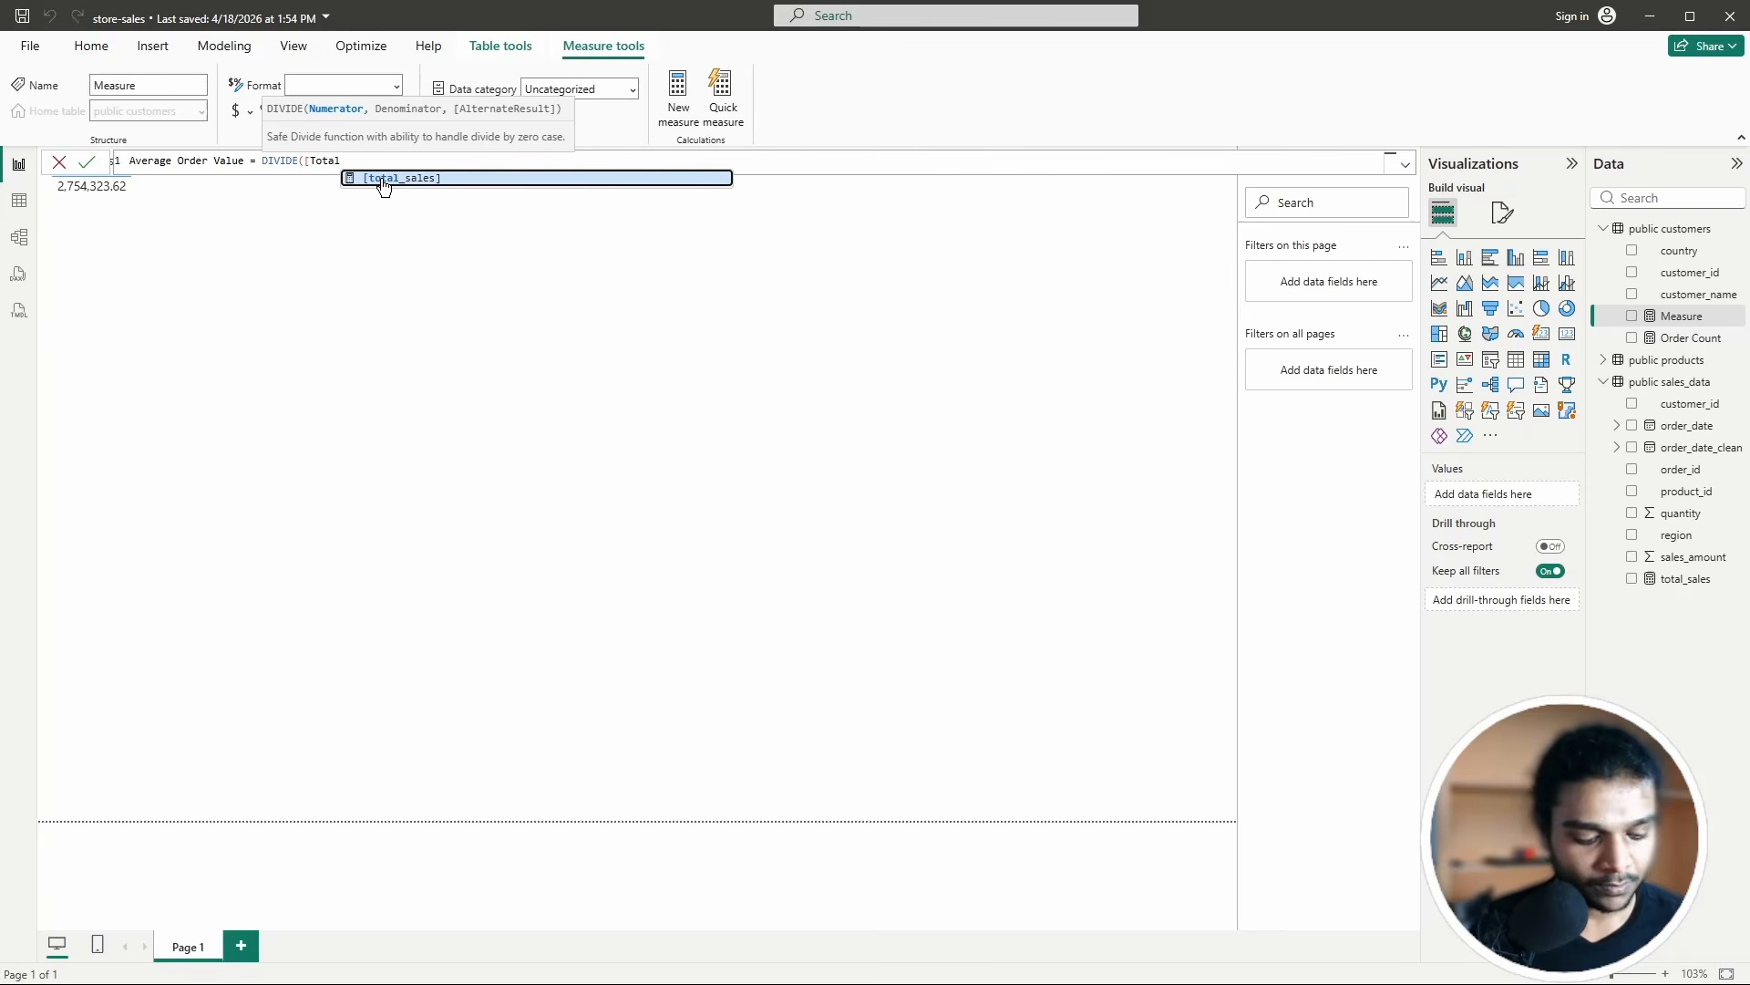
click(381, 179)
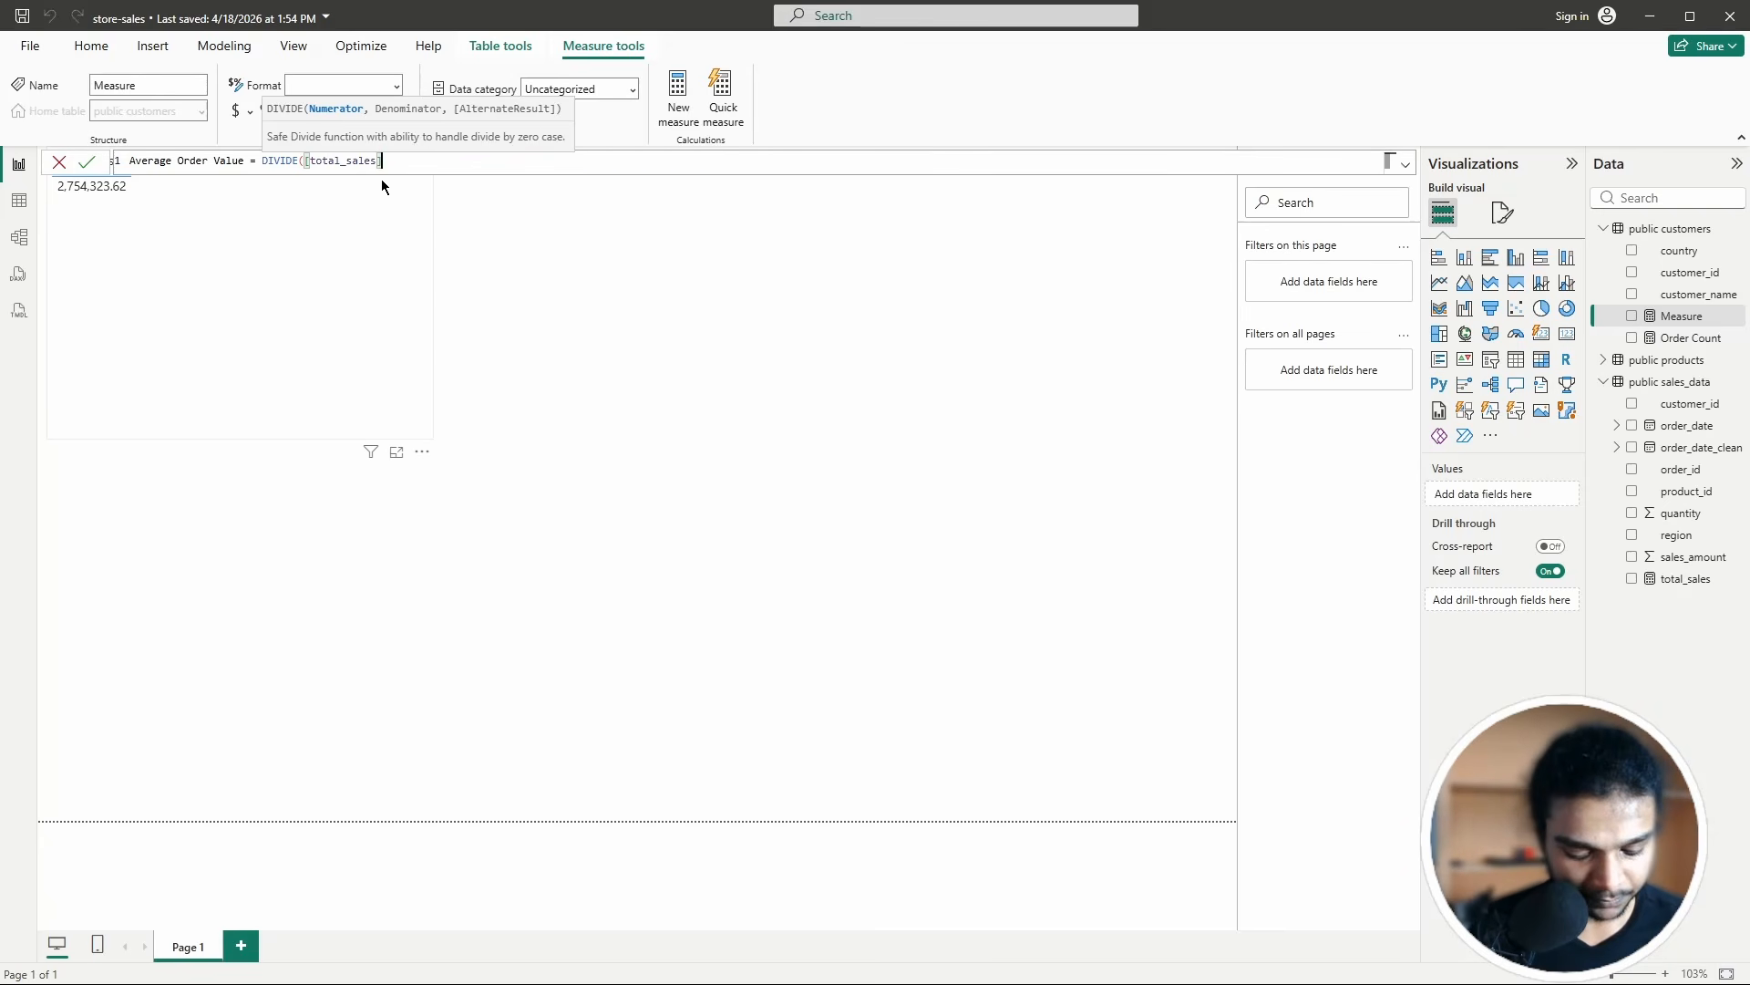
text(, )
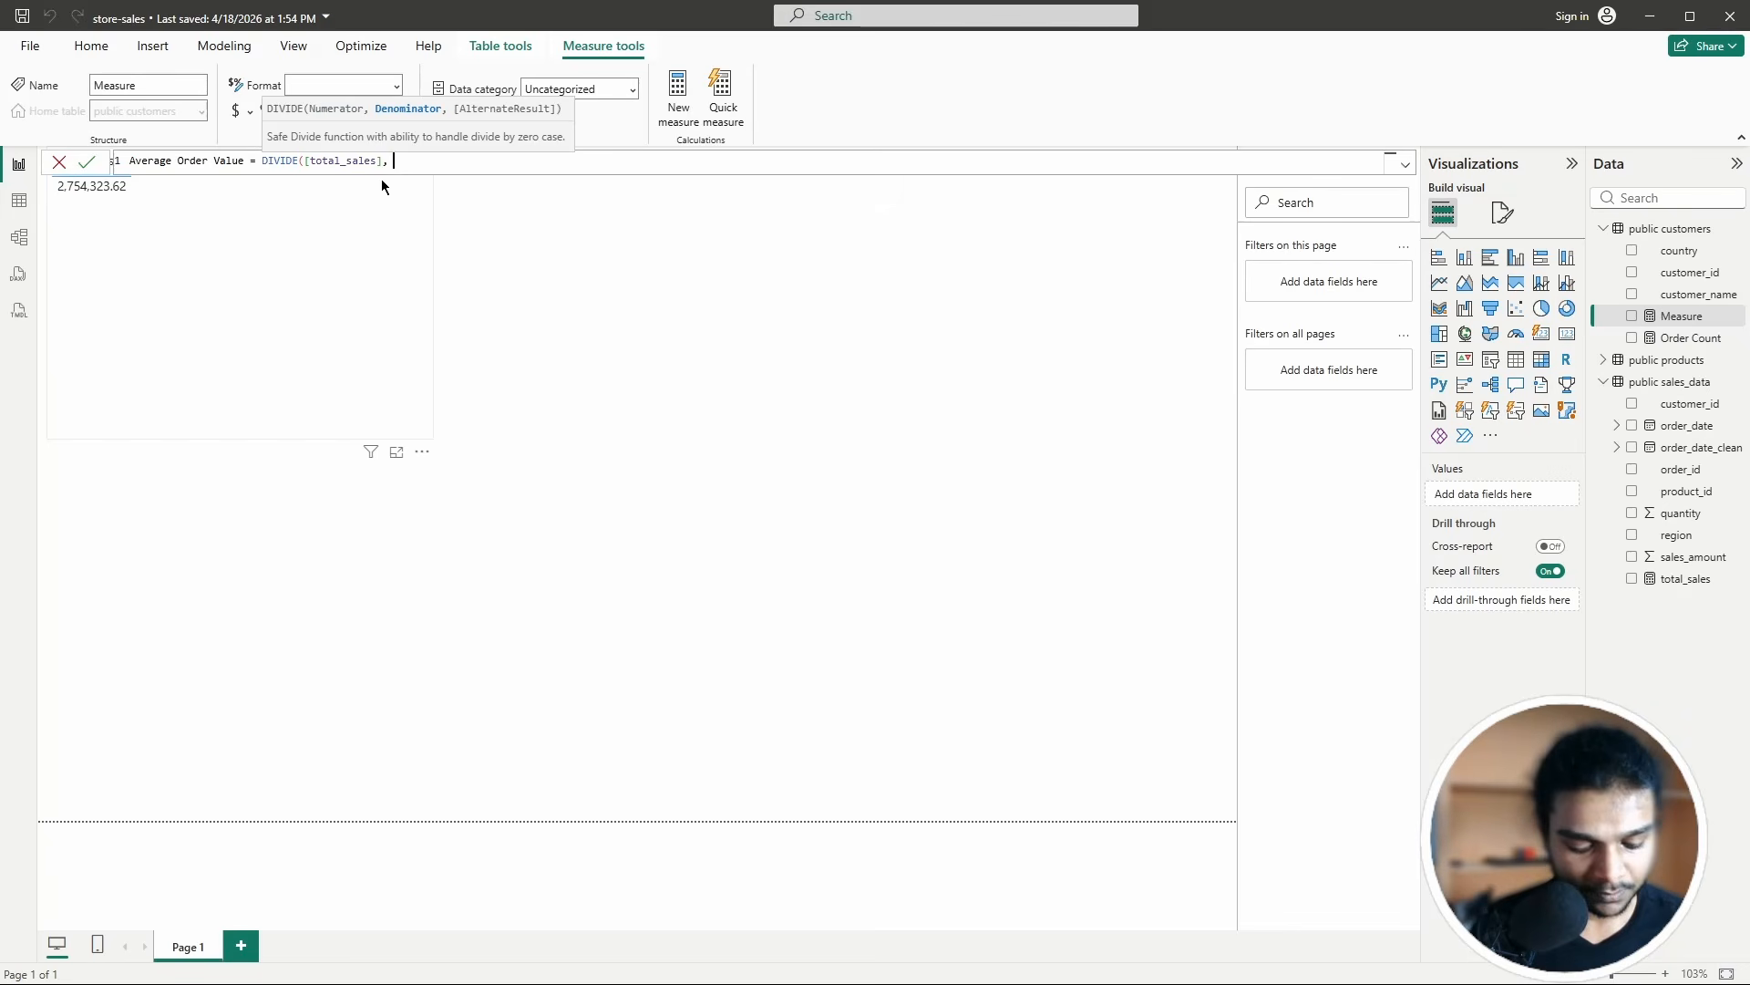
text(order)
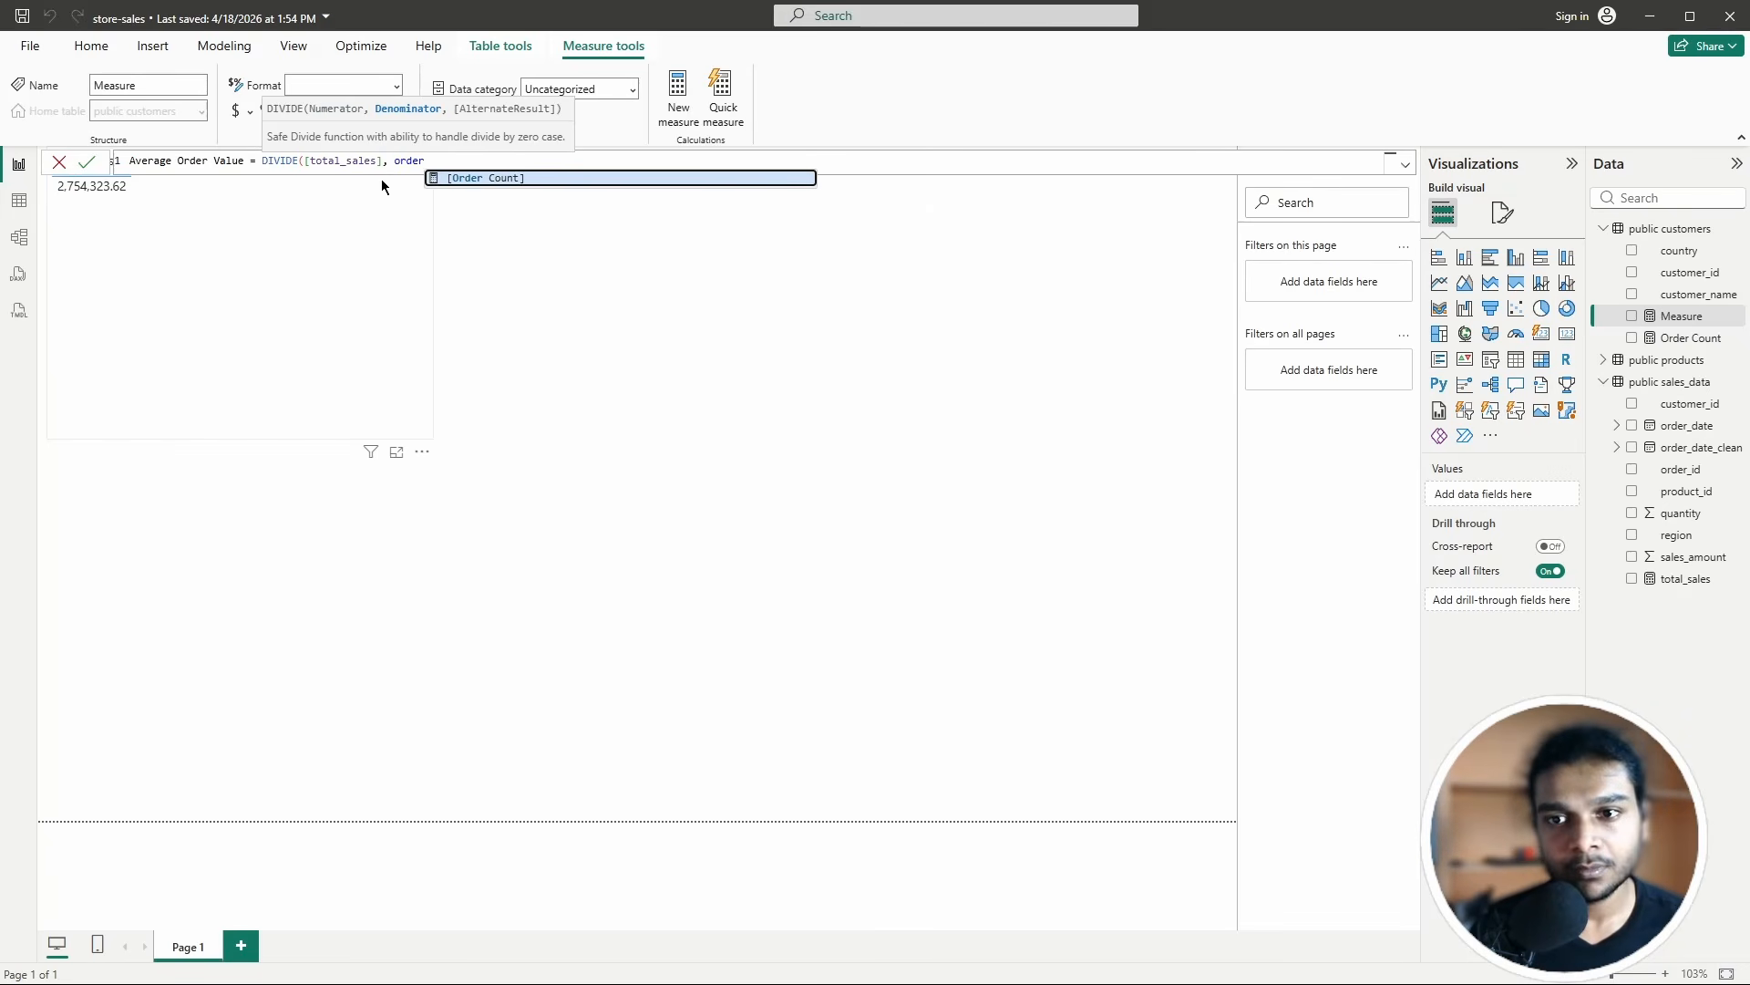
key(Tab)
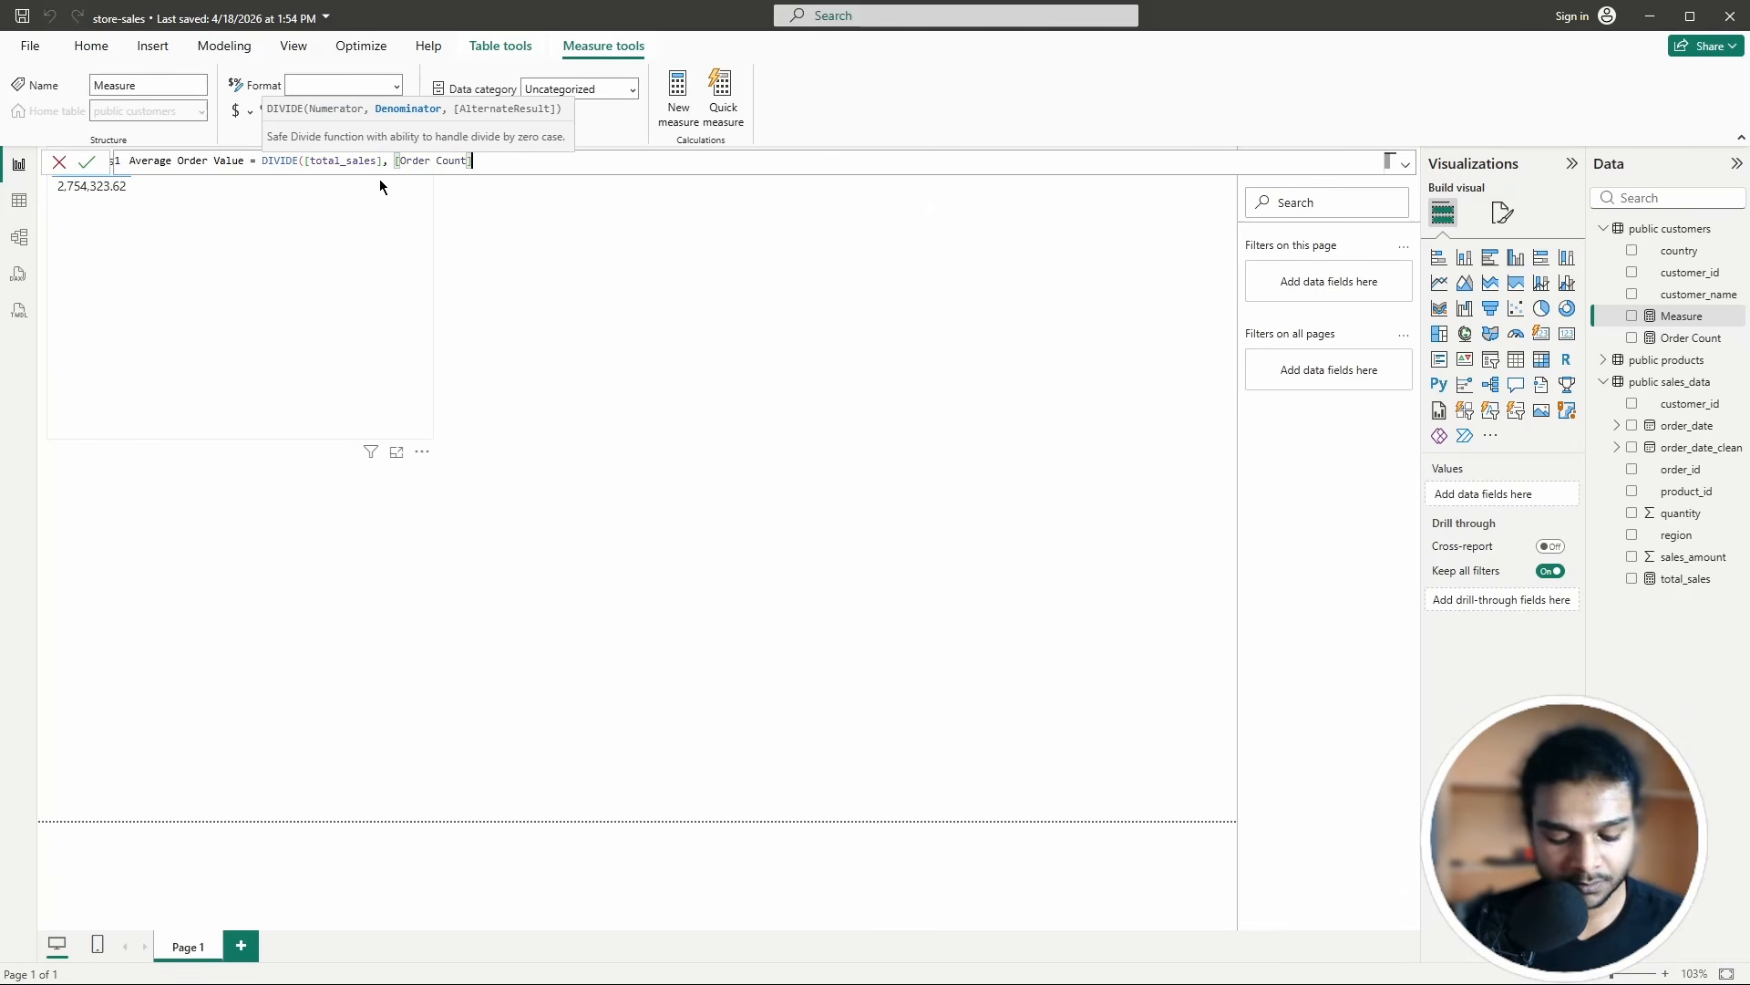
text())
key(BackSpace)
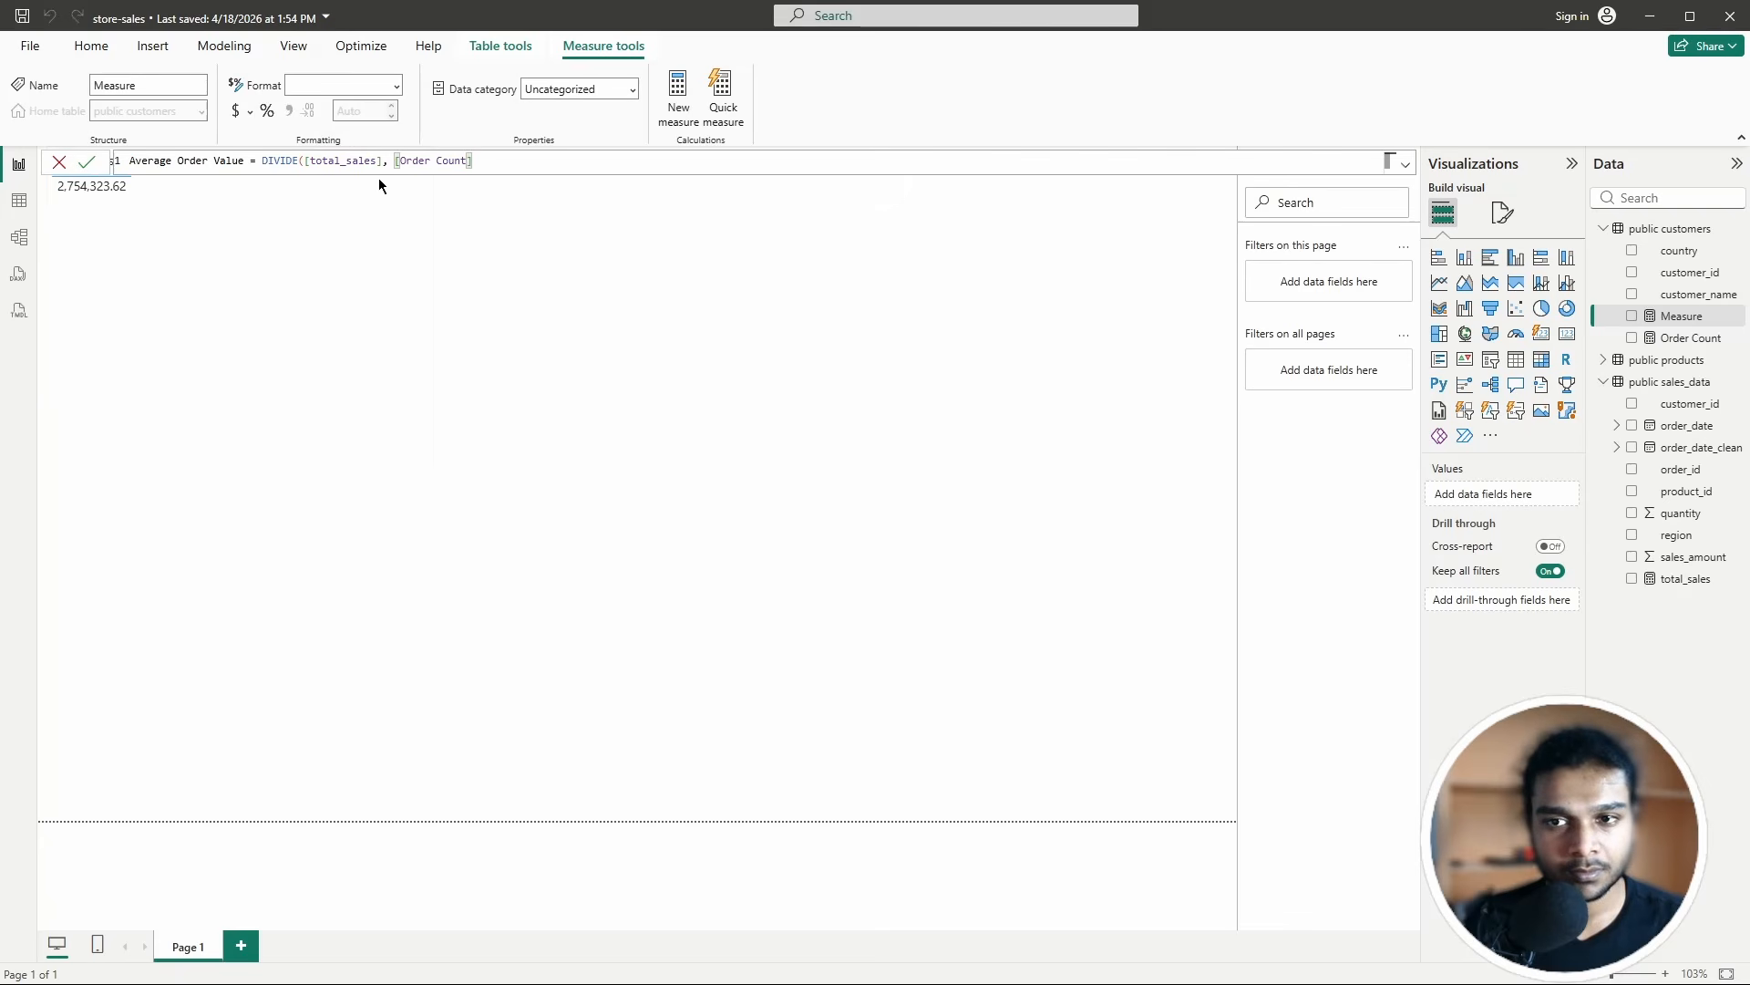
text())
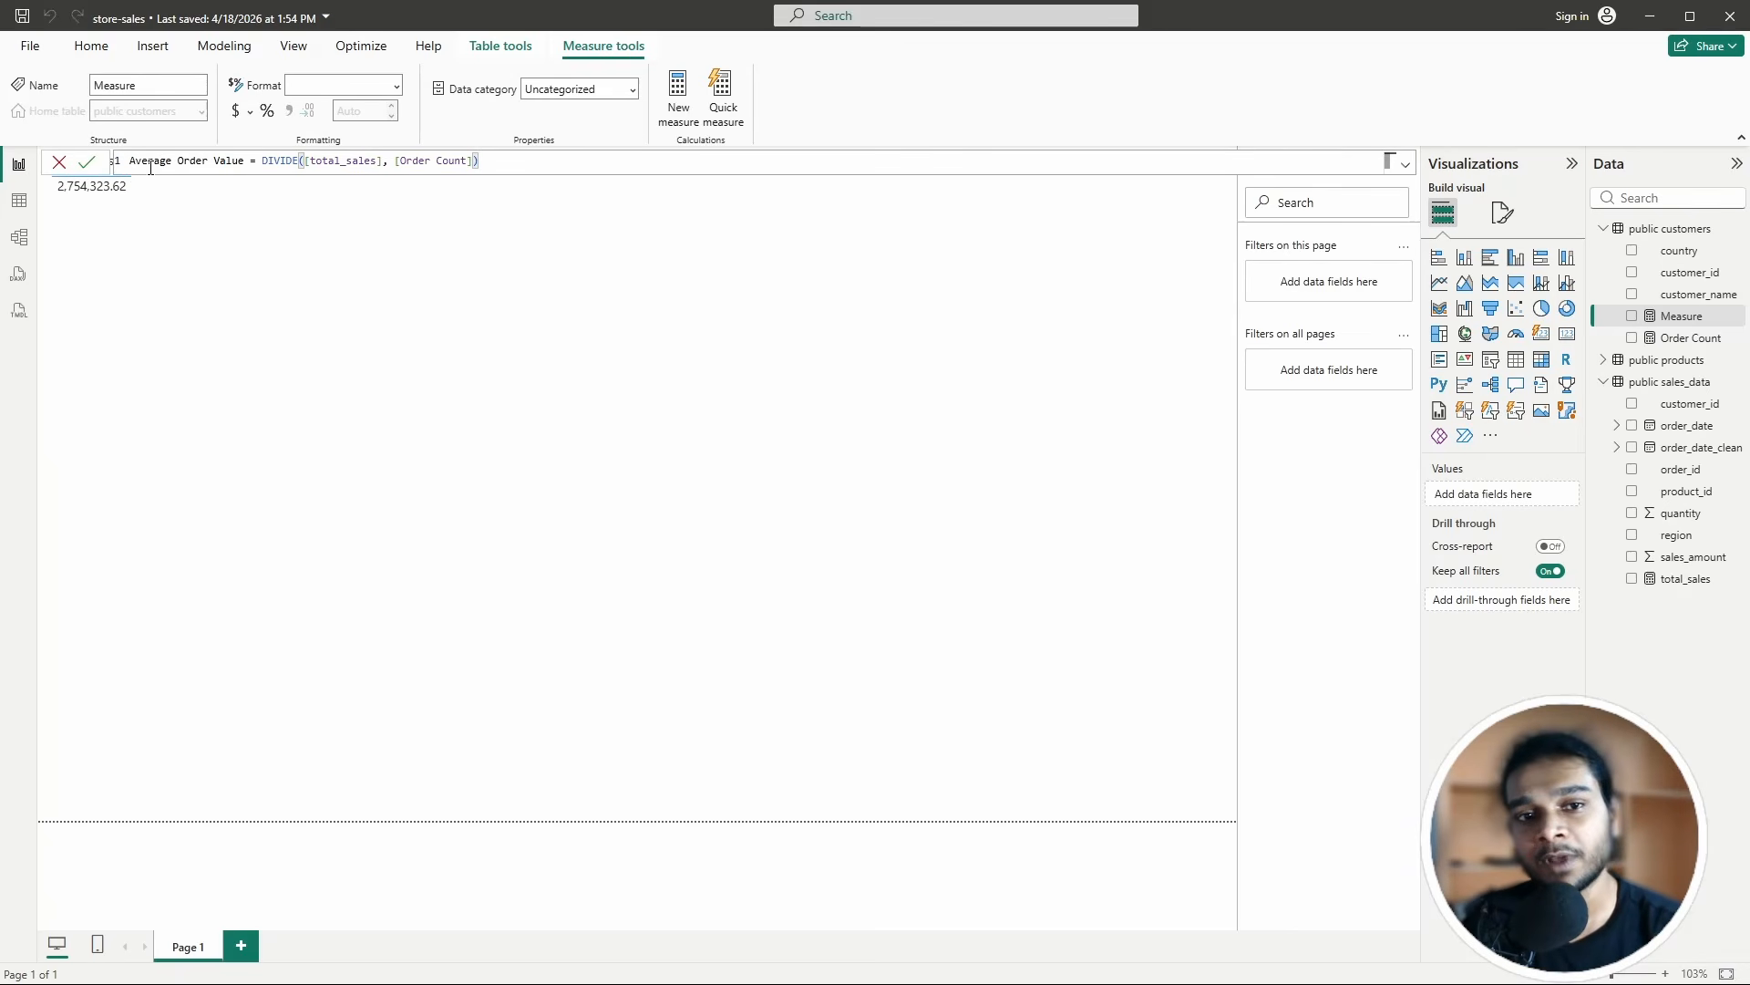
click(86, 164)
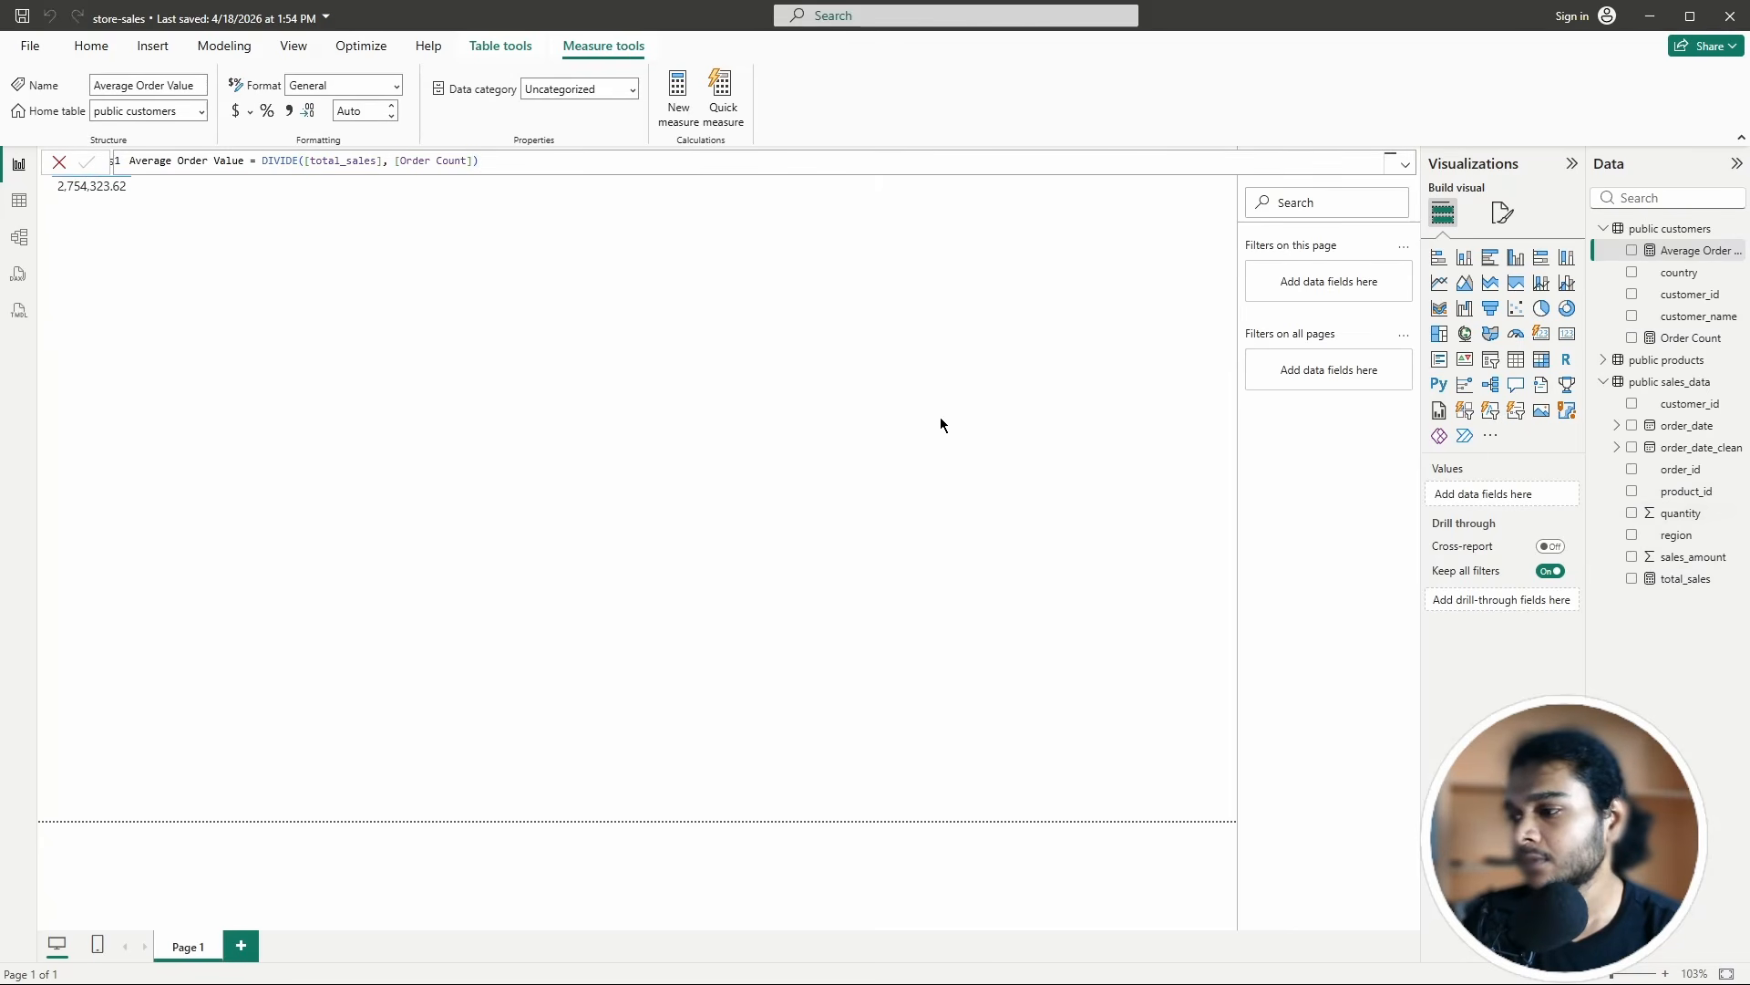
Step: Rebuild the table with total_sales, Average Order Value (550.86) and Order Count (5000) columns
click(310, 336)
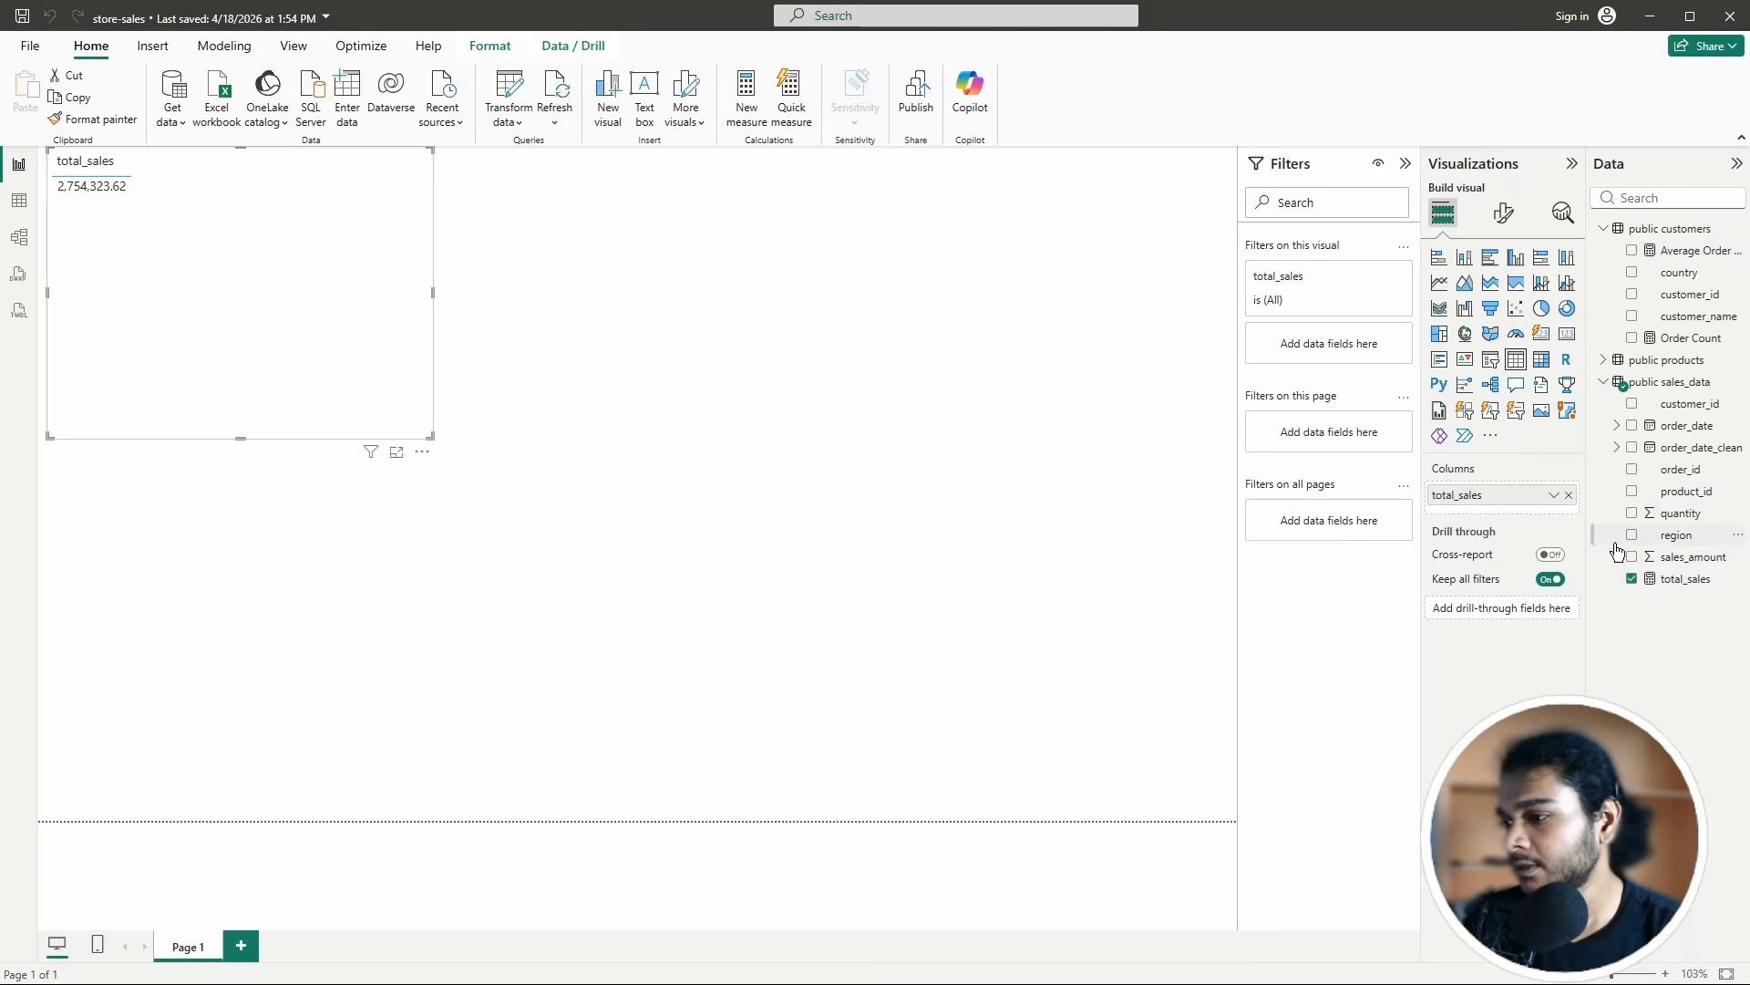
click(1568, 494)
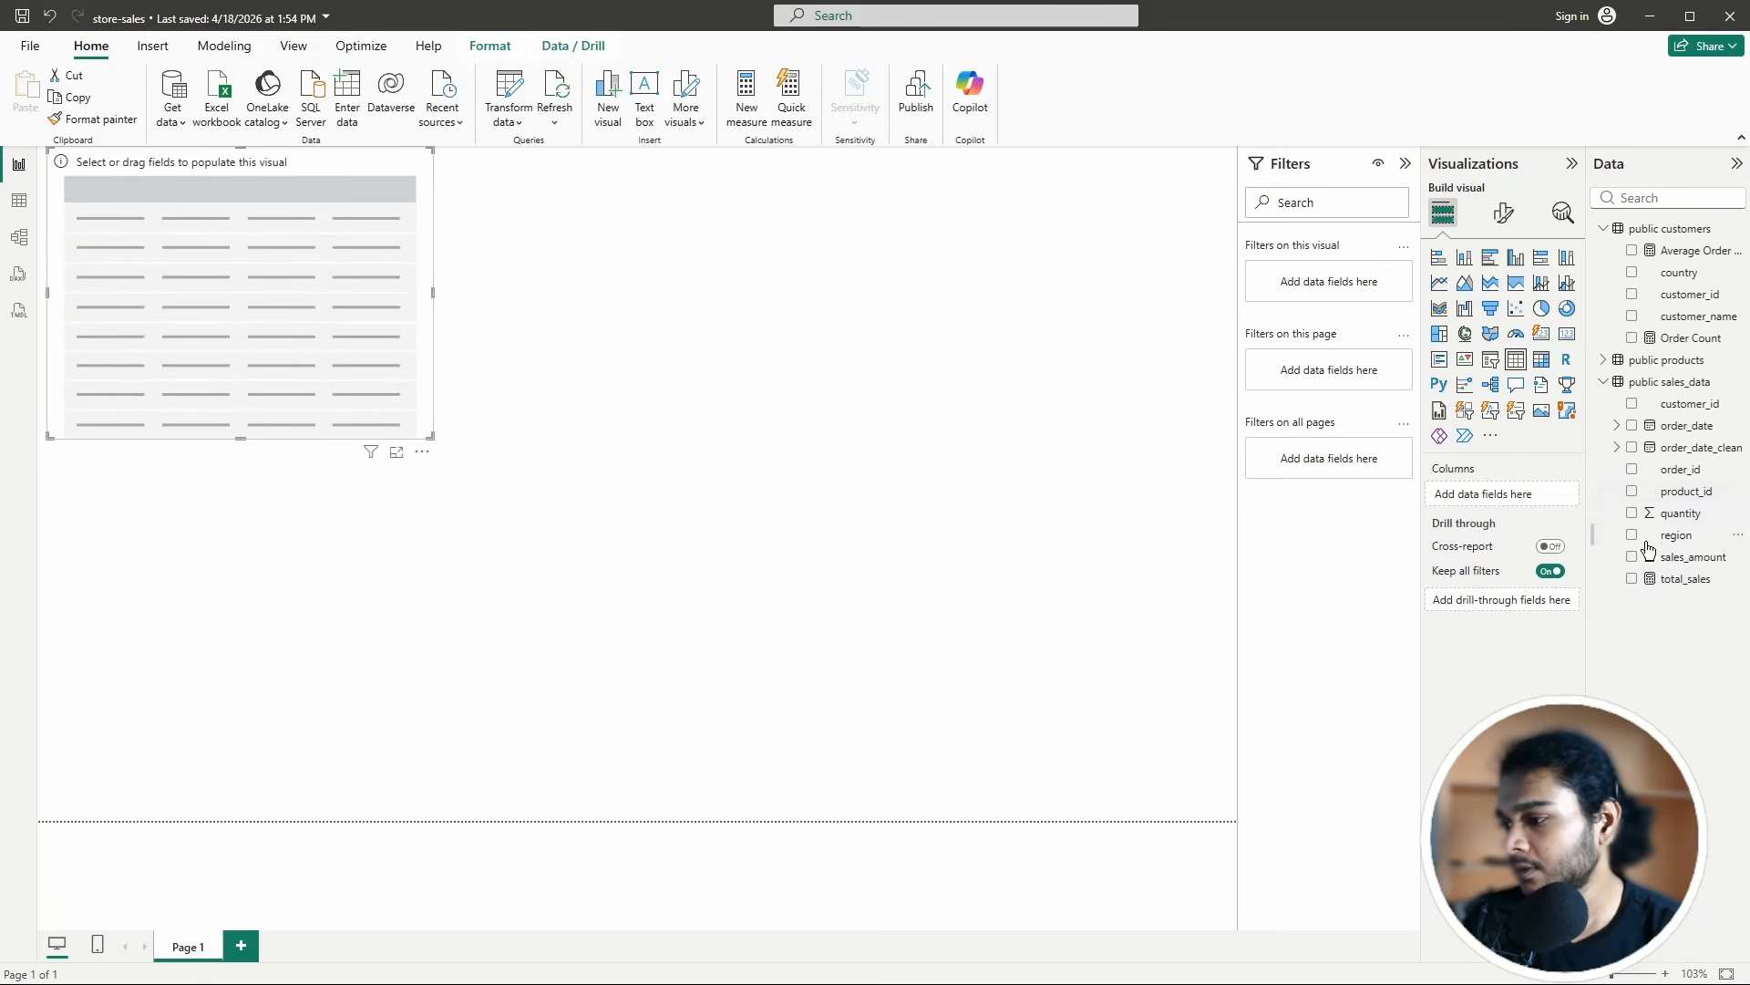
click(1632, 579)
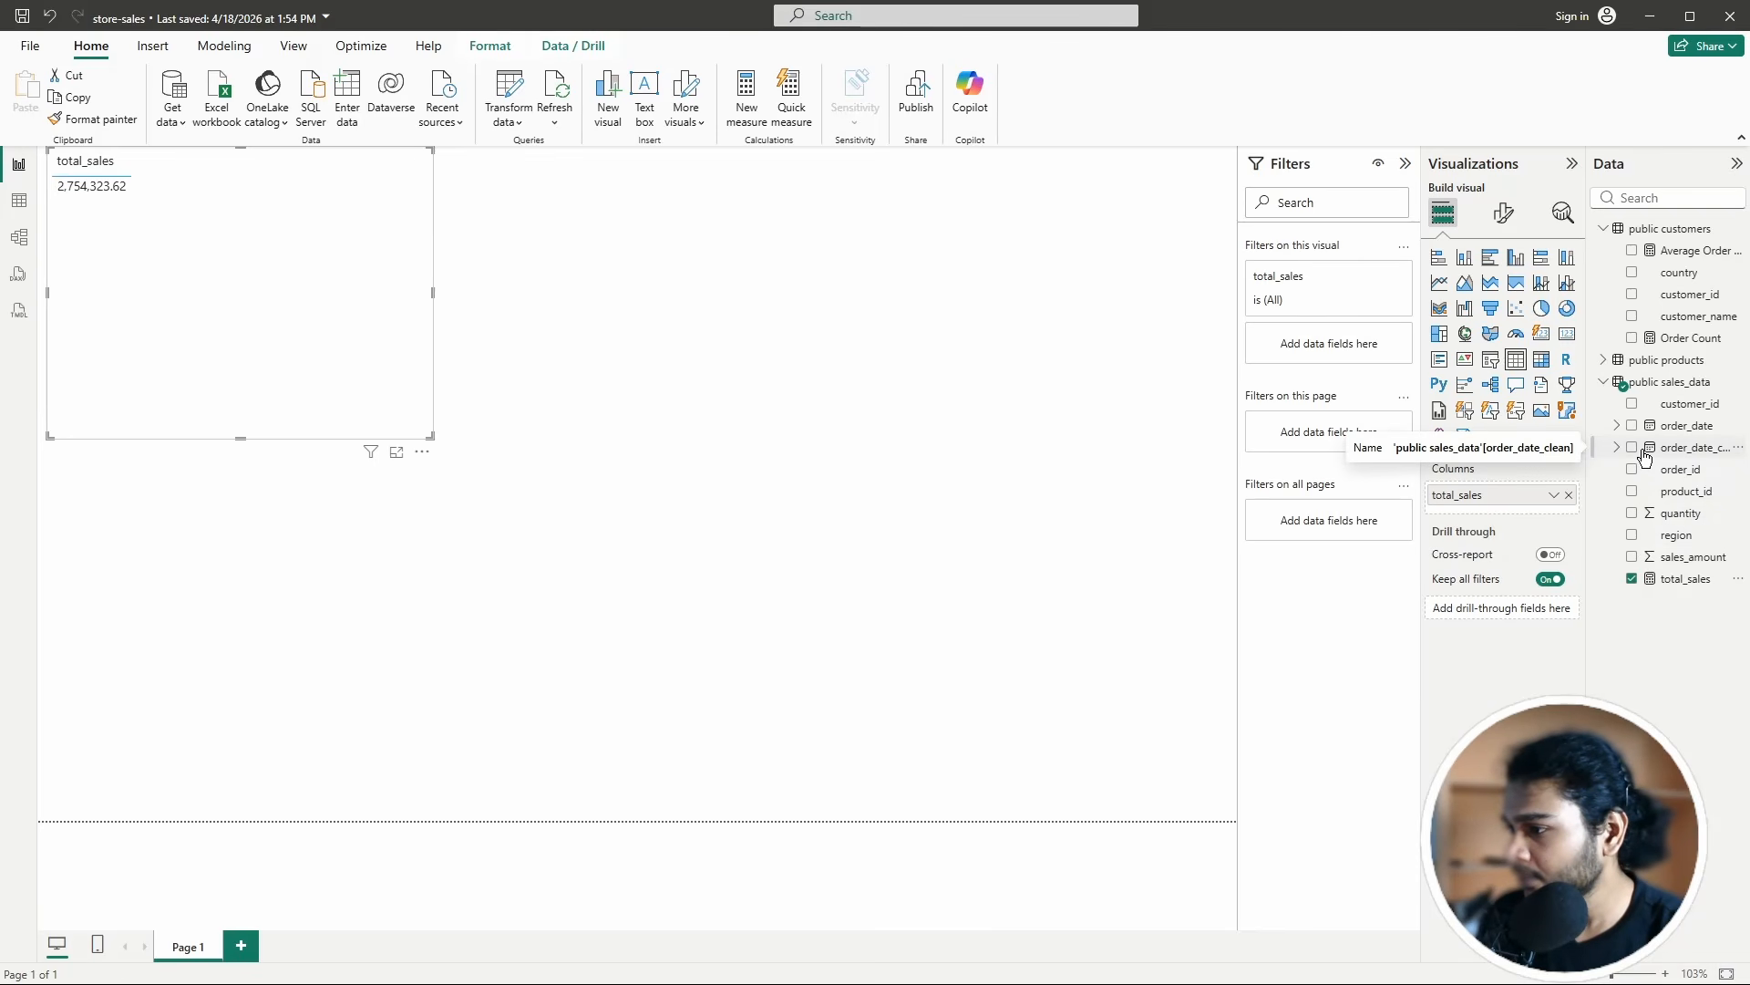
click(1633, 252)
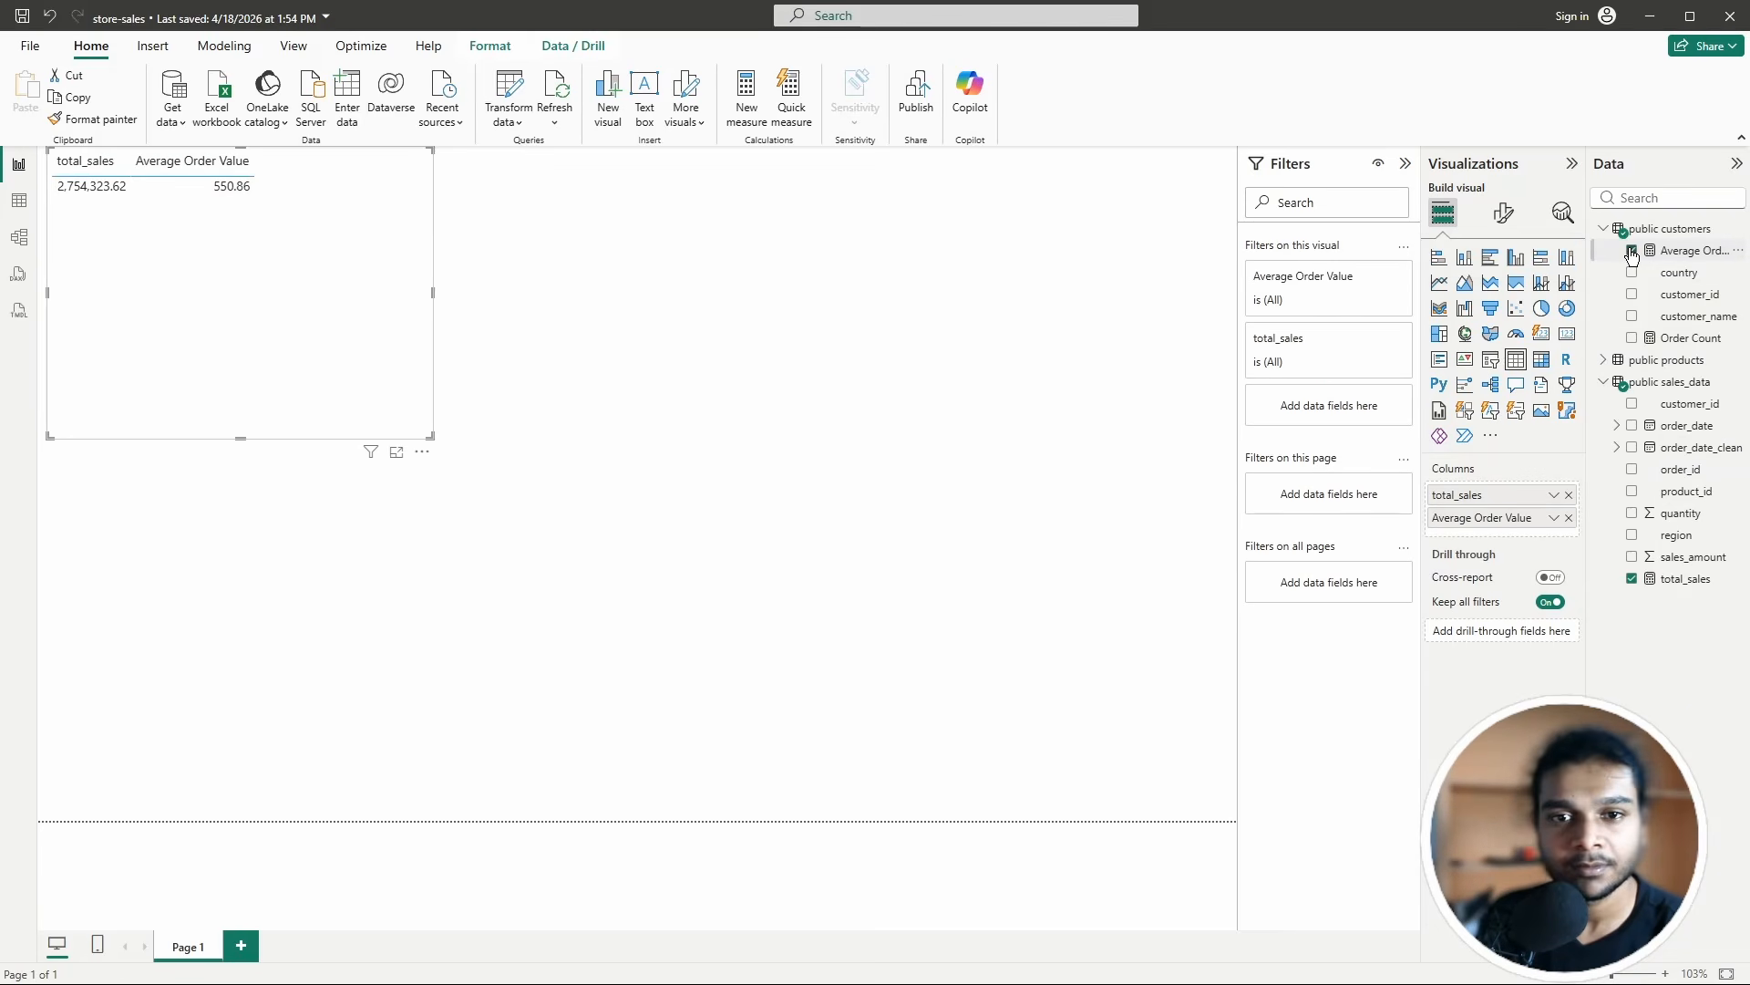
click(1632, 339)
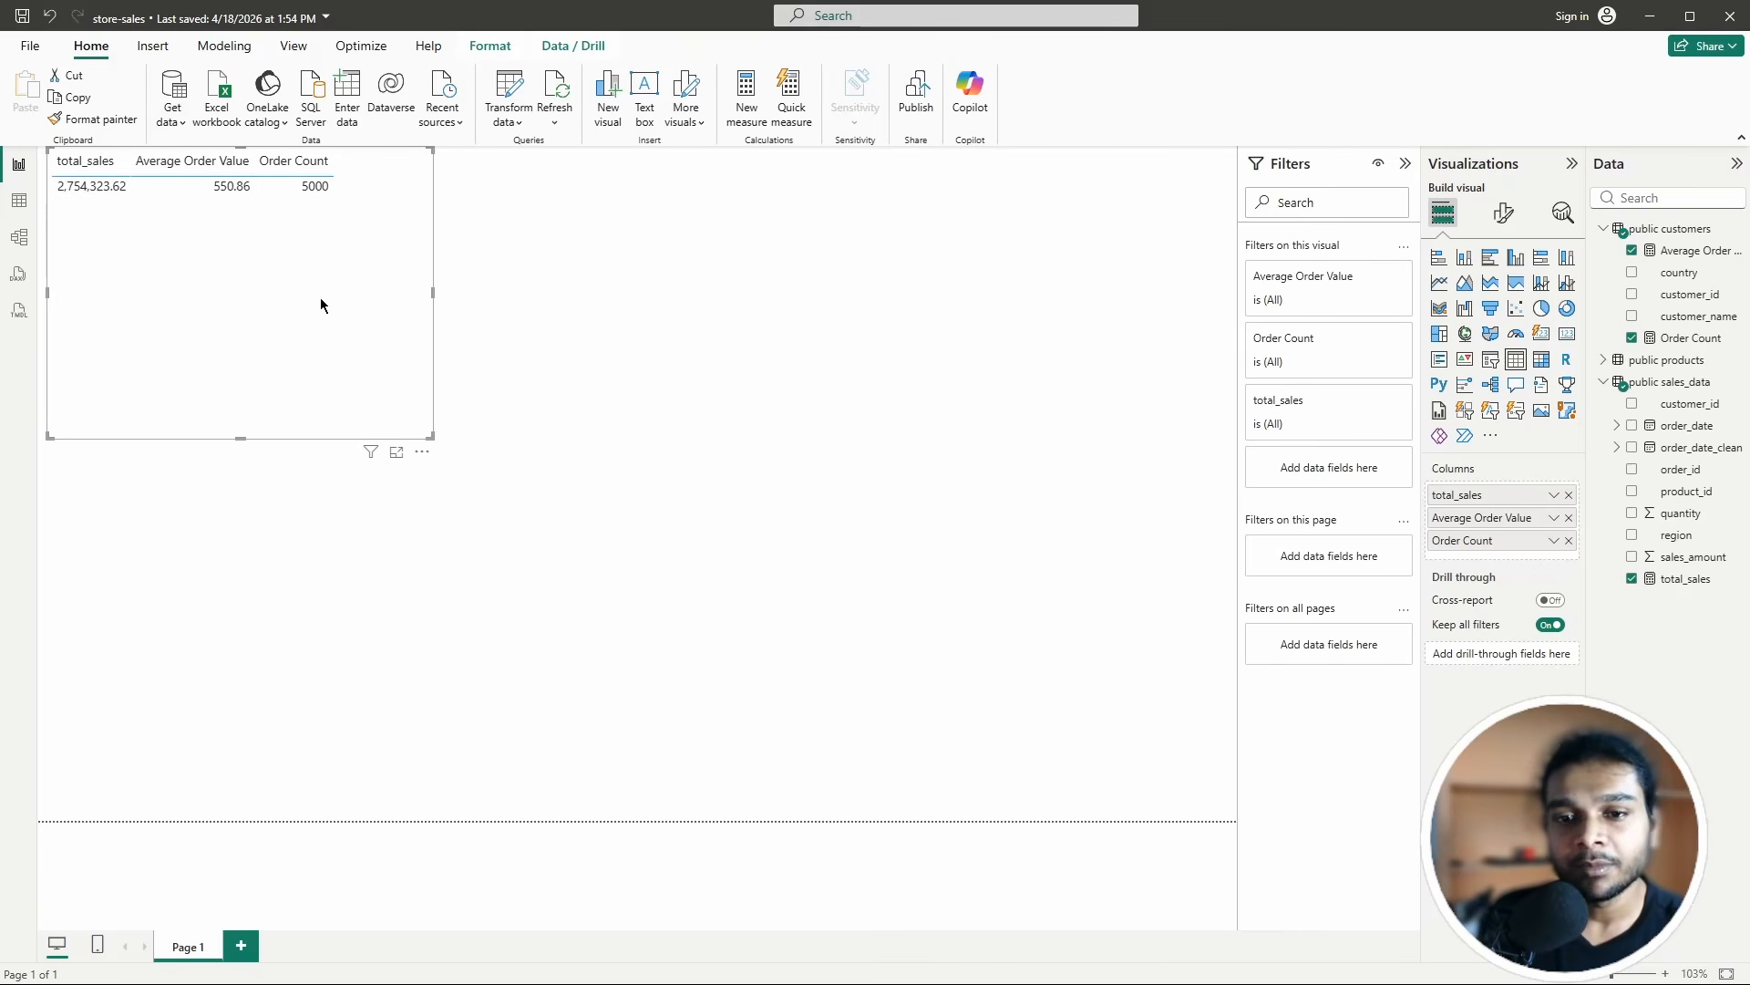
click(421, 452)
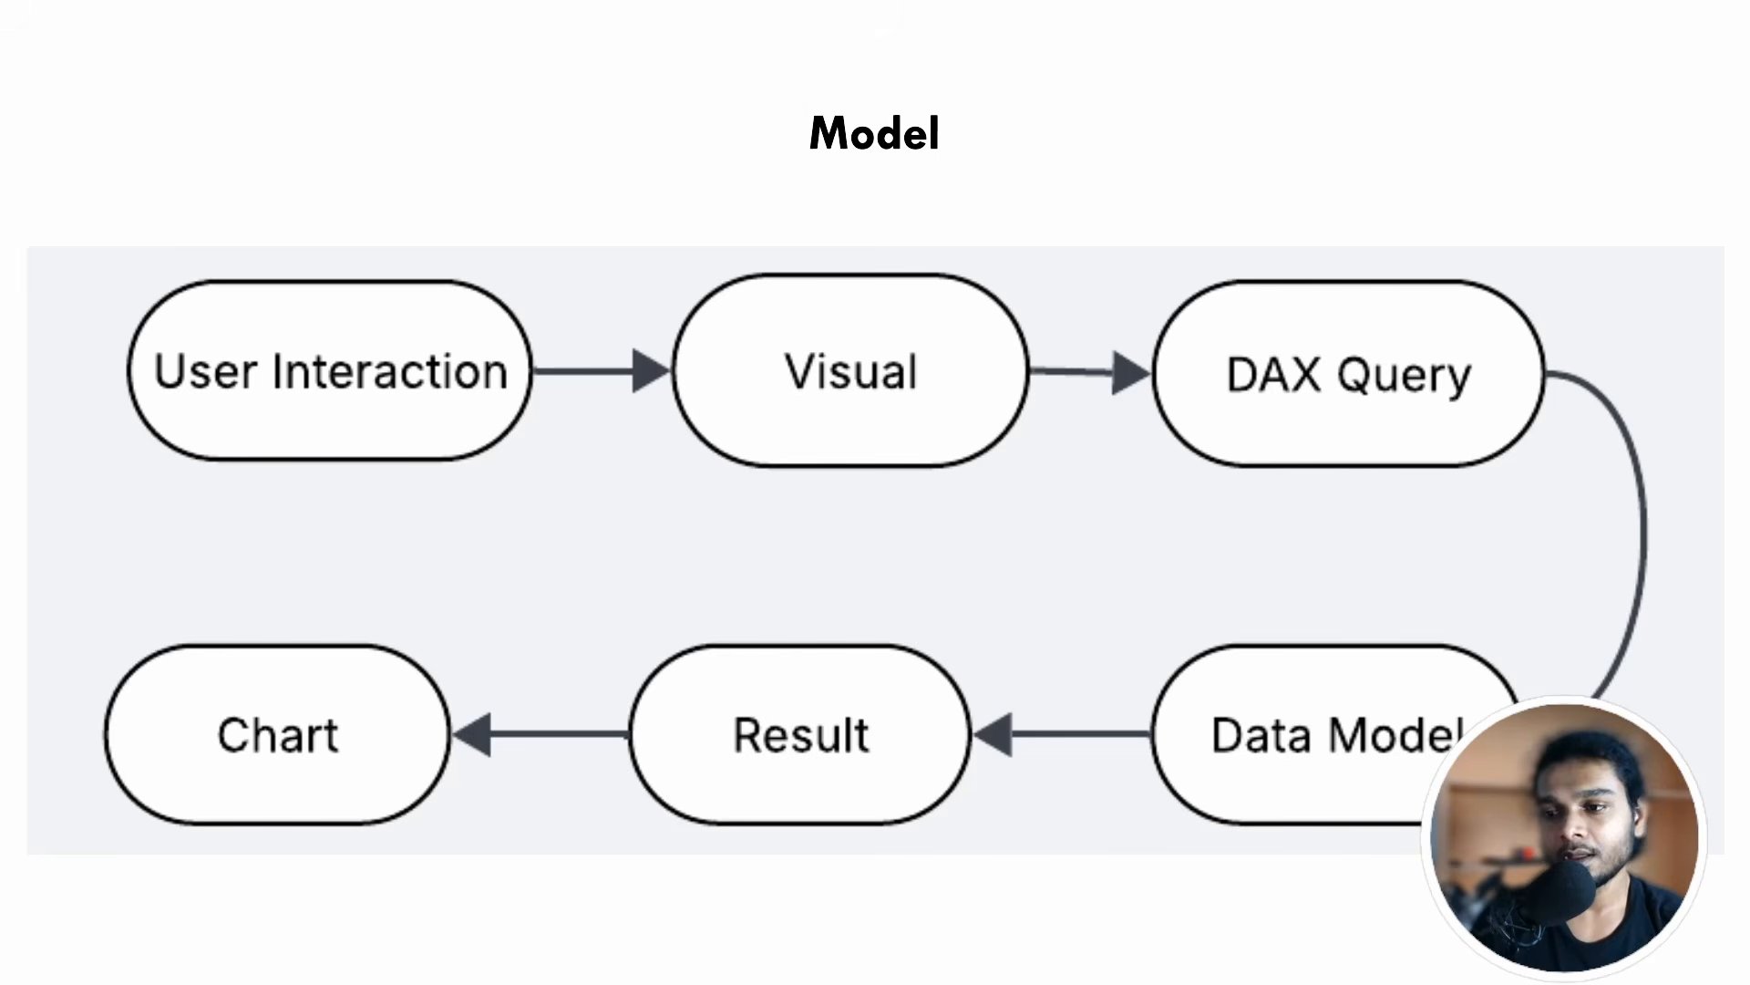
key(super)
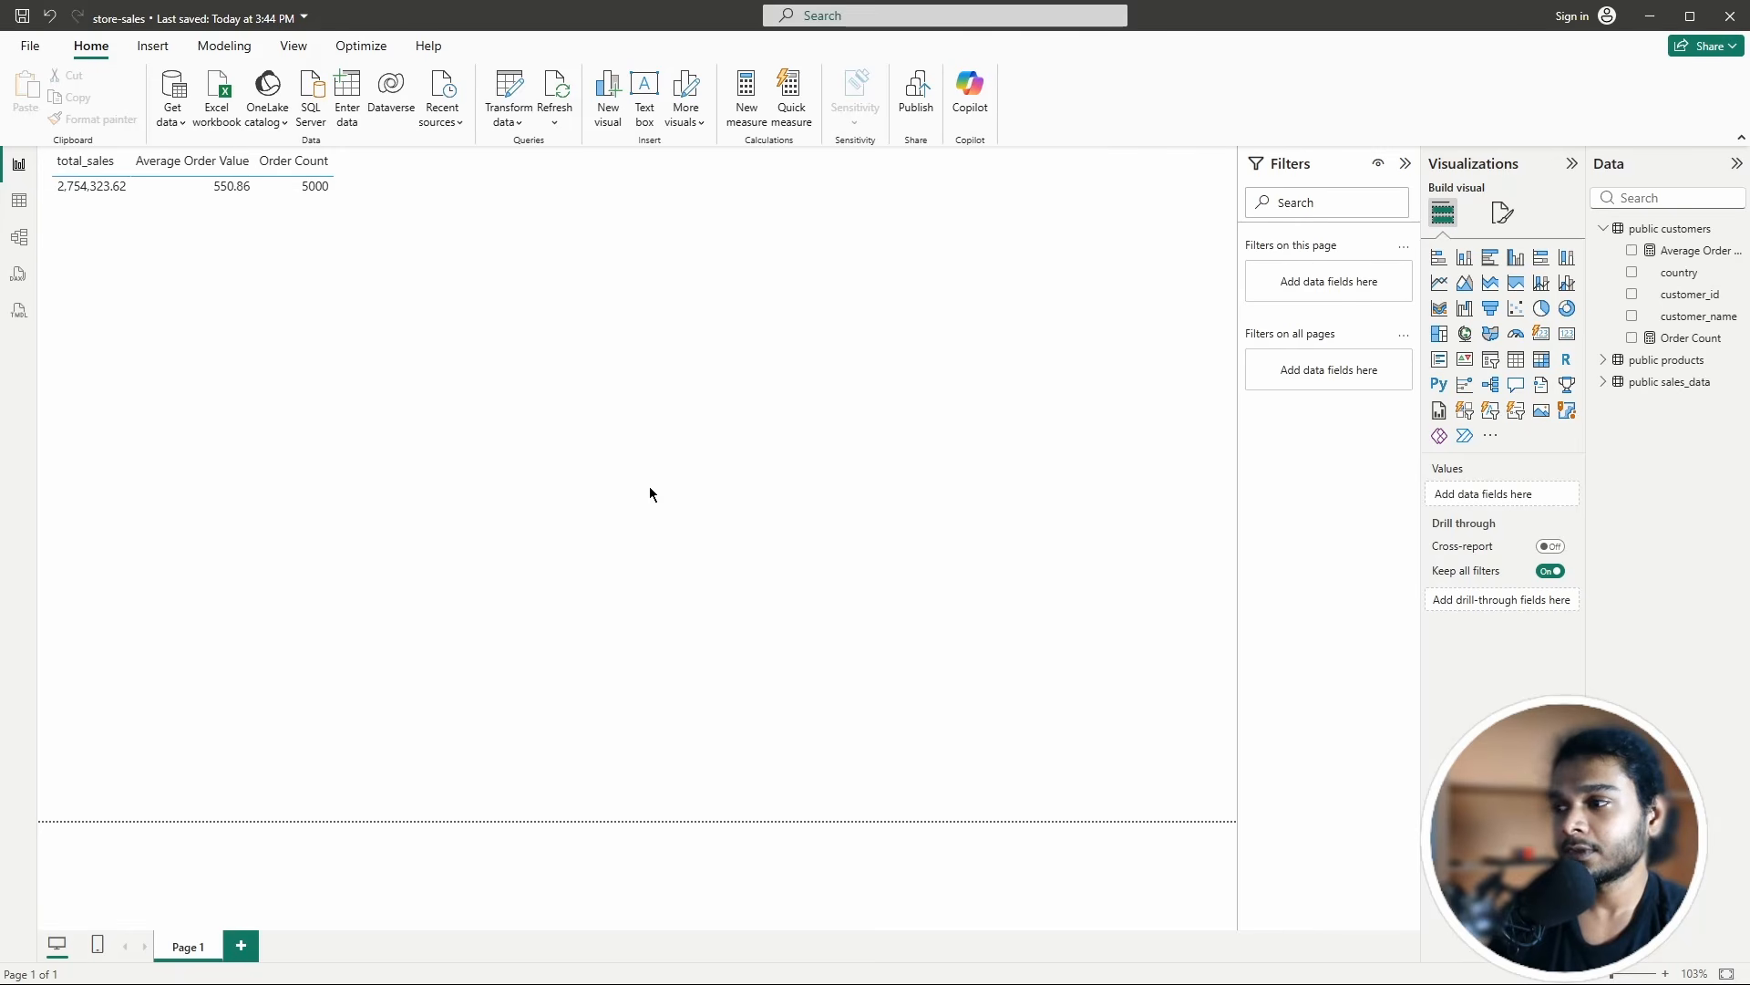
Step: Remove the total_sales table visual from Page 1, leaving the canvas blank
click(308, 245)
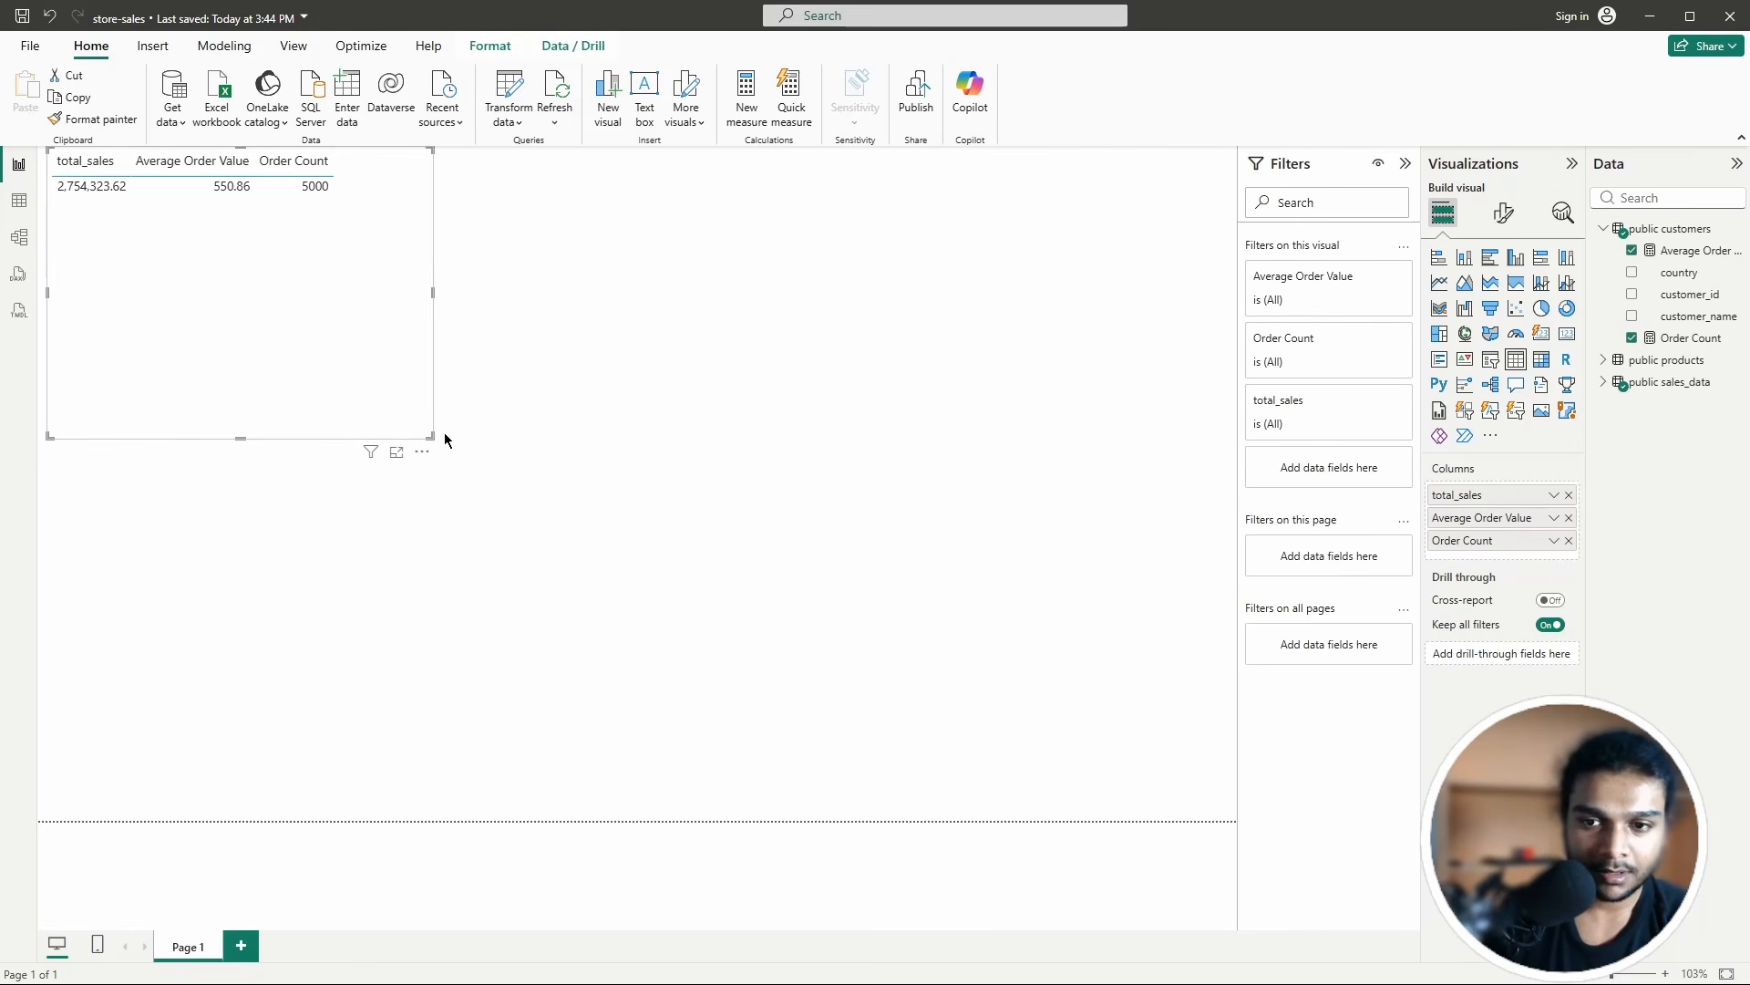
click(422, 451)
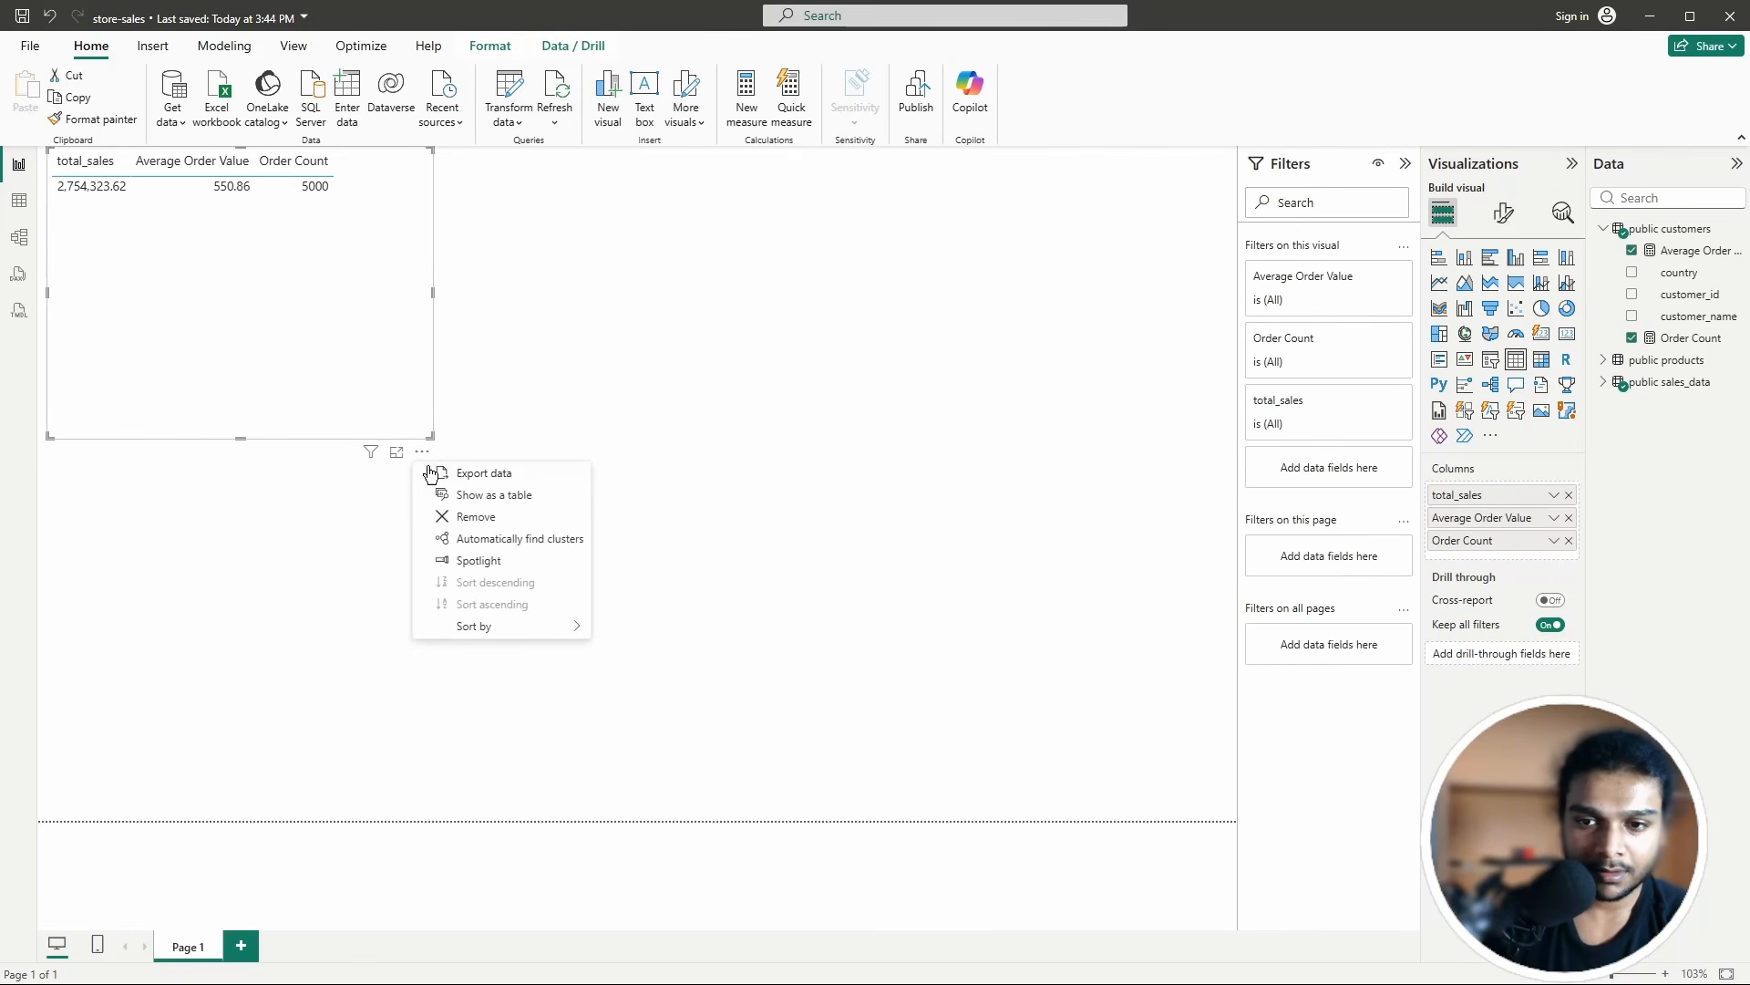
click(466, 520)
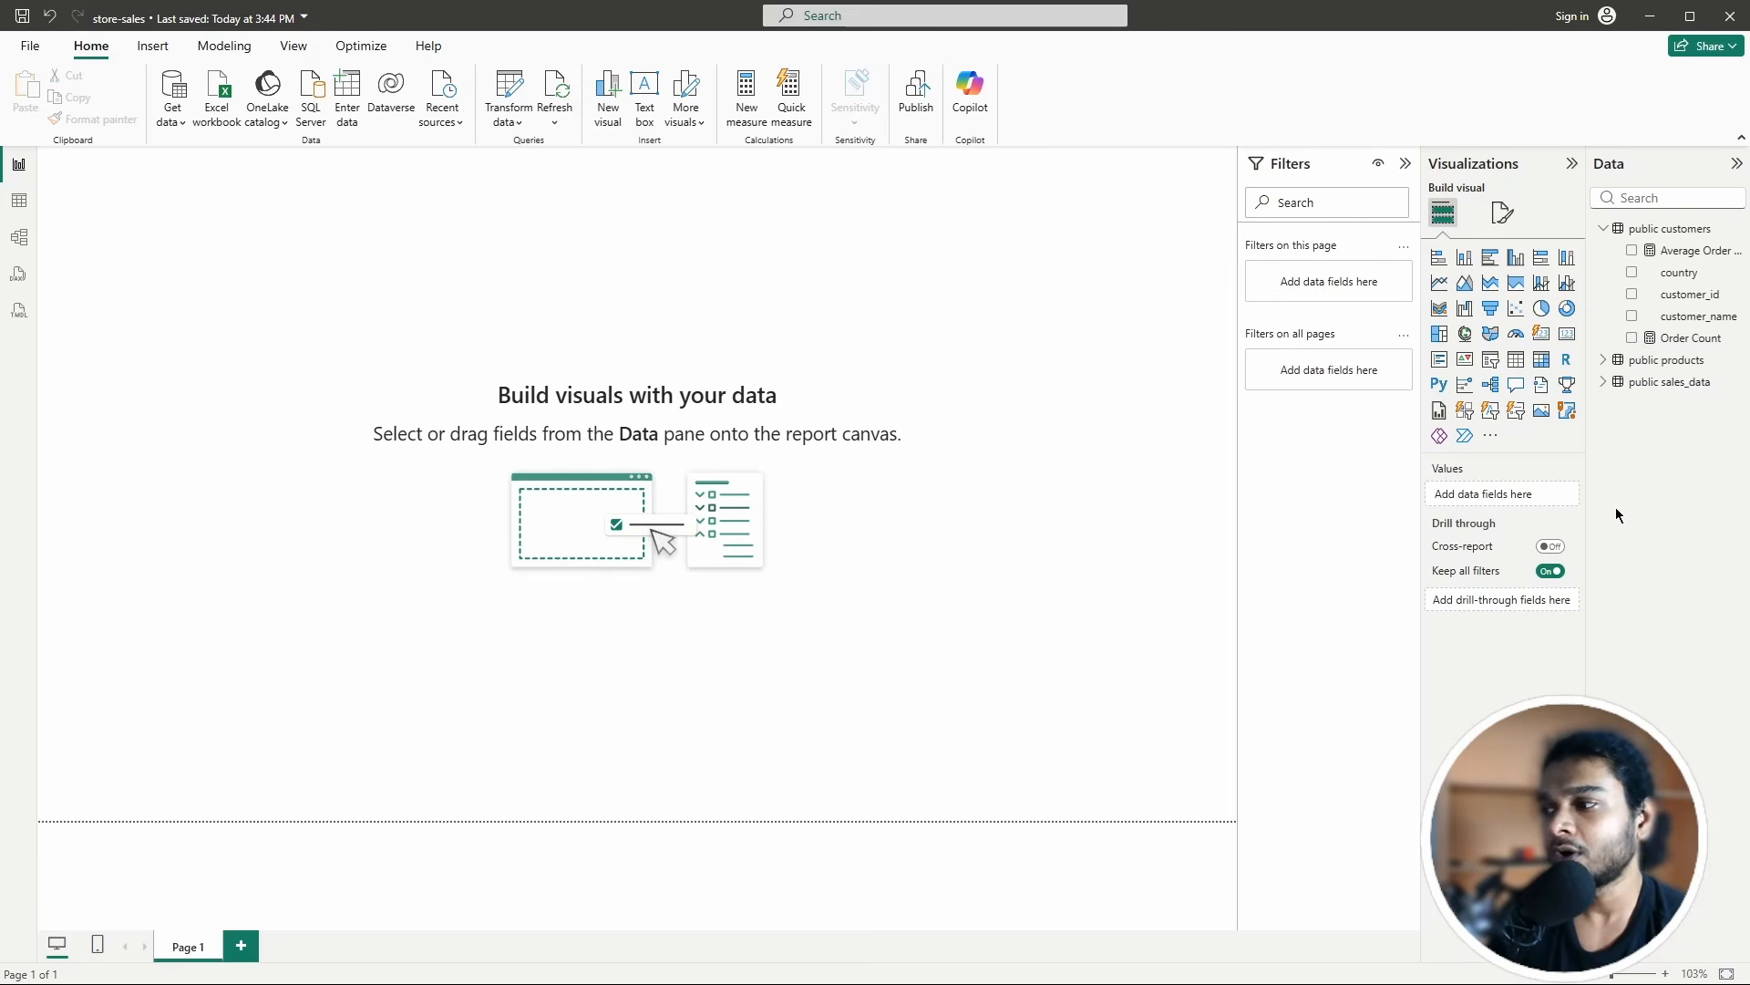
click(1605, 381)
Step: Add a short, wide total_sales card (2.75M) at the top-left of the page
click(1604, 362)
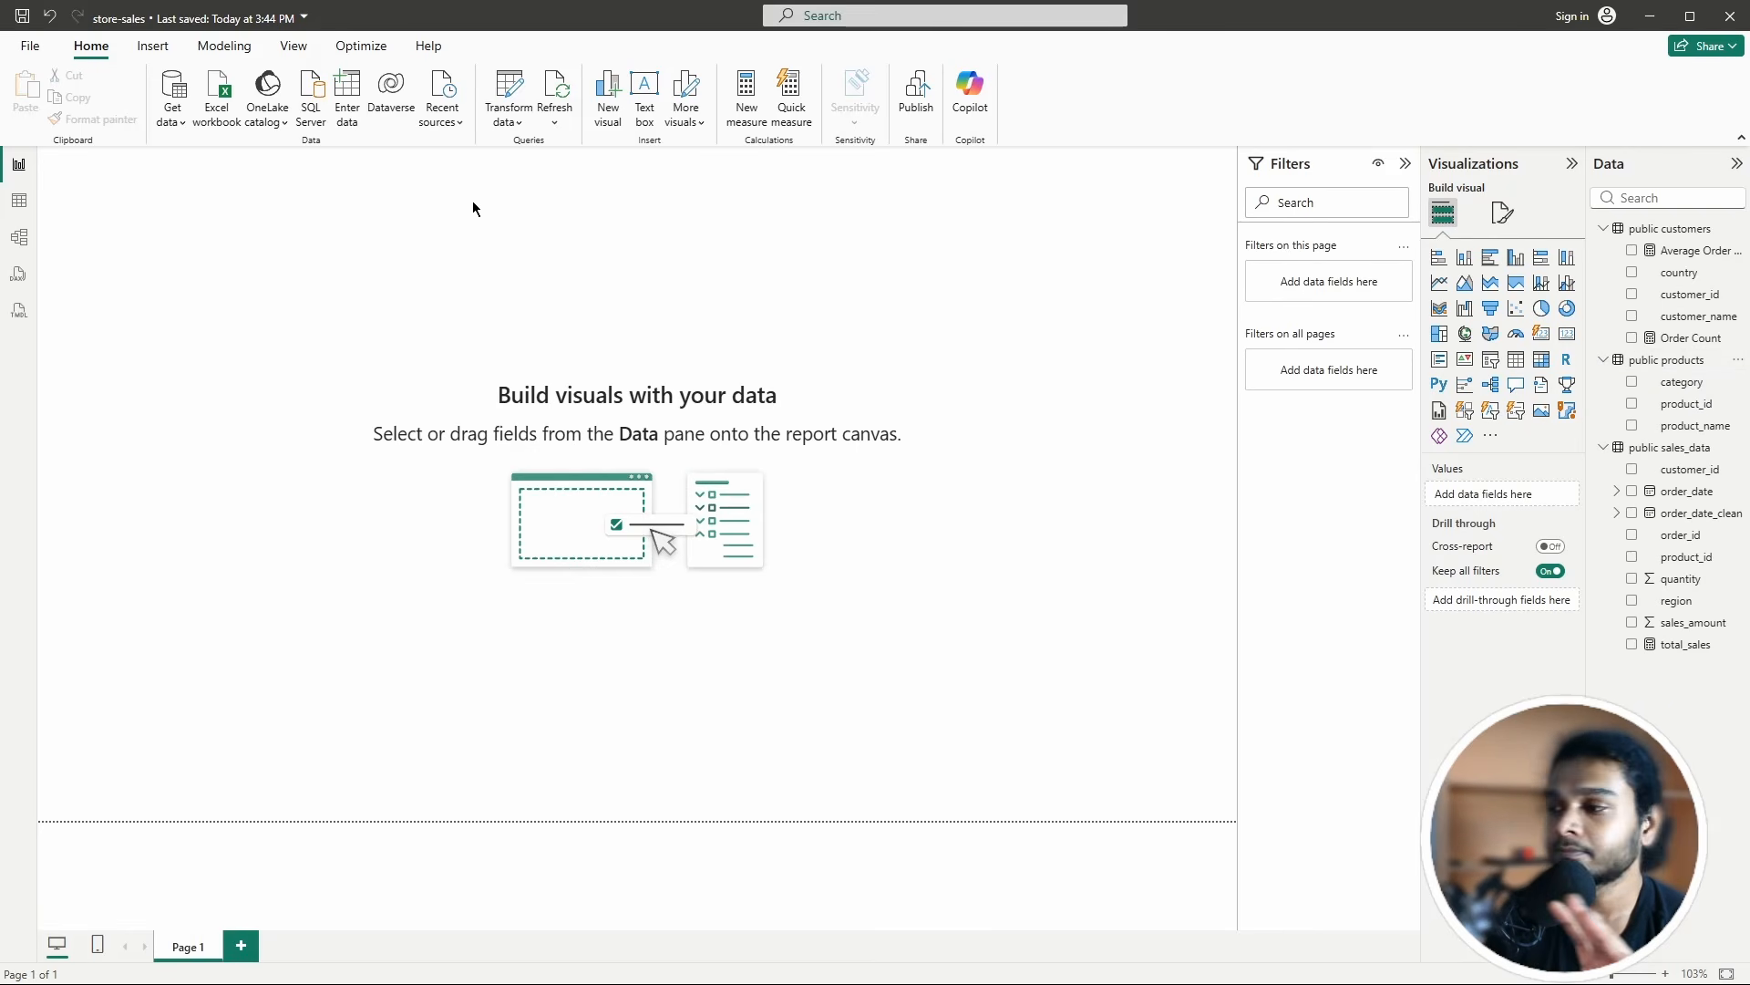
click(1569, 341)
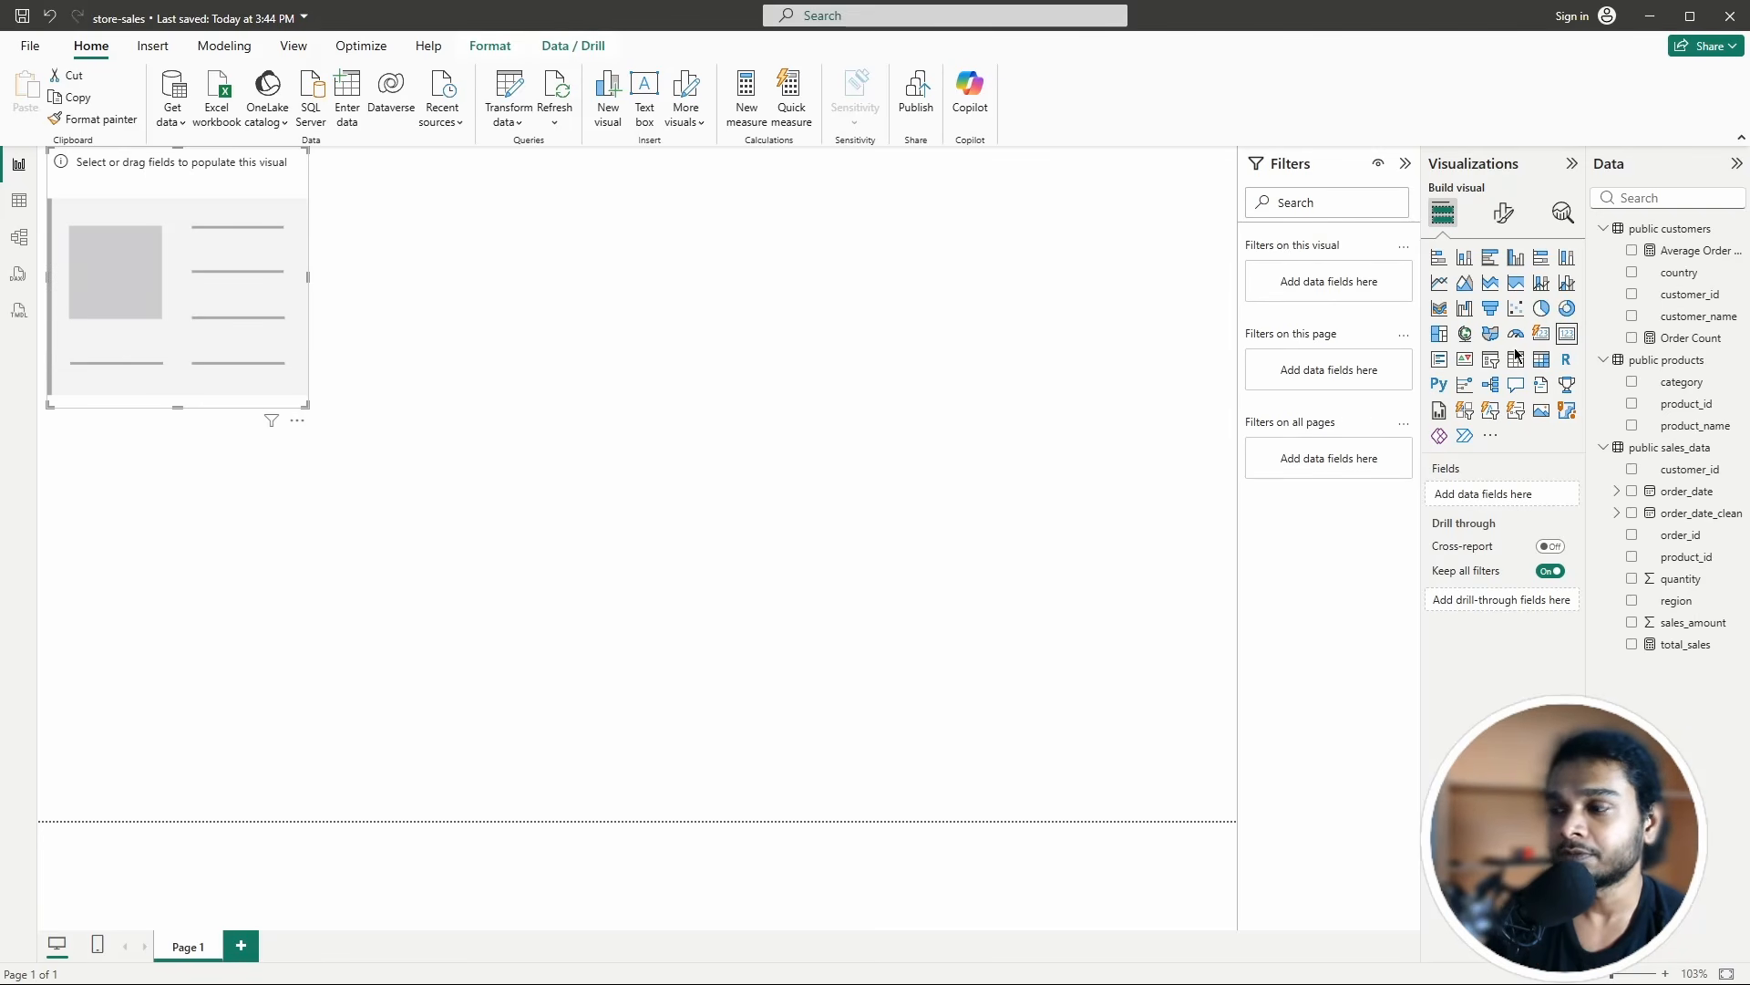
mouse_move(178, 248)
mouse_down()
mouse_move(318, 294)
mouse_move(177, 270)
mouse_up()
click(315, 255)
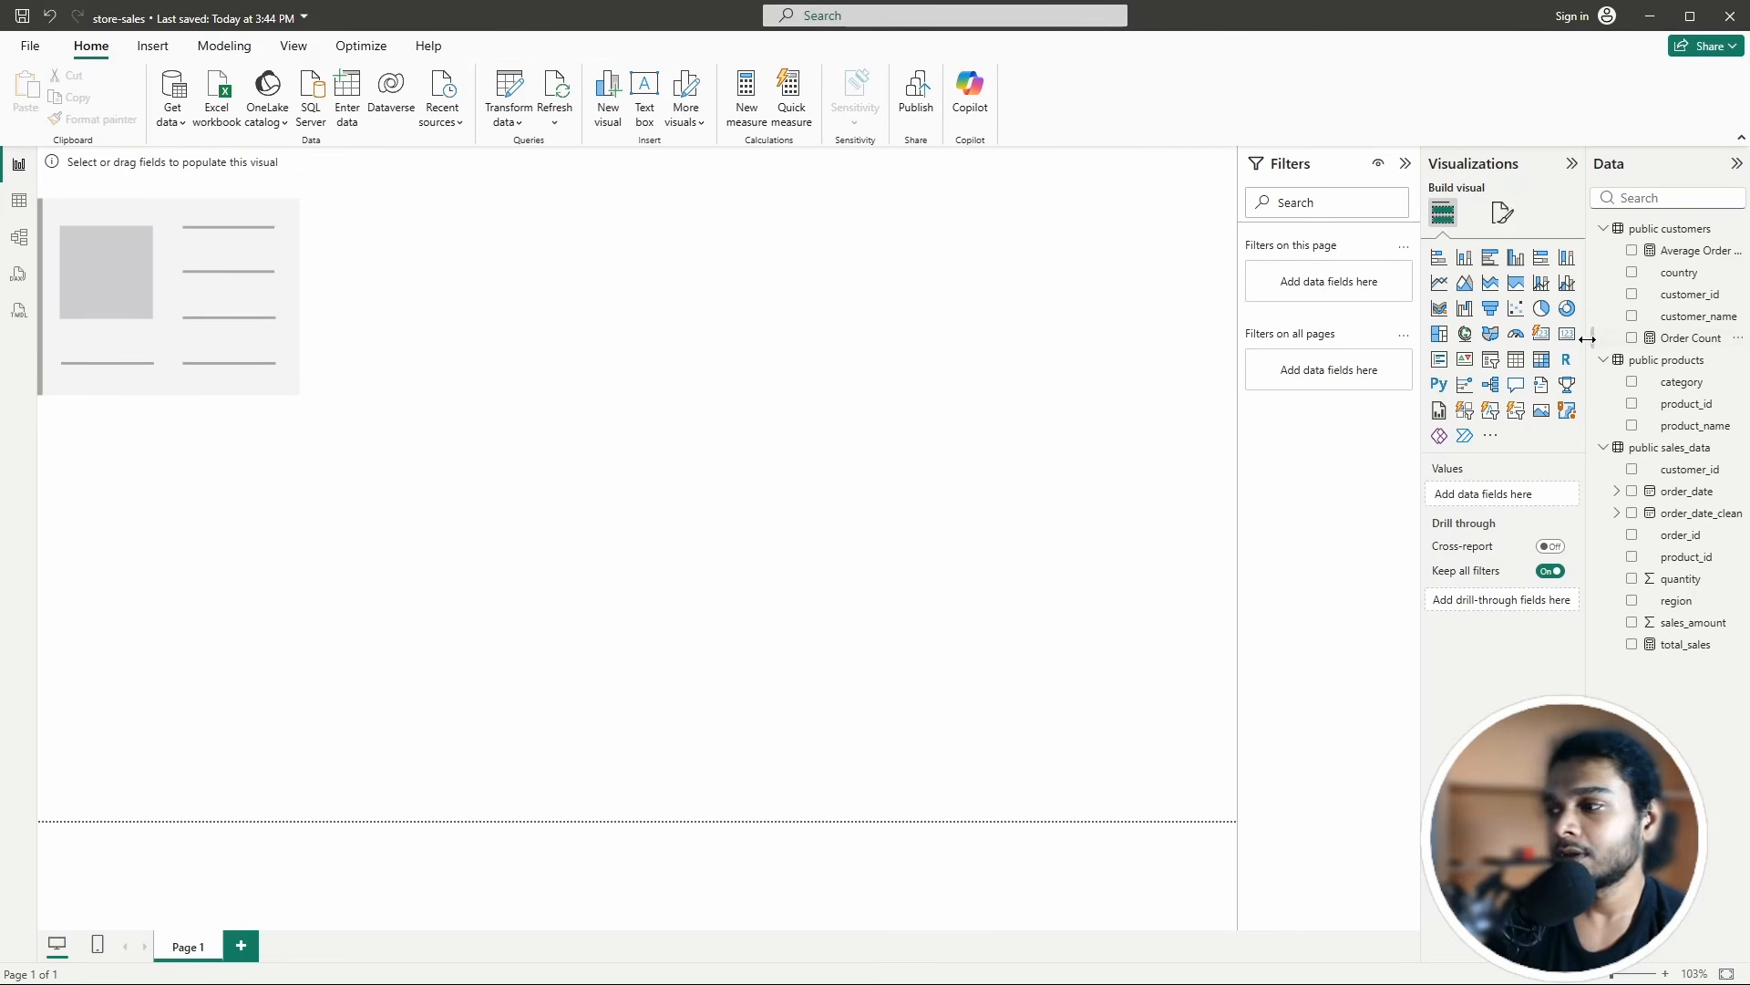
click(222, 279)
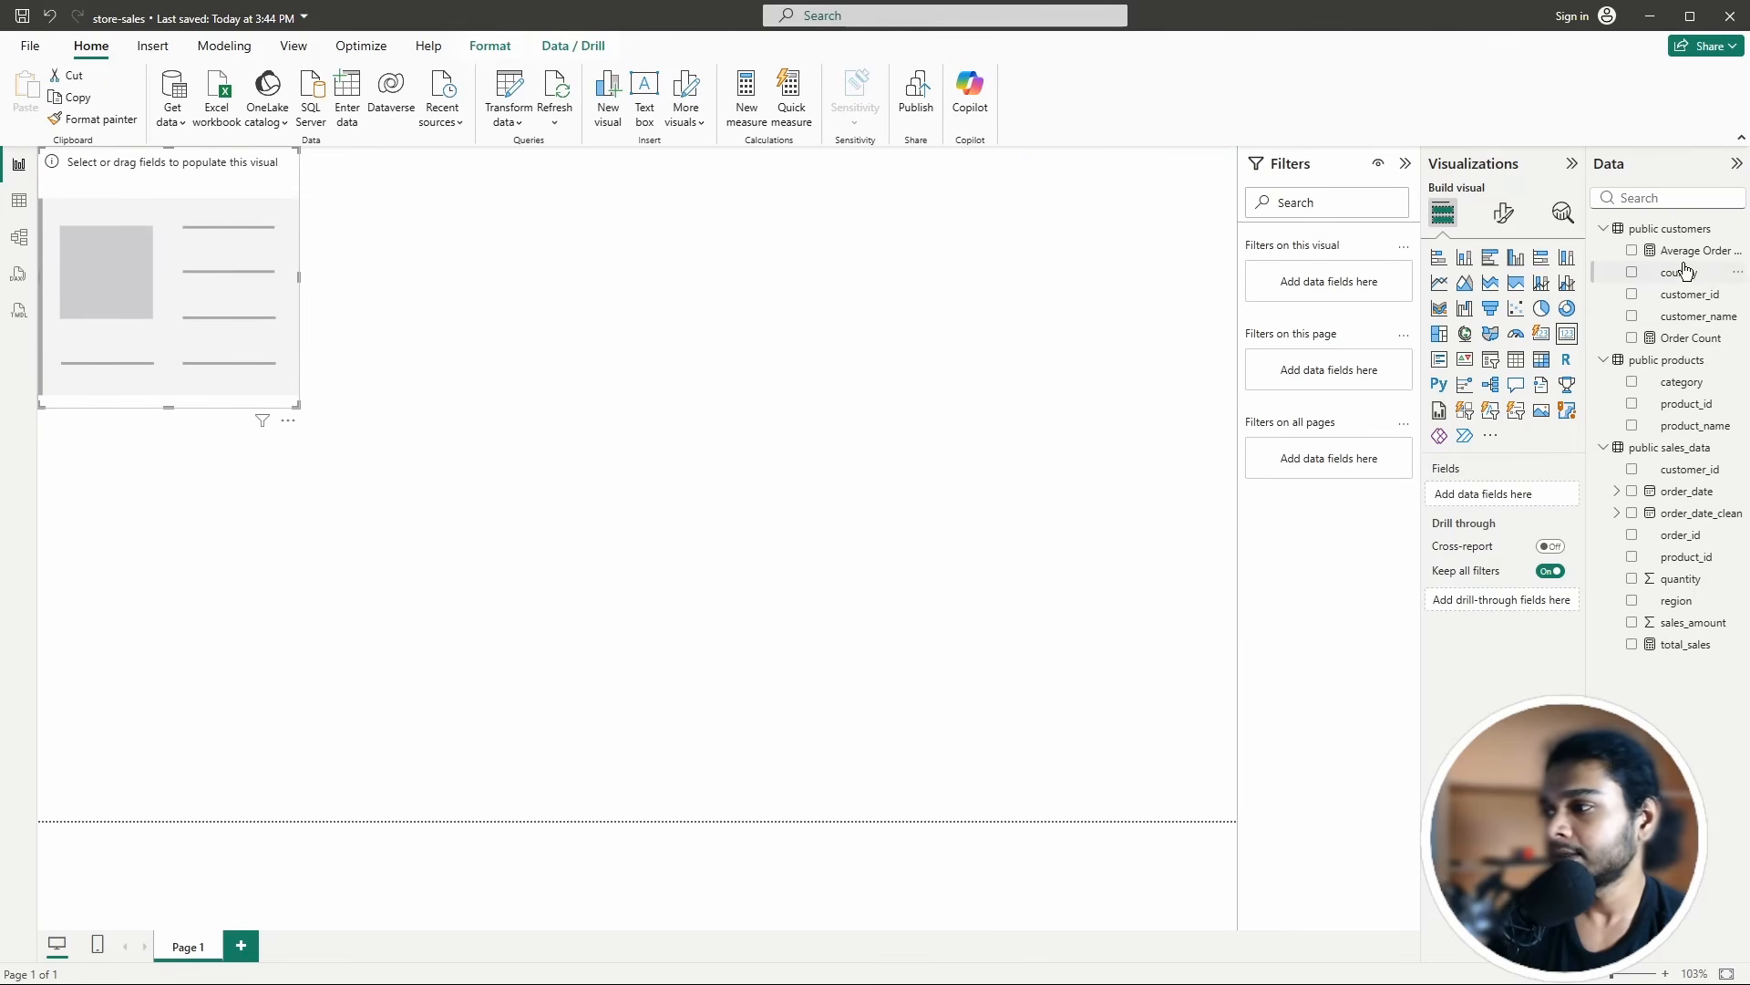
click(1632, 645)
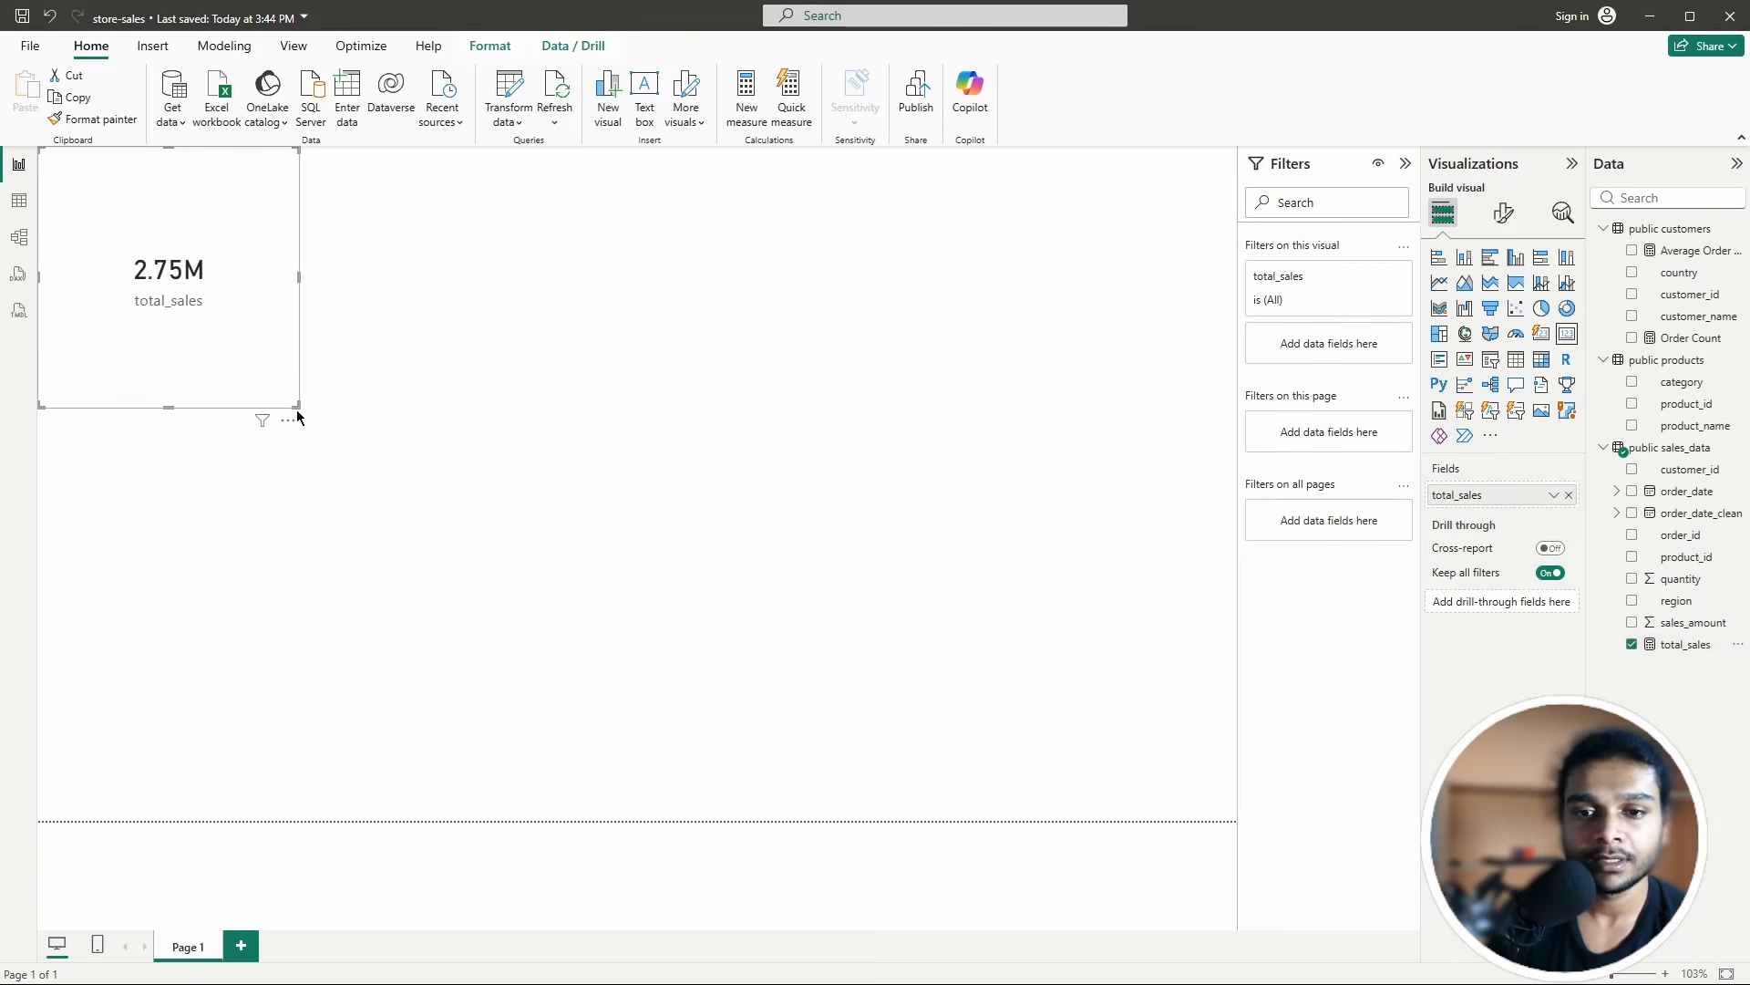
drag(299, 413, 321, 264)
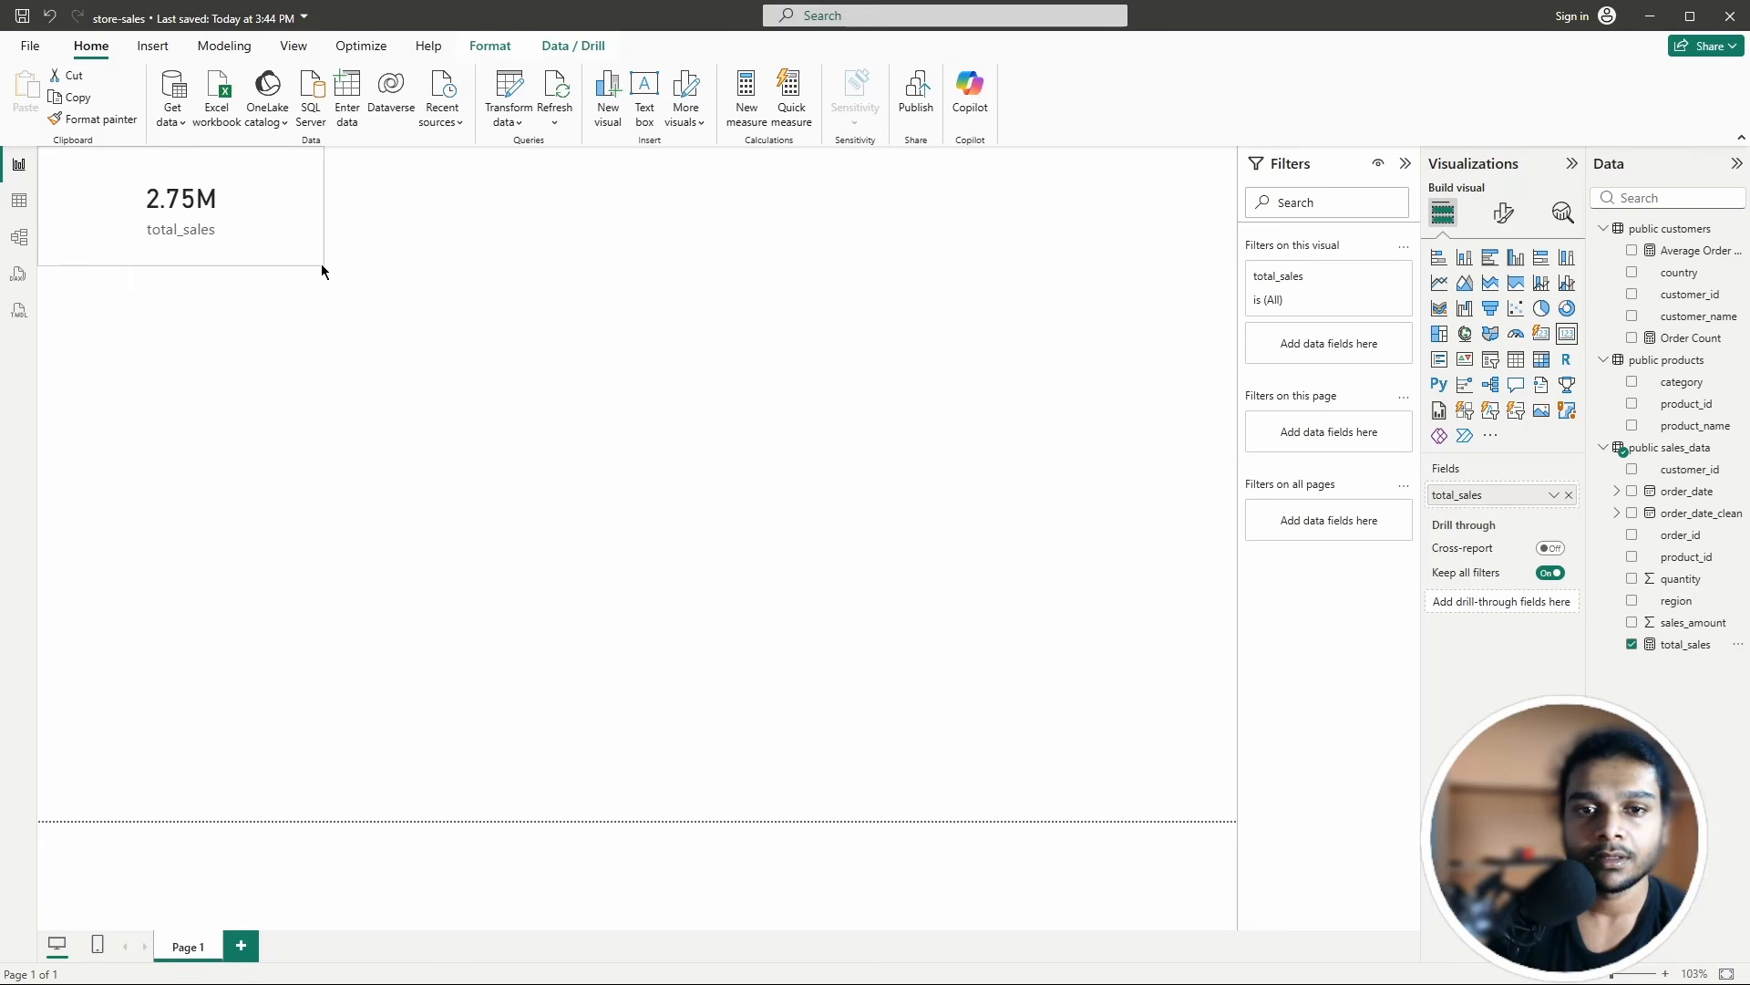
drag(223, 206, 261, 218)
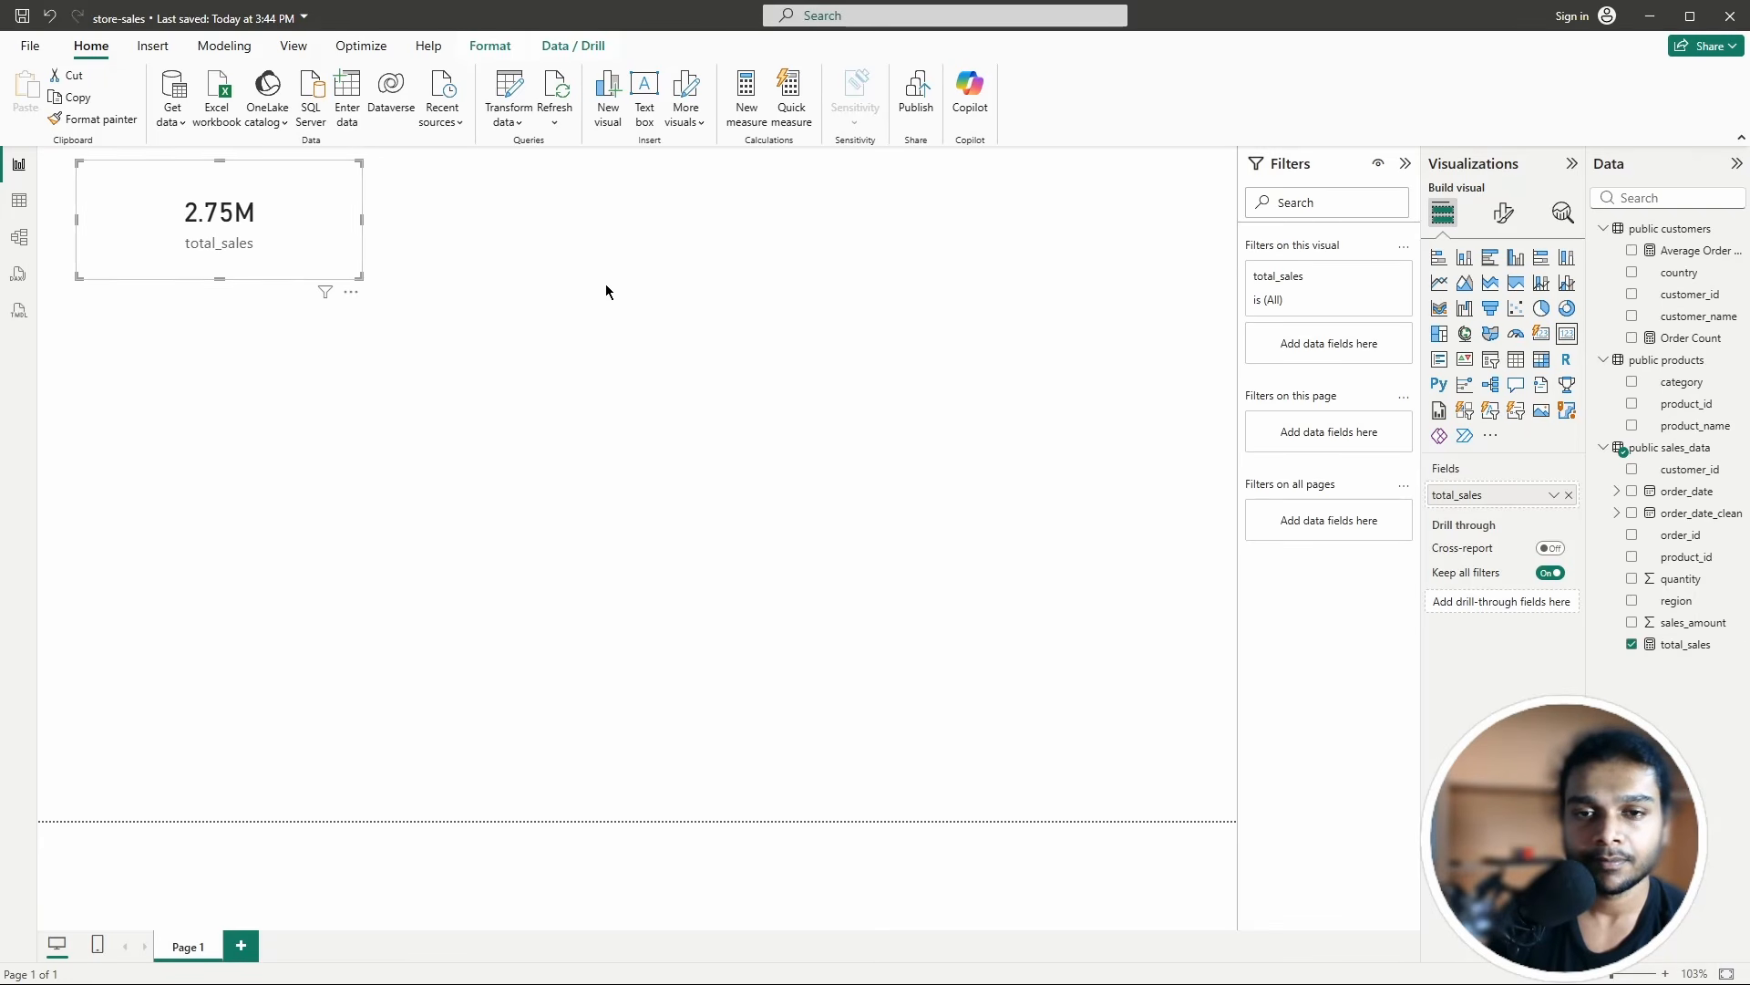
click(857, 395)
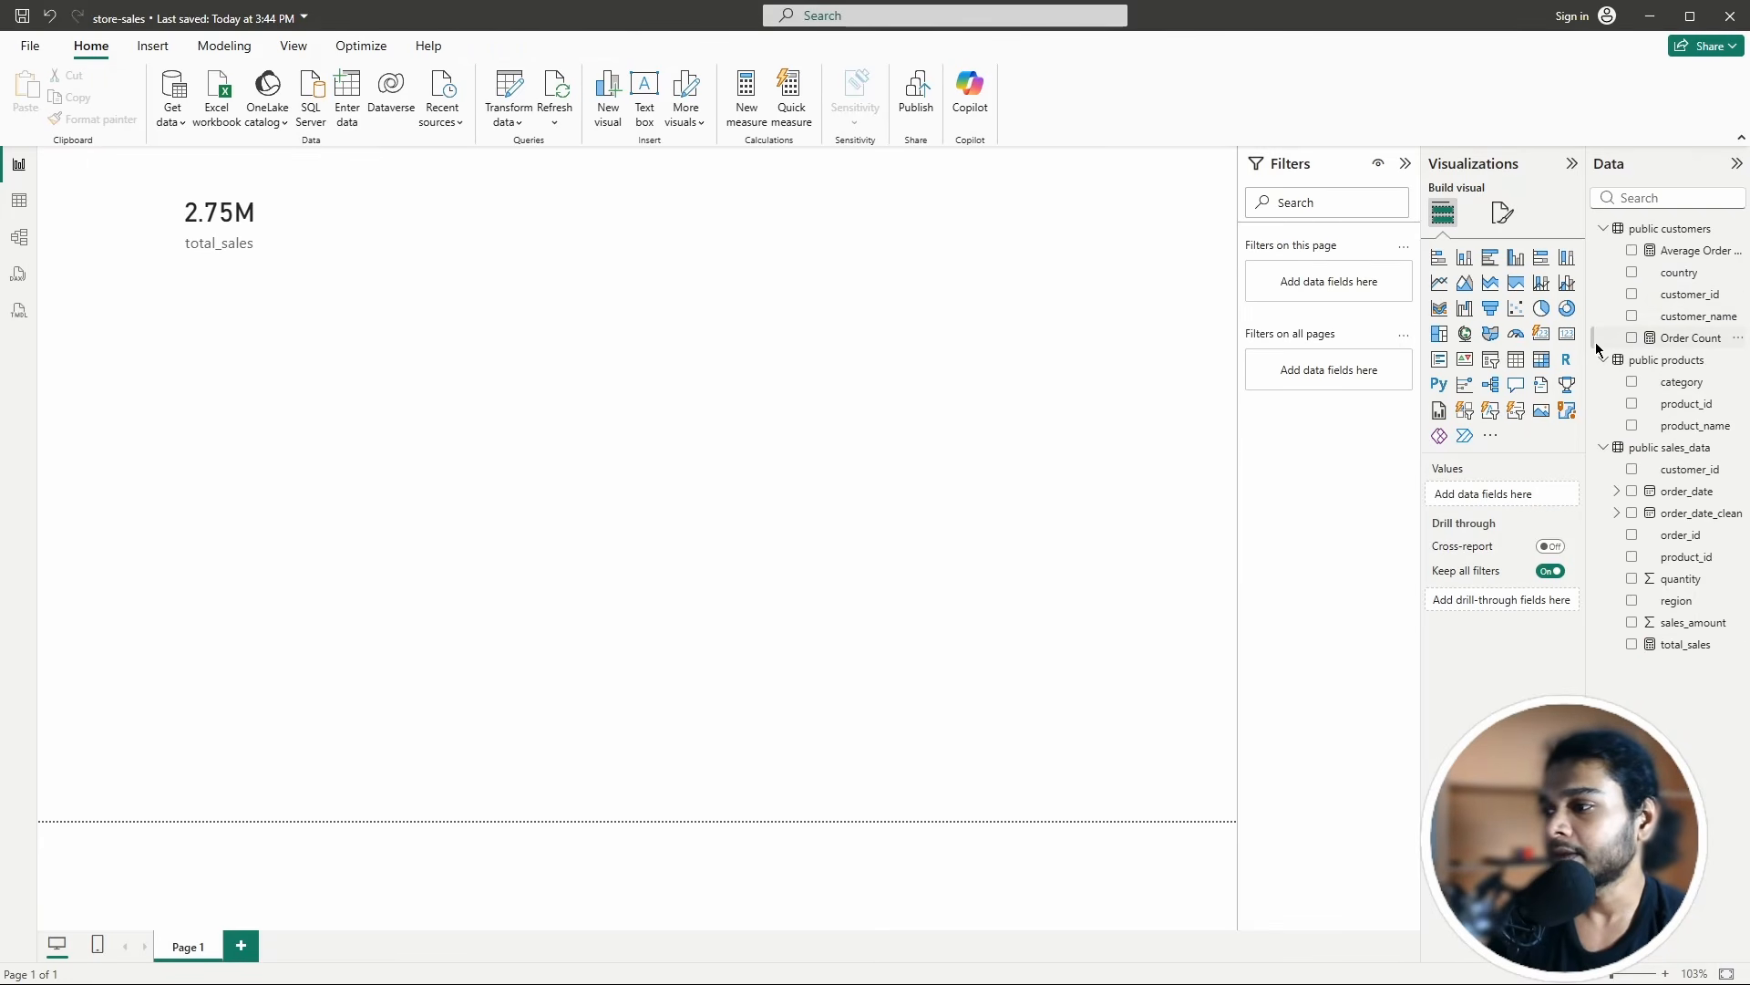
Step: Add an Order Count card (5000) beside the total_sales card
click(1567, 337)
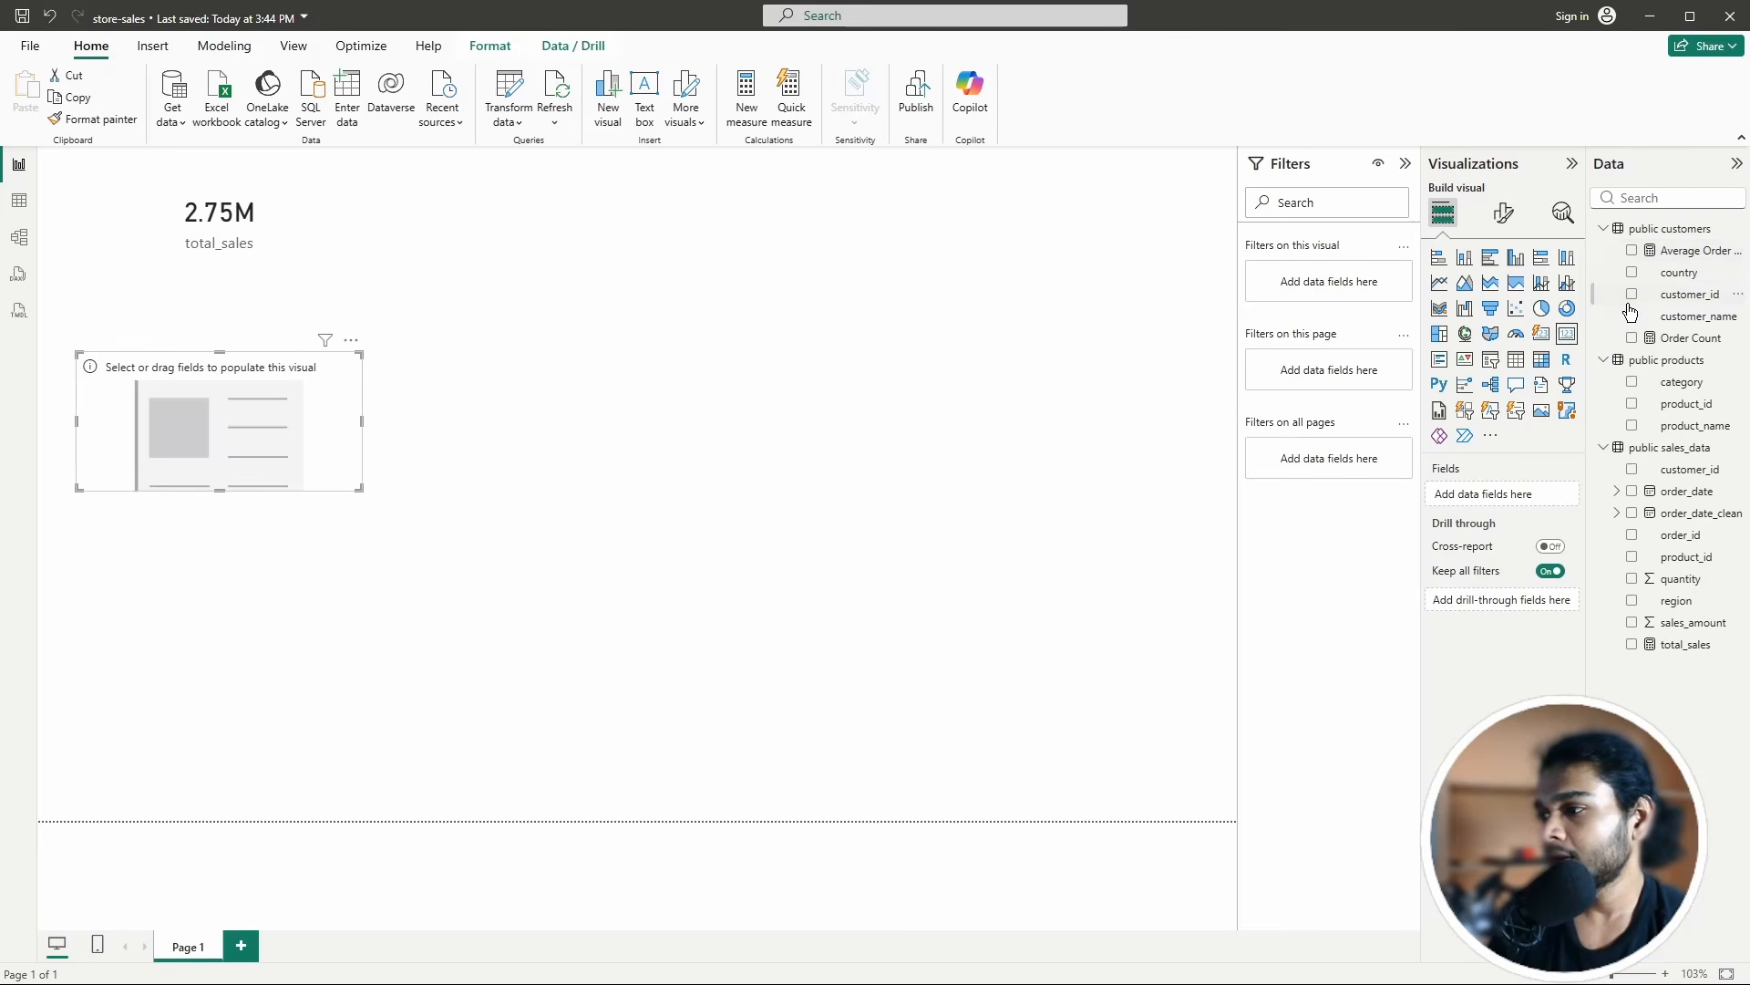
click(1632, 338)
drag(314, 434, 528, 242)
click(793, 339)
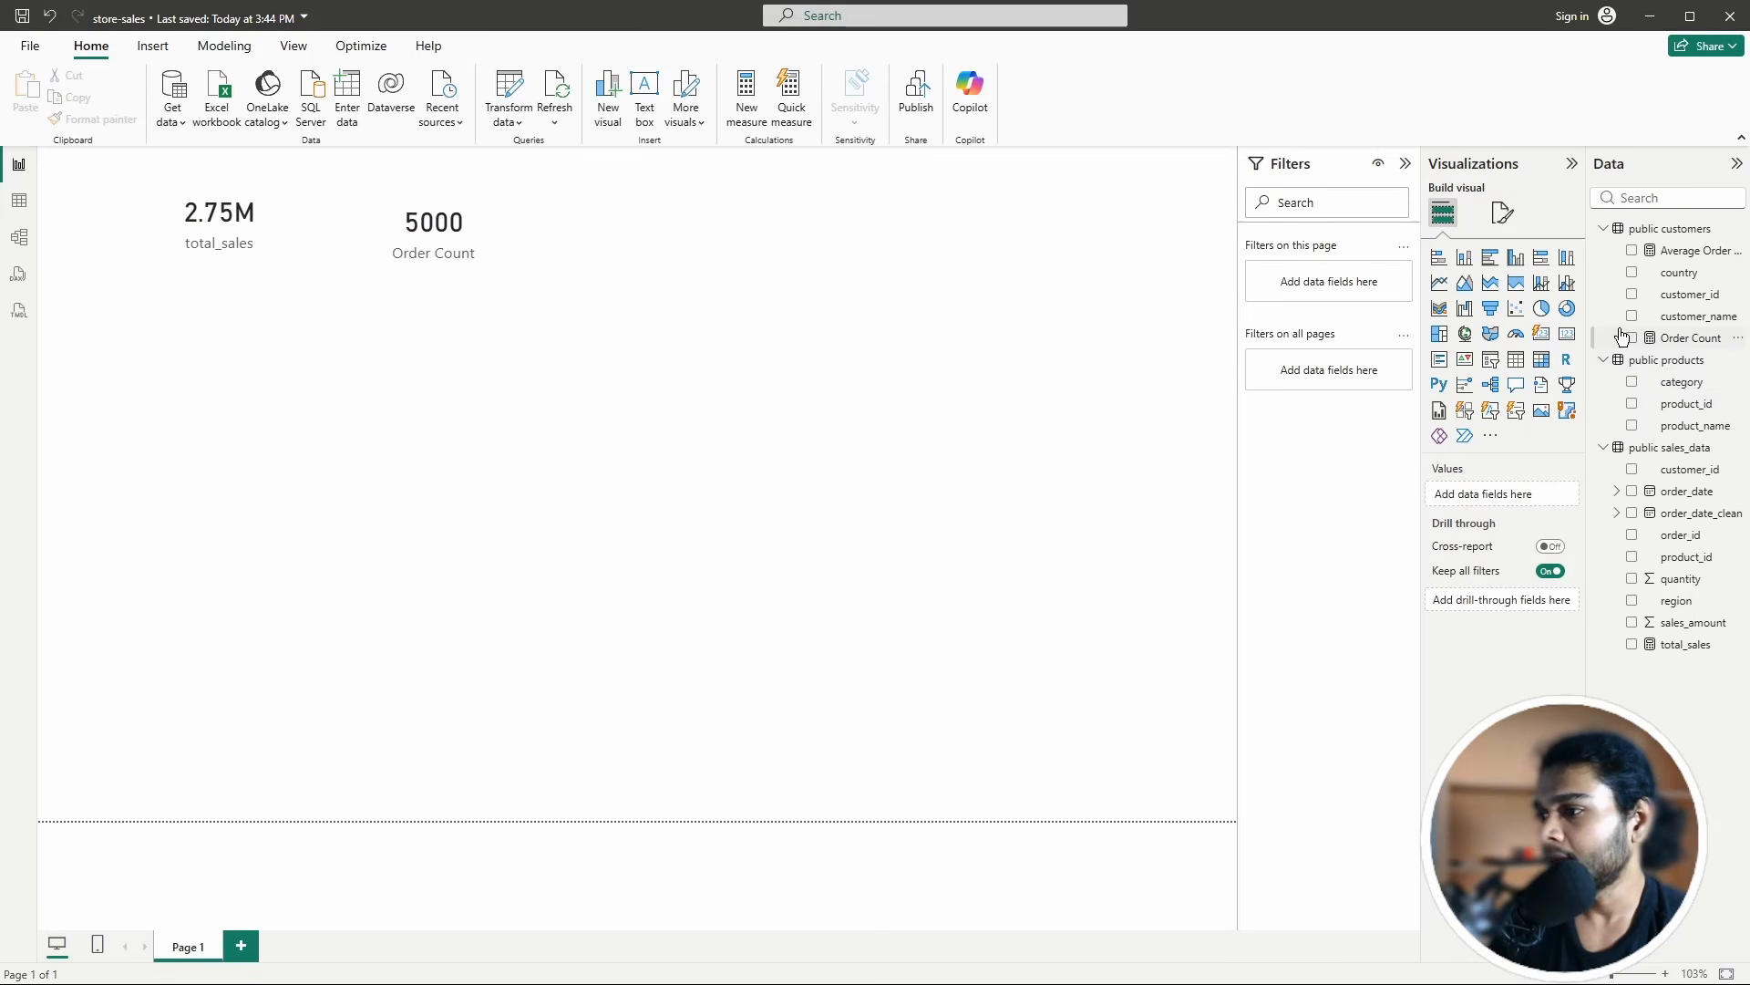
Step: Add an Average Order Value card (550.86) and line up all three cards
click(1570, 339)
click(1631, 251)
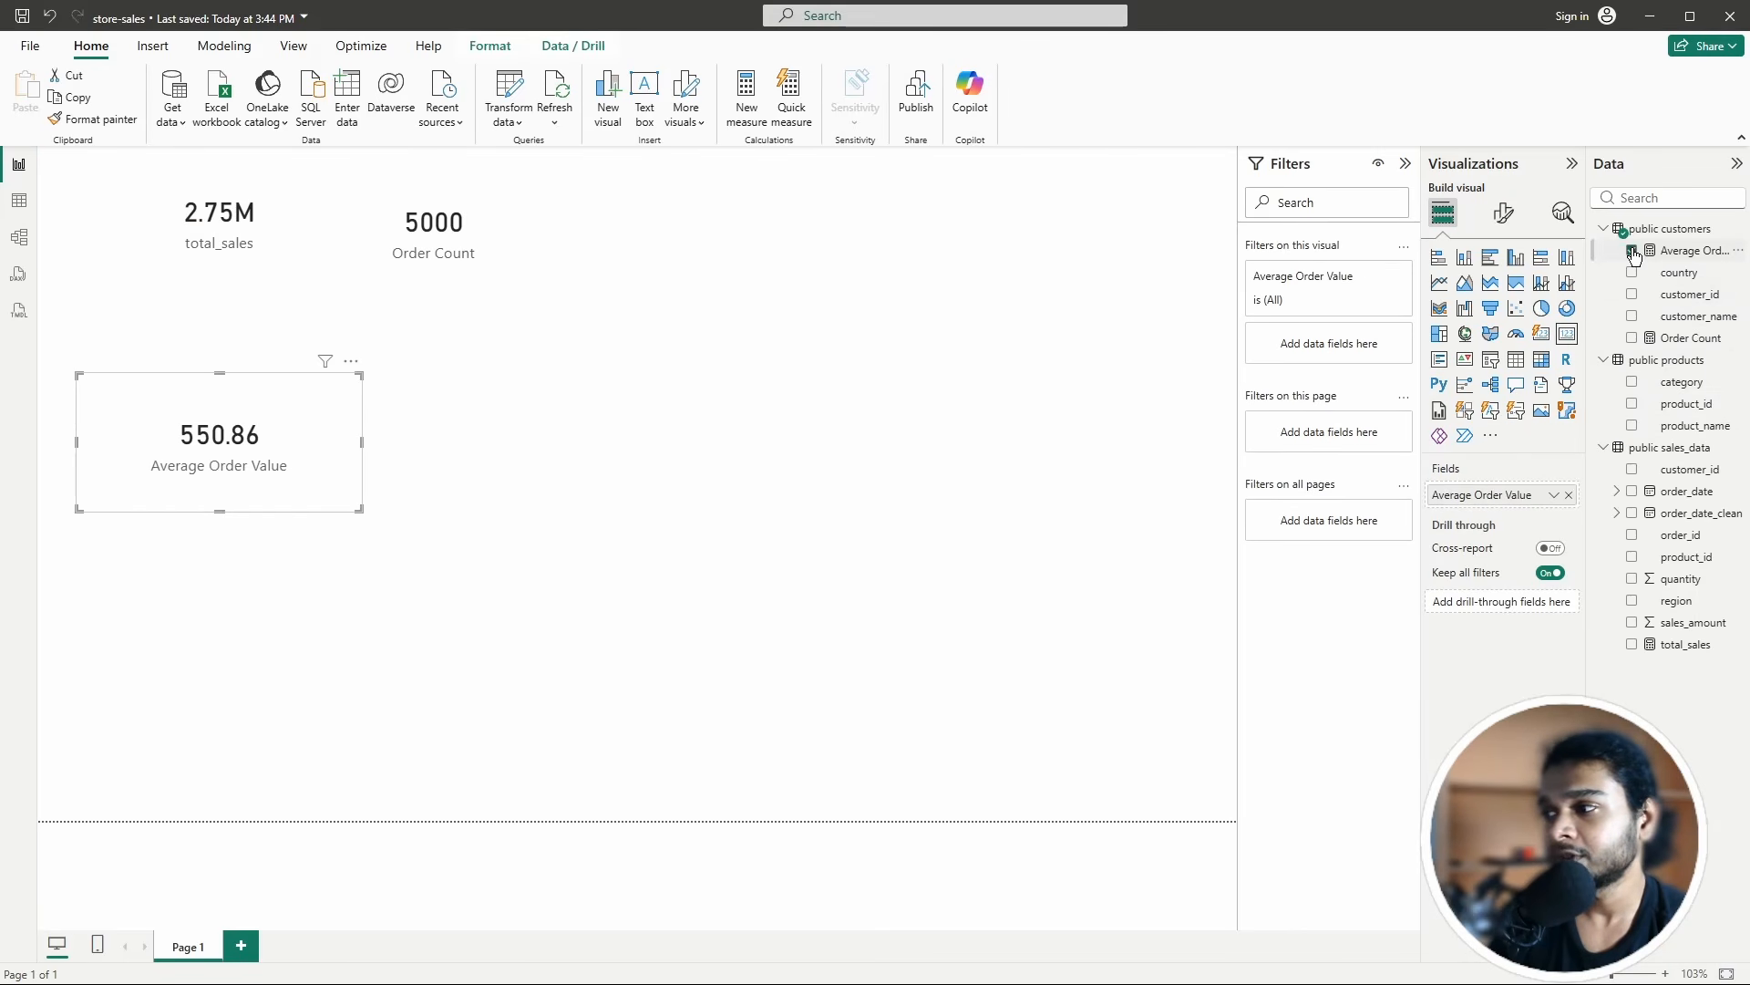
drag(304, 483, 798, 279)
drag(508, 254, 572, 242)
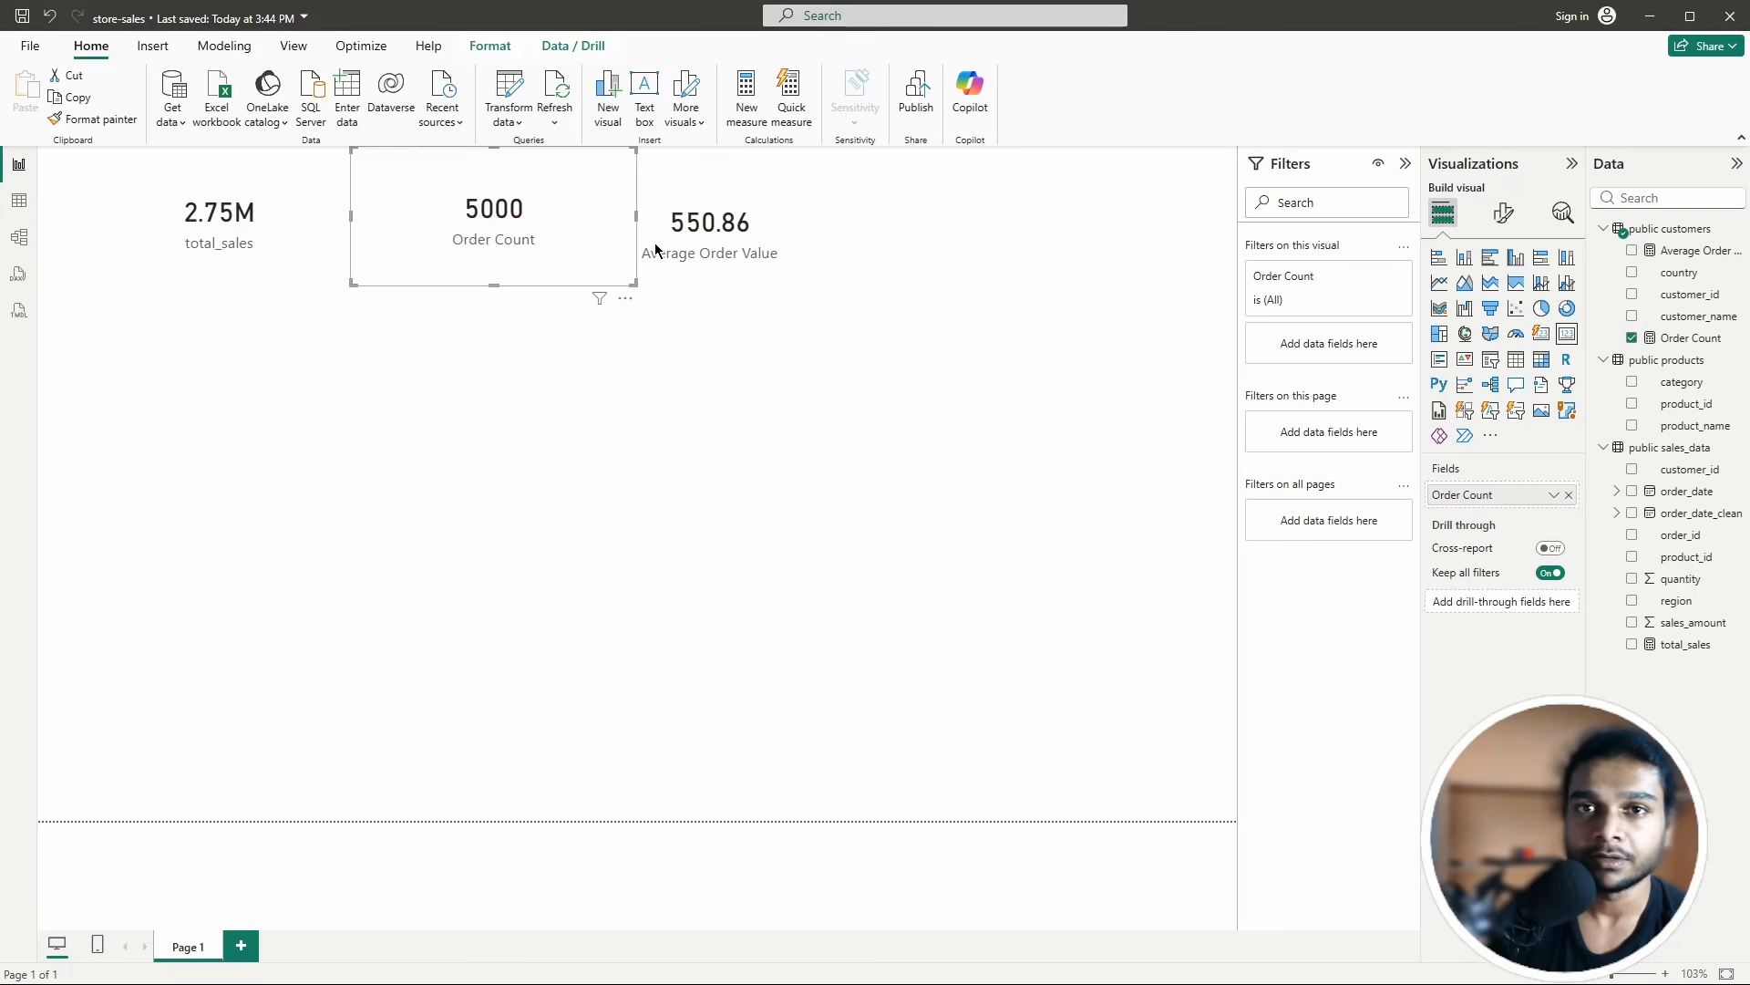
click(812, 248)
drag(811, 248, 837, 234)
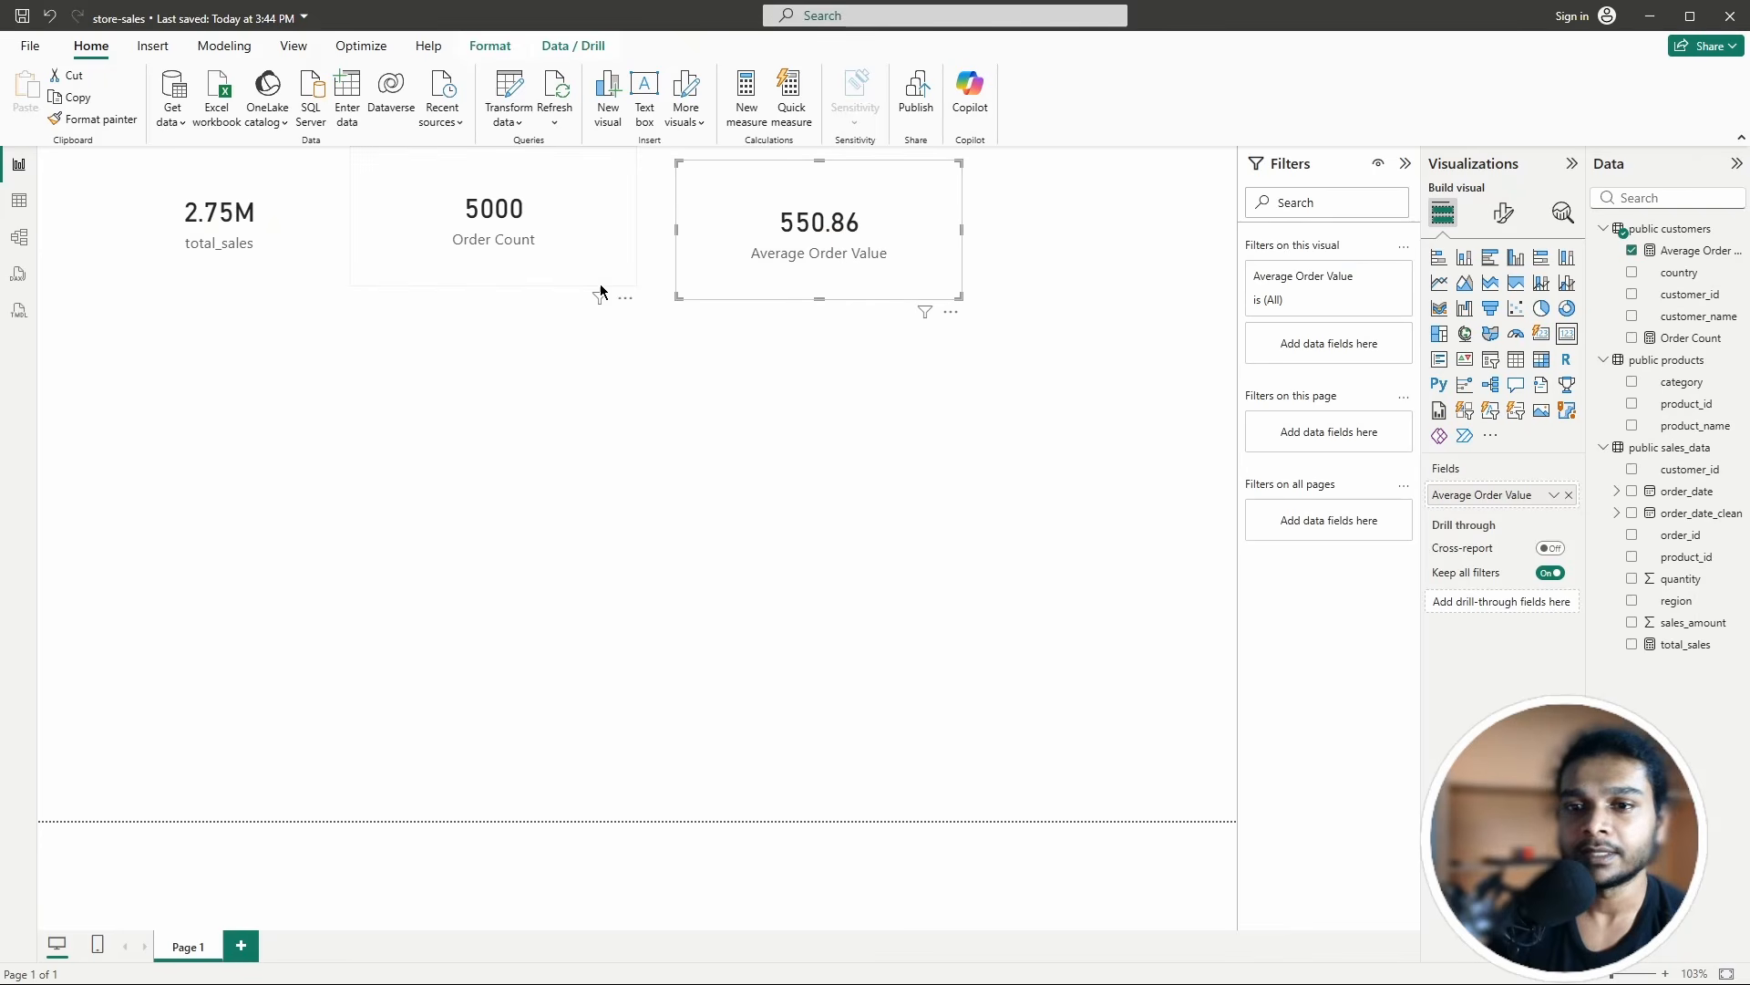
click(555, 345)
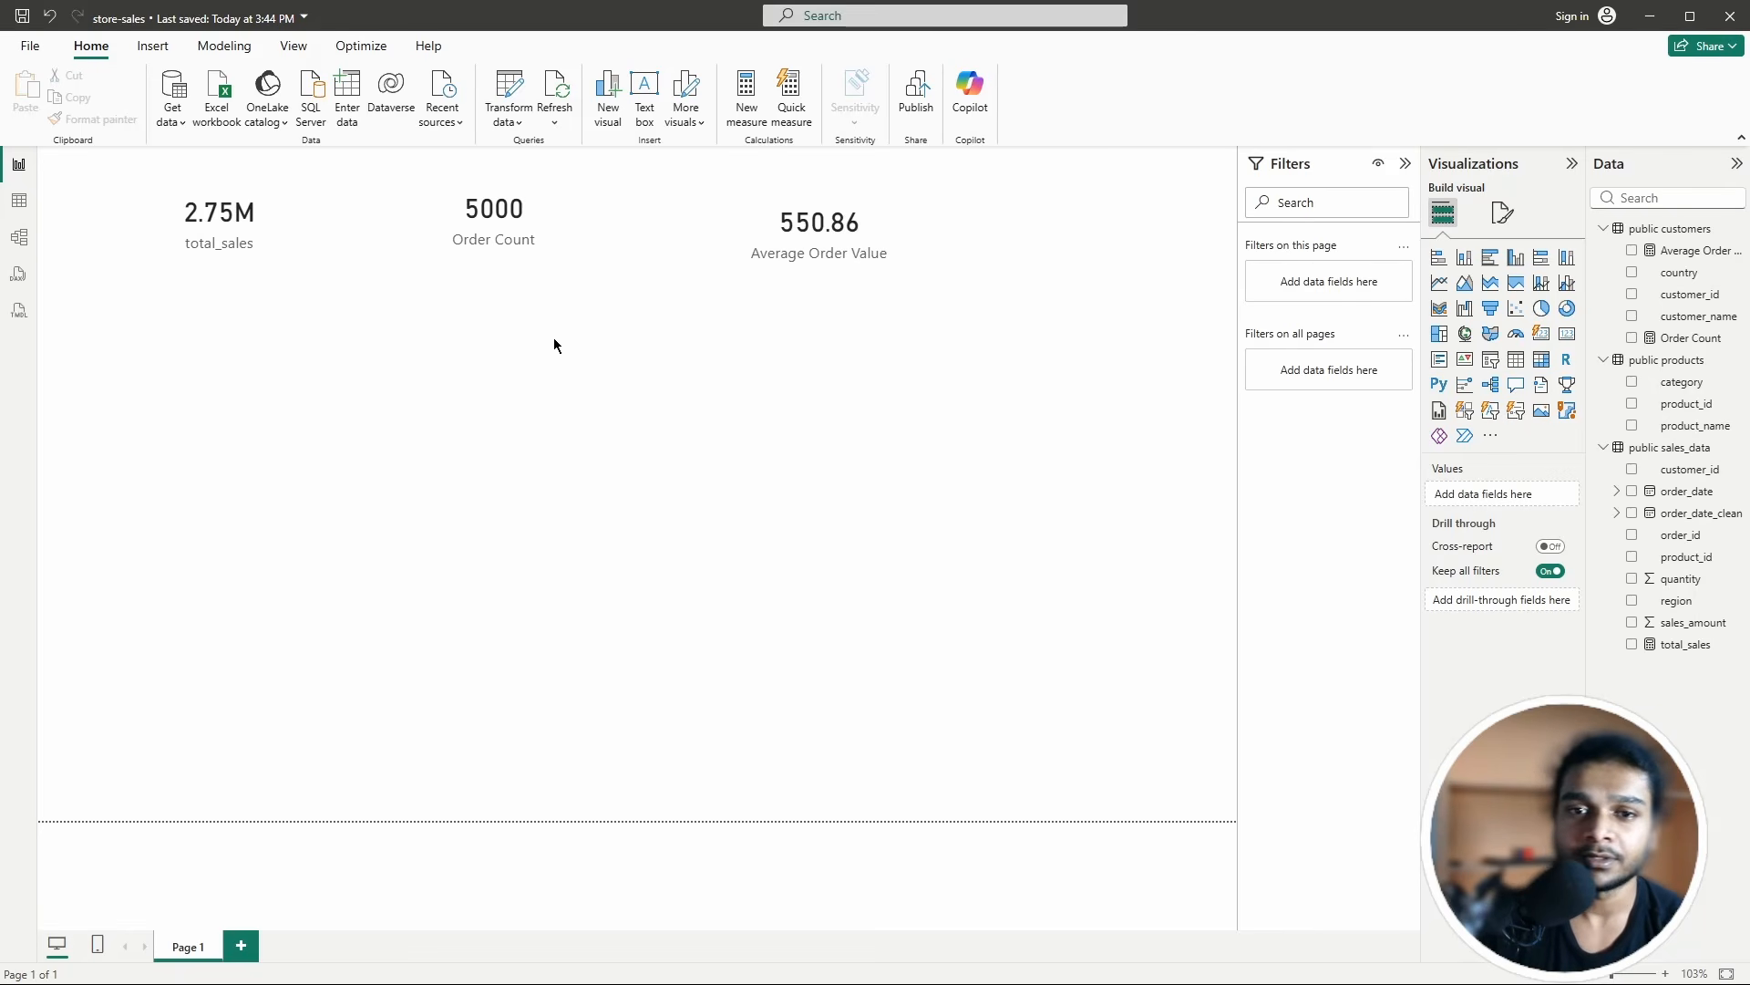
Step: Fine-tune the Order Count and Average Order Value card alignment in the top row
drag(542, 257, 543, 260)
drag(806, 257, 773, 266)
click(414, 484)
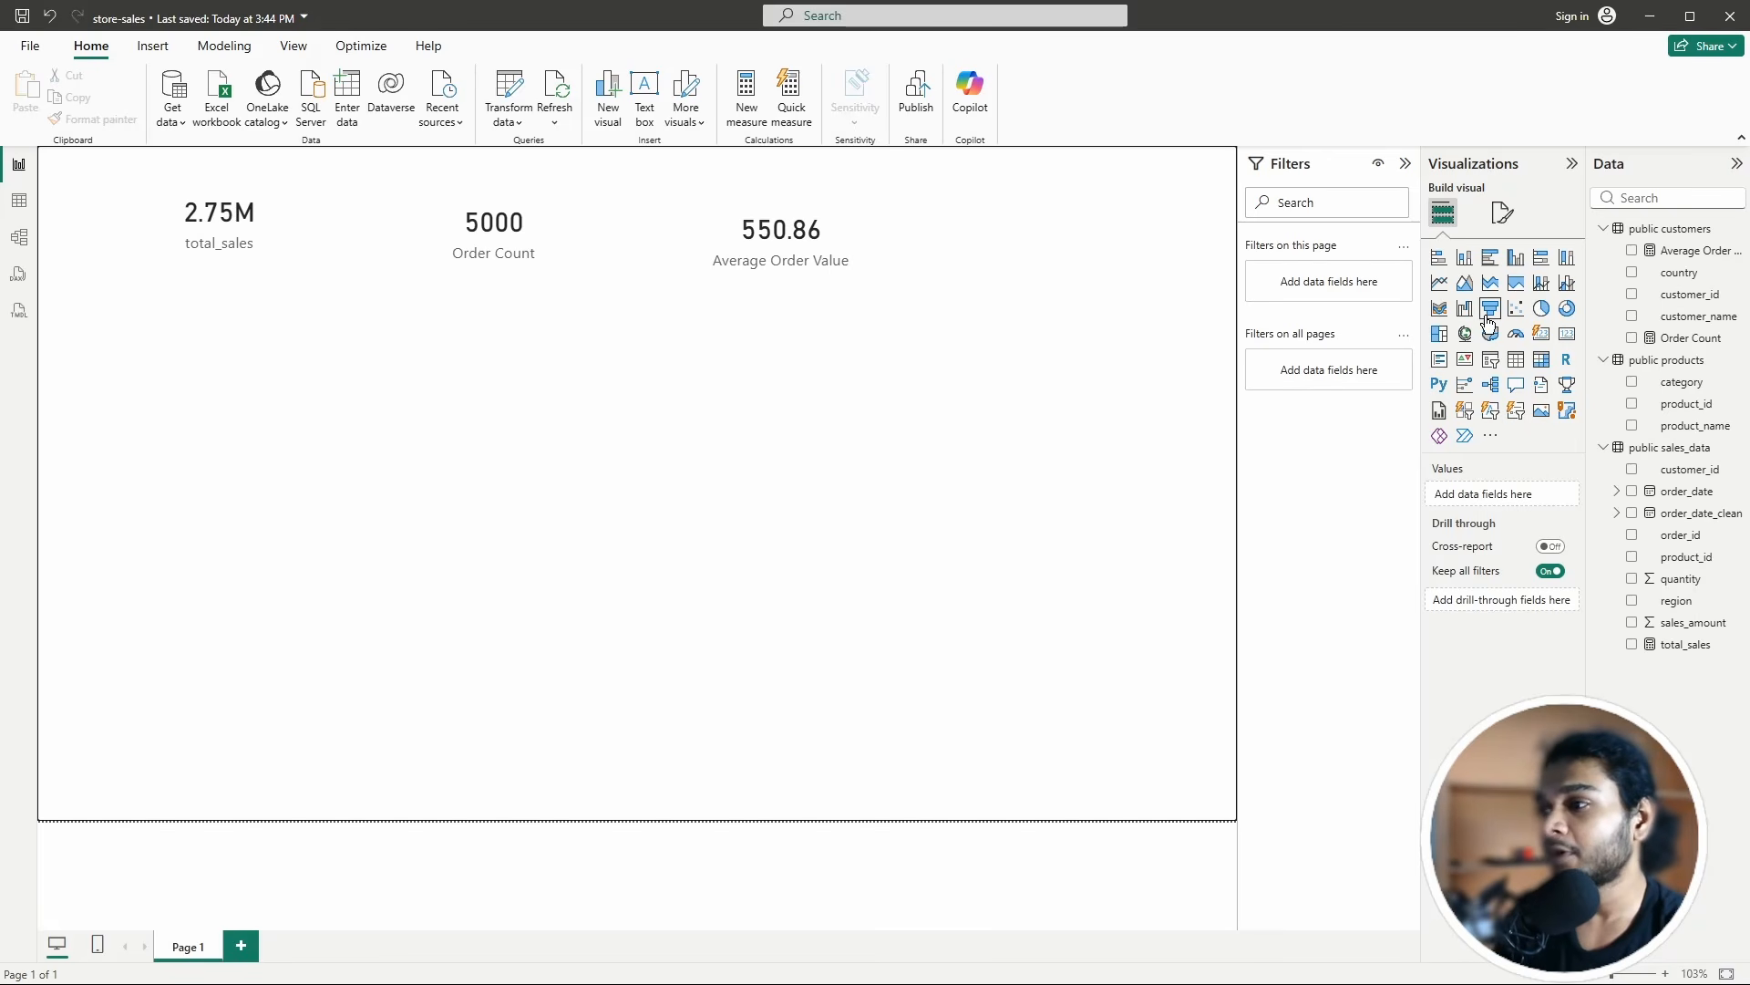
Step: Place an empty column chart under the KPI cards, aligned with them
click(1516, 265)
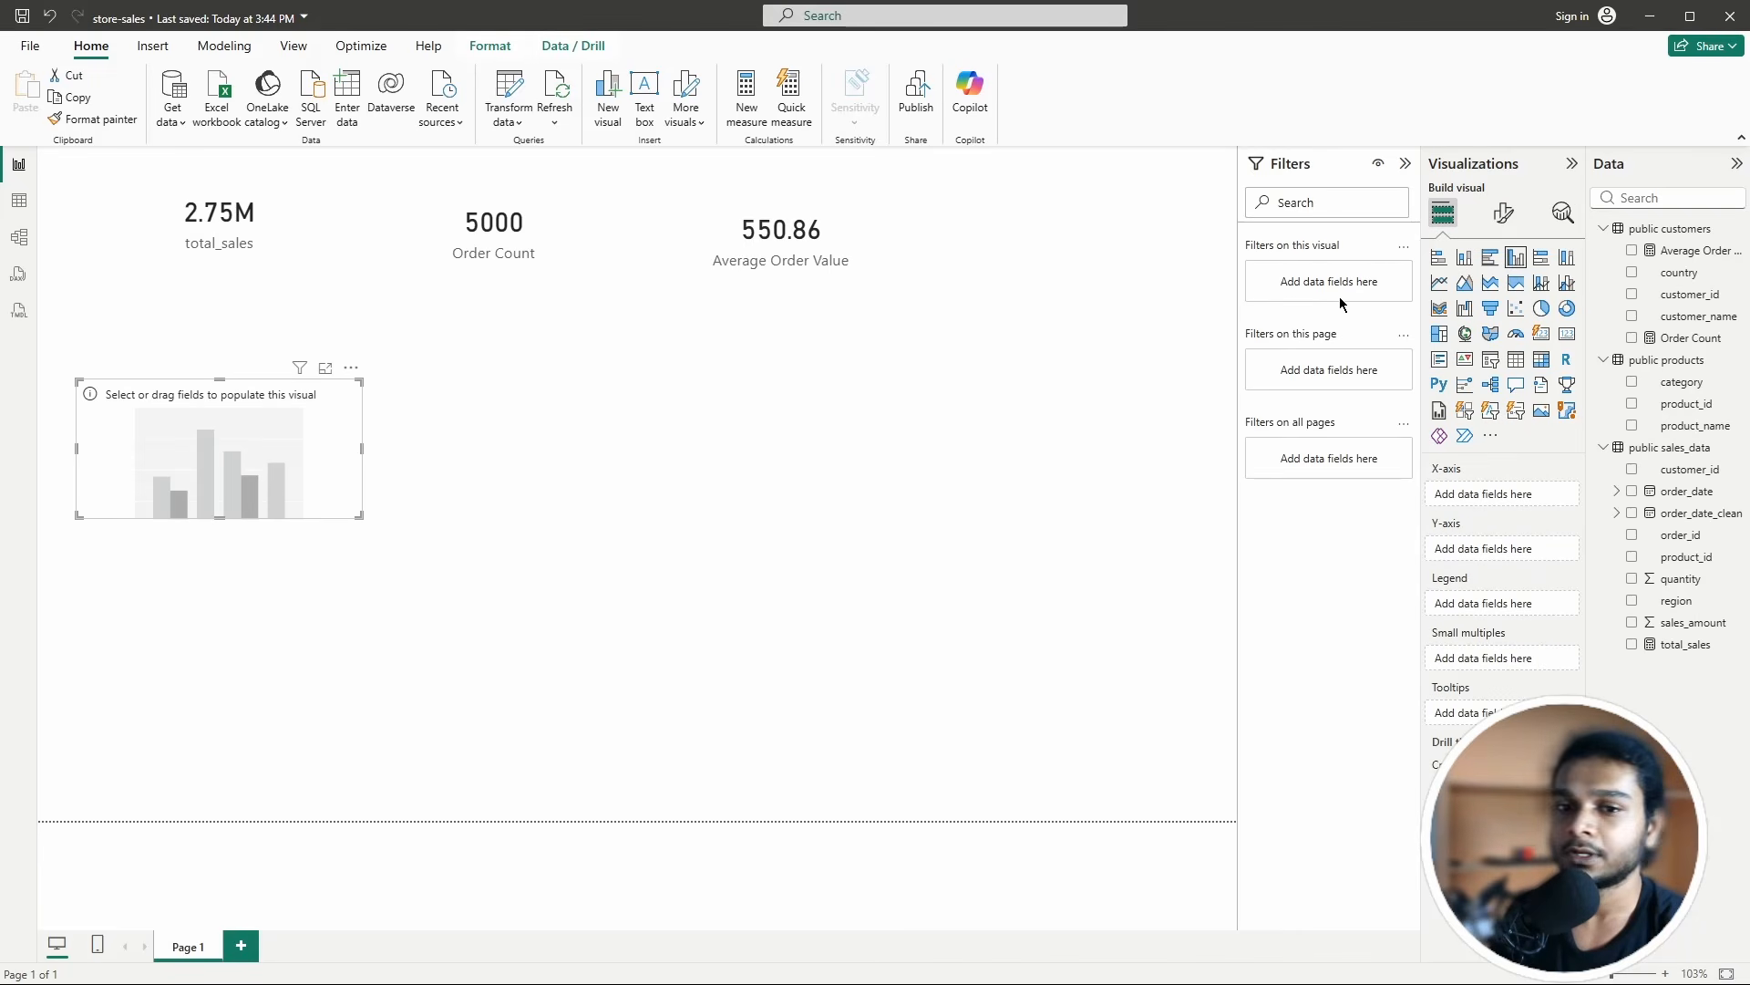
drag(362, 523, 452, 627)
drag(384, 569, 370, 505)
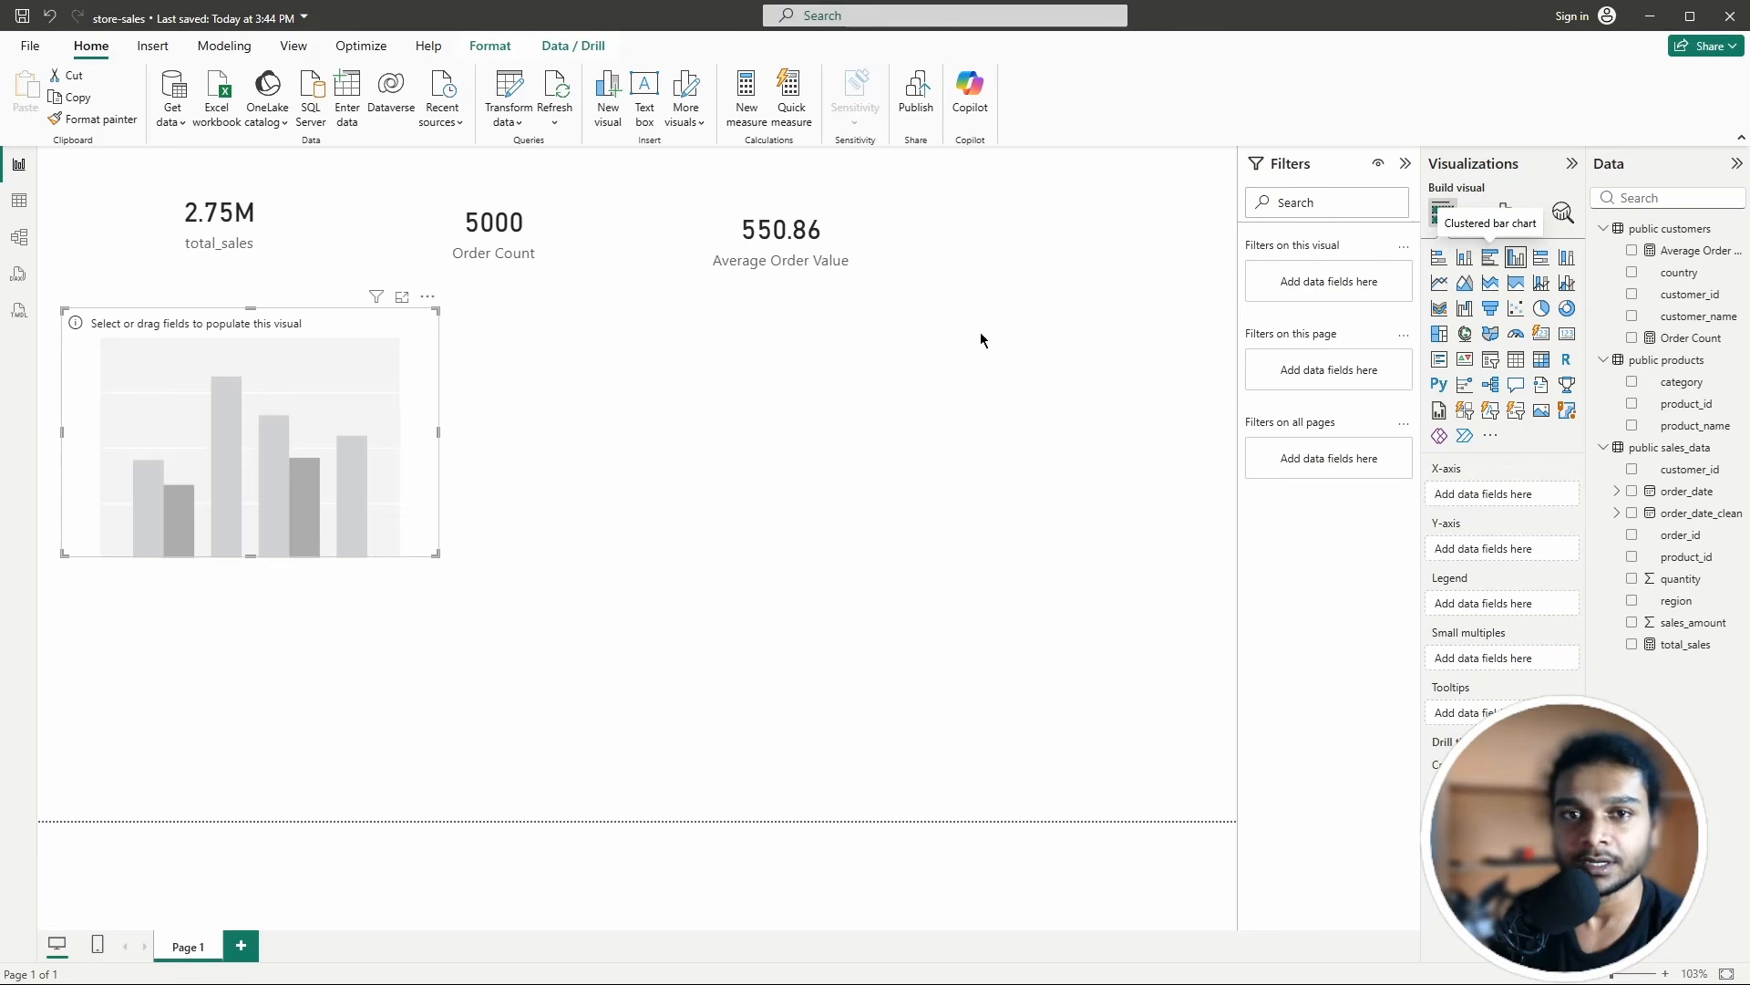
drag(262, 419, 278, 422)
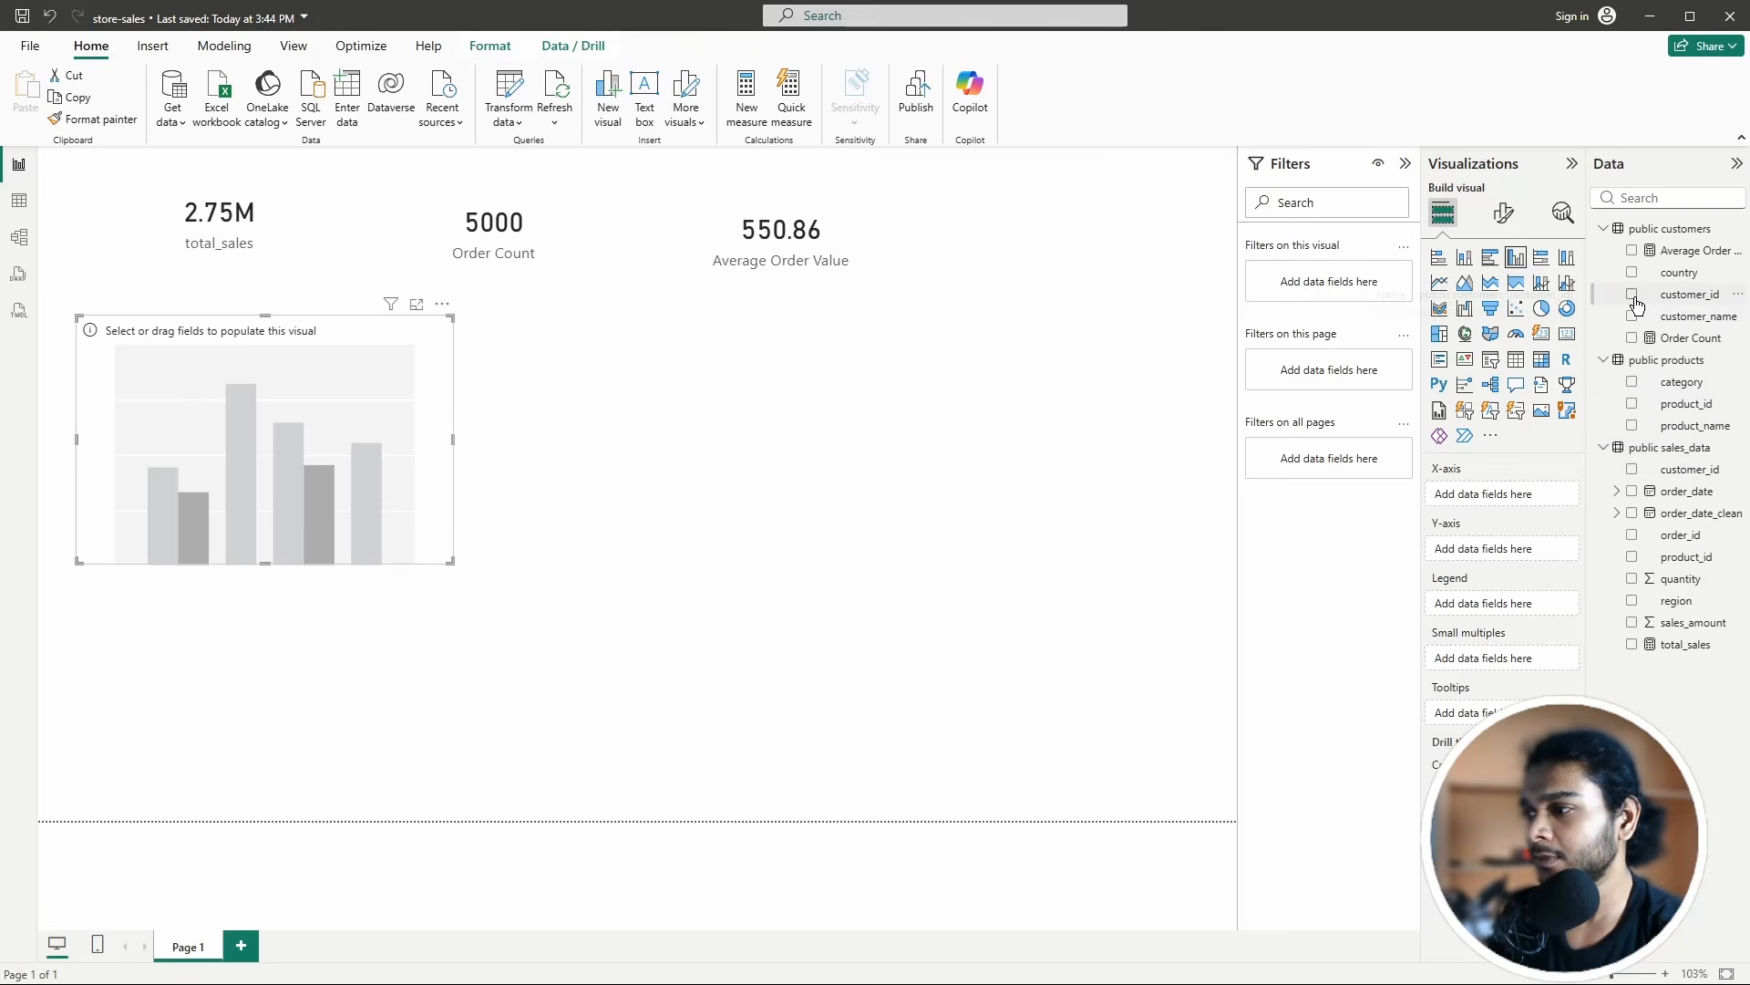
Step: Plot total_sales by product_name and widen the chart to show more product bars
click(1632, 429)
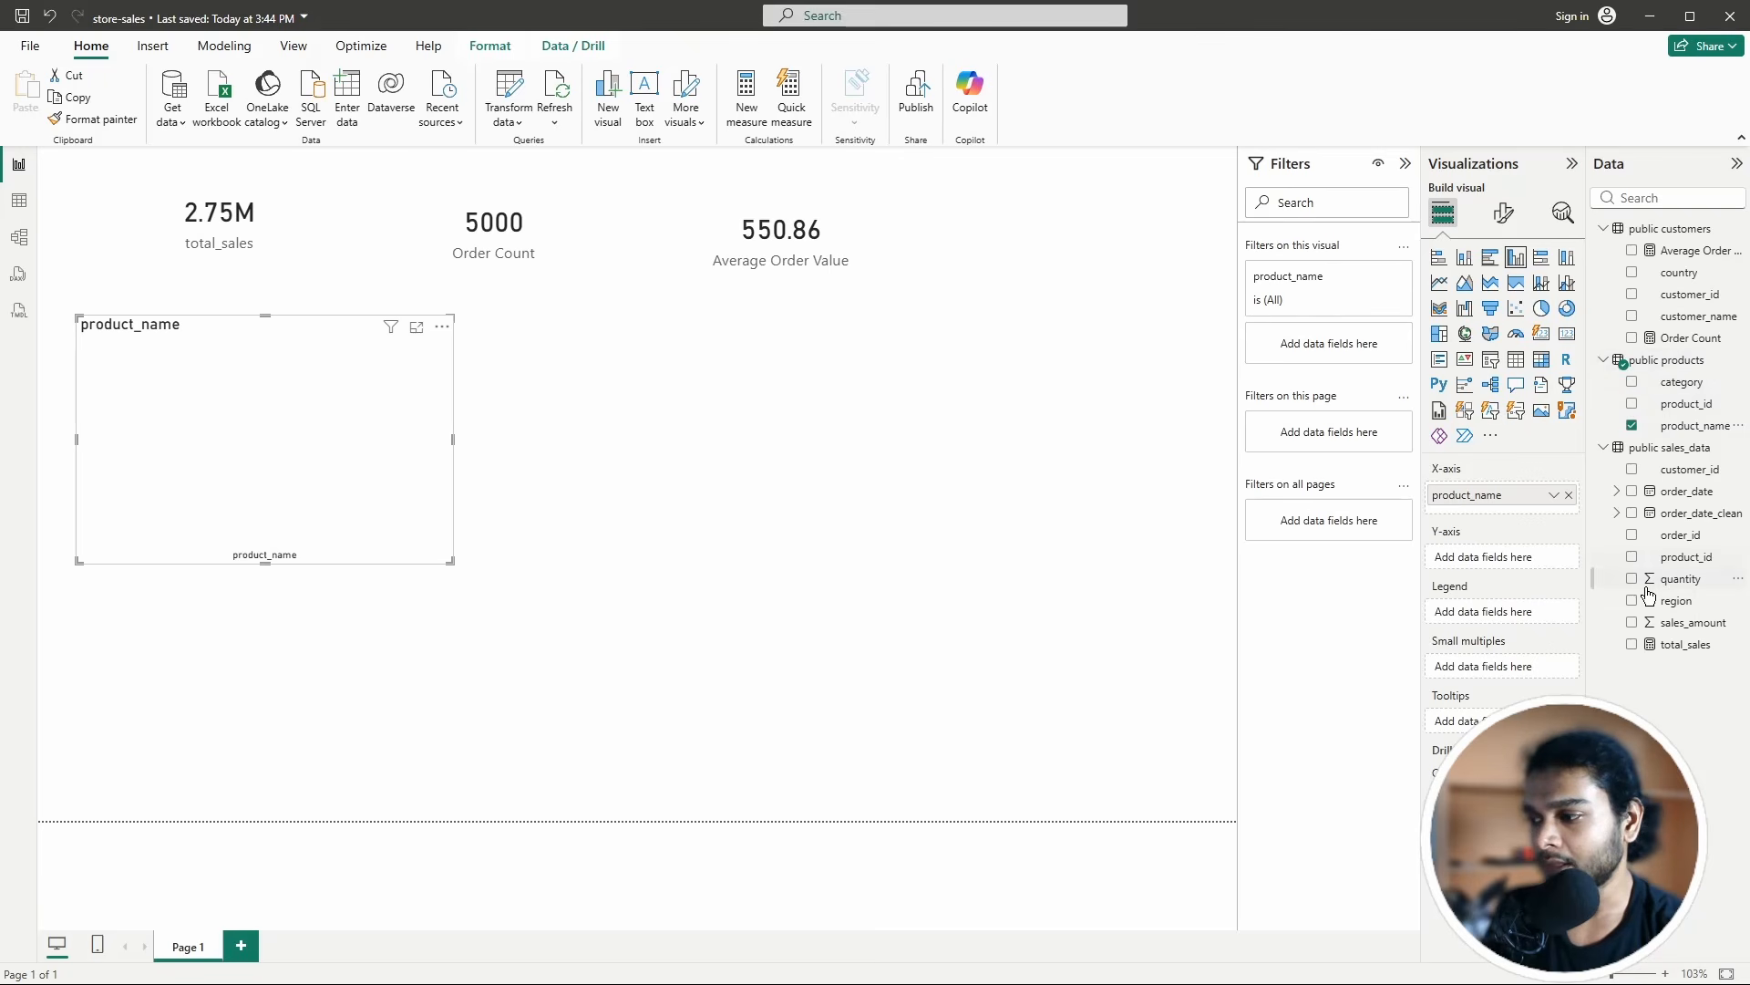
click(1632, 646)
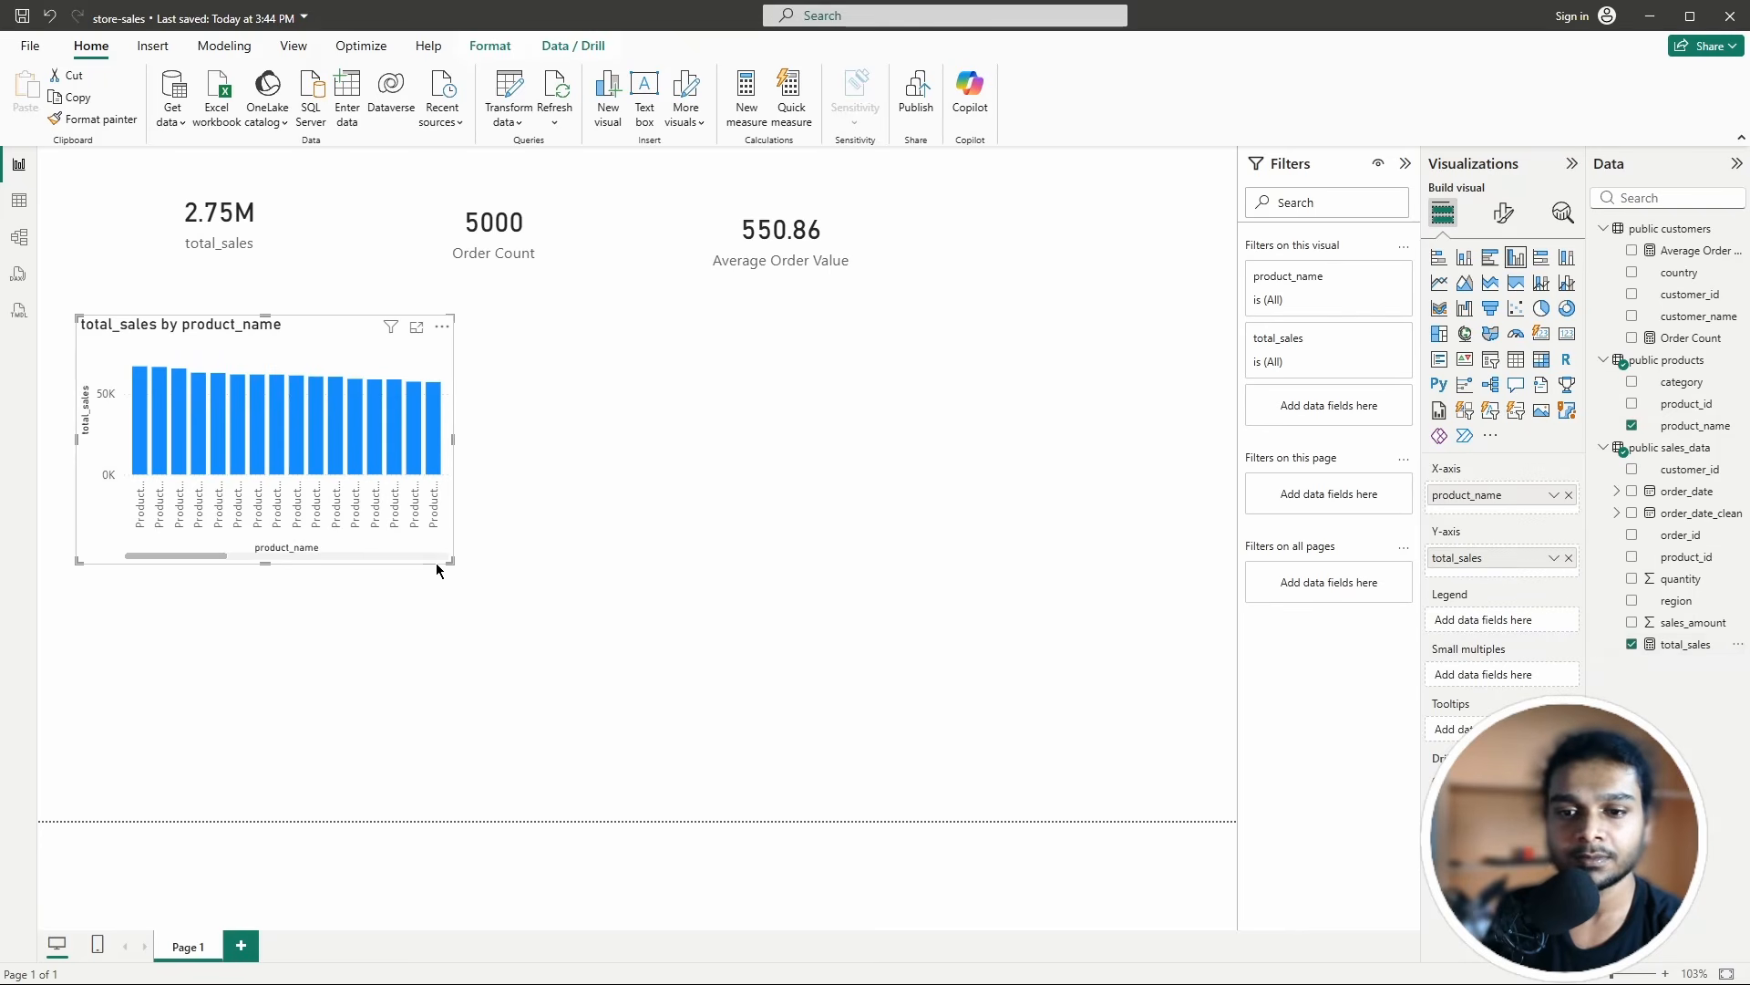
drag(449, 562, 296, 552)
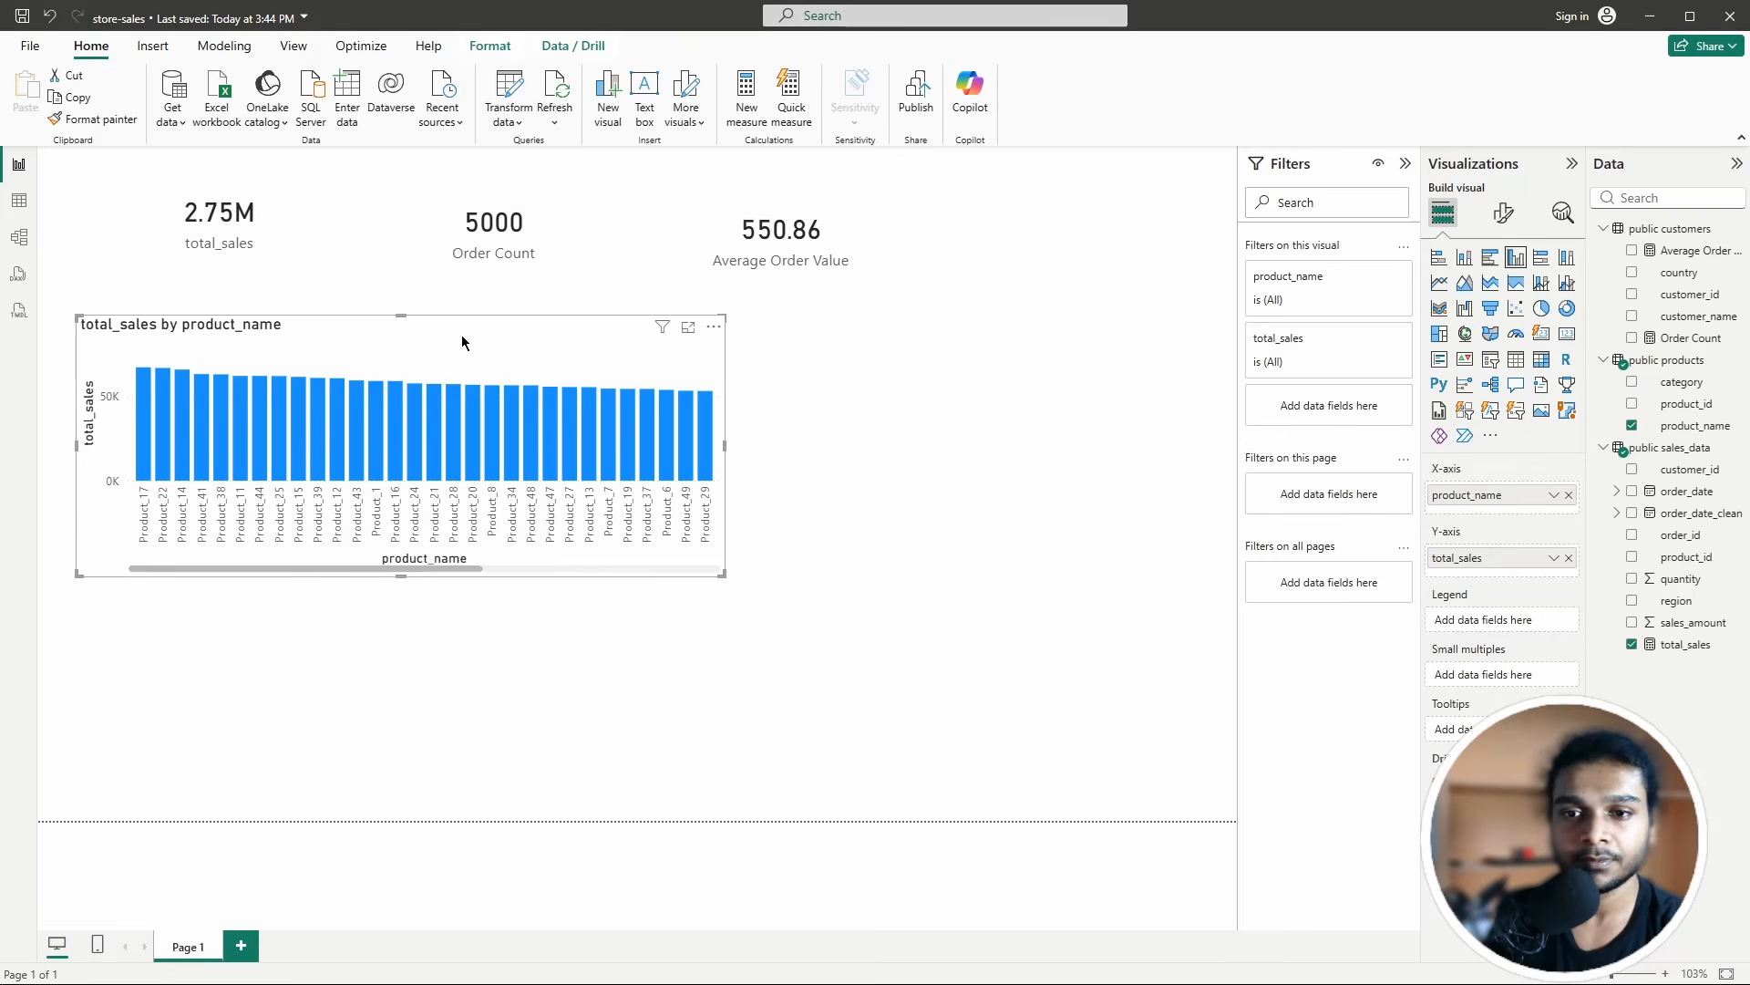
drag(462, 342, 469, 353)
click(1008, 576)
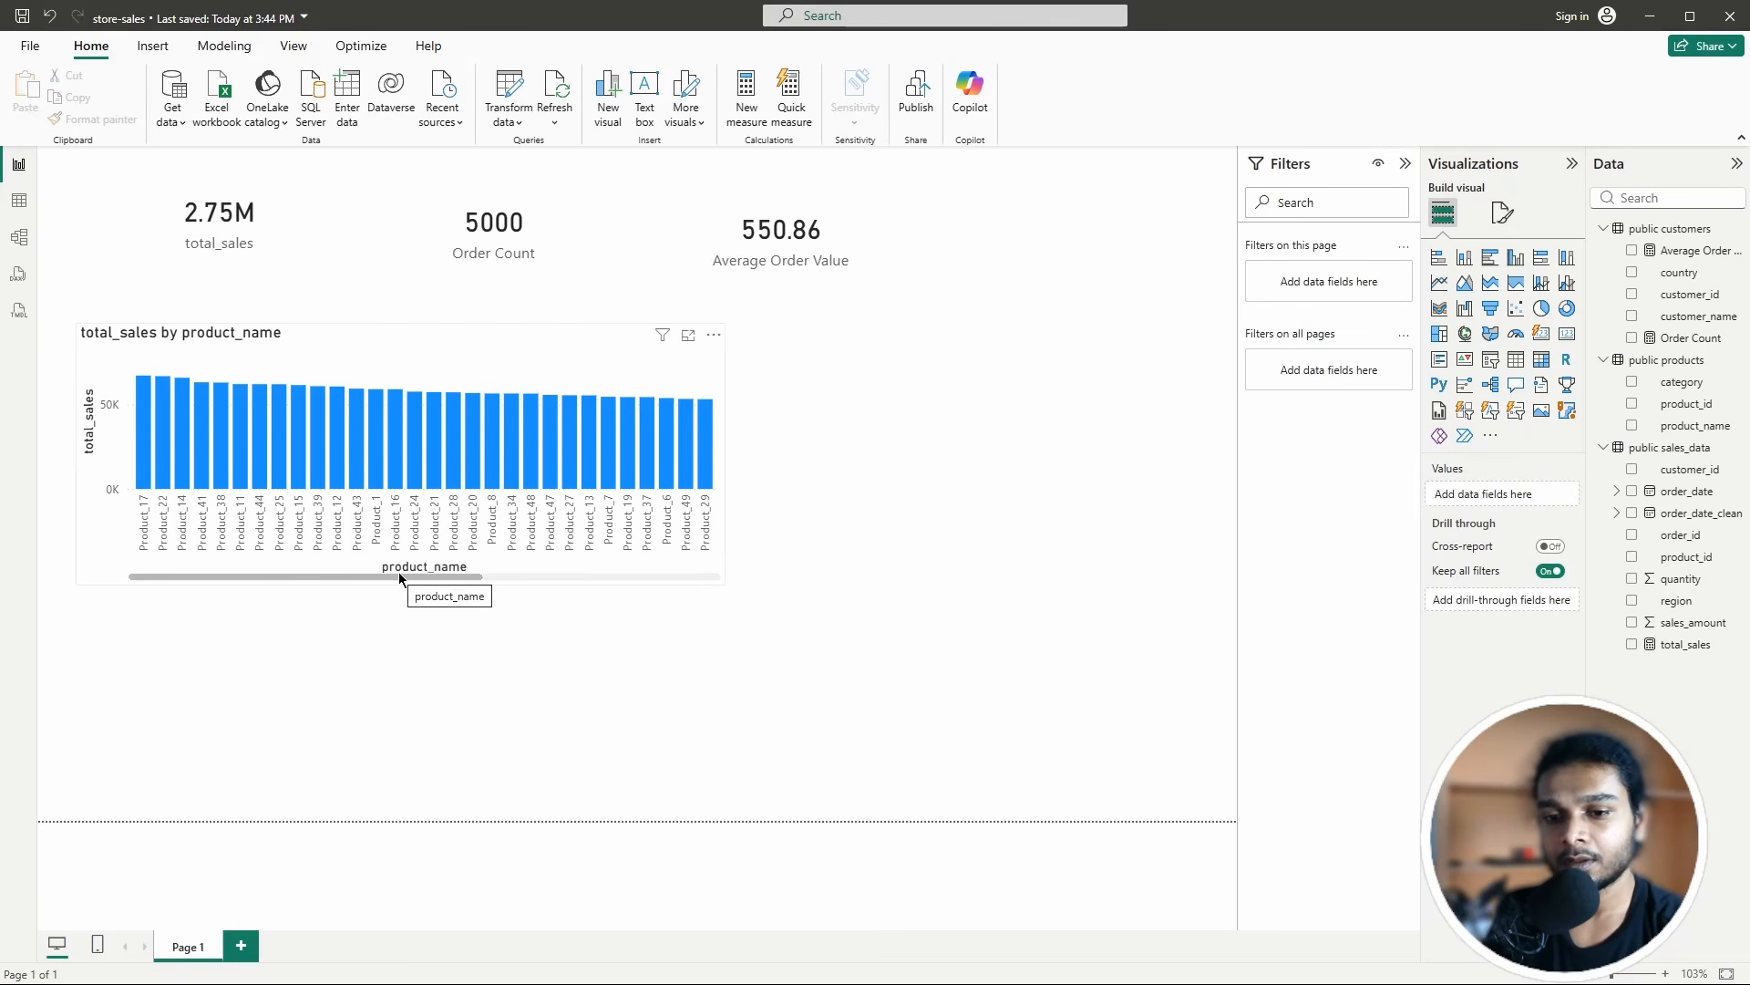
mouse_move(398, 575)
mouse_down()
mouse_move(762, 572)
mouse_move(401, 566)
mouse_up()
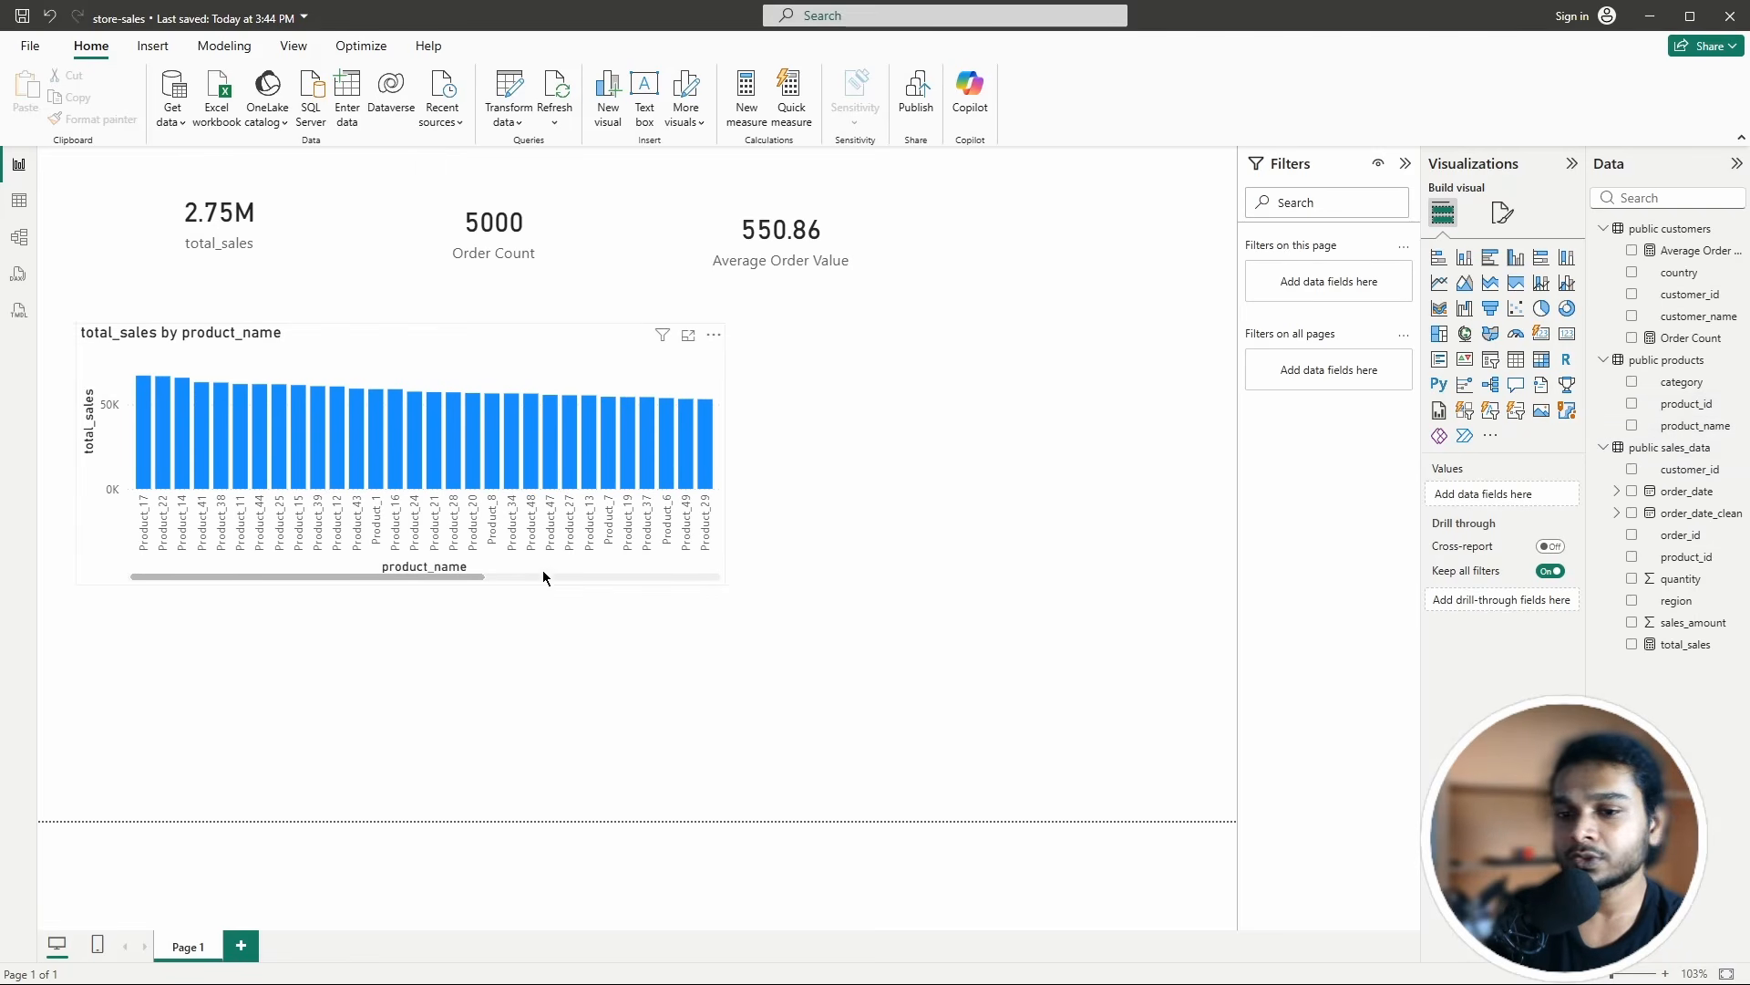
click(573, 356)
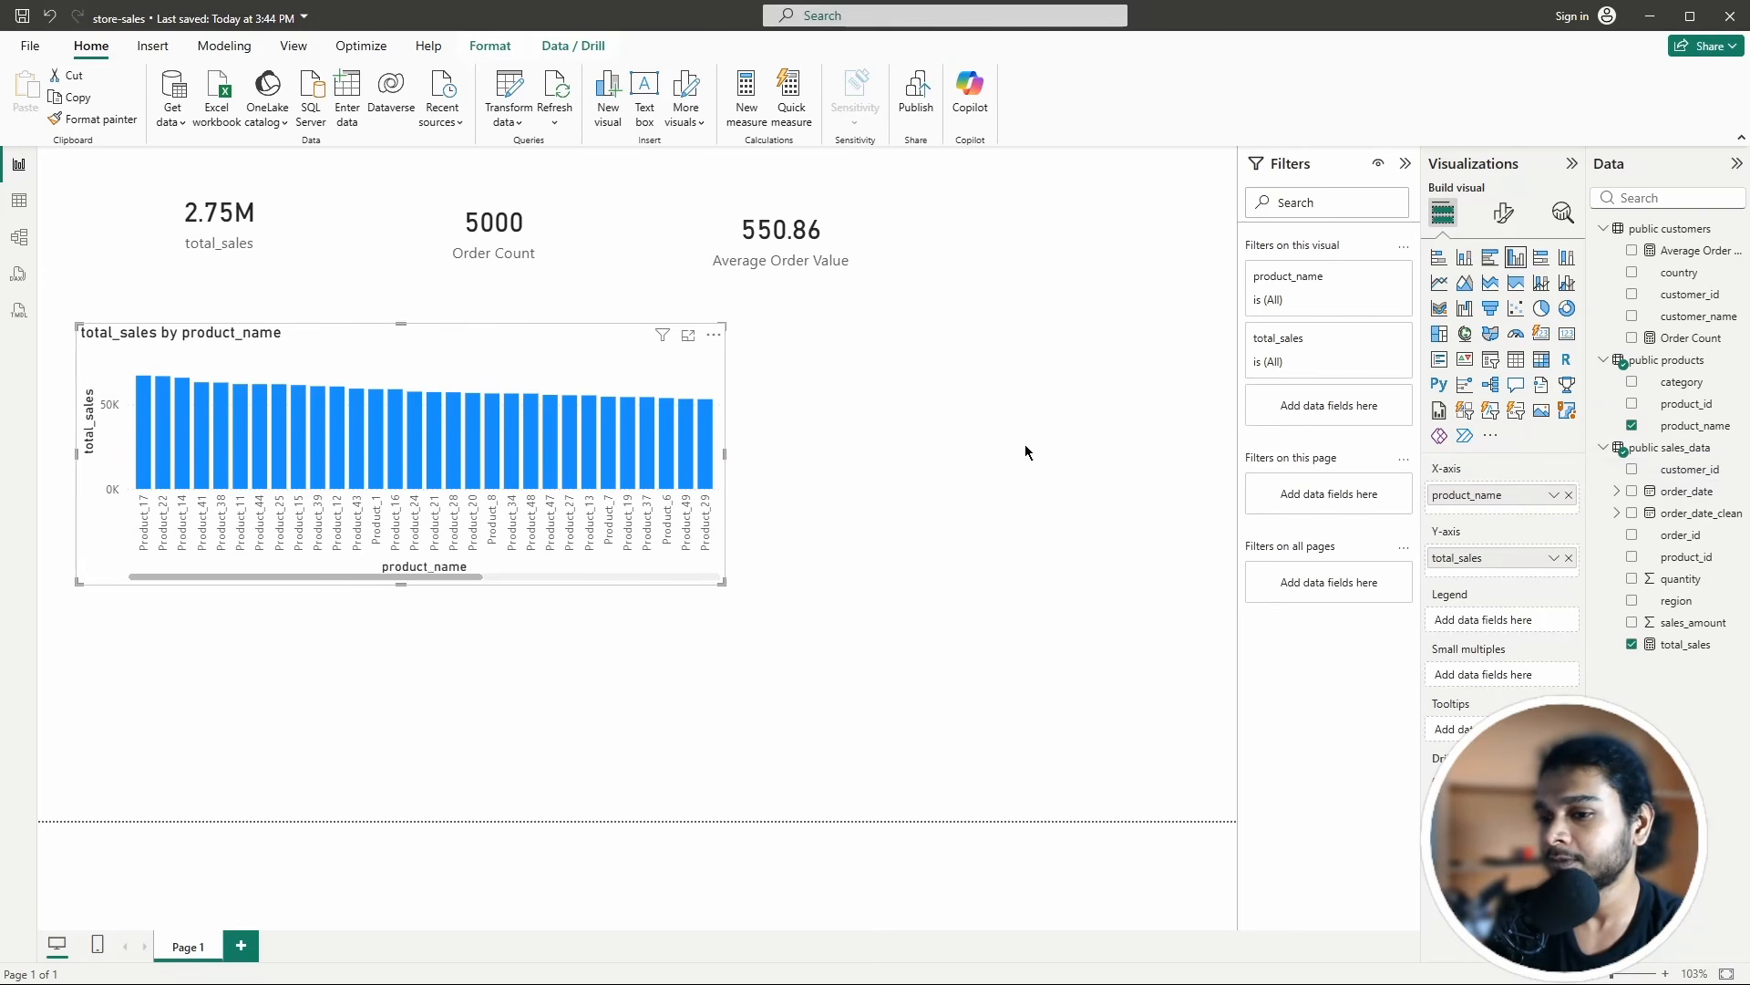
click(978, 606)
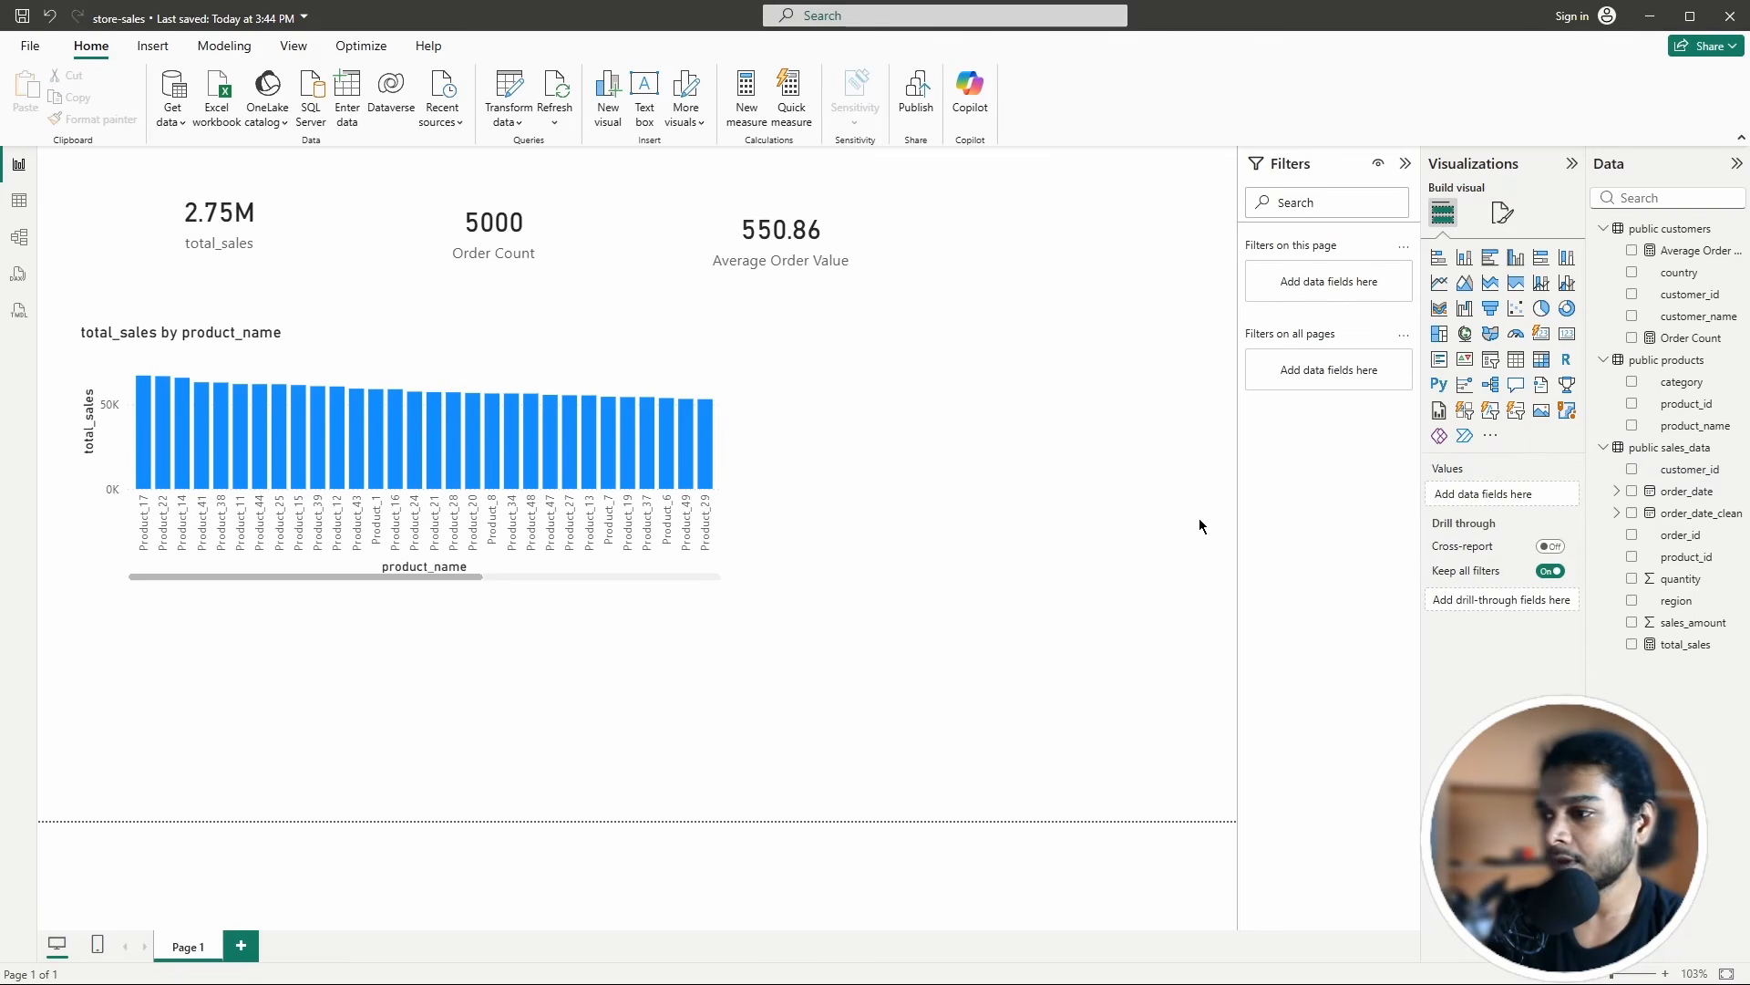
Step: Add a line chart of total_sales using order_date instead of order_date_clean on the x-axis
click(1439, 285)
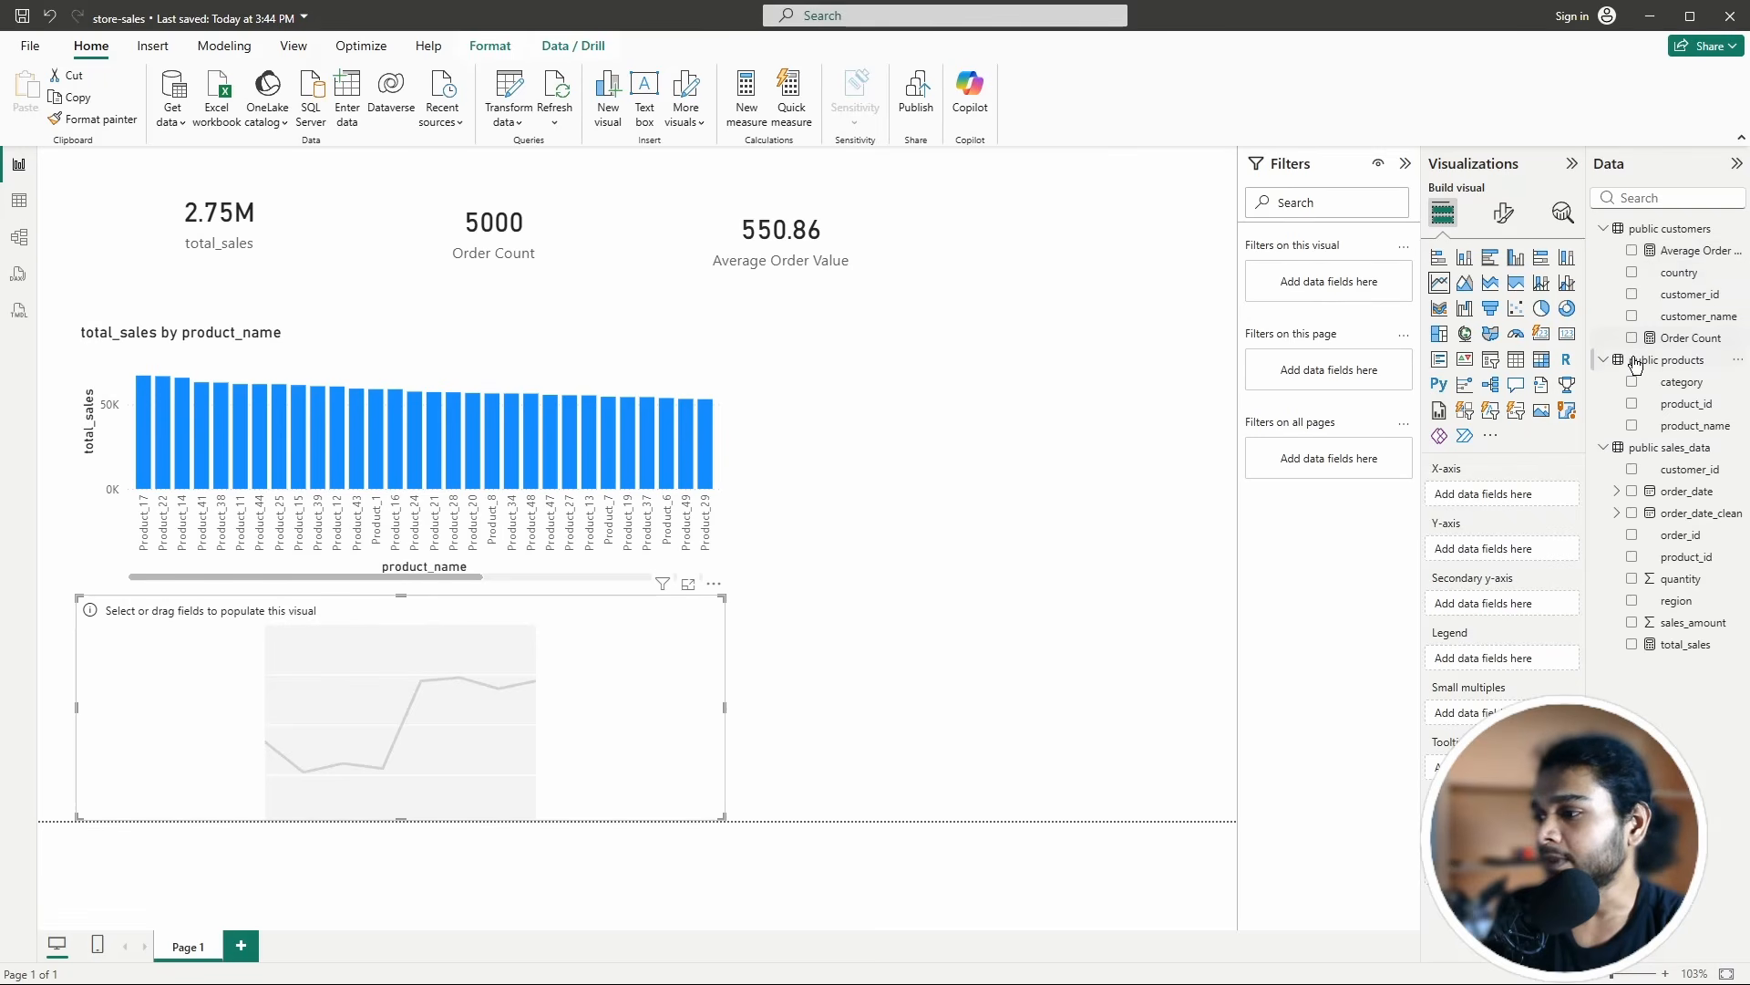
click(1633, 515)
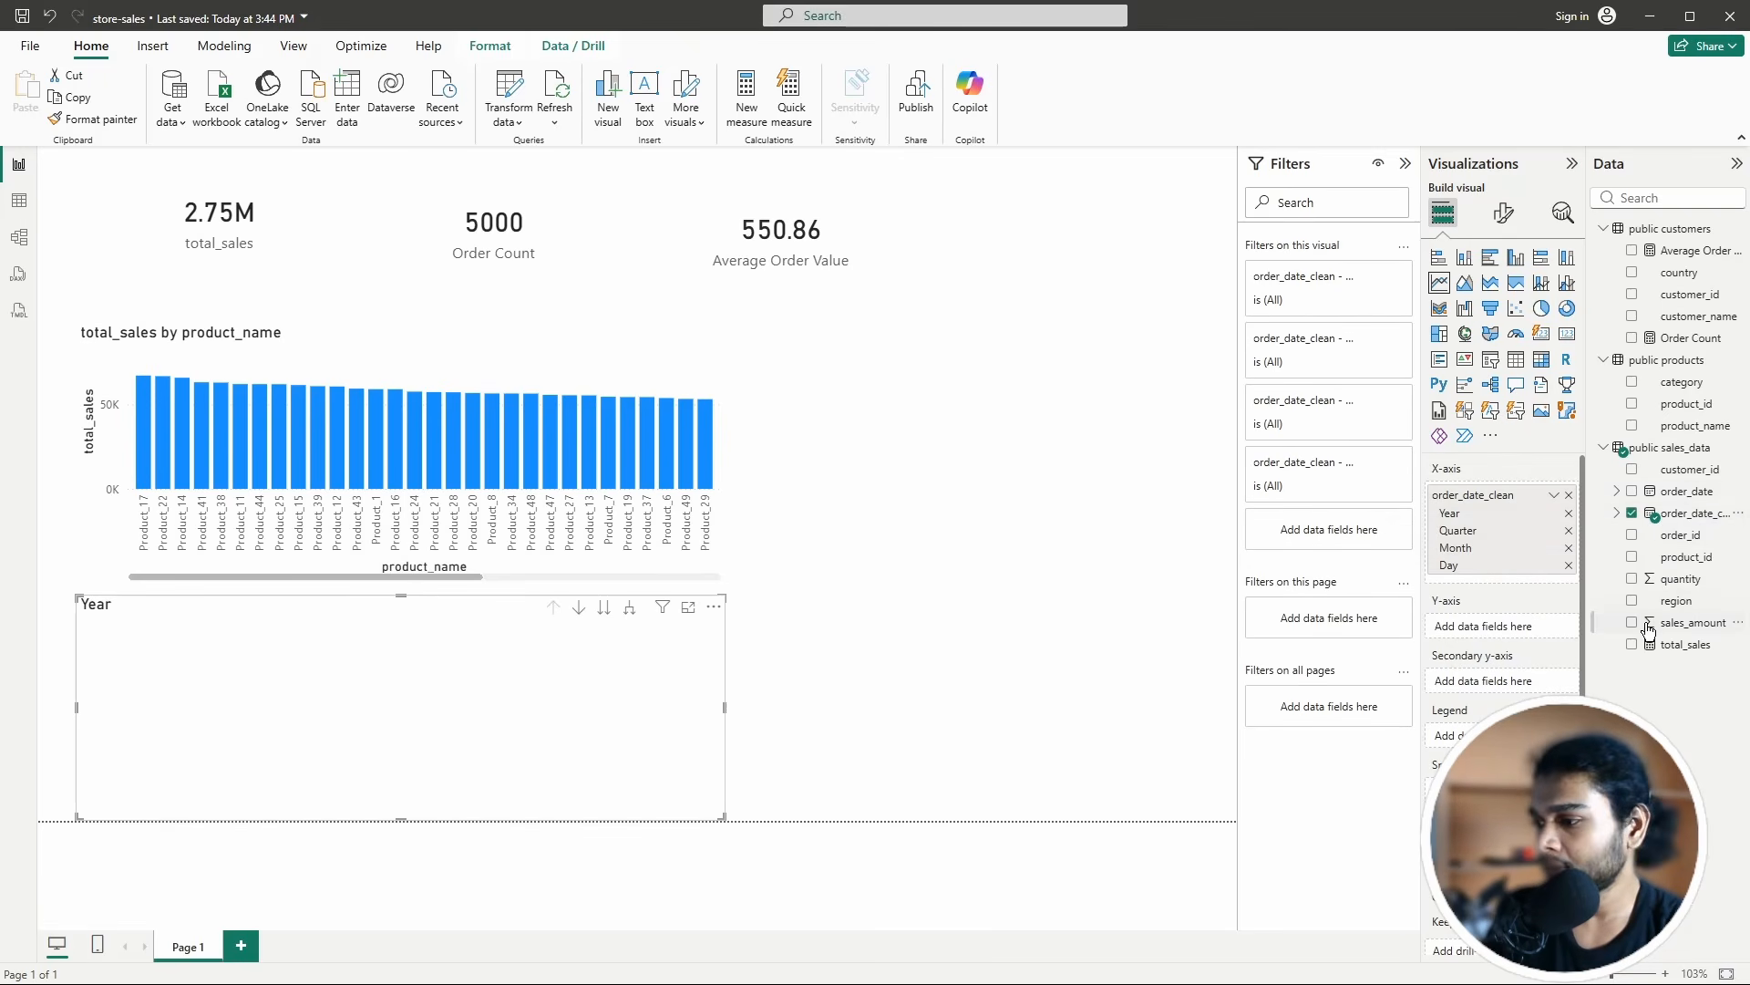
click(1633, 647)
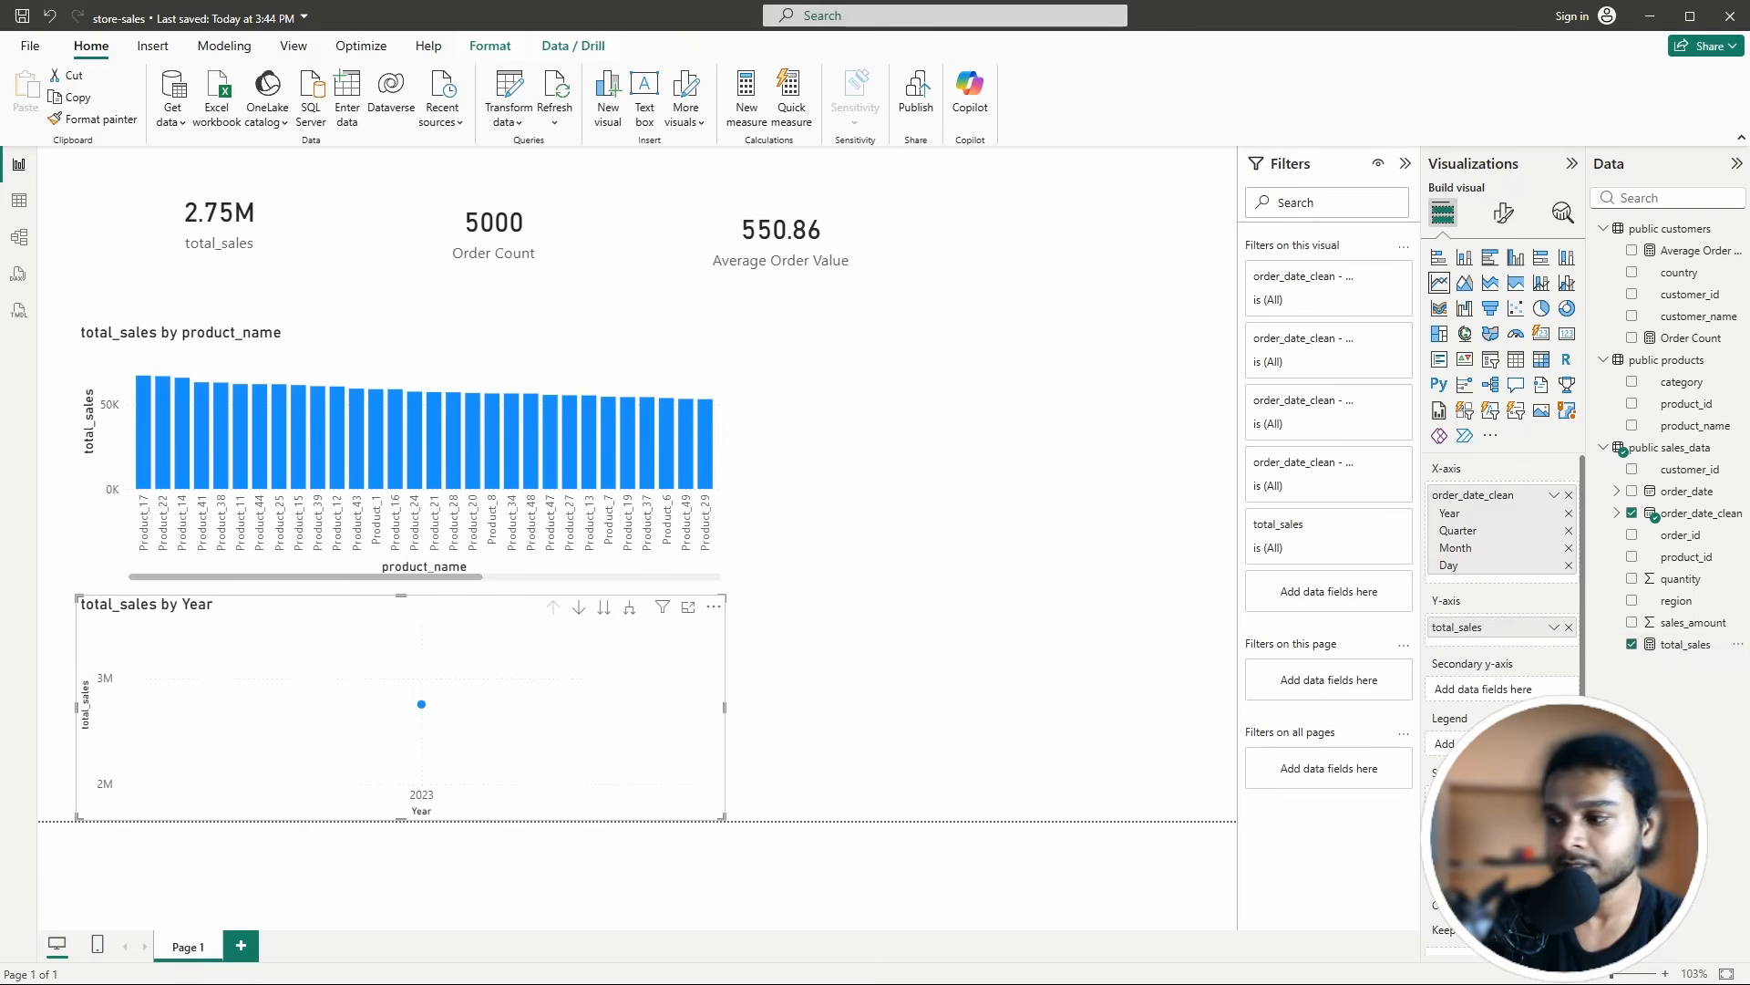
click(1570, 499)
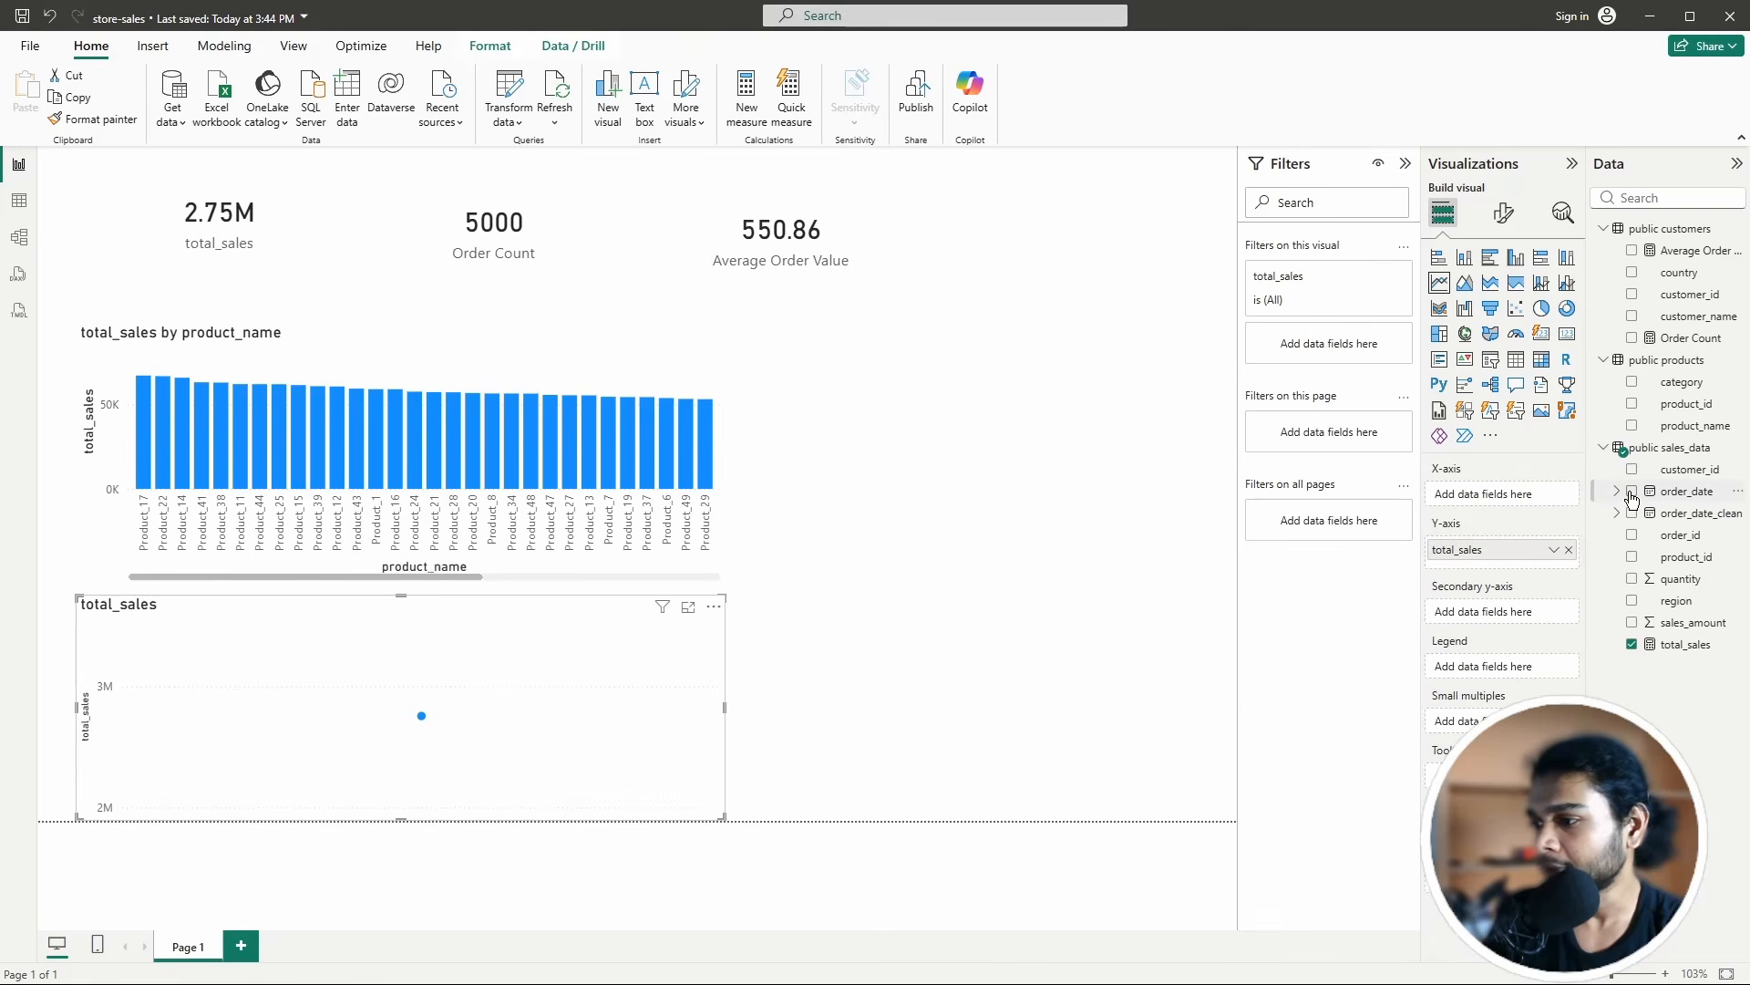
click(1632, 492)
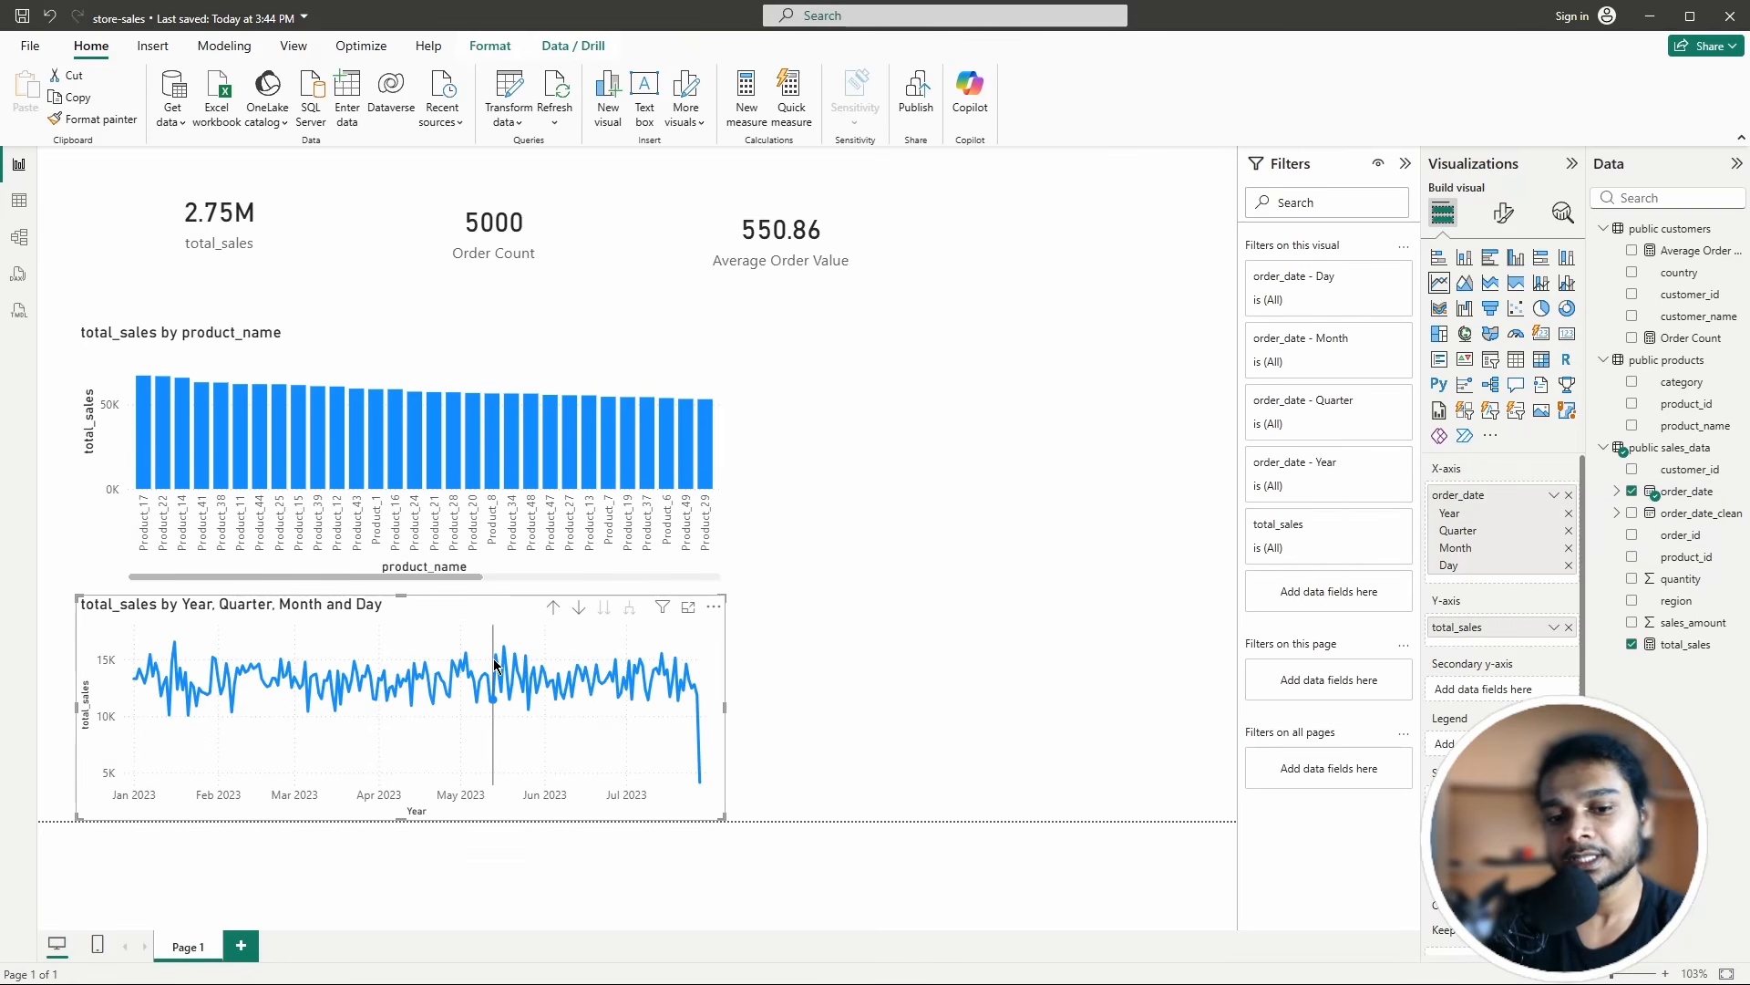
mouse_move(496, 665)
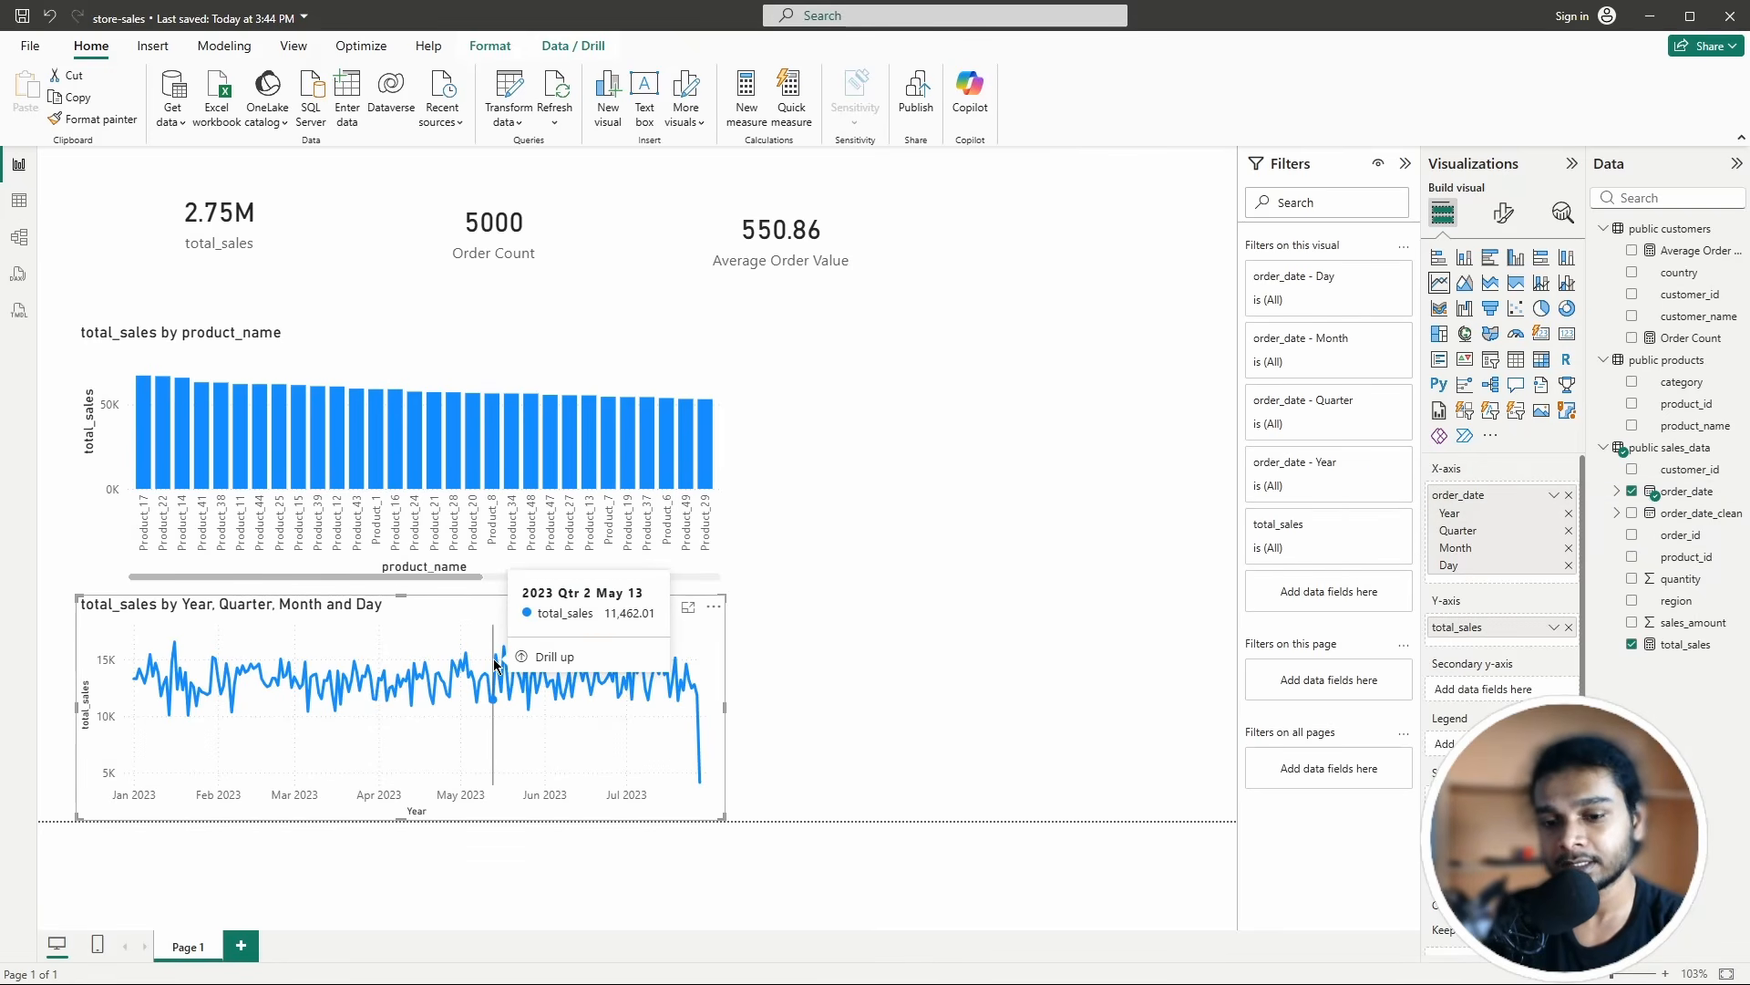
click(1098, 638)
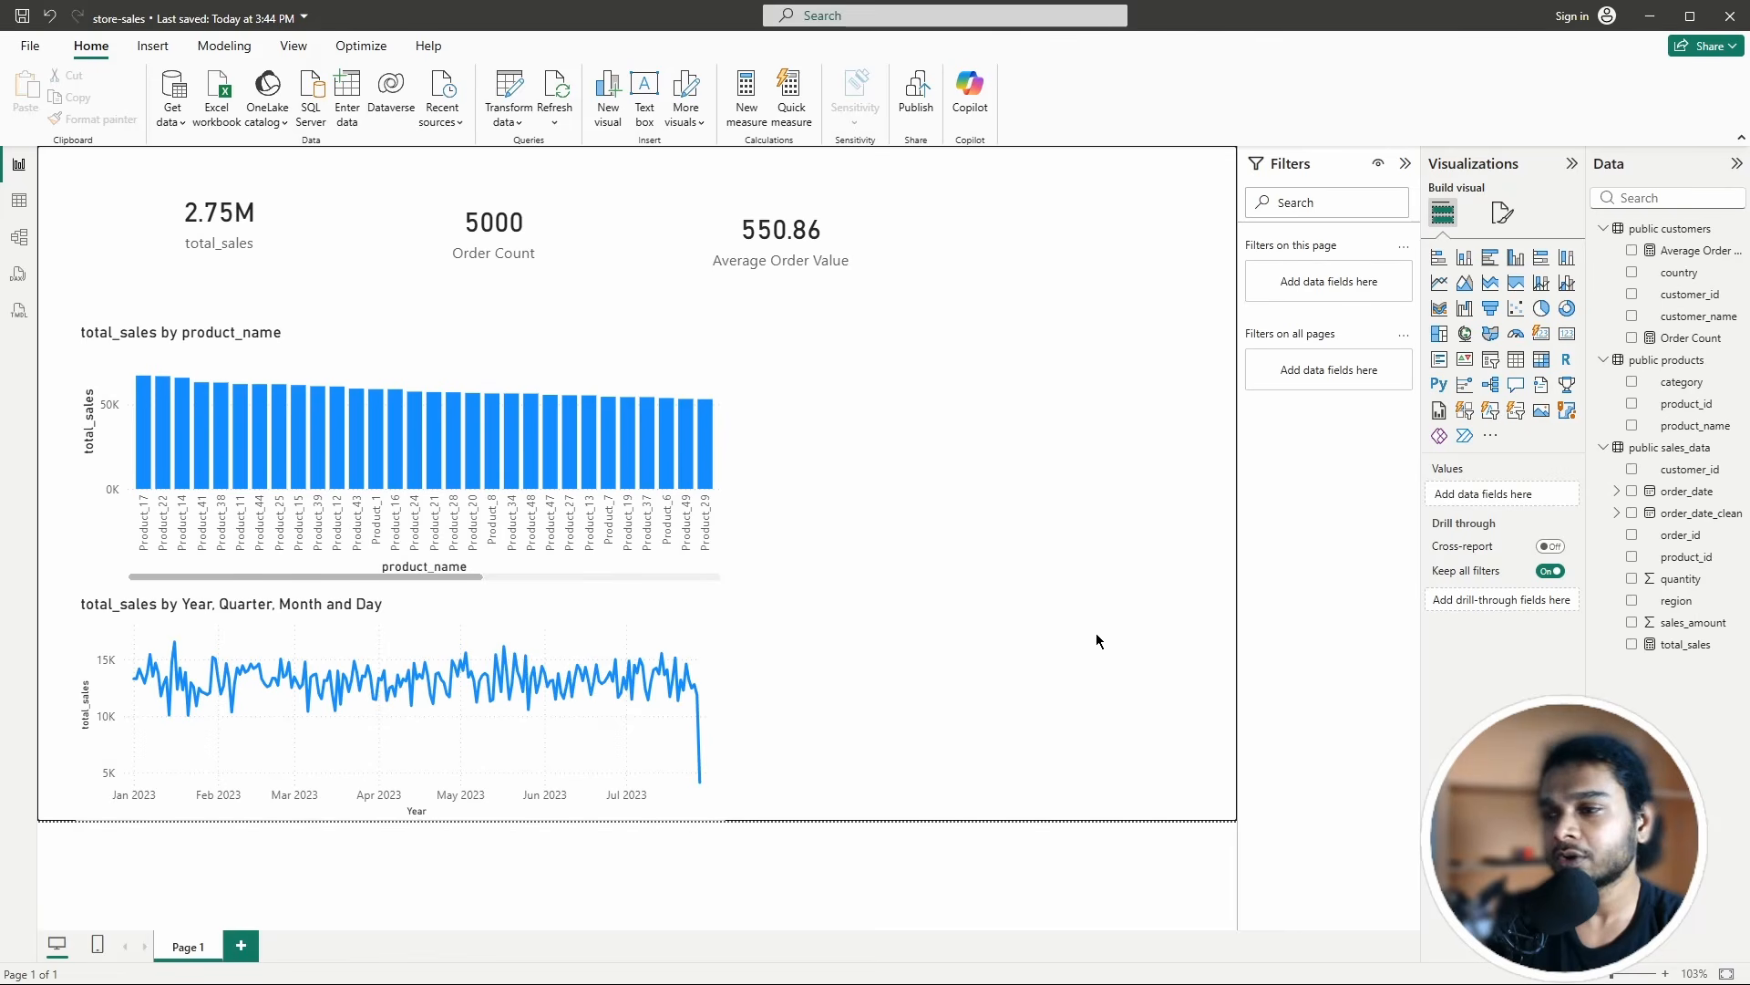
click(577, 656)
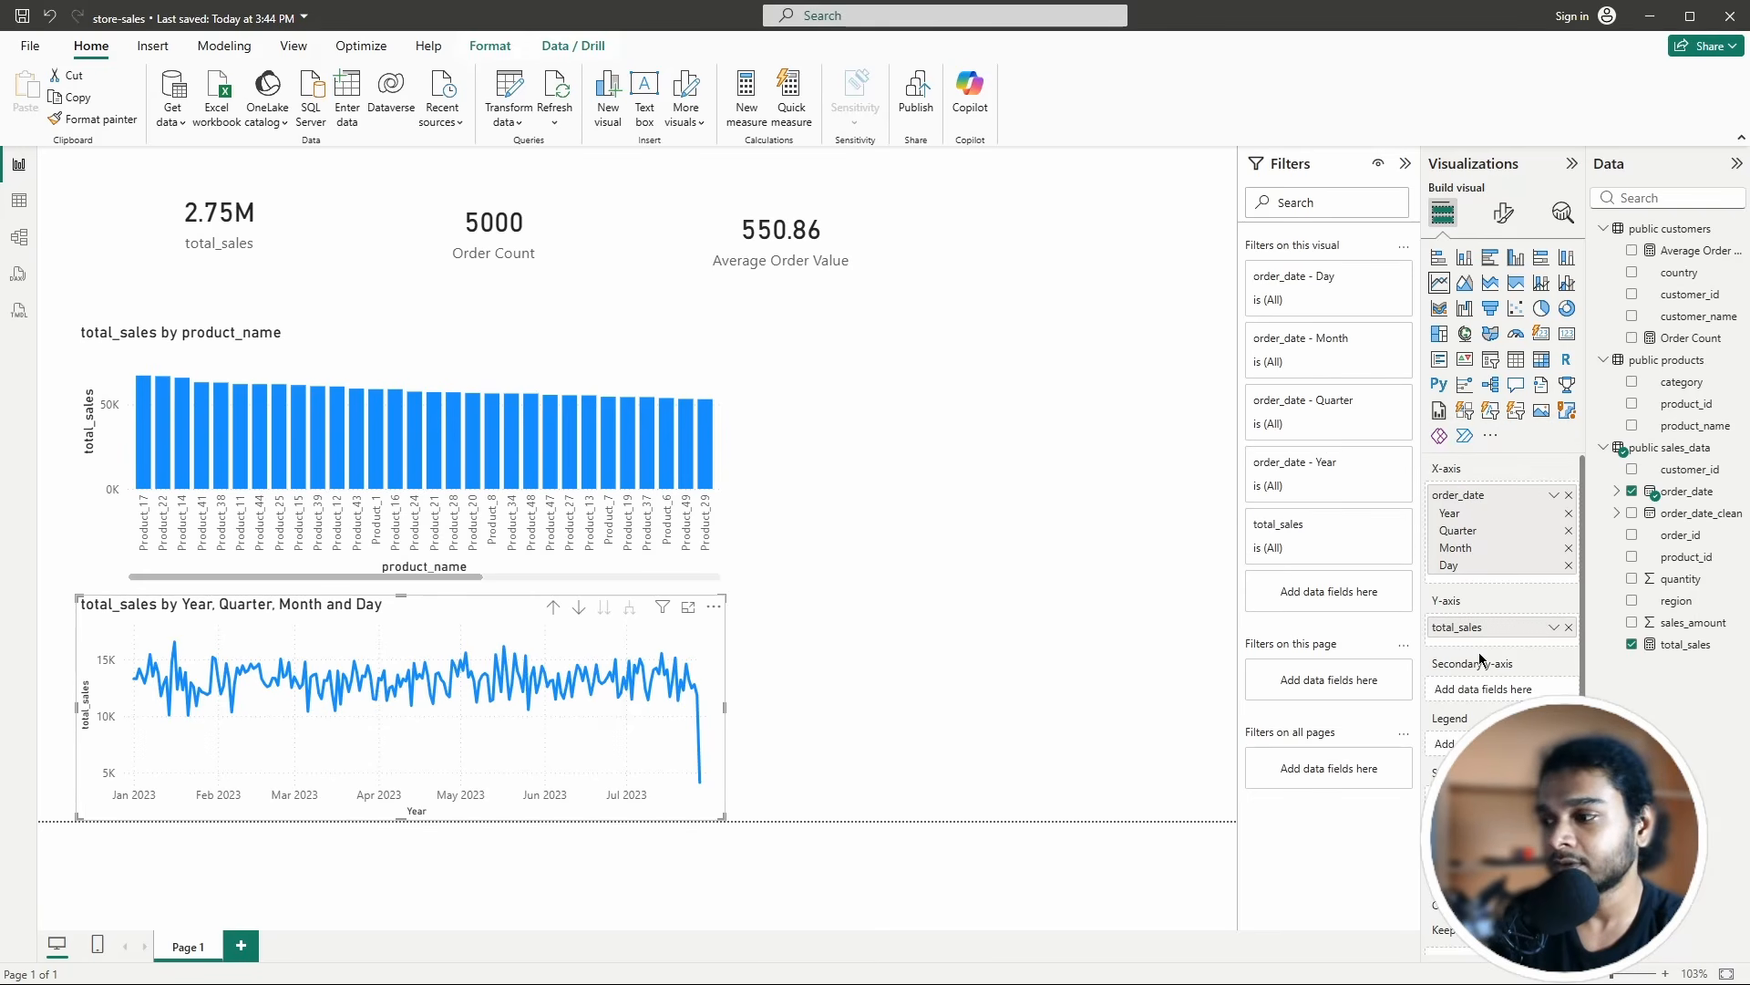
scroll(1458, 690, down, 1)
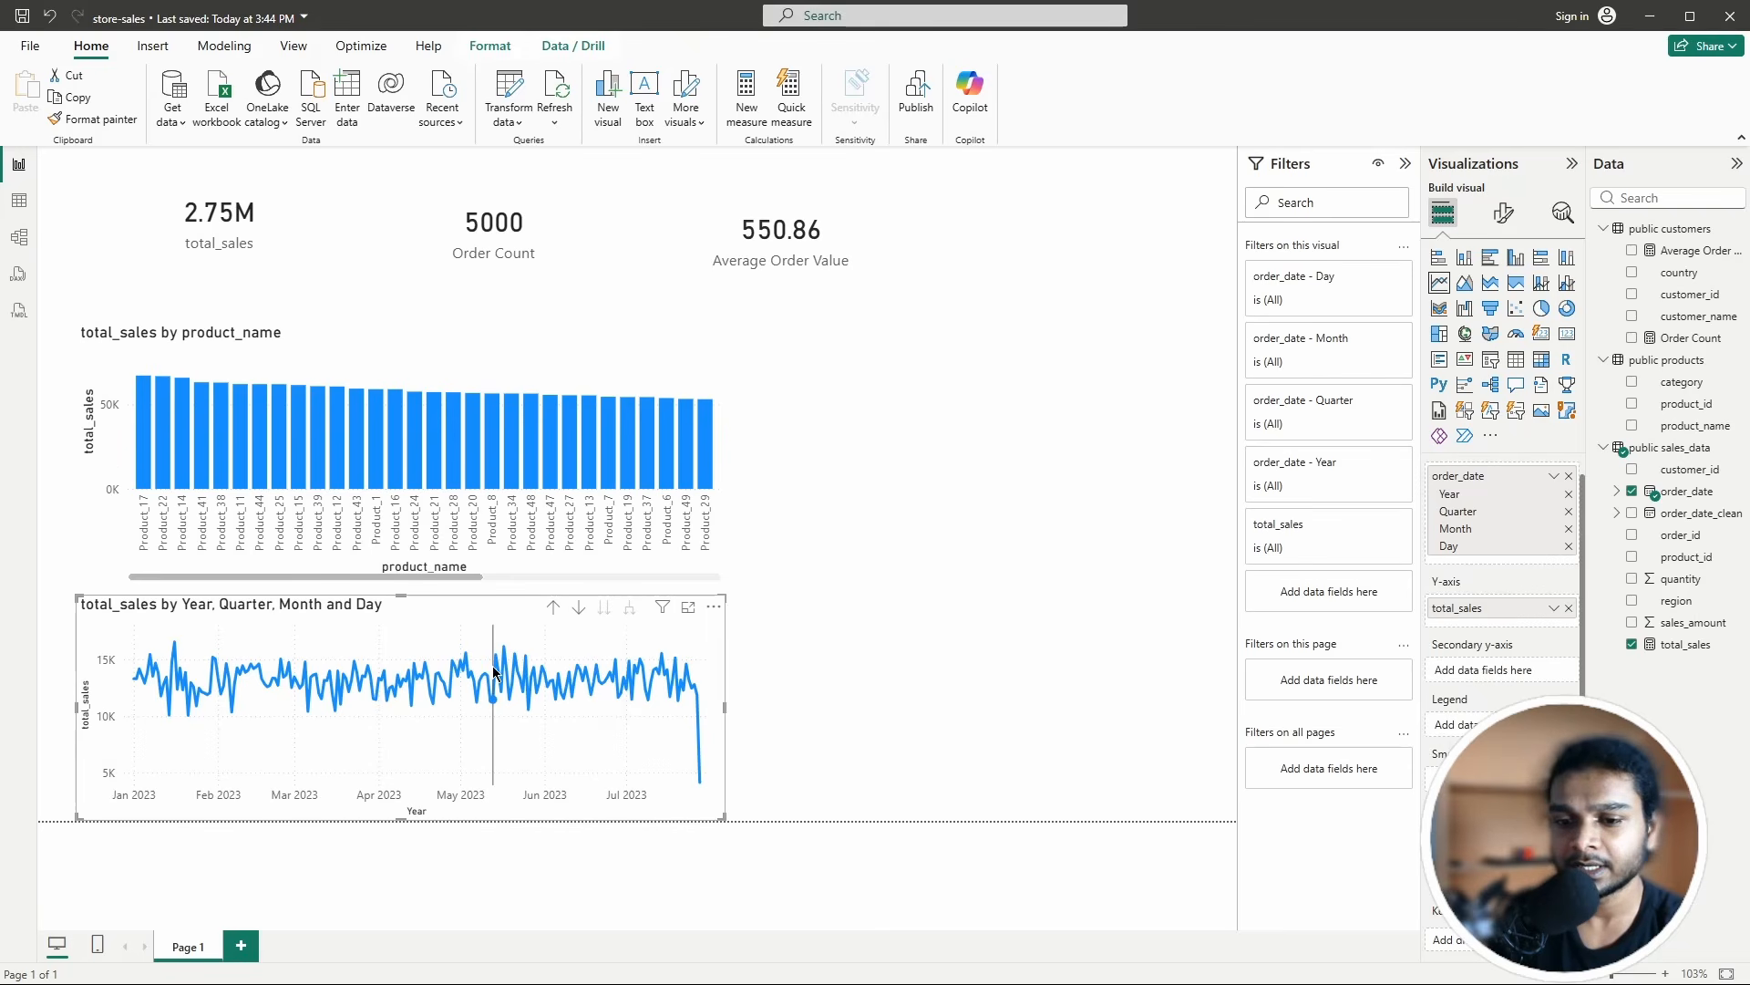
mouse_move(506, 672)
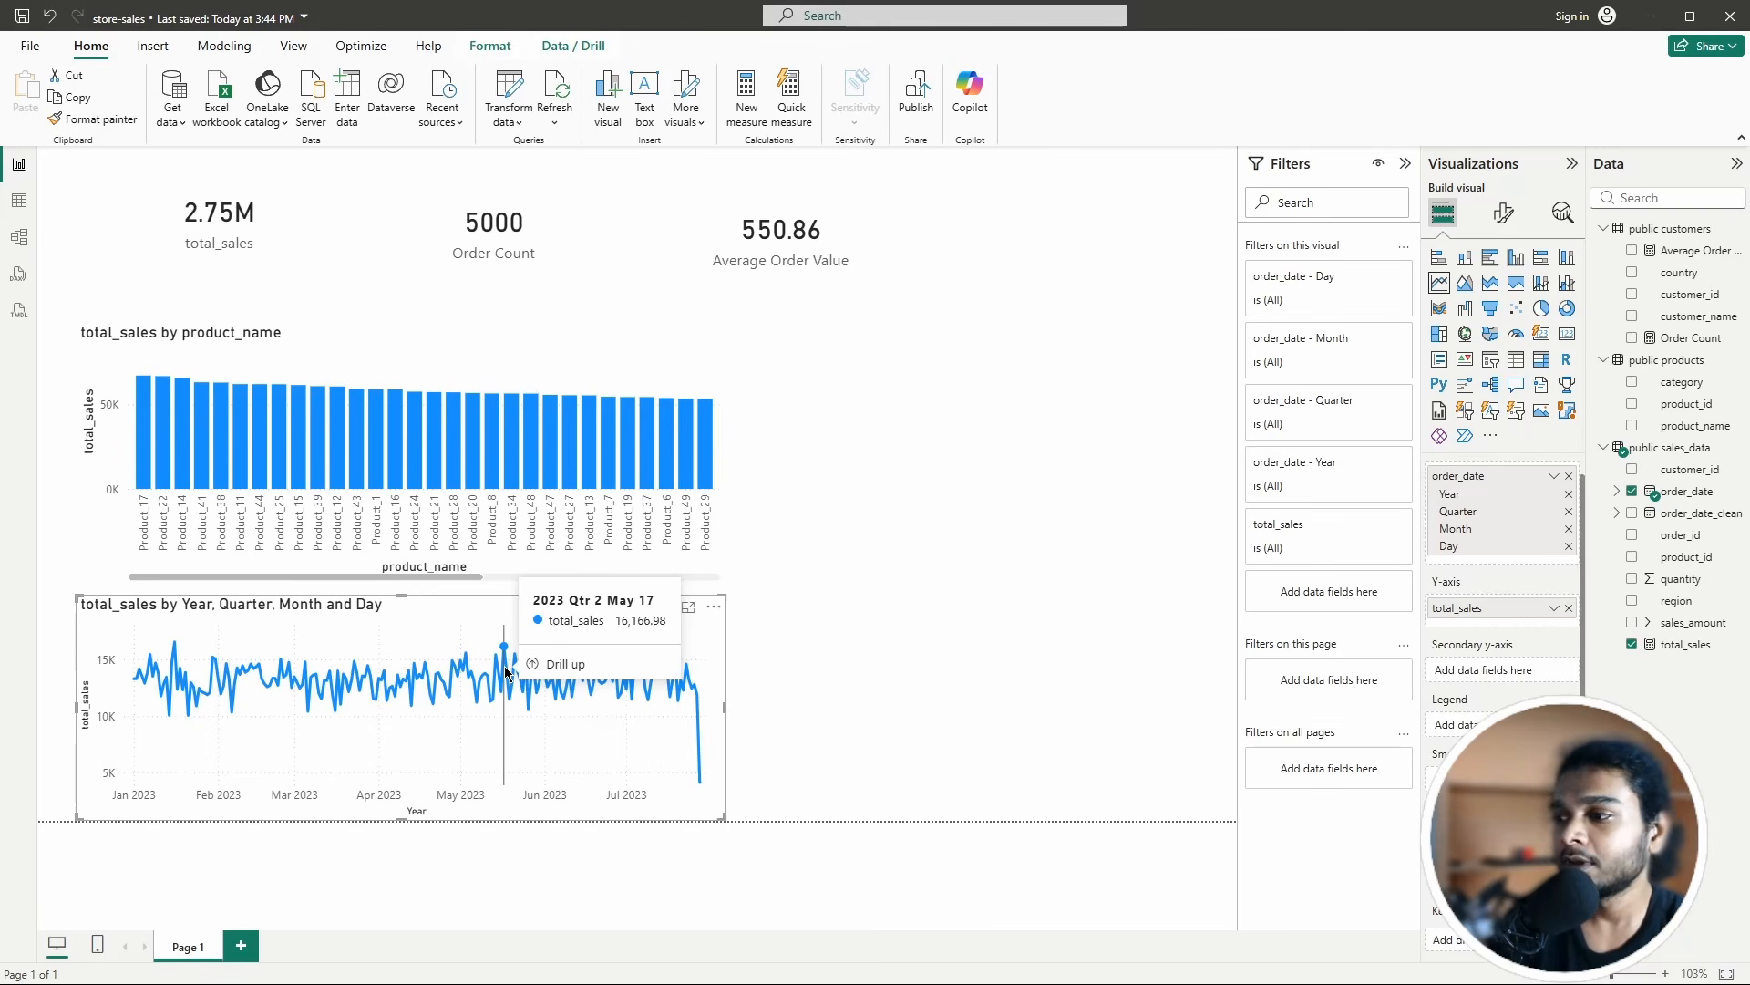
click(1086, 566)
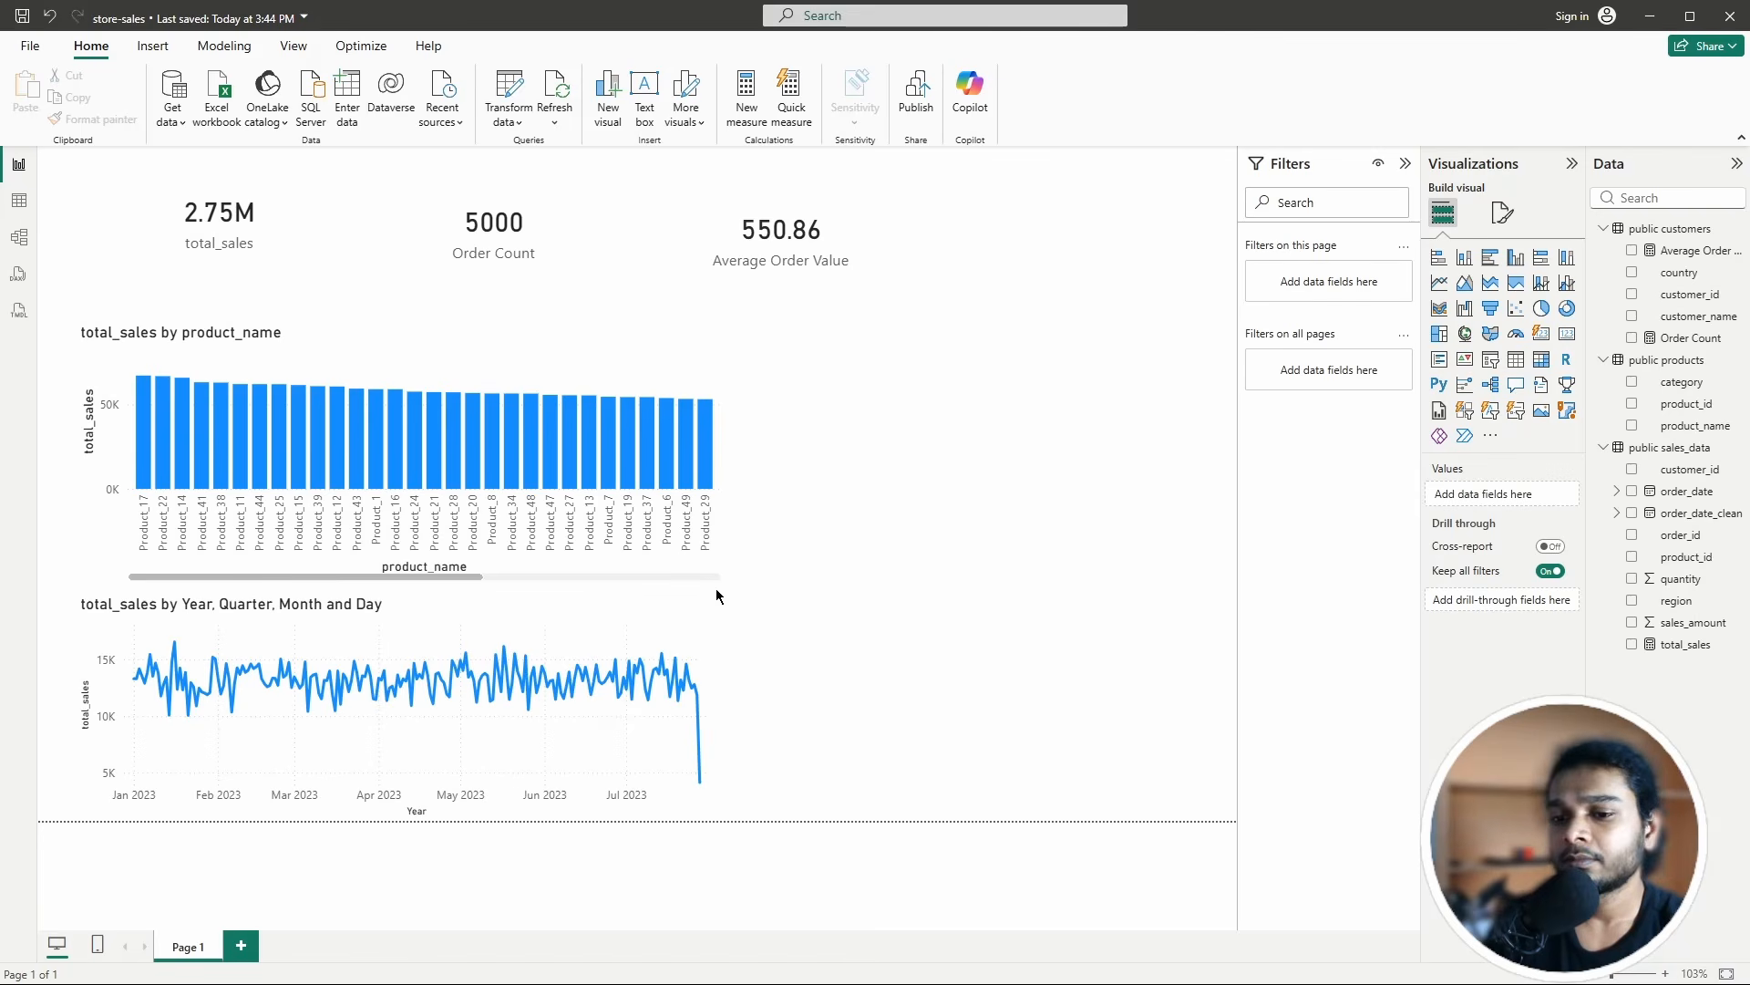
click(440, 619)
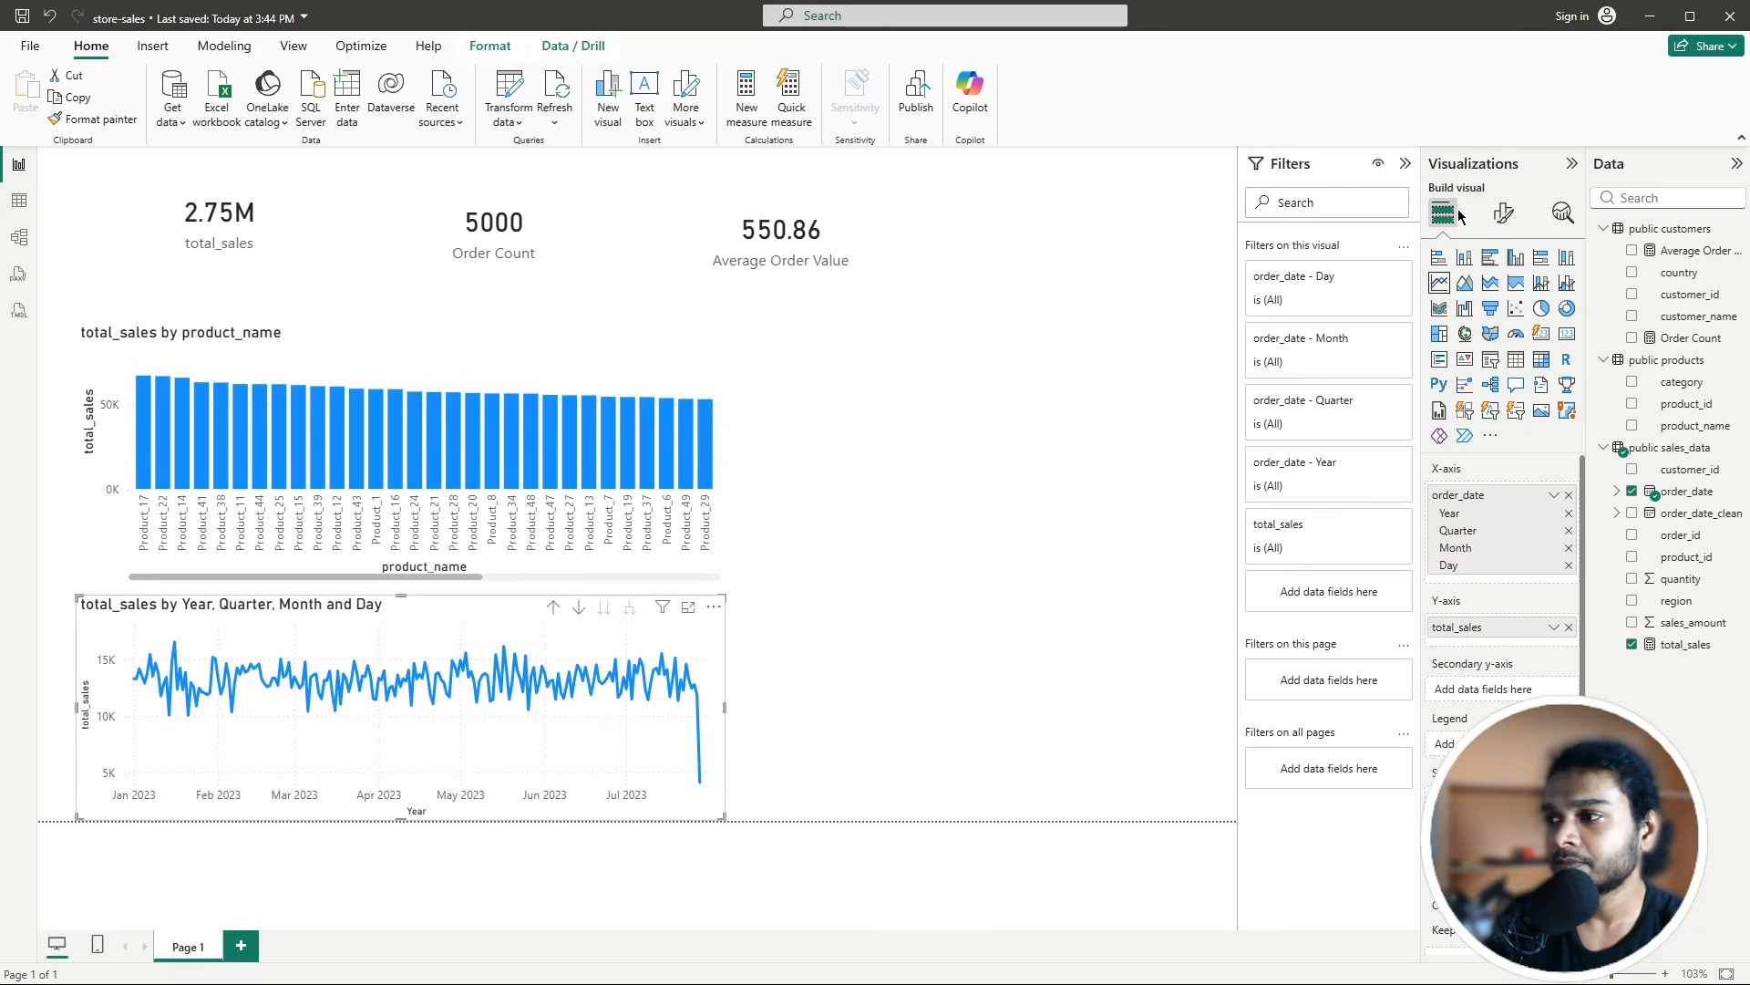
click(1504, 213)
click(1450, 217)
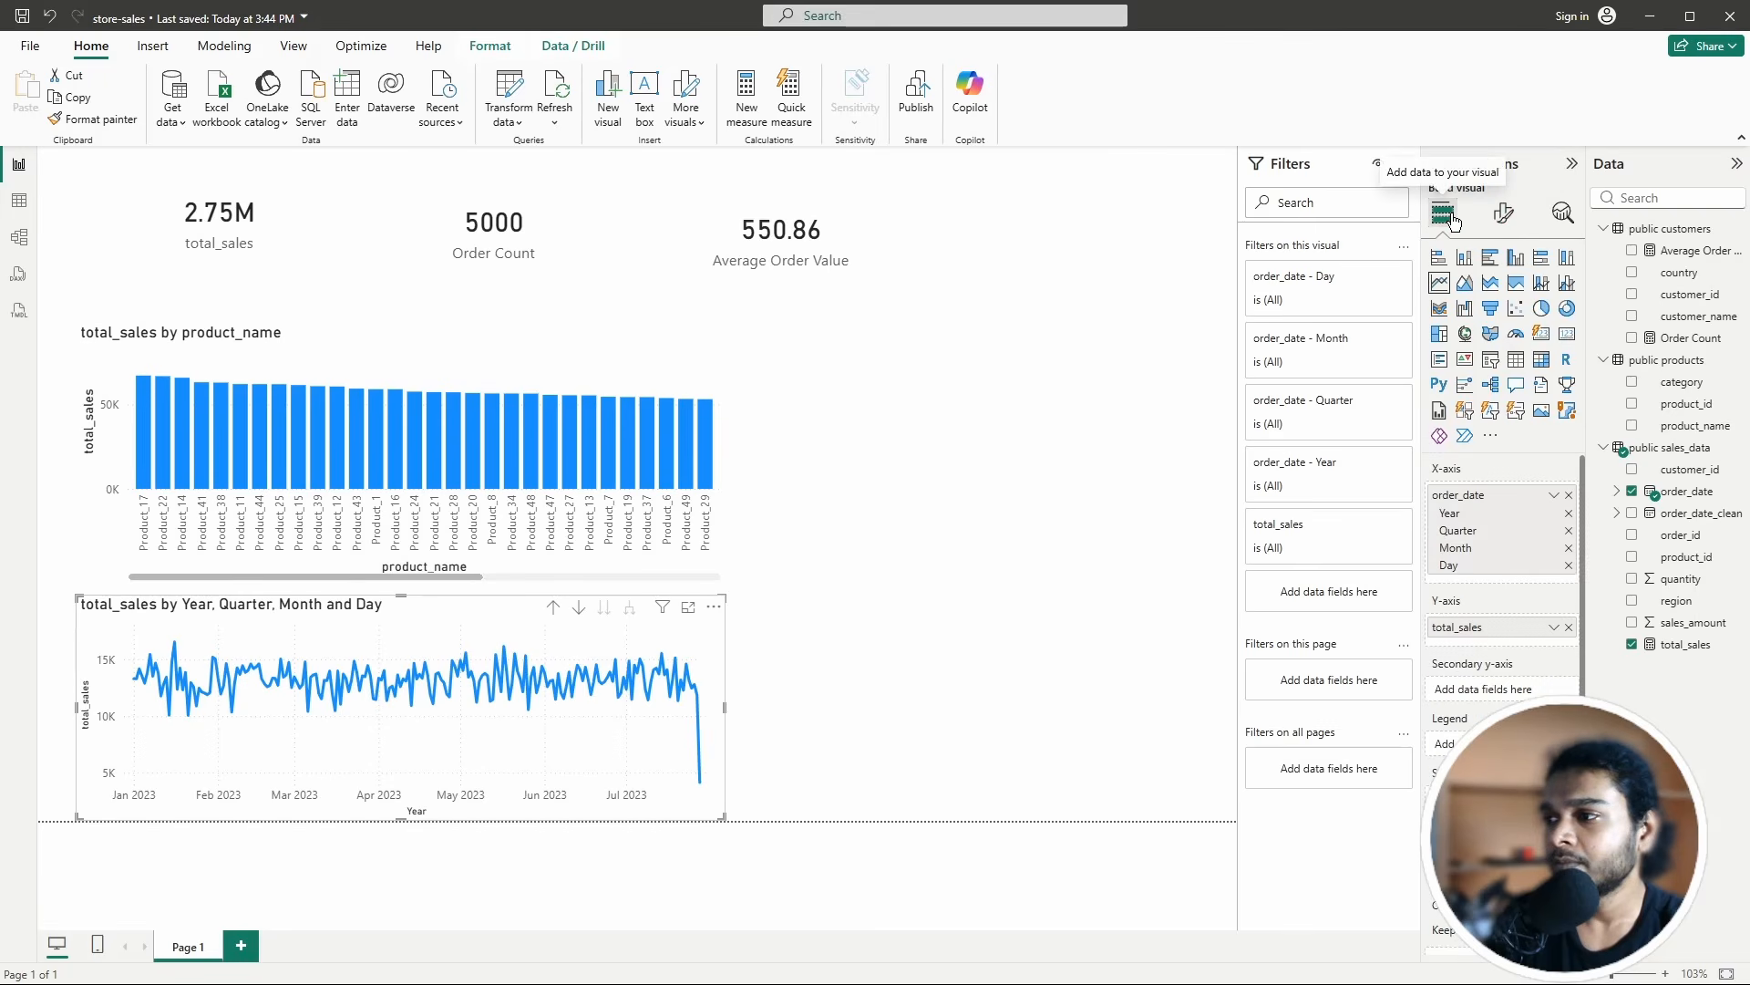
Step: Open the line chart's Format visual settings and check its x-axis options
click(1500, 219)
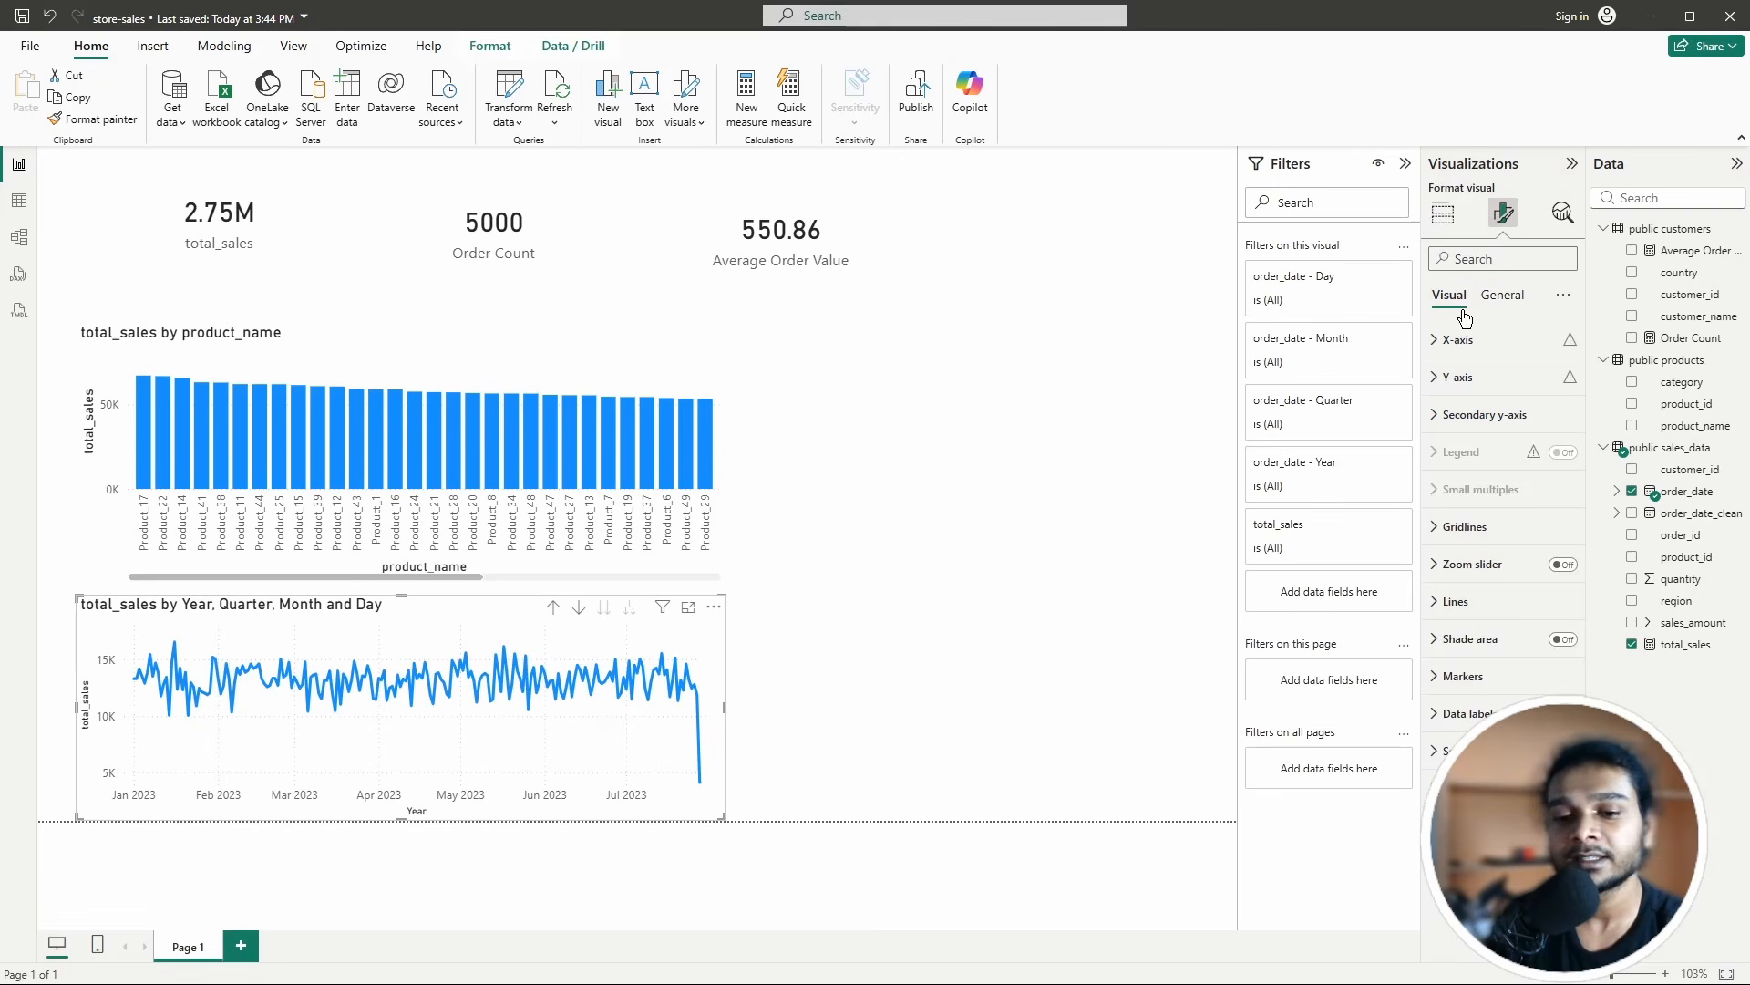
click(1434, 340)
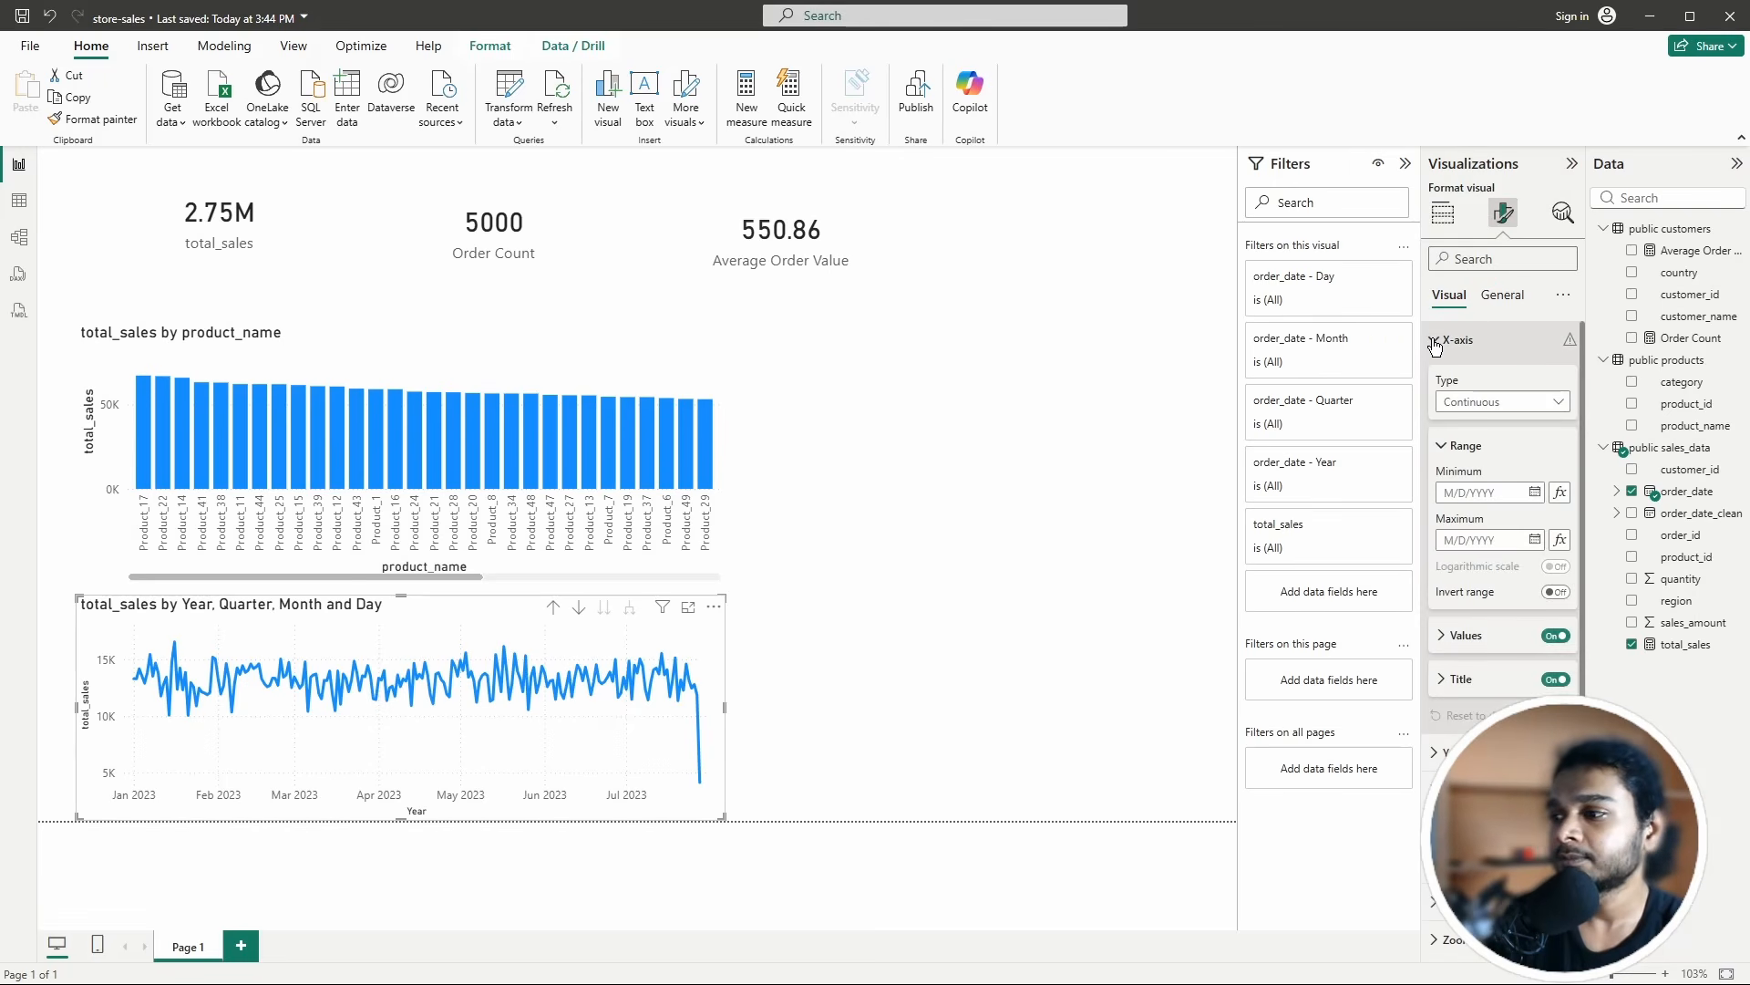
click(1434, 340)
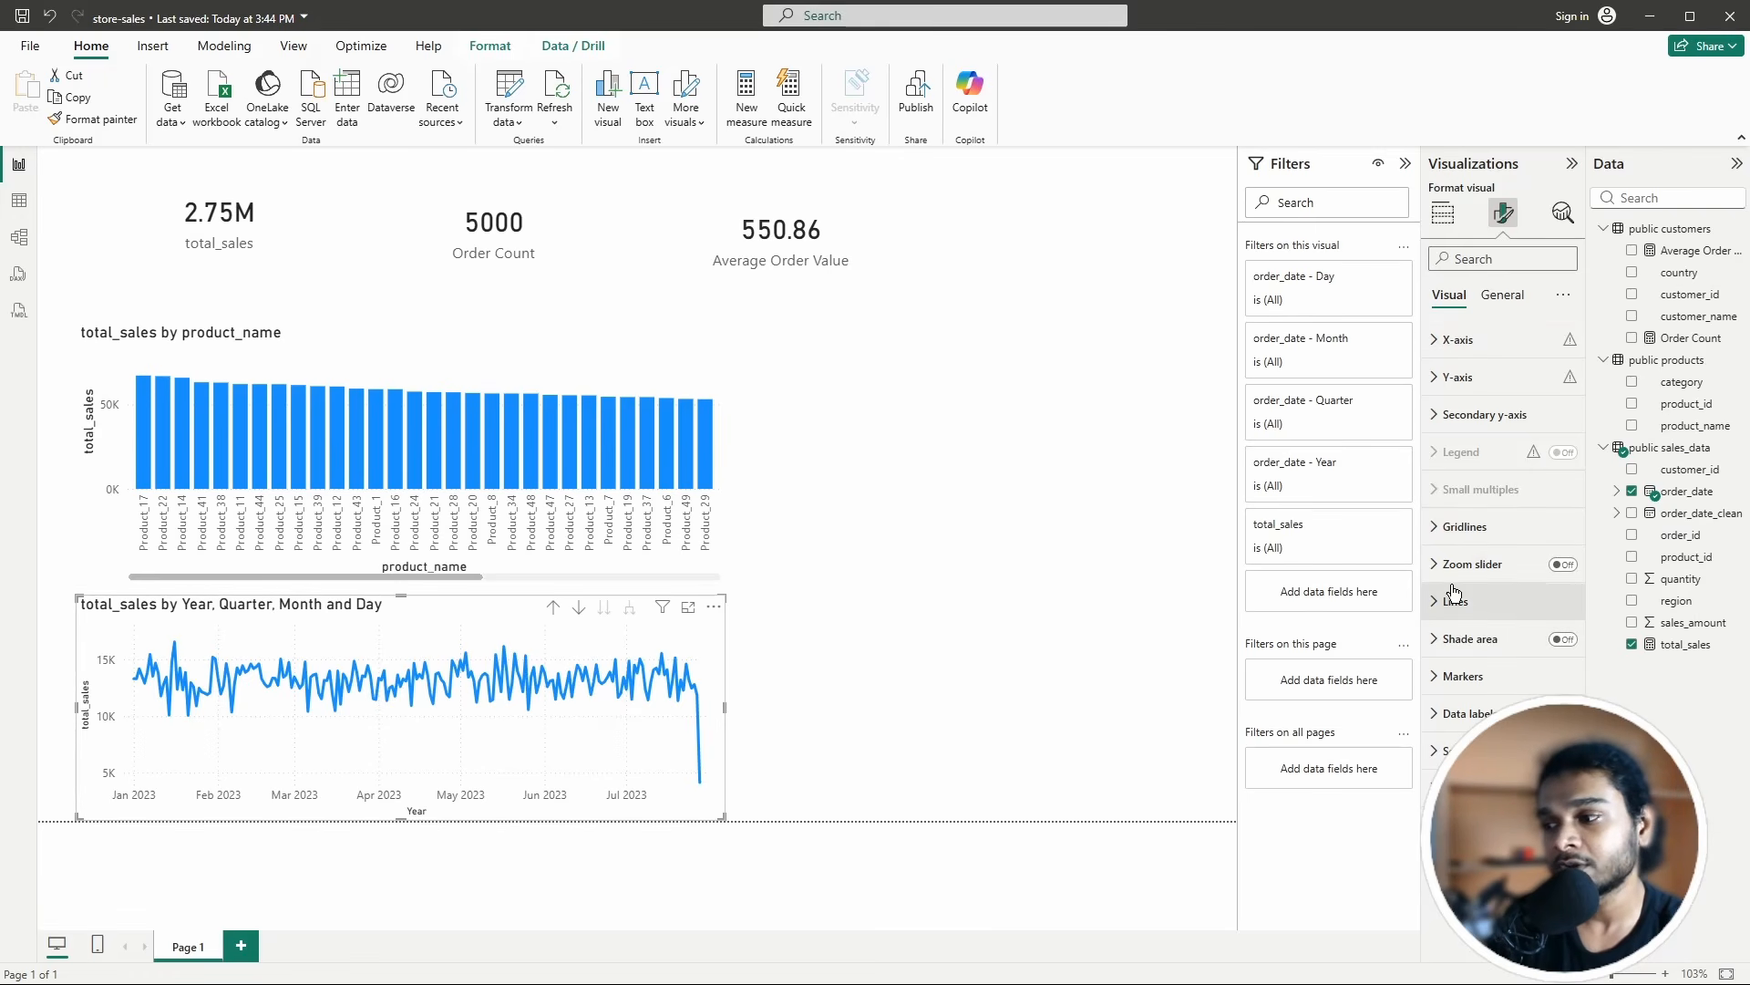
click(436, 356)
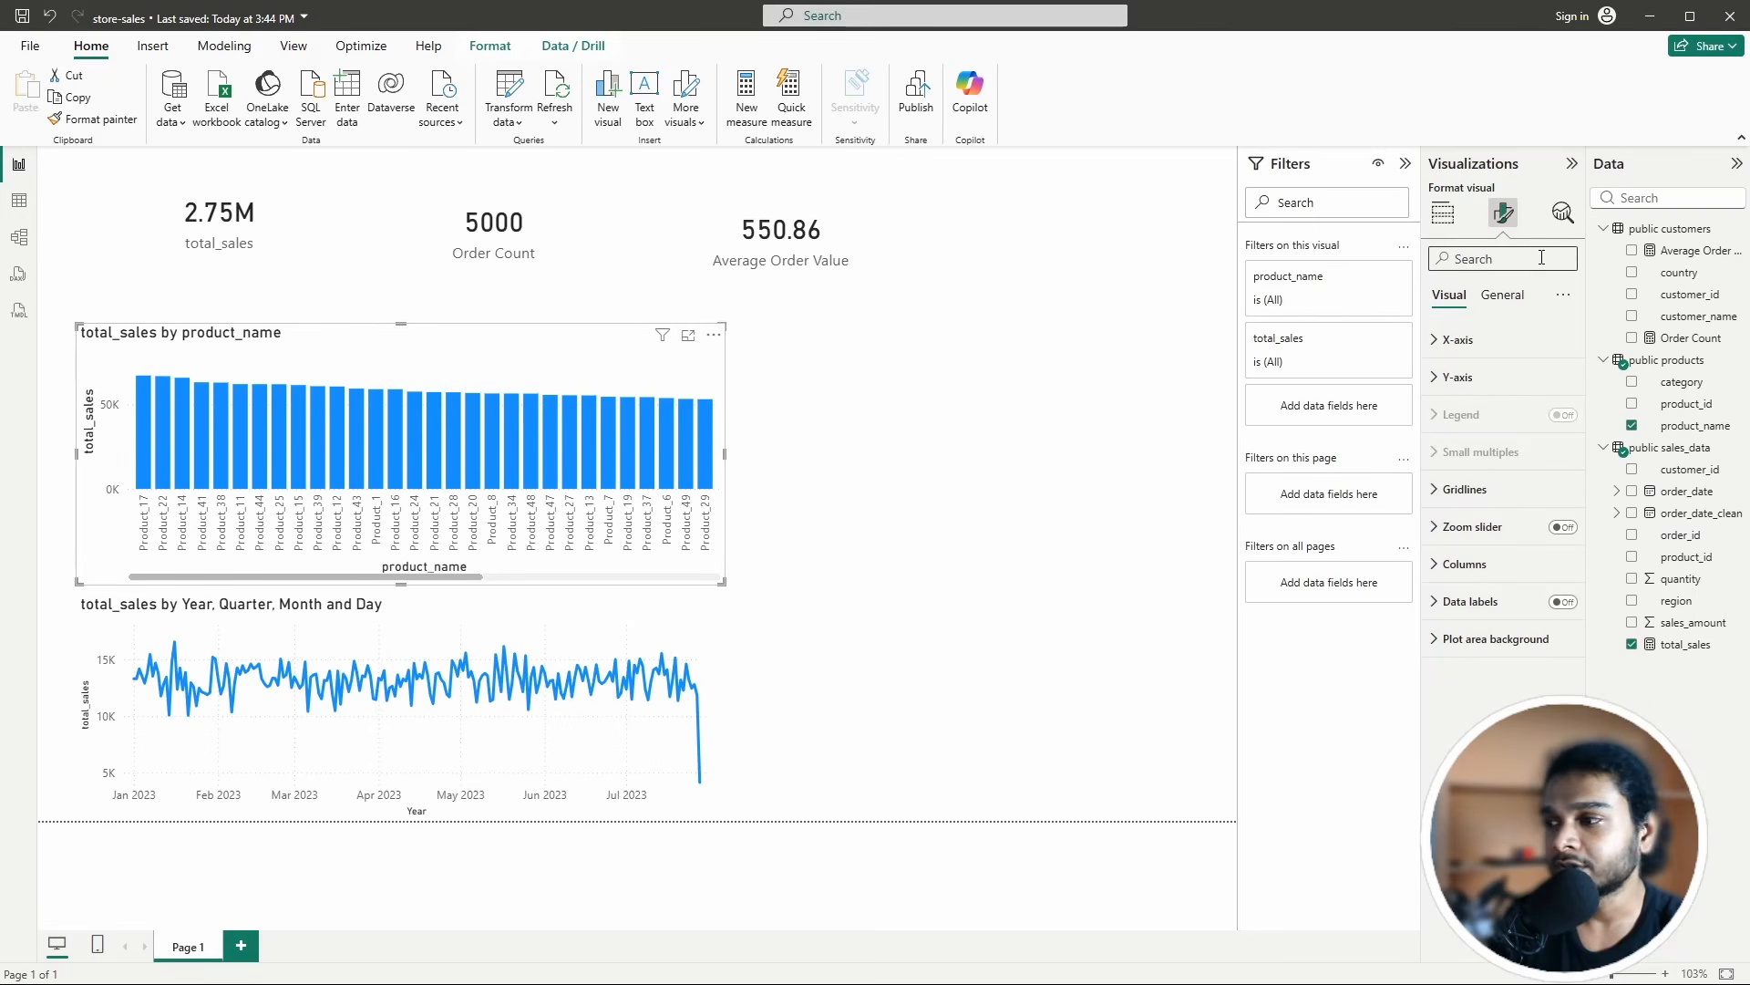
click(504, 666)
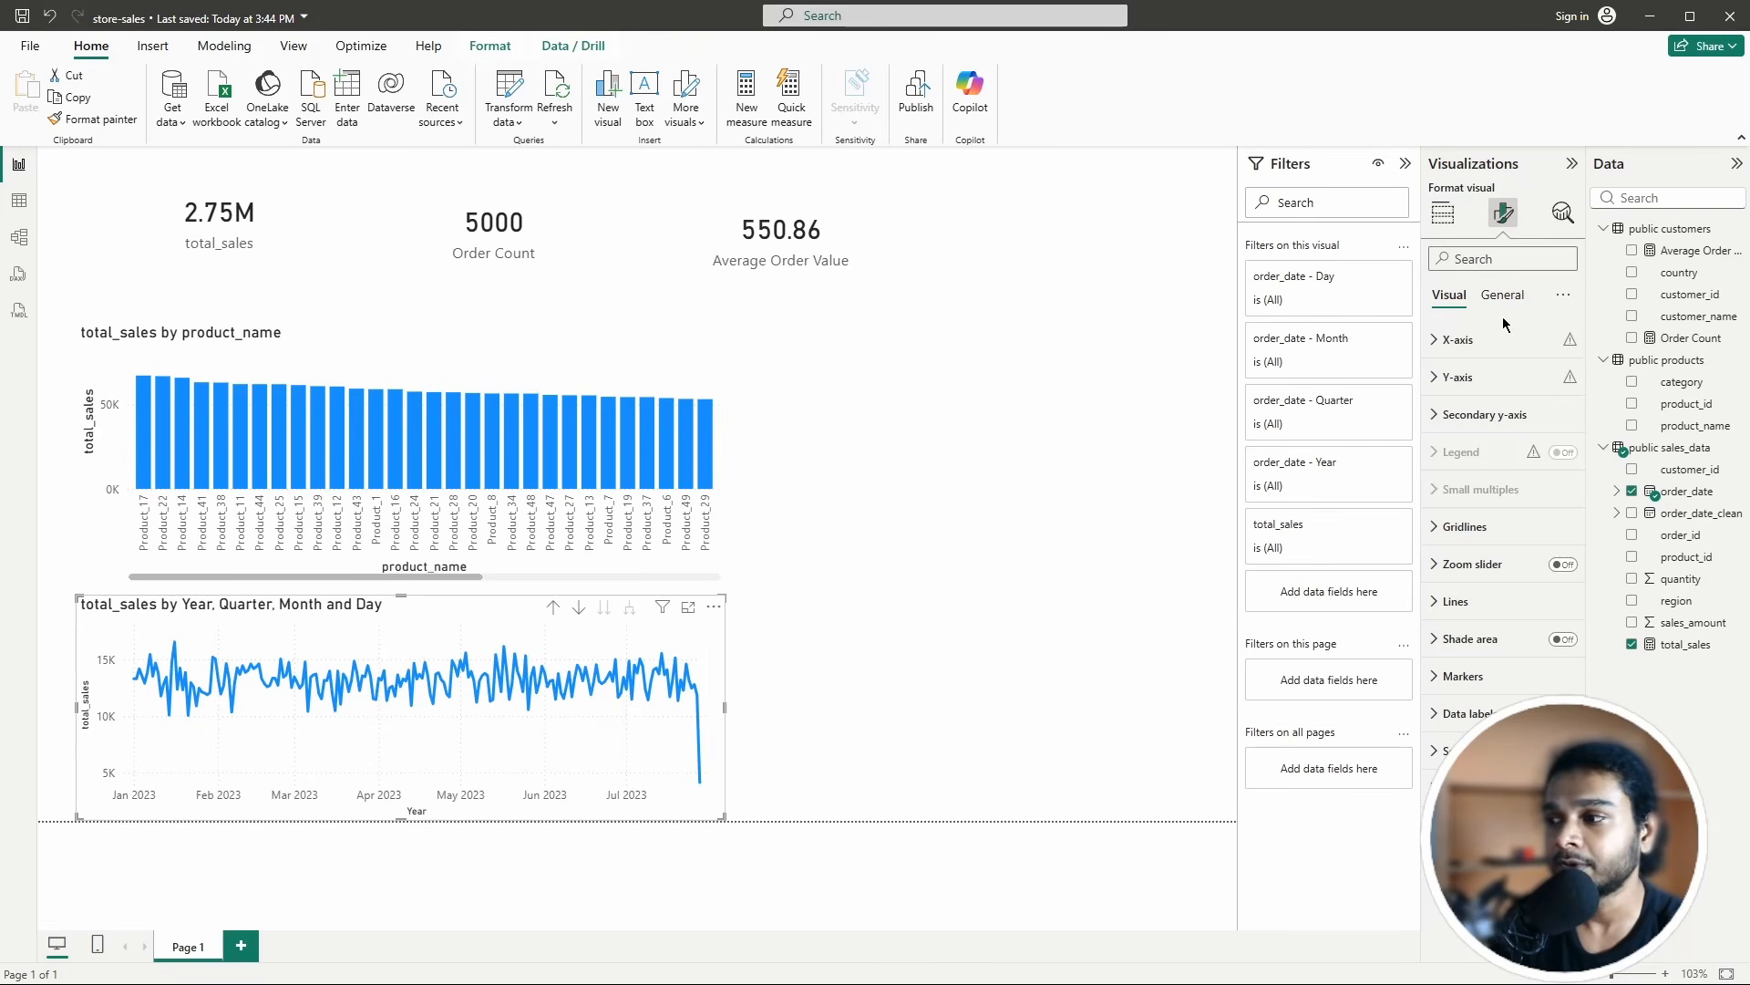
Step: Review the axis settings and open the gridline colour without changing it
click(1445, 341)
click(1445, 341)
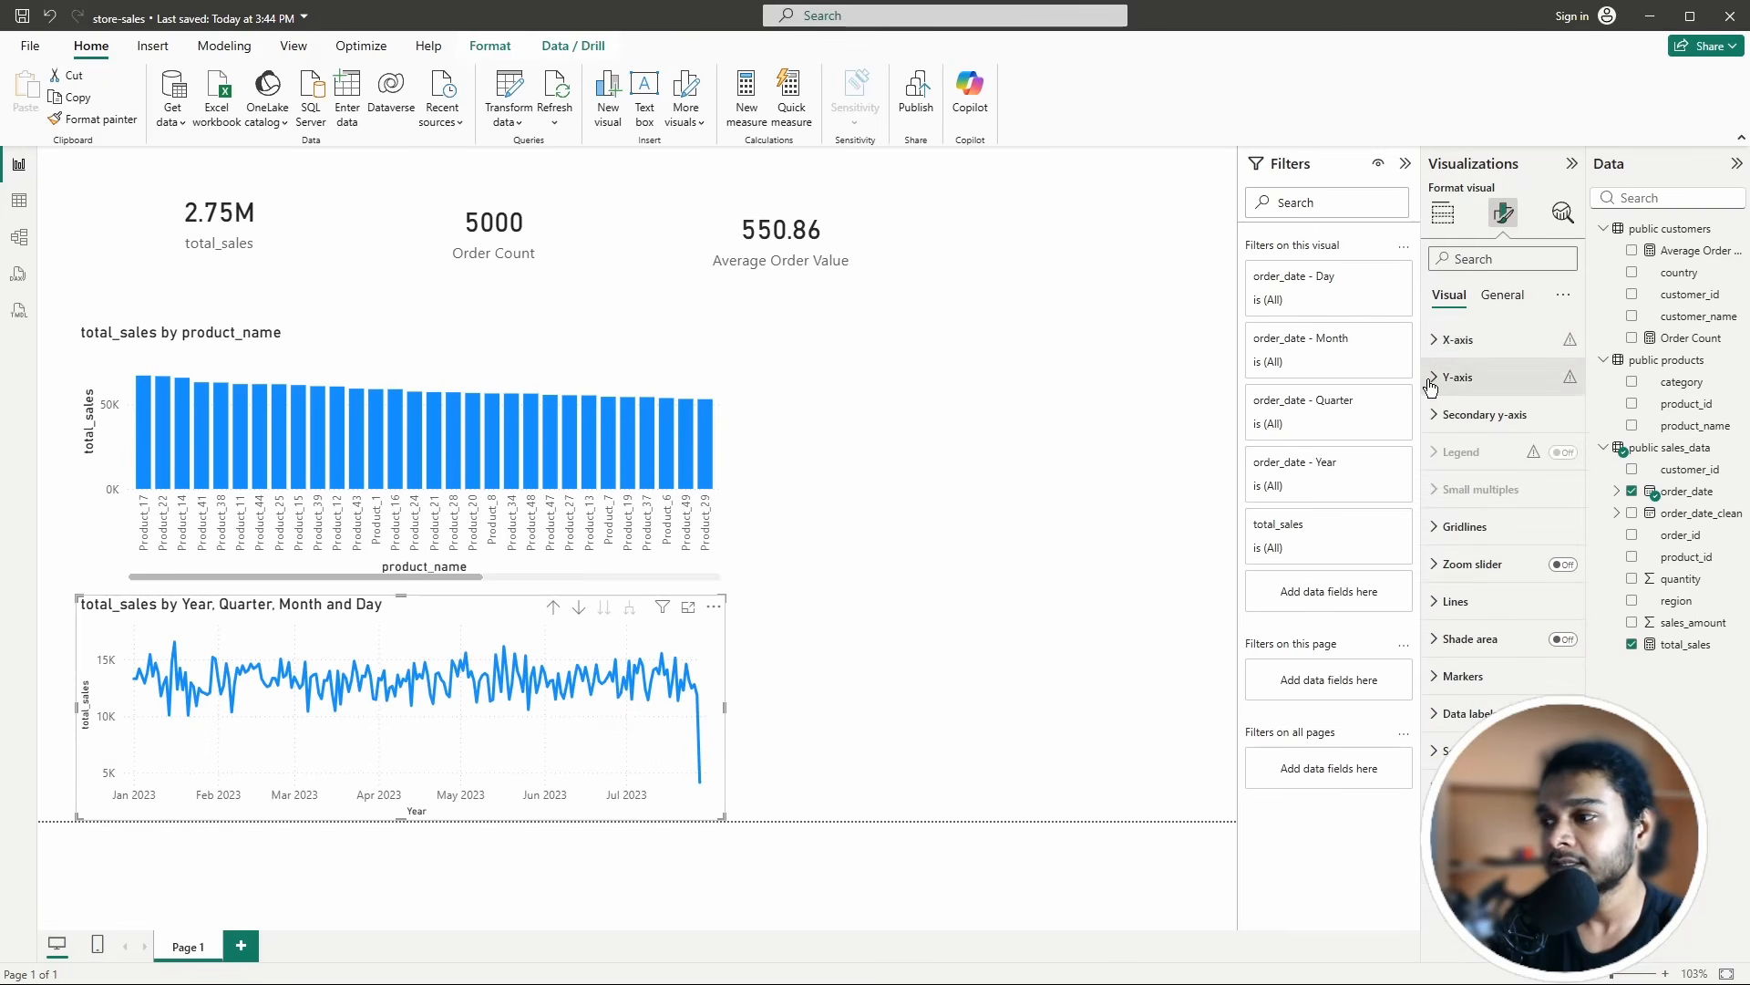
click(1437, 379)
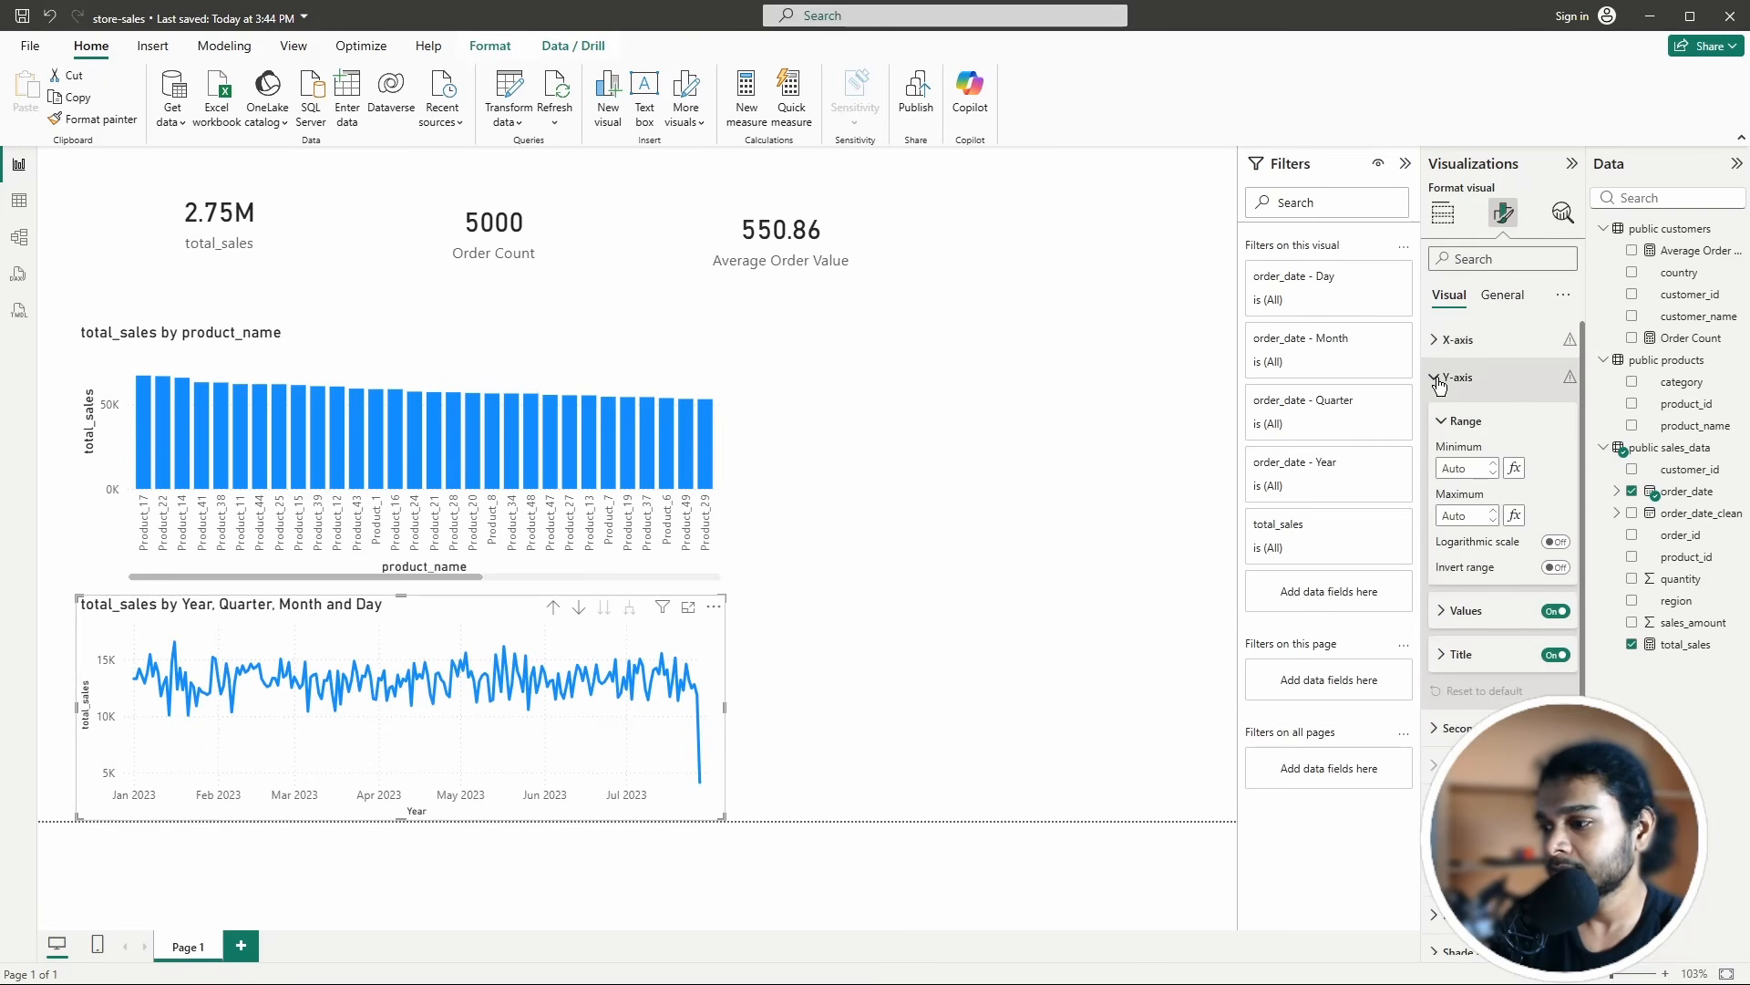
click(1438, 383)
click(1482, 415)
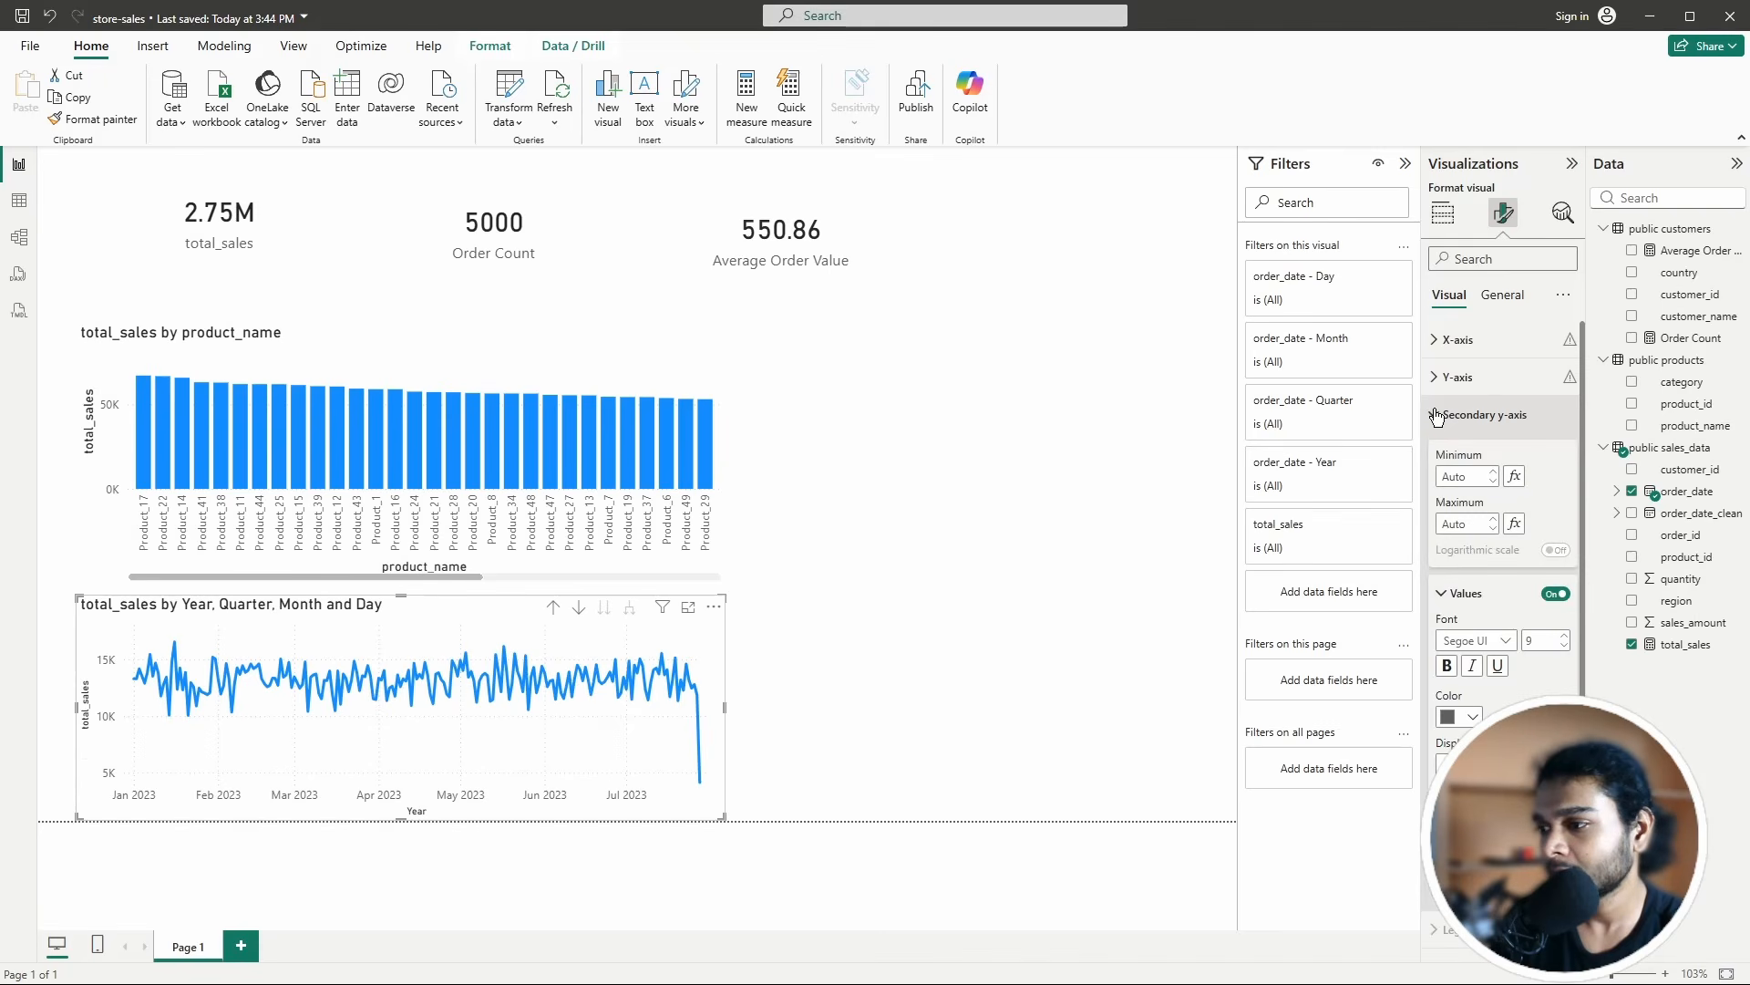
click(1439, 415)
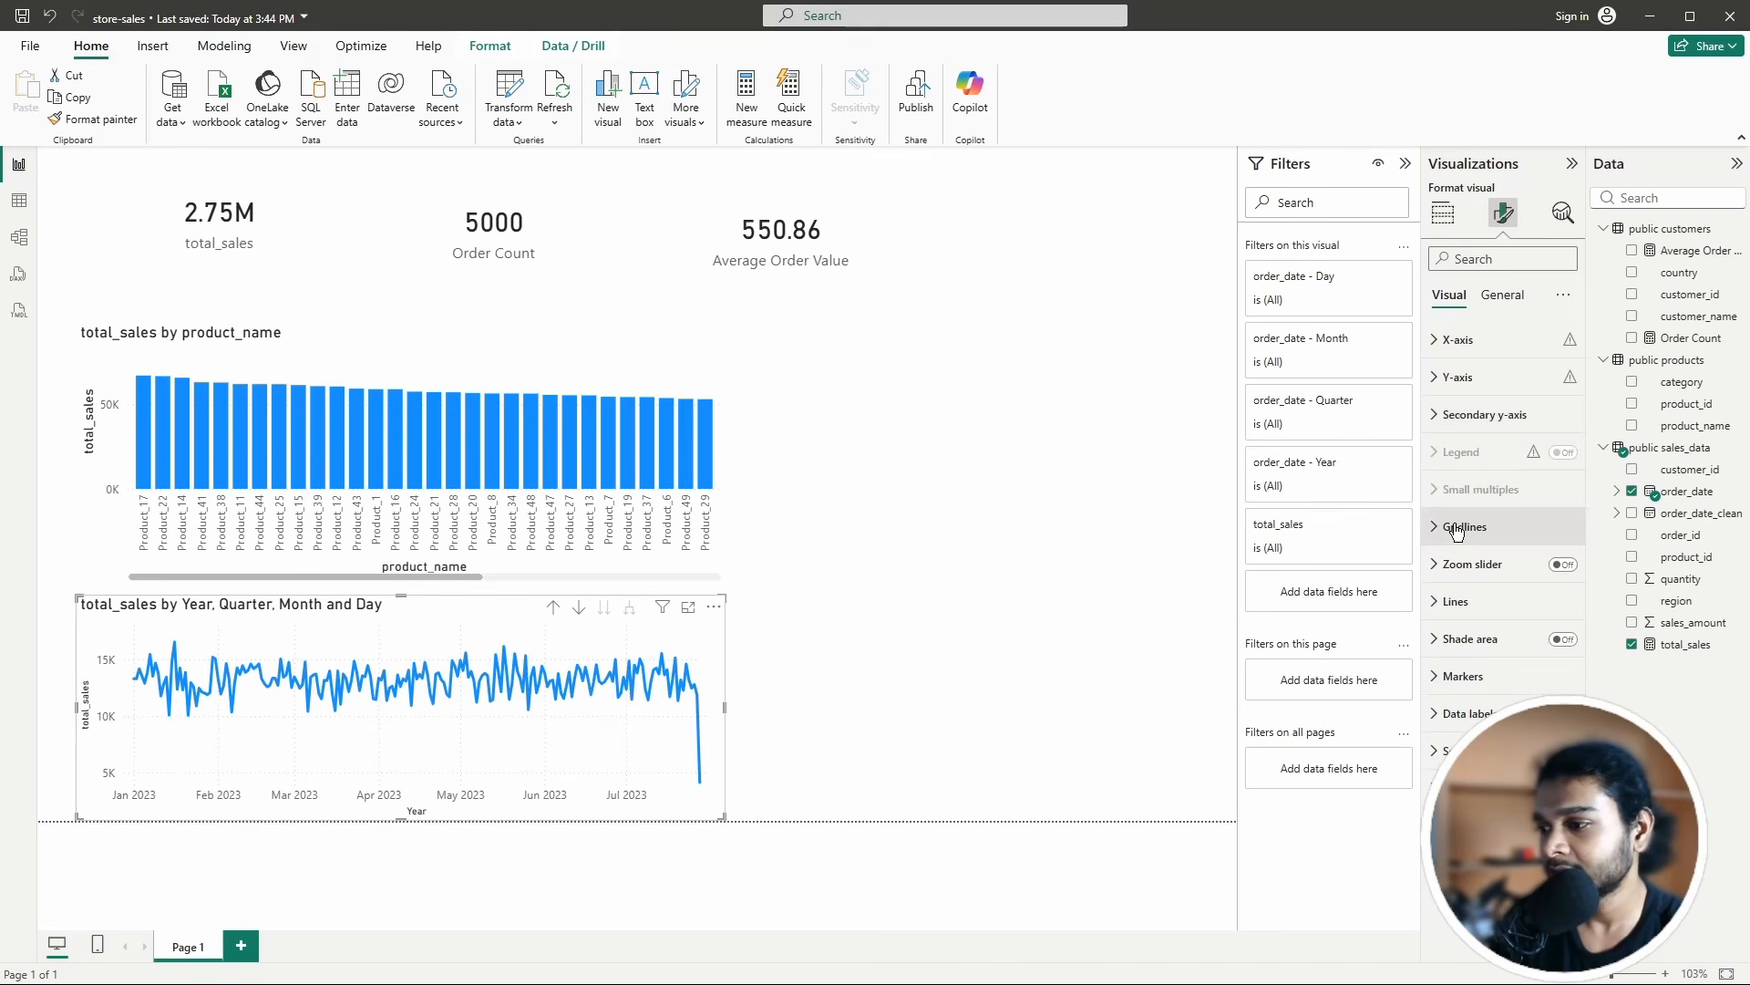
click(1446, 526)
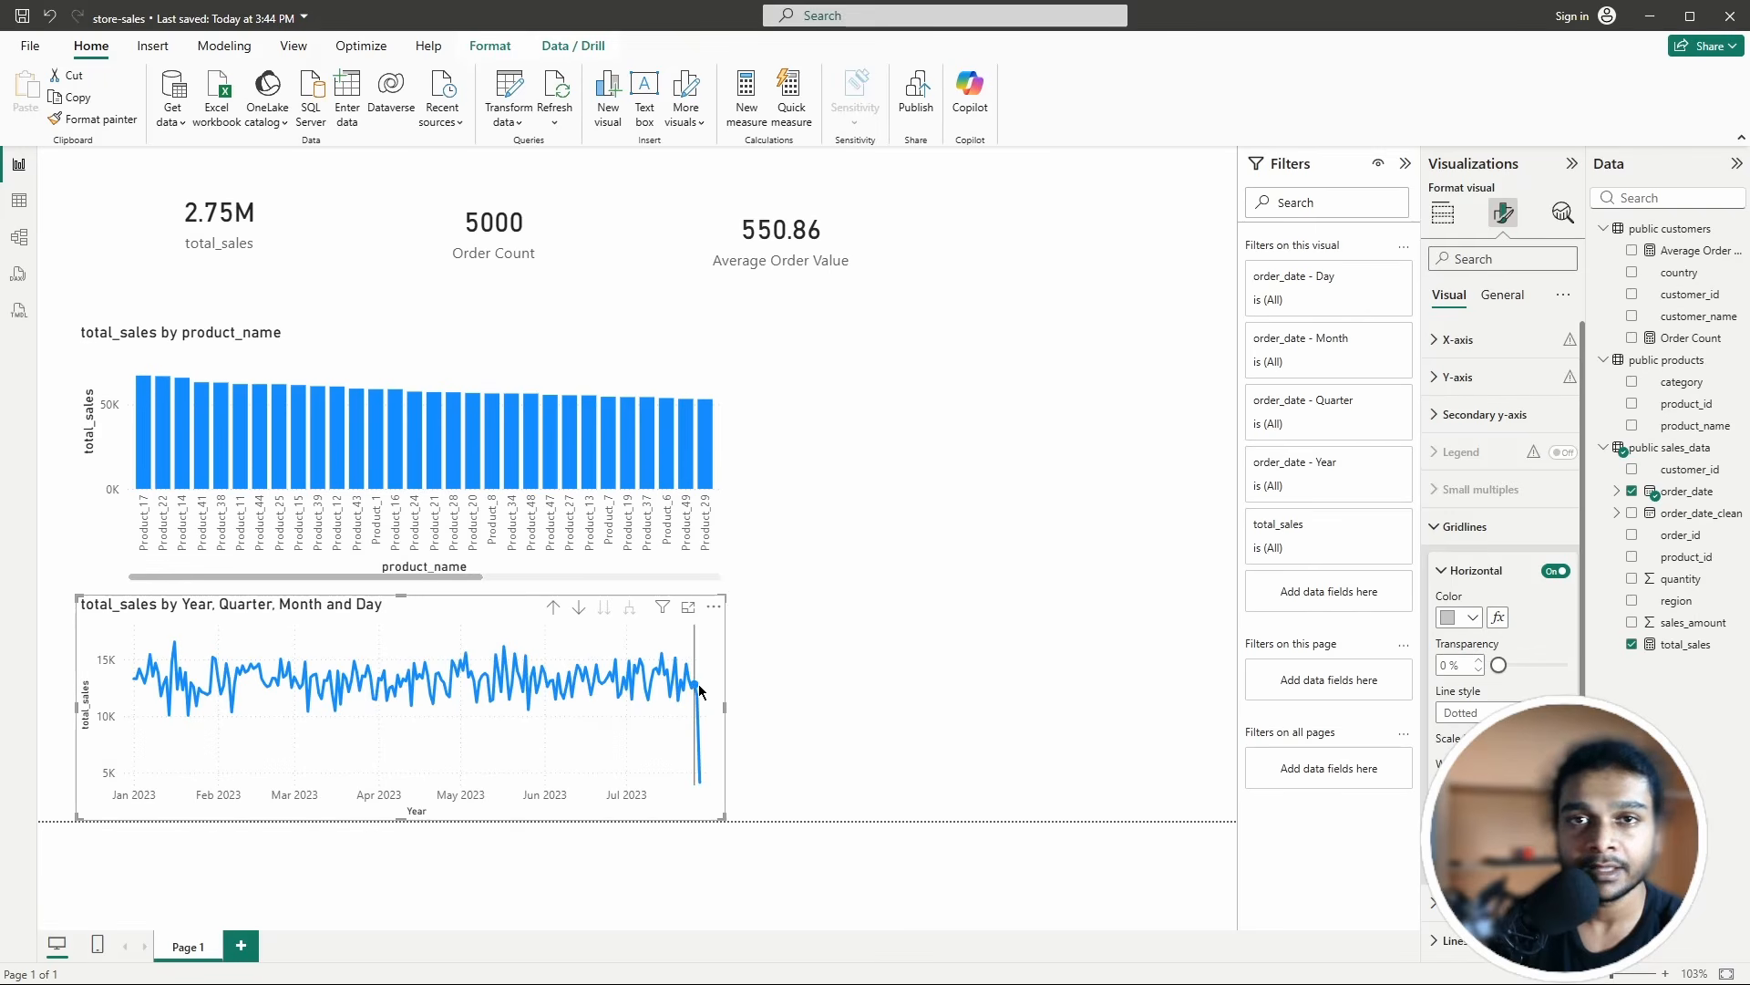
click(1468, 623)
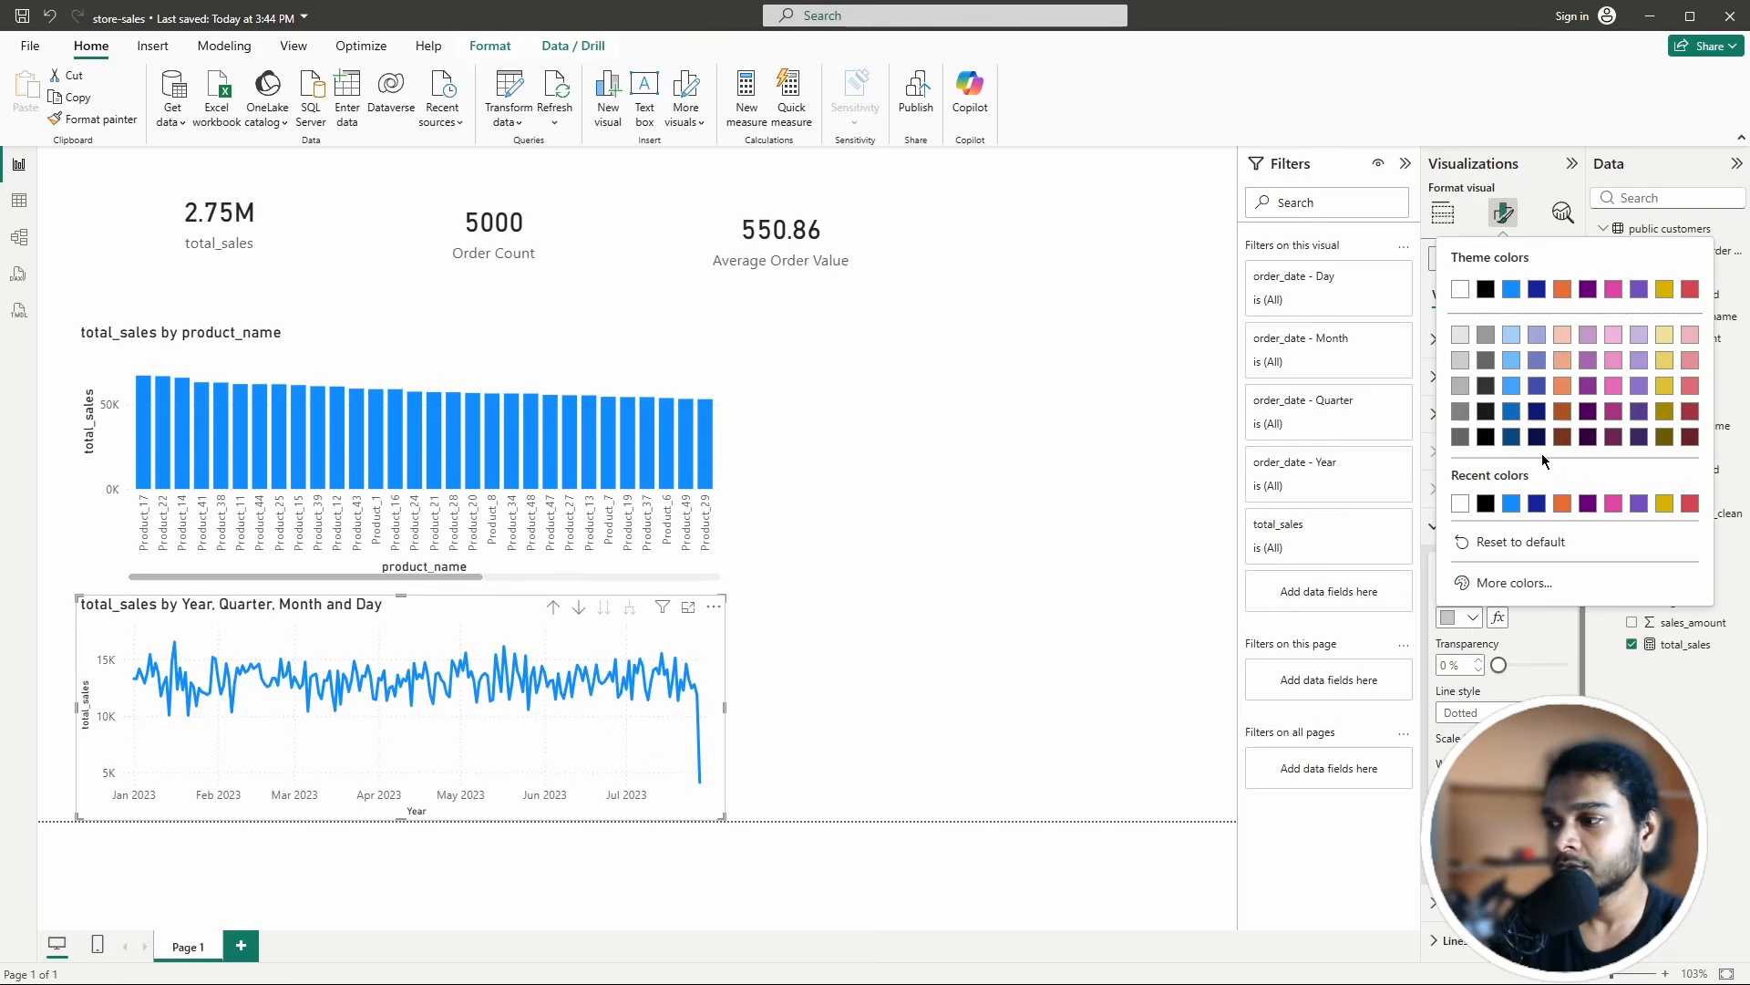
click(1541, 633)
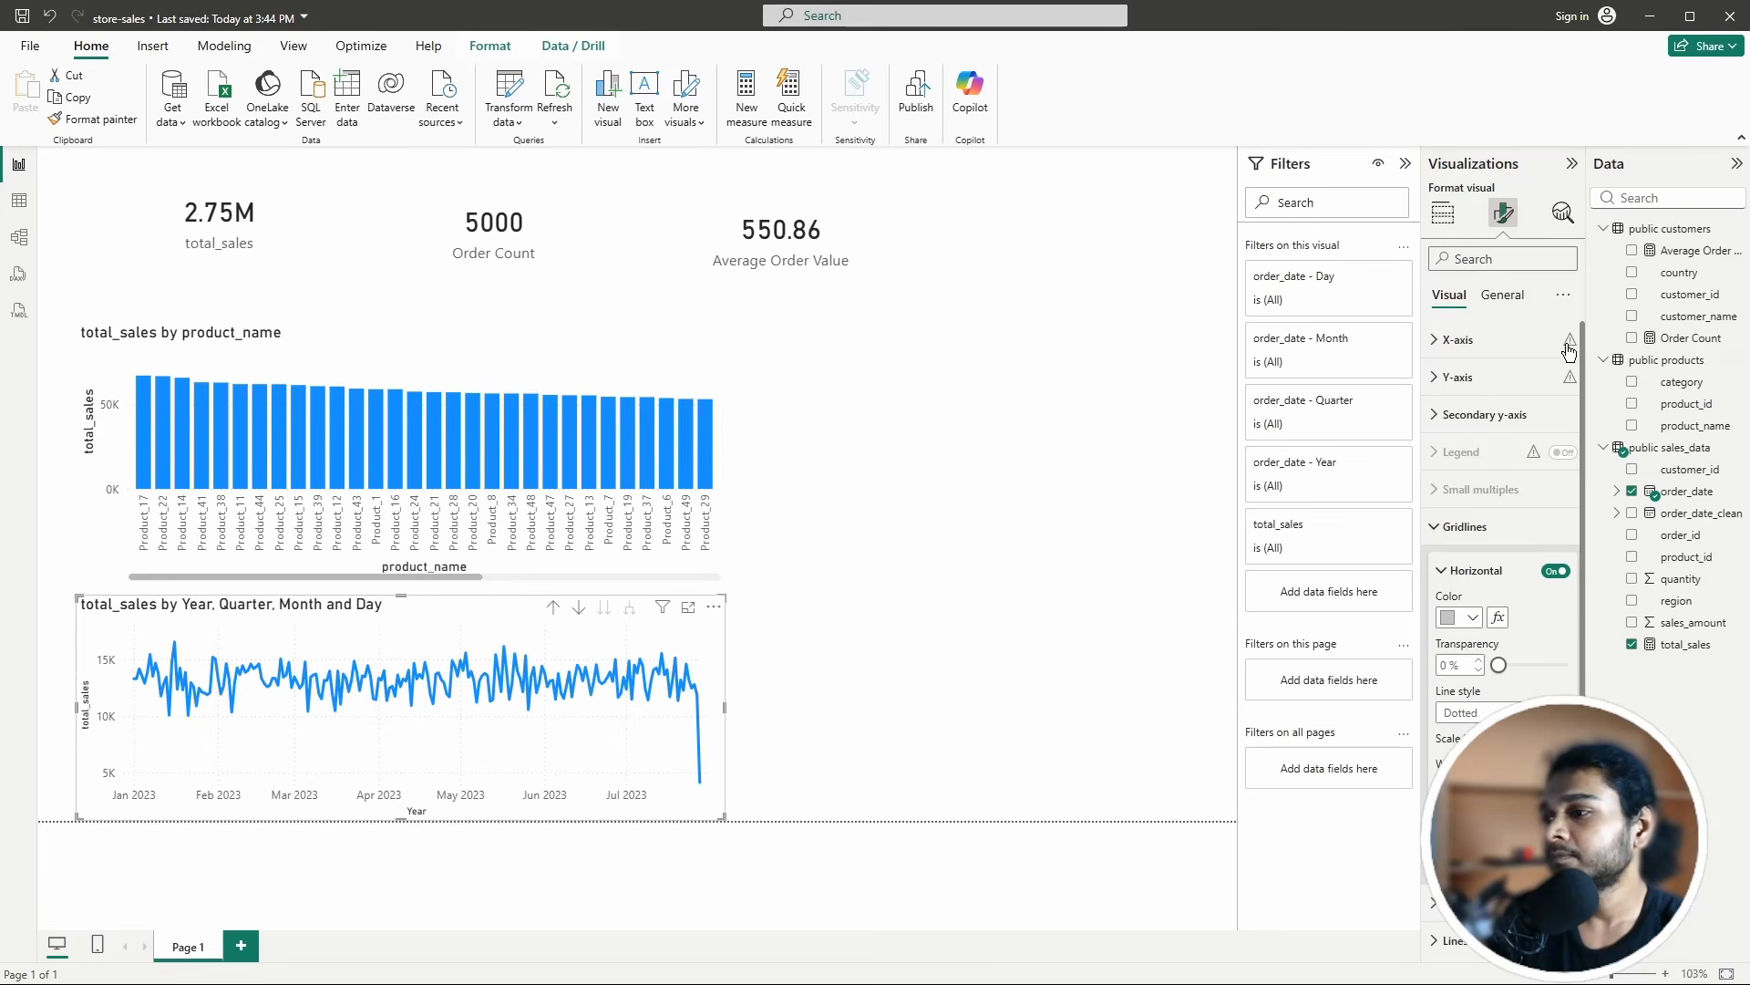
Step: View the chart's General size and position properties, then collapse them
click(1502, 295)
click(1447, 348)
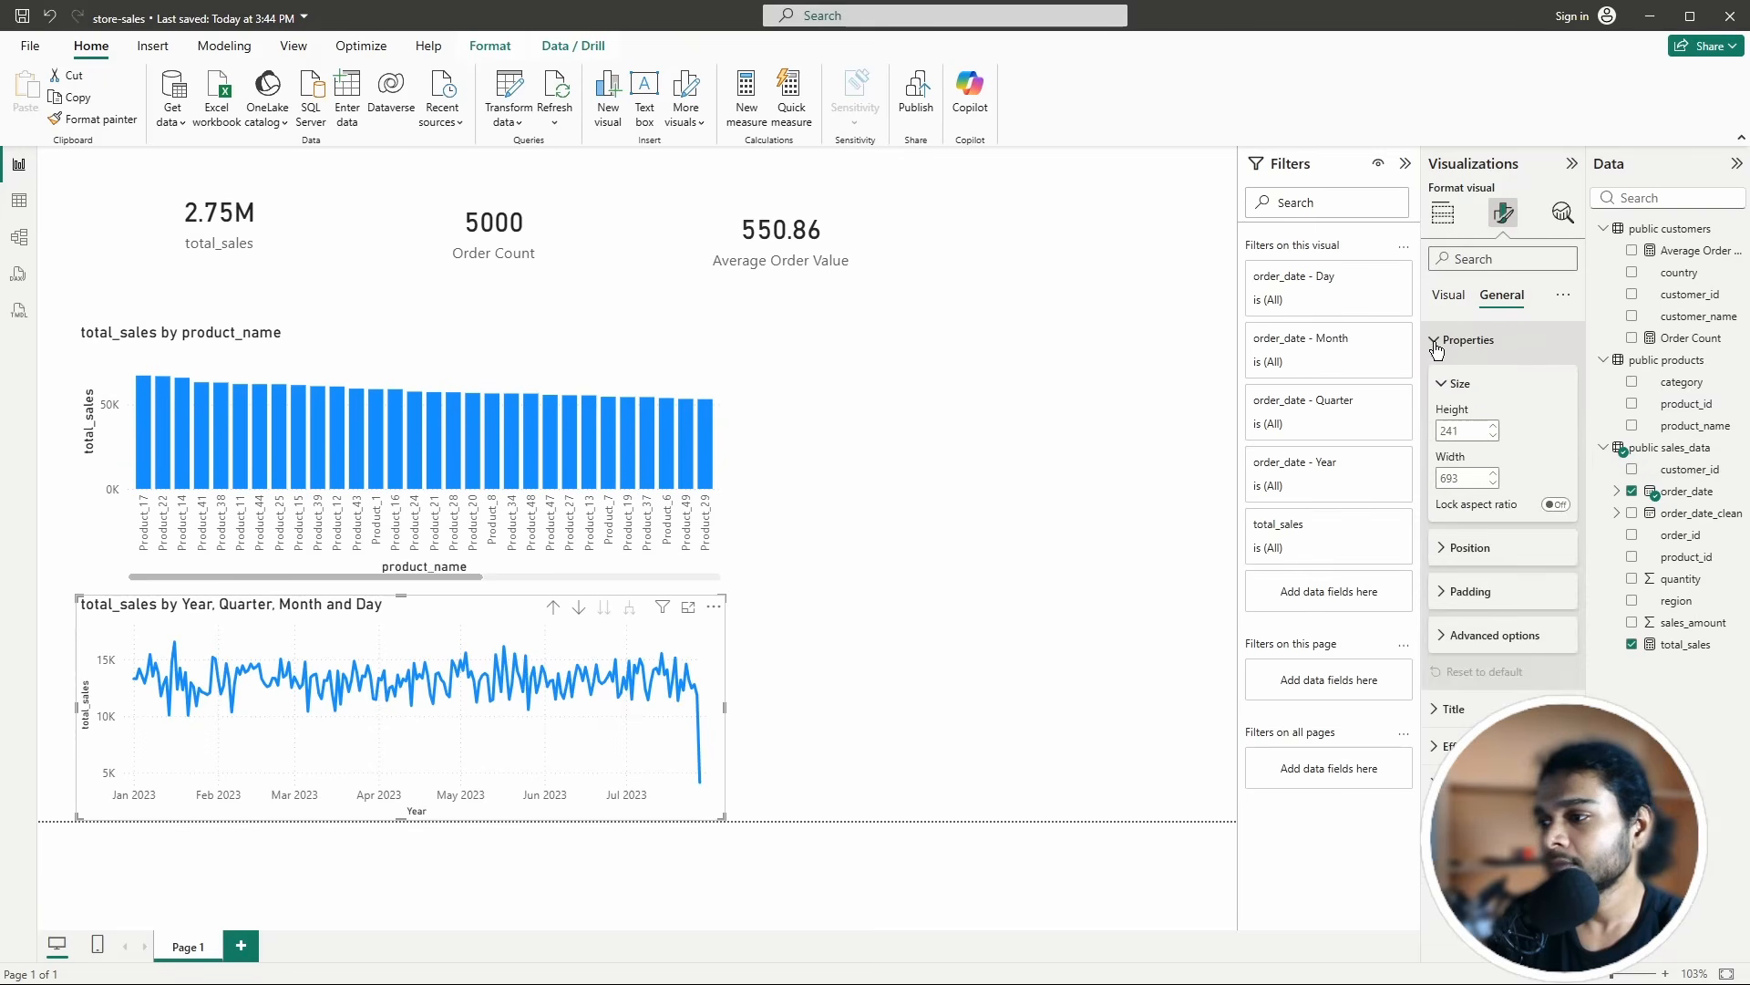
click(1450, 301)
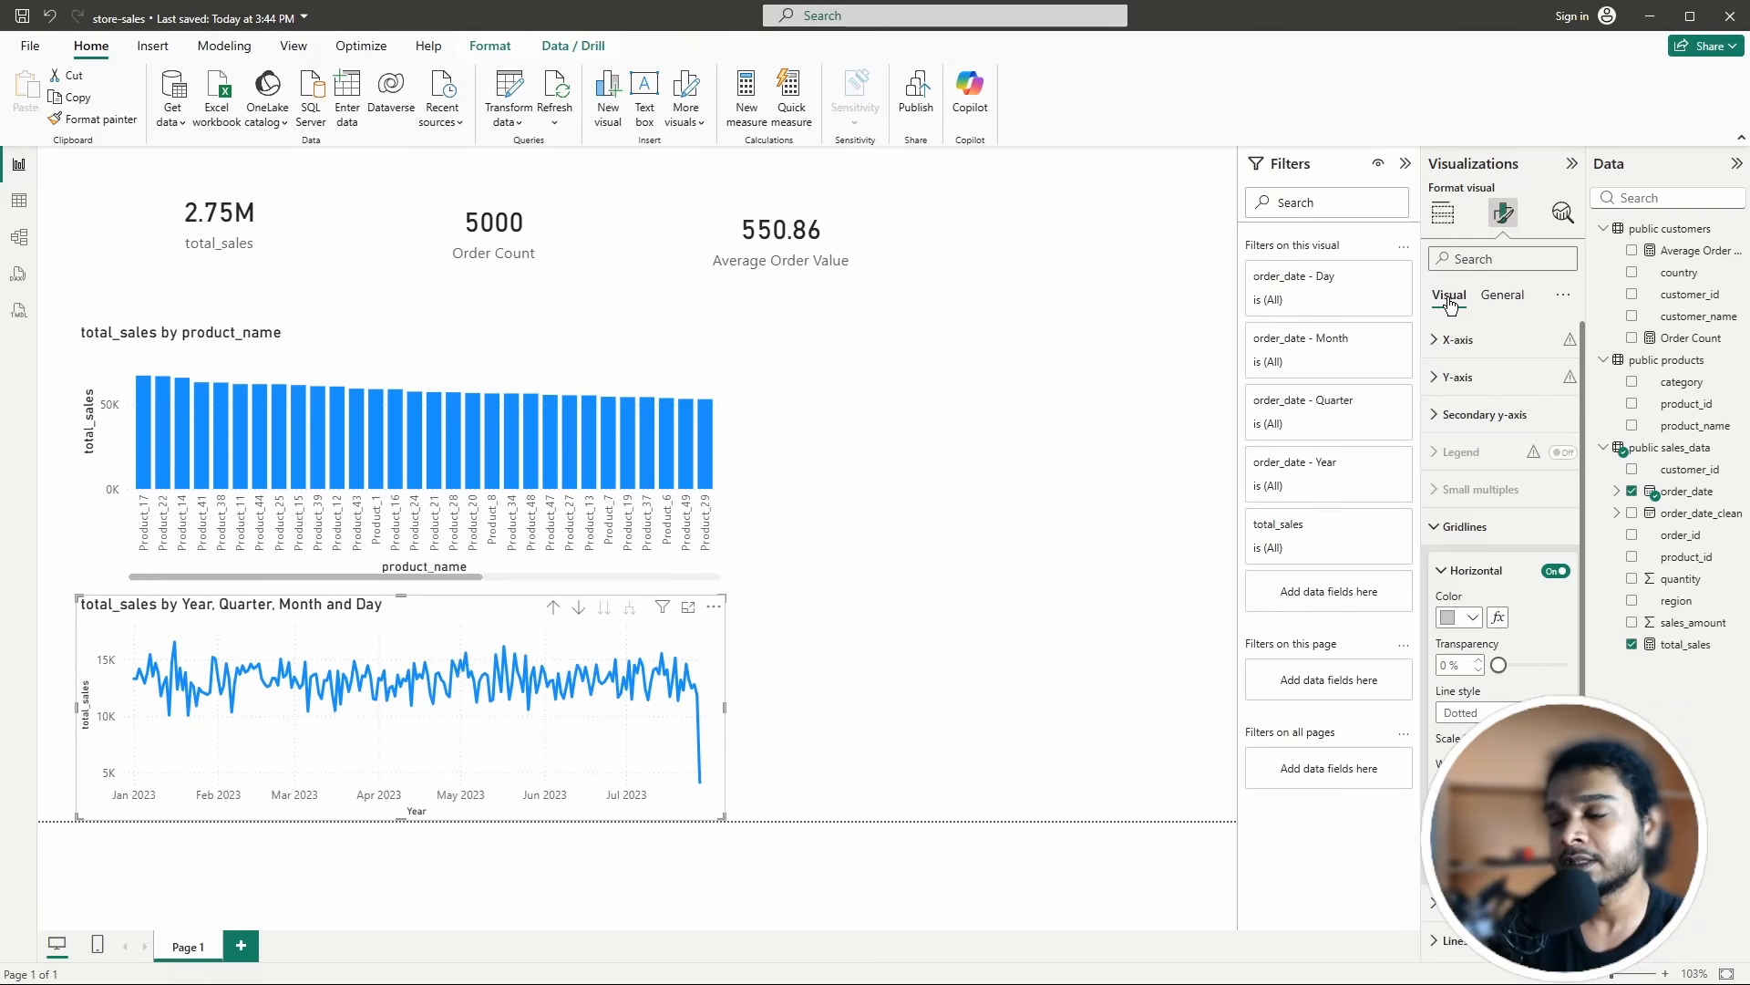
click(1509, 299)
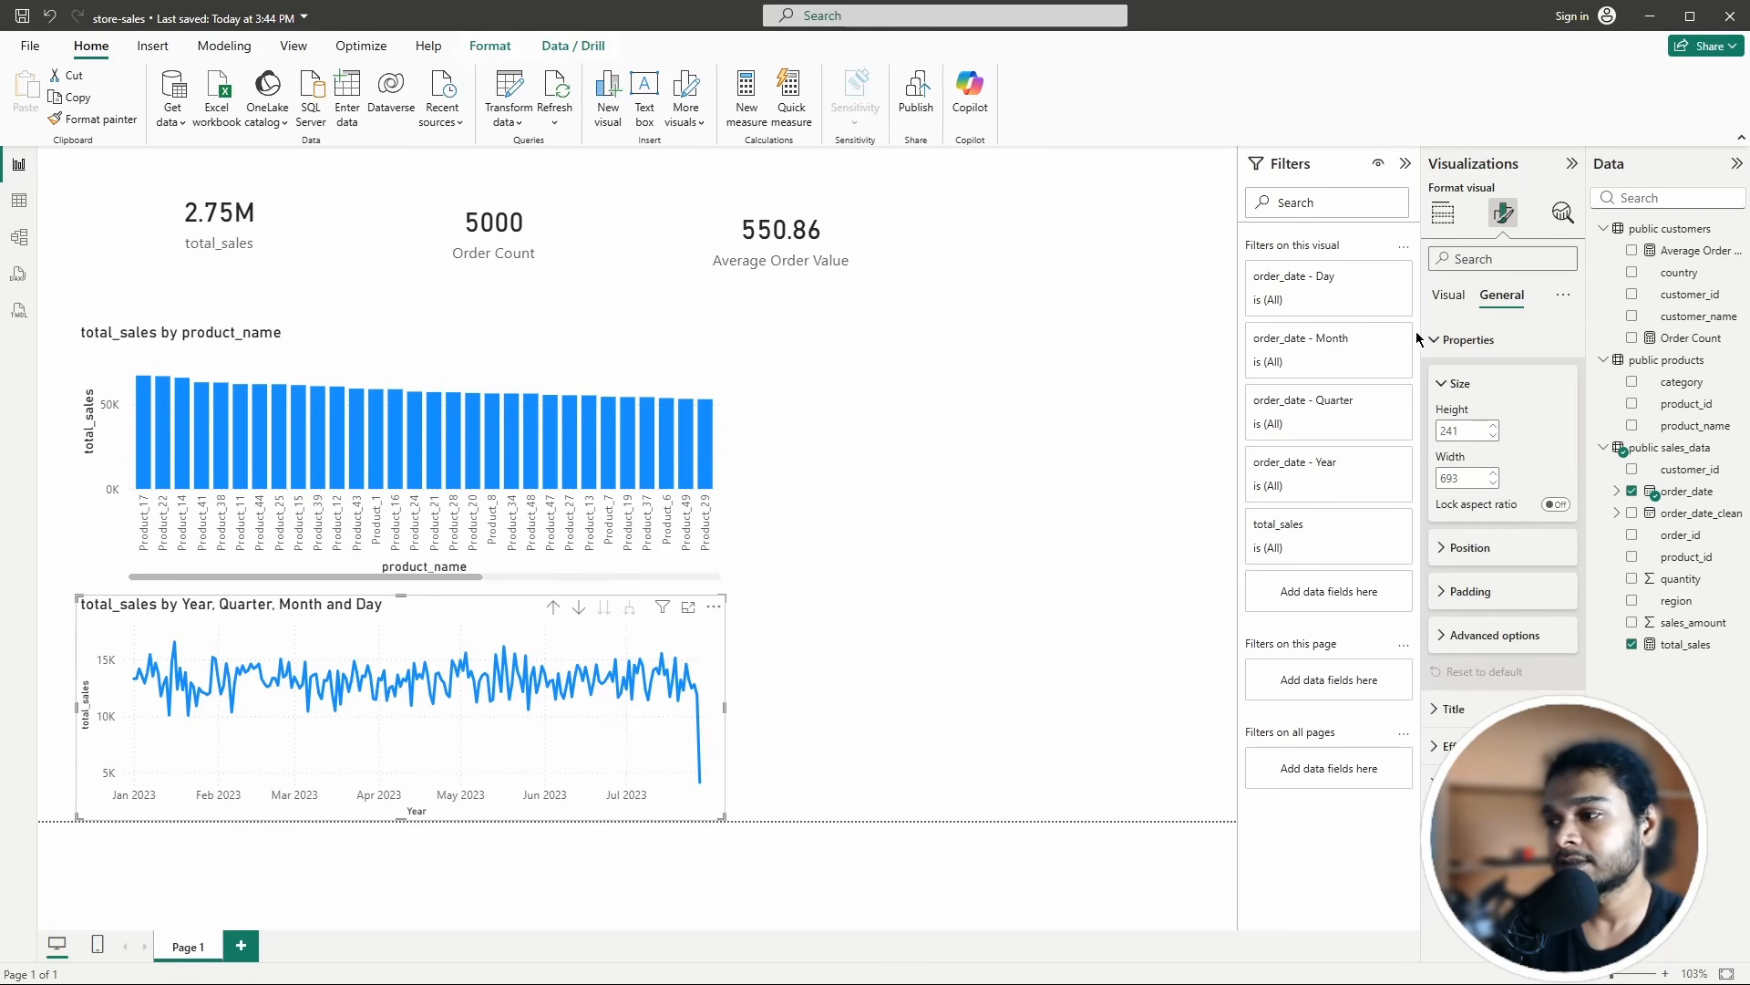
click(1440, 339)
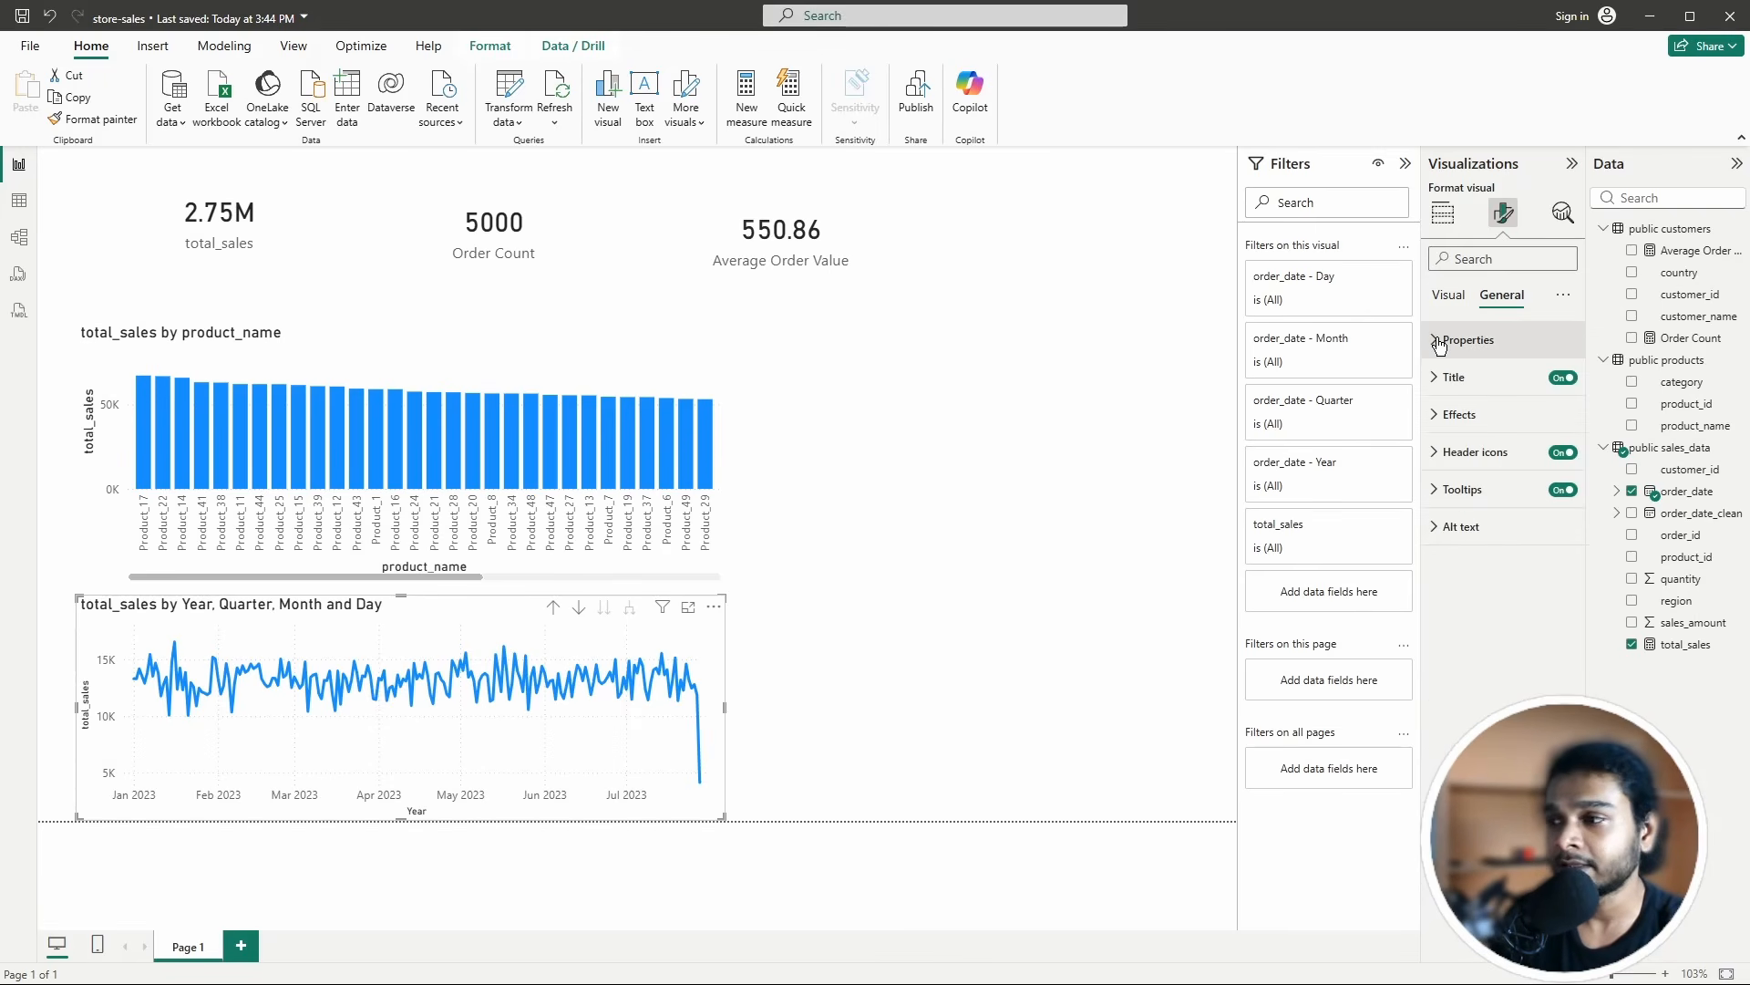
Step: Turn the line chart's title on and set its alignment to Center
click(1435, 376)
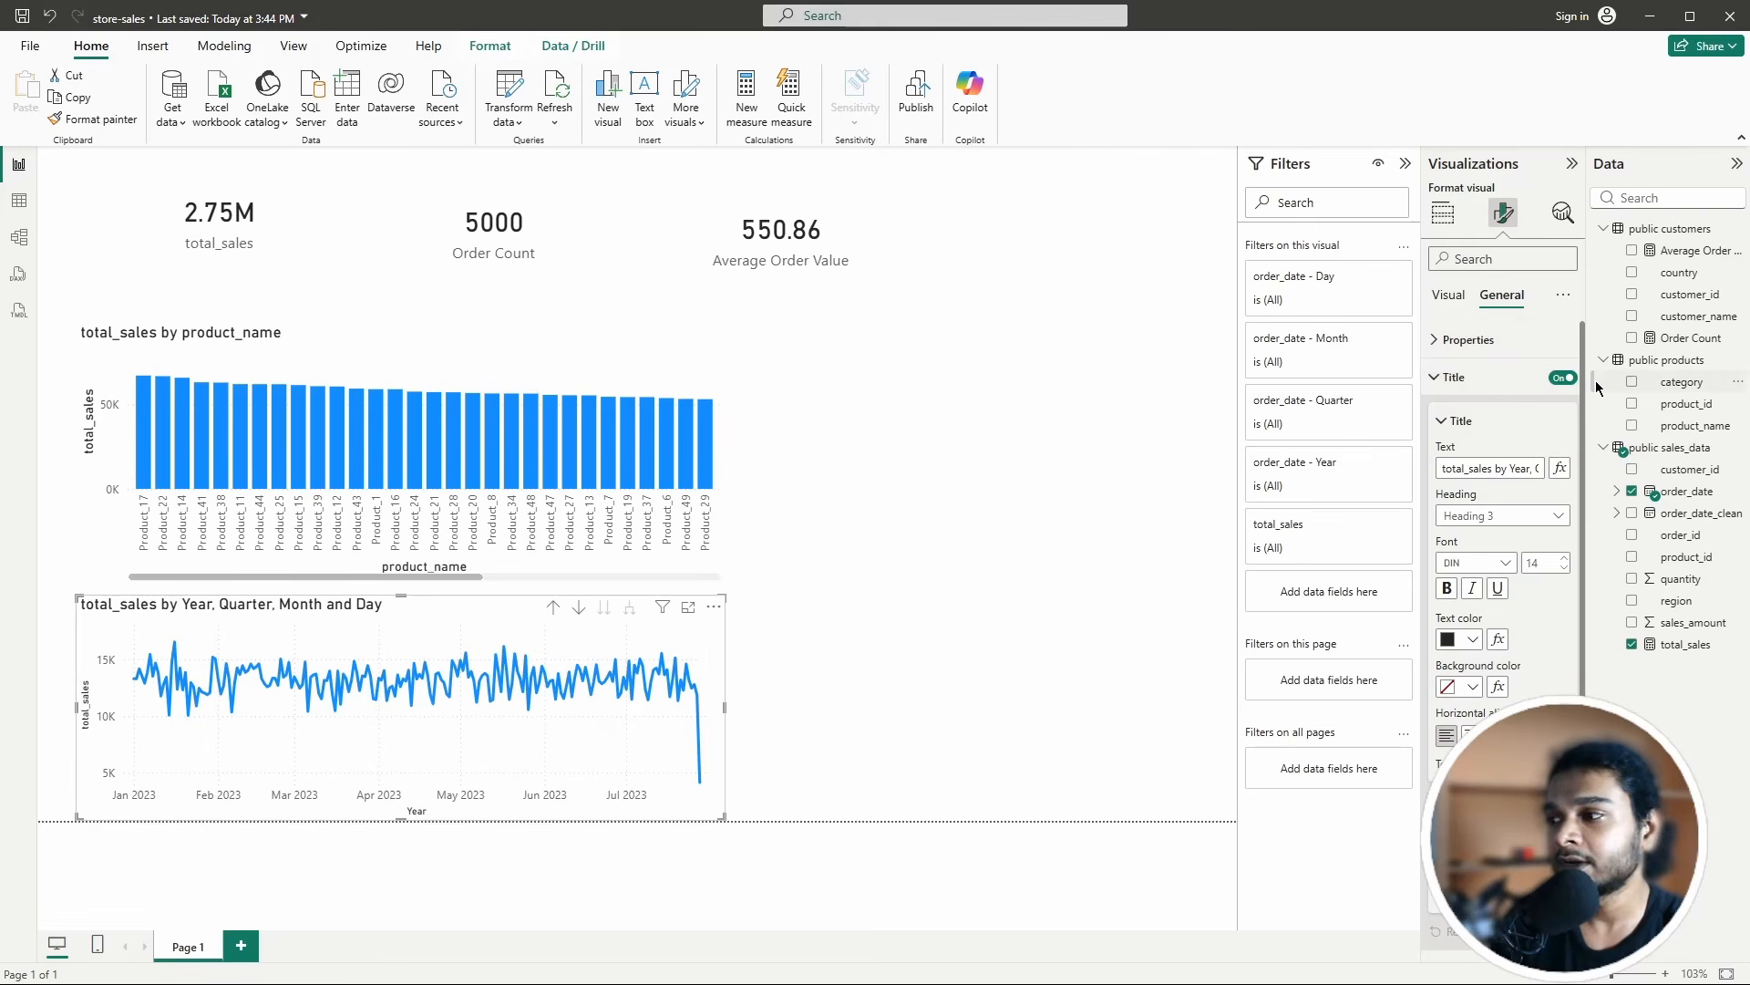
click(1562, 381)
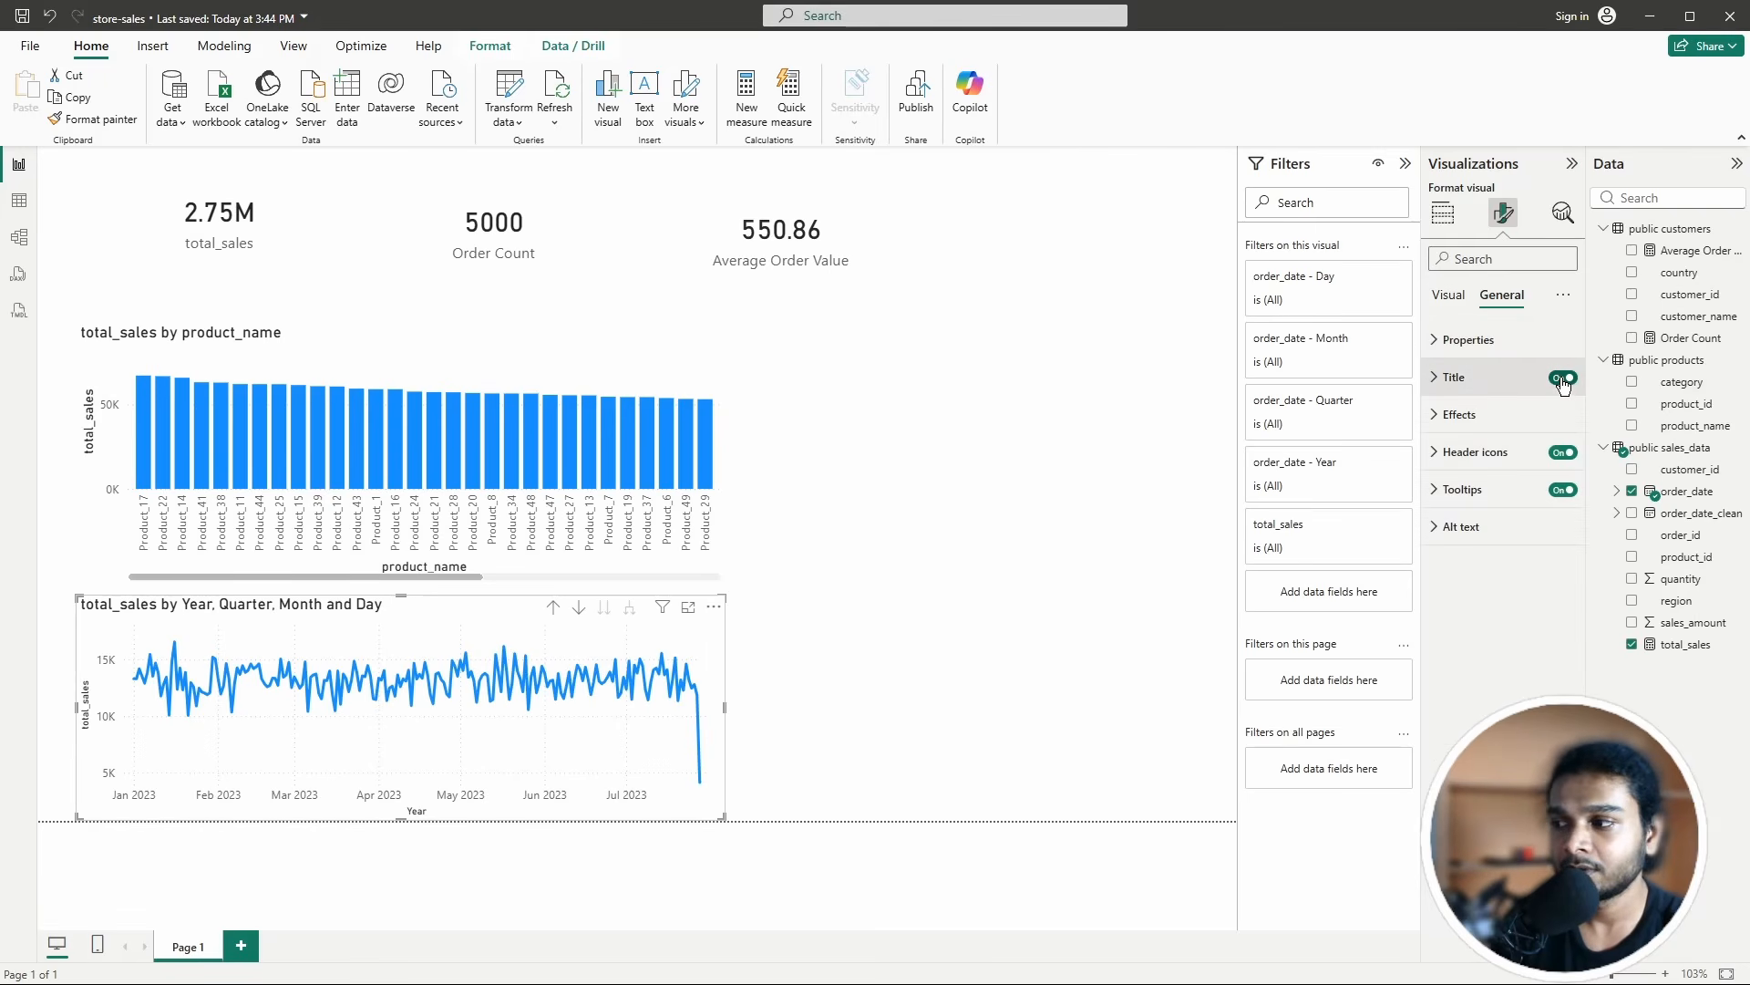
click(1563, 380)
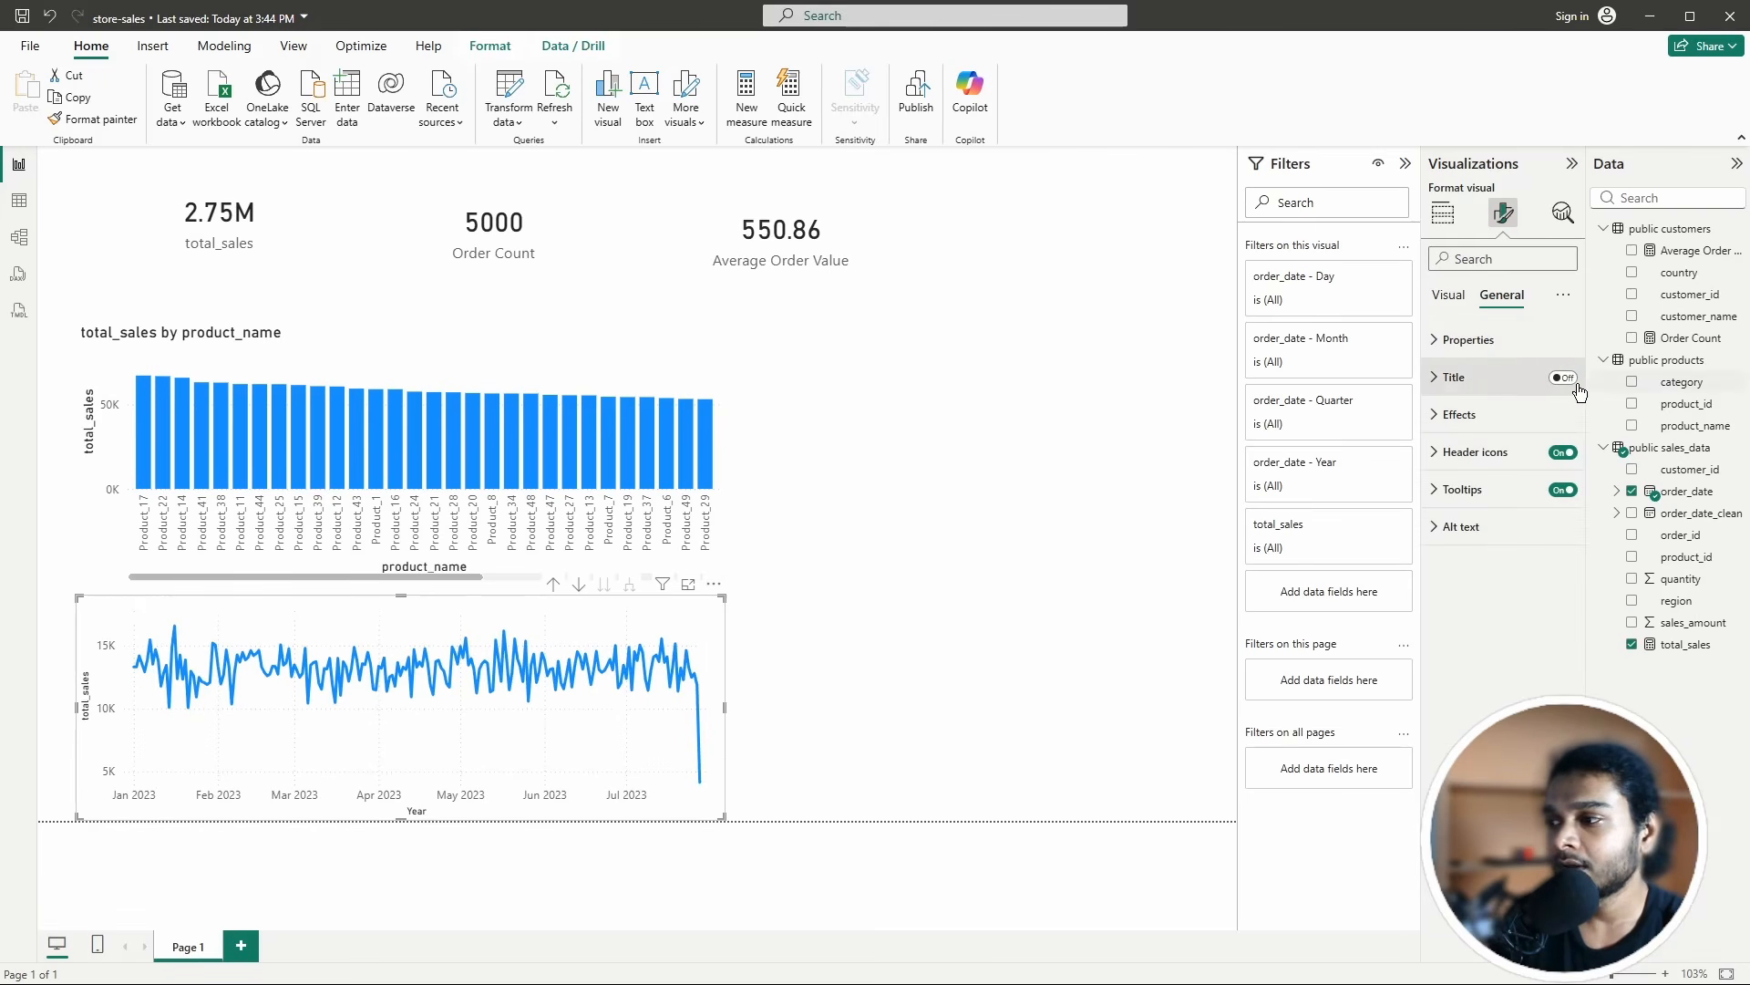
click(1563, 379)
click(1456, 381)
scroll(1486, 548, down, 2)
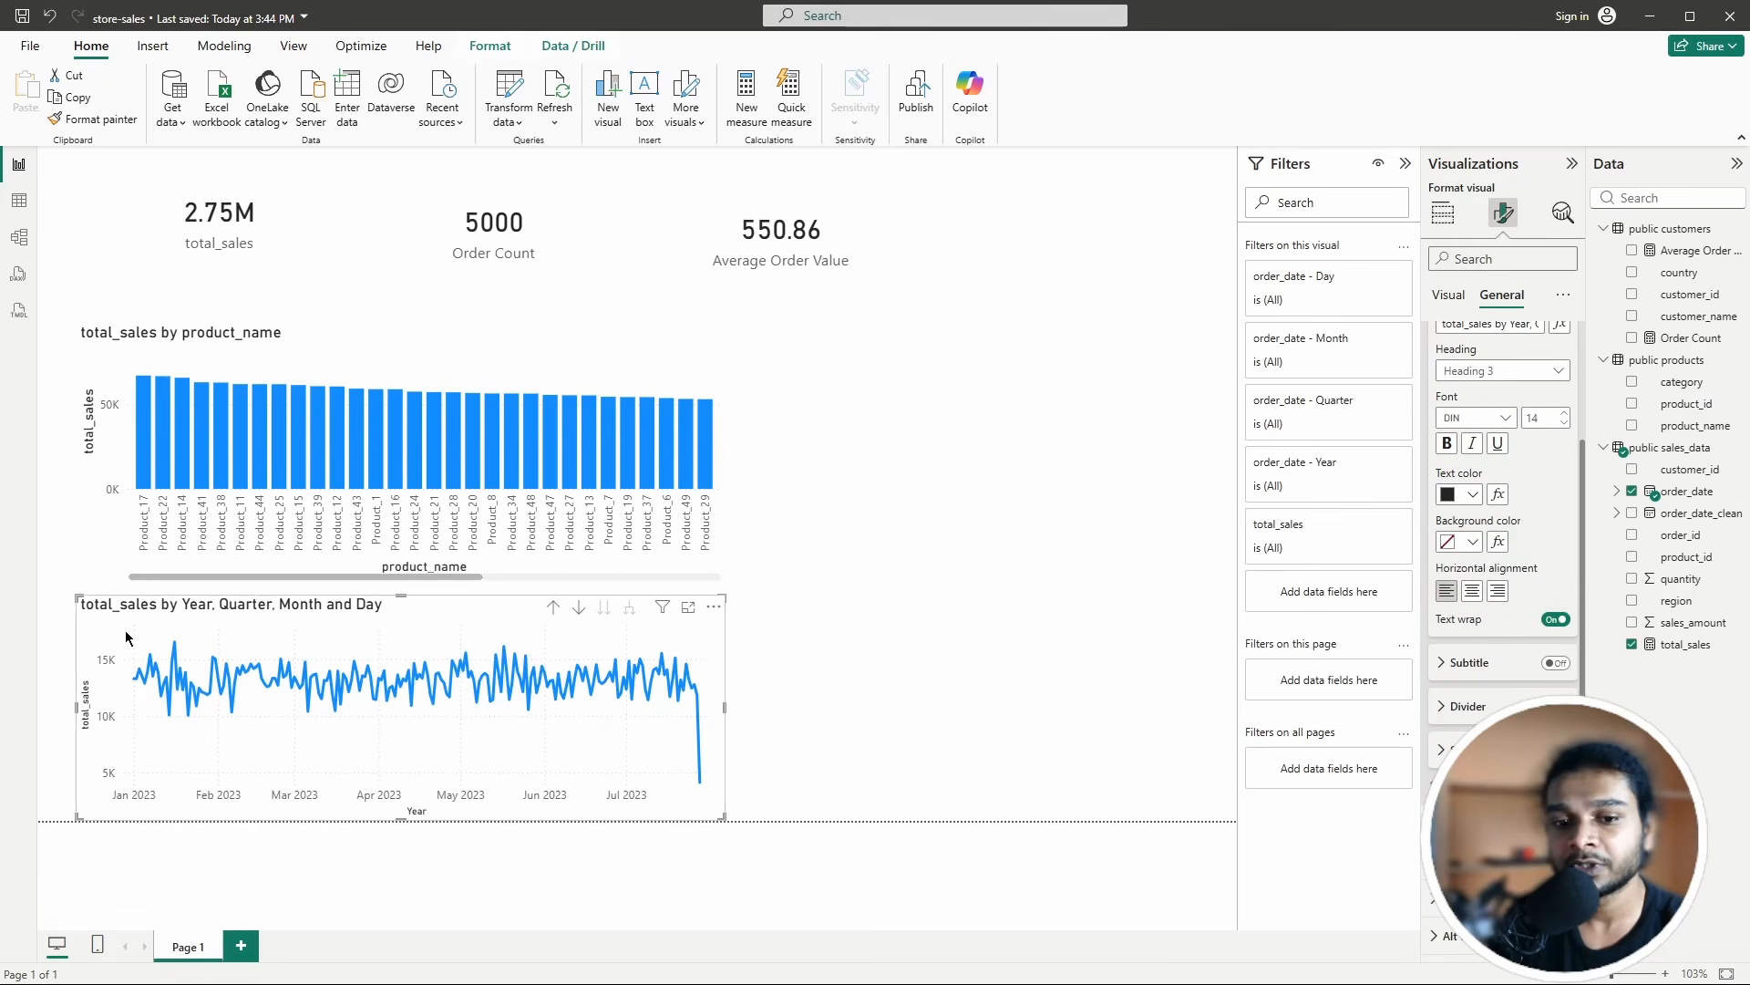
click(1471, 591)
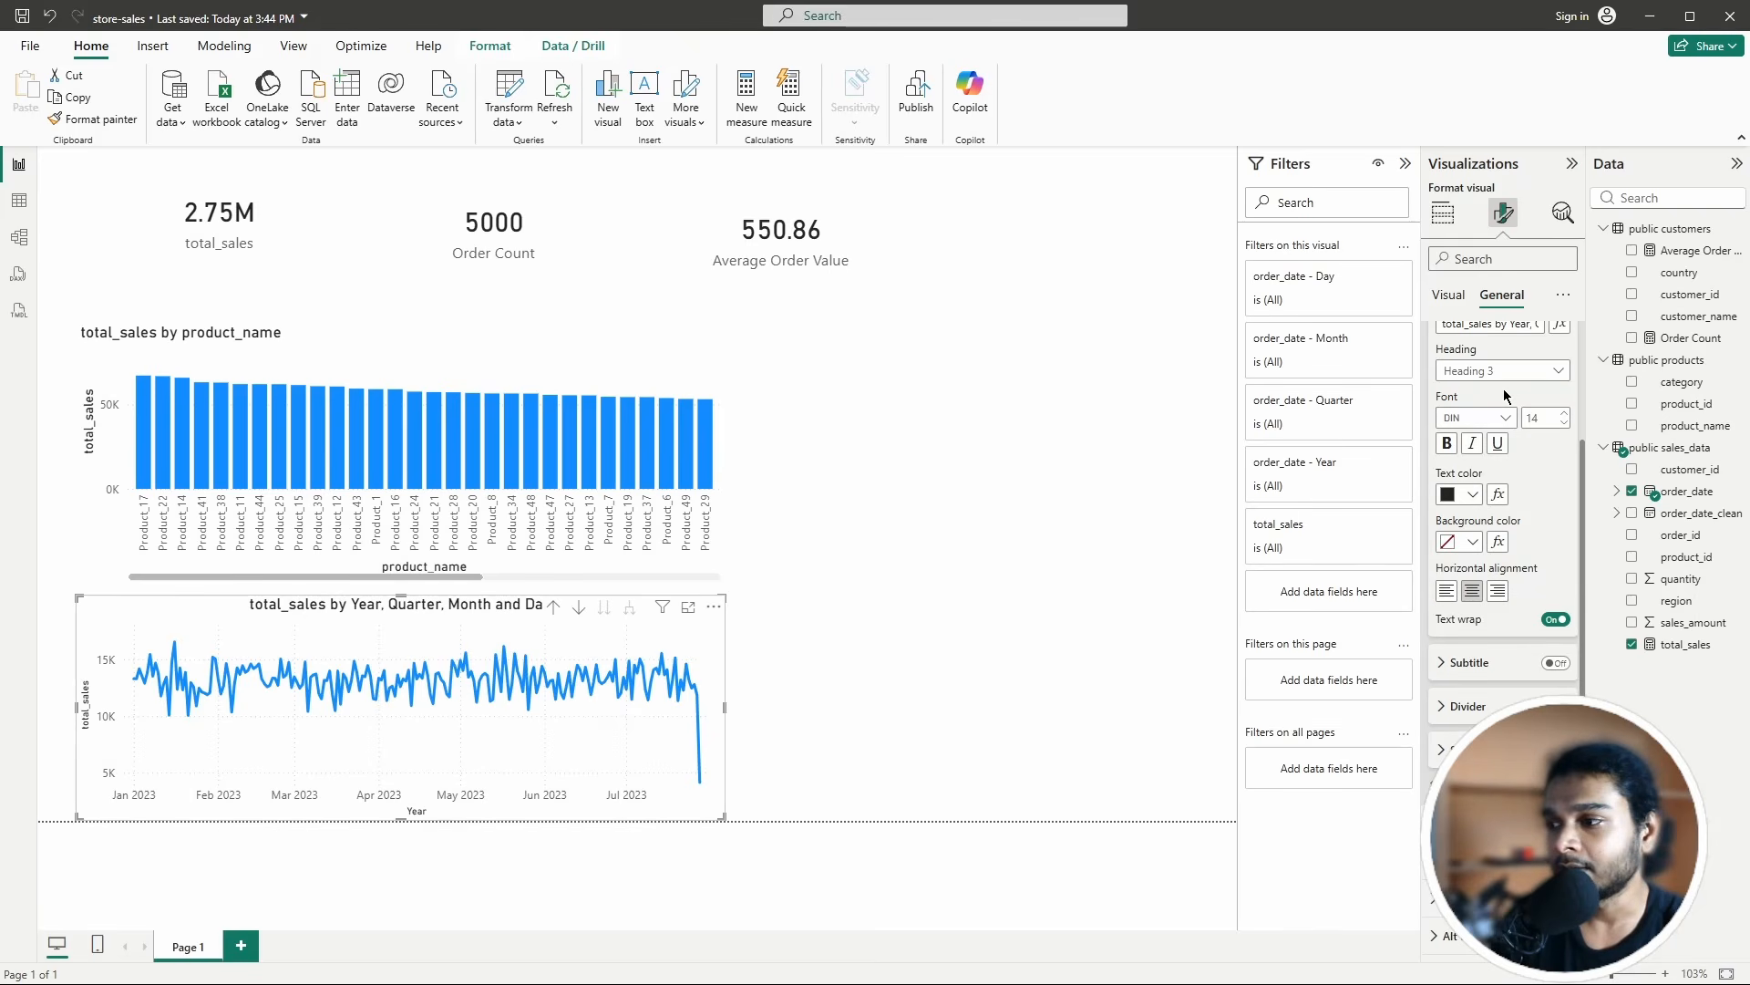
scroll(1507, 392, up, 2)
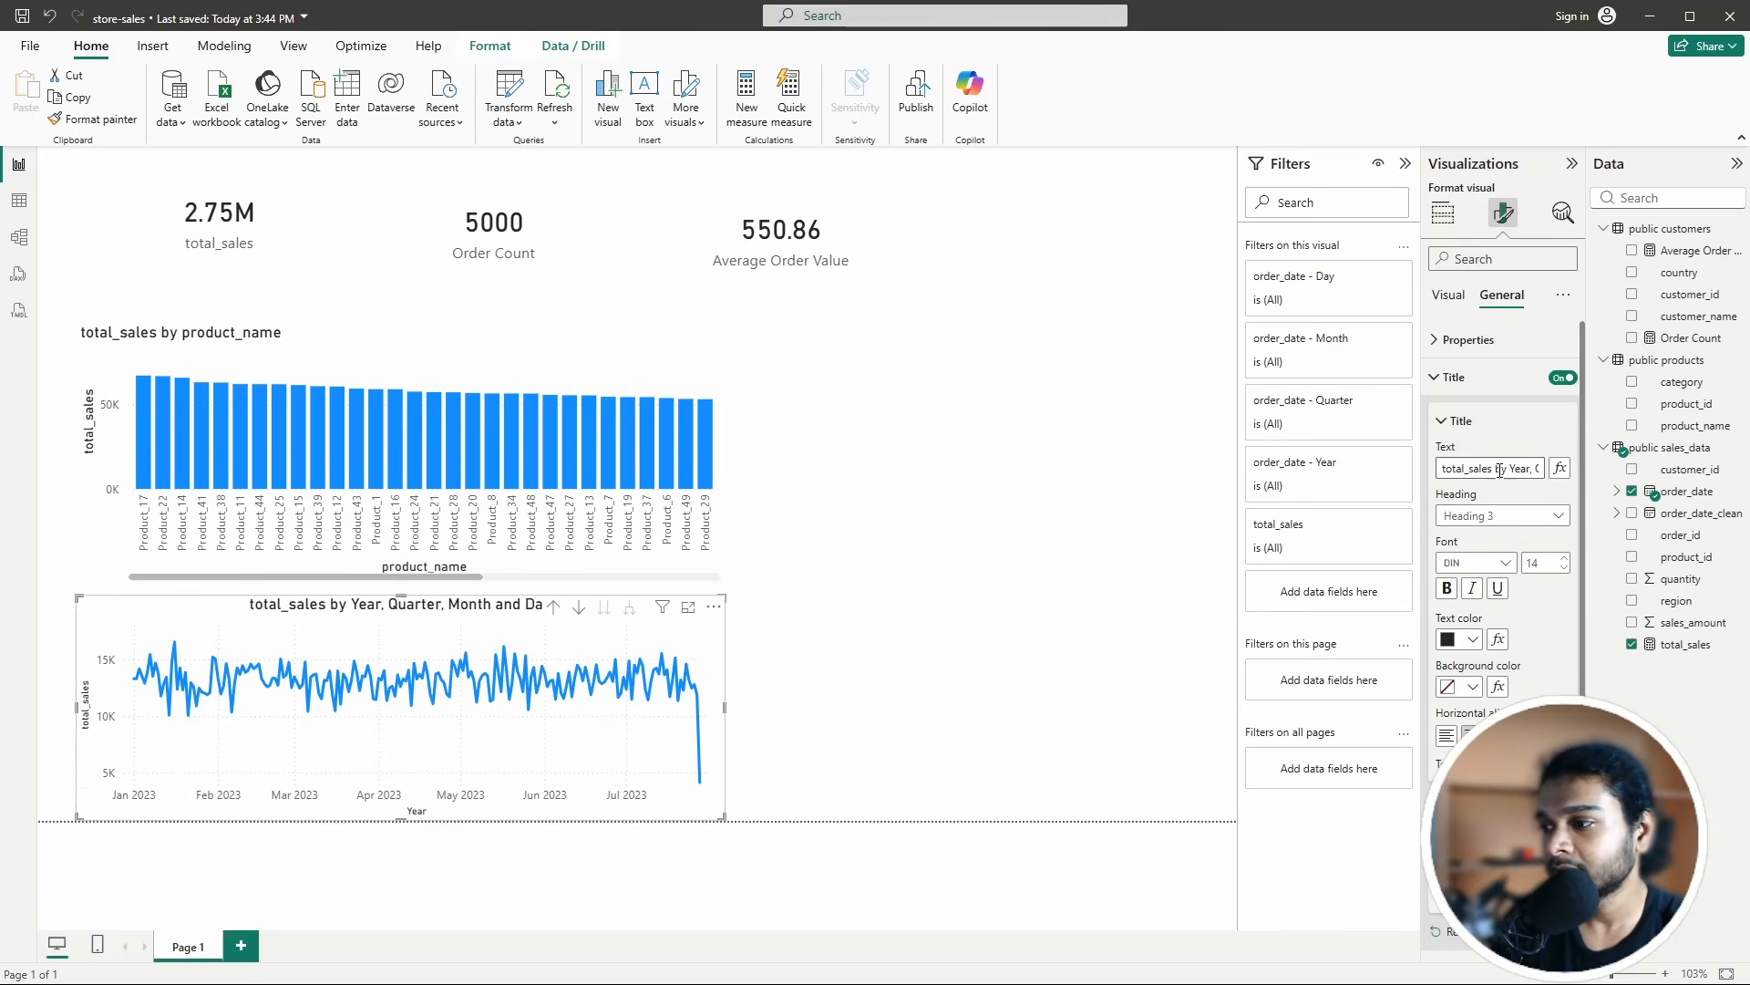
Step: Replace the chart title text with 'Timely Sales'
double_click(1501, 468)
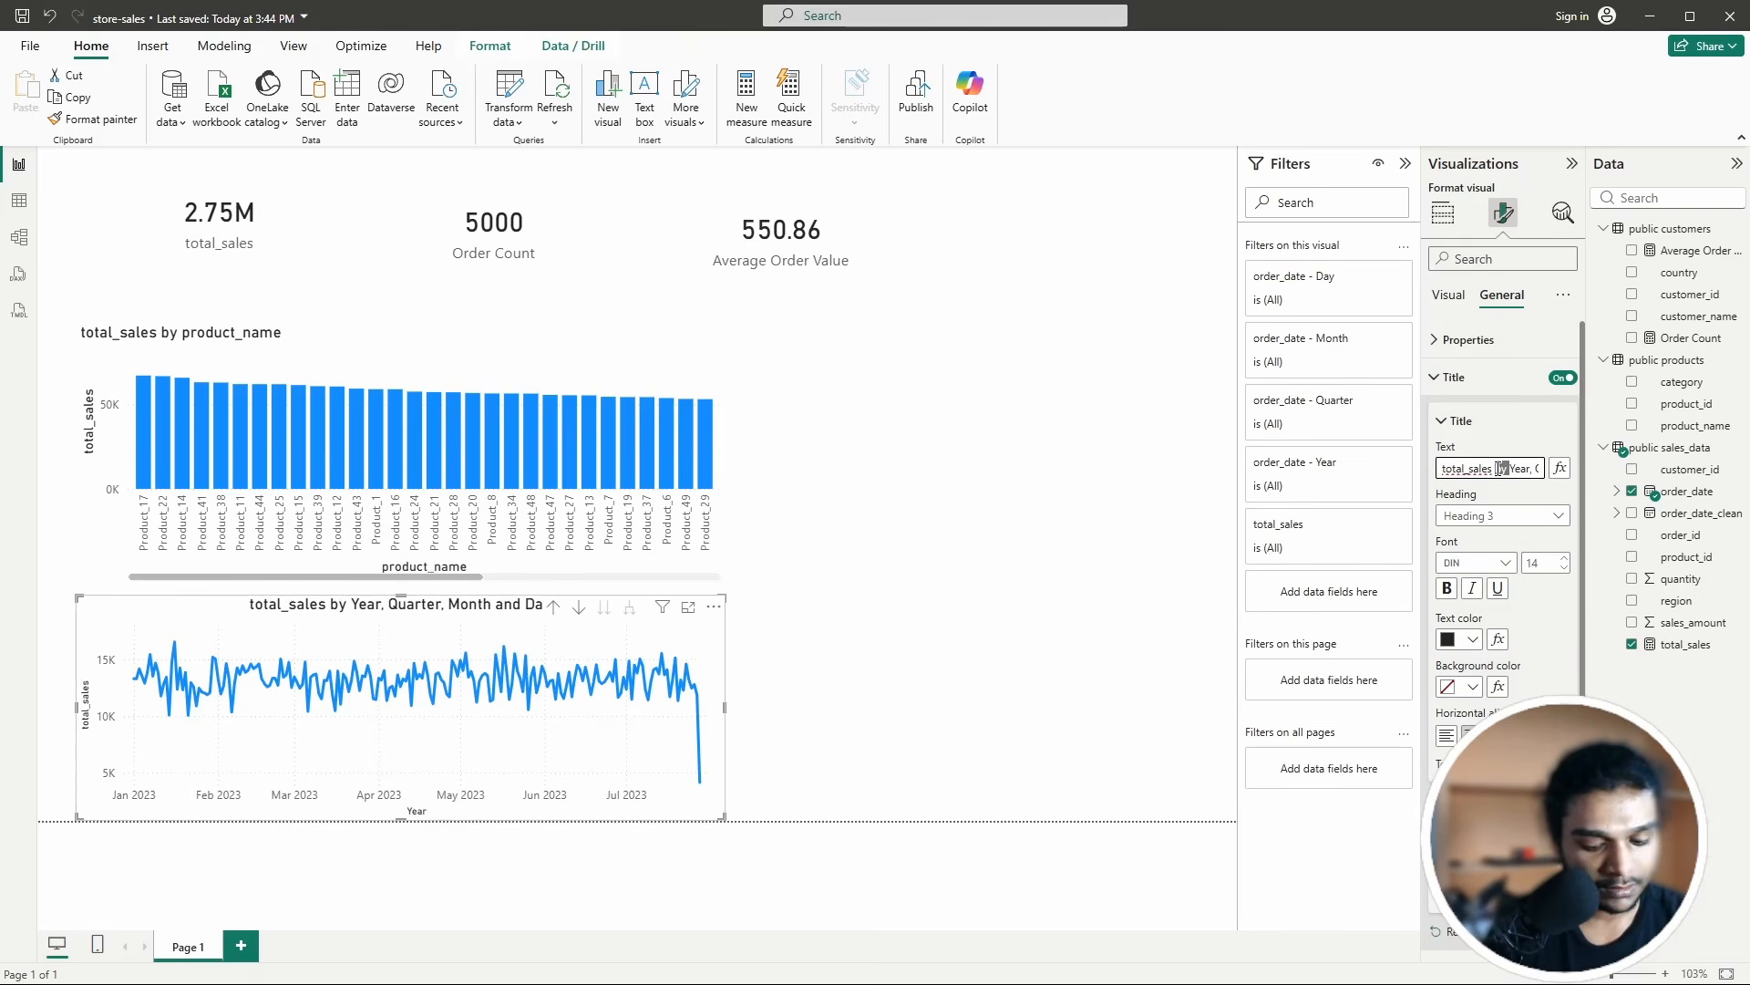
key(ctrl+a)
key(BackSpace)
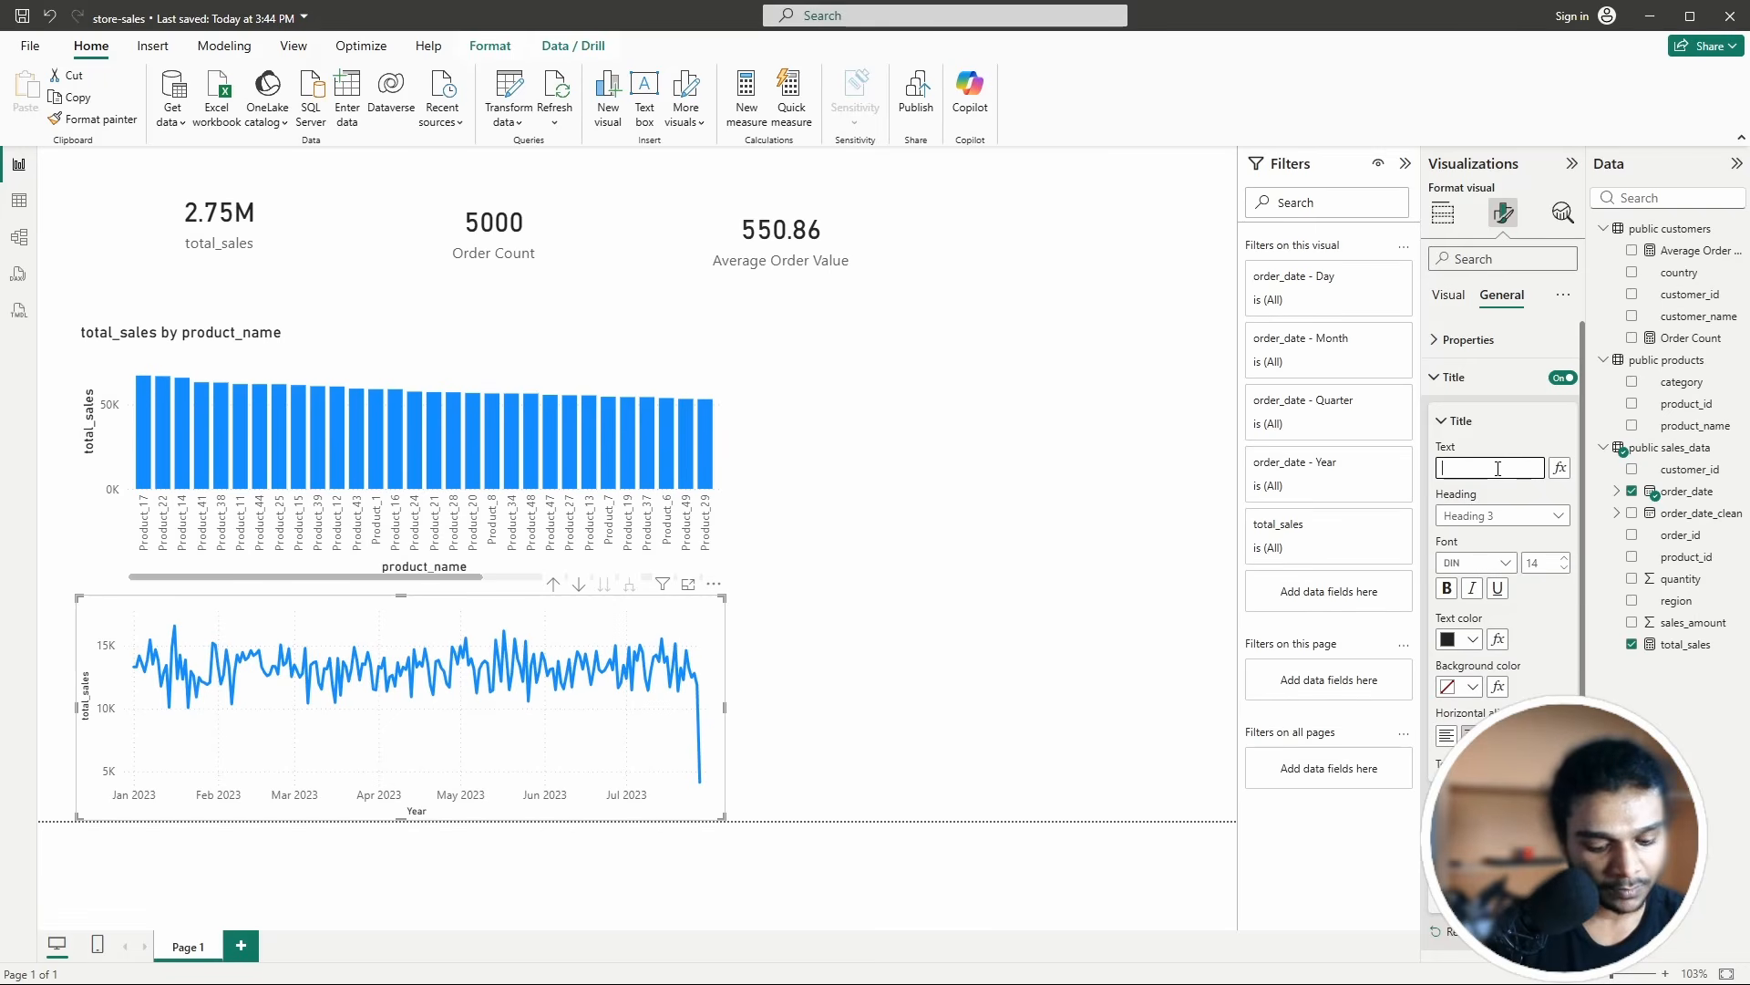
text(Timely)
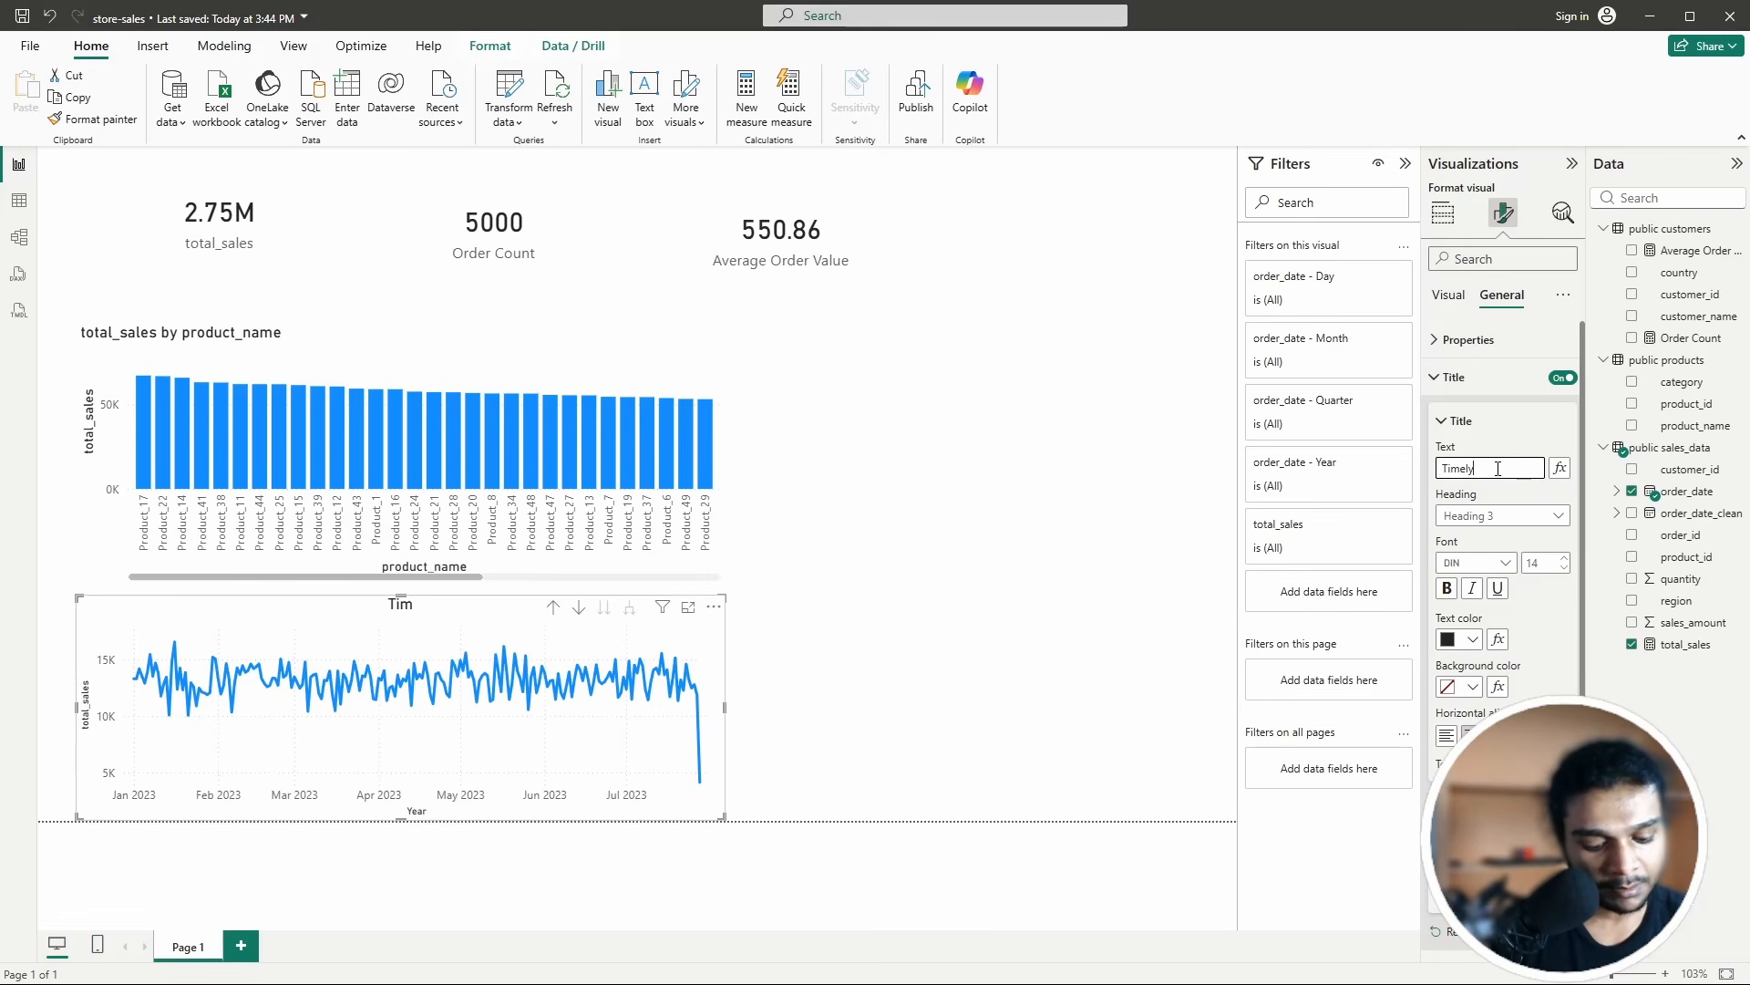
text( sales)
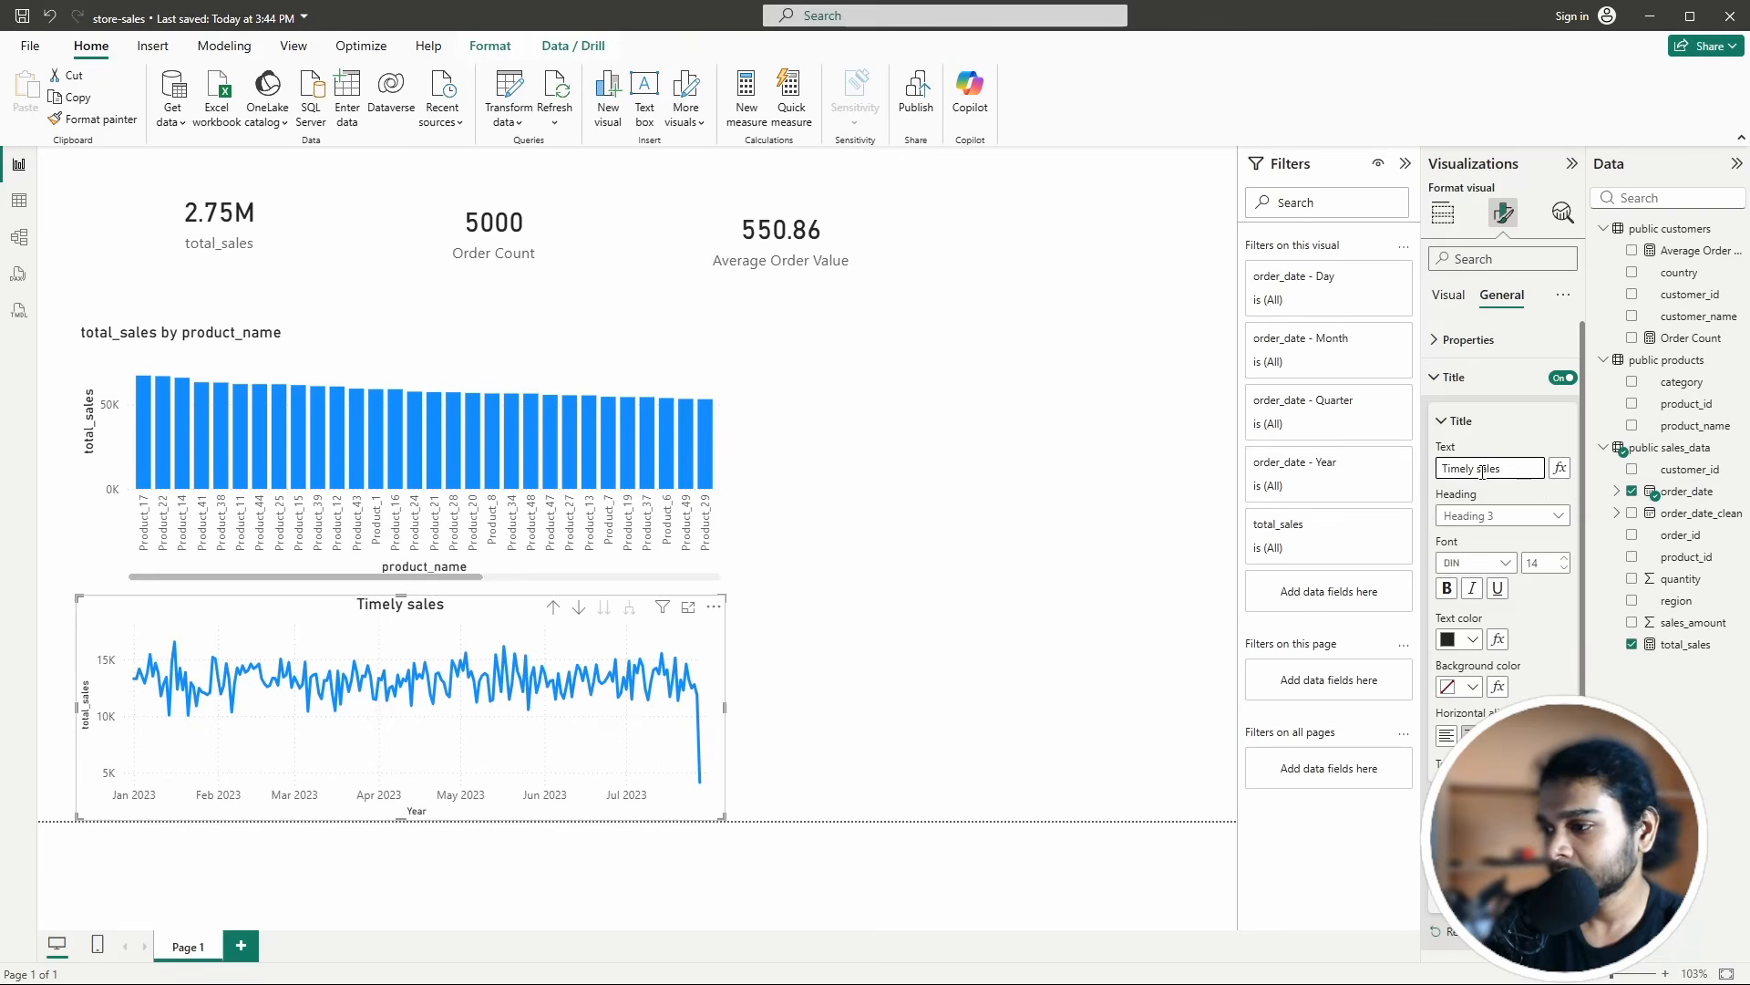
key(Delete)
text(S)
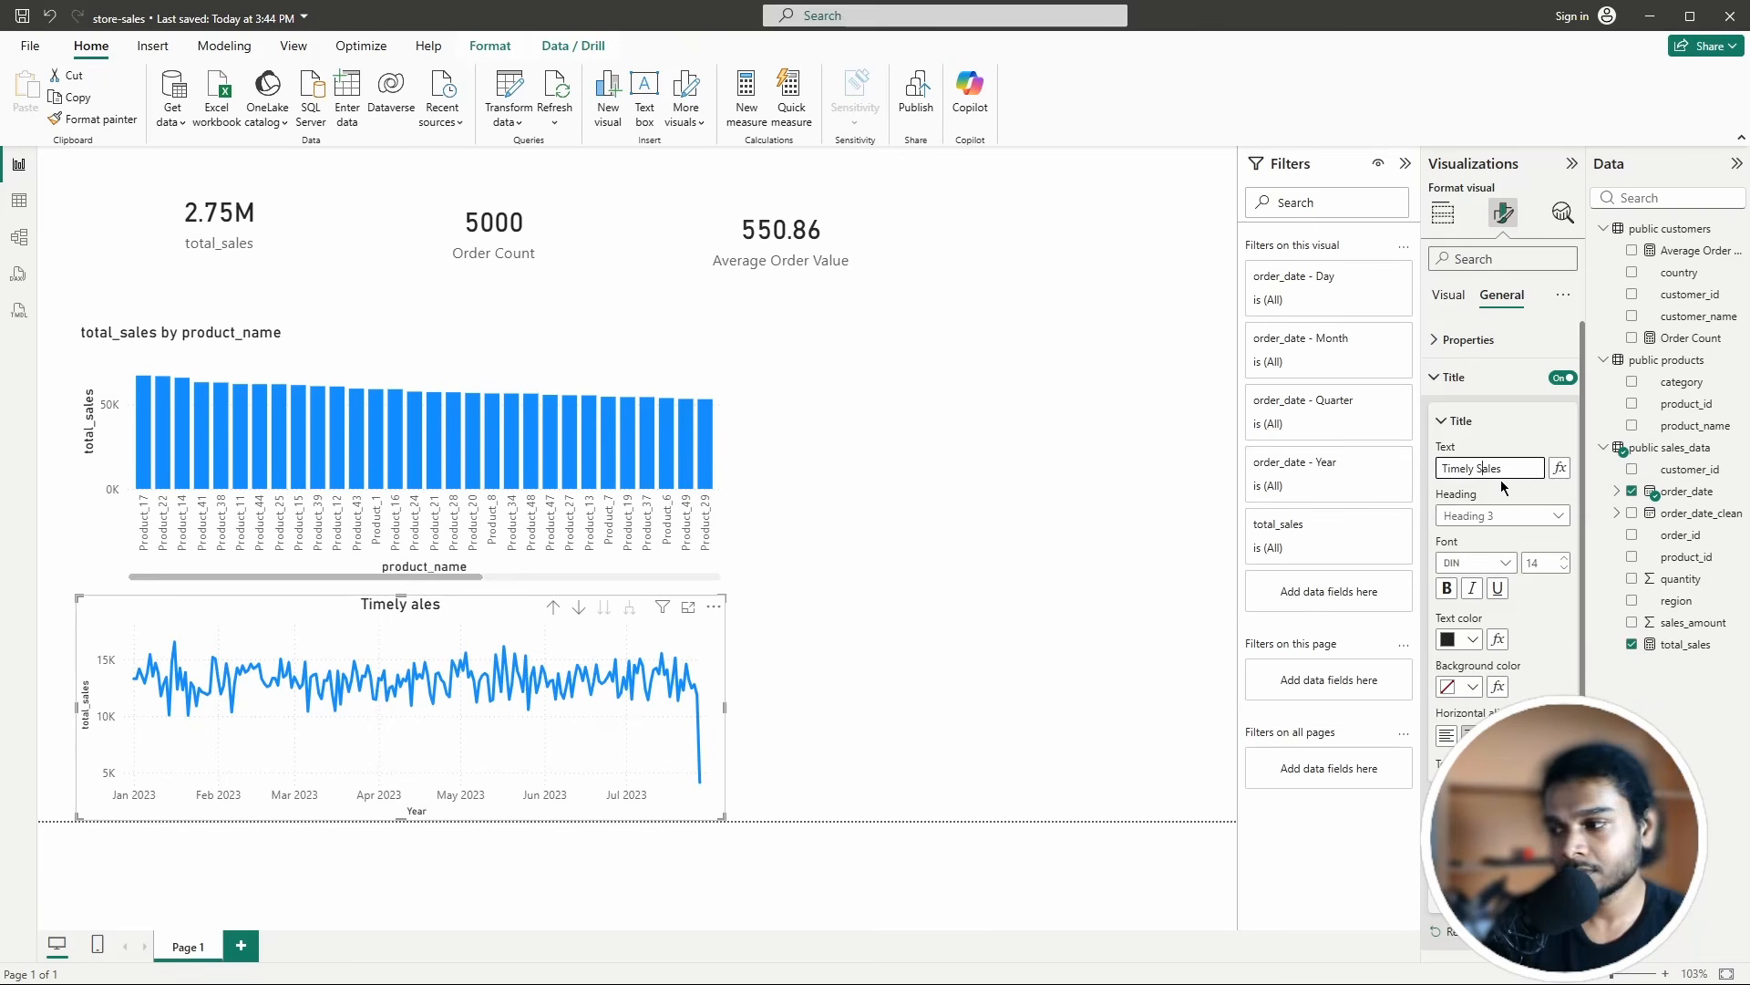
click(1526, 421)
click(1459, 420)
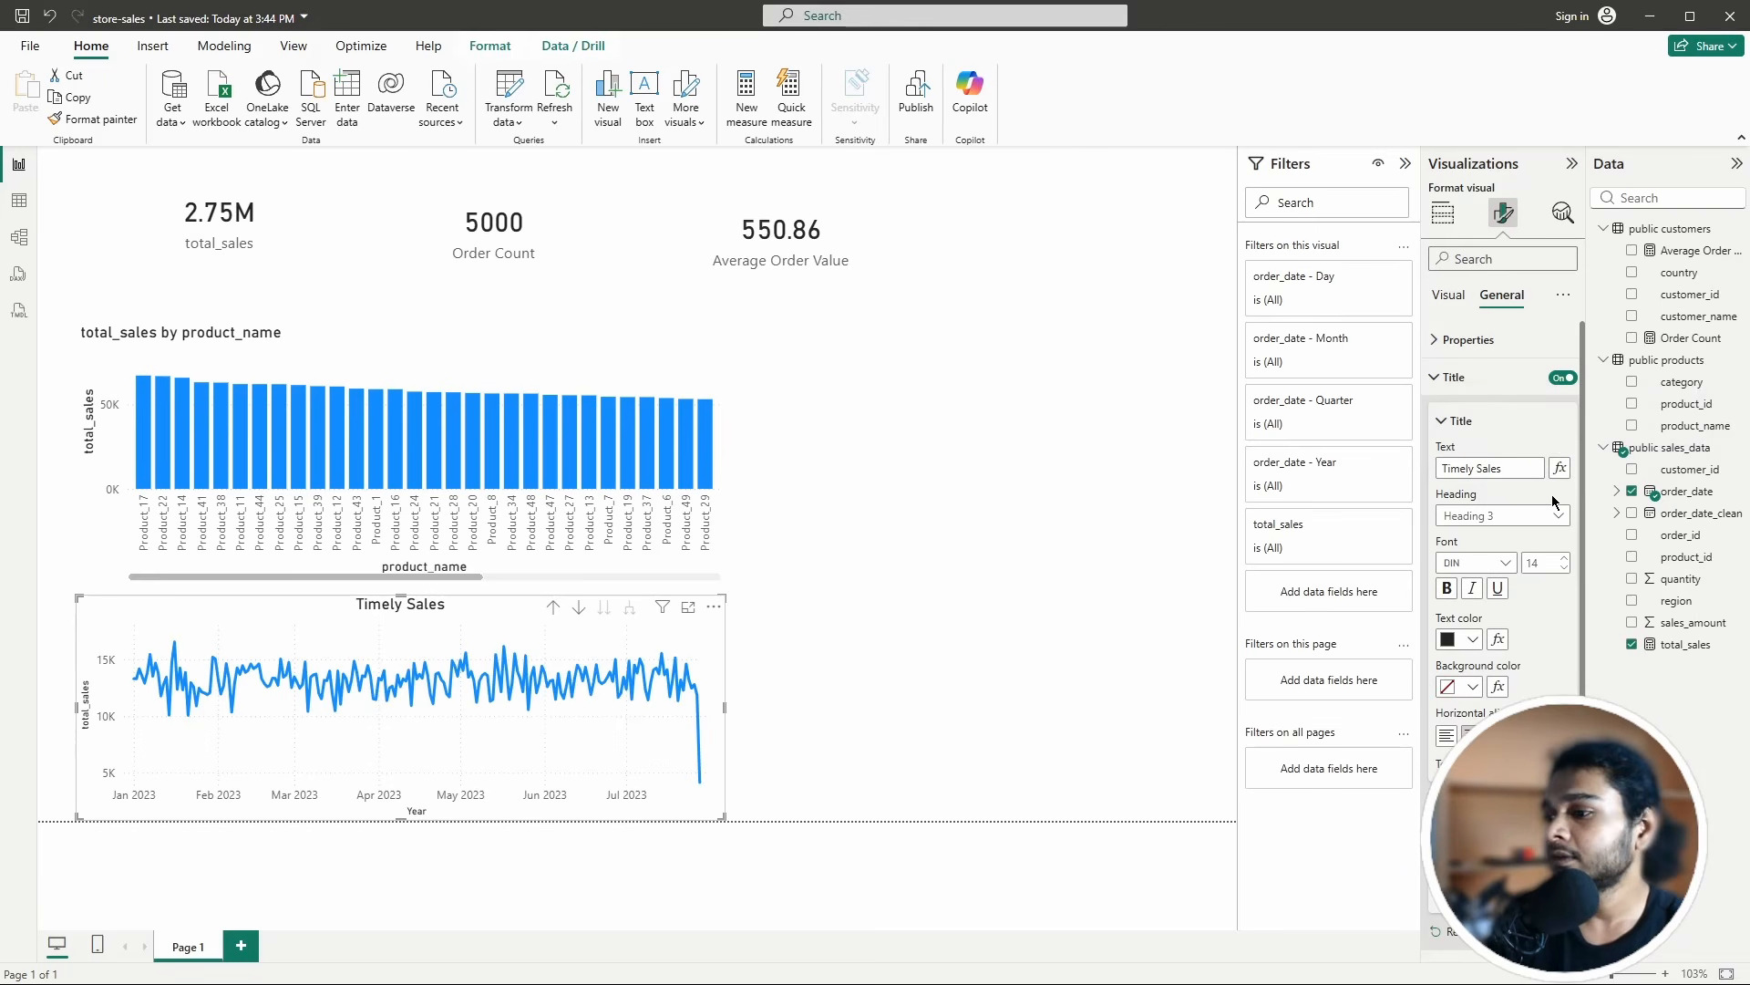
Step: Collapse the title settings, deselect the chart and show the page formatting options
scroll(1468, 459, down, 2)
scroll(1515, 483, up, 2)
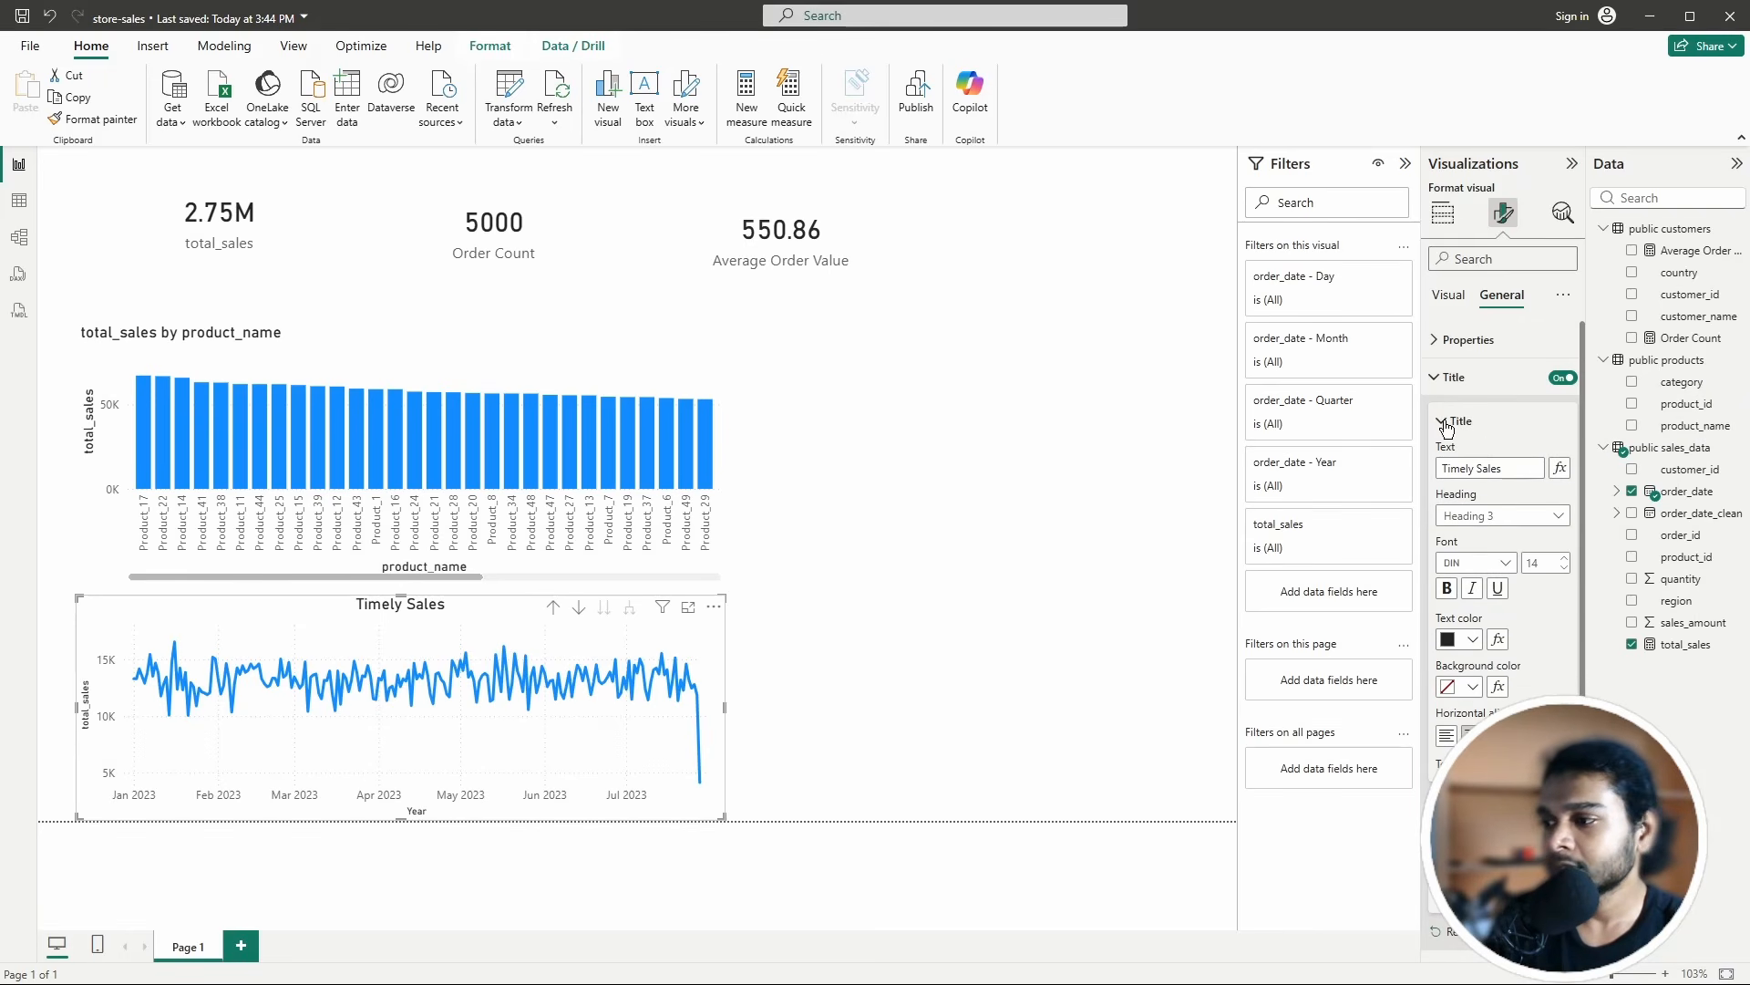
scroll(1506, 432, down, 1)
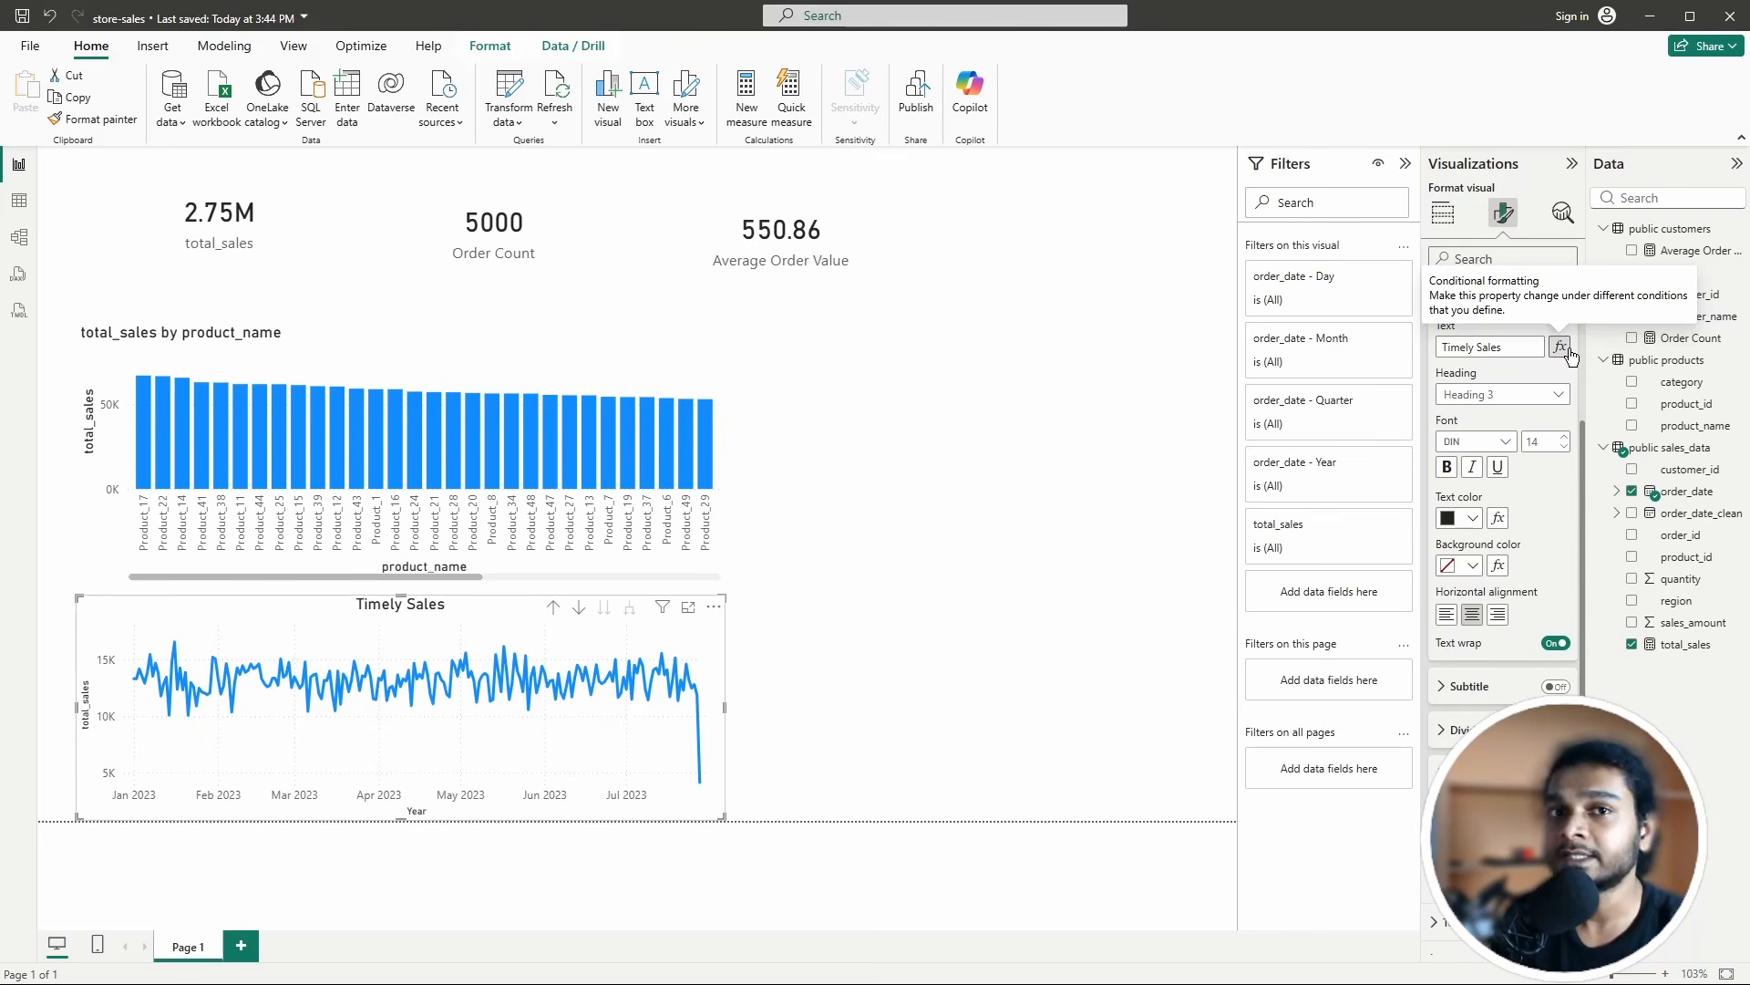
scroll(1497, 397, up, 3)
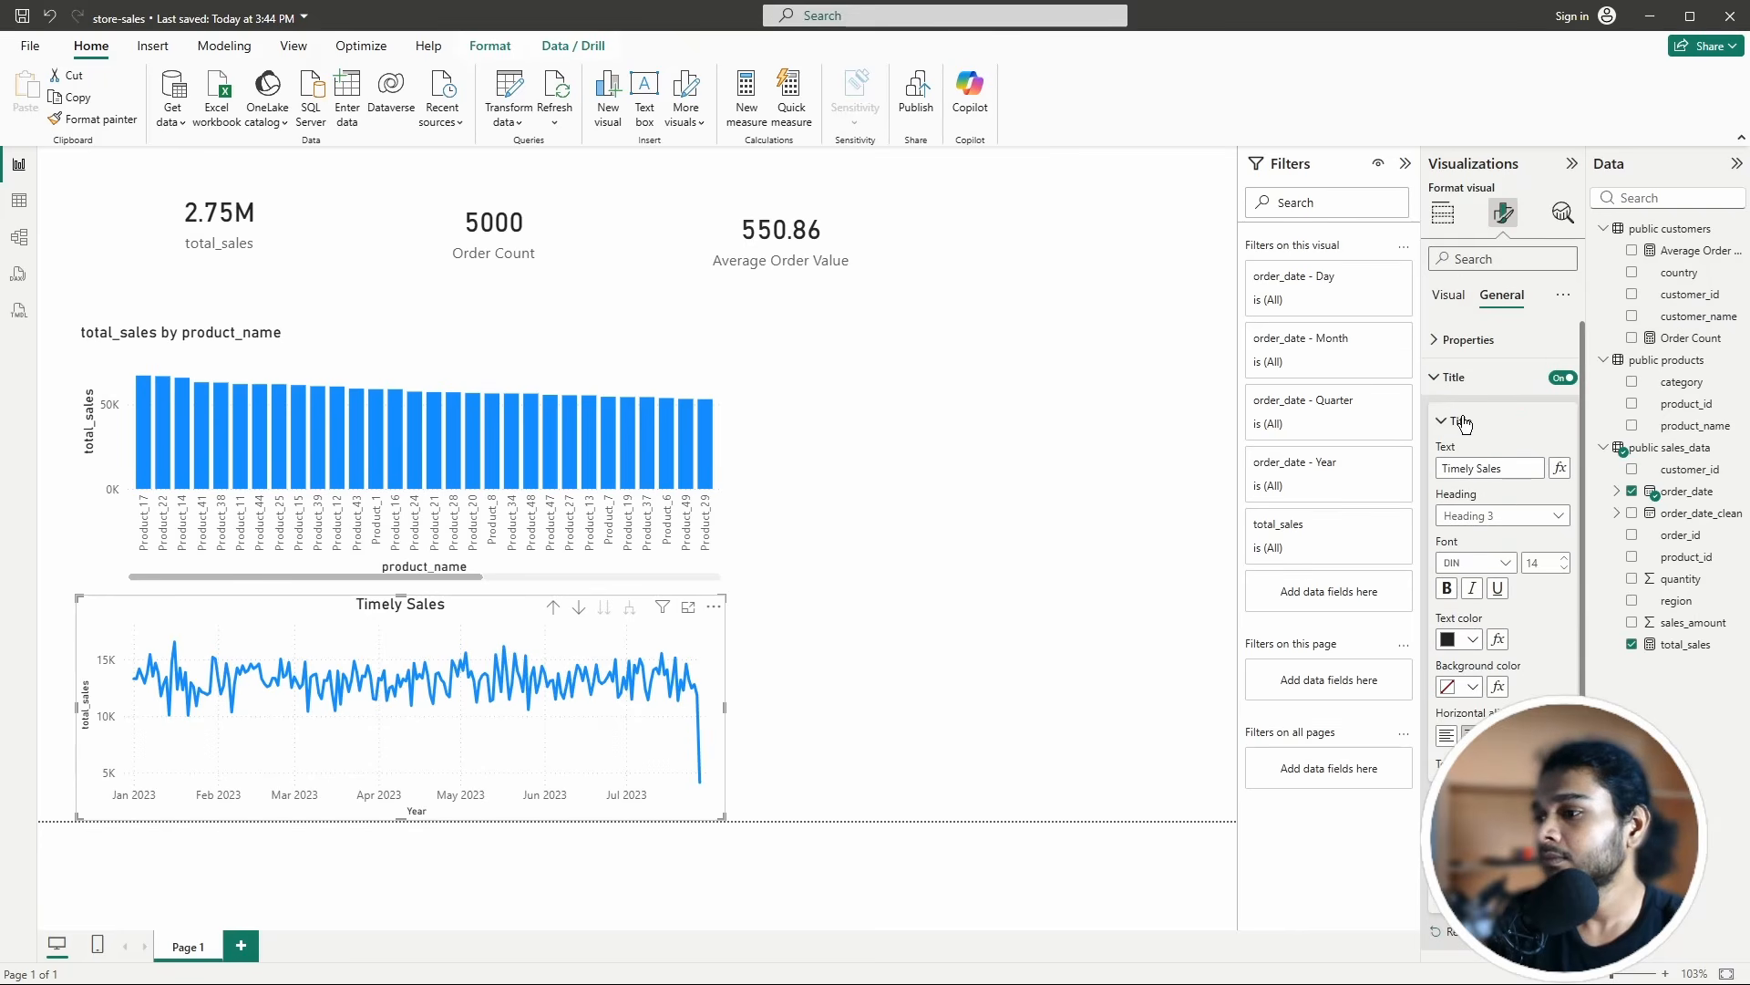
click(1458, 421)
click(1434, 381)
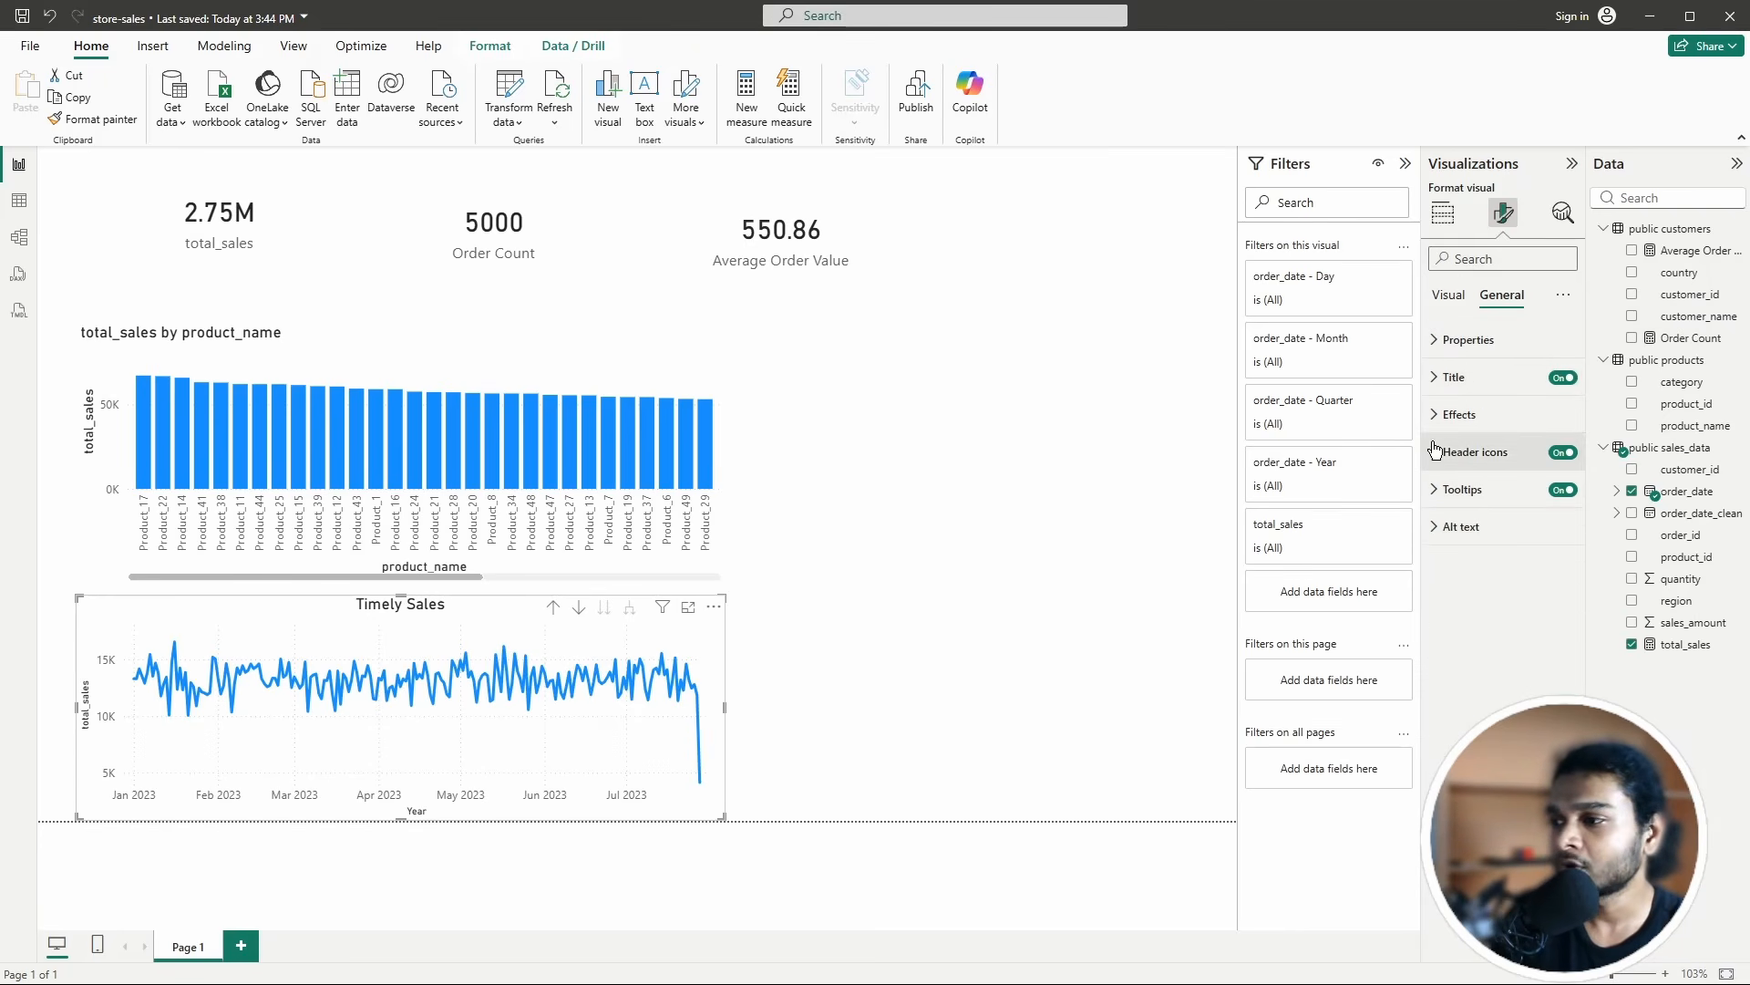
click(1459, 305)
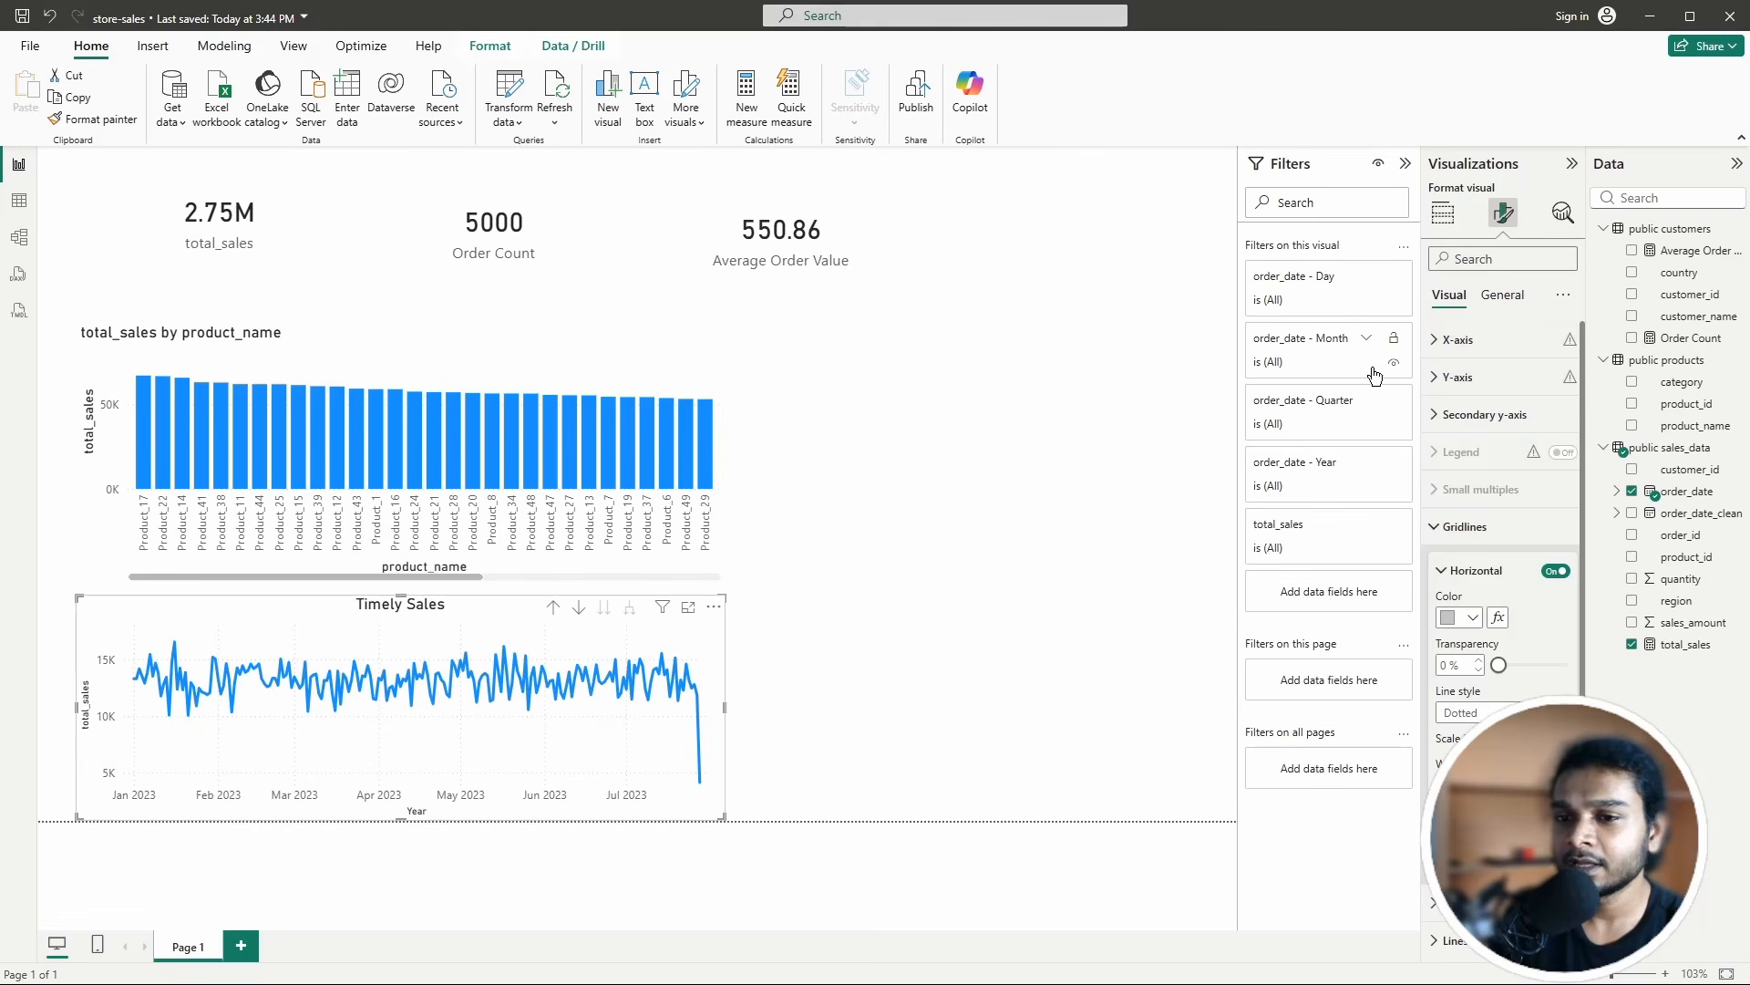
click(1063, 344)
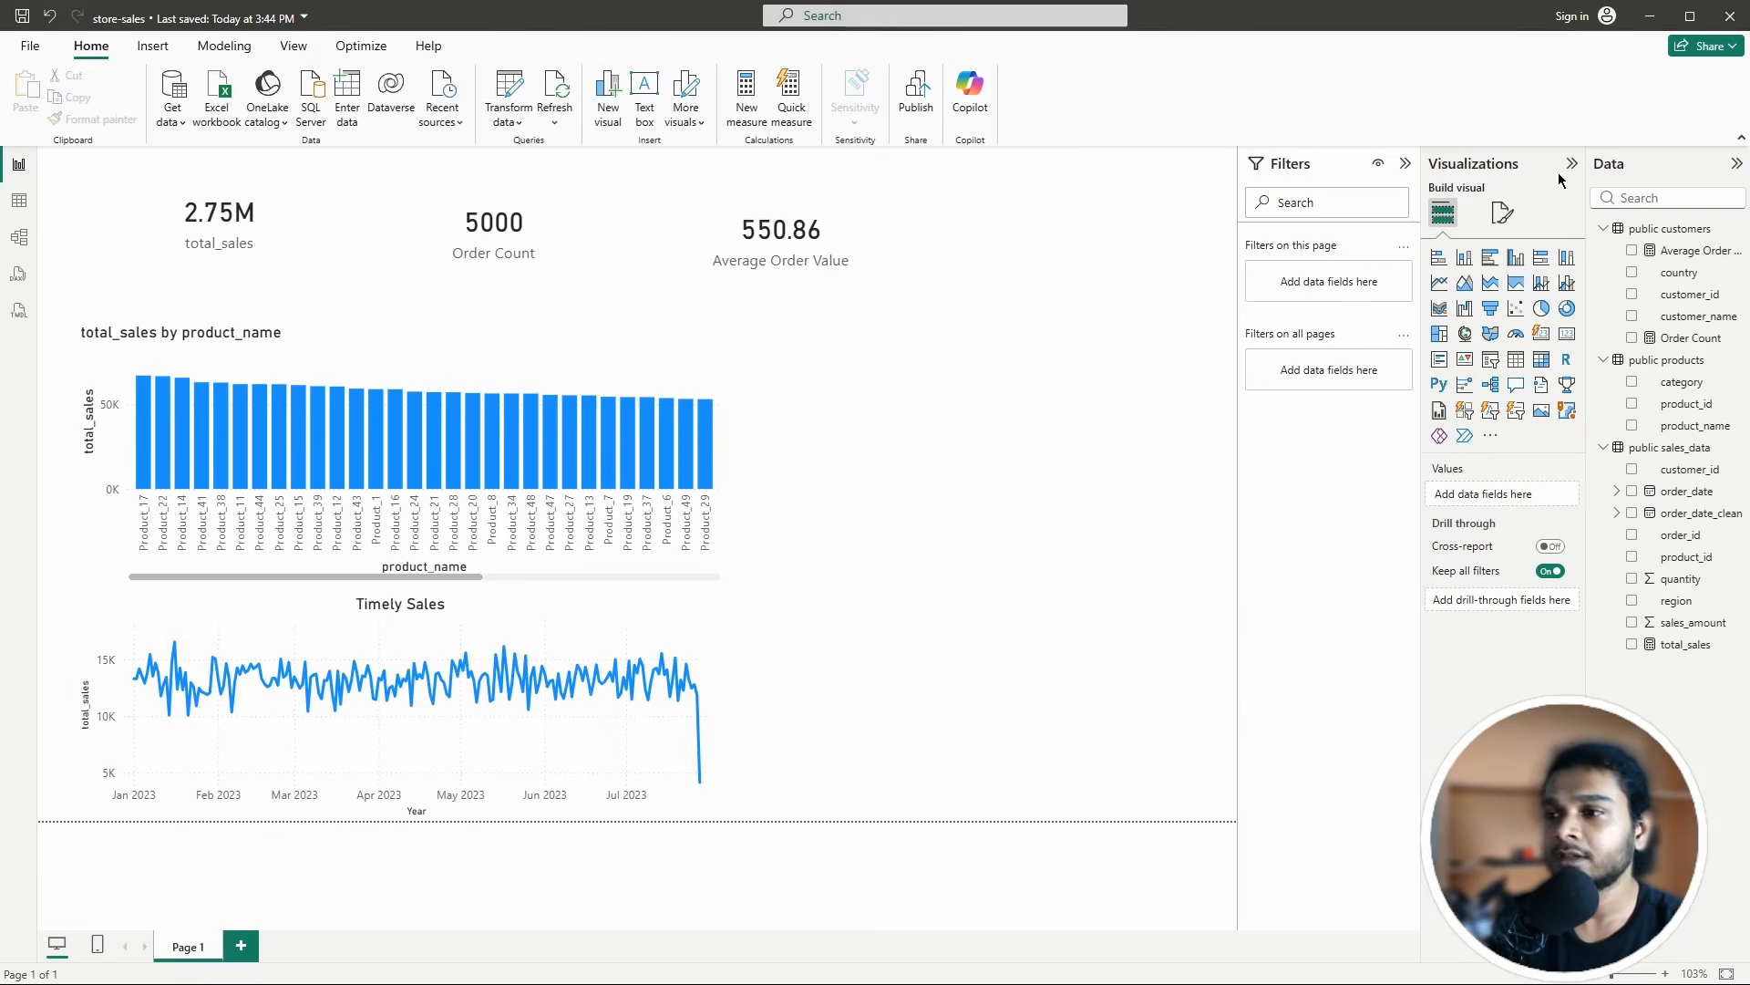
click(1503, 213)
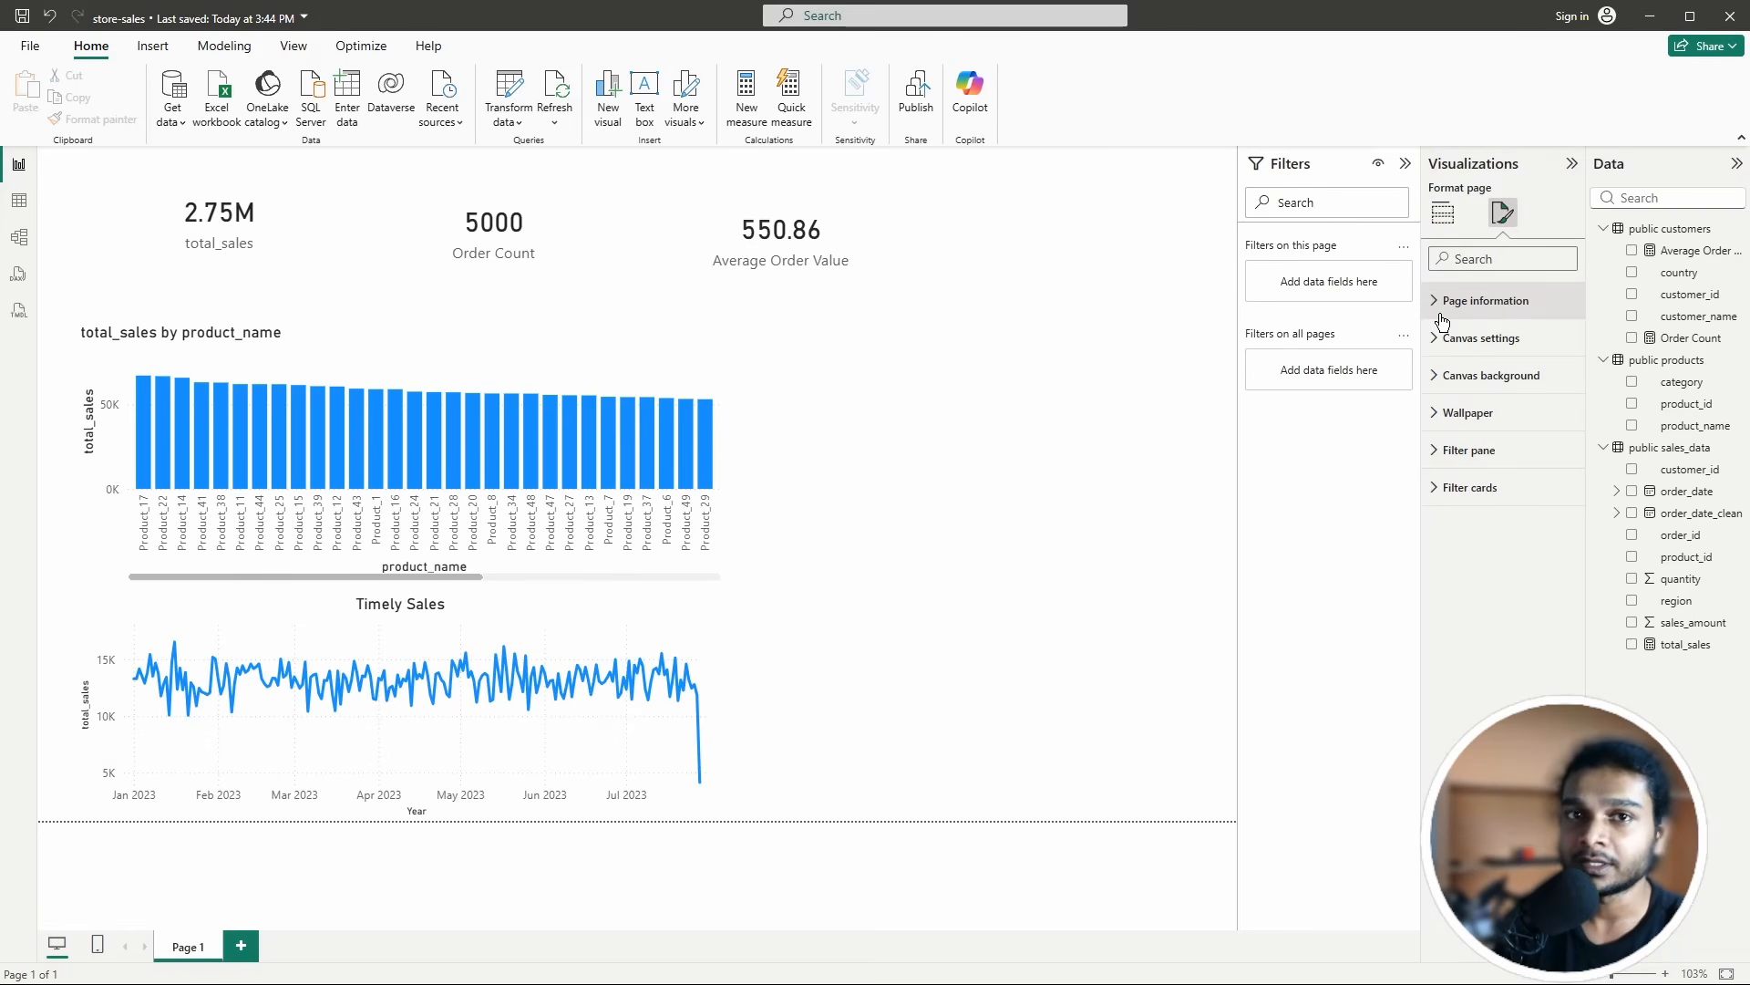
Step: Add a compact region slicer (East, North, South, West) at the page's top right
click(1444, 217)
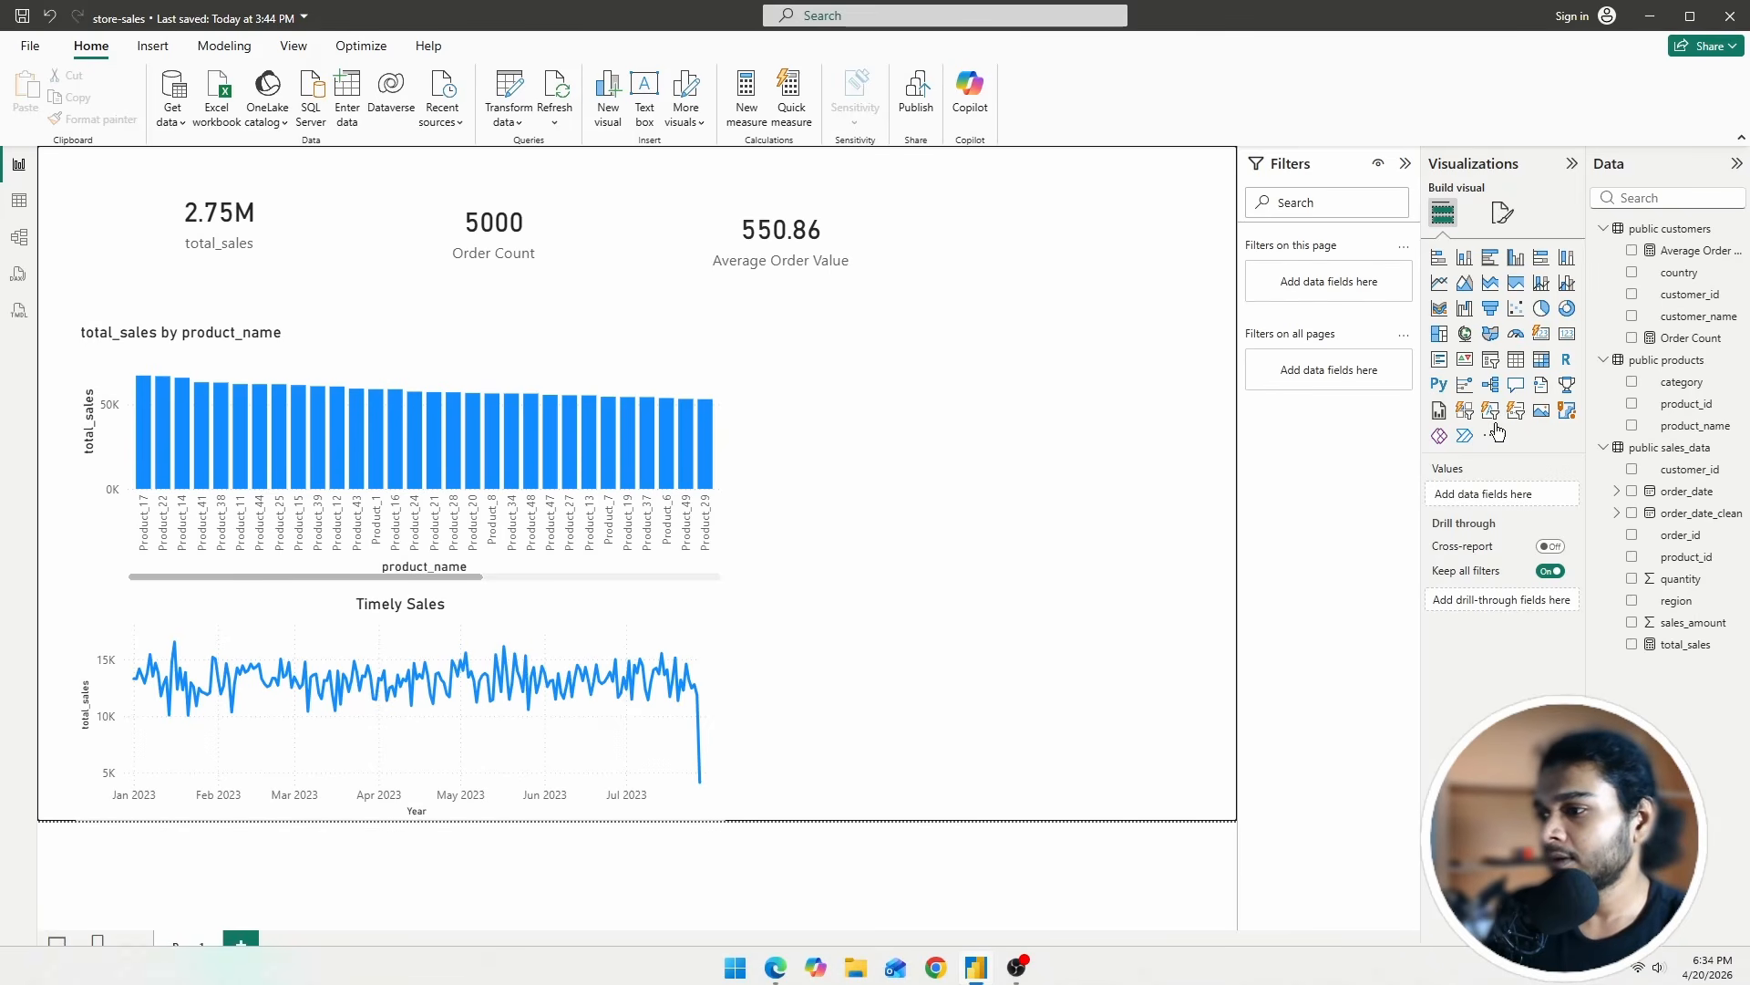
click(1492, 367)
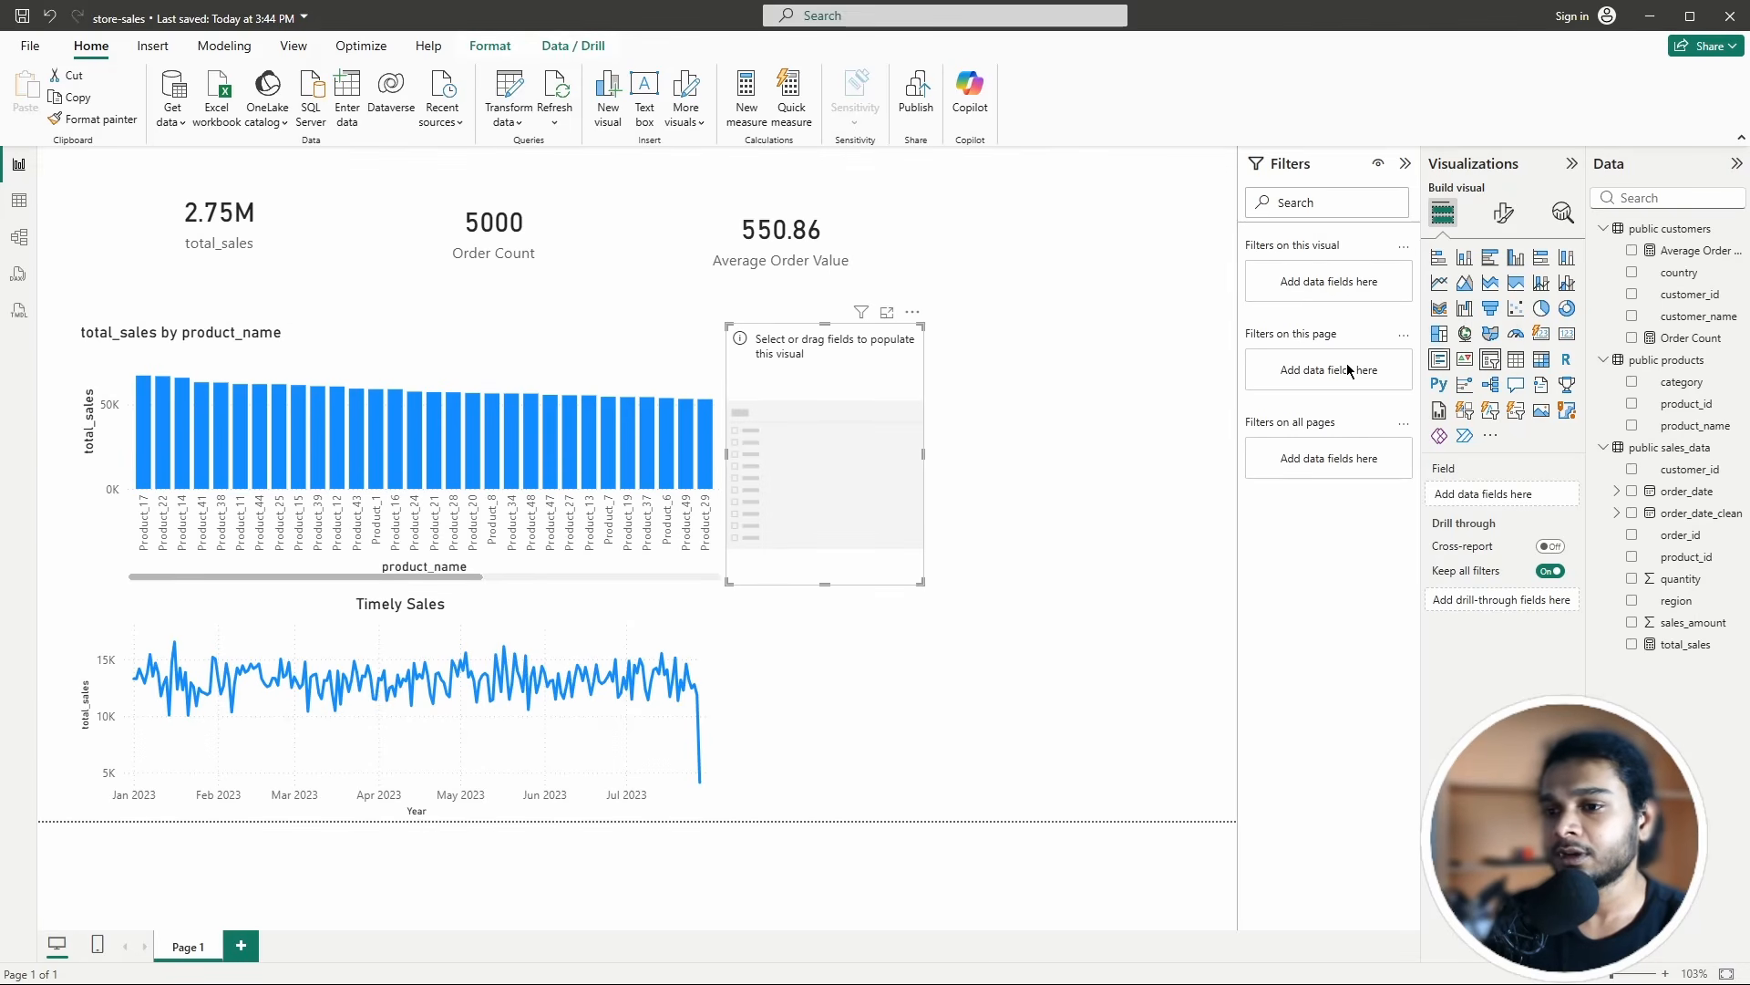
drag(830, 473, 1077, 332)
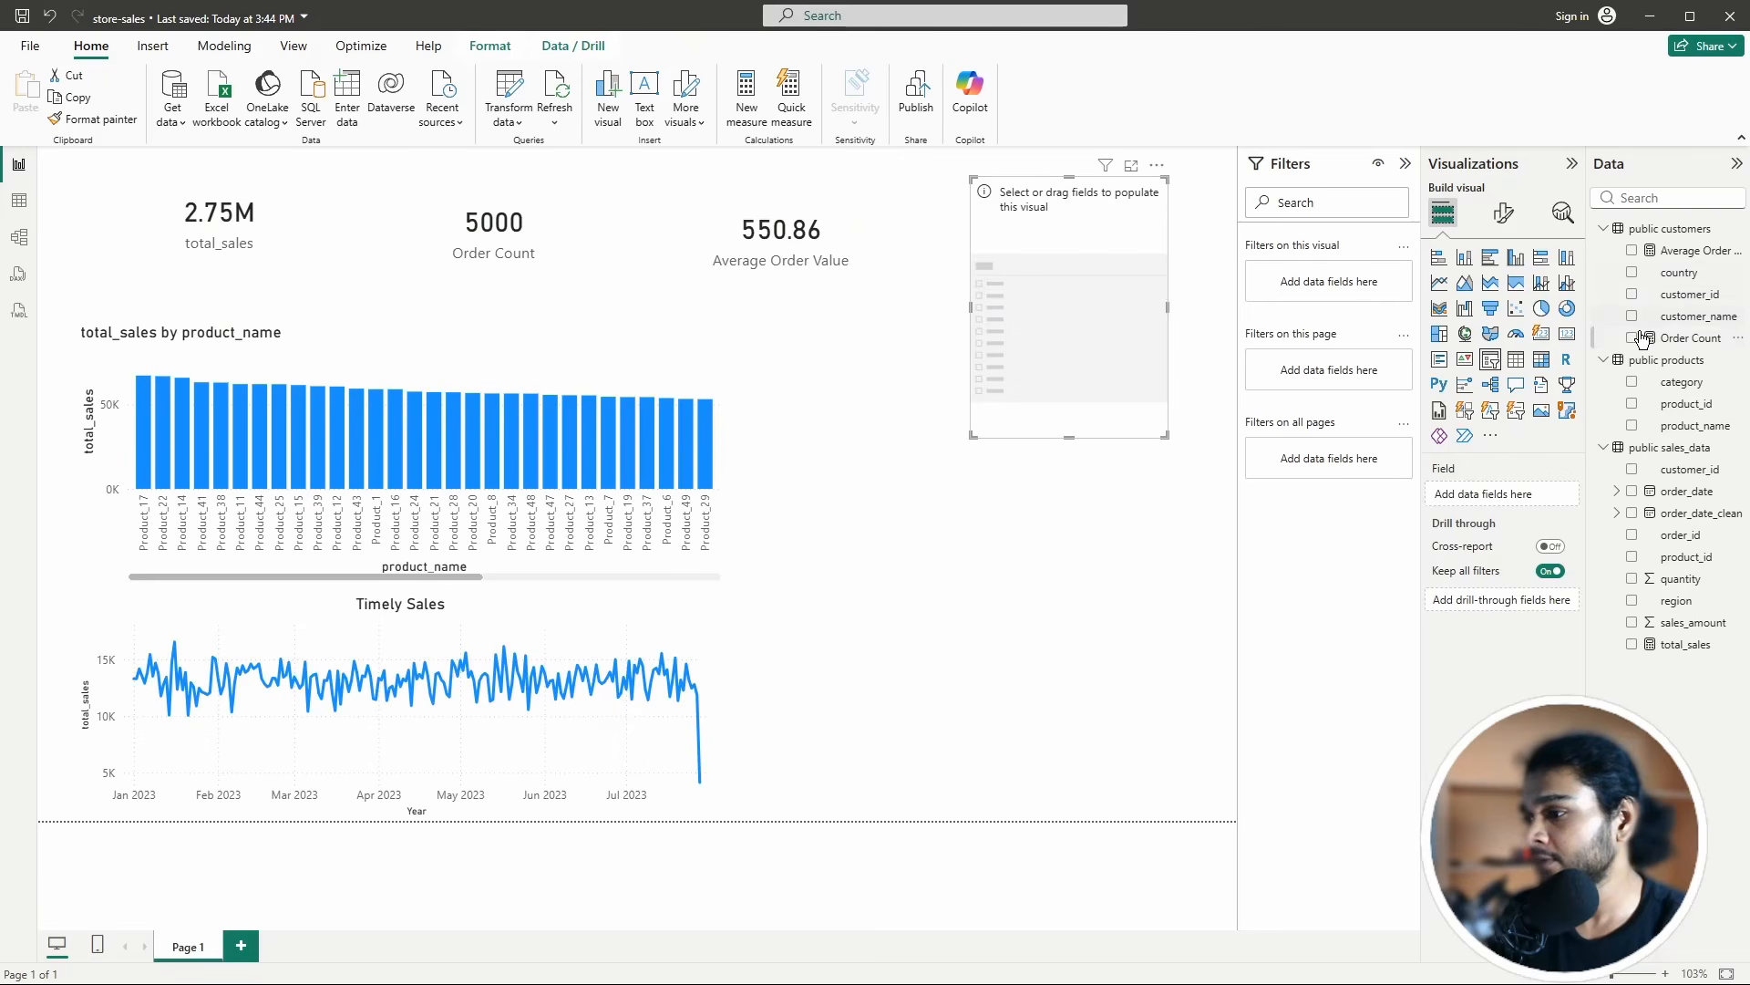
click(1632, 600)
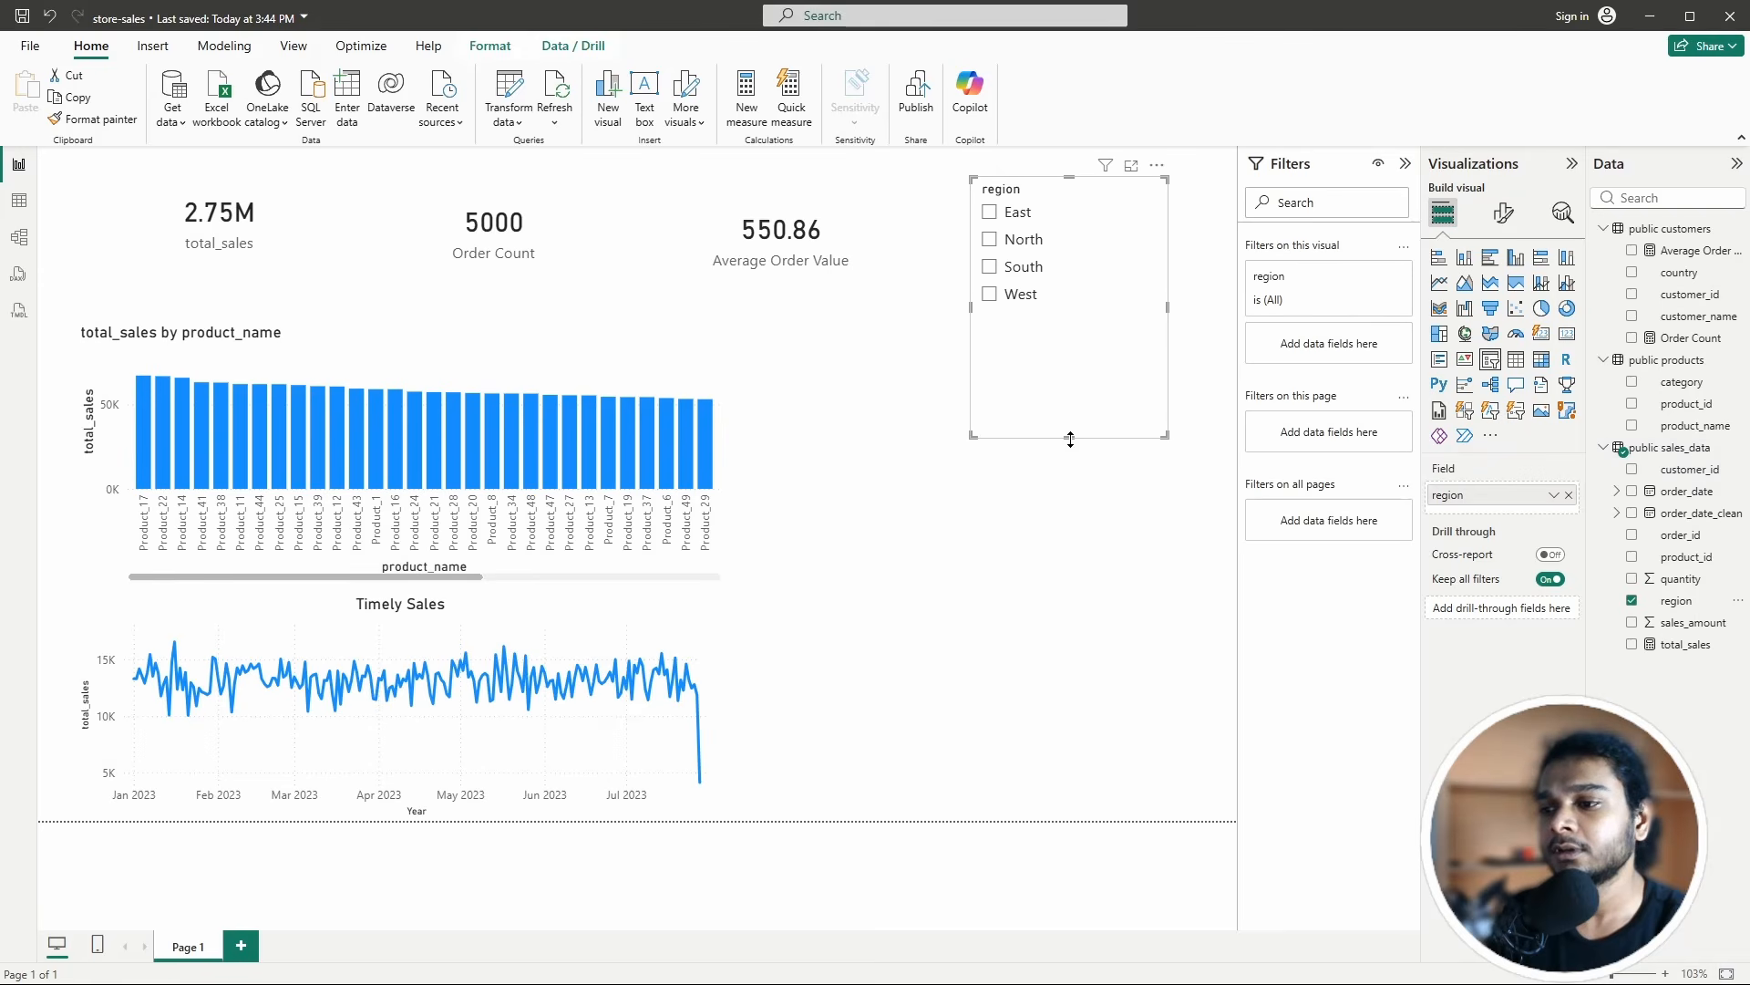
drag(1069, 437, 1068, 337)
drag(1059, 189, 1043, 179)
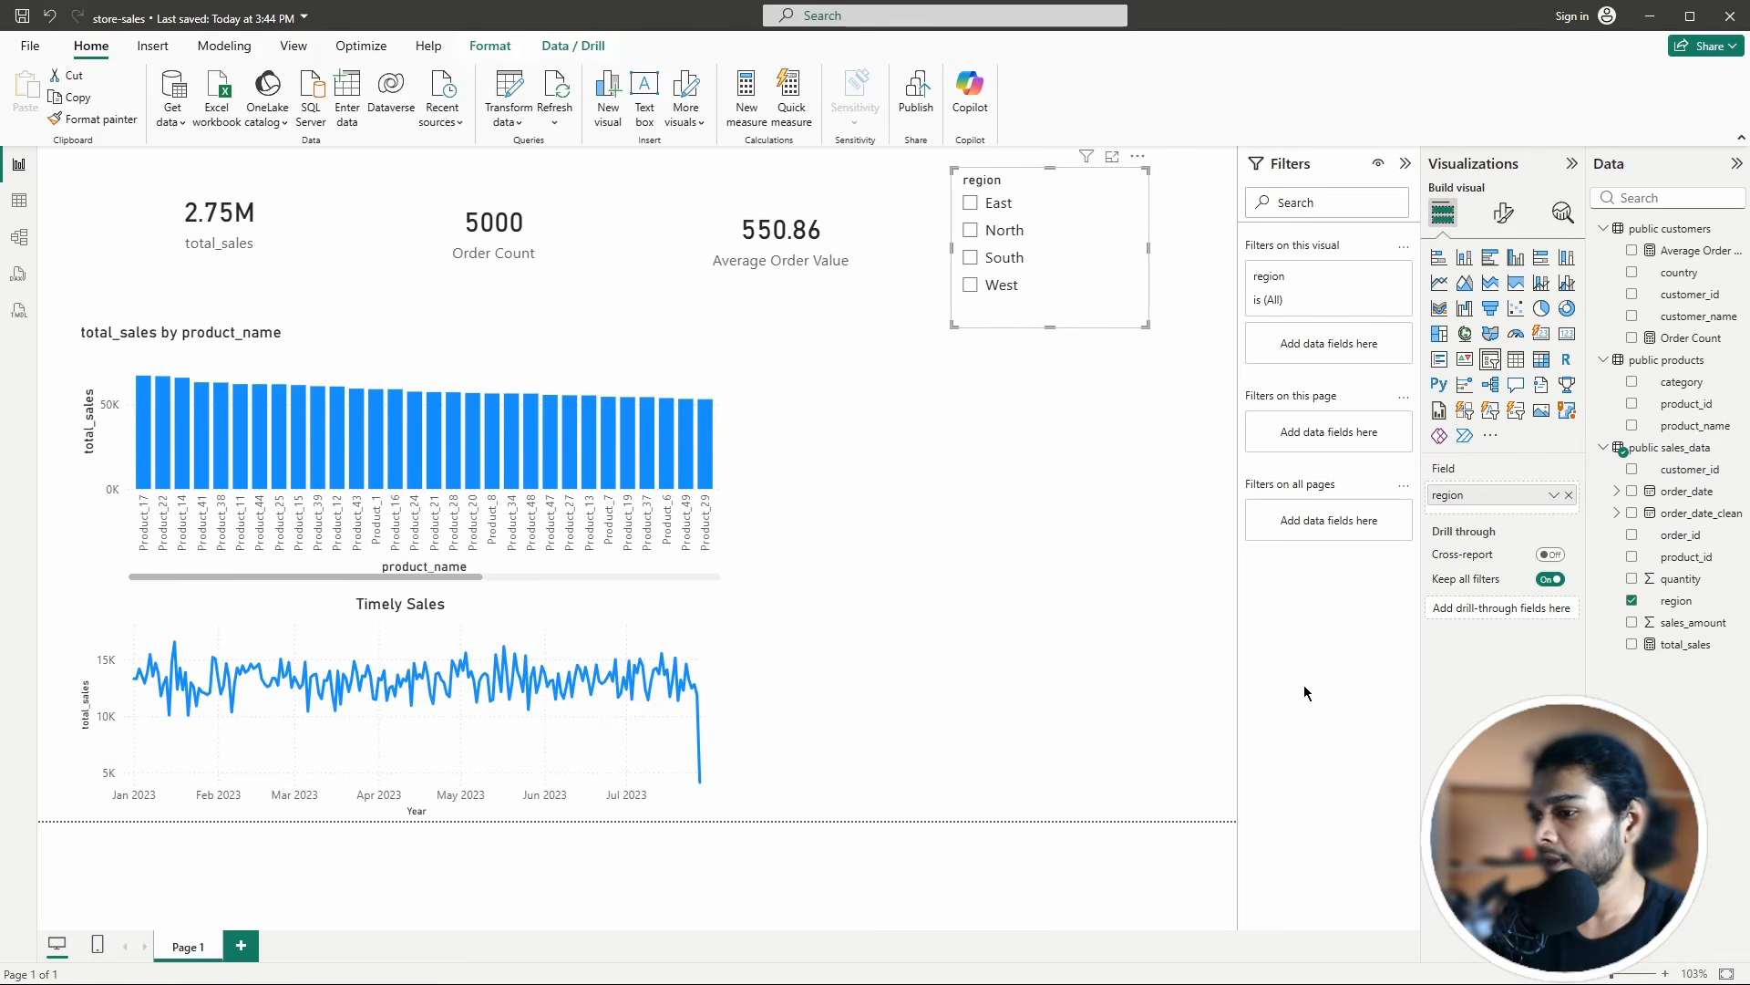
click(1124, 435)
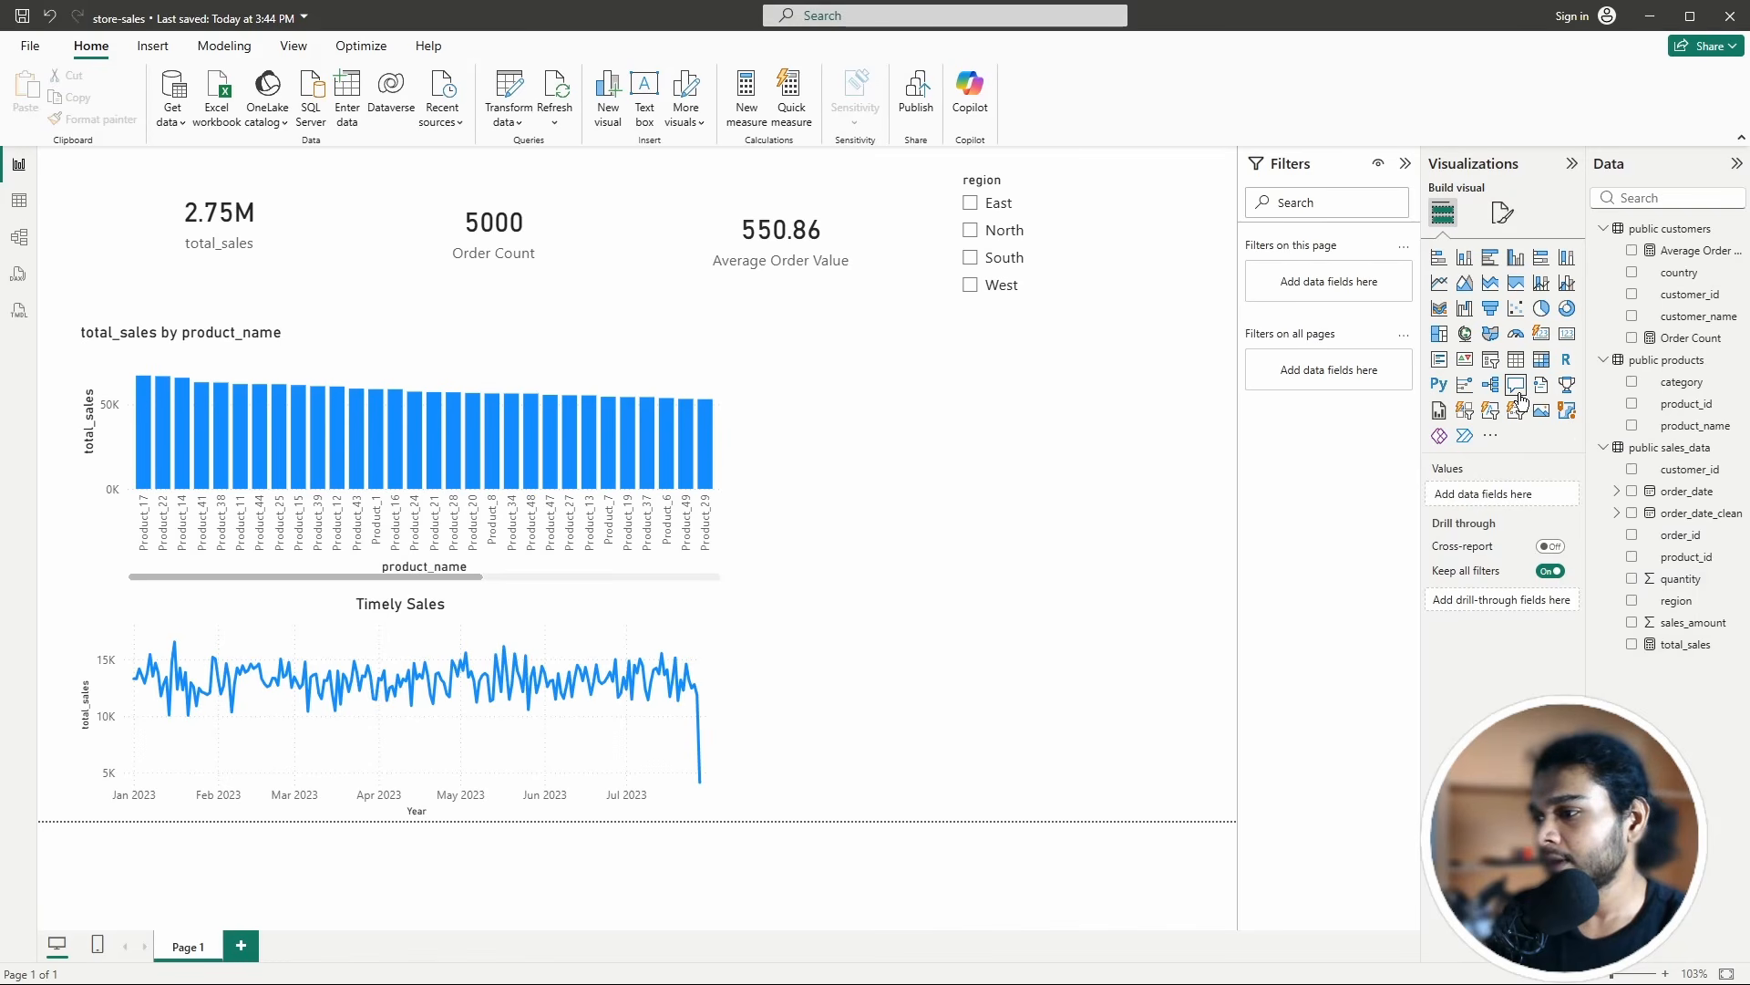
Step: Add a category slicer (Clothing, Electronics, Food) right of the bar chart, under the region slicer
click(1490, 363)
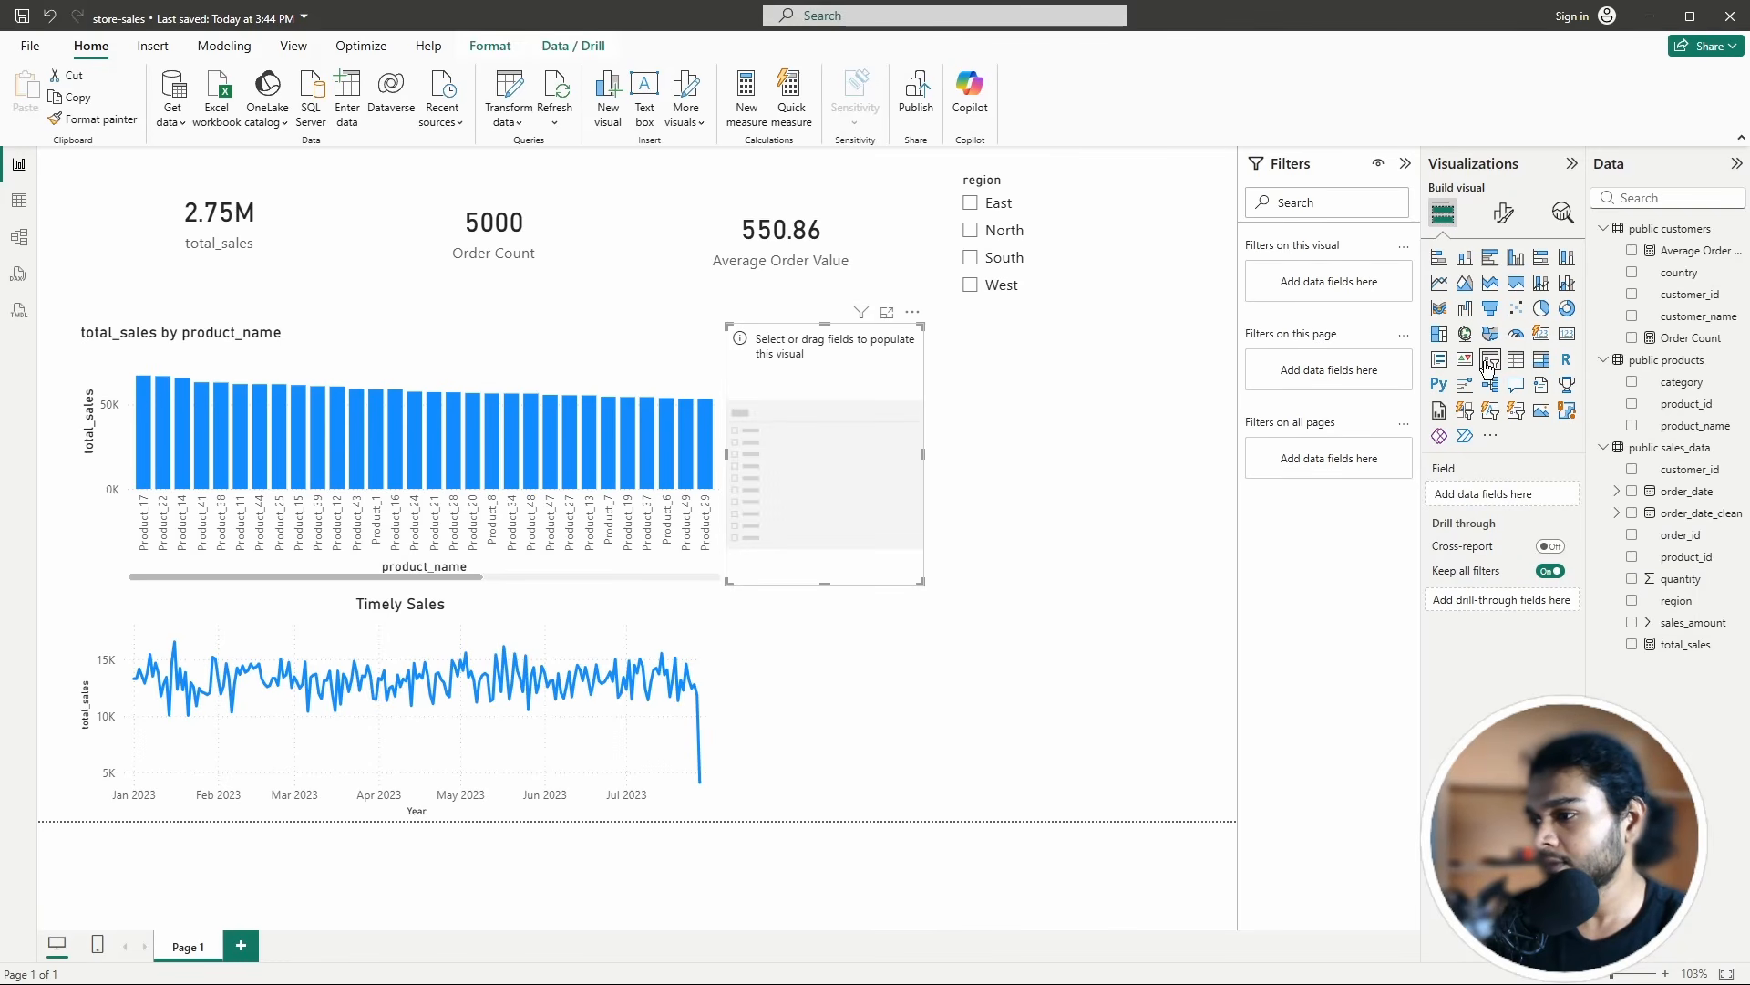
drag(842, 368, 1095, 386)
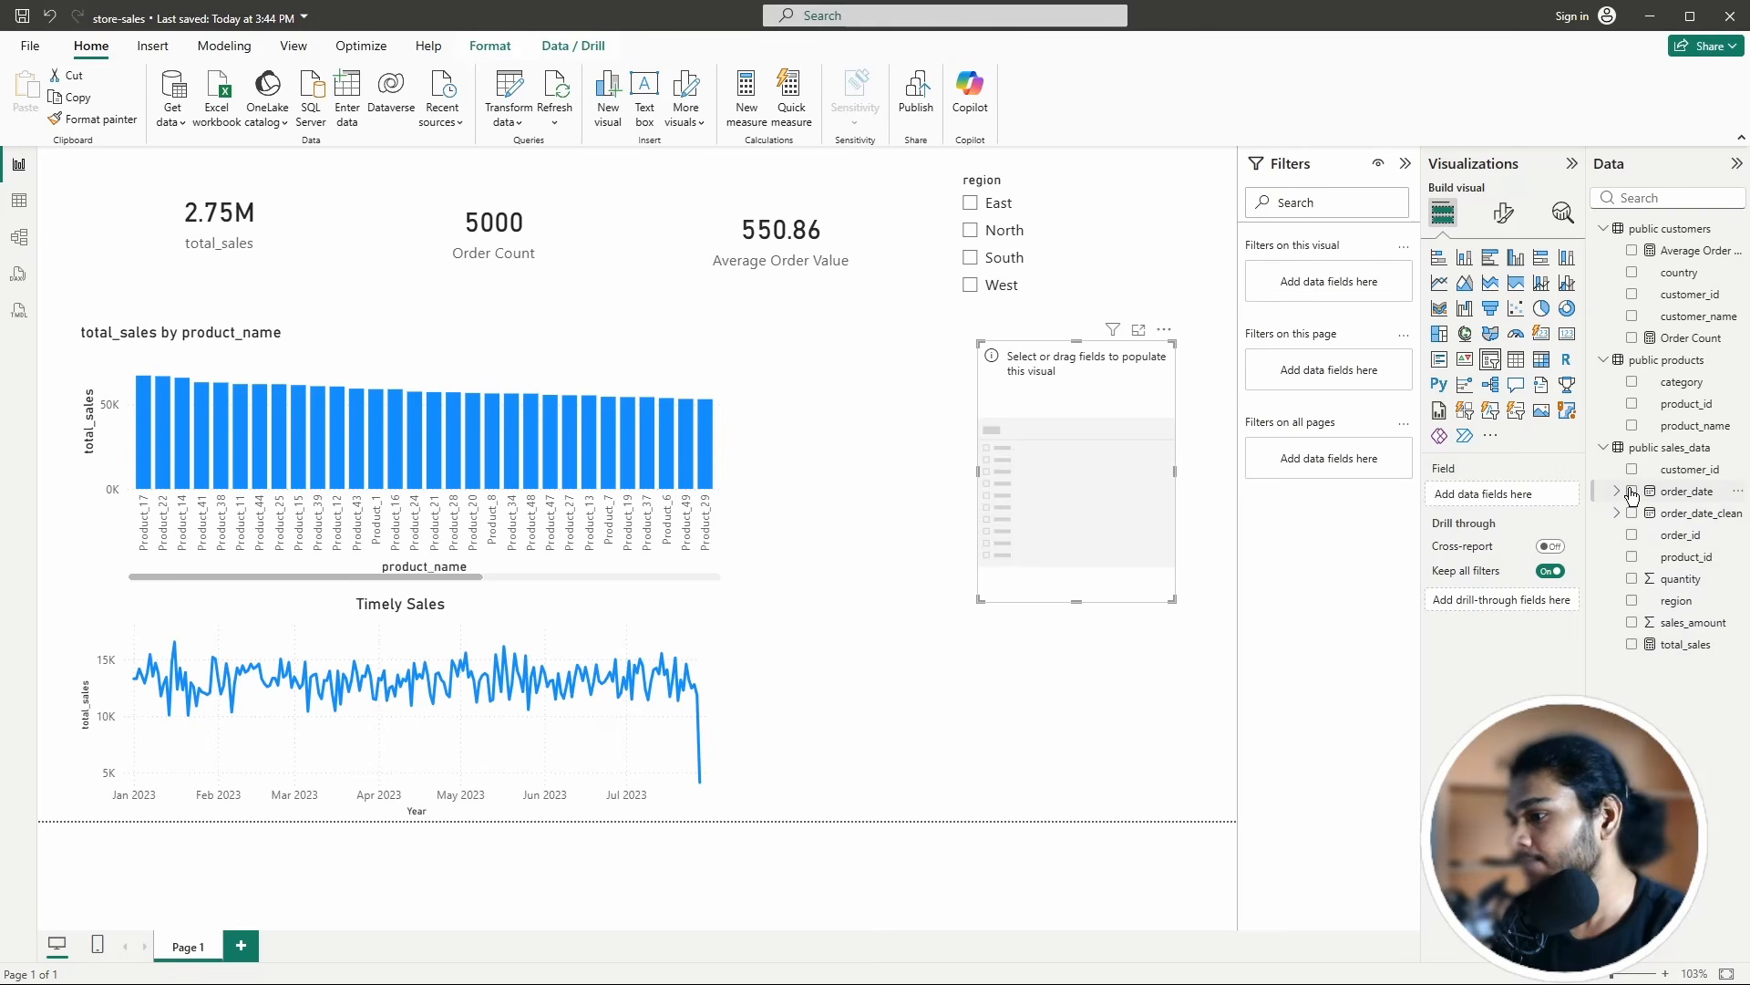
click(1632, 384)
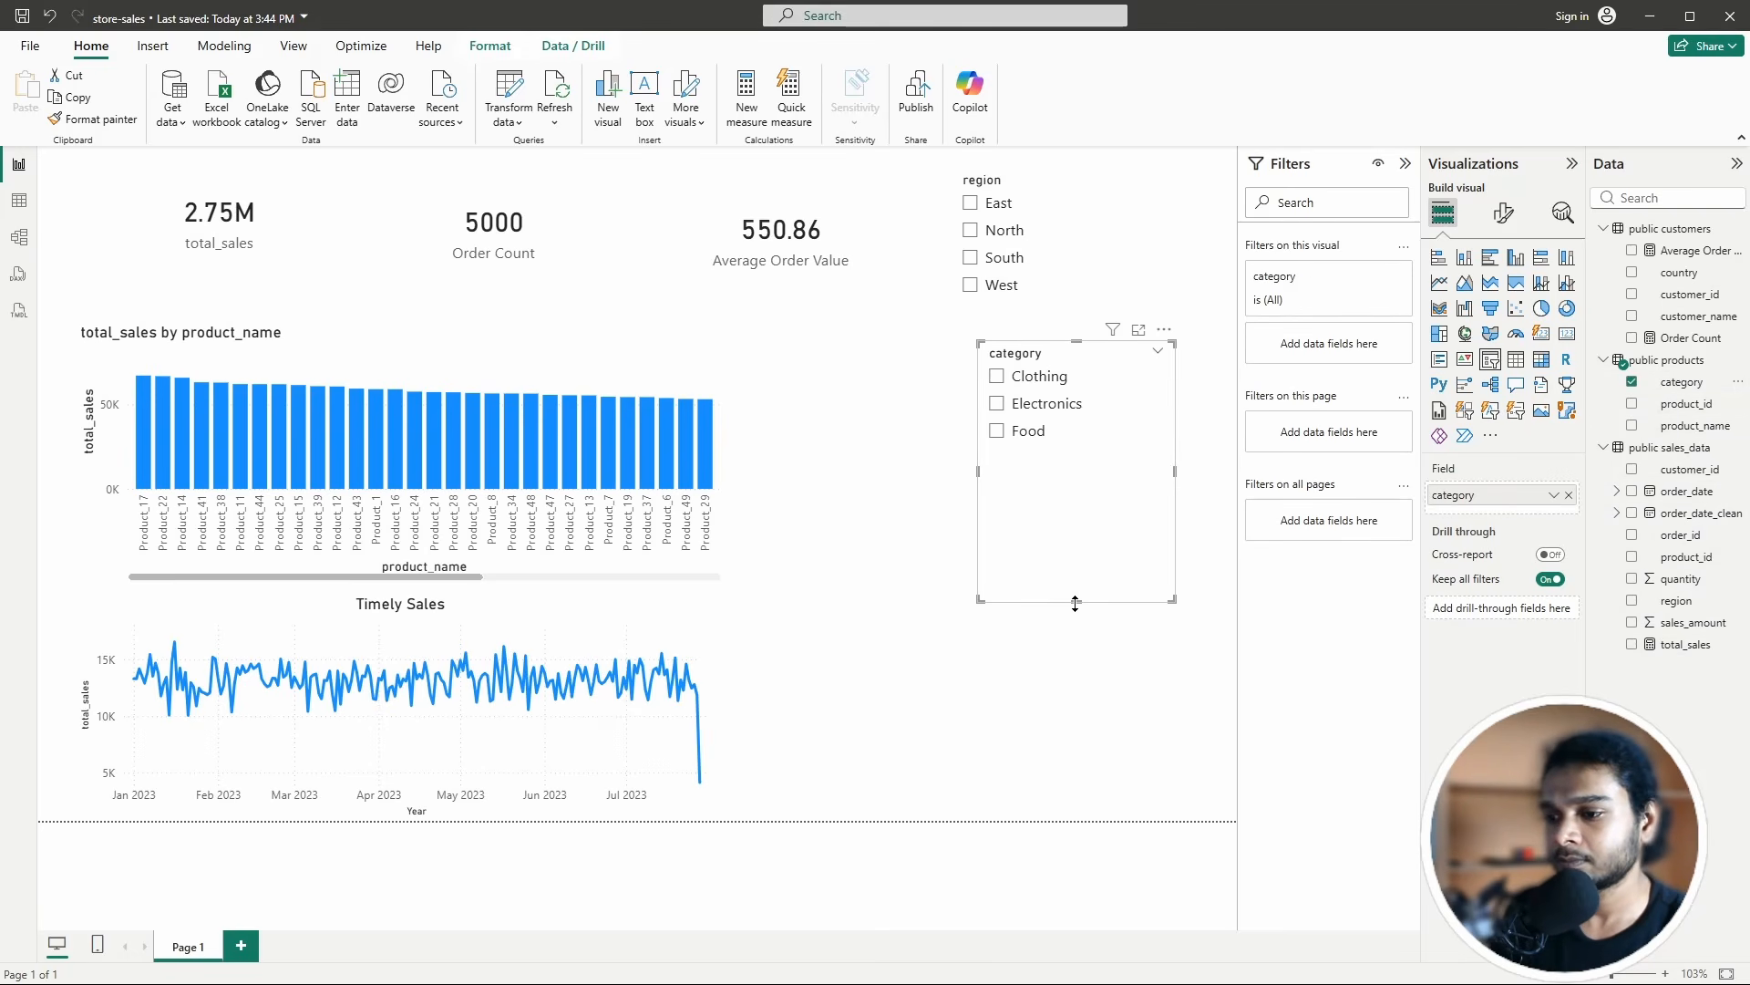
drag(1076, 604, 1057, 457)
drag(1067, 346, 1051, 307)
click(1063, 259)
click(970, 258)
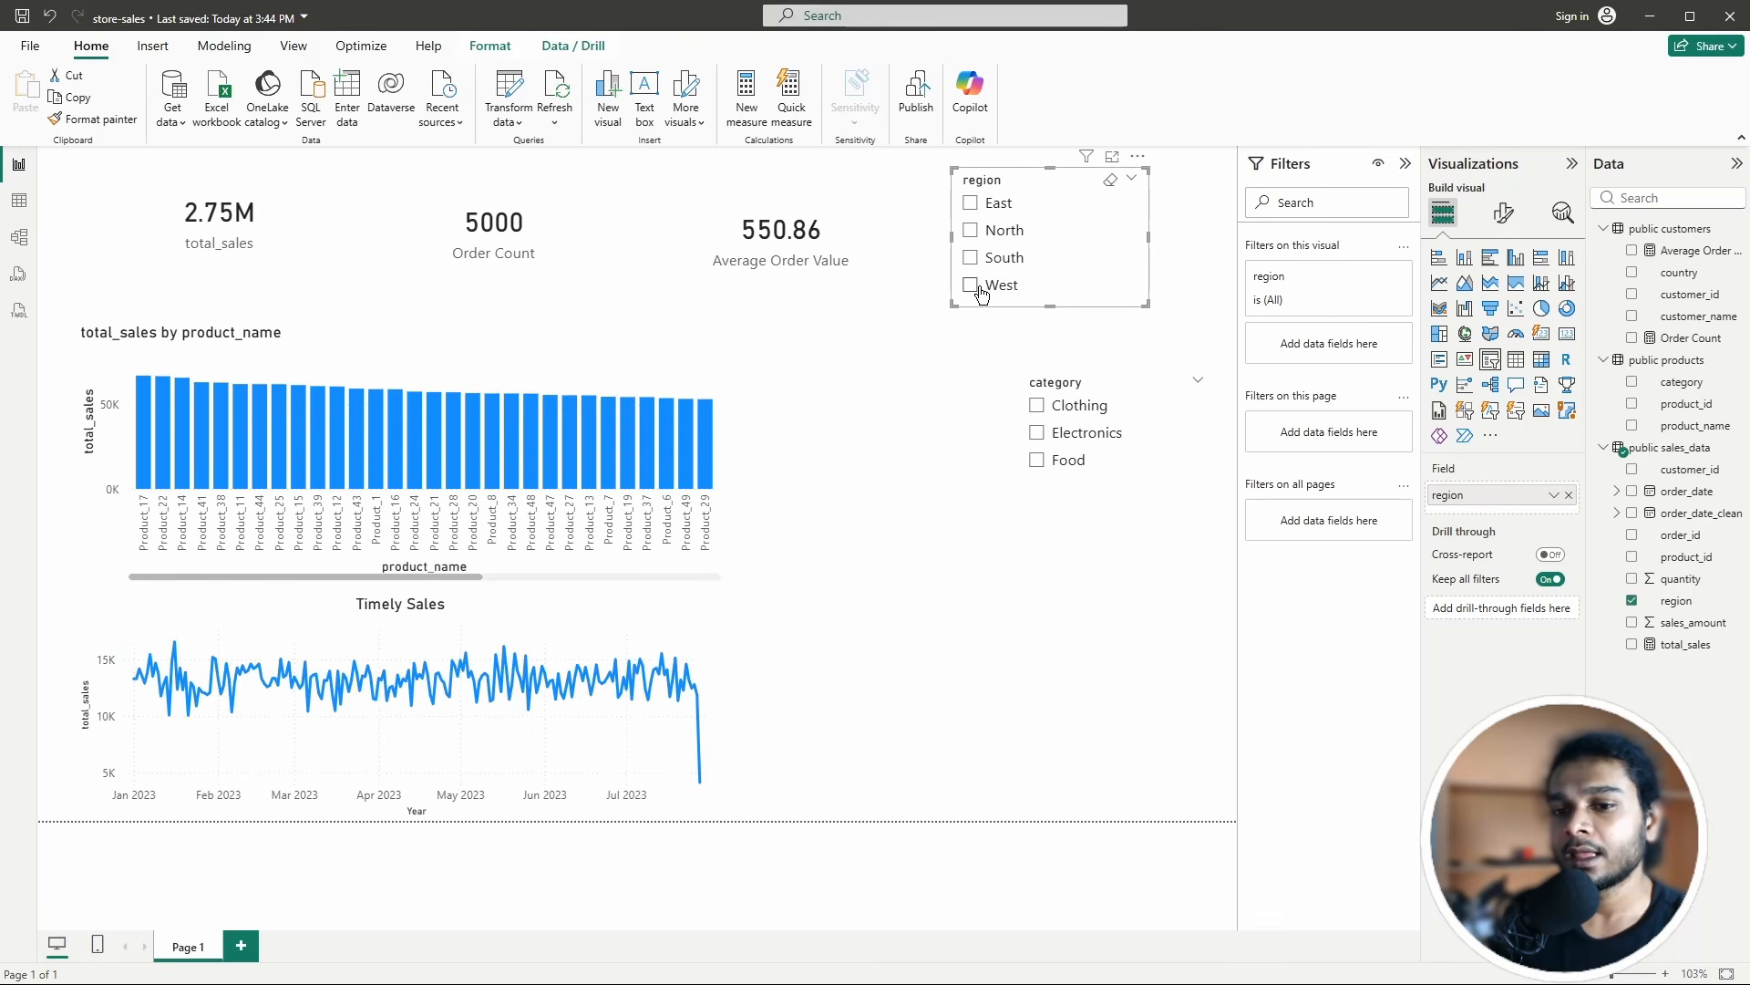
click(970, 209)
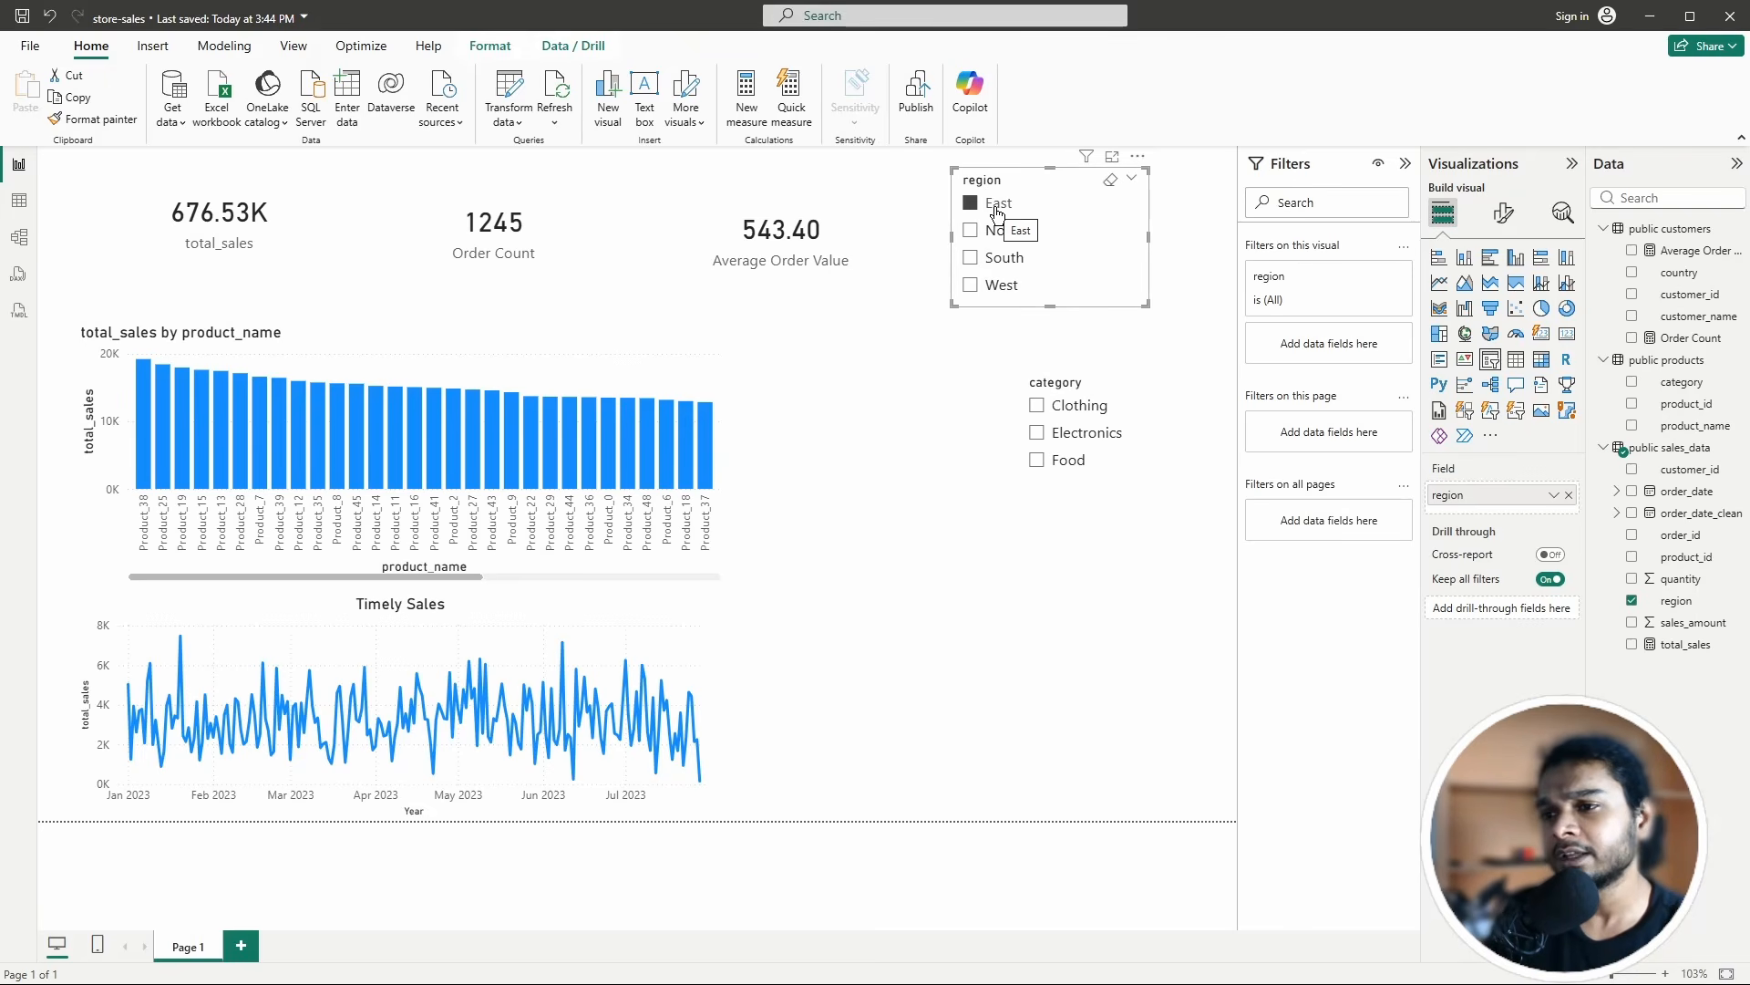
click(1036, 407)
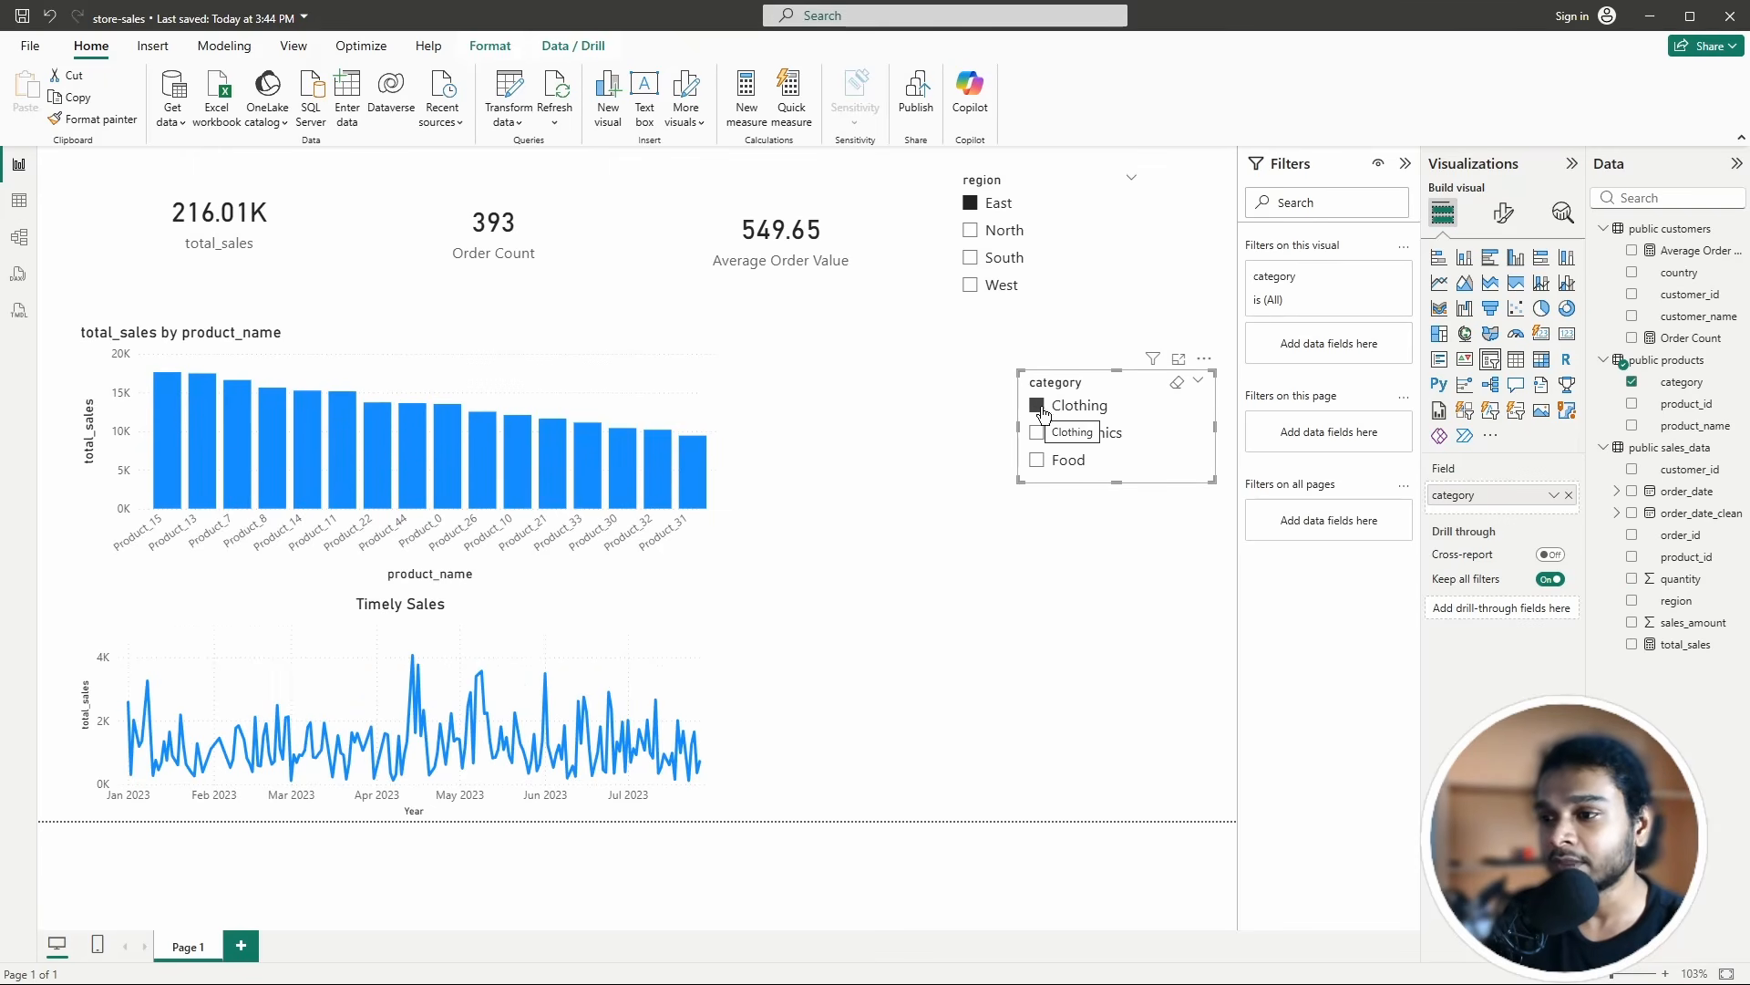
click(1037, 407)
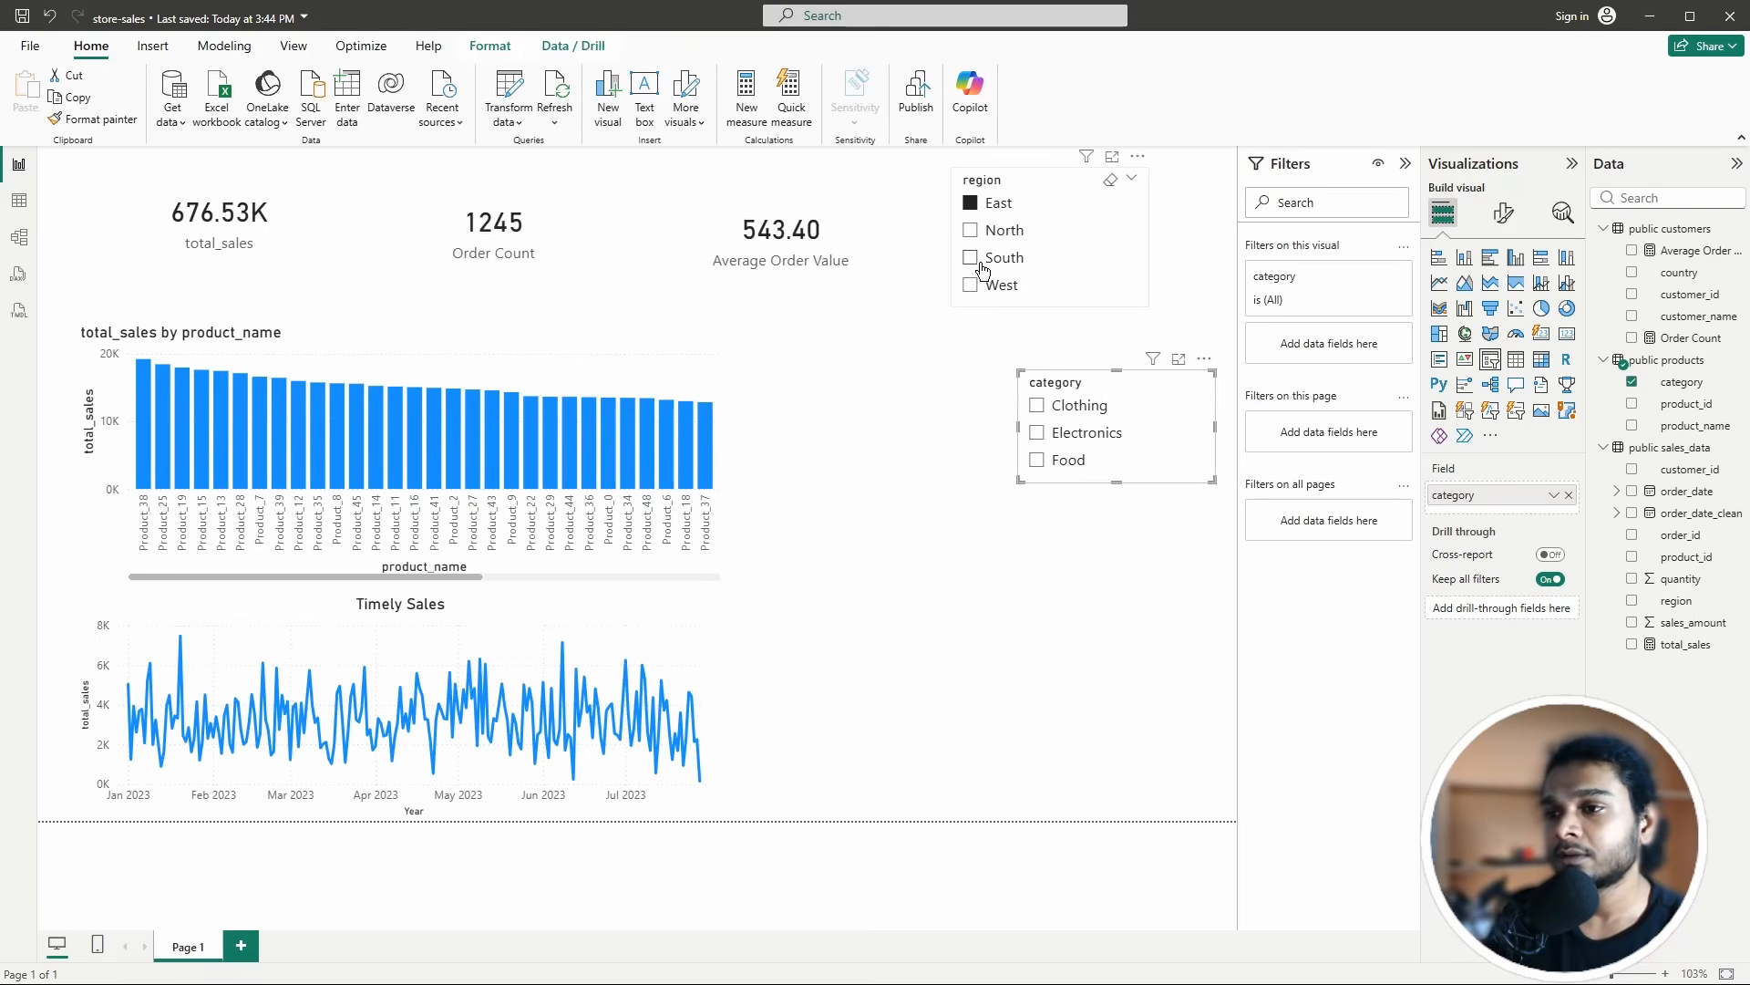
click(972, 203)
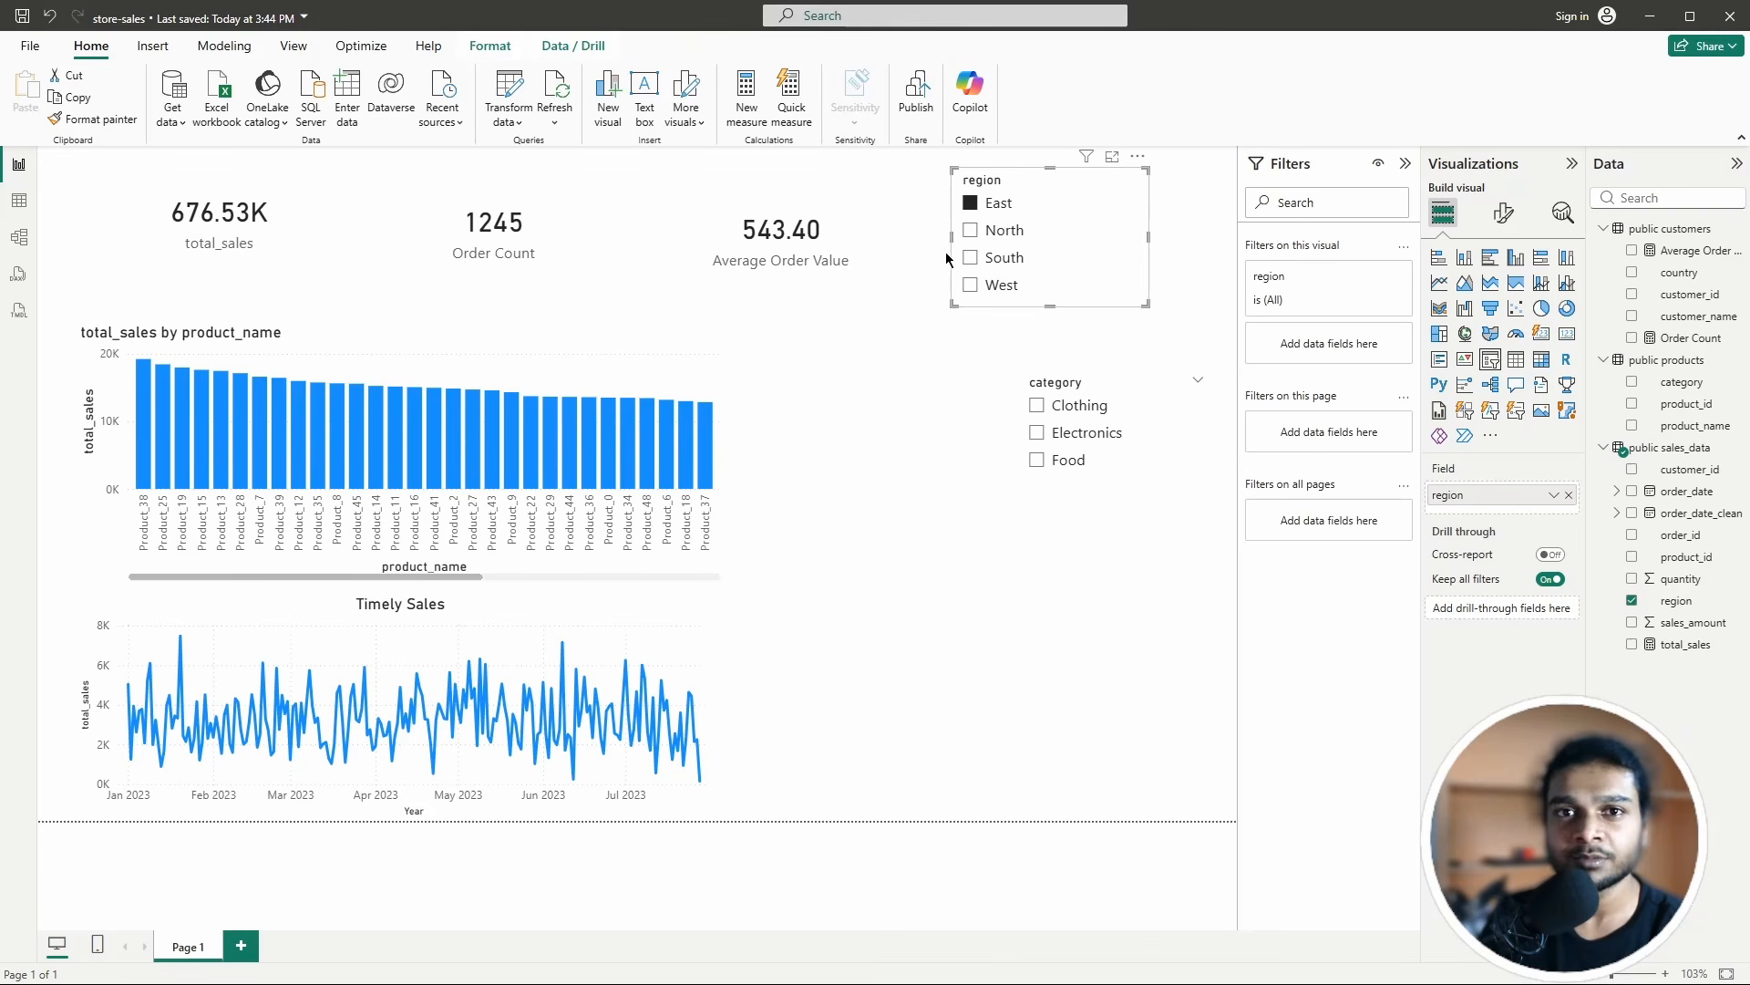
click(969, 206)
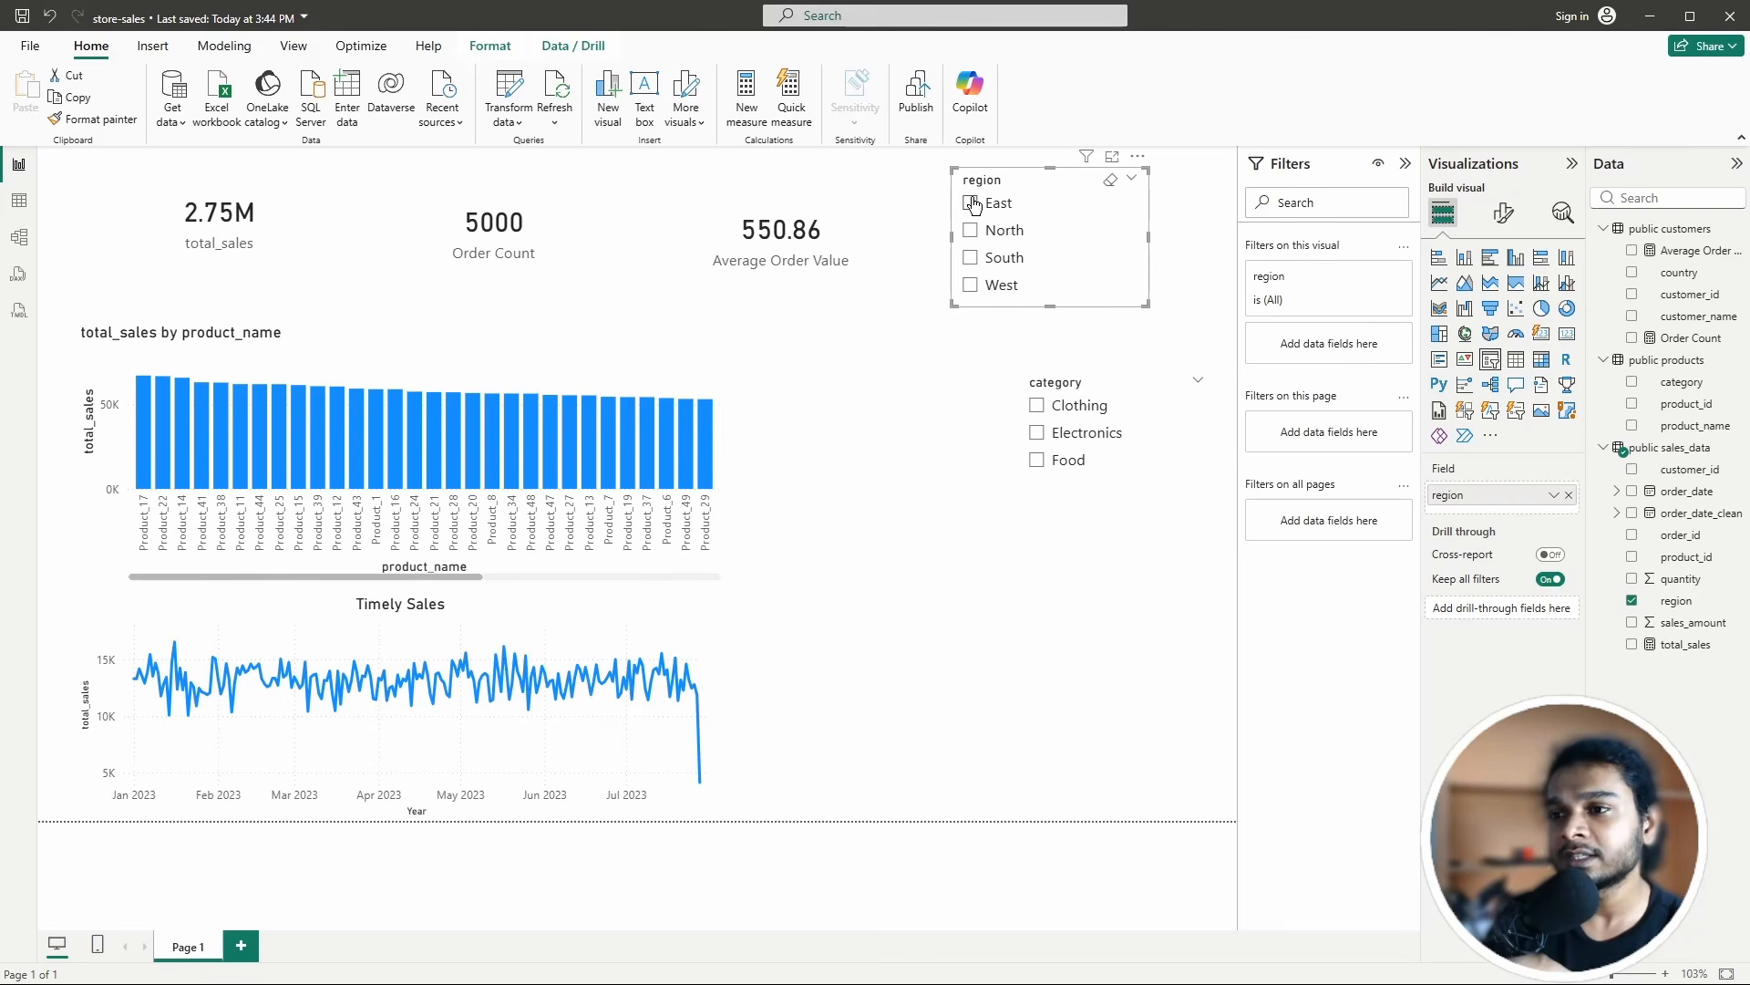
Step: Cross-filter by the Product_20 bar, clear it, then select the product sales chart
click(762, 443)
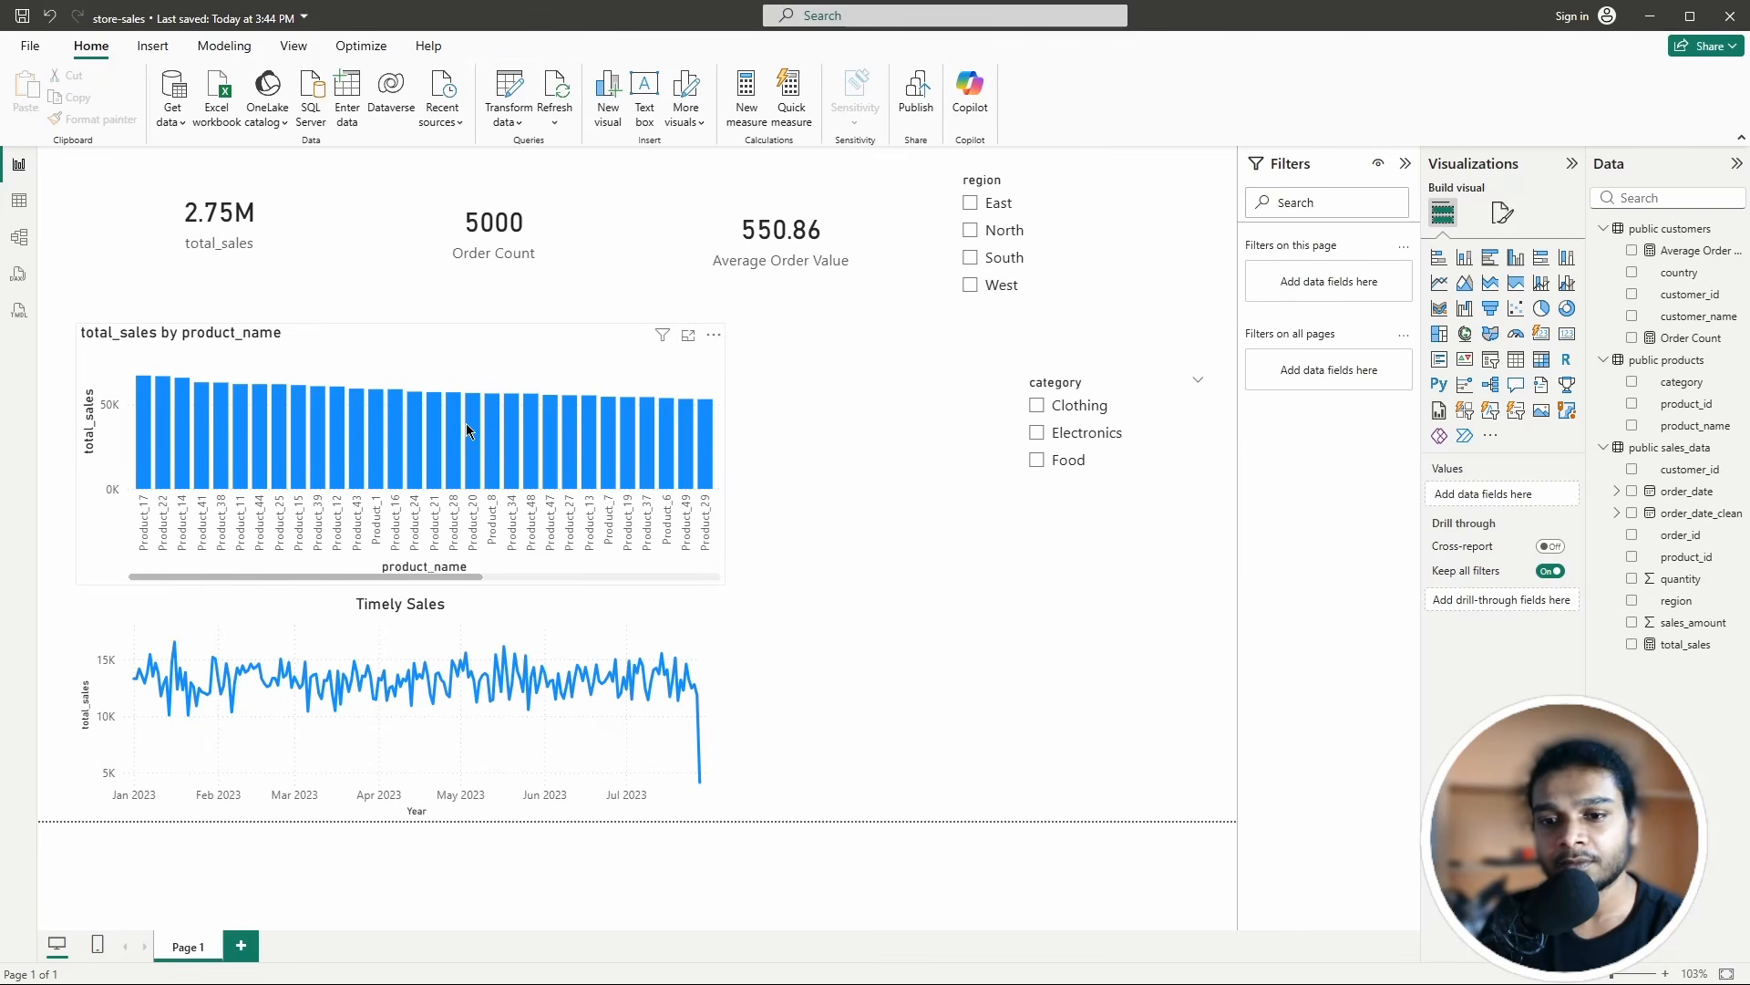
mouse_move(470, 429)
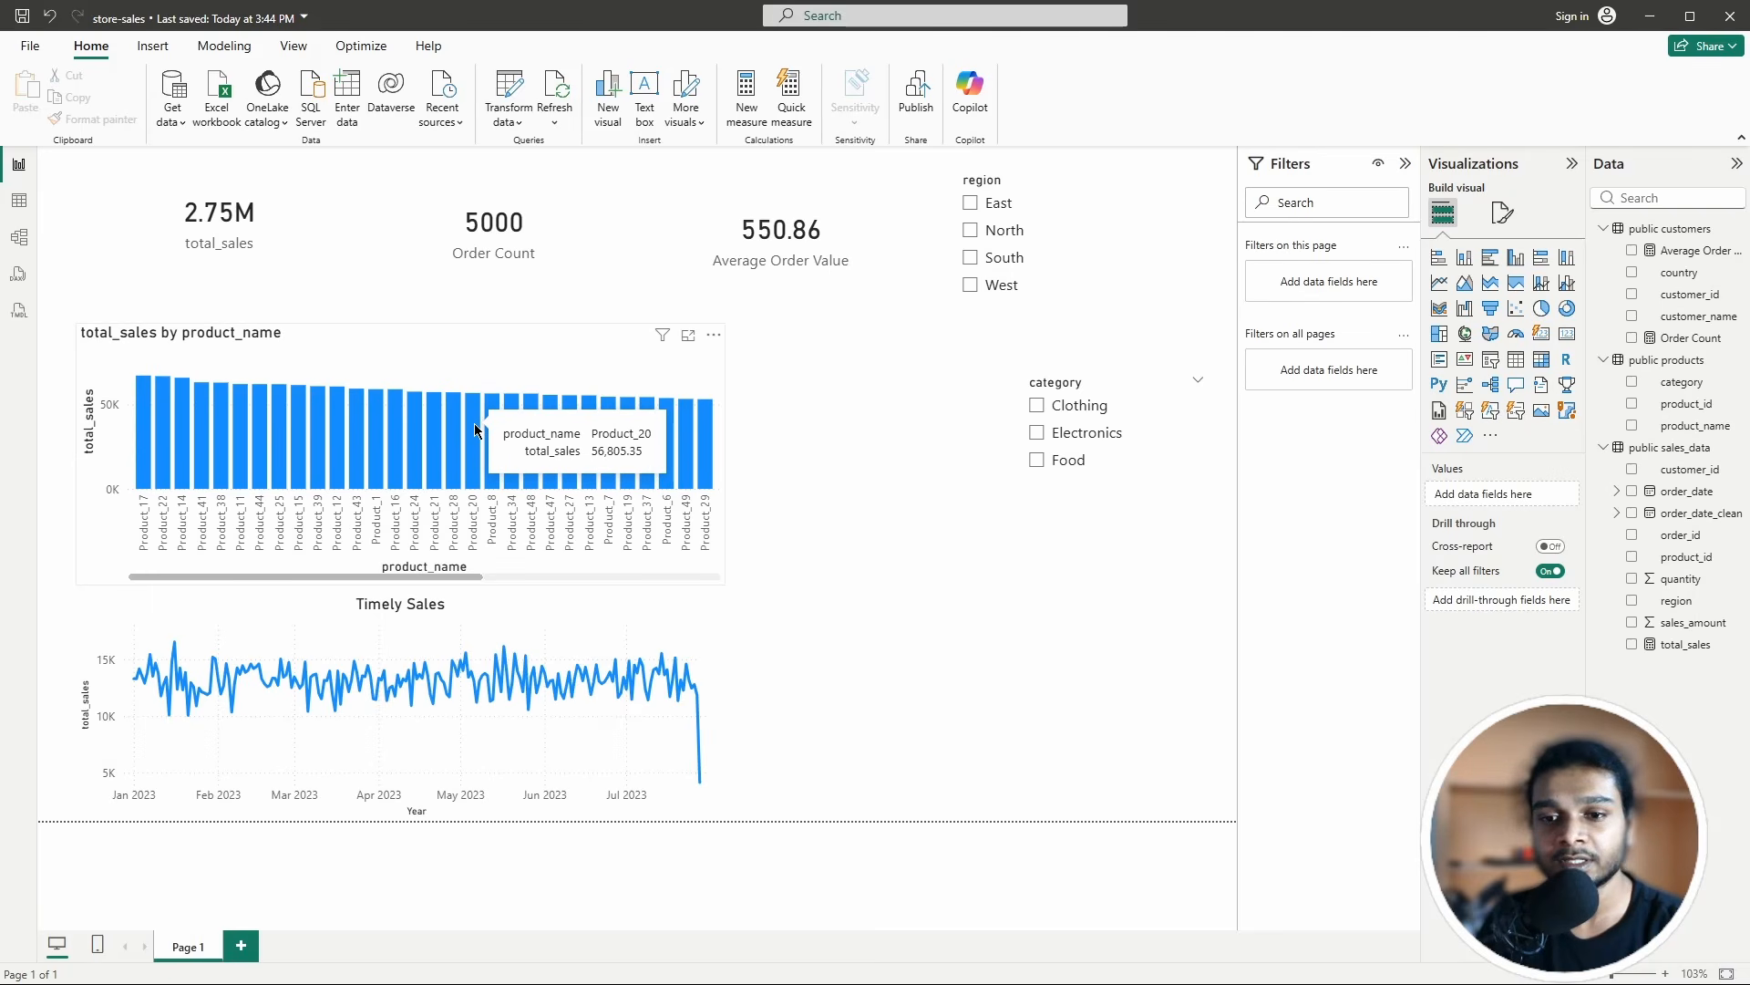
click(474, 425)
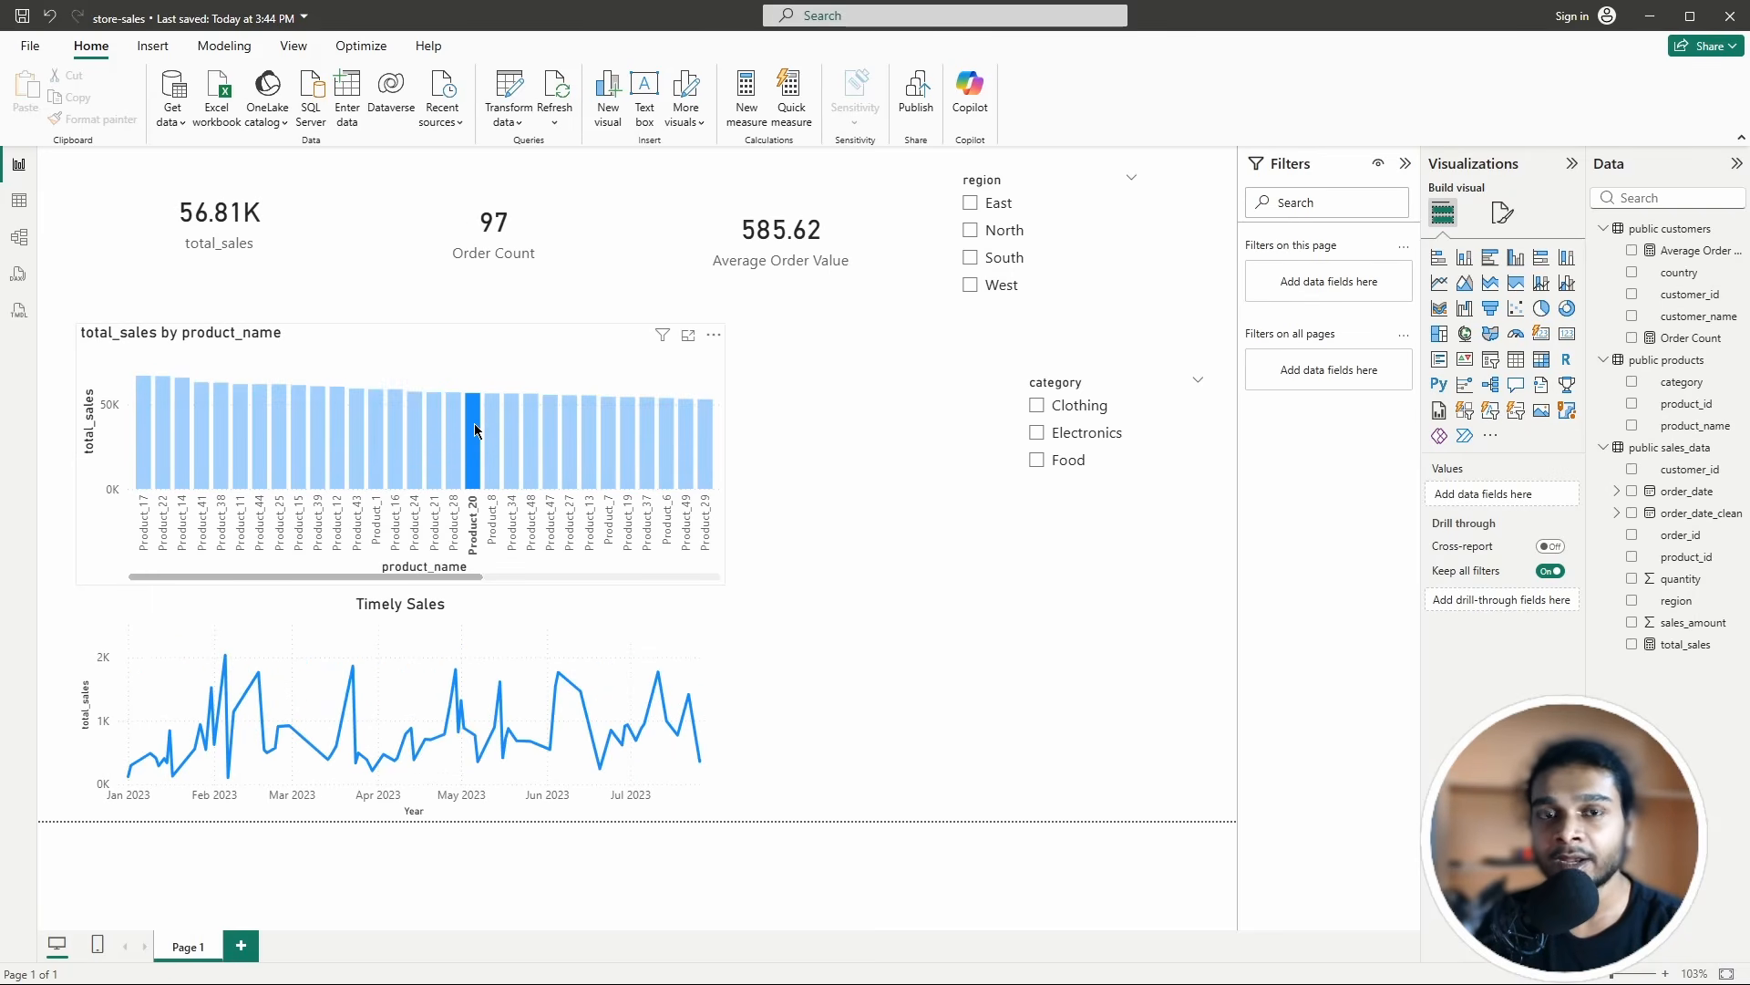
mouse_move(474, 434)
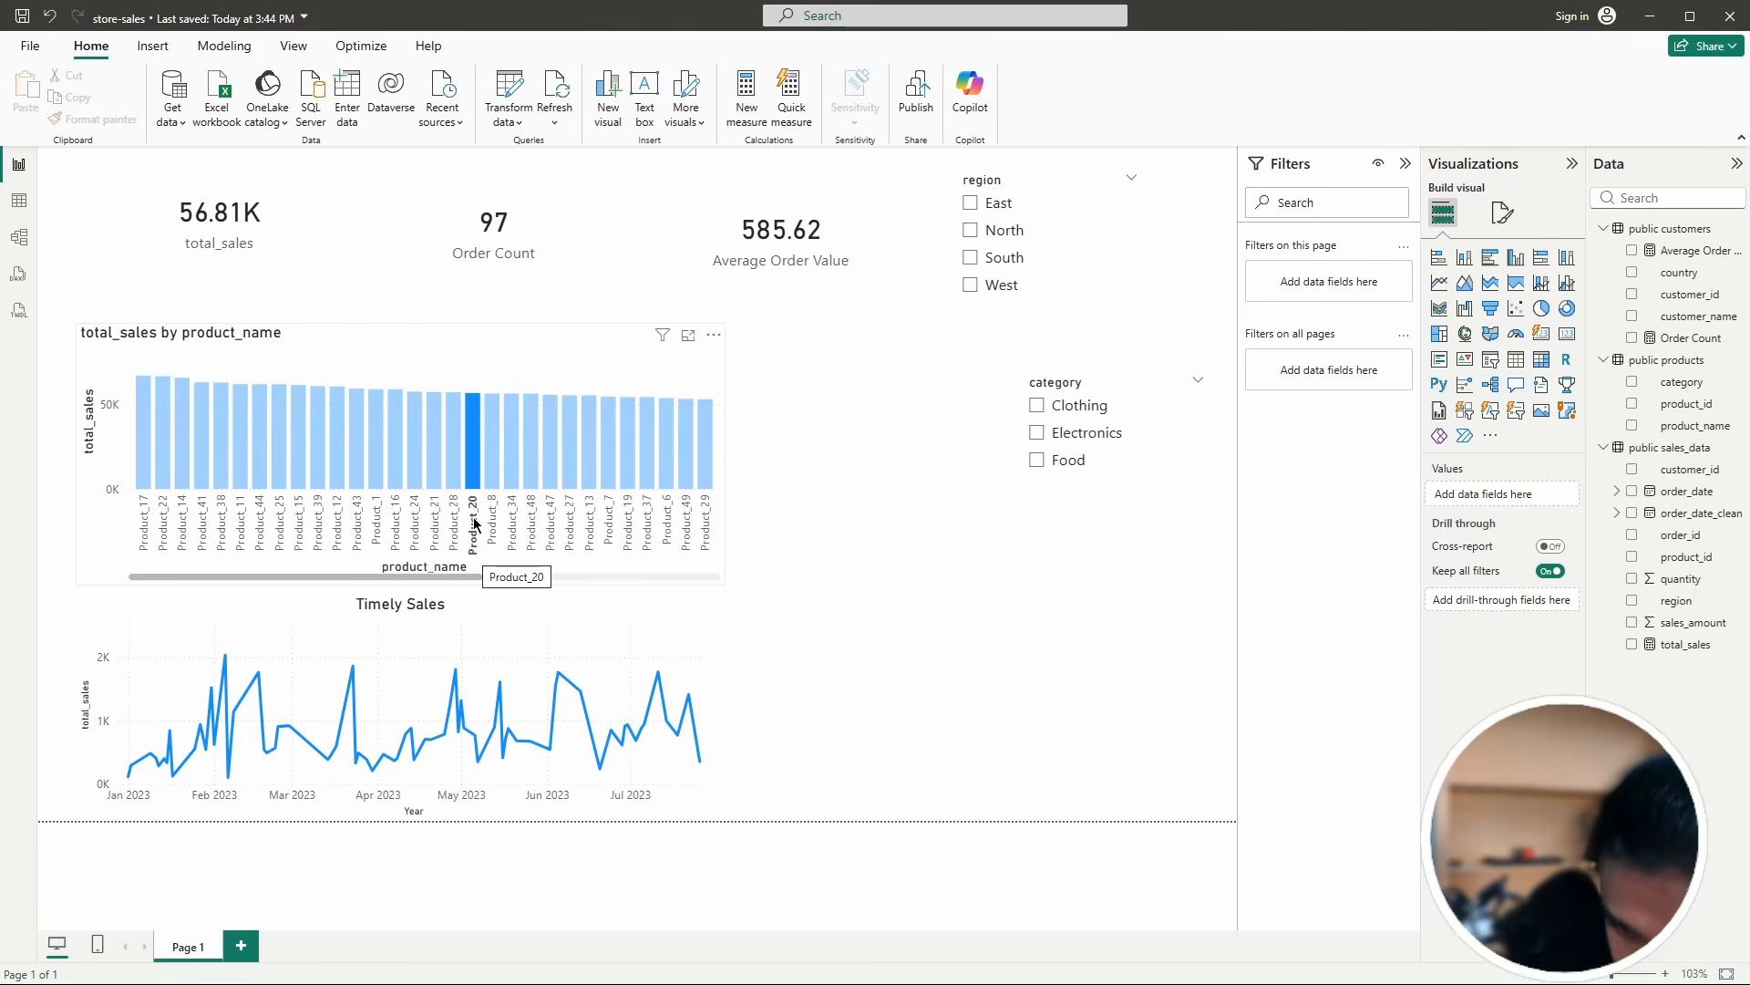
click(470, 431)
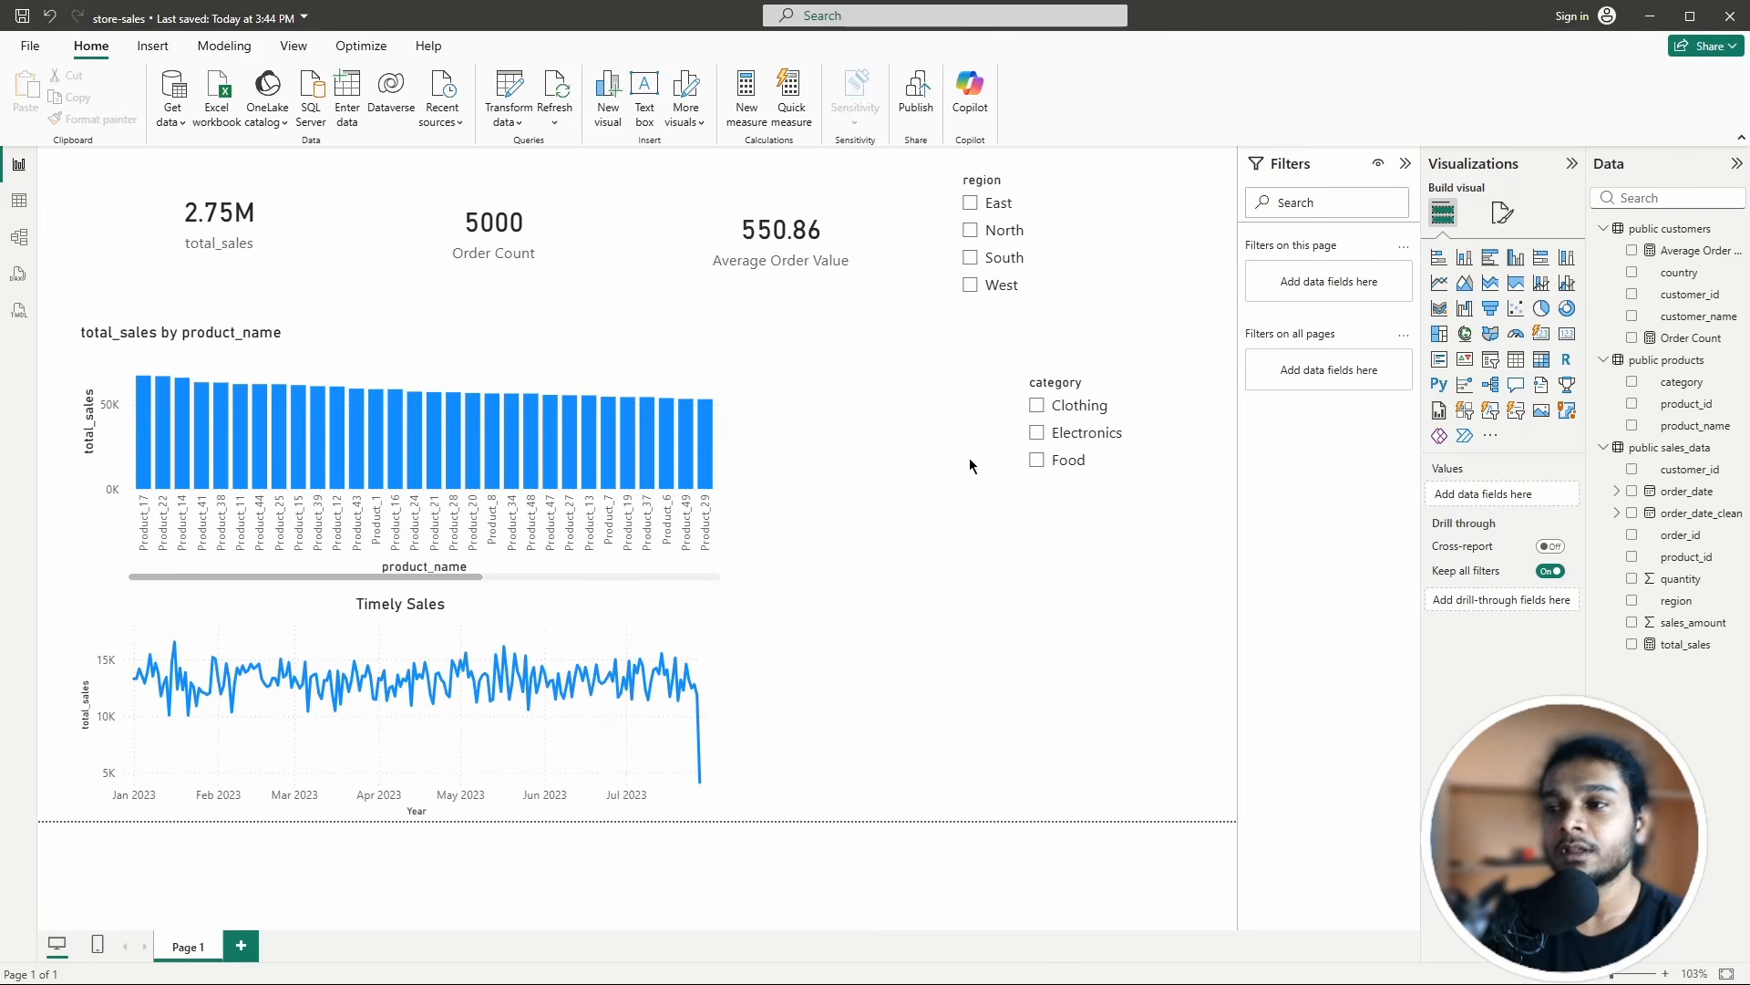
click(519, 353)
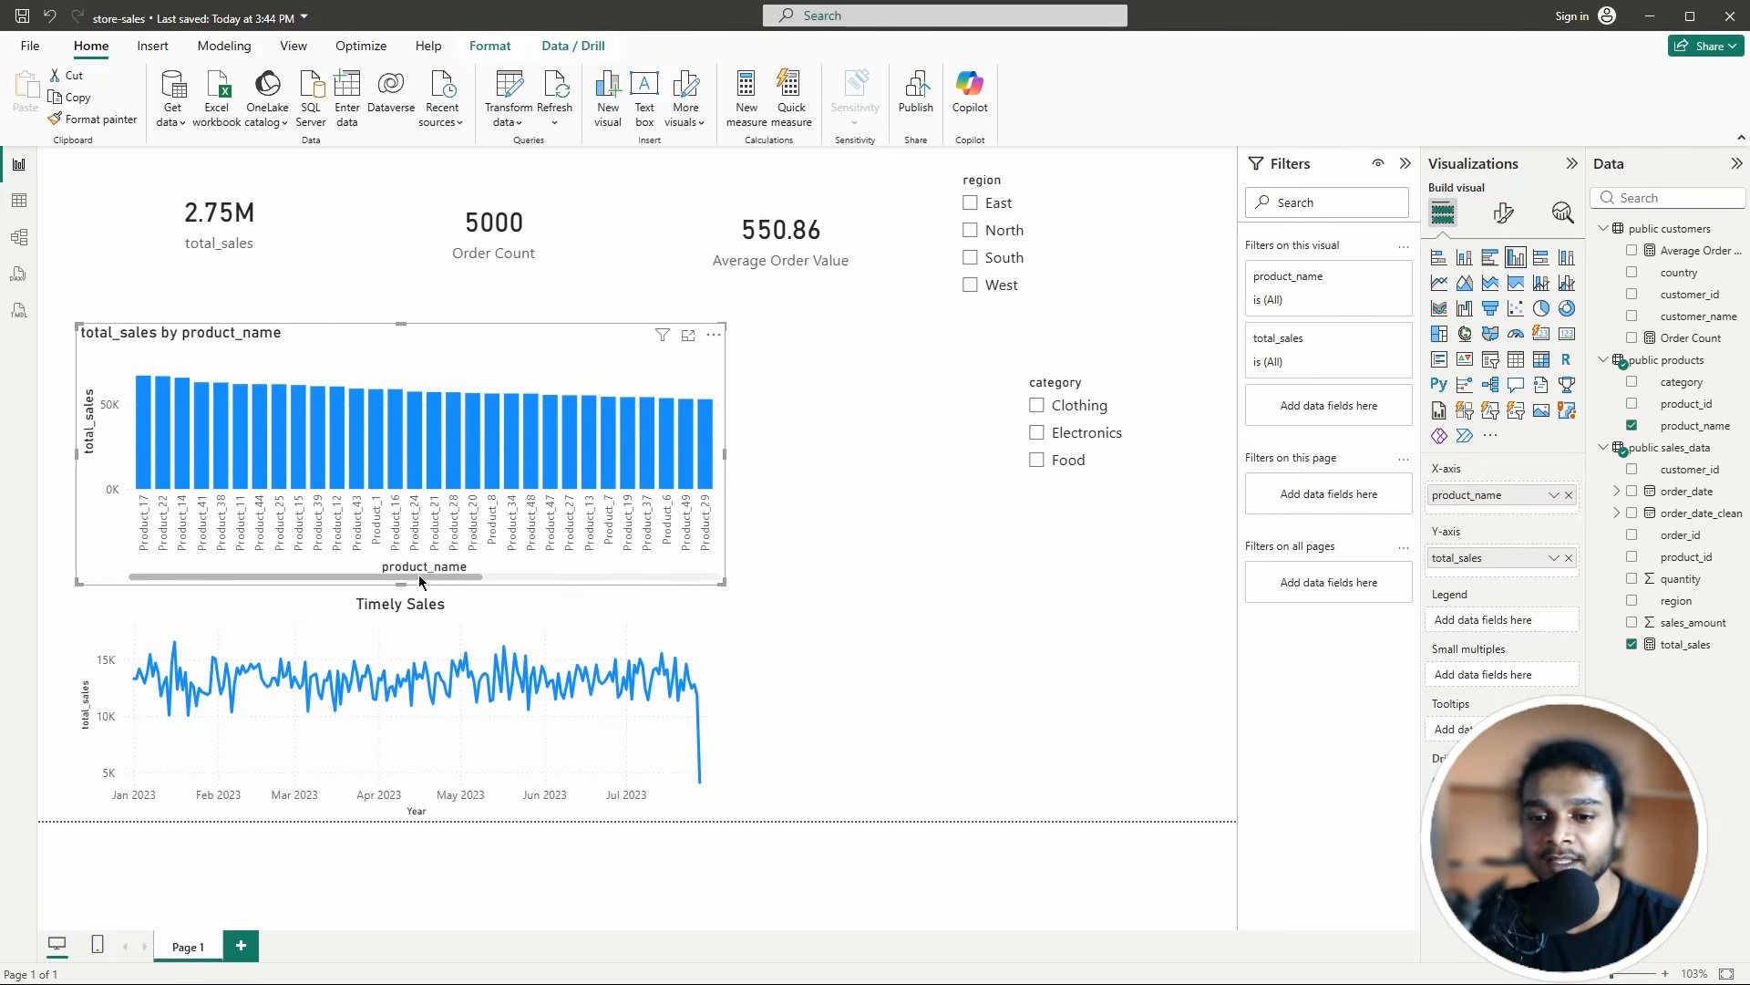
Step: Switch the product_name filter on the product chart to the Top N filter type
drag(418, 574, 359, 573)
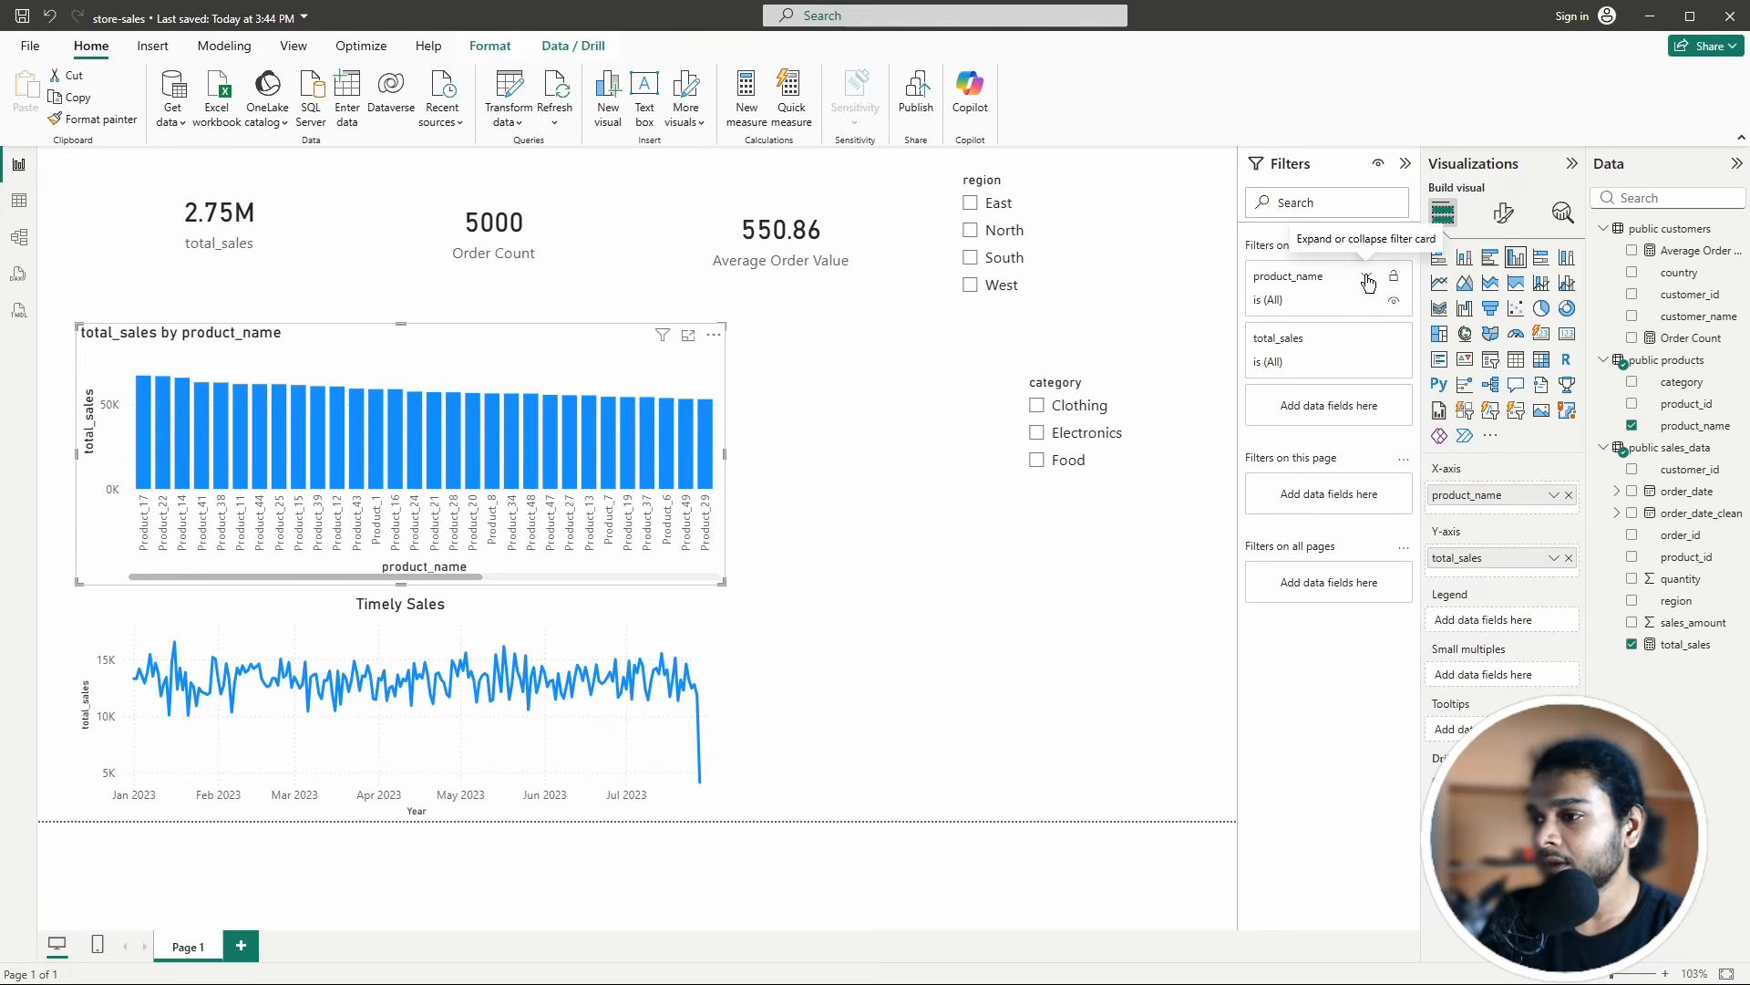
click(1368, 280)
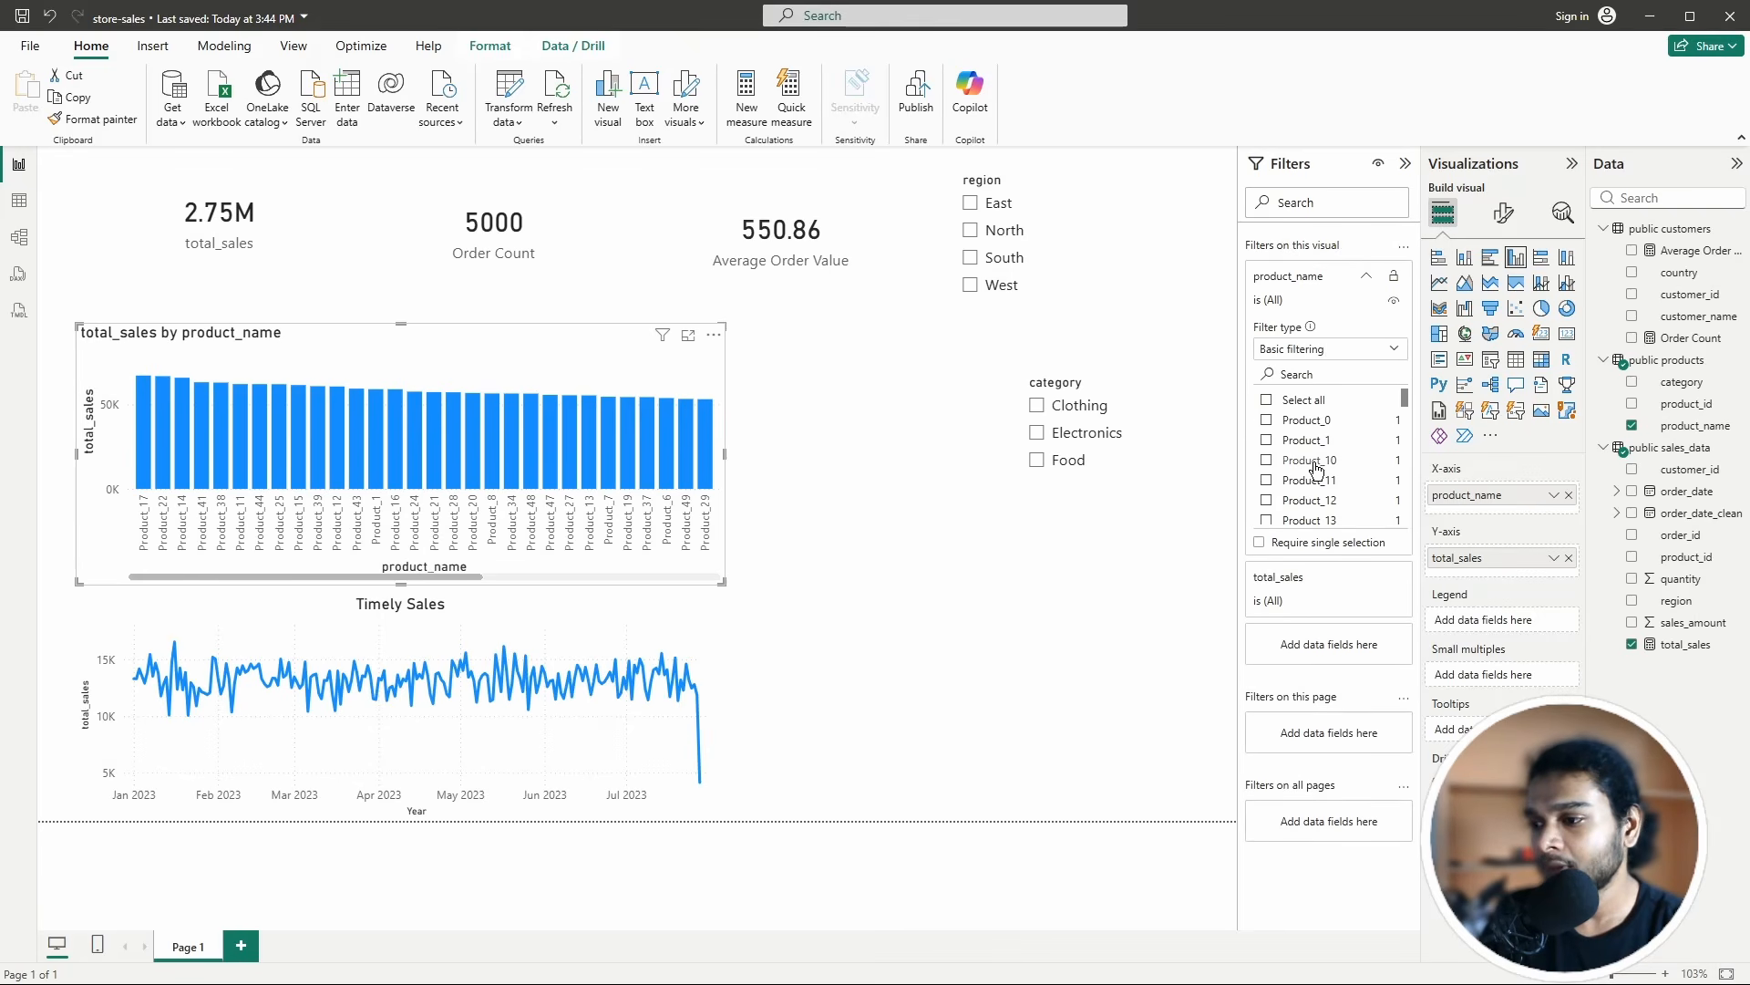
click(1316, 346)
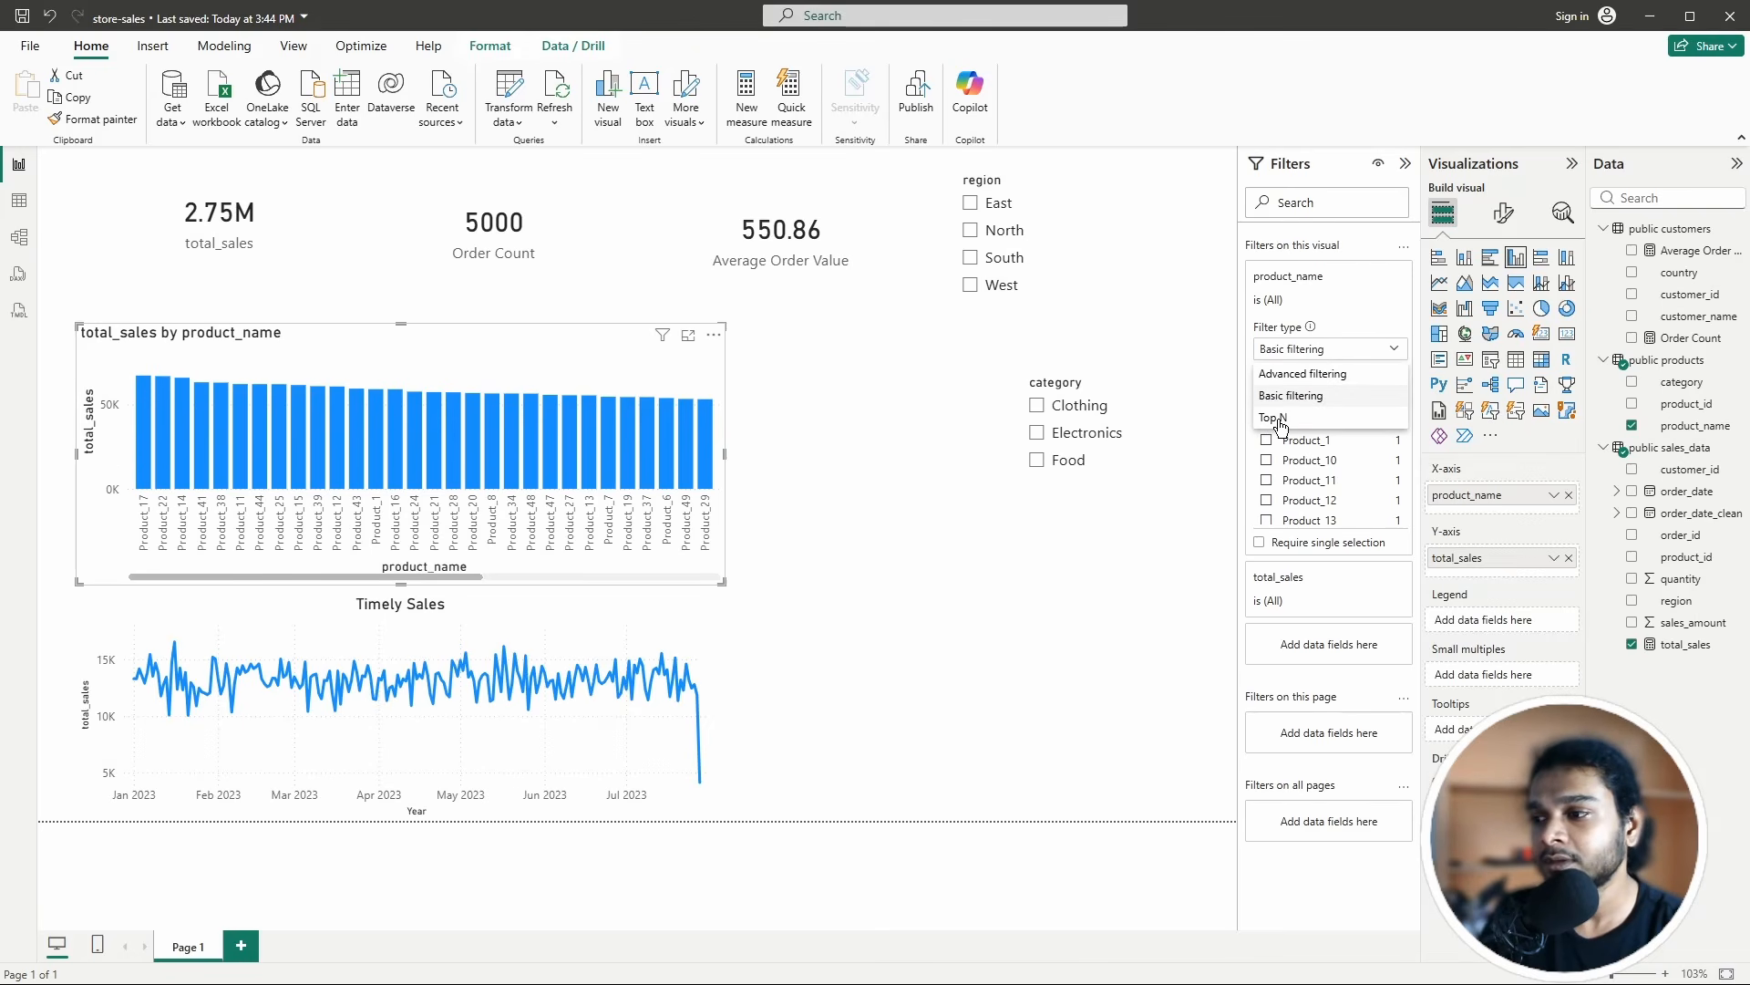
click(1295, 375)
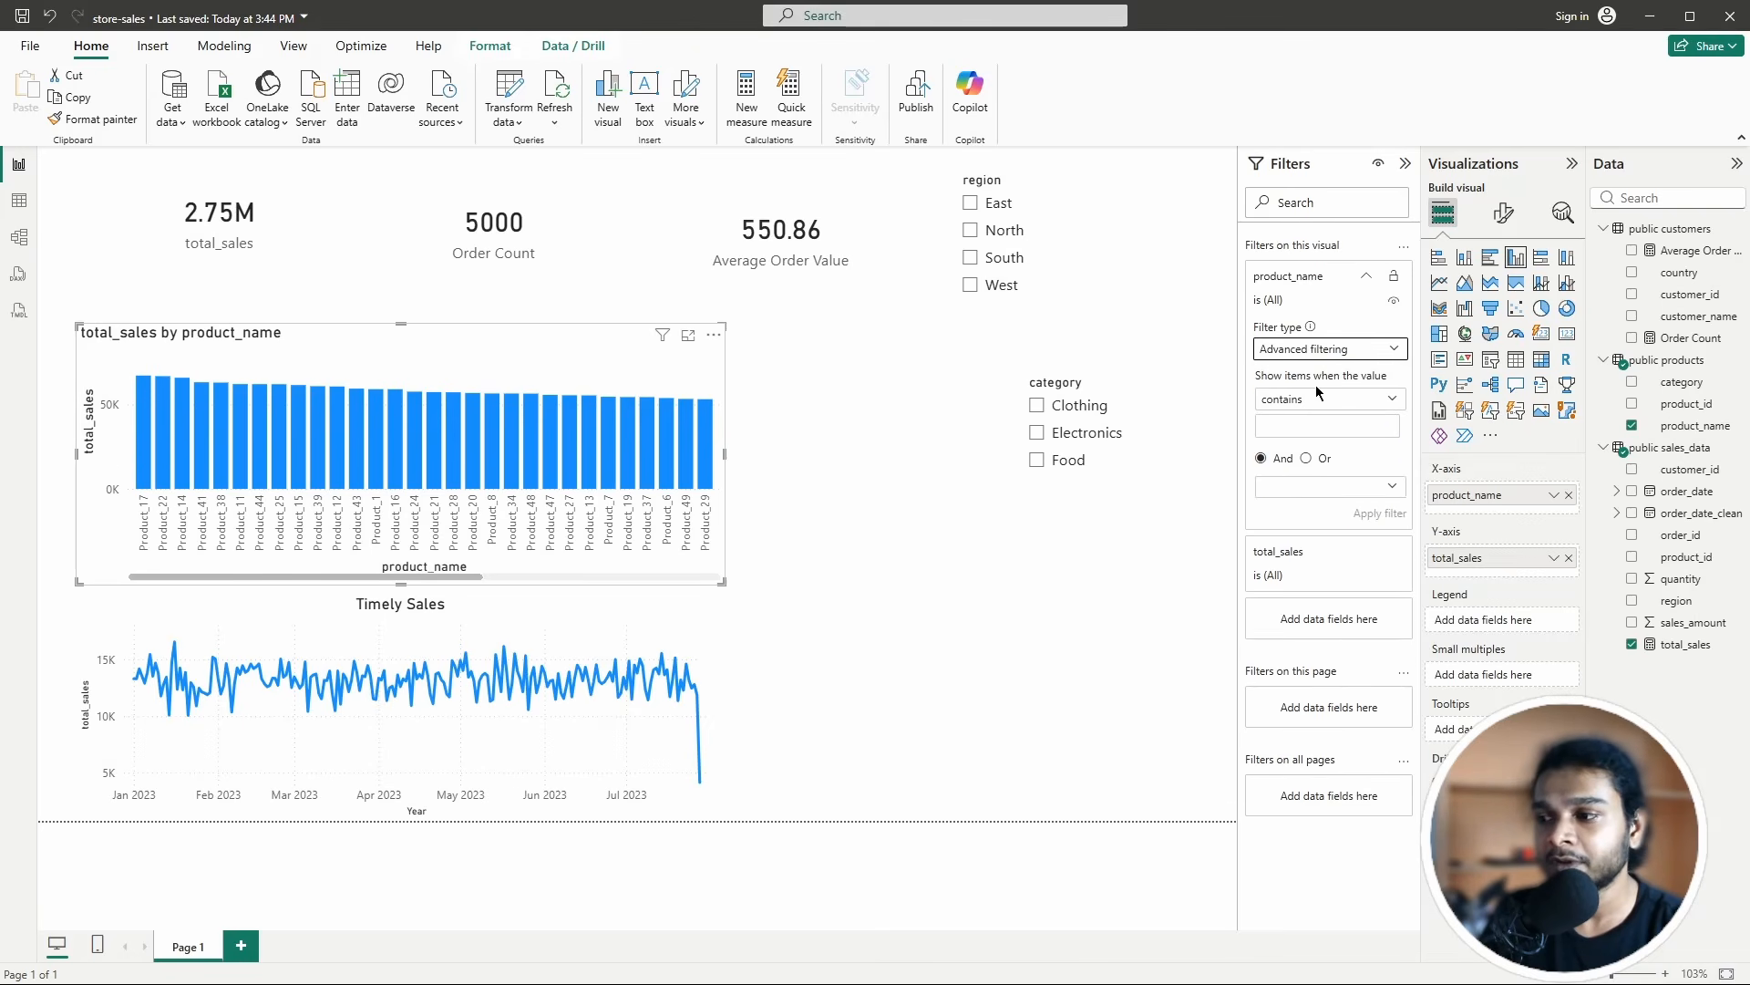
click(1320, 349)
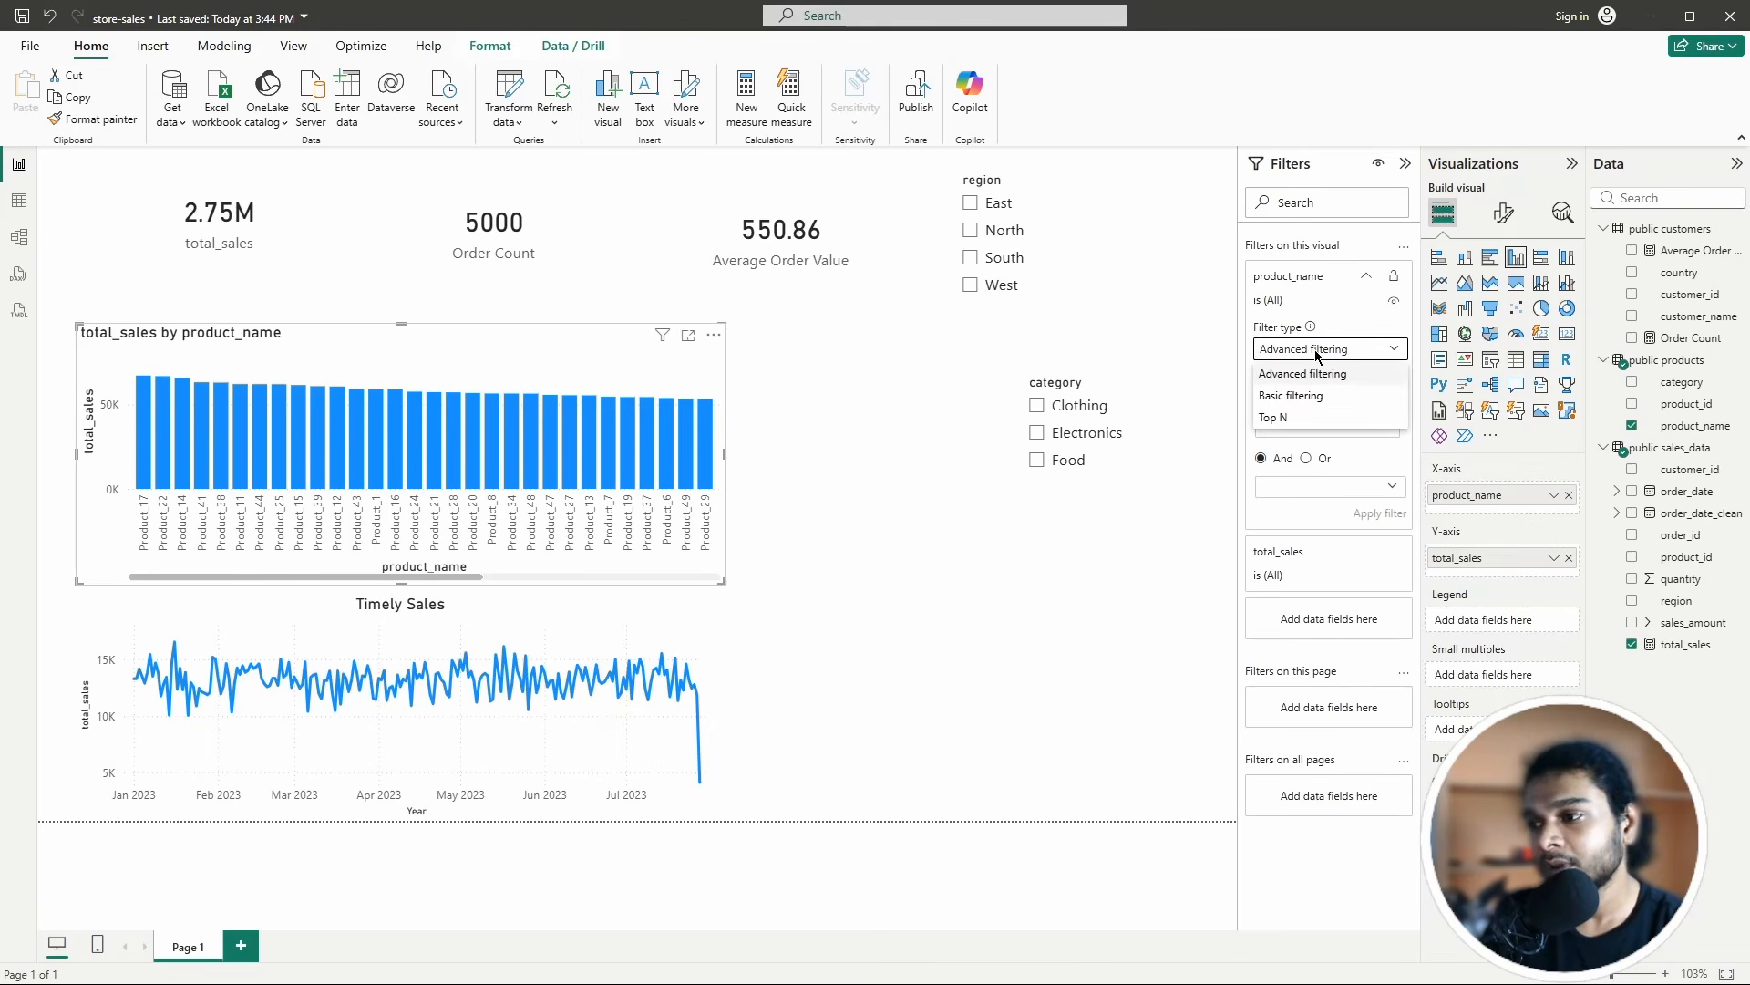
click(1282, 422)
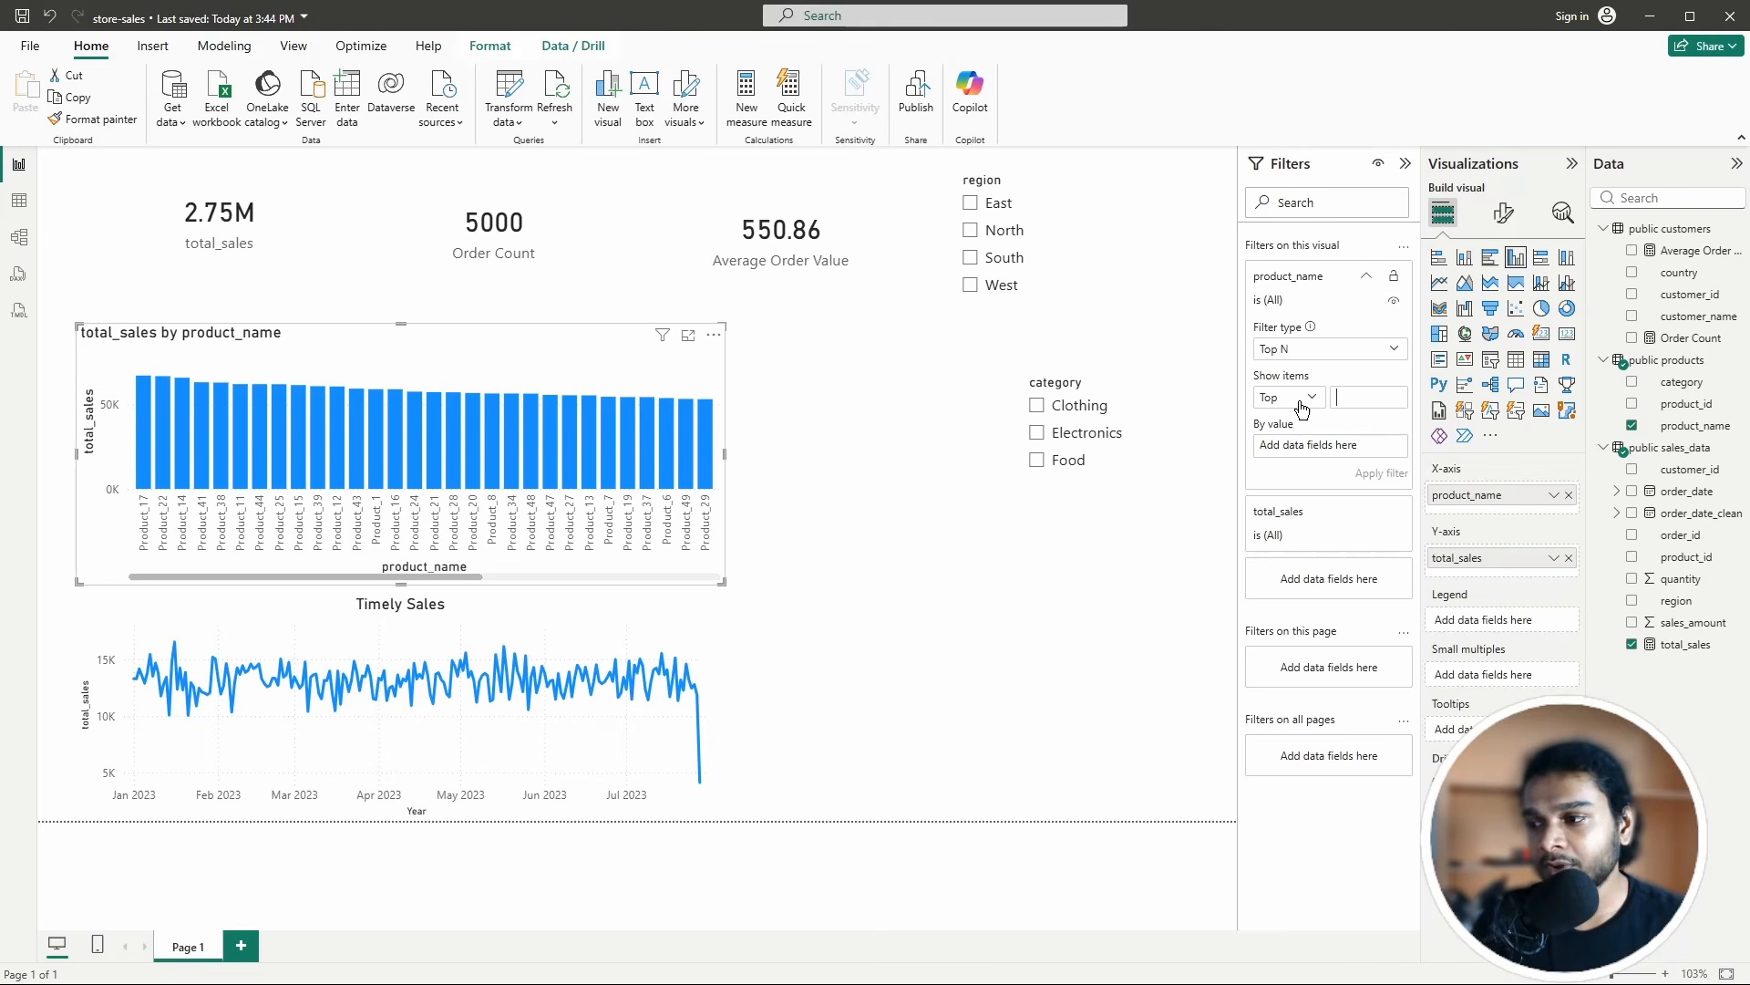
Step: Show the top 5 products ranked by total_sales and apply the filter
click(1350, 399)
text(5)
click(1310, 399)
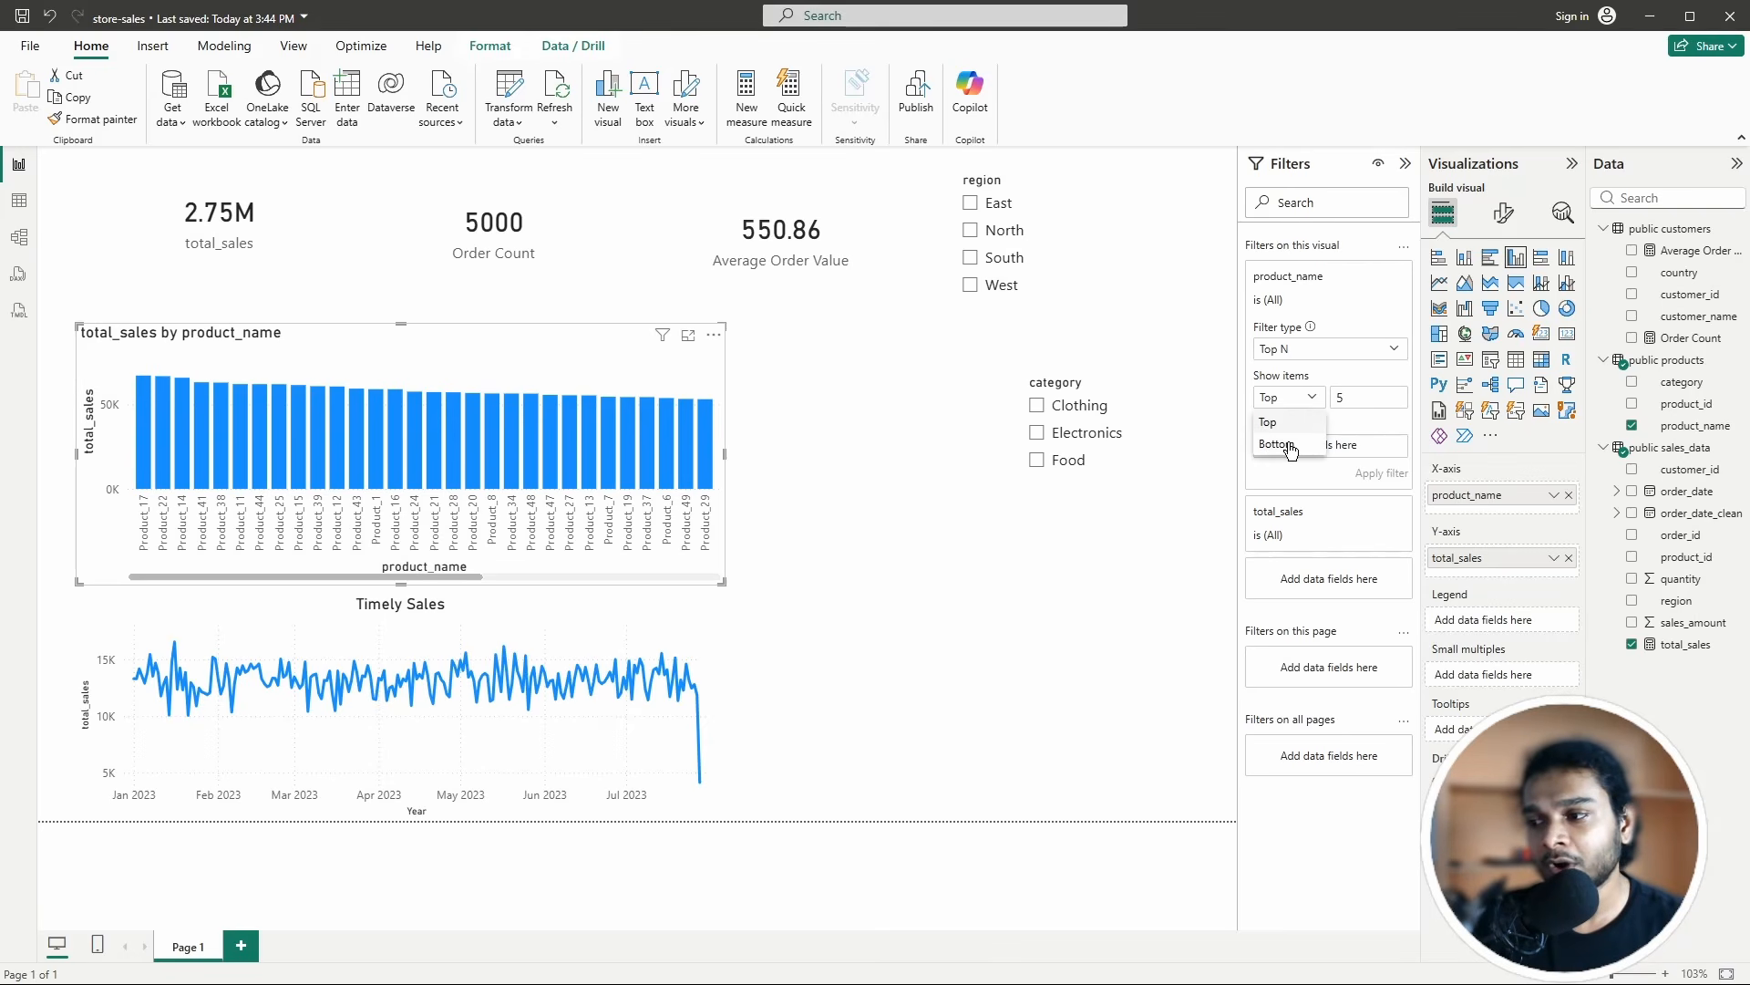
click(1342, 399)
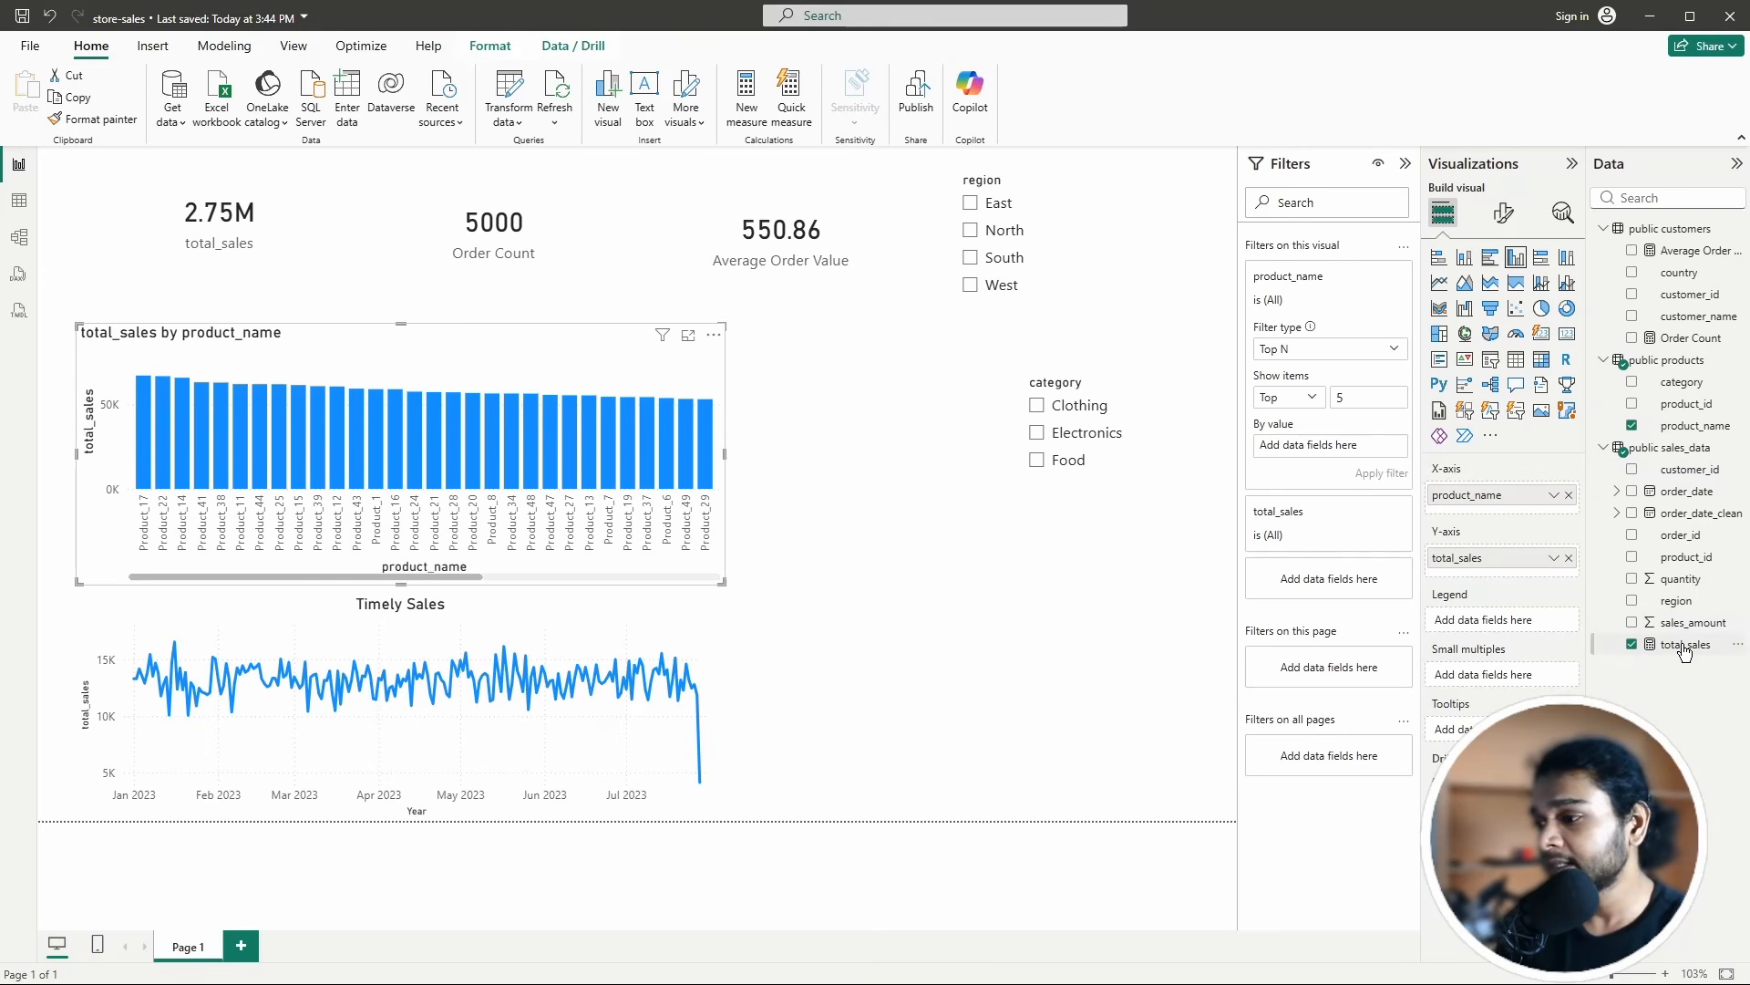
drag(1685, 644, 1659, 538)
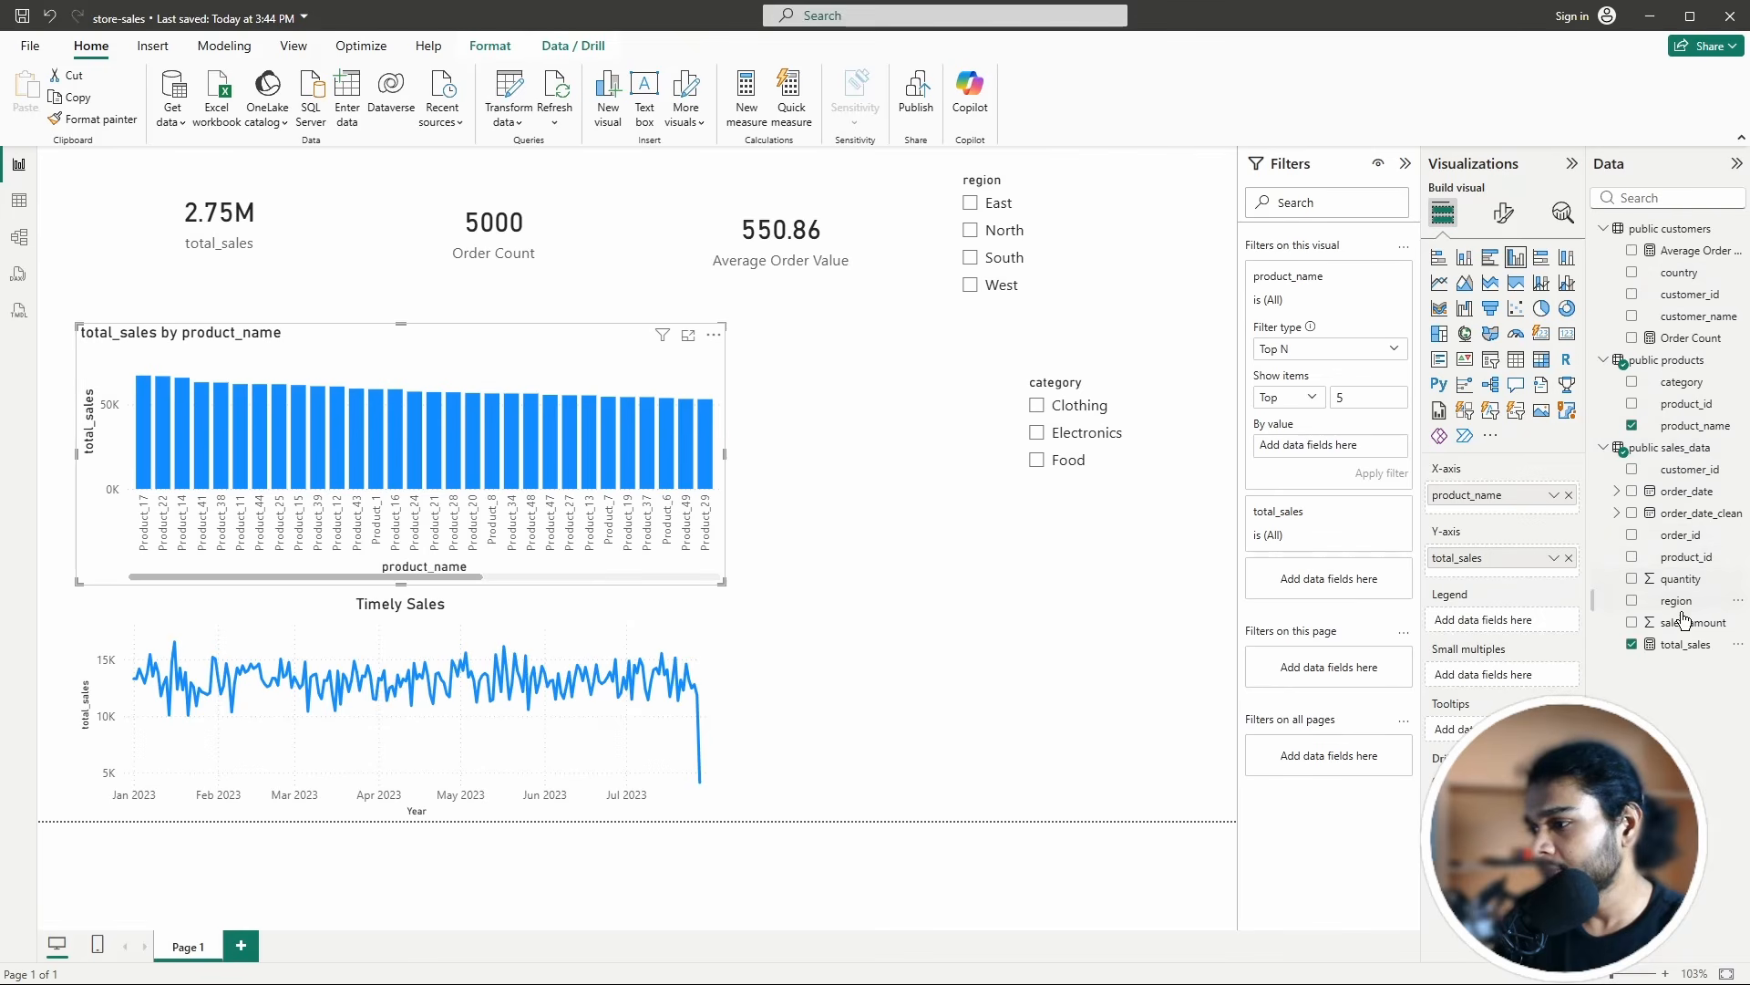
drag(1681, 644, 1339, 454)
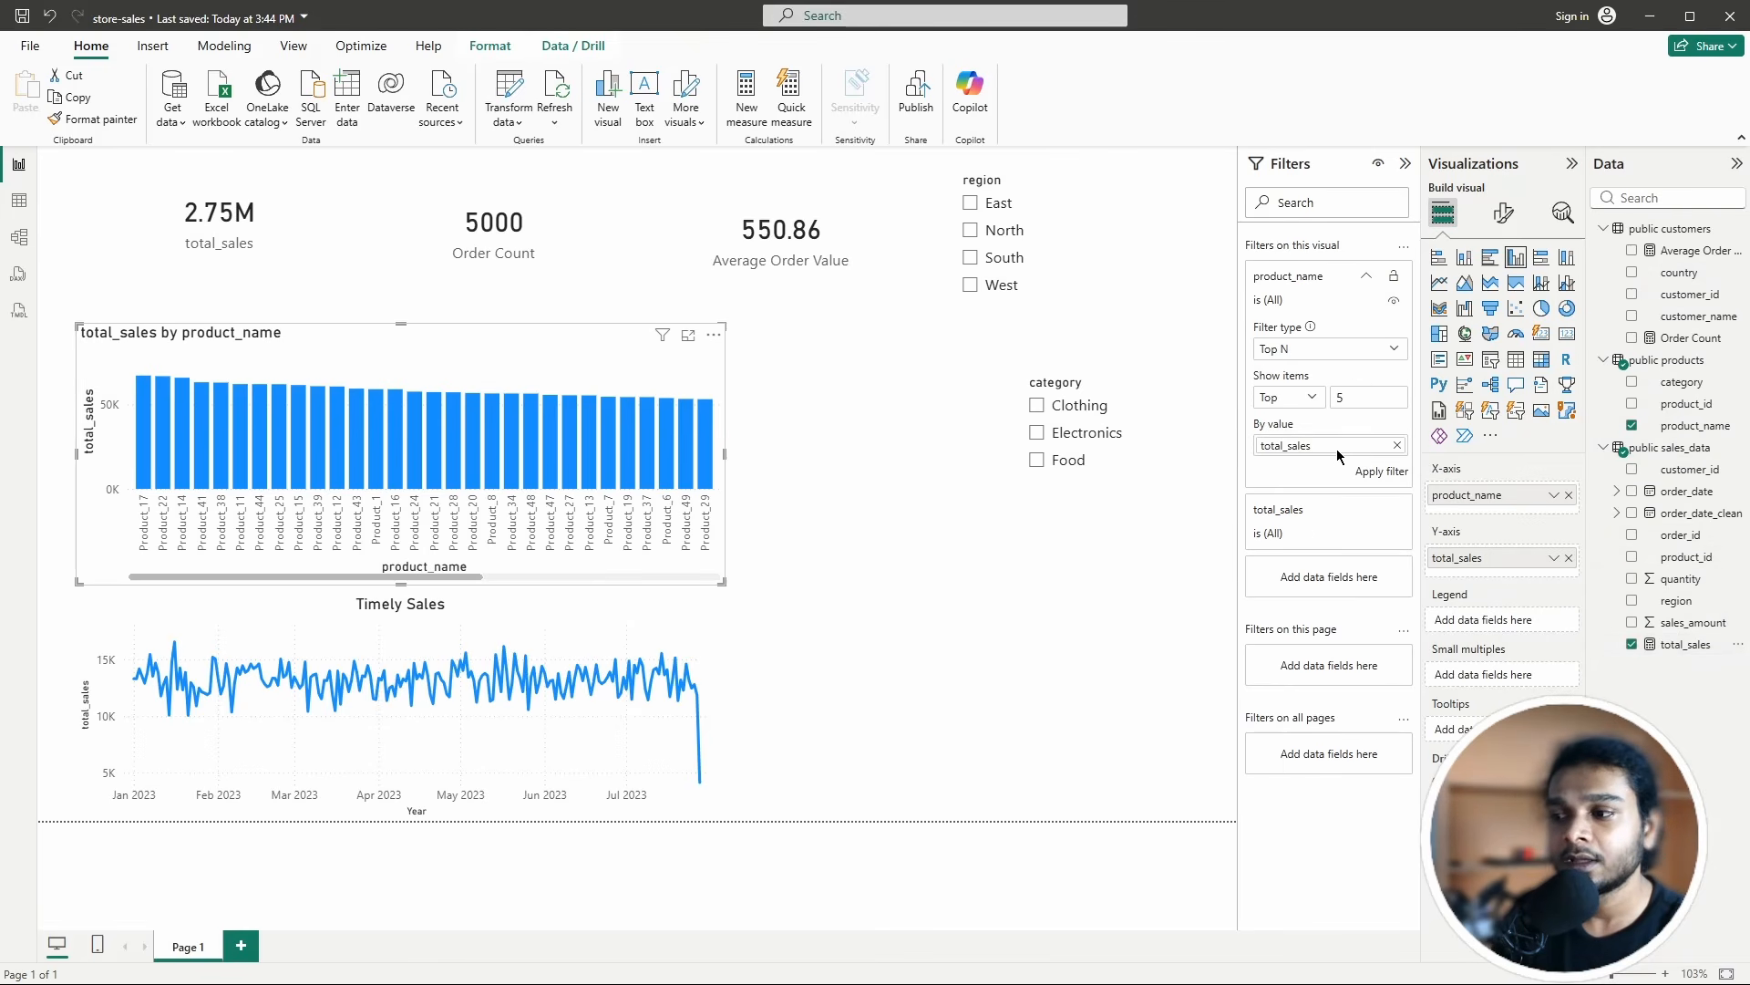
click(1381, 472)
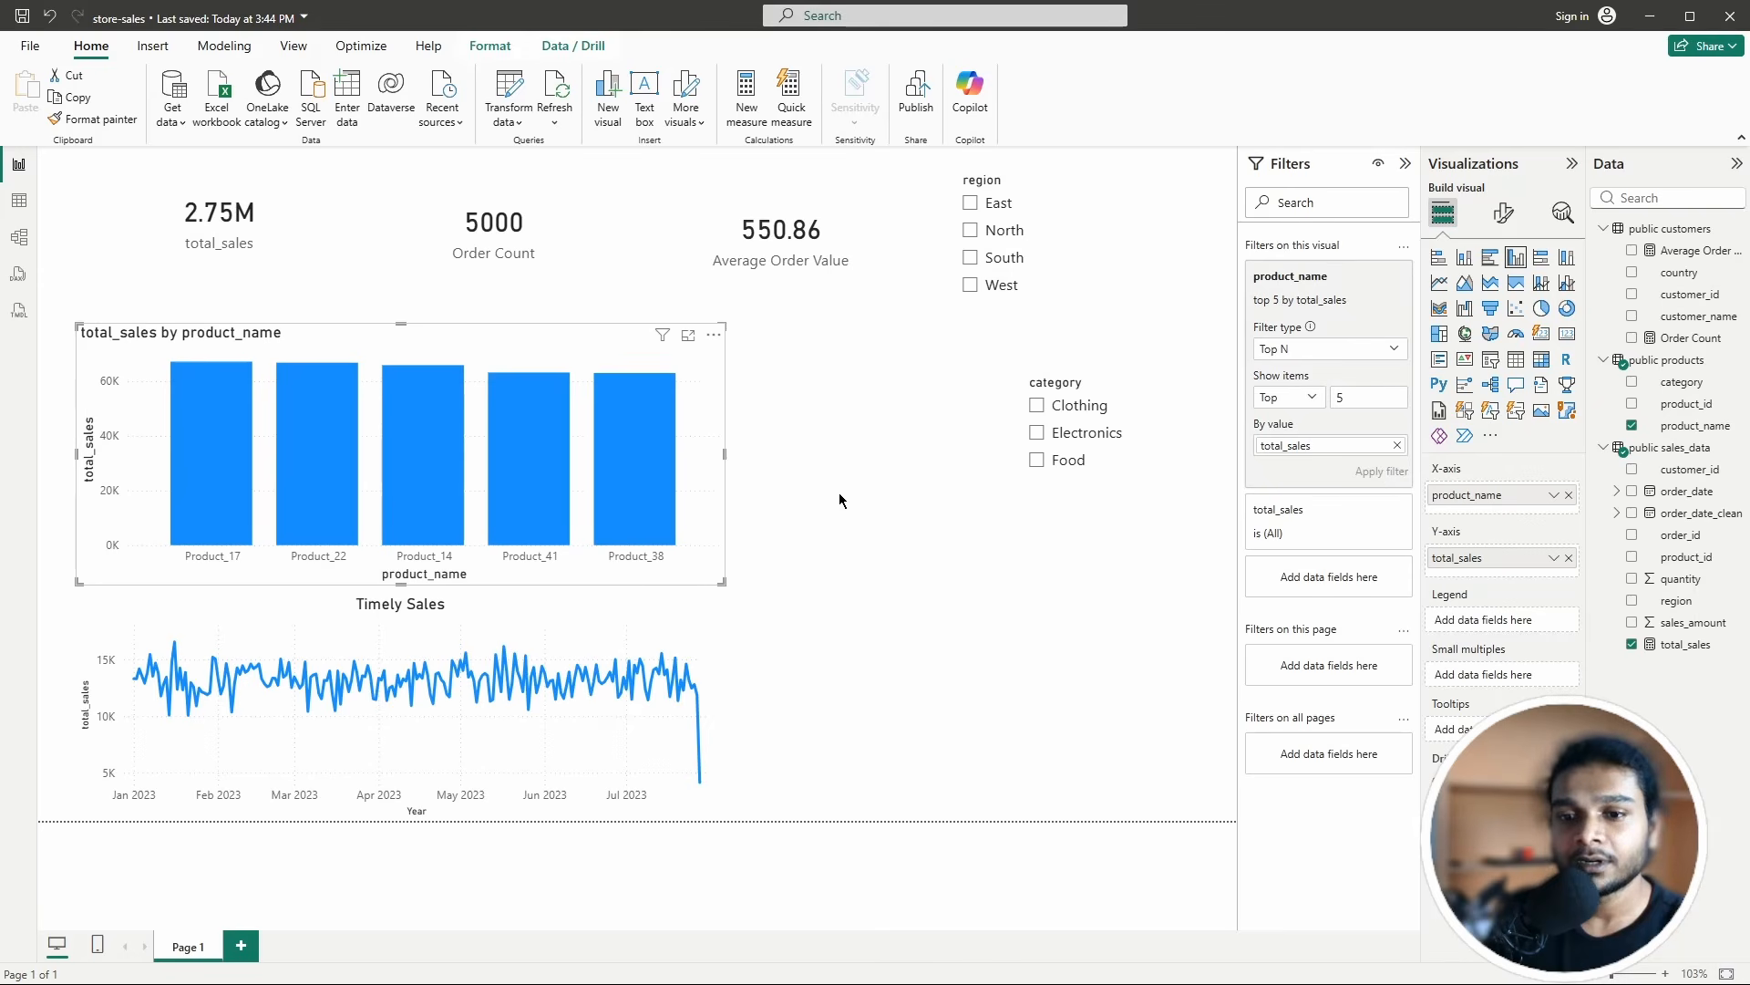
click(838, 539)
click(593, 347)
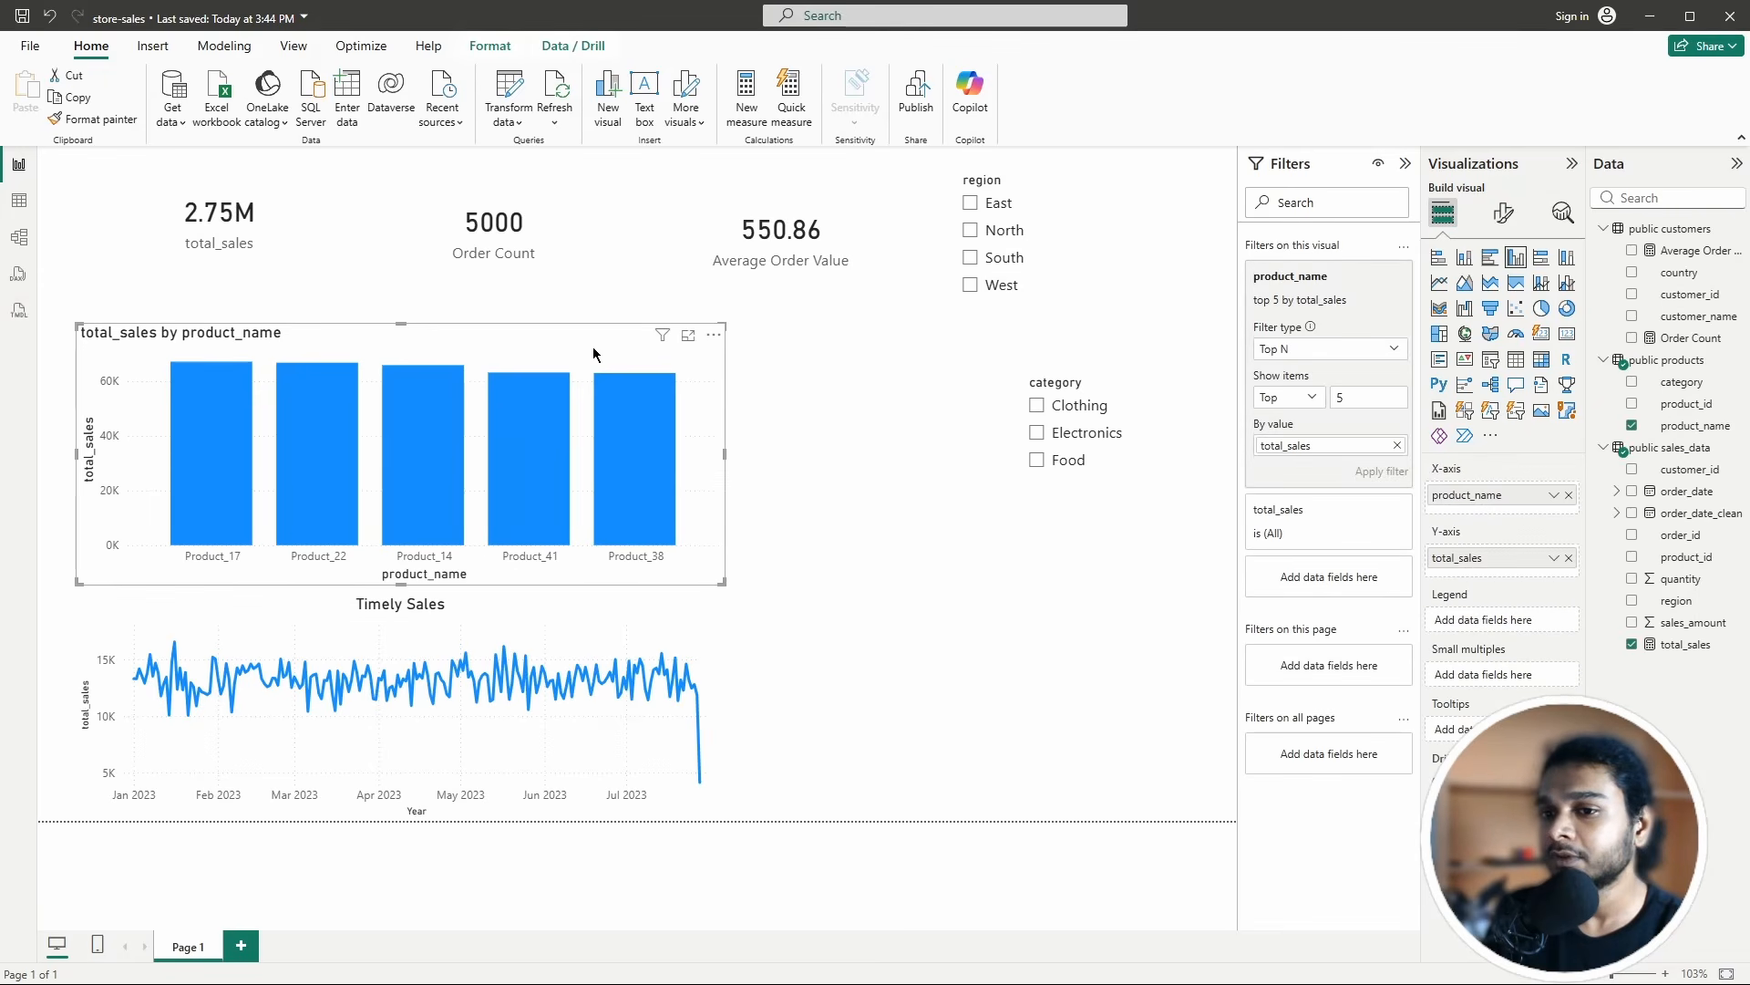
click(1369, 277)
click(1075, 575)
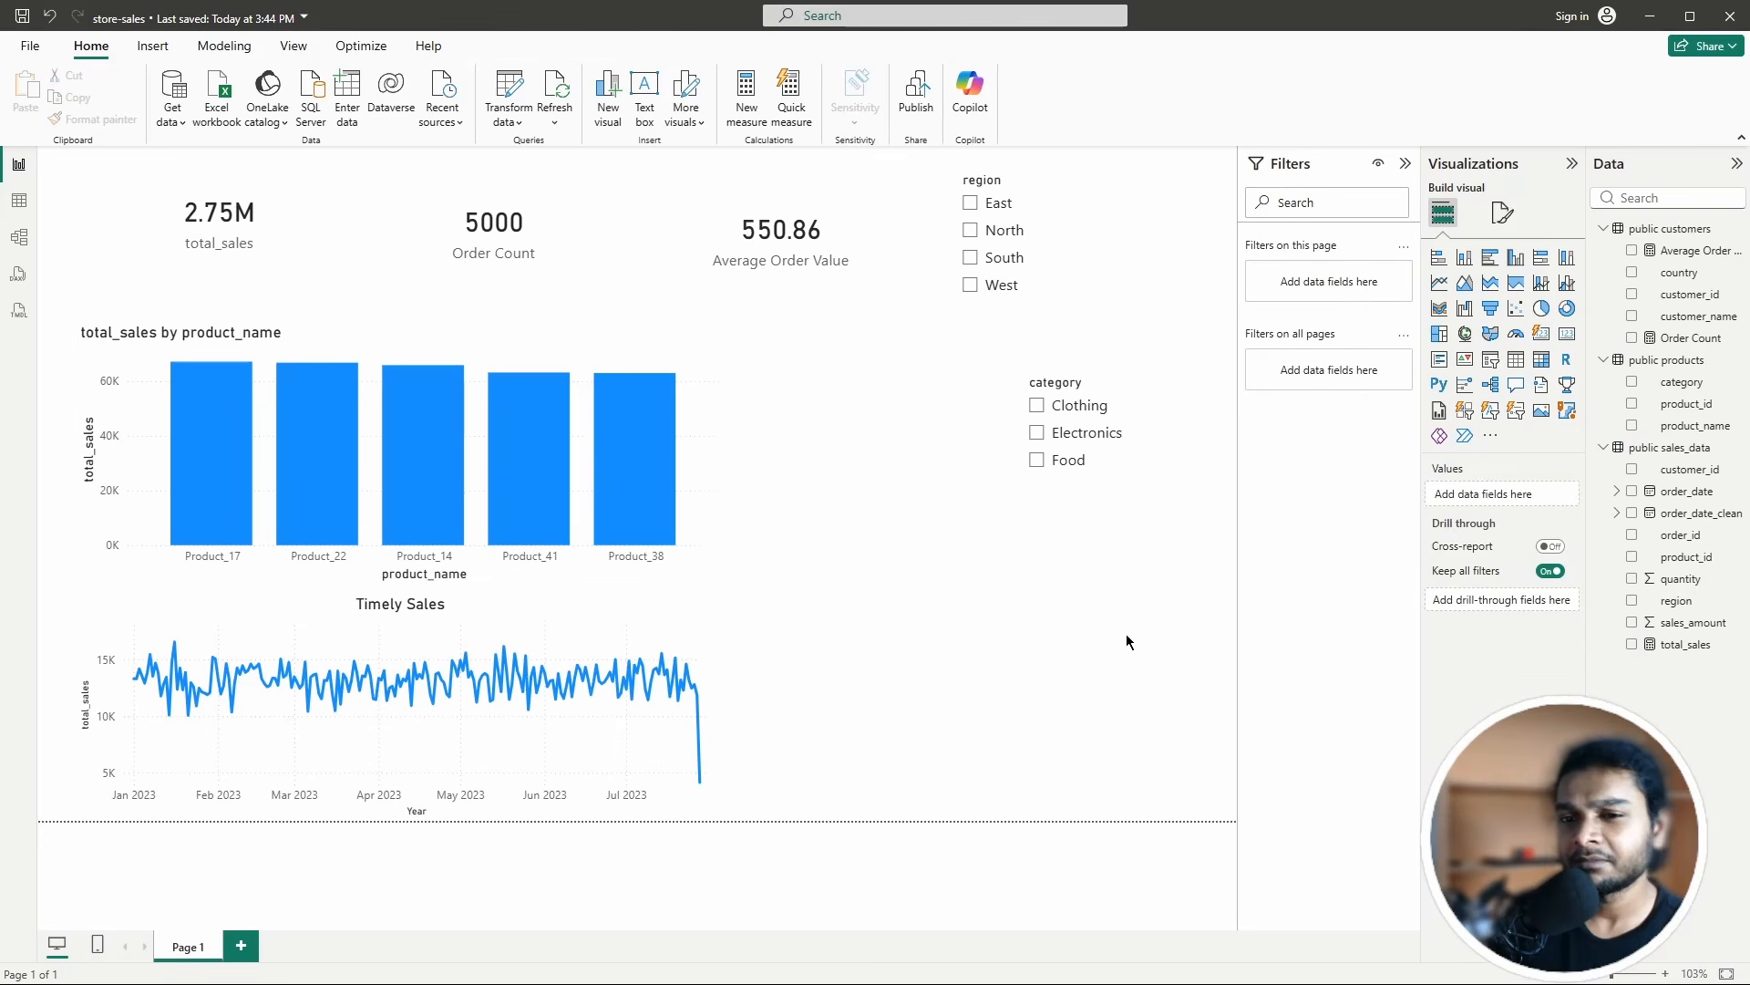
click(969, 205)
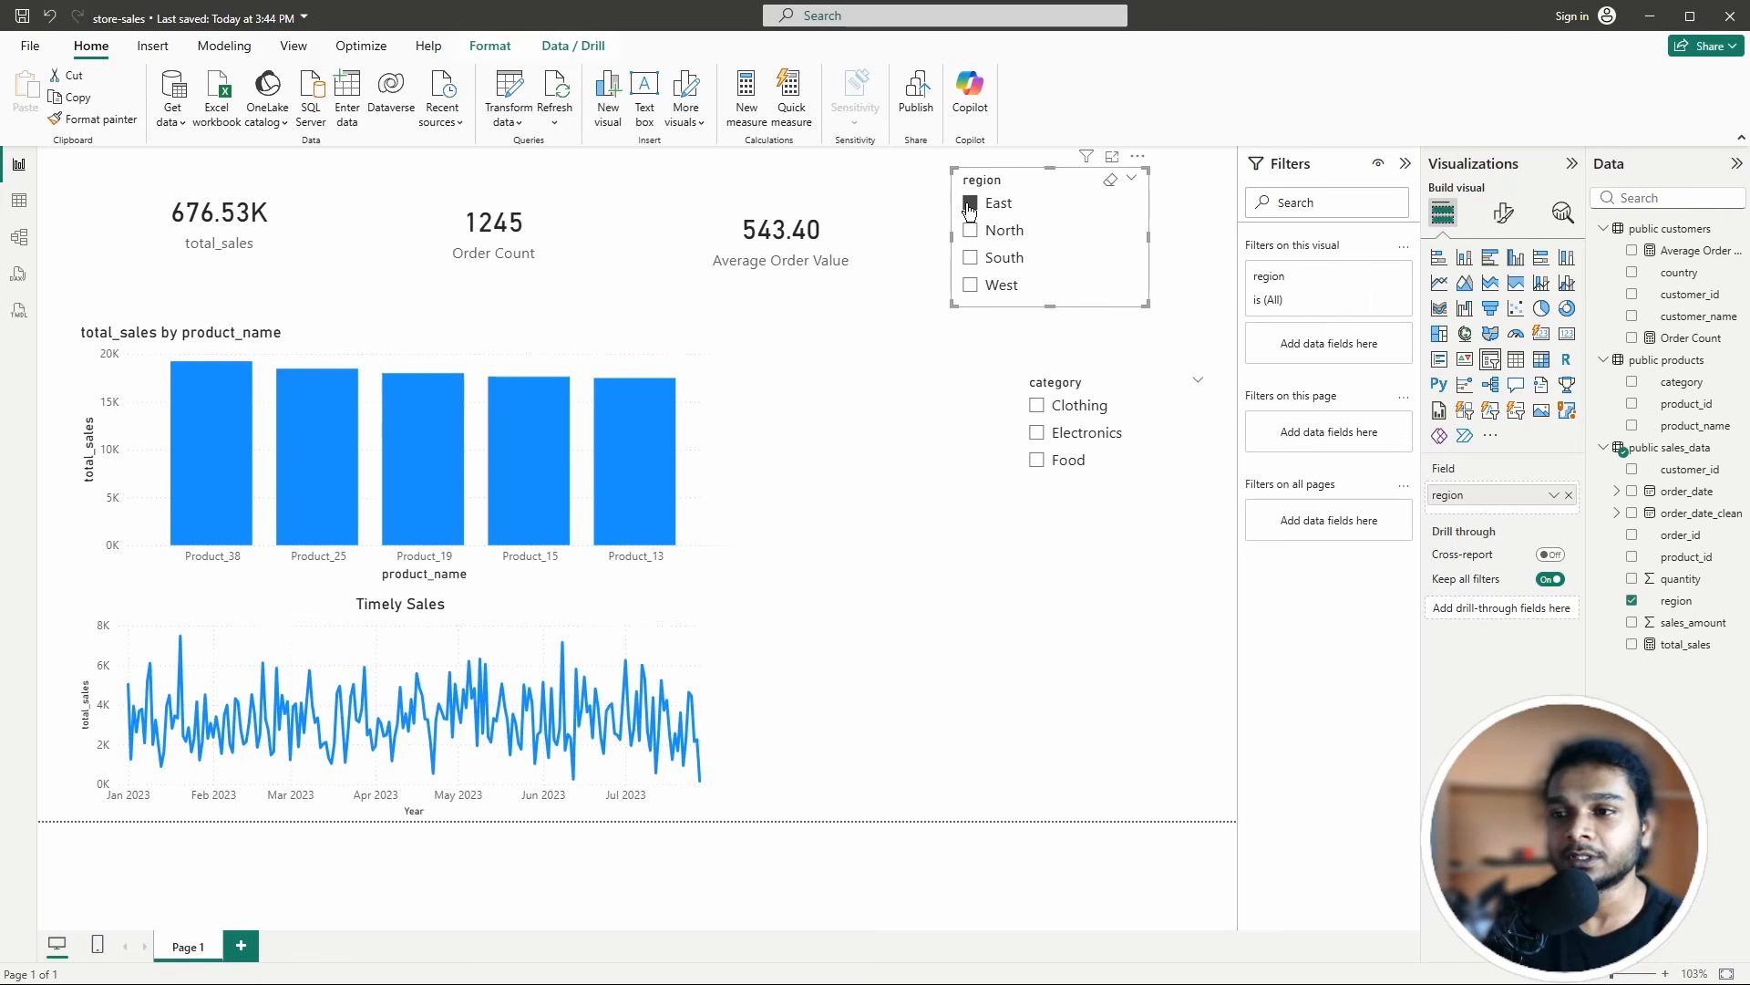
click(969, 204)
click(880, 468)
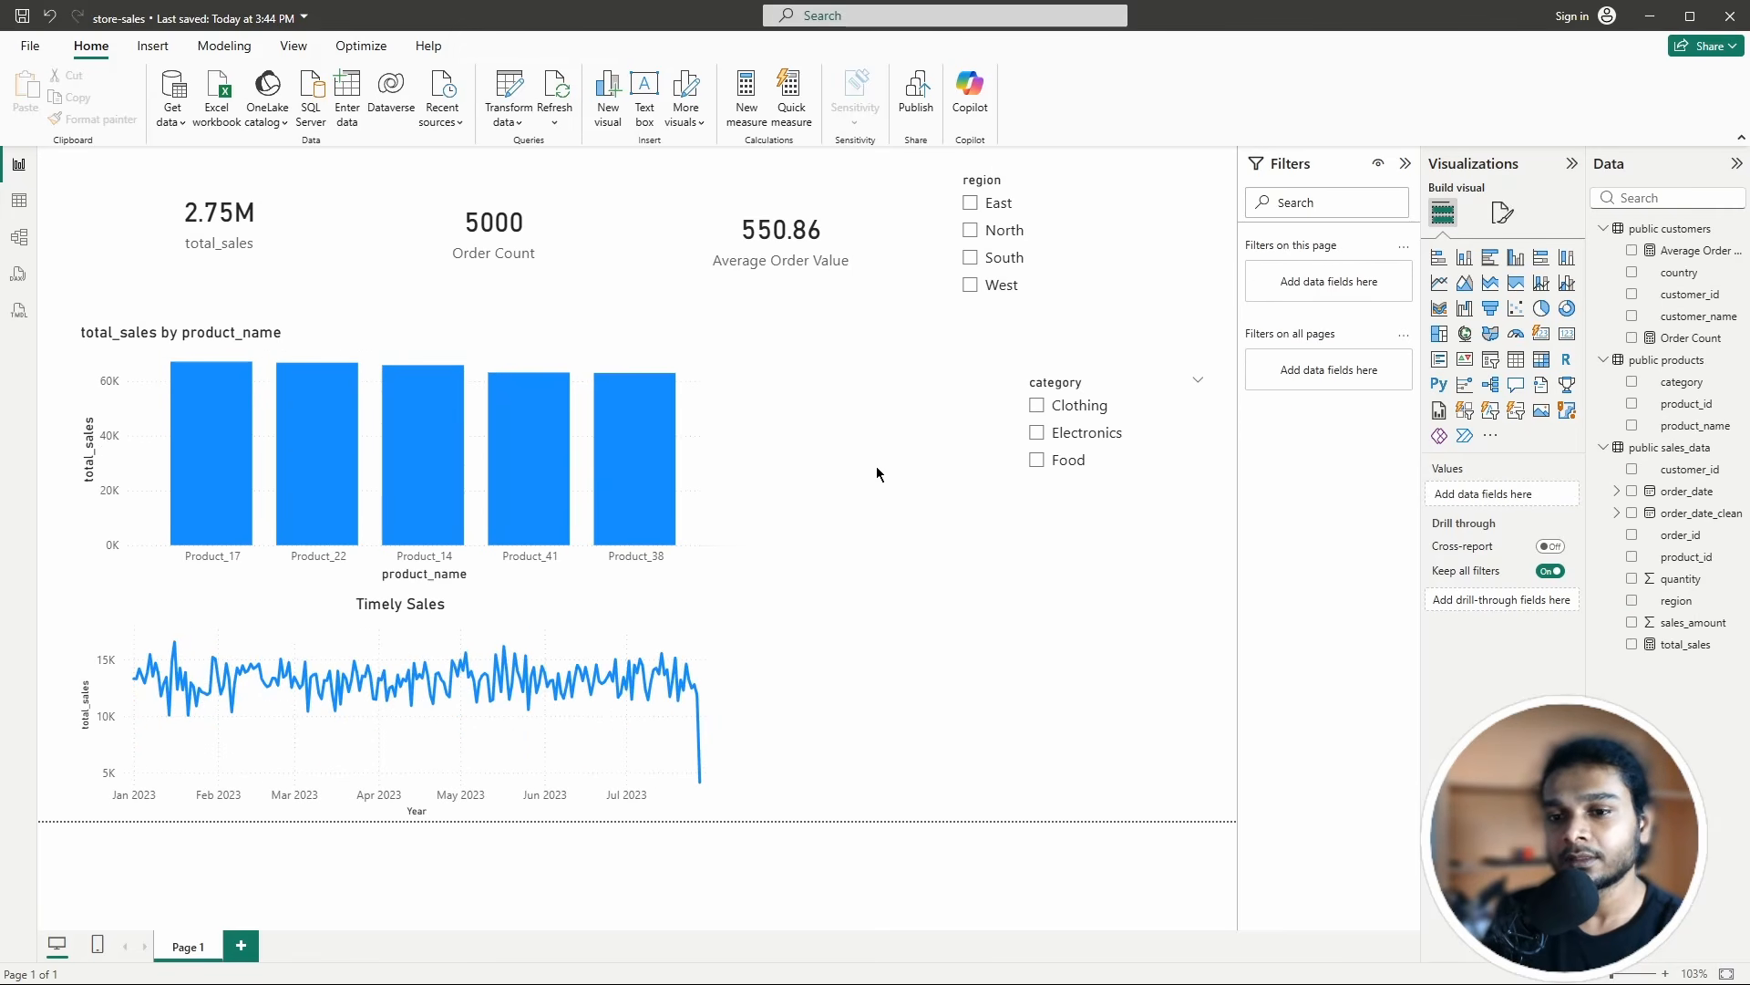
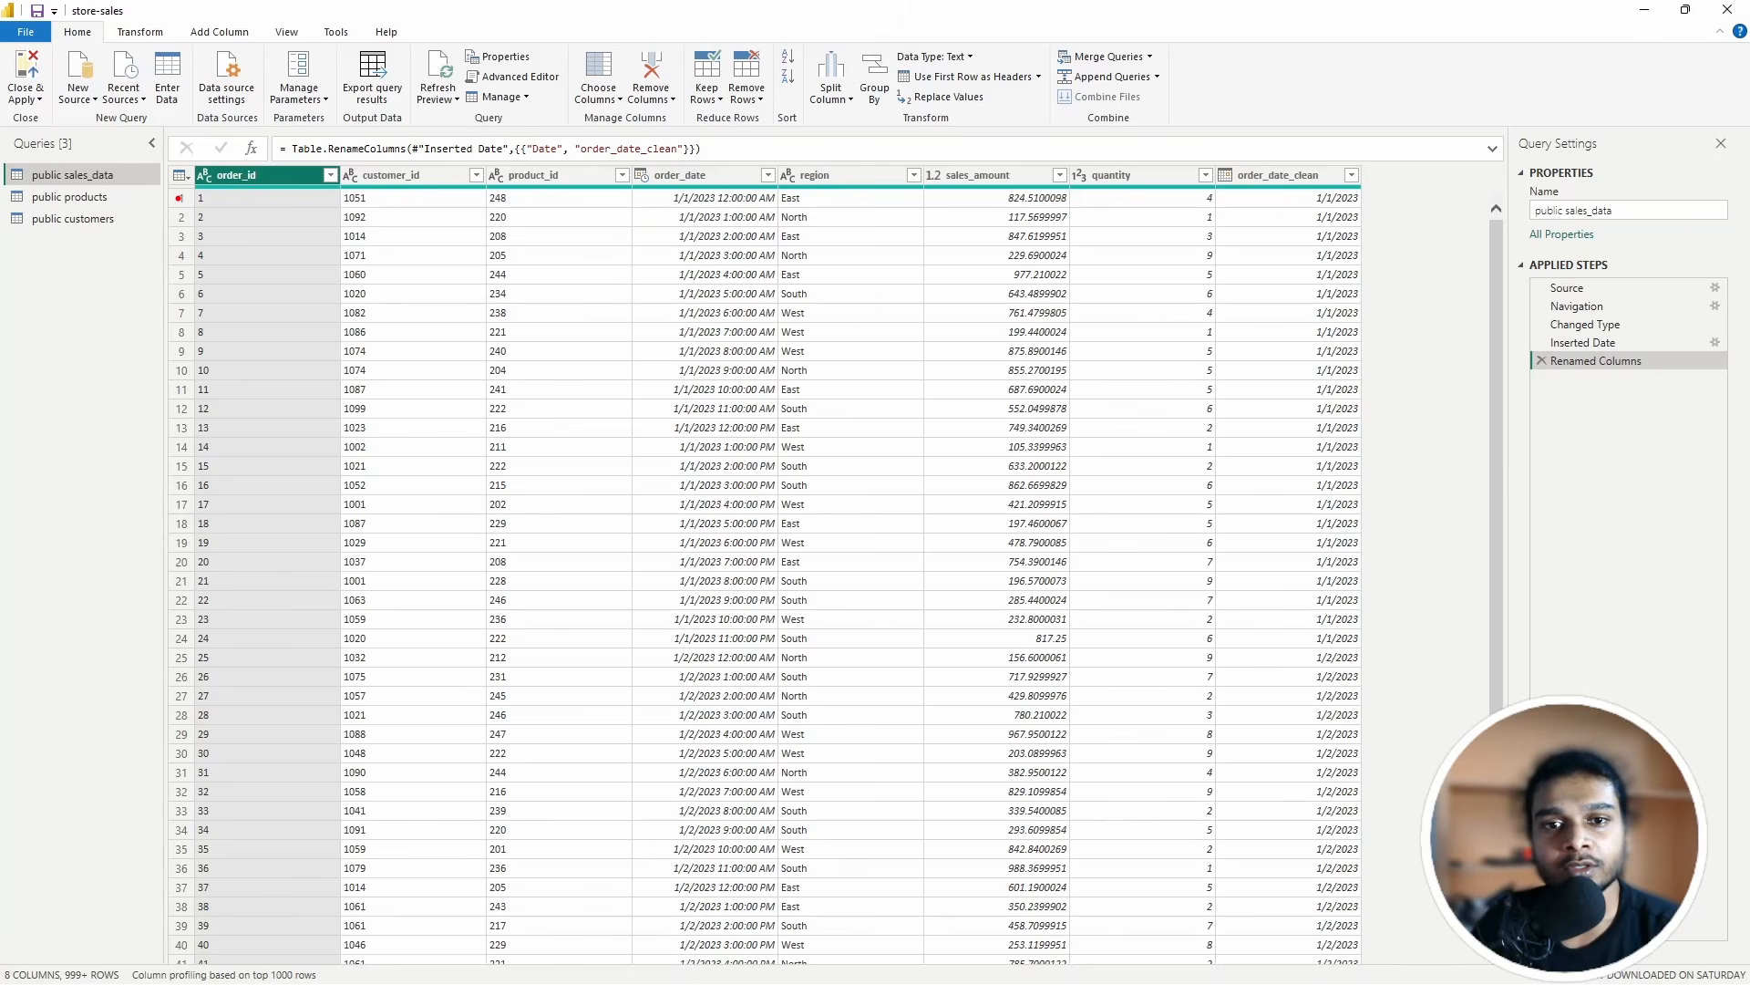
drag(178, 196, 170, 290)
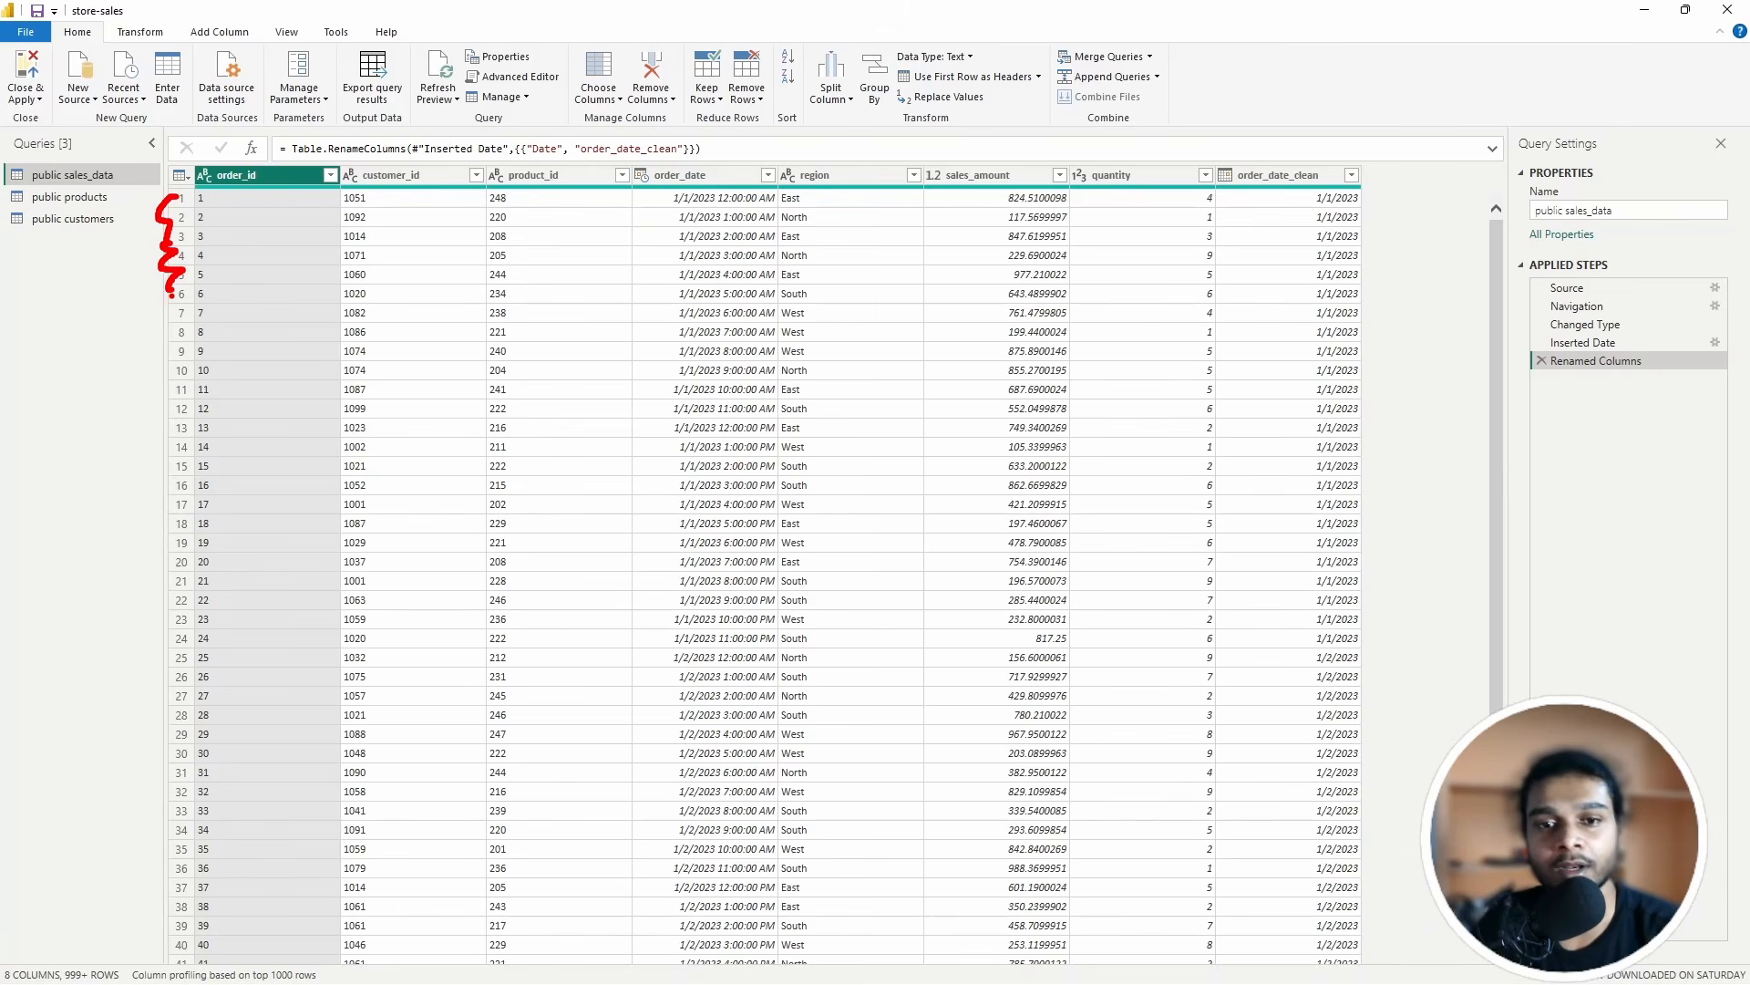
key(Escape)
key(ctrl+2)
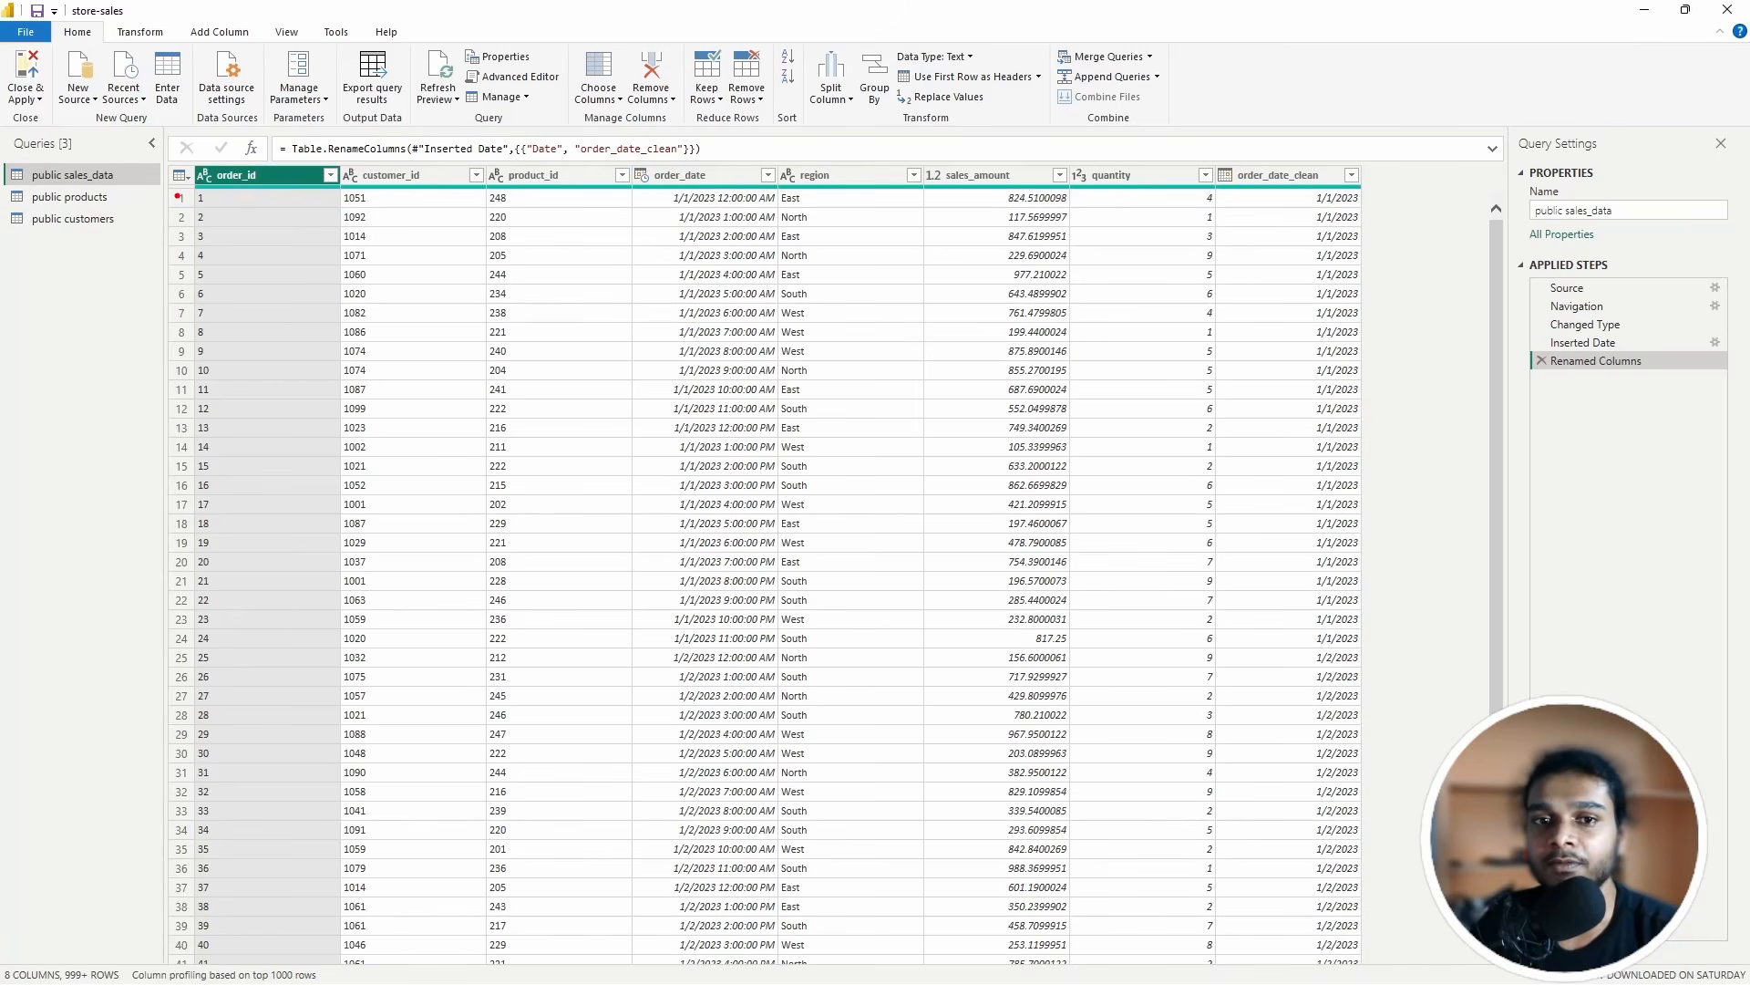
drag(161, 197, 172, 258)
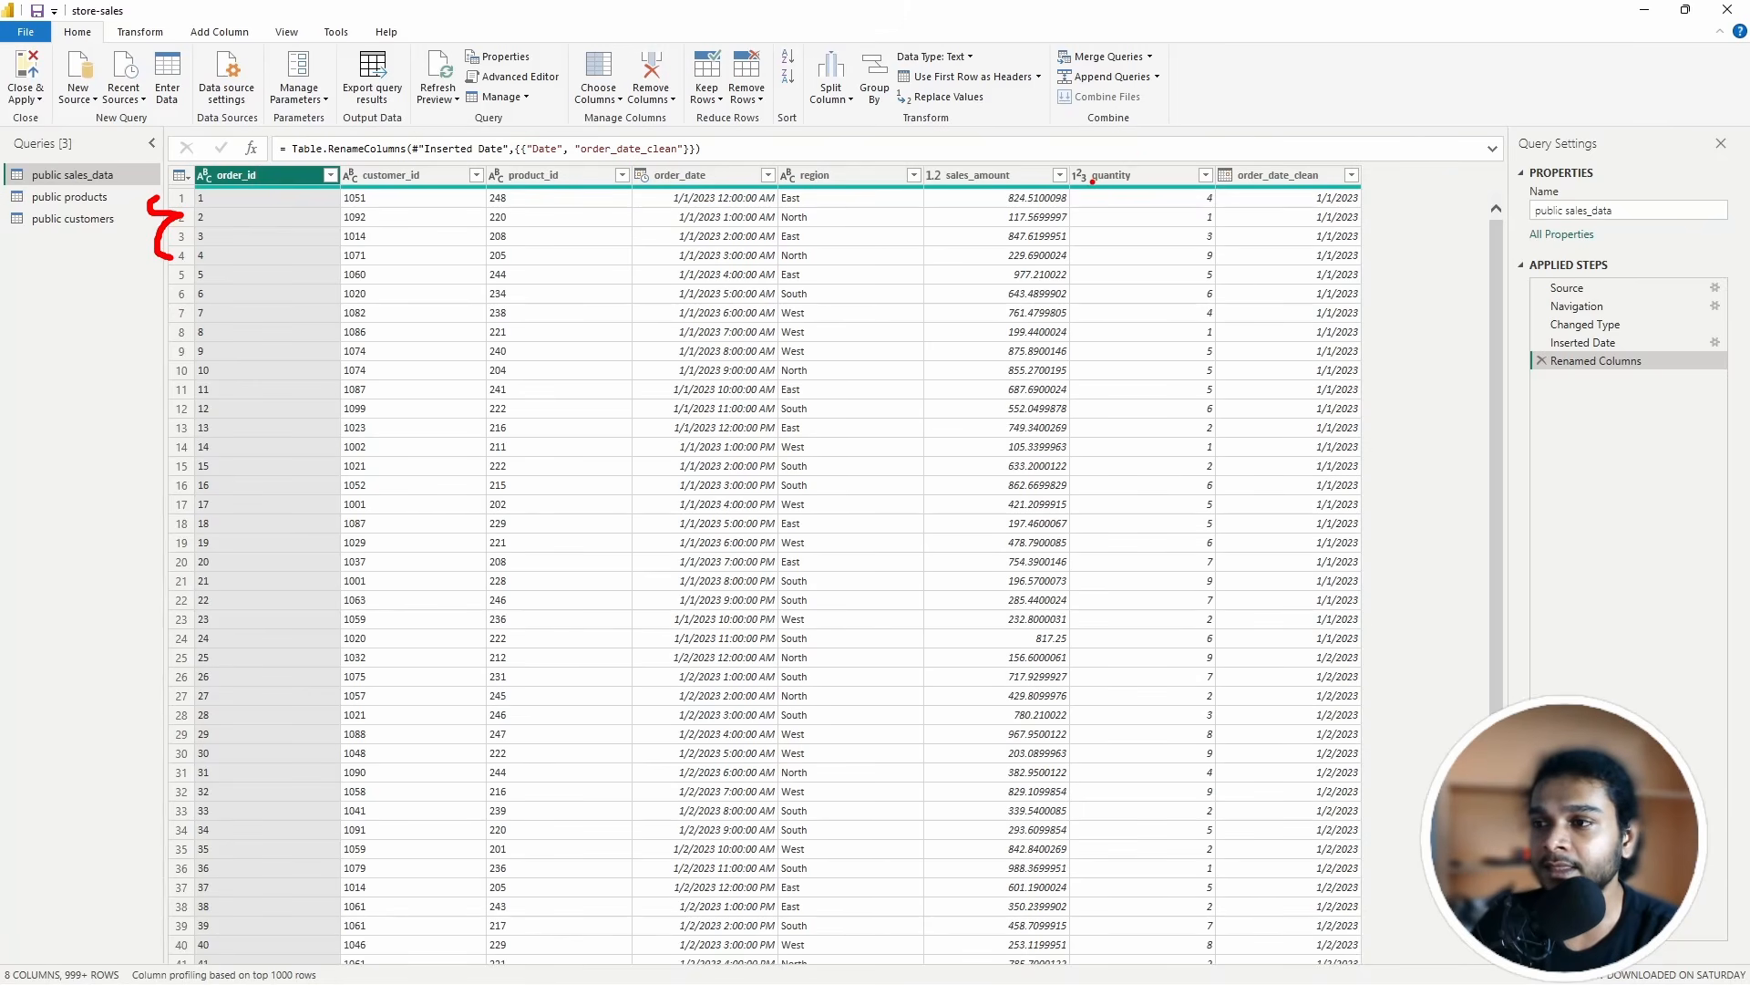
drag(1091, 189, 1162, 192)
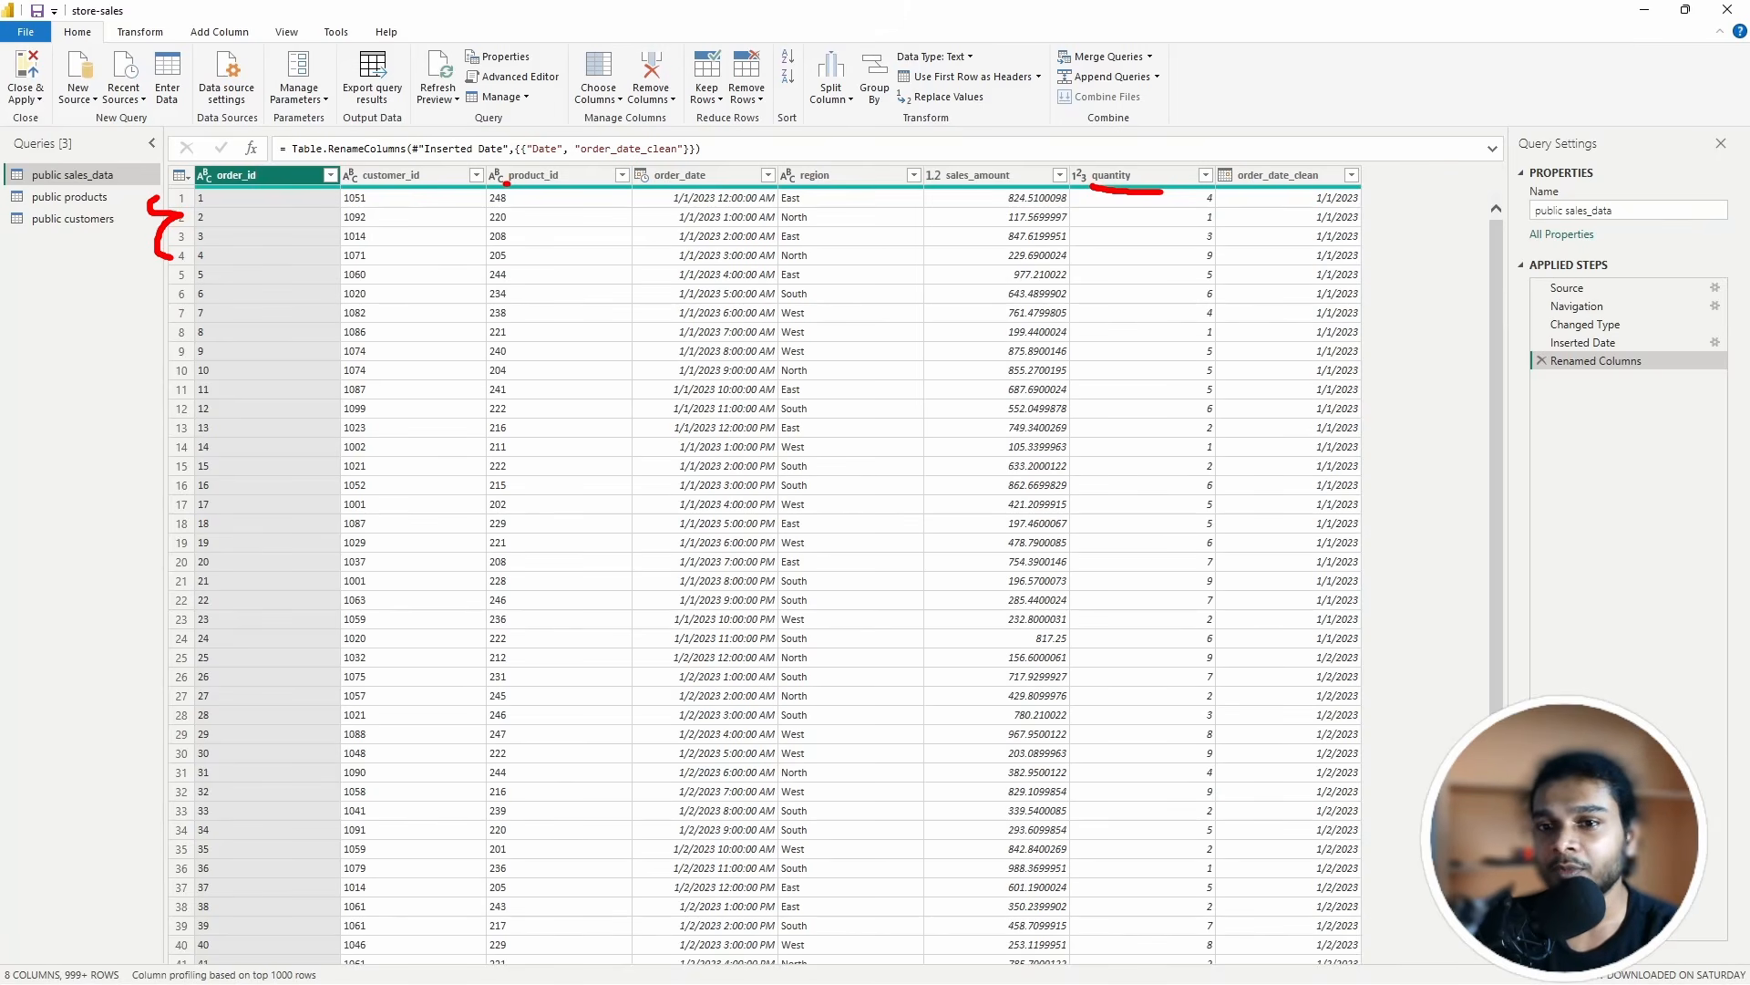
drag(506, 183, 592, 186)
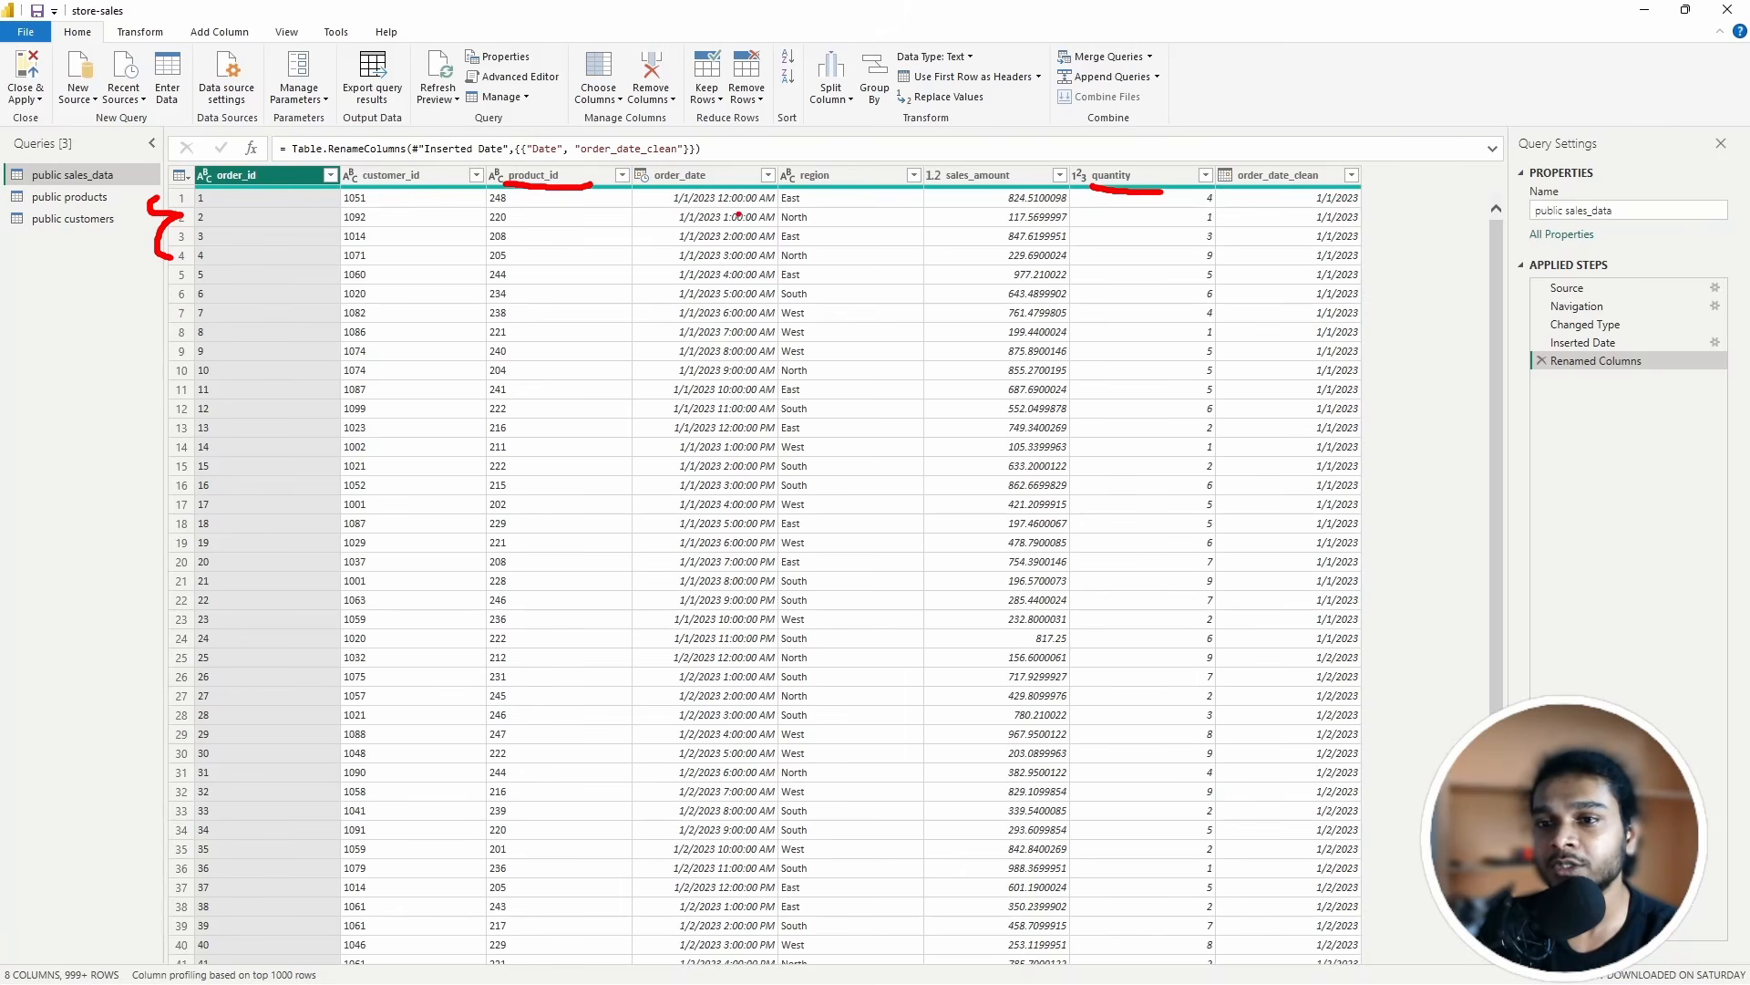
drag(1163, 192, 1158, 176)
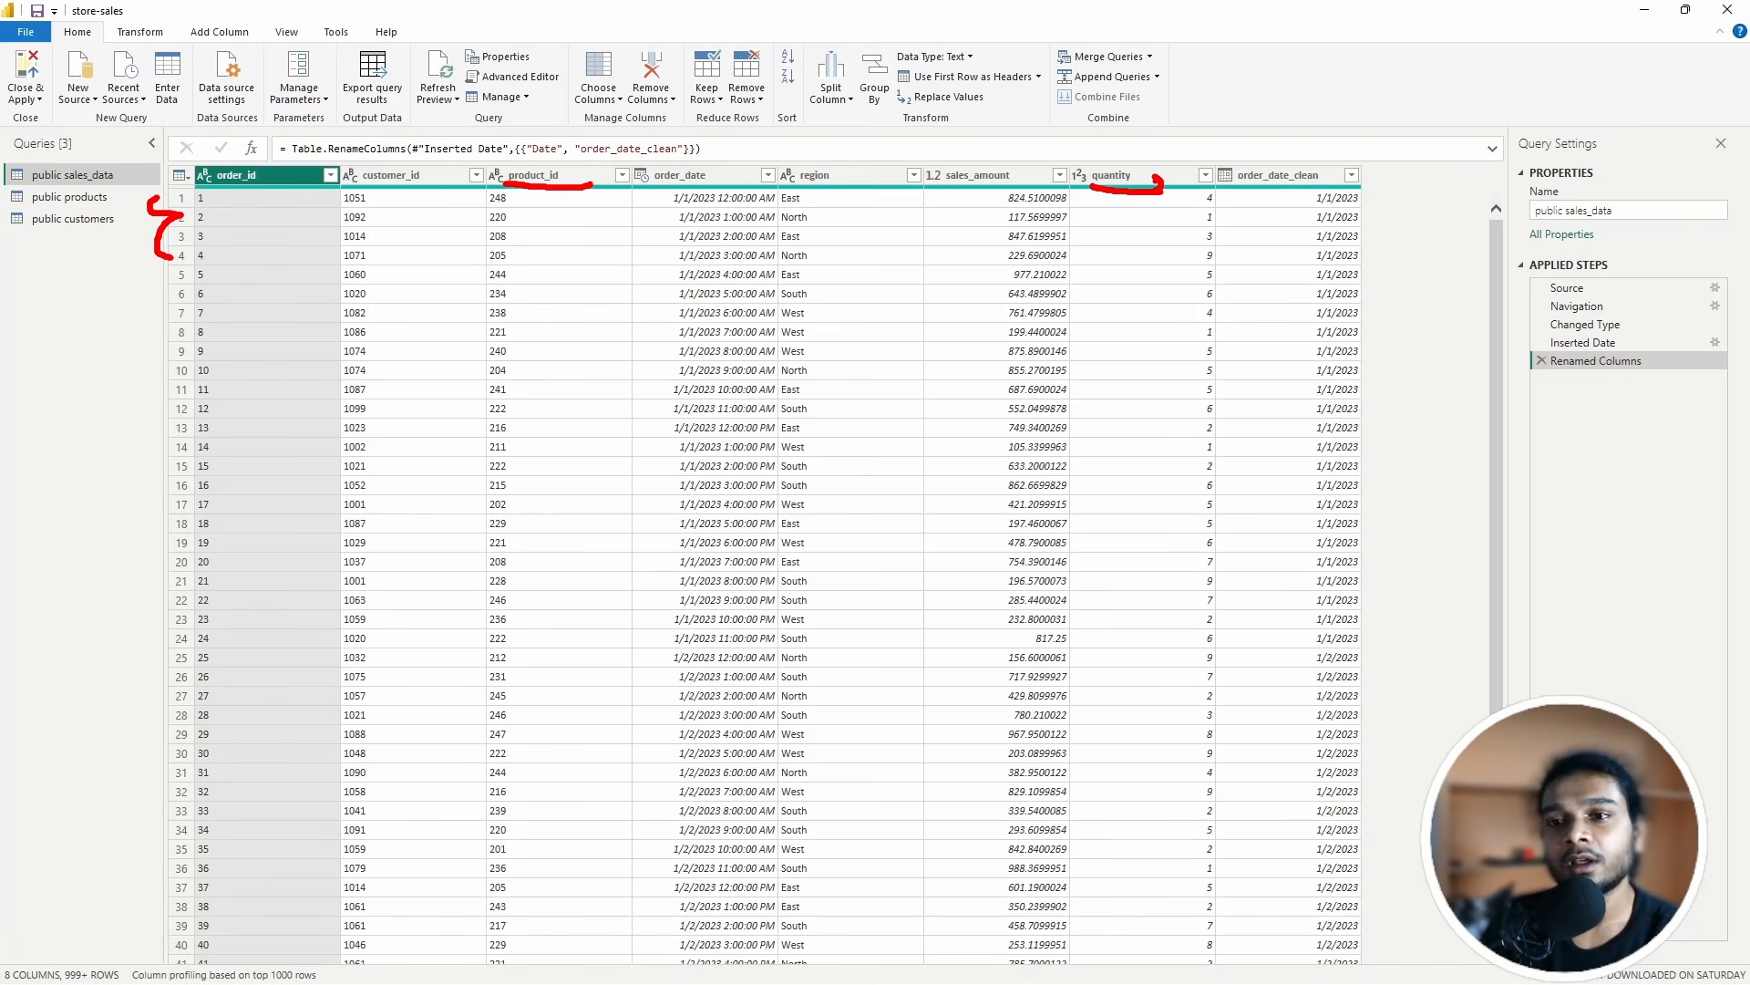
key(Escape)
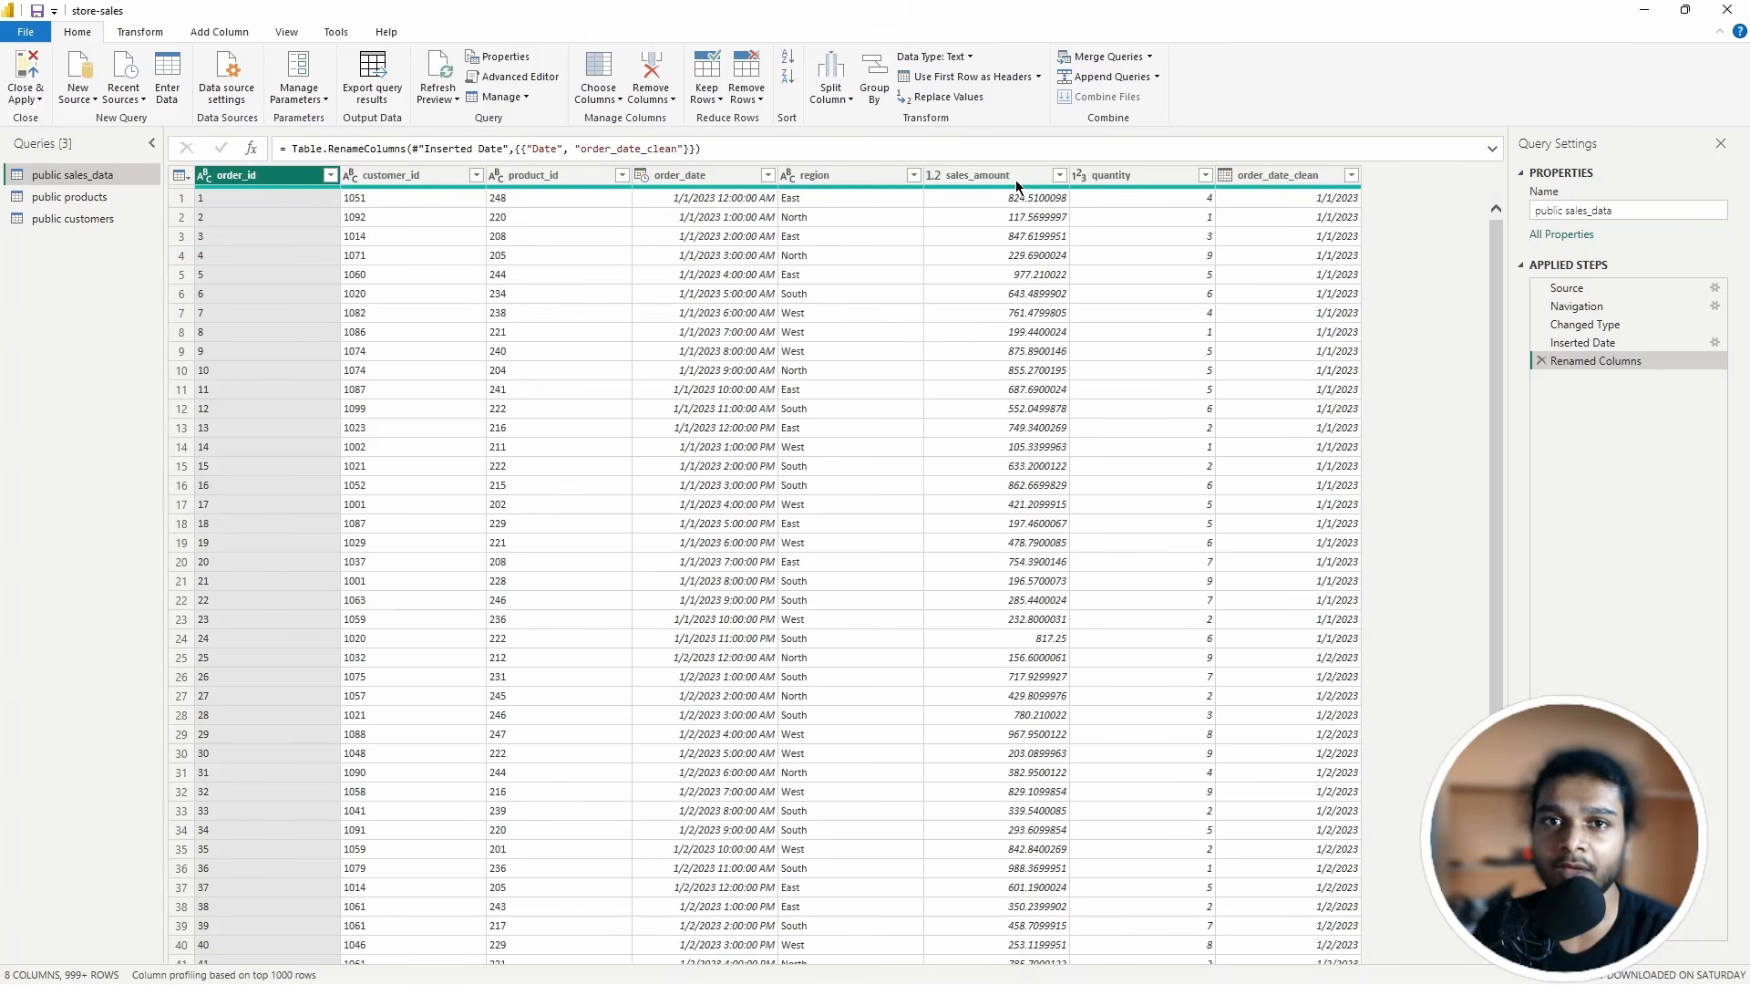
Step: Close the Power Query Editor and return to the report page, where order_date_clean now appears
click(1727, 9)
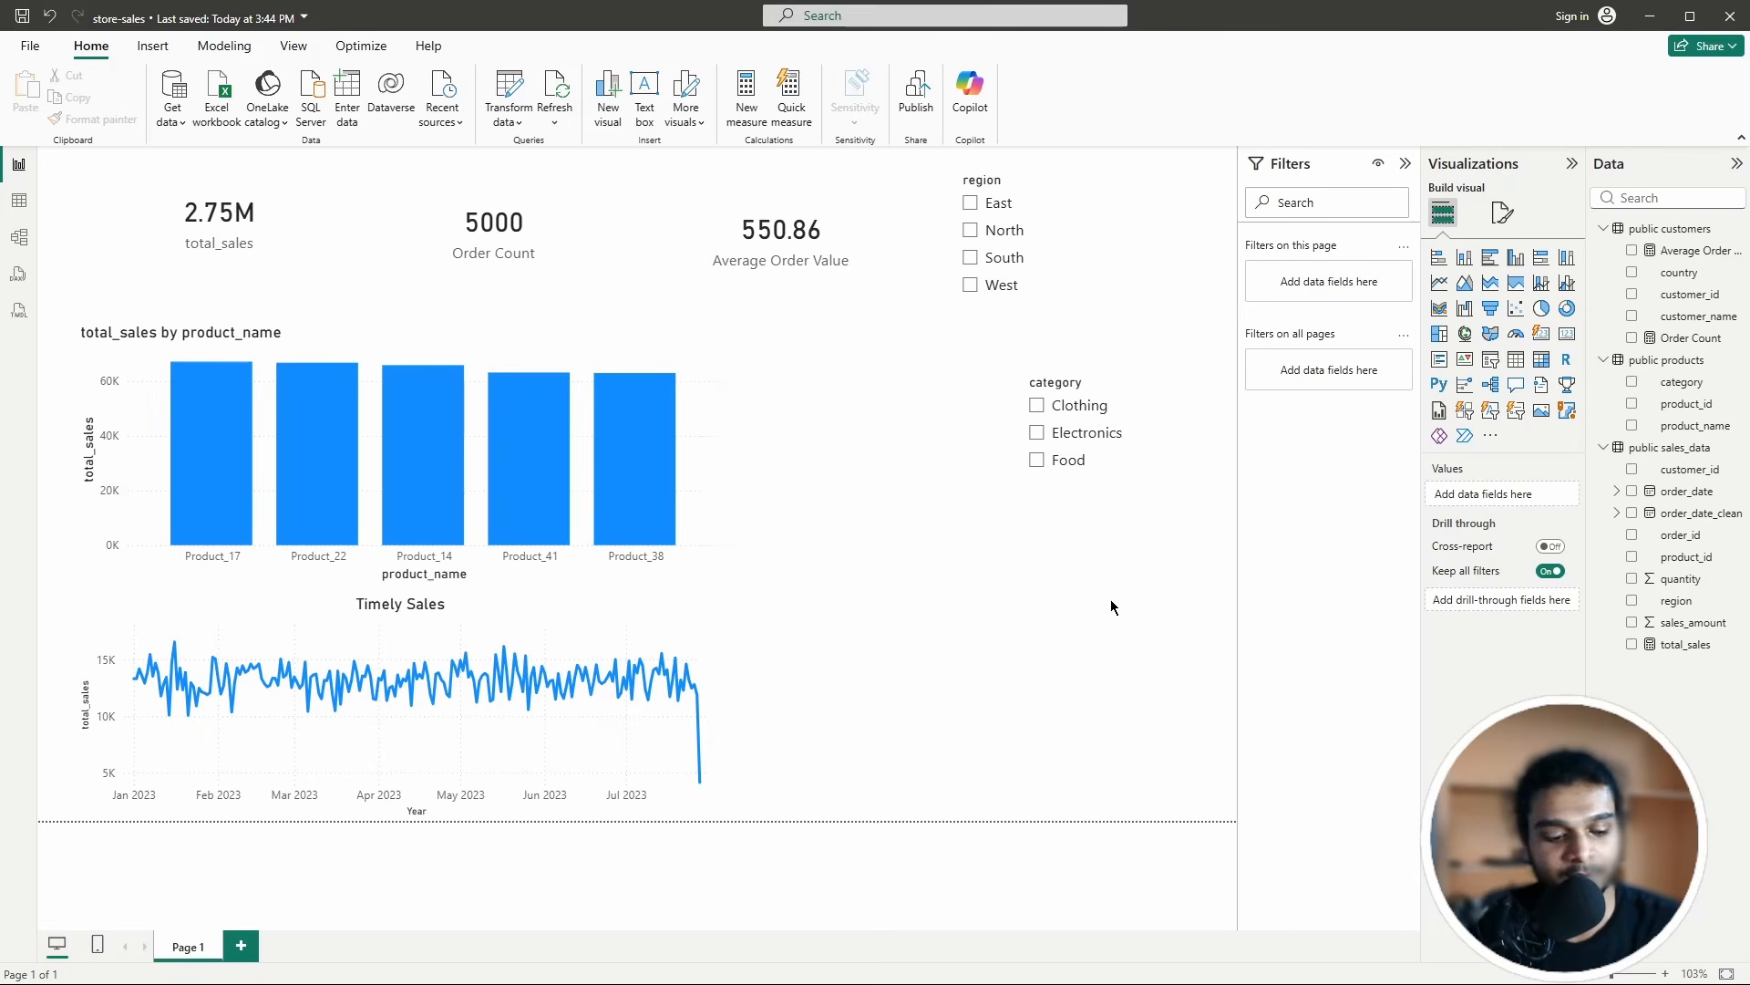
mouse_move(766, 976)
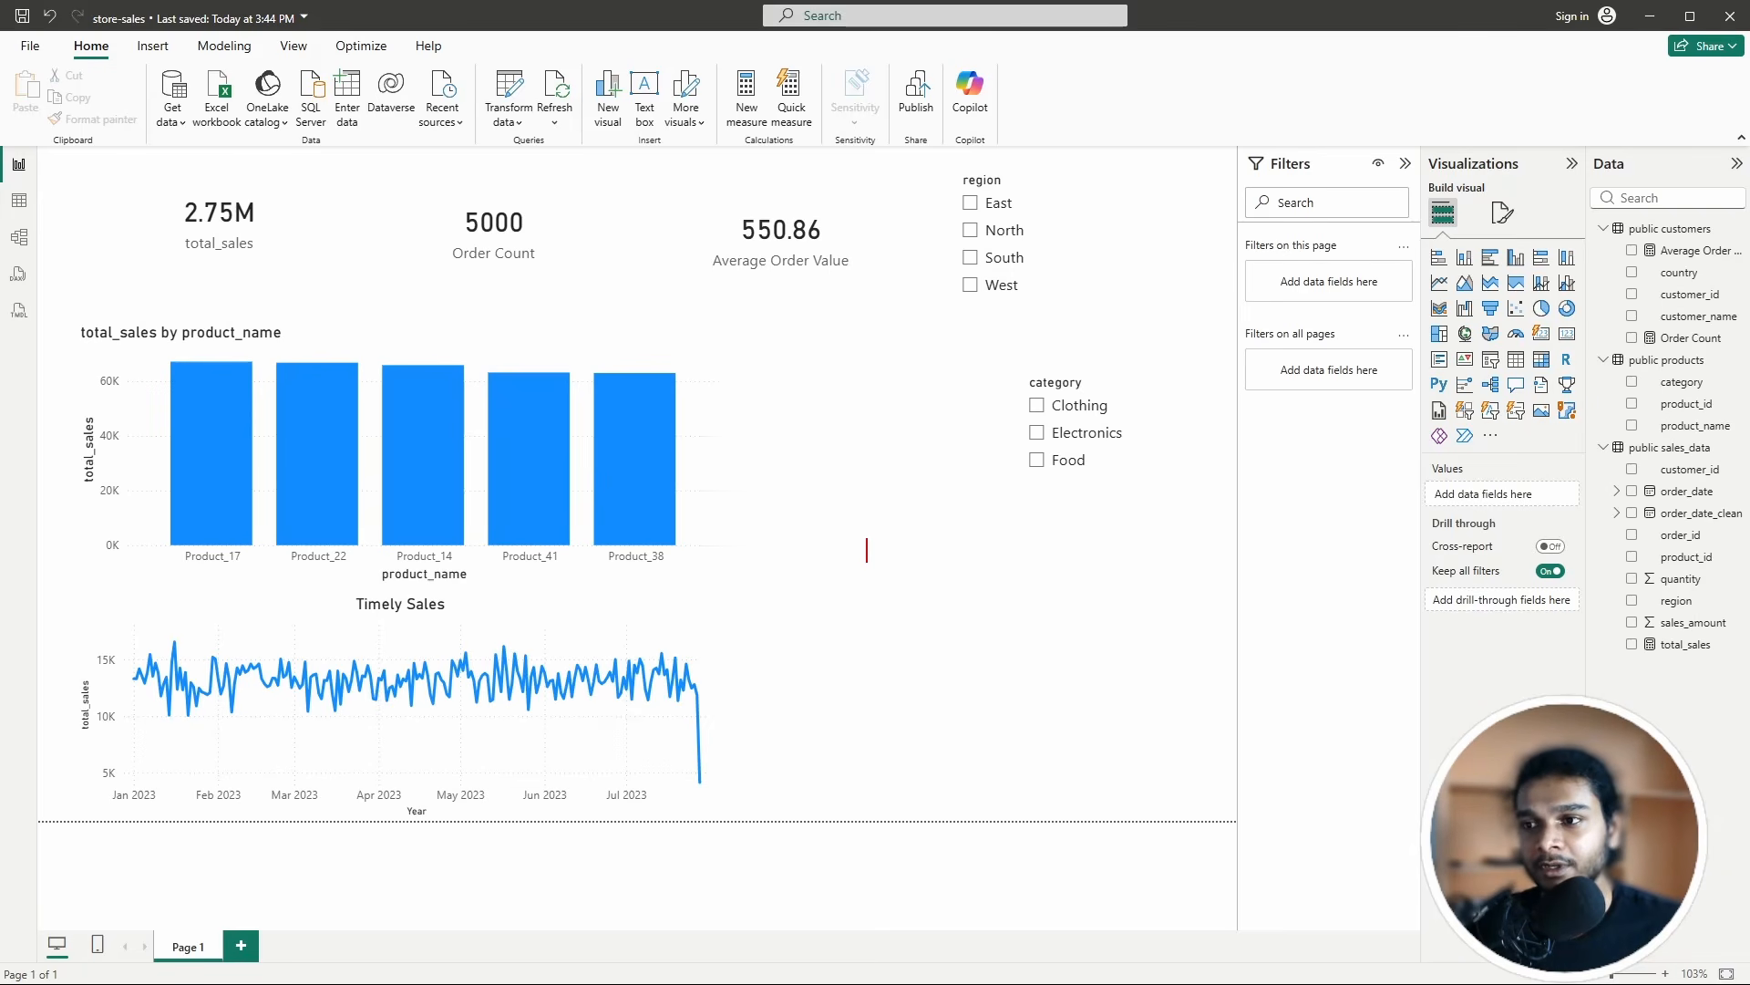
Step: Annotate the report with the sample region values east, north, east, east, south, north
text(regio)
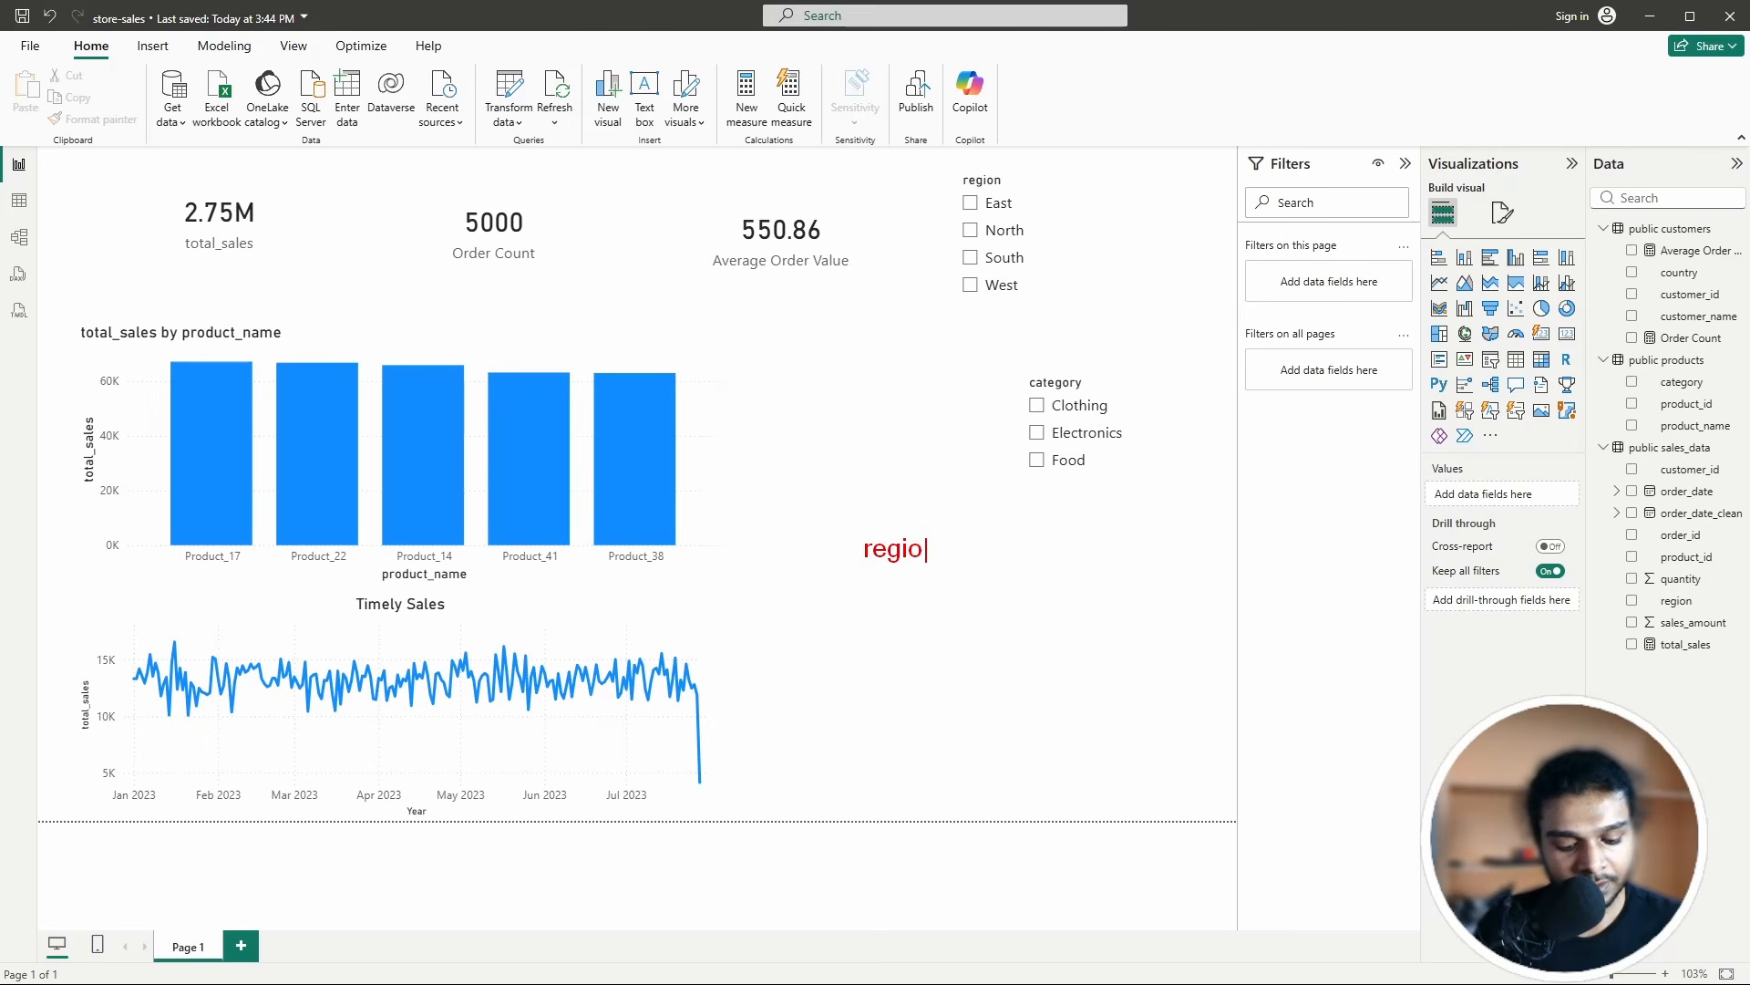
text(n)
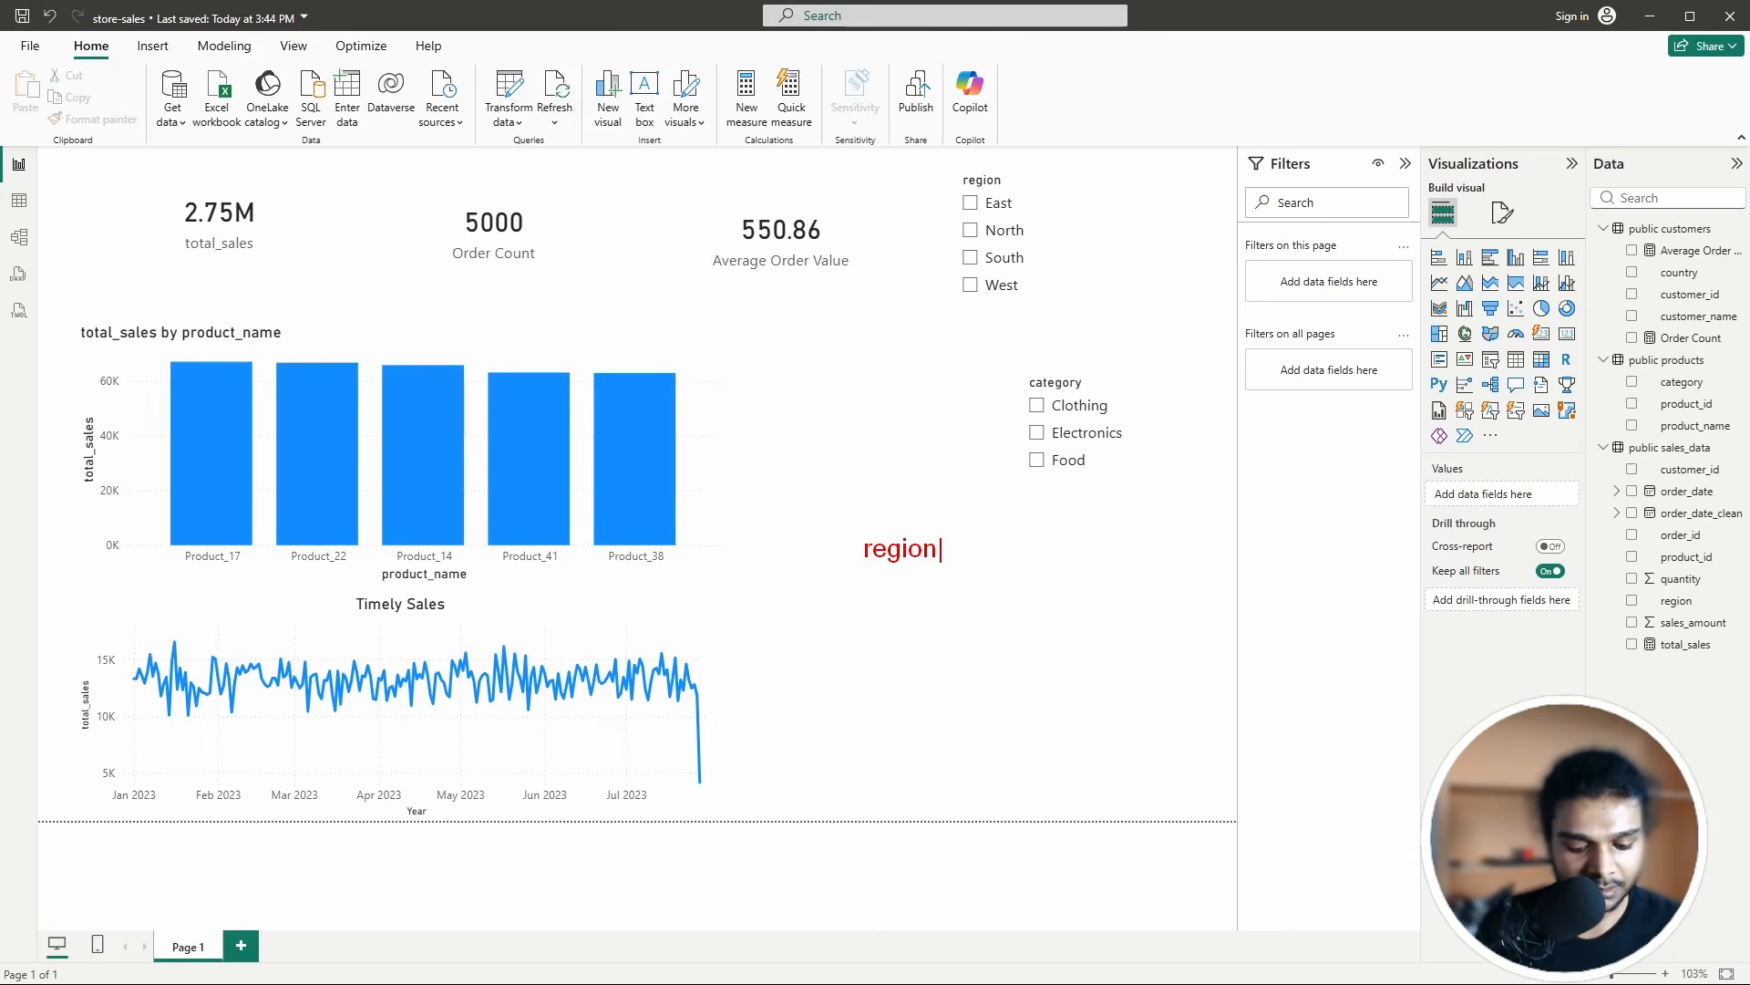
text( [)
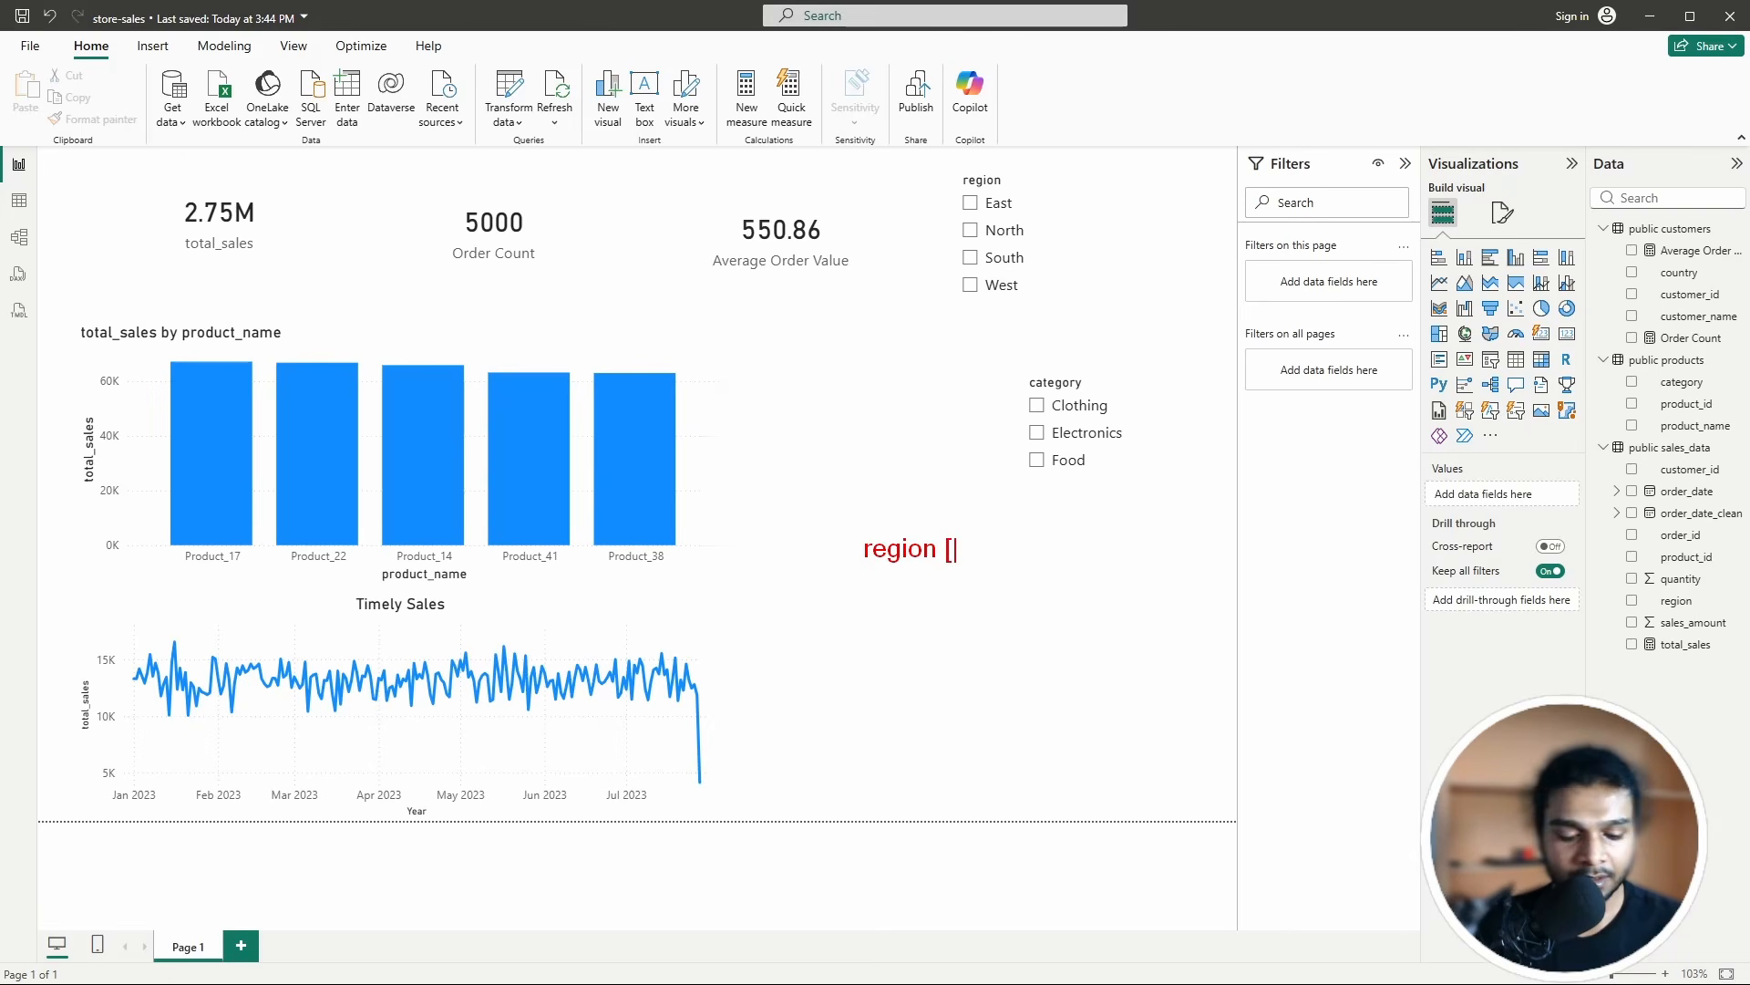
text(east)
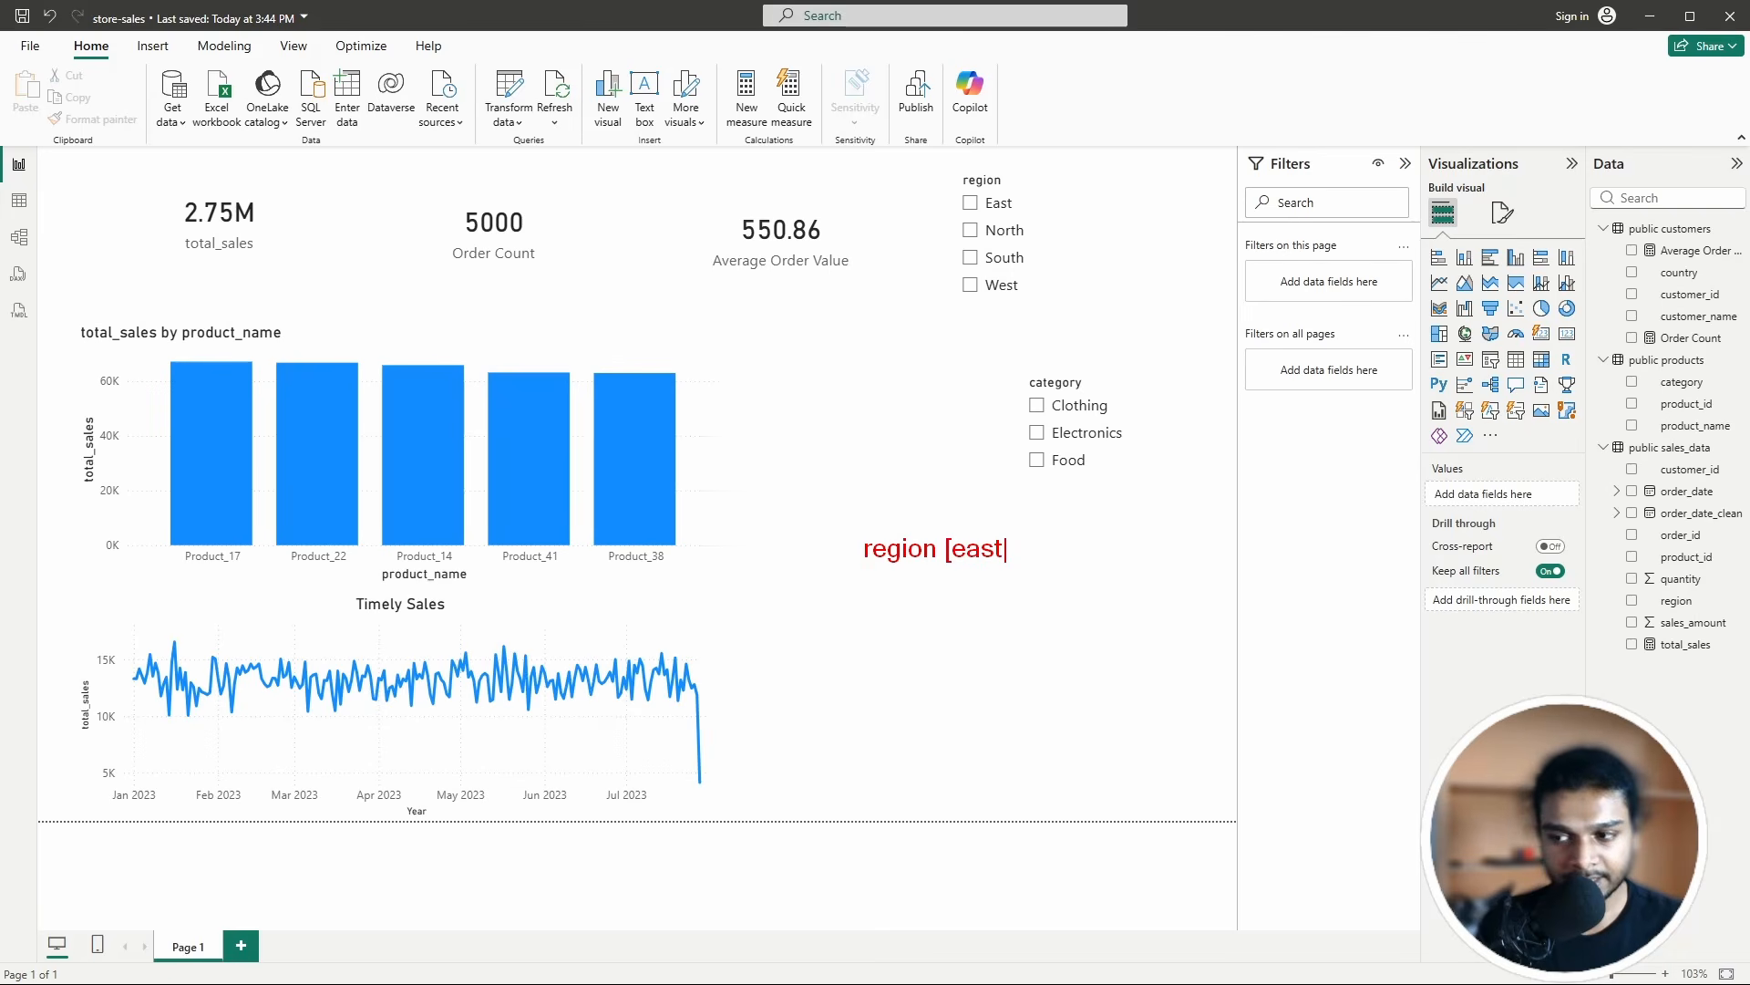
text(, )
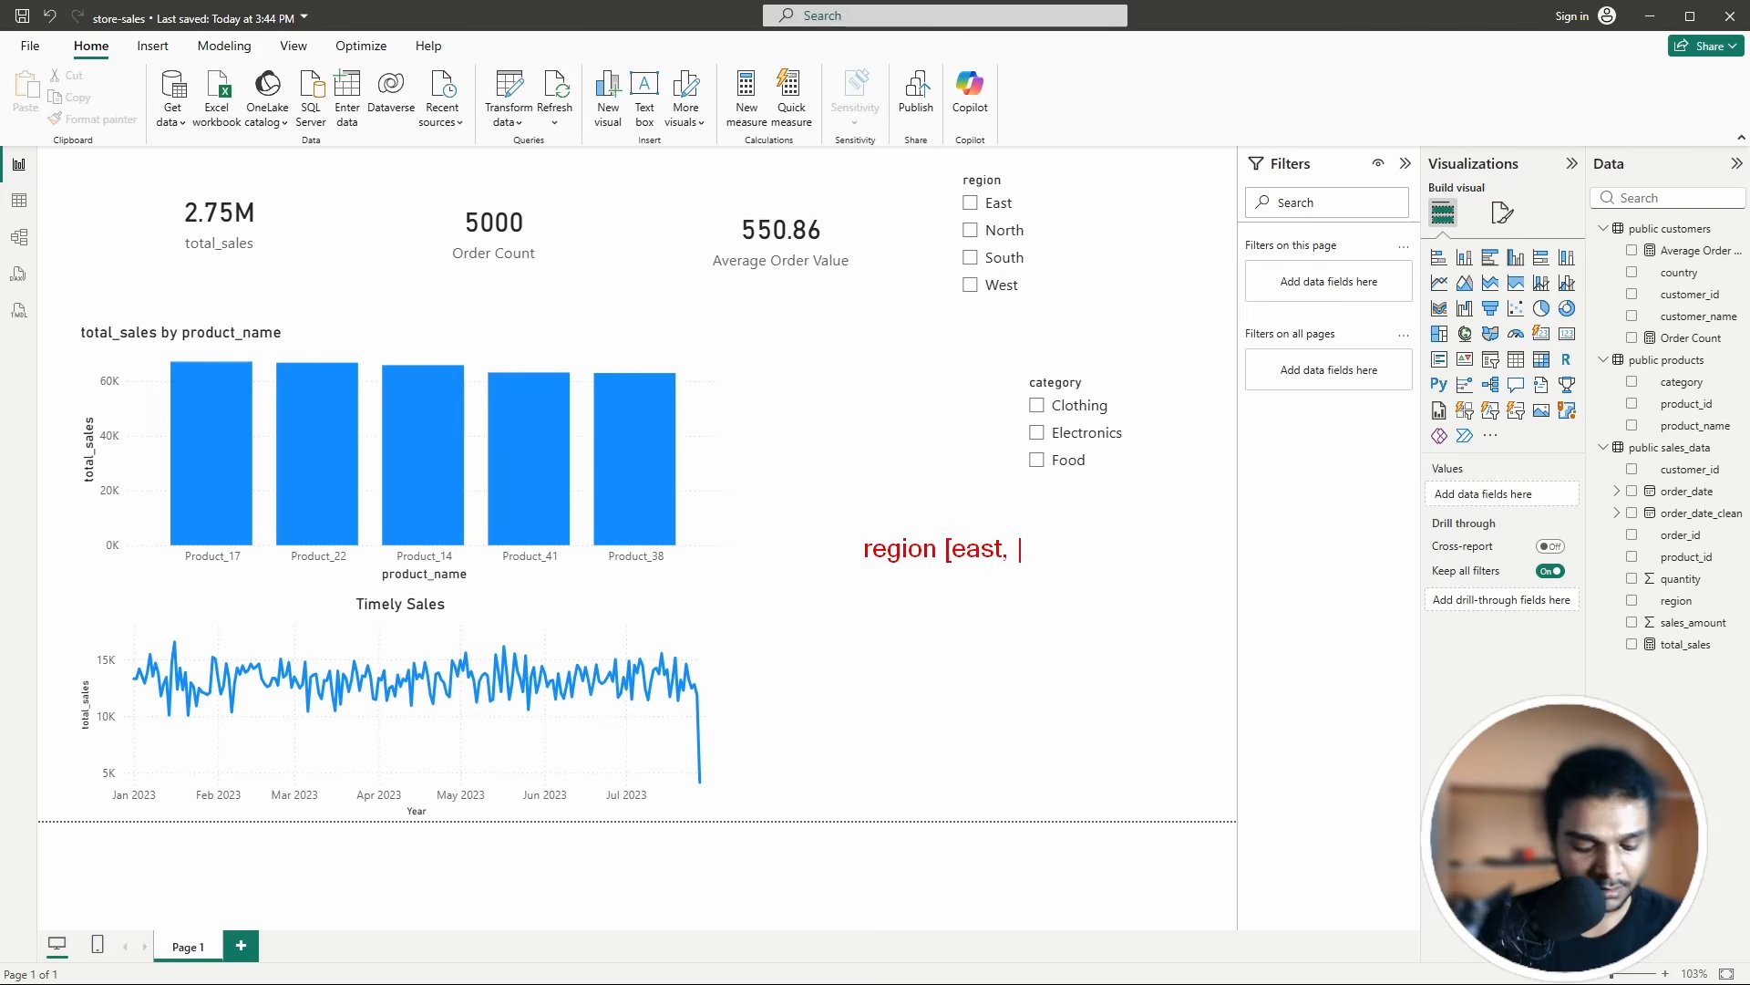
text(north.)
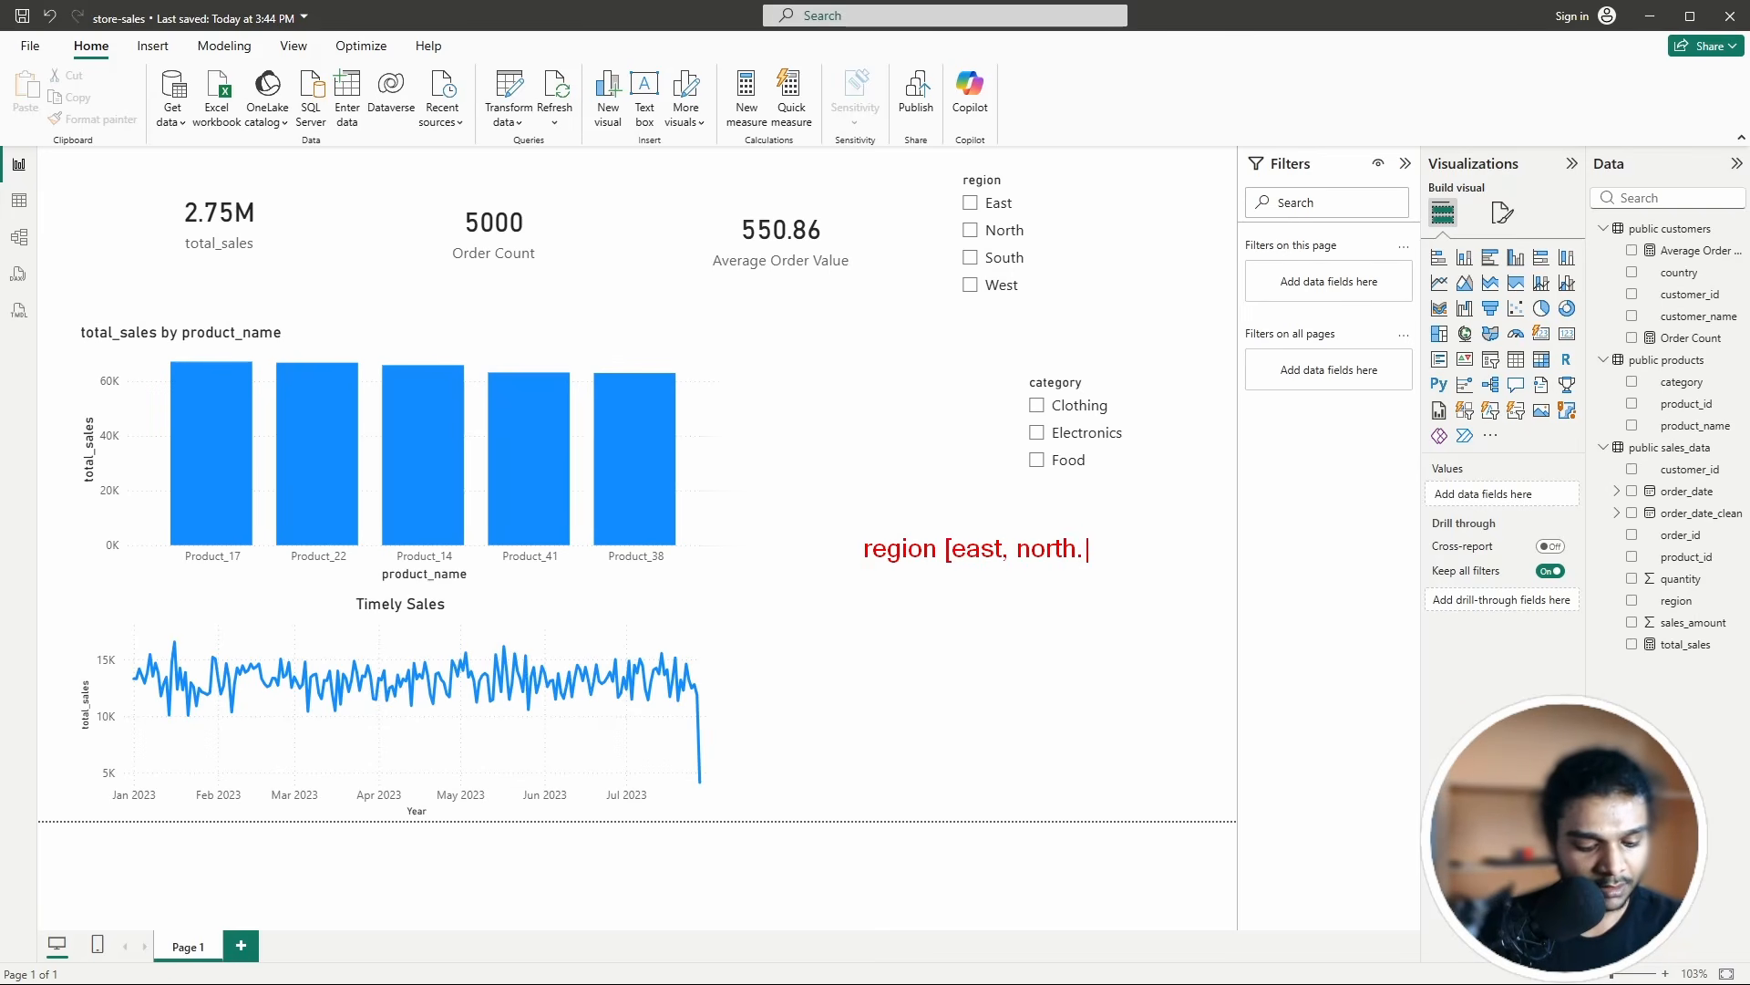
text( east, )
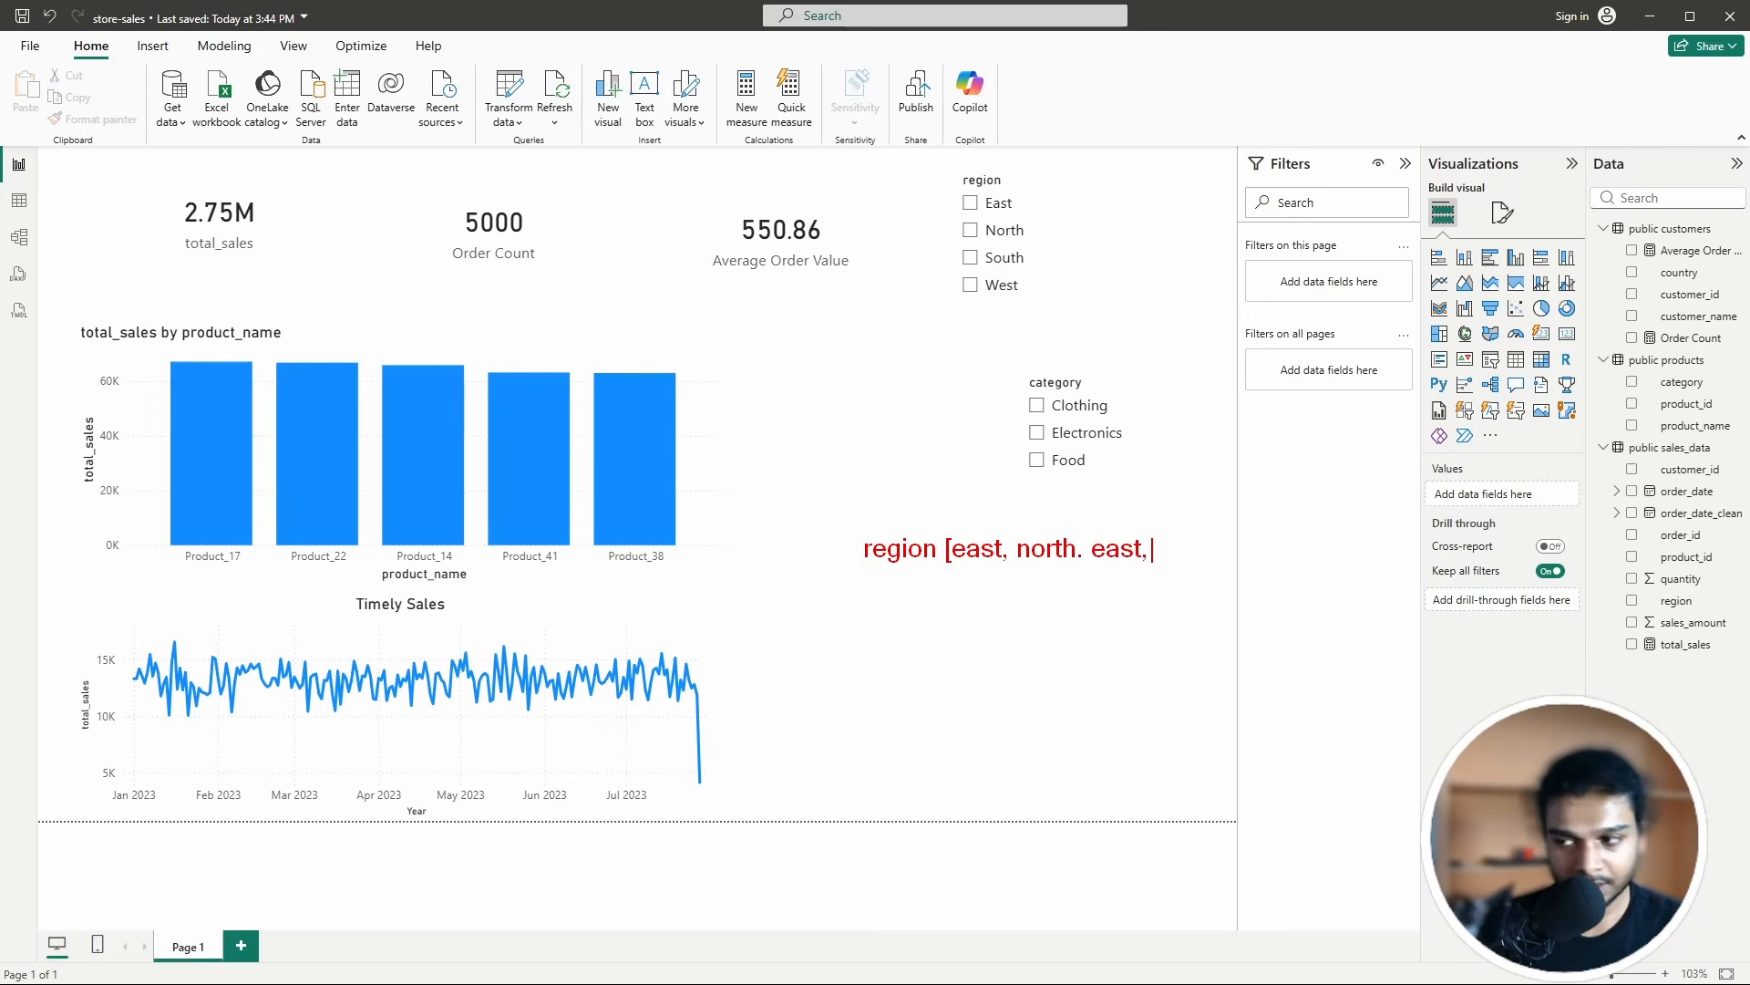
text(east,)
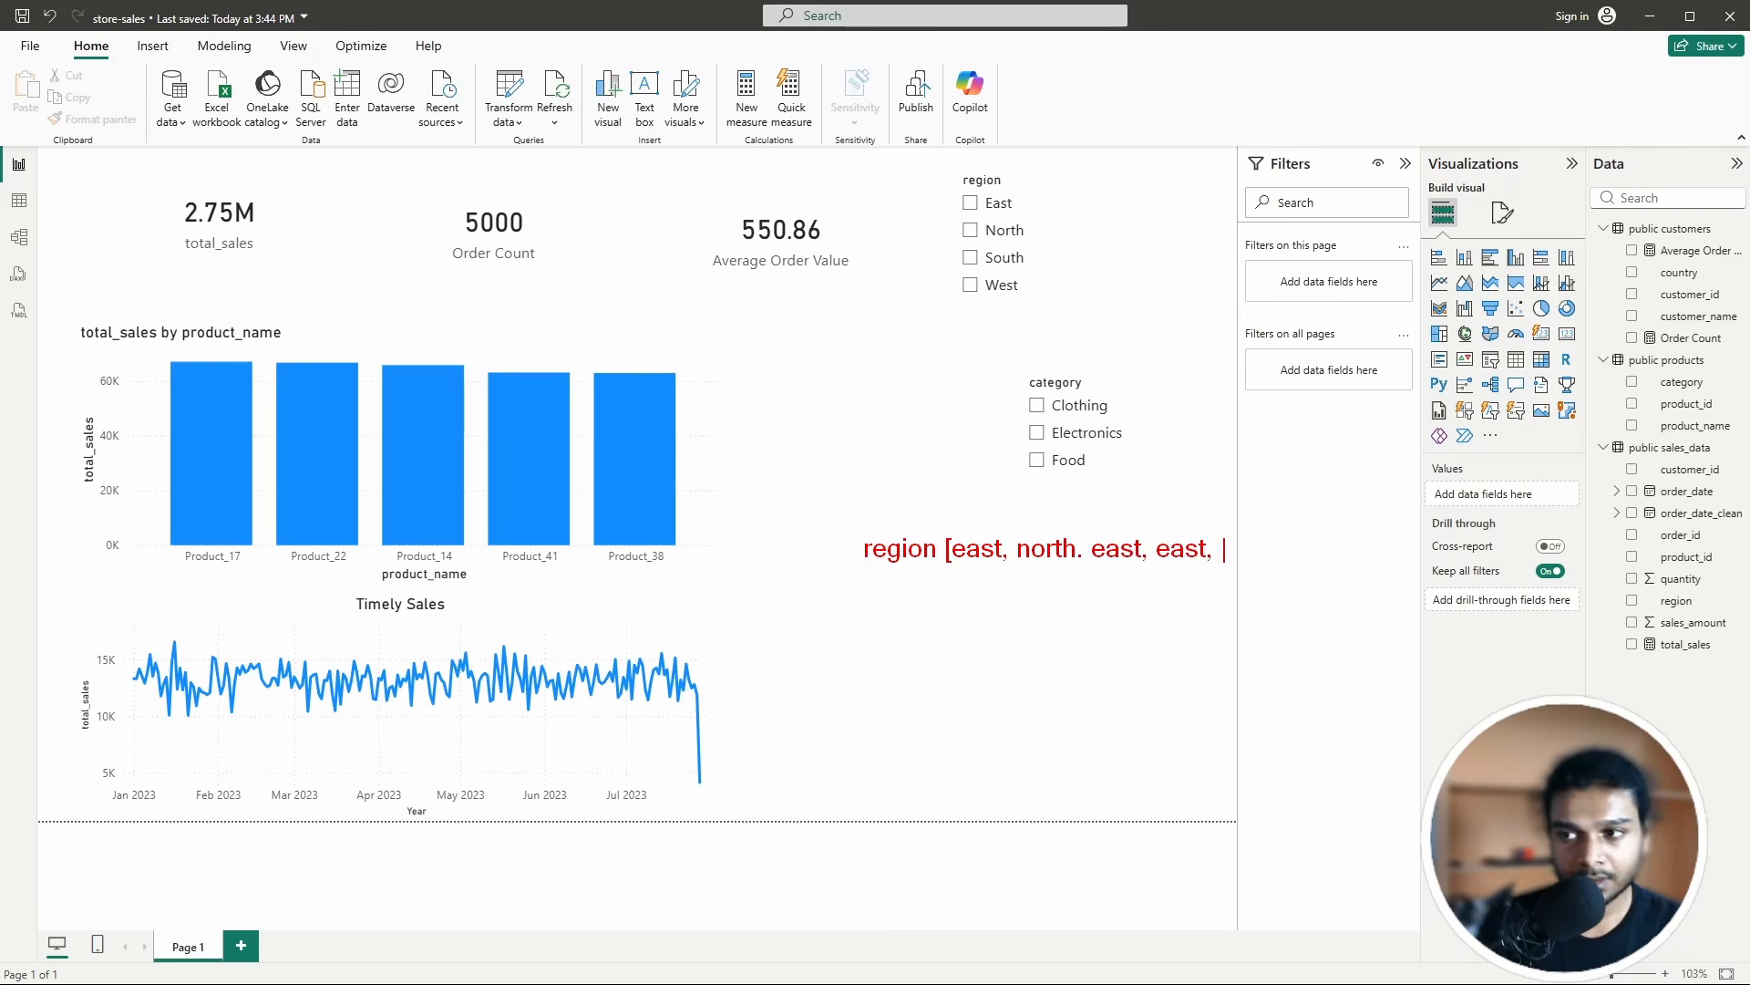
text( south)
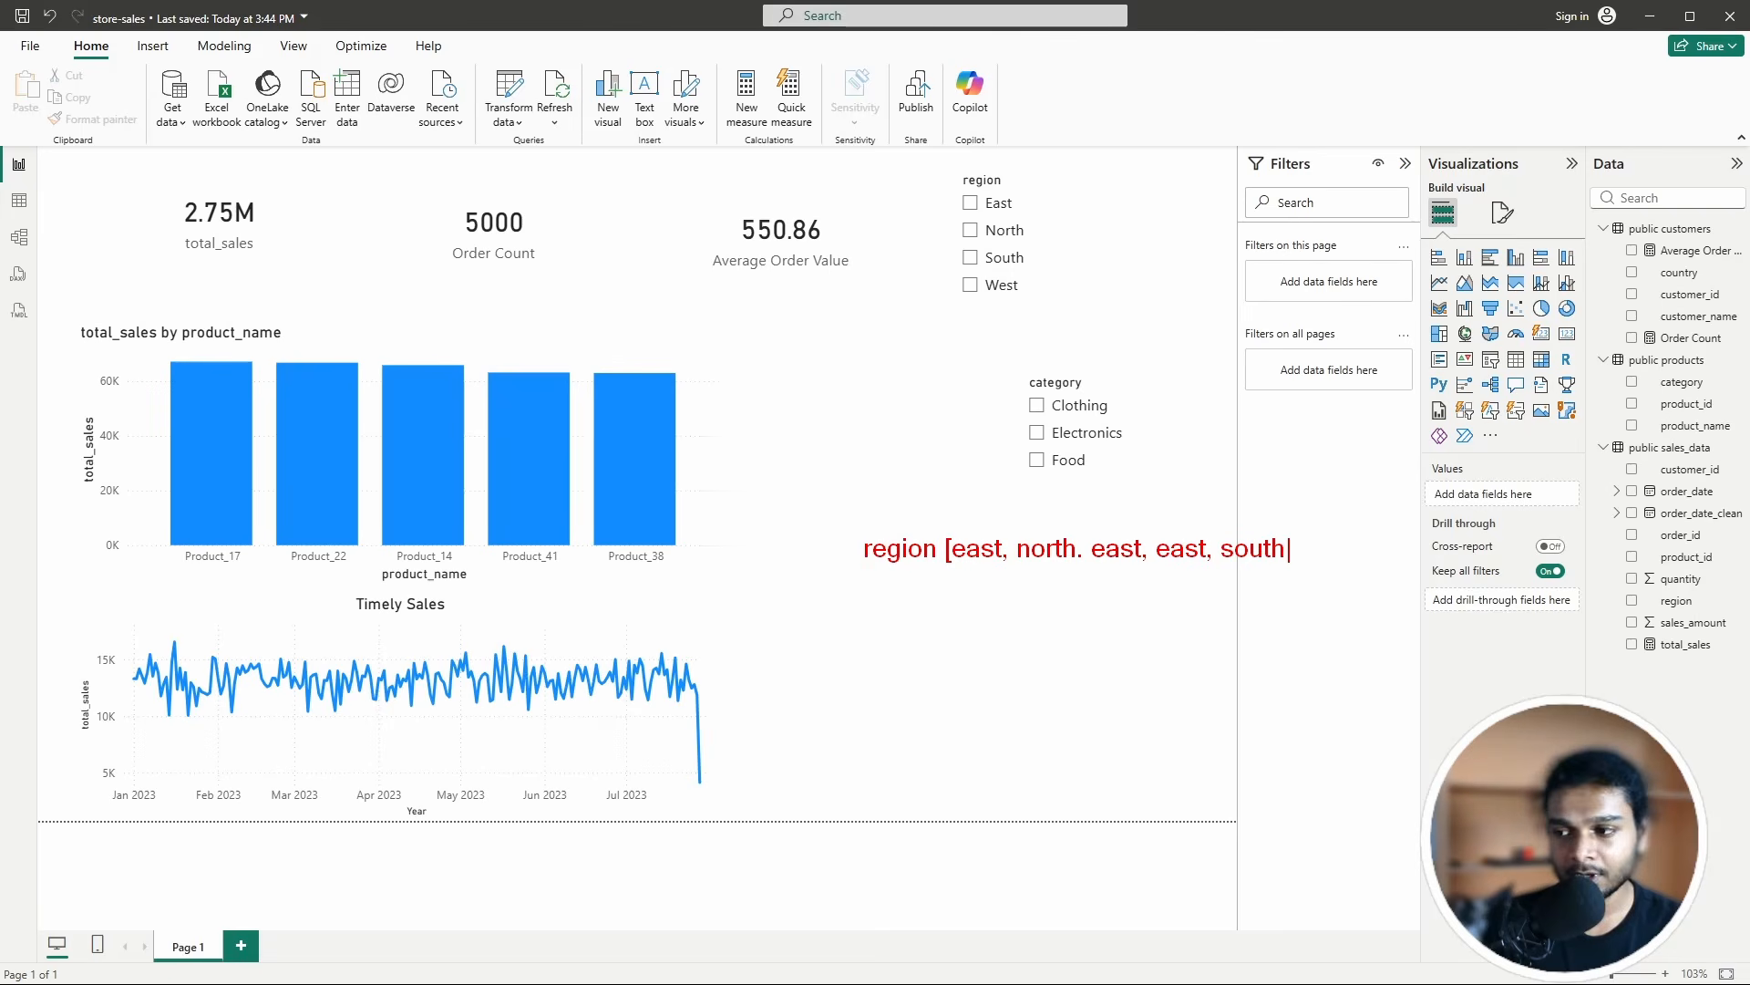
text(, north)
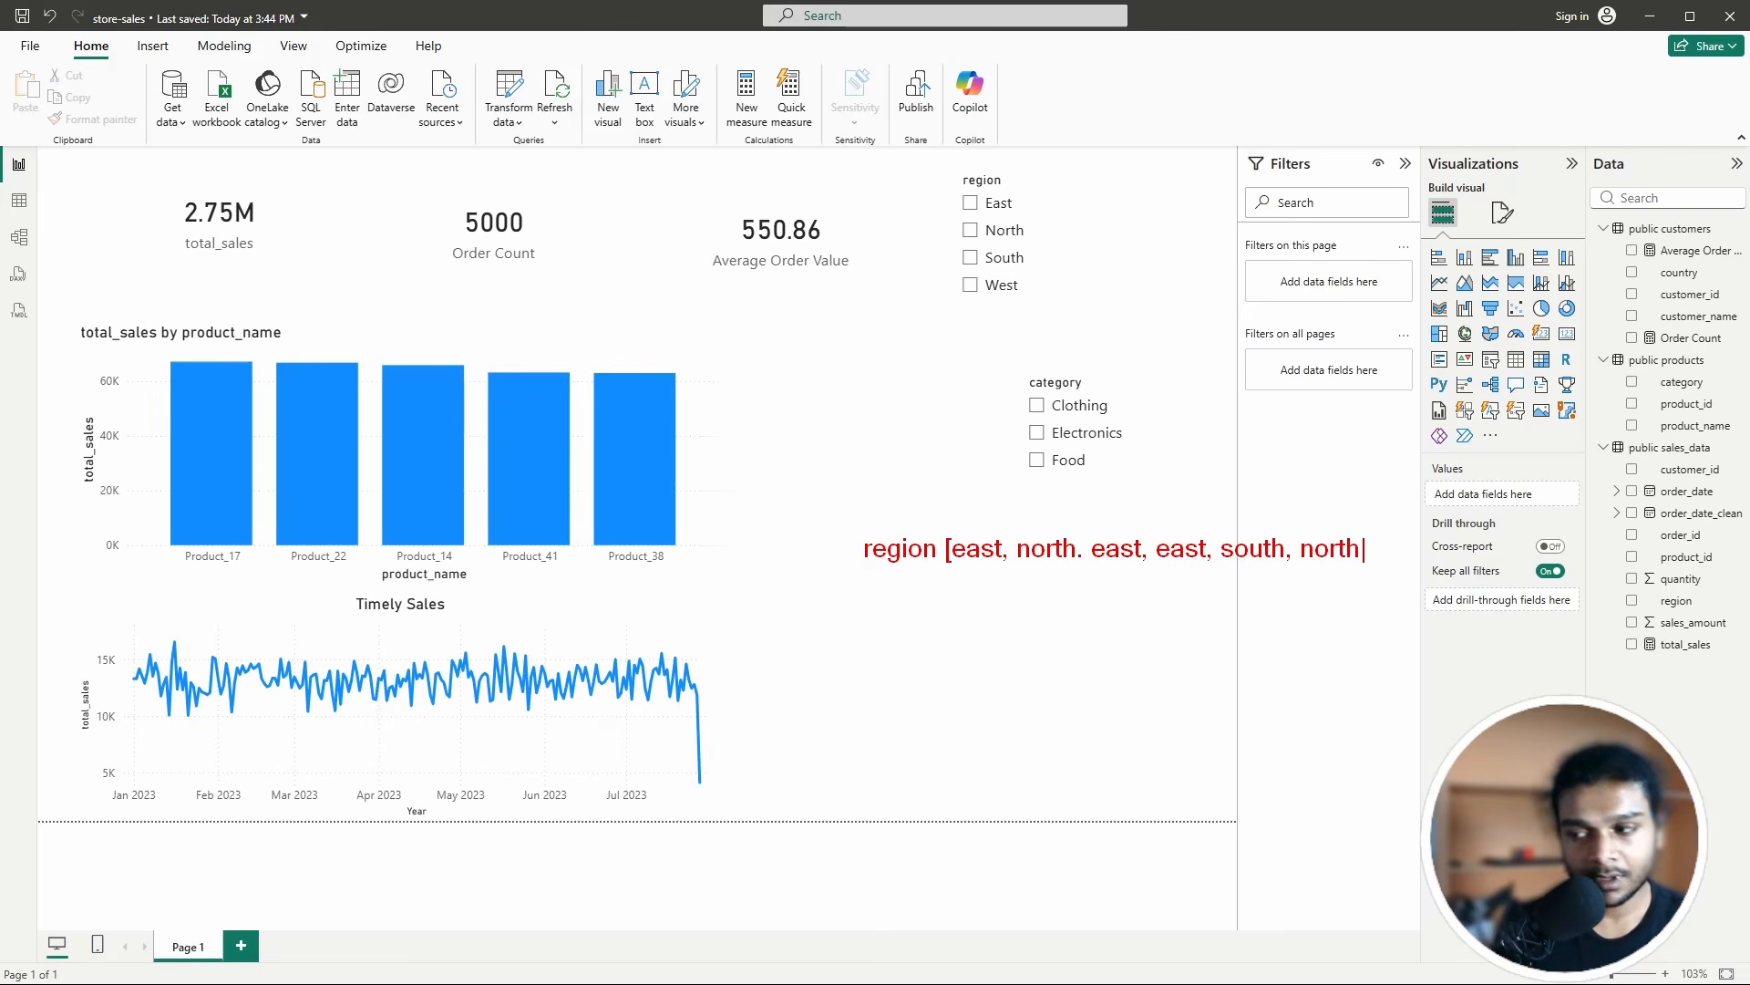
text(])
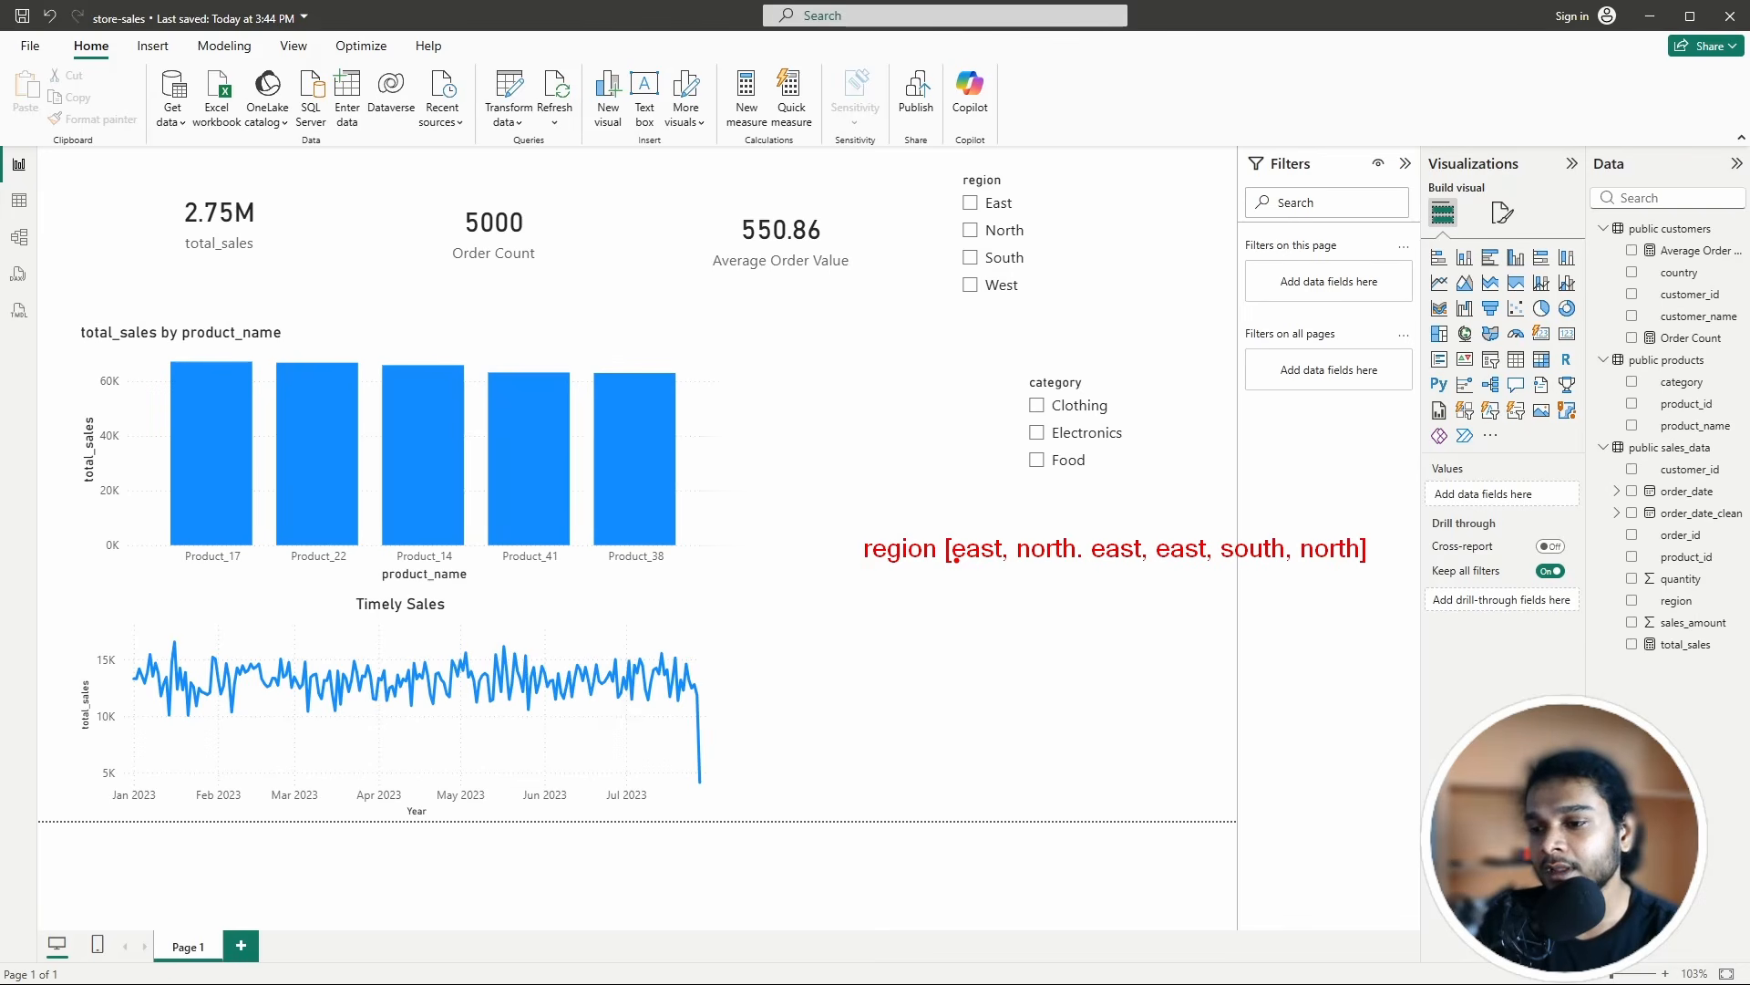
Step: Draw the codes 1, 2, 1, 1, 3, 2 above the matching region values
mouse_move(970, 499)
mouse_down()
mouse_move(970, 517)
mouse_move(1060, 502)
mouse_move(1079, 517)
mouse_up()
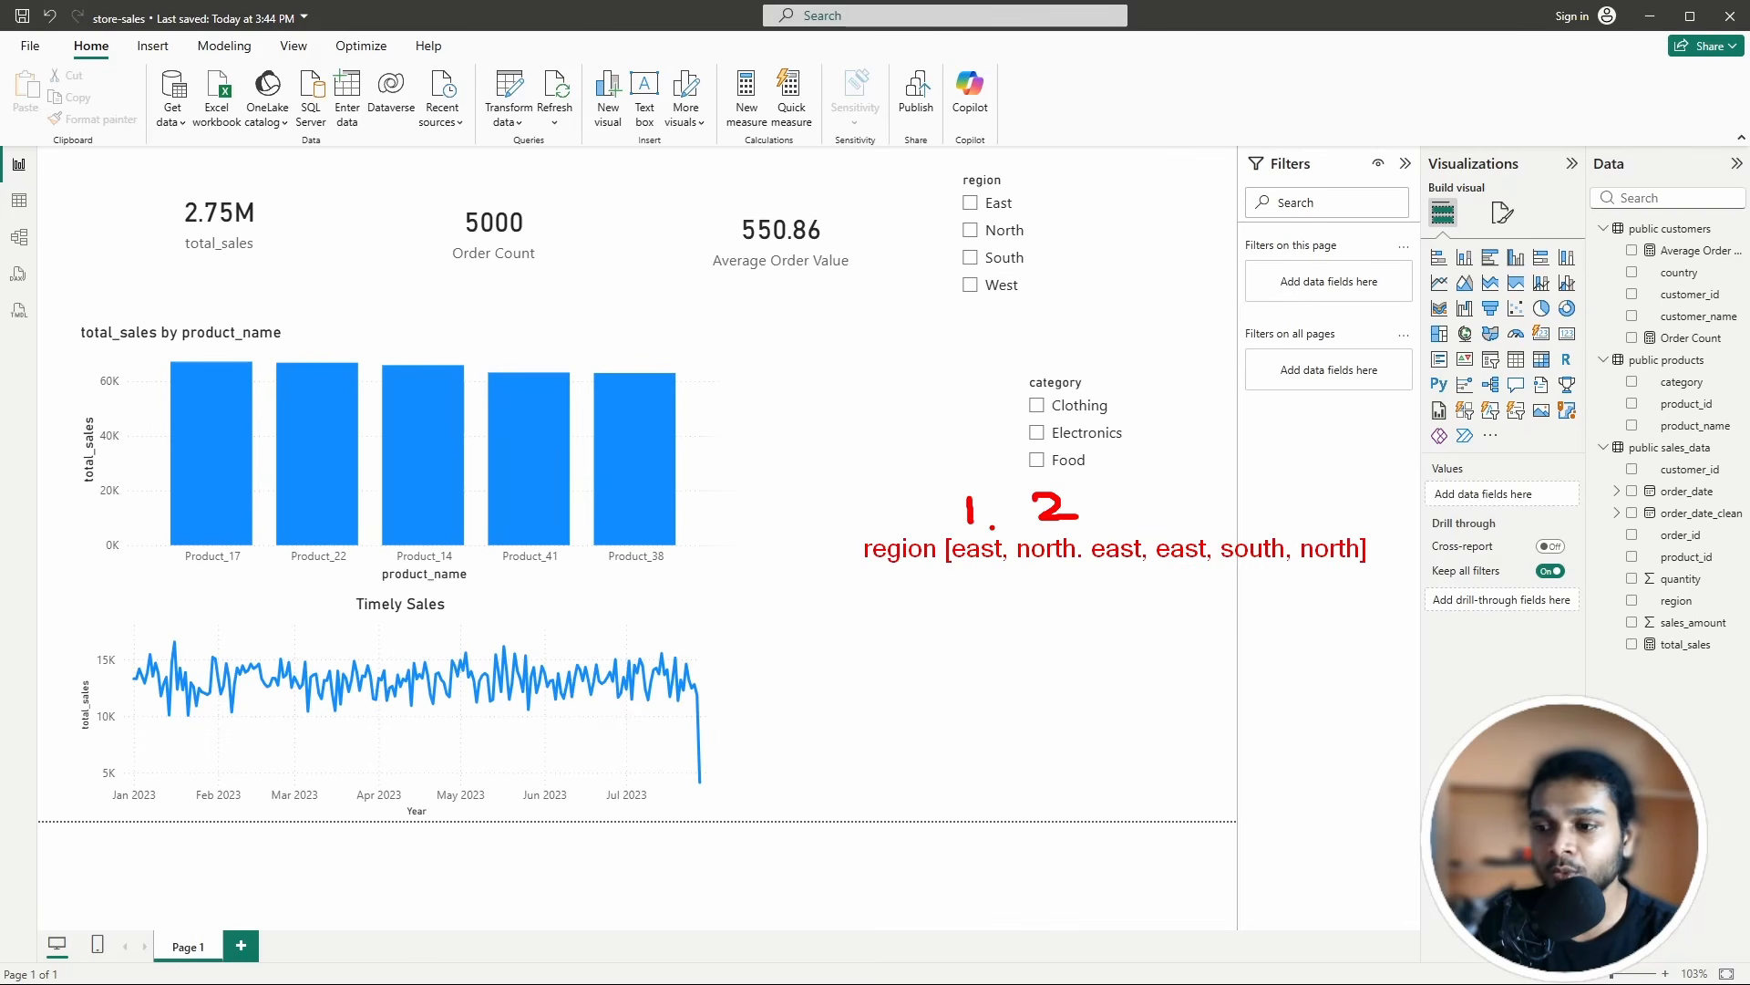
mouse_move(1117, 499)
mouse_down()
mouse_move(1120, 529)
mouse_move(1228, 522)
mouse_up()
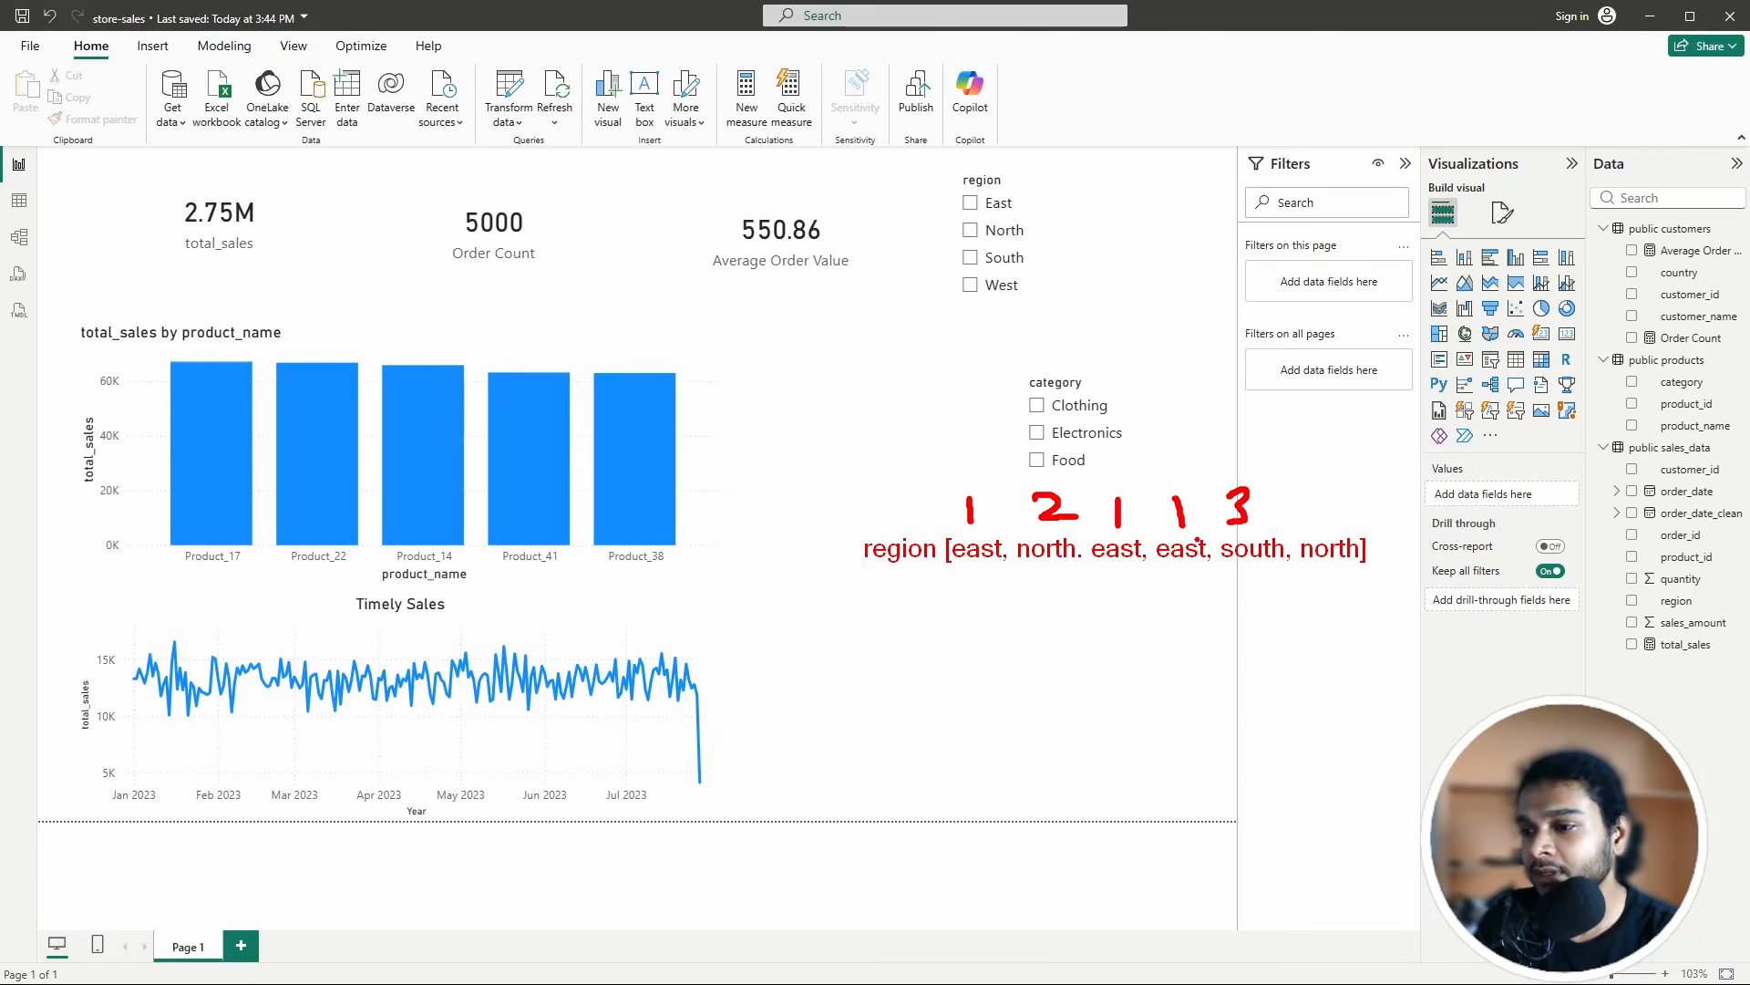
drag(1310, 475, 1357, 512)
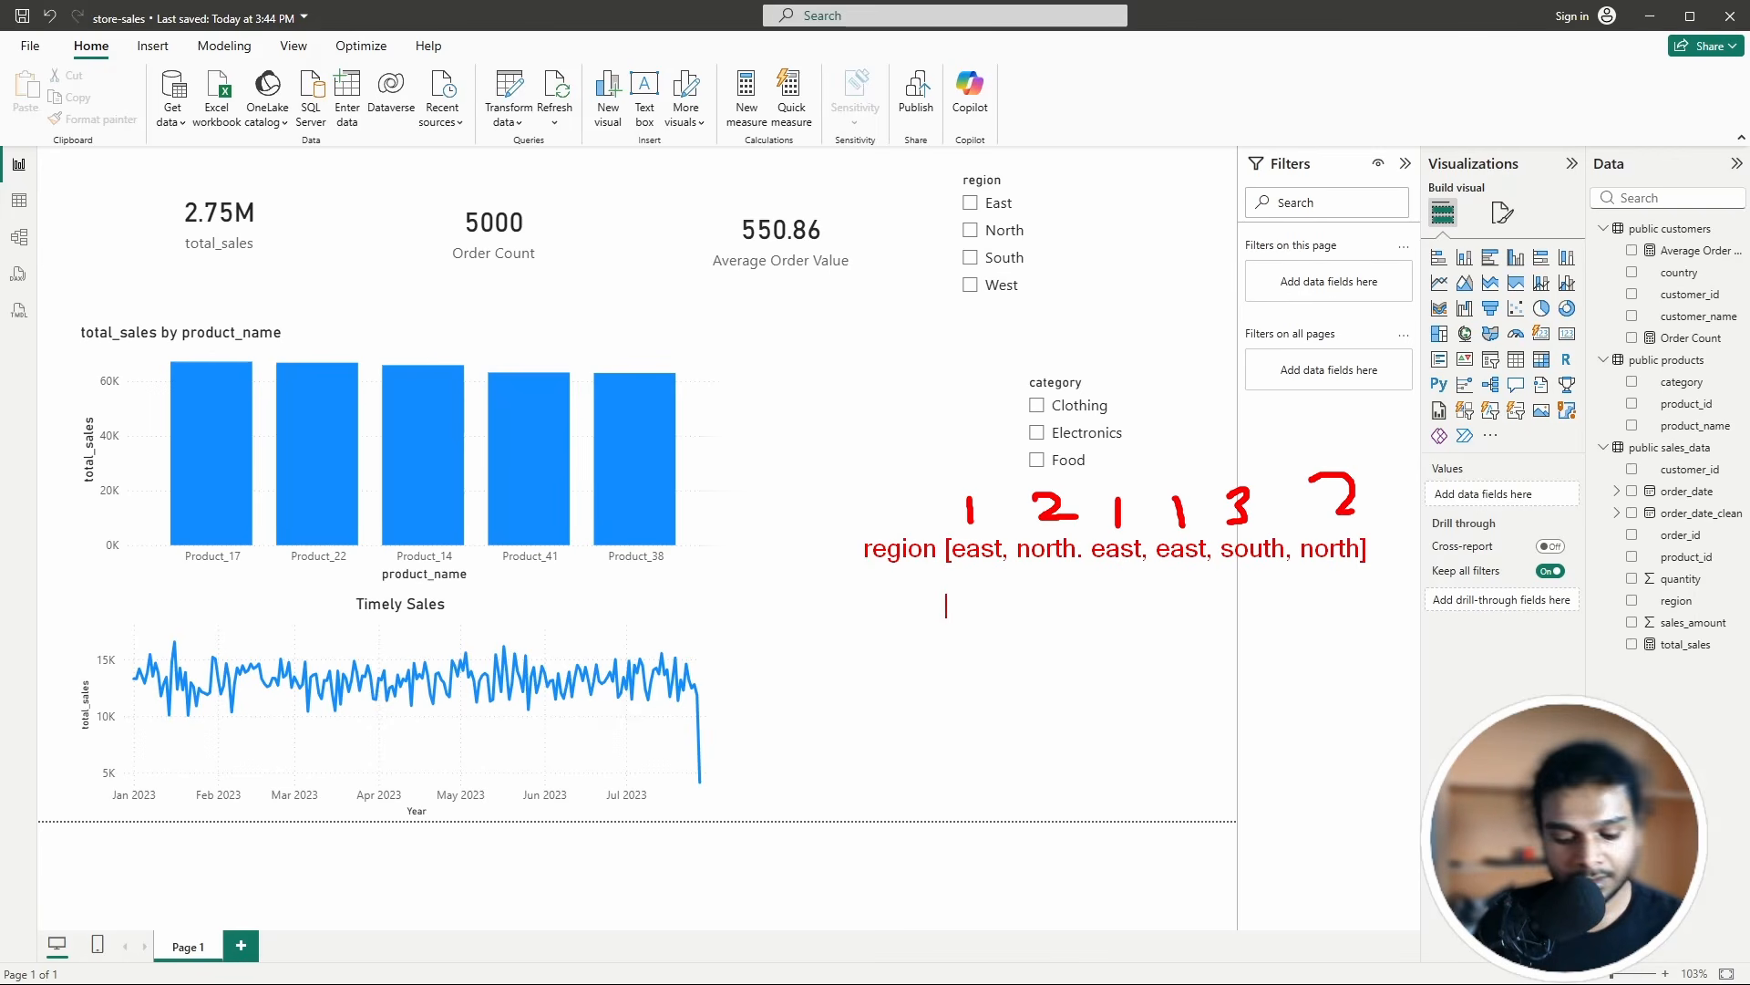
Step: Write the encoded list [1,2,1,1,3,2] below the values, then clear all annotations
drag(951, 595, 955, 616)
drag(966, 610, 988, 618)
mouse_move(1002, 594)
mouse_down()
mouse_move(1002, 615)
mouse_move(1024, 615)
mouse_up()
drag(1035, 610, 1040, 615)
drag(1057, 610, 1082, 617)
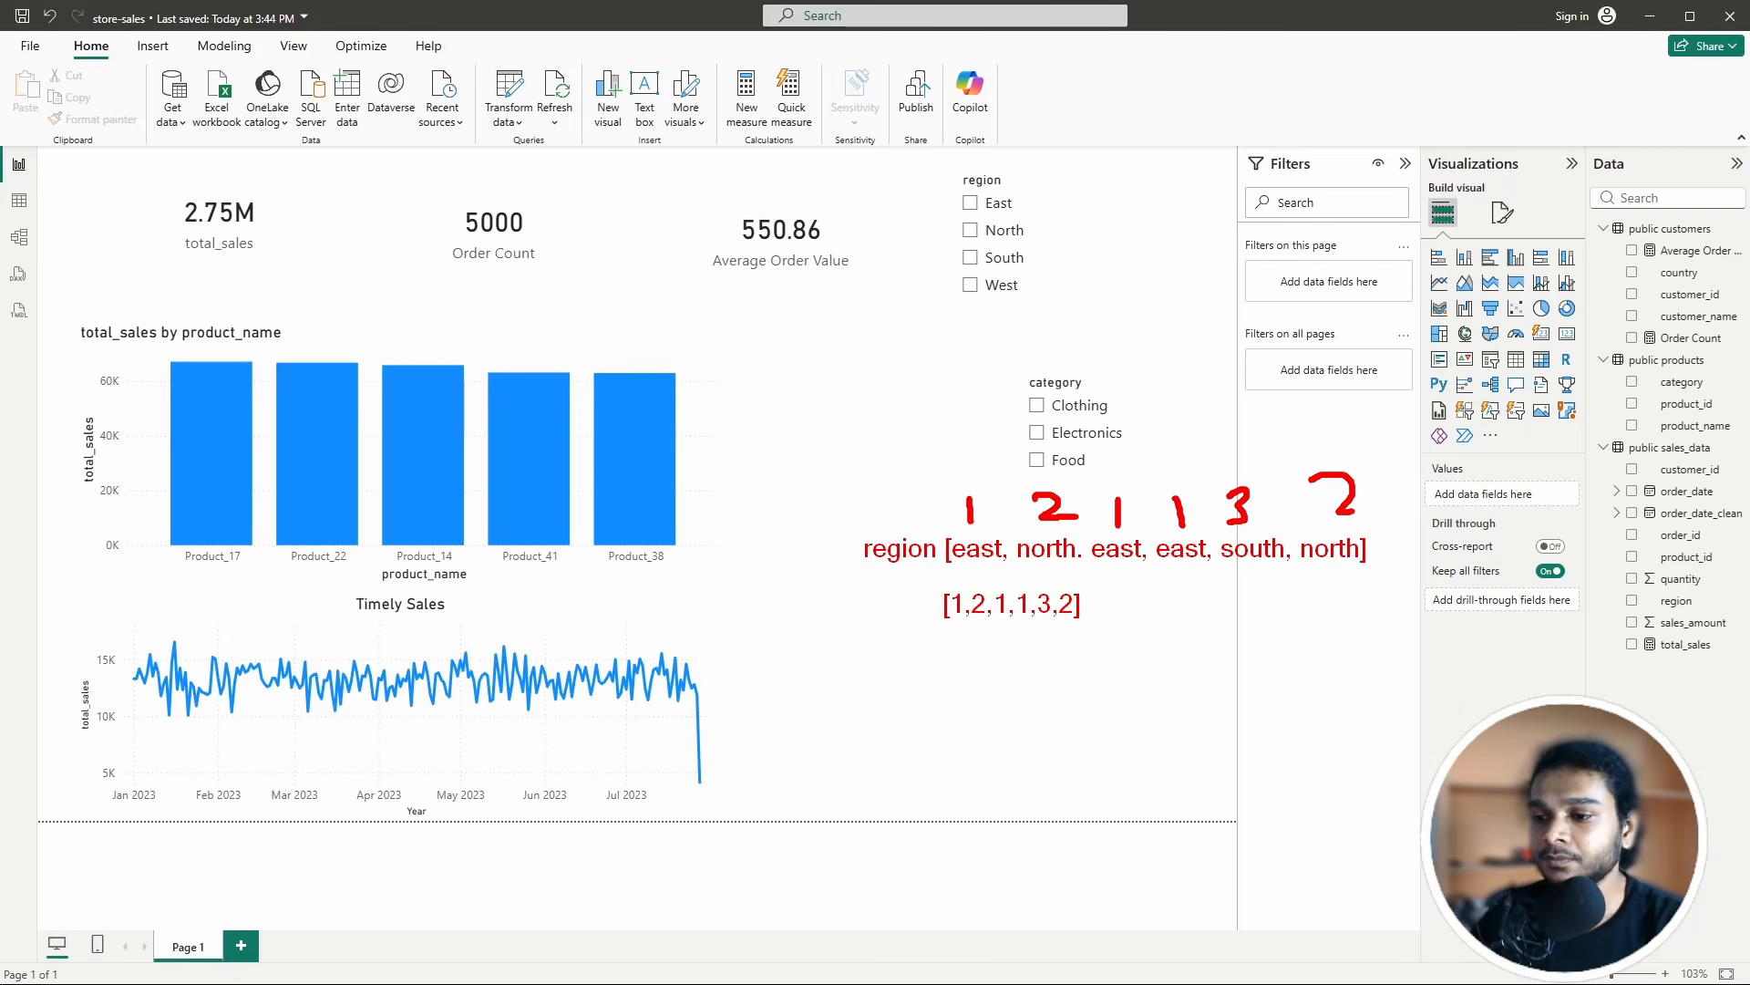
key(Escape)
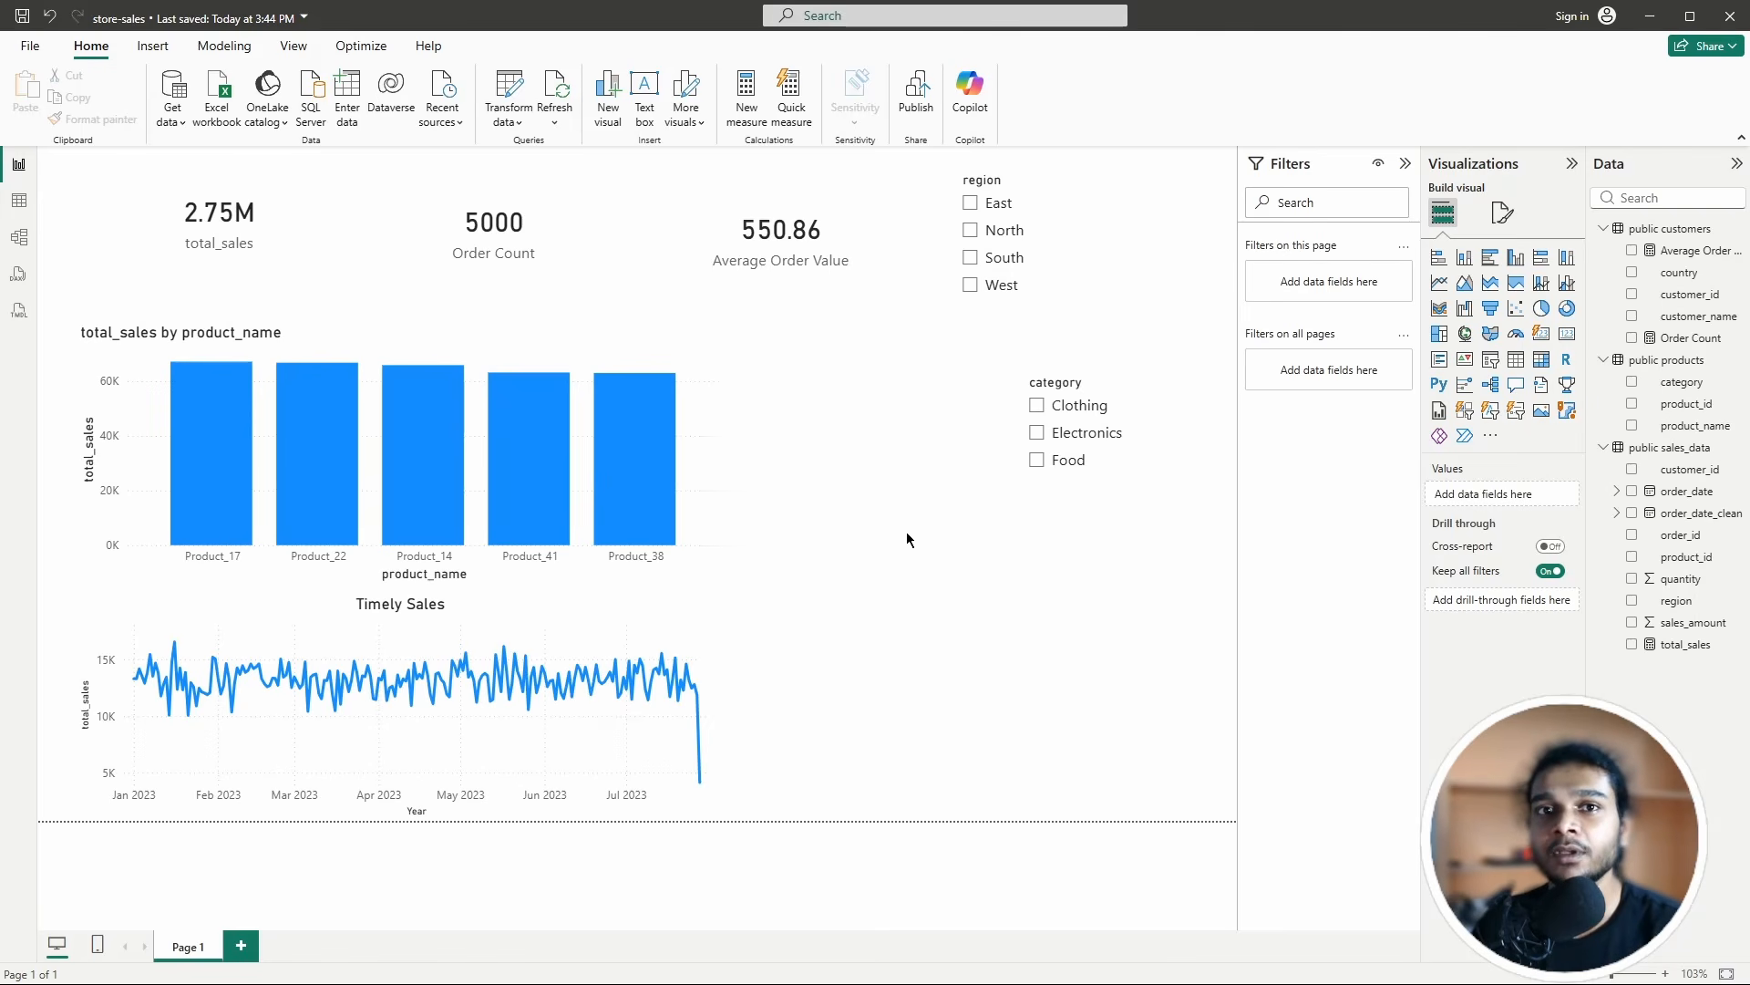
Step: Return to the slideshow and bring up slide 11, the Cardinality comparison table
key(alt+Tab)
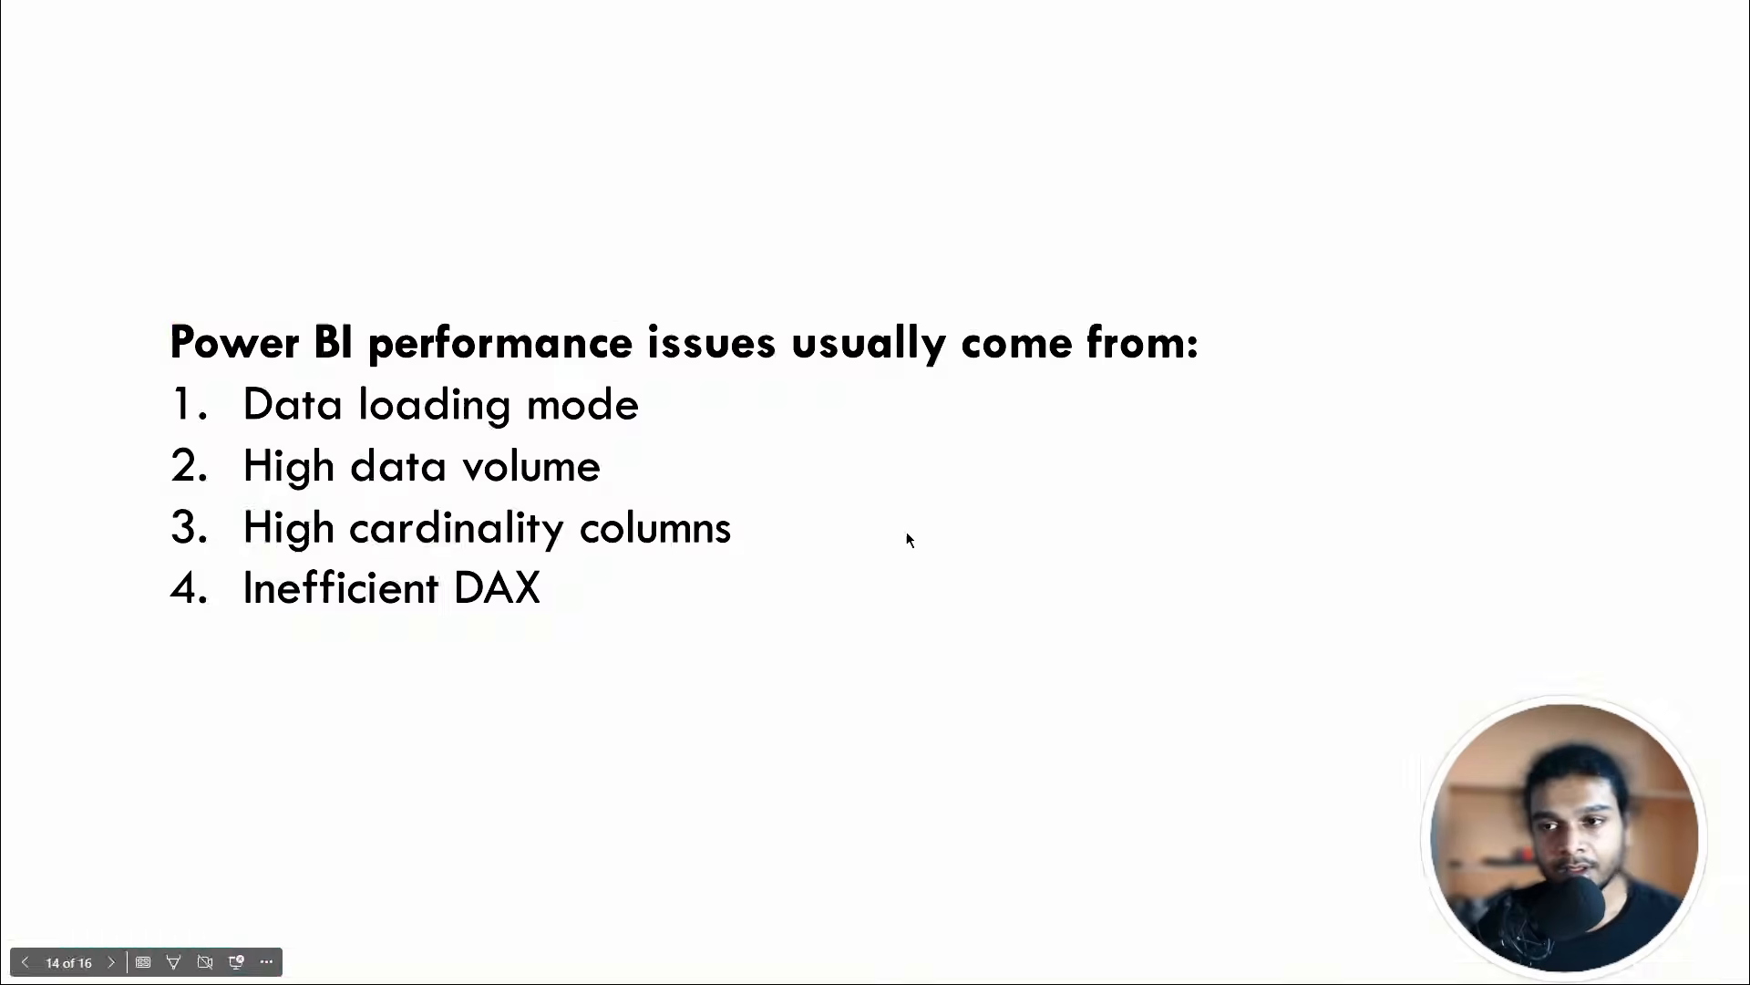
key(Left)
key(Left)
key(Left)
key(Left)
key(Left)
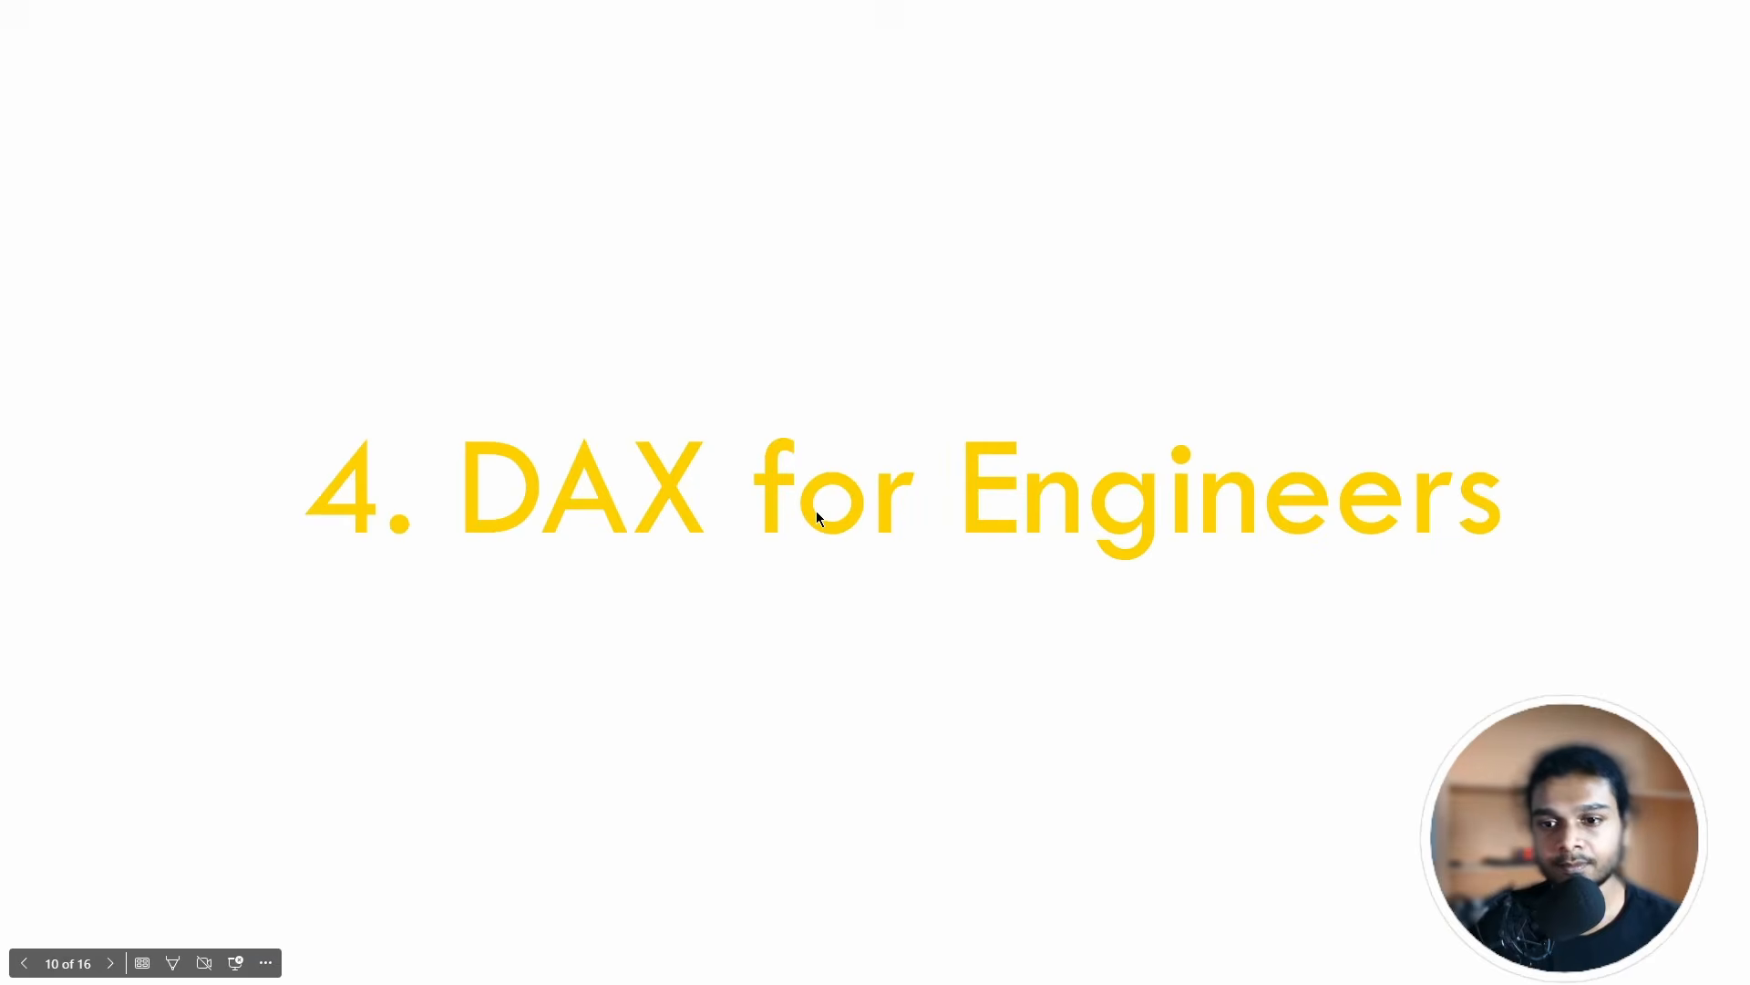
key(Left)
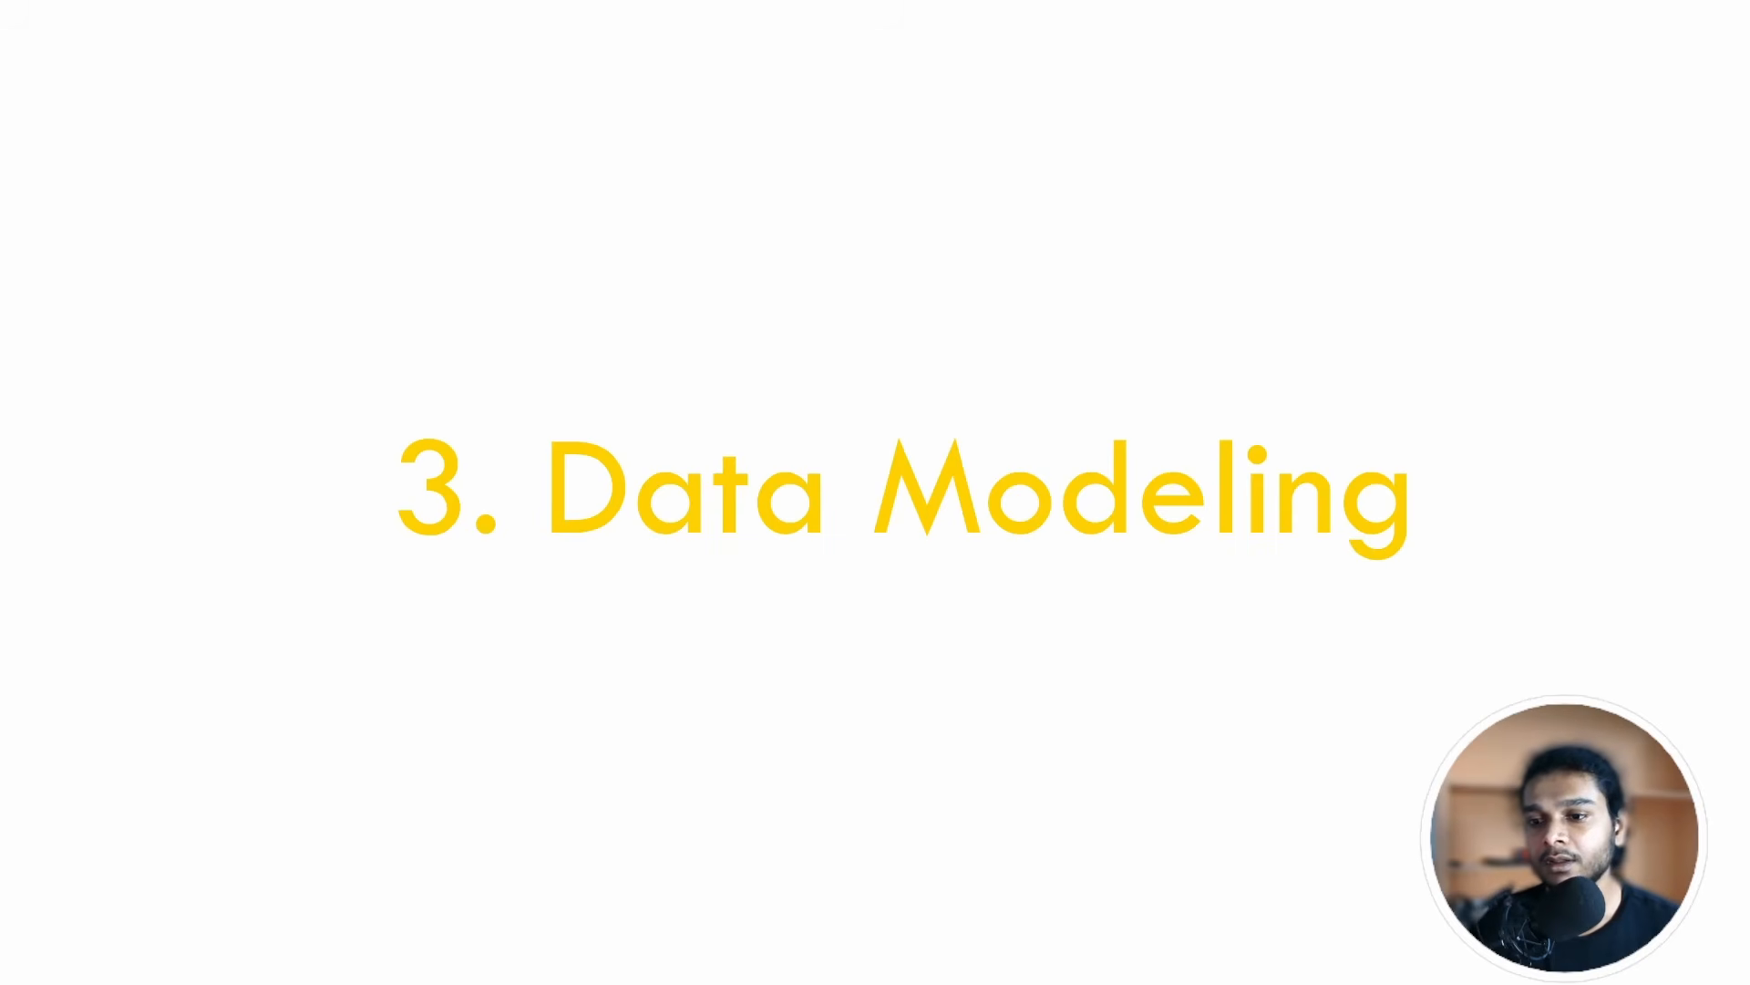
key(Right)
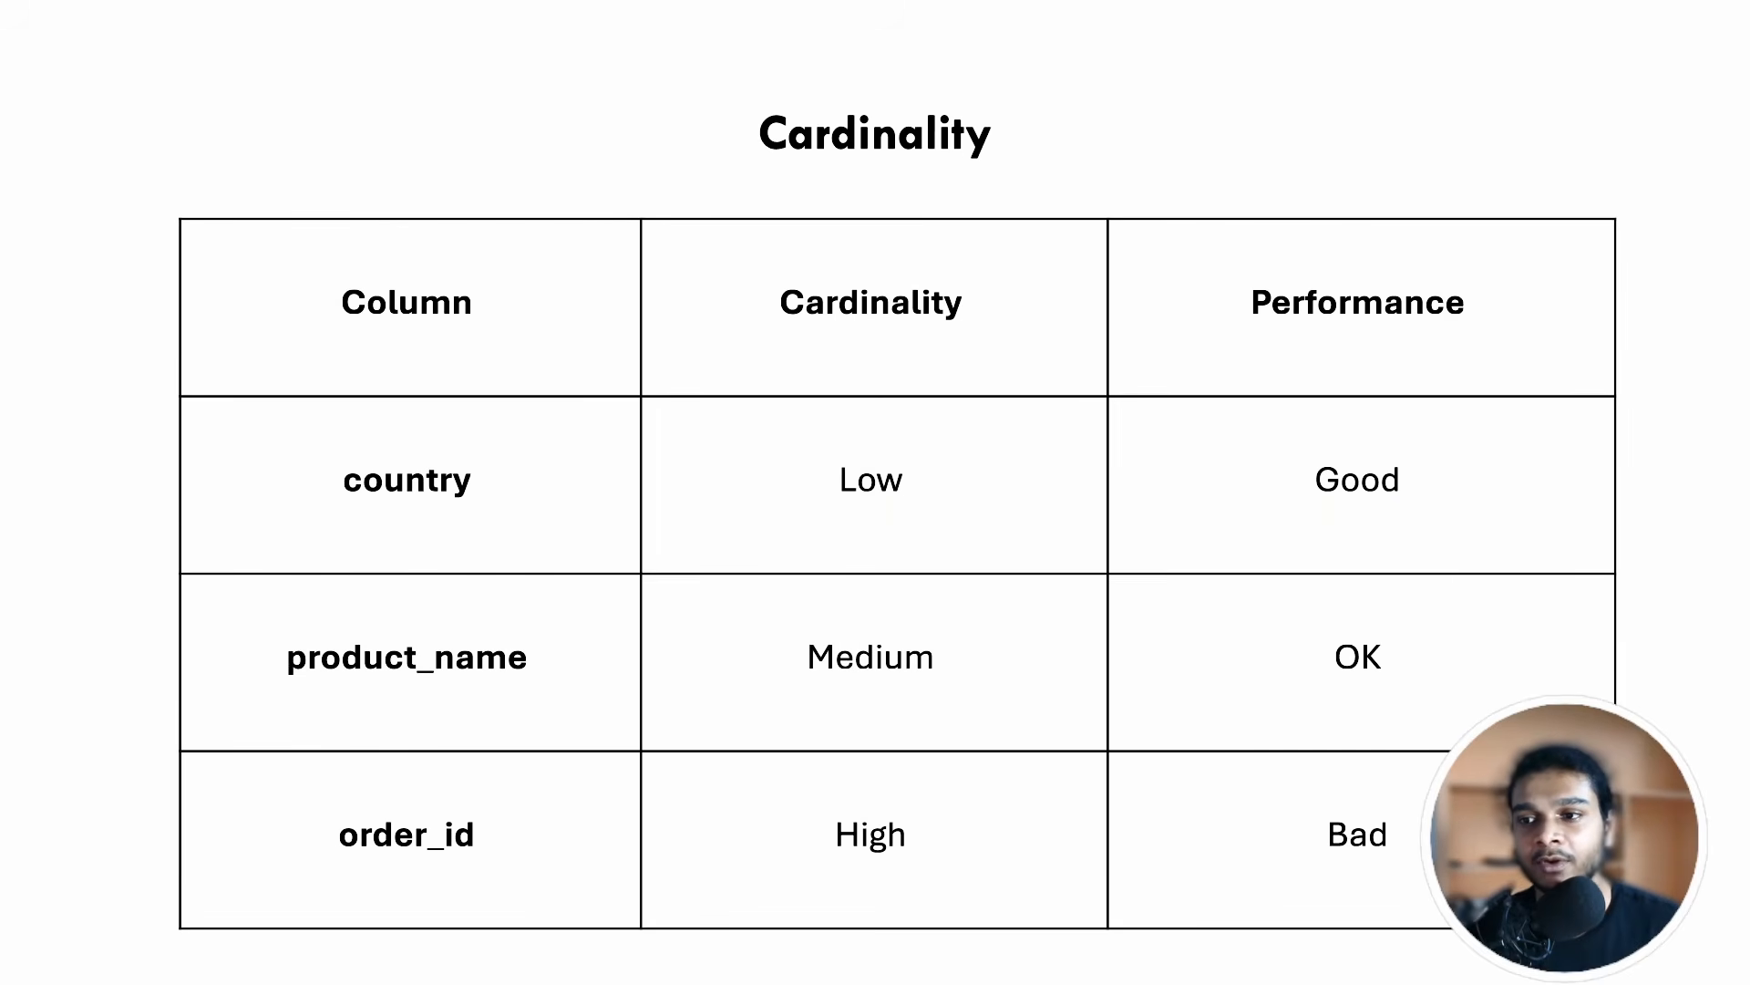
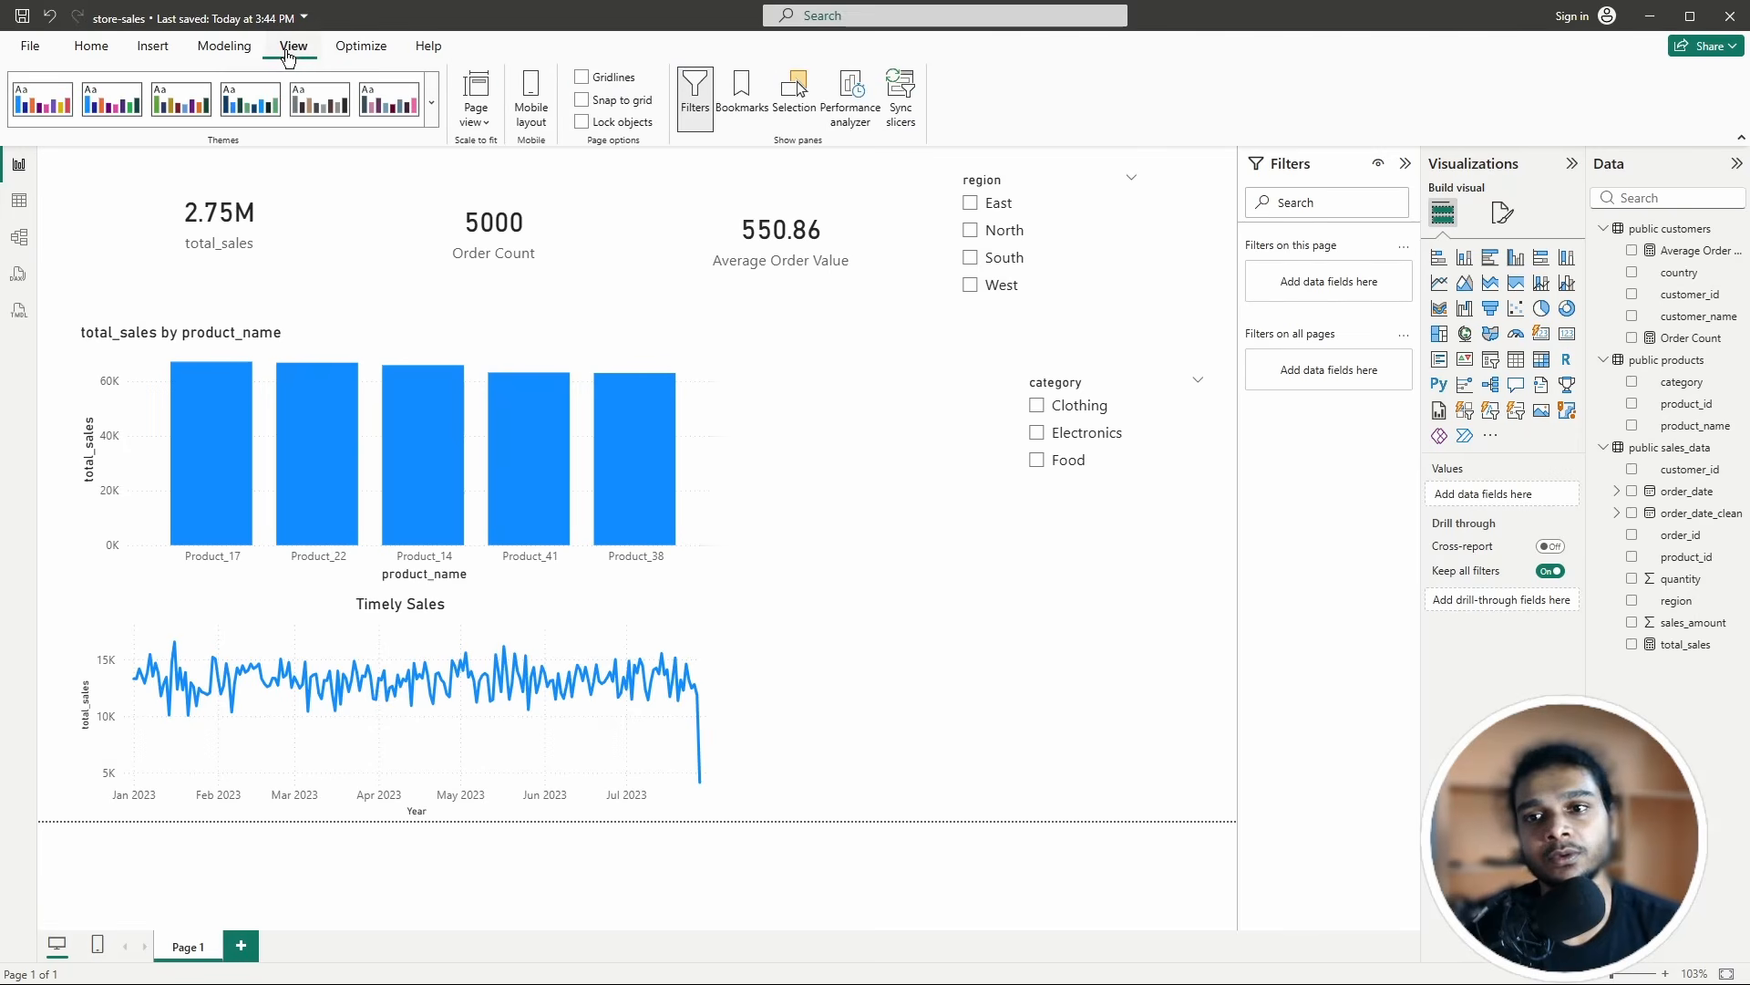
Step: Record visual load times in Performance analyzer, refreshing visuals and then filtering the region slicer to East
click(848, 101)
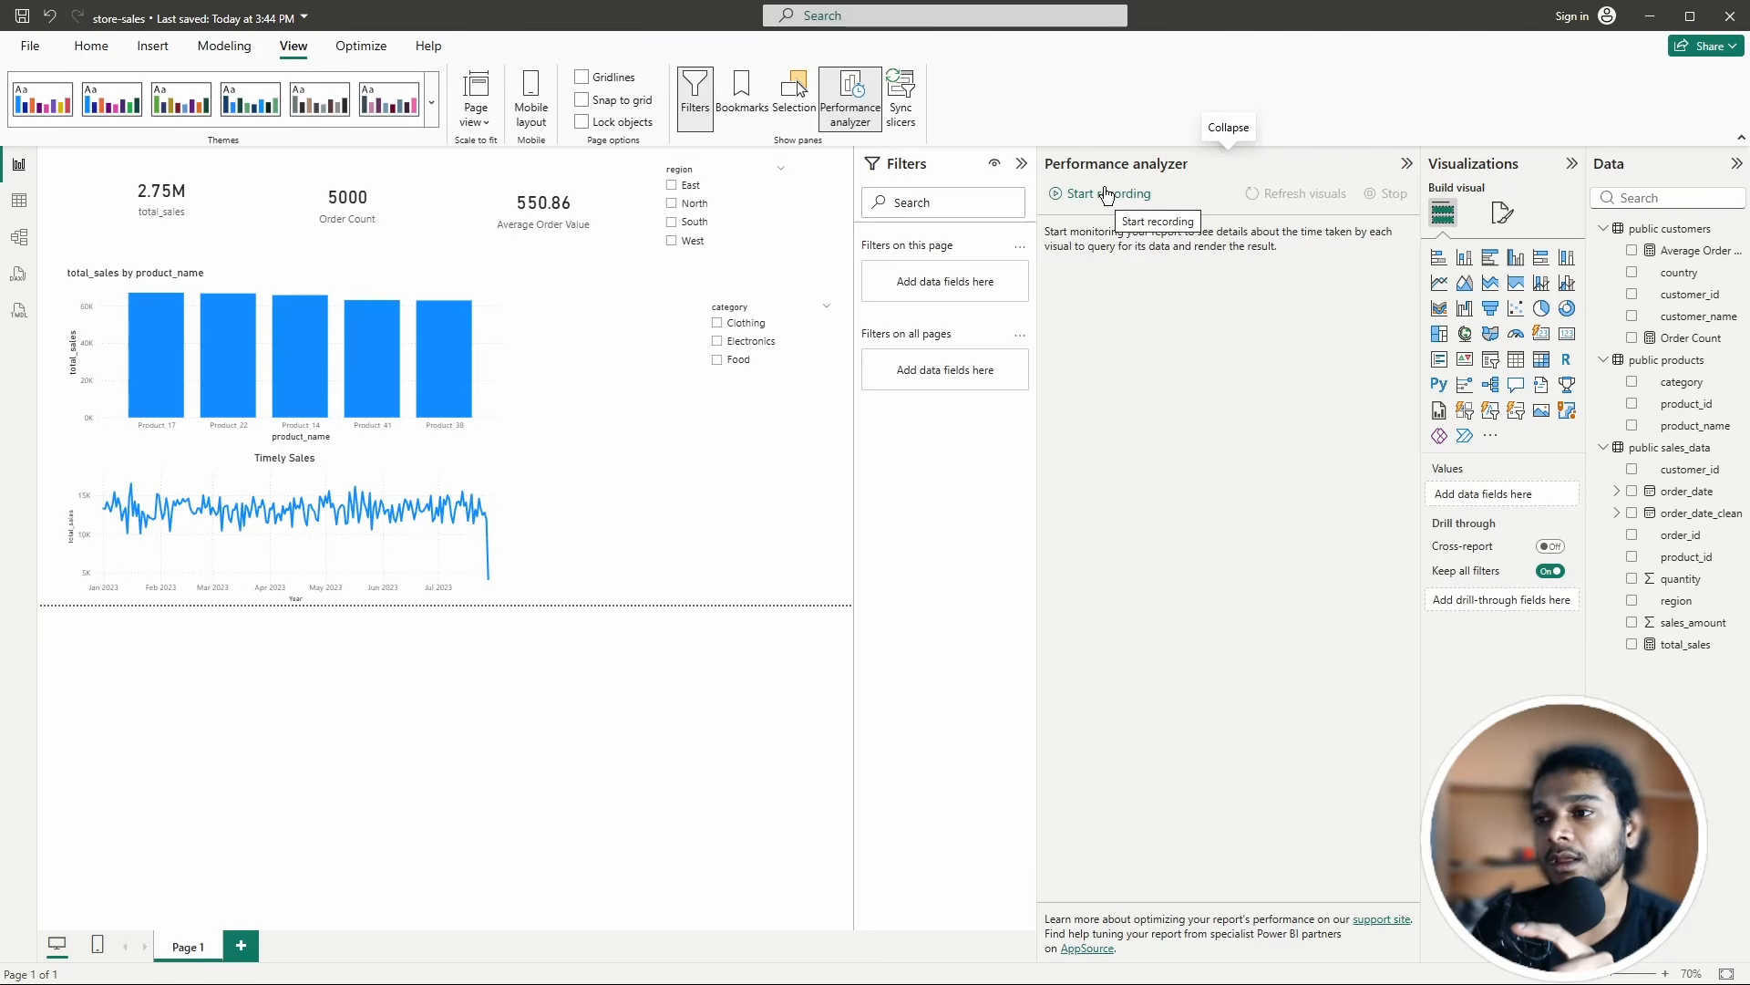
click(1080, 195)
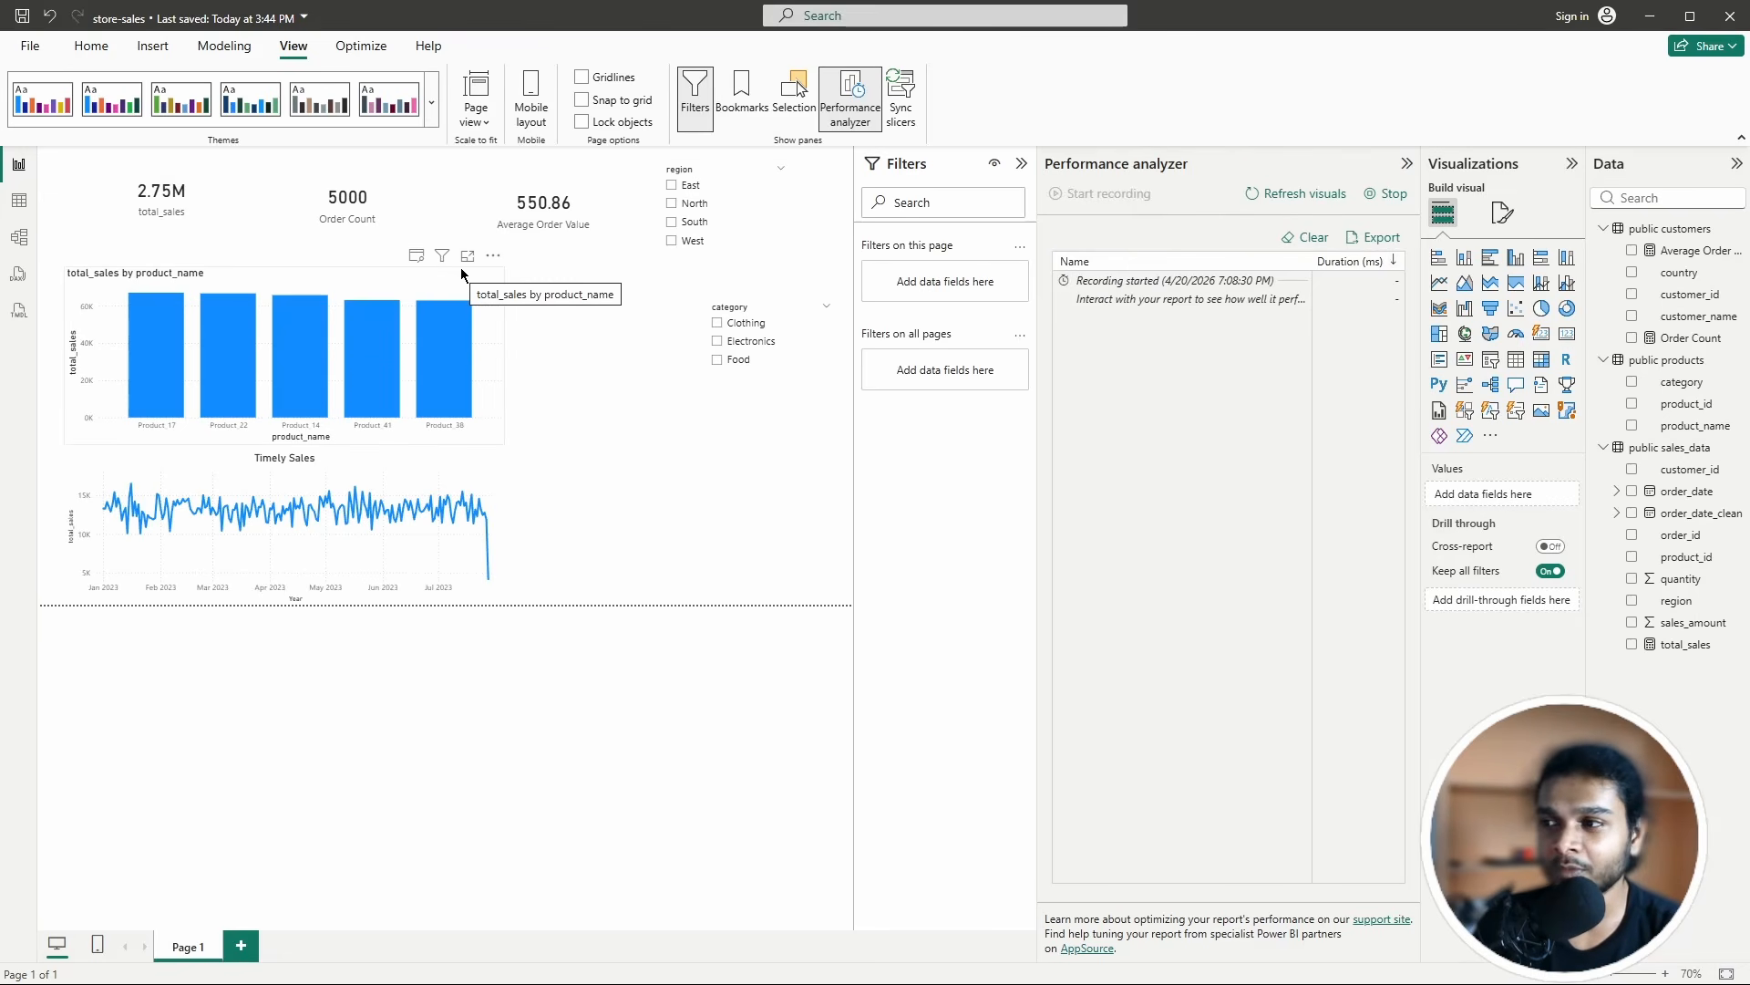
click(1274, 201)
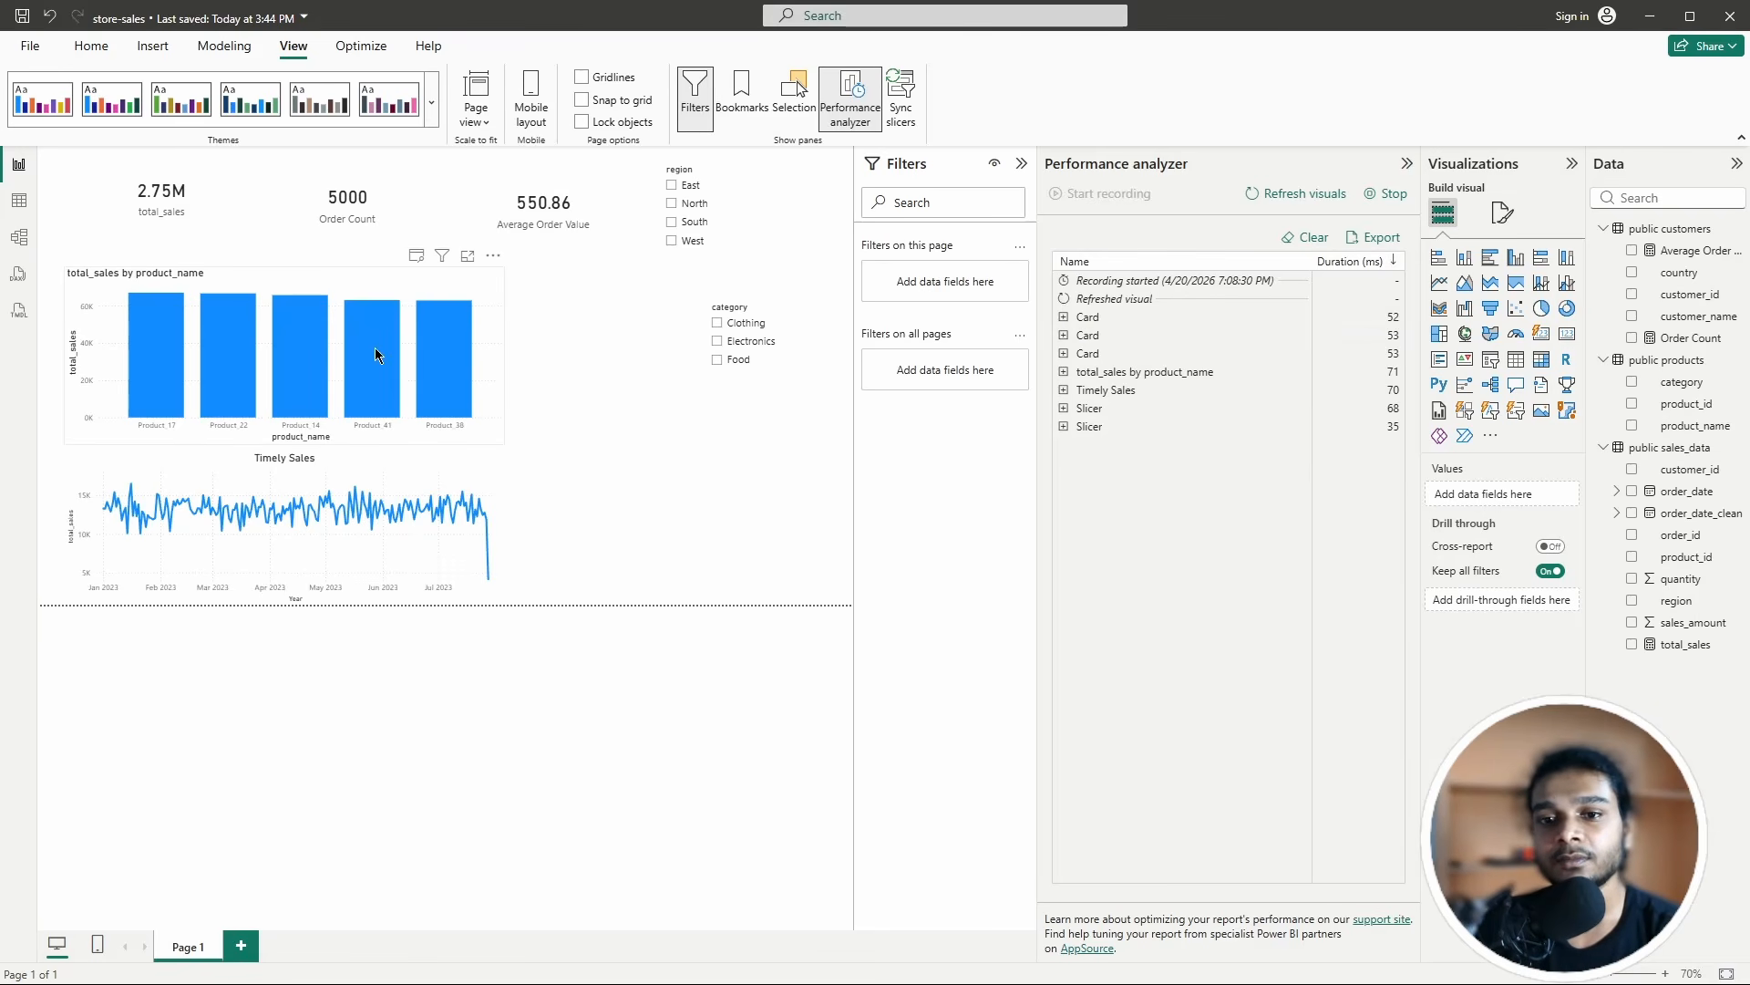
click(672, 186)
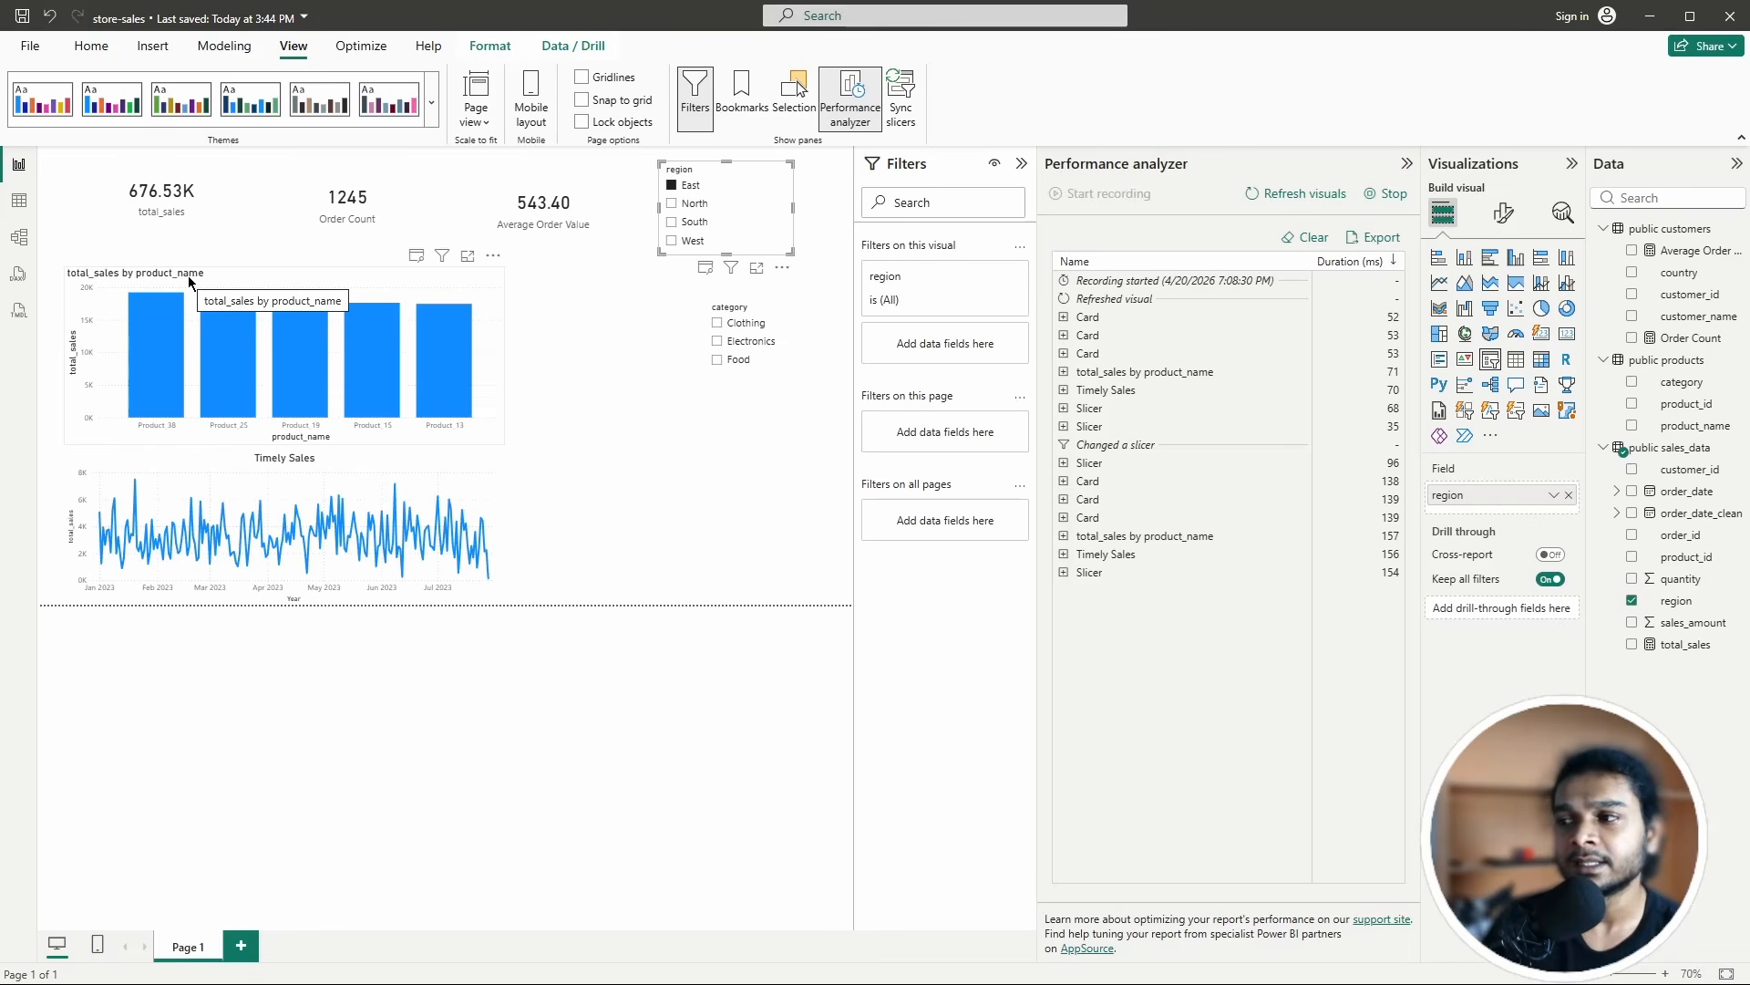
click(1392, 194)
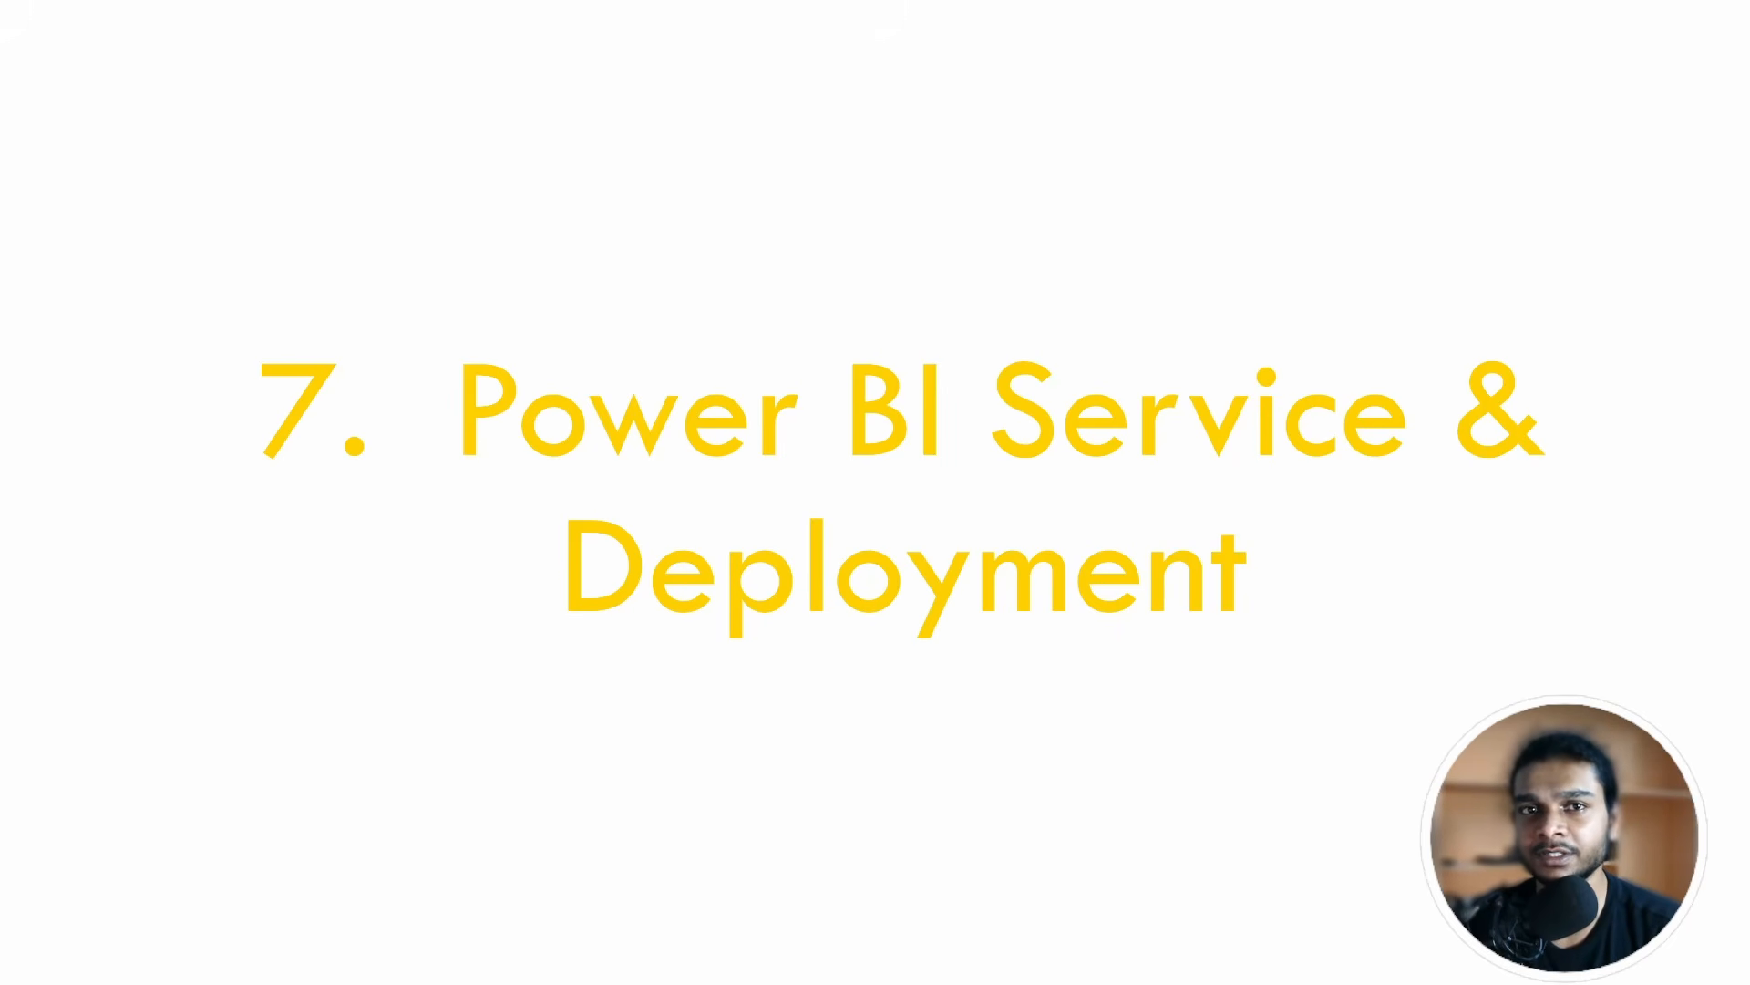
Step: Switch from the slideshow back to the store-sales report in Power BI Desktop
key(super)
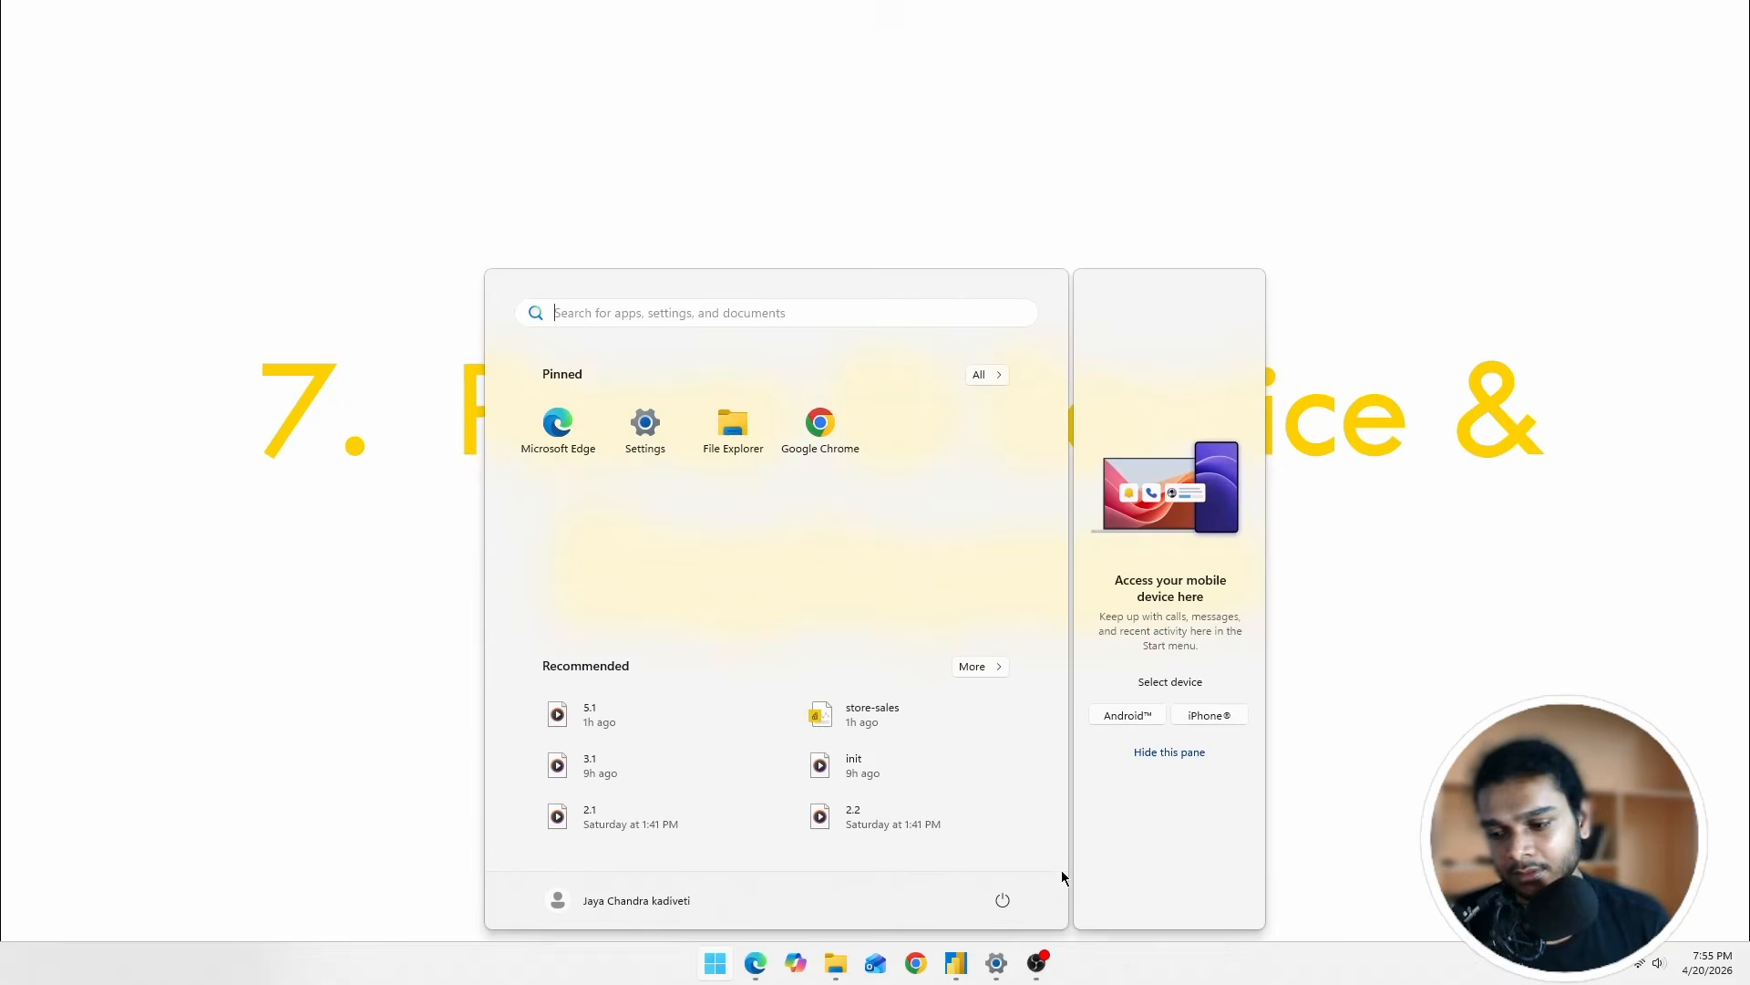
click(958, 963)
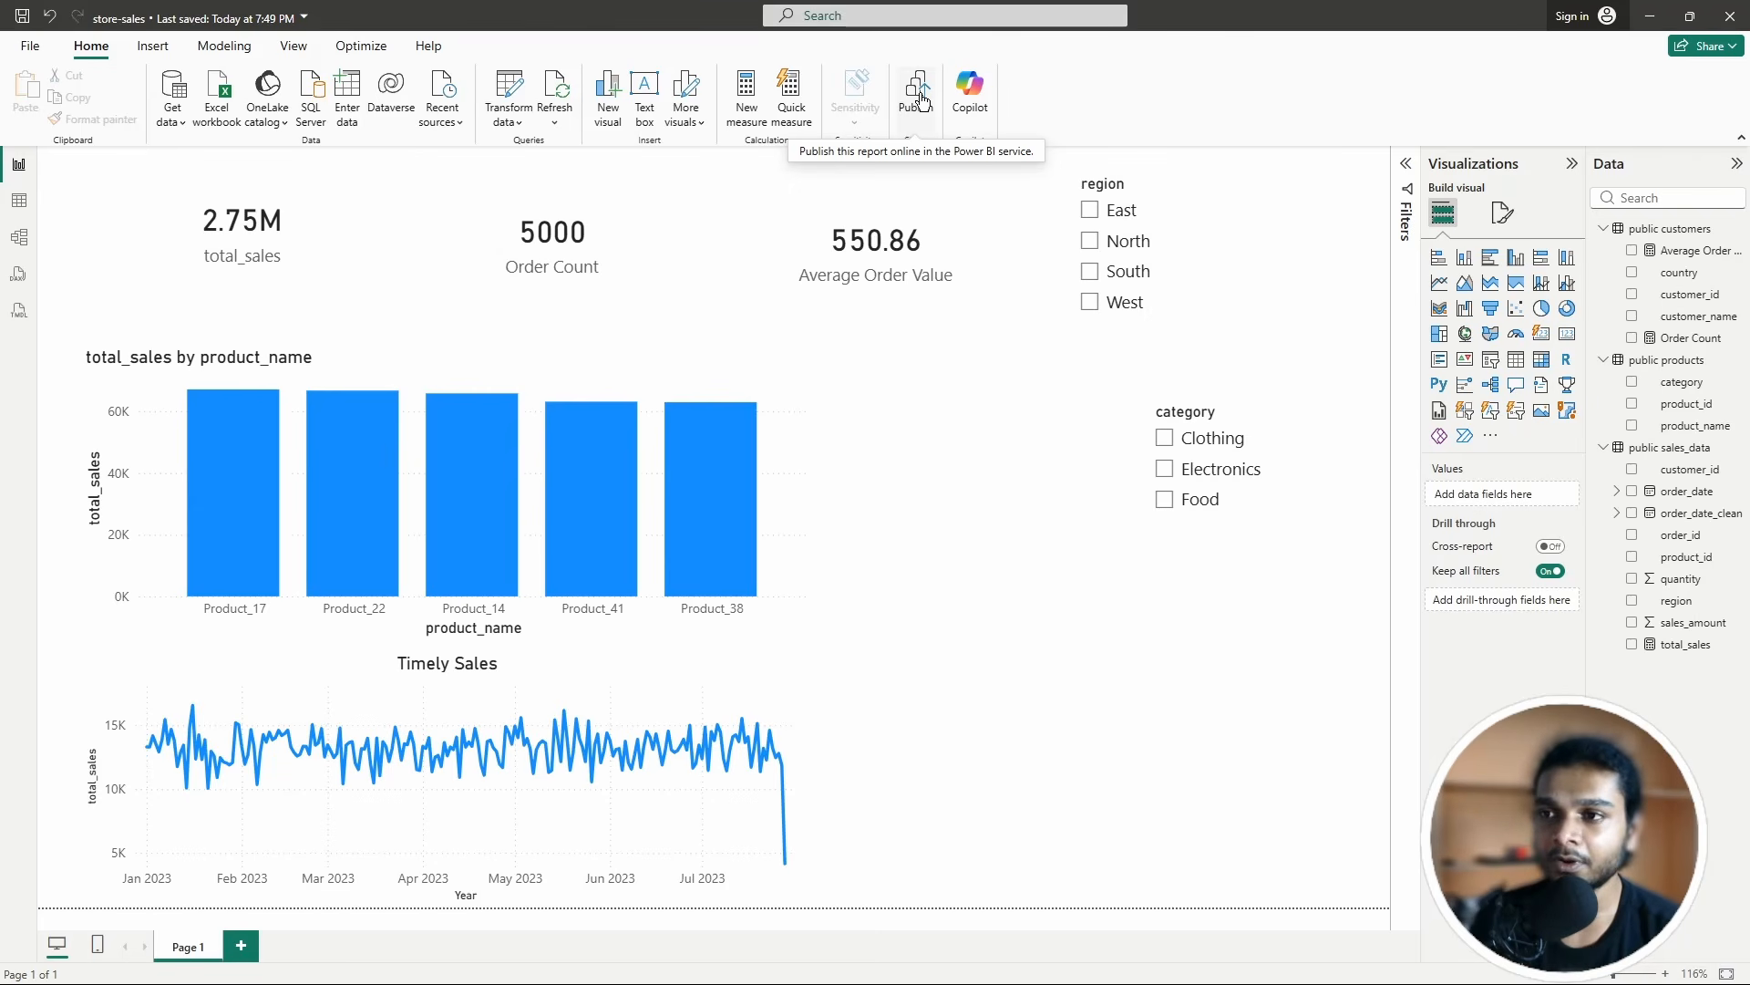
Step: Sign in, save and publish store-sales to My workspace, overwrite the existing model, and open its dataset settings
click(1586, 18)
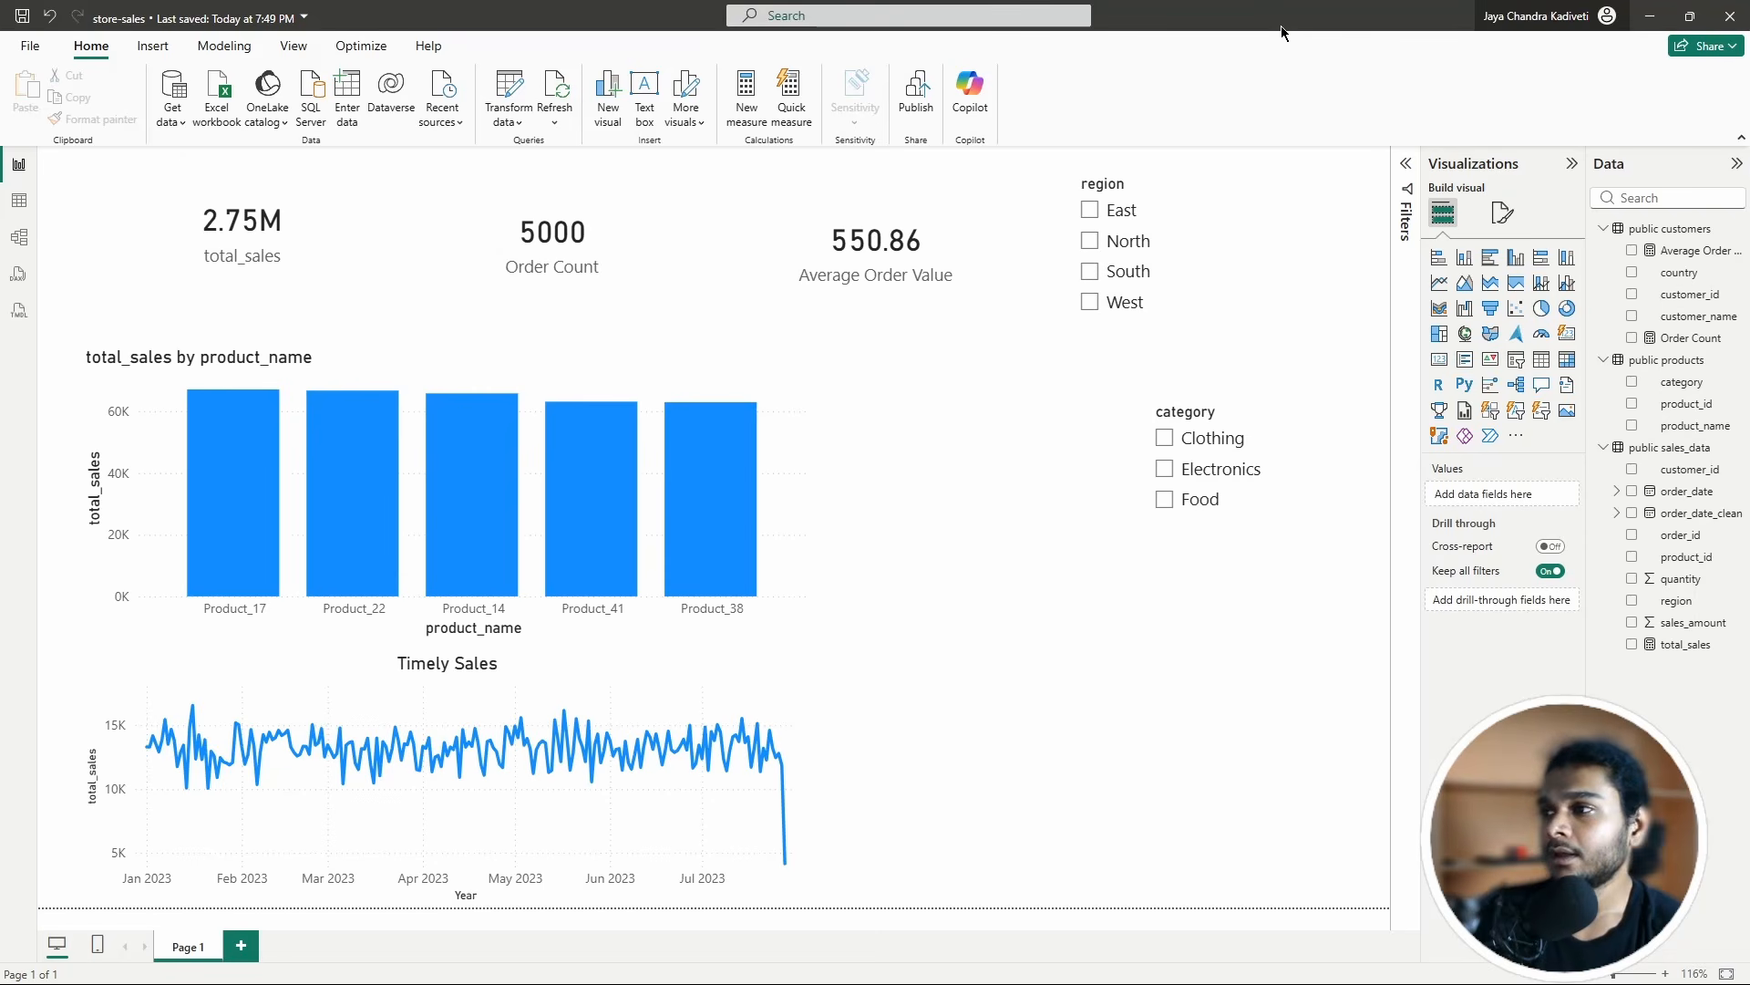
click(919, 106)
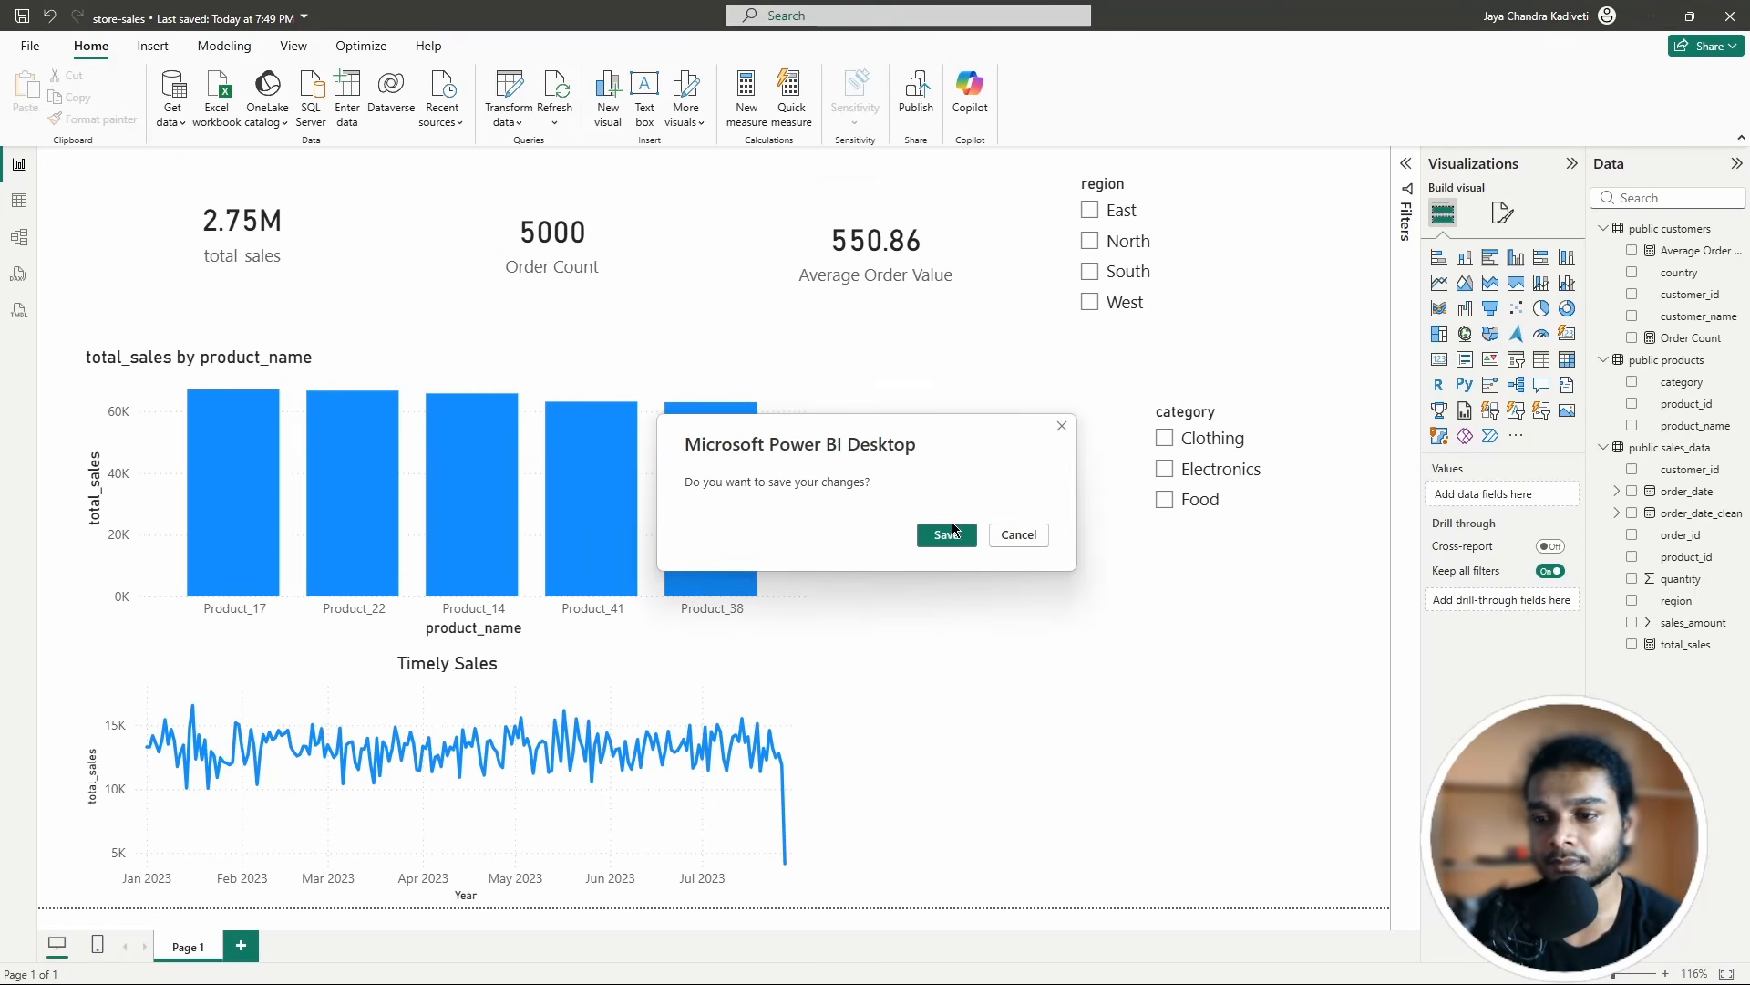
click(950, 533)
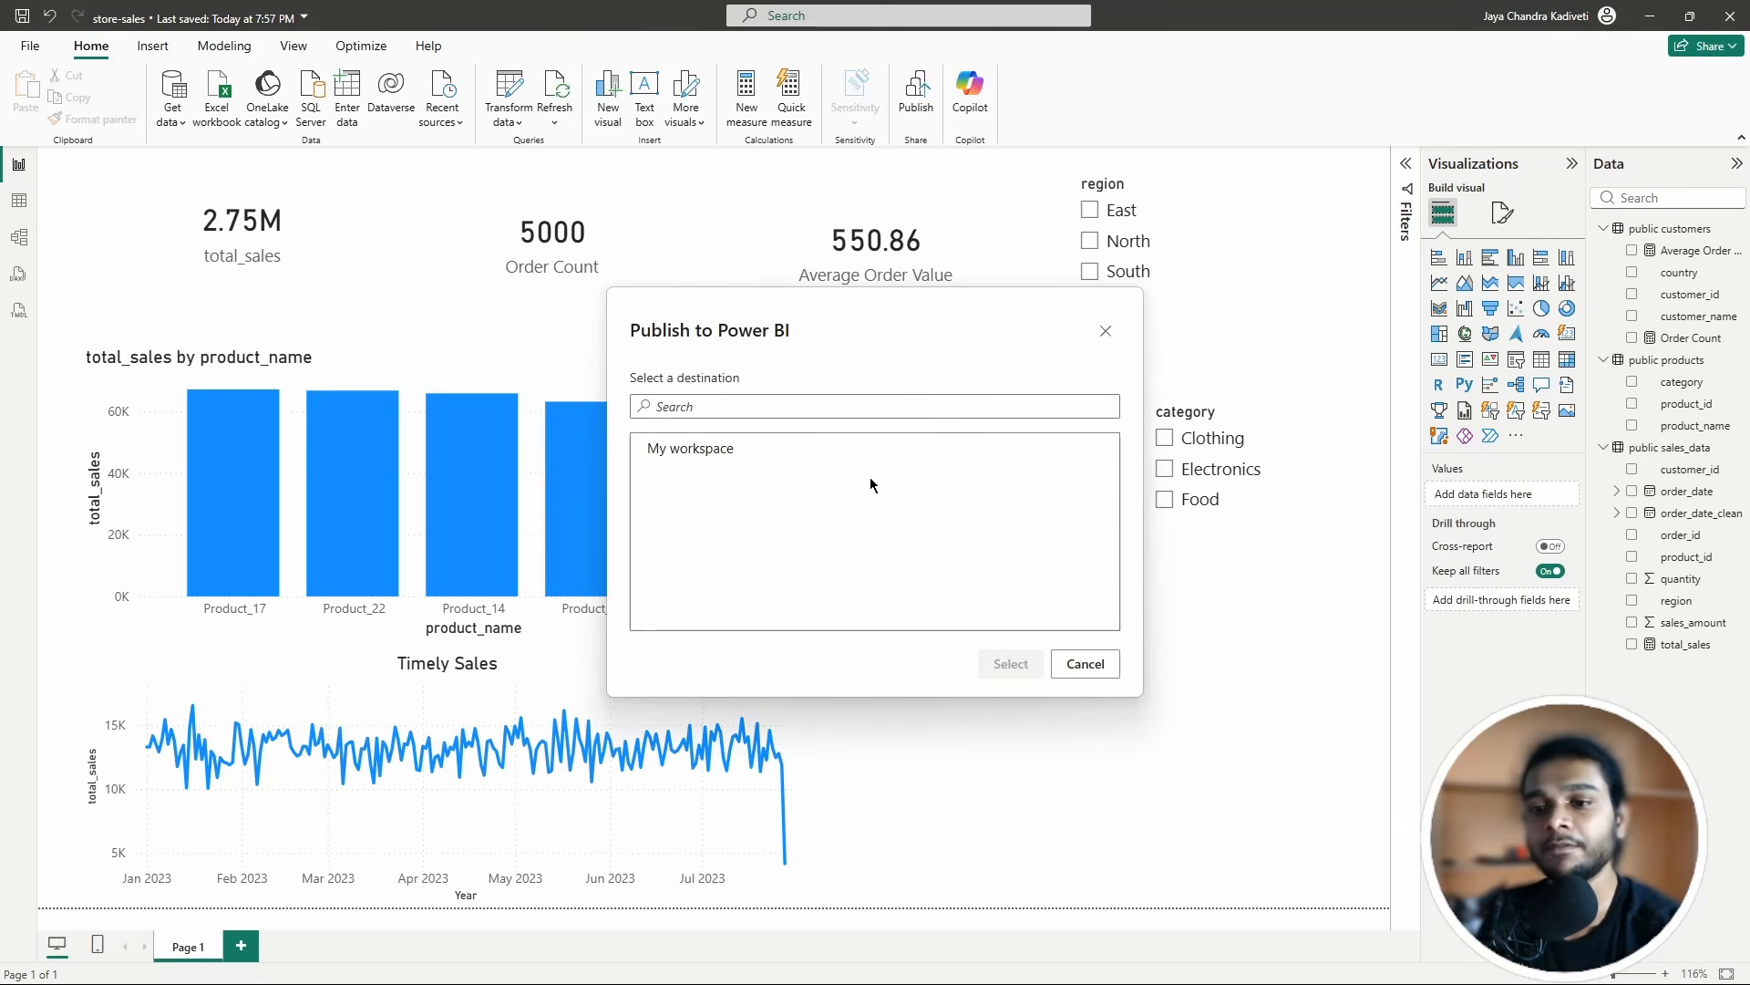
click(695, 453)
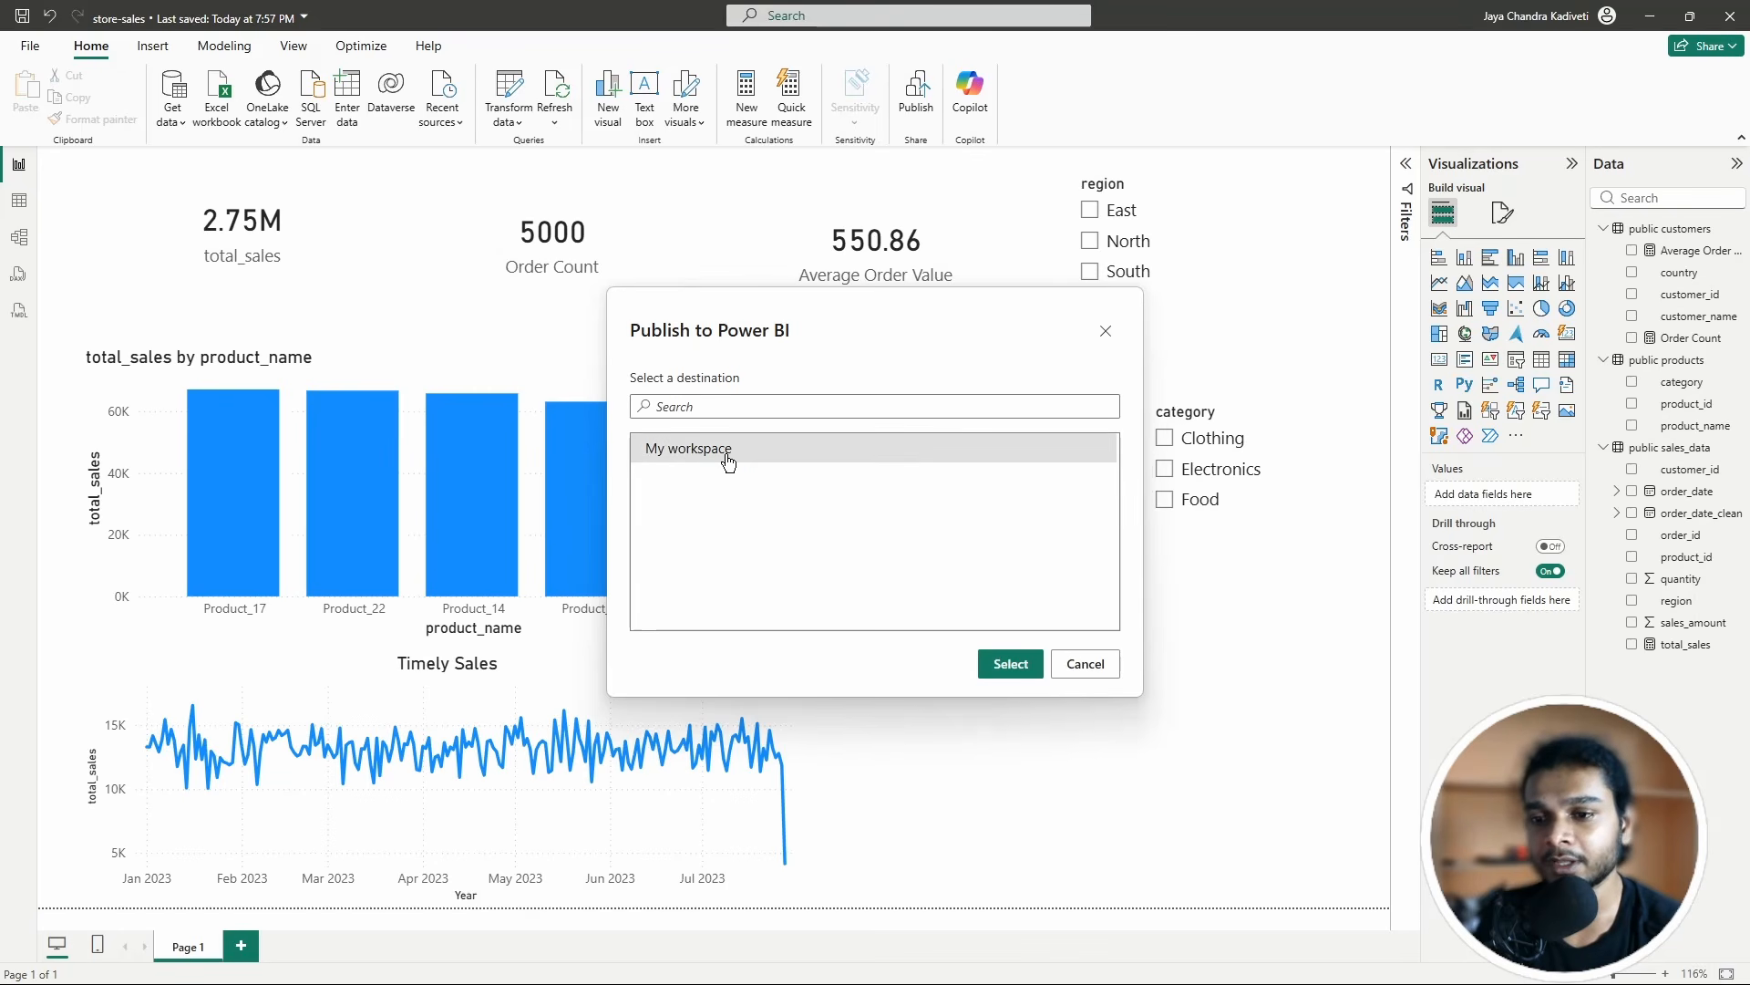
click(1010, 665)
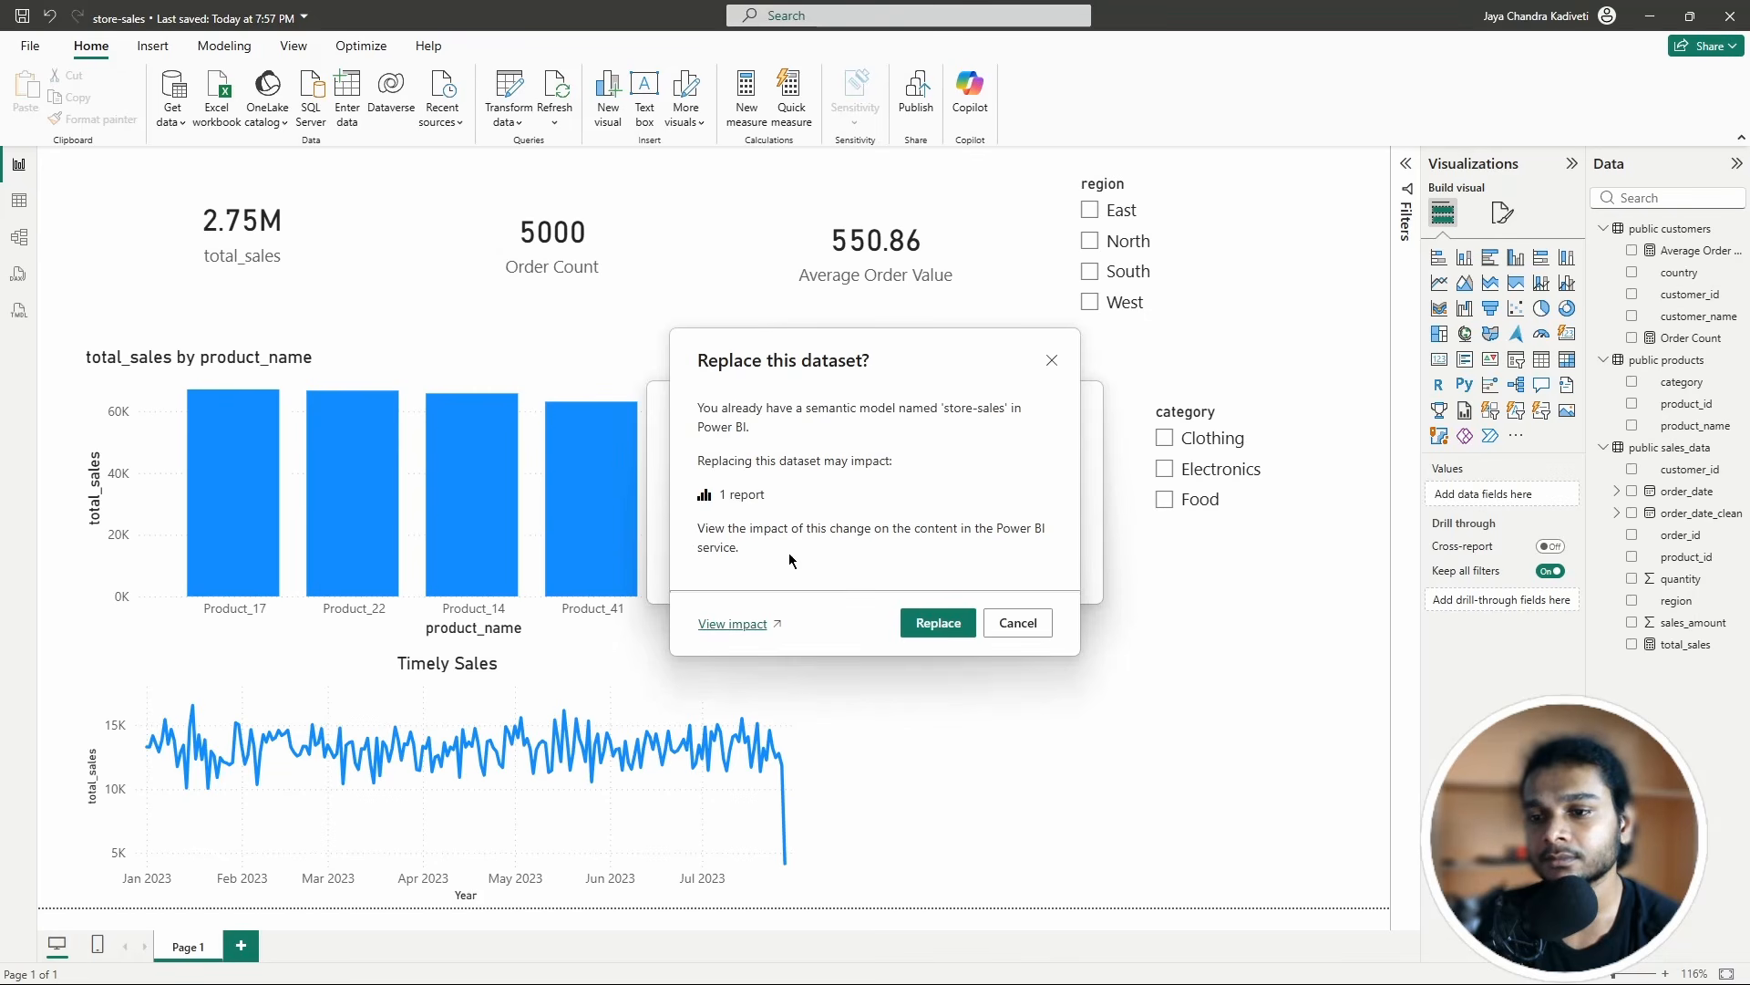
click(926, 621)
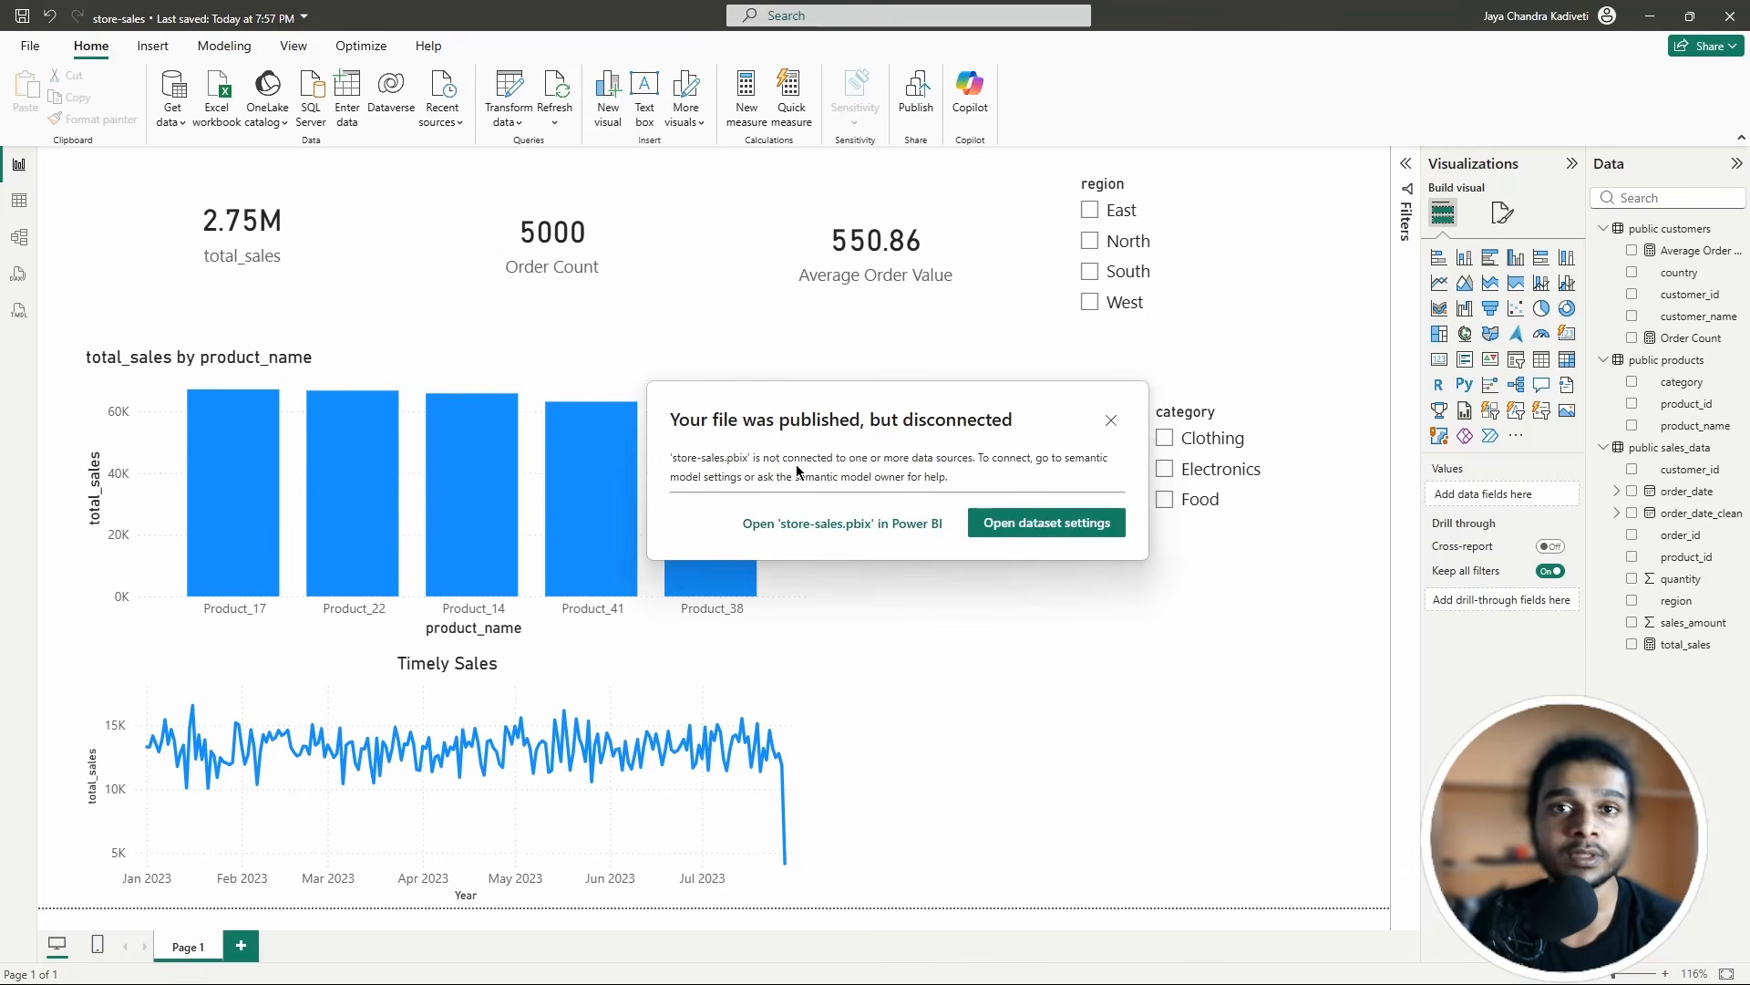
click(1030, 517)
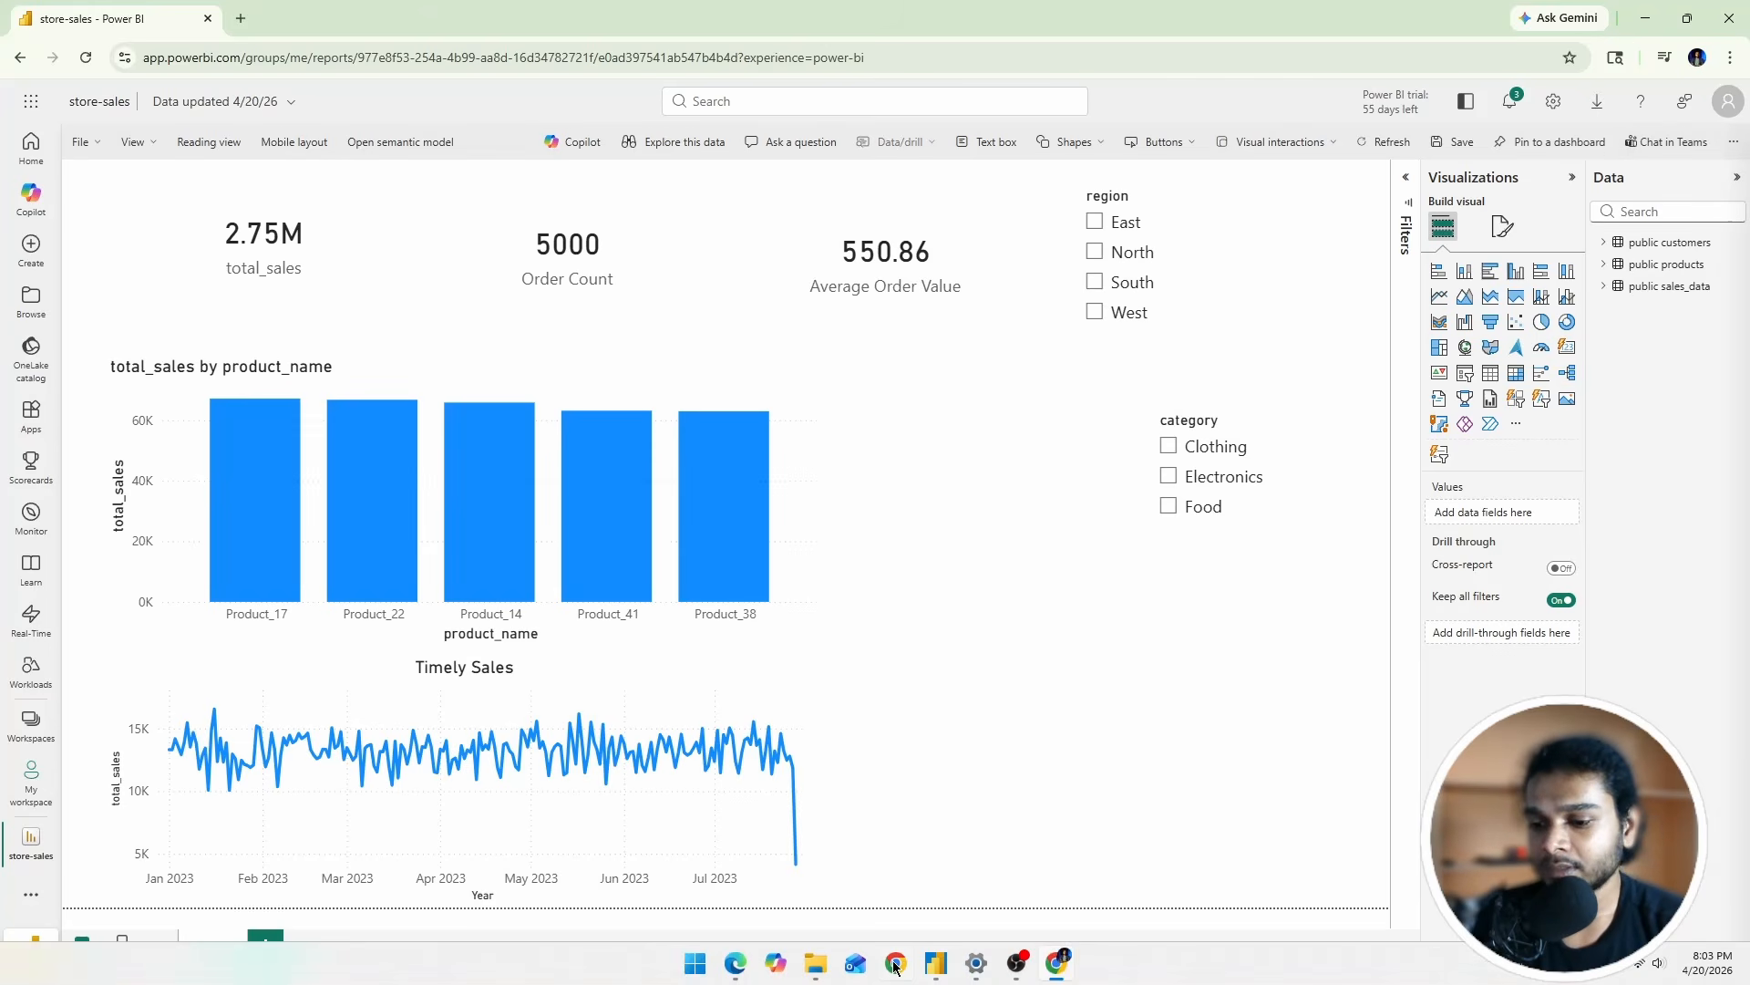
Step: Open File Explorer at Downloads, where the GatewayInstall (741 MB) installer sits
mouse_move(780, 846)
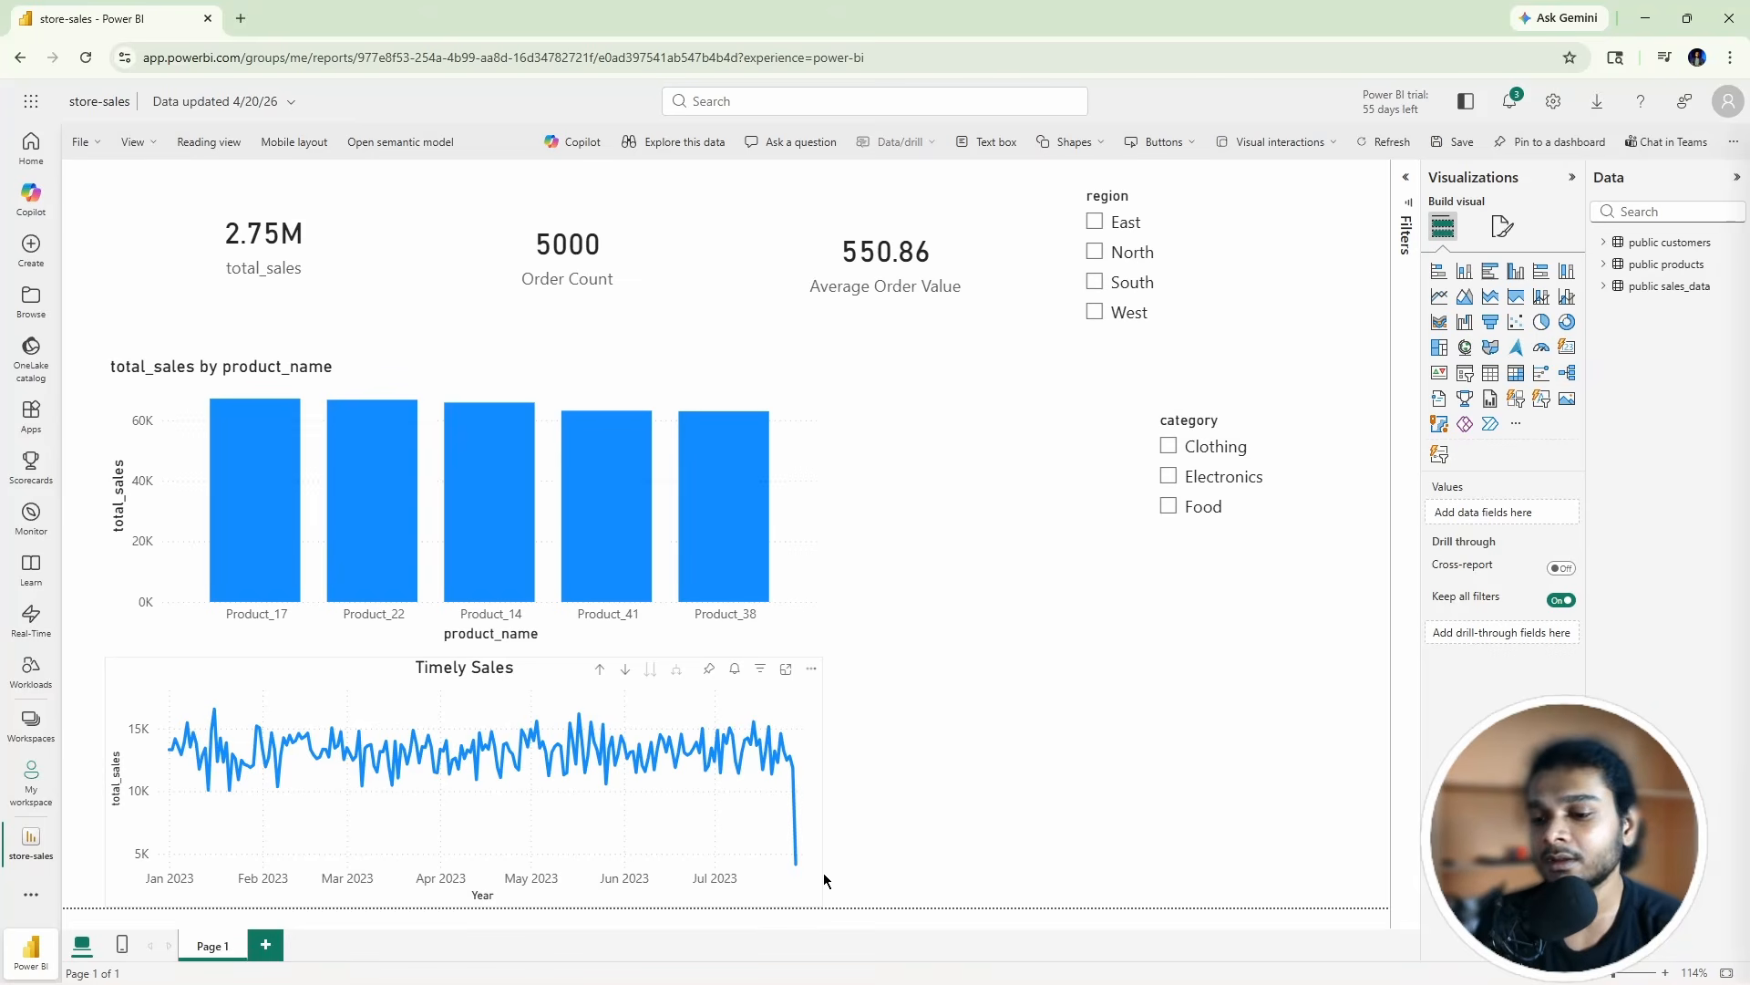
click(816, 965)
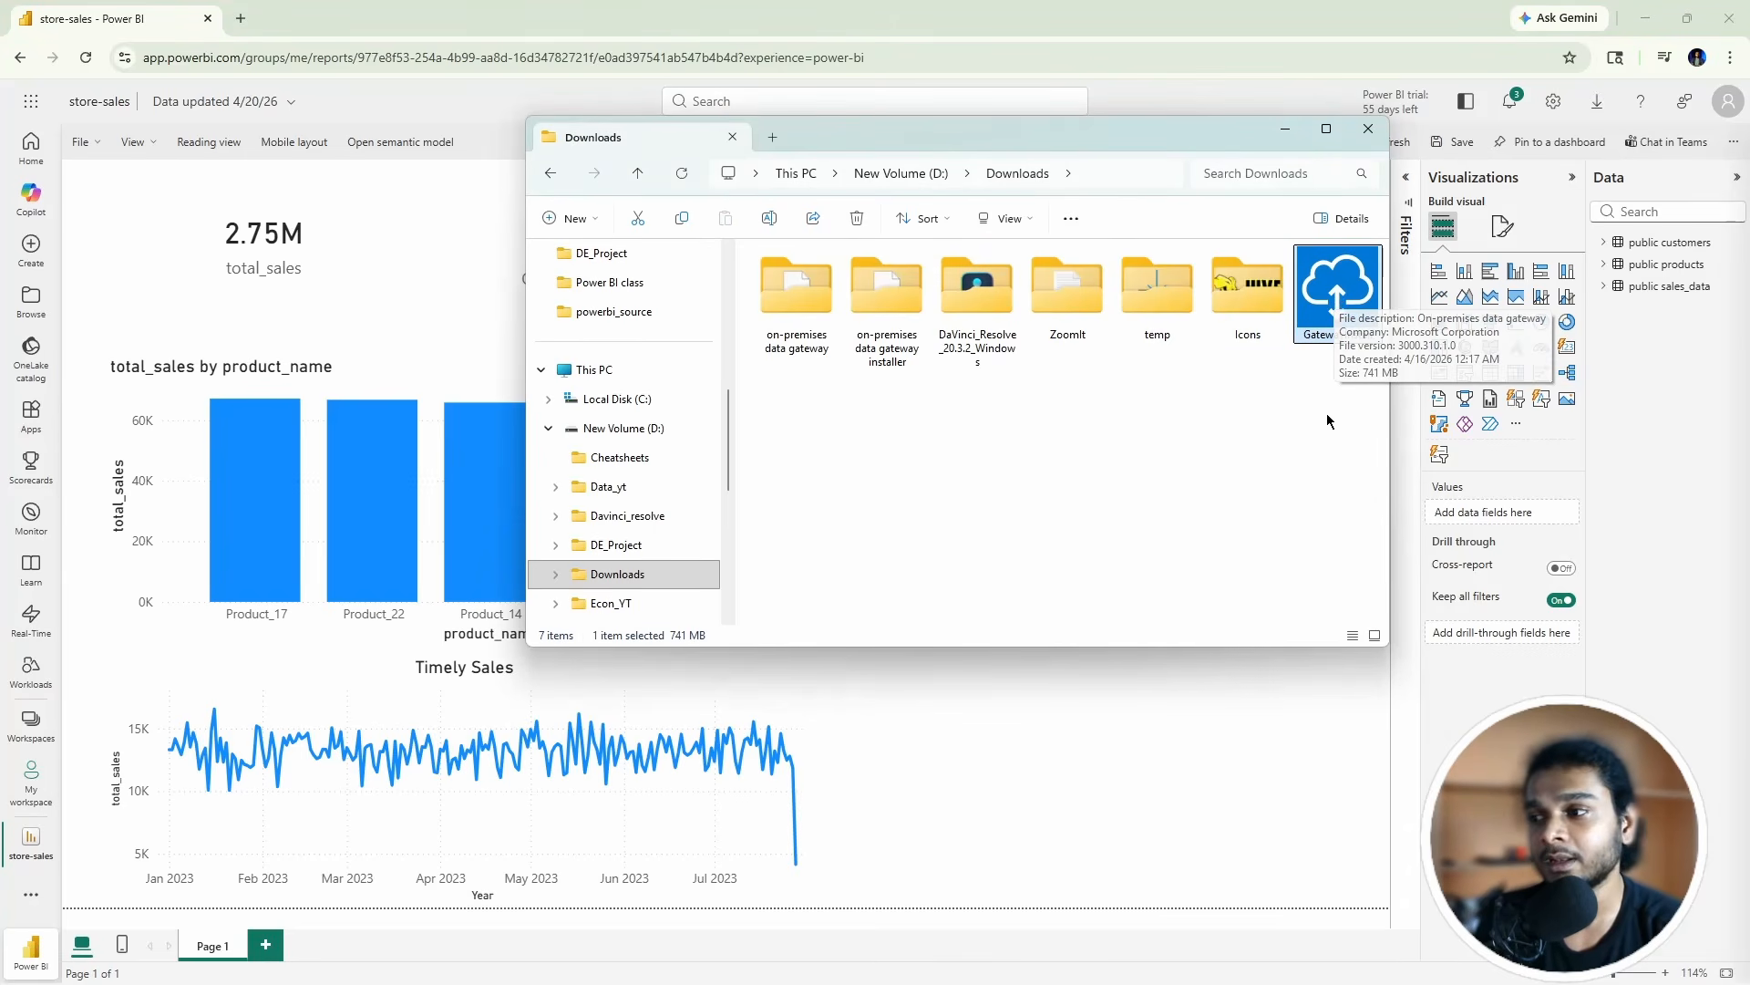
Step: Run GatewayInstall, accept the terms, install and approve the UAC prompt, then move the installer aside
double_click(1327, 288)
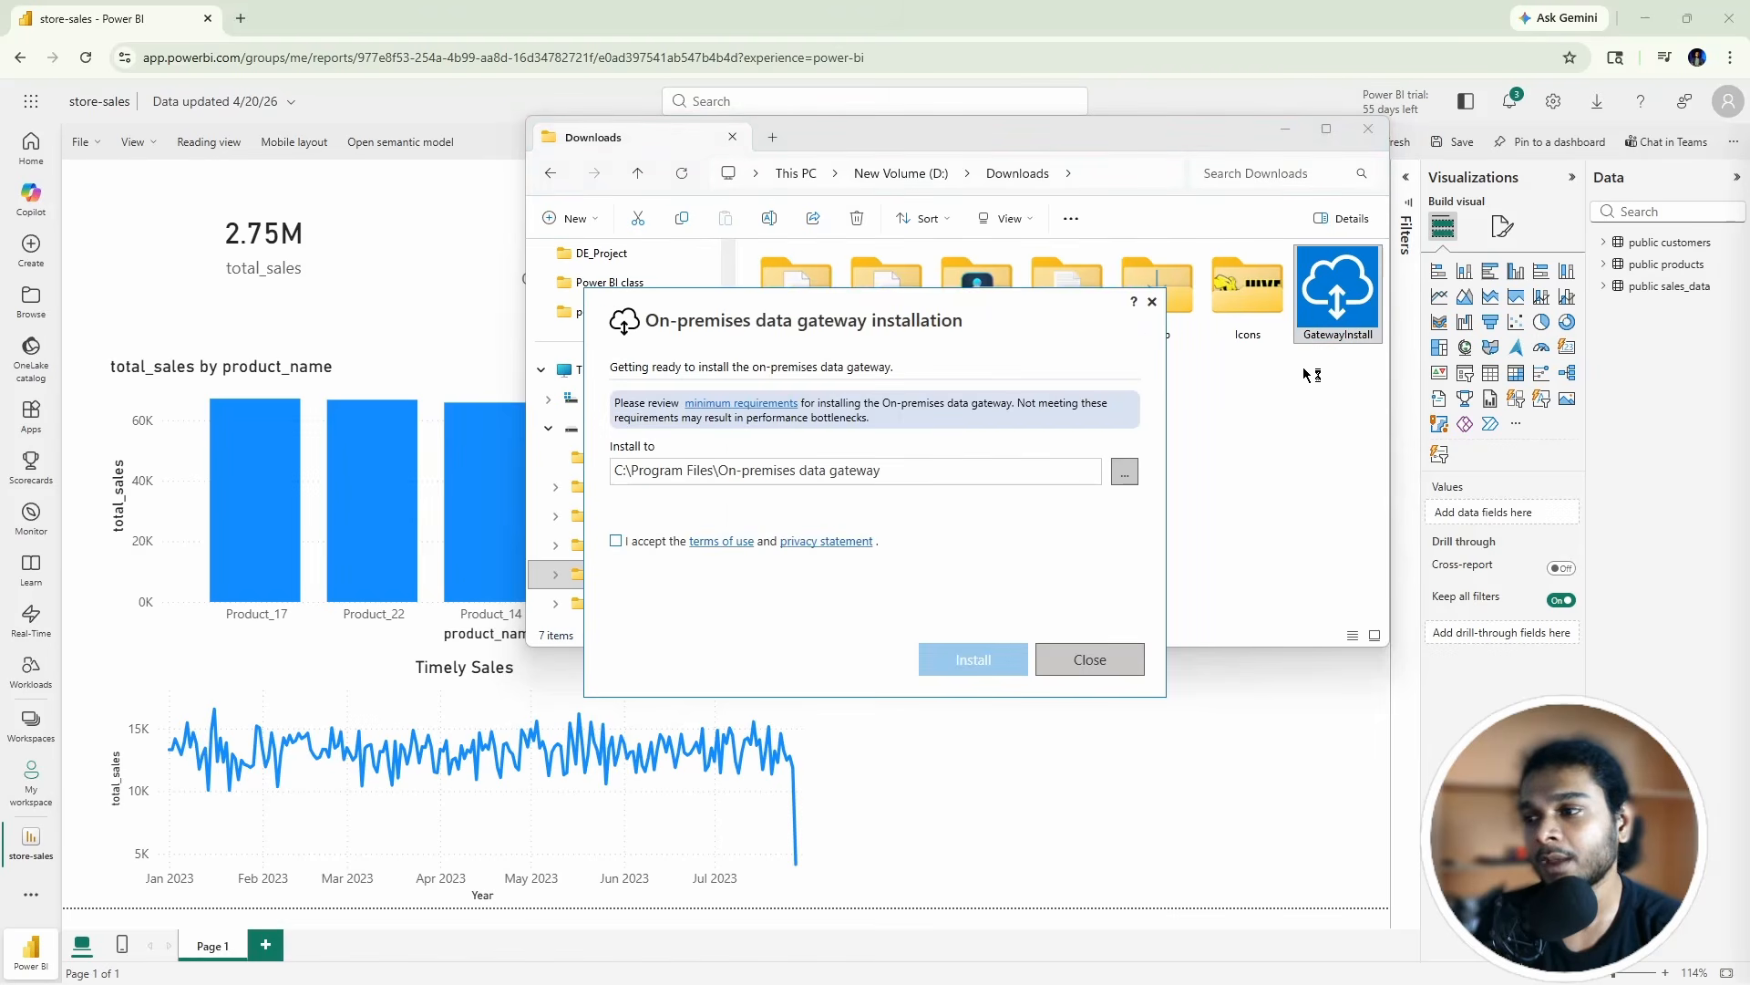
click(616, 541)
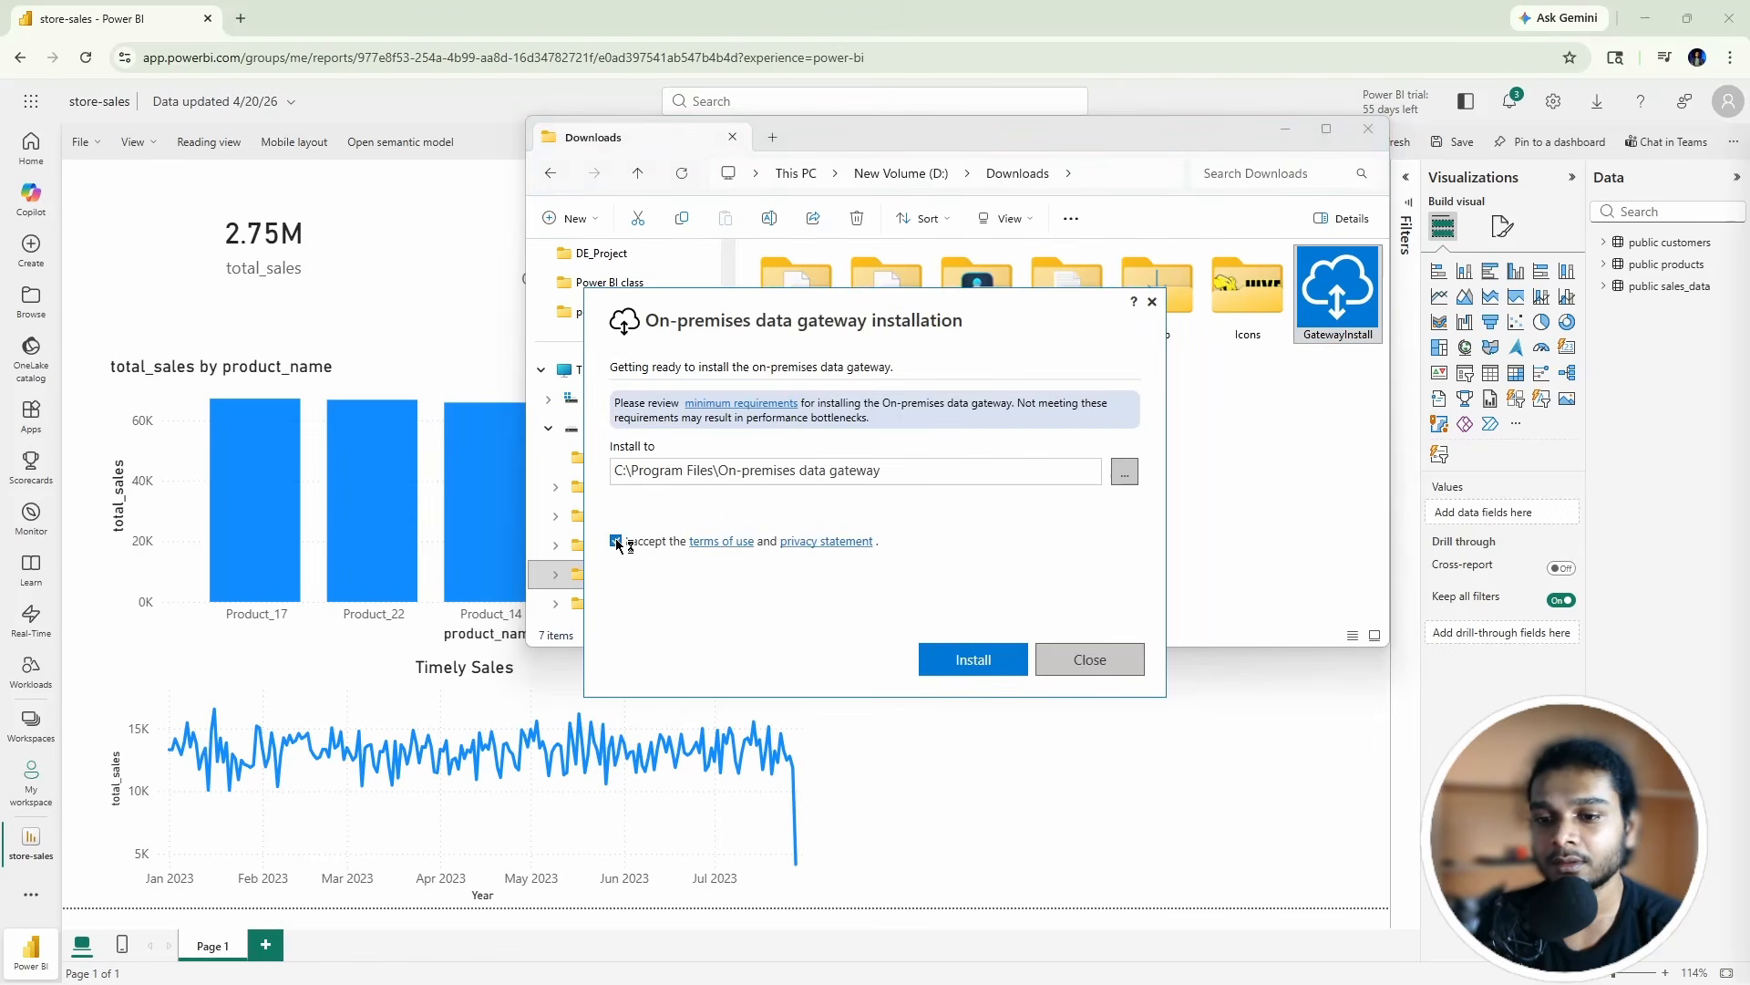
click(989, 659)
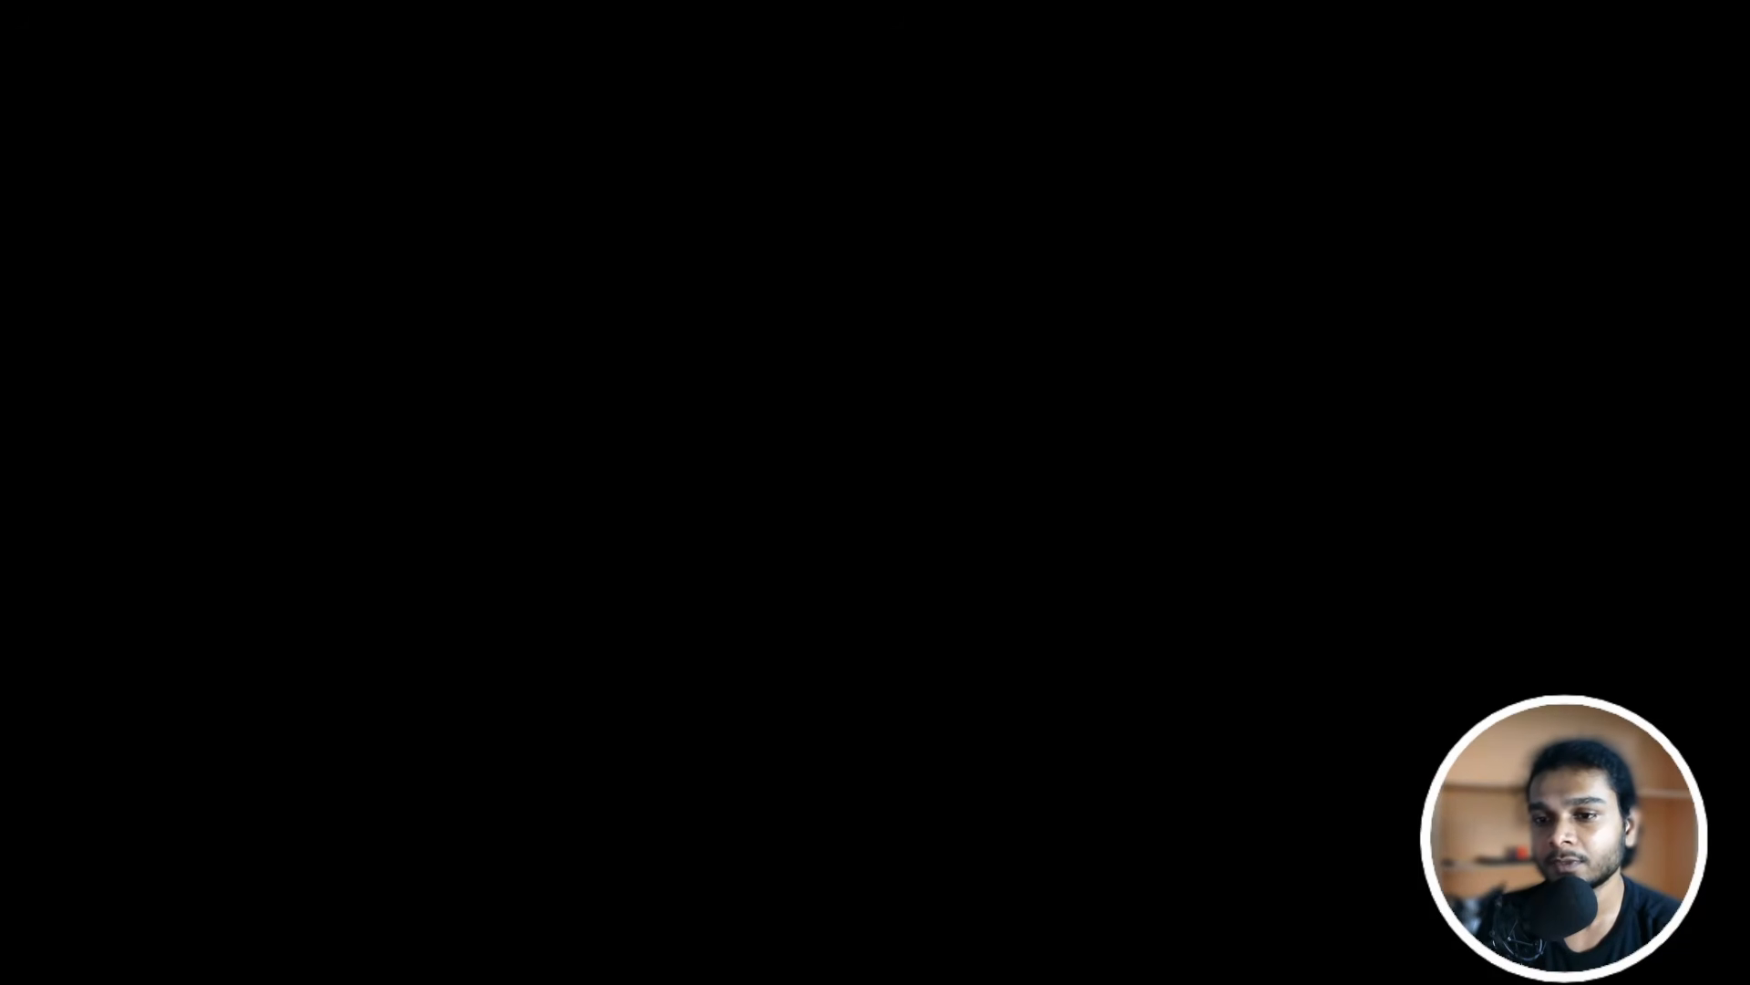
click(815, 537)
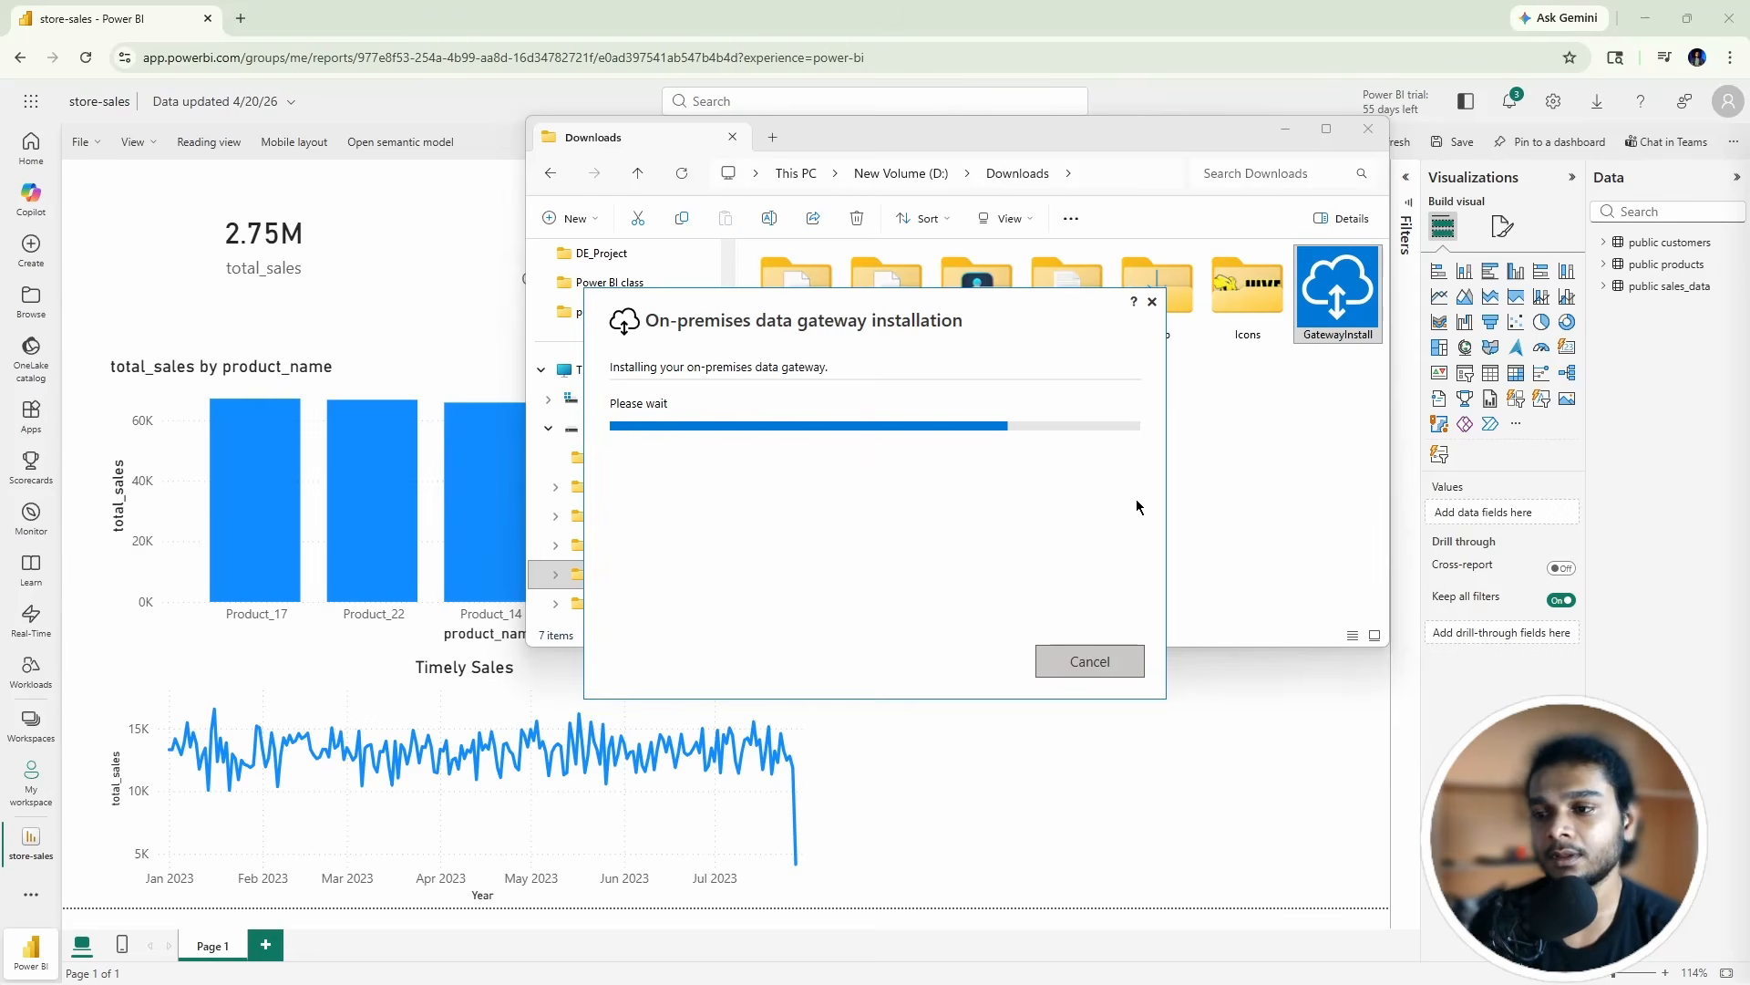
drag(890, 297, 1019, 265)
Step: Open the store-sales semantic model settings from the My workspace item list
click(1119, 25)
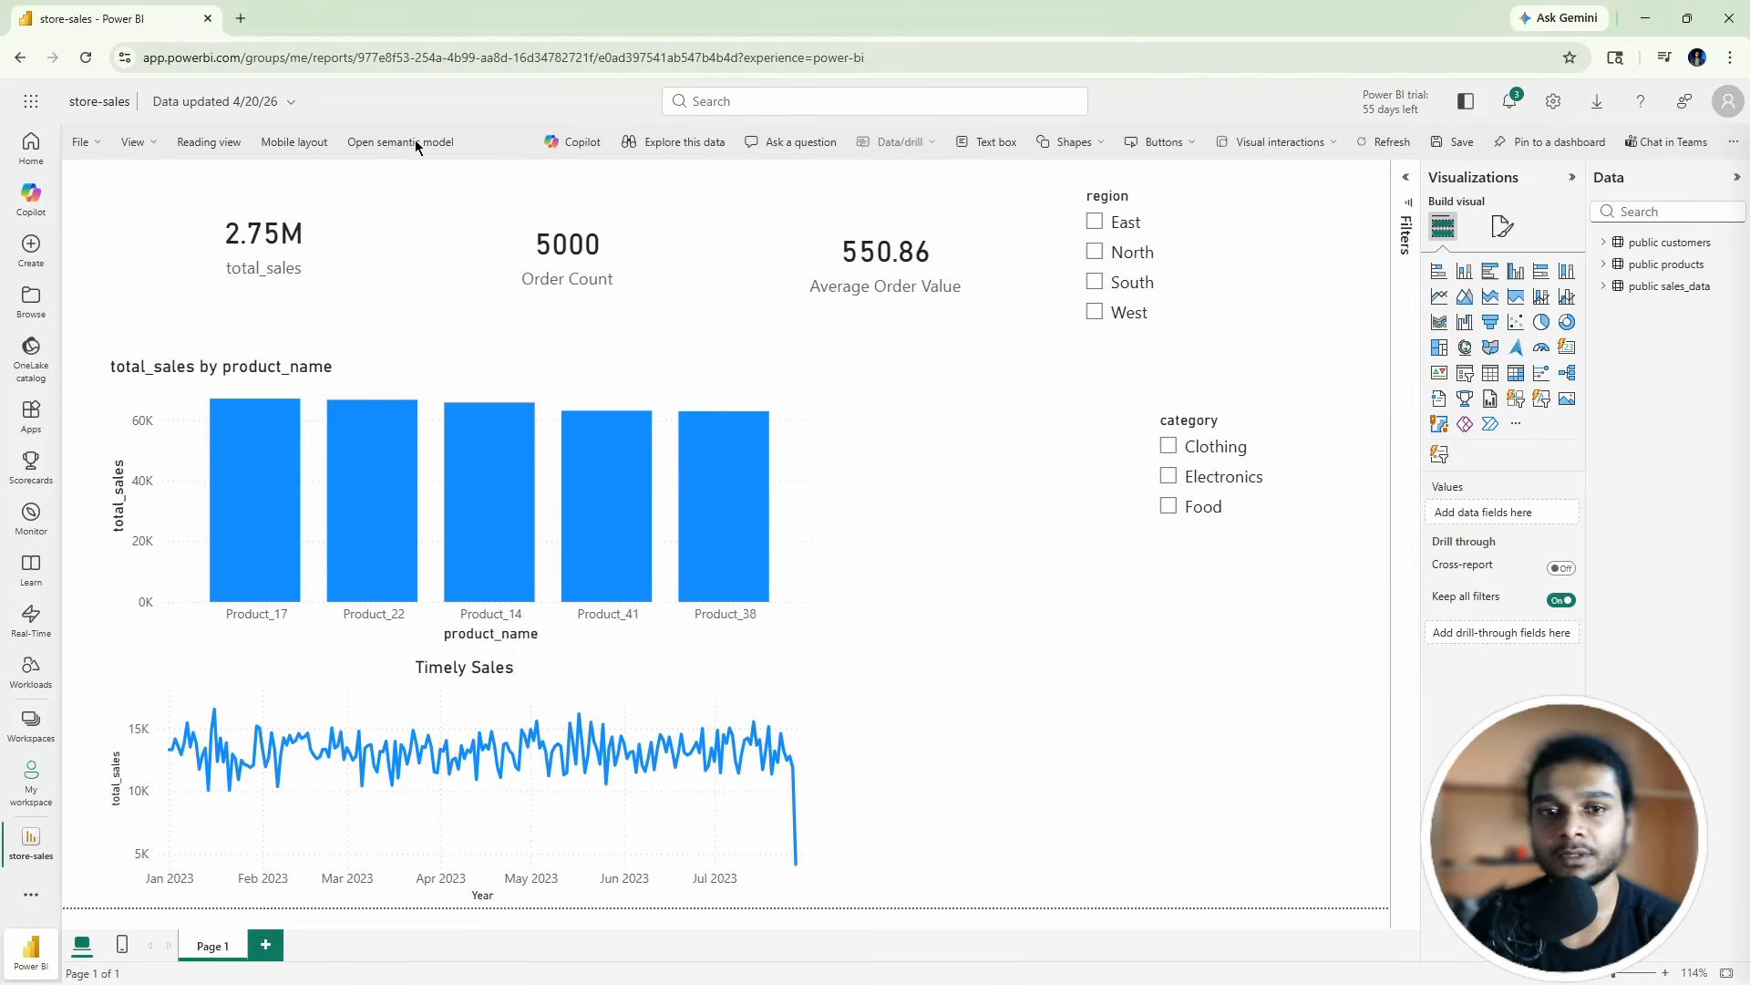
click(31, 781)
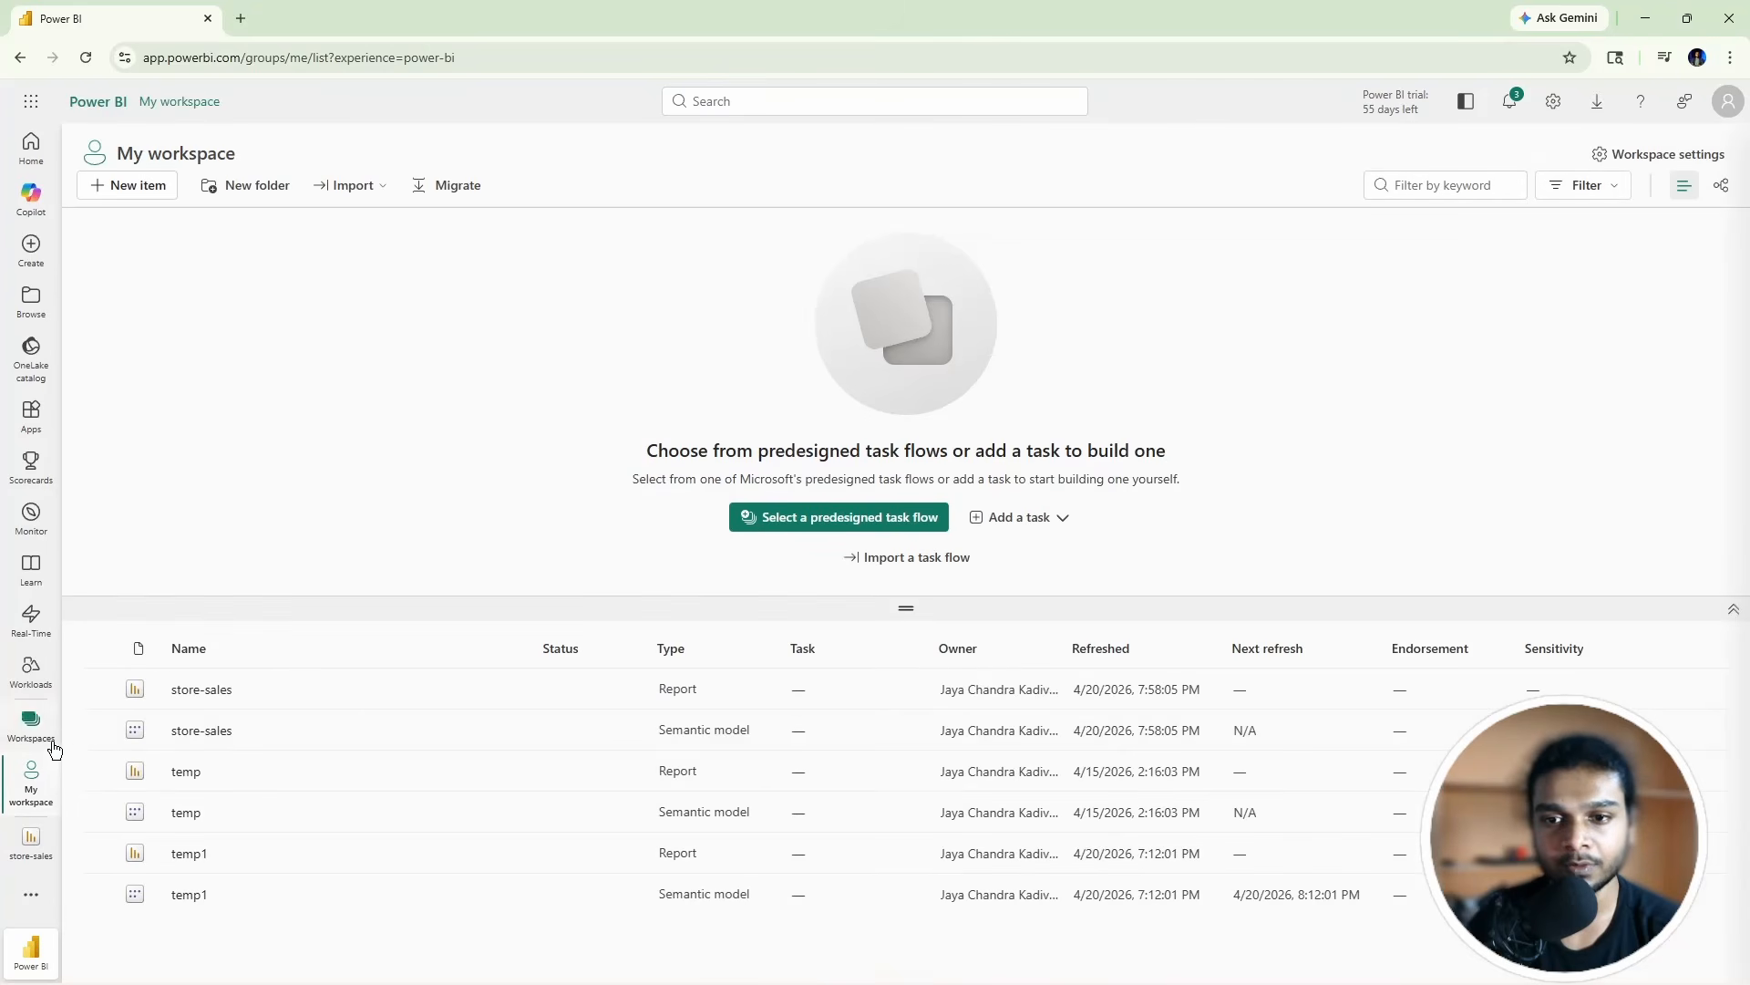
click(515, 698)
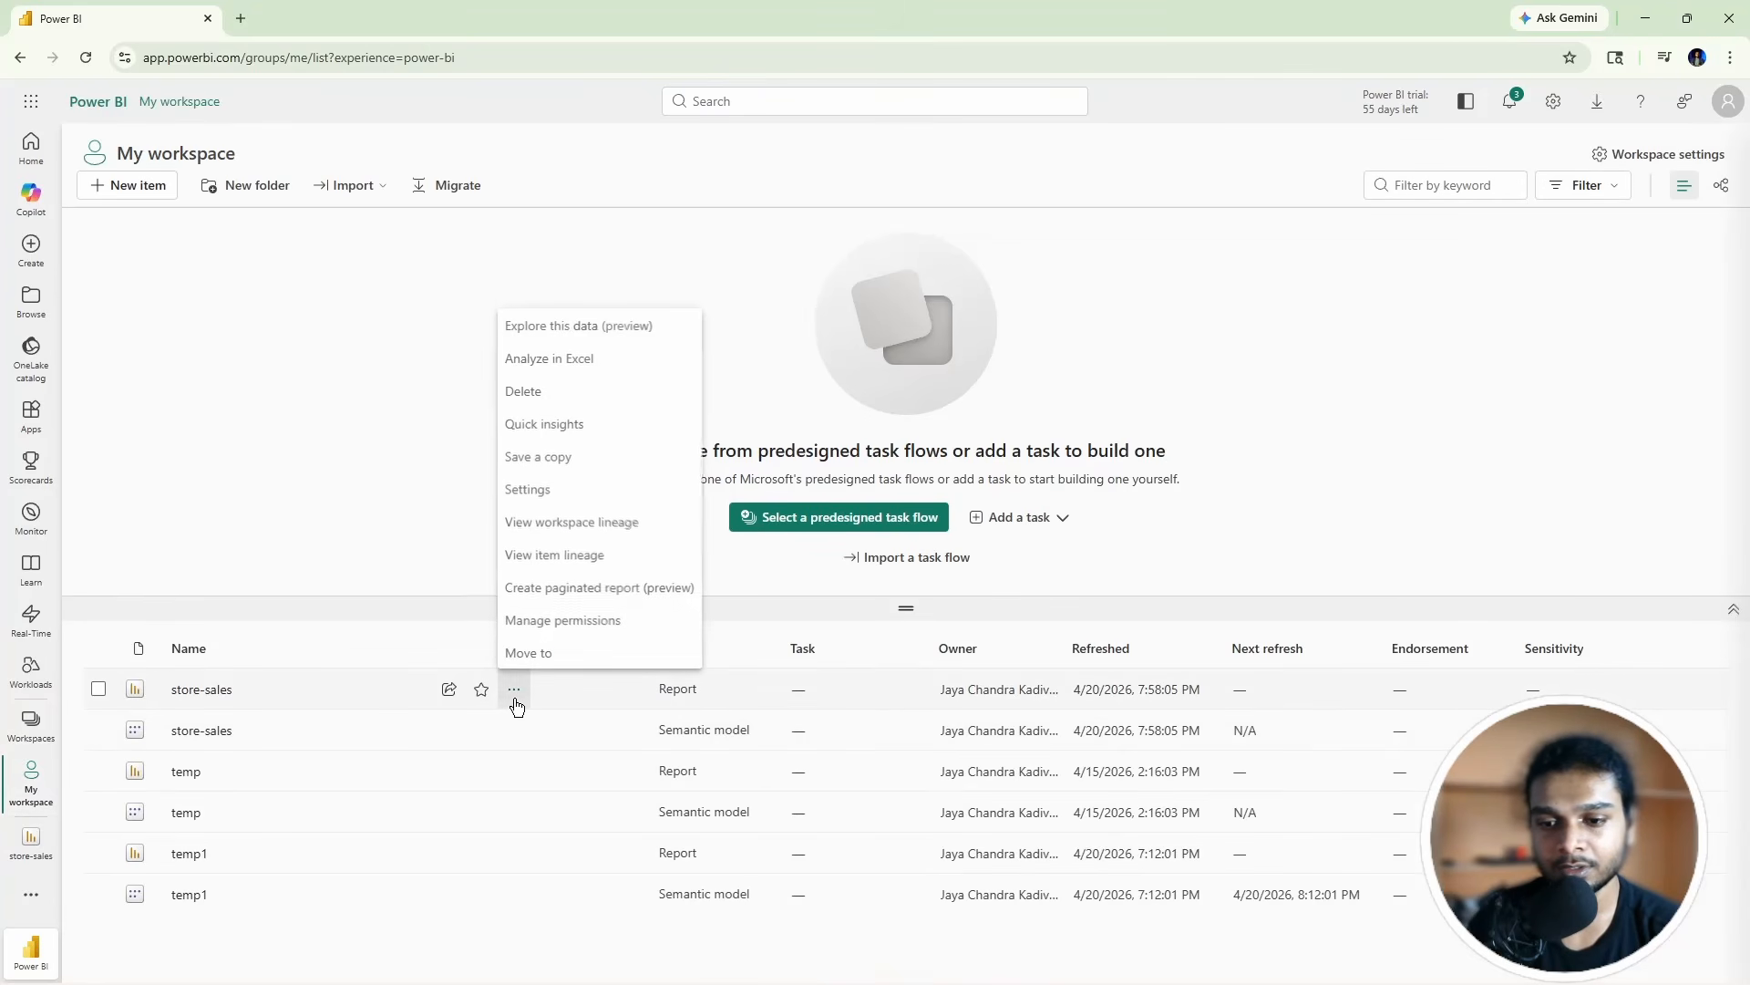
click(233, 730)
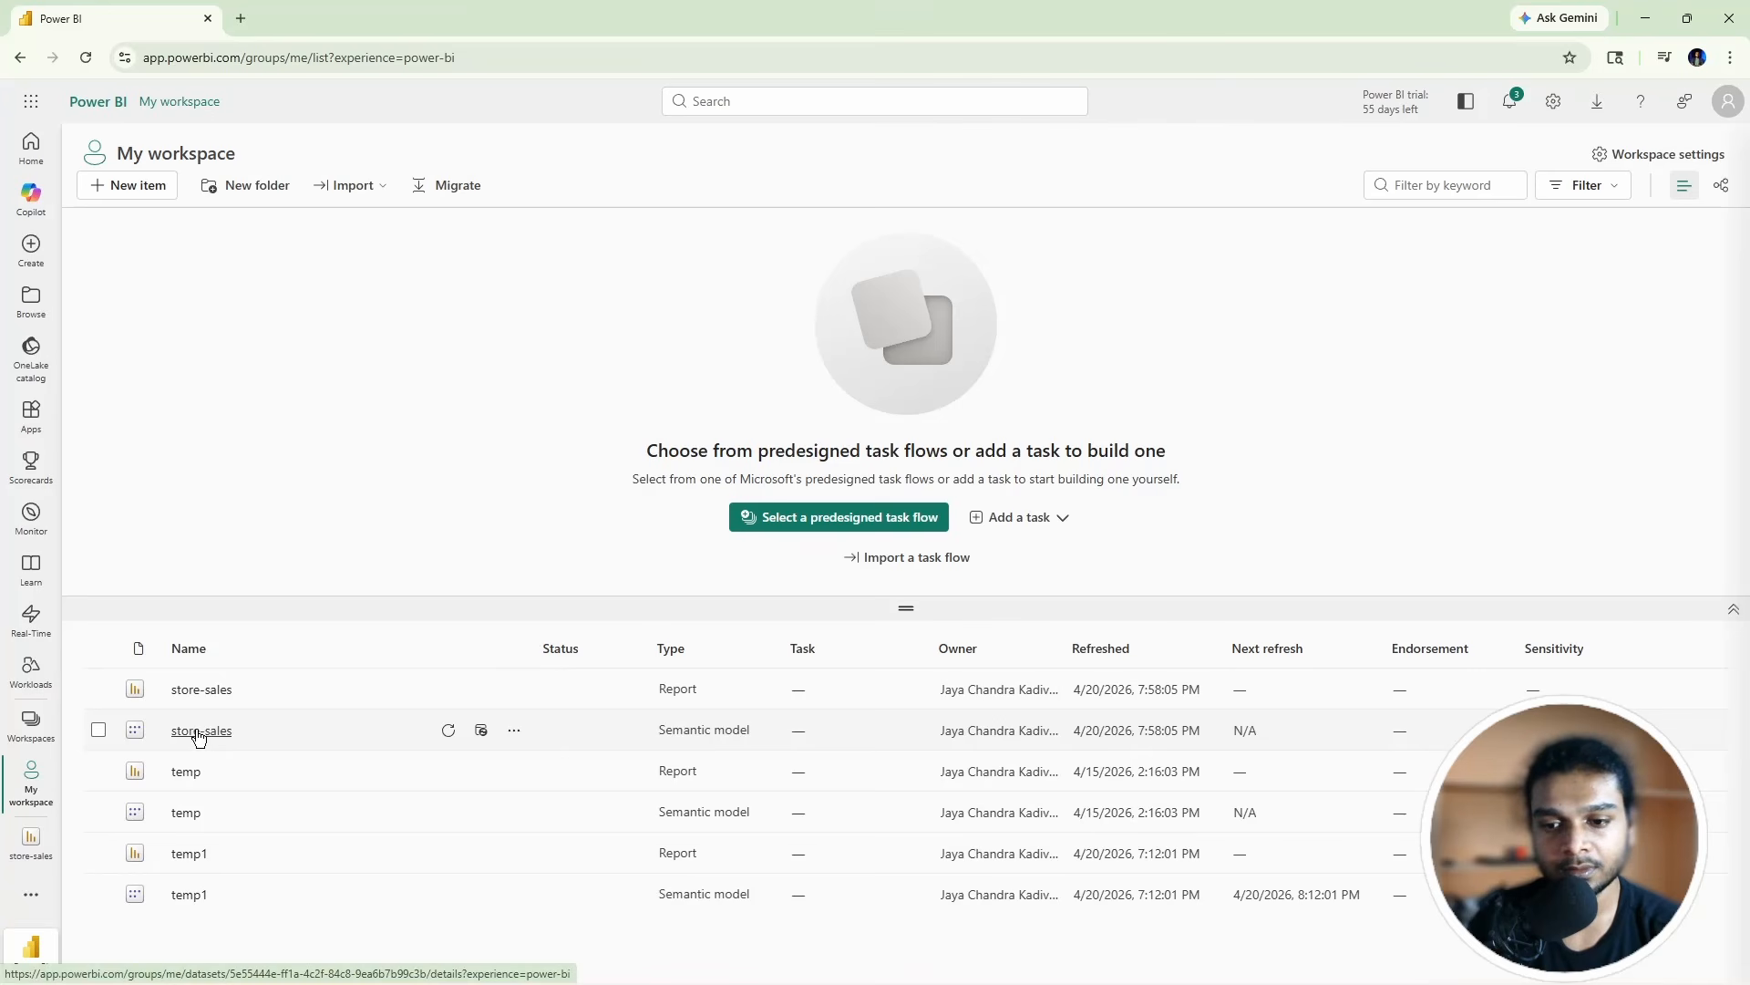
click(514, 731)
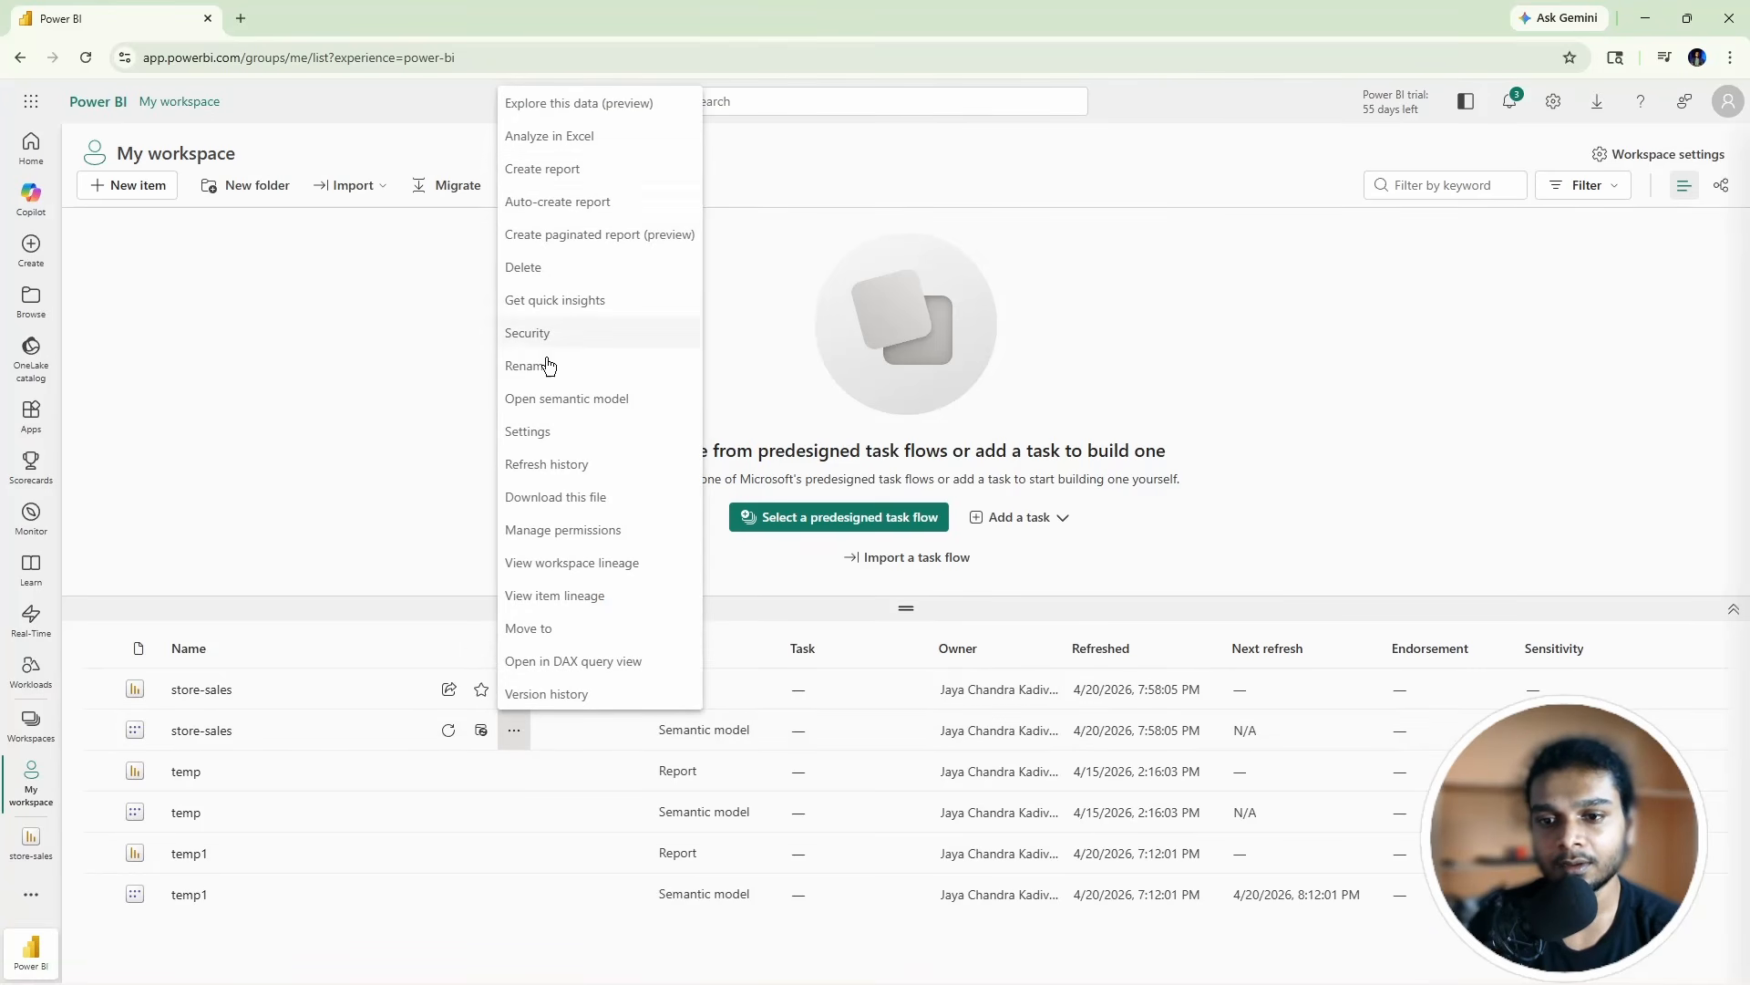
click(533, 434)
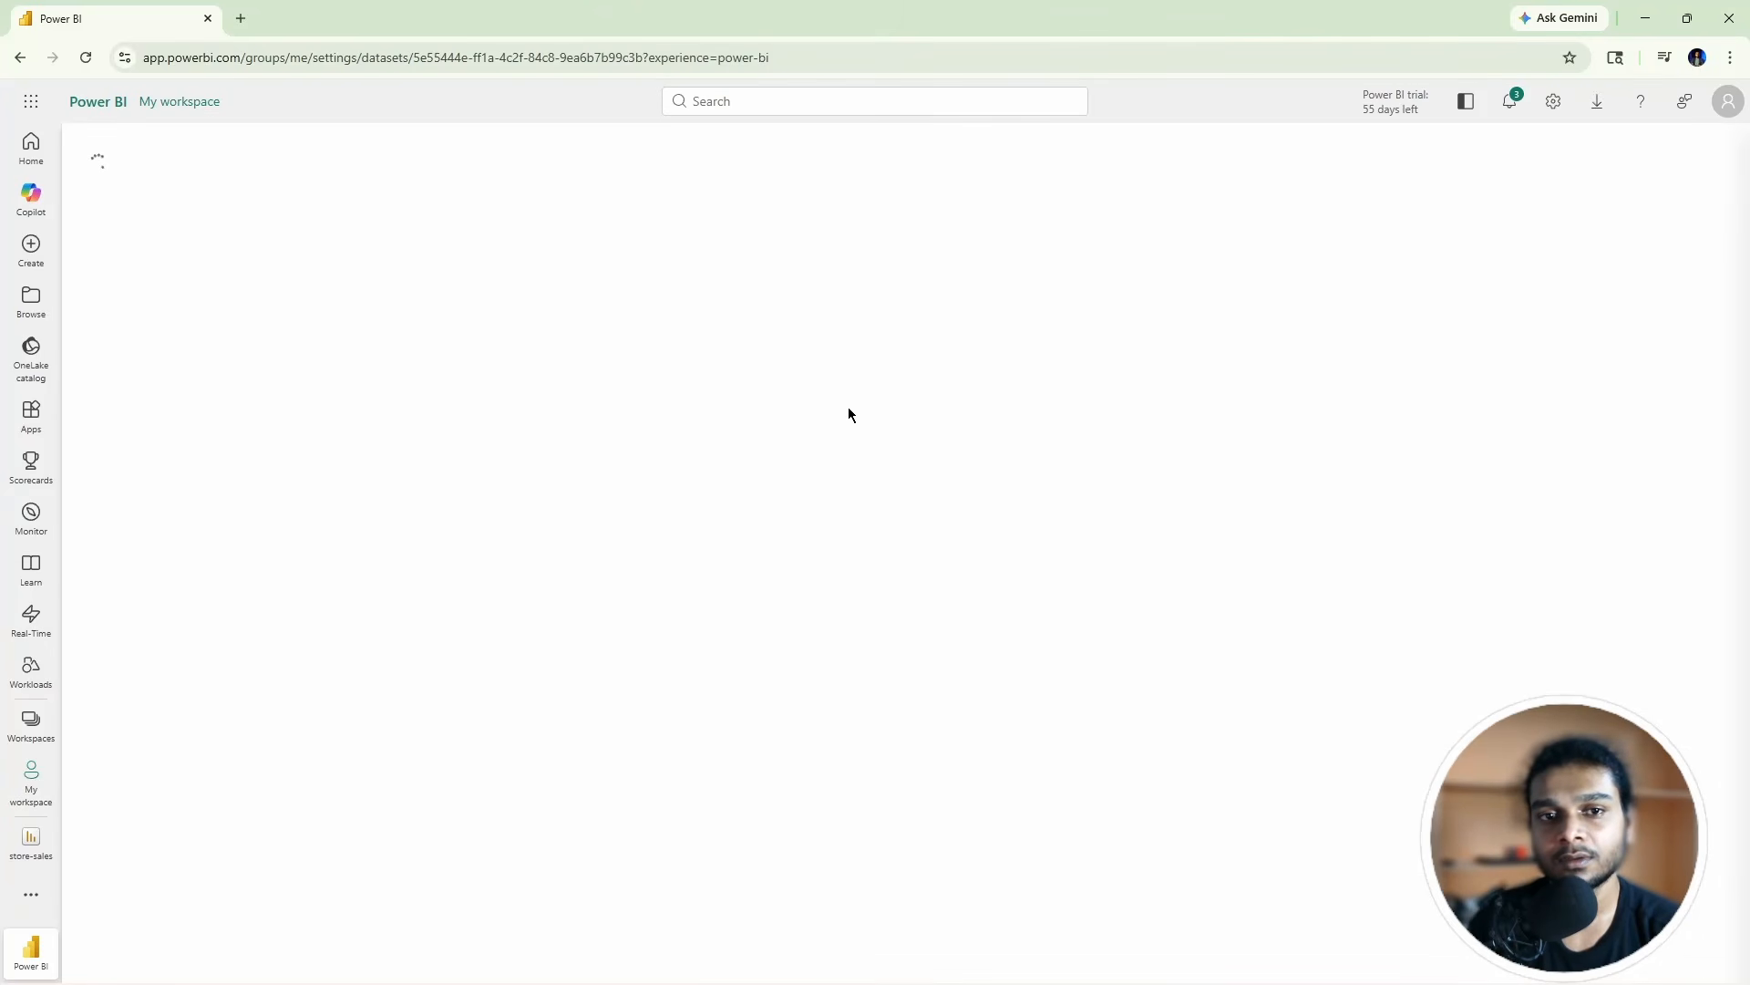
Step: Turn off 'Use an On-premises or VNet data gateway' under gateway connections and apply
scroll(465, 500, down, 1)
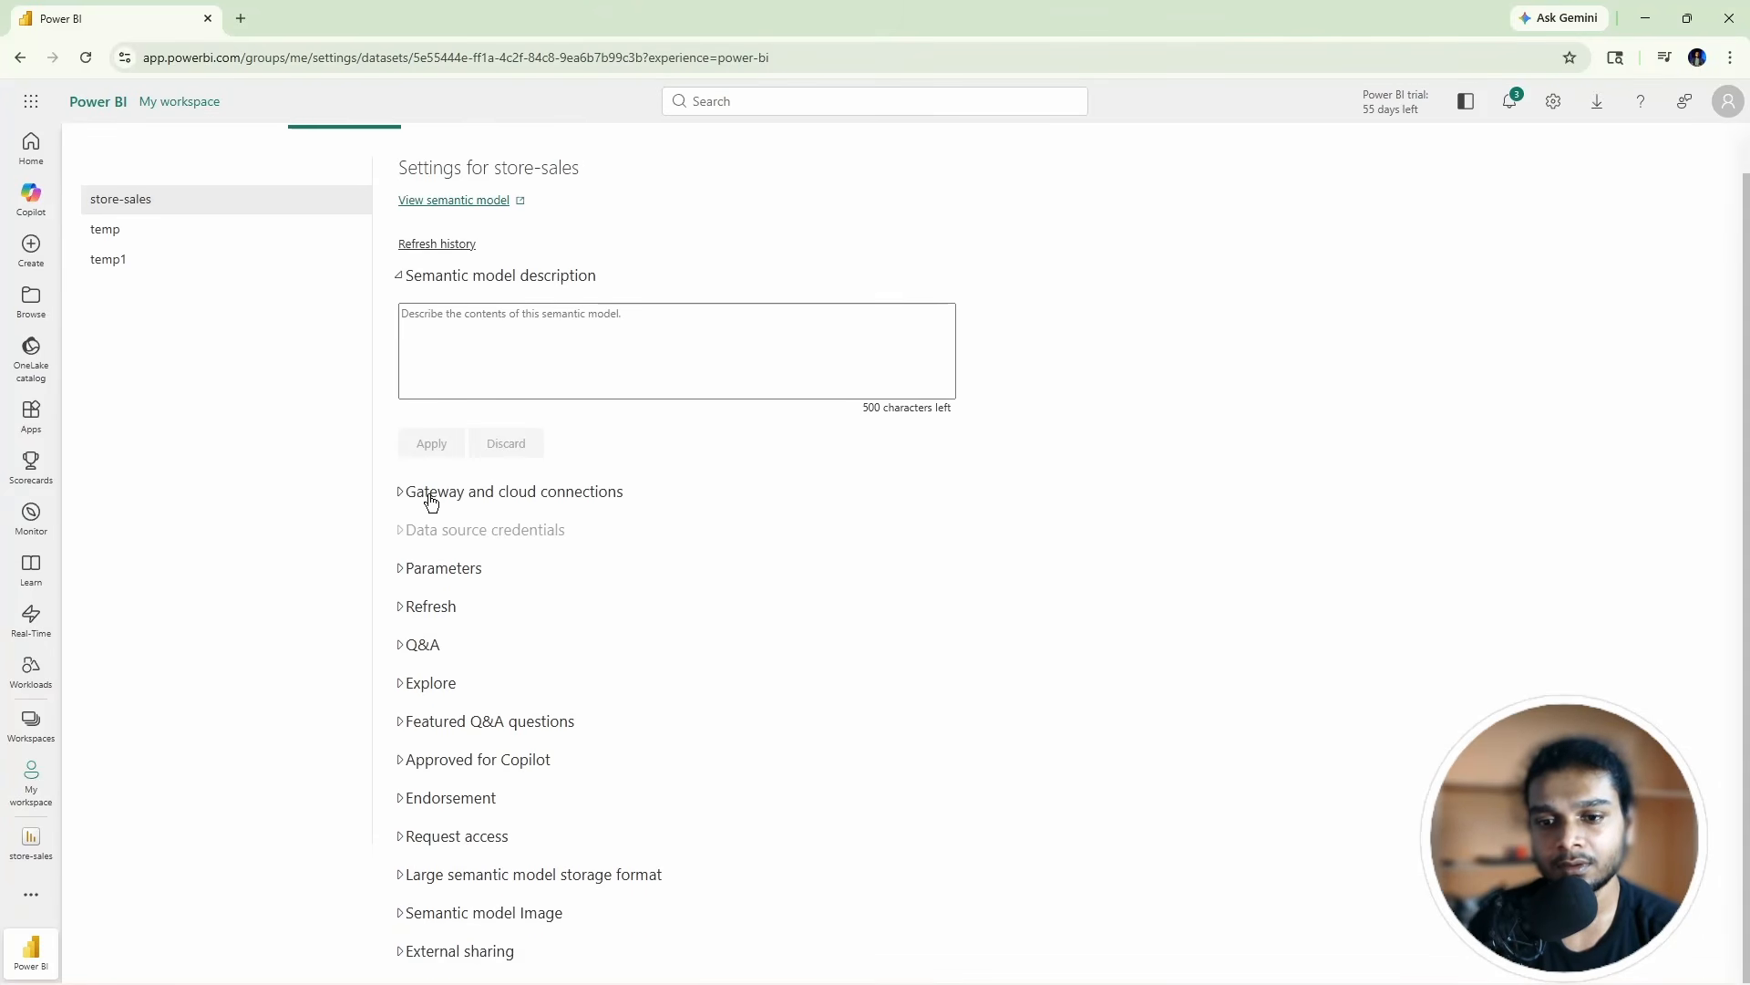
click(434, 496)
scroll(608, 467, down, 3)
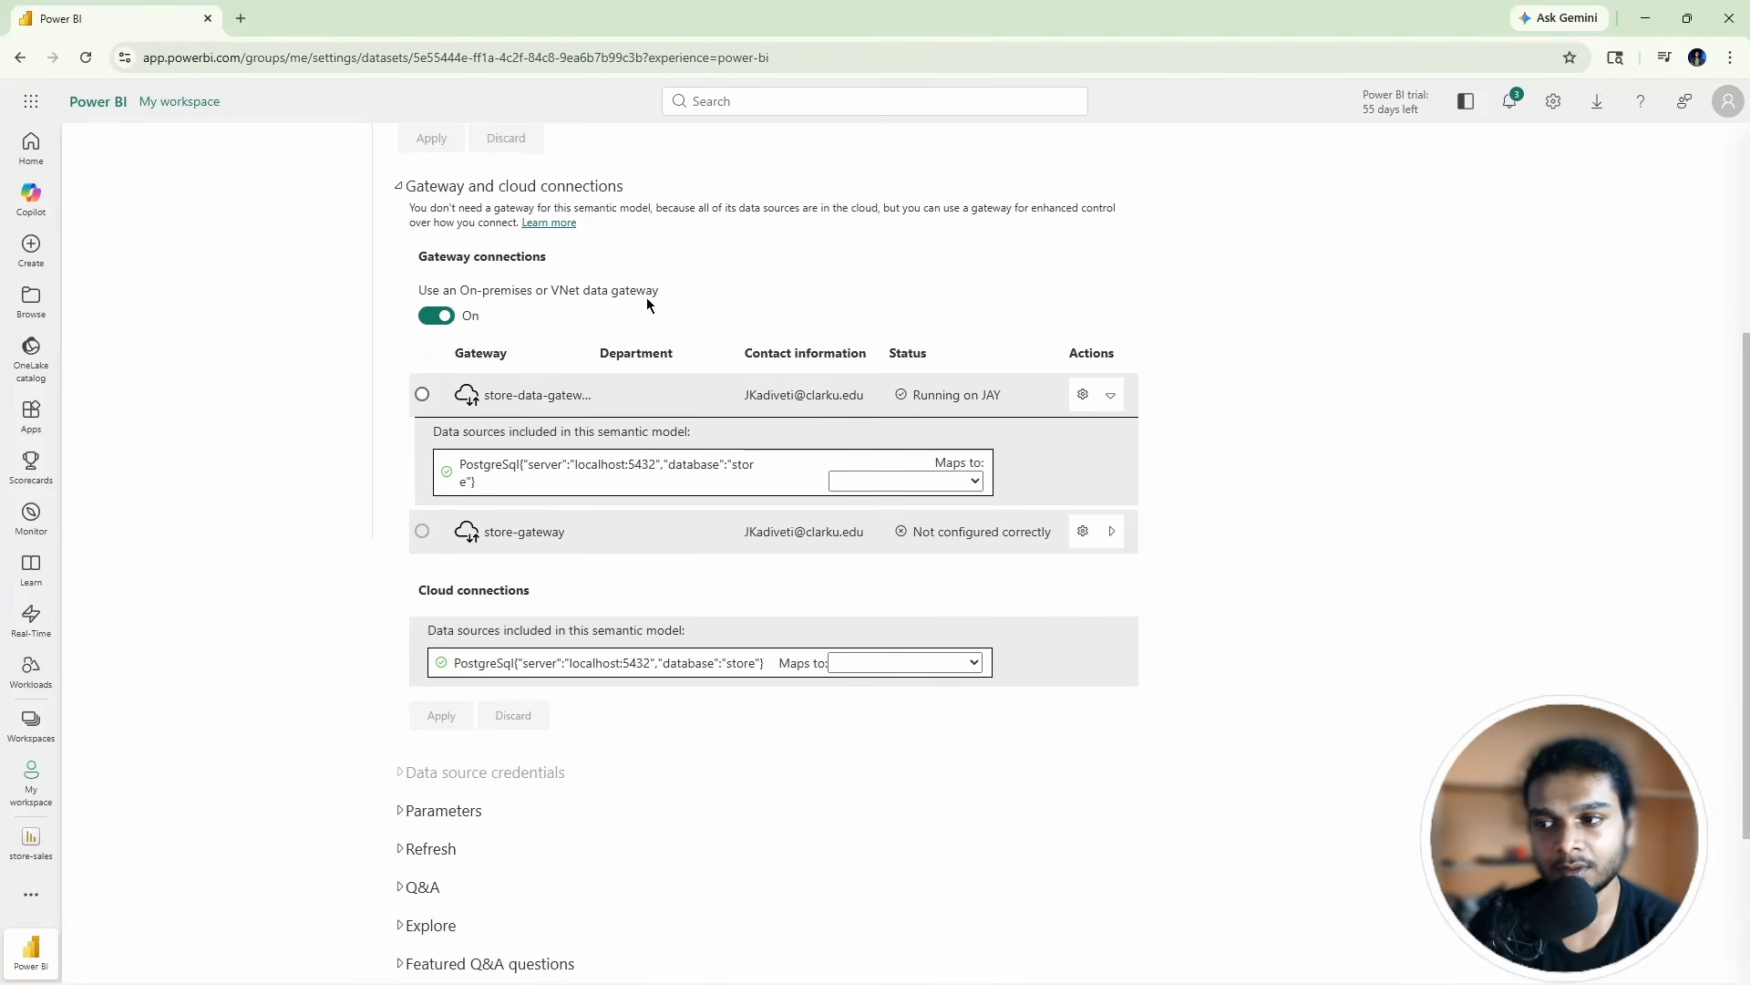
scroll(647, 298, down, 2)
scroll(448, 378, up, 3)
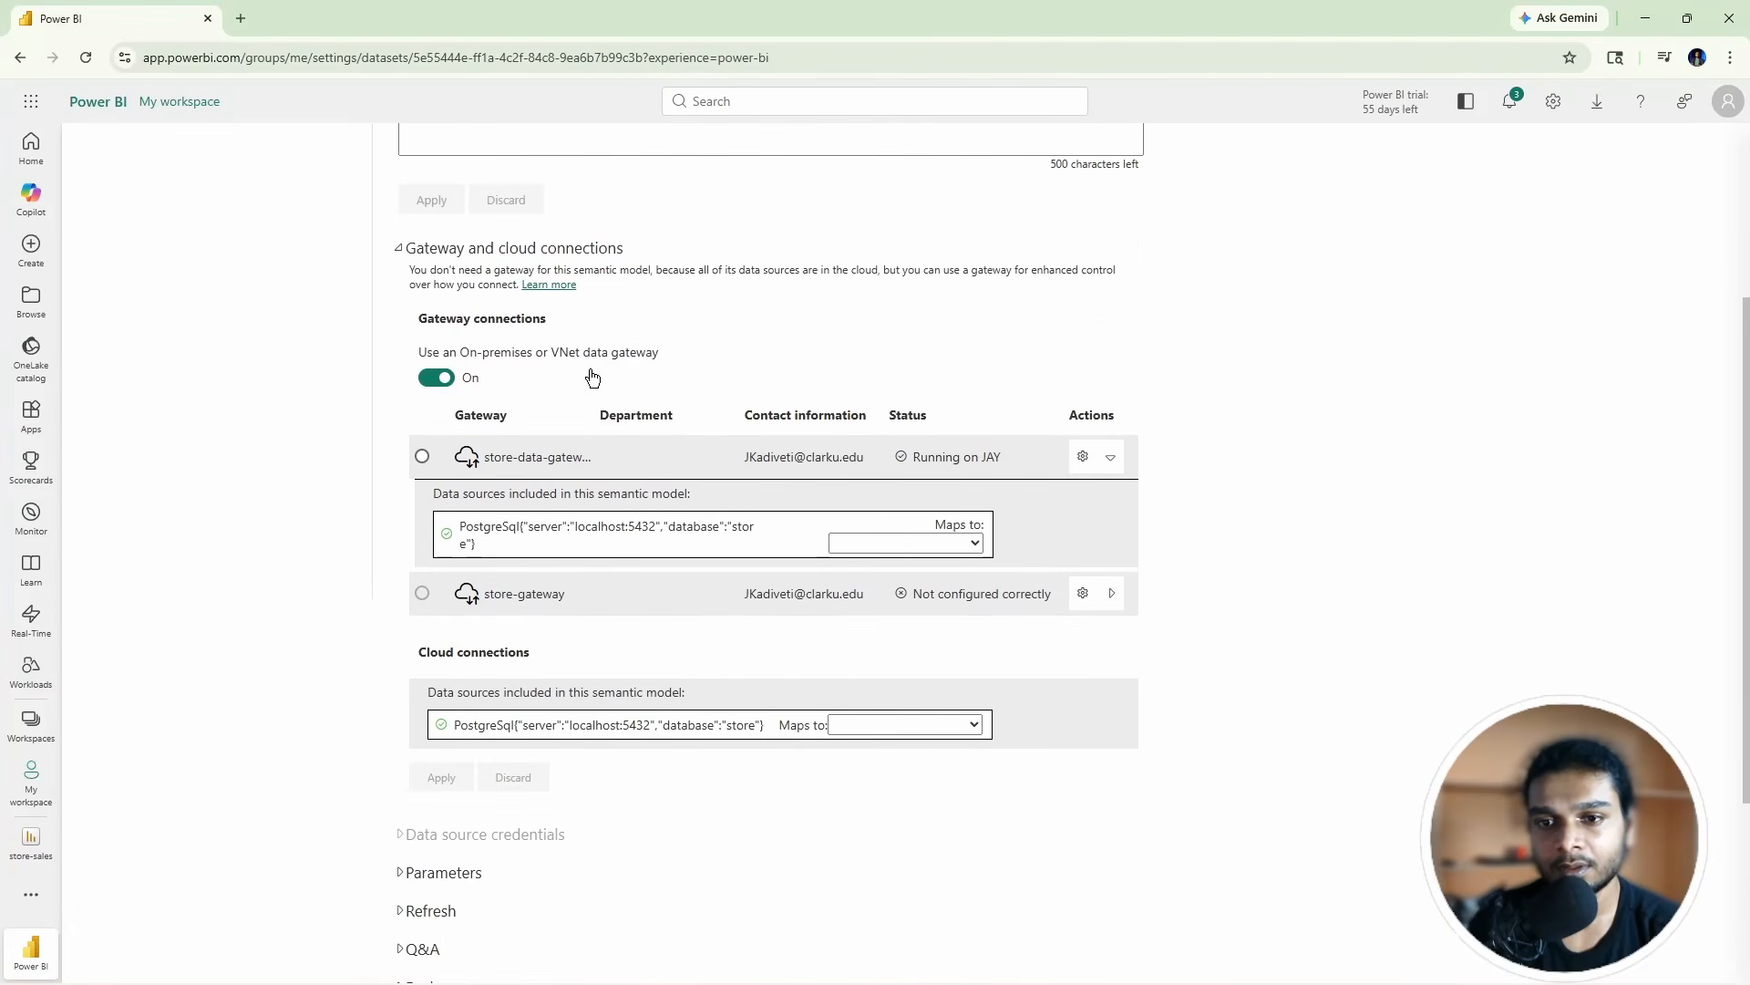
click(447, 377)
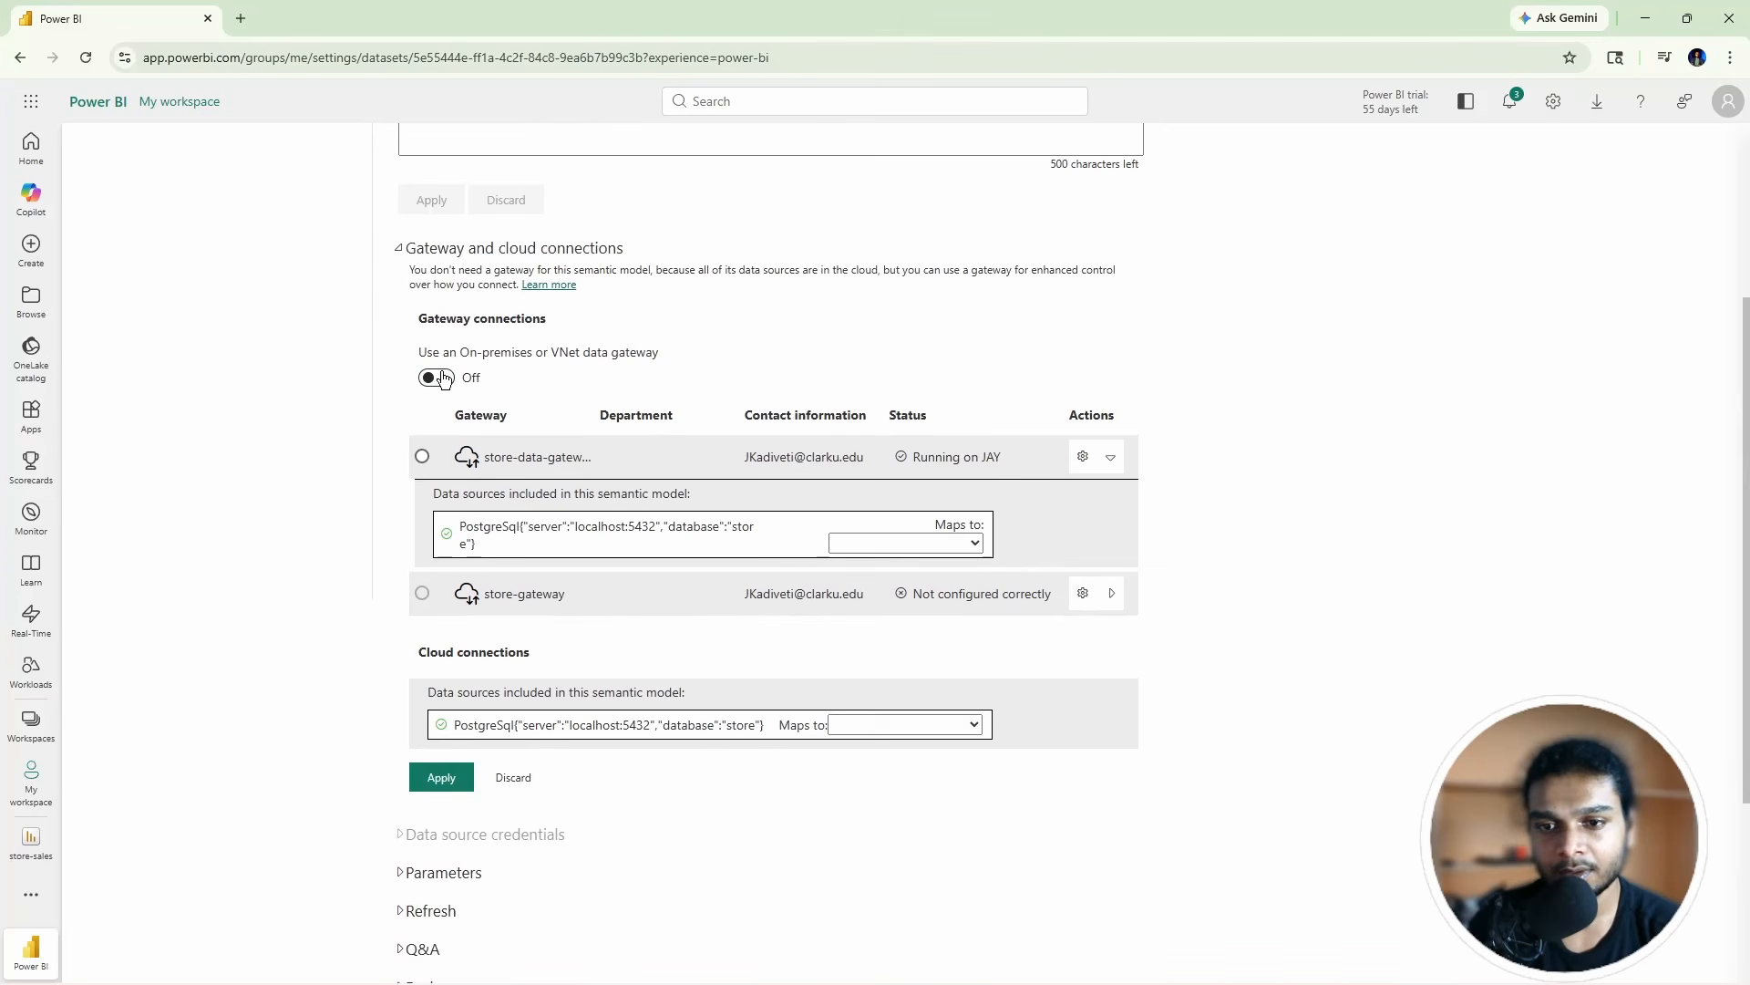
click(461, 787)
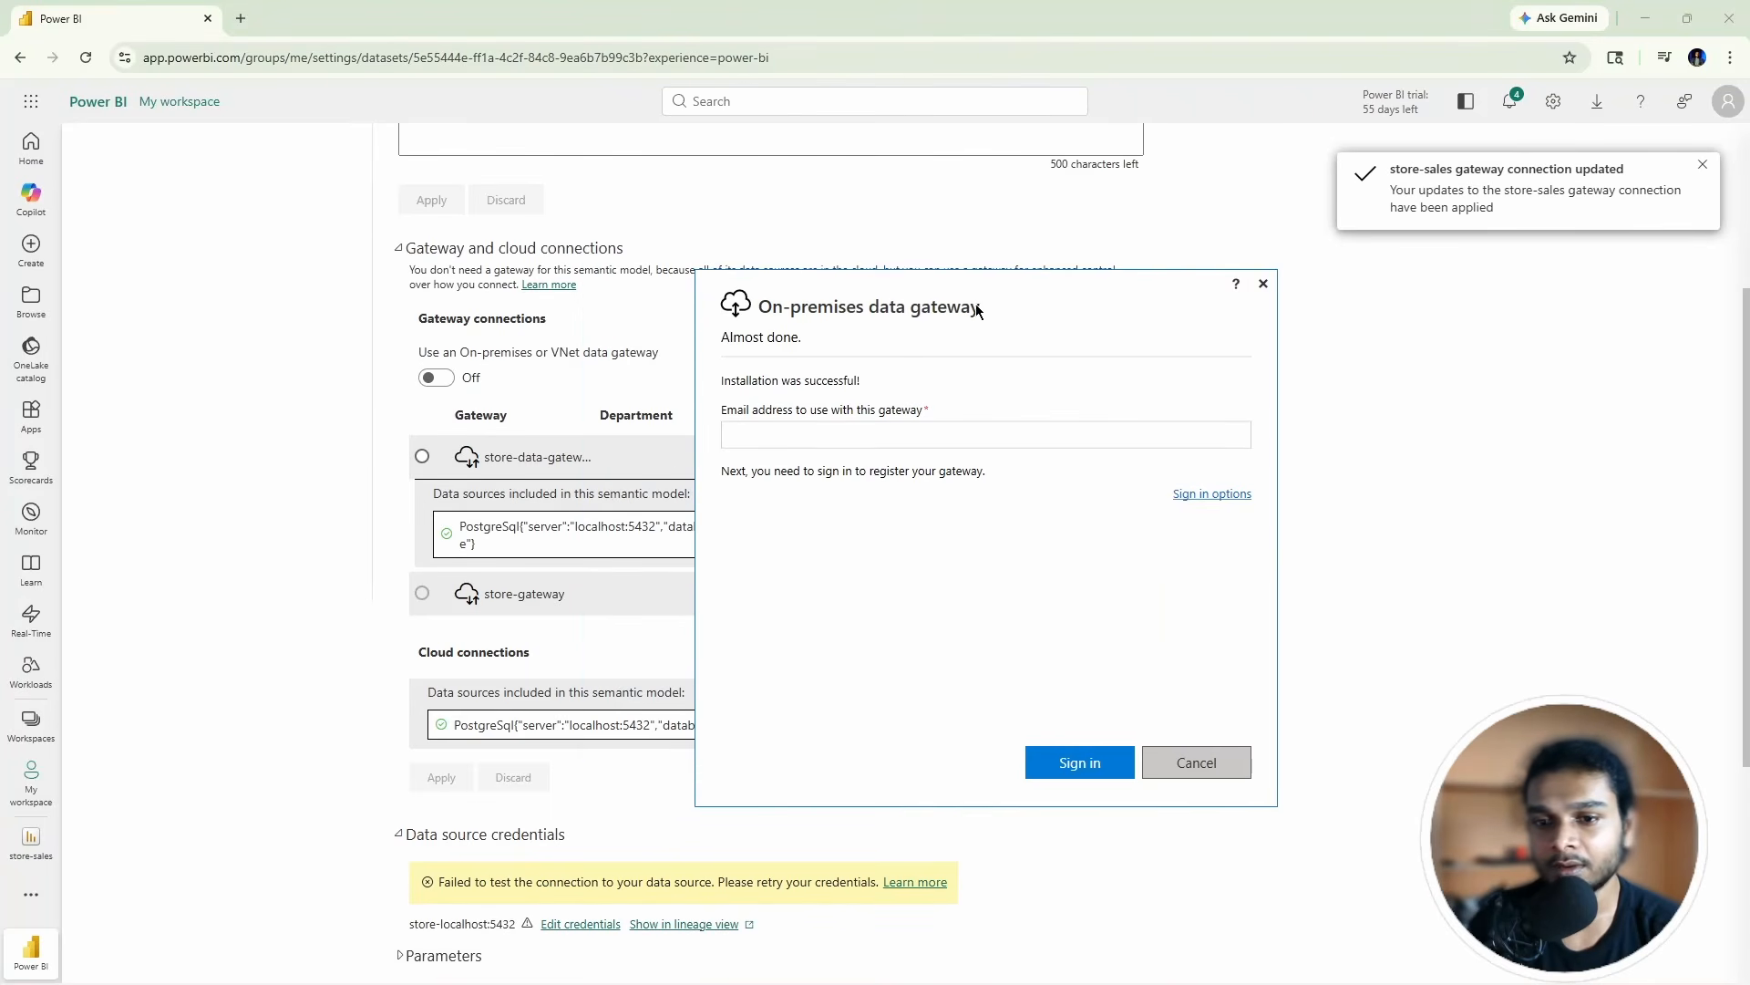
Step: Switch the on-premises gateway option back on and re-expand the gateway connections section
click(332, 451)
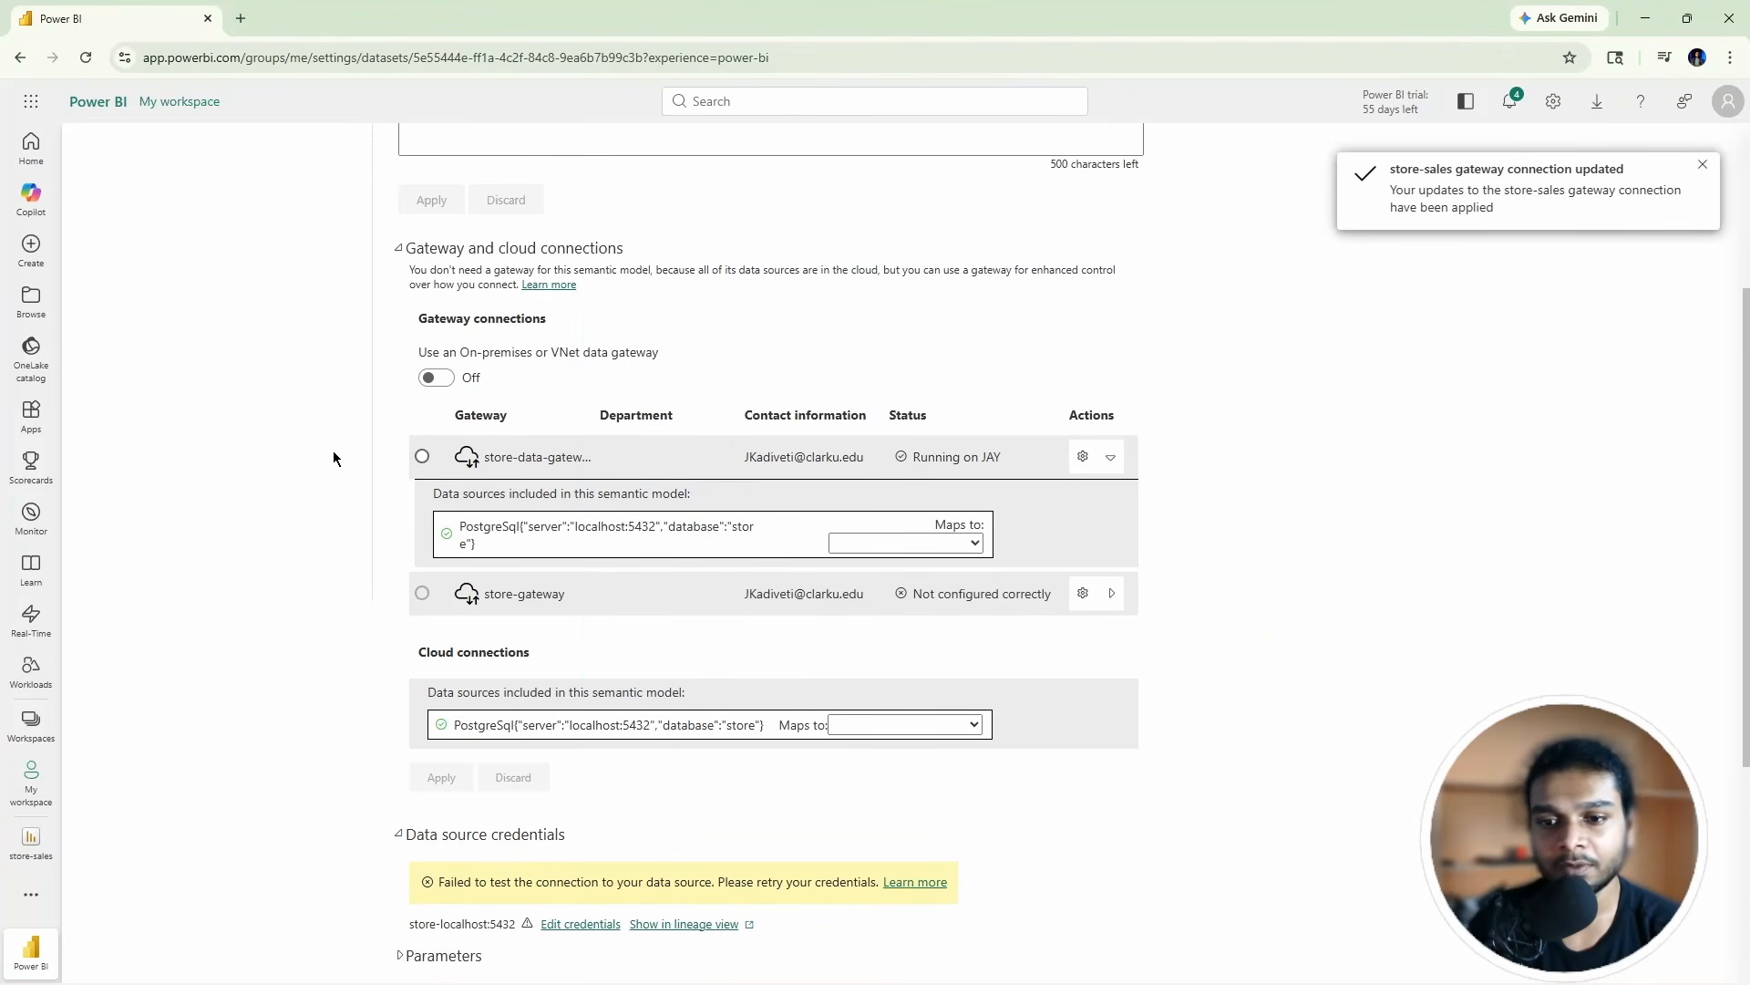
click(444, 381)
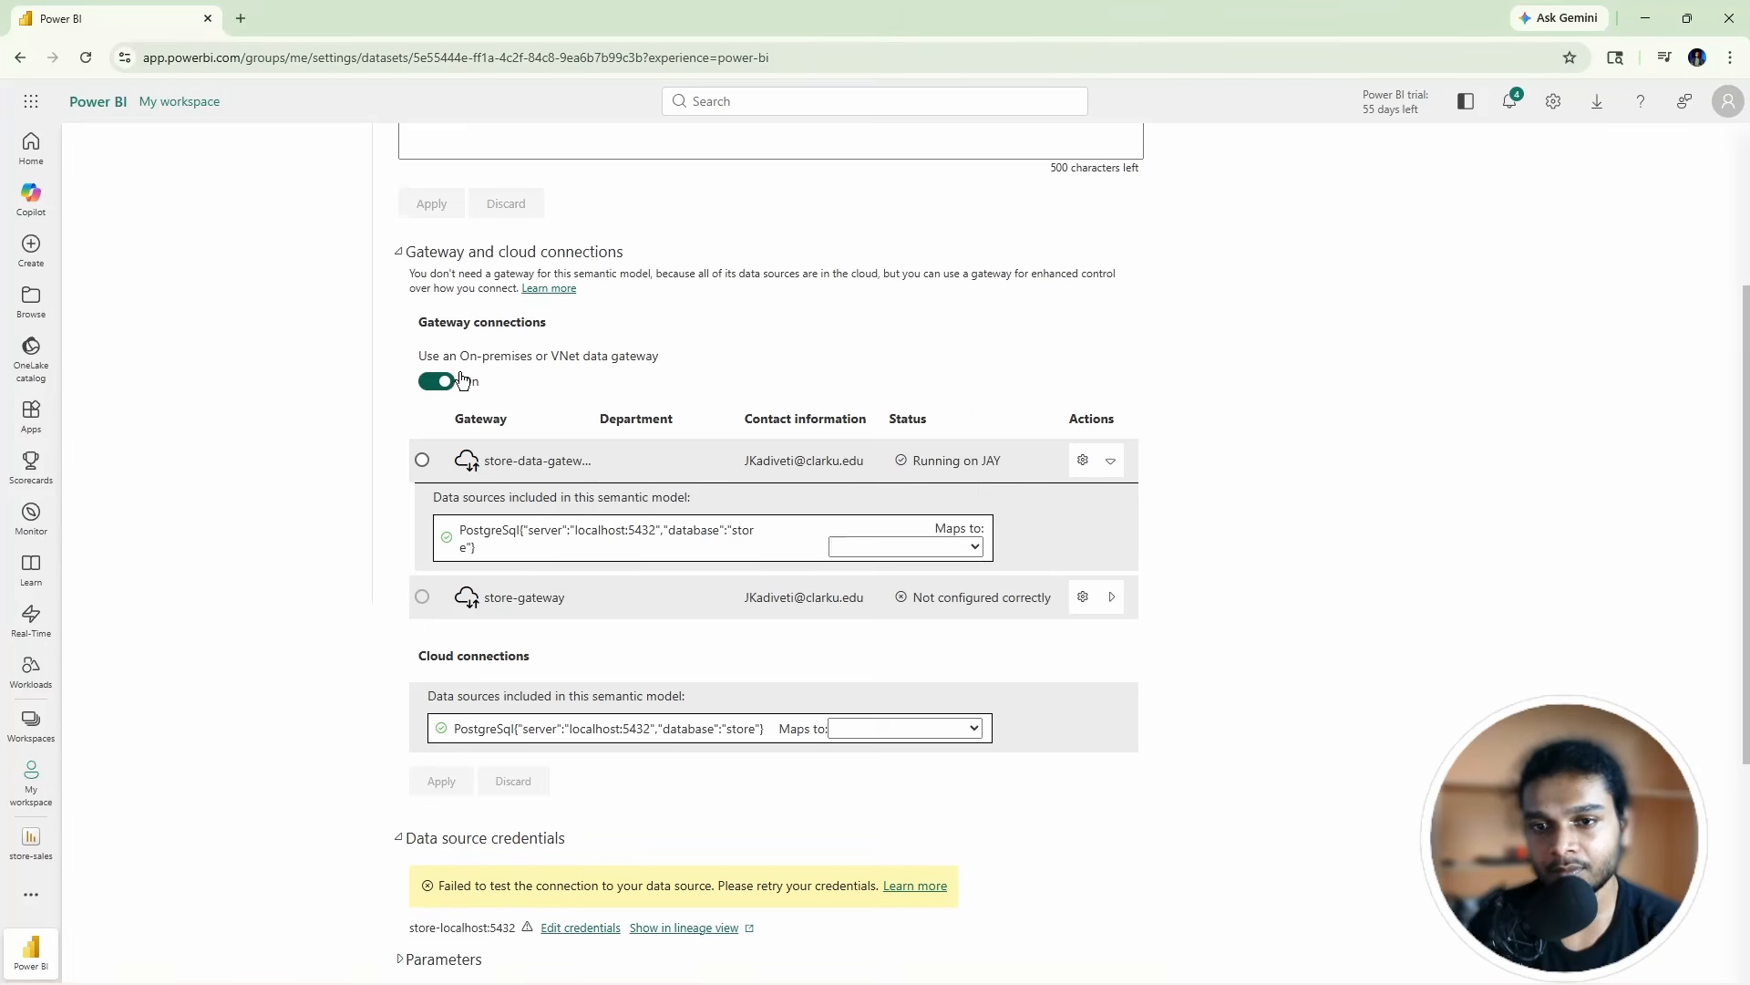
scroll(403, 433, up, 2)
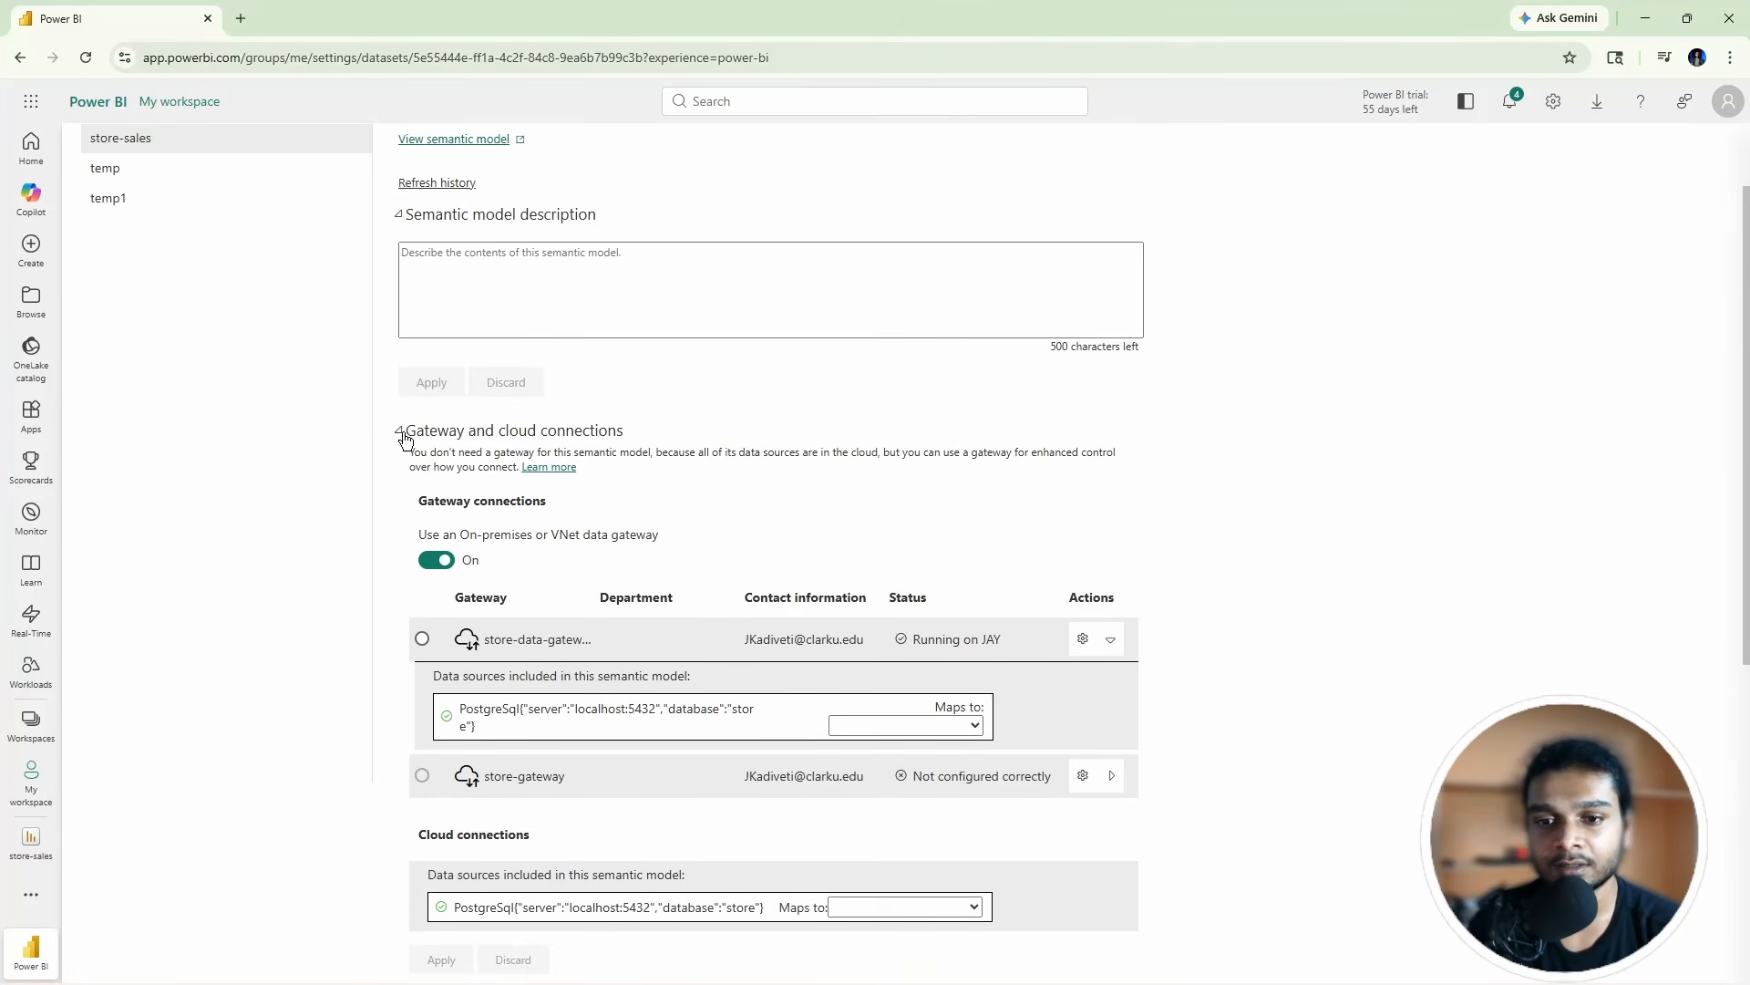
click(404, 432)
click(404, 432)
scroll(457, 485, down, 3)
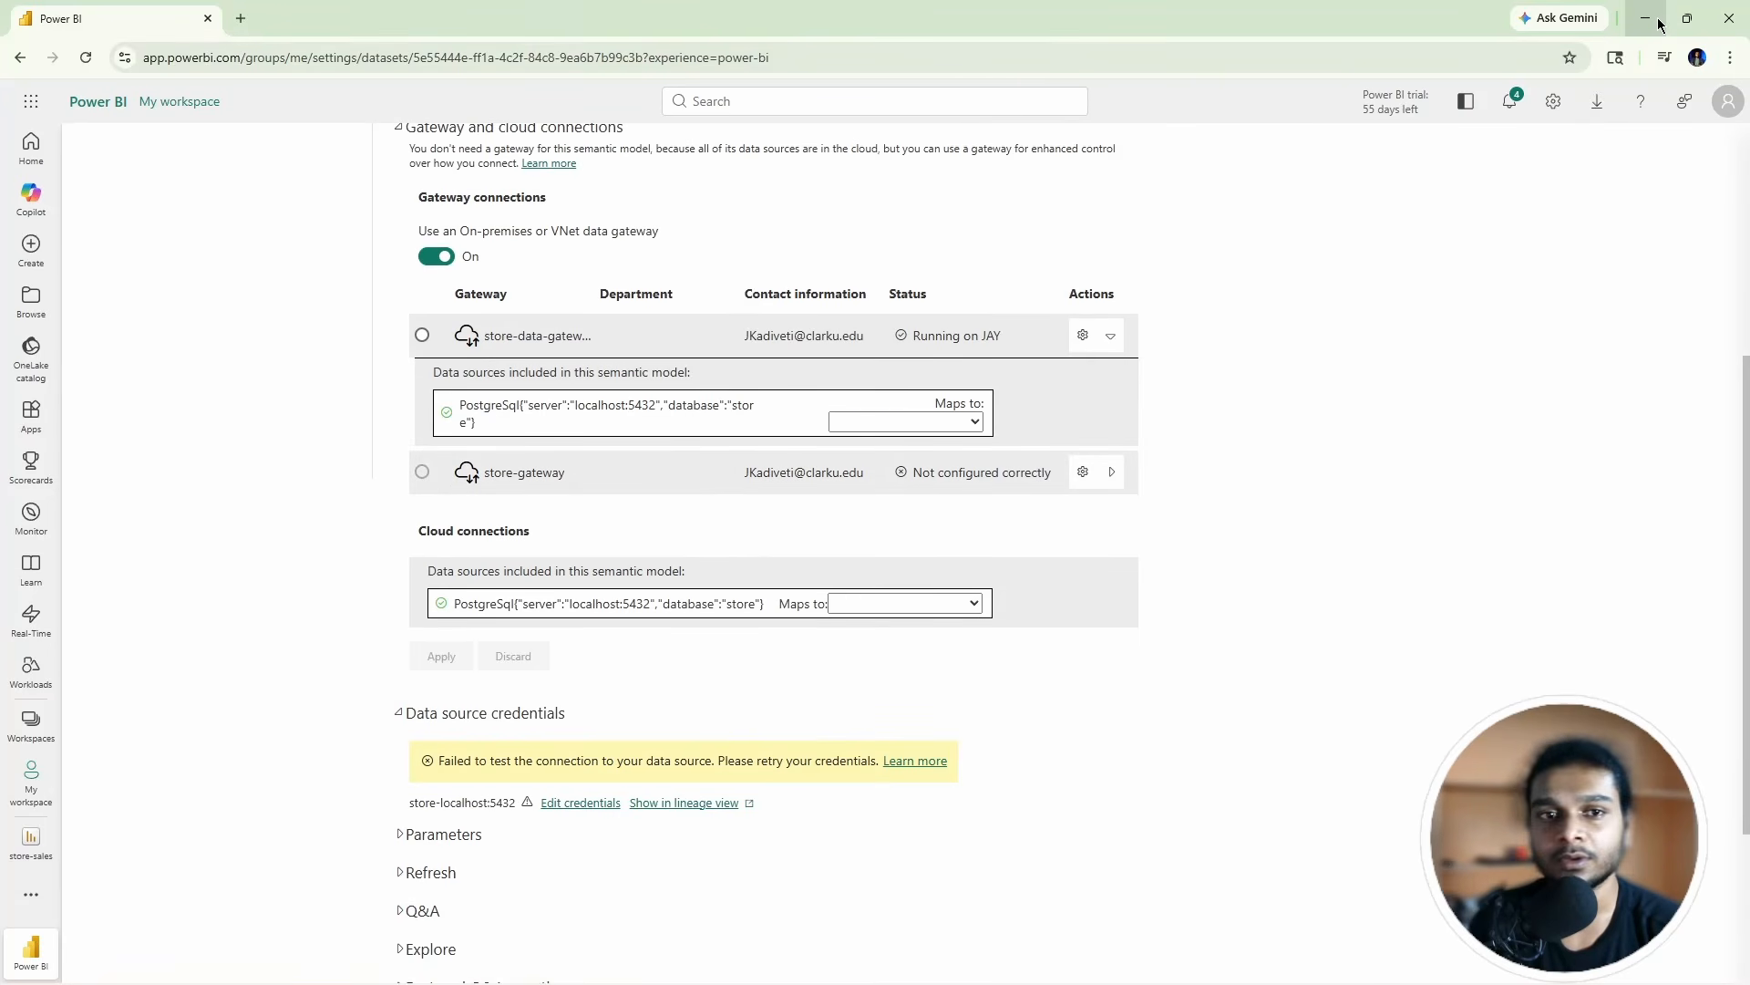
Step: Open the gateway app, sign in with the account email, and choose Register a new gateway
mouse_move(924, 981)
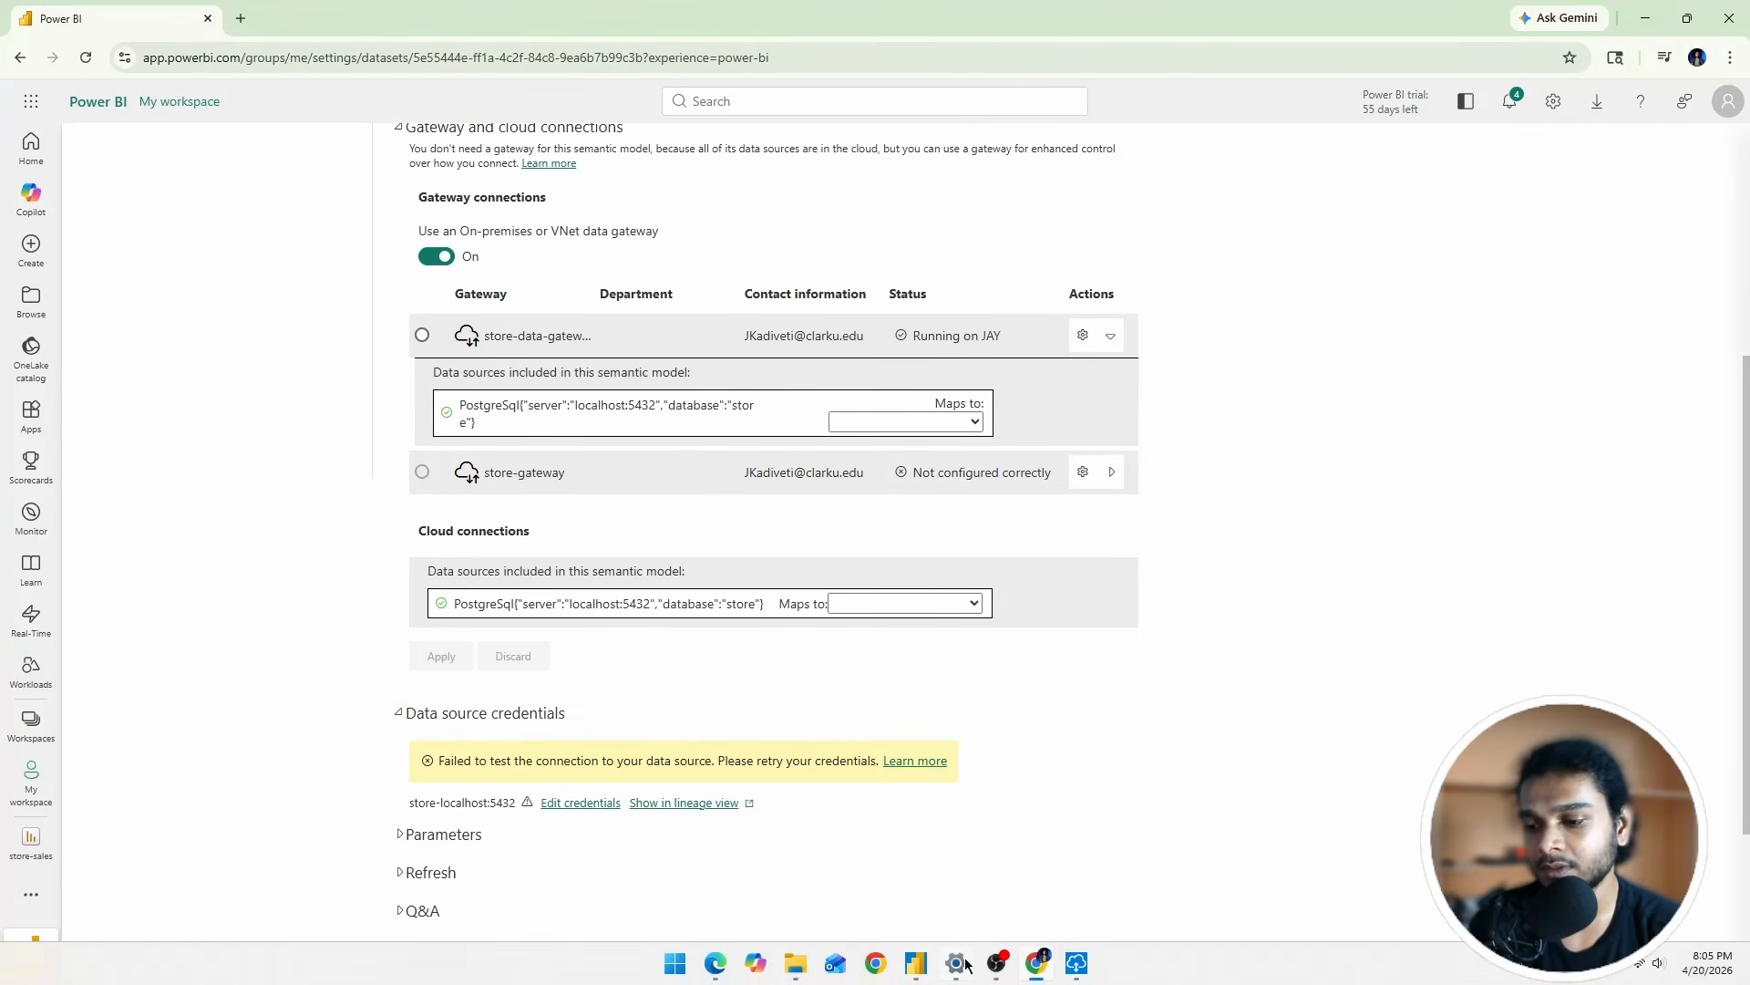
click(1077, 965)
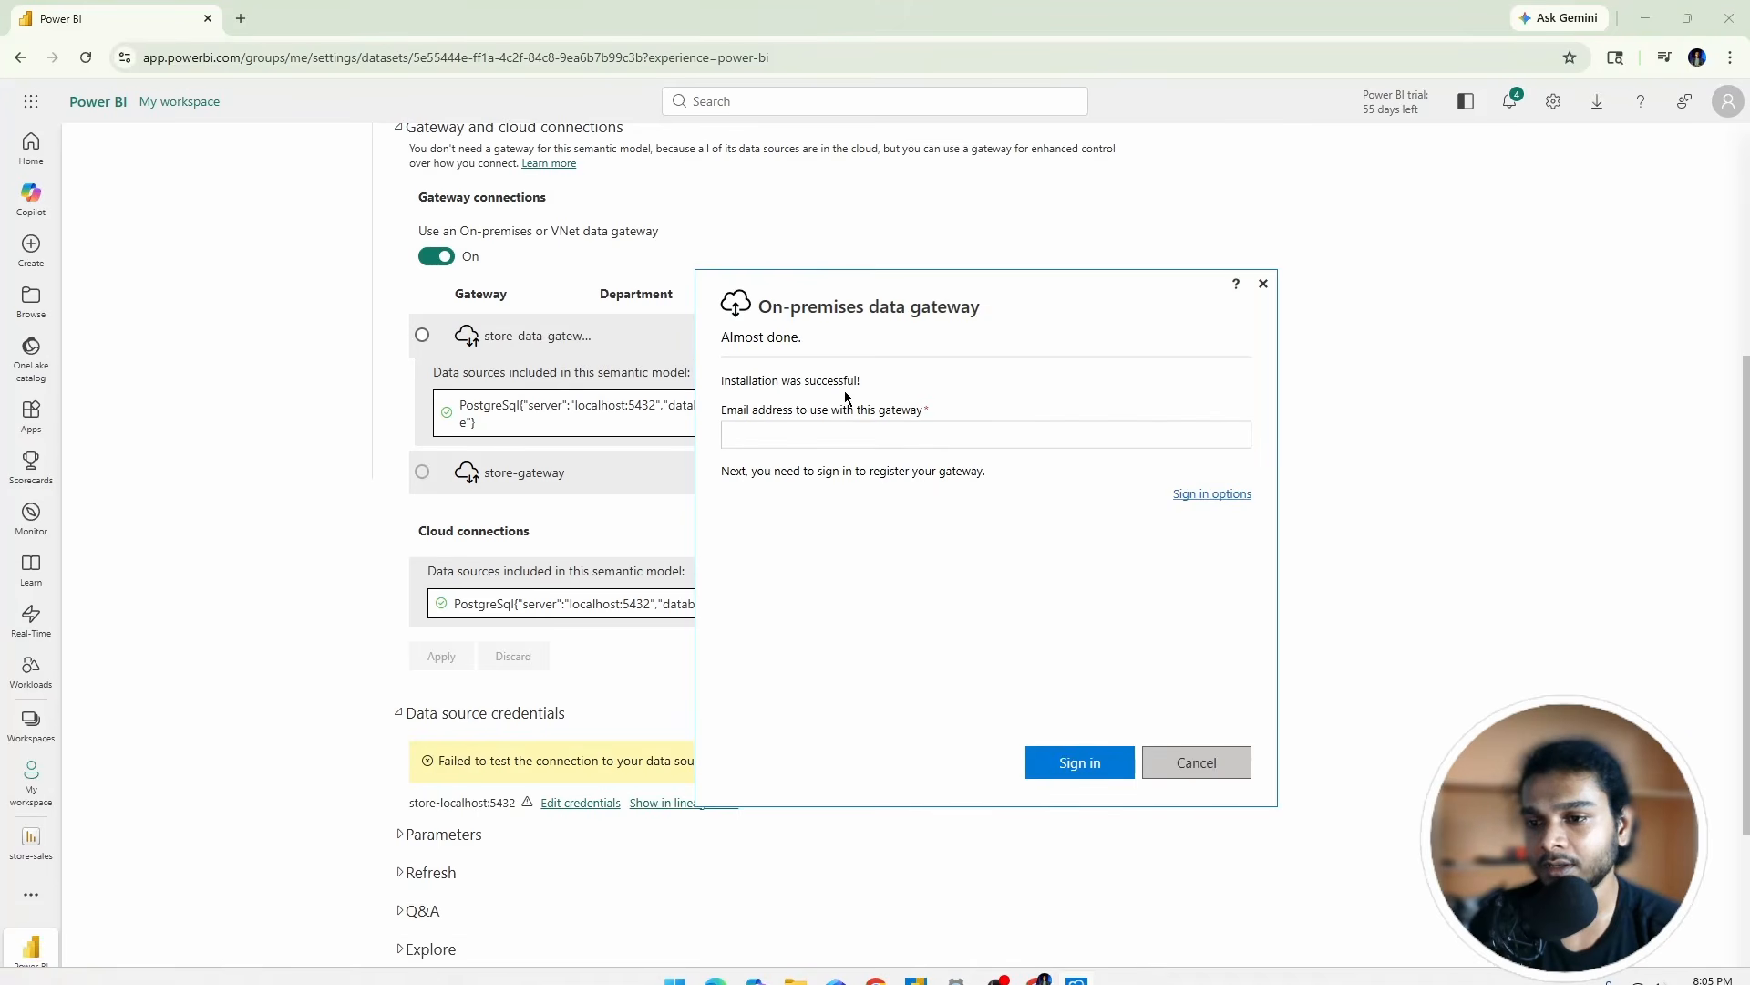
click(809, 438)
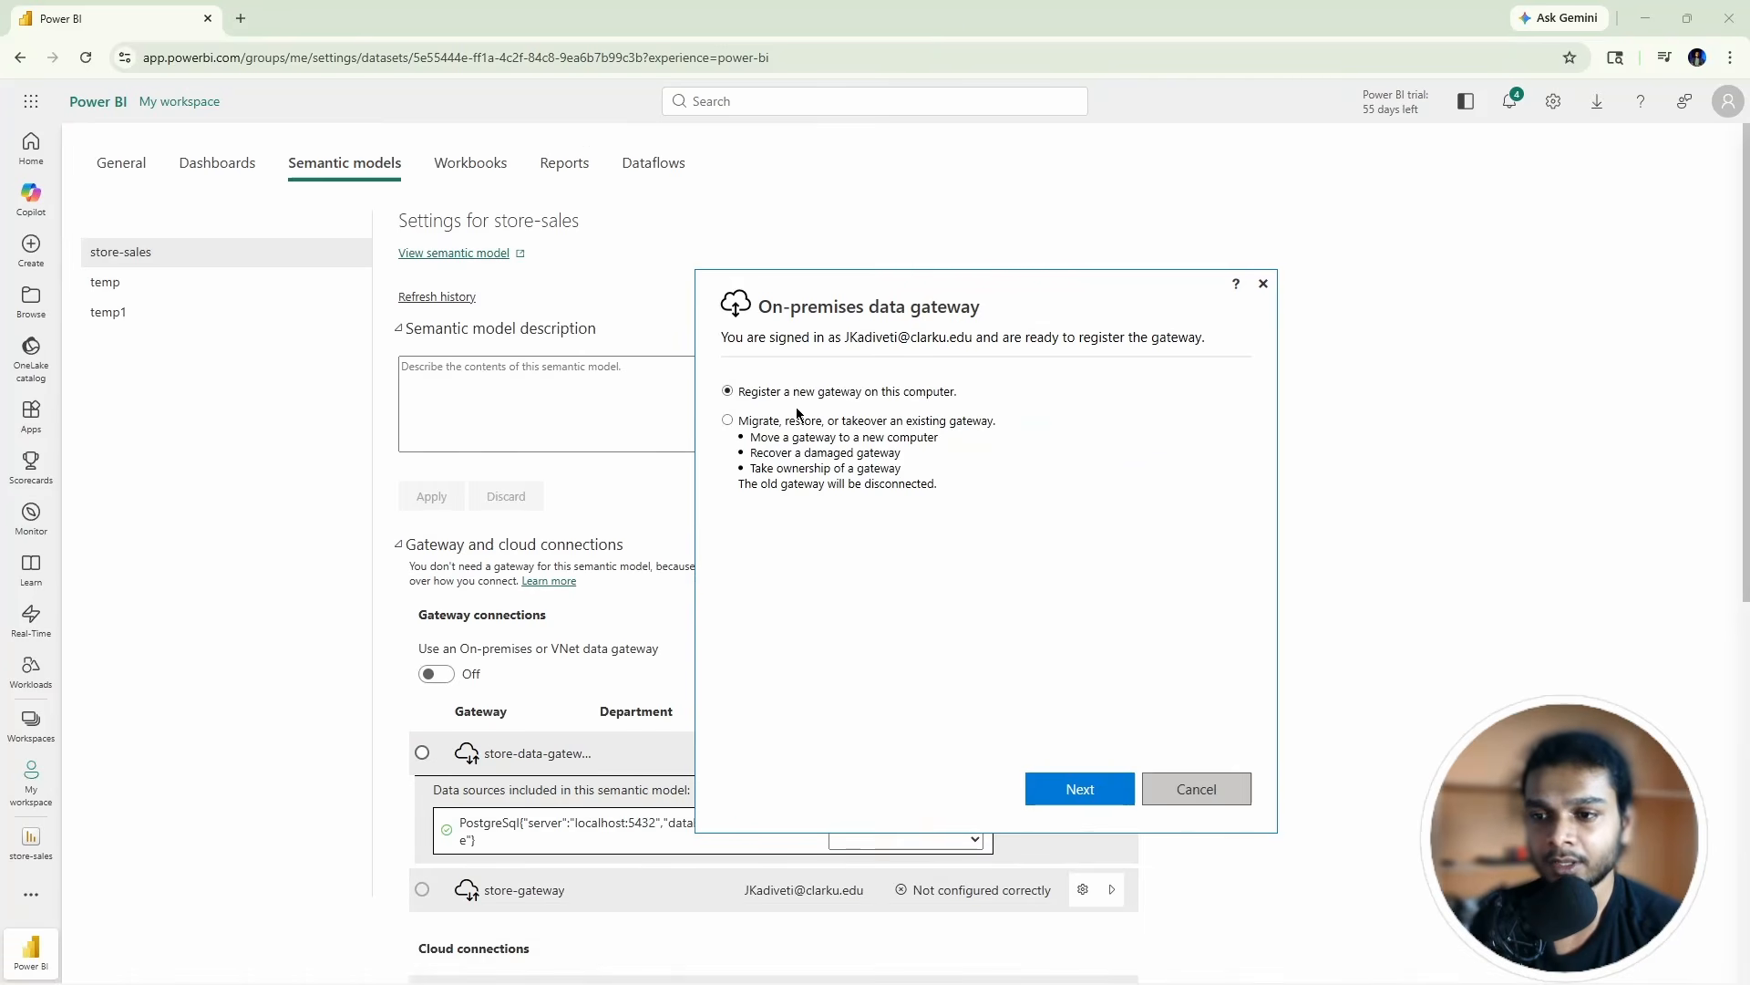
drag(923, 308, 915, 215)
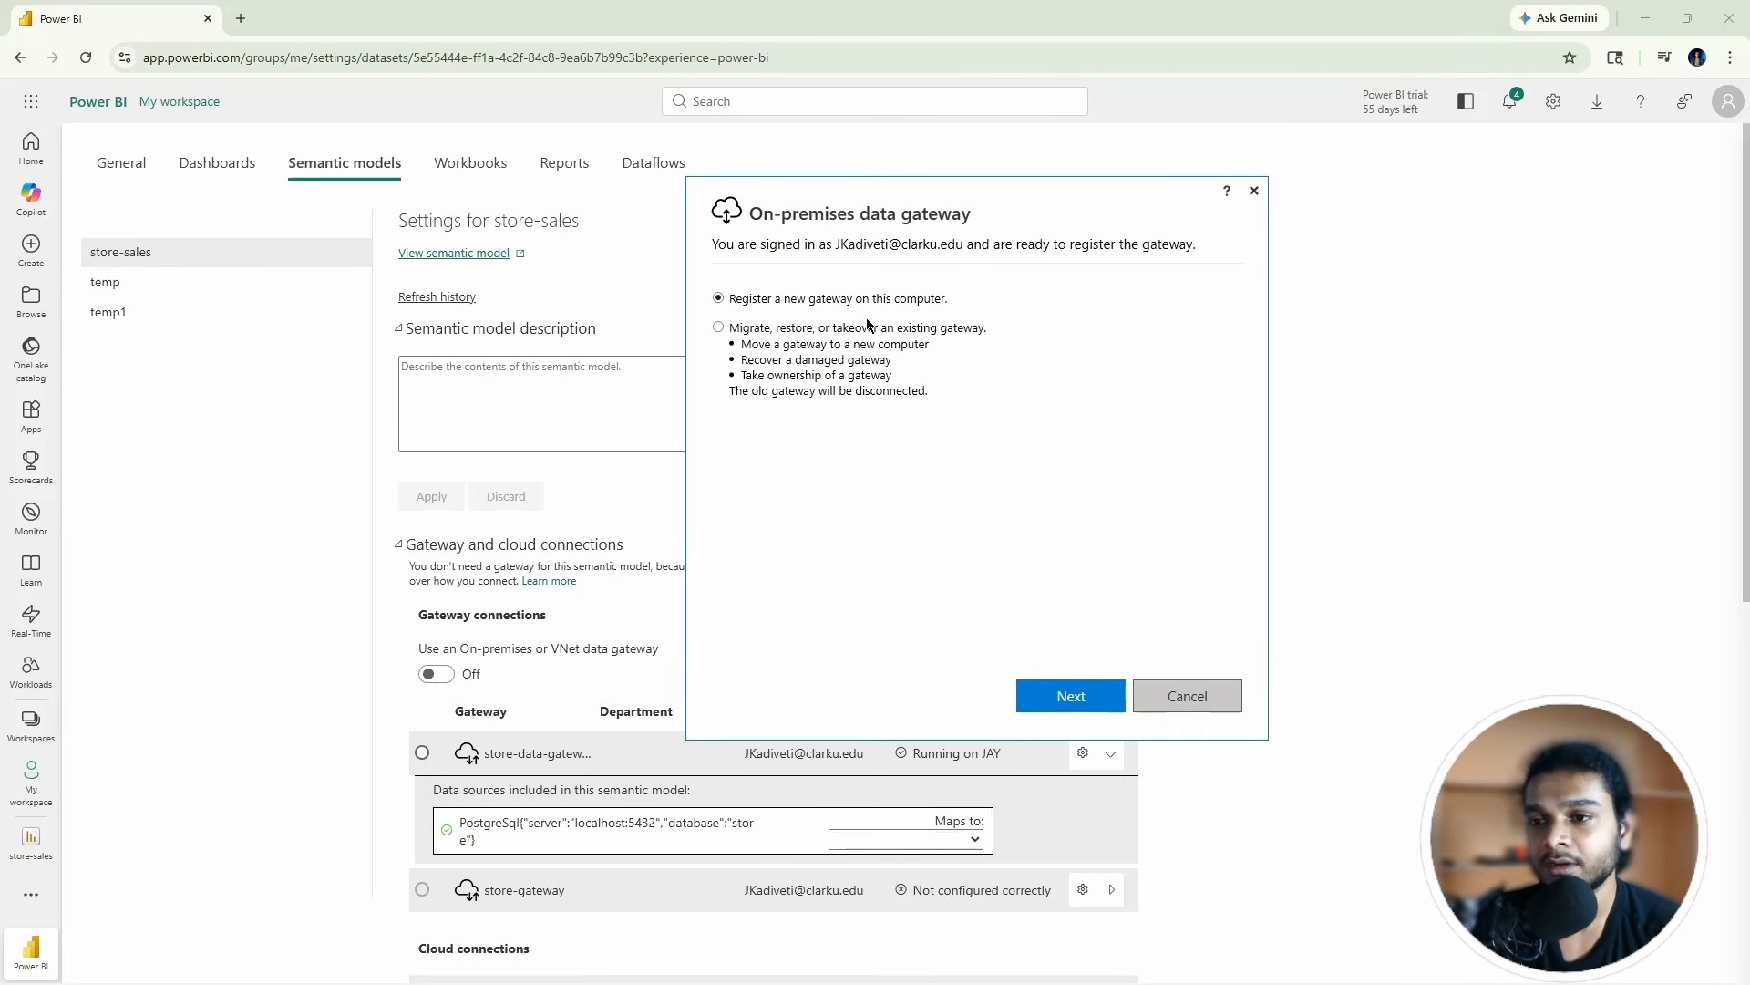
click(1067, 695)
click(756, 326)
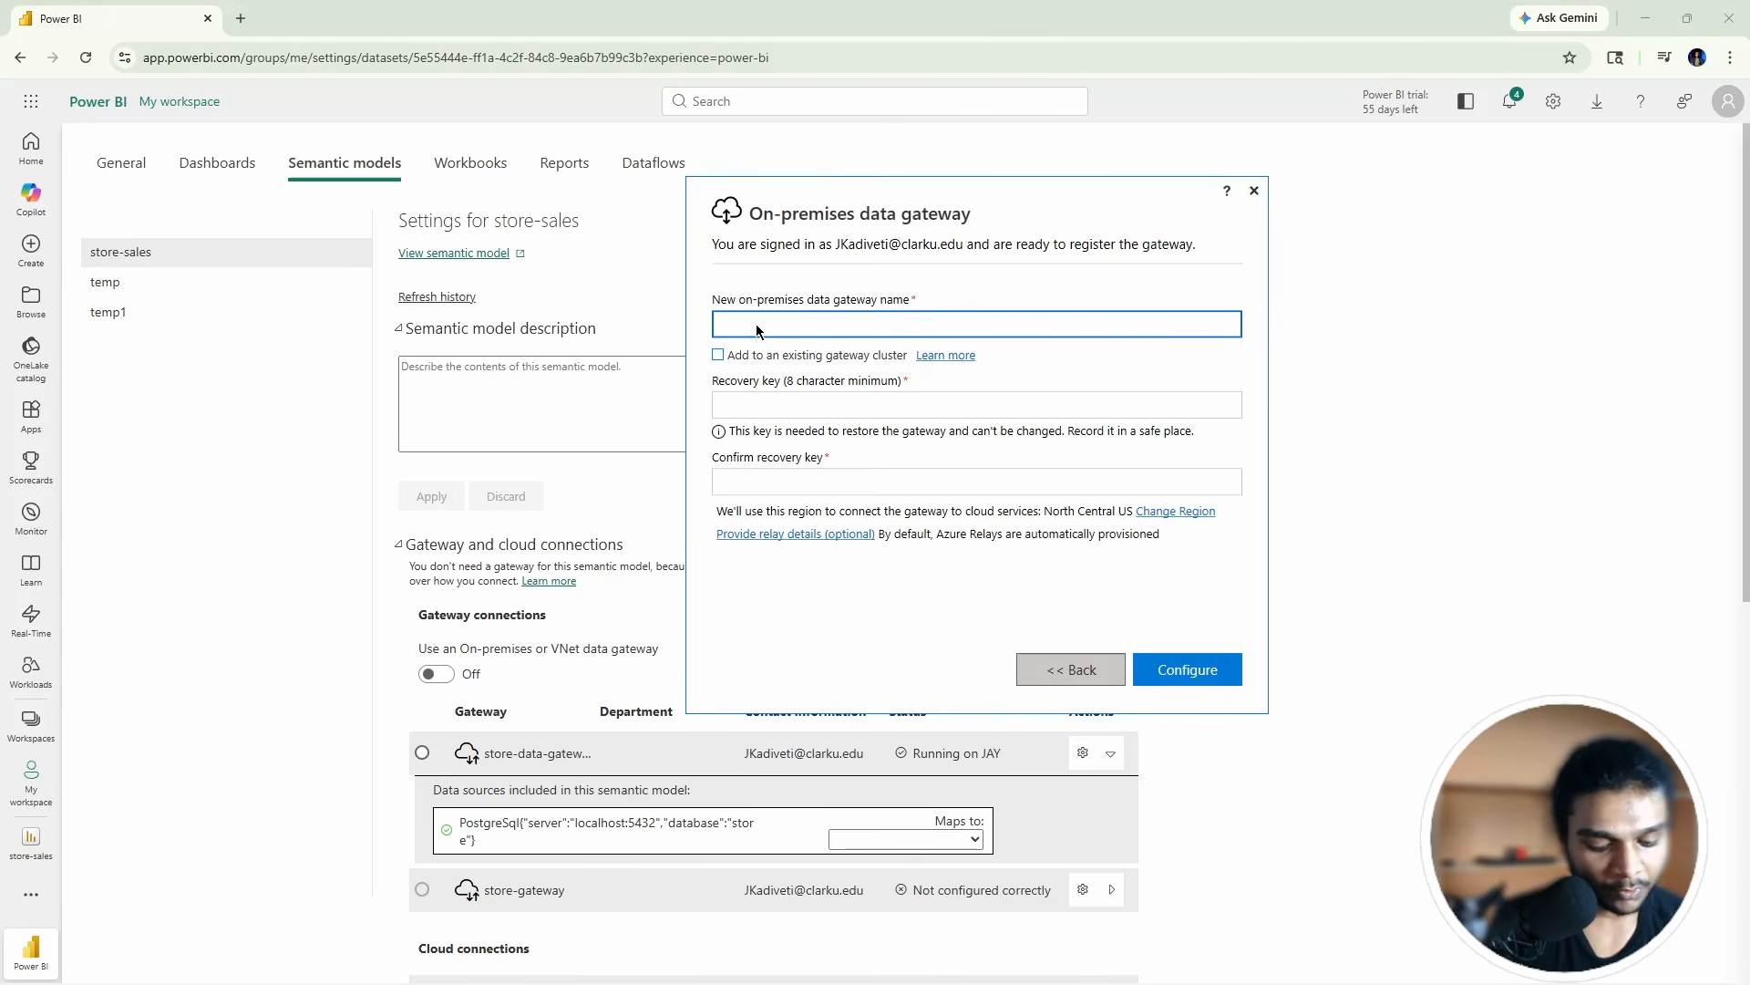
Step: Enter gateway name store-gateway with a matching recovery key and Configure; the name is rejected as taken
text(store)
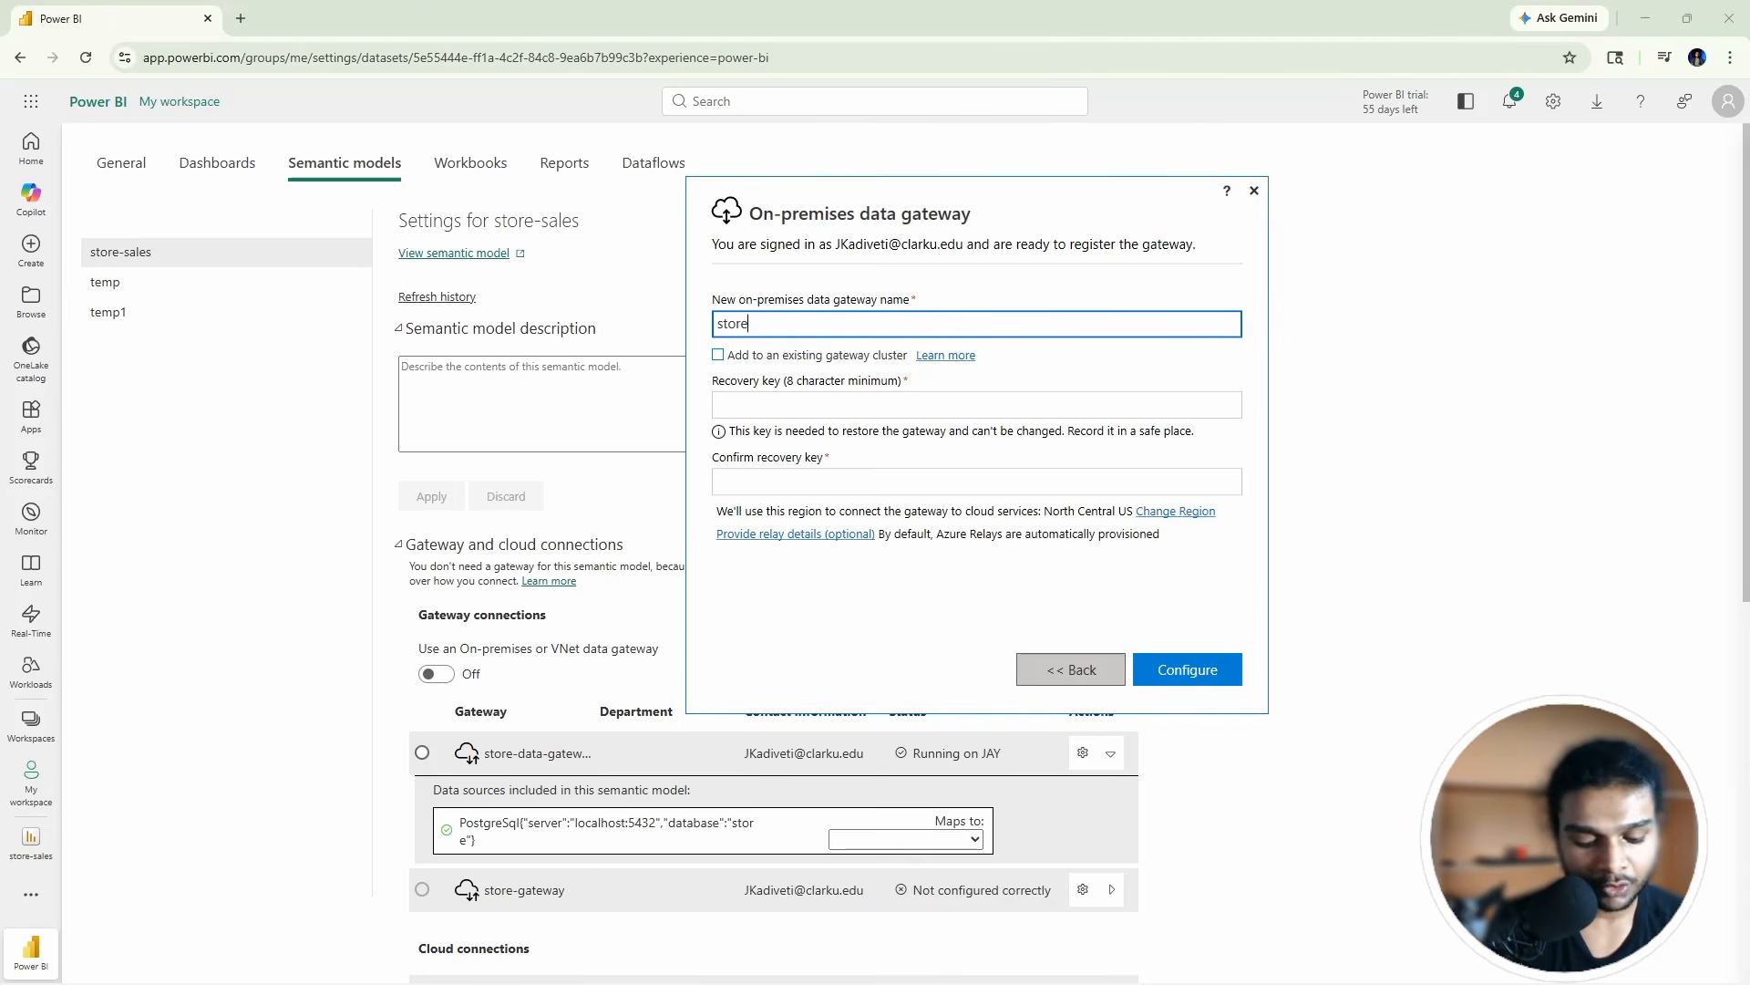
text(-gate)
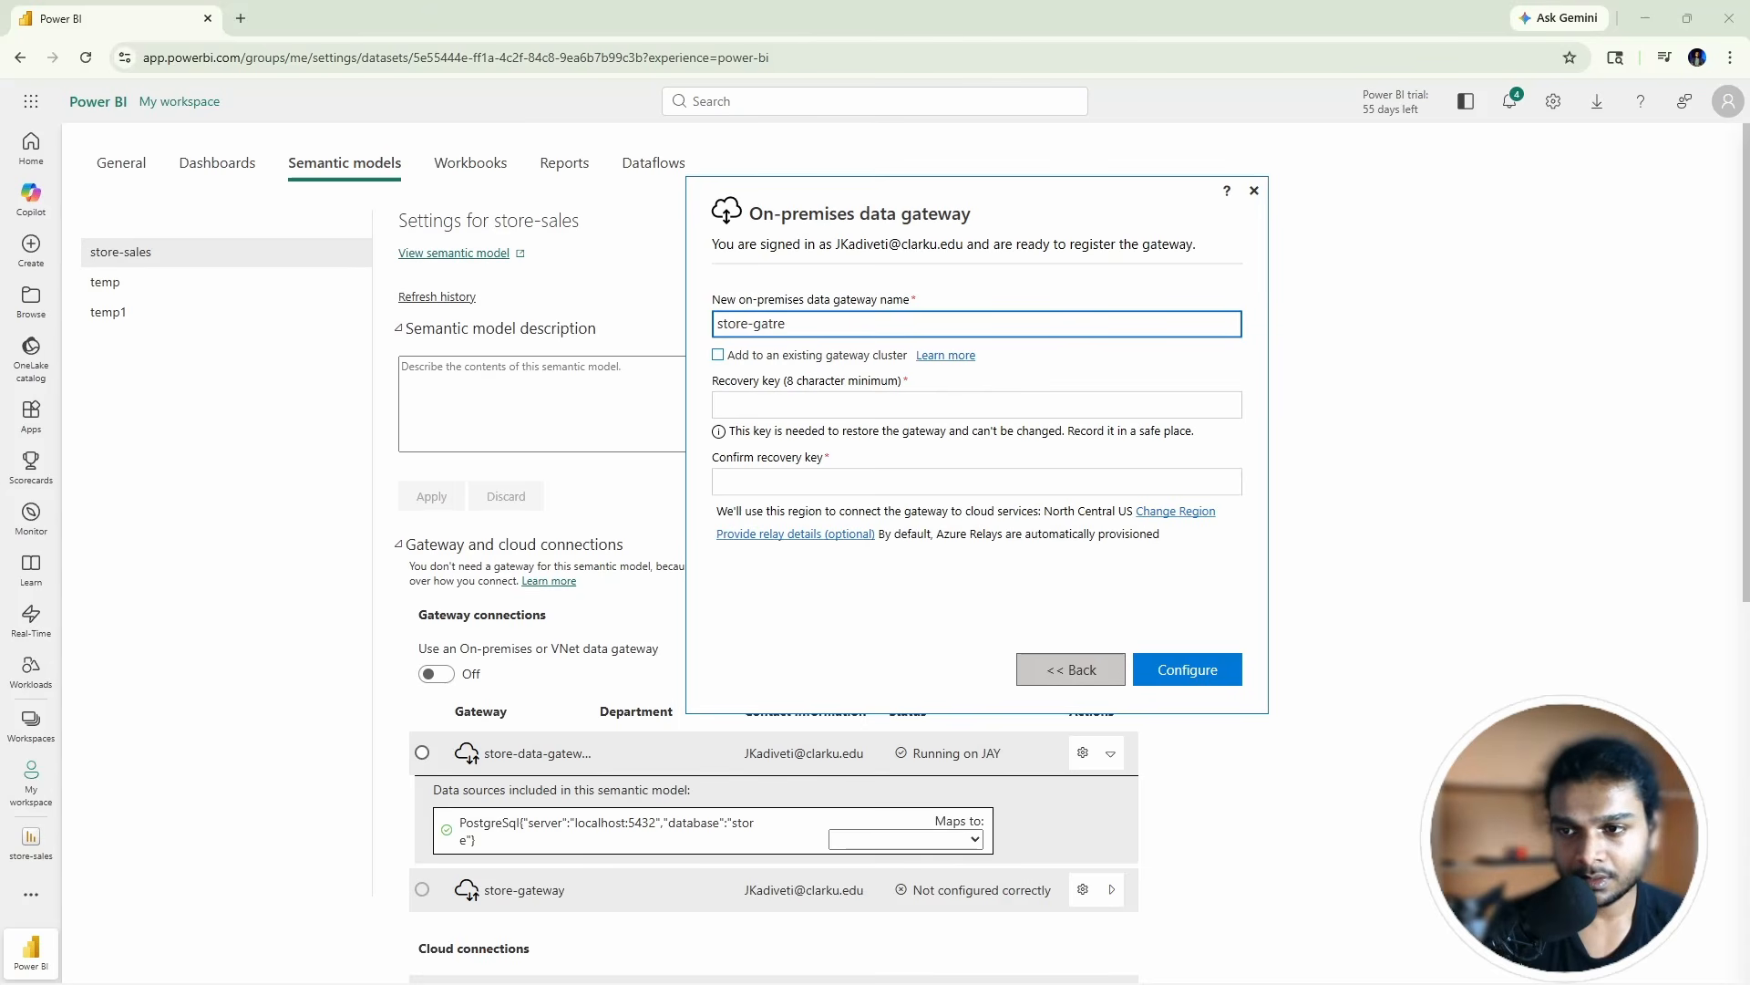
key(BackSpace)
text(eway)
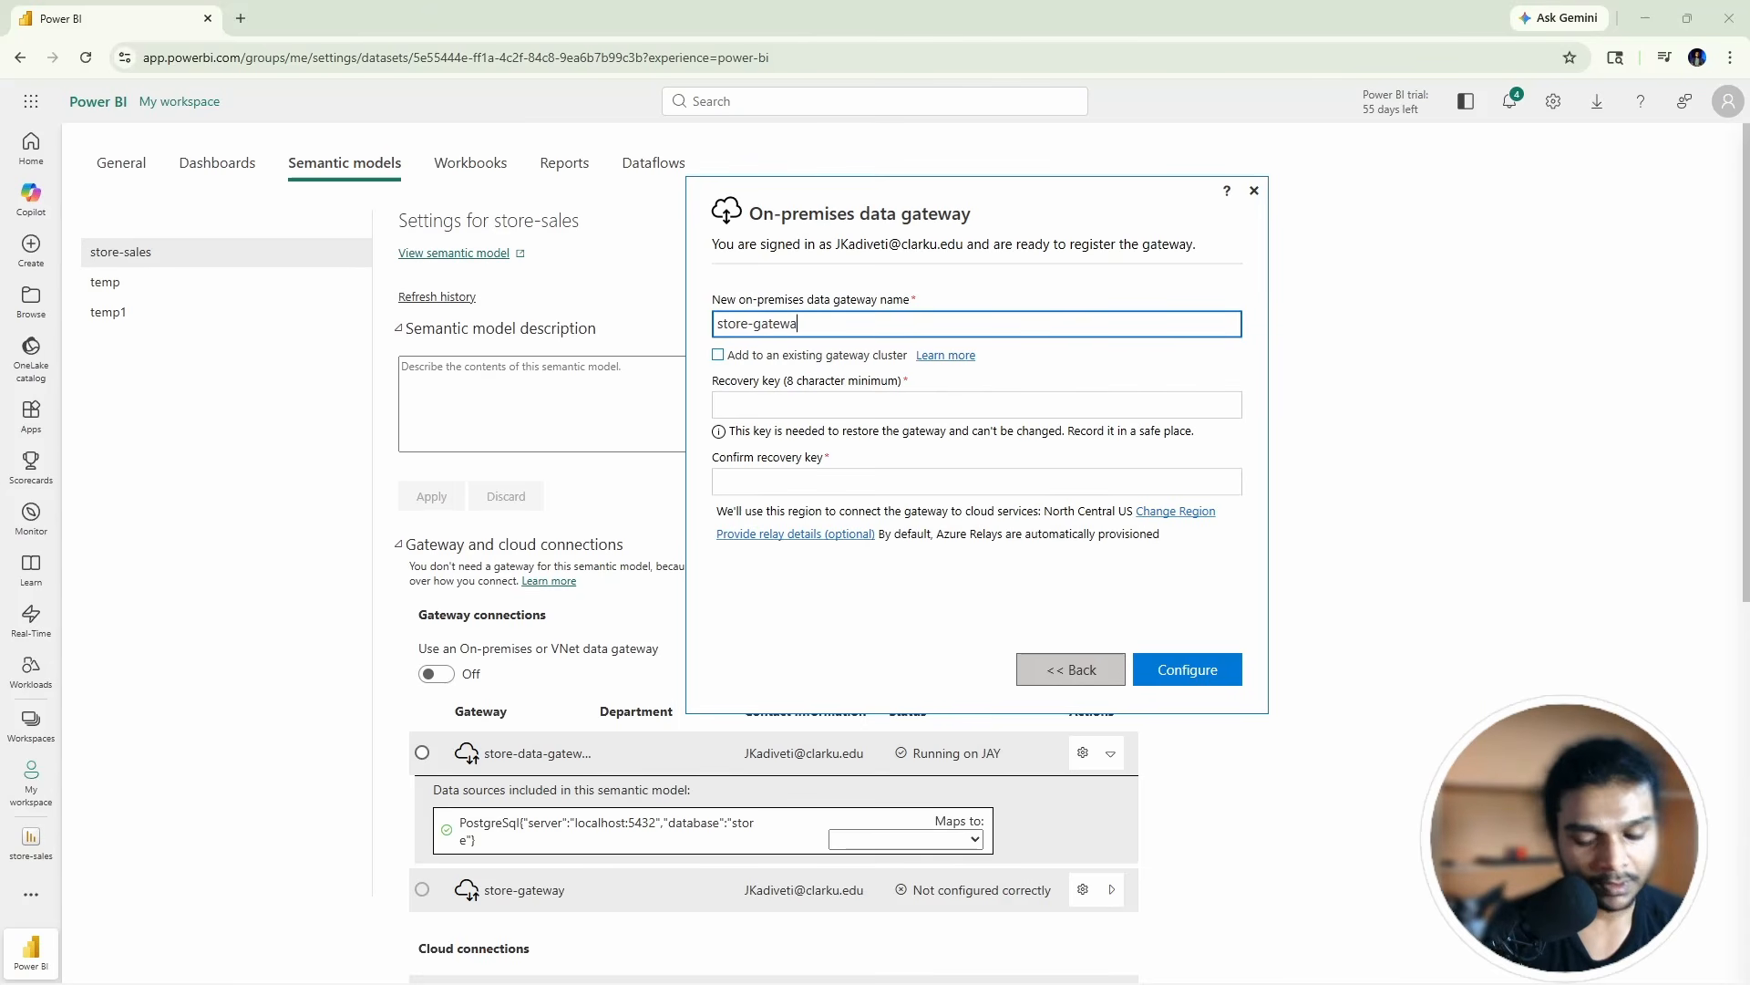
click(753, 407)
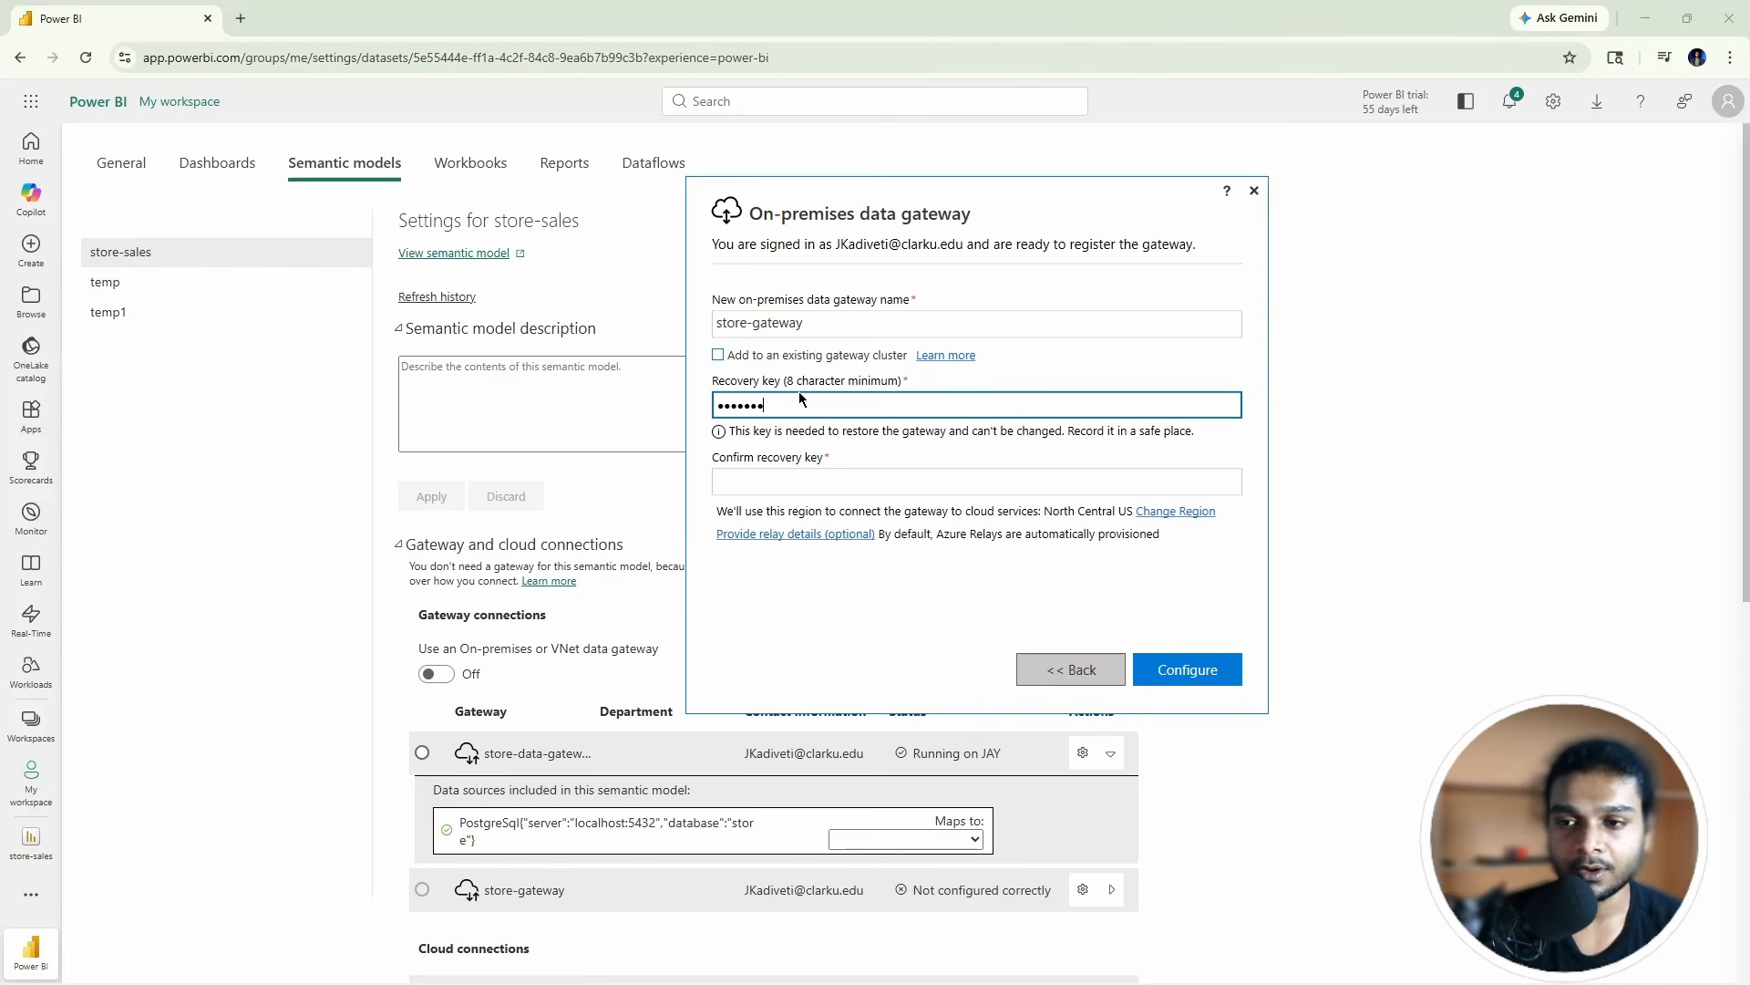
key(BackSpace)
key(BackSpace)
key(BackSpace)
key(BackSpace)
key(BackSpace)
key(BackSpace)
key(BackSpace)
key(BackSpace)
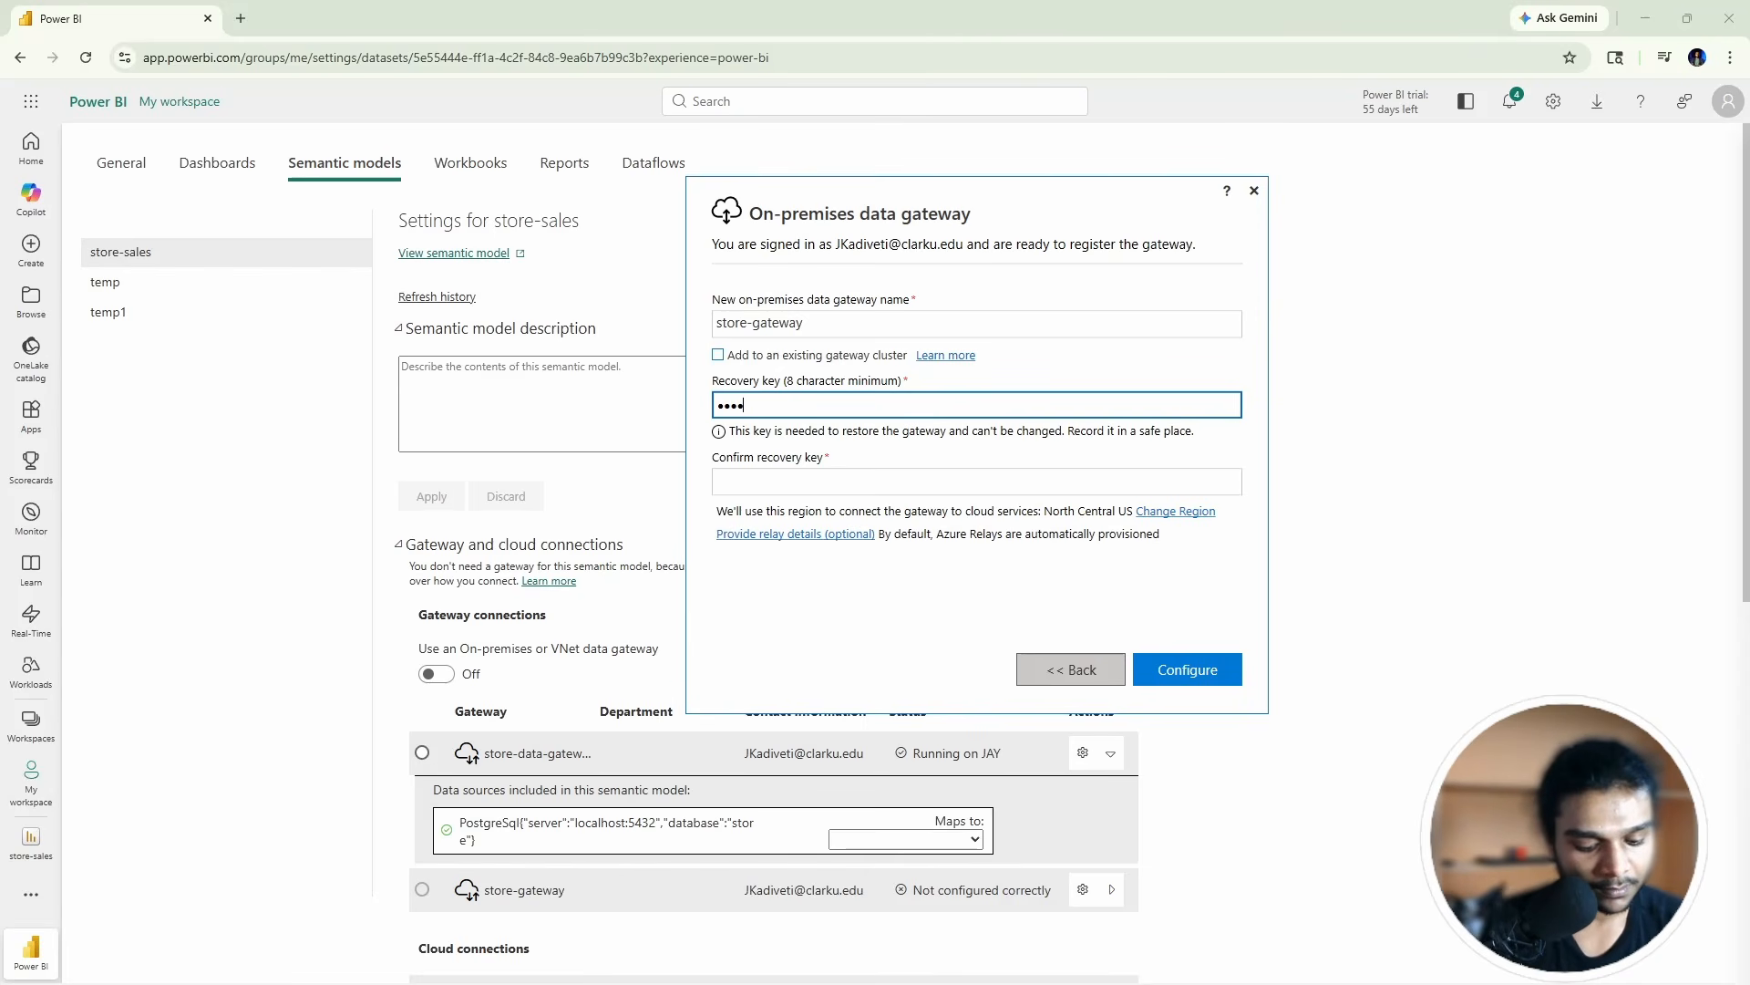
key(BackSpace)
key(BackSpace)
key(BackSpace)
key(BackSpace)
key(BackSpace)
text(a)
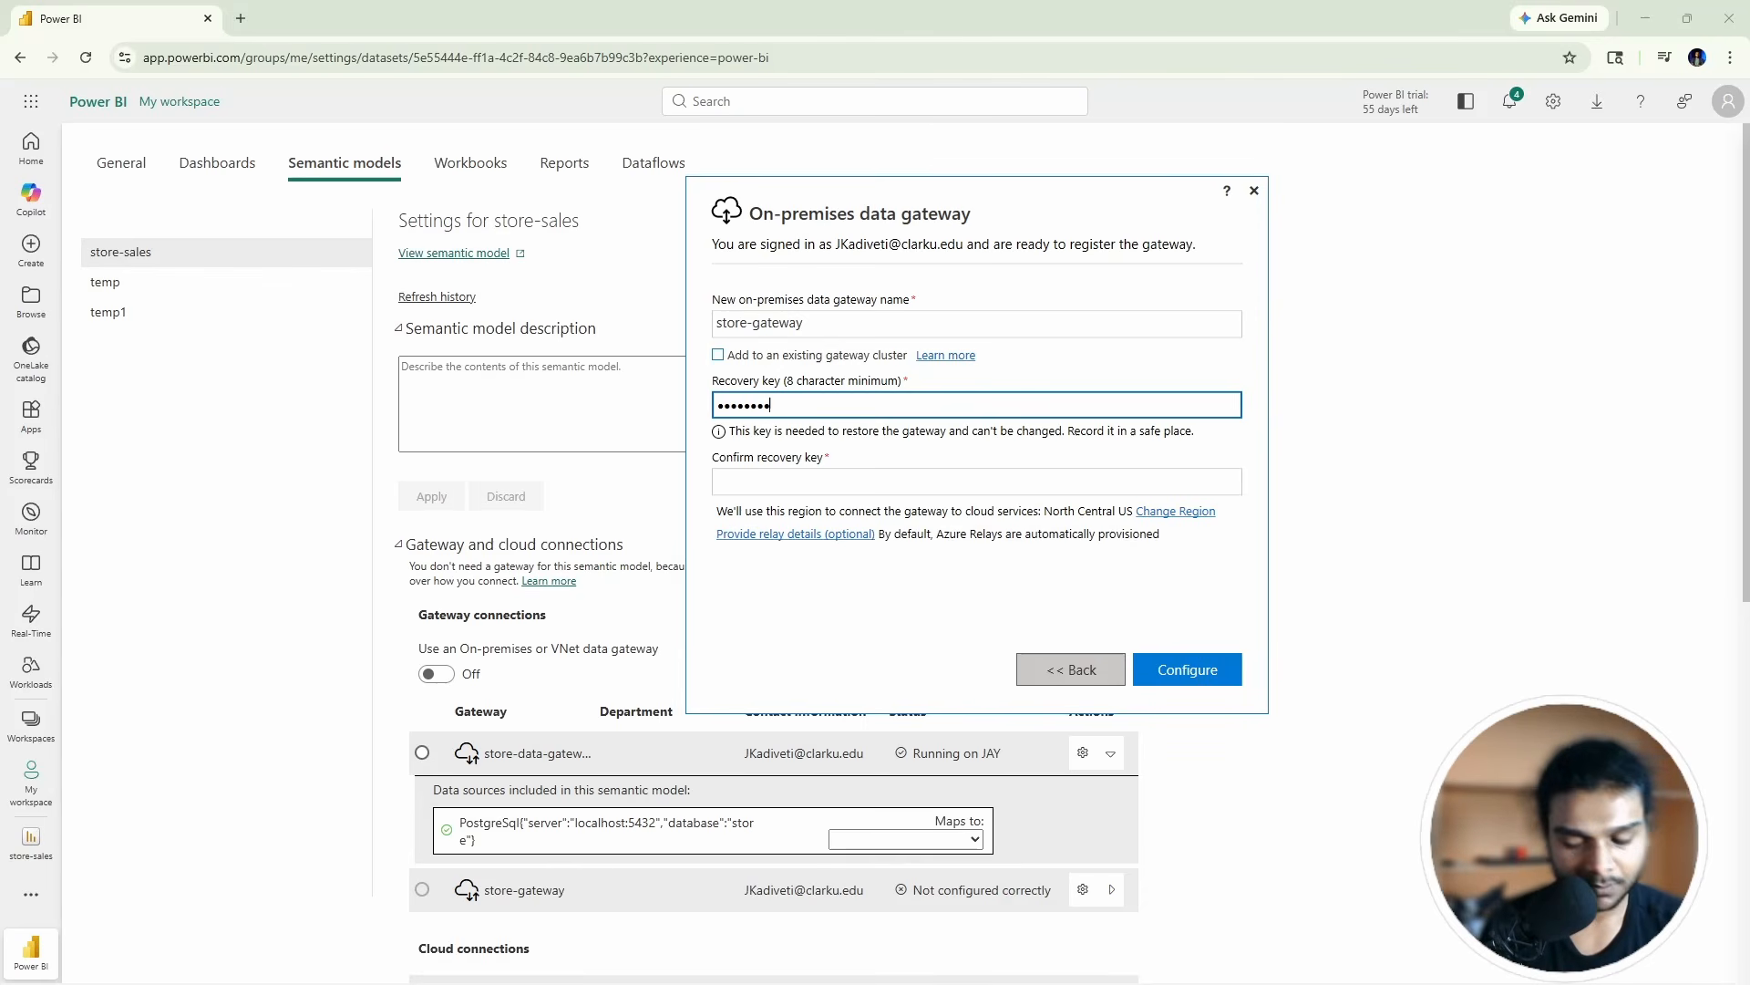
click(821, 484)
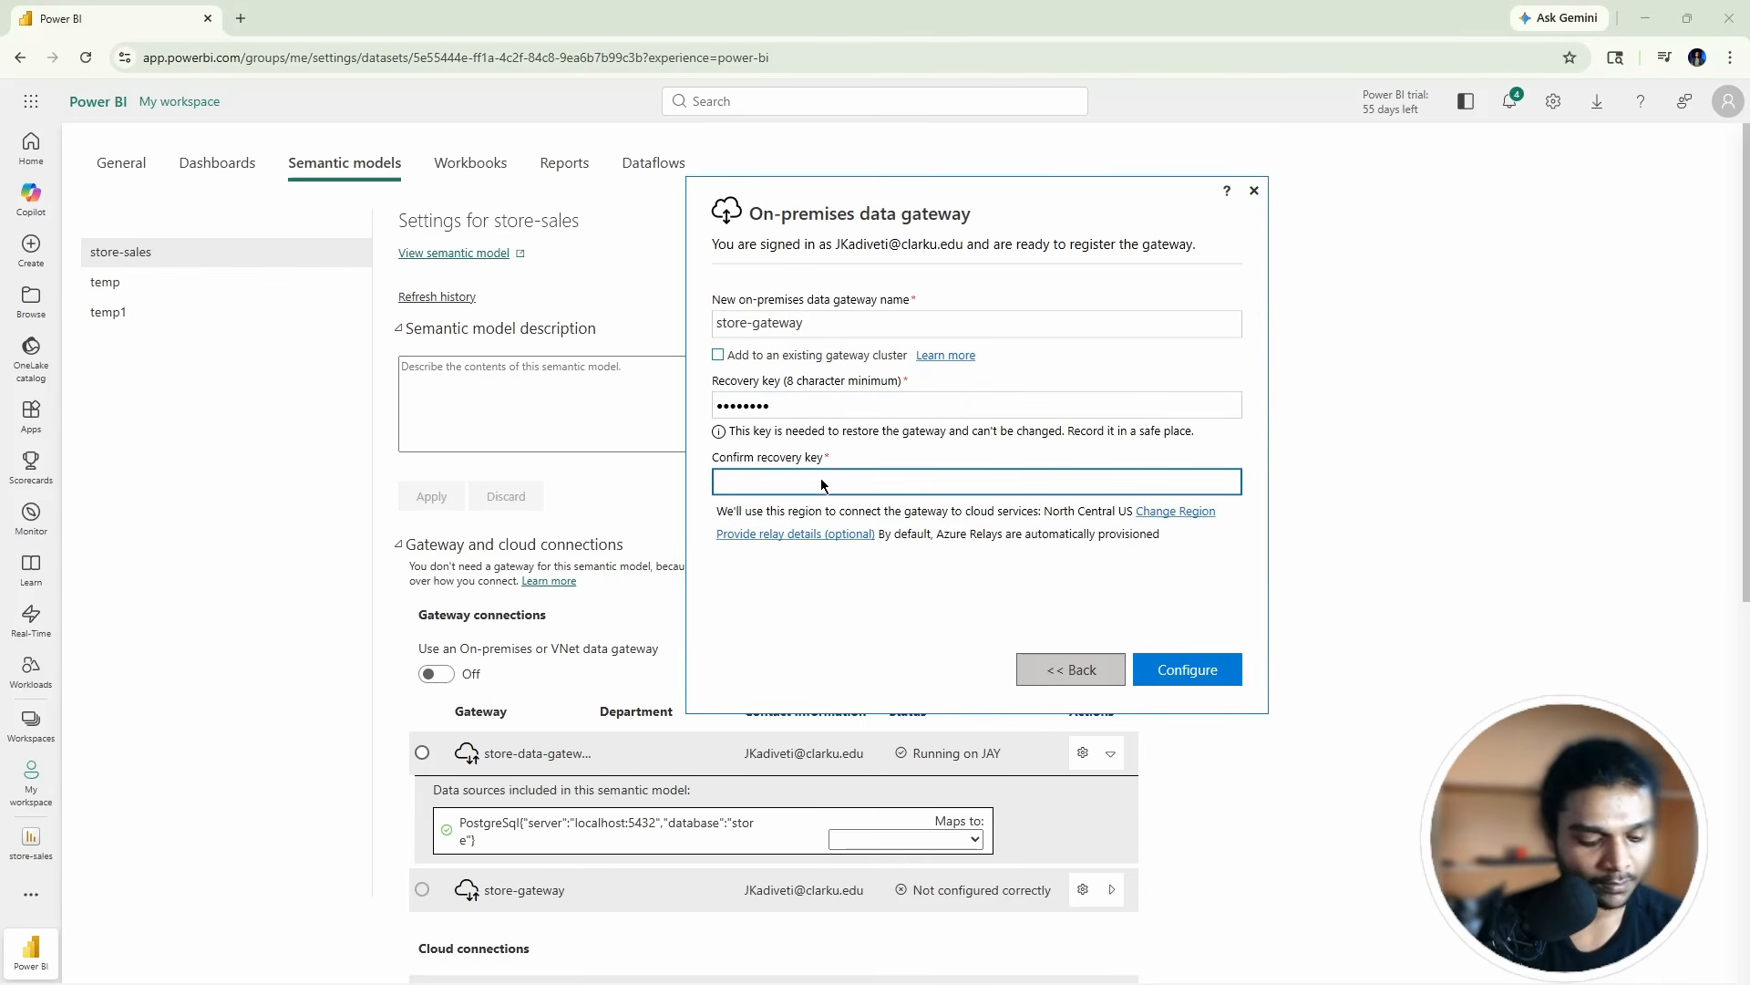
text(aaaa)
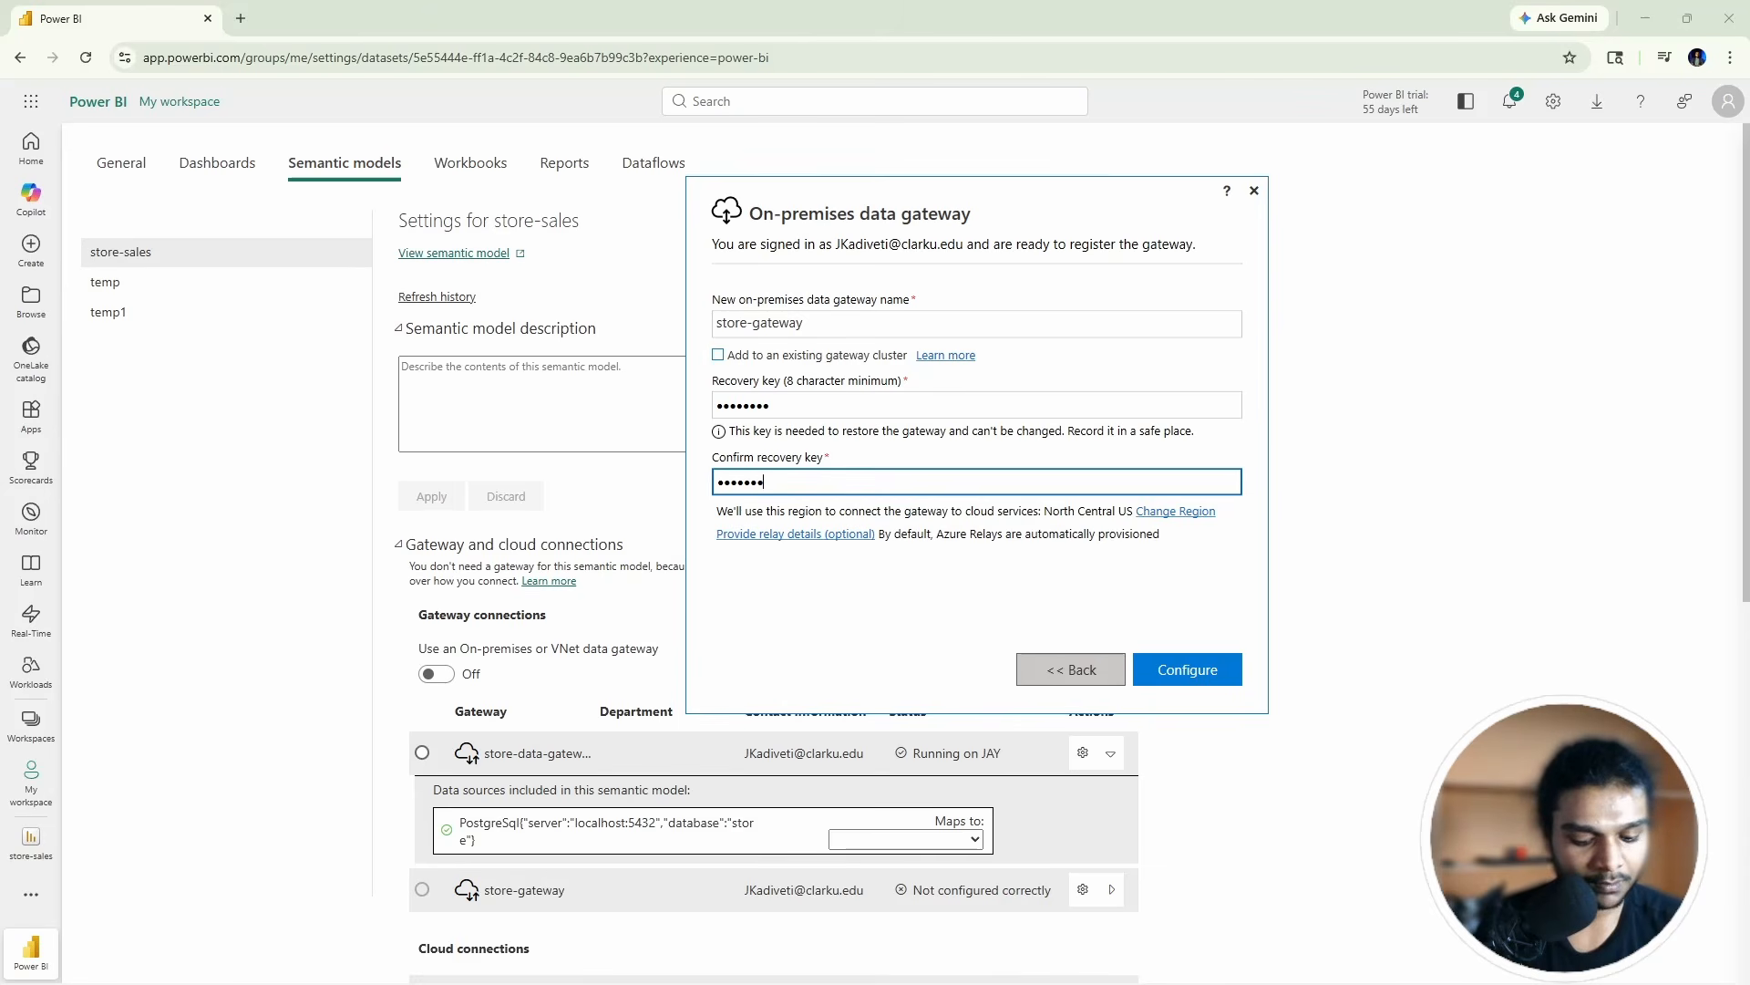
click(1181, 670)
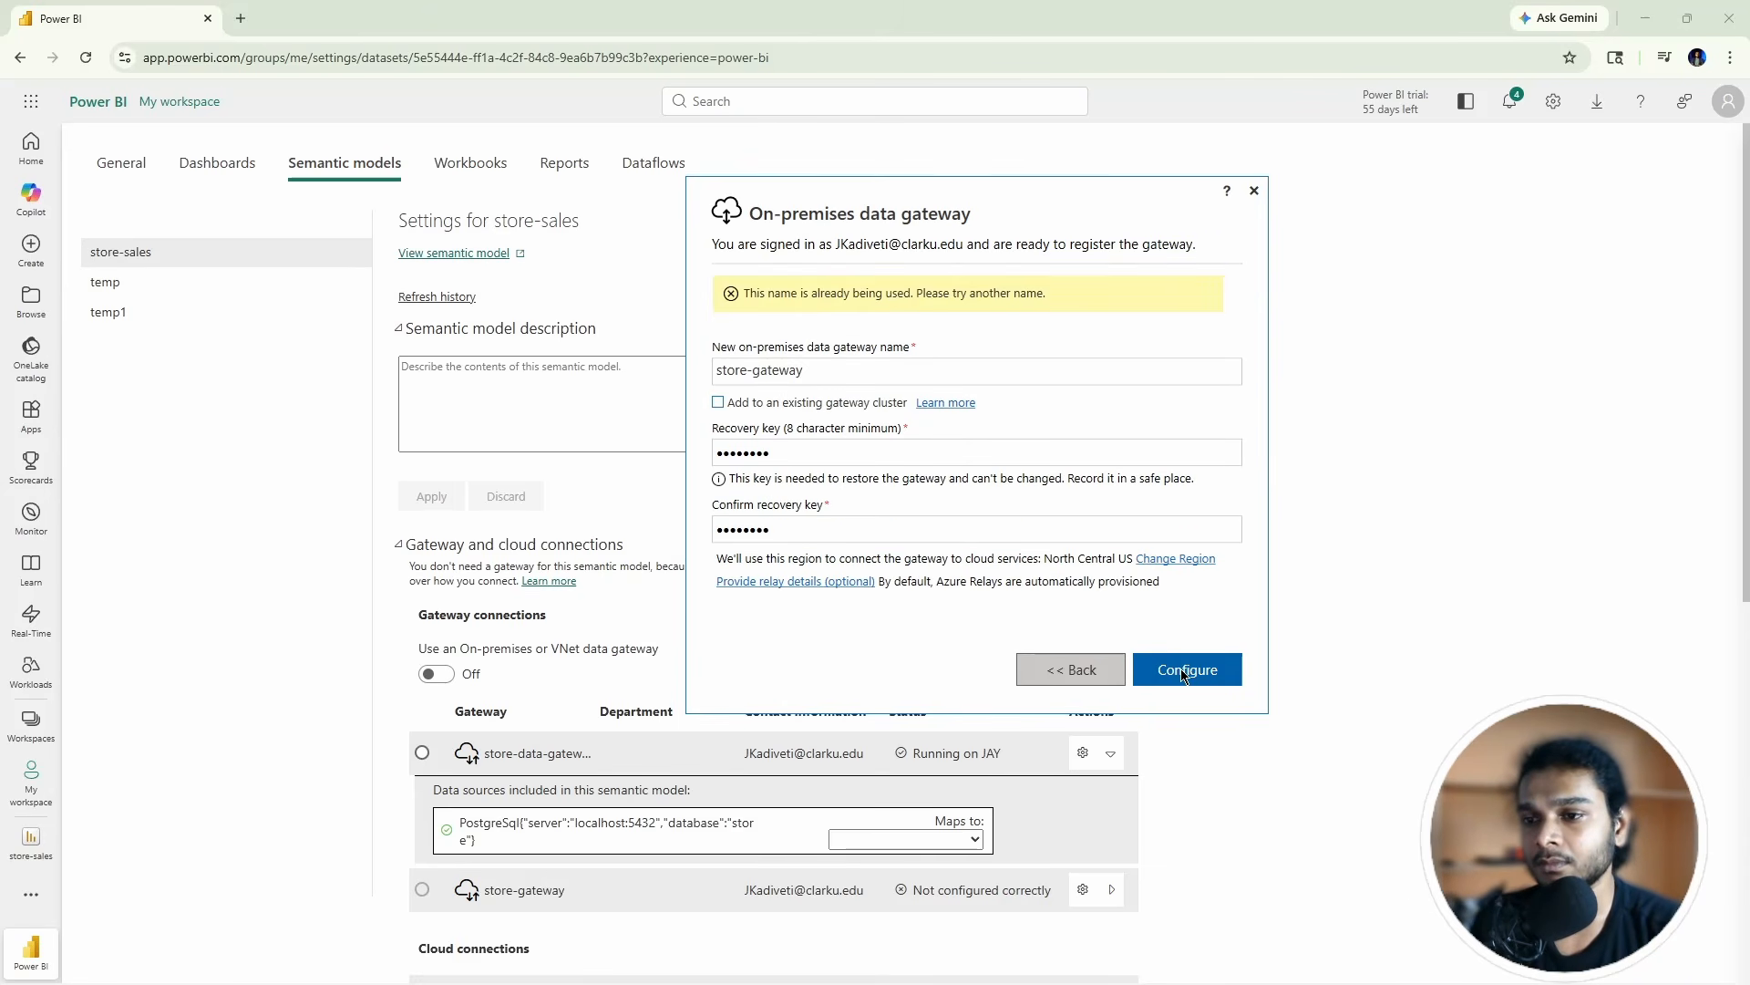
Step: Rename the gateway to store-sales, configure it, and confirm it's online before closing the status window
click(834, 369)
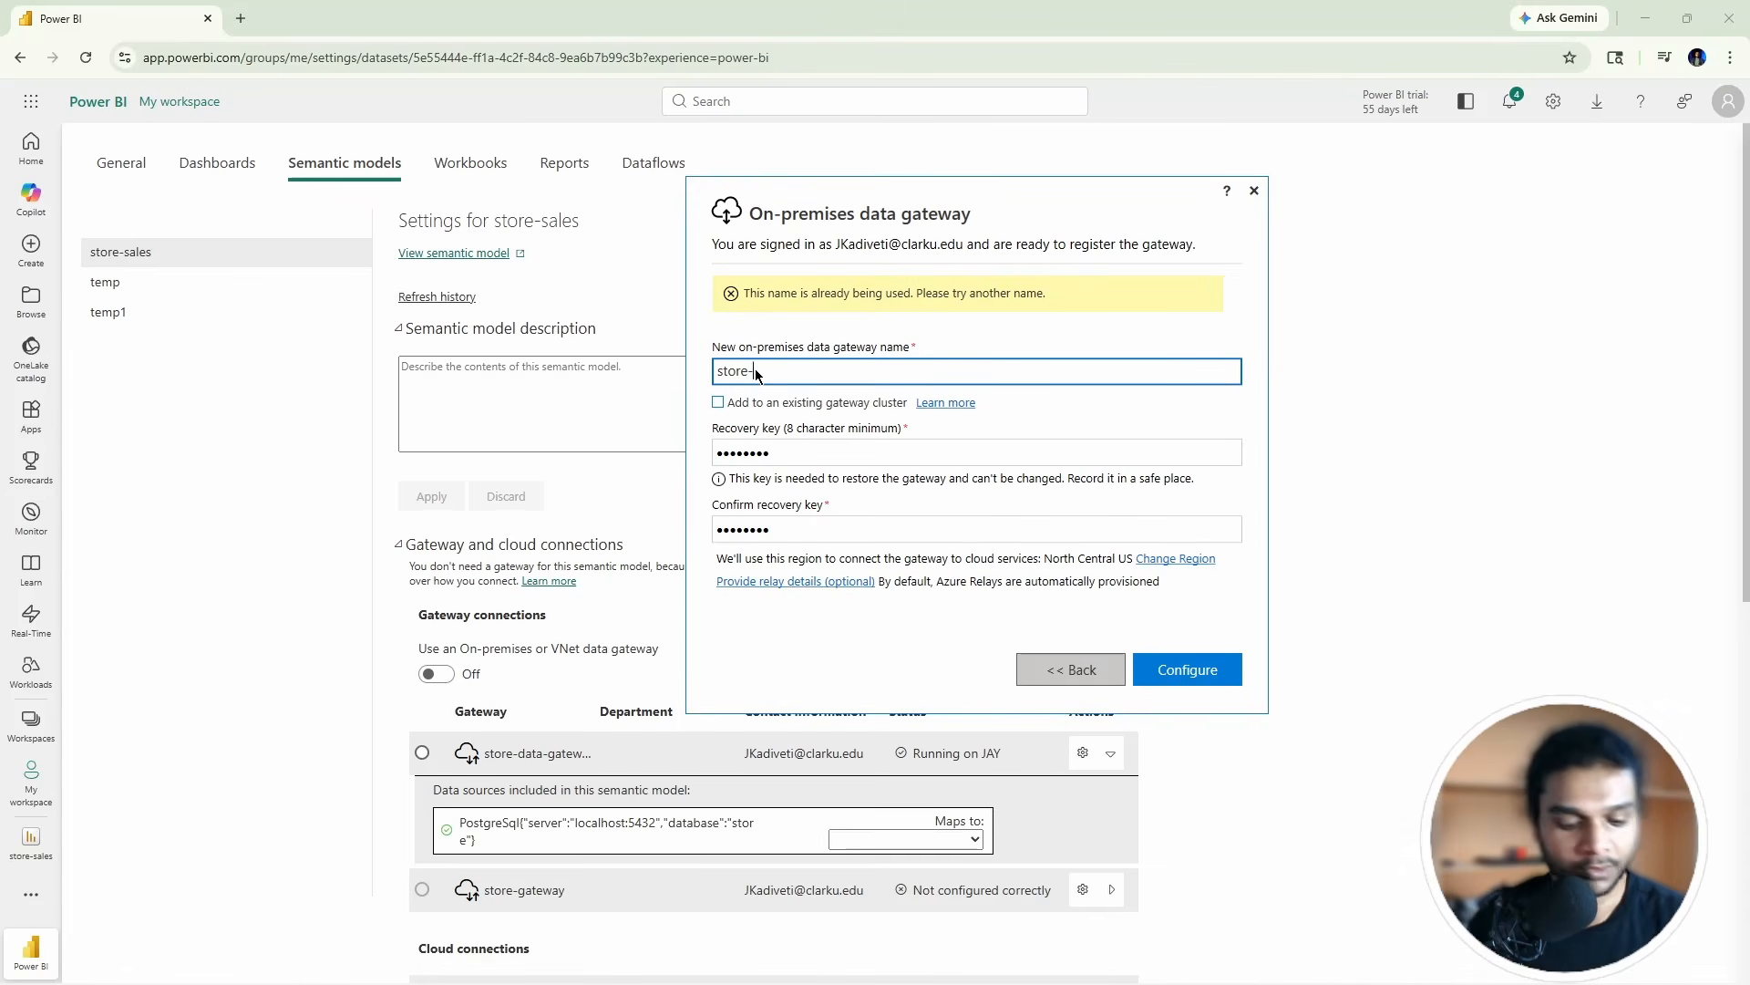
text(sales)
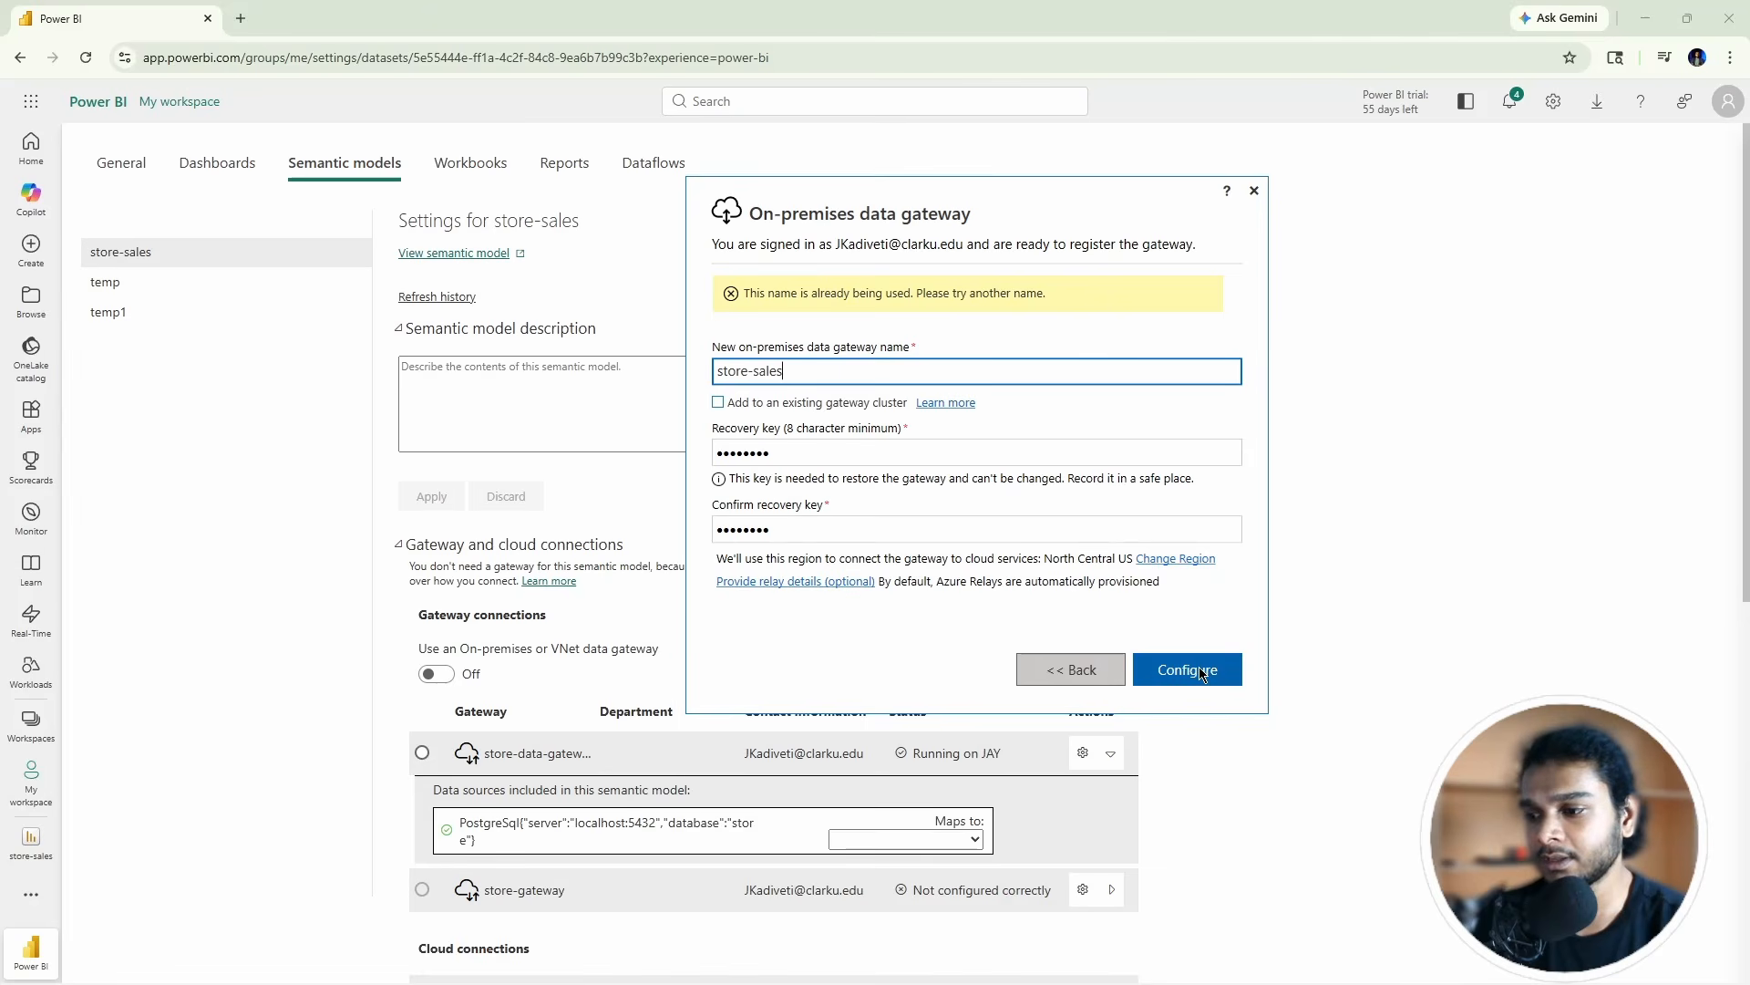
click(1168, 670)
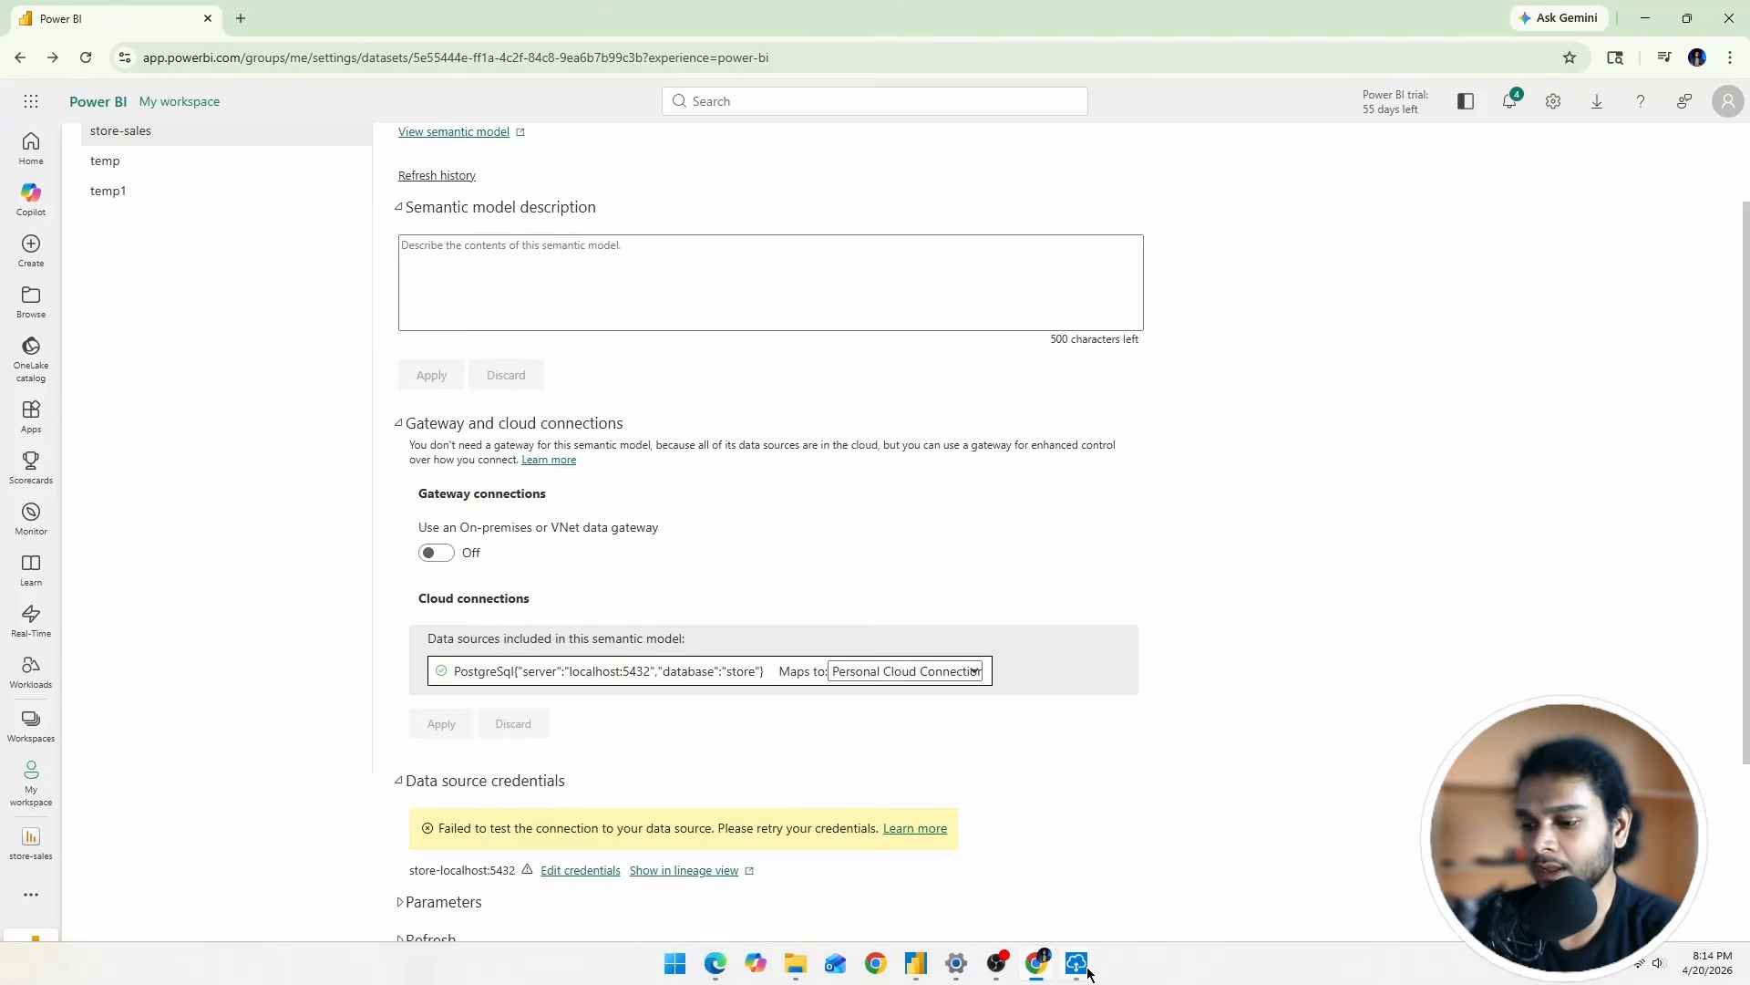
click(1083, 967)
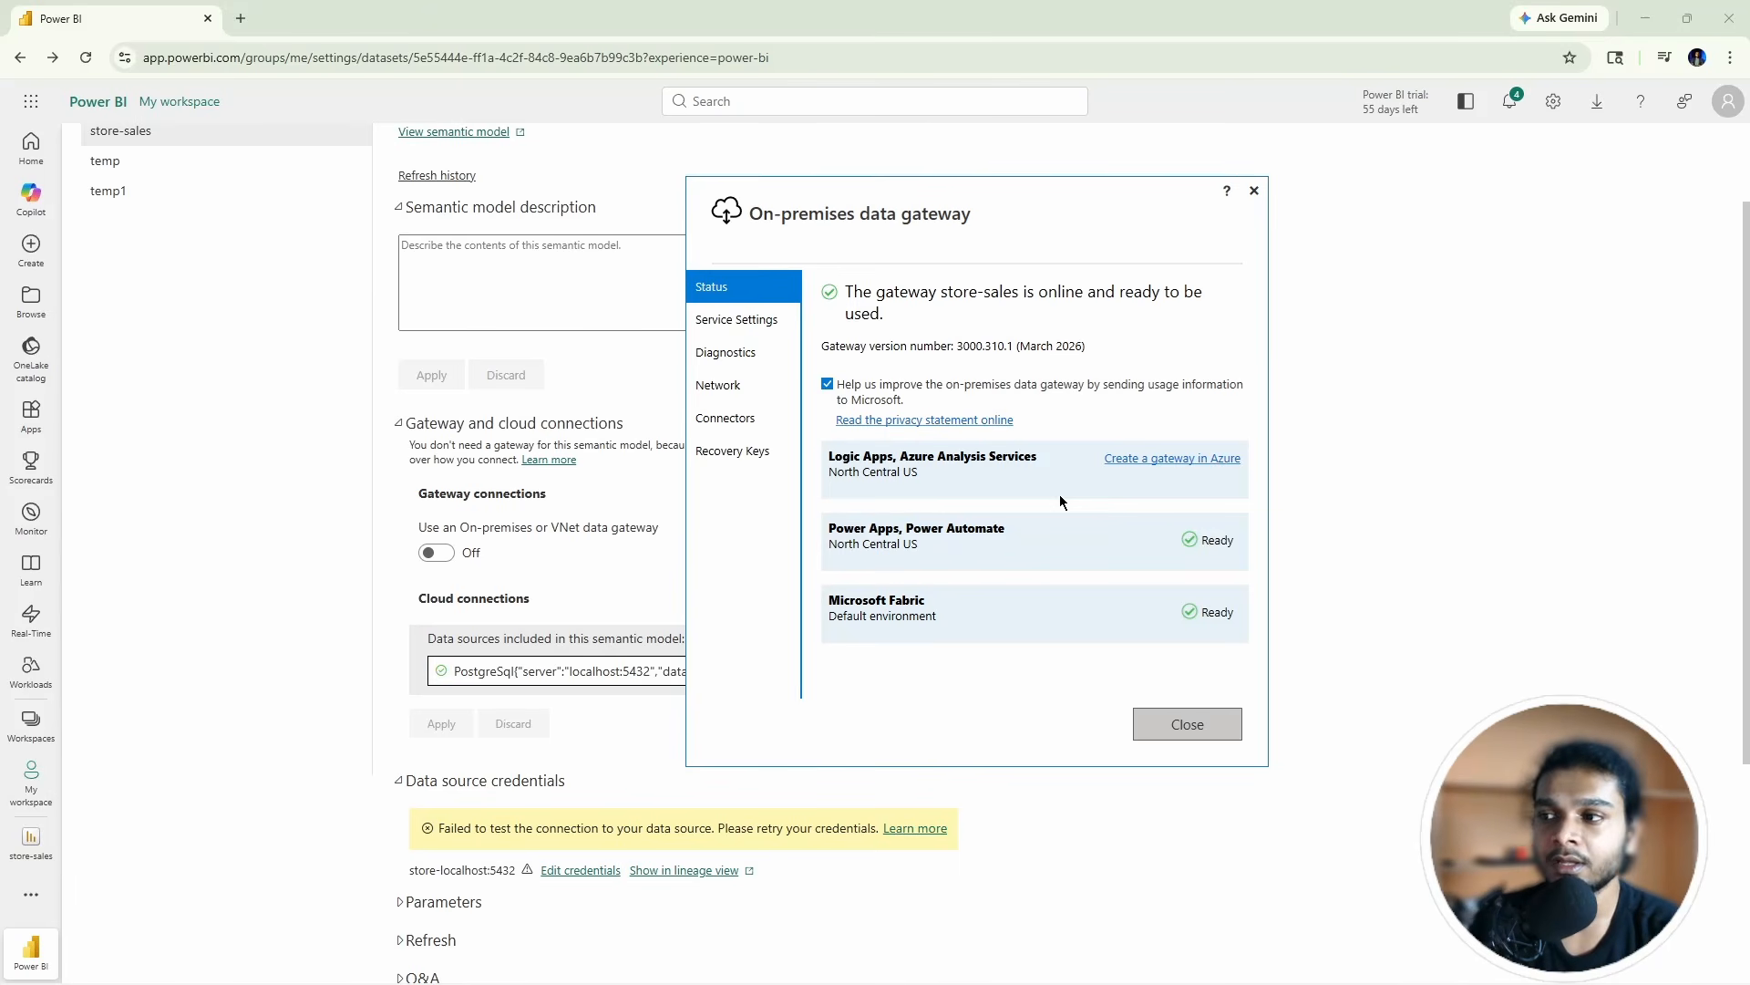
click(1397, 308)
Step: Open Manage connections and gateways from Settings, check On-premises data gateways, then start a + New connection
scroll(646, 243, up, 2)
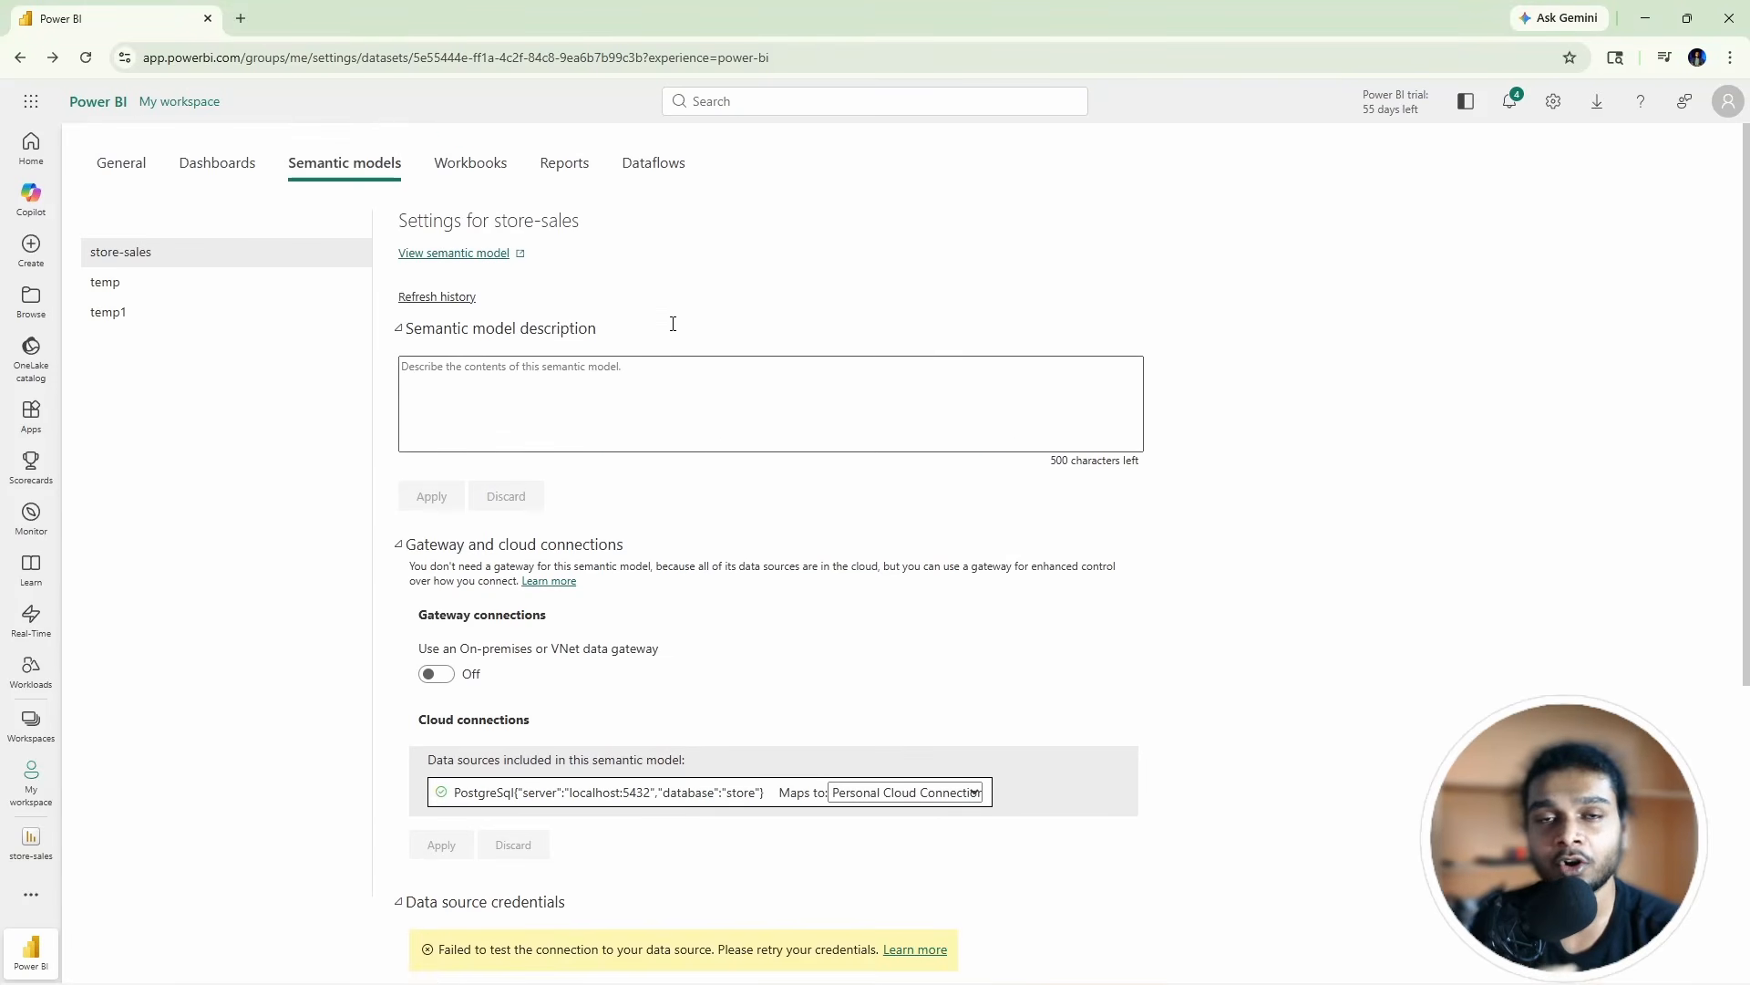
scroll(568, 381, down, 2)
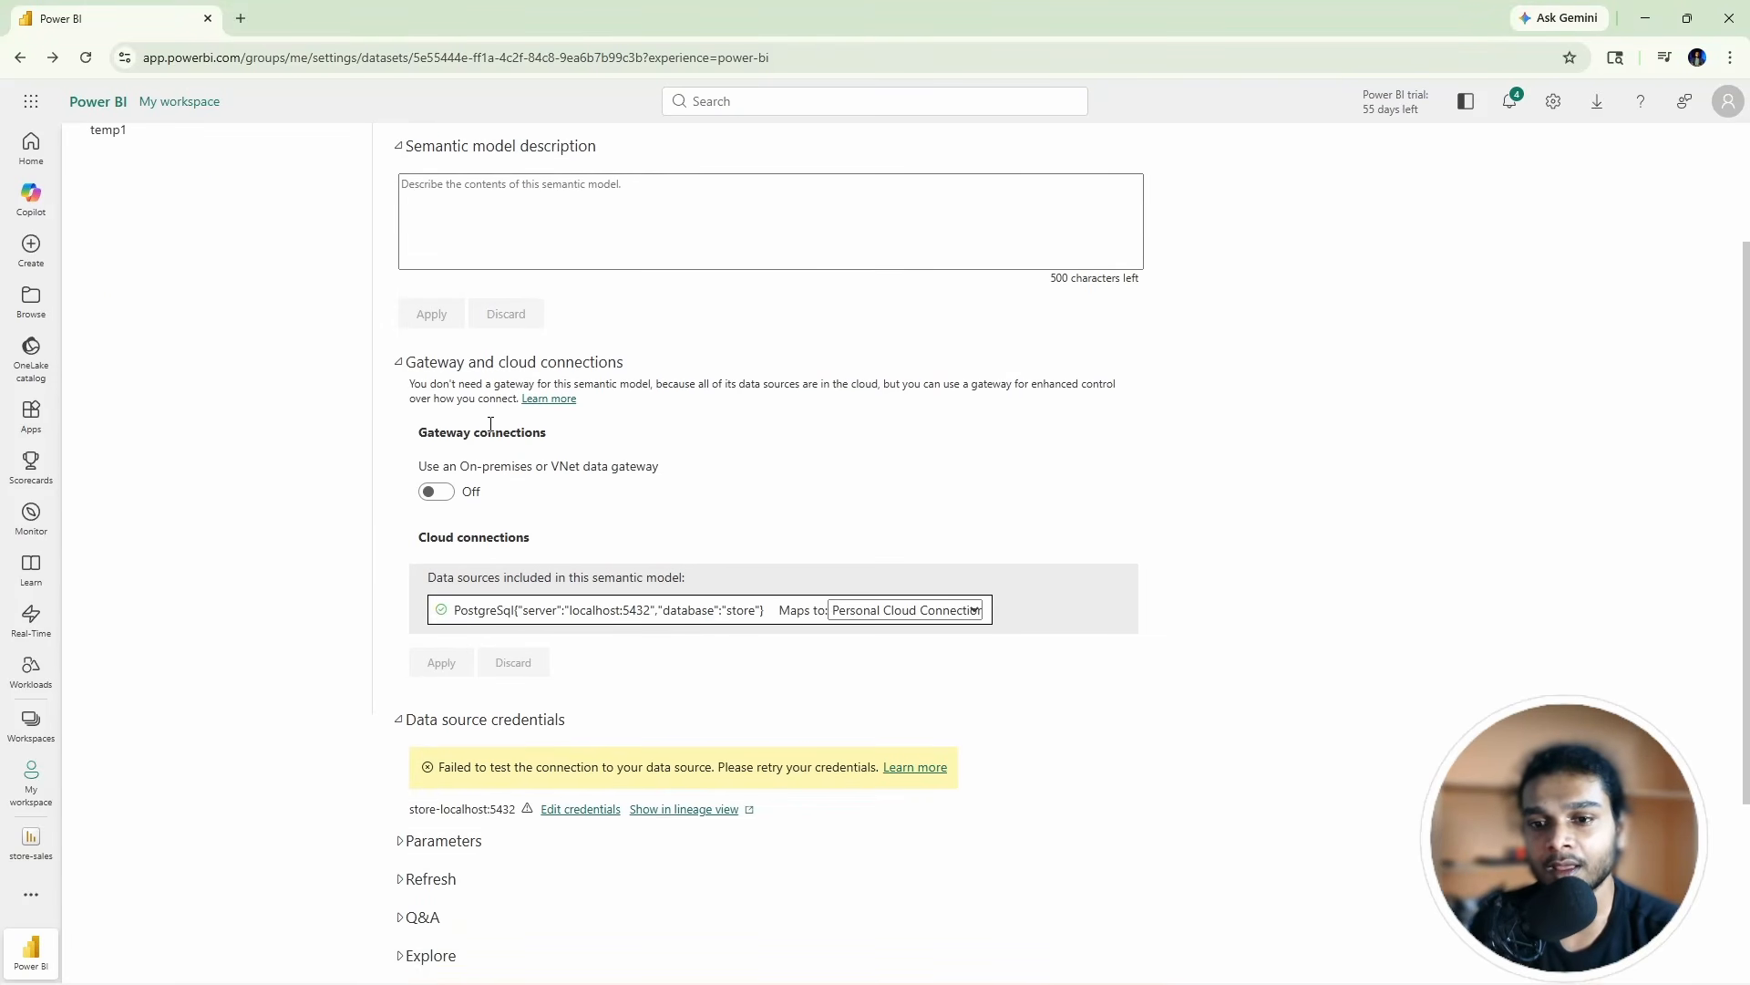
scroll(490, 425, up, 2)
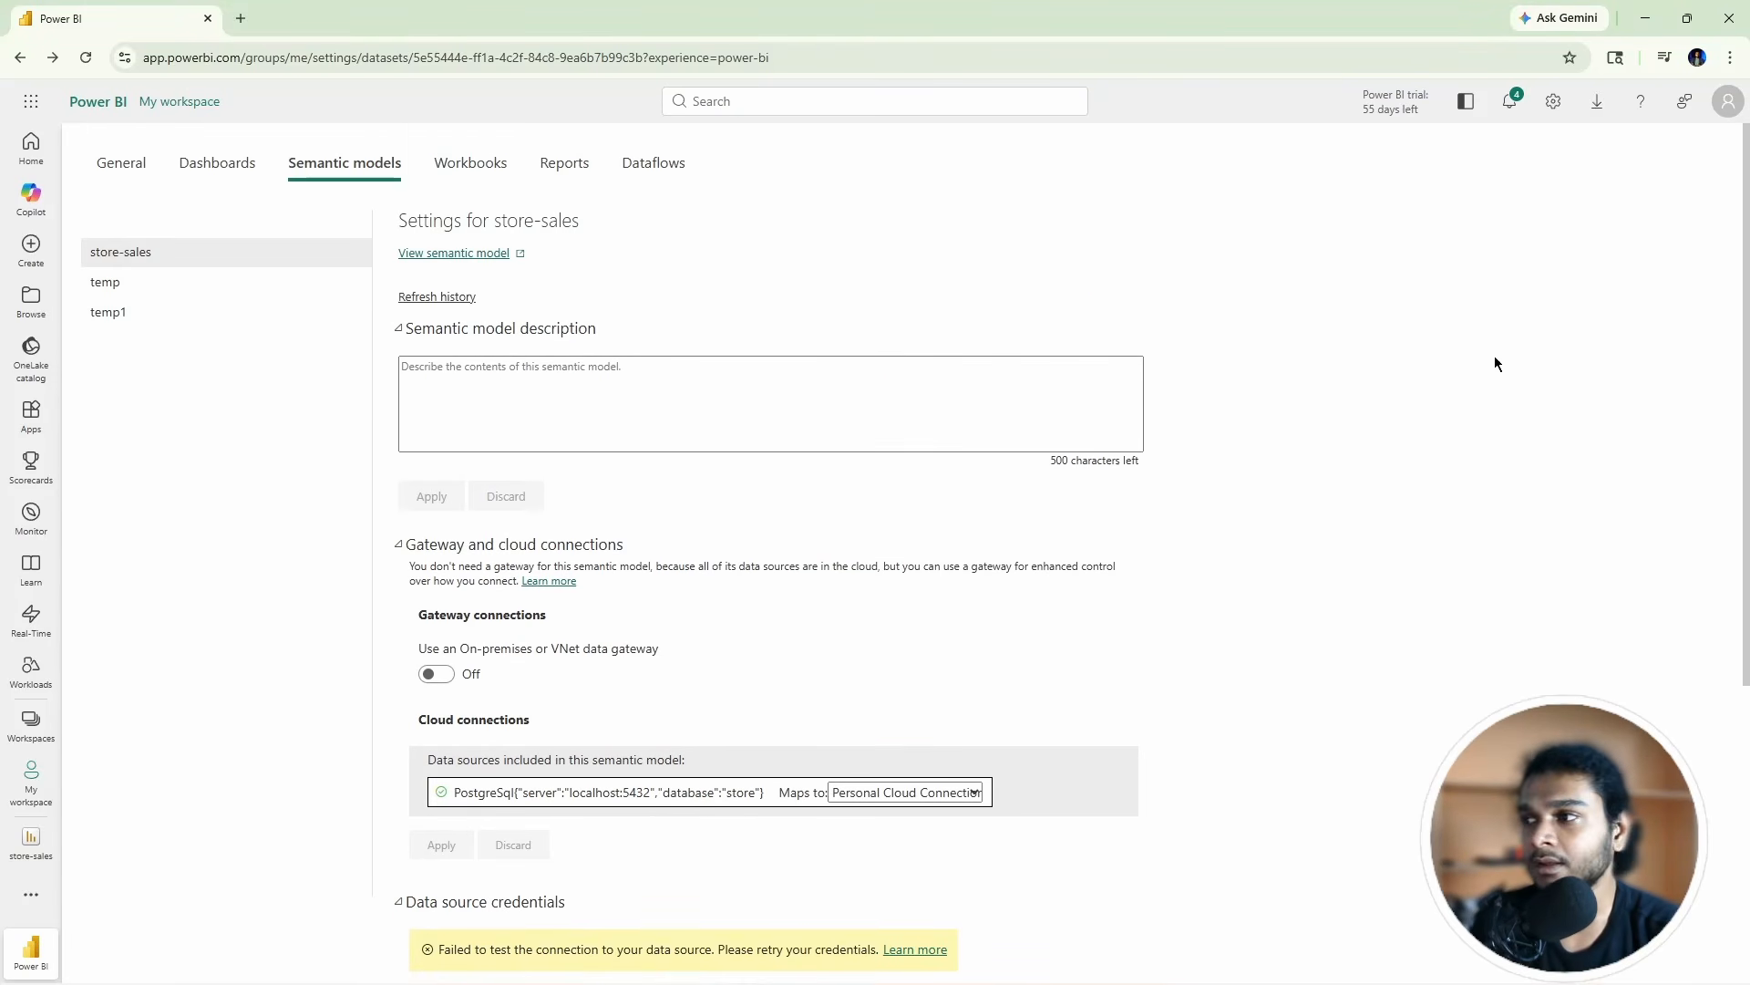
click(1553, 102)
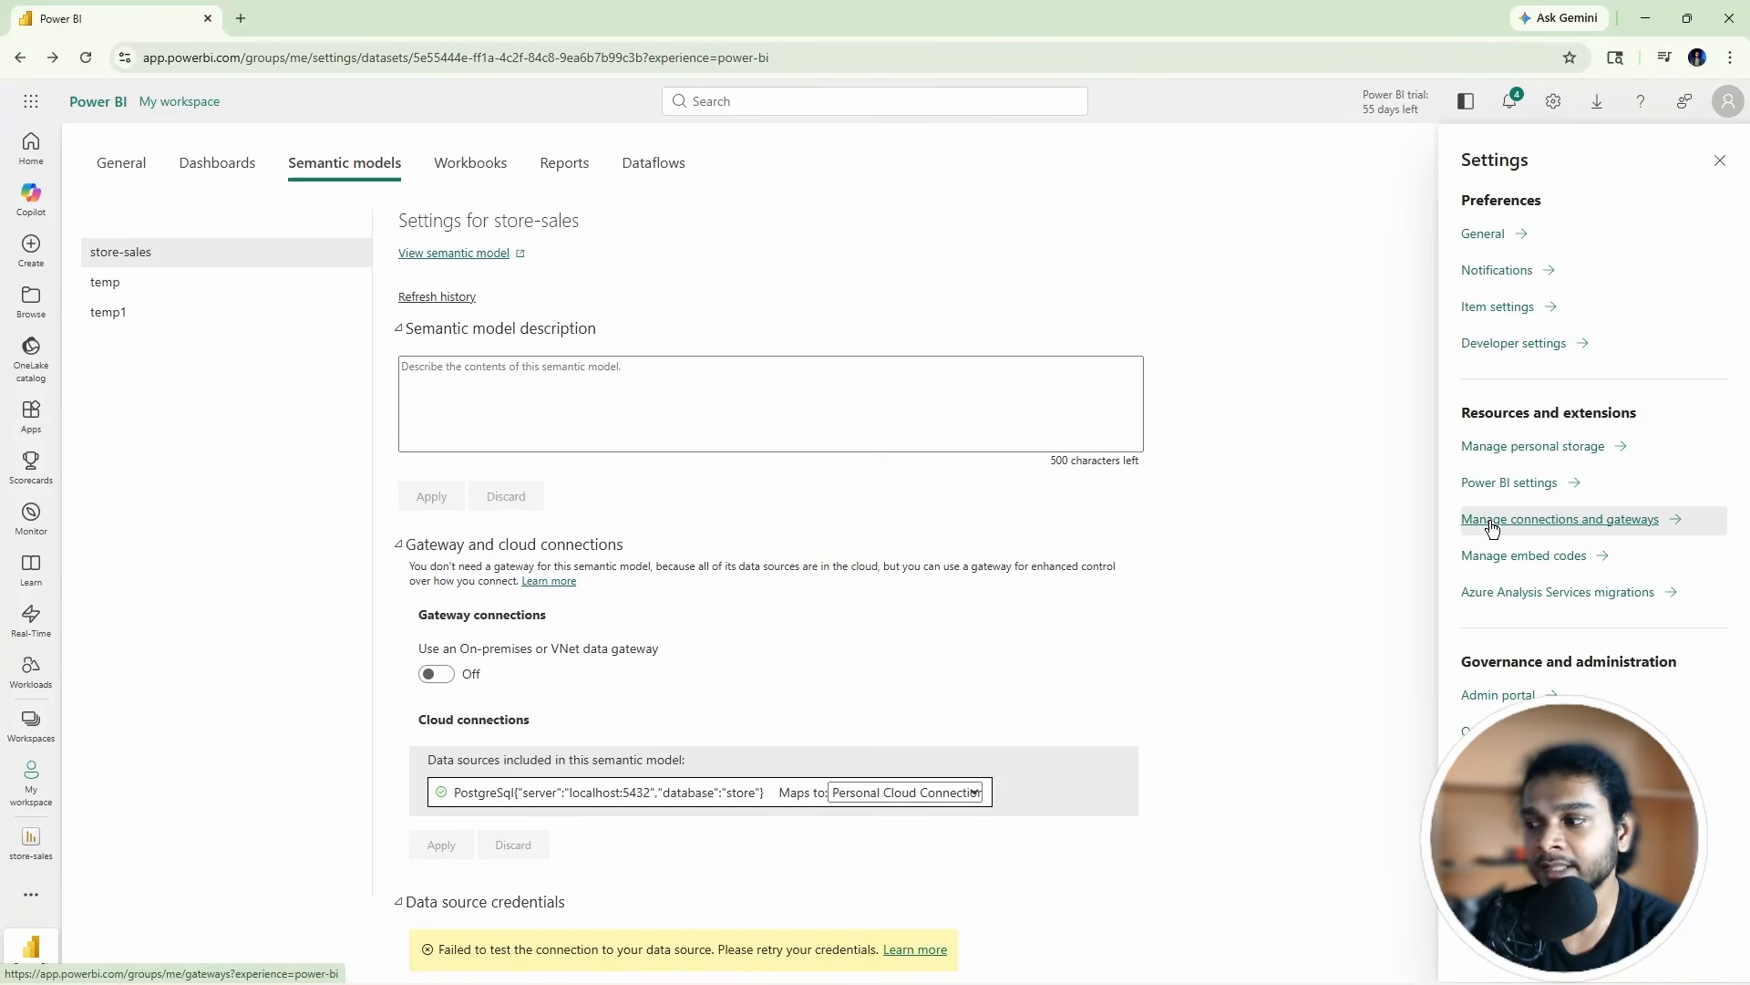
click(1491, 522)
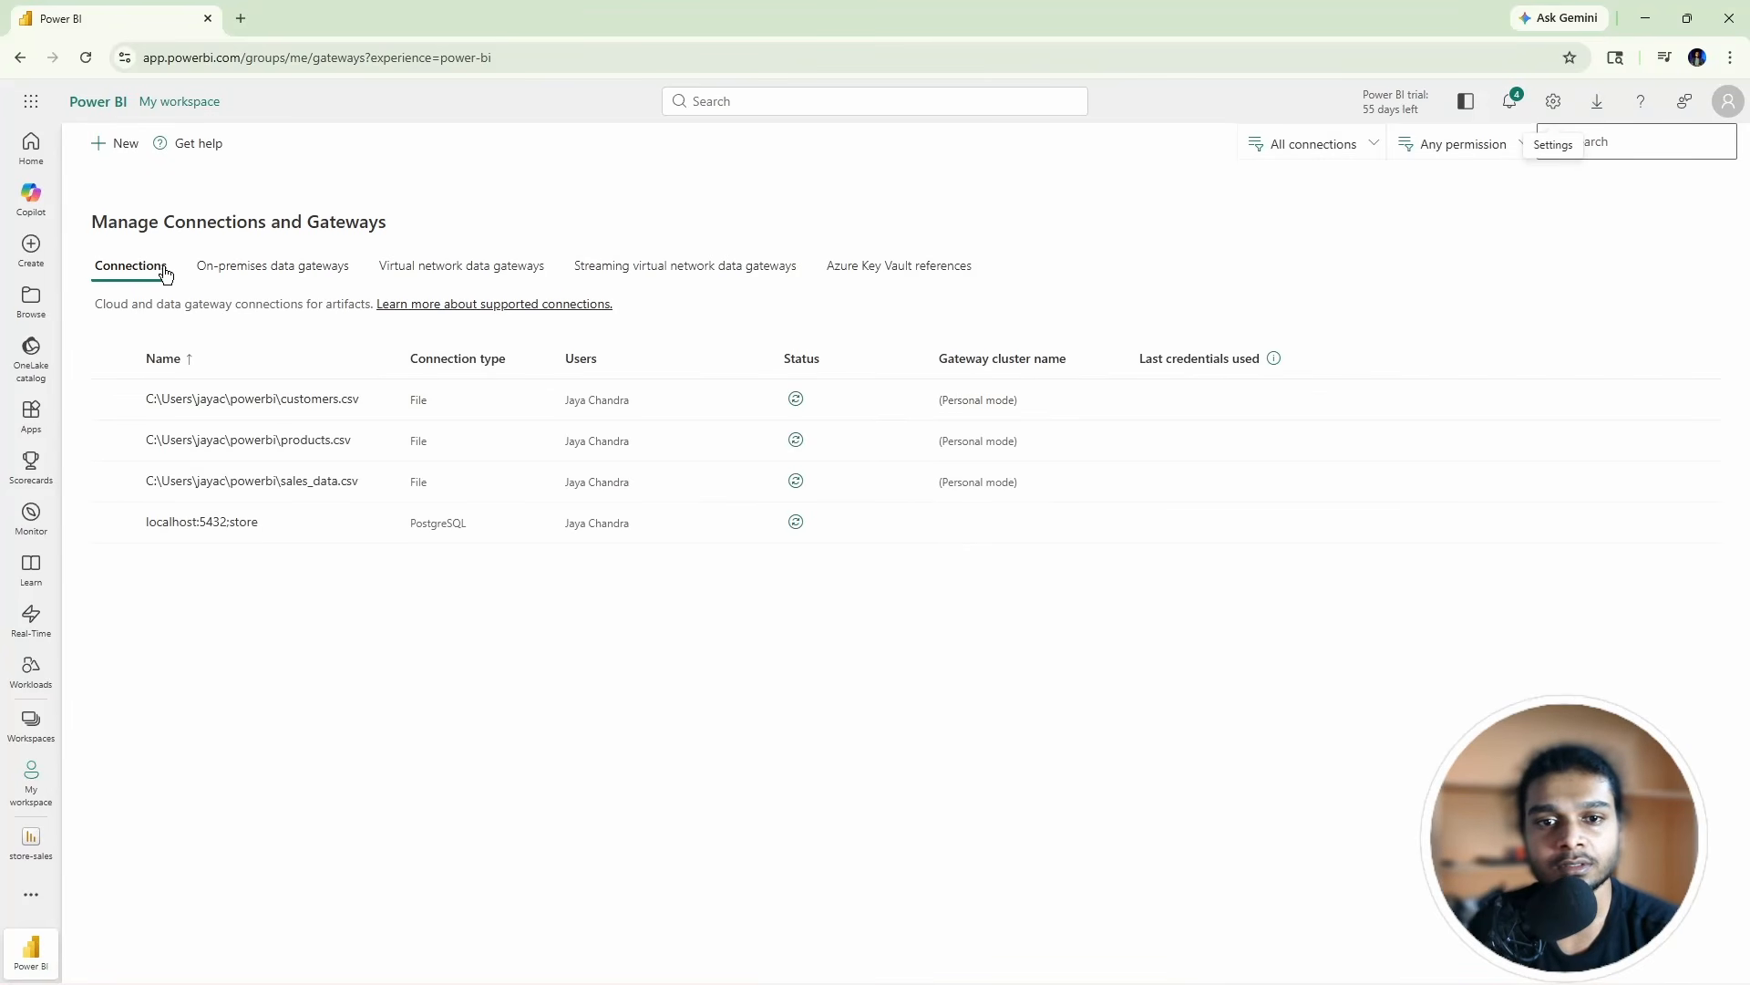
click(224, 283)
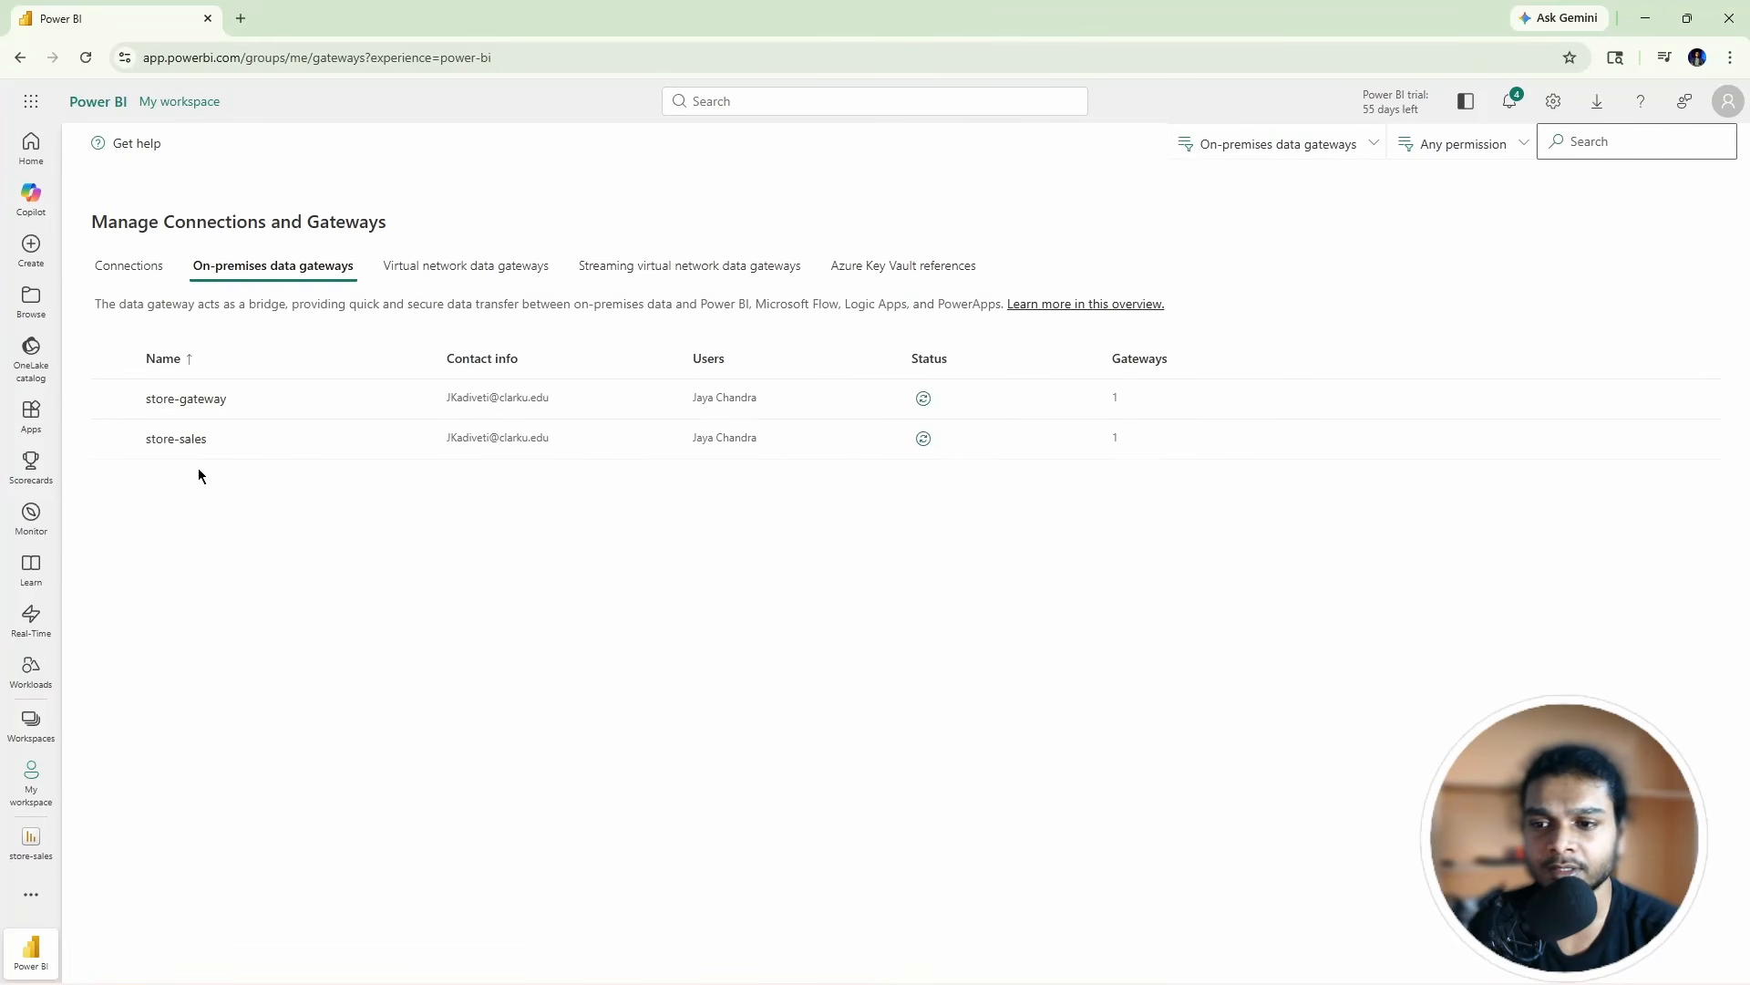
click(119, 278)
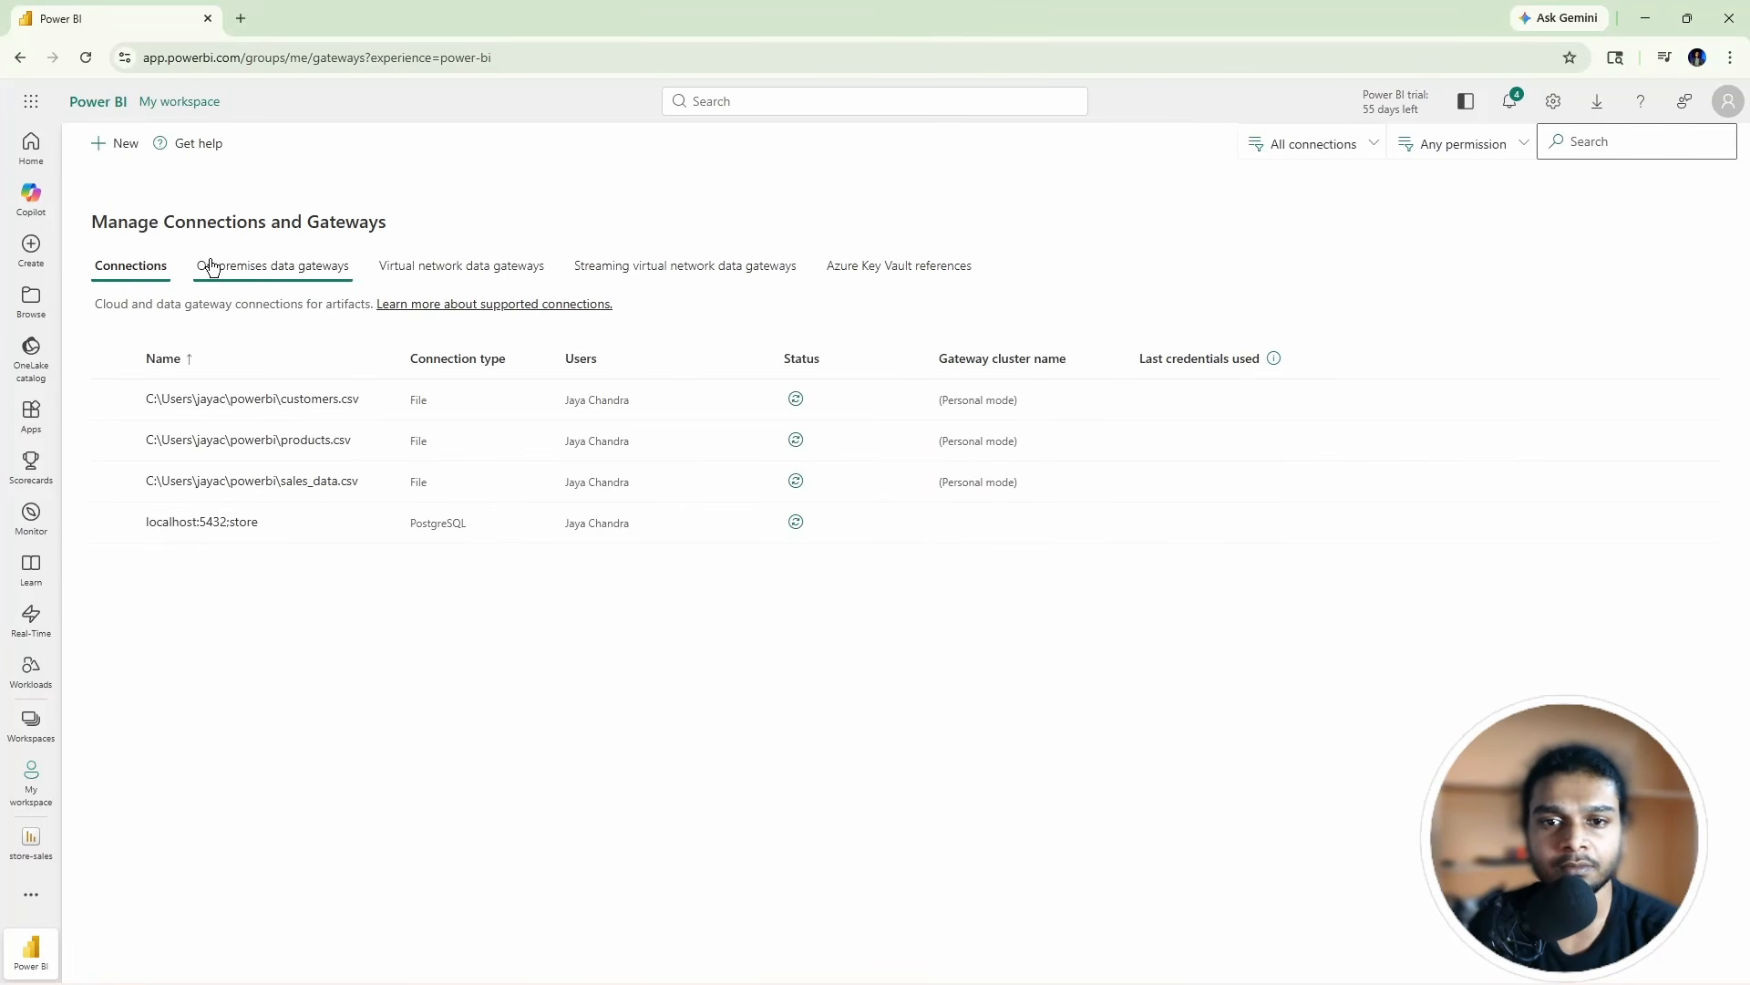
click(115, 150)
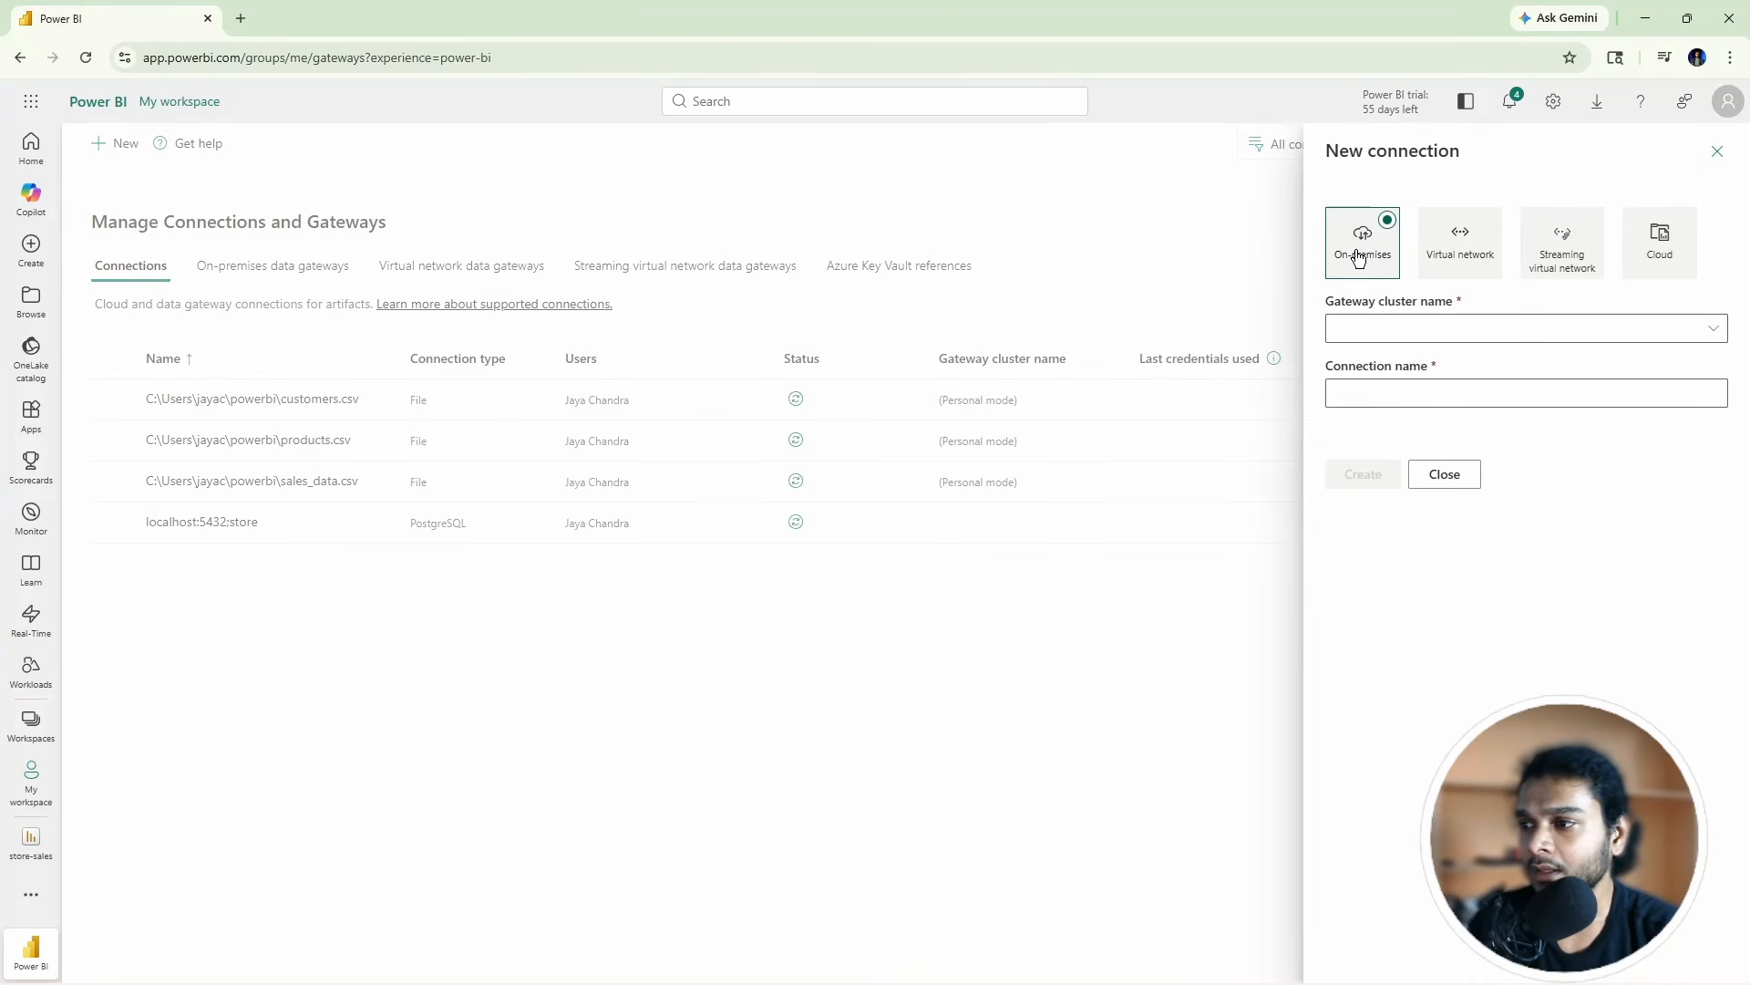
Step: Pick the store-sales gateway, name the connection store-connect and set its type to PostgreSQL
click(1370, 328)
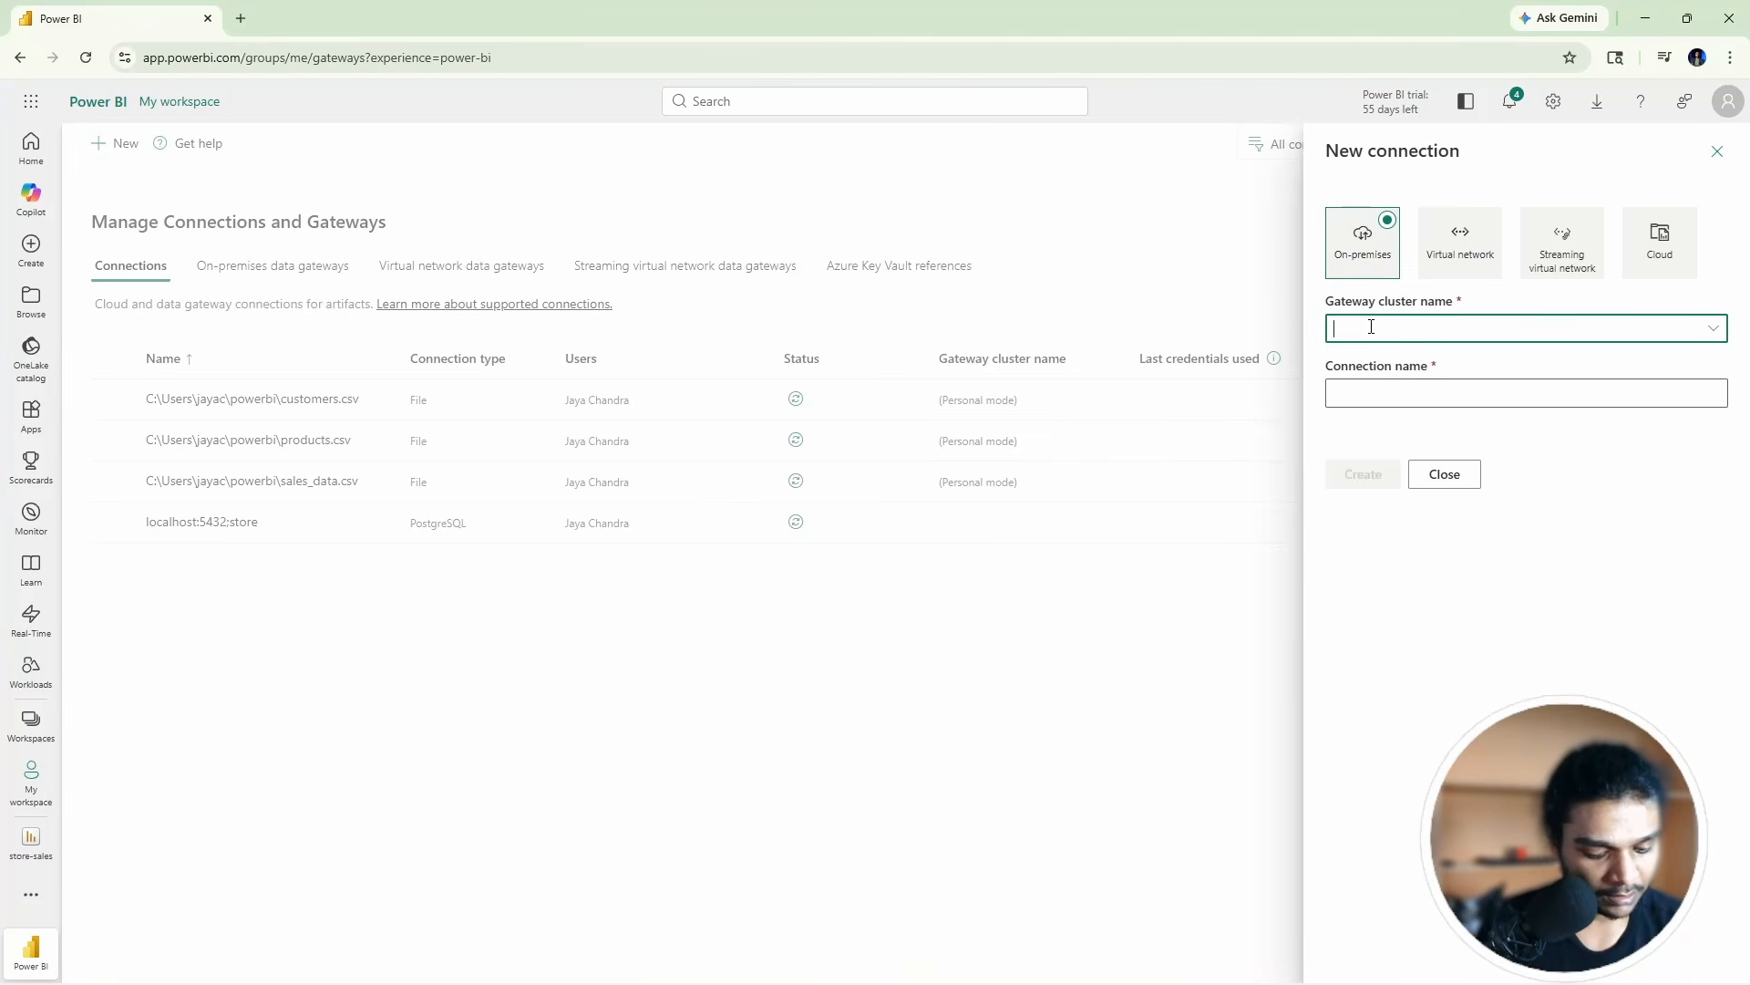
text(store-gateway)
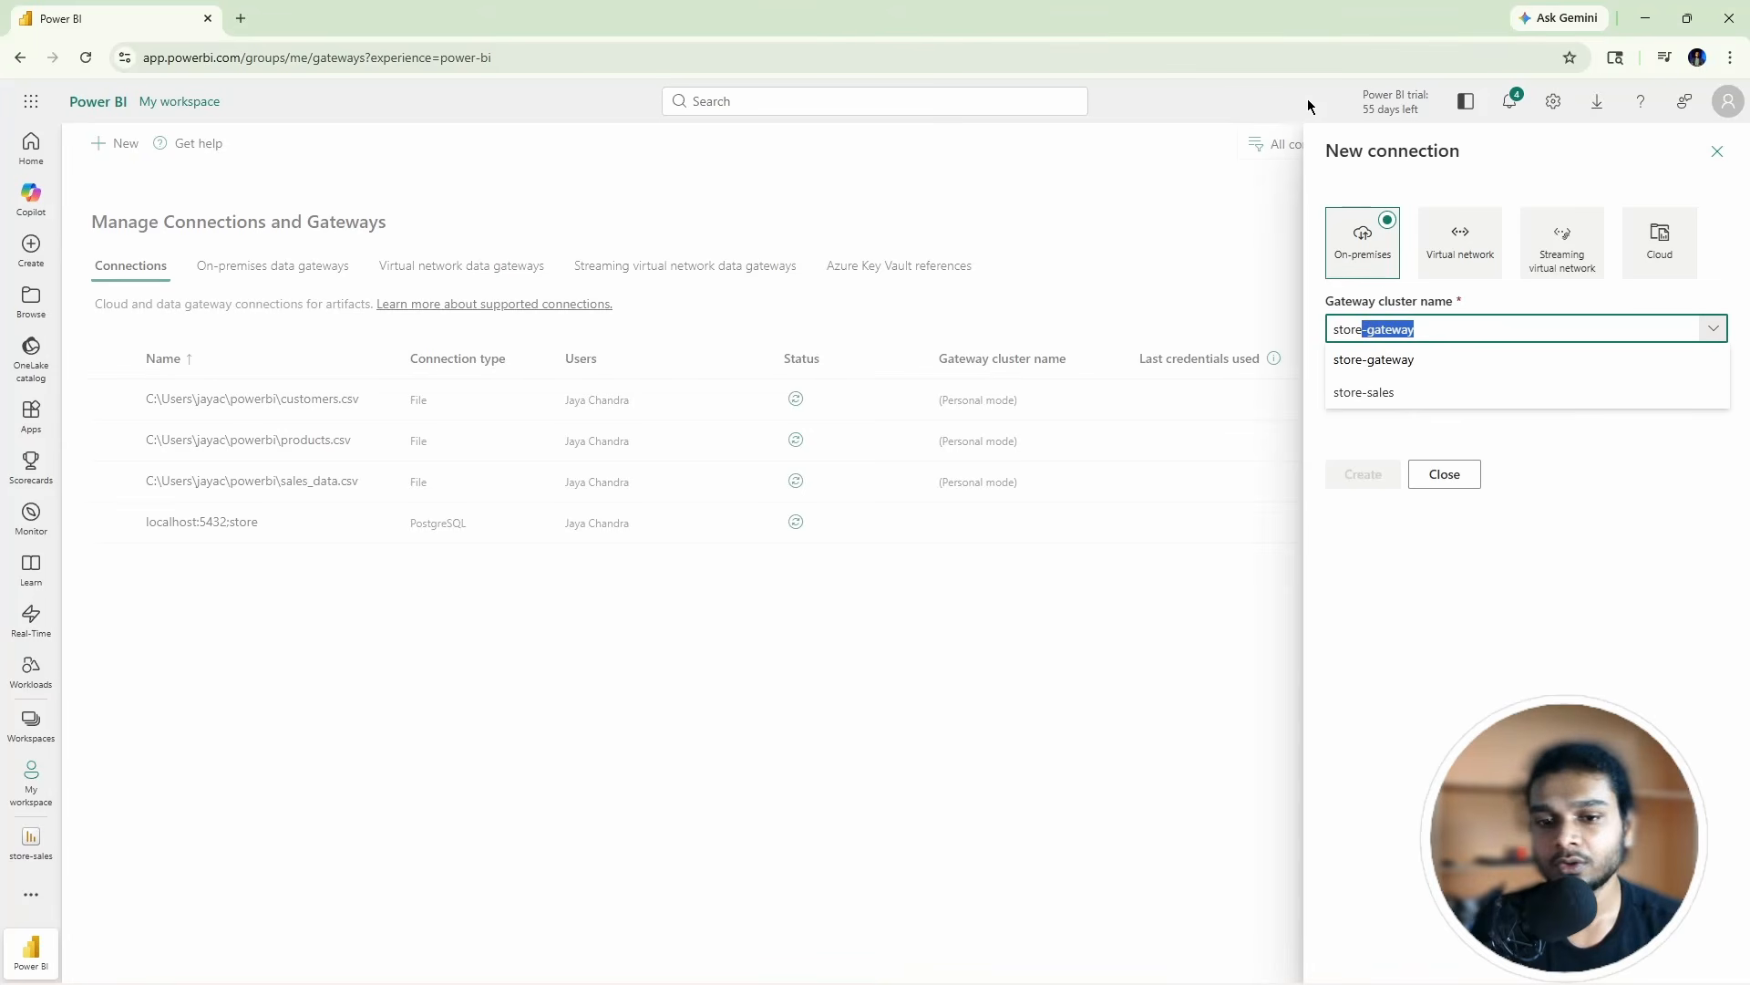
click(1399, 391)
click(1399, 388)
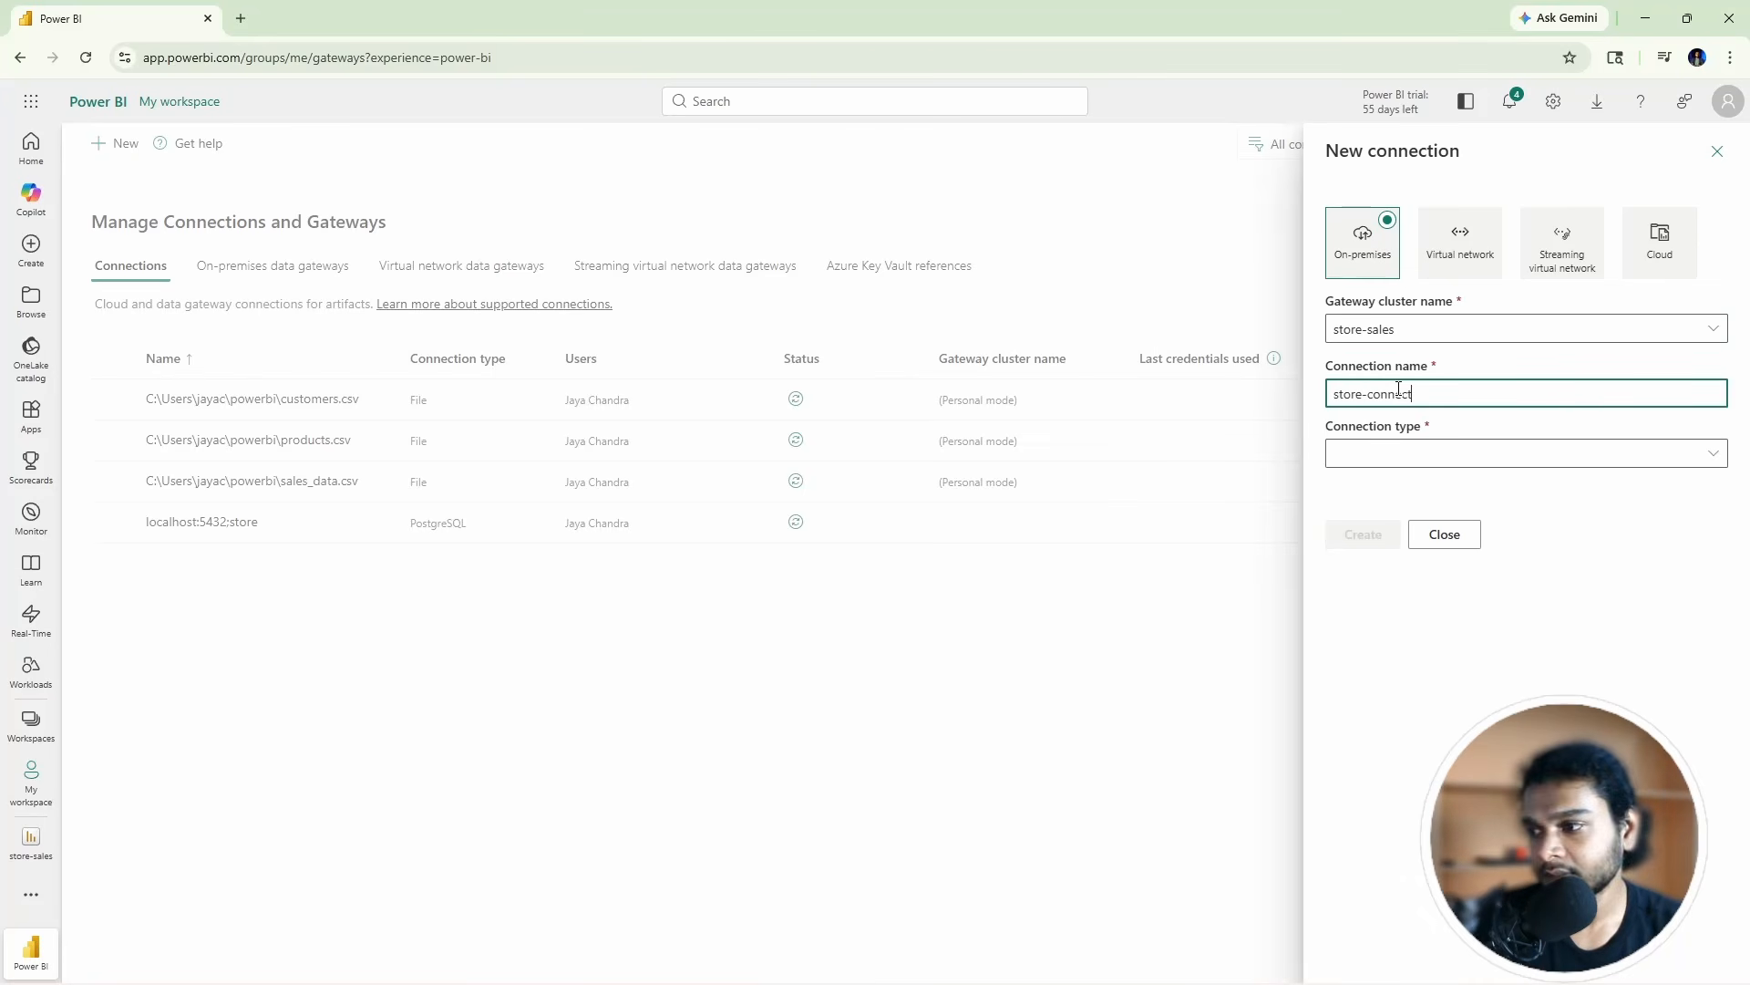
click(1429, 459)
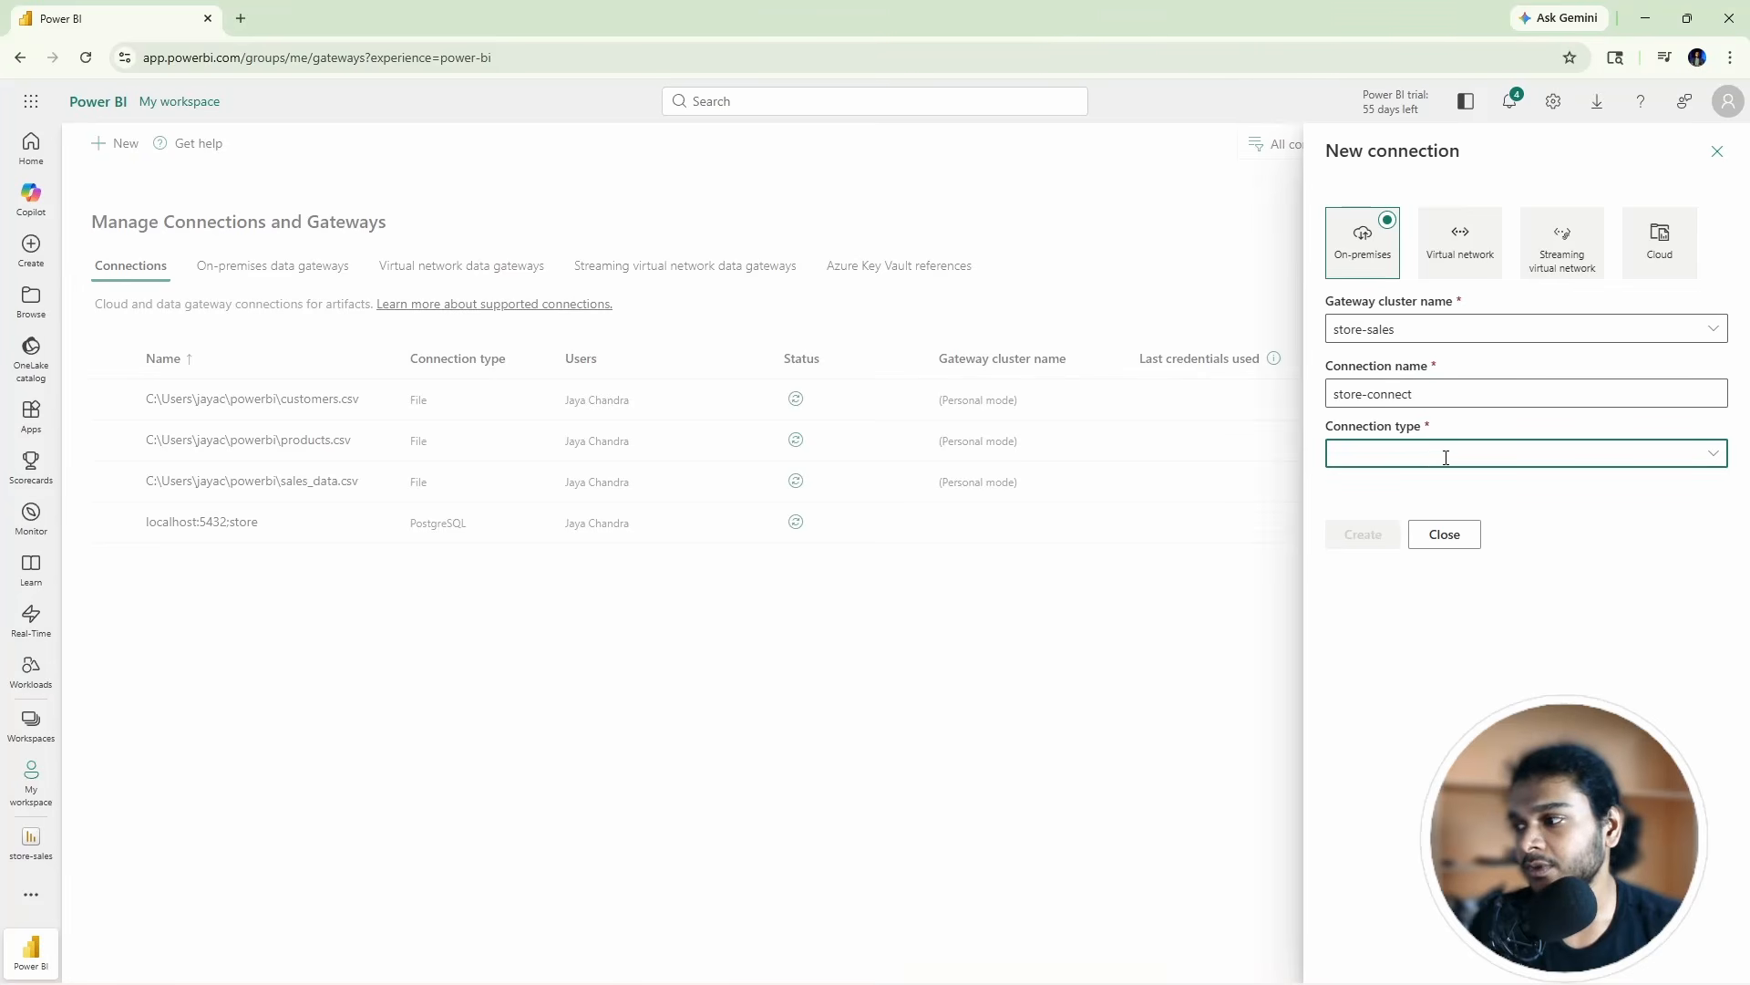
click(1713, 453)
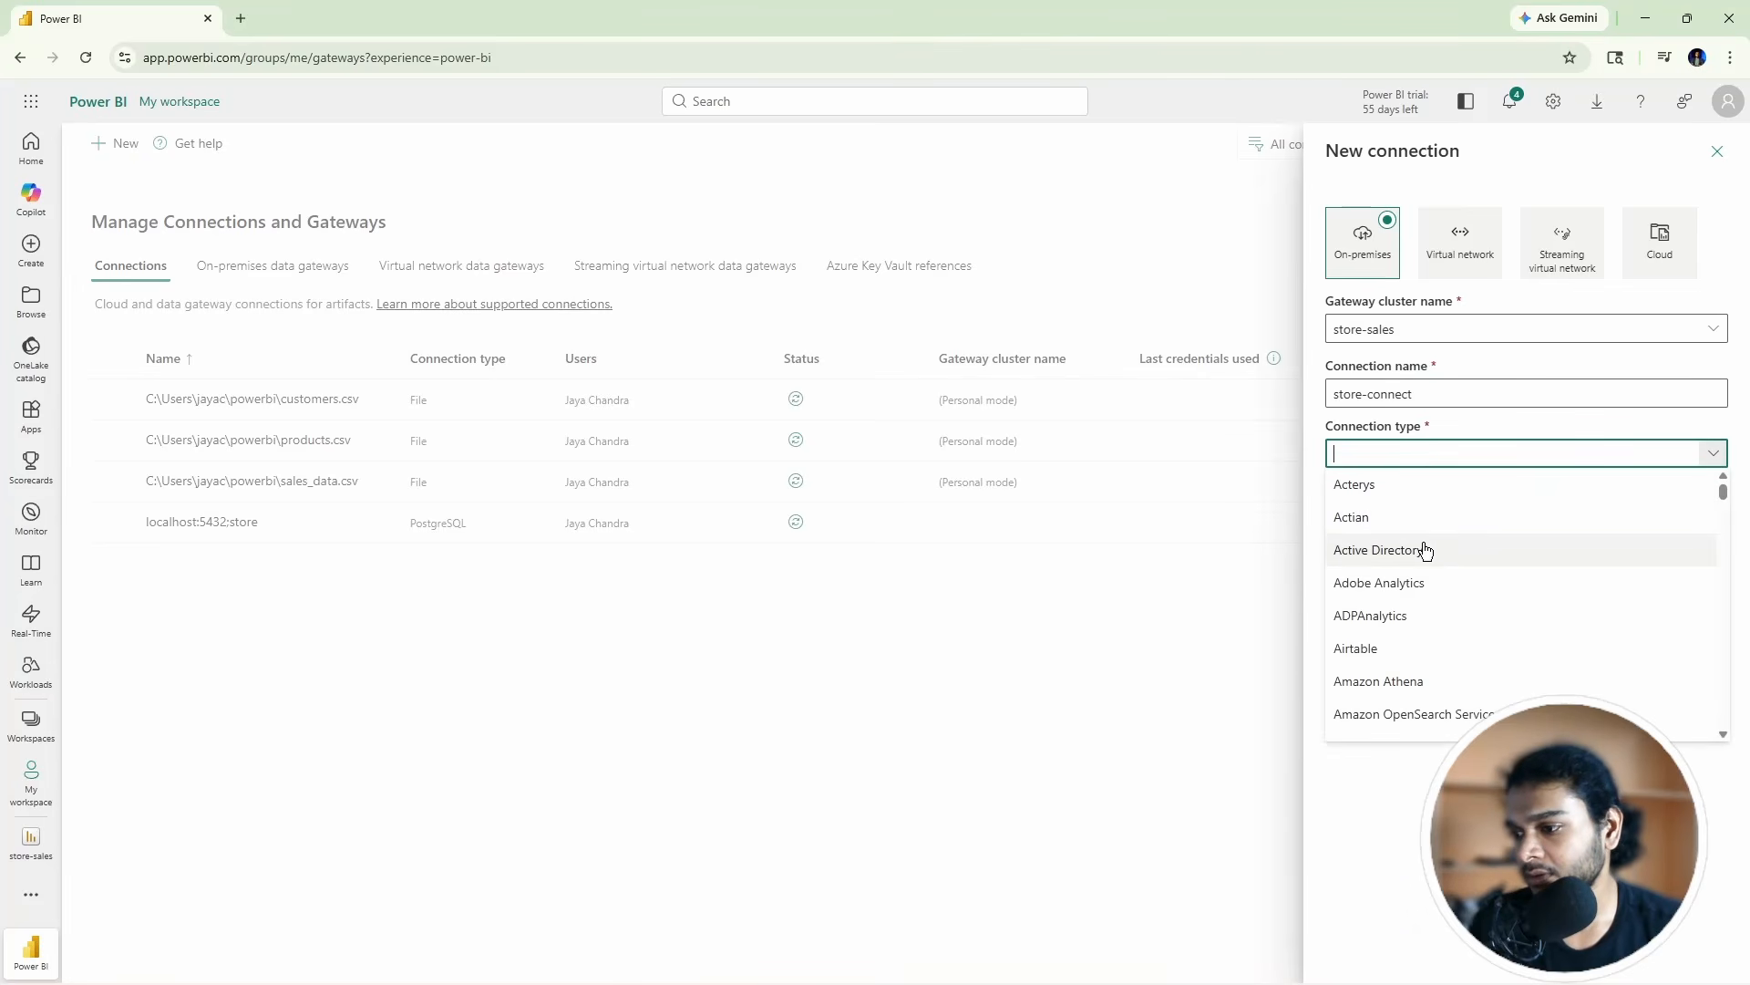
text(PostgreSQL)
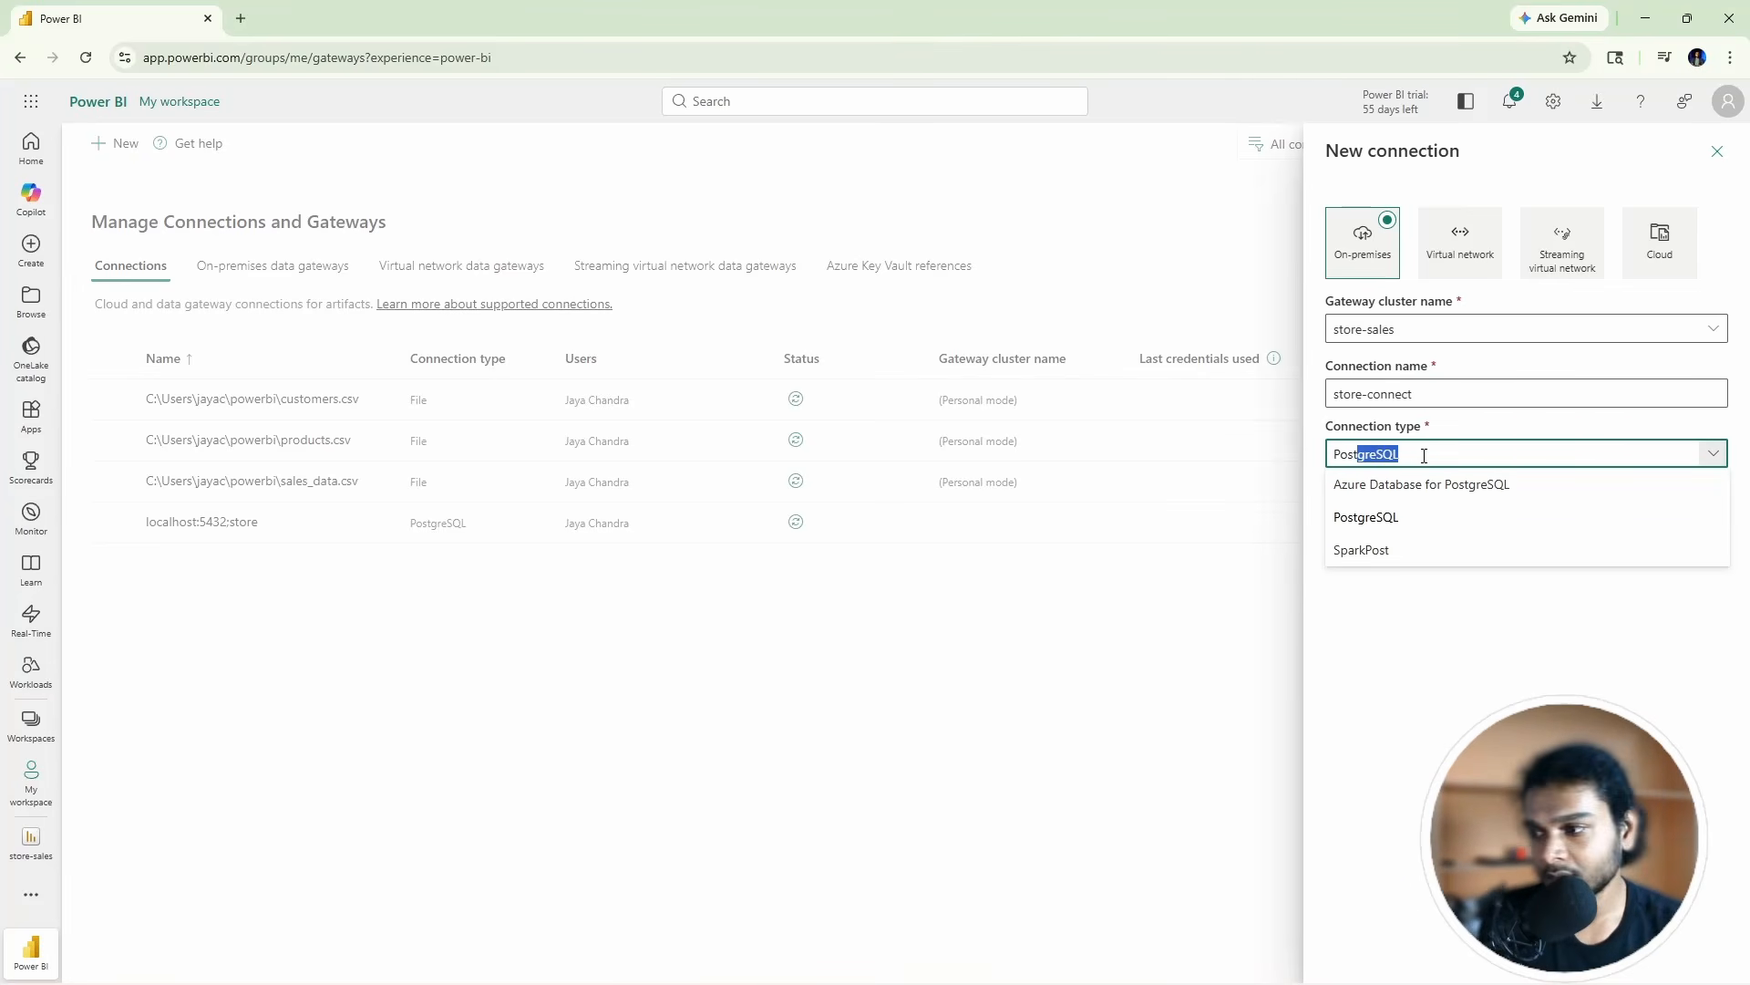
click(1404, 521)
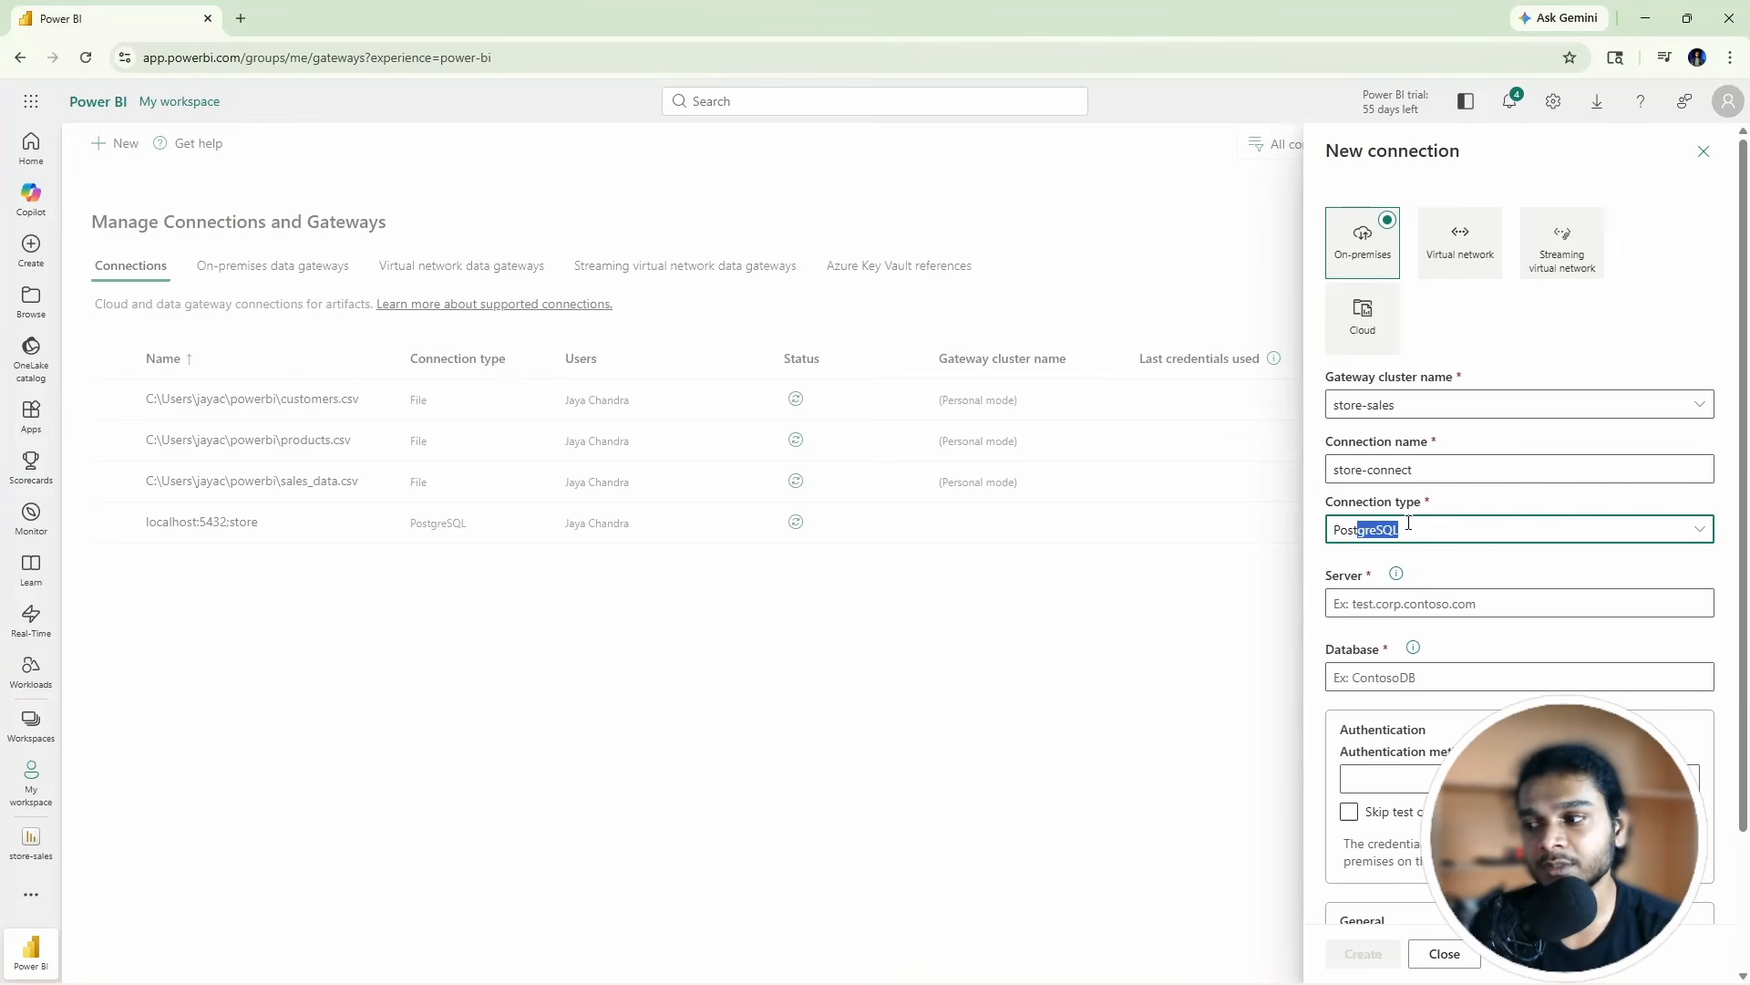
Step: Enter server localhost:5432 and database store
click(1363, 562)
scroll(1357, 581, down, 2)
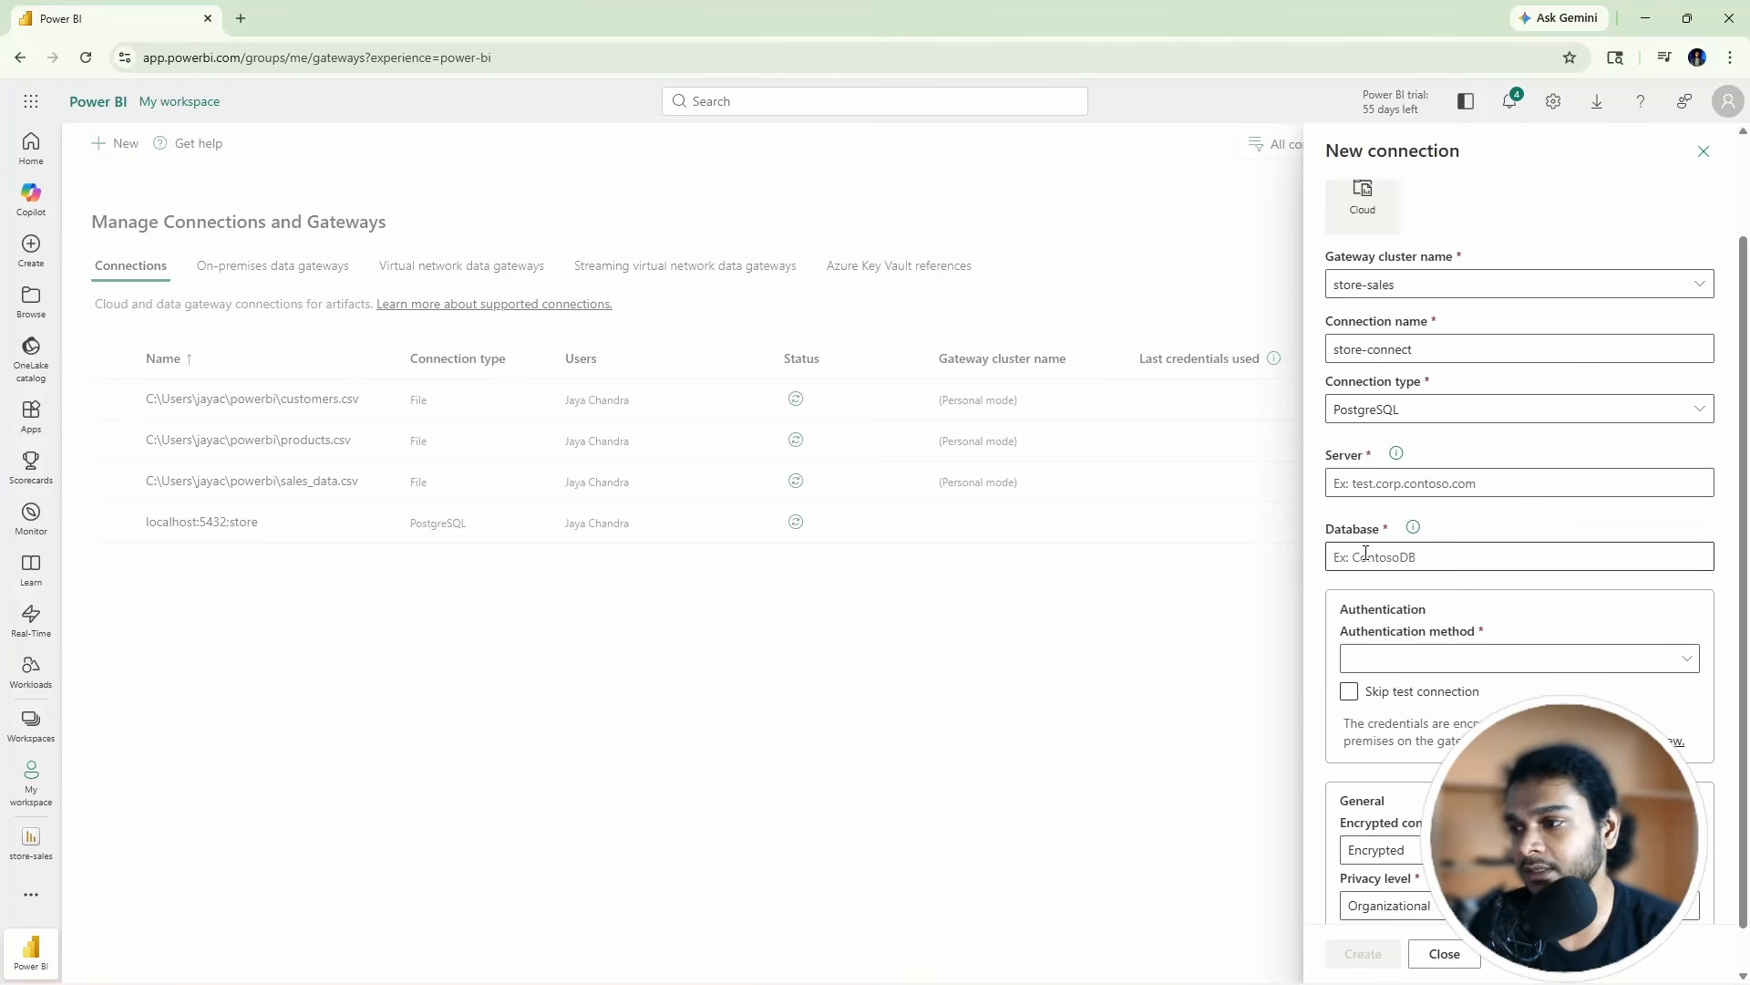
scroll(1397, 383, up, 2)
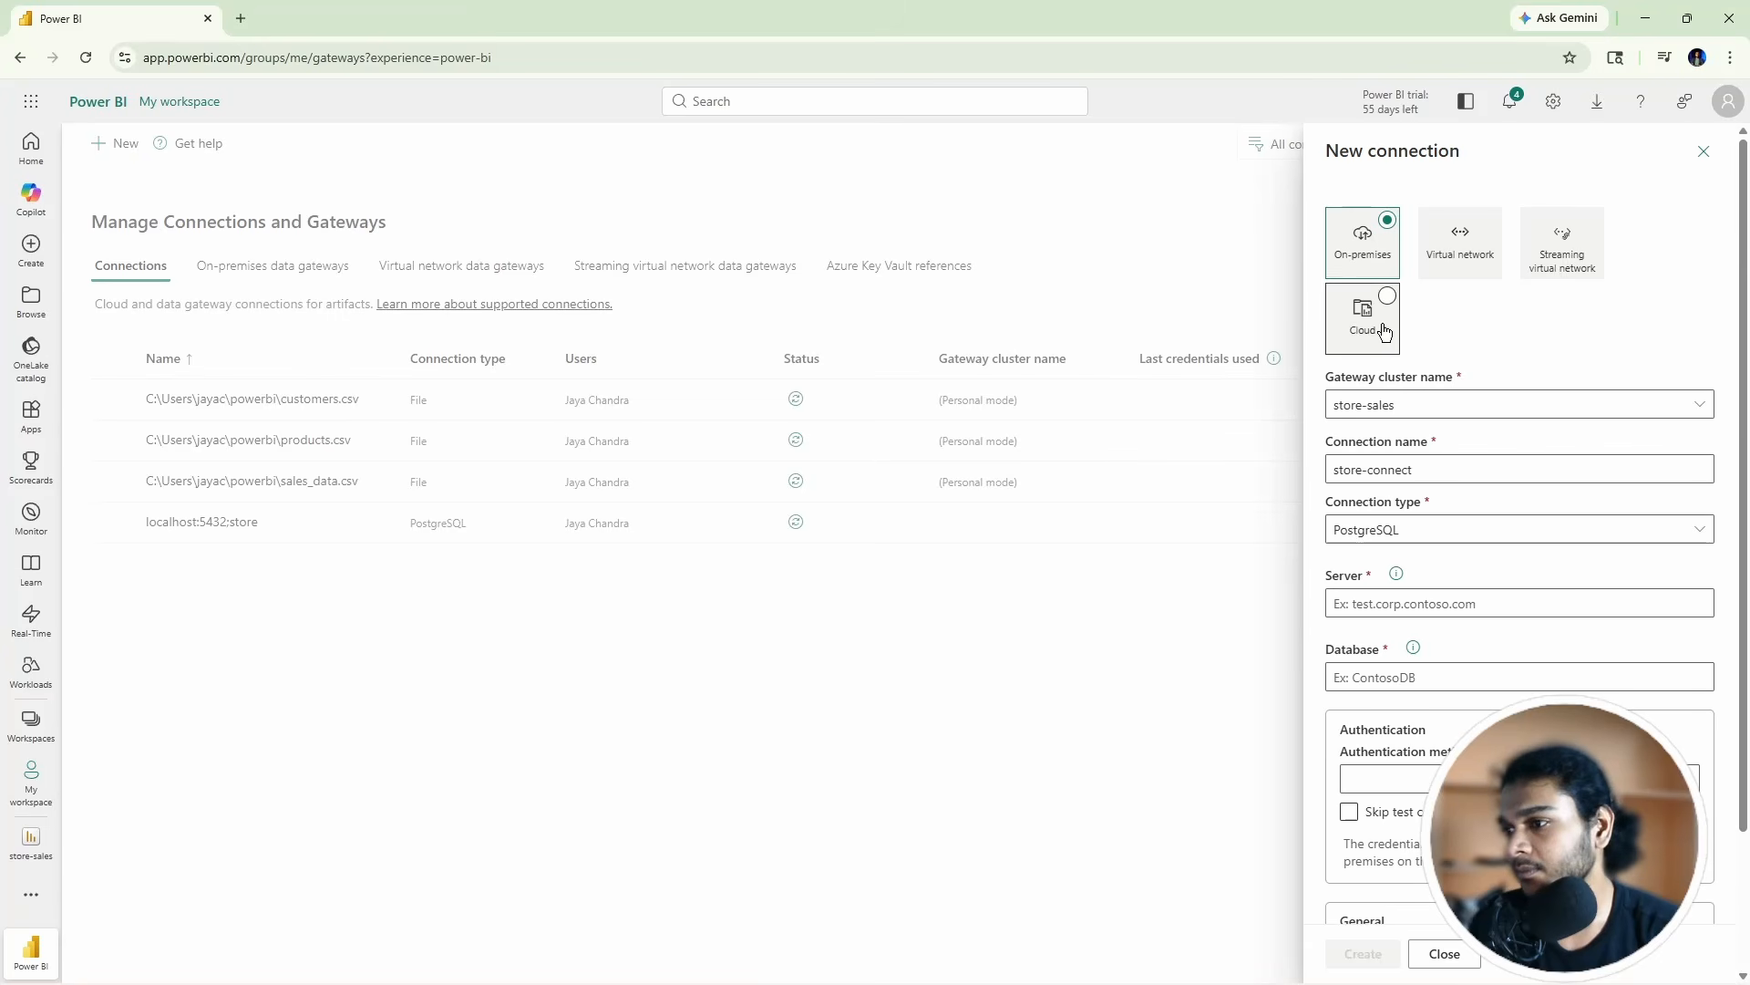
scroll(1377, 328, down, 2)
click(1368, 435)
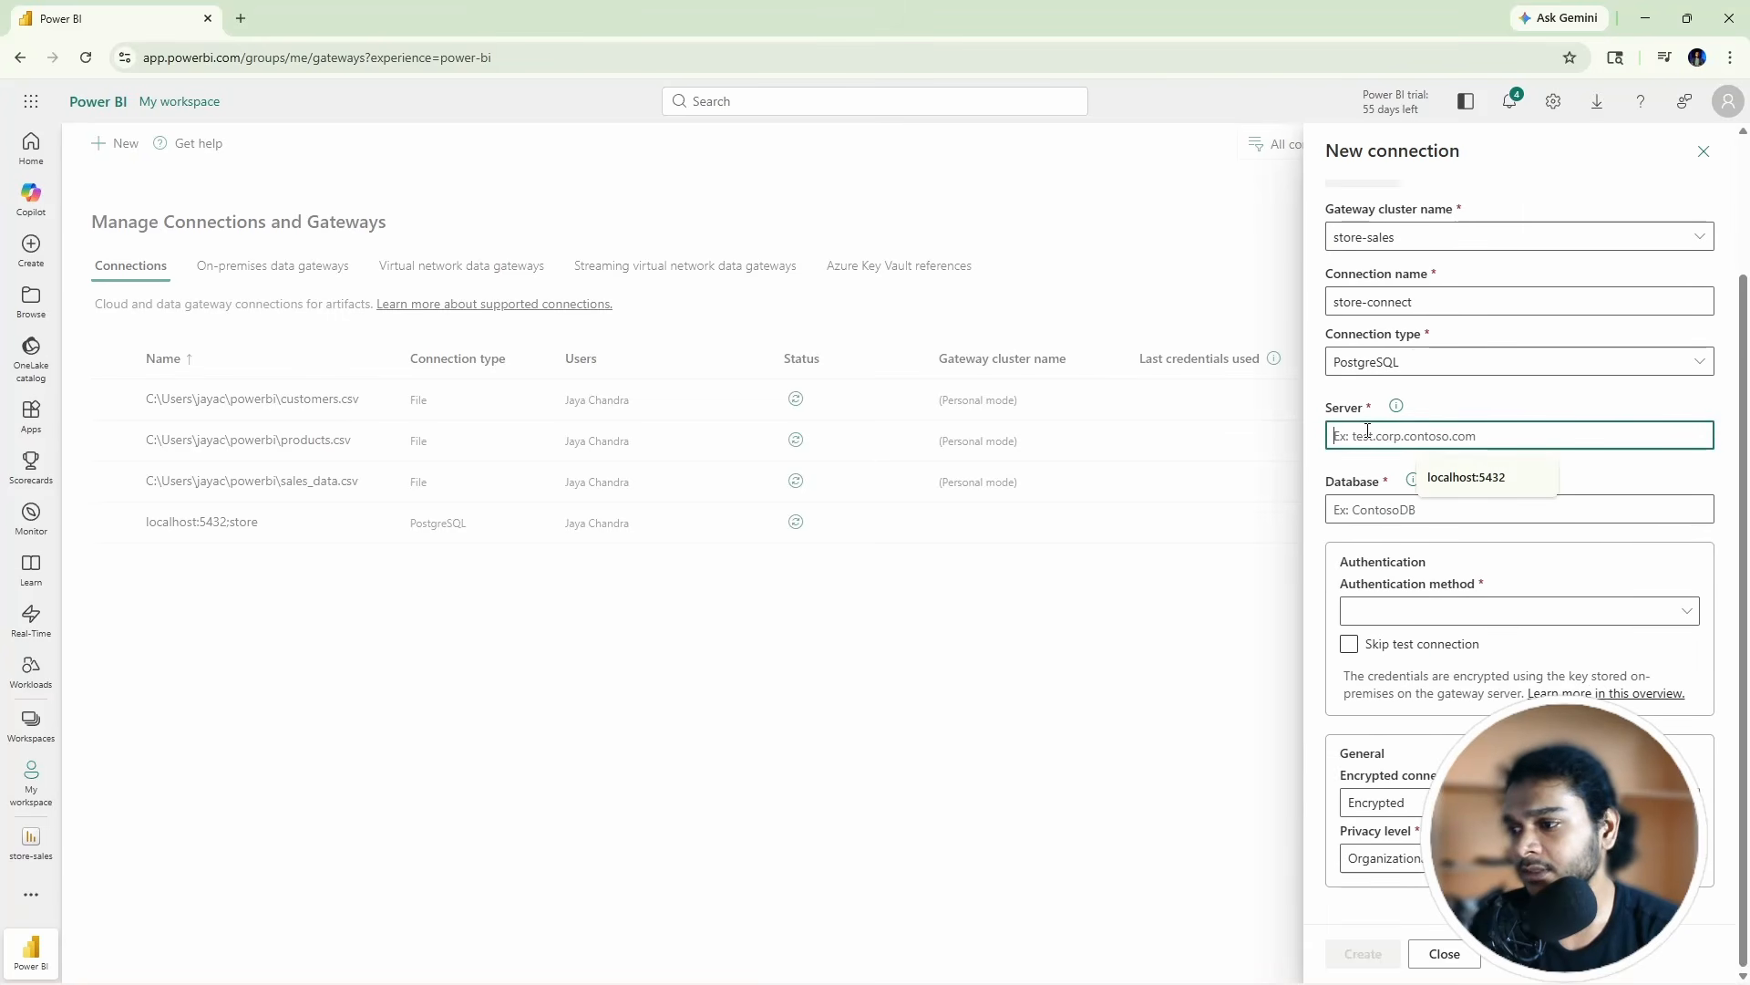
click(1482, 481)
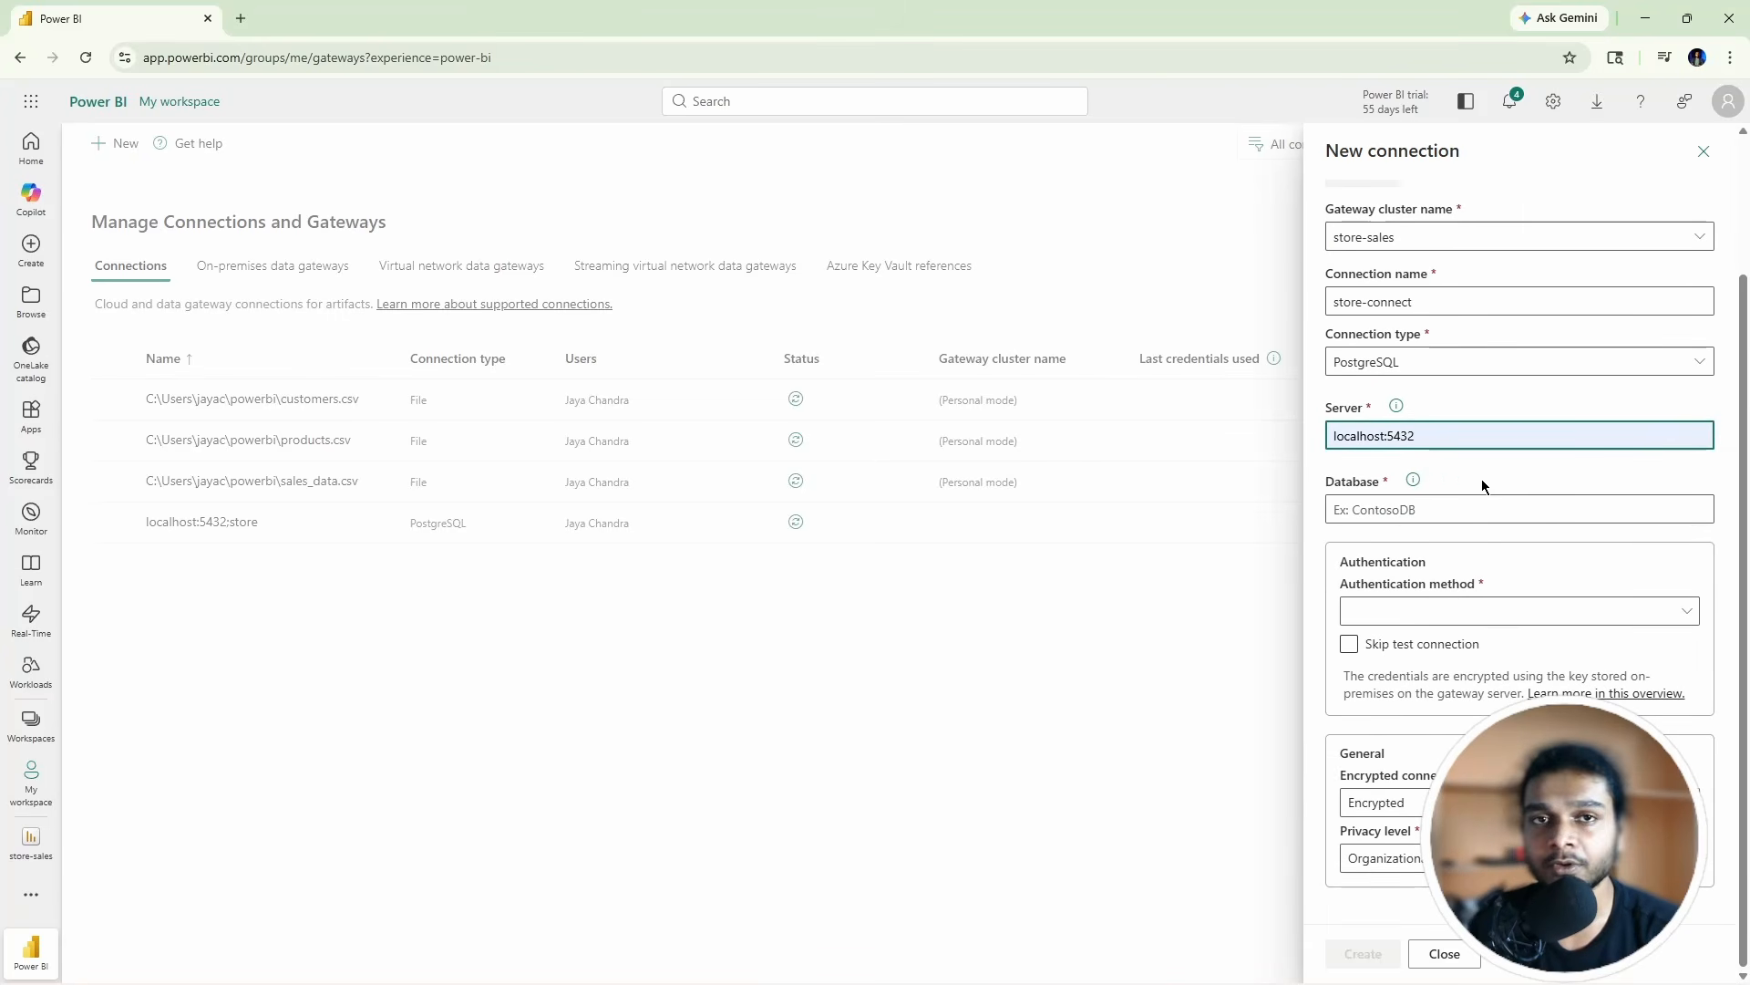
click(1390, 507)
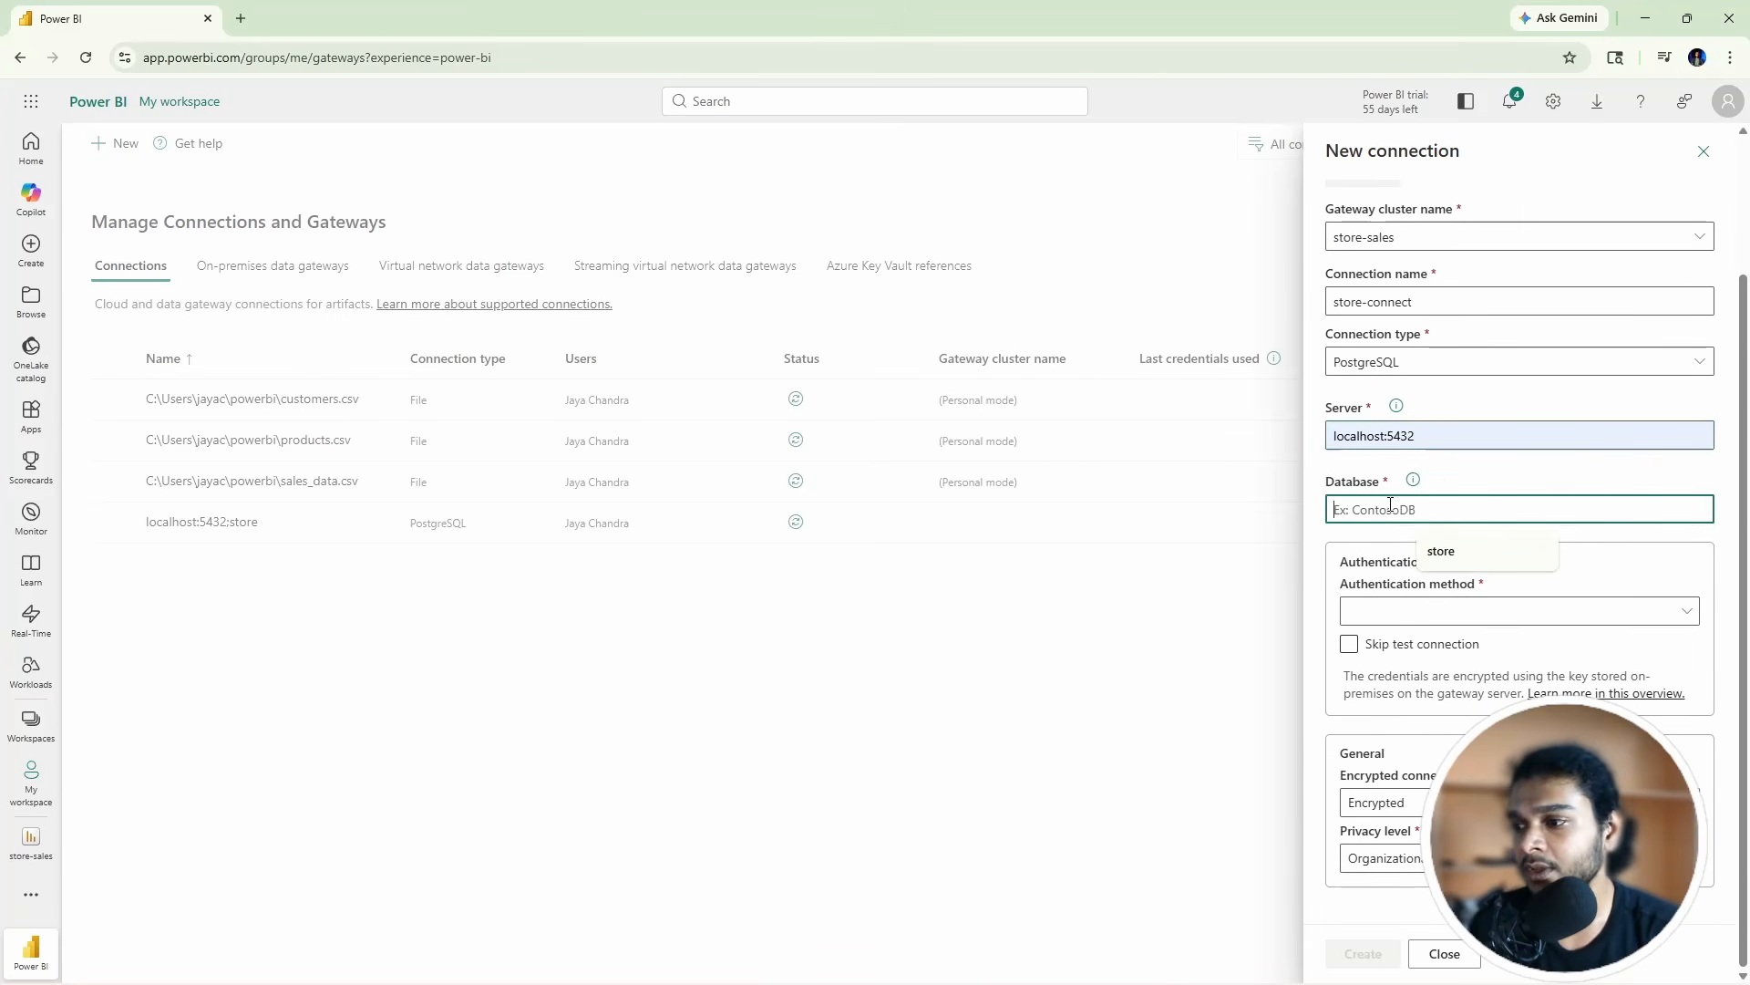
click(1453, 558)
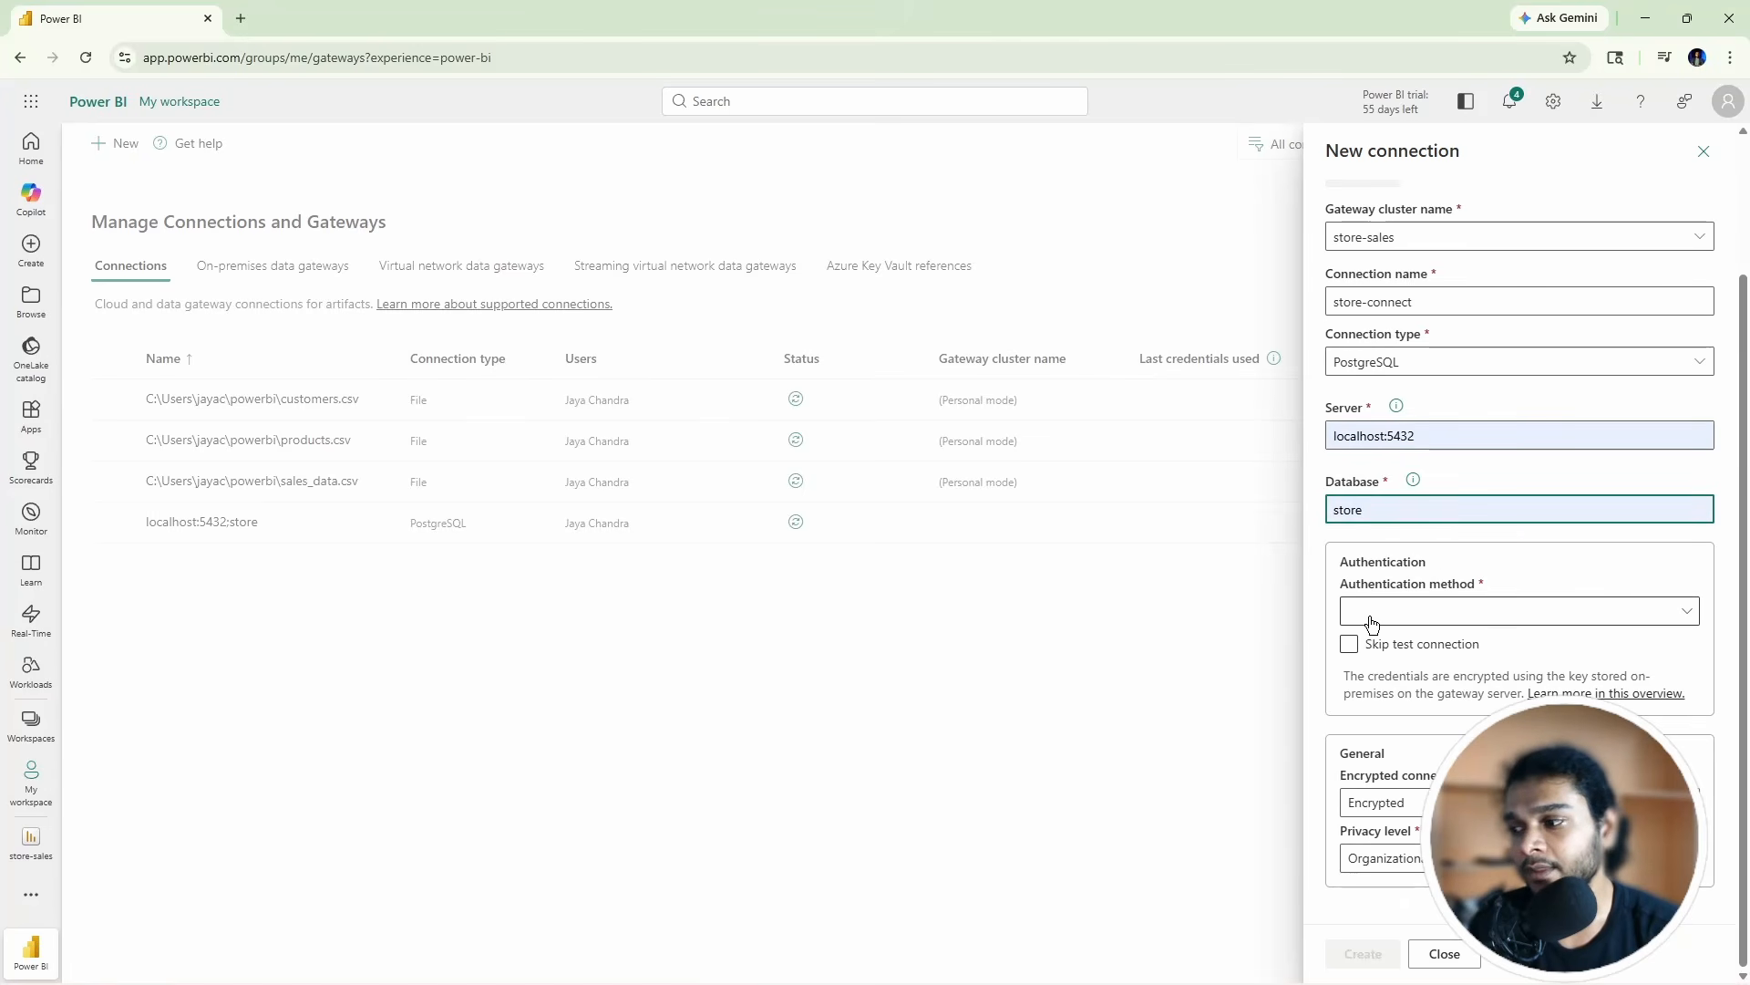
Step: Set the authentication method to OAuth 2.0
click(1689, 618)
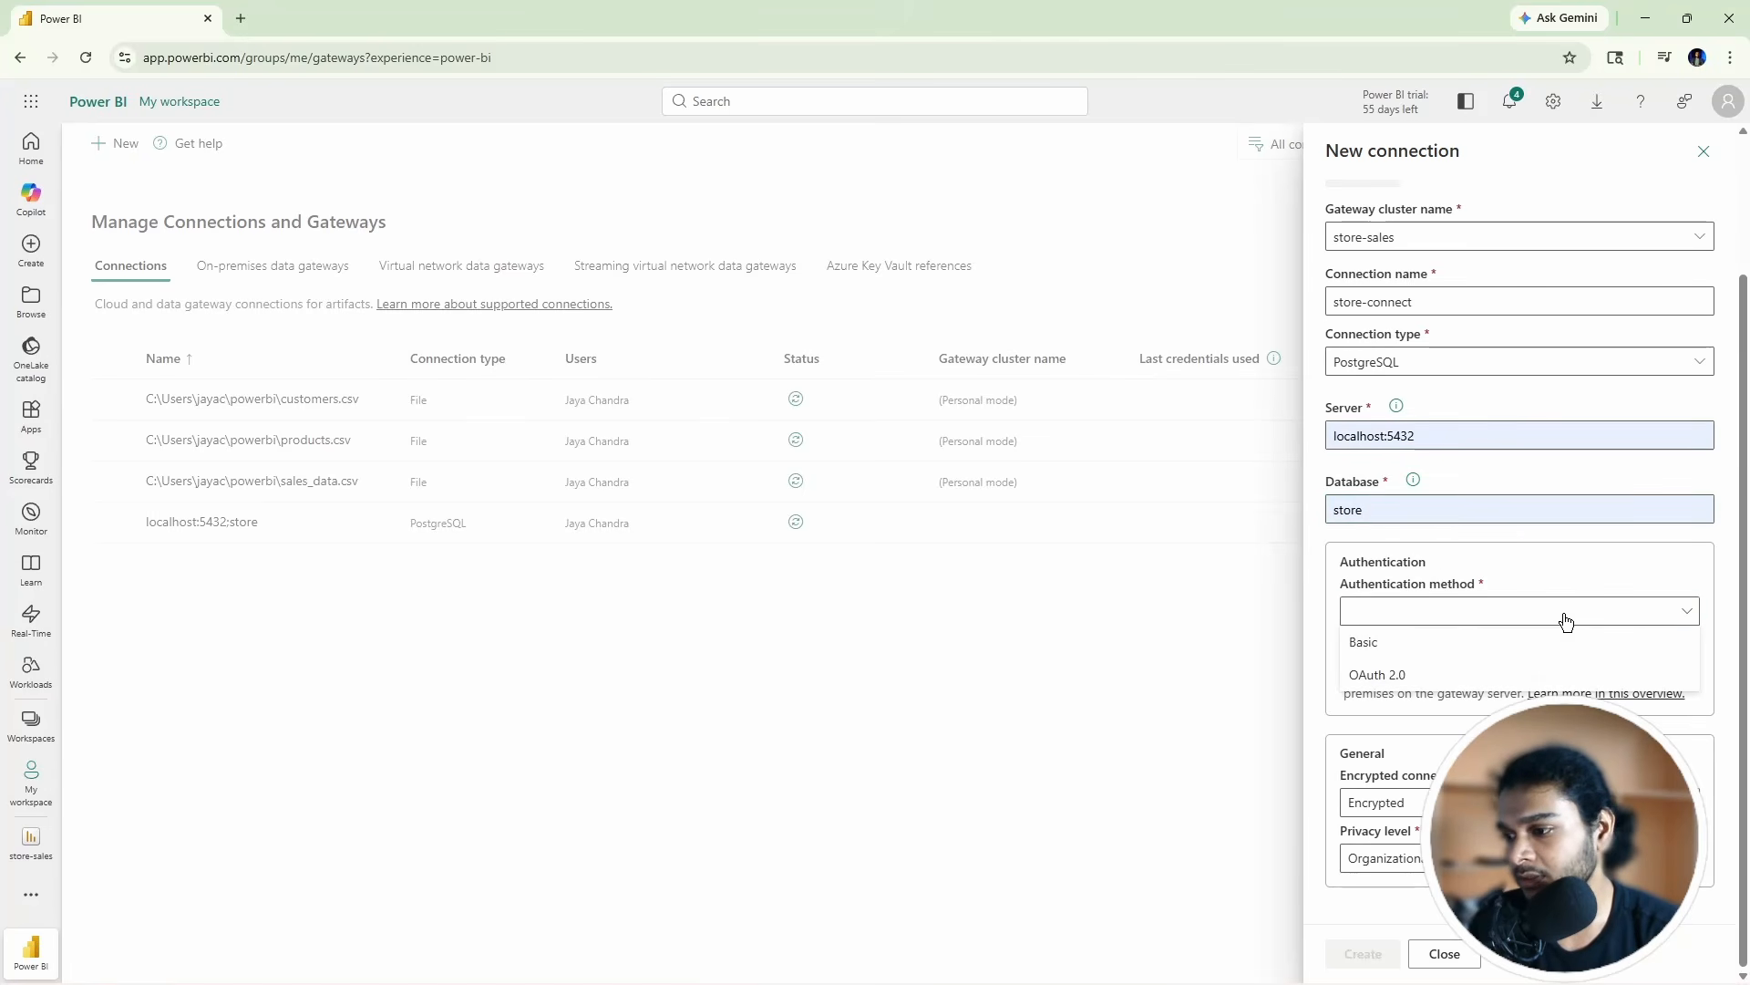
click(1403, 643)
scroll(1413, 627, down, 1)
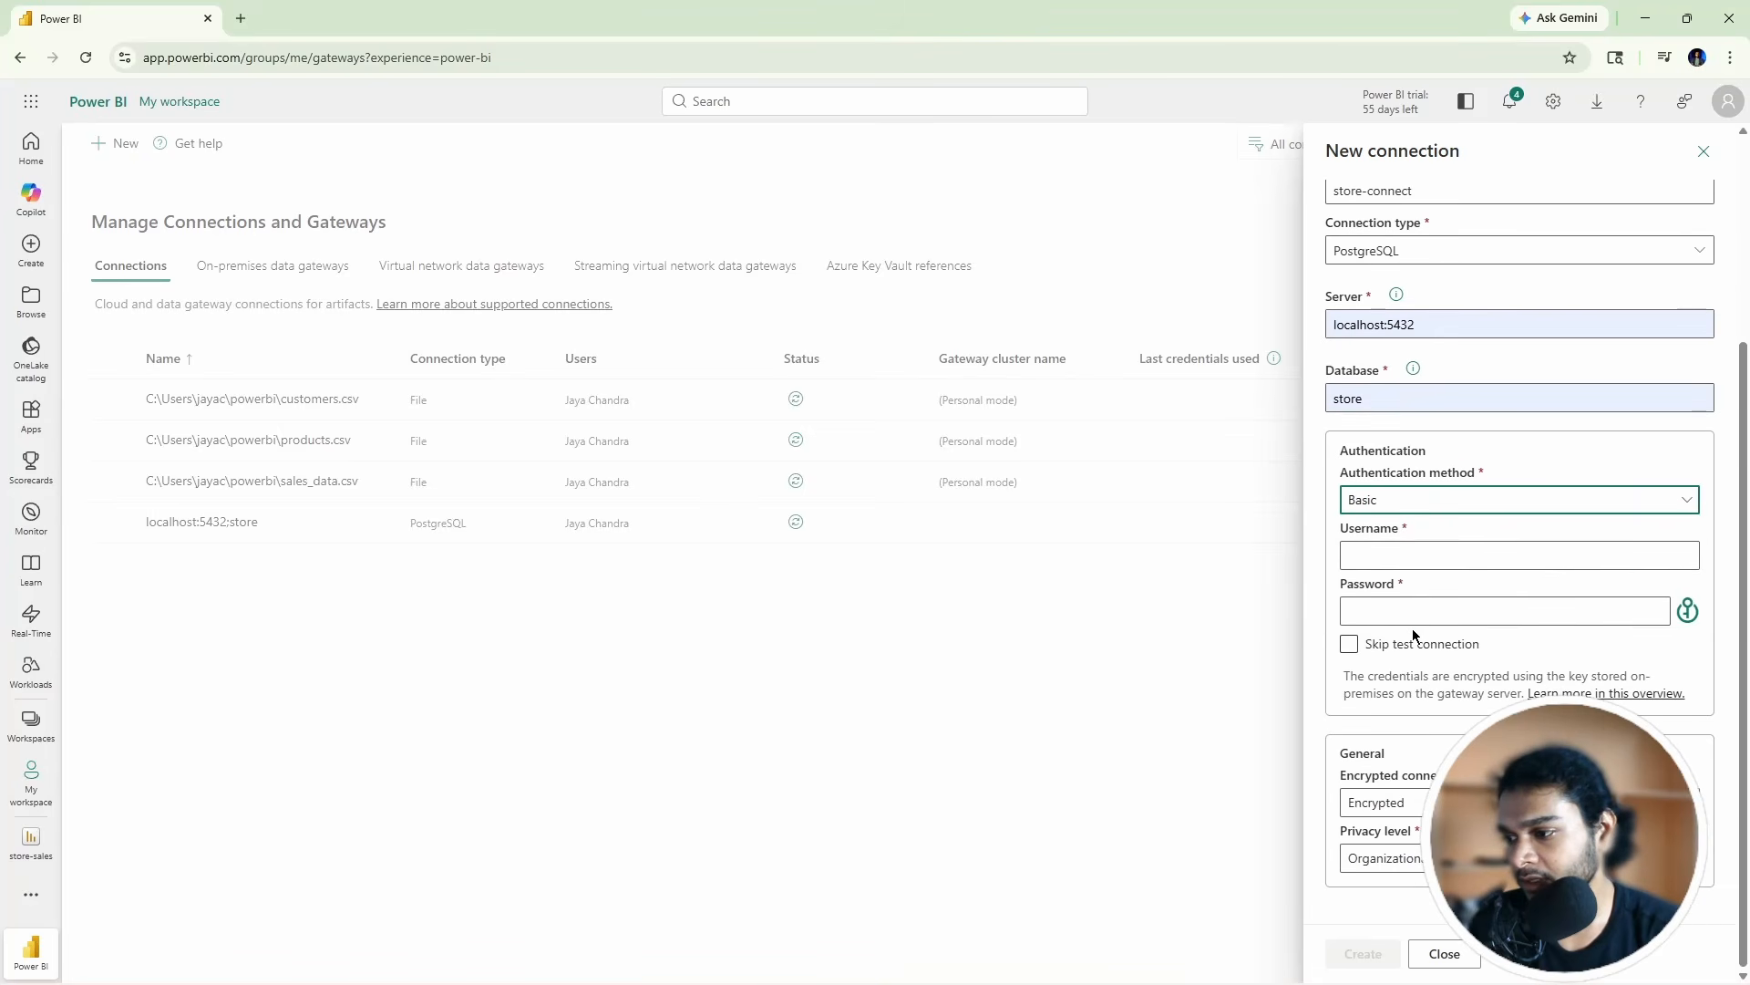
click(1685, 502)
click(1476, 575)
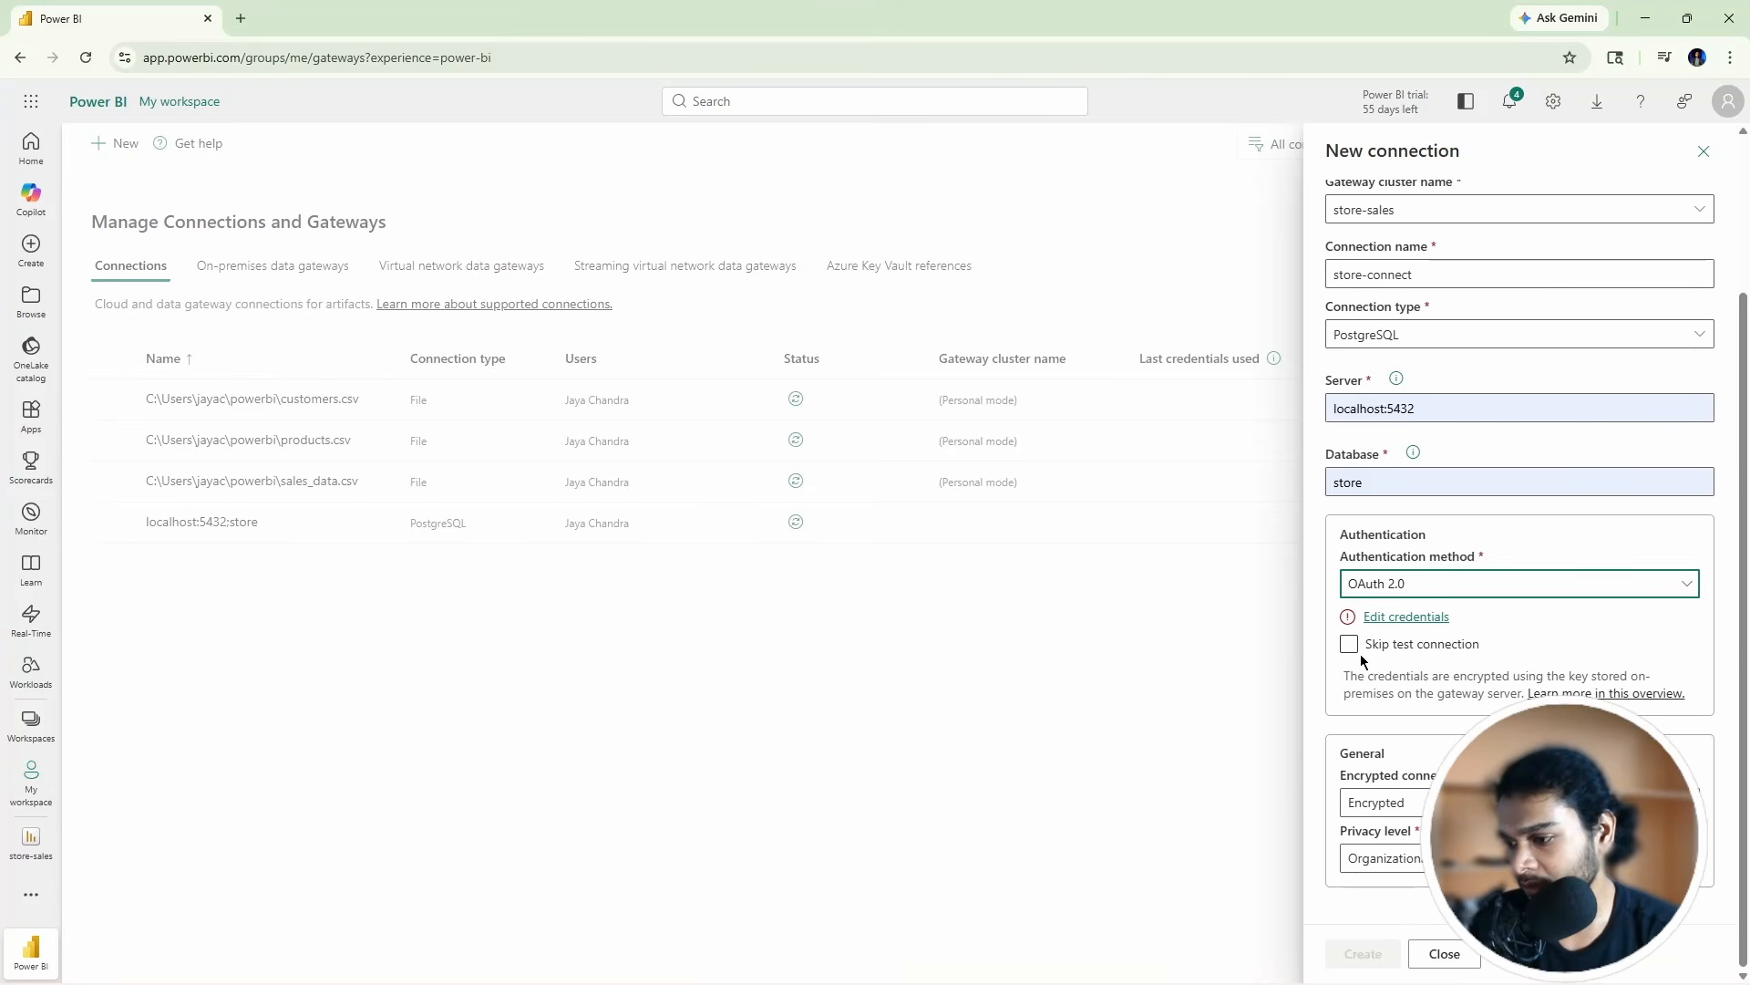
Step: Make the connection not encrypted and set its privacy level to None
click(1372, 806)
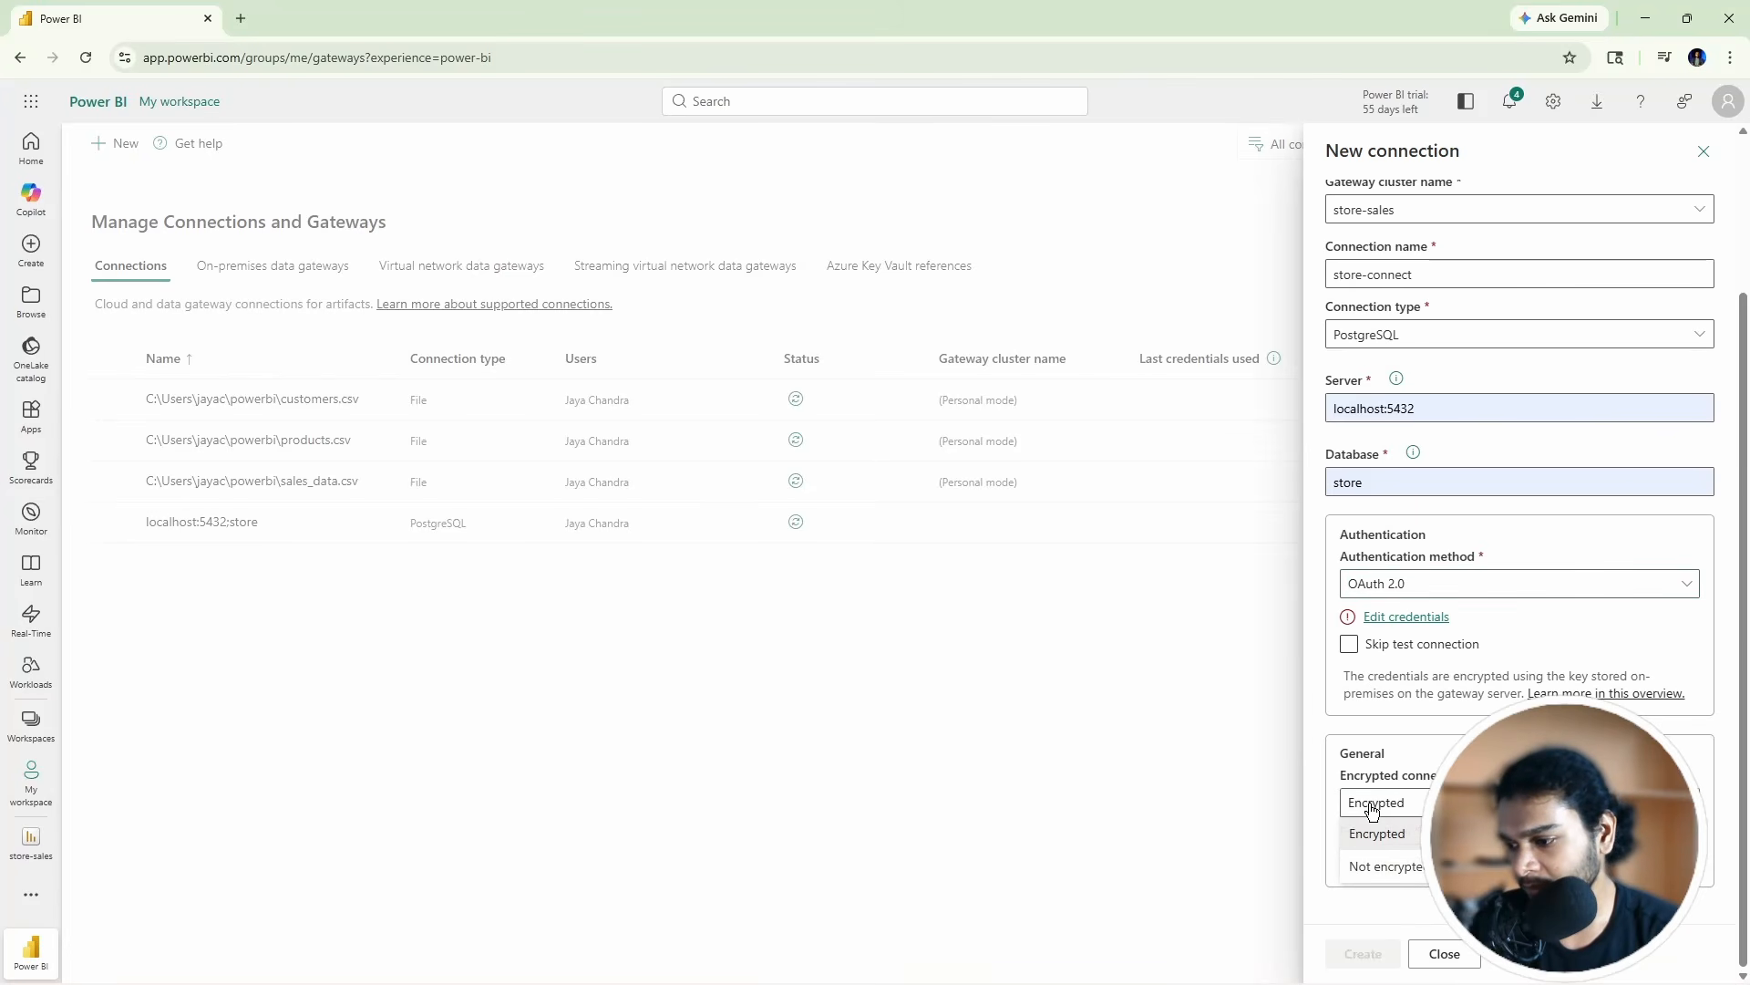
click(1377, 833)
click(1393, 857)
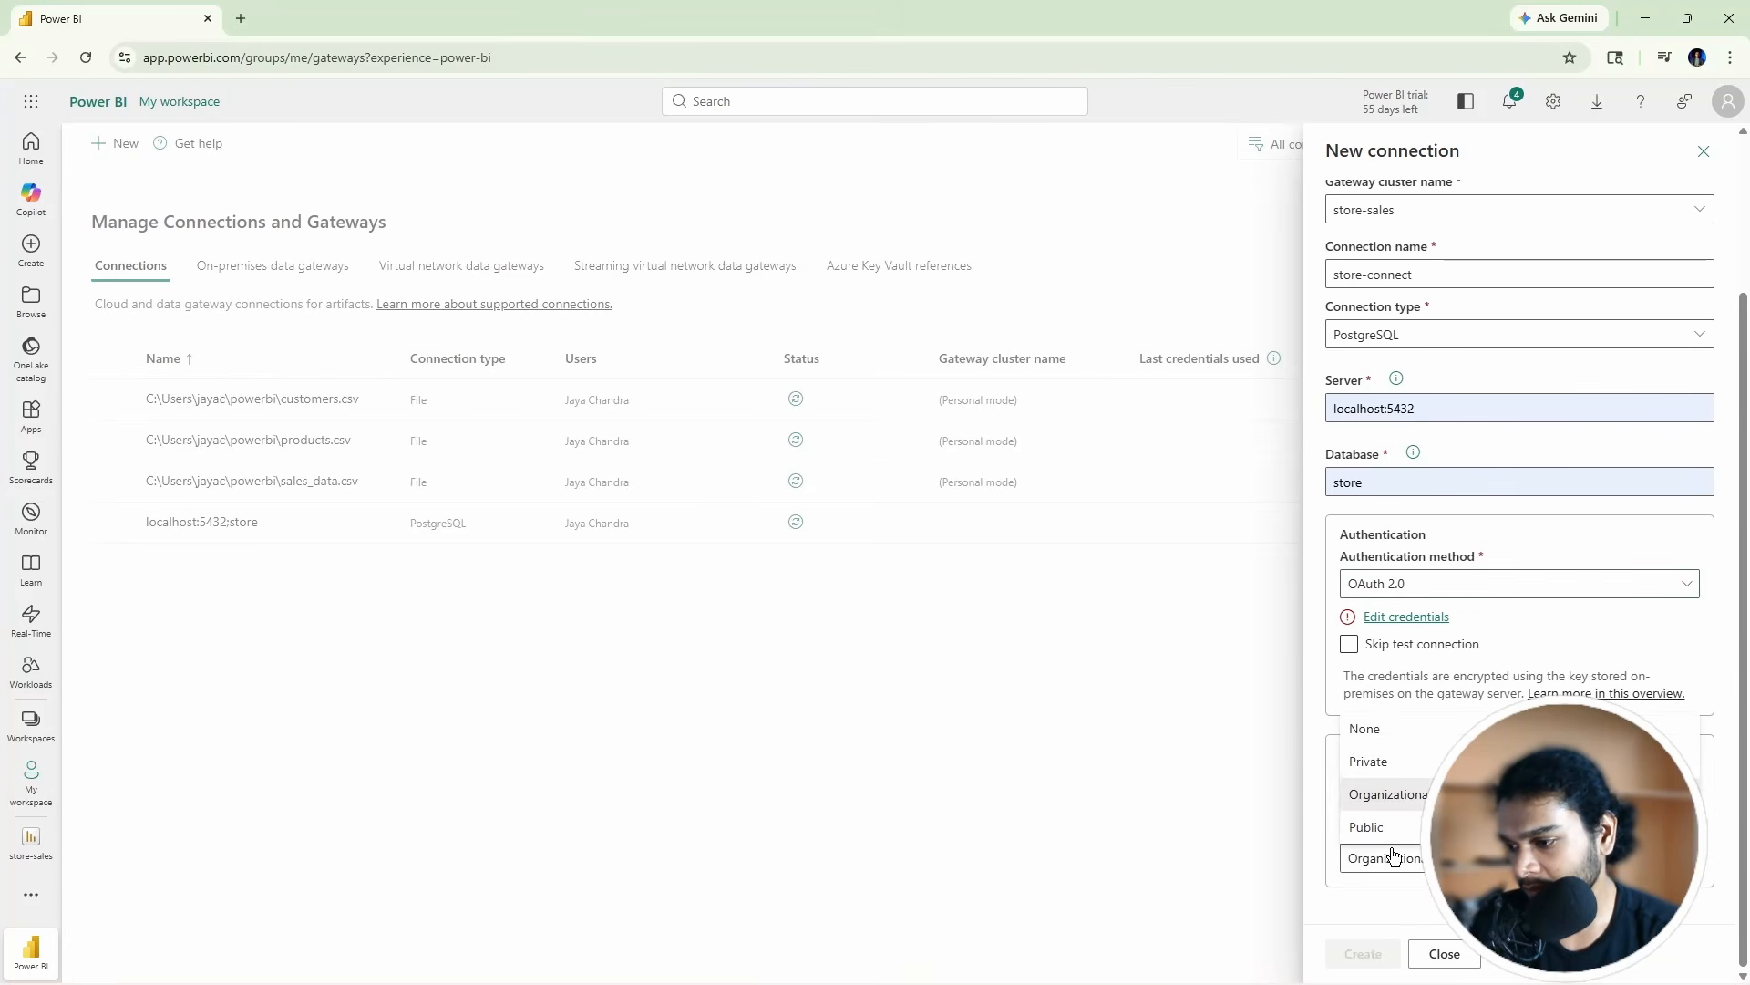
click(1391, 840)
click(1399, 805)
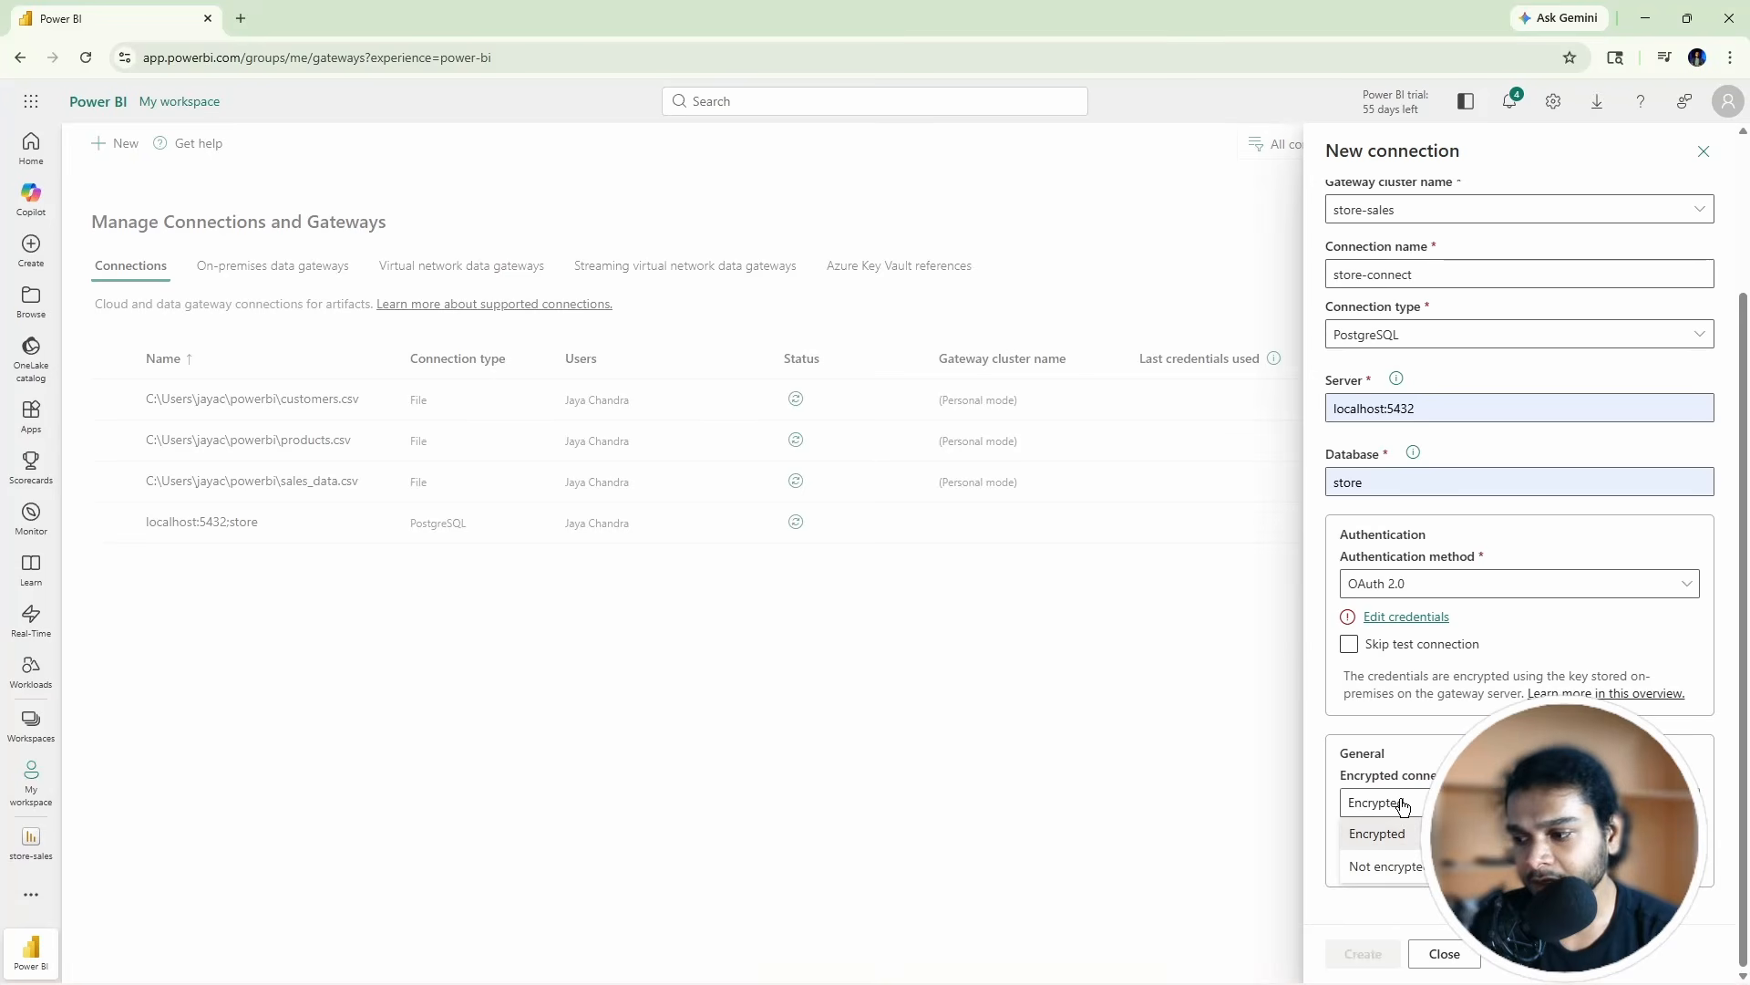
click(1394, 874)
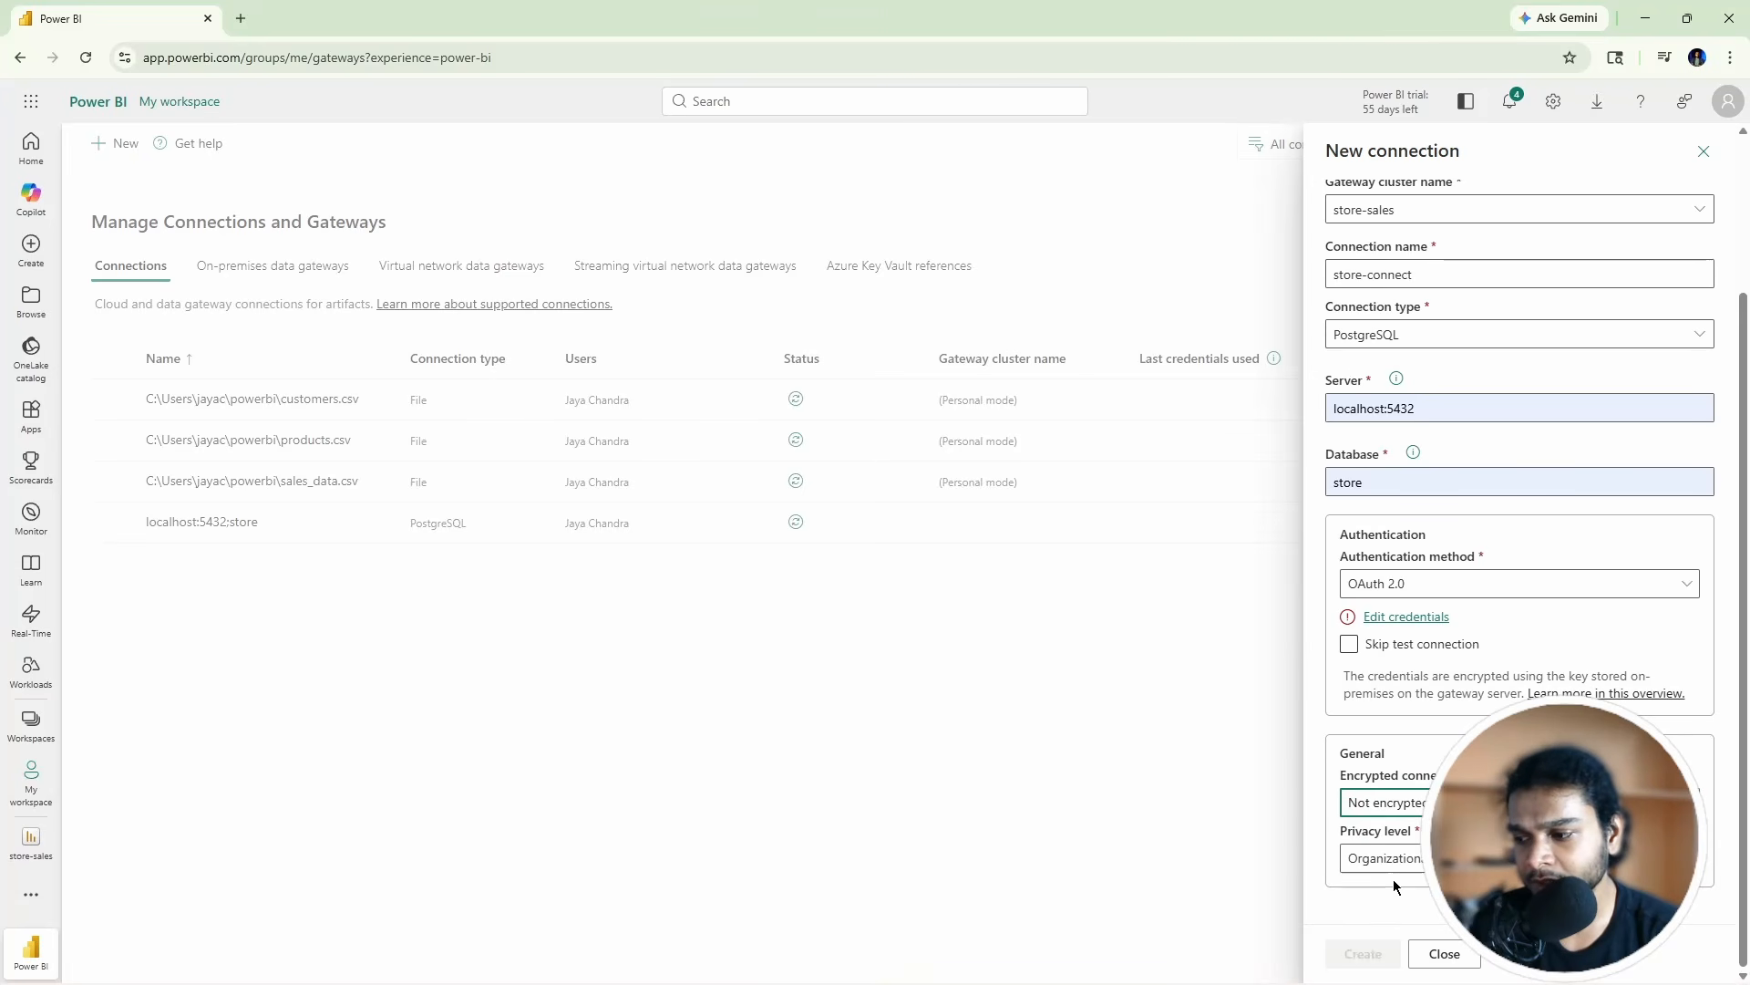
click(1392, 862)
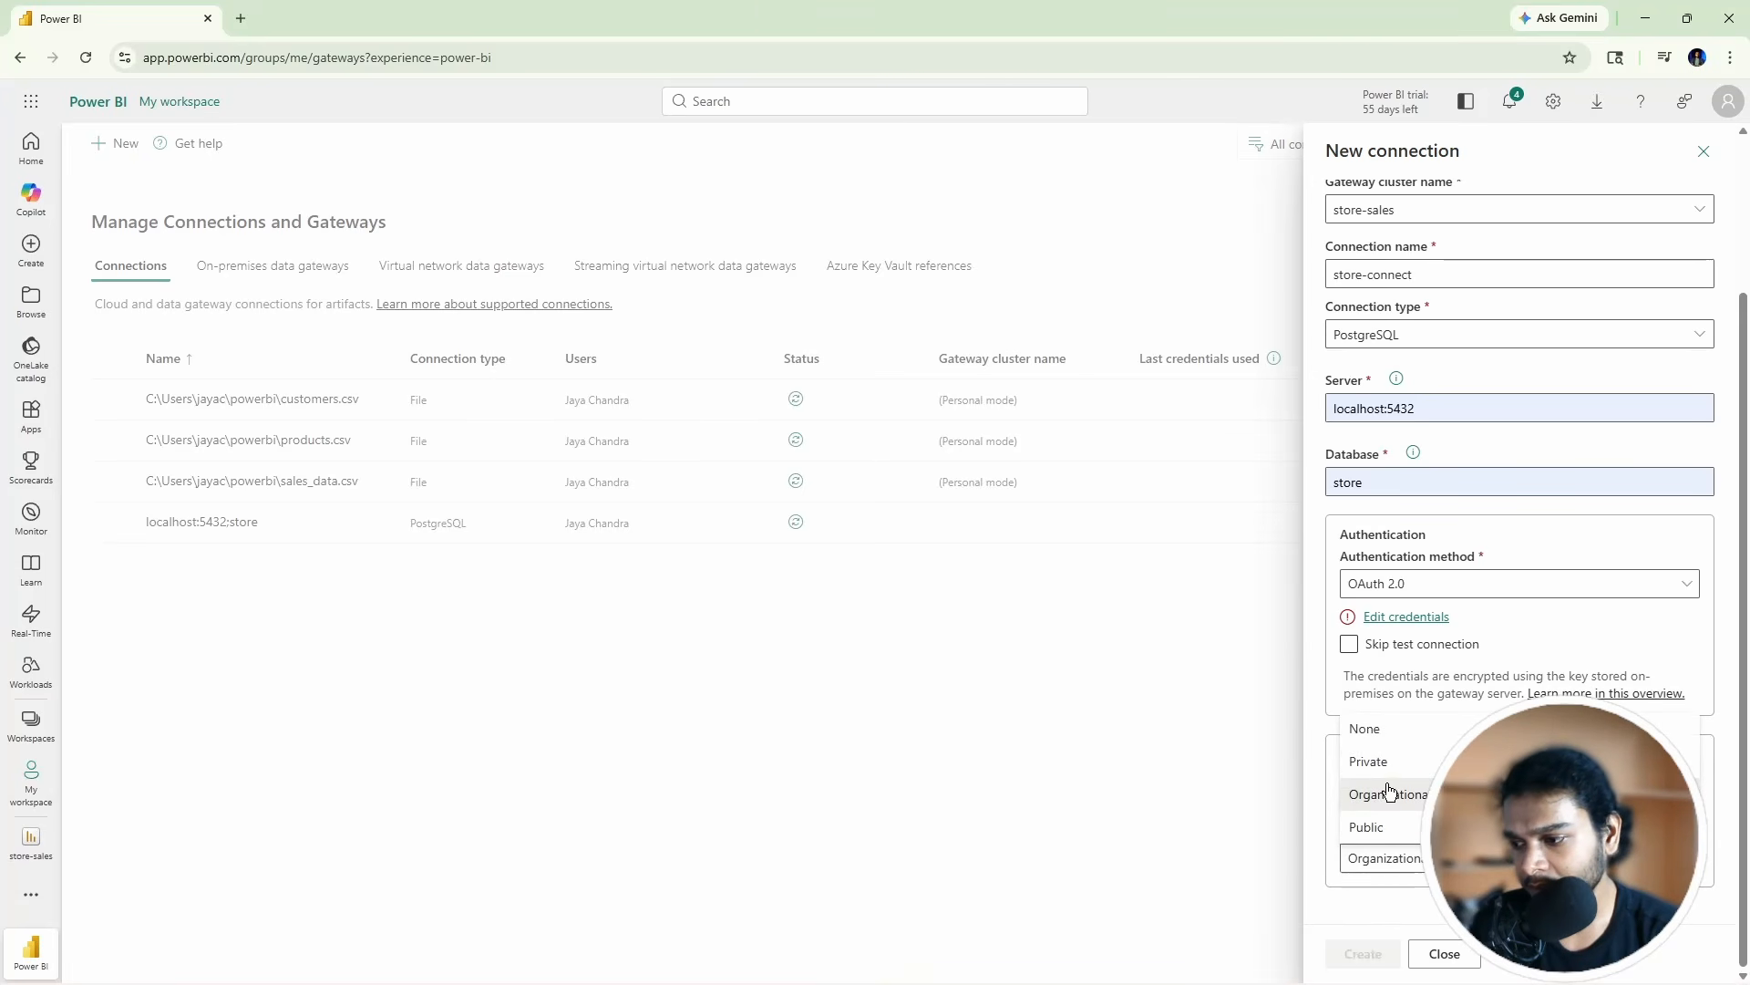
click(1383, 728)
click(1372, 858)
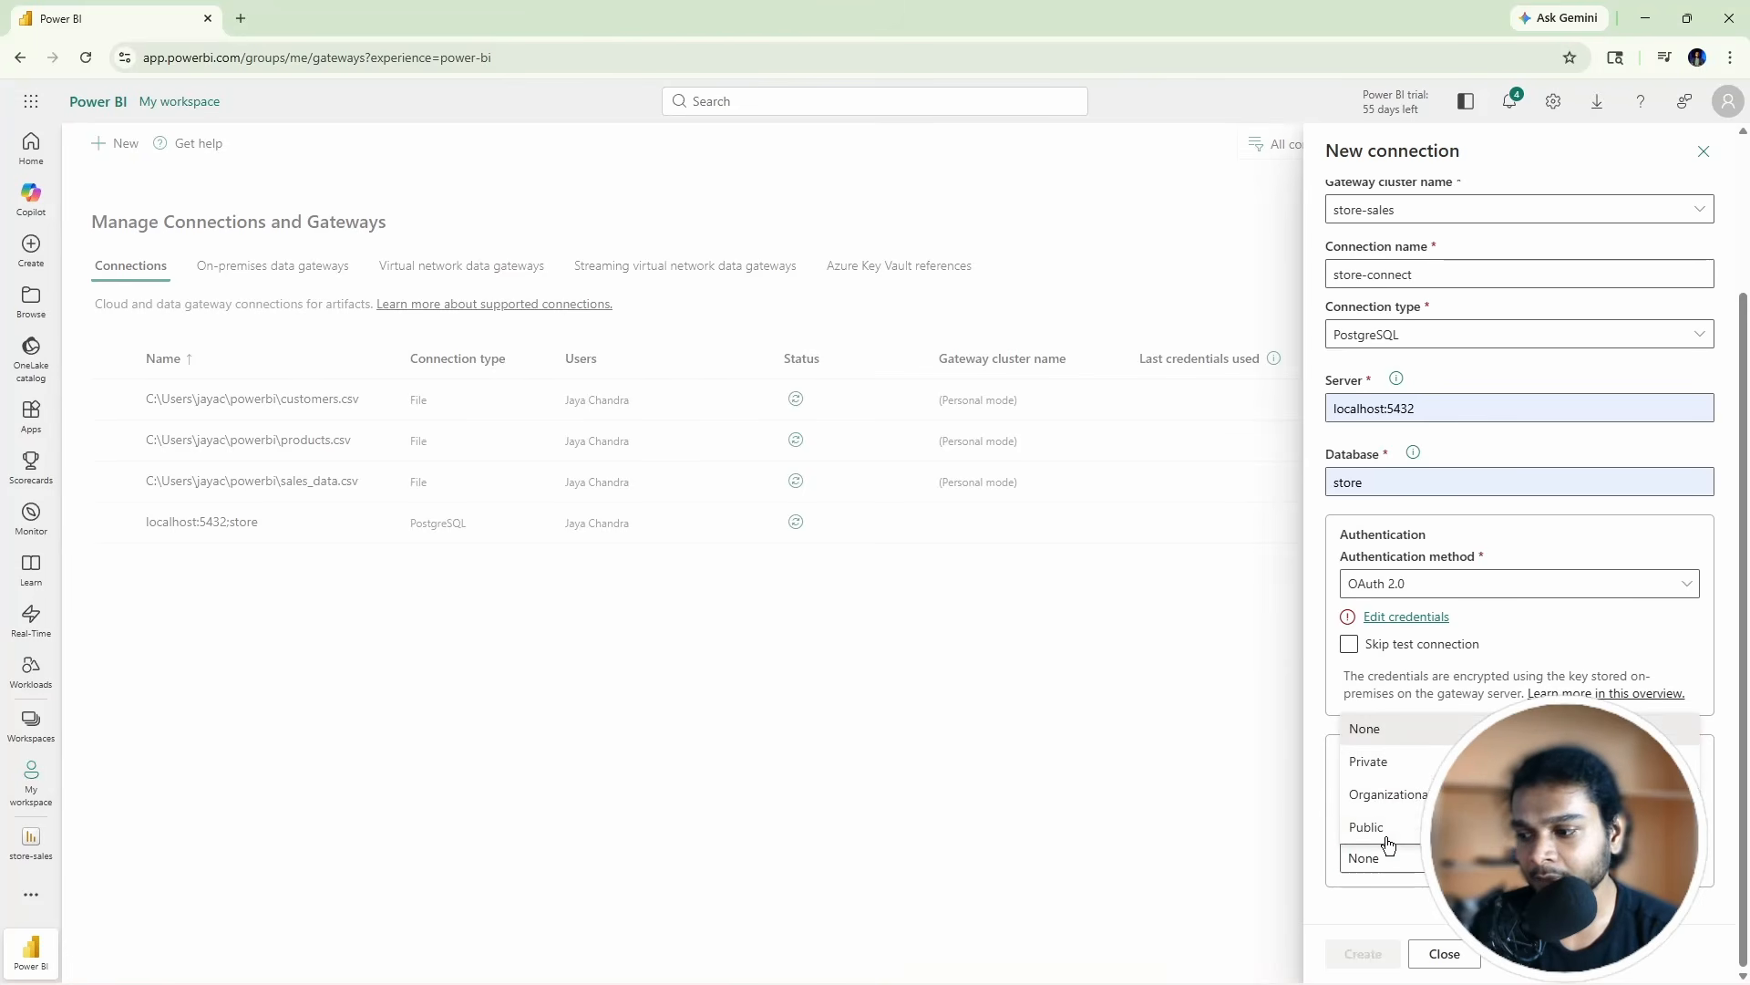
click(1401, 740)
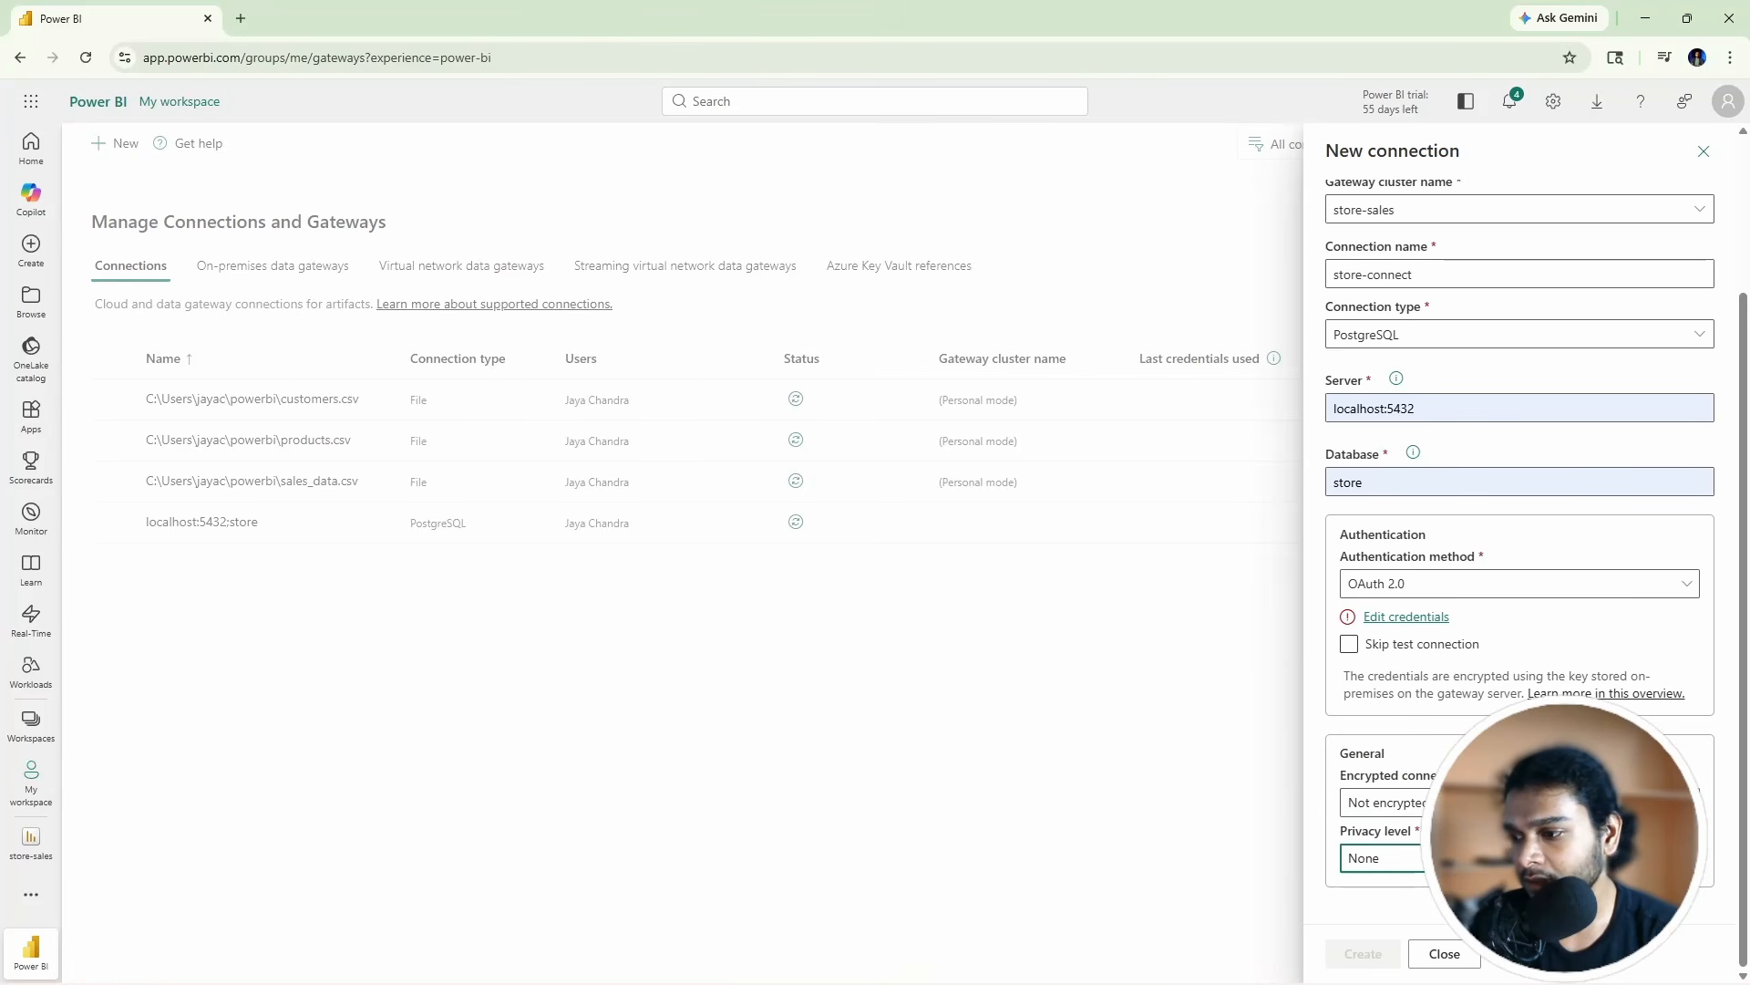
scroll(1519, 575, up, 1)
Step: Switch authentication to Basic, fill in the saved database username and type the password
click(1407, 677)
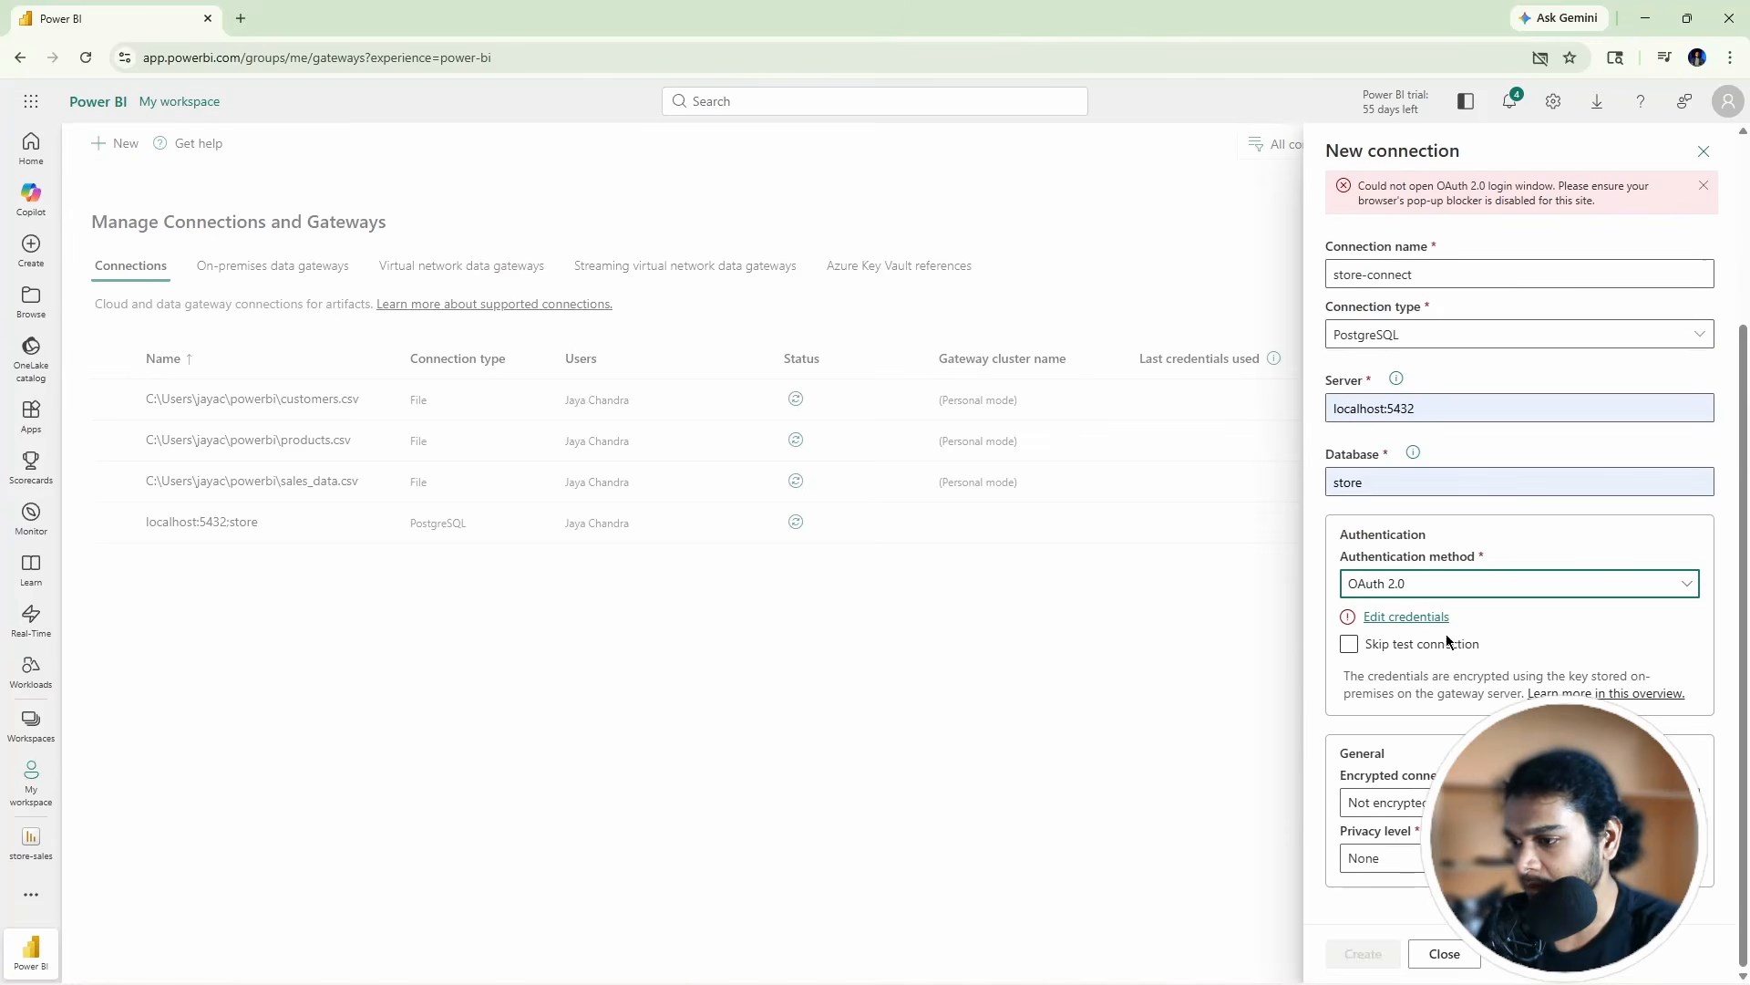
click(1458, 594)
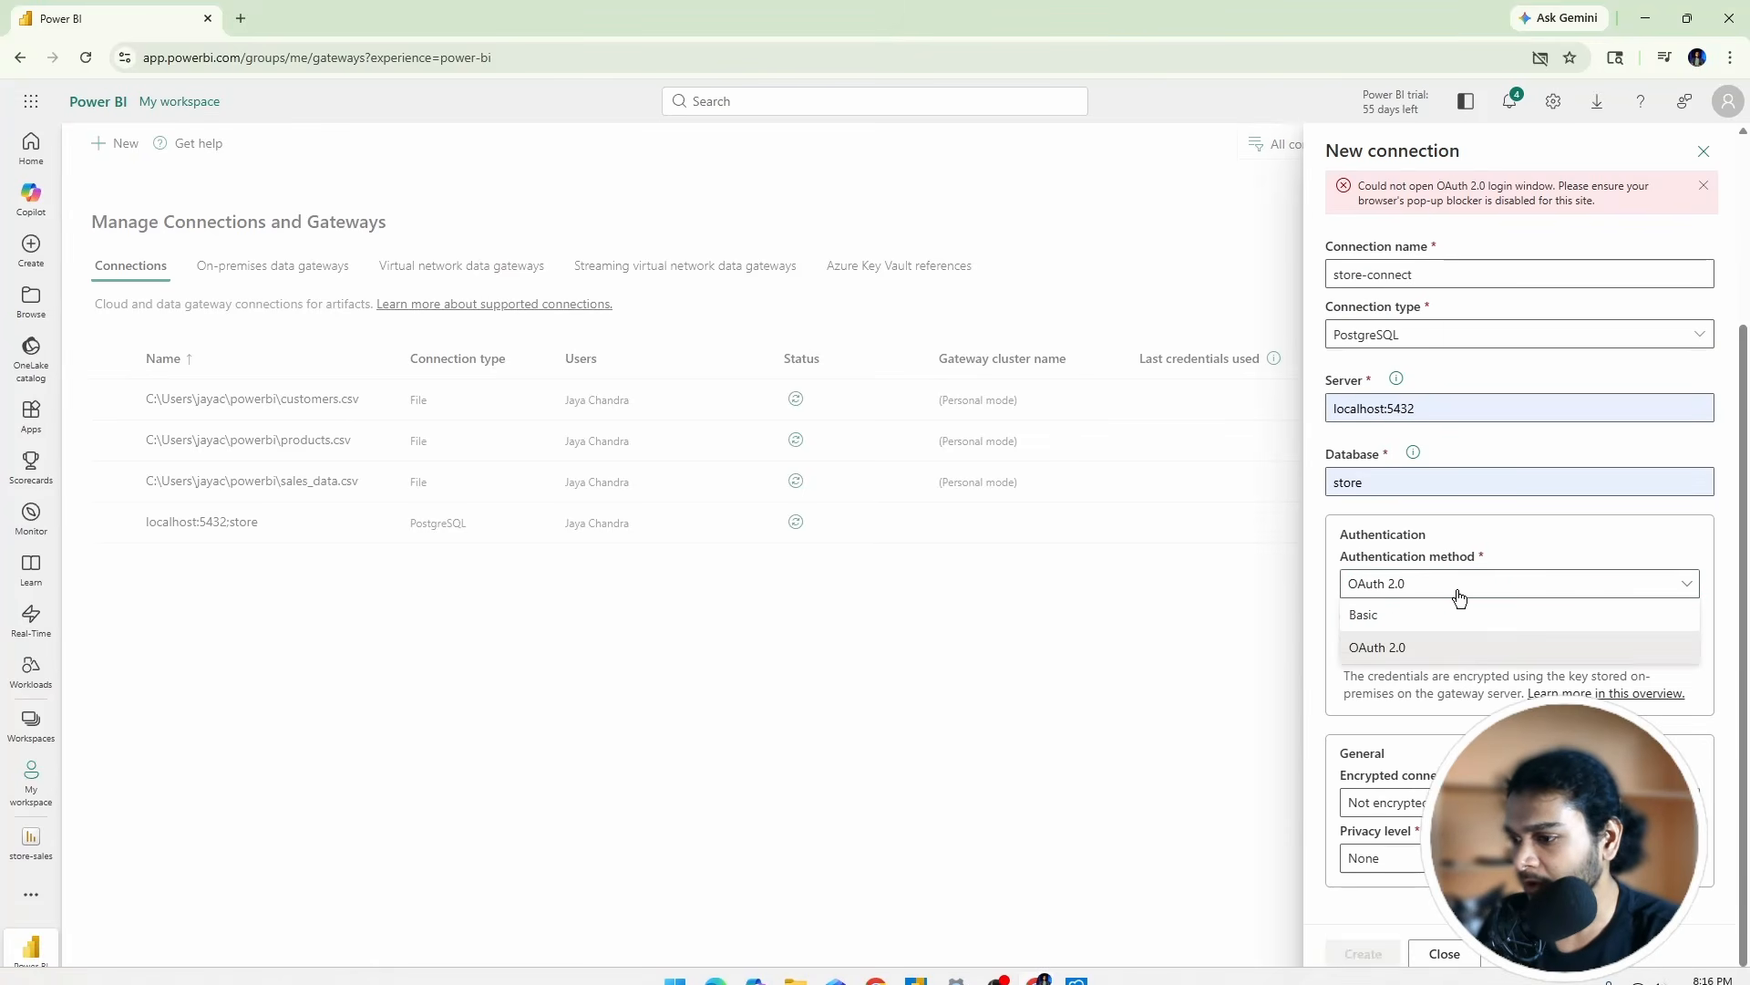
click(1392, 614)
click(1365, 637)
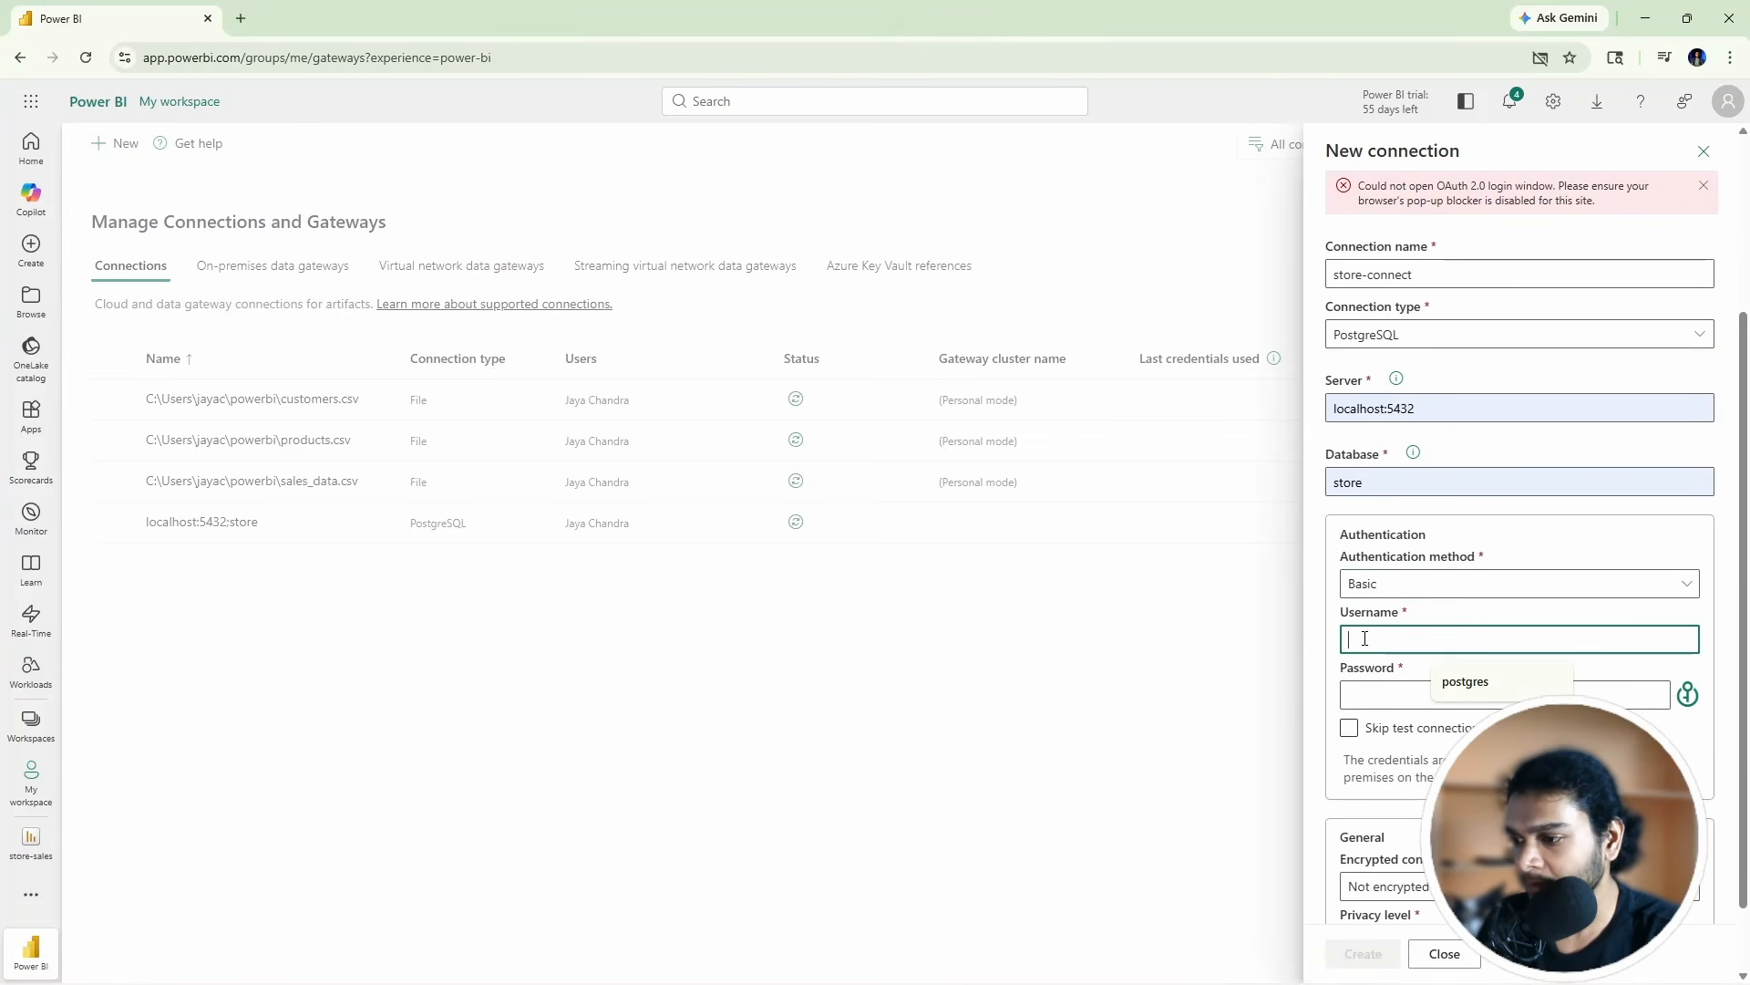
click(1479, 688)
click(1397, 686)
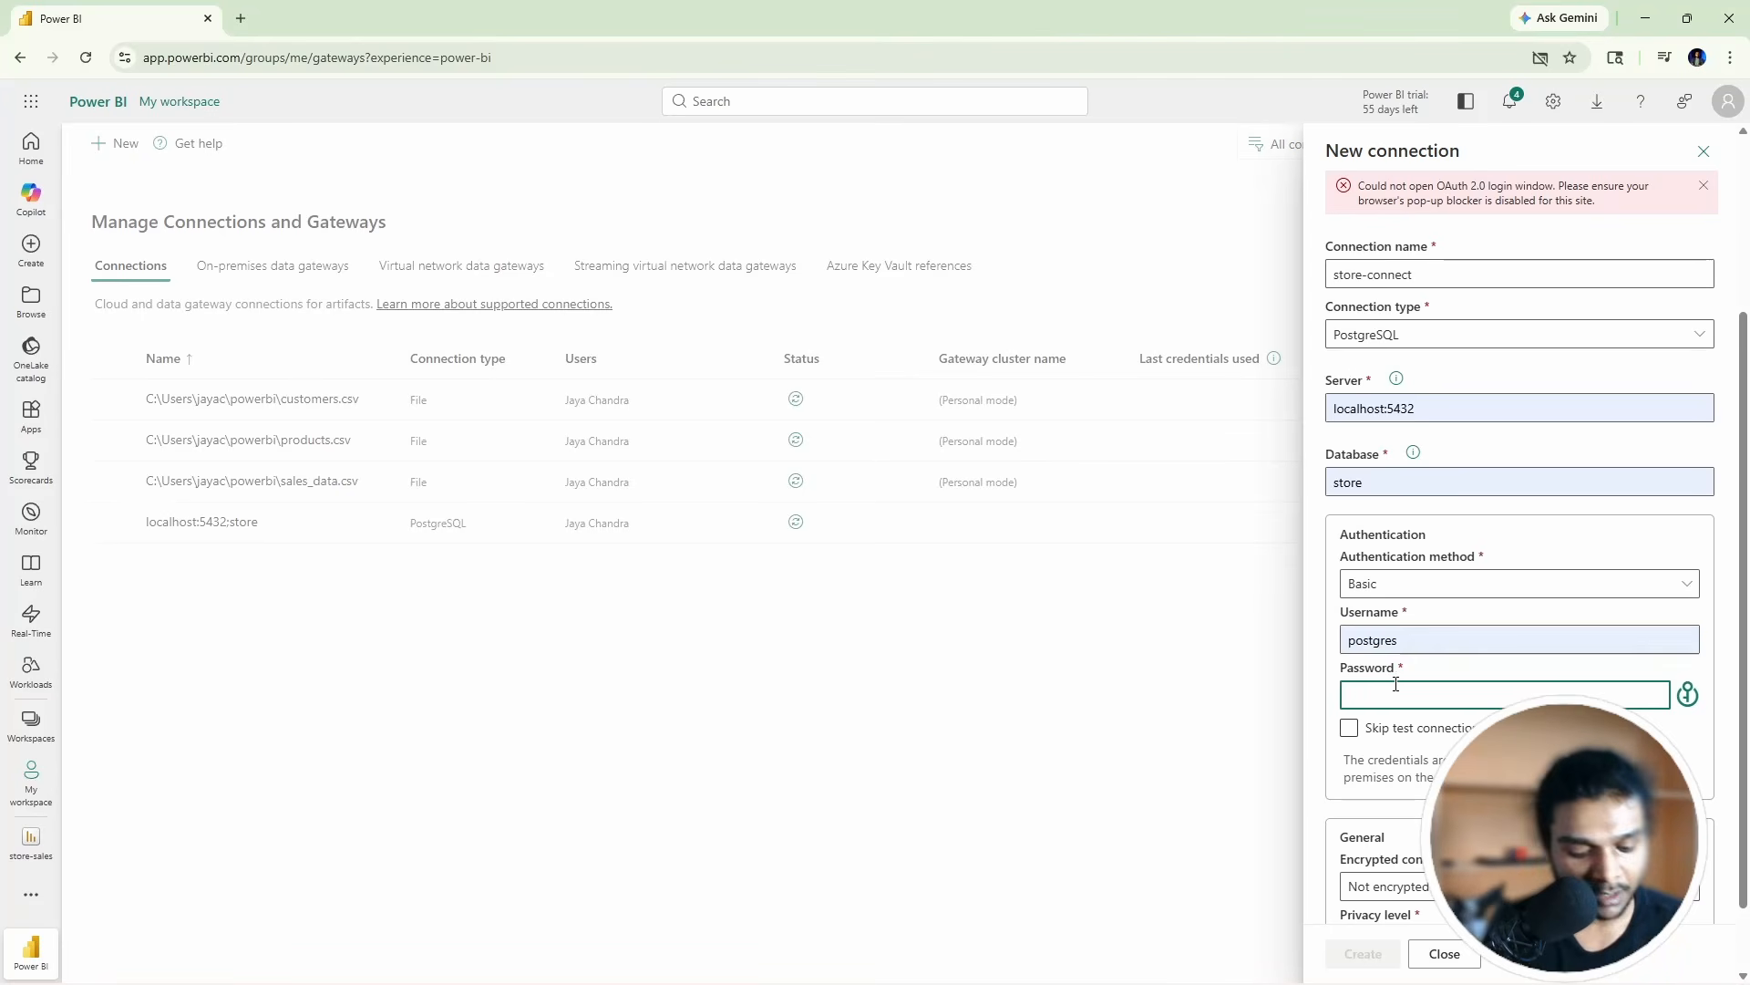
text(•••••)
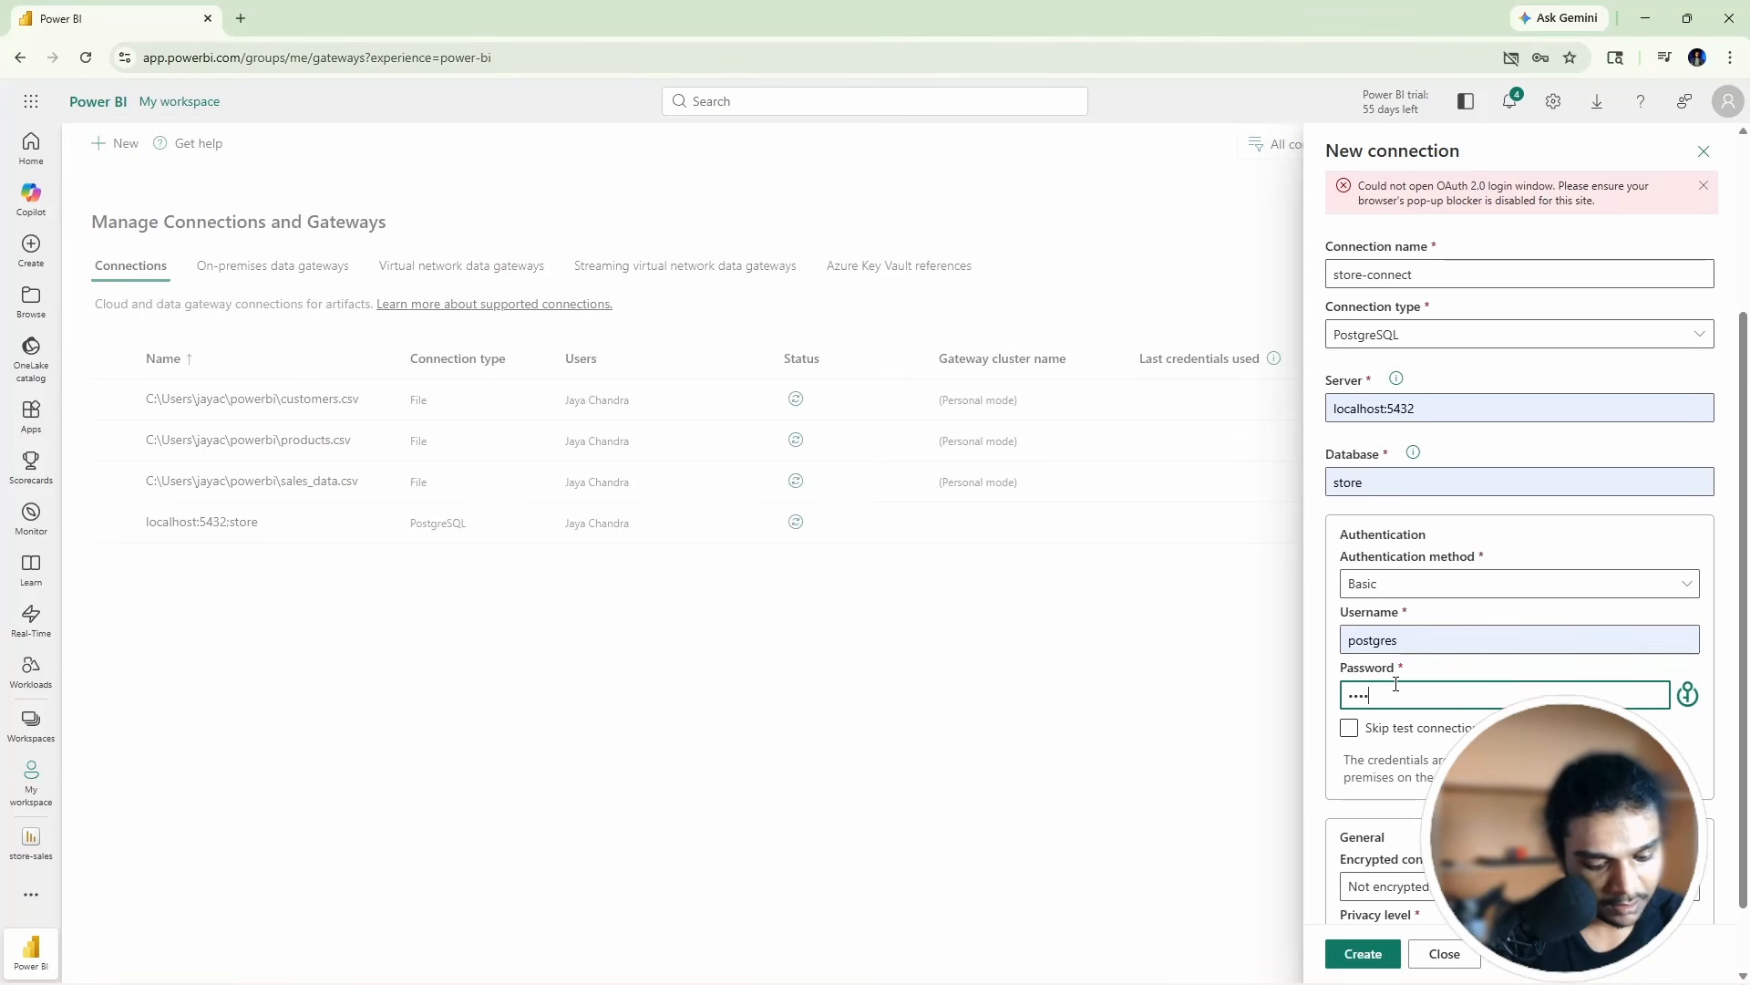
scroll(1404, 698, down, 1)
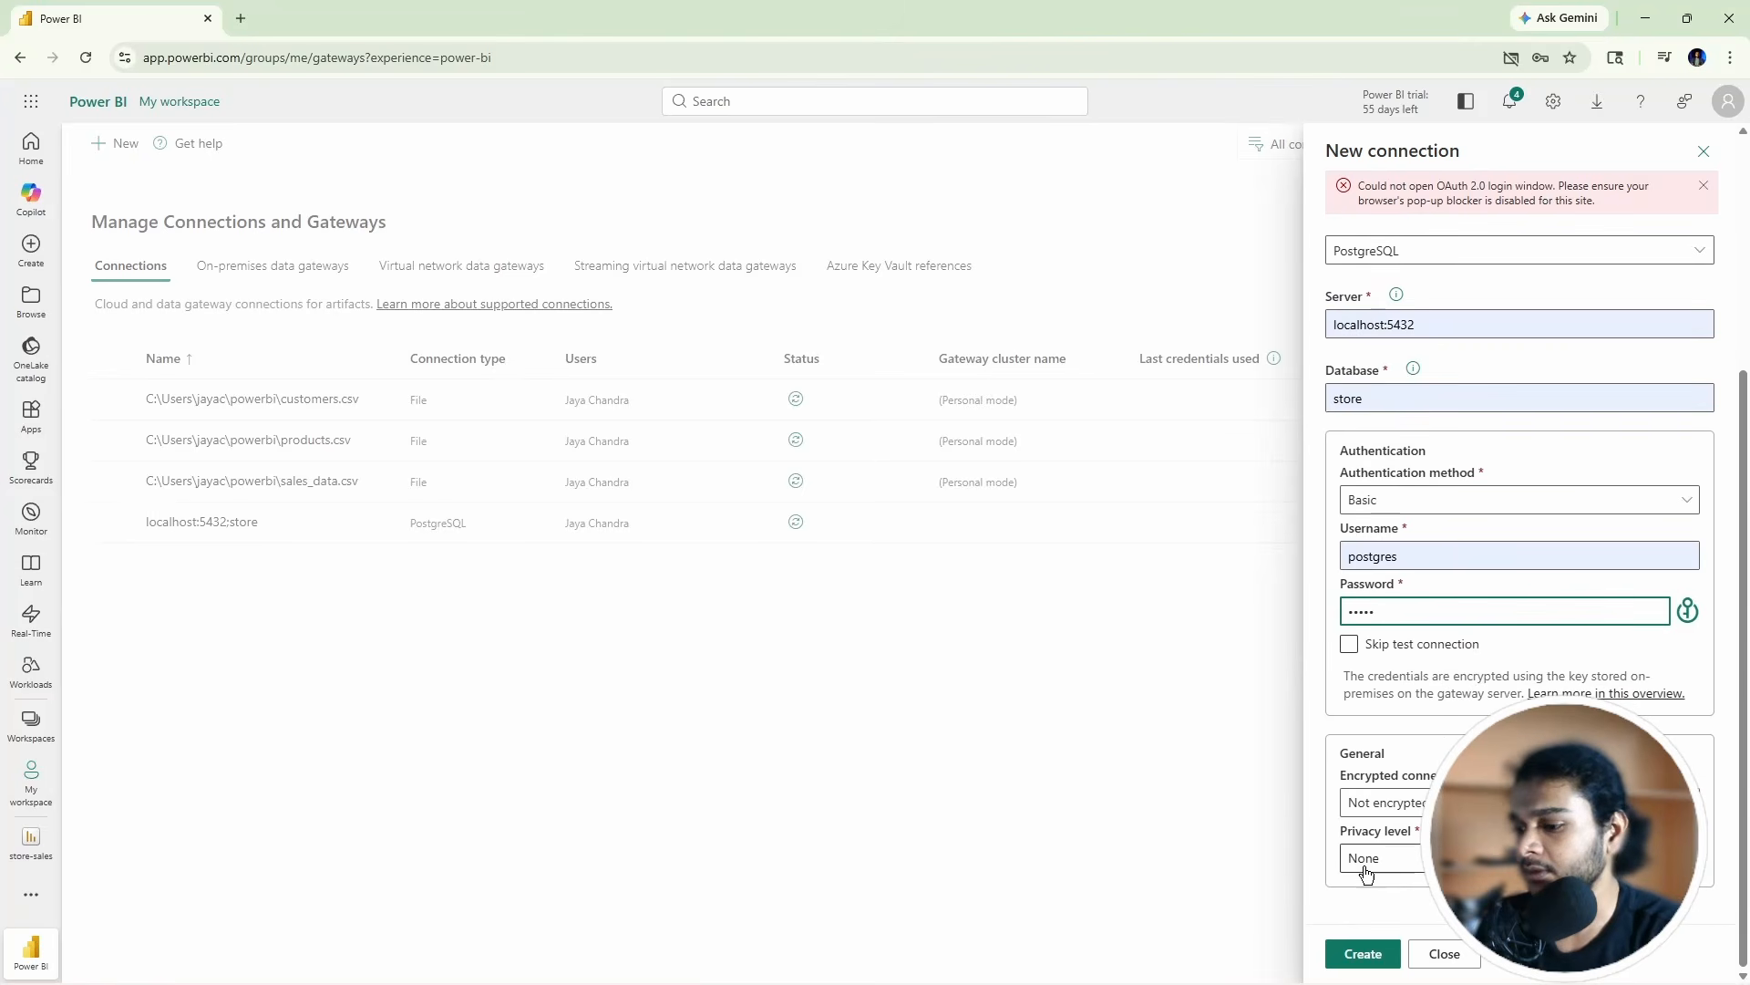
Step: Create store-connect, close its settings, and go back to the store-sales model settings page
click(1352, 962)
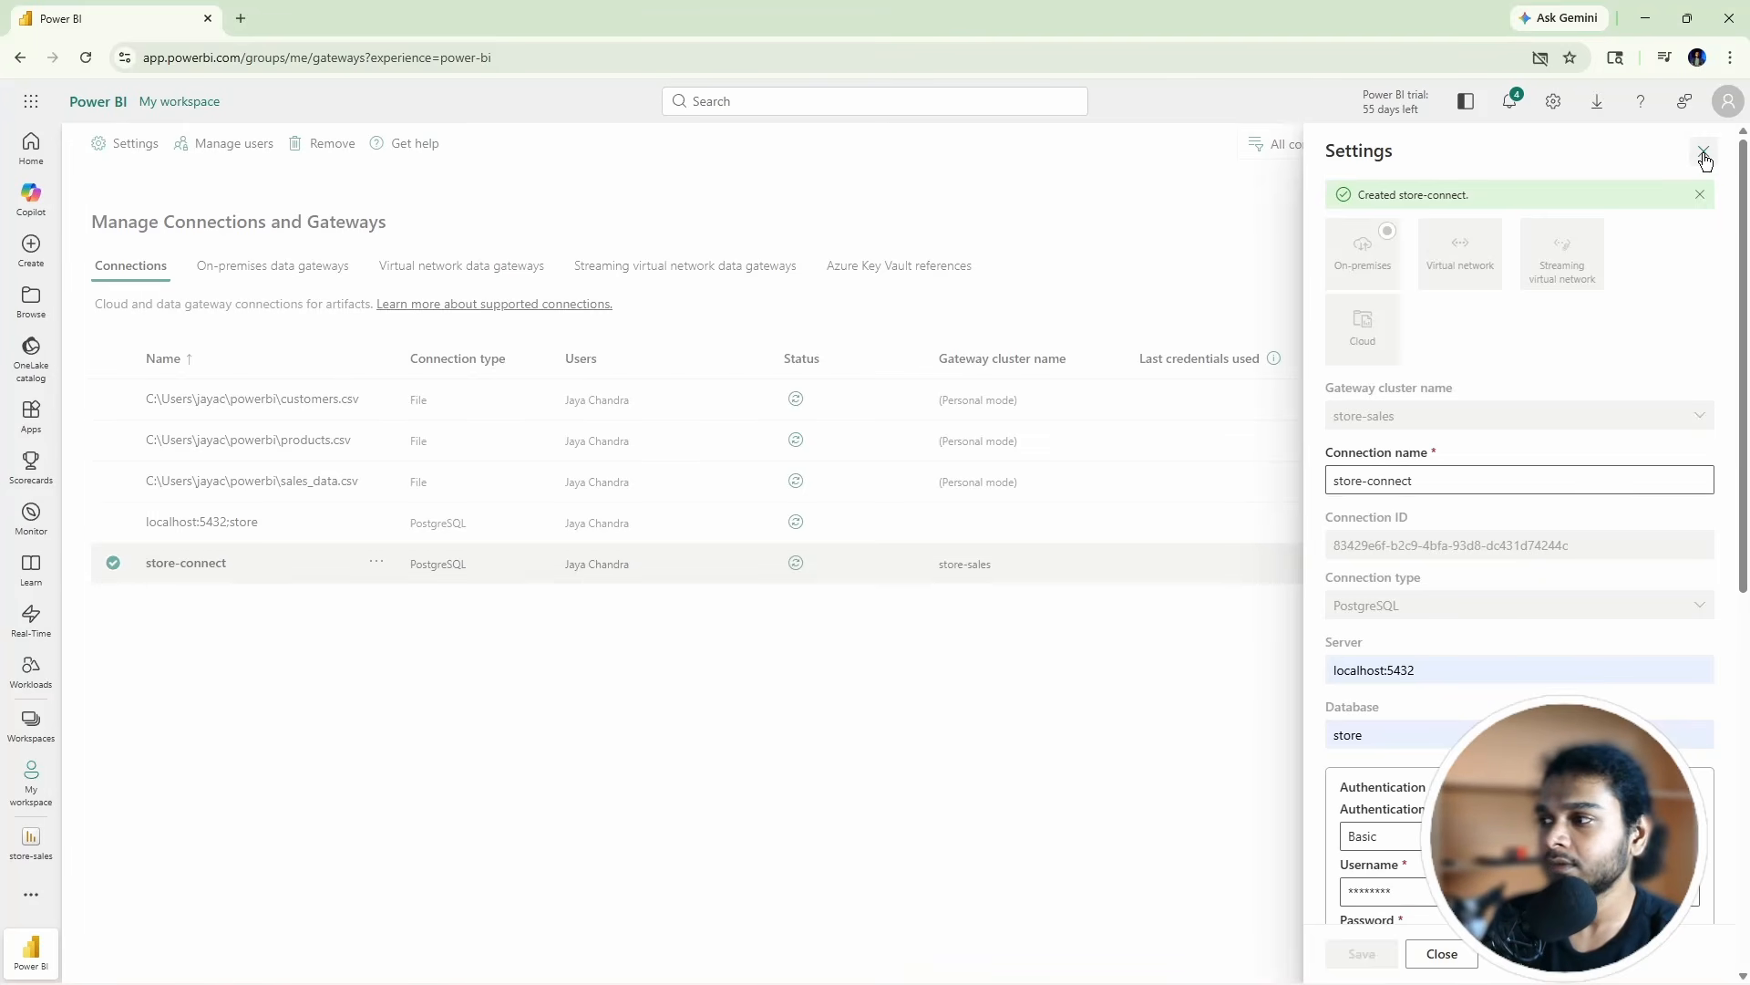
scroll(1705, 160, down, 4)
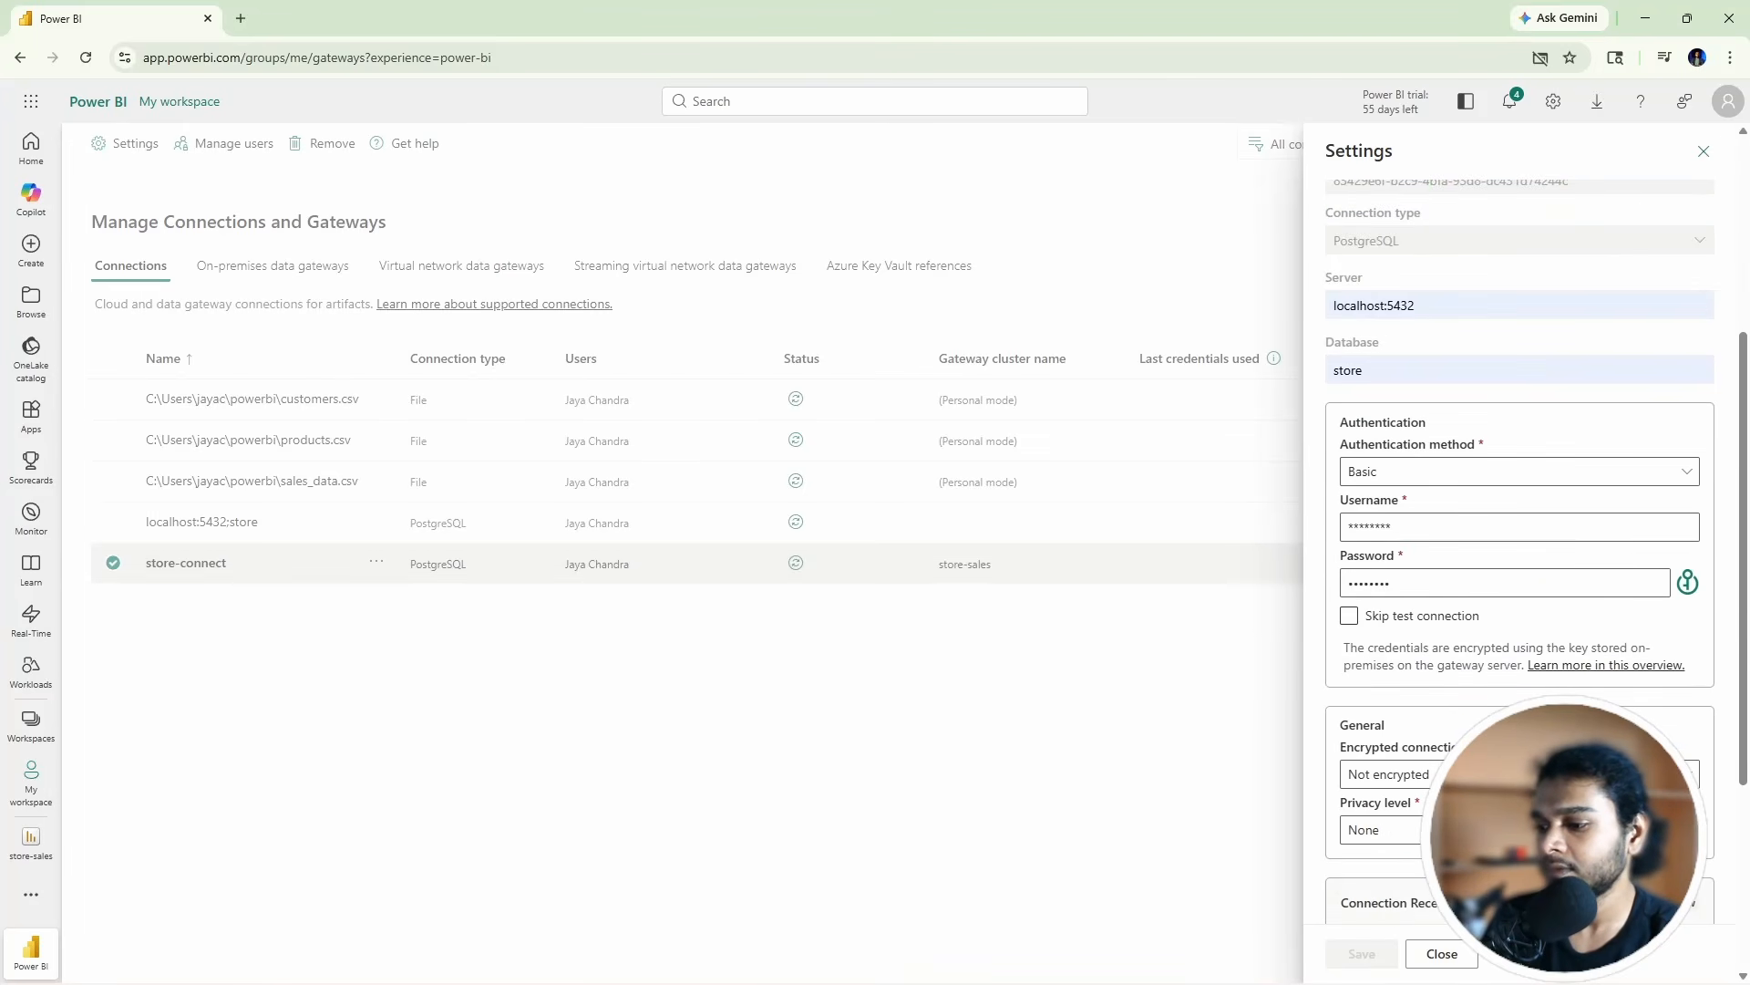
click(1433, 951)
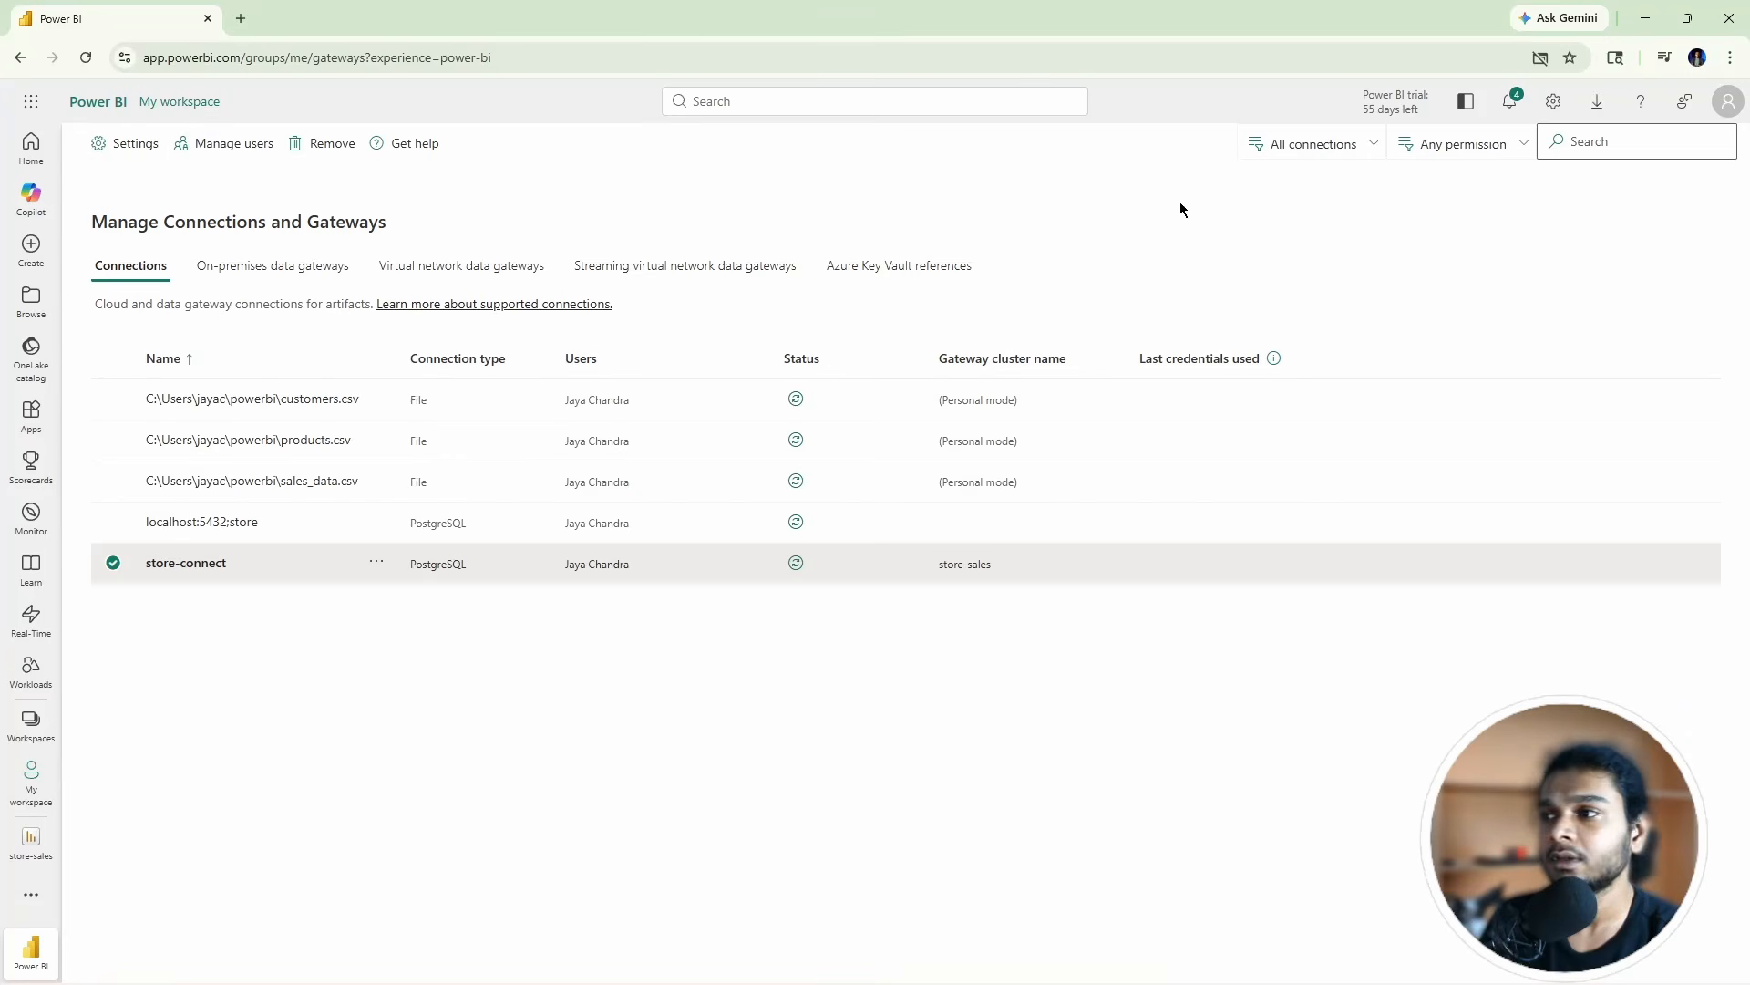
click(264, 268)
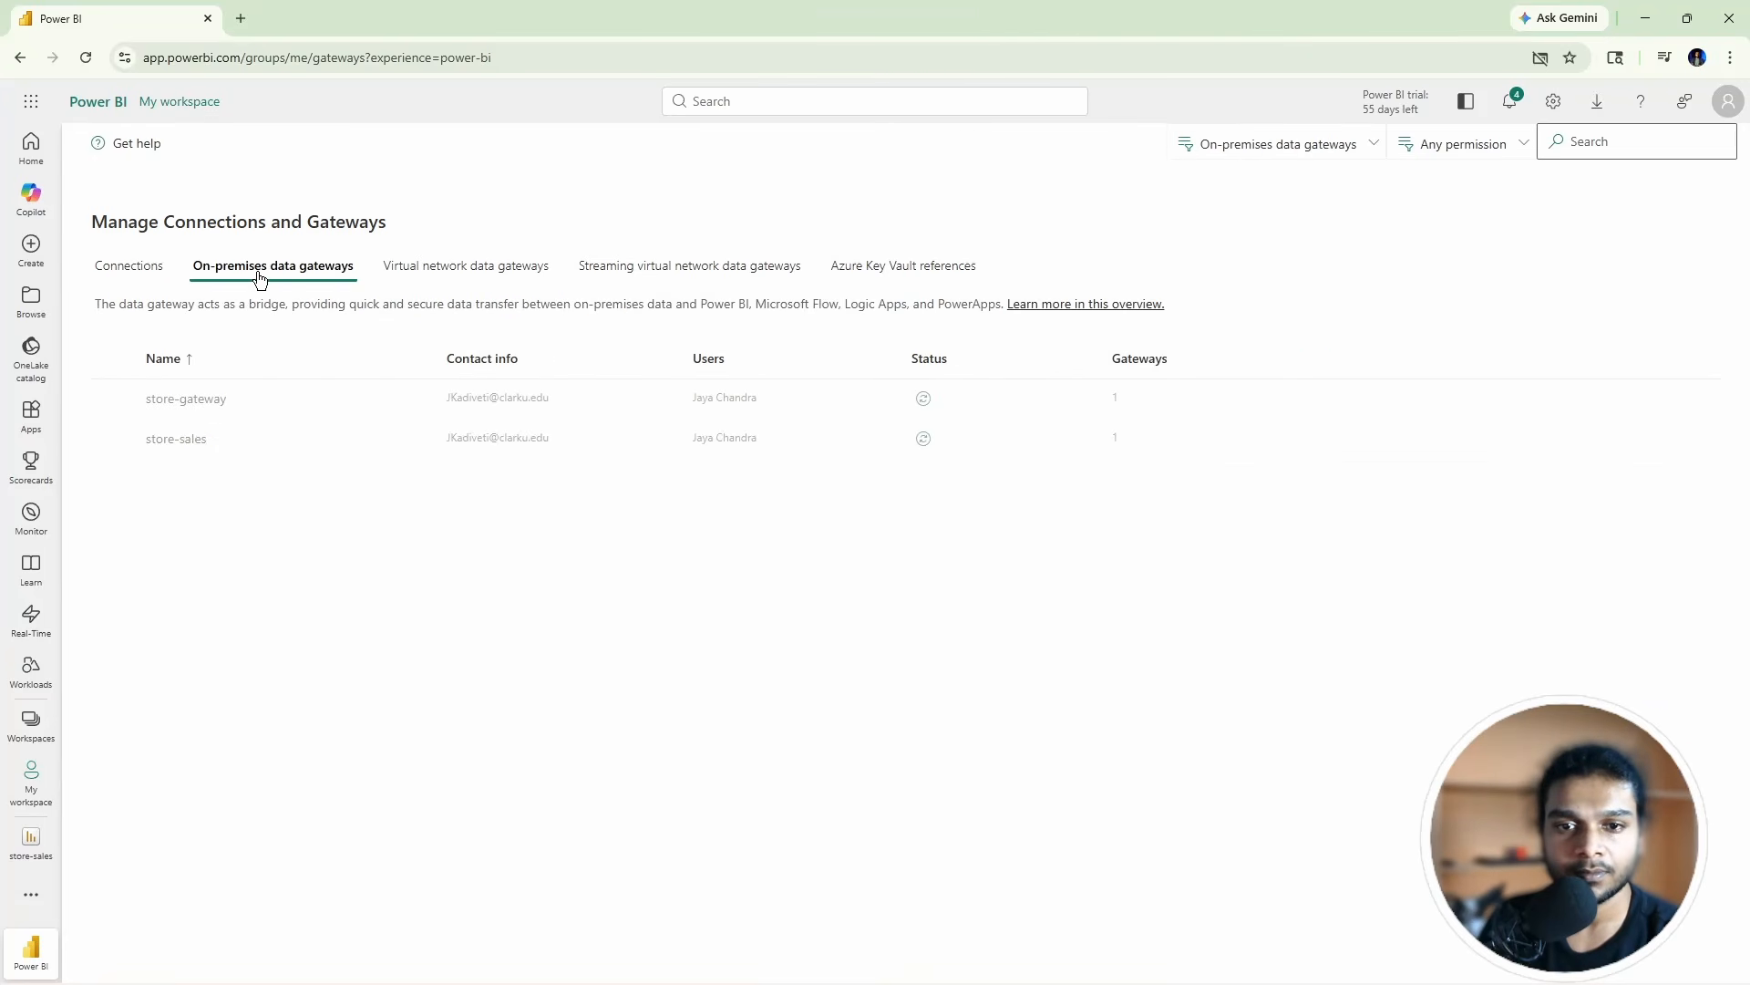
click(128, 267)
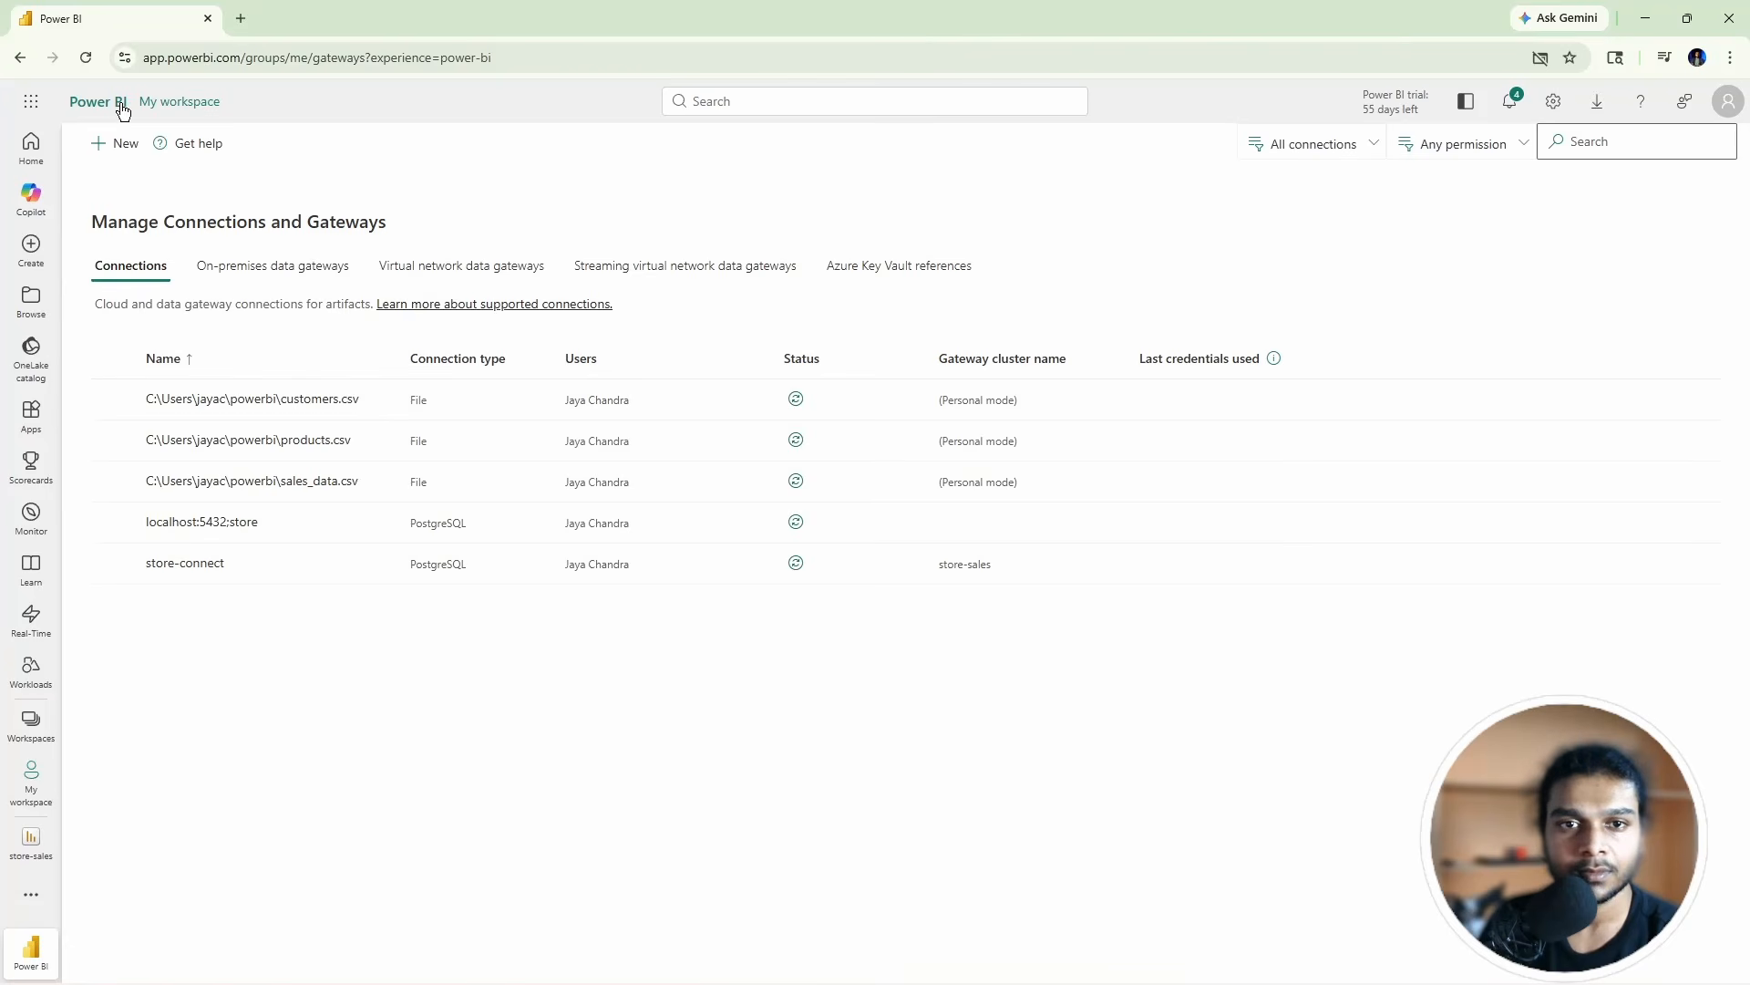
key(alt+Left)
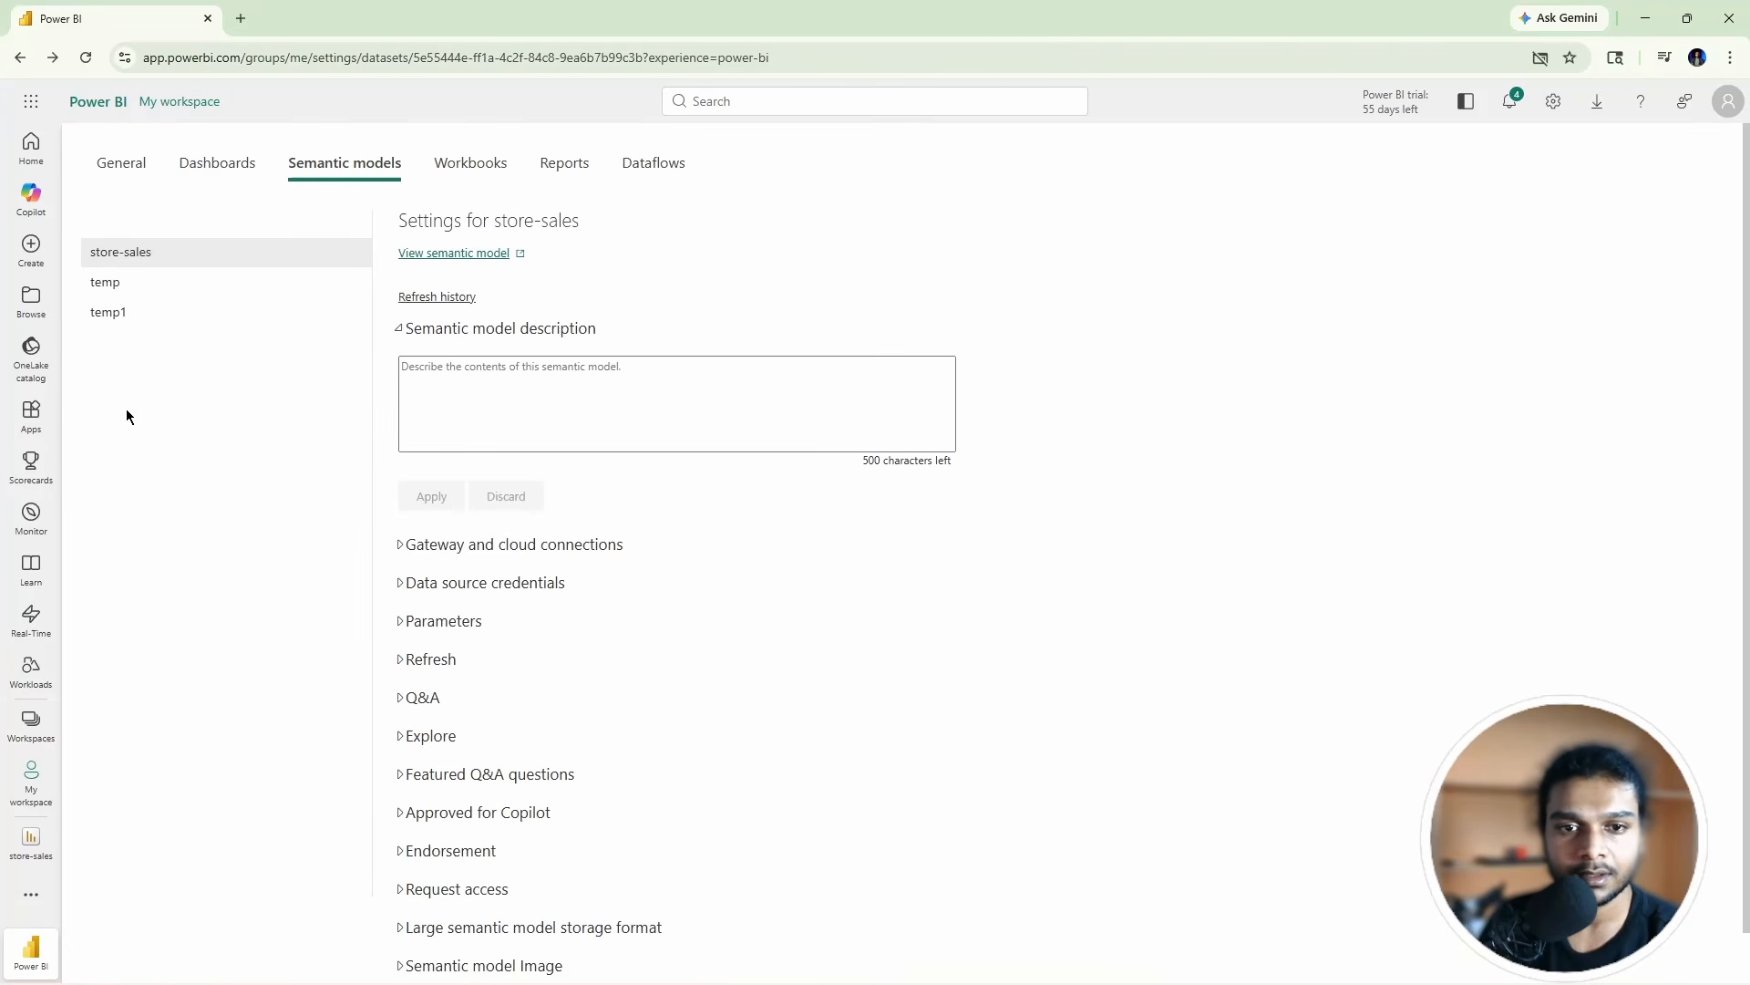
Step: Use the store-sales gateway, map the PostgreSQL source to store-connect, and apply
click(401, 547)
scroll(410, 545, down, 3)
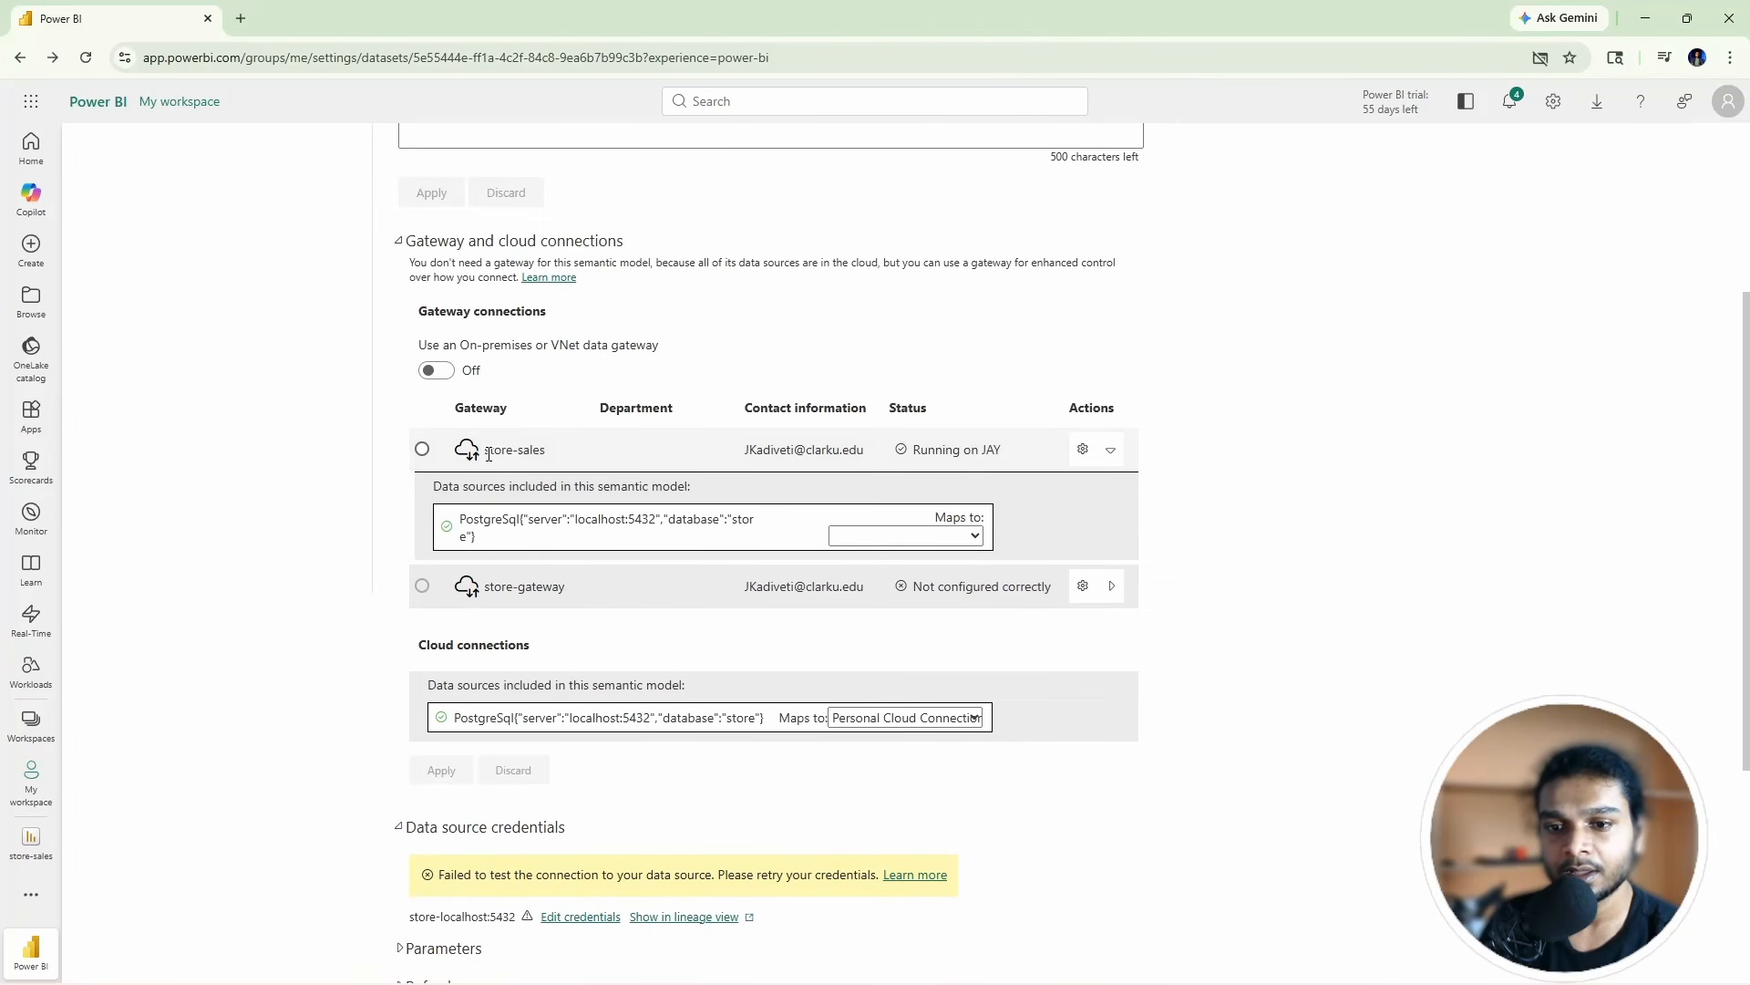
drag(552, 452, 478, 456)
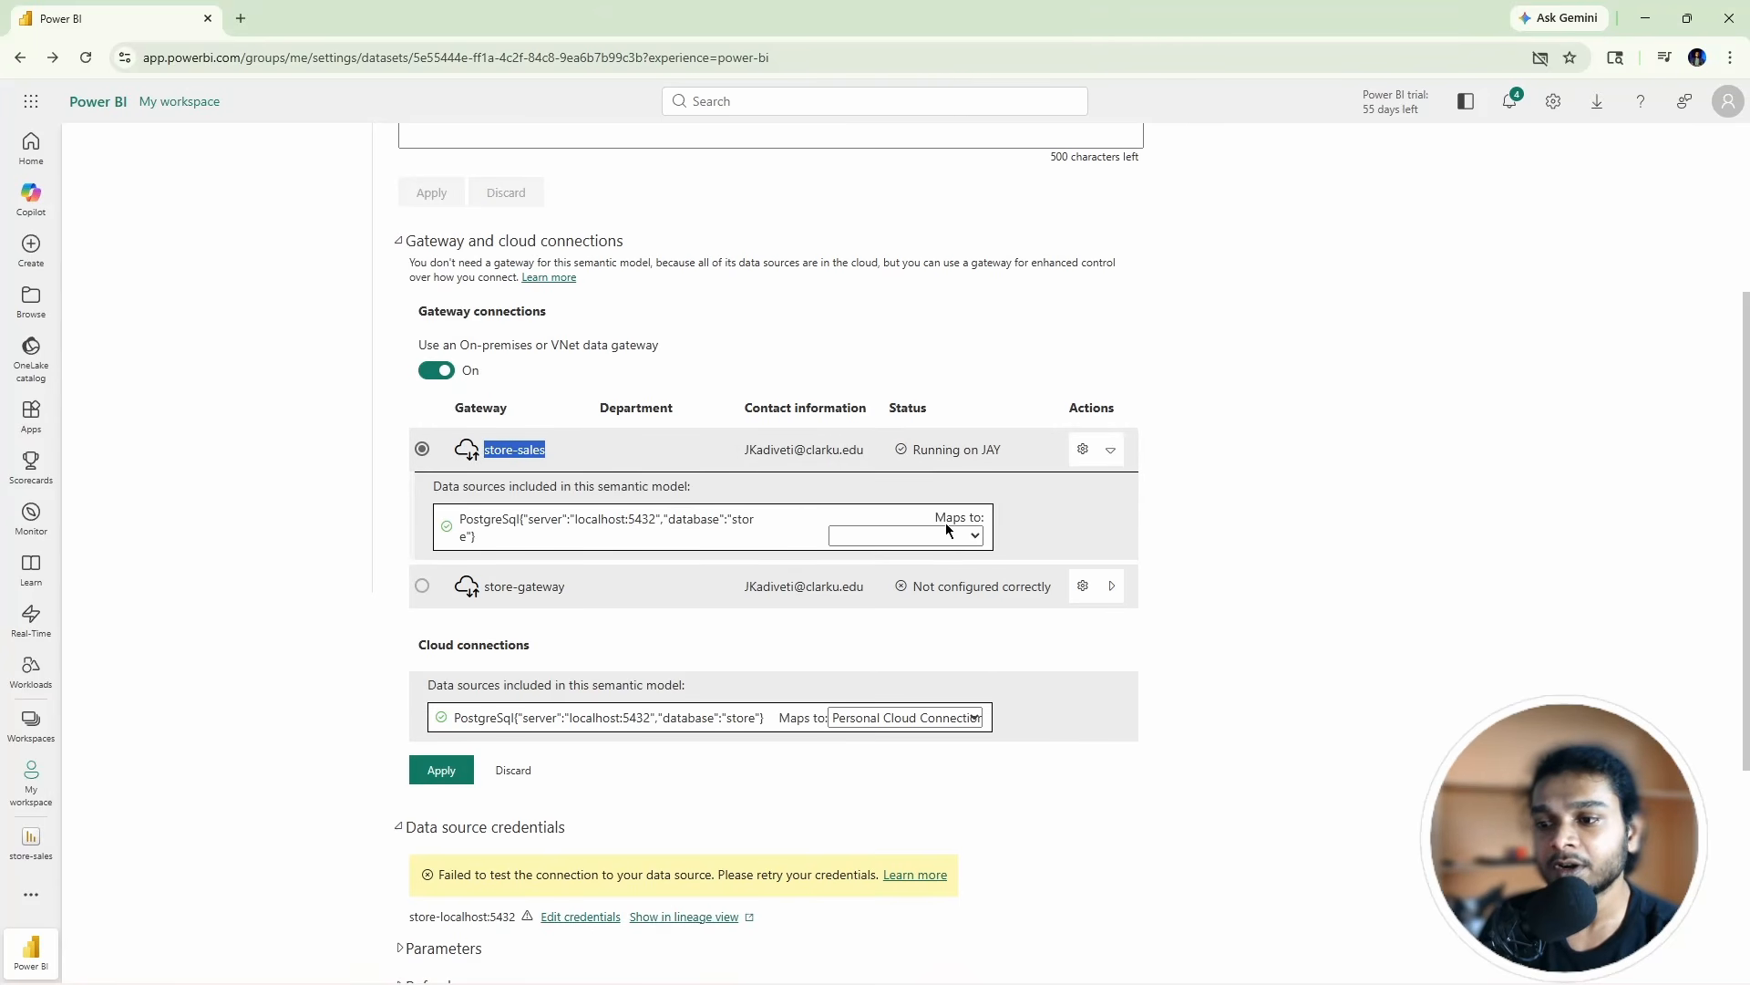
click(972, 542)
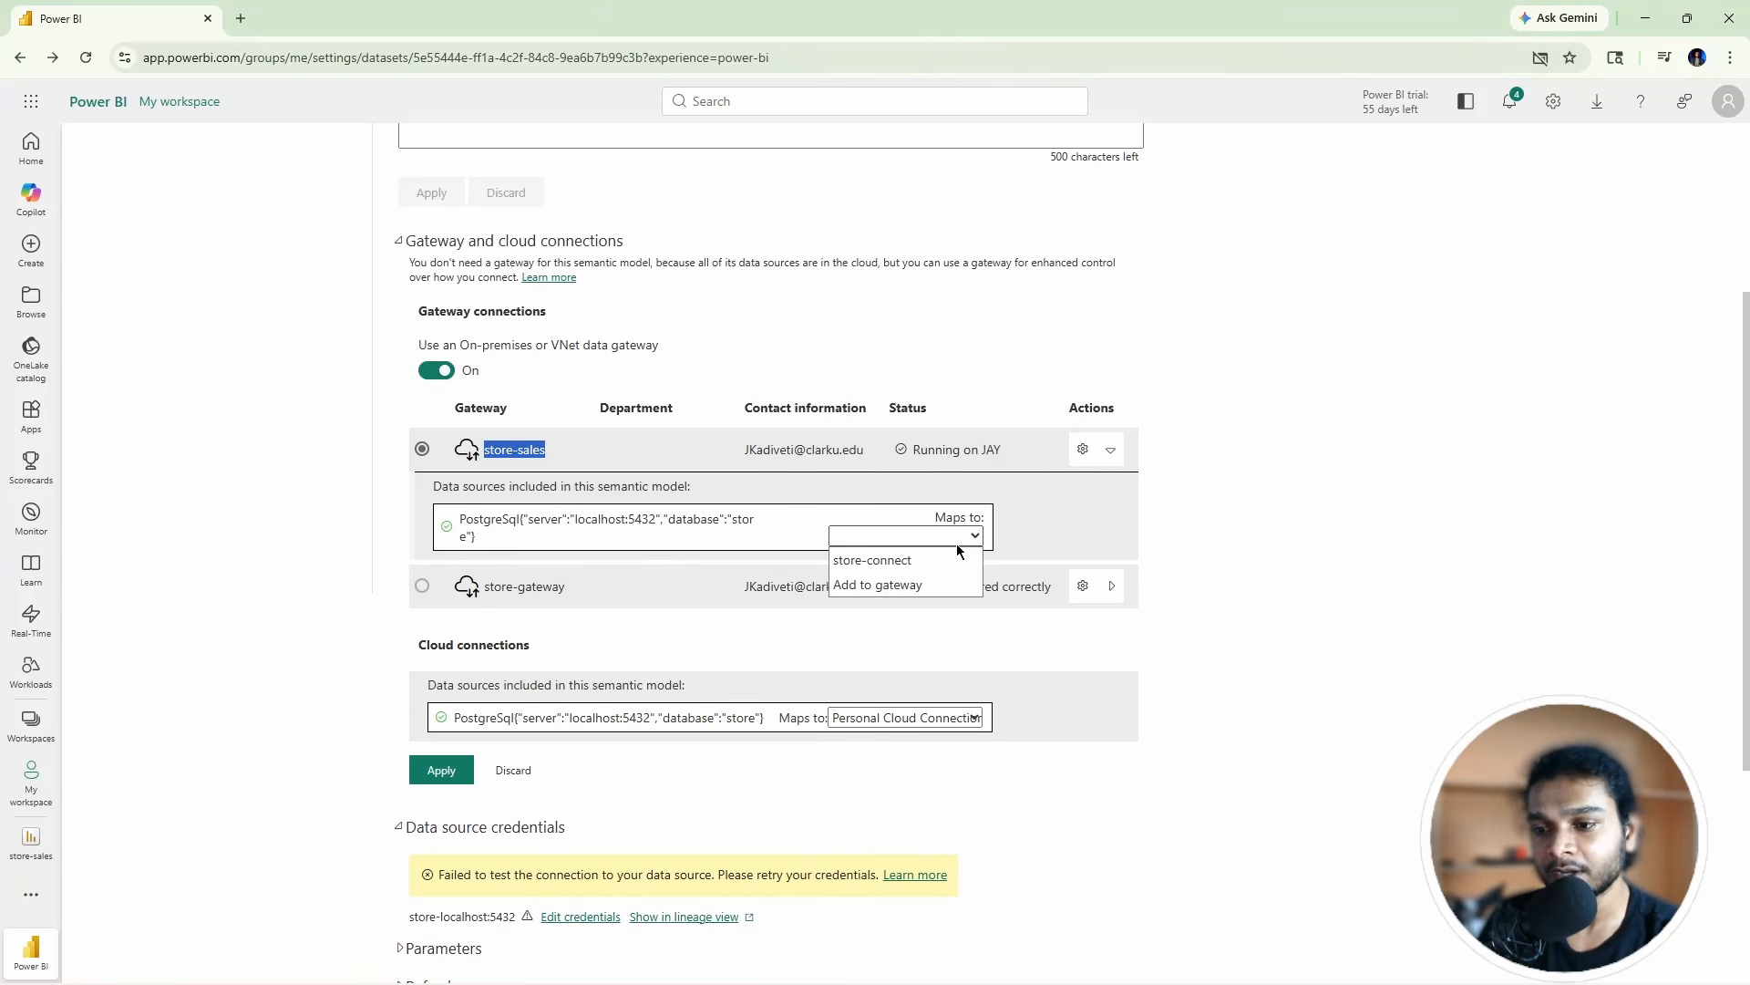
click(877, 562)
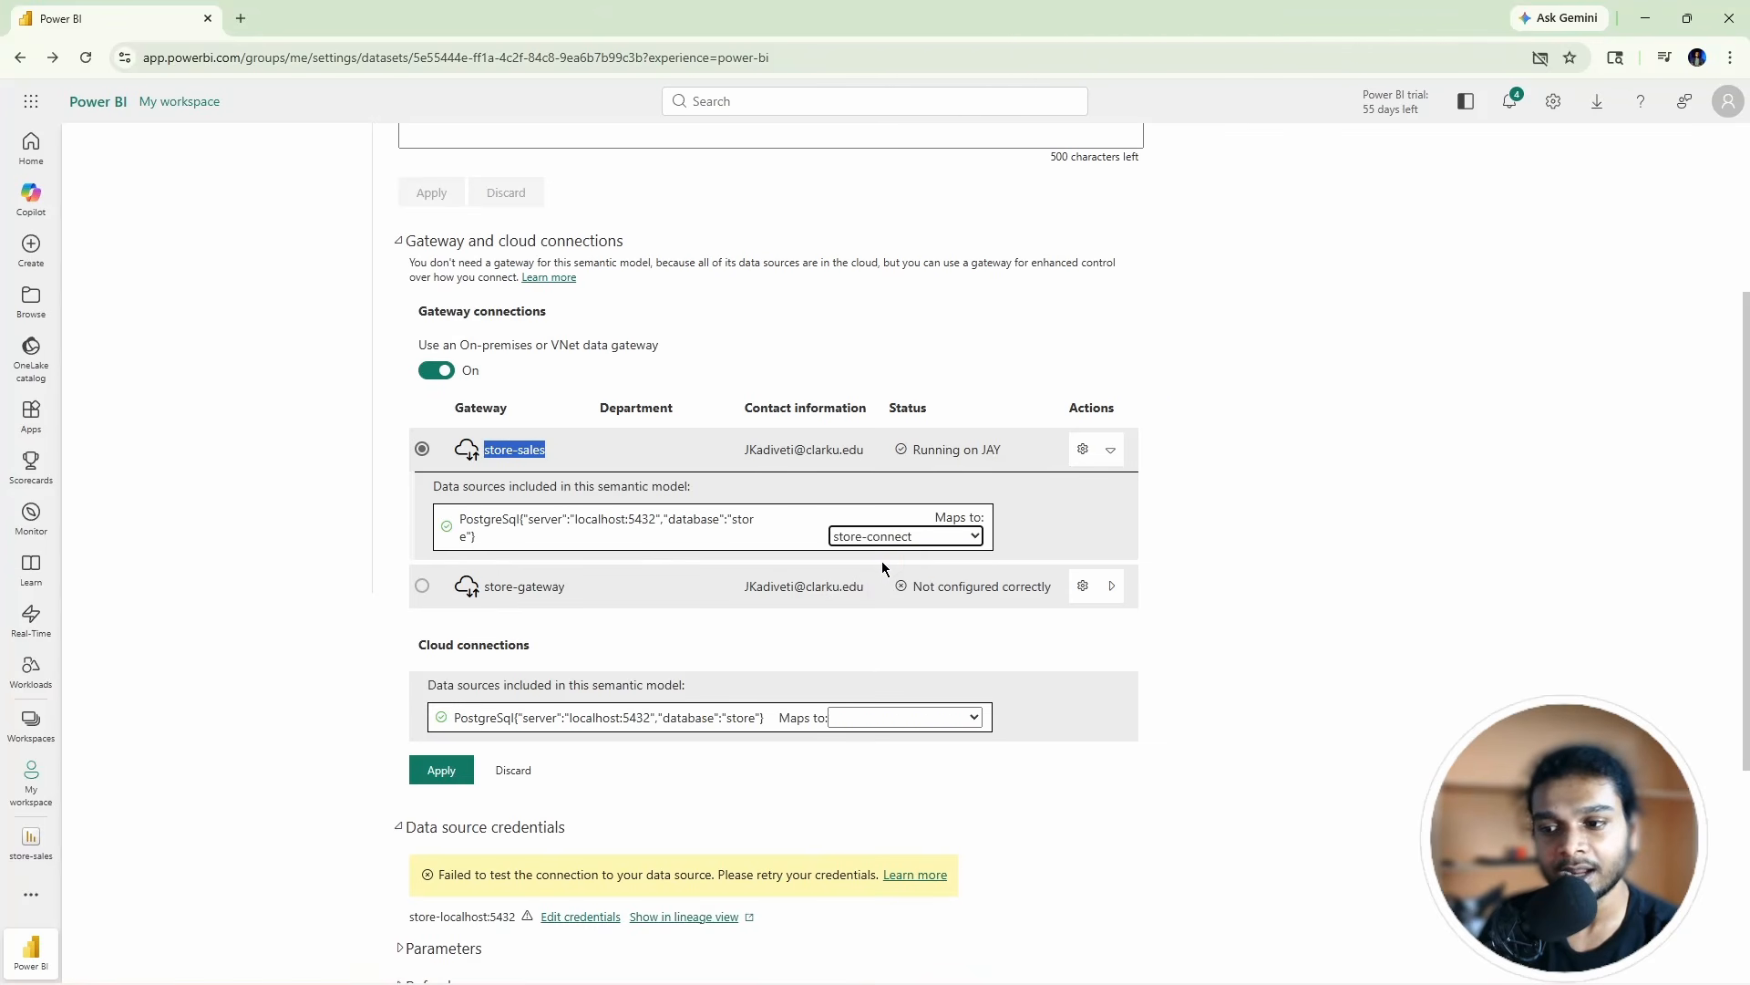
click(950, 540)
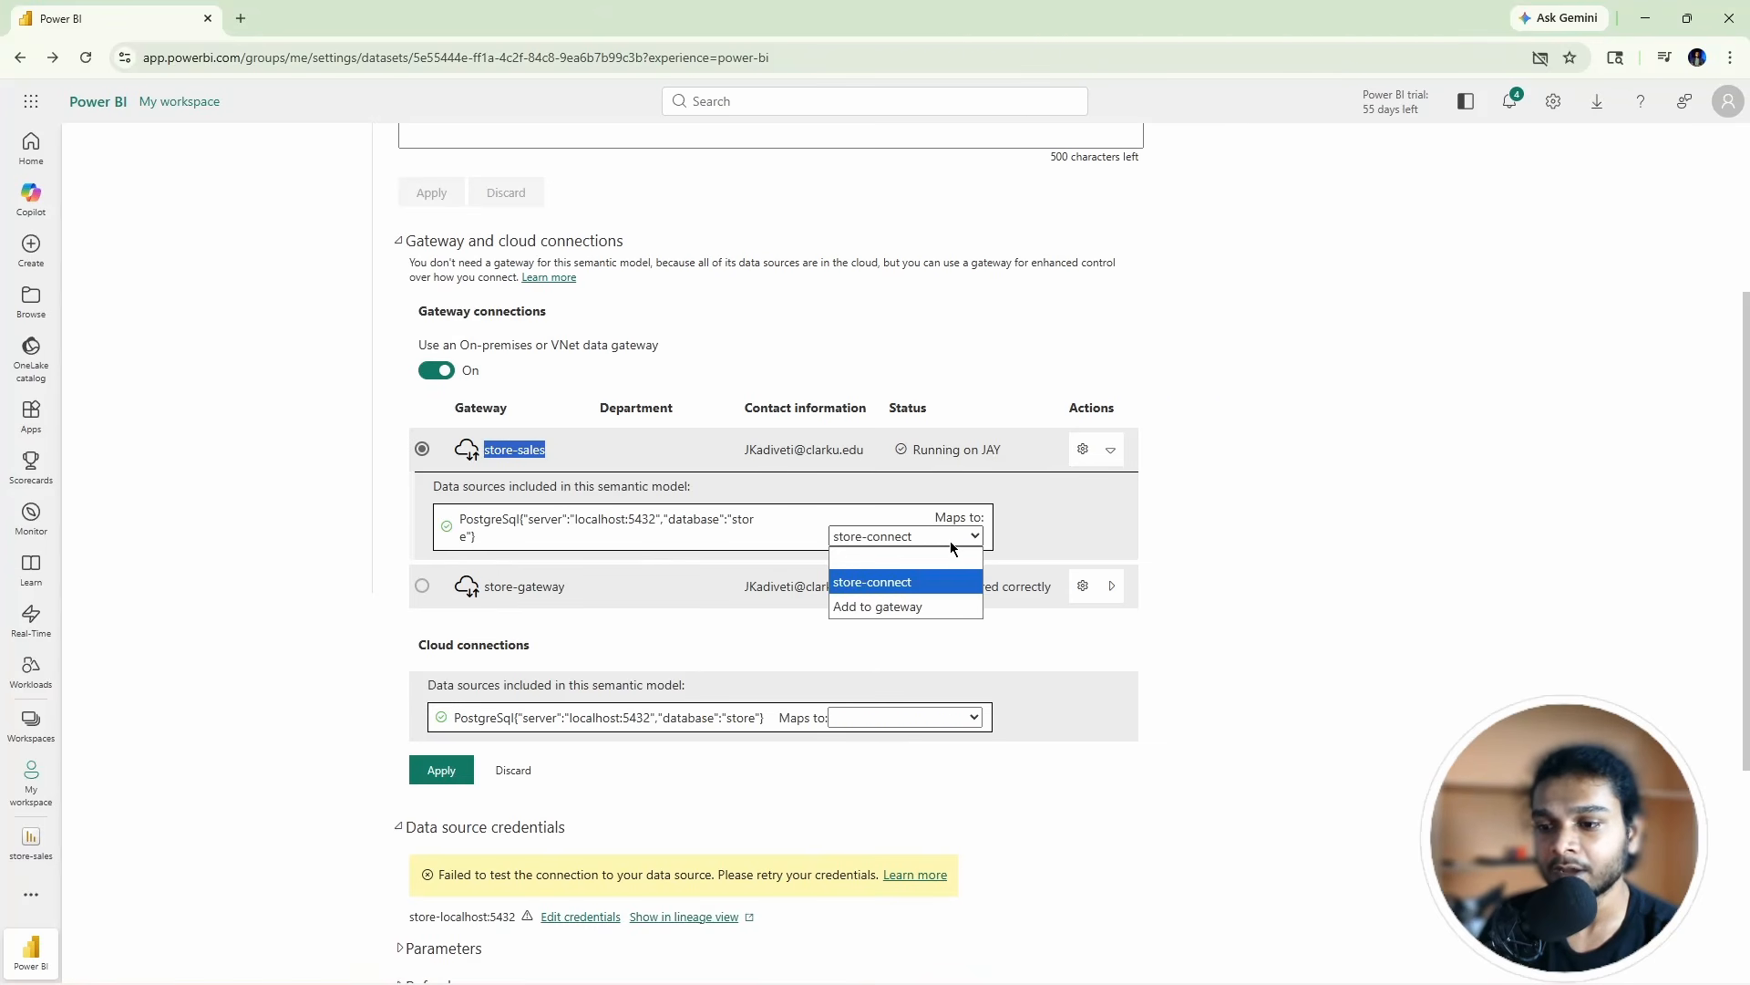
click(951, 546)
scroll(433, 786, down, 1)
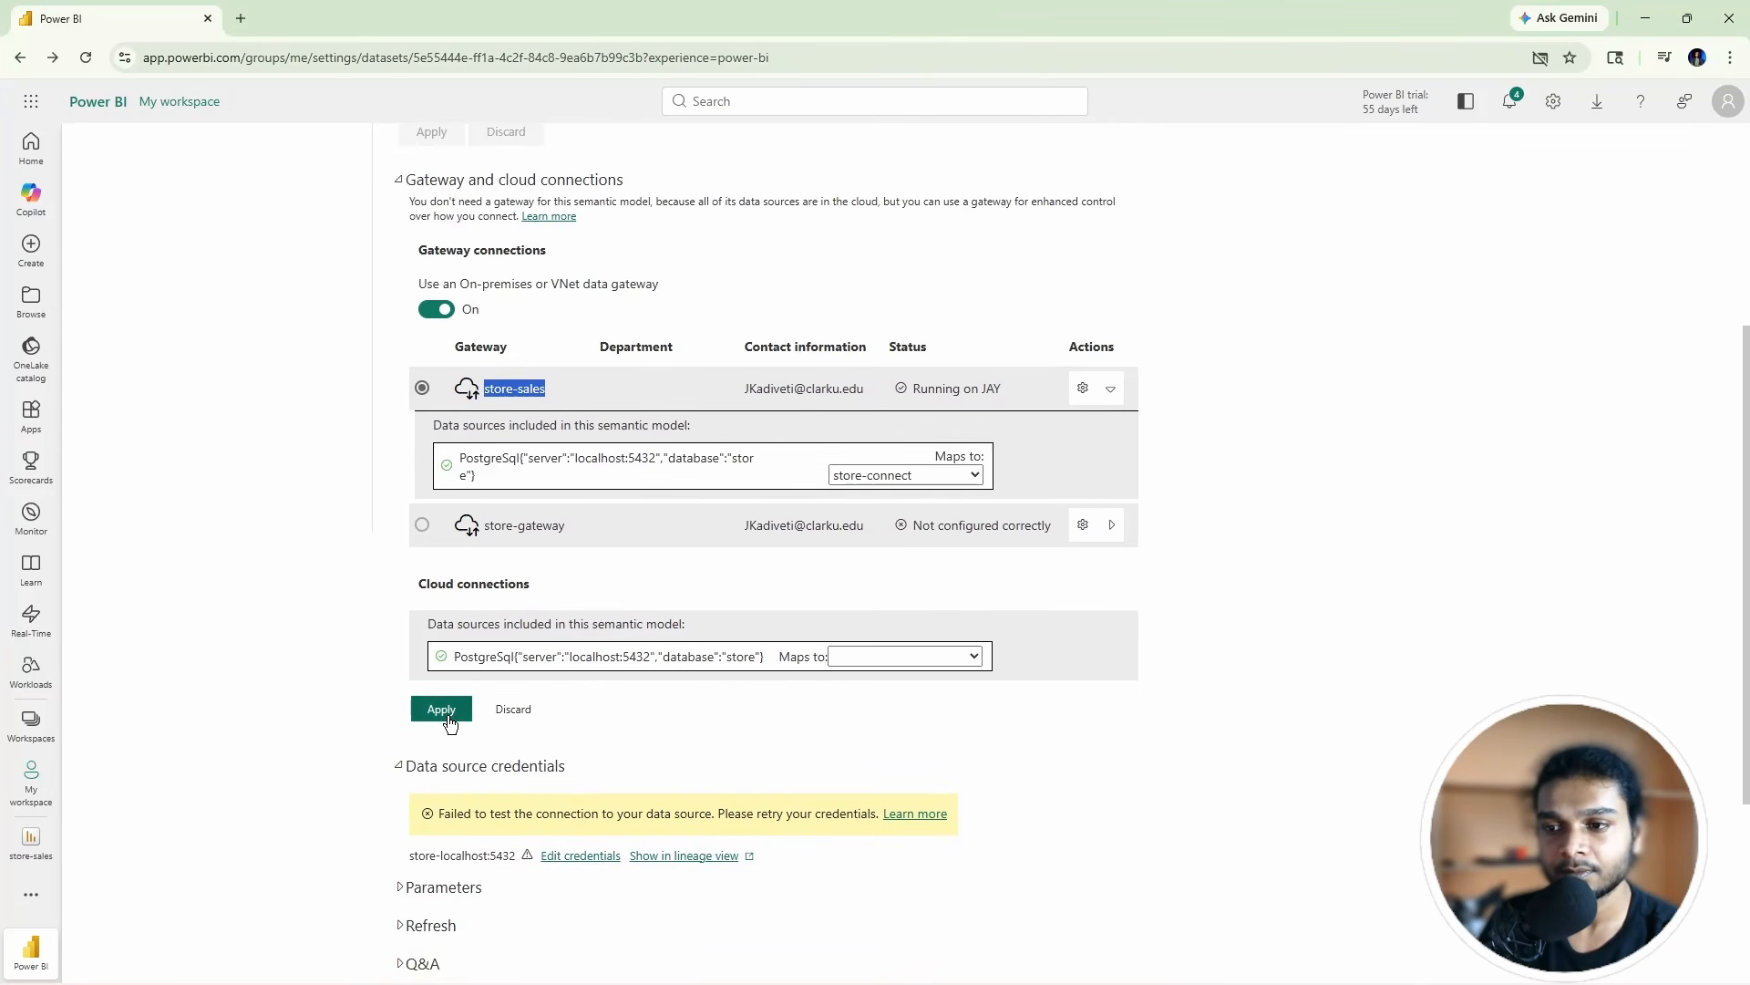
click(449, 717)
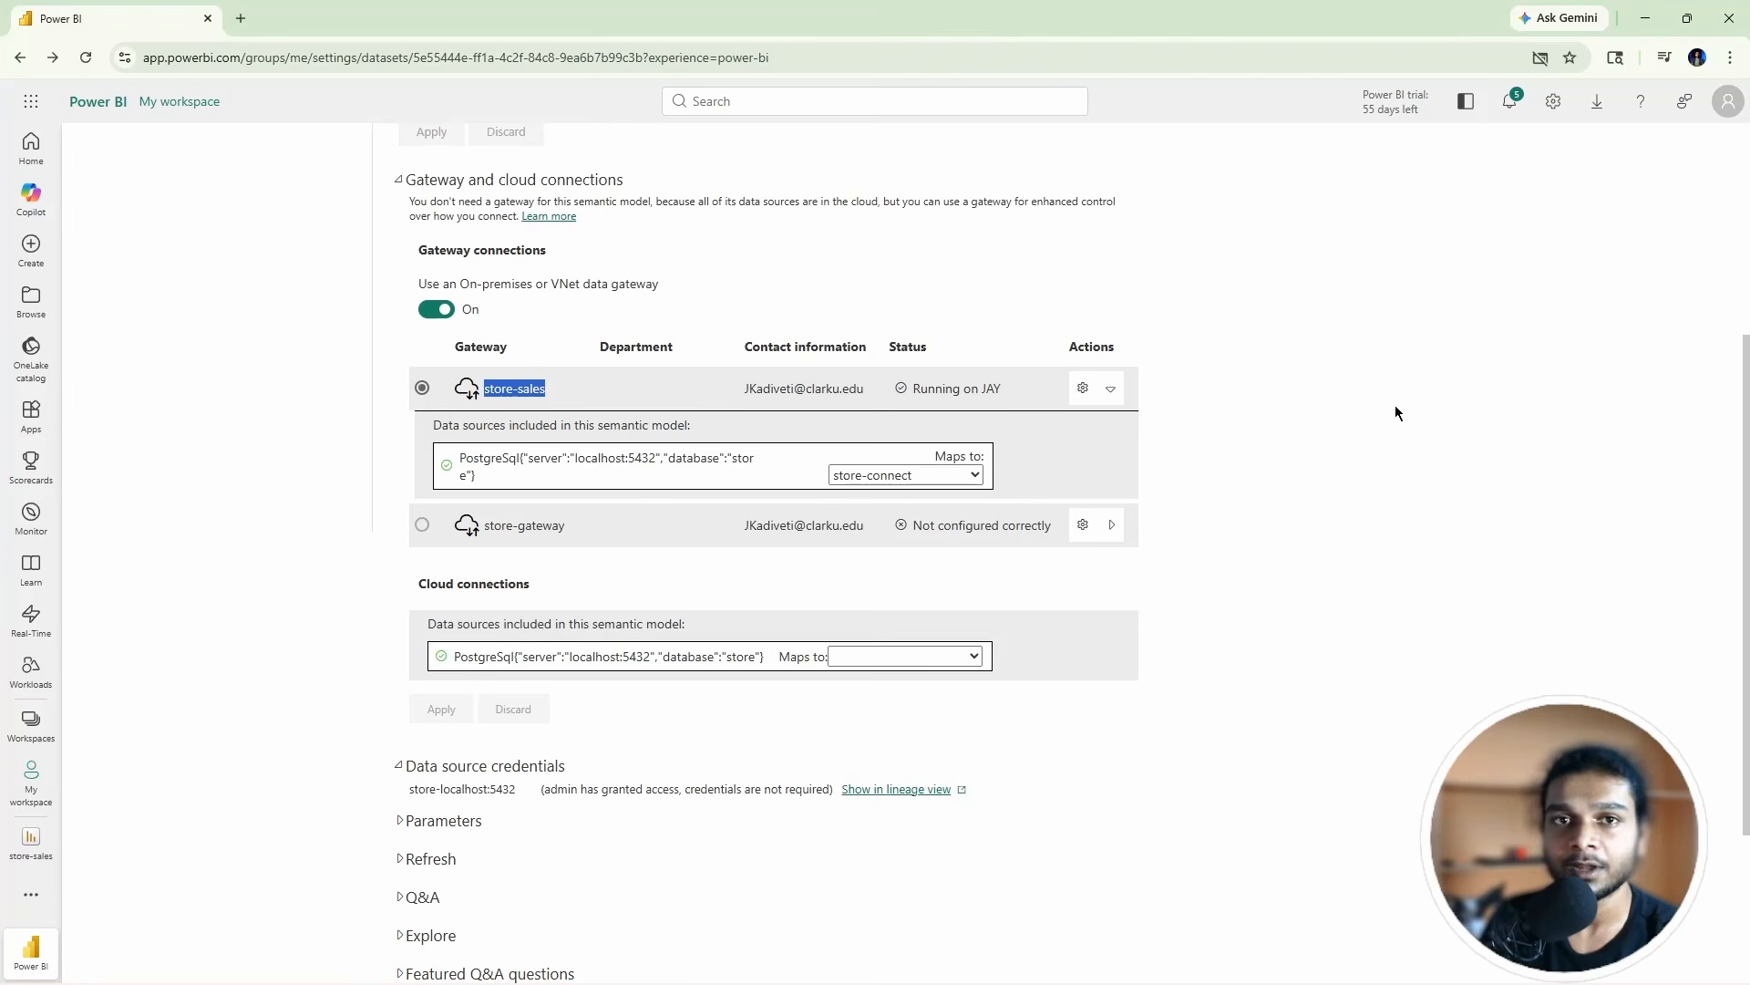
Step: Check the data source name under credentials, then go to My workspace
scroll(975, 565, up, 4)
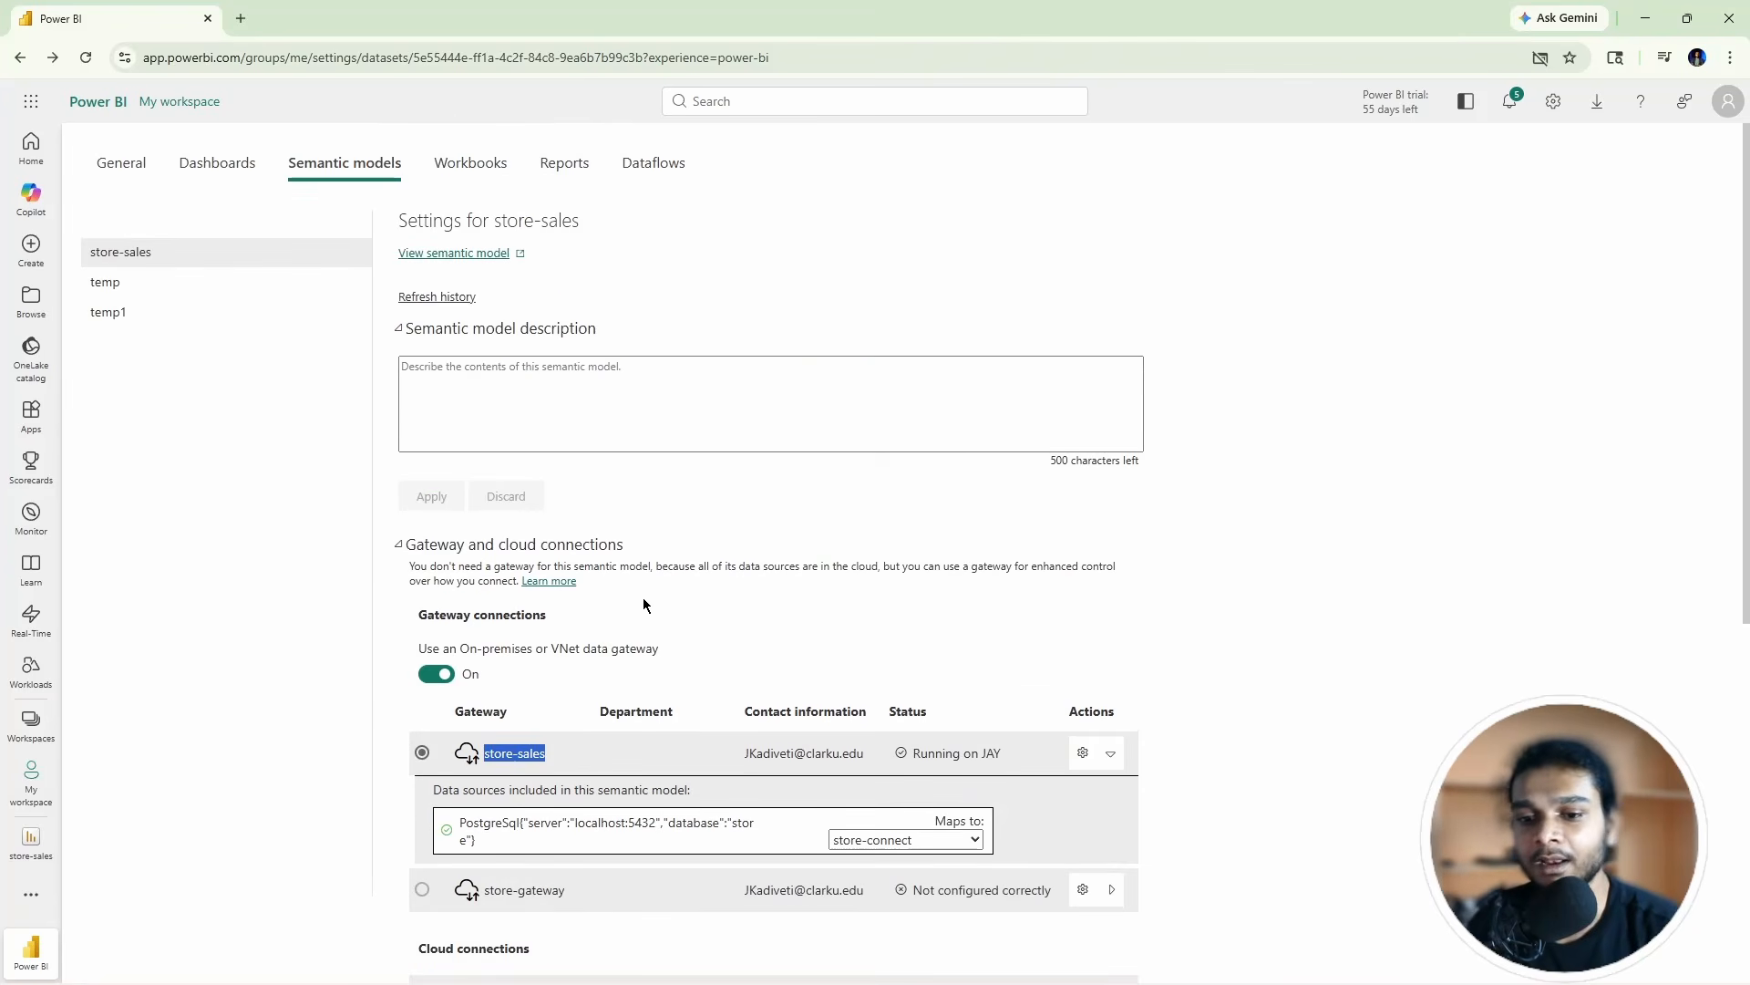
scroll(574, 556, down, 6)
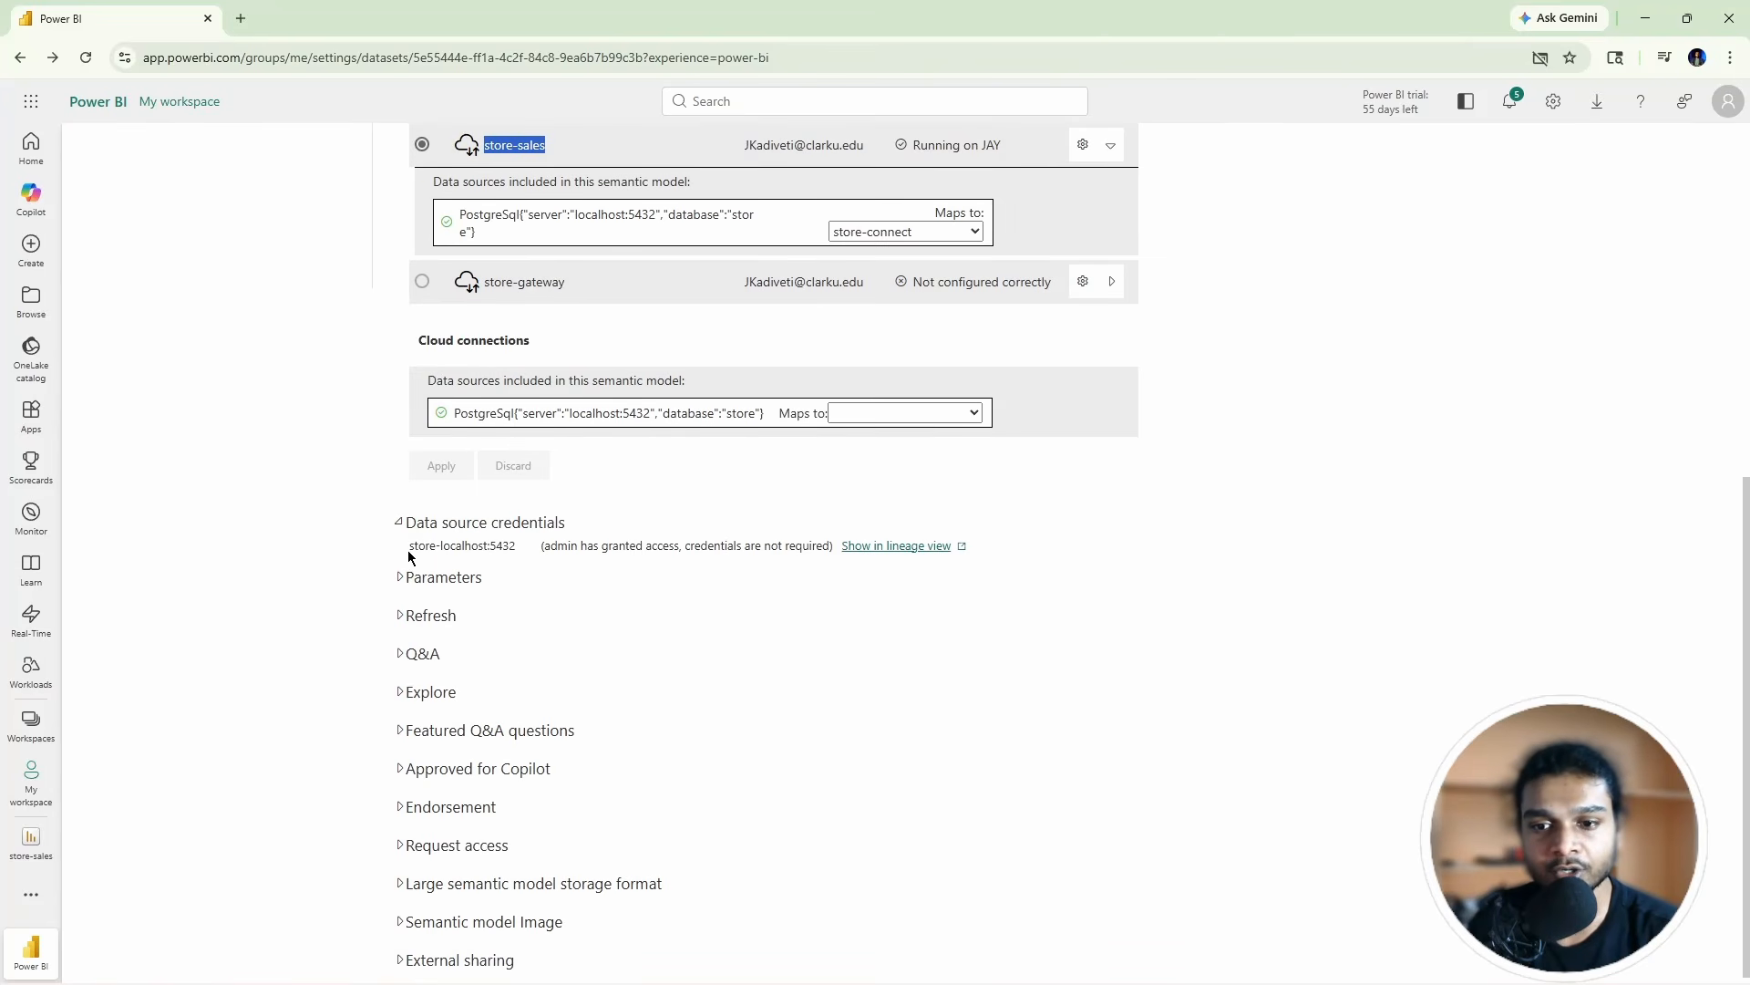
drag(408, 552, 511, 550)
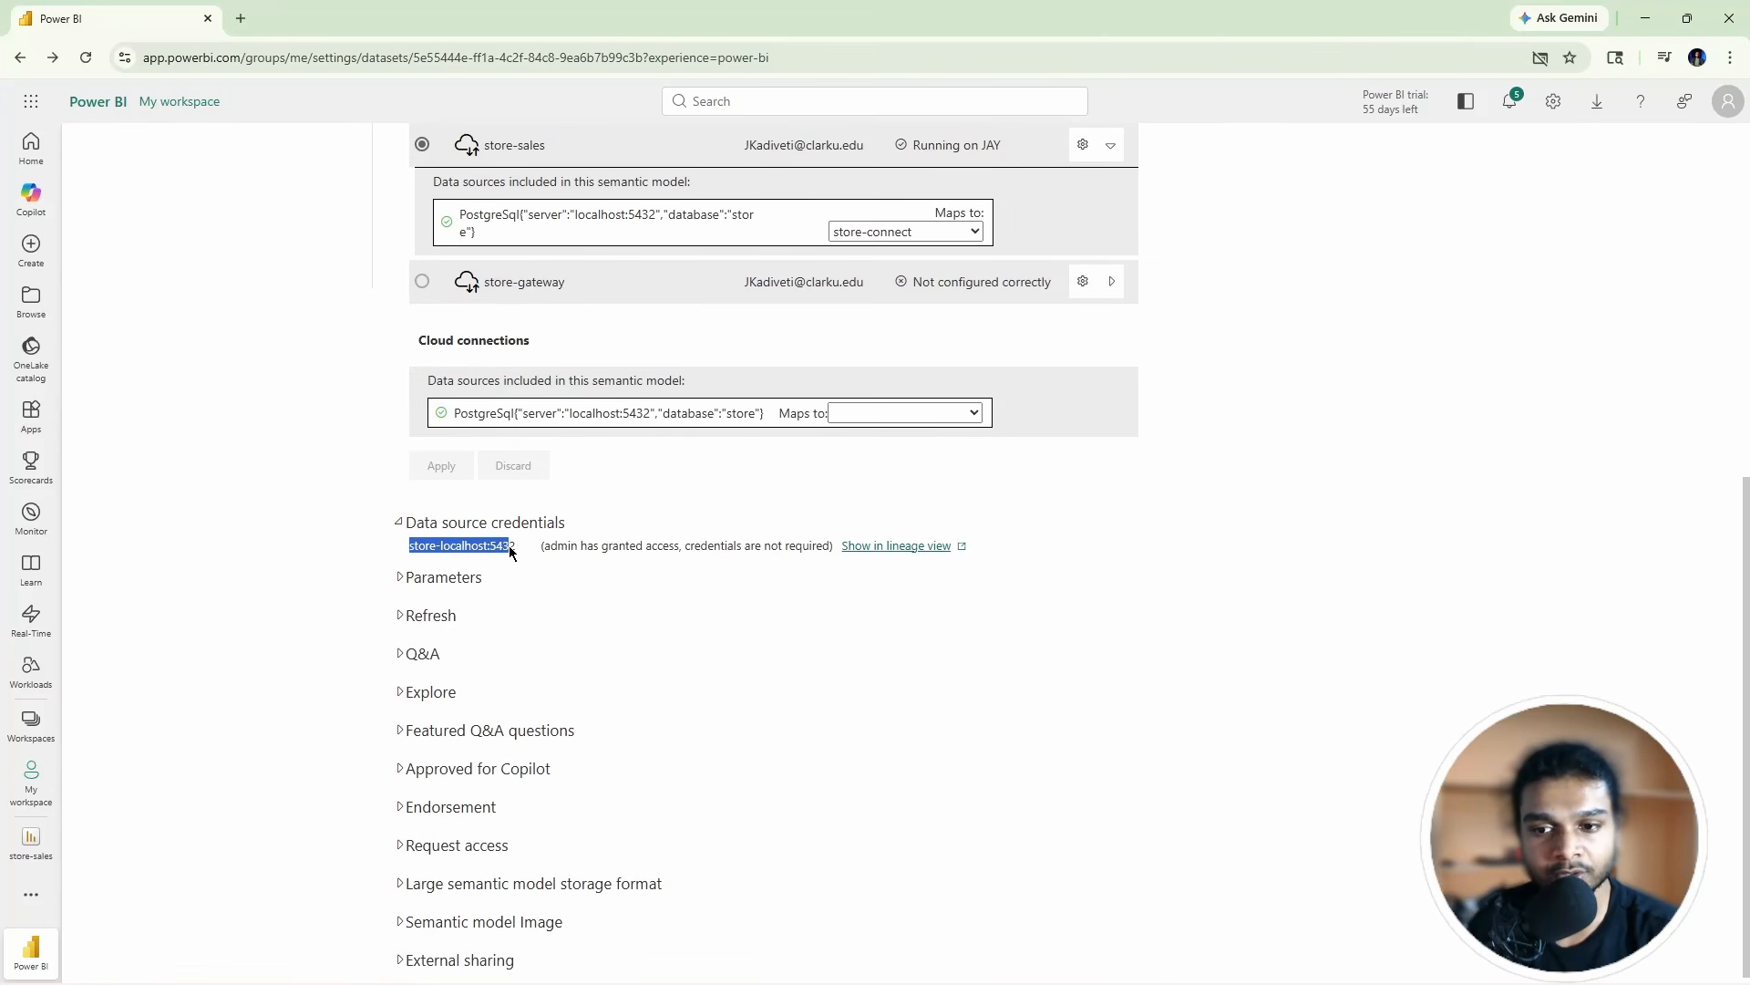
scroll(562, 584, up, 5)
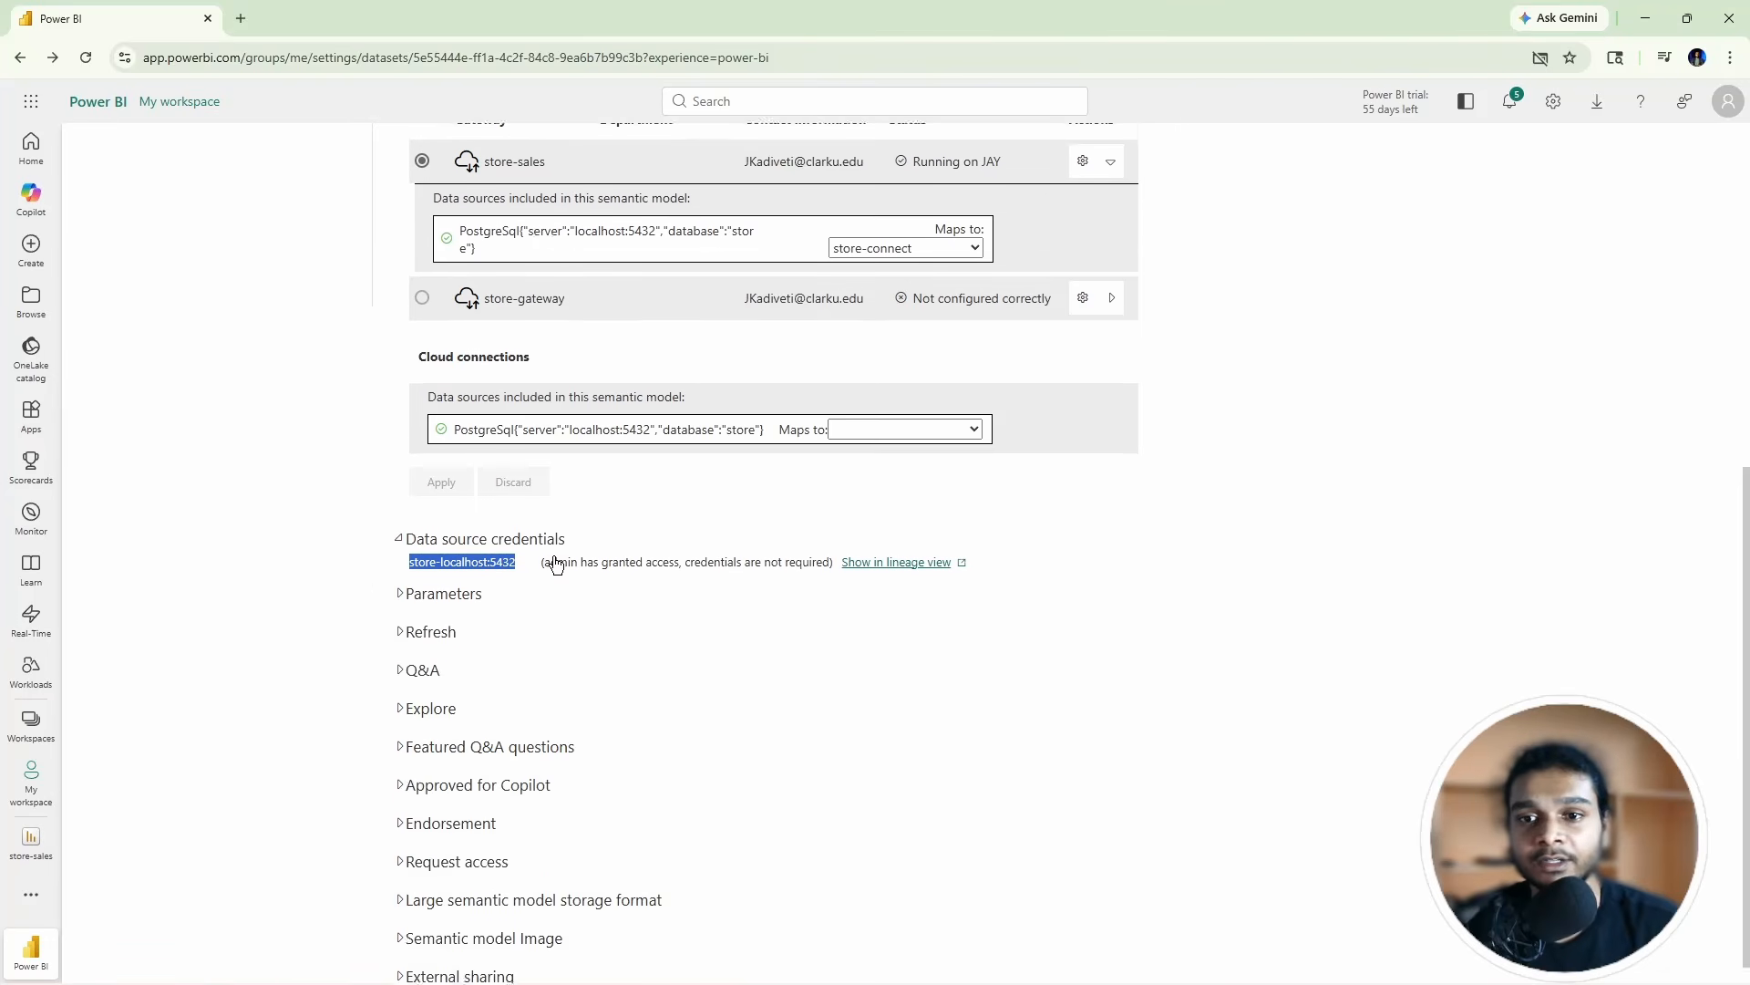
scroll(155, 326, up, 1)
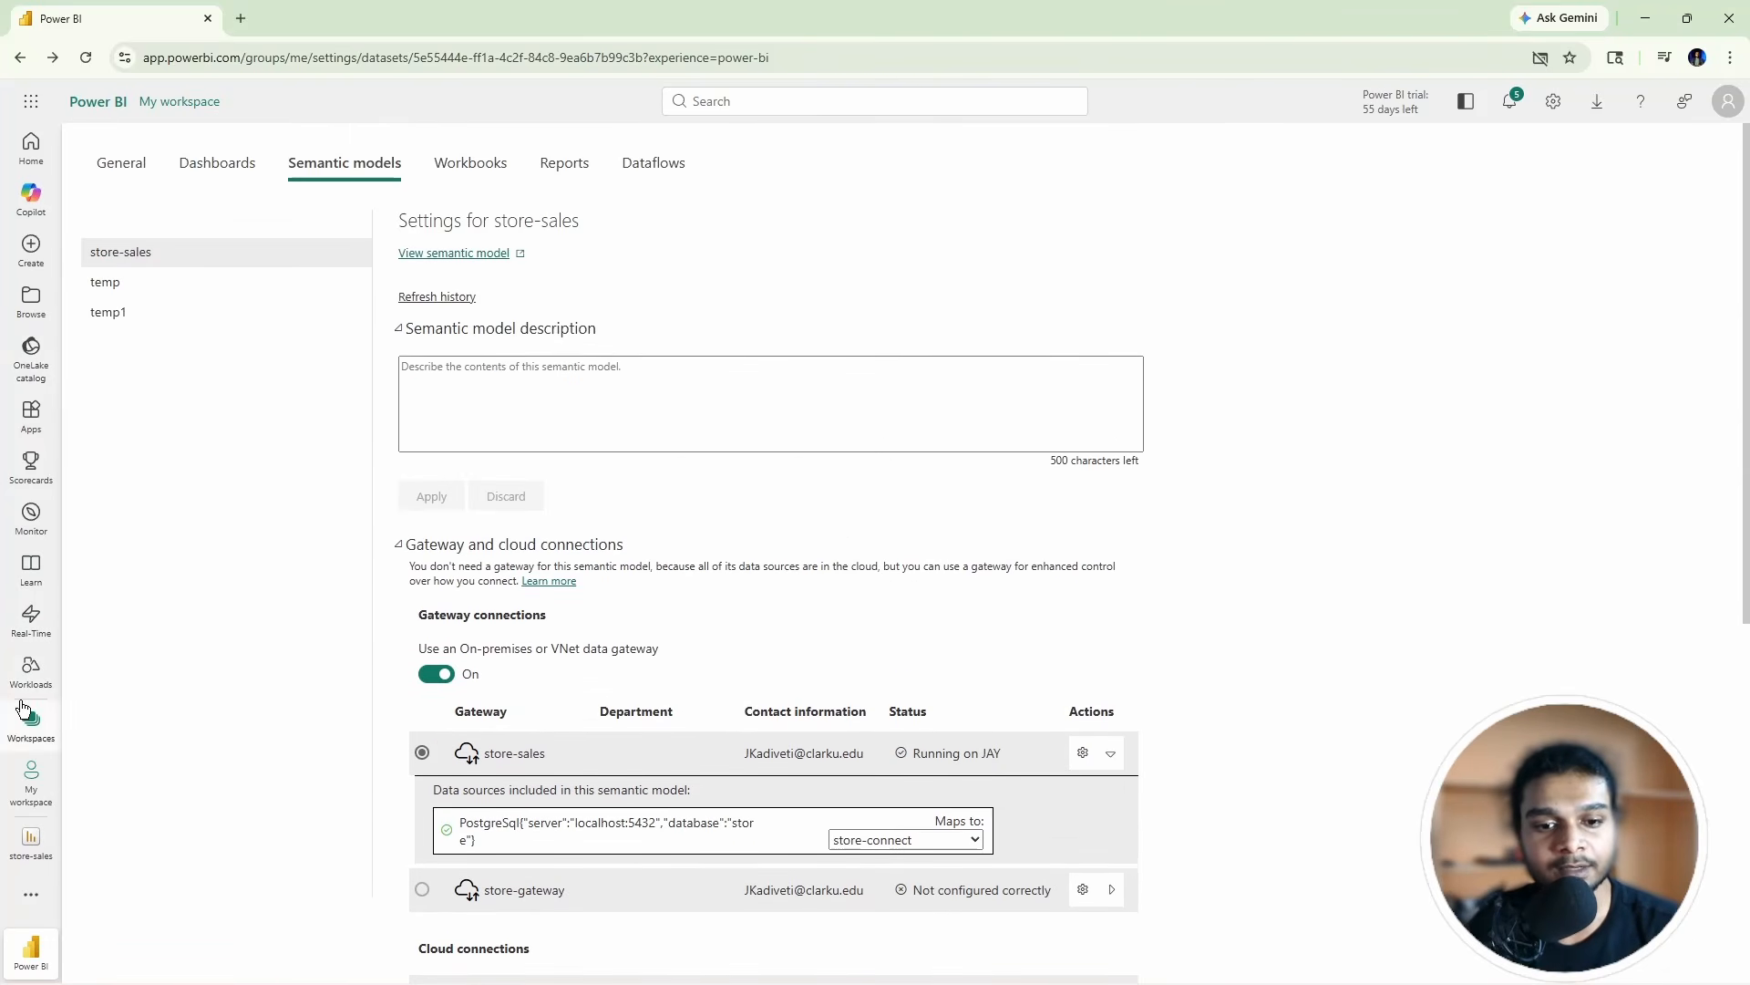
click(31, 723)
click(192, 239)
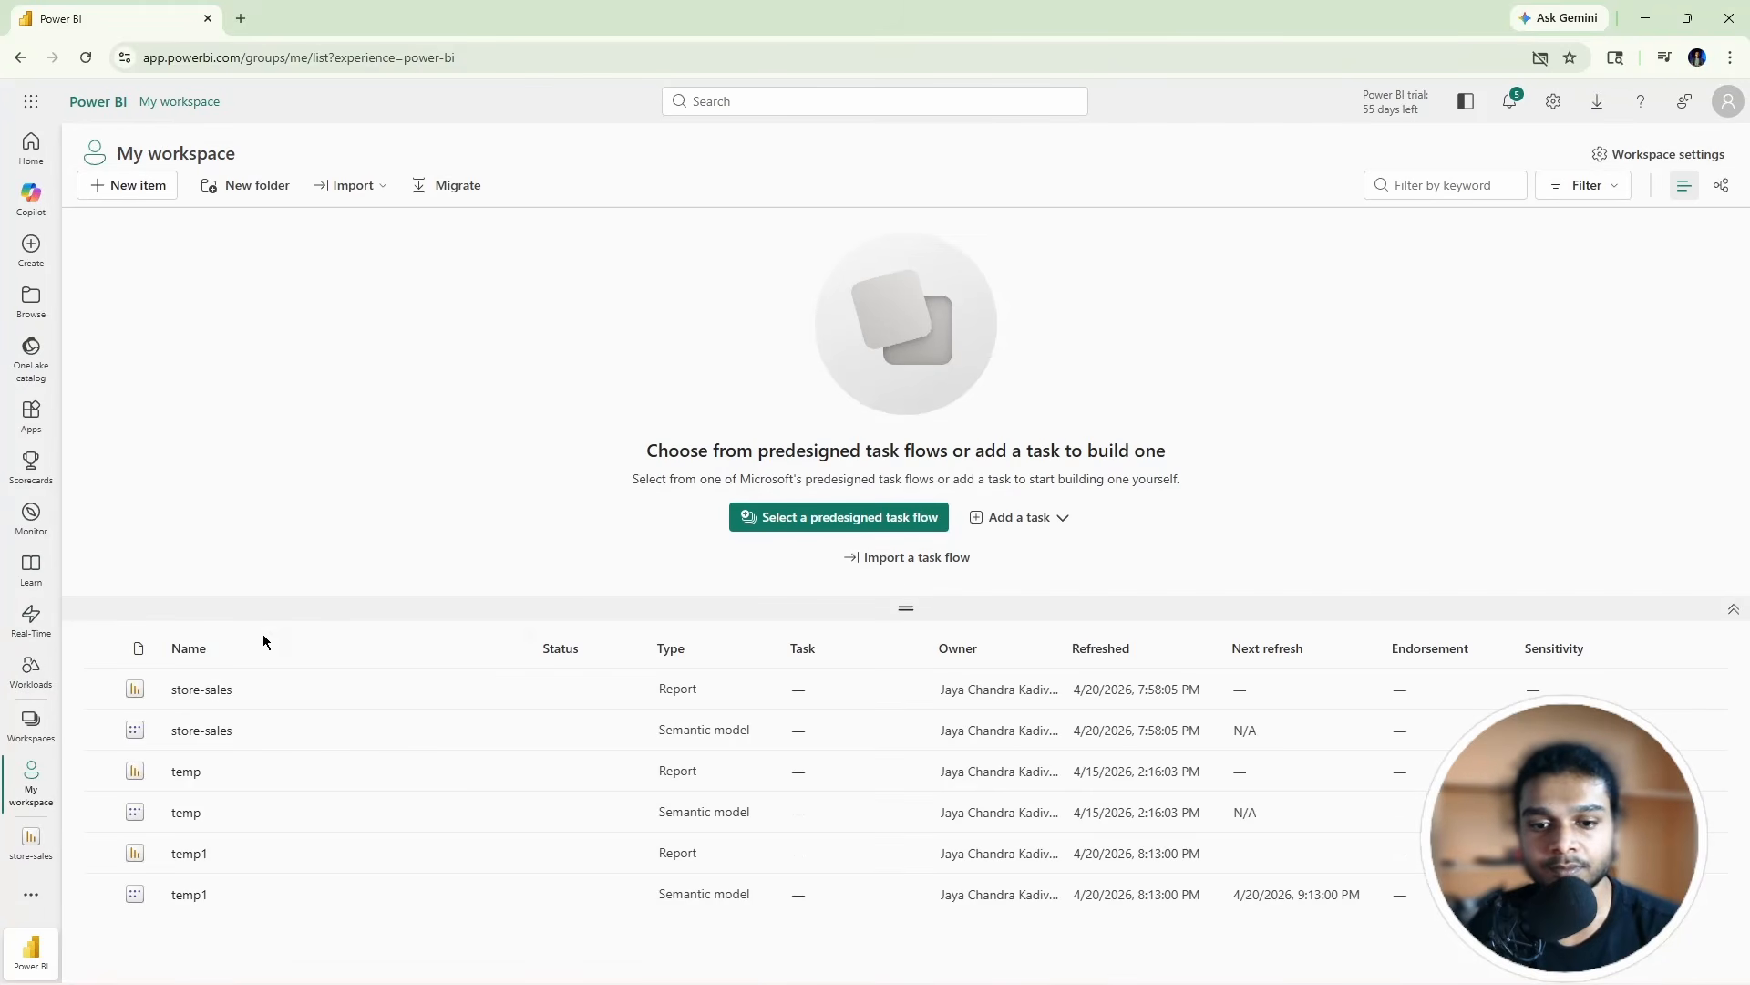
Step: Open the store-sales report, refresh it in edit mode, then return to My workspace
click(215, 697)
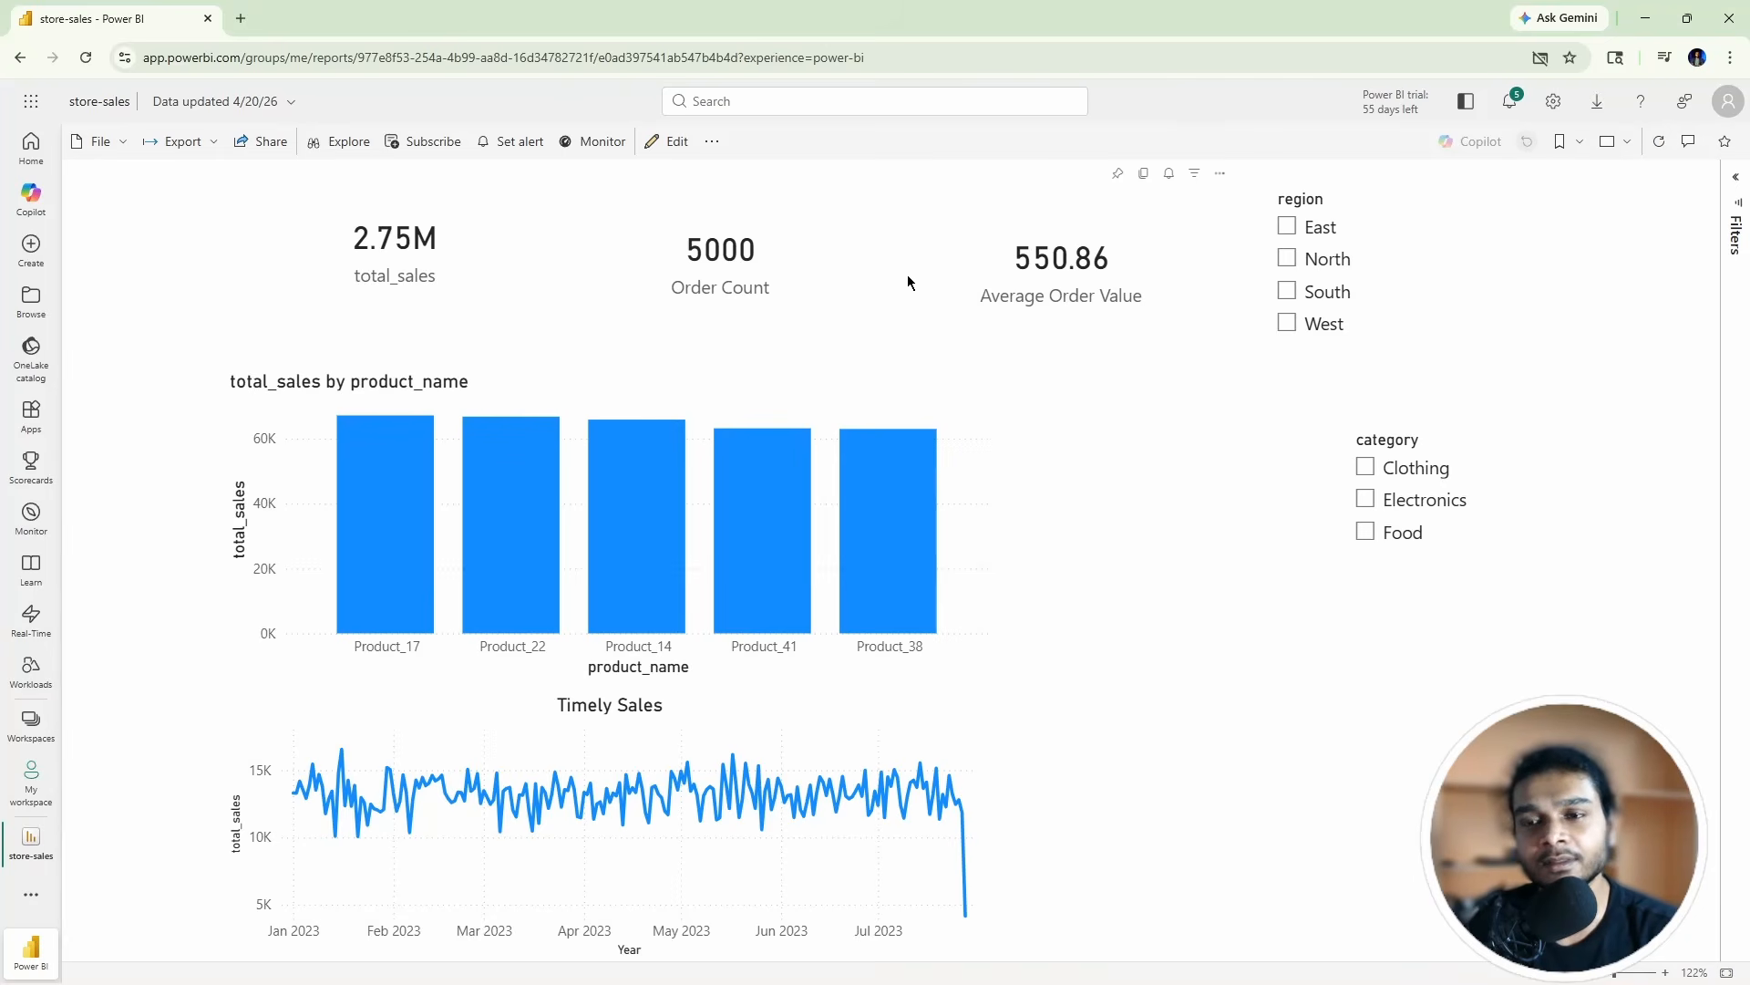
click(670, 141)
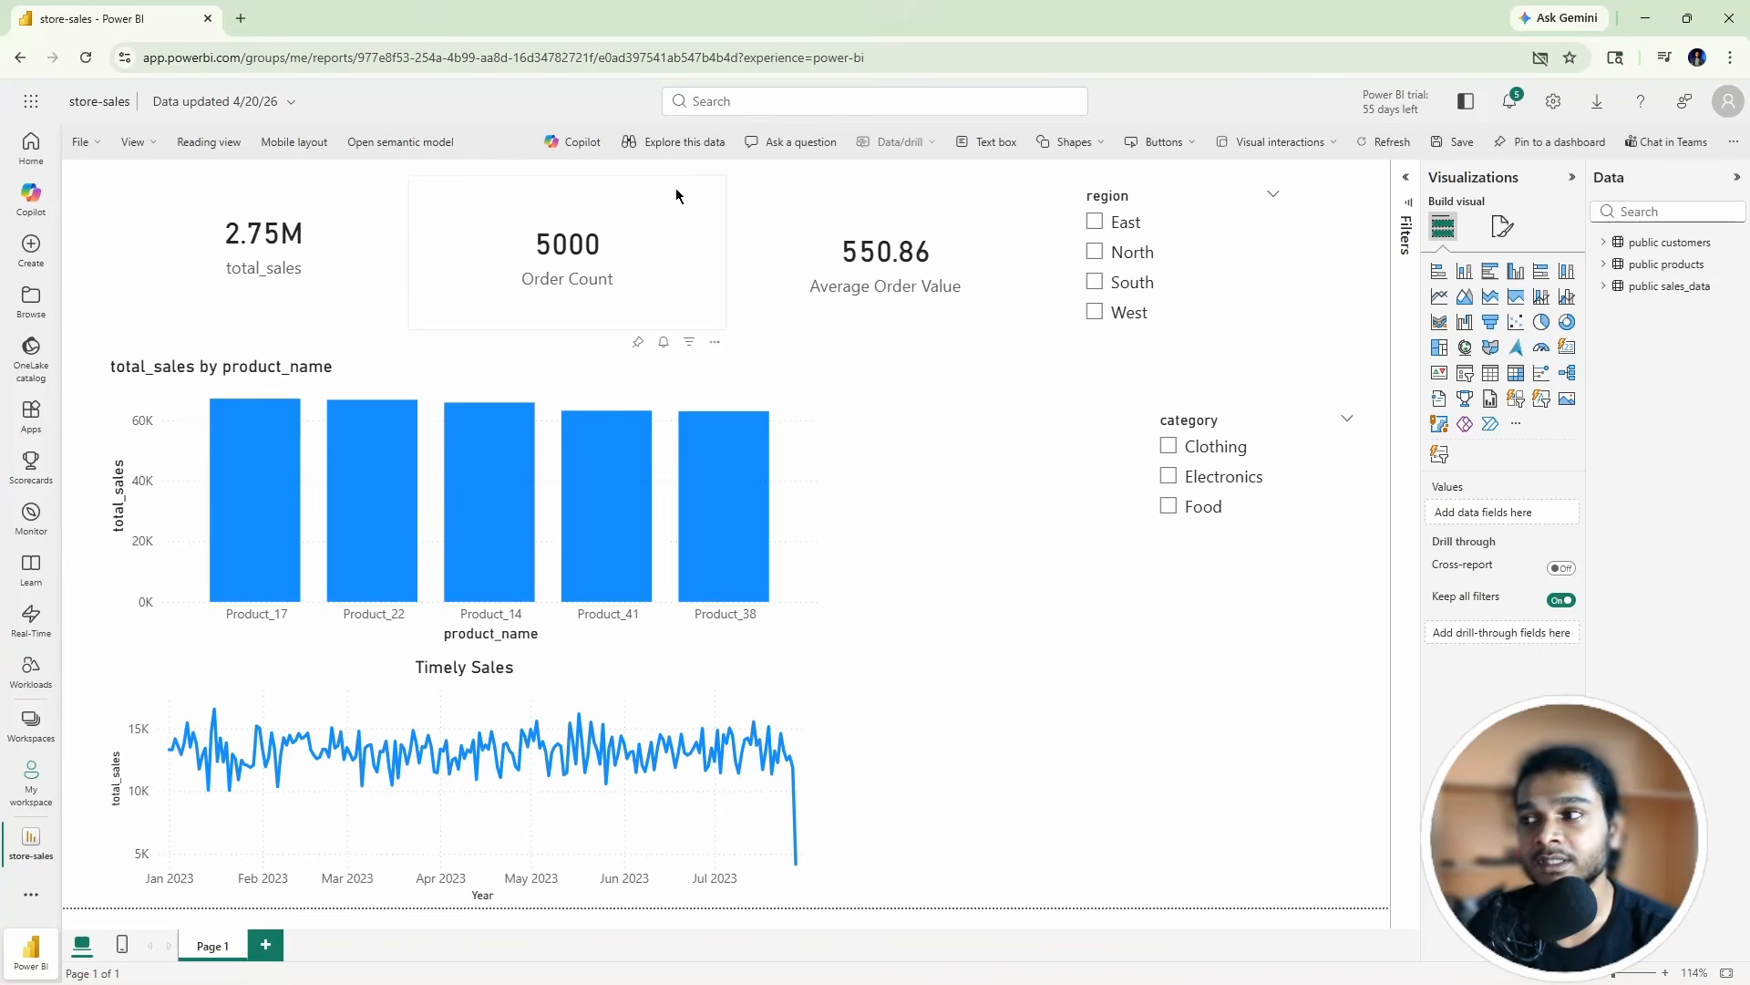
click(1382, 144)
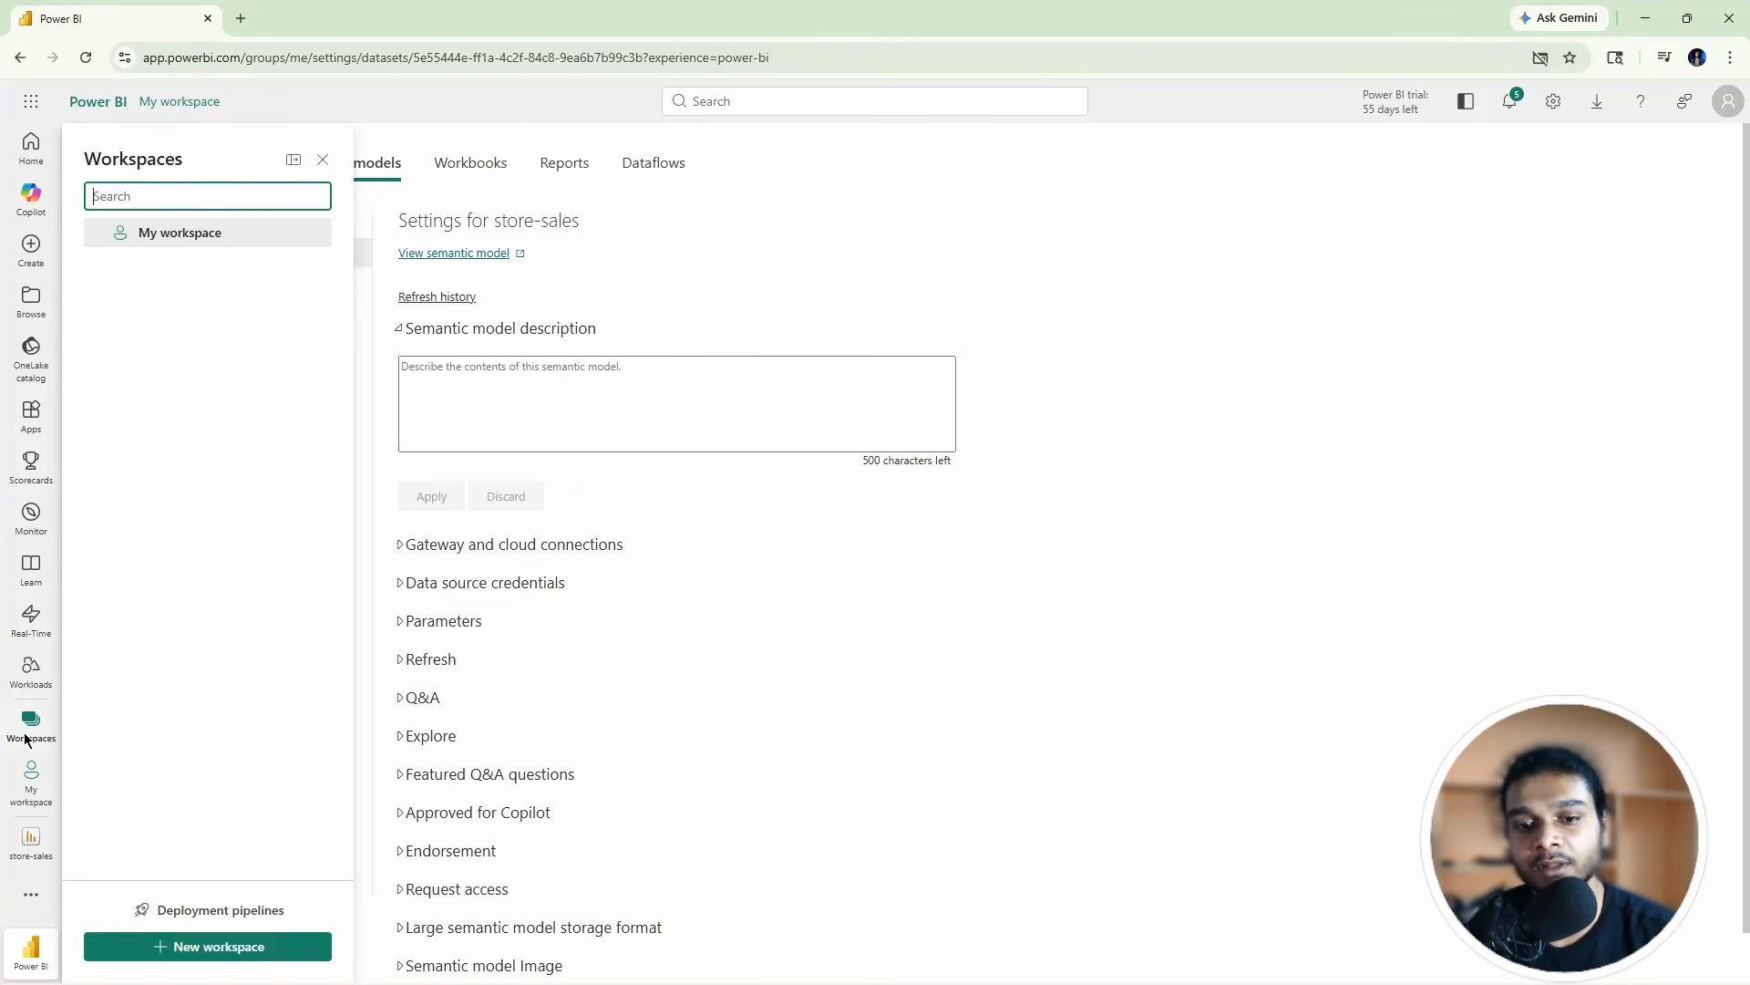
click(28, 782)
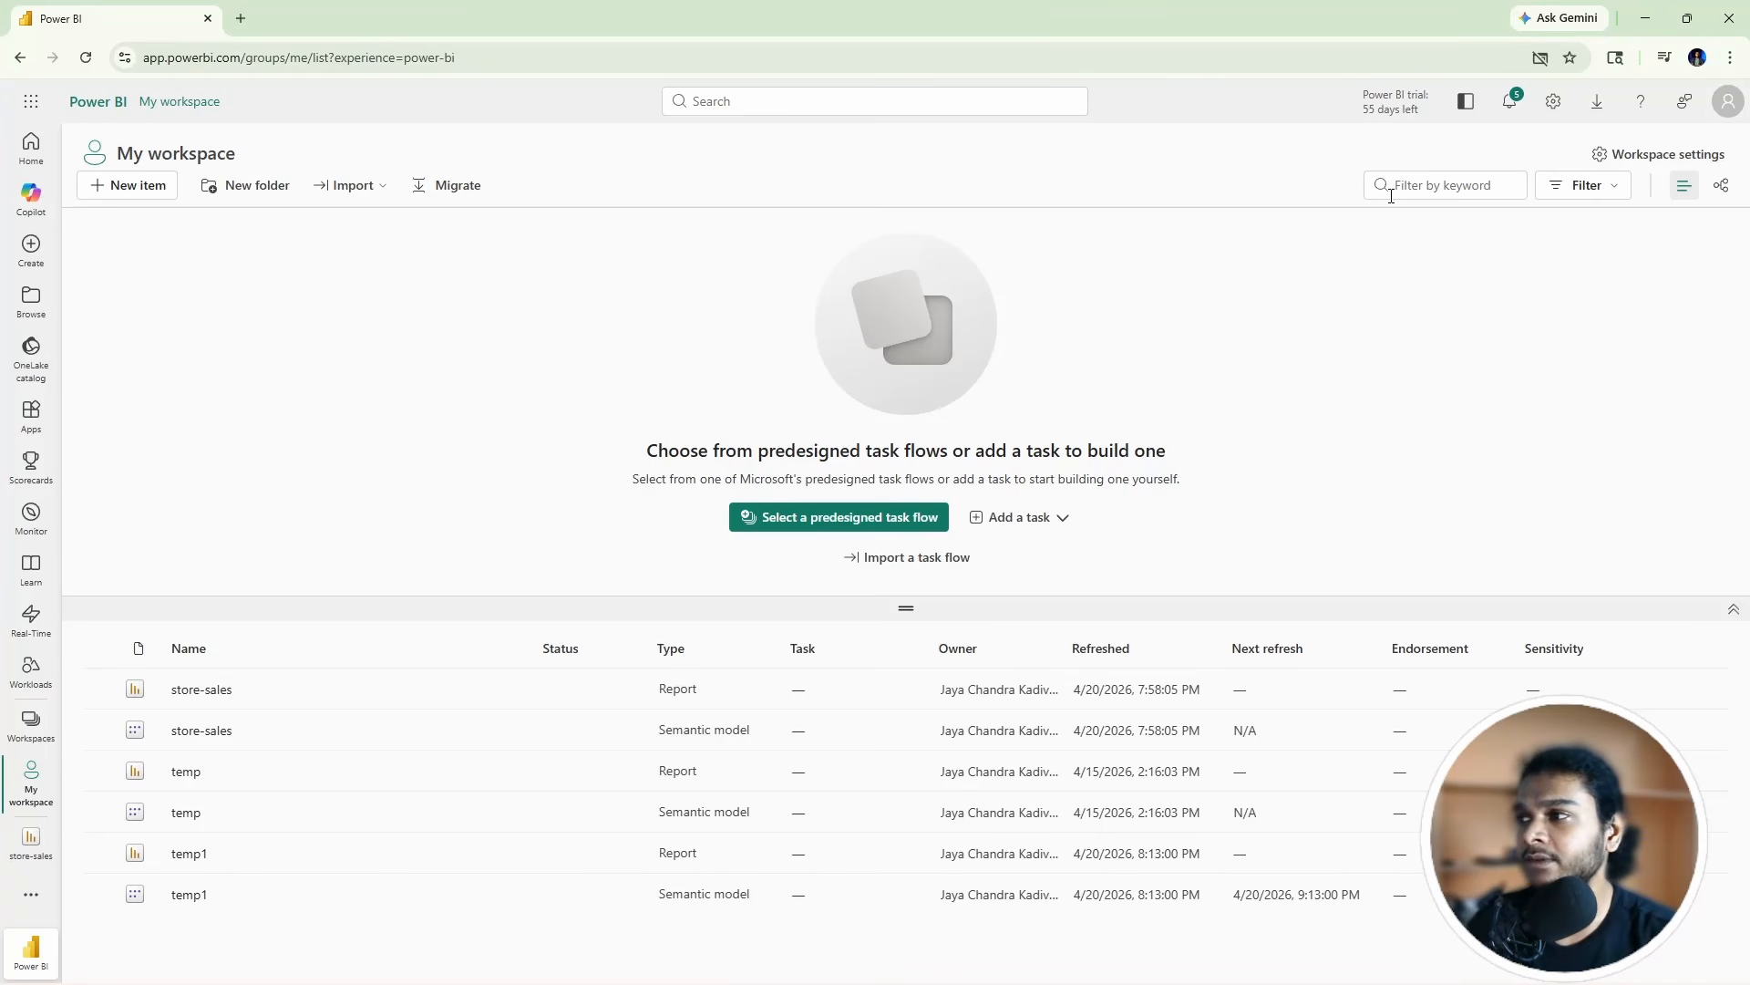
Step: Refresh store-sales in Desktop after dismissing the disconnected notice, then start a blank report
mouse_move(916, 964)
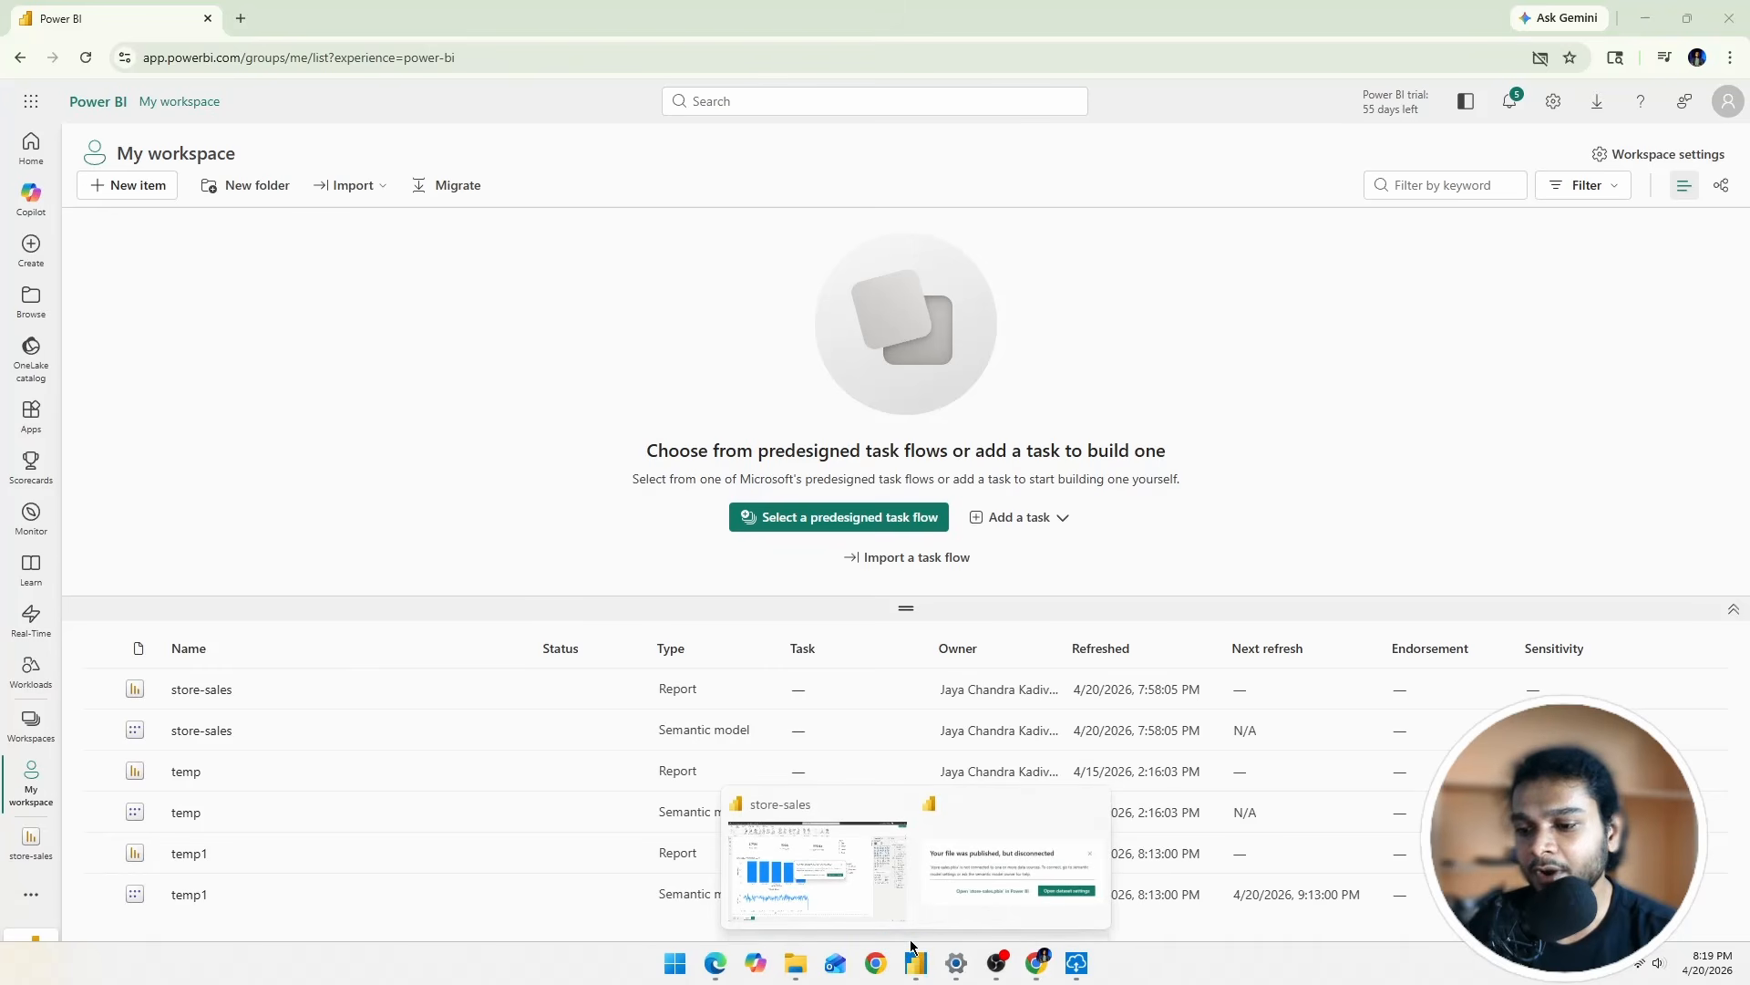
click(841, 891)
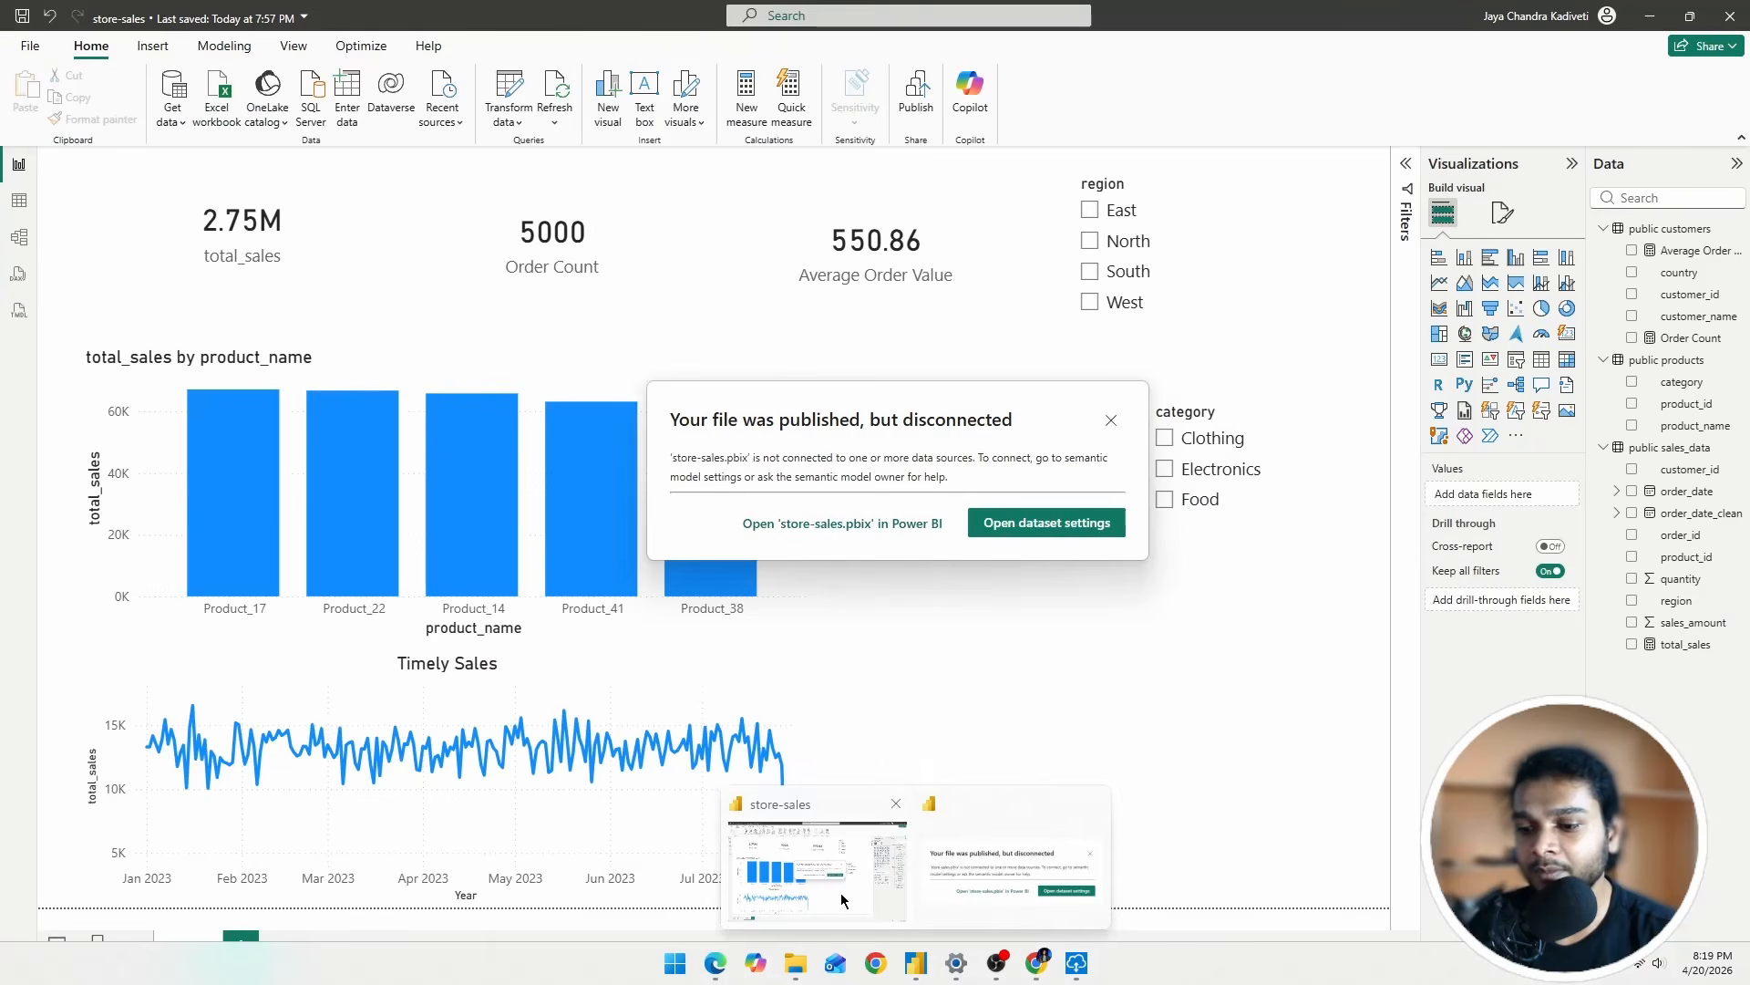
click(1111, 421)
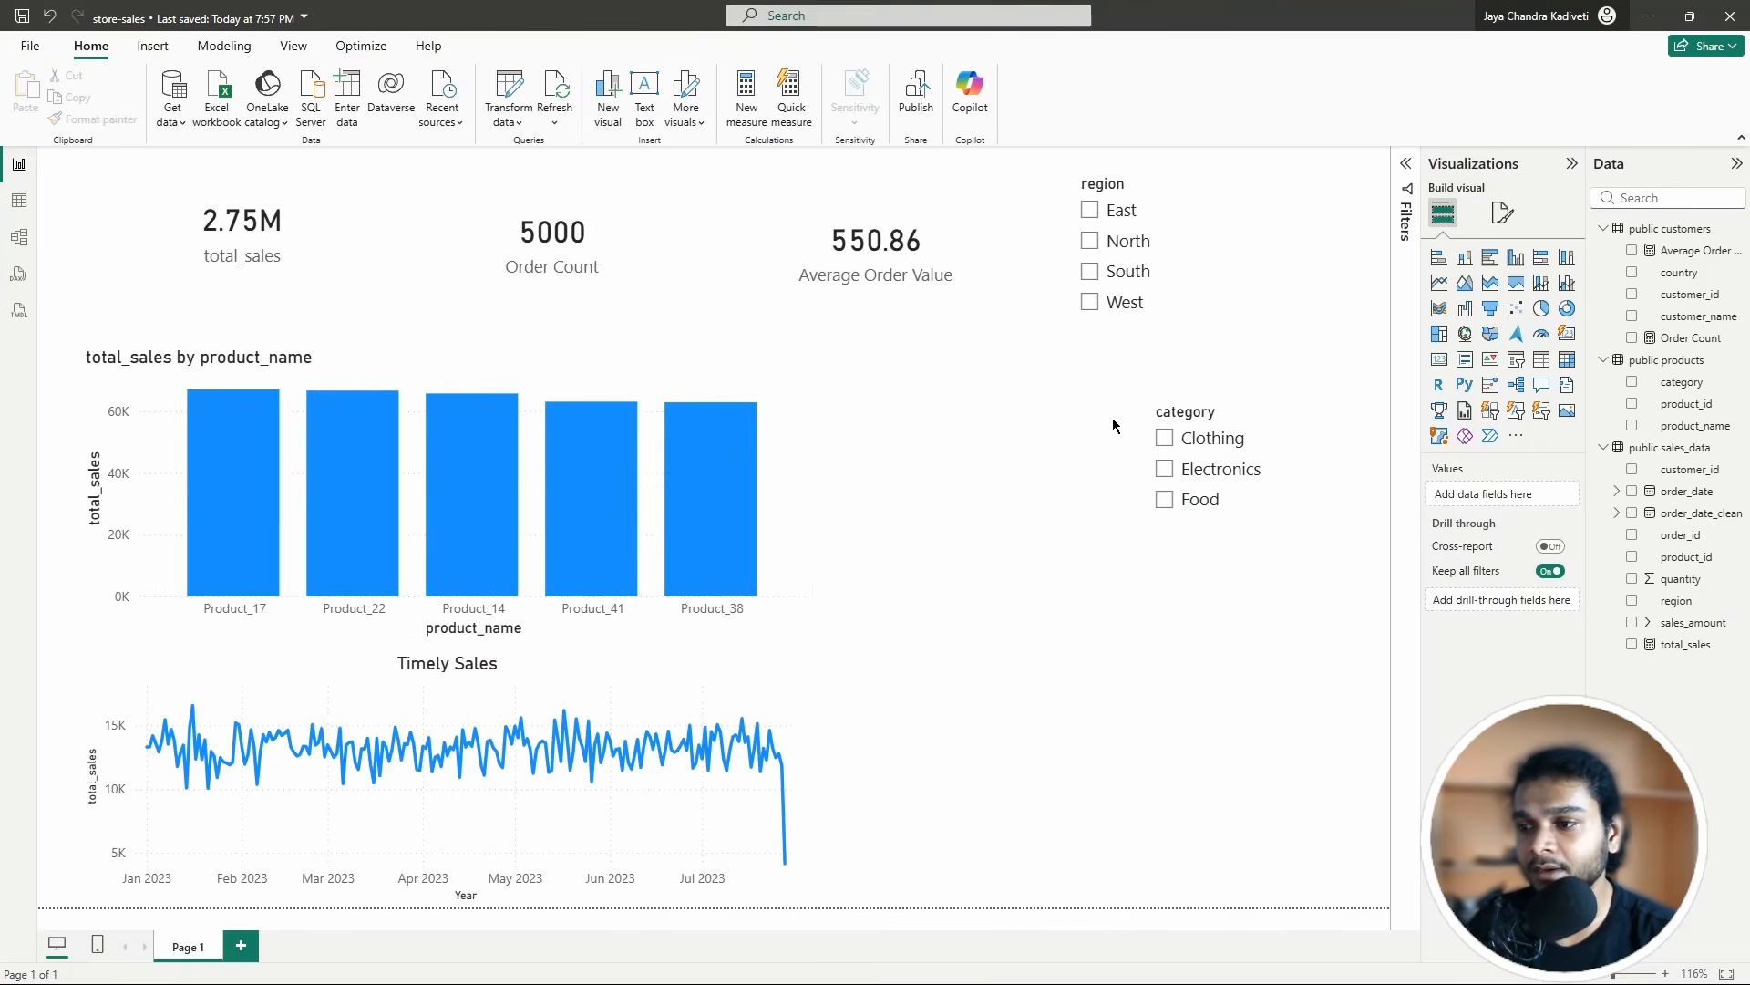
click(558, 91)
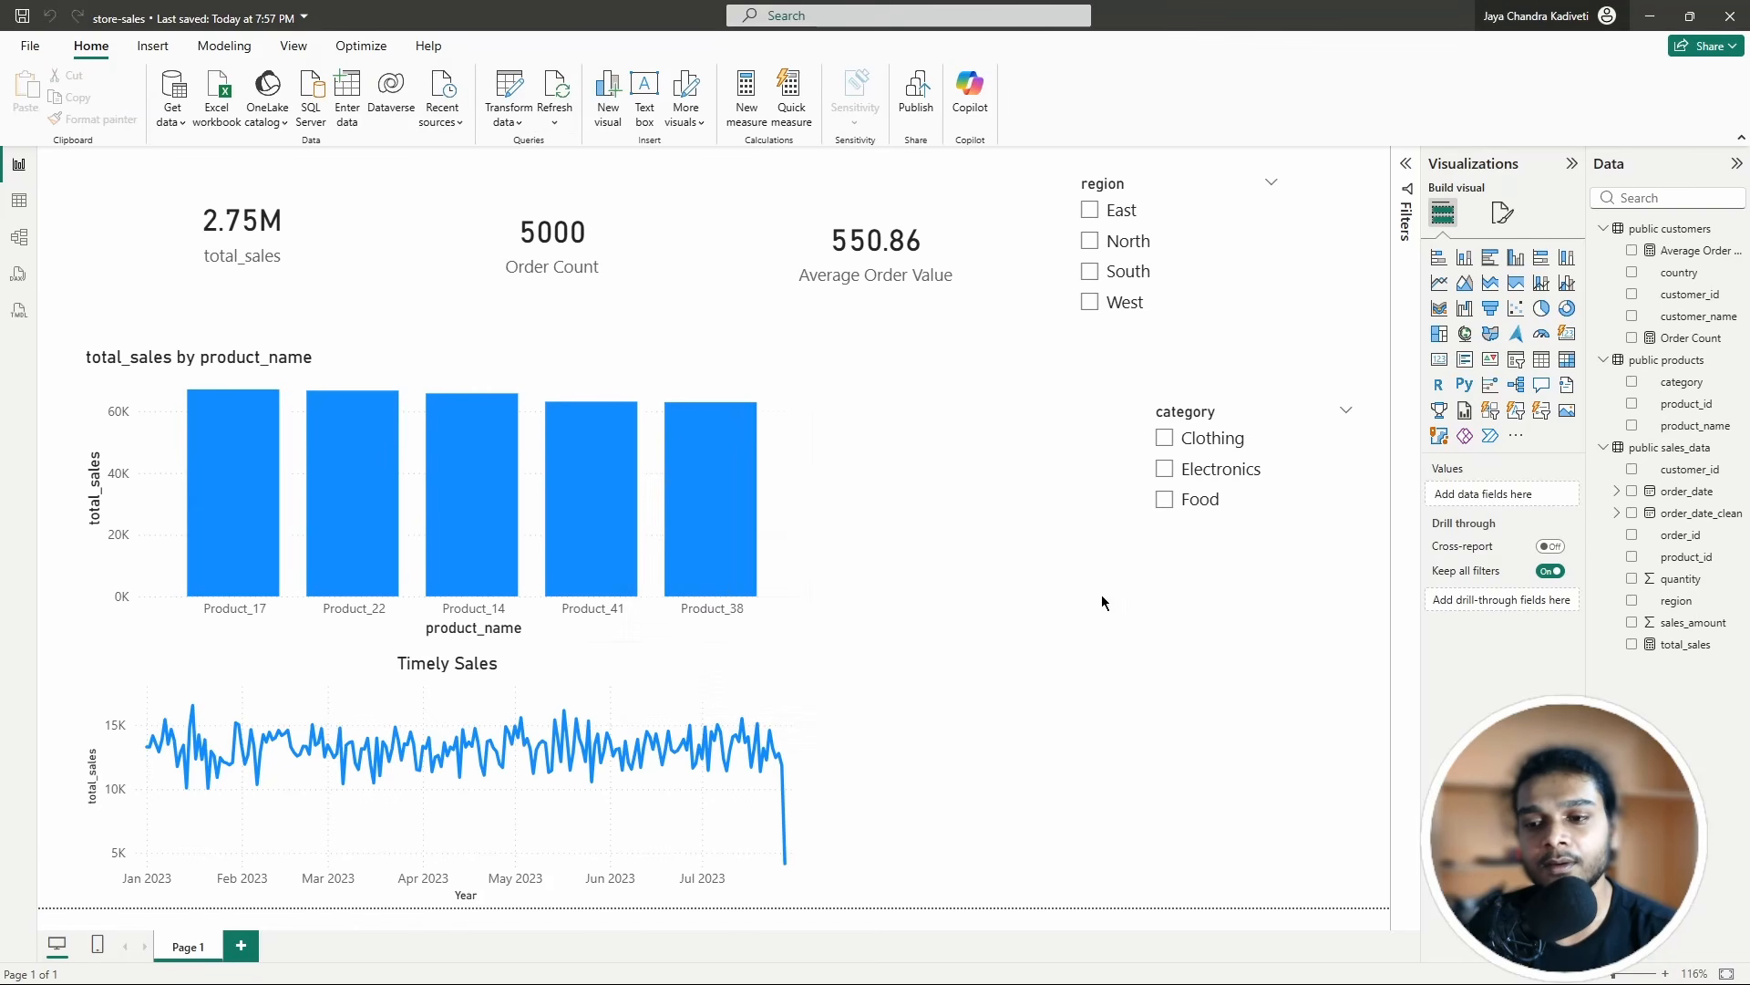
click(29, 53)
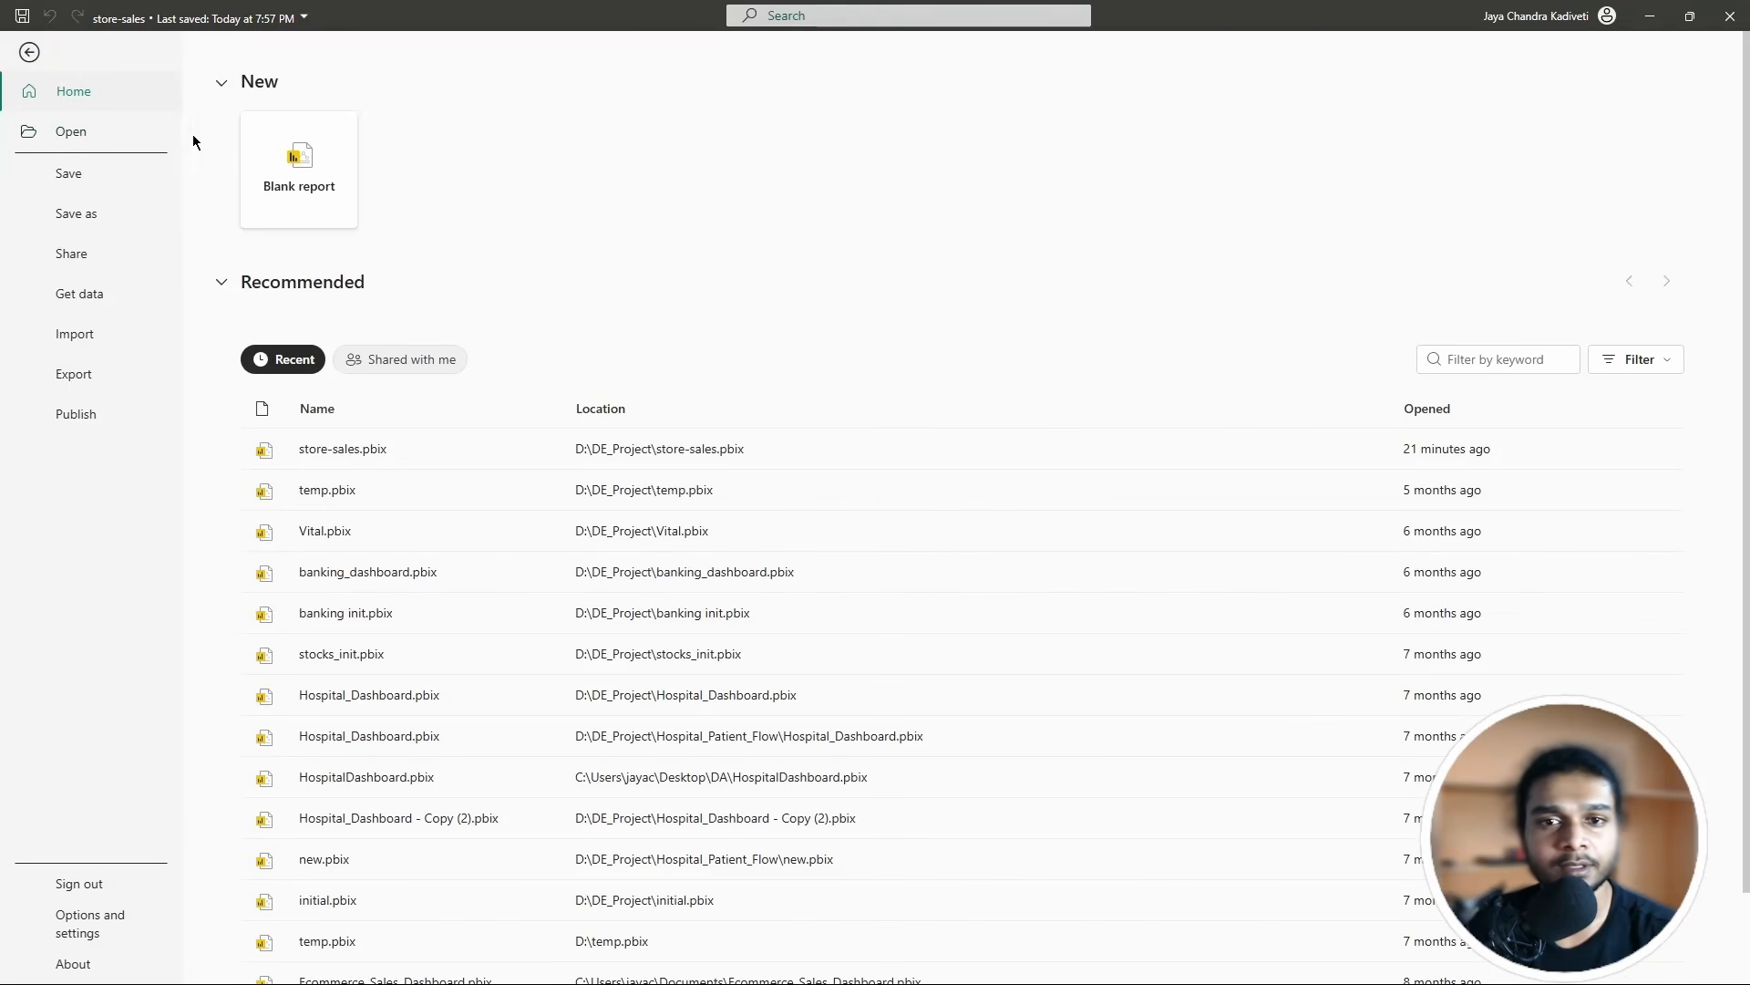
click(286, 179)
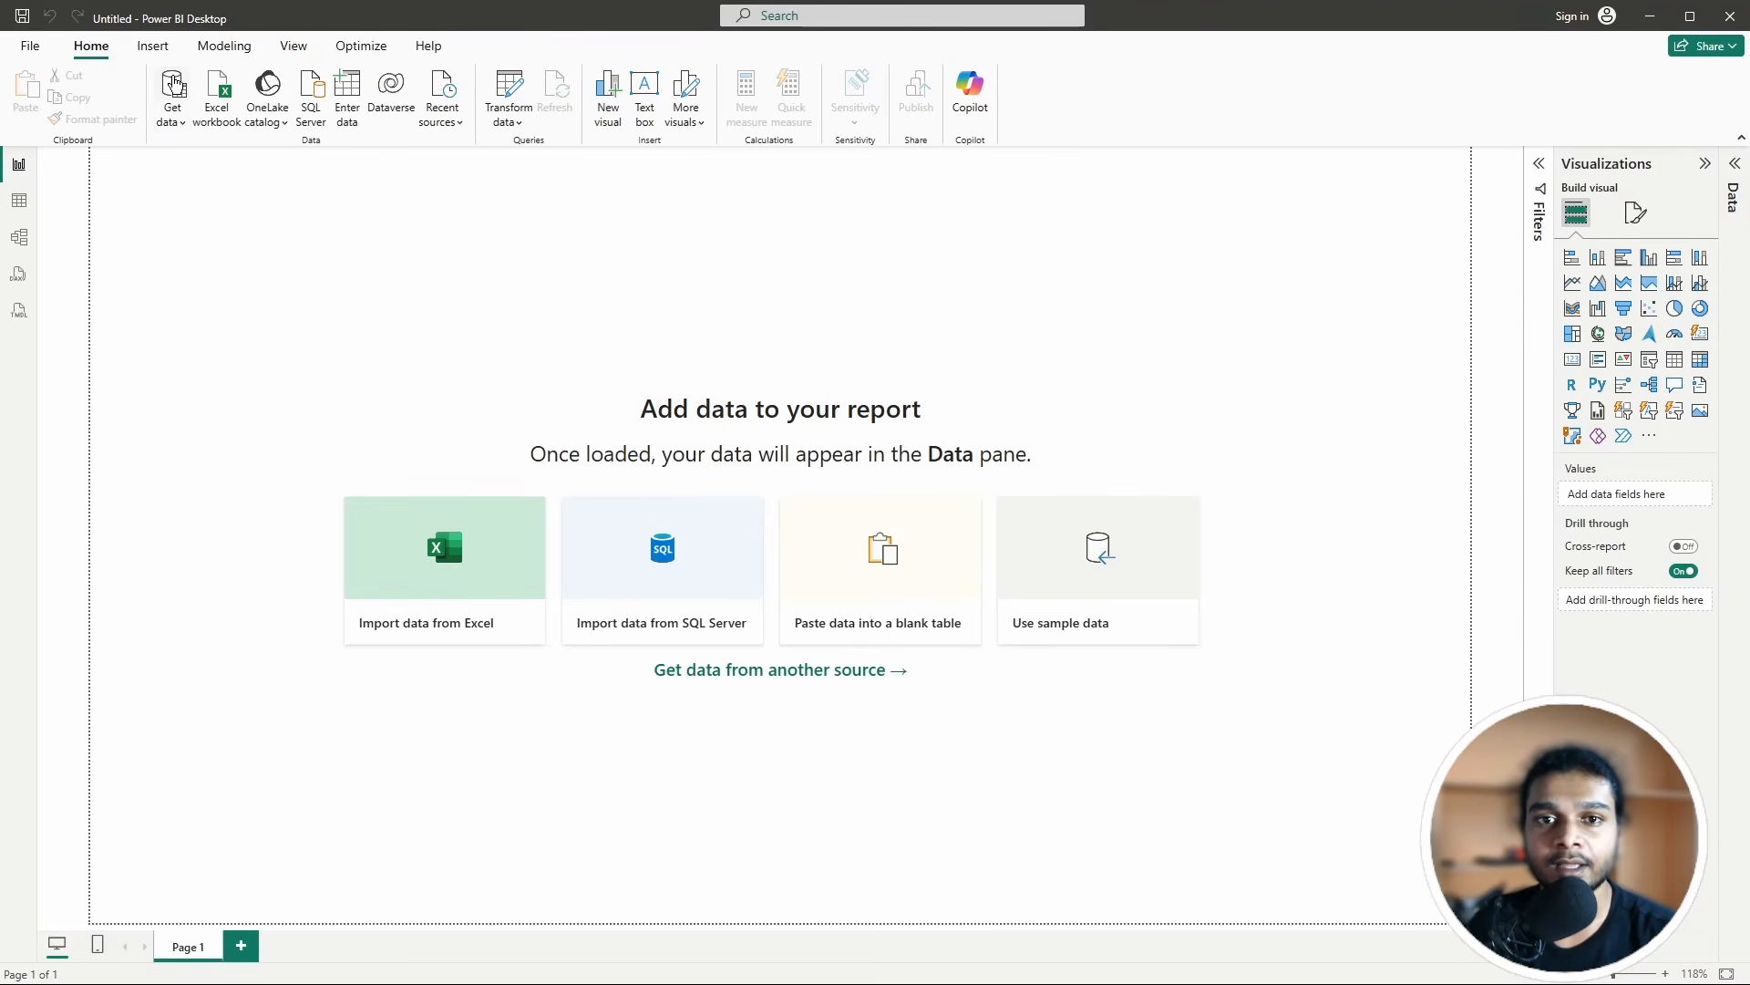
Step: Live-connect to the store-sales model via Get data, searching 'pow' for Power BI semantic models
click(173, 84)
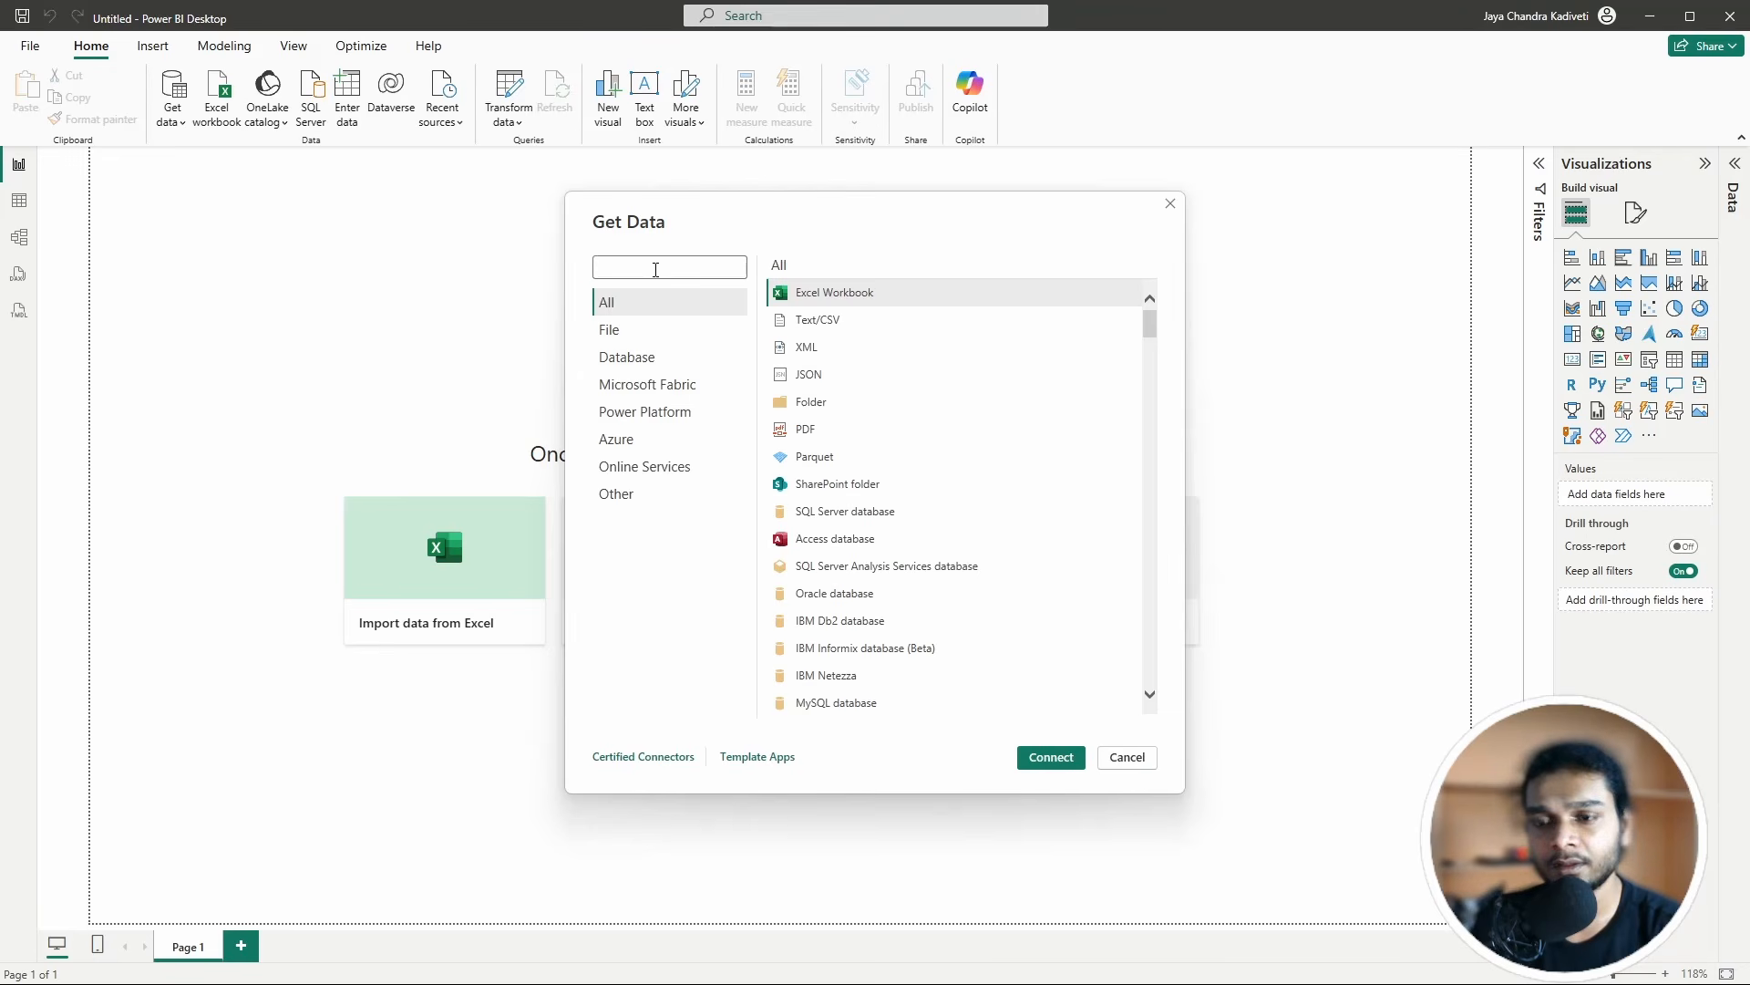
text(power)
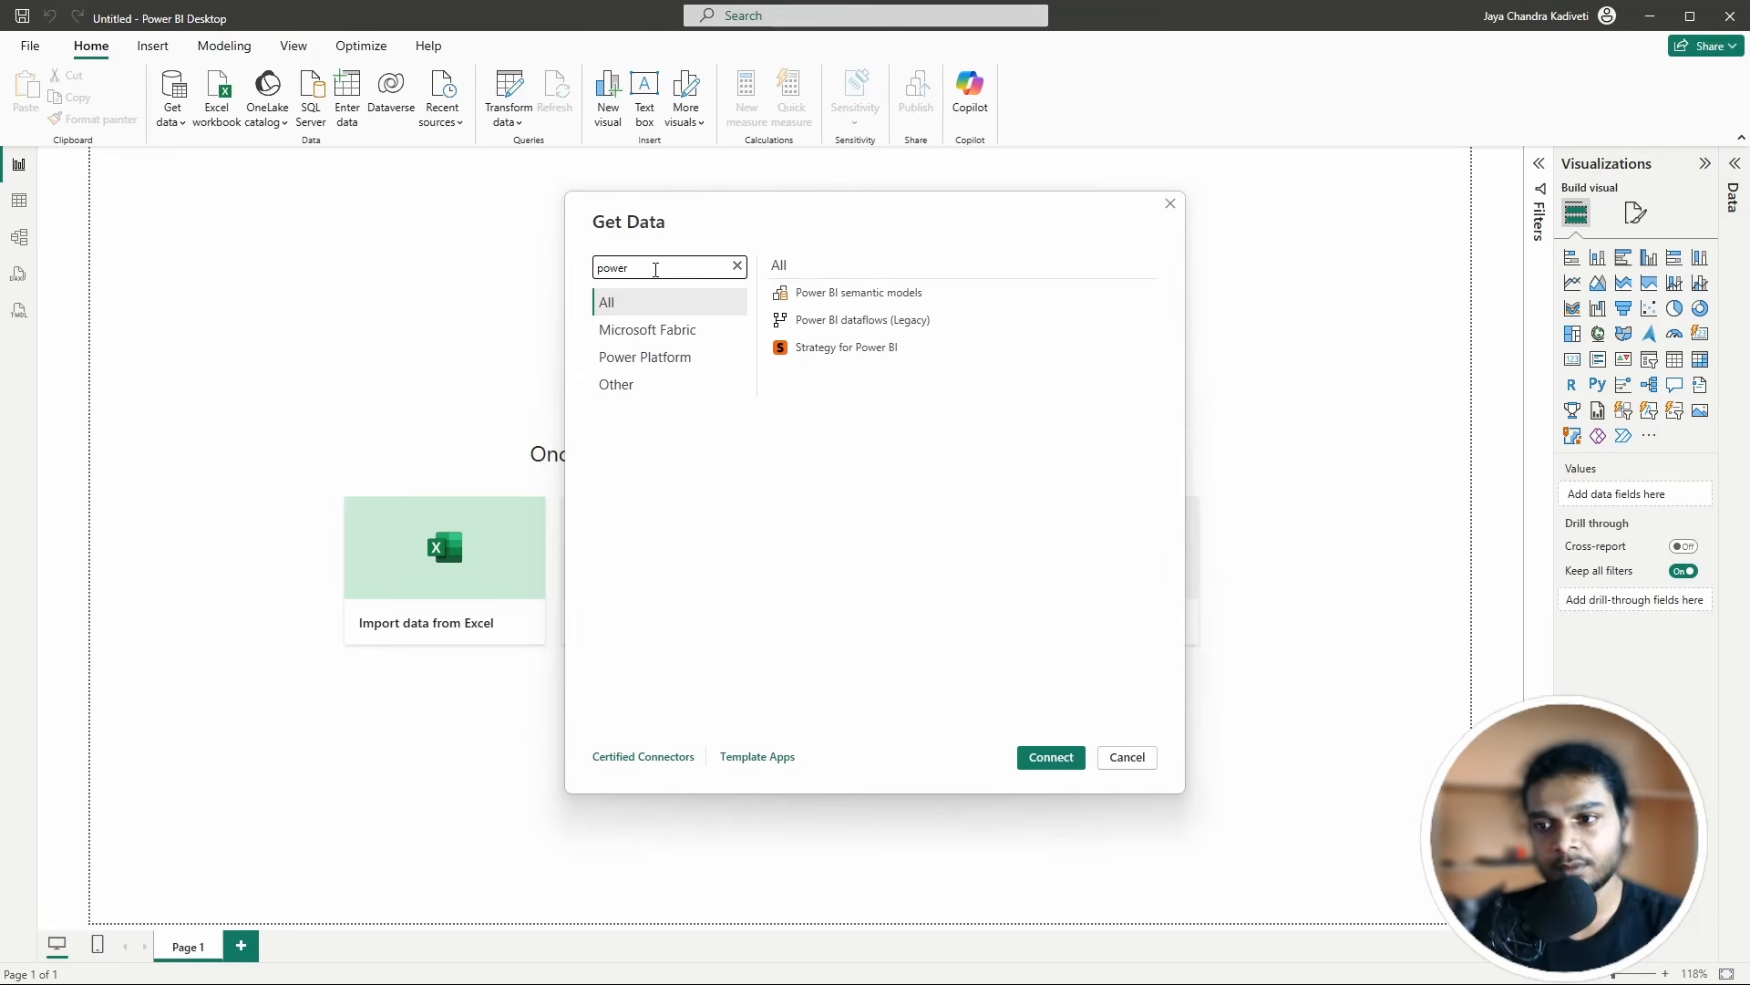
click(909, 294)
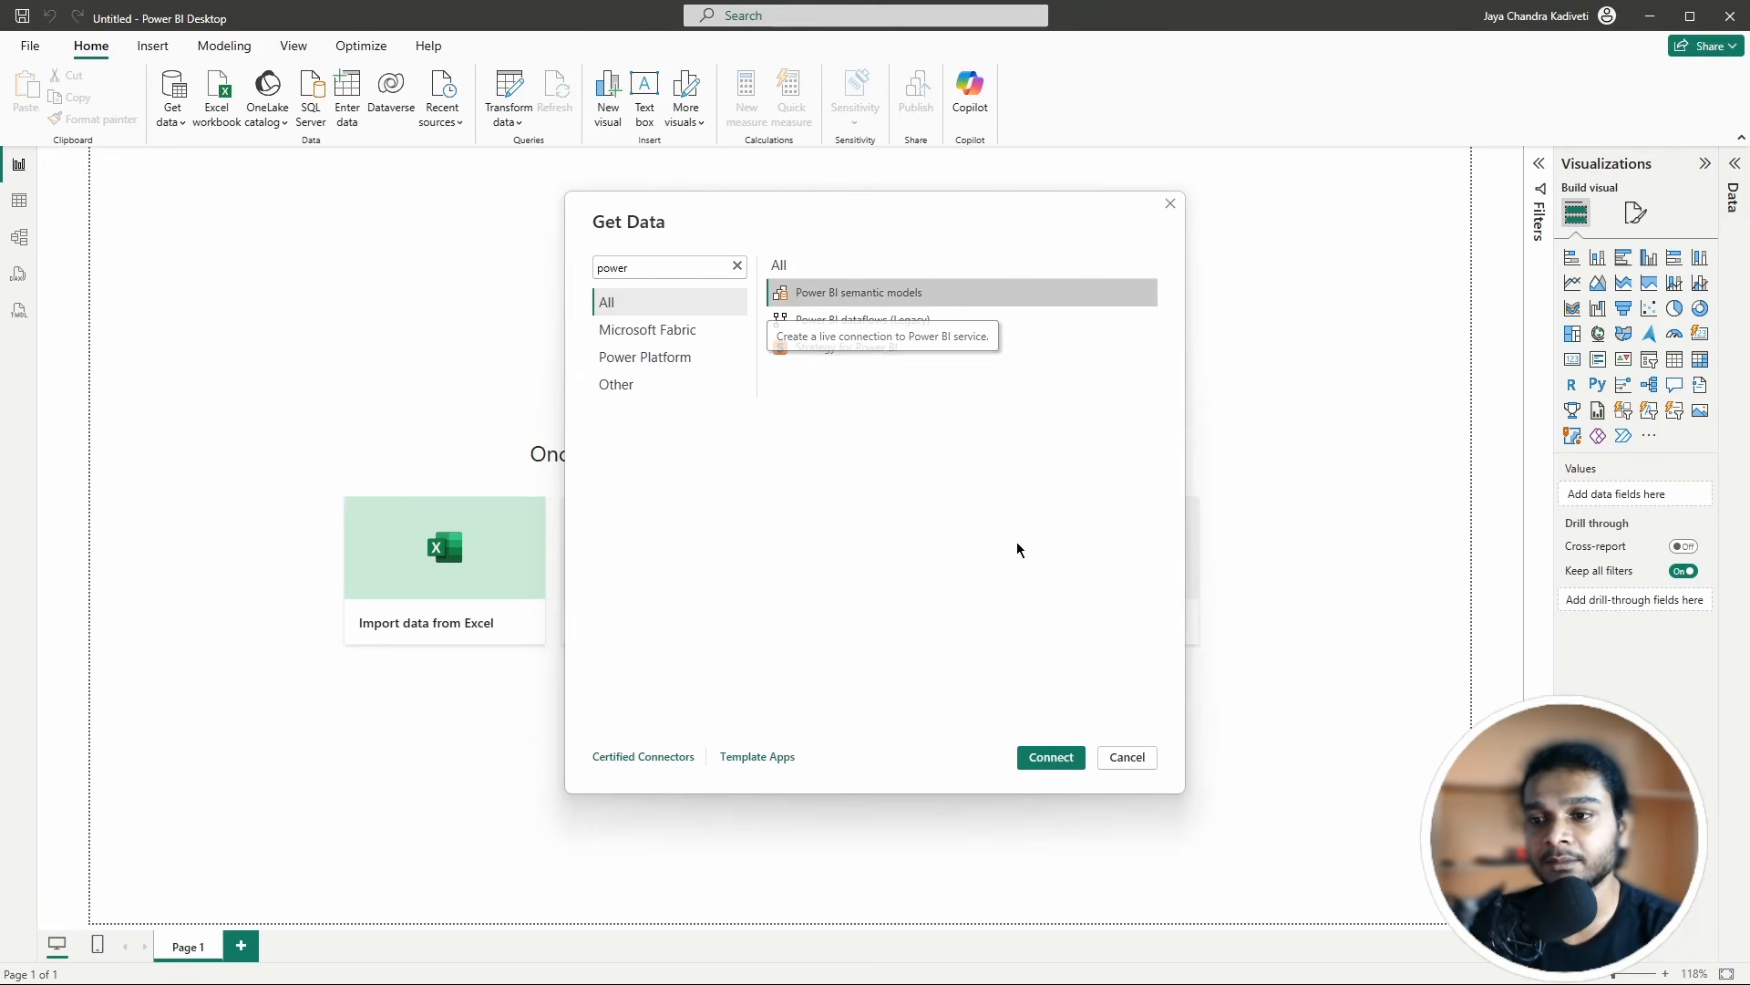
click(1034, 756)
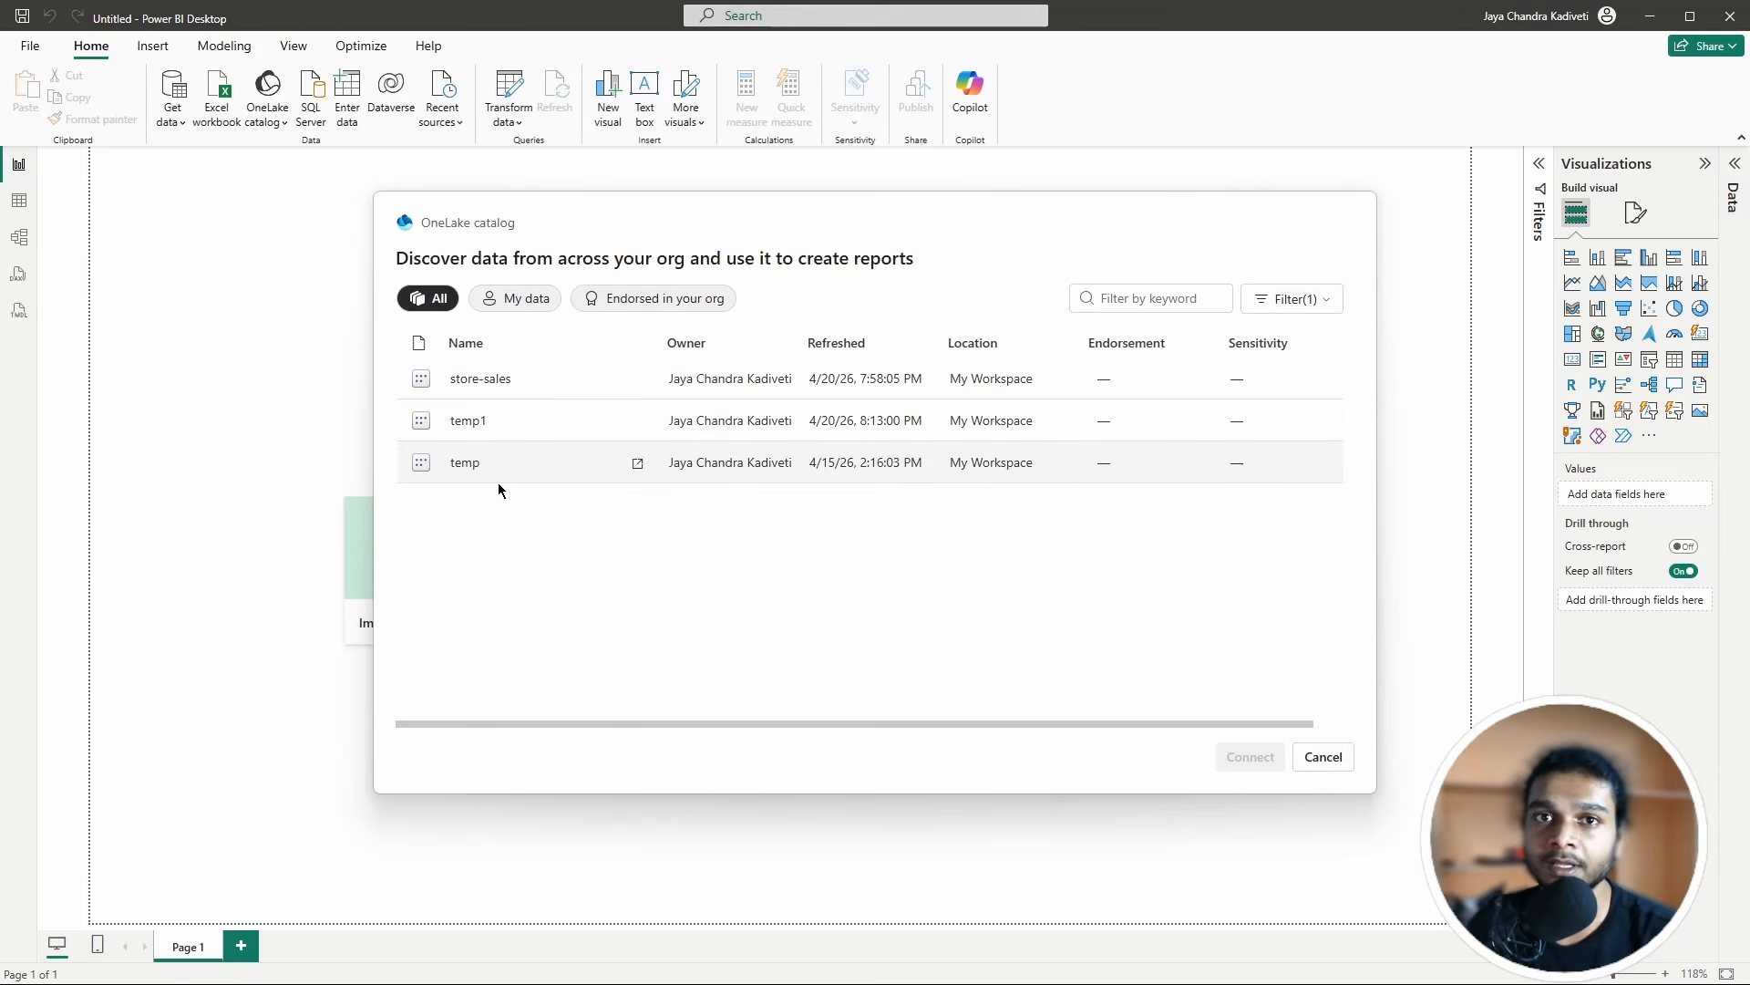
click(483, 381)
click(1219, 761)
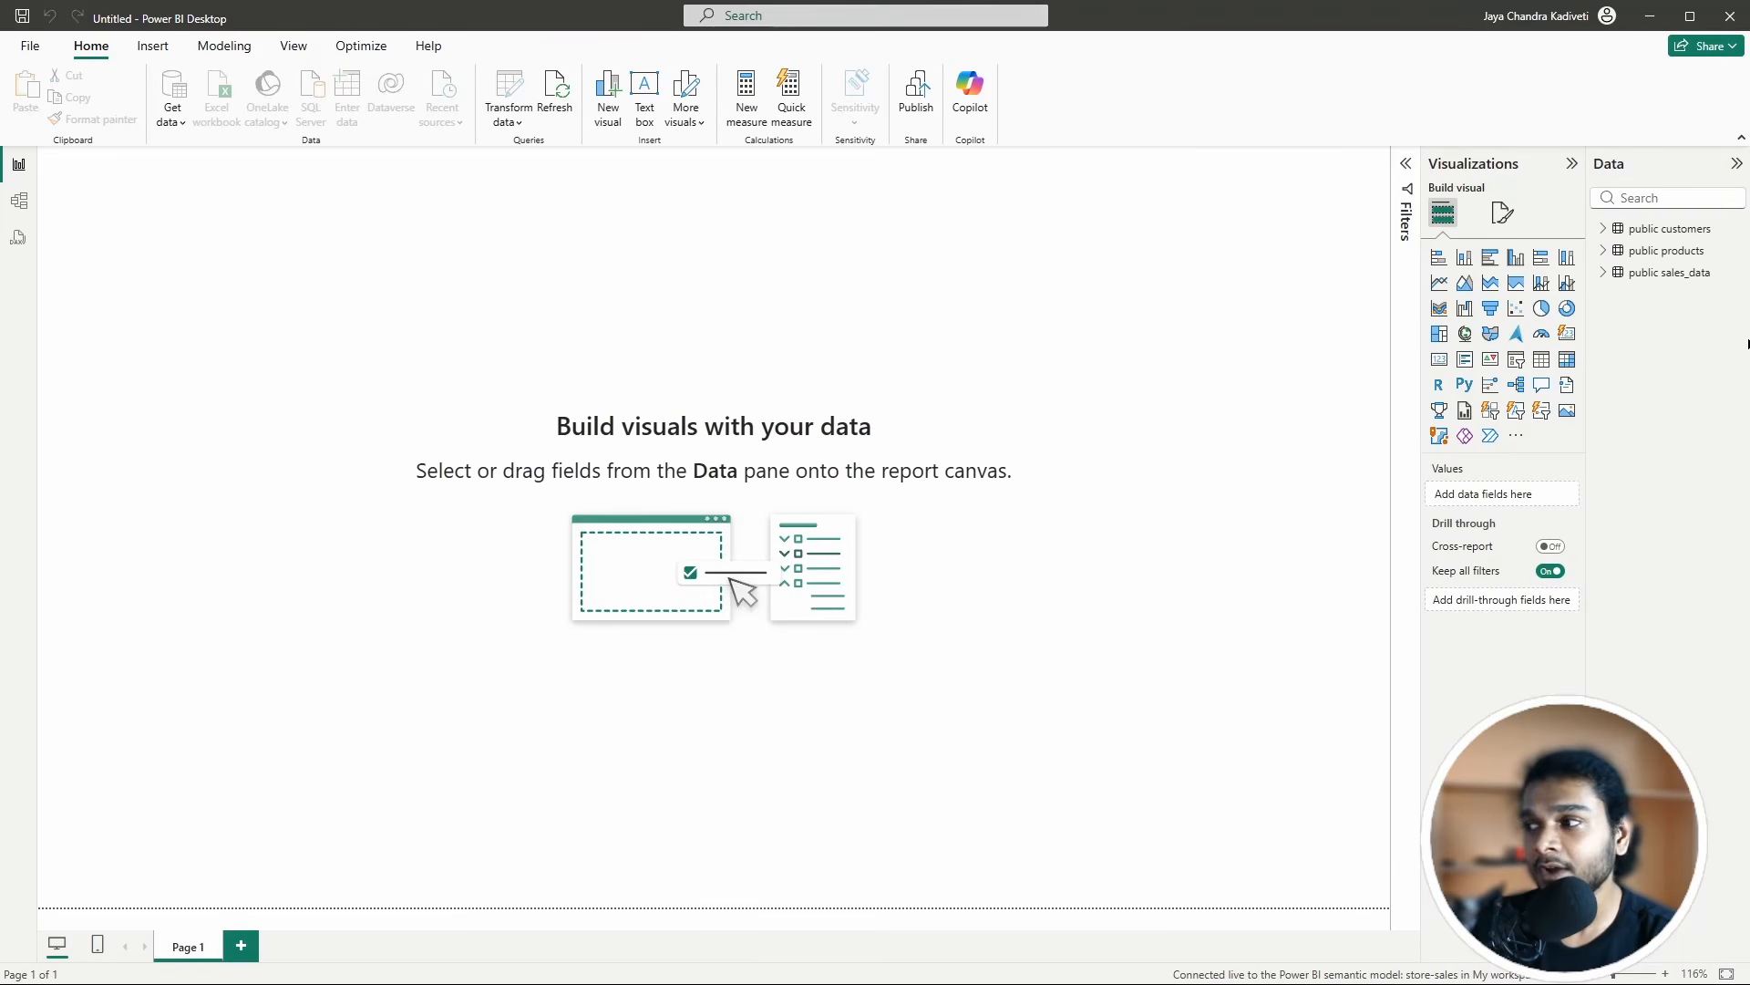
Step: Expand the customers, products and sales_data tables and delete an accidental empty map visual
click(1603, 229)
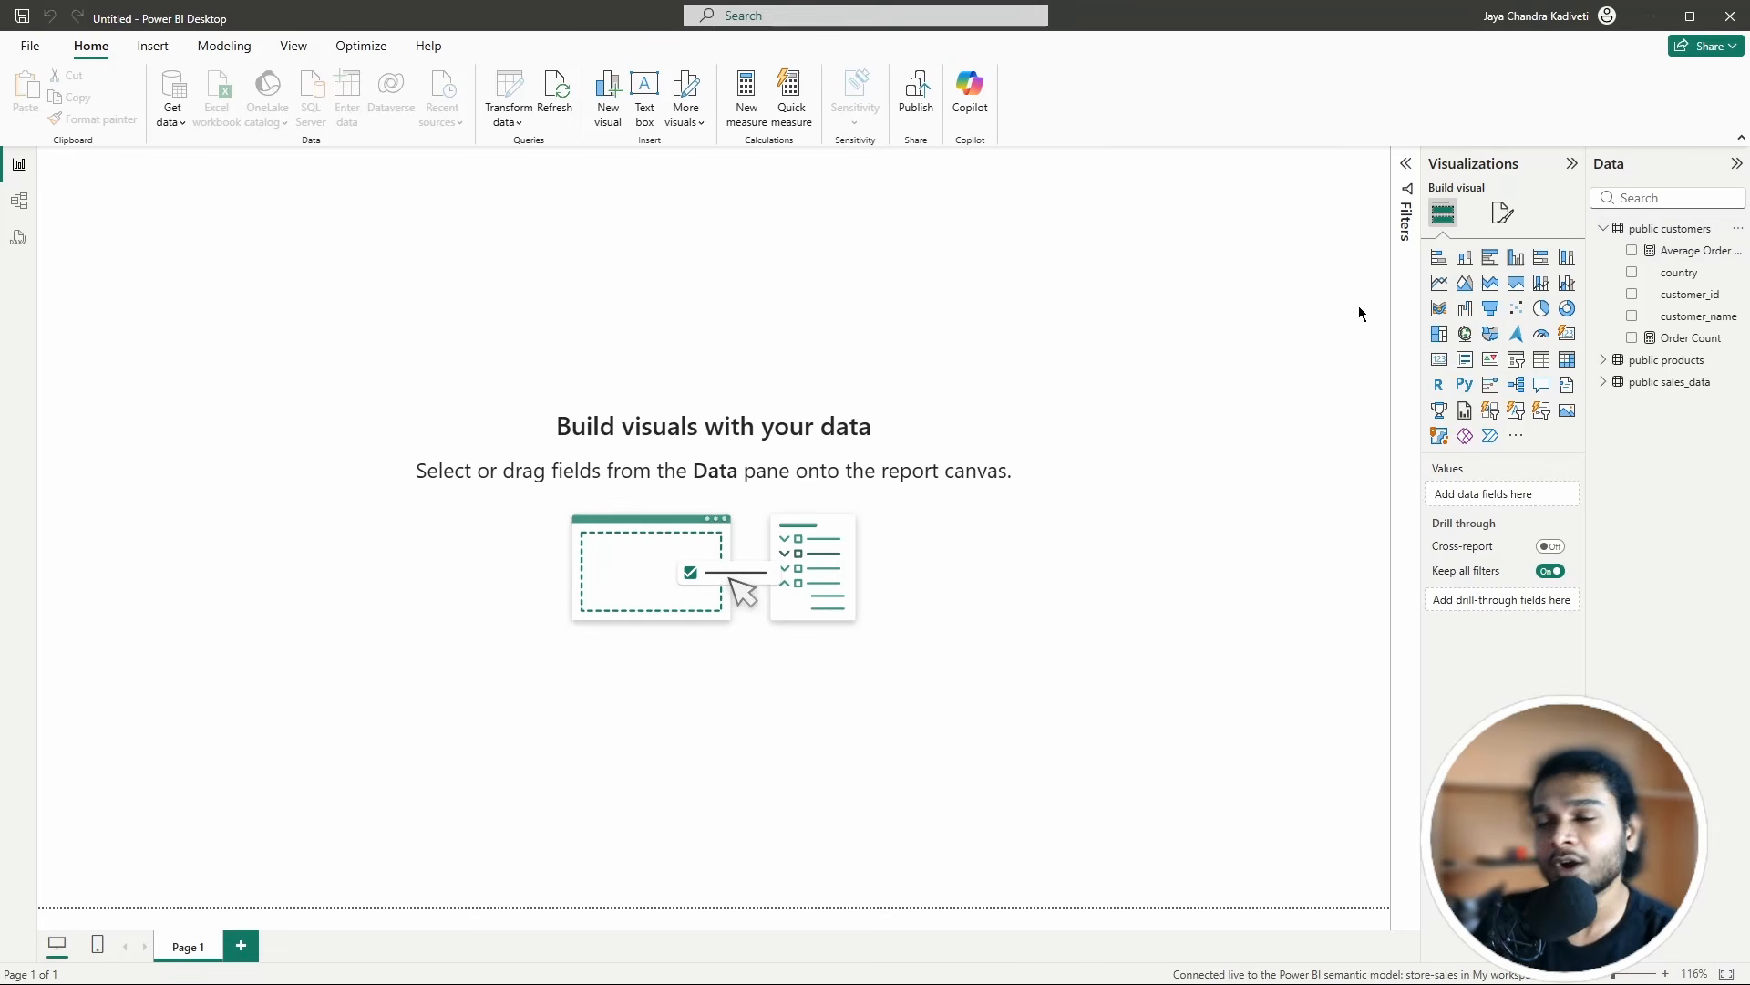
click(1604, 360)
click(1609, 452)
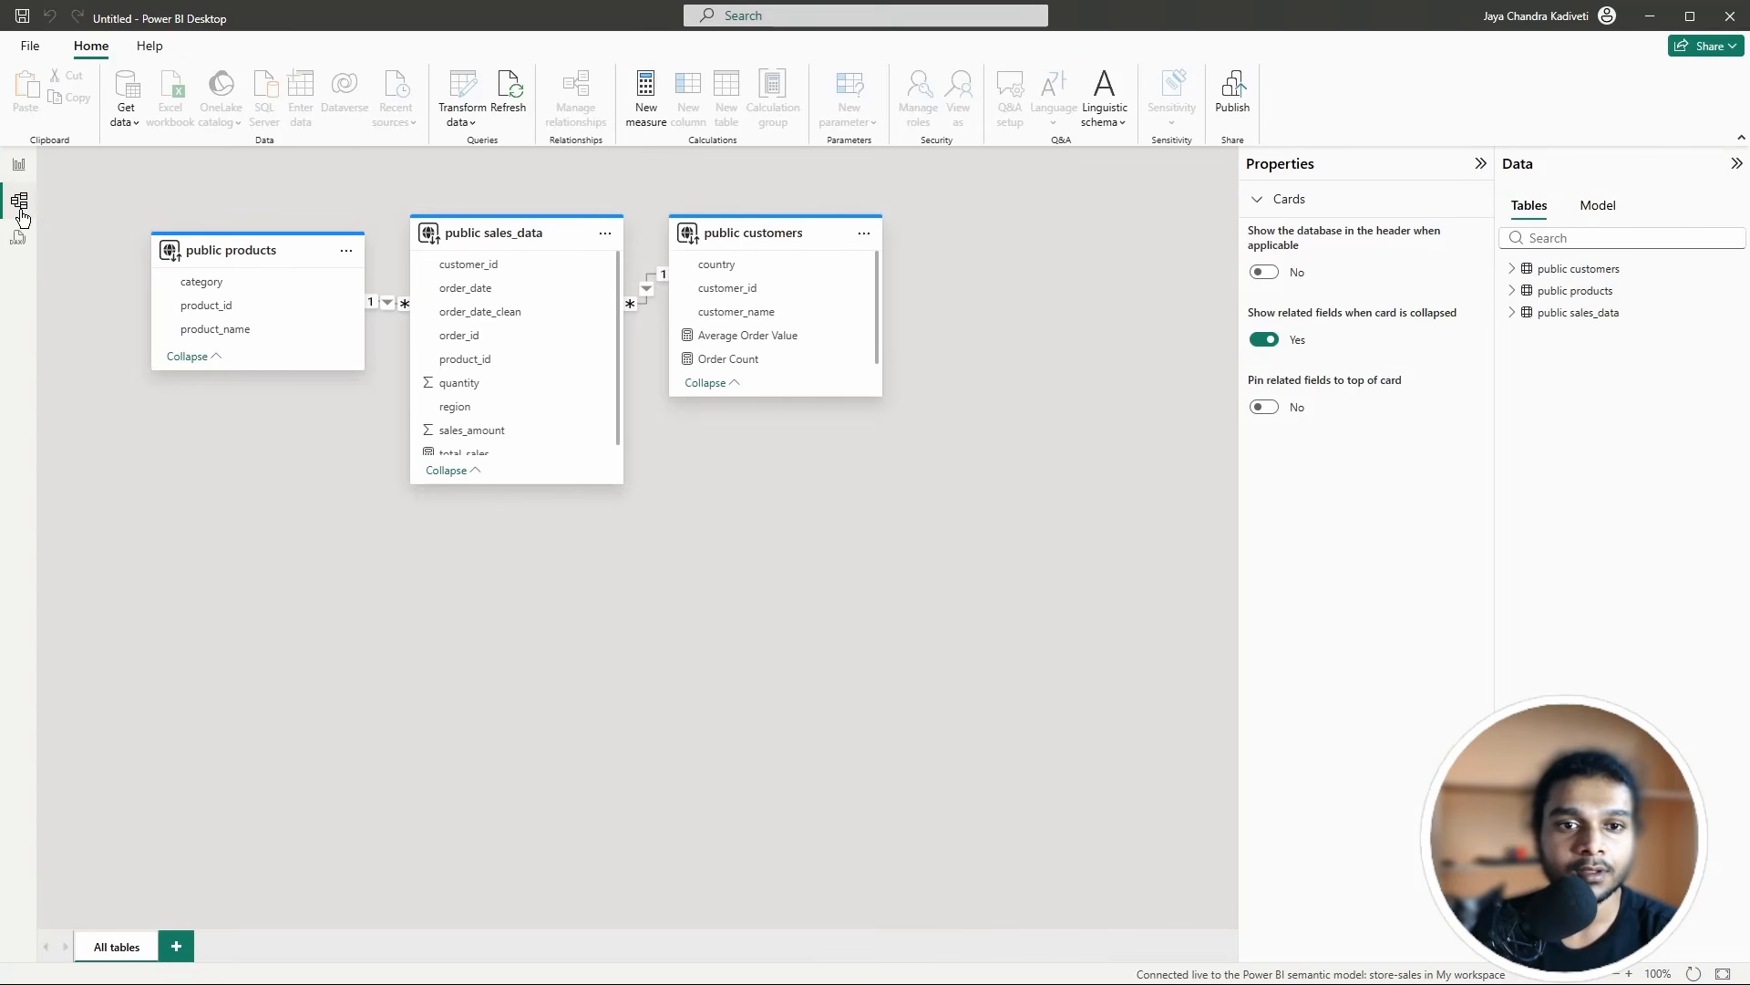
click(21, 215)
click(18, 165)
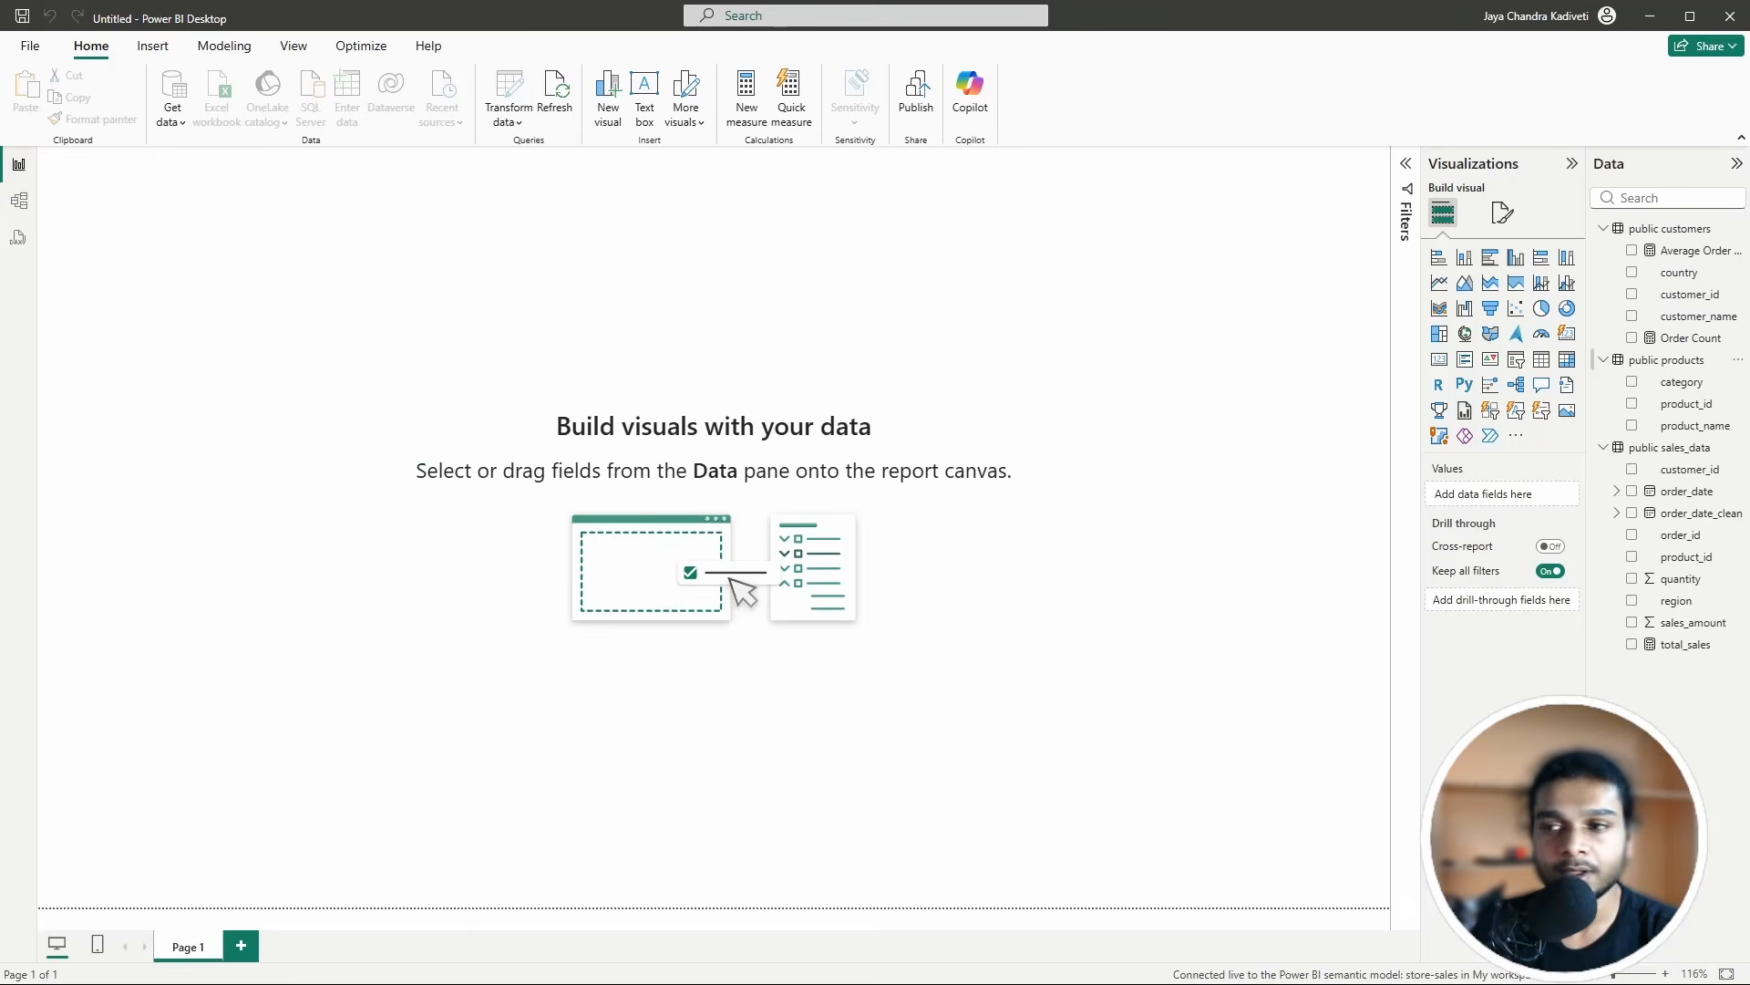
click(1632, 273)
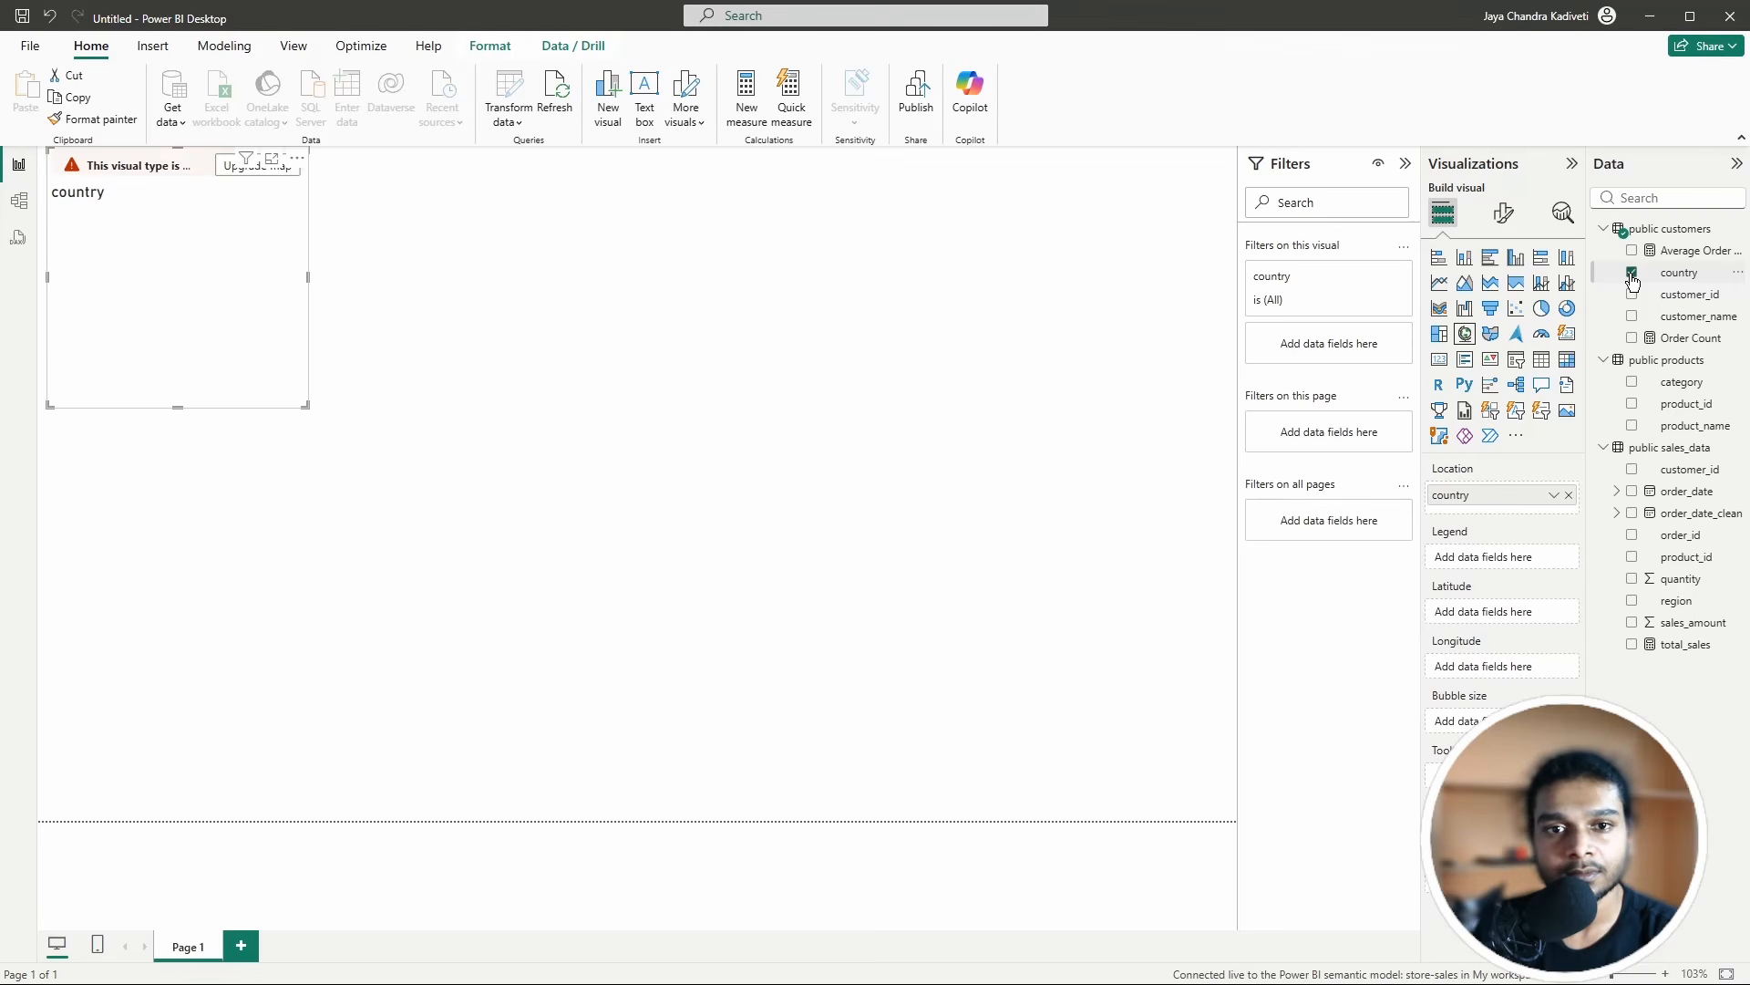
click(1632, 272)
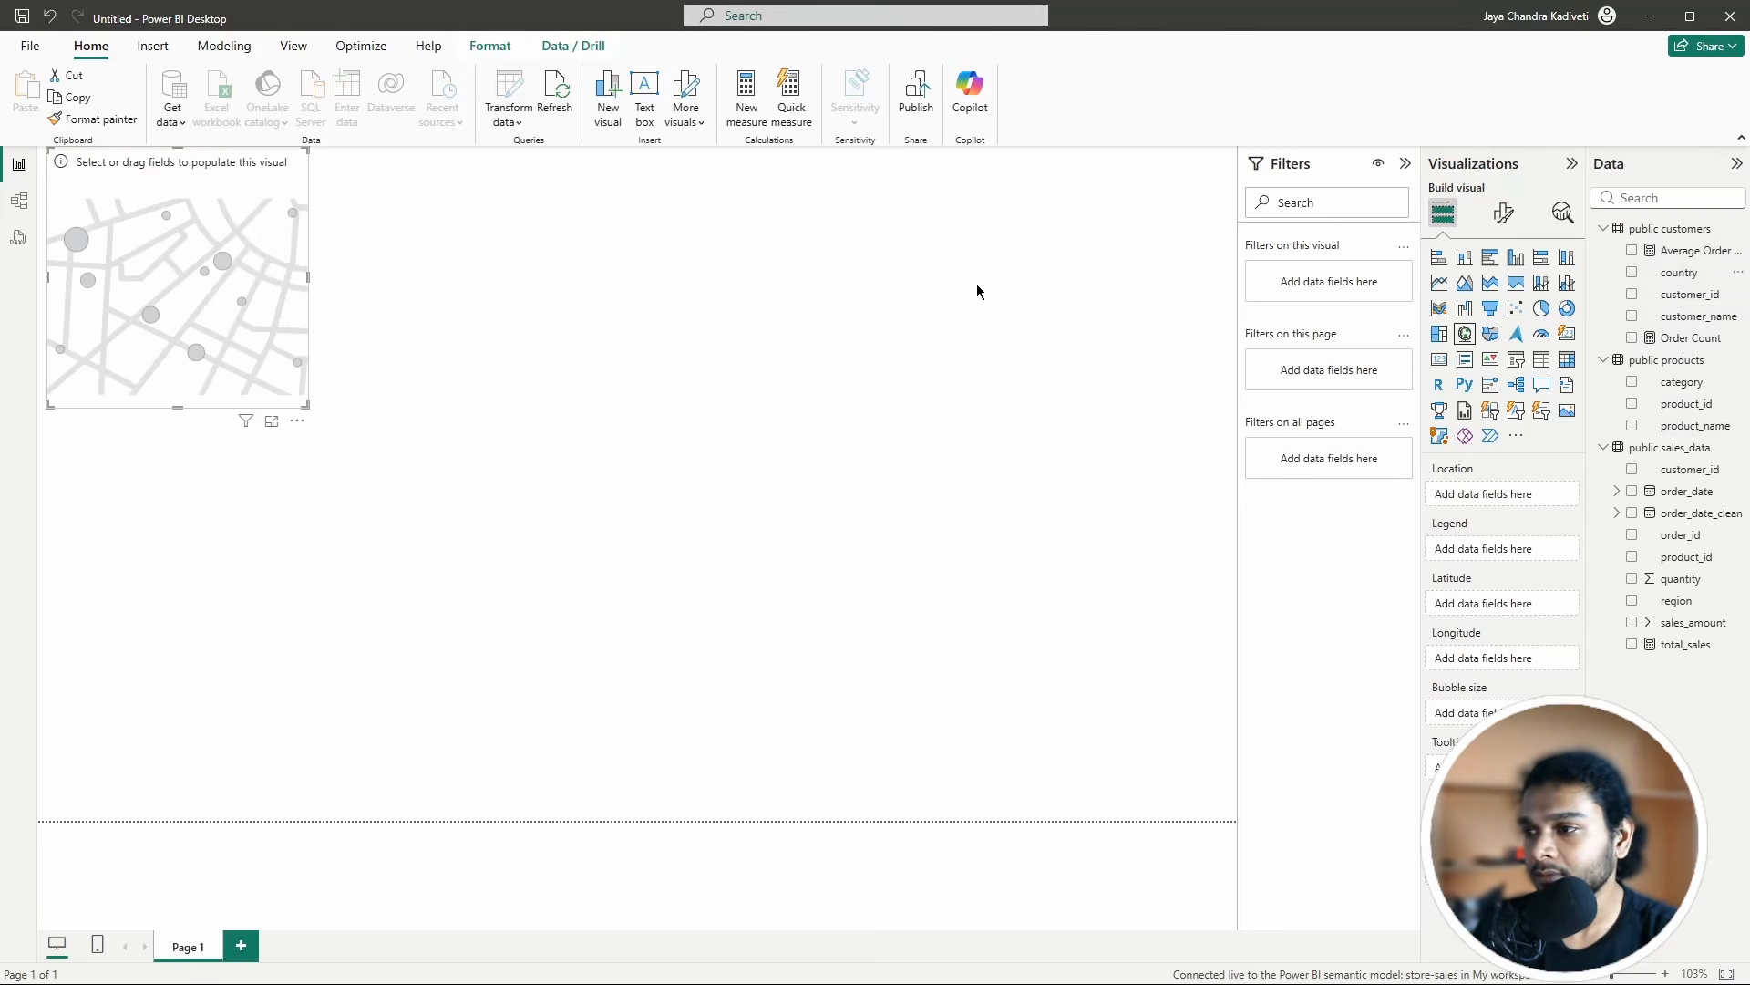
click(287, 434)
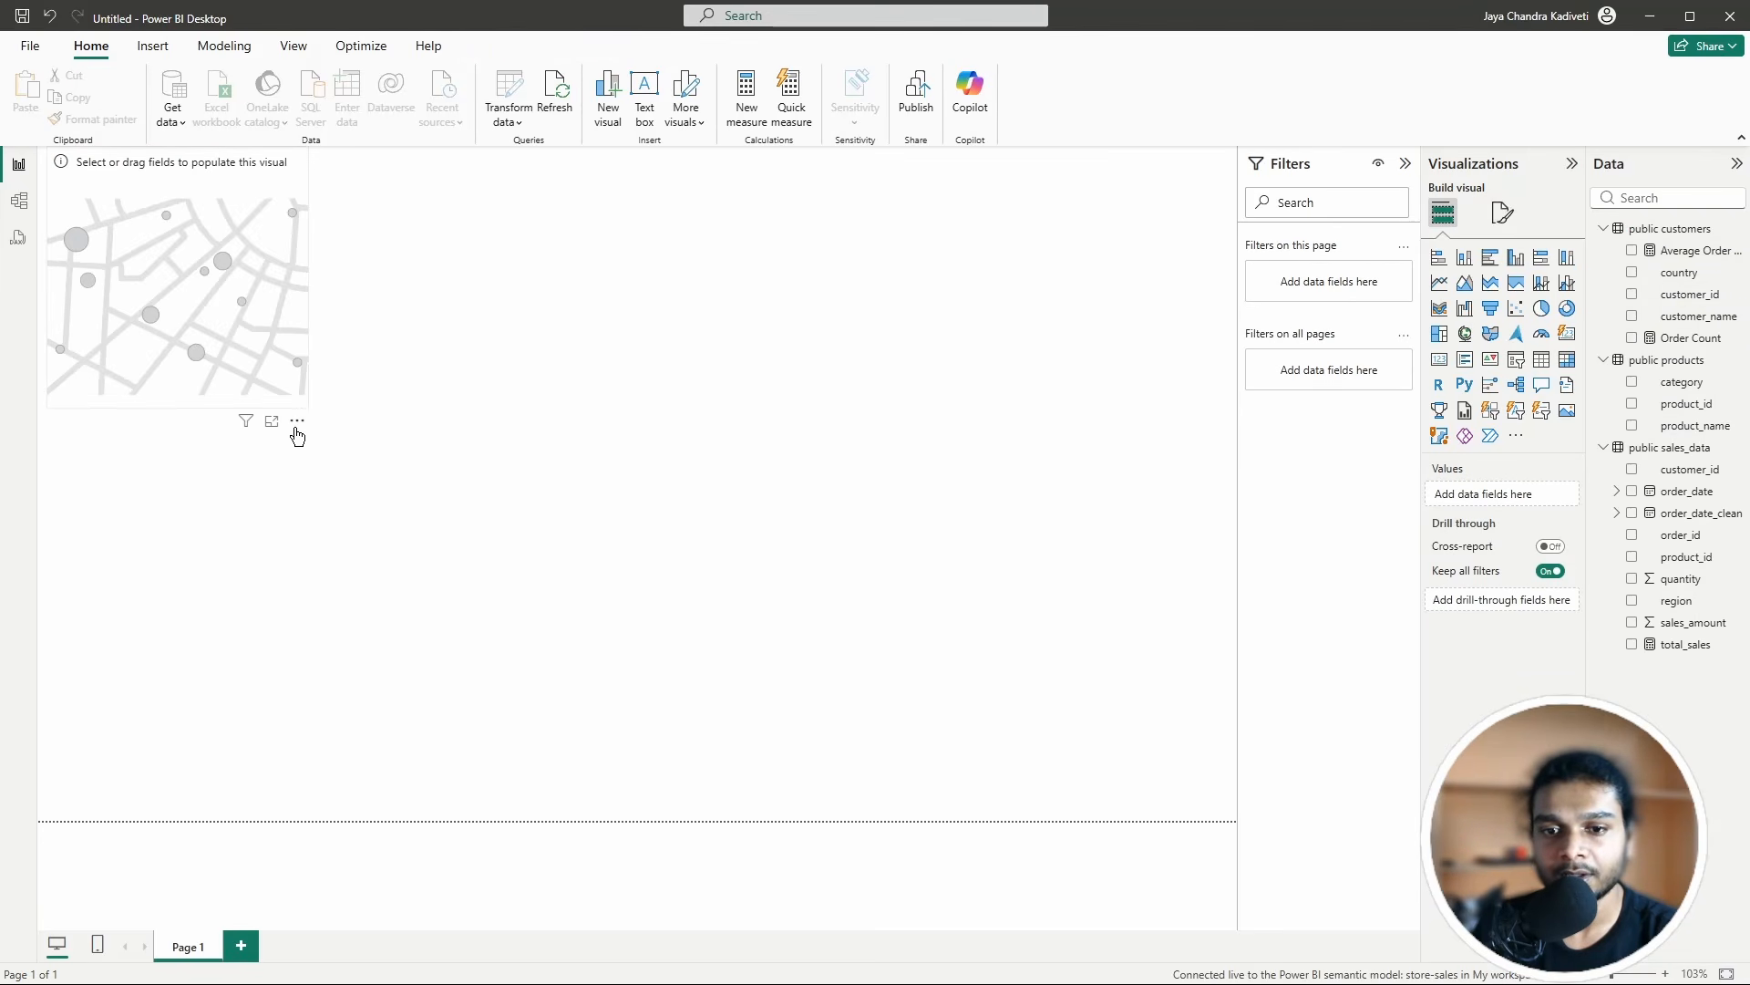
click(296, 426)
click(315, 442)
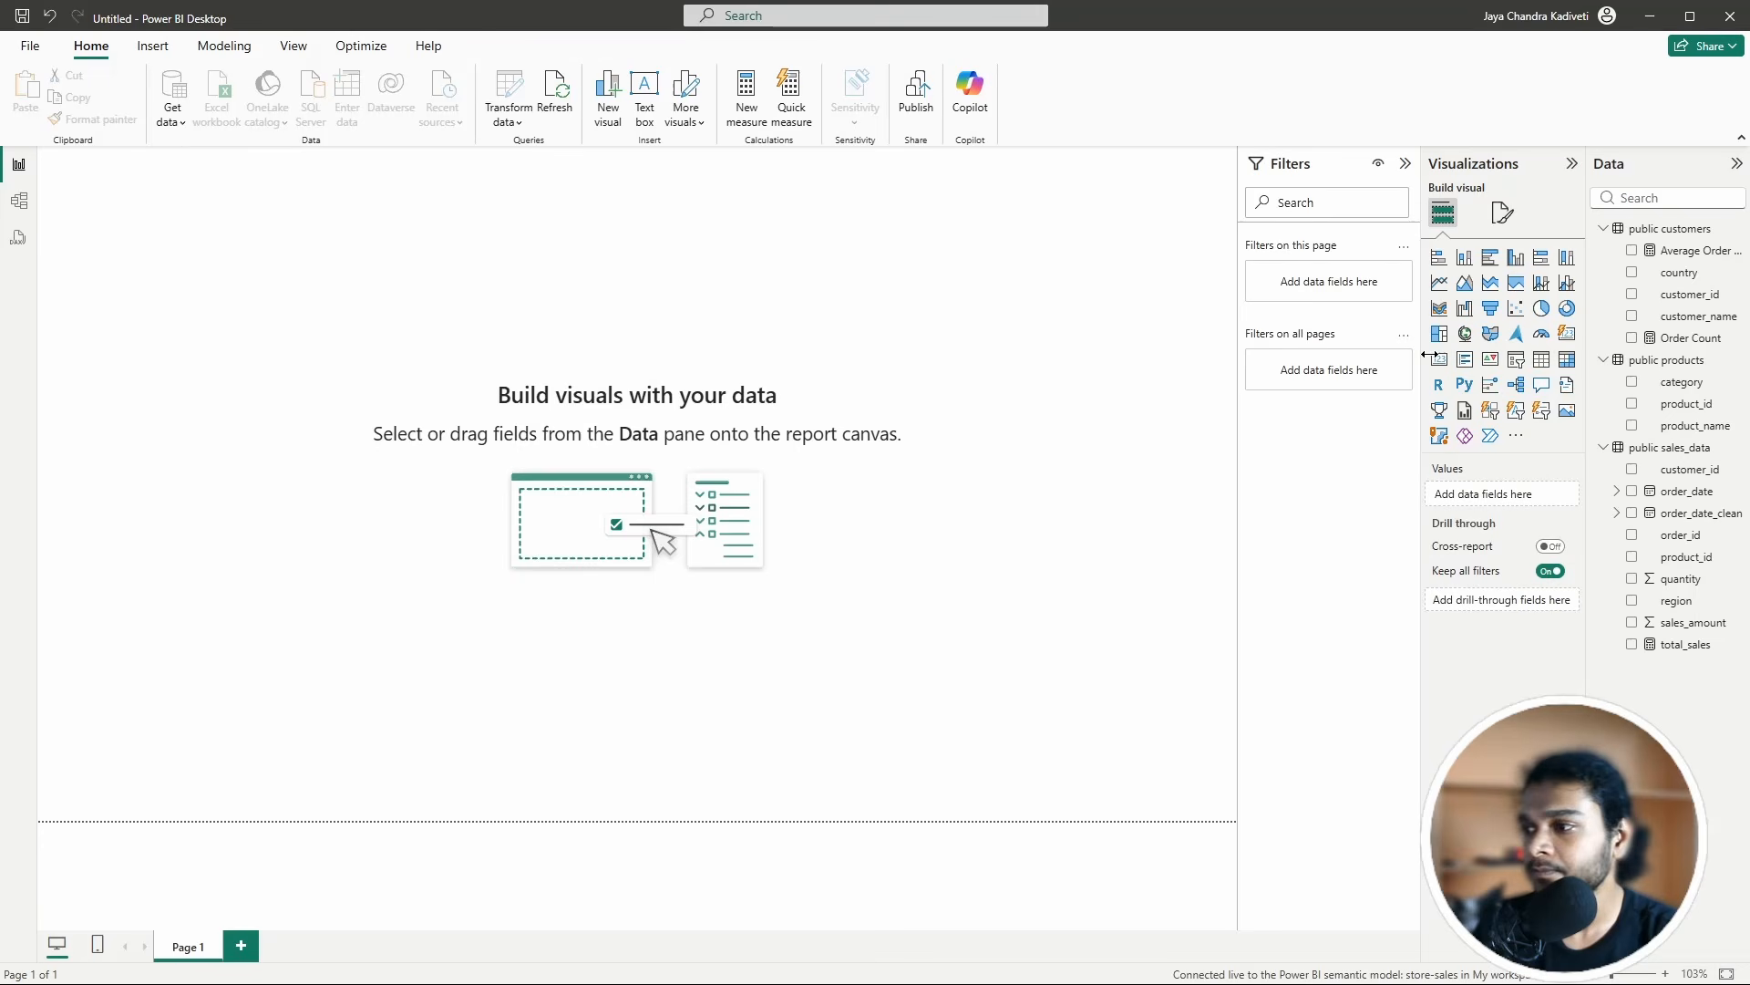
Step: Add a table with region, quantity and product_id, and enlarge it on the page
click(1542, 361)
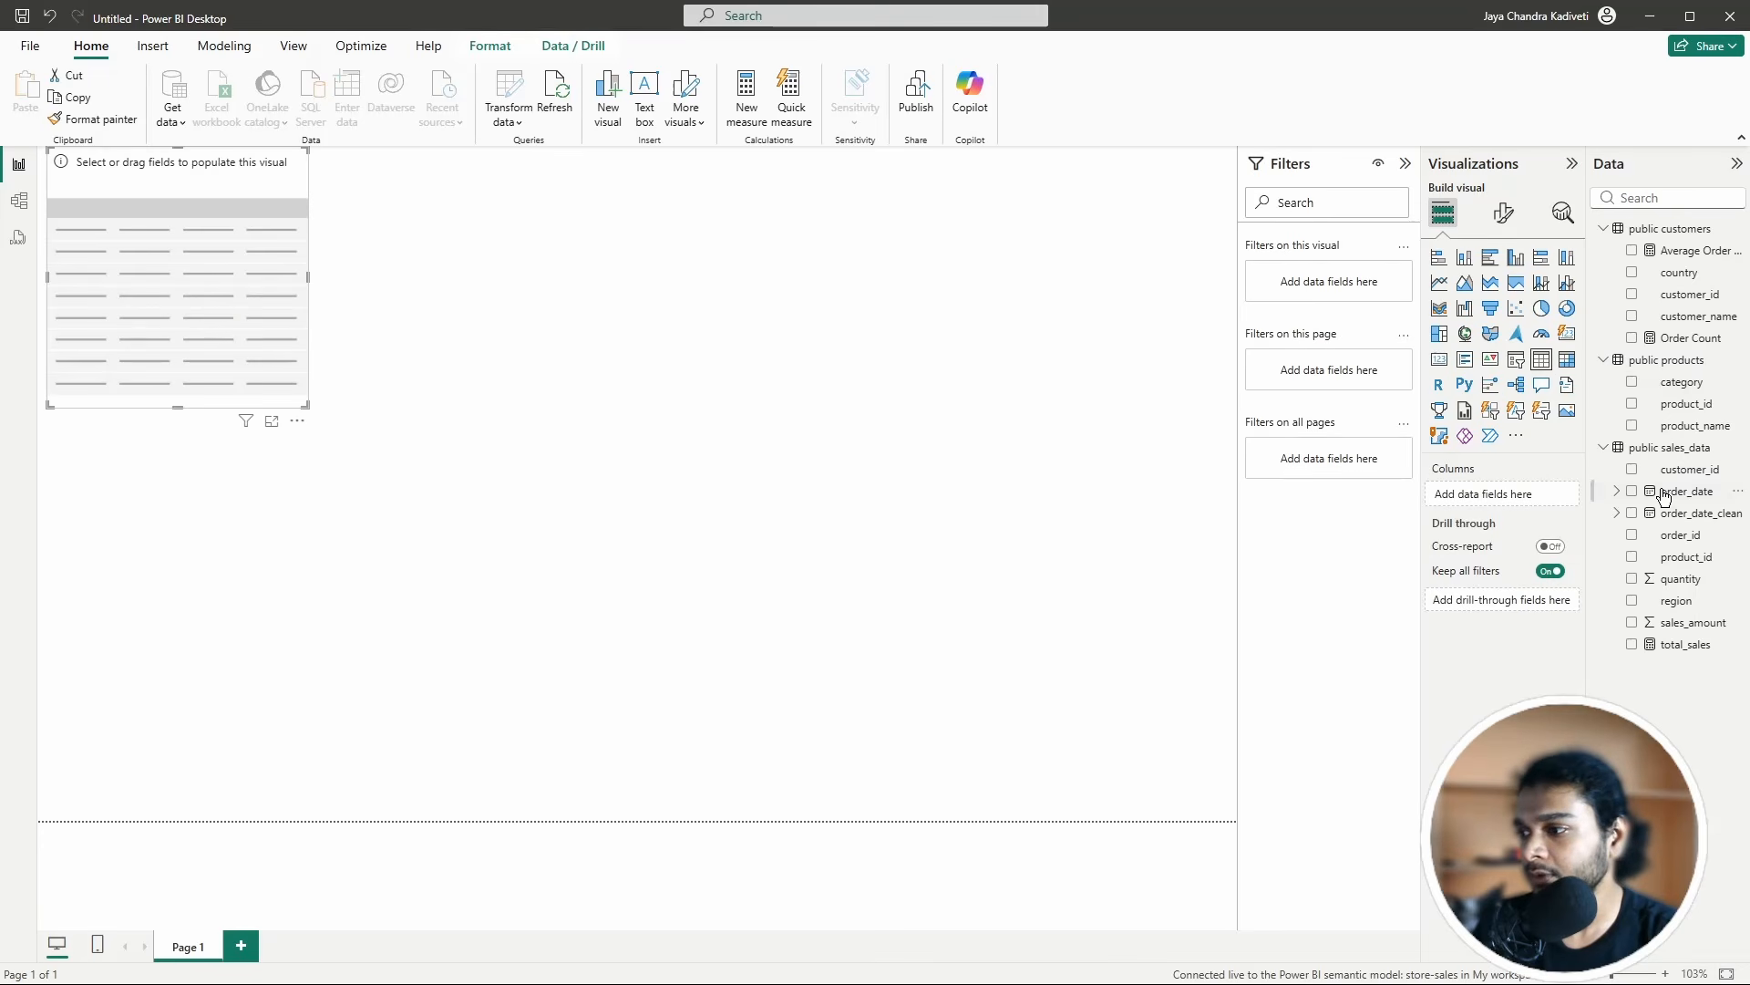
click(1633, 601)
click(1632, 579)
click(1632, 557)
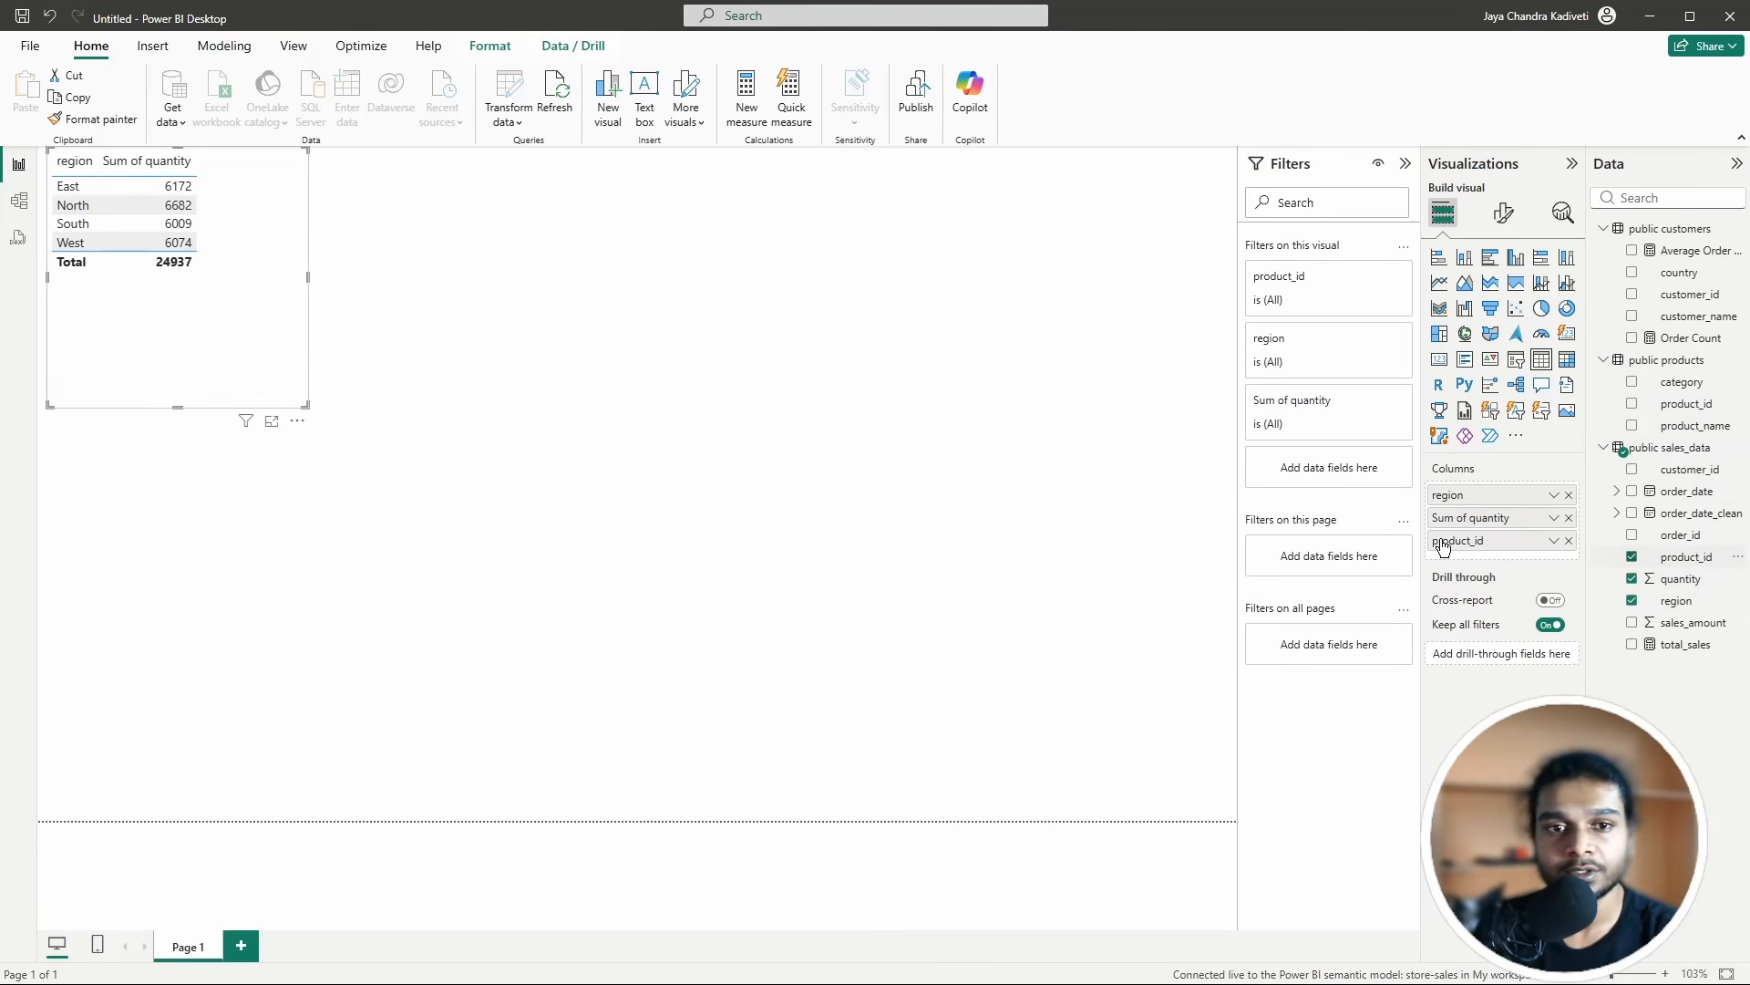
drag(307, 407, 674, 678)
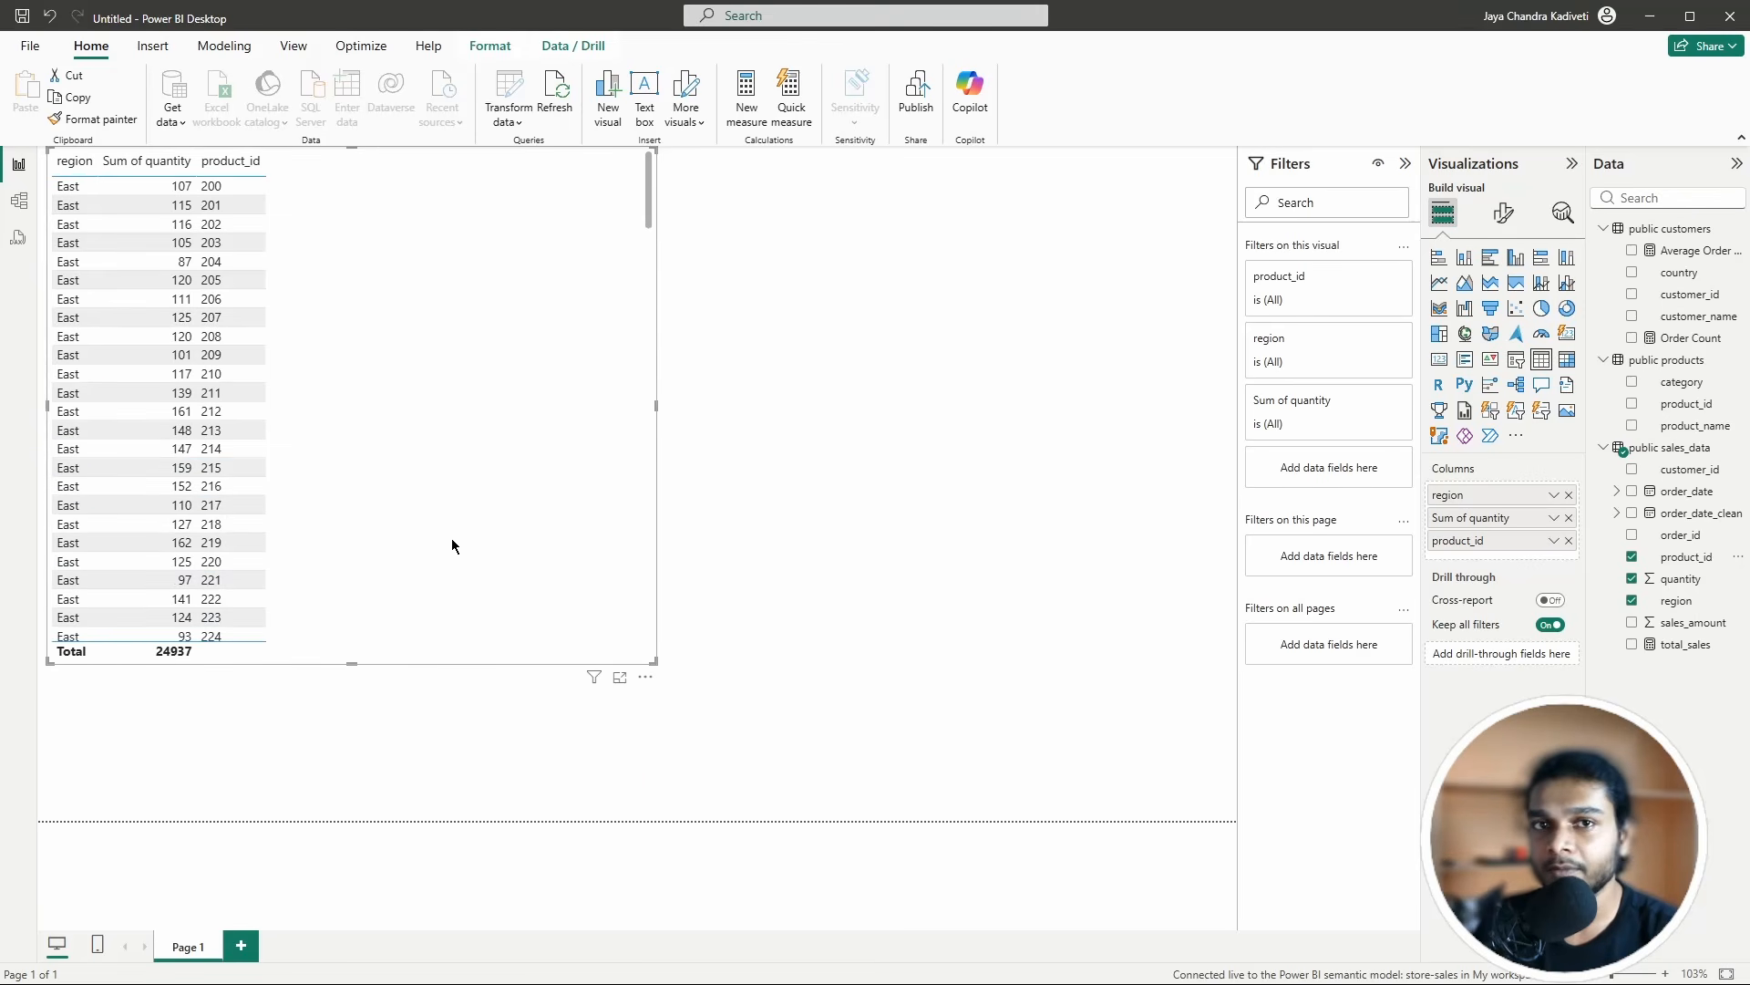
click(1166, 652)
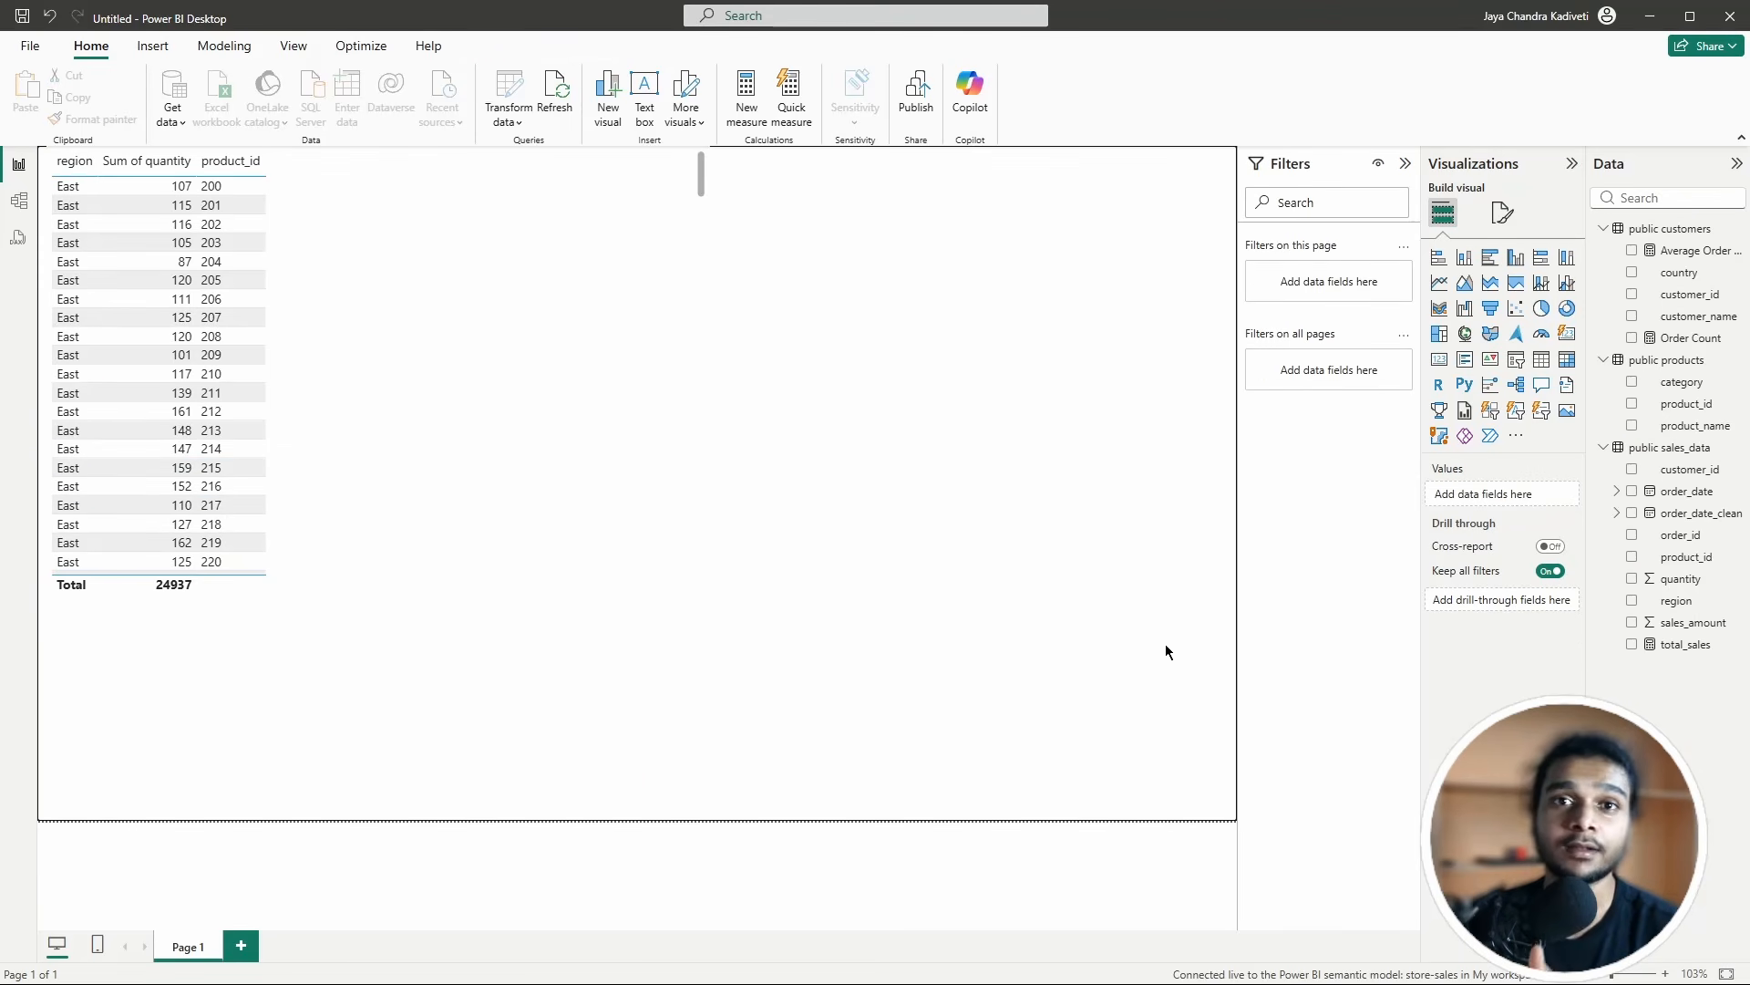